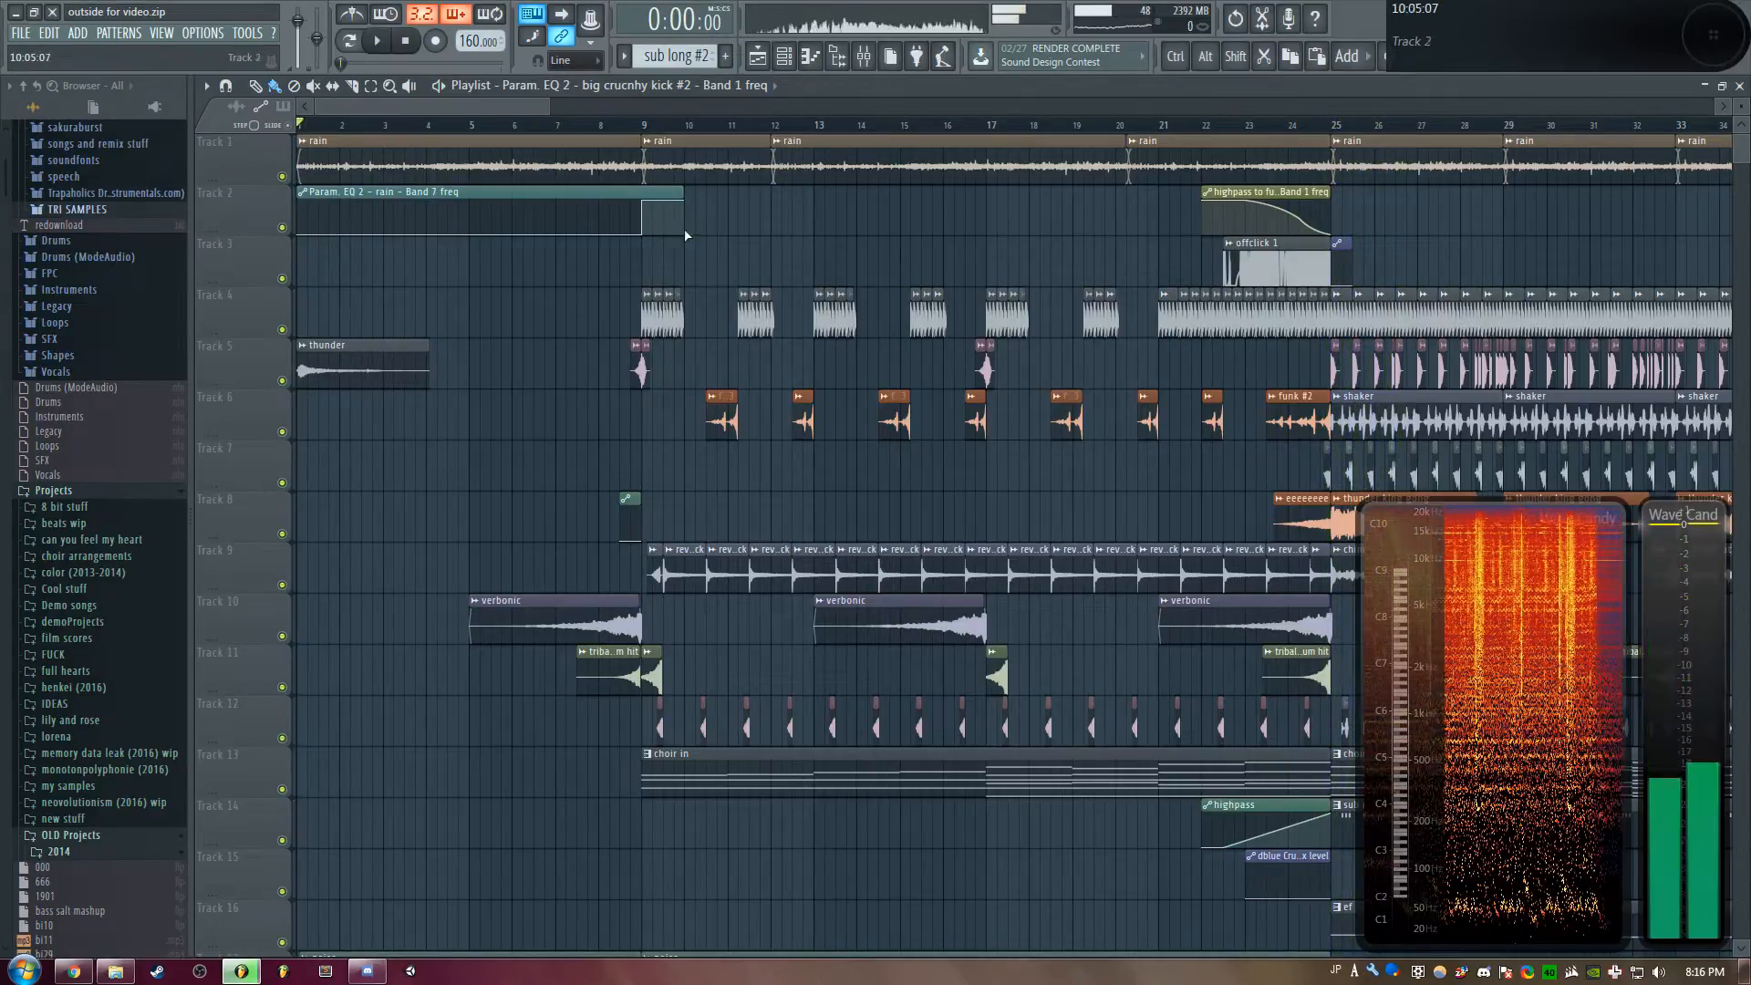
Solo the rain clips on Track 1 together with their EQ automation on Track 2 and play the intro
{"action": "scroll", "coordinate": [535, 123], "scroll_direction": "down", "scroll_amount": 4}
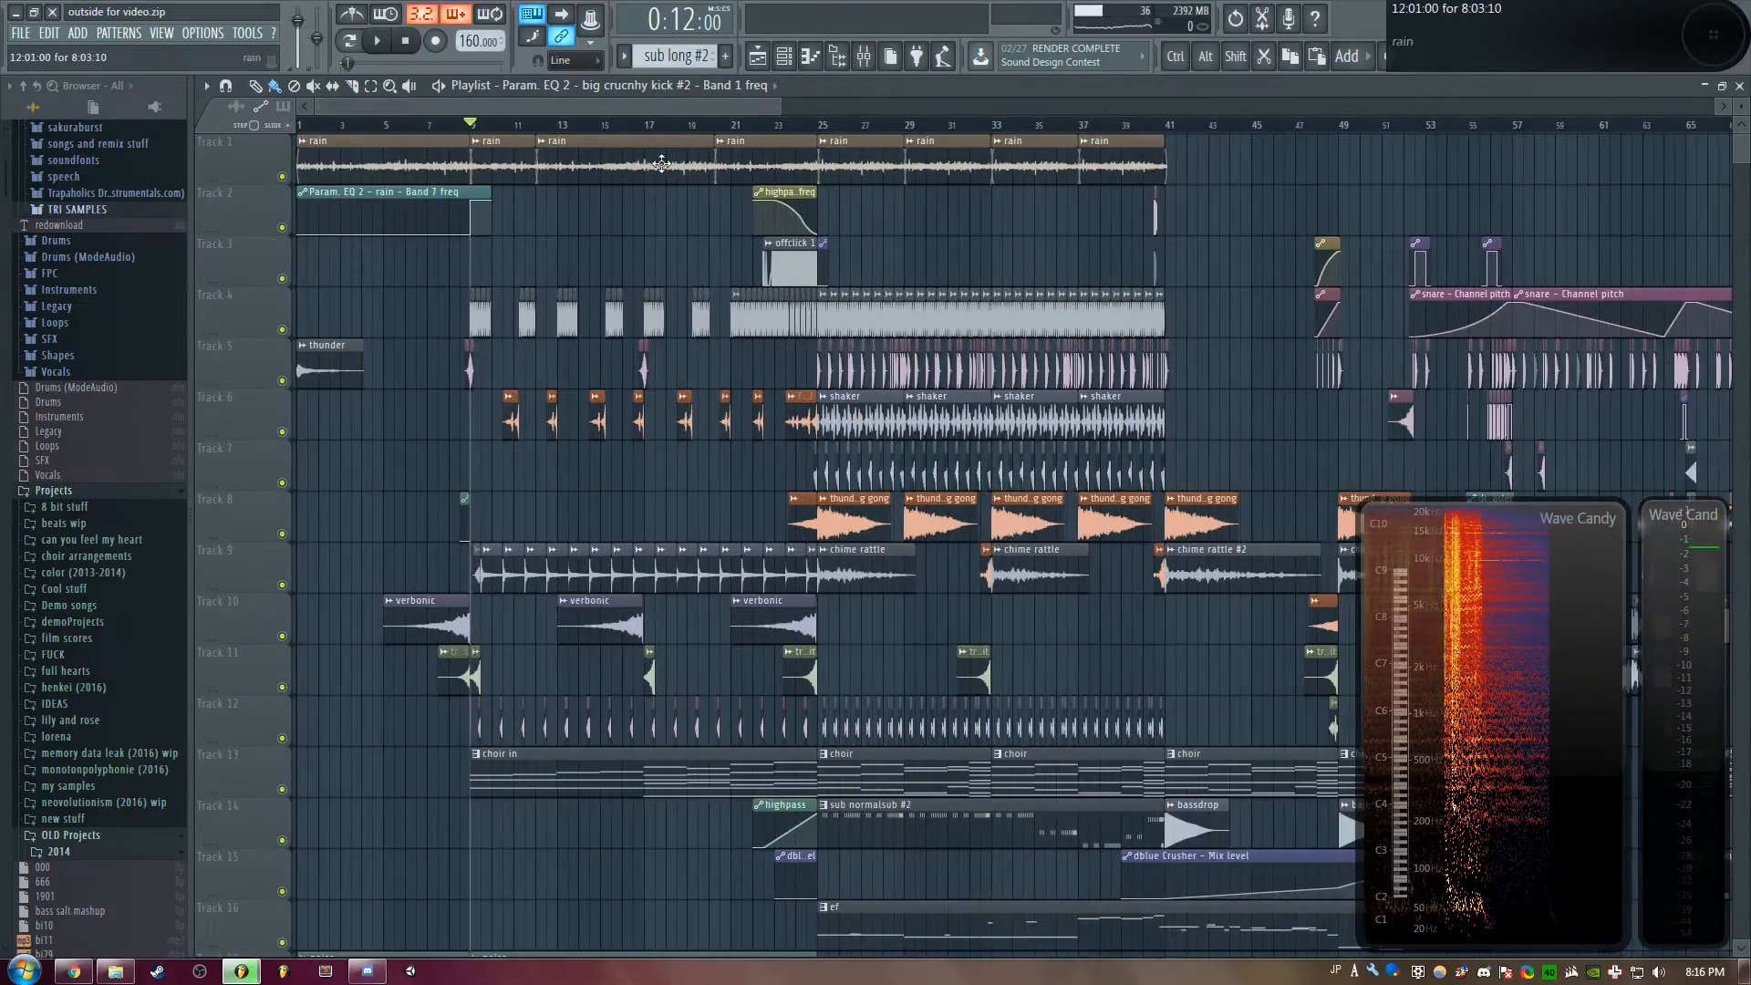
{"action": "scroll", "coordinate": [628, 98], "scroll_direction": "up", "scroll_amount": 4}
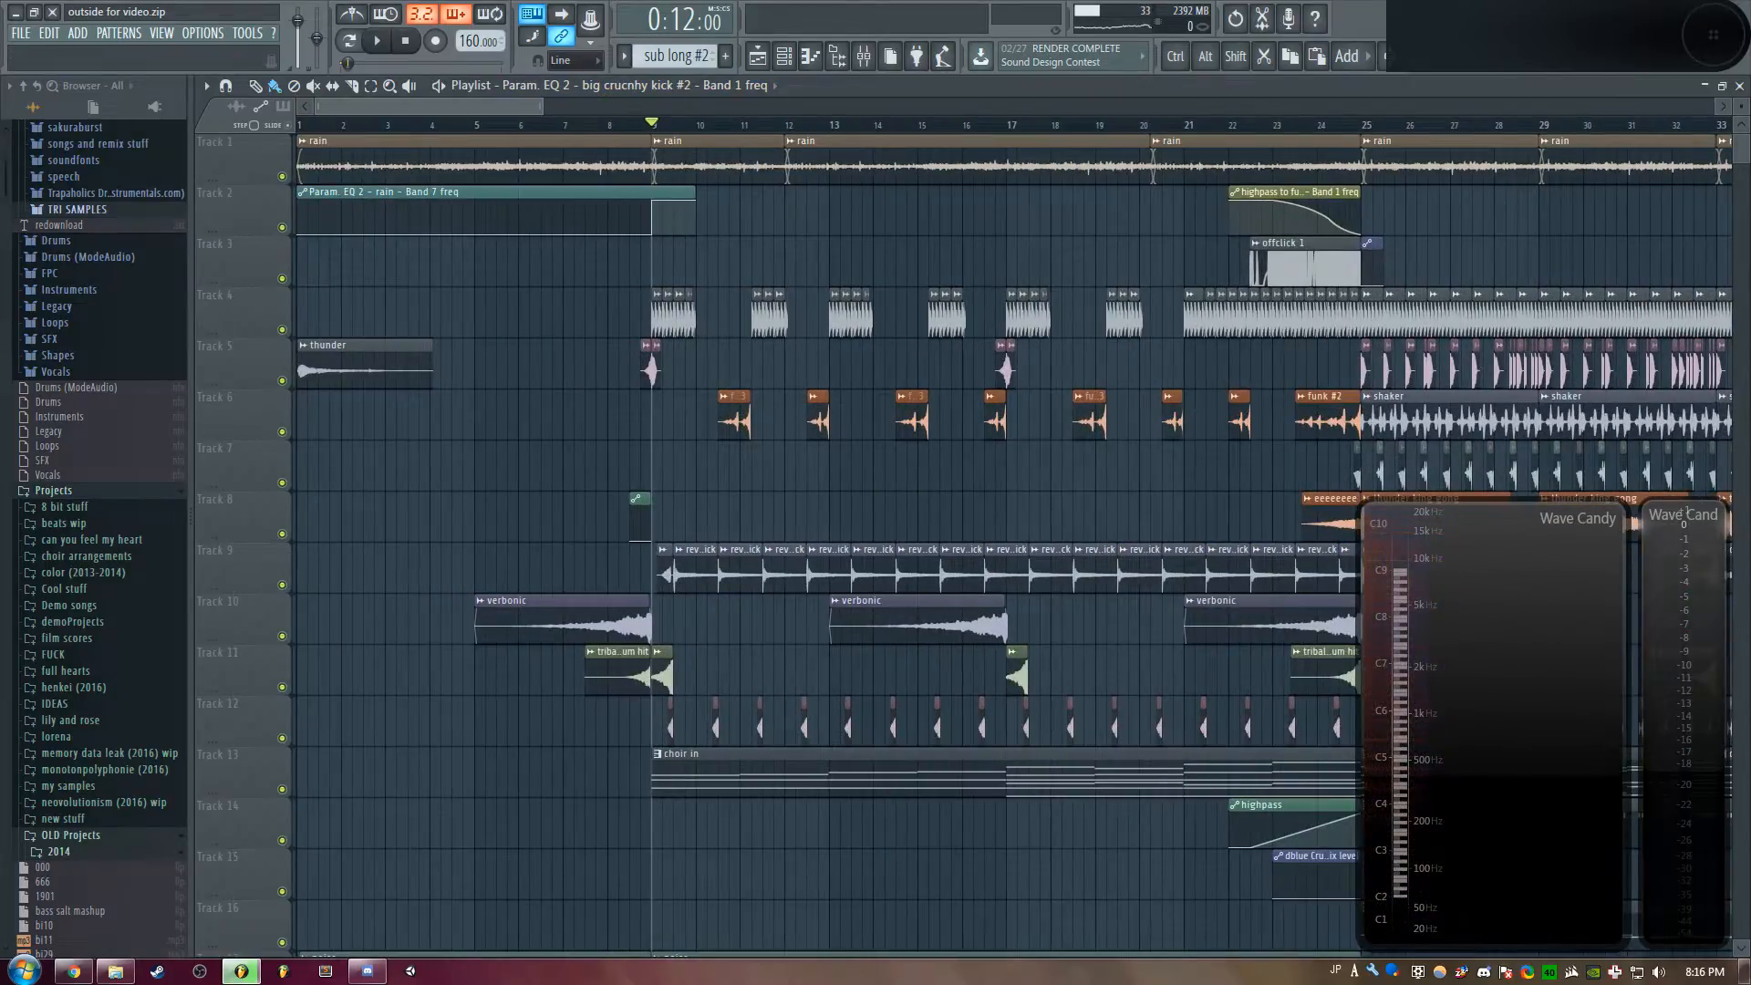
{"action": "scroll", "coordinate": [567, 277], "scroll_direction": "down", "scroll_amount": 2}
{"action": "scroll", "coordinate": [567, 277], "scroll_direction": "up", "scroll_amount": 1}
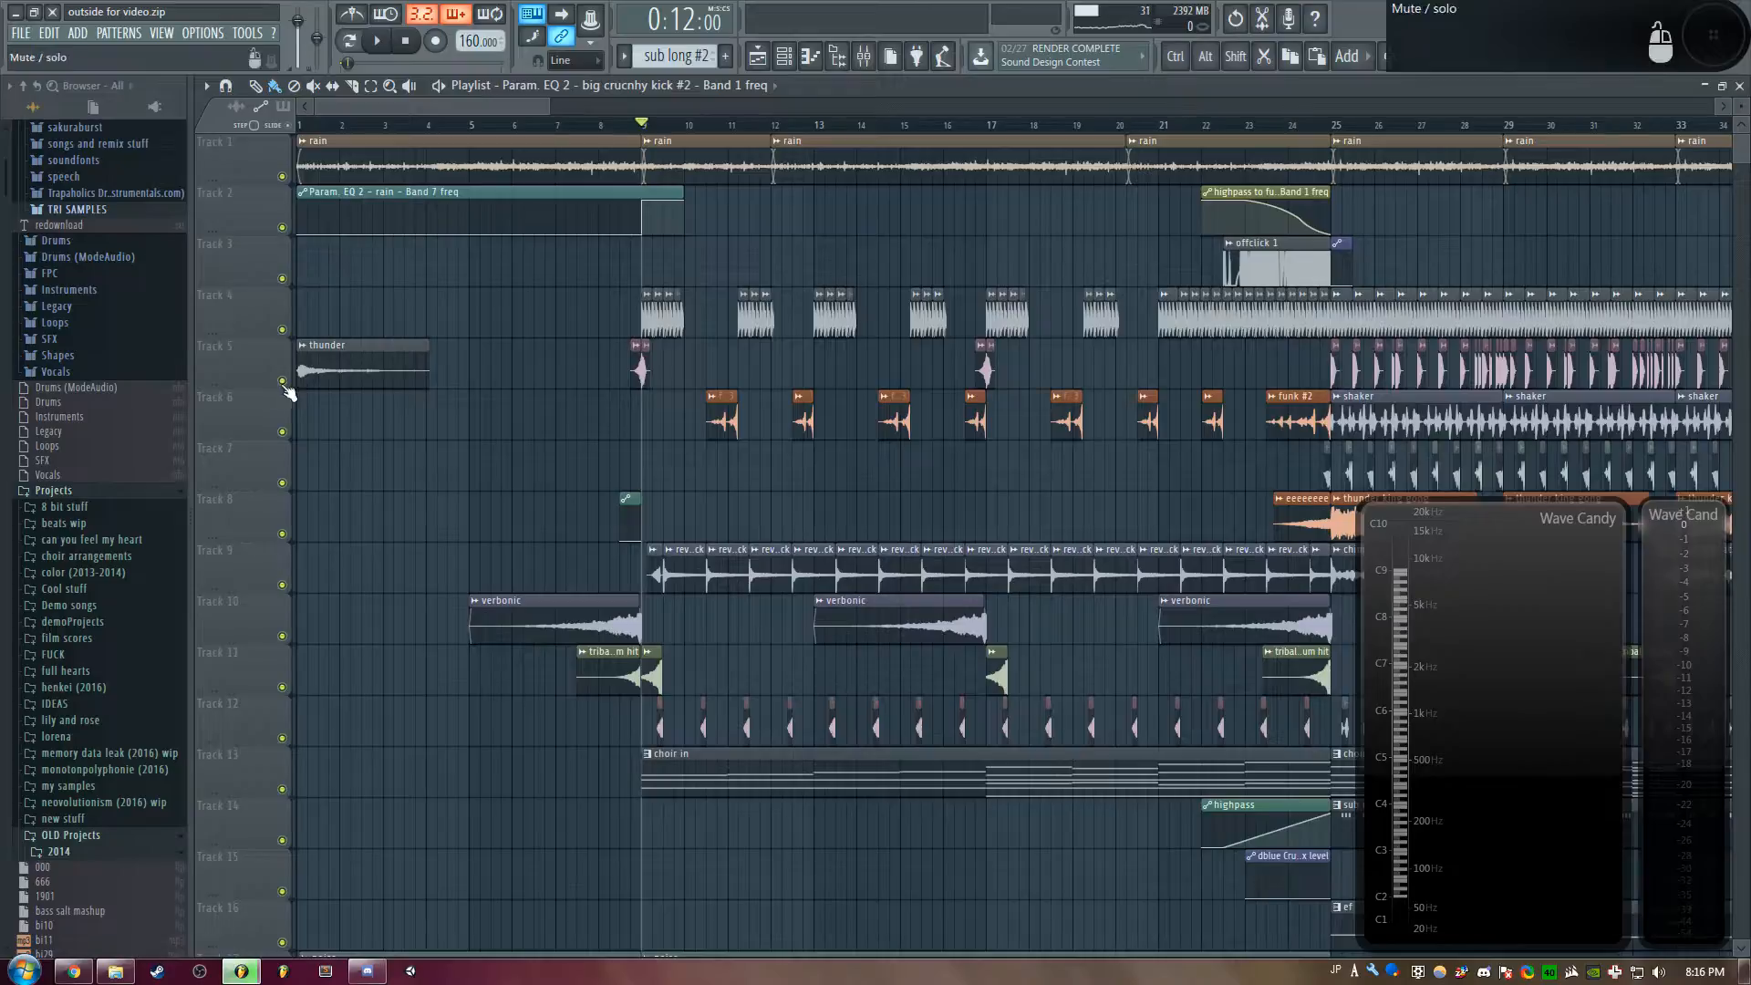
{"action": "right_click", "coordinate": [282, 179]}
{"action": "left_click", "coordinate": [283, 228]}
{"action": "key", "text": "space"}
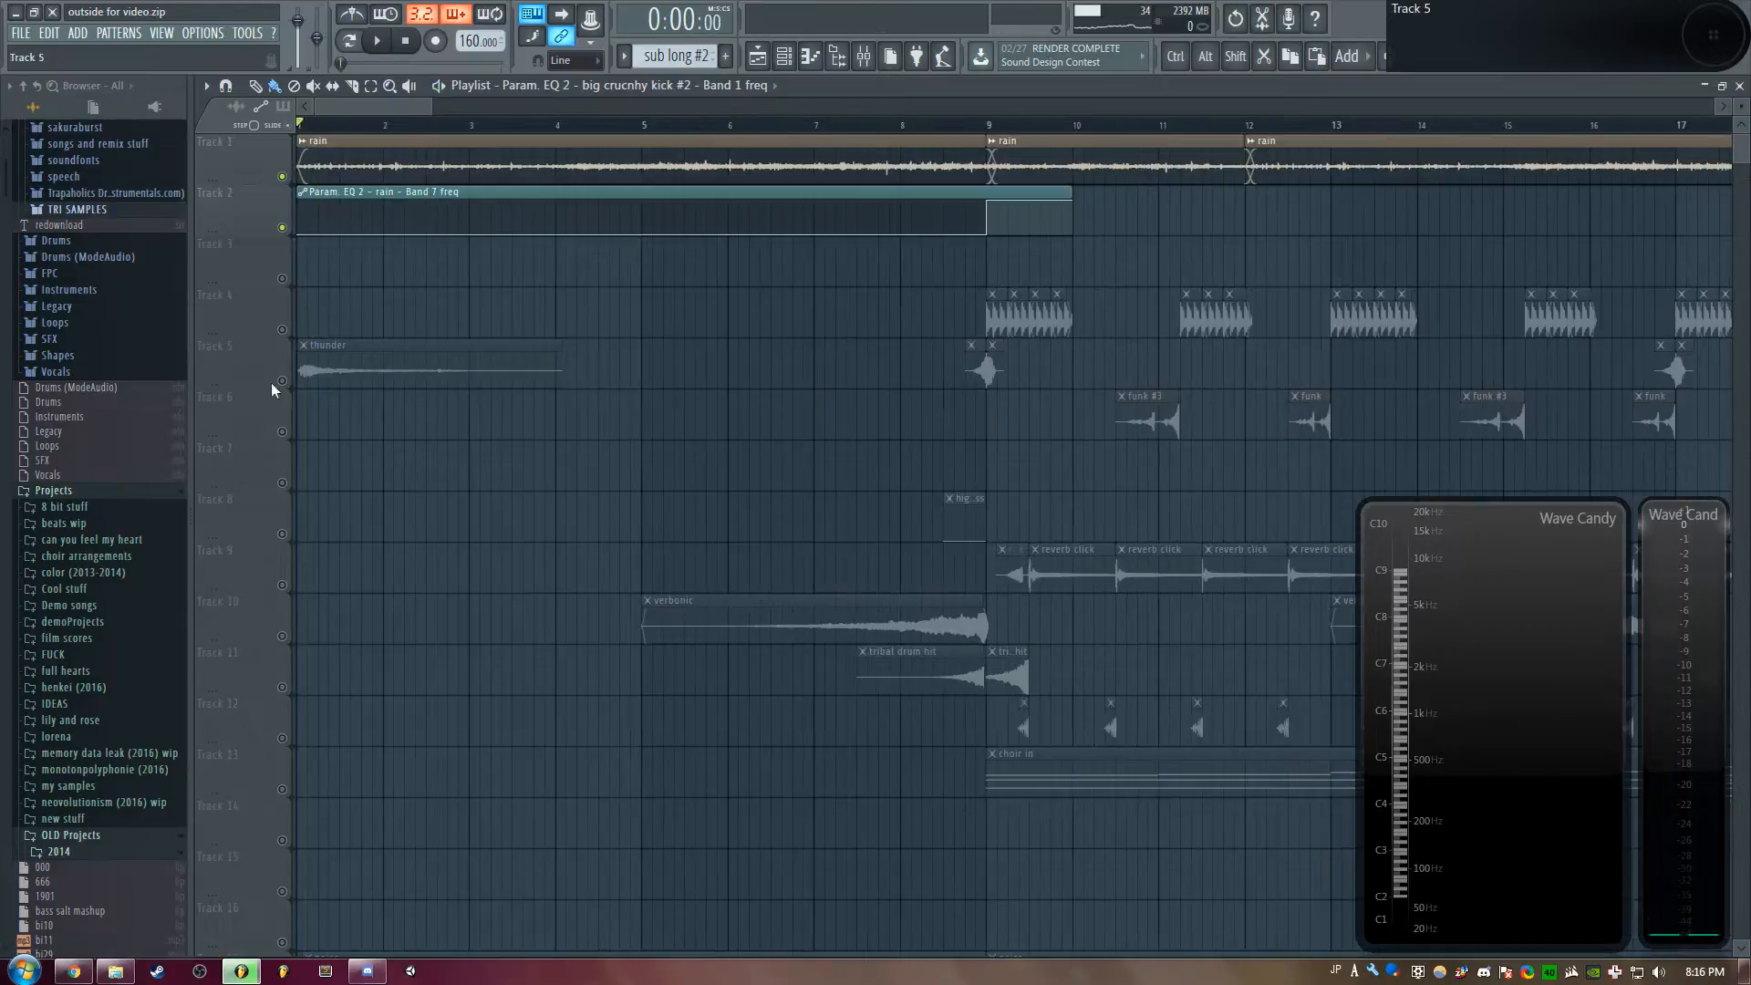
Solo Track 5 and play back the thunder clip at the start of the arrangement
{"action": "right_click", "coordinate": [282, 381]}
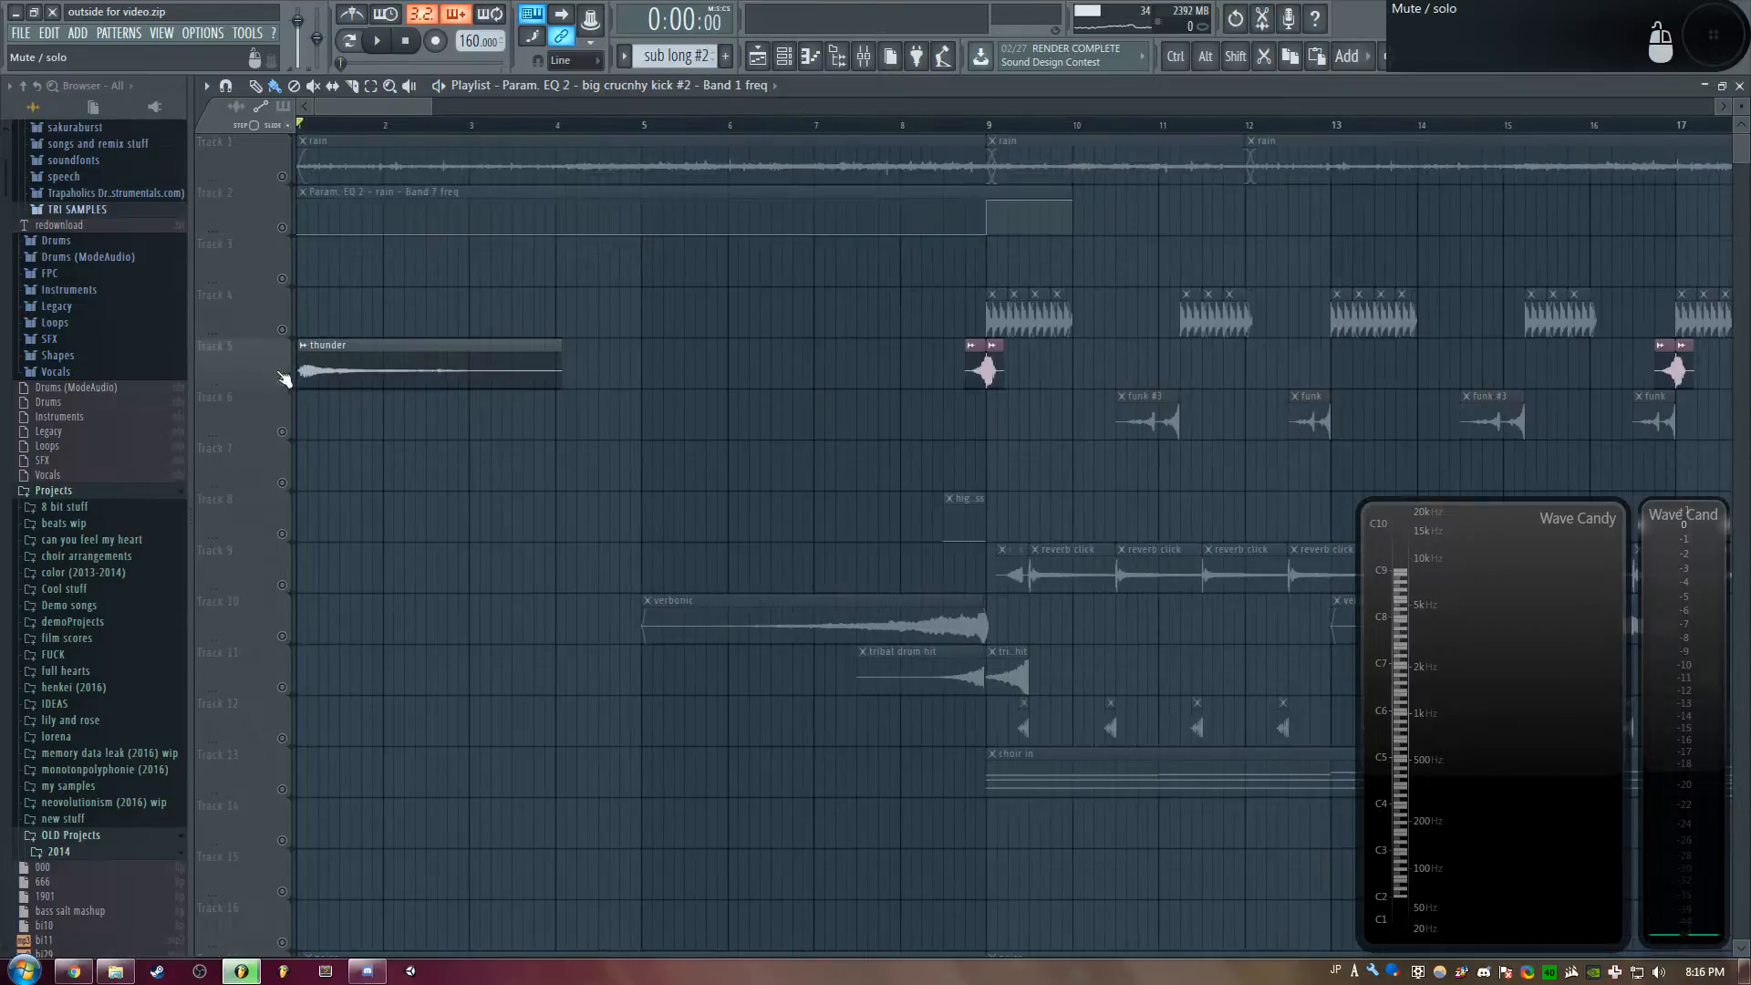
{"action": "key", "text": "space"}
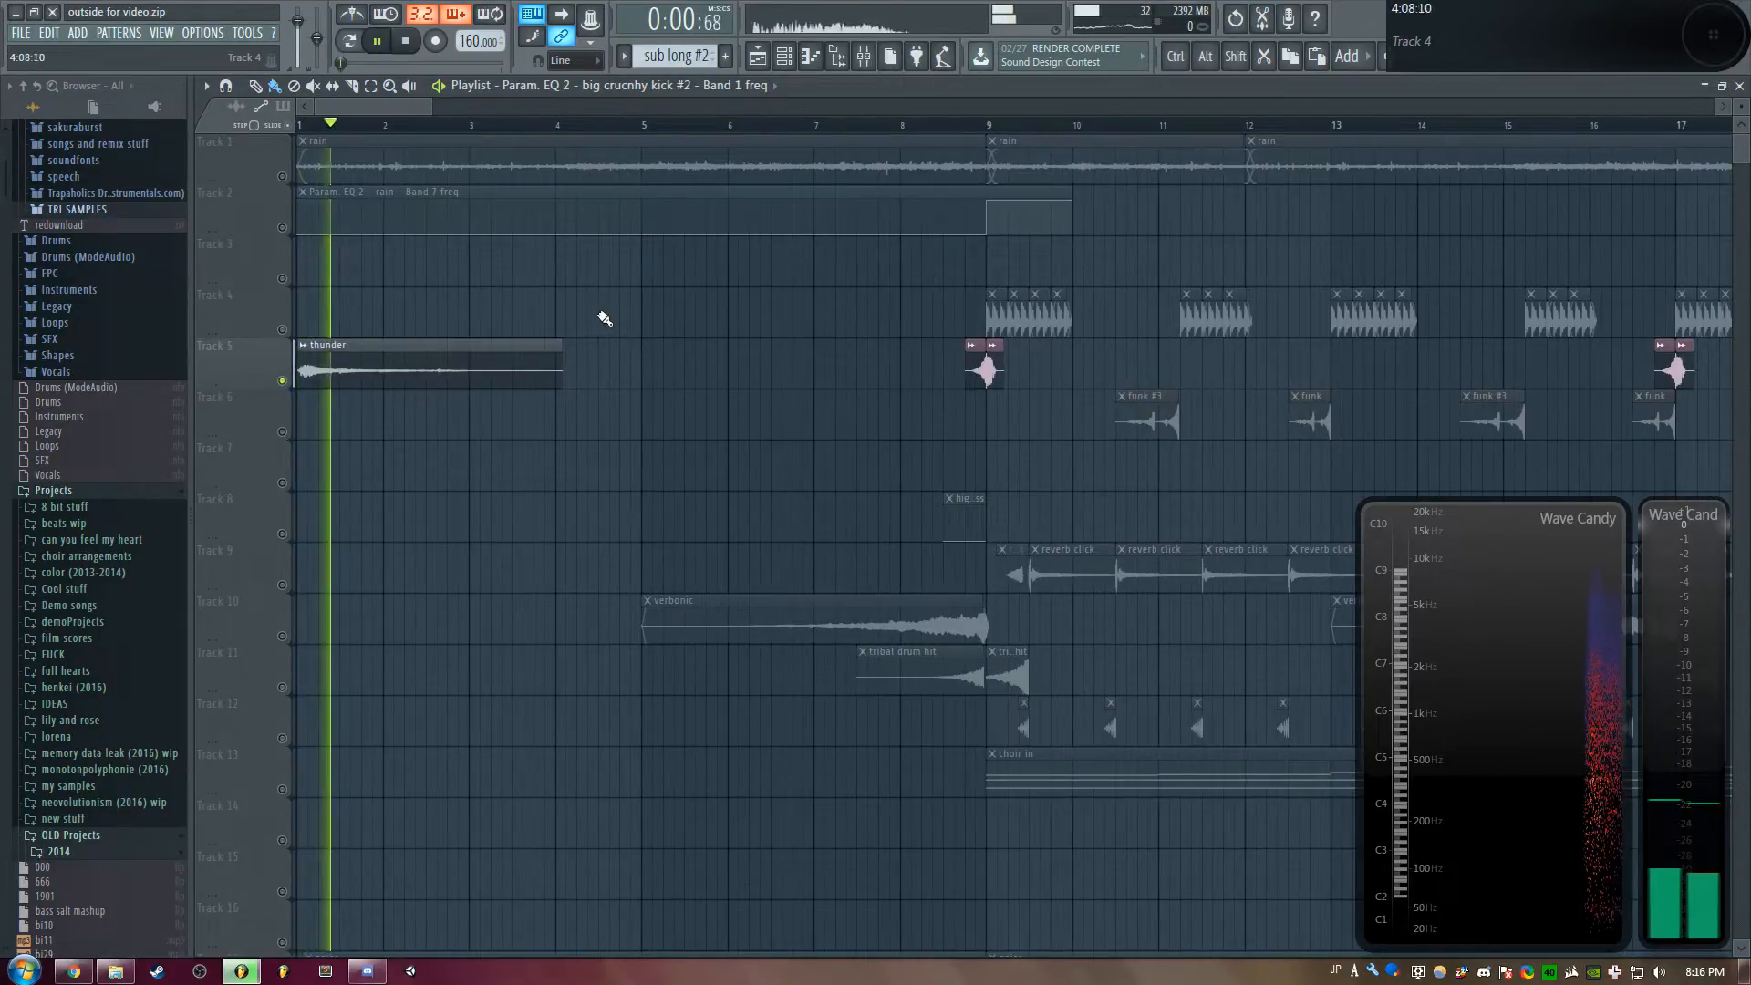
{"action": "key", "text": "space"}
Inspect Fruity Reeverb 2 and Fruity parametric EQ 2 on the thunder mixer track, and bring all playlist tracks back from solo
{"action": "key", "text": "F9"}
{"action": "left_click", "coordinate": [738, 380]}
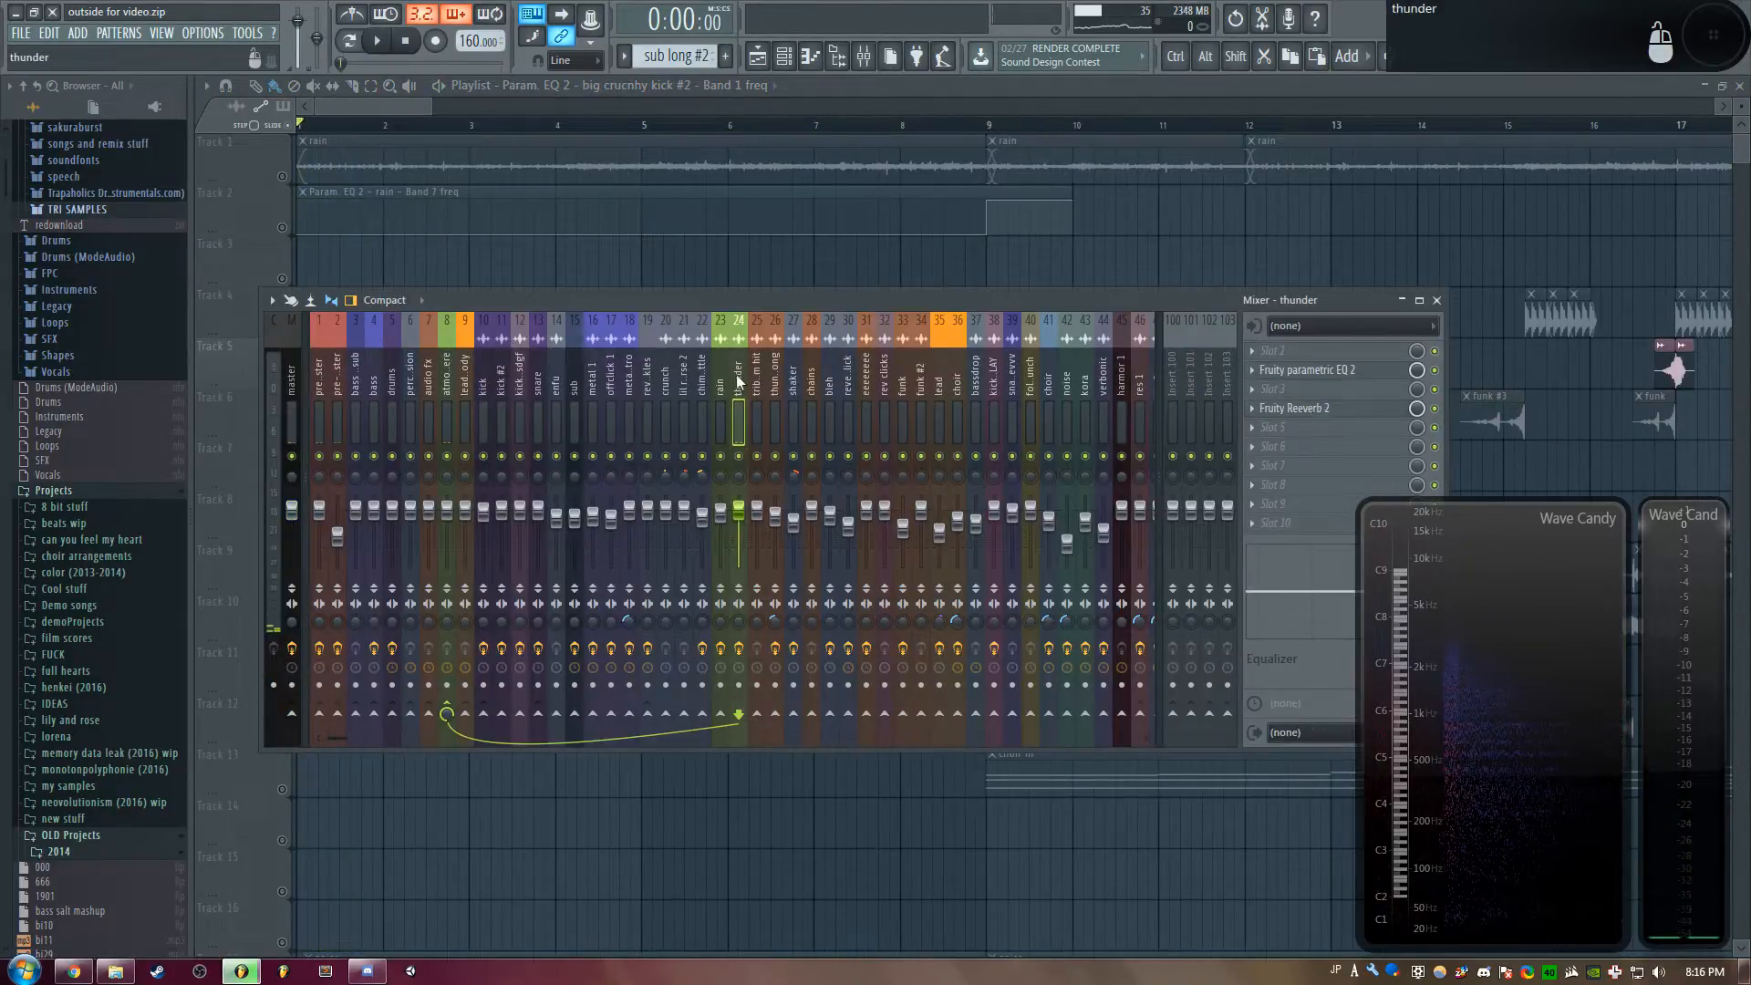
{"action": "left_click", "coordinate": [1323, 413]}
{"action": "left_click_drag", "start_coordinate": [528, 219], "coordinate": [834, 265]}
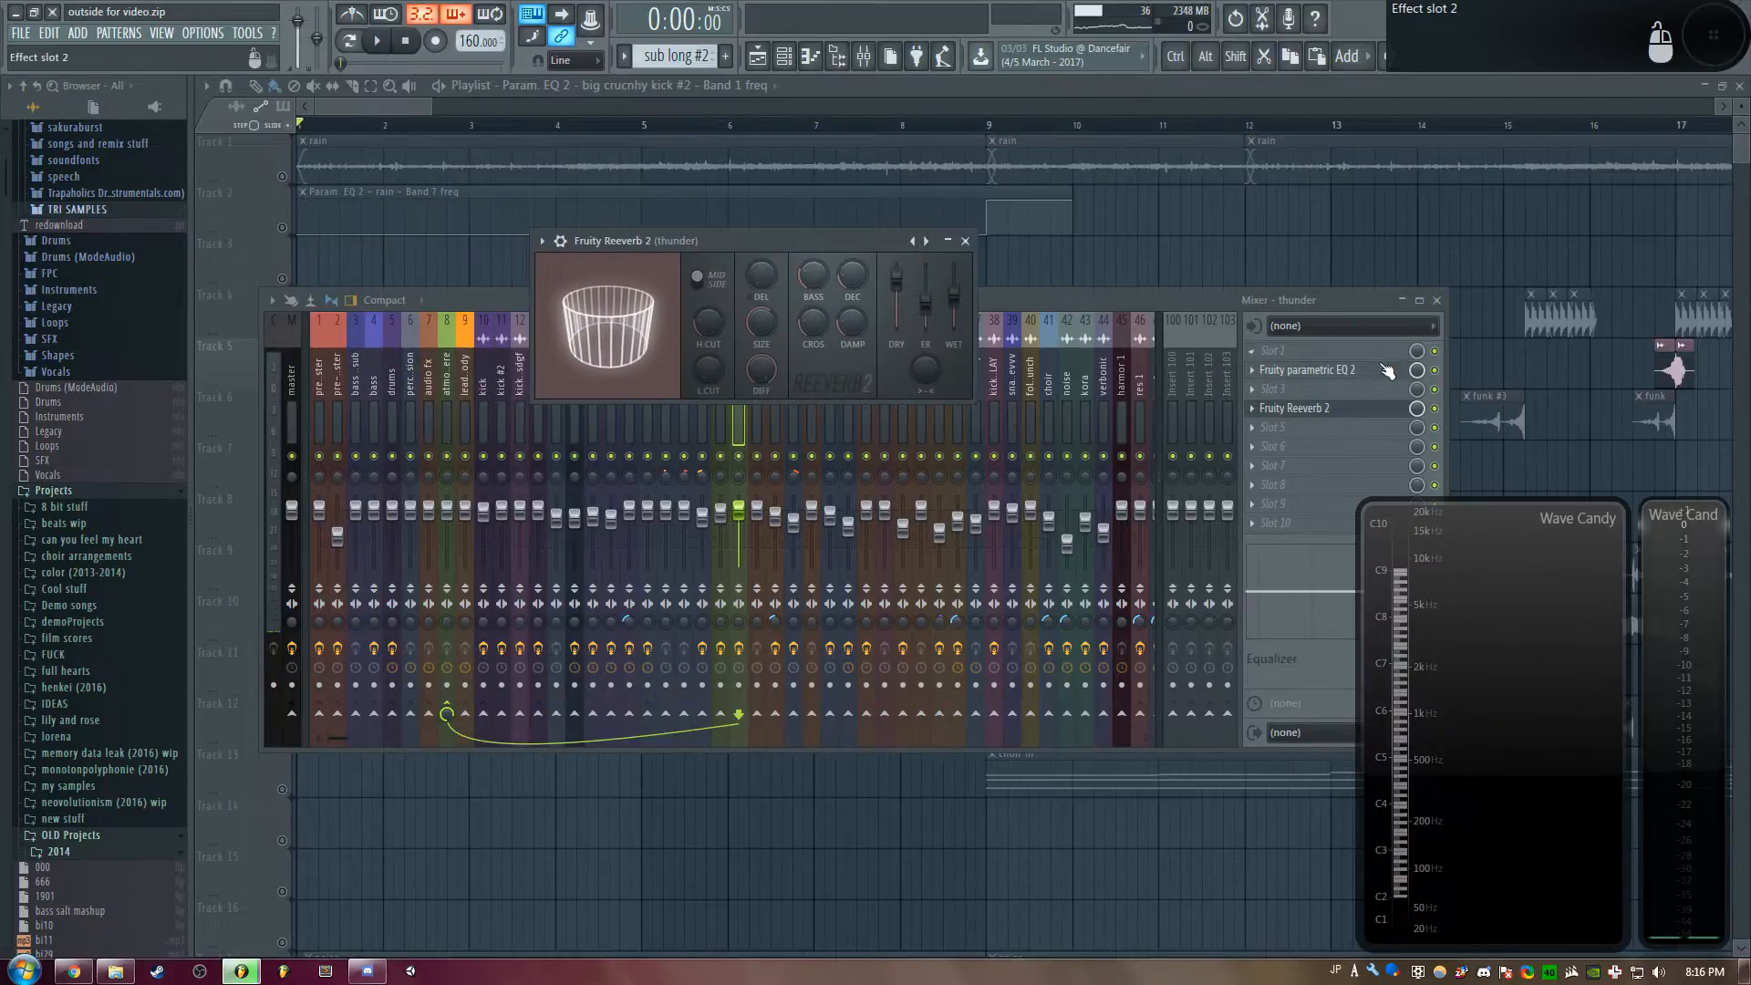
{"action": "left_click_drag", "start_coordinate": [653, 345], "coordinate": [1266, 176]}
{"action": "left_click_drag", "start_coordinate": [638, 244], "coordinate": [702, 245]}
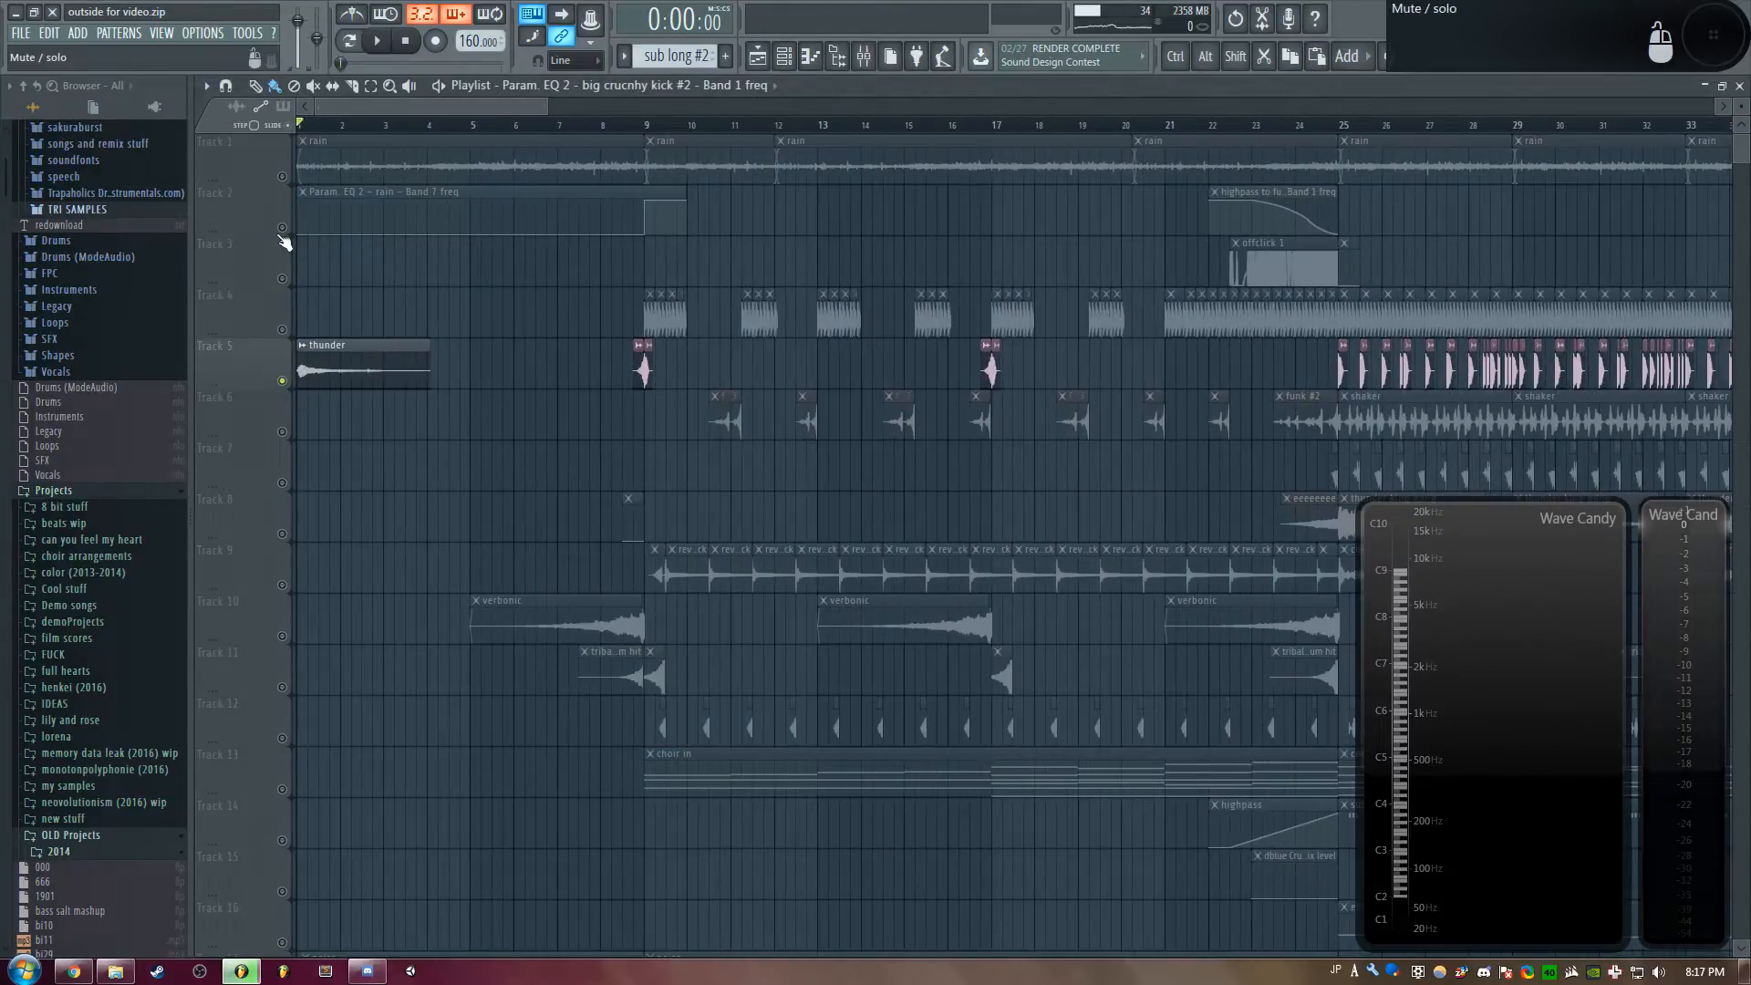
{"action": "right_click", "coordinate": [281, 229]}
{"action": "right_click", "coordinate": [281, 229]}
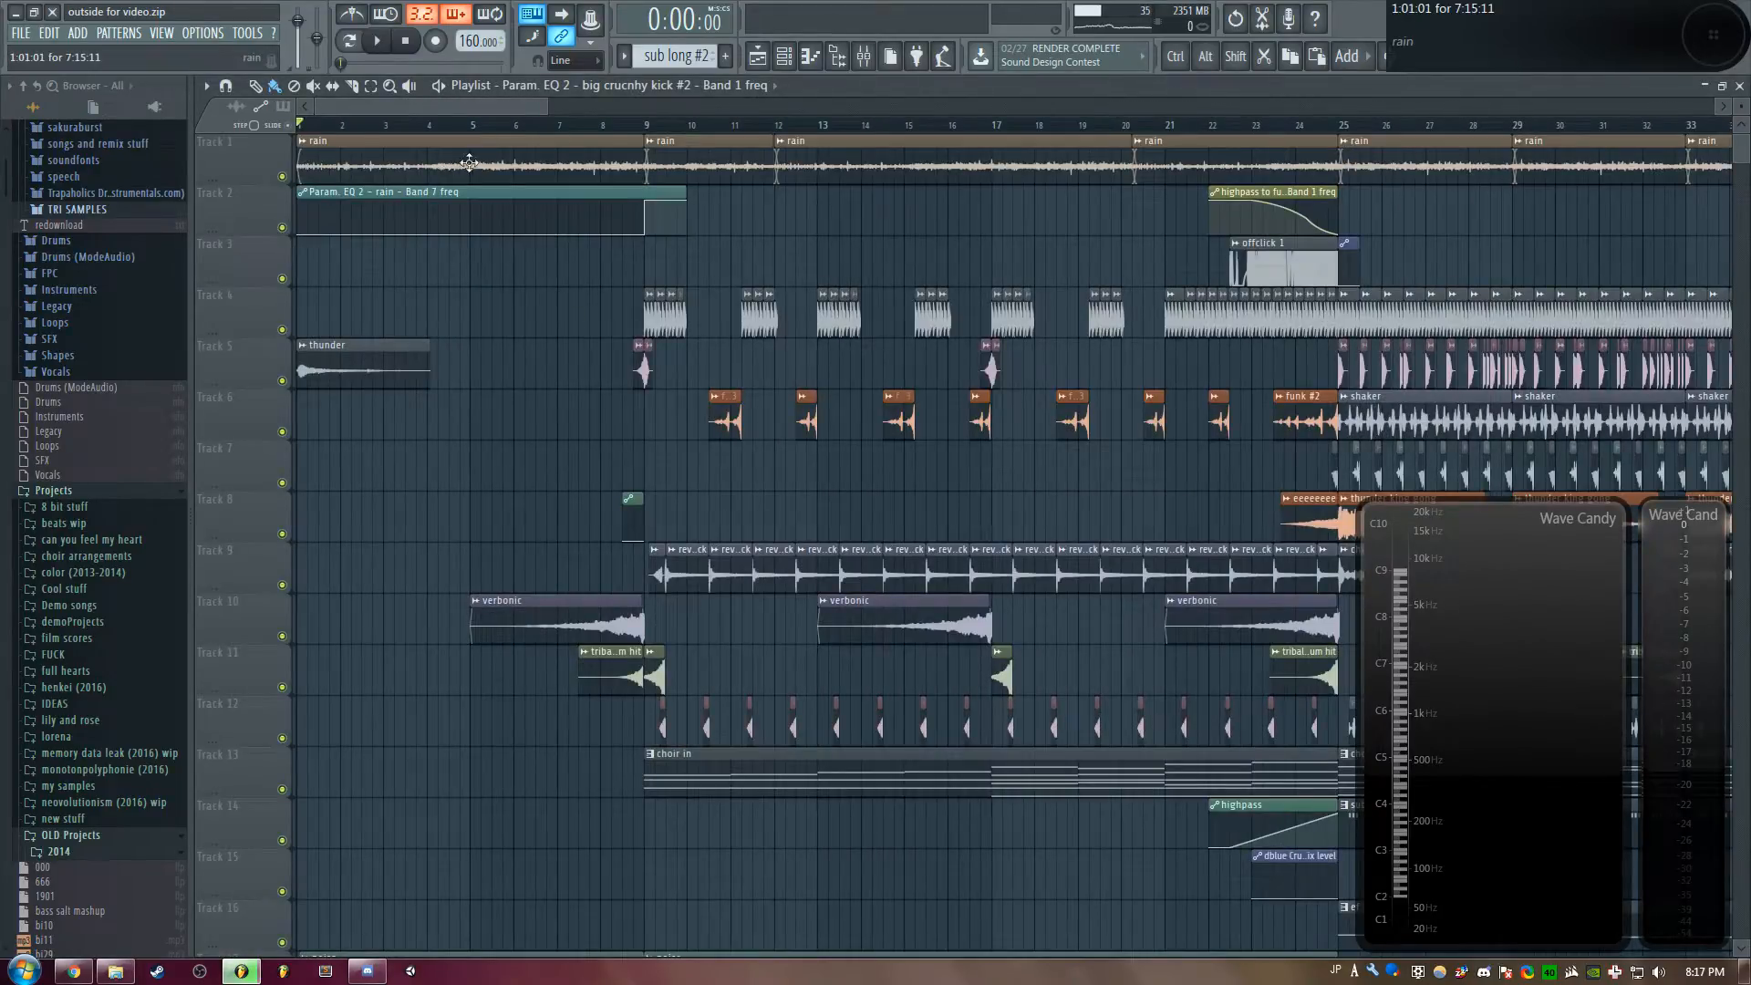
Open the channel settings of the first verbonic clip and play it with Track 10 soloed
{"action": "double_click", "coordinate": [548, 629]}
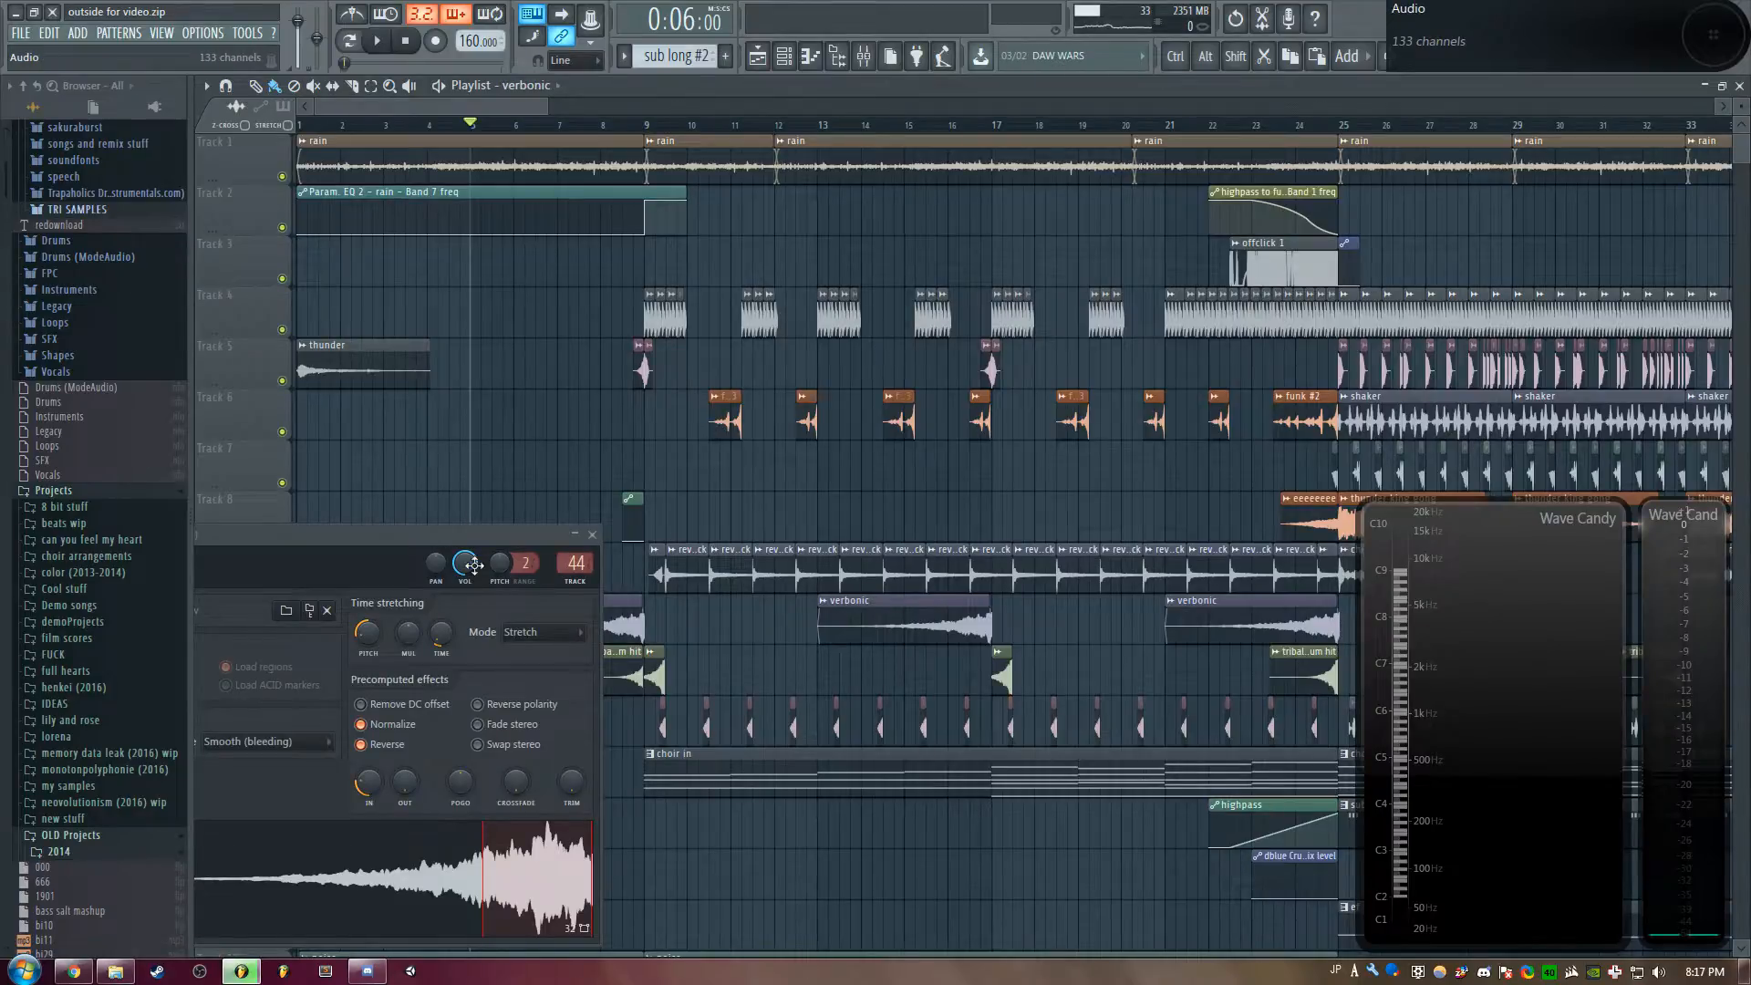
{"action": "mouse_move", "coordinate": [449, 529]}
{"action": "left_mouse_down"}
{"action": "mouse_move", "coordinate": [901, 321]}
{"action": "mouse_move", "coordinate": [1163, 292]}
{"action": "left_mouse_up"}
{"action": "key", "text": "space"}
{"action": "right_click", "coordinate": [282, 636]}
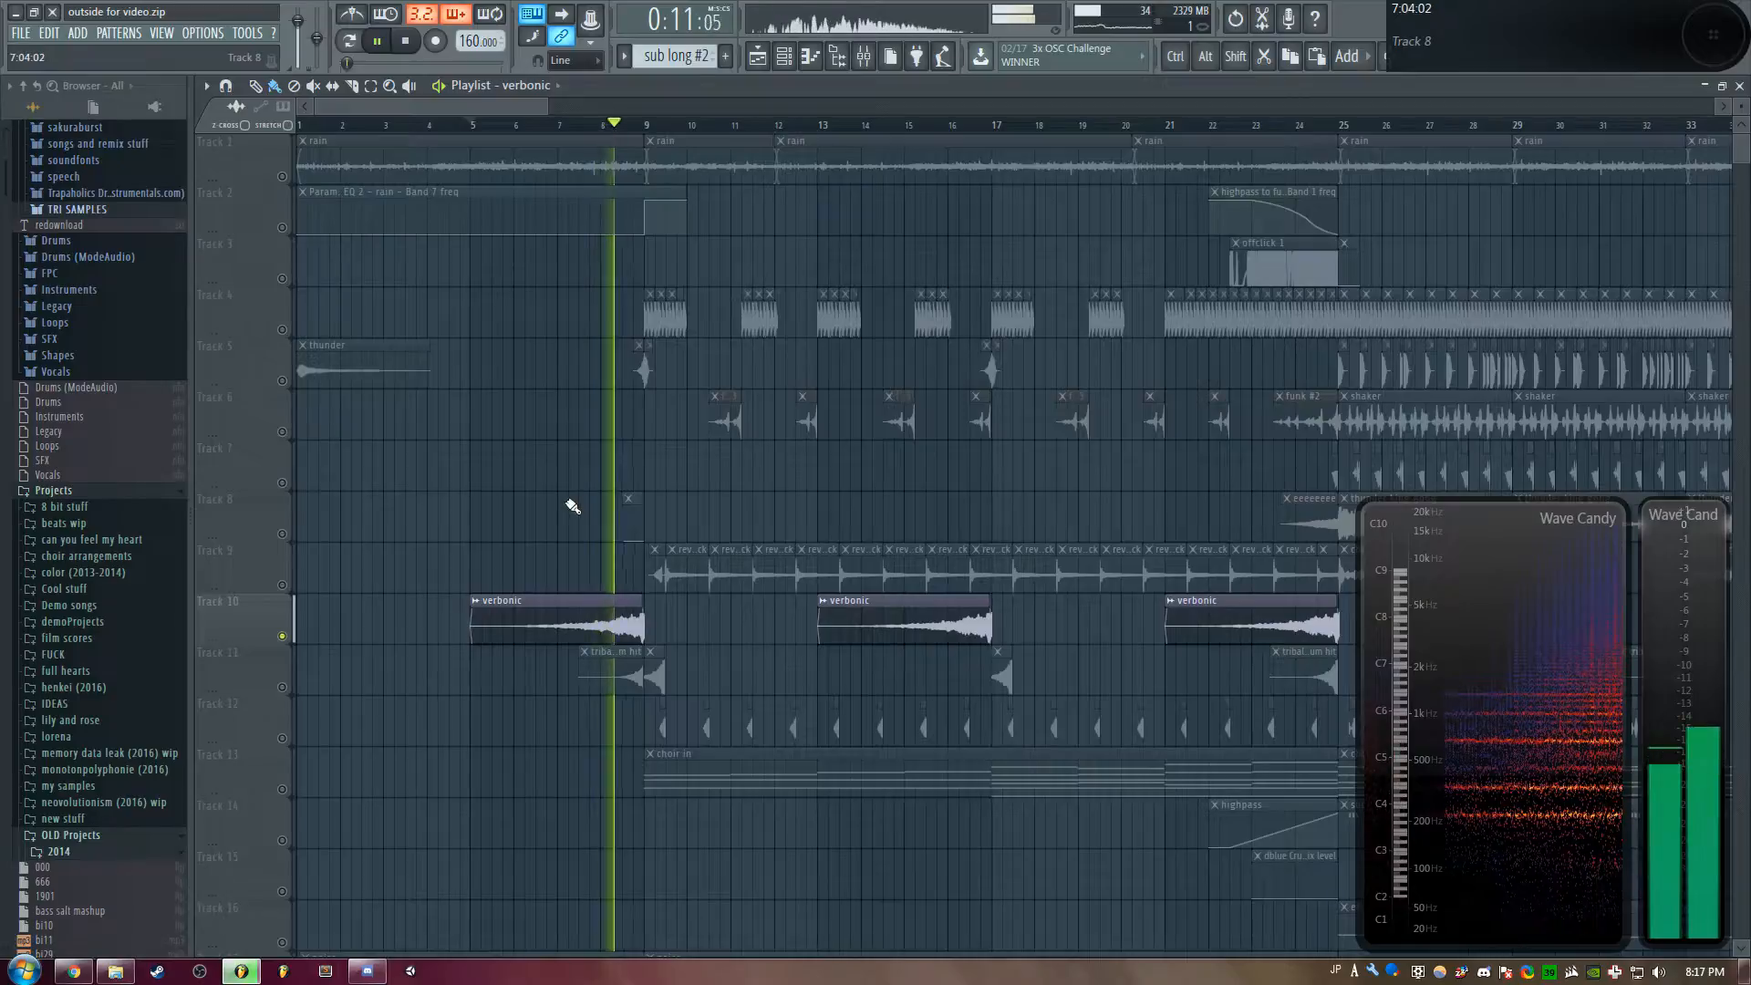
Stop playback and check the verbonic mixer track's effect chain and routing
{"action": "key", "text": "F9"}
{"action": "key", "text": "space"}
{"action": "left_click_drag", "start_coordinate": [1233, 308], "coordinate": [1187, 339]}
{"action": "left_click_drag", "start_coordinate": [1442, 407], "coordinate": [1019, 463]}
{"action": "left_click_drag", "start_coordinate": [469, 336], "coordinate": [559, 353]}
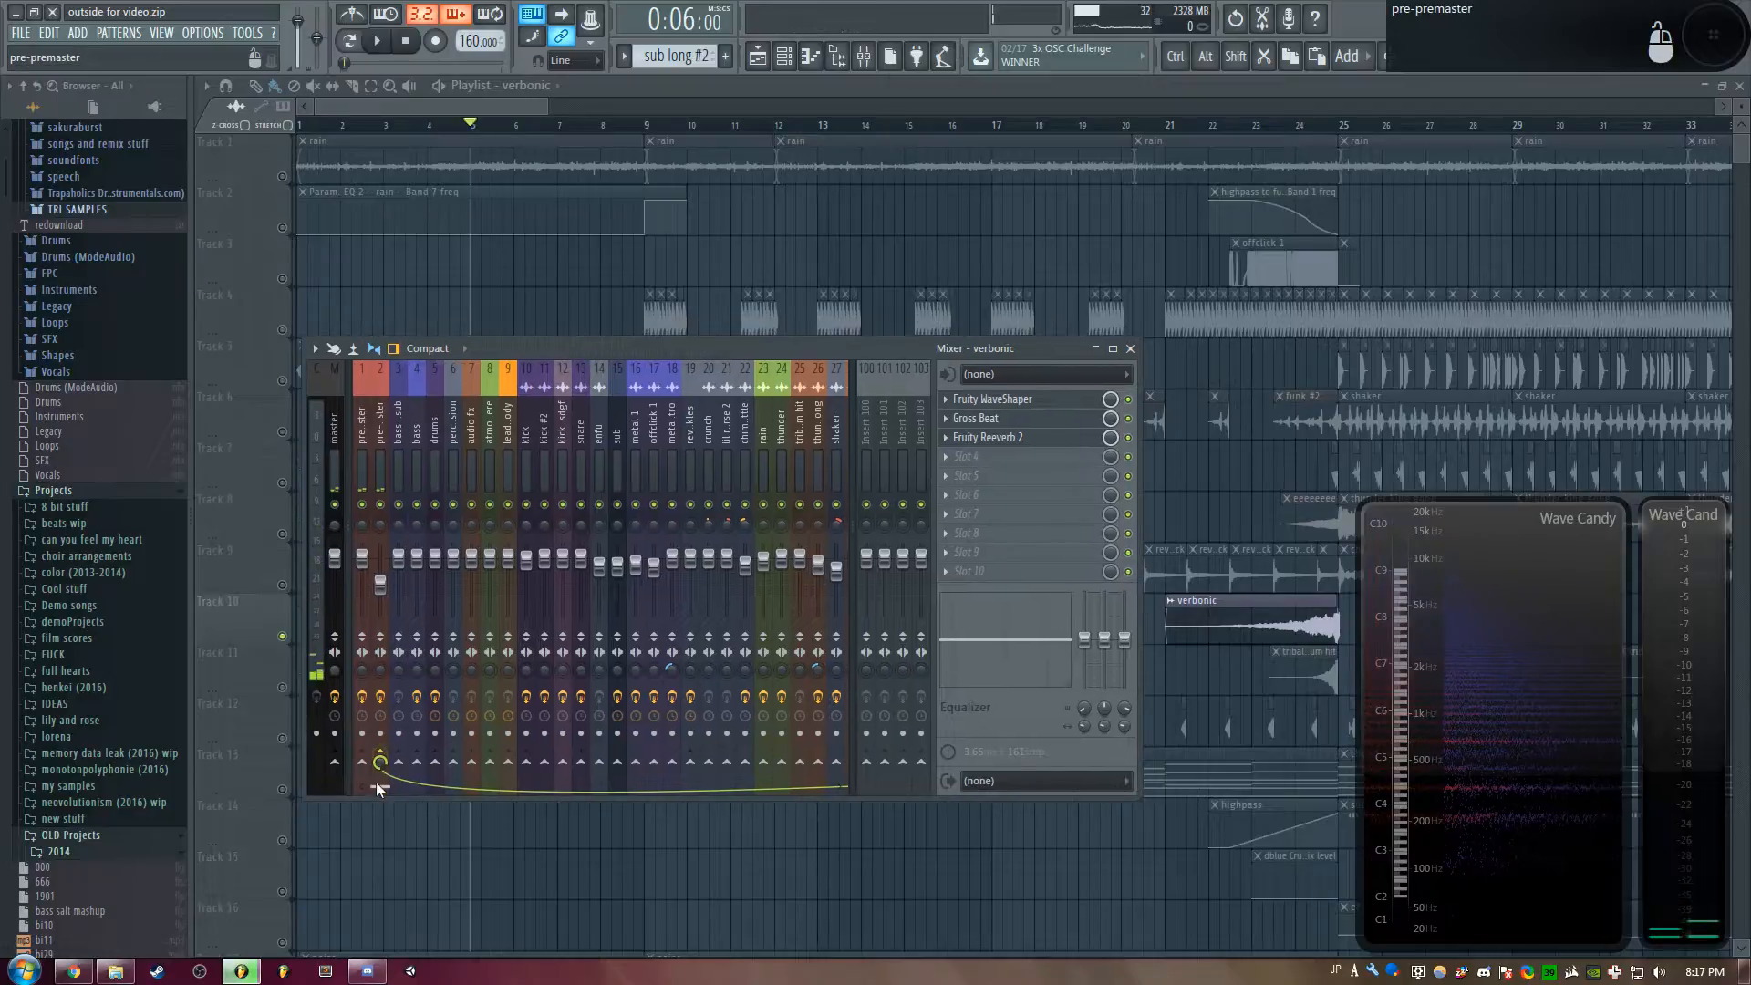
{"action": "key", "text": "F9"}
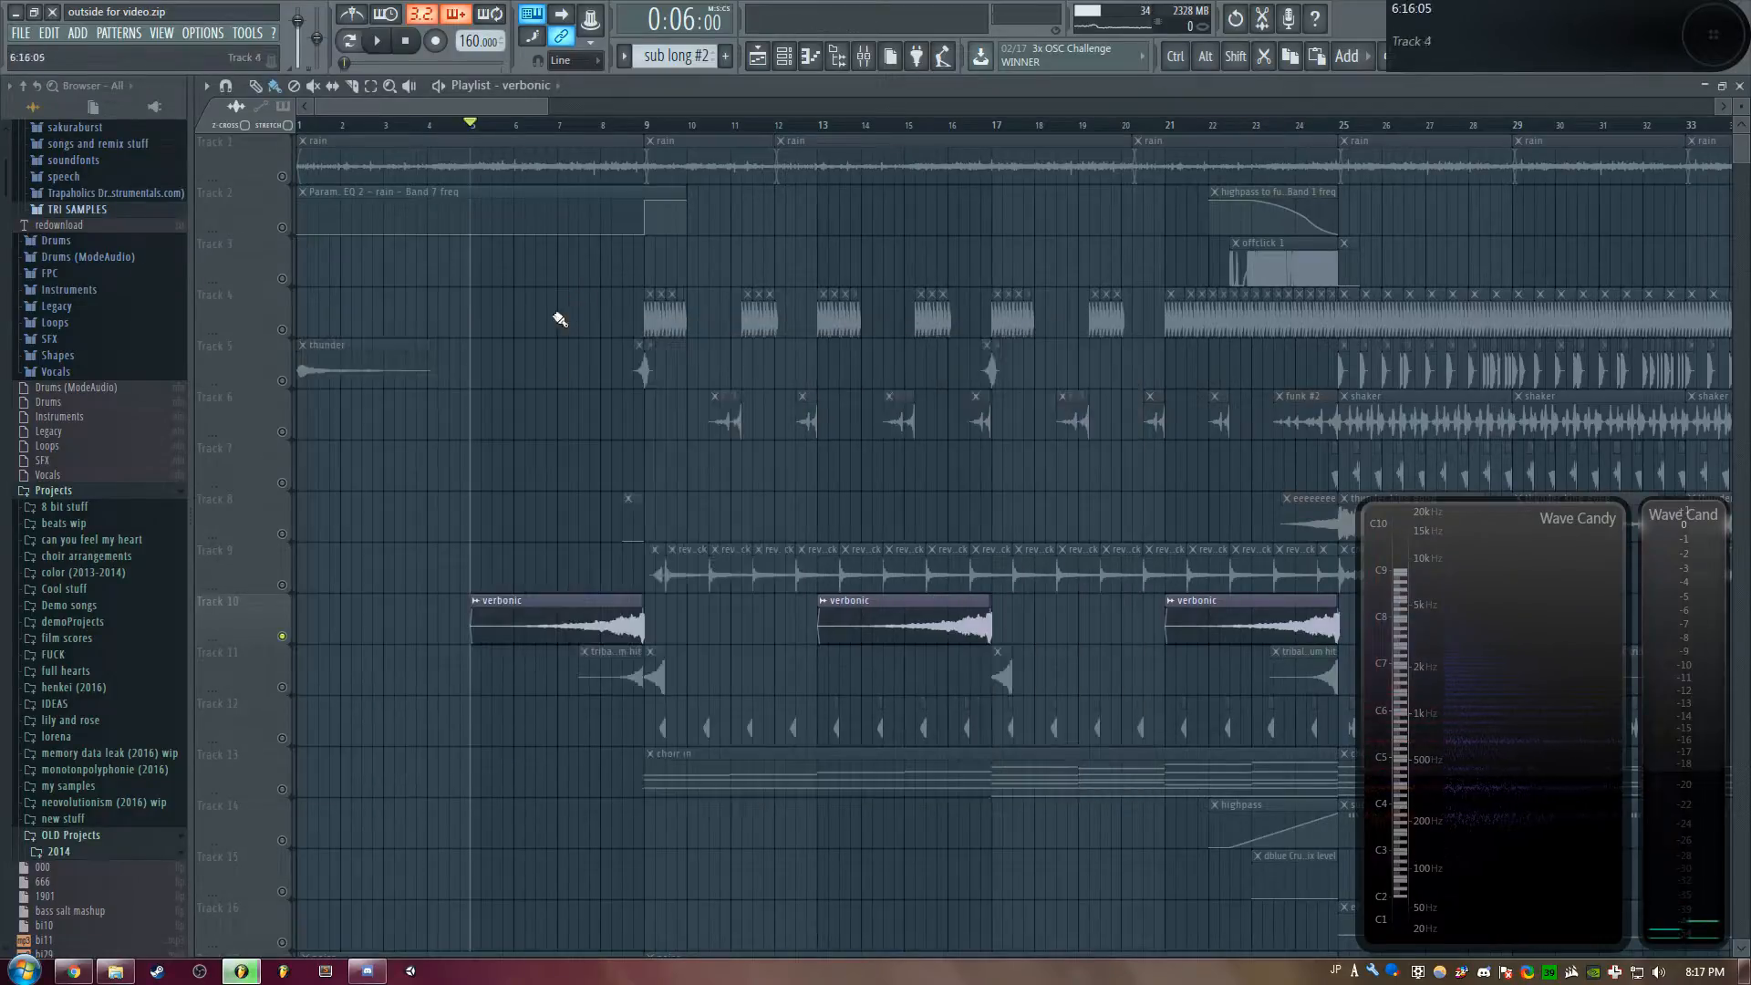
Open the verbonic channel's sample in Edison and play the original, unreversed recording
{"action": "double_click", "coordinate": [552, 611]}
{"action": "right_click", "coordinate": [1040, 648]}
{"action": "left_click", "coordinate": [1108, 699]}
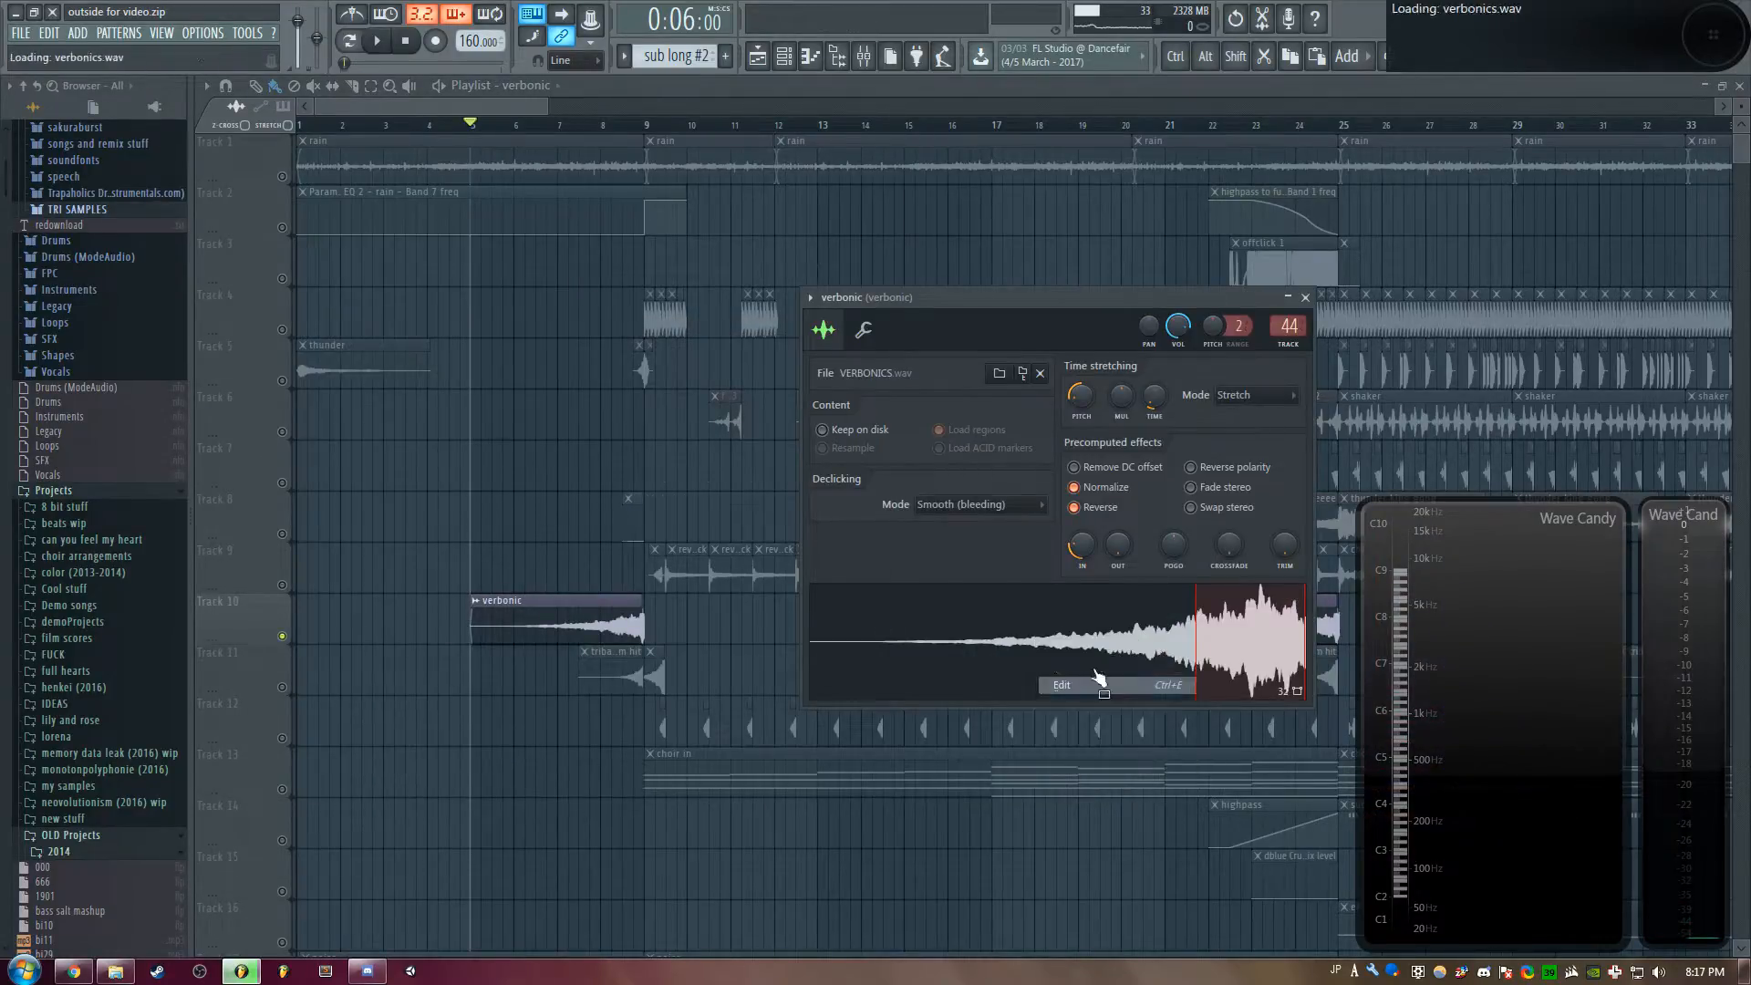
{"action": "left_click", "coordinate": [291, 215]}
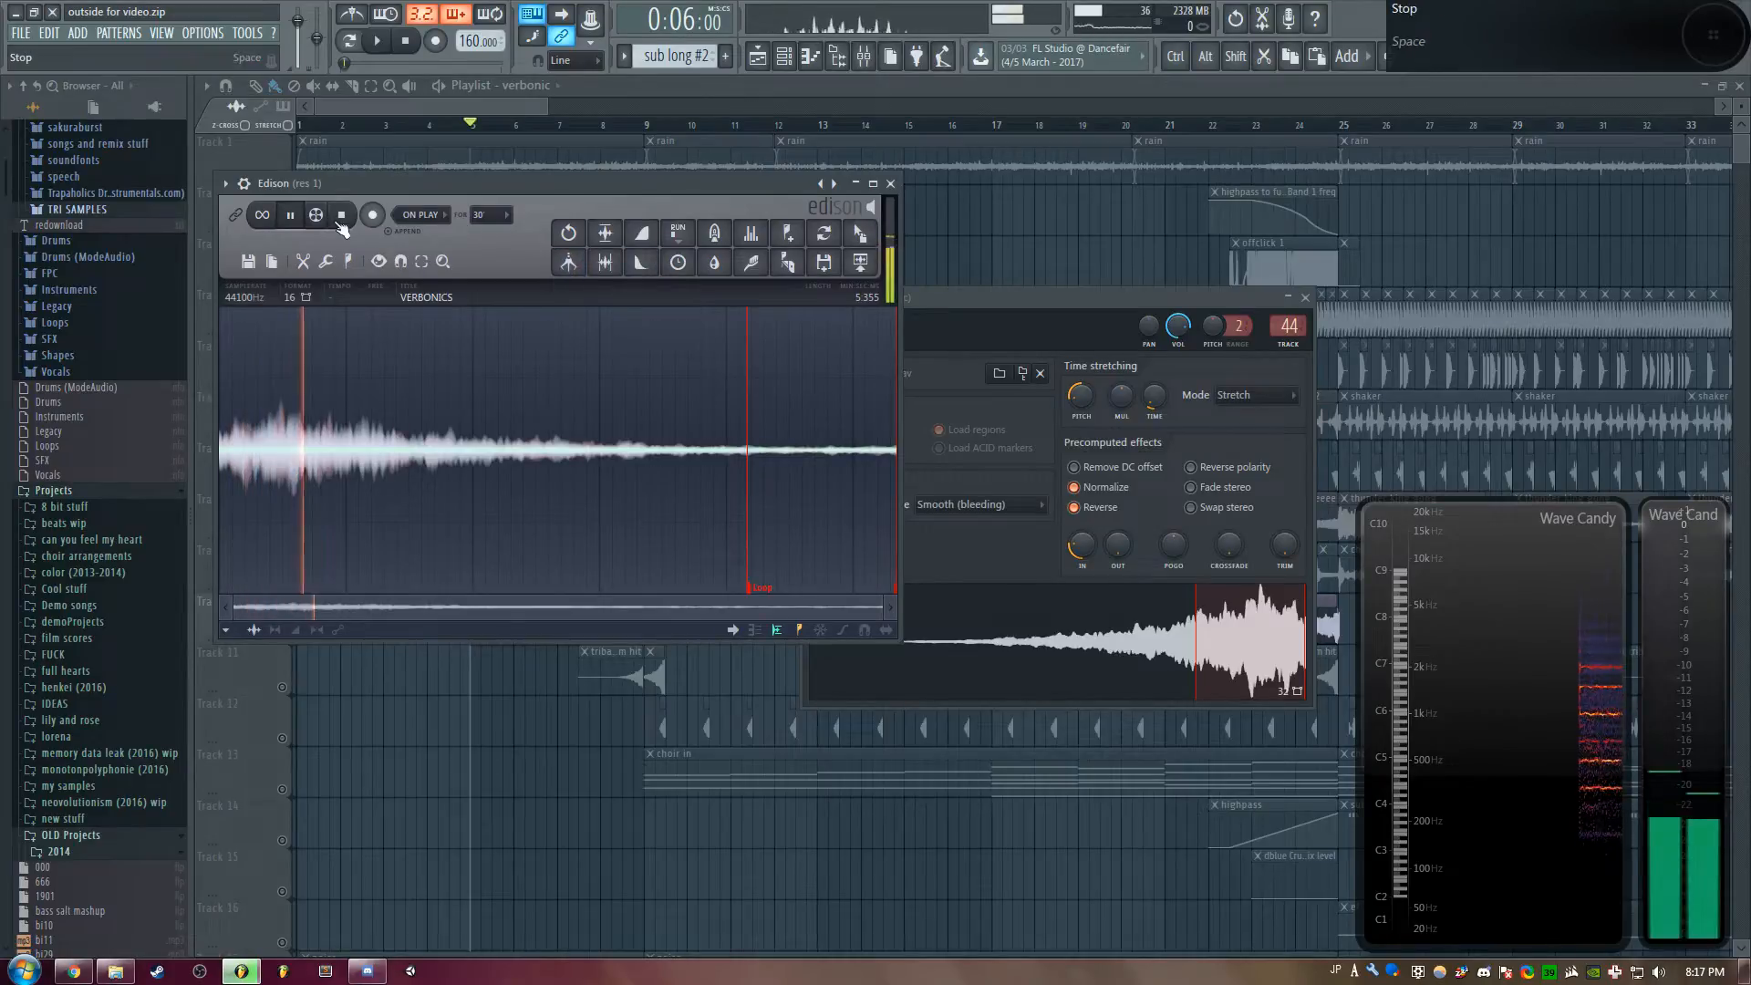
{"action": "left_click", "coordinate": [338, 216]}
Compare the sample in Edison with the verbonic channel's Reverse and fade-in settings, and close the windows
{"action": "left_click_drag", "start_coordinate": [459, 183], "coordinate": [1348, 362]}
{"action": "left_click", "coordinate": [978, 288]}
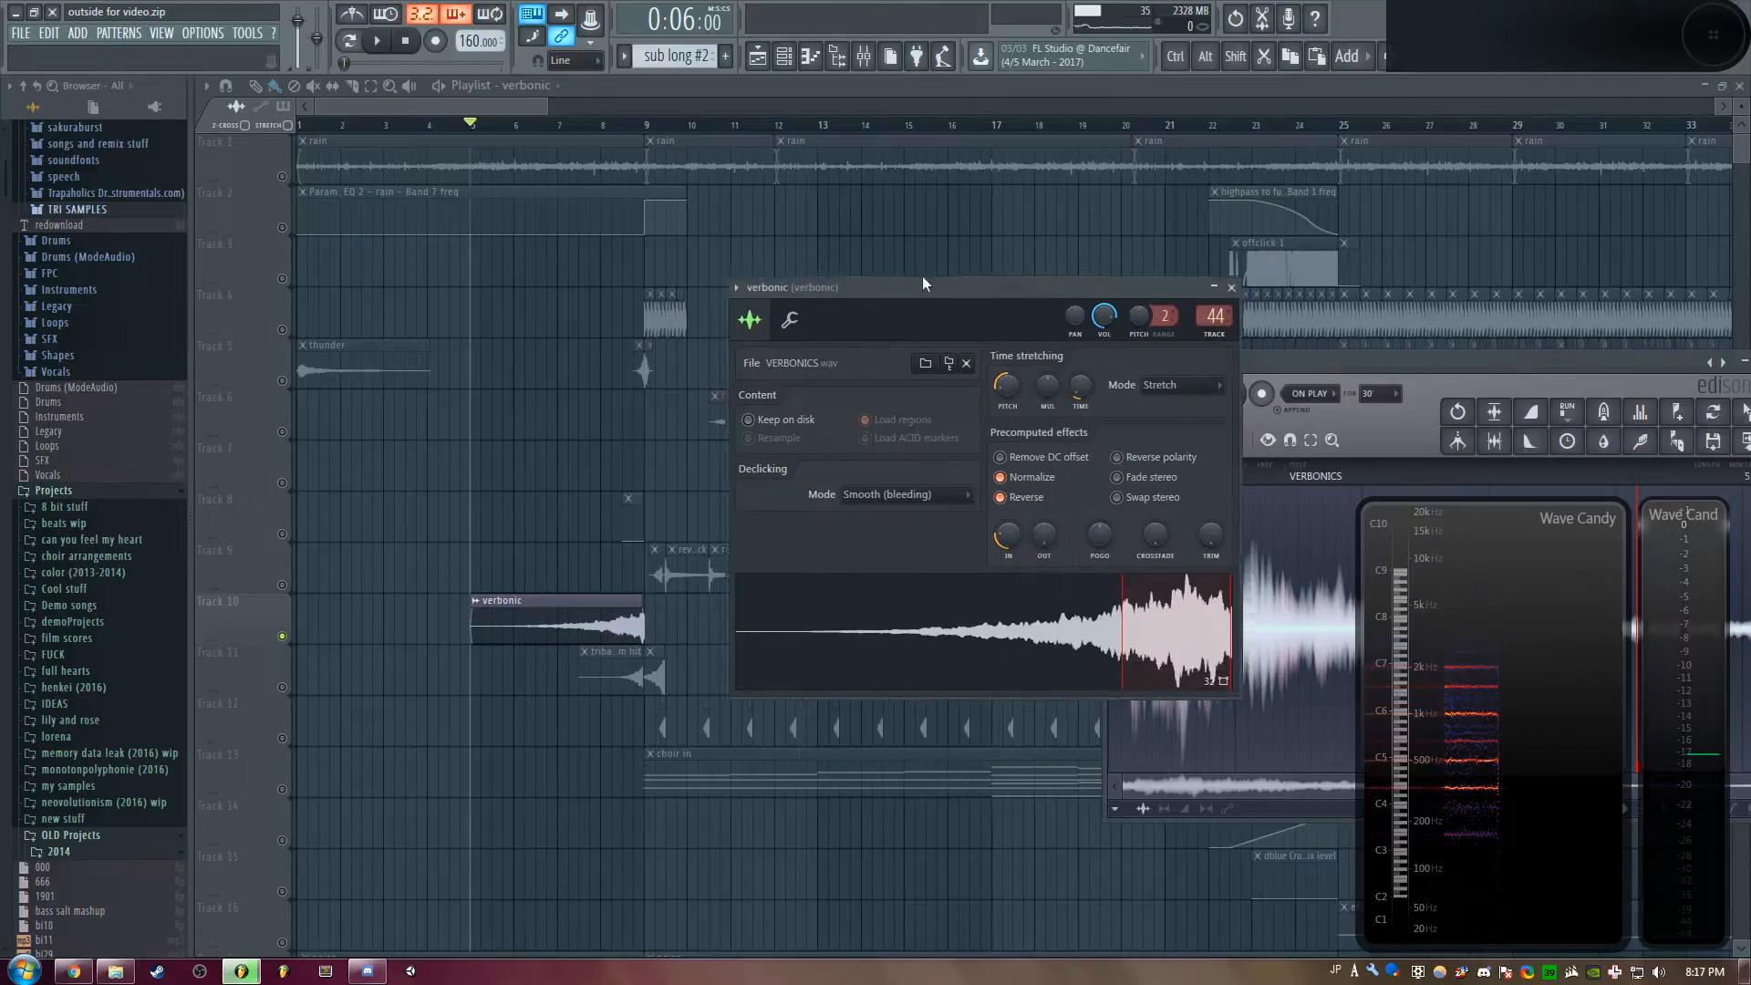
{"action": "left_click_drag", "start_coordinate": [978, 287], "coordinate": [761, 212]}
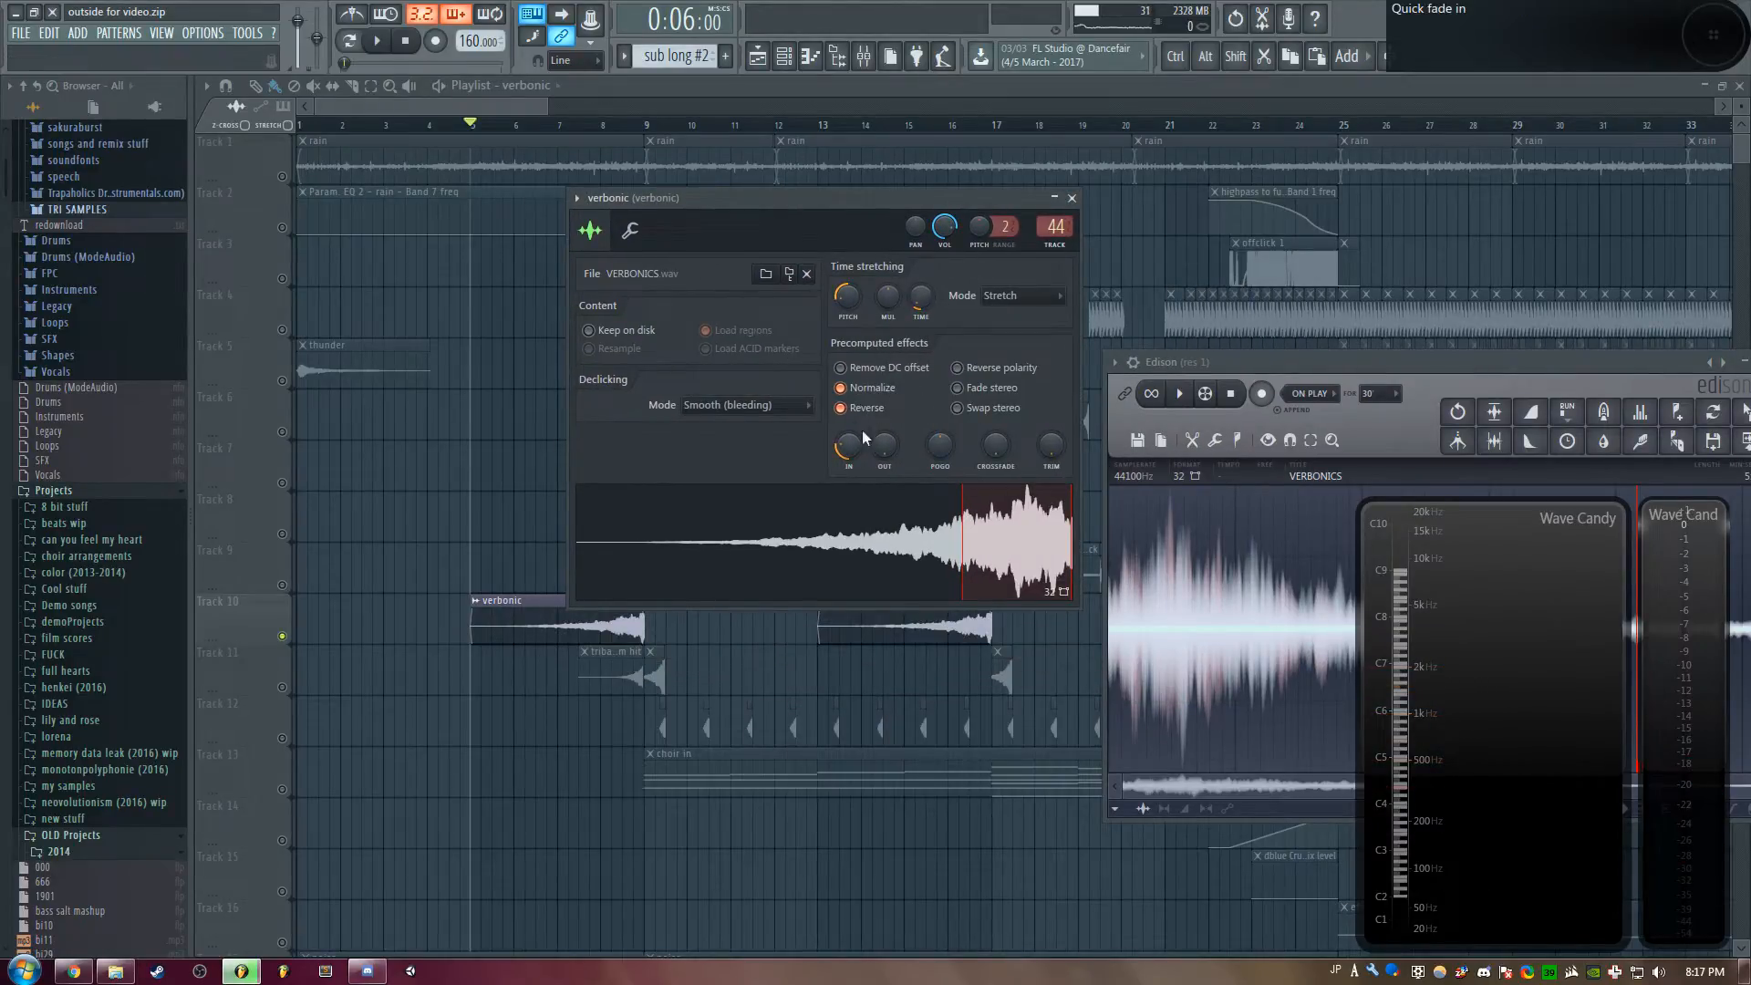
{"action": "left_click", "coordinate": [889, 478]}
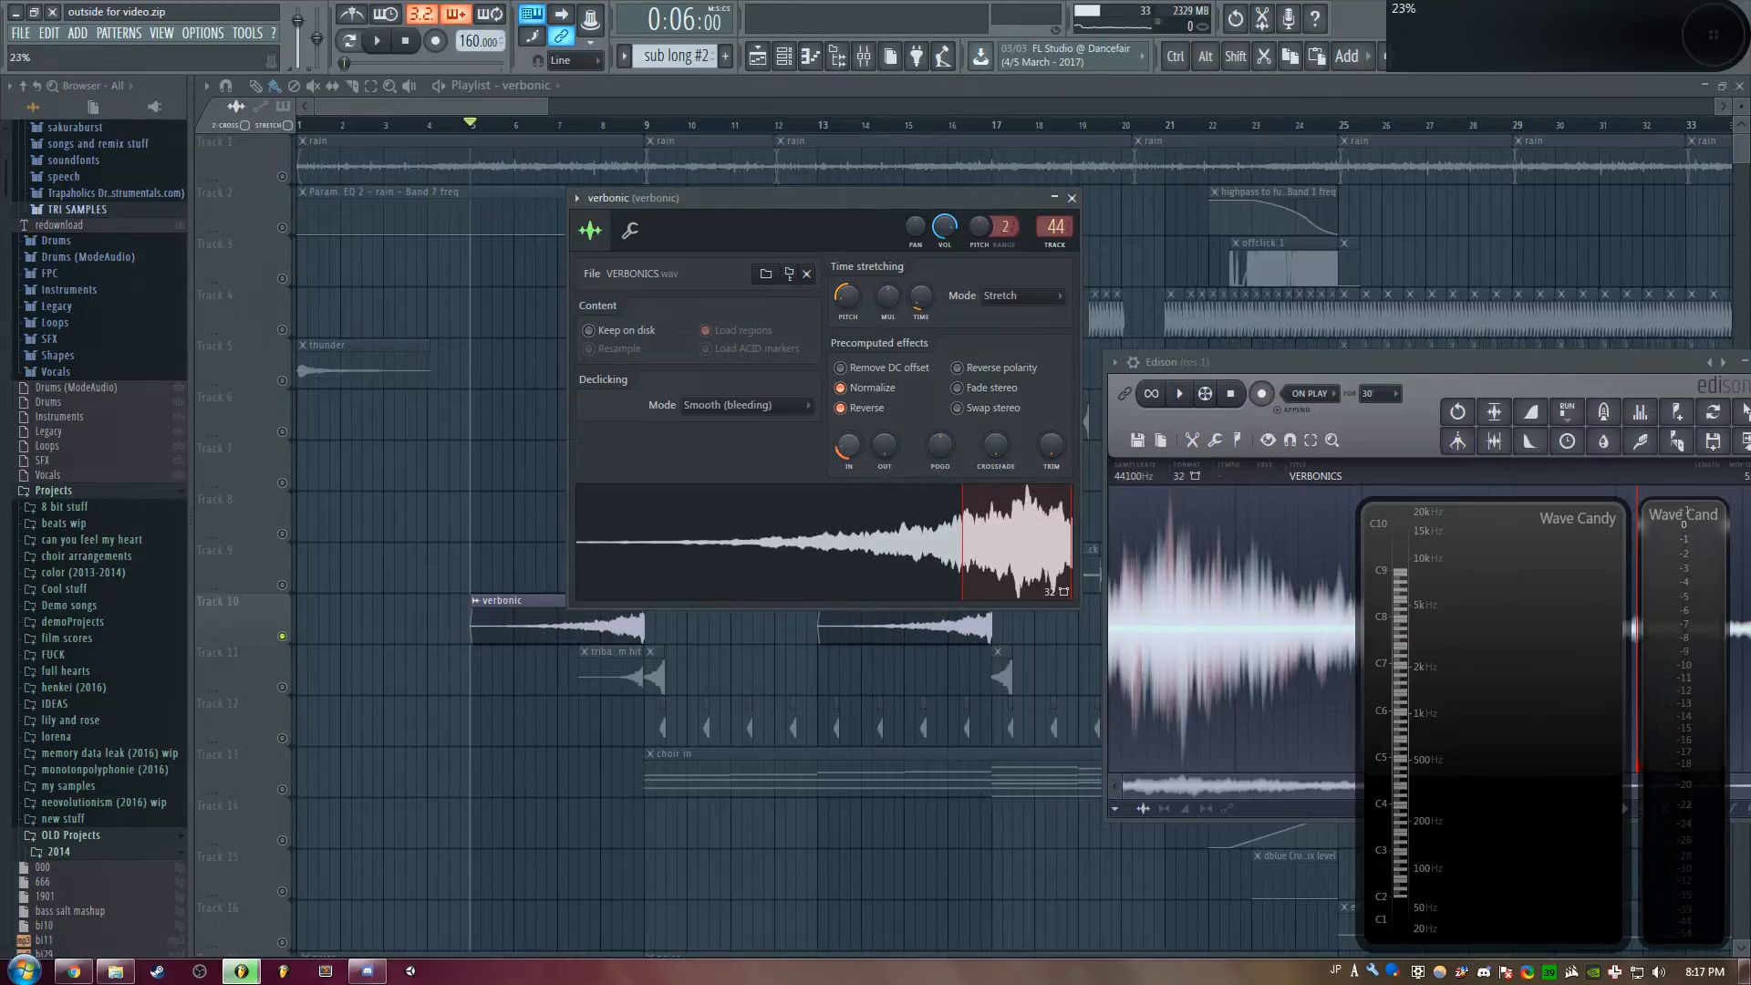
{"action": "left_click_drag", "start_coordinate": [1248, 368], "coordinate": [938, 248]}
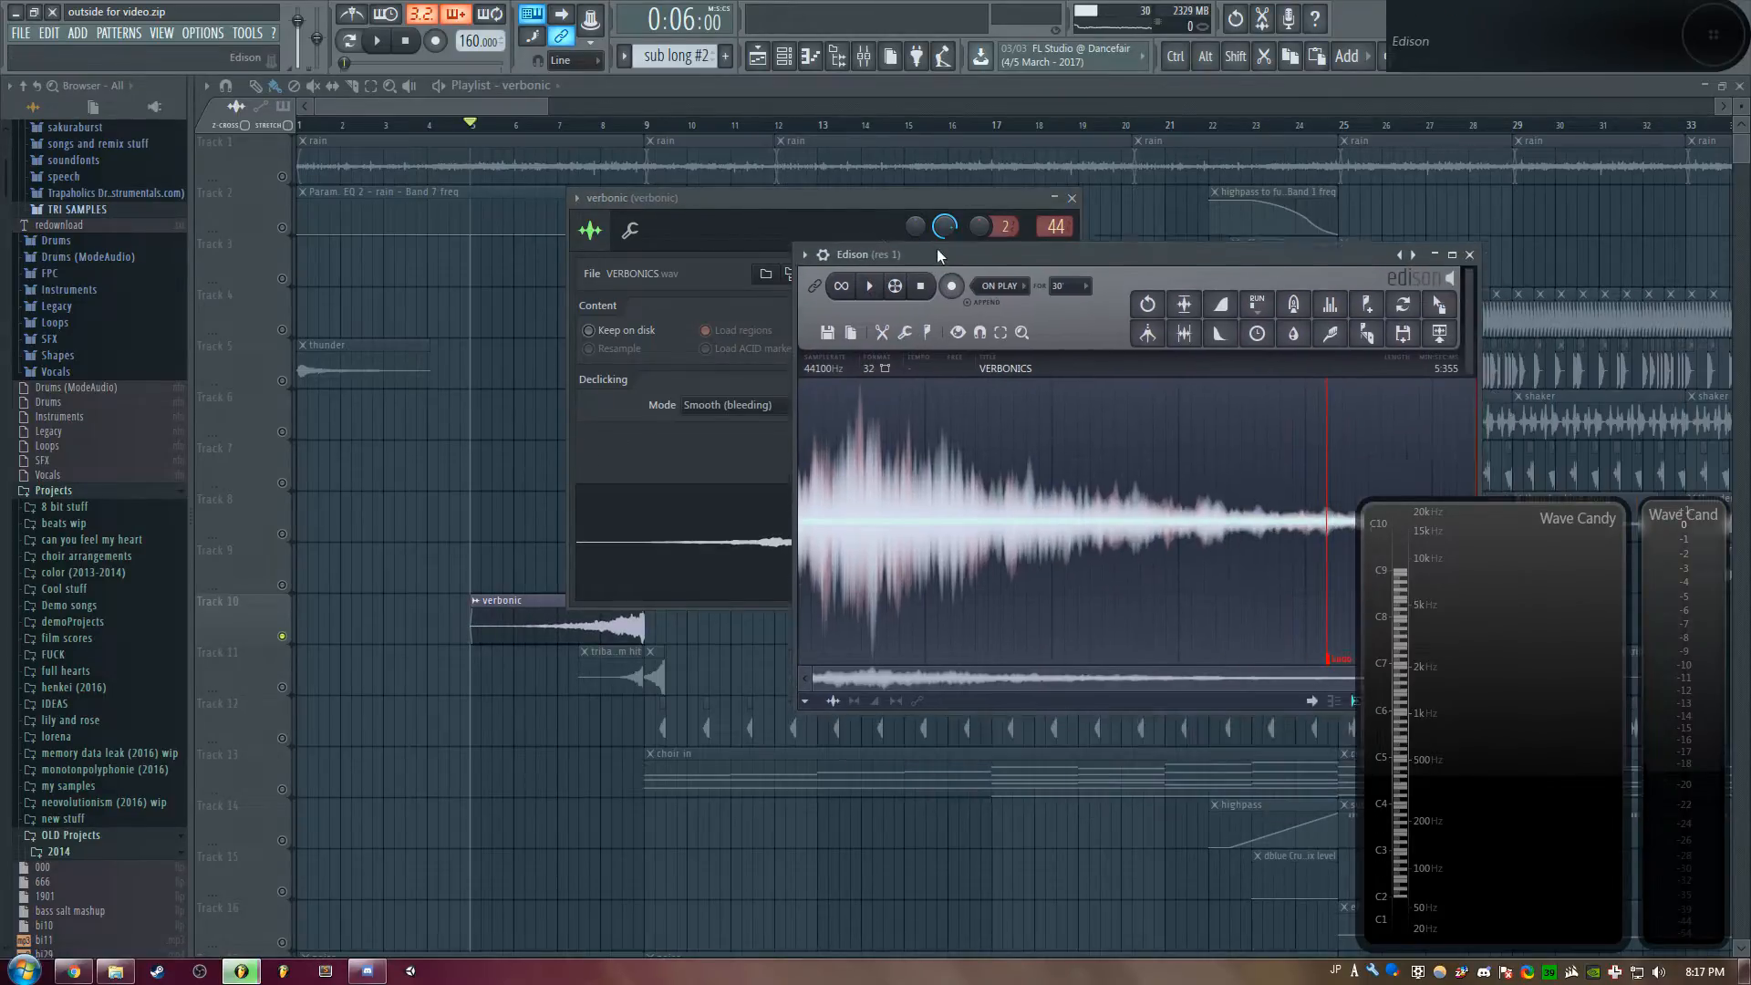
{"action": "key", "text": "F12"}
Examine the Fruity WaveShaper curve and the Fruity Limiter on the res 1 mixer track
{"action": "key", "text": "F9"}
{"action": "left_click_drag", "start_coordinate": [908, 361], "coordinate": [1054, 362]}
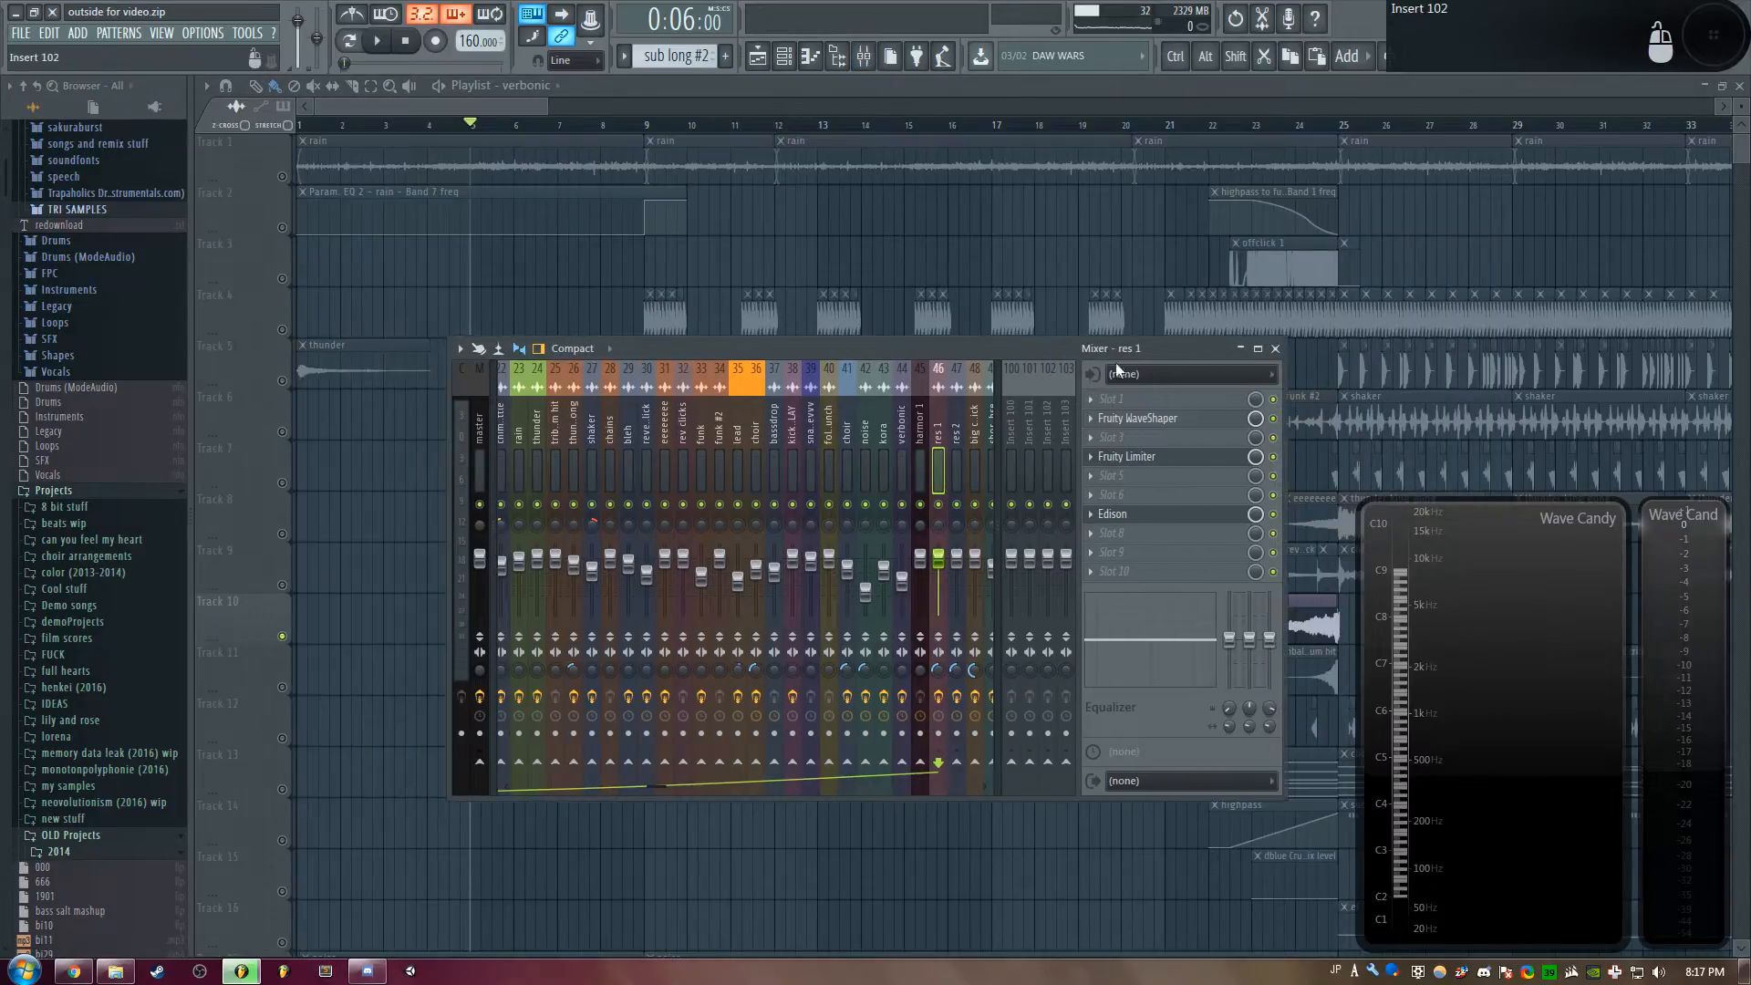
{"action": "left_click", "coordinate": [1175, 422]}
{"action": "left_click_drag", "start_coordinate": [316, 188], "coordinate": [681, 194]}
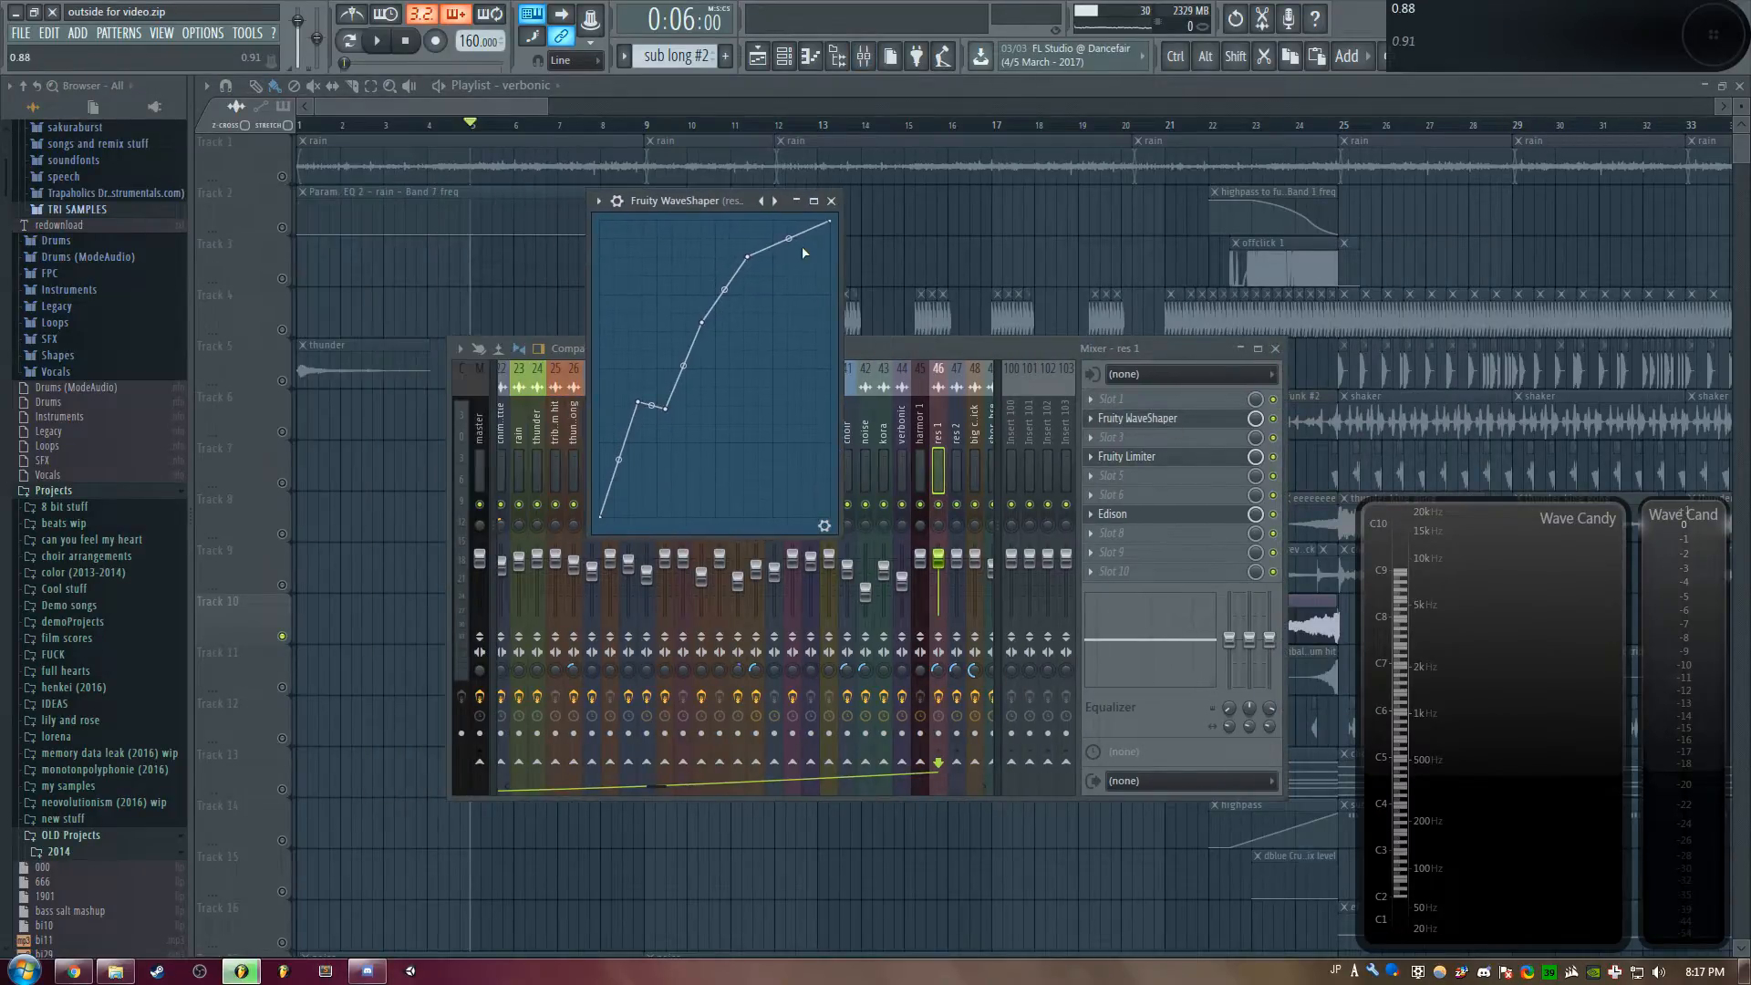
{"action": "left_click", "coordinate": [1140, 457]}
{"action": "left_click_drag", "start_coordinate": [977, 347], "coordinate": [1032, 337]}
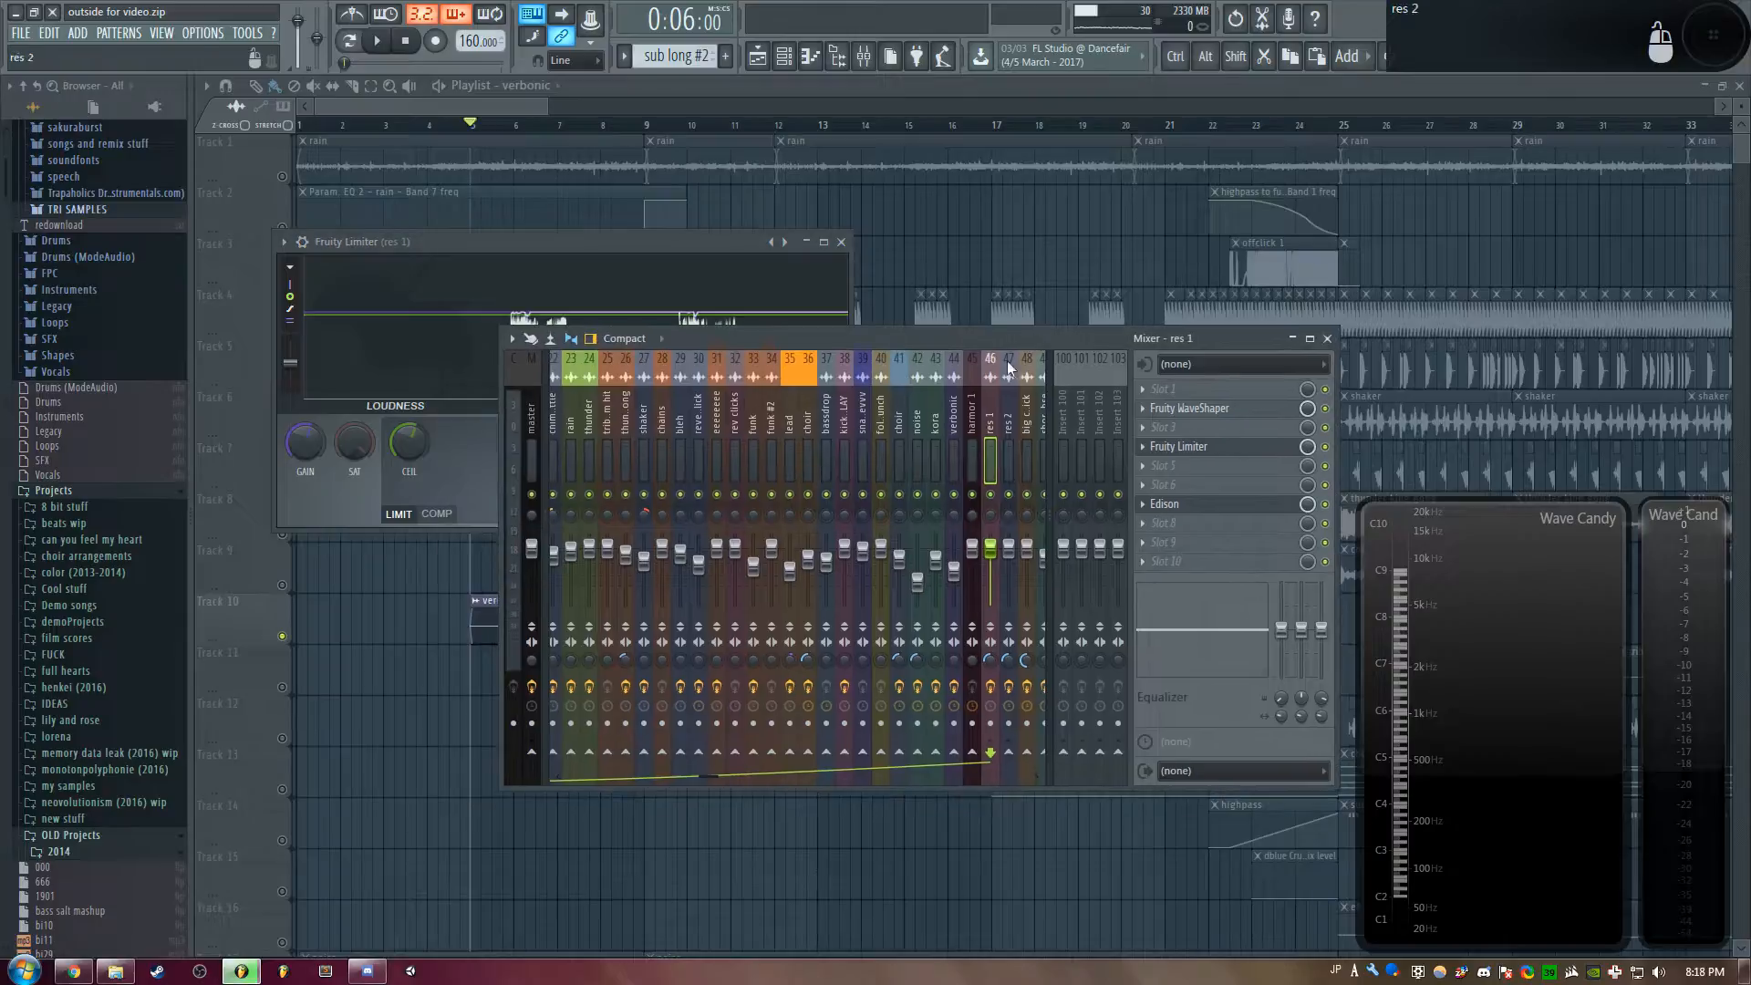
{"action": "left_click_drag", "start_coordinate": [719, 772], "coordinate": [910, 775]}
Play the soloed verbonic clip while locating its active track in the mixer
{"action": "right_click", "coordinate": [427, 718]}
{"action": "key", "text": "space"}
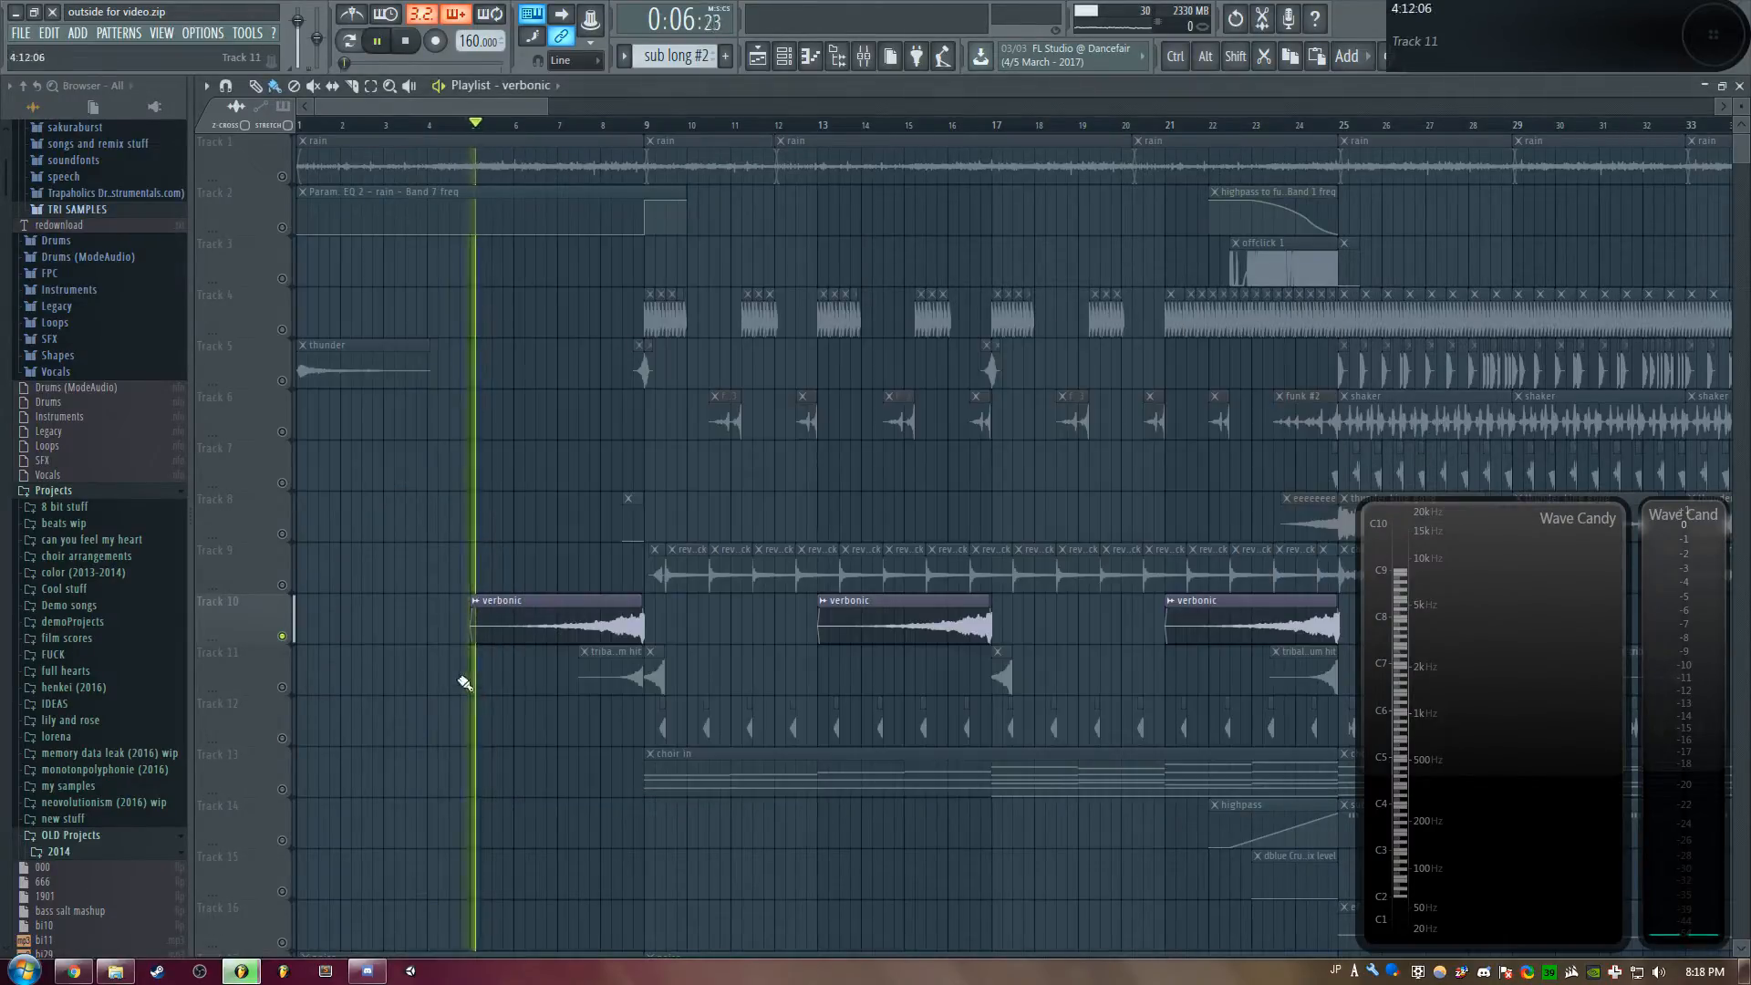
{"action": "key", "text": "F9"}
{"action": "left_click_drag", "start_coordinate": [904, 778], "coordinate": [749, 777]}
{"action": "left_click", "coordinate": [840, 429]}
{"action": "key", "text": "space"}
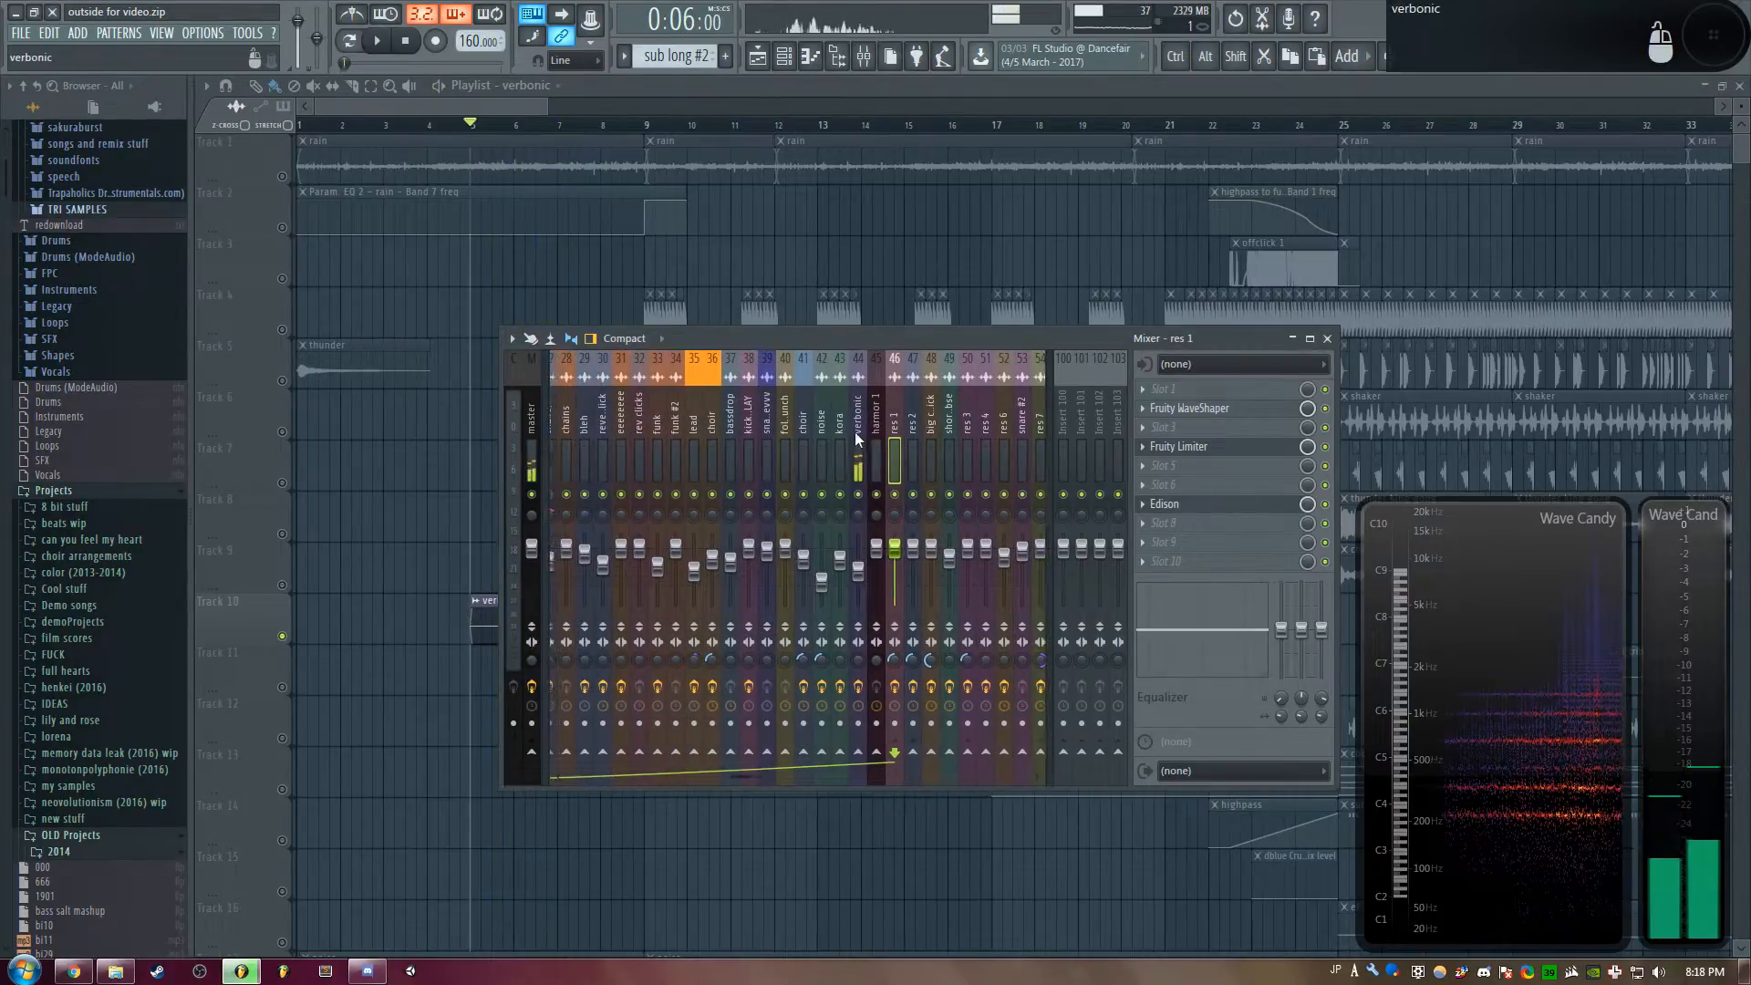
Examine Fruity Reeverb 2, Gross Beat and Fruity WaveShaper on the verbonic mixer track, and close all windows
{"action": "left_click", "coordinate": [1217, 426]}
{"action": "left_click", "coordinate": [1231, 411]}
{"action": "left_click_drag", "start_coordinate": [716, 285], "coordinate": [994, 276]}
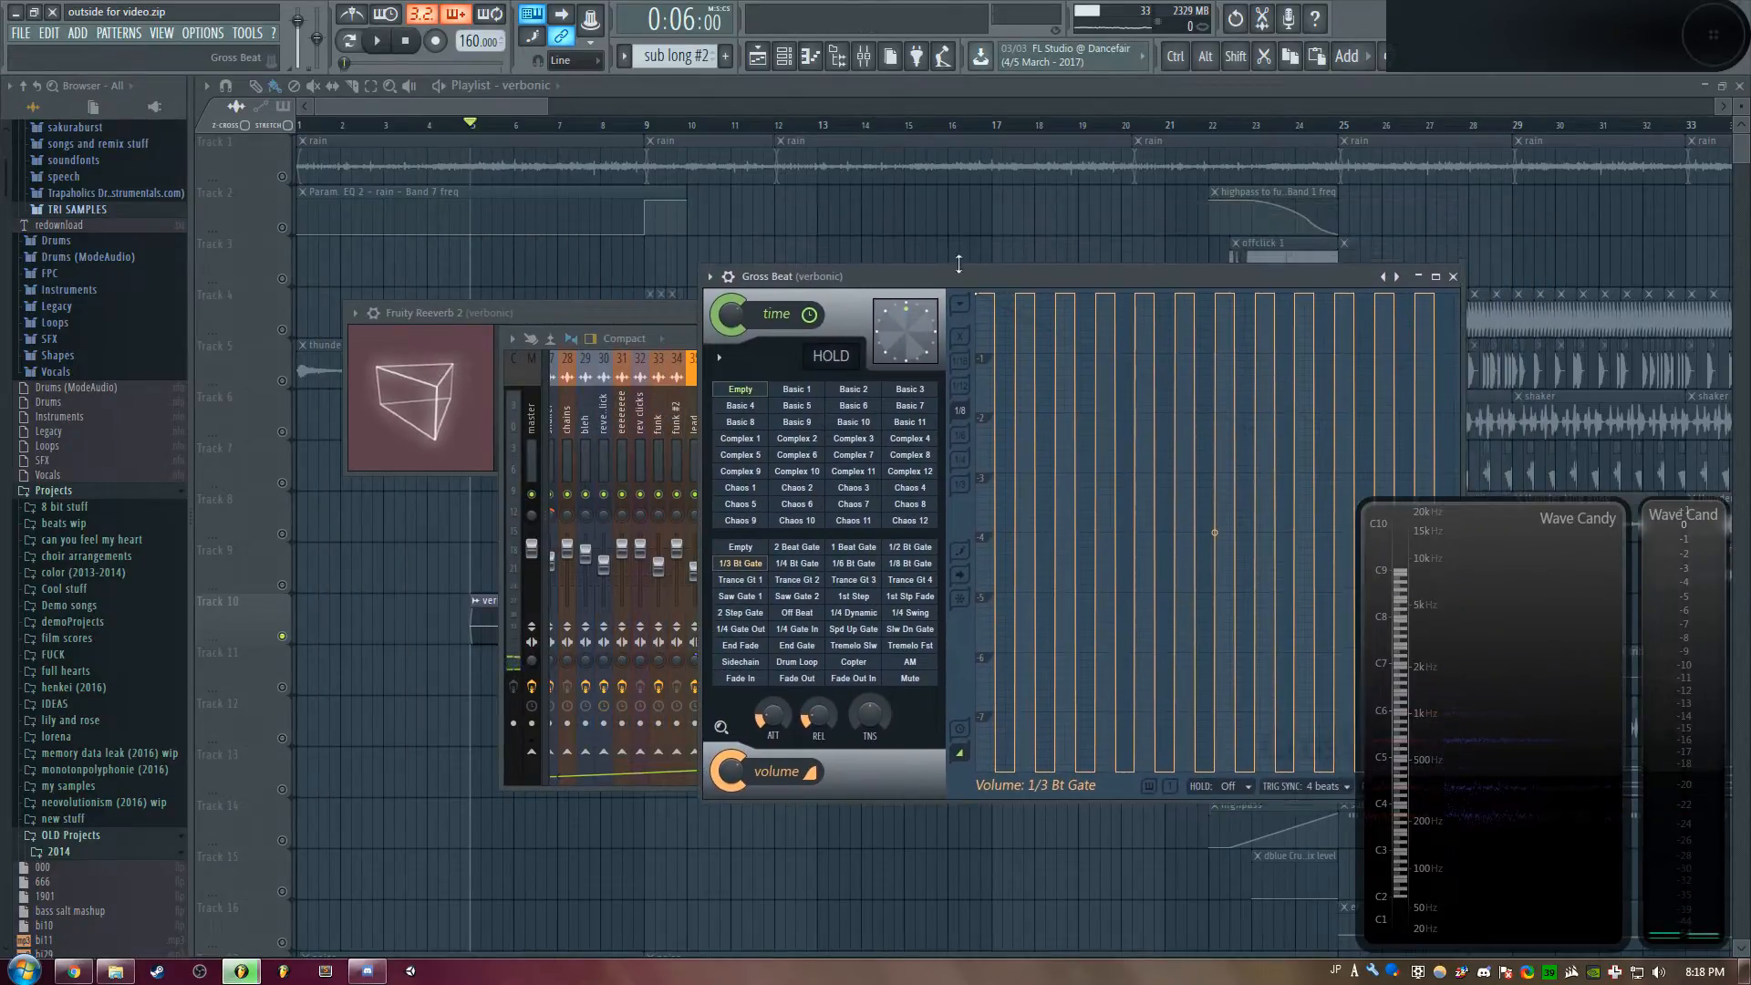
{"action": "left_click", "coordinate": [1454, 277]}
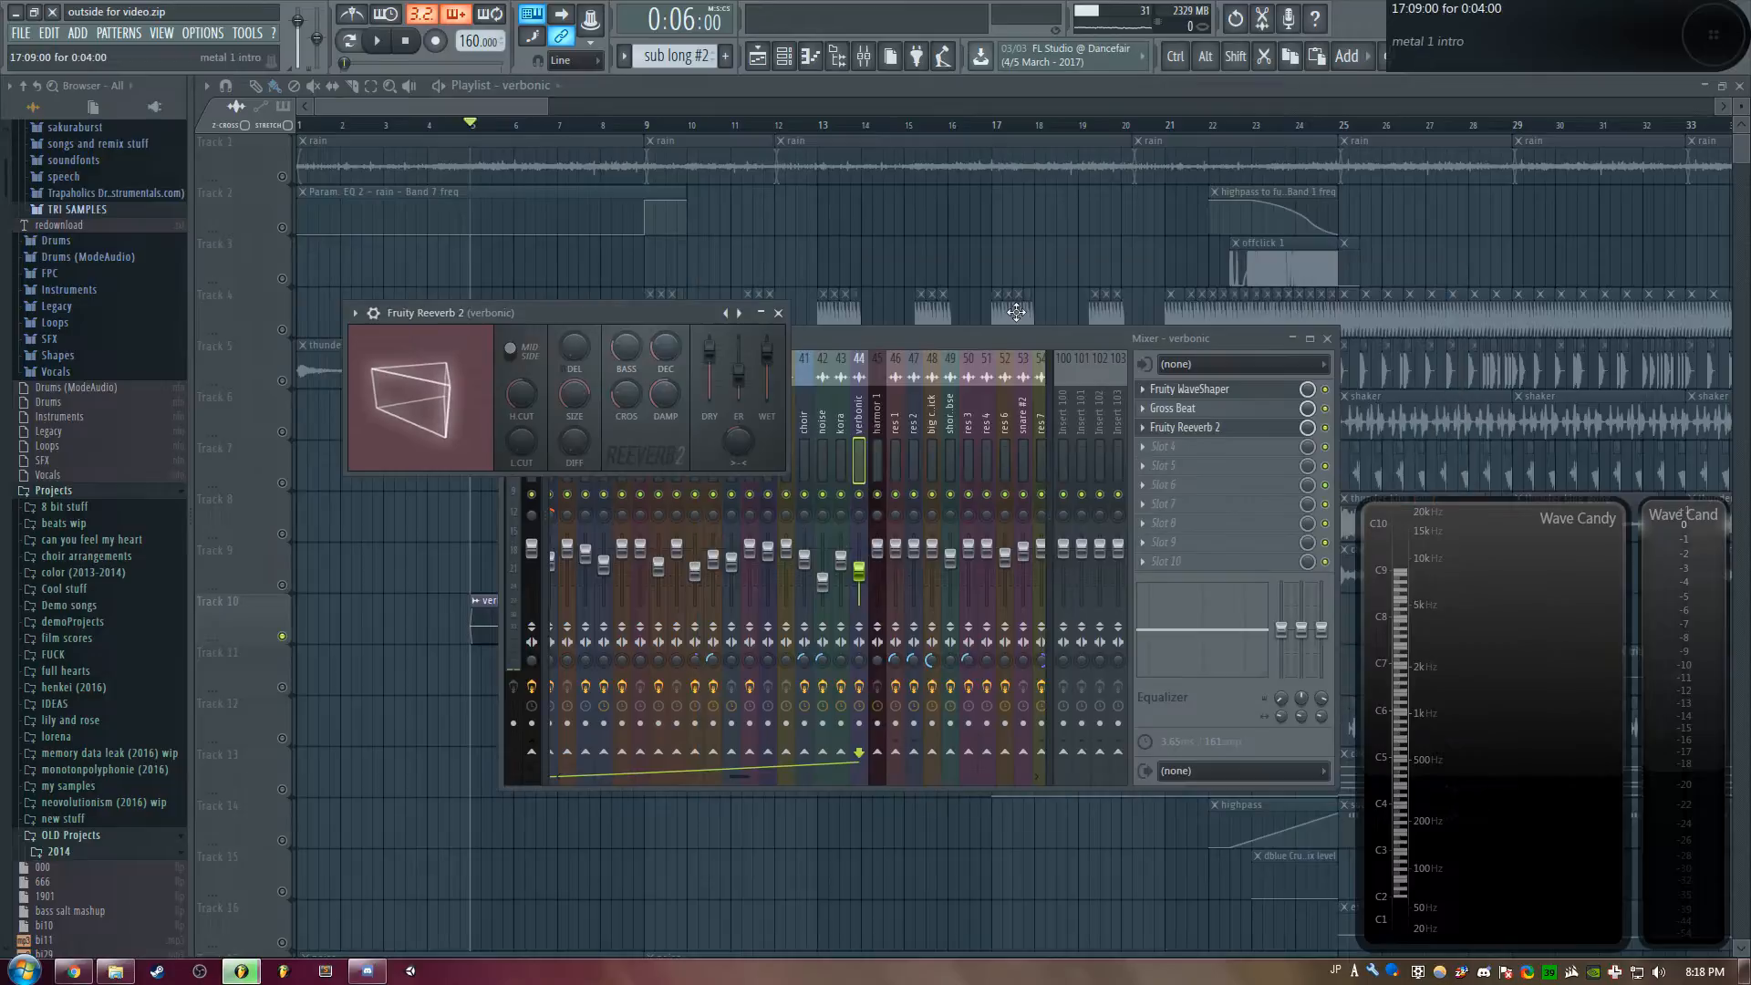
{"action": "left_click", "coordinate": [1186, 388]}
{"action": "left_click_drag", "start_coordinate": [501, 313], "coordinate": [915, 264]}
{"action": "key", "text": "F12"}
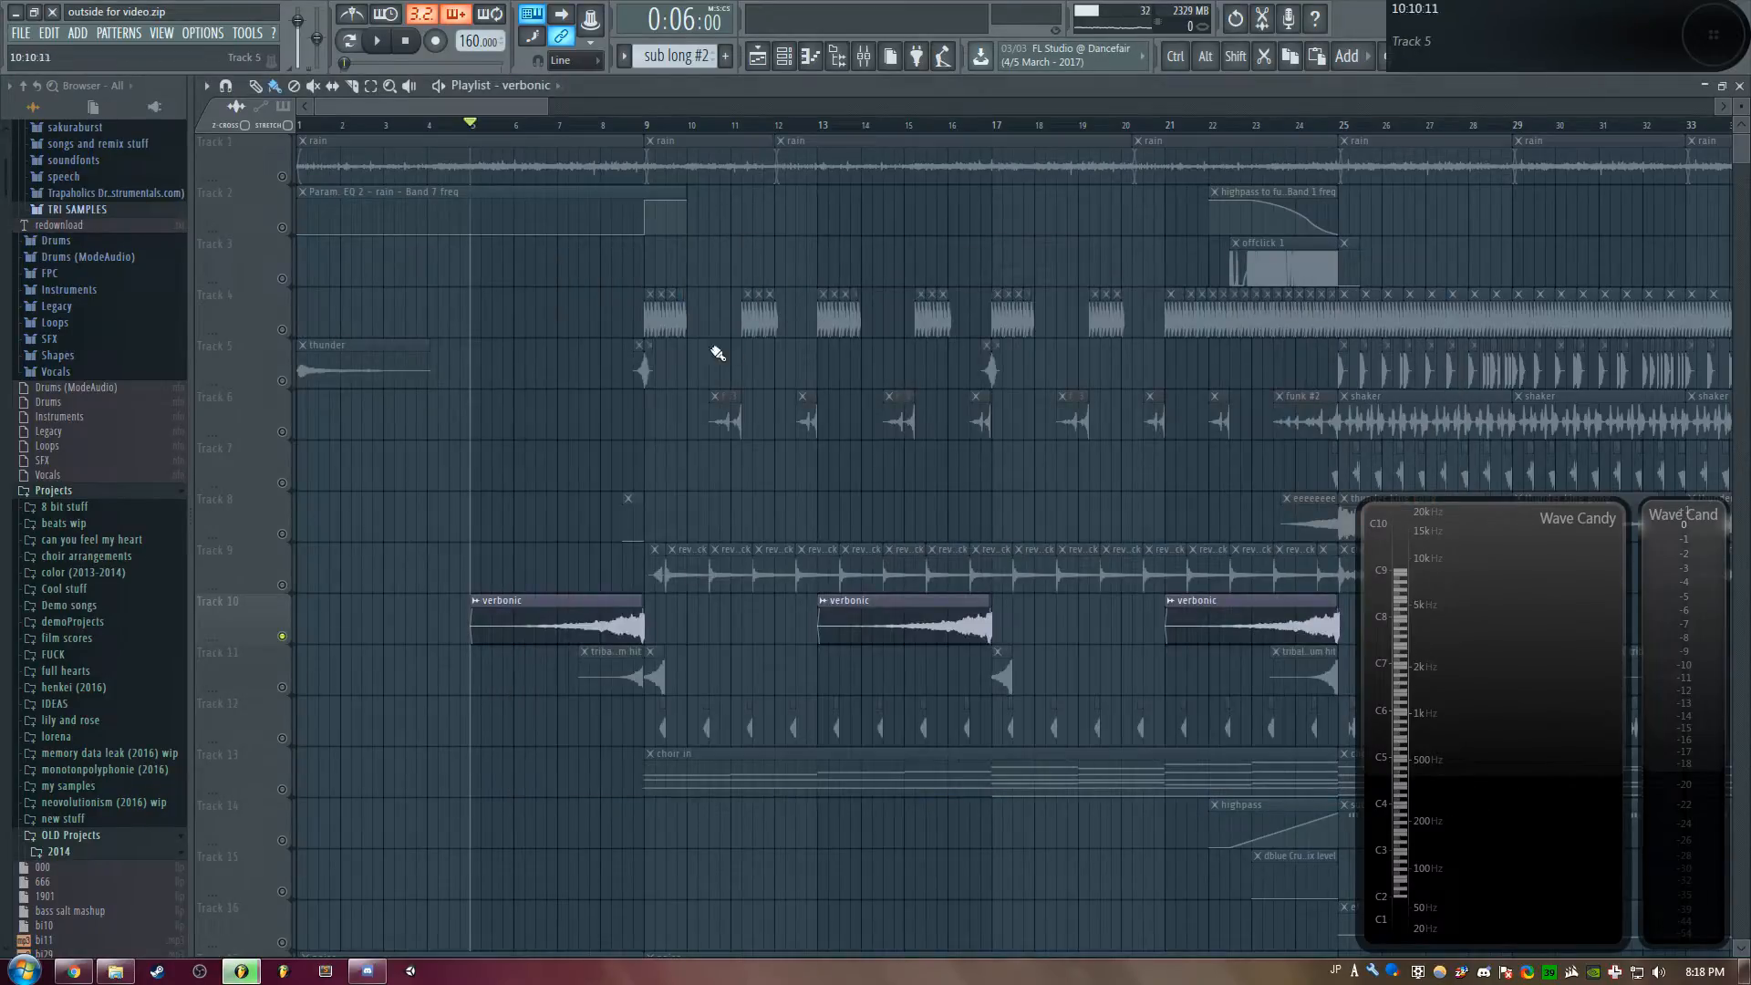
Play the end of the first verbonic clip and take Track 10 out of solo
{"action": "key", "text": "space"}
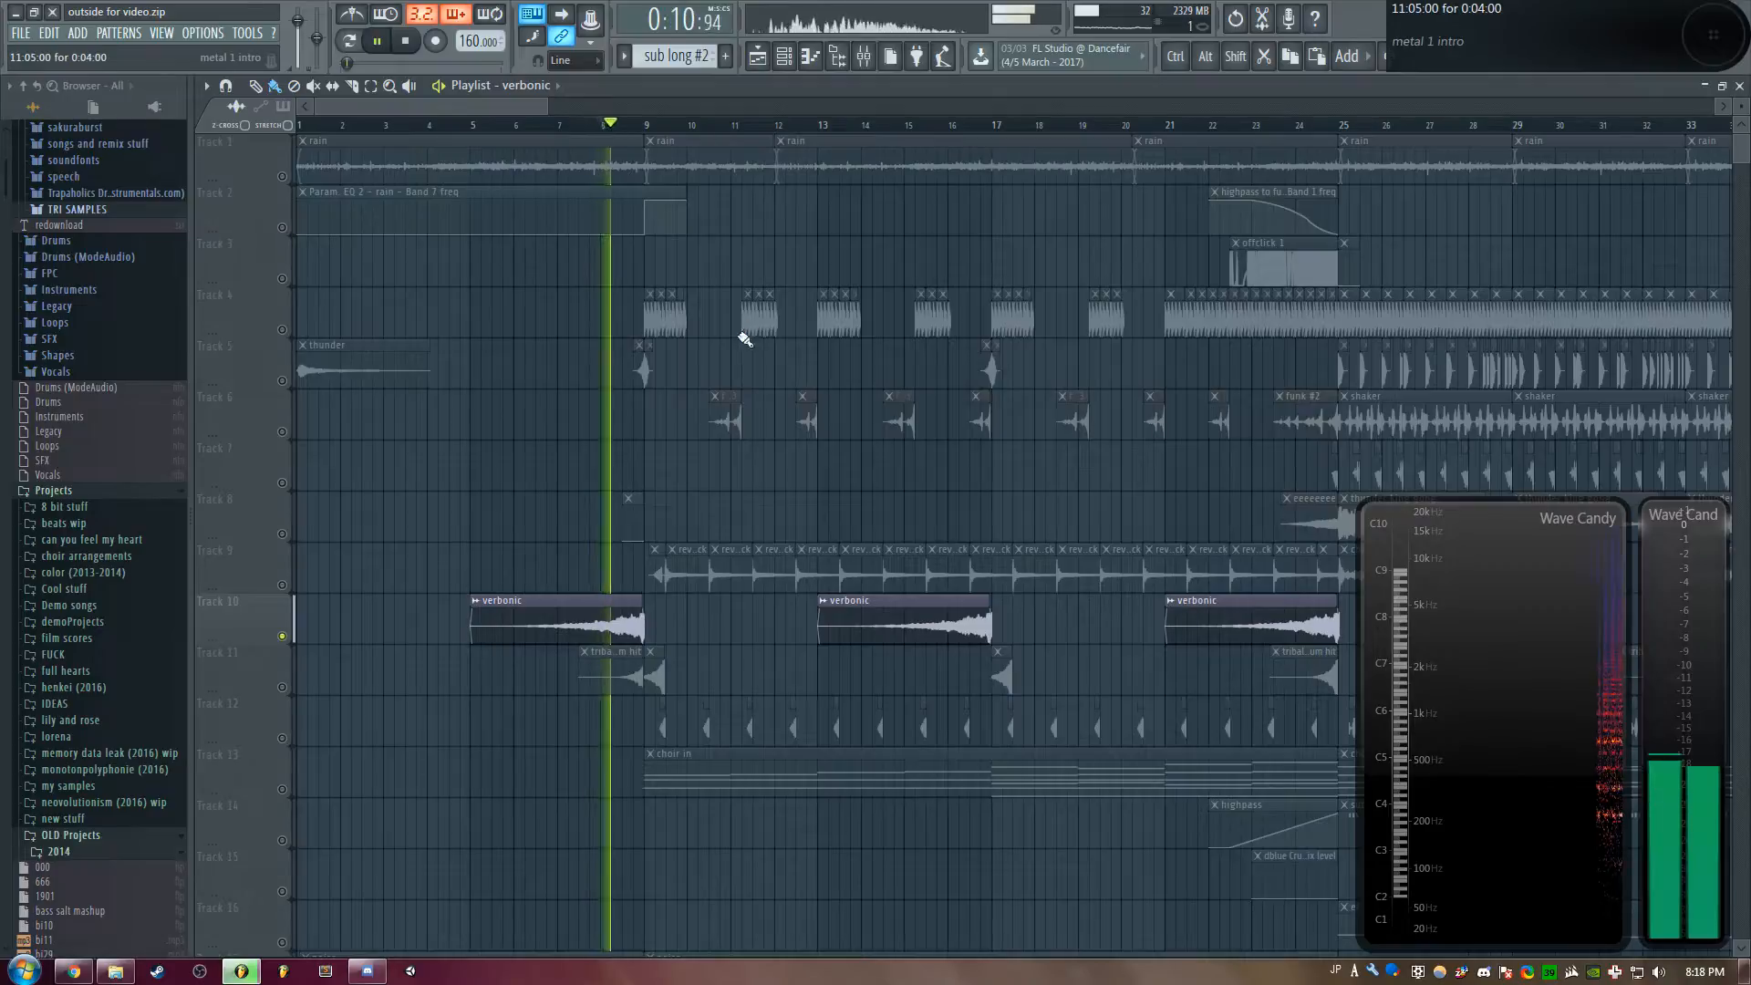
{"action": "key", "text": "space"}
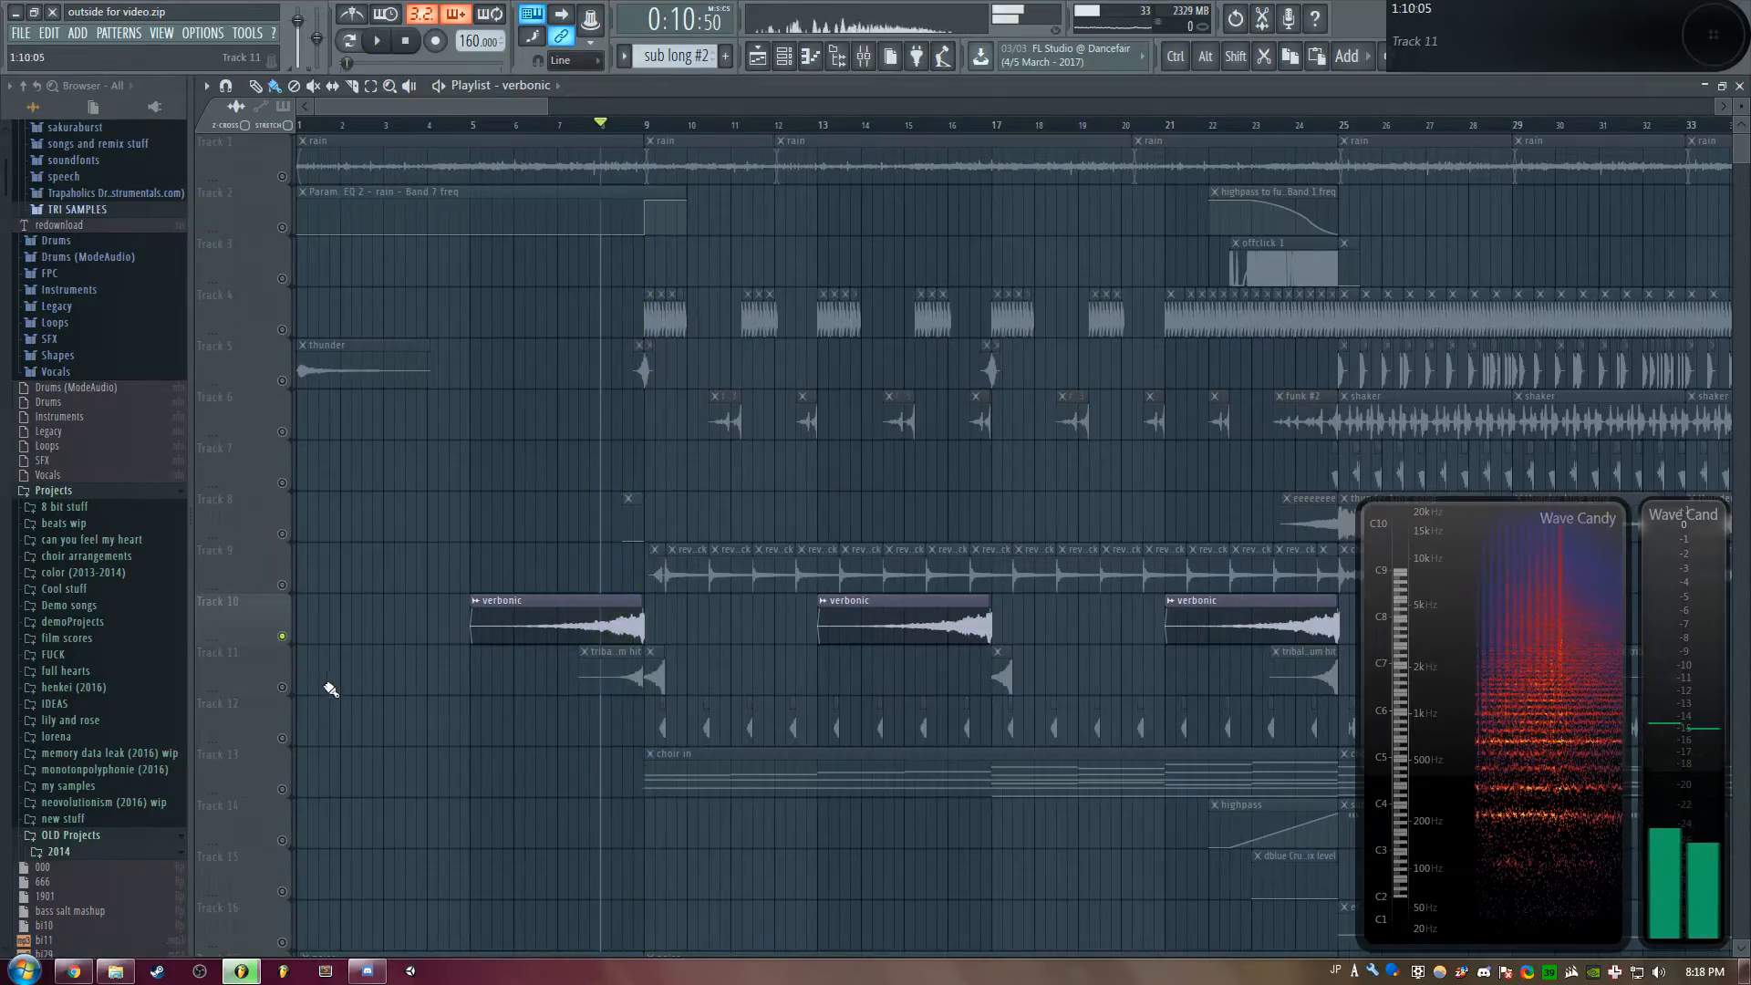
{"action": "right_click", "coordinate": [282, 636]}
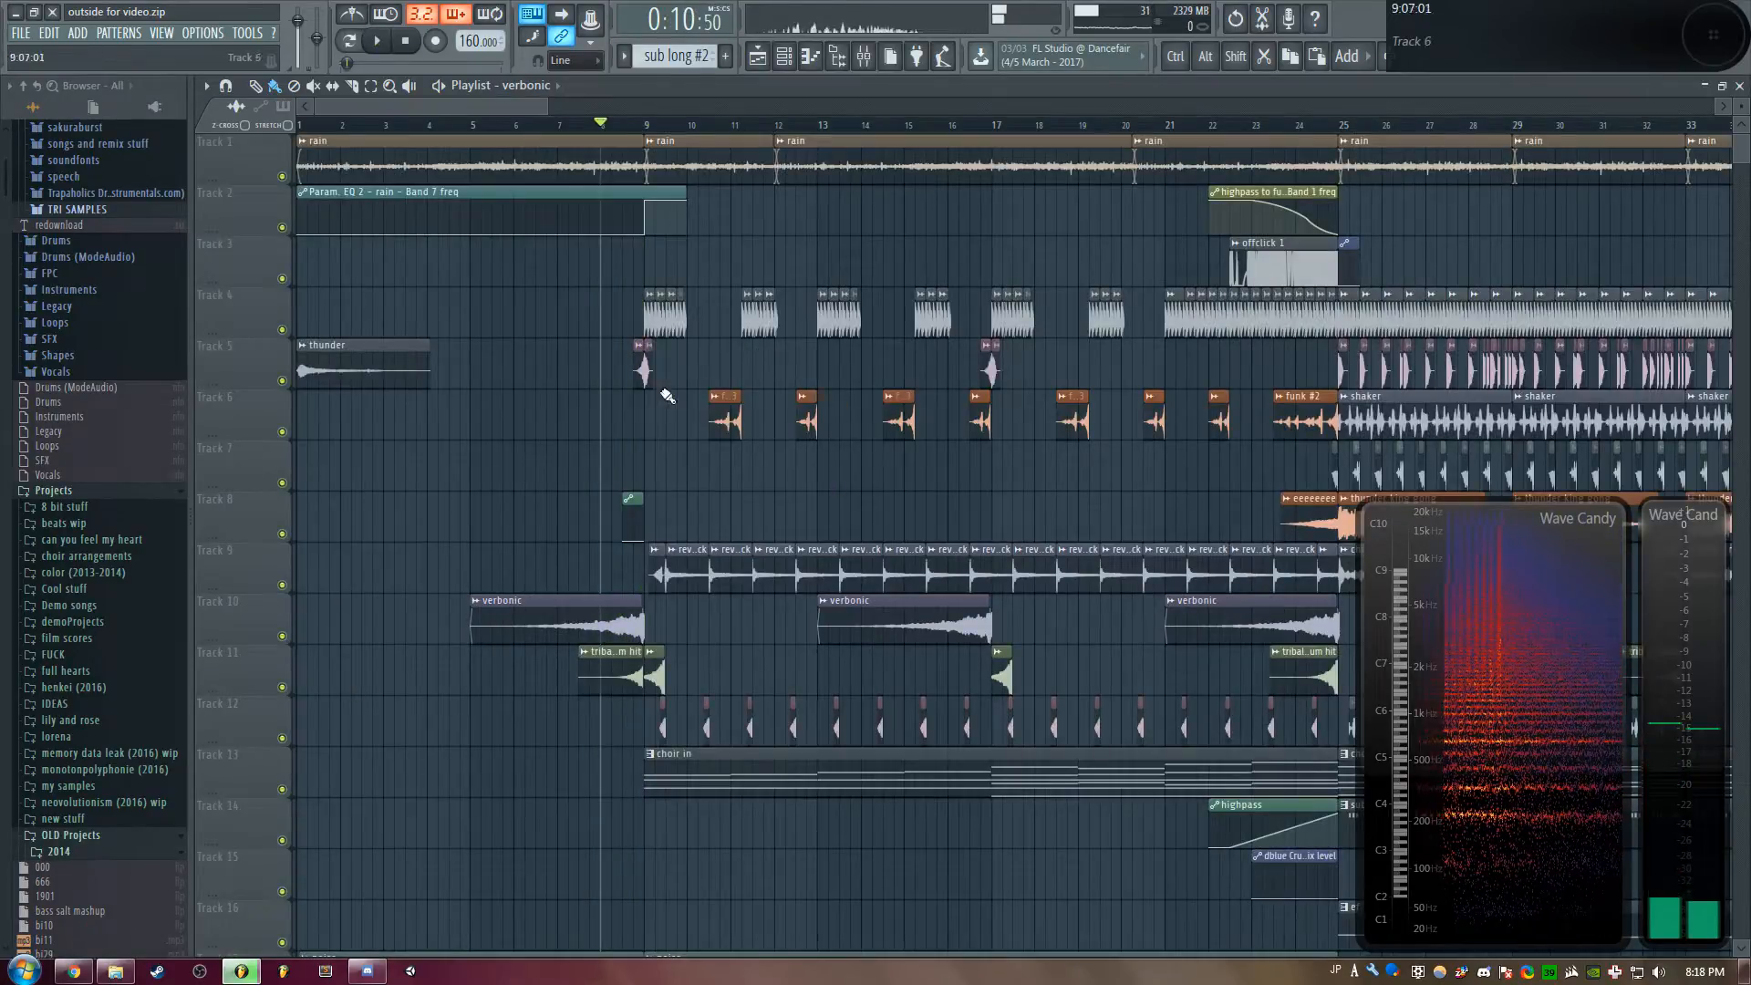
Solo Track 11 and play the reversed and regular tribal drum hit clips around bar 9
{"action": "right_click", "coordinate": [282, 688]}
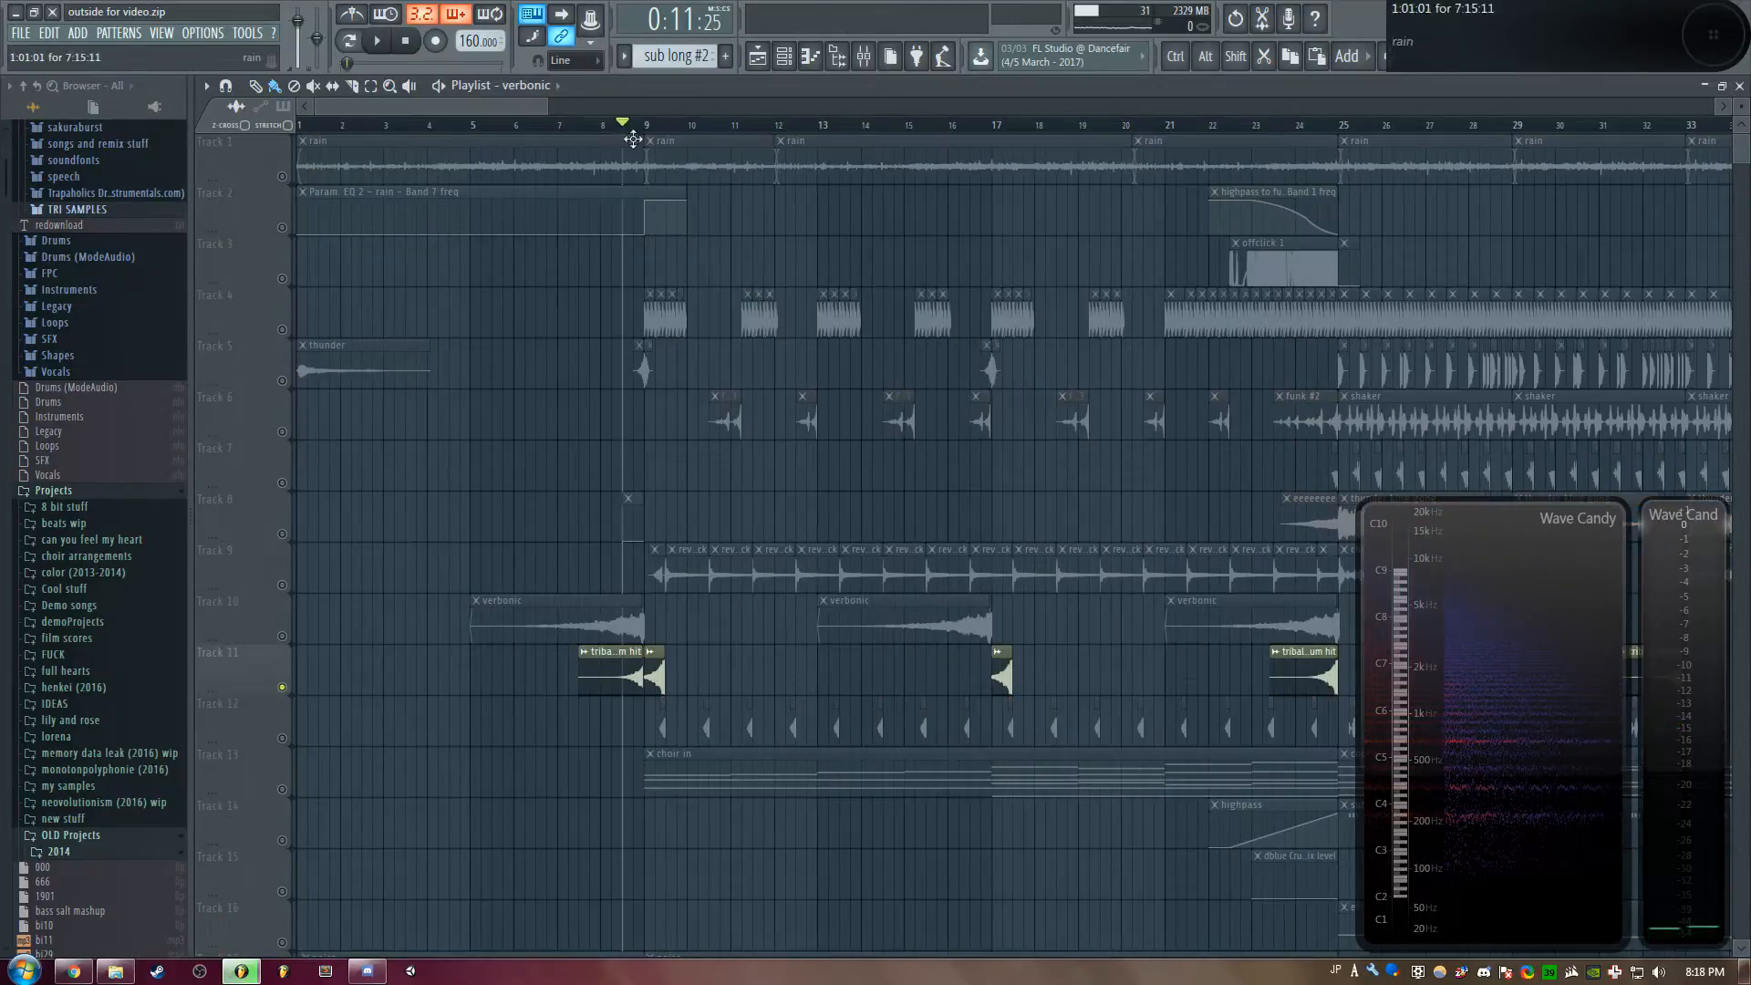
{"action": "key", "text": "space"}
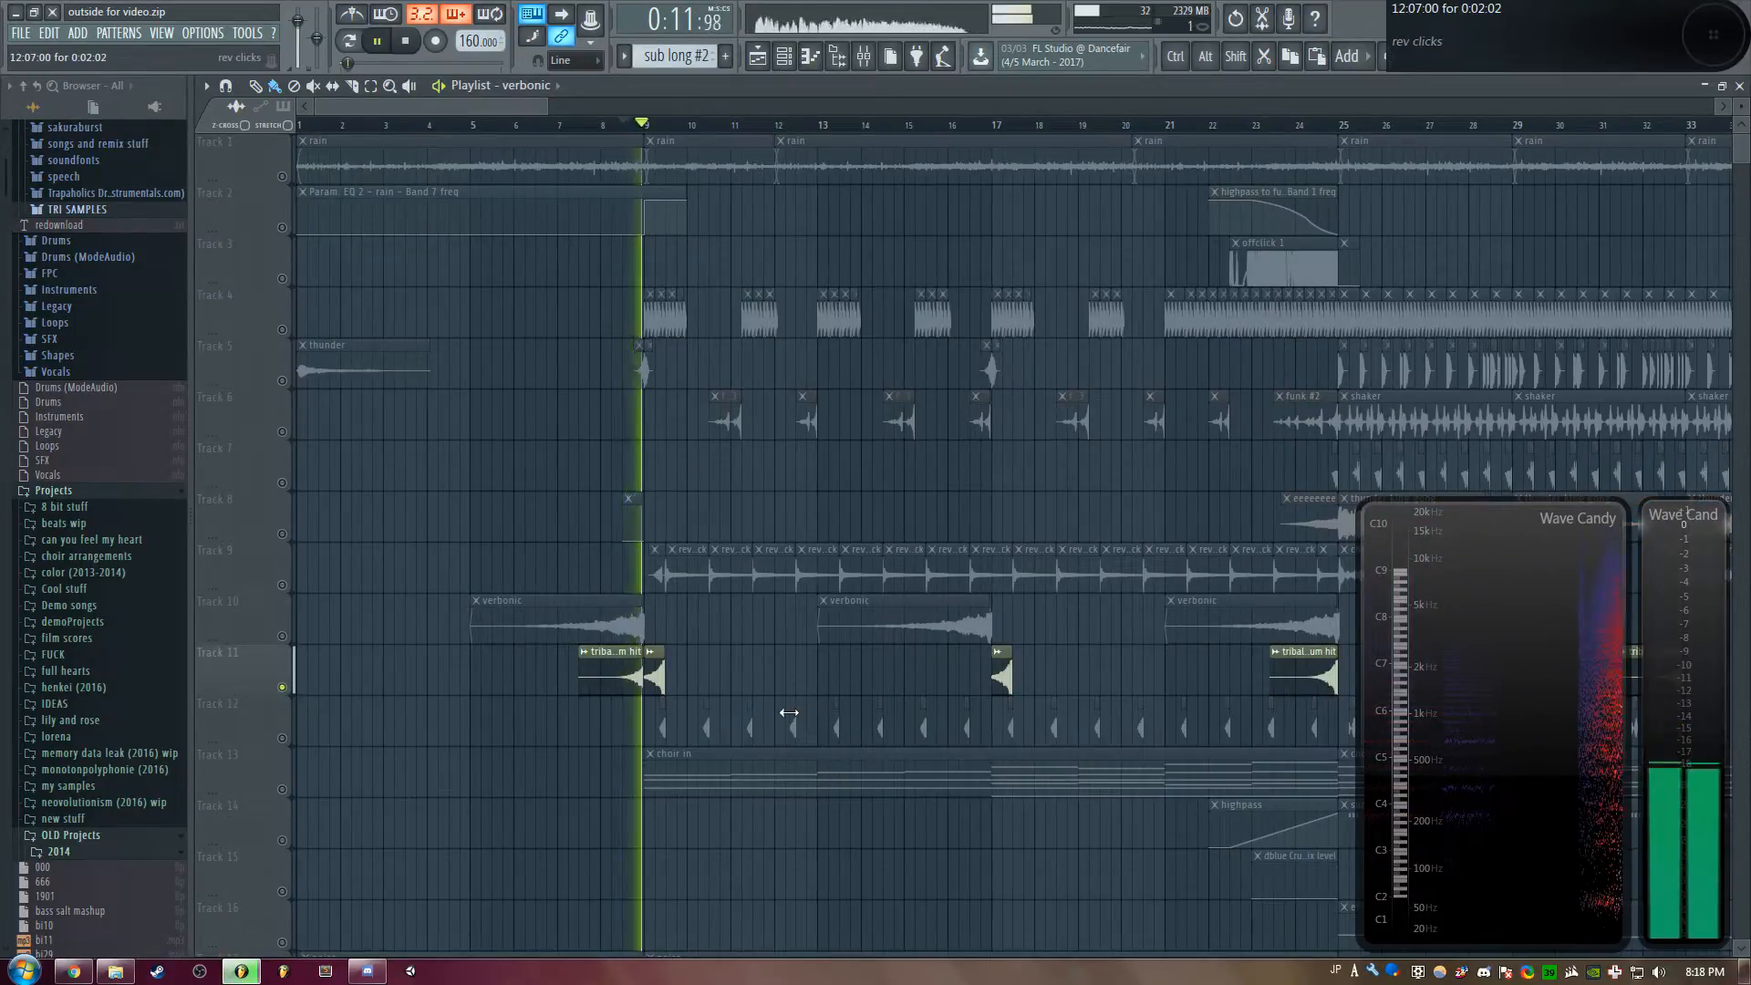
{"action": "key", "text": "space"}
{"action": "left_click", "coordinate": [613, 680]}
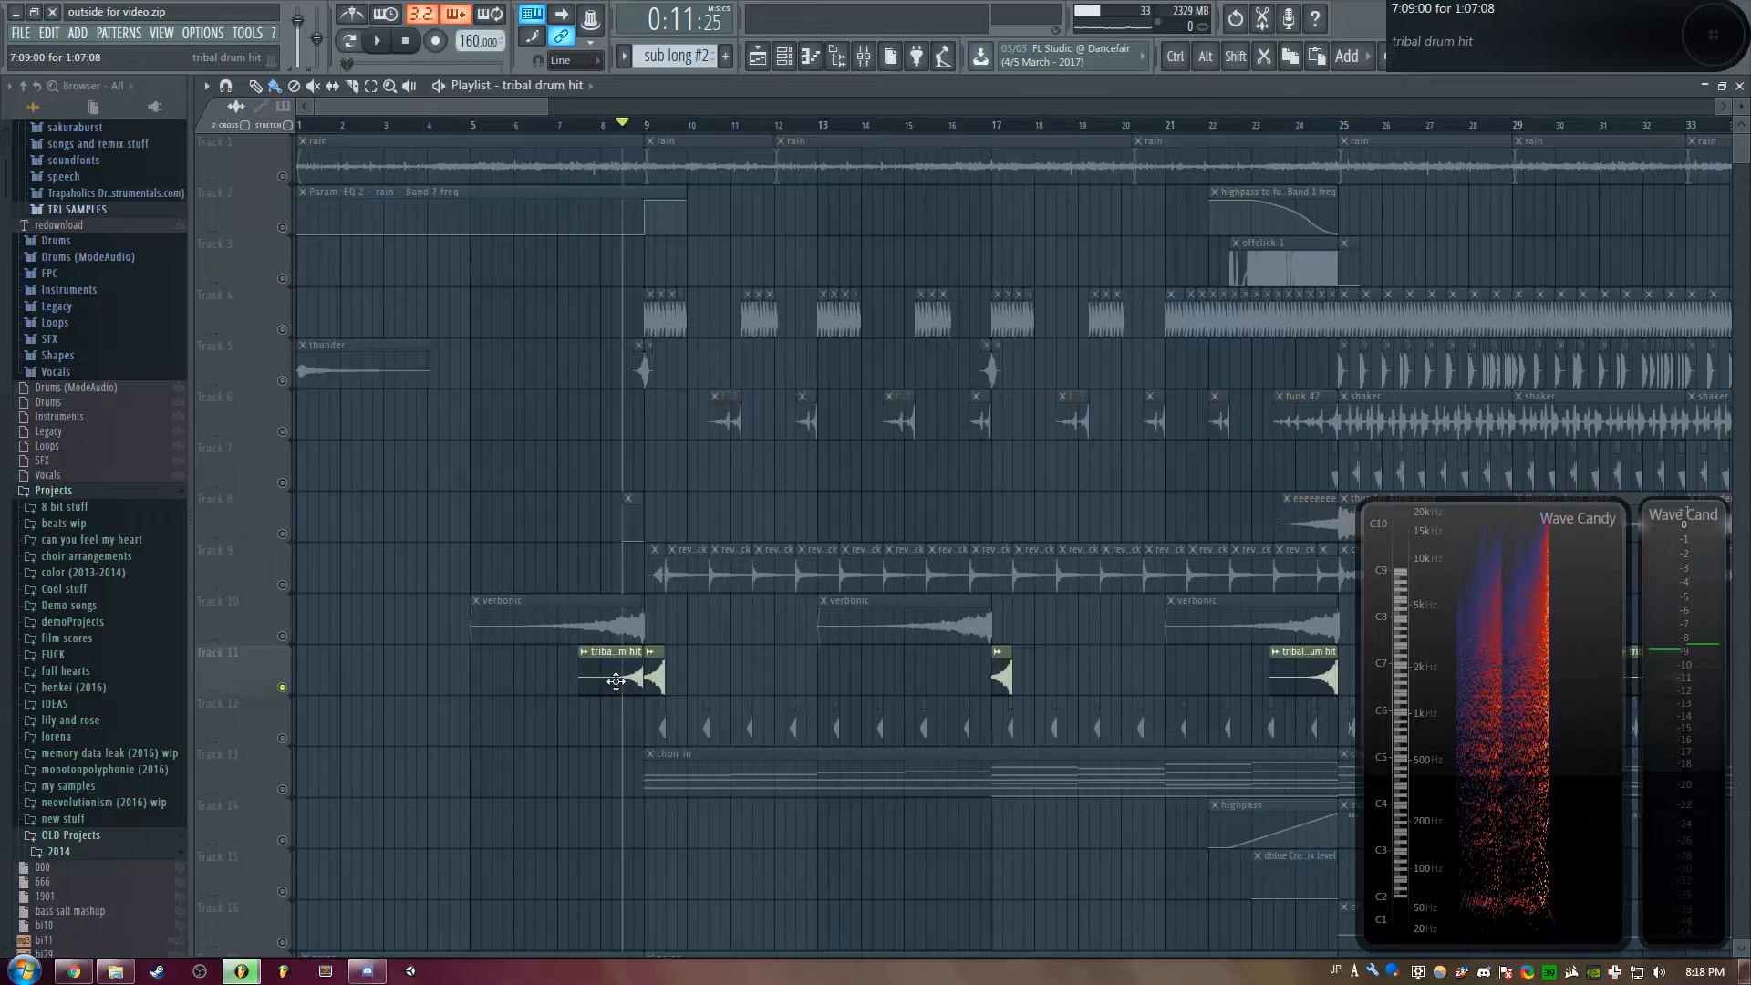
Bring all playlist tracks back from solo and play the full mix from bar 9
{"action": "mouse_move", "coordinate": [516, 110]}
{"action": "left_mouse_down"}
{"action": "mouse_move", "coordinate": [550, 111]}
{"action": "mouse_move", "coordinate": [511, 115]}
{"action": "left_mouse_up"}
{"action": "right_click", "coordinate": [283, 381]}
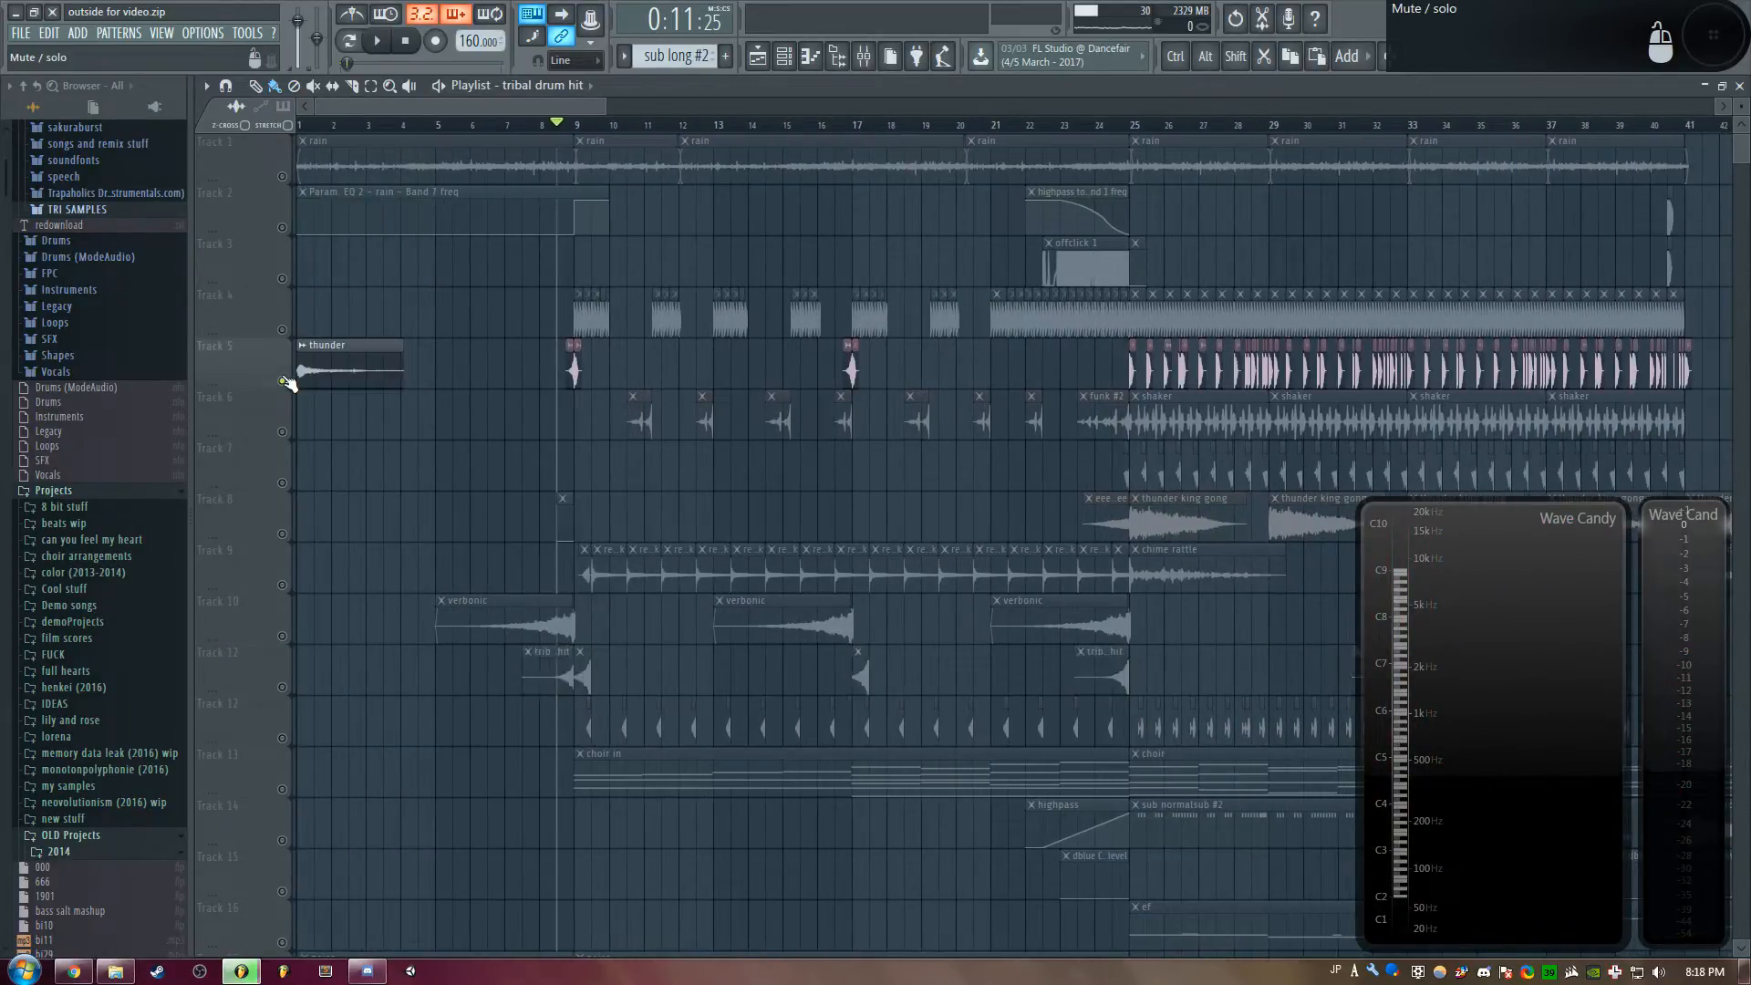
{"action": "right_click", "coordinate": [283, 382]}
{"action": "scroll", "coordinate": [574, 126], "scroll_direction": "up", "scroll_amount": 3}
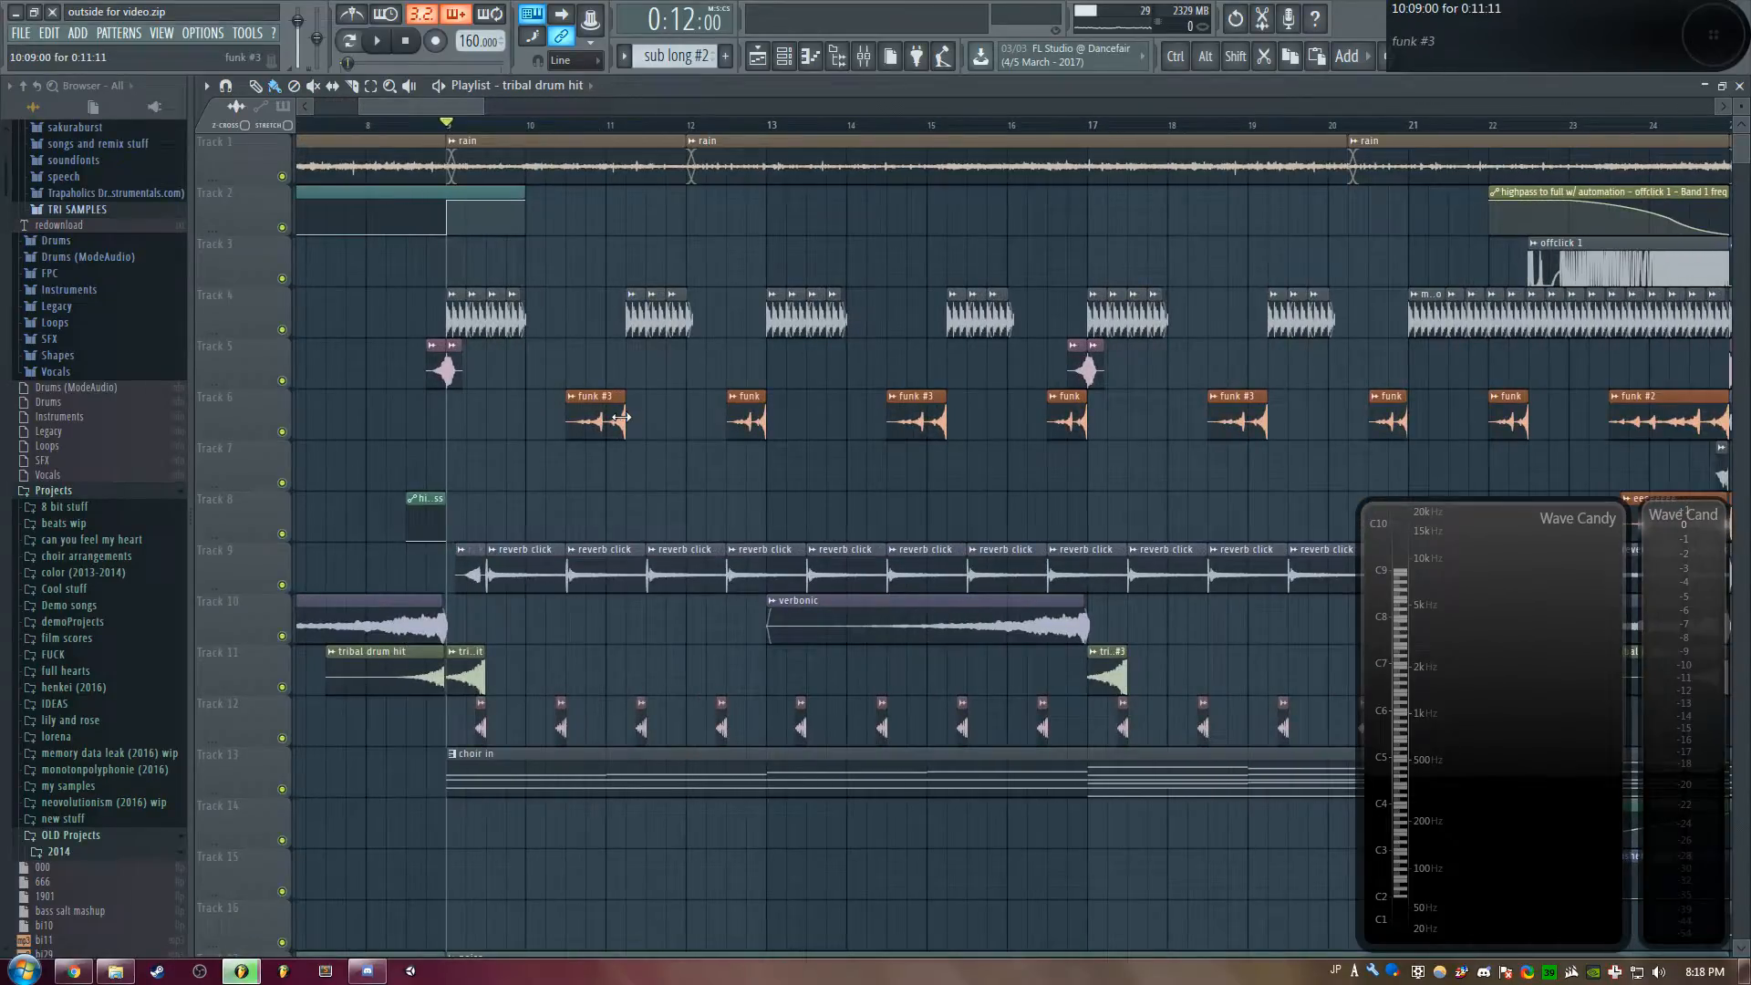
{"action": "key", "text": "space"}
{"action": "key", "text": "space"}
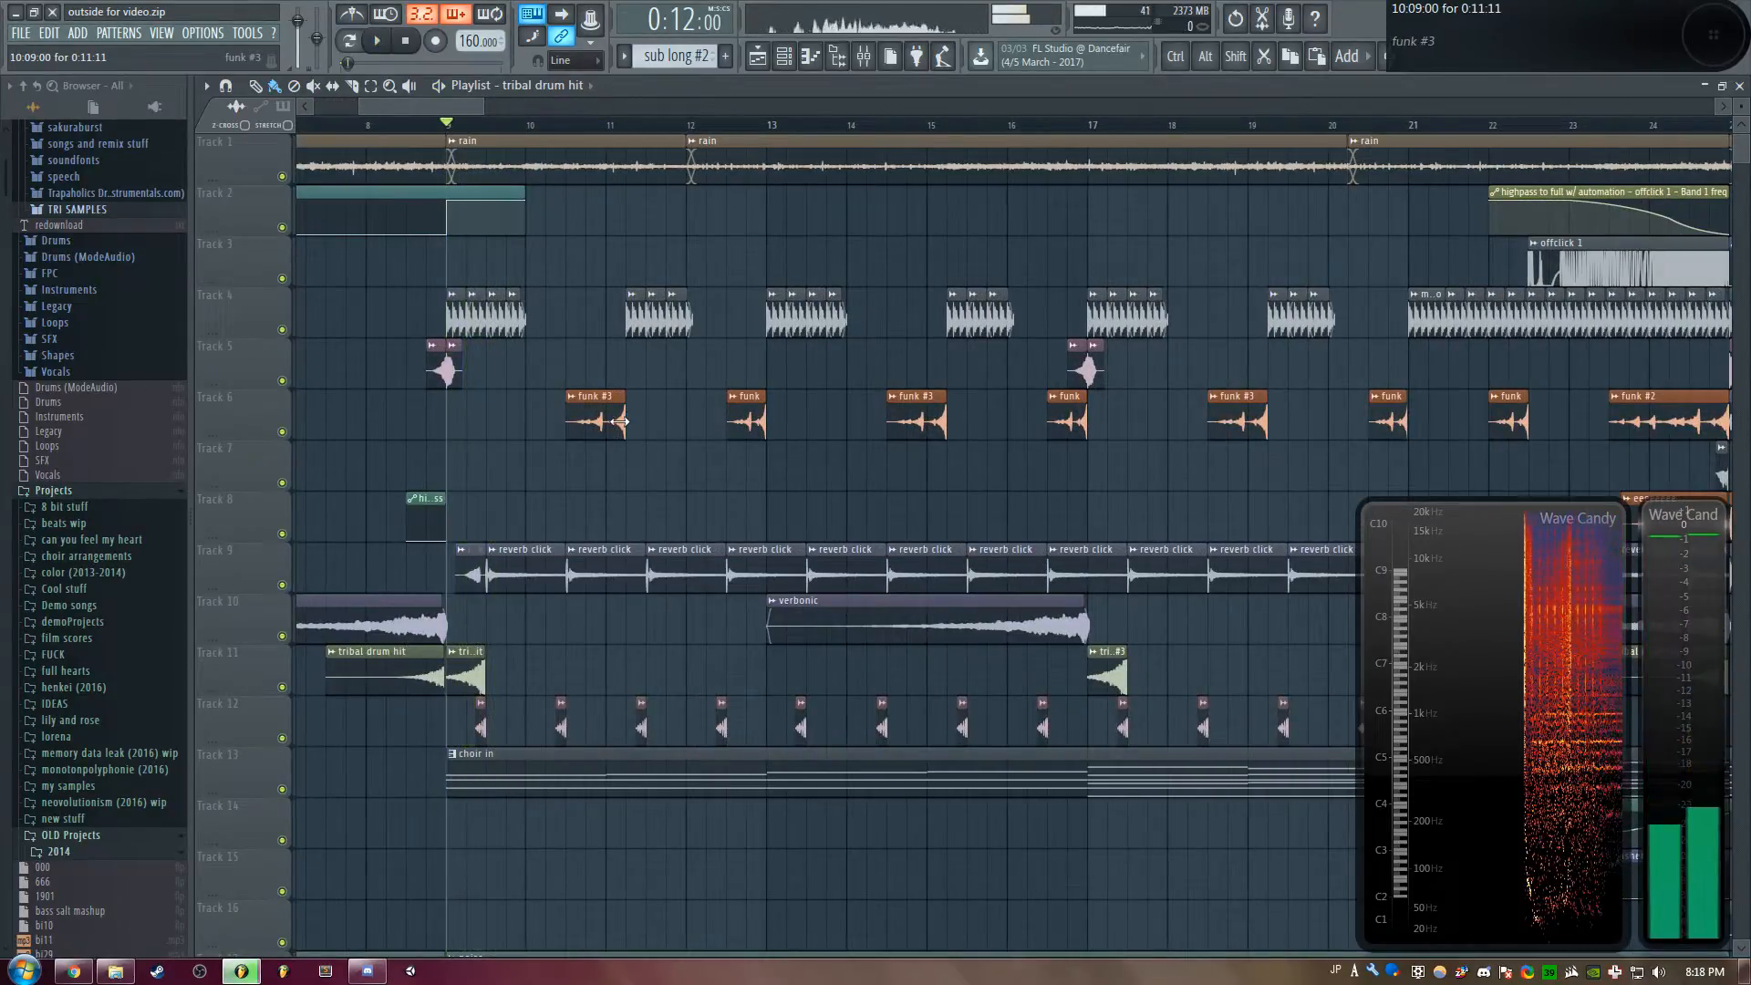
Open the channel settings of the first metal 1 intro clip on Track 4 and expand the sakuraburst folder in the sample browser
{"action": "scroll", "coordinate": [620, 421], "scroll_direction": "down", "scroll_amount": 3}
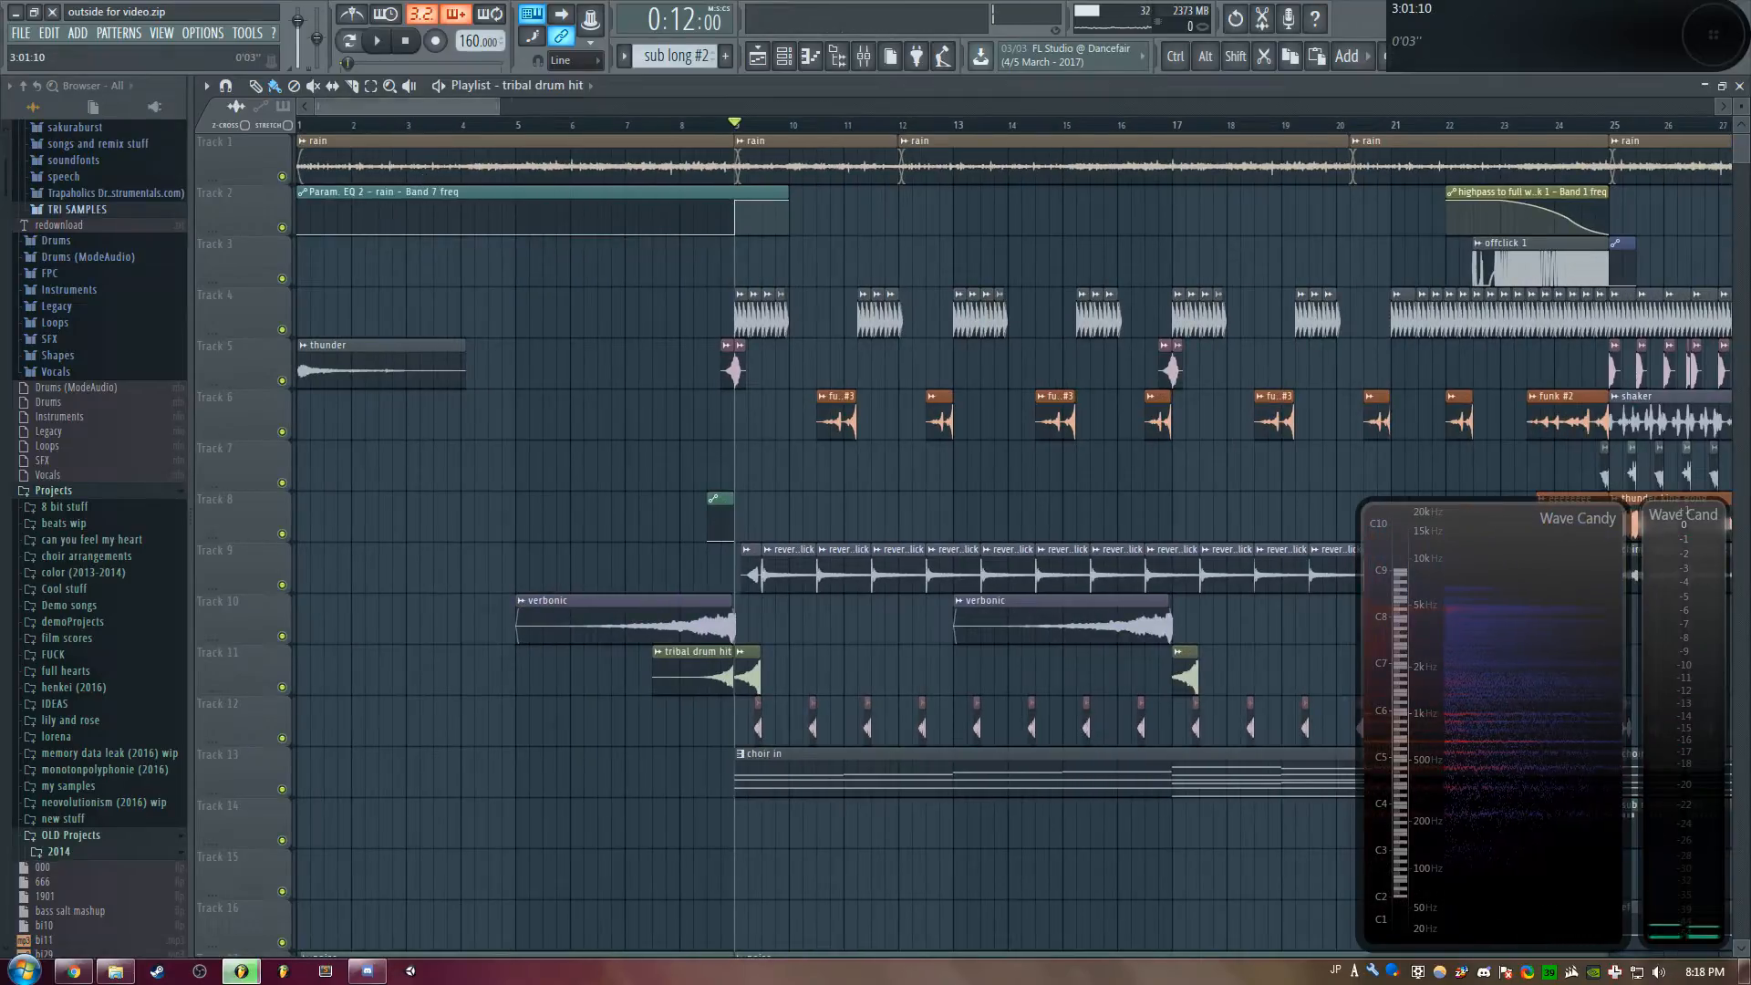
{"action": "scroll", "coordinate": [538, 208], "scroll_direction": "down", "scroll_amount": 3}
{"action": "scroll", "coordinate": [593, 124], "scroll_direction": "up", "scroll_amount": 3}
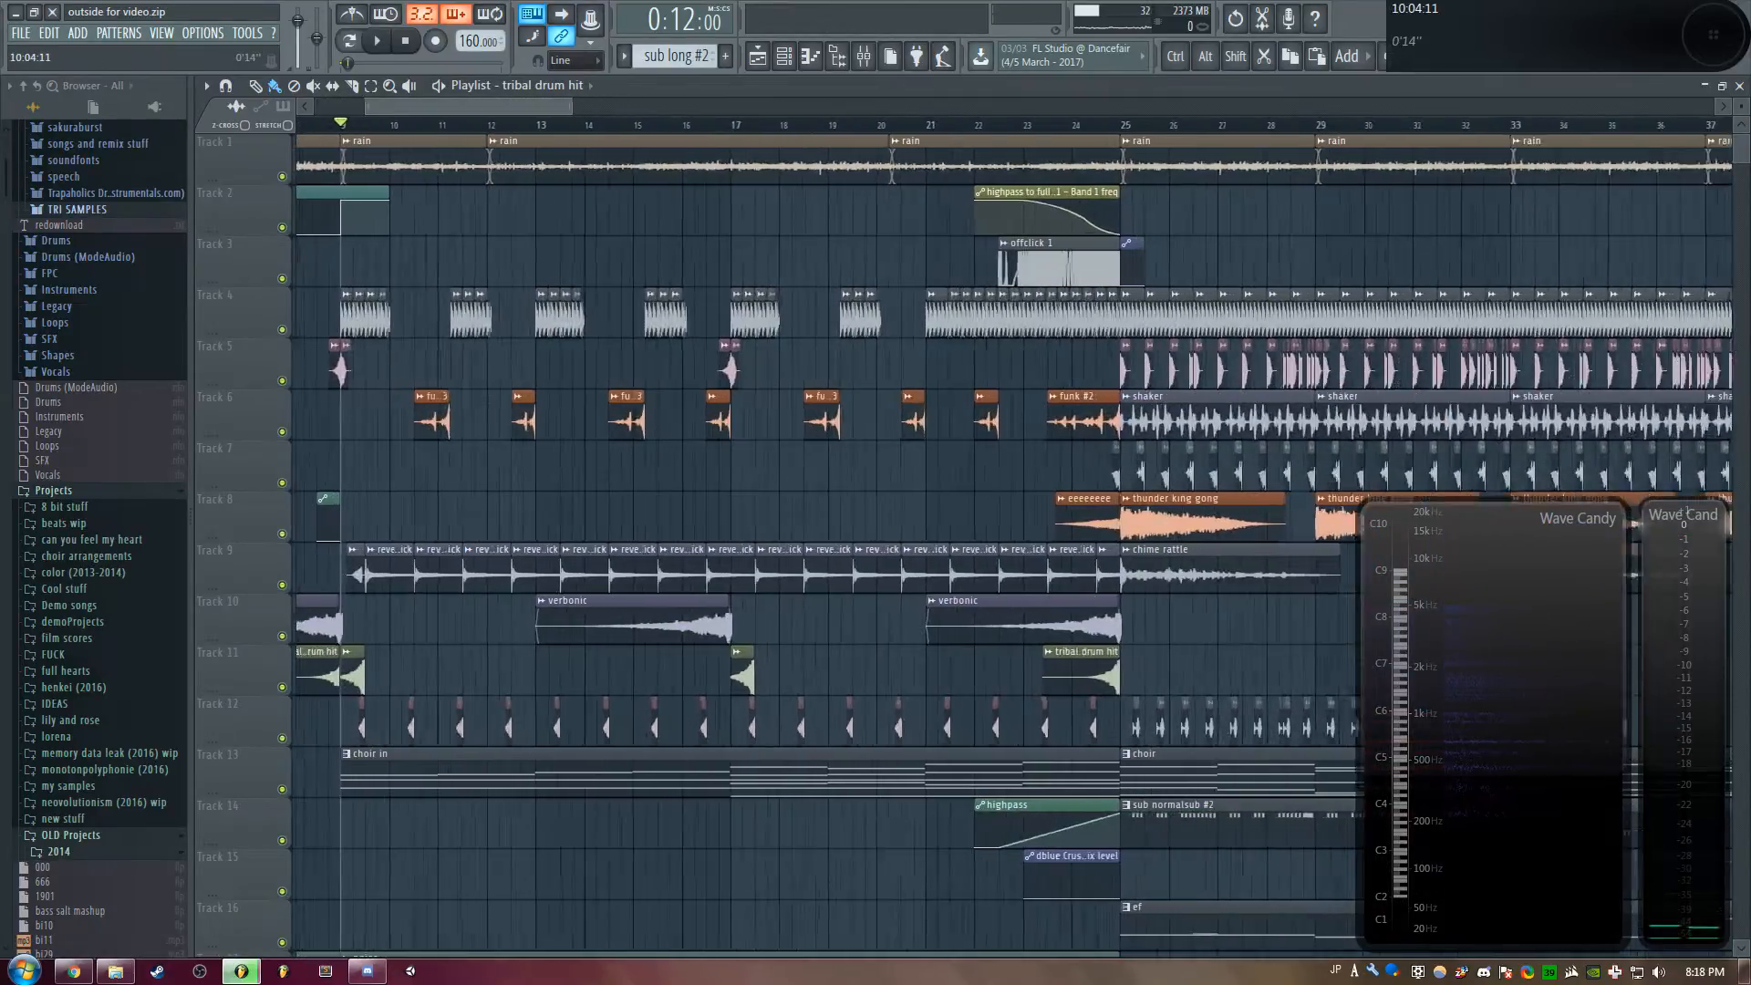
{"action": "scroll", "coordinate": [402, 133], "scroll_direction": "up", "scroll_amount": 2}
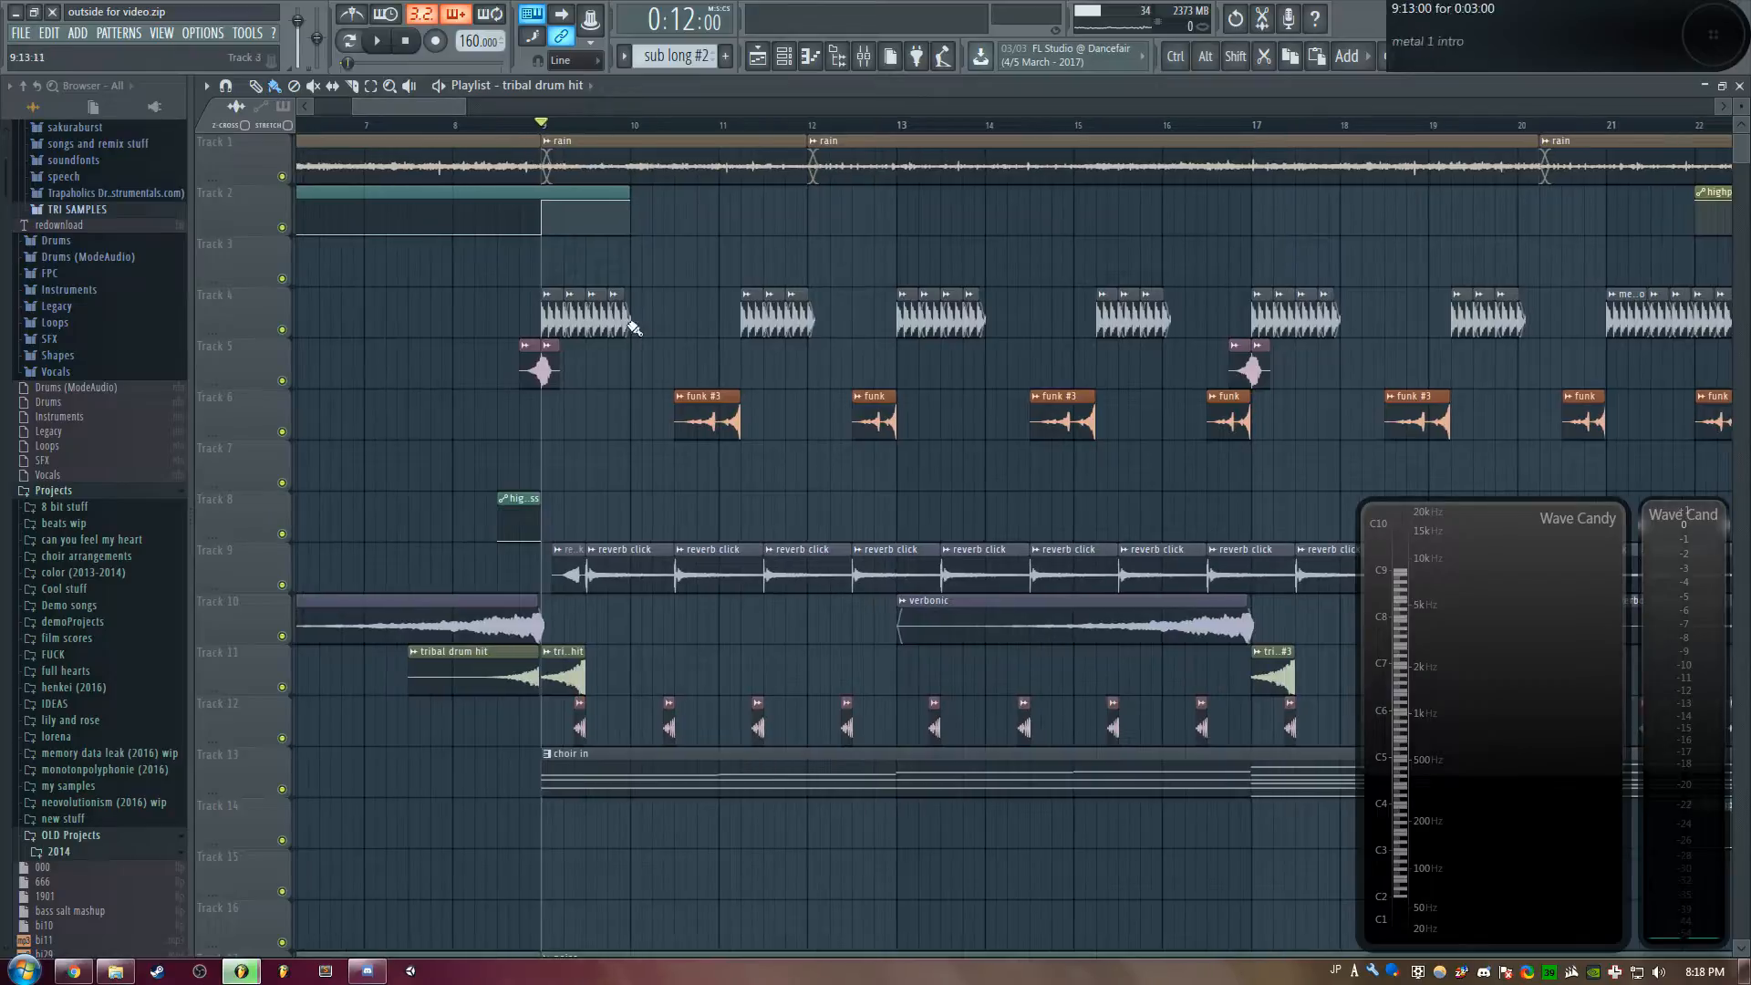
{"action": "double_click", "coordinate": [555, 321]}
{"action": "left_click_drag", "start_coordinate": [642, 286], "coordinate": [1082, 185]}
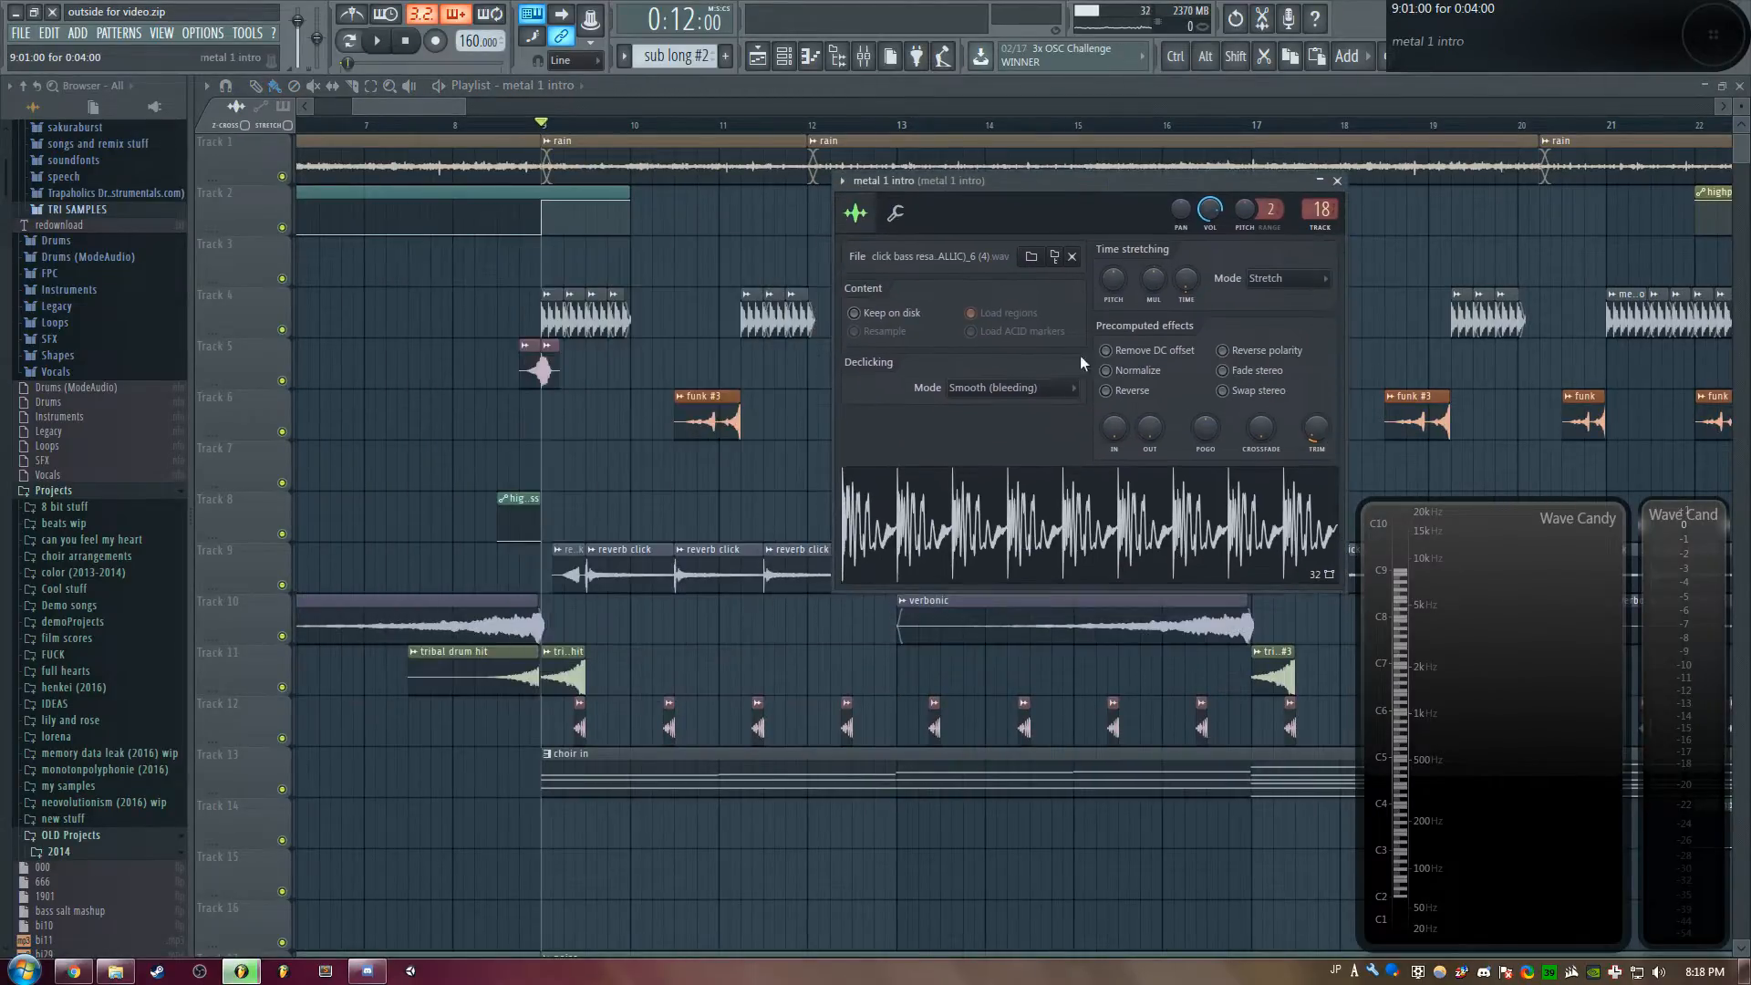
{"action": "right_click", "coordinate": [1039, 525]}
{"action": "left_click", "coordinate": [982, 182]}
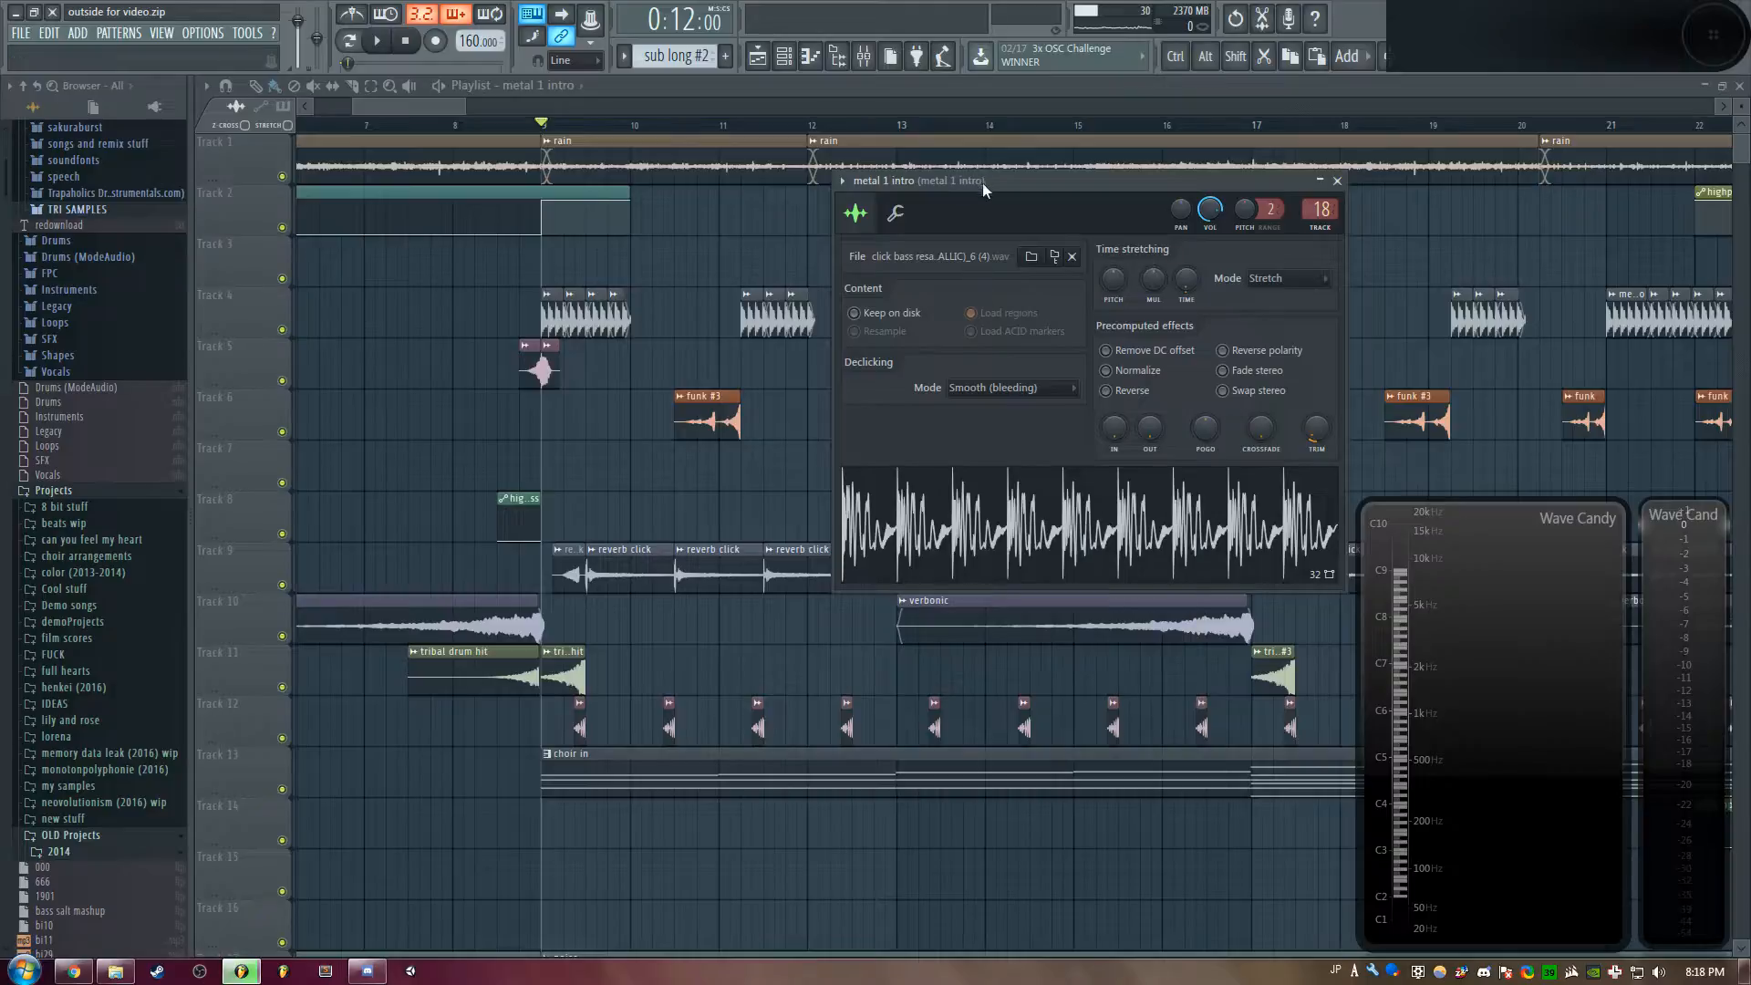
{"action": "scroll", "coordinate": [92, 471], "scroll_direction": "up", "scroll_amount": 10}
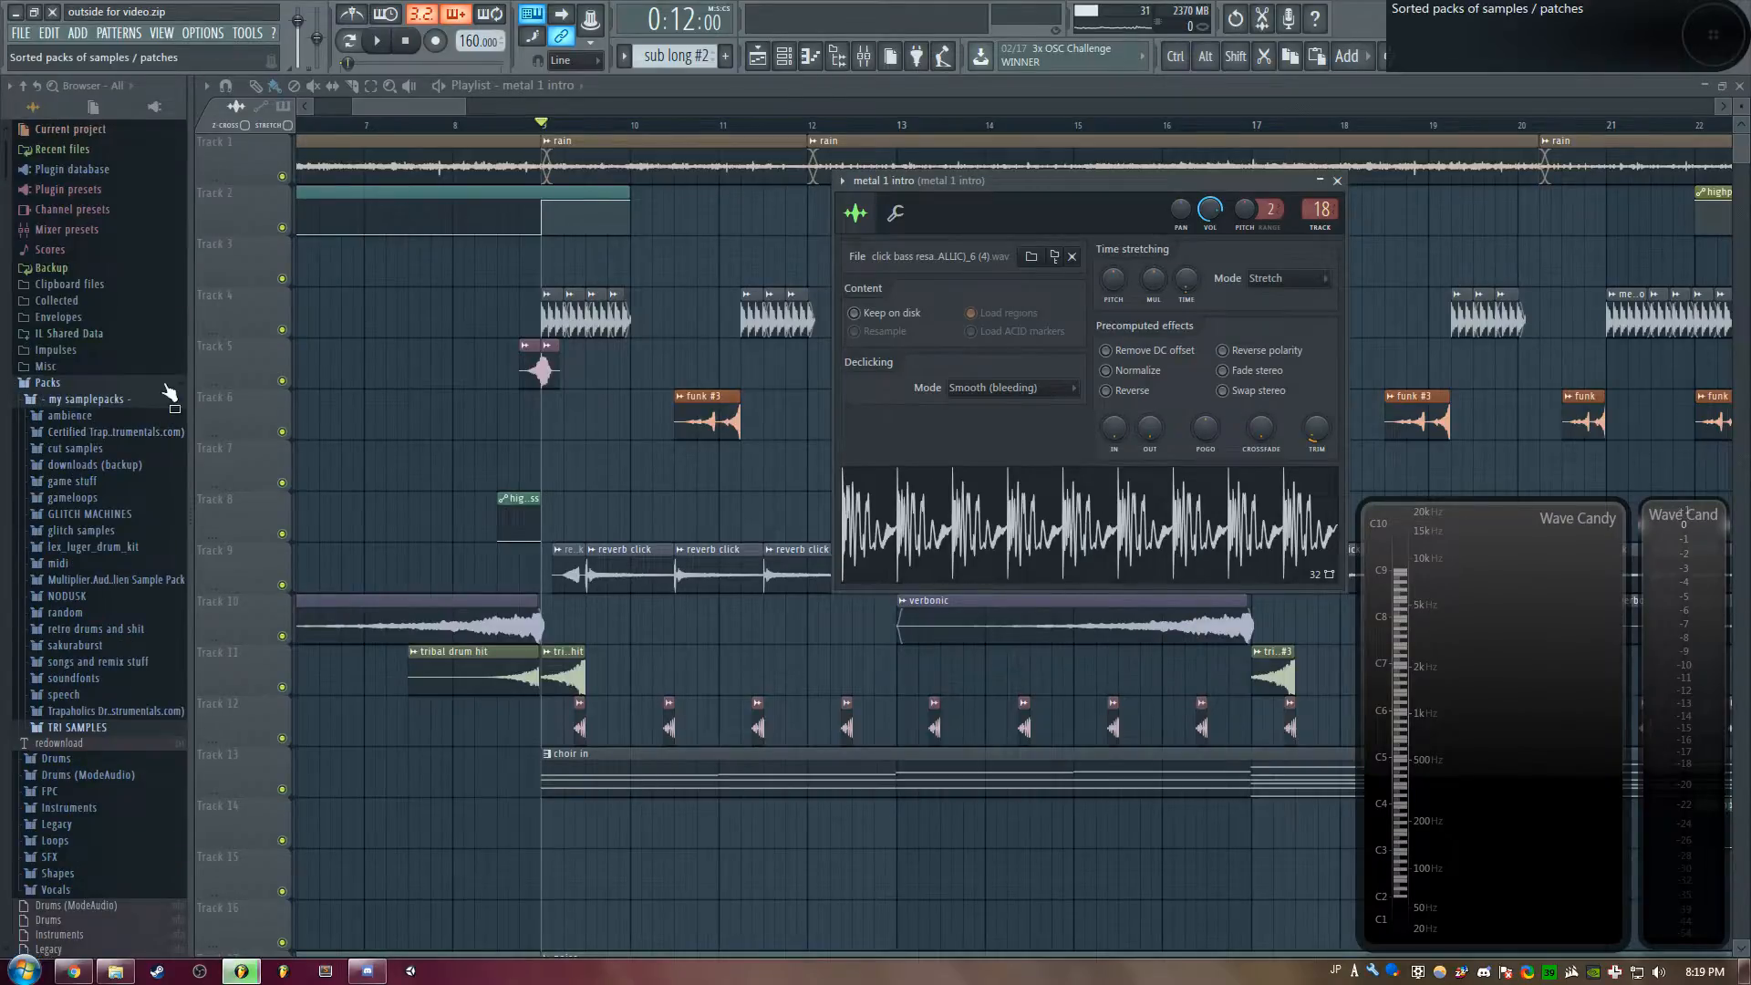
{"action": "left_click", "coordinate": [122, 645]}
Load the metal 1 intro sample in Edison, play it, and close the open windows
{"action": "left_click_drag", "start_coordinate": [926, 181], "coordinate": [832, 167]}
{"action": "right_click", "coordinate": [948, 518]}
{"action": "left_click", "coordinate": [1004, 558]}
{"action": "left_click", "coordinate": [869, 280]}
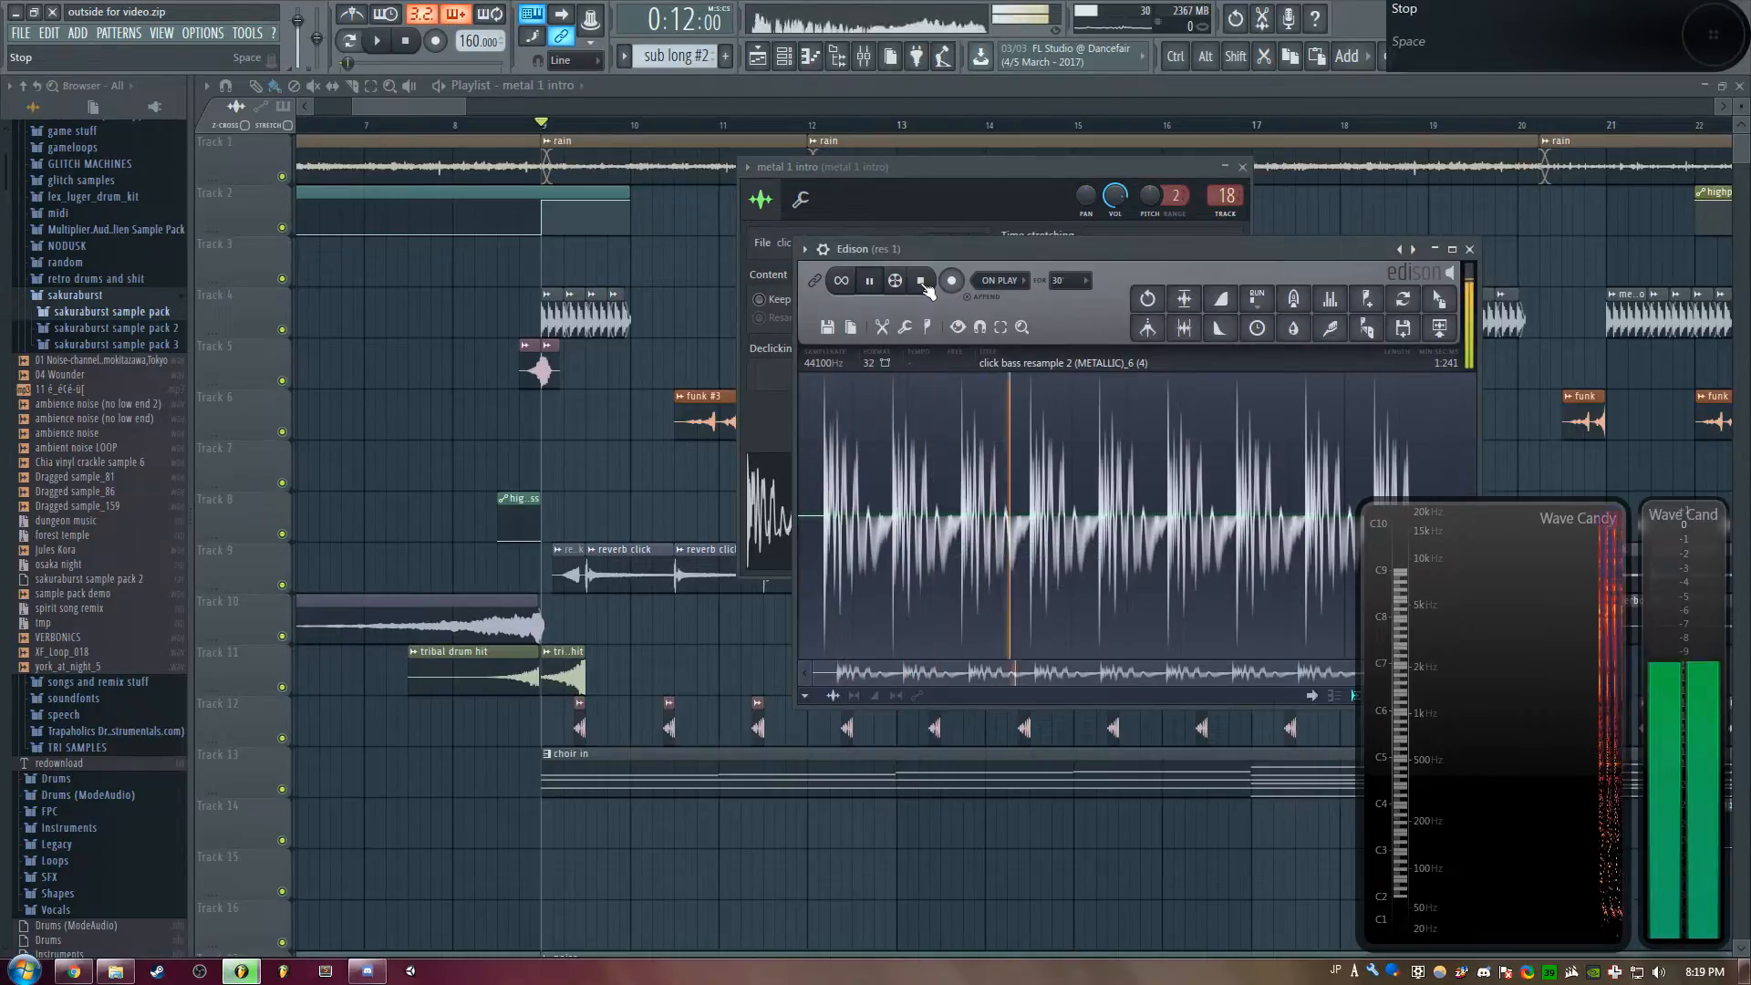
{"action": "right_click", "coordinate": [650, 327]}
{"action": "scroll", "coordinate": [628, 288], "scroll_direction": "up", "scroll_amount": 2}
Reopen the metal 1 intro channel settings to show the sample again, and close them
{"action": "double_click", "coordinate": [616, 311]}
{"action": "right_click", "coordinate": [703, 254]}
{"action": "scroll", "coordinate": [570, 210], "scroll_direction": "up", "scroll_amount": 2}
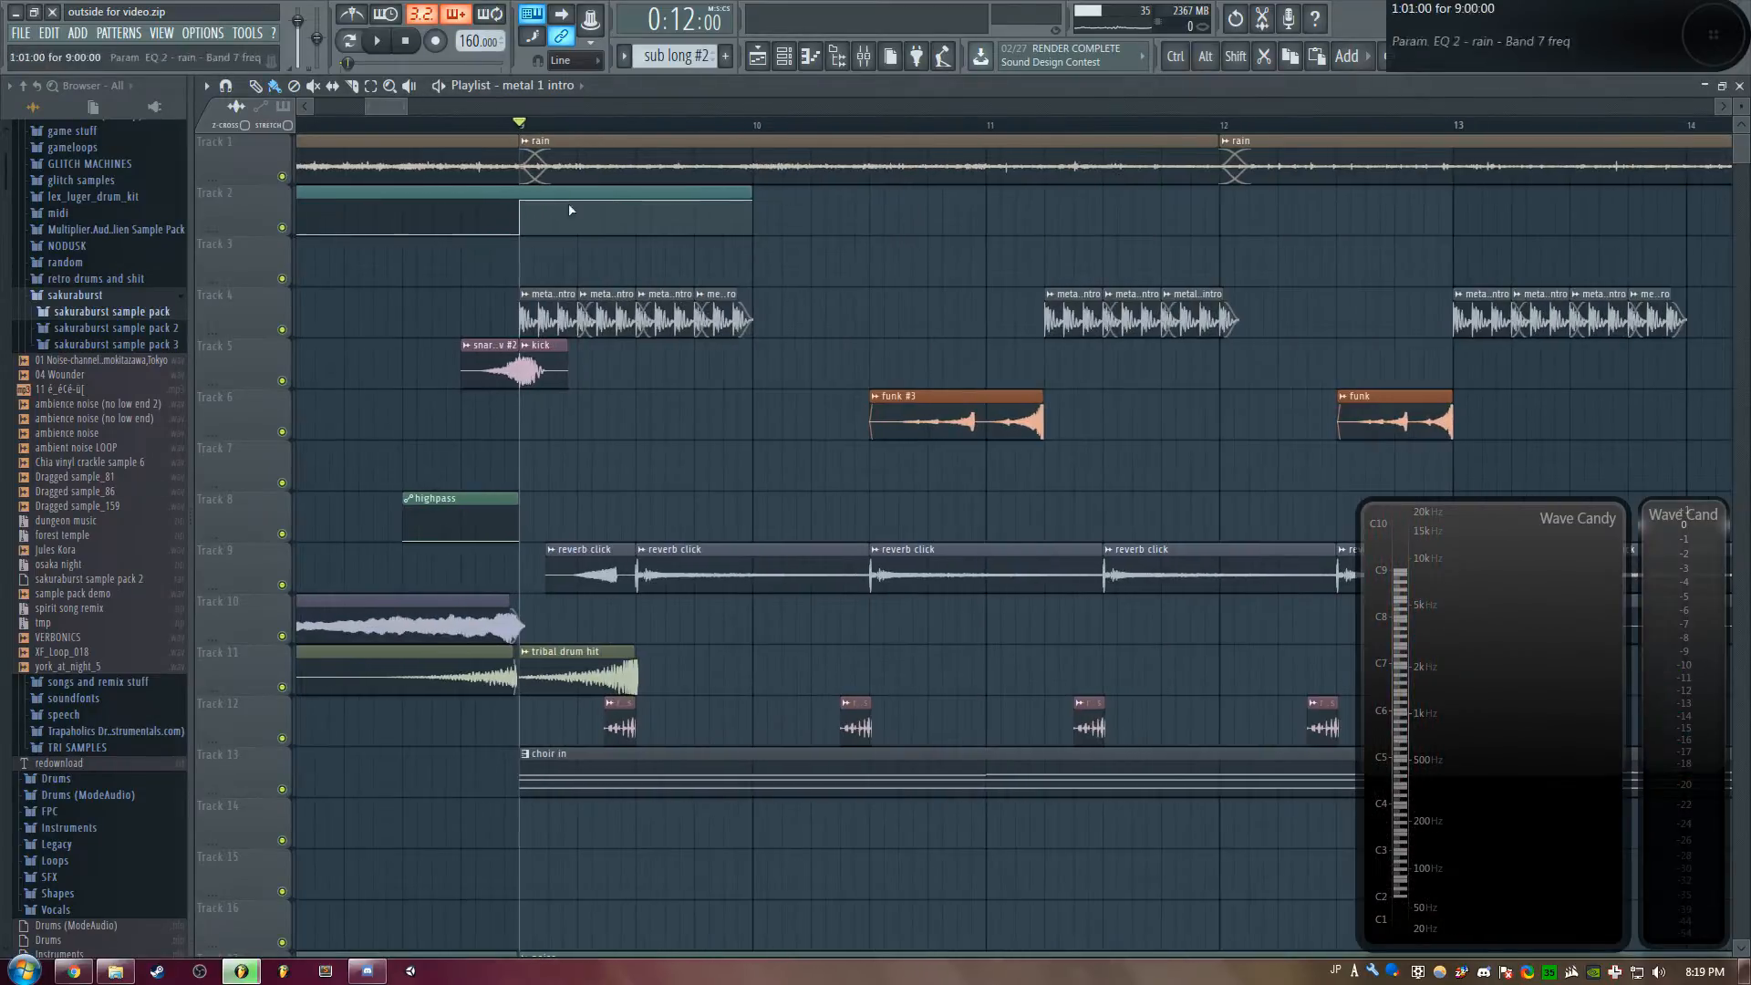
{"action": "double_click", "coordinate": [652, 320]}
{"action": "left_click_drag", "start_coordinate": [958, 175], "coordinate": [1058, 254]}
{"action": "right_click", "coordinate": [639, 265]}
Play the metal 1 intro clips from bar 9 with the metronome on, then switch the metronome off and stop playback
{"action": "scroll", "coordinate": [584, 269], "scroll_direction": "up", "scroll_amount": 2}
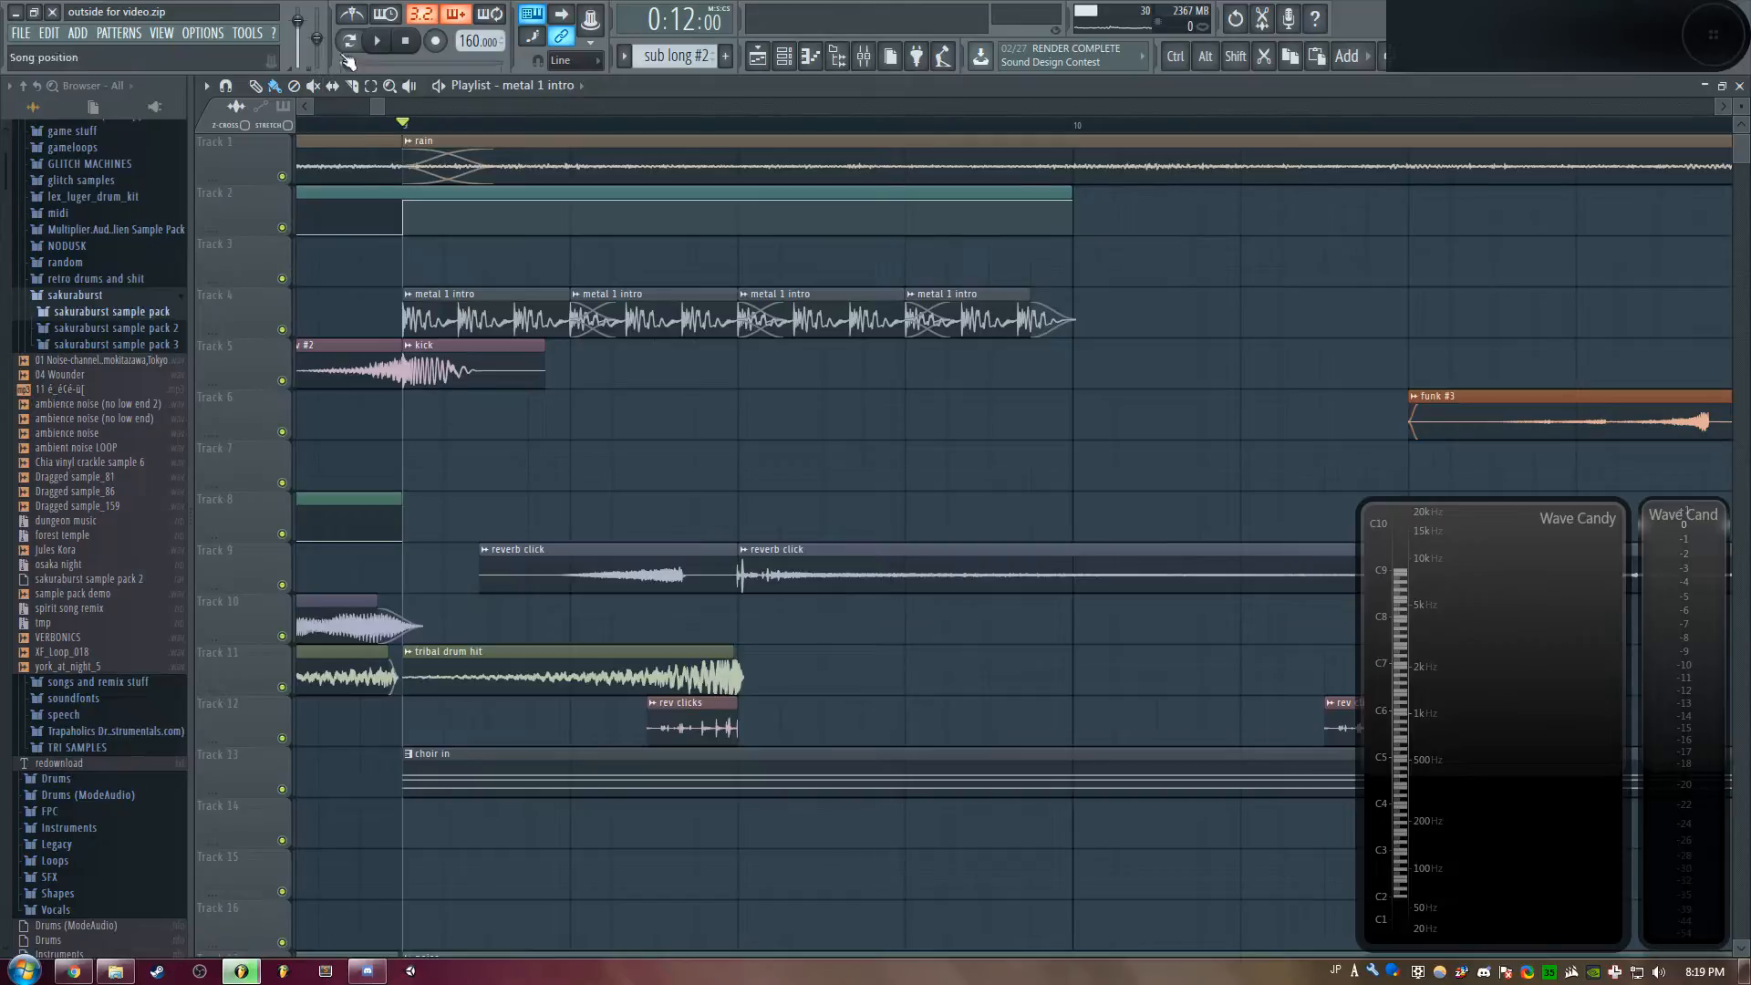
{"action": "left_click", "coordinate": [363, 19]}
{"action": "left_click", "coordinate": [375, 41]}
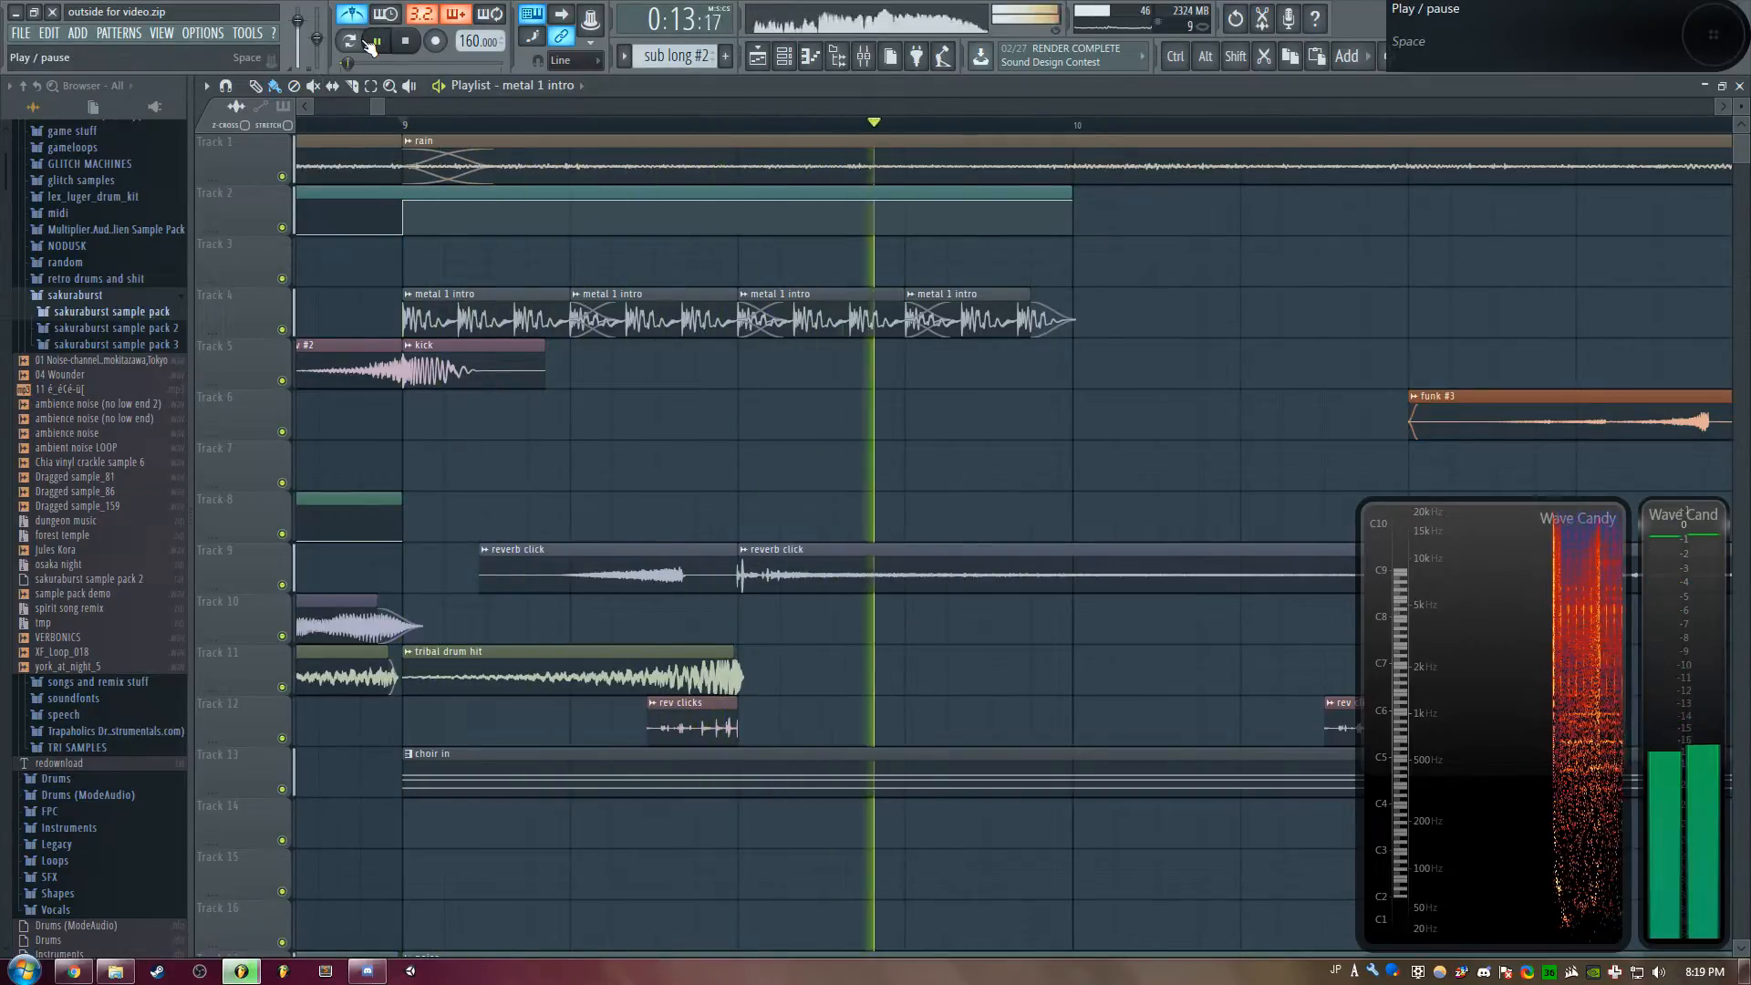
{"action": "left_click", "coordinate": [354, 16]}
{"action": "key", "text": "space"}
Check the channel settings of the first rev clicks clip on Track 12, close them and play the mix from bar 9
{"action": "left_click_drag", "start_coordinate": [384, 106], "coordinate": [428, 111]}
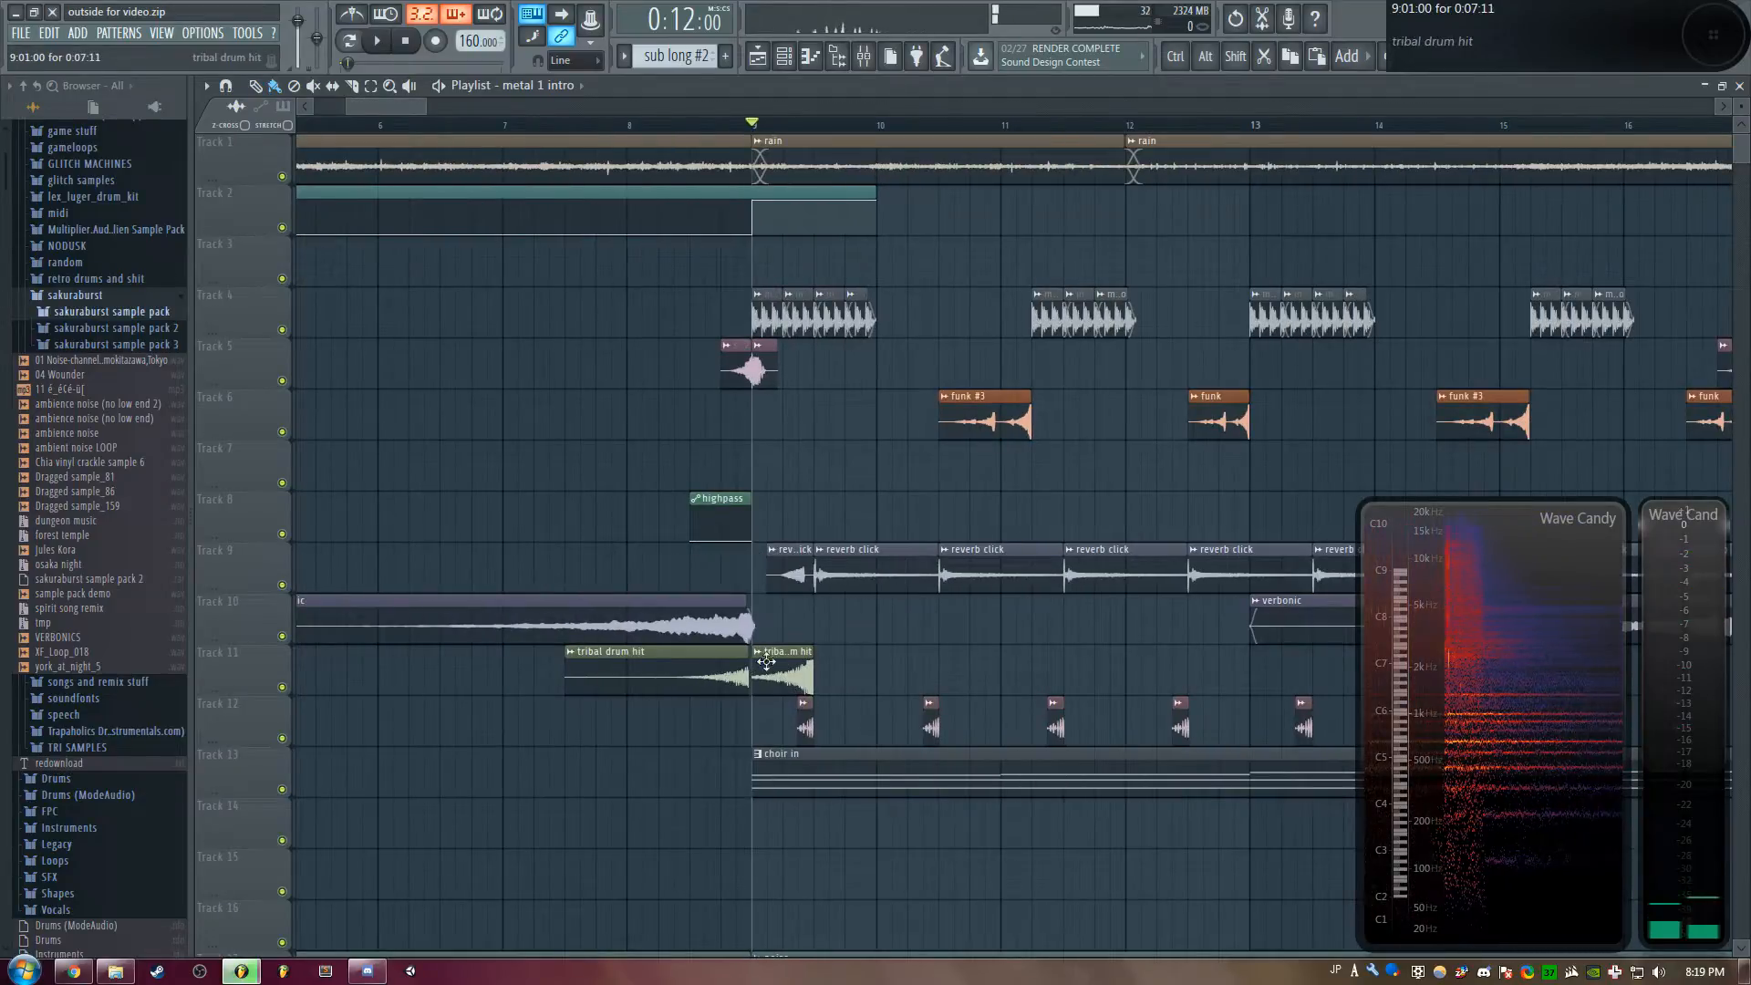
{"action": "double_click", "coordinate": [808, 725]}
{"action": "left_click_drag", "start_coordinate": [1173, 377], "coordinate": [438, 404]}
{"action": "key", "text": "Escape"}
{"action": "key", "text": "space"}
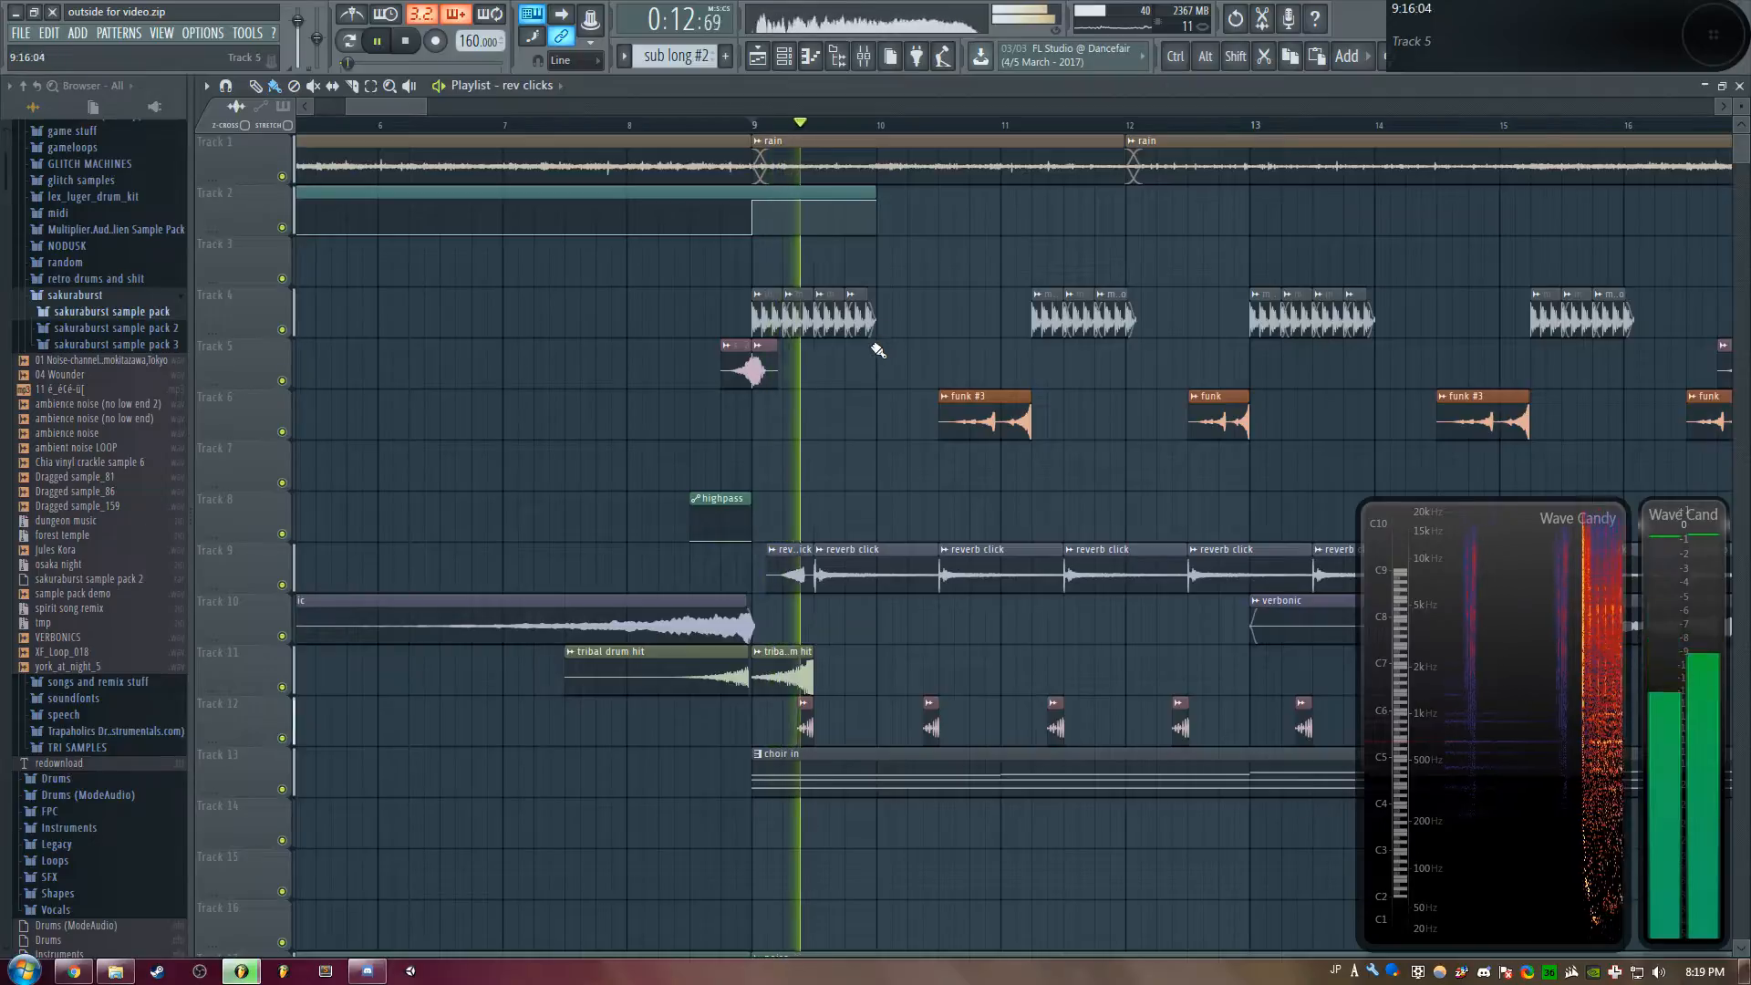
{"action": "key", "text": "space"}
Show the channel settings of the first reverb click clip on Track 9 and close them
{"action": "left_click", "coordinate": [800, 571]}
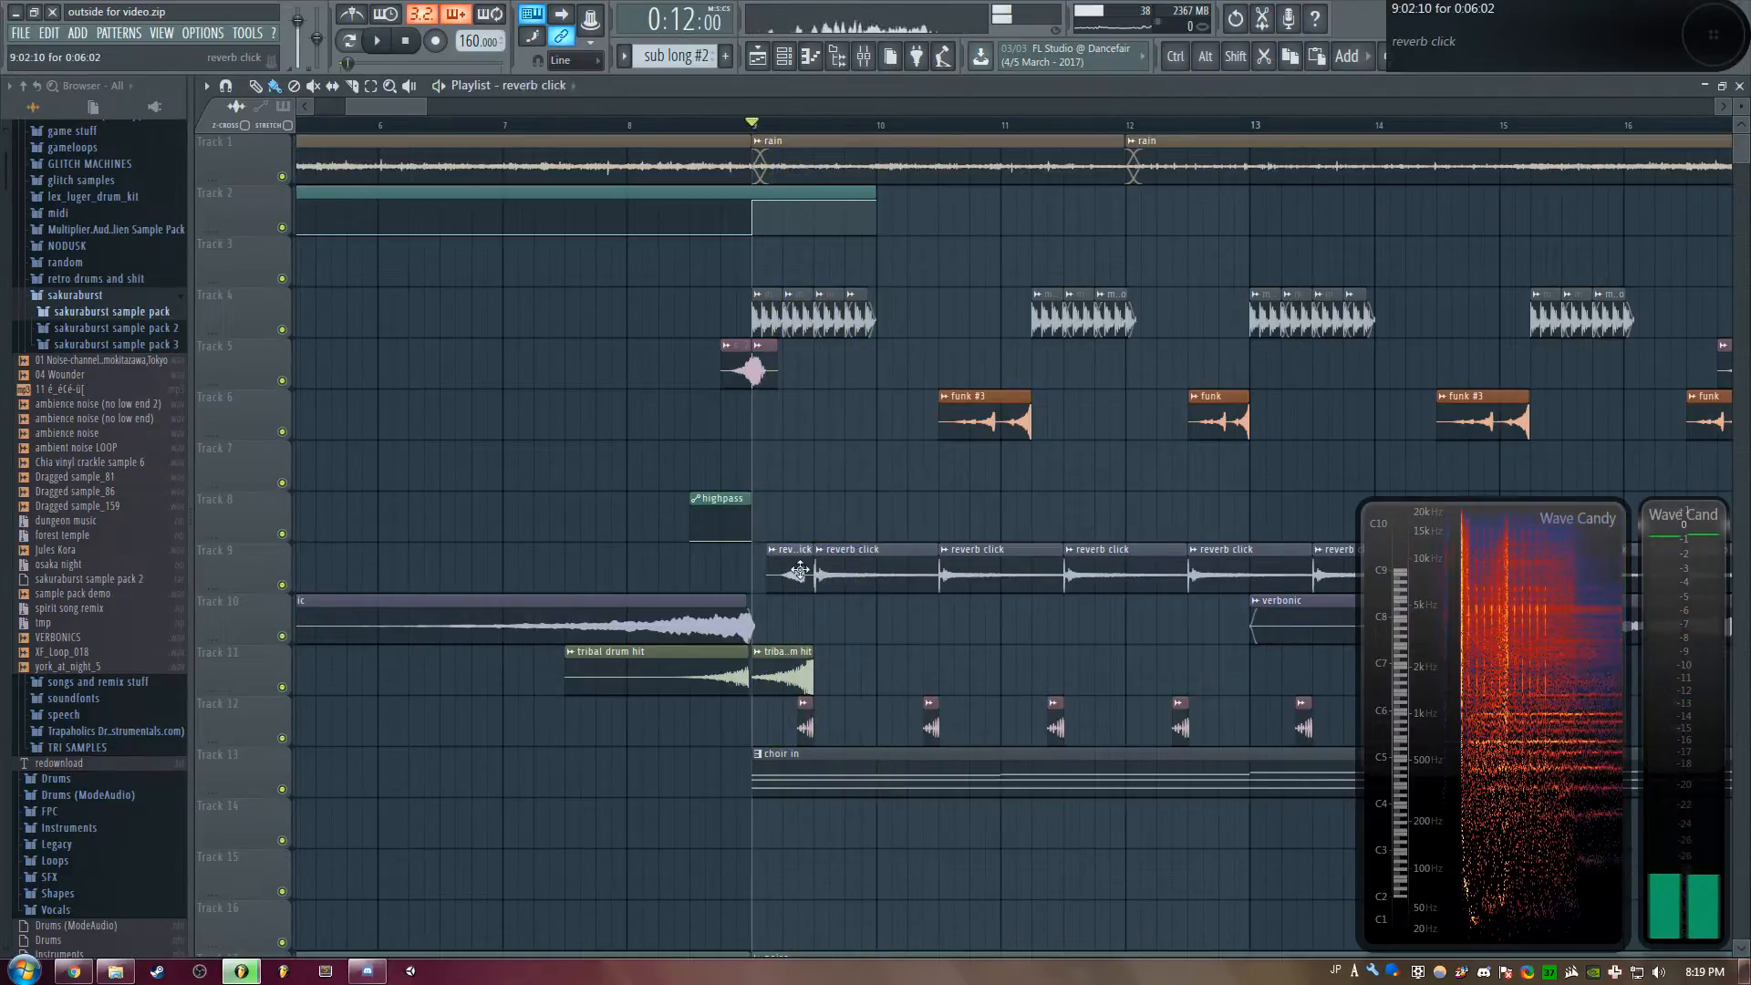
{"action": "double_click", "coordinate": [800, 571]}
{"action": "left_click_drag", "start_coordinate": [438, 266], "coordinate": [1048, 365]}
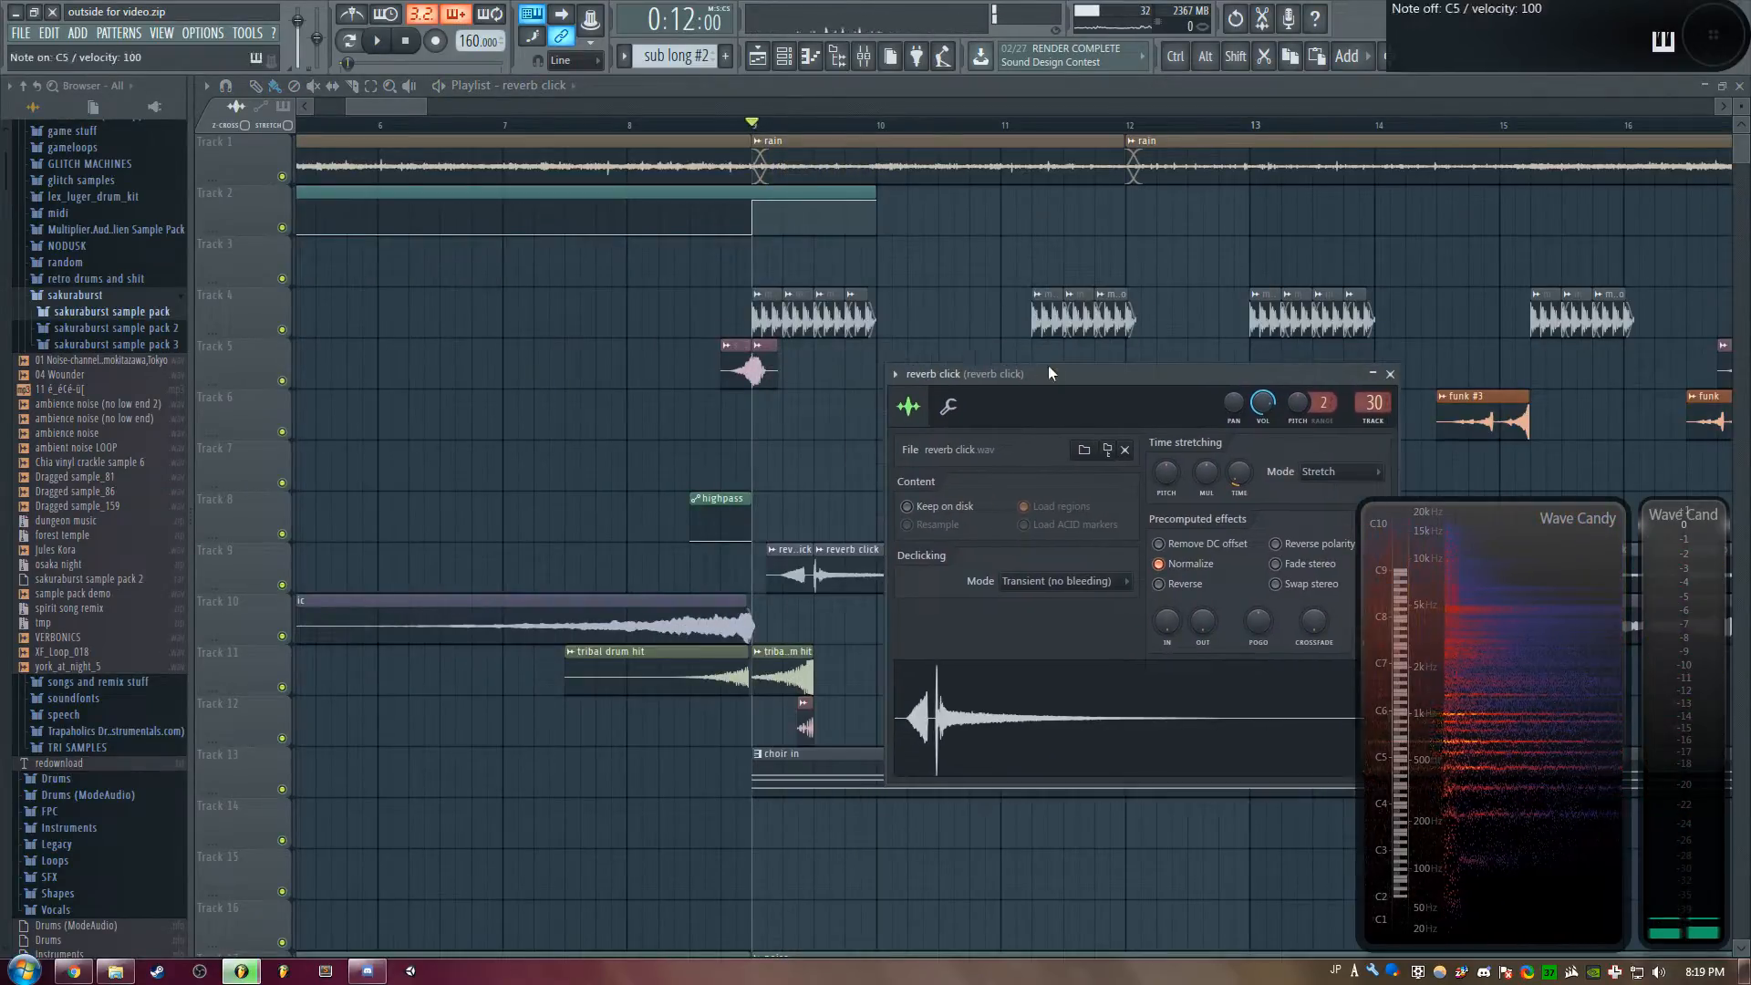
{"action": "key", "text": "Escape"}
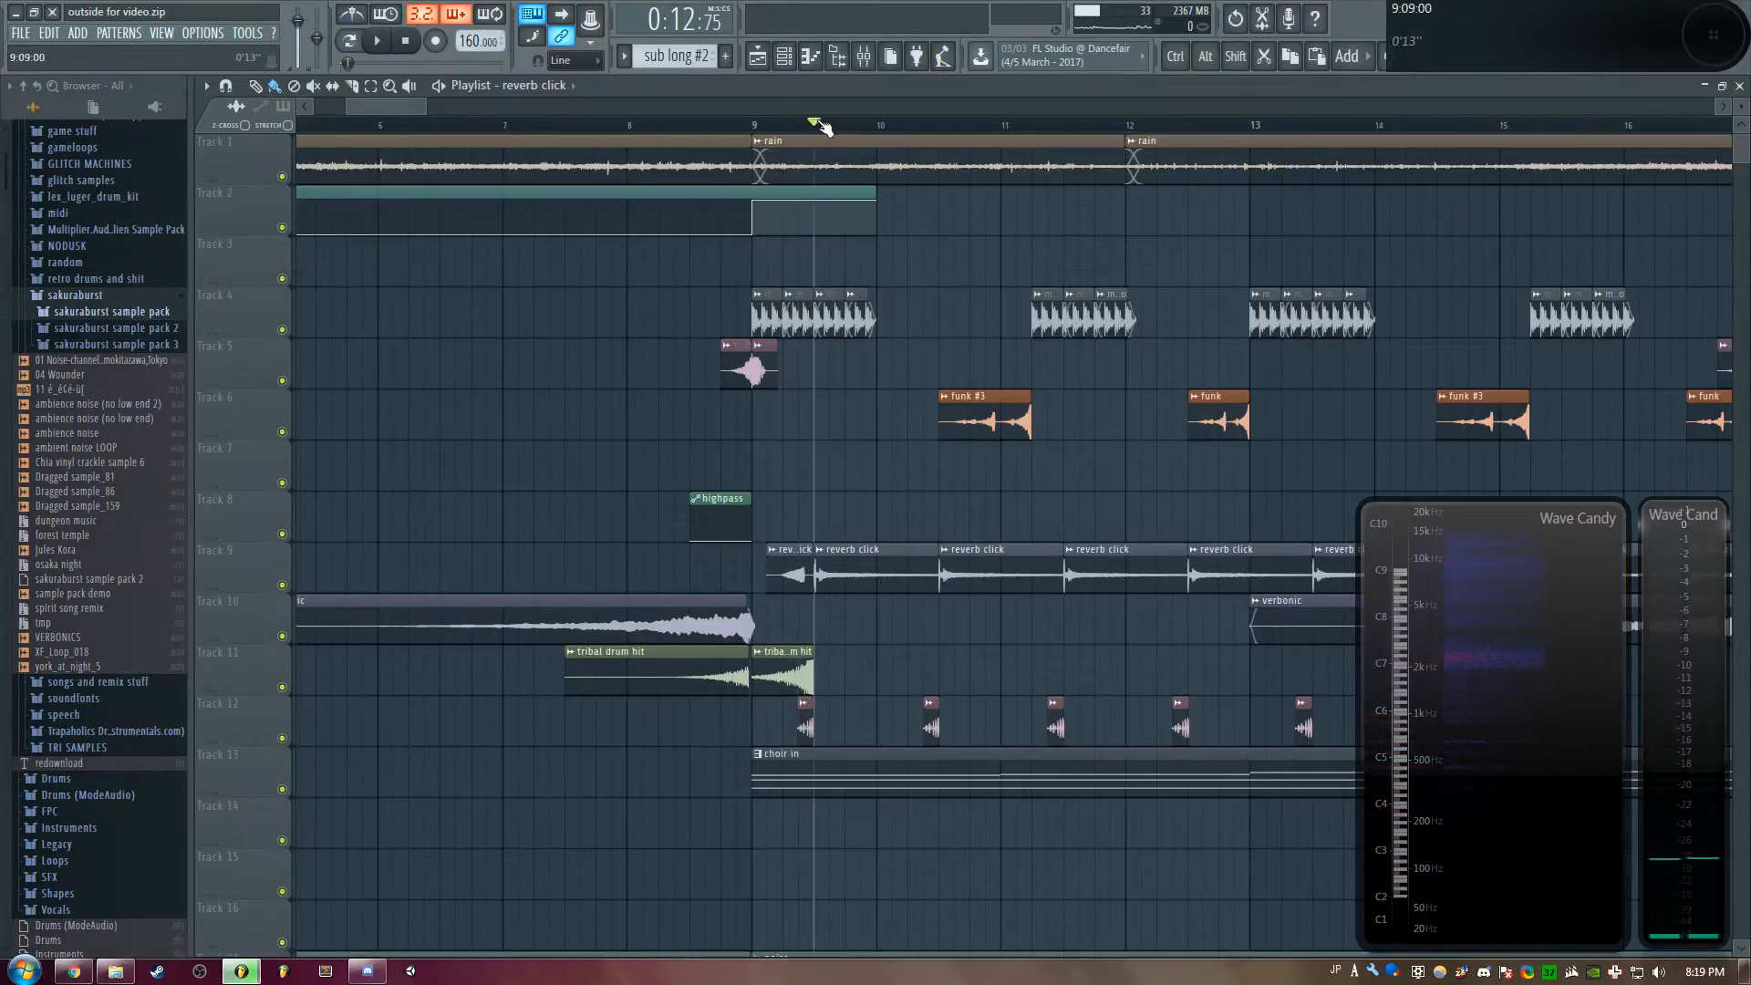
Check the first funk #3 clip's channel settings on Track 6, close them and play the intro from just before bar 9 to about bar 17
{"action": "left_click_drag", "start_coordinate": [425, 108], "coordinate": [471, 109]}
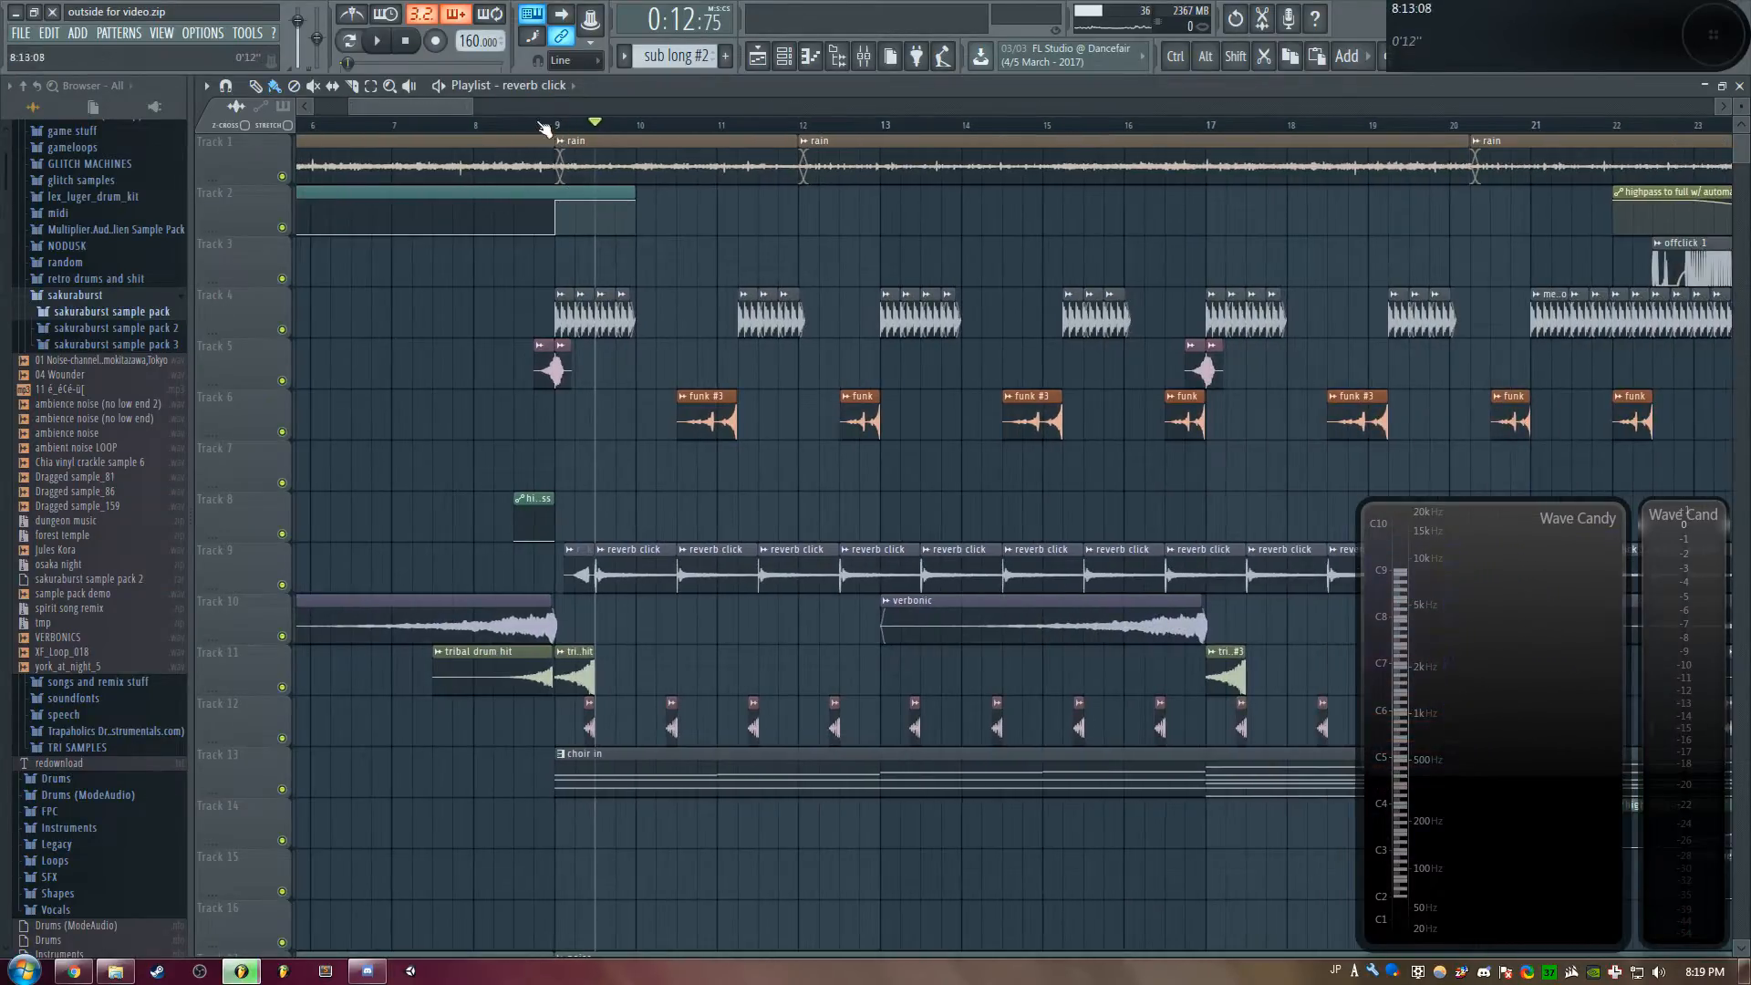
{"action": "left_click_drag", "start_coordinate": [470, 107], "coordinate": [501, 108]}
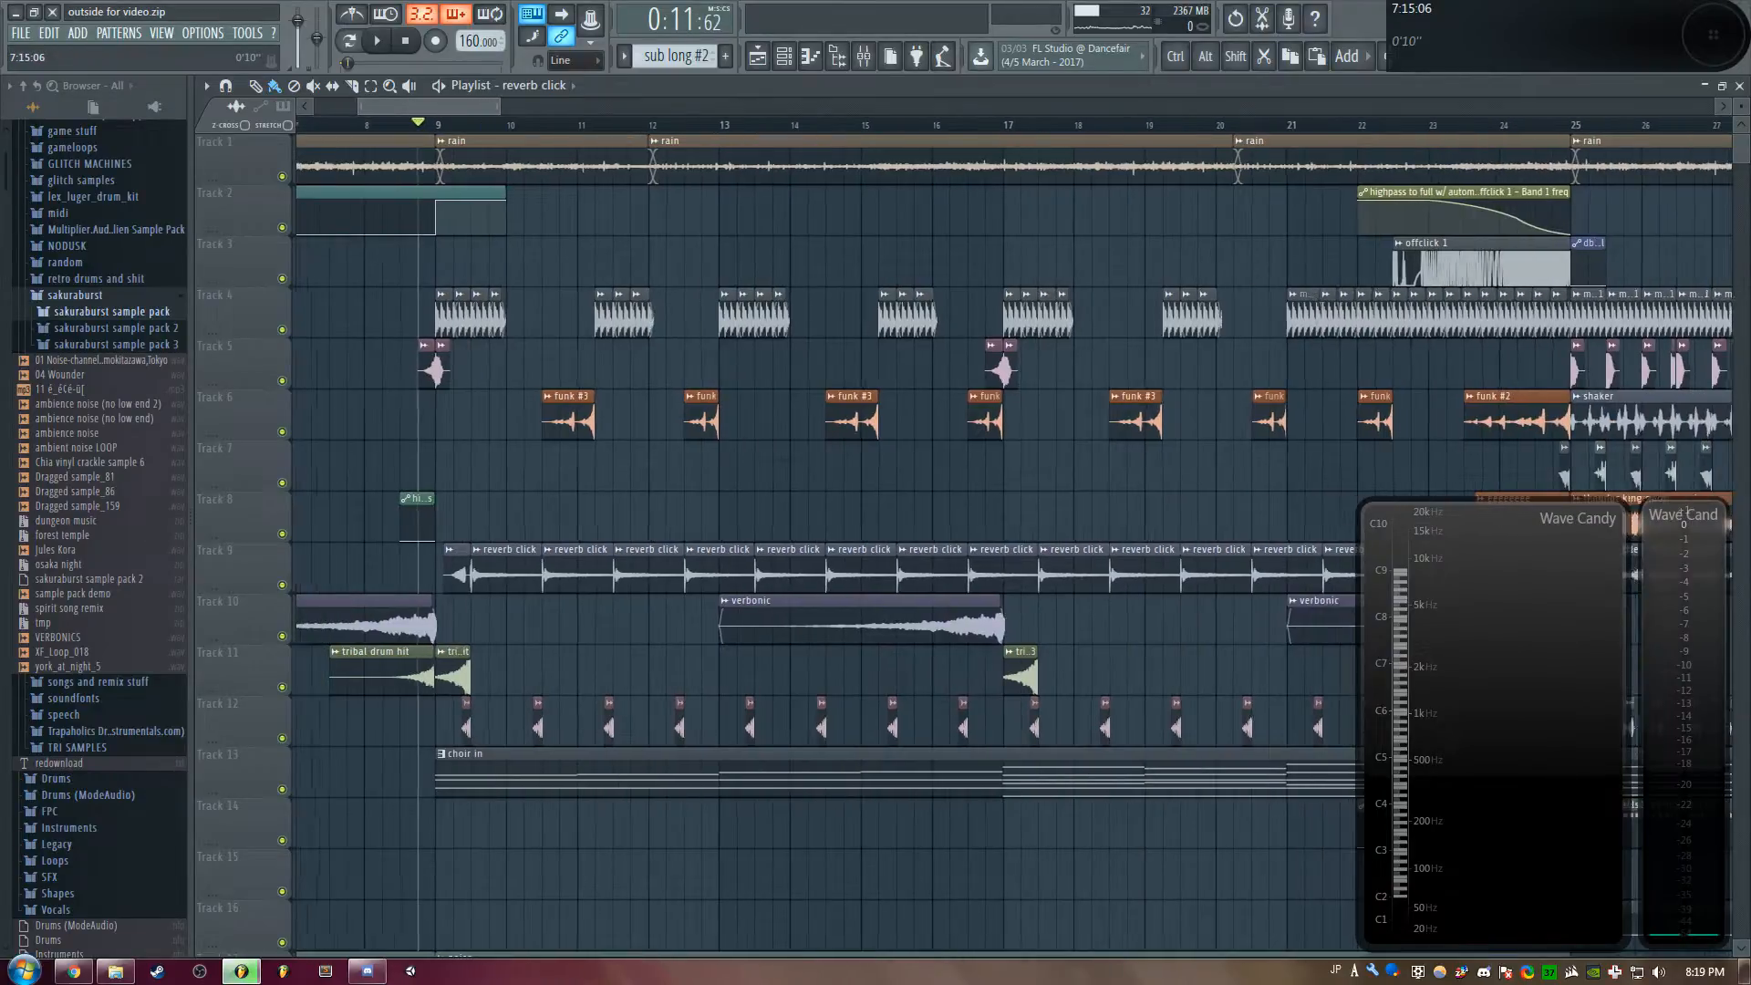
{"action": "double_click", "coordinate": [594, 427]}
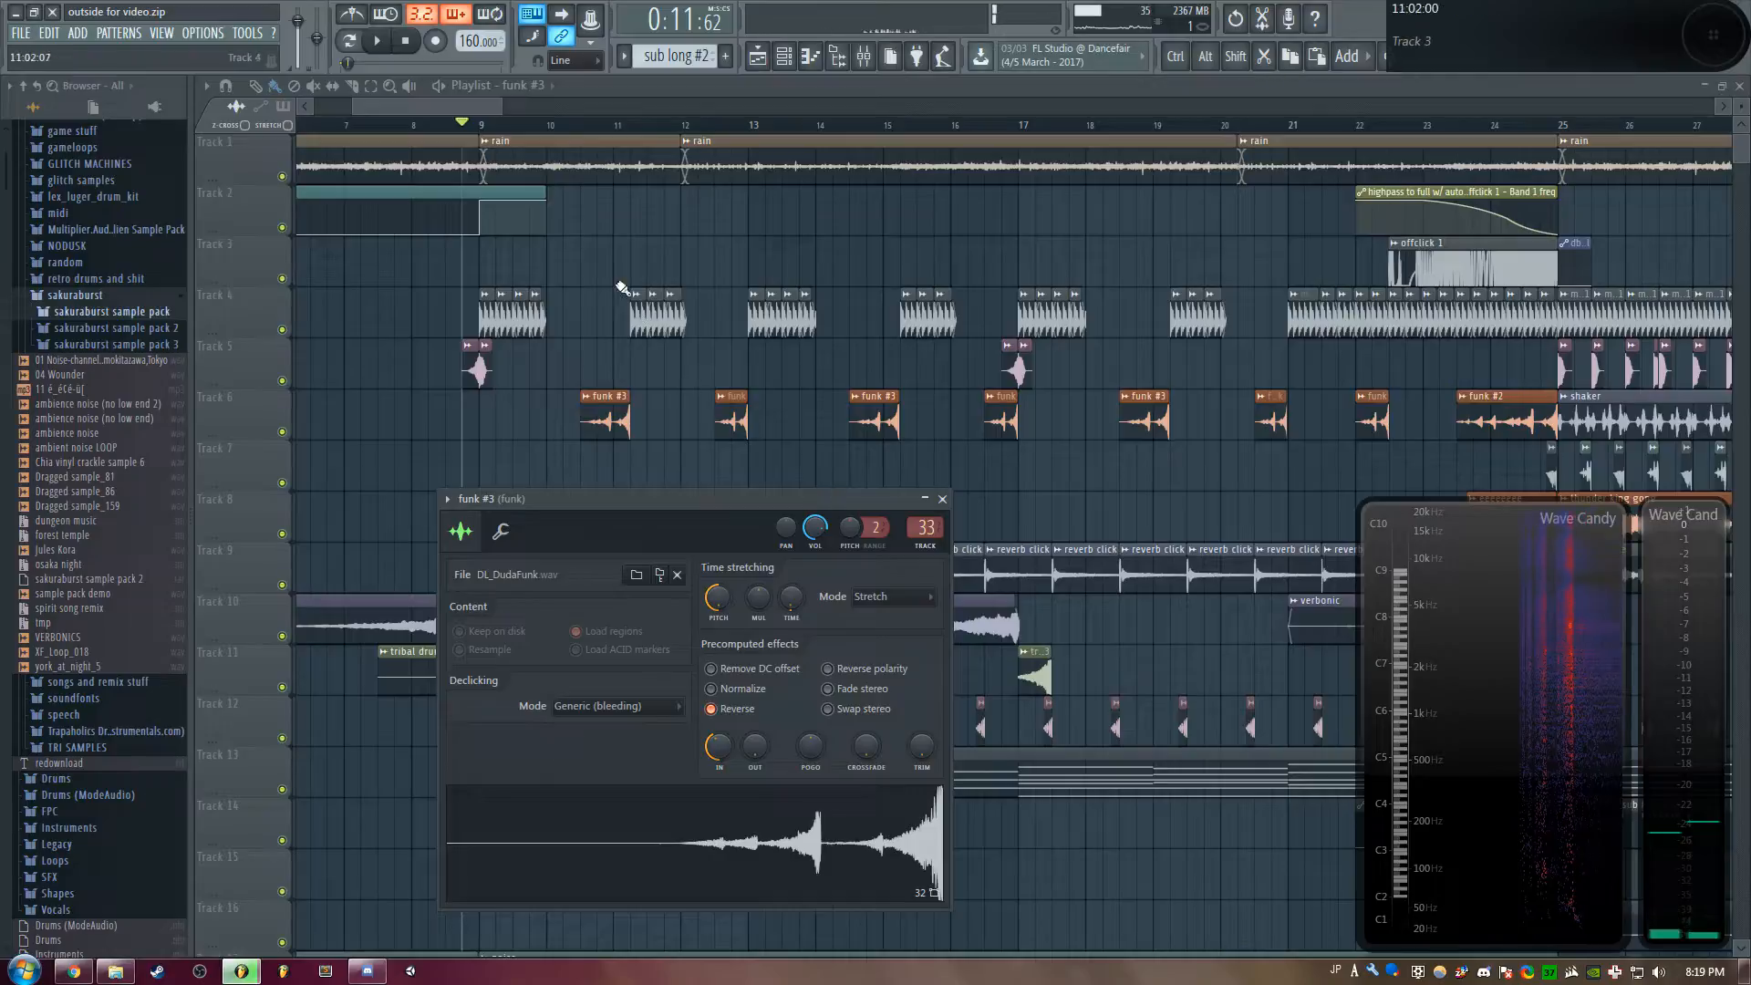
{"action": "key", "text": "Escape"}
{"action": "key", "text": "space"}
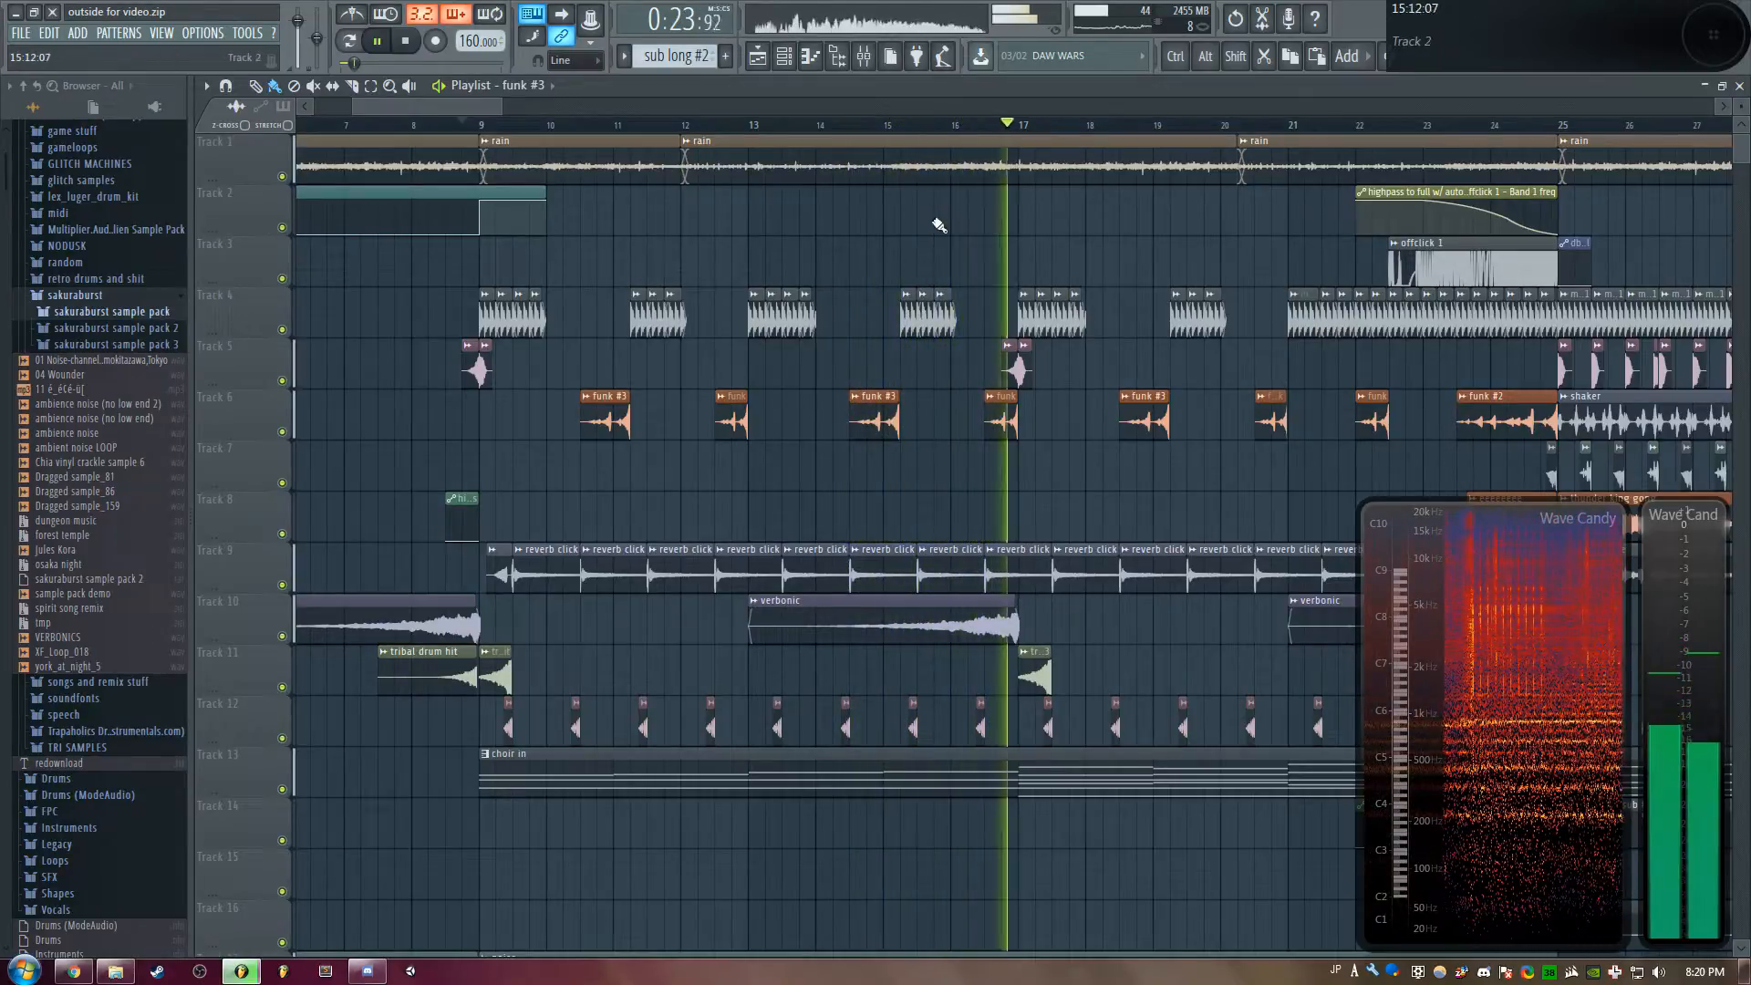
{"action": "left_click_drag", "start_coordinate": [453, 108], "coordinate": [501, 107]}
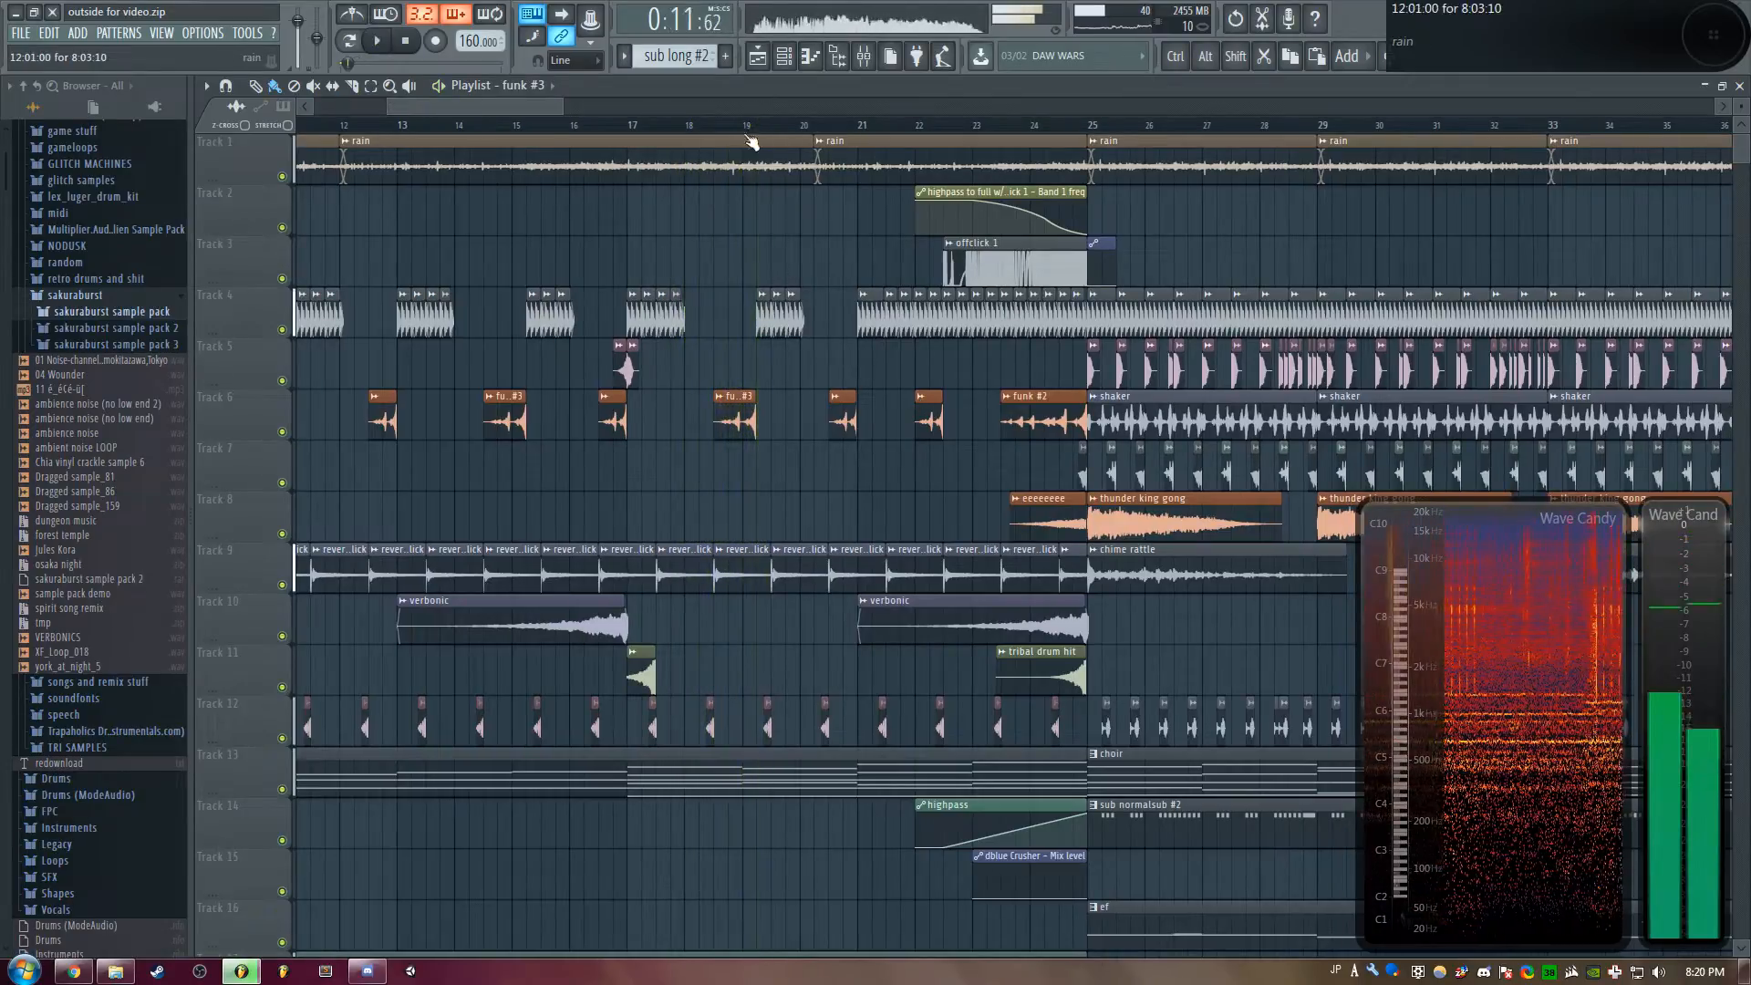
{"action": "key", "text": "space"}
Open the choir in pattern in the piano roll with all its notes in view and activate the Playback tool
{"action": "scroll", "coordinate": [603, 369], "scroll_direction": "down", "scroll_amount": 2}
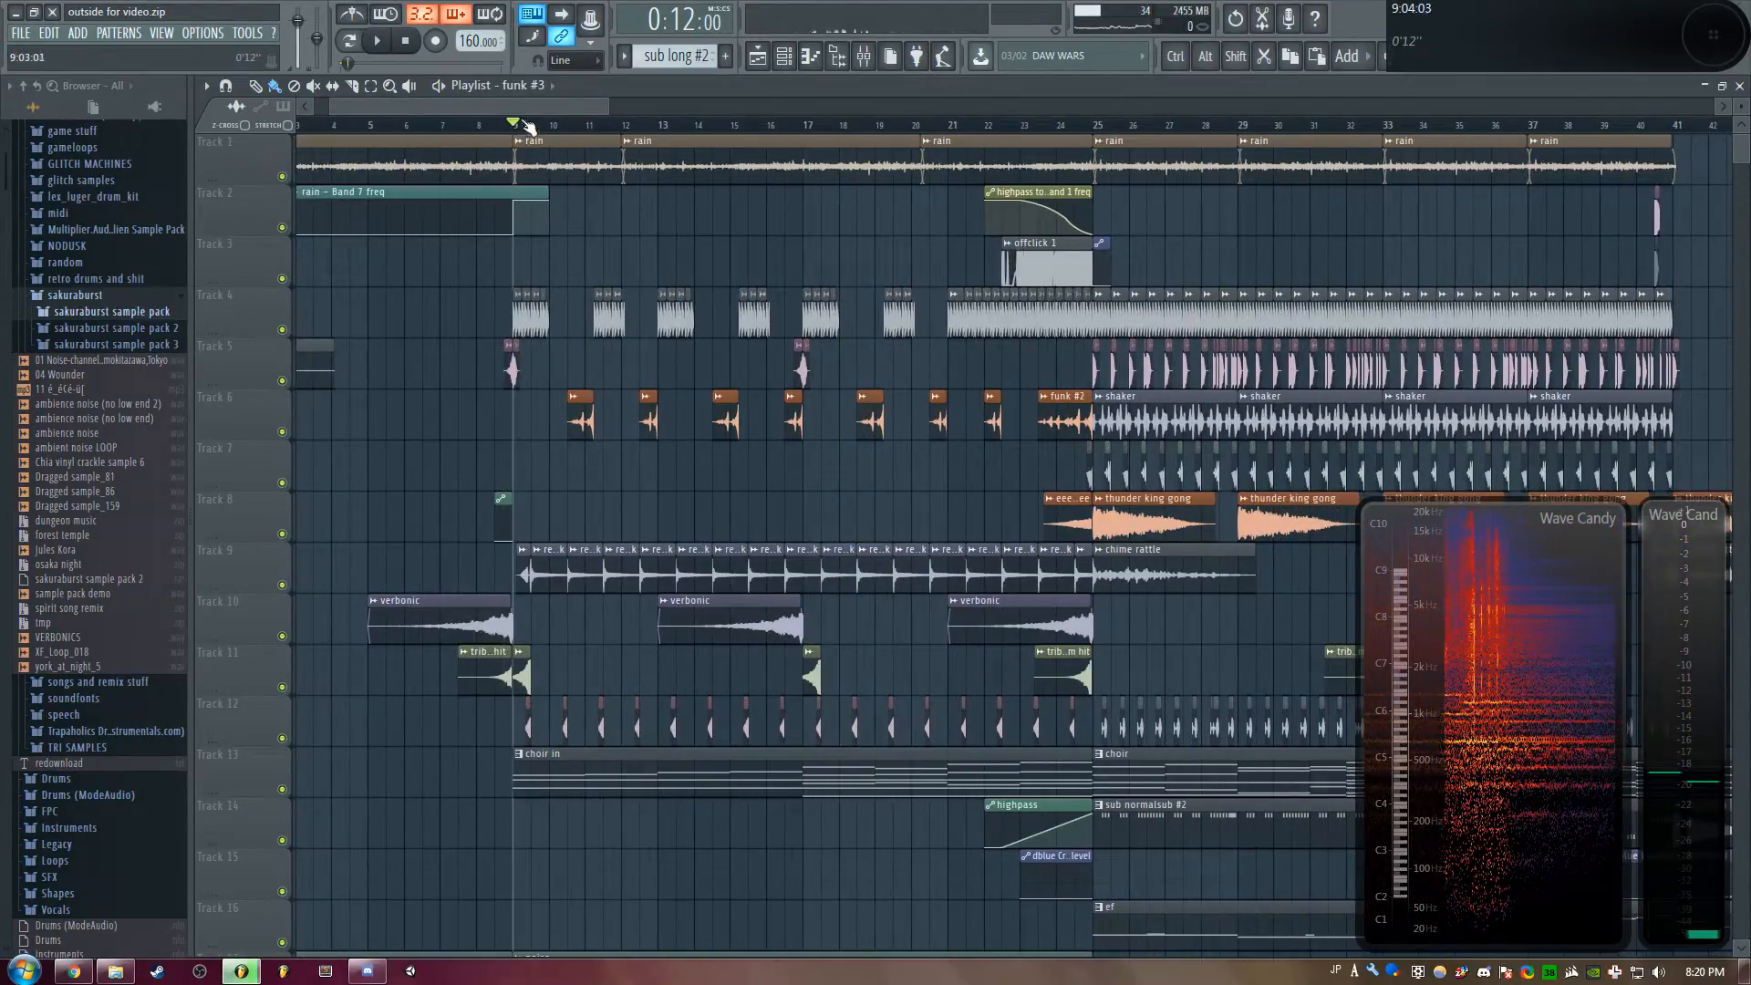
{"action": "scroll", "coordinate": [517, 130], "scroll_direction": "up", "scroll_amount": 1}
{"action": "double_click", "coordinate": [636, 765]}
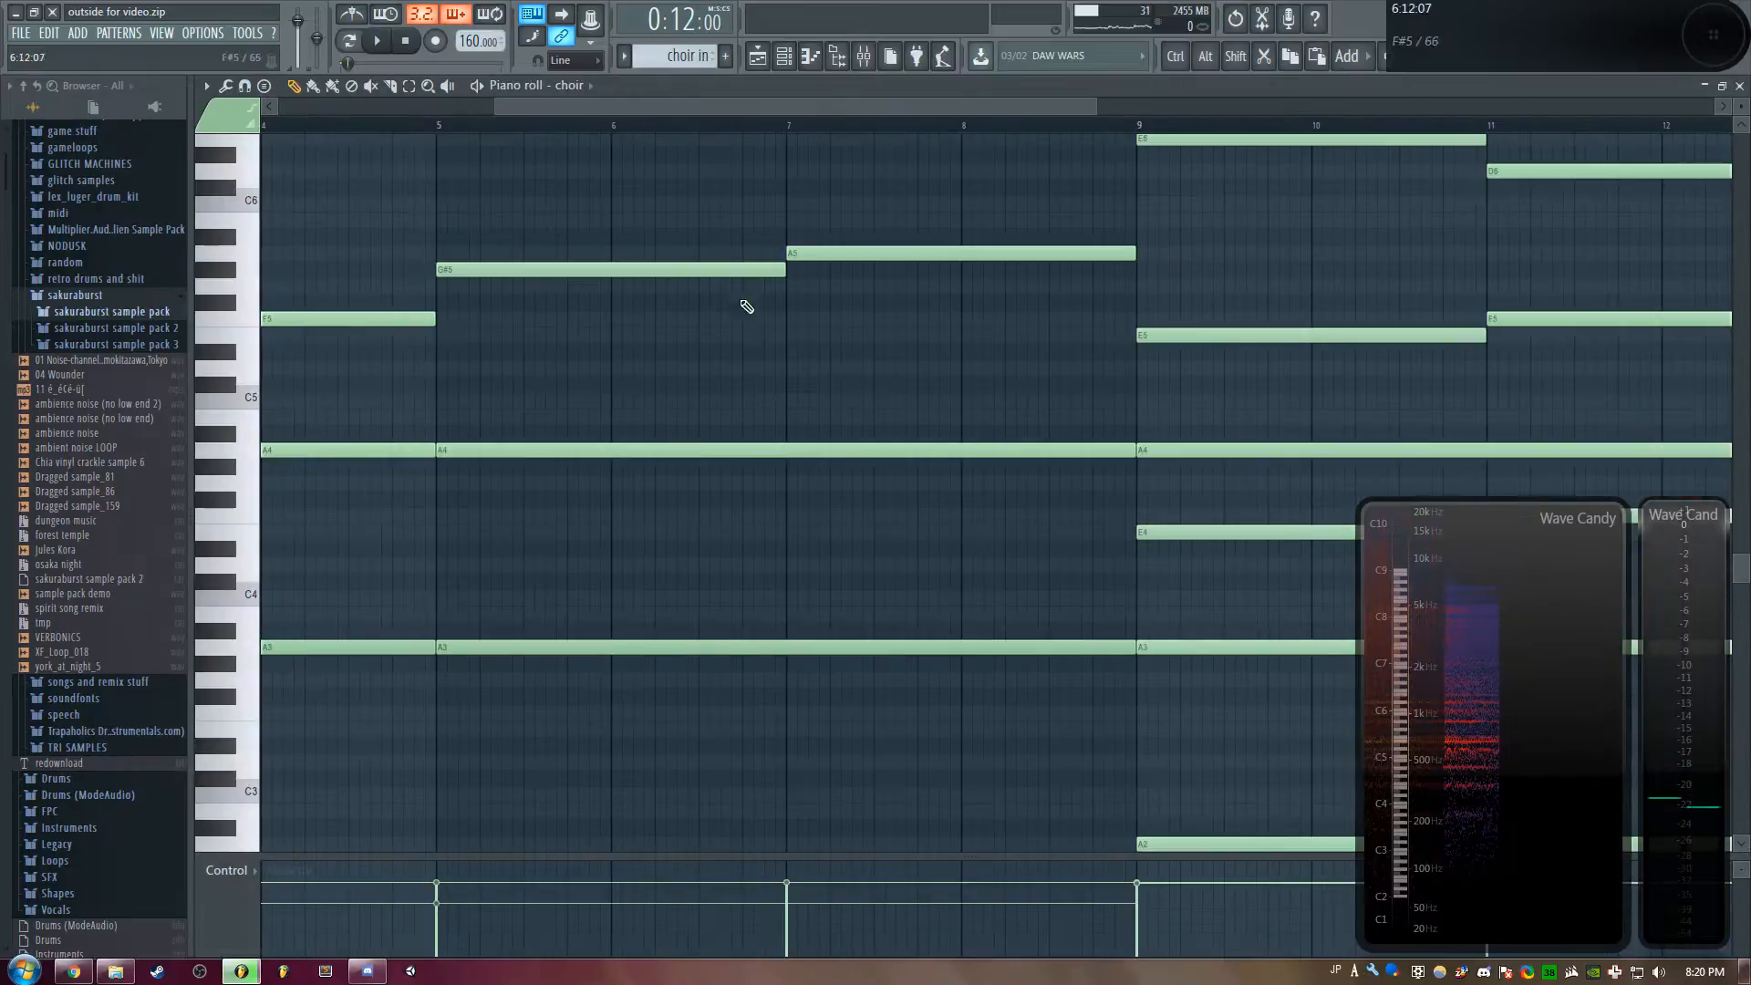
{"action": "scroll", "coordinate": [666, 113], "scroll_direction": "down", "scroll_amount": 3}
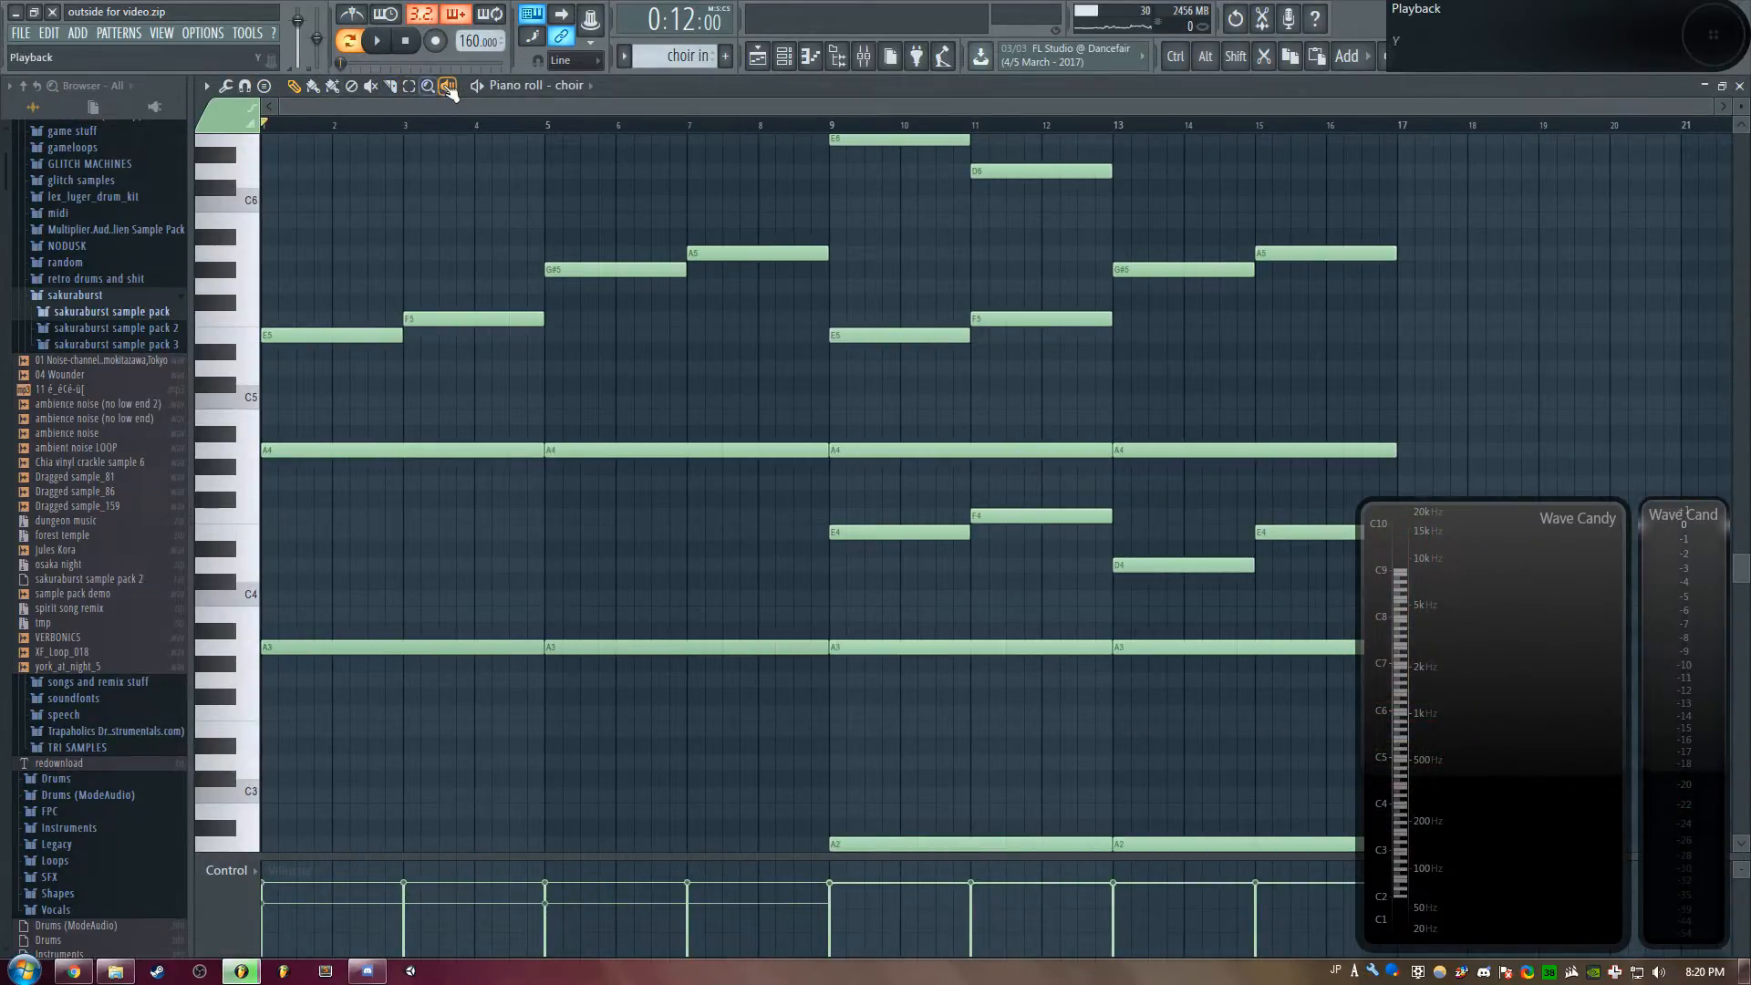
Audition the choir chords in the first half of the pattern, around bars 2, 4, 6 and 8
{"action": "left_click", "coordinate": [354, 240]}
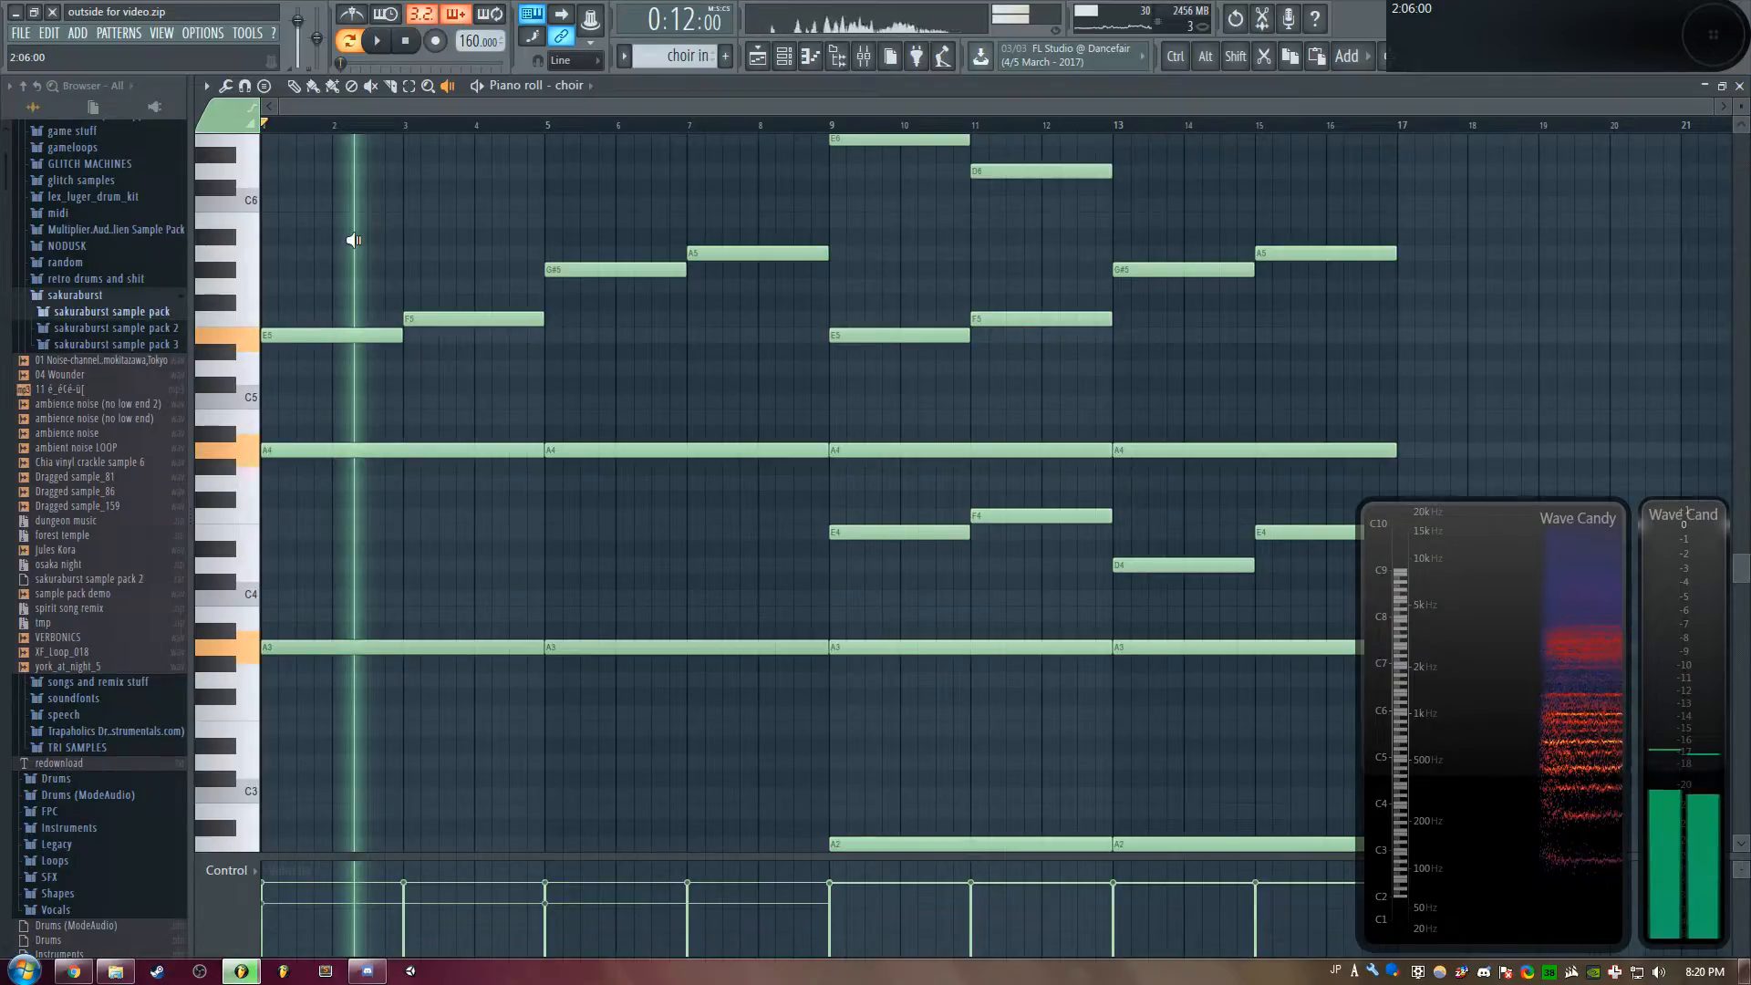
{"action": "left_click", "coordinate": [470, 250]}
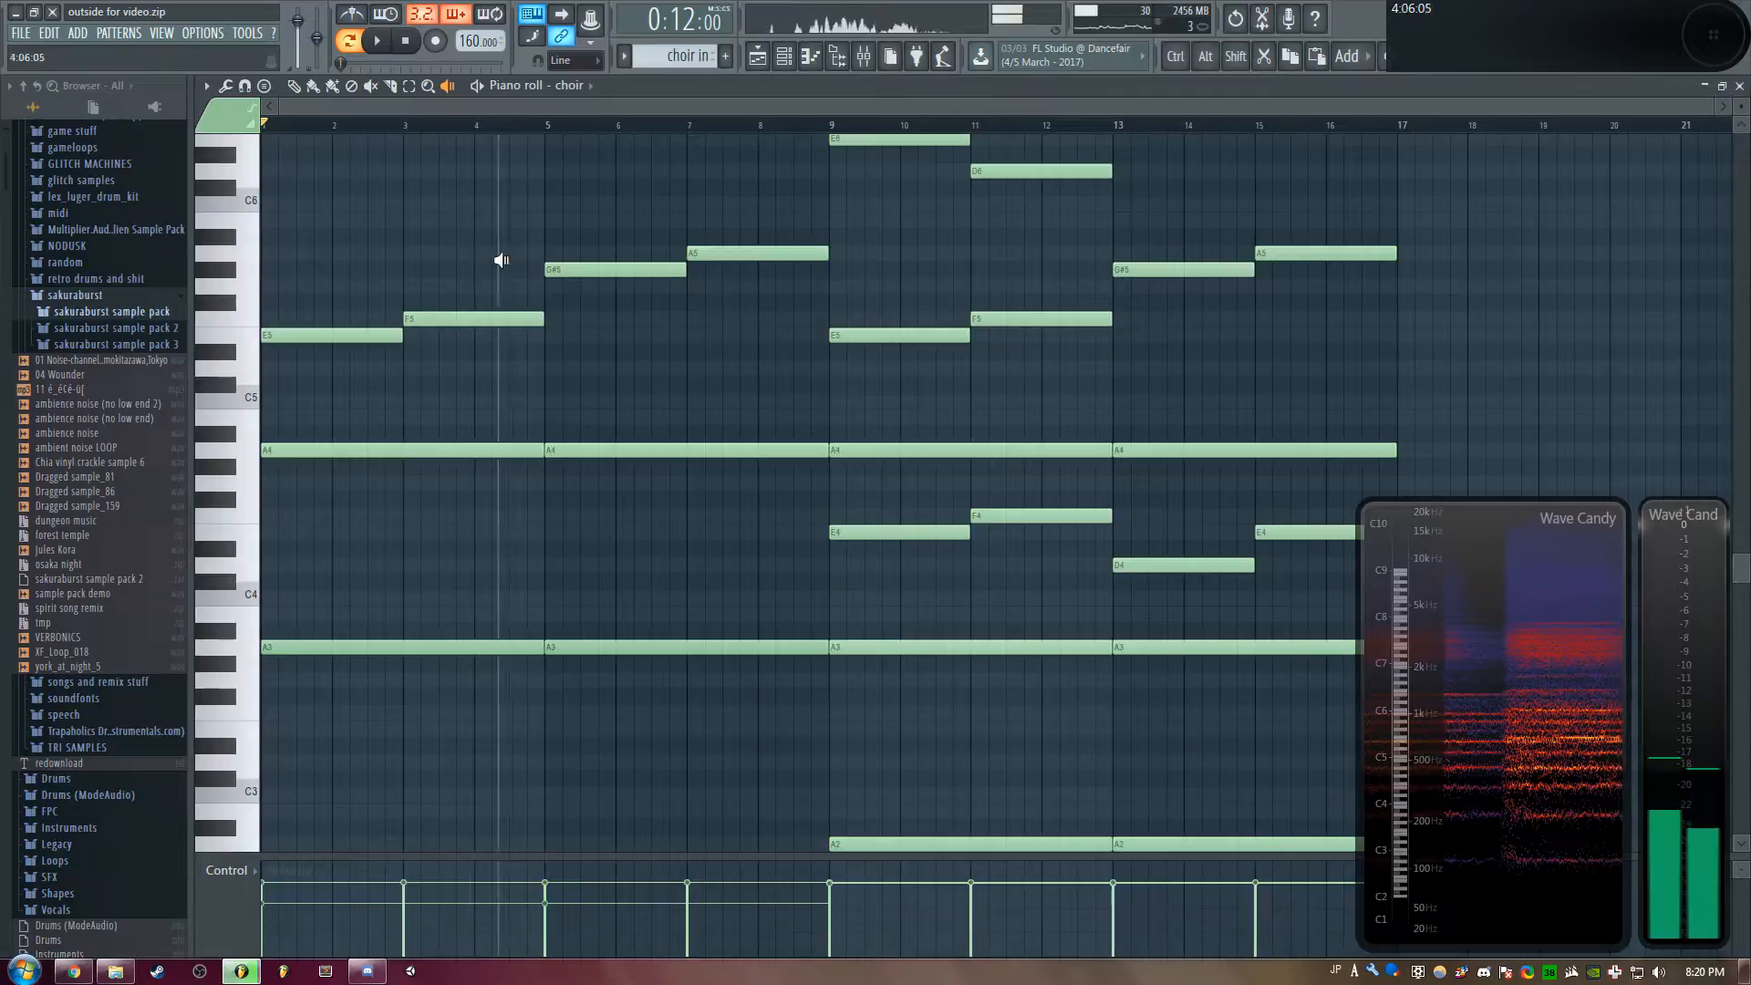
{"action": "left_click", "coordinate": [623, 239]}
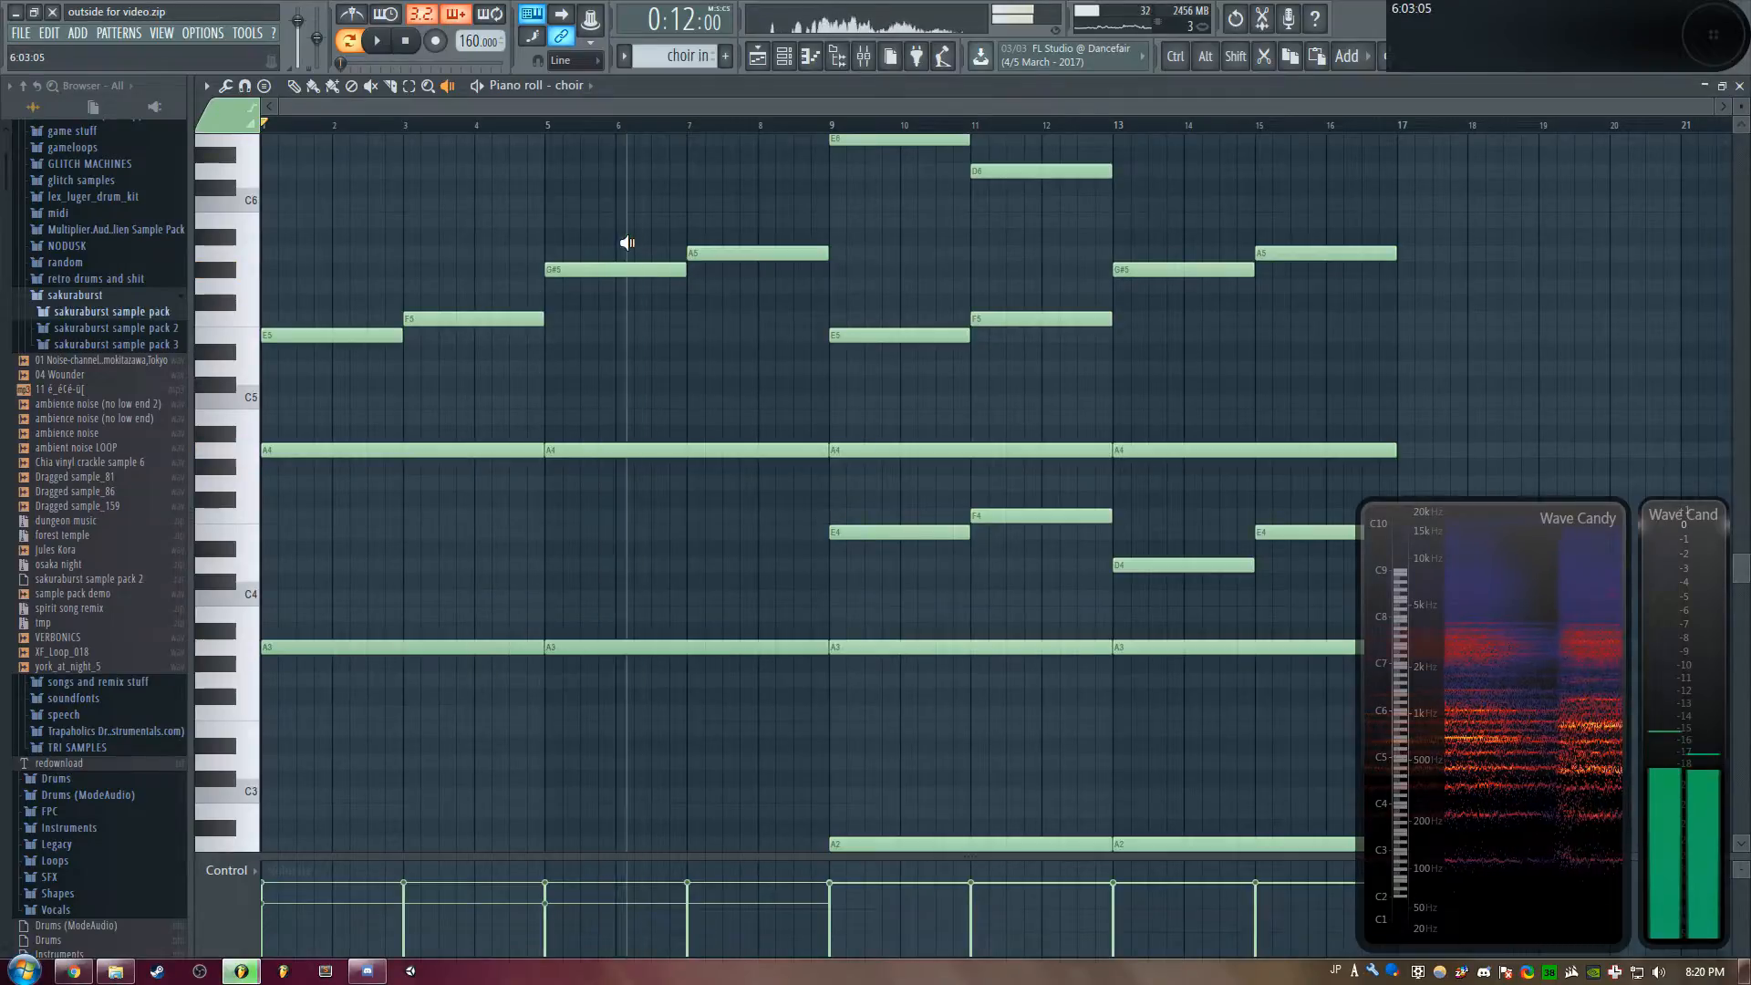
{"action": "left_click", "coordinate": [760, 273]}
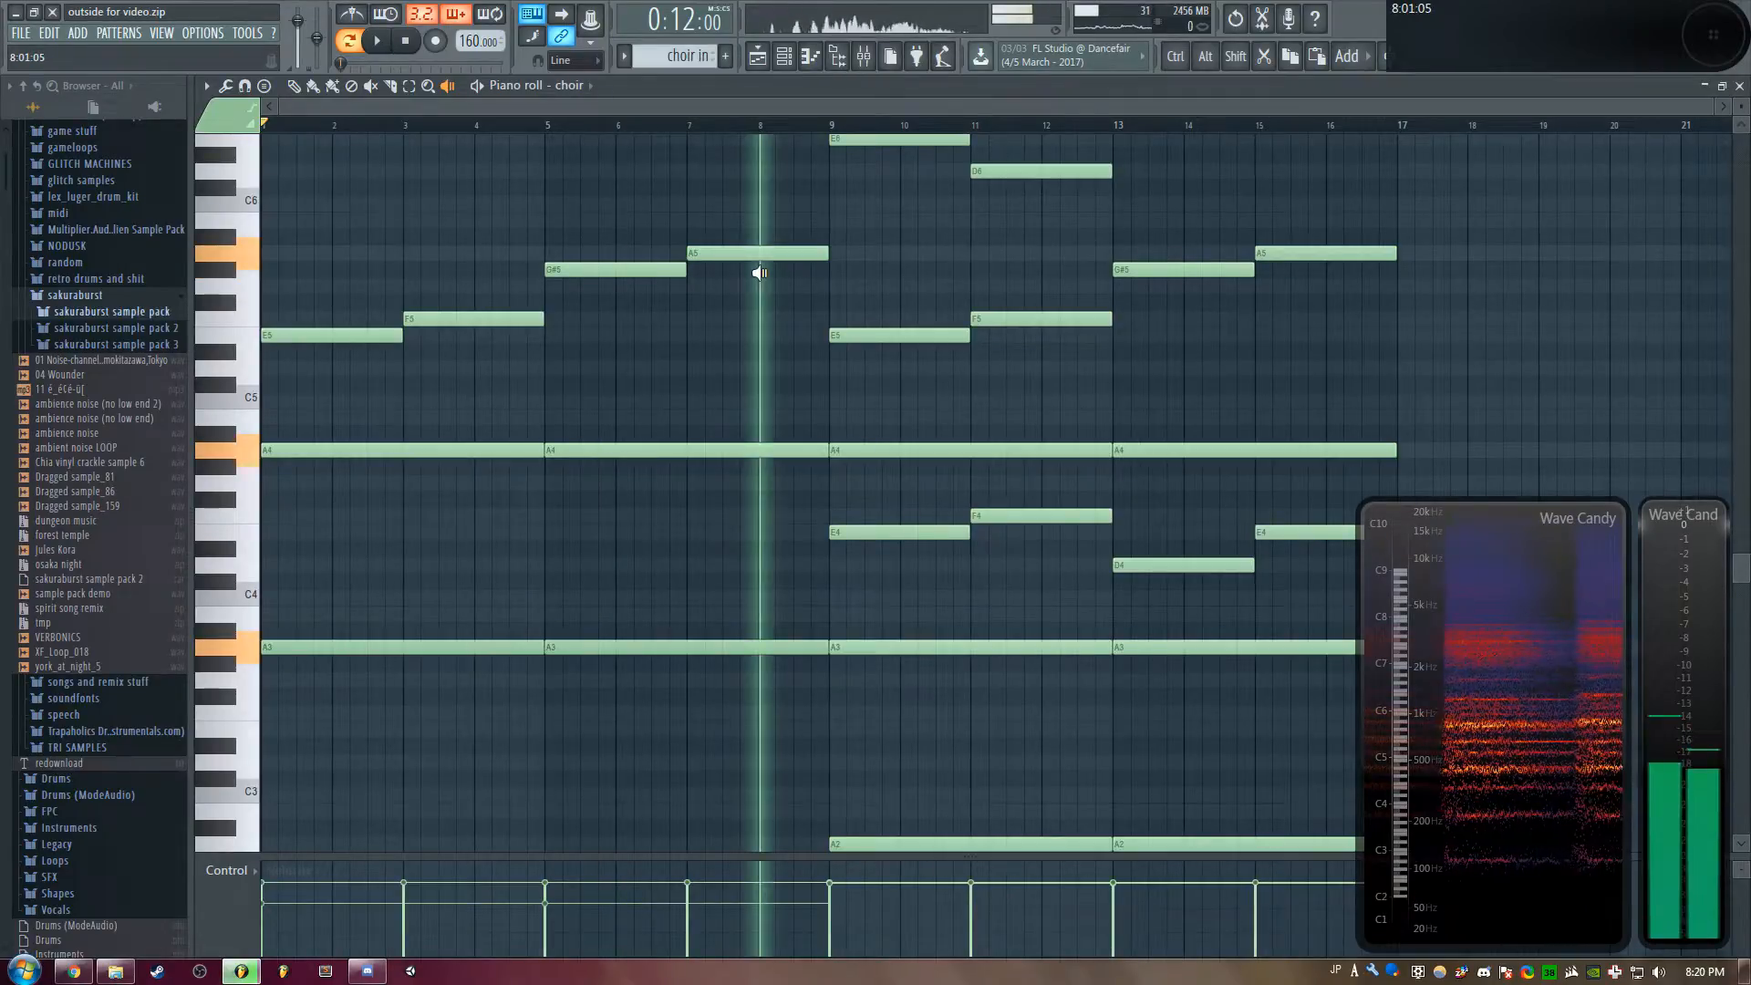
{"action": "scroll", "coordinate": [904, 293], "scroll_direction": "down", "scroll_amount": 4}
{"action": "scroll", "coordinate": [922, 264], "scroll_direction": "up", "scroll_amount": 4}
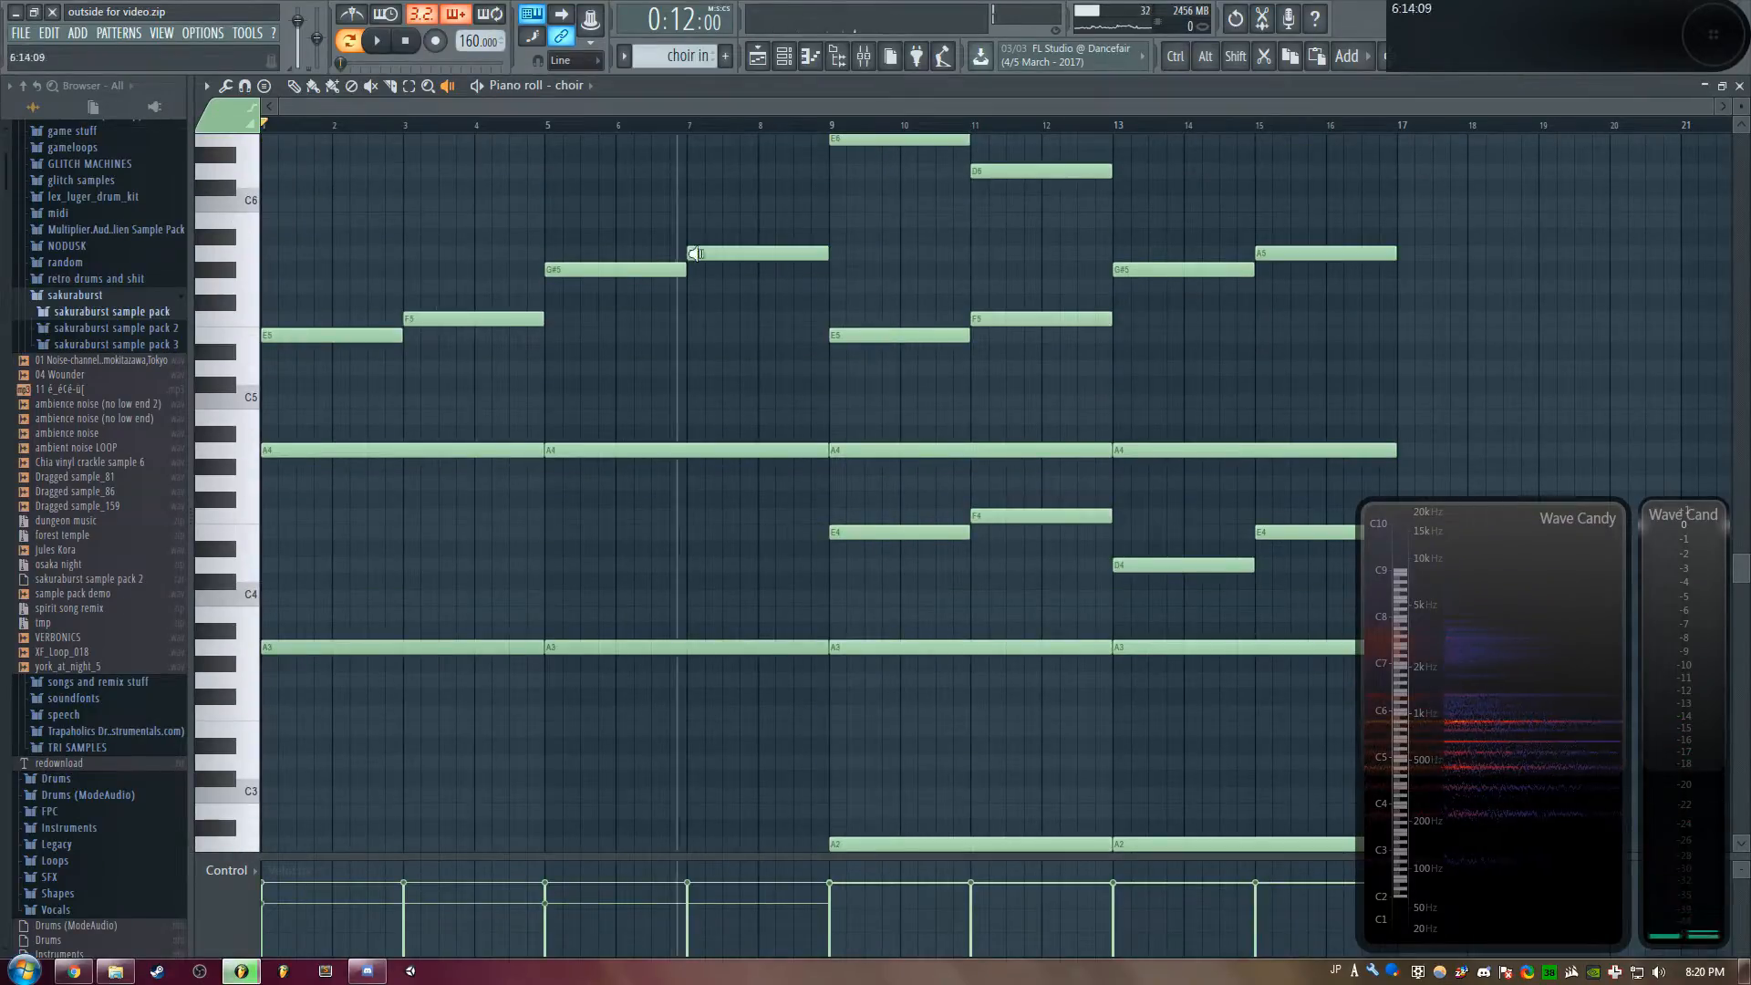
Audition the choir chords in the second half of the pattern, around bars 10, 12, 13 and 15
{"action": "left_click", "coordinate": [897, 274]}
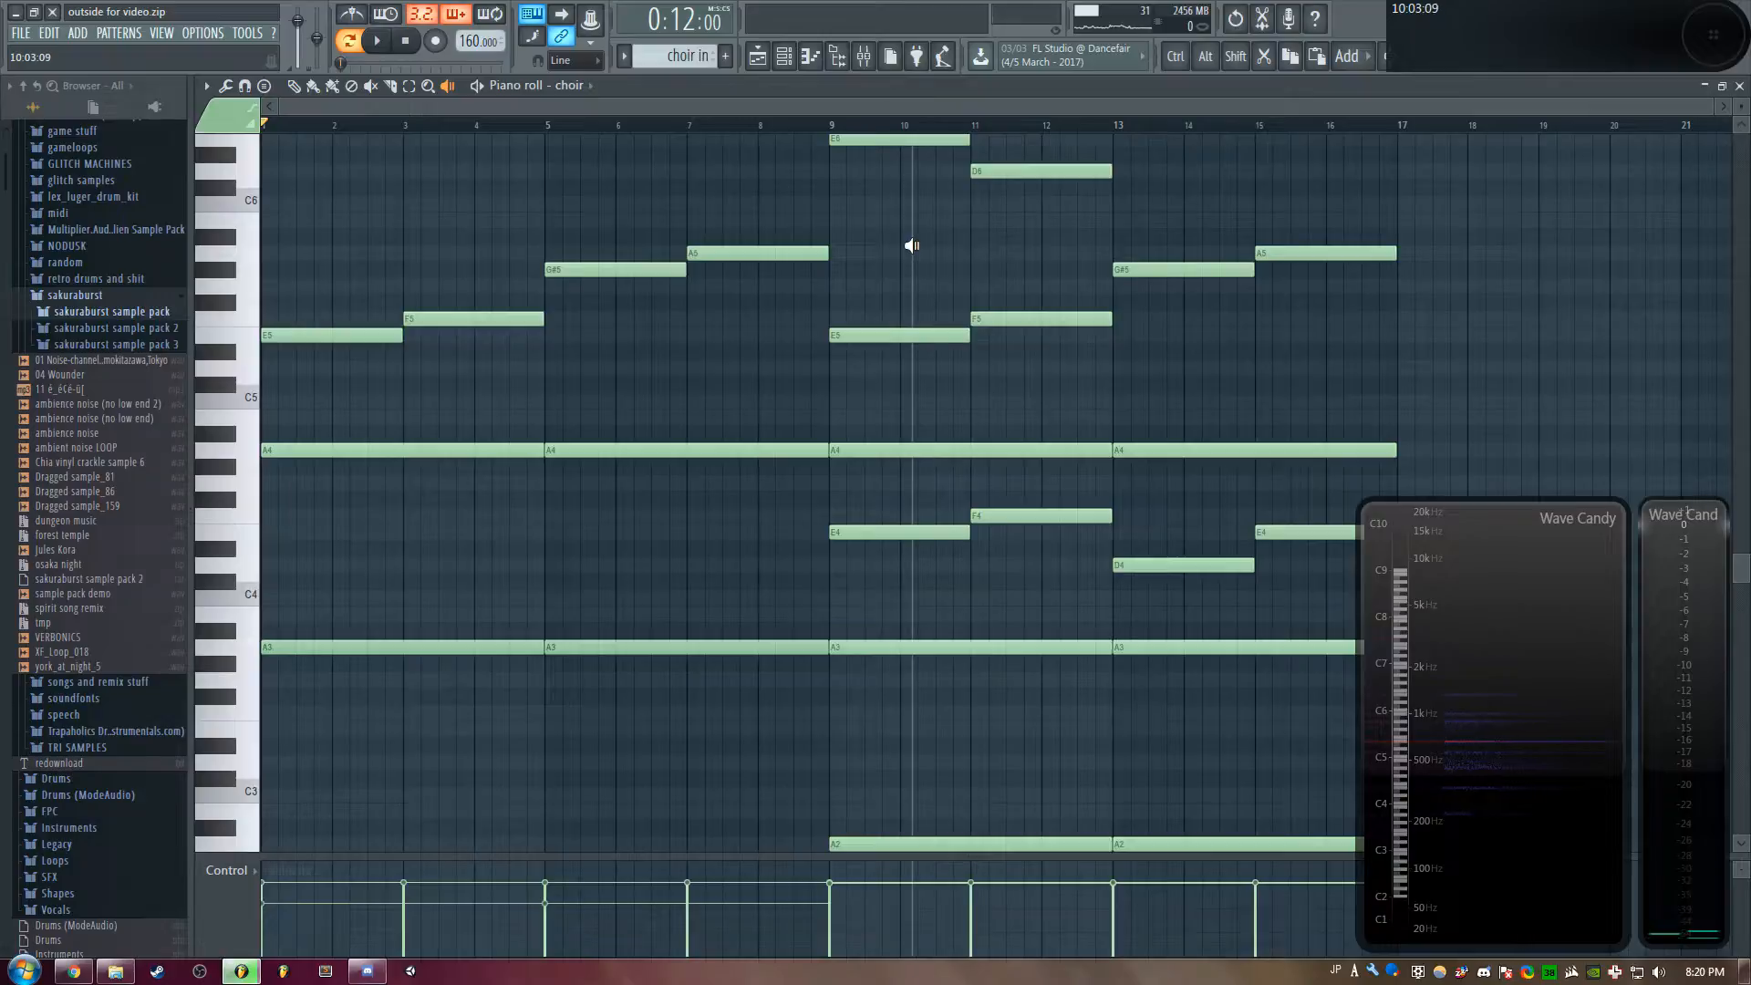
{"action": "left_click", "coordinate": [911, 246]}
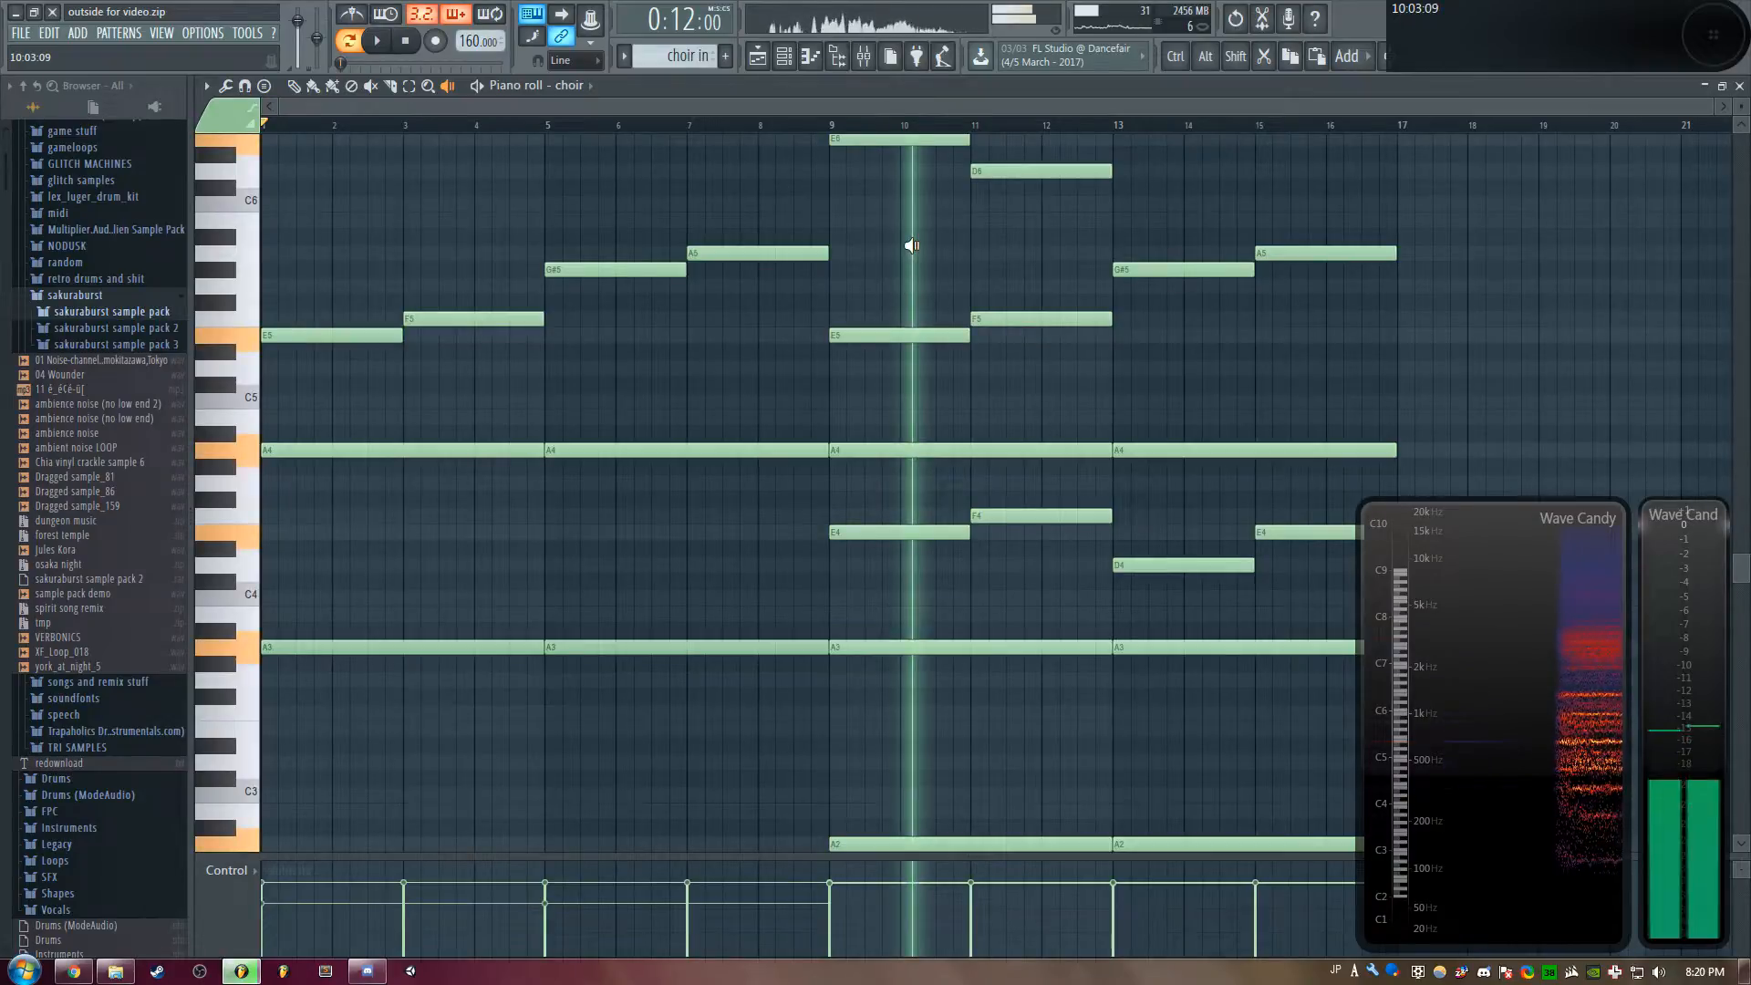
{"action": "left_click", "coordinate": [1047, 236]}
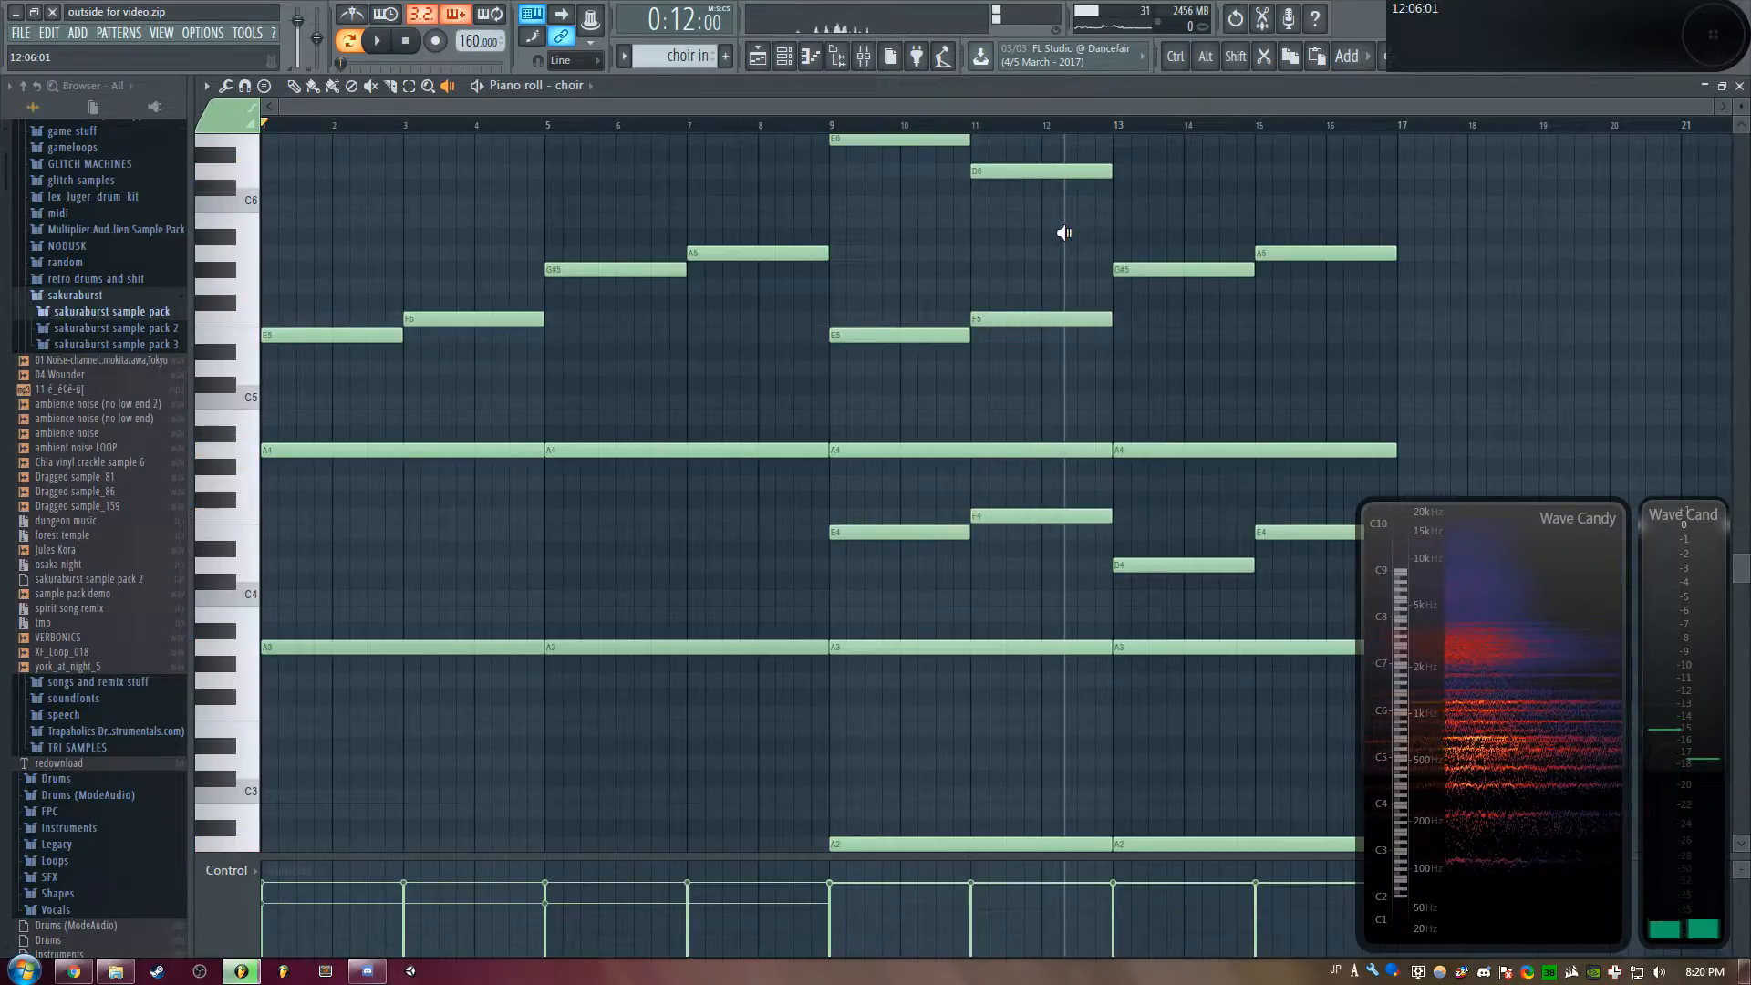
{"action": "left_click", "coordinate": [1153, 206]}
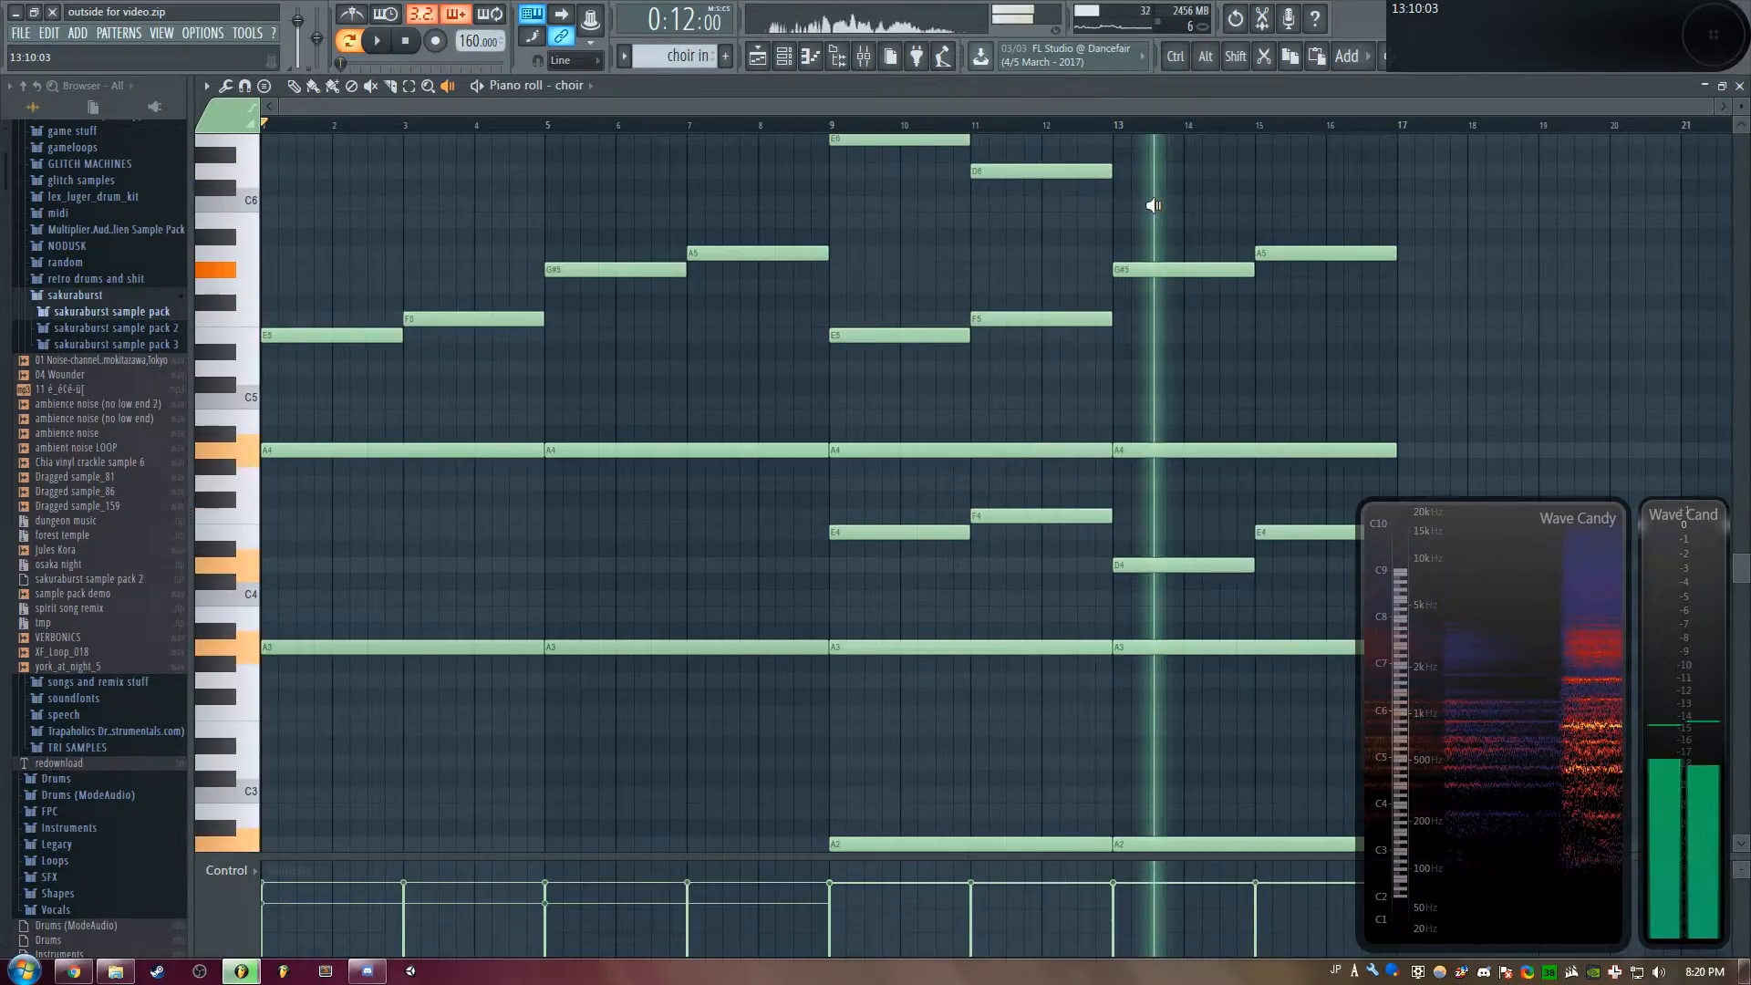
{"action": "left_click_drag", "start_coordinate": [1153, 206], "coordinate": [1322, 218]}
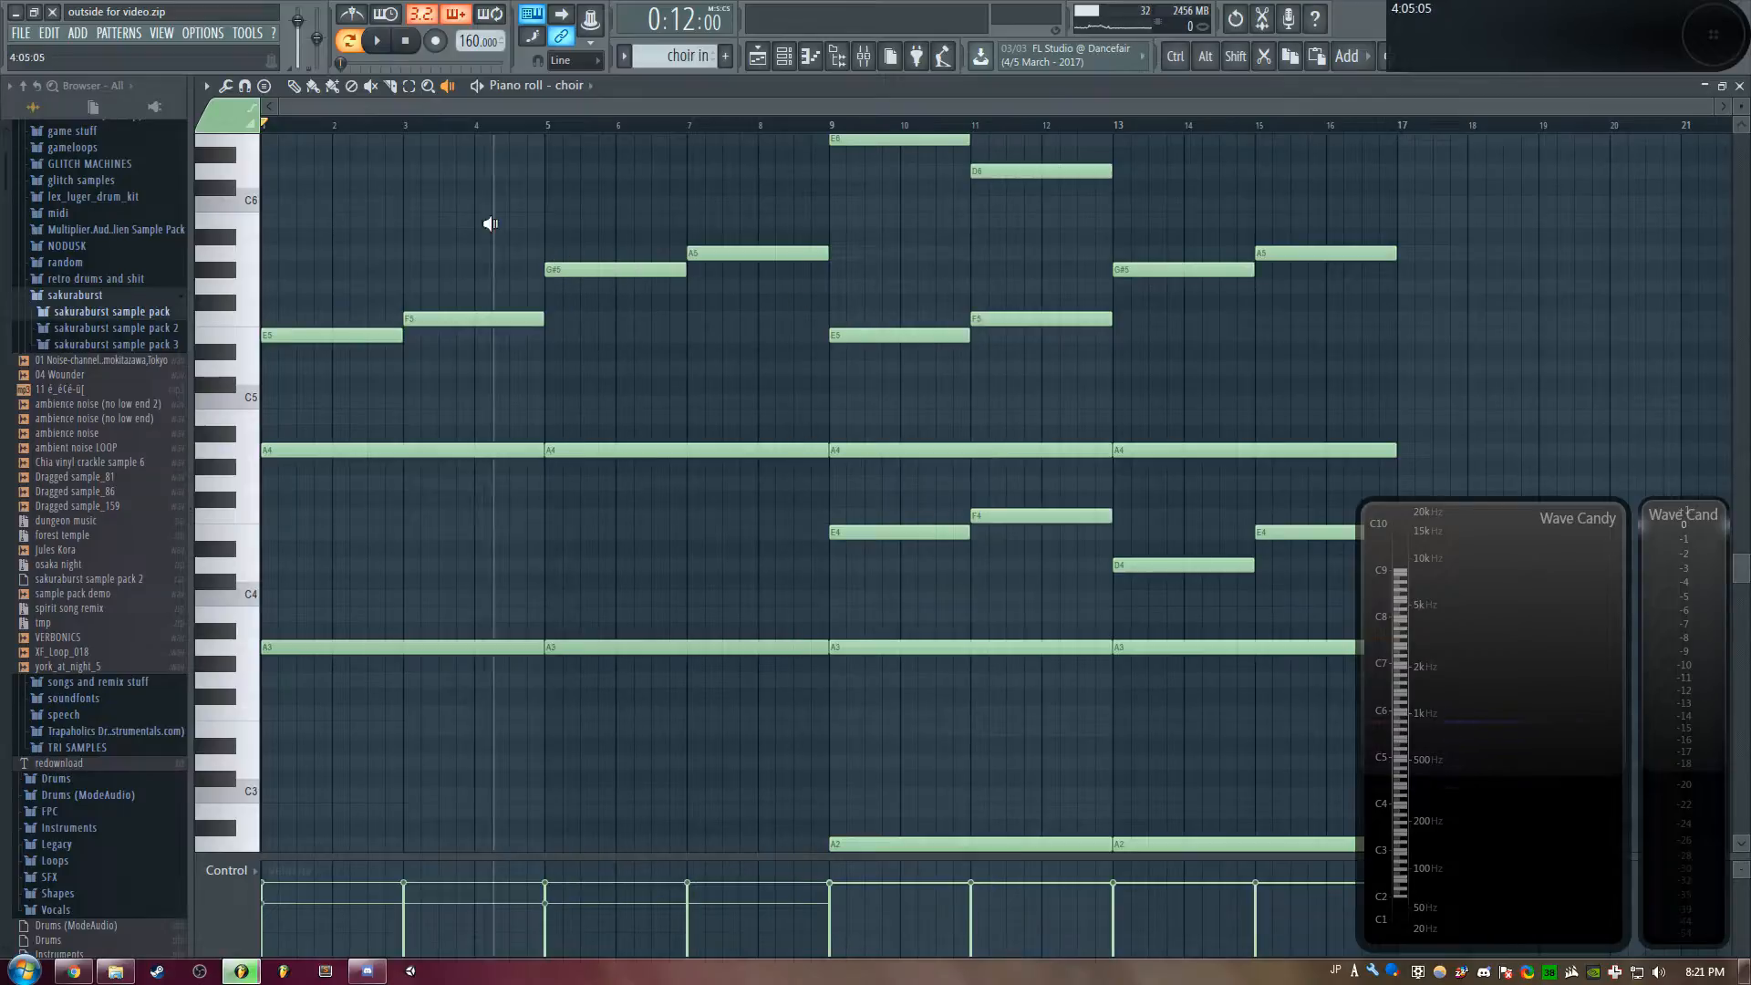
Return to the playlist, show the channel settings of the last verbonic clip on Track 10 and close them
{"action": "key", "text": "F5"}
{"action": "scroll", "coordinate": [651, 125], "scroll_direction": "down", "scroll_amount": 3}
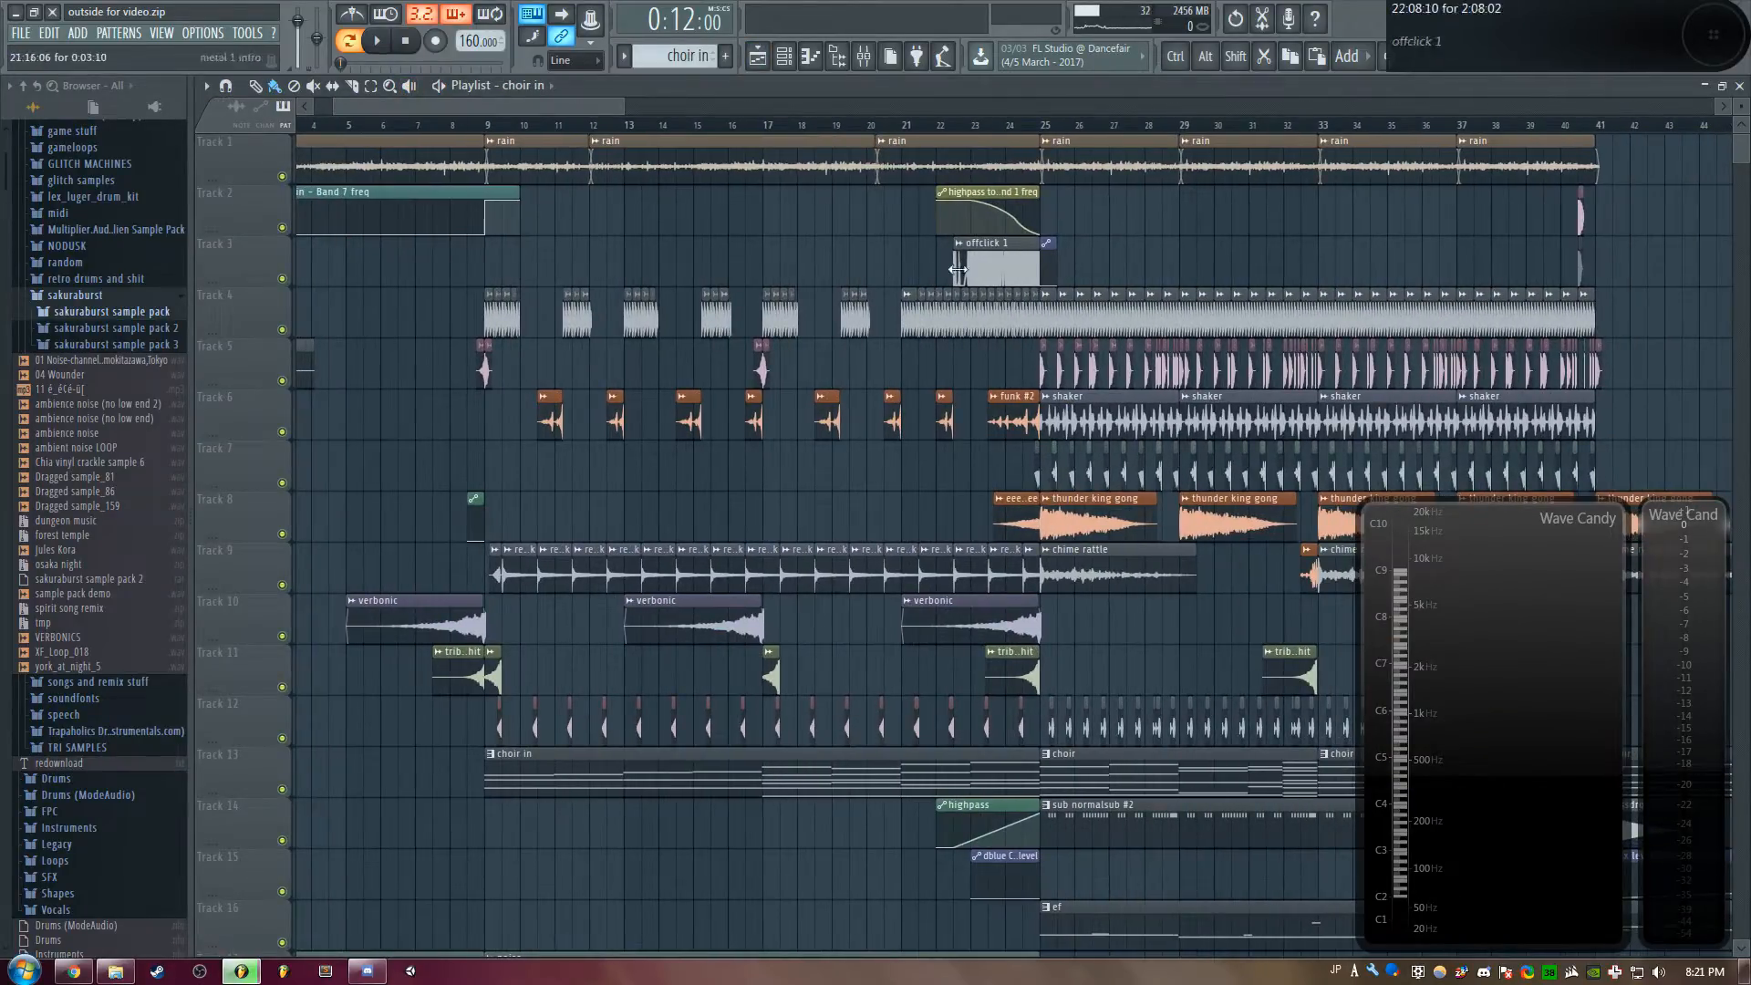
{"action": "scroll", "coordinate": [914, 133], "scroll_direction": "down", "scroll_amount": 1}
{"action": "double_click", "coordinate": [901, 625]}
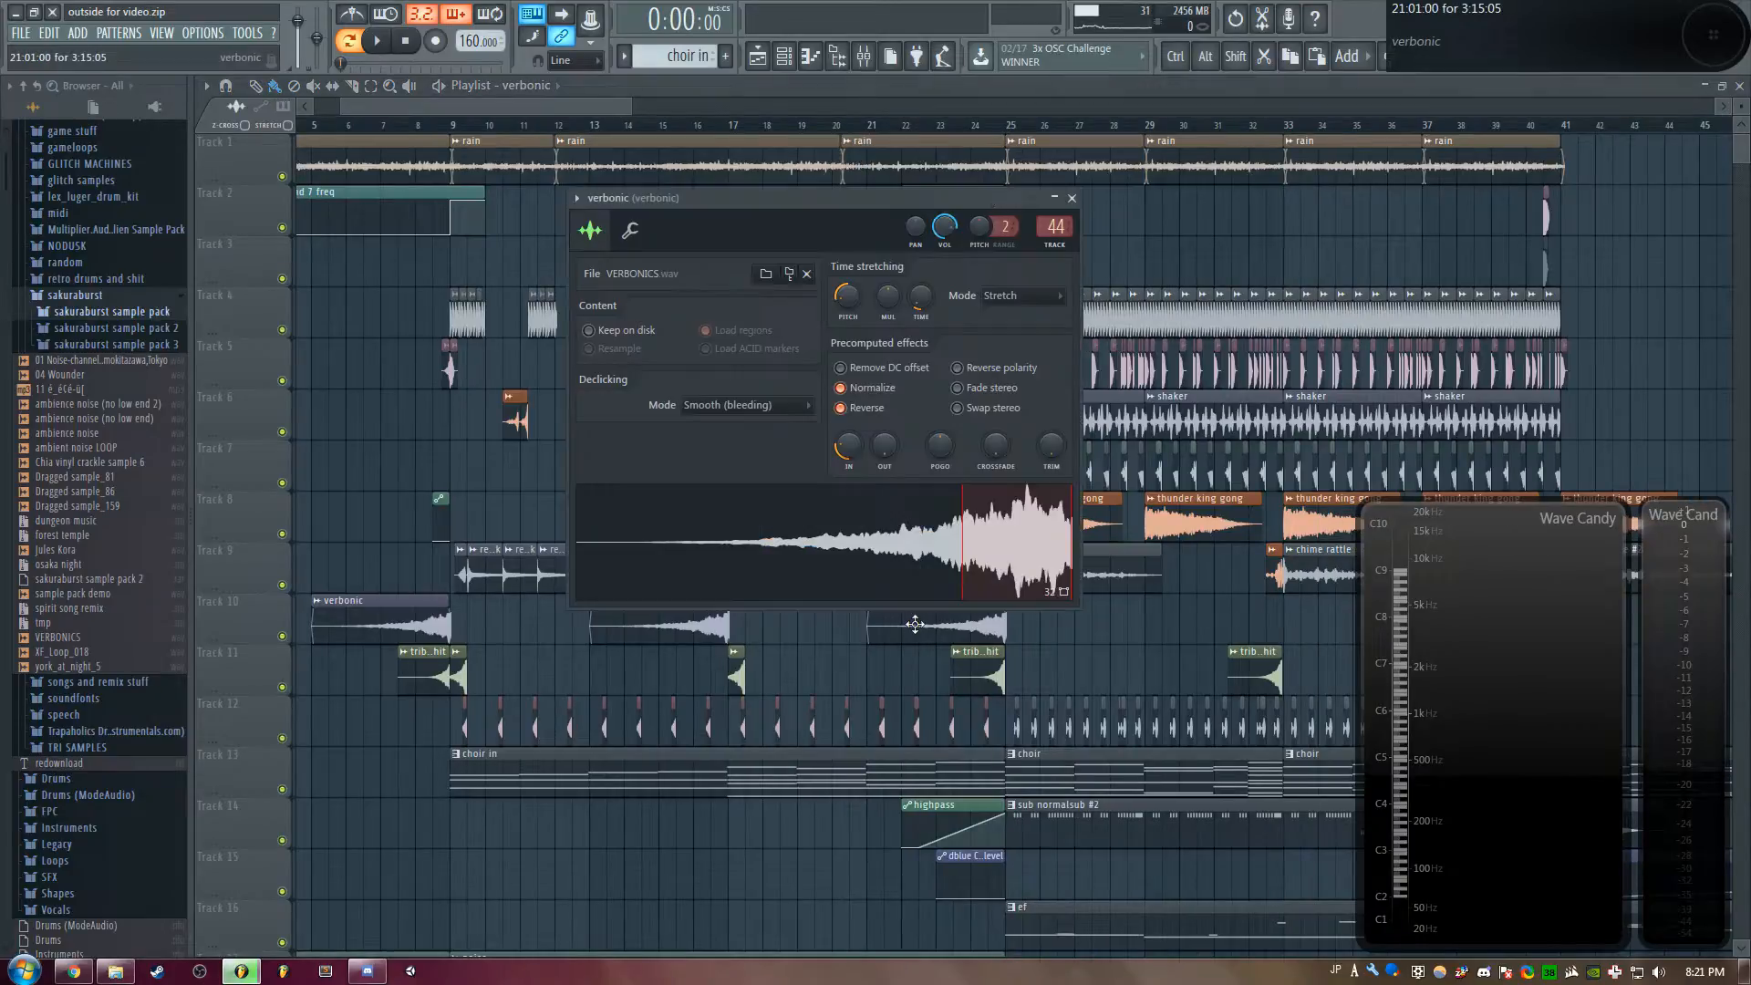
{"action": "key", "text": "Escape"}
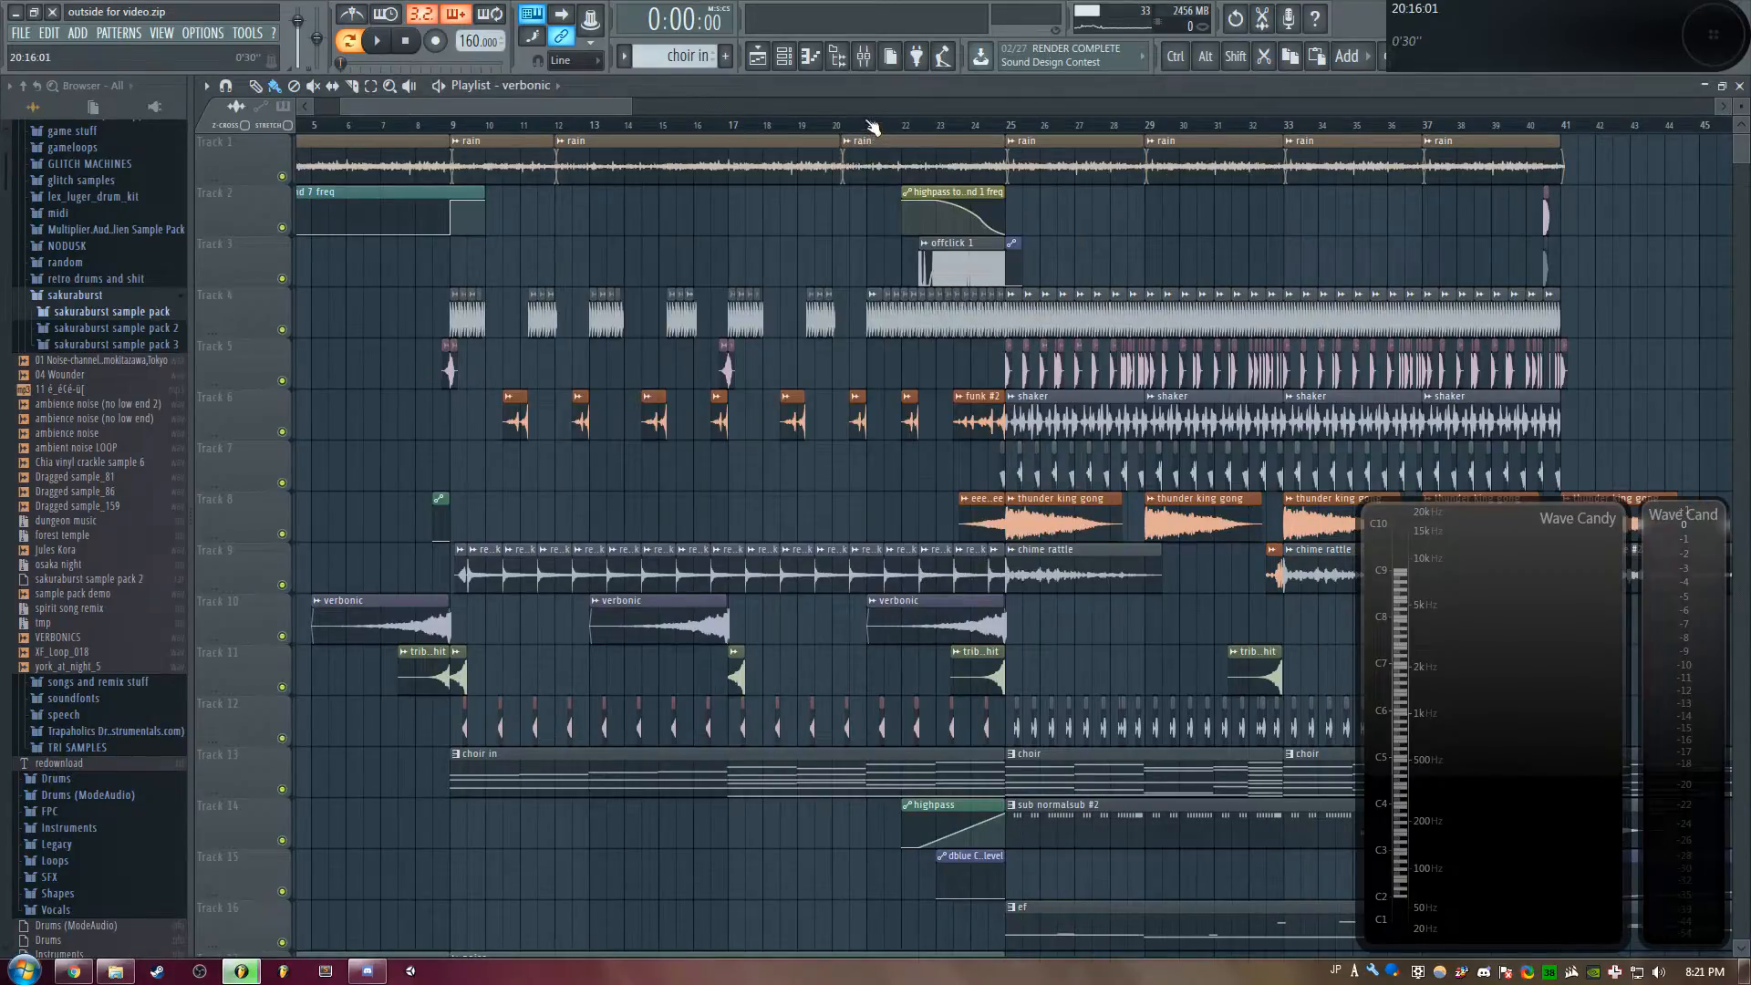
Place the playhead at bar 21 and open the offclick 1 clip's sample from Track 3 in Edison
{"action": "left_click_drag", "start_coordinate": [534, 111], "coordinate": [585, 113]}
{"action": "scroll", "coordinate": [673, 168], "scroll_direction": "up", "scroll_amount": 2}
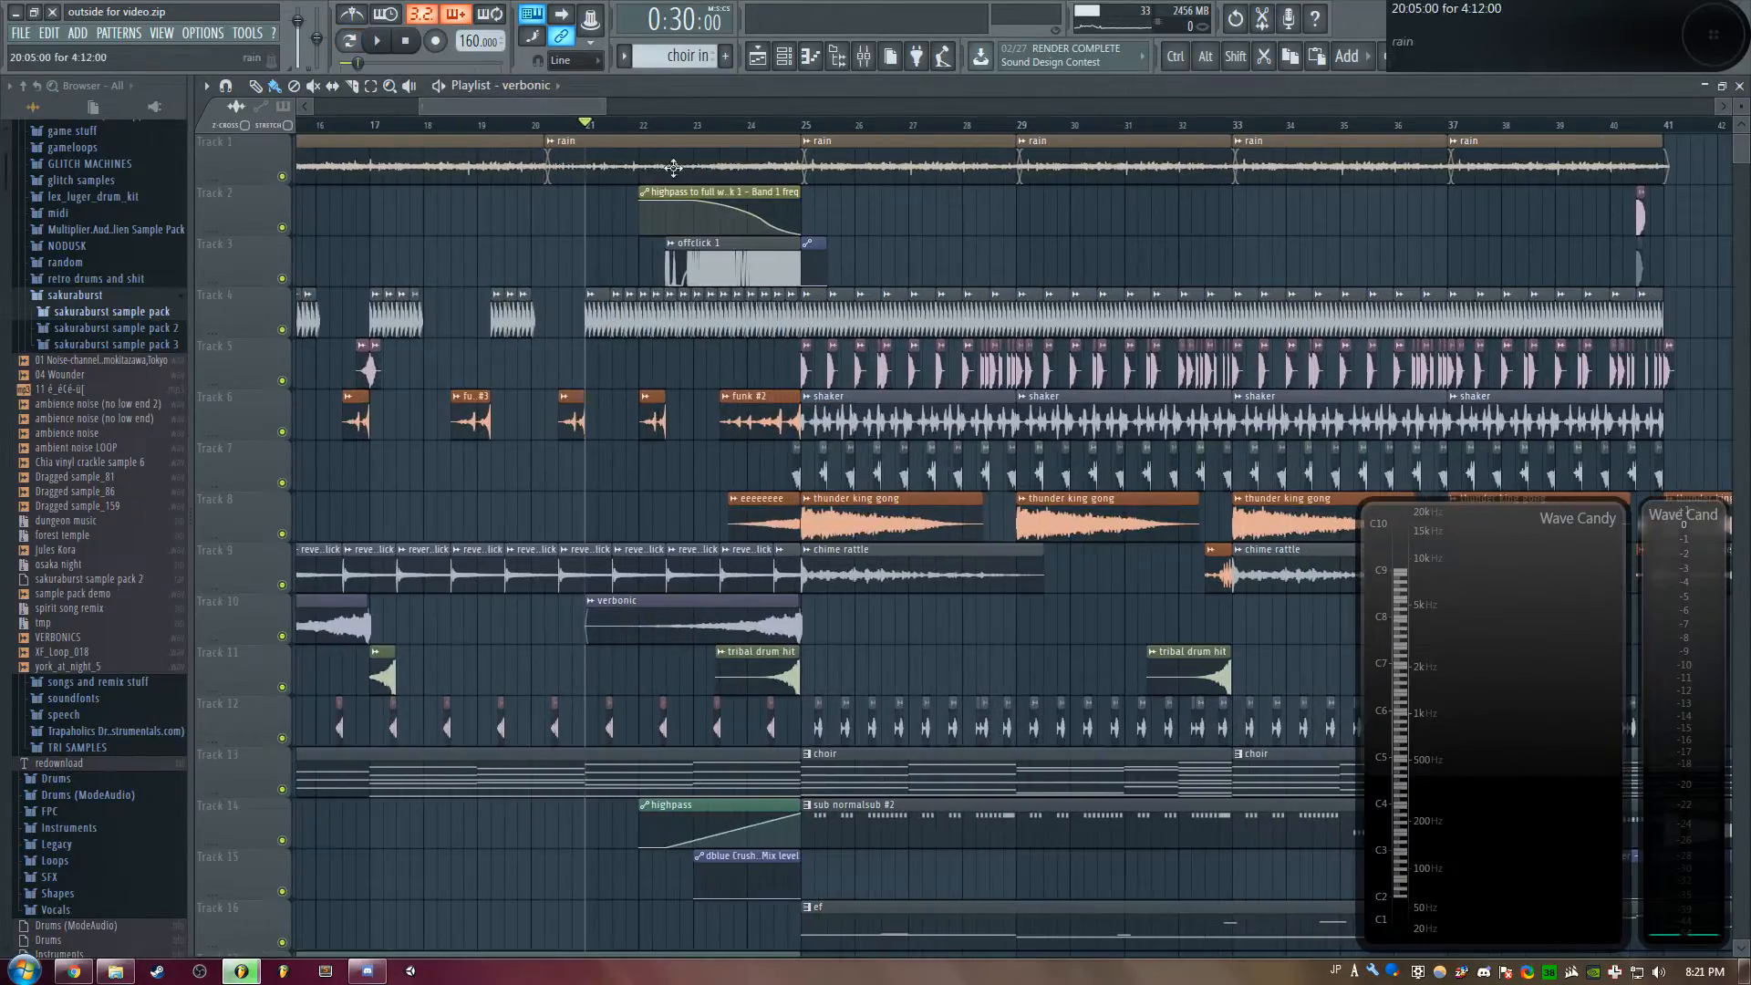
{"action": "double_click", "coordinate": [719, 261]}
{"action": "left_click_drag", "start_coordinate": [512, 215], "coordinate": [1045, 286]}
{"action": "right_click", "coordinate": [1000, 646]}
{"action": "left_click", "coordinate": [969, 686]}
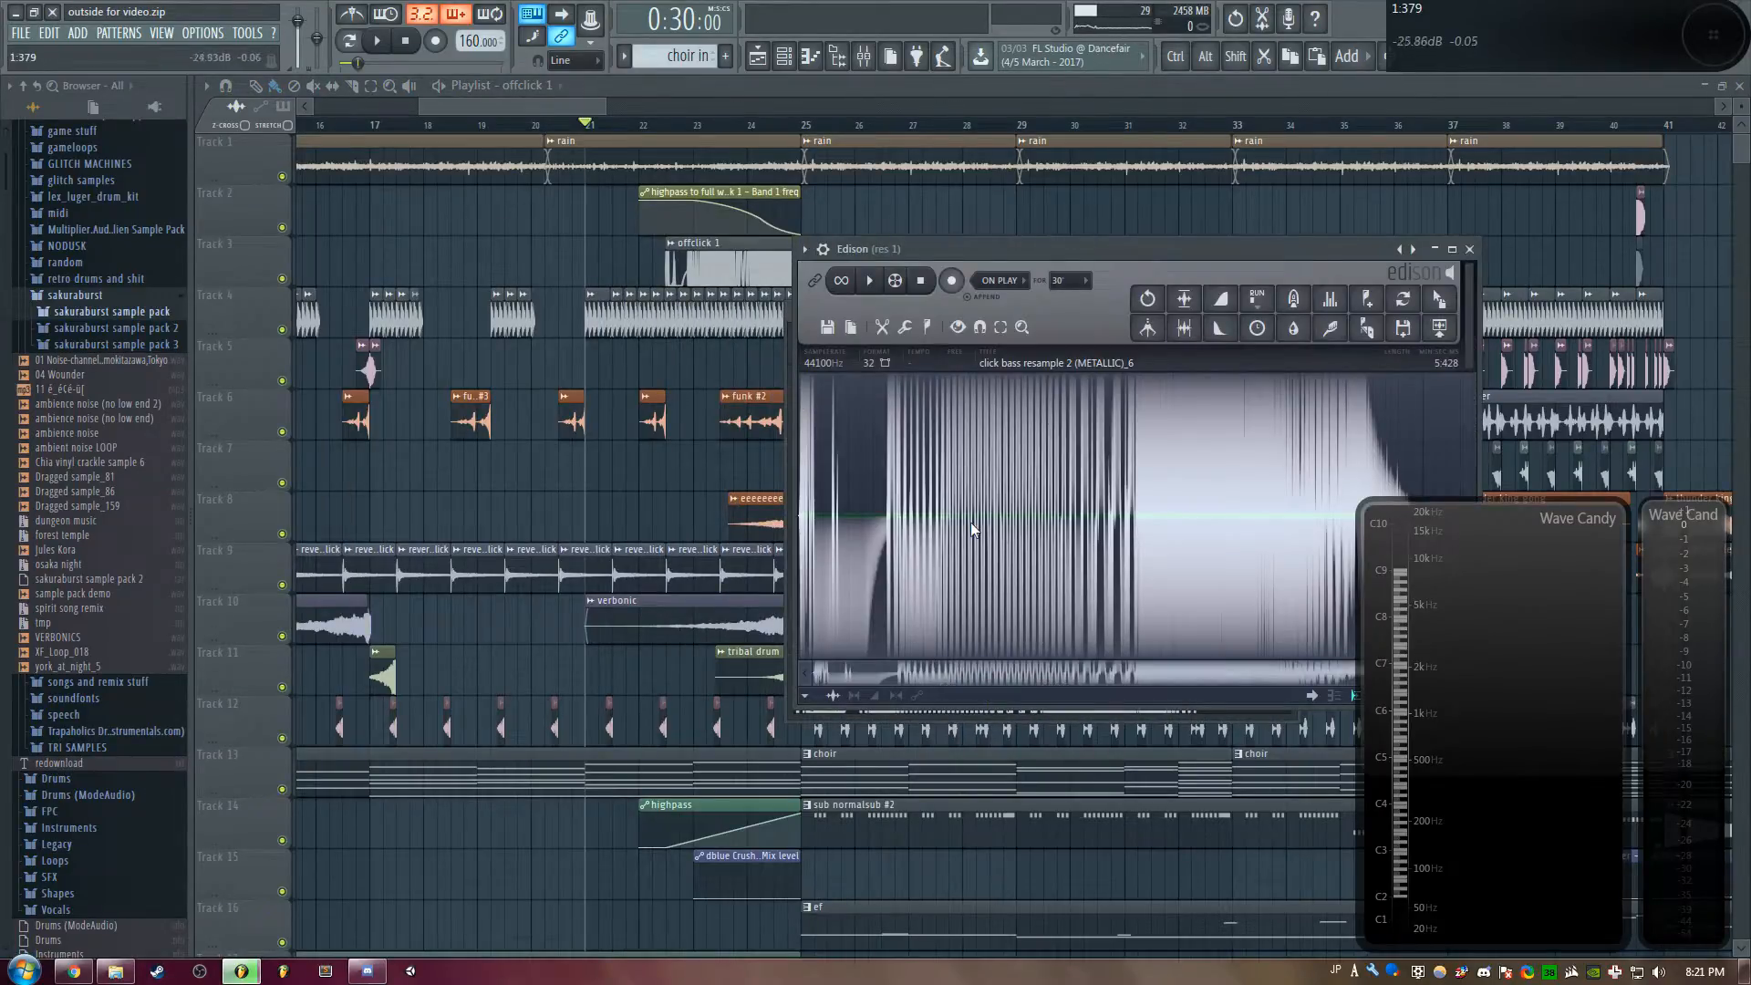
Lower the level of the offclick sample with Edison's Amp tool and play the result
{"action": "key", "text": "alt+a"}
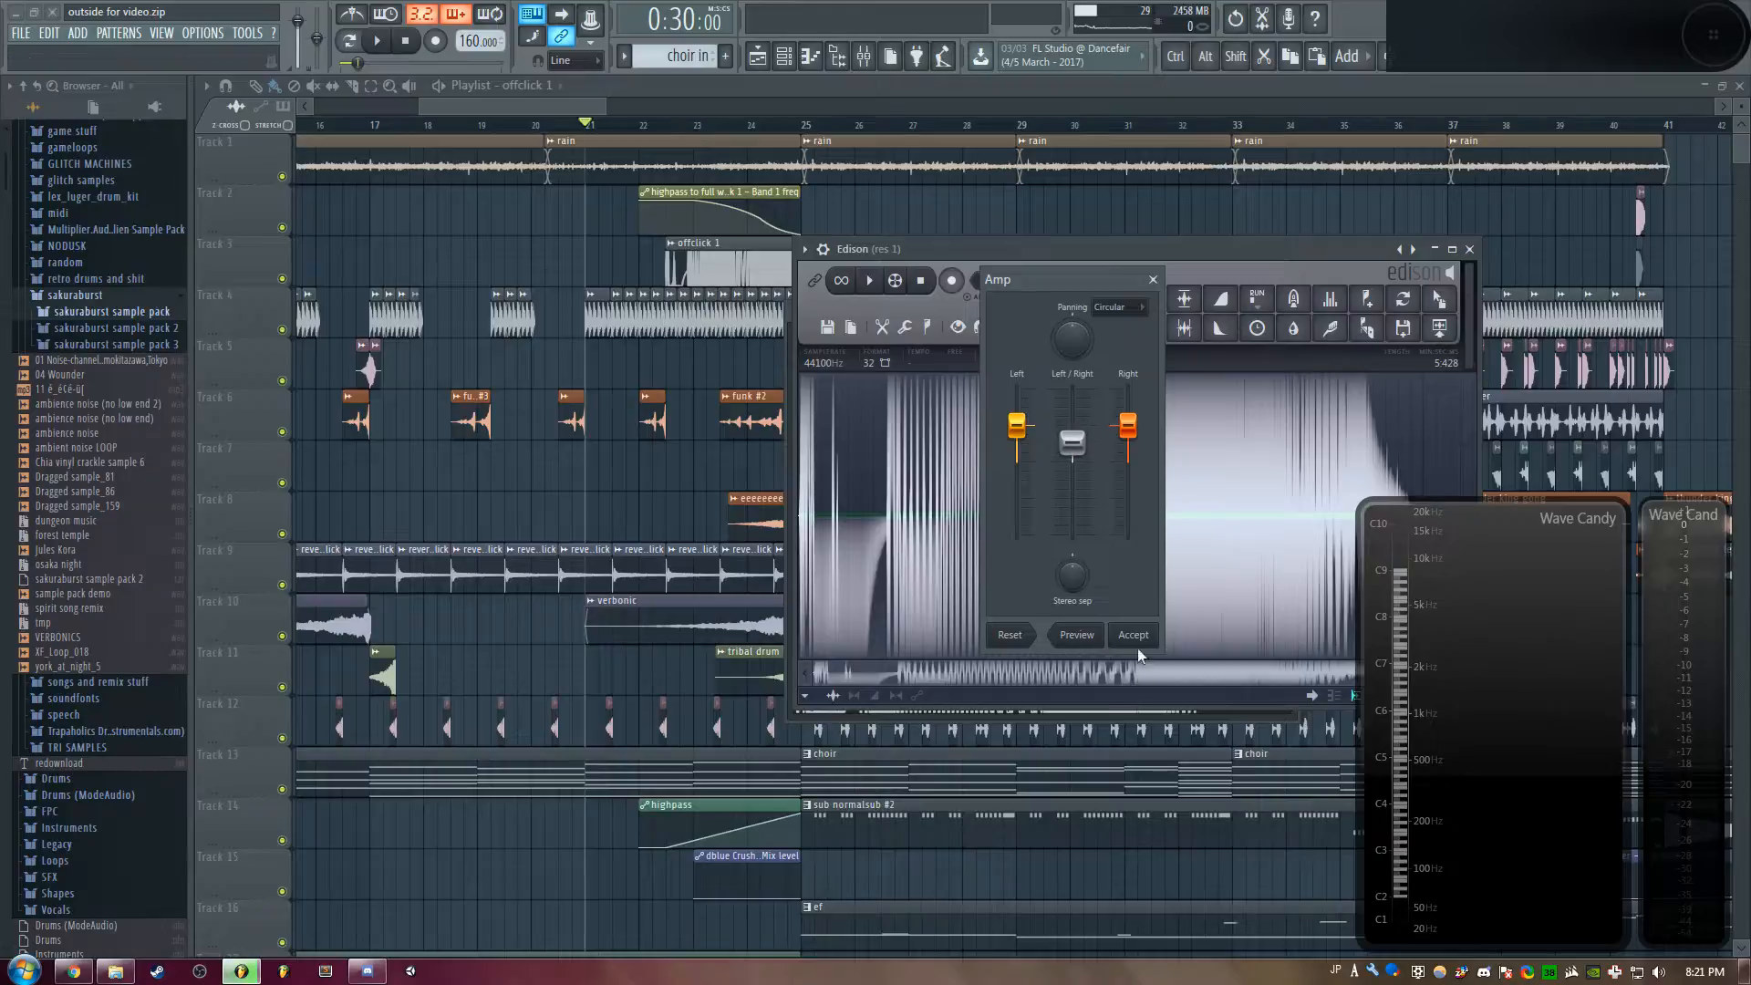
{"action": "left_click", "coordinate": [1134, 635]}
{"action": "left_click", "coordinate": [871, 282]}
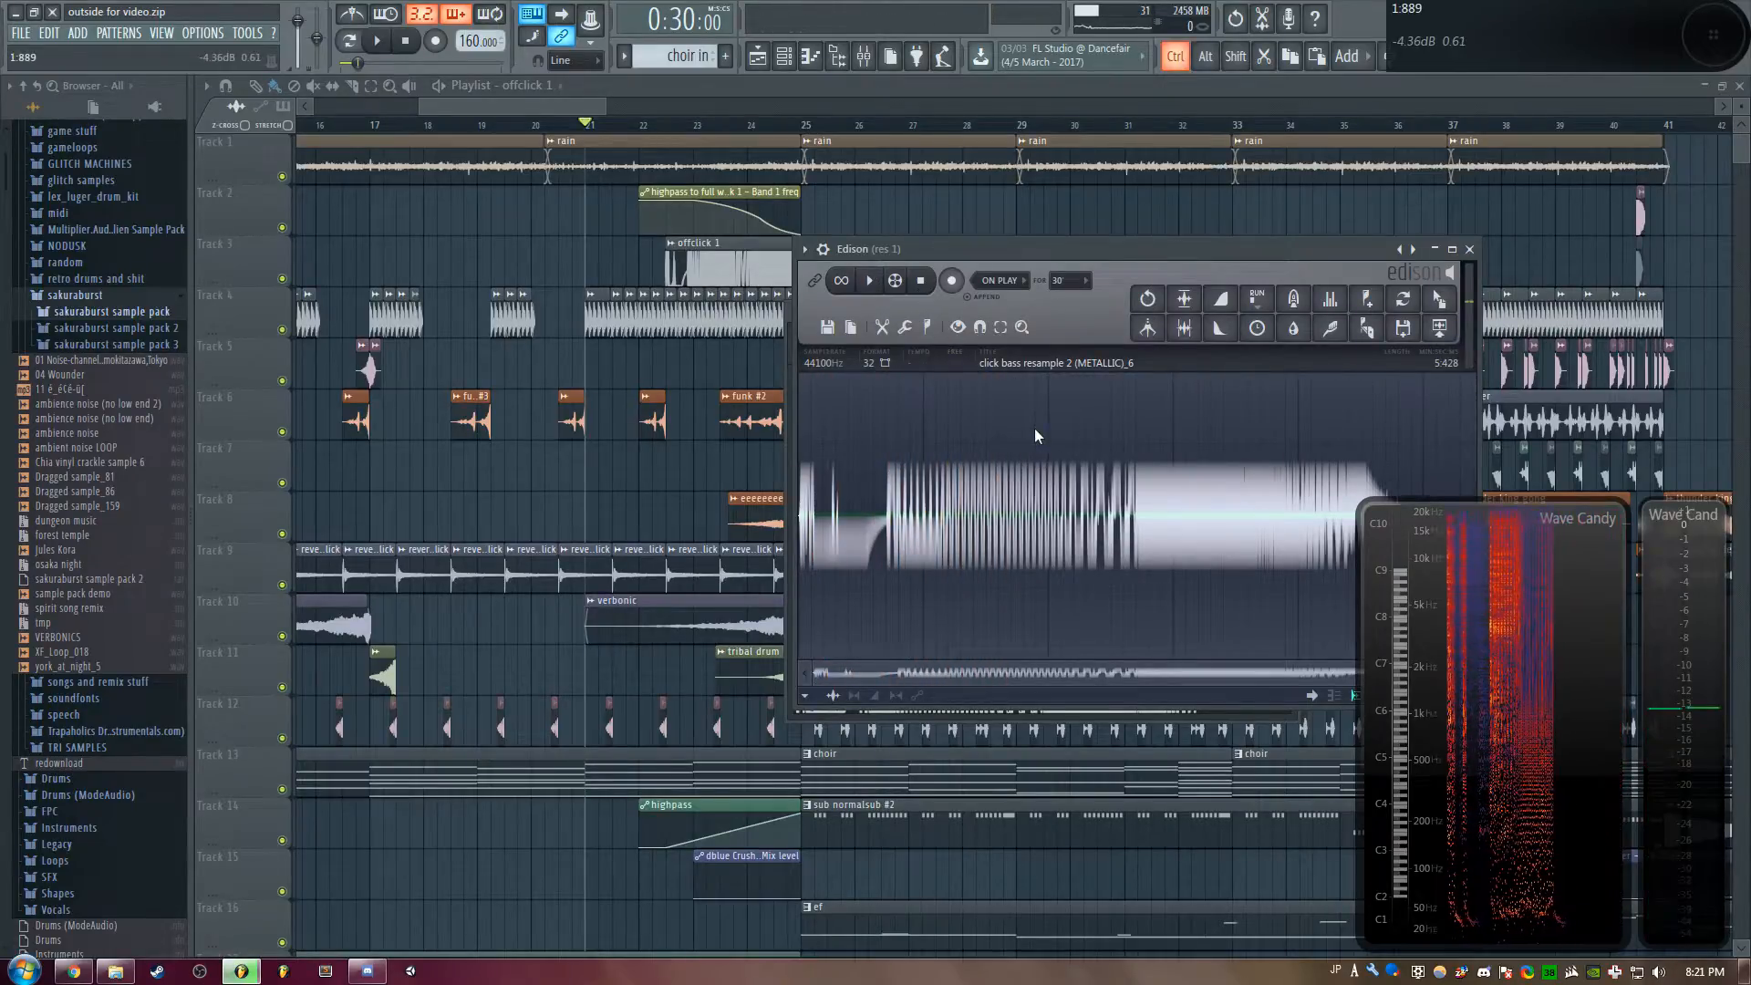
Undo the level reduction and play the offclick sample at its original level
{"action": "left_click", "coordinate": [1148, 298]}
{"action": "left_click", "coordinate": [873, 282]}
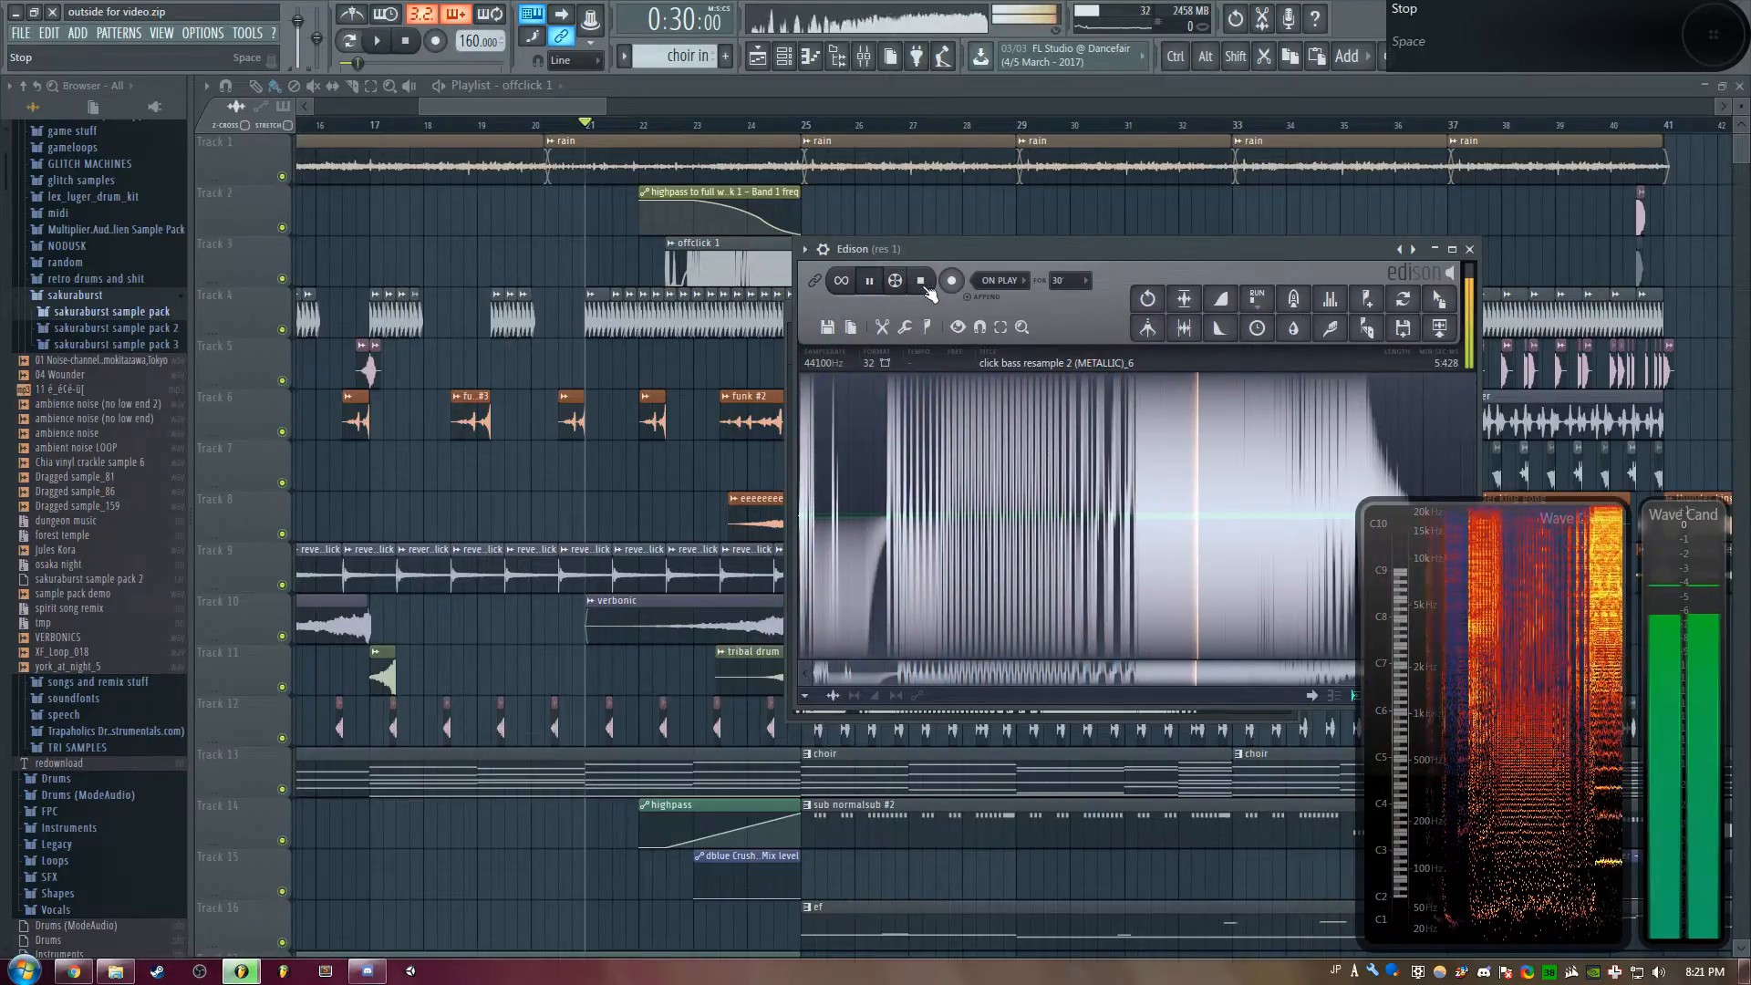
{"action": "left_click", "coordinate": [921, 280]}
Delete the first half of the offclick sample in Edison, play the remaining part and close the editing windows
{"action": "left_click_drag", "start_coordinate": [804, 420], "coordinate": [1134, 468]}
{"action": "key", "text": "Delete"}
{"action": "left_click", "coordinate": [873, 283]}
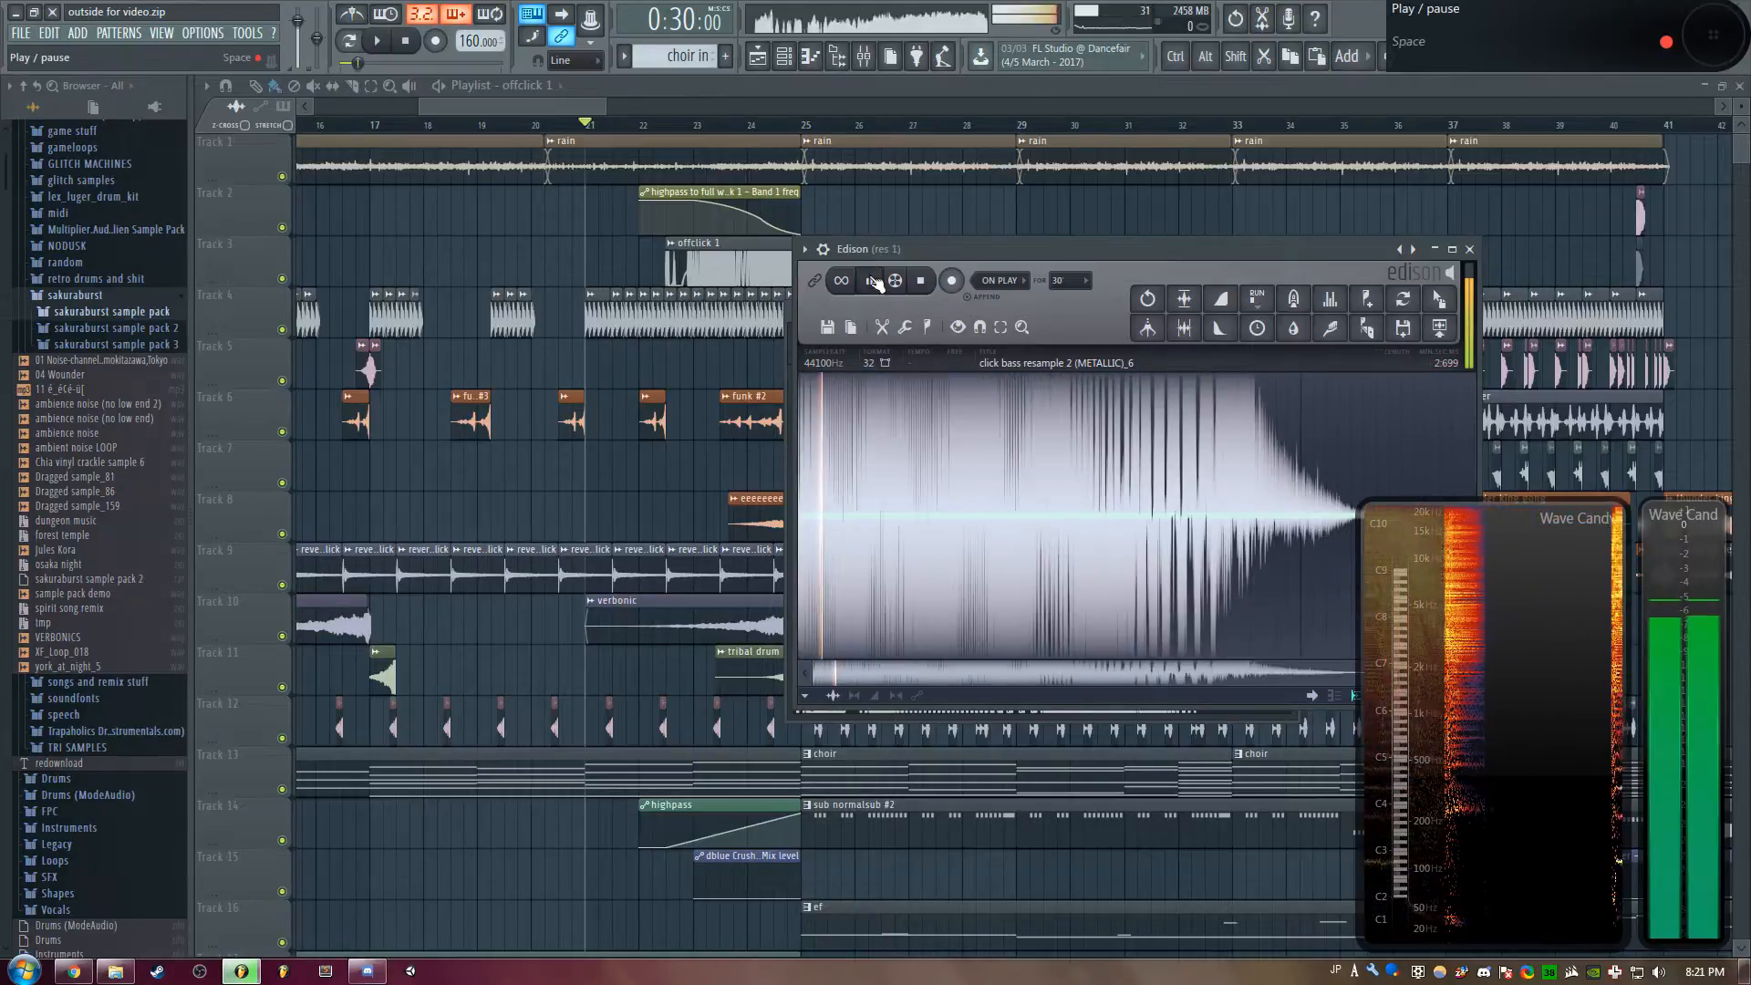
{"action": "left_click", "coordinate": [925, 285]}
{"action": "right_click", "coordinate": [916, 211]}
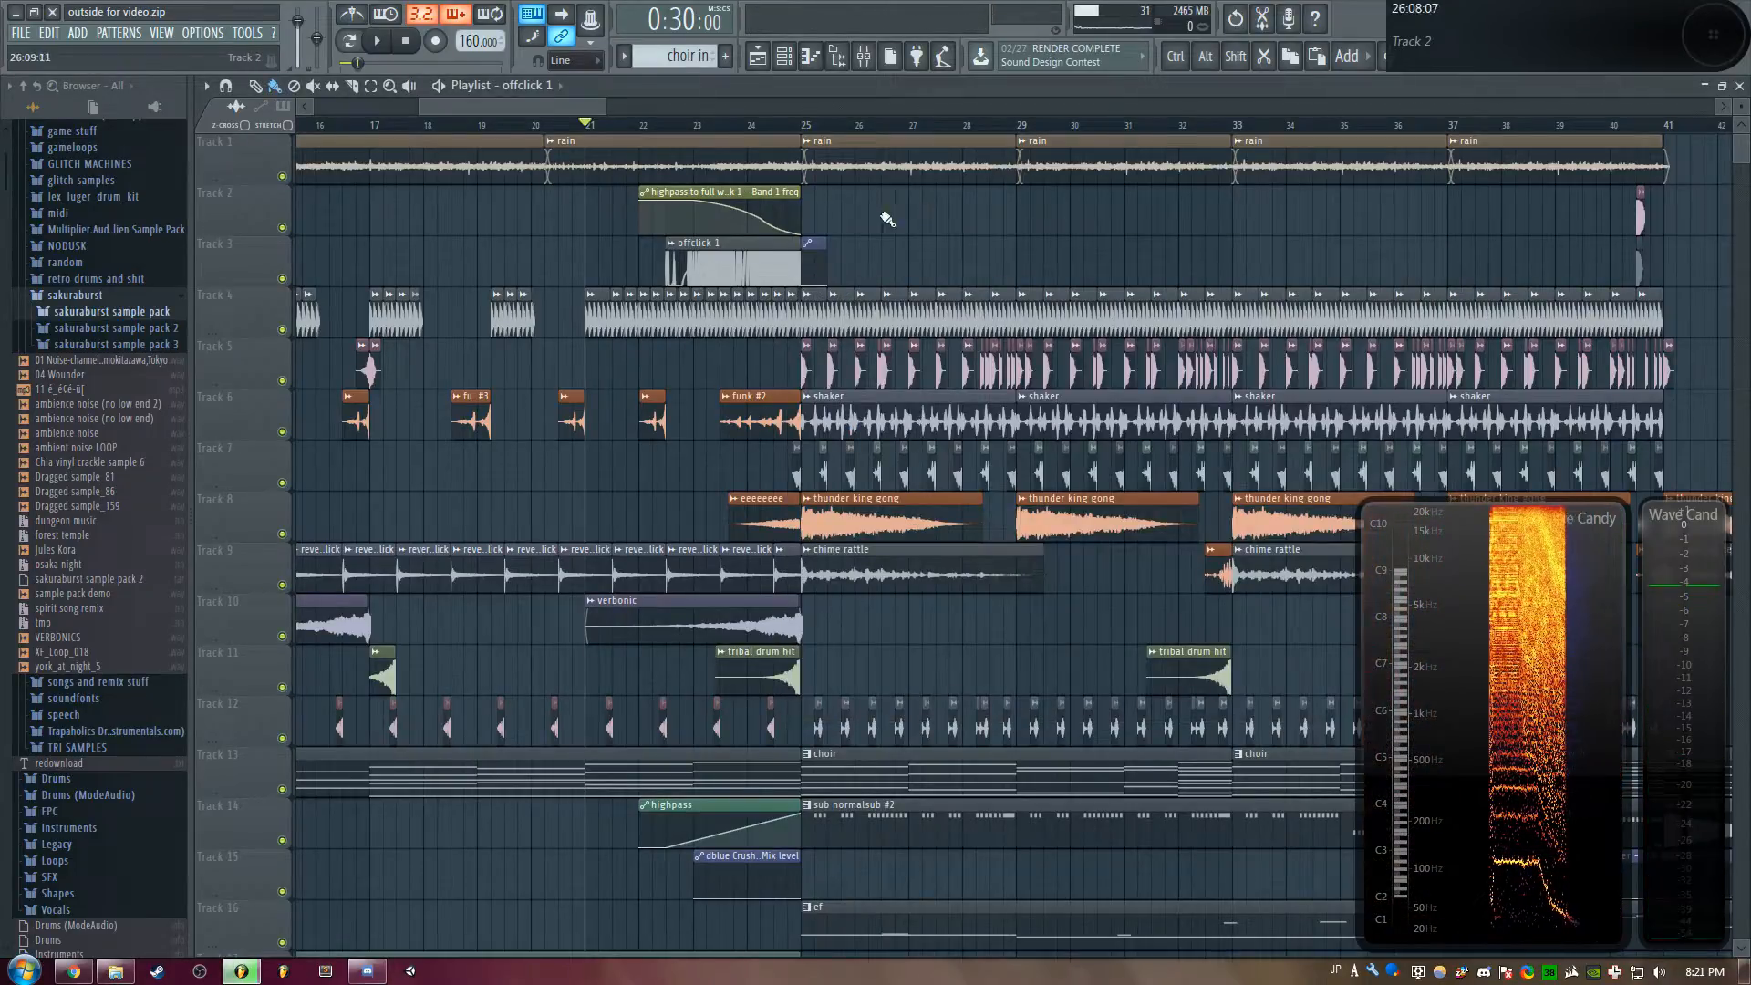
Check the offclick highpass automation clip's settings on Track 2 and play Tracks 2 and 3 soloed from bar 22, restoring all tracks
{"action": "double_click", "coordinate": [790, 194]}
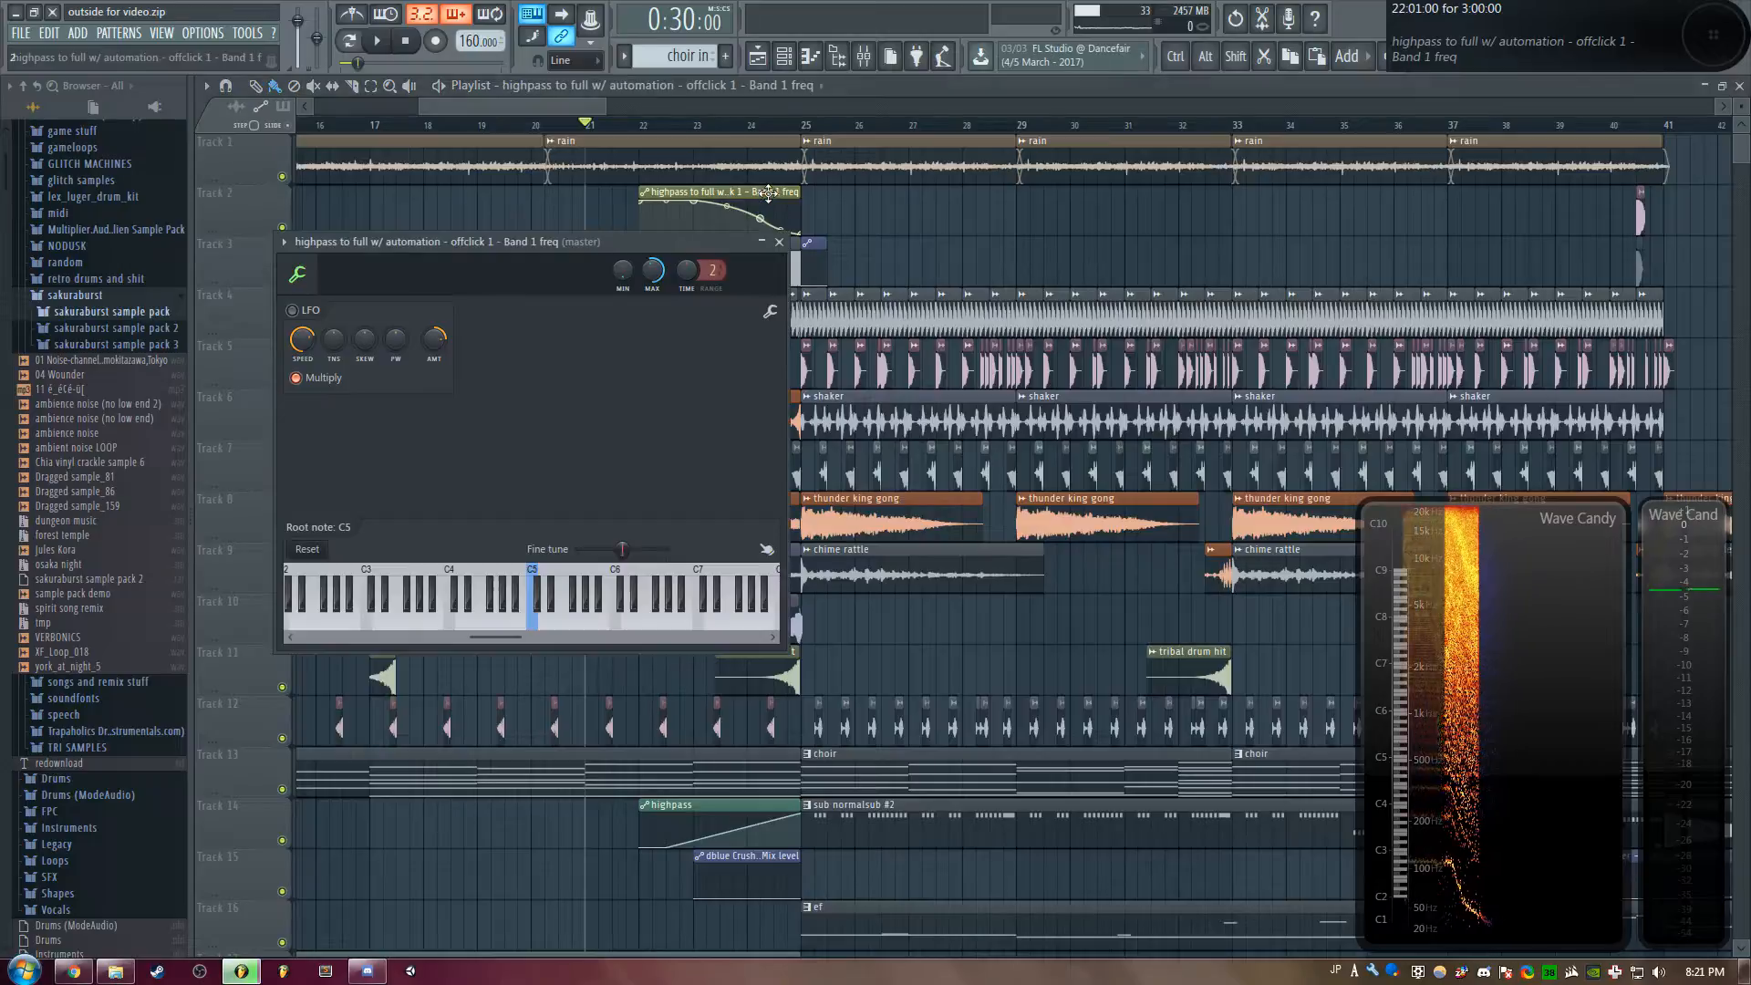
{"action": "right_click", "coordinate": [911, 215]}
{"action": "right_click", "coordinate": [282, 278]}
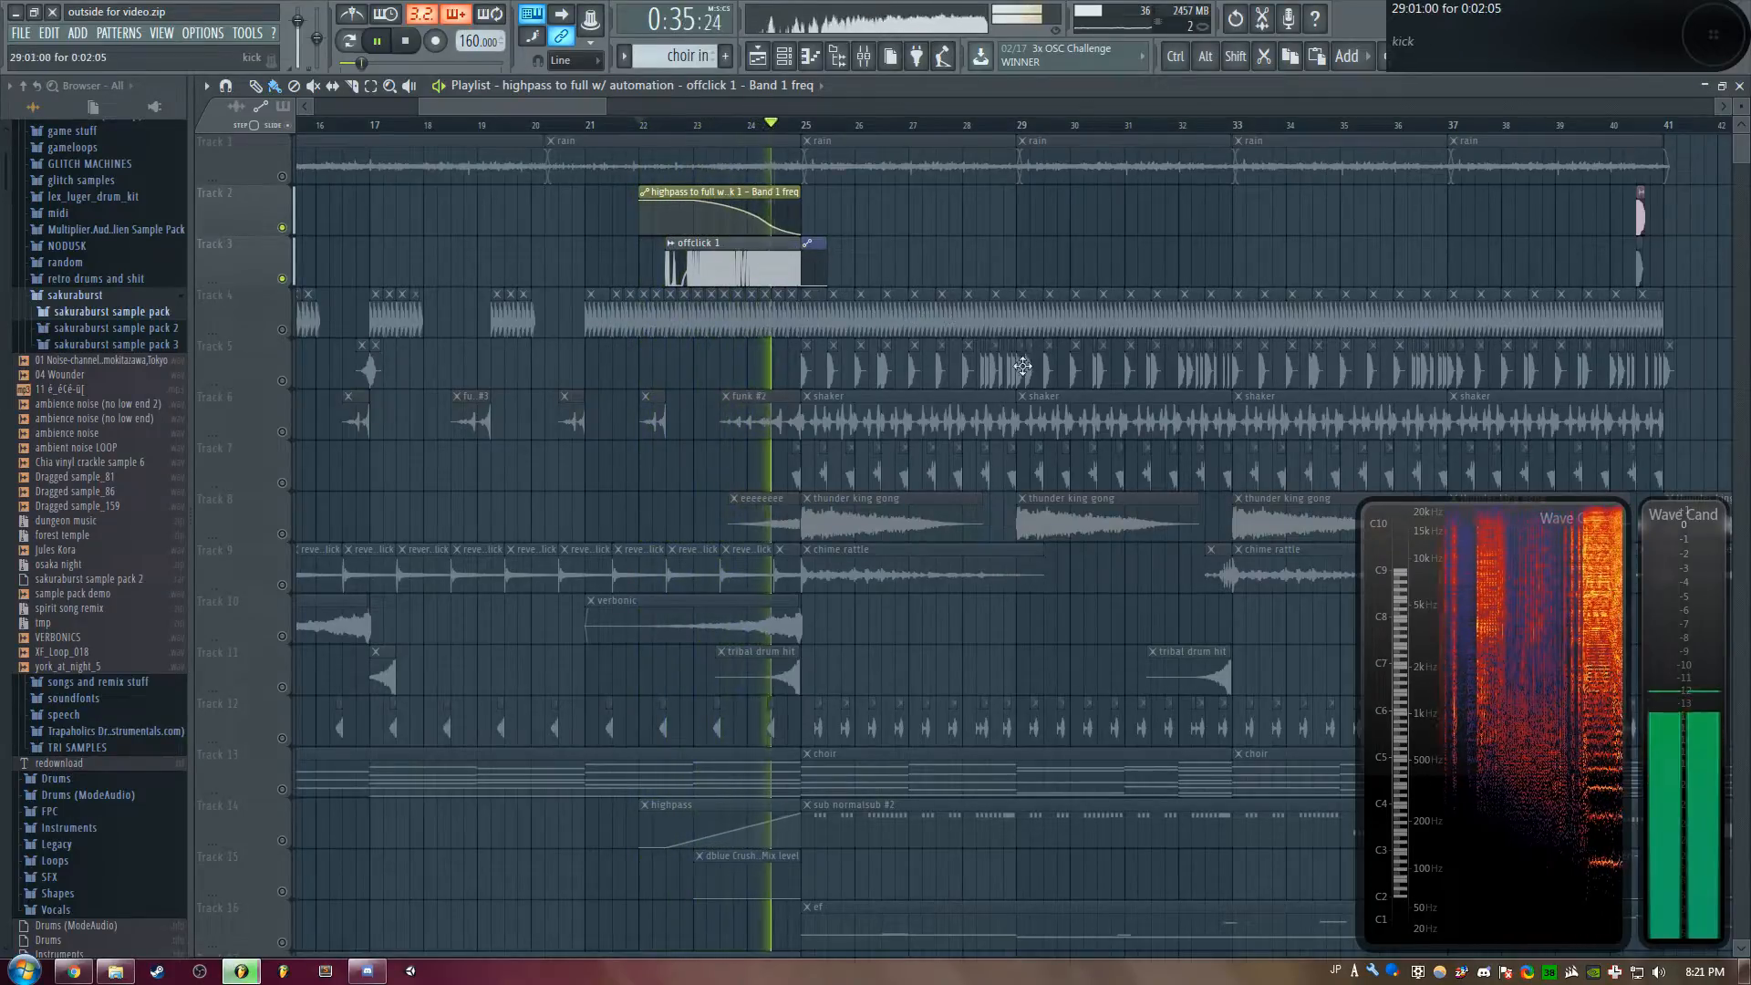
{"action": "key", "text": "space"}
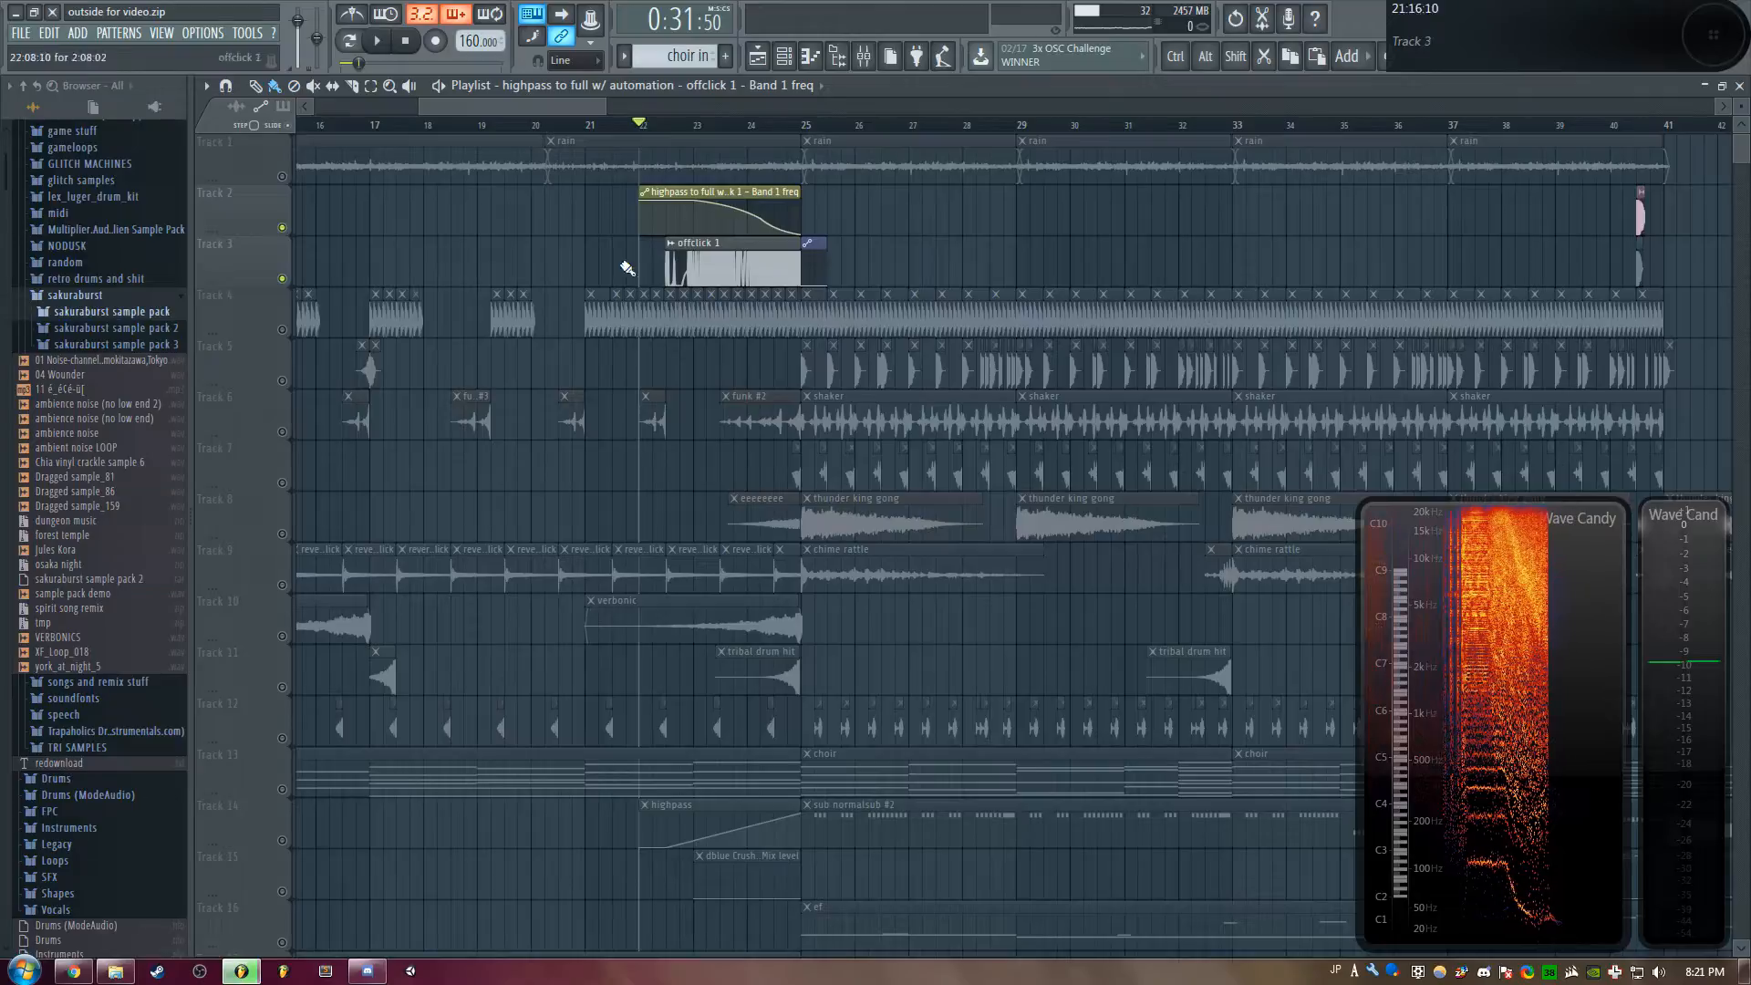
{"action": "right_click", "coordinate": [281, 279]}
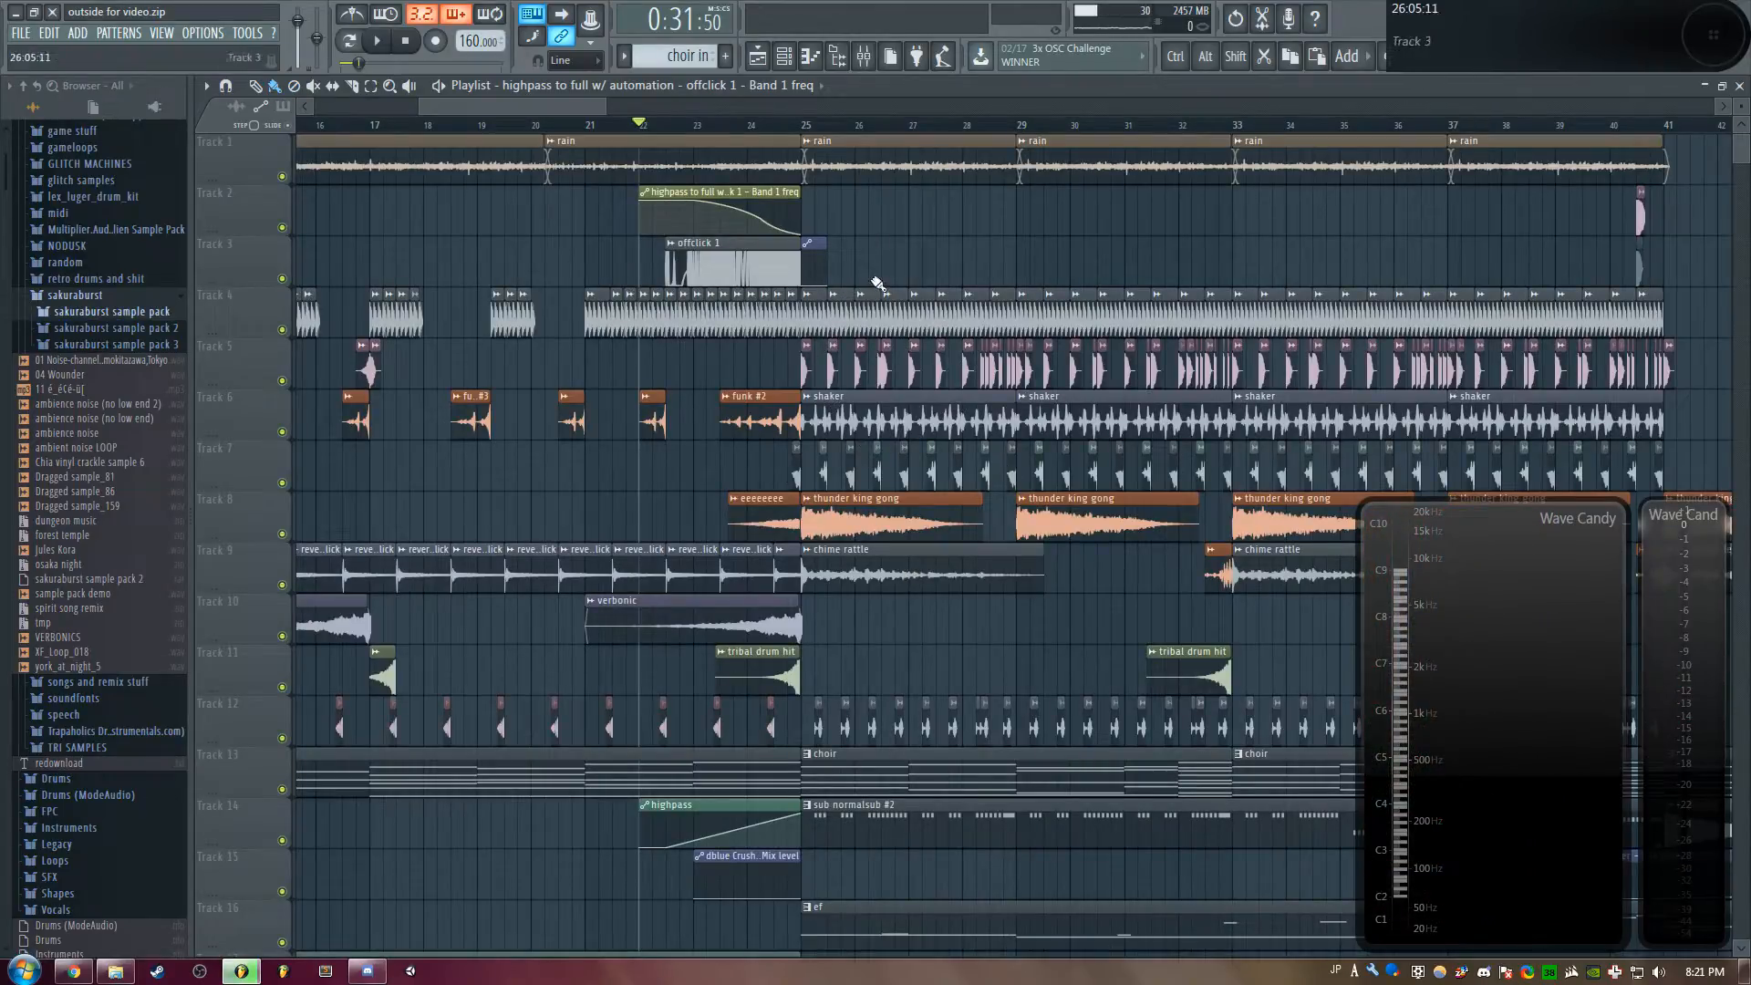
Play the full song from bar 21 to about bar 43, keeping the following section in view
{"action": "scroll", "coordinate": [520, 106], "scroll_direction": "down", "scroll_amount": 2}
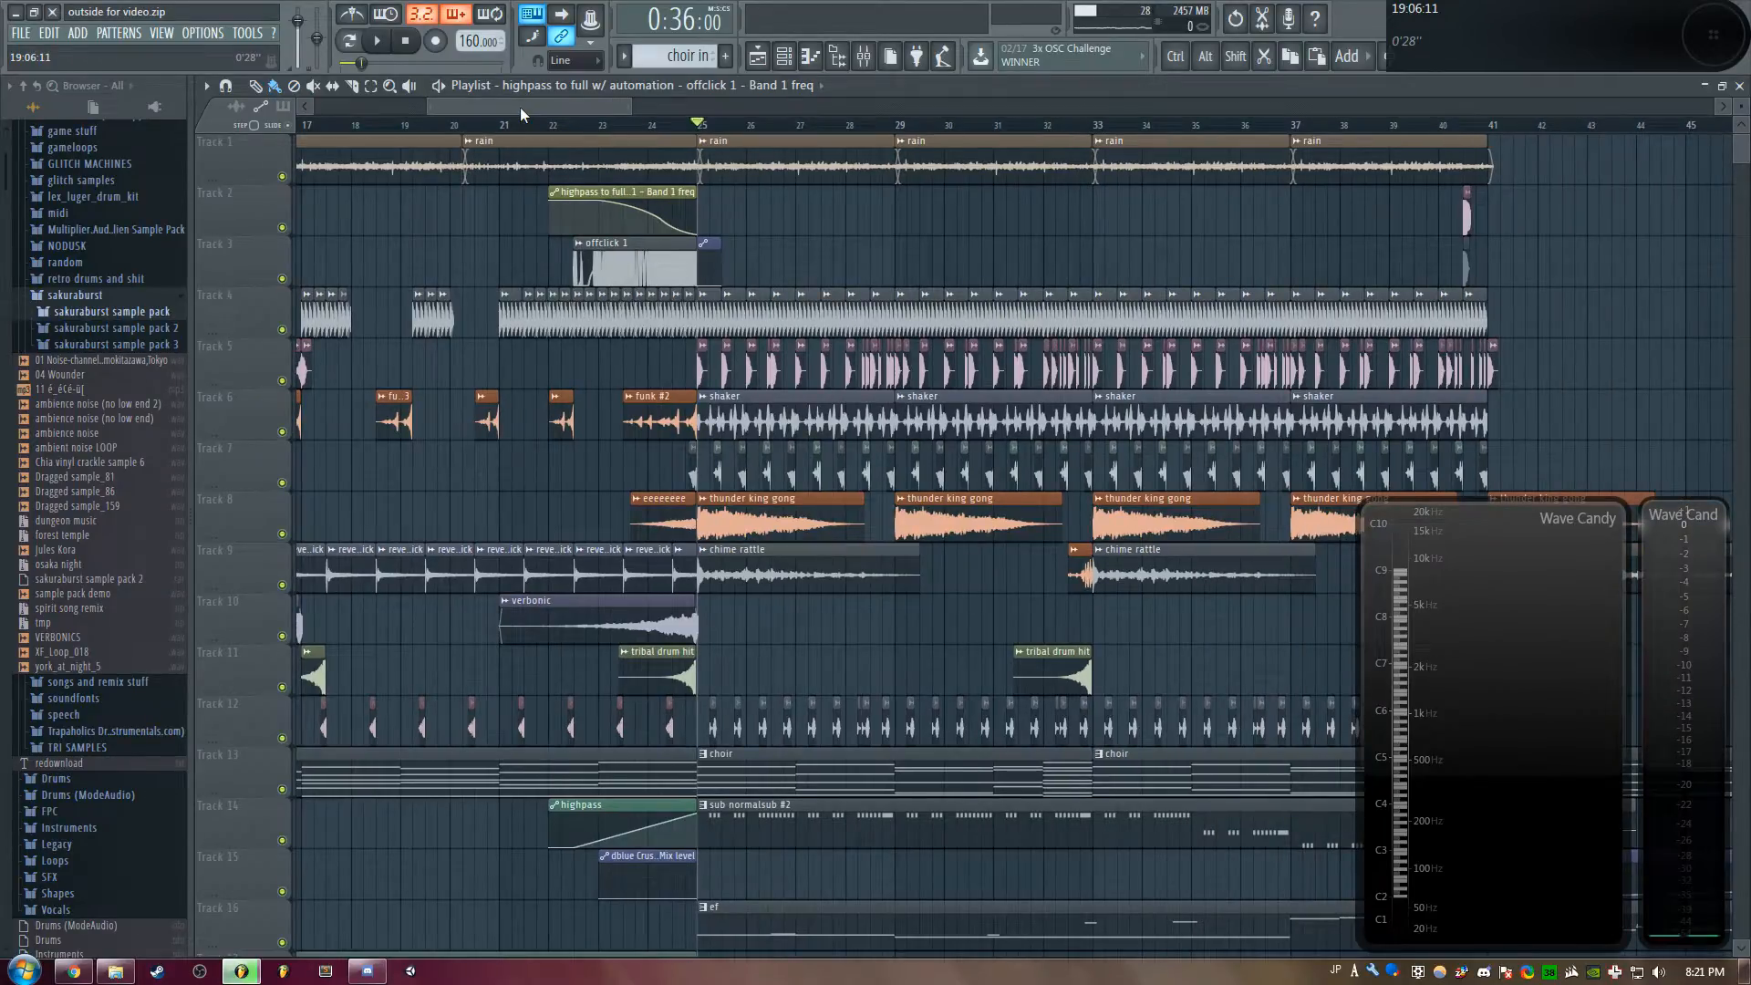
{"action": "scroll", "coordinate": [520, 106], "scroll_direction": "up", "scroll_amount": 2}
{"action": "scroll", "coordinate": [468, 130], "scroll_direction": "down", "scroll_amount": 3}
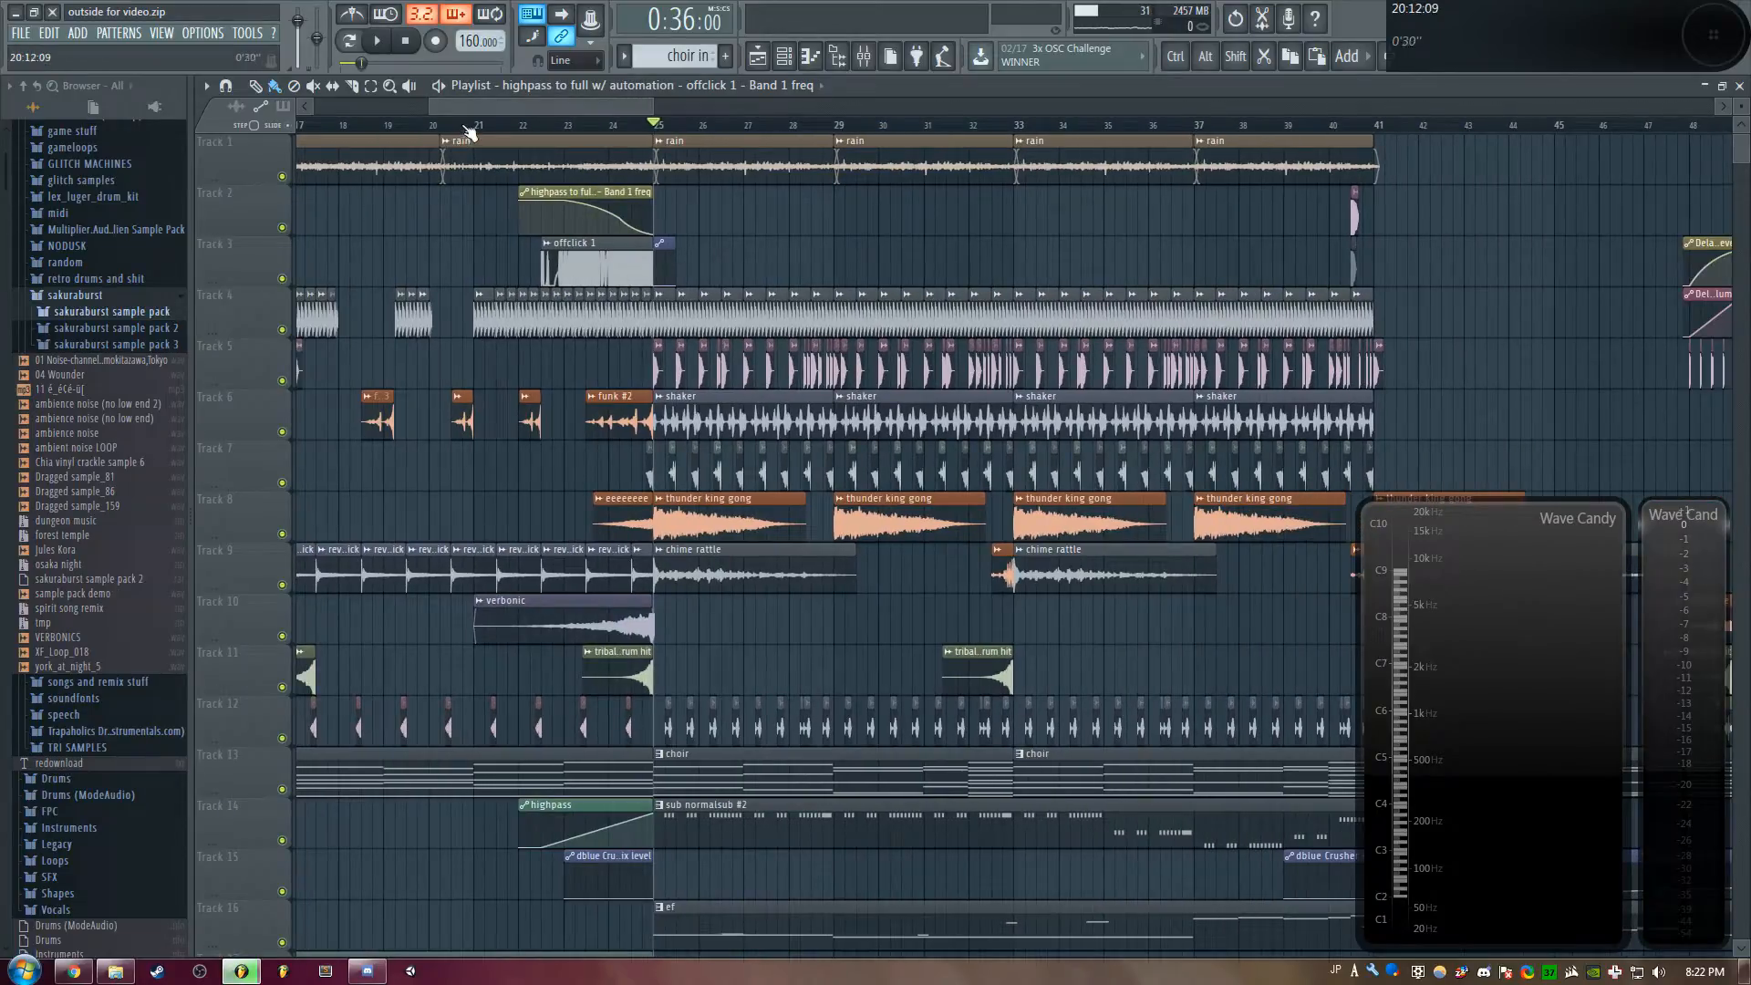
{"action": "key", "text": "space"}
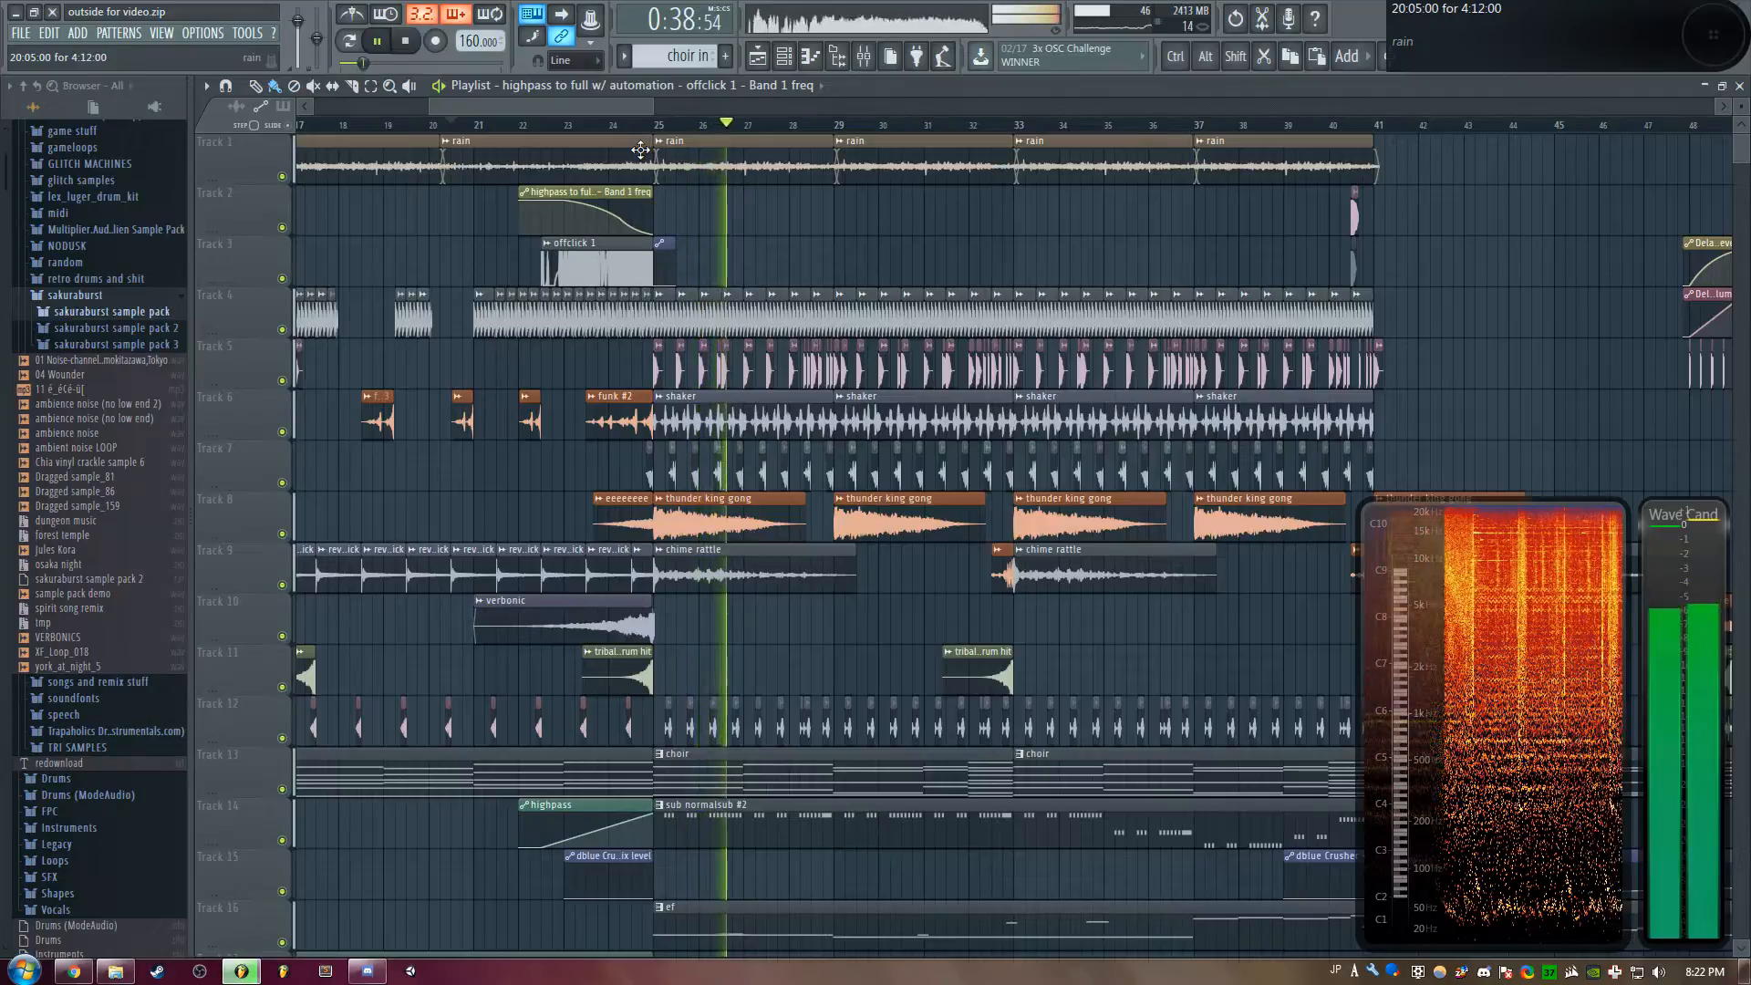
{"action": "left_click_drag", "start_coordinate": [621, 107], "coordinate": [661, 113]}
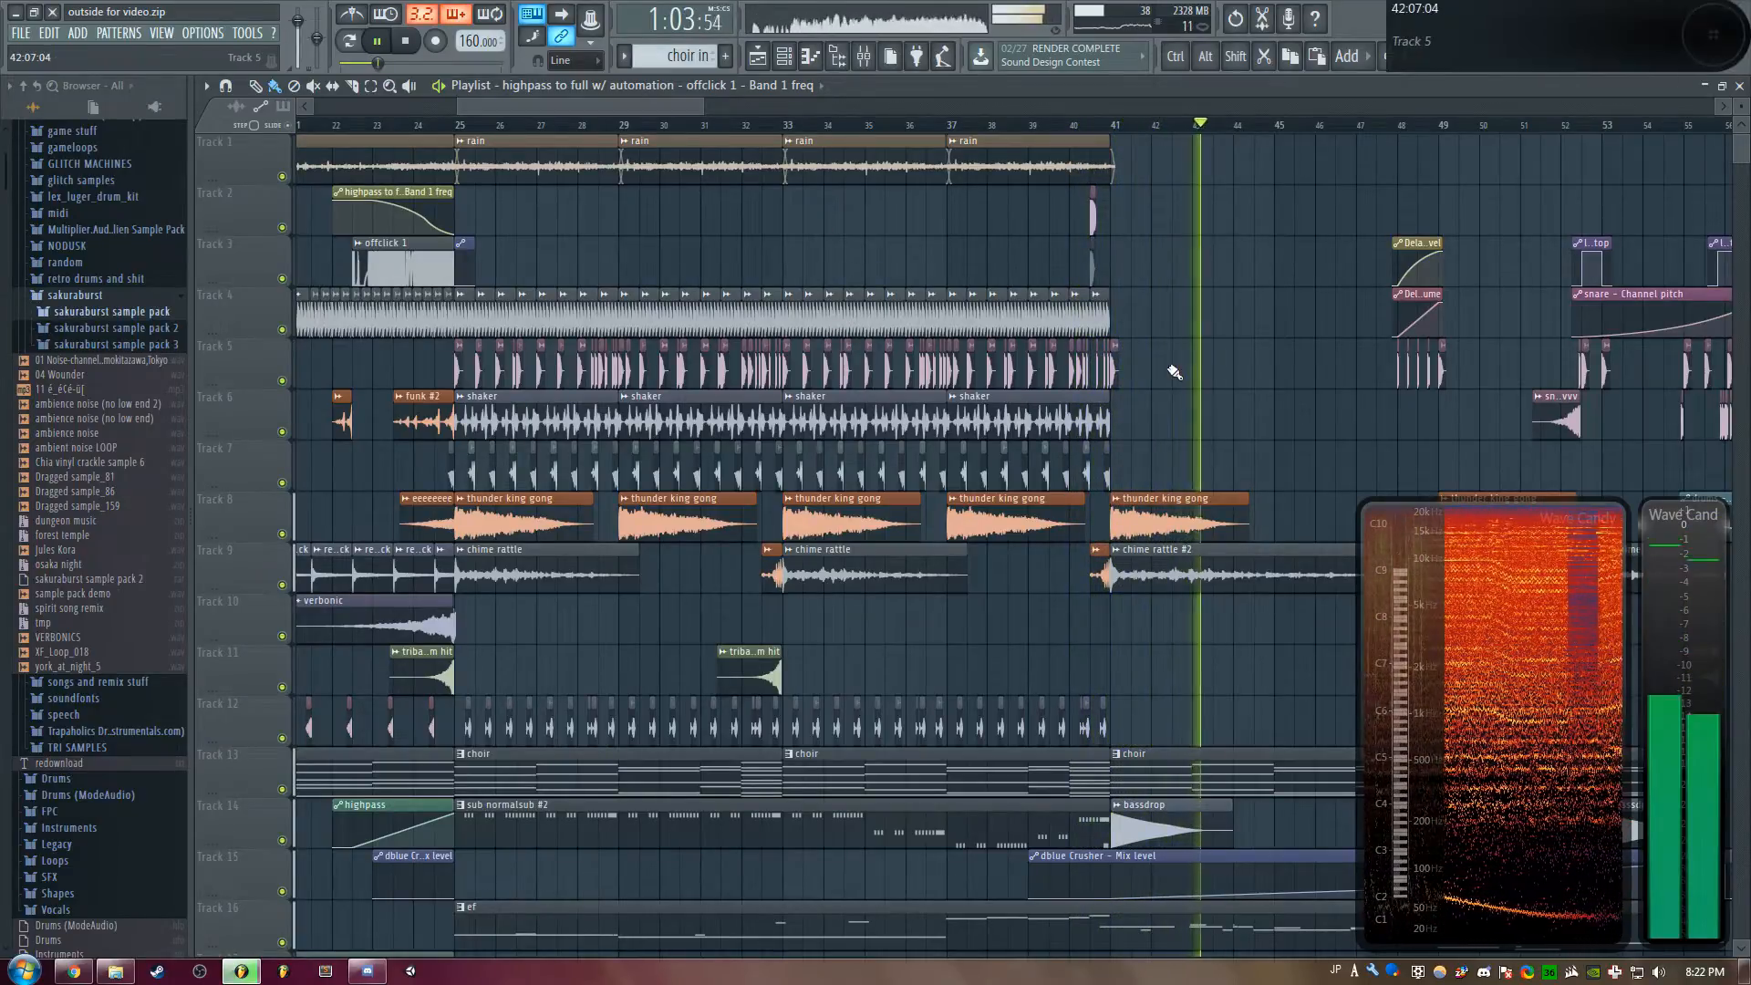
{"action": "key", "text": "space"}
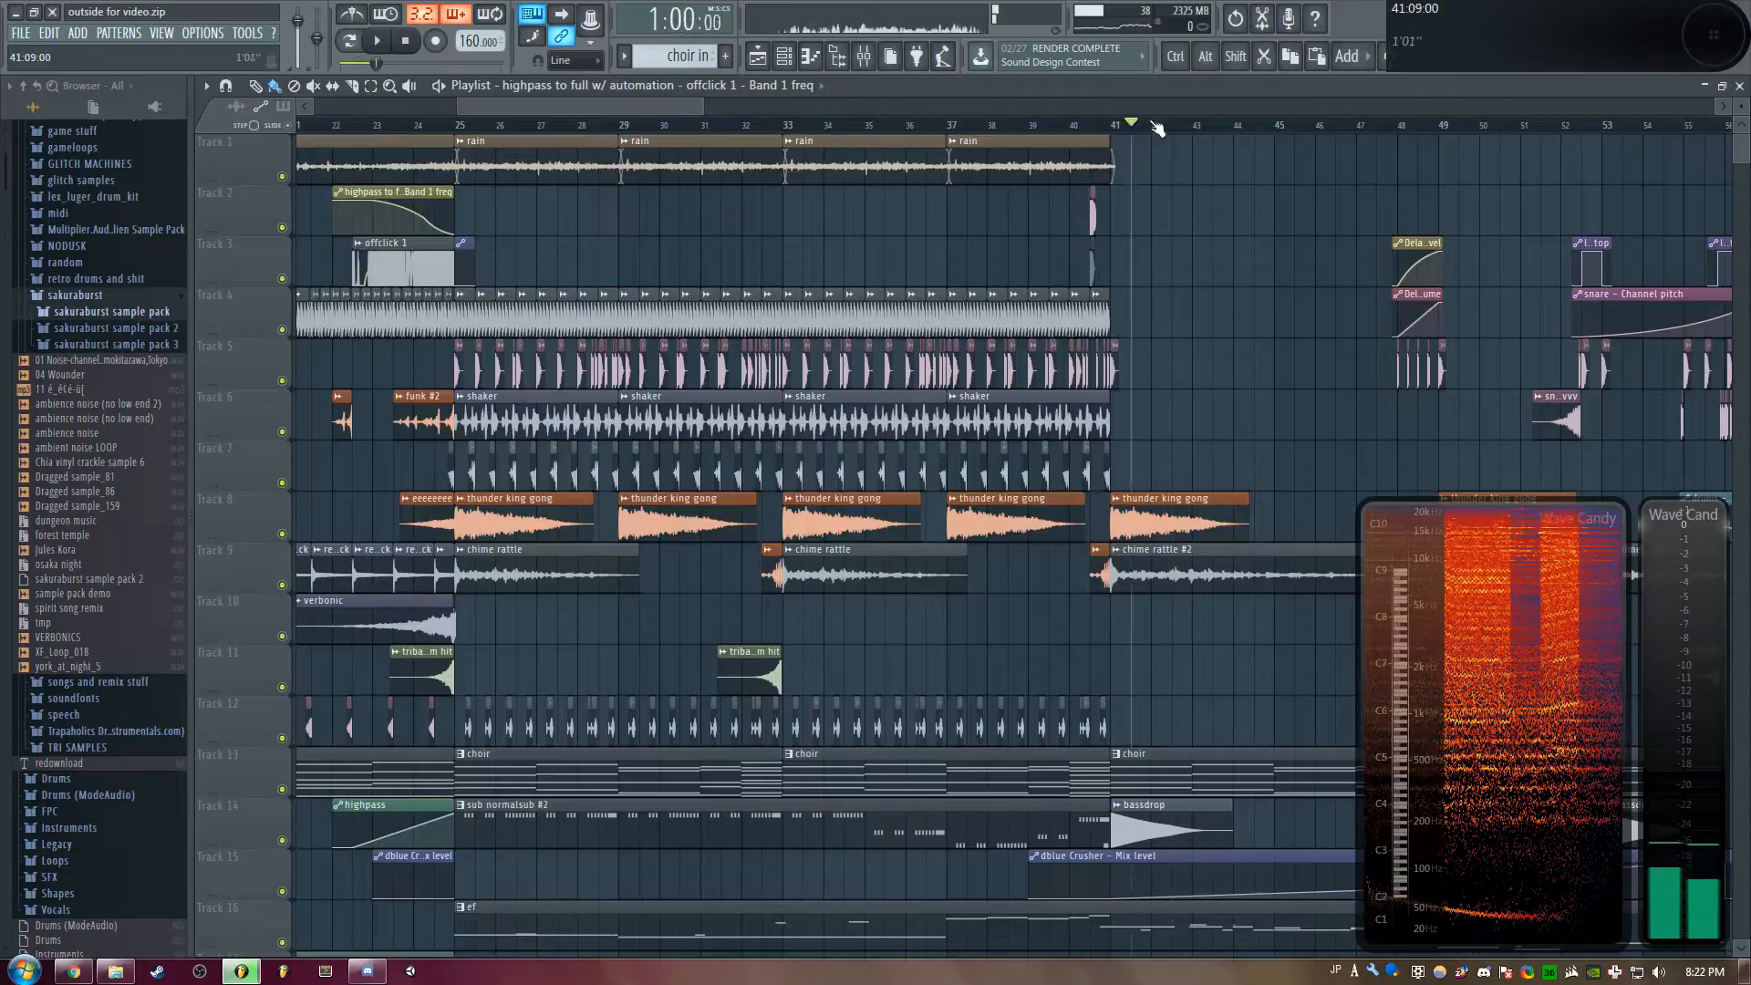
Set the playhead to bar 25 and play only the kick, snare and shaker clips on Tracks 5 and 6
{"action": "scroll", "coordinate": [748, 111], "scroll_direction": "down", "scroll_amount": 2}
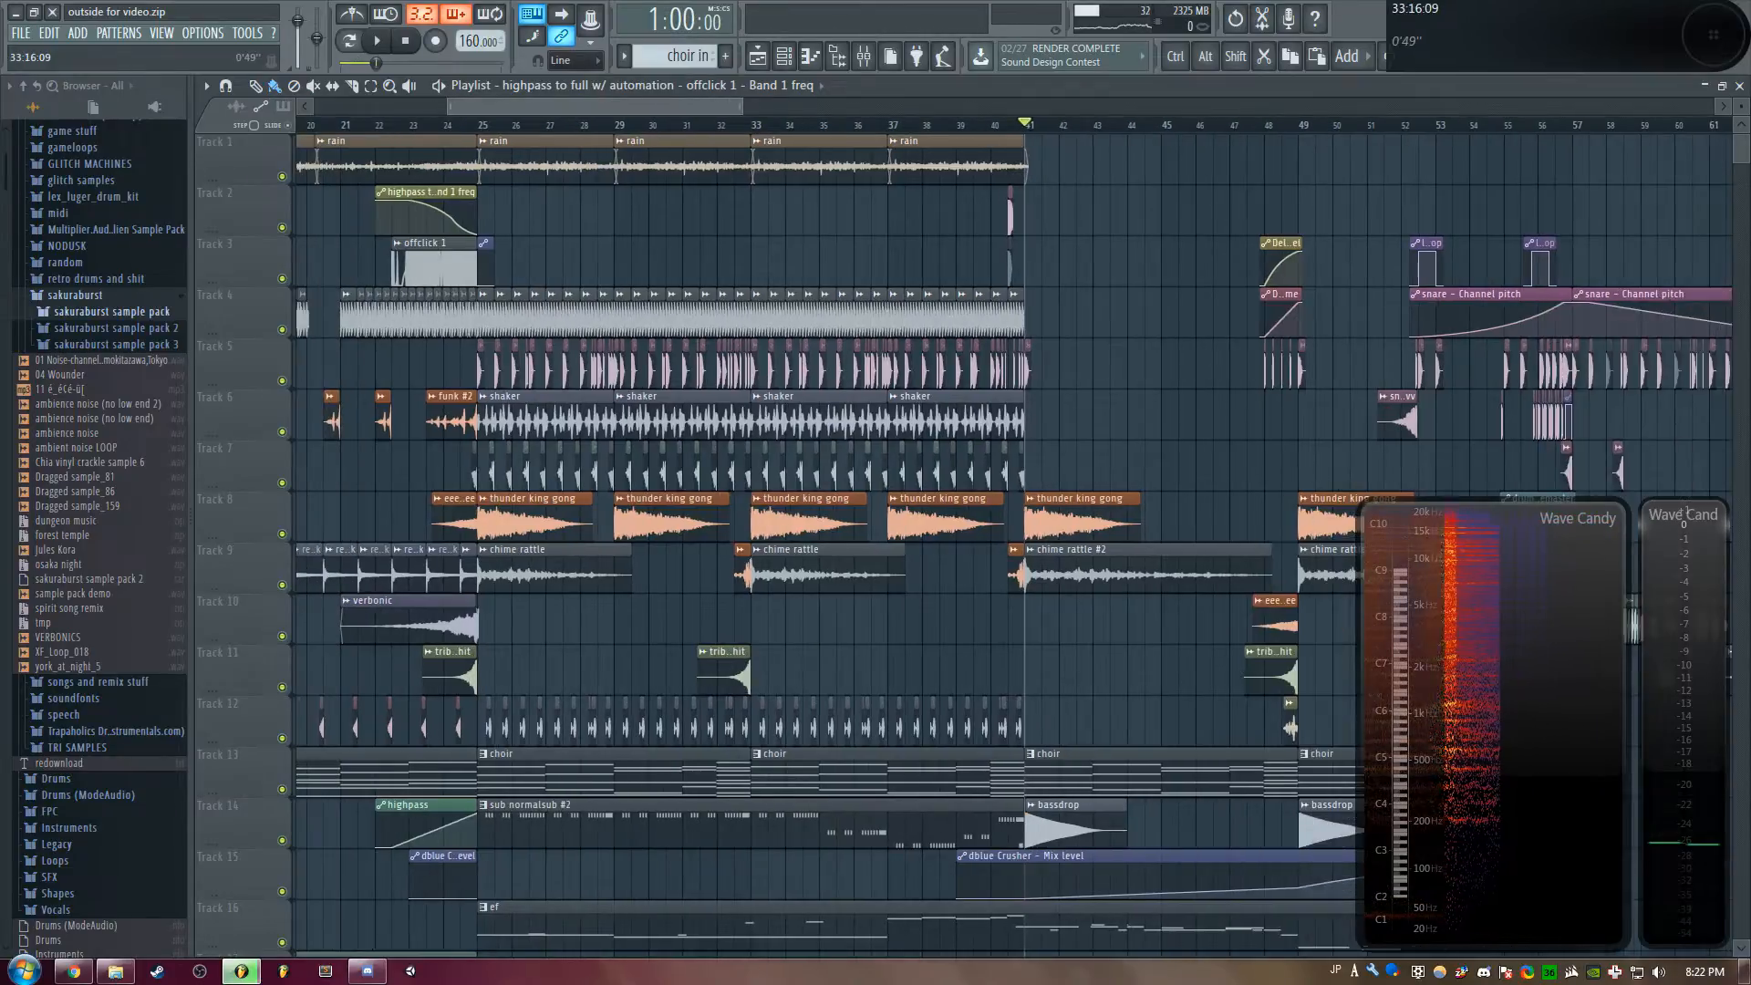
{"action": "scroll", "coordinate": [662, 111], "scroll_direction": "up", "scroll_amount": 4}
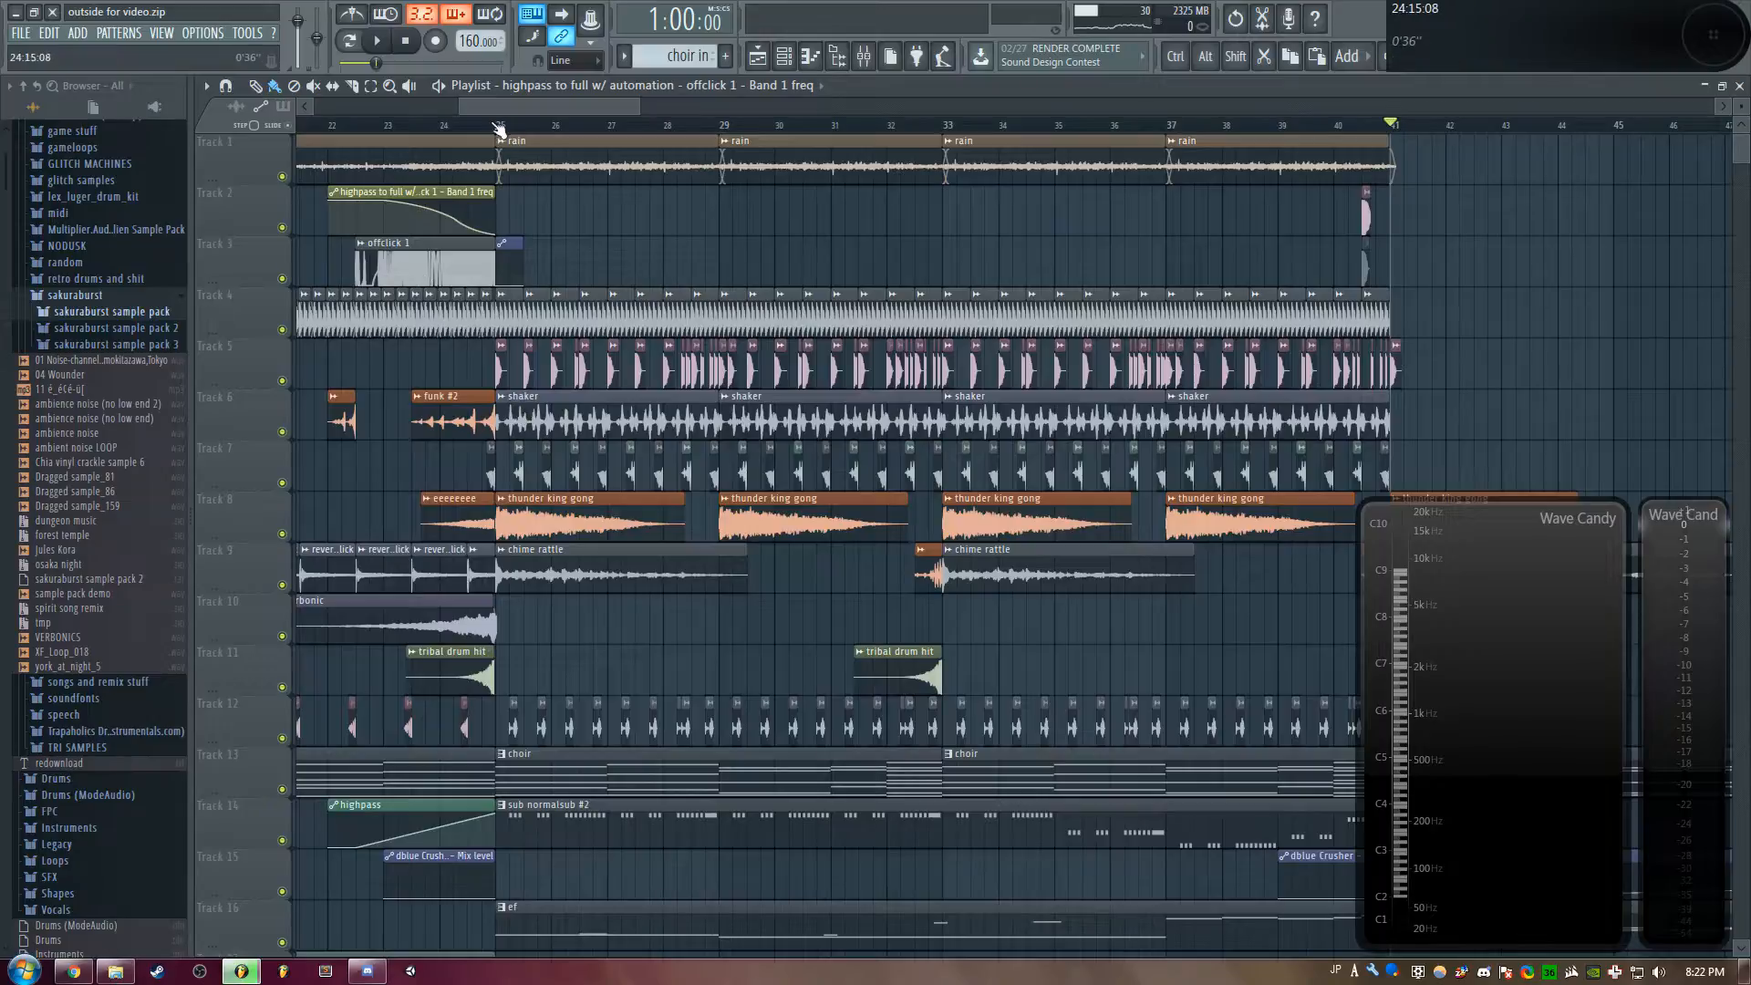
{"action": "scroll", "coordinate": [529, 107], "scroll_direction": "up", "scroll_amount": 3}
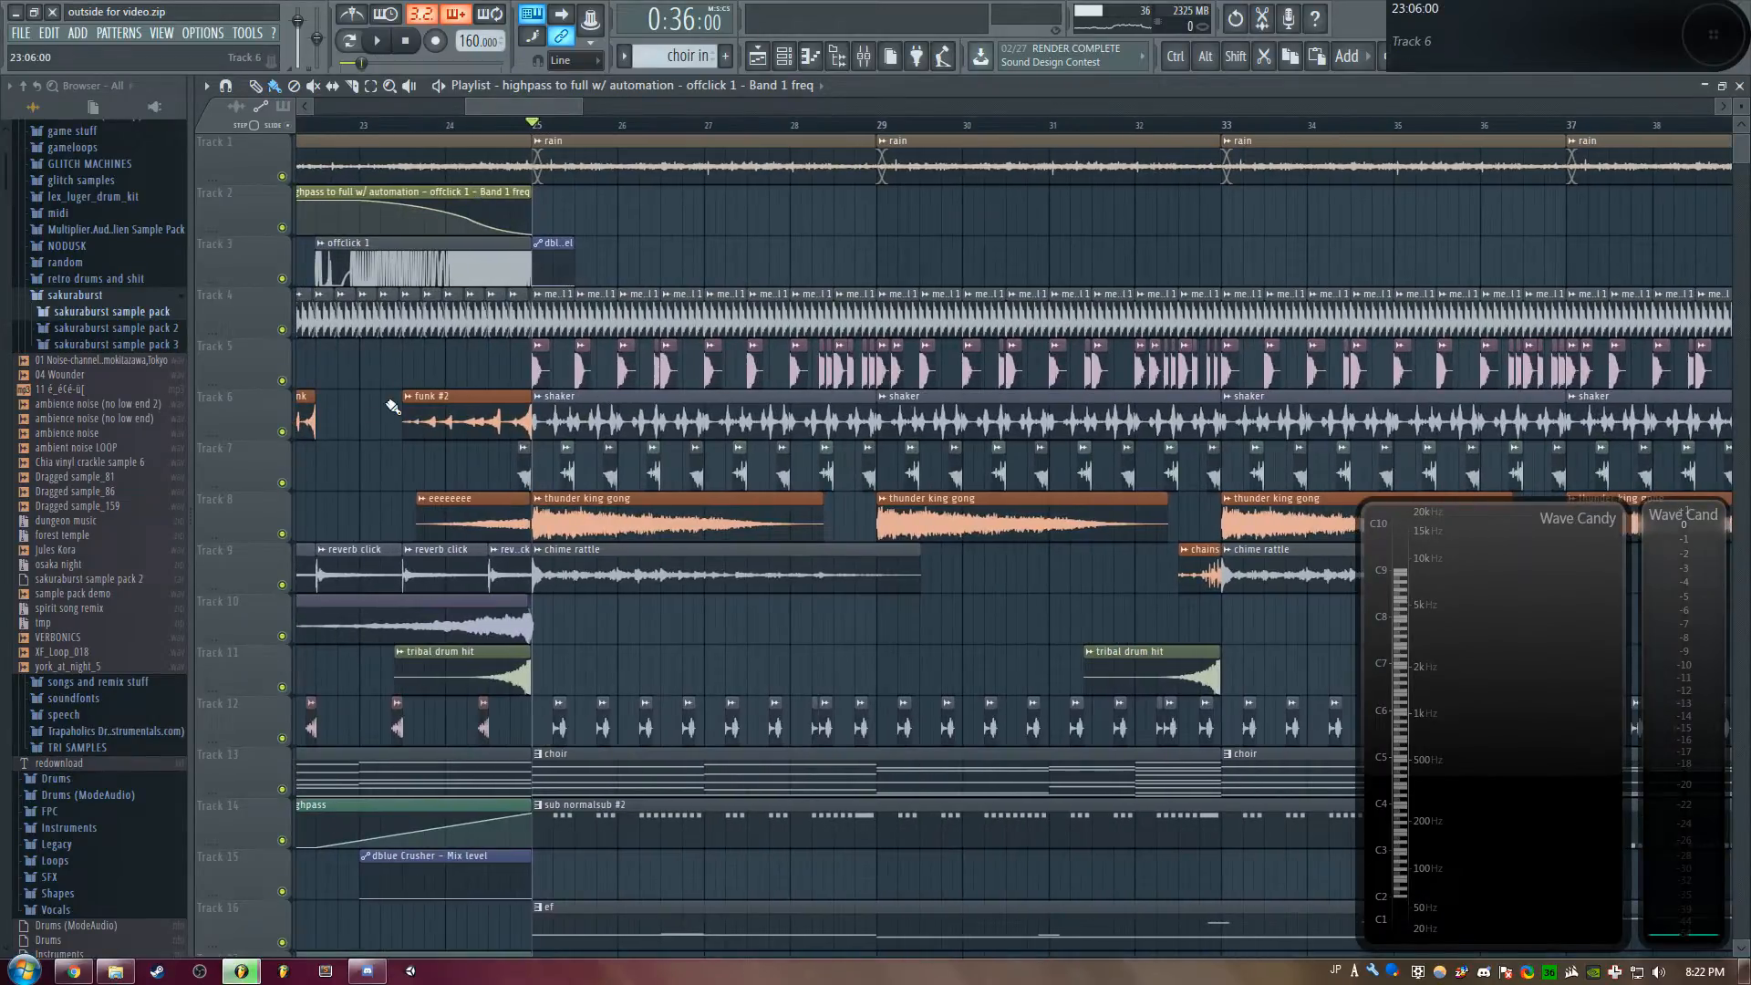
{"action": "scroll", "coordinate": [517, 111], "scroll_direction": "down", "scroll_amount": 2}
{"action": "scroll", "coordinate": [516, 111], "scroll_direction": "up", "scroll_amount": 2}
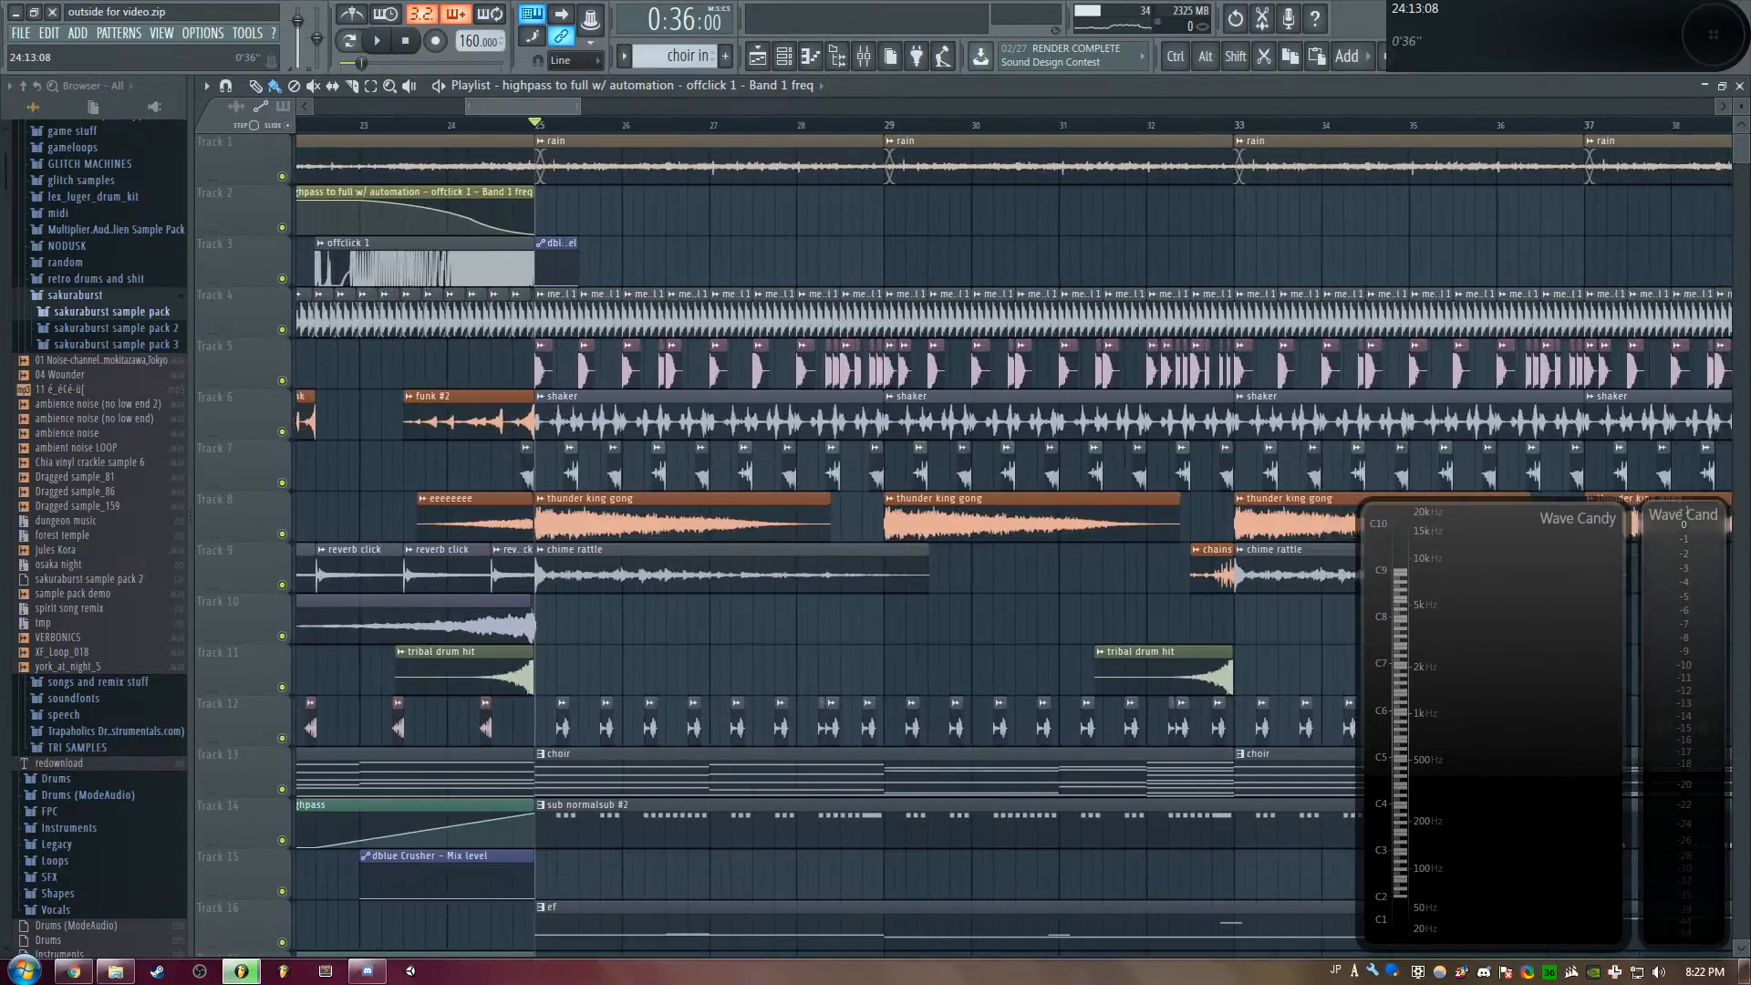
{"action": "right_click", "coordinate": [282, 482]}
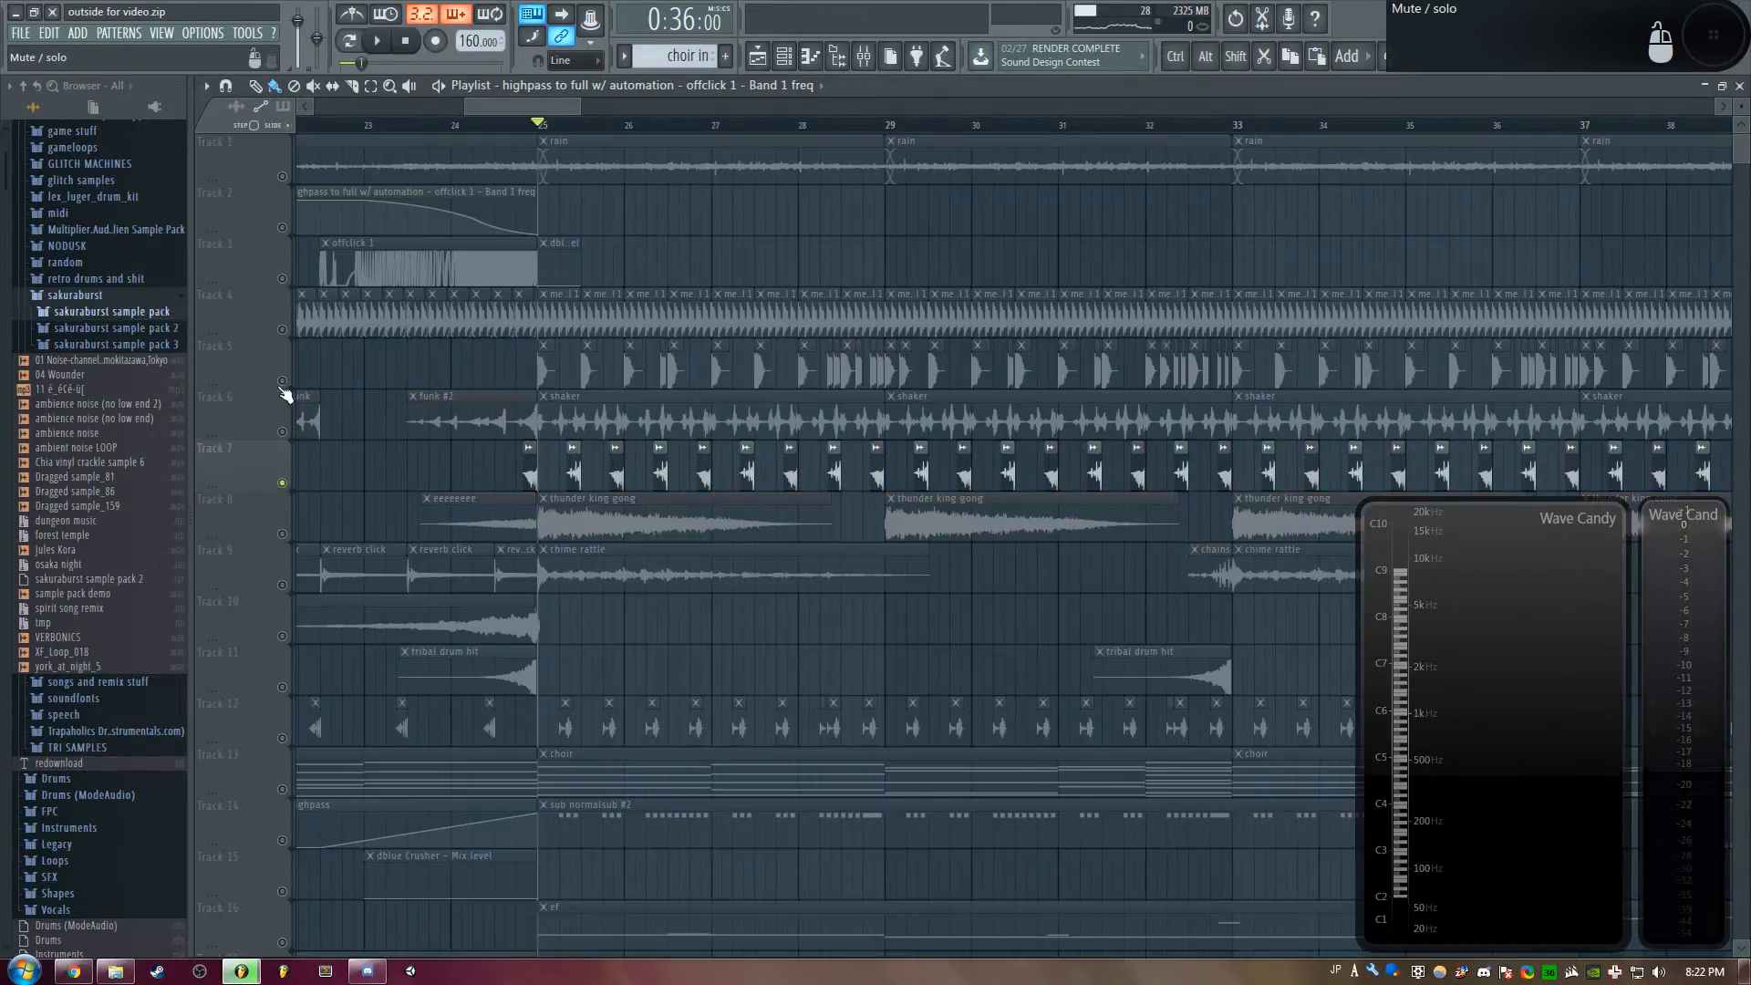
{"action": "right_click", "coordinate": [282, 380]}
{"action": "left_click", "coordinate": [282, 431]}
{"action": "key", "text": "space"}
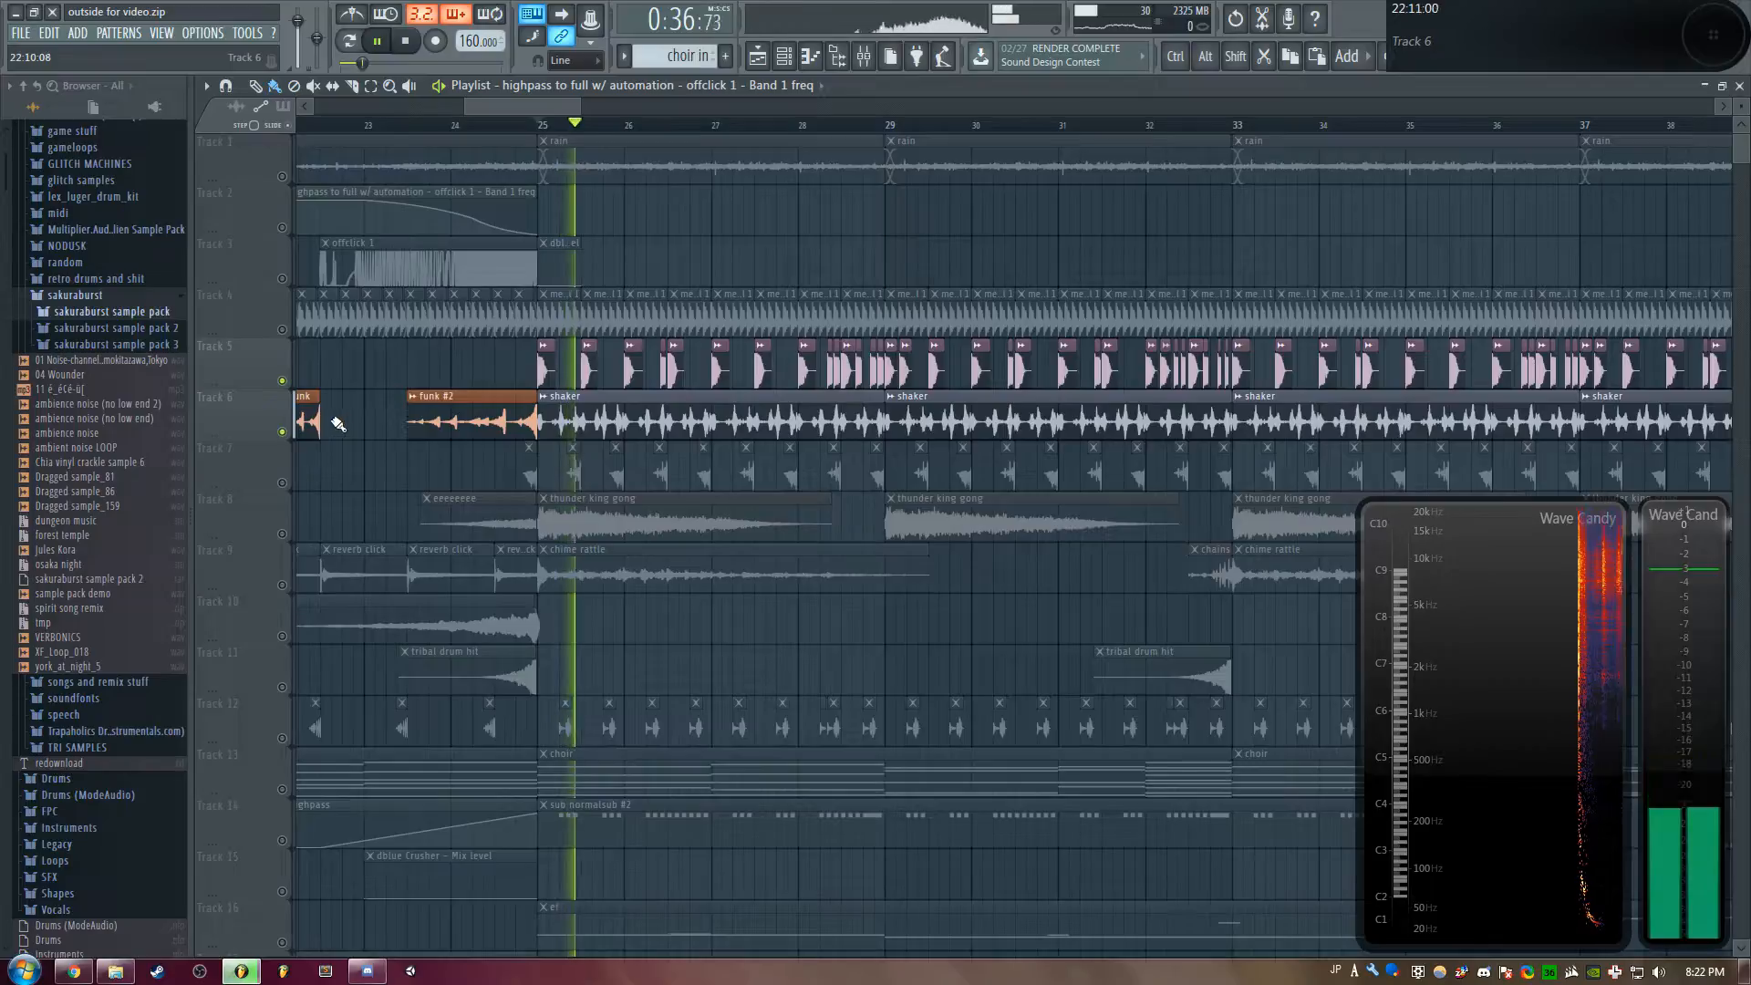
{"action": "key", "text": "space"}
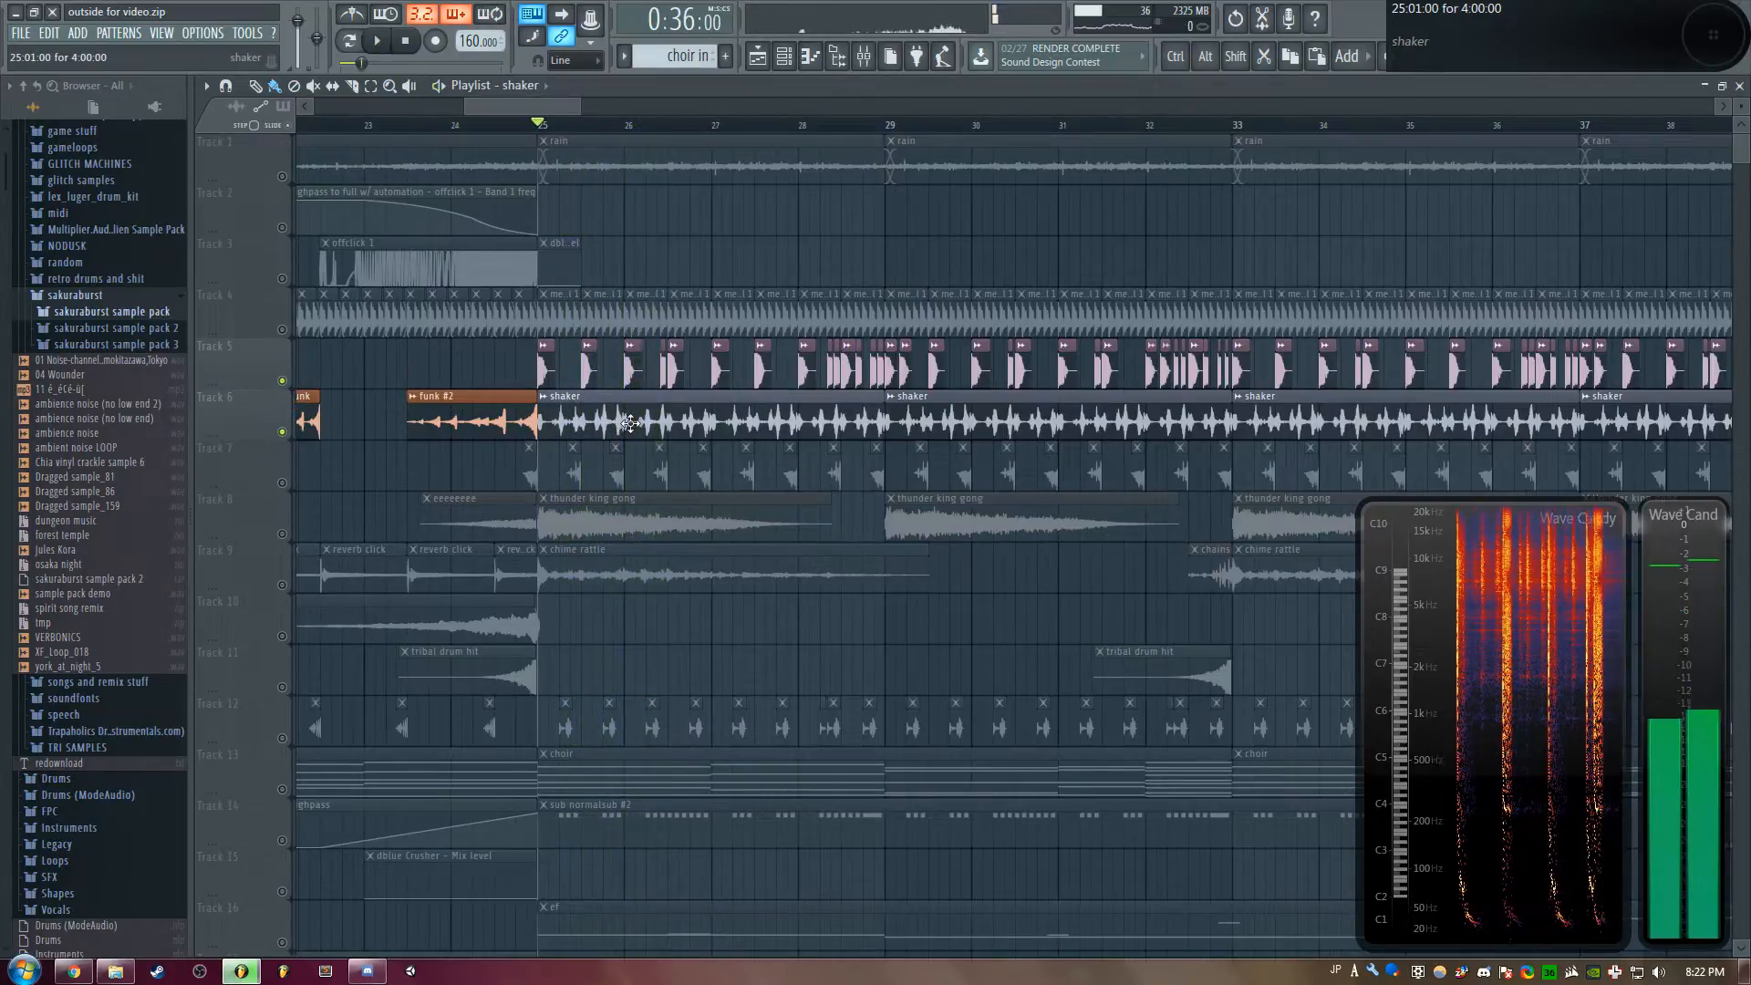
Show the channel settings of the first shaker clip on Track 6, below its waveform
{"action": "double_click", "coordinate": [630, 423]}
{"action": "left_click_drag", "start_coordinate": [578, 499], "coordinate": [804, 483]}
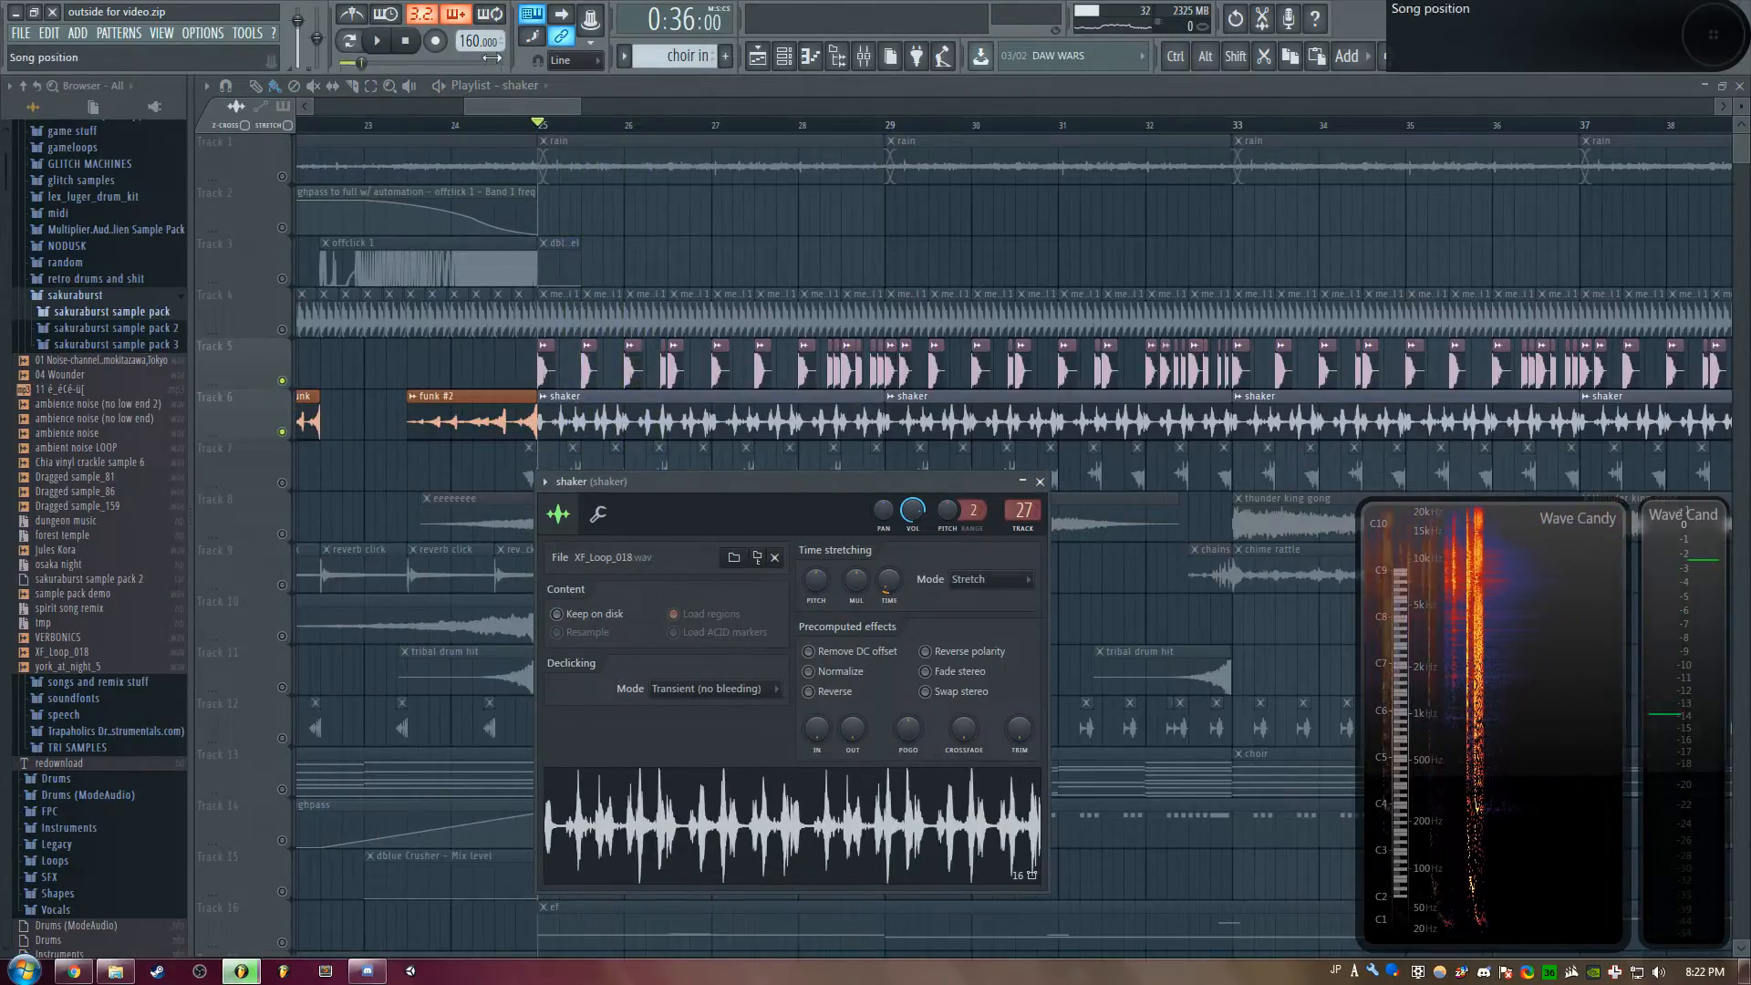
Open the first snare clip's channel settings on Track 5 and load its sample in Edison
{"action": "left_click_drag", "start_coordinate": [516, 107], "coordinate": [498, 129]}
{"action": "double_click", "coordinate": [669, 374]}
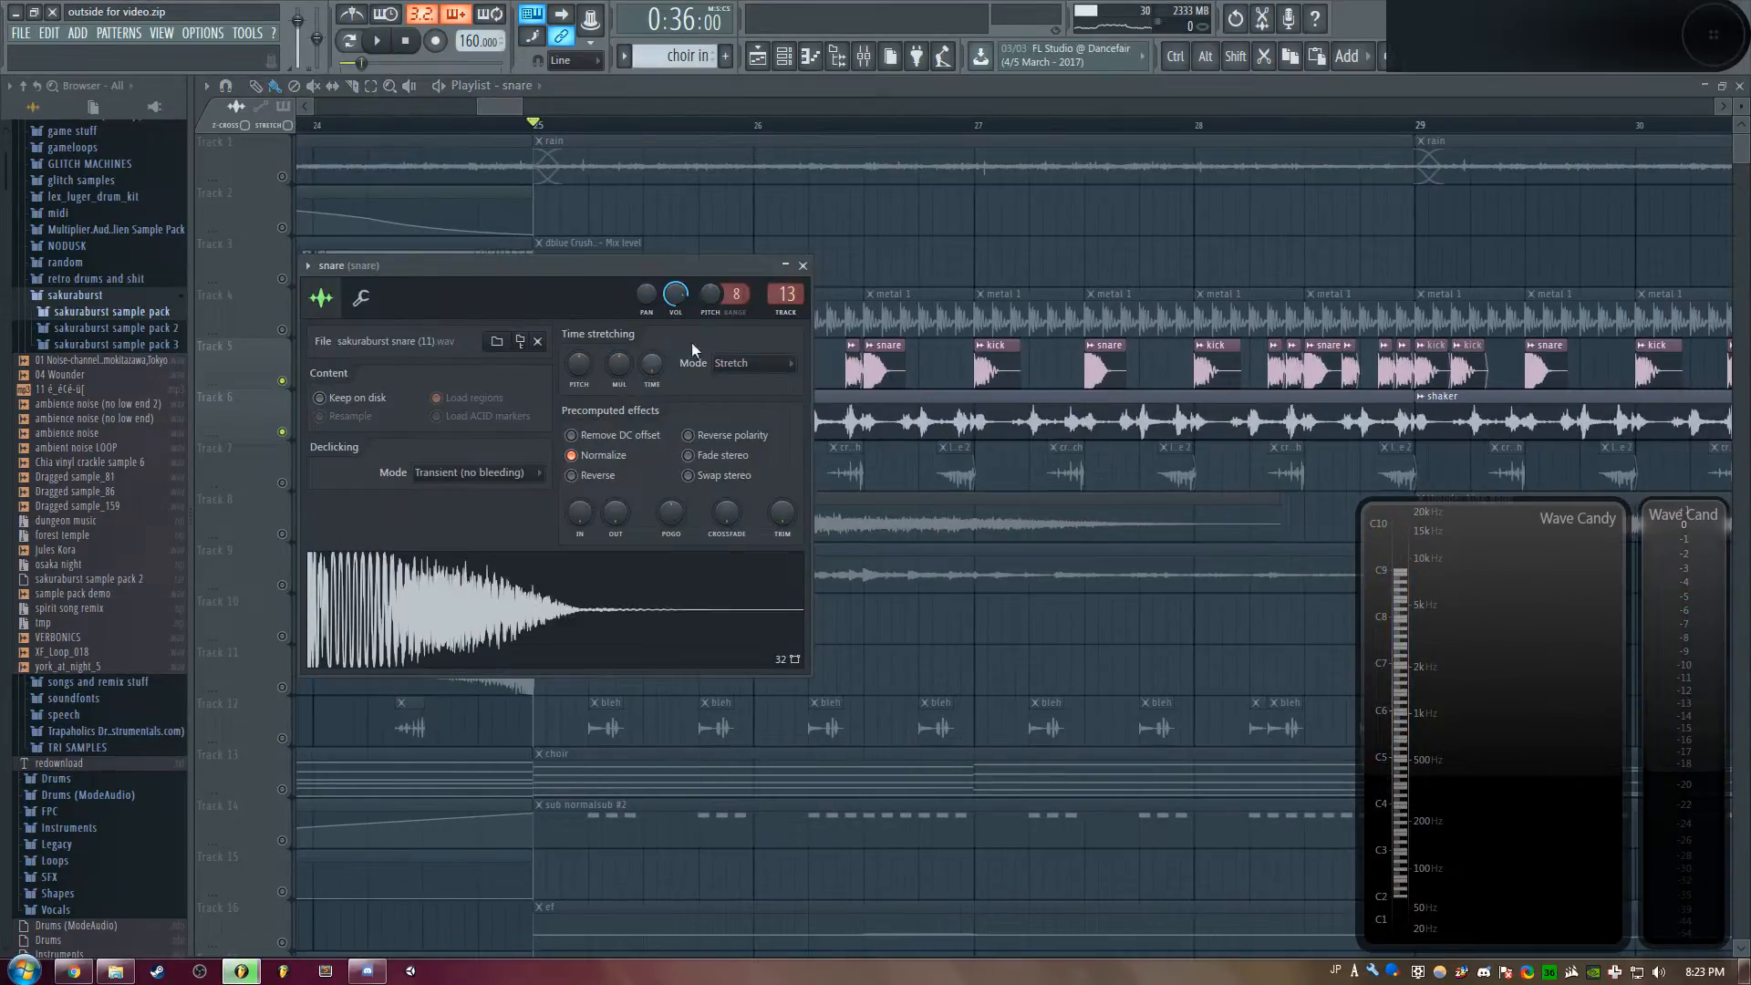
{"action": "left_click_drag", "start_coordinate": [610, 266], "coordinate": [1080, 303]}
{"action": "right_click", "coordinate": [923, 618]}
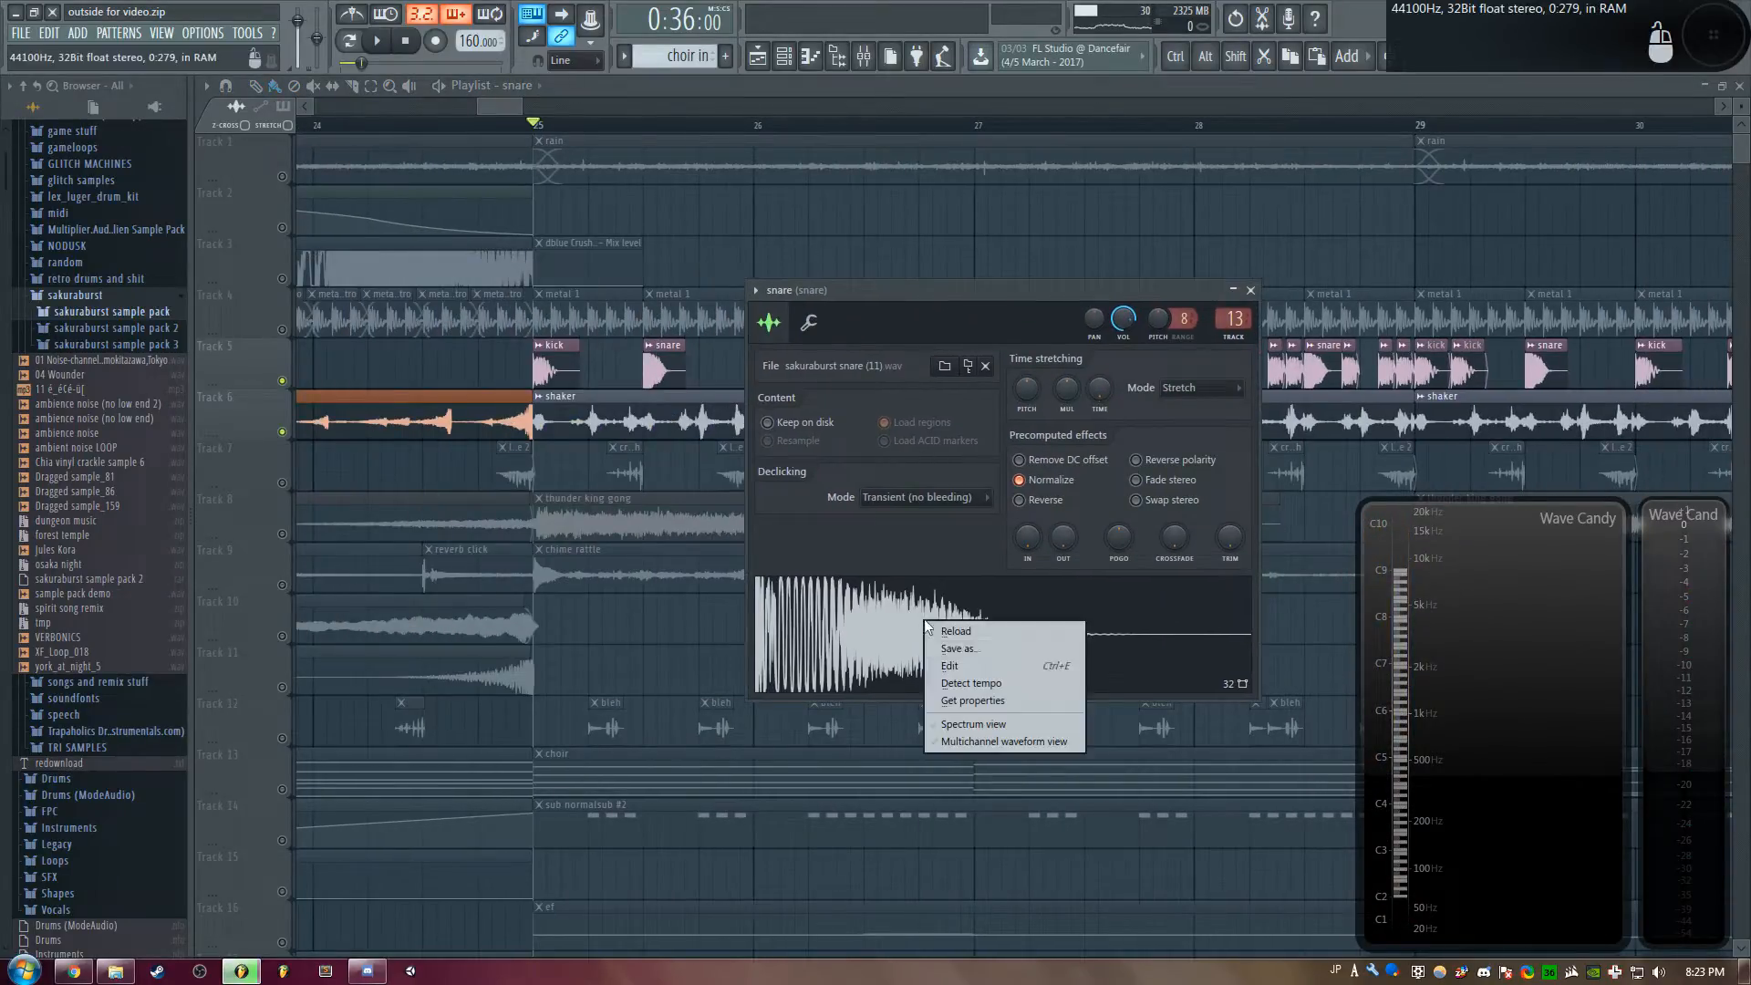
{"action": "left_click", "coordinate": [962, 660]}
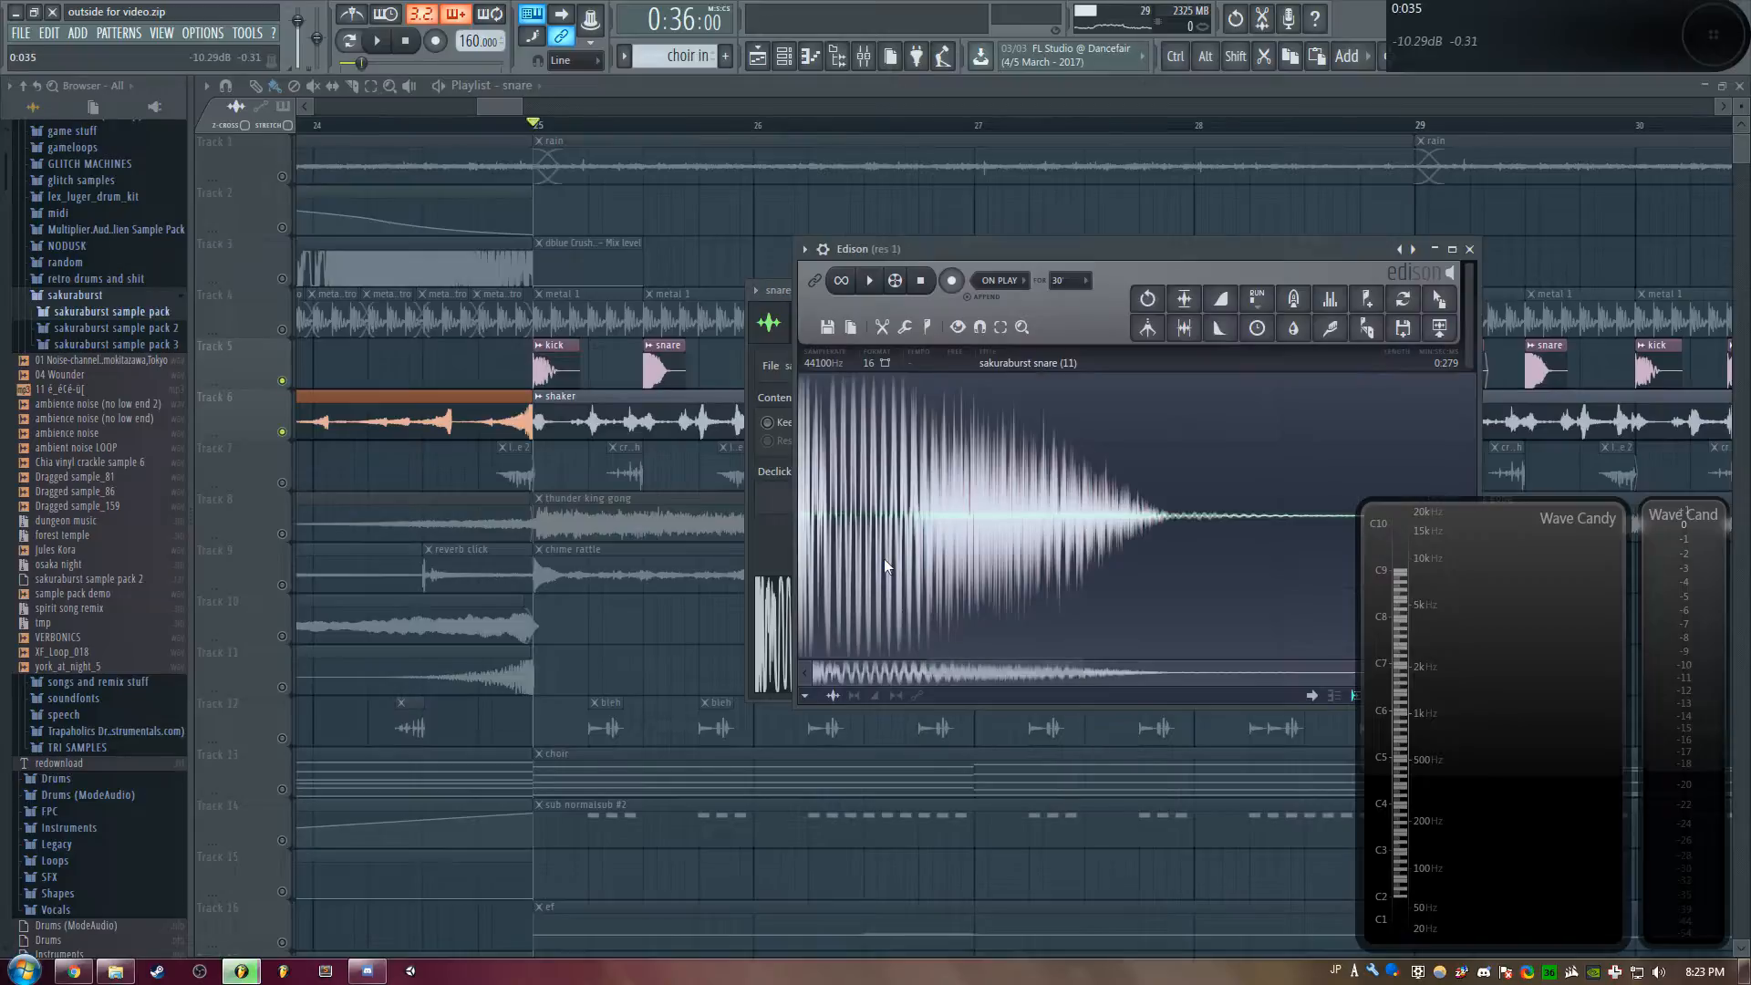
Play the loaded snare sample in Edison and close the editor
{"action": "left_click", "coordinate": [866, 287]}
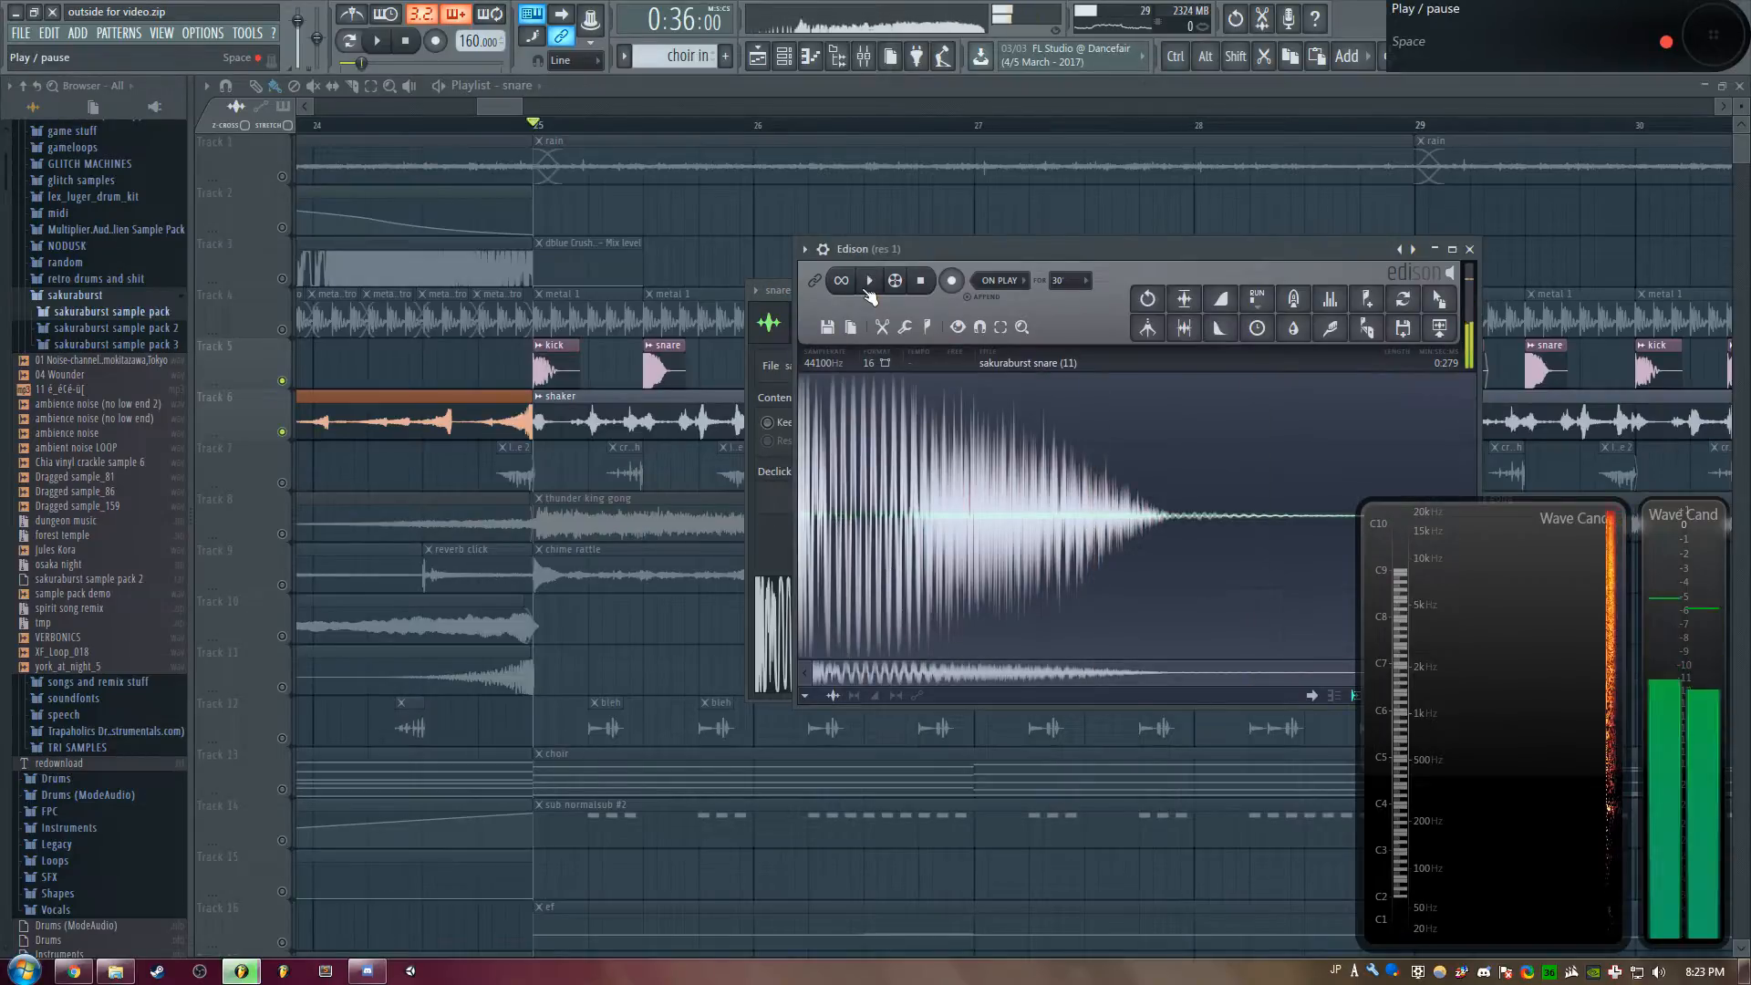
{"action": "left_click", "coordinate": [1470, 250]}
{"action": "left_click_drag", "start_coordinate": [998, 288], "coordinate": [902, 229]}
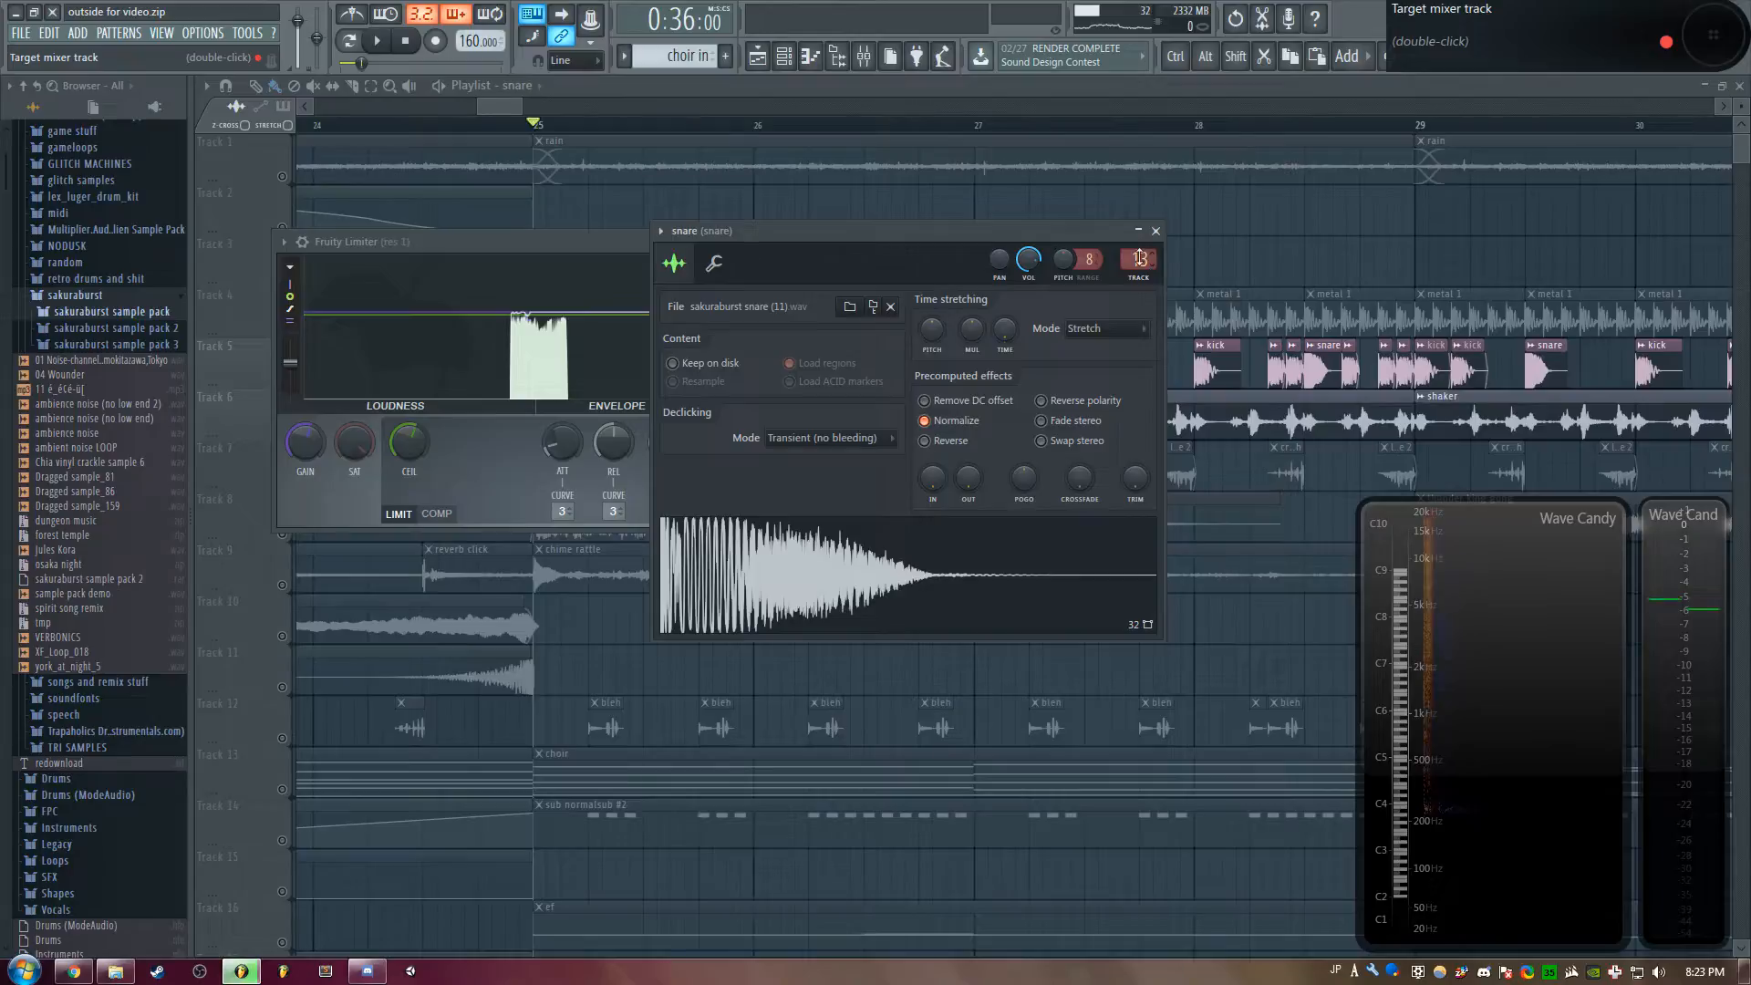
Show the snare's mixer track with its dblue Crusher and dblue TapeStop effects, auditioning the snare, and return to the playlist
{"action": "double_click", "coordinate": [1139, 259]}
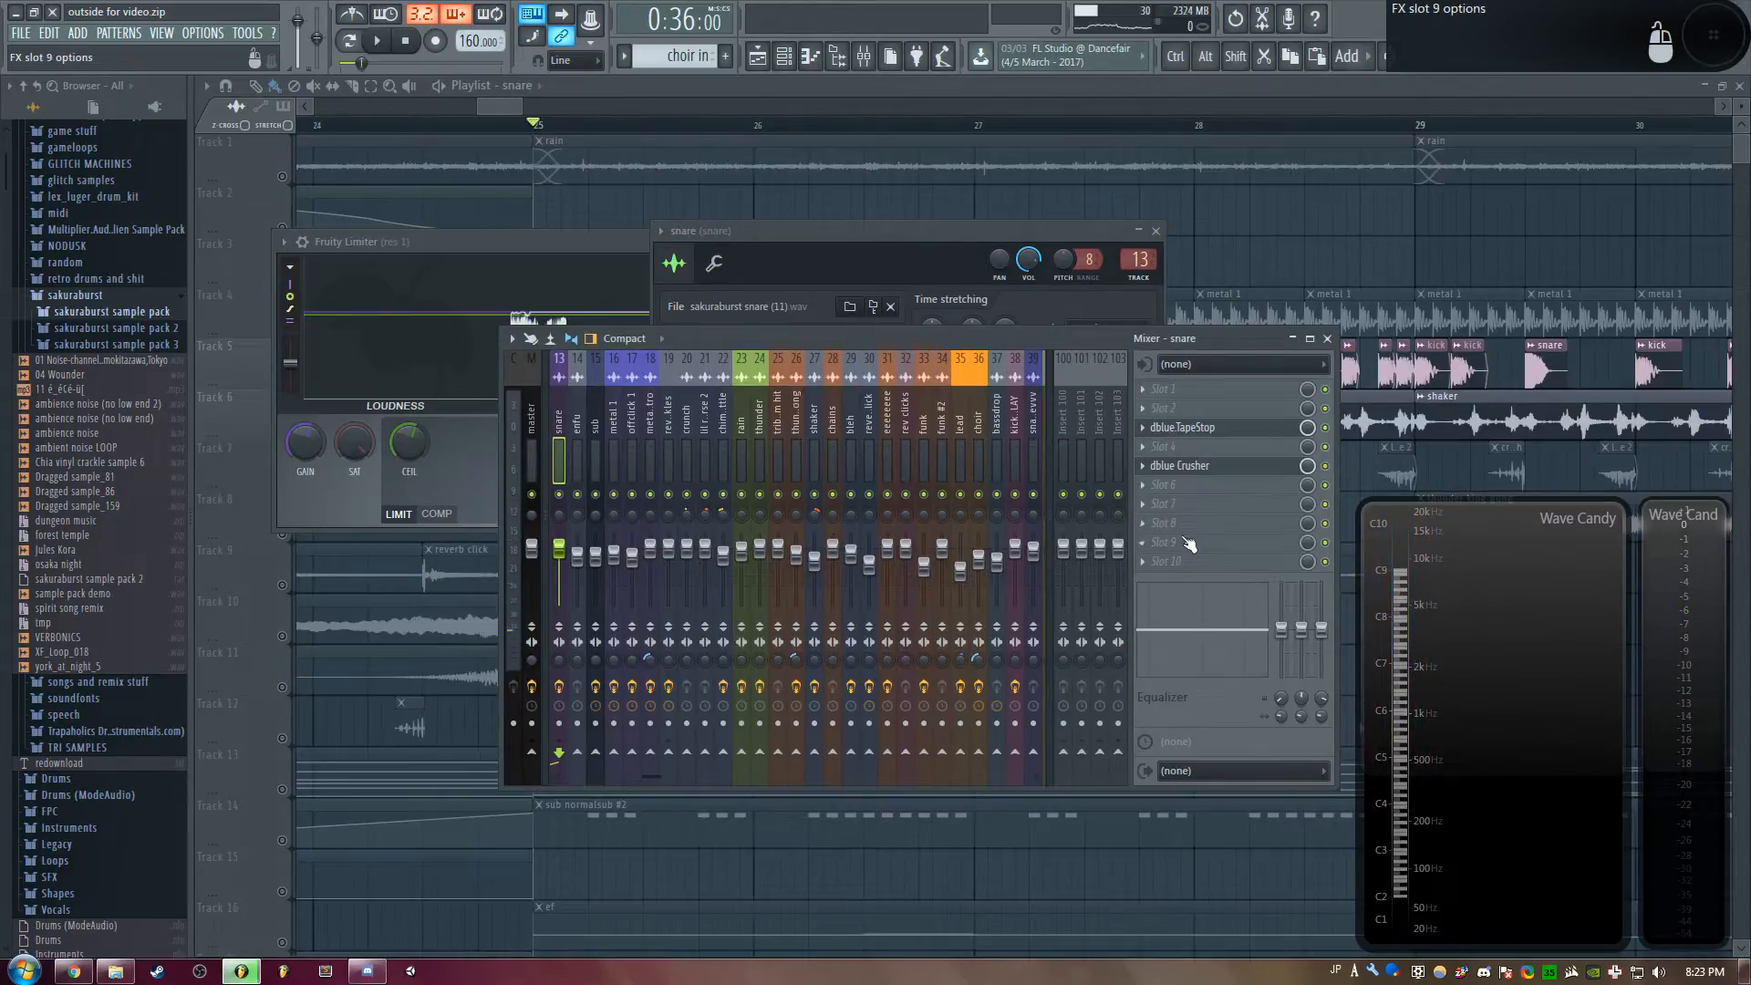
{"action": "left_click", "coordinate": [1206, 468]}
{"action": "left_click_drag", "start_coordinate": [400, 170], "coordinate": [640, 347]}
{"action": "key", "text": "q"}
{"action": "key", "text": "q"}
{"action": "key", "text": "q"}
{"action": "double_click", "coordinate": [1219, 430]}
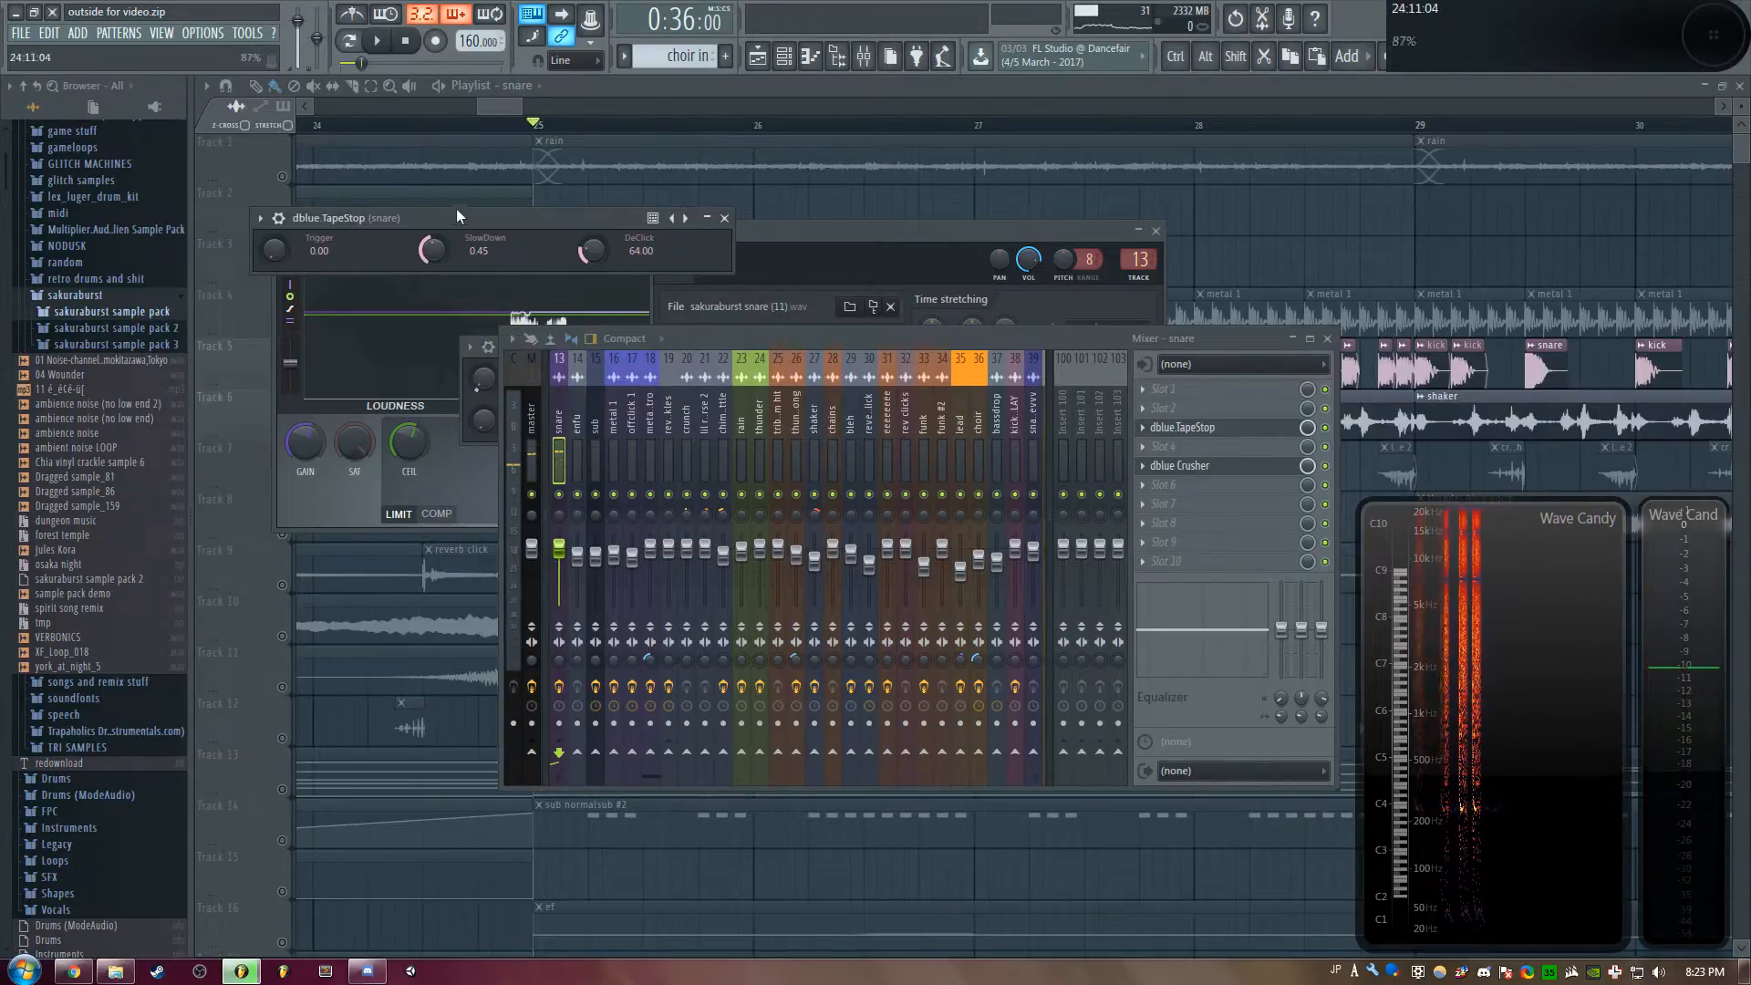
{"action": "left_click_drag", "start_coordinate": [457, 215], "coordinate": [629, 234]}
{"action": "left_click", "coordinate": [511, 86]}
Play only the kick, snare and percussion clips on Tracks 5 and 7 from just before bar 25, with Track 6 muted
{"action": "scroll", "coordinate": [429, 228], "scroll_direction": "down", "scroll_amount": 5}
{"action": "scroll", "coordinate": [821, 364], "scroll_direction": "down", "scroll_amount": 2}
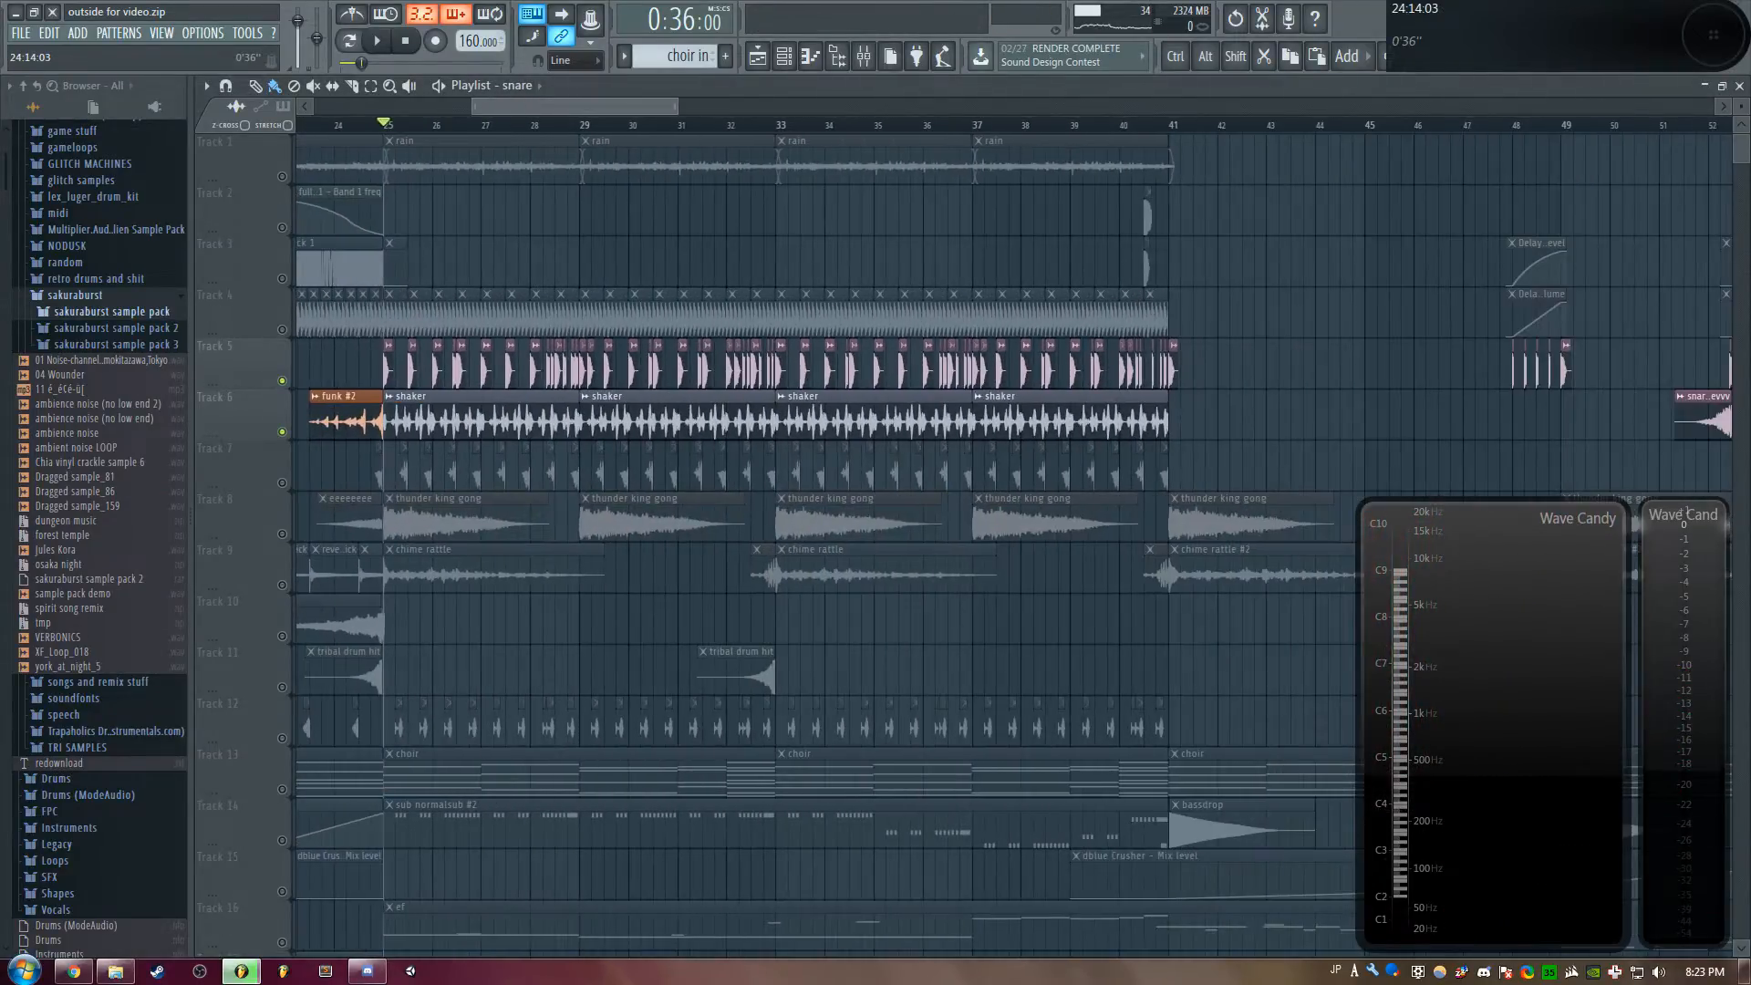
{"action": "scroll", "coordinate": [821, 365], "scroll_direction": "down", "scroll_amount": 2}
{"action": "scroll", "coordinate": [821, 365], "scroll_direction": "right", "scroll_amount": 3}
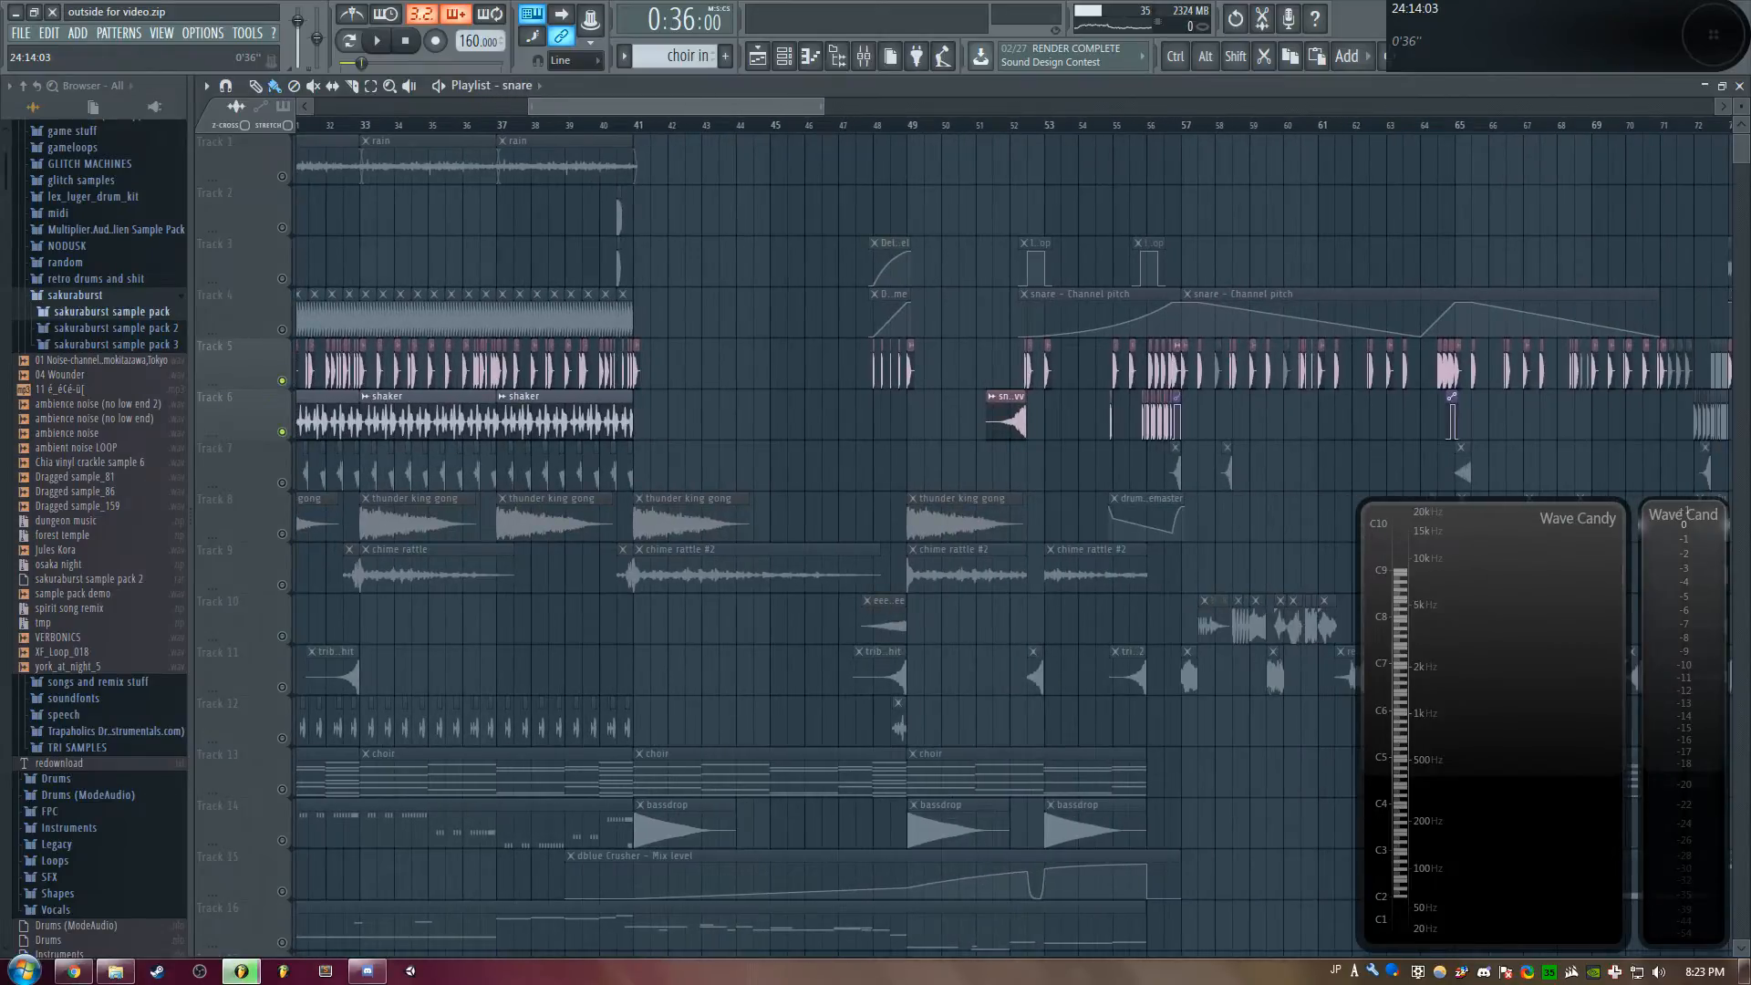
{"action": "scroll", "coordinate": [638, 365], "scroll_direction": "left", "scroll_amount": 3}
{"action": "scroll", "coordinate": [529, 365], "scroll_direction": "up", "scroll_amount": 4}
{"action": "scroll", "coordinate": [423, 365], "scroll_direction": "up", "scroll_amount": 2}
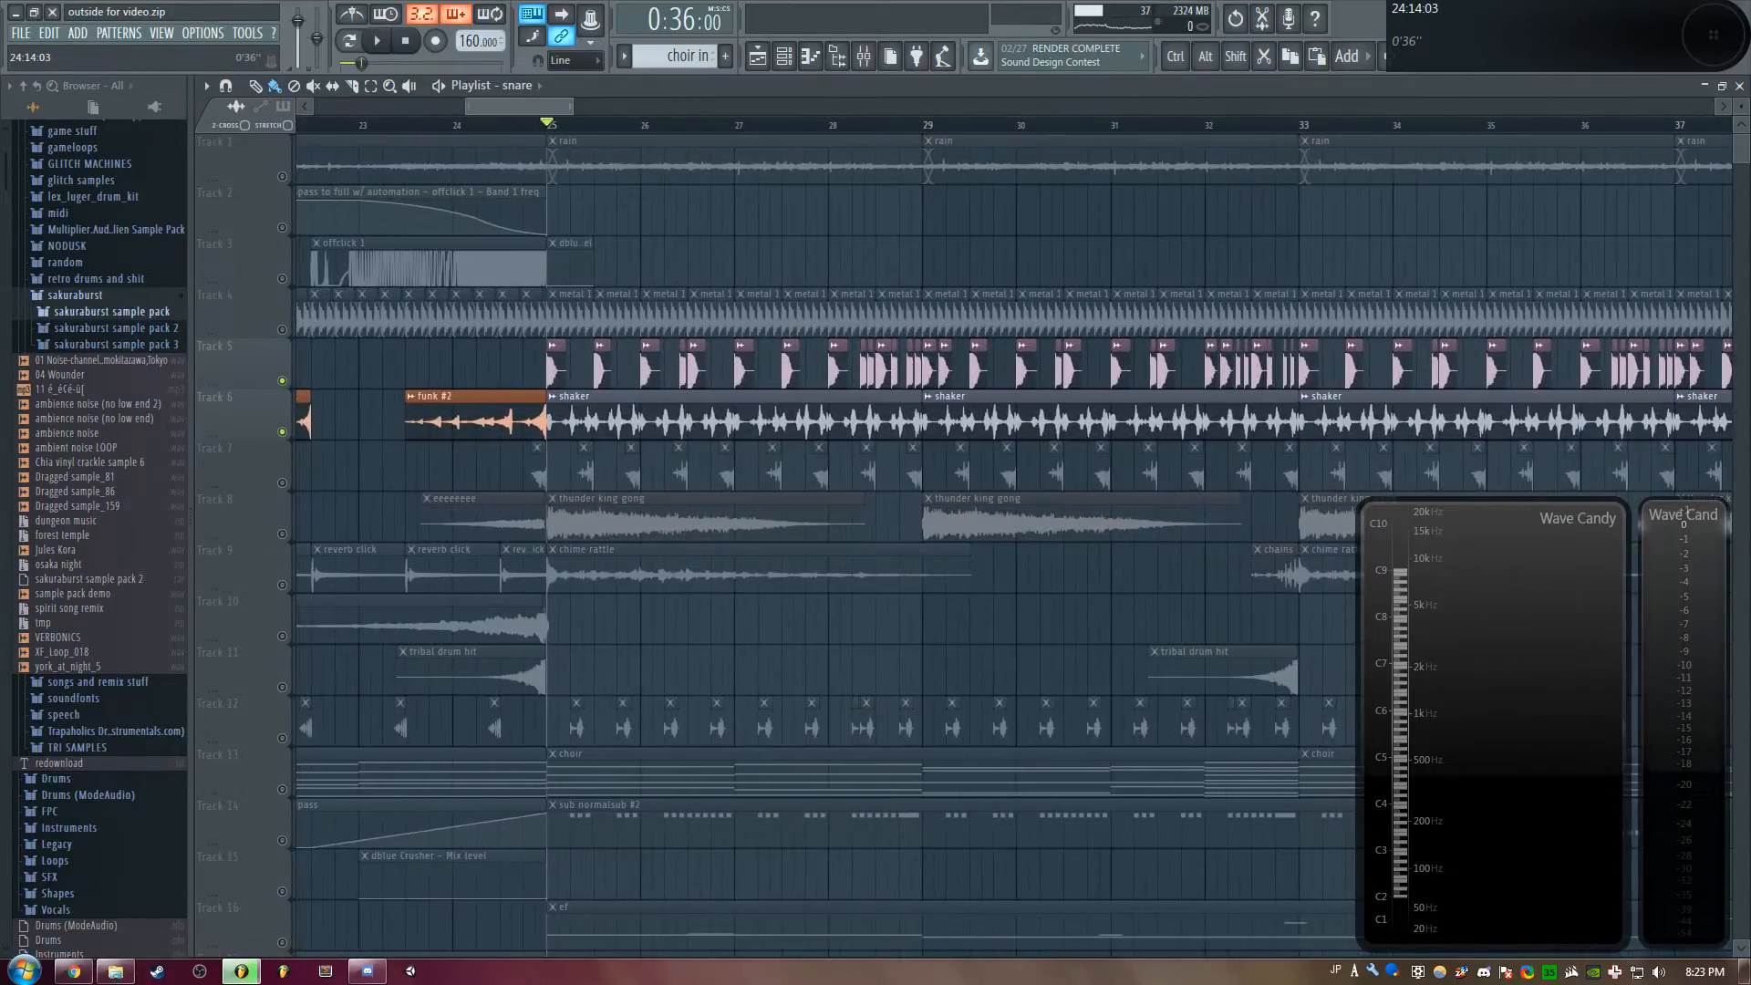
{"action": "left_click", "coordinate": [282, 482]}
{"action": "left_click", "coordinate": [282, 431]}
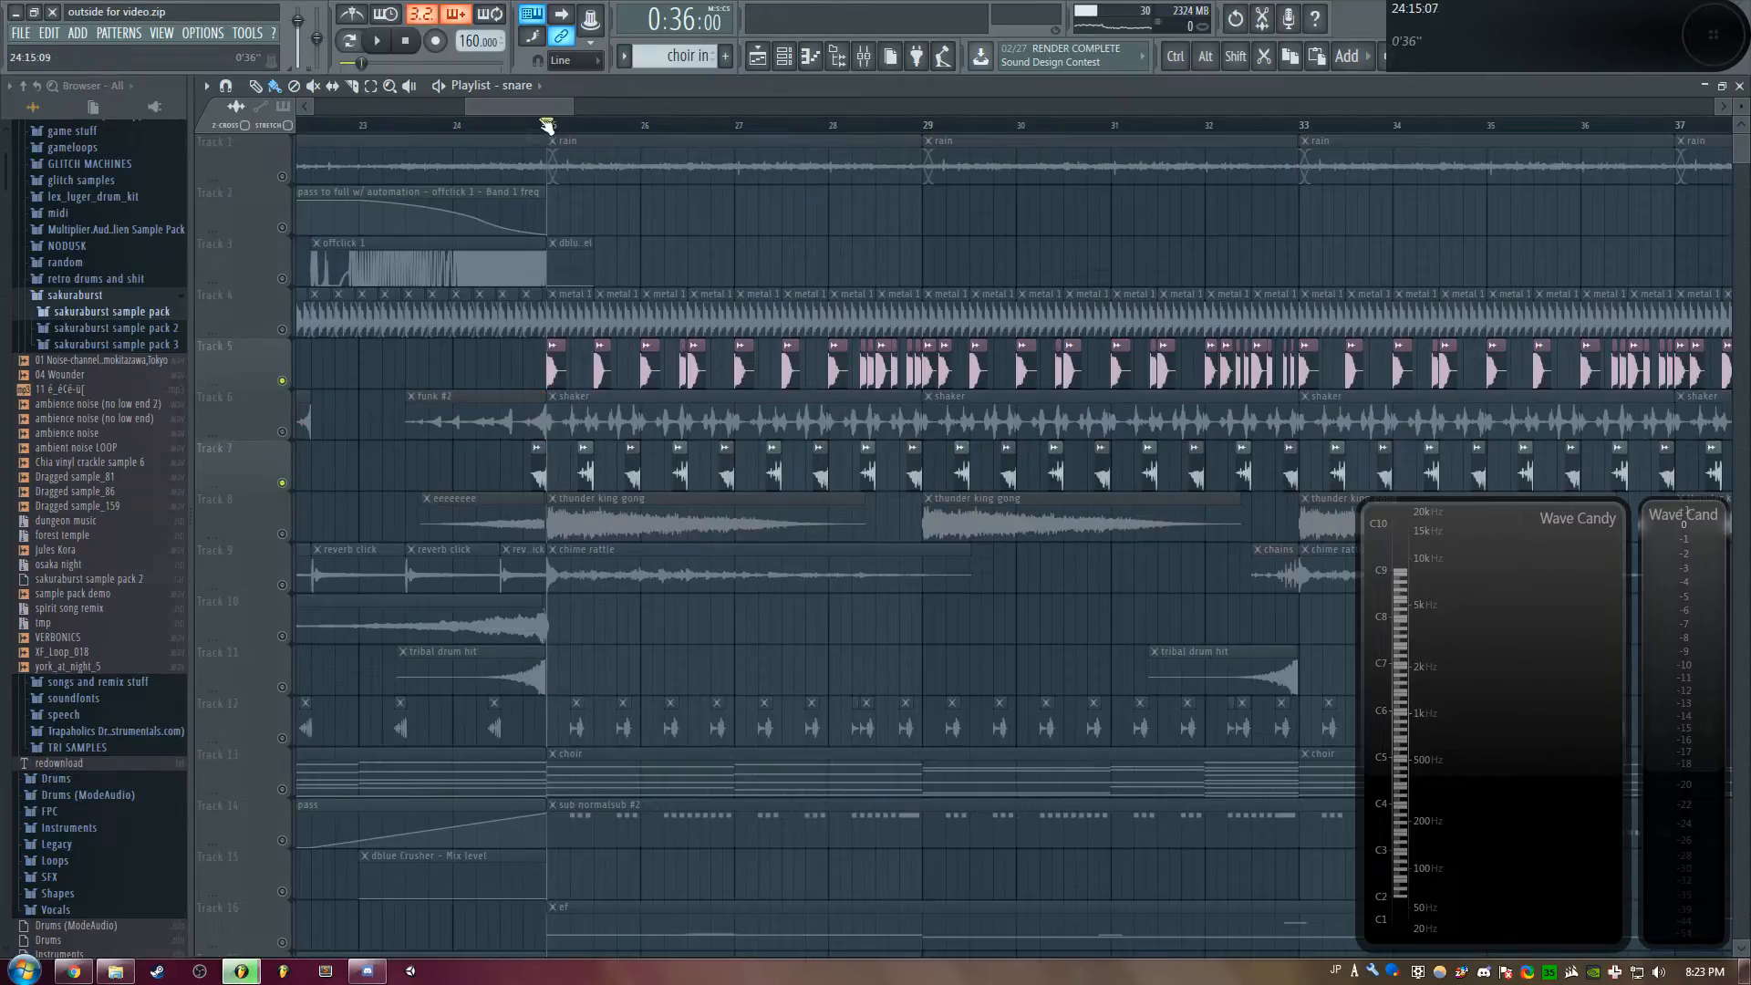
{"action": "key", "text": "space"}
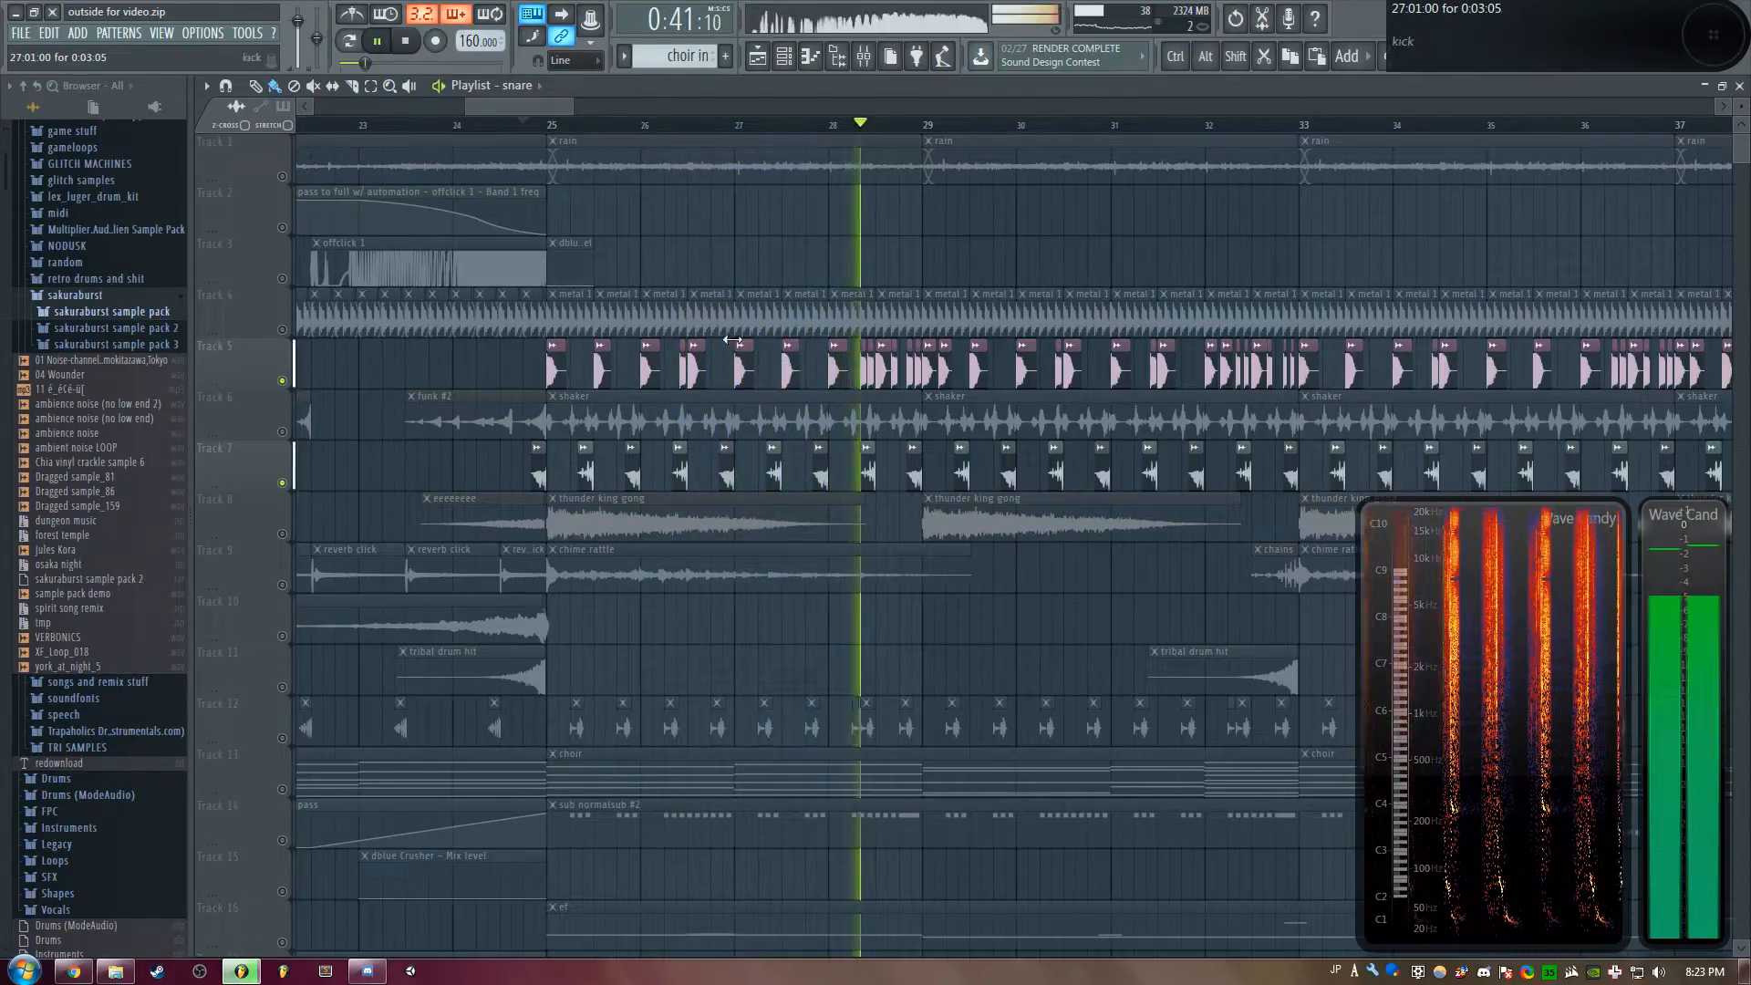
{"action": "key", "text": "space"}
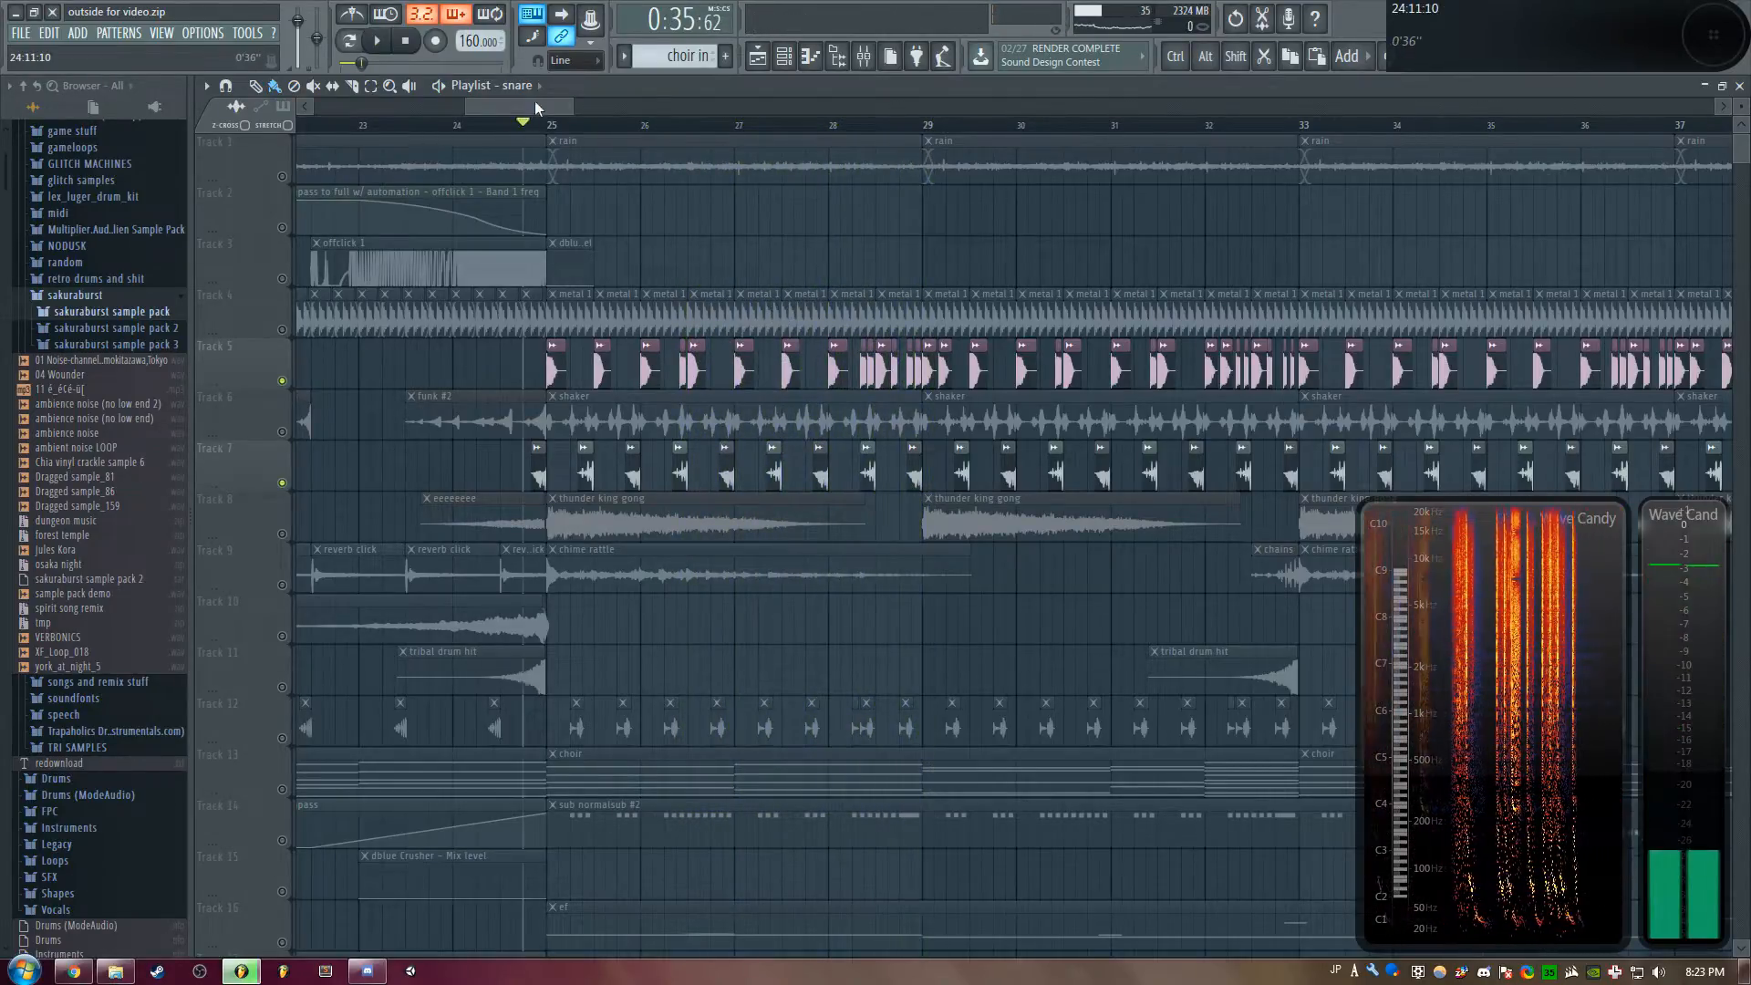
Swap Track 7 for Track 8 and play the eeeeeee and thunder king gong clips together with the Track 5 drums
{"action": "scroll", "coordinate": [518, 124], "scroll_direction": "up", "scroll_amount": 2}
{"action": "scroll", "coordinate": [775, 474], "scroll_direction": "up", "scroll_amount": 2}
{"action": "scroll", "coordinate": [775, 475], "scroll_direction": "down", "scroll_amount": 3}
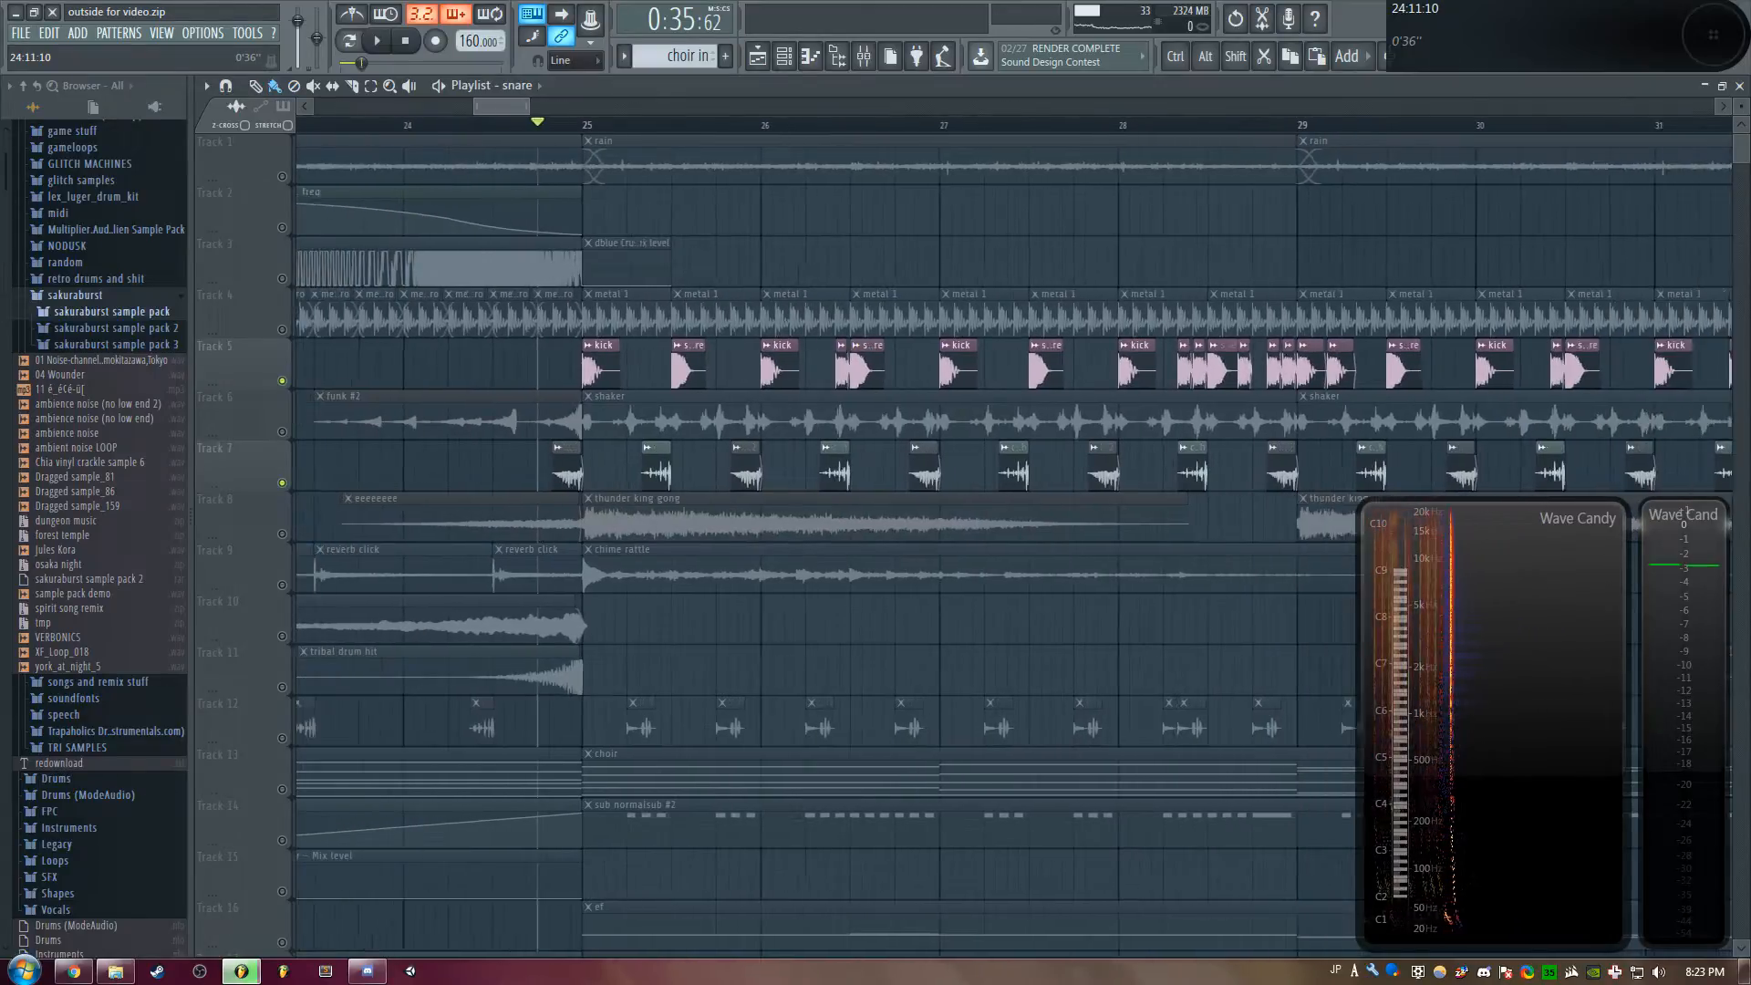
{"action": "scroll", "coordinate": [558, 139], "scroll_direction": "down", "scroll_amount": 1}
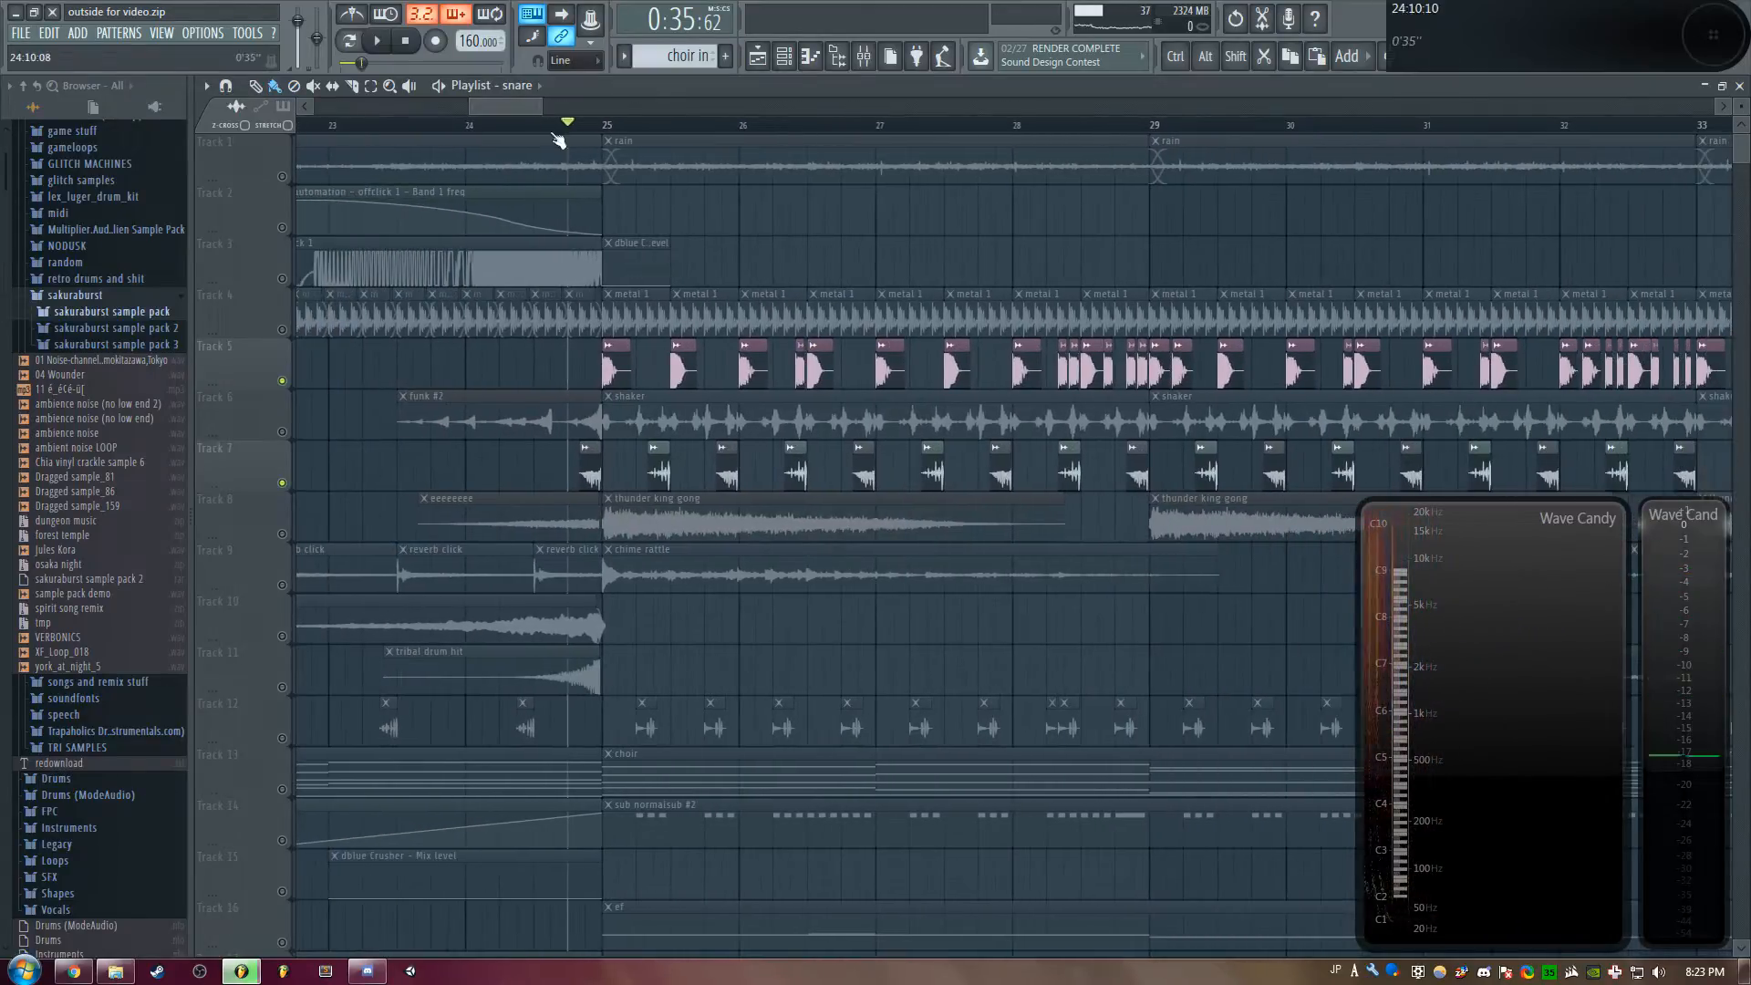
{"action": "left_click", "coordinate": [283, 535]}
{"action": "left_click", "coordinate": [282, 484]}
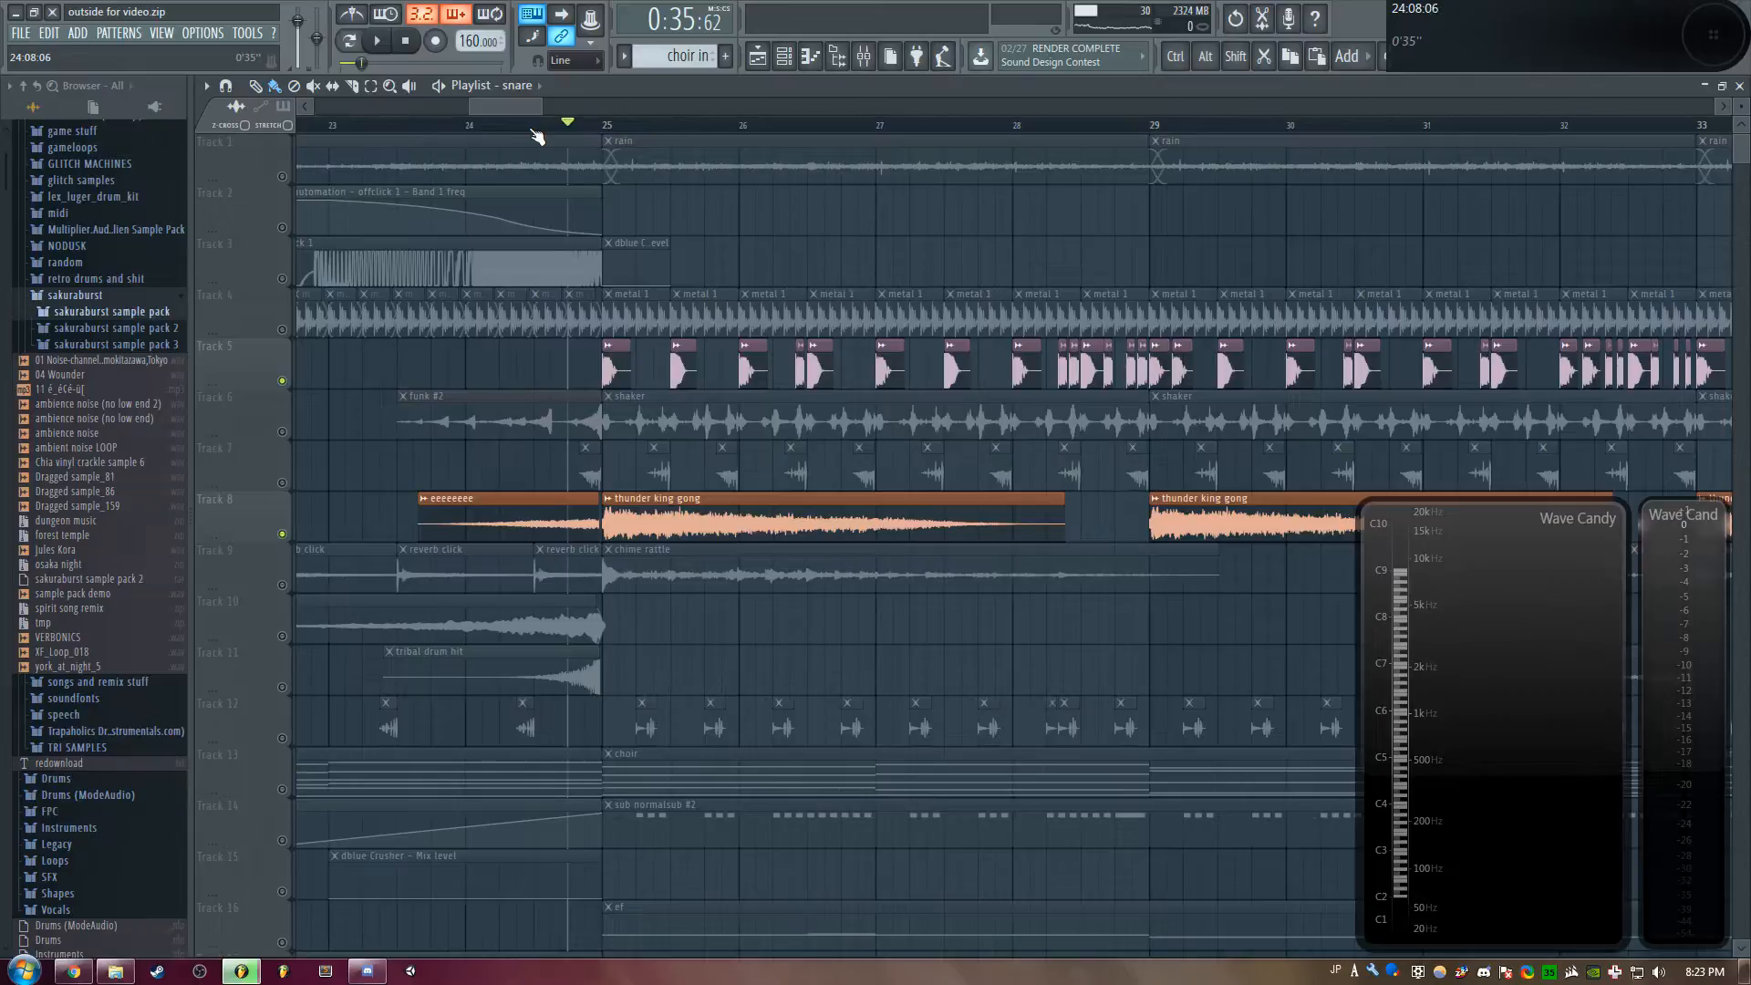
{"action": "key", "text": "space"}
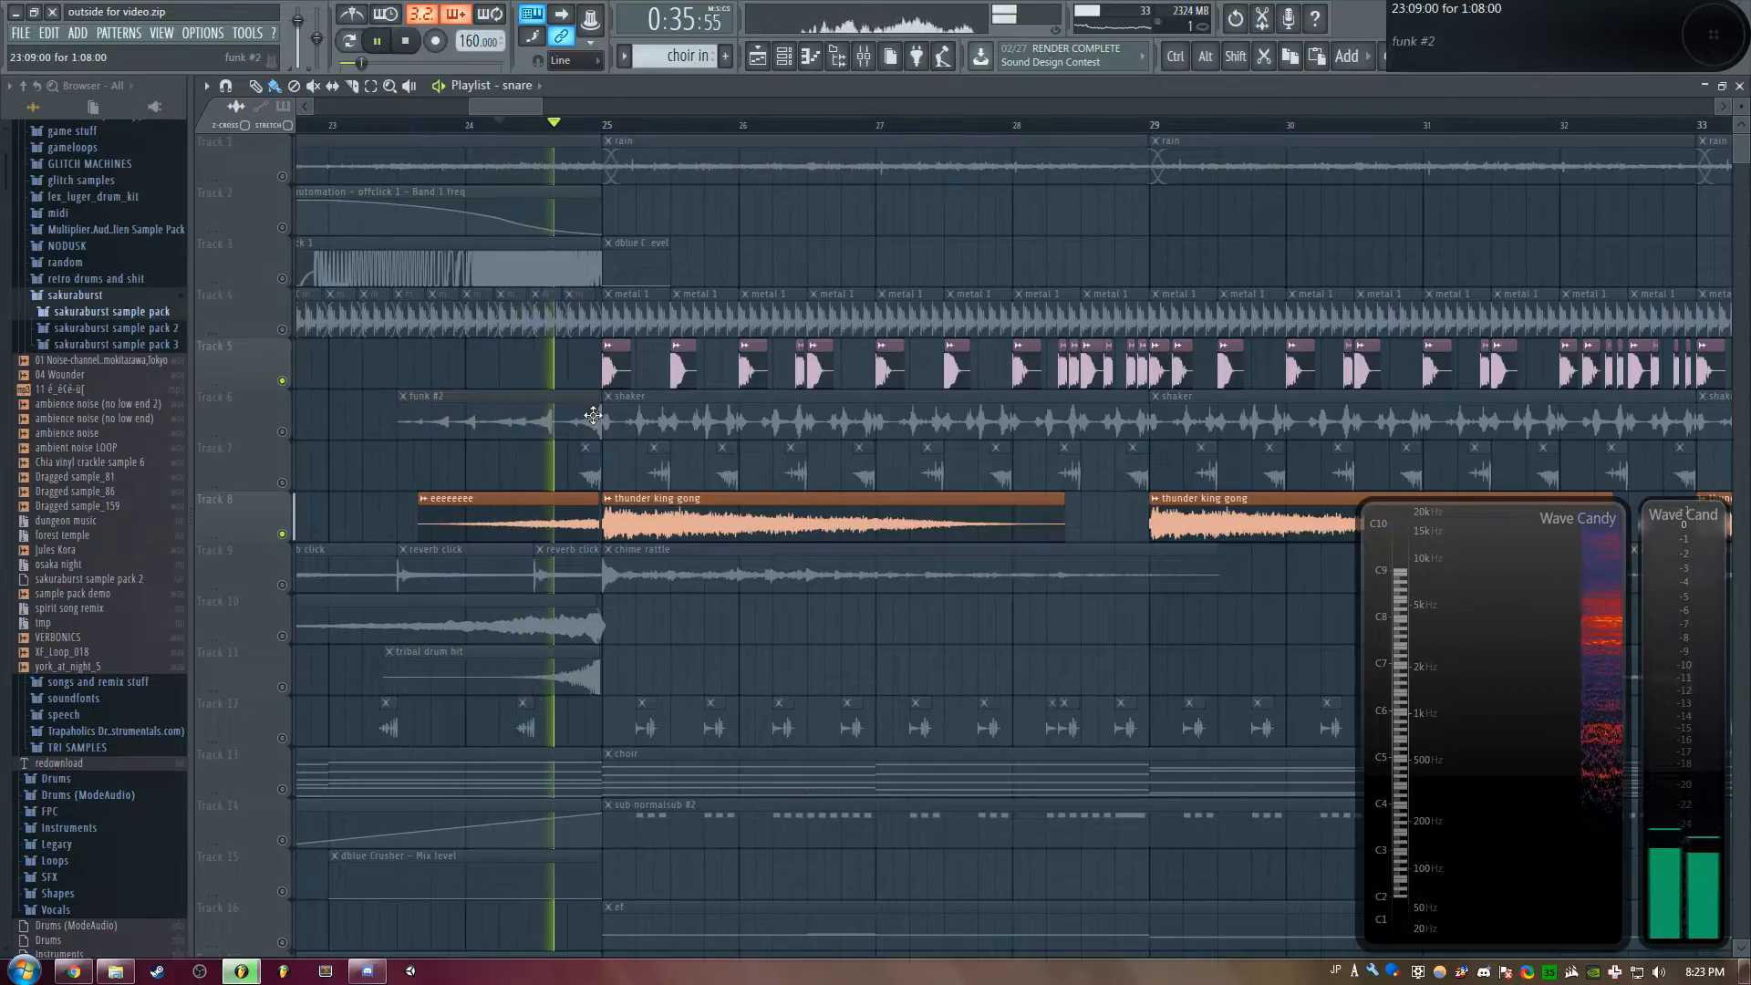
{"action": "key", "text": "space"}
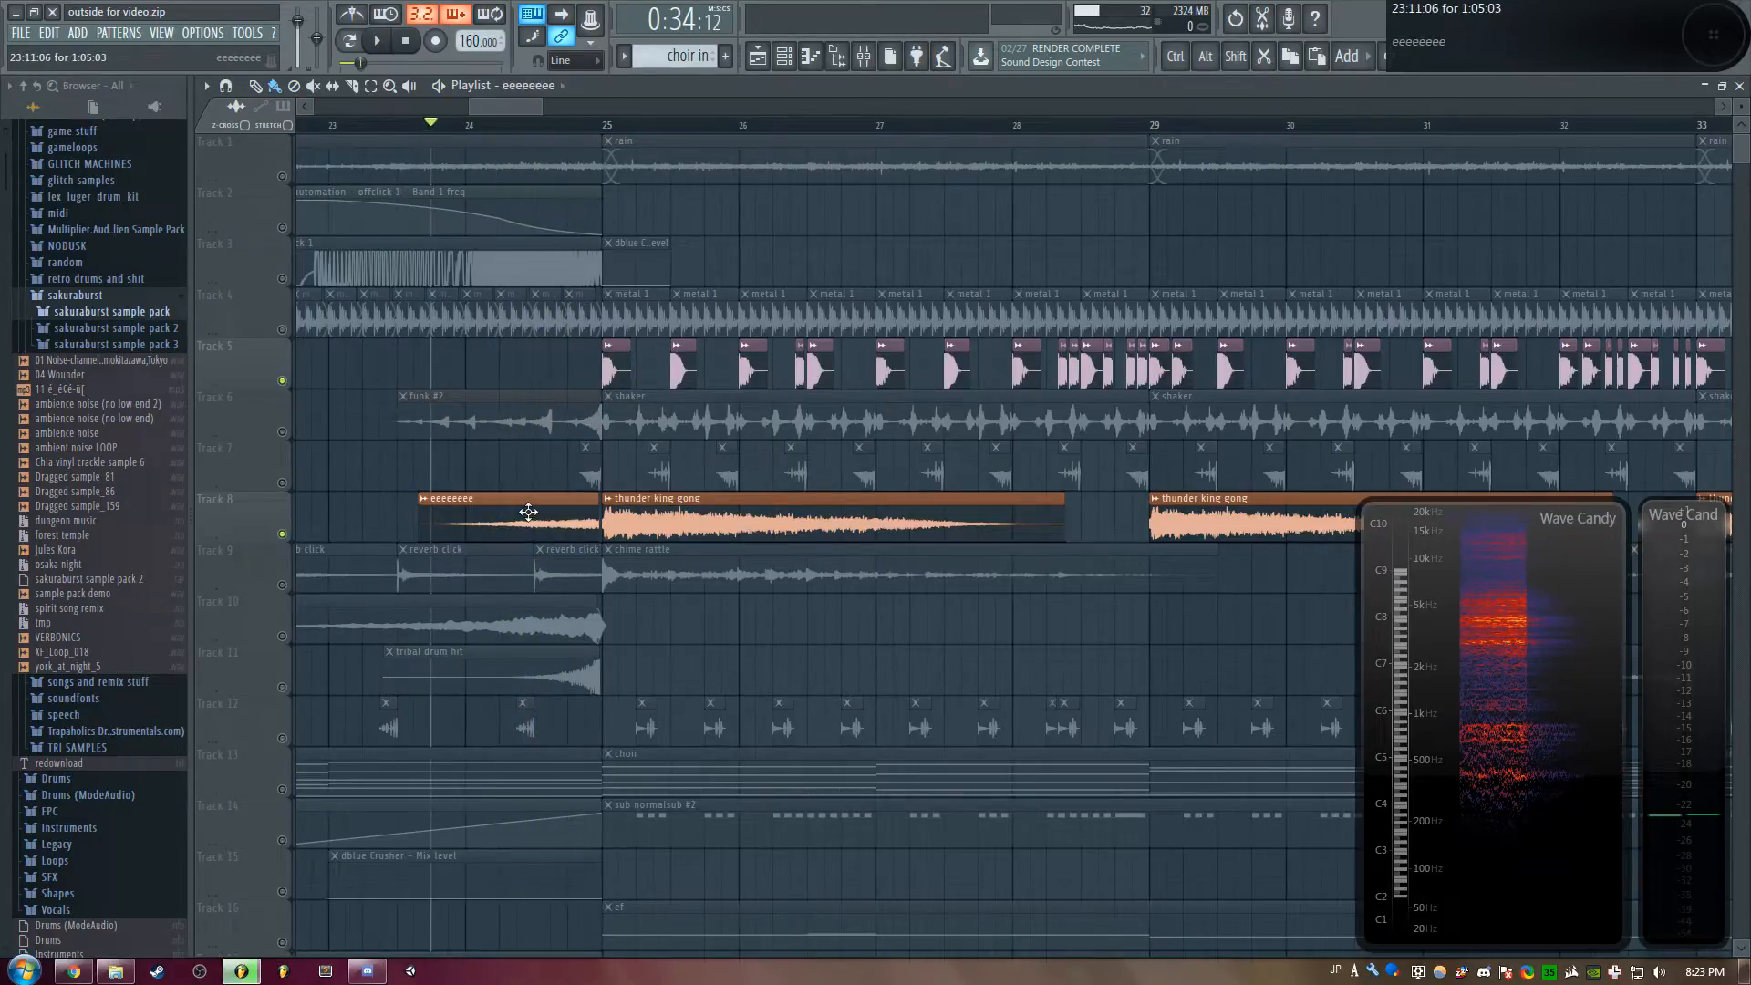
Load the Track 8 eeeeeee clip's sample in Edison, play it, reverse it and close the editor
{"action": "left_click", "coordinate": [474, 499]}
{"action": "left_click_drag", "start_coordinate": [637, 608], "coordinate": [644, 332]}
{"action": "right_click", "coordinate": [610, 672]}
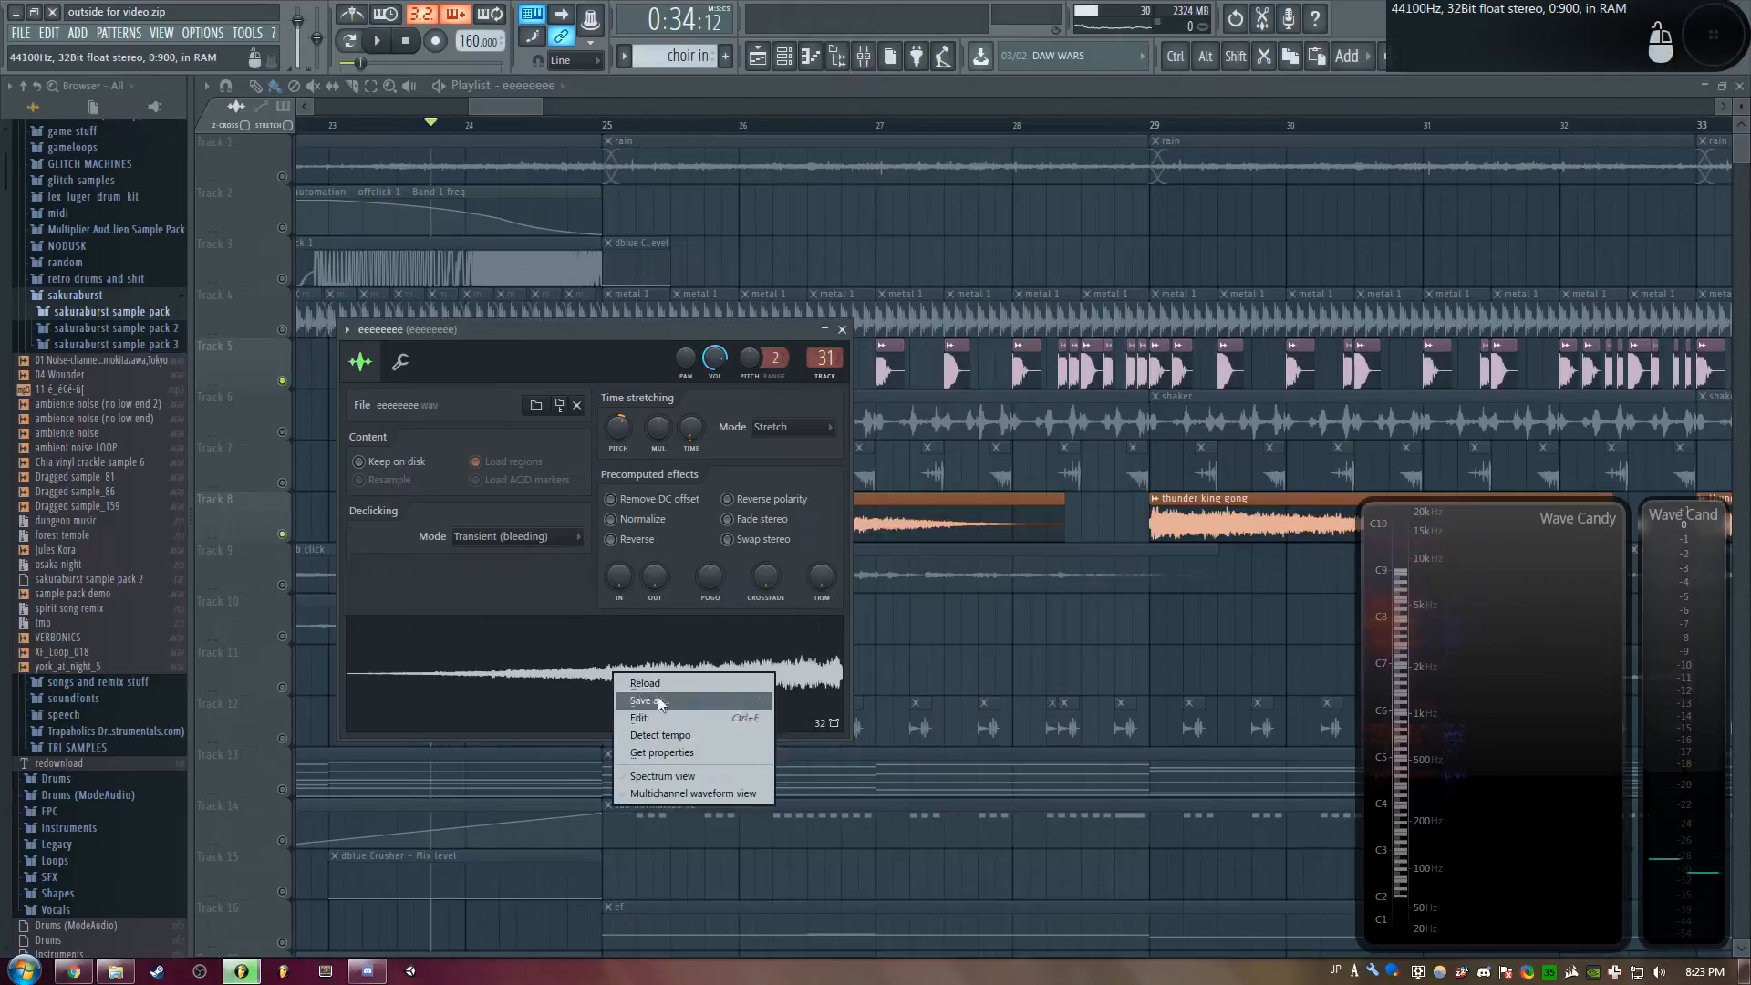
{"action": "left_click", "coordinate": [655, 717]}
{"action": "right_click", "coordinate": [973, 217]}
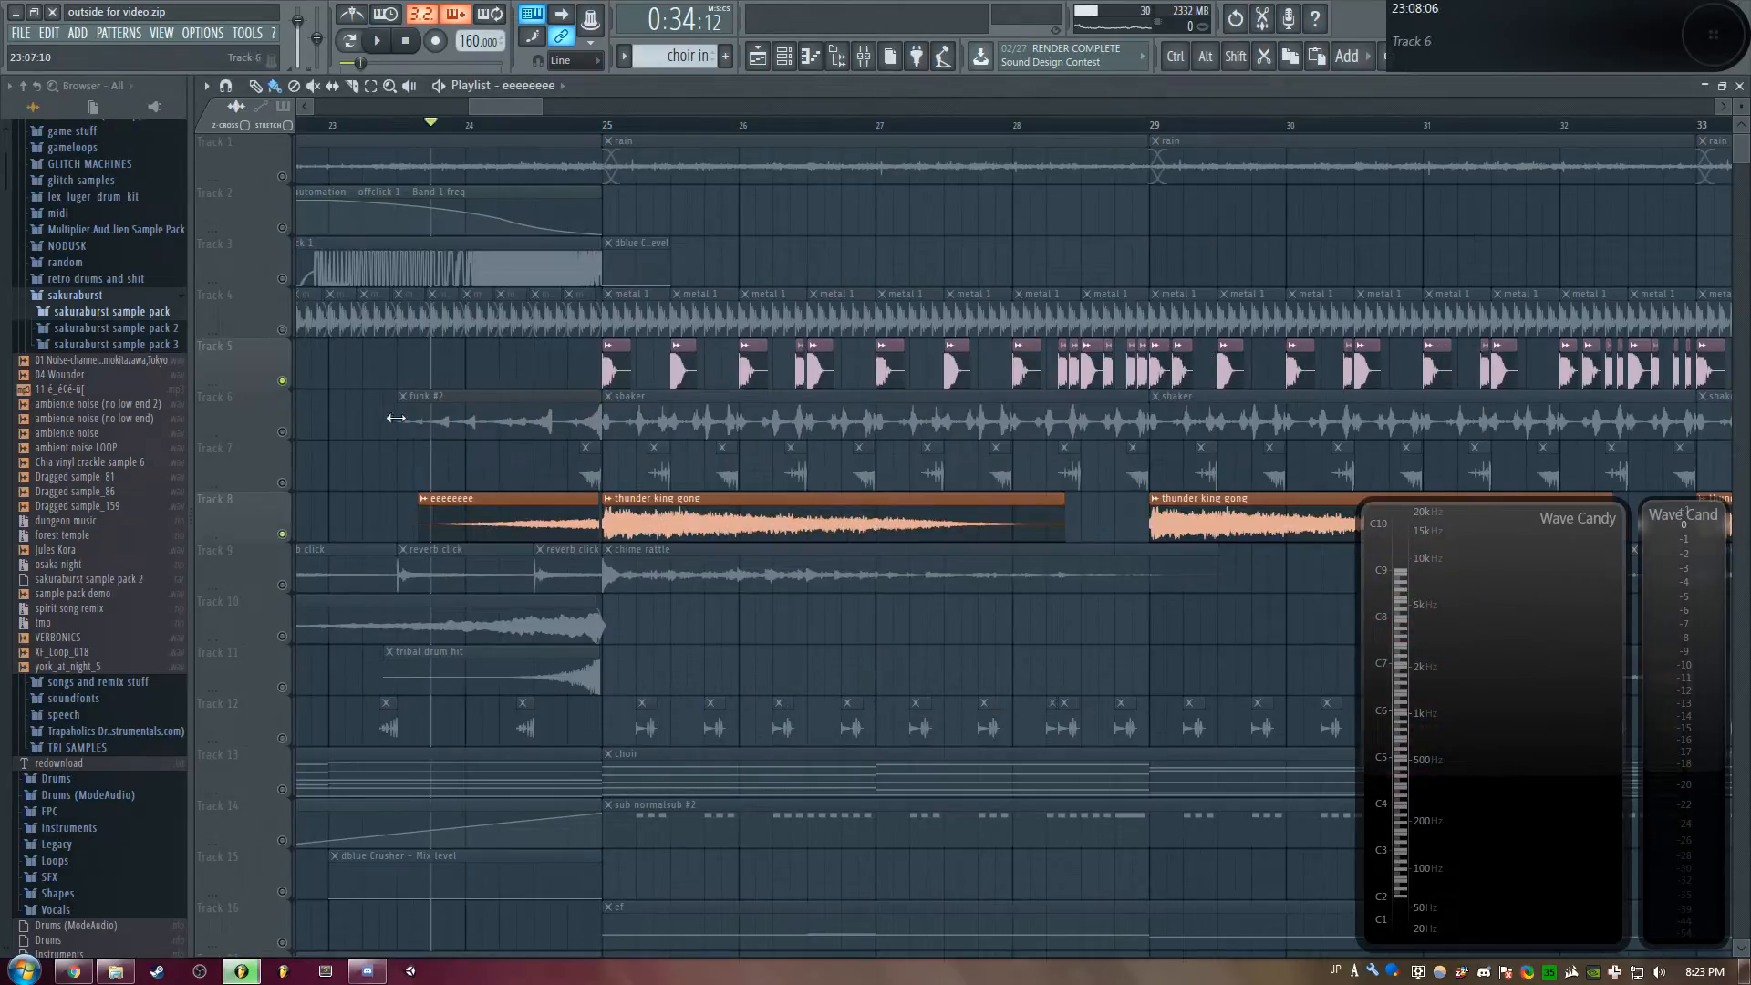
{"action": "left_click", "coordinate": [484, 524]}
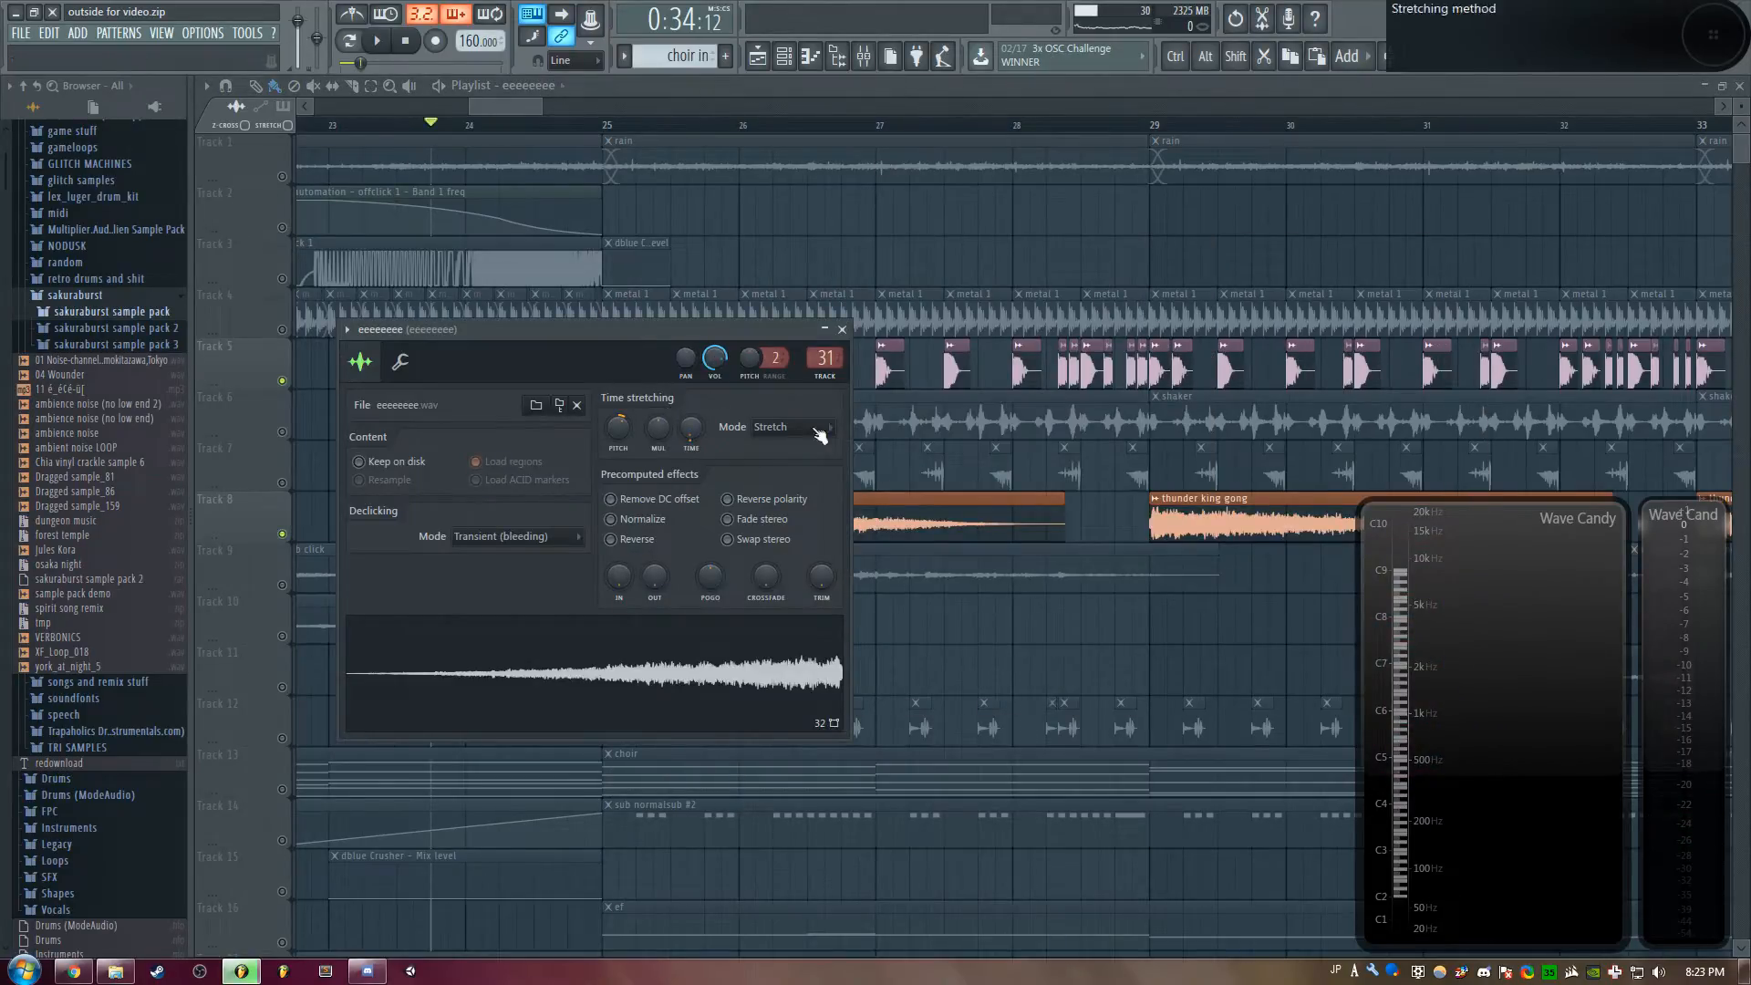
{"action": "right_click", "coordinate": [637, 651]}
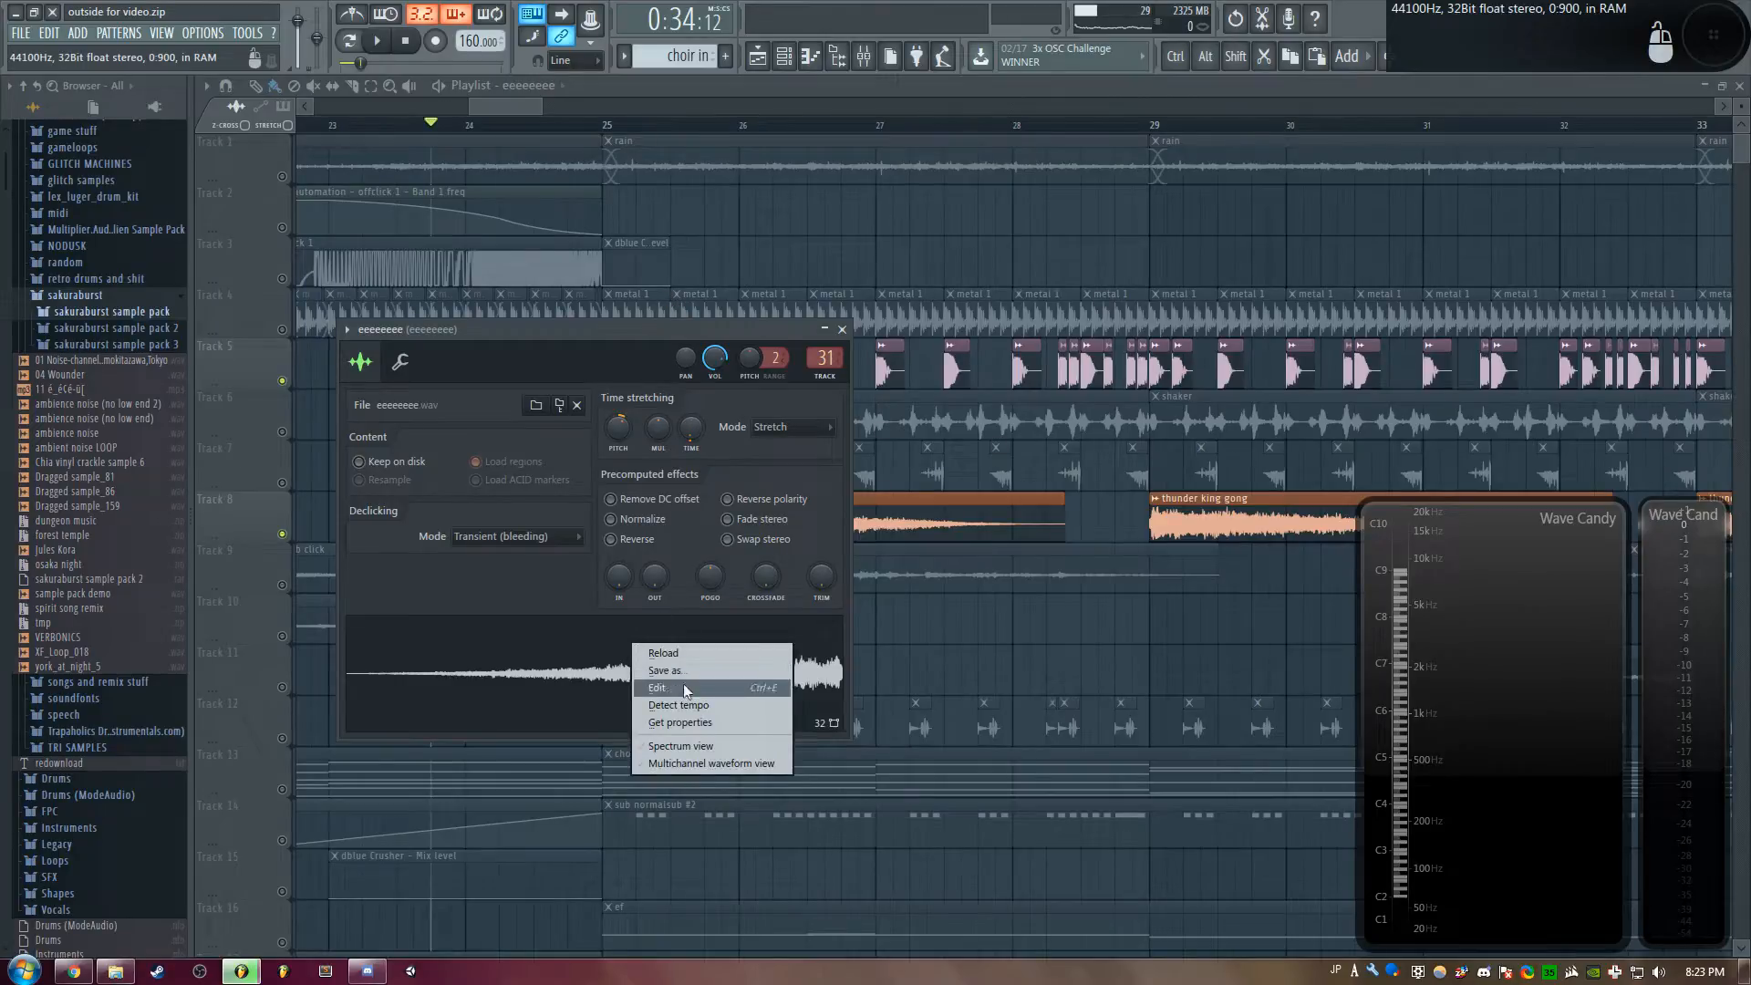
{"action": "left_click", "coordinate": [682, 695]}
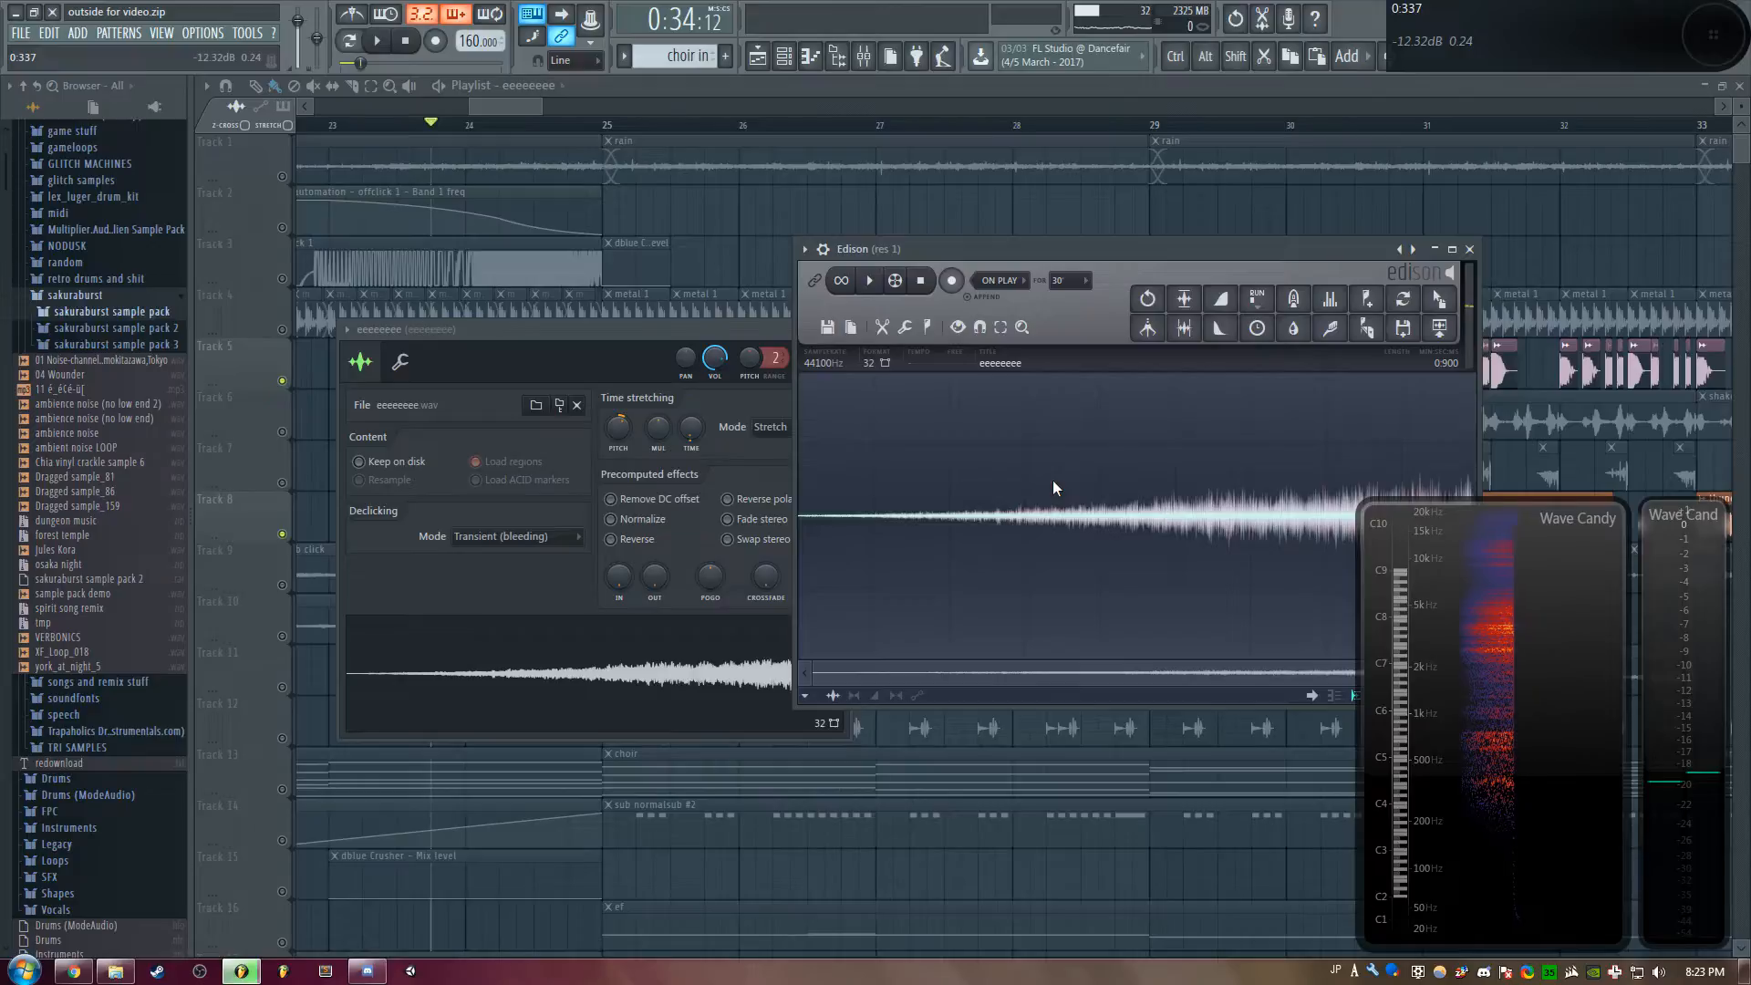
{"action": "left_click", "coordinate": [872, 282]}
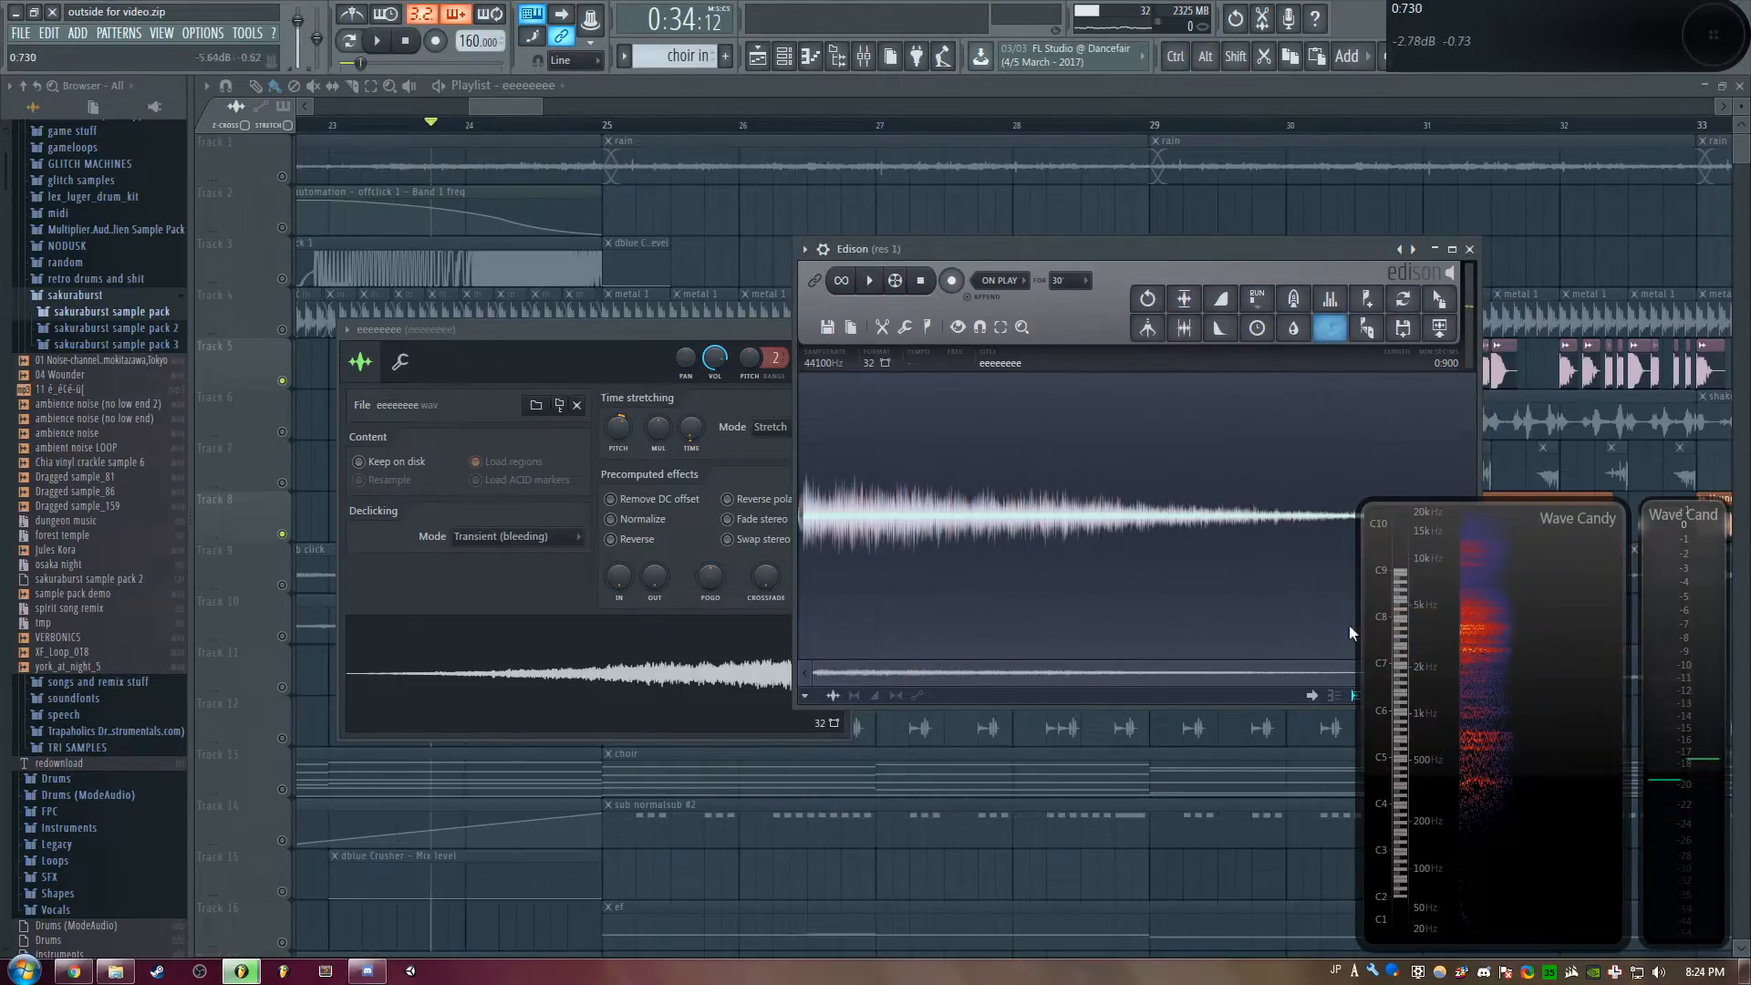
{"action": "left_click", "coordinate": [1470, 250]}
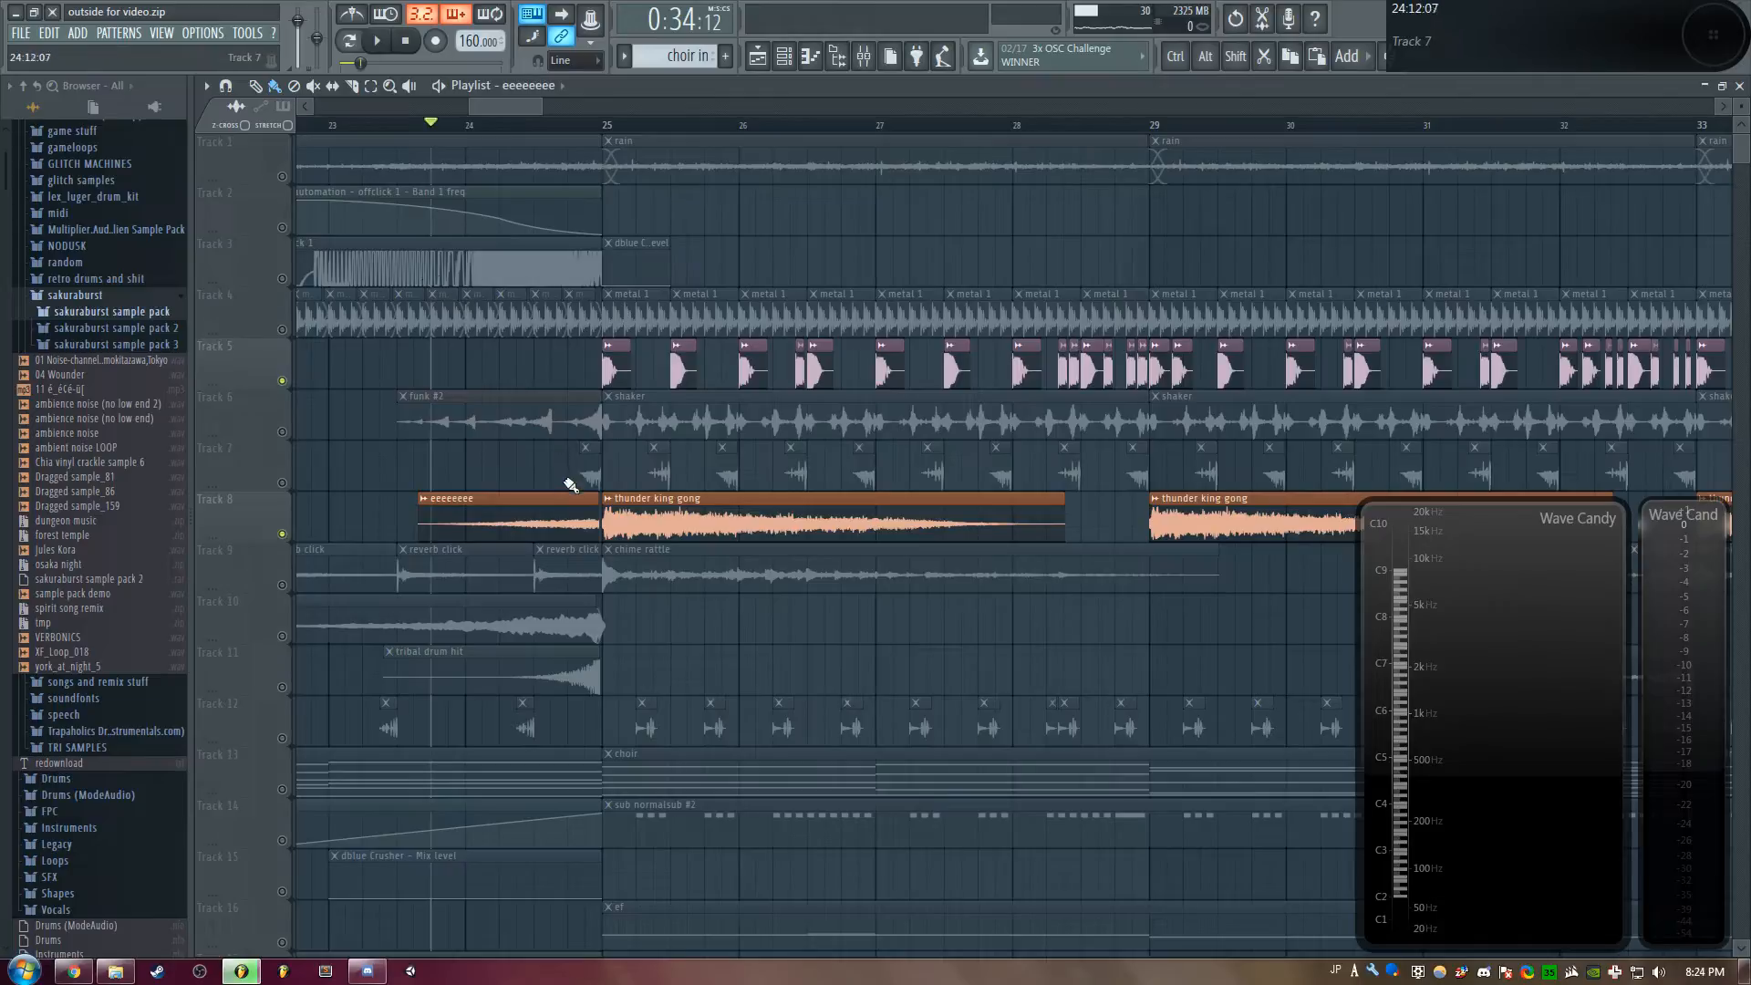
Enable Track 11 and play its tribal drum hit with Tracks 5 and 8 into bar 25
{"action": "scroll", "coordinate": [497, 468], "scroll_direction": "down", "scroll_amount": 2}
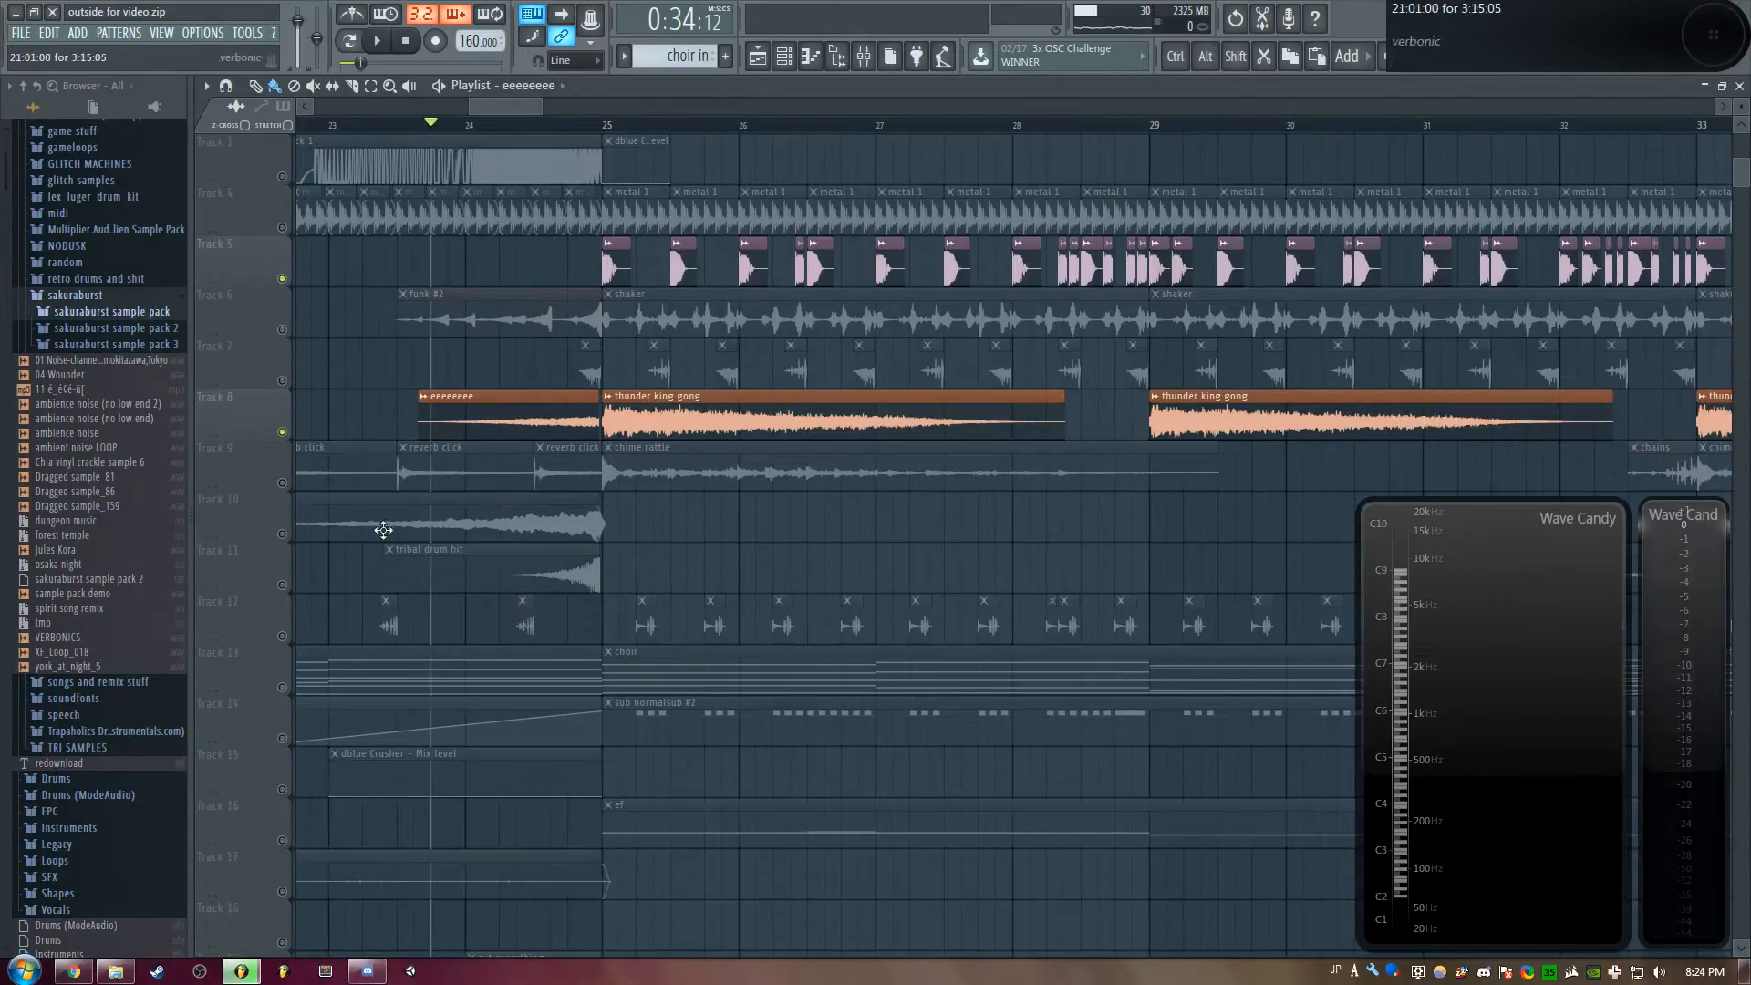
{"action": "left_click", "coordinate": [281, 585]}
{"action": "key", "text": "space"}
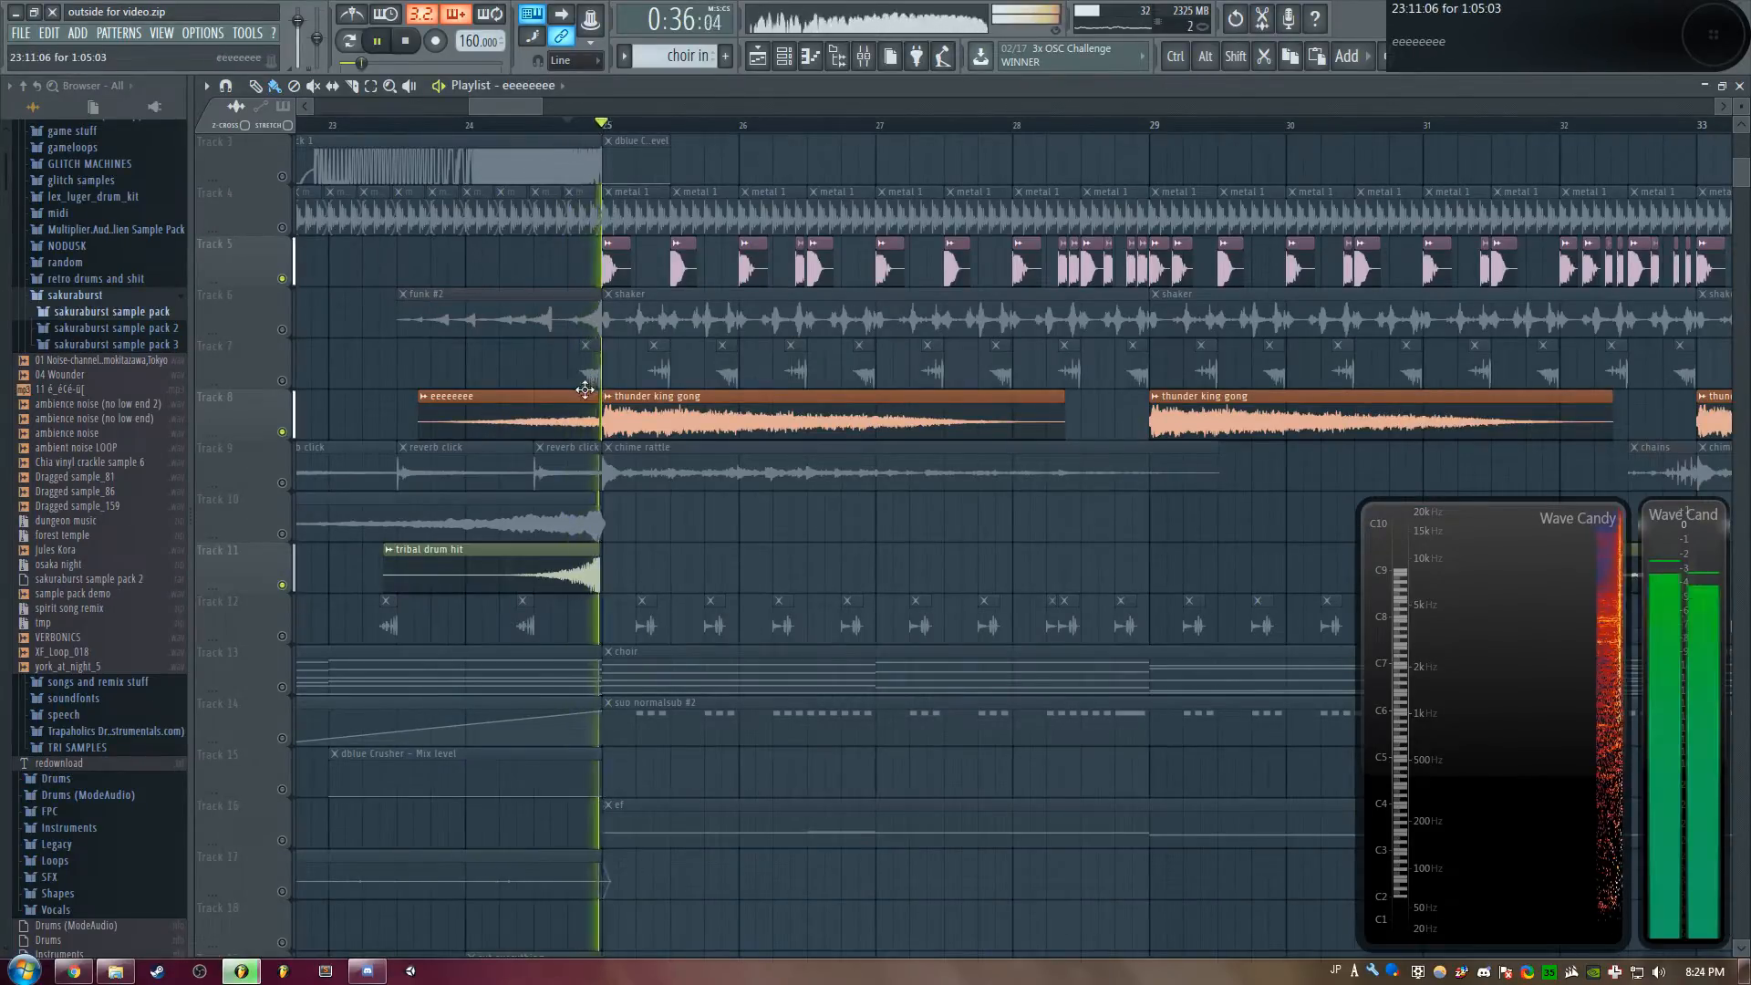
{"action": "key", "text": "space"}
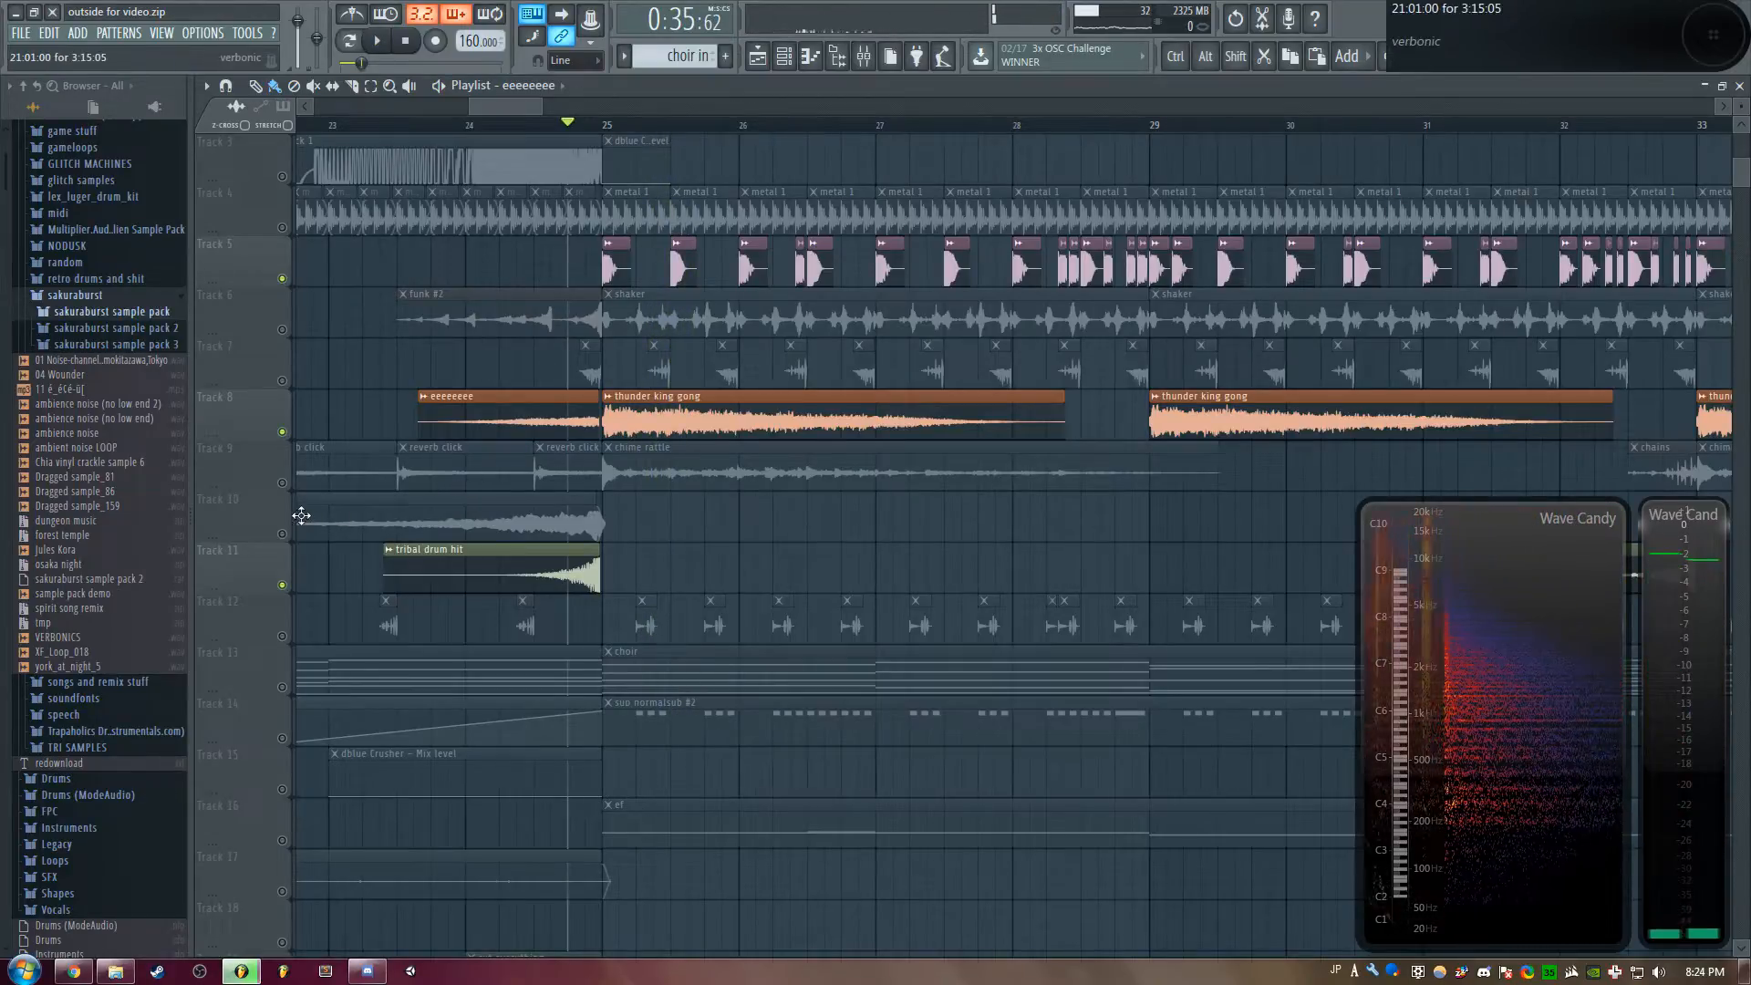
Unmute all tracks, open the Track 17 noise clip's channel settings and load its sample in Edison
{"action": "key", "text": "ctrl+z"}
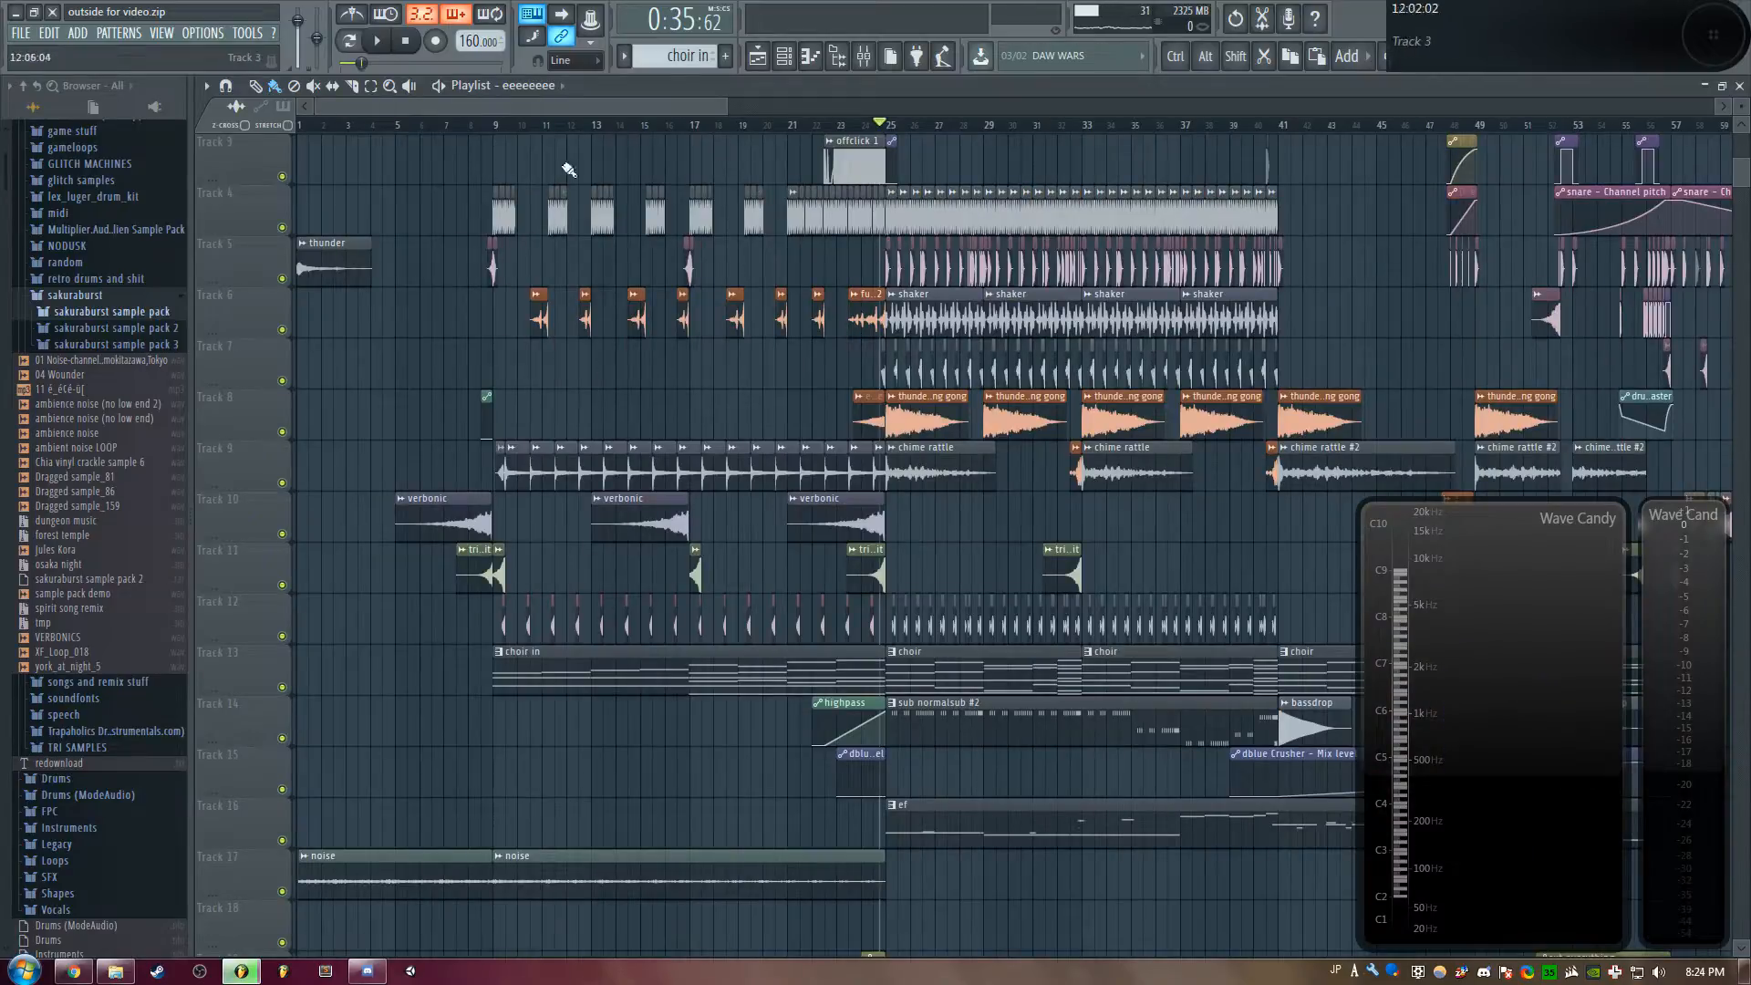
{"action": "double_click", "coordinate": [571, 876]}
{"action": "left_click_drag", "start_coordinate": [478, 244], "coordinate": [831, 241]}
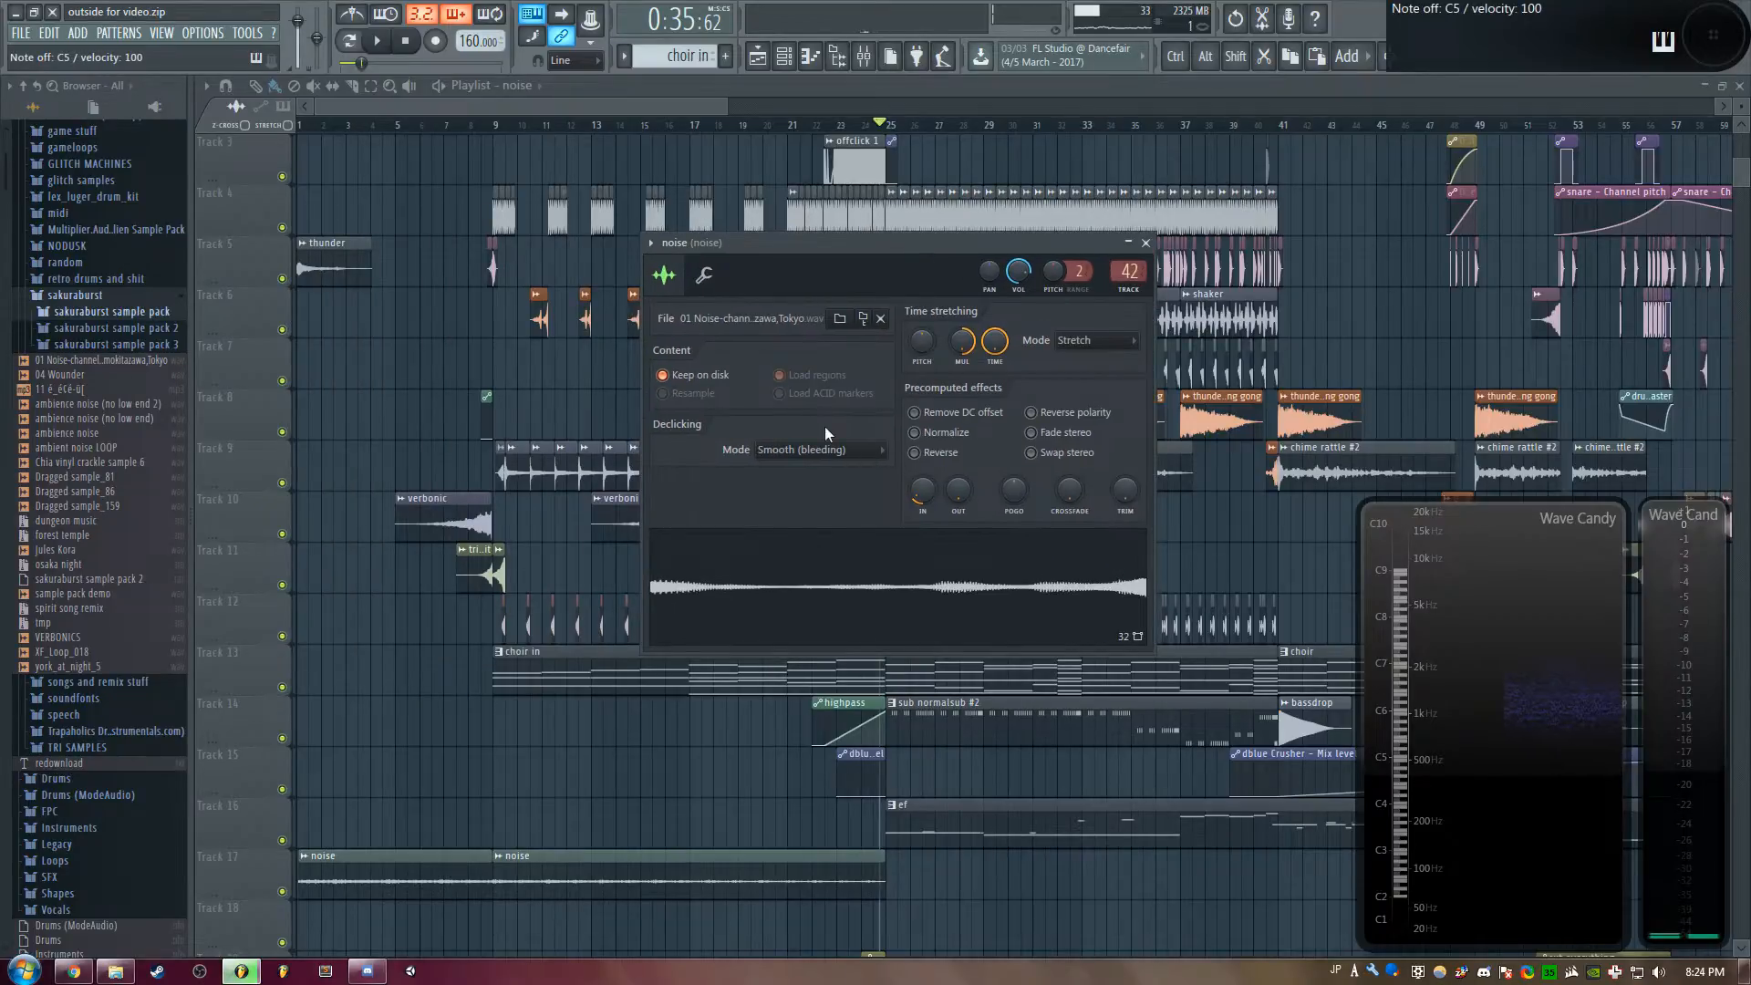
{"action": "right_click", "coordinate": [874, 593]}
{"action": "left_click", "coordinate": [845, 611]}
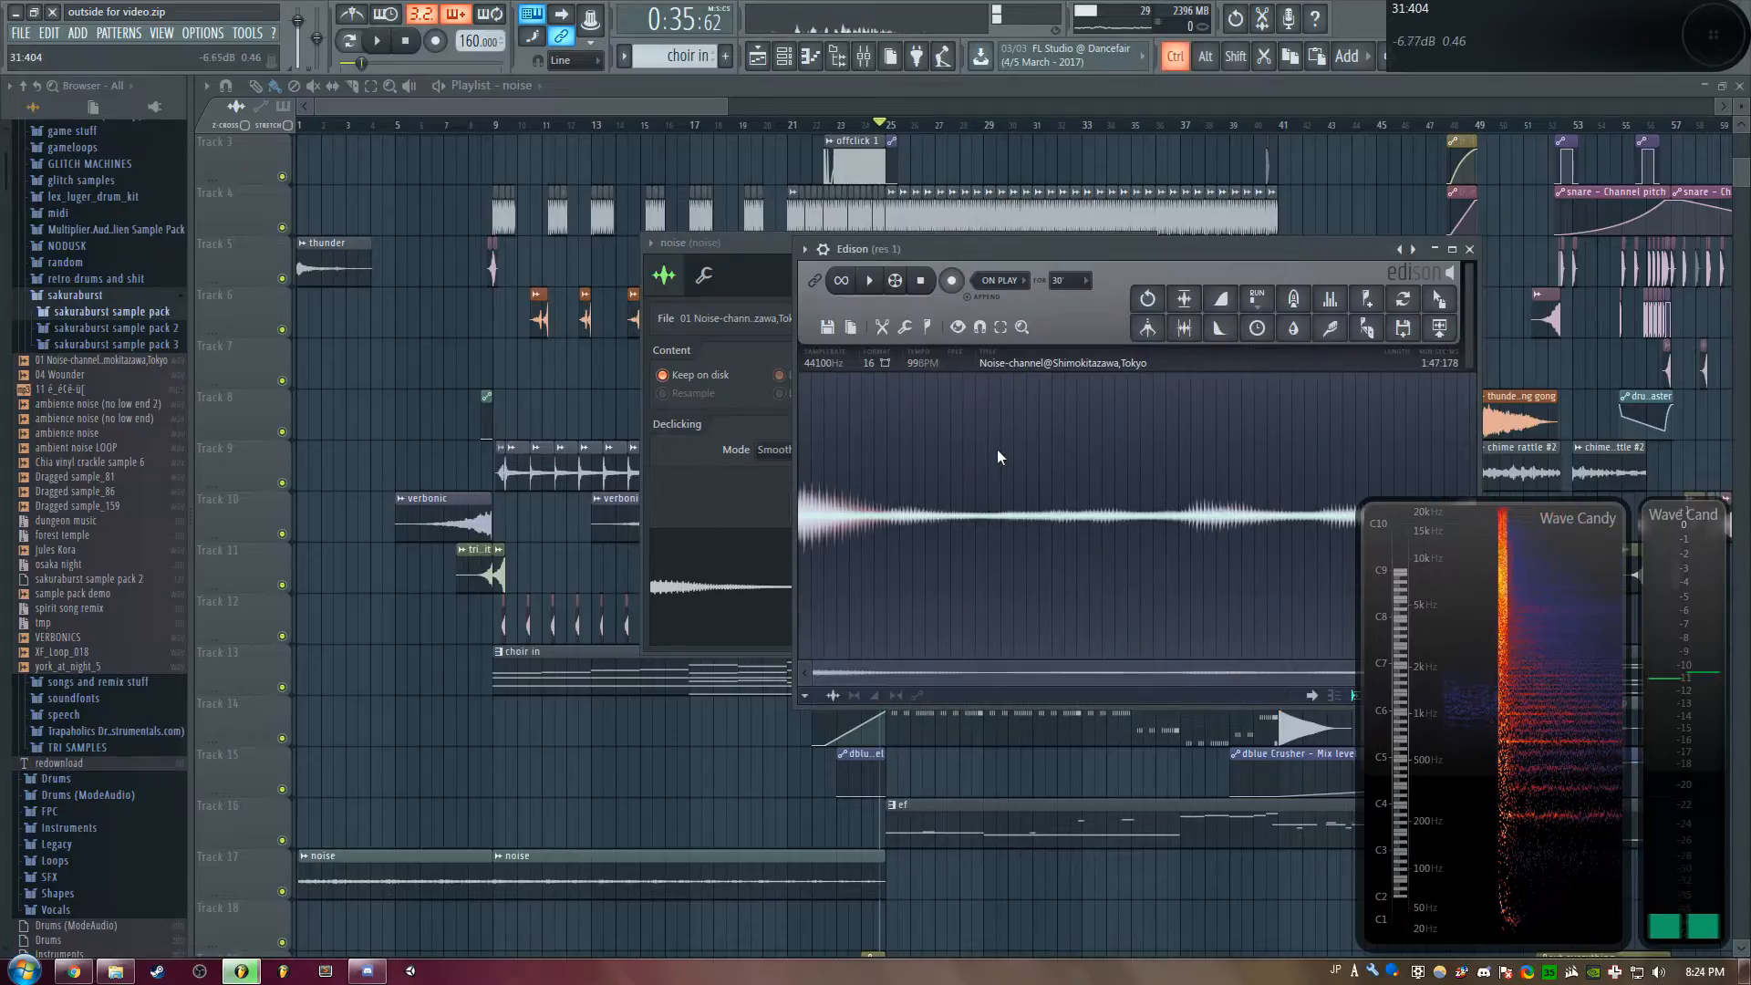
Zoom in on the beginning of the noise sample in Edison, play it briefly and close the editor
{"action": "left_click_drag", "start_coordinate": [1264, 247], "coordinate": [963, 169]}
{"action": "left_click_drag", "start_coordinate": [1156, 604], "coordinate": [728, 604]}
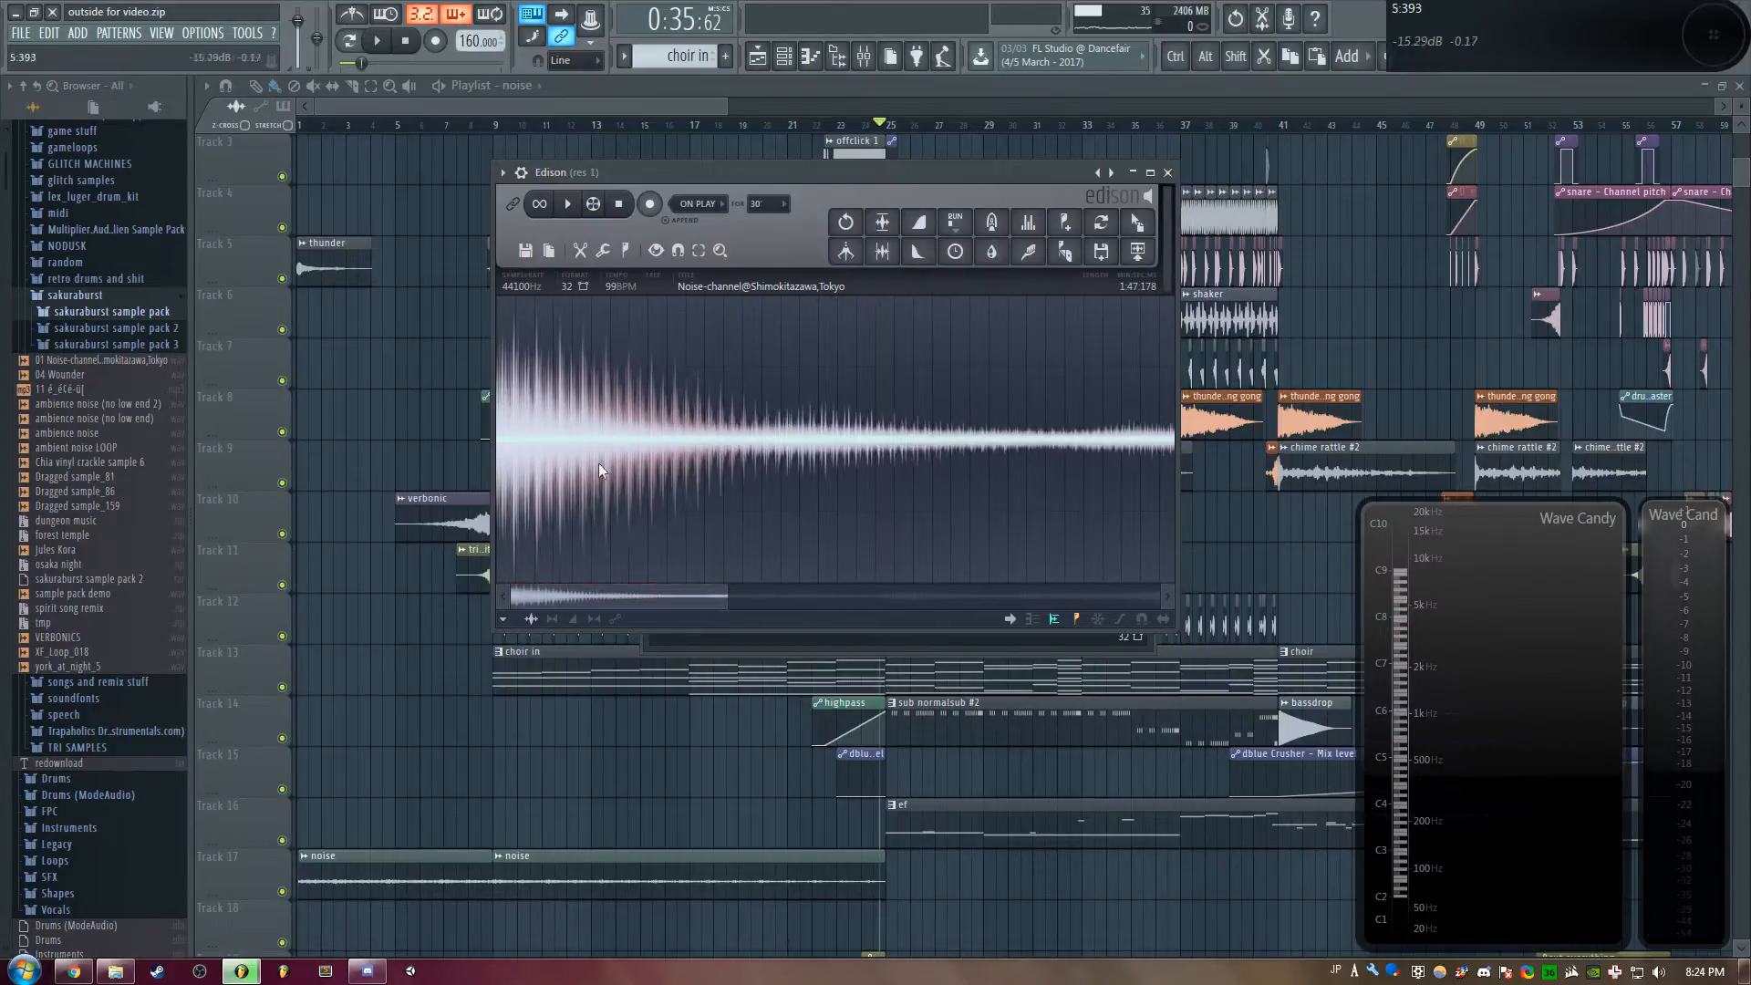
{"action": "left_click", "coordinate": [567, 204]}
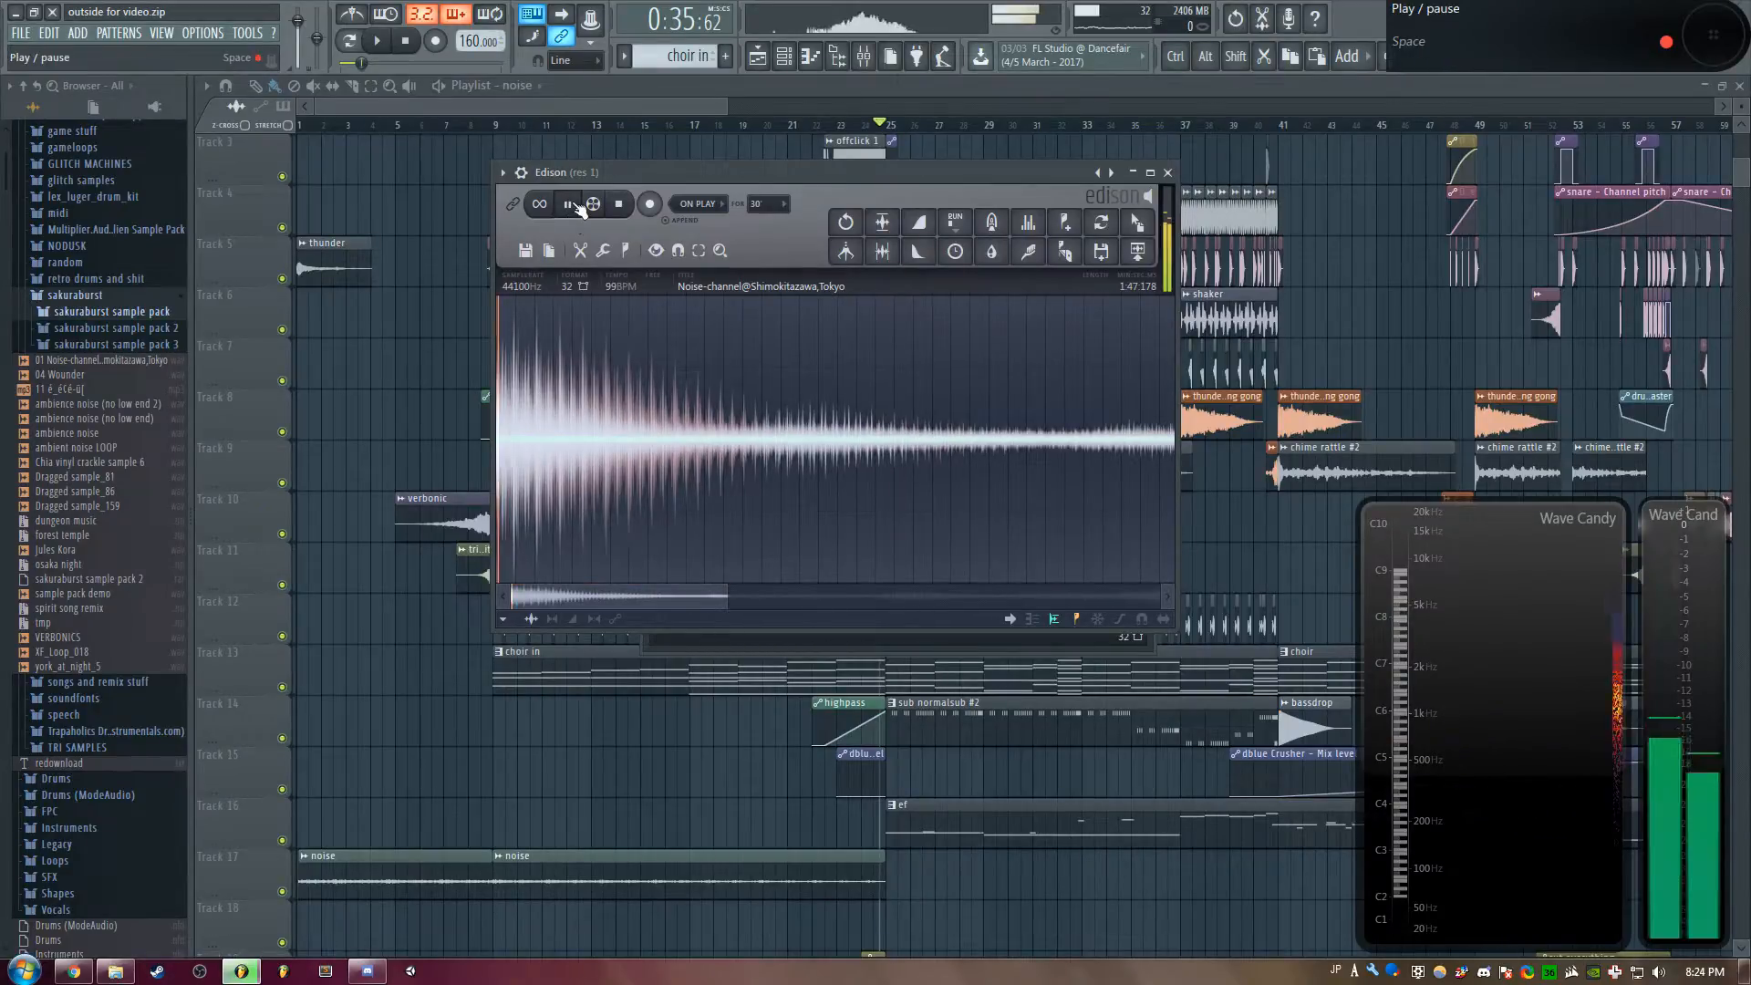
{"action": "left_click", "coordinate": [620, 203]}
{"action": "left_click_drag", "start_coordinate": [687, 171], "coordinate": [703, 259]}
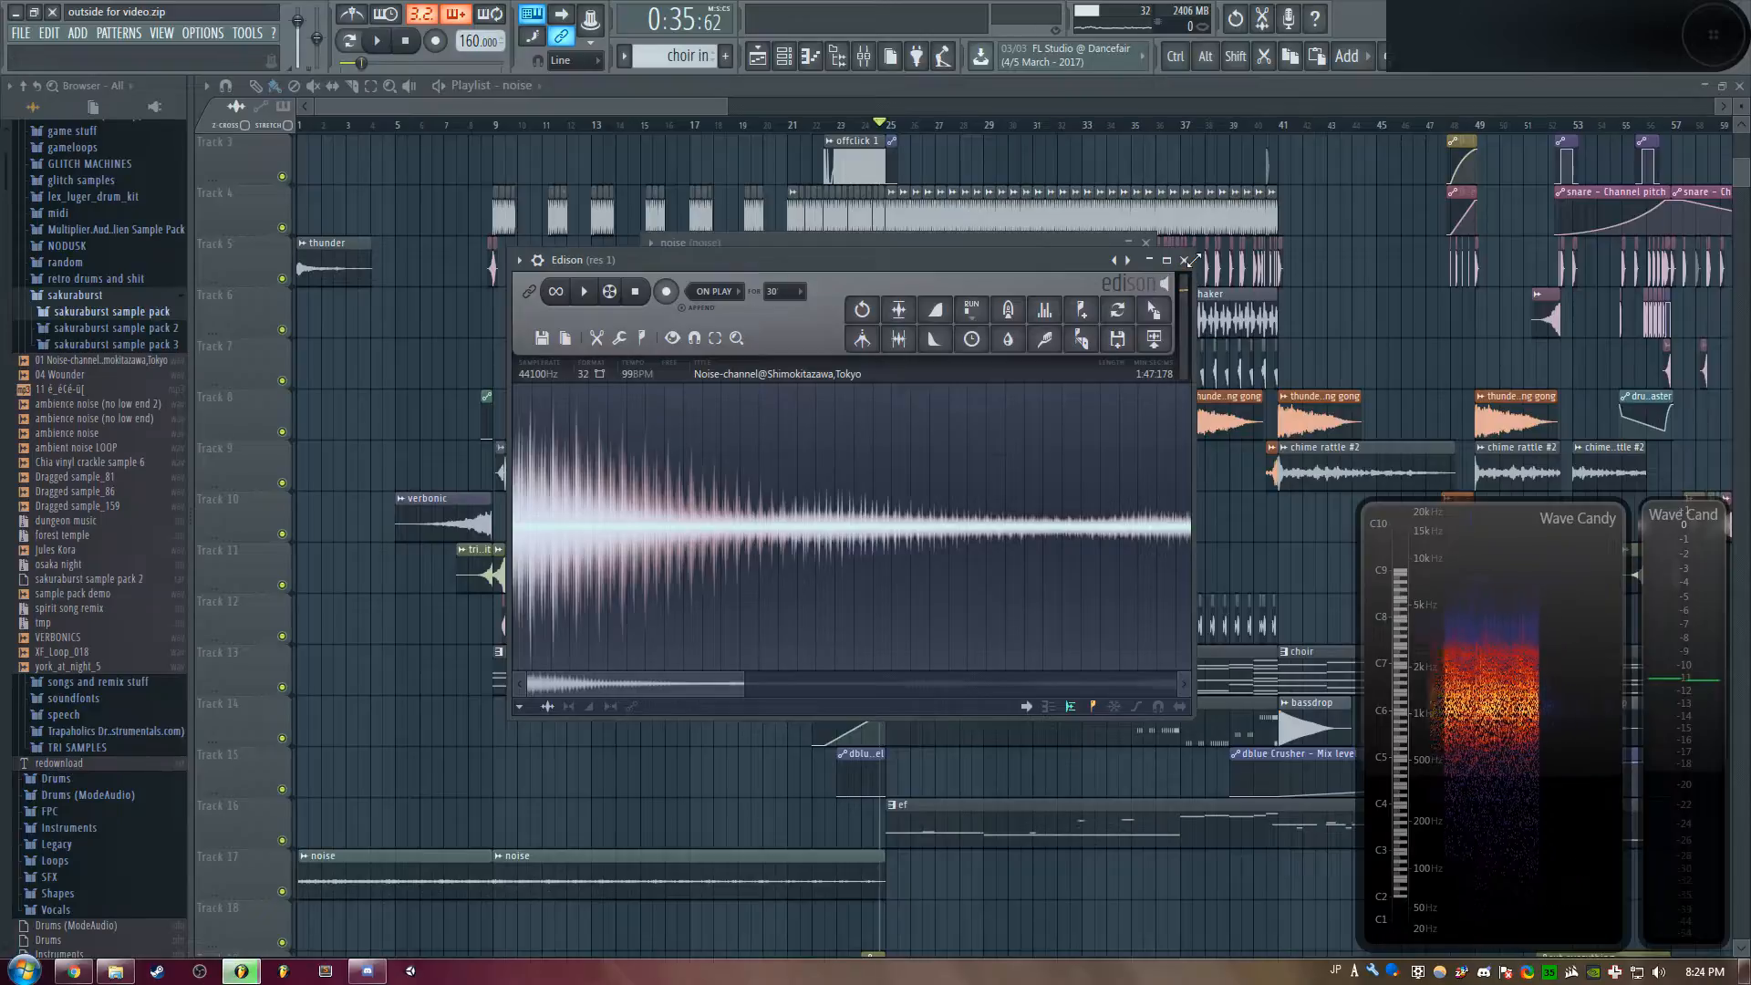
{"action": "left_click", "coordinate": [1185, 261]}
Solo Track 9 in the bar 25 section and enable Tracks 5 to 8 and Track 1 alongside it
{"action": "left_click_drag", "start_coordinate": [653, 107], "coordinate": [794, 107]}
{"action": "mouse_move", "coordinate": [573, 107]}
{"action": "left_mouse_down"}
{"action": "mouse_move", "coordinate": [527, 107]}
{"action": "mouse_move", "coordinate": [548, 107]}
{"action": "left_mouse_up"}
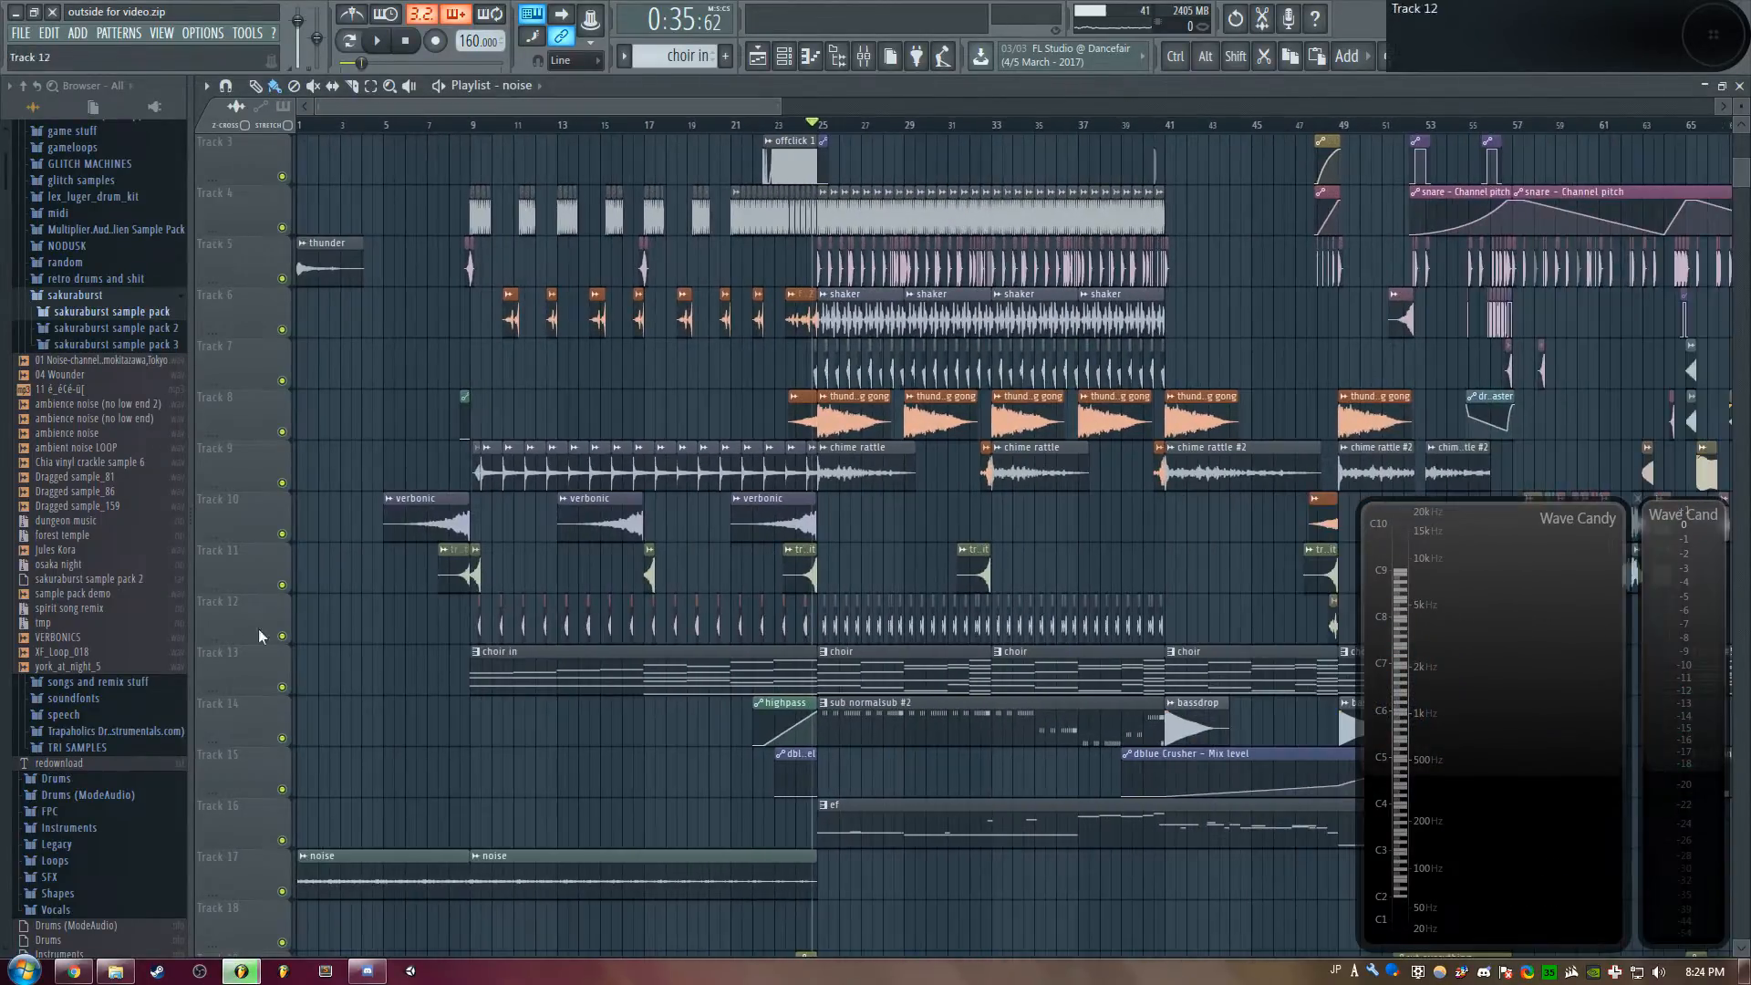
{"action": "left_click_drag", "start_coordinate": [699, 105], "coordinate": [898, 630]}
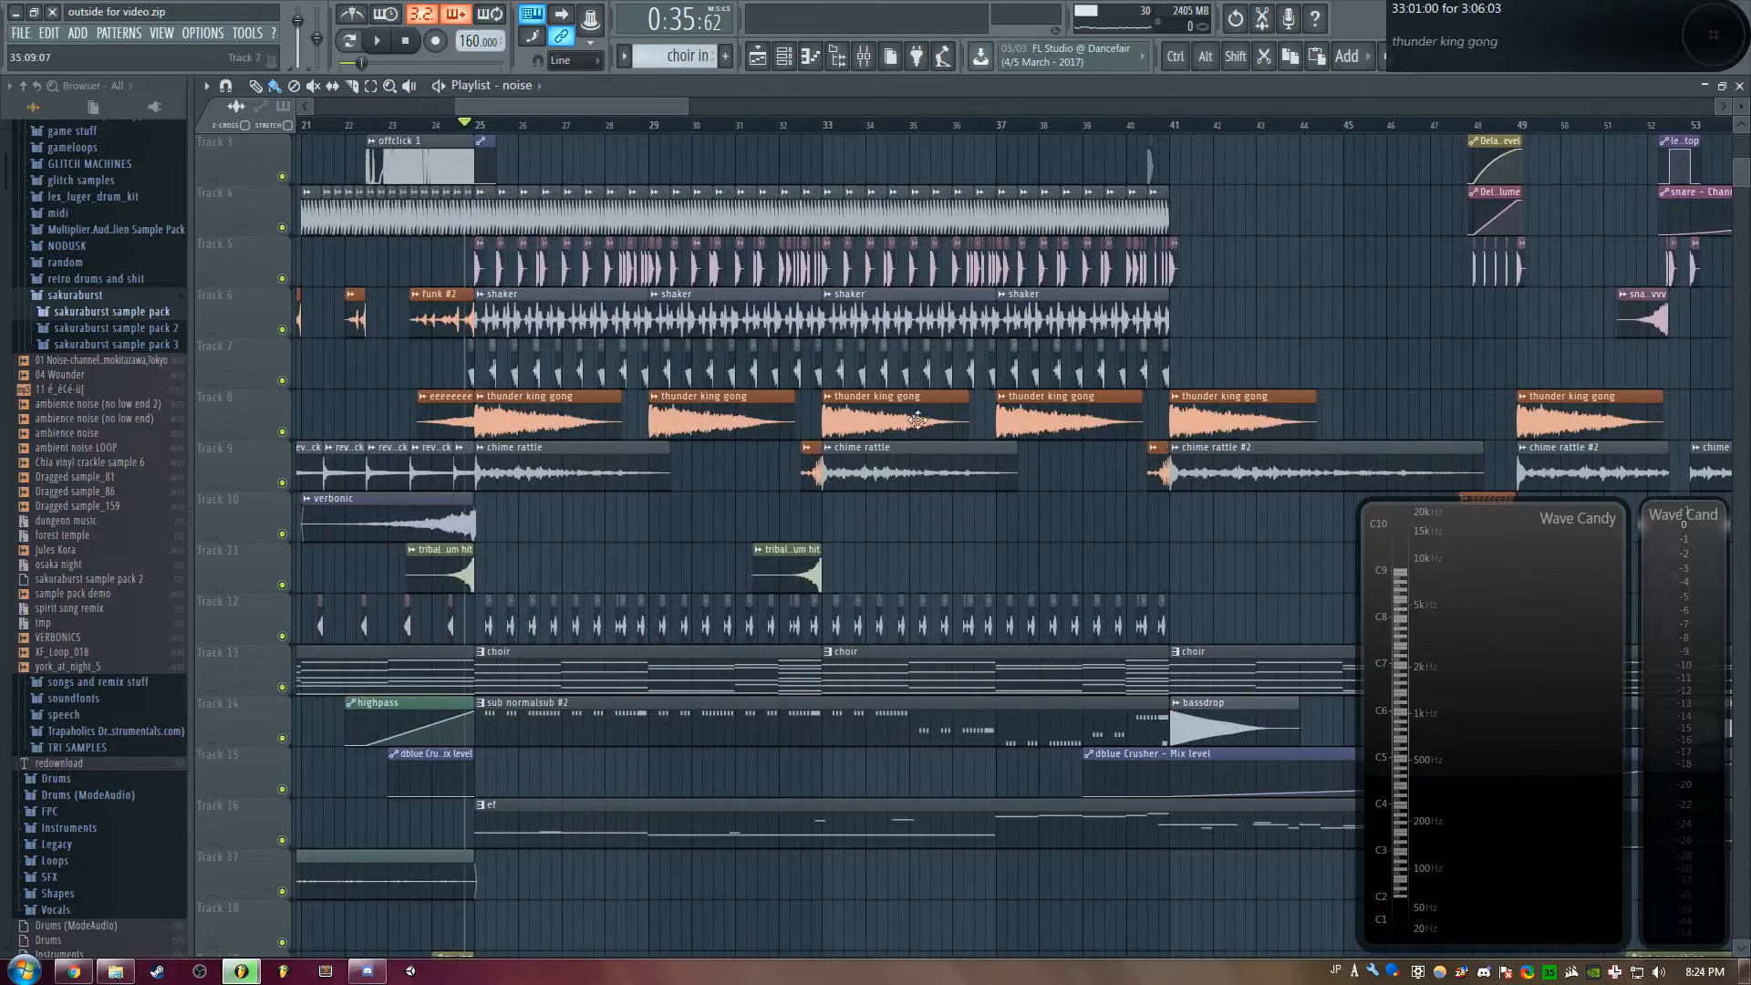
{"action": "left_click_drag", "start_coordinate": [553, 107], "coordinate": [560, 158]}
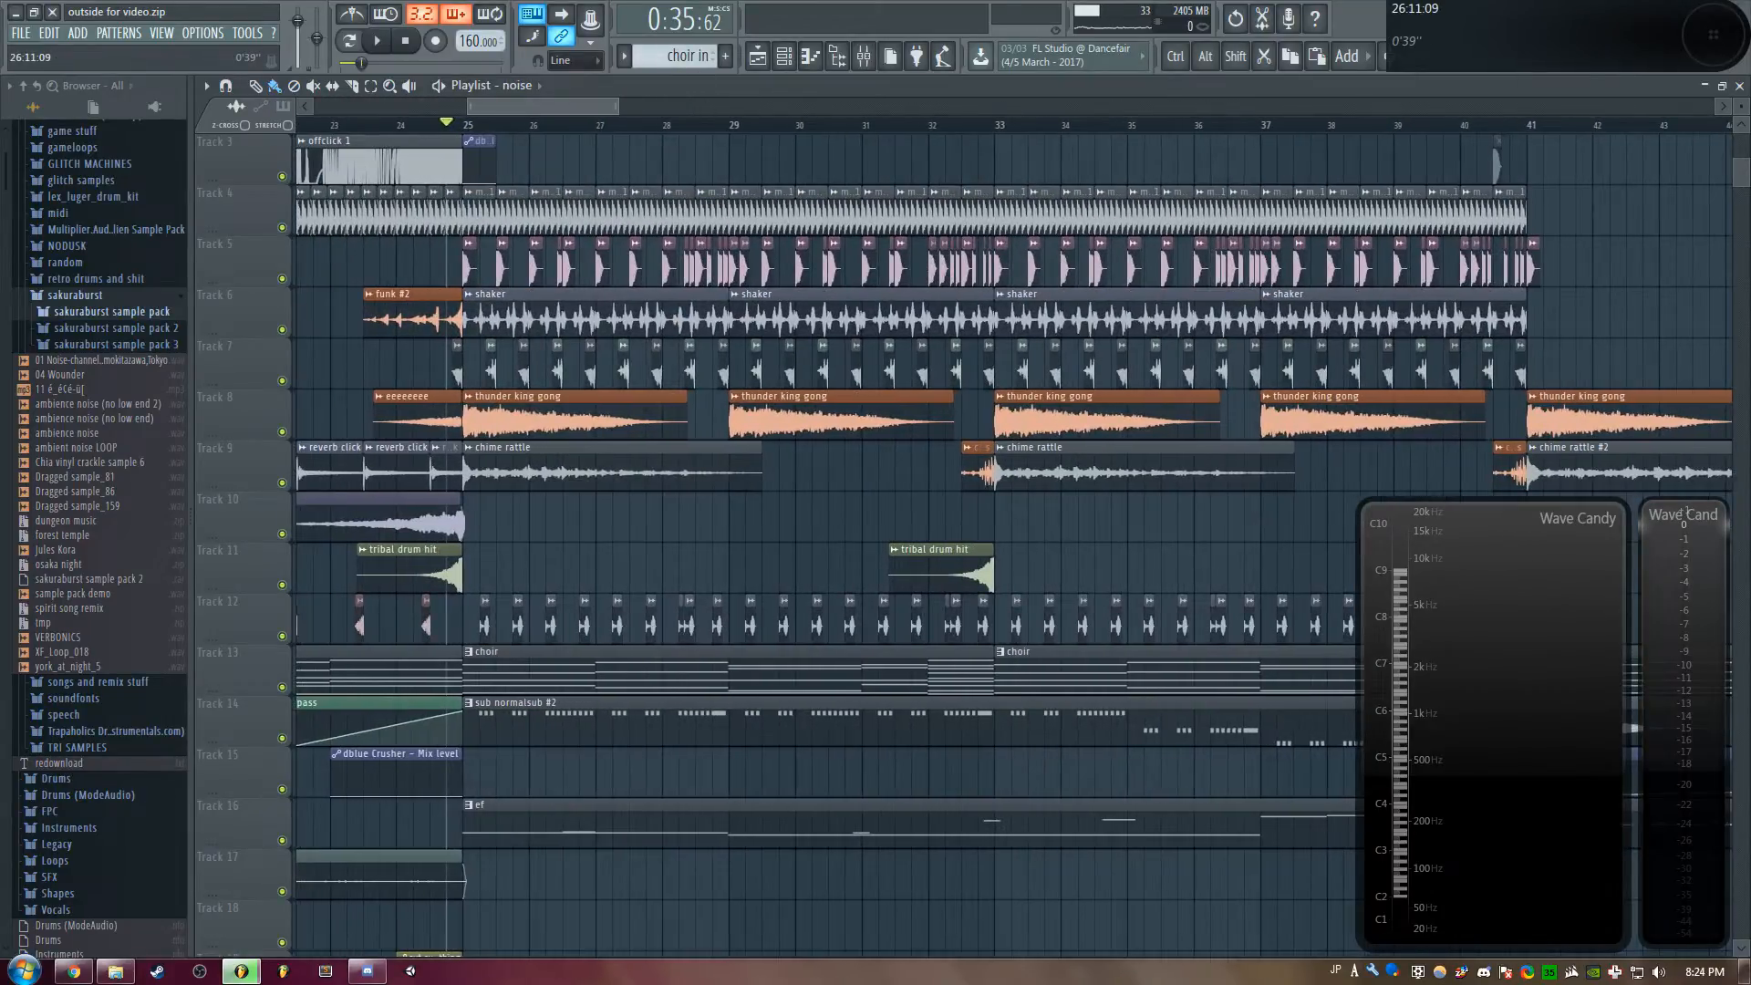
{"action": "right_click", "coordinate": [283, 484]}
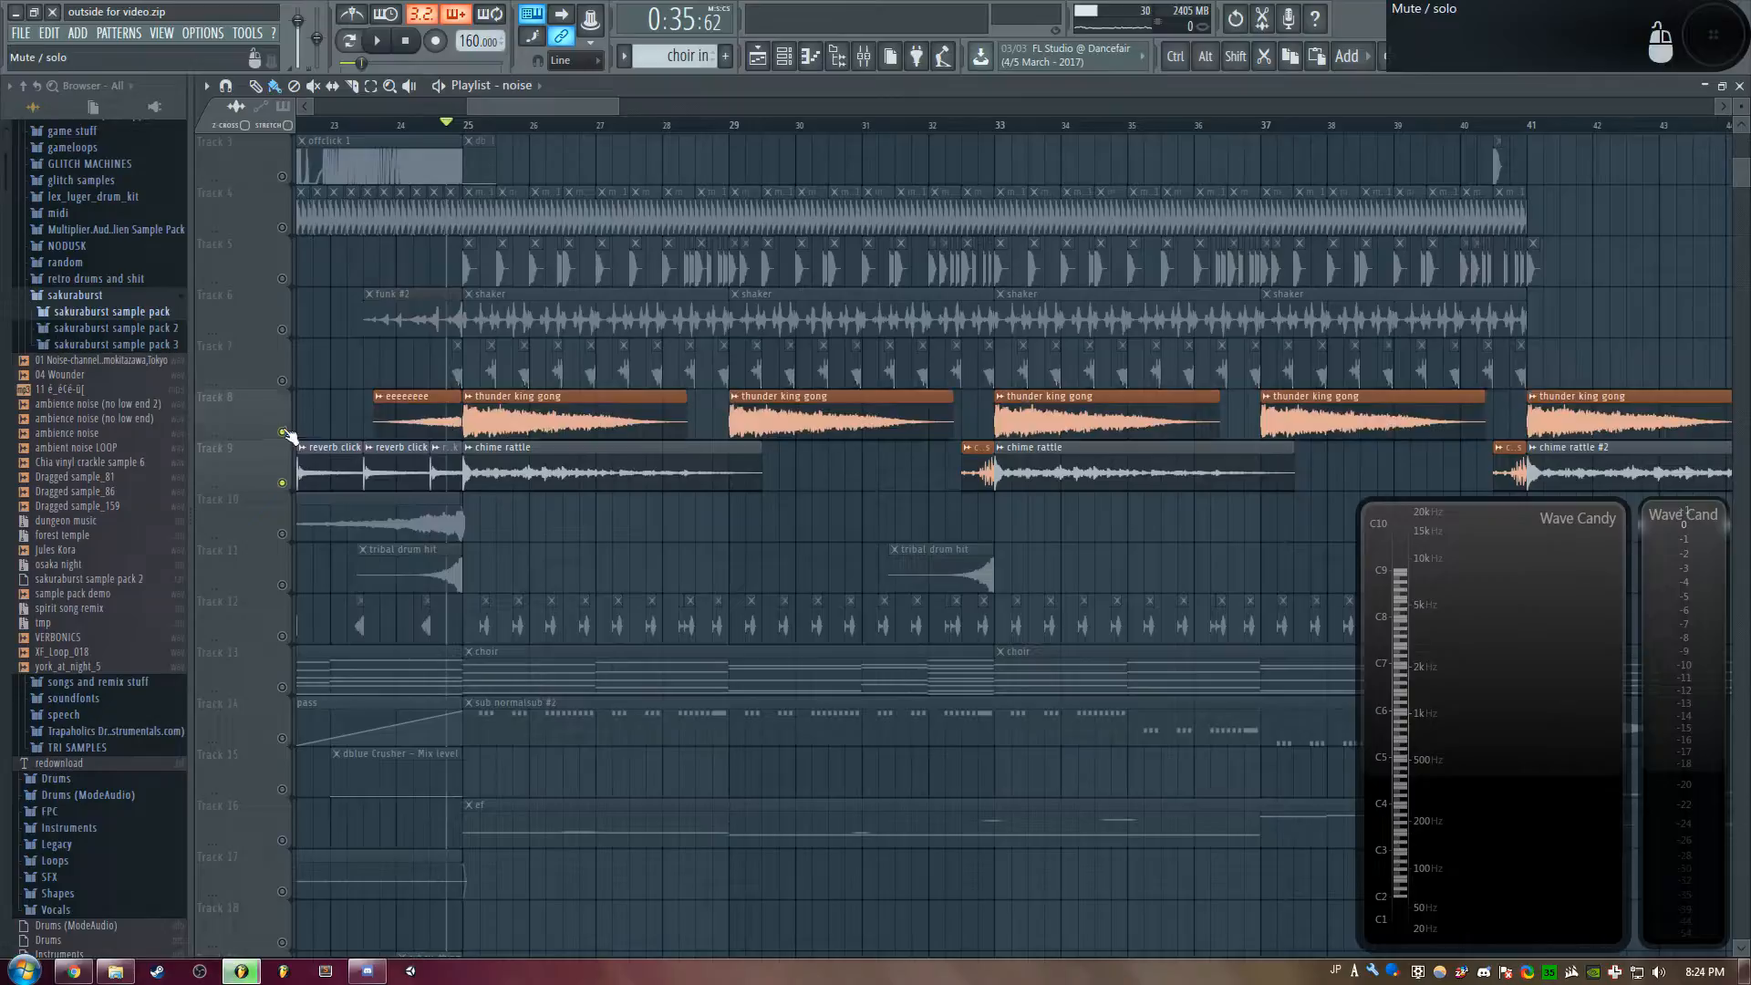
{"action": "left_click", "coordinate": [283, 432]}
{"action": "left_click", "coordinate": [283, 381]}
{"action": "left_click", "coordinate": [283, 330]}
{"action": "left_click", "coordinate": [283, 279]}
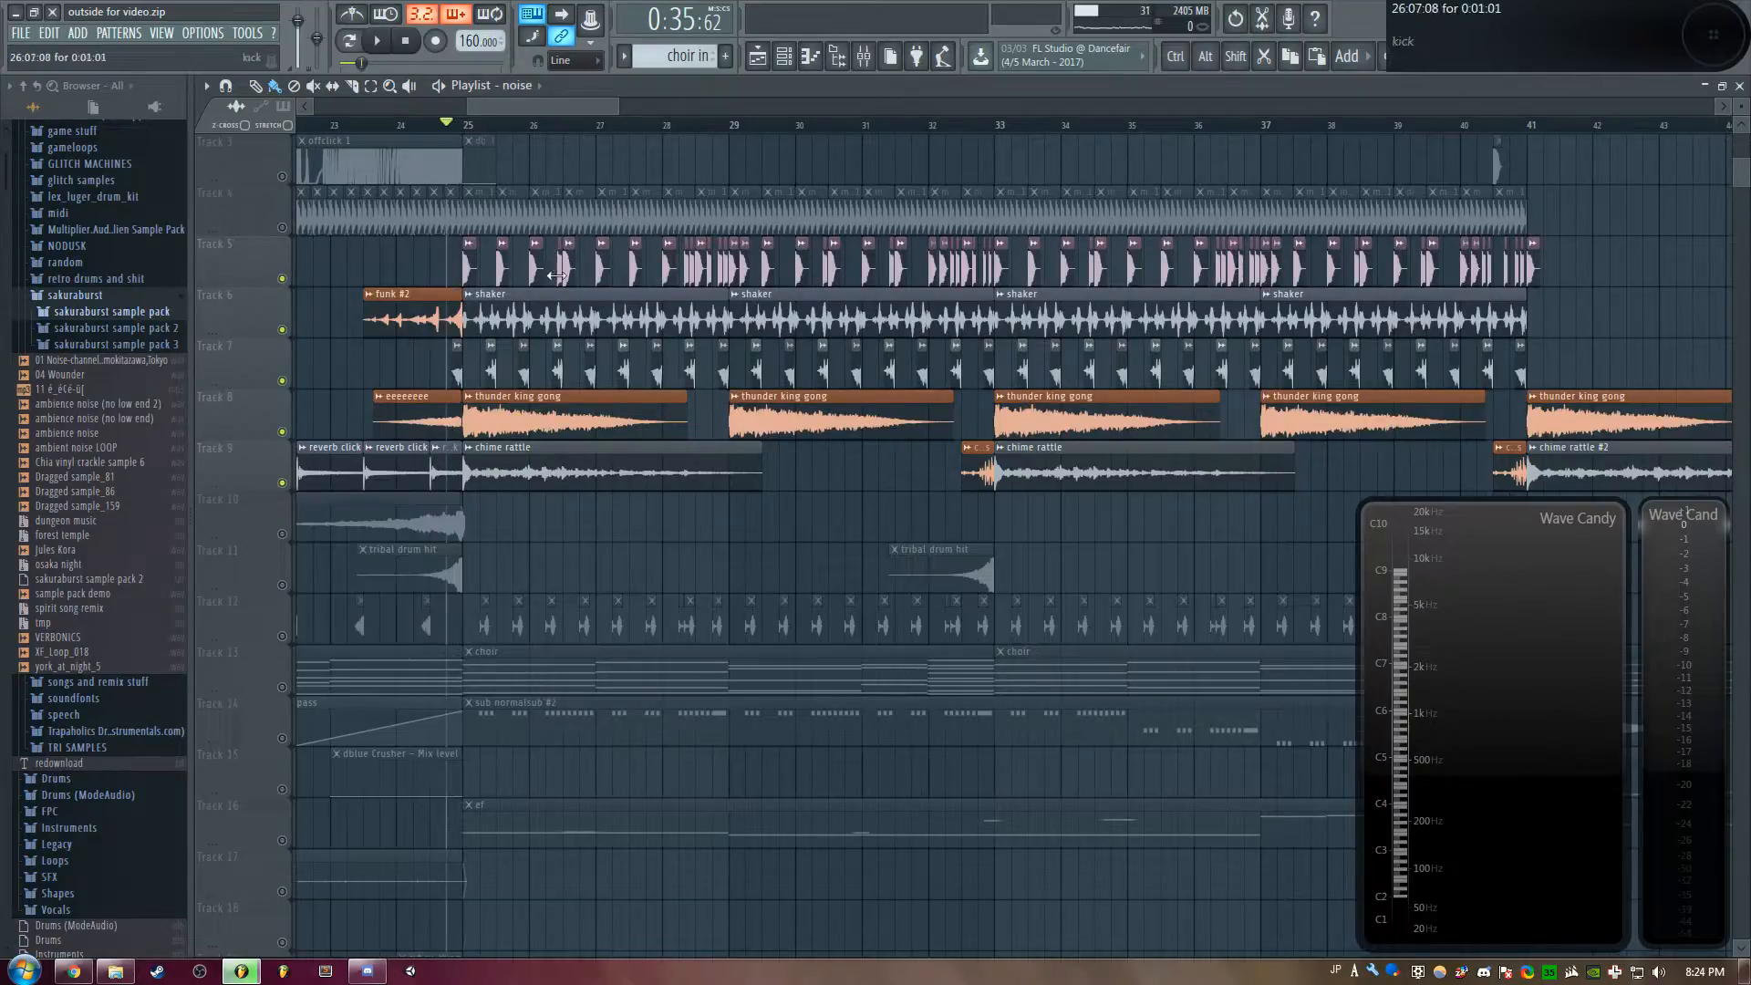
{"action": "scroll", "coordinate": [599, 166], "scroll_direction": "up", "scroll_amount": 2}
{"action": "left_click", "coordinate": [282, 176]}
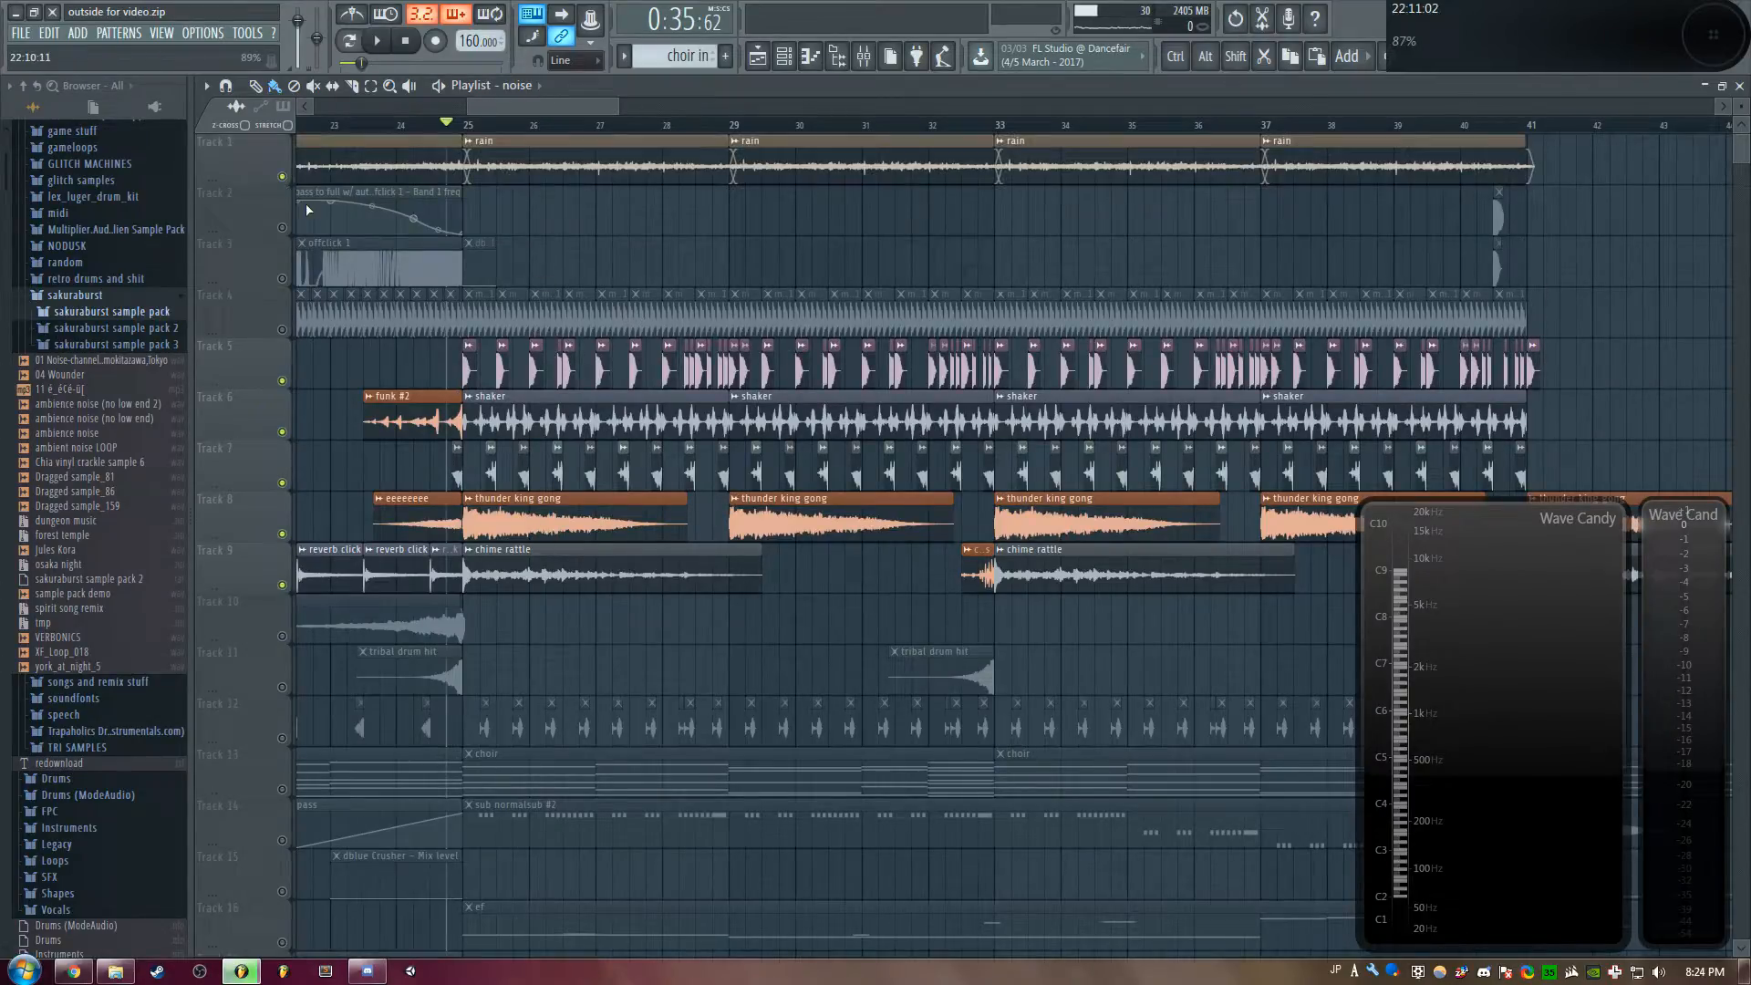
Solo Track 1, play its rain clip from around bar 25 and look over the clip's repeats
{"action": "right_click", "coordinate": [283, 177]}
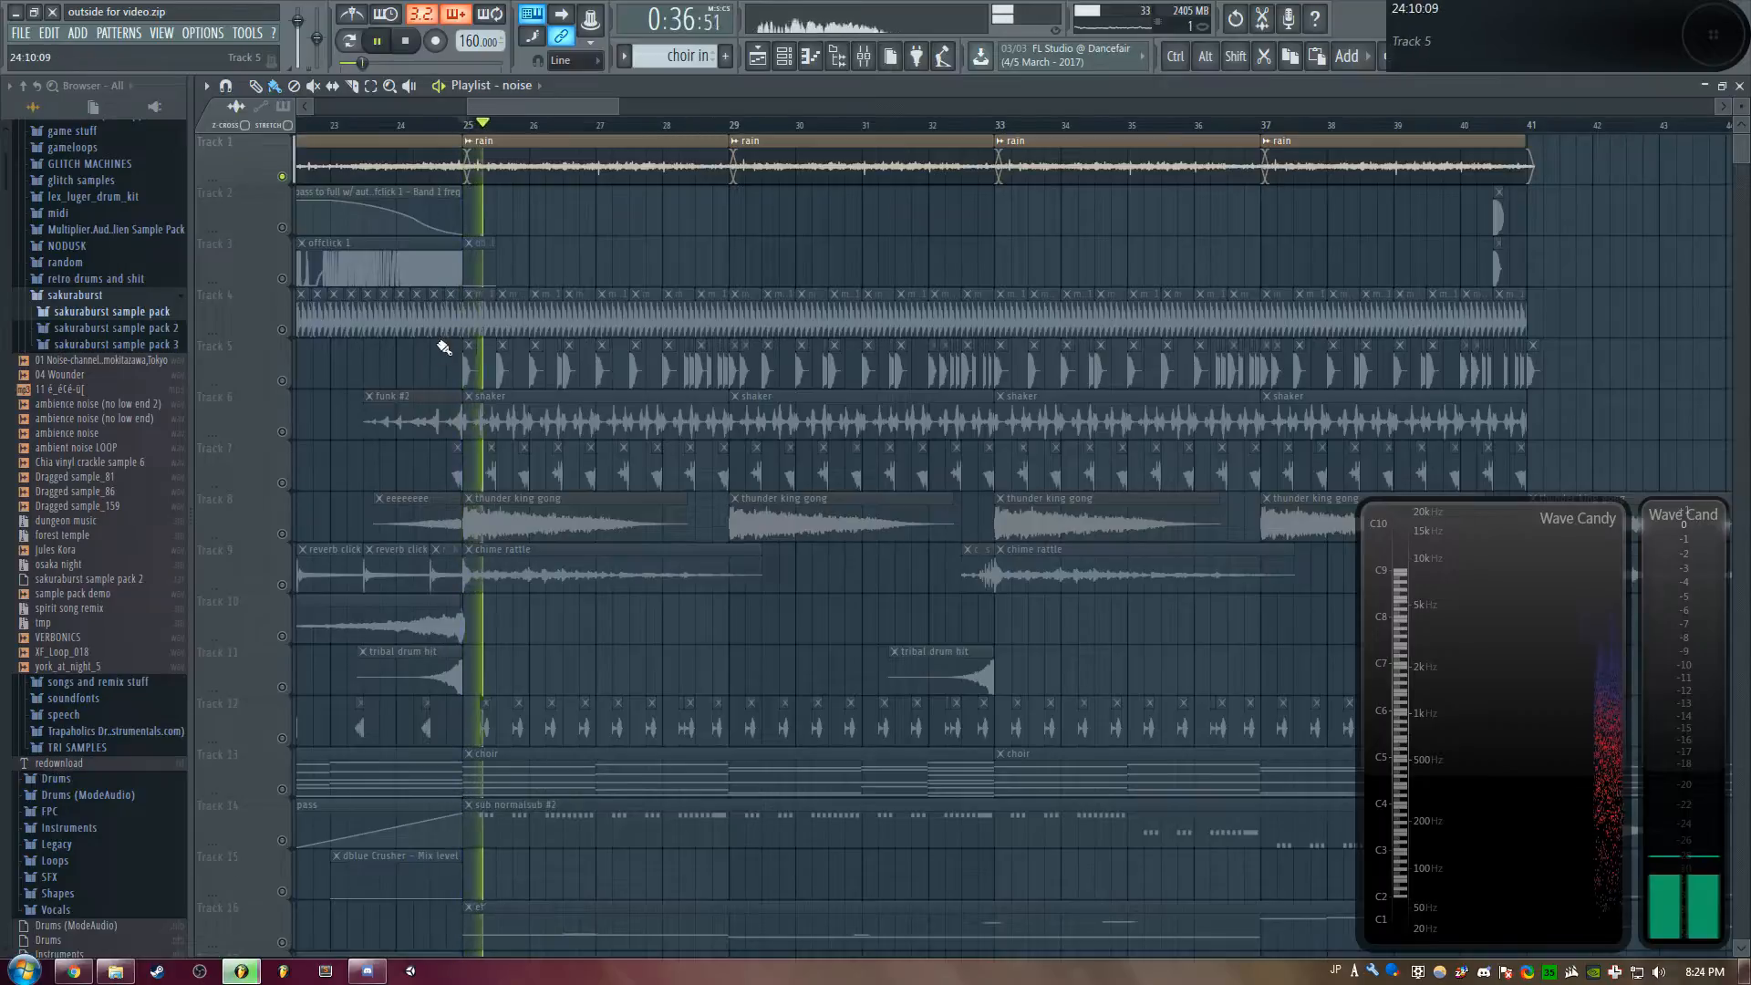
{"action": "key", "text": "space"}
{"action": "scroll", "coordinate": [534, 128], "scroll_direction": "down", "scroll_amount": 3}
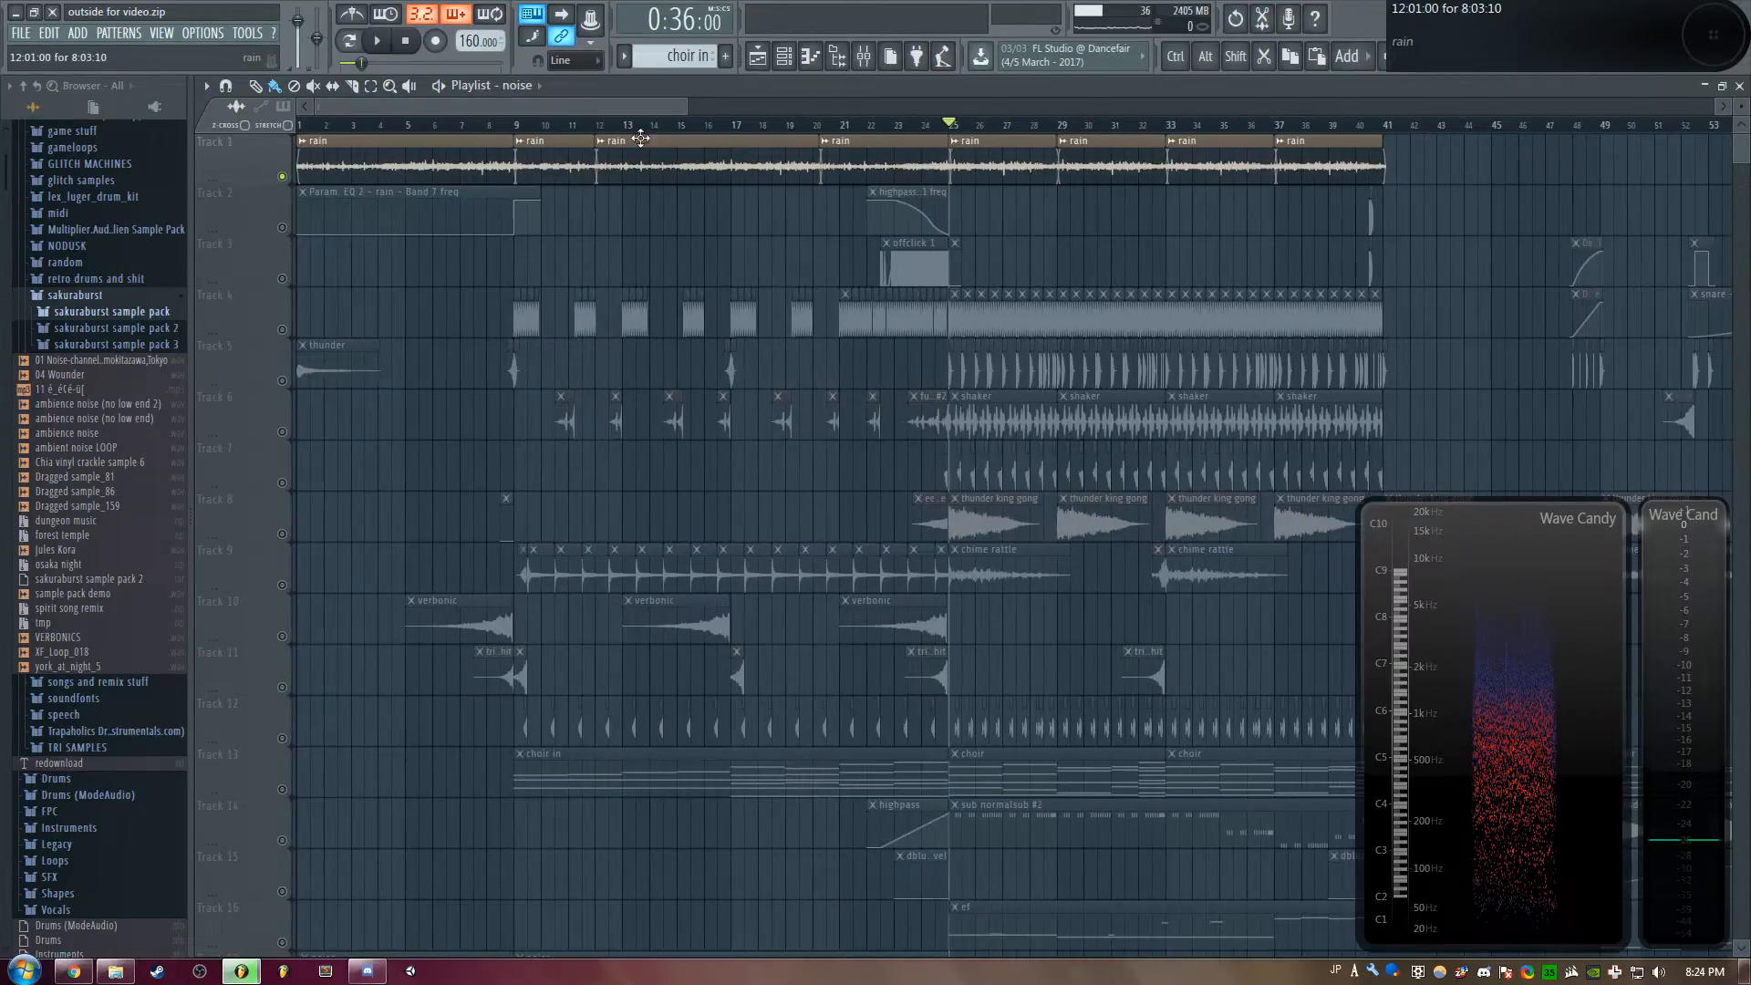
{"action": "scroll", "coordinate": [588, 119], "scroll_direction": "up", "scroll_amount": 3}
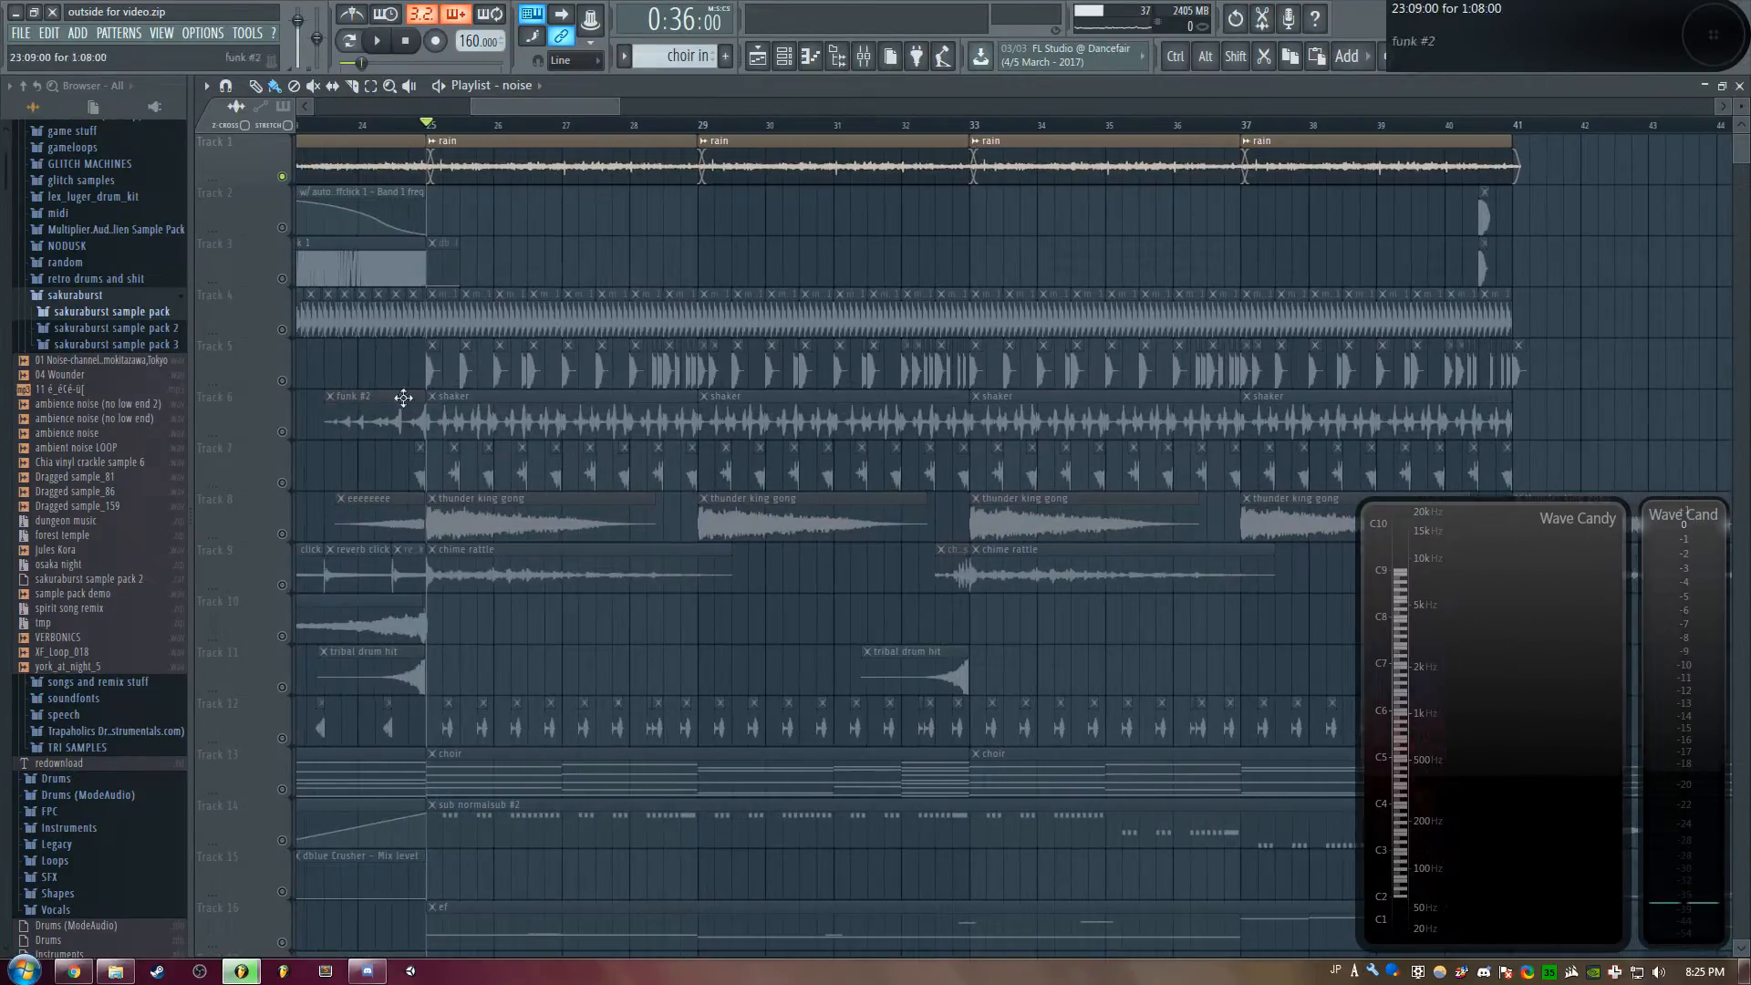
Enable Tracks 5, 6 and 7 alongside the rain track
{"action": "left_click", "coordinate": [281, 382]}
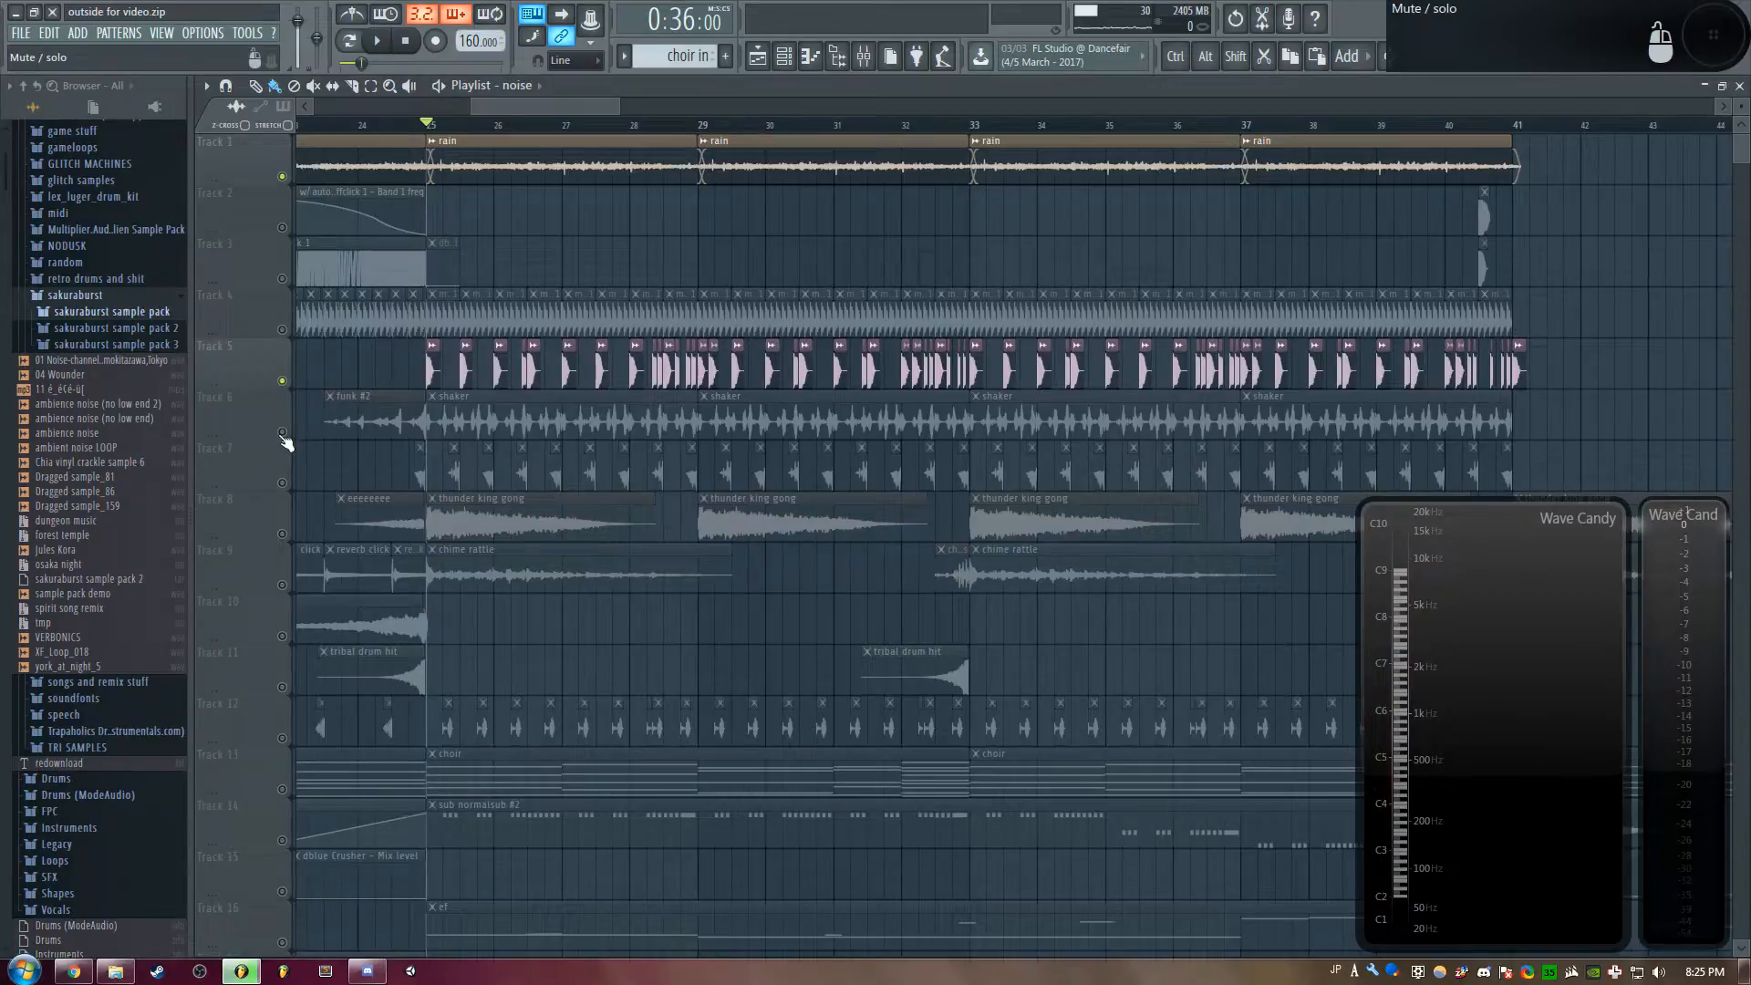
{"action": "left_click", "coordinate": [282, 432]}
{"action": "left_click", "coordinate": [282, 482]}
Solo Track 8, play the thunder king gong from bar 25, and view then close its channel settings
{"action": "right_click", "coordinate": [282, 534]}
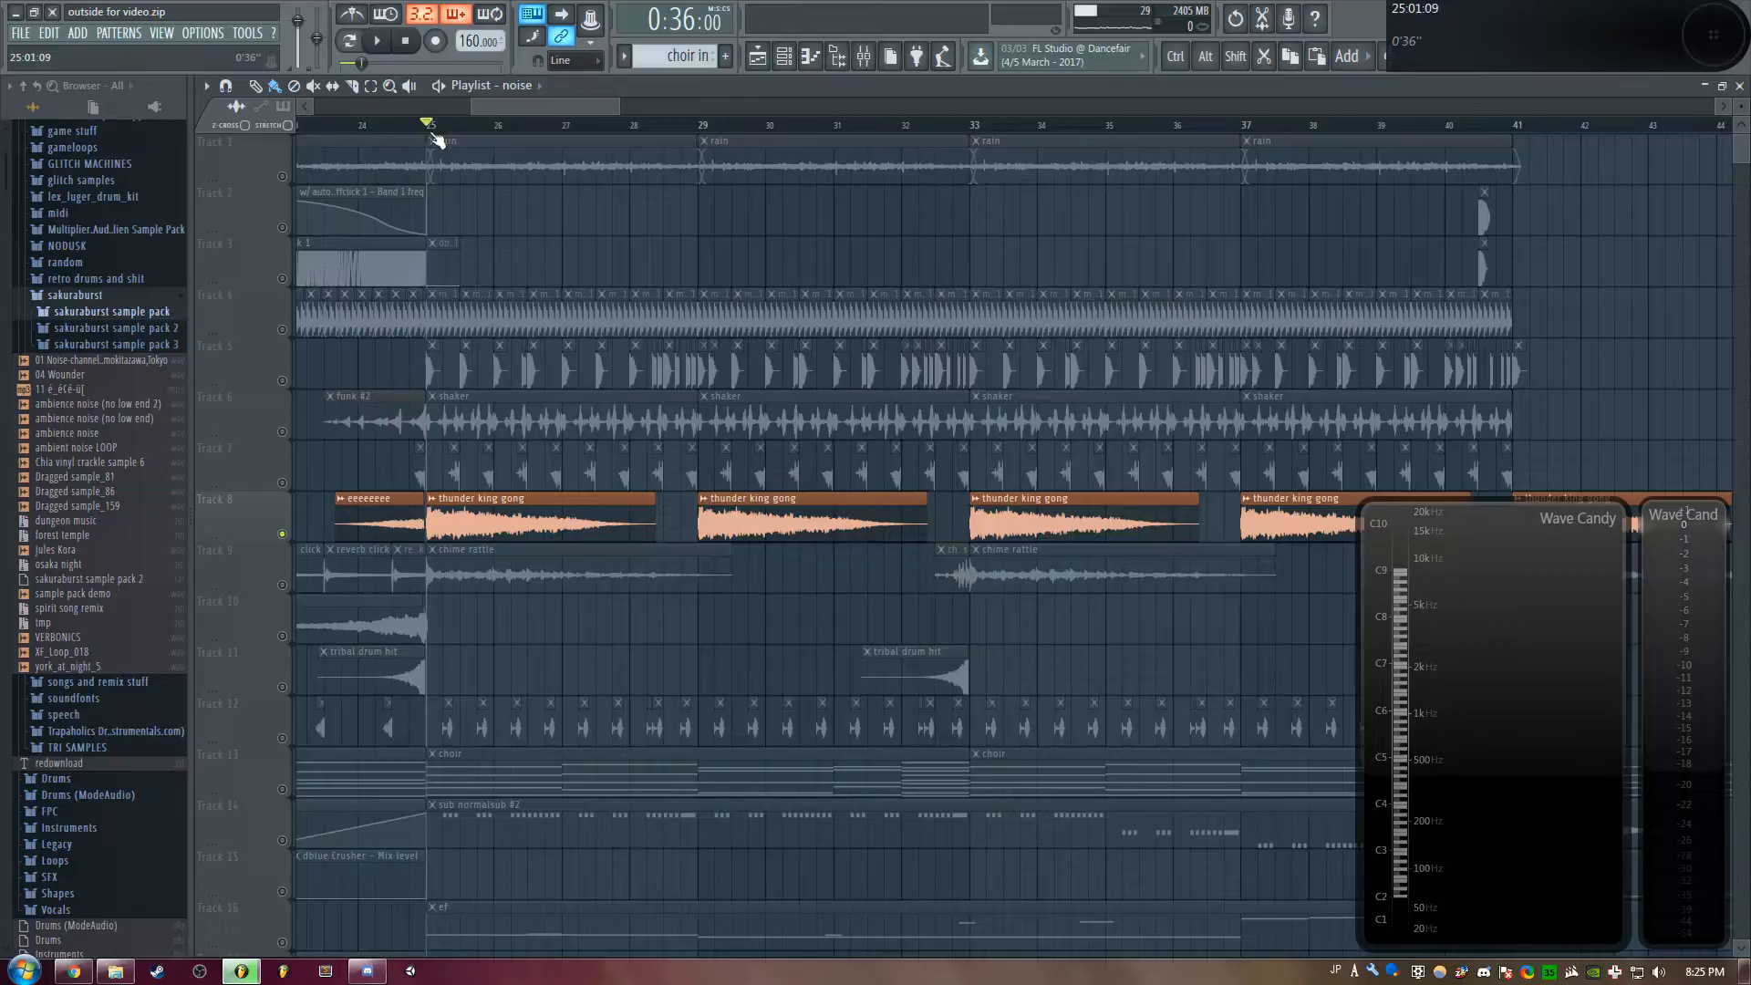
{"action": "scroll", "coordinate": [436, 138], "scroll_direction": "up", "scroll_amount": 3}
{"action": "key", "text": "space"}
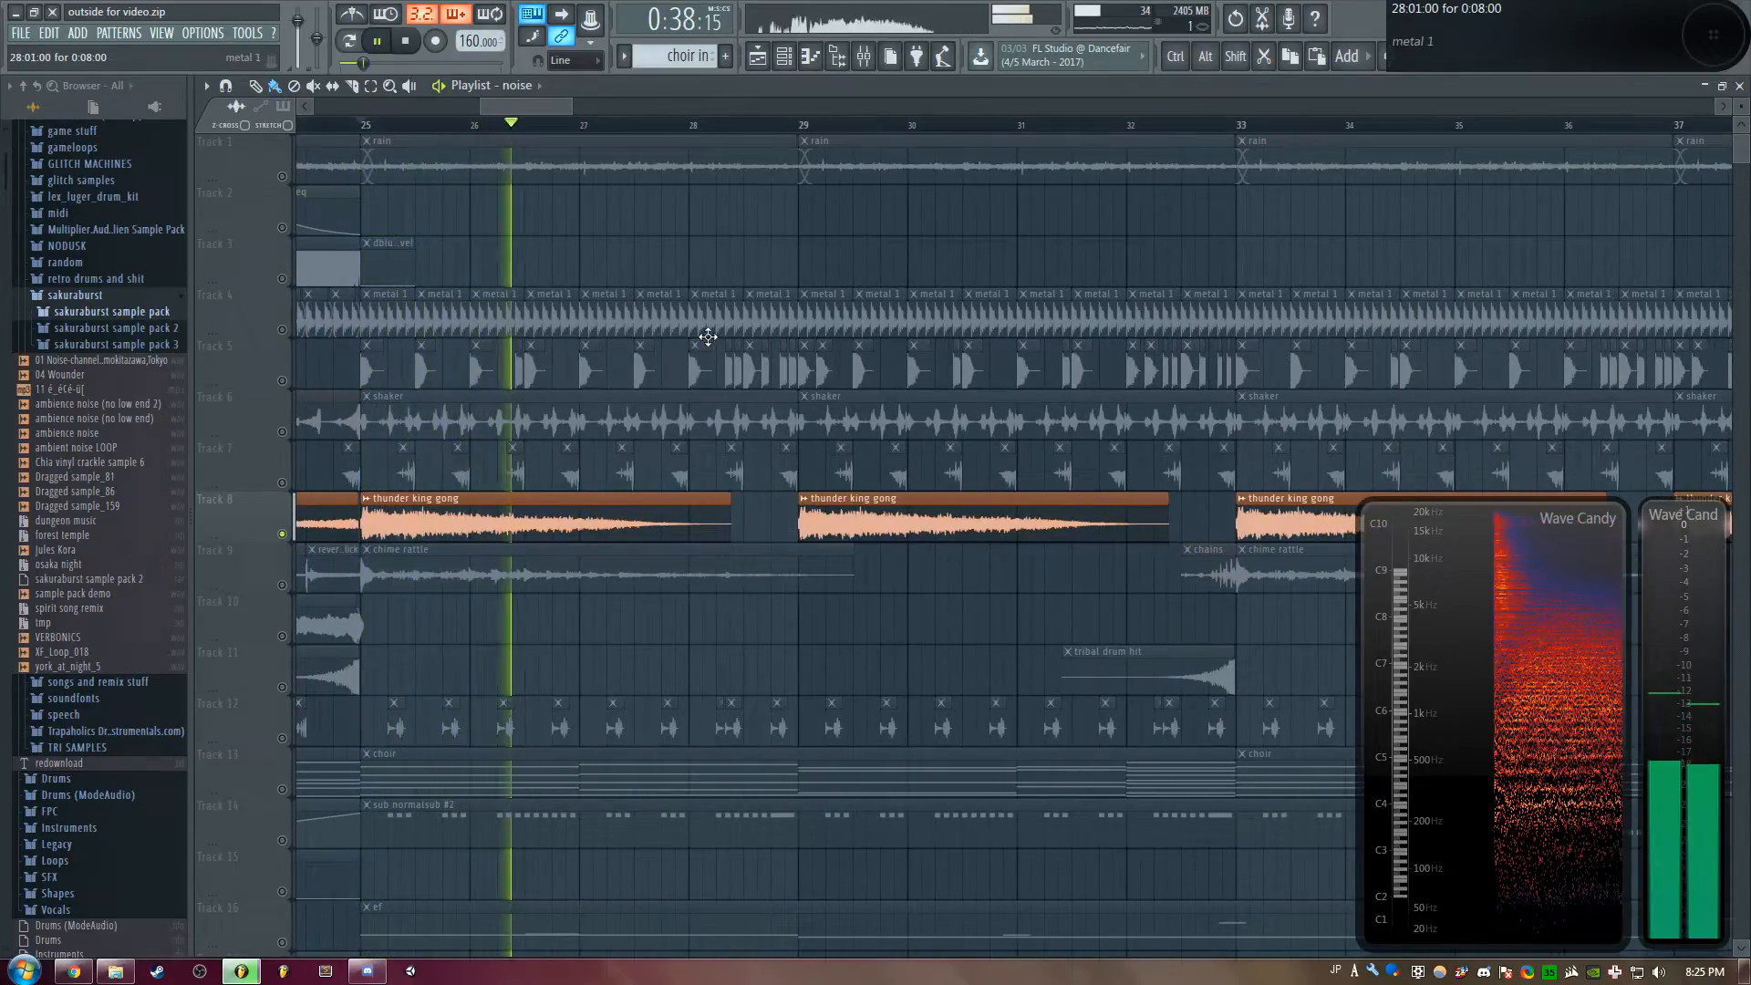
{"action": "key", "text": "space"}
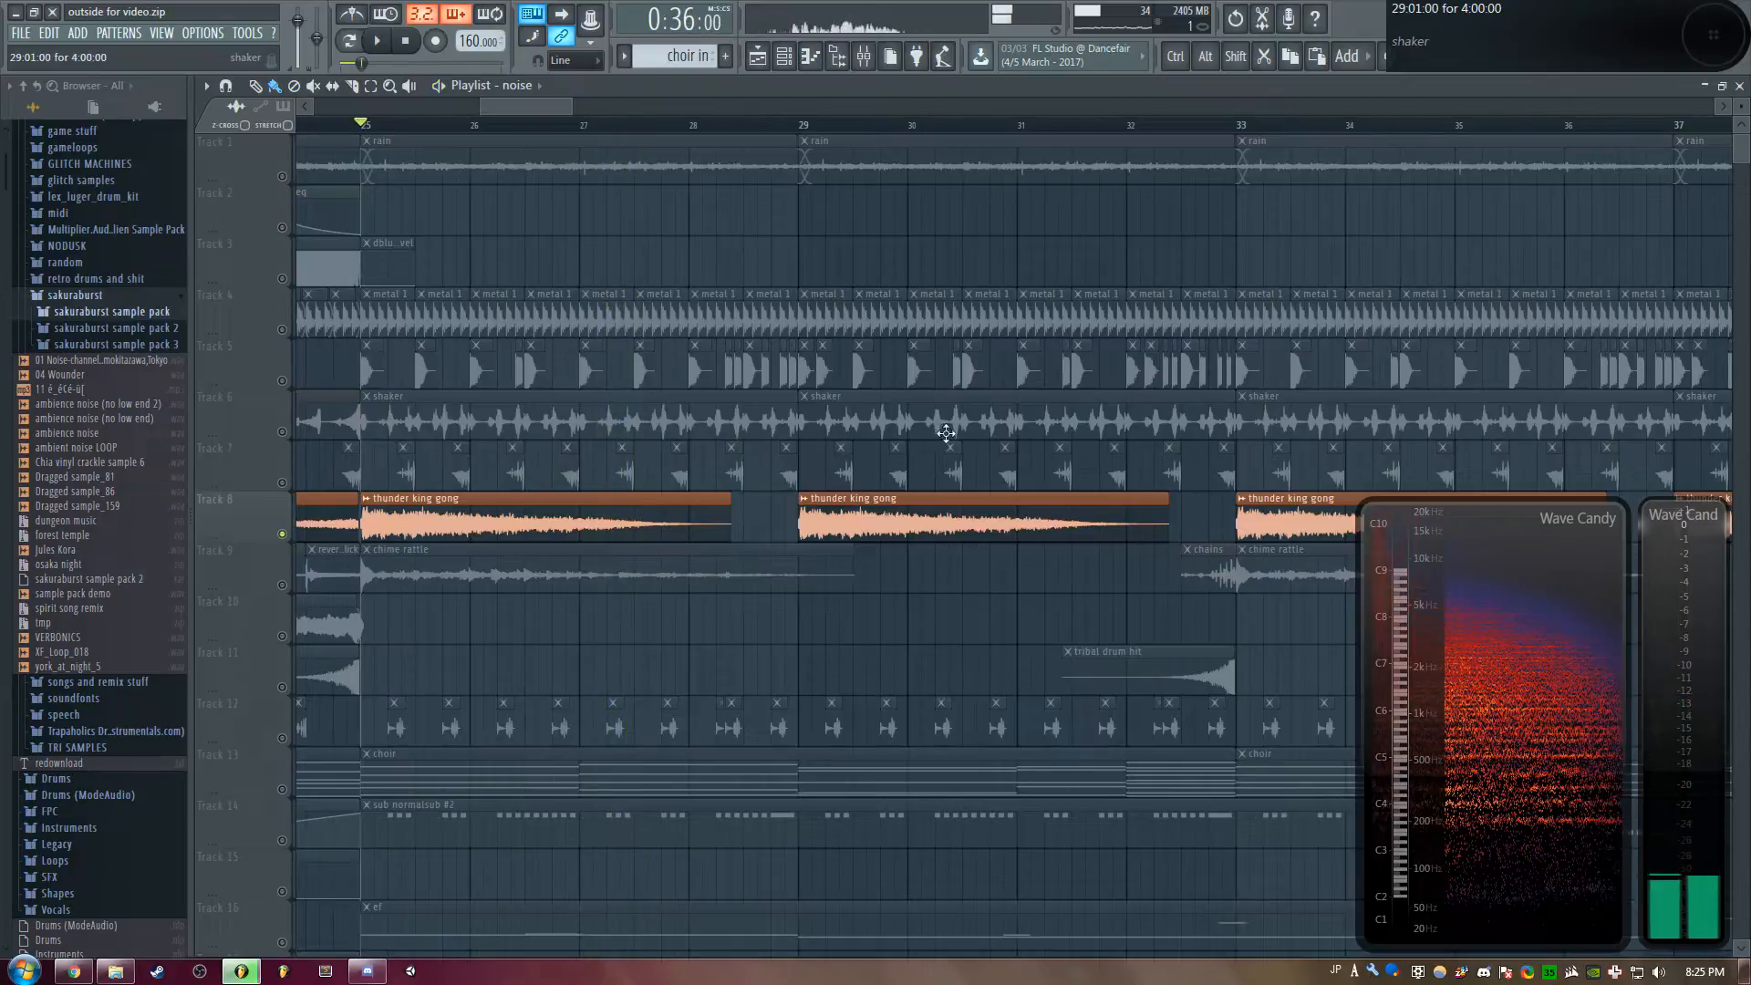
{"action": "double_click", "coordinate": [465, 517]}
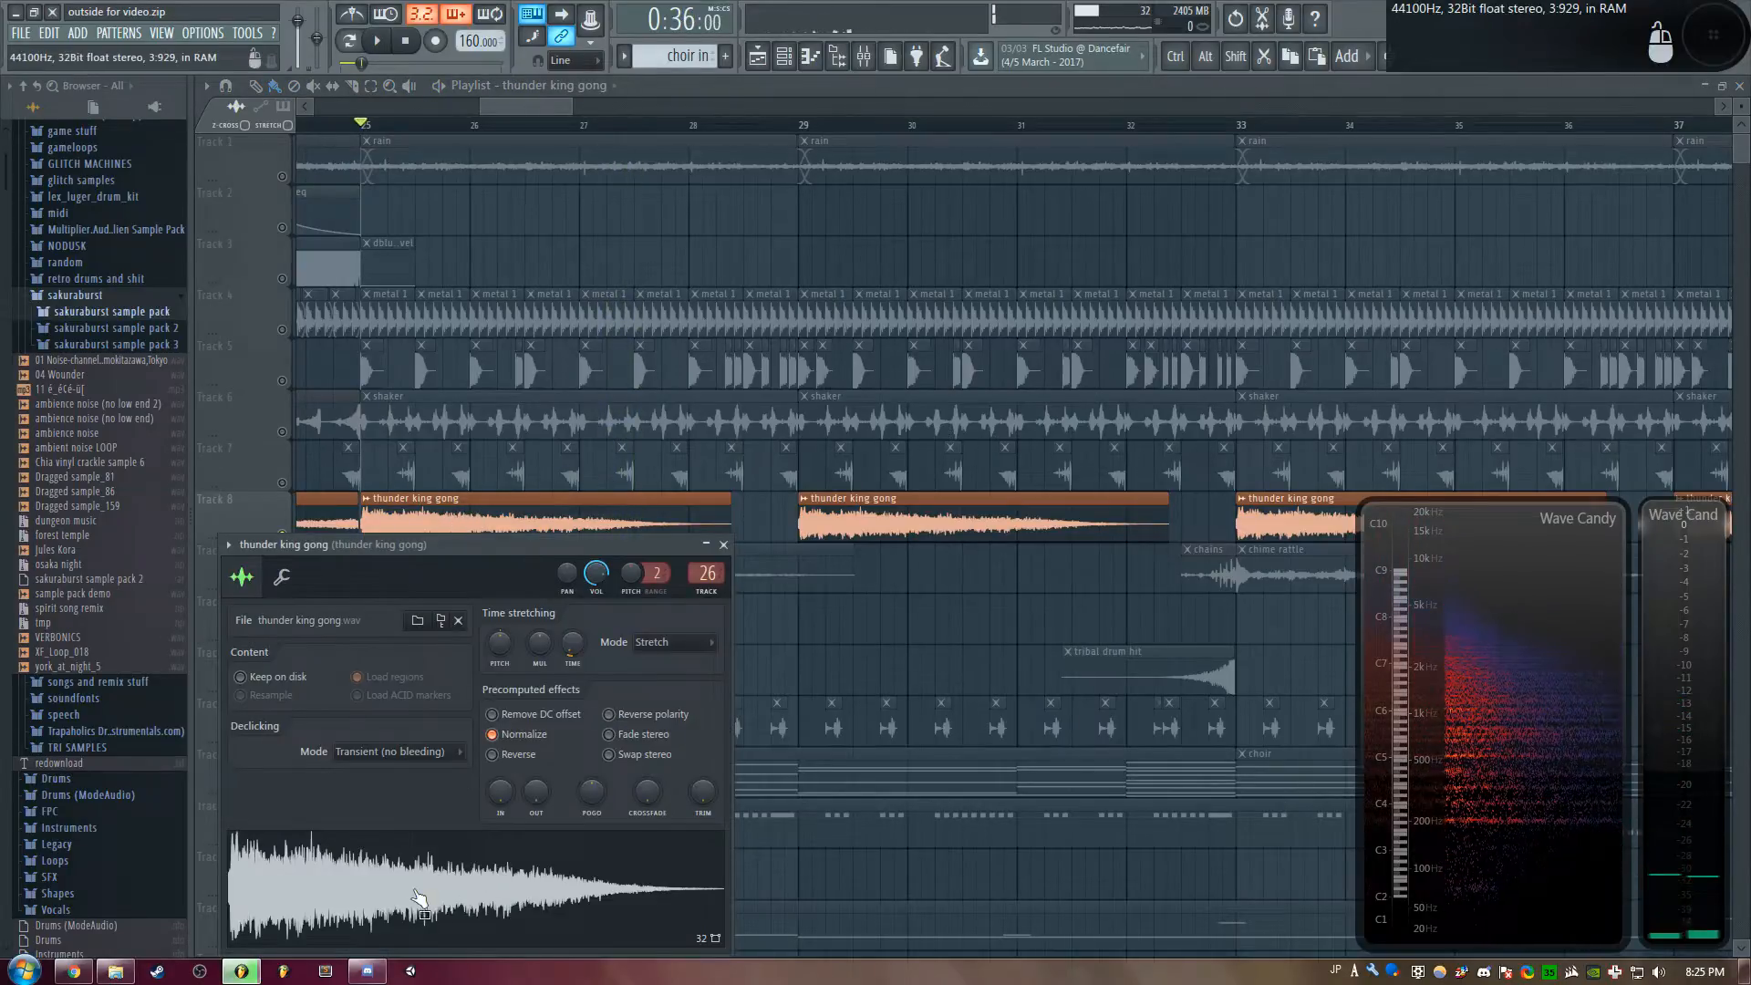
{"action": "key", "text": "Escape"}
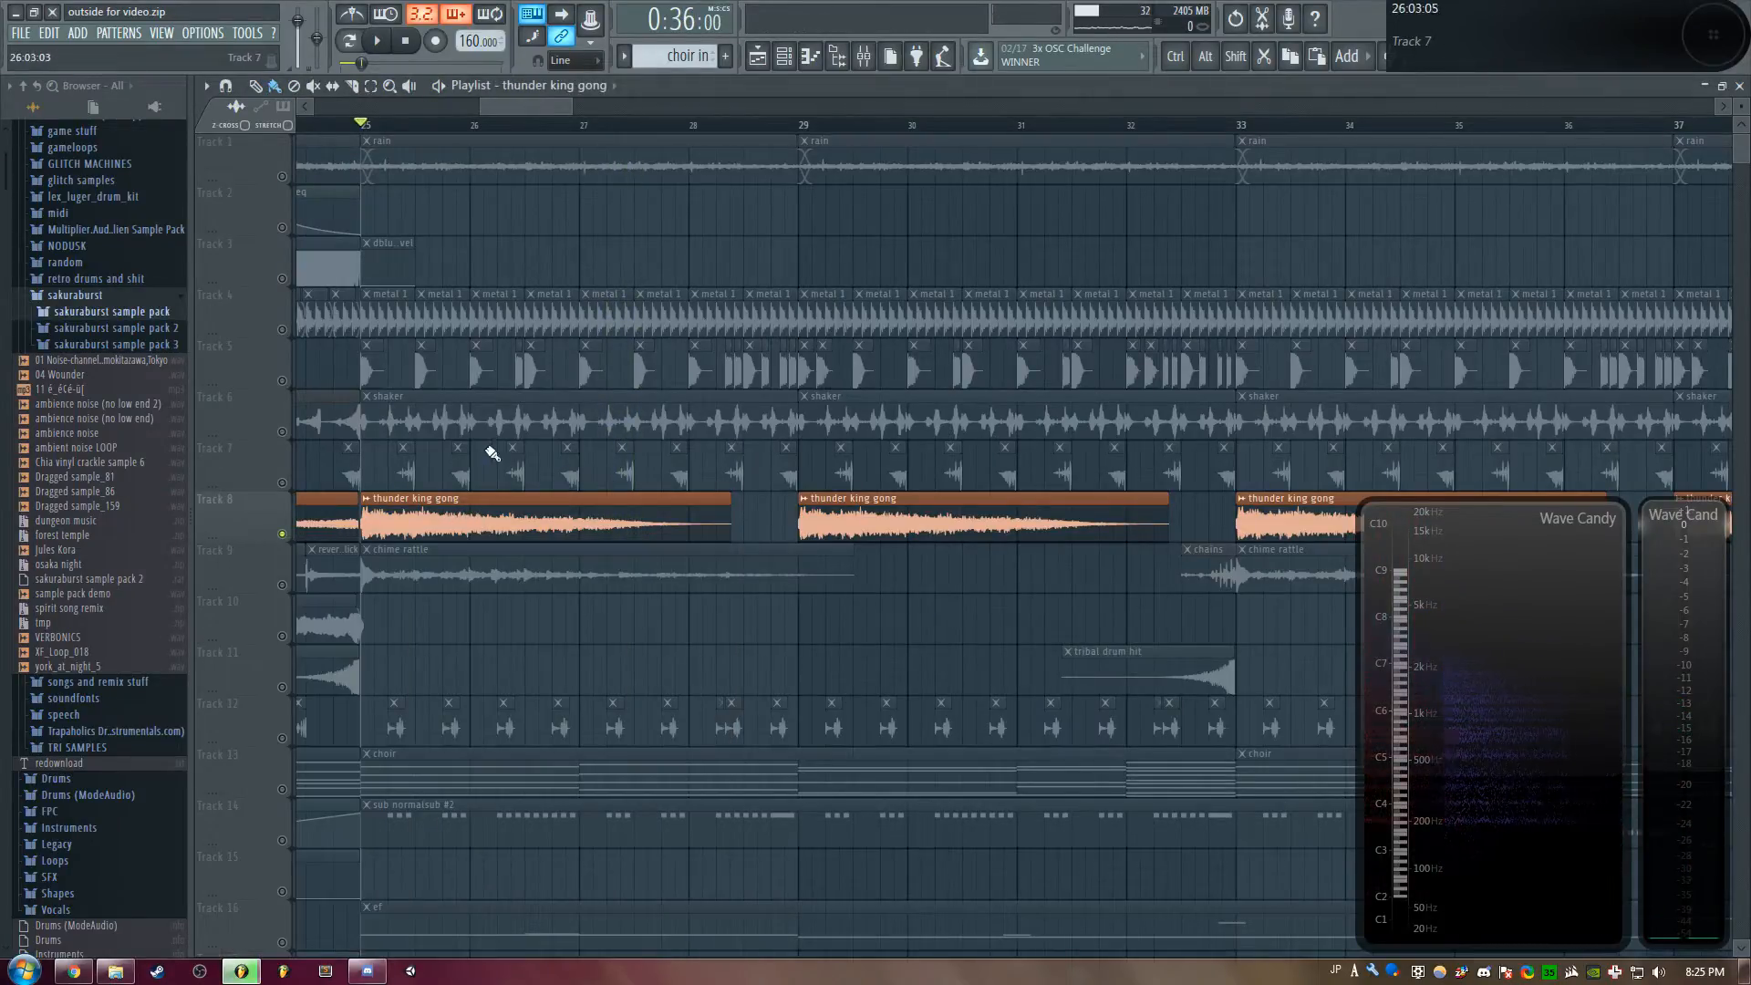
Solo Track 9 and play its chime rattle clip from bar 25
{"action": "scroll", "coordinate": [547, 456], "scroll_direction": "down", "scroll_amount": 2}
{"action": "right_click", "coordinate": [281, 483]}
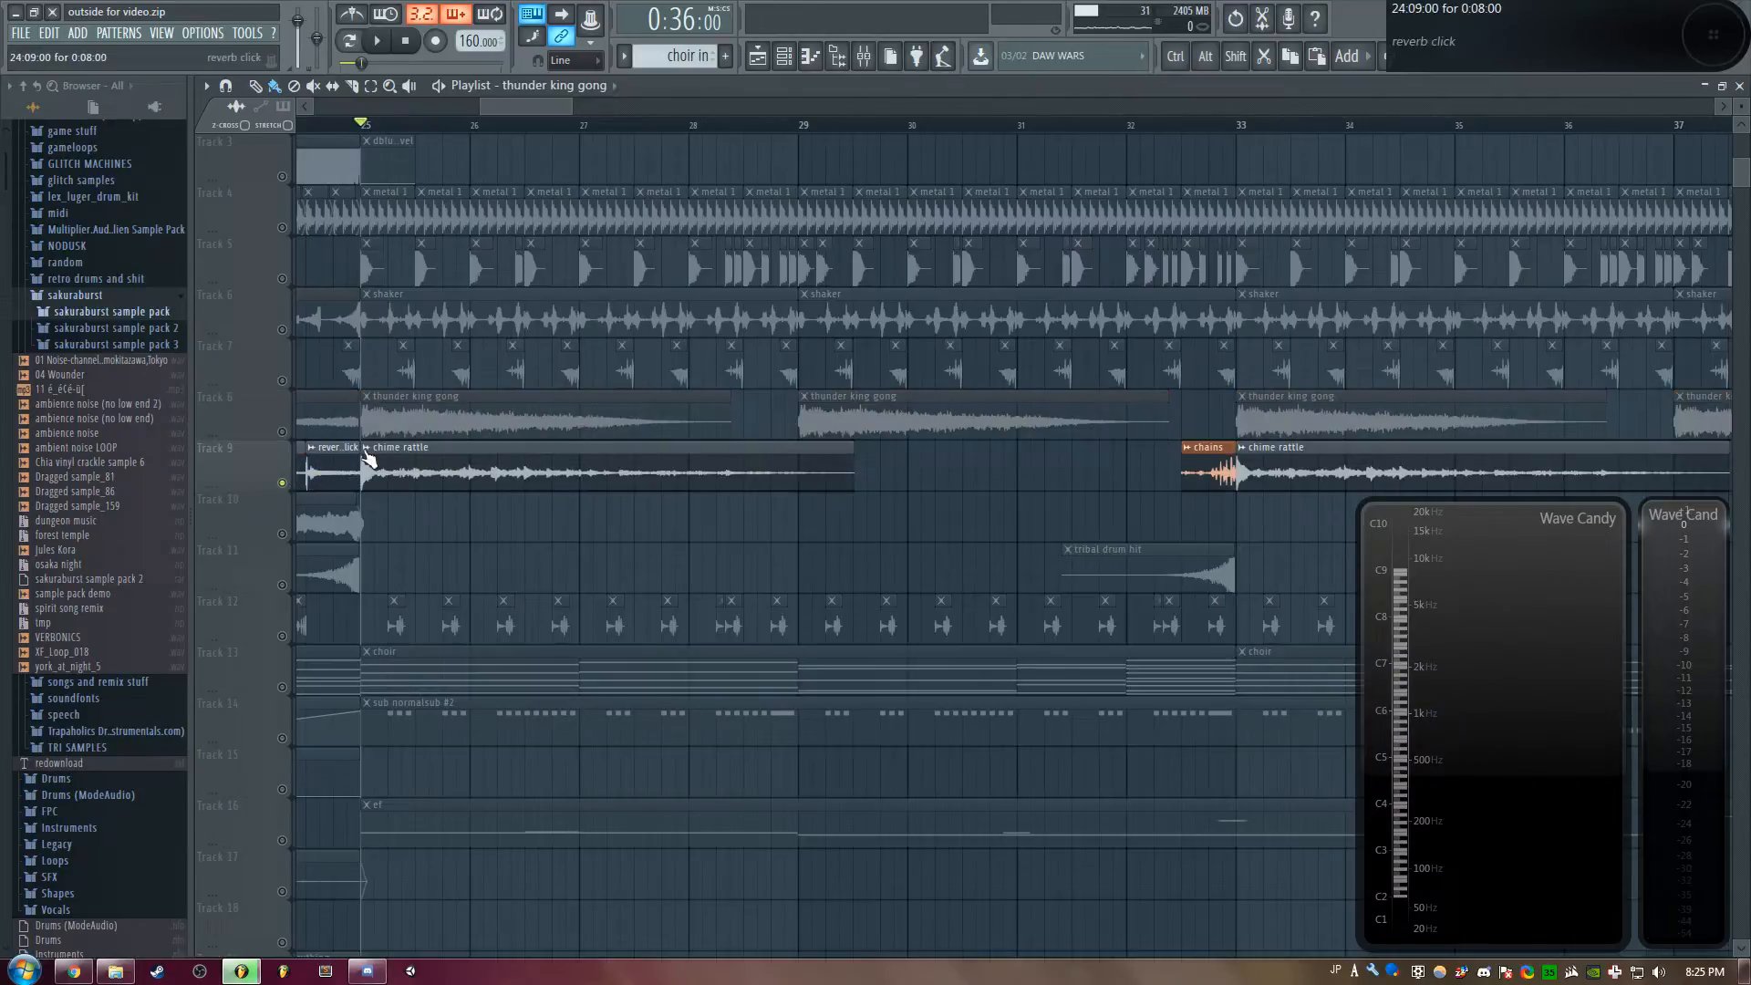
{"action": "key", "text": "space"}
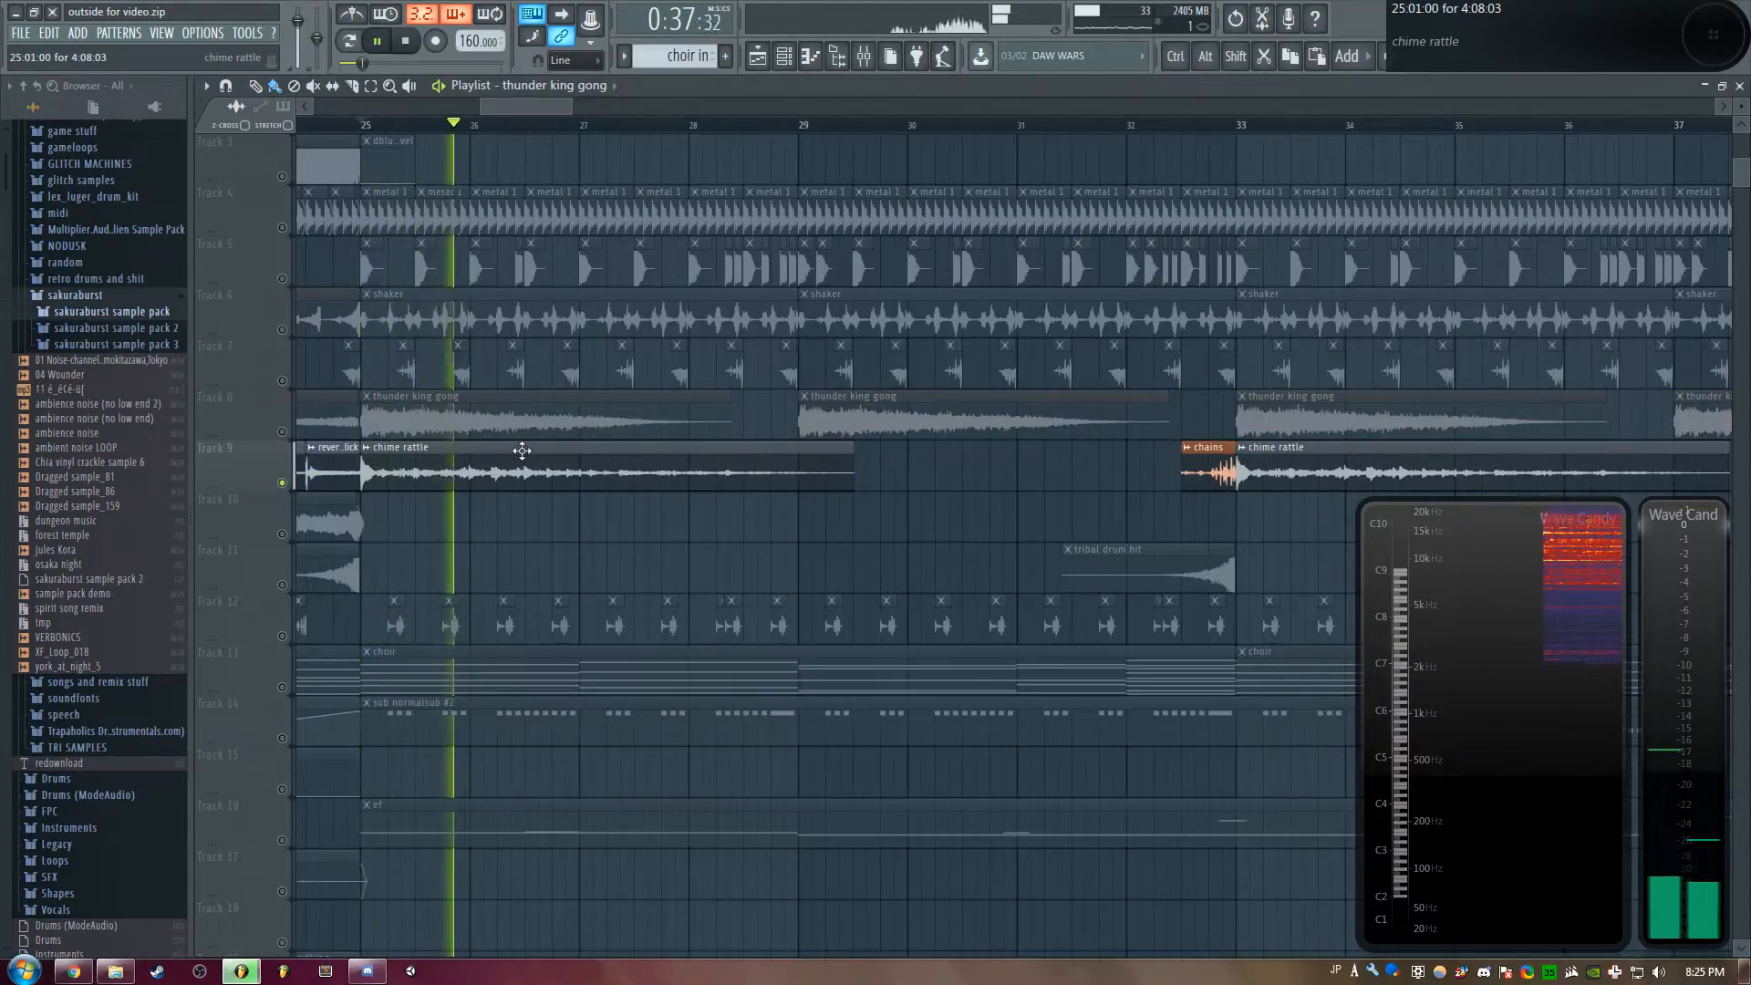
{"action": "key", "text": "space"}
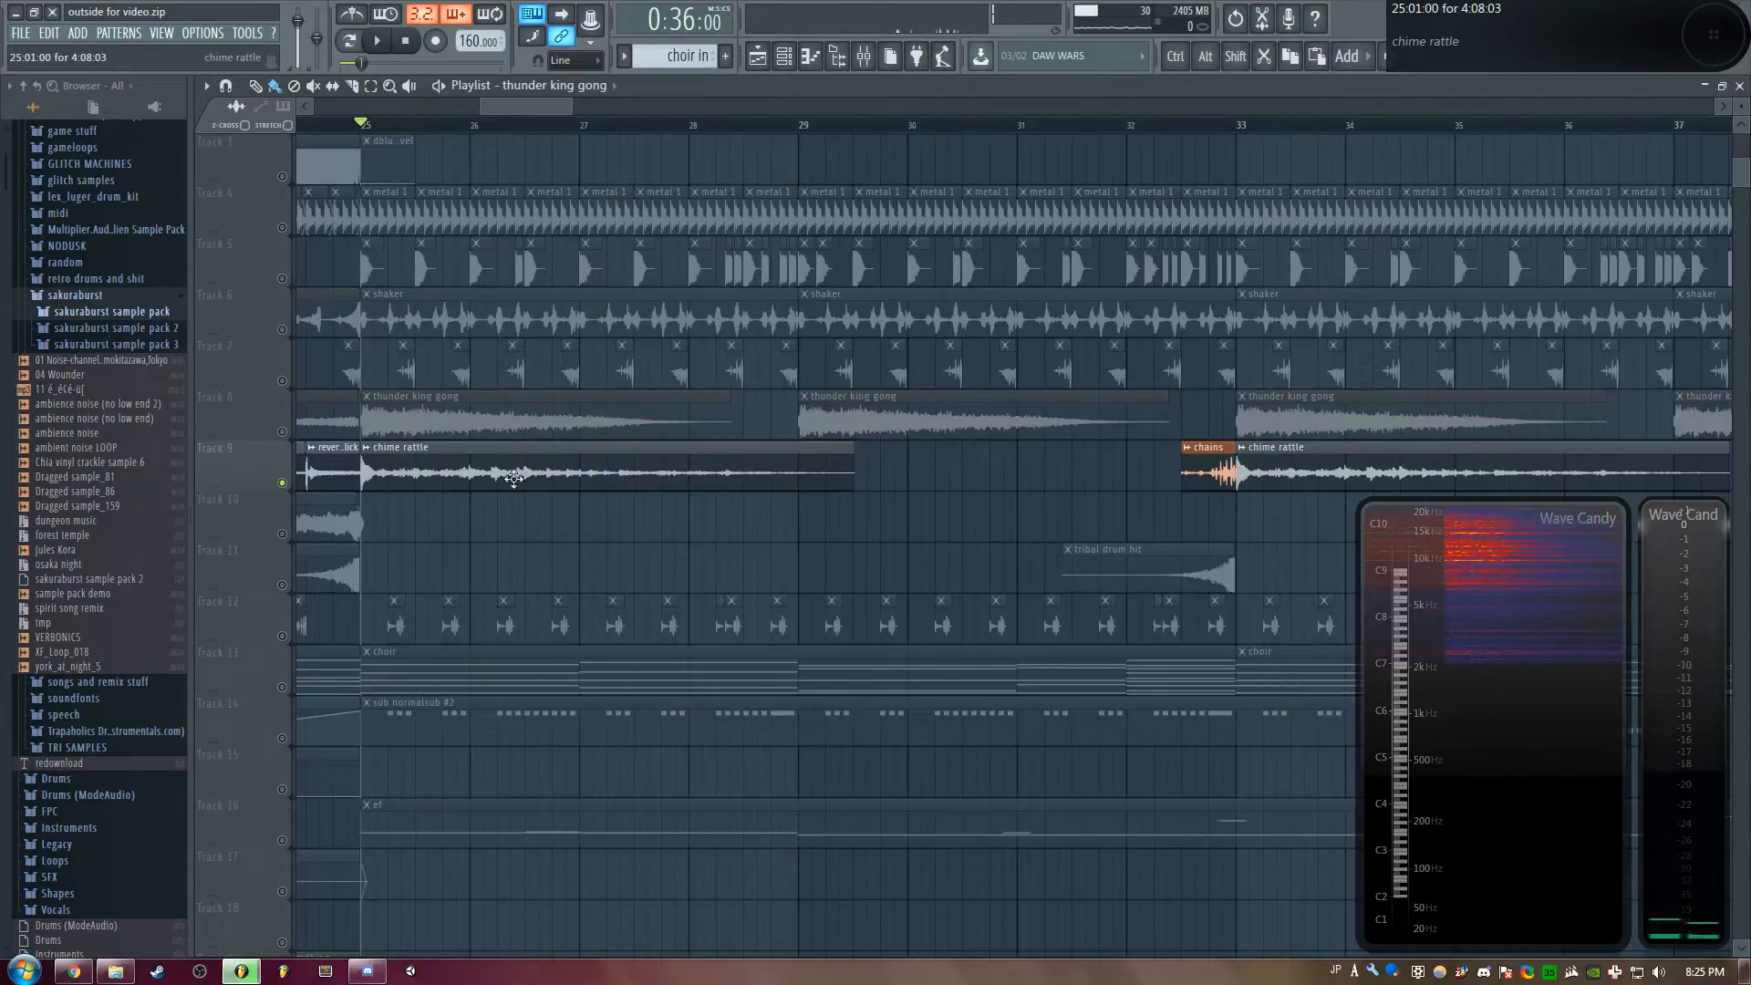
Solo Track 12 and play its repeated short hits from bar 25
{"action": "scroll", "coordinate": [497, 472], "scroll_direction": "down", "scroll_amount": 3}
{"action": "right_click", "coordinate": [284, 484]}
{"action": "scroll", "coordinate": [684, 474], "scroll_direction": "down", "scroll_amount": 3}
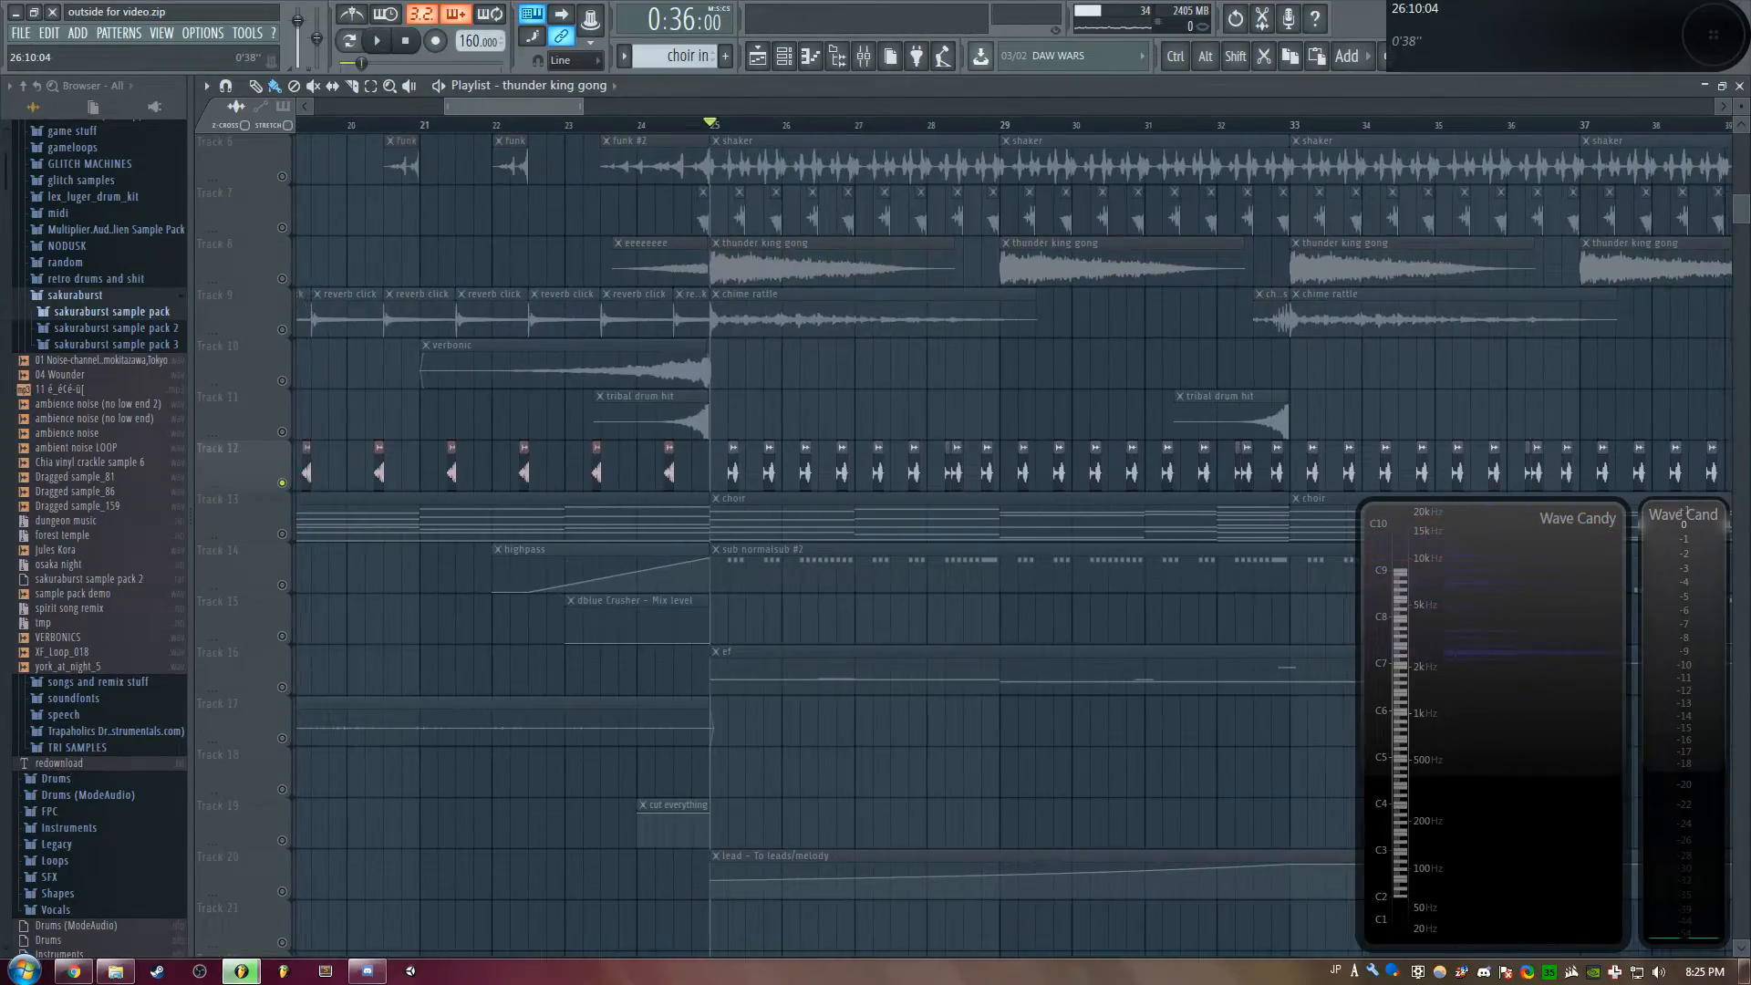
{"action": "scroll", "coordinate": [684, 475], "scroll_direction": "up", "scroll_amount": 1}
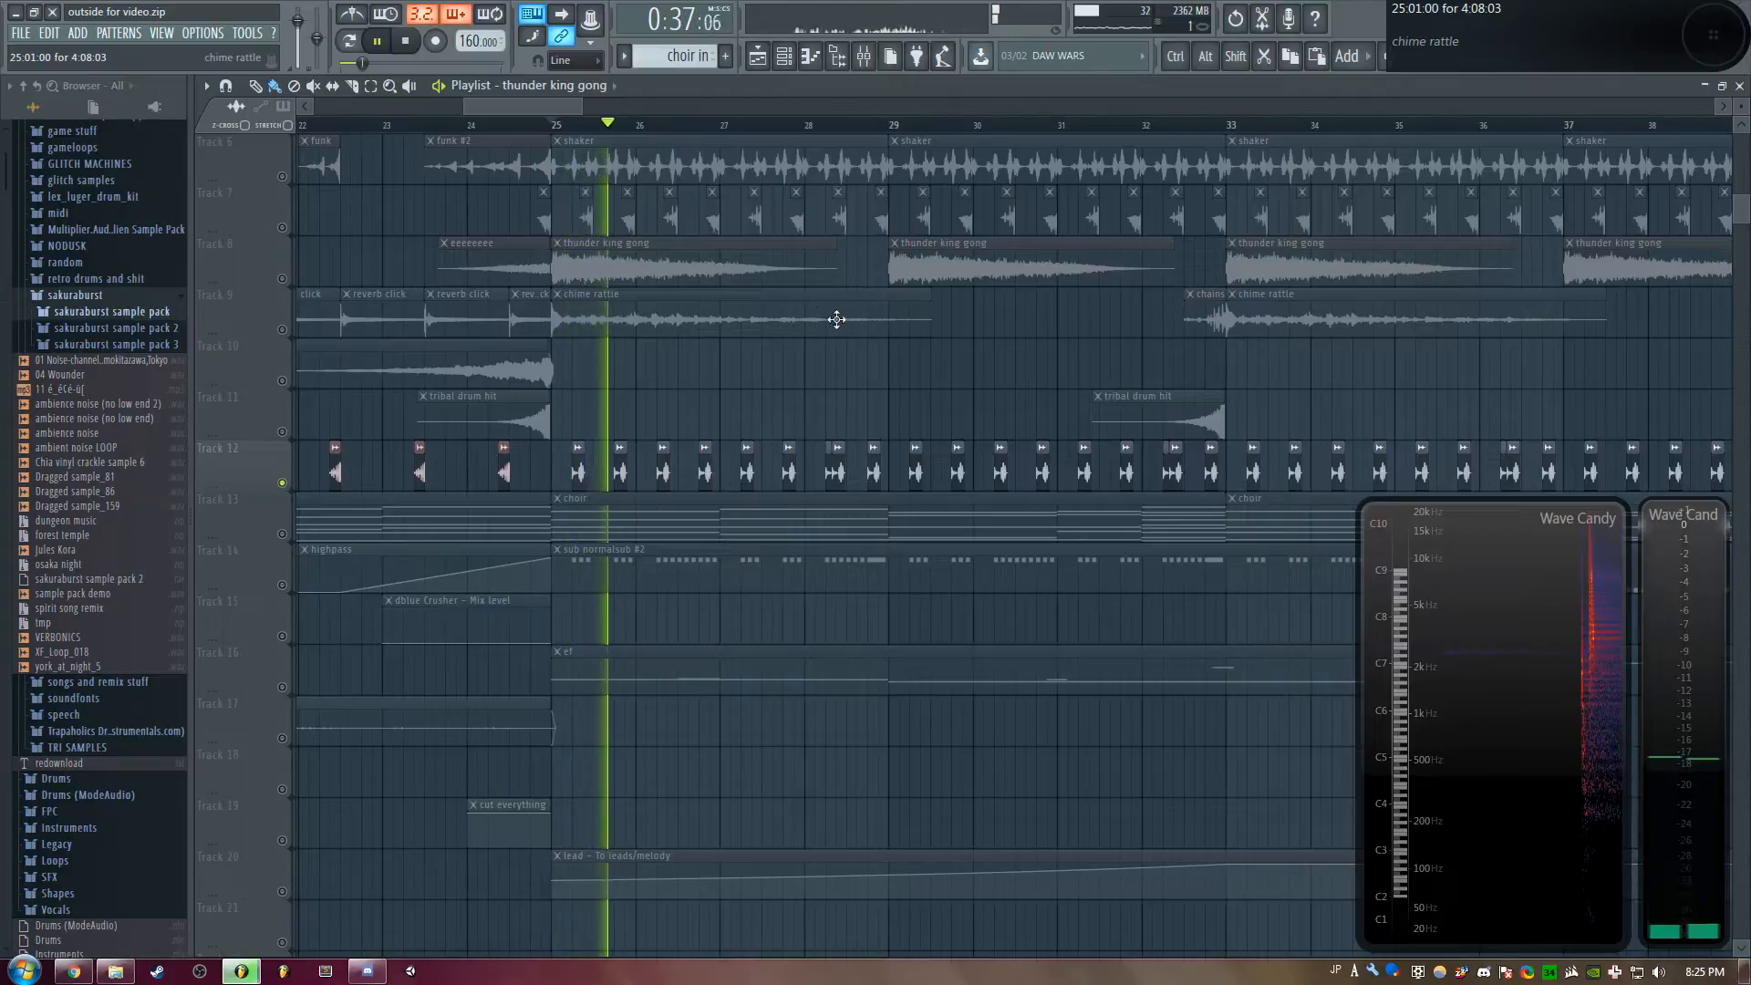
{"action": "key", "text": "space"}
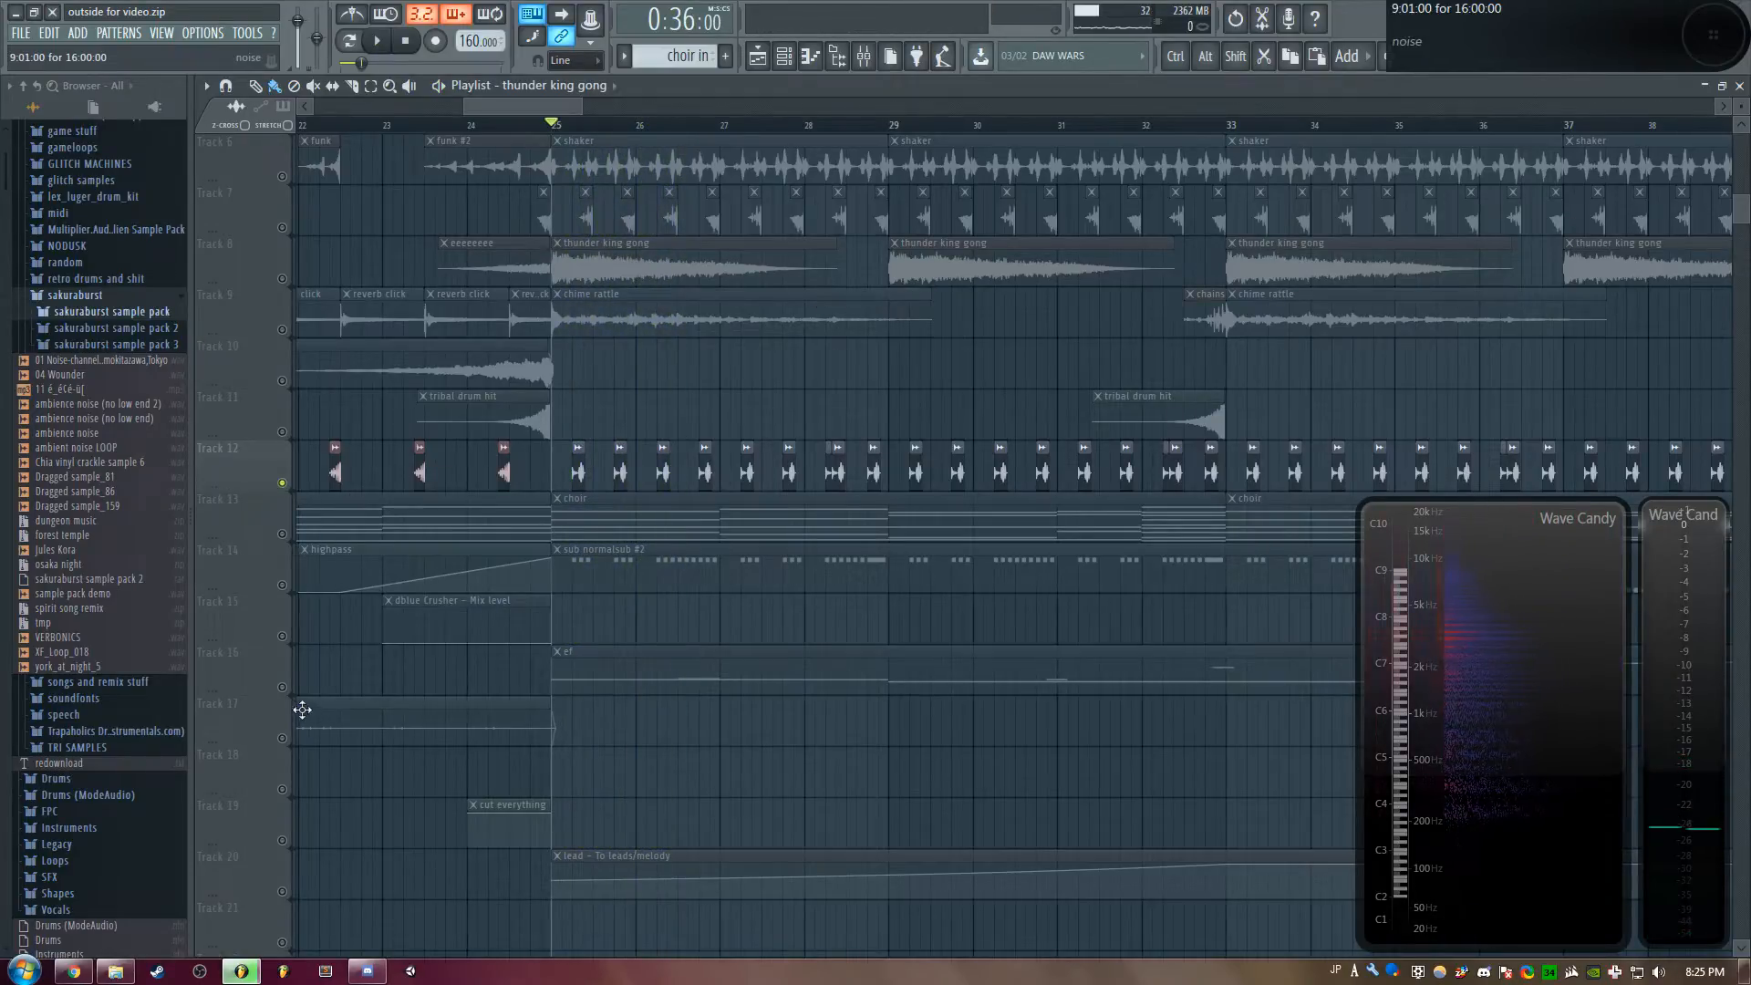
Solo Track 16 and play its ef clip from bar 25
{"action": "right_click", "coordinate": [282, 687]}
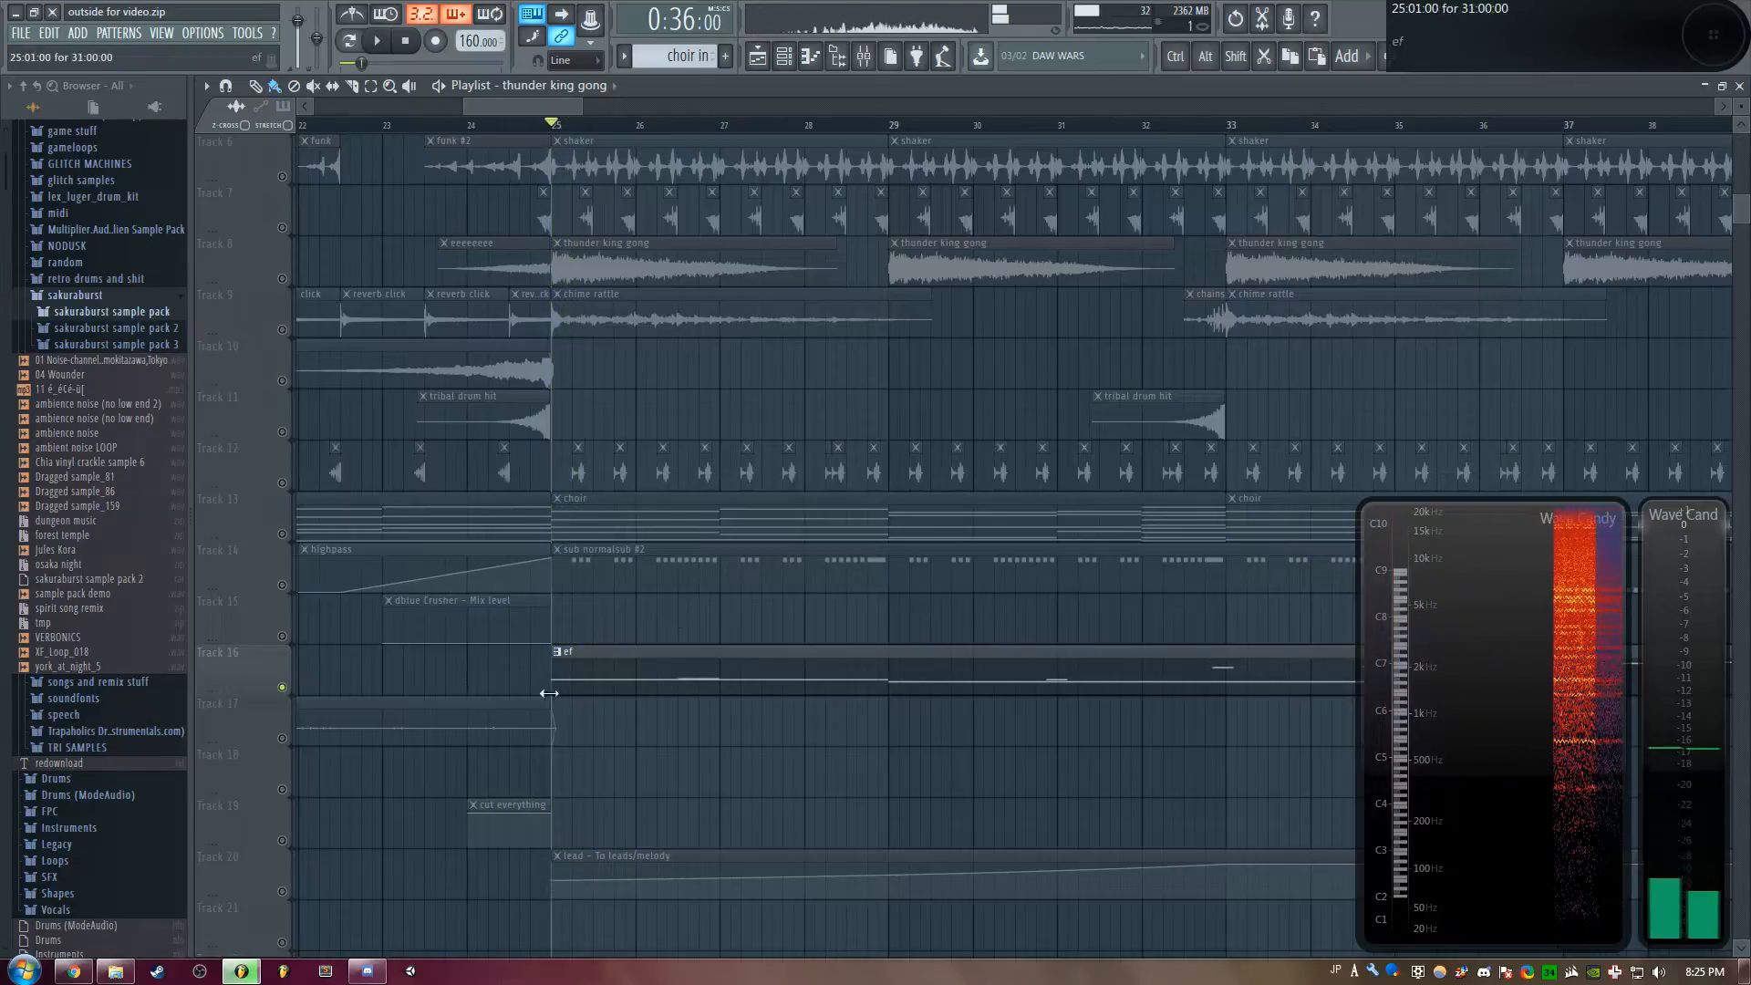
{"action": "scroll", "coordinate": [657, 575], "scroll_direction": "down", "scroll_amount": 4}
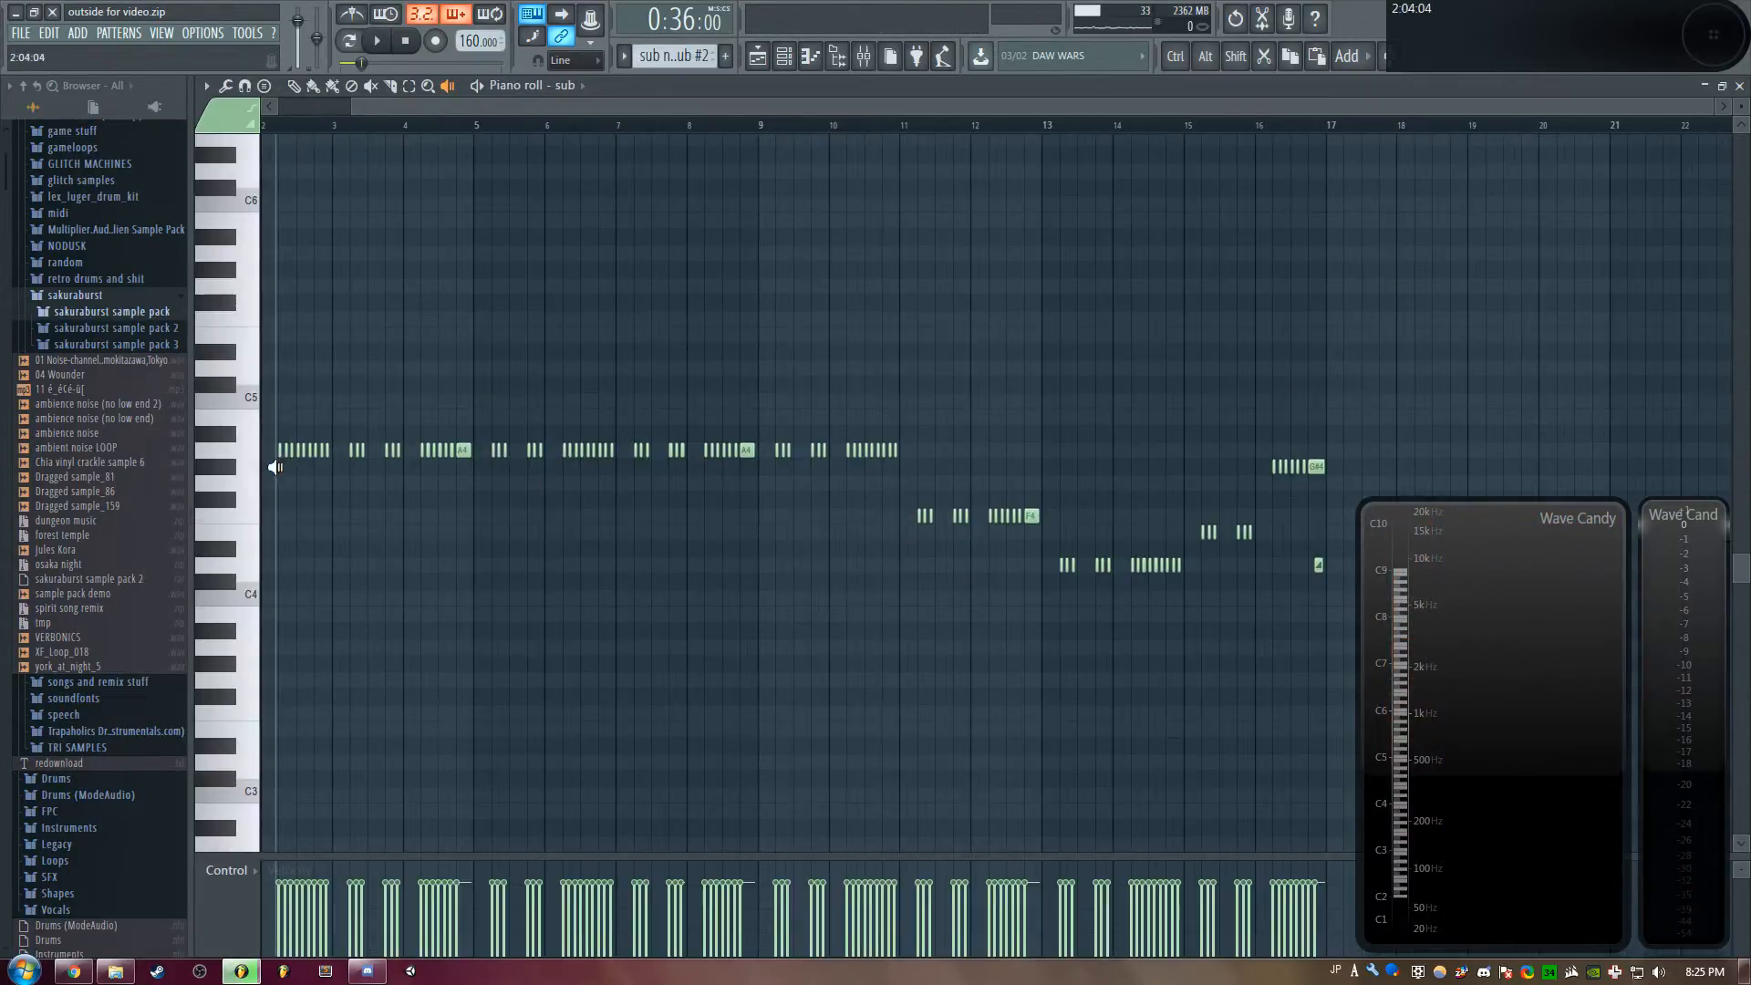
Audition the sub notes of the sub normalsub #2 pattern in the piano roll and select the sub track in the mixer
{"action": "left_click_drag", "start_coordinate": [275, 467], "coordinate": [466, 449]}
{"action": "key", "text": "F9"}
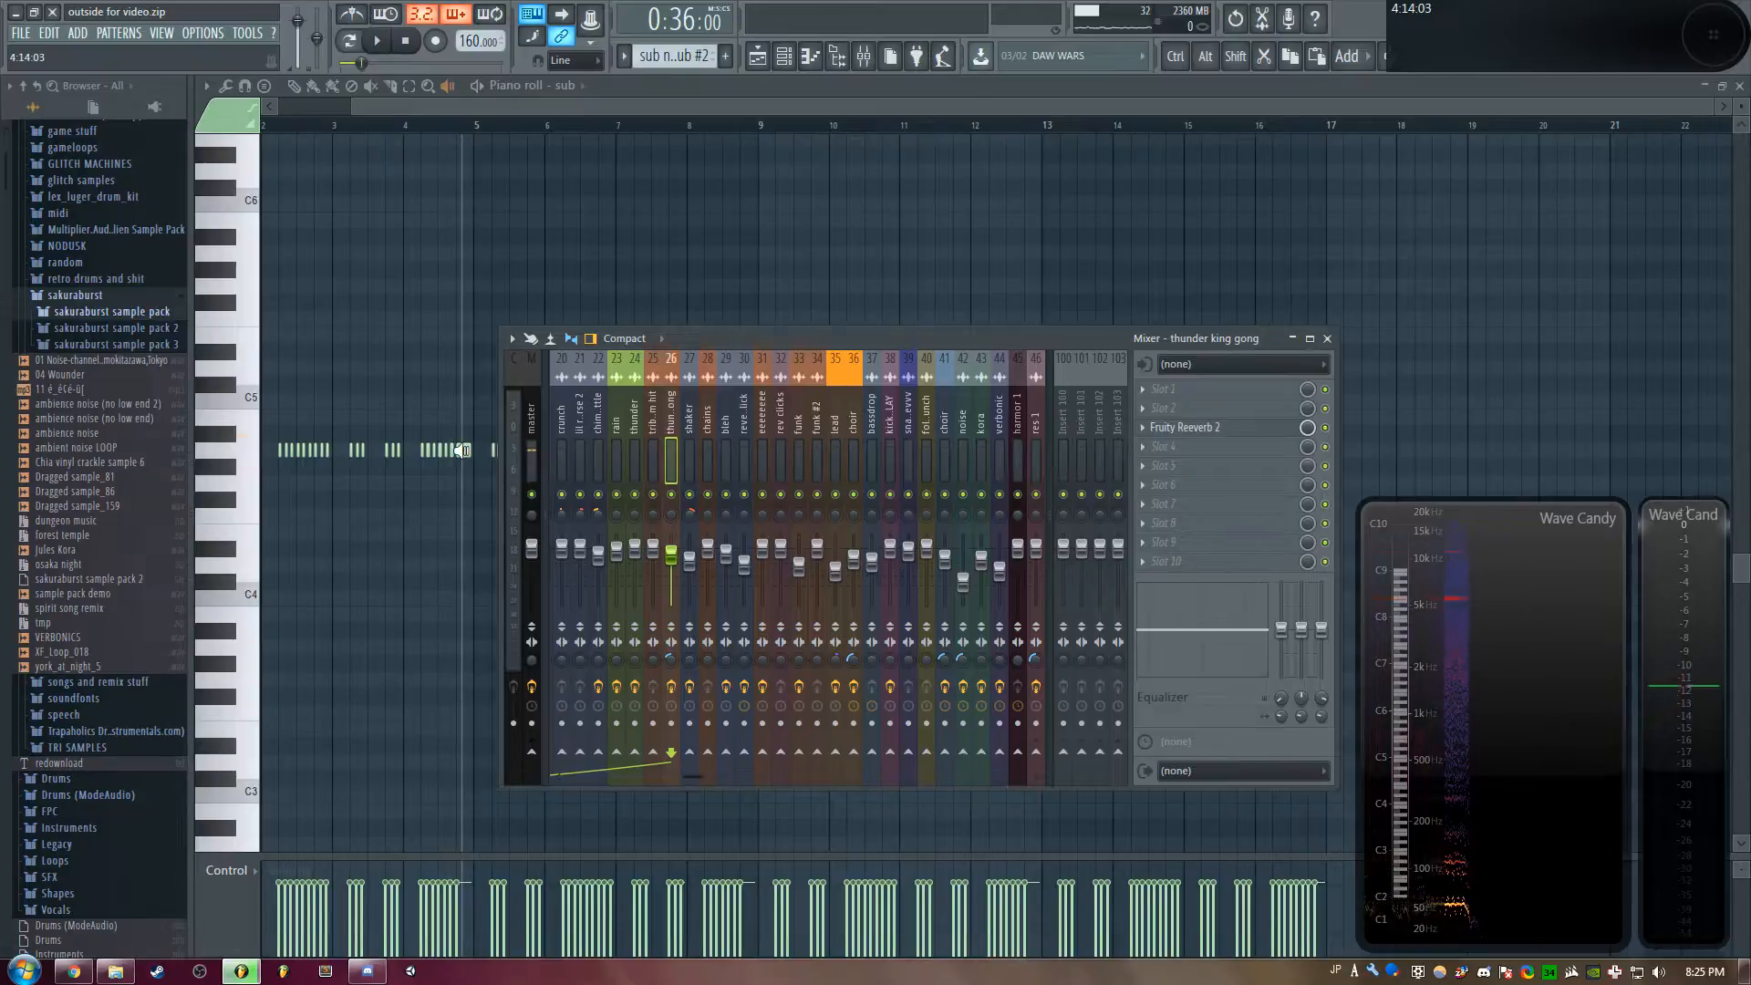
{"action": "left_click", "coordinate": [462, 450]}
{"action": "key", "text": "F9"}
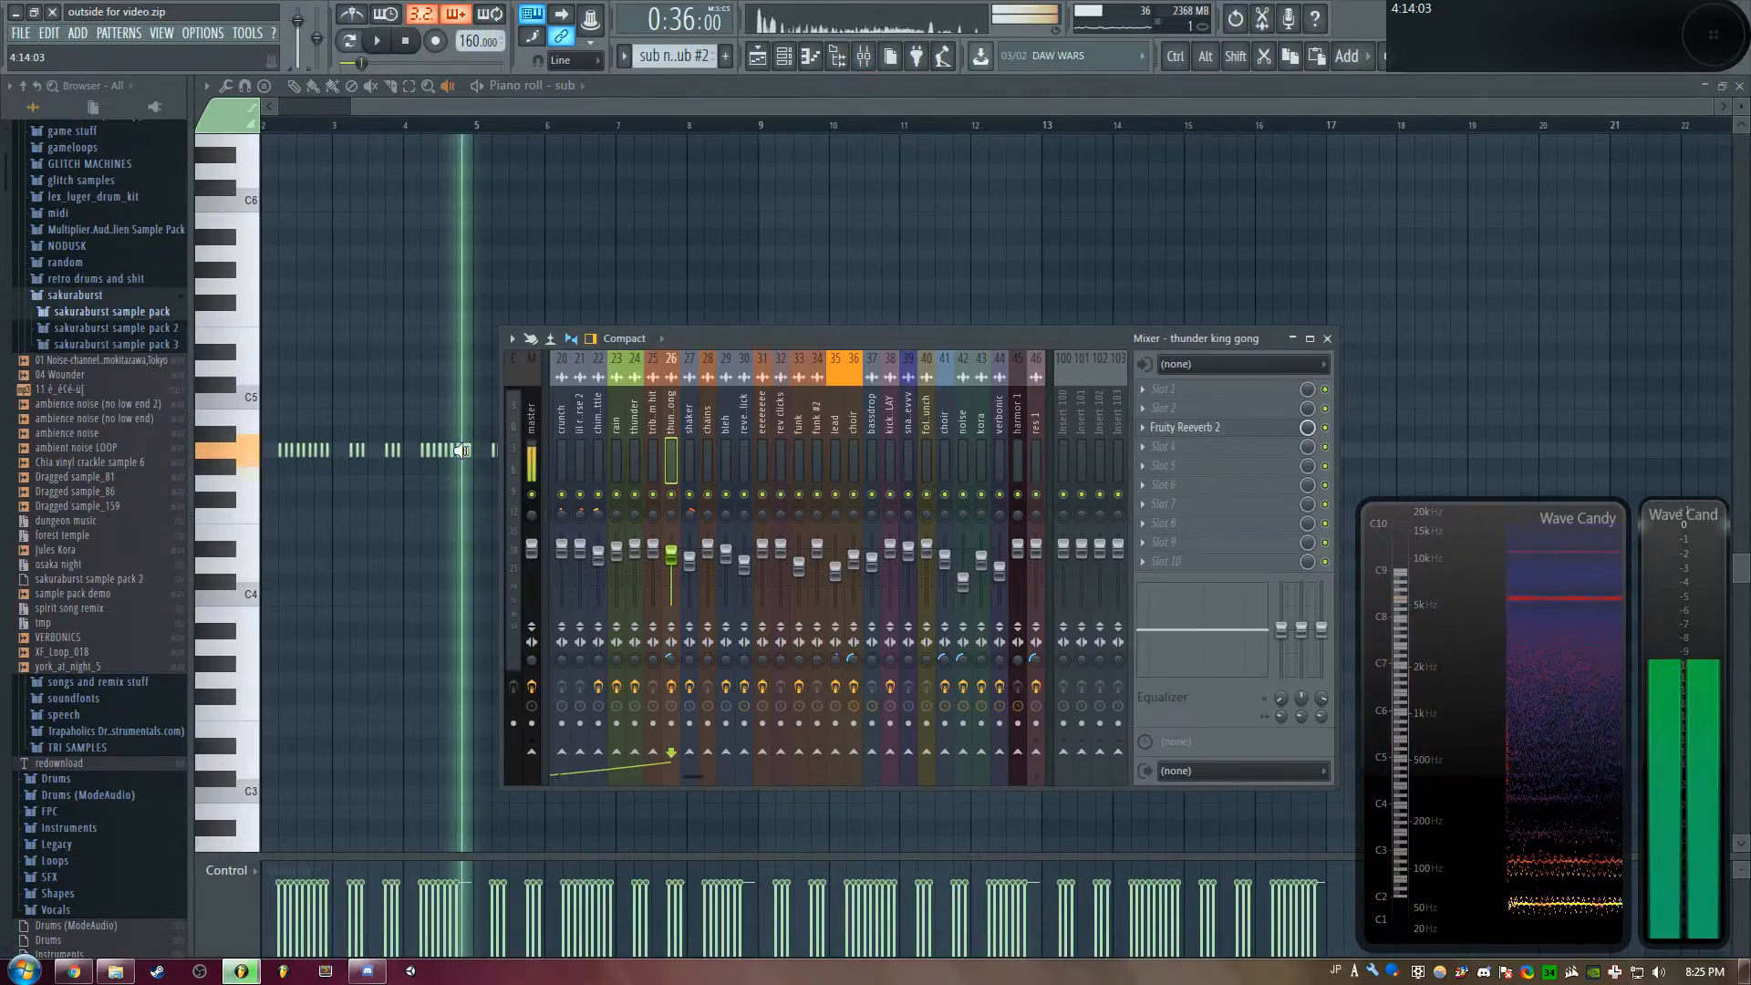
{"action": "left_click_drag", "start_coordinate": [699, 770], "coordinate": [624, 781]}
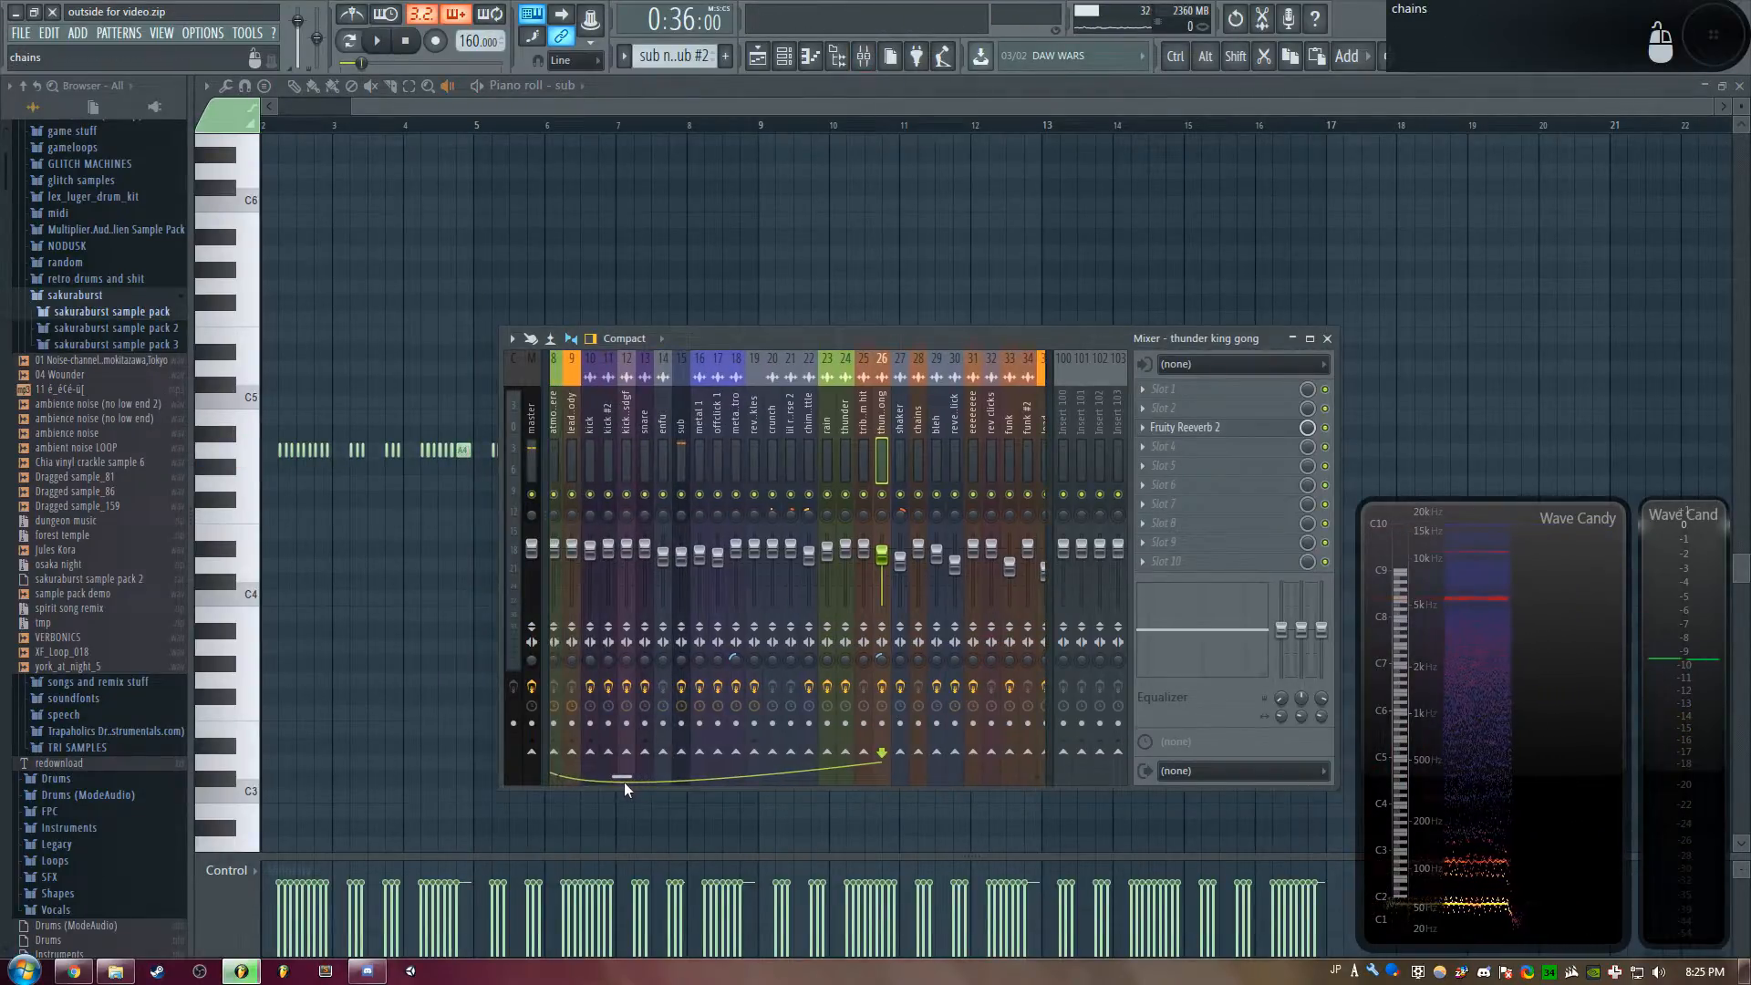
{"action": "left_click", "coordinate": [686, 420]}
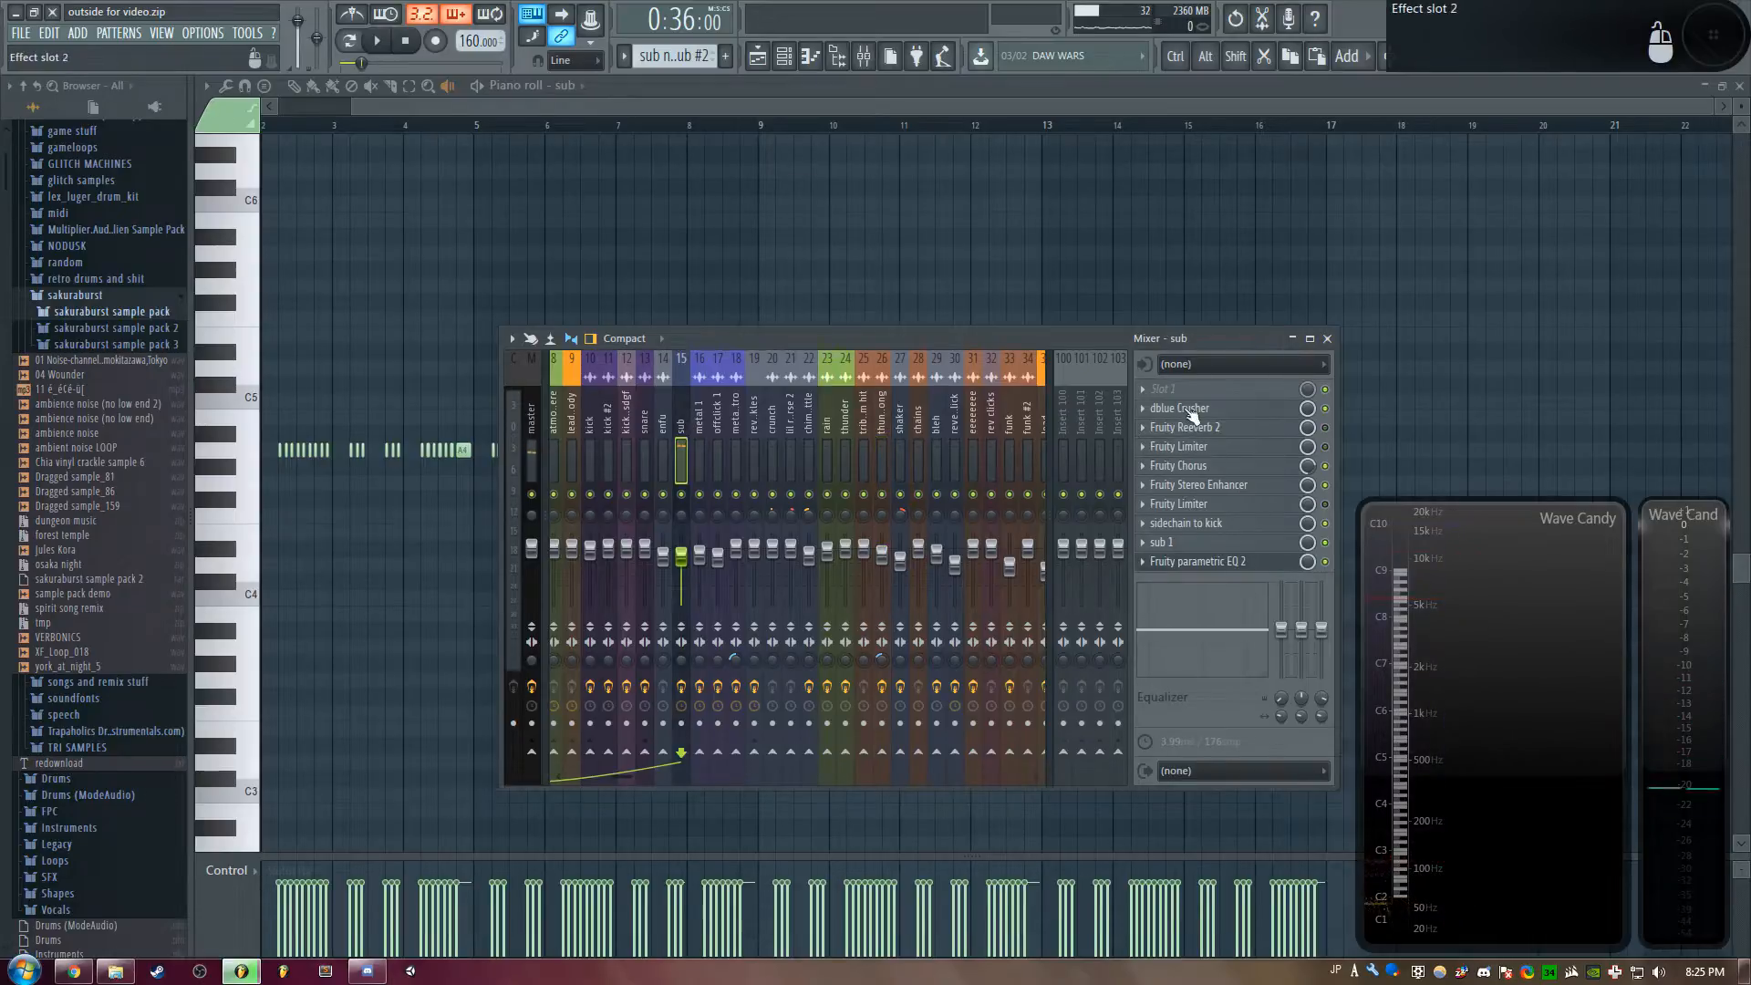
Switch playback to pattern mode and play the sub pattern with the mixer moved clear of the notes
{"action": "left_click_drag", "start_coordinate": [1182, 341], "coordinate": [1262, 309]}
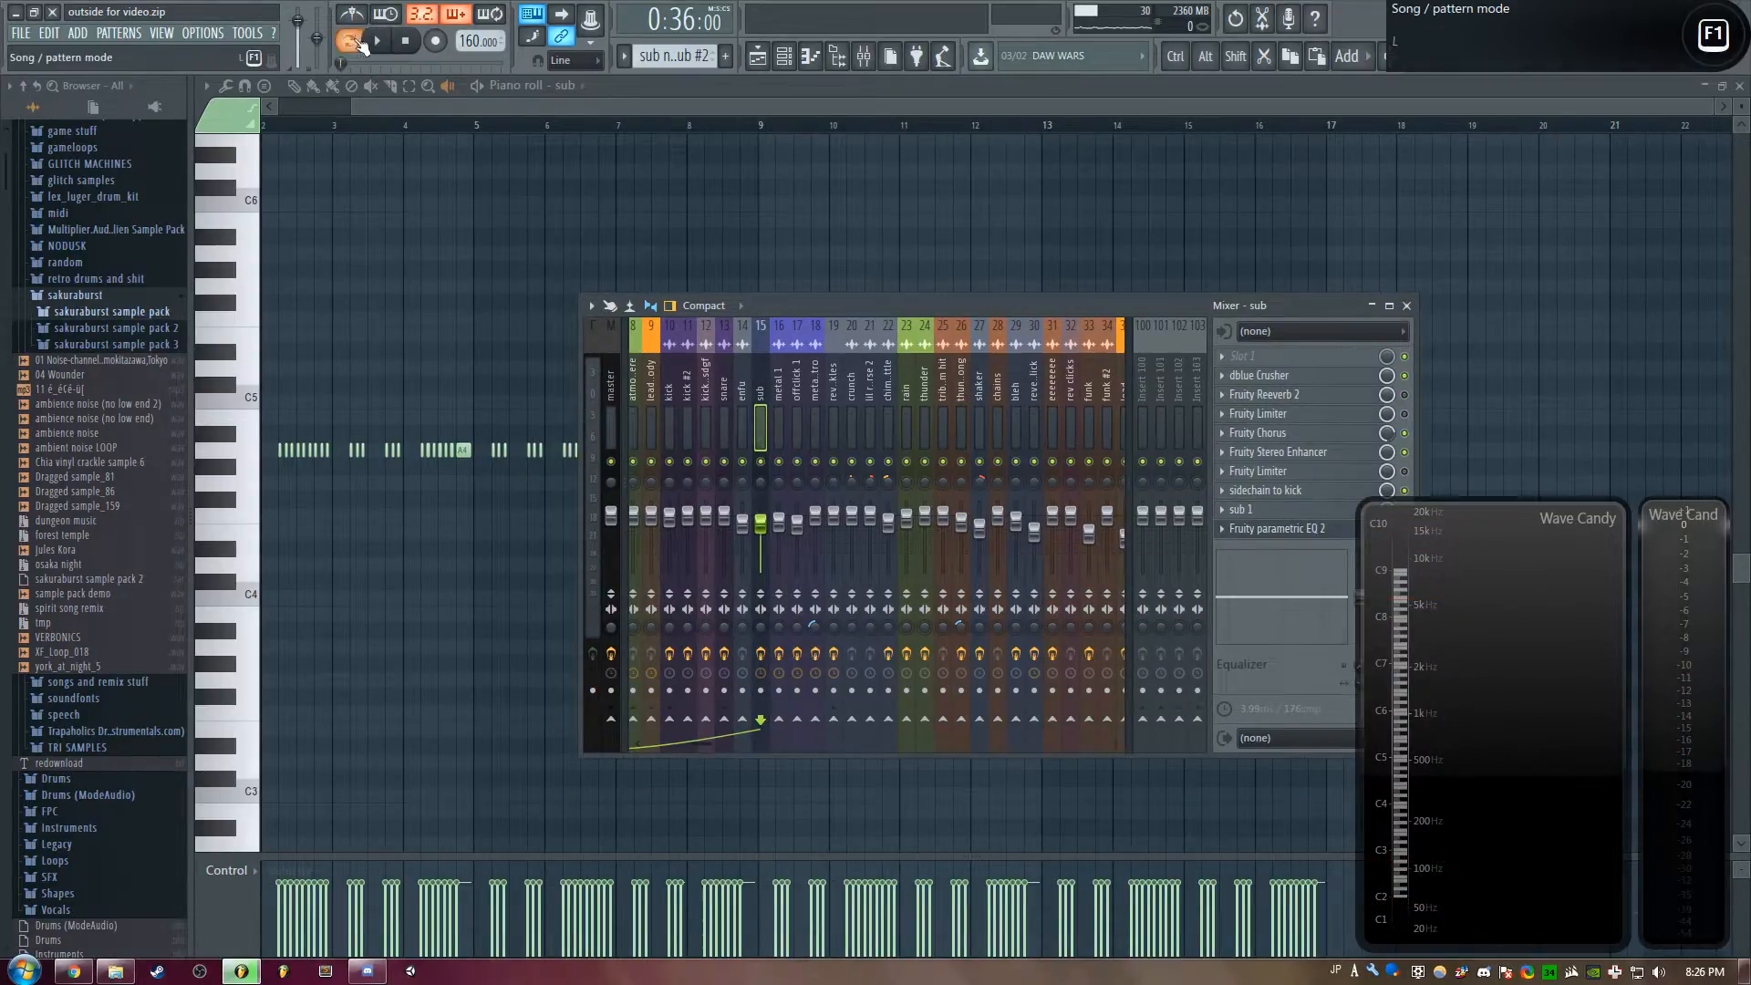
{"action": "key", "text": "space"}
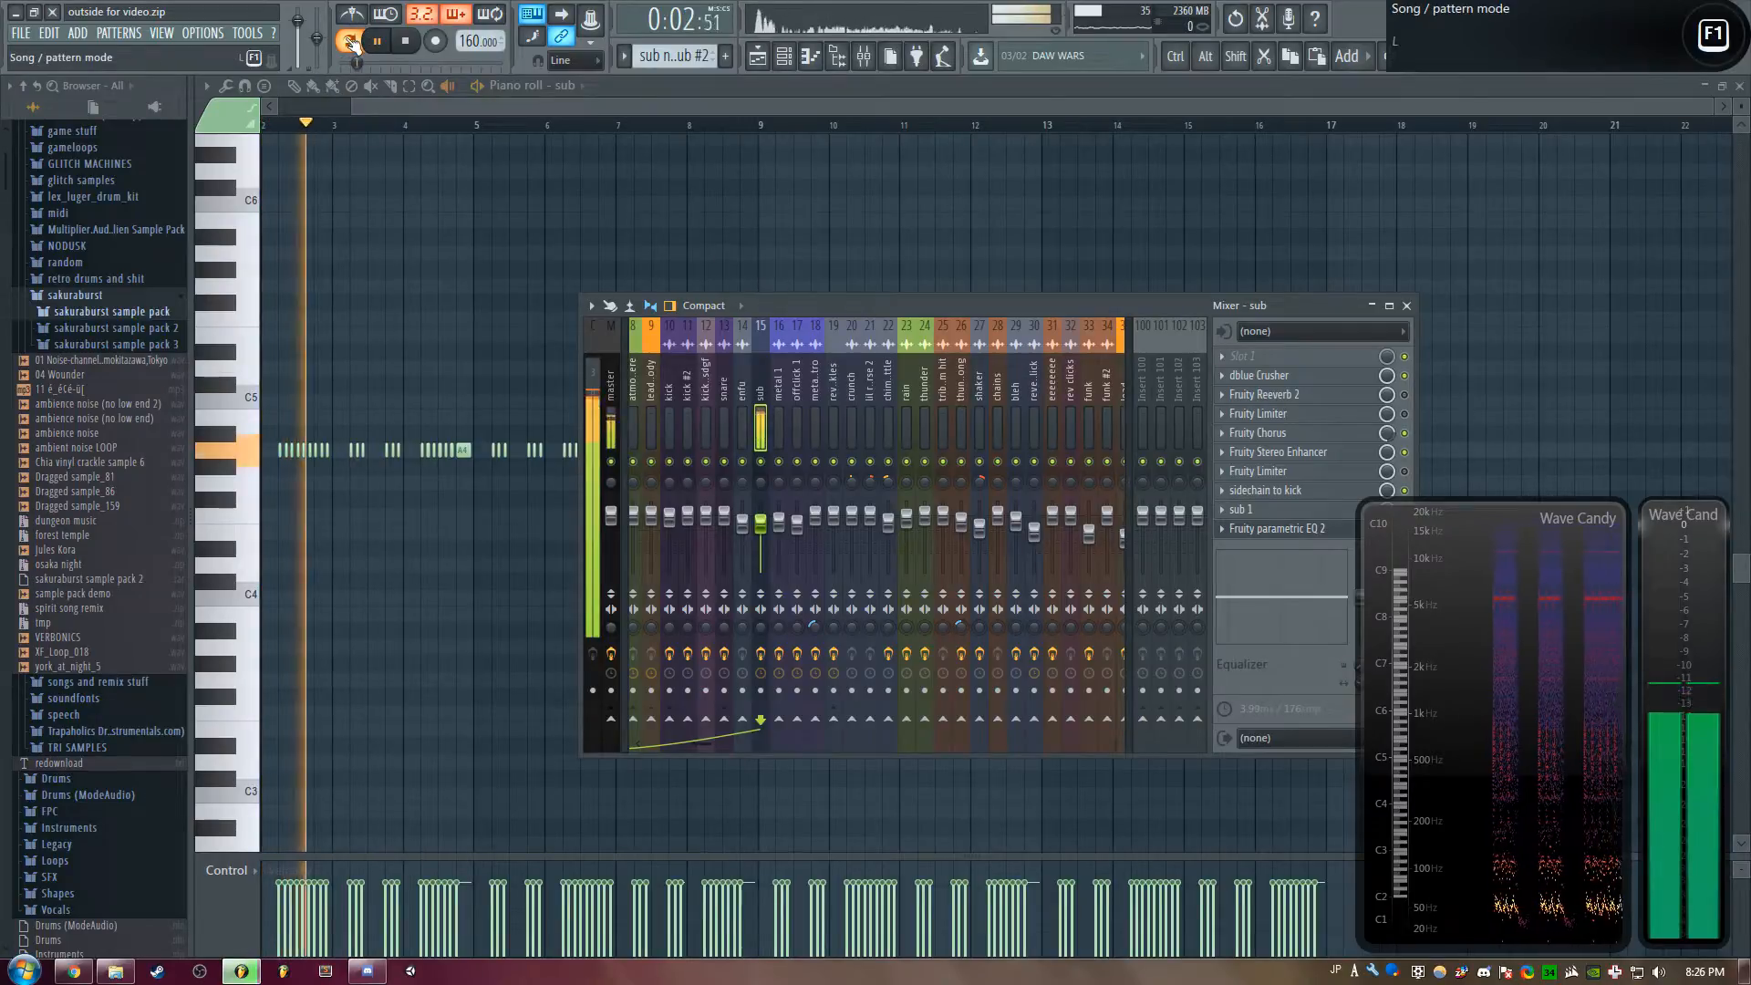
{"action": "left_click", "coordinate": [329, 89]}
{"action": "left_click", "coordinate": [295, 86]}
{"action": "key", "text": "F9"}
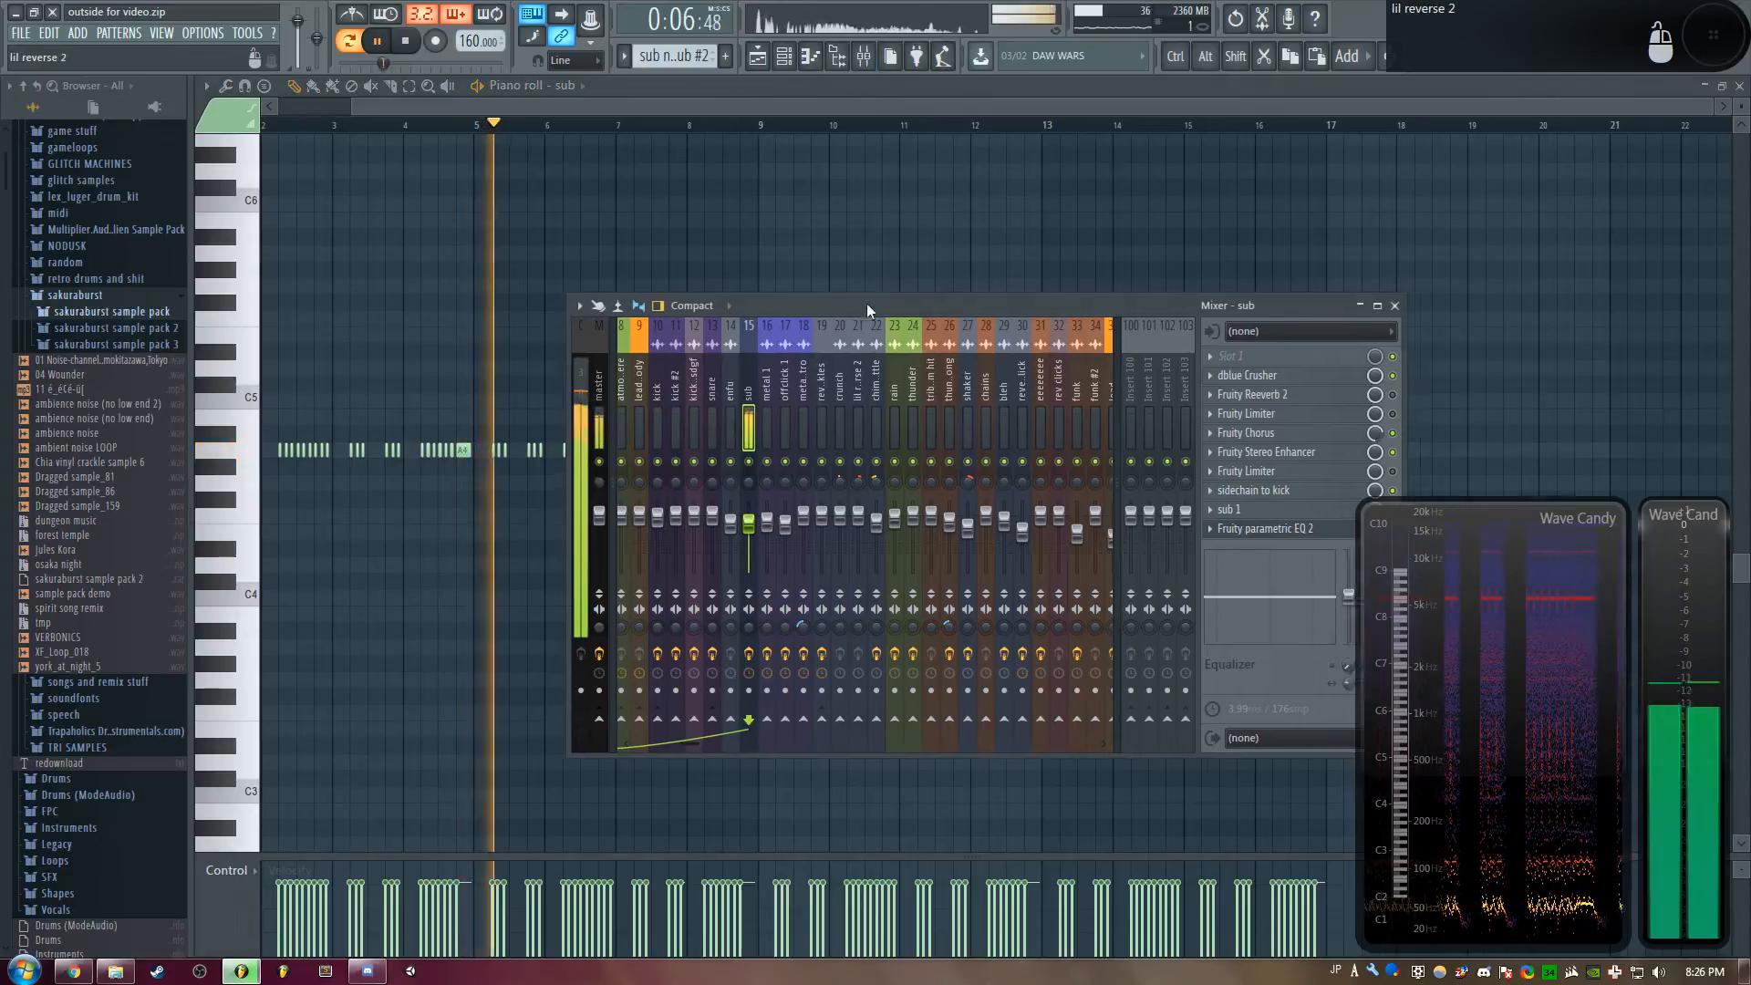
{"action": "left_click_drag", "start_coordinate": [866, 303], "coordinate": [750, 345]}
{"action": "key", "text": "space"}
Open the sub track's dblue Crusher and Fruity Chorus settings and play the sub pattern to hear the effects
{"action": "left_click", "coordinate": [1136, 419]}
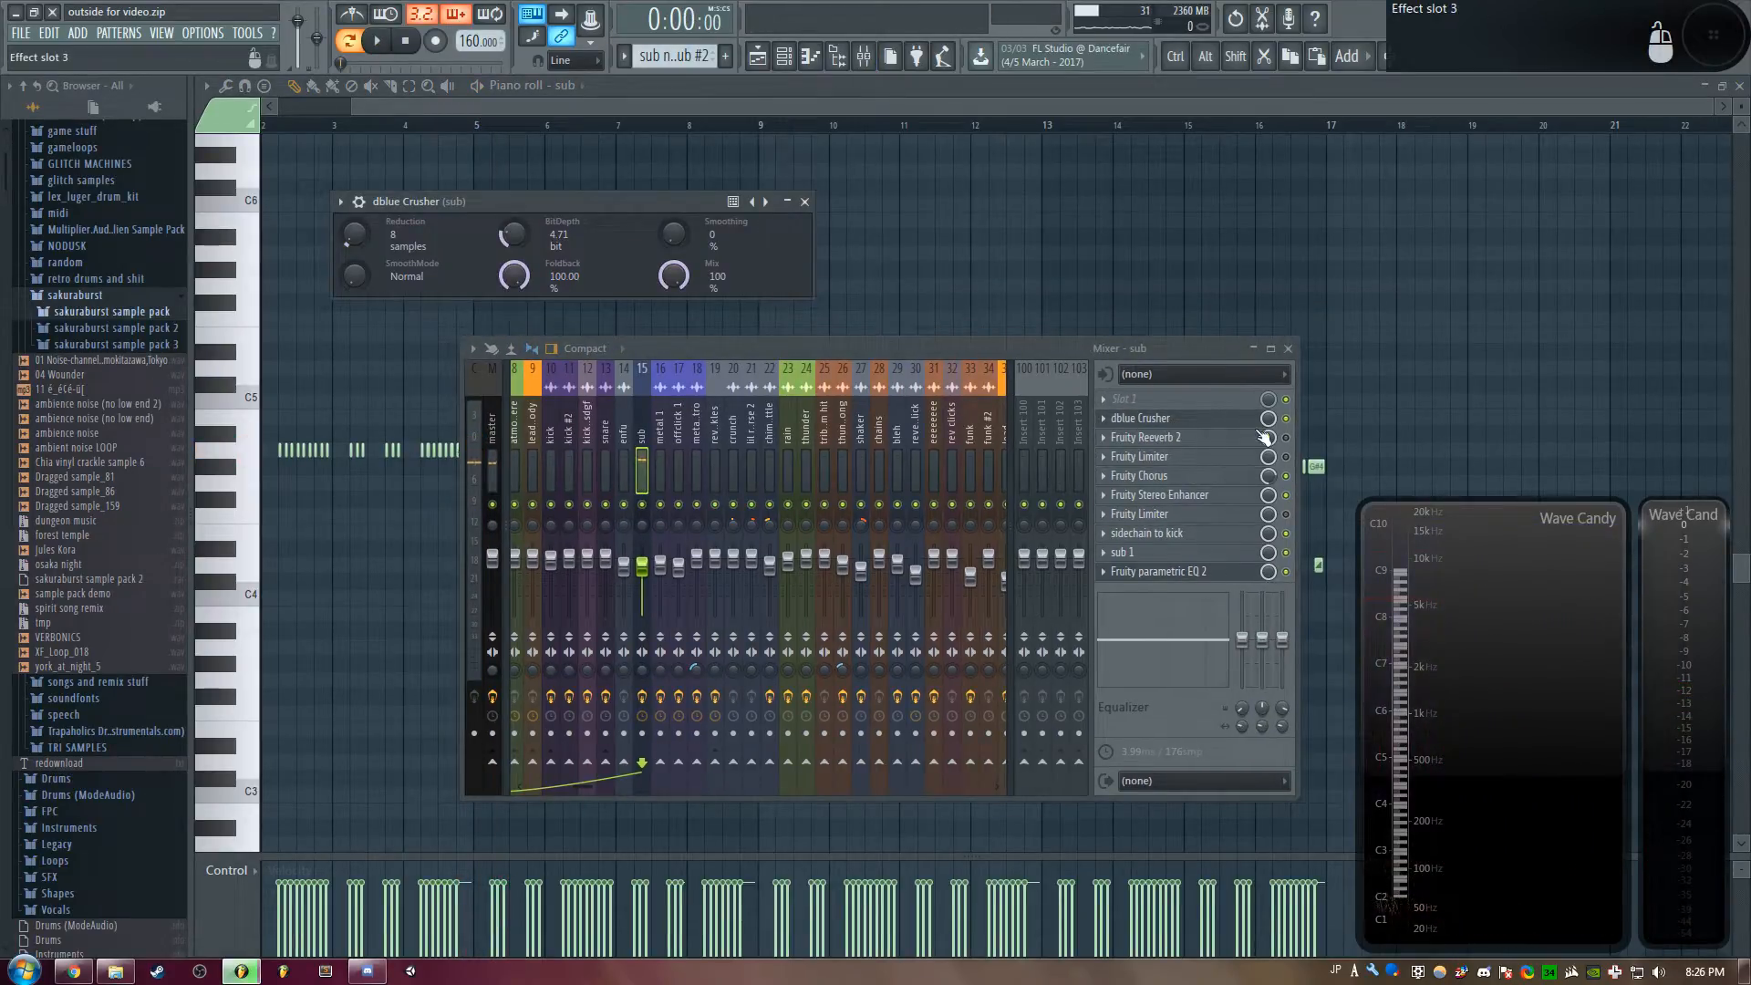
{"action": "left_click", "coordinate": [1141, 476]}
{"action": "key", "text": "space"}
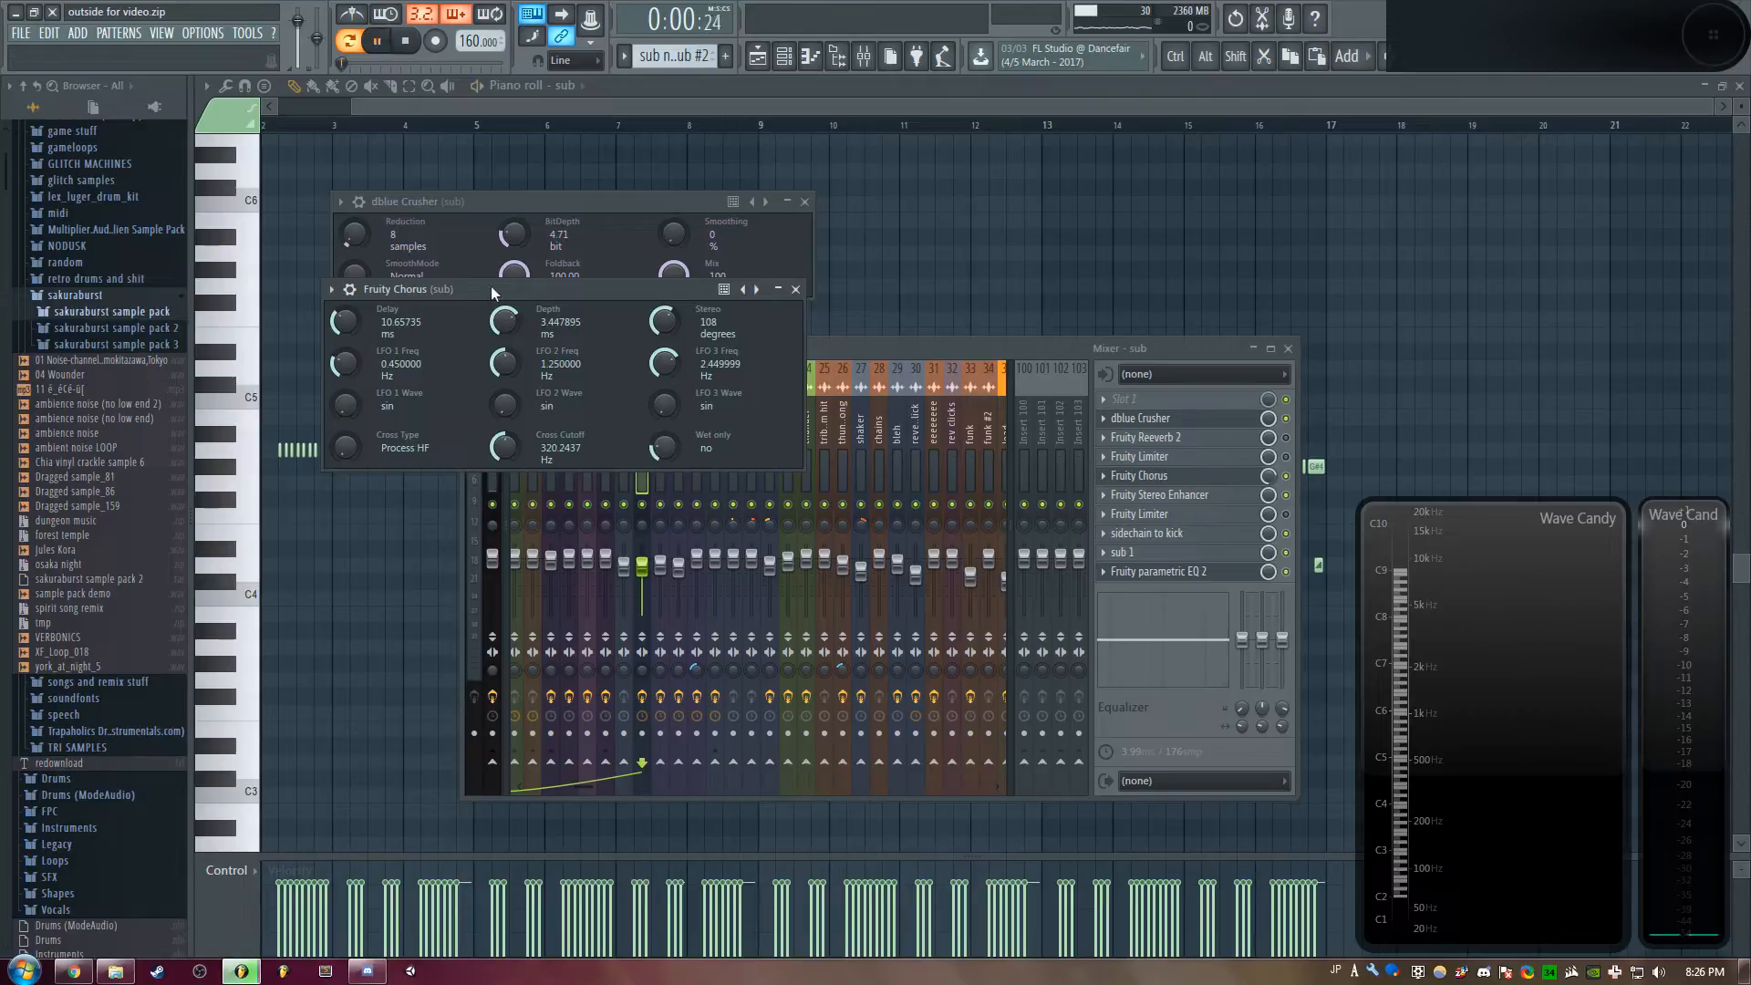
{"action": "key", "text": "space"}
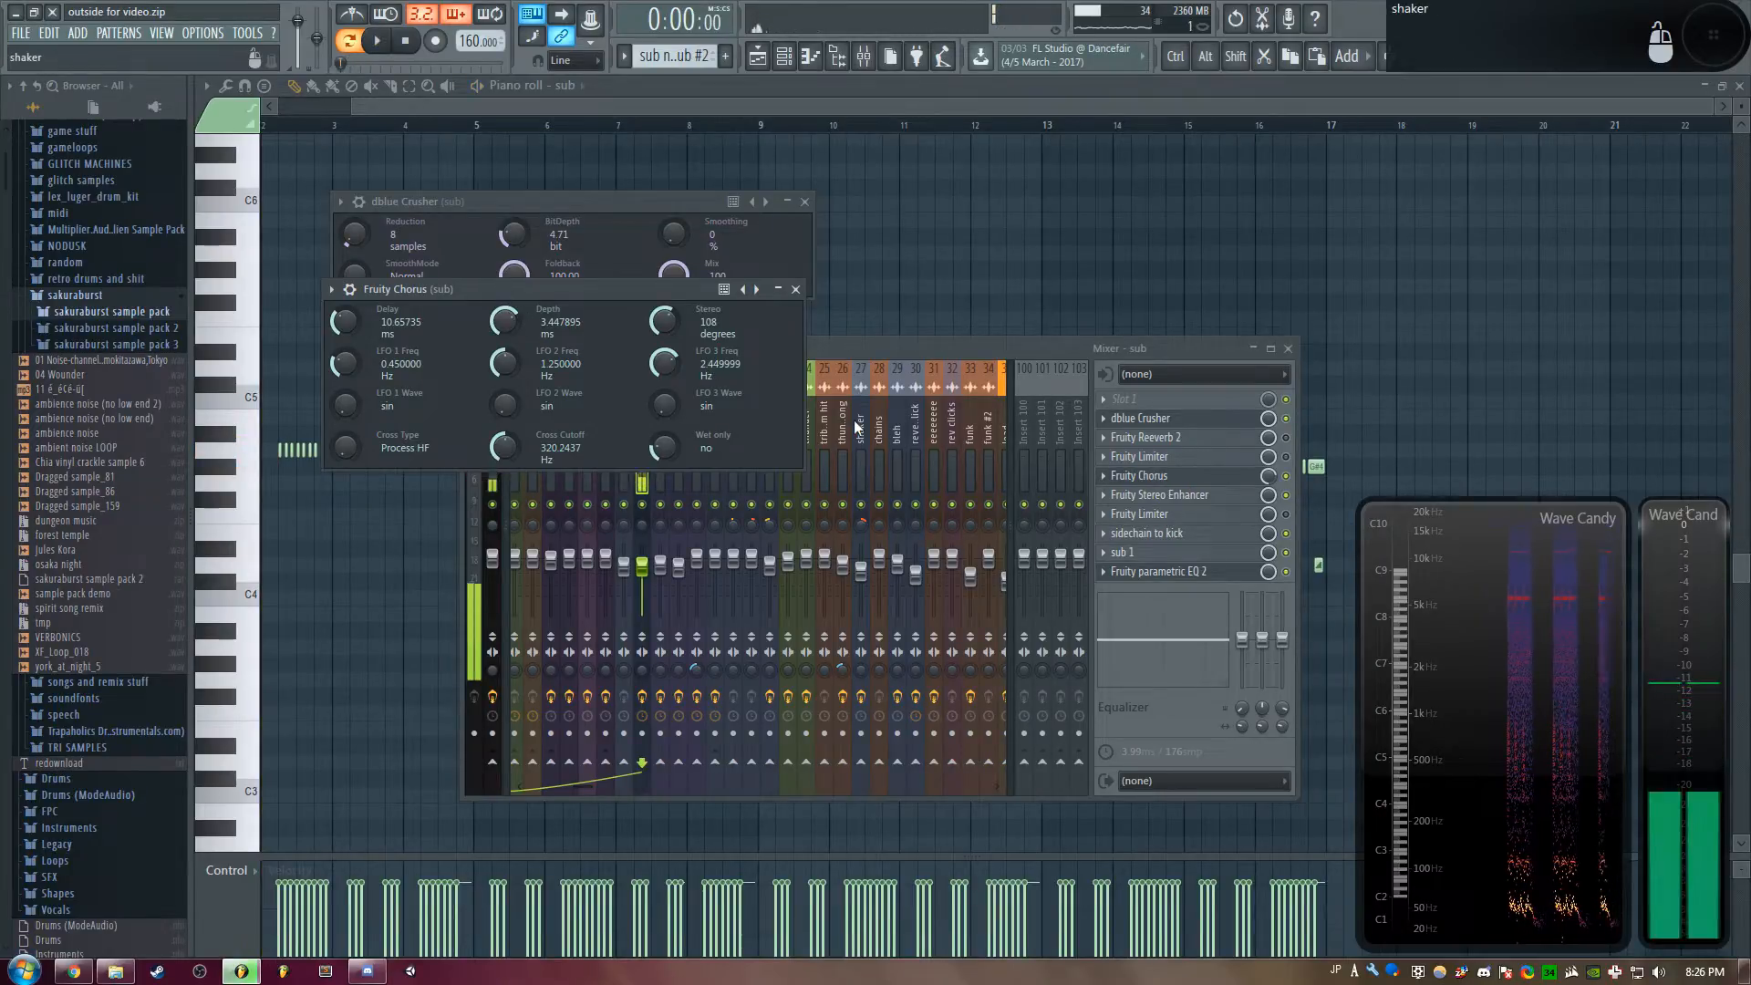
{"action": "key", "text": "space"}
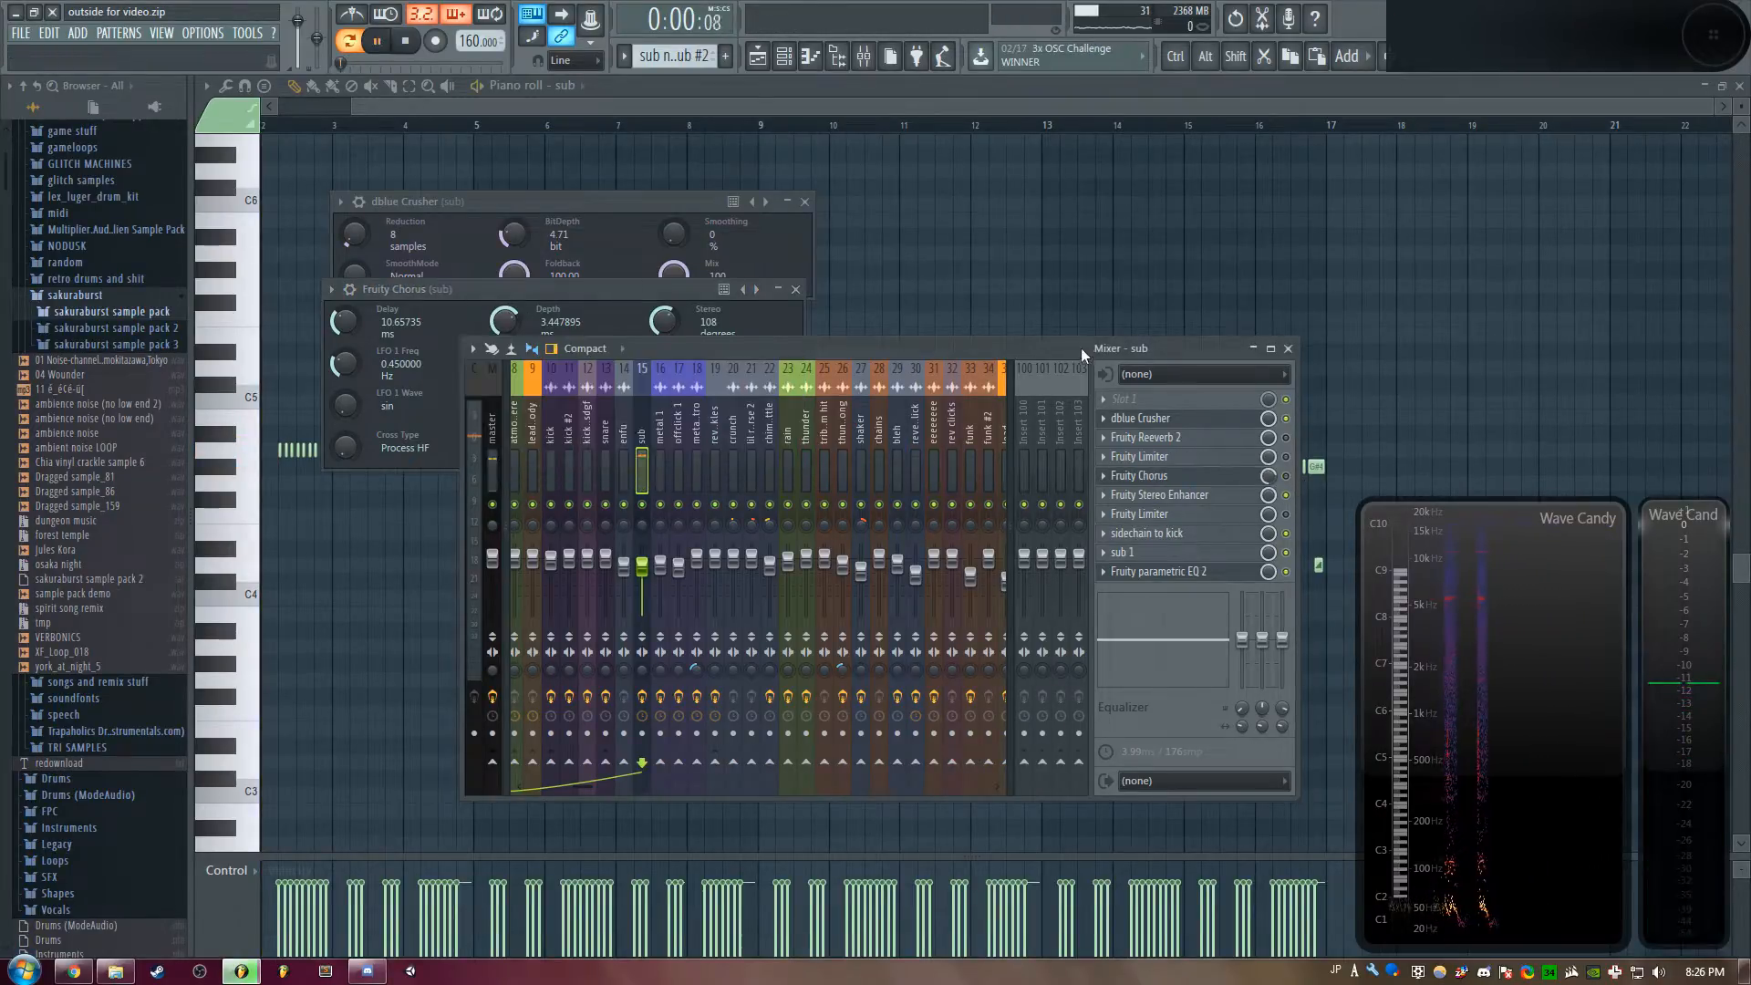
{"action": "left_click_drag", "start_coordinate": [1081, 348], "coordinate": [1070, 340]}
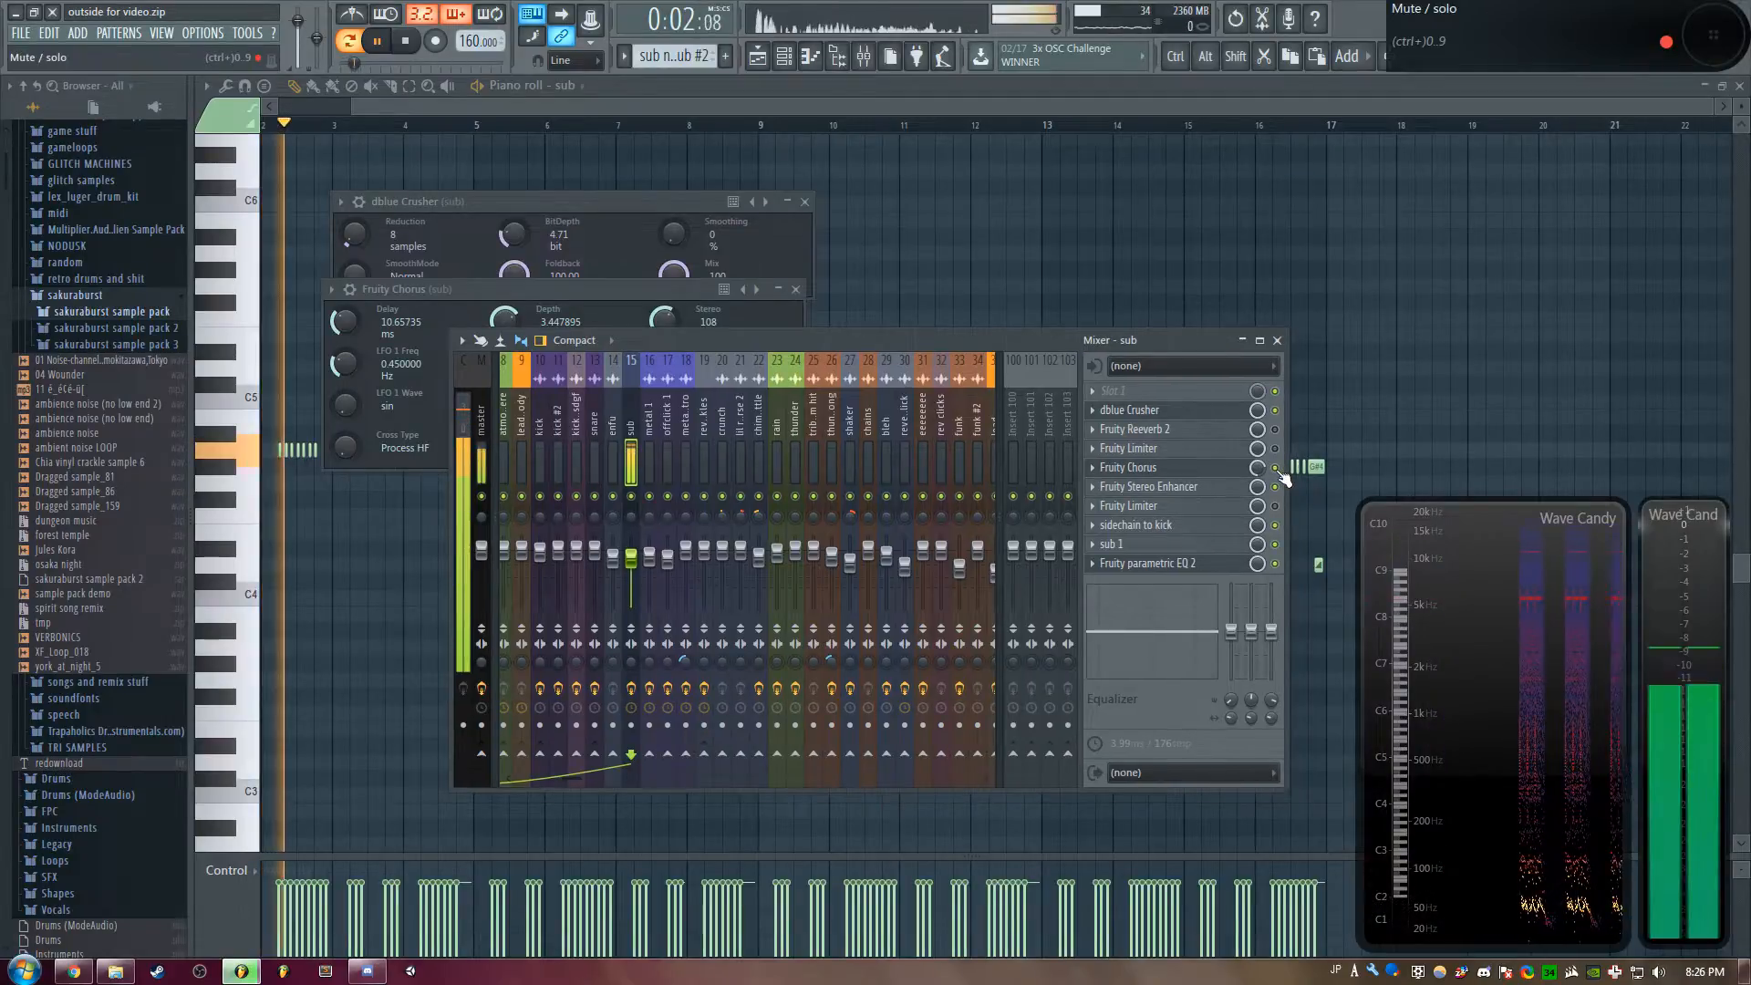
{"action": "left_click_drag", "start_coordinate": [1059, 342], "coordinate": [1070, 332]}
{"action": "key", "text": "space"}
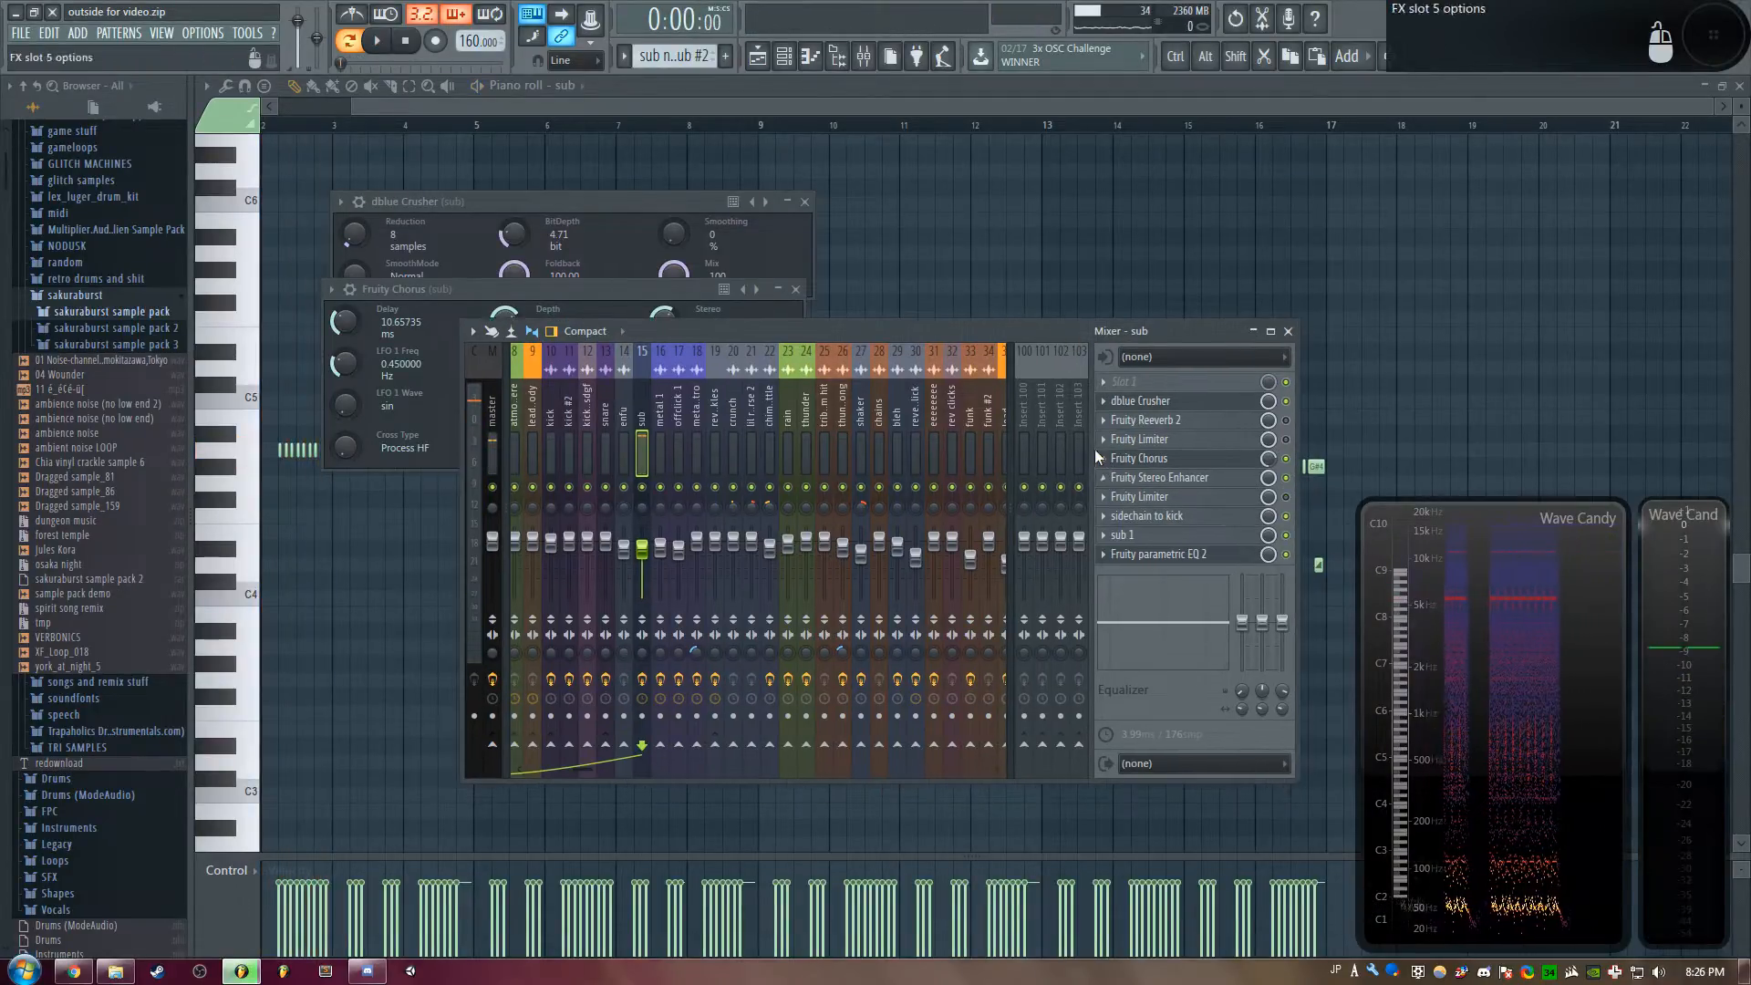
Open the sub track's Fruity Stereo Enhancer and play the pattern to hear what it contributes
{"action": "left_click", "coordinate": [1183, 481]}
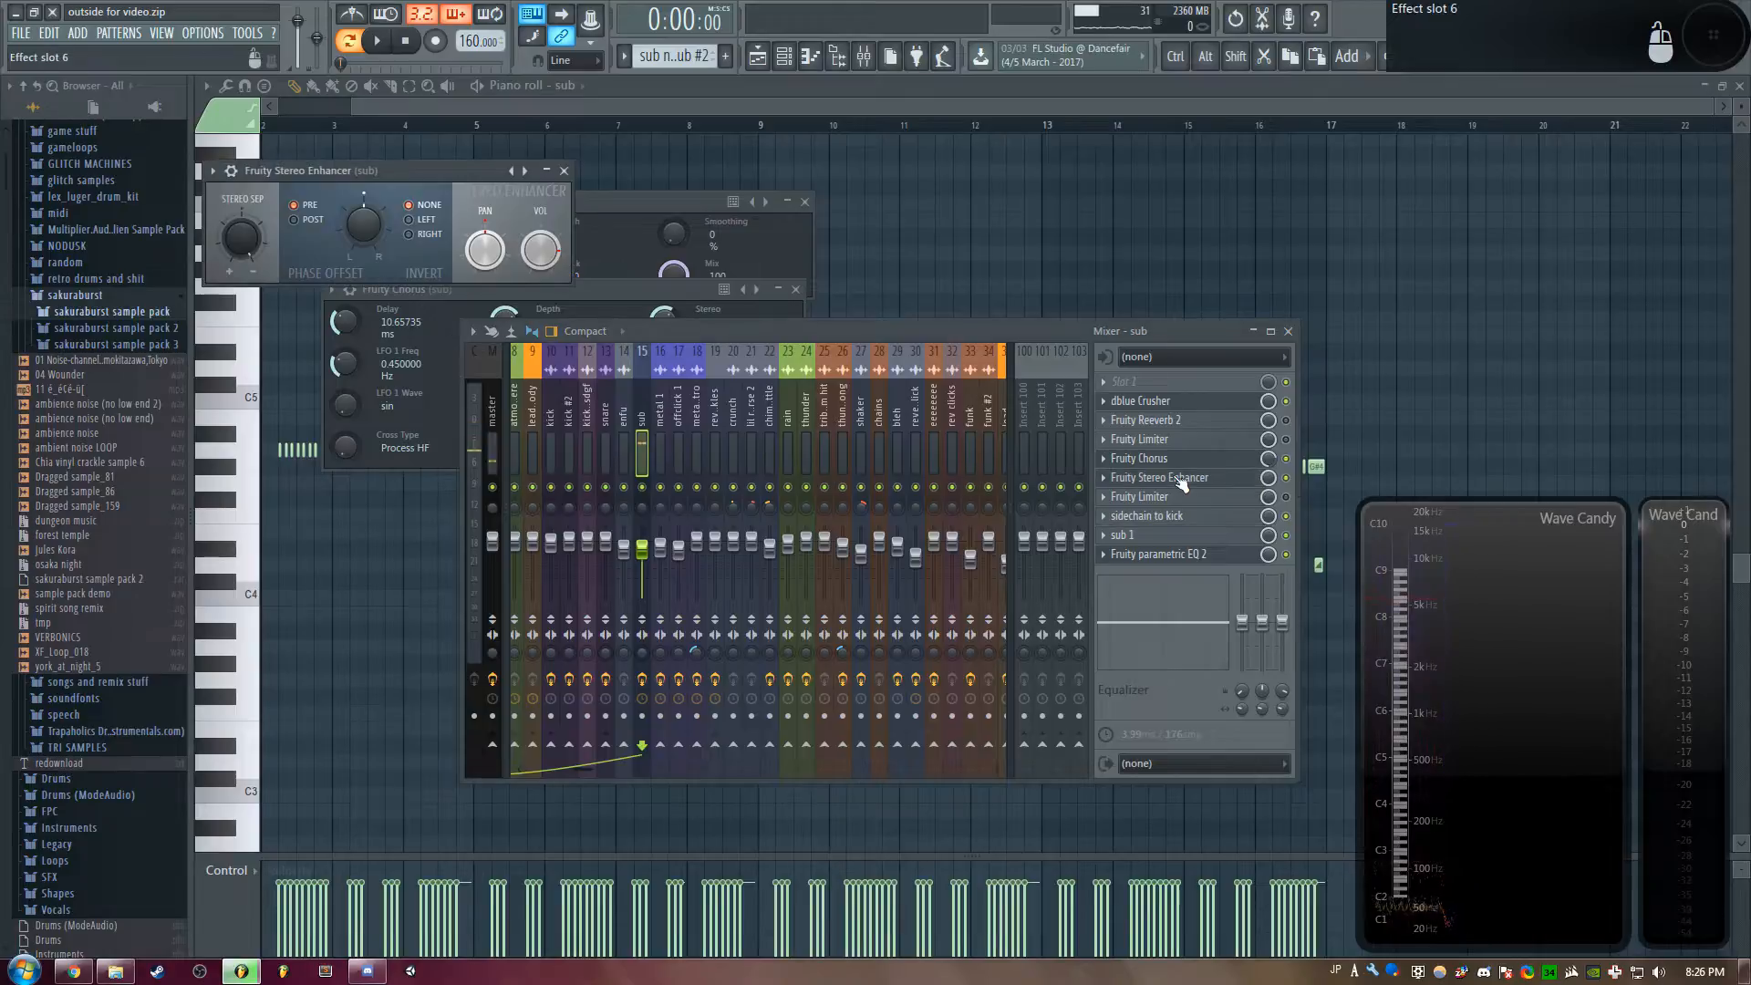
{"action": "left_click_drag", "start_coordinate": [352, 172], "coordinate": [456, 176]}
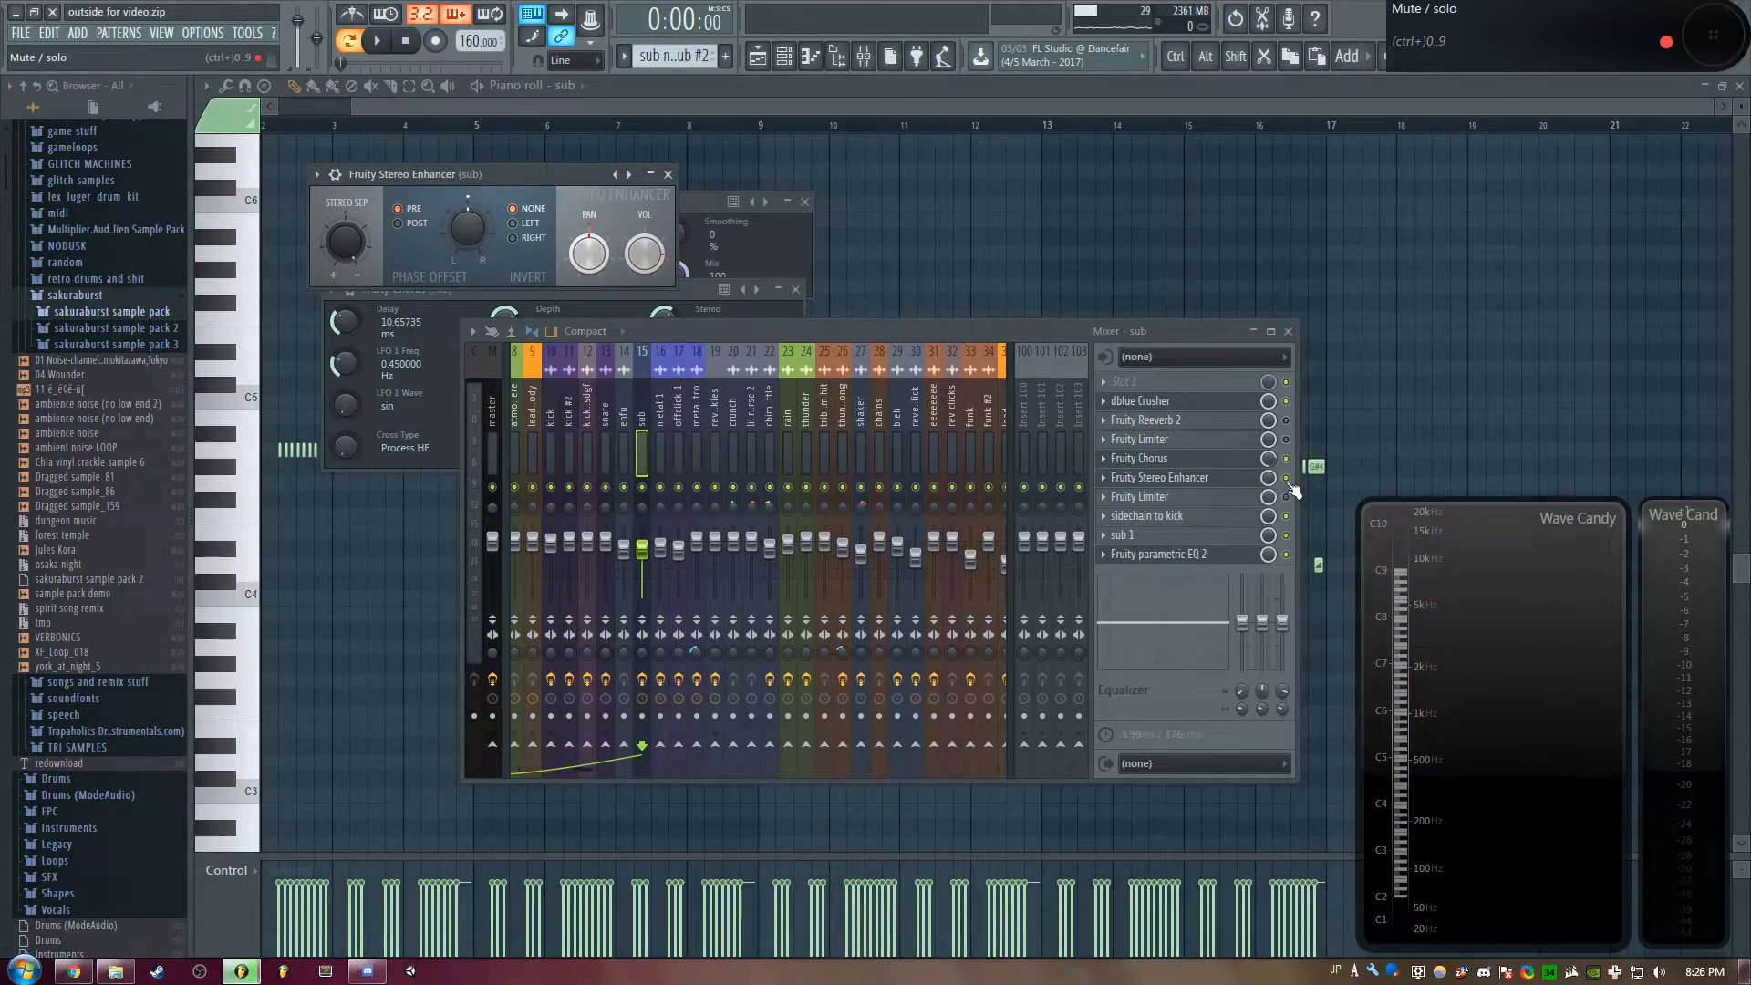
{"action": "left_click_drag", "start_coordinate": [1035, 319], "coordinate": [1069, 295]}
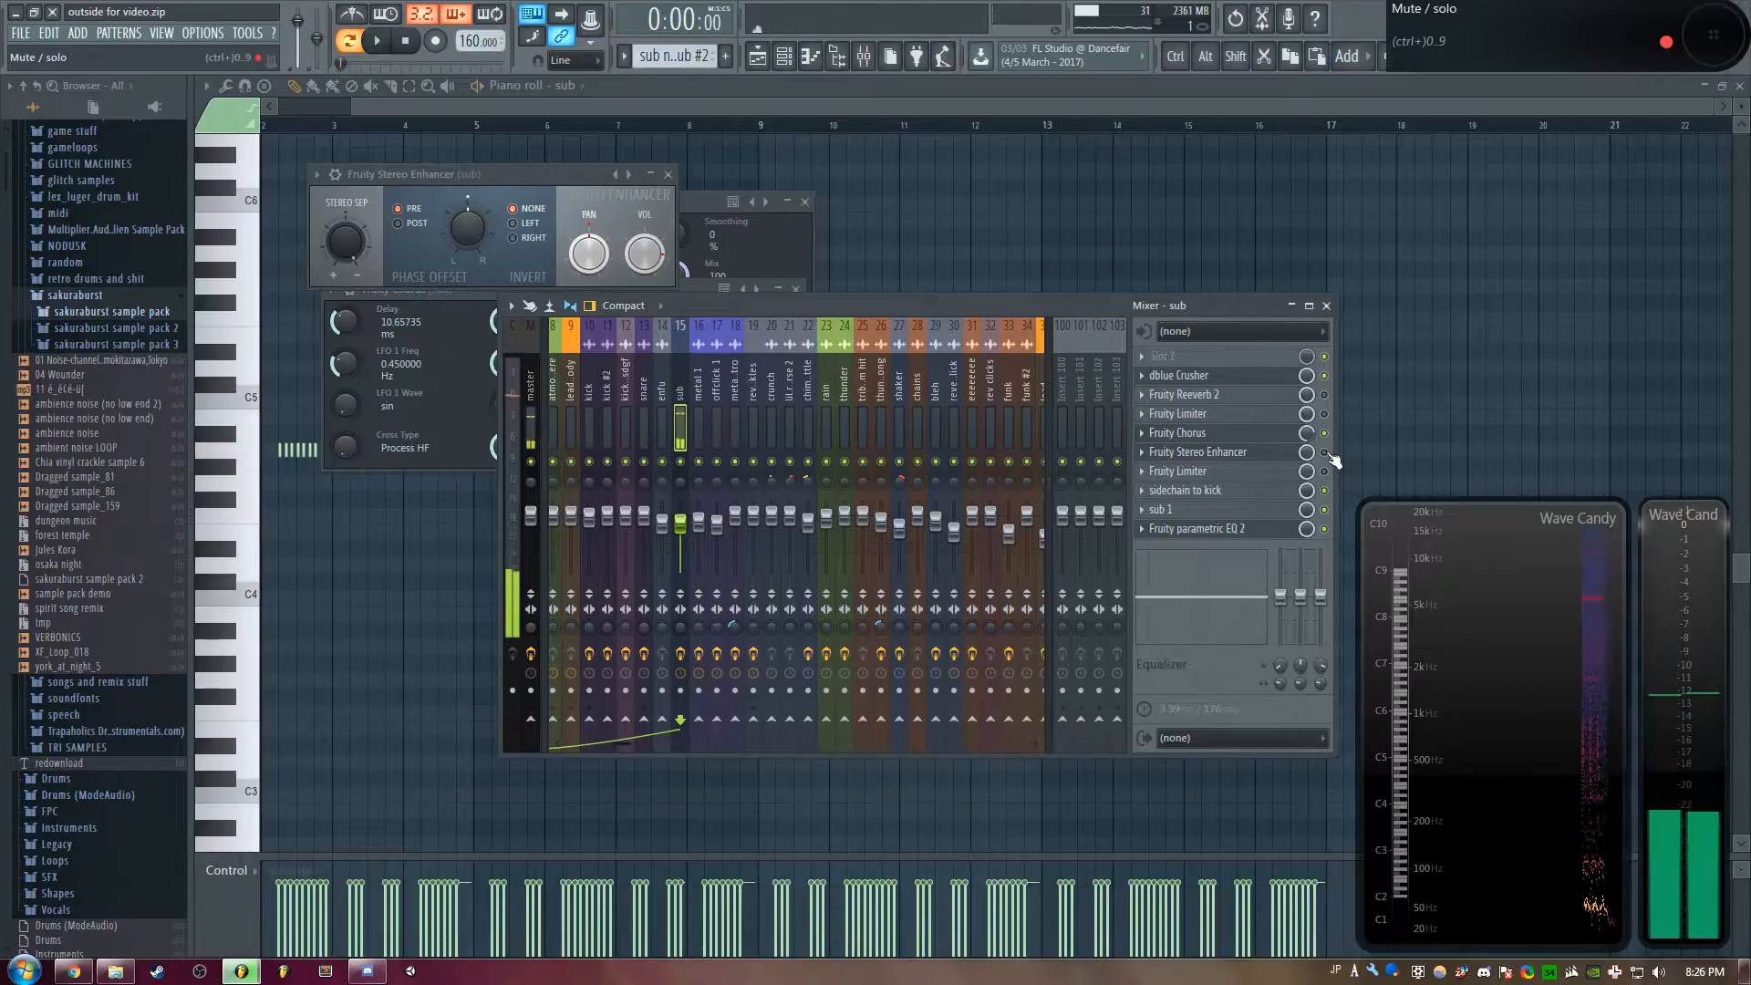
{"action": "key", "text": "space"}
{"action": "left_click_drag", "start_coordinate": [948, 309], "coordinate": [943, 309]}
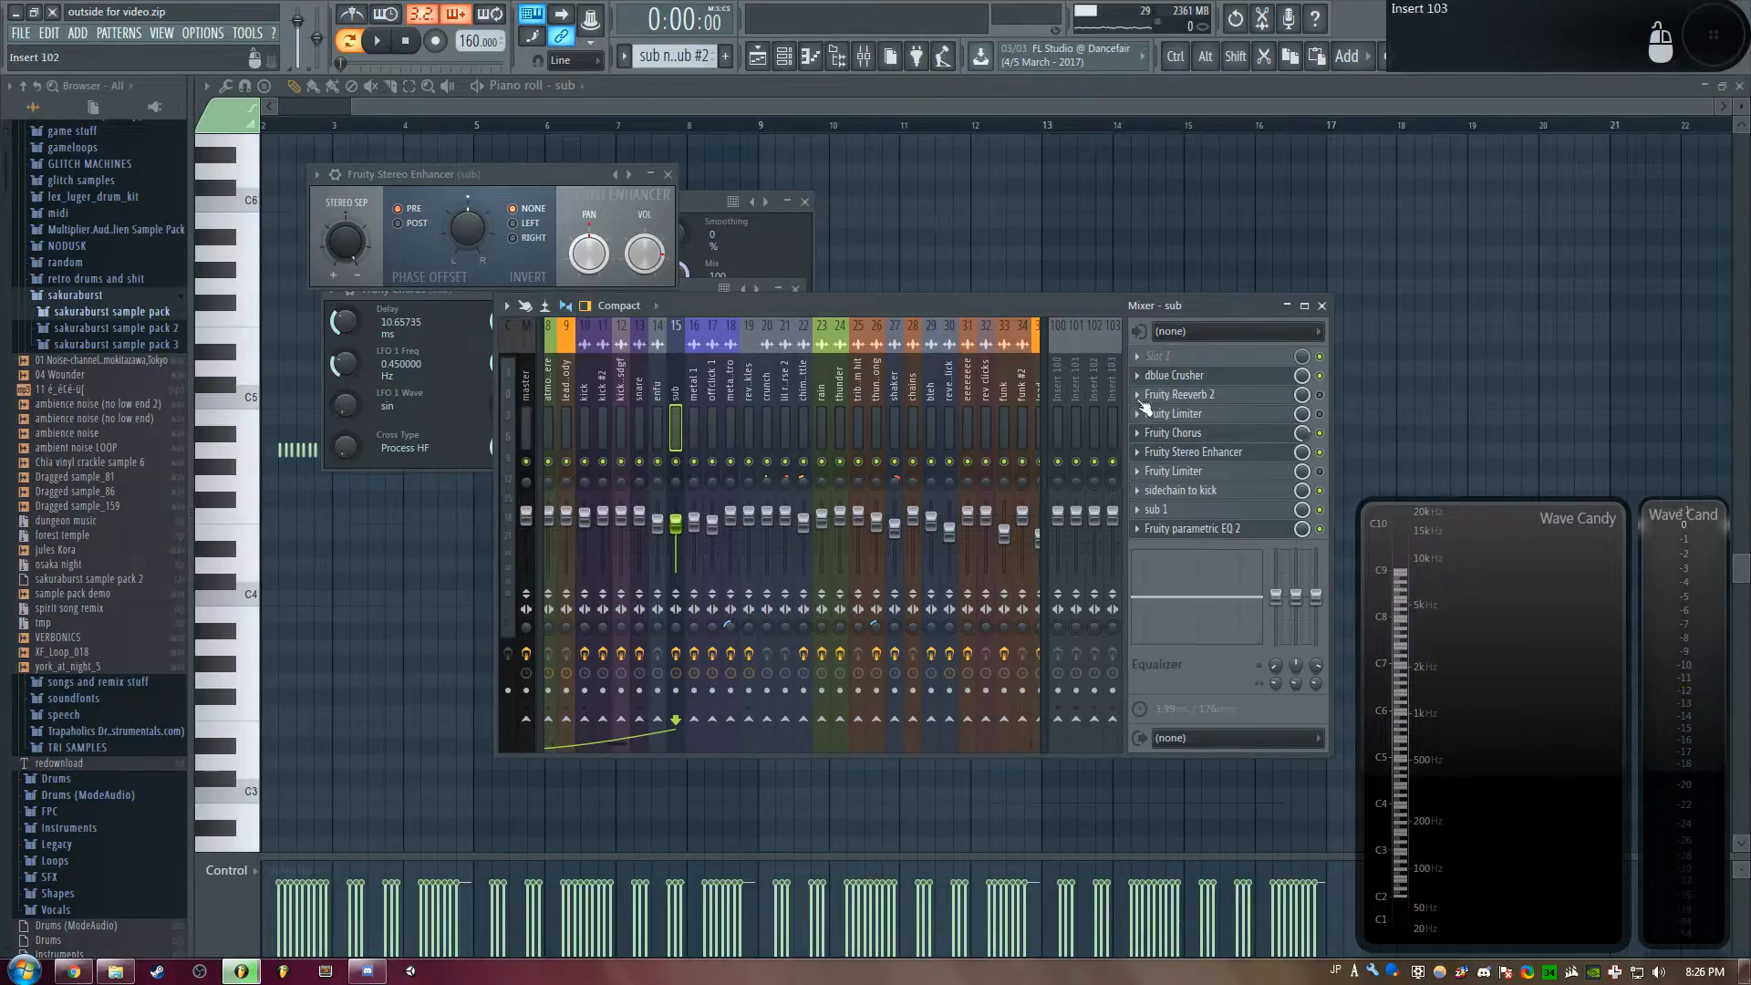
Open the sub track's sidechain to kick EQ and solo the Track 5 kicks together with the Track 14 sub clip
{"action": "left_click", "coordinate": [1197, 492]}
{"action": "left_click_drag", "start_coordinate": [676, 233], "coordinate": [907, 248]}
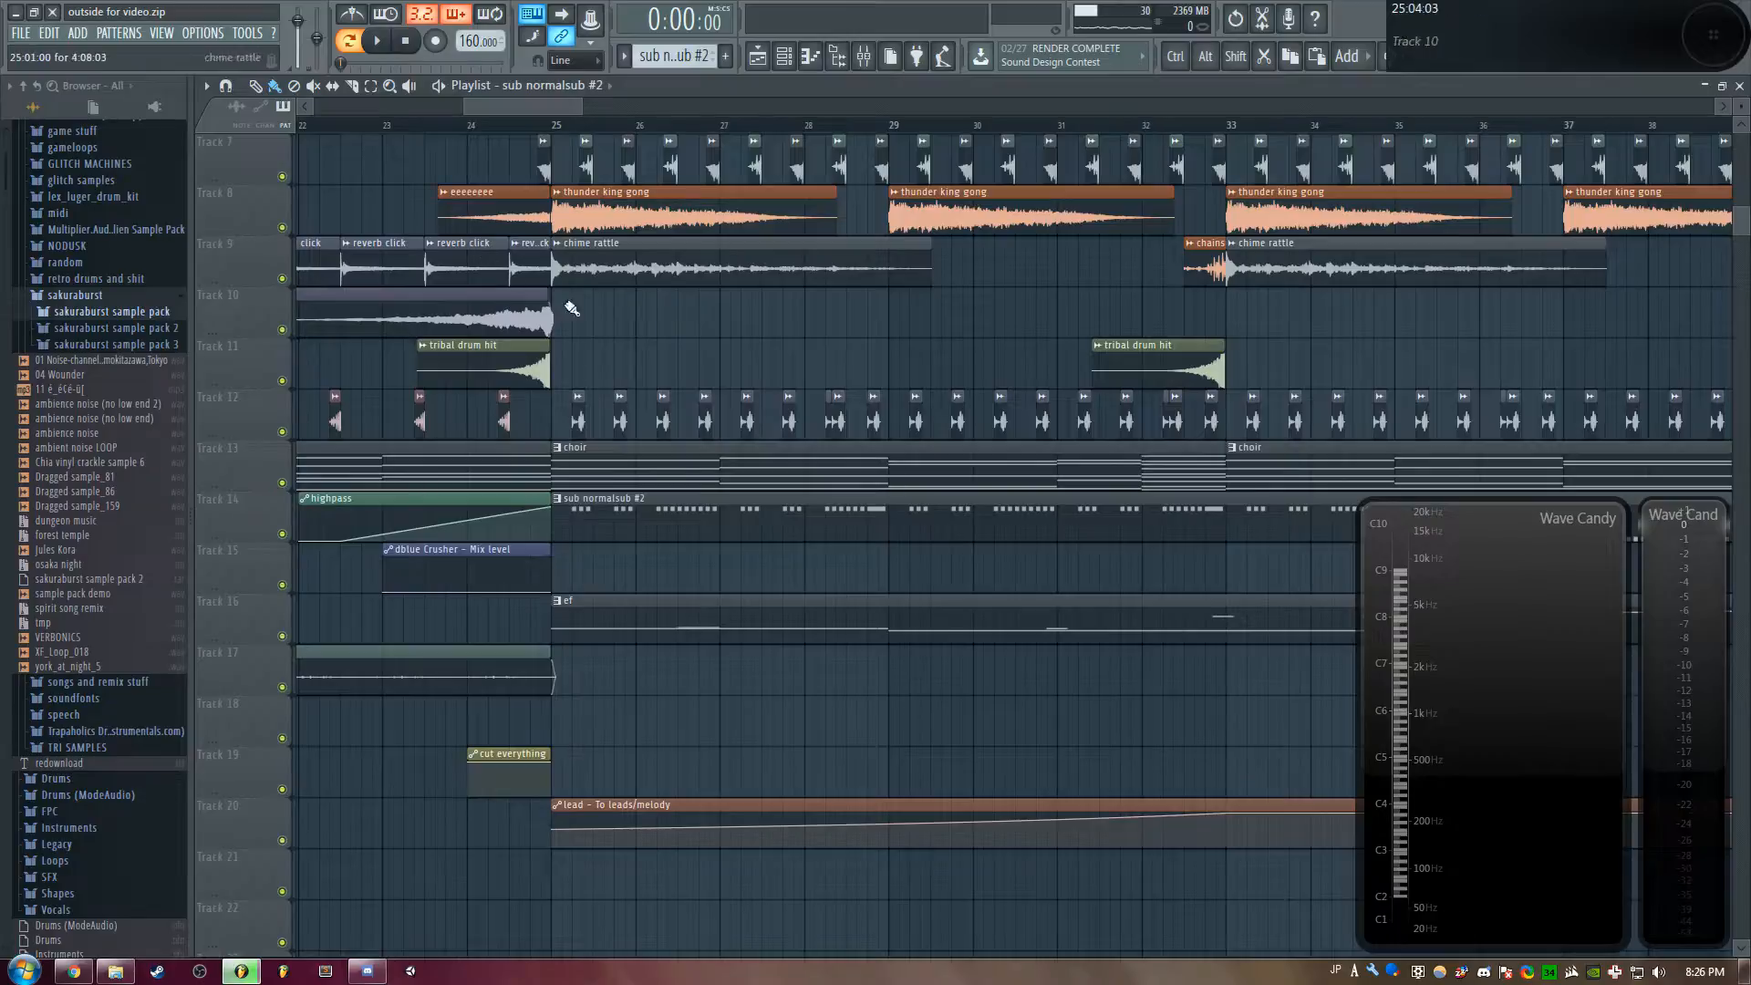
{"action": "scroll", "coordinate": [547, 315], "scroll_direction": "up", "scroll_amount": 4}
{"action": "right_click", "coordinate": [283, 278]}
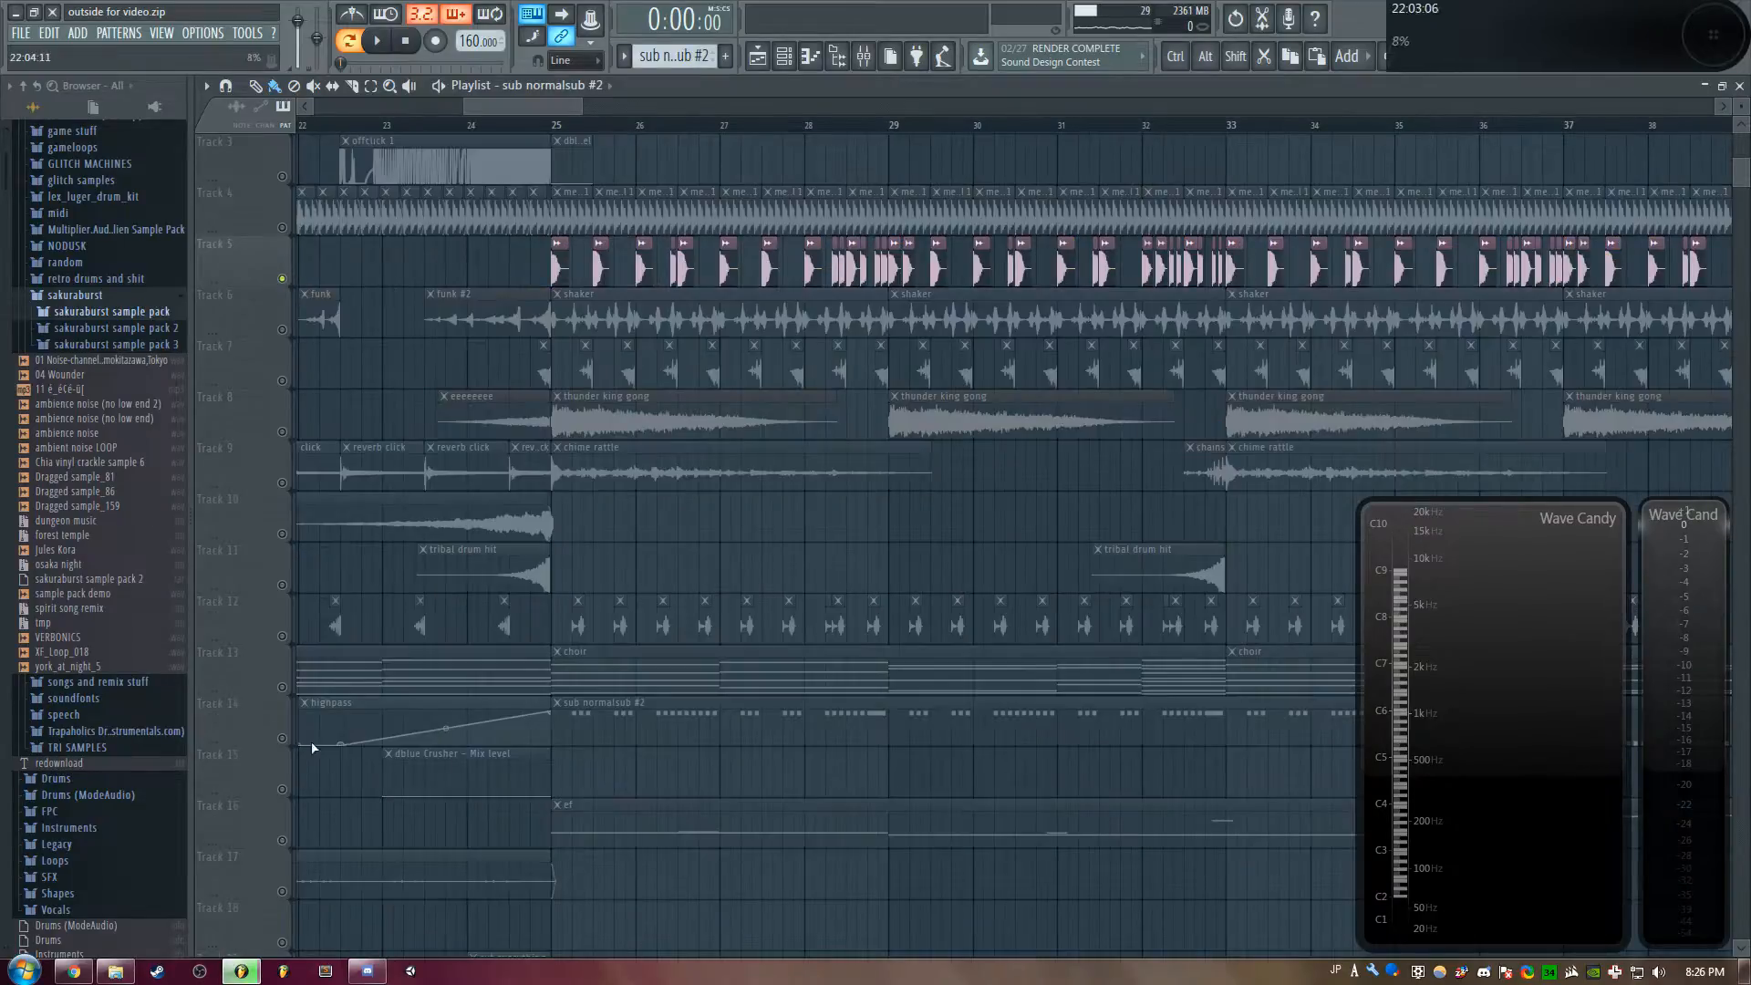
{"action": "left_click", "coordinate": [283, 738]}
Show the sub track's Fruity parametric EQ 2 and sidechain to kick EQ, and switch playback to song mode at bar 25
{"action": "key", "text": "F9"}
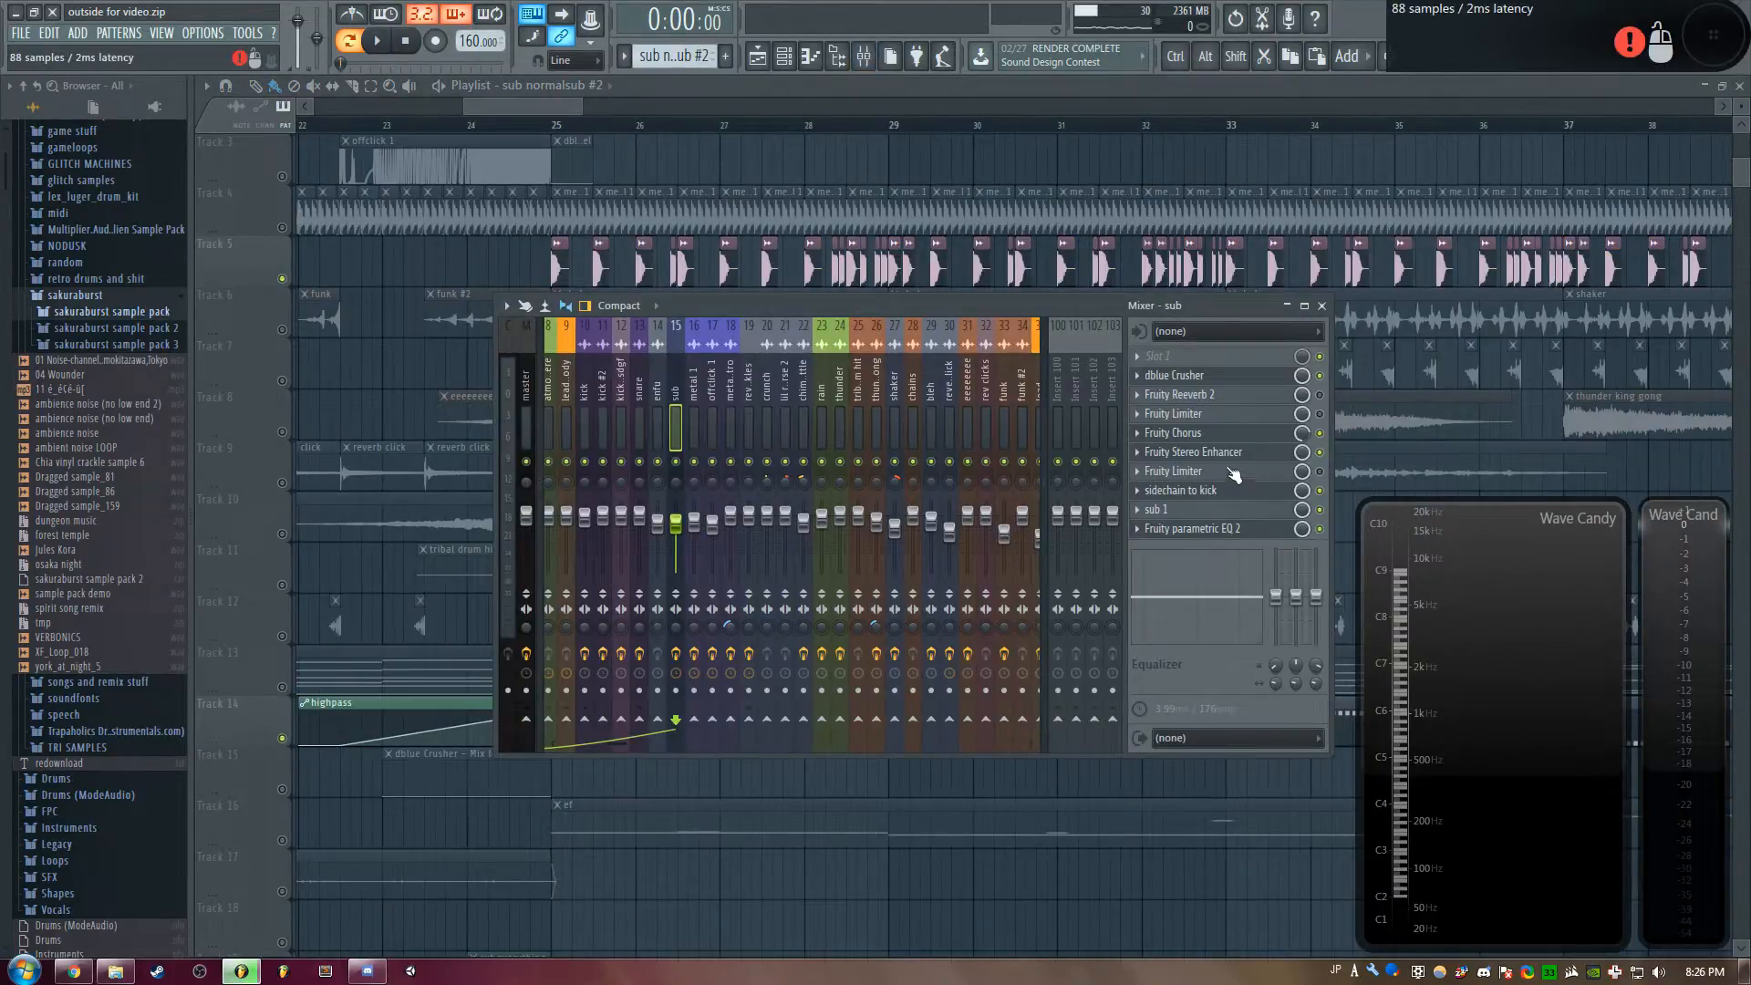
{"action": "left_click", "coordinate": [1217, 529]}
{"action": "left_click", "coordinate": [1217, 492]}
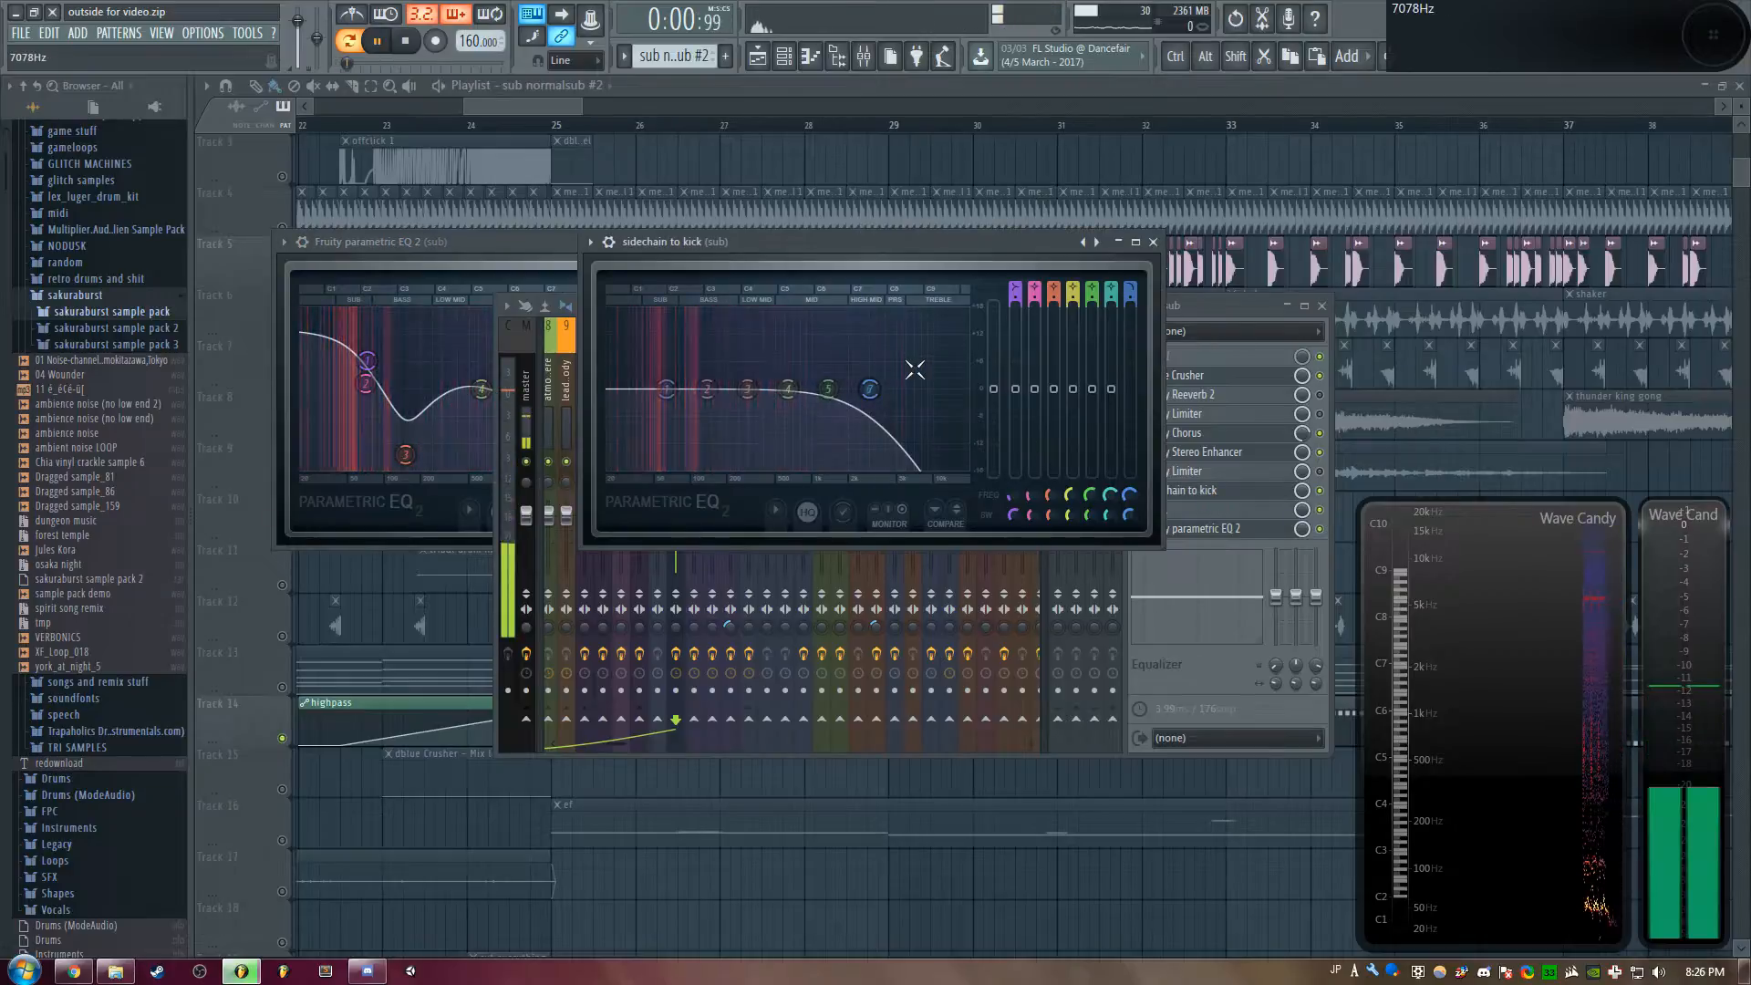
{"action": "key", "text": "space"}
{"action": "scroll", "coordinate": [524, 104], "scroll_direction": "down", "scroll_amount": 1}
{"action": "left_click", "coordinate": [531, 125]}
{"action": "key", "text": "l"}
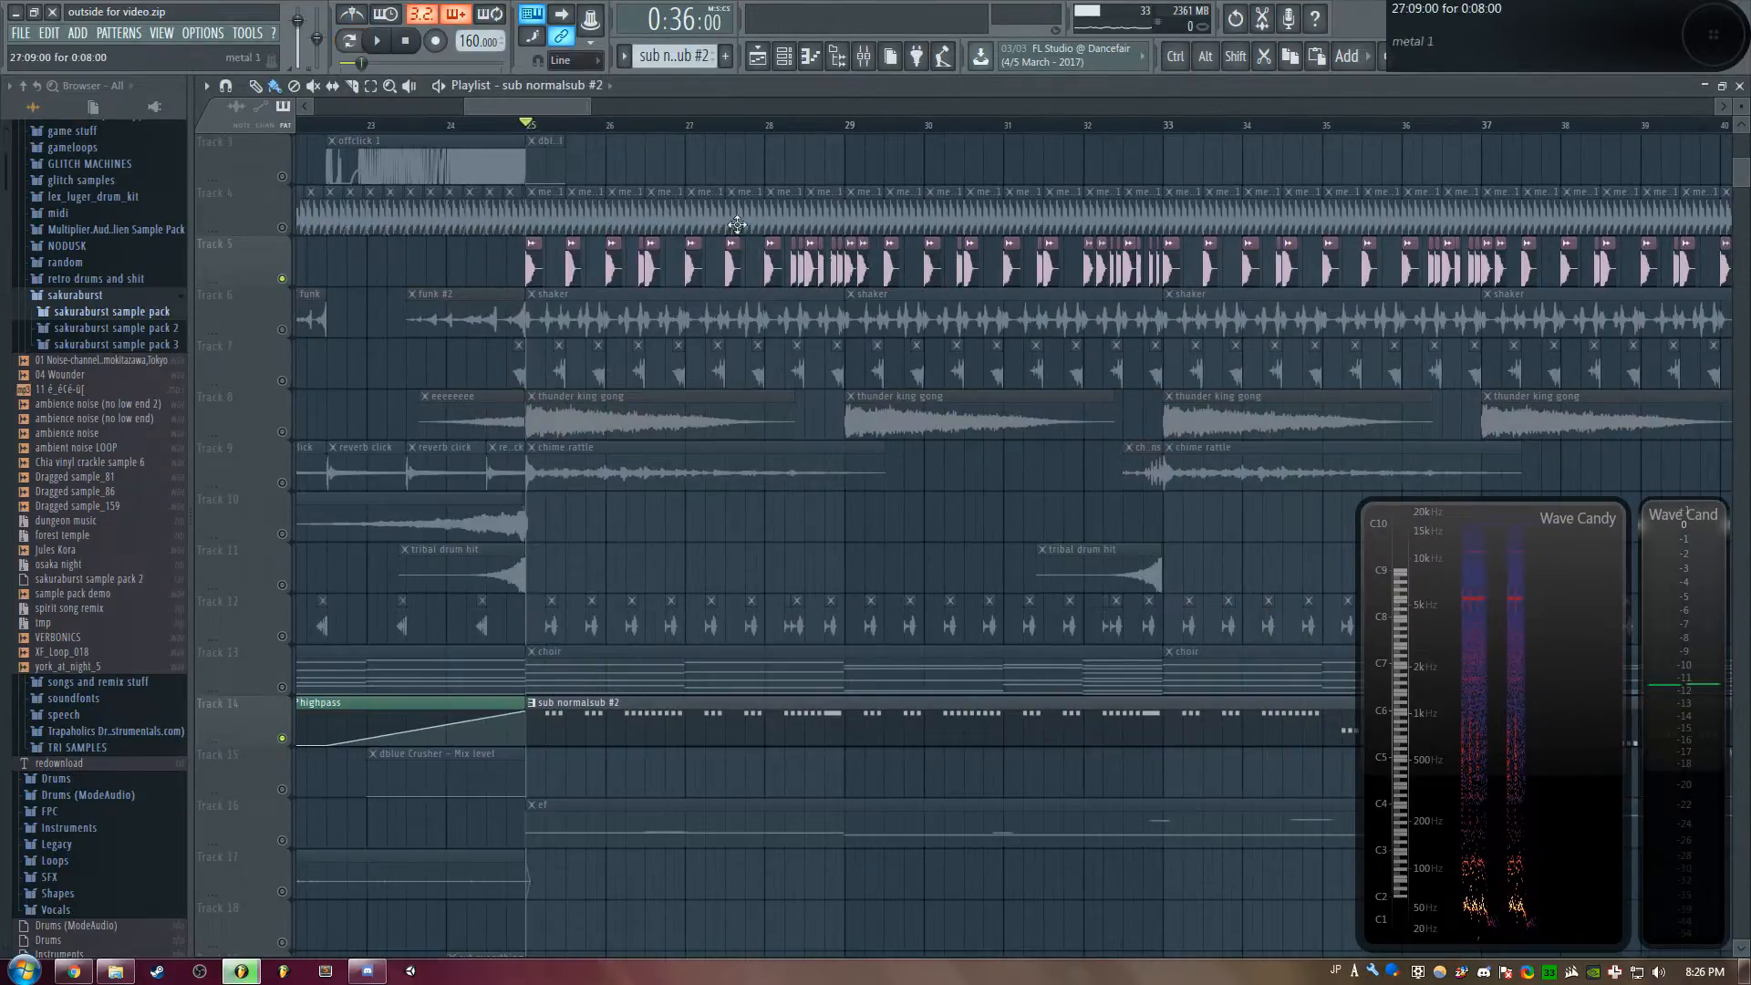
Play the kicks and sub from bar 25 with both sub EQs open, and return the playhead to bar 25
{"action": "key", "text": "F9"}
{"action": "key", "text": "space"}
{"action": "left_click", "coordinate": [1201, 528]}
{"action": "left_click", "coordinate": [1200, 496]}
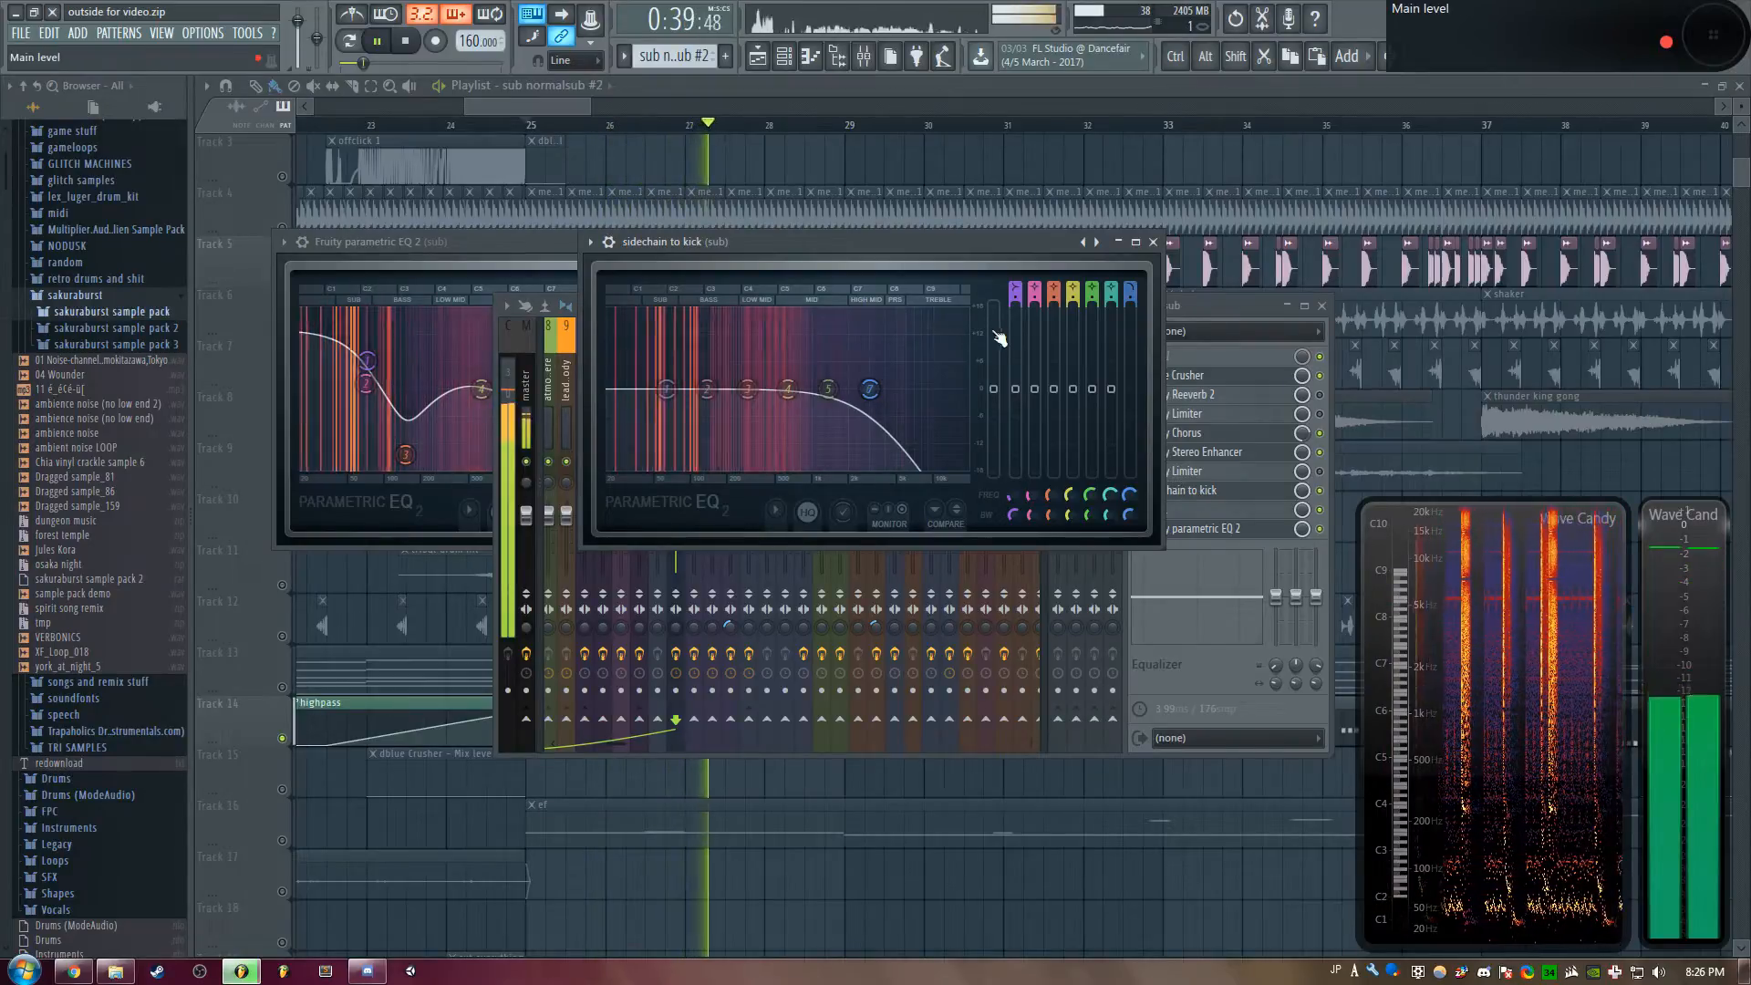
{"action": "right_click", "coordinate": [675, 173]}
{"action": "key", "text": "space"}
{"action": "left_click", "coordinate": [532, 123]}
{"action": "scroll", "coordinate": [531, 113], "scroll_direction": "down", "scroll_amount": 1}
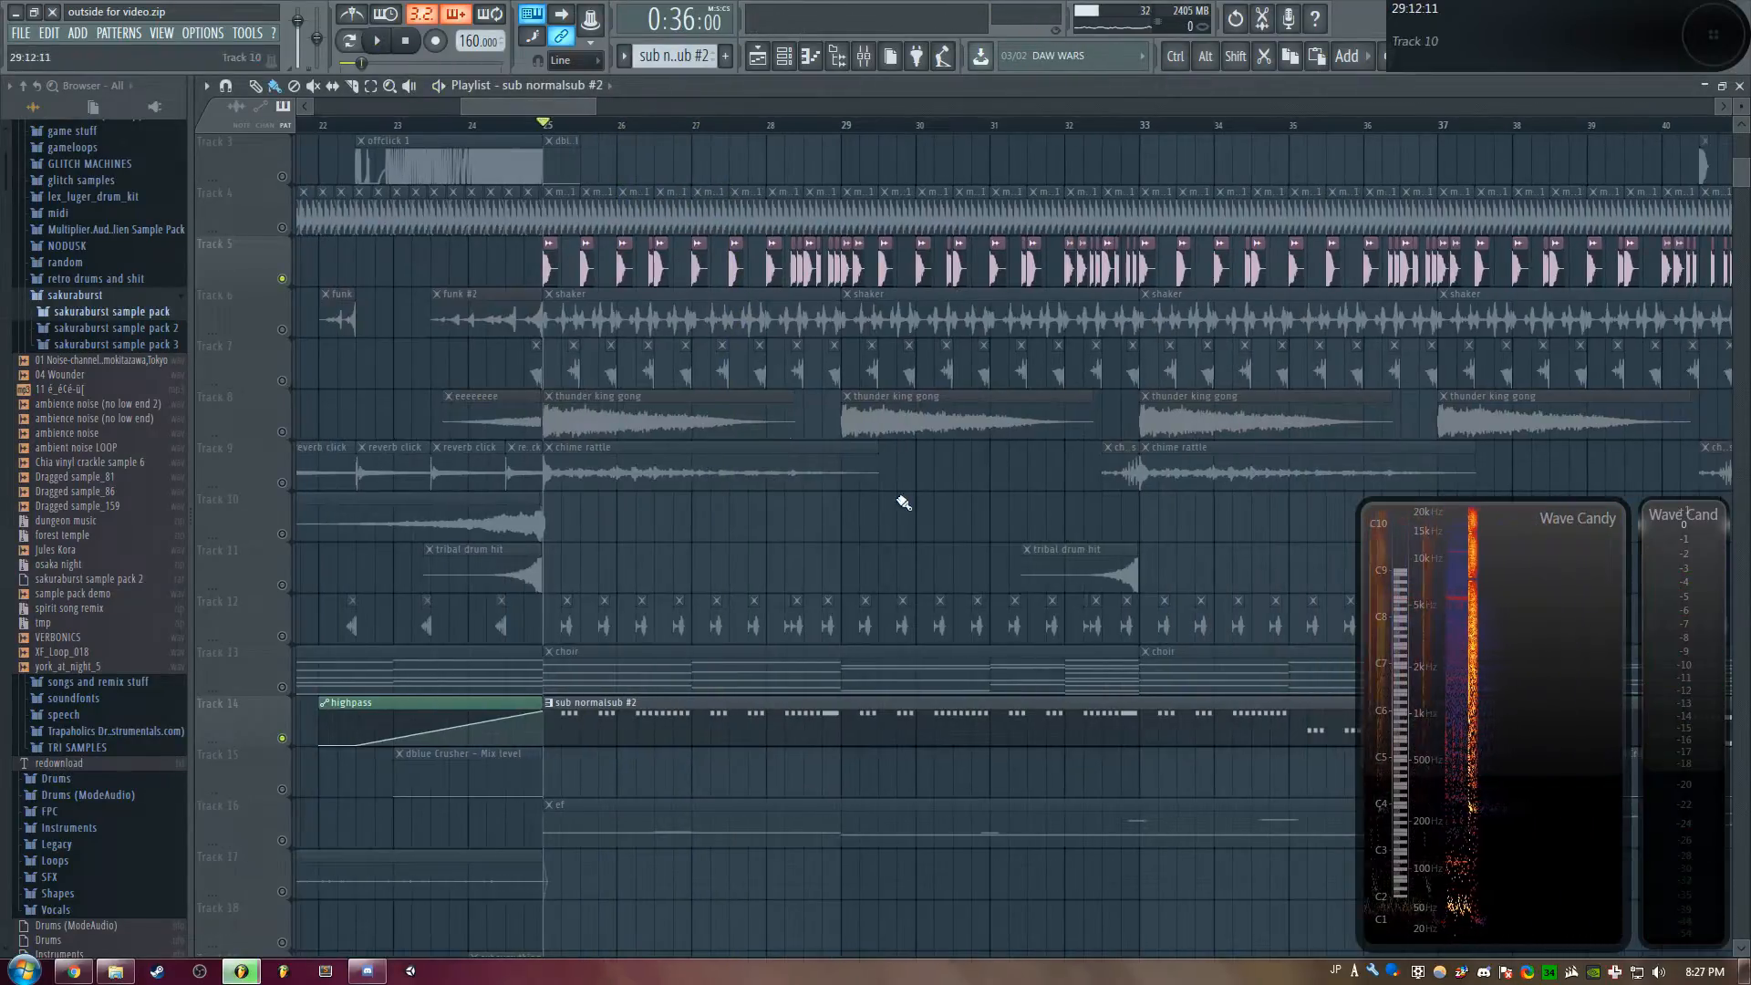
Reopen the mixer effects and close the Fruity parametric EQ 2, dblue Crusher and Fruity Chorus windows, moving the sidechain EQ aside
{"action": "key", "text": "F9"}
{"action": "left_click", "coordinate": [1200, 528]}
{"action": "left_click", "coordinate": [1201, 494]}
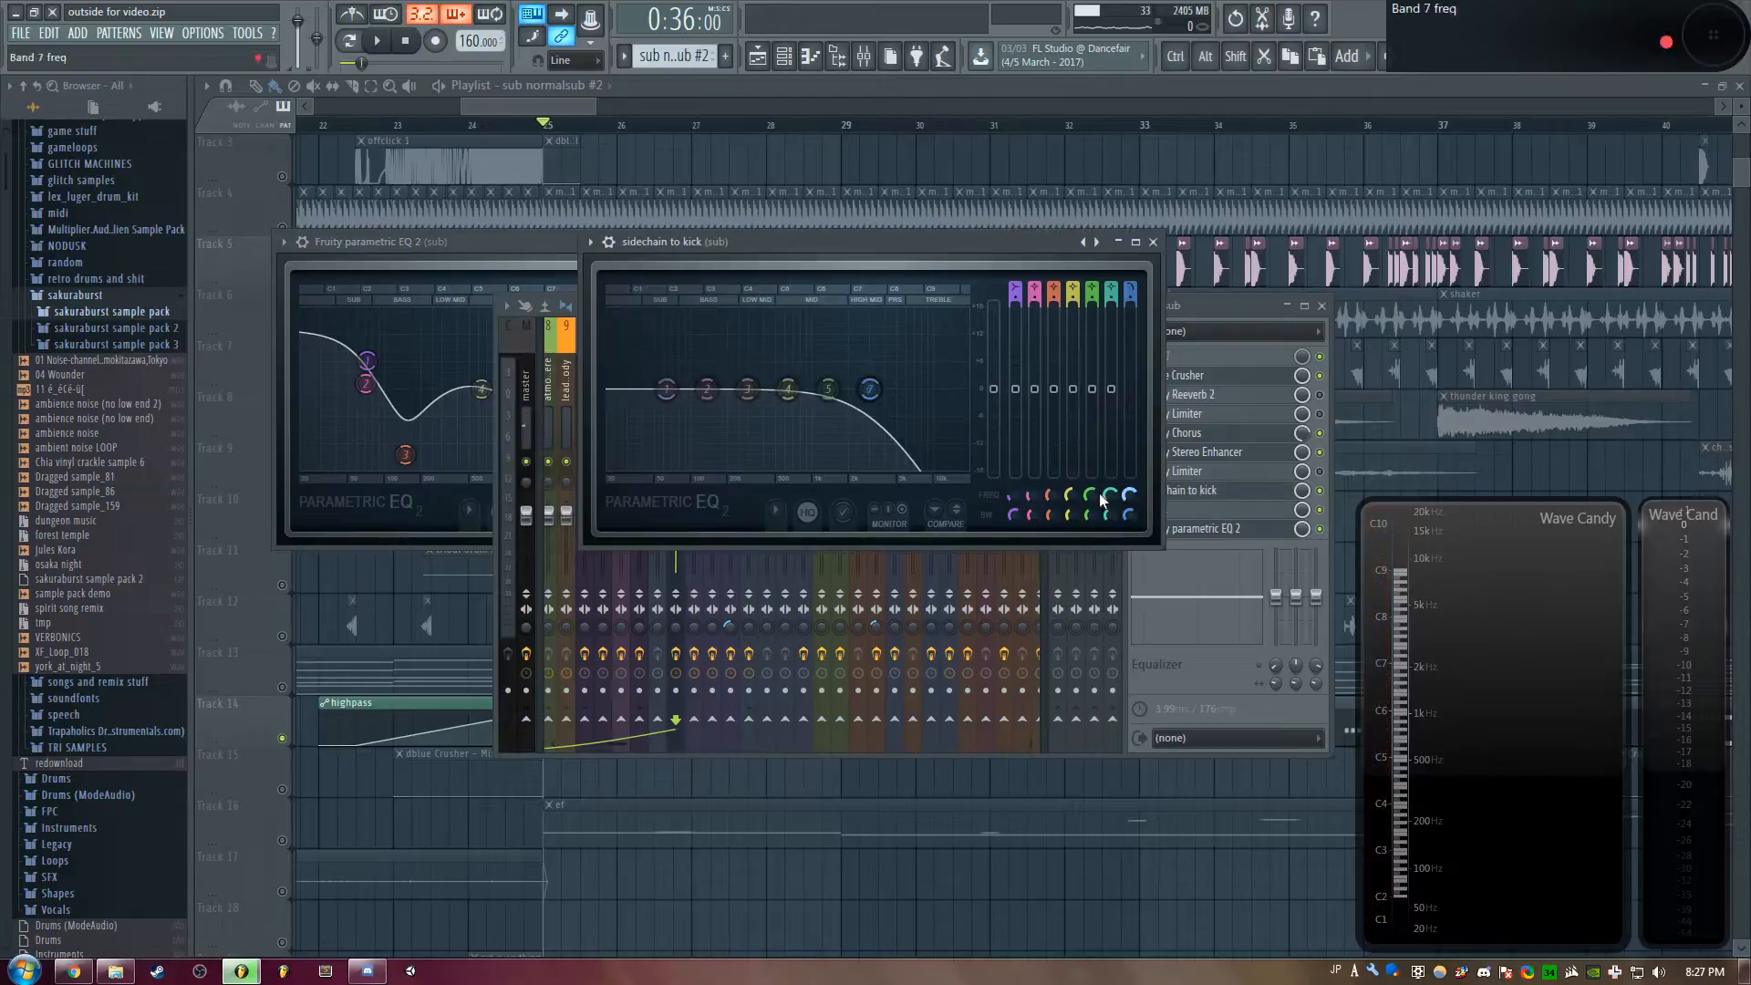
{"action": "left_click_drag", "start_coordinate": [775, 236], "coordinate": [821, 325]}
{"action": "left_click", "coordinate": [847, 243]}
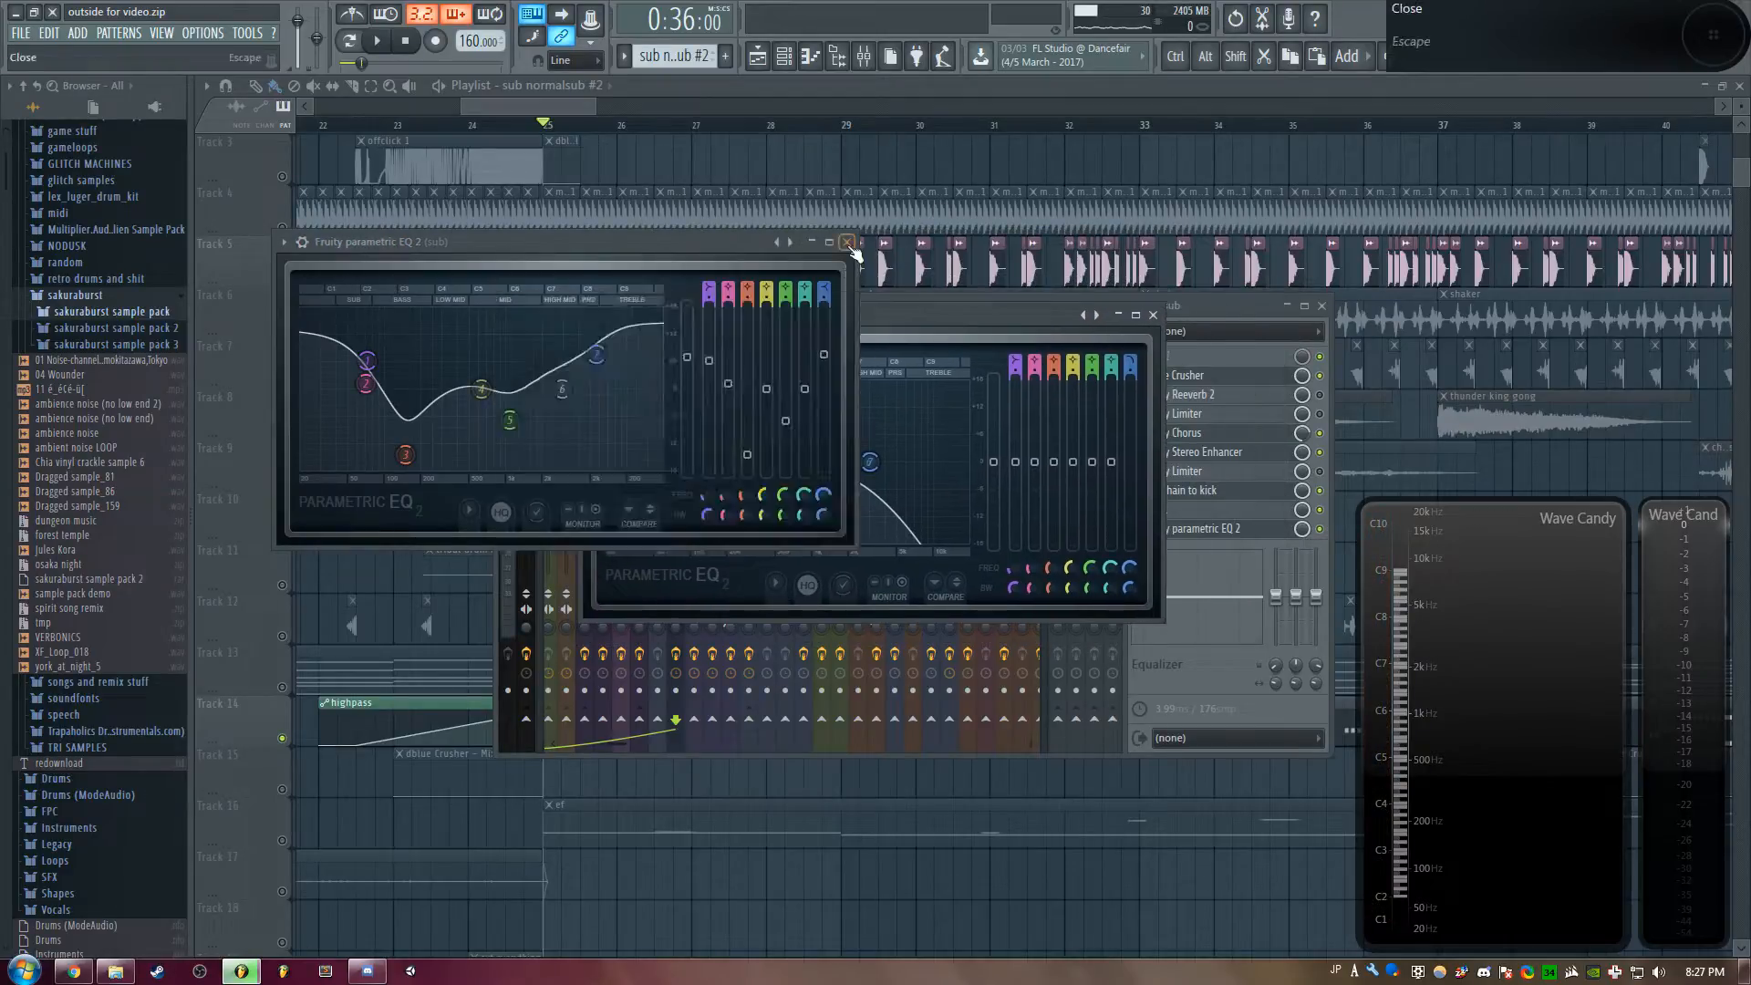
{"action": "left_click_drag", "start_coordinate": [866, 319], "coordinate": [899, 308]}
{"action": "left_click", "coordinate": [806, 201]}
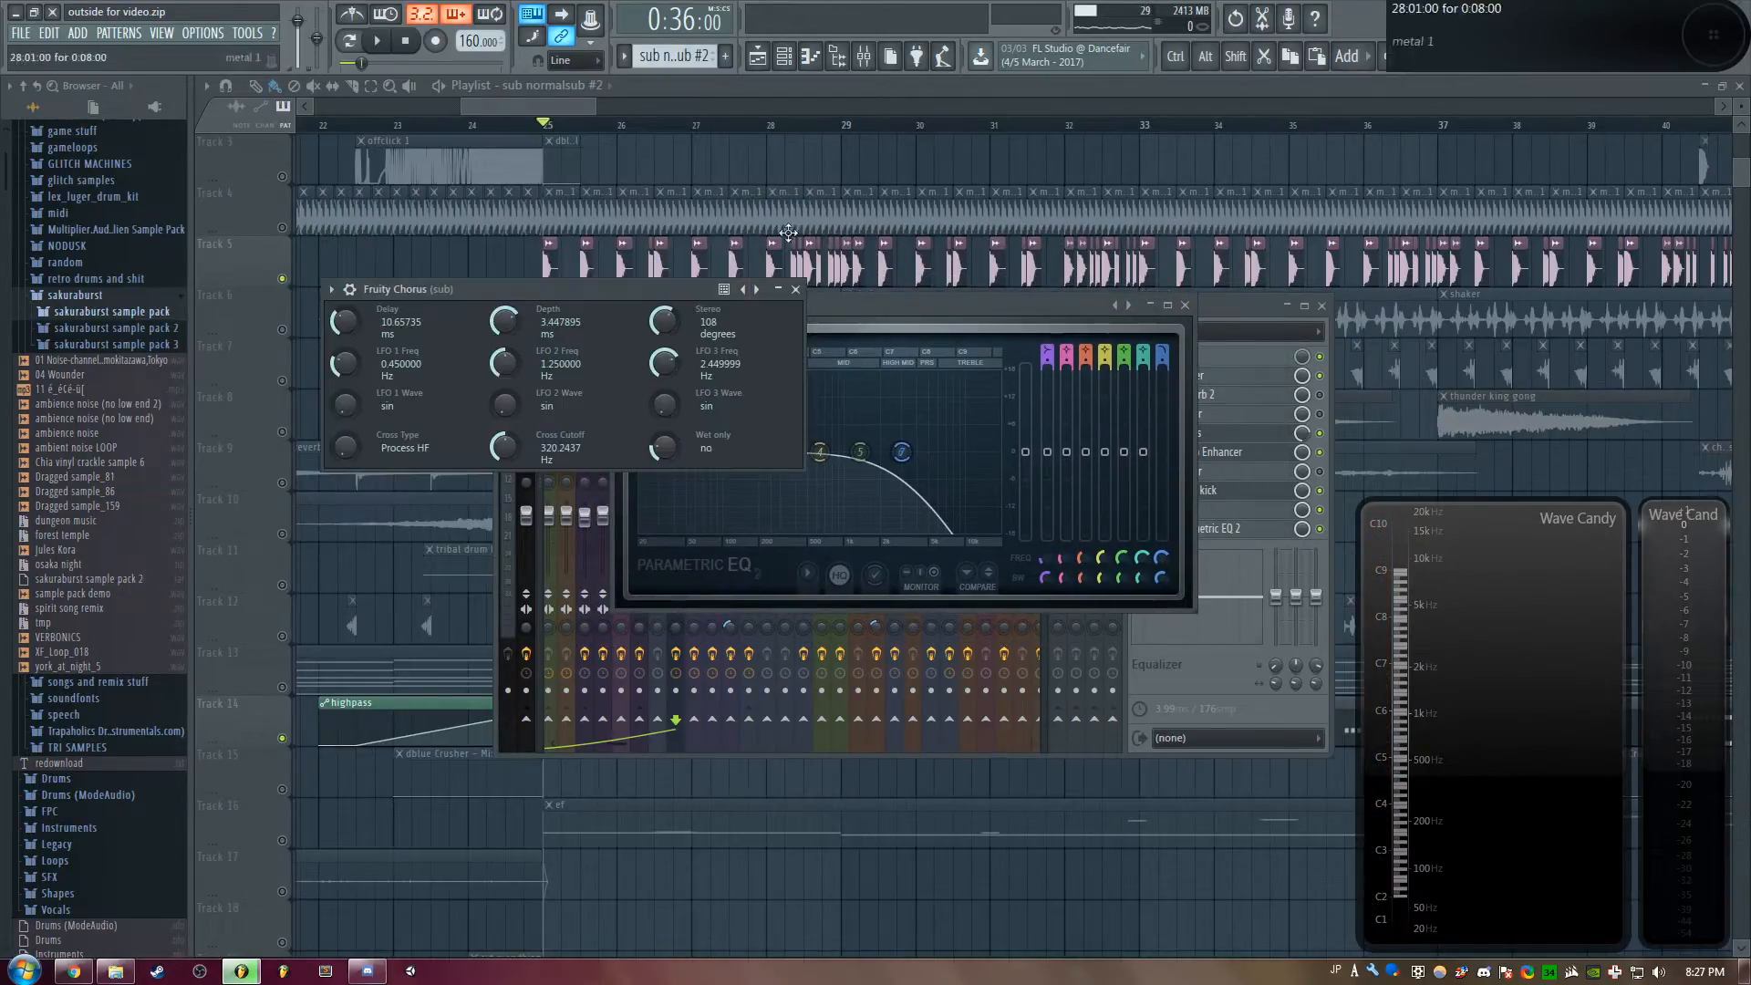
{"action": "left_click", "coordinate": [795, 290]}
{"action": "left_click_drag", "start_coordinate": [949, 304], "coordinate": [829, 431]}
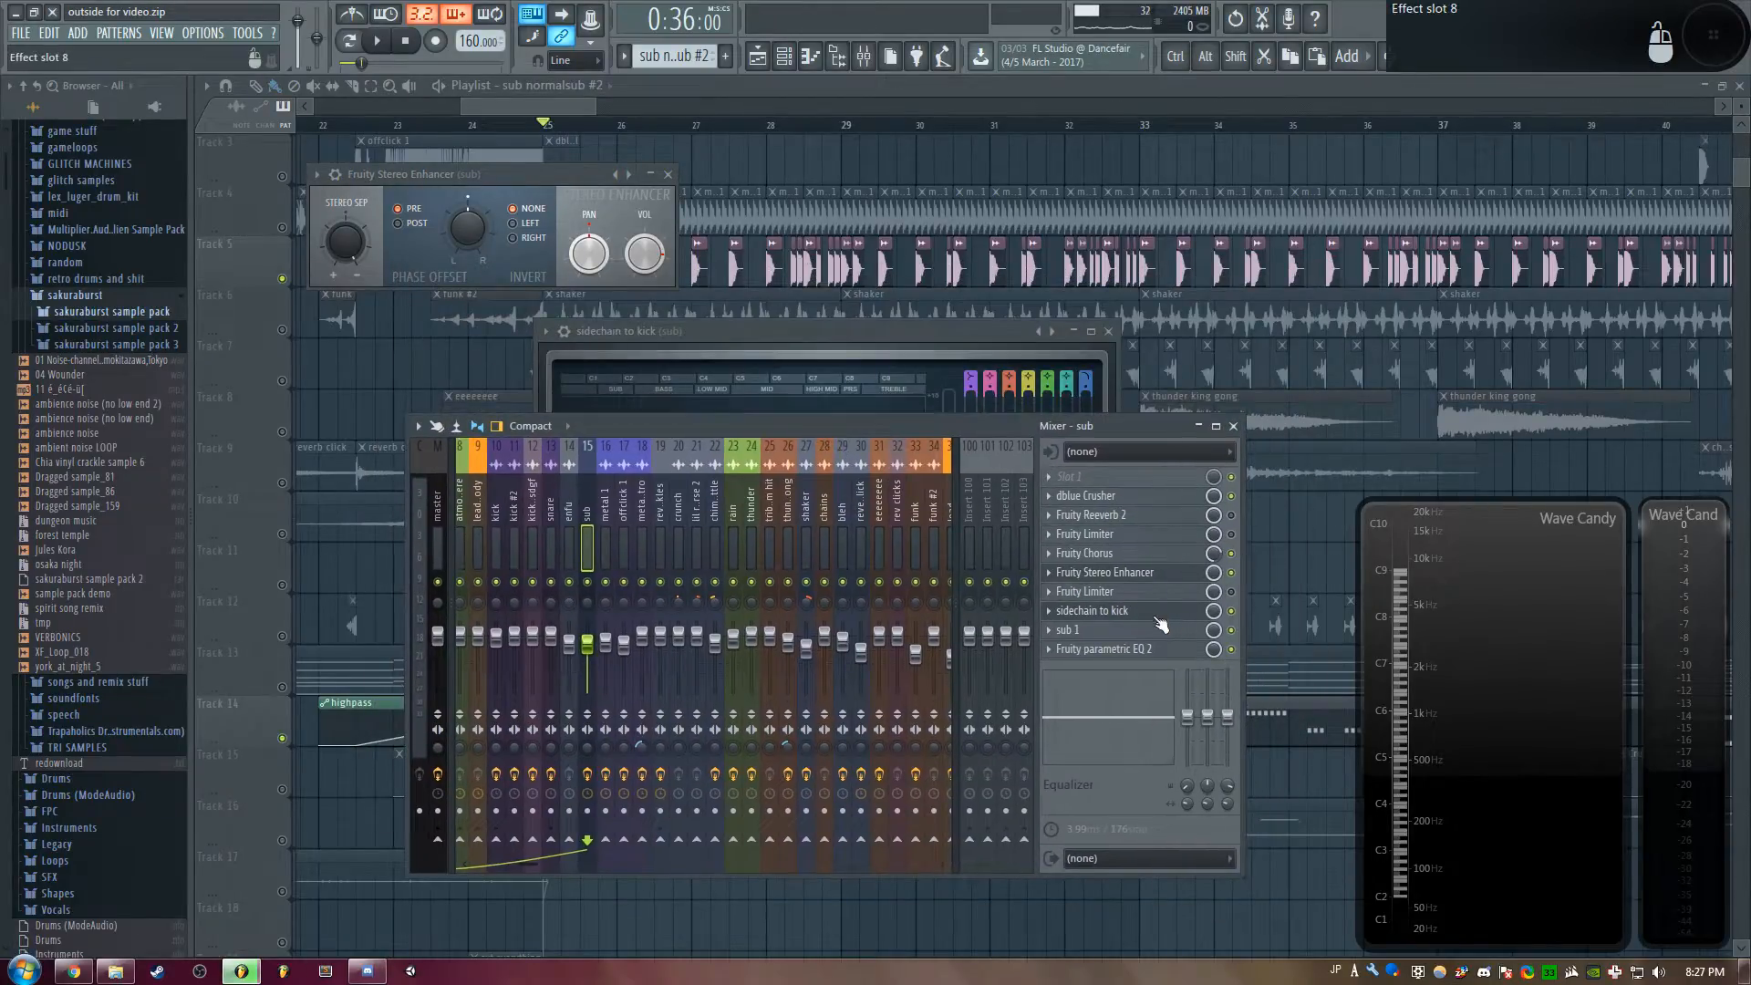
Open the sub 1 peak controller on the sub track, play the song to watch its graph react, and close all plugin windows
{"action": "left_click", "coordinate": [1125, 634]}
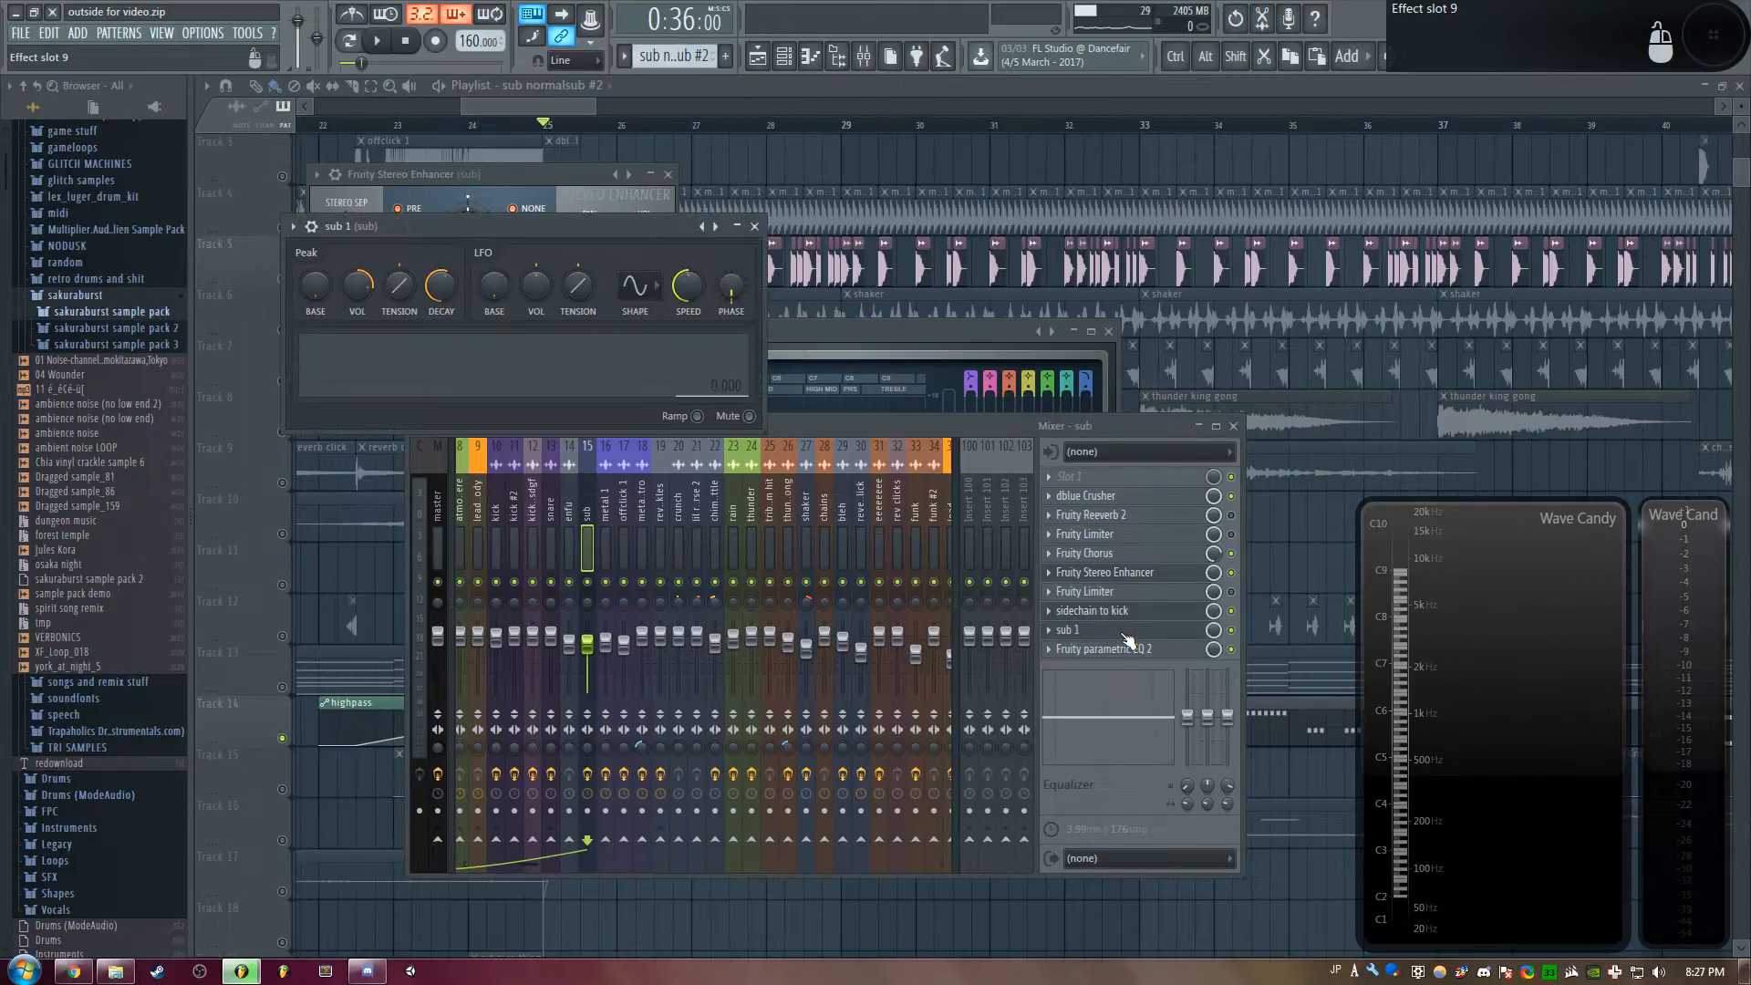
{"action": "left_click_drag", "start_coordinate": [449, 226], "coordinate": [1022, 199]}
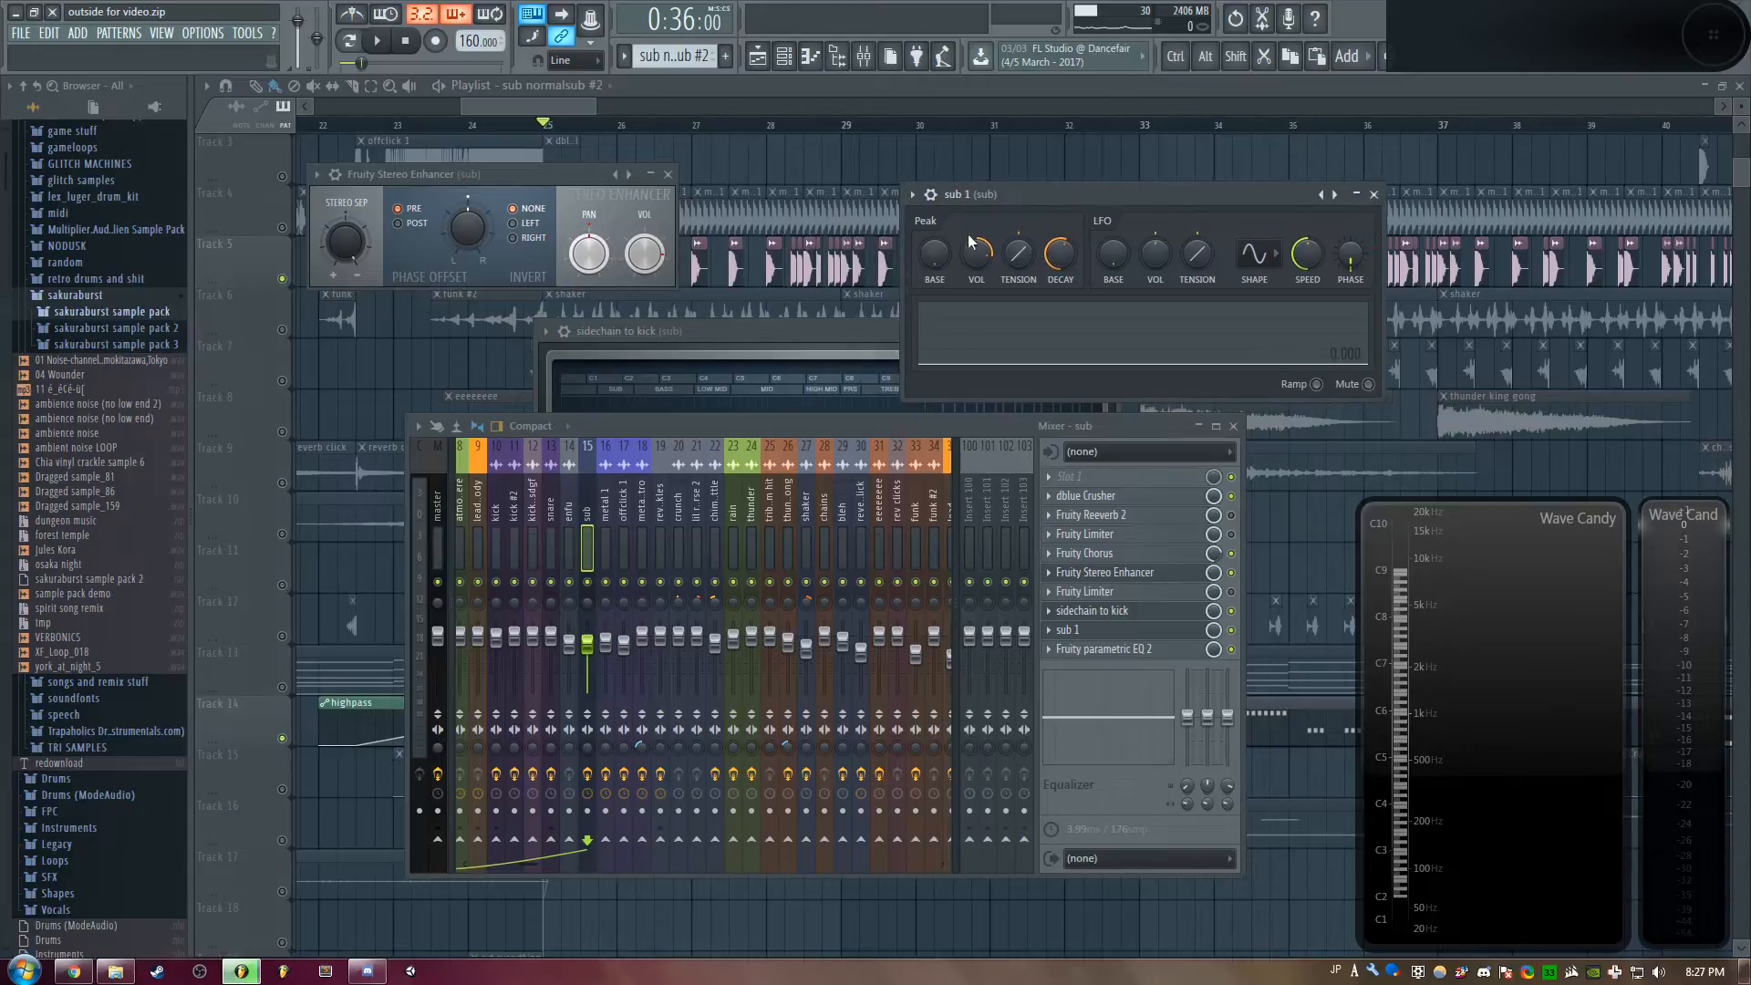
{"action": "key", "text": "space"}
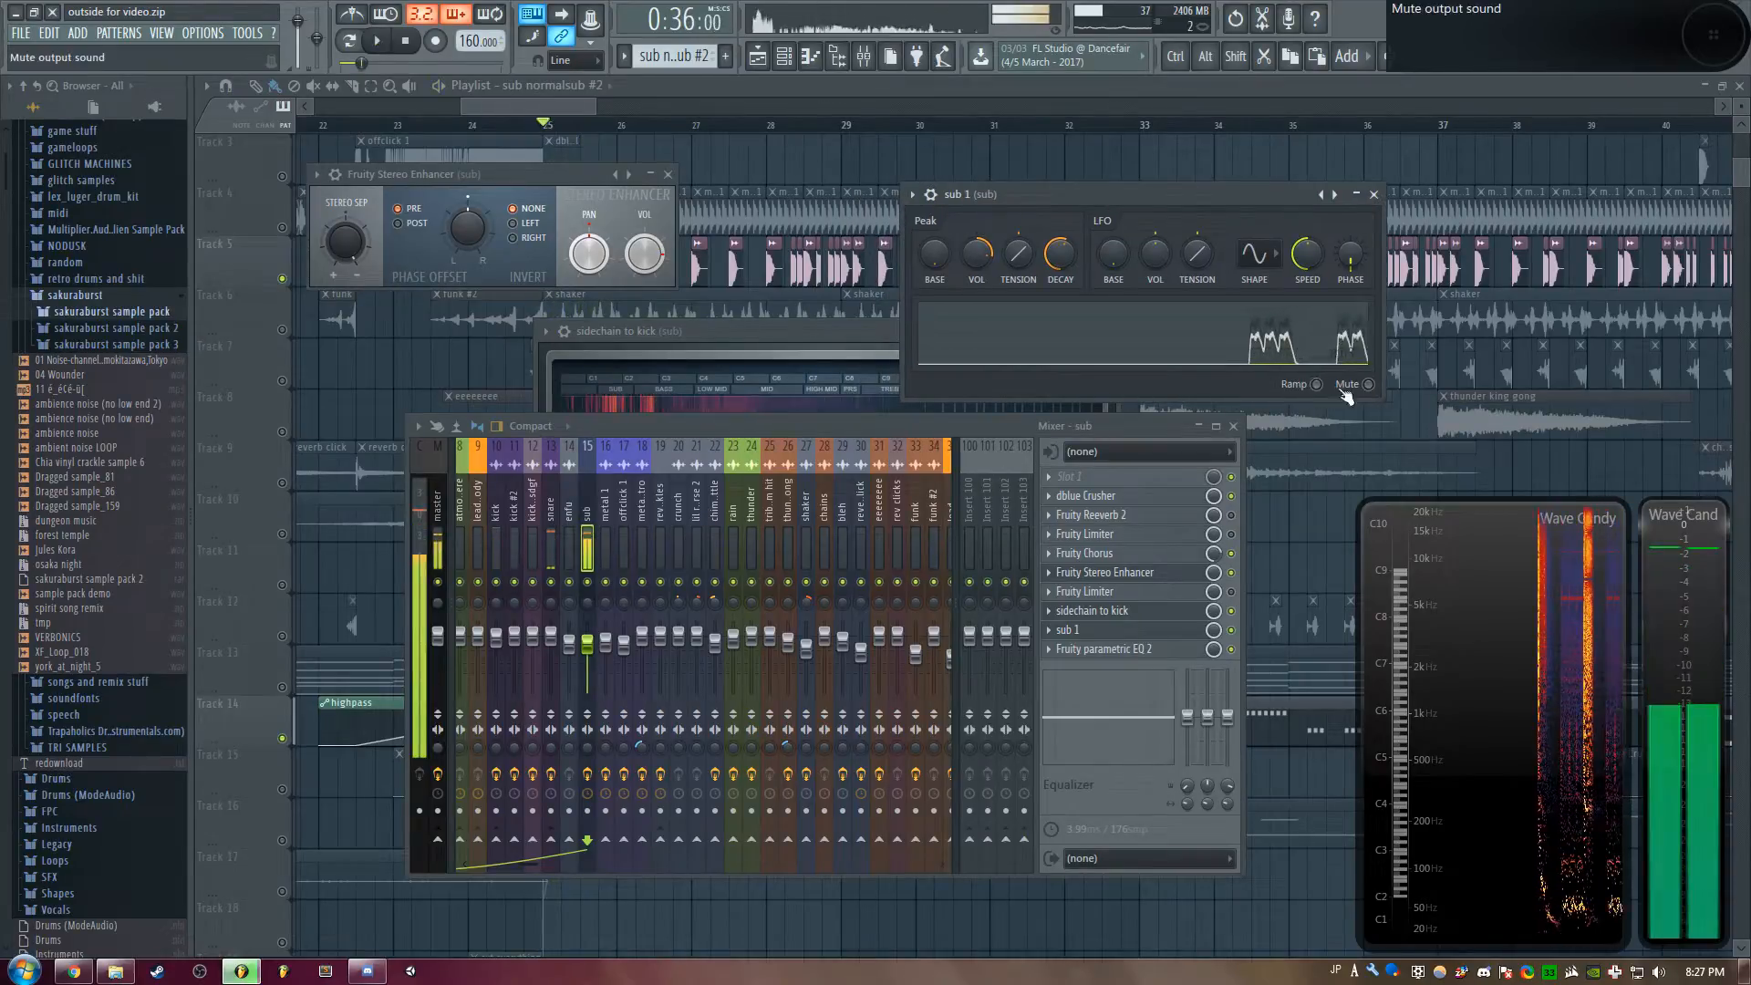
{"action": "key", "text": "space"}
{"action": "left_click_drag", "start_coordinate": [1065, 194], "coordinate": [997, 182]}
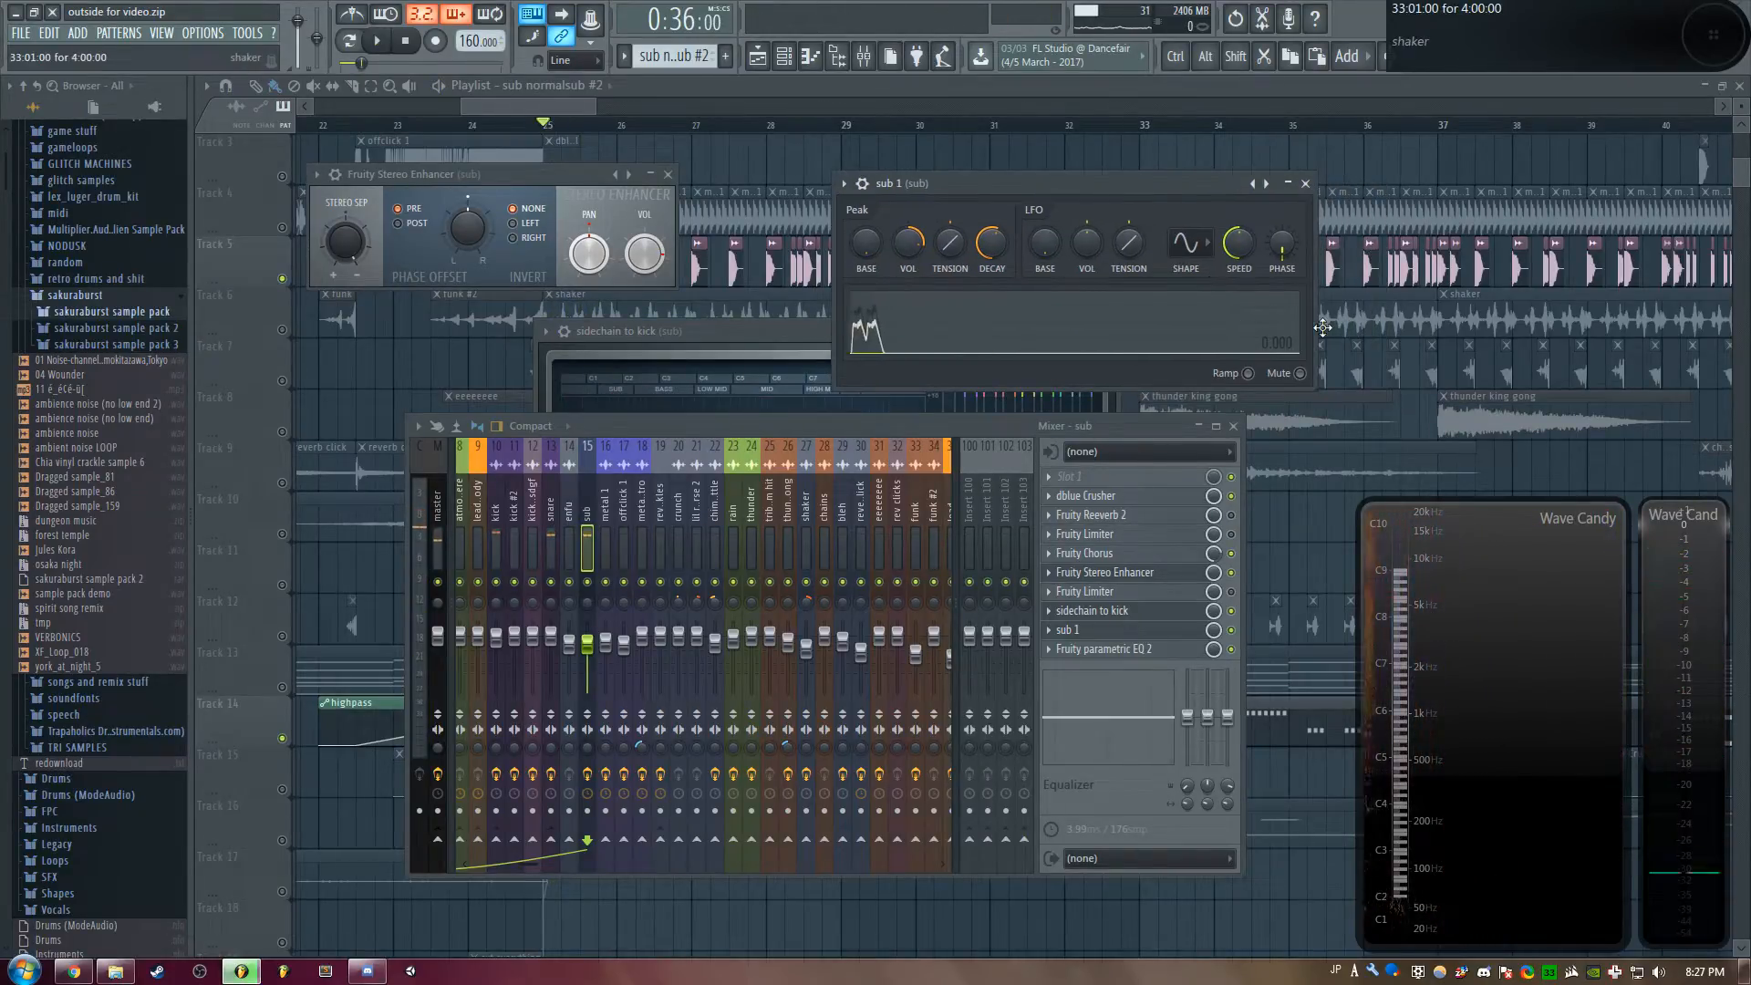
{"action": "mouse_move", "coordinate": [984, 180]}
{"action": "left_mouse_down"}
{"action": "mouse_move", "coordinate": [1031, 179]}
{"action": "mouse_move", "coordinate": [1002, 180]}
{"action": "left_mouse_up"}
{"action": "key", "text": "space"}
{"action": "key", "text": "space"}
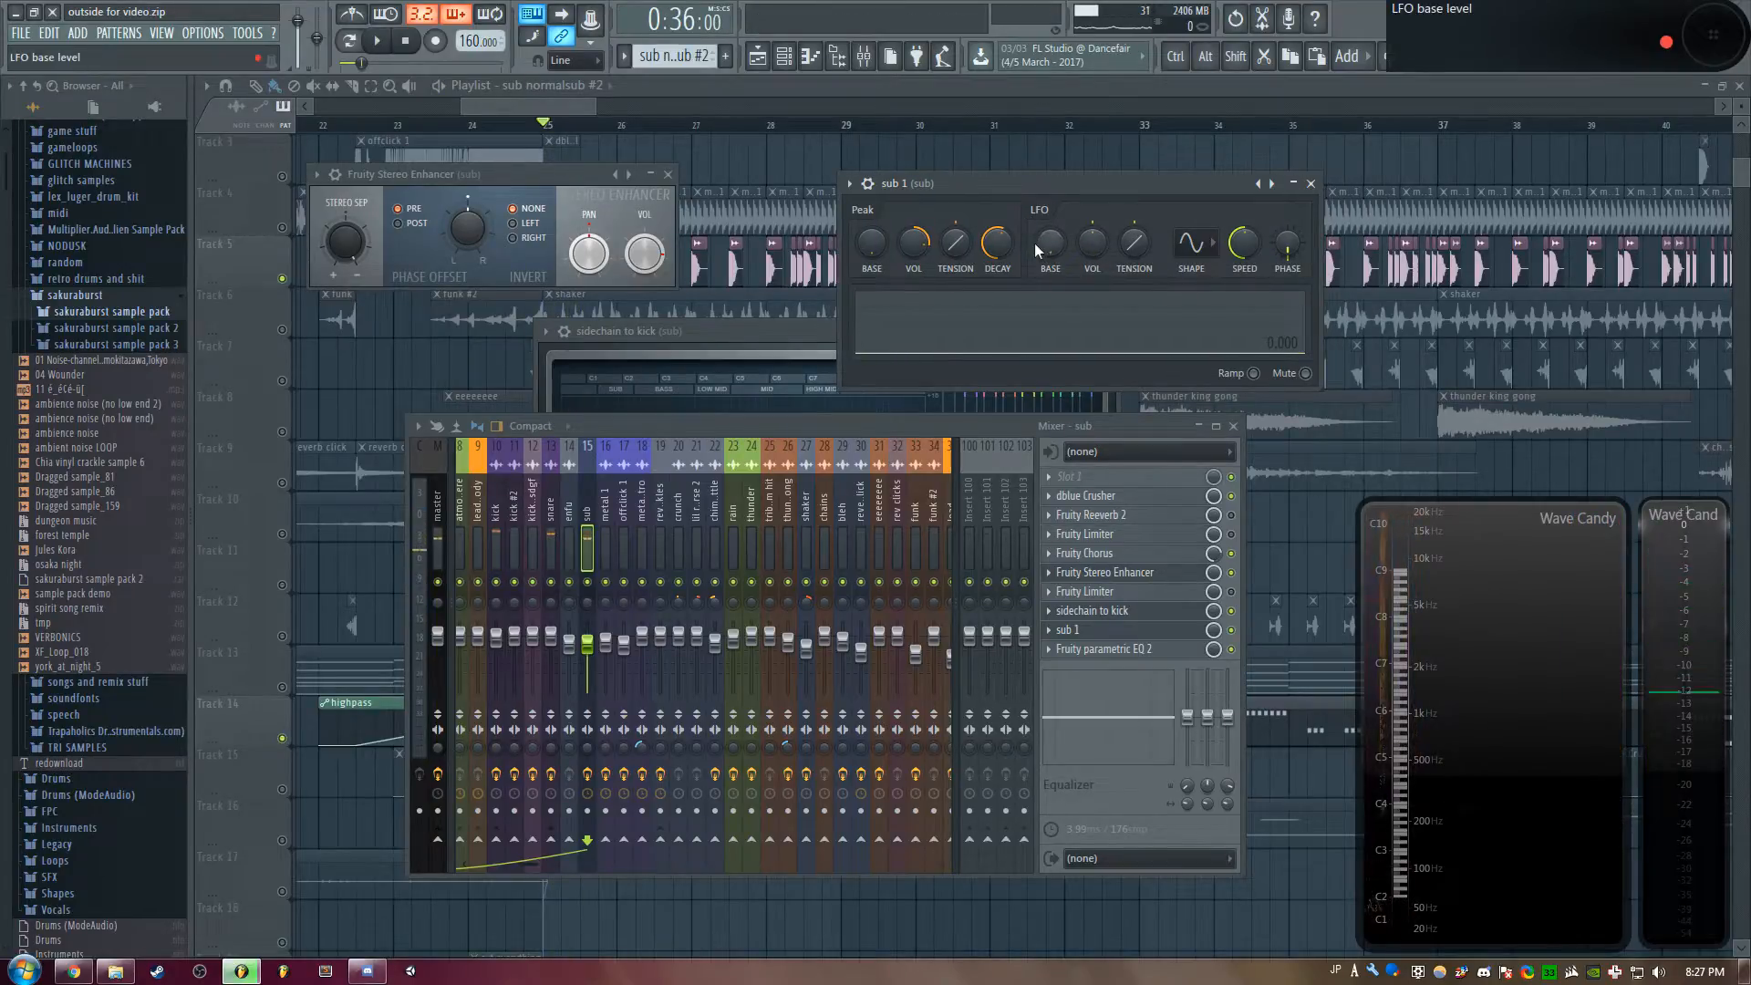
{"action": "left_click_drag", "start_coordinate": [1053, 178], "coordinate": [923, 168]}
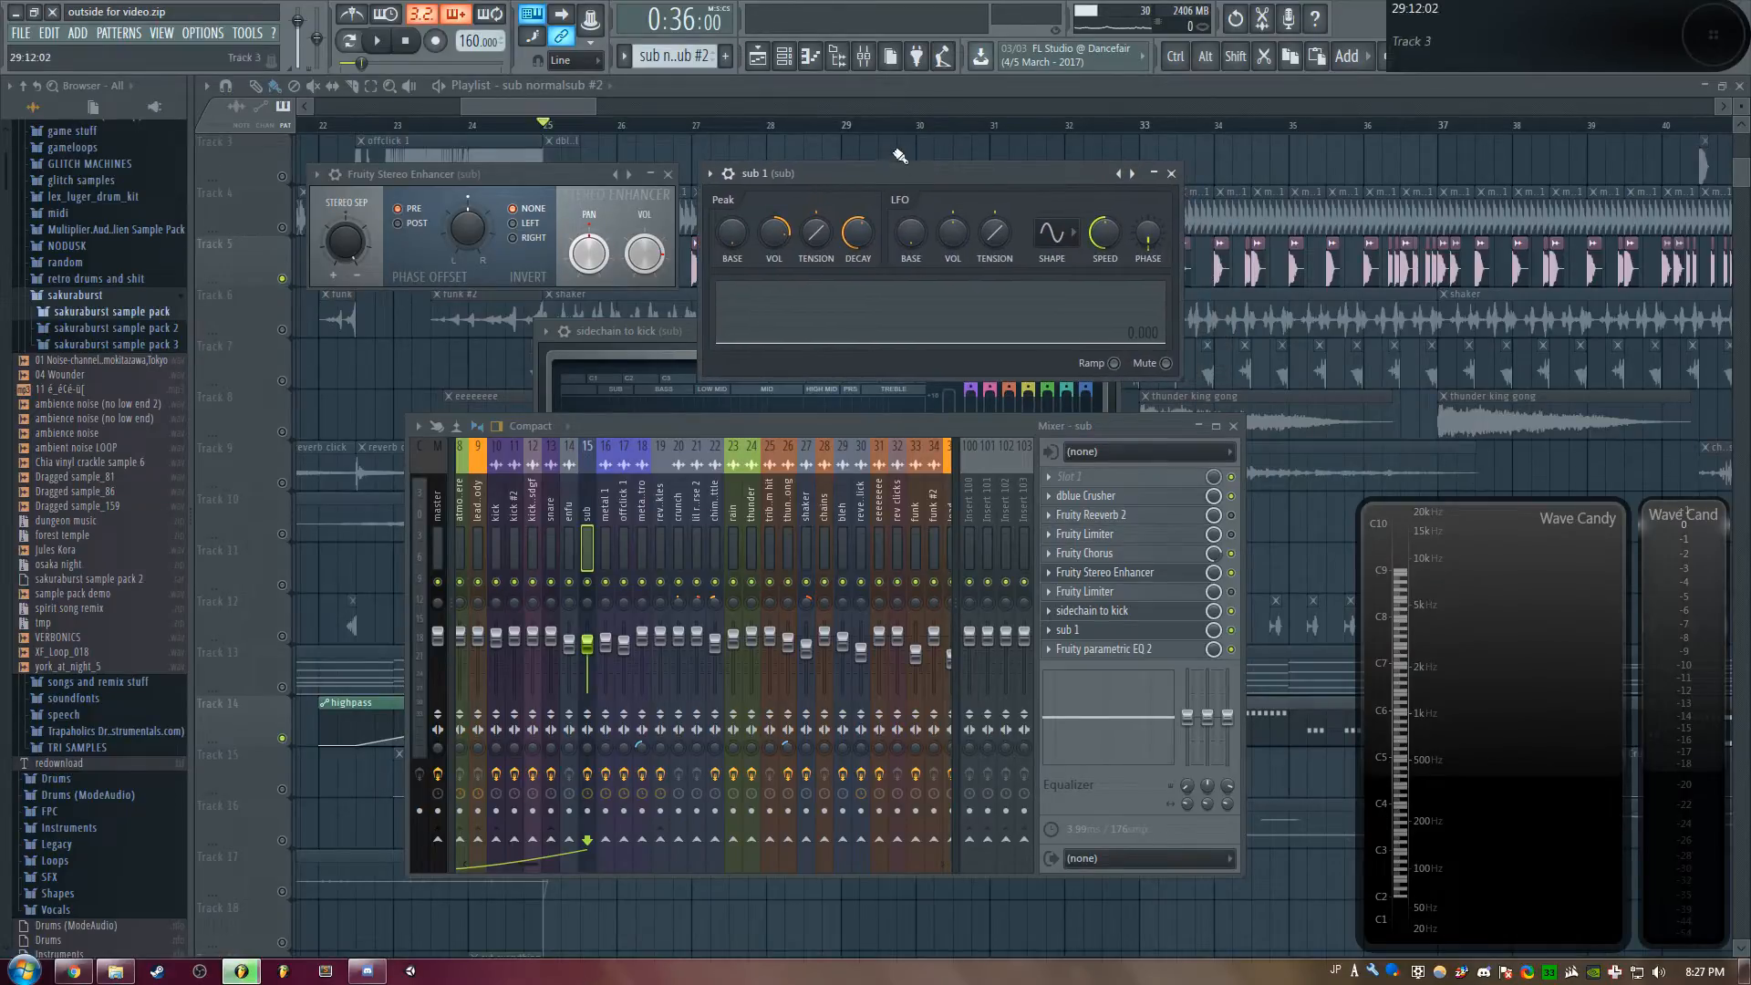
{"action": "key", "text": "F12"}
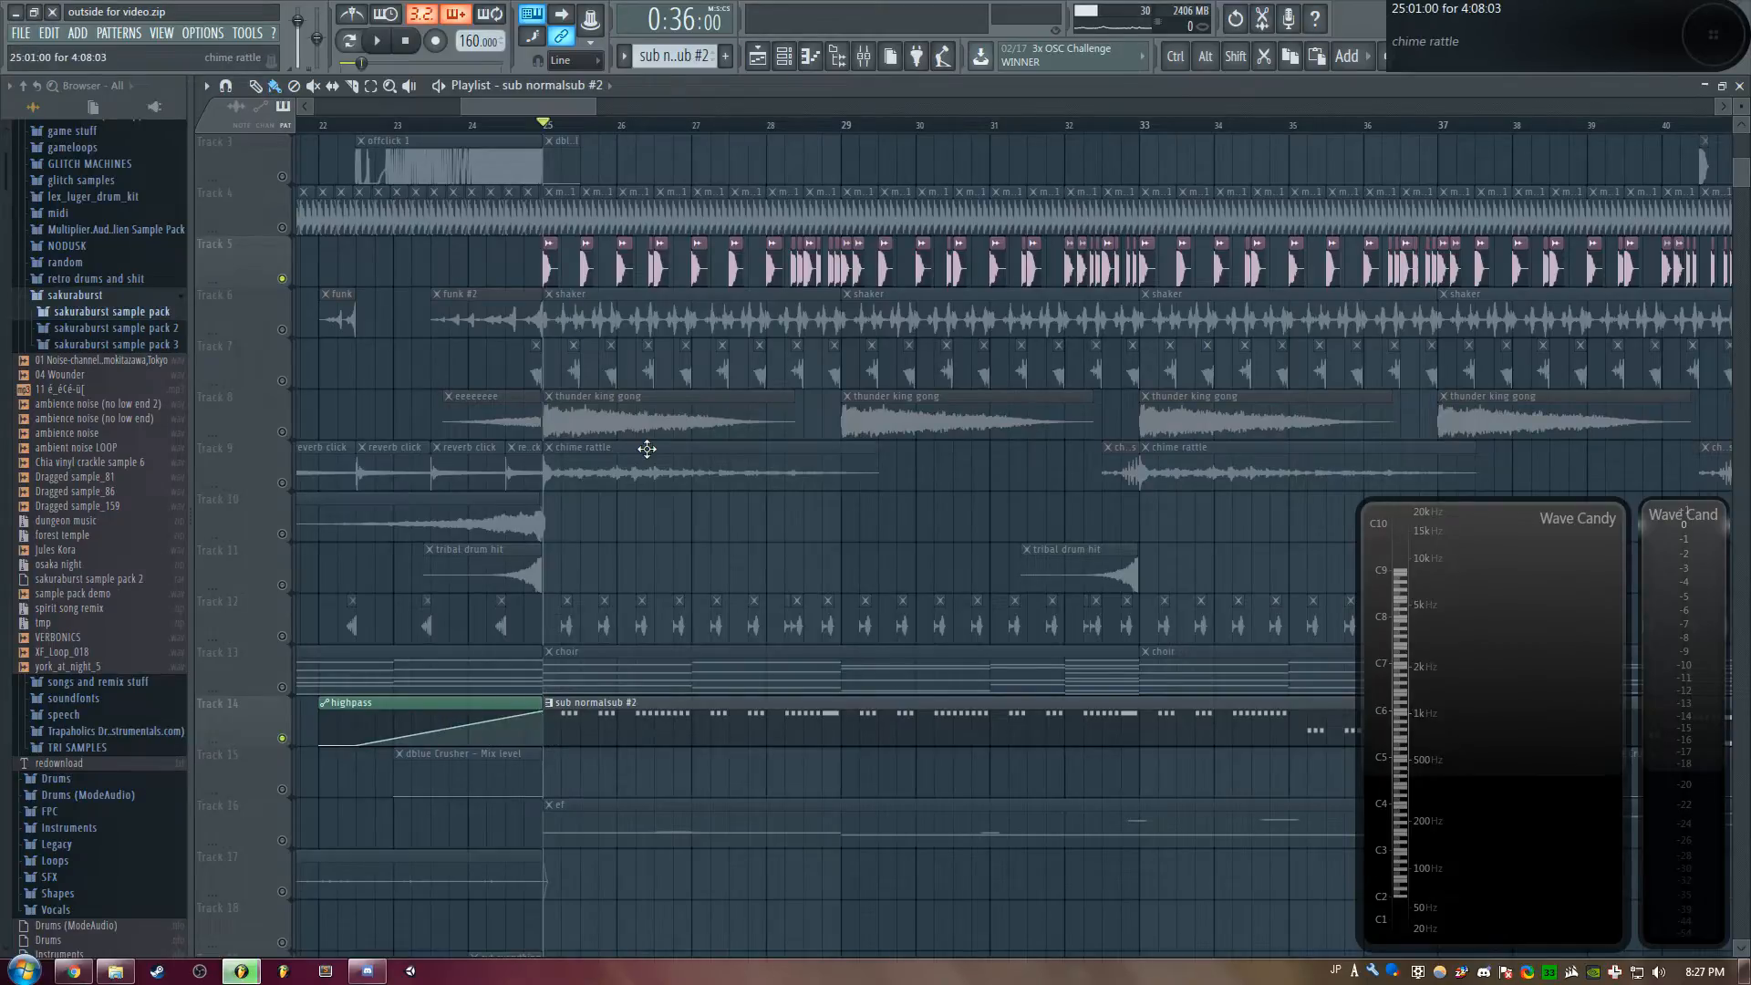
Solo the ef clip on Track 16 together with the Track 20 lead automation and play from bar 25
{"action": "scroll", "coordinate": [561, 172], "scroll_direction": "up", "scroll_amount": 3}
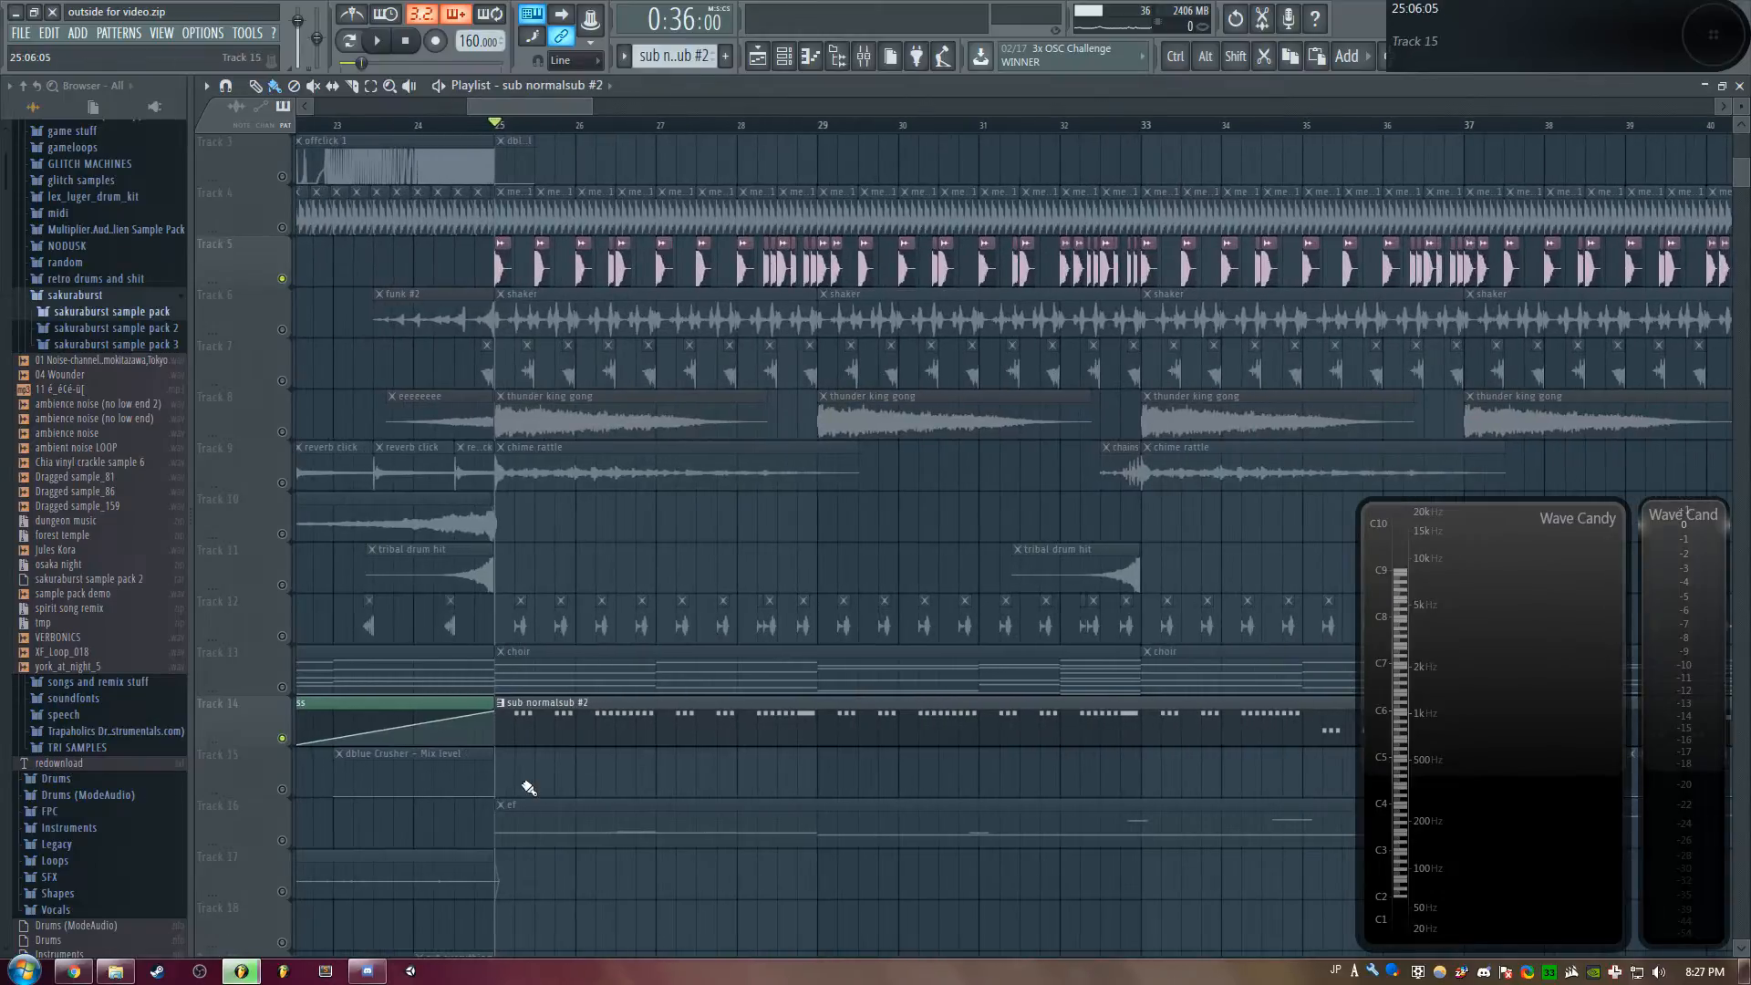
{"action": "scroll", "coordinate": [286, 792], "scroll_direction": "down", "scroll_amount": 5}
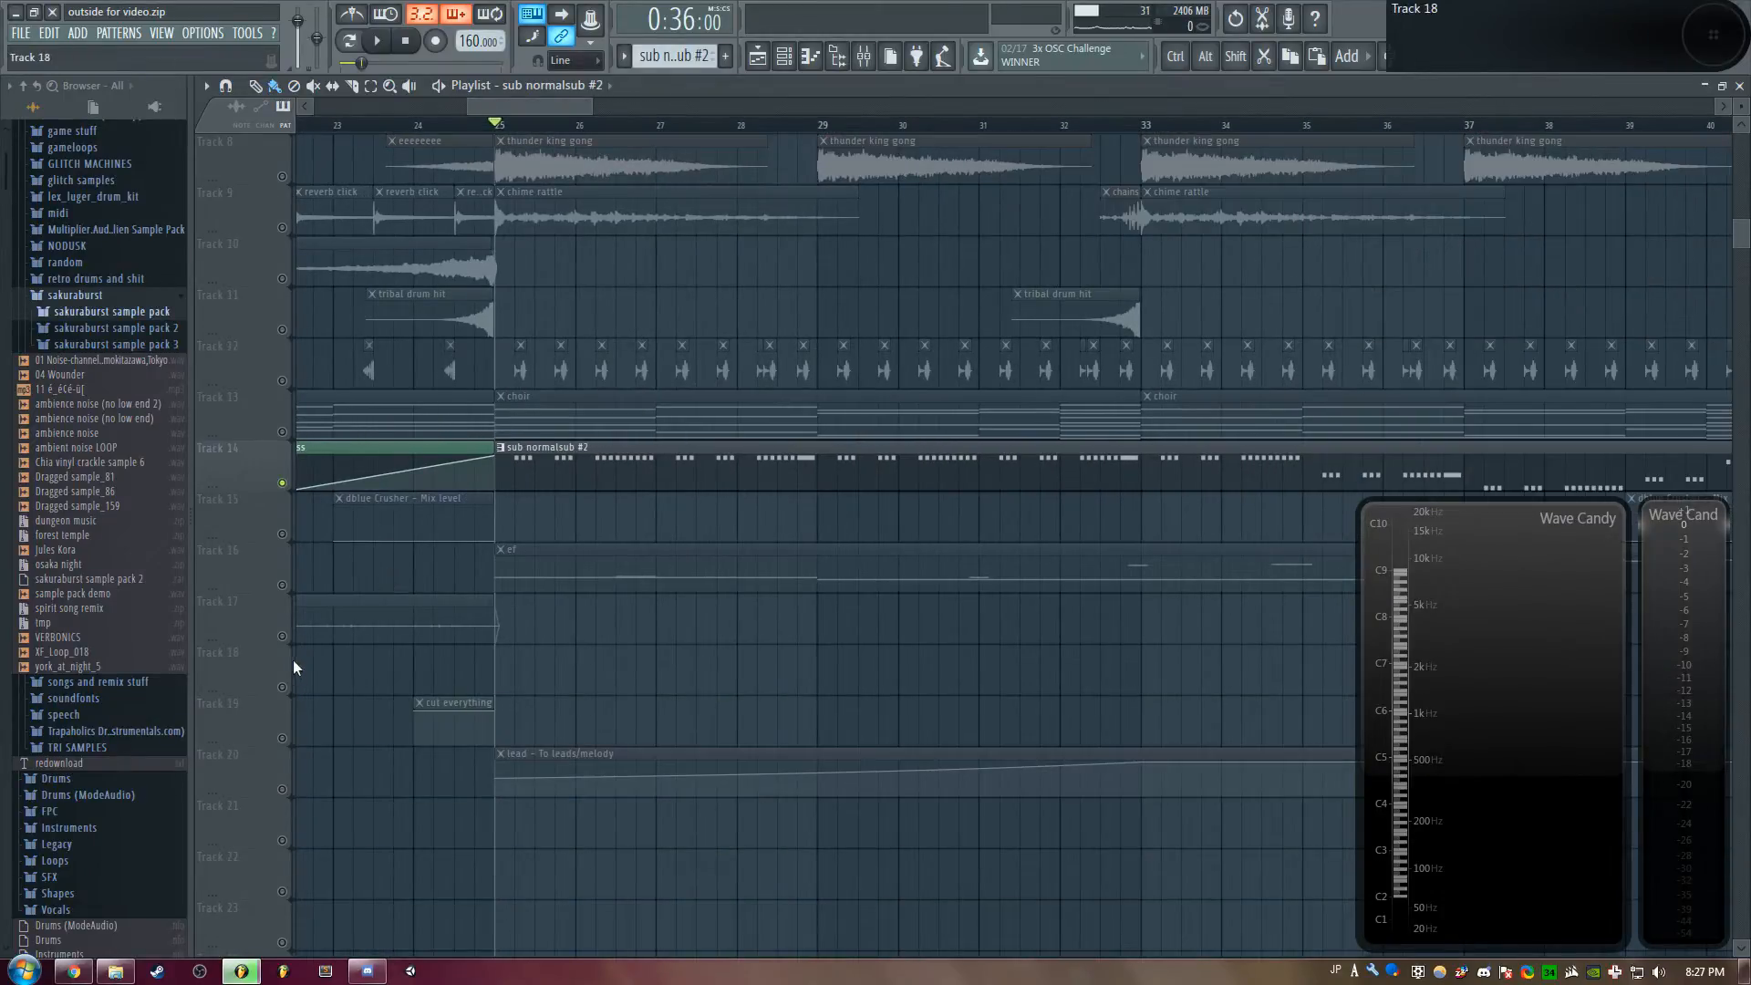
{"action": "left_click", "coordinate": [283, 796]}
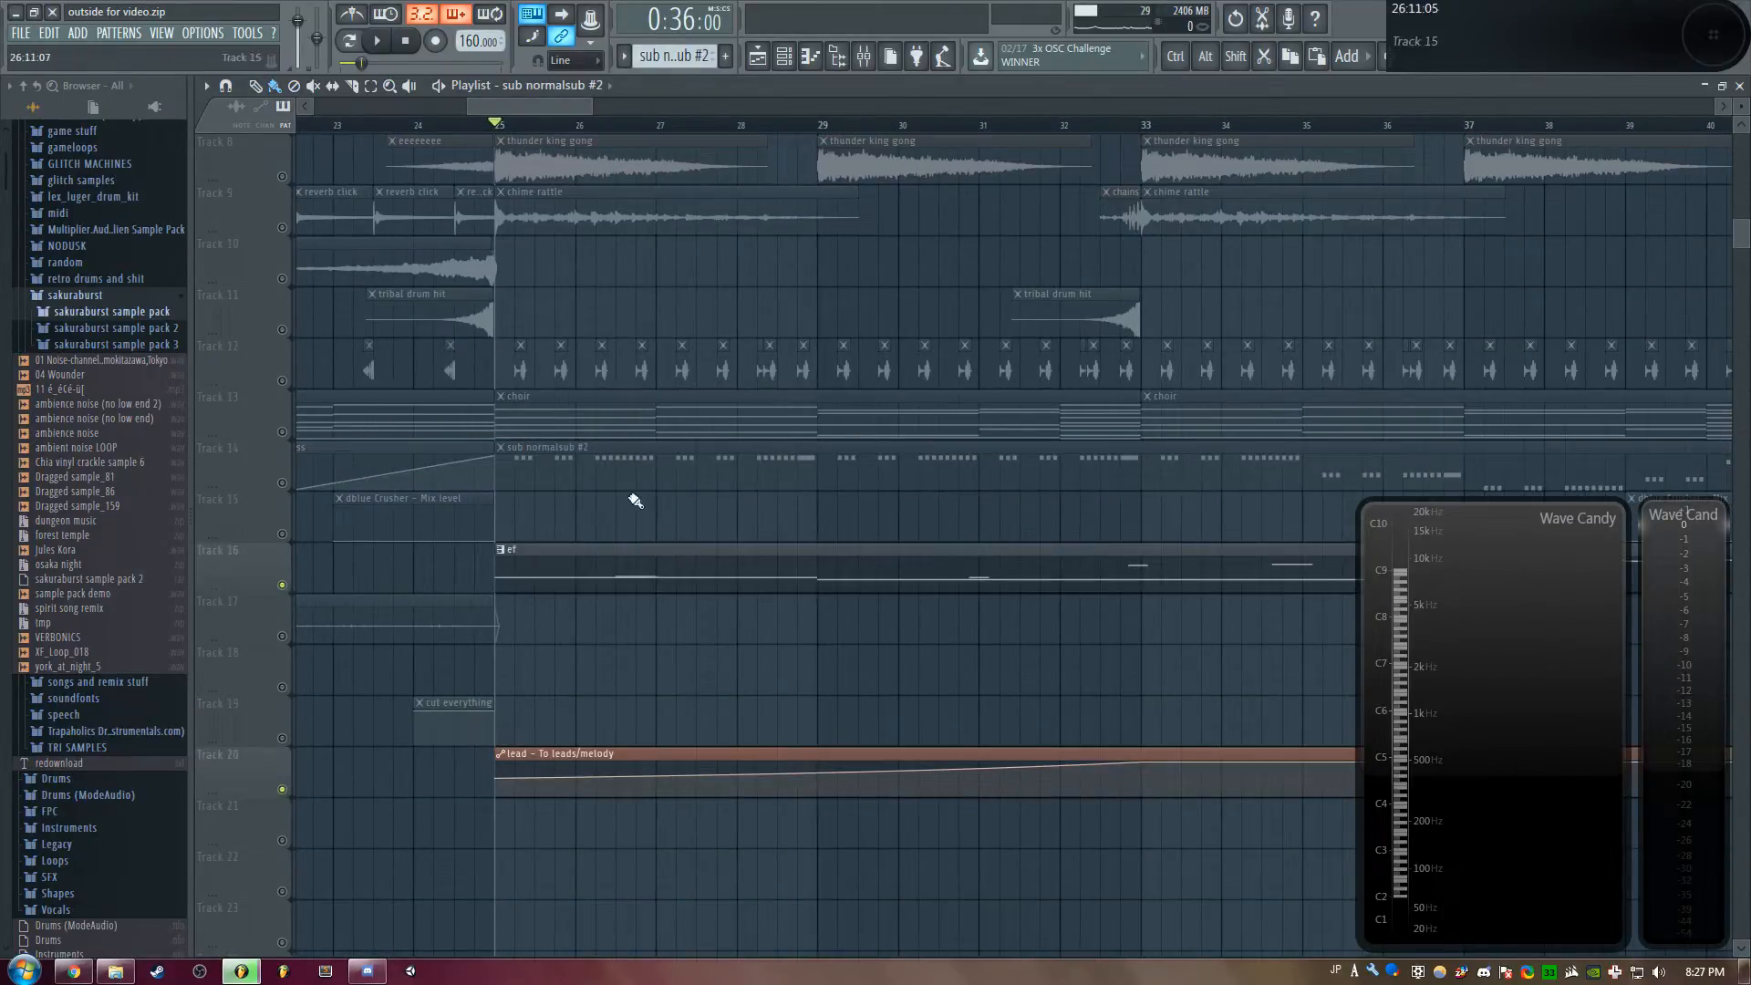
{"action": "key", "text": "space"}
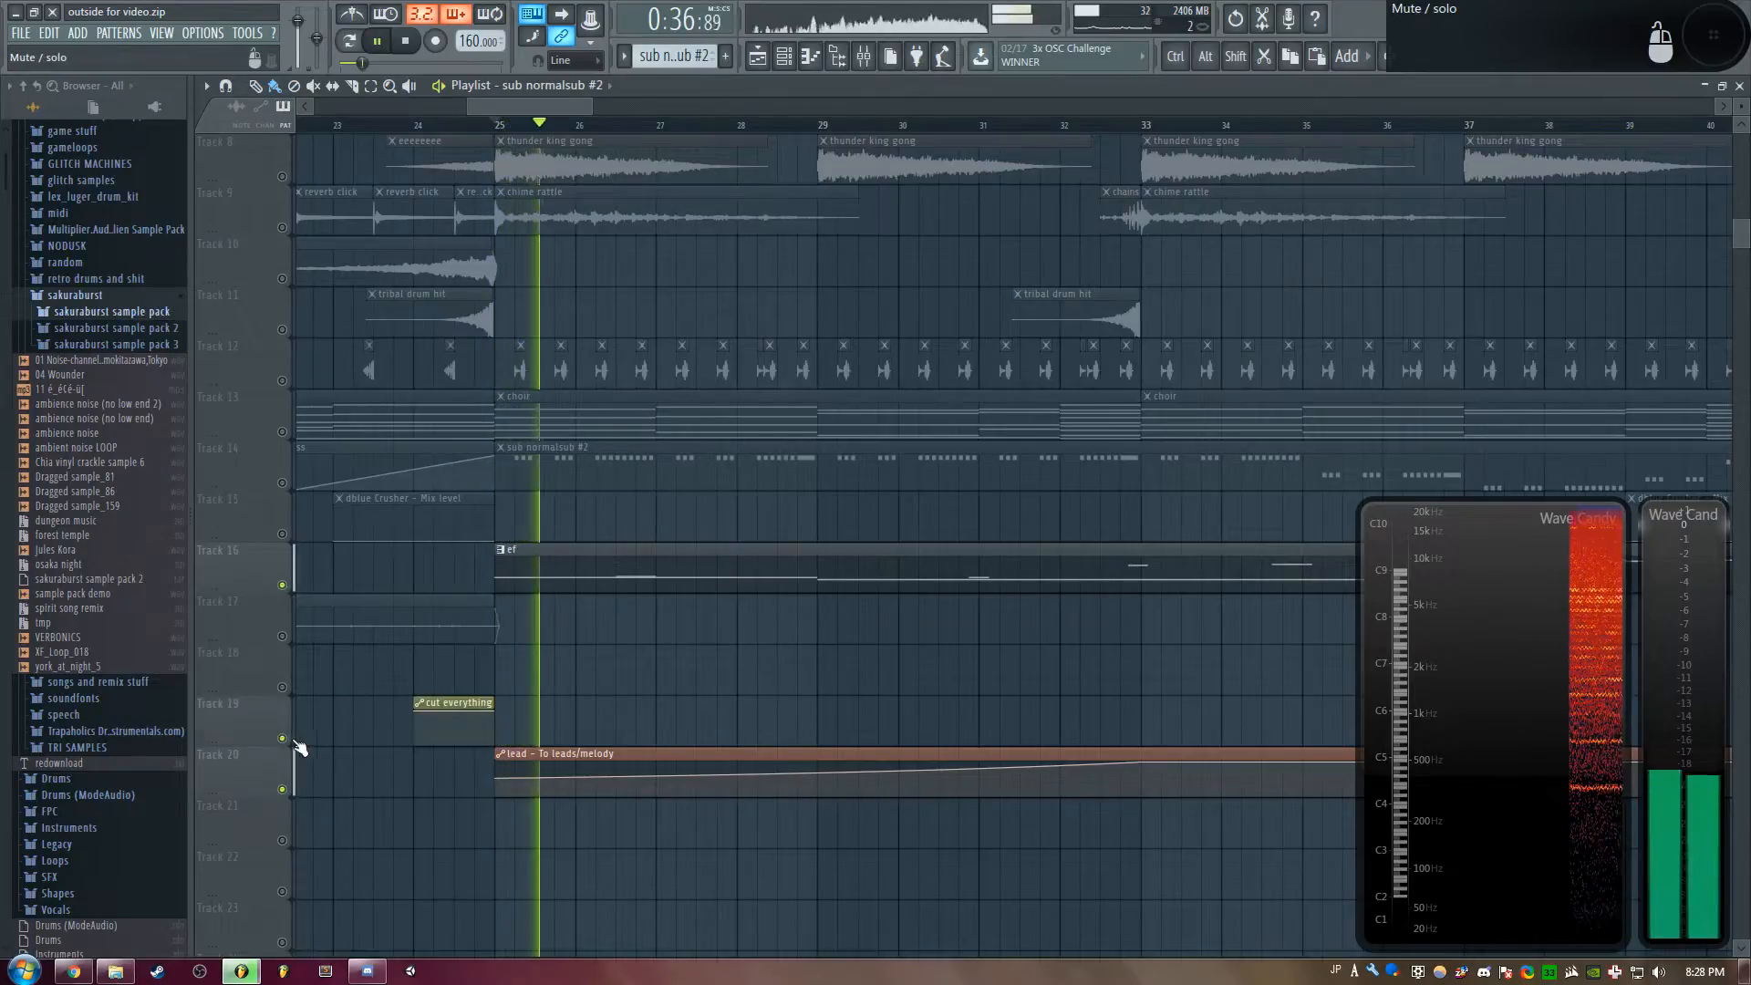
Select the lead track in the mixer to show its effects, and widen the playlist view to the whole bar 25 section
{"action": "key", "text": "F9"}
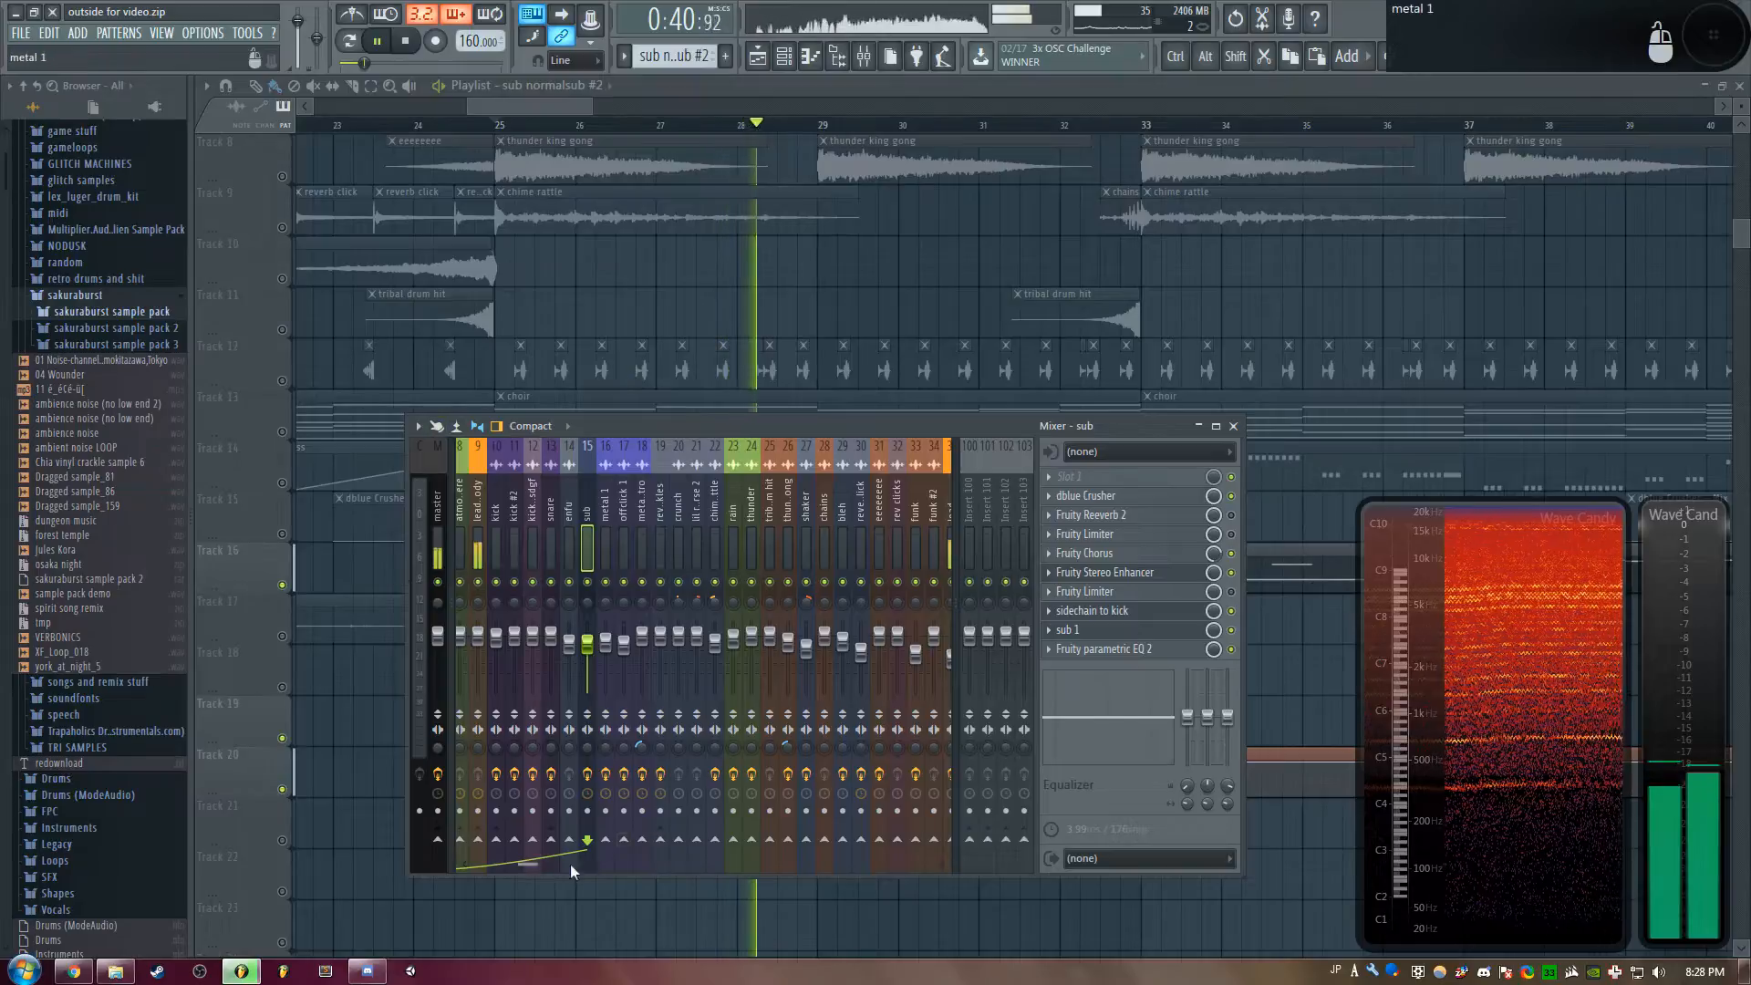
{"action": "left_click_drag", "start_coordinate": [520, 868], "coordinate": [579, 856]}
{"action": "left_click", "coordinate": [783, 522]}
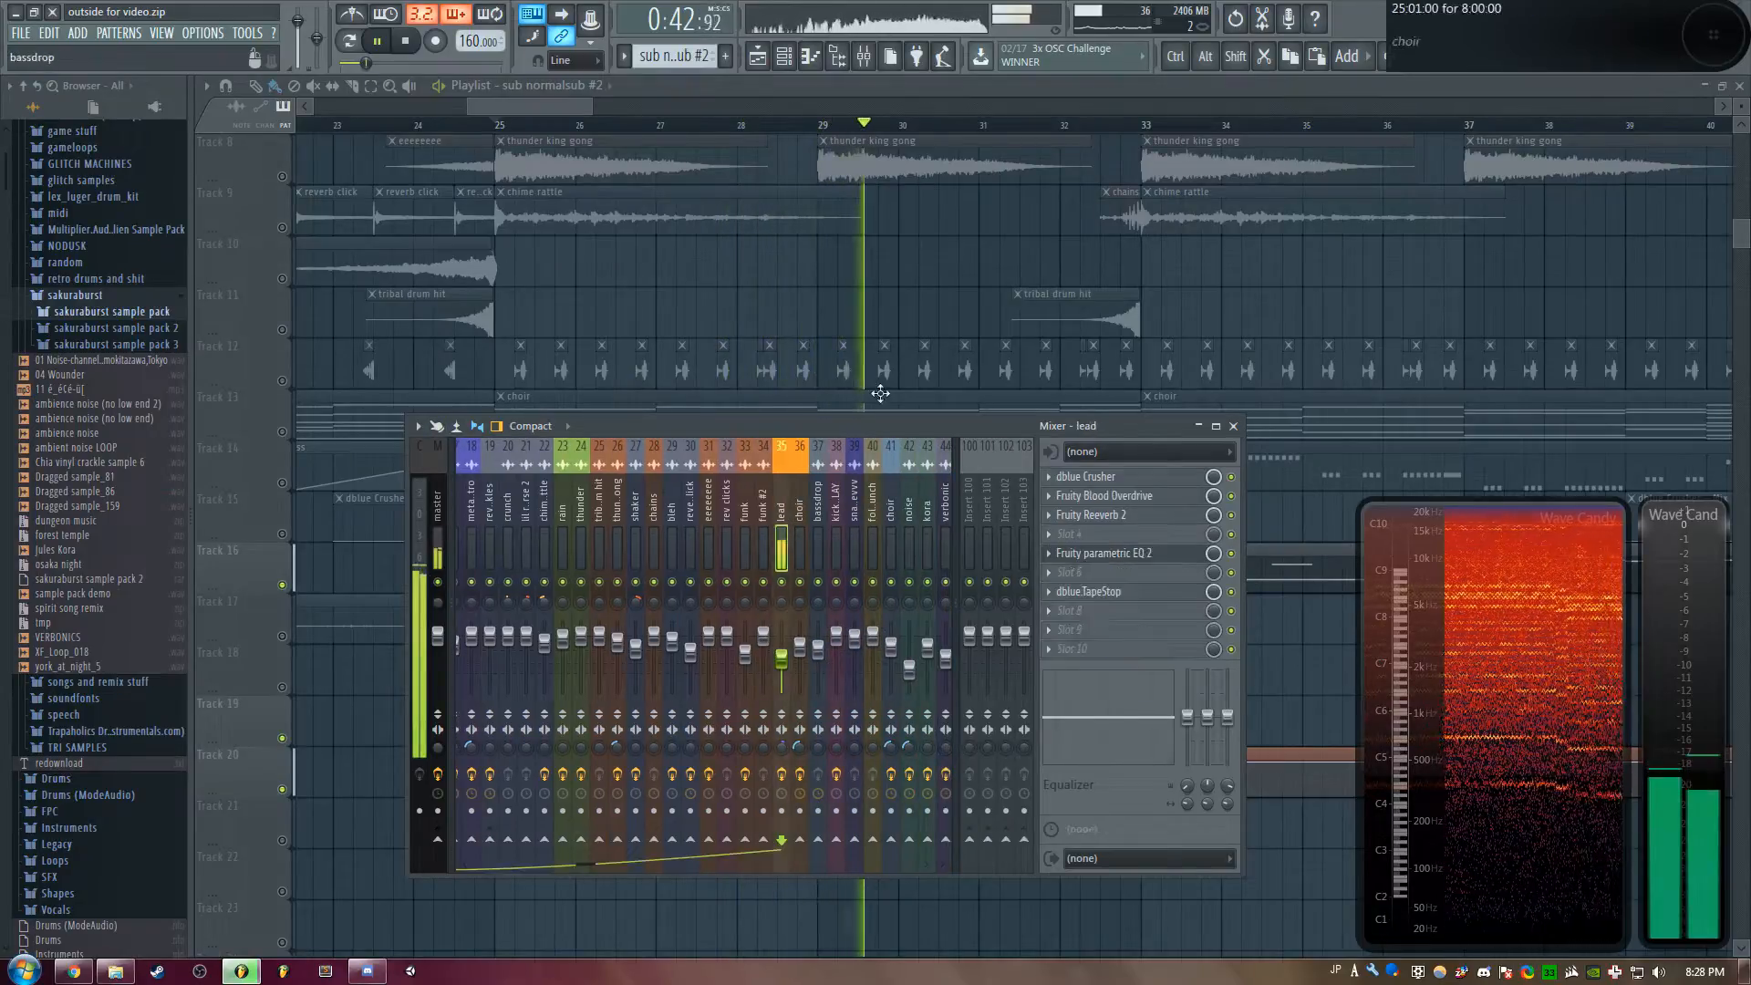
{"action": "left_click_drag", "start_coordinate": [527, 106], "coordinate": [581, 133]}
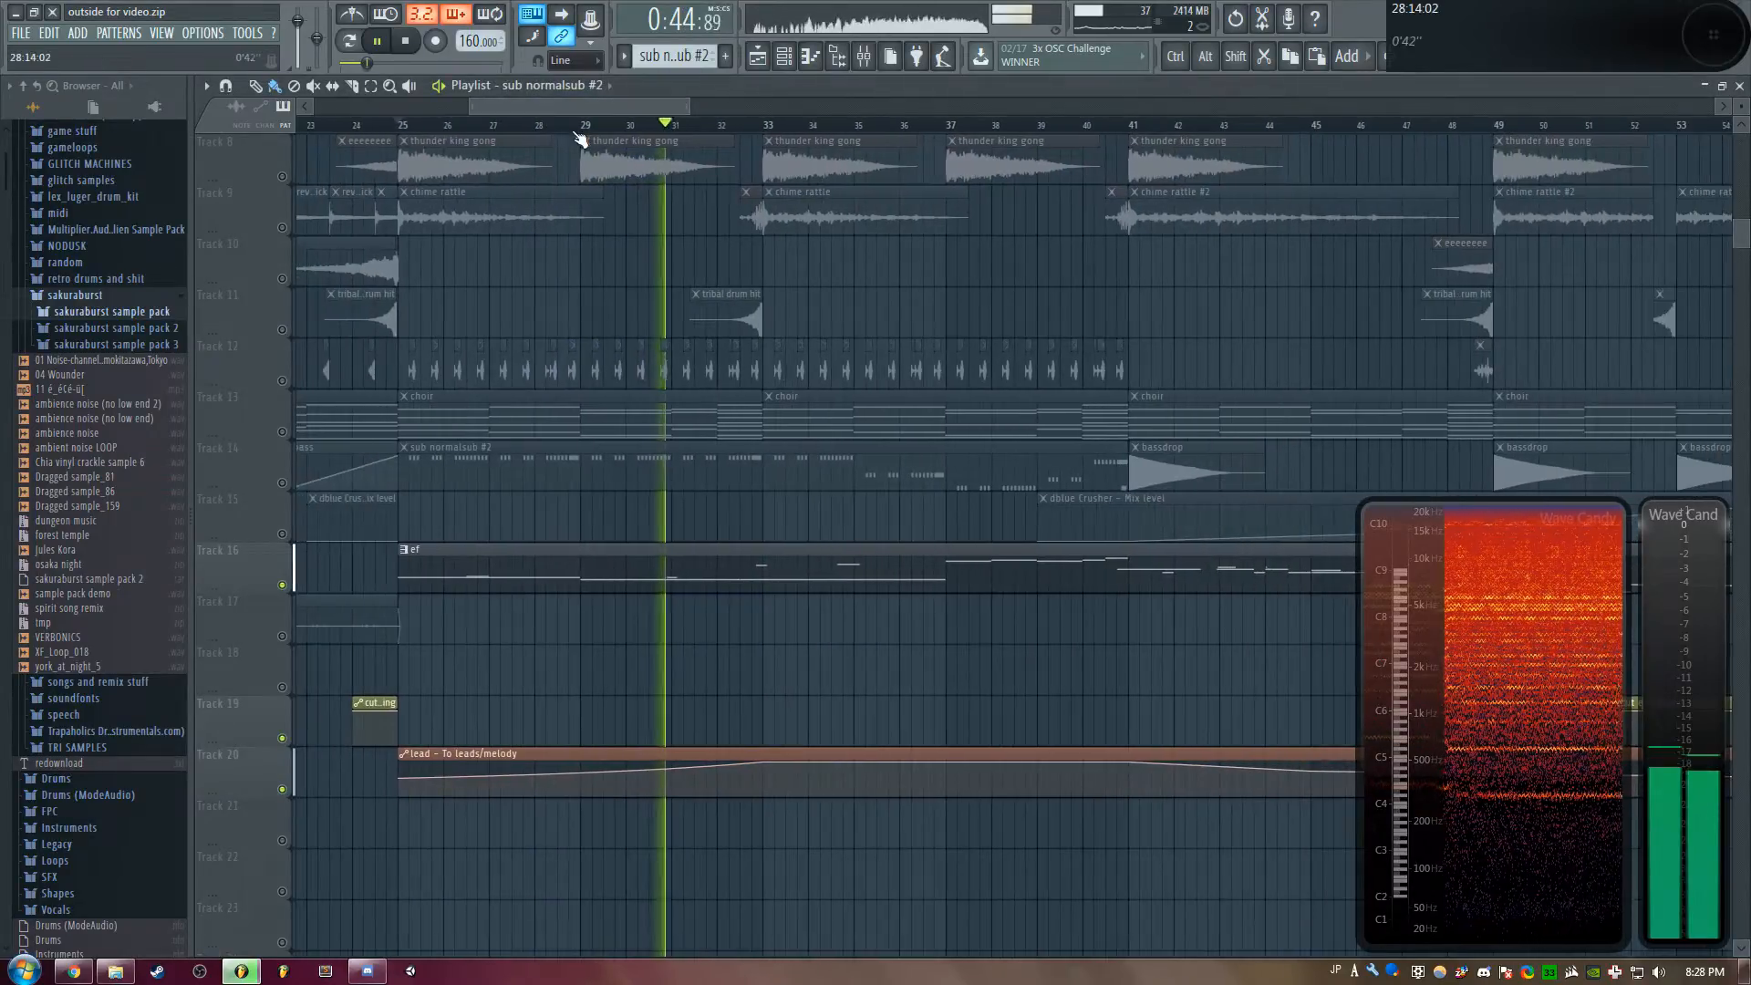
Bring up the mixer with the lead track's effects, and open dblue Crusher, placing its window clear of the mixer
{"action": "key", "text": "F9"}
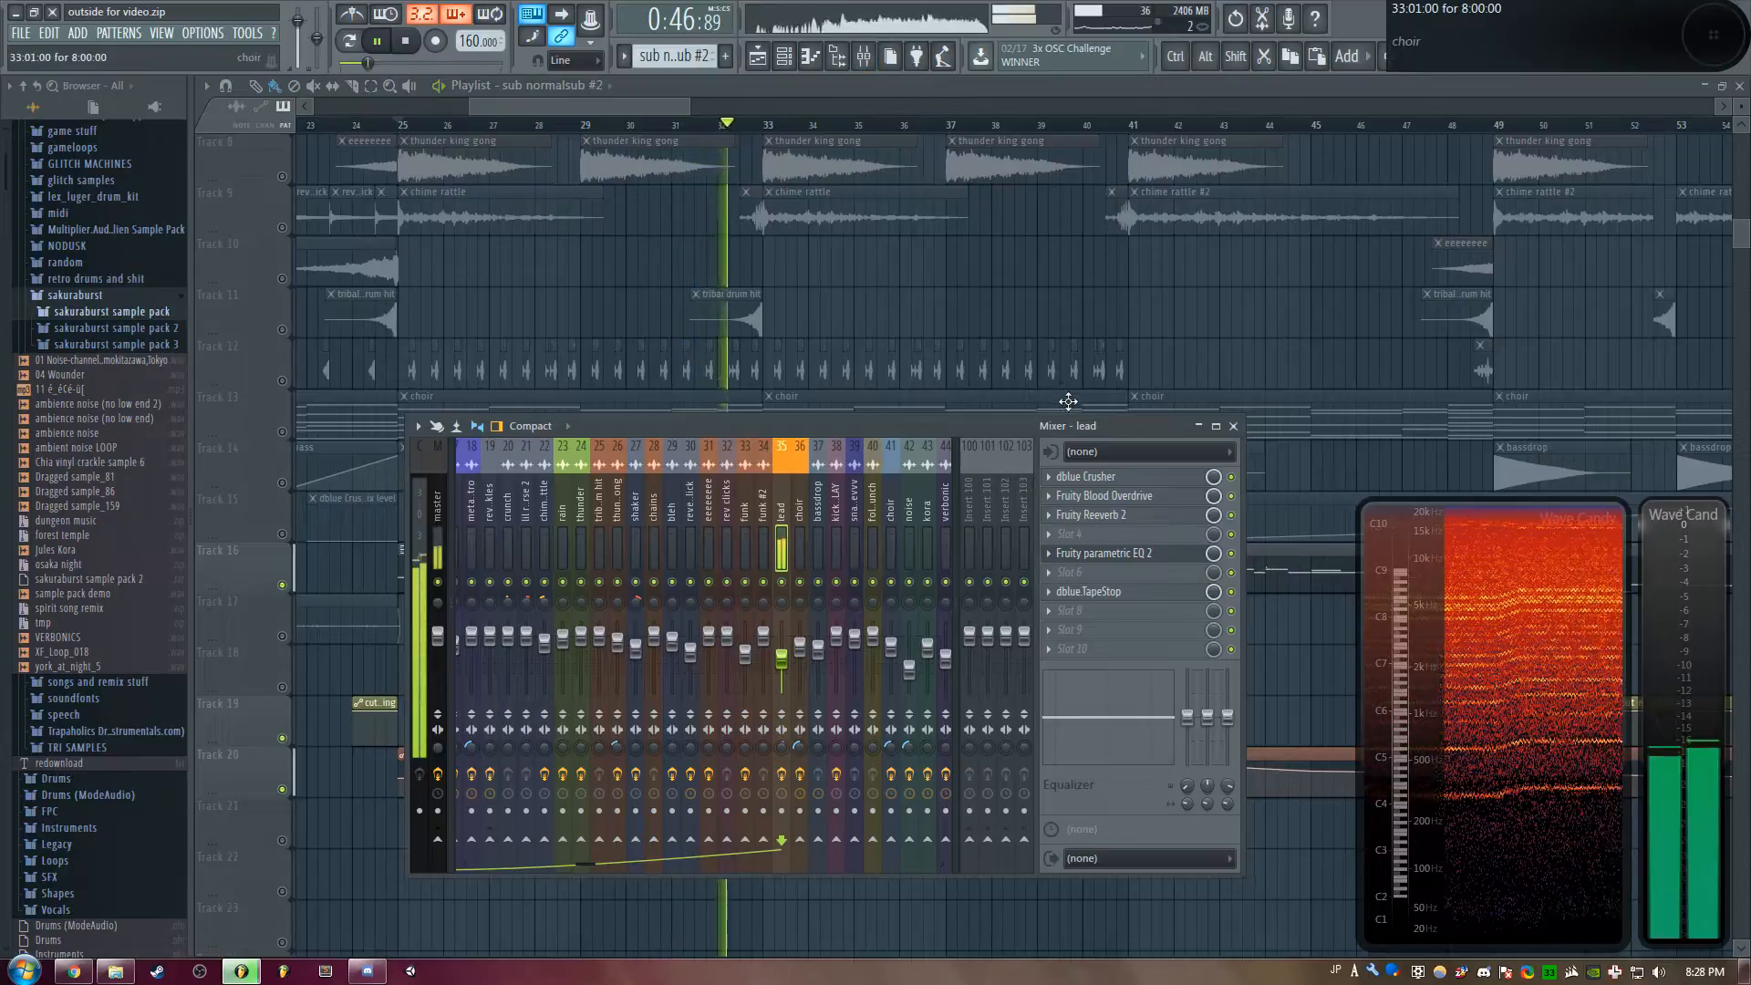
{"action": "left_click_drag", "start_coordinate": [1026, 427], "coordinate": [1016, 468]}
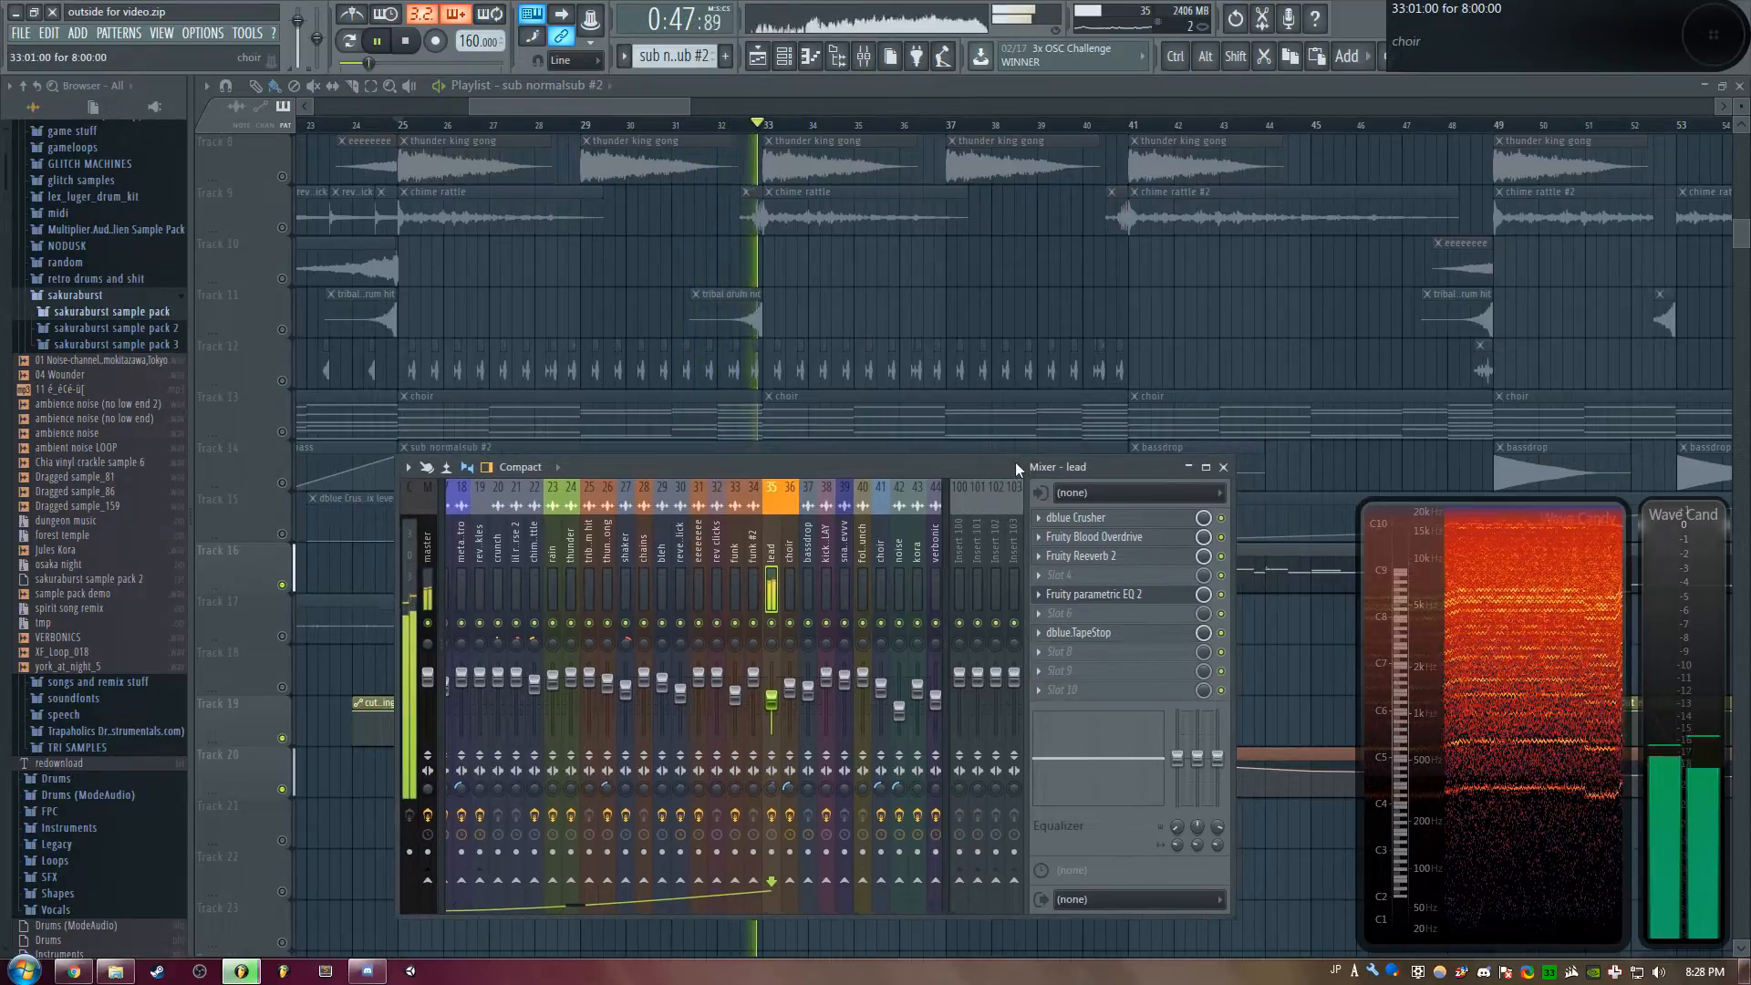
{"action": "left_click", "coordinate": [1124, 519]}
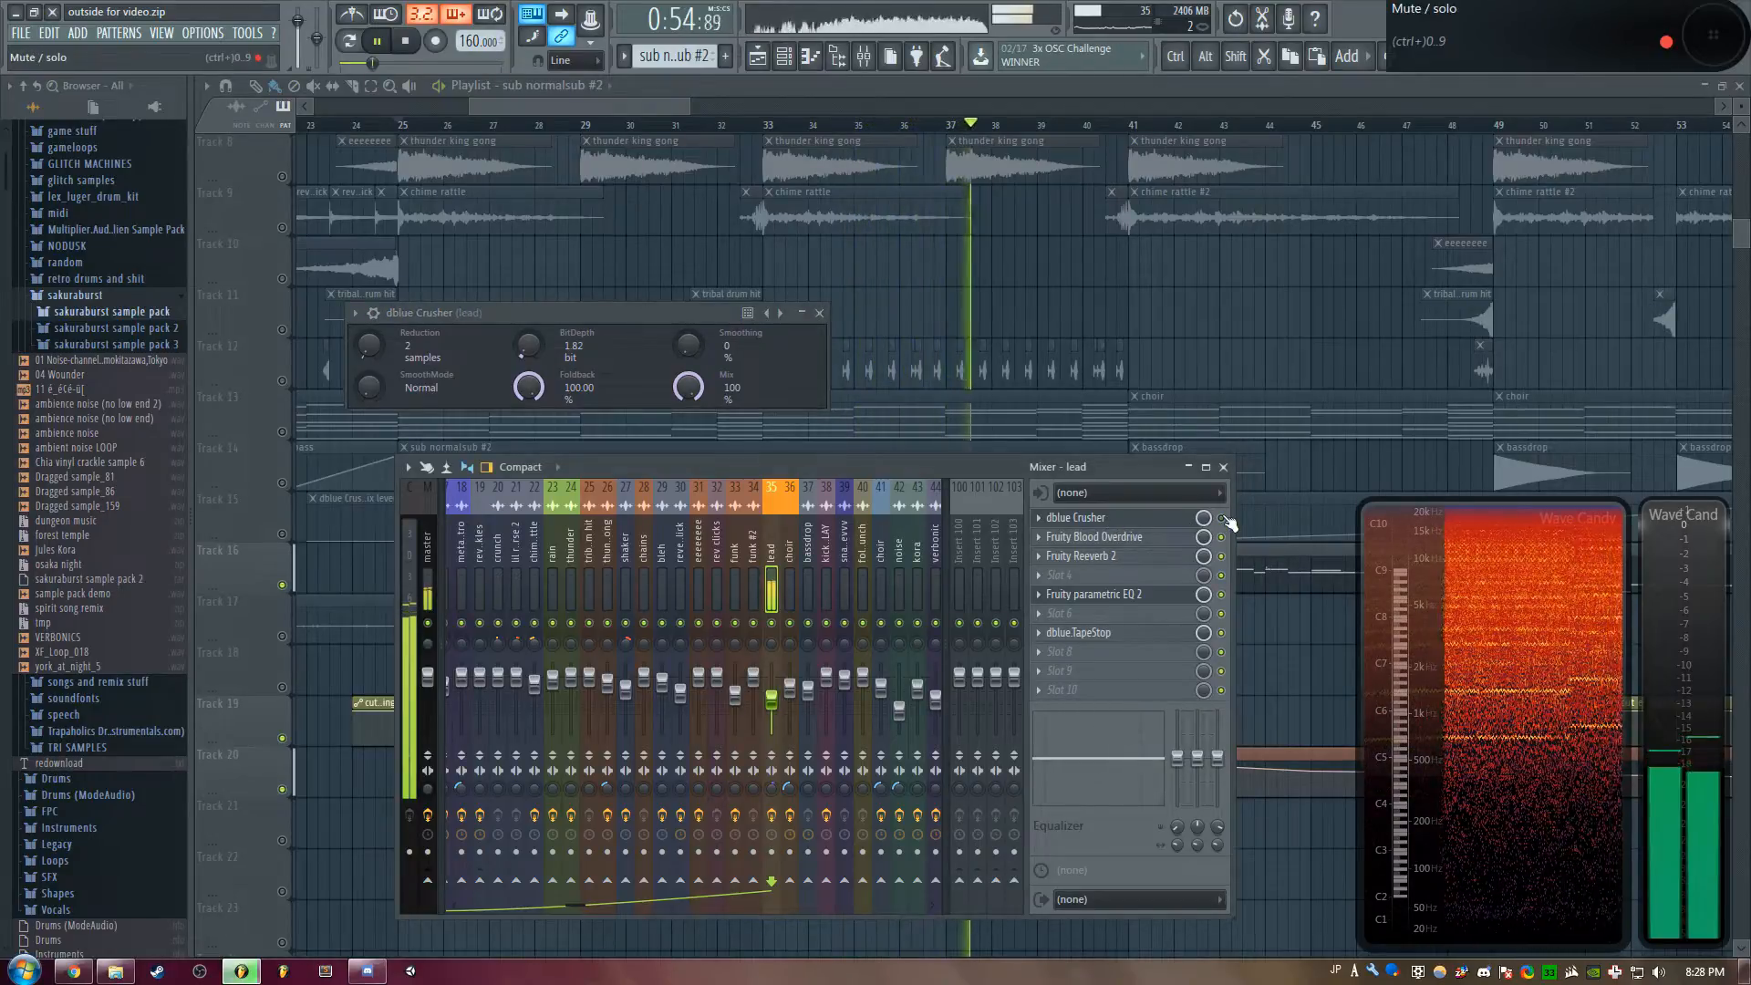
{"action": "left_click_drag", "start_coordinate": [389, 310], "coordinate": [854, 270]}
Show the channel rack enlarged to list all its channels, and briefly open the GMS lead synth from it
{"action": "key", "text": "F6"}
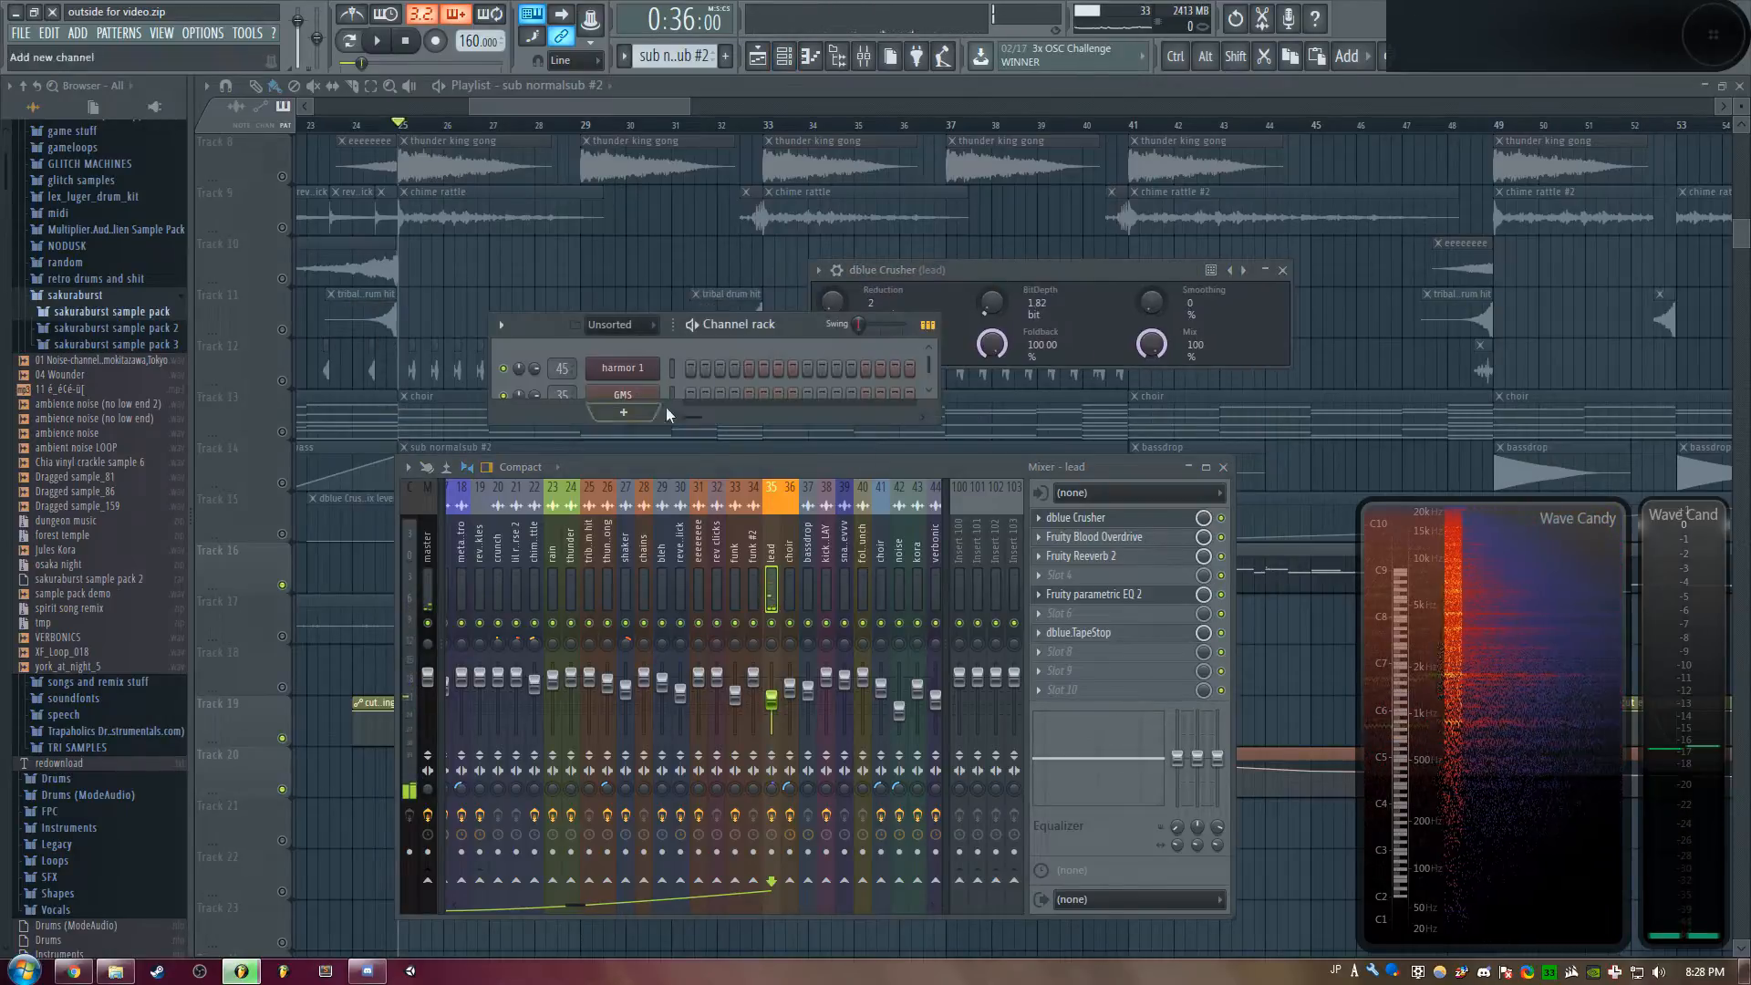
{"action": "left_click_drag", "start_coordinate": [722, 423], "coordinate": [695, 700]}
{"action": "key", "text": "space"}
{"action": "key", "text": "space"}
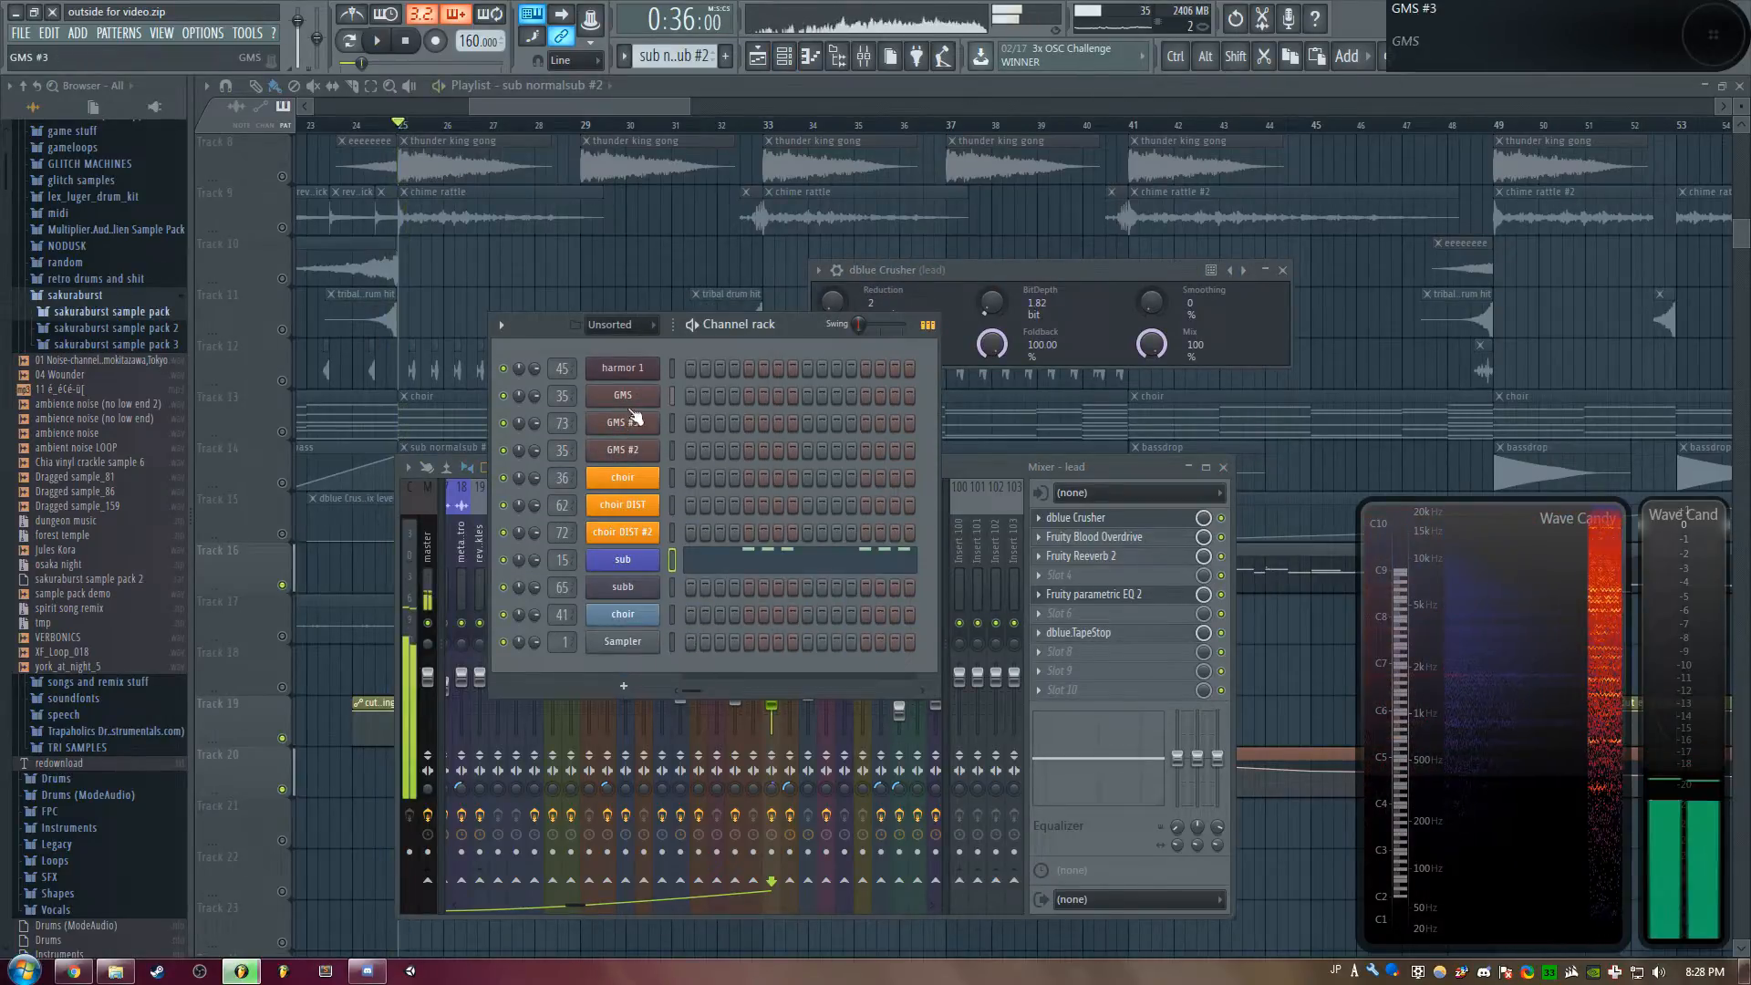
{"action": "left_click", "coordinate": [629, 401]}
{"action": "left_click_drag", "start_coordinate": [759, 419], "coordinate": [584, 434]}
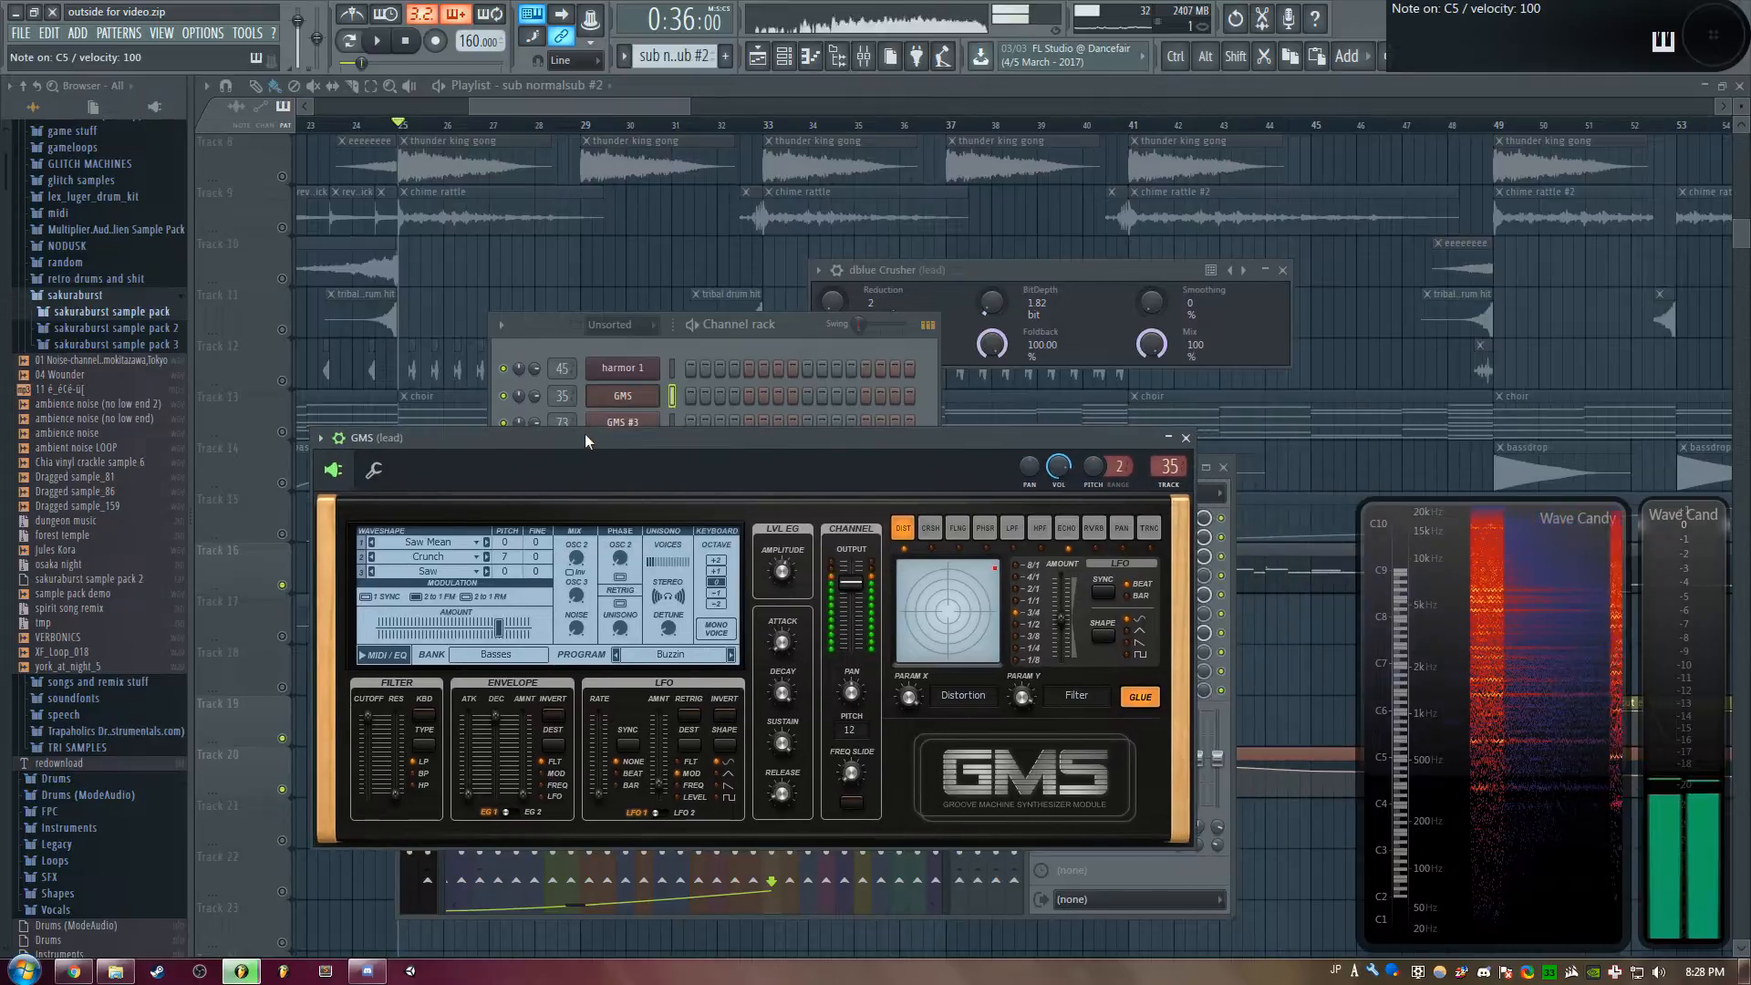
{"action": "left_click", "coordinate": [1188, 440]}
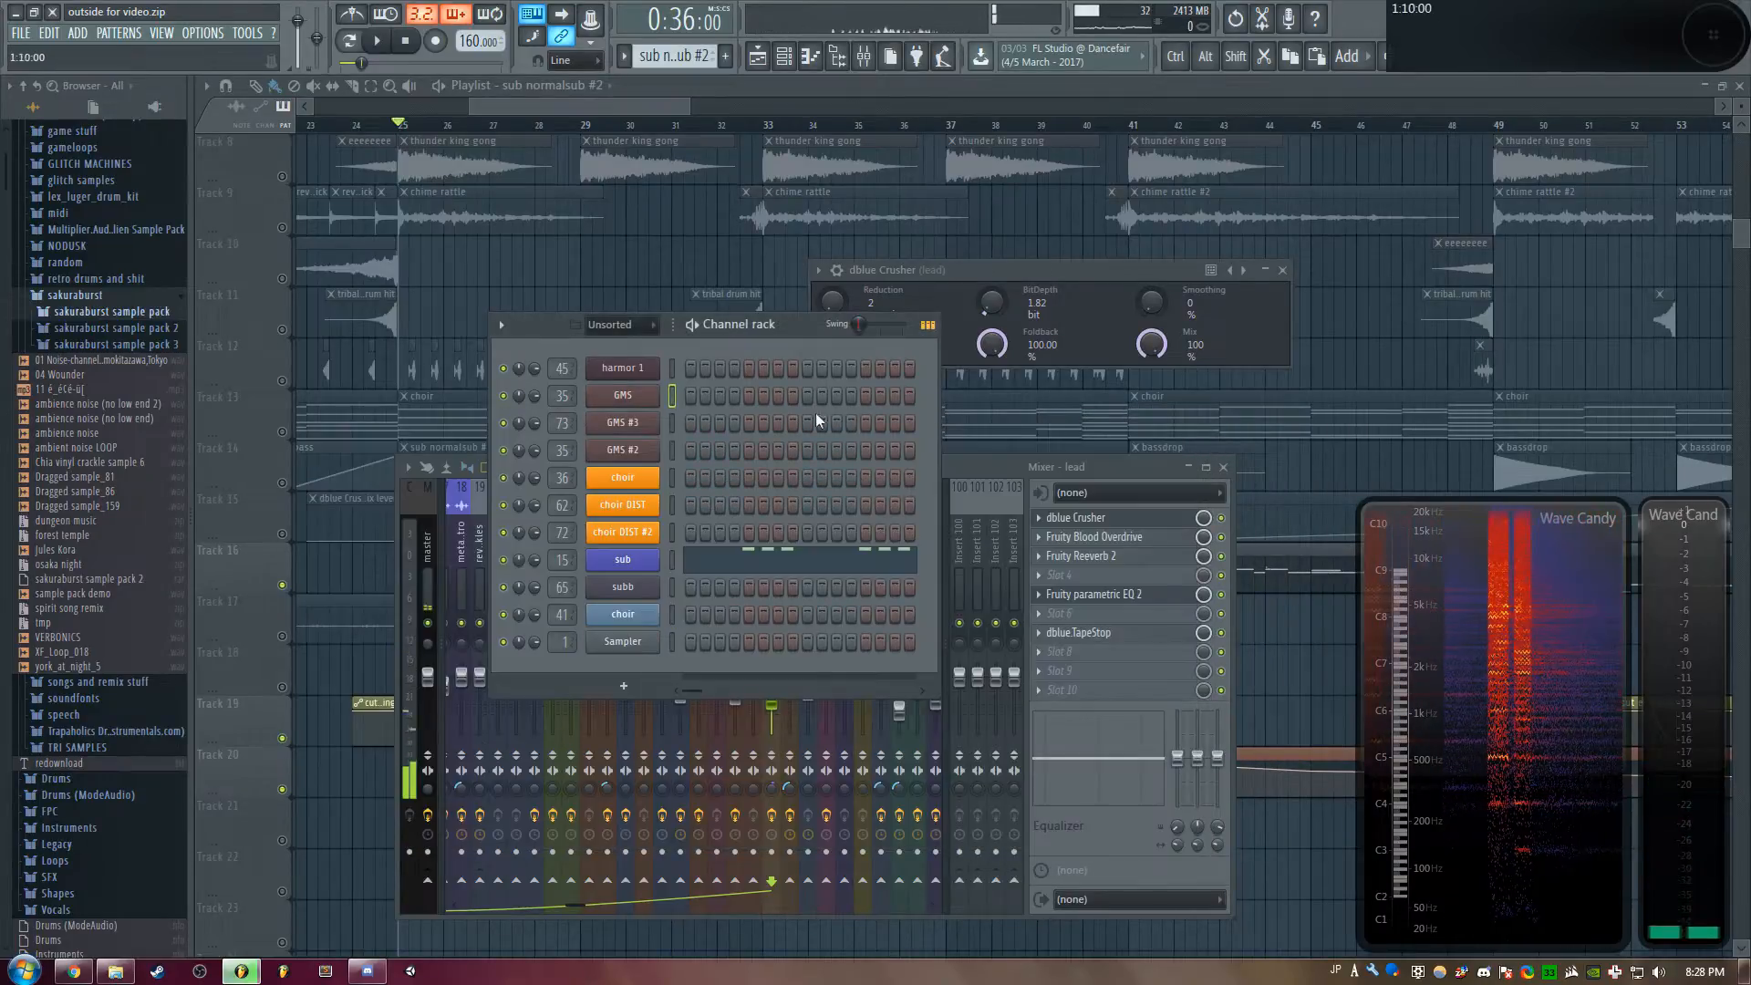
Reopen the GMS lead synth and reposition its window to show its oscillator, filter and envelope settings
{"action": "left_click", "coordinate": [630, 401]}
{"action": "left_click_drag", "start_coordinate": [831, 412], "coordinate": [840, 359]}
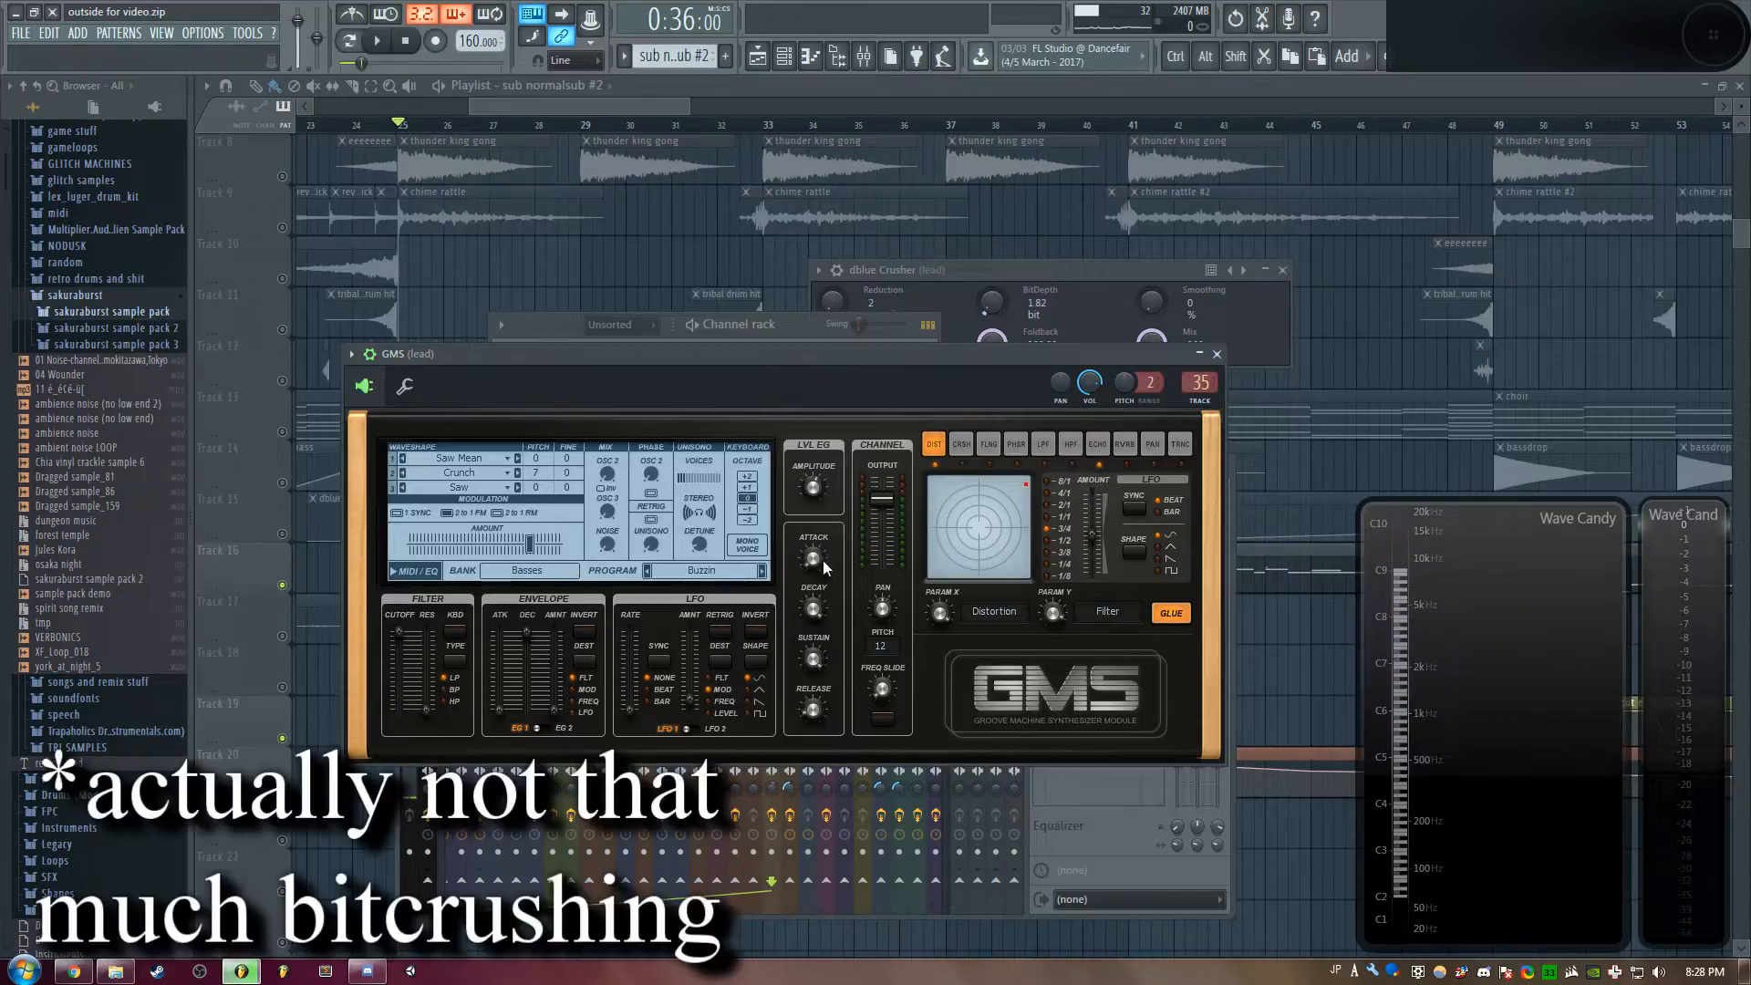
{"action": "left_click_drag", "start_coordinate": [719, 365], "coordinate": [746, 393]}
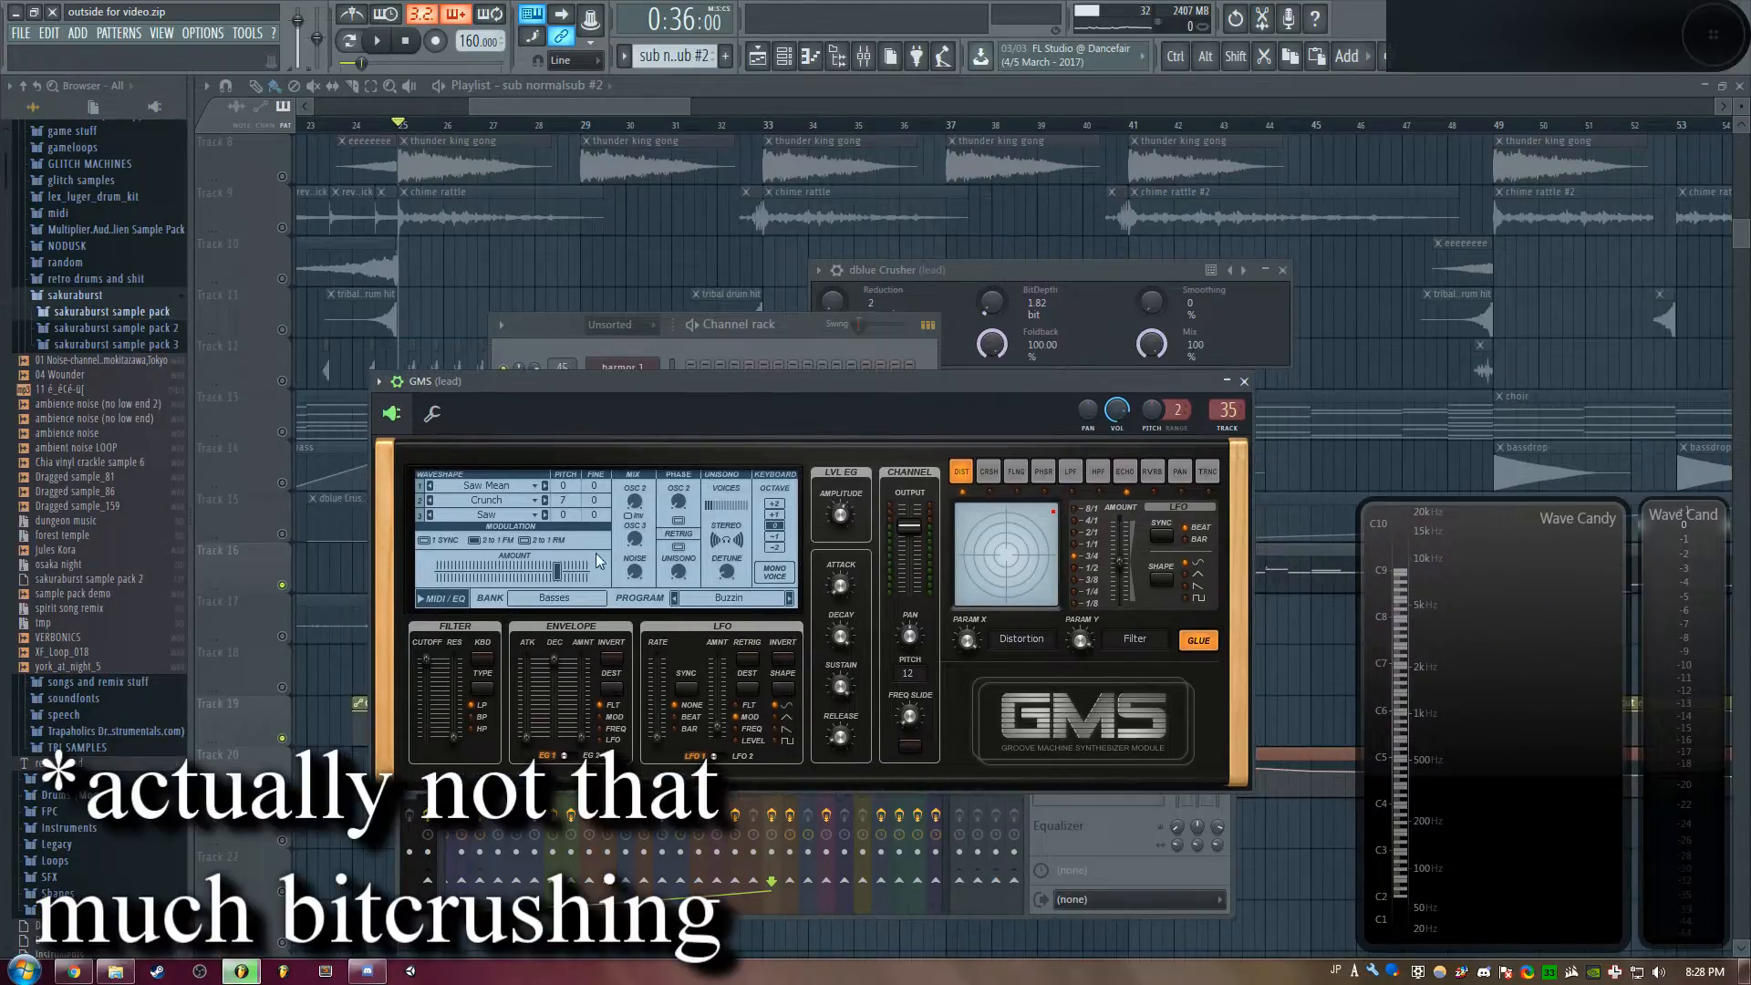
{"action": "left_click_drag", "start_coordinate": [599, 388], "coordinate": [610, 415]}
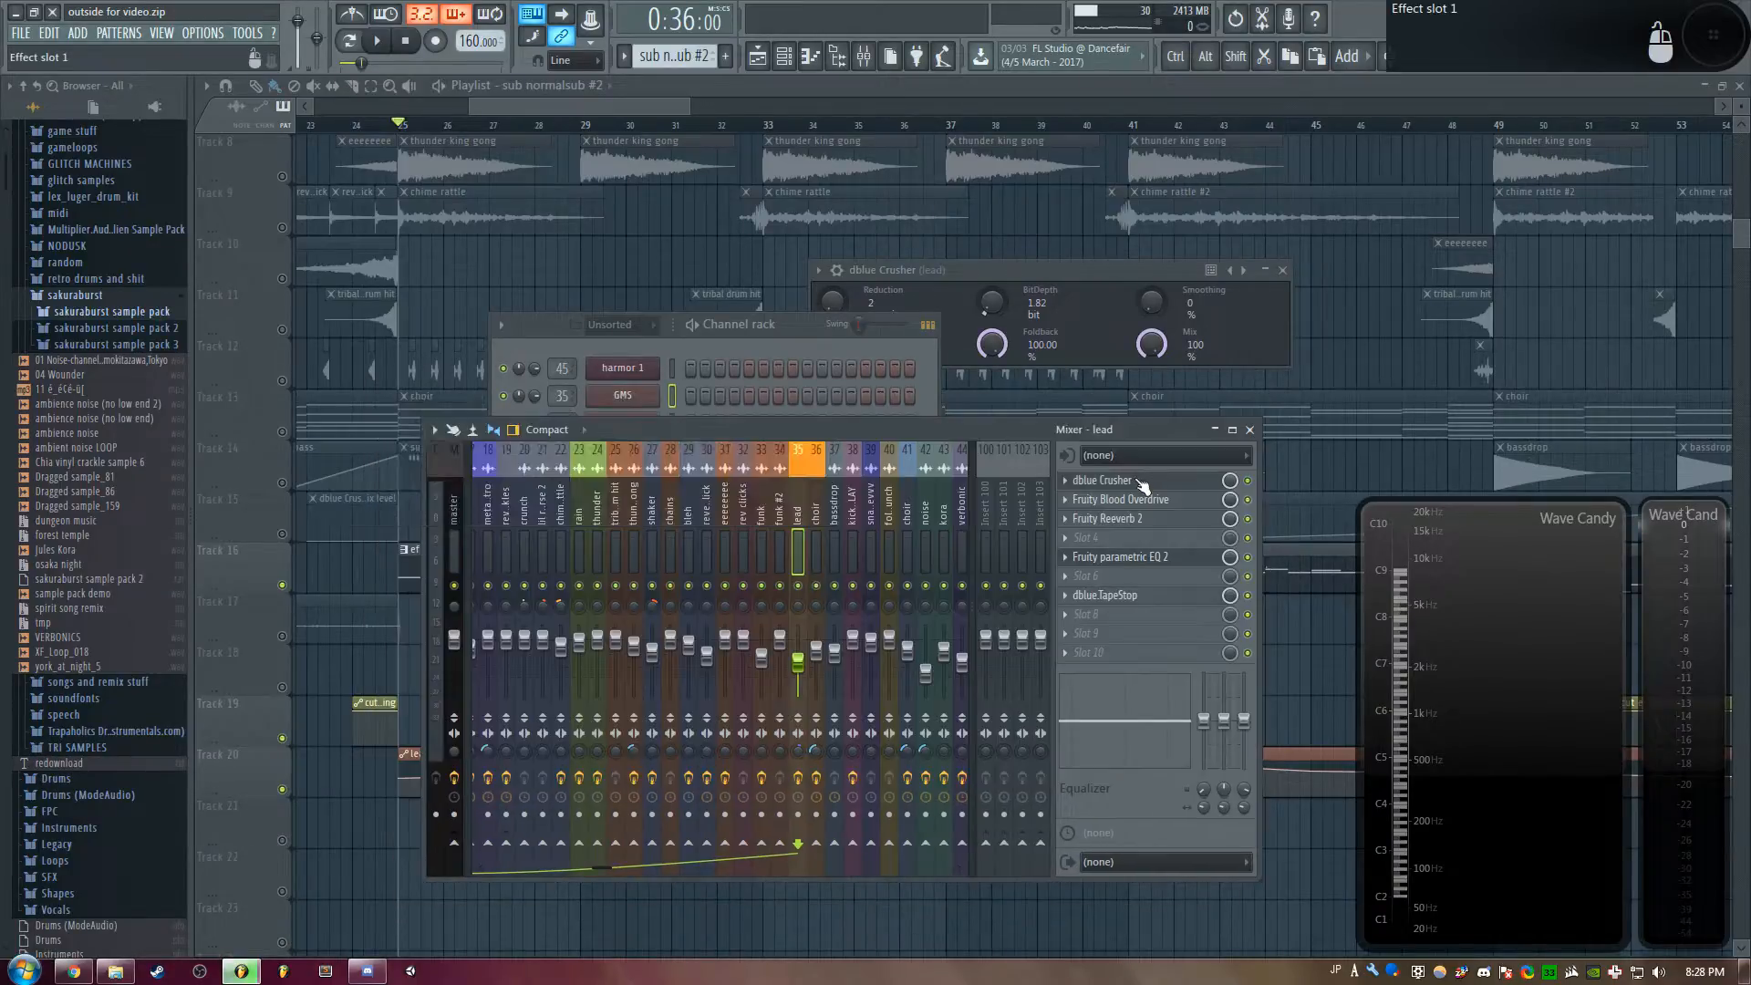
View dblue Crusher from the lead's effect slots again and audition a C5 note on the lead
{"action": "left_click", "coordinate": [1134, 482]}
{"action": "left_click", "coordinate": [1134, 483]}
{"action": "key", "text": "z"}
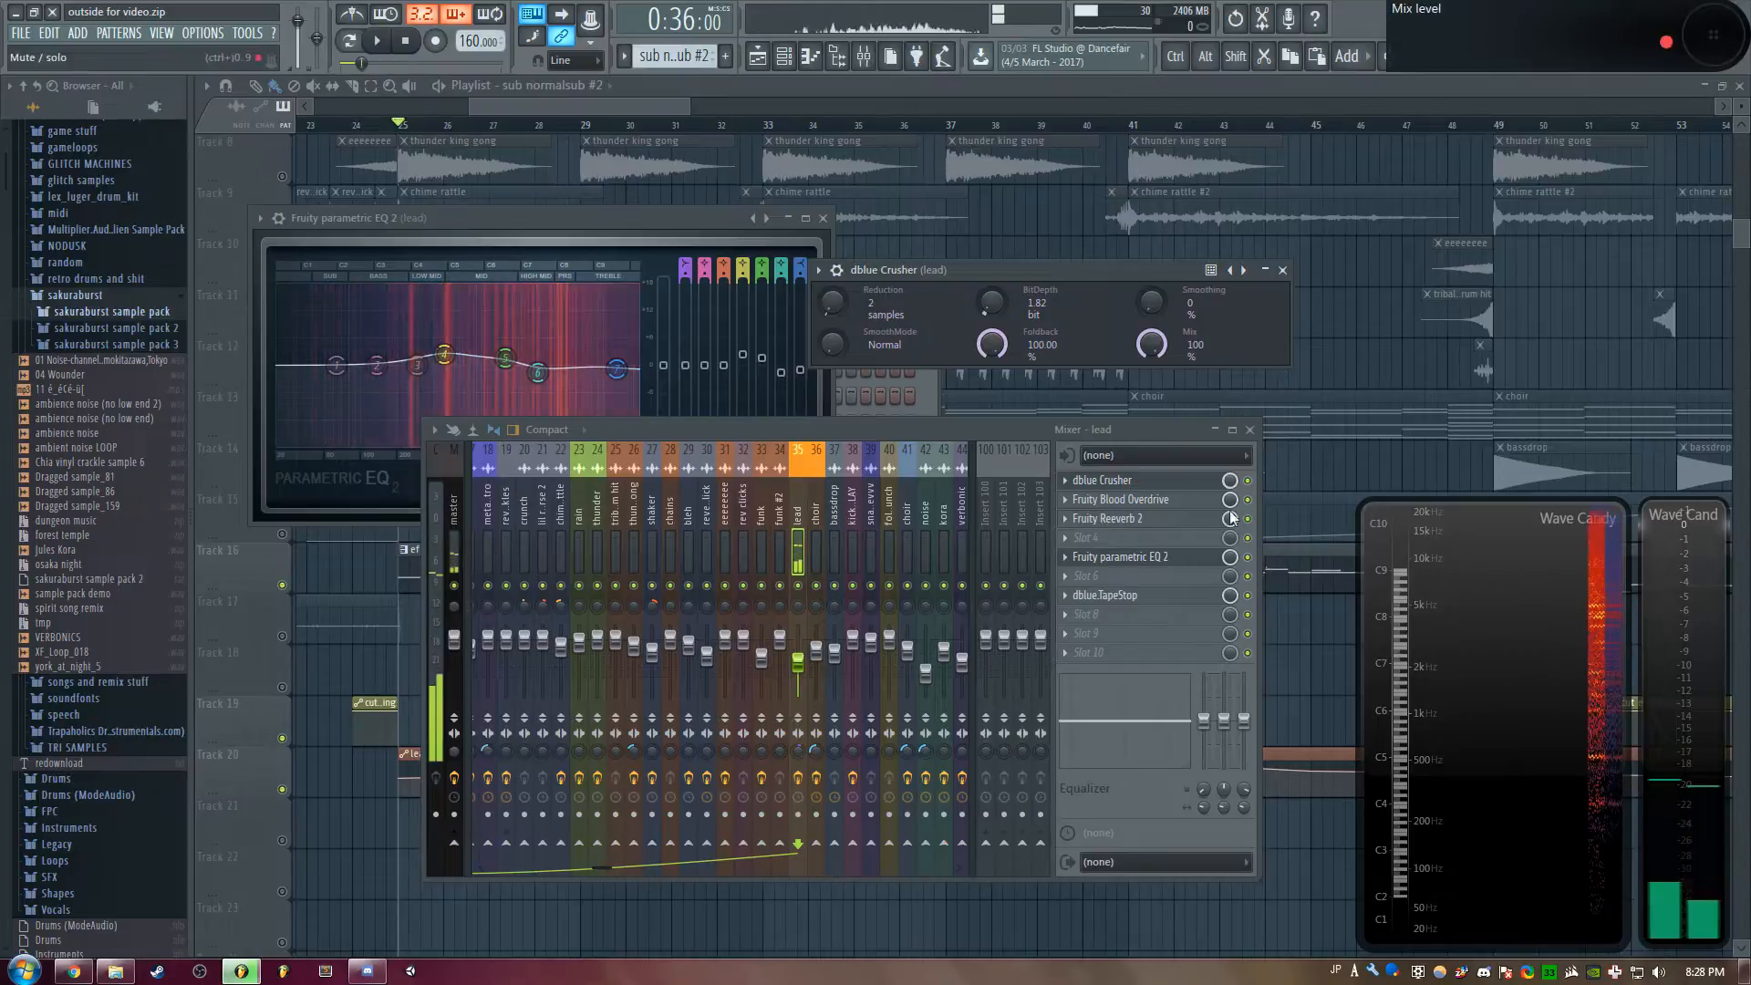
Open Fruity Blood Overdrive and Fruity Reeverb 2 on the lead, auditioning a C5 note to compare each effect
{"action": "left_click", "coordinate": [1120, 499]}
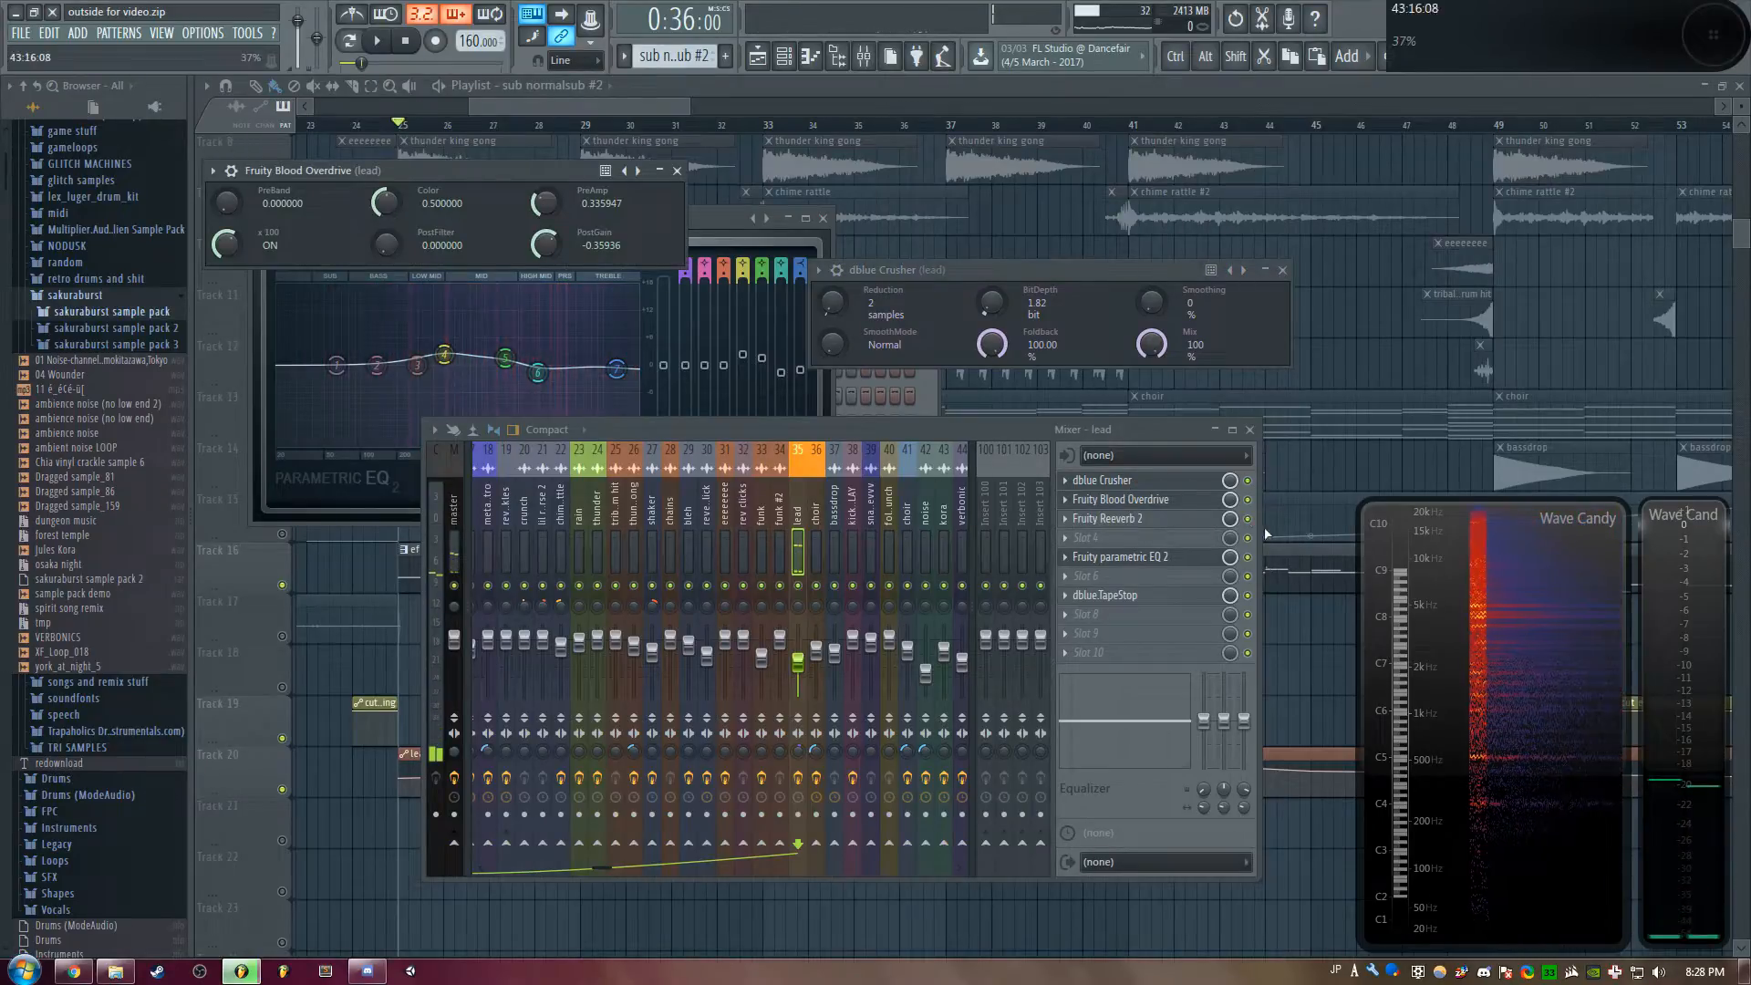
{"action": "key", "text": "z"}
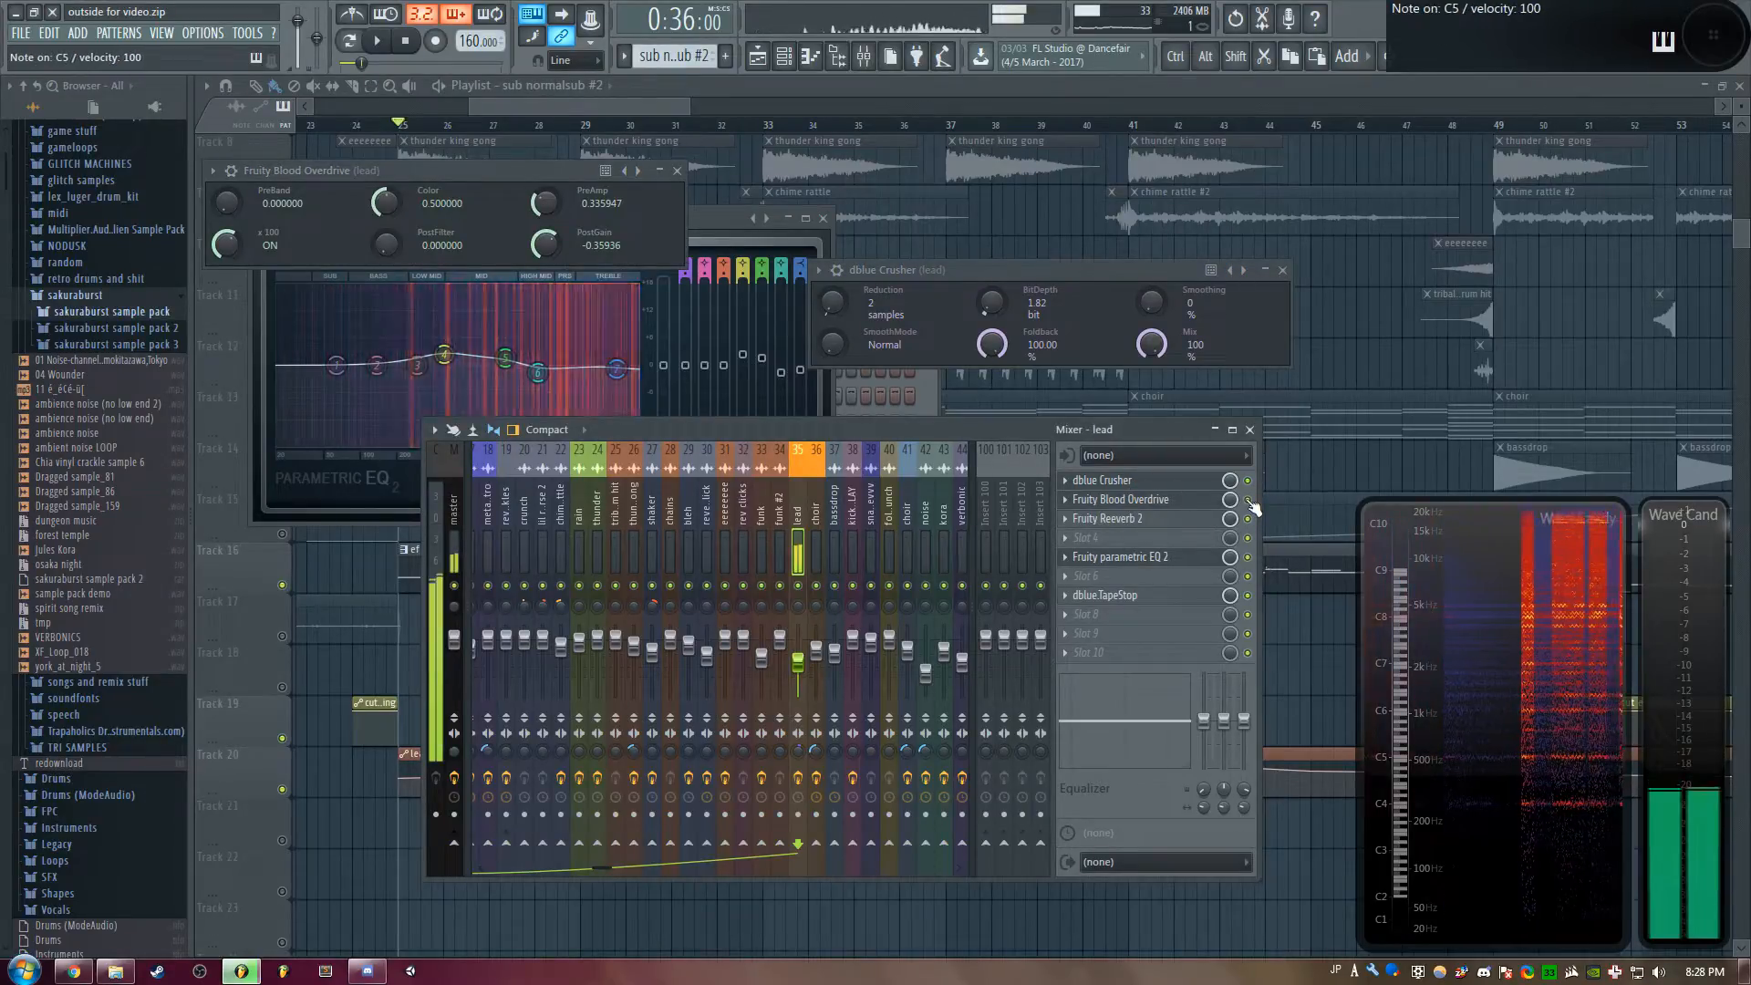
{"action": "left_click", "coordinate": [1186, 520]}
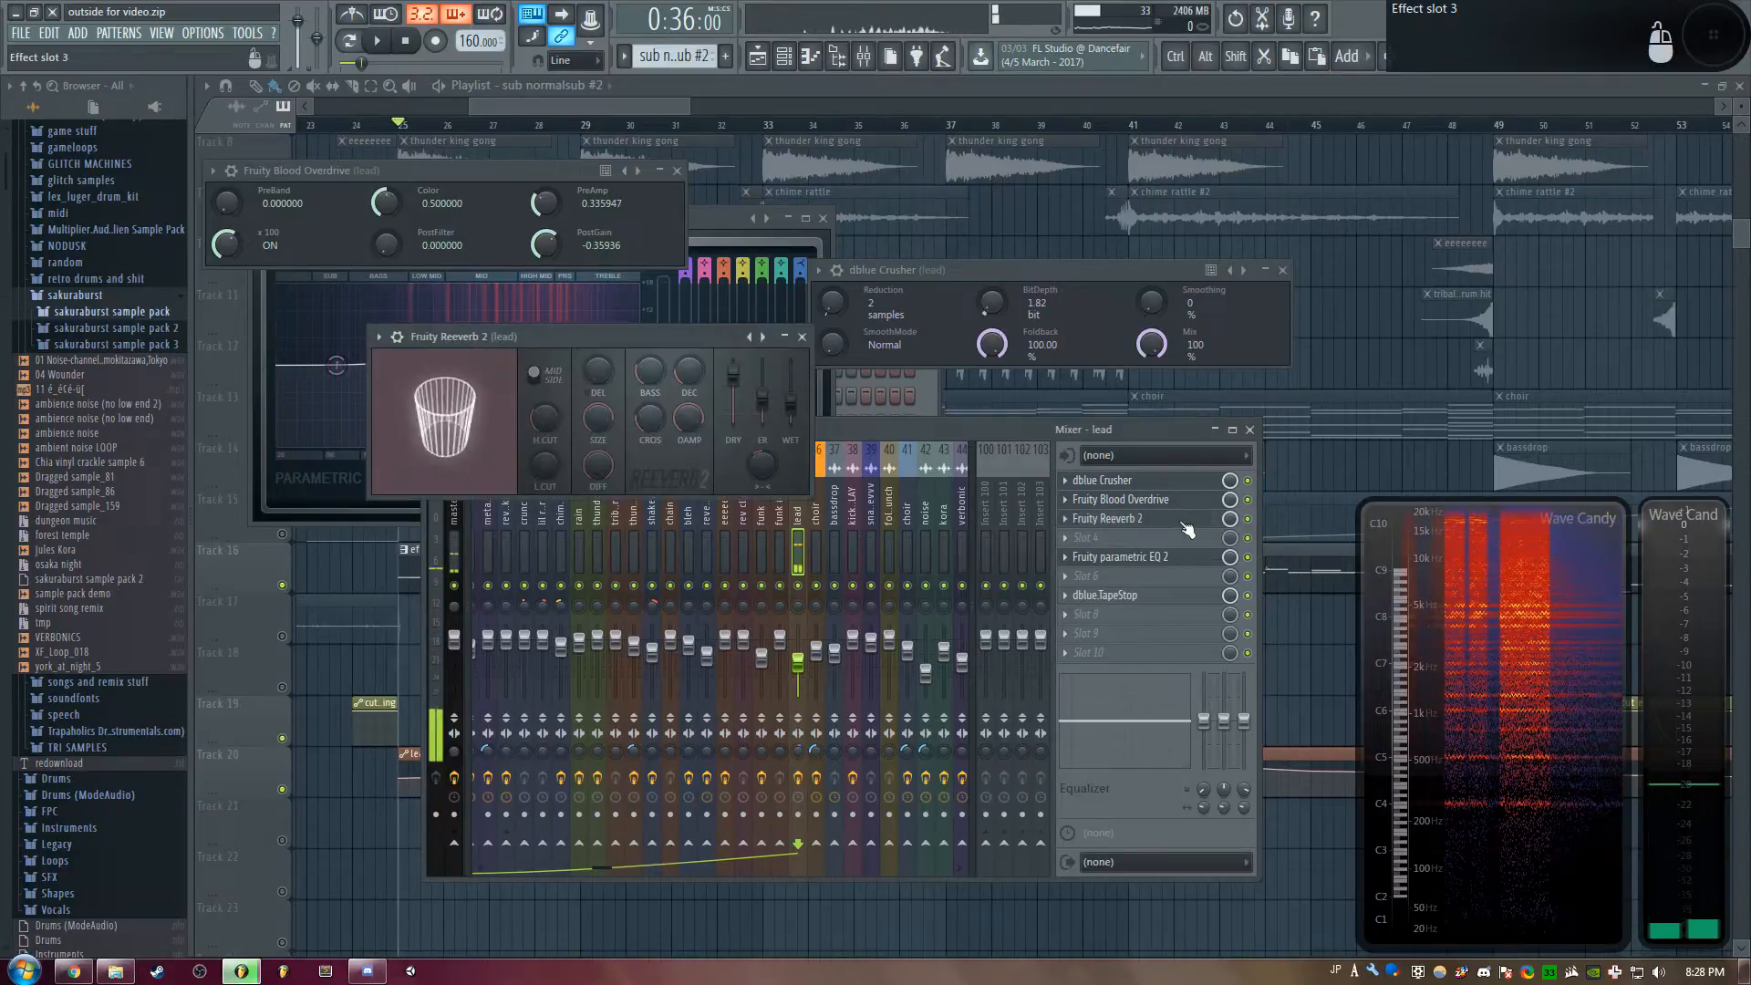
{"action": "left_click", "coordinate": [1229, 537]}
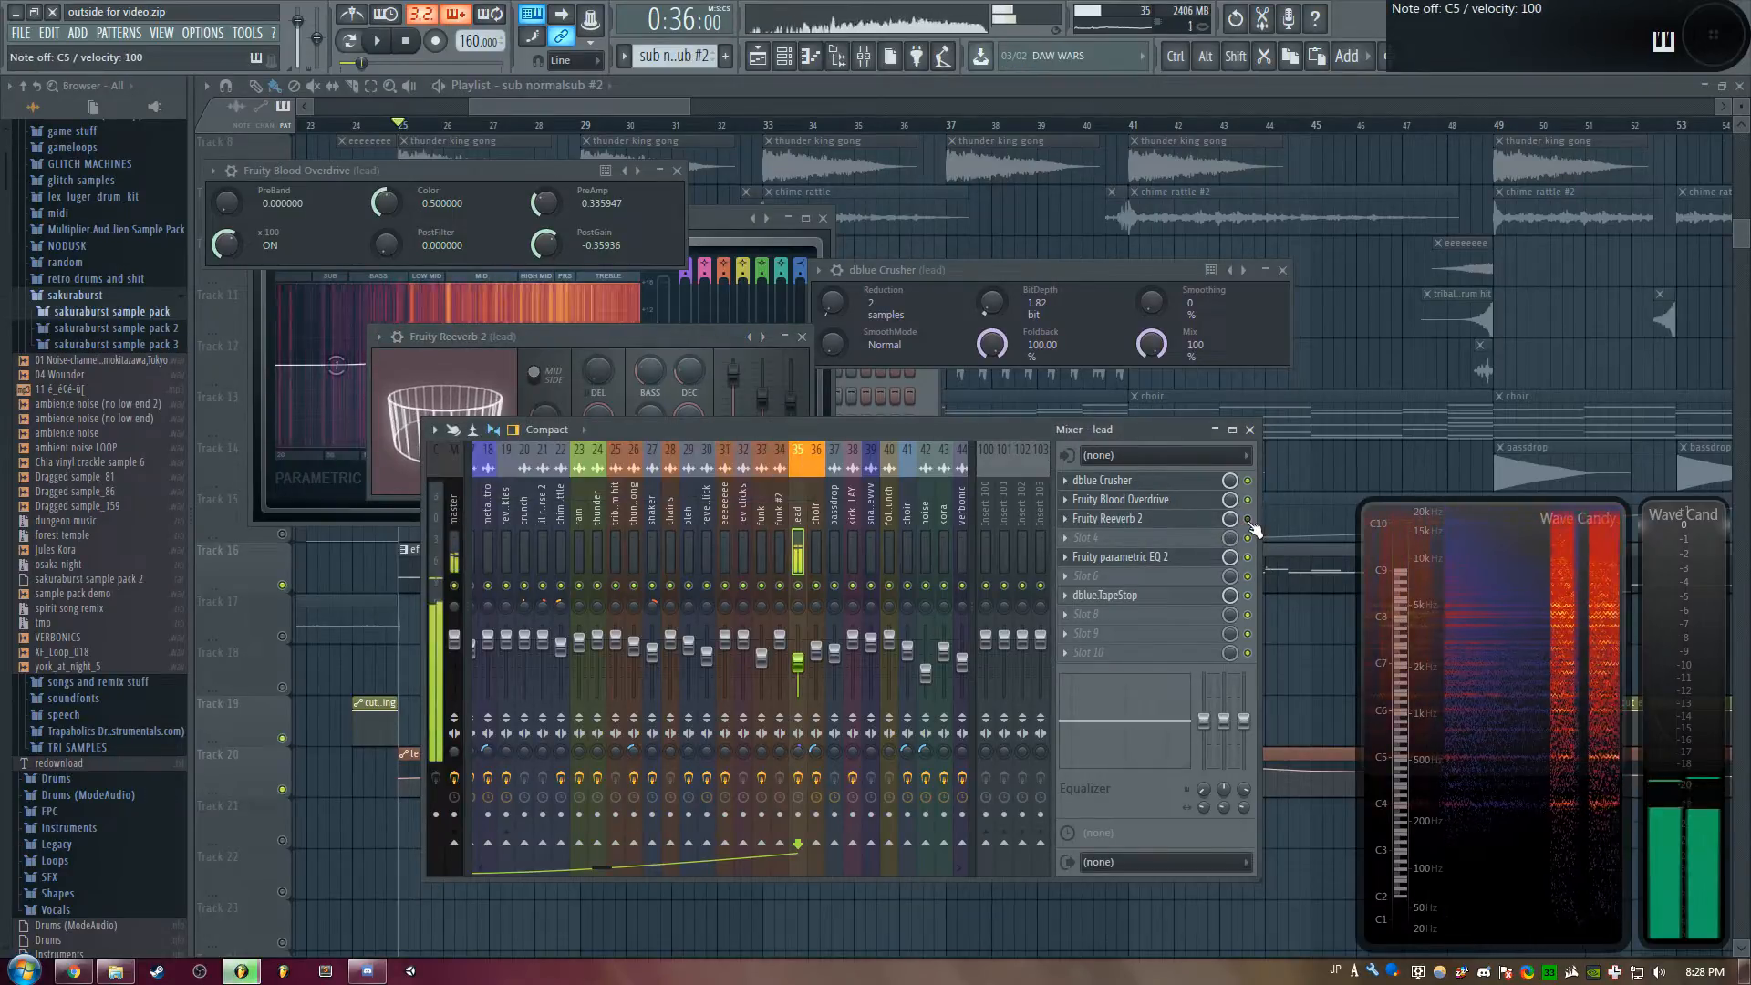
Examine the lead's Fruity parametric EQ 2, comparing the sound with it bypassed, and open dblue TapeStop
{"action": "left_click", "coordinate": [1120, 556]}
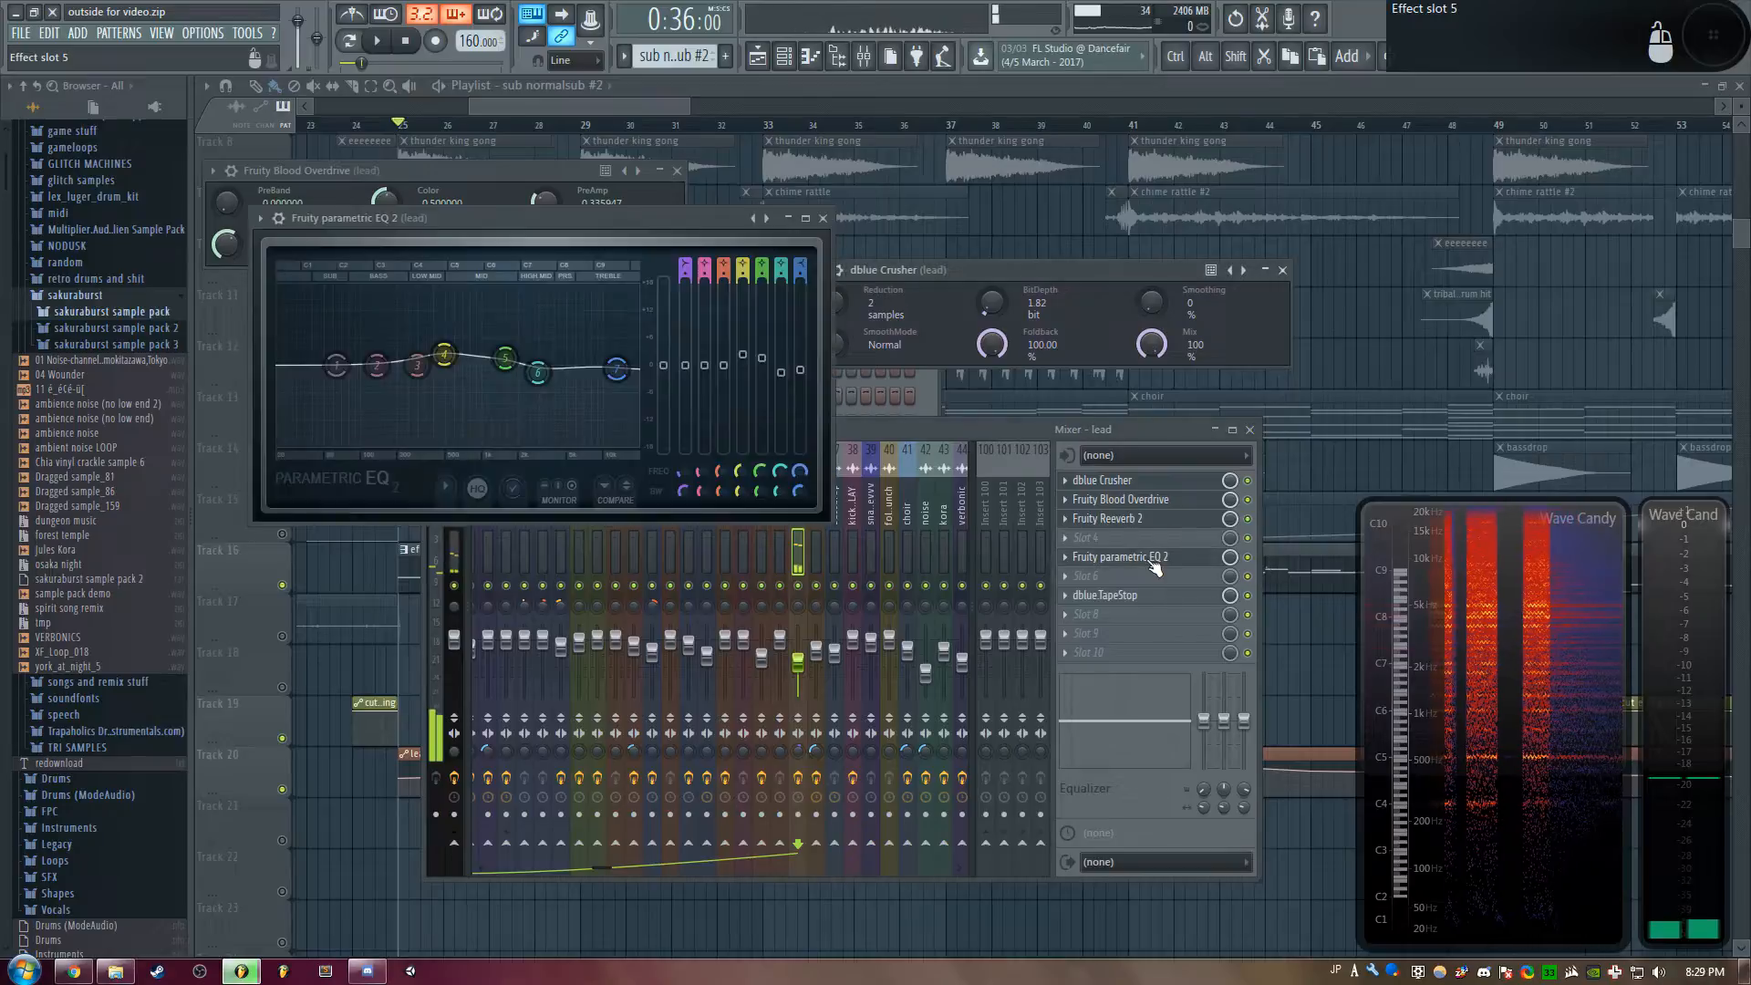
{"action": "left_click_drag", "start_coordinate": [572, 205], "coordinate": [817, 204]}
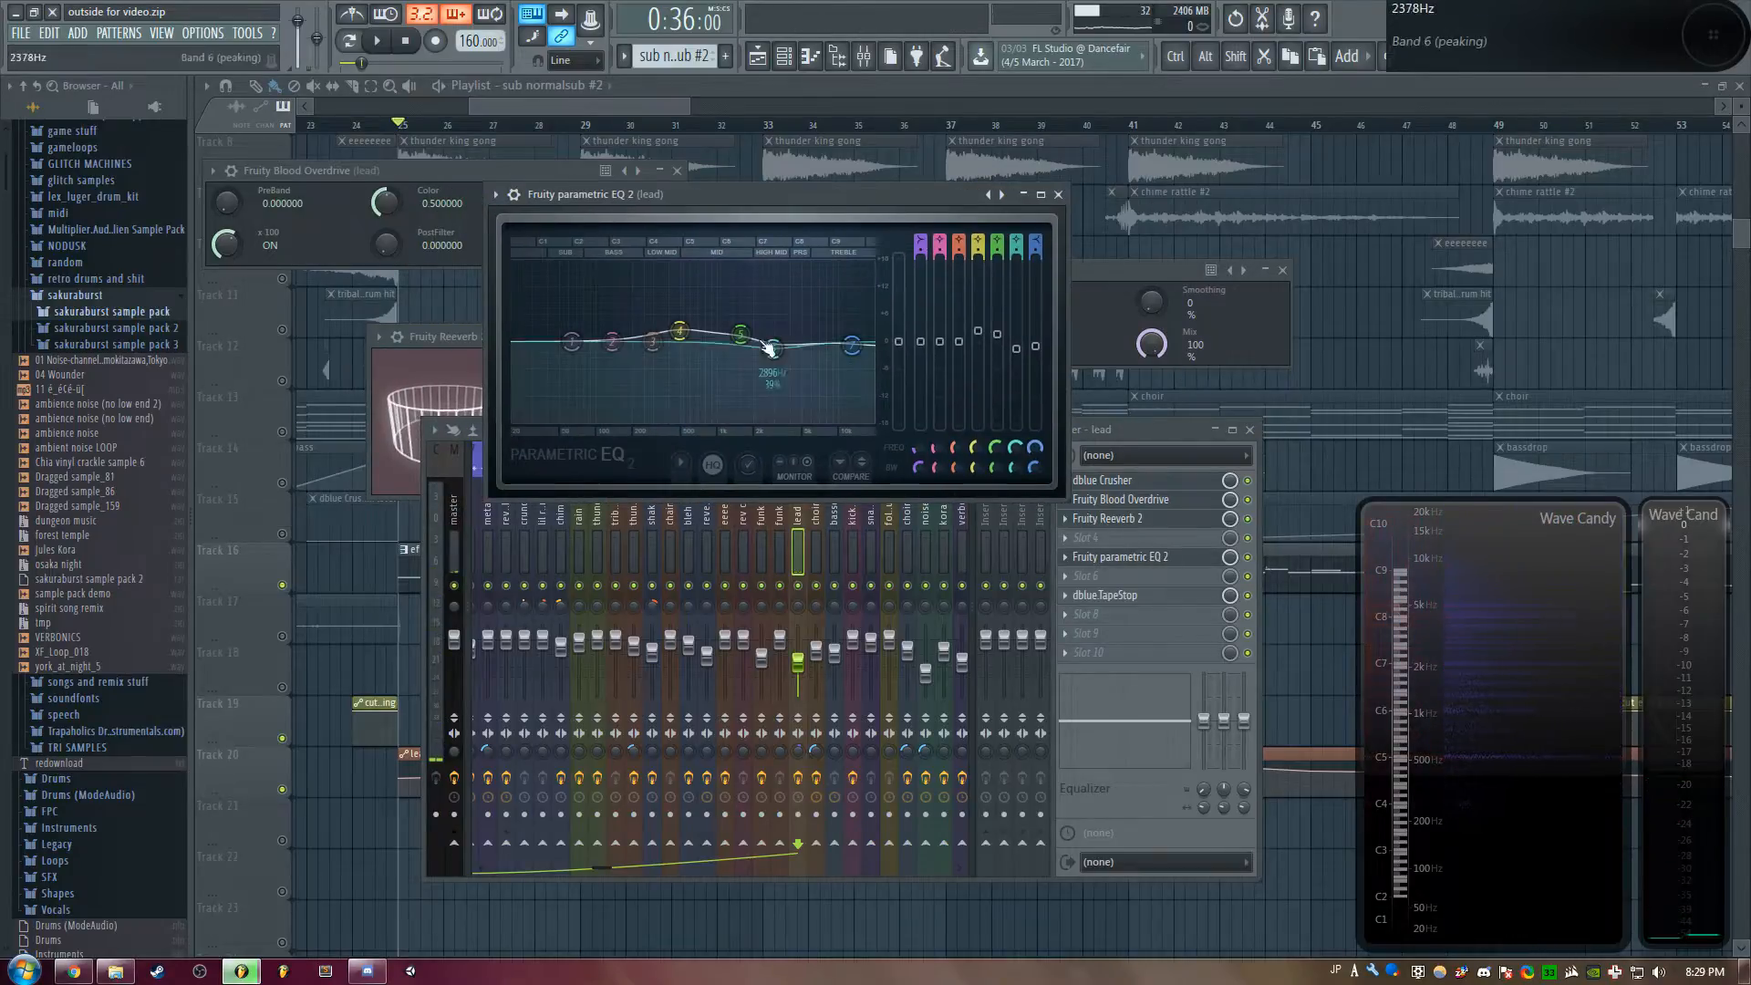
{"action": "left_click", "coordinate": [1248, 557]}
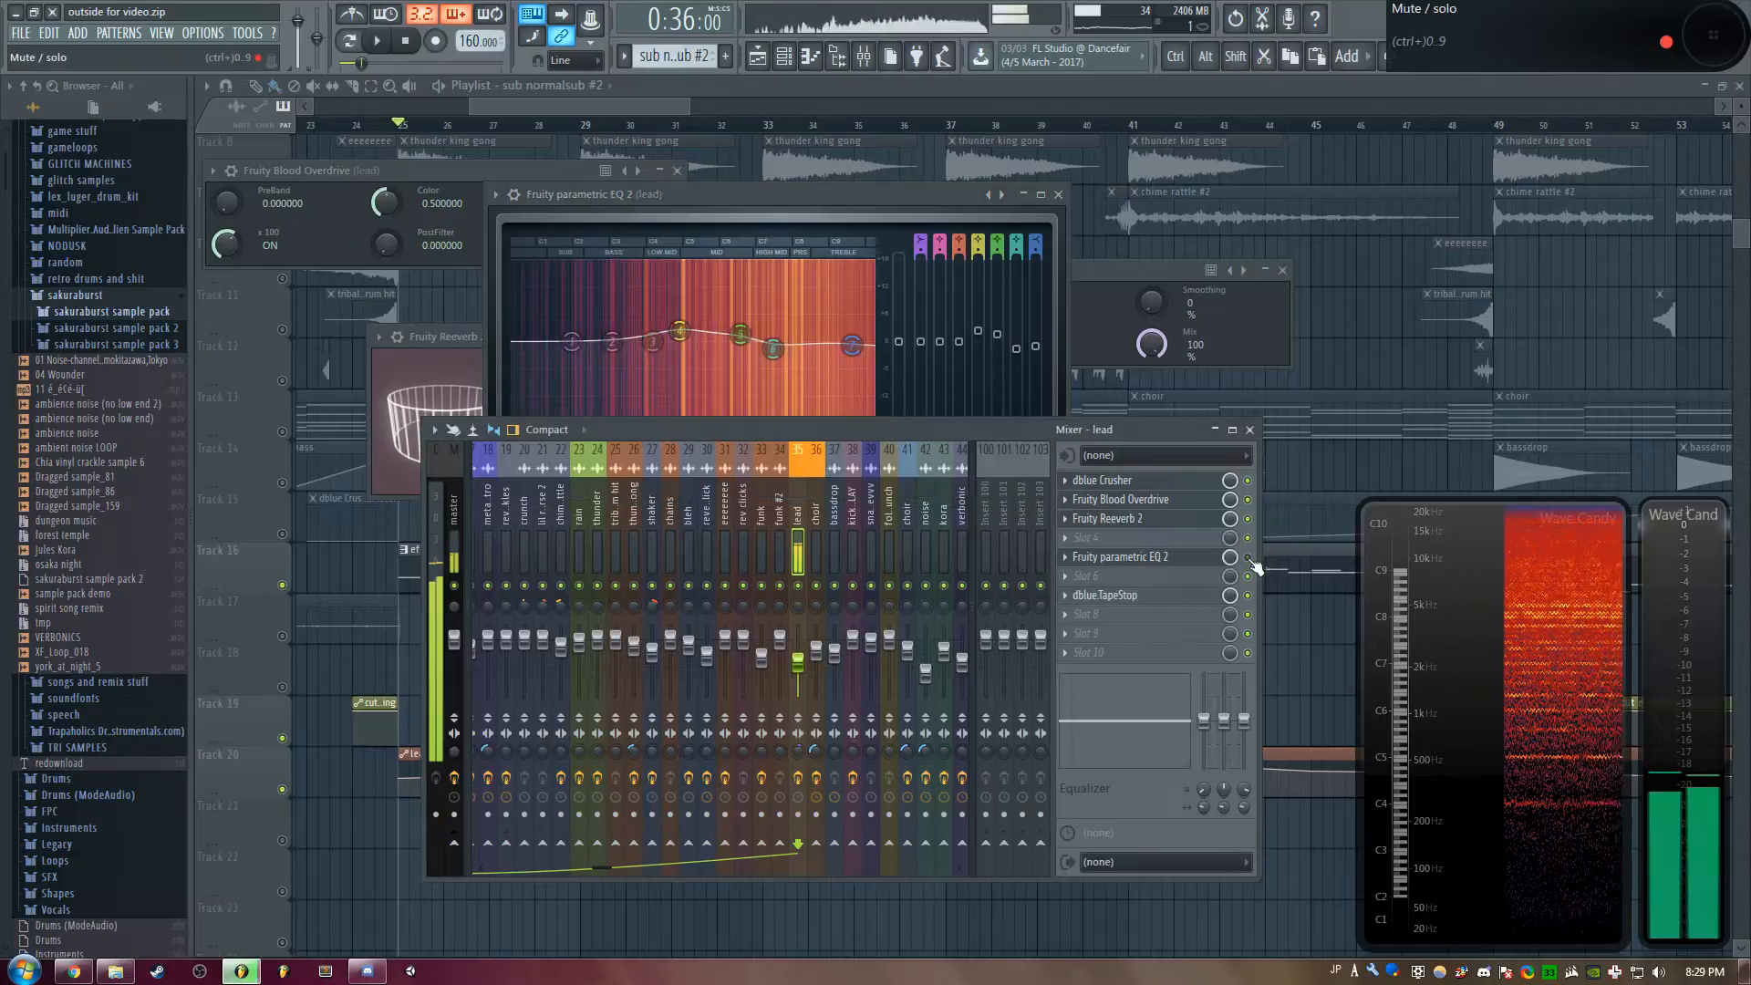
{"action": "left_click", "coordinate": [1106, 595]}
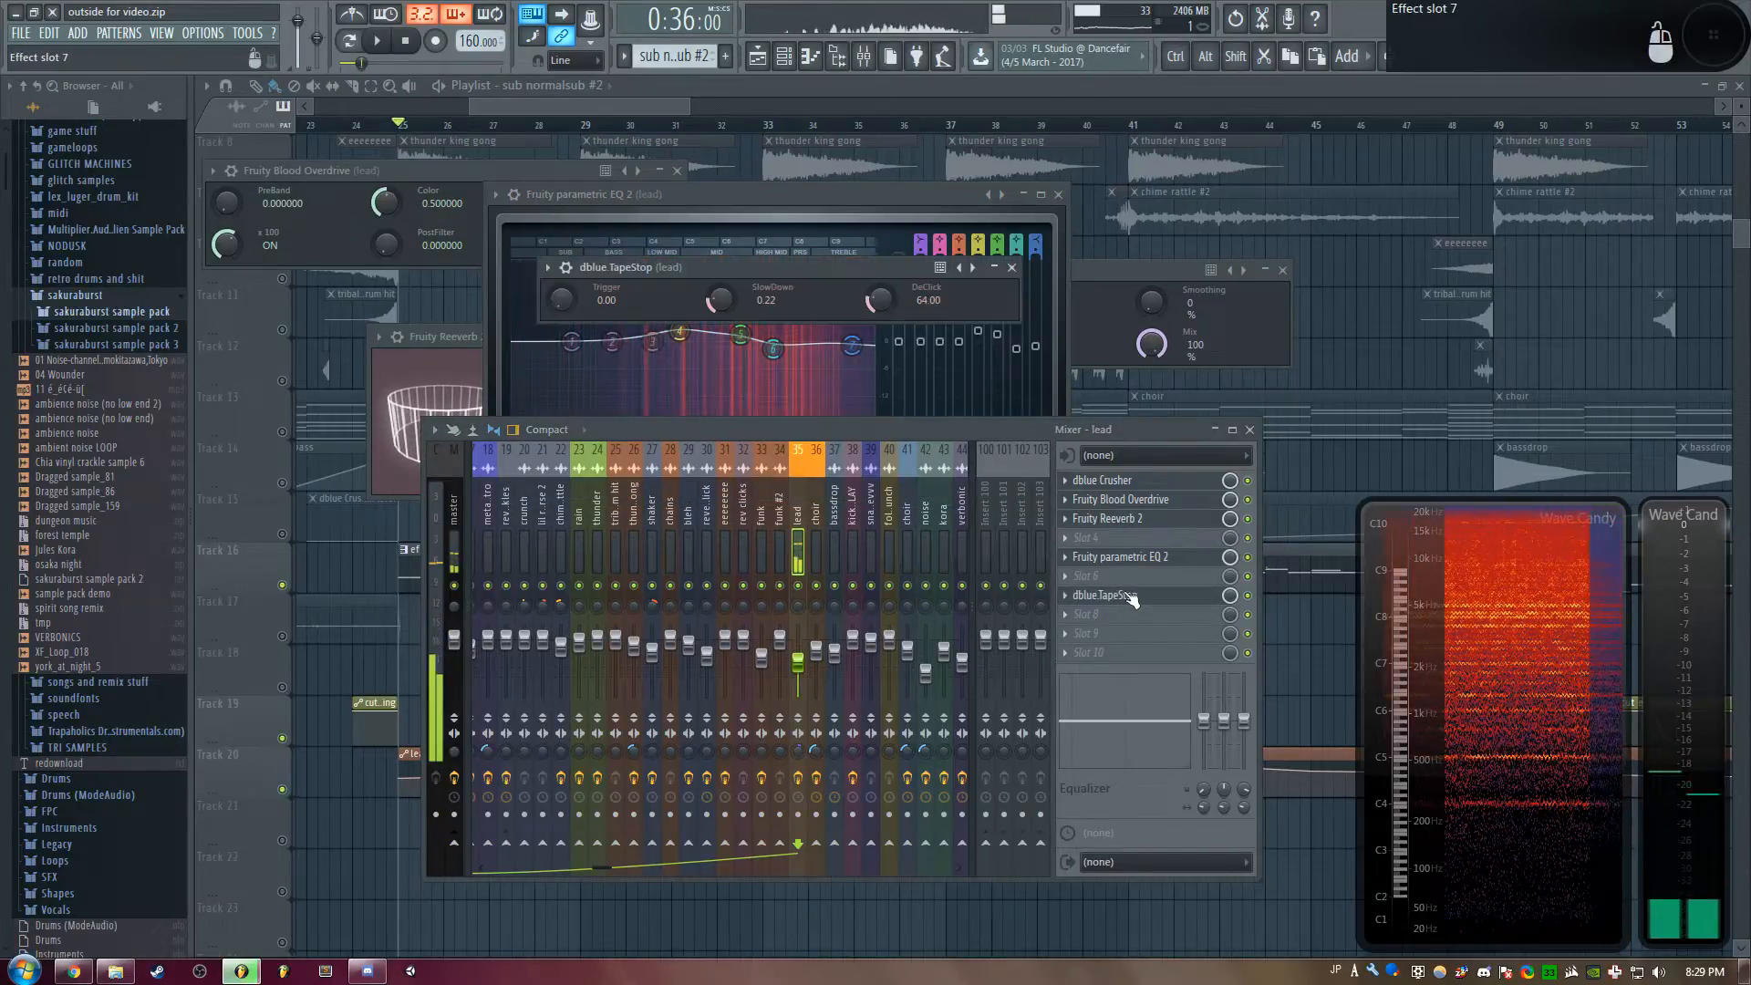
Return to the playlist, turn all tracks back on, and select the "lead - To leads/melody" automation clip on Track 20
{"action": "left_click", "coordinate": [593, 102]}
{"action": "scroll", "coordinate": [593, 104], "scroll_direction": "down", "scroll_amount": 4}
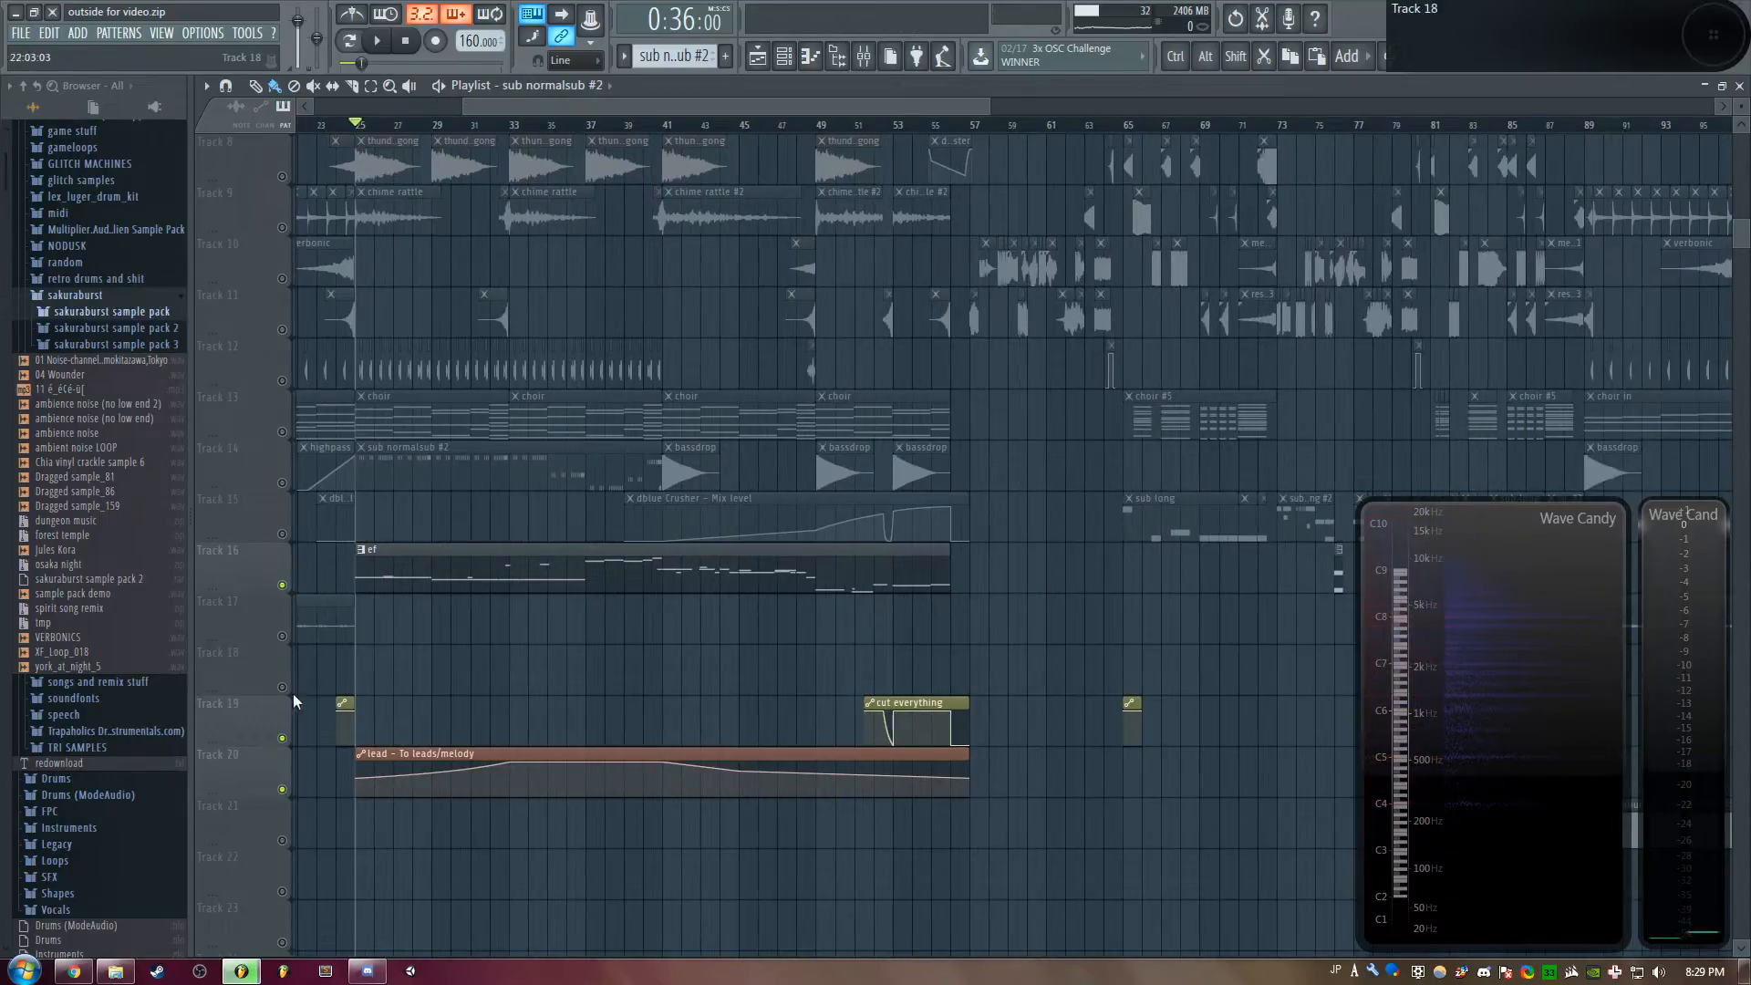
{"action": "right_click", "coordinate": [284, 741]}
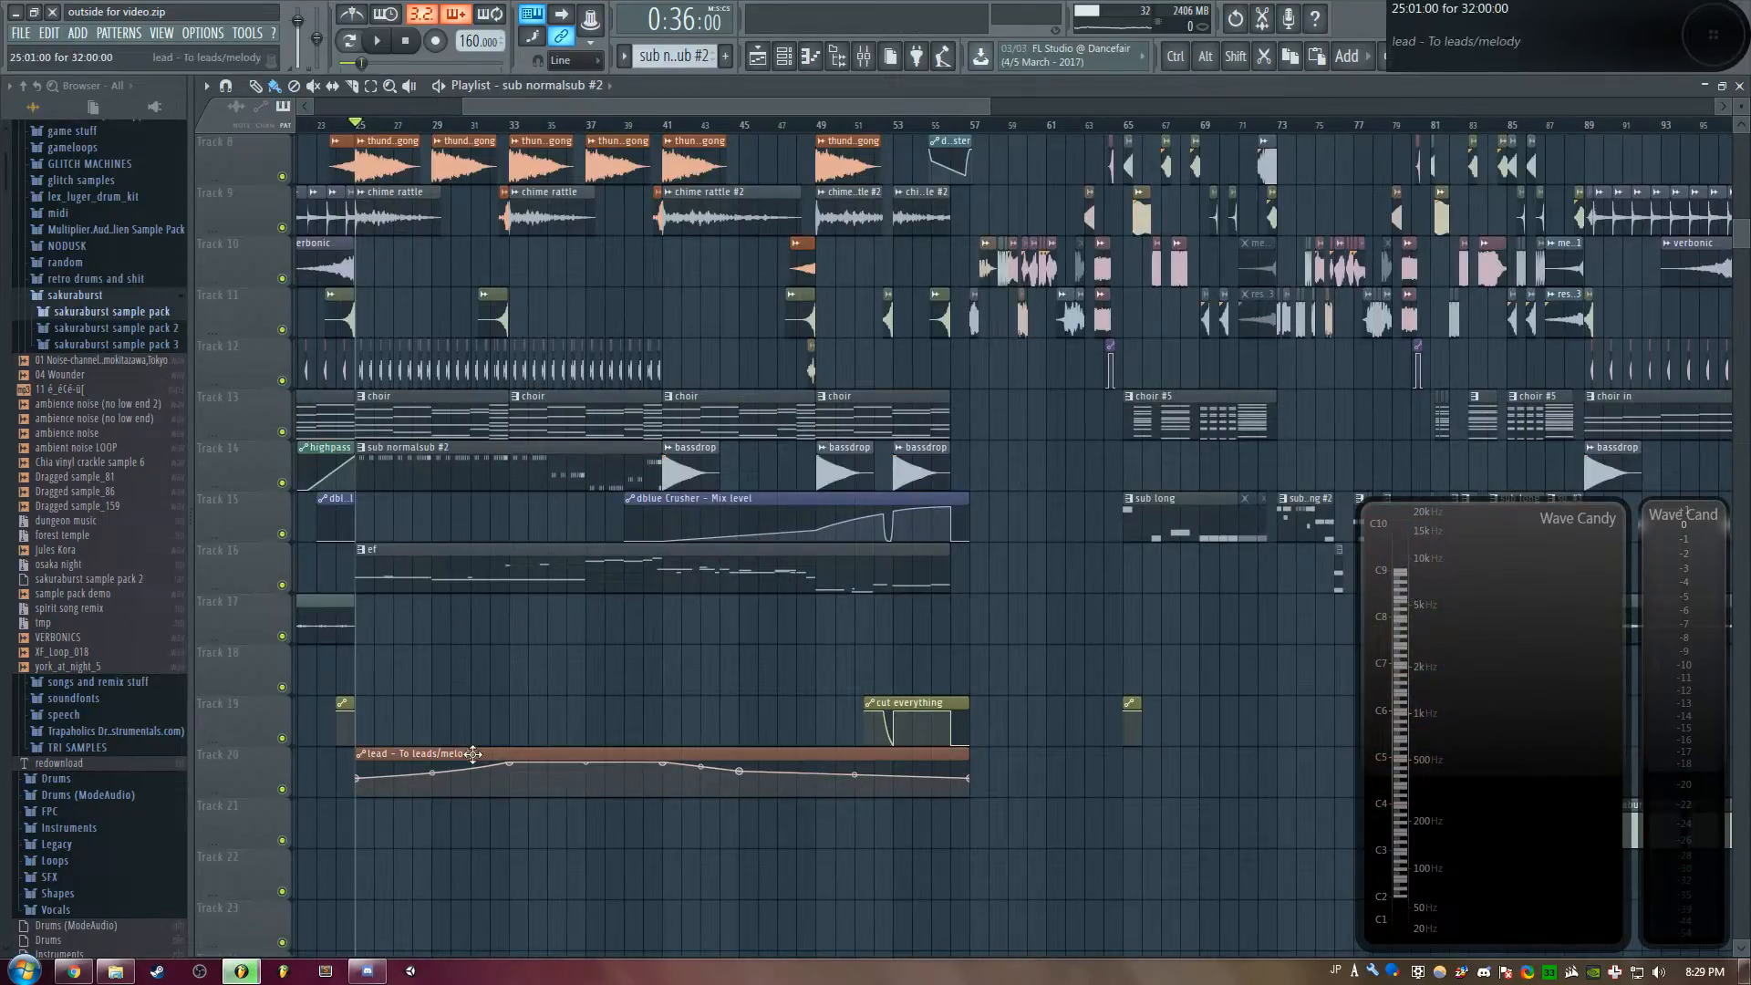
{"action": "left_click", "coordinate": [471, 753]}
Look over the bar 25 section's full arrangement, from the Track 1 rain clips to the lead automation on Track 20
{"action": "left_click", "coordinate": [606, 110]}
{"action": "scroll", "coordinate": [611, 108], "scroll_direction": "up", "scroll_amount": 3}
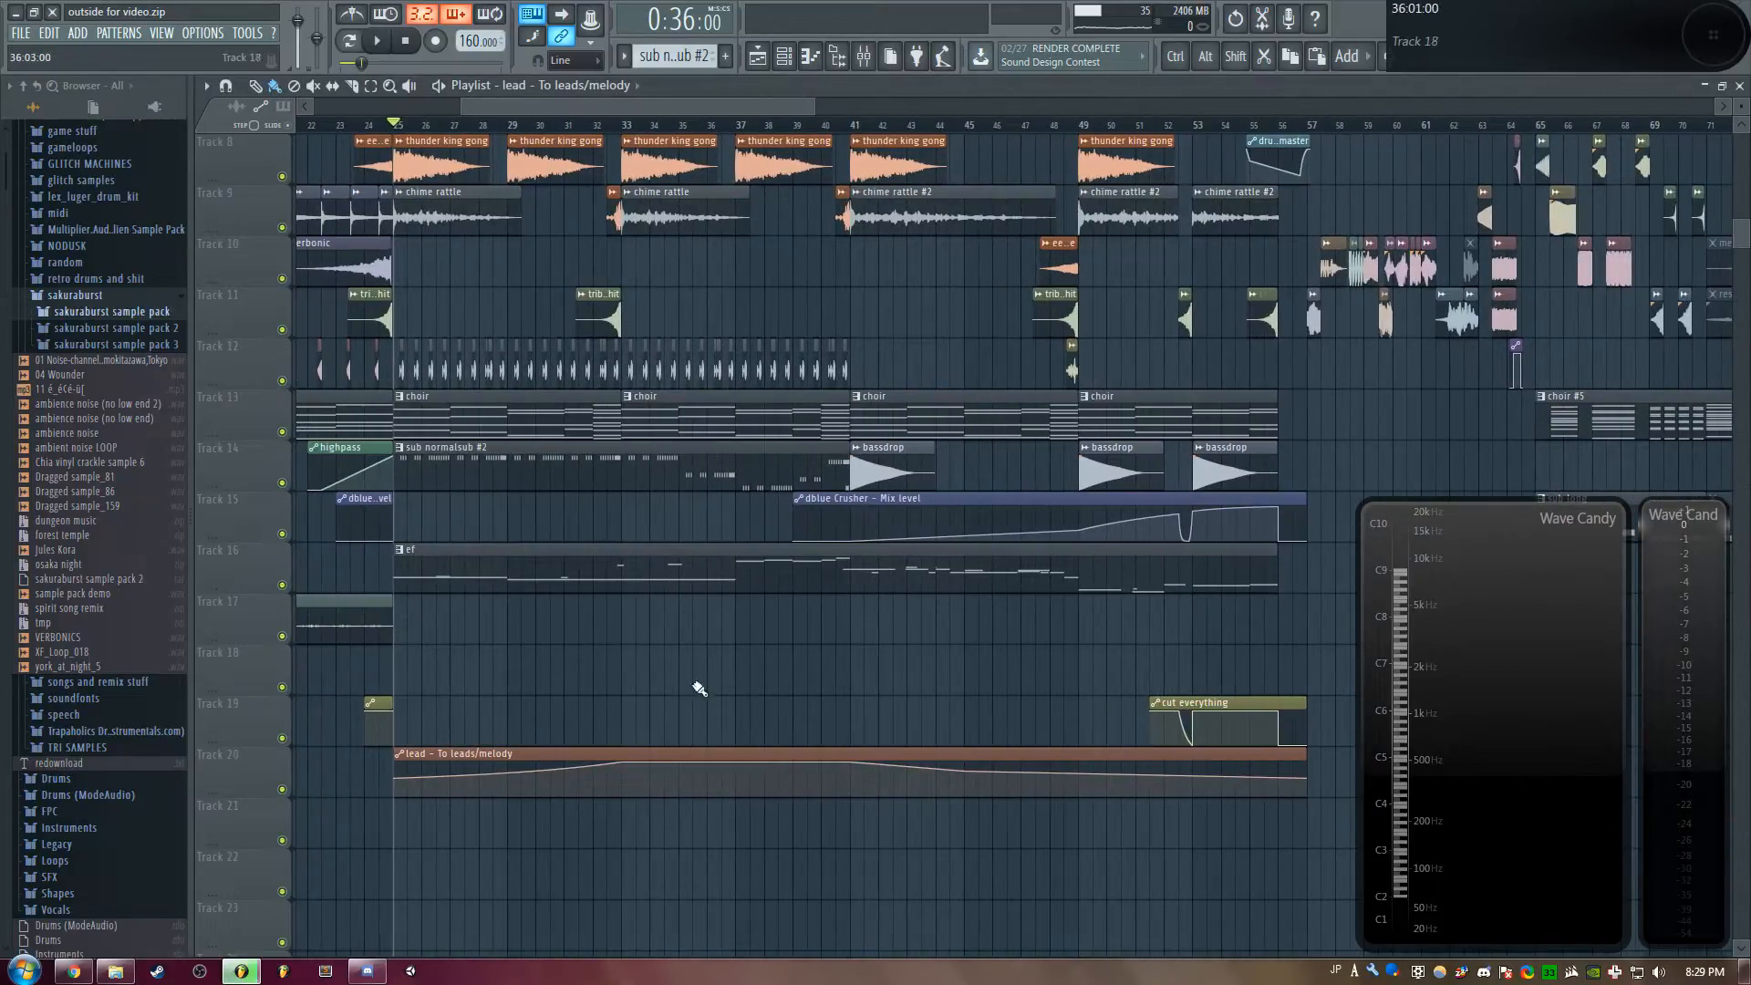
{"action": "scroll", "coordinate": [505, 552], "scroll_direction": "up", "scroll_amount": 8}
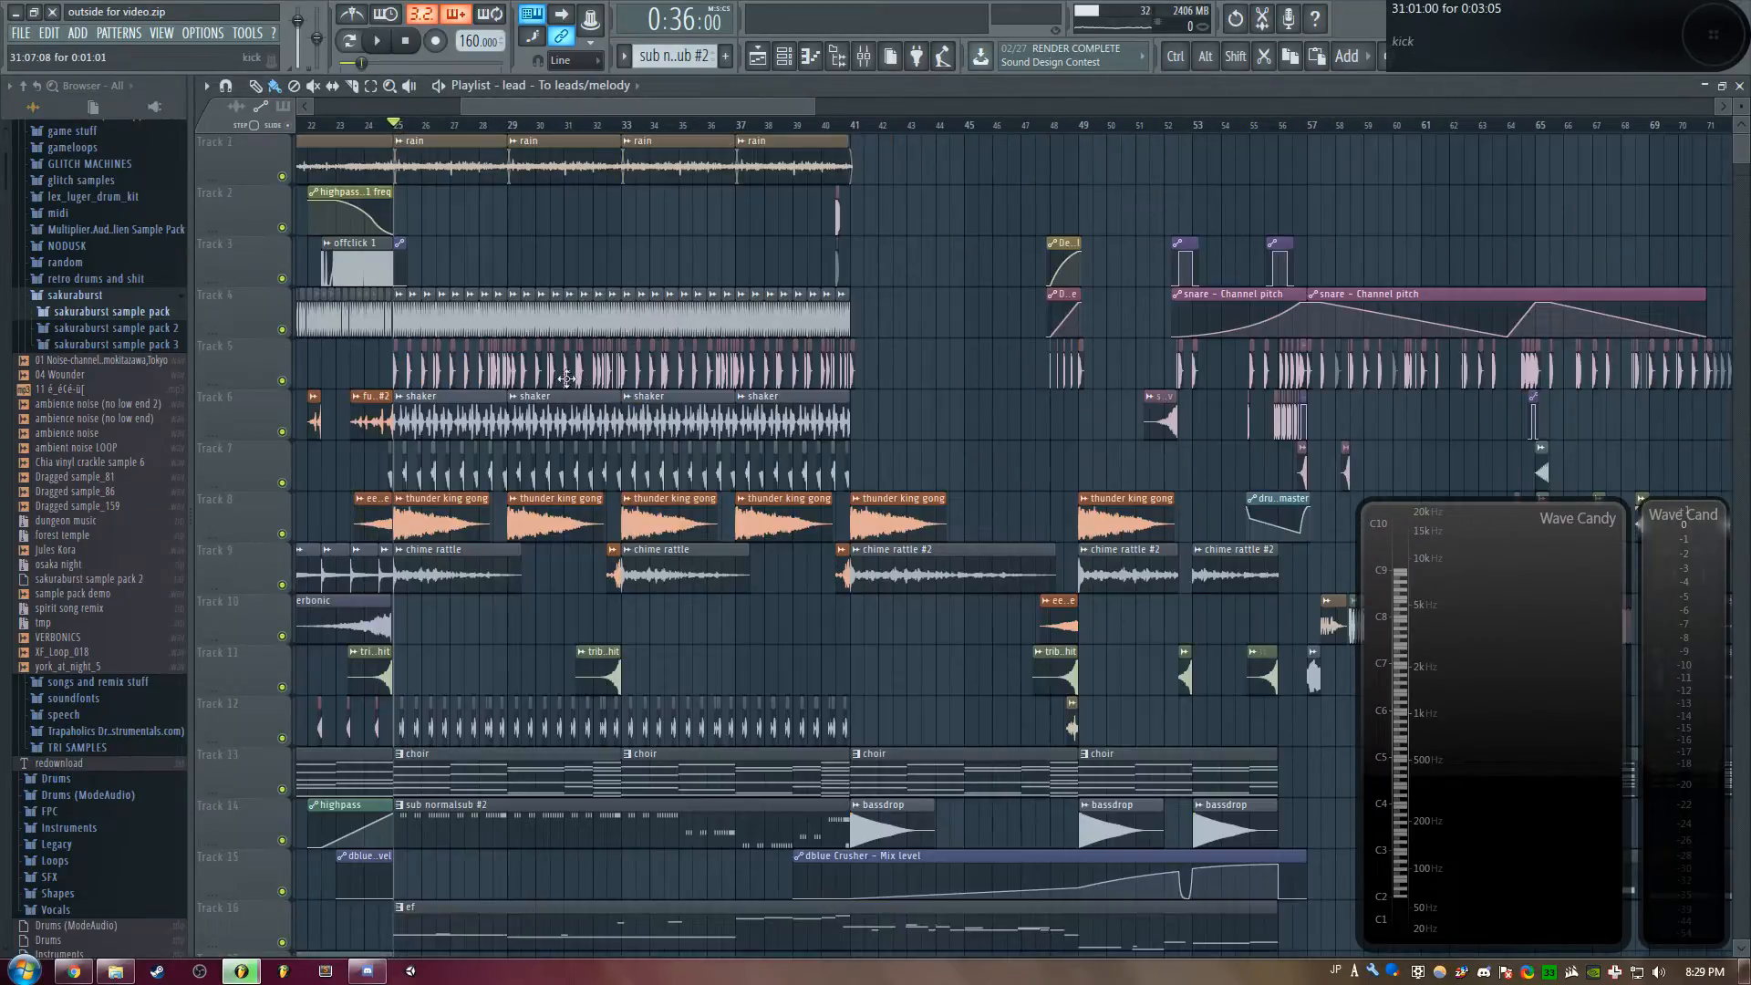
{"action": "scroll", "coordinate": [415, 480], "scroll_direction": "down", "scroll_amount": 7}
{"action": "scroll", "coordinate": [456, 511], "scroll_direction": "up", "scroll_amount": 4}
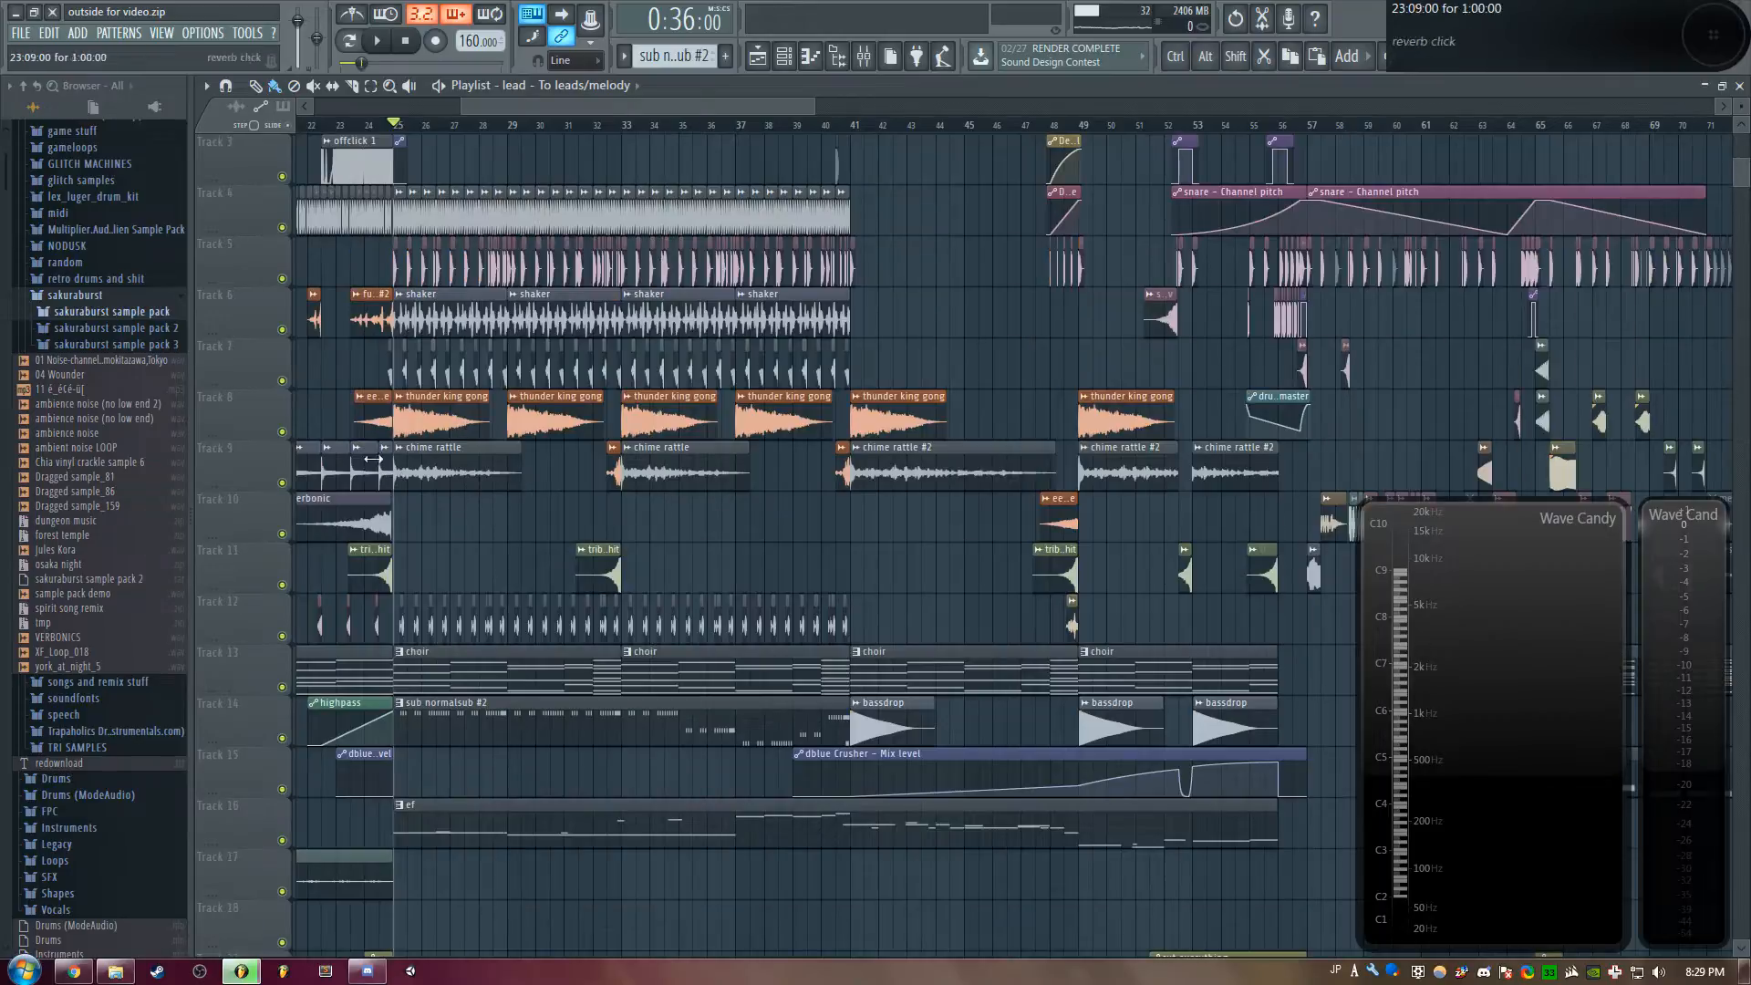
{"action": "scroll", "coordinate": [591, 112], "scroll_direction": "up", "scroll_amount": 1}
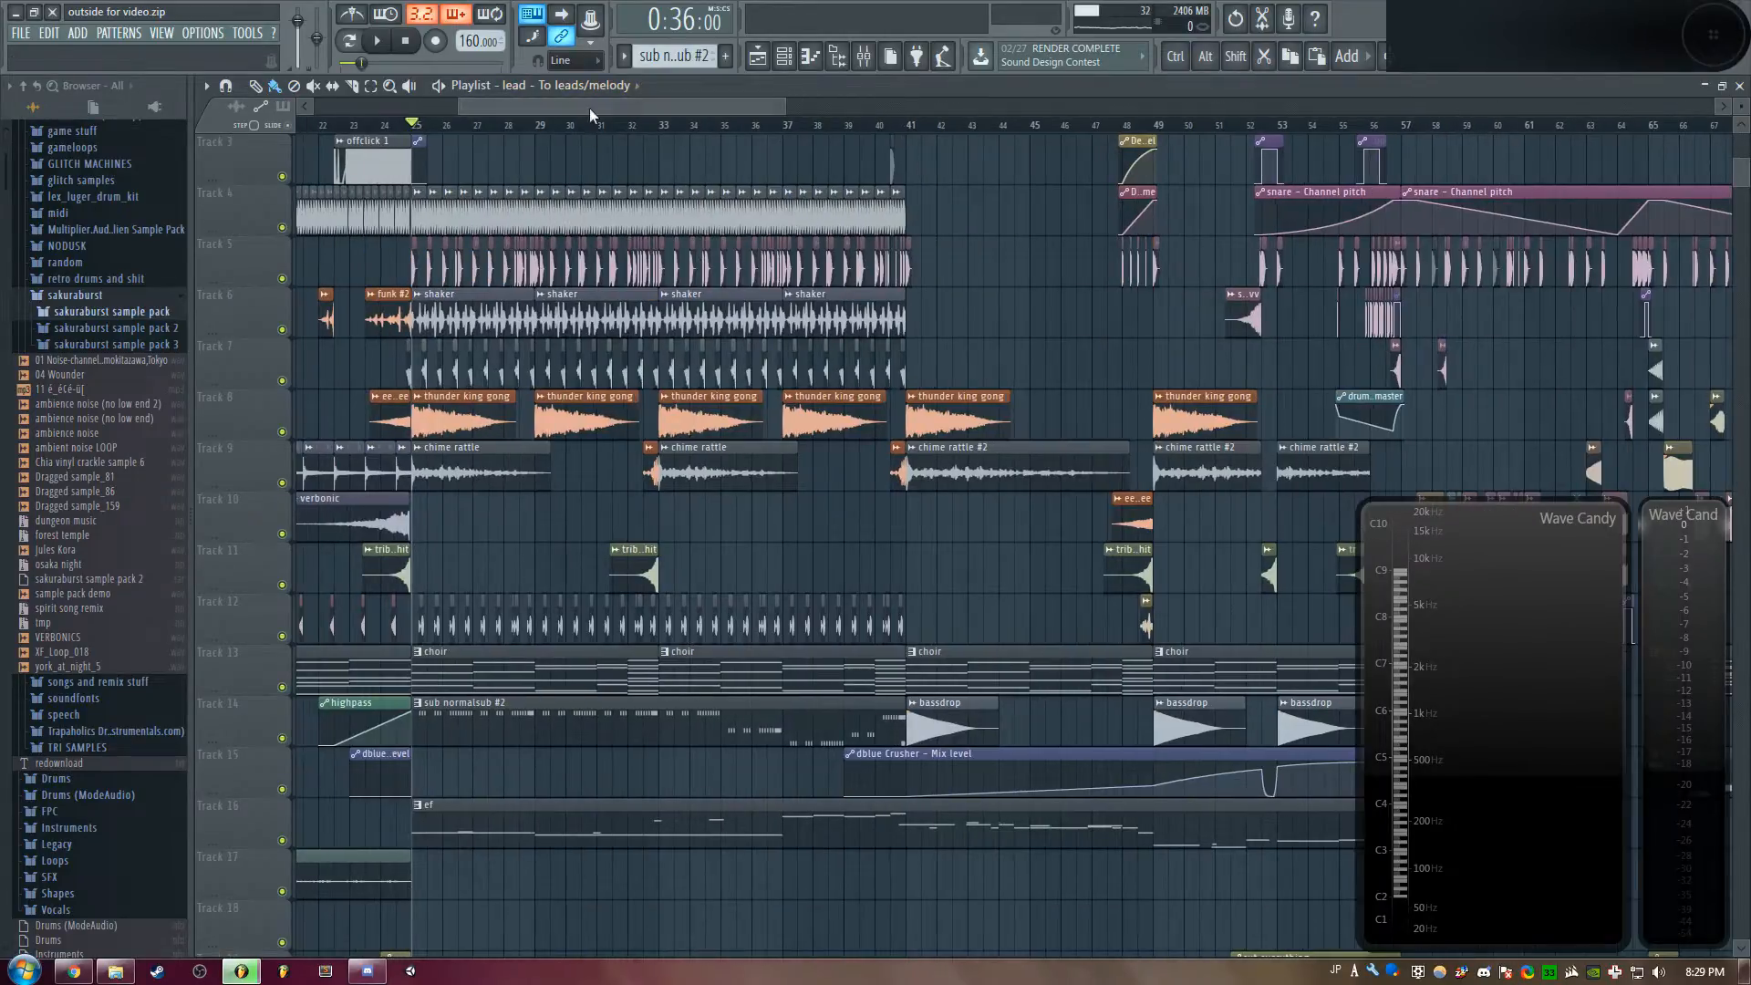
{"action": "scroll", "coordinate": [489, 505], "scroll_direction": "up", "scroll_amount": 2}
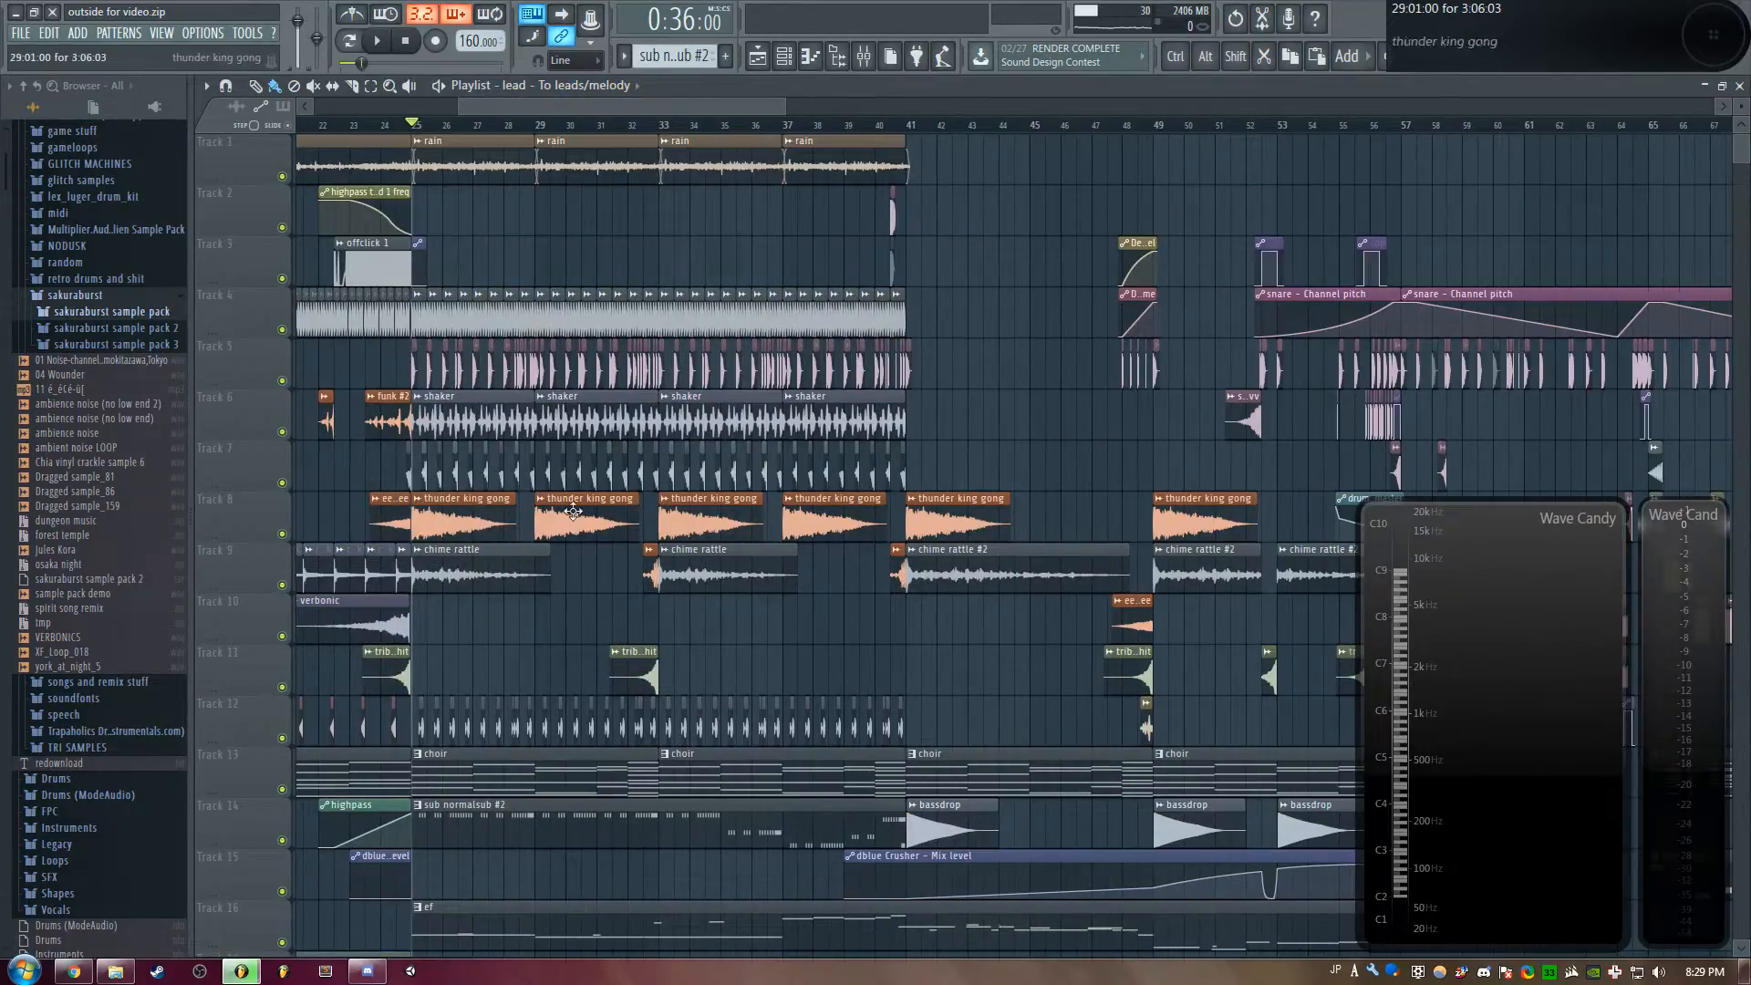
Play the full arrangement from bar 25 past bar 57, following the drum, choir, bassdrop and automation clips
{"action": "scroll", "coordinate": [527, 150], "scroll_direction": "up", "scroll_amount": 3}
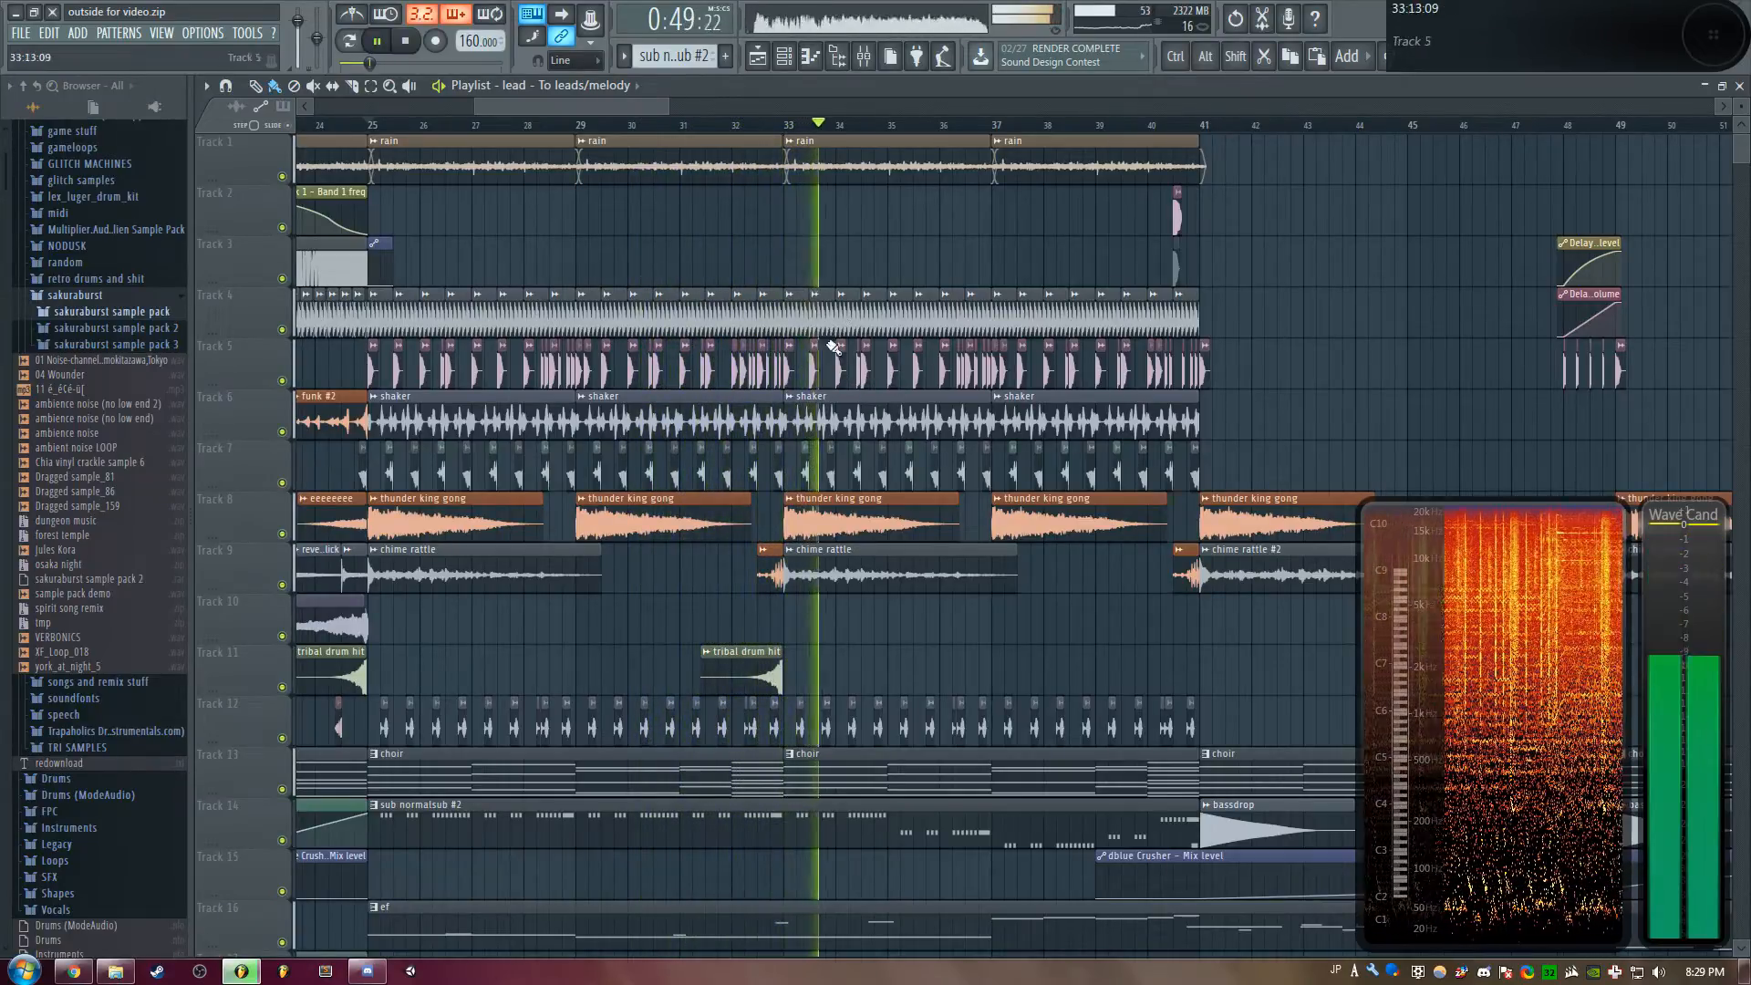
{"action": "scroll", "coordinate": [837, 351], "scroll_direction": "down", "scroll_amount": 3}
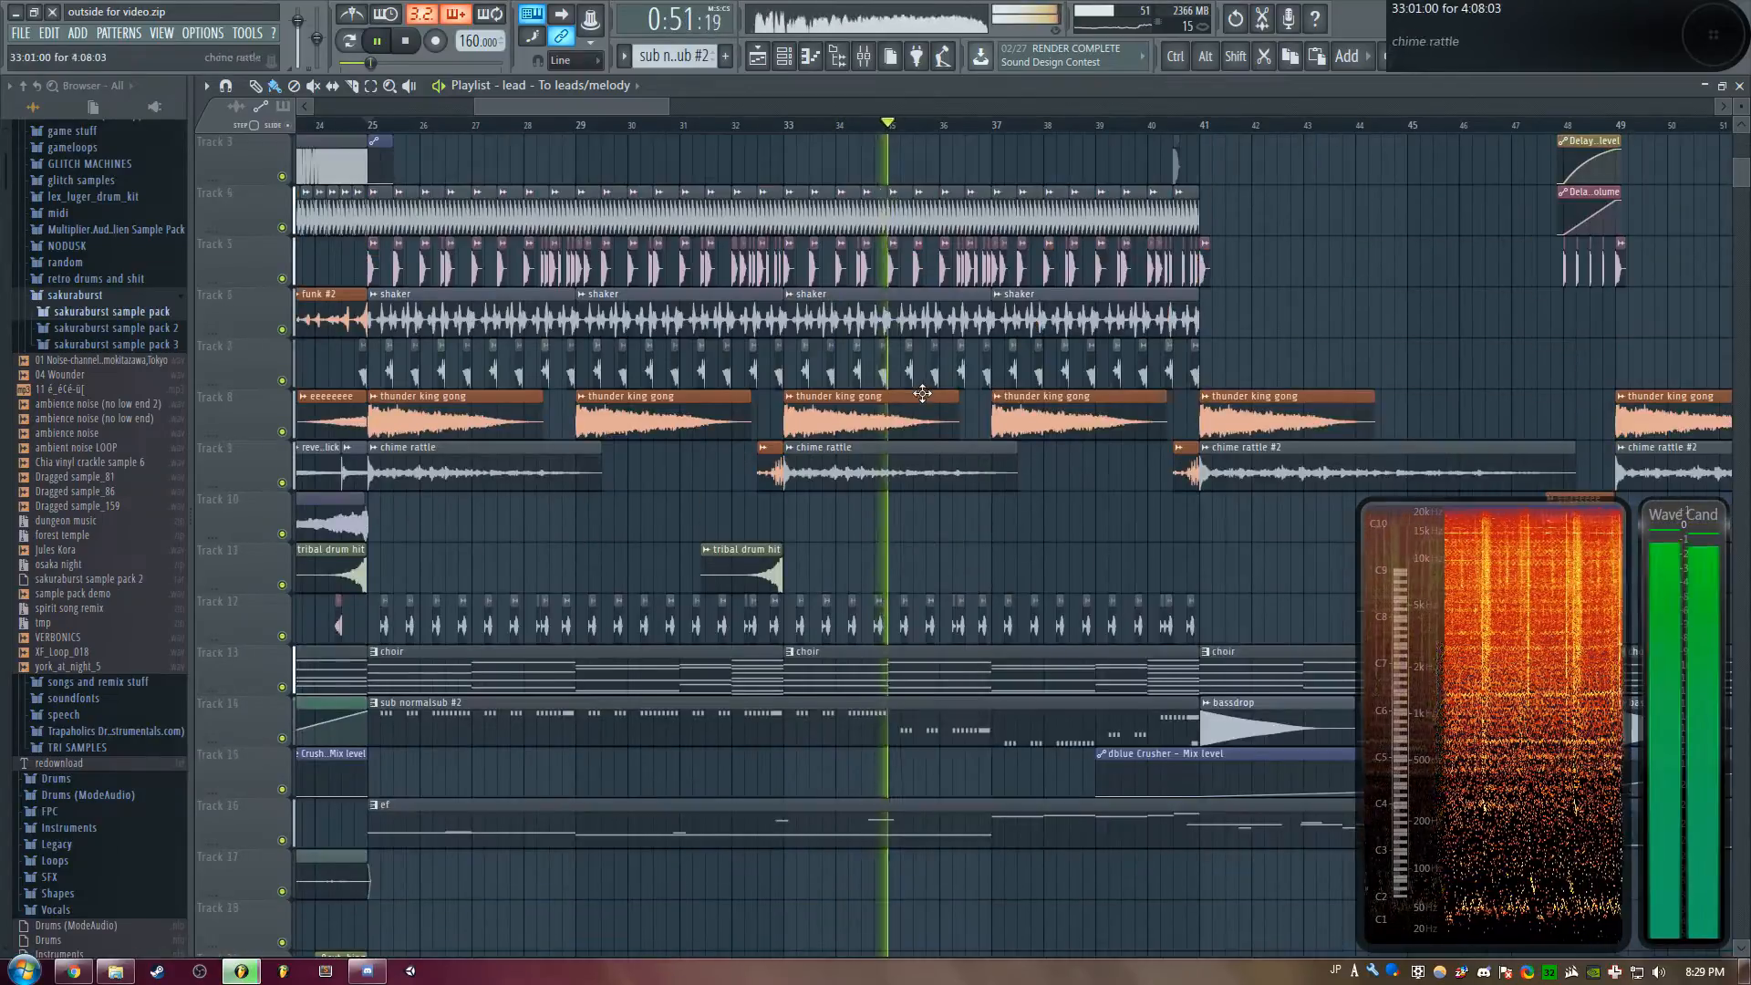
{"action": "scroll", "coordinate": [662, 228], "scroll_direction": "up", "scroll_amount": 2}
{"action": "scroll", "coordinate": [662, 229], "scroll_direction": "up", "scroll_amount": 1}
{"action": "left_click_drag", "start_coordinate": [602, 107], "coordinate": [693, 115]}
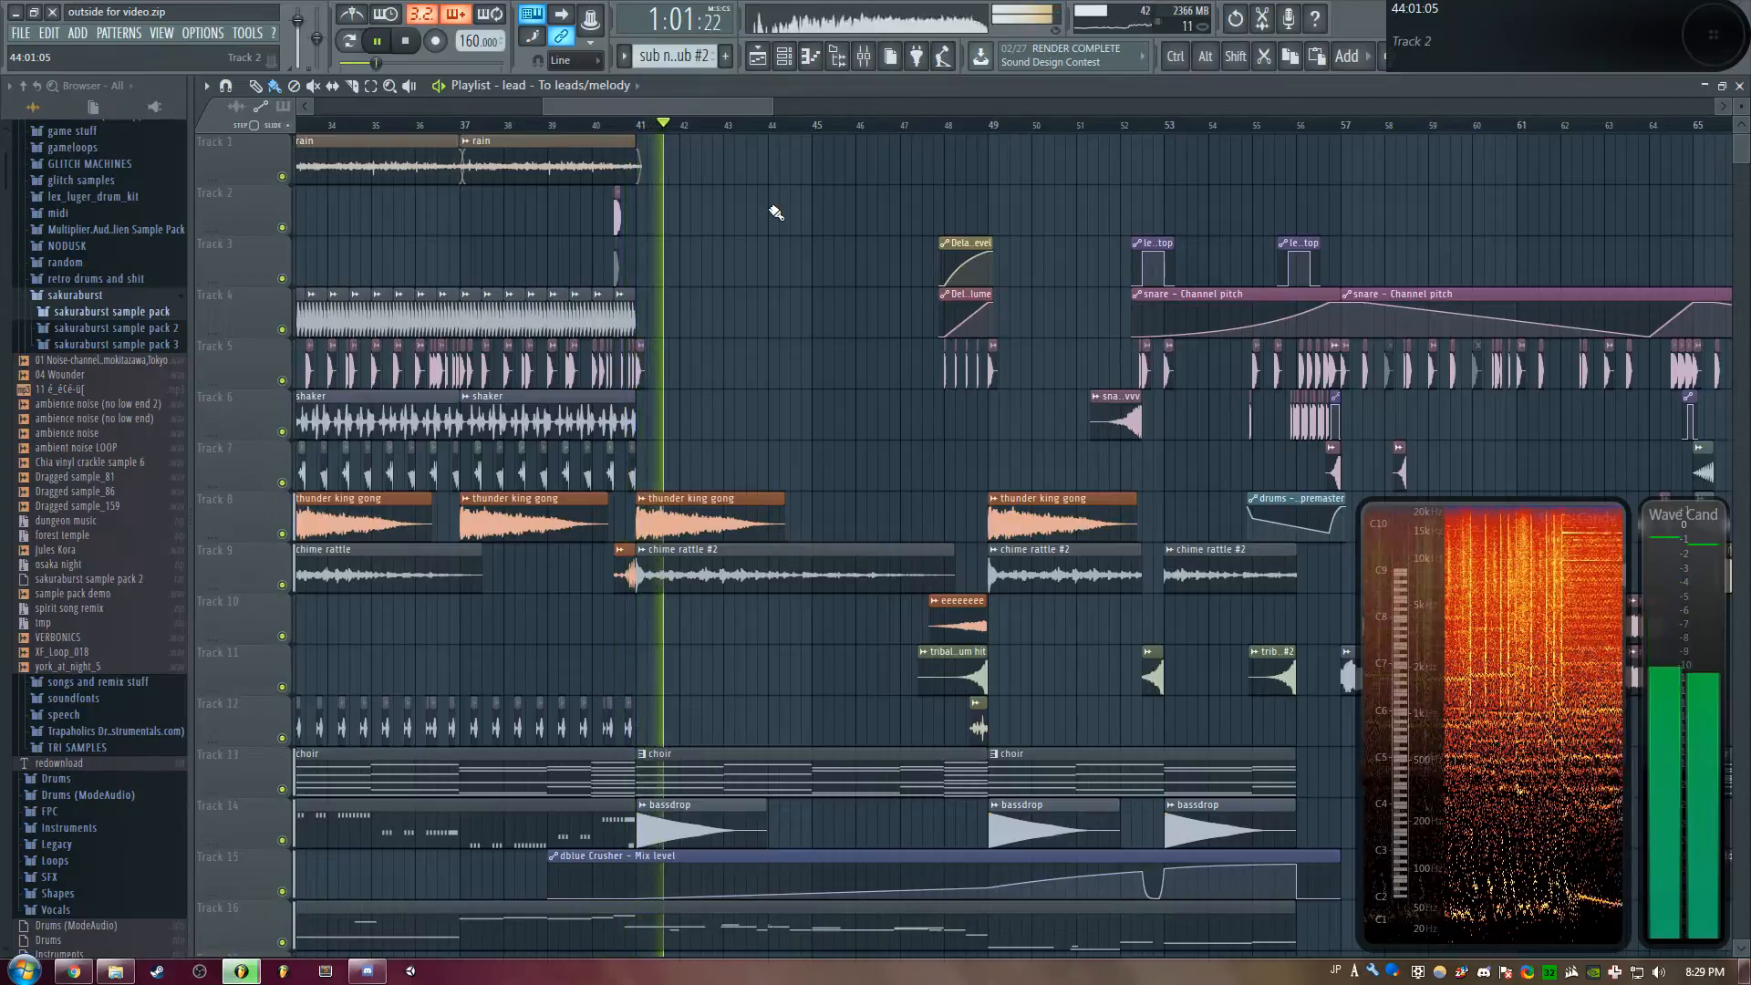
{"action": "scroll", "coordinate": [803, 313], "scroll_direction": "down", "scroll_amount": 3}
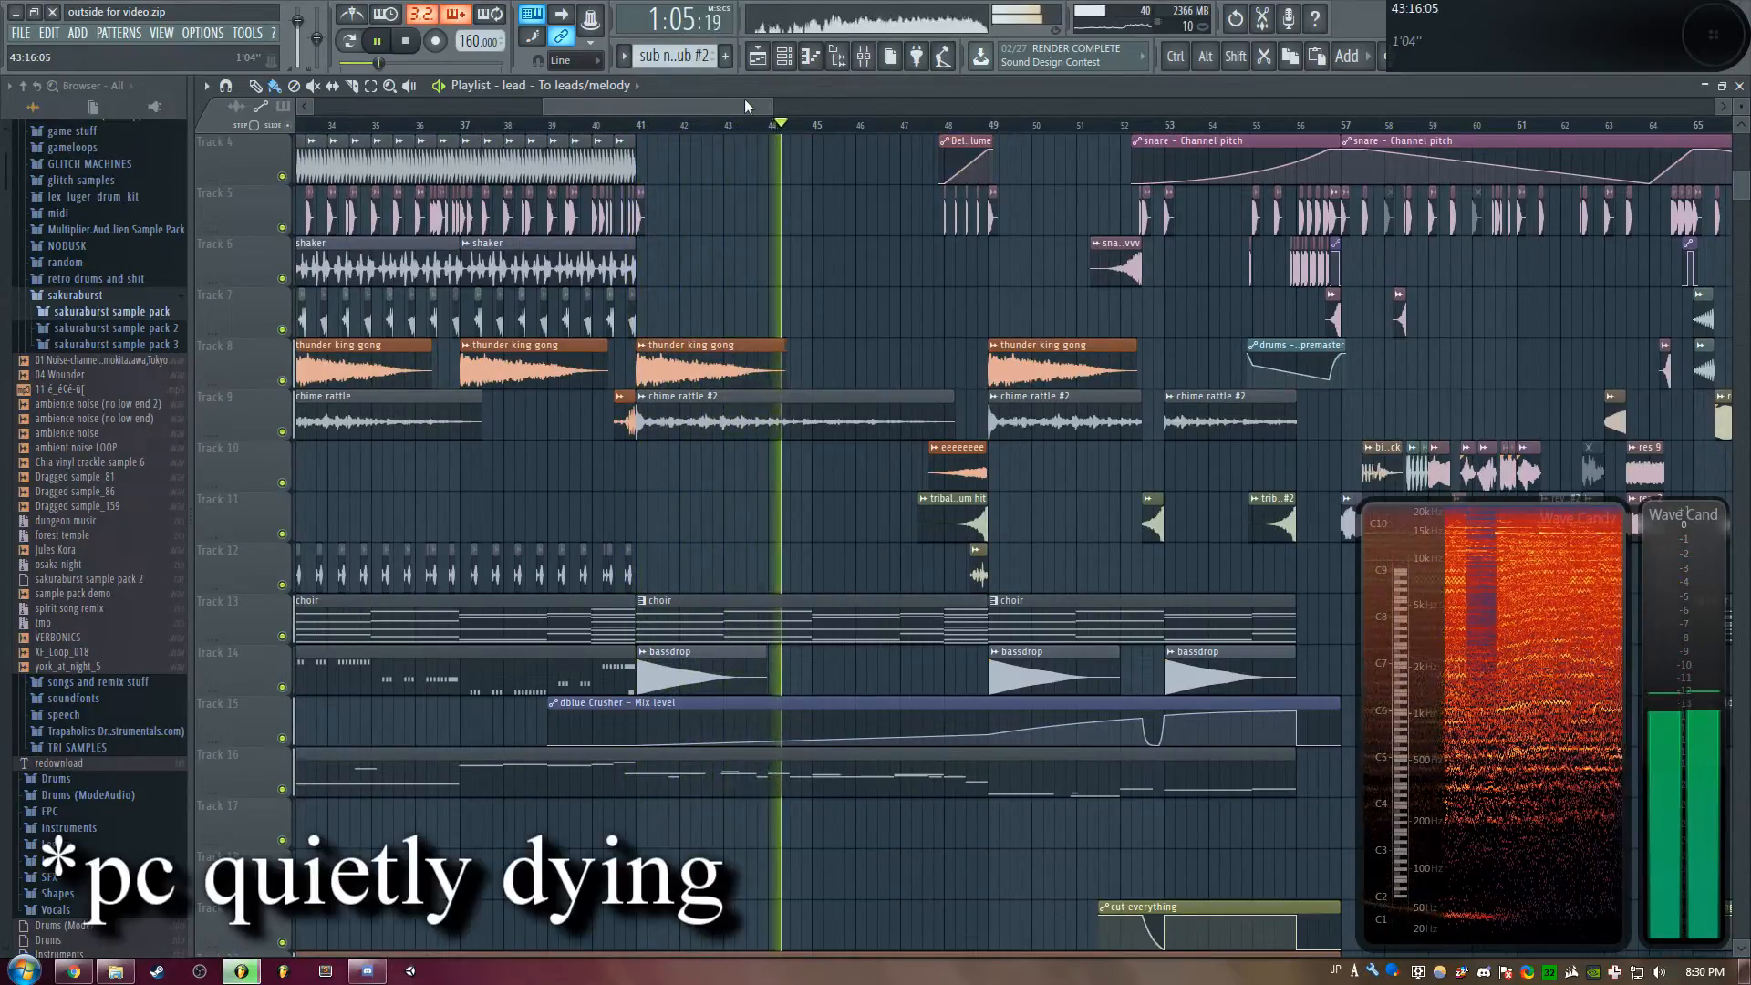
{"action": "scroll", "coordinate": [730, 119], "scroll_direction": "down", "scroll_amount": 3}
{"action": "scroll", "coordinate": [908, 299], "scroll_direction": "down", "scroll_amount": 3}
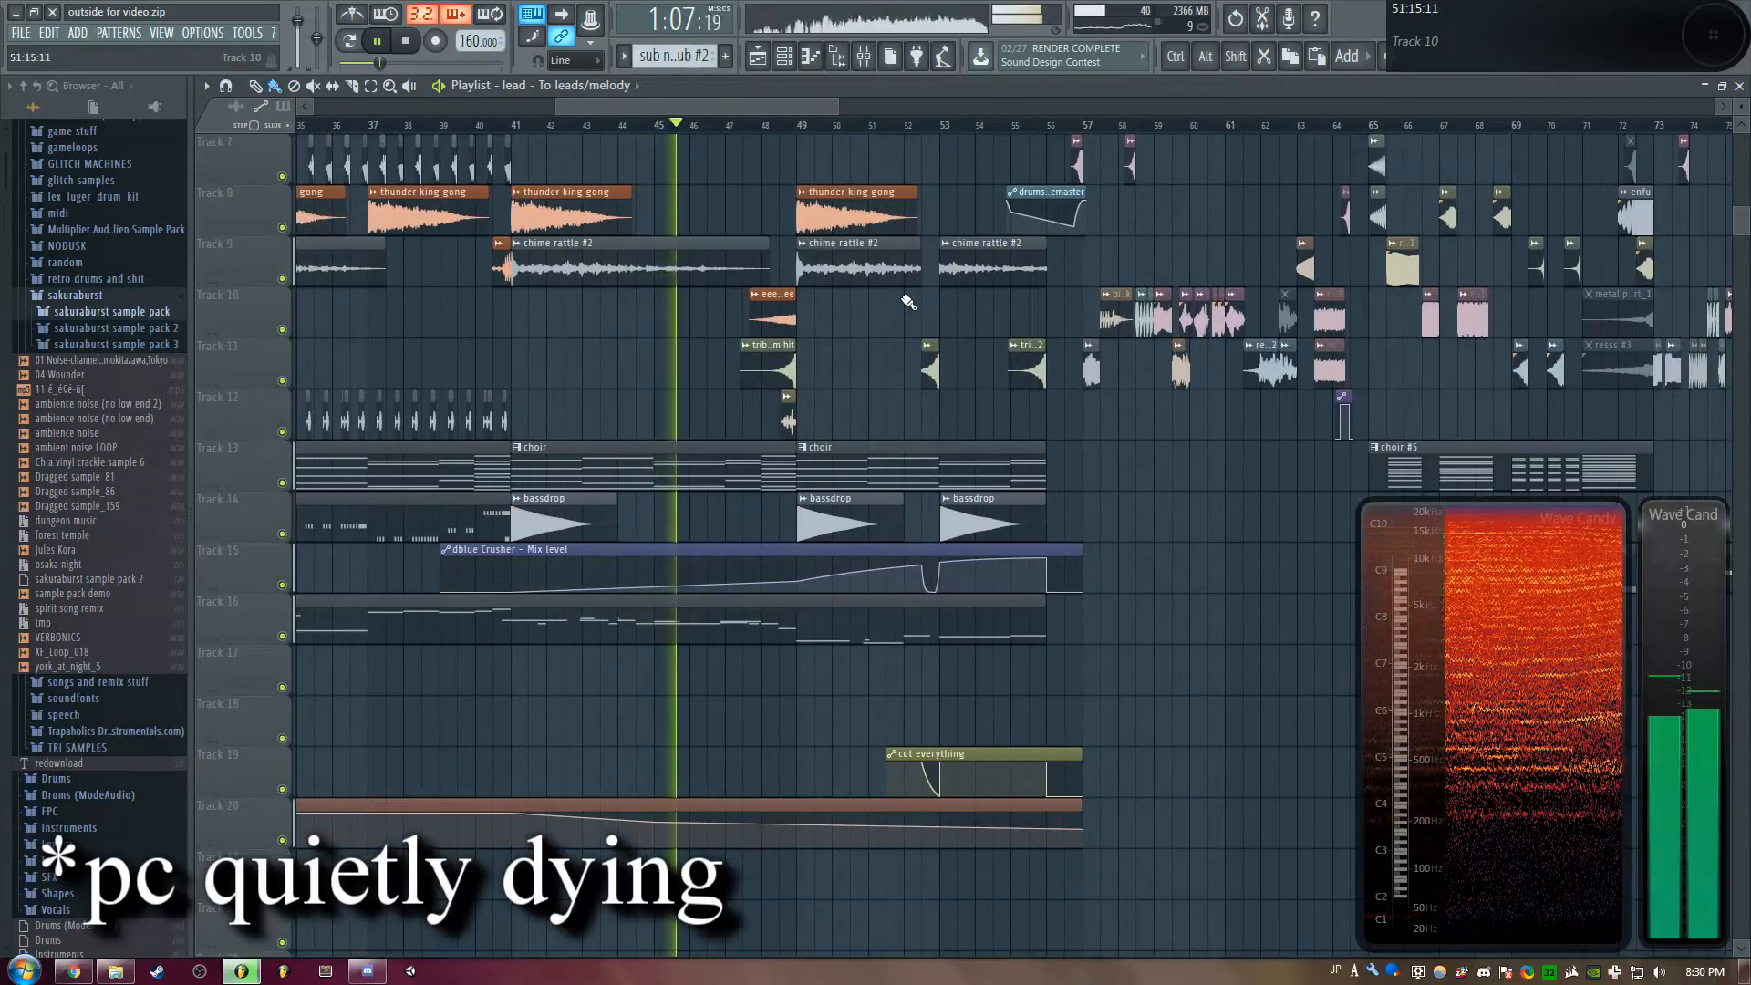
{"action": "scroll", "coordinate": [908, 301], "scroll_direction": "up", "scroll_amount": 5}
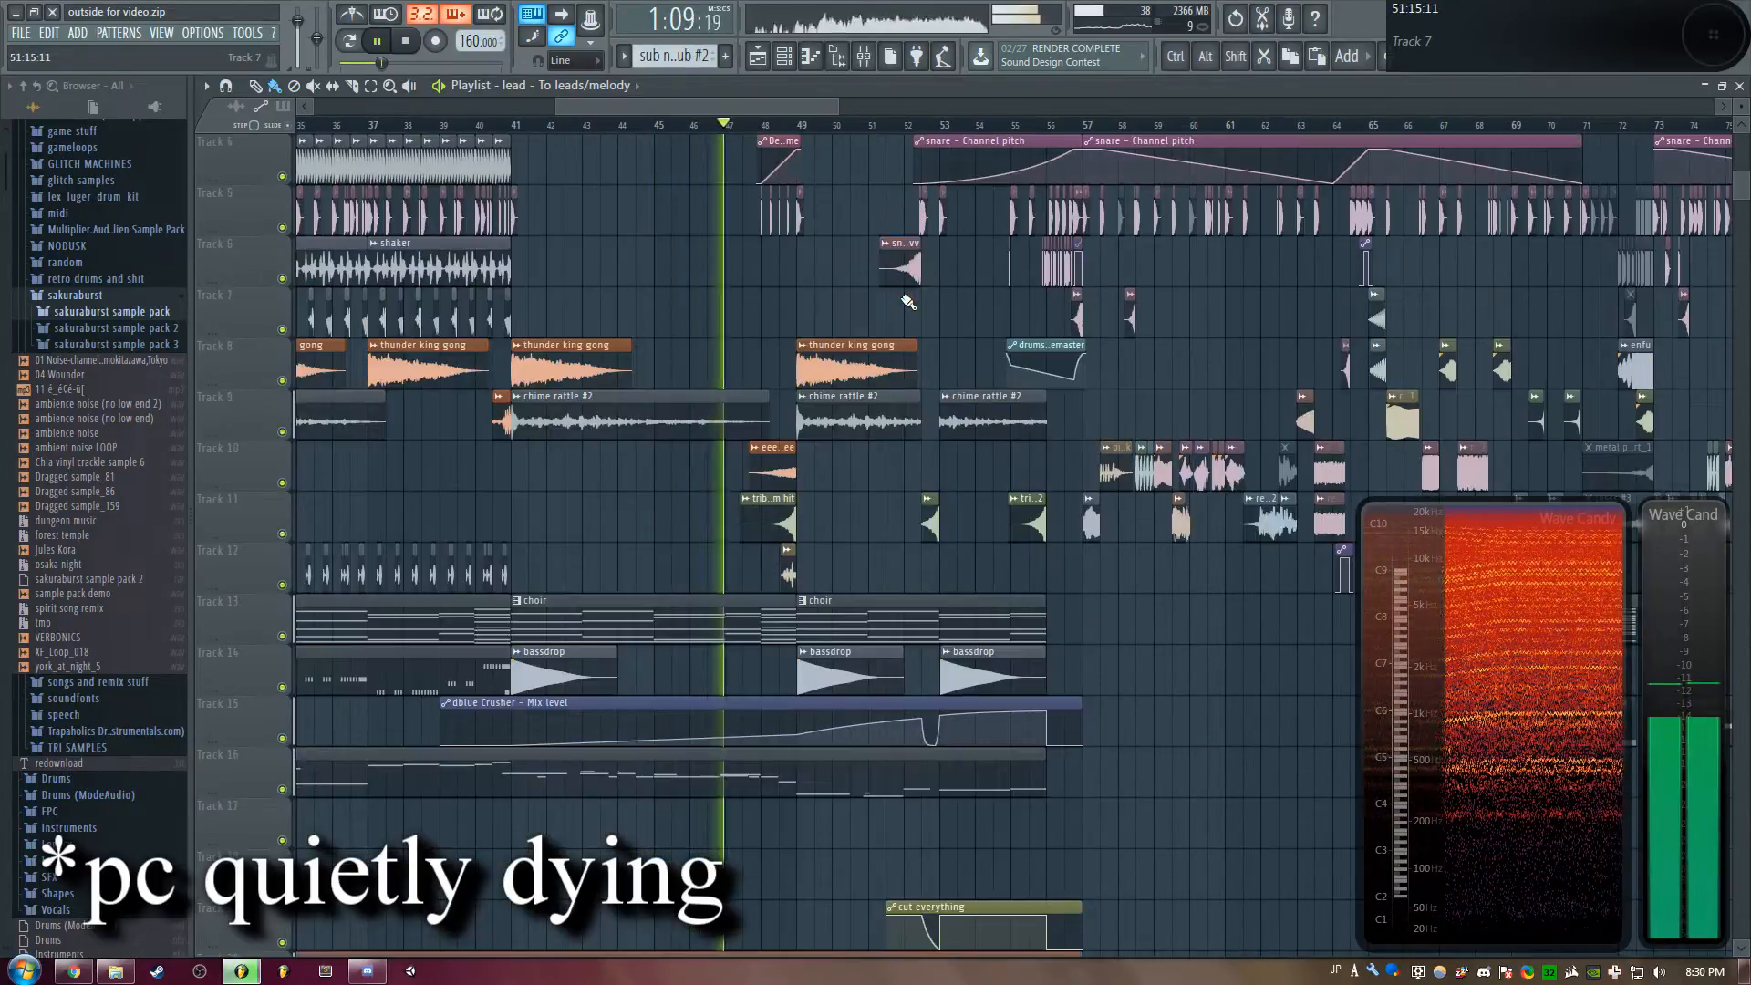
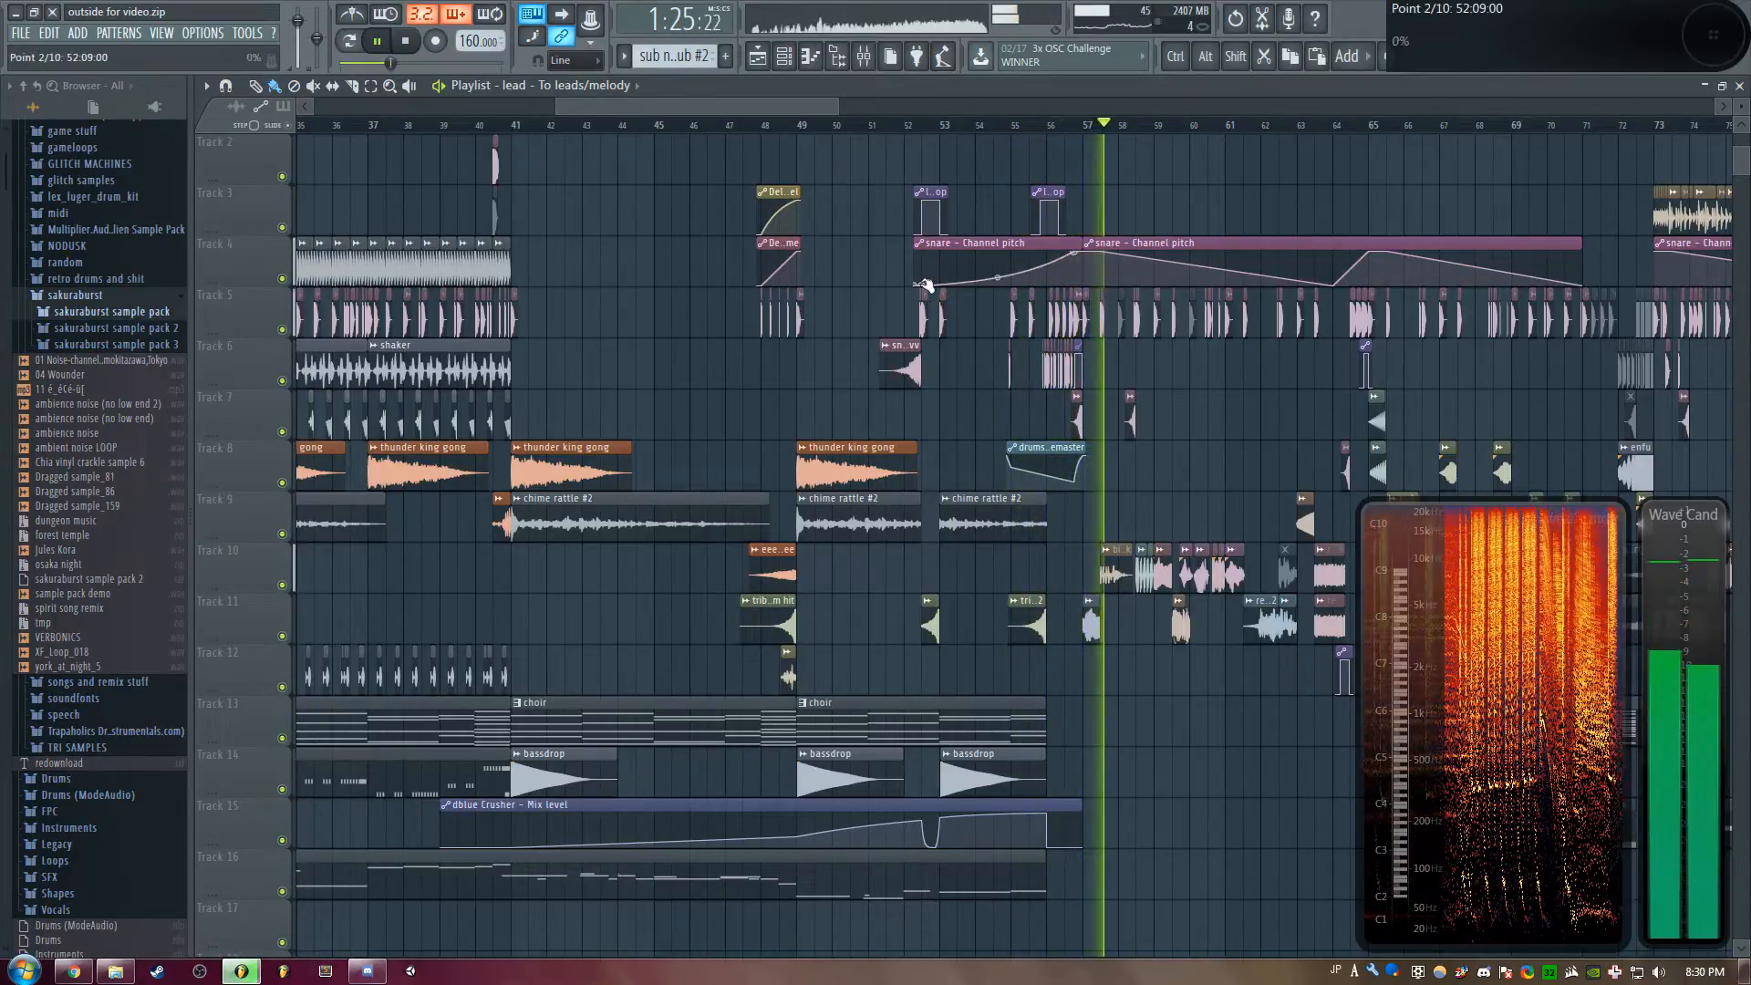
Stop playback and set the song position to bar 41, bringing the section that starts there into focus
{"action": "key", "text": "space"}
{"action": "scroll", "coordinate": [538, 139], "scroll_direction": "up", "scroll_amount": 3}
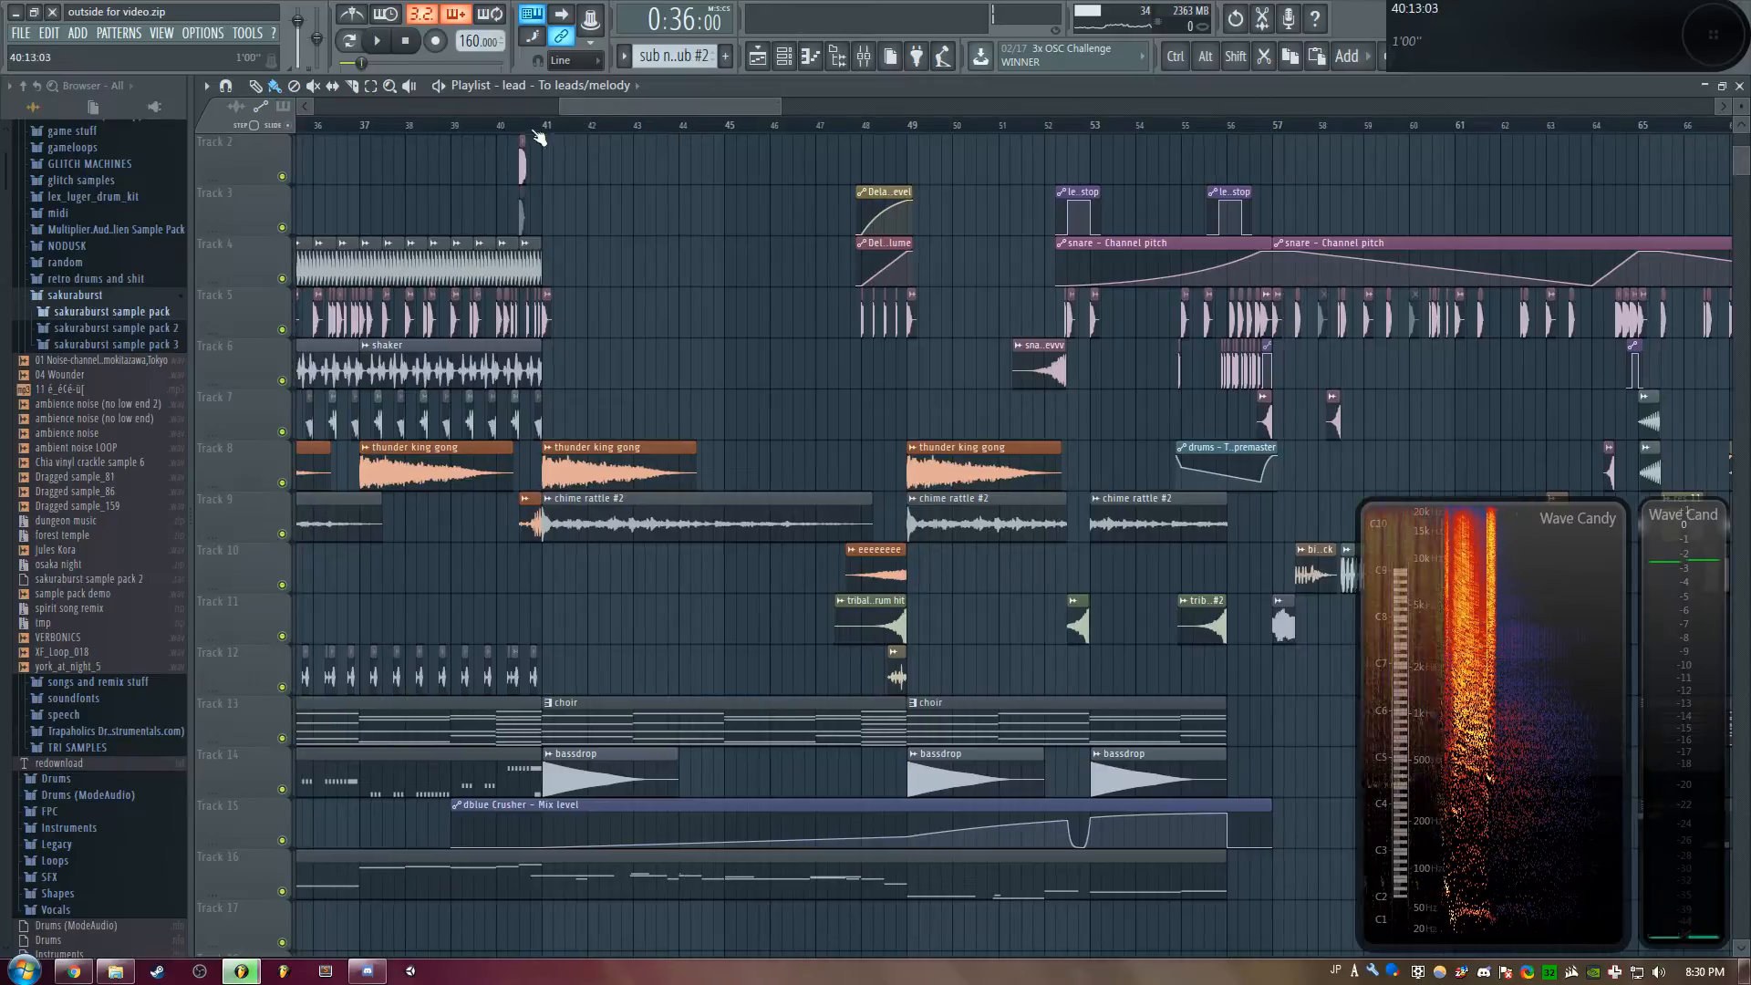
{"action": "scroll", "coordinate": [554, 128], "scroll_direction": "right", "scroll_amount": 3}
{"action": "scroll", "coordinate": [547, 274], "scroll_direction": "down", "scroll_amount": 2}
{"action": "scroll", "coordinate": [534, 511], "scroll_direction": "up", "scroll_amount": 3}
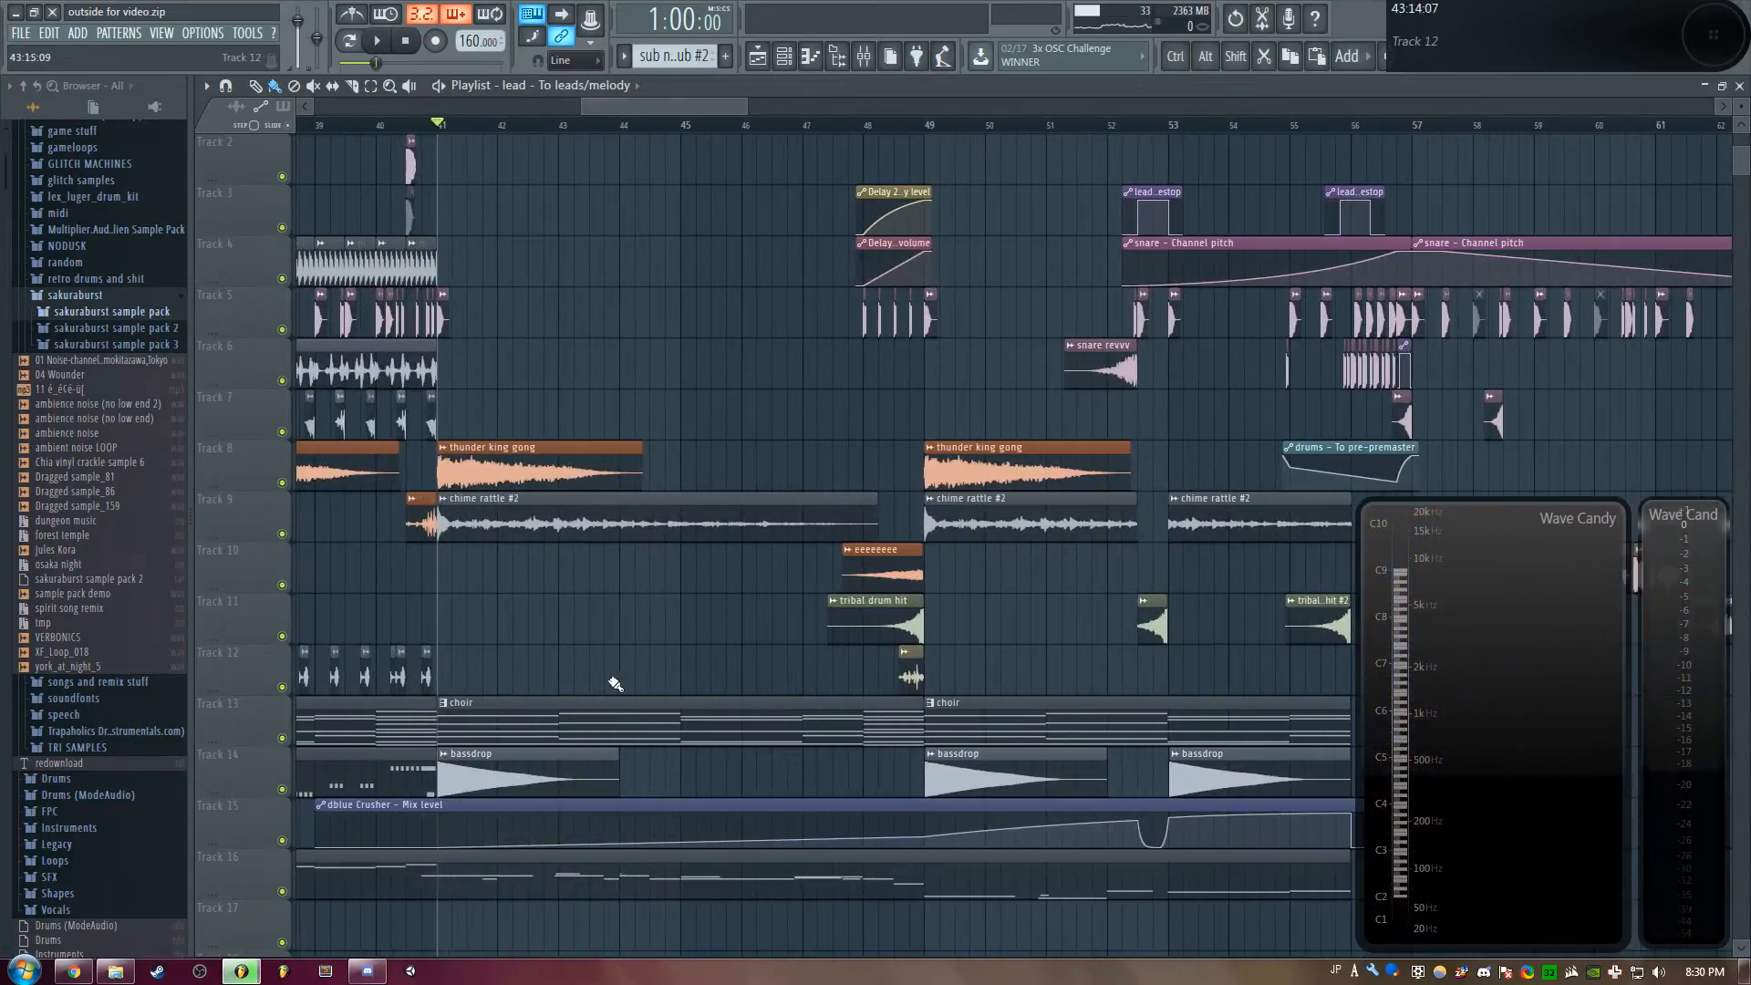
Open the choir pattern at bar 41 on Track 13 and audition its chords across bars 1 to 8
{"action": "scroll", "coordinate": [534, 546], "scroll_direction": "down", "scroll_amount": 2}
{"action": "double_click", "coordinate": [543, 630]}
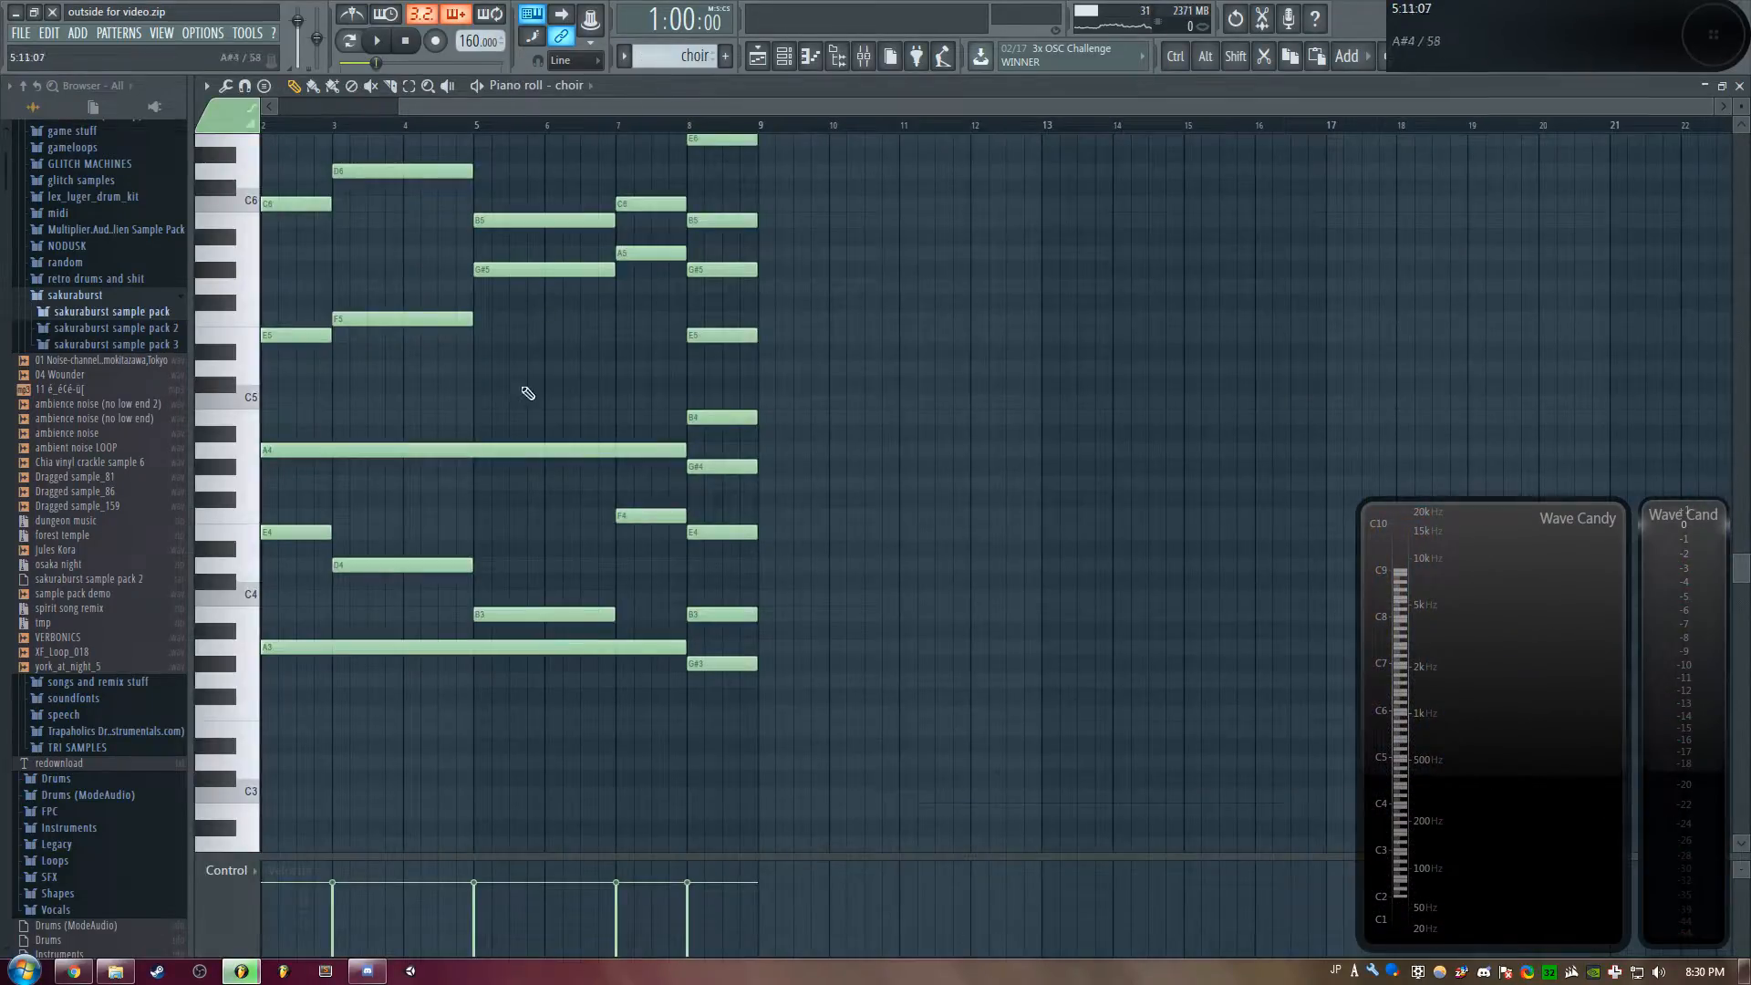
{"action": "scroll", "coordinate": [519, 119], "scroll_direction": "down", "scroll_amount": 2}
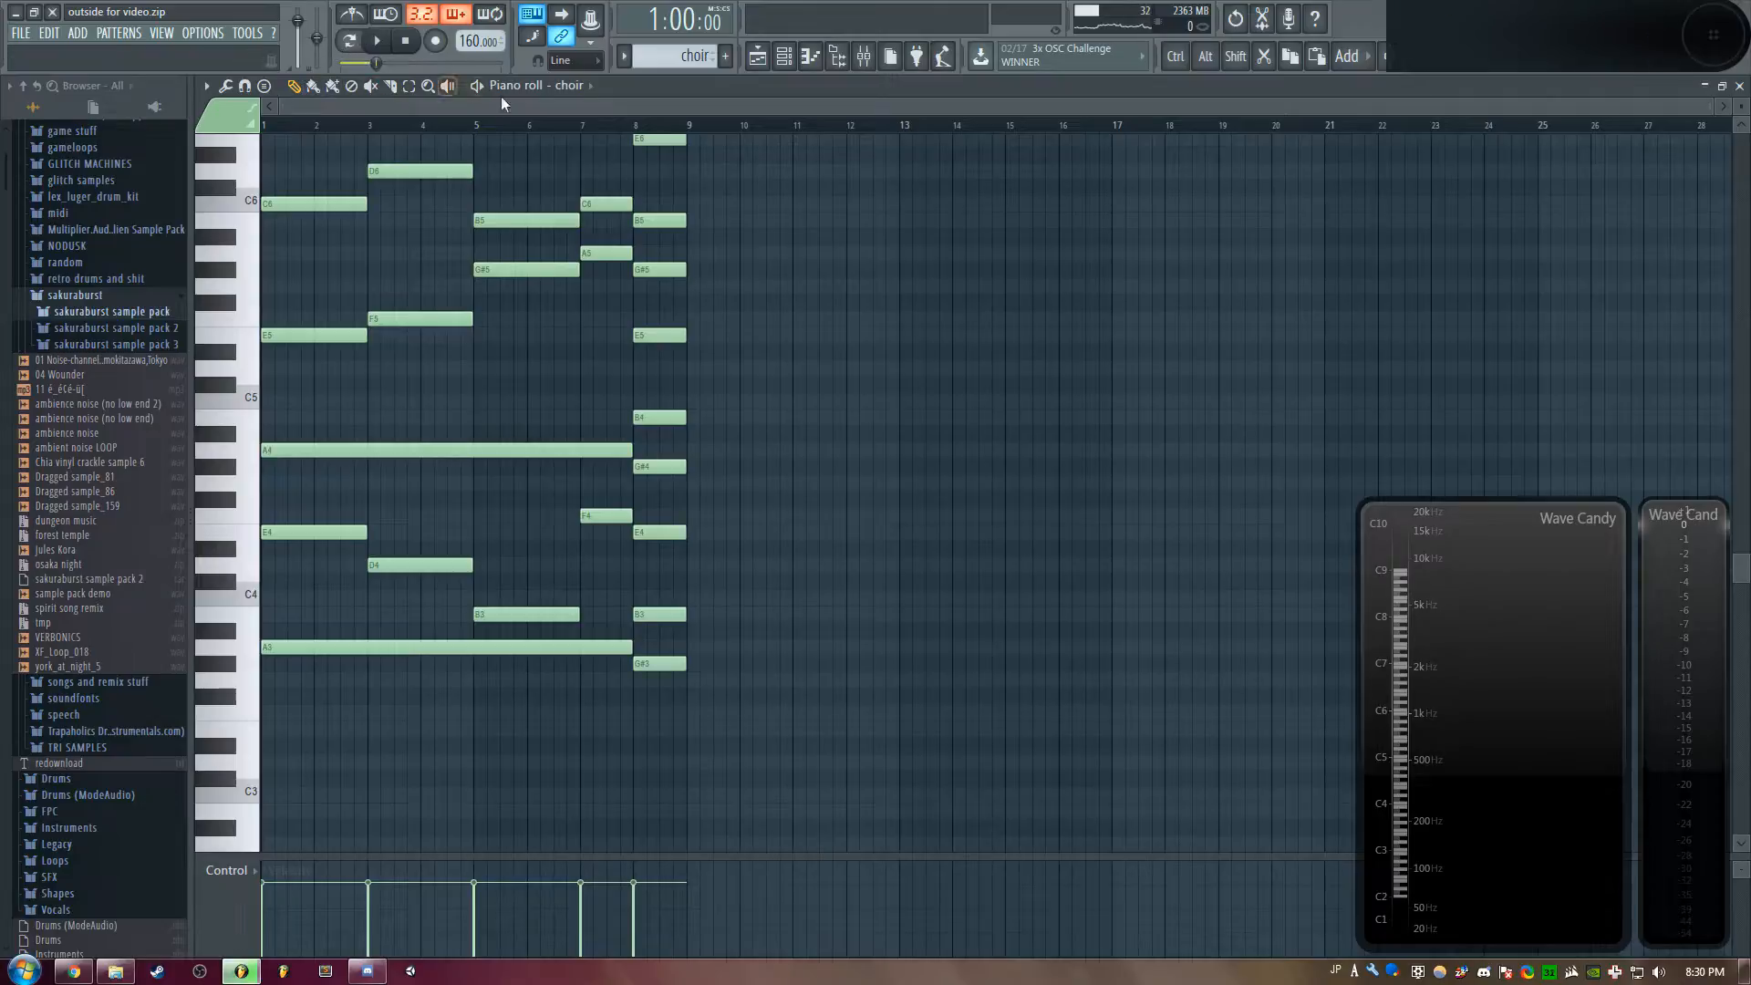
{"action": "left_click", "coordinate": [305, 255]}
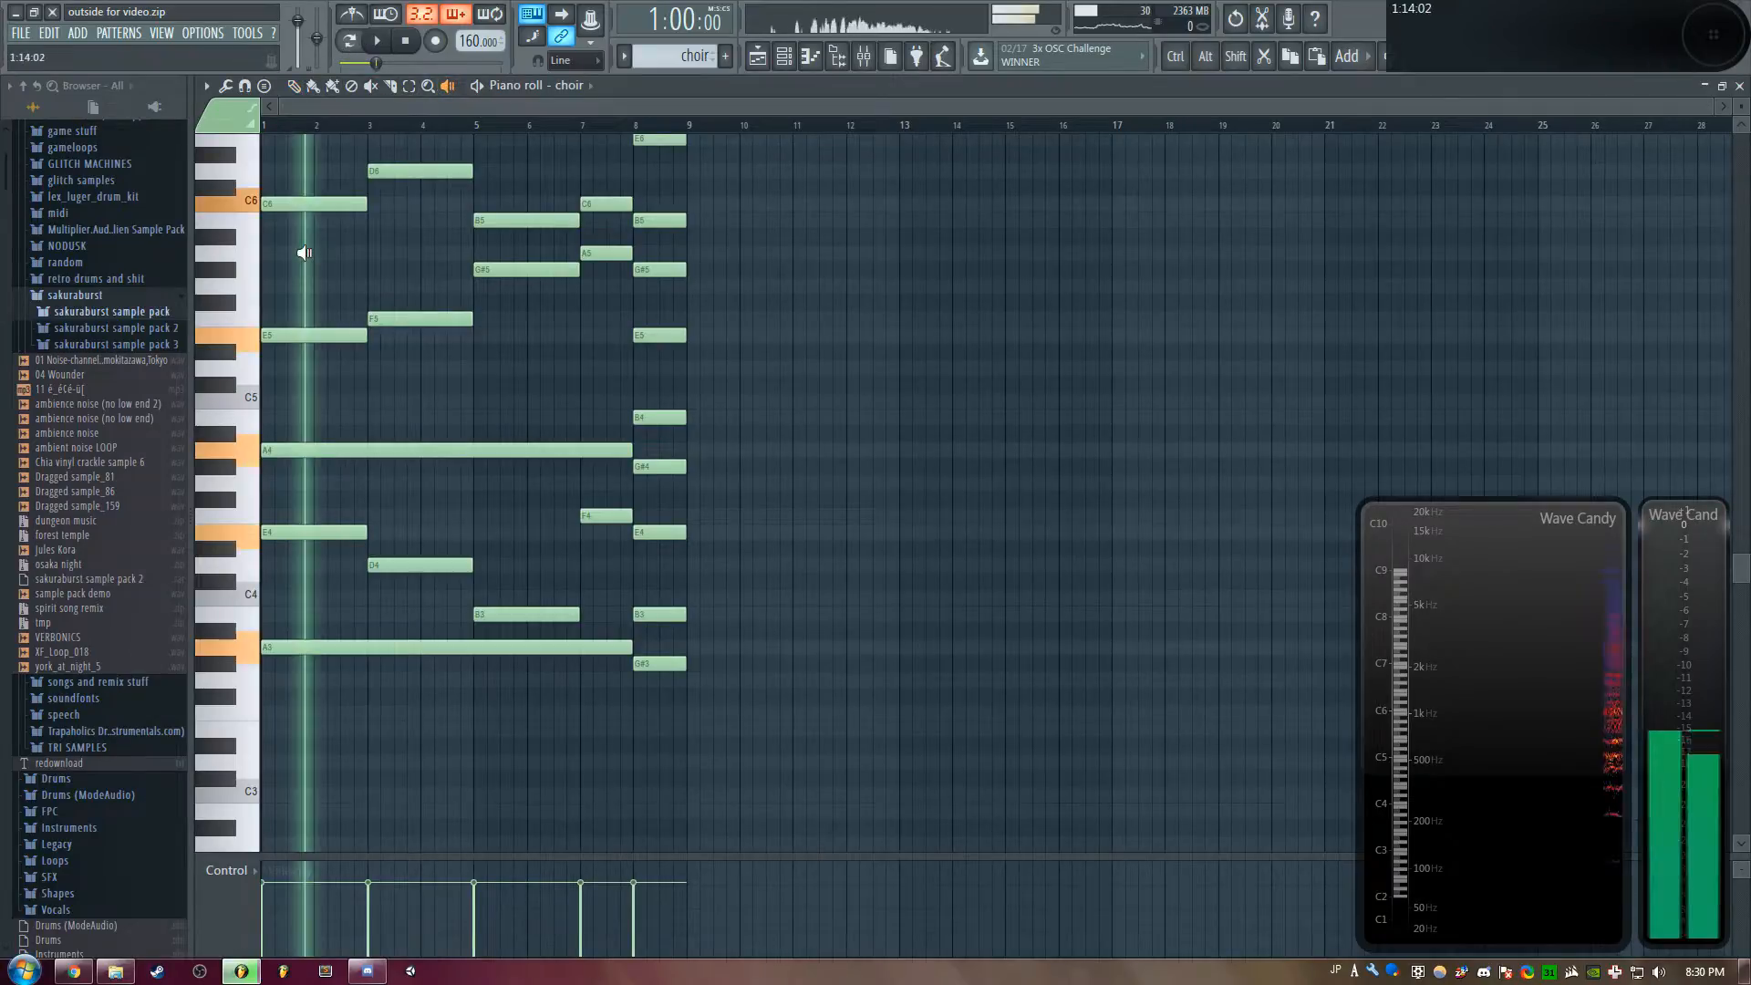
{"action": "left_click", "coordinate": [417, 246]}
{"action": "left_click", "coordinate": [584, 242]}
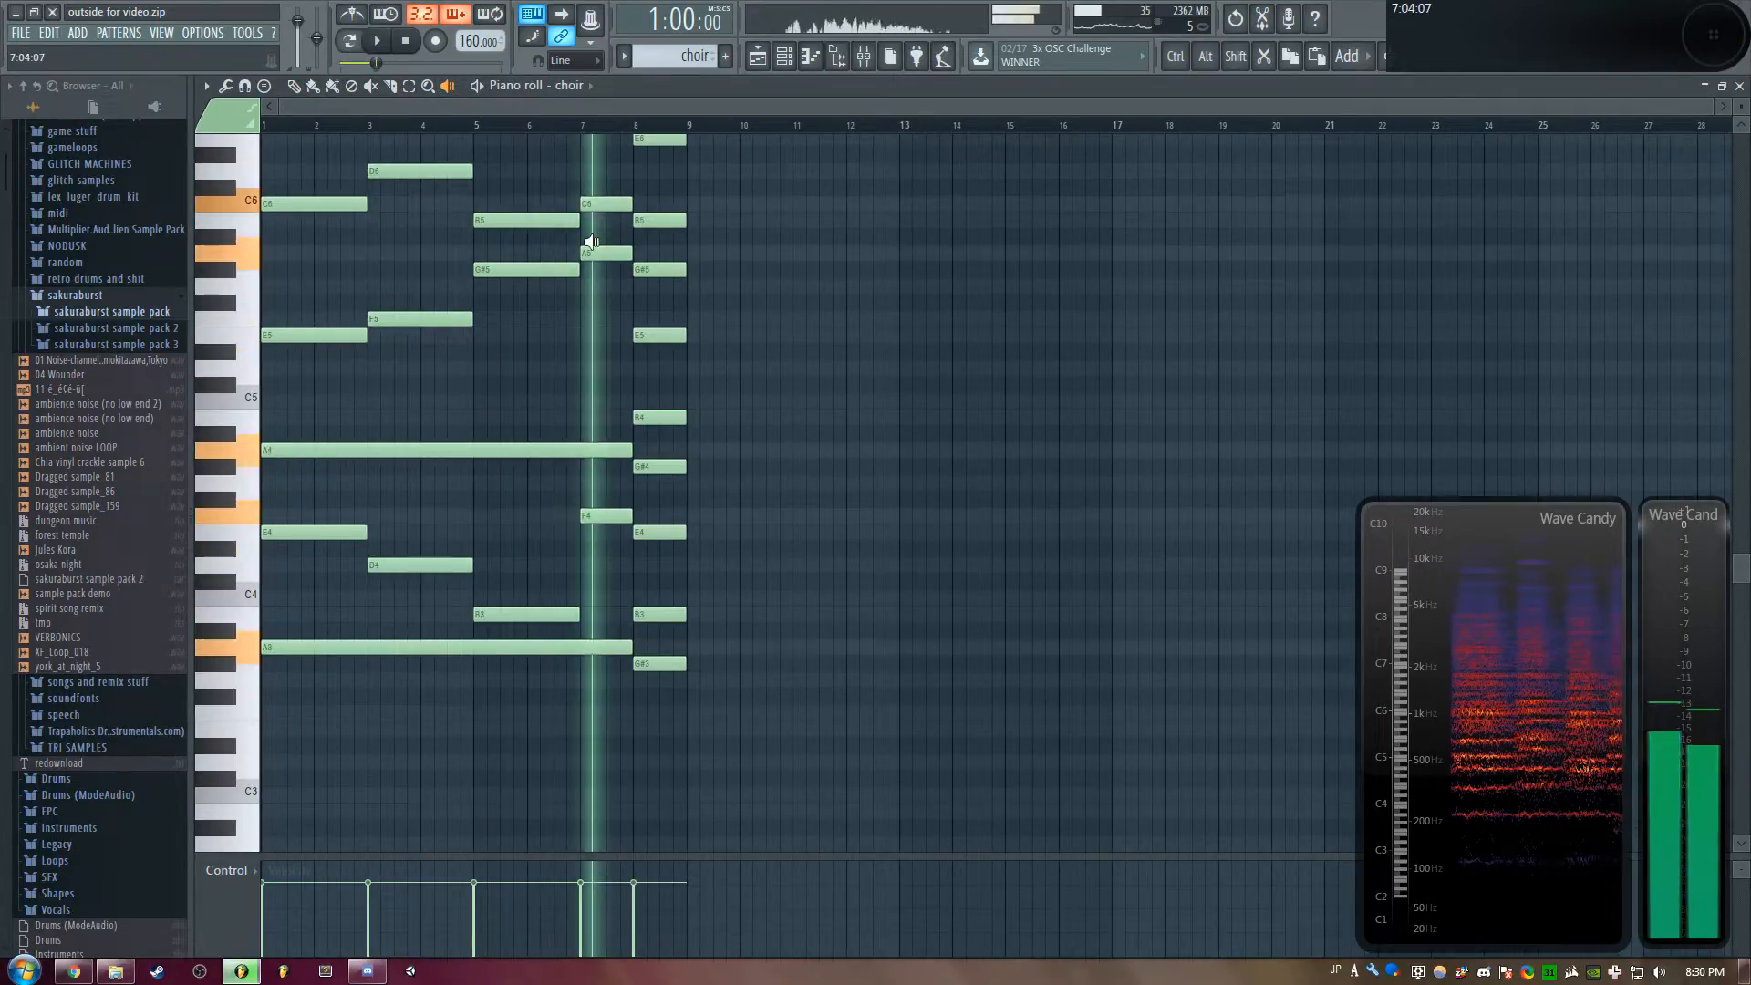
{"action": "left_click", "coordinate": [644, 220]}
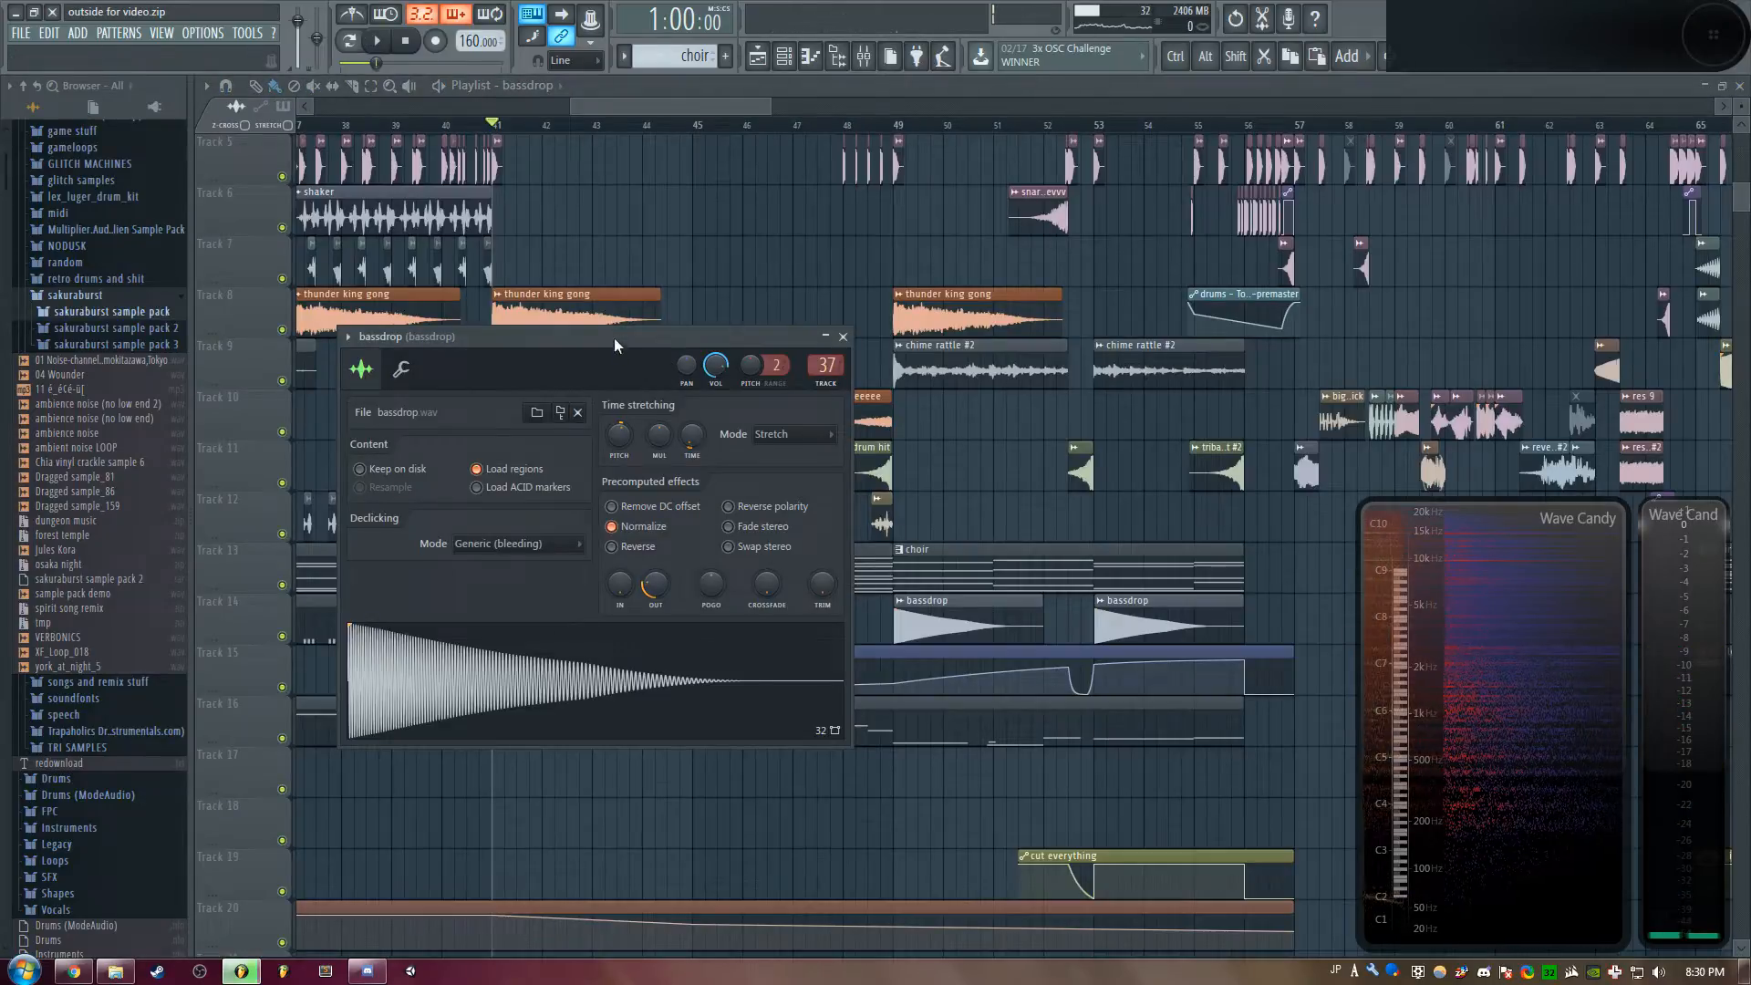
Check the sample settings of the bassdrop, chime rattle #2 and thunder king gong clips at bar 41 and close them
{"action": "left_click_drag", "start_coordinate": [615, 339], "coordinate": [957, 354]}
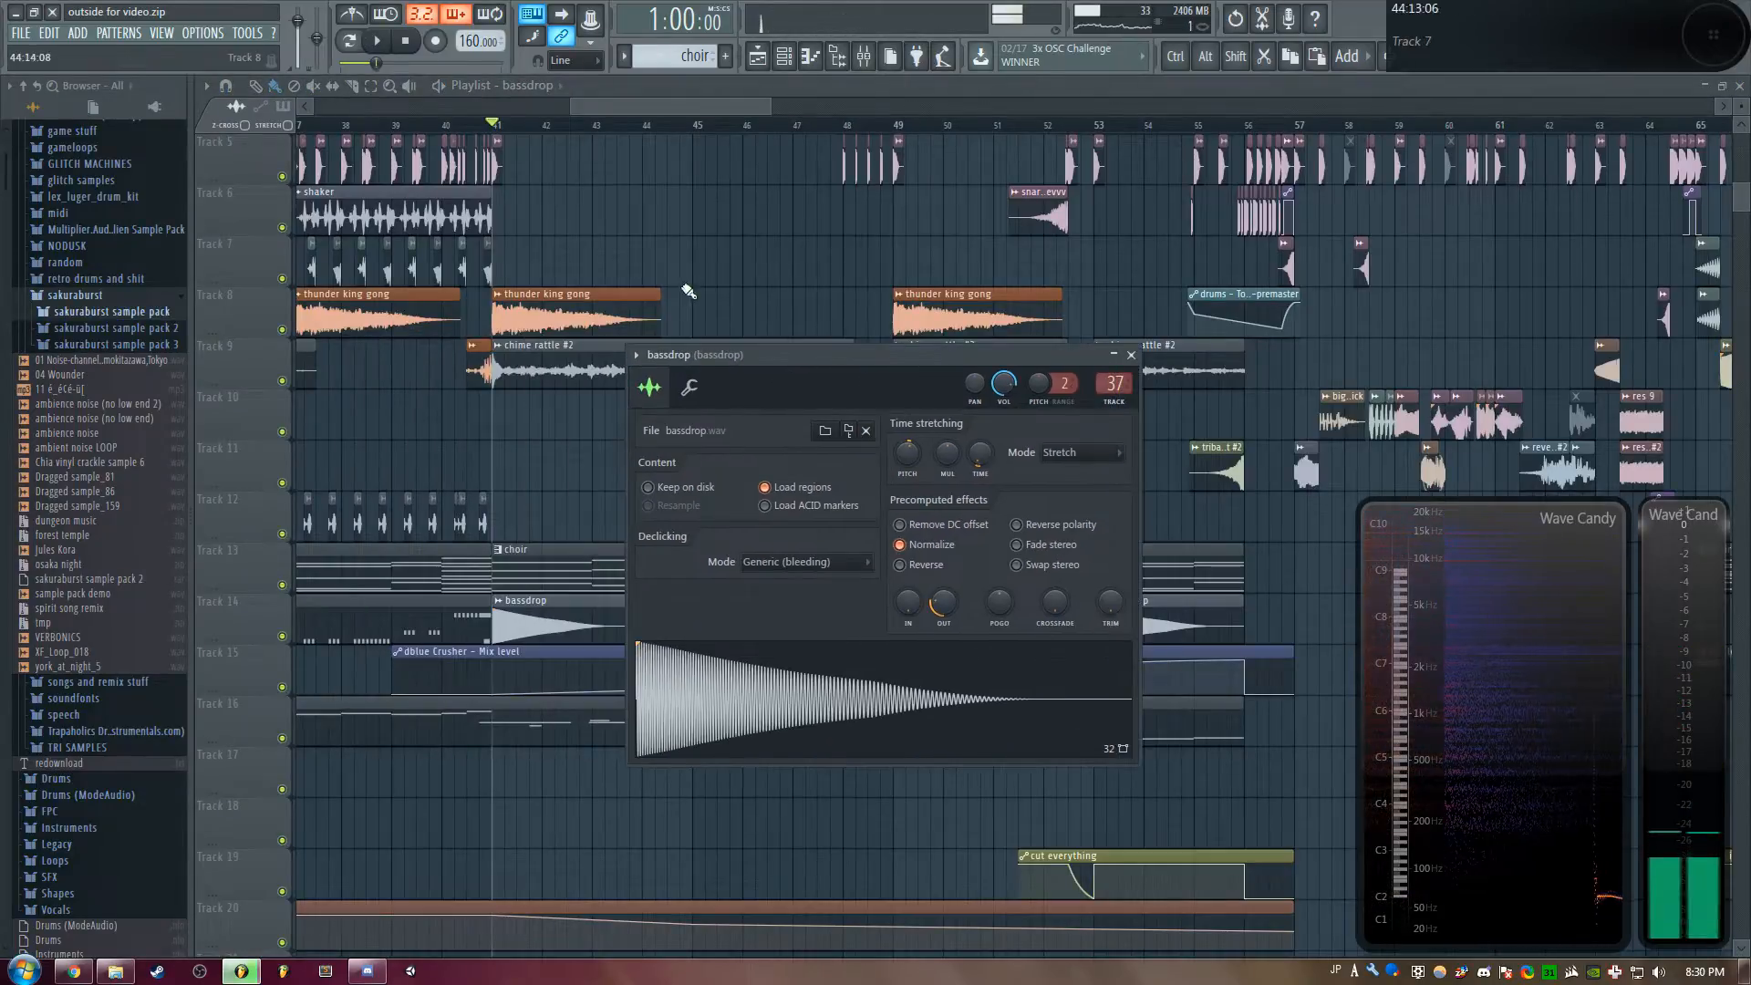
{"action": "key", "text": "Escape"}
{"action": "scroll", "coordinate": [636, 136], "scroll_direction": "down", "scroll_amount": 1}
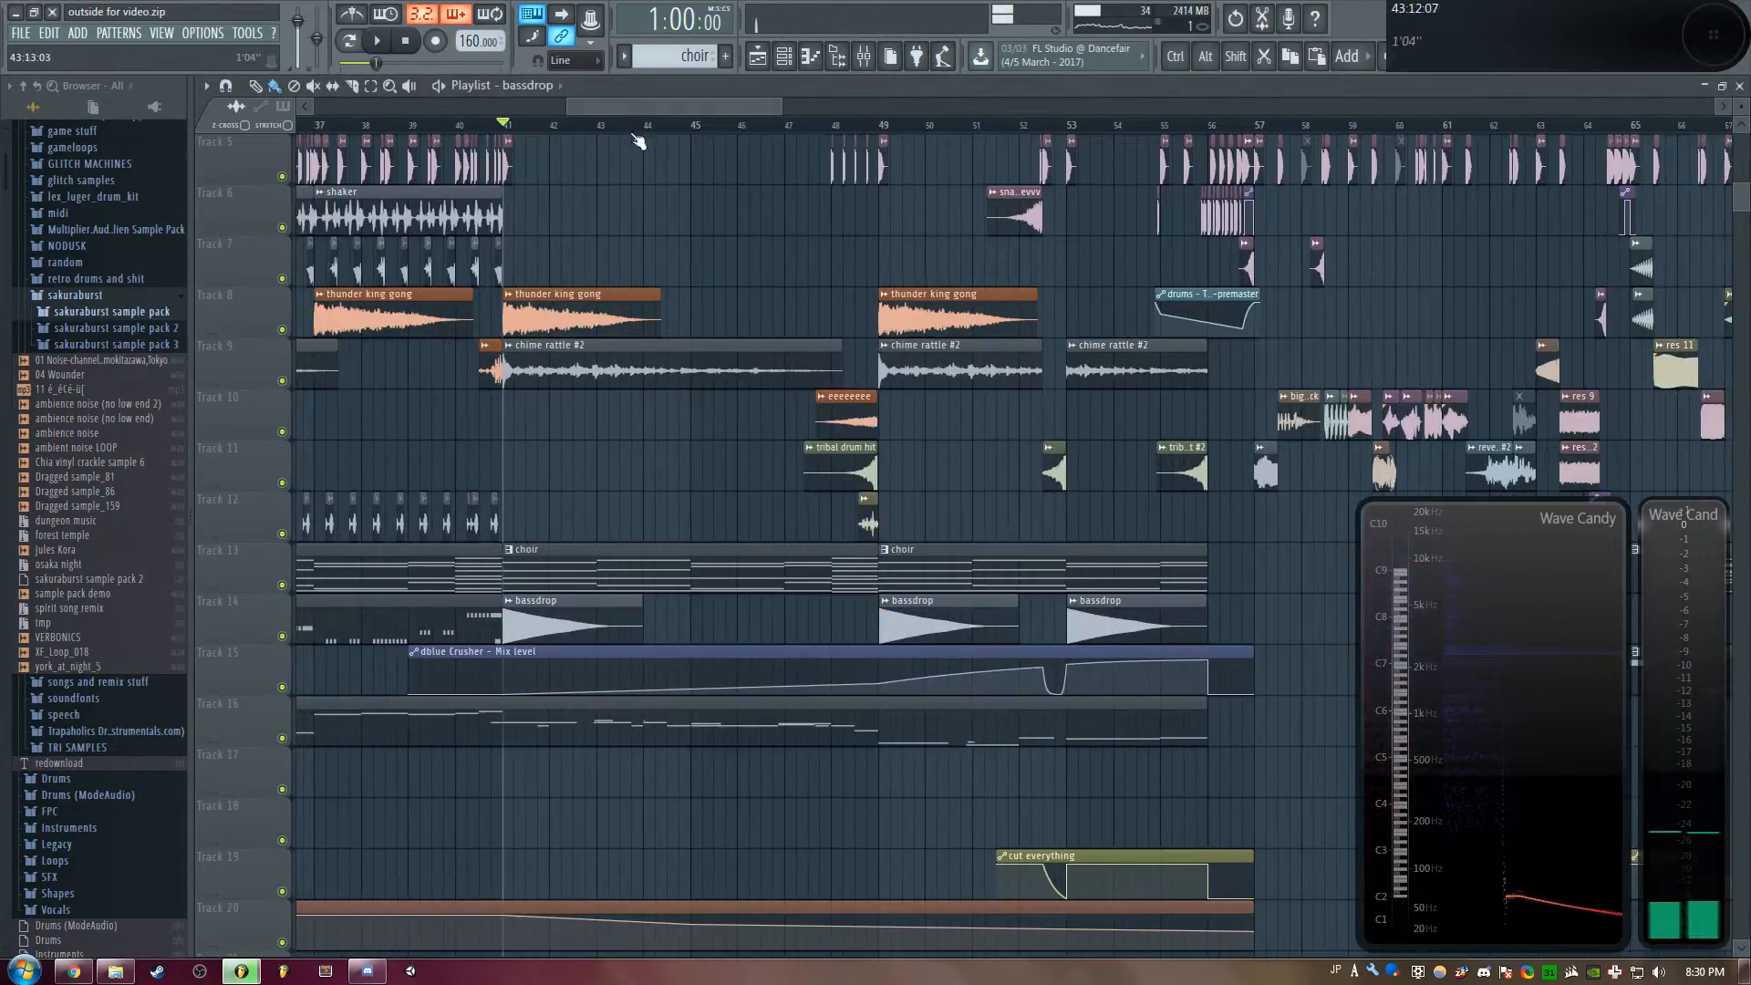
{"action": "double_click", "coordinate": [580, 369]}
{"action": "double_click", "coordinate": [584, 313]}
{"action": "key", "text": "Escape"}
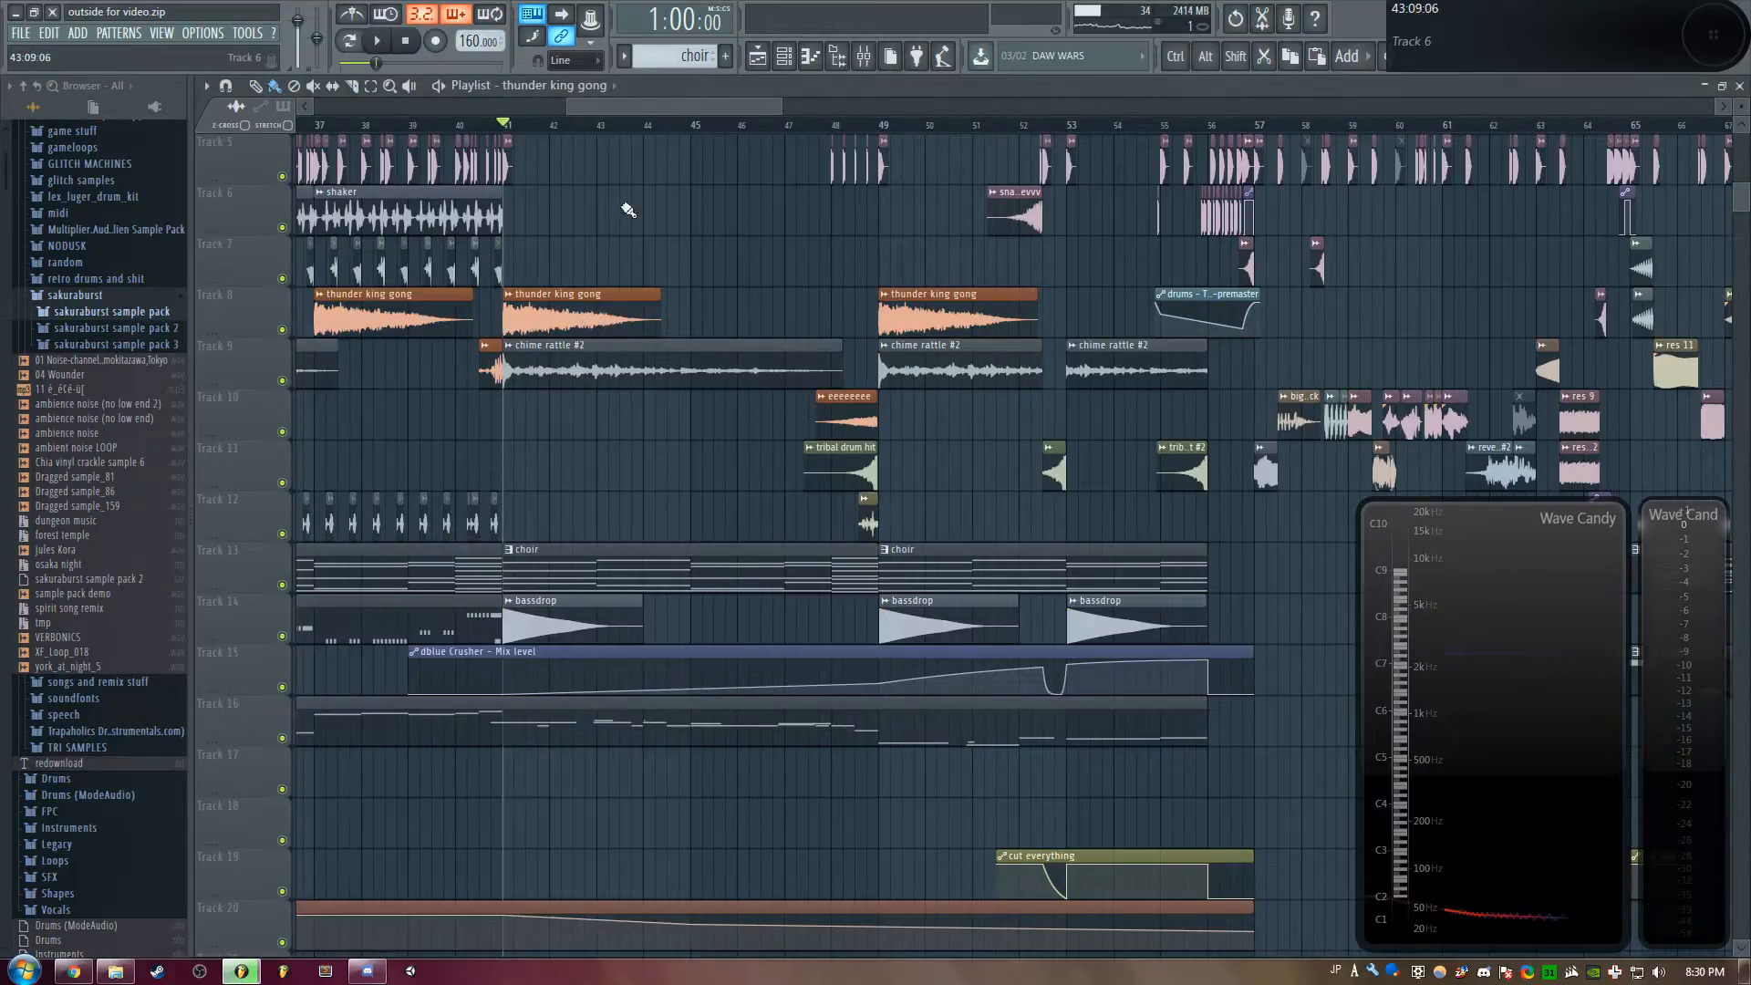
Find the repeated short kicks before bar 49 on Track 5 and check the kick SHORT + DELAY sample settings
{"action": "scroll", "coordinate": [642, 135], "scroll_direction": "down", "scroll_amount": 1}
{"action": "scroll", "coordinate": [711, 405], "scroll_direction": "down", "scroll_amount": 2}
{"action": "scroll", "coordinate": [710, 406], "scroll_direction": "down", "scroll_amount": 1}
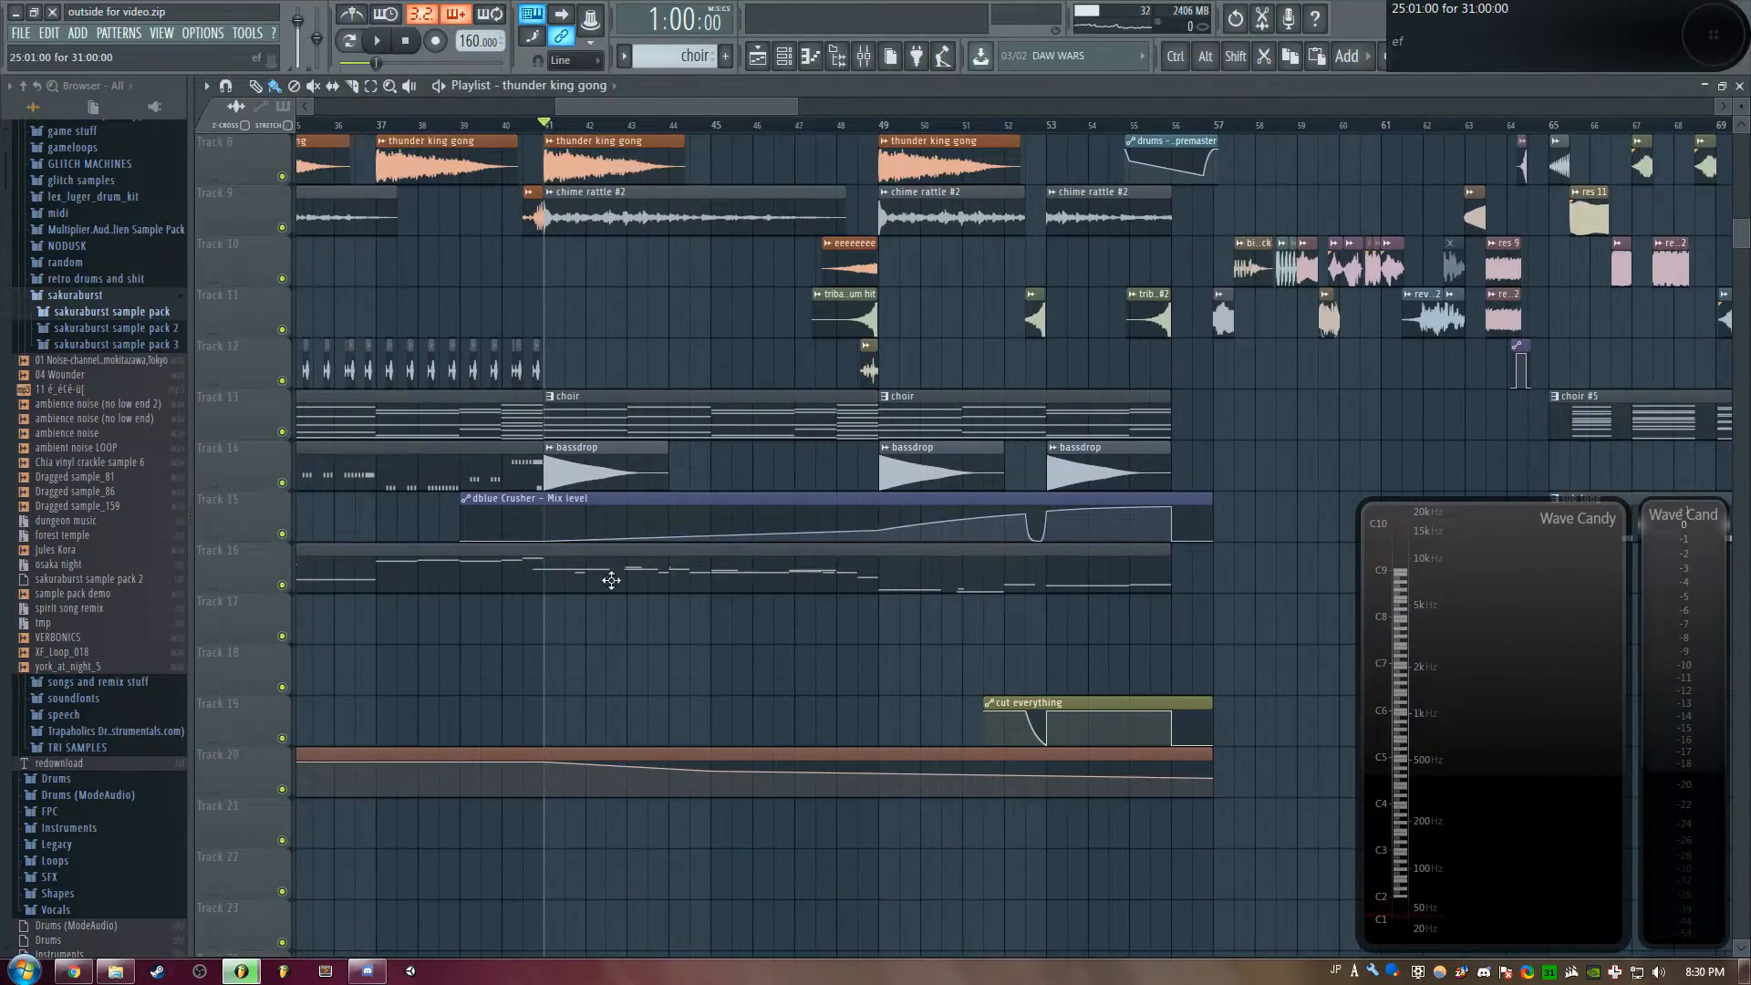
{"action": "scroll", "coordinate": [639, 593], "scroll_direction": "up", "scroll_amount": 7}
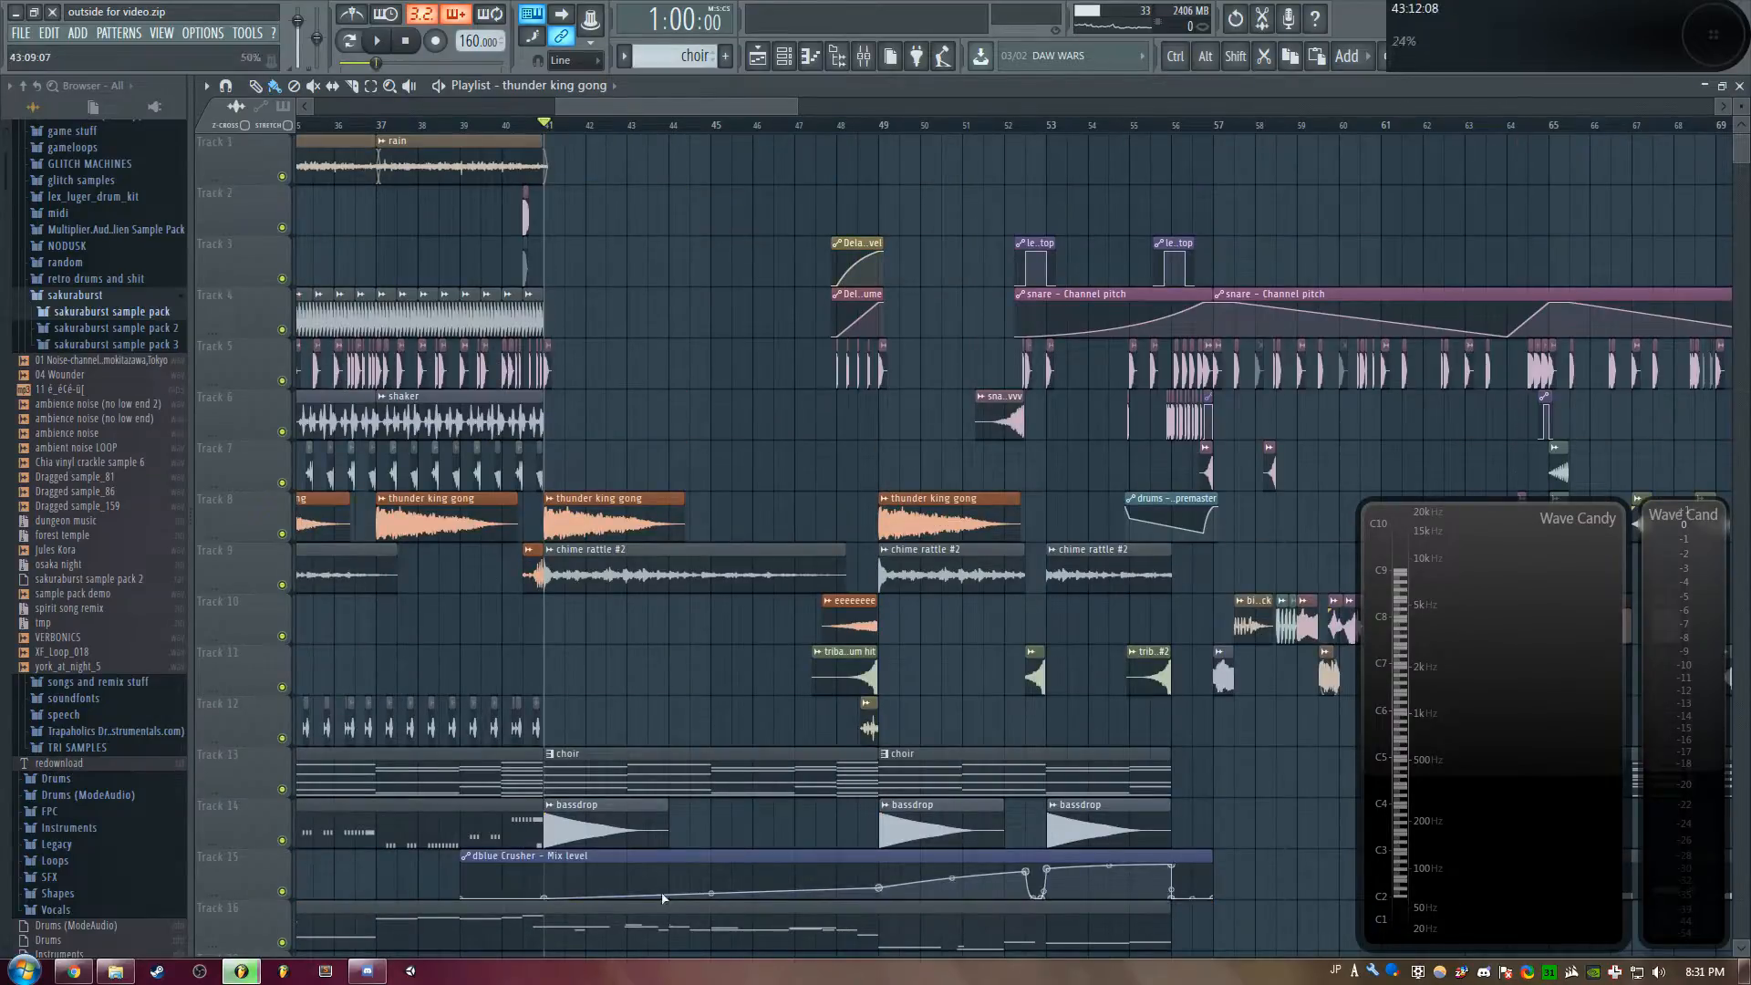
{"action": "scroll", "coordinate": [790, 923], "scroll_direction": "down", "scroll_amount": 2}
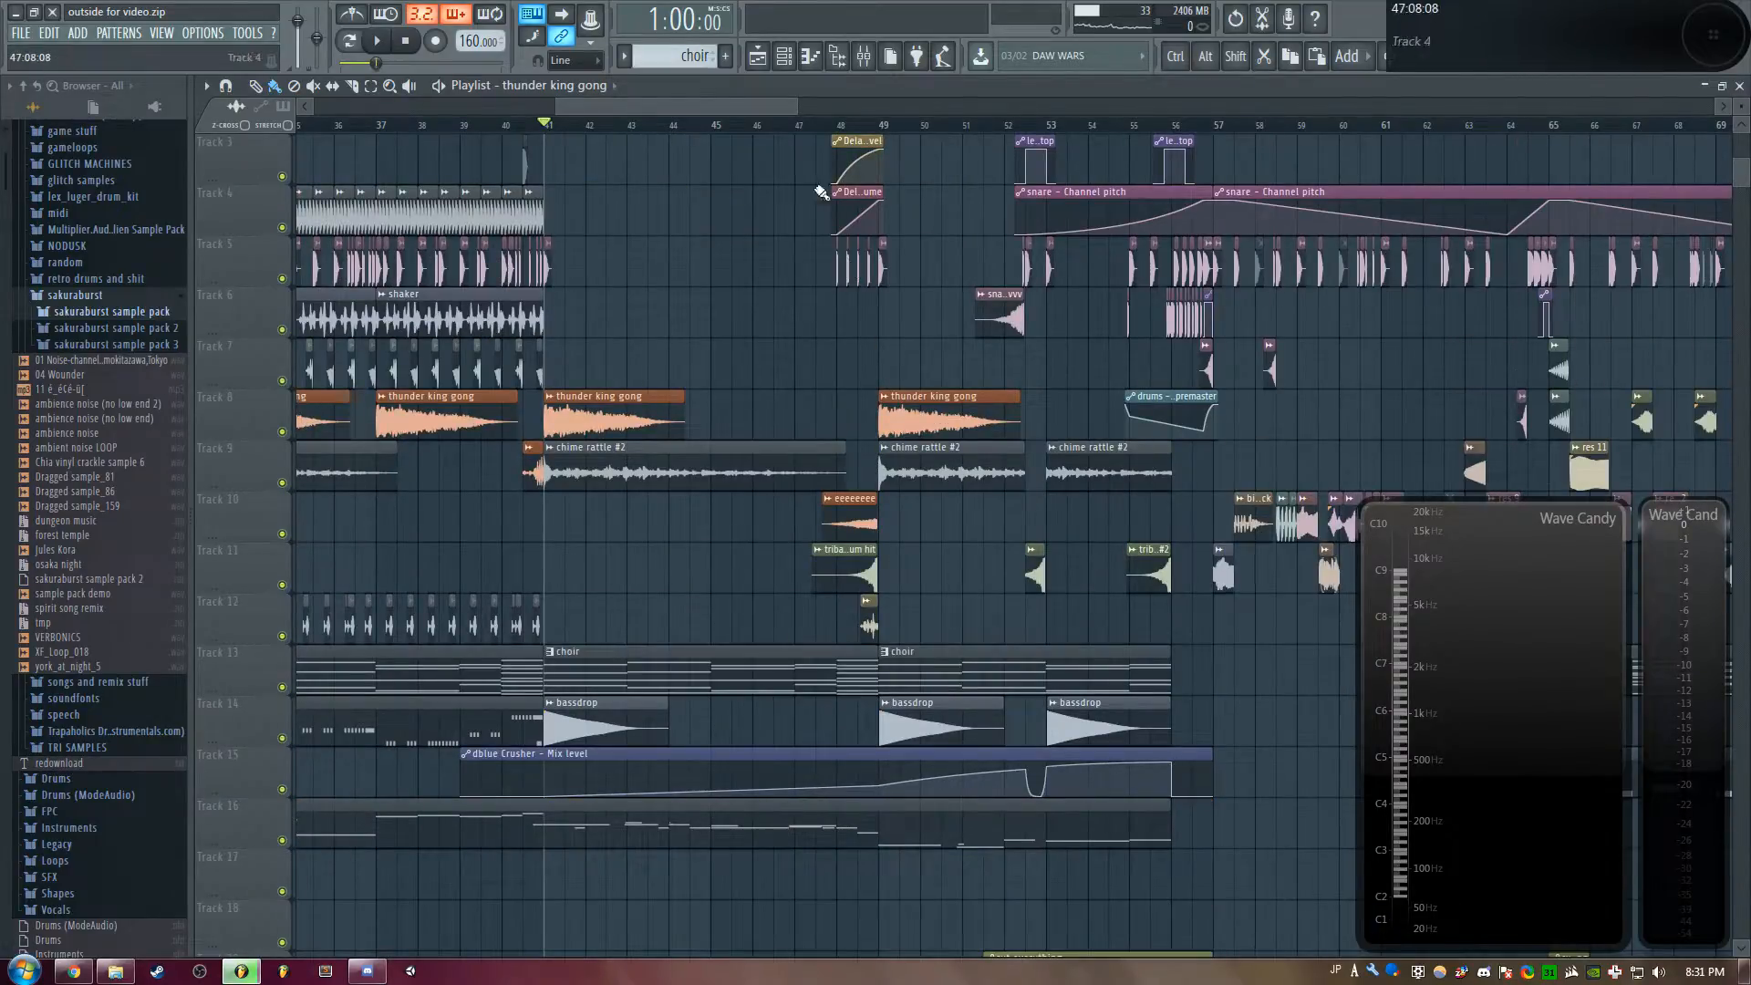
{"action": "scroll", "coordinate": [802, 131], "scroll_direction": "up", "scroll_amount": 5}
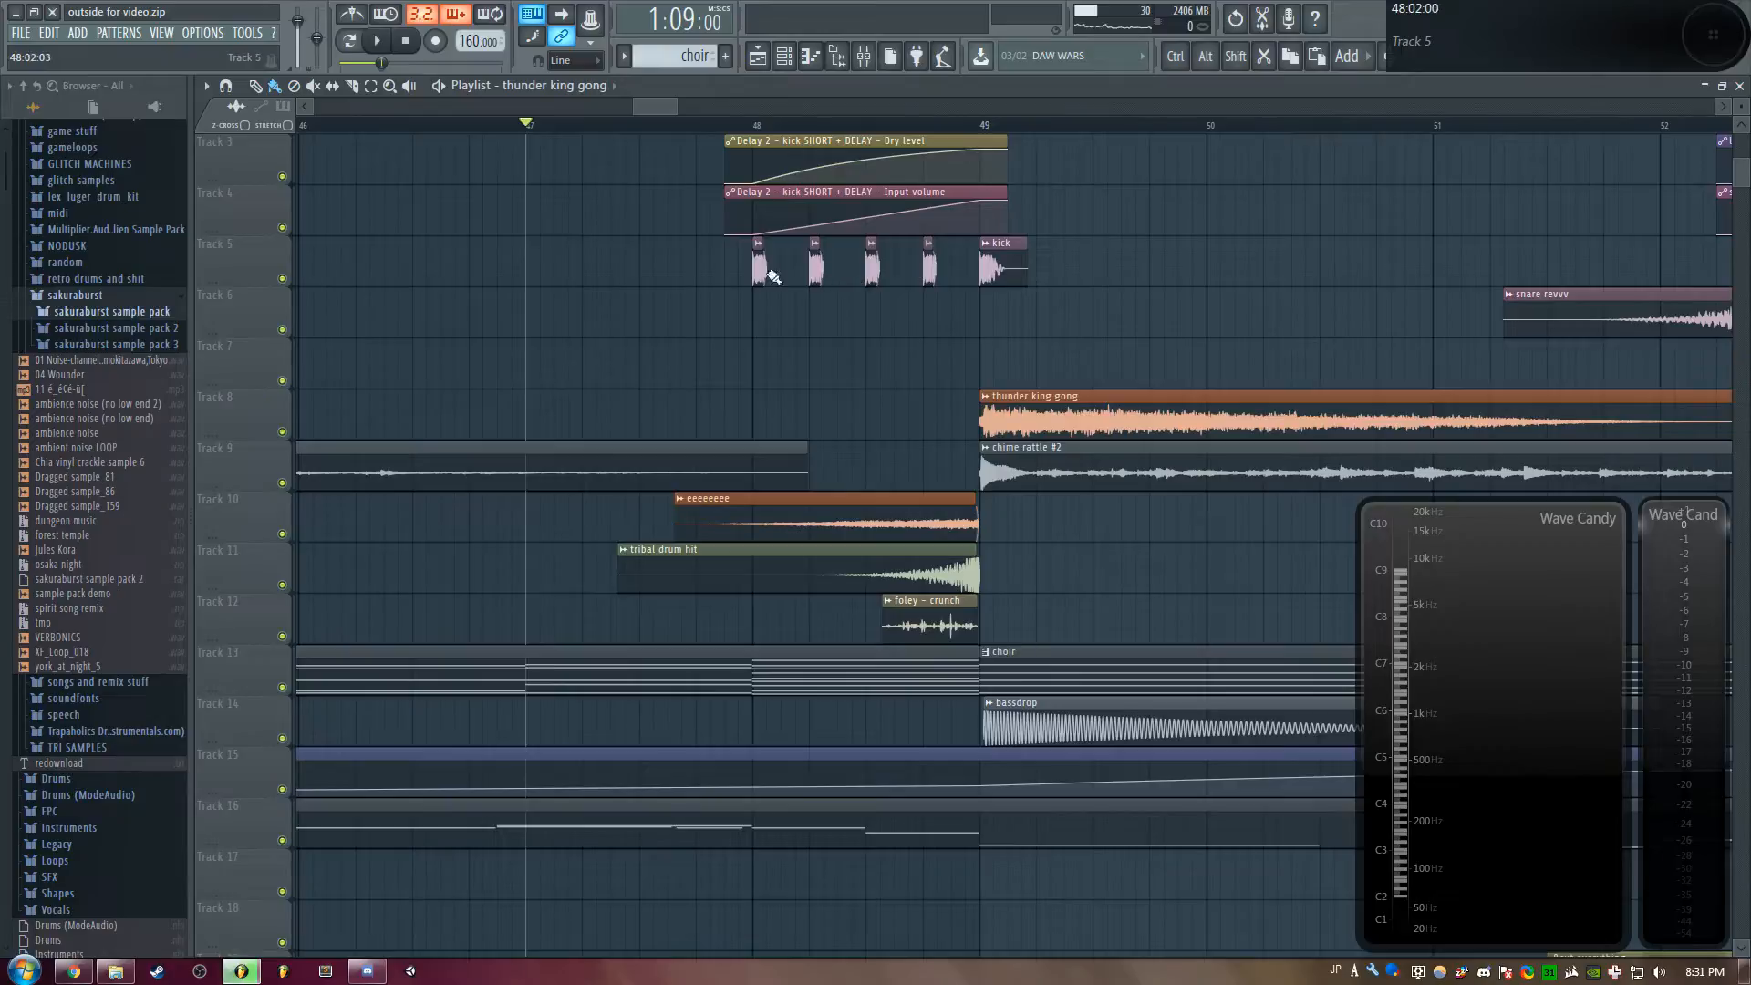
{"action": "double_click", "coordinate": [763, 272]}
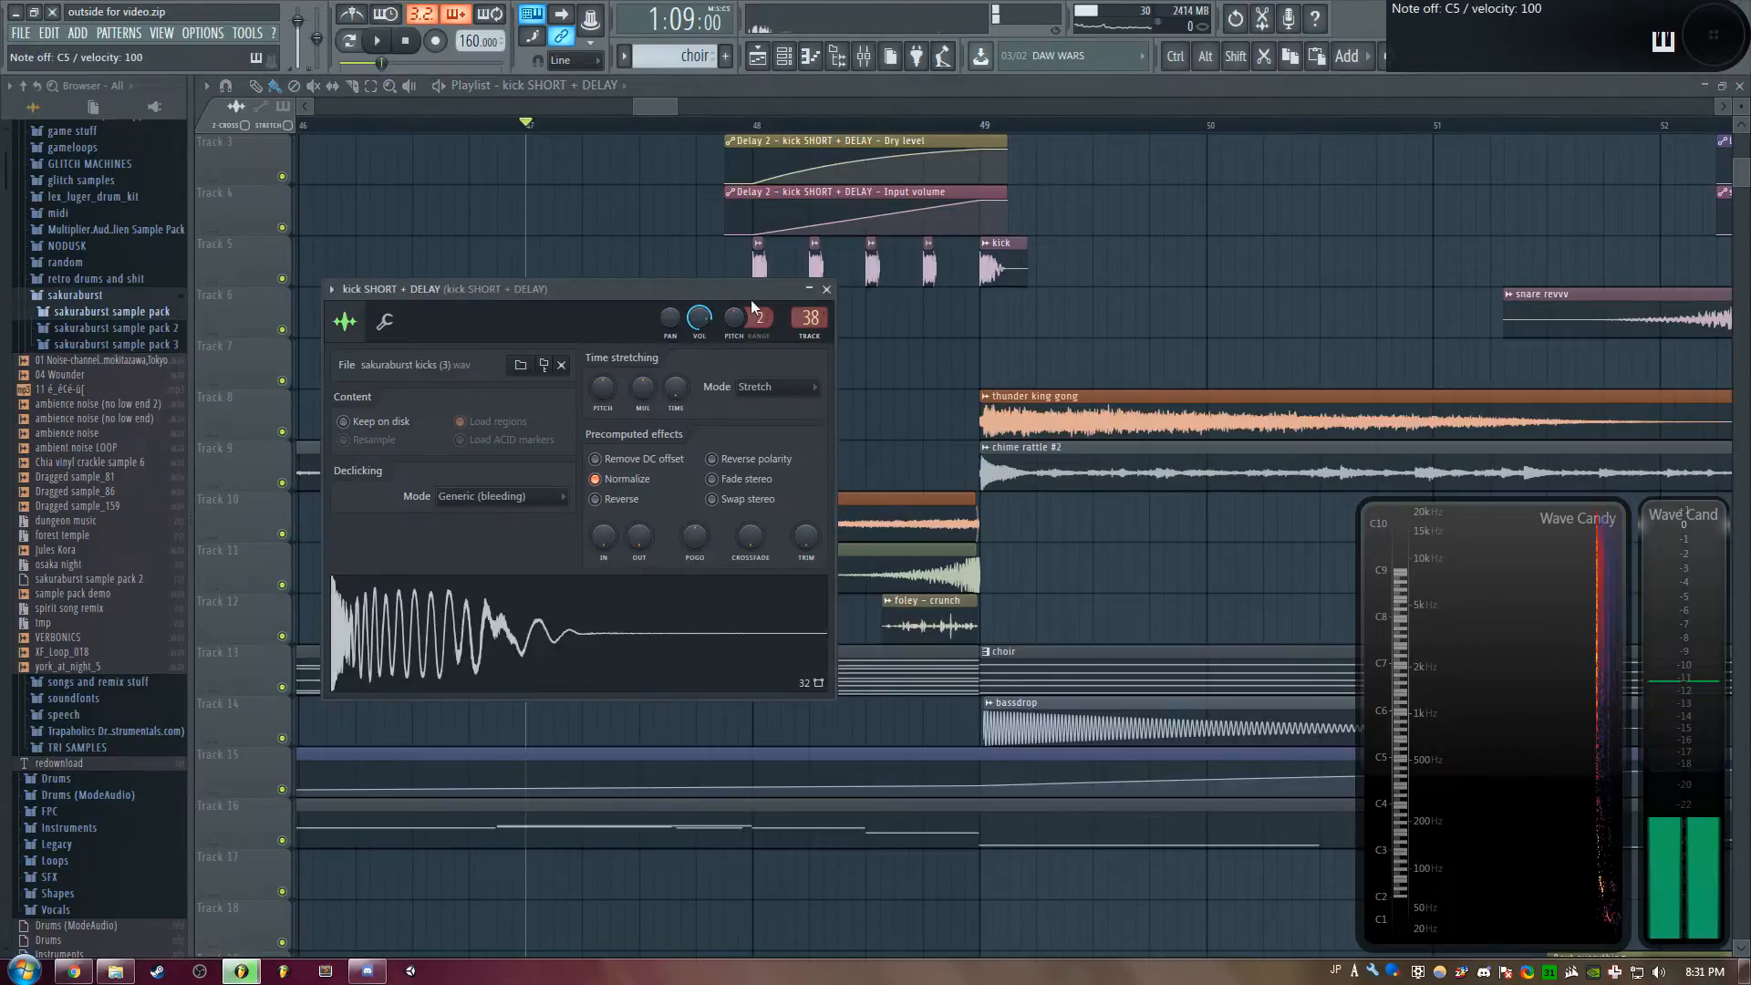
{"action": "key", "text": "Escape"}
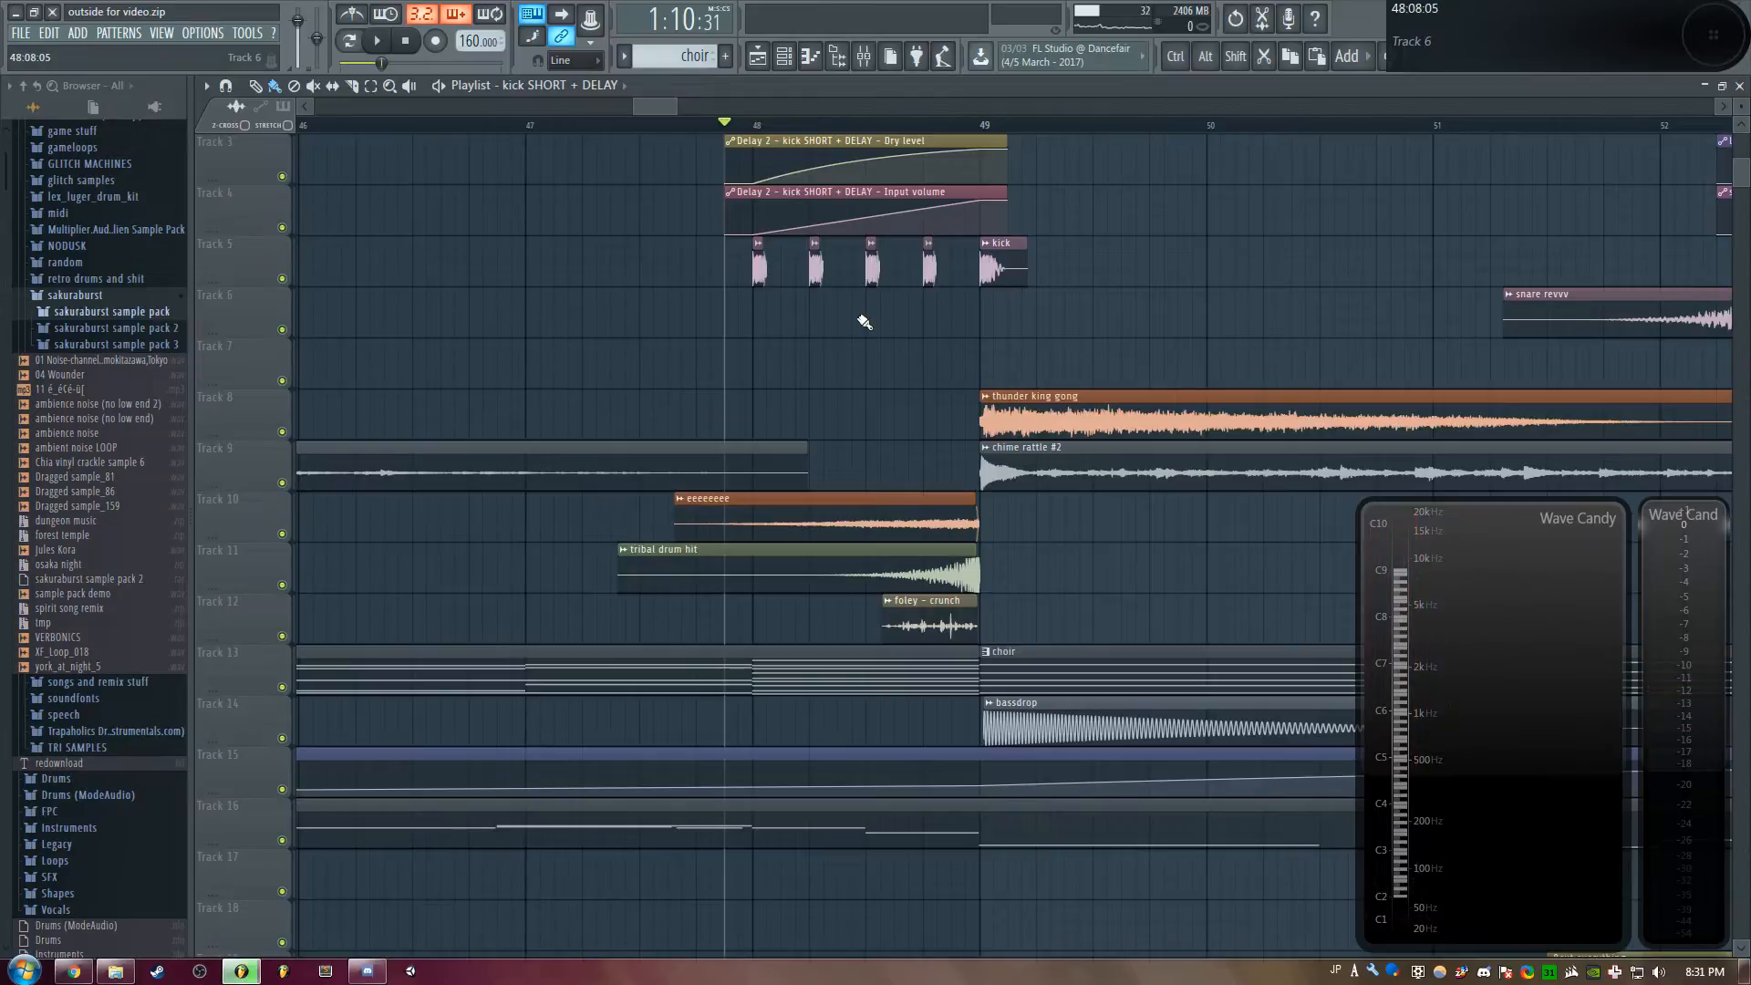
Play the delayed-kick build-up into bar 49 with all tracks on, and bring the bars after it into view
{"action": "key", "text": "space"}
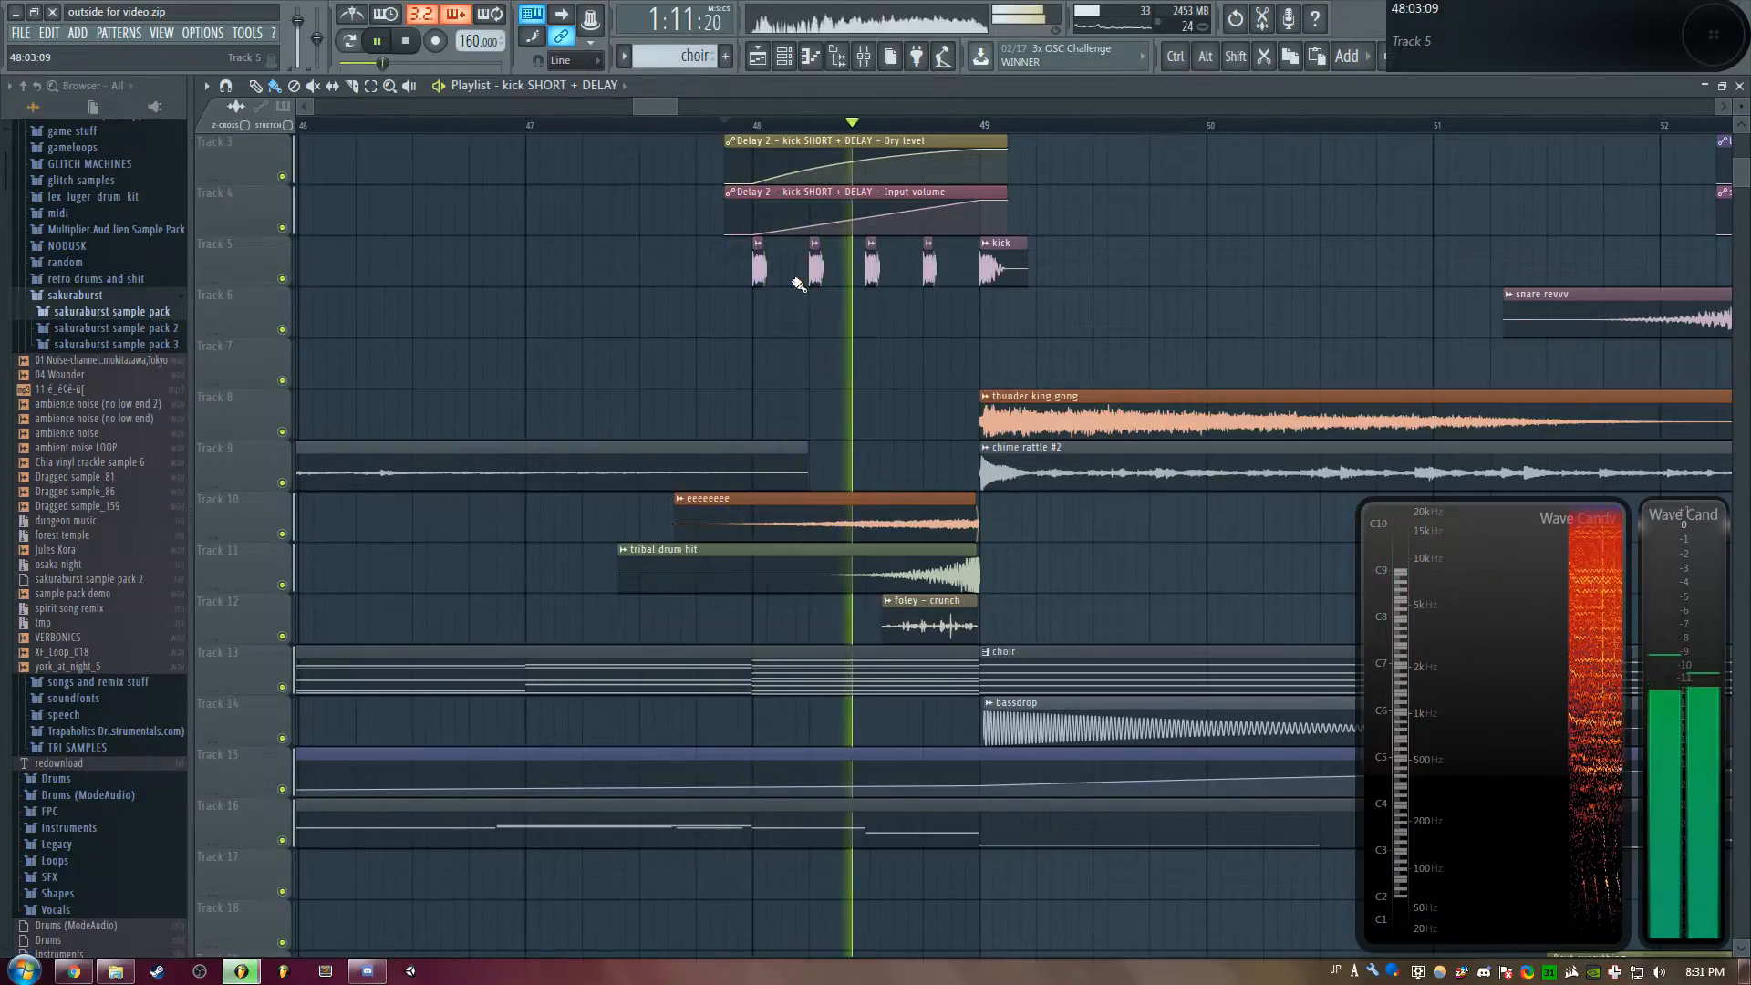
{"action": "key", "text": "space"}
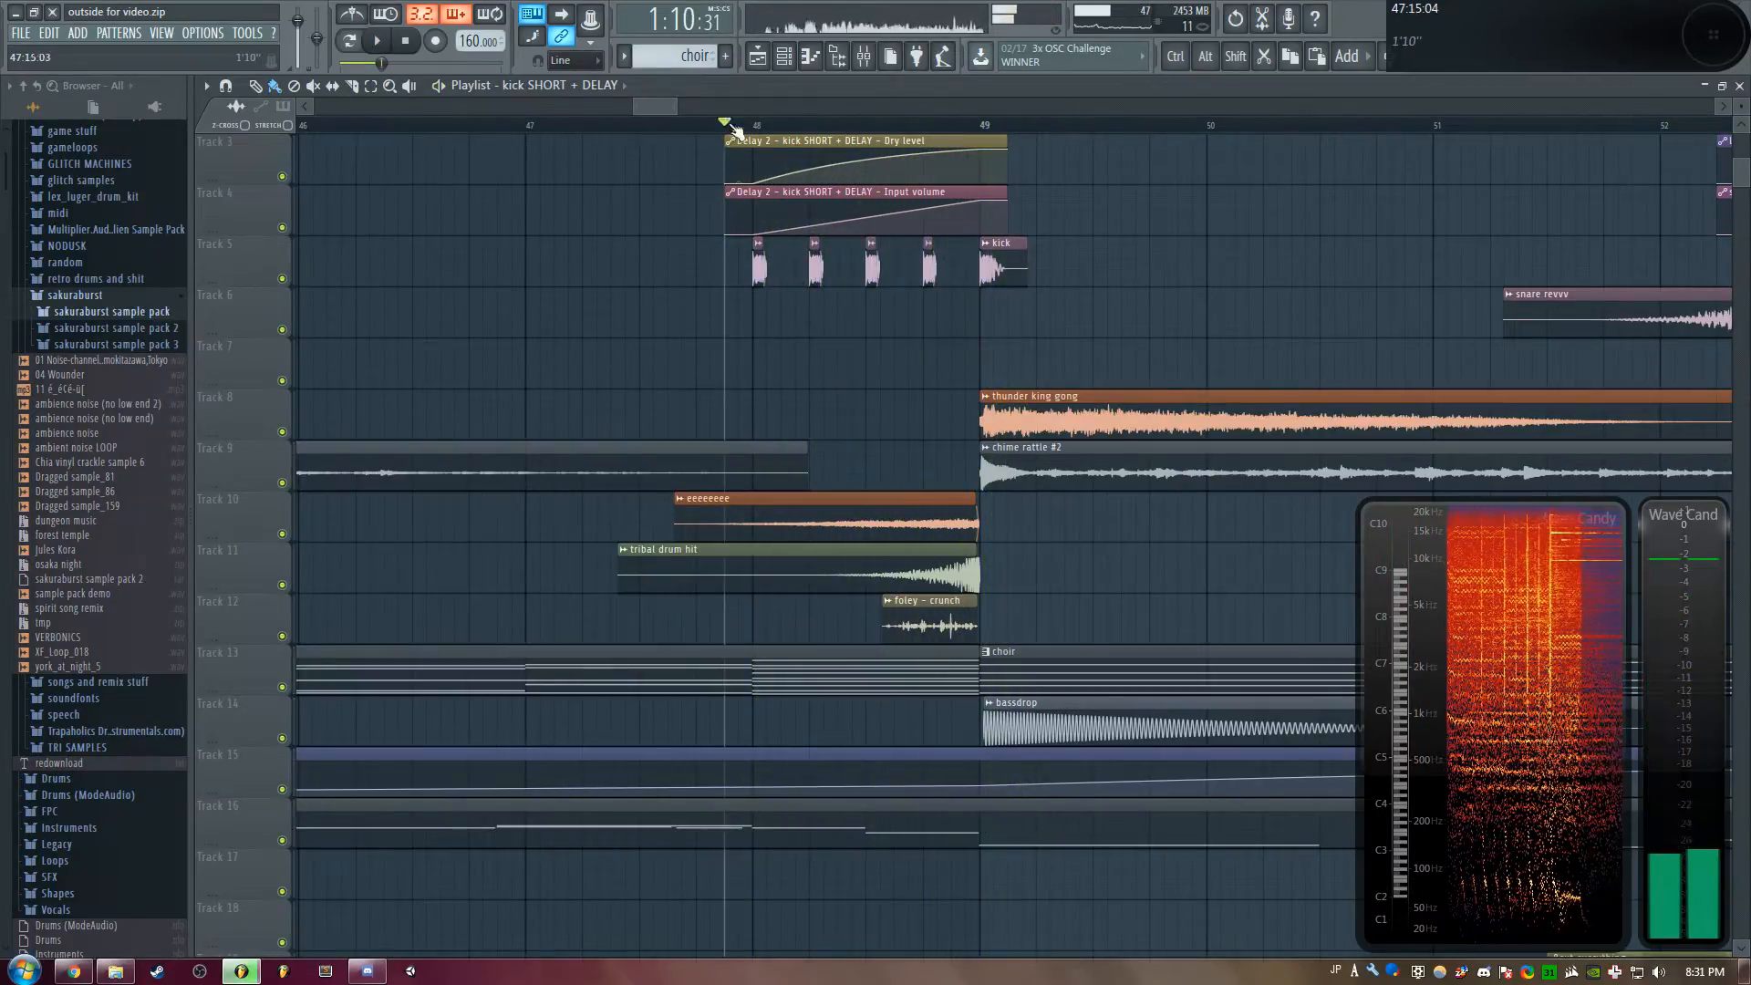
{"action": "left_click_drag", "start_coordinate": [632, 106], "coordinate": [621, 106]}
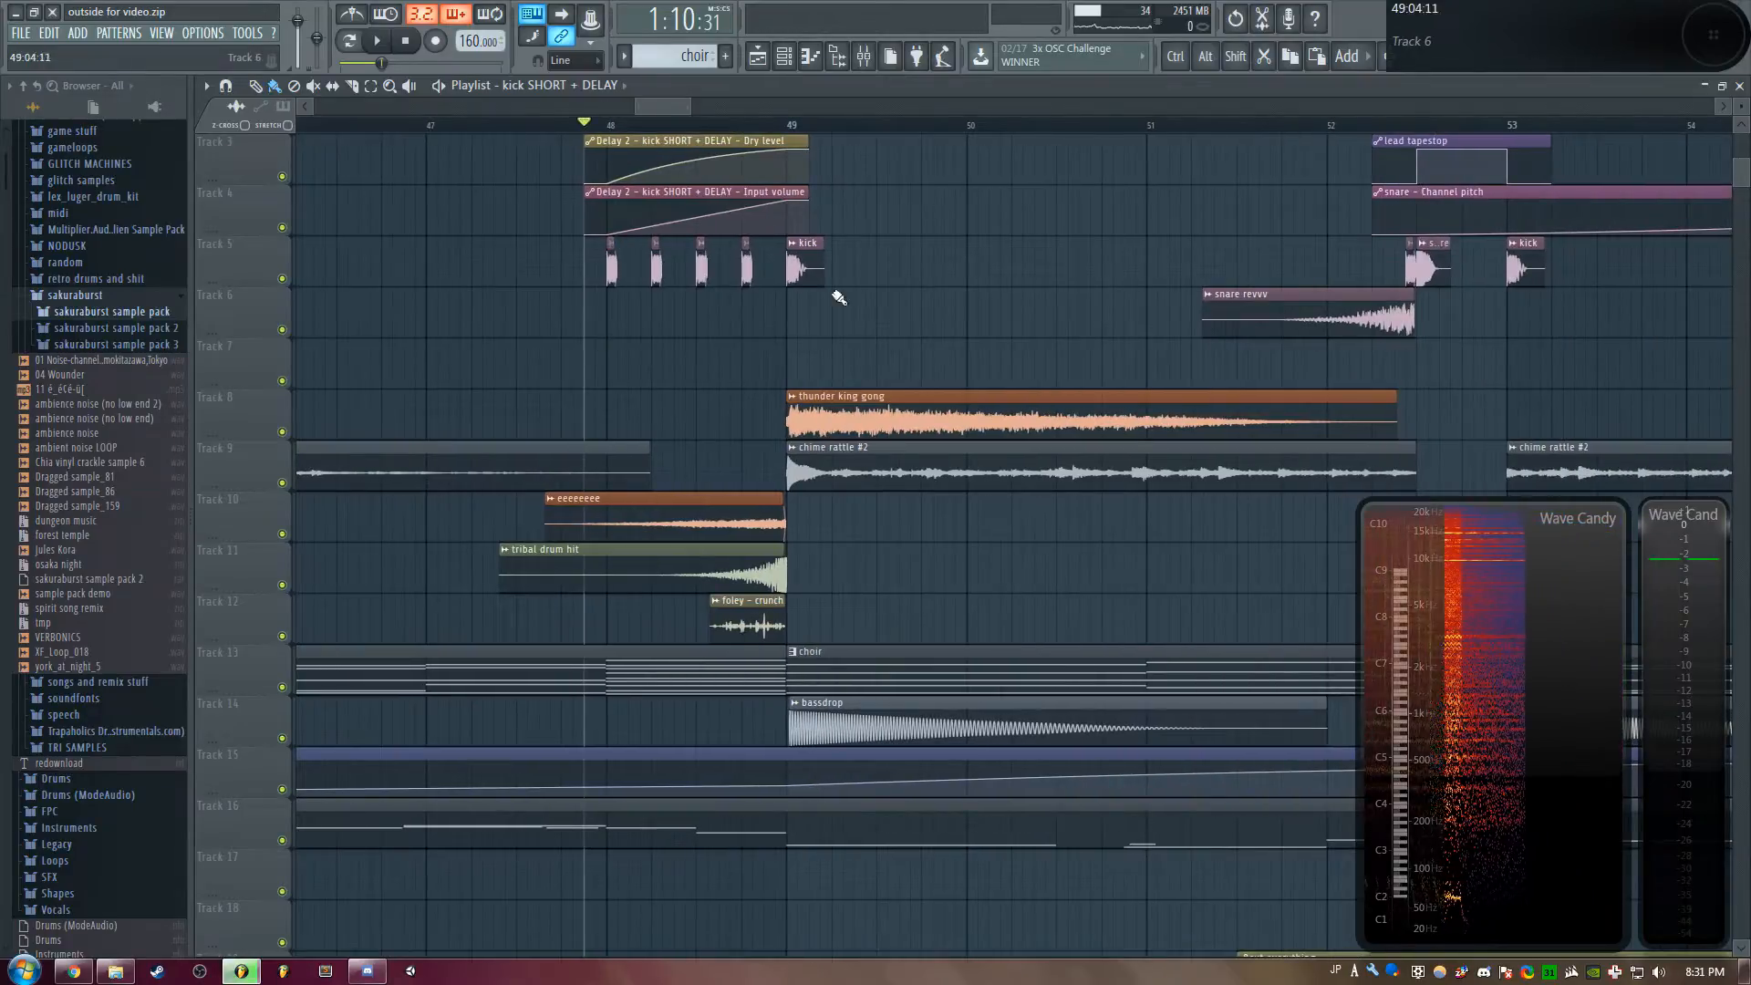
Isolate the Track 5 kicks with the delay automation on Tracks 3 and 4, play them, and turn all tracks back on
{"action": "right_click", "coordinate": [282, 279]}
{"action": "left_click", "coordinate": [282, 227]}
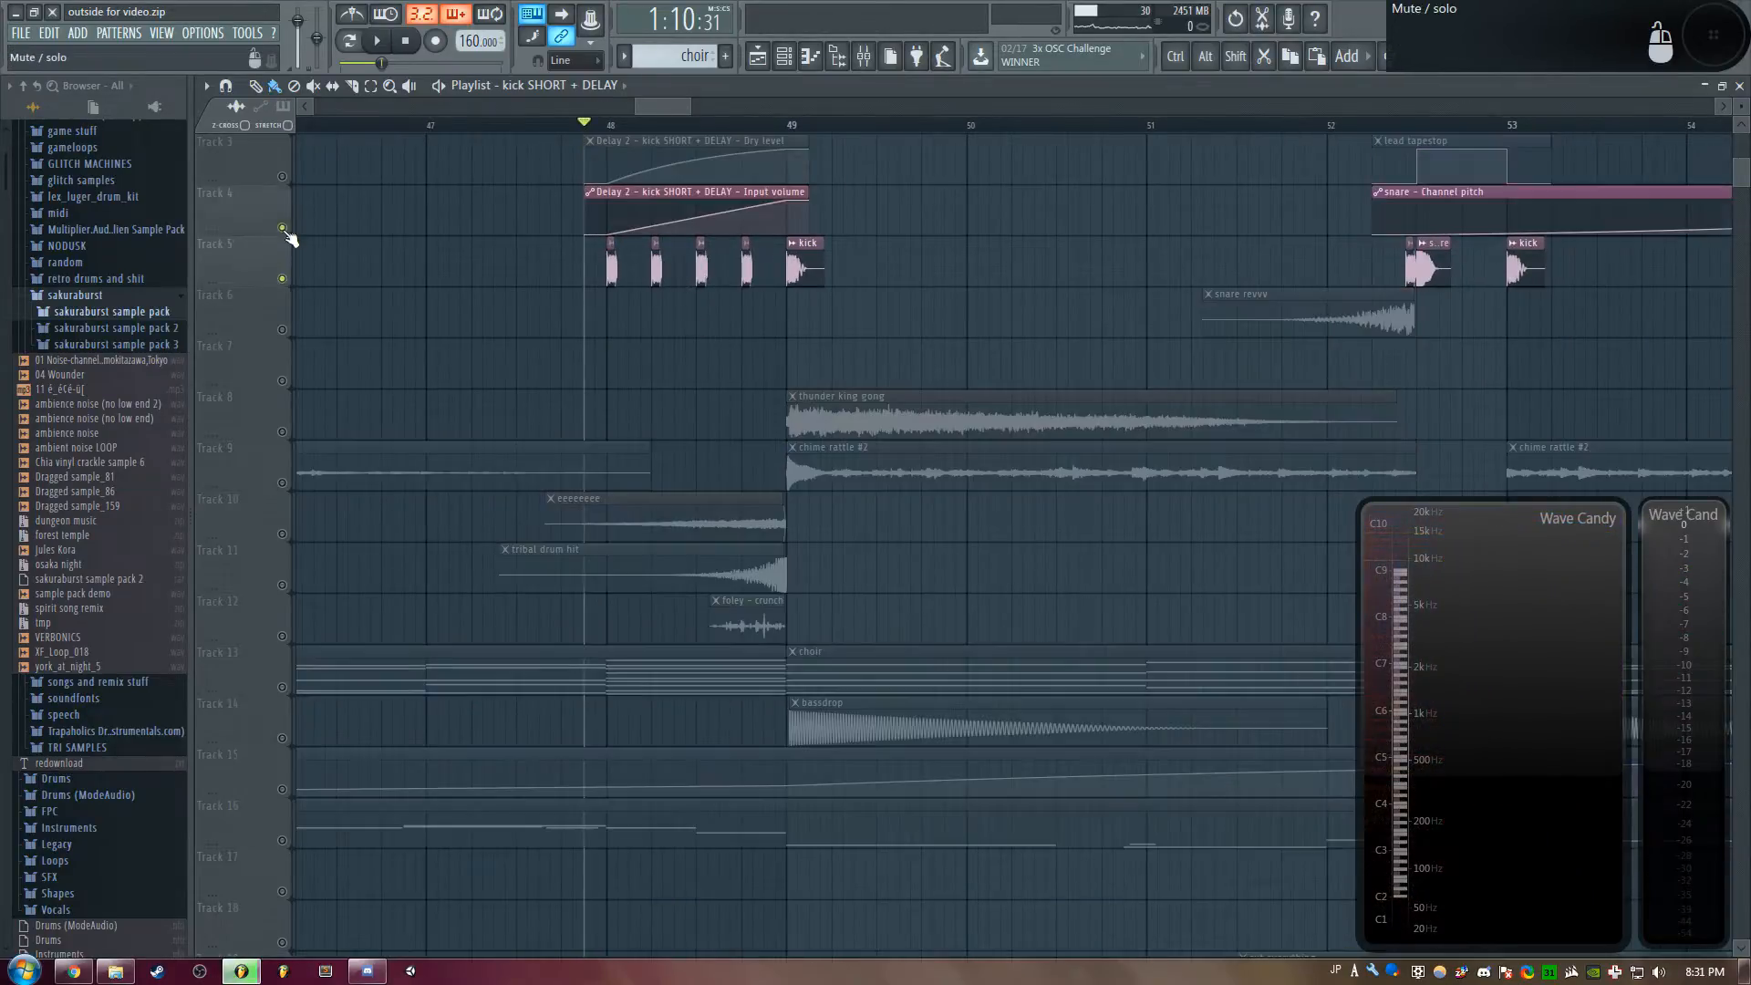
{"action": "key", "text": "space"}
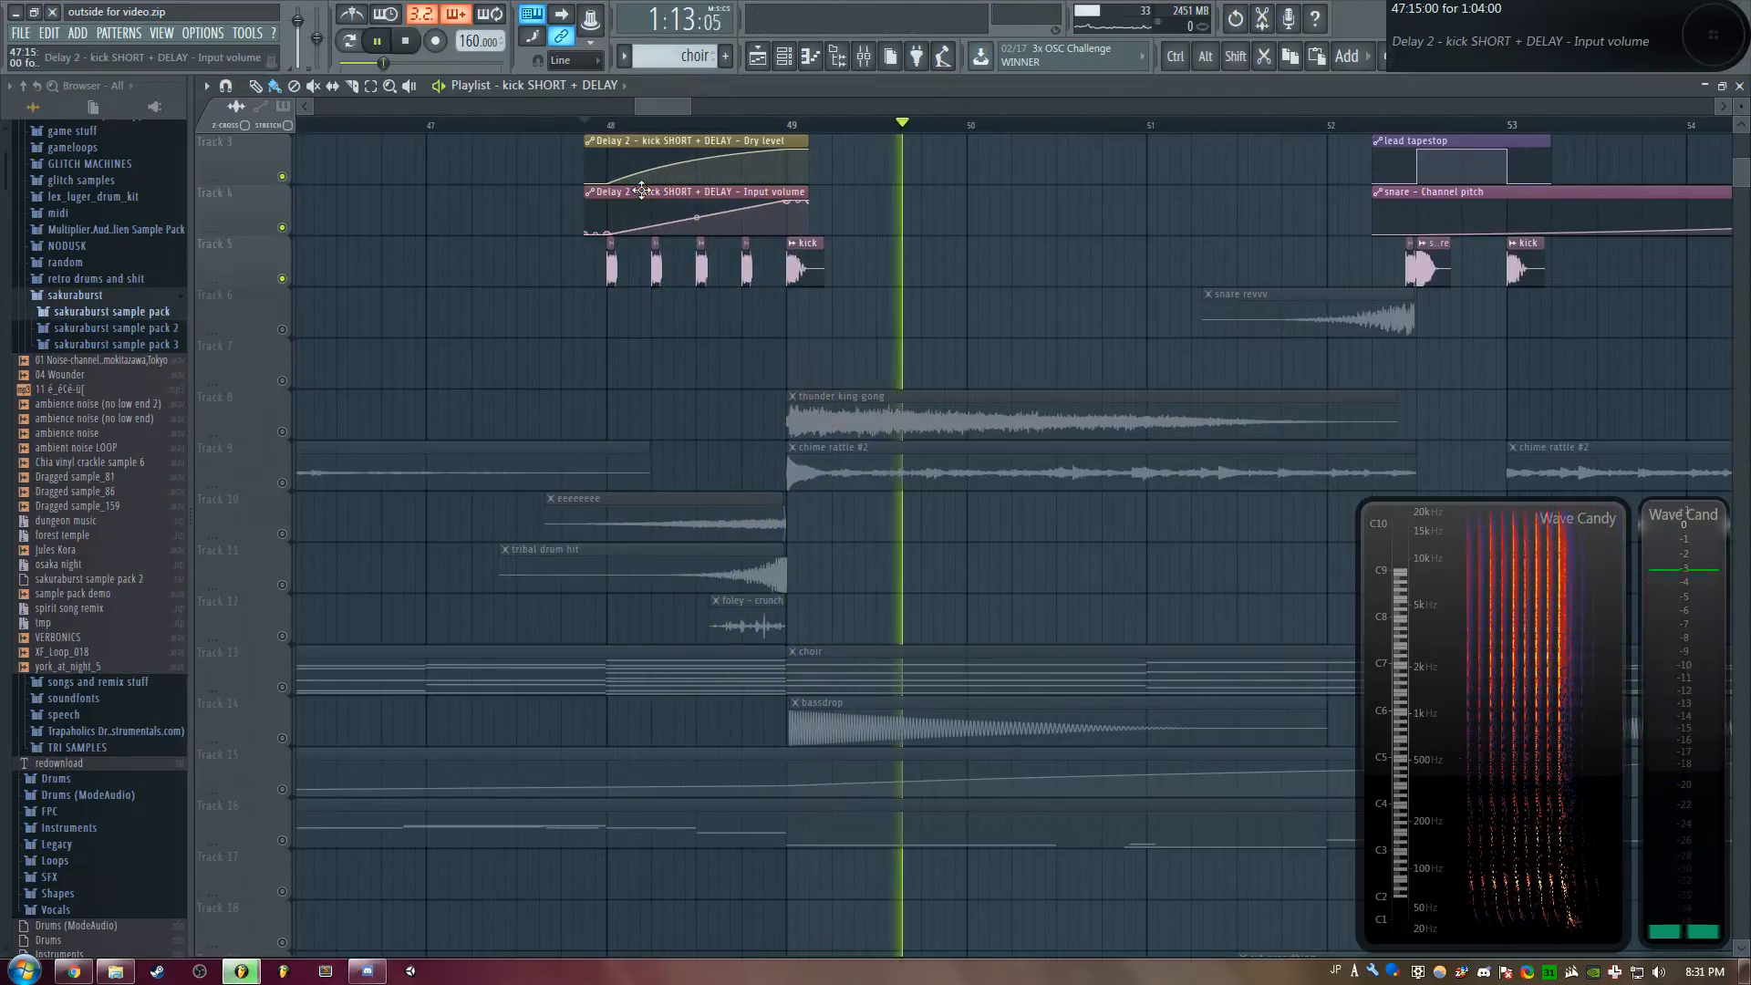
{"action": "key", "text": "space"}
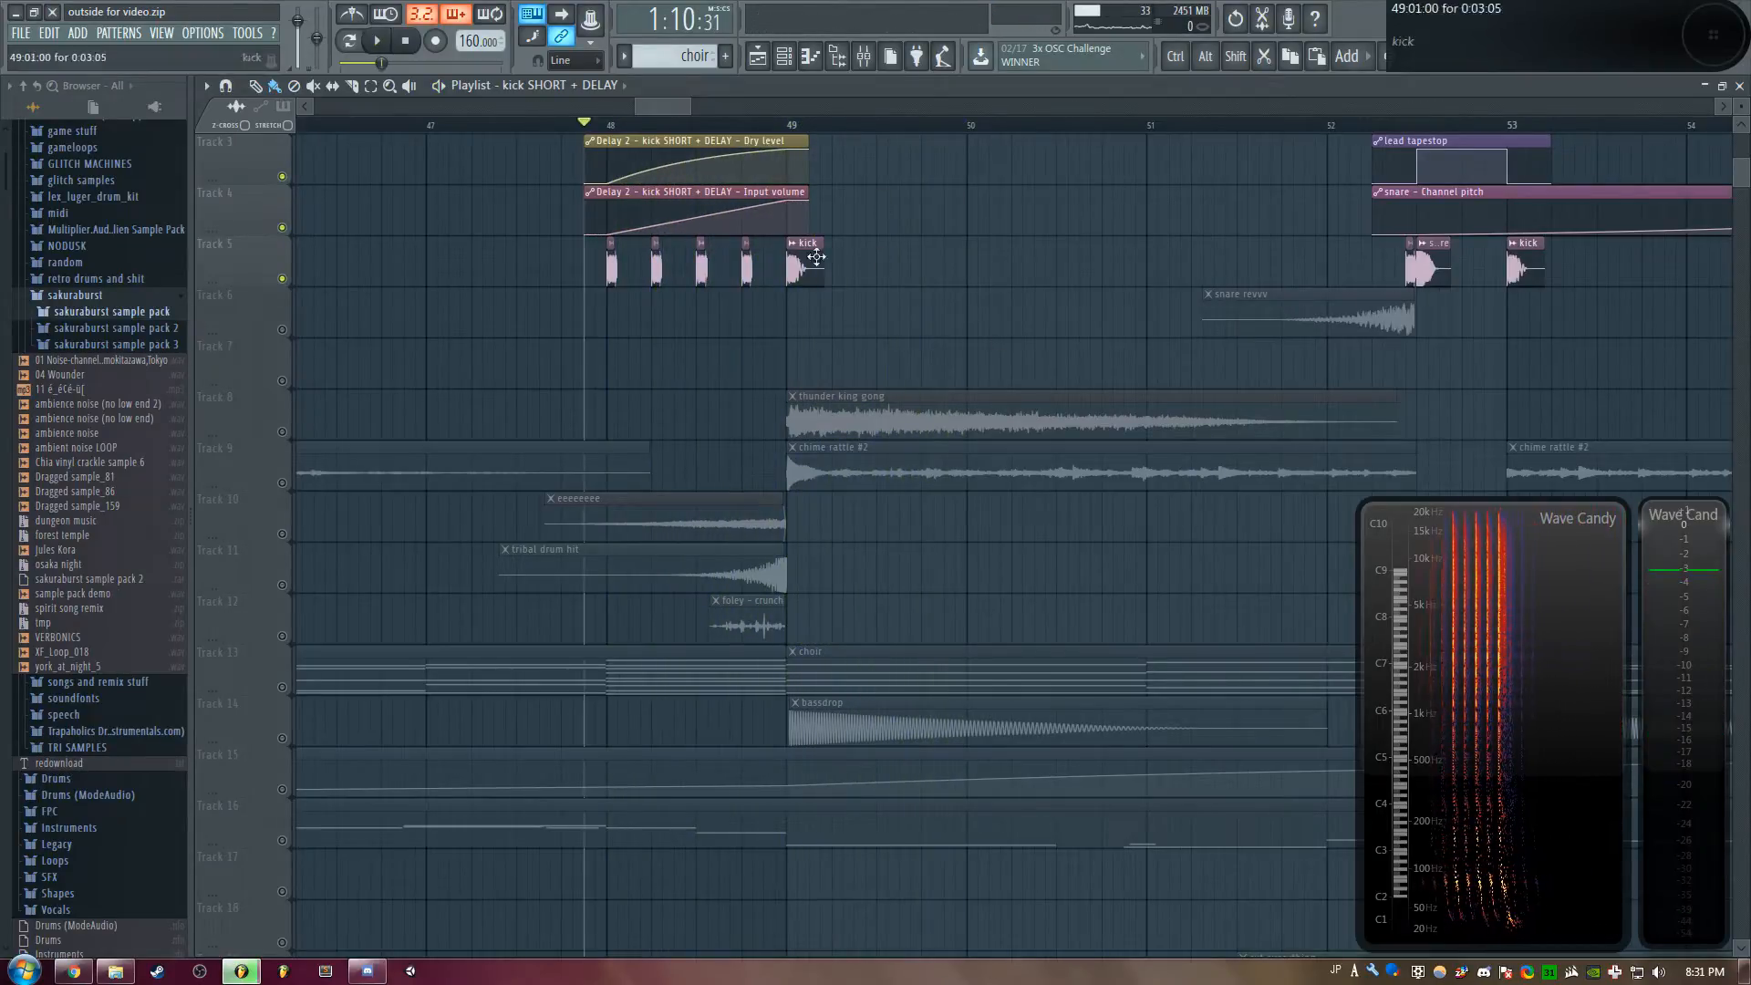
{"action": "right_click", "coordinate": [283, 279]}
Select the dblue Crusher mix level automation and check the tribal drum hit, eeeeeeee and foley - crunch samples before bar 49
{"action": "scroll", "coordinate": [917, 438], "scroll_direction": "down", "scroll_amount": 8}
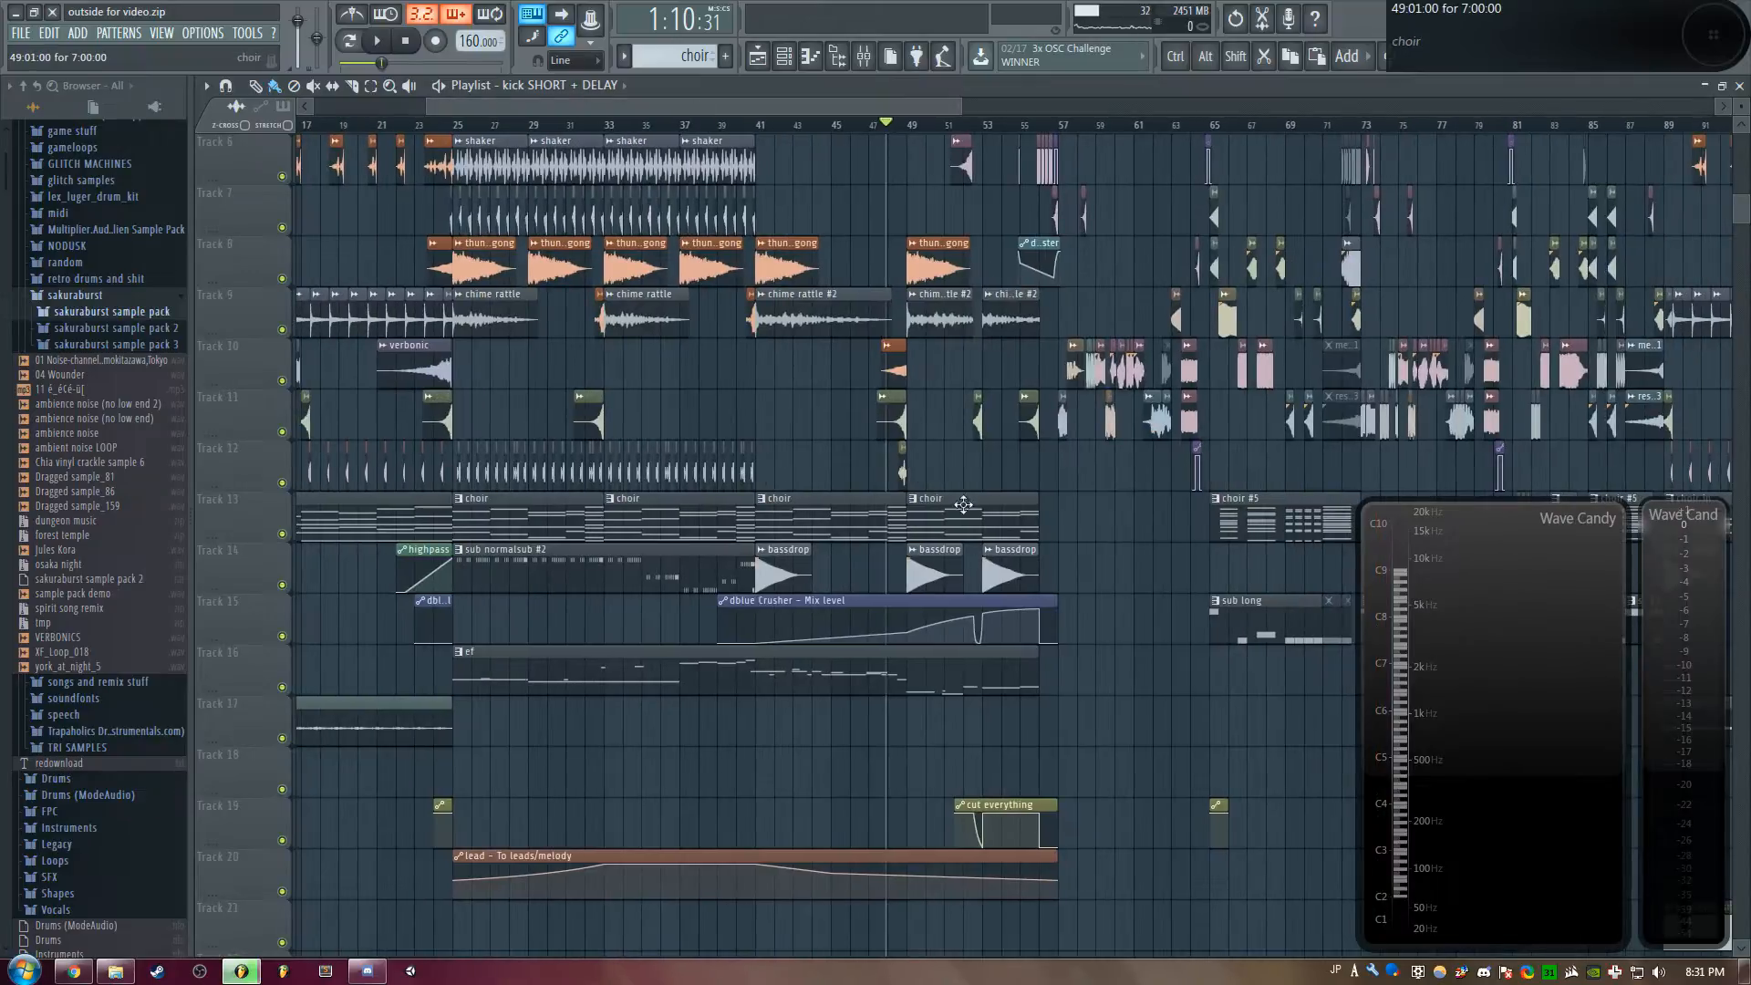
{"action": "double_click", "coordinate": [843, 601]}
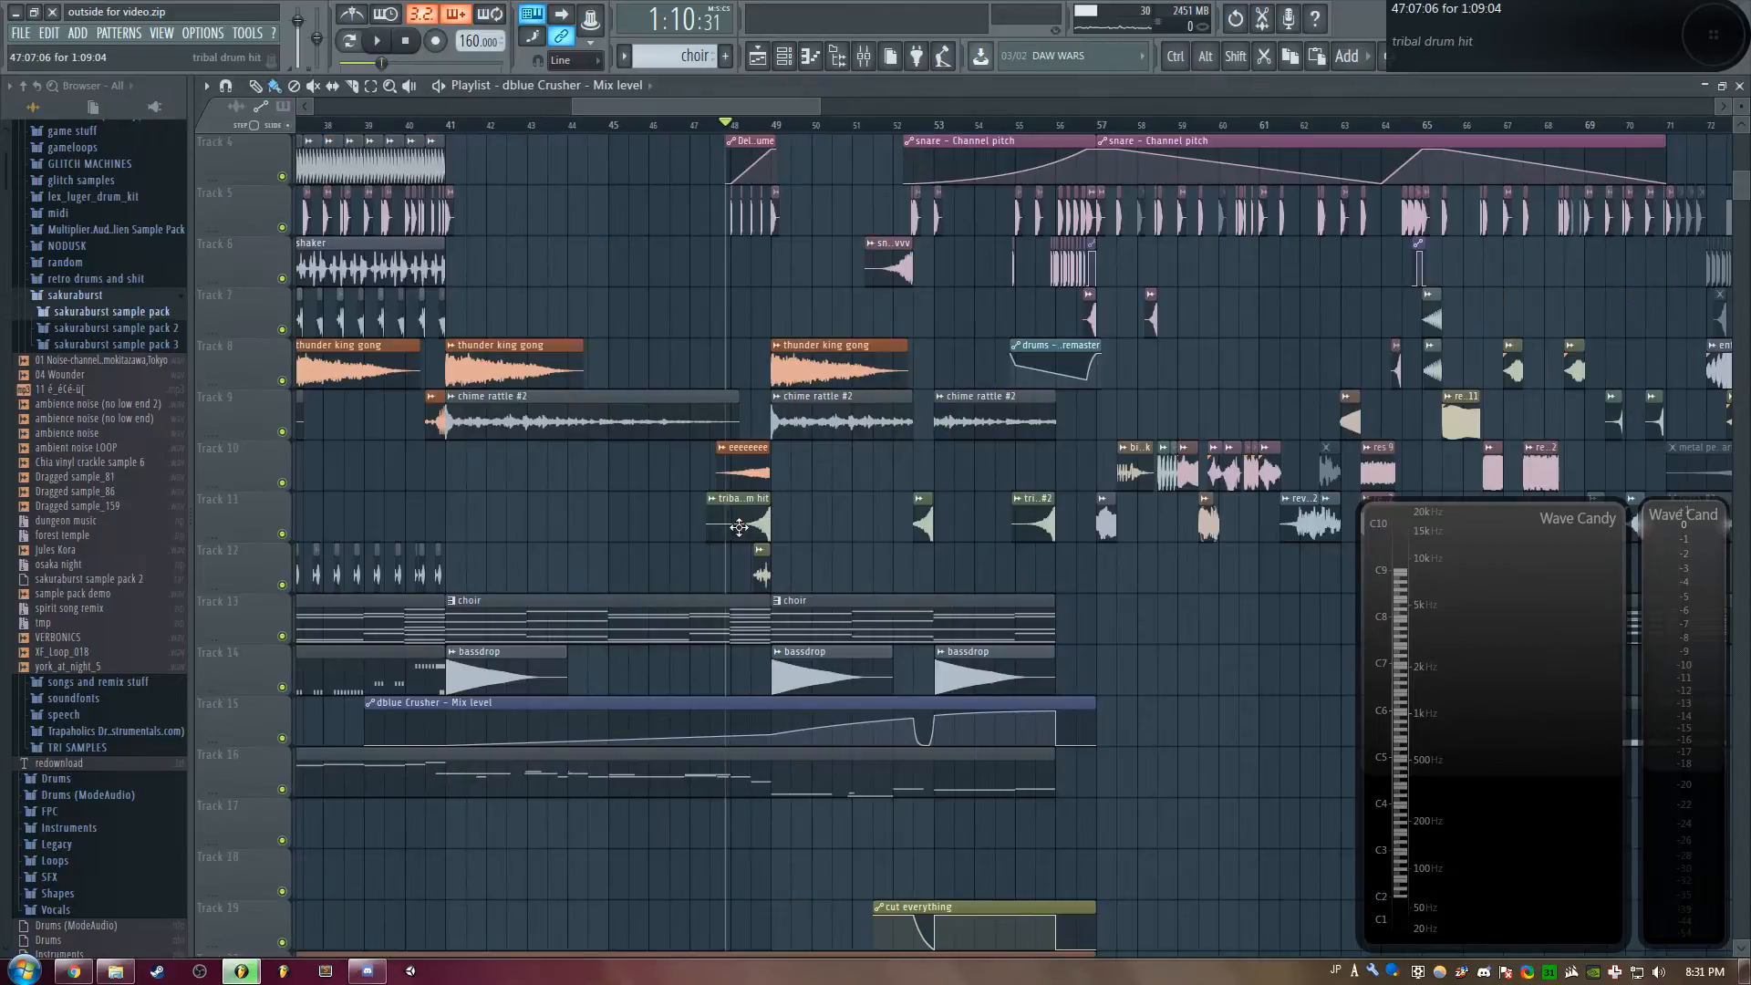
{"action": "double_click", "coordinate": [741, 515]}
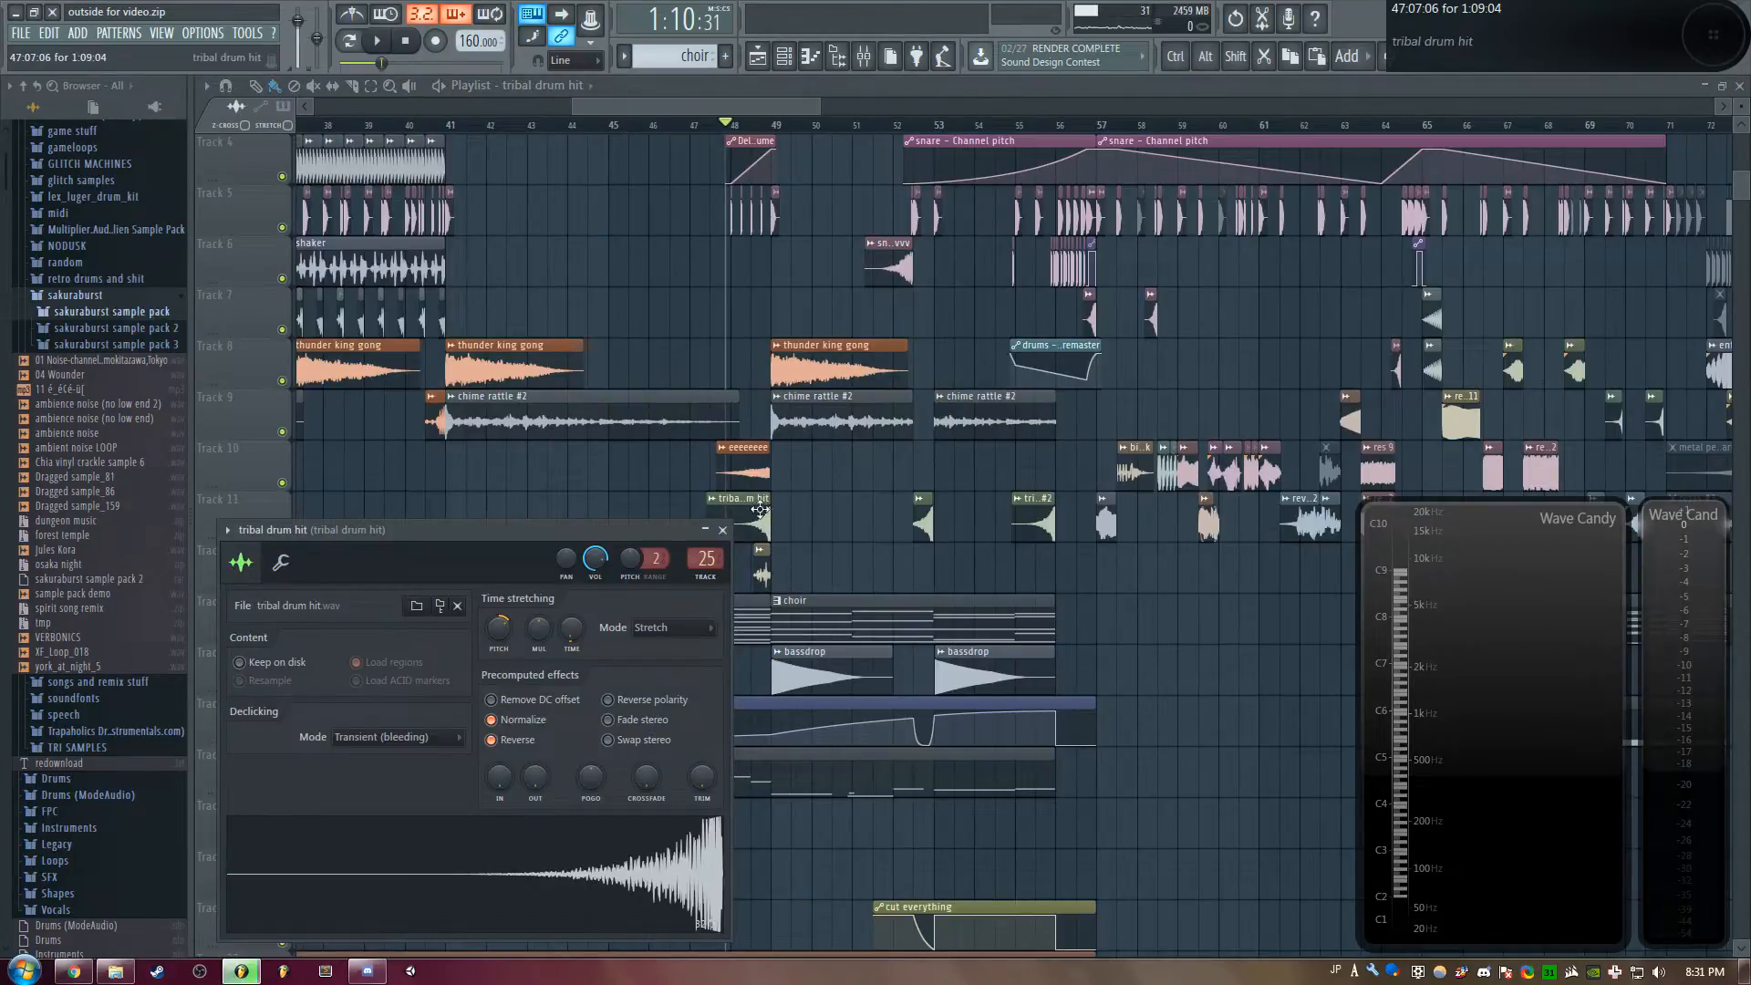
{"action": "double_click", "coordinate": [746, 473]}
{"action": "key", "text": "Escape"}
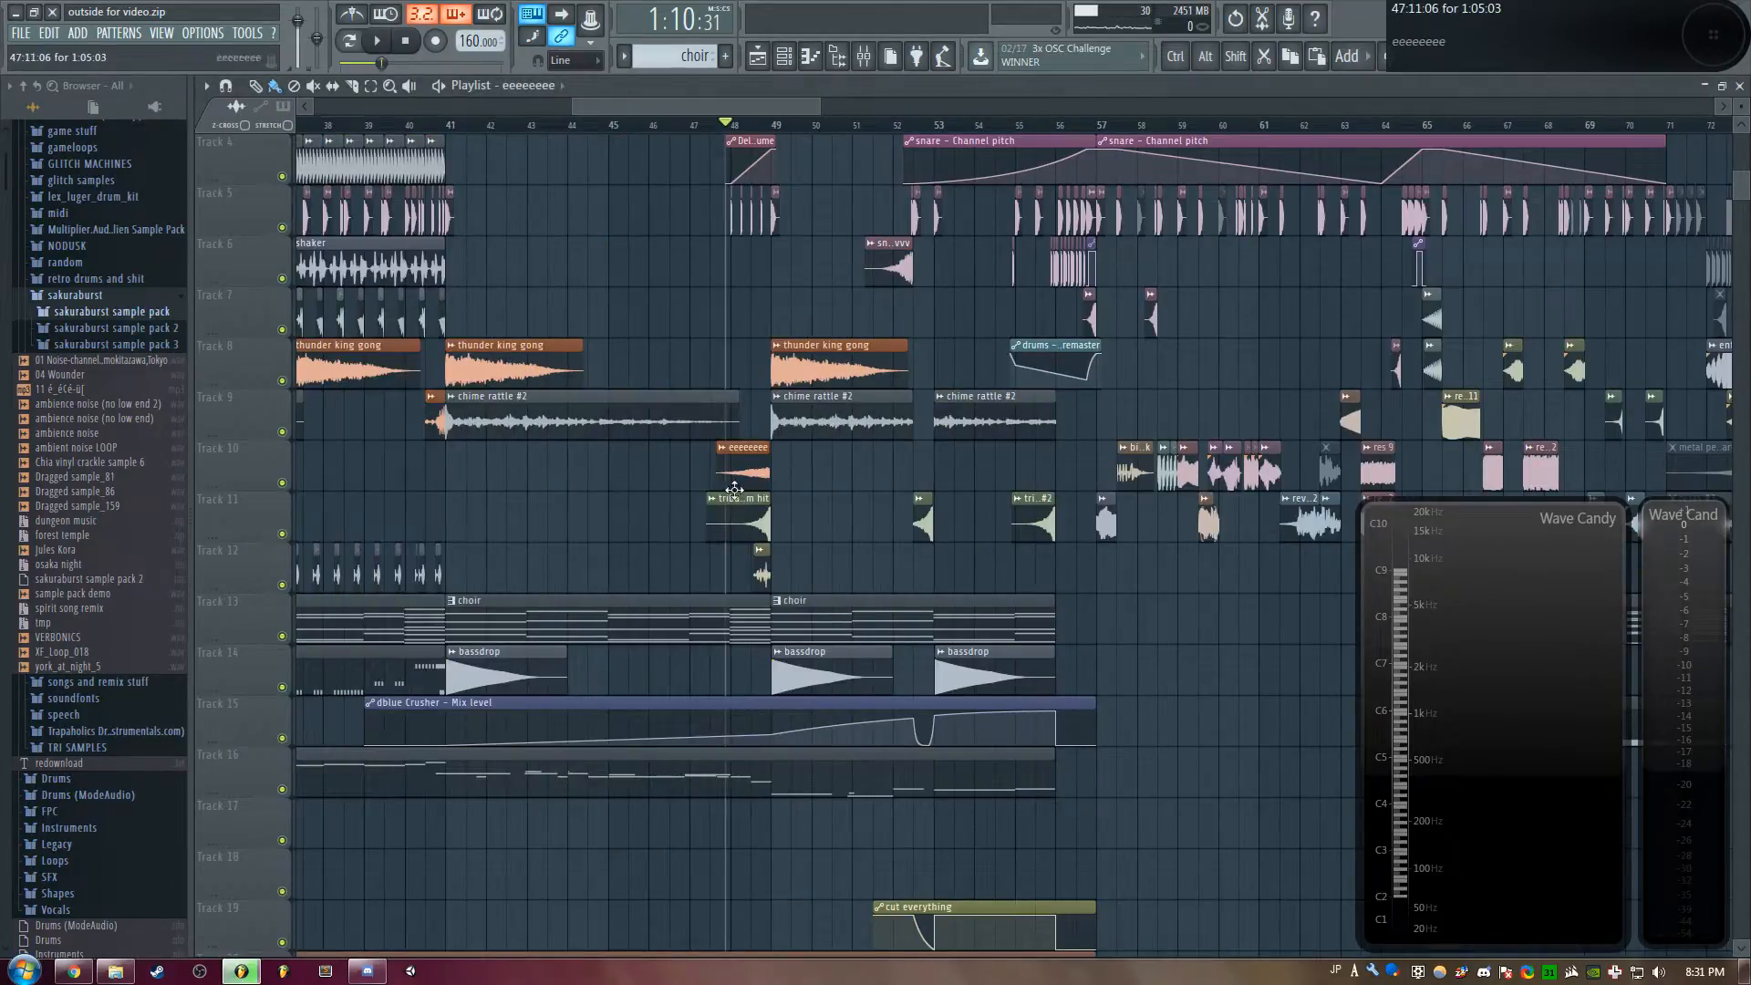
{"action": "double_click", "coordinate": [762, 573]}
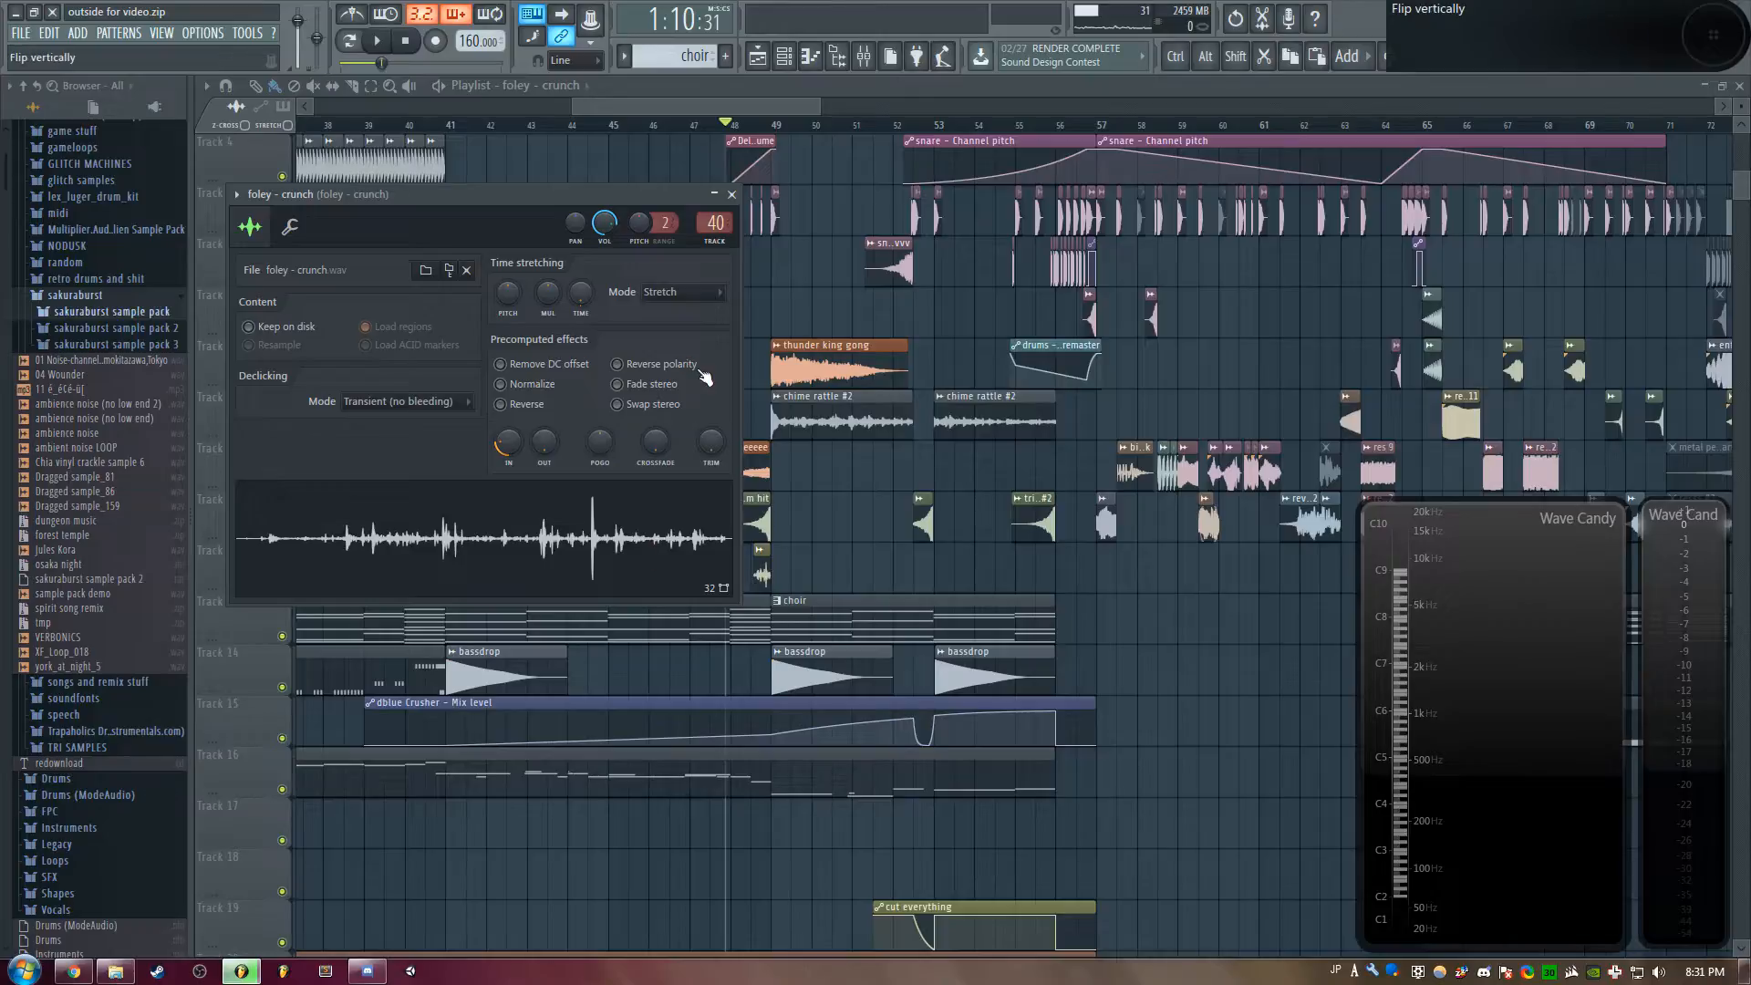
{"action": "key", "text": "Escape"}
Play the full arrangement from just before bar 48 through the bar 49 drop to about bar 52
{"action": "scroll", "coordinate": [821, 447], "scroll_direction": "down", "scroll_amount": 2}
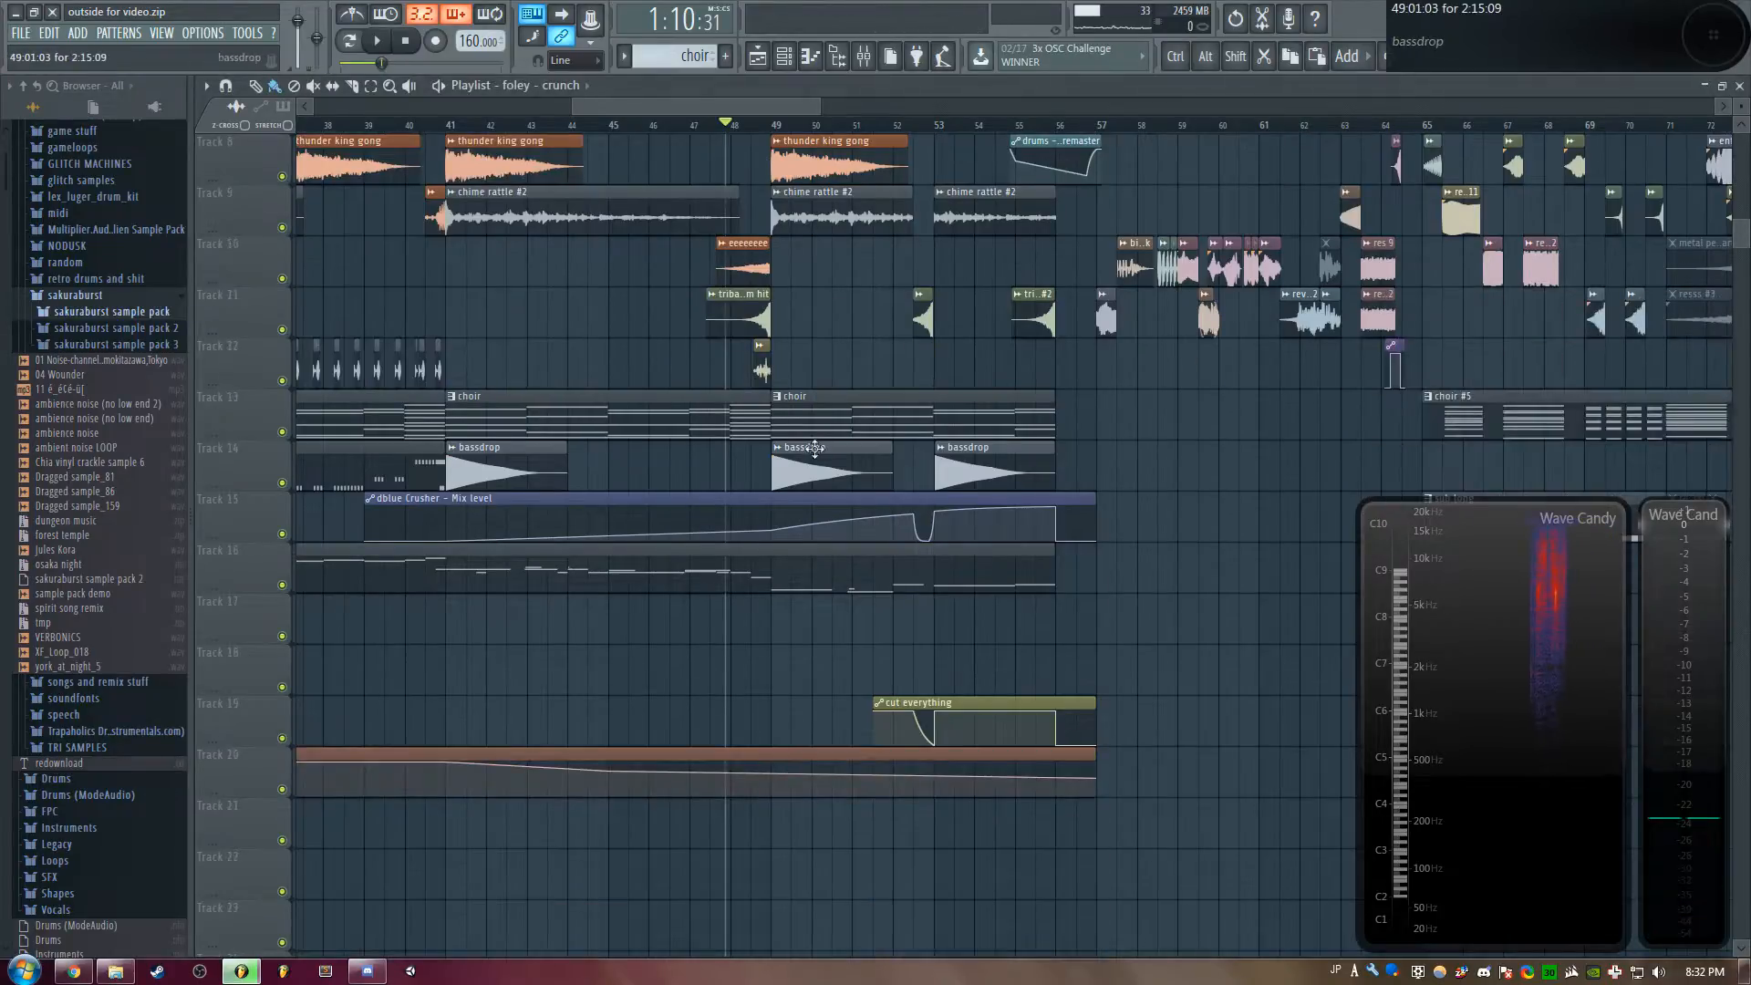
{"action": "scroll", "coordinate": [803, 462], "scroll_direction": "up", "scroll_amount": 2}
{"action": "key", "text": "space"}
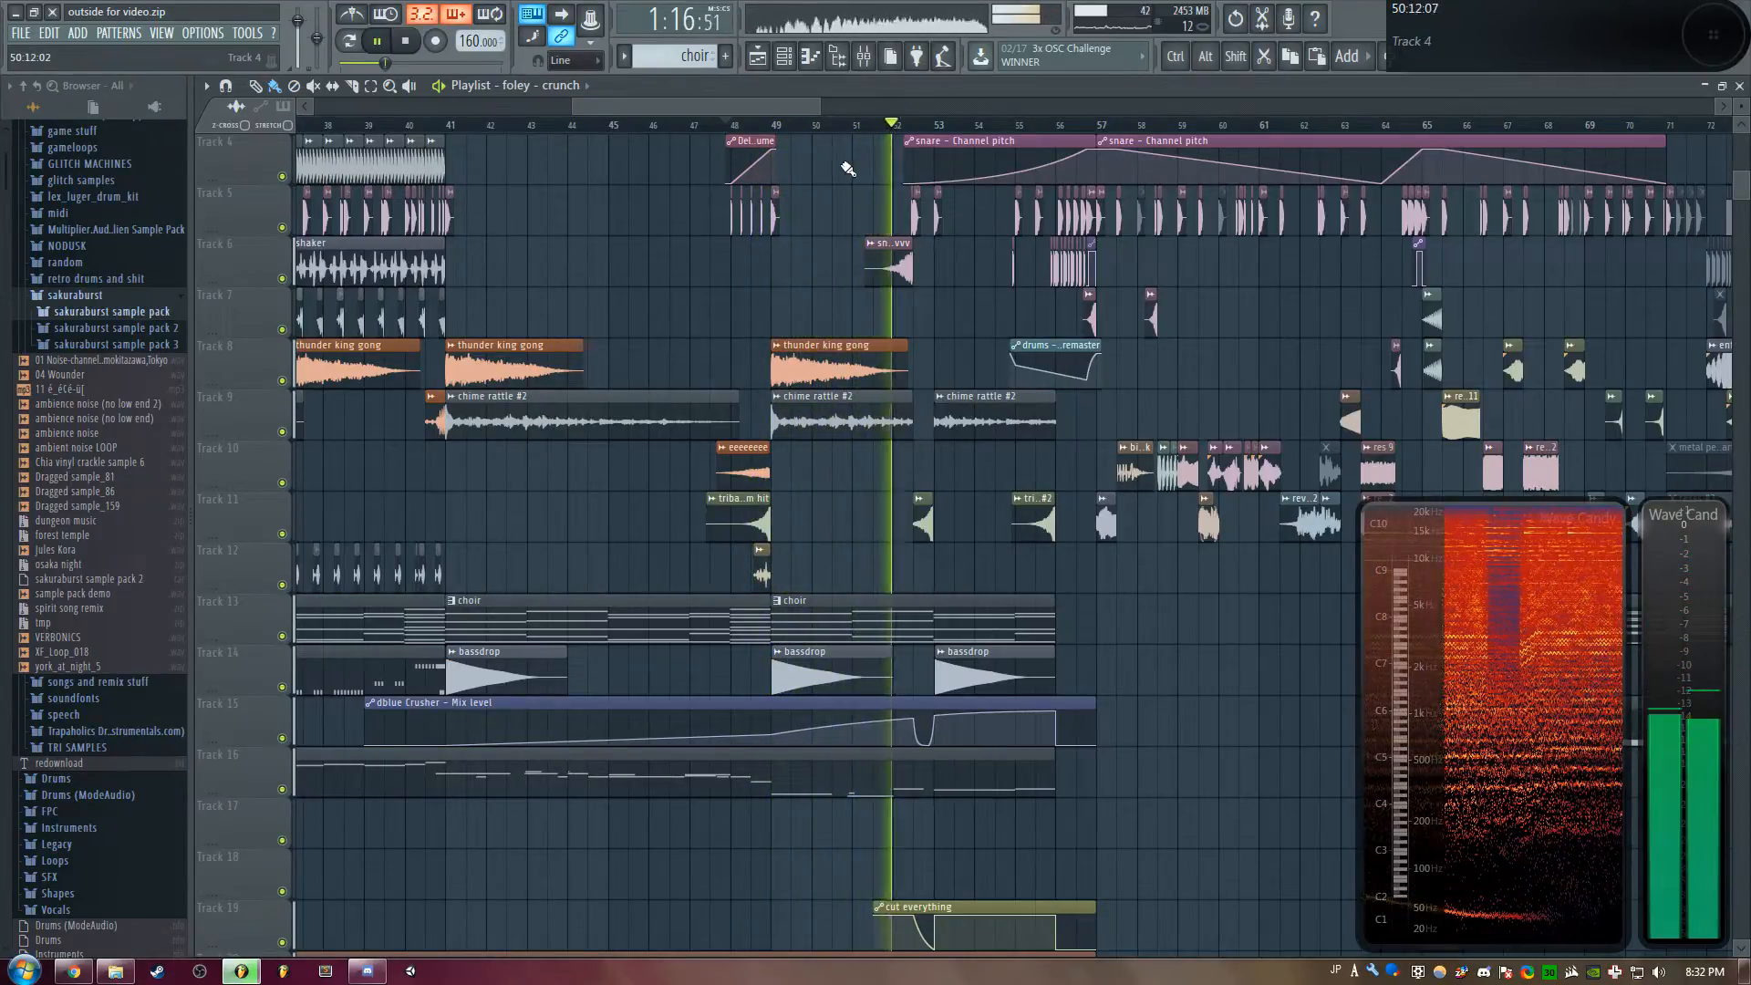
{"action": "key", "text": "space"}
Set the song position to the start of the snare revvv clip on Track 6 and check its sample settings
{"action": "left_click", "coordinate": [874, 125]}
{"action": "scroll", "coordinate": [753, 104], "scroll_direction": "up", "scroll_amount": 3}
{"action": "double_click", "coordinate": [771, 260]}
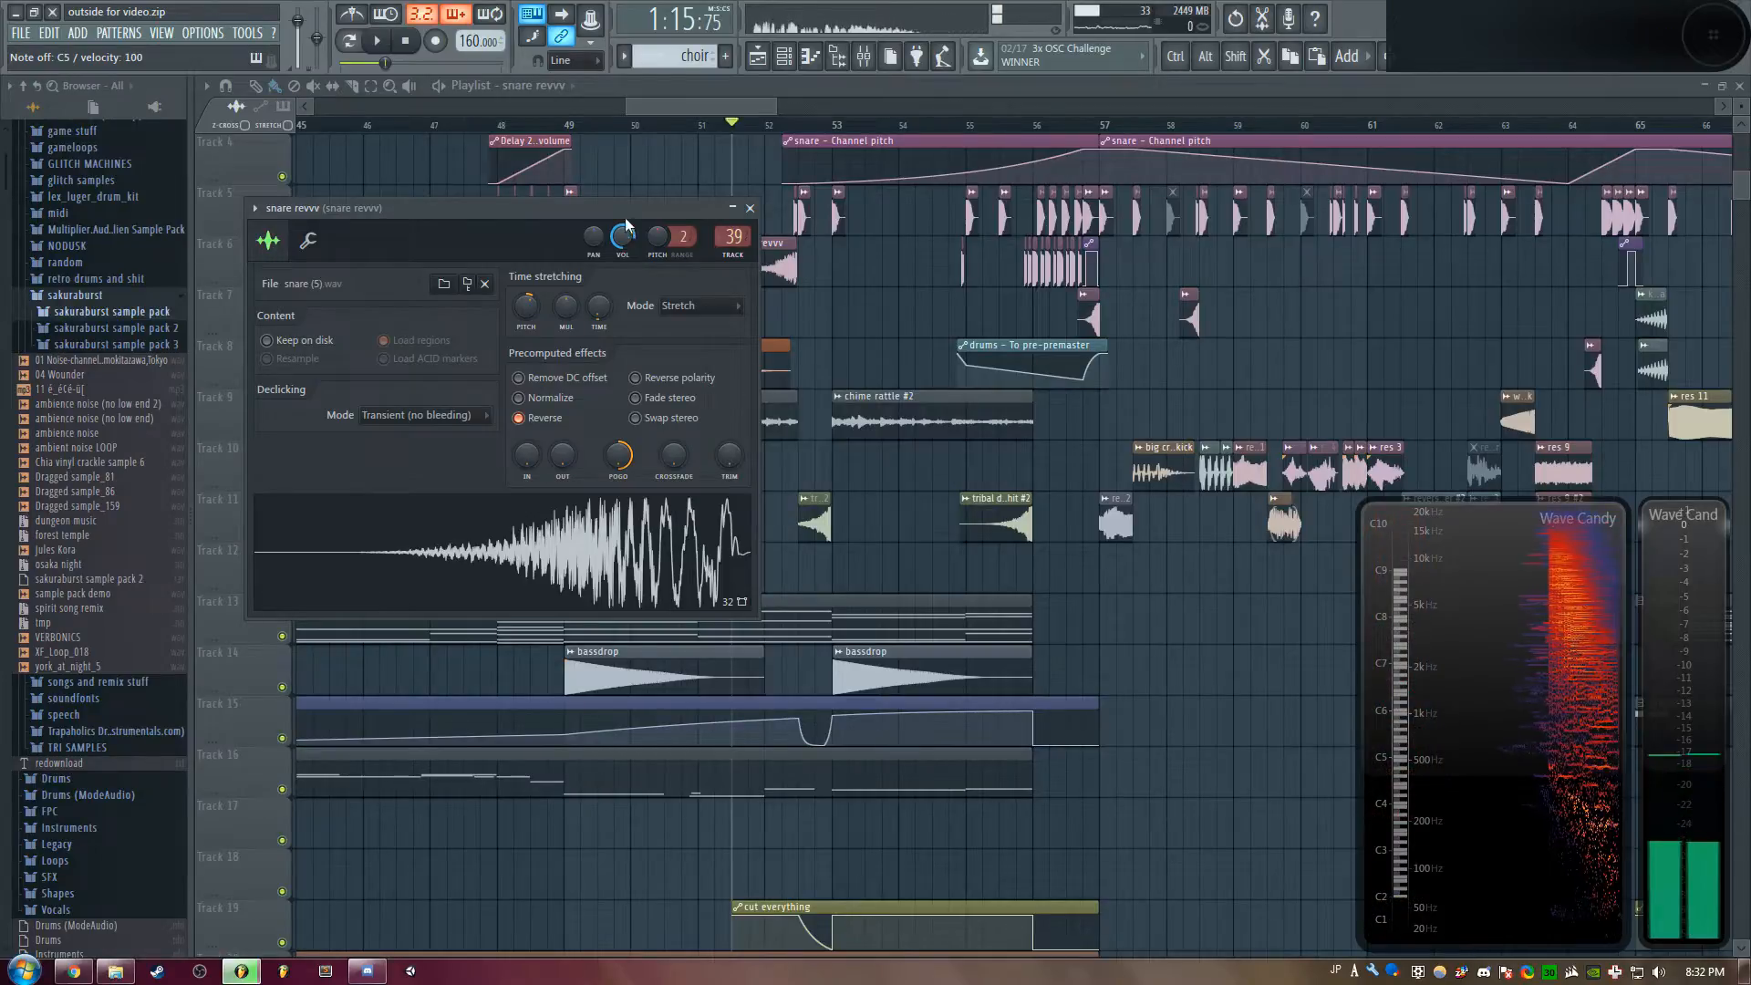
{"action": "left_click", "coordinate": [750, 208]}
{"action": "scroll", "coordinate": [750, 102], "scroll_direction": "up", "scroll_amount": 2}
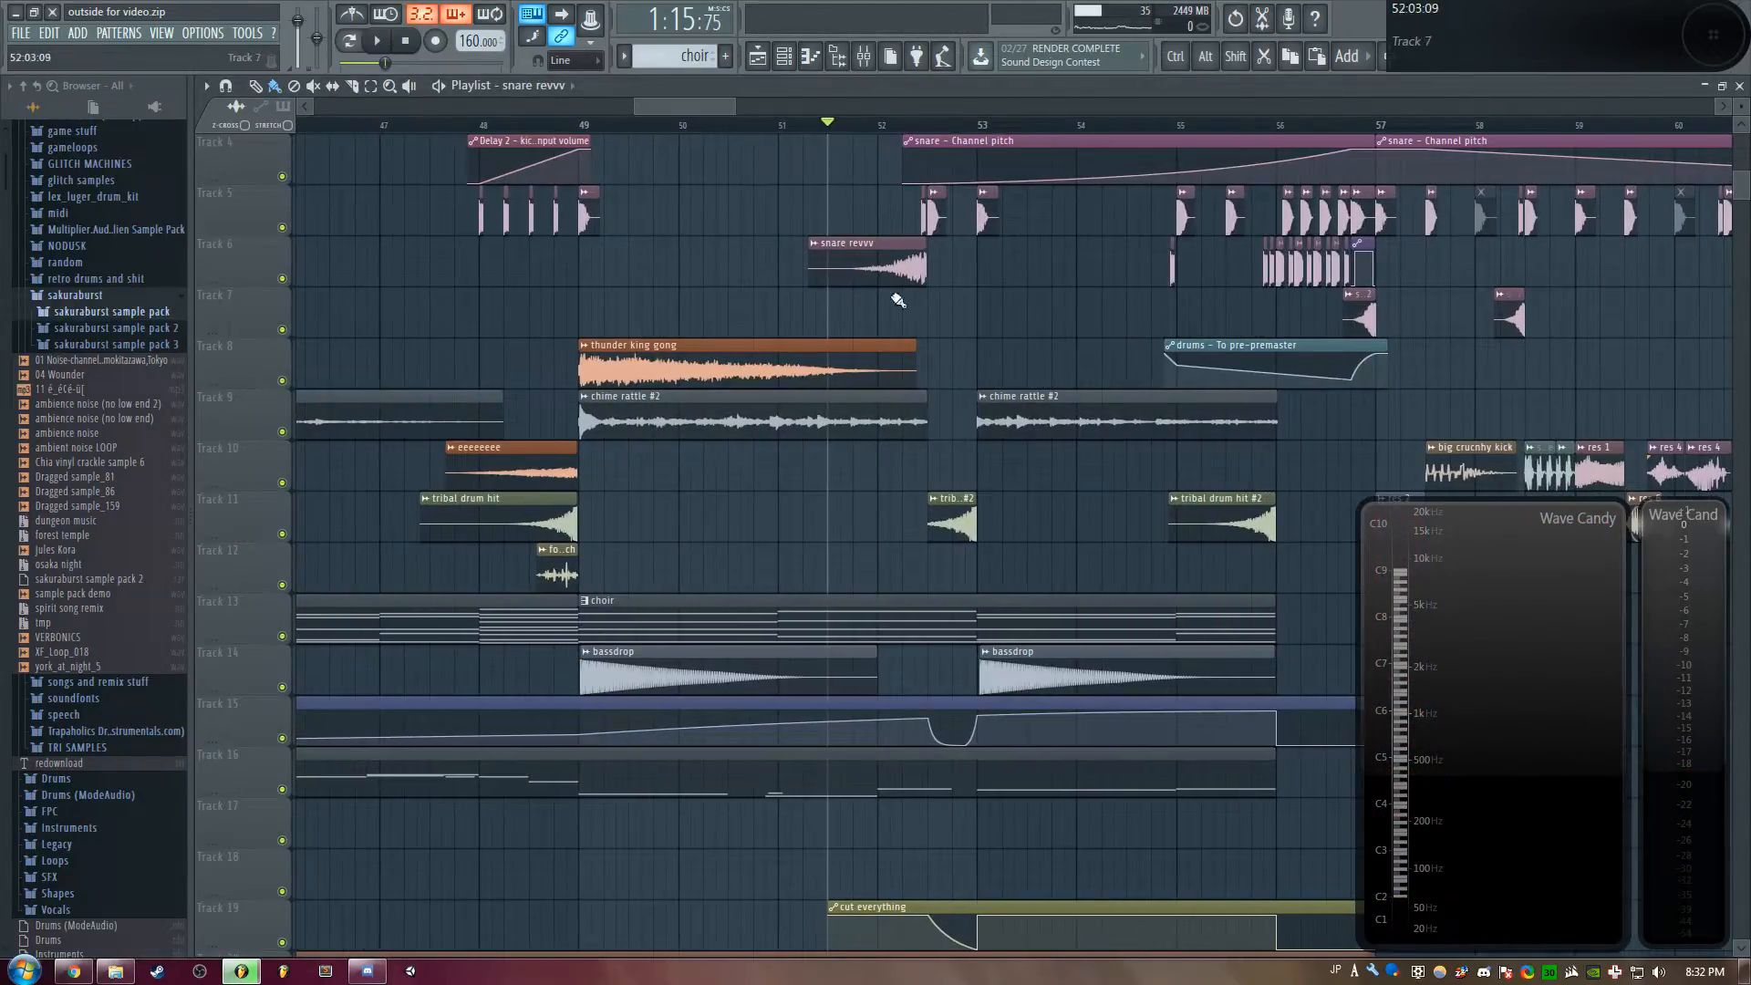
Open the snare revvv sample's source in Edison, play it there, and close the open plugin and sample windows
{"action": "double_click", "coordinate": [860, 262]}
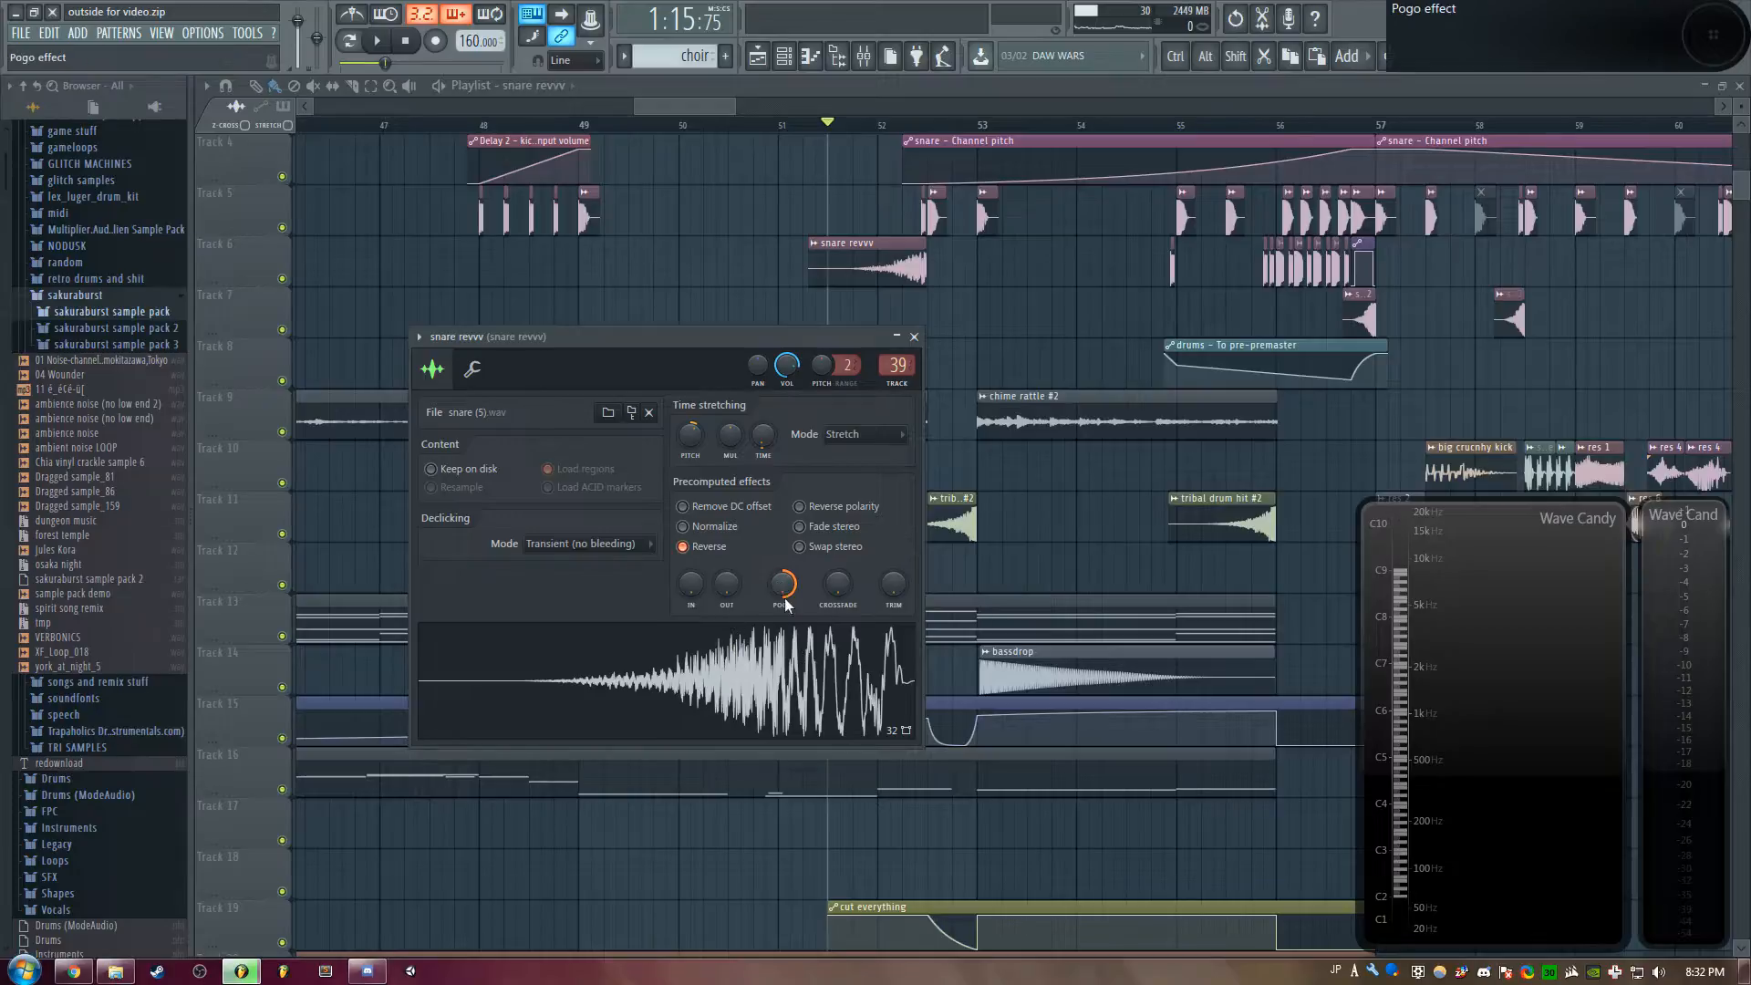
{"action": "left_click", "coordinate": [741, 700]}
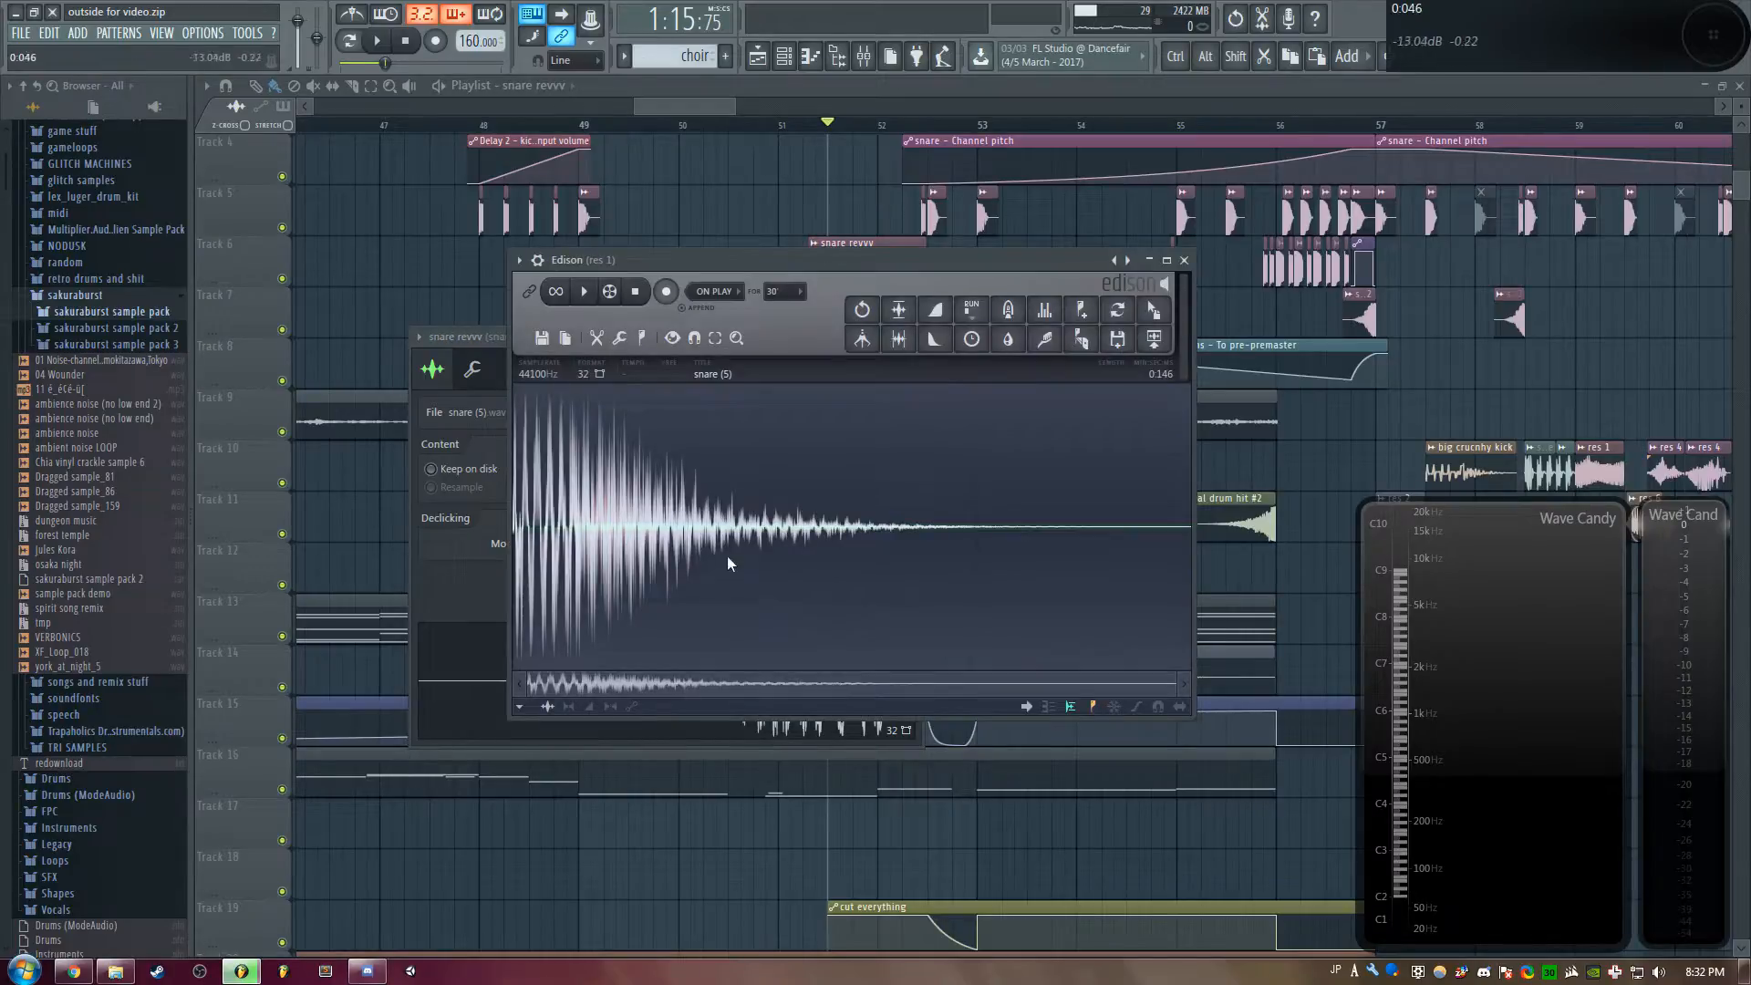
{"action": "left_click", "coordinate": [586, 292]}
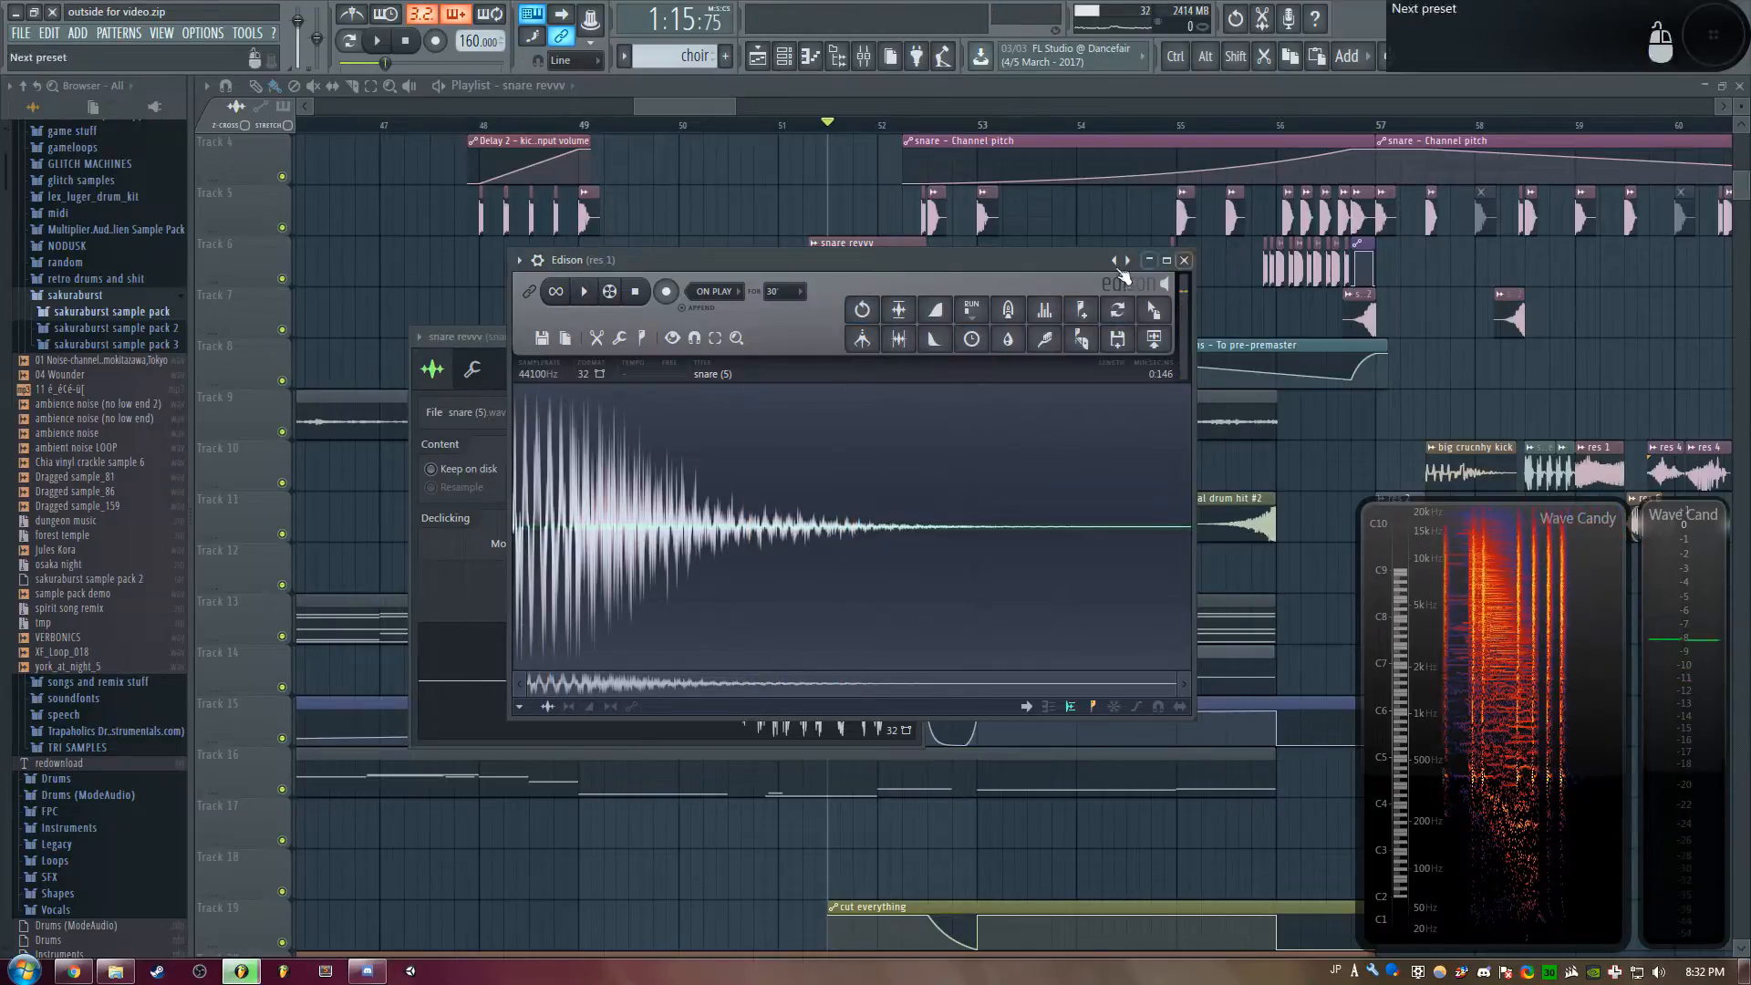
{"action": "left_click_drag", "start_coordinate": [870, 343], "coordinate": [971, 310]}
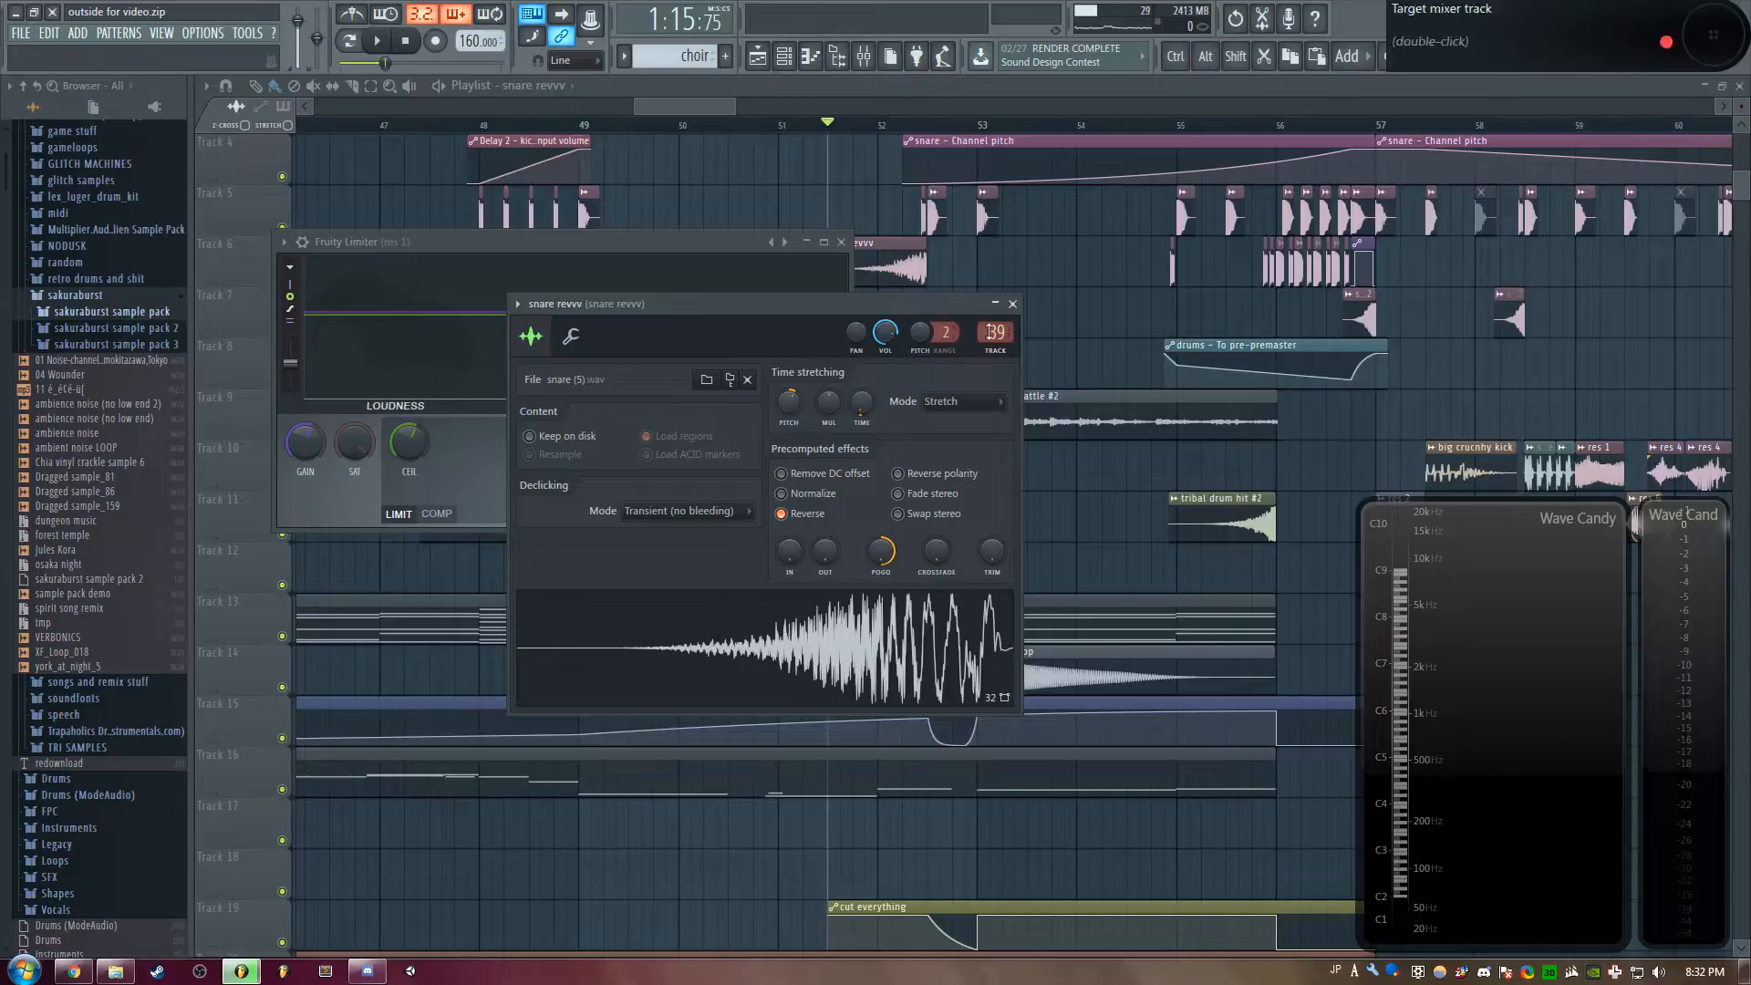
{"action": "key", "text": "F12"}
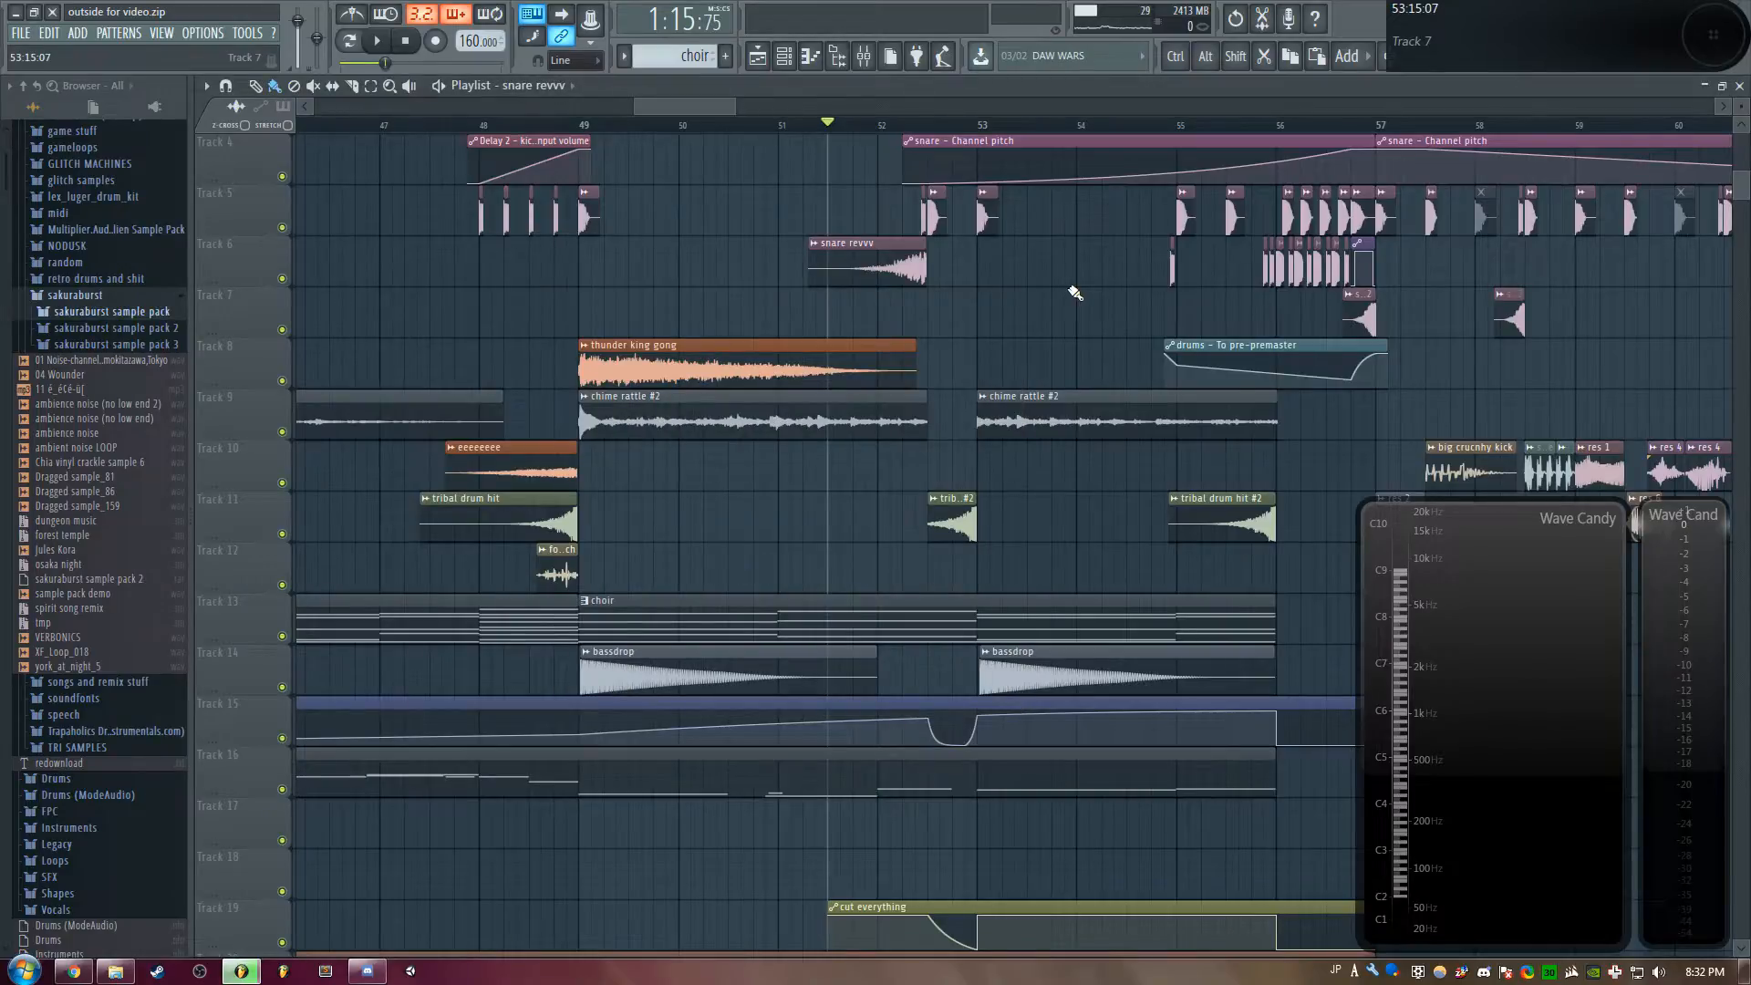
Play the full arrangement from the middle of the snare revvv clip to just past bar 53
{"action": "key", "text": "space"}
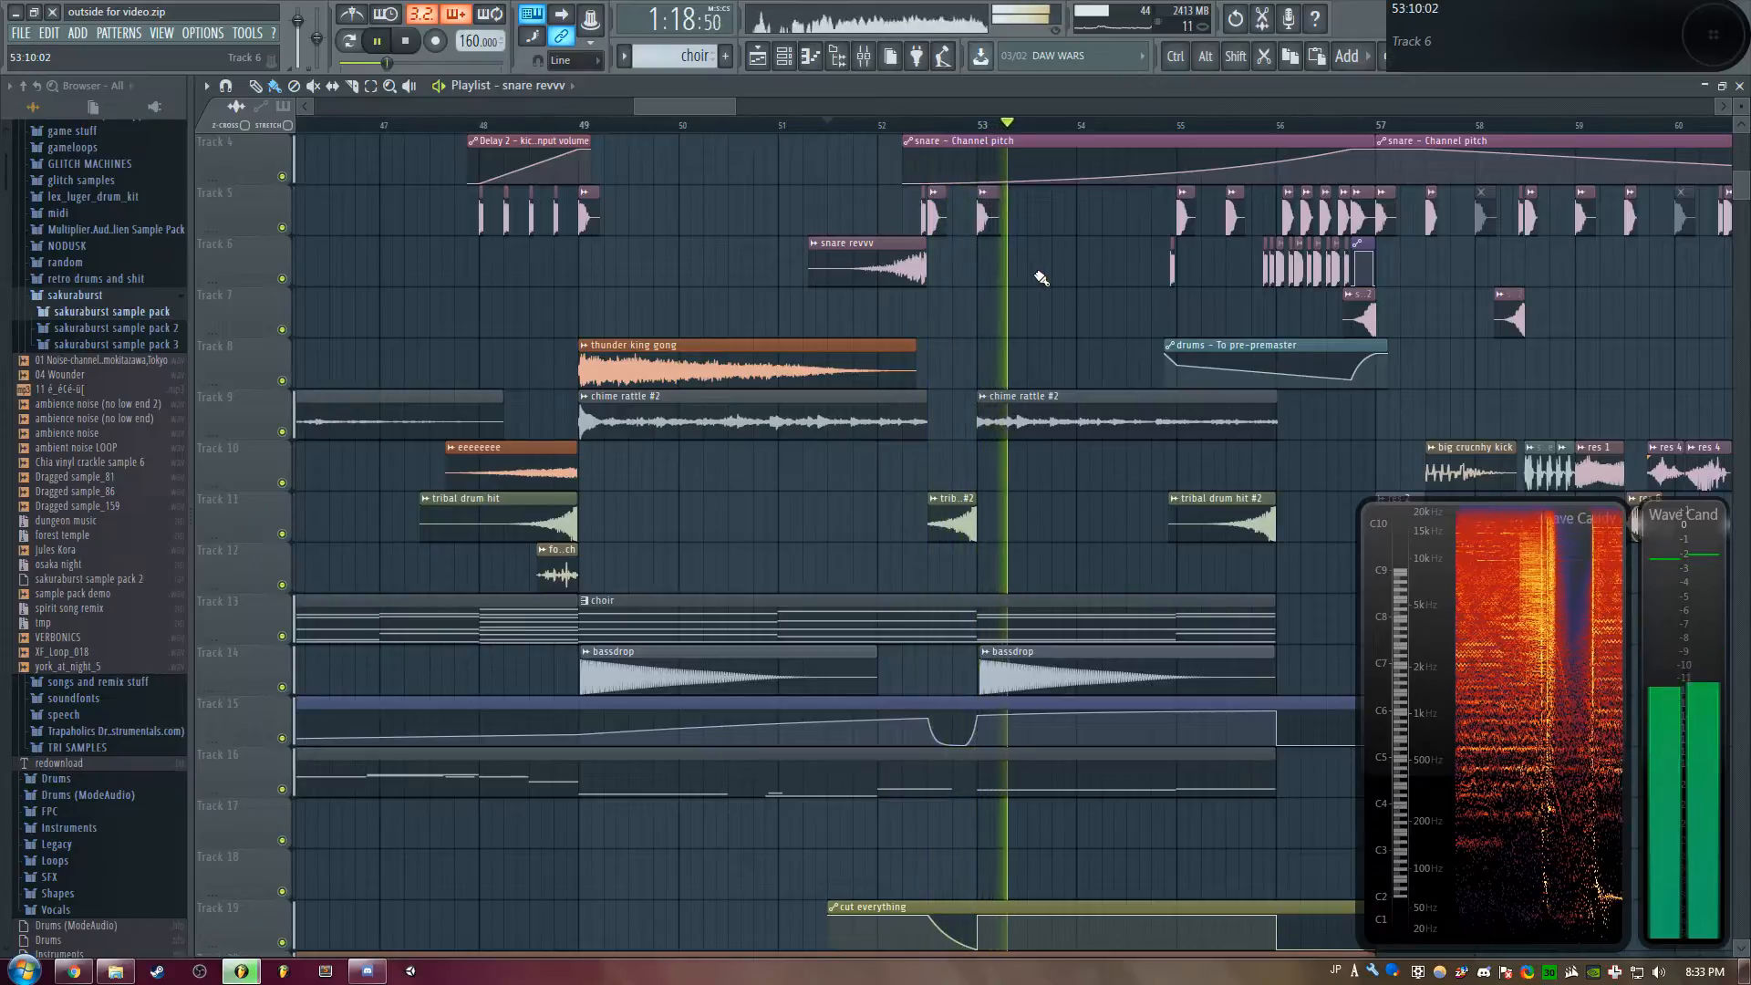
{"action": "key", "text": "space"}
{"action": "scroll", "coordinate": [1004, 364], "scroll_direction": "down", "scroll_amount": 2}
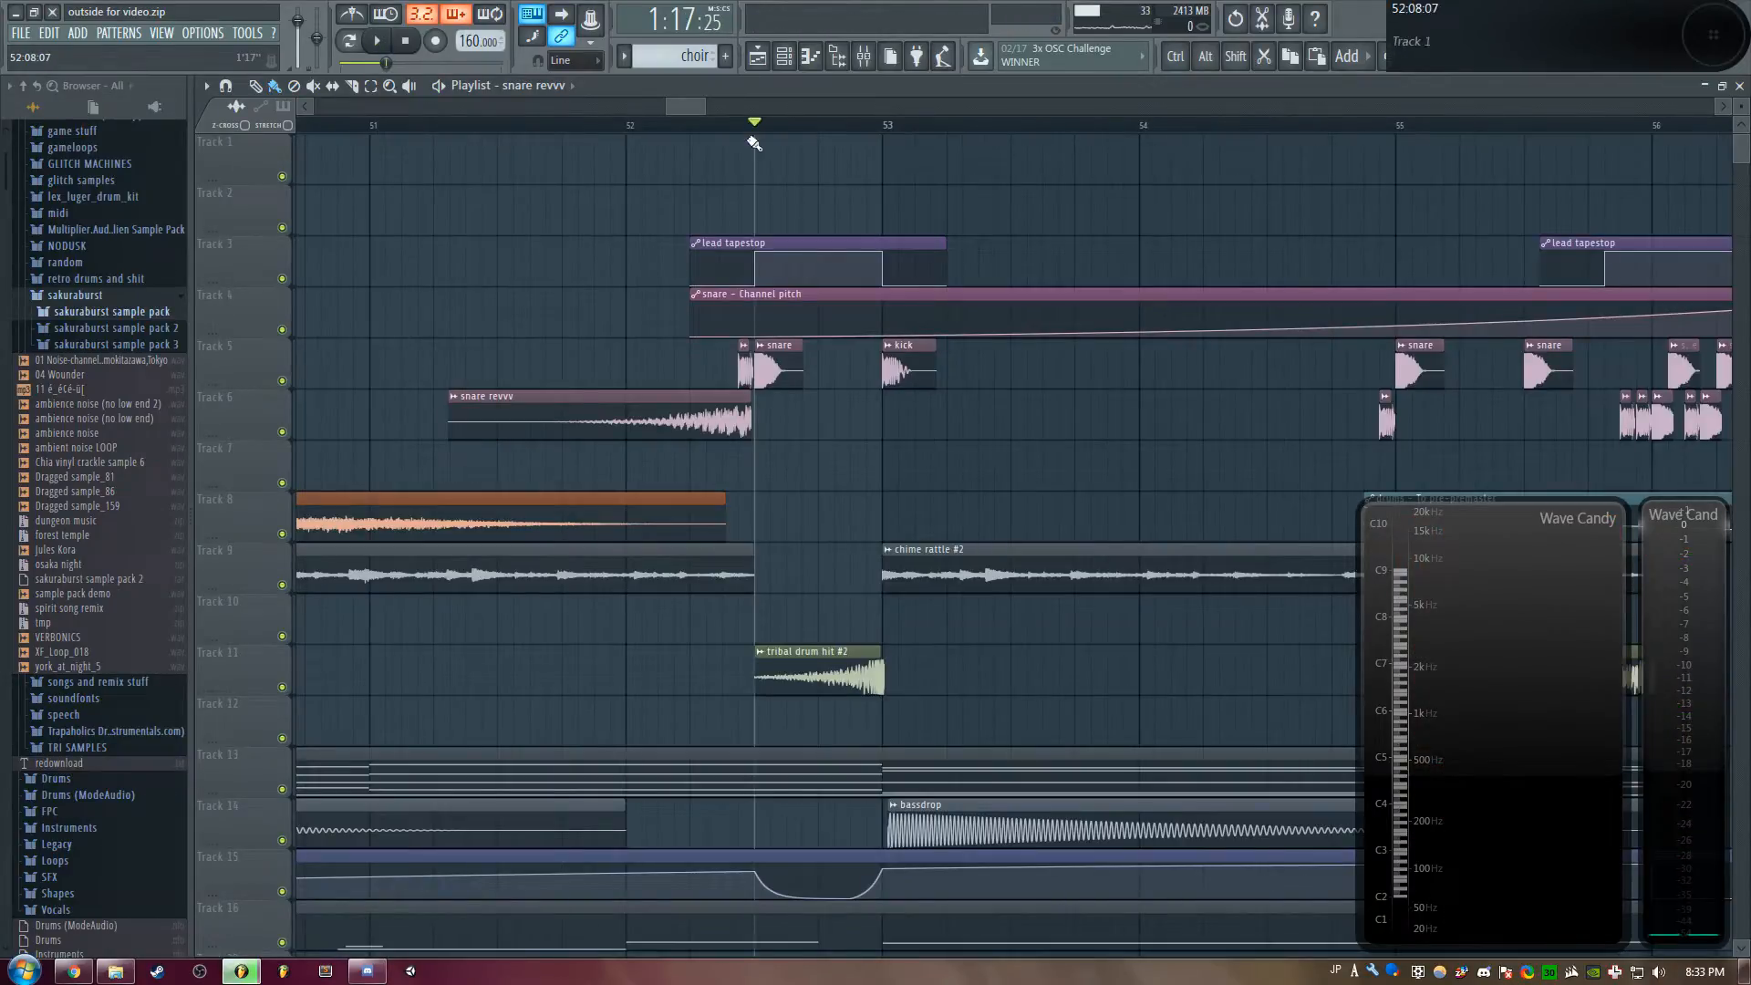
Solo the choir on Track 13 together with the Track 15 automation and play from the dip before bar 53
{"action": "right_click", "coordinate": [282, 789]}
{"action": "left_click", "coordinate": [282, 891]}
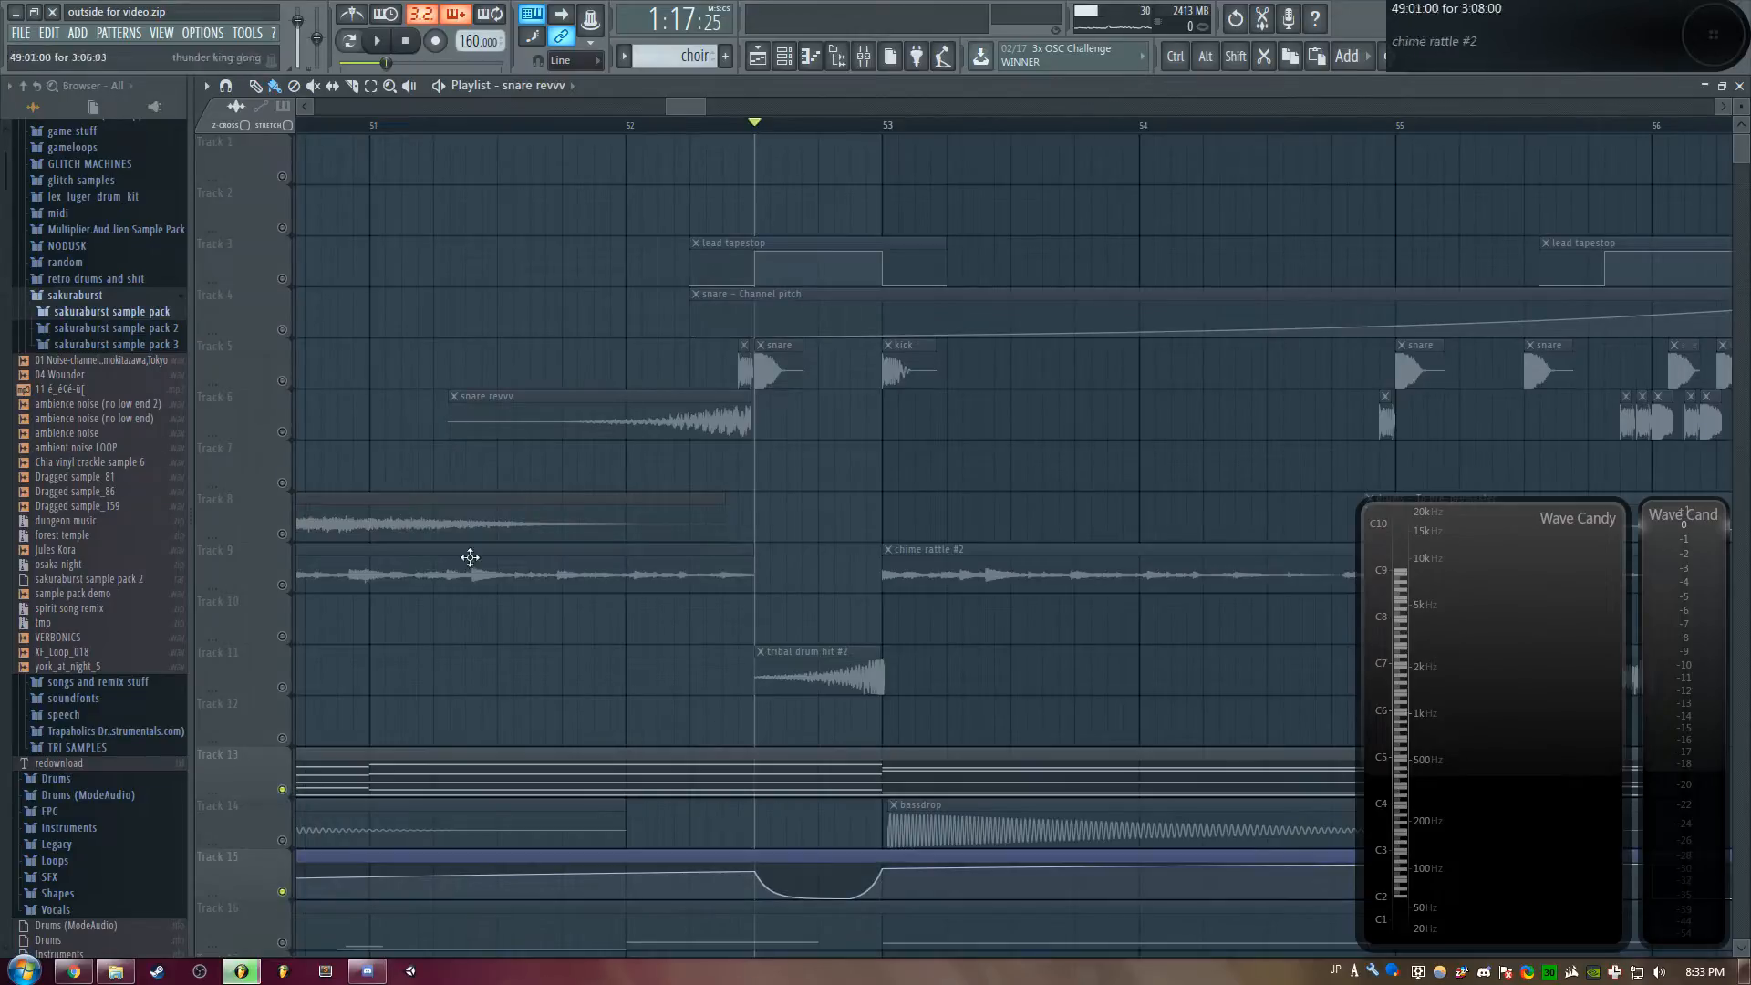
{"action": "scroll", "coordinate": [652, 484], "scroll_direction": "down", "scroll_amount": 3}
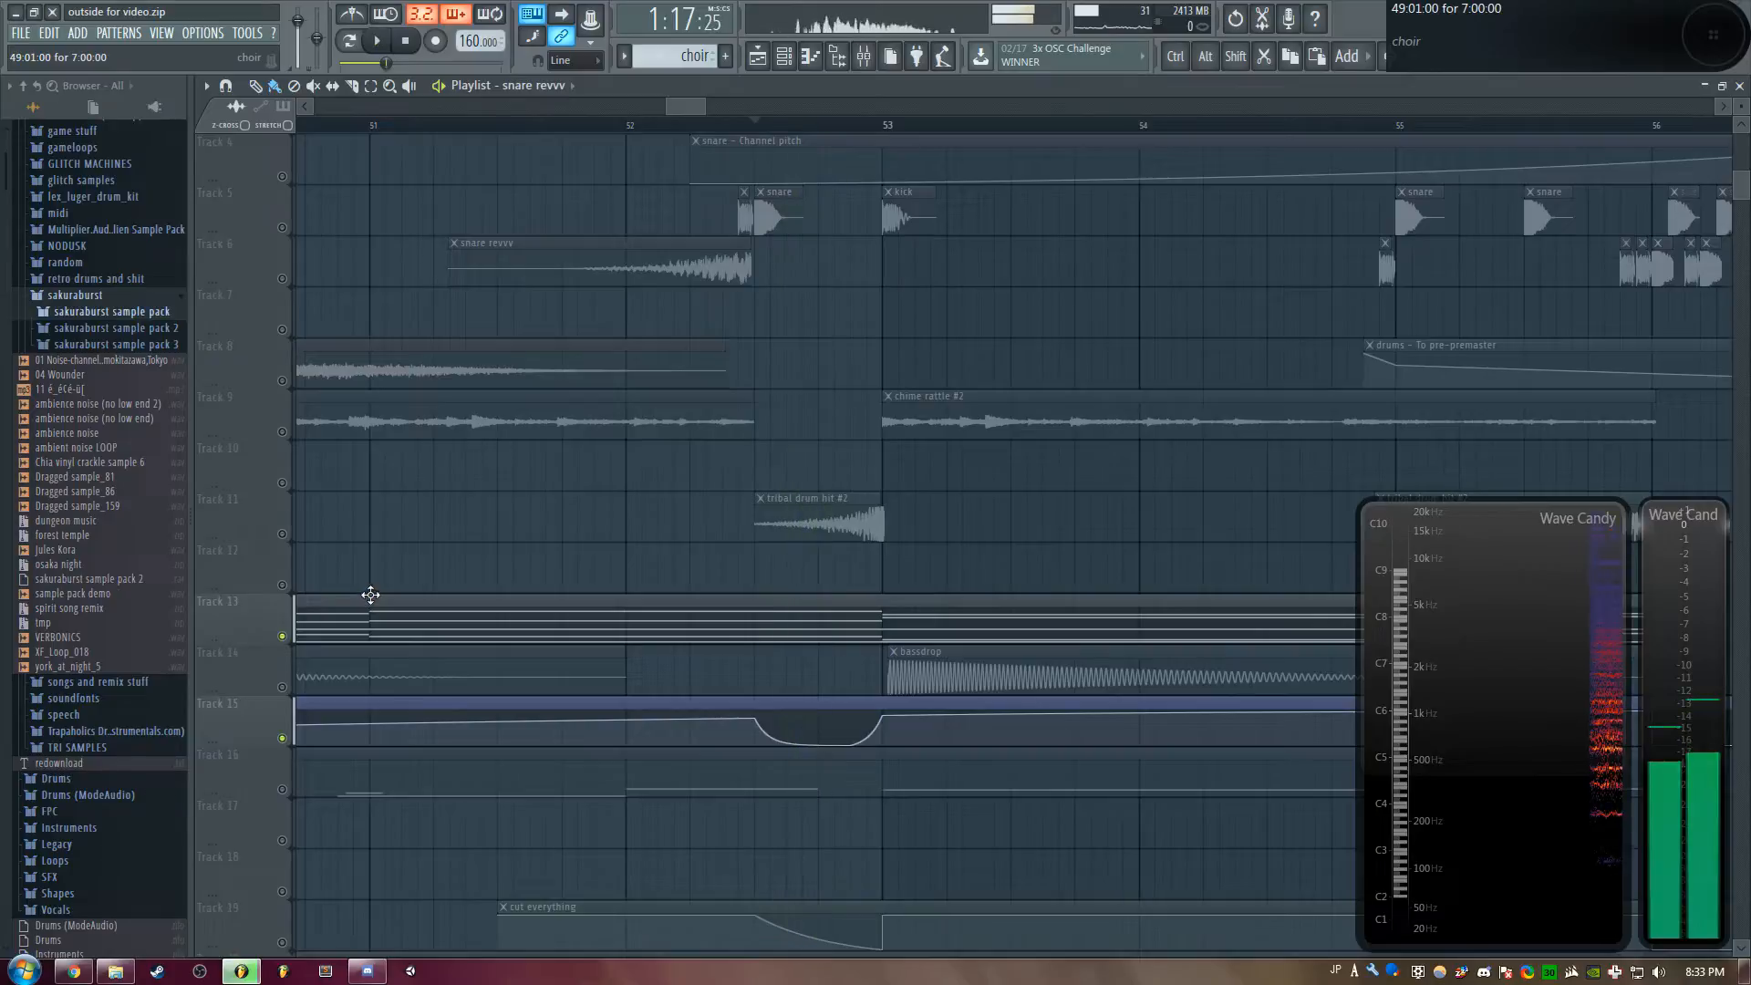
{"action": "key", "text": "space"}
Add Track 16, the cut everything automation on Track 19 and Track 20 to the soloed tracks, and play the gap before bar 53
{"action": "scroll", "coordinate": [393, 593], "scroll_direction": "down", "scroll_amount": 3}
{"action": "left_click", "coordinate": [282, 636]}
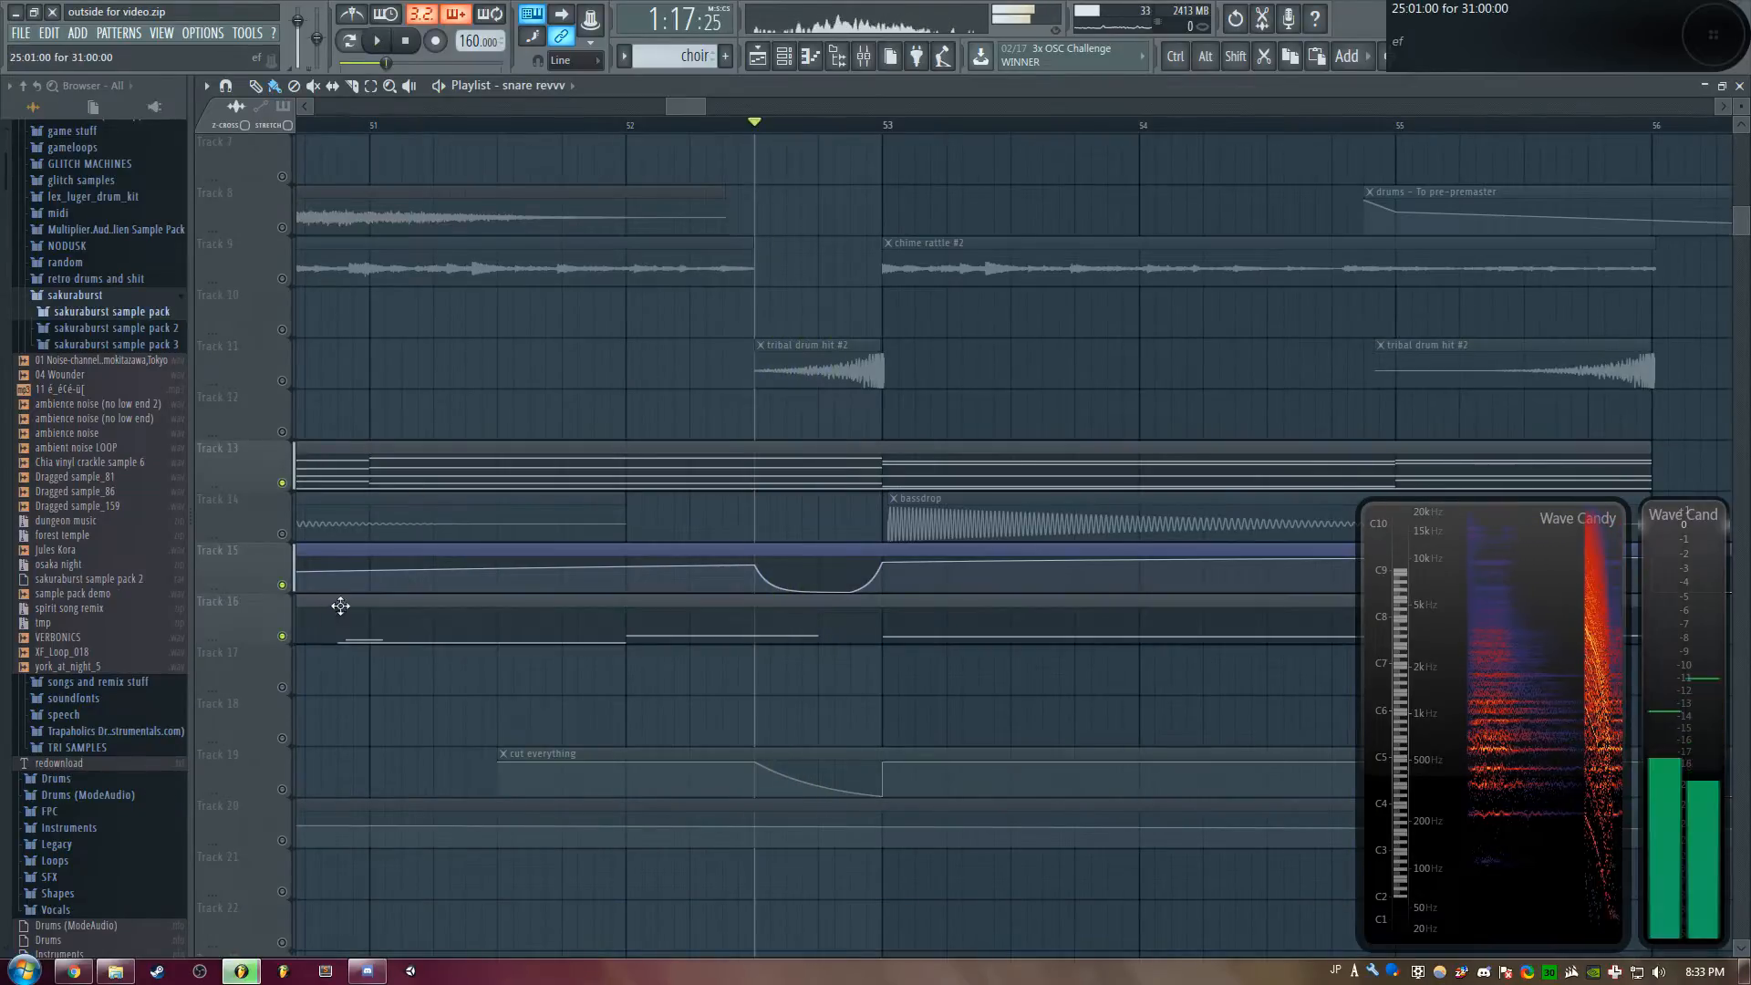
{"action": "left_click", "coordinate": [282, 789]}
{"action": "key", "text": "space"}
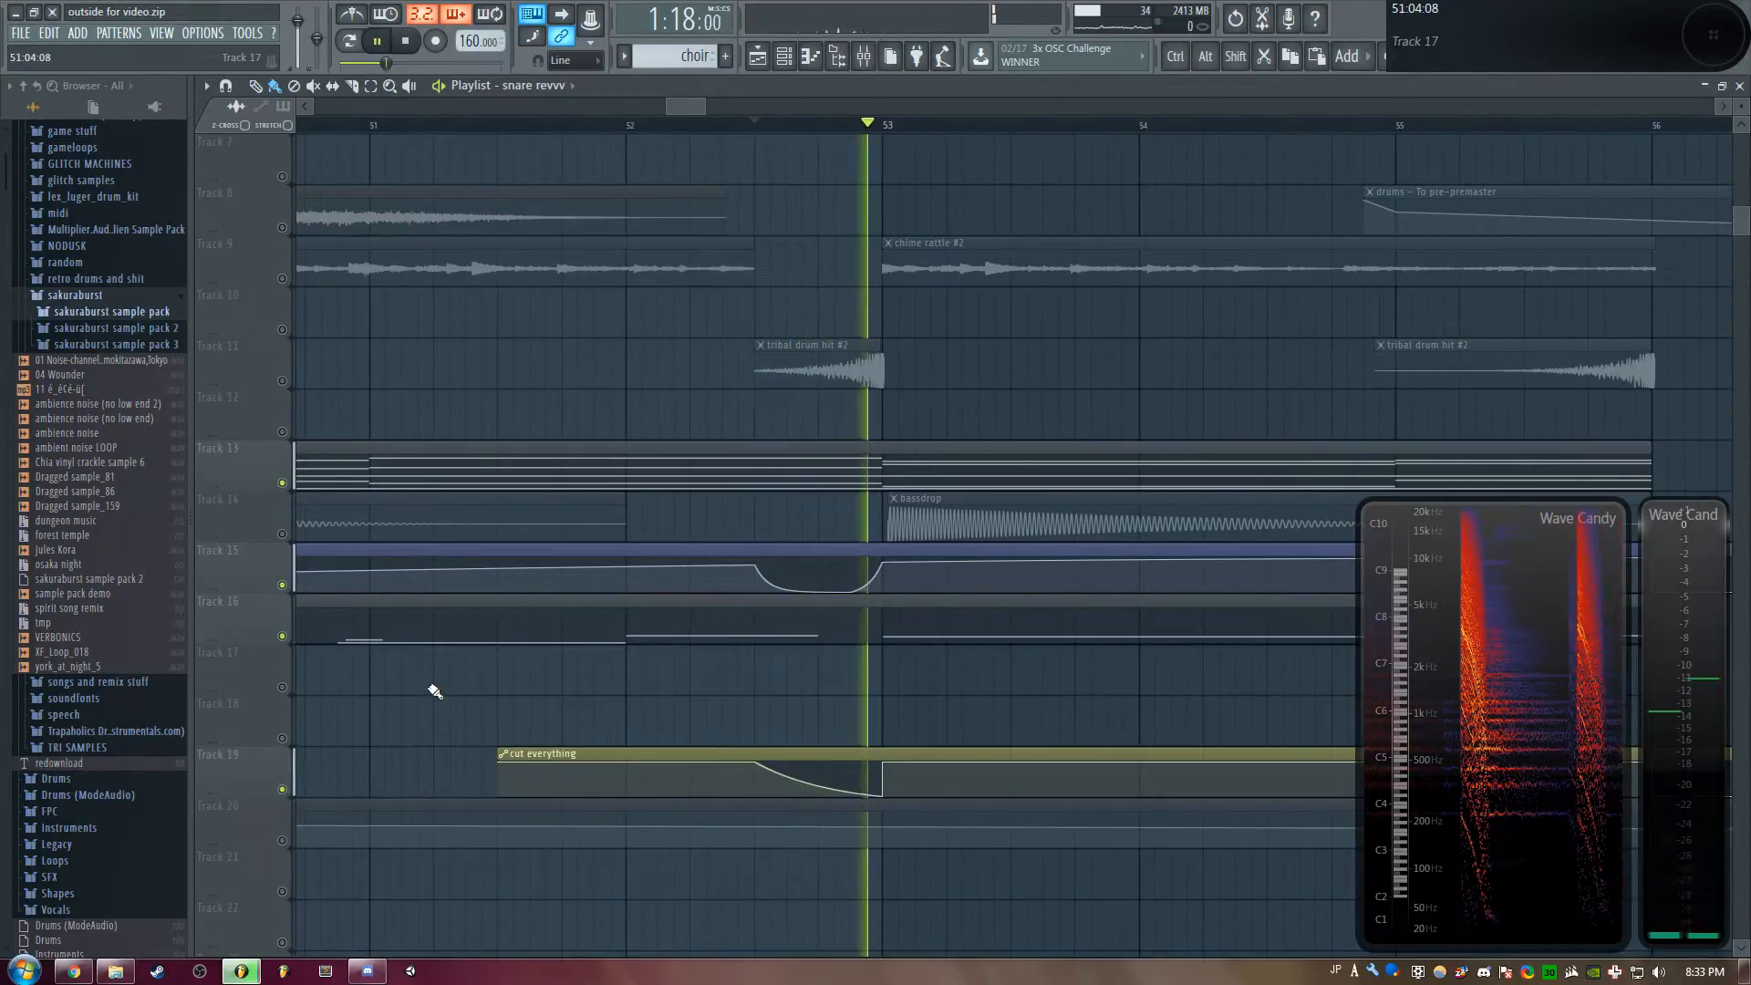
{"action": "scroll", "coordinate": [384, 721], "scroll_direction": "down", "scroll_amount": 3}
{"action": "left_click", "coordinate": [282, 687]}
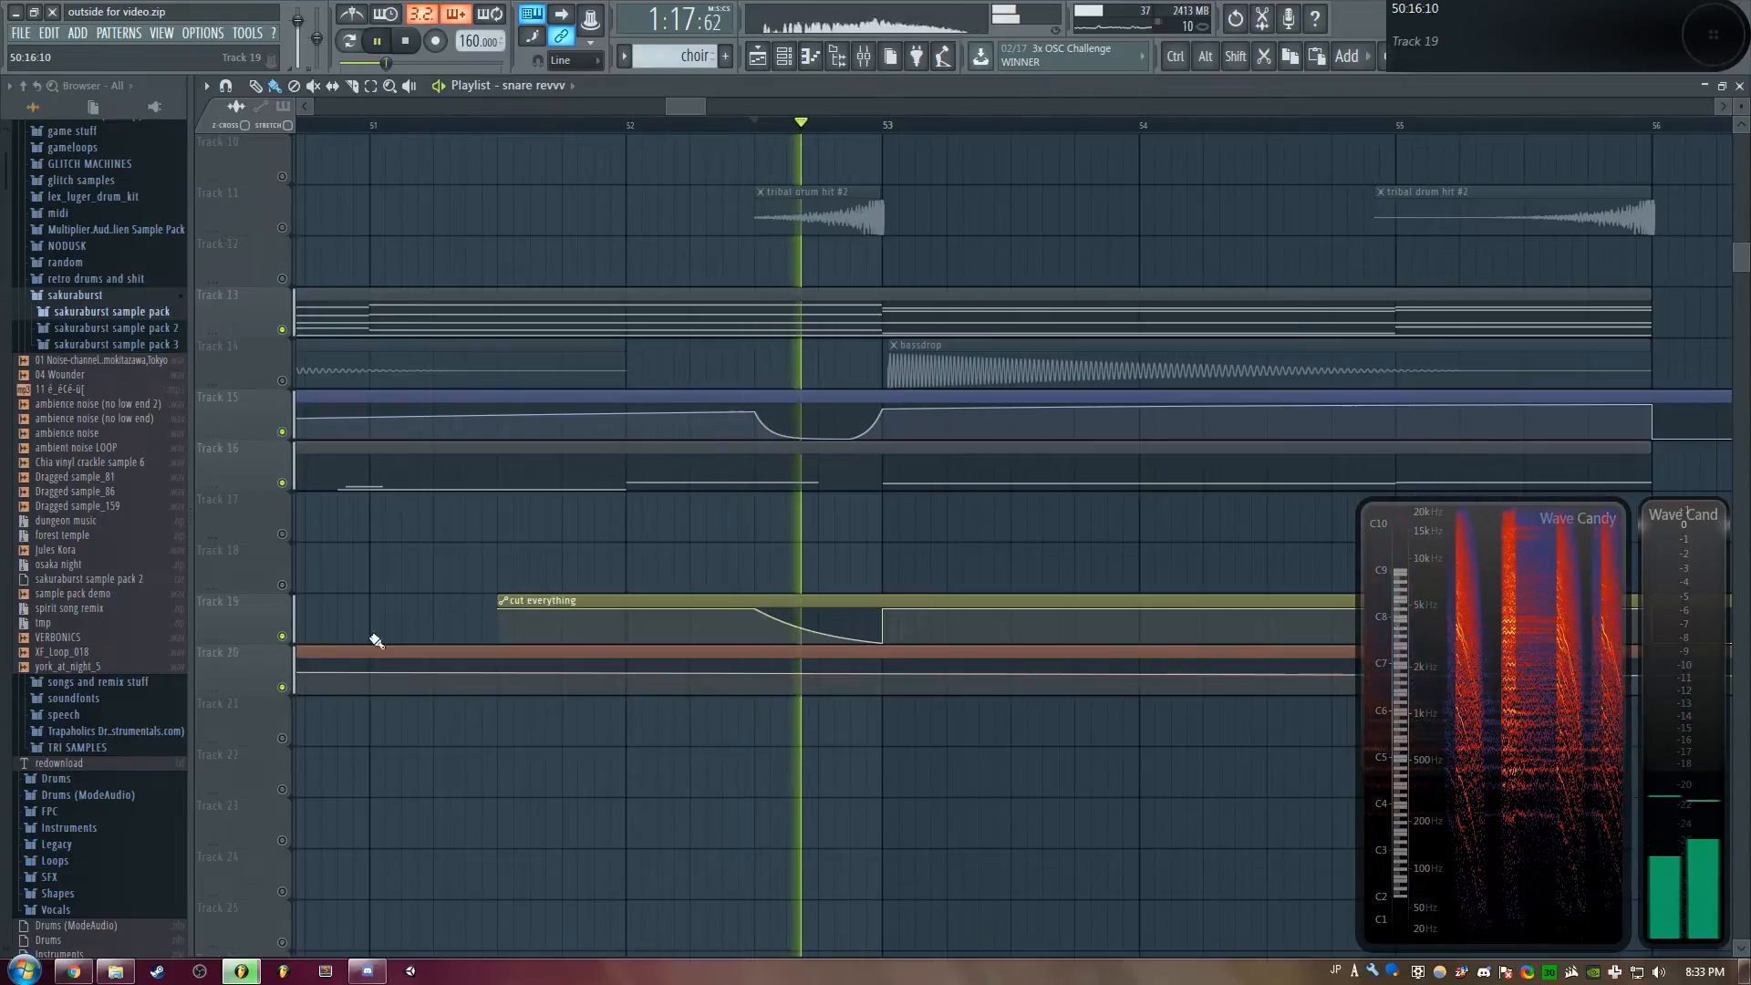
{"action": "scroll", "coordinate": [686, 424], "scroll_direction": "up", "scroll_amount": 9}
{"action": "key", "text": "space"}
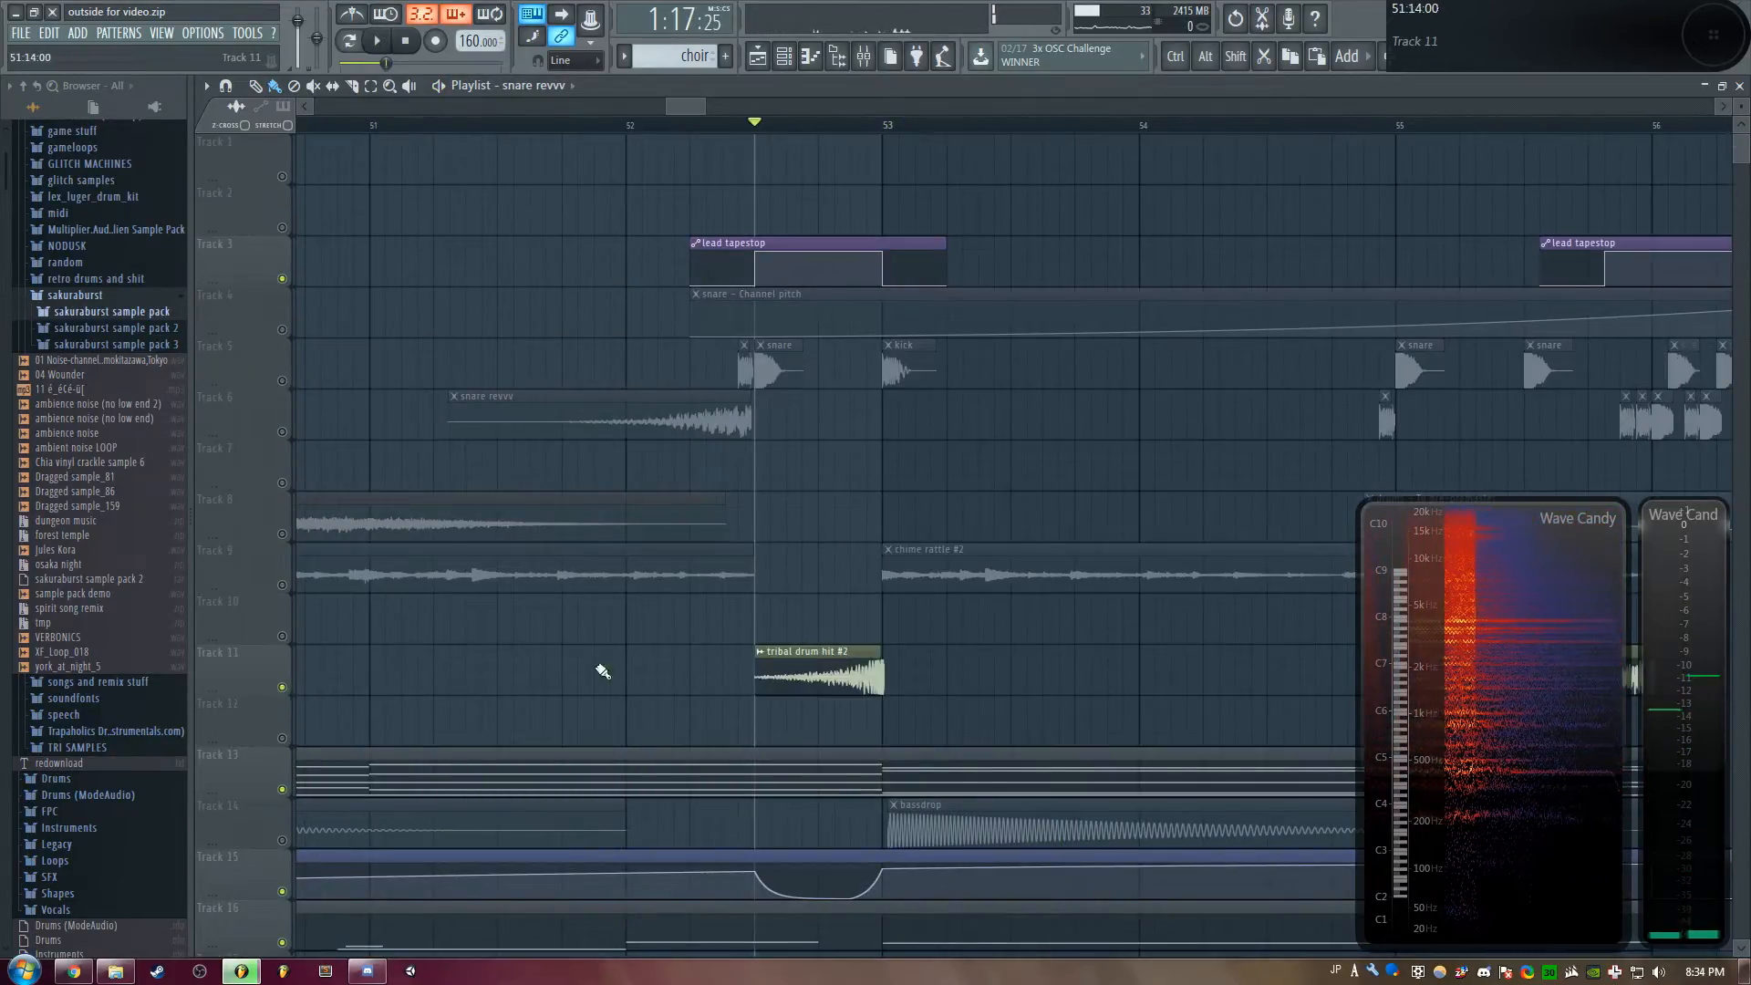
Check the sample settings of tribal drum hit #2 on Track 11 and play it with the Track 3 lead tapestop automation
{"action": "double_click", "coordinate": [821, 670]}
{"action": "left_click_drag", "start_coordinate": [588, 202], "coordinate": [1292, 195]}
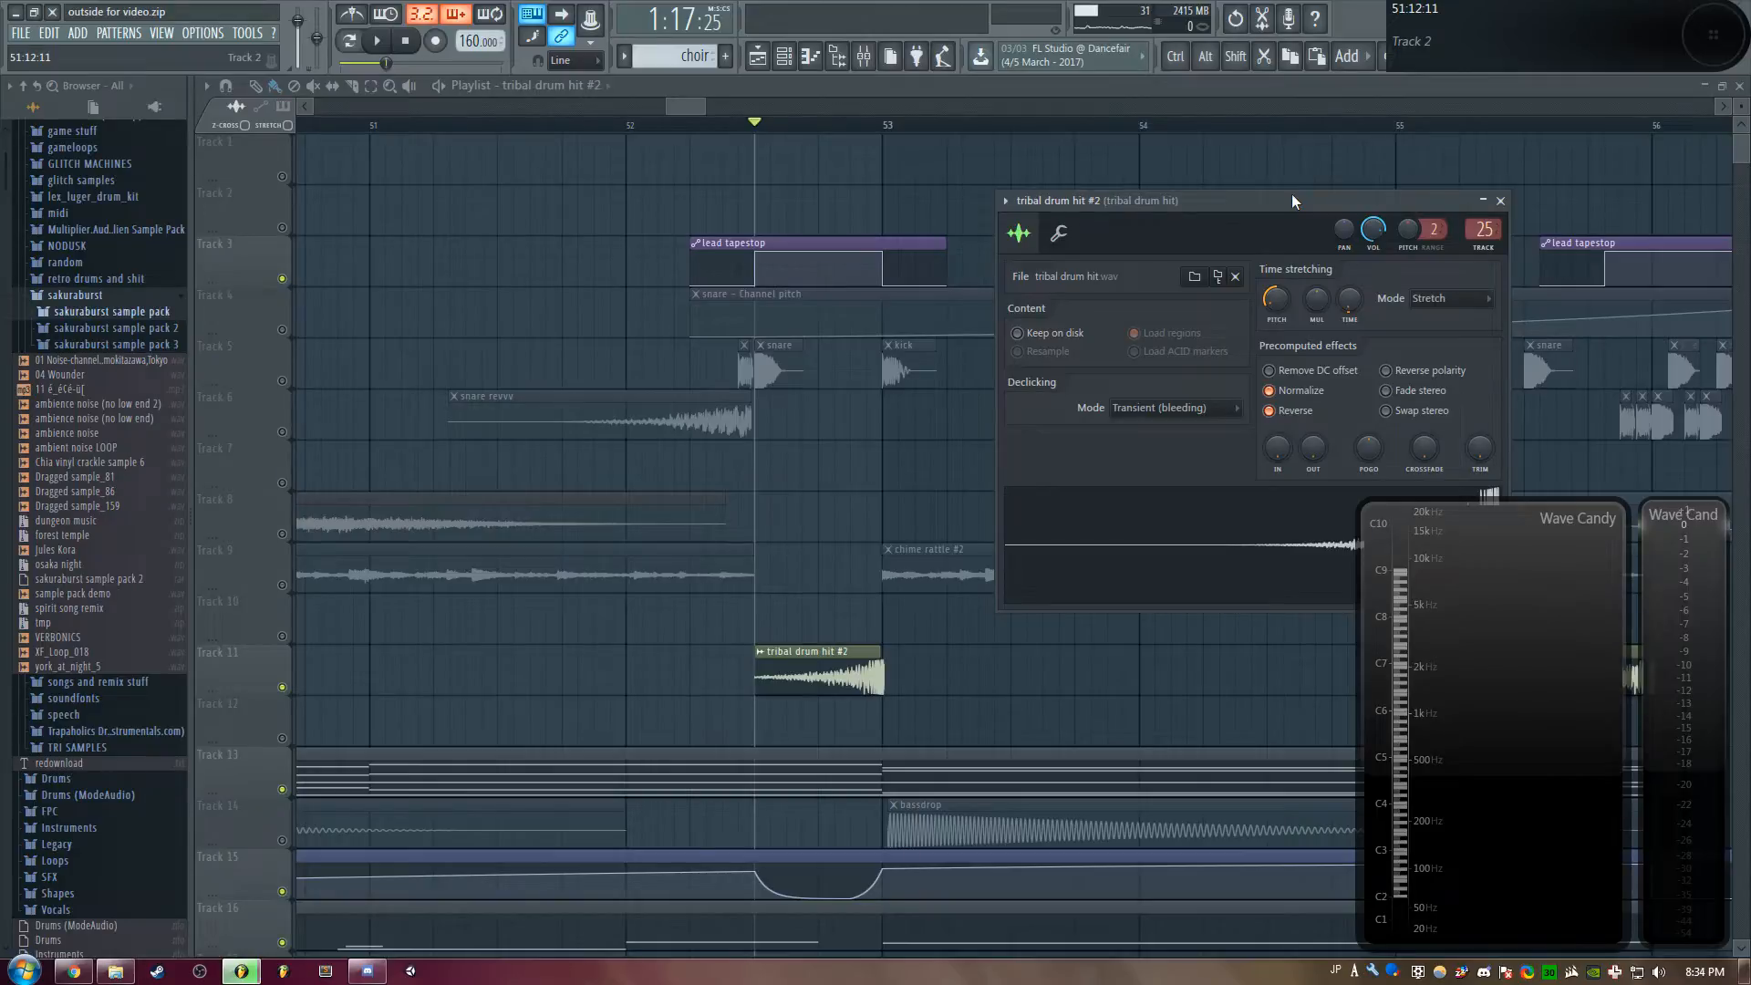
{"action": "key", "text": "space"}
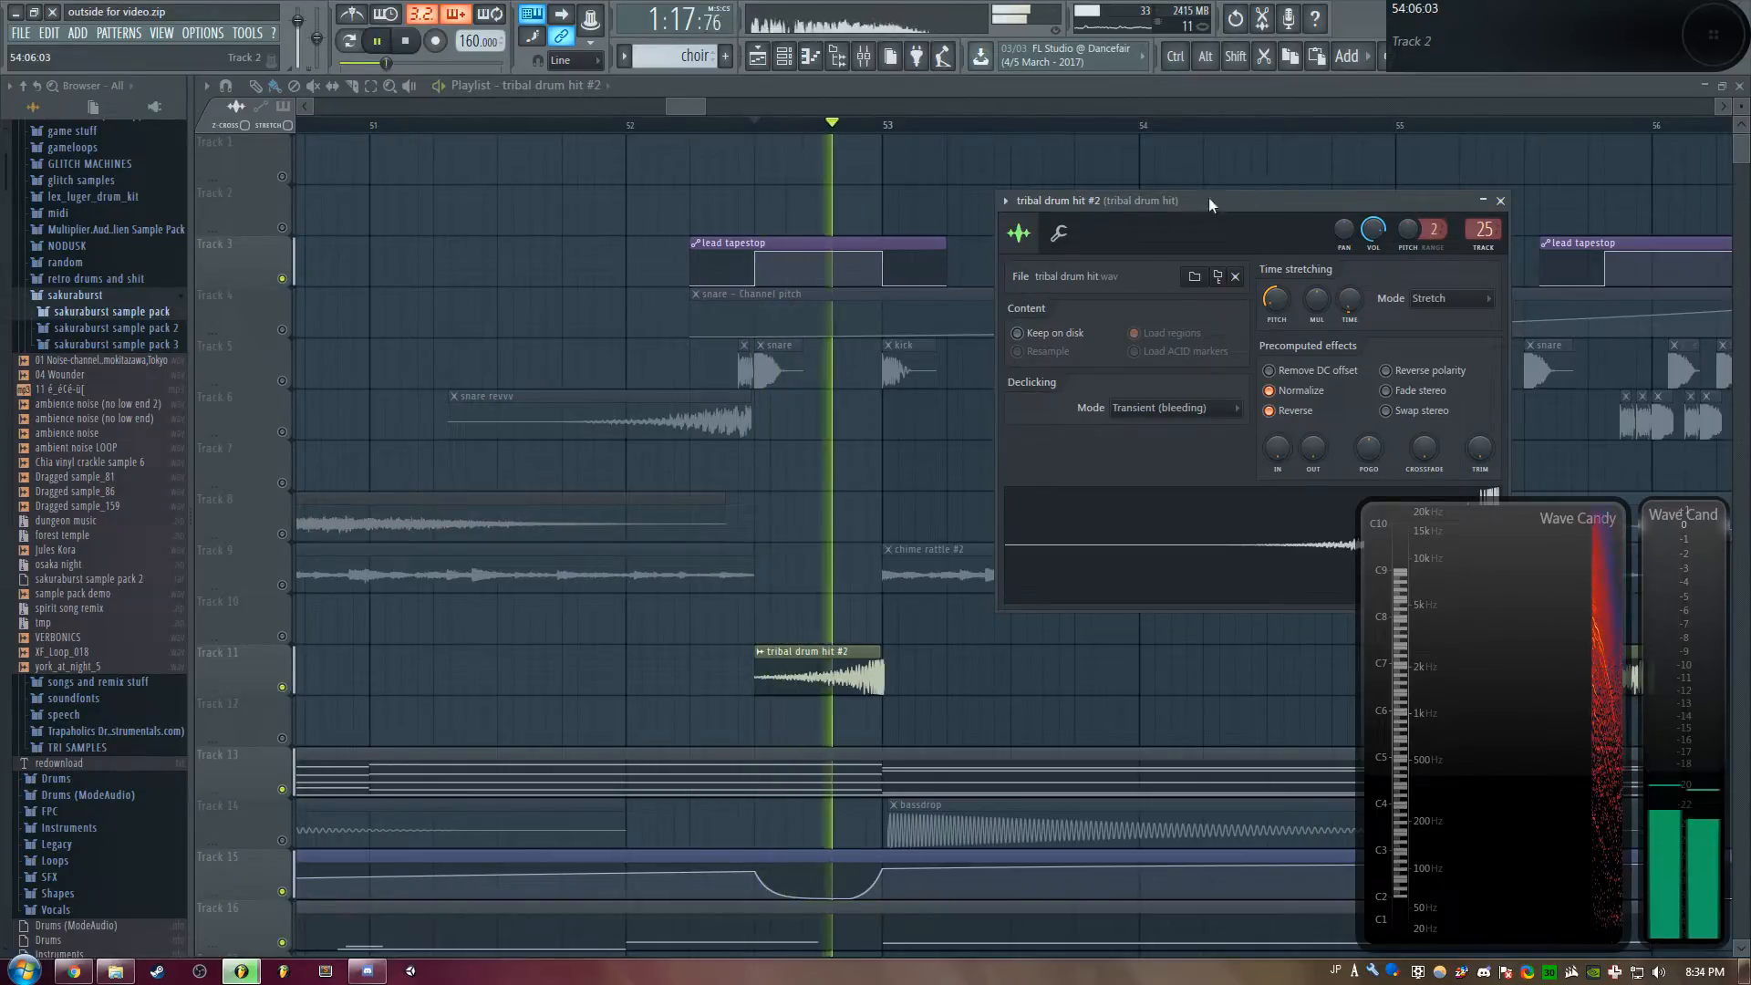
{"action": "key", "text": "space"}
Unmute all tracks and play the full arrangement from the gap before bar 53 to just past bar 55
{"action": "right_click", "coordinate": [284, 381]}
{"action": "right_click", "coordinate": [284, 381]}
{"action": "key", "text": "space"}
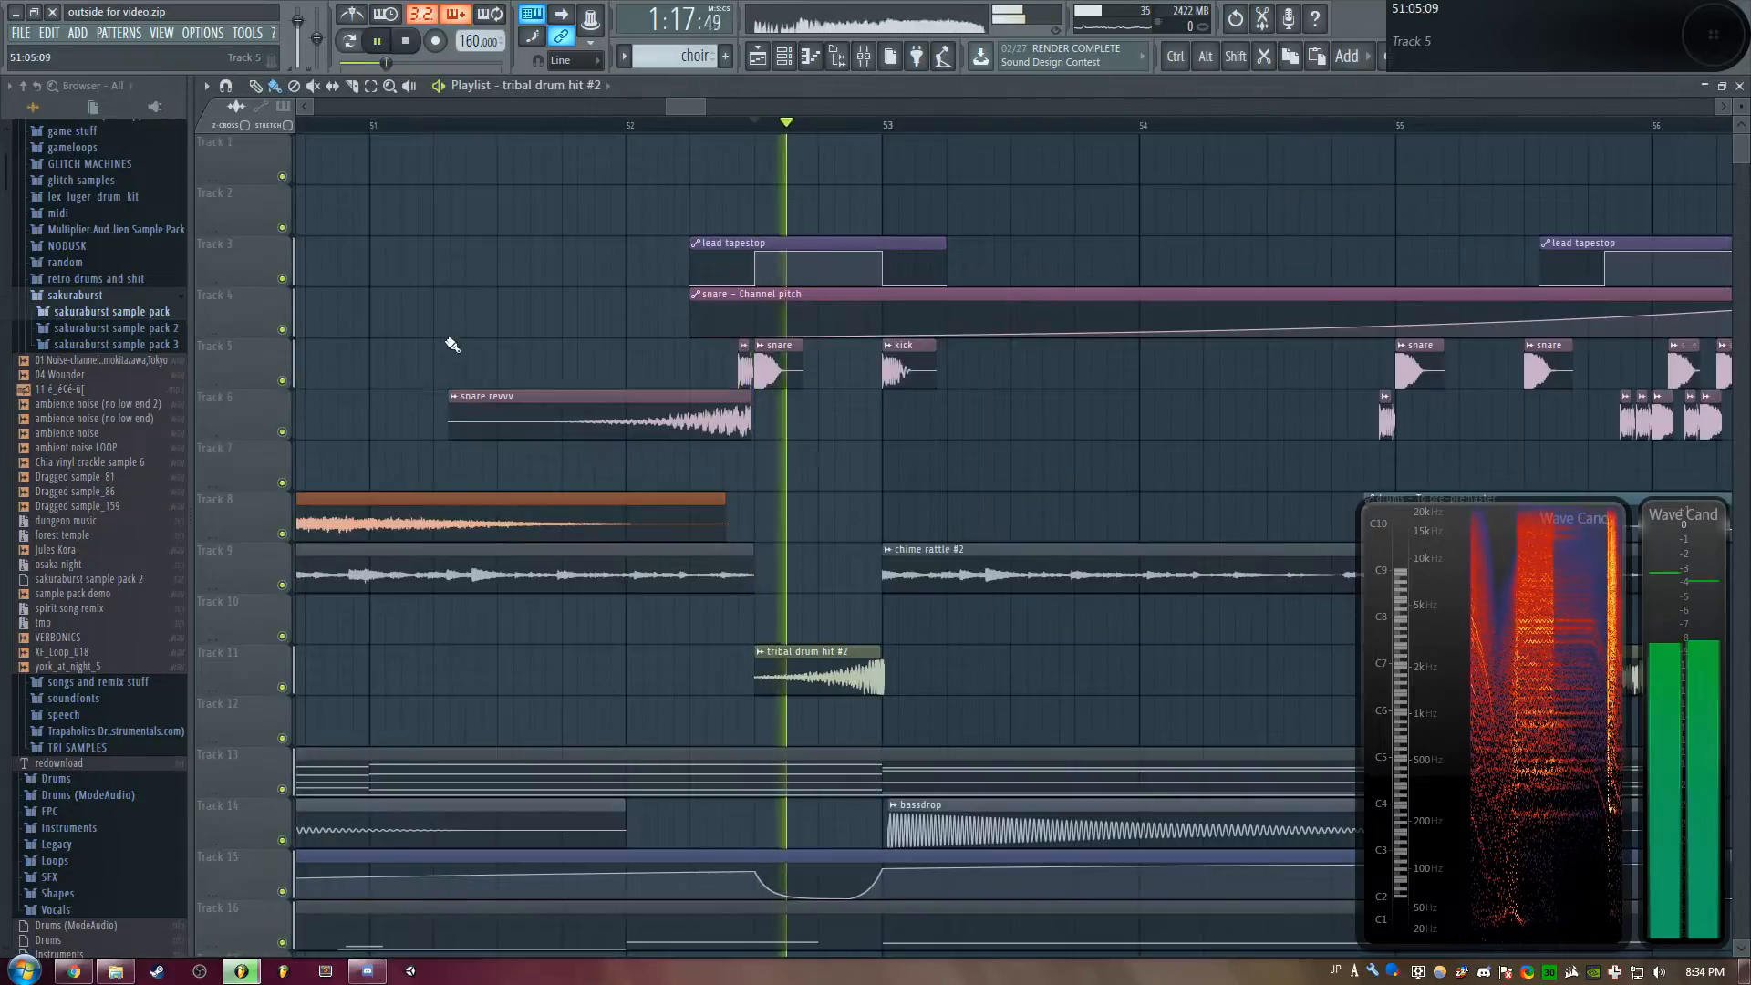
{"action": "left_click_drag", "start_coordinate": [856, 123], "coordinate": [536, 122]}
{"action": "left_click_drag", "start_coordinate": [725, 106], "coordinate": [734, 107]}
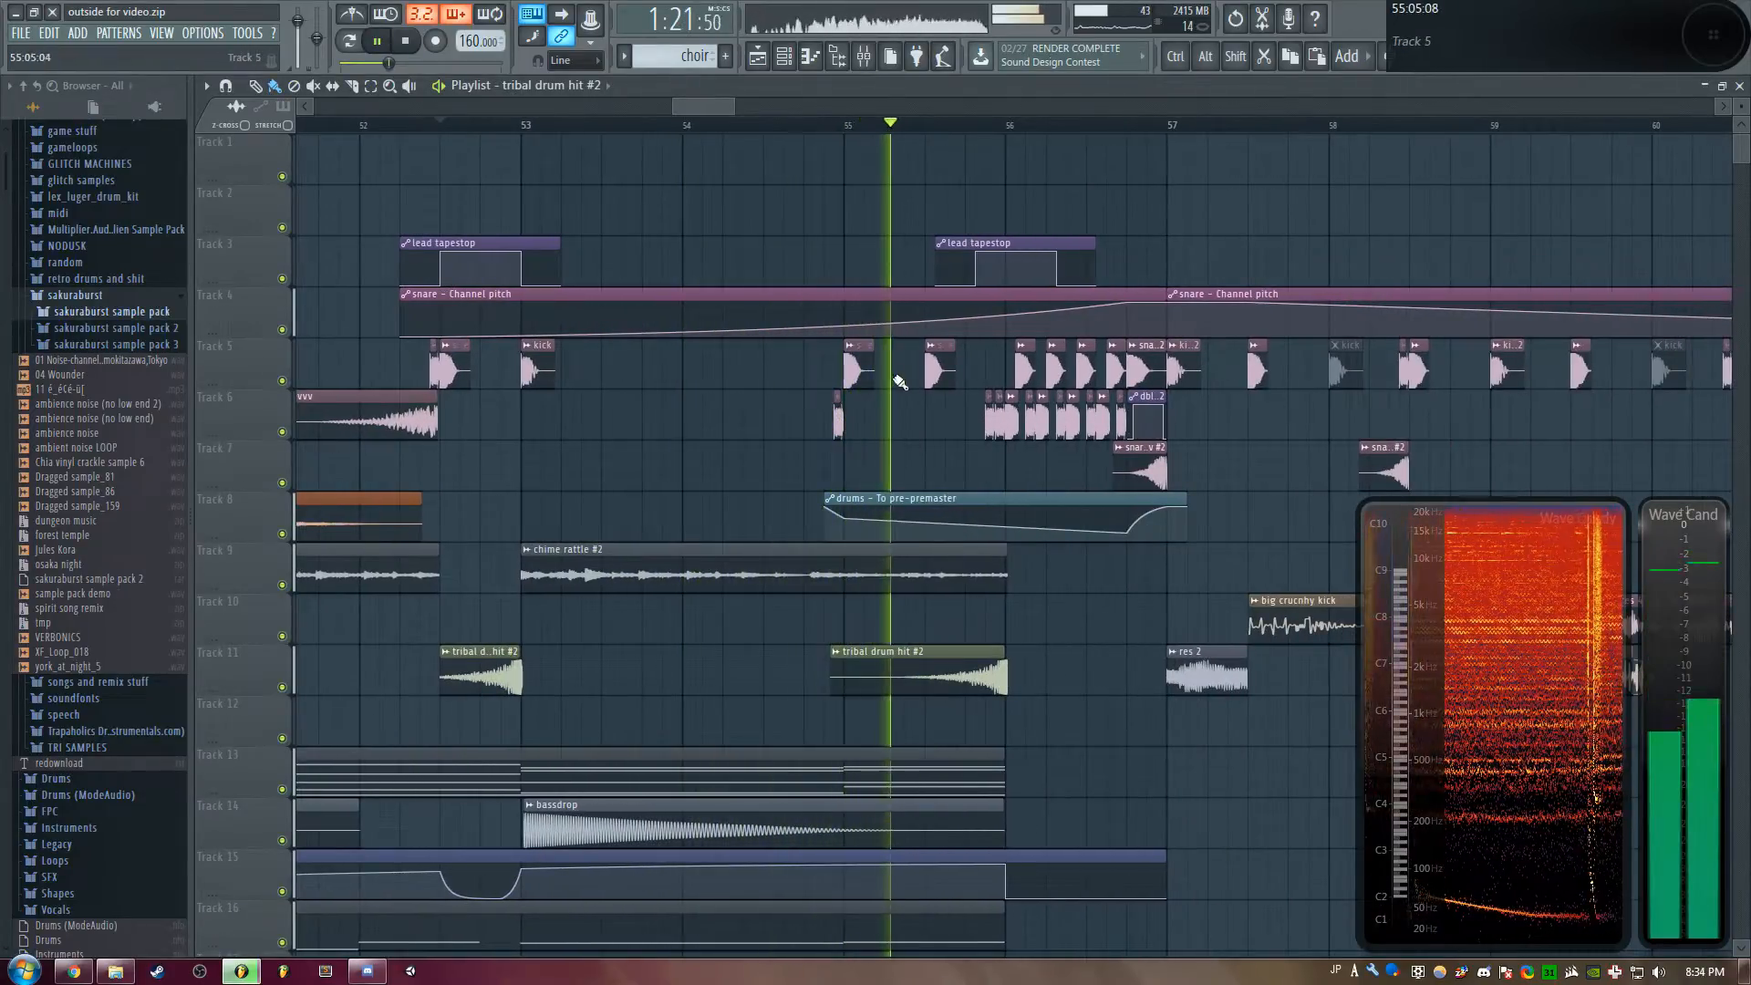
{"action": "key", "text": "space"}
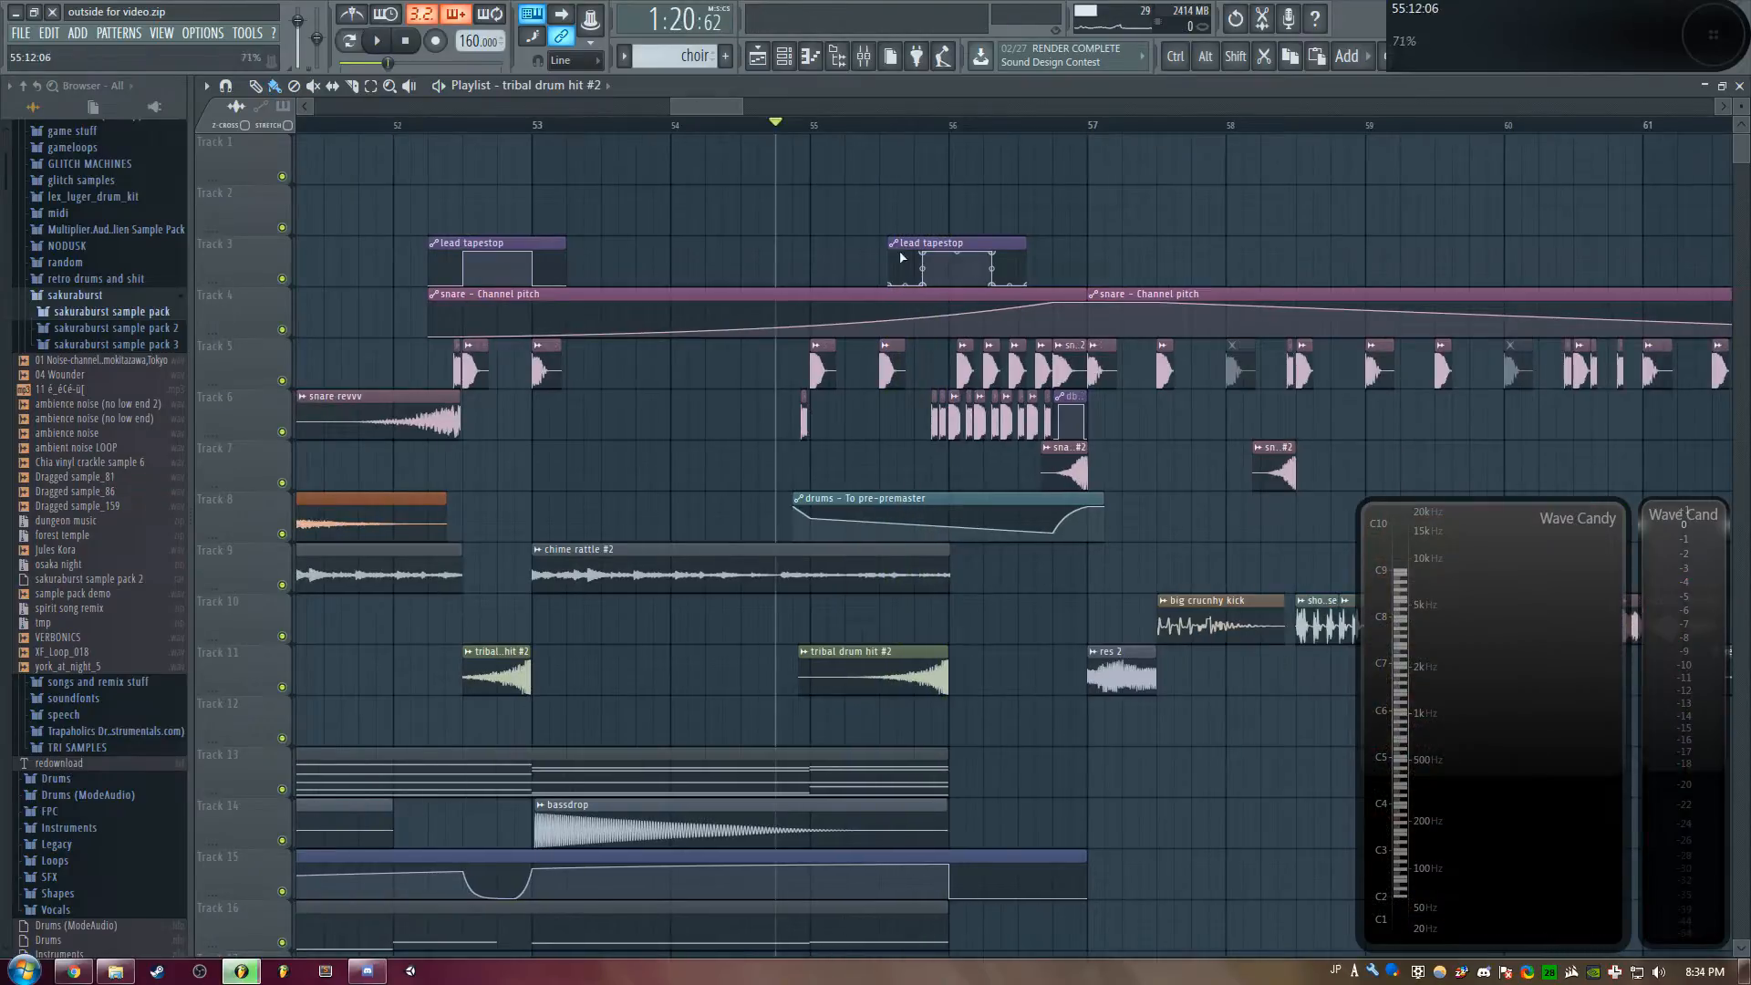
Play the full arrangement around bar 55 to hear the short extra kick clips on Track 6
{"action": "left_click_drag", "start_coordinate": [722, 121], "coordinate": [689, 106]}
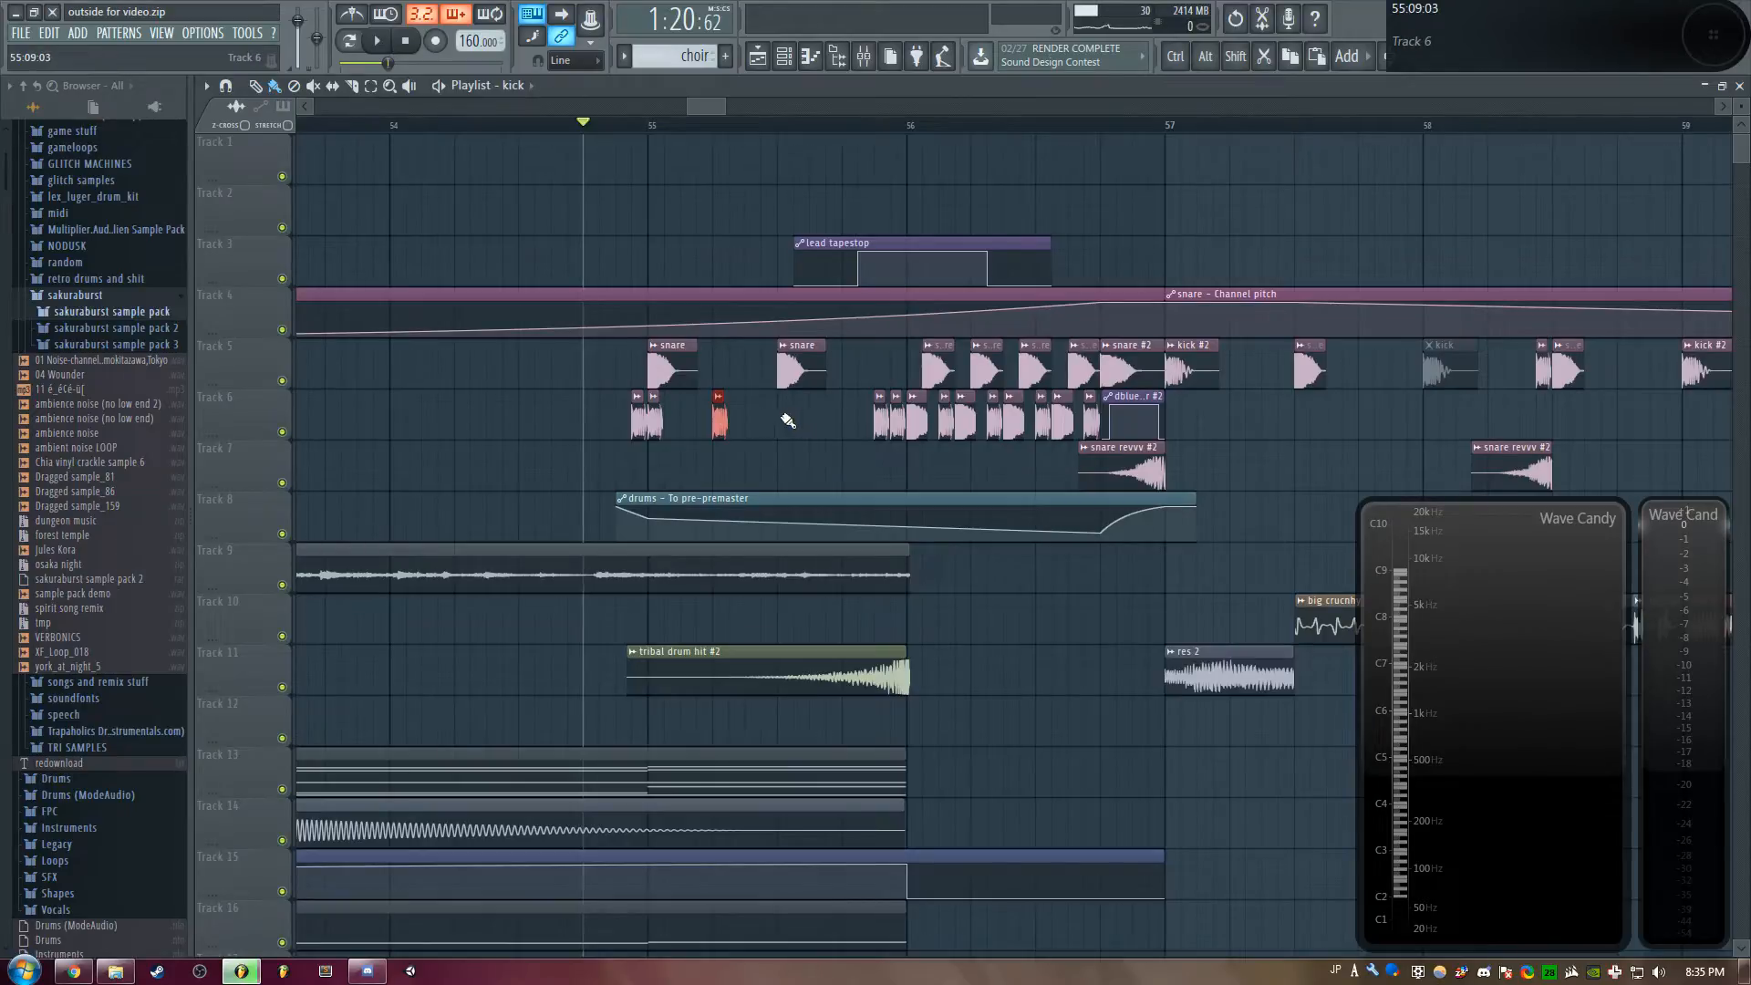
{"action": "key", "text": "space"}
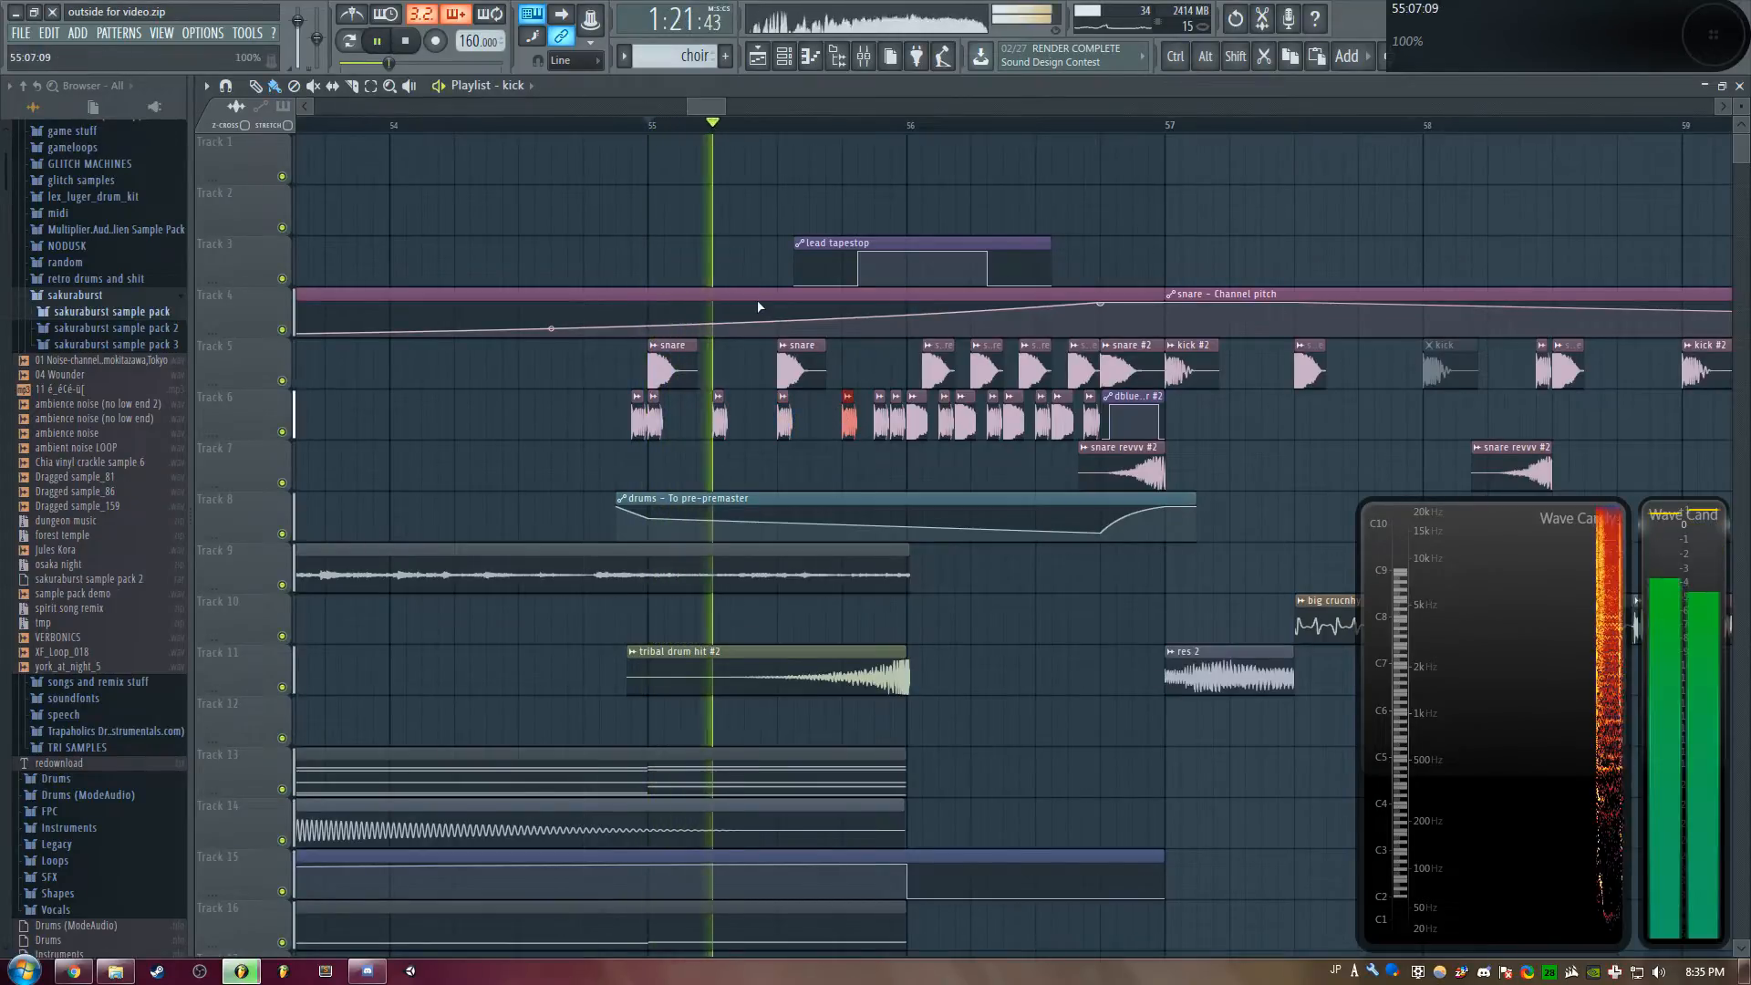
{"action": "key", "text": "space"}
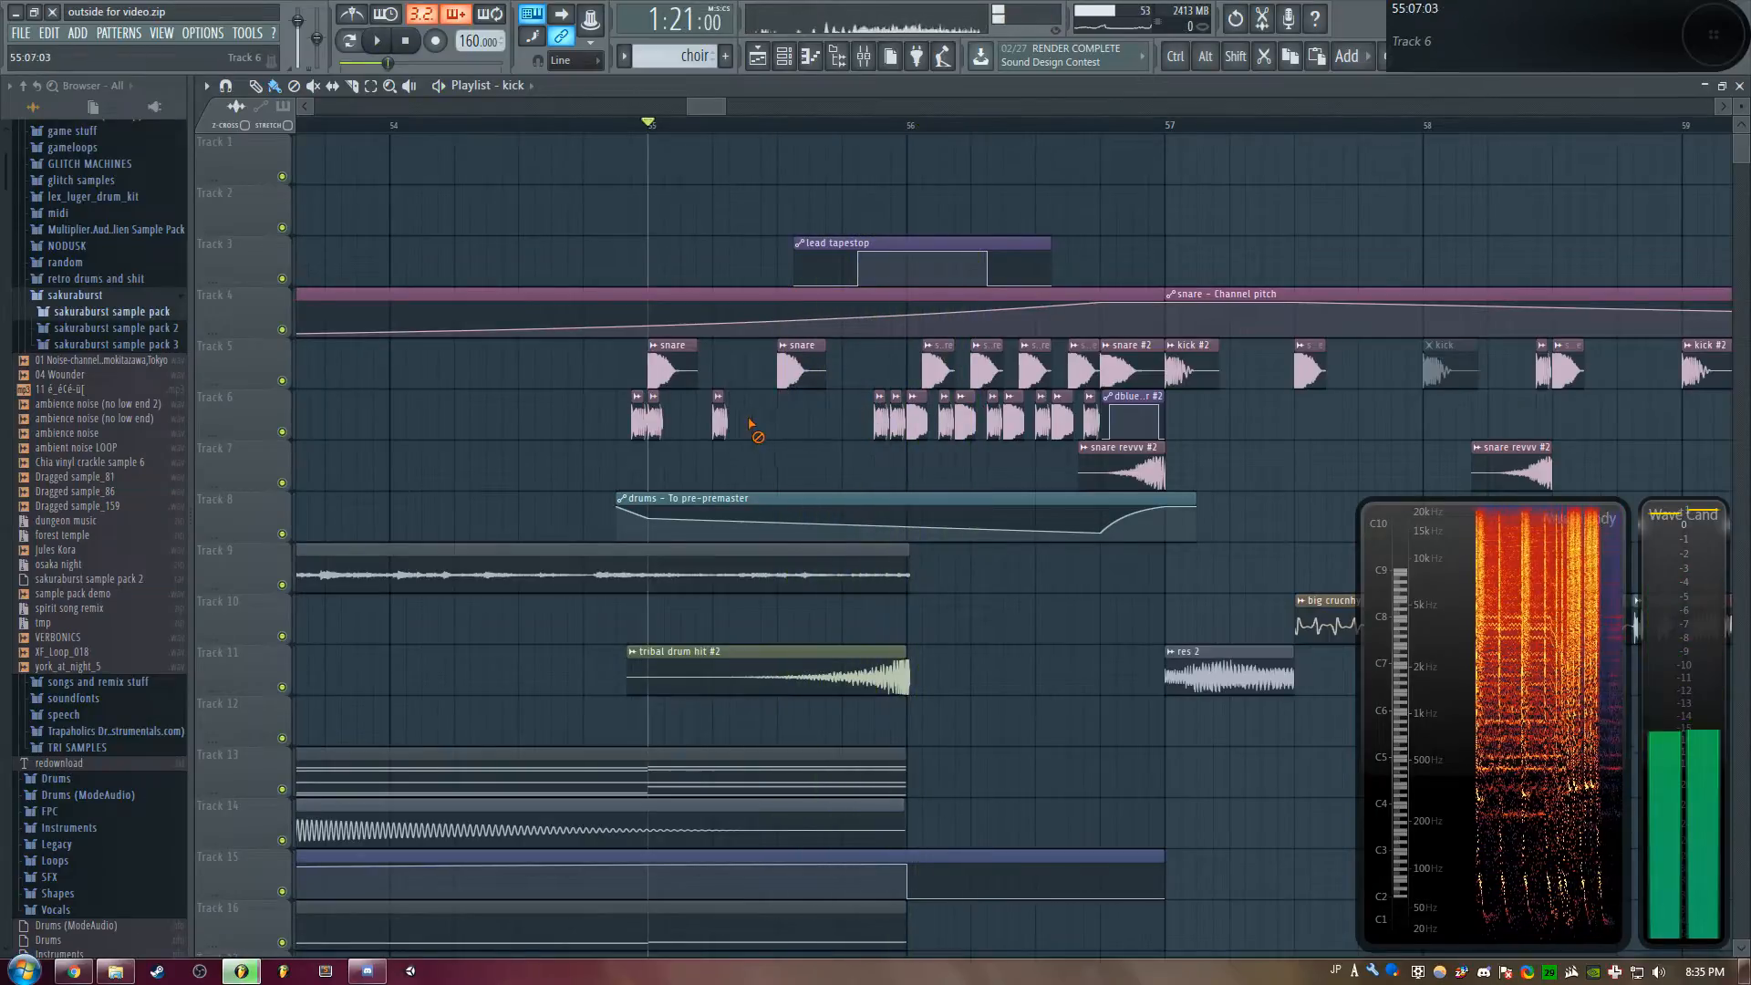
{"action": "scroll", "coordinate": [791, 204], "scroll_direction": "down", "scroll_amount": 3}
{"action": "scroll", "coordinate": [744, 141], "scroll_direction": "up", "scroll_amount": 2}
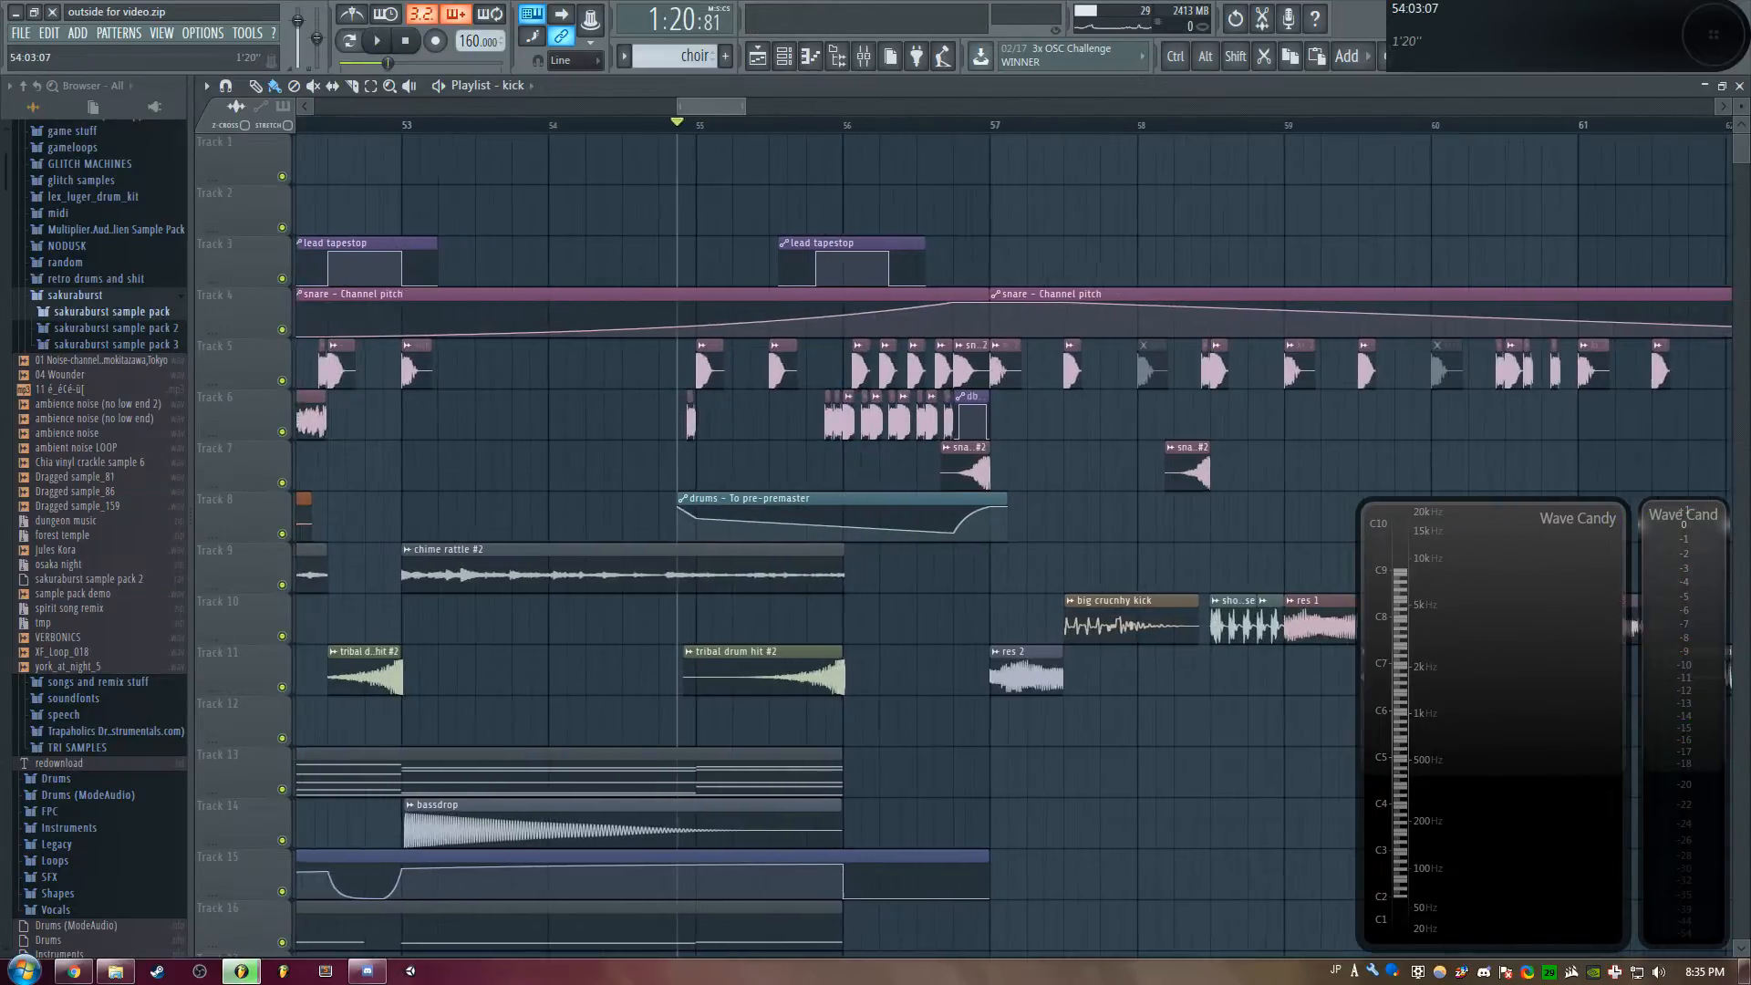
Solo the drums on Track 5 with the snare channel pitch automation on Track 4 and play them from just before bar 55
{"action": "right_click", "coordinate": [280, 331]}
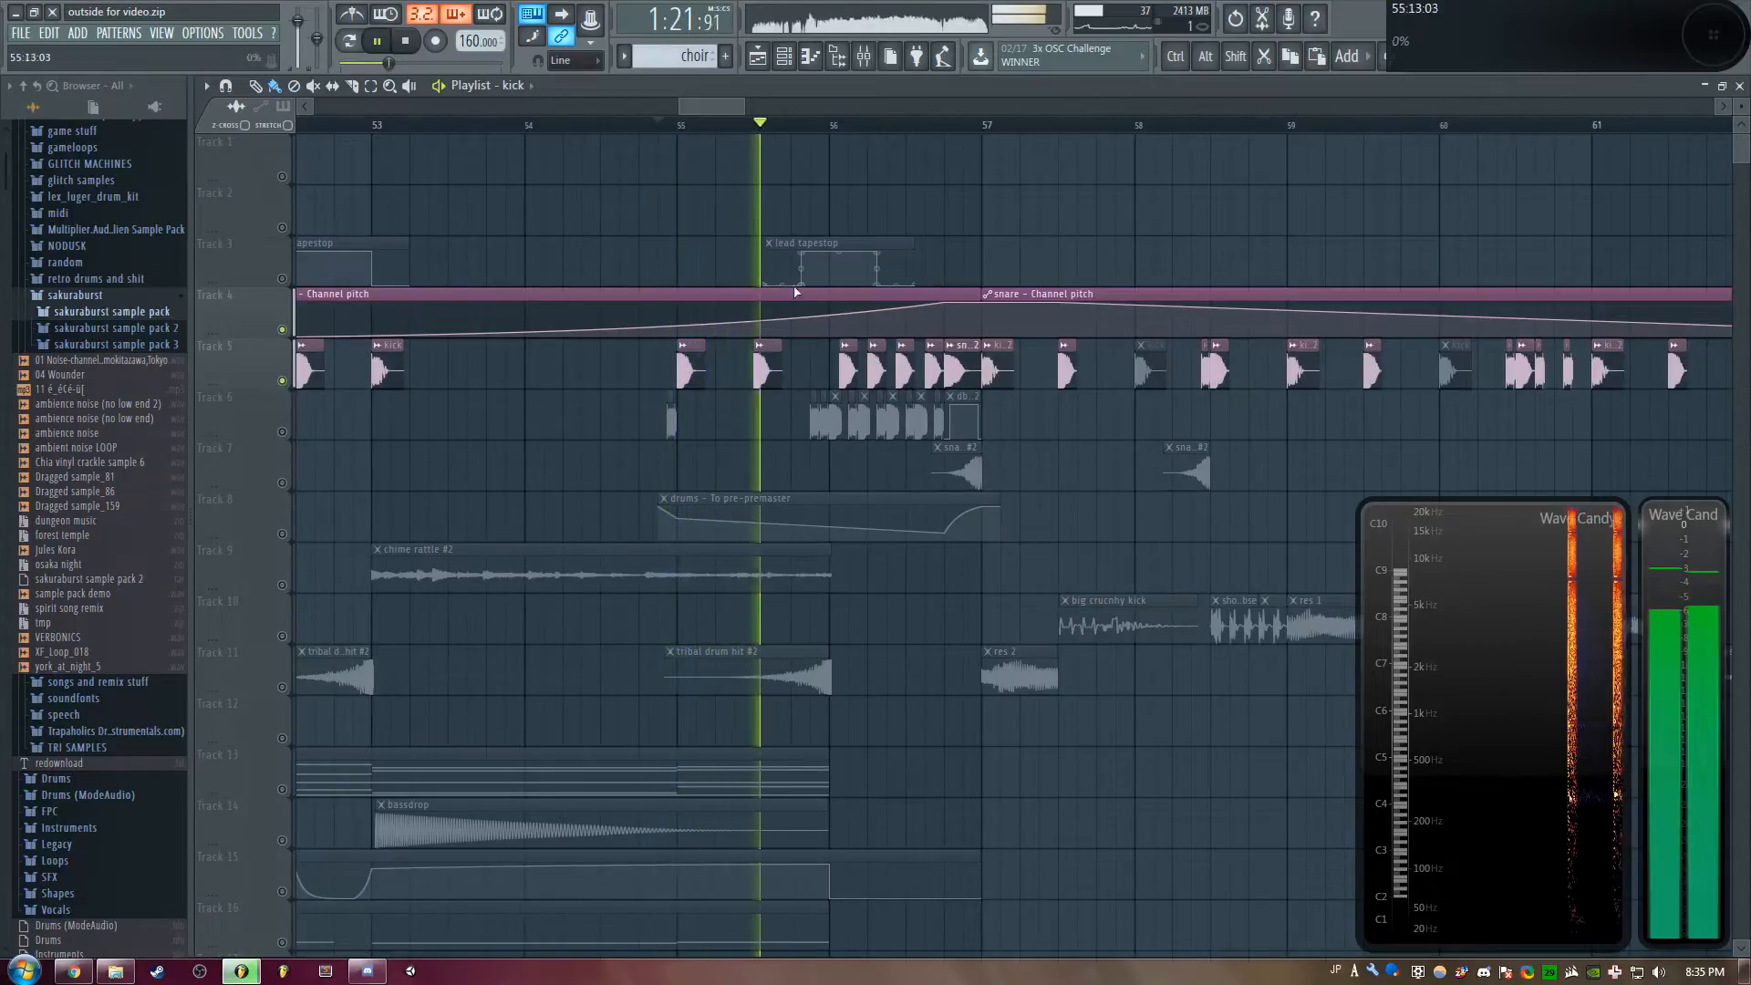
{"action": "key", "text": "space"}
{"action": "key", "text": "space"}
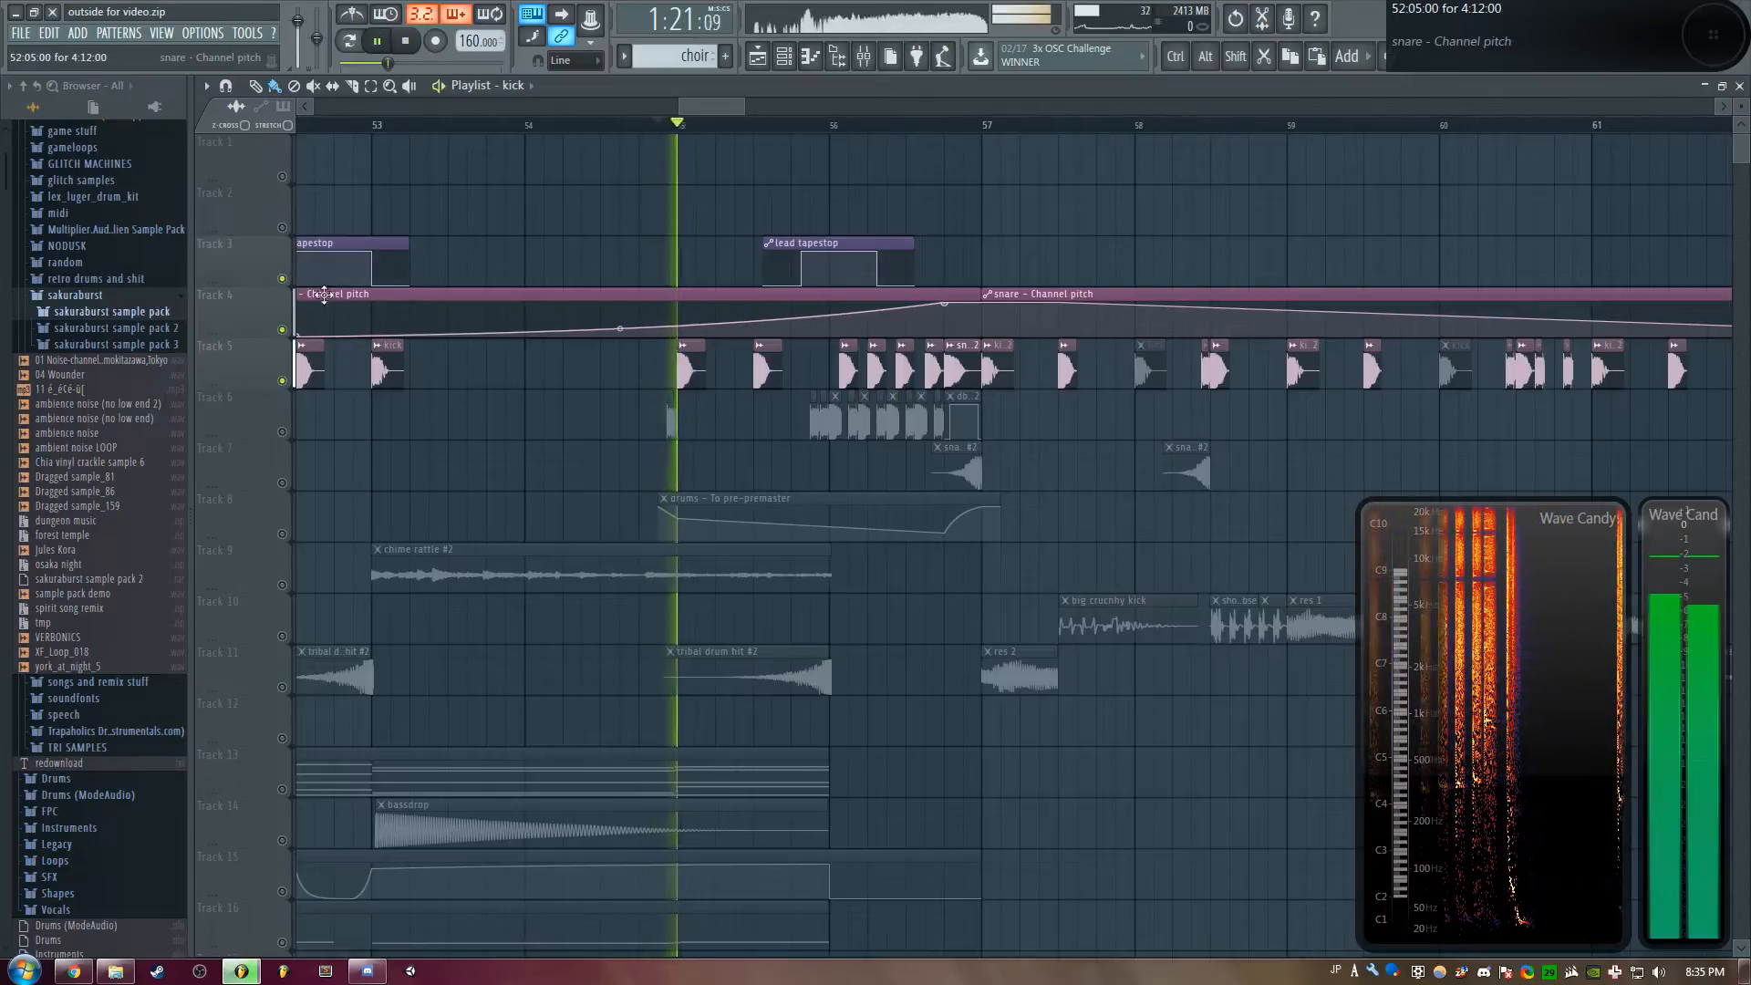
{"action": "scroll", "coordinate": [379, 366], "scroll_direction": "down", "scroll_amount": 2}
{"action": "key", "text": "space"}
Unmute Tracks 16, 19 and 20 alongside the drums and play from just before bar 55 to just past bar 57
{"action": "scroll", "coordinate": [402, 594], "scroll_direction": "down", "scroll_amount": 3}
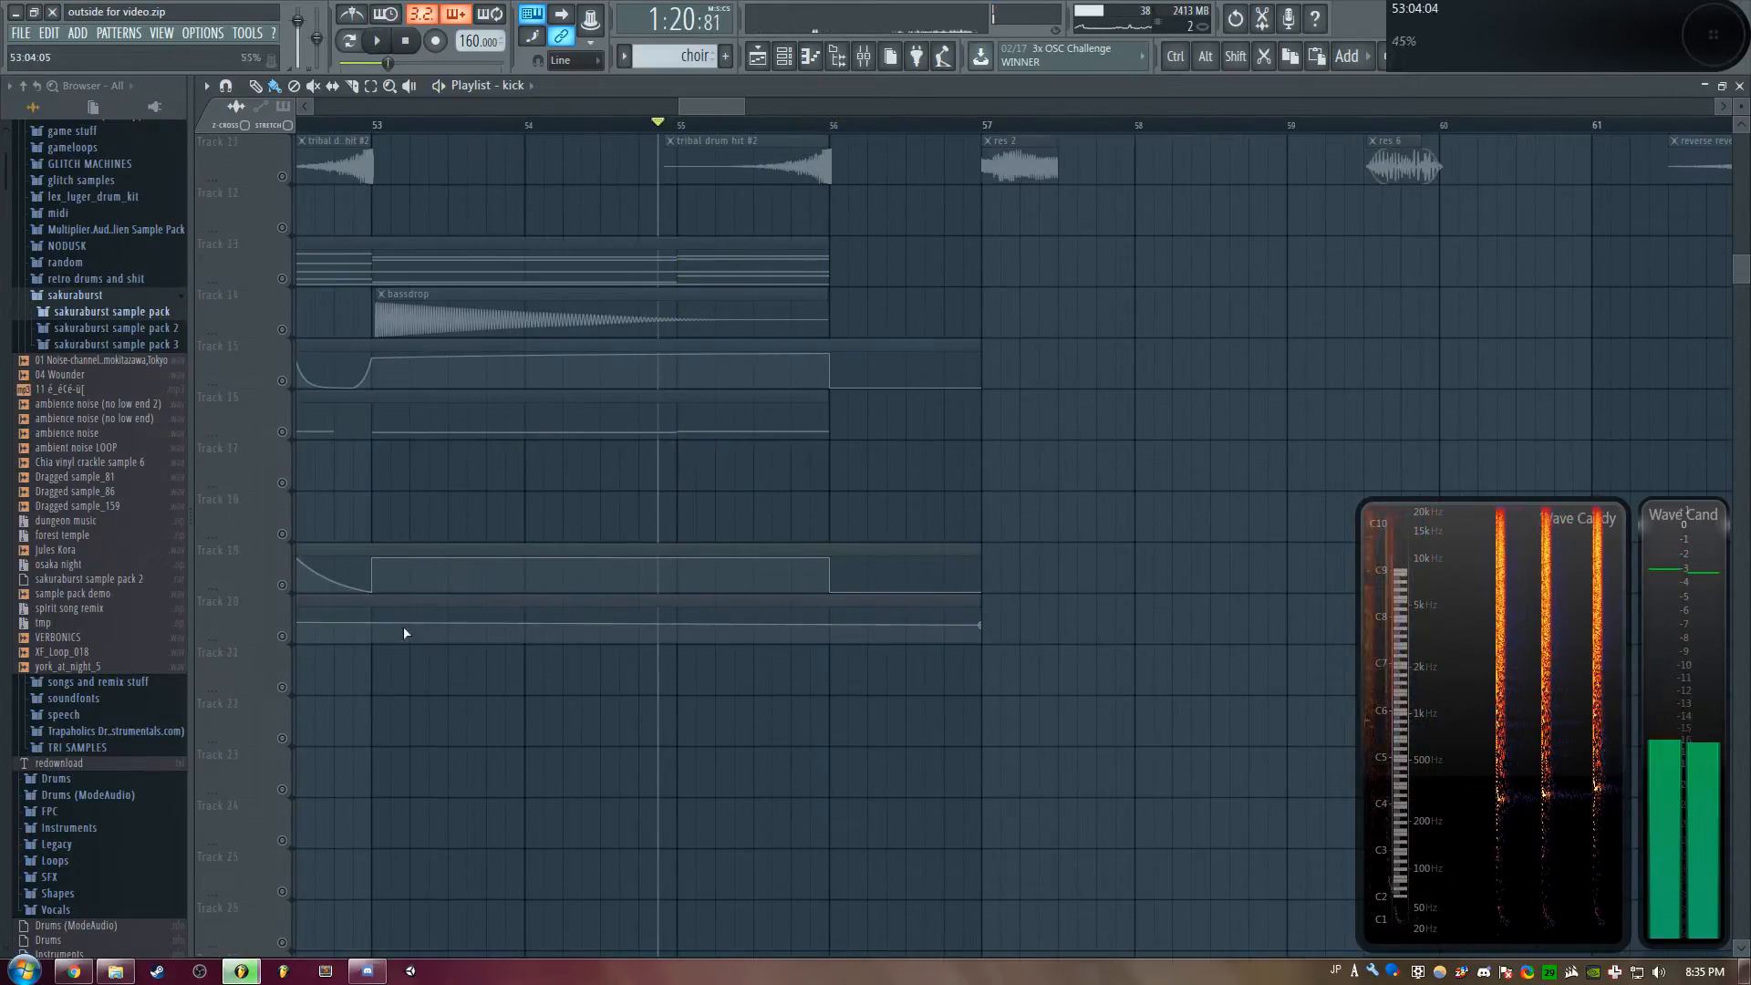
{"action": "left_click", "coordinate": [283, 433]}
{"action": "left_click", "coordinate": [282, 585]}
{"action": "left_click", "coordinate": [282, 636]}
{"action": "key", "text": "space"}
{"action": "scroll", "coordinate": [572, 508], "scroll_direction": "up", "scroll_amount": 3}
{"action": "scroll", "coordinate": [572, 509], "scroll_direction": "up", "scroll_amount": 3}
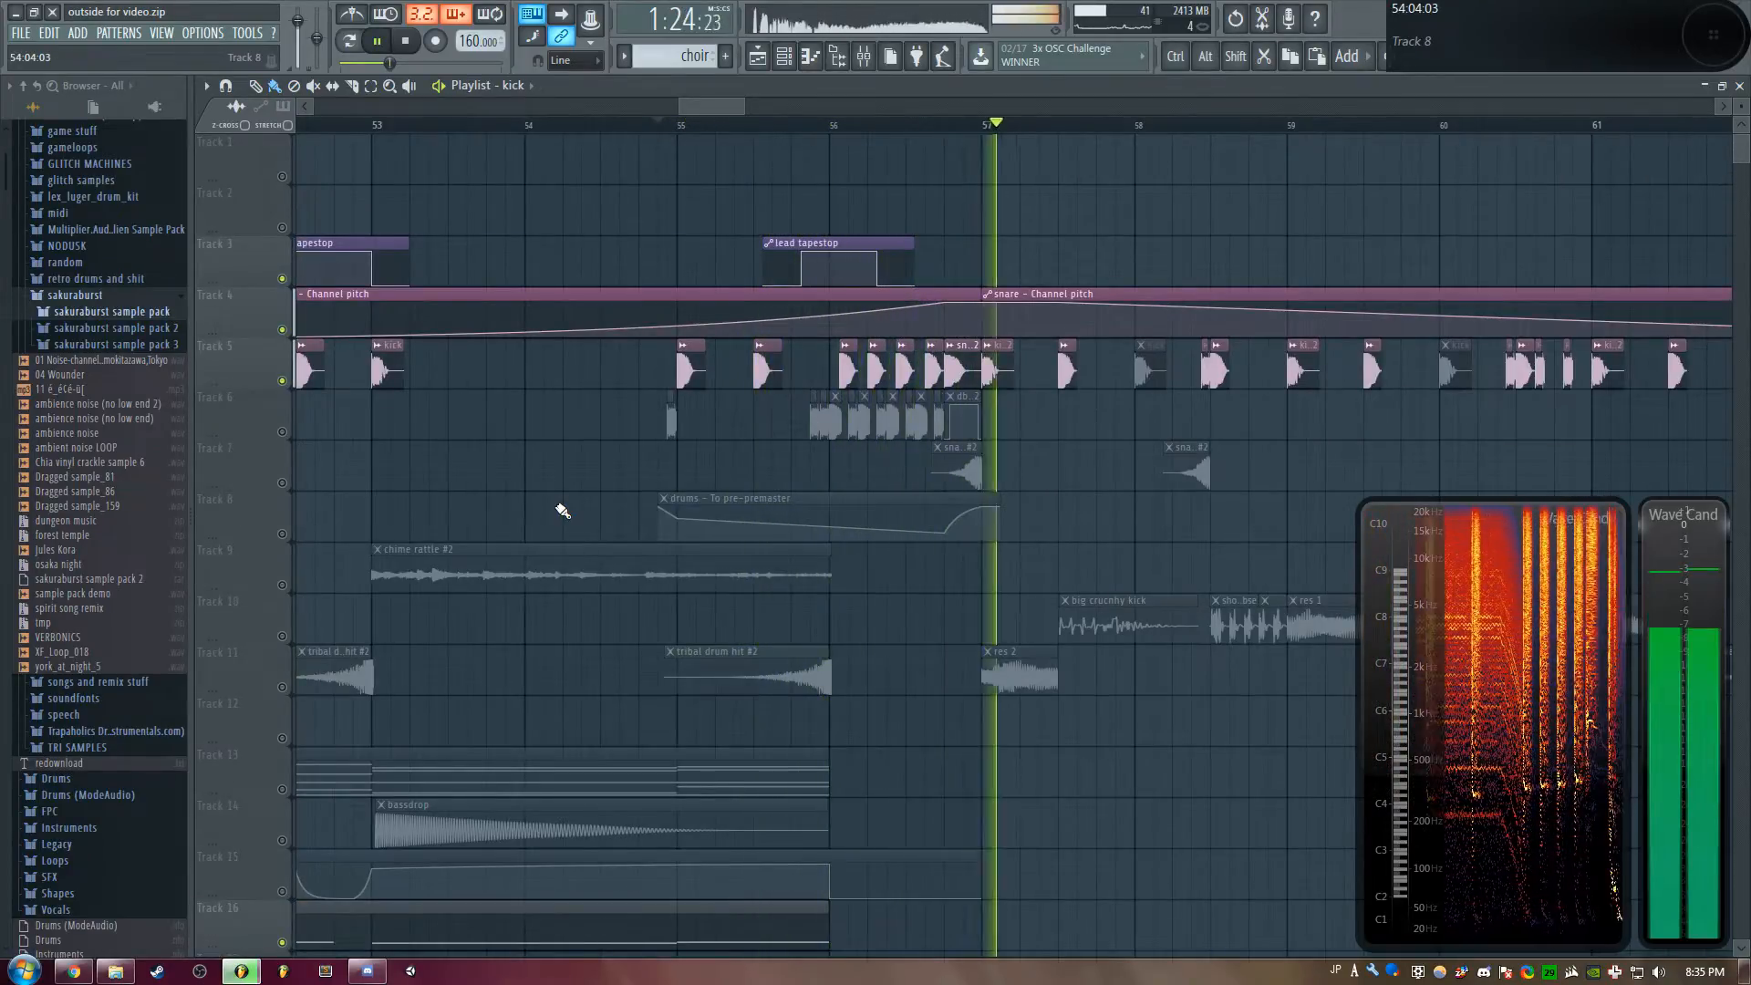
{"action": "key", "text": "space"}
Unmute Track 6, check the dblue TapeStop snare trigger automation before bar 57, and play the drums there
{"action": "left_click", "coordinate": [281, 433]}
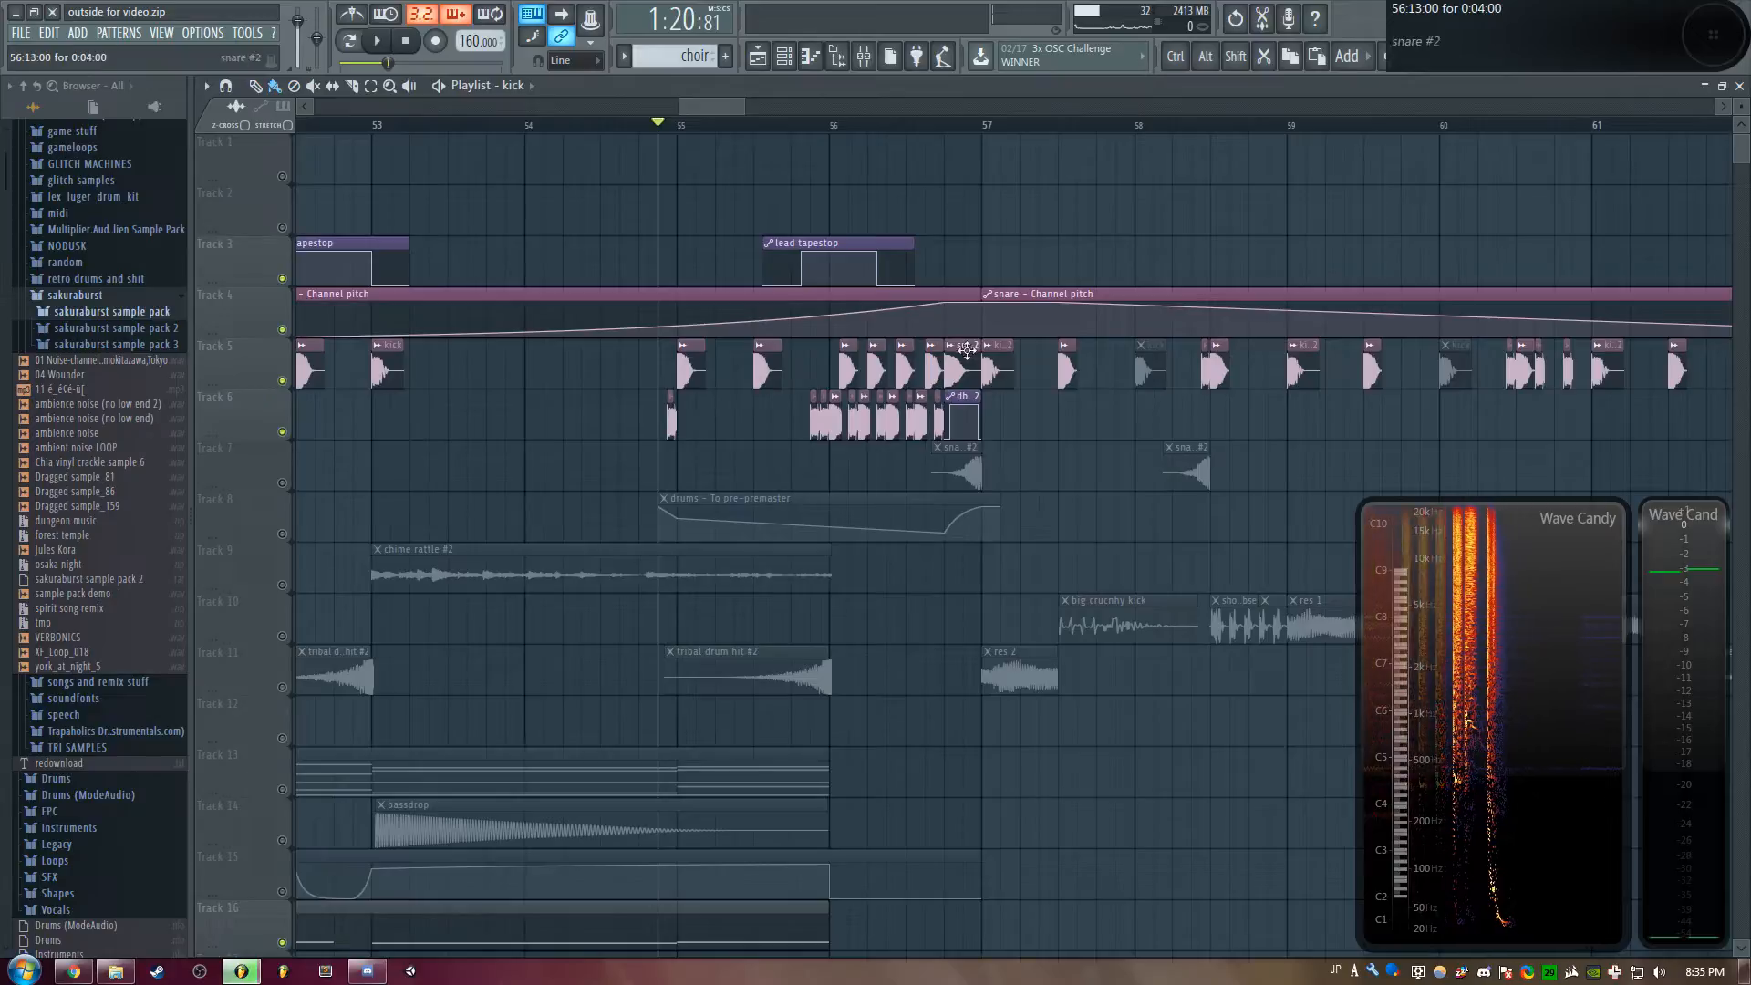
{"action": "double_click", "coordinate": [967, 400]}
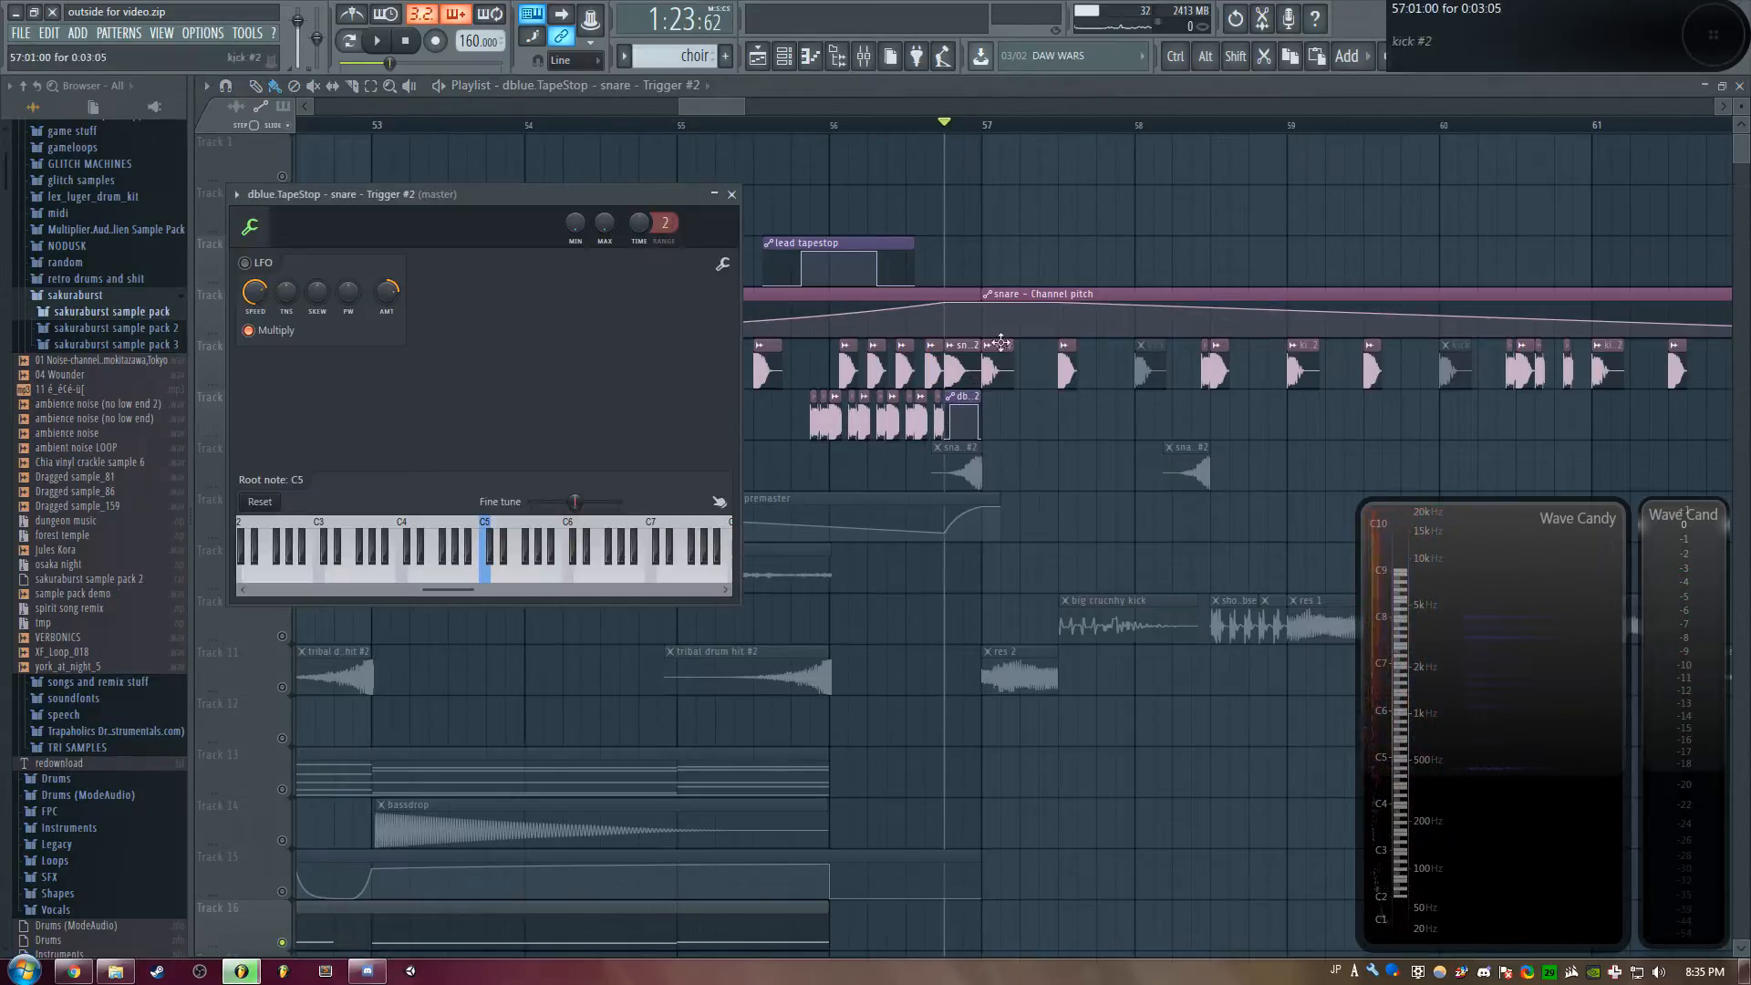
{"action": "right_click", "coordinate": [1028, 224]}
{"action": "key", "text": "space"}
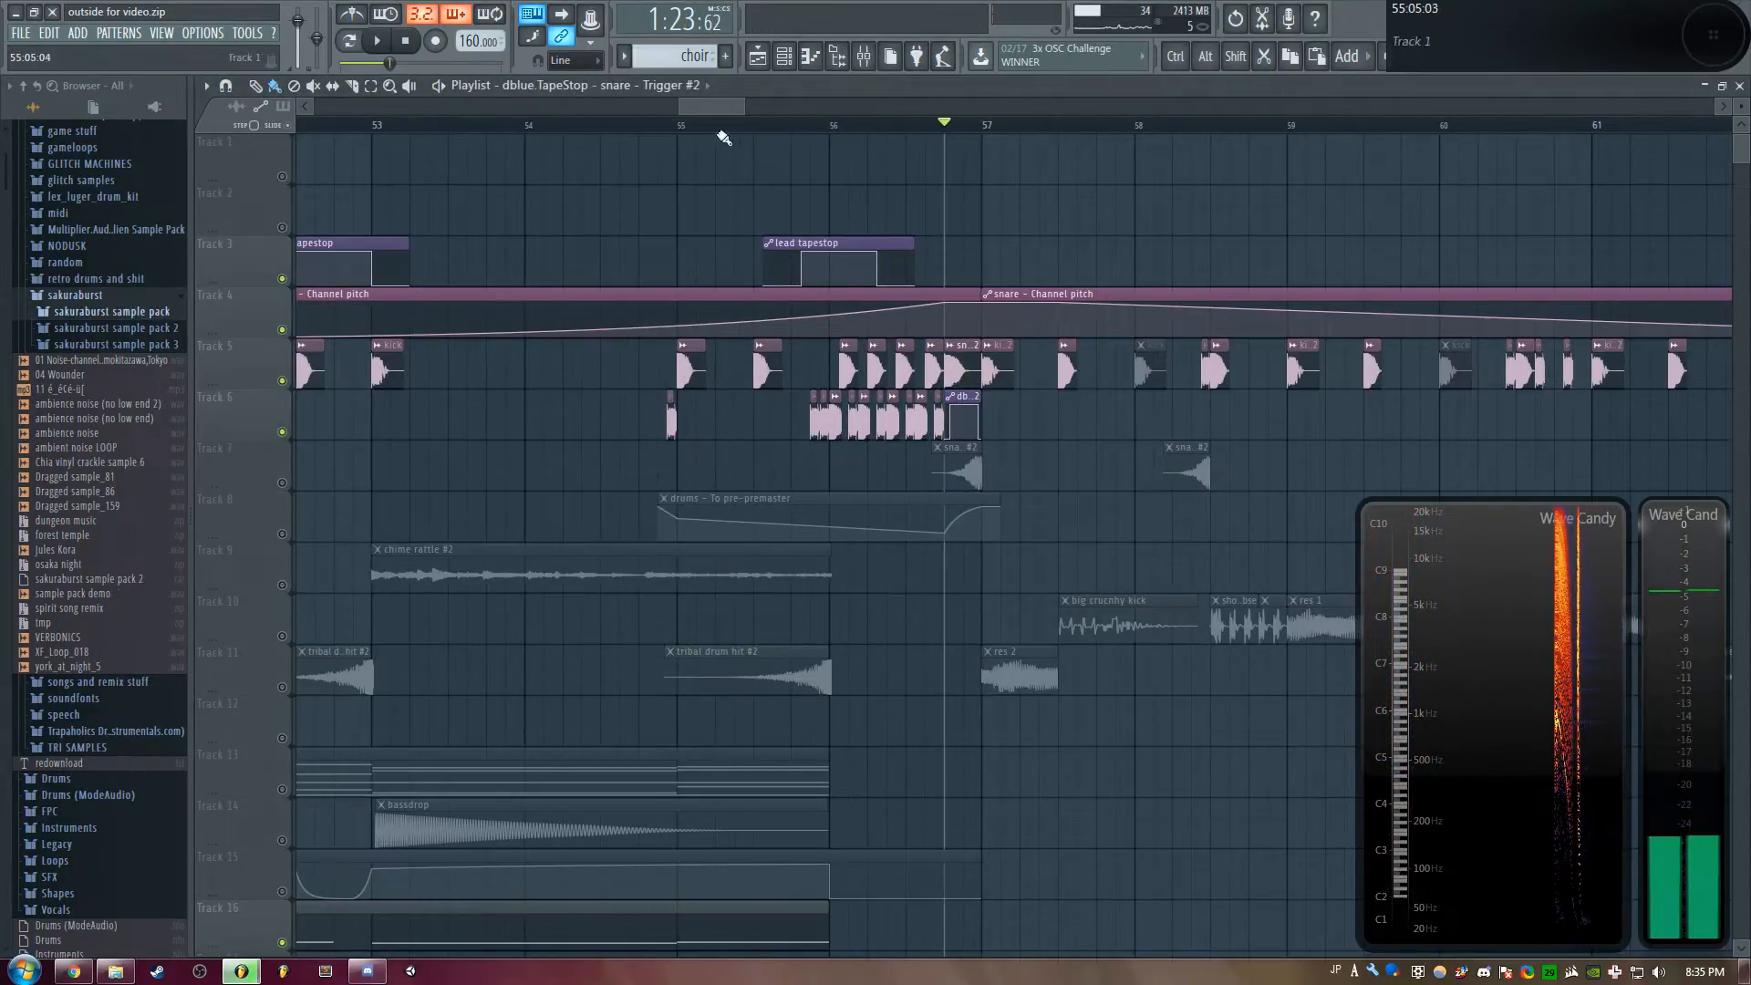
{"action": "left_click_drag", "start_coordinate": [723, 137], "coordinate": [717, 111]}
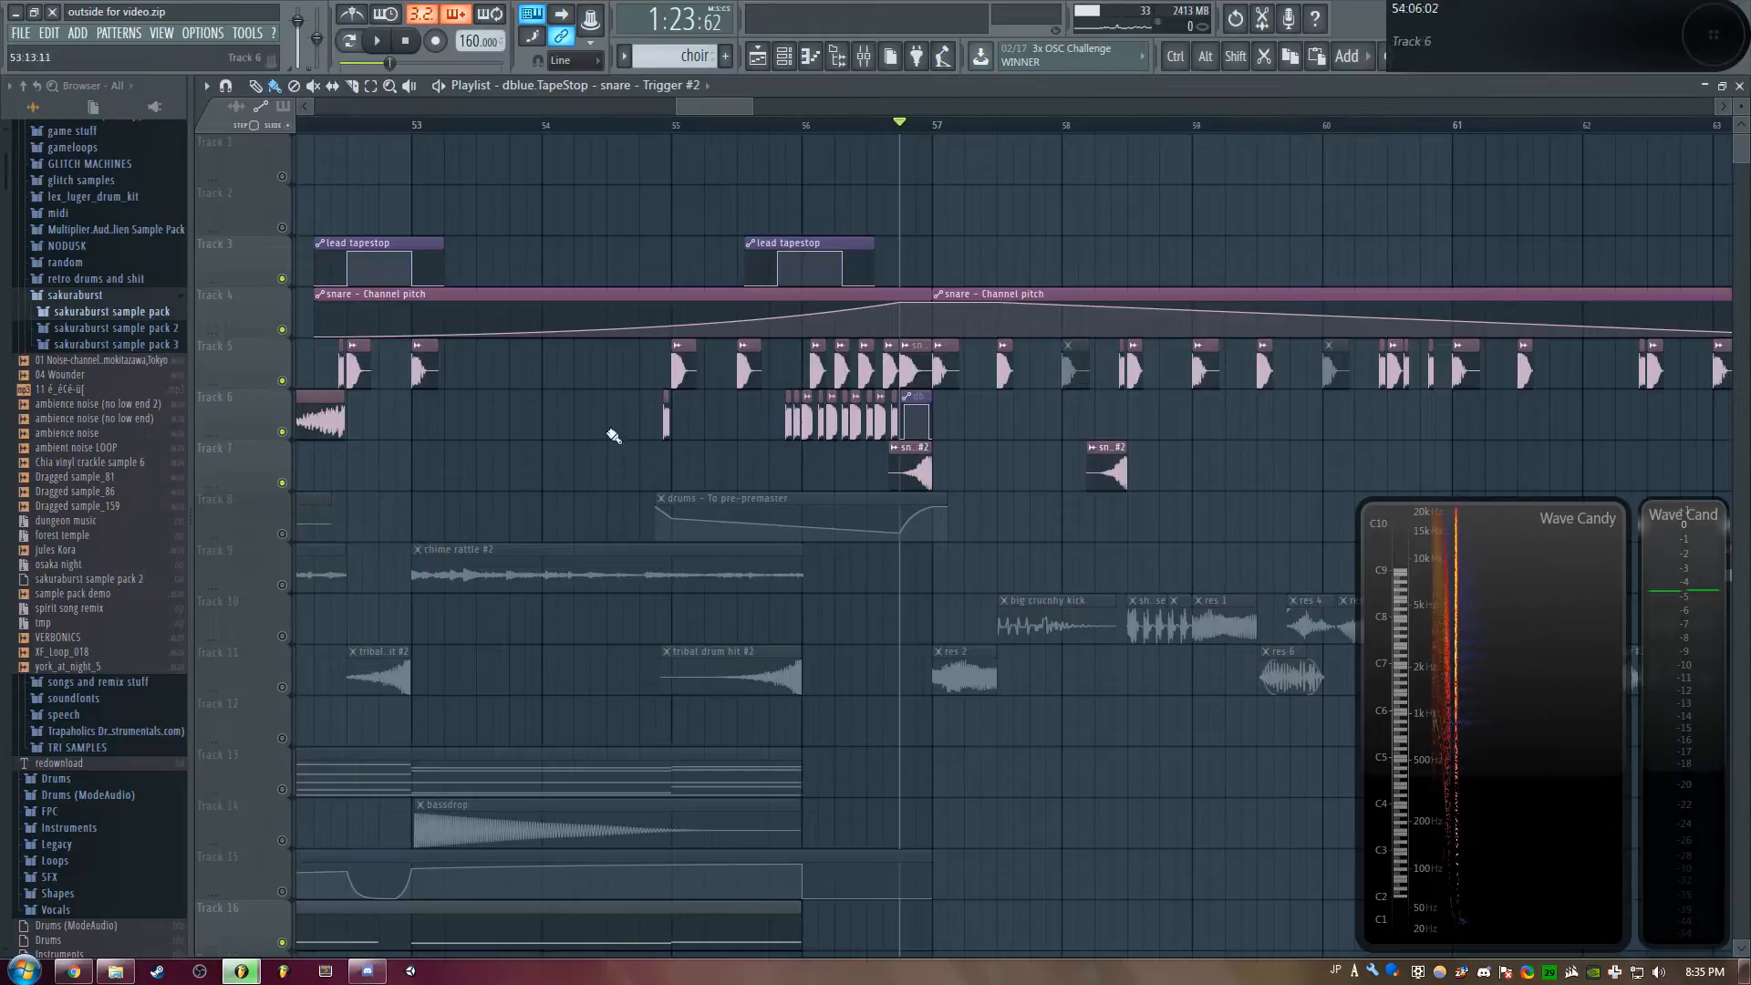
Inspect the settings of the drums - To pre-premaster automation clip and play the soloed drum section from bar 55 to bar 57
{"action": "key", "text": "space"}
{"action": "key", "text": "space"}
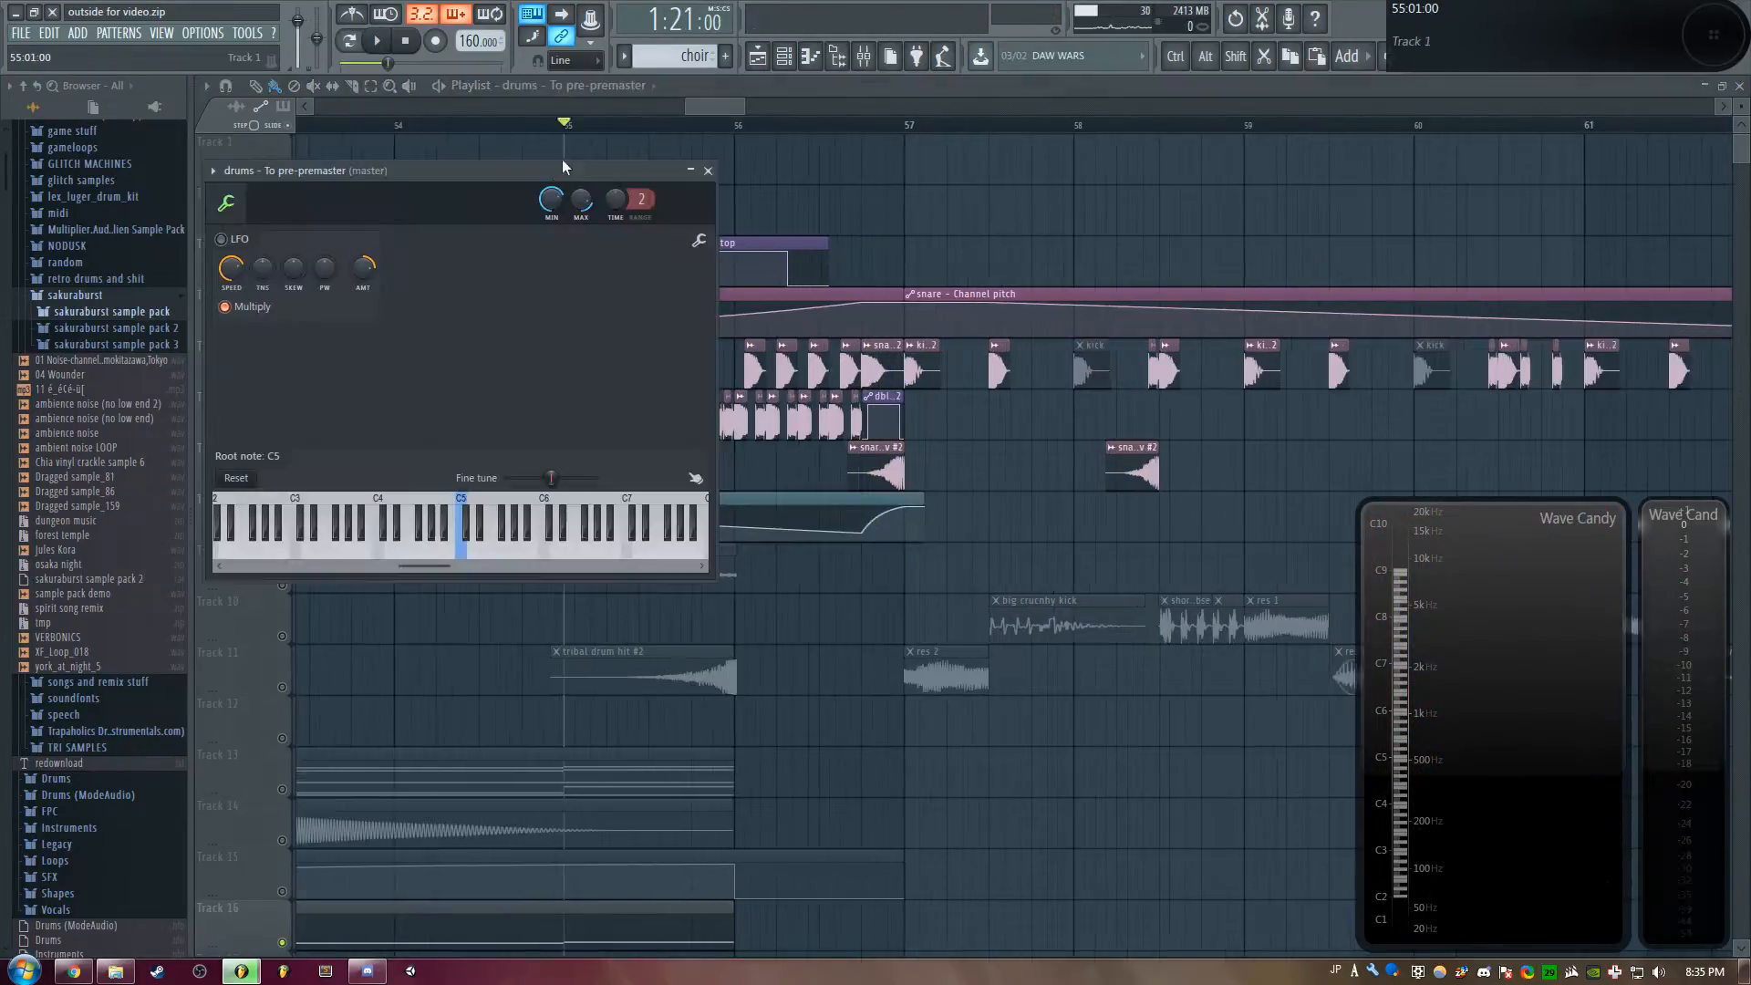
{"action": "left_click_drag", "start_coordinate": [578, 166], "coordinate": [1242, 328]}
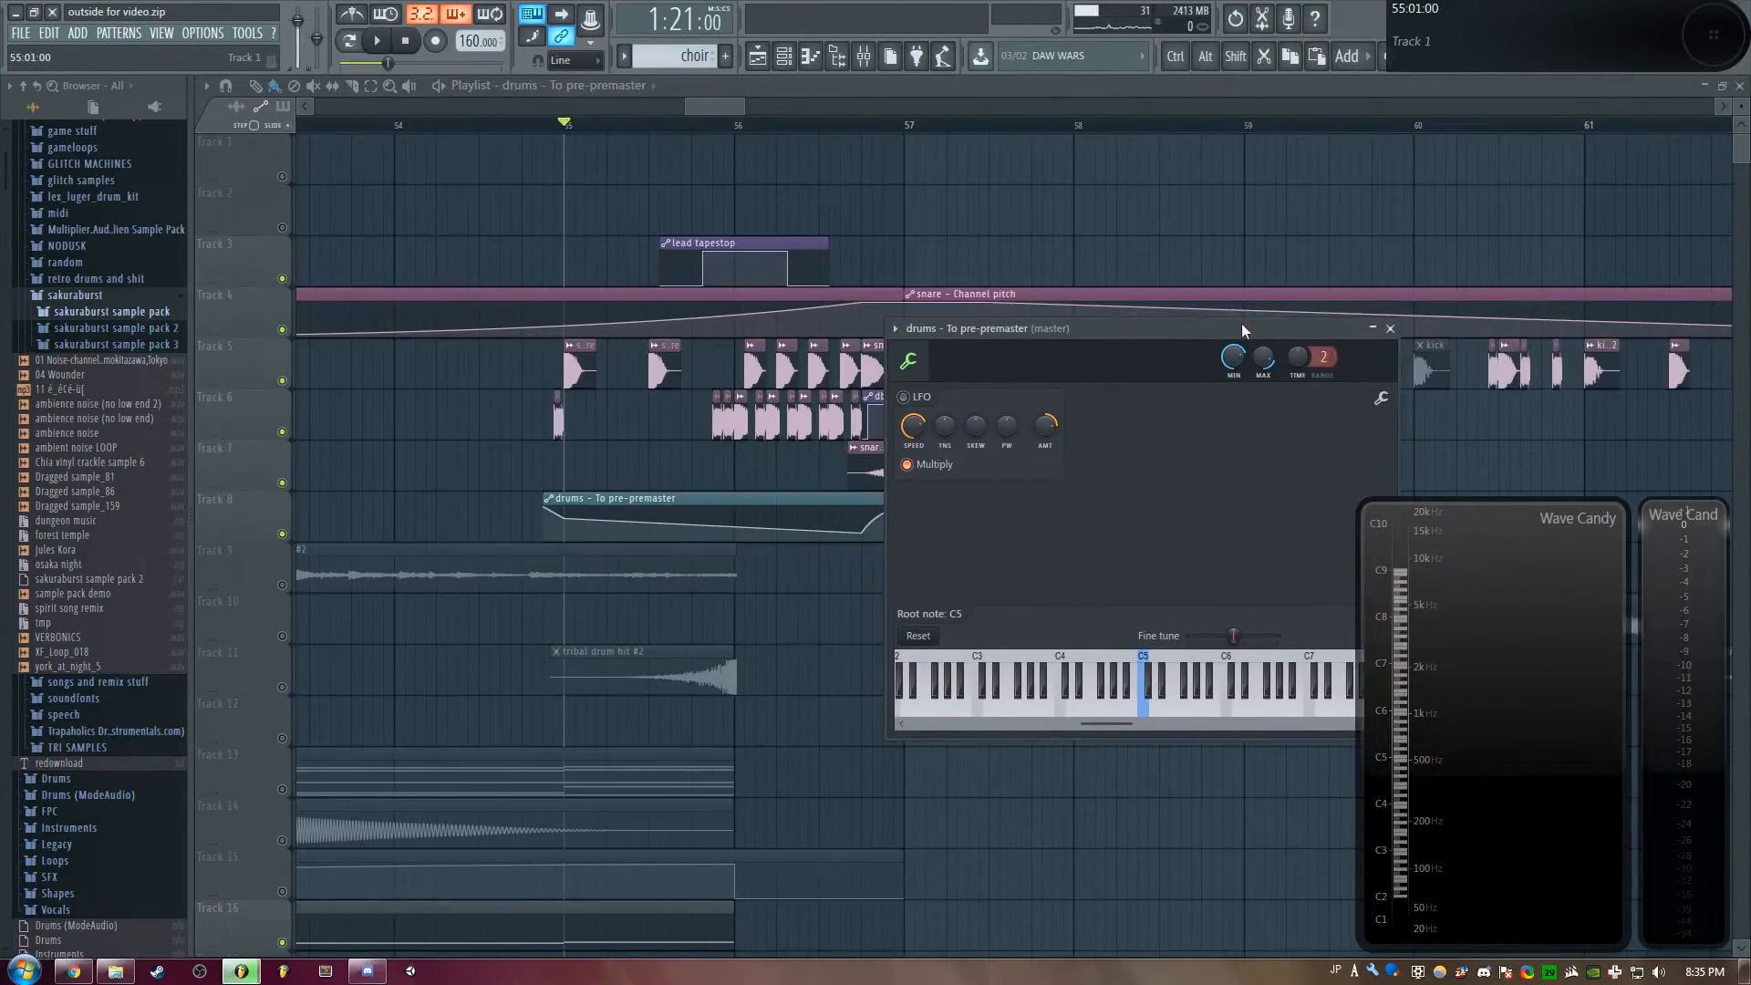
{"action": "left_click_drag", "start_coordinate": [1123, 332], "coordinate": [967, 479]}
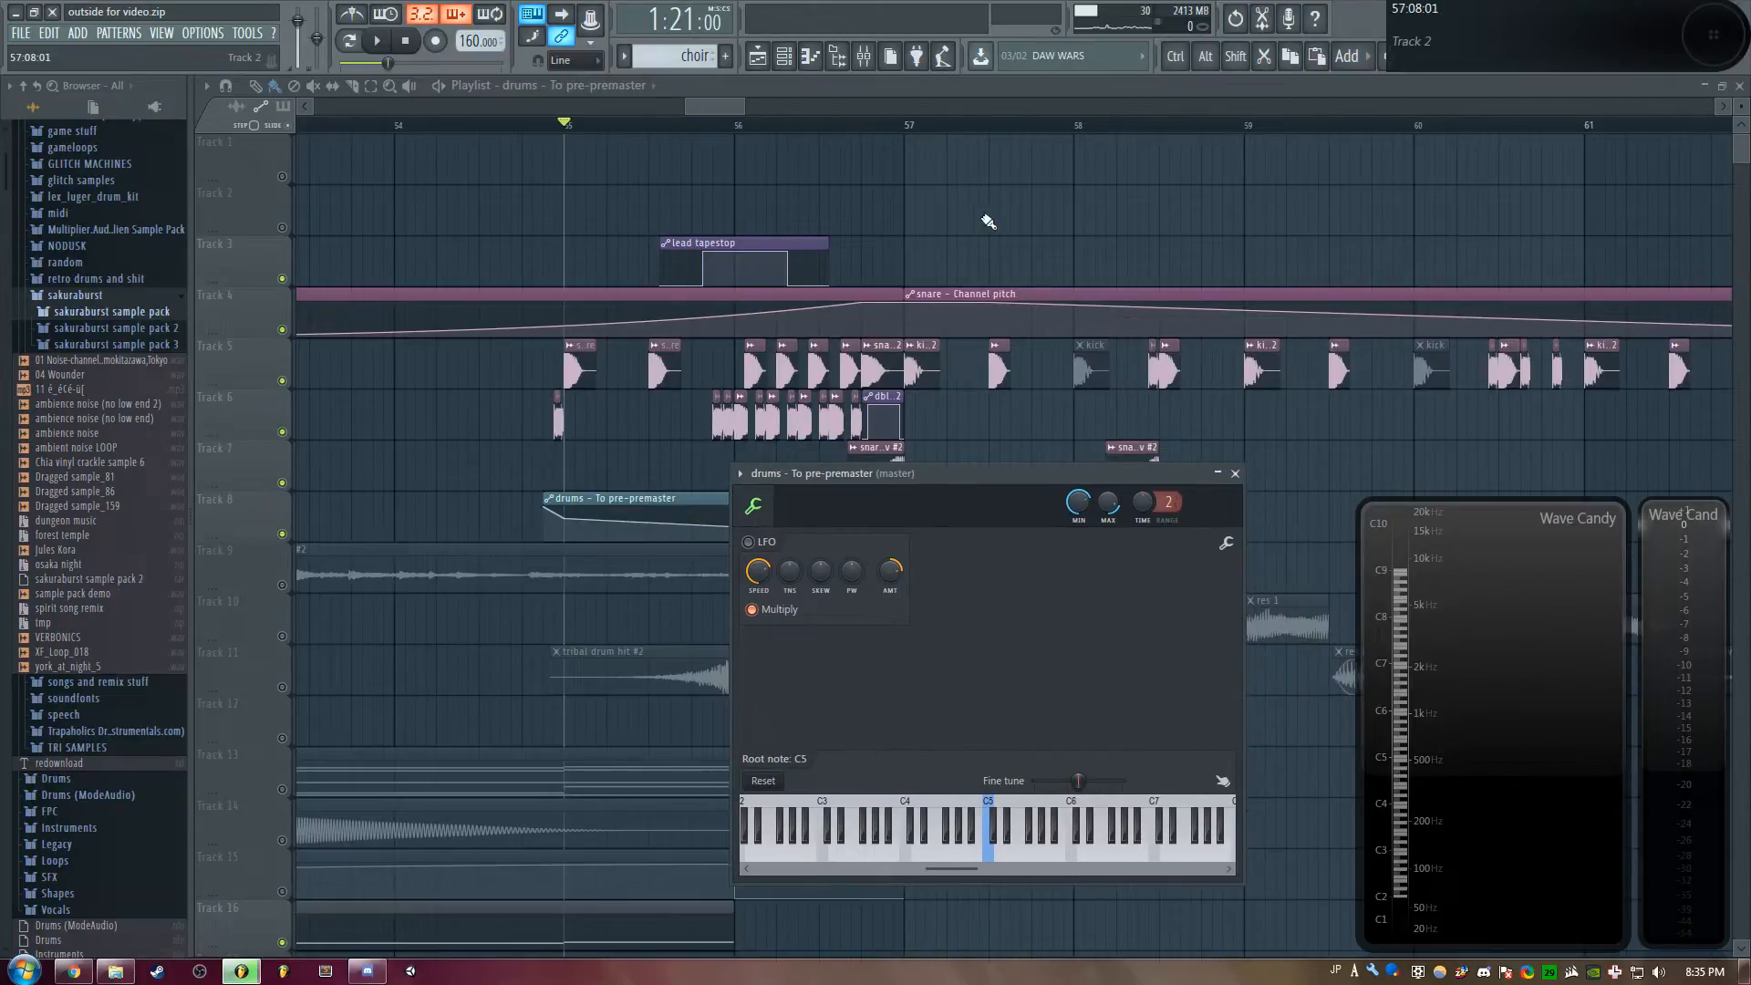
{"action": "key", "text": "Escape"}
{"action": "key", "text": "space"}
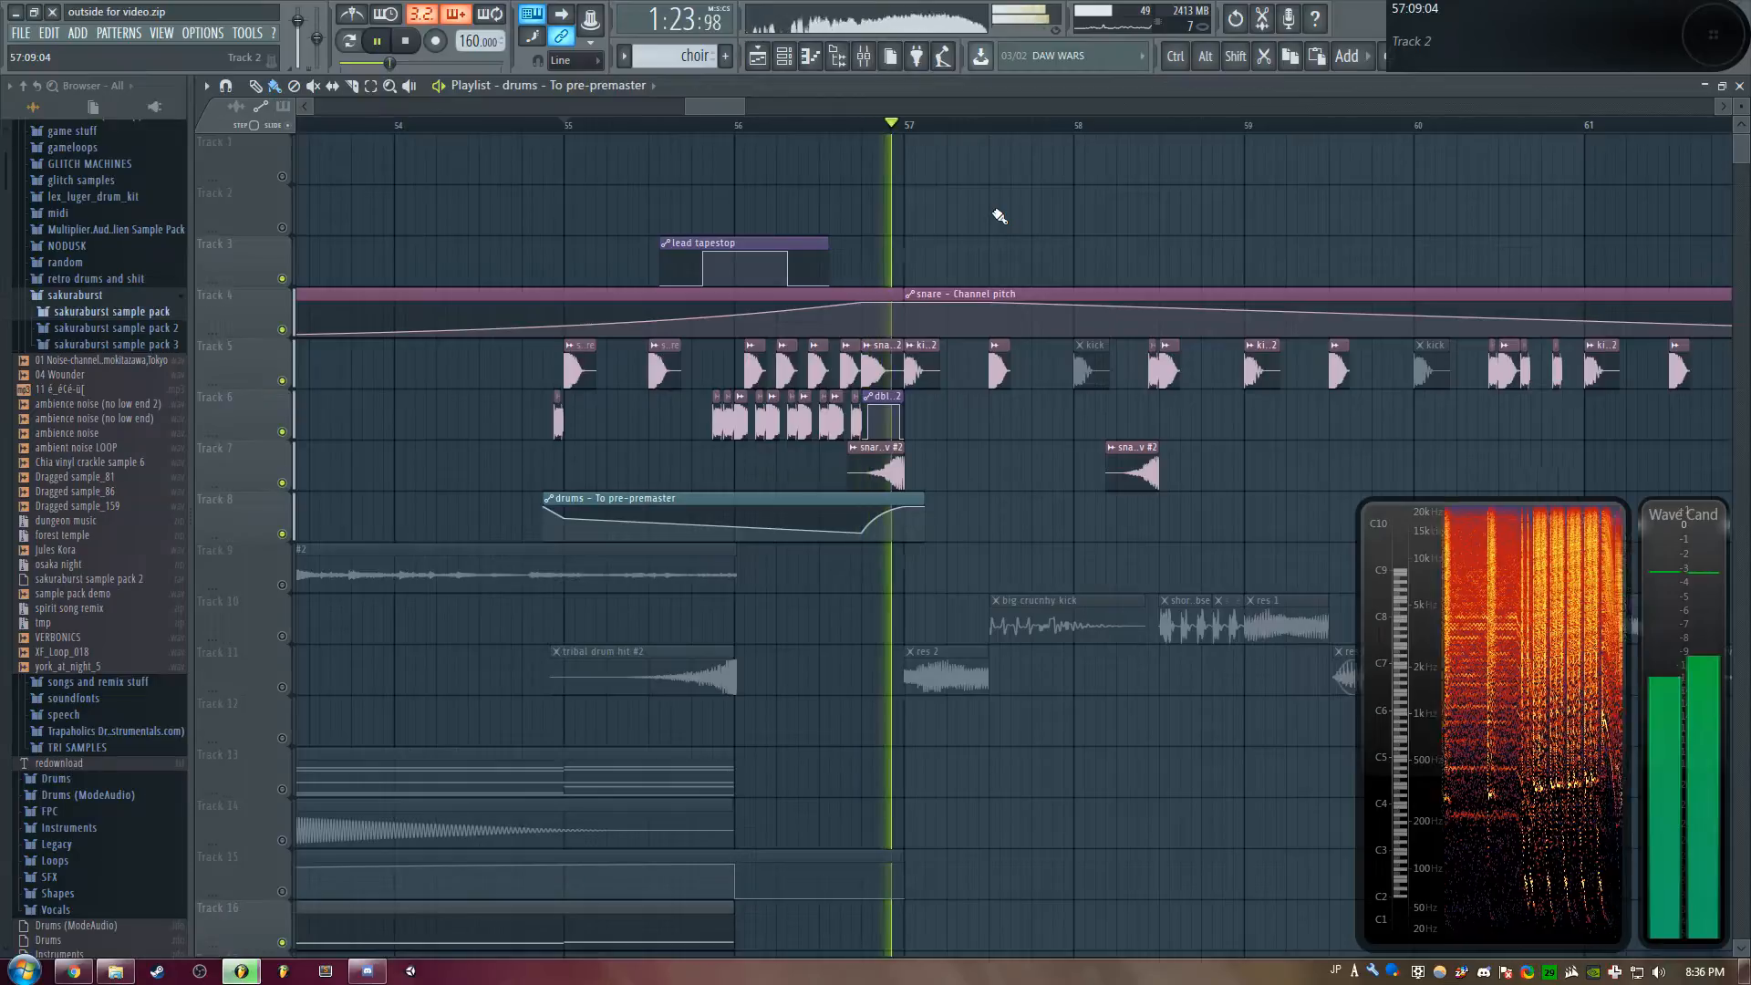
{"action": "key", "text": "space"}
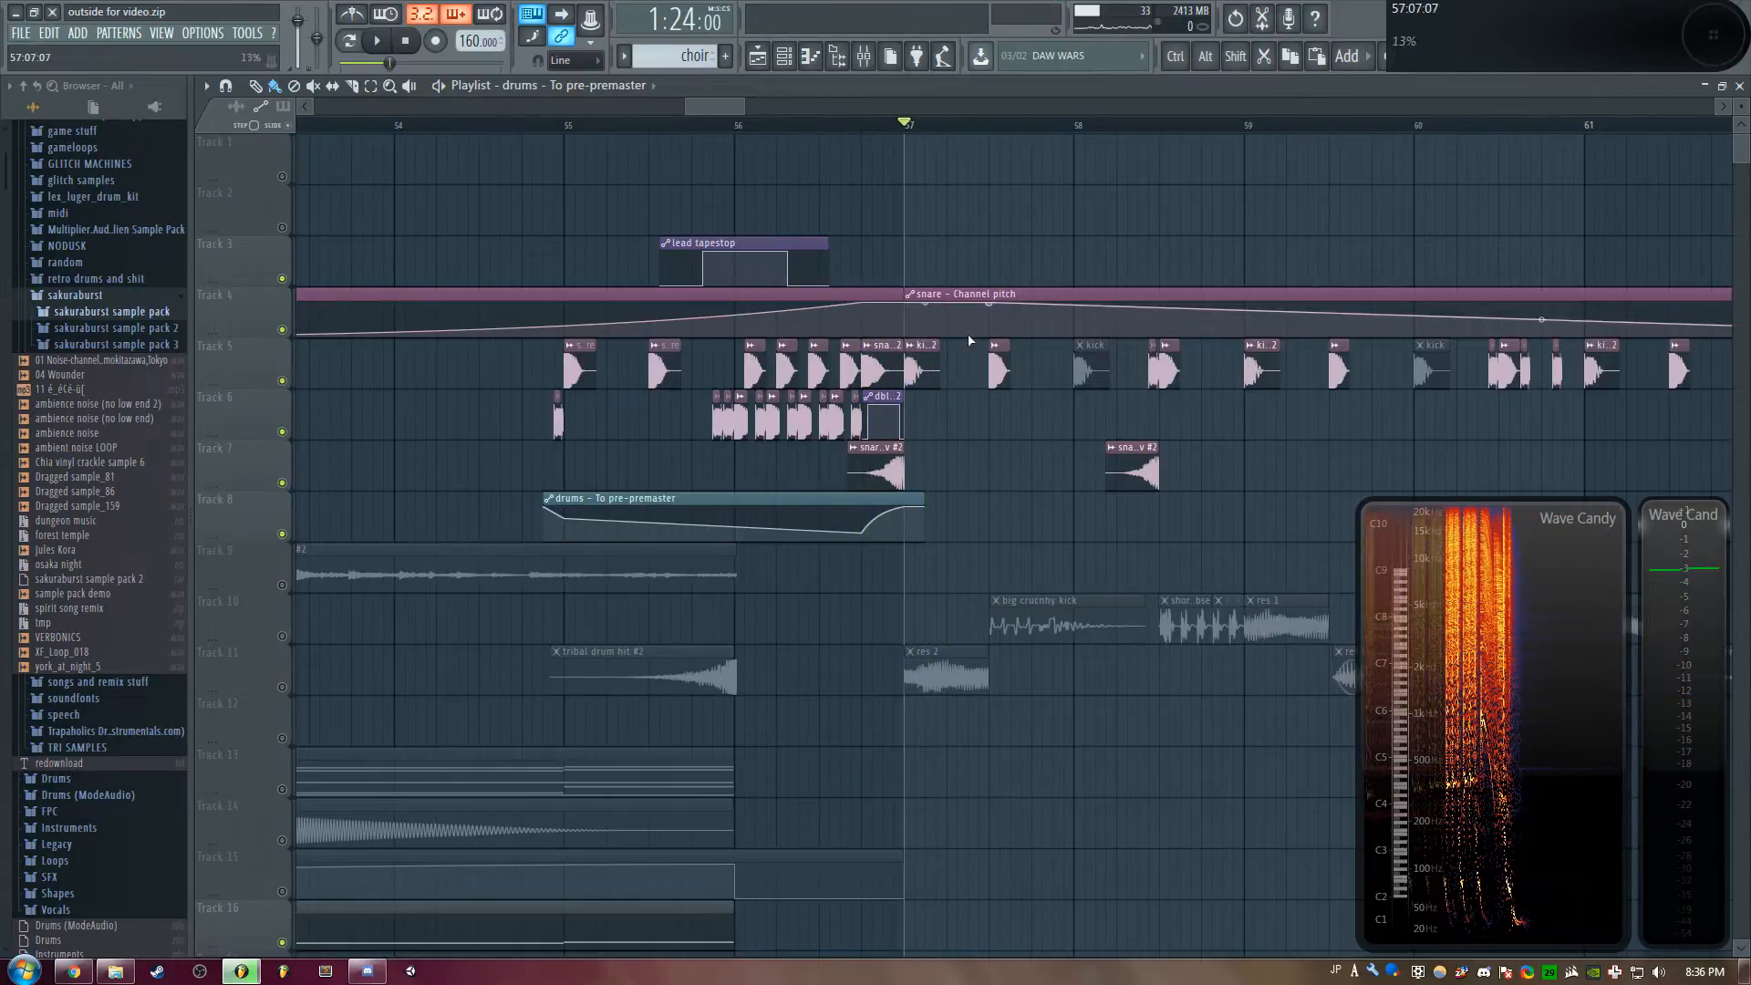
Re-enable all playlist tracks and play the full arrangement through to bar 89
{"action": "scroll", "coordinate": [670, 133], "scroll_direction": "down", "scroll_amount": 2}
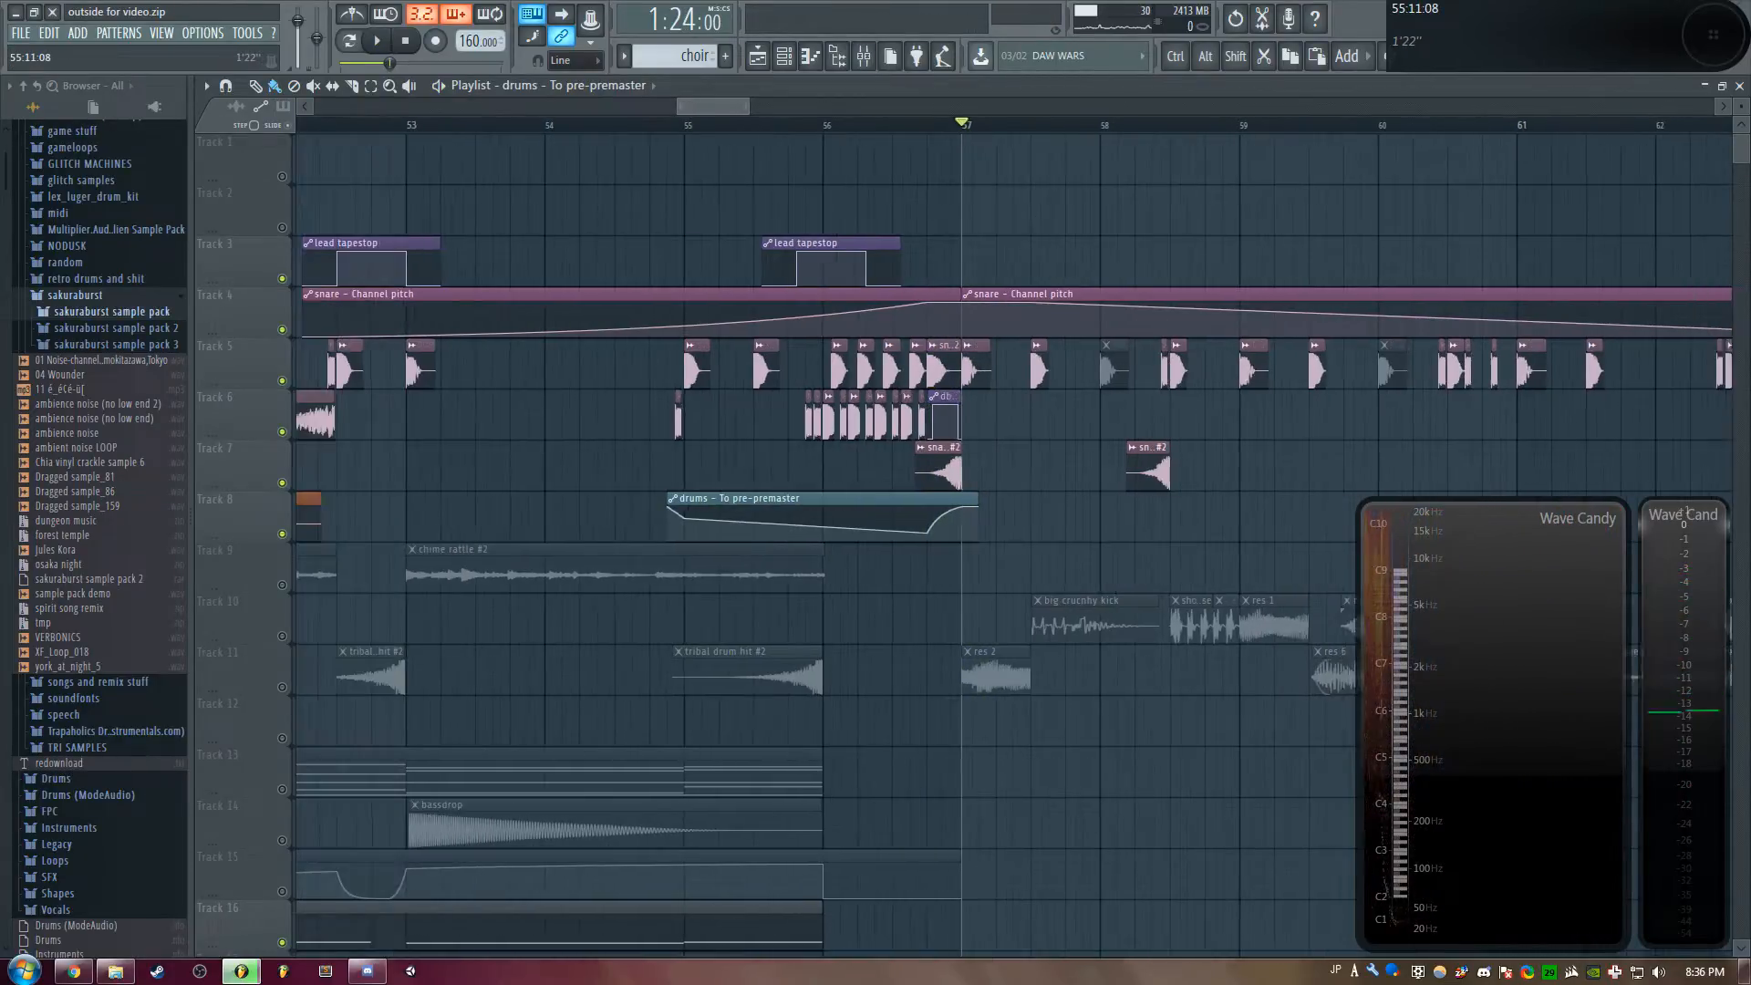
{"action": "right_click", "coordinate": [285, 329]}
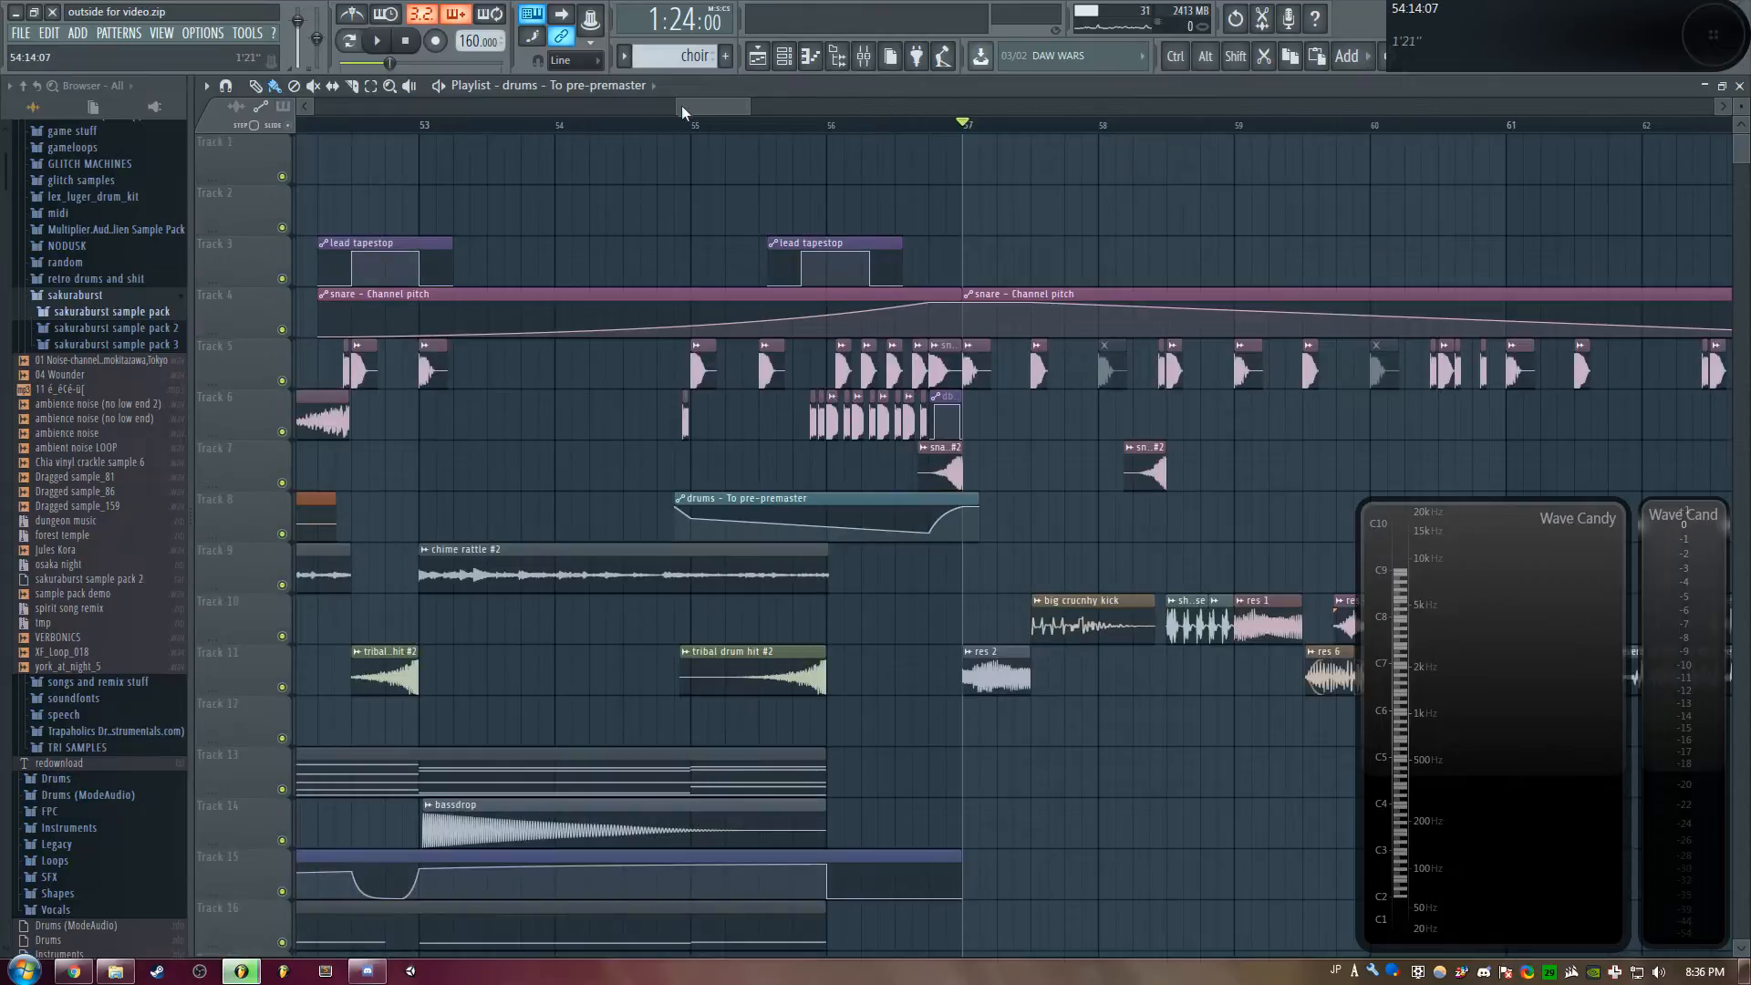
{"action": "left_click_drag", "start_coordinate": [678, 111], "coordinate": [654, 111]}
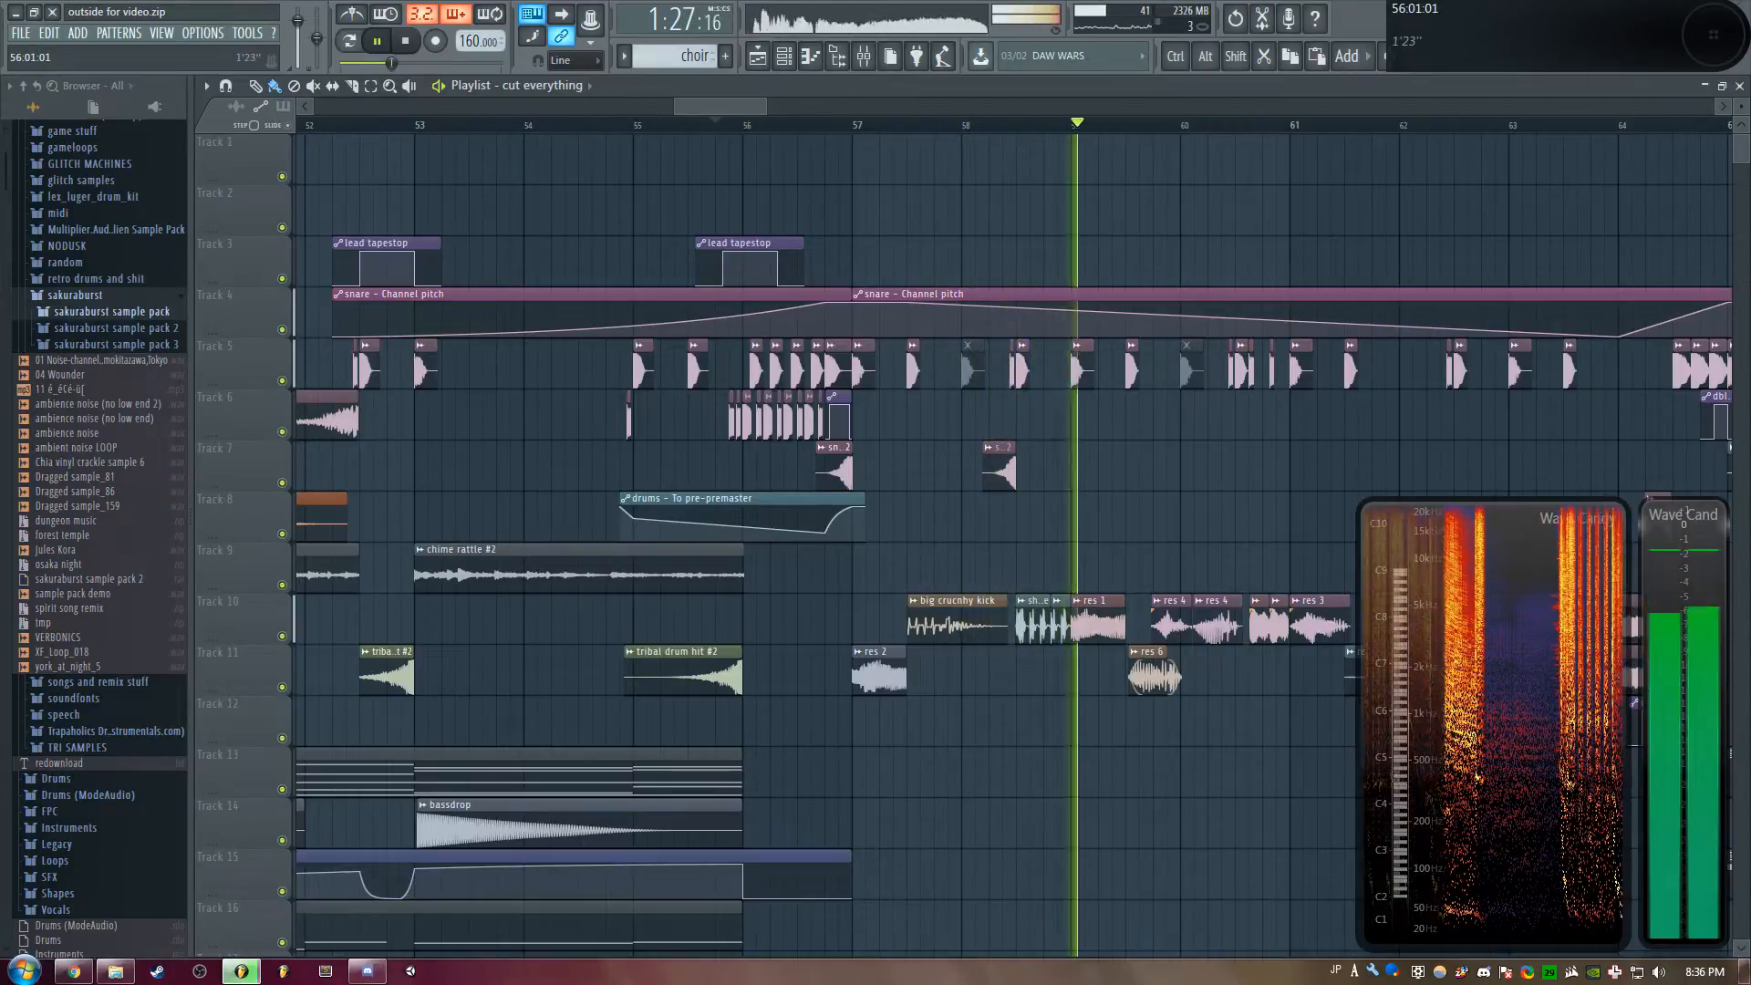
{"action": "left_click_drag", "start_coordinate": [741, 109], "coordinate": [767, 110]}
{"action": "scroll", "coordinate": [751, 112], "scroll_direction": "down", "scroll_amount": 2}
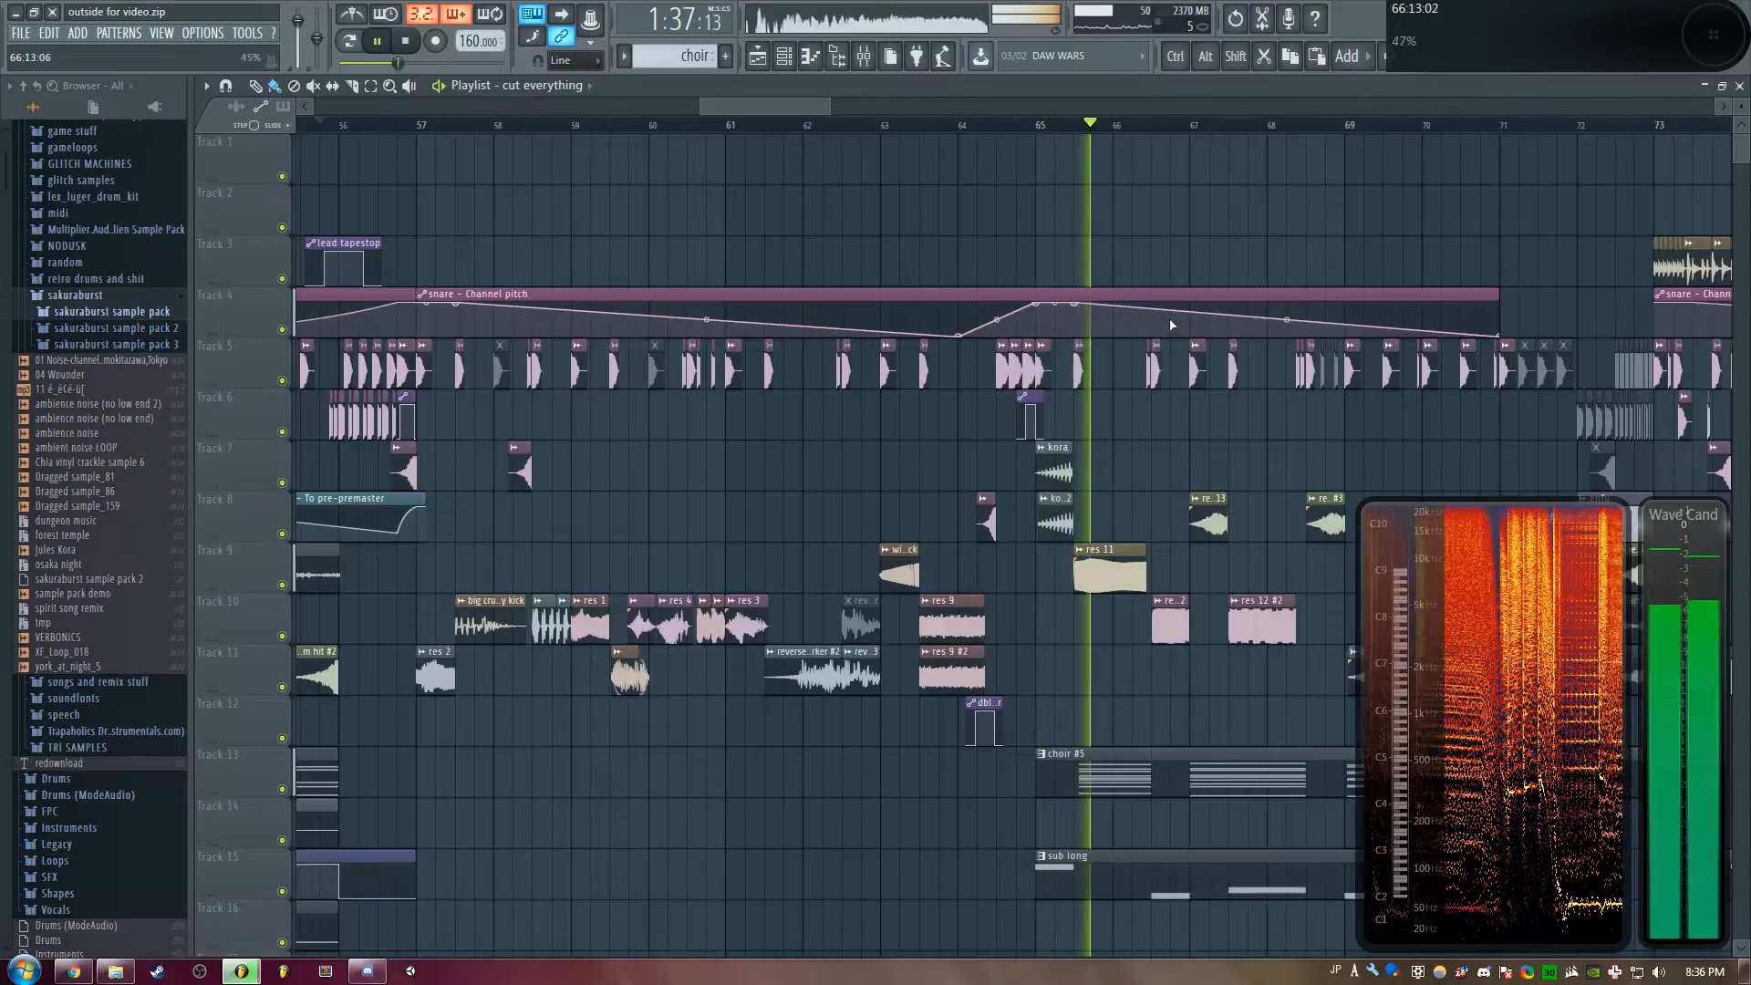
{"action": "left_click_drag", "start_coordinate": [814, 108], "coordinate": [874, 139]}
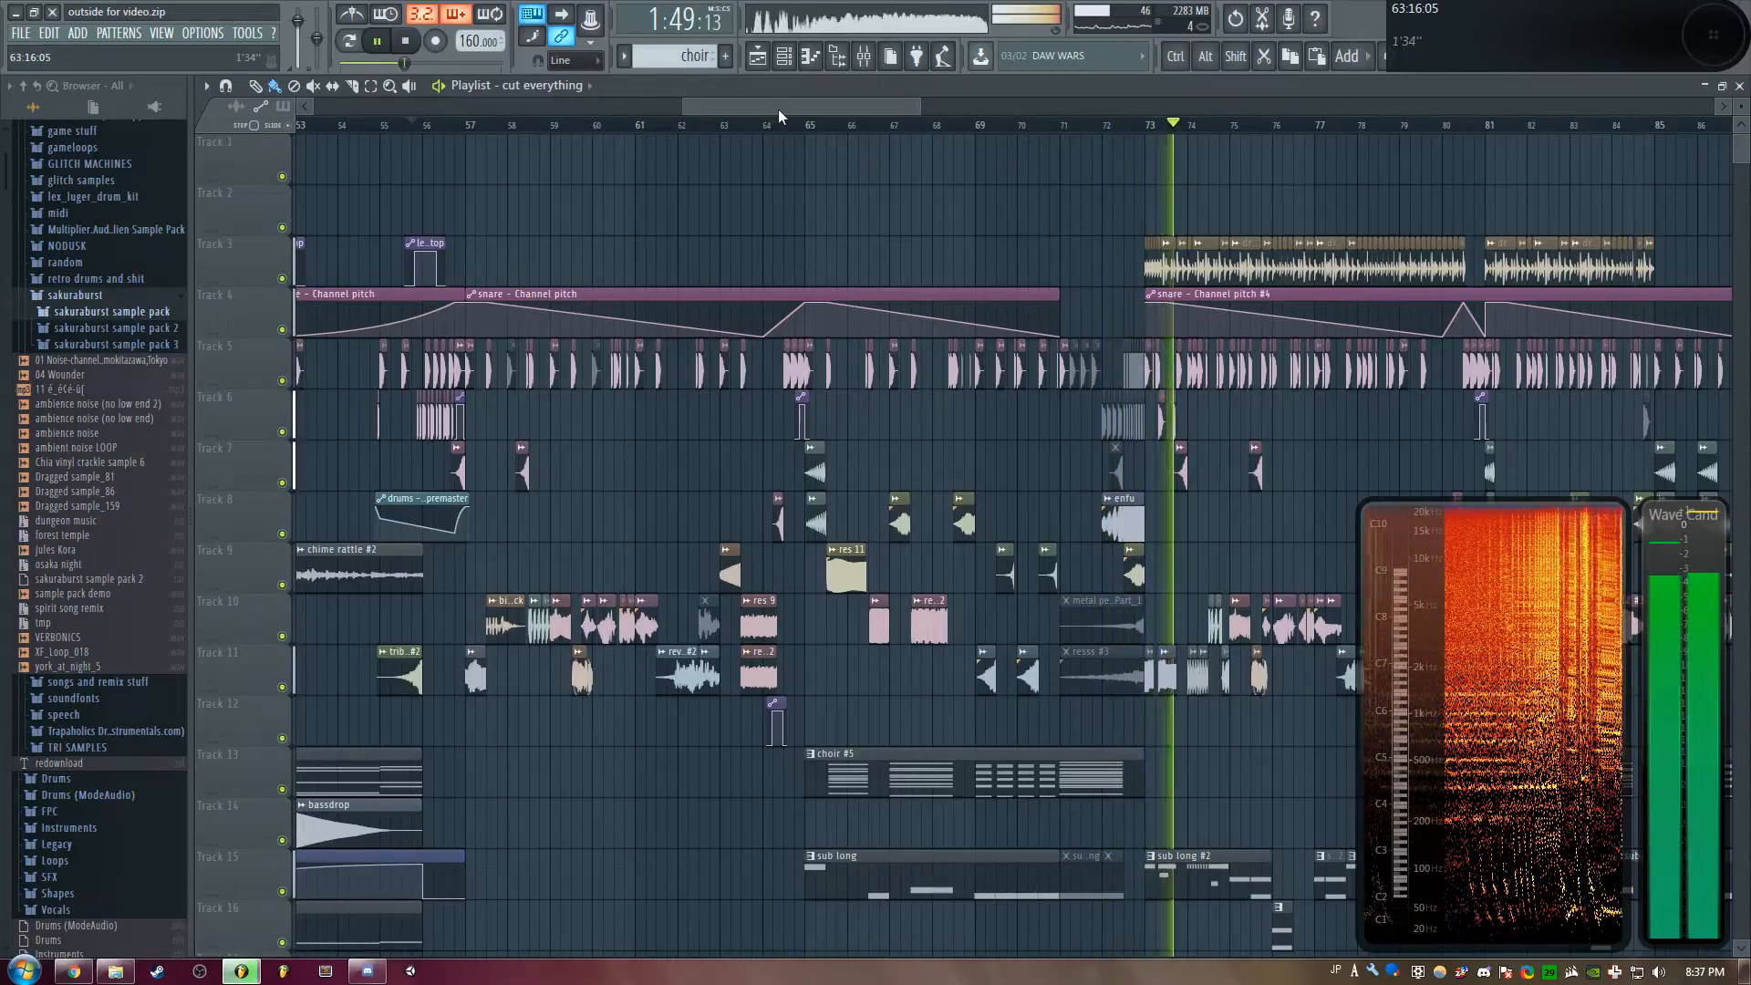
{"action": "left_click_drag", "start_coordinate": [791, 106], "coordinate": [838, 111]}
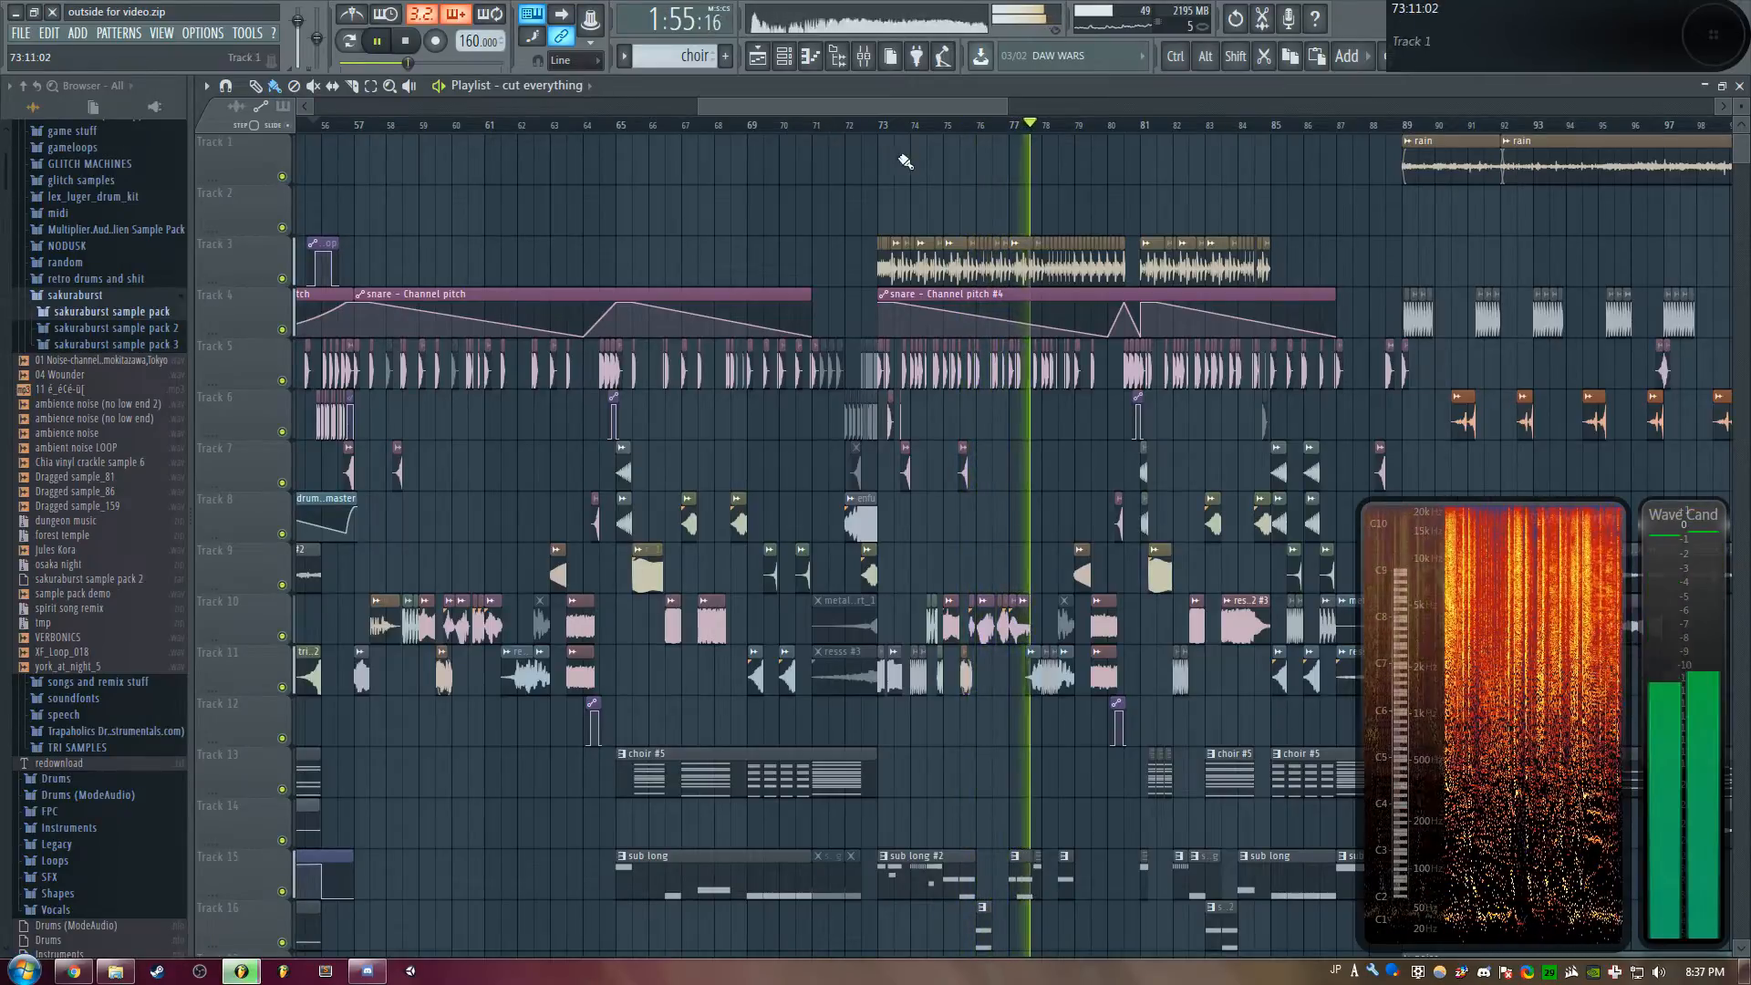
{"action": "left_click_drag", "start_coordinate": [929, 108], "coordinate": [959, 109]}
{"action": "scroll", "coordinate": [1744, 160], "scroll_direction": "down", "scroll_amount": 3}
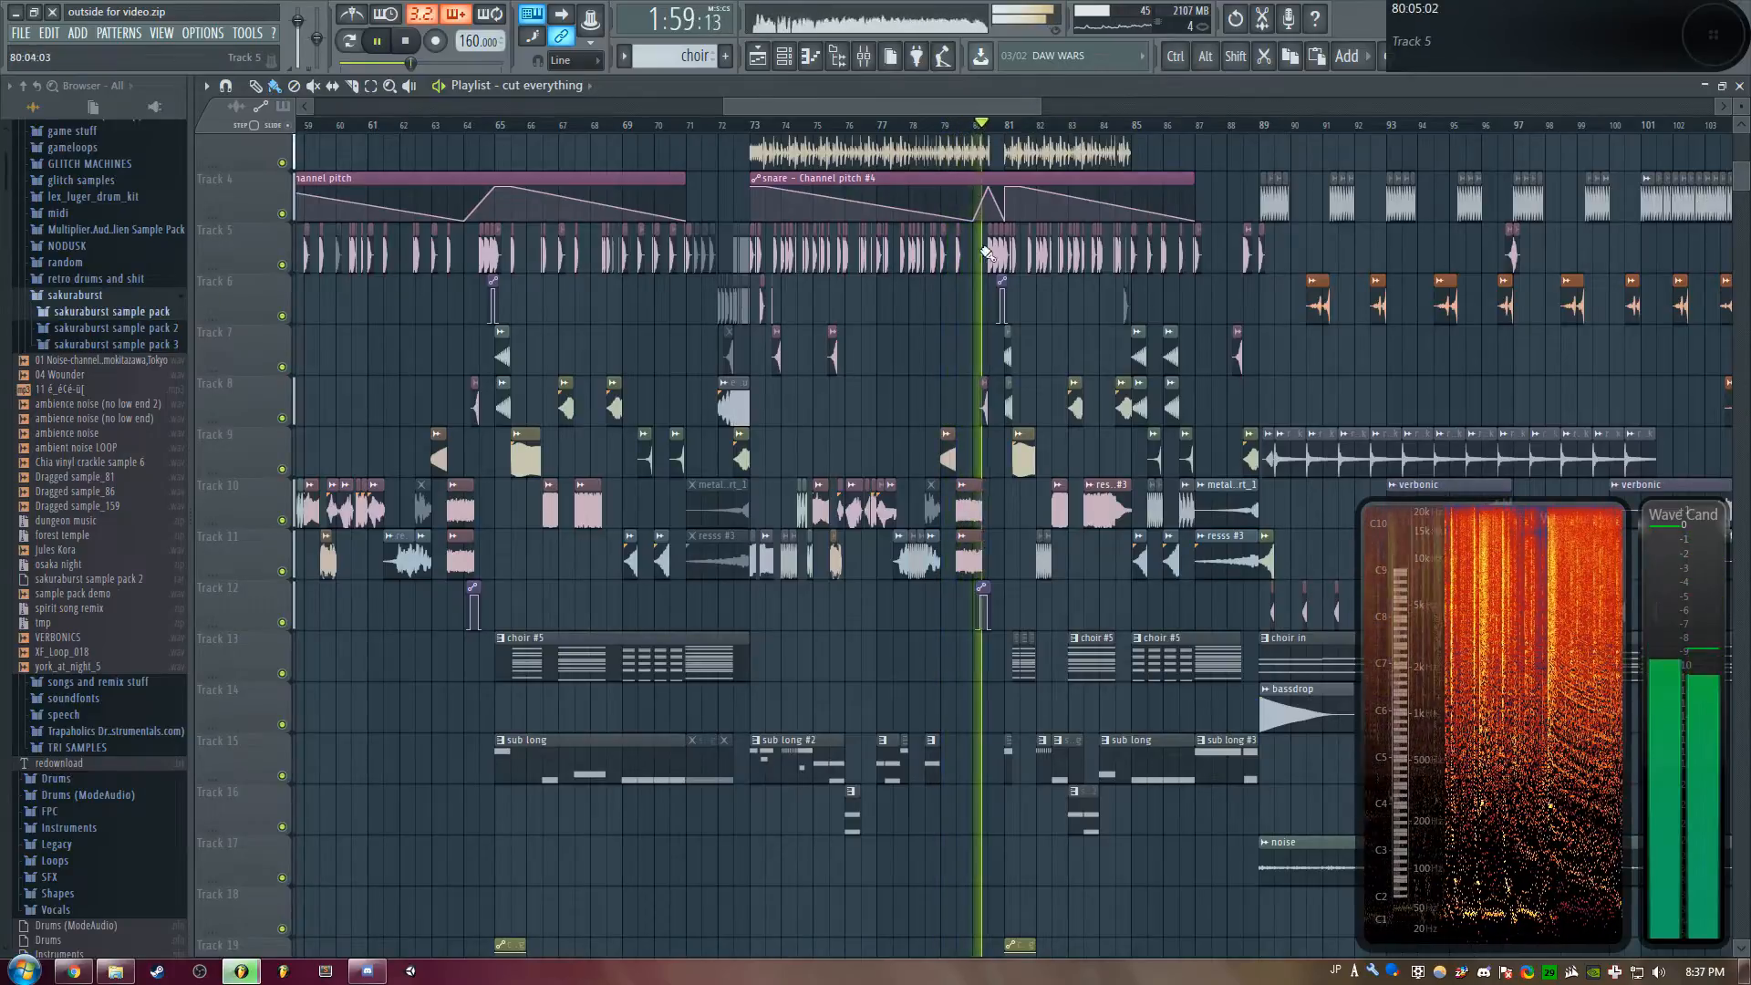
{"action": "scroll", "coordinate": [1049, 146], "scroll_direction": "up", "scroll_amount": 1}
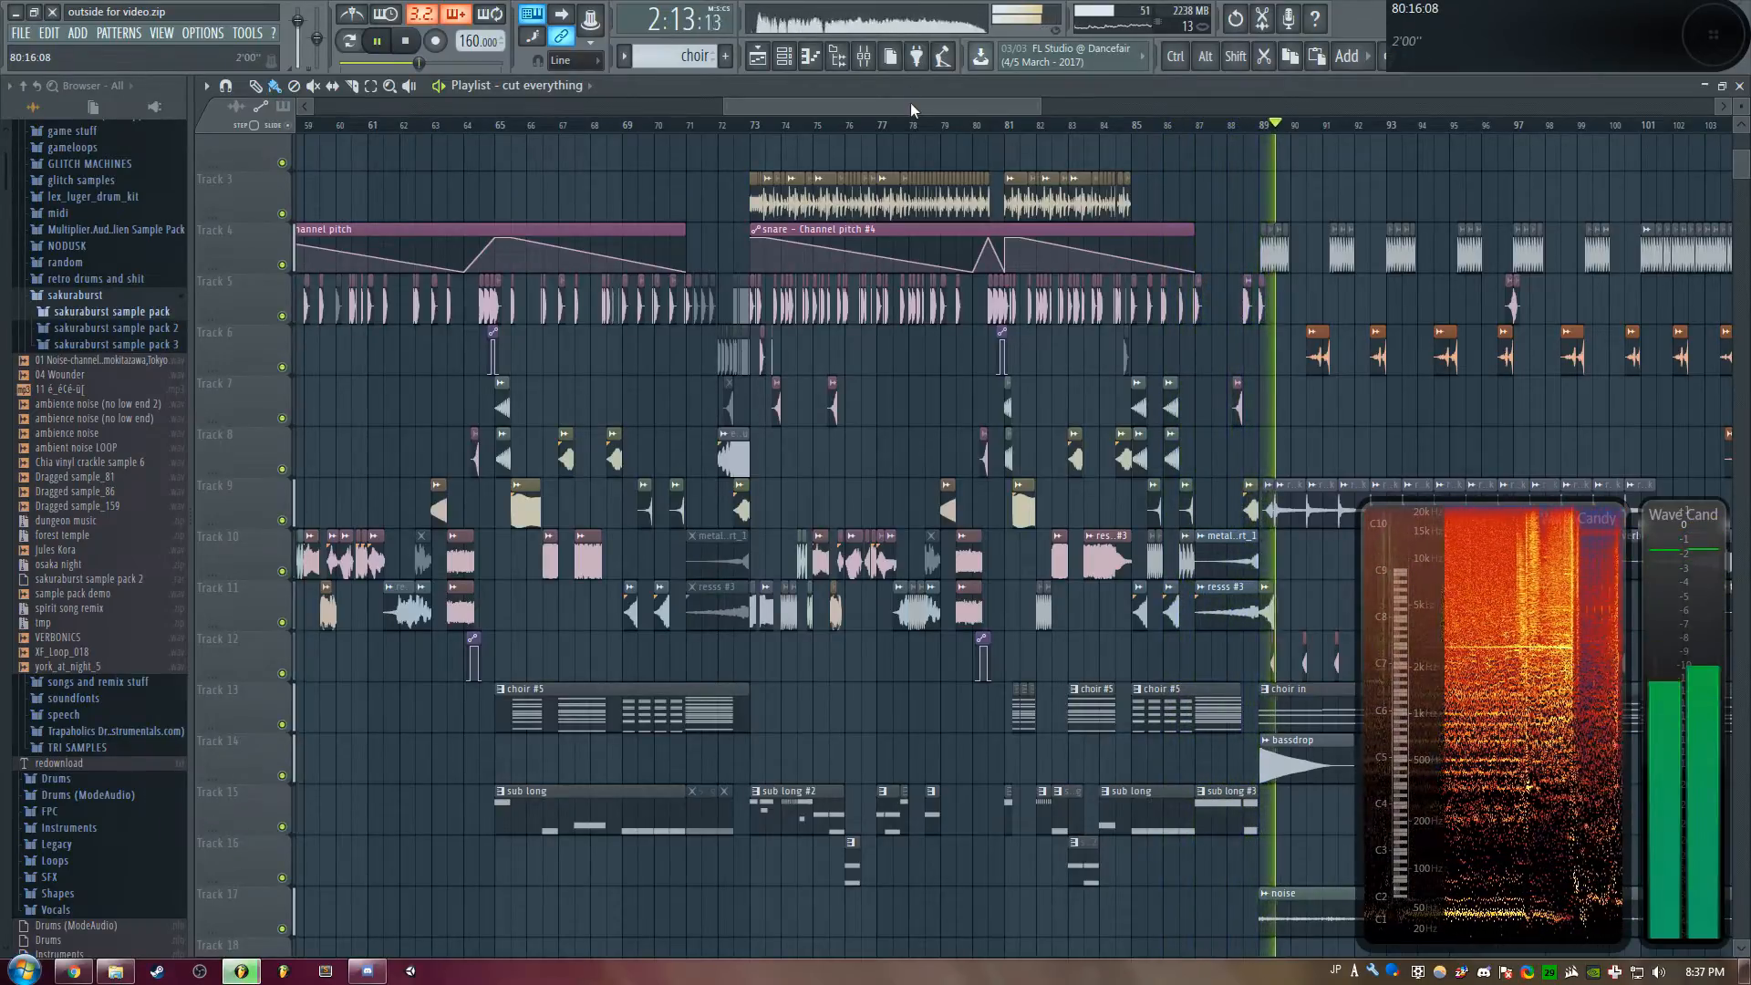
{"action": "key", "text": "space"}
Isolate tracks 4, 5 and 6 and play the drums with their snare pitch automation from bar 57
{"action": "scroll", "coordinate": [911, 102], "scroll_direction": "down", "scroll_amount": 1}
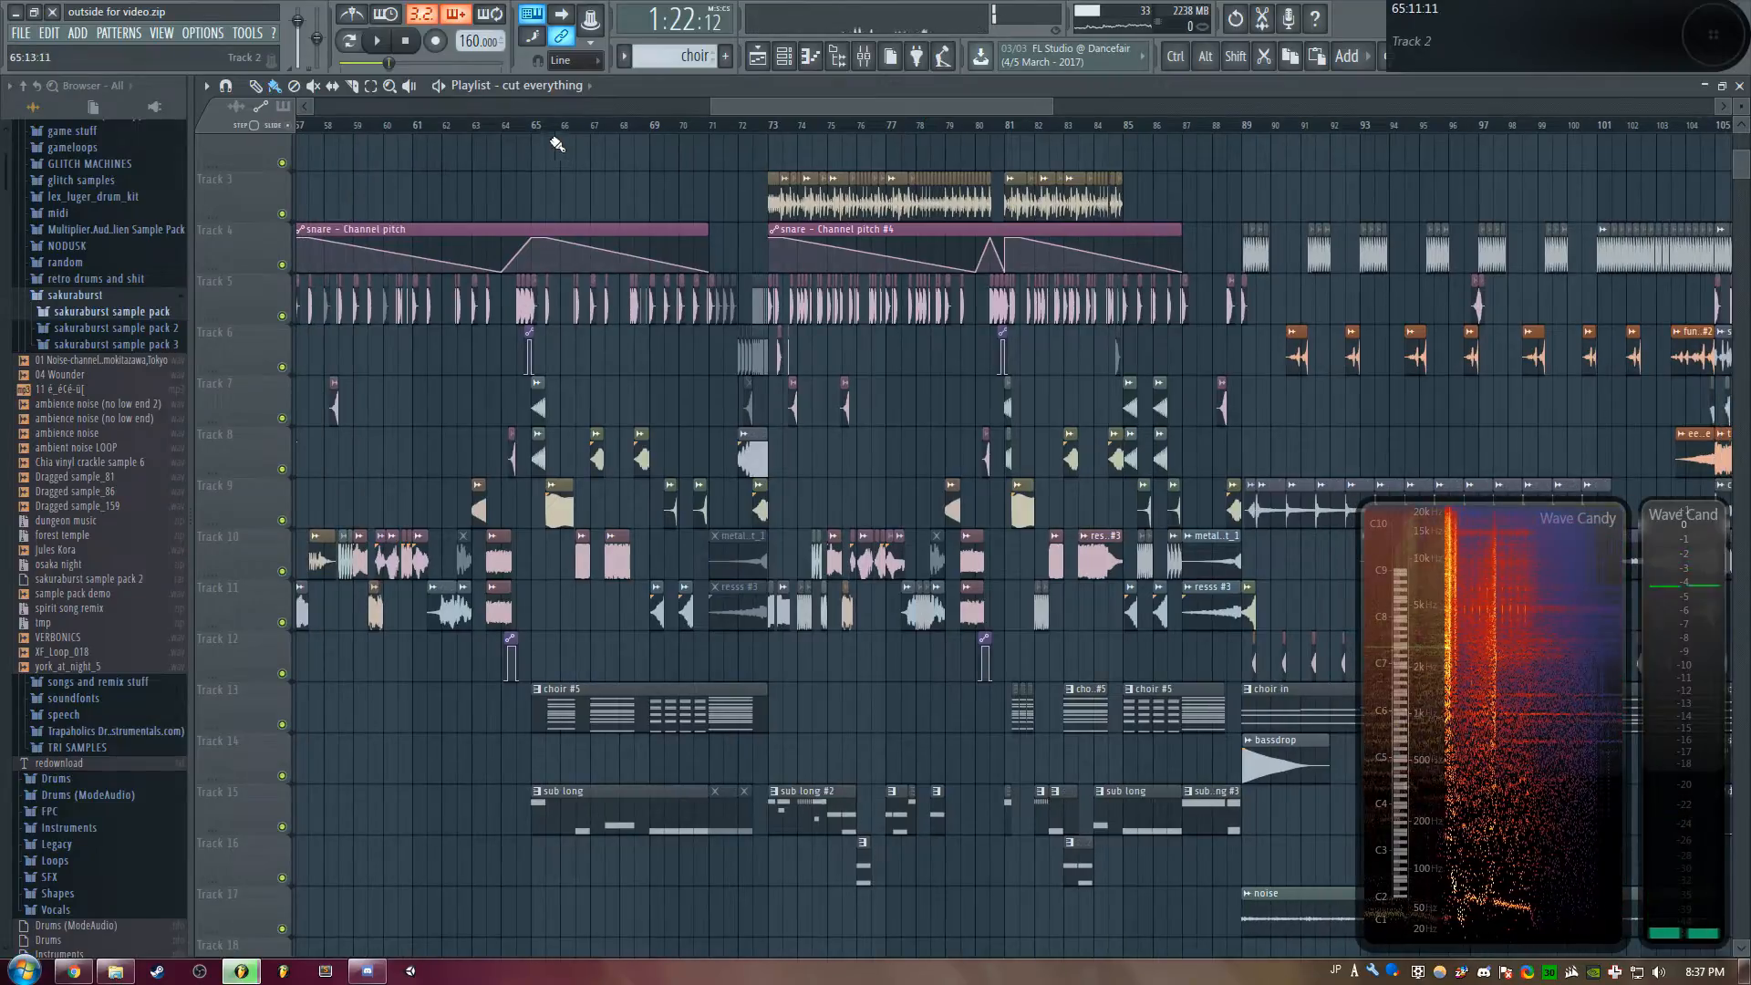
{"action": "scroll", "coordinate": [353, 462], "scroll_direction": "up", "scroll_amount": 4}
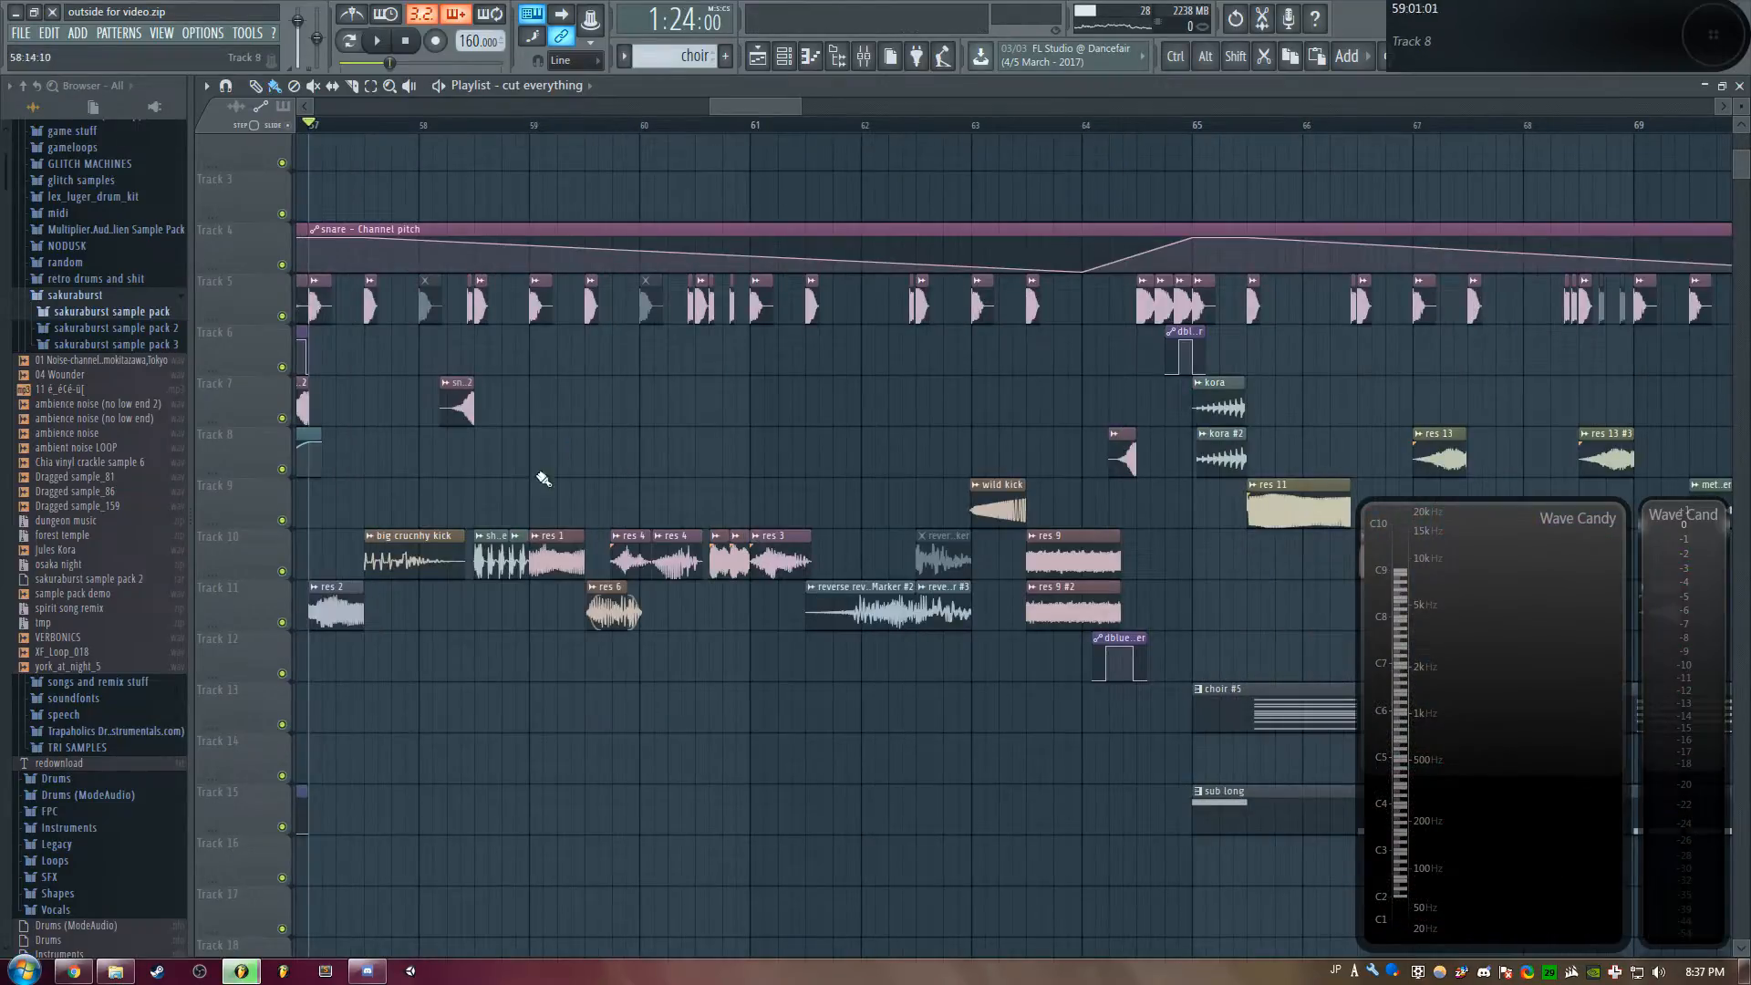
{"action": "right_click", "coordinate": [282, 316]}
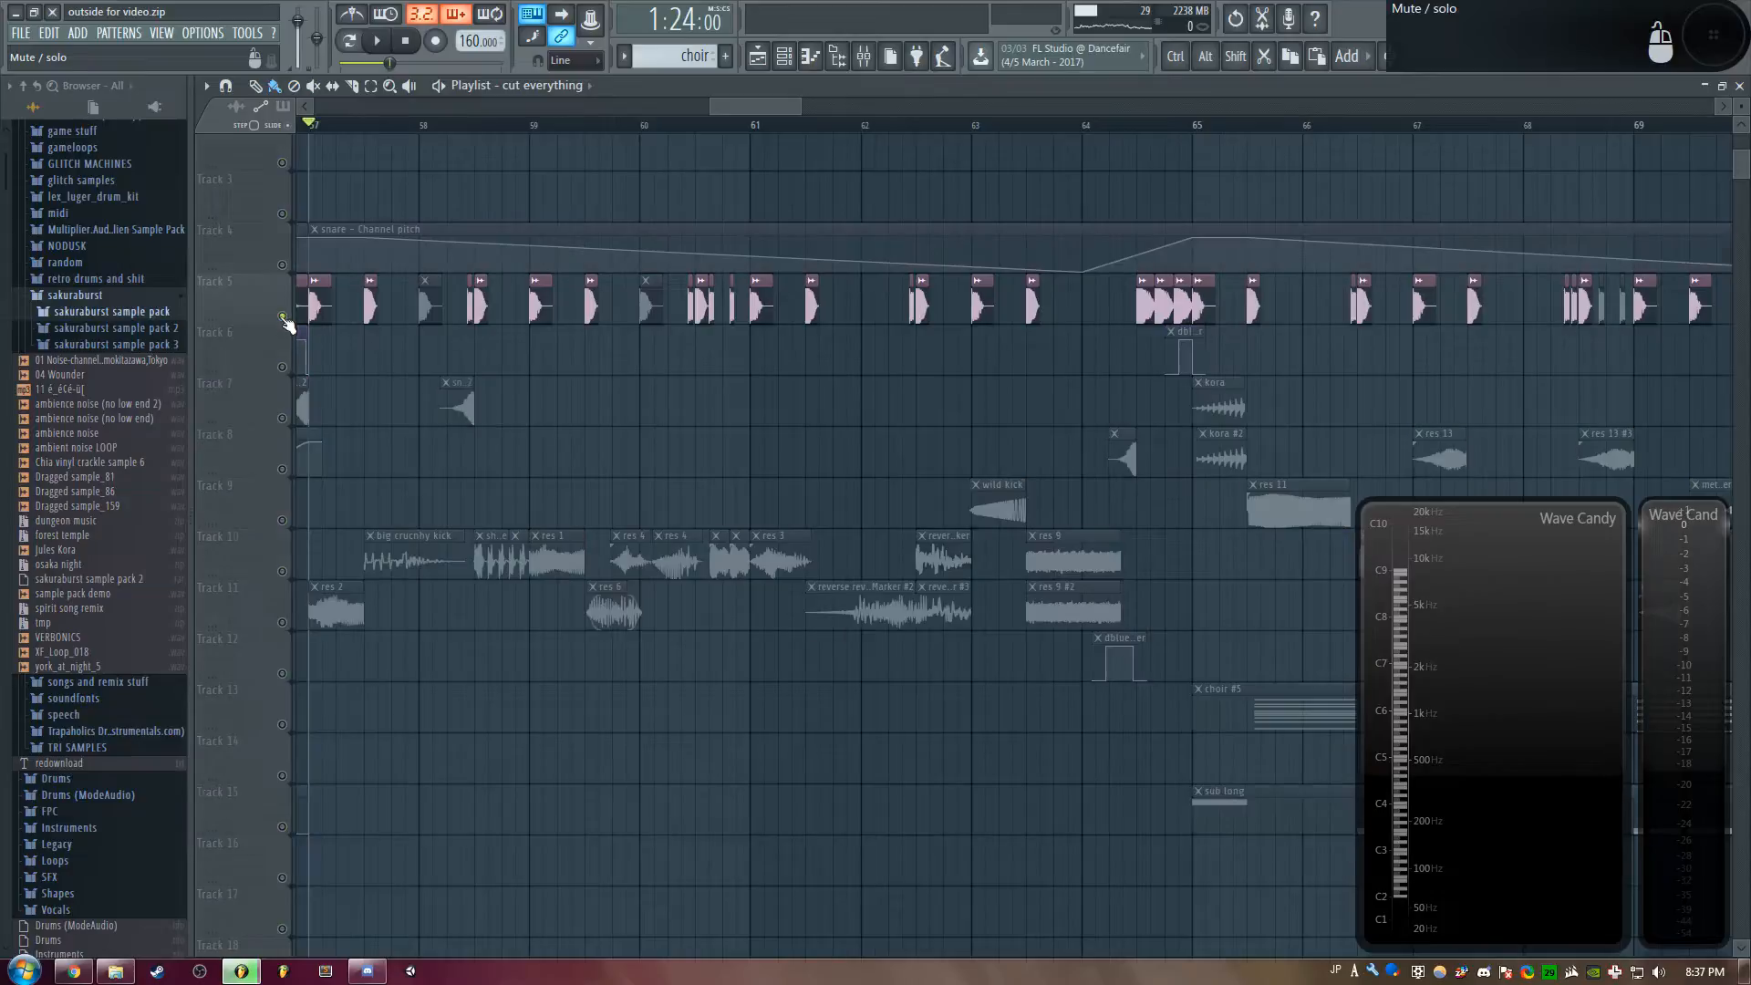
{"action": "left_click", "coordinate": [281, 265]}
{"action": "key", "text": "space"}
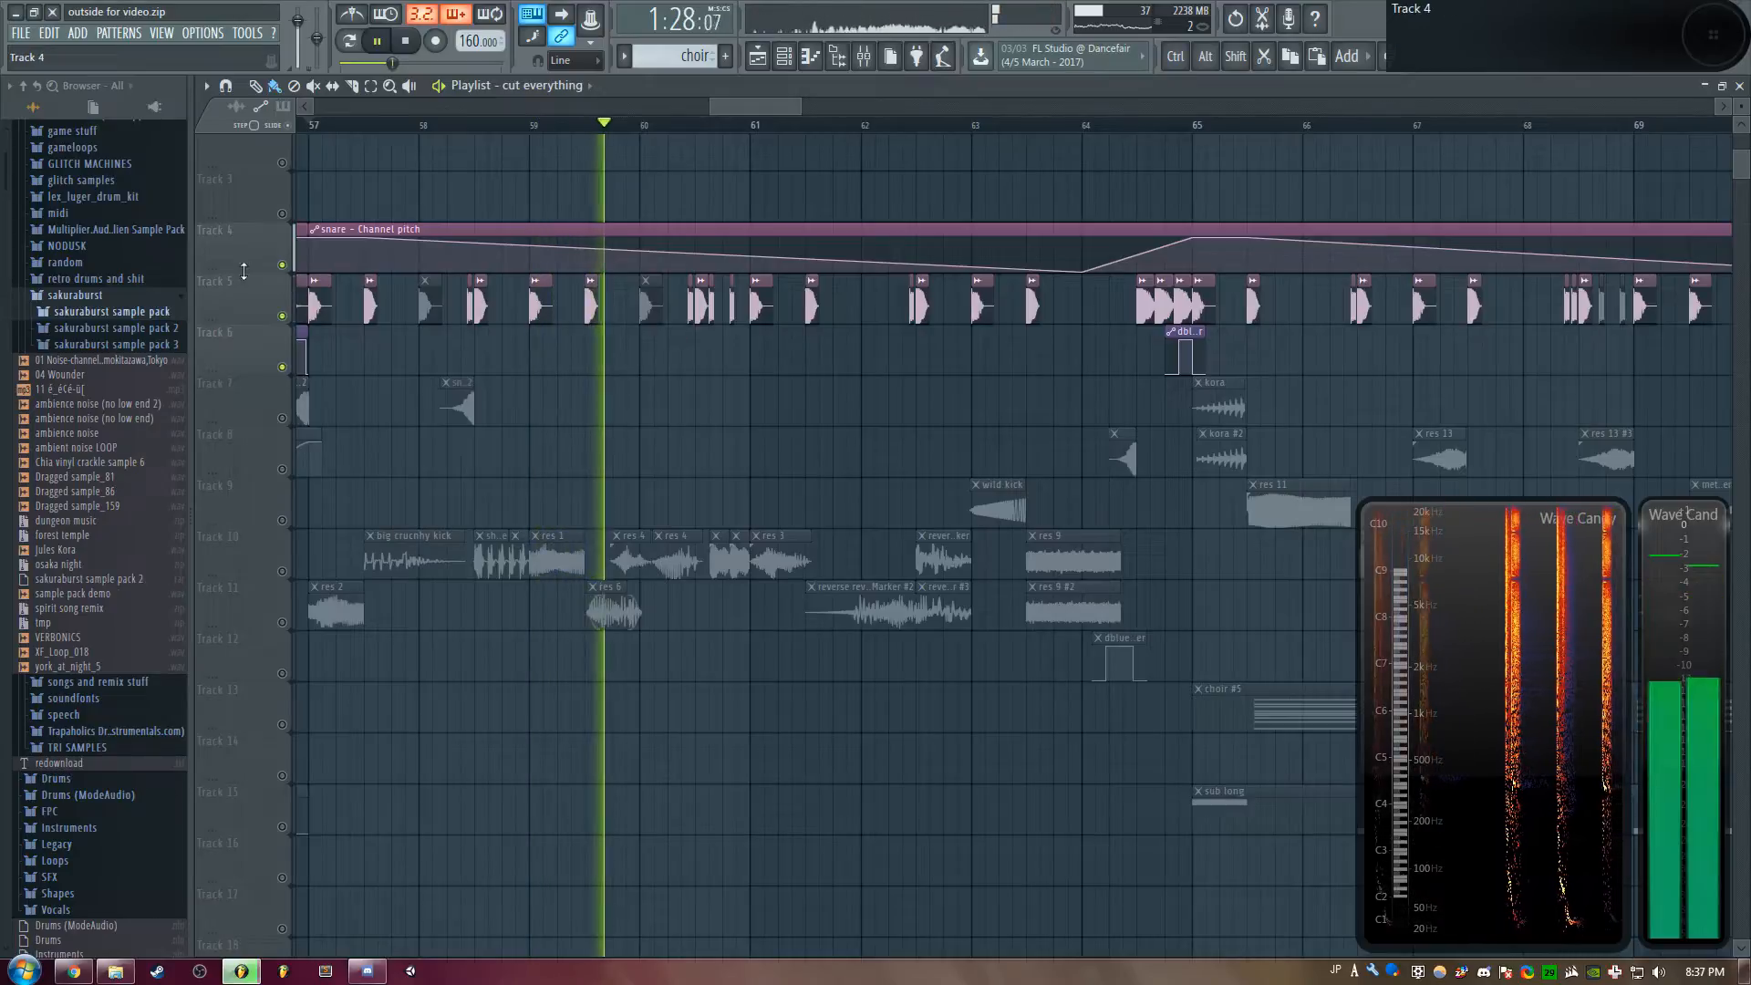
{"action": "key", "text": "space"}
Solo track 4 to view the snare channel pitch automation, and re-enable all playlist tracks
{"action": "right_click", "coordinate": [283, 266]}
{"action": "left_click_drag", "start_coordinate": [742, 105], "coordinate": [732, 119]}
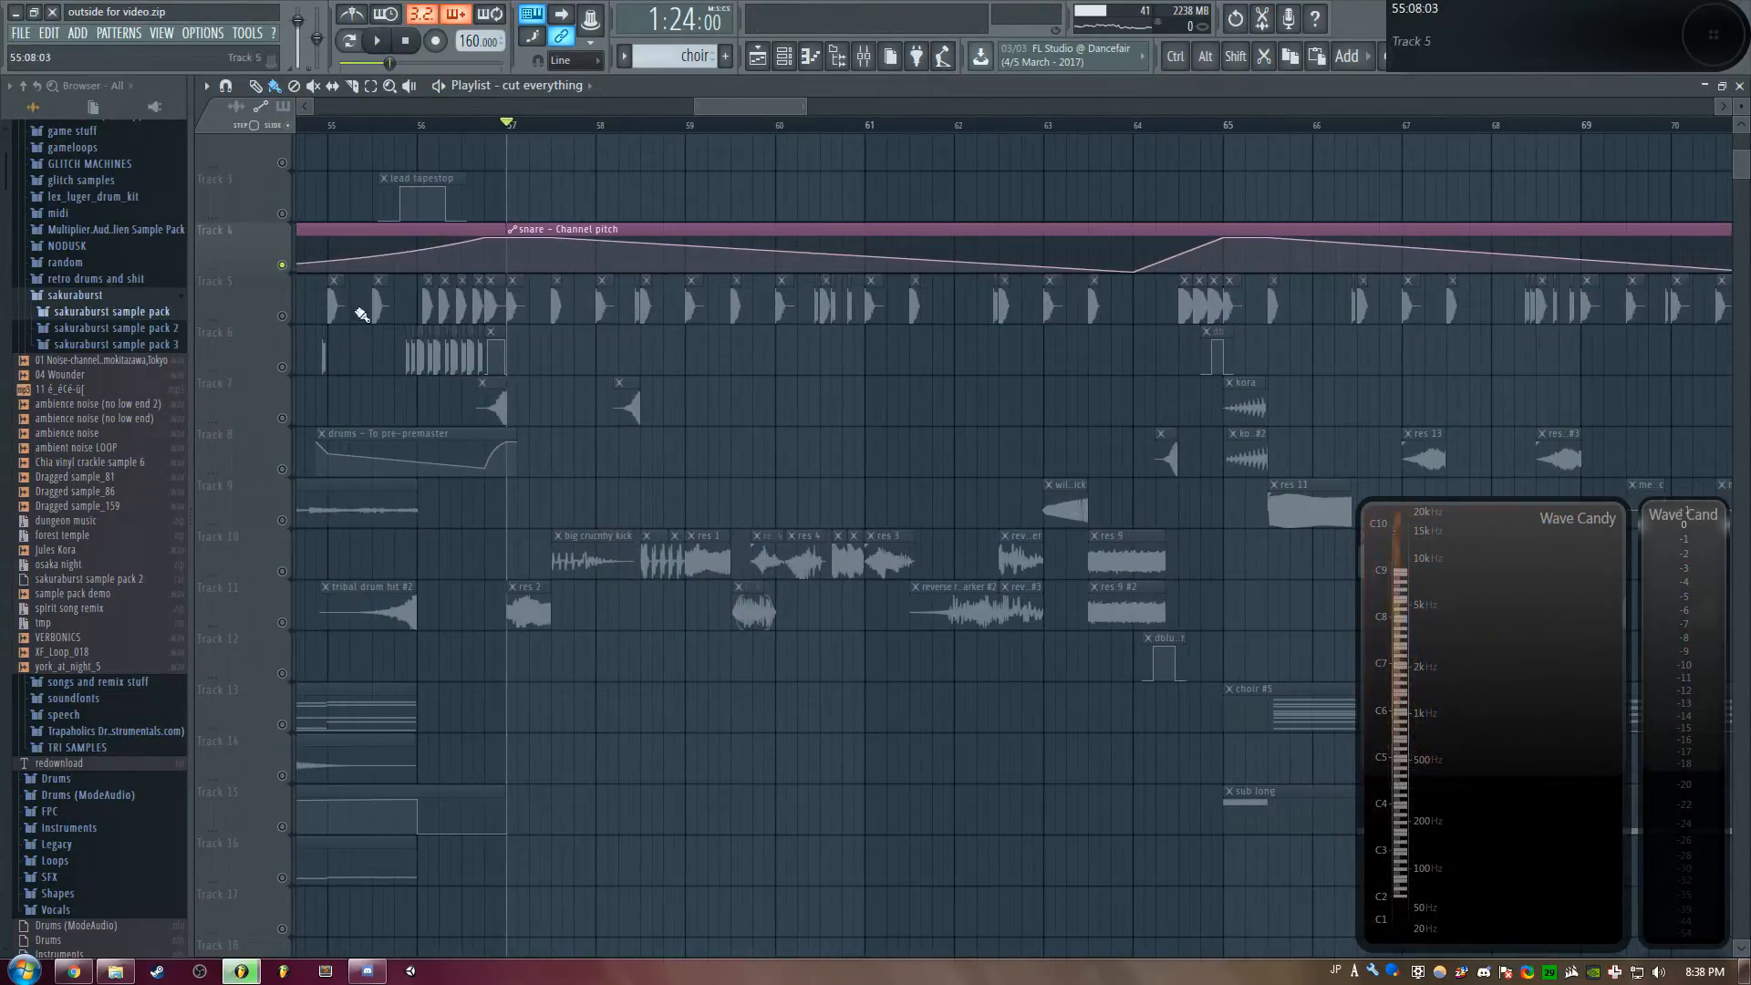
{"action": "right_click", "coordinate": [283, 266]}
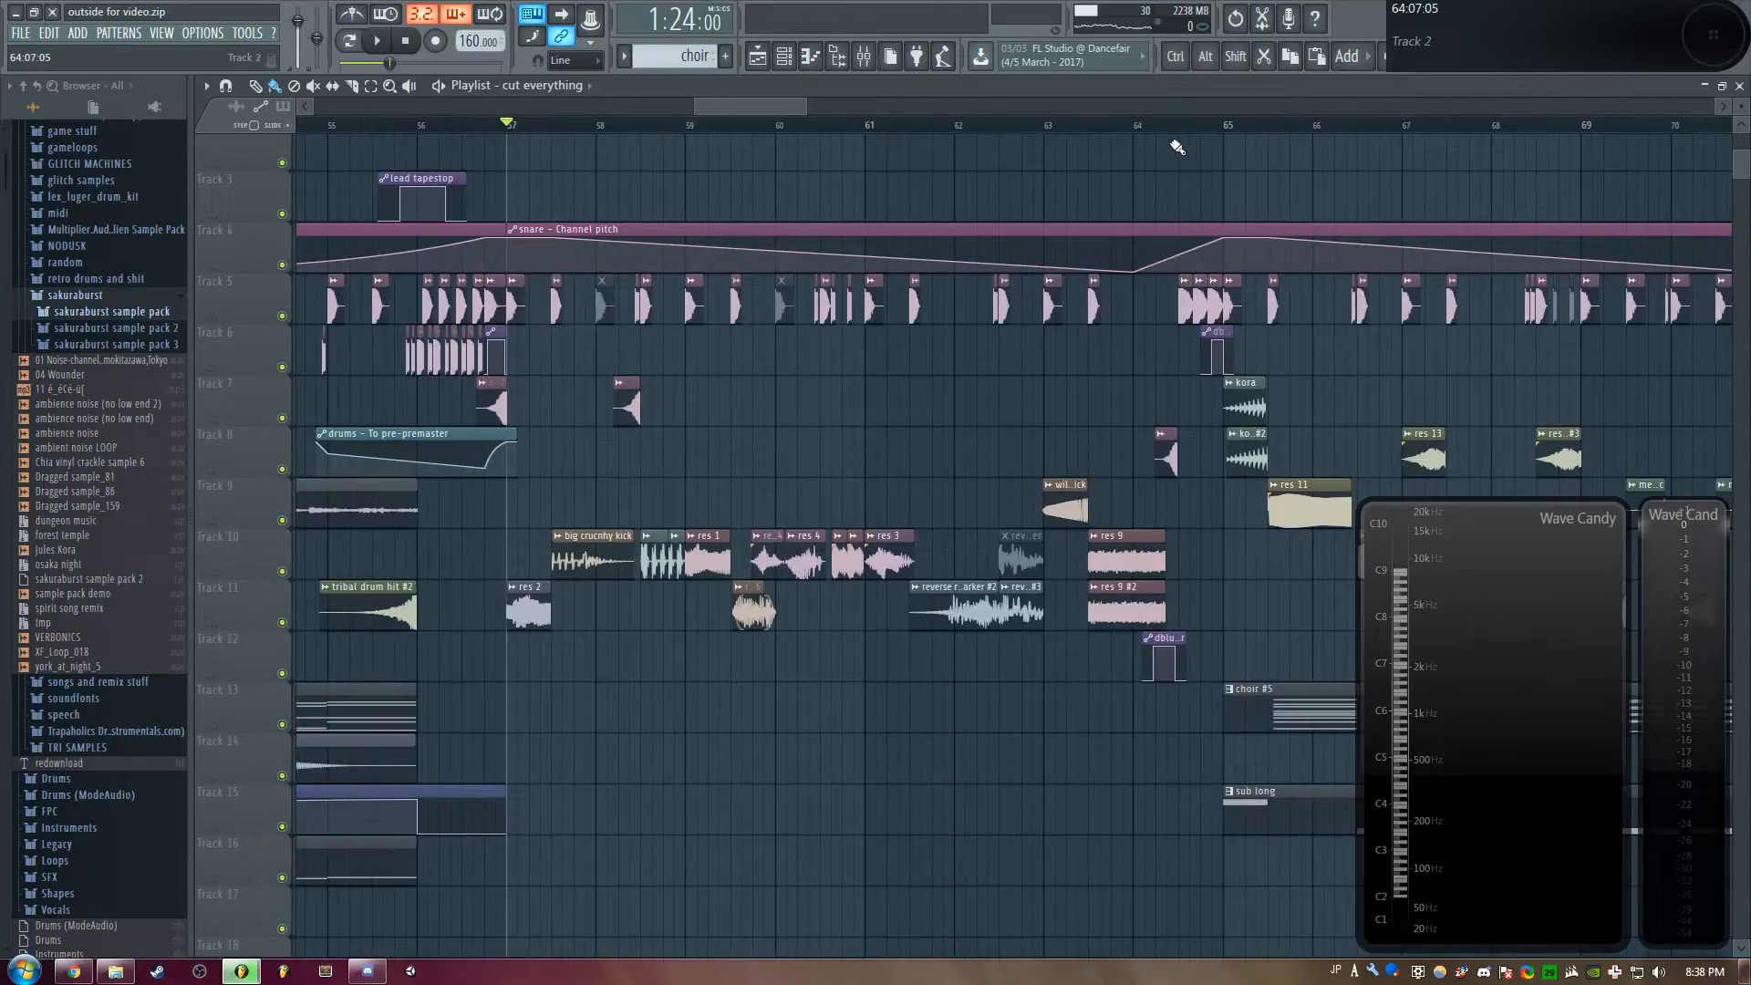
Play short passages of the snare fill between bars 64 and 65
{"action": "key", "text": "space"}
{"action": "key", "text": "space"}
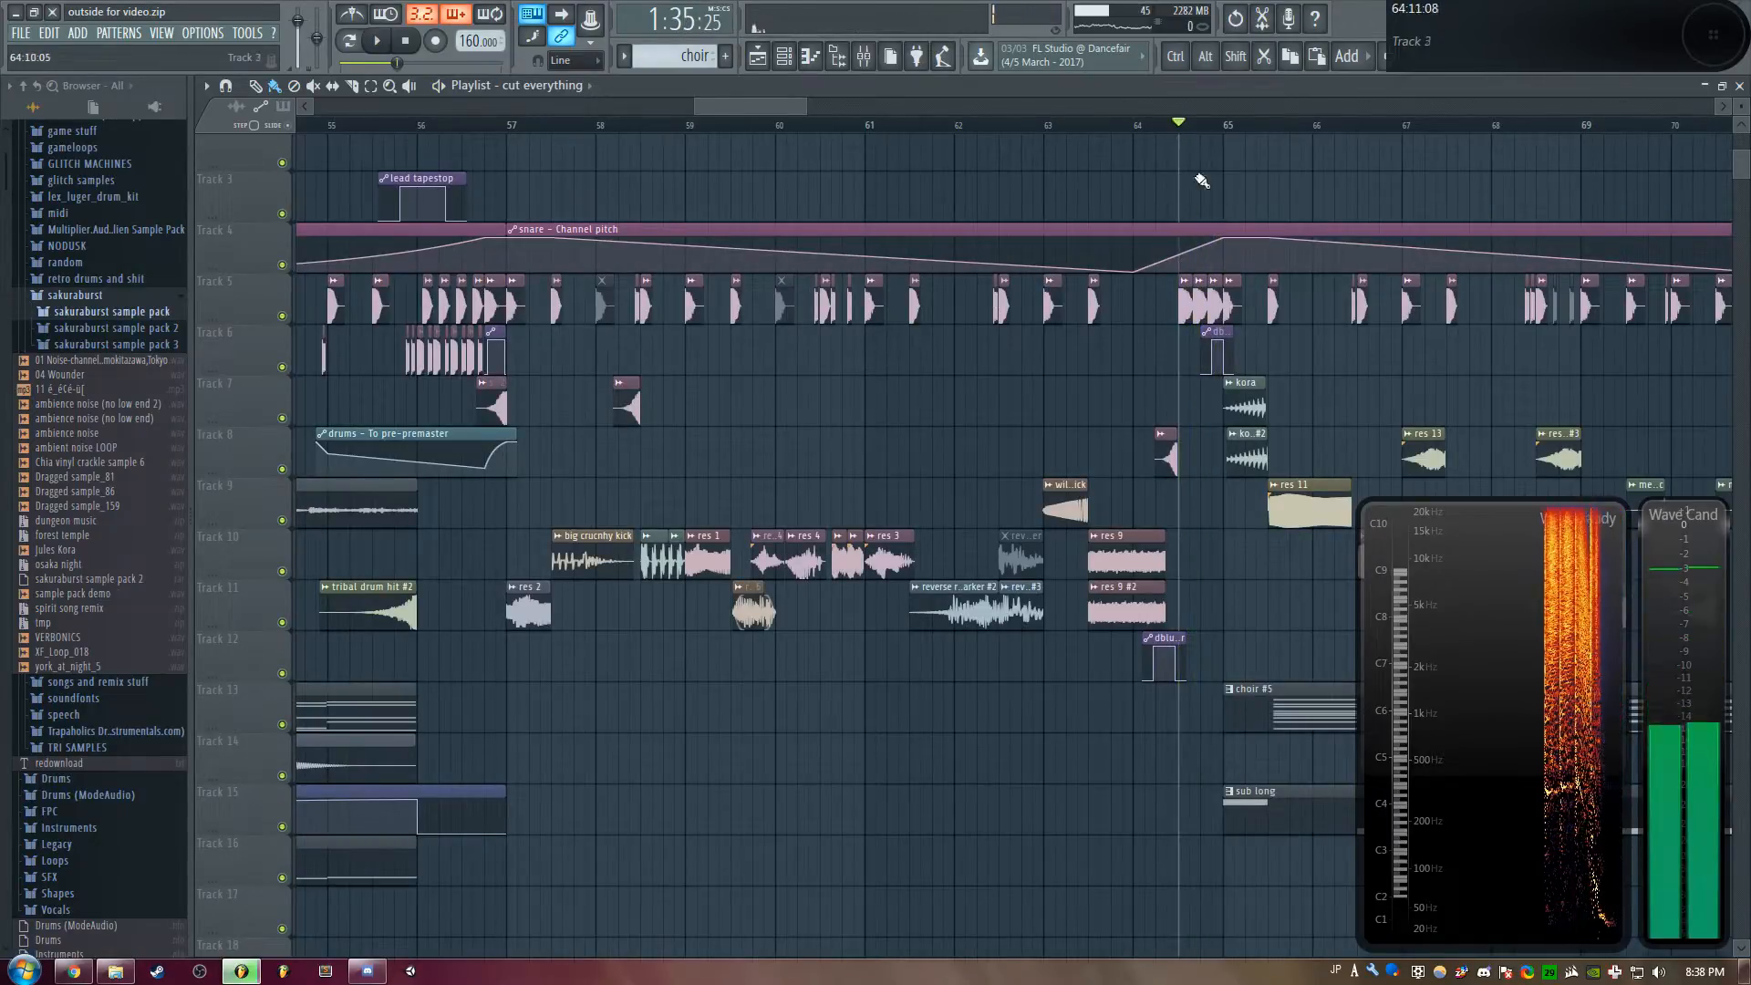
{"action": "left_click", "coordinate": [1211, 130]}
{"action": "key", "text": "space"}
{"action": "key", "text": "space"}
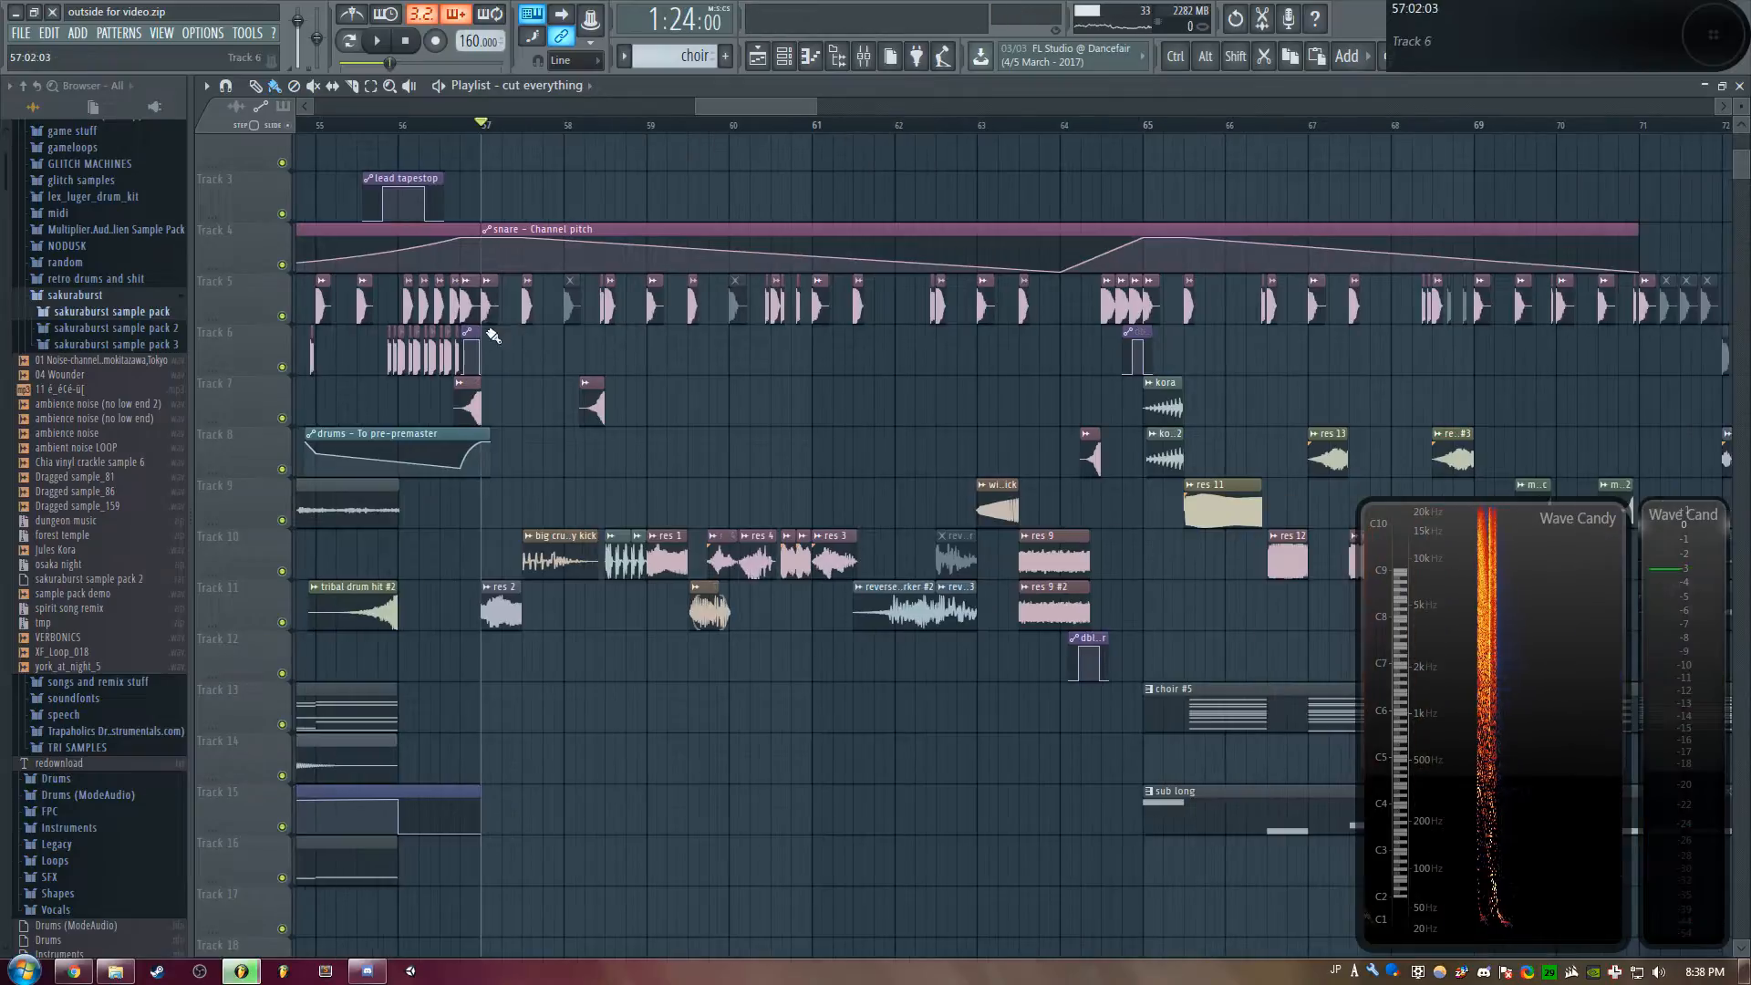
Open the kick #2 channel's mixer track and inspect its Fruity parametric EQ 2 and Fruity WaveShaper effects
{"action": "double_click", "coordinate": [491, 334]}
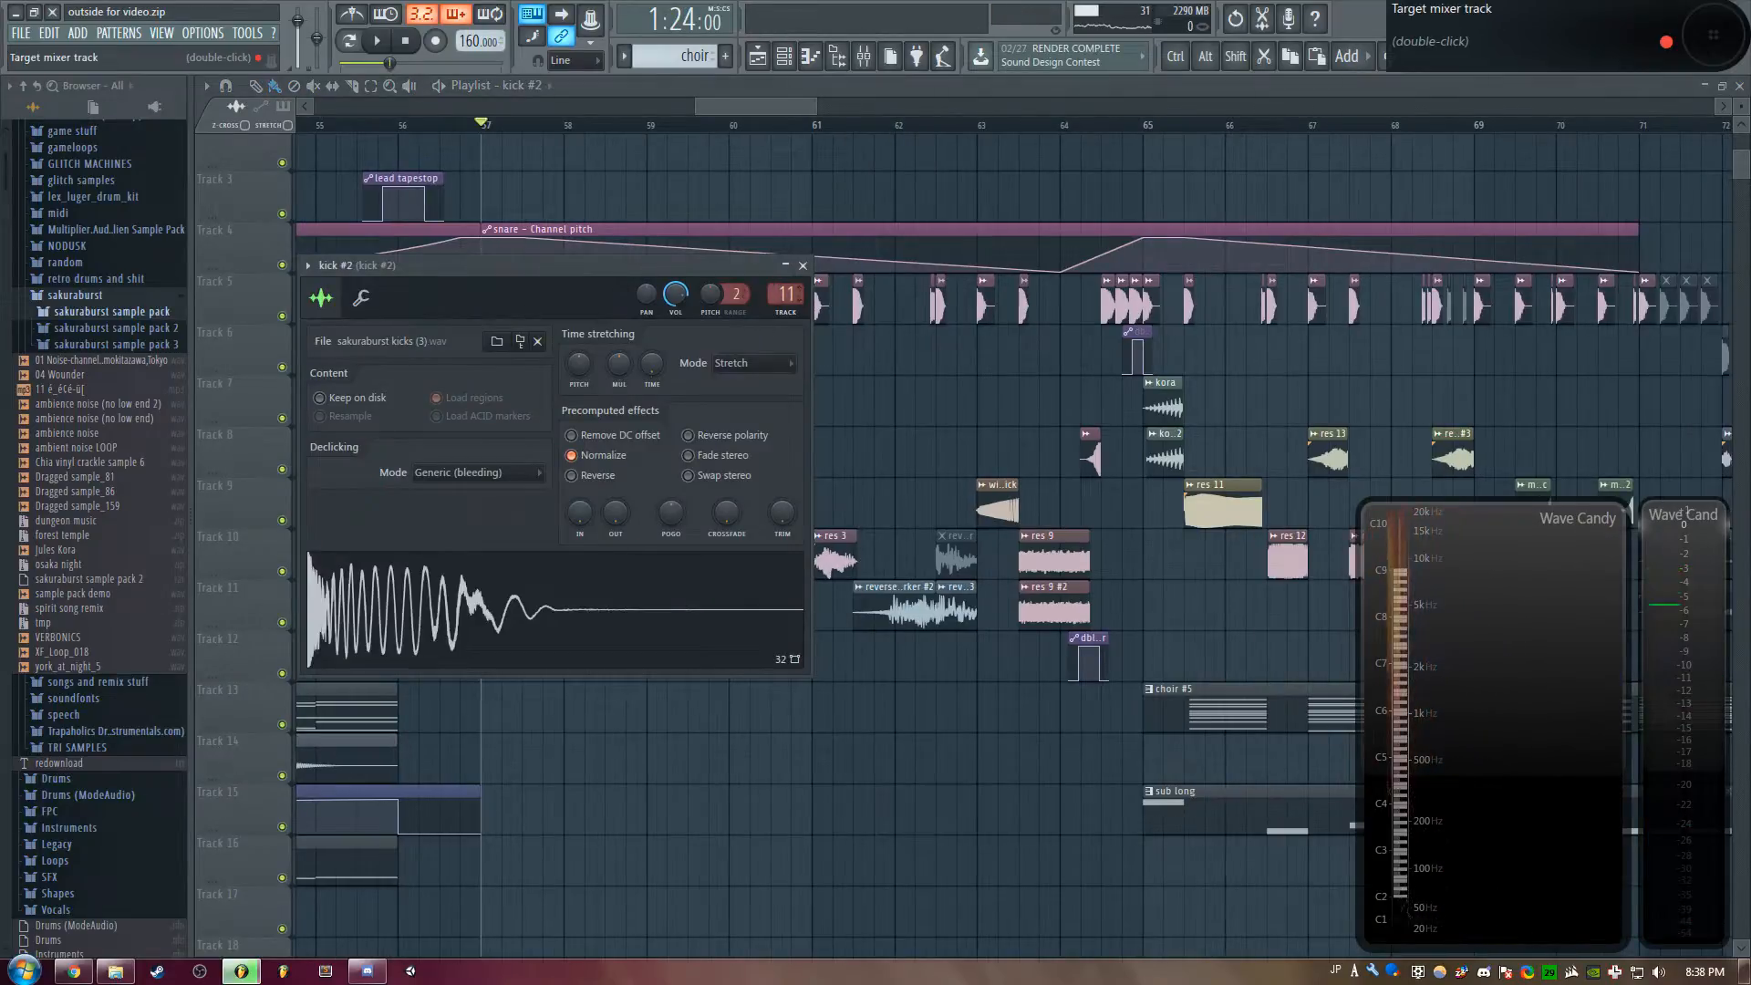
{"action": "double_click", "coordinate": [778, 293]}
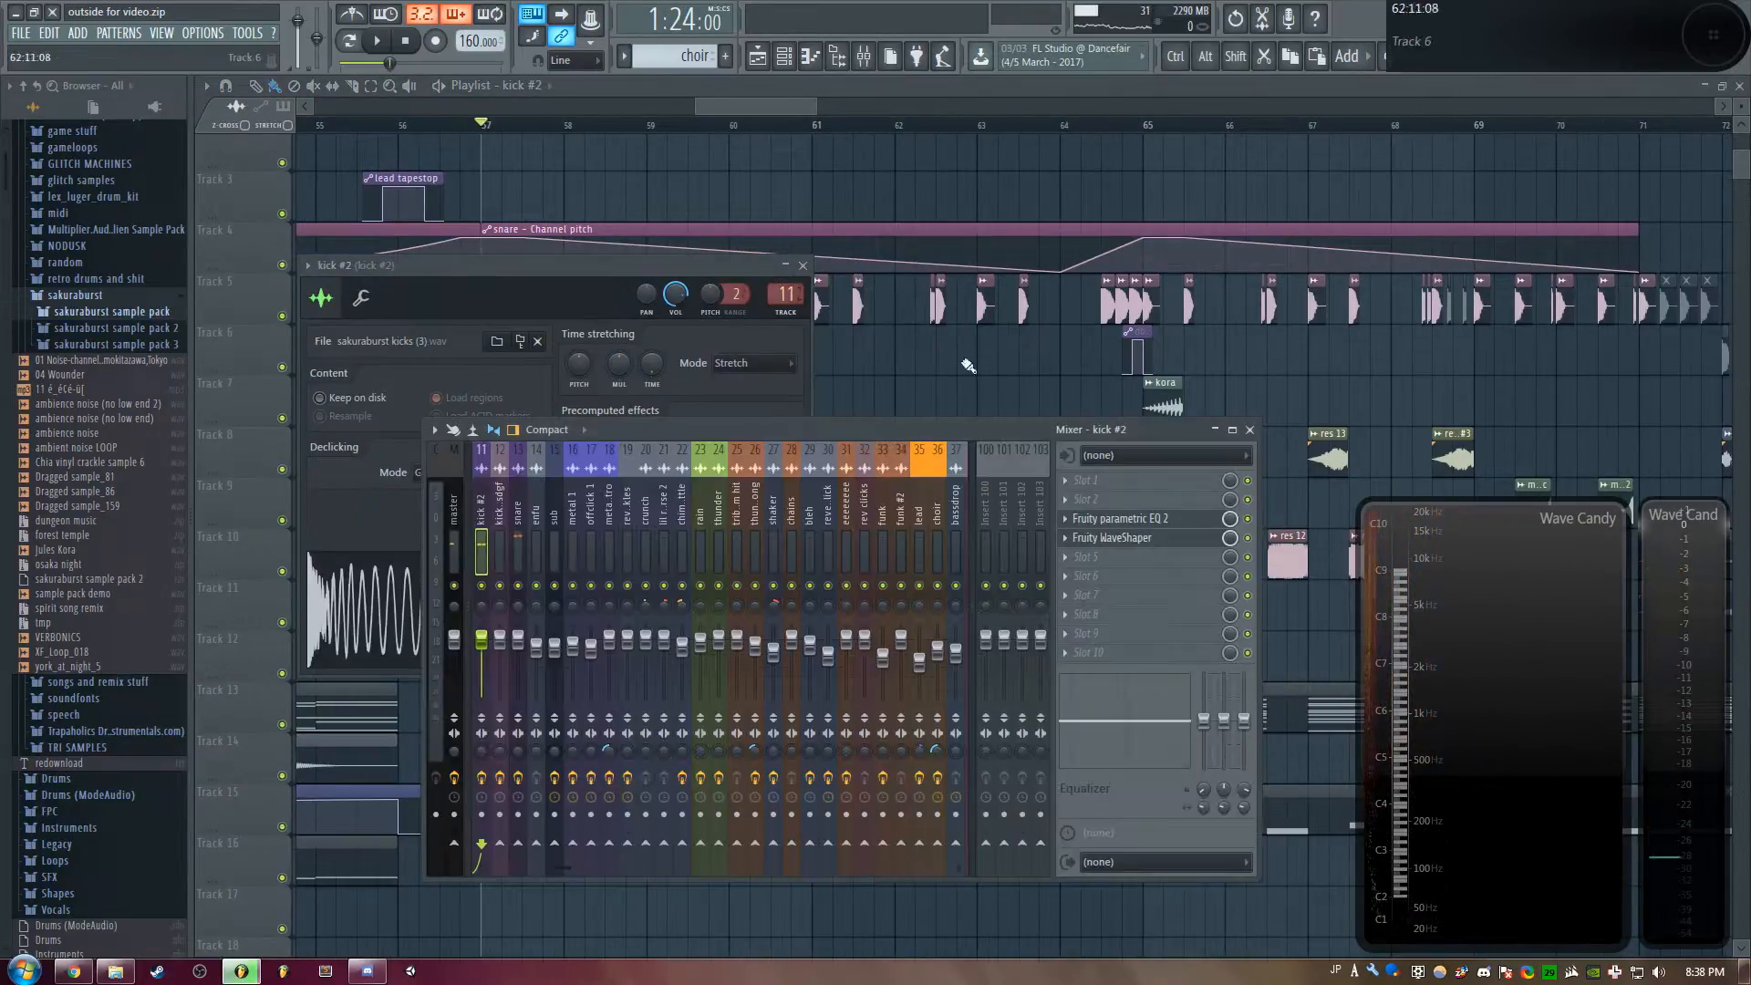
{"action": "left_click", "coordinate": [1140, 539]}
{"action": "left_click_drag", "start_coordinate": [424, 289], "coordinate": [659, 319]}
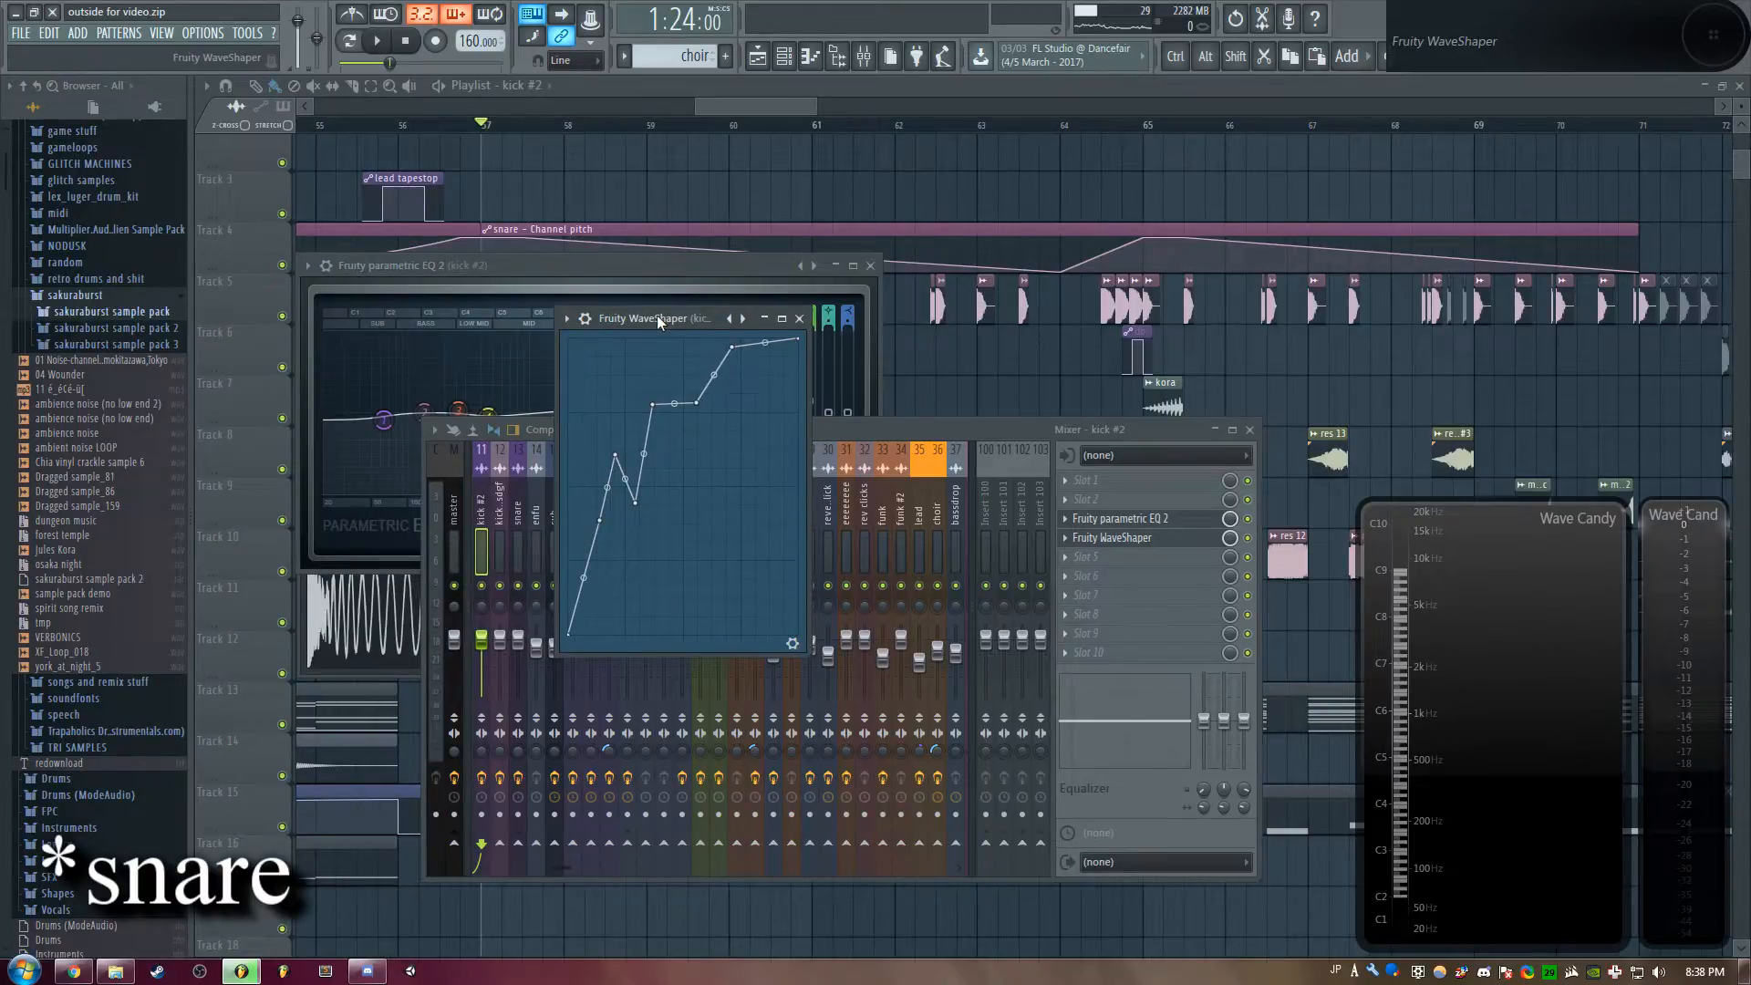
{"action": "left_click", "coordinate": [799, 319]}
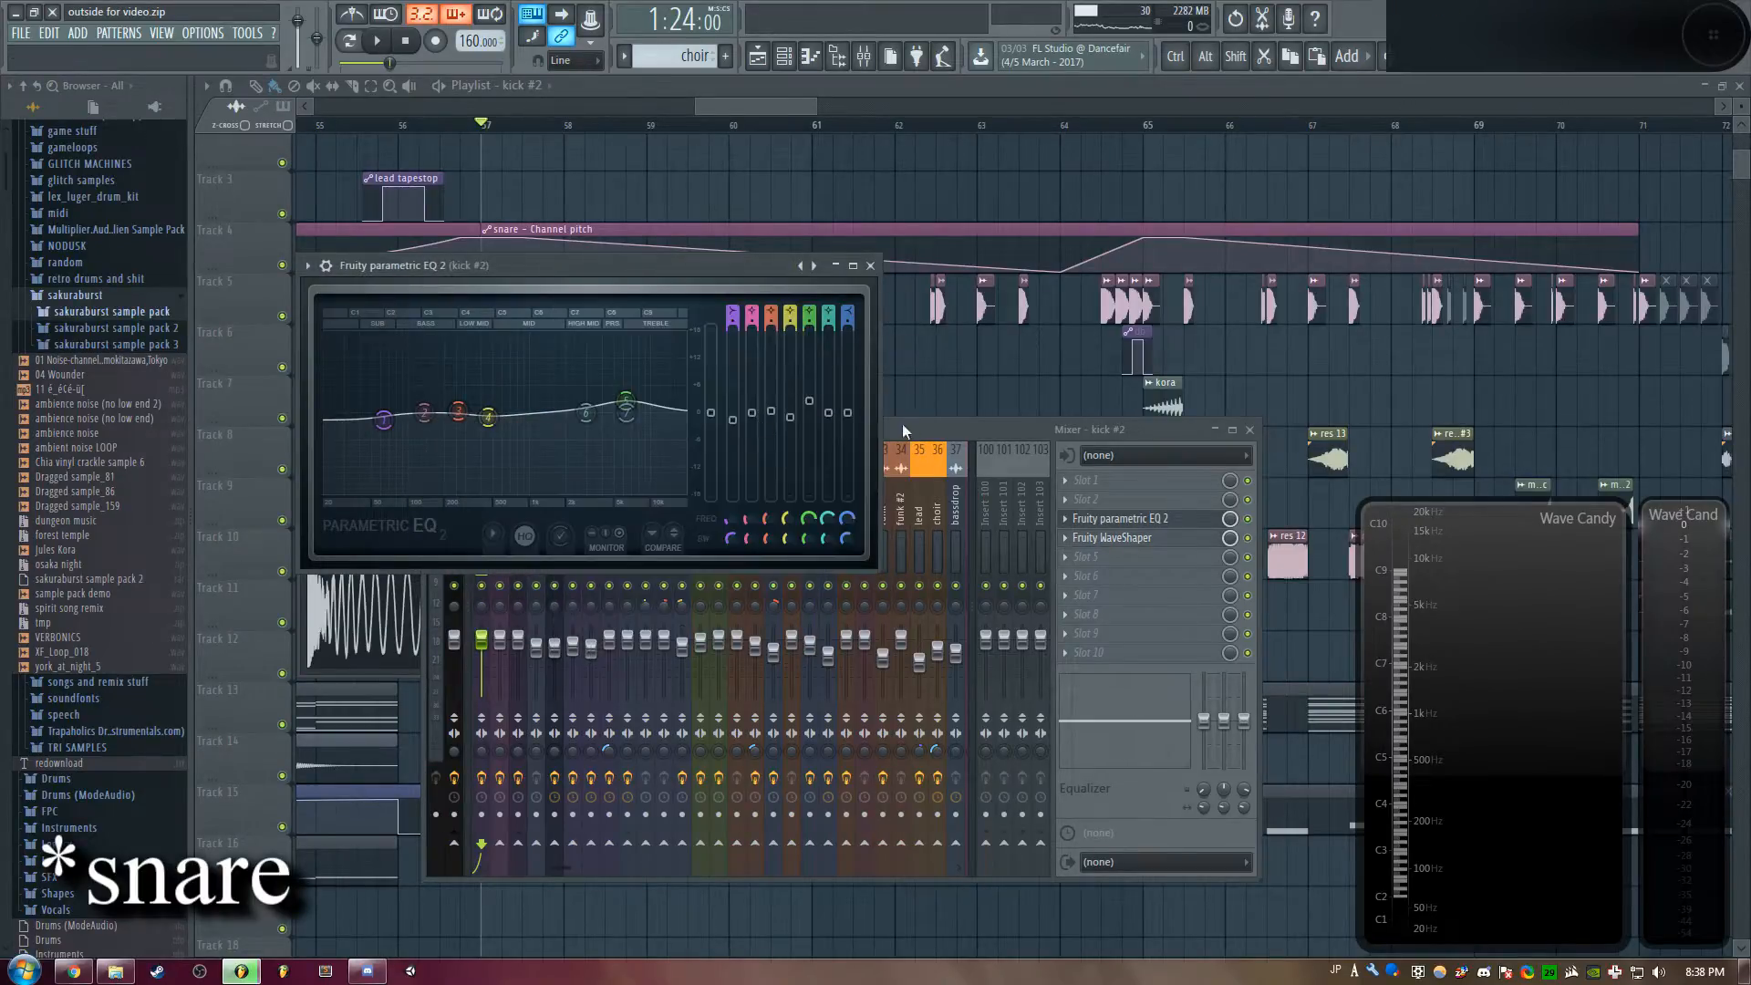
{"action": "left_click_drag", "start_coordinate": [901, 423], "coordinate": [940, 399]}
{"action": "left_click", "coordinate": [1177, 516]}
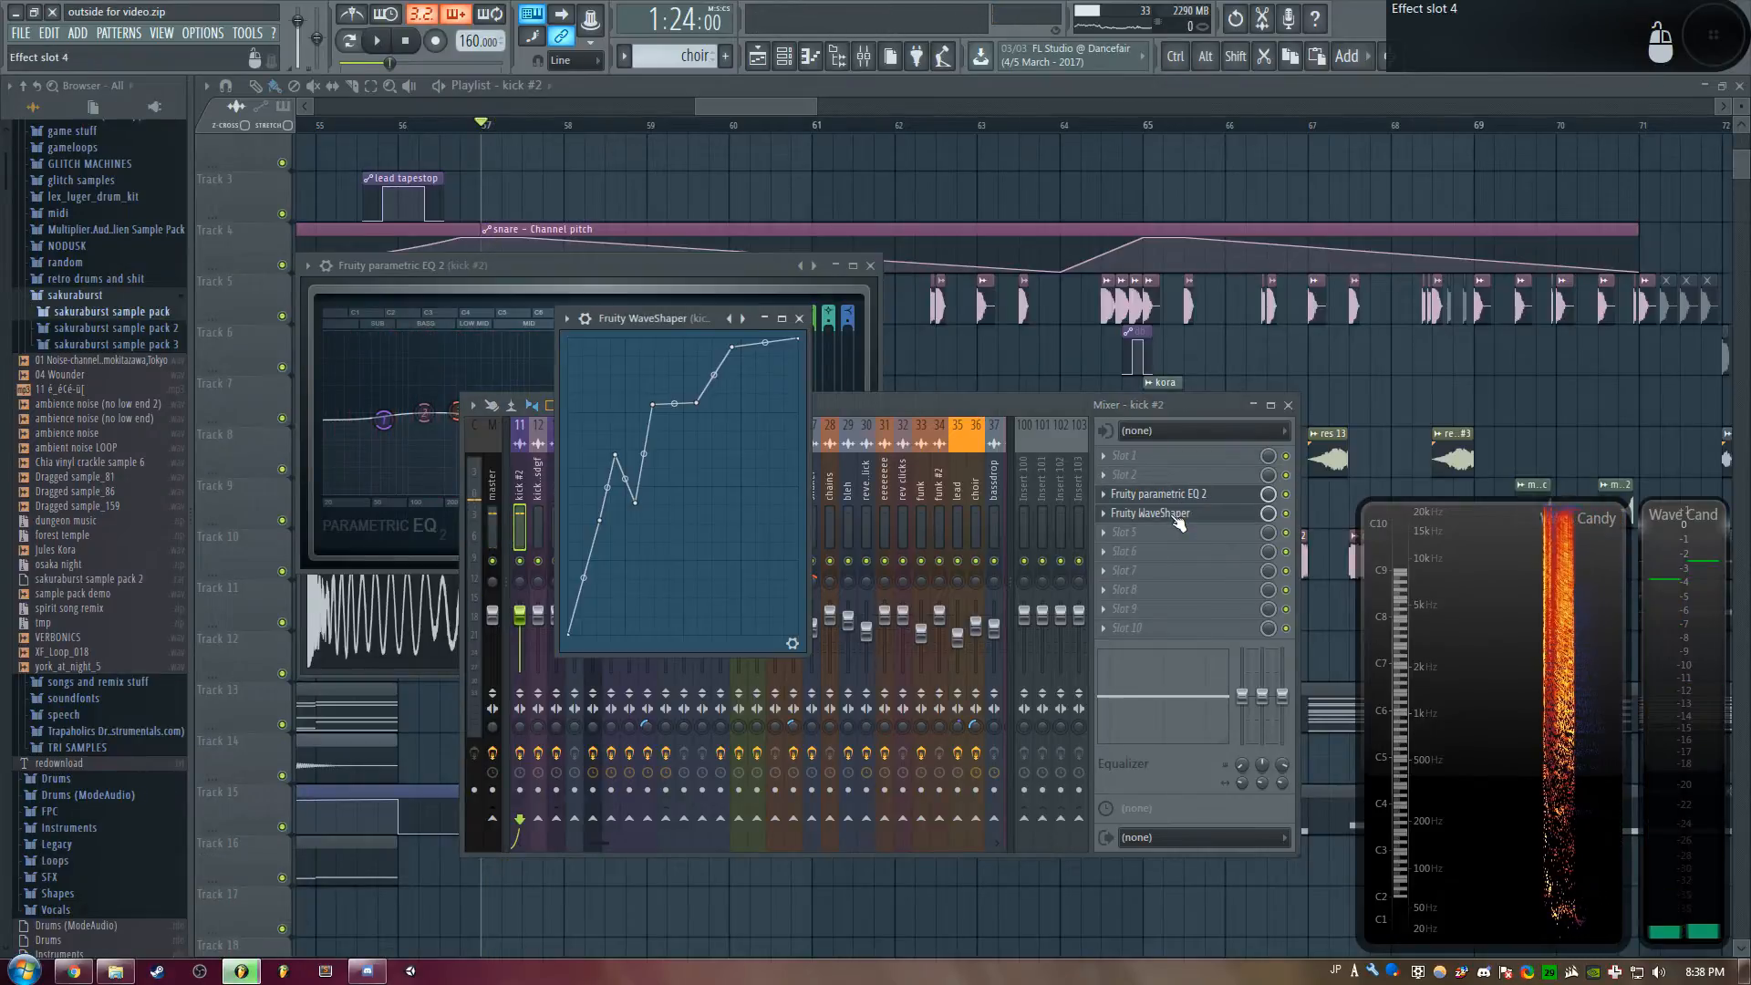
{"action": "left_click_drag", "start_coordinate": [699, 320], "coordinate": [786, 305]}
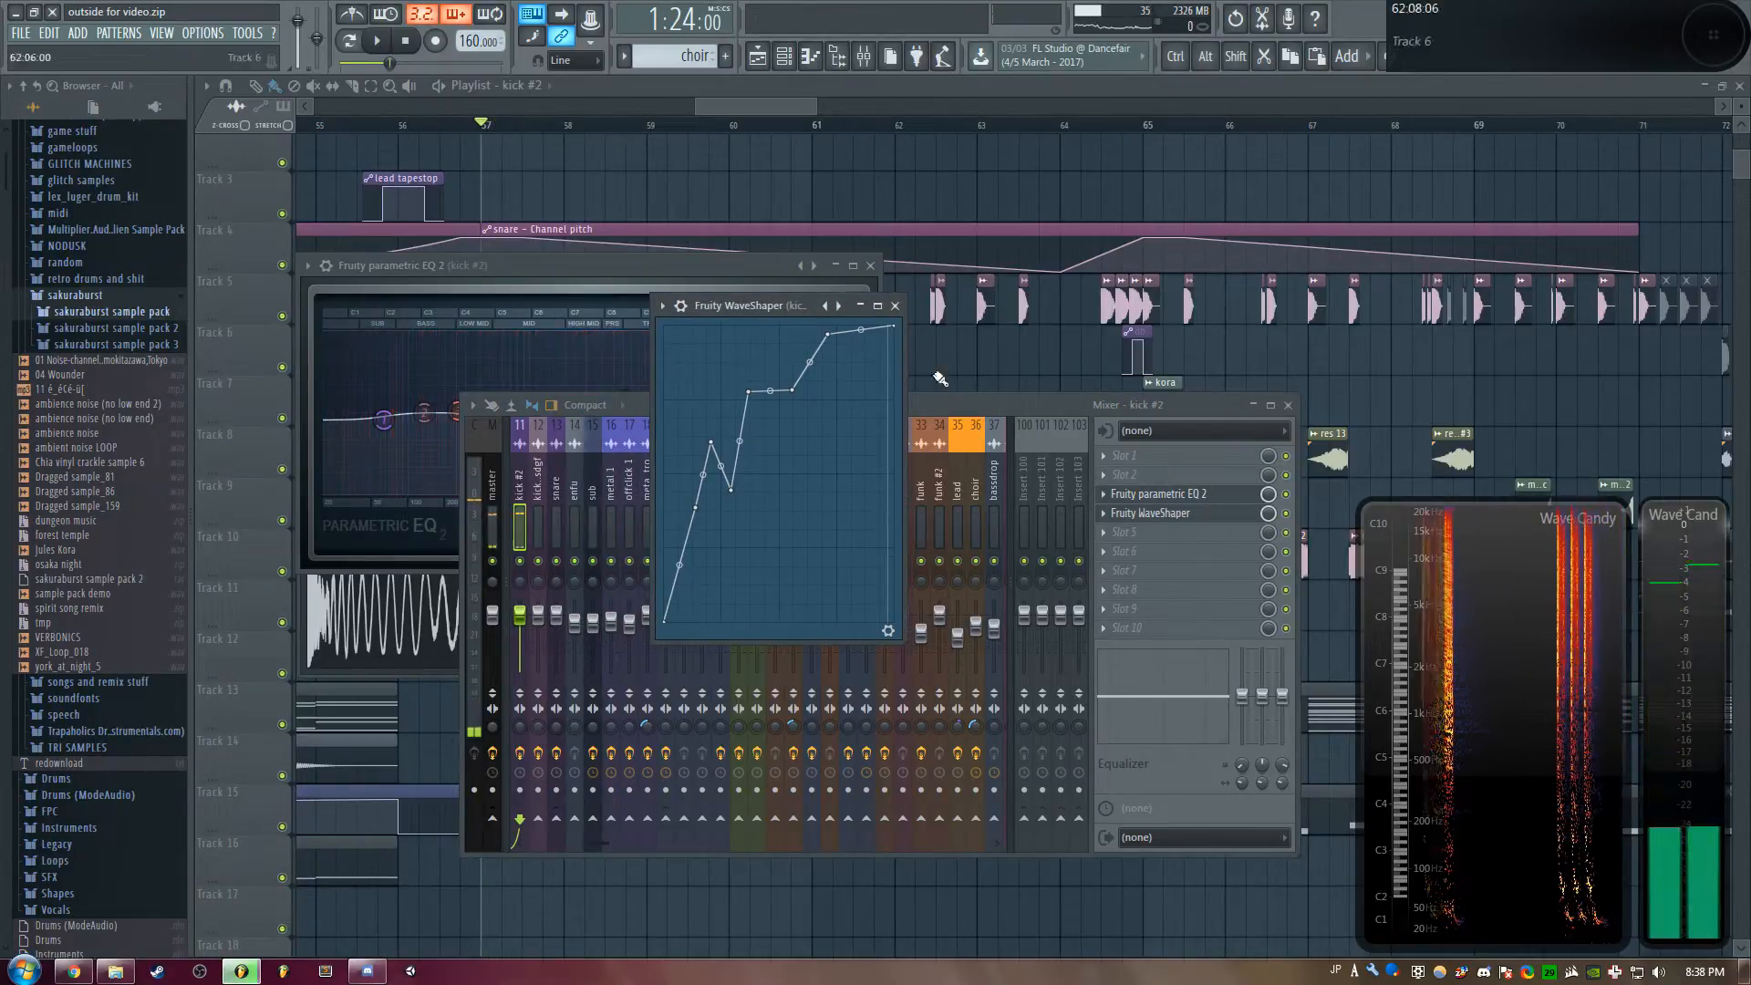
Compare the kick #2 sound by auditioning C5 before and after toggling its Fruity WaveShaper, and hide the effect and mixer windows
{"action": "left_click_drag", "start_coordinate": [1025, 404], "coordinate": [968, 467]}
{"action": "key", "text": "q"}
{"action": "key", "text": "q"}
{"action": "key", "text": "q"}
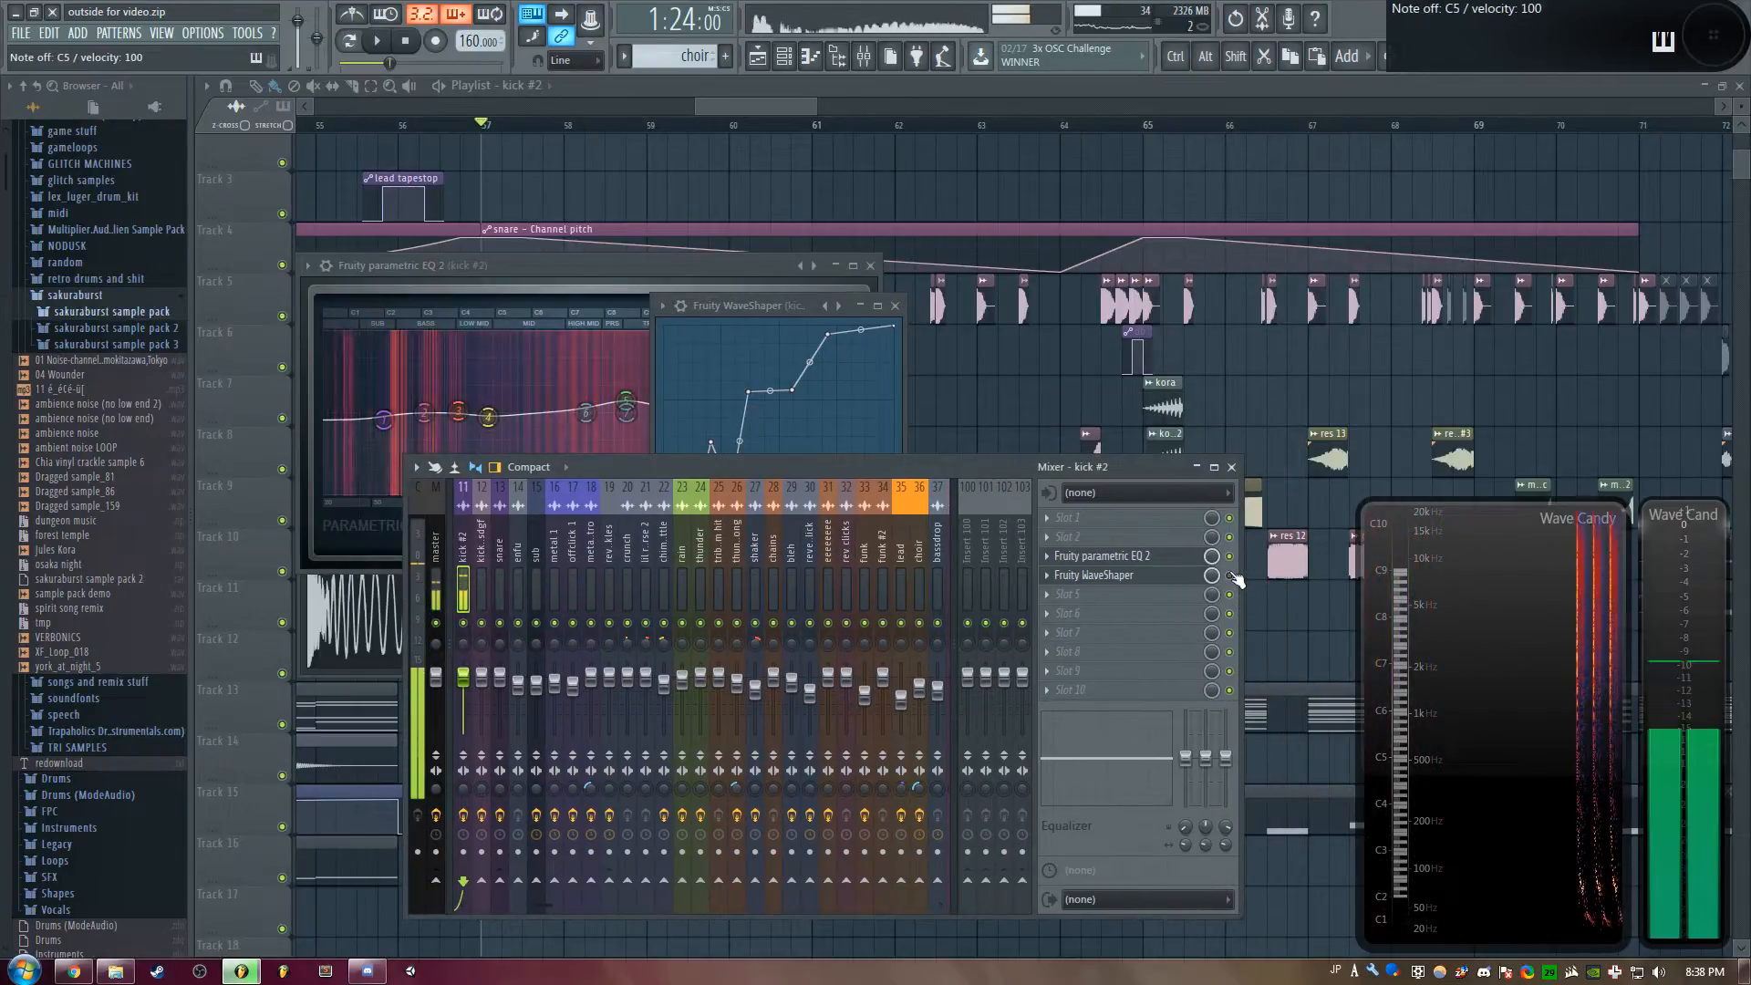
{"action": "left_click", "coordinate": [1231, 575]}
{"action": "key", "text": "q"}
{"action": "key", "text": "q"}
{"action": "key", "text": "q"}
{"action": "key", "text": "F5"}
Examine the drum clips and the resampled bass clips on tracks 10 and 11 from bar 57 onward
{"action": "scroll", "coordinate": [757, 511], "scroll_direction": "up", "scroll_amount": 2}
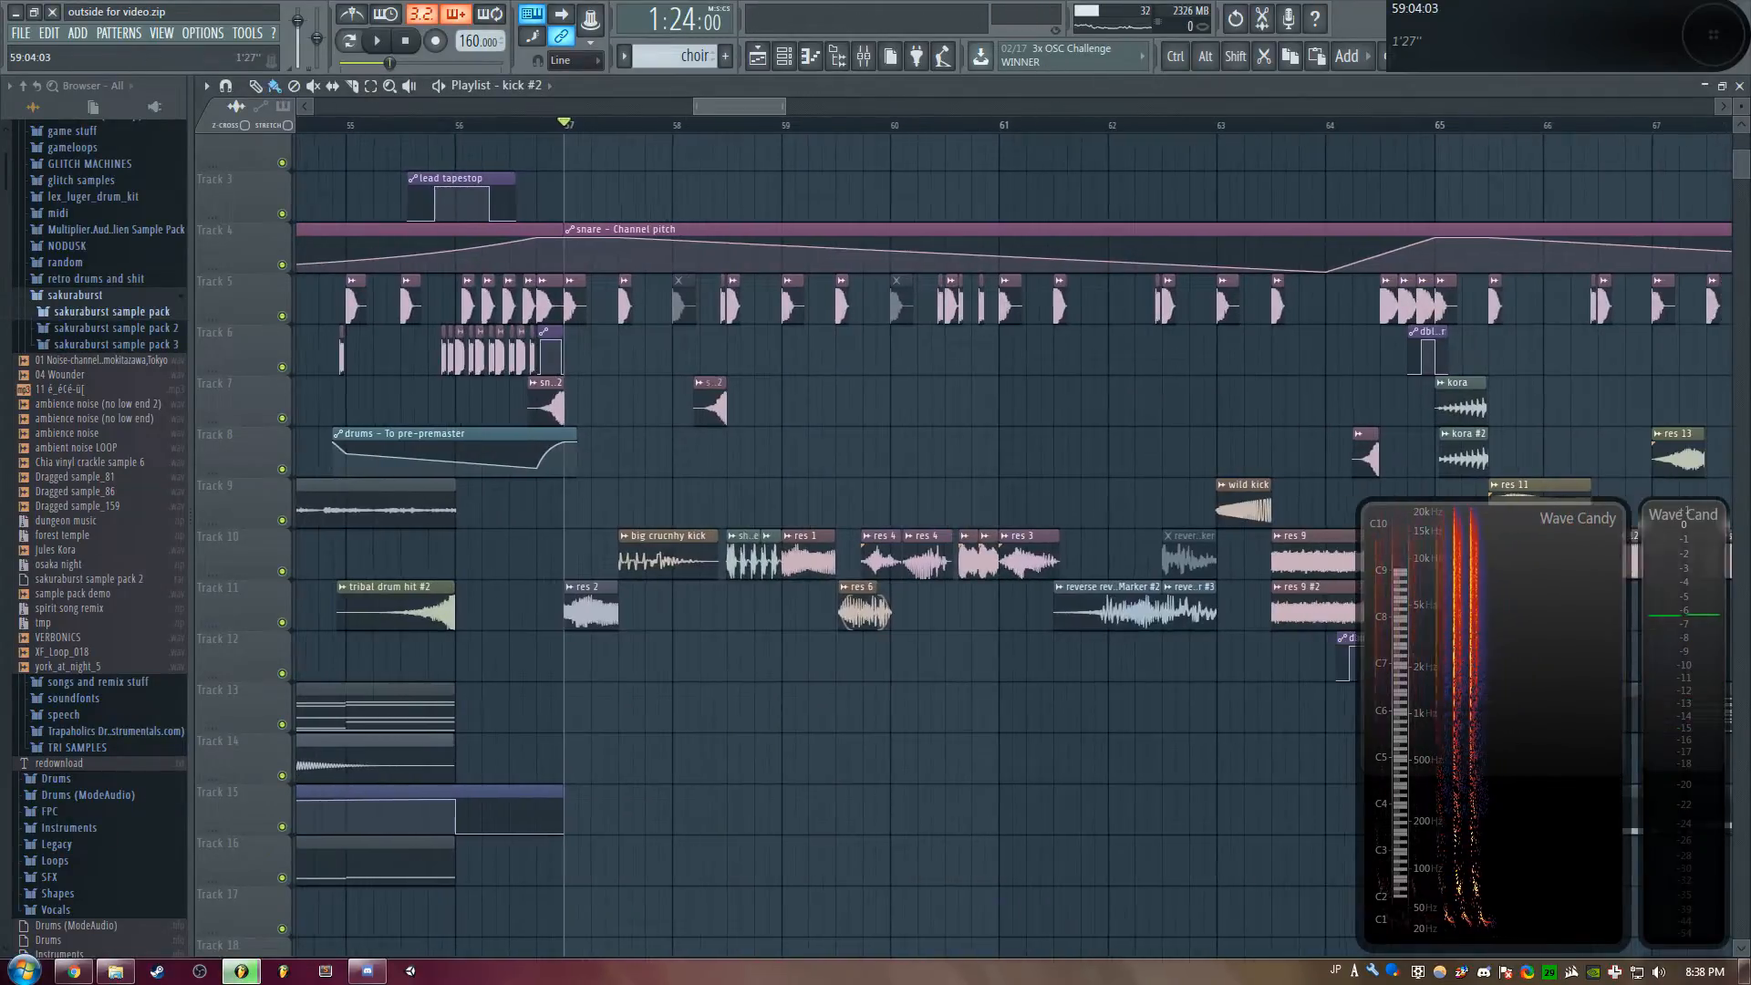
{"action": "scroll", "coordinate": [492, 511], "scroll_direction": "up", "scroll_amount": 2}
{"action": "scroll", "coordinate": [693, 511], "scroll_direction": "down", "scroll_amount": 2}
{"action": "scroll", "coordinate": [652, 511], "scroll_direction": "up", "scroll_amount": 4}
{"action": "scroll", "coordinate": [570, 430], "scroll_direction": "down", "scroll_amount": 2}
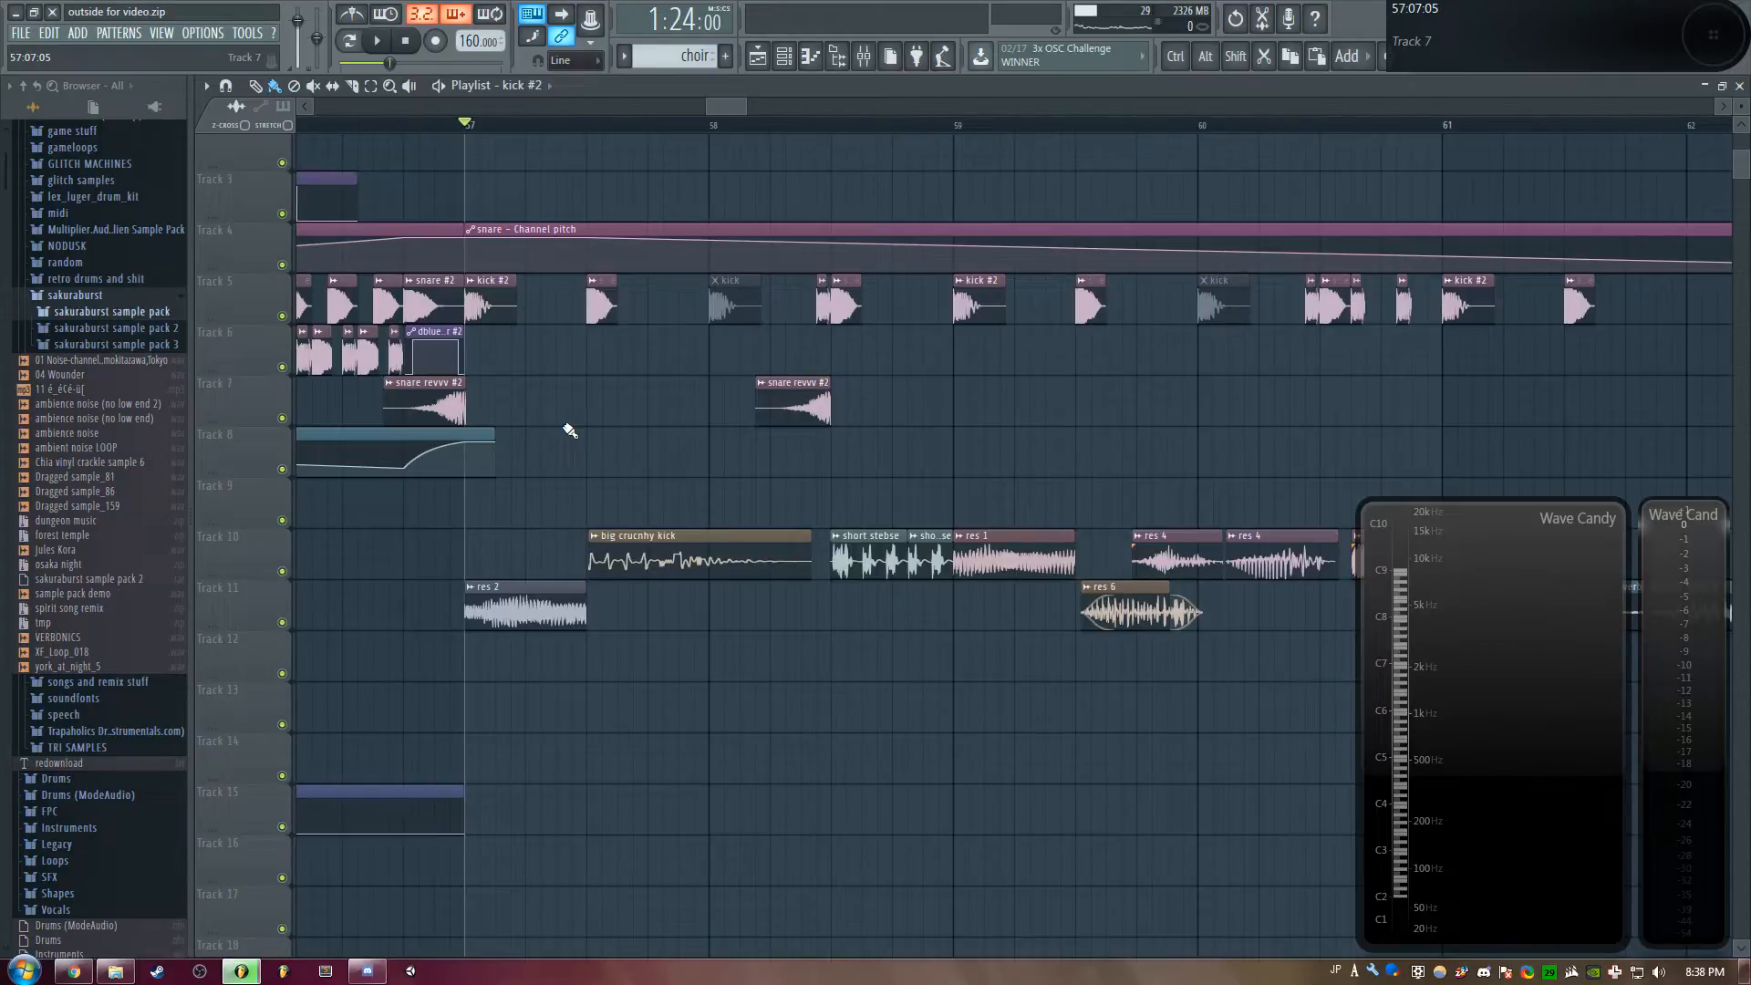
{"action": "left_click_drag", "start_coordinate": [741, 108], "coordinate": [910, 109]}
{"action": "scroll", "coordinate": [913, 411], "scroll_direction": "down", "scroll_amount": 2}
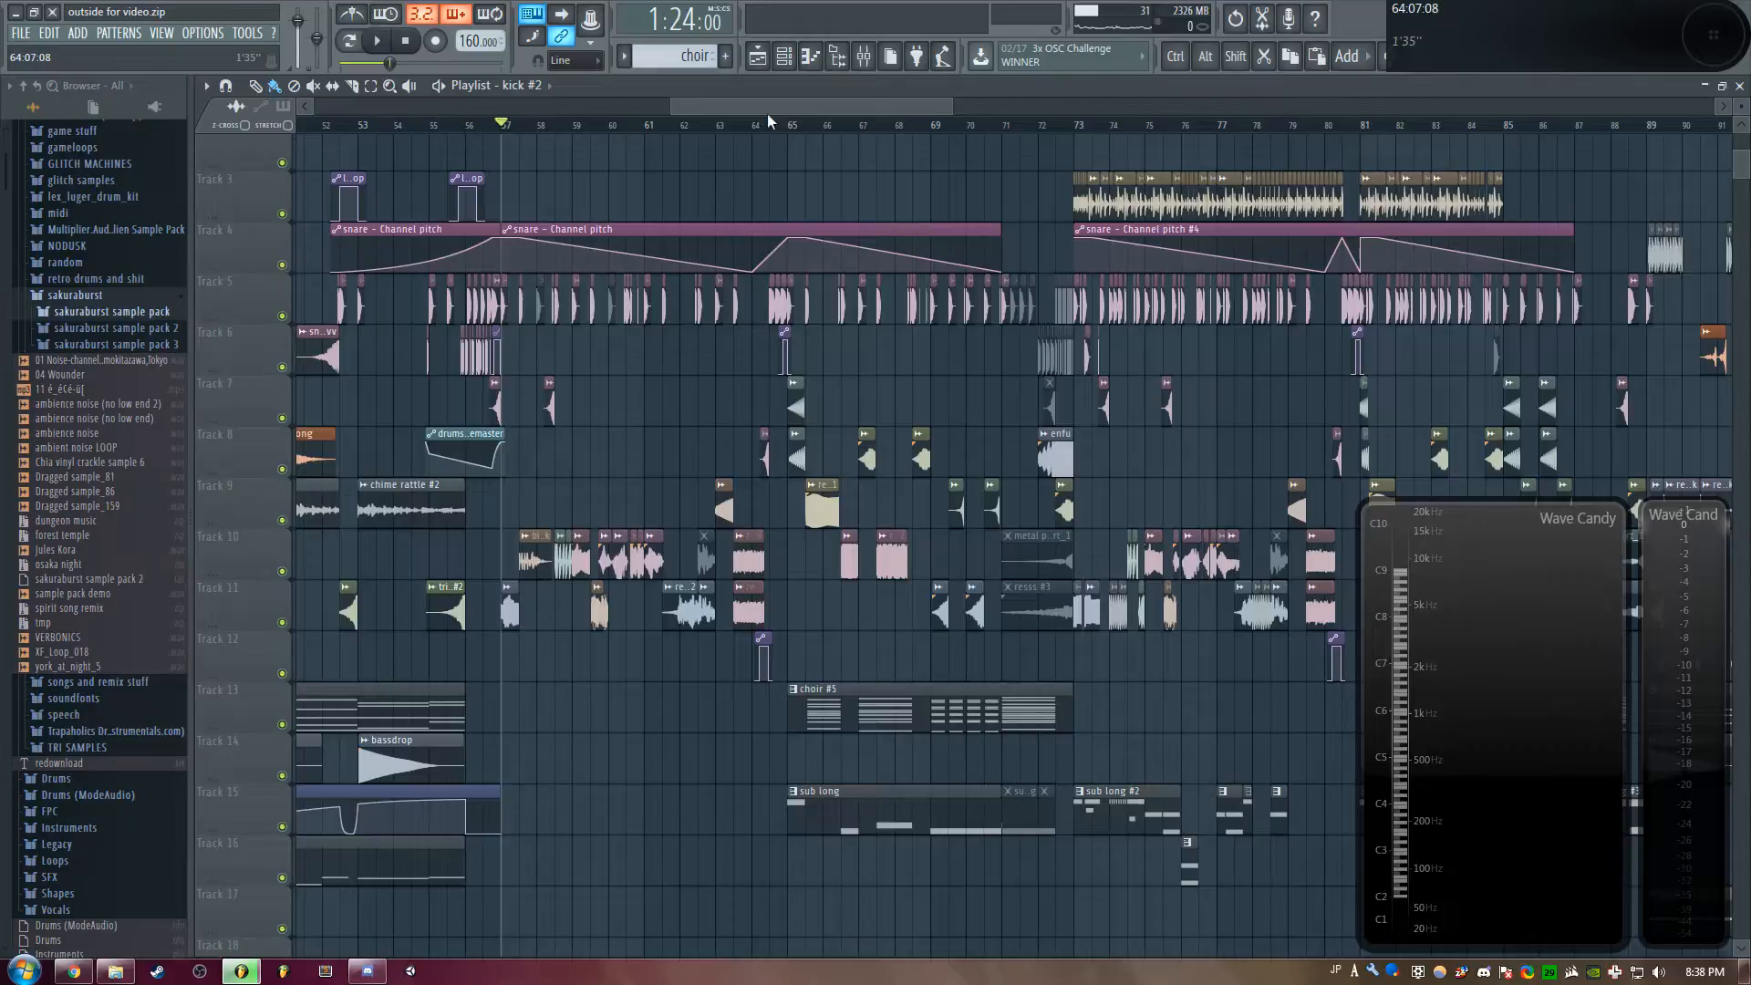
{"action": "scroll", "coordinate": [773, 125], "scroll_direction": "up", "scroll_amount": 6}
{"action": "scroll", "coordinate": [830, 539], "scroll_direction": "up", "scroll_amount": 3}
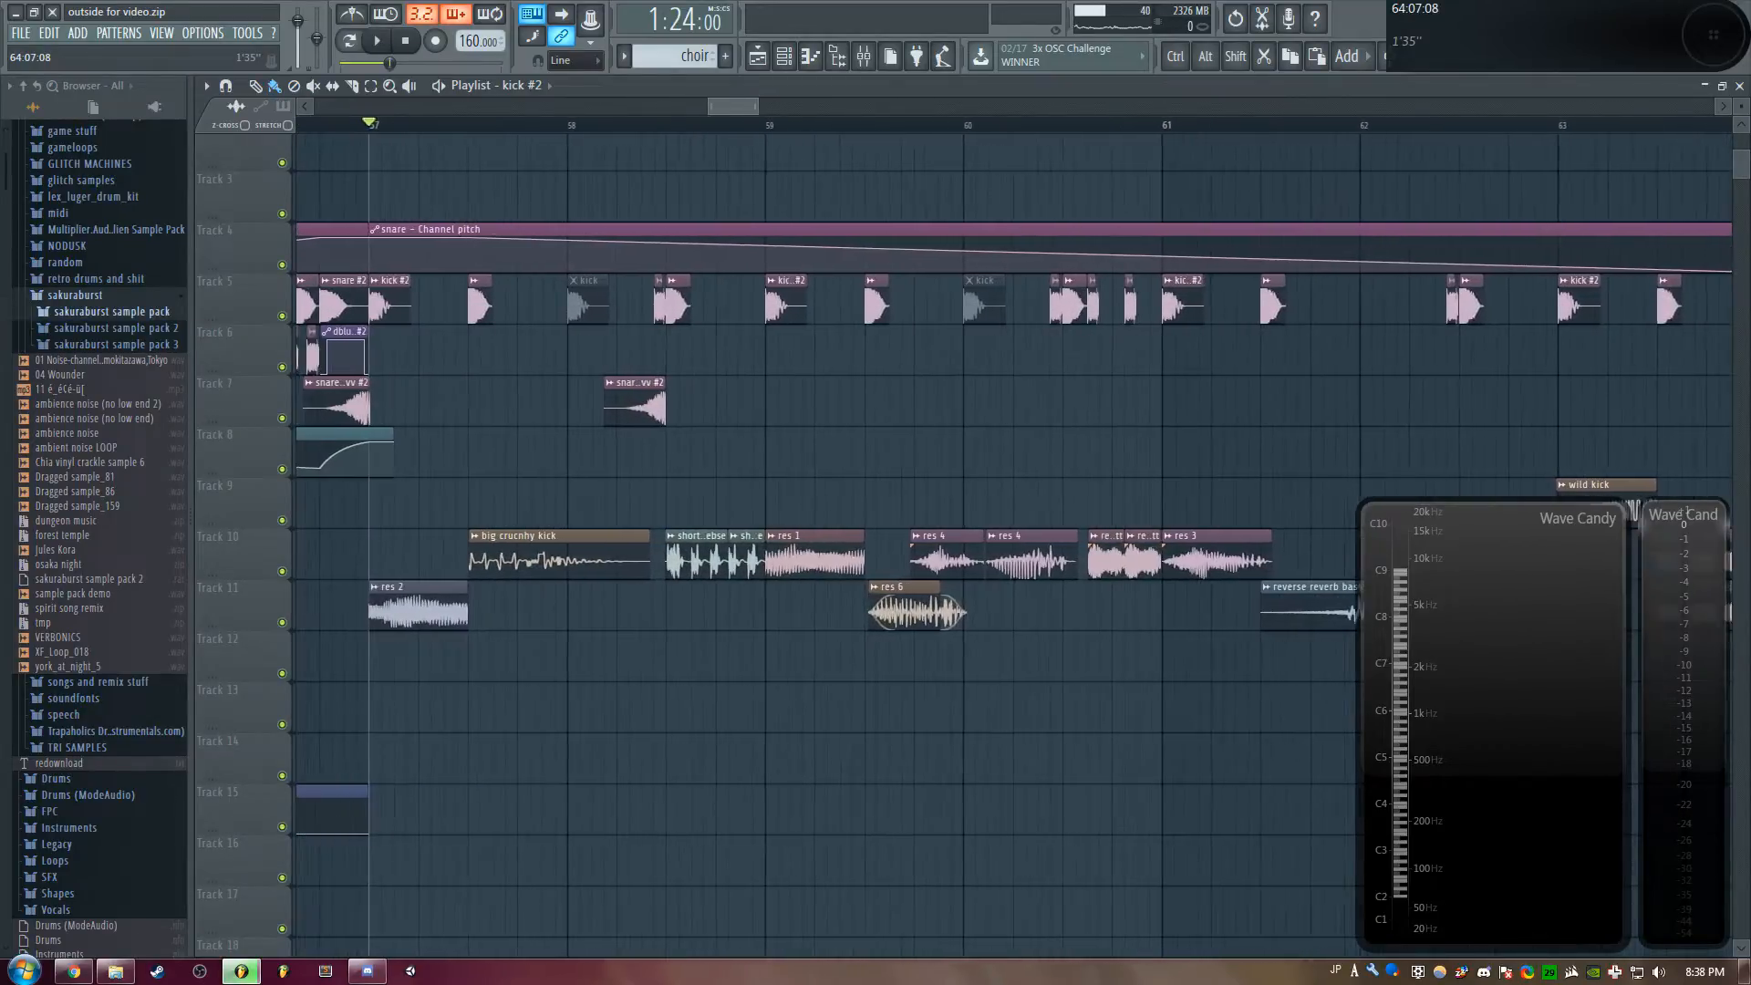
Open the res 2 clip's sample at bar 57 in the Edison audio editor and play it there
{"action": "double_click", "coordinate": [453, 607]}
{"action": "left_click_drag", "start_coordinate": [1018, 499], "coordinate": [780, 383]}
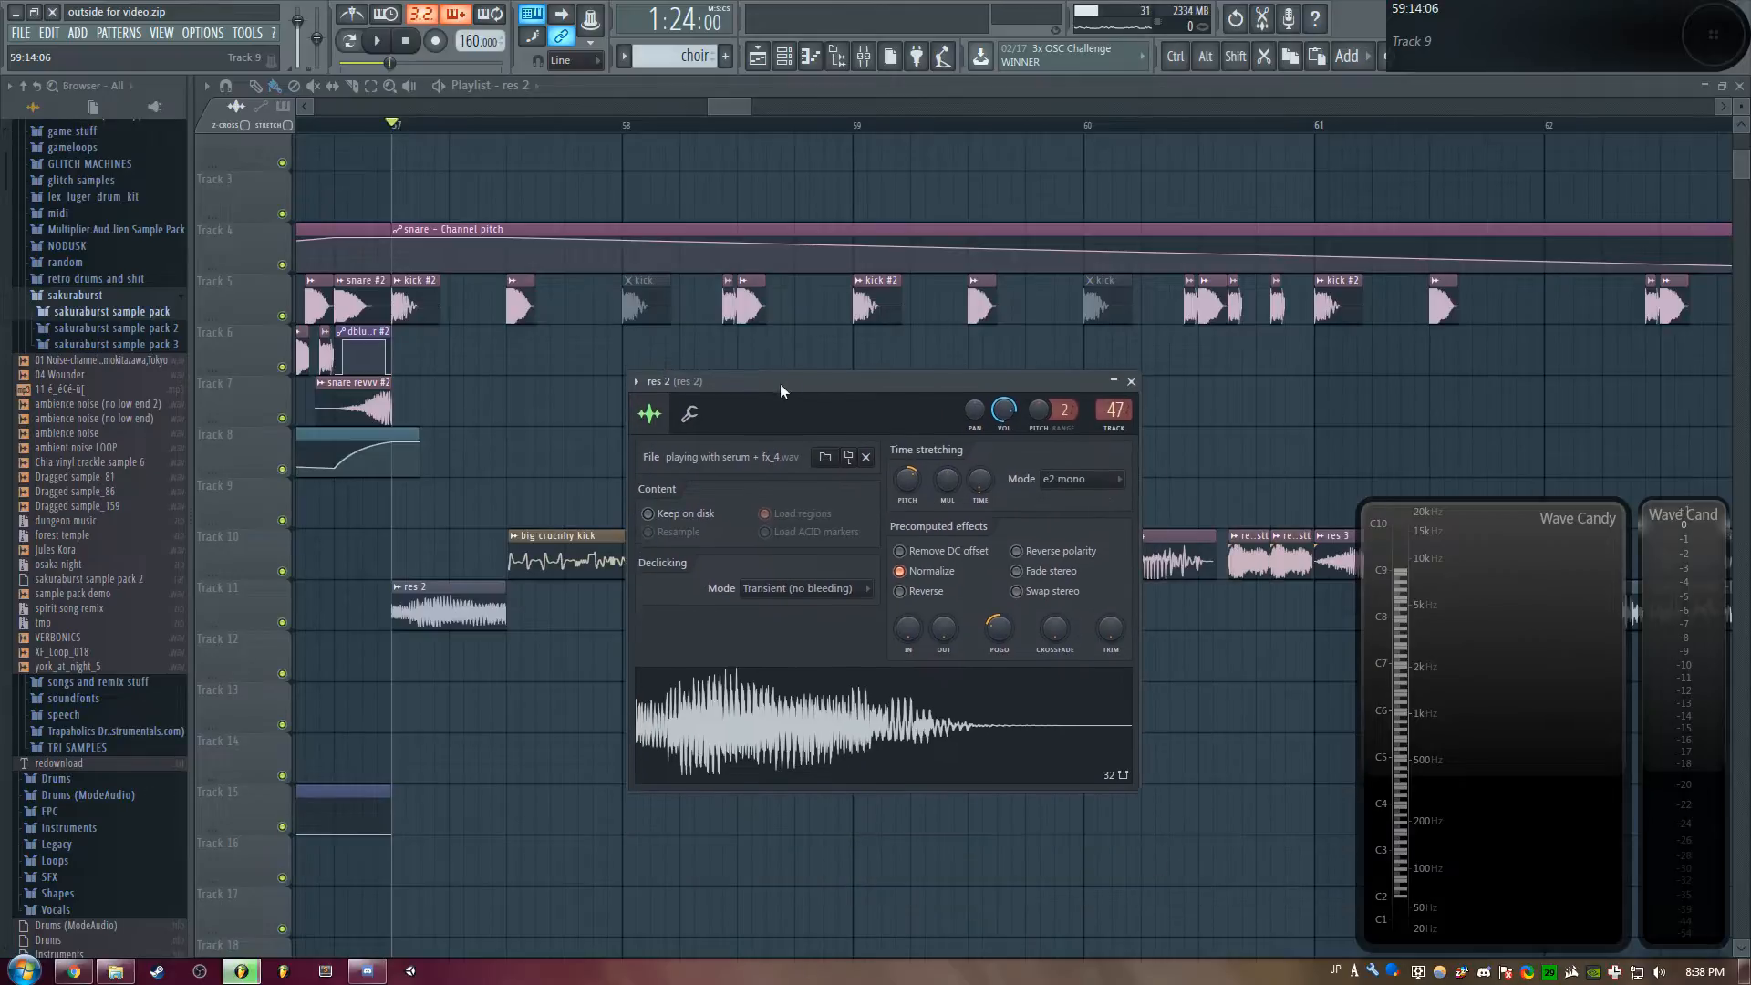
{"action": "right_click", "coordinate": [821, 698]}
{"action": "left_click", "coordinate": [878, 741]}
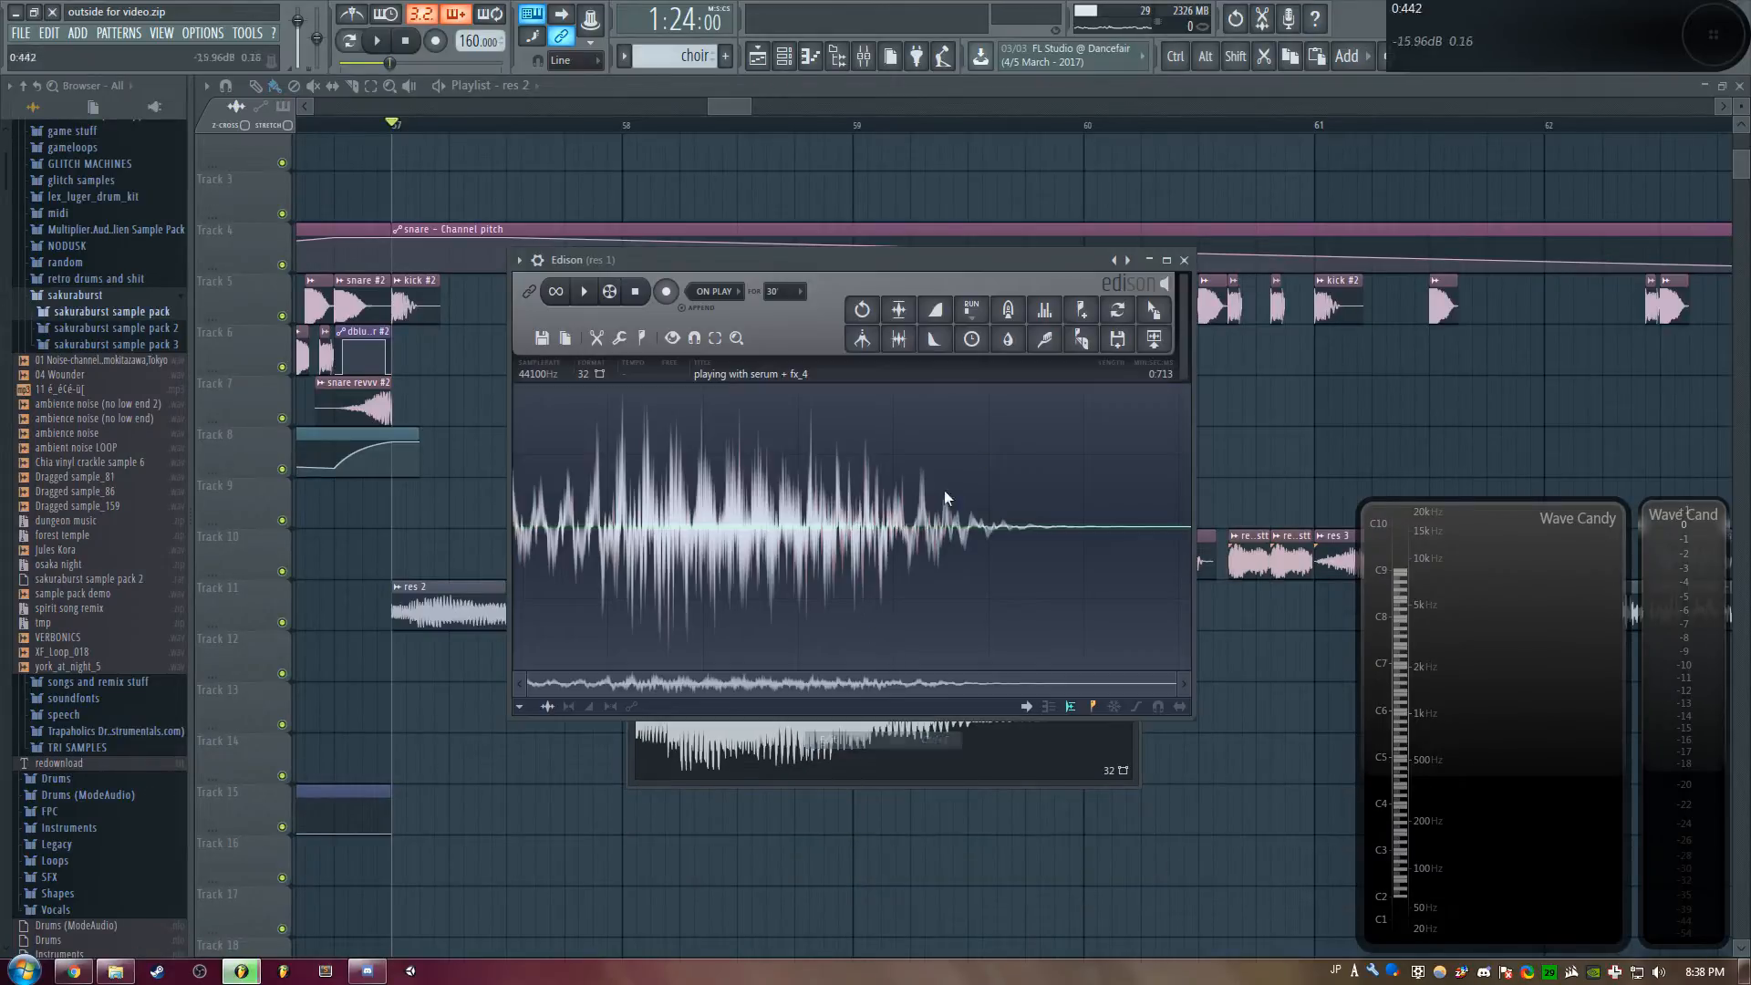
{"action": "left_click_drag", "start_coordinate": [770, 260], "coordinate": [1043, 255]}
{"action": "left_click", "coordinate": [861, 279]}
{"action": "left_click", "coordinate": [863, 286]}
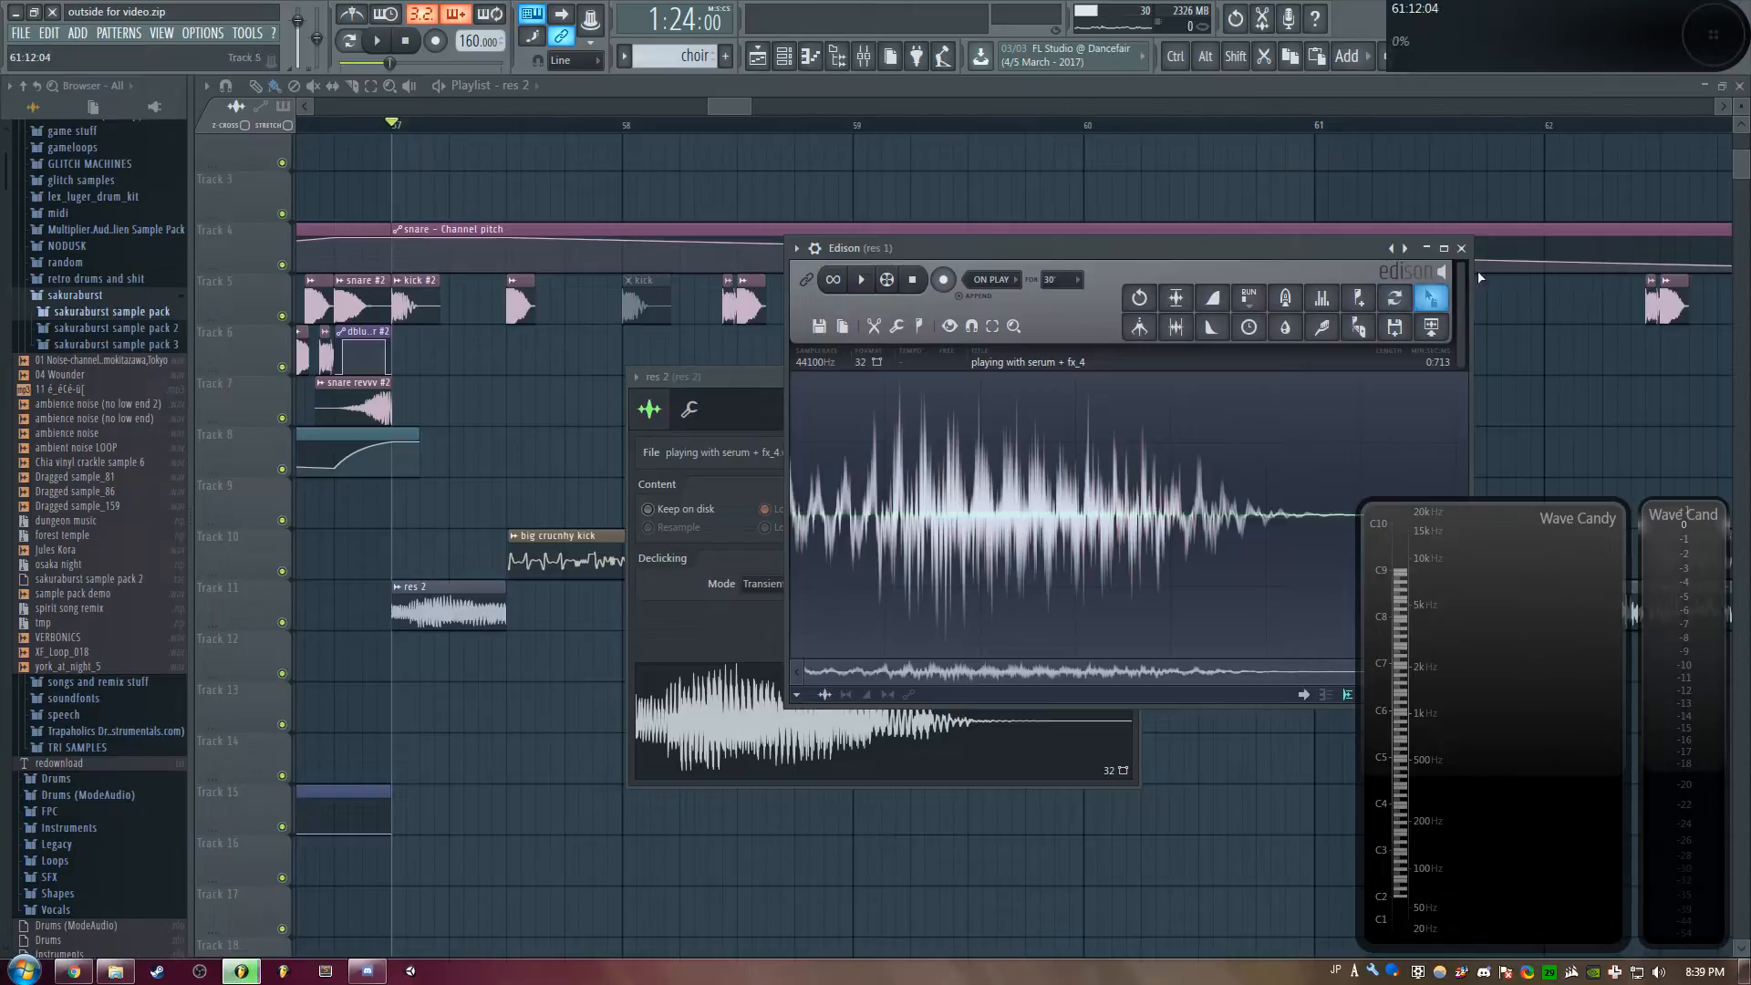
Close the Edison and Fruity Limiter windows, inspect the res 2 channel's sample settings, and audition the sound at C5
{"action": "left_click", "coordinate": [1462, 248]}
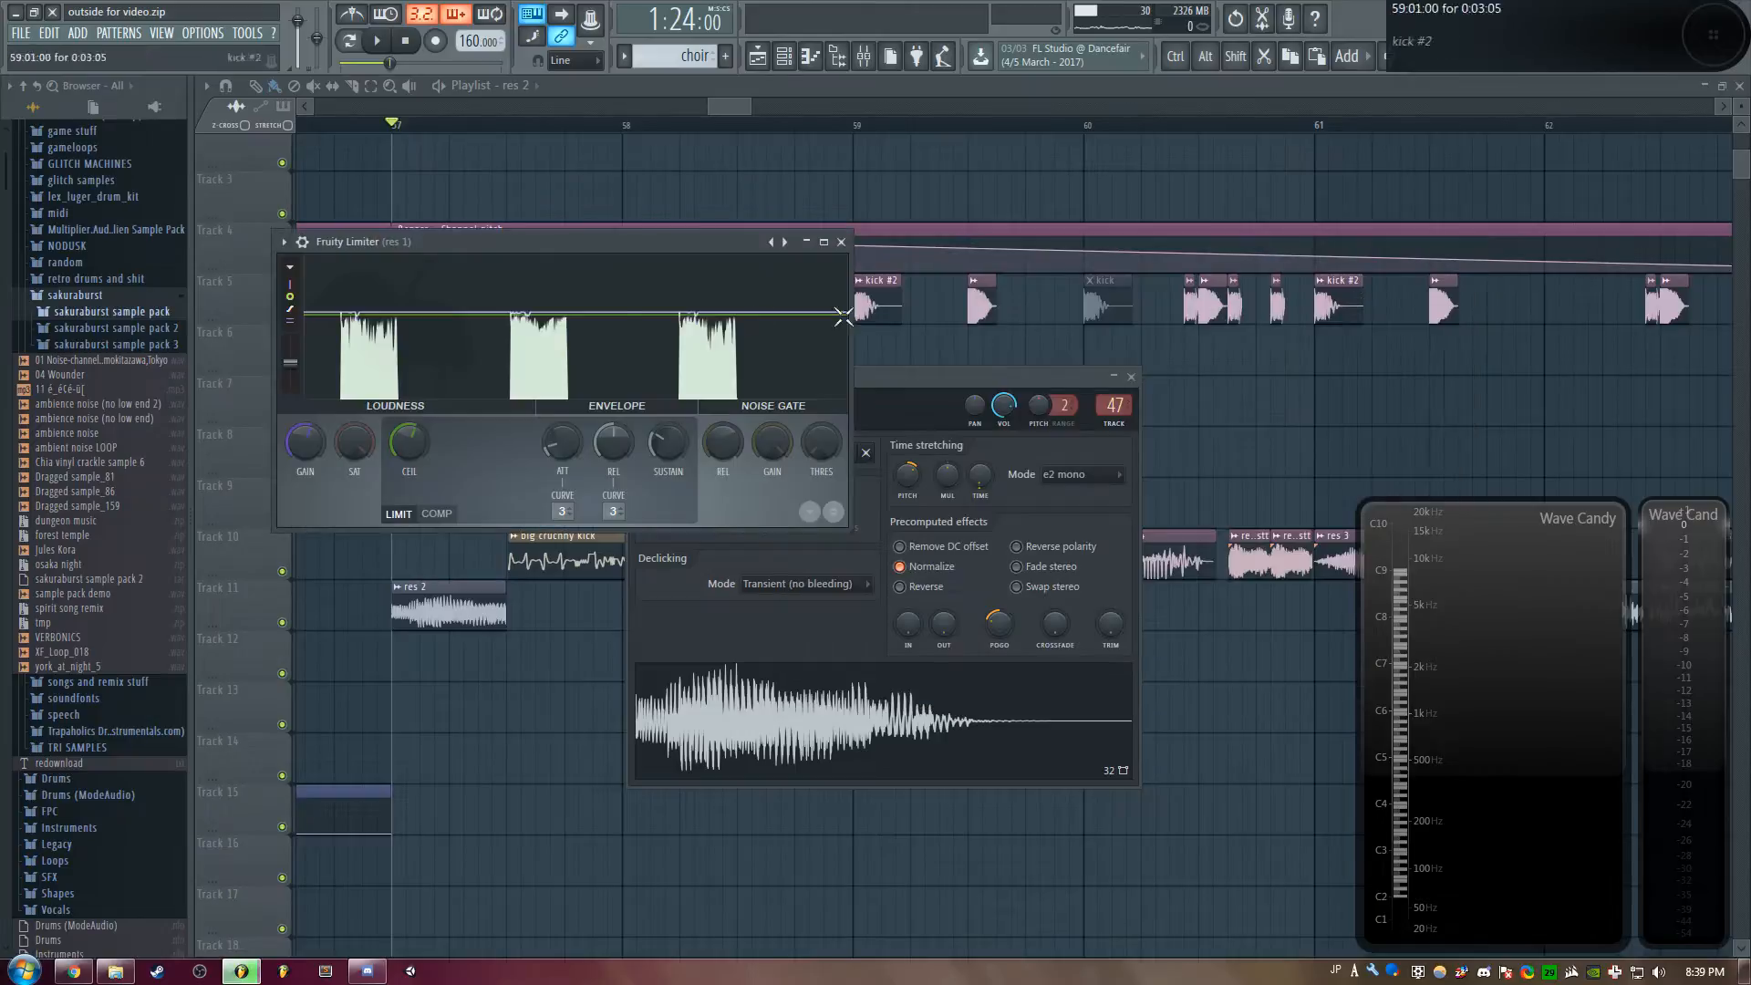
{"action": "left_click", "coordinate": [841, 241]}
{"action": "left_click_drag", "start_coordinate": [929, 377], "coordinate": [1022, 355]}
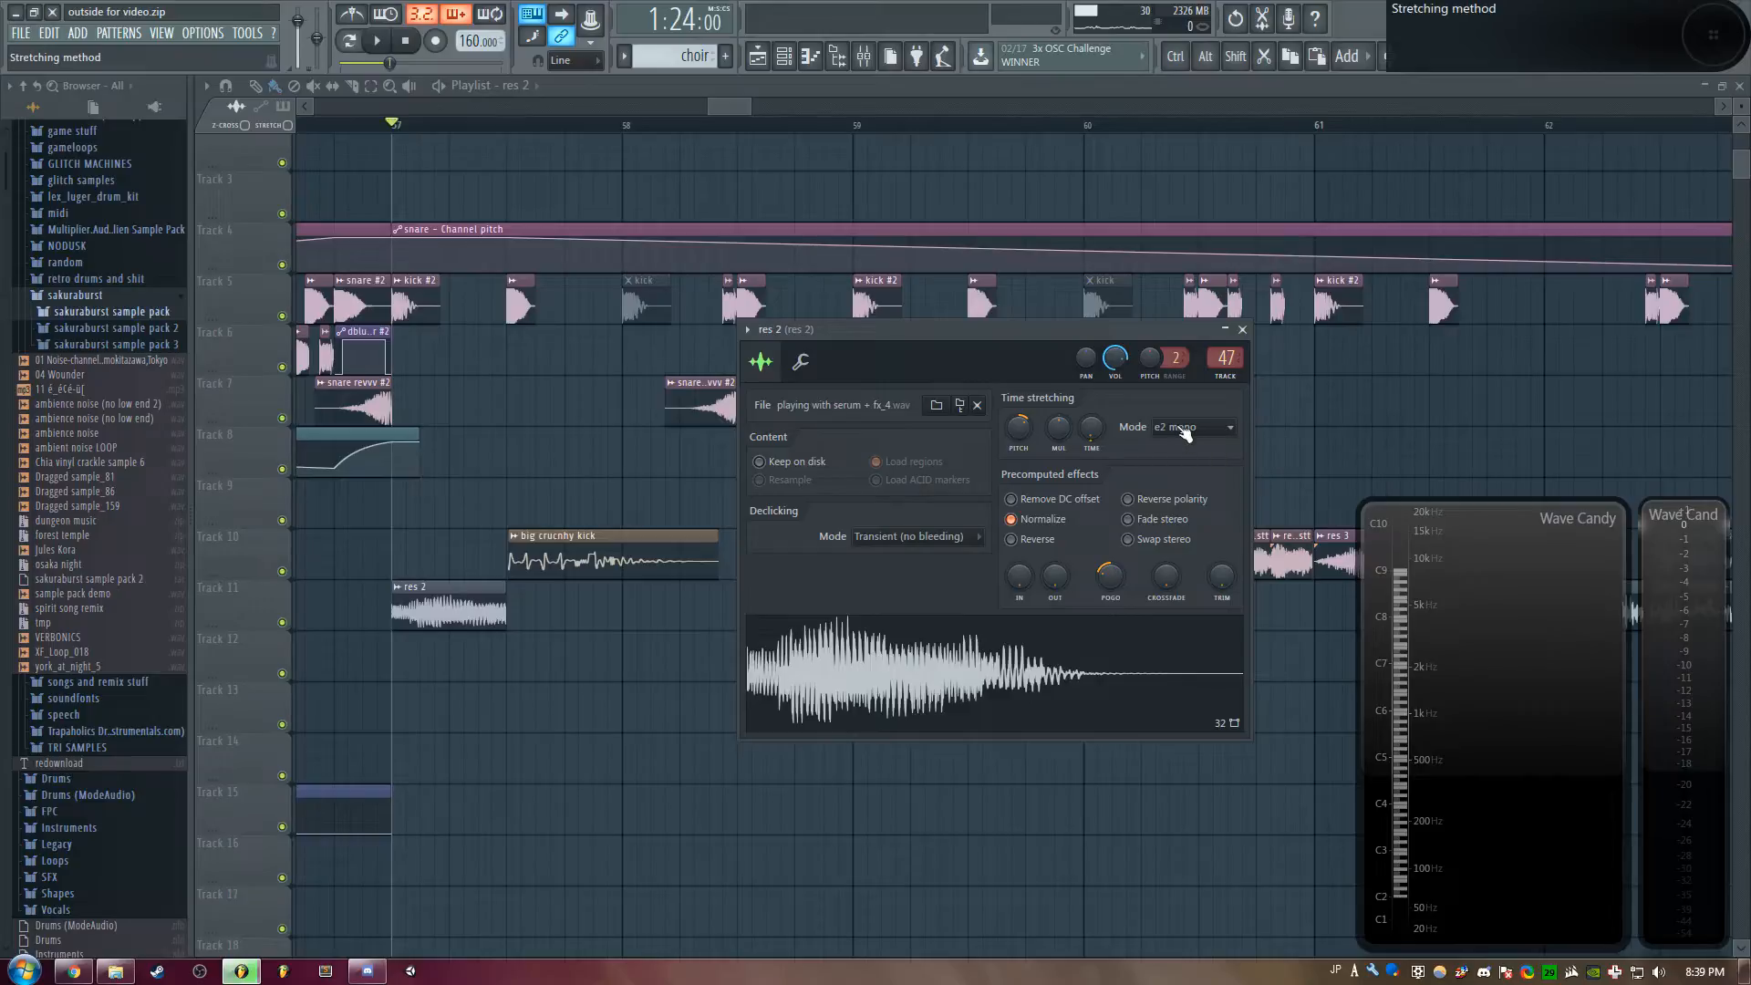
{"action": "left_click_drag", "start_coordinate": [1027, 350], "coordinate": [1053, 357]}
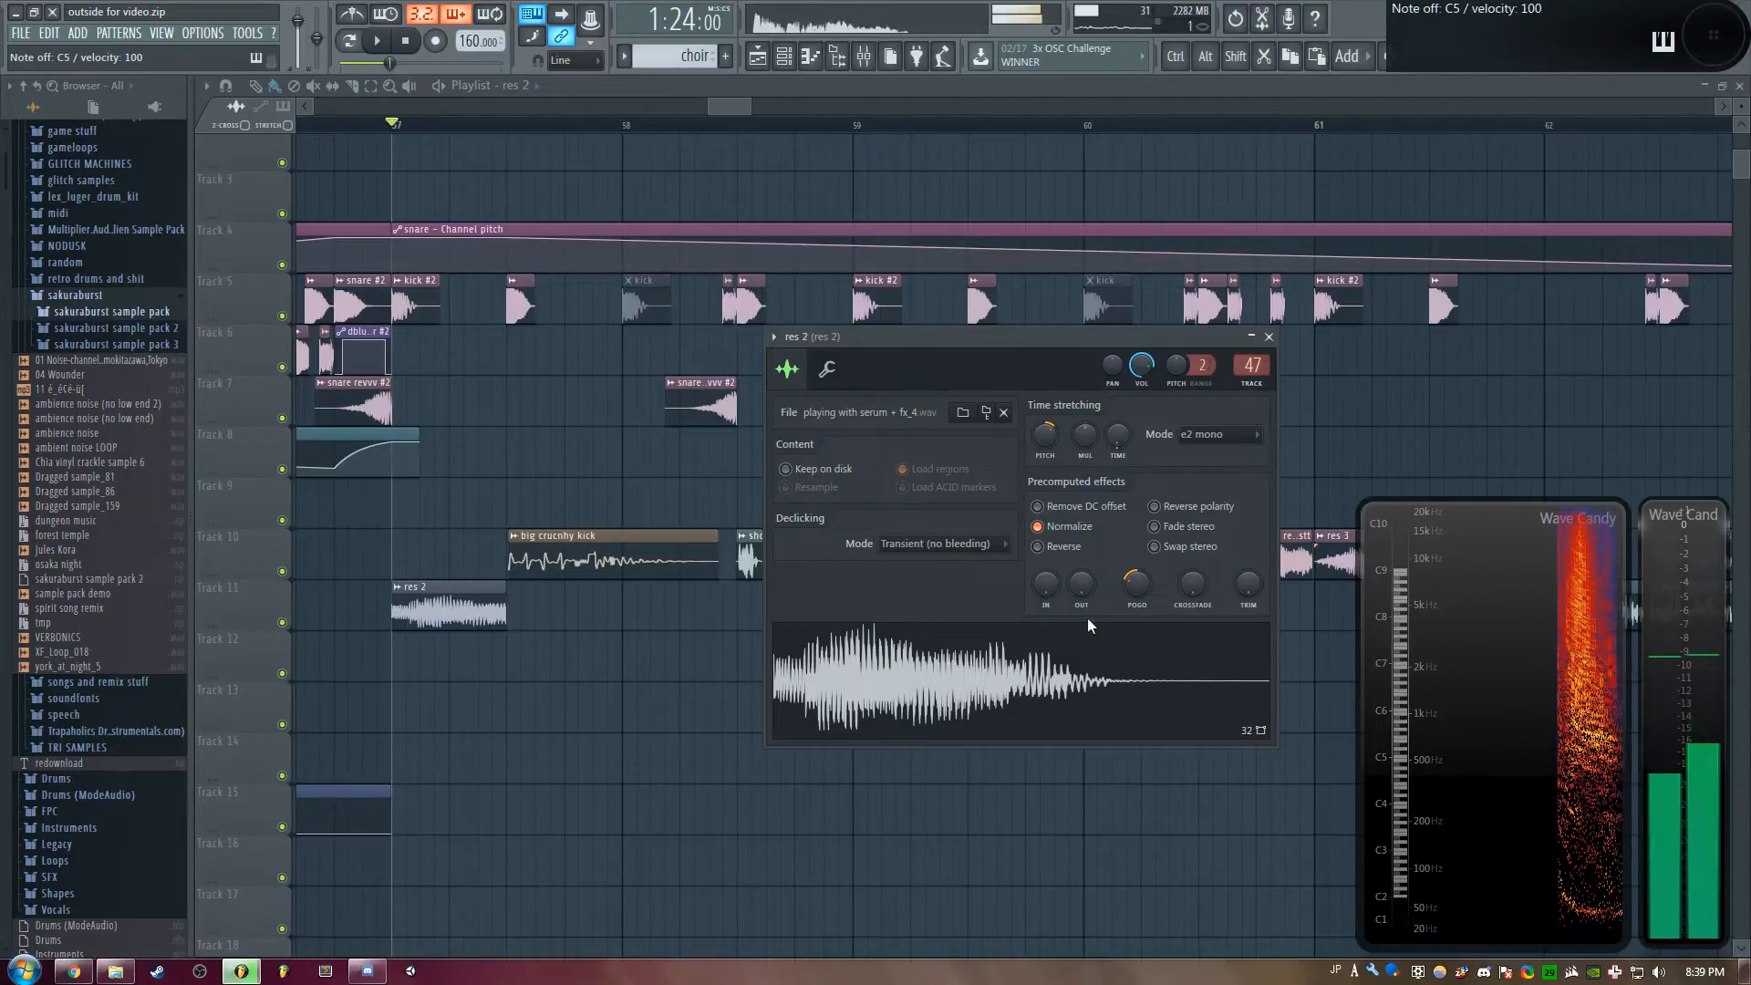
{"action": "key", "text": "Escape"}
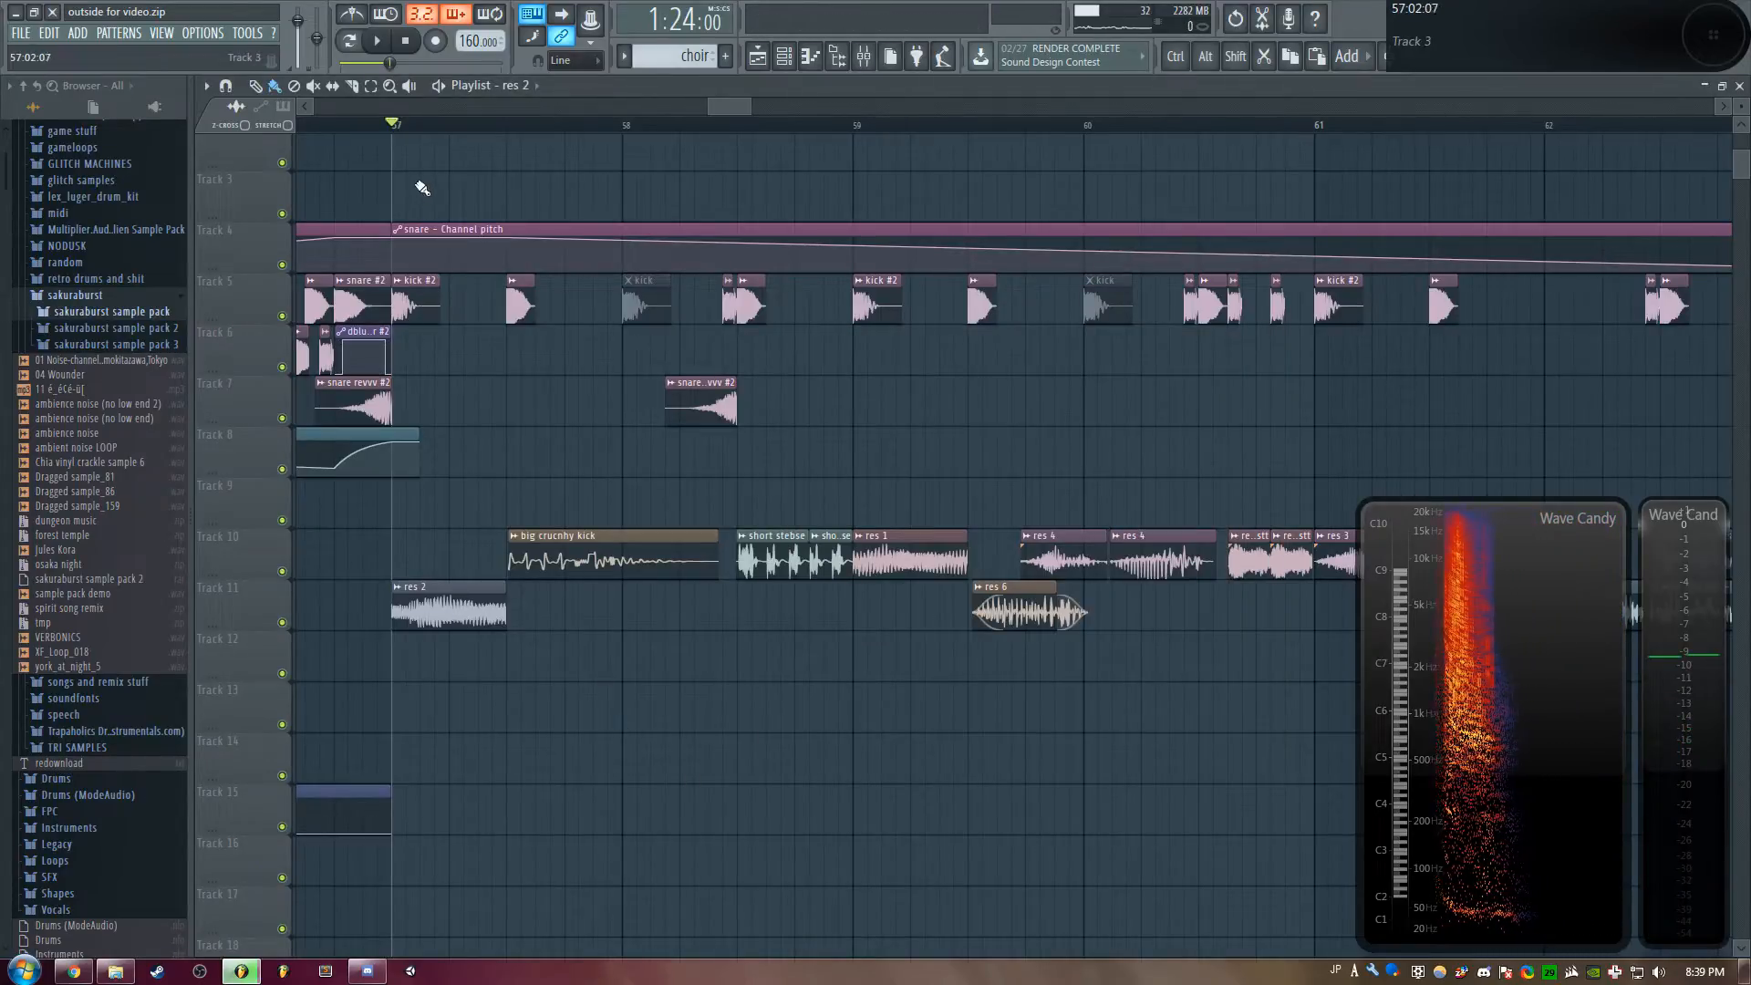
Play the song from bar 57 through the res 2 clip and stop playback
{"action": "left_click_drag", "start_coordinate": [727, 108], "coordinate": [722, 108]}
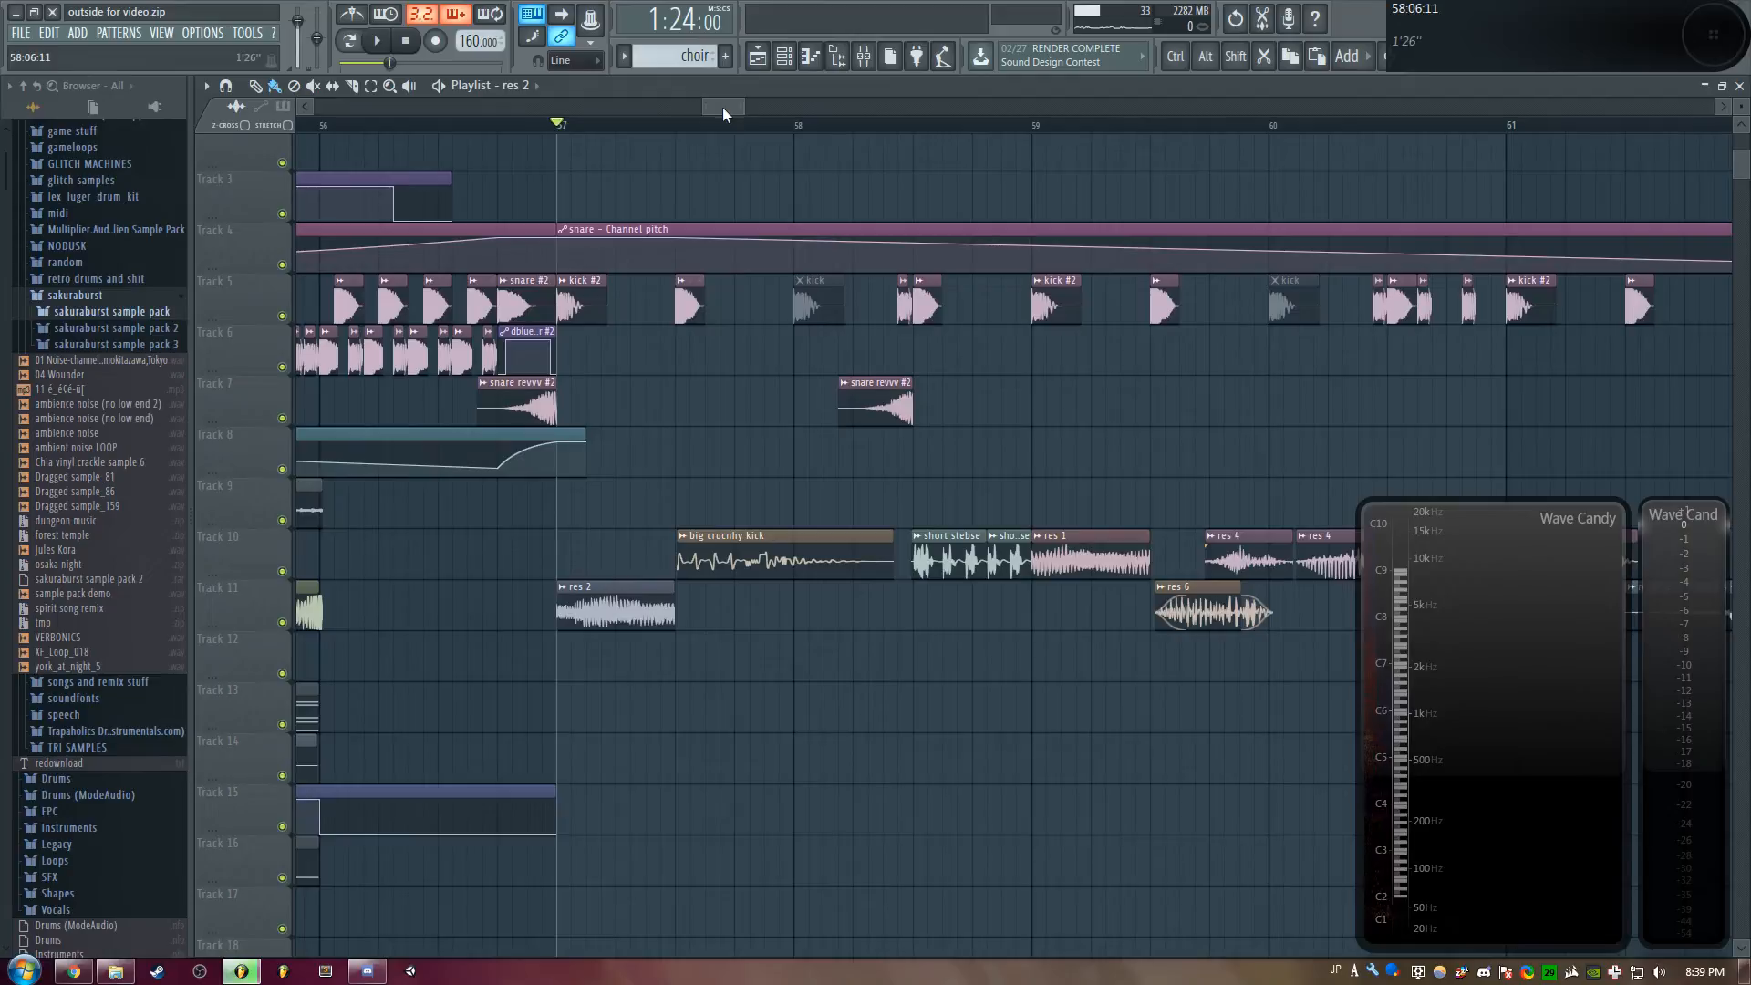
{"action": "key", "text": "space"}
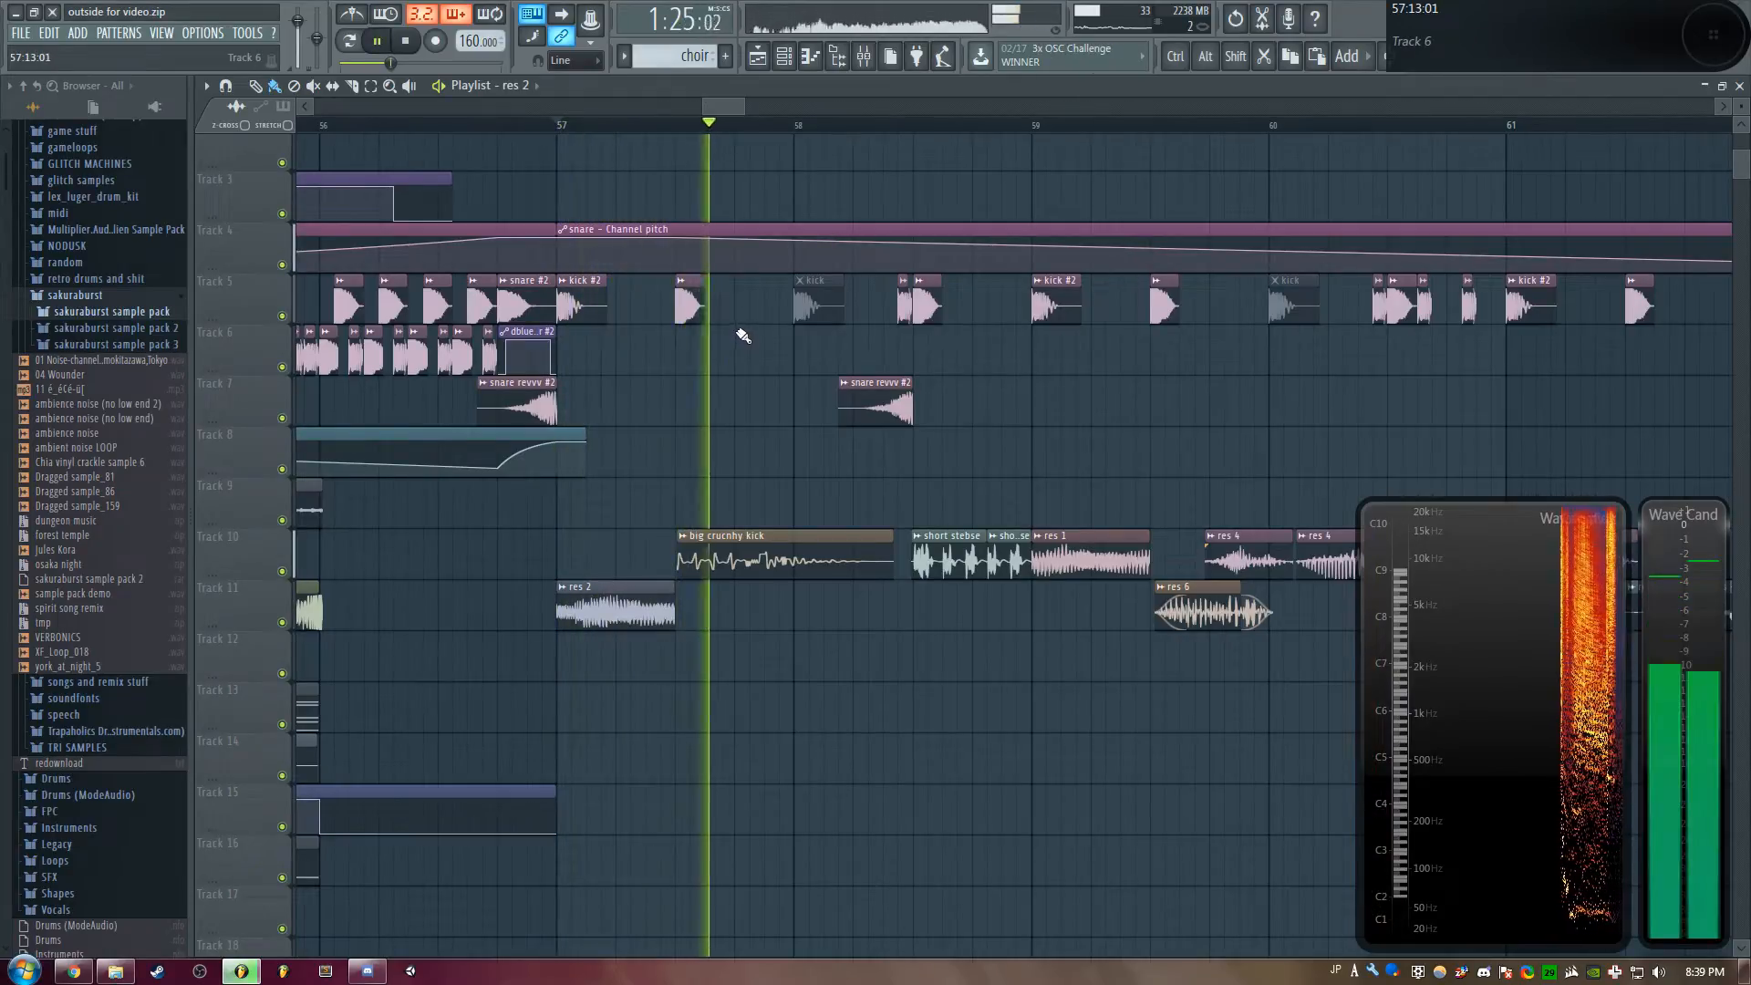
{"action": "key", "text": "space"}
Open the res 2 channel's mixer track and display its Fruity WaveShaper curve
{"action": "double_click", "coordinate": [613, 606]}
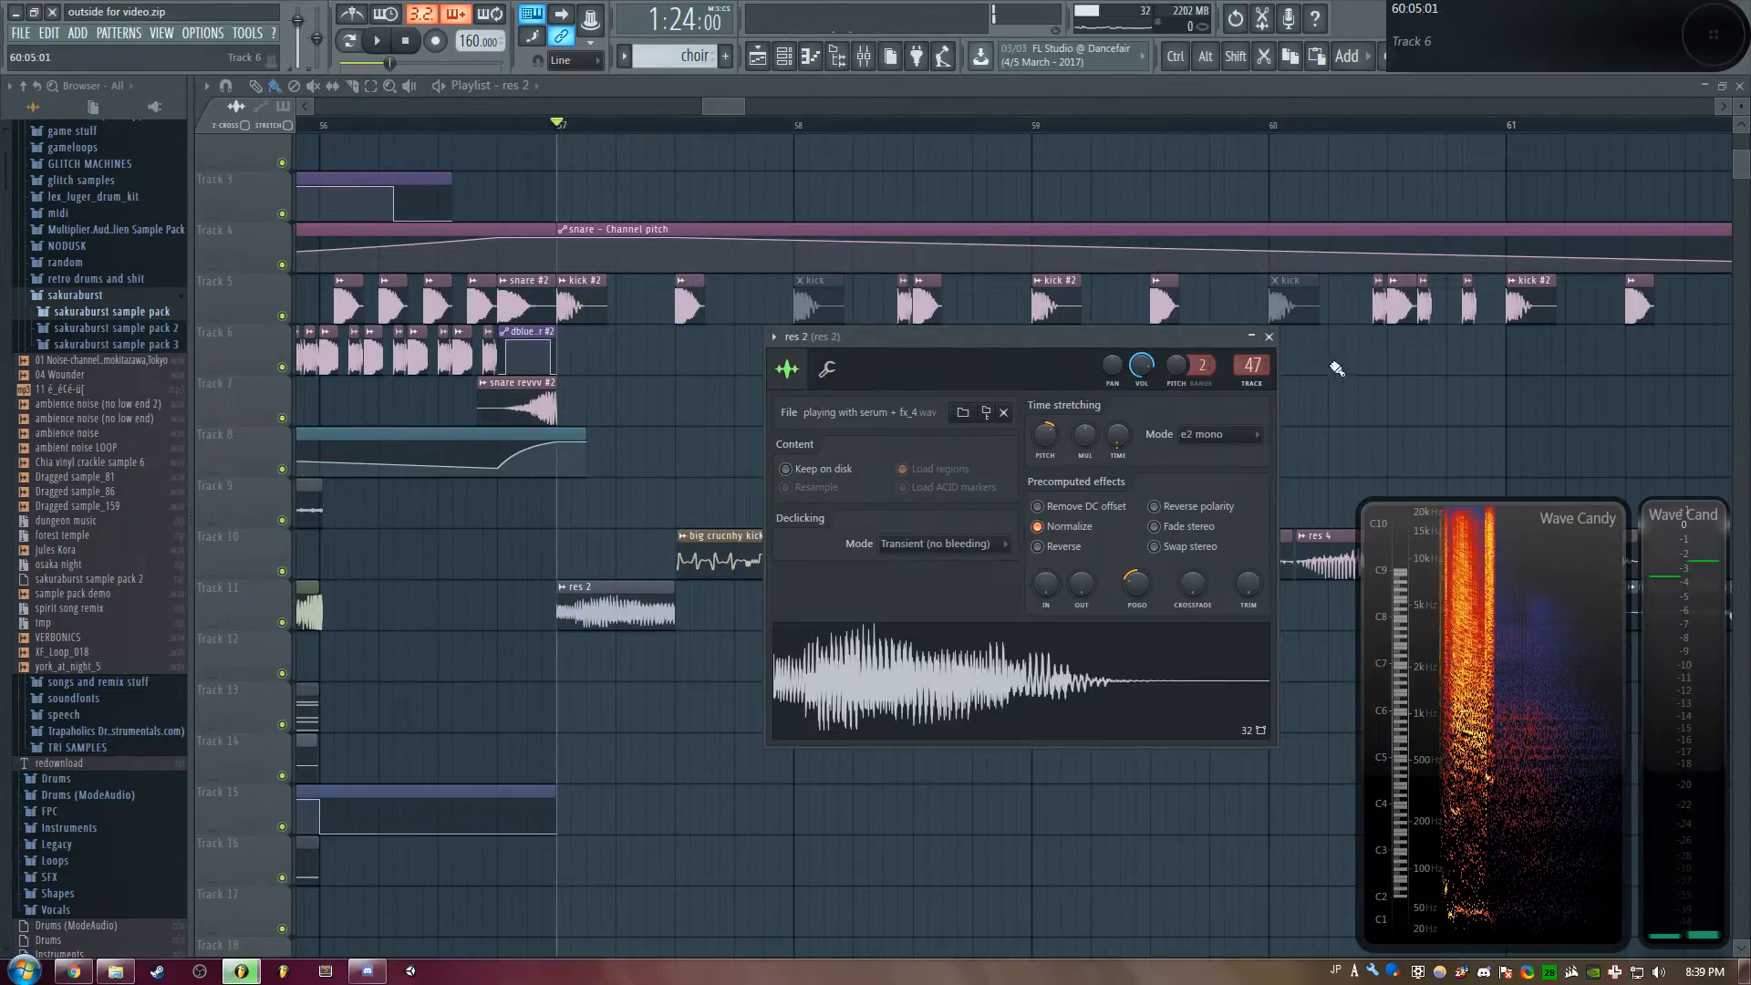
{"action": "double_click", "coordinate": [1254, 365]}
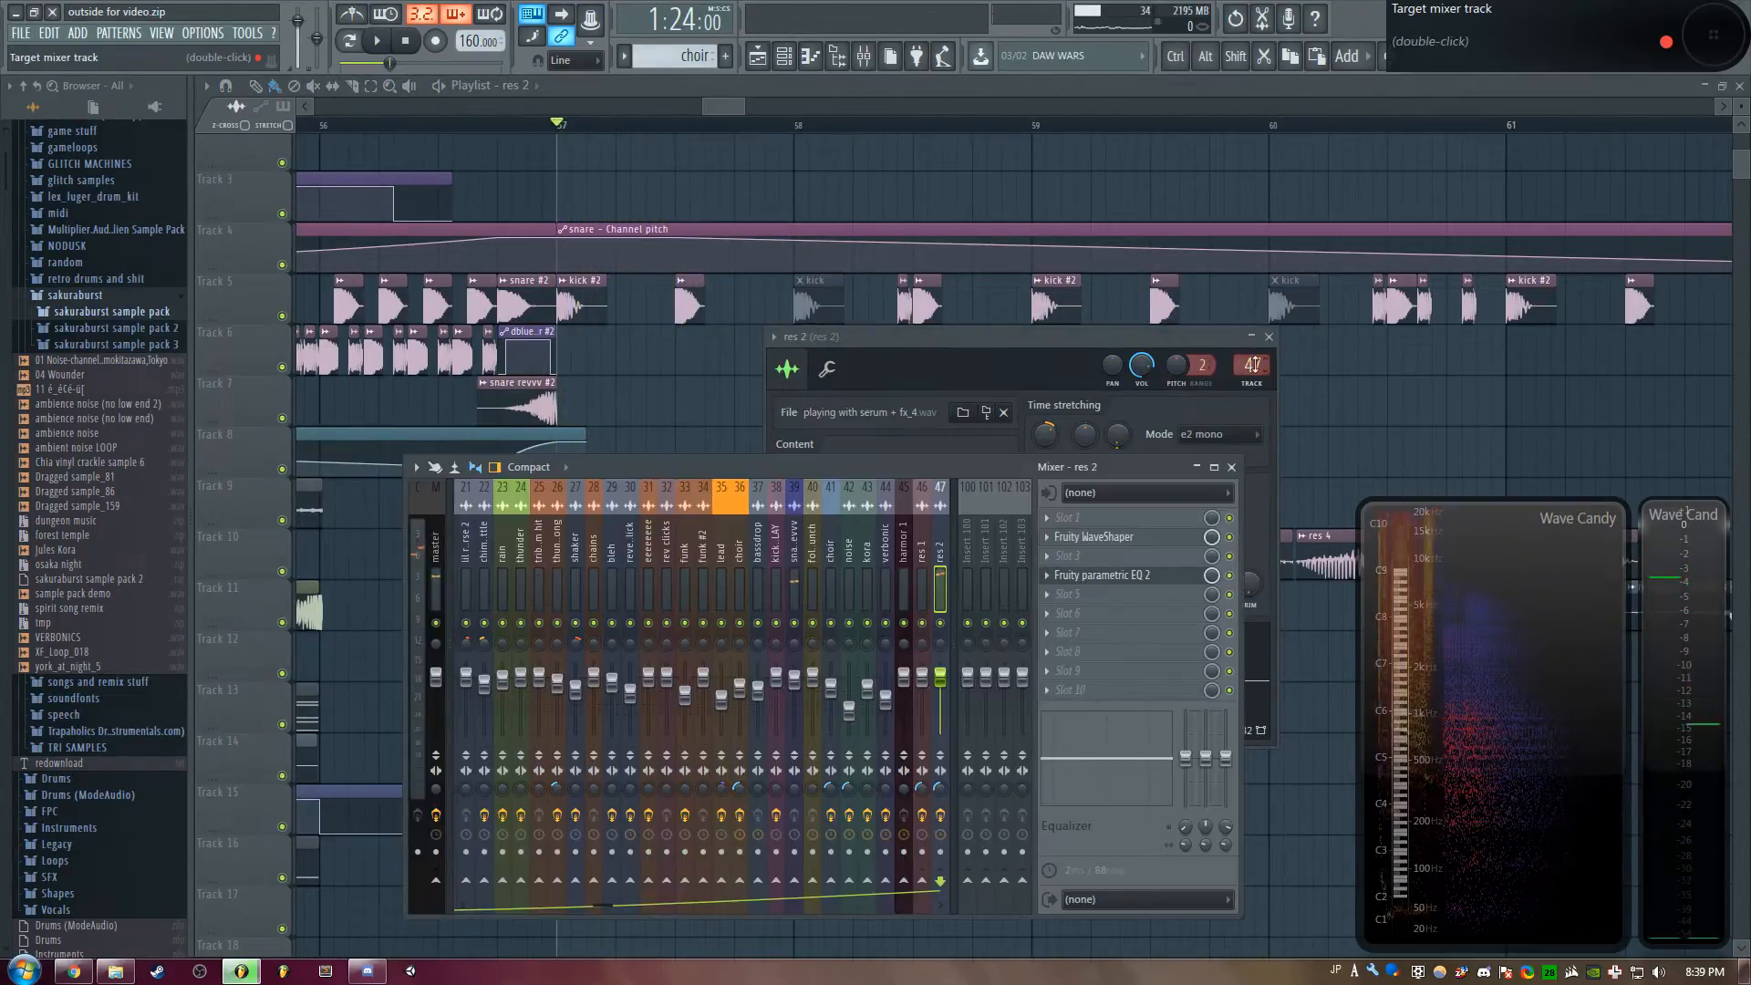
{"action": "left_click", "coordinate": [1107, 539]}
{"action": "left_click_drag", "start_coordinate": [487, 336], "coordinate": [905, 340]}
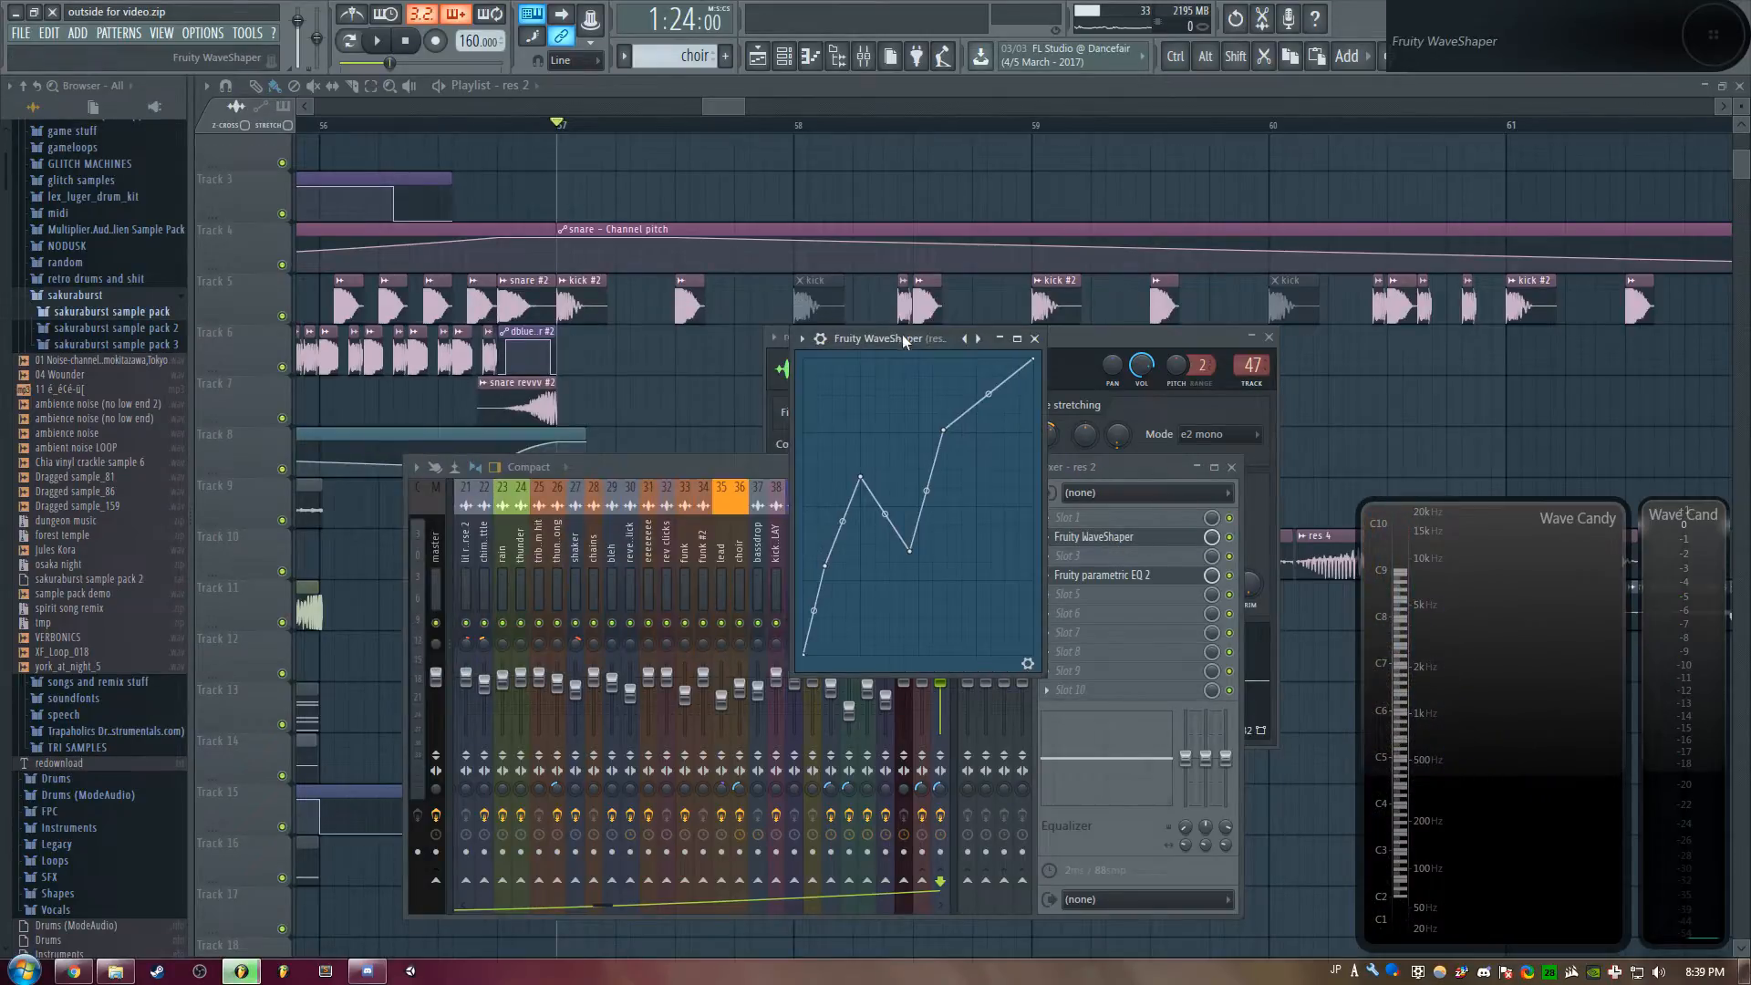
Bypass the Fruity WaveShaper on the res 2 mixer track, audition the channel for comparison, and enable the effect again
{"action": "left_click", "coordinate": [1232, 539]}
{"action": "left_click_drag", "start_coordinate": [1095, 341], "coordinate": [752, 249]}
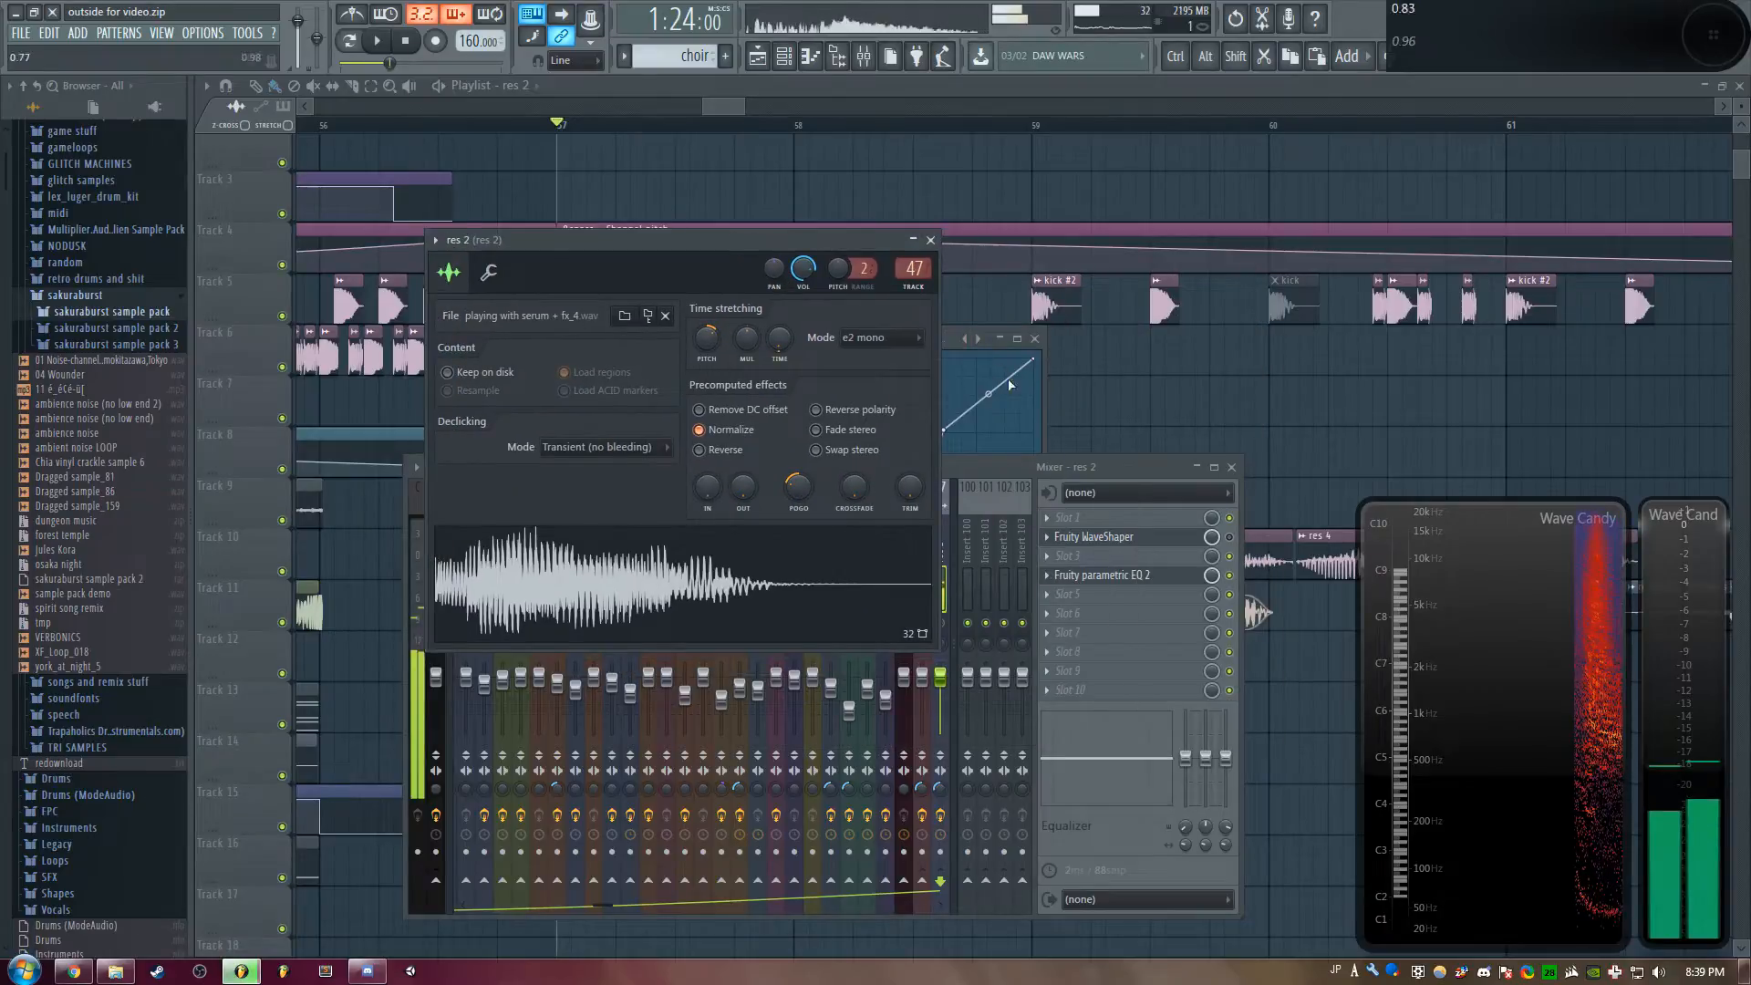
{"action": "left_click", "coordinate": [1230, 538]}
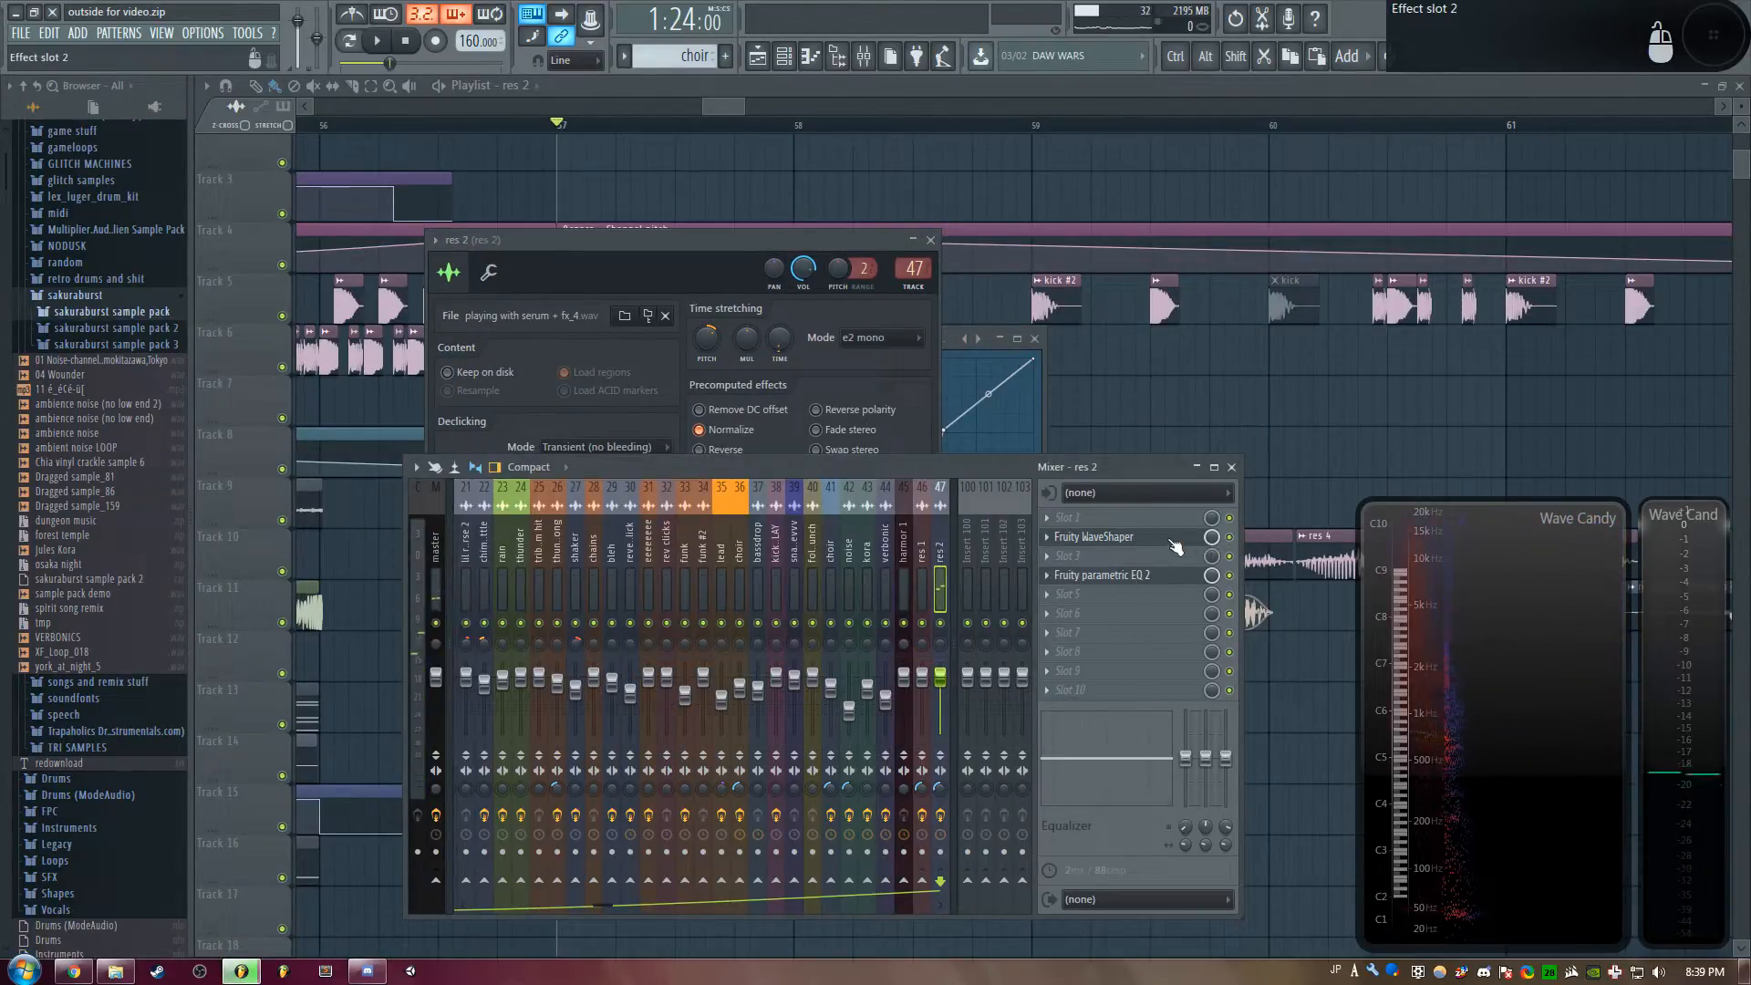
Inspect res 2's WaveShaper curve and its Fruity parametric EQ 2 side by side, and hide all the open windows
{"action": "left_click", "coordinate": [1044, 435]}
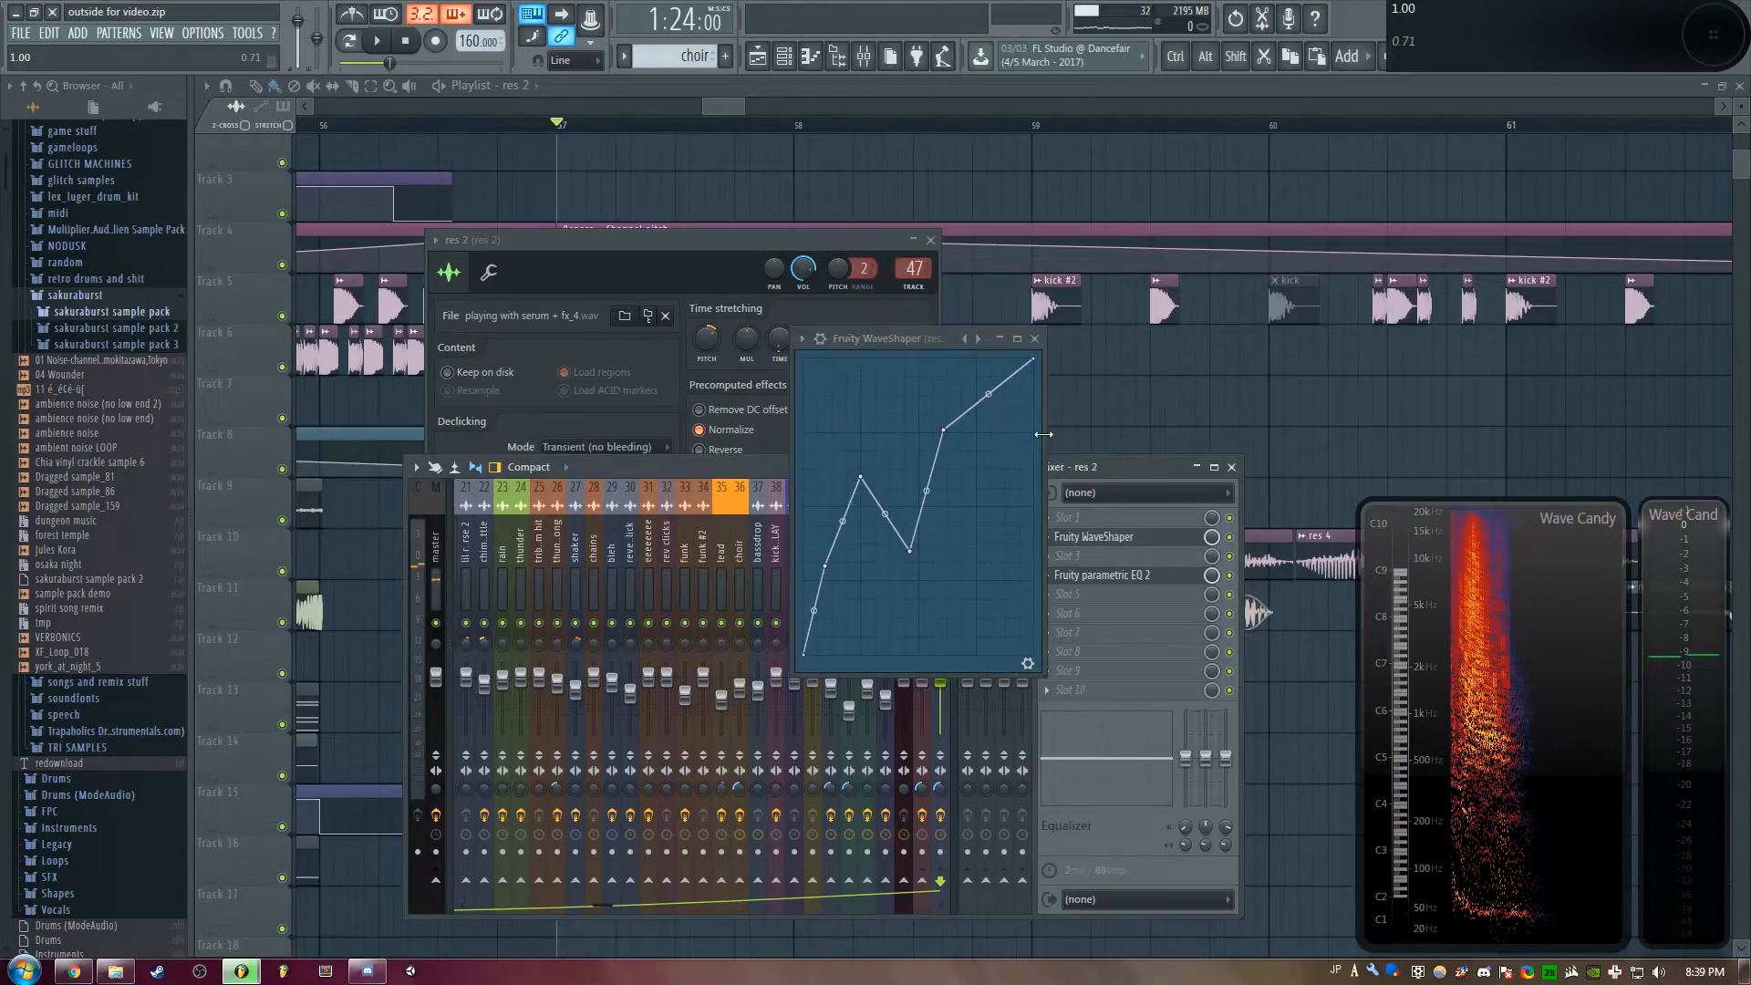
{"action": "left_click_drag", "start_coordinate": [867, 339], "coordinate": [574, 218]}
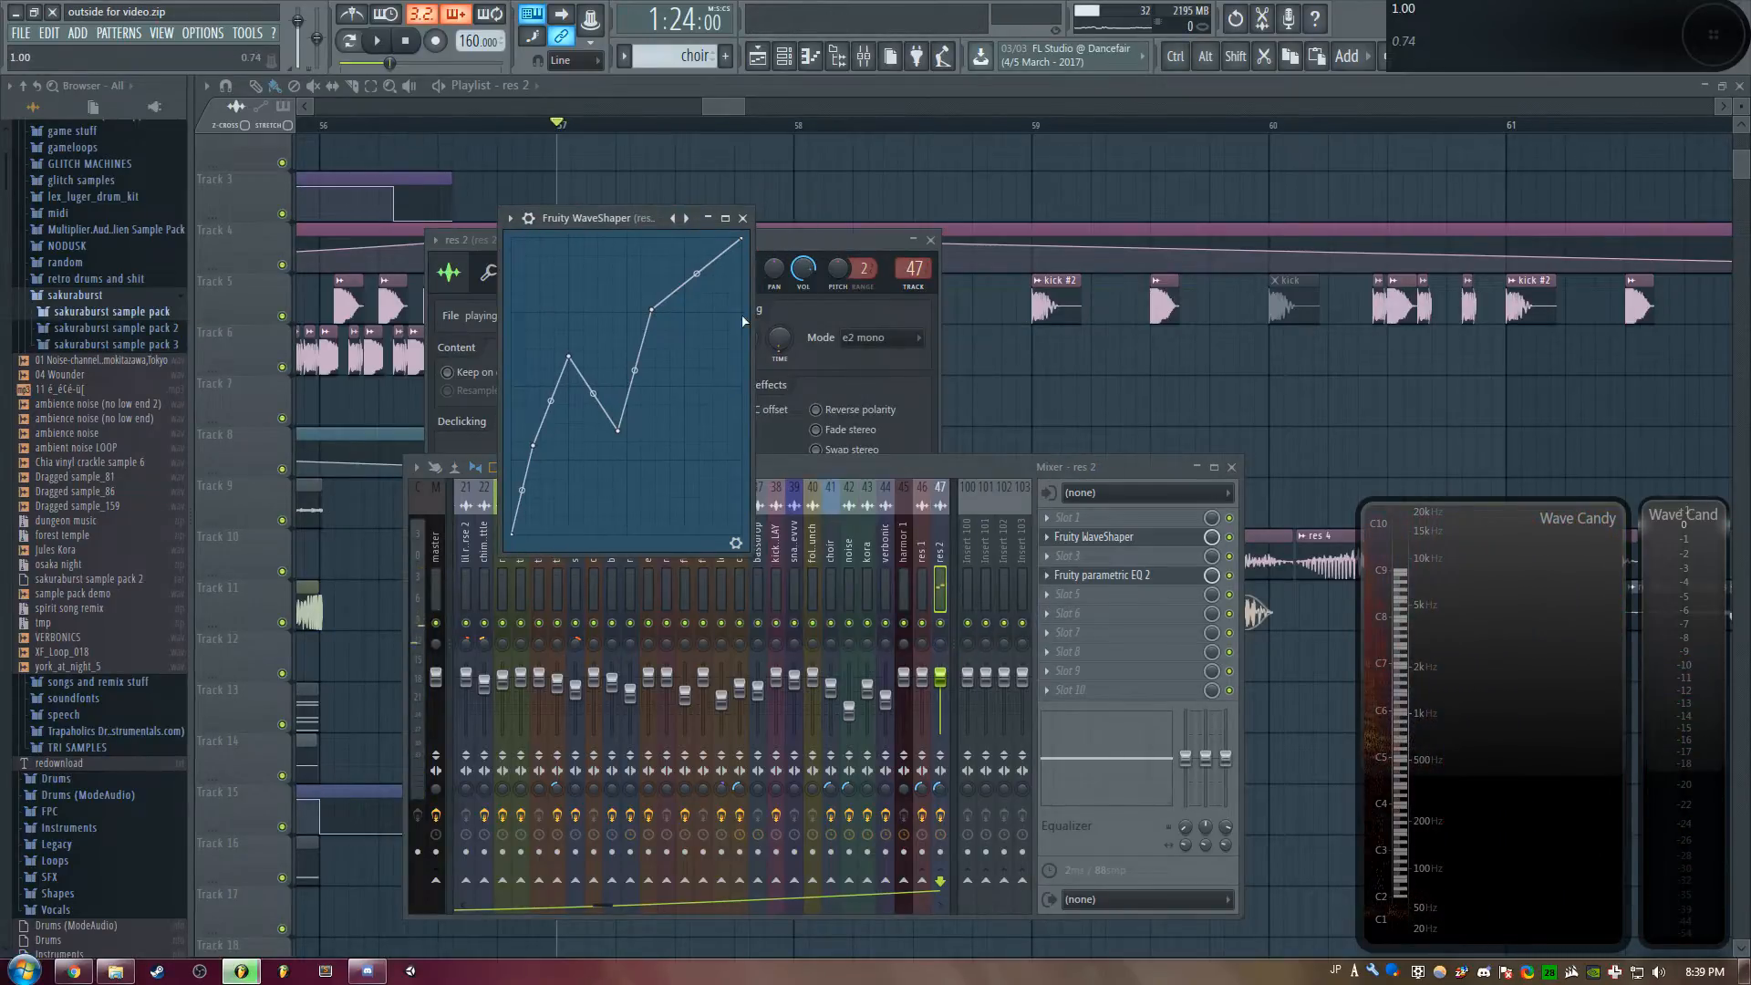
{"action": "left_click", "coordinate": [1155, 576]}
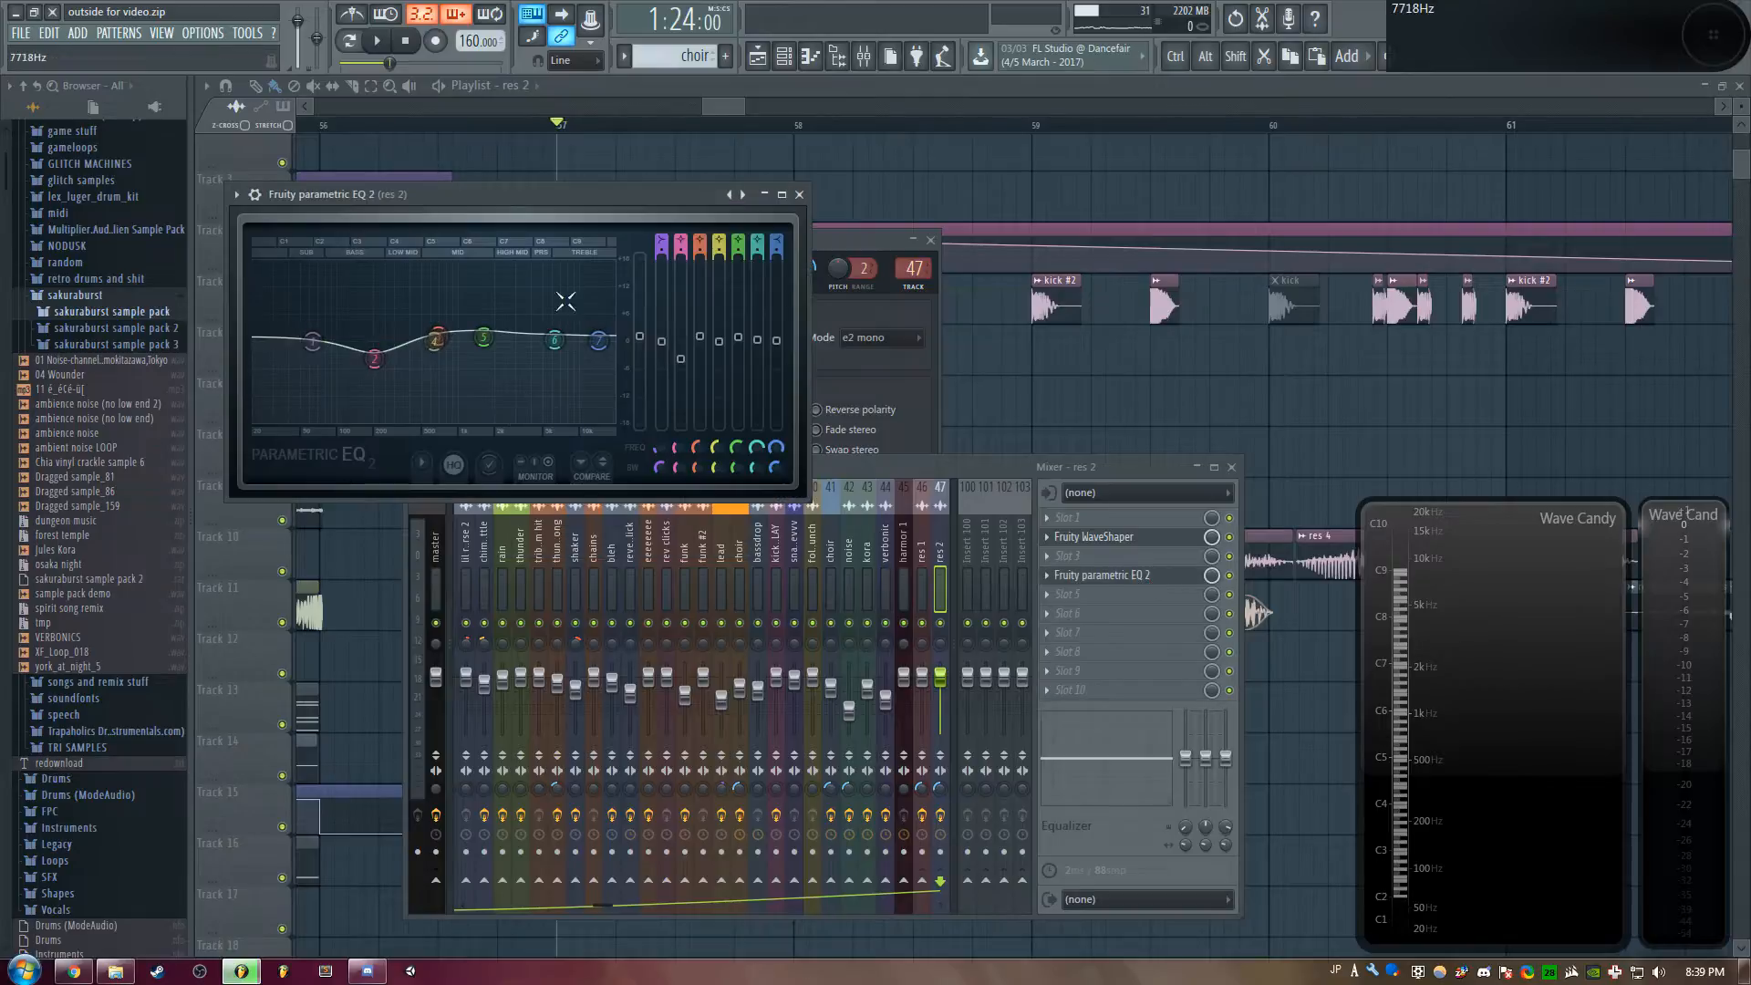
{"action": "left_click_drag", "start_coordinate": [450, 194], "coordinate": [876, 199]}
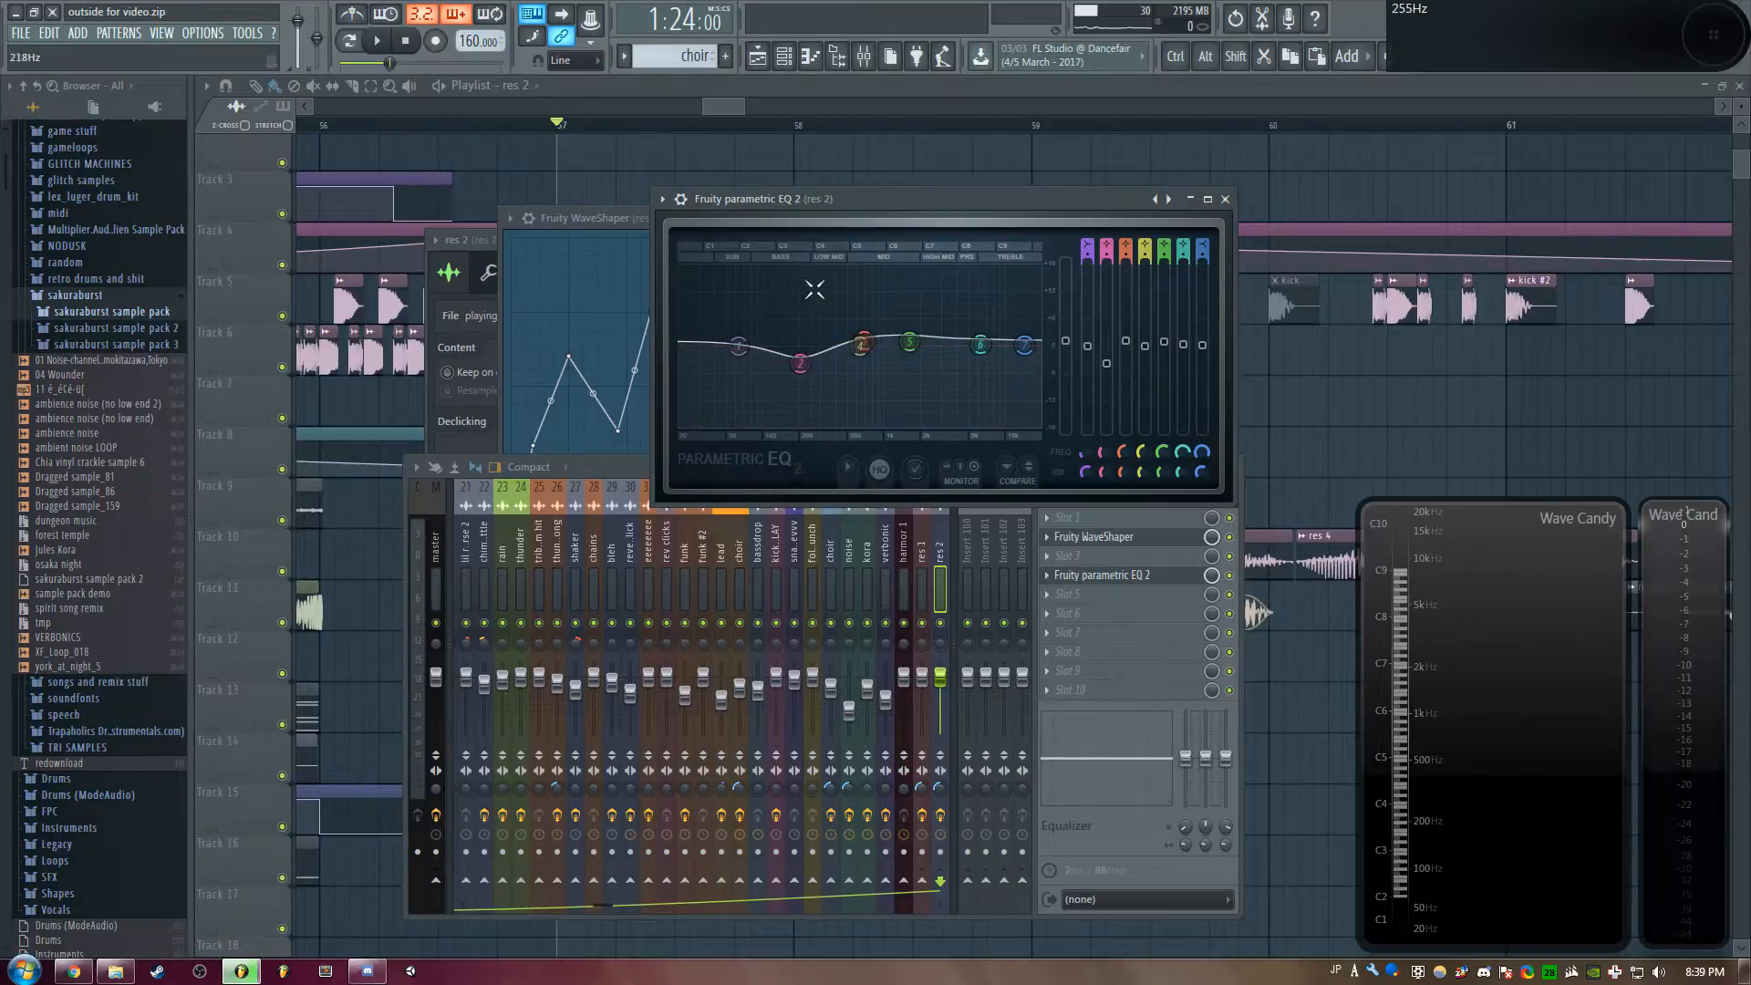
{"action": "key", "text": "F12"}
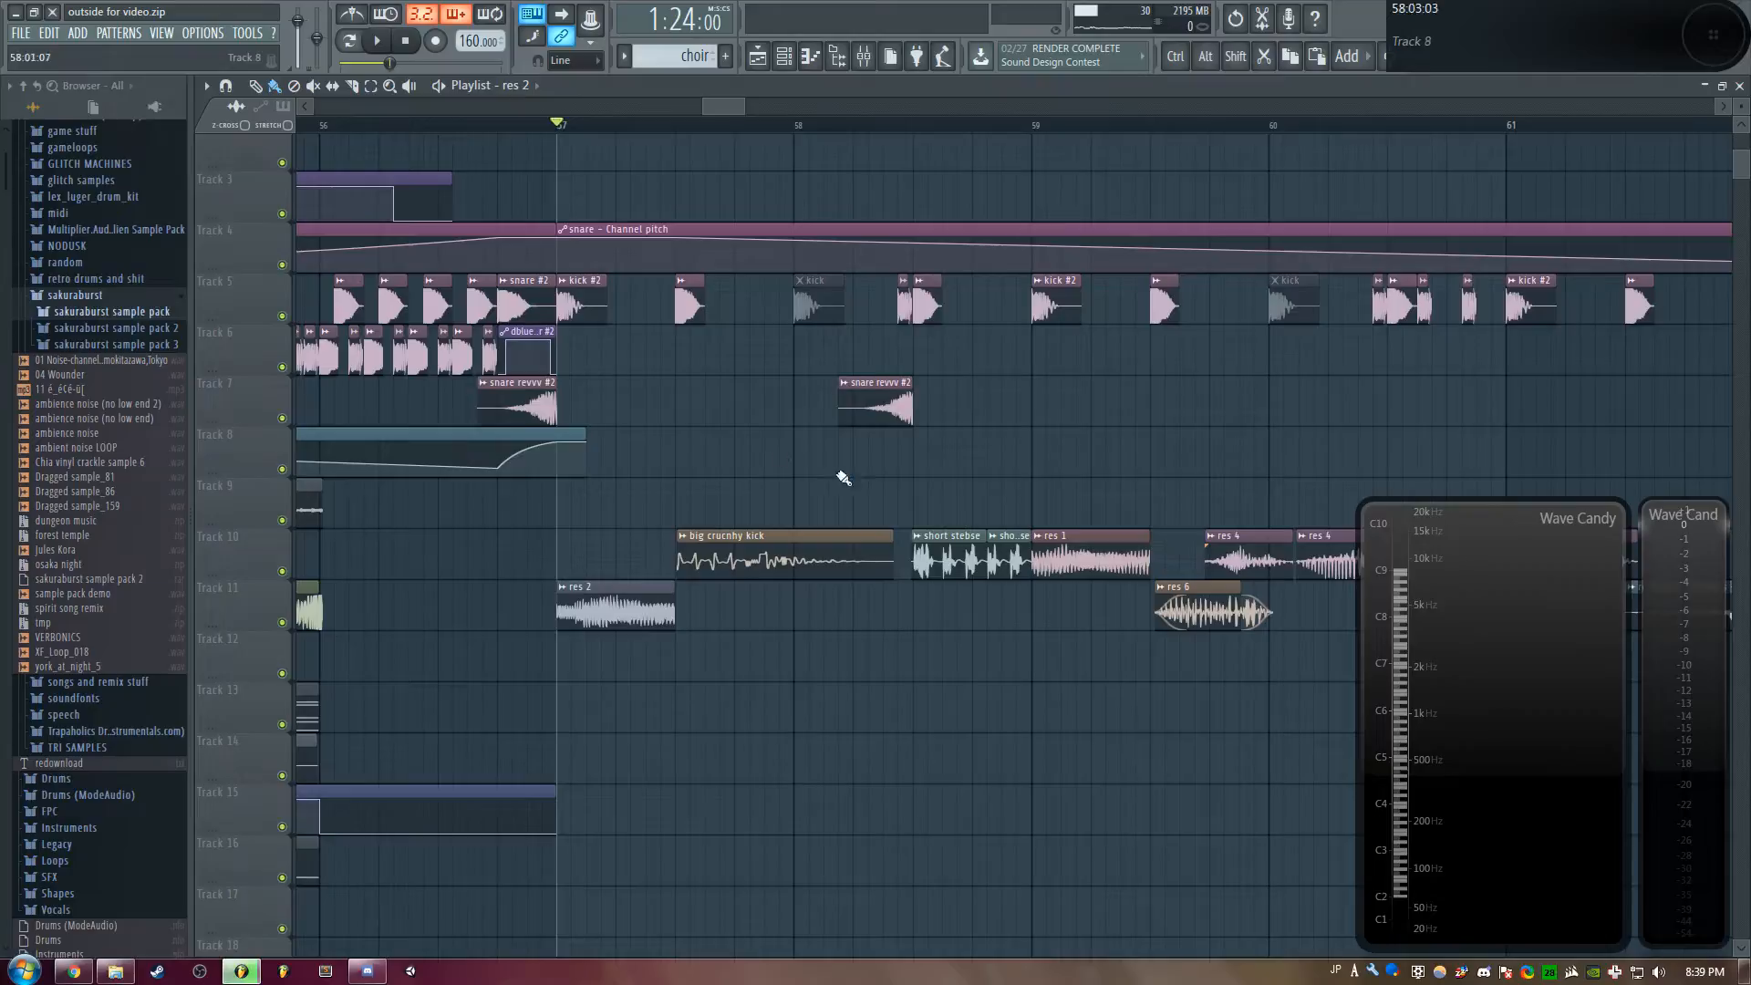
Reopen res 2's Fruity parametric EQ 2, nudge band 2 slightly while playing the song from bar 57, and hide the windows
{"action": "key", "text": "F9"}
{"action": "left_click", "coordinate": [1140, 538]}
{"action": "left_click", "coordinate": [1139, 576]}
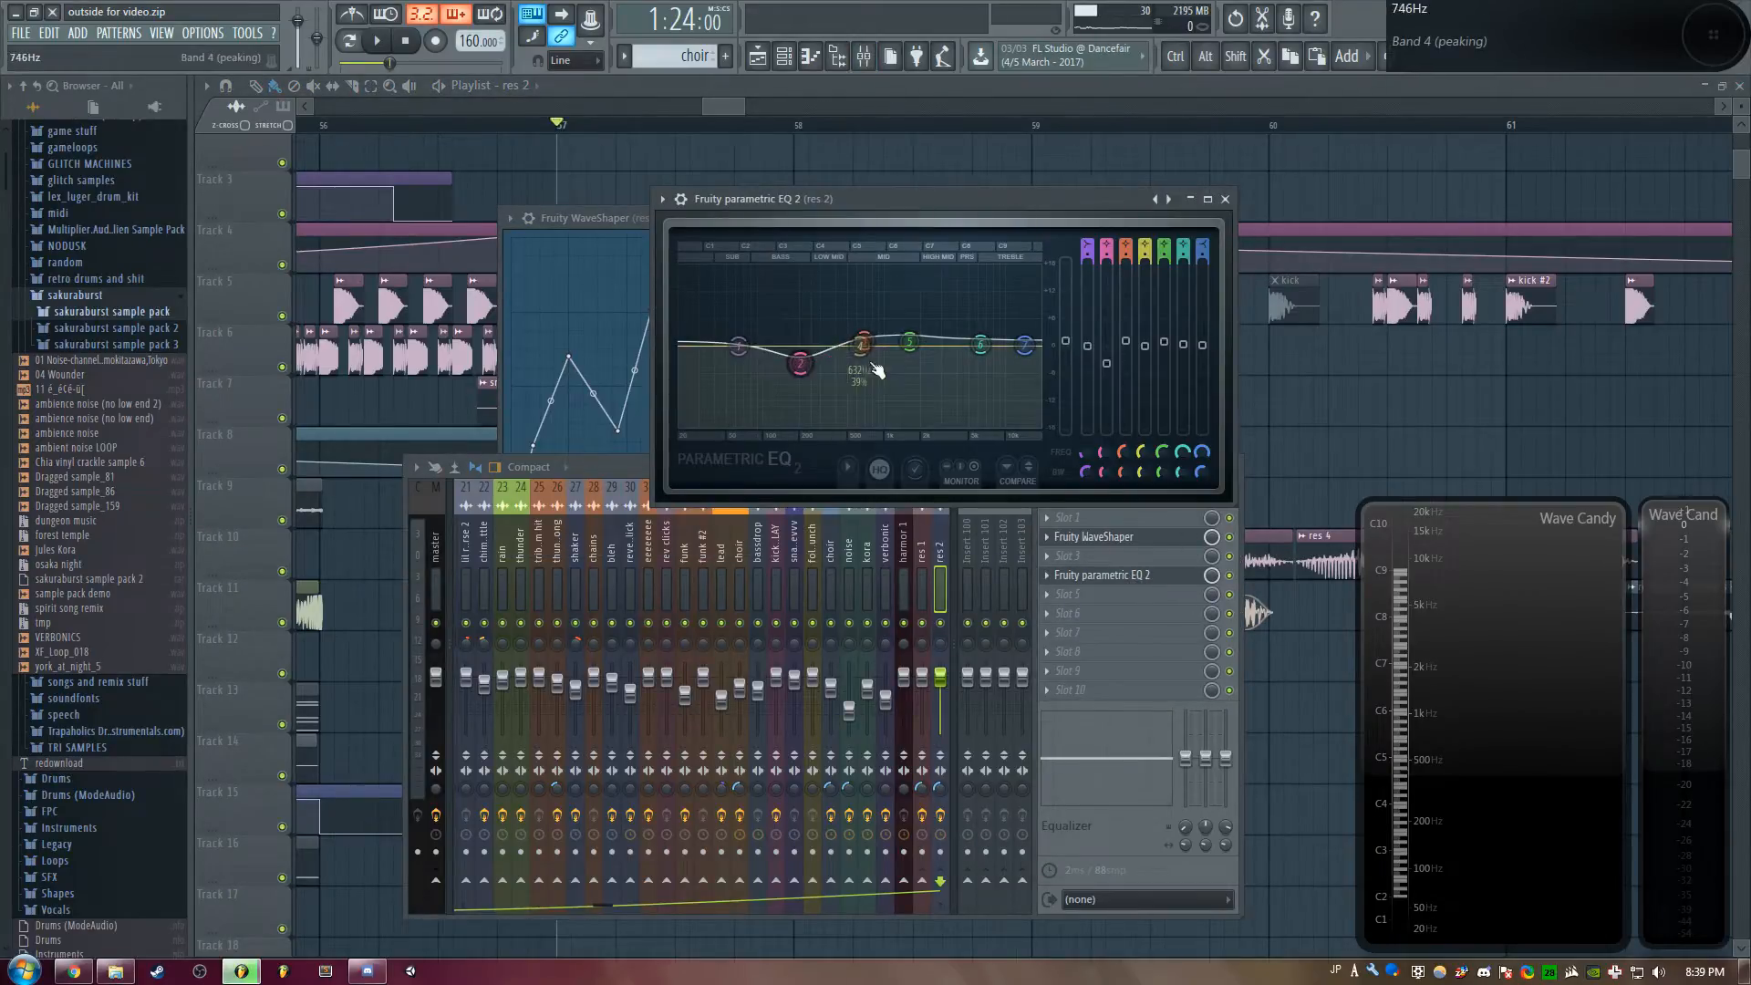
{"action": "key", "text": "space"}
{"action": "mouse_move", "coordinate": [802, 366]}
{"action": "left_mouse_down"}
{"action": "mouse_move", "coordinate": [797, 291]}
{"action": "mouse_move", "coordinate": [801, 367]}
{"action": "left_mouse_up"}
{"action": "key", "text": "space"}
{"action": "key", "text": "space"}
{"action": "key", "text": "space"}
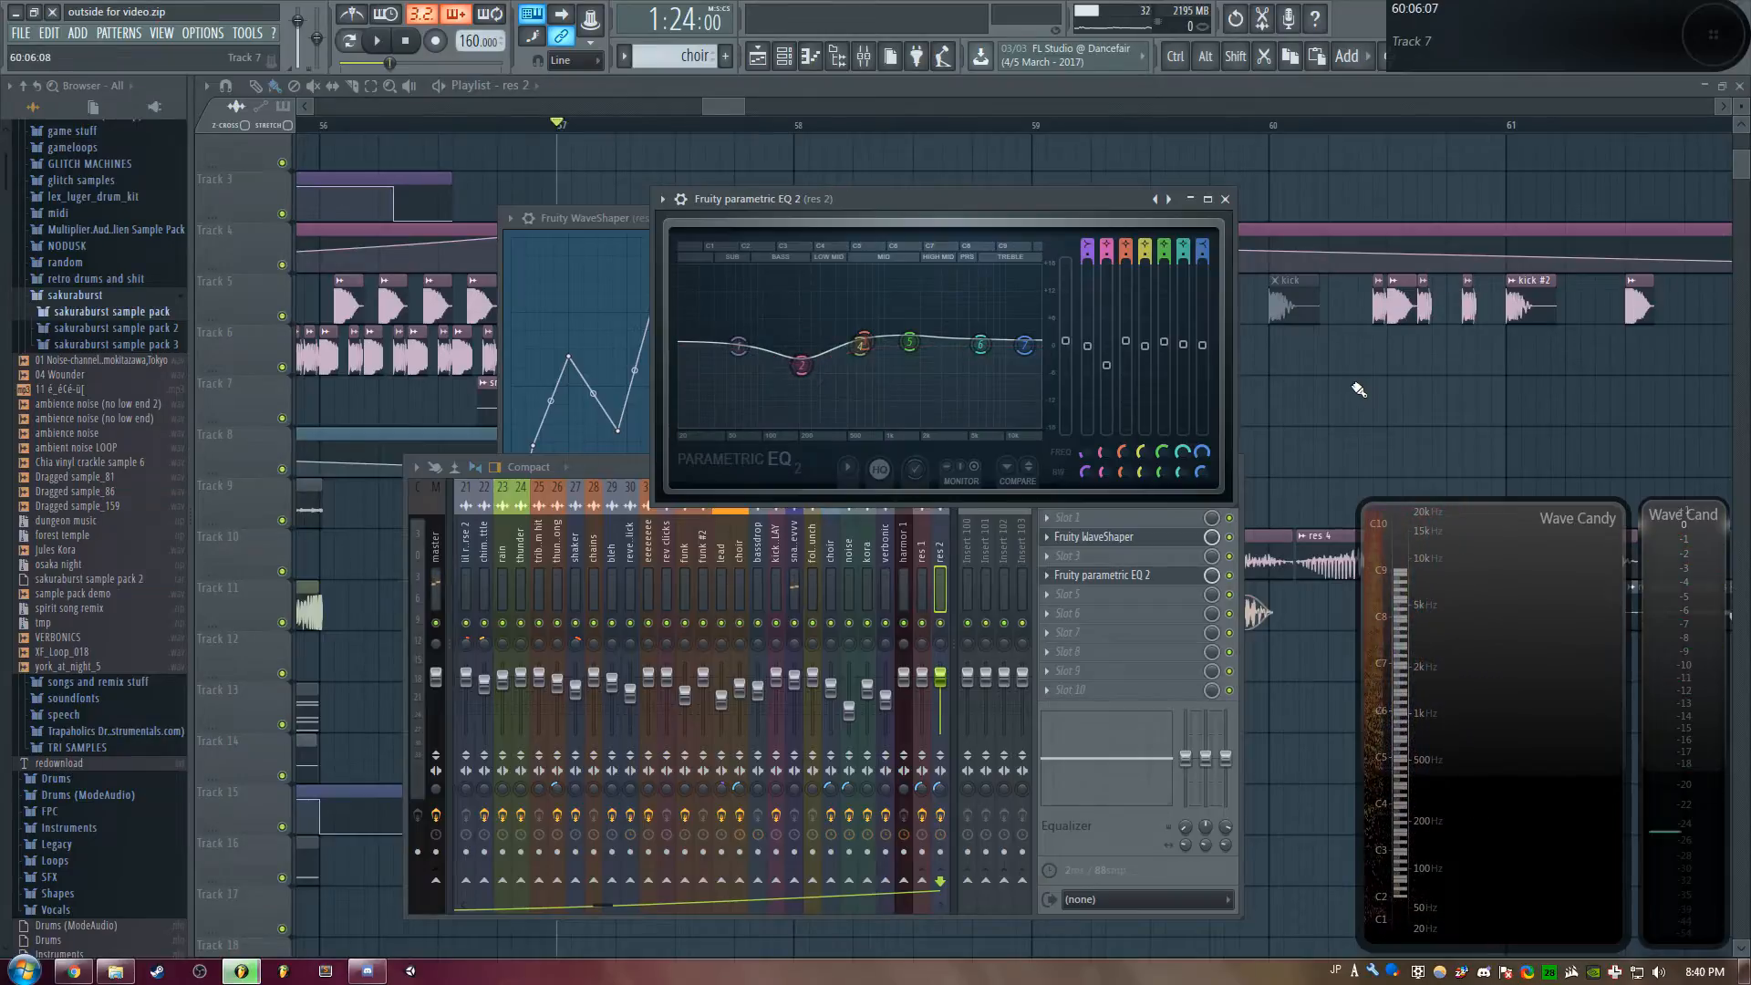
{"action": "key", "text": "F12"}
Open the channel settings of the big crucnhy kick clip on track 10, along with its mixer track
{"action": "scroll", "coordinate": [701, 127], "scroll_direction": "up", "scroll_amount": 2}
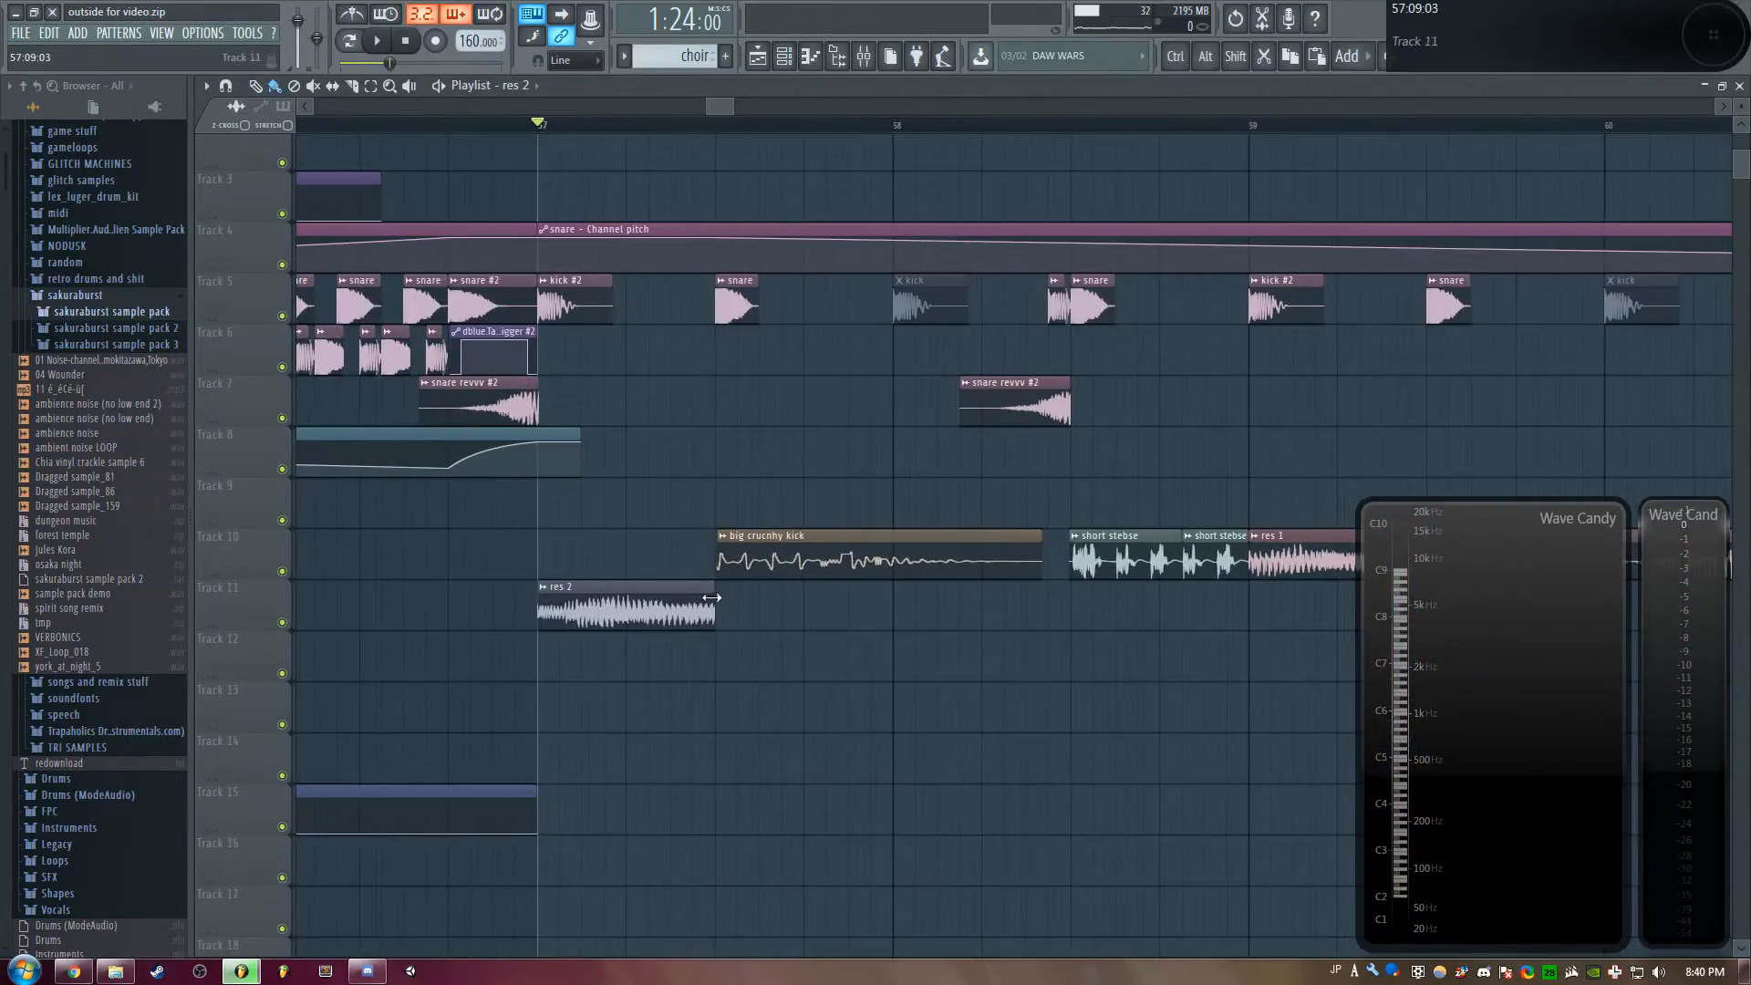
{"action": "scroll", "coordinate": [702, 111], "scroll_direction": "down", "scroll_amount": 2}
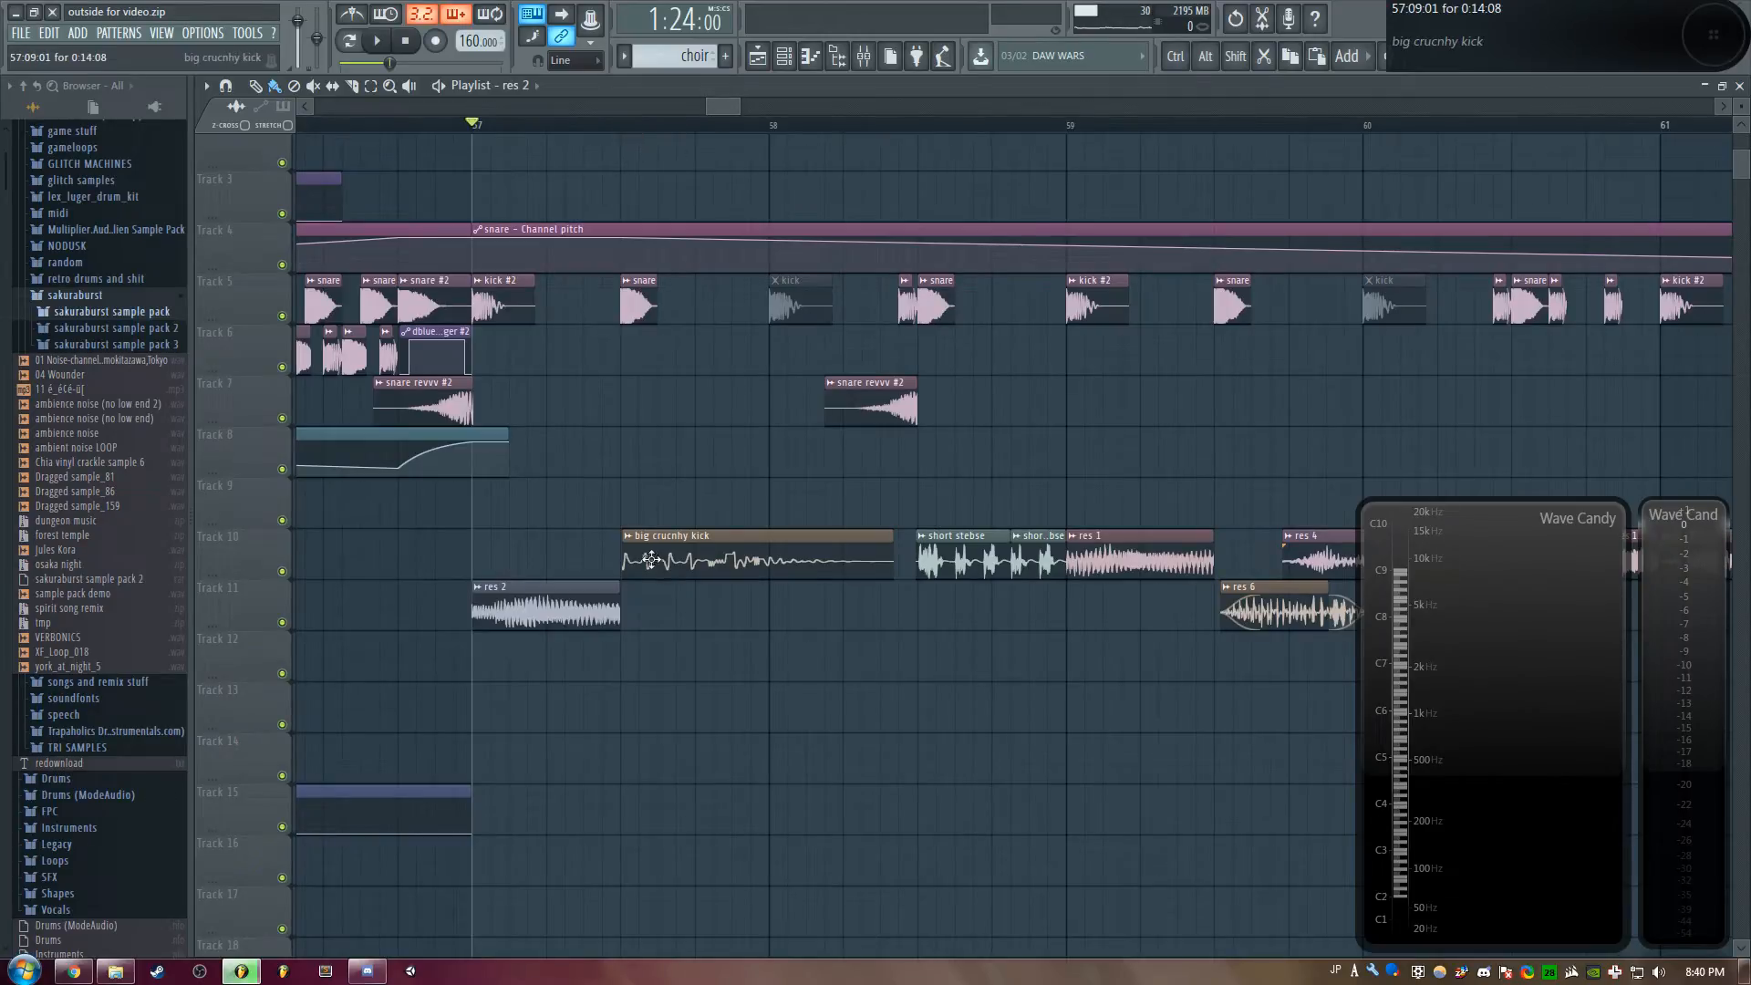
{"action": "double_click", "coordinate": [705, 558]}
{"action": "left_click_drag", "start_coordinate": [498, 453], "coordinate": [1001, 286]}
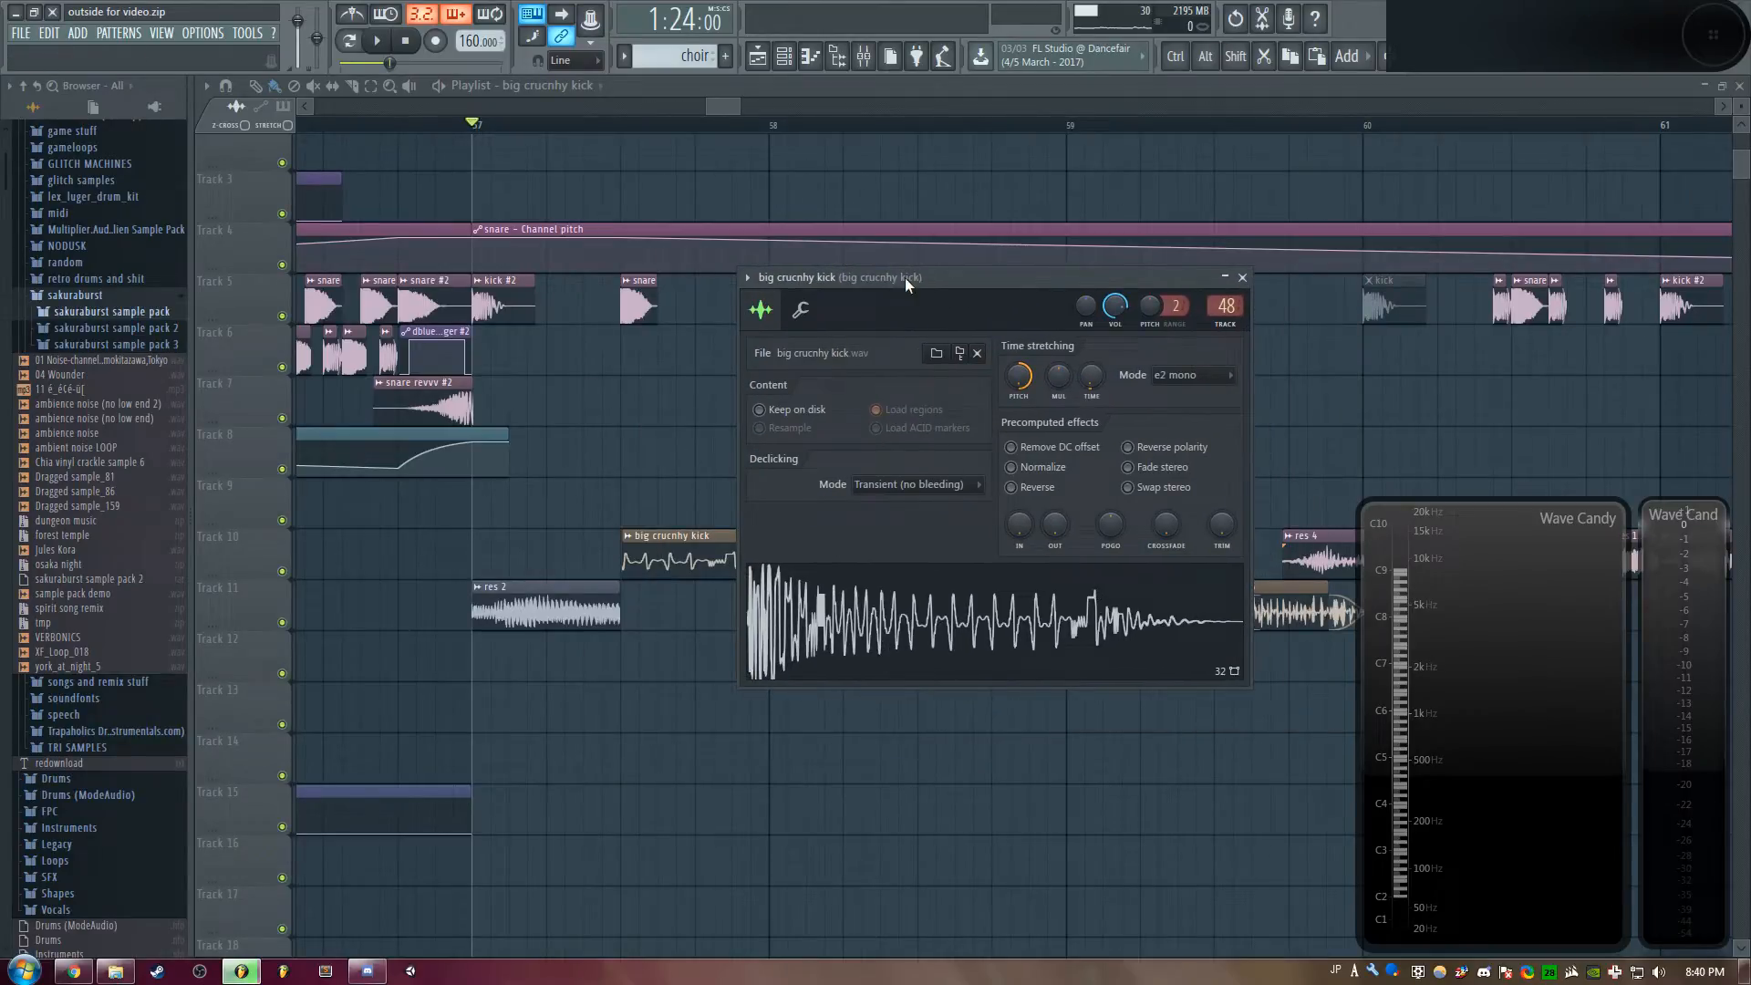
{"action": "left_click_drag", "start_coordinate": [904, 278], "coordinate": [952, 216]}
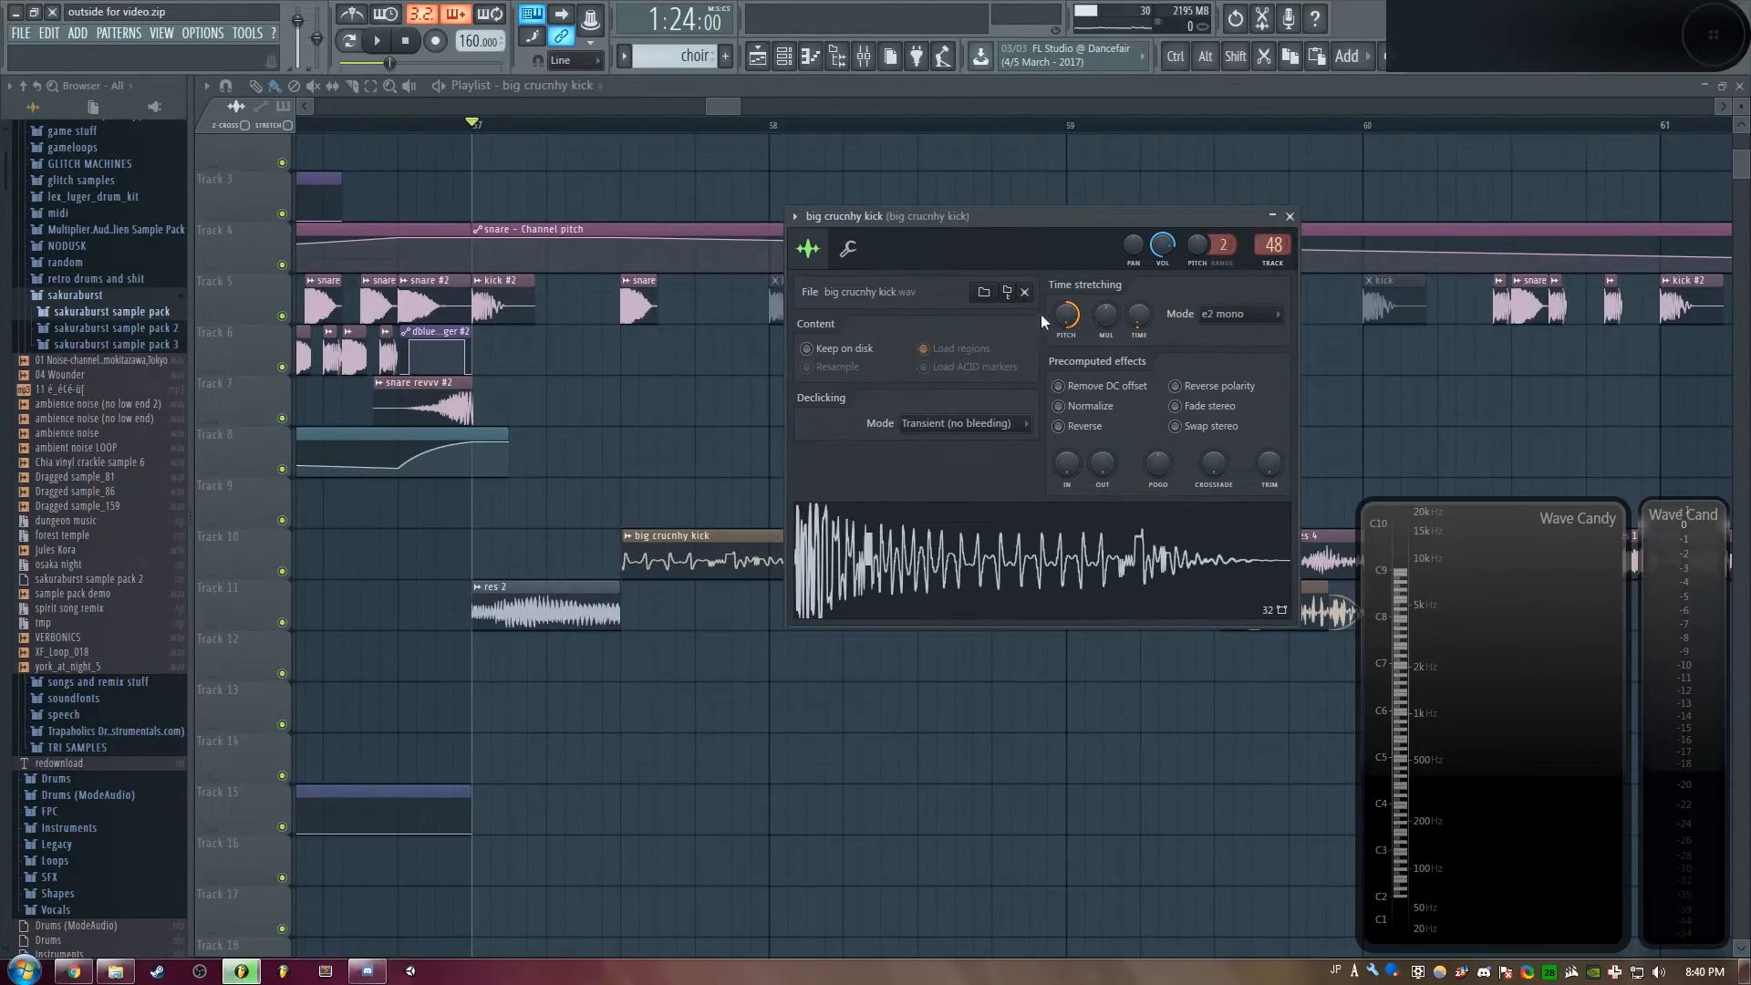
{"action": "double_click", "coordinate": [1273, 244]}
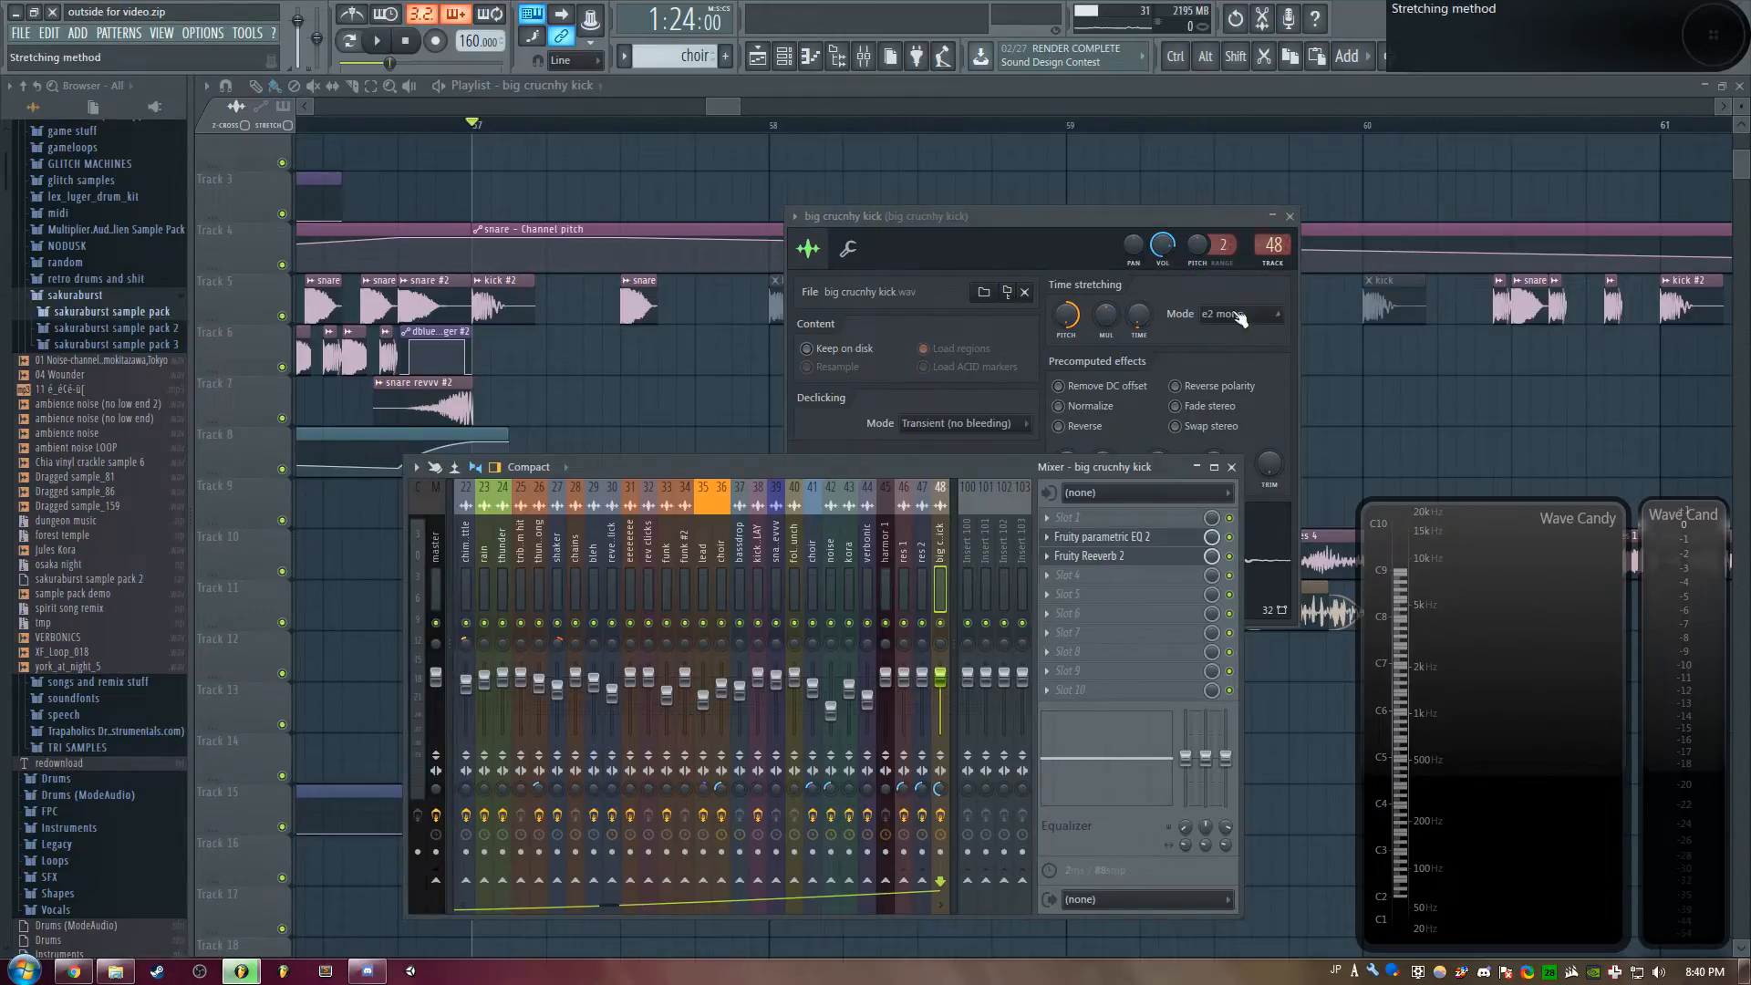
{"action": "left_click_drag", "start_coordinate": [1207, 268], "coordinate": [1619, 199]}
Inspect the Fruity parametric EQ 2 and Fruity Reeverb 2 on the big crucnhy kick mixer track, and hide the windows
{"action": "left_click", "coordinate": [1131, 538]}
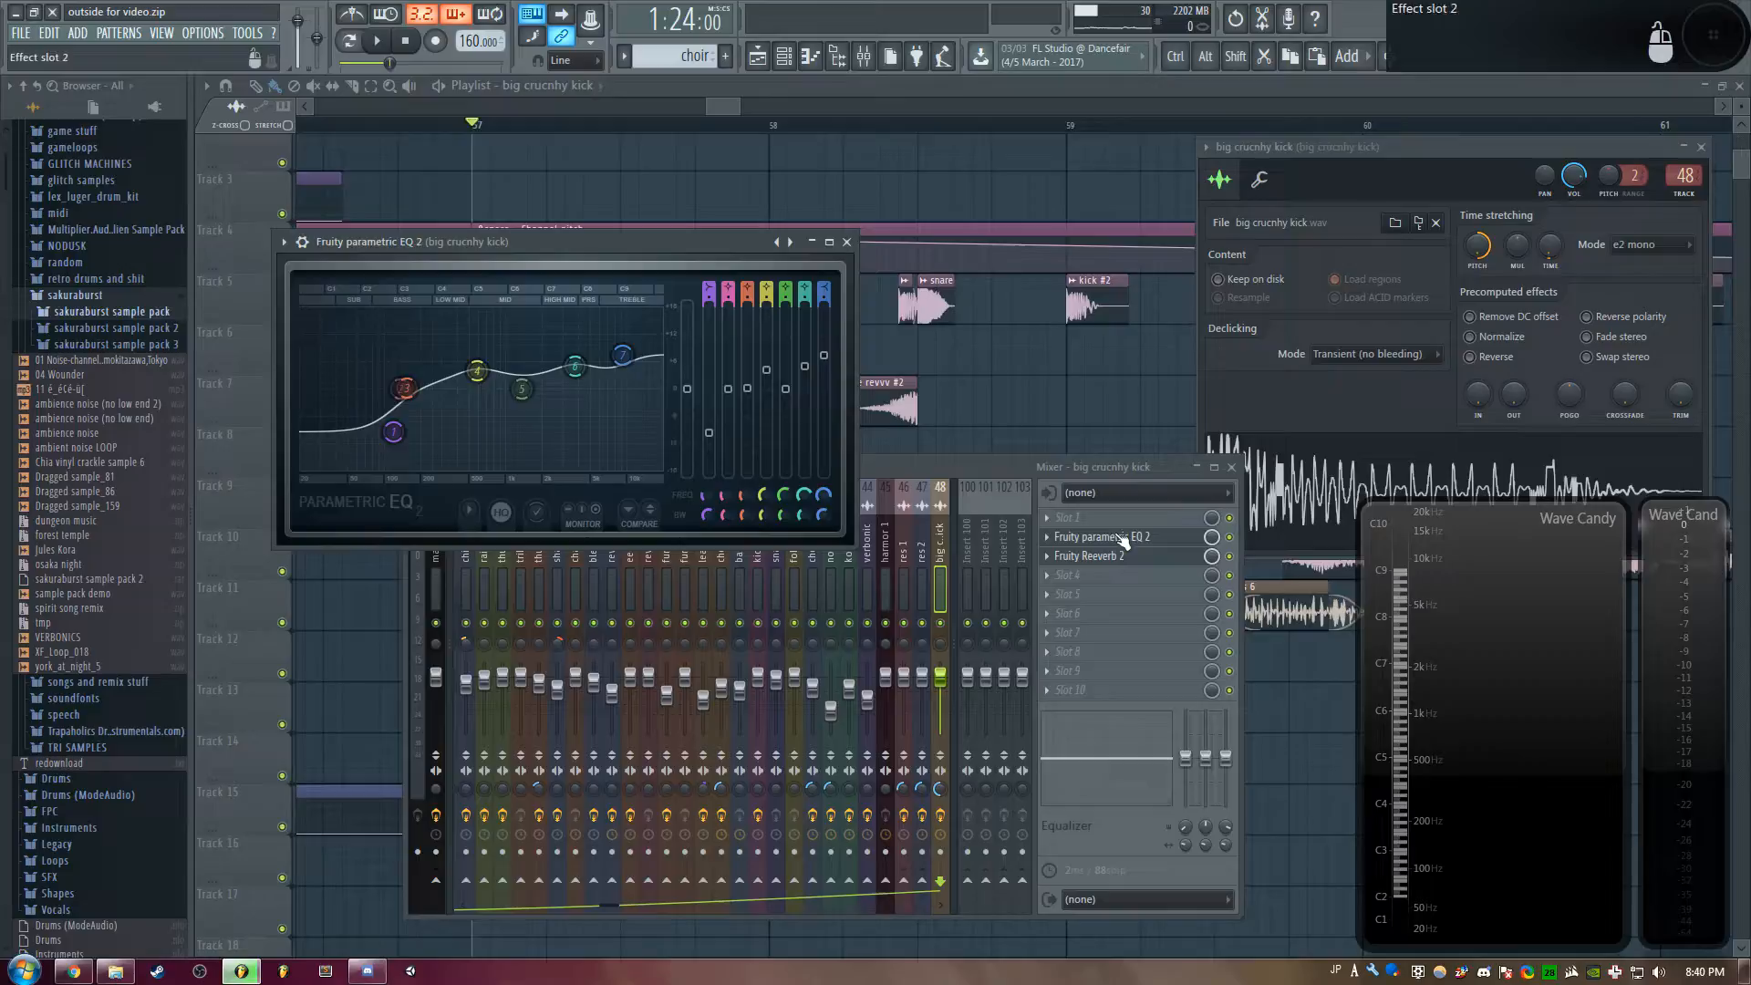
{"action": "left_click_drag", "start_coordinate": [511, 242], "coordinate": [722, 183]}
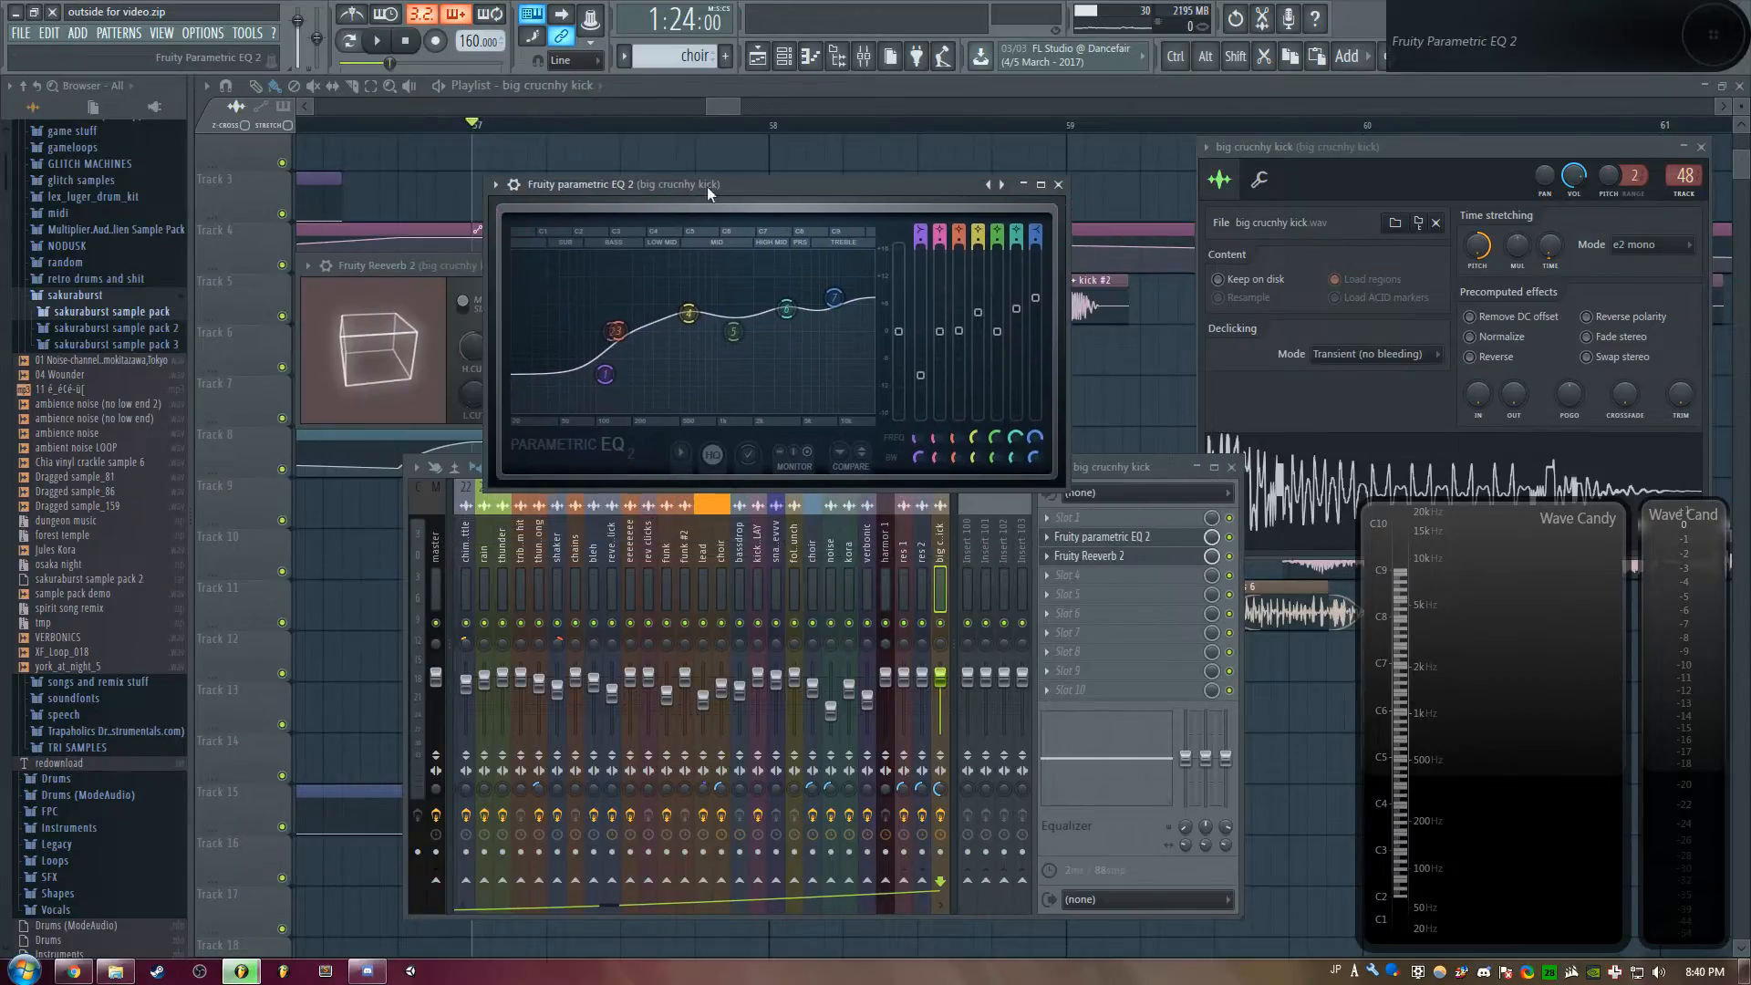
{"action": "left_click", "coordinate": [1120, 559]}
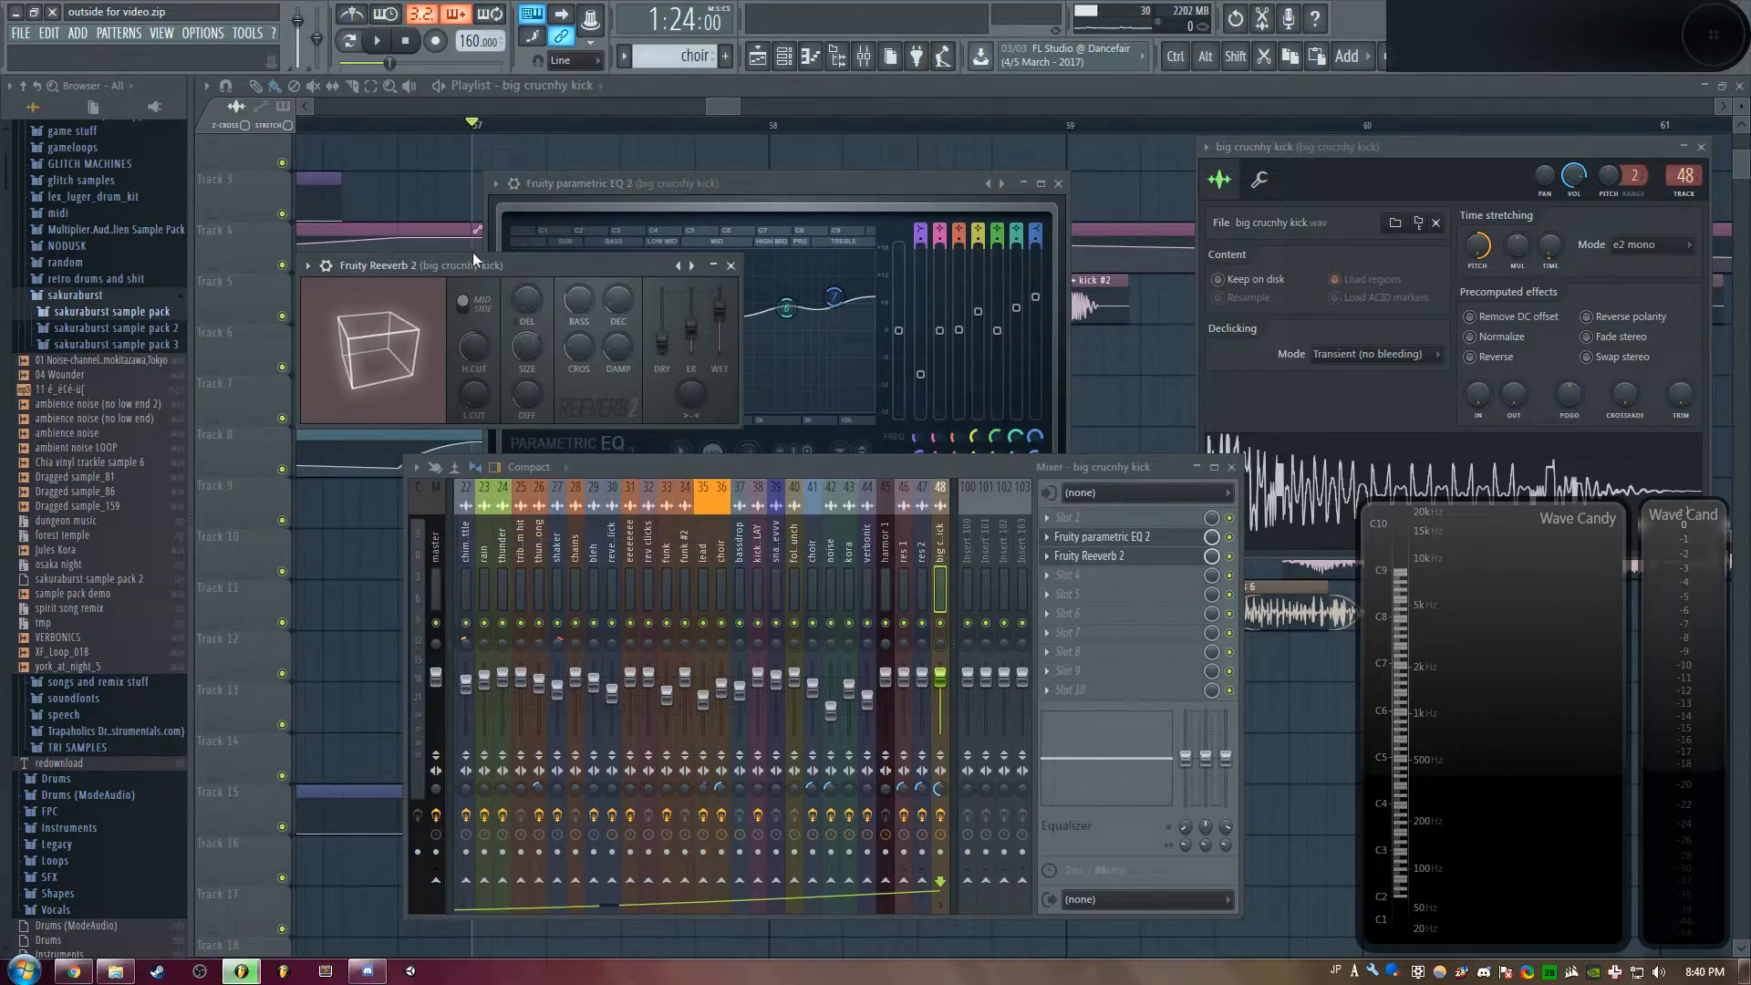
{"action": "left_click_drag", "start_coordinate": [467, 259], "coordinate": [597, 266]}
{"action": "right_click", "coordinate": [1126, 205]}
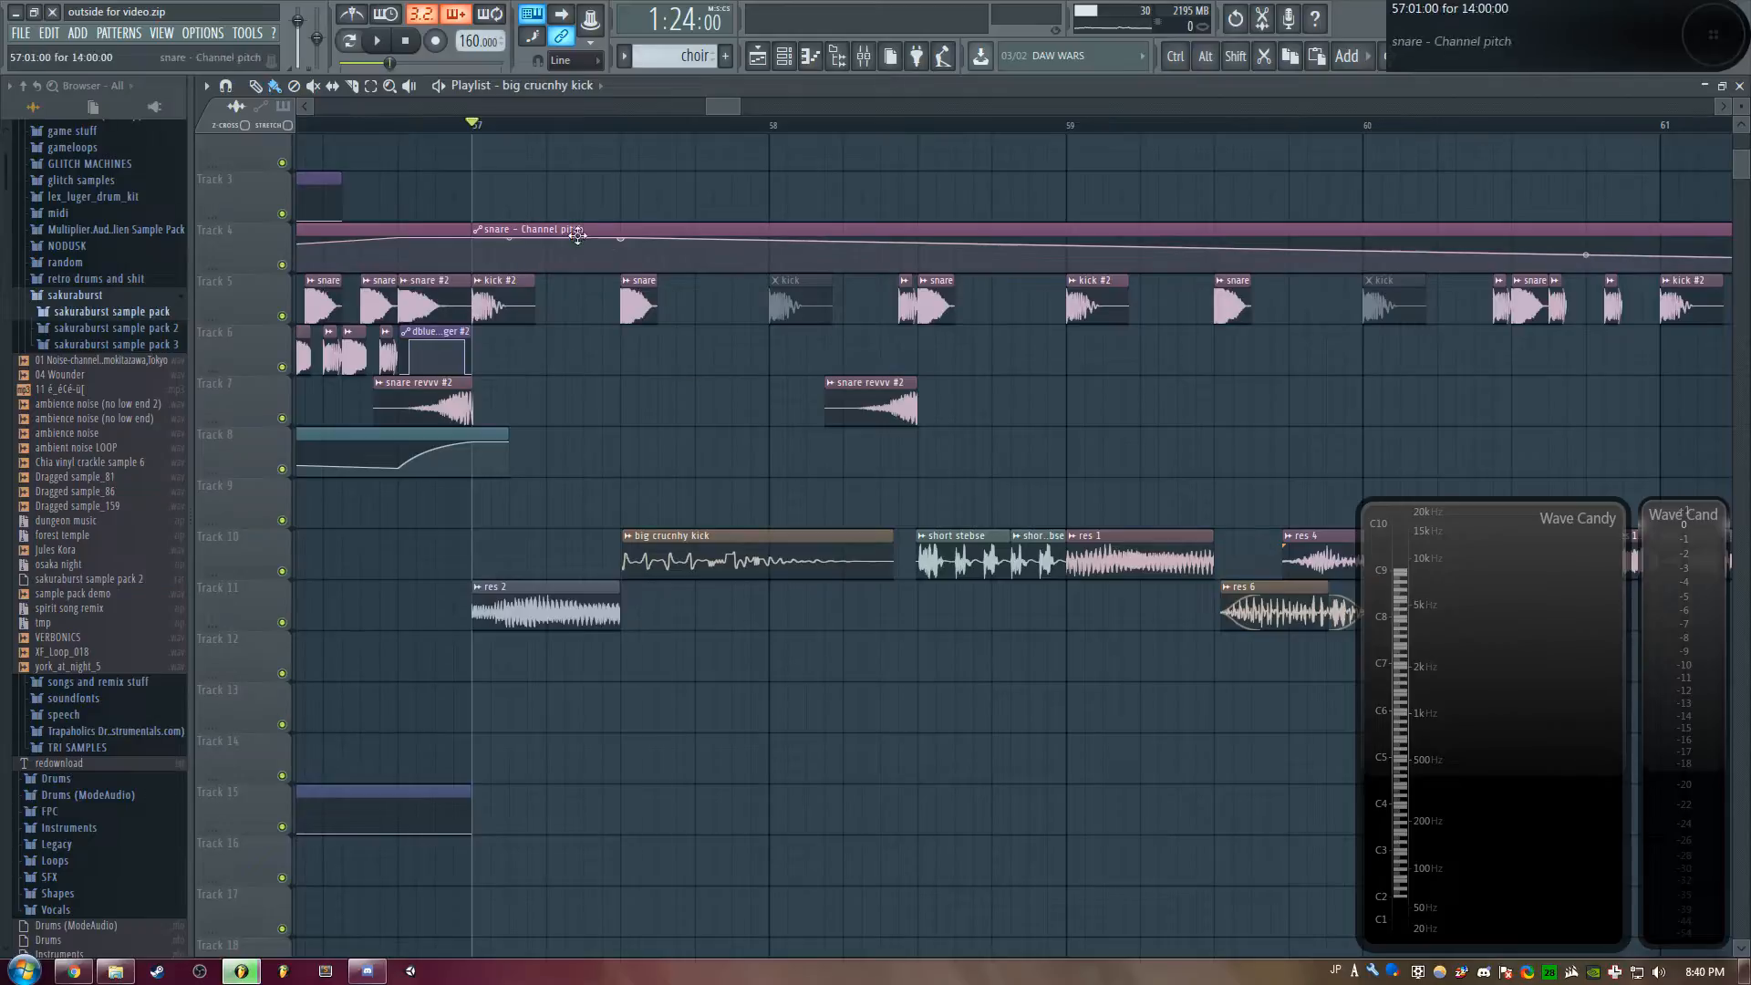
Play the song from bar 57 to hear the big crucnhy kick clip in context, and stop playback
{"action": "key", "text": "space"}
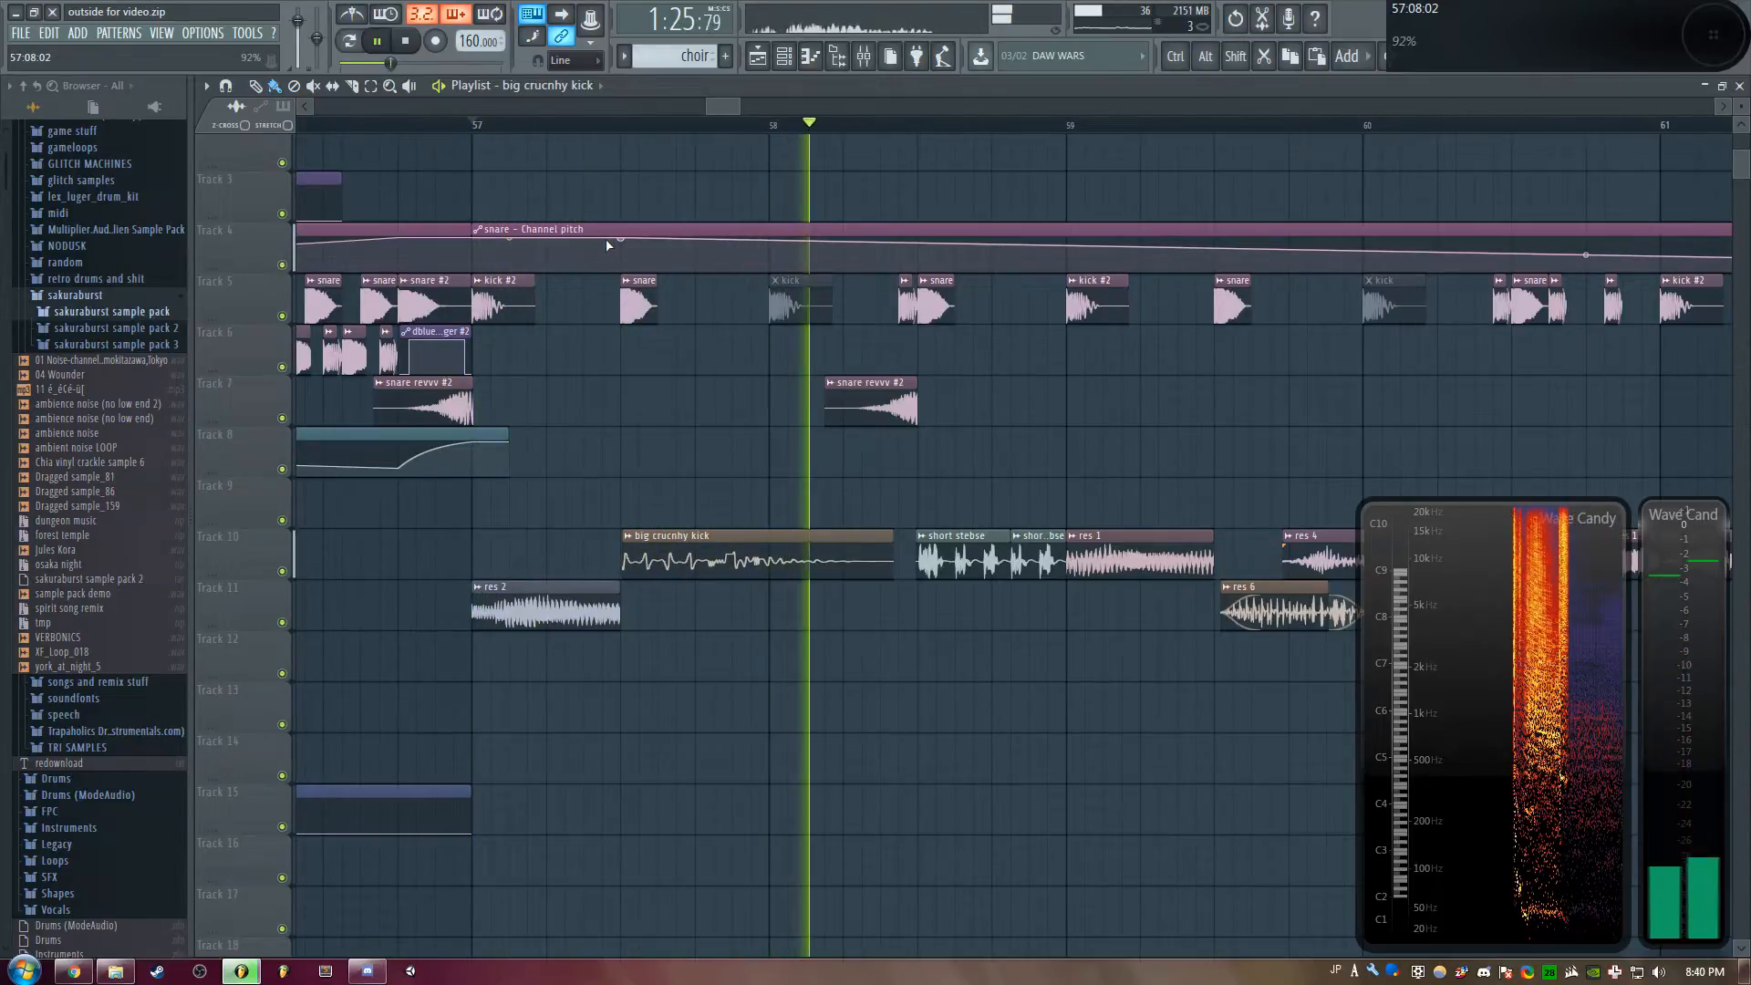
{"action": "key", "text": "space"}
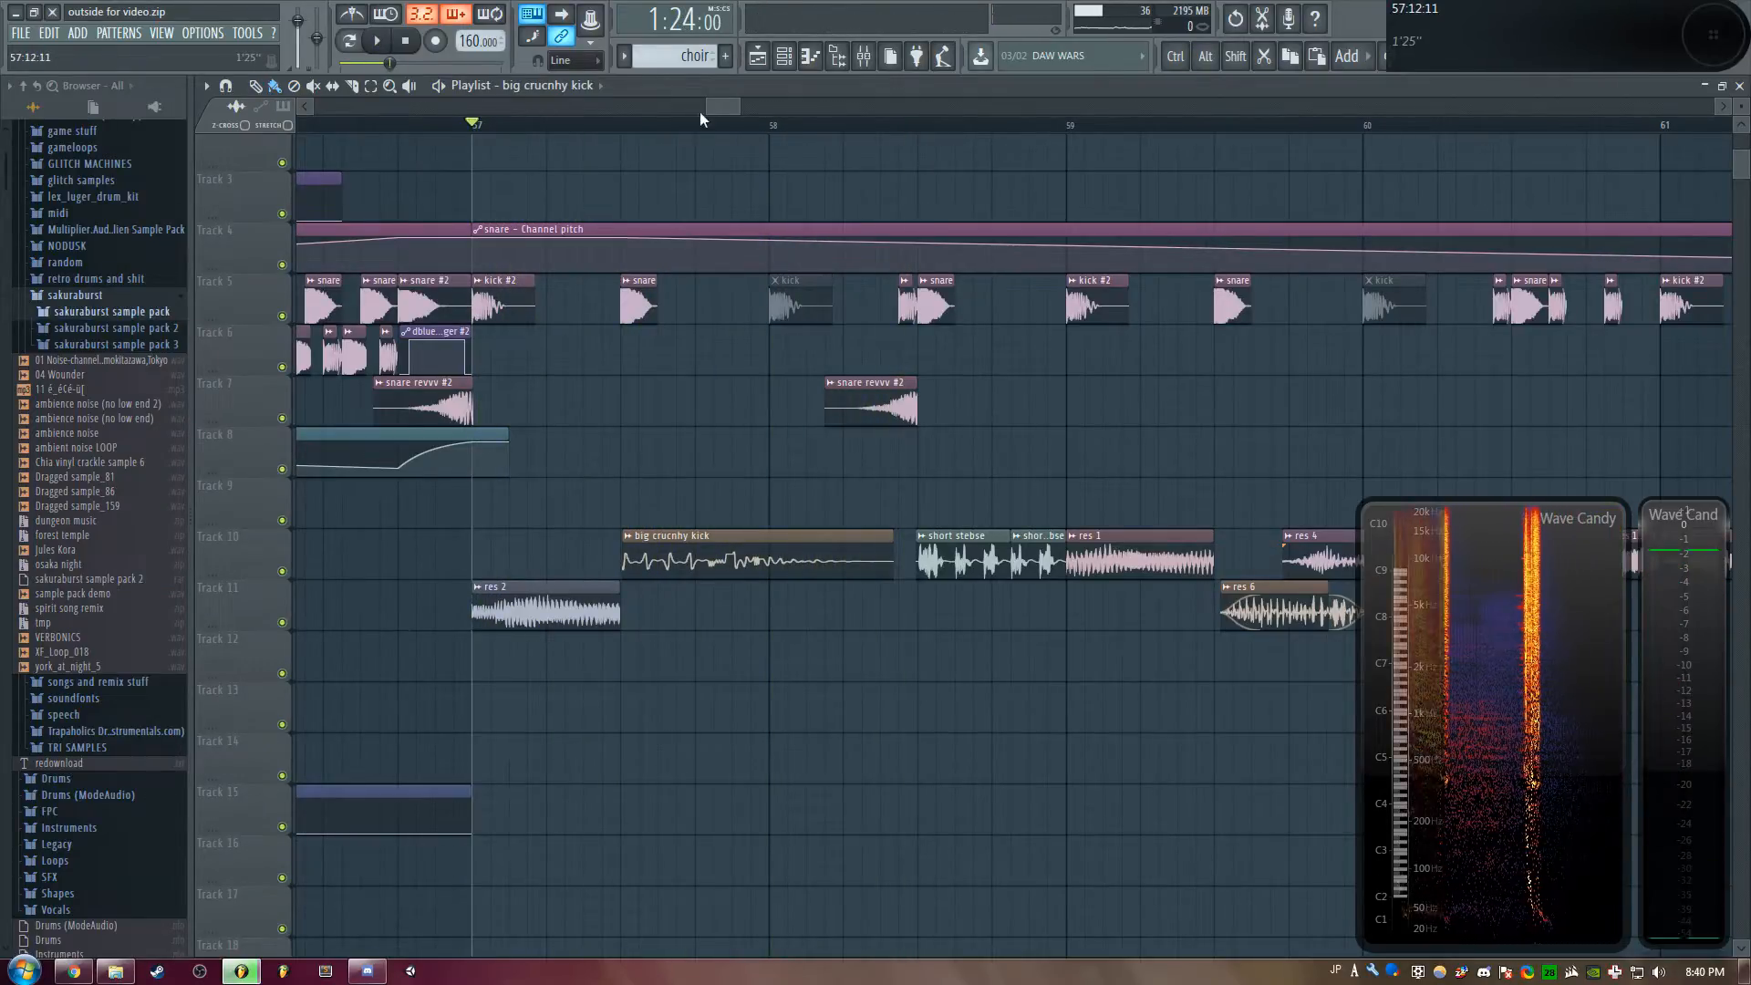
Recheck the big crucnhy kick channel settings and mixer effects, and audition the snare revvv #2 clip on track 7
{"action": "scroll", "coordinate": [712, 106], "scroll_direction": "down", "scroll_amount": 1}
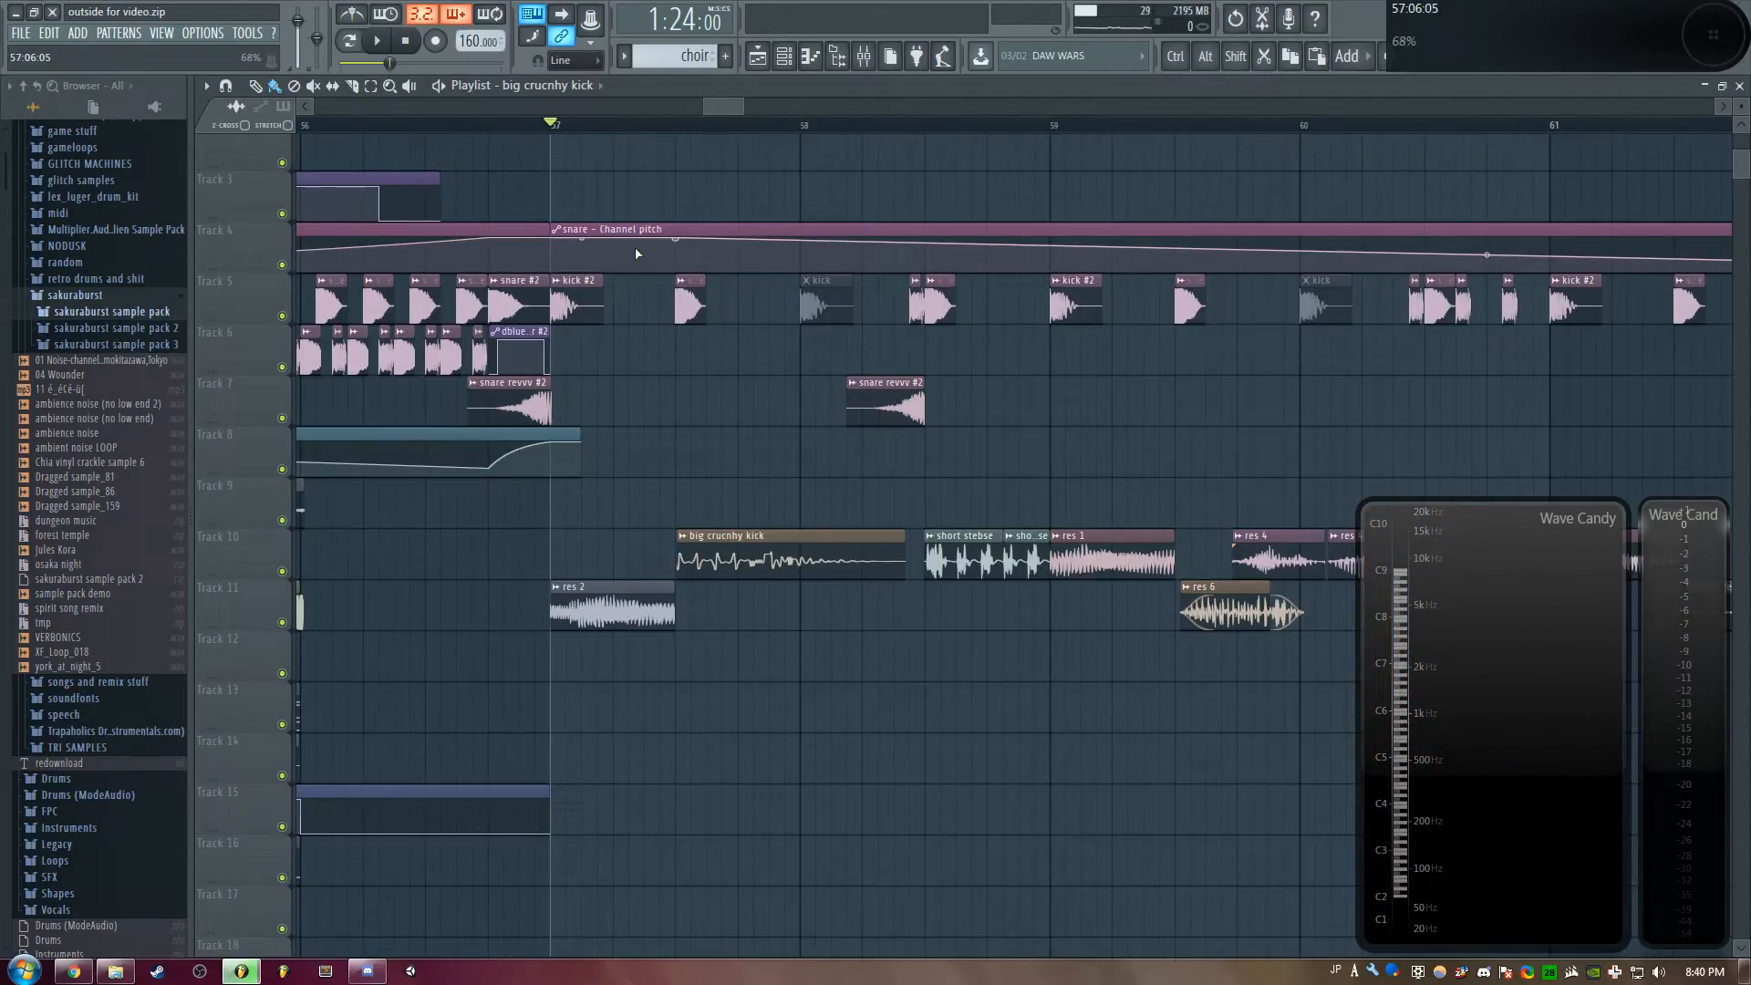
{"action": "double_click", "coordinate": [761, 563]}
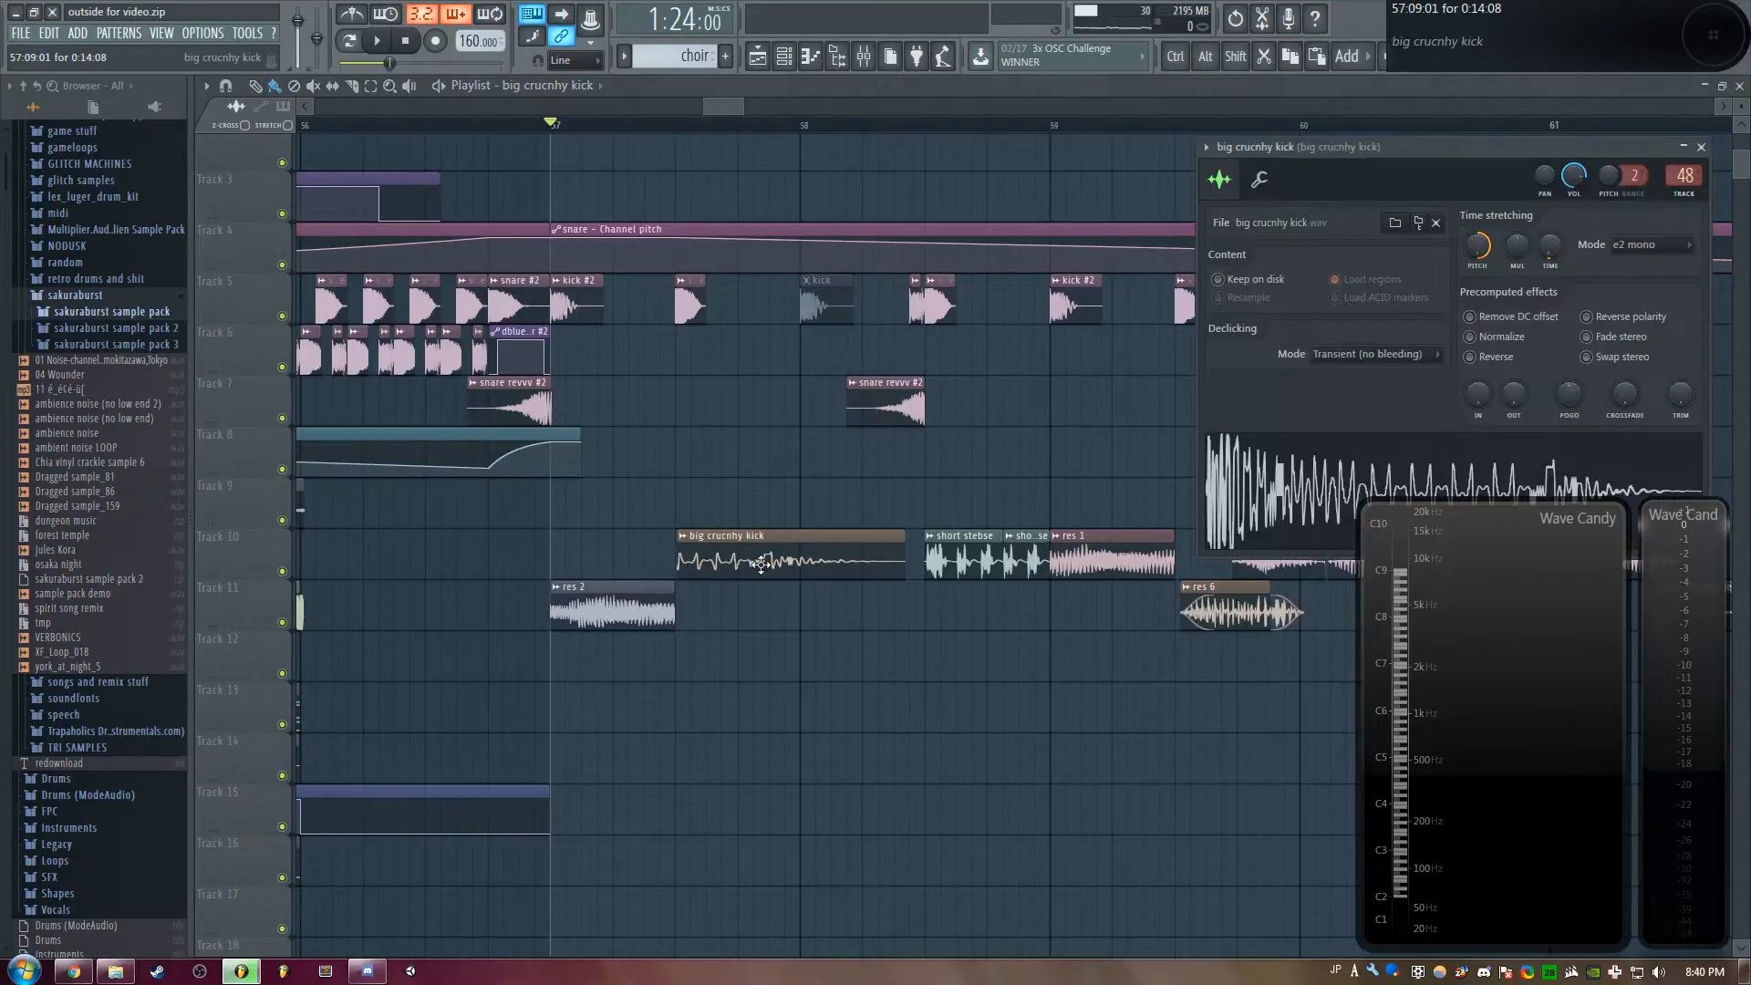
{"action": "right_click", "coordinate": [880, 384], "text": "alt"}
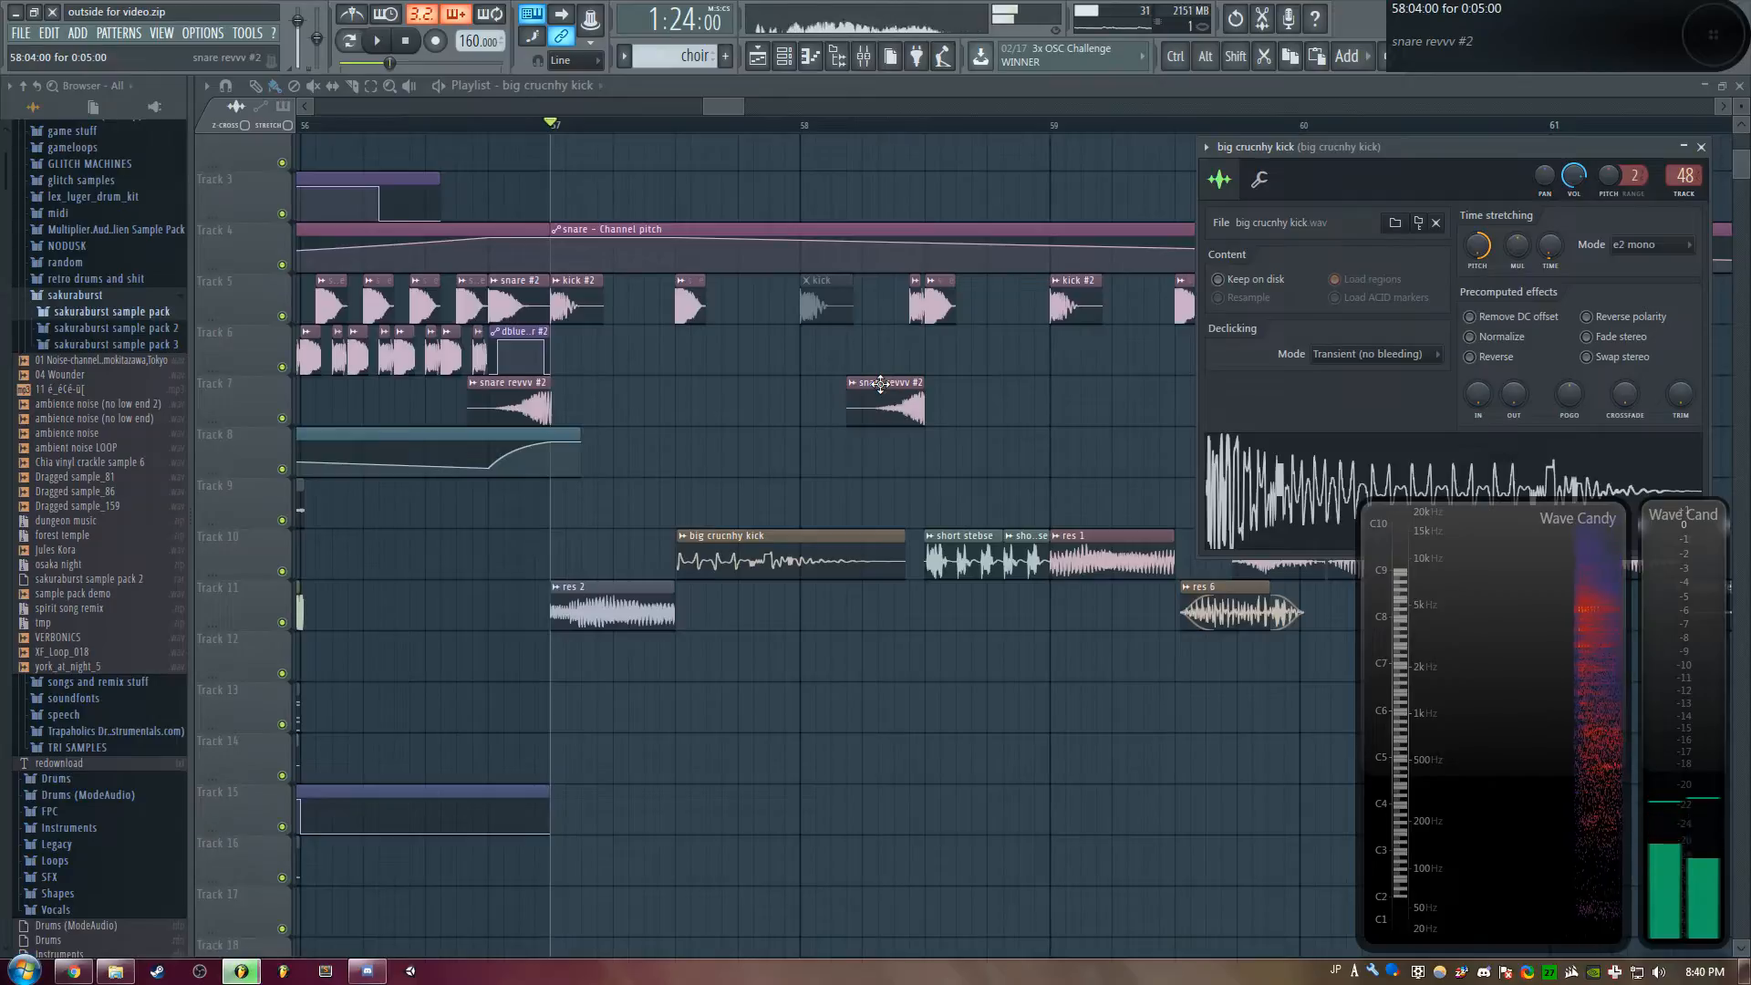
{"action": "key", "text": "Escape"}
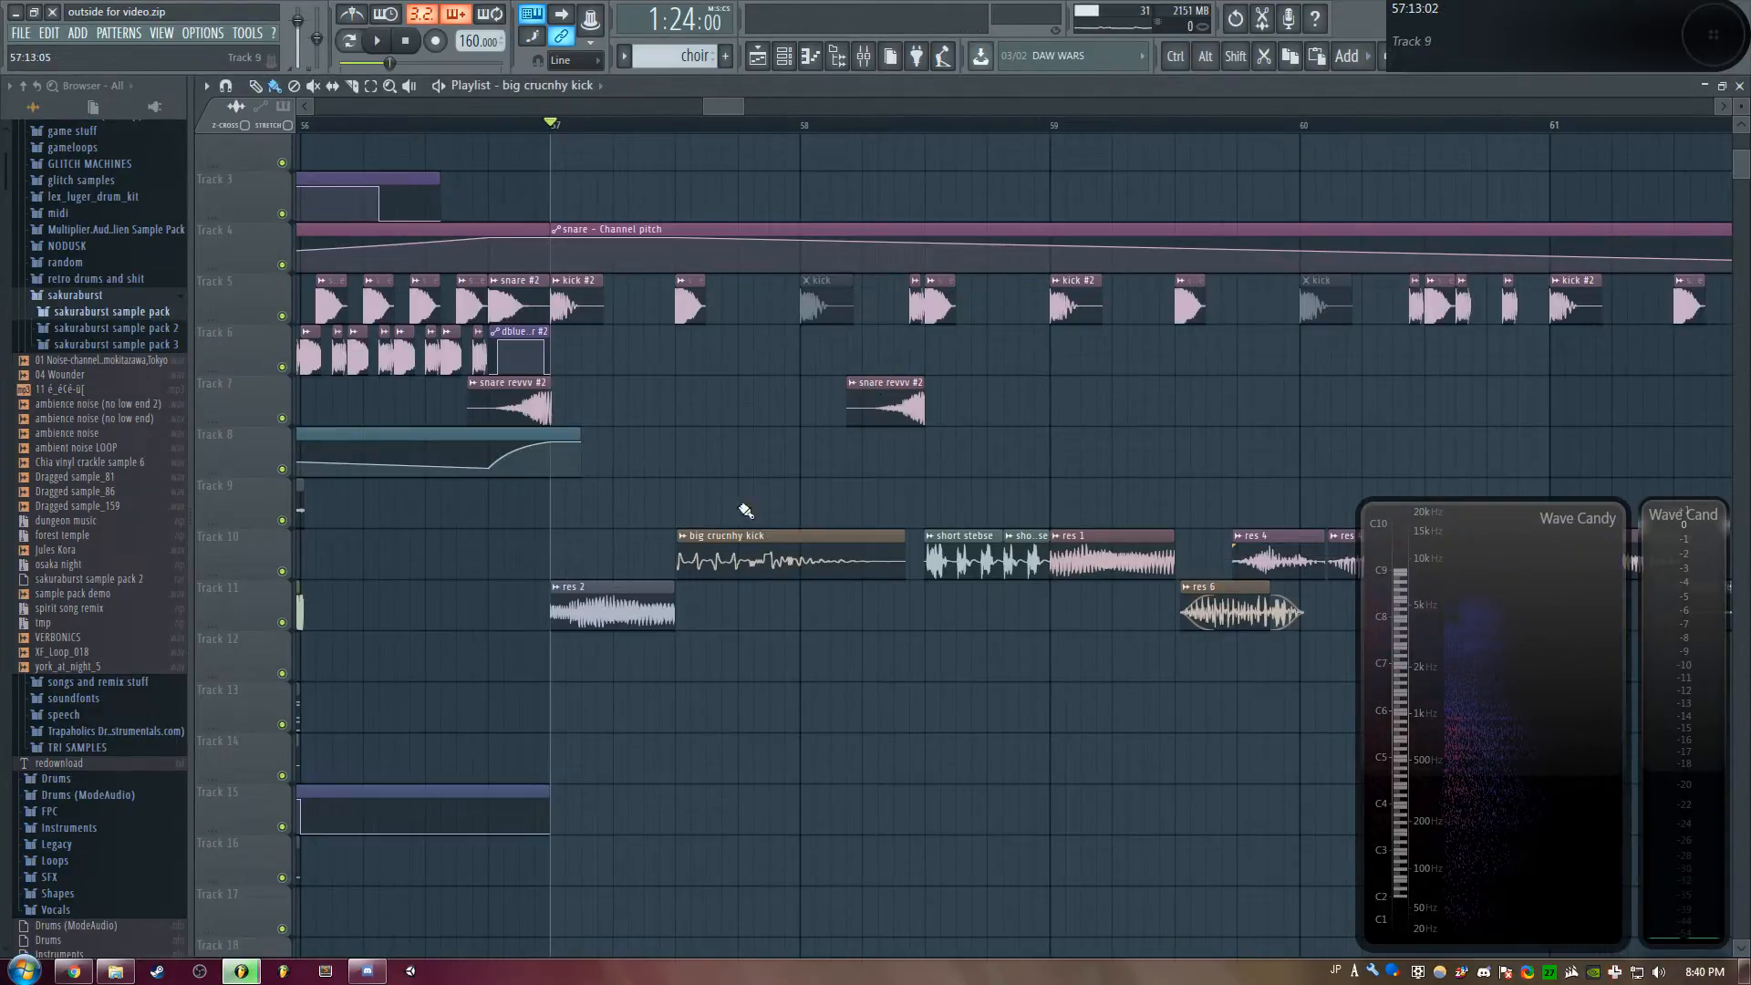
{"action": "key", "text": "F9"}
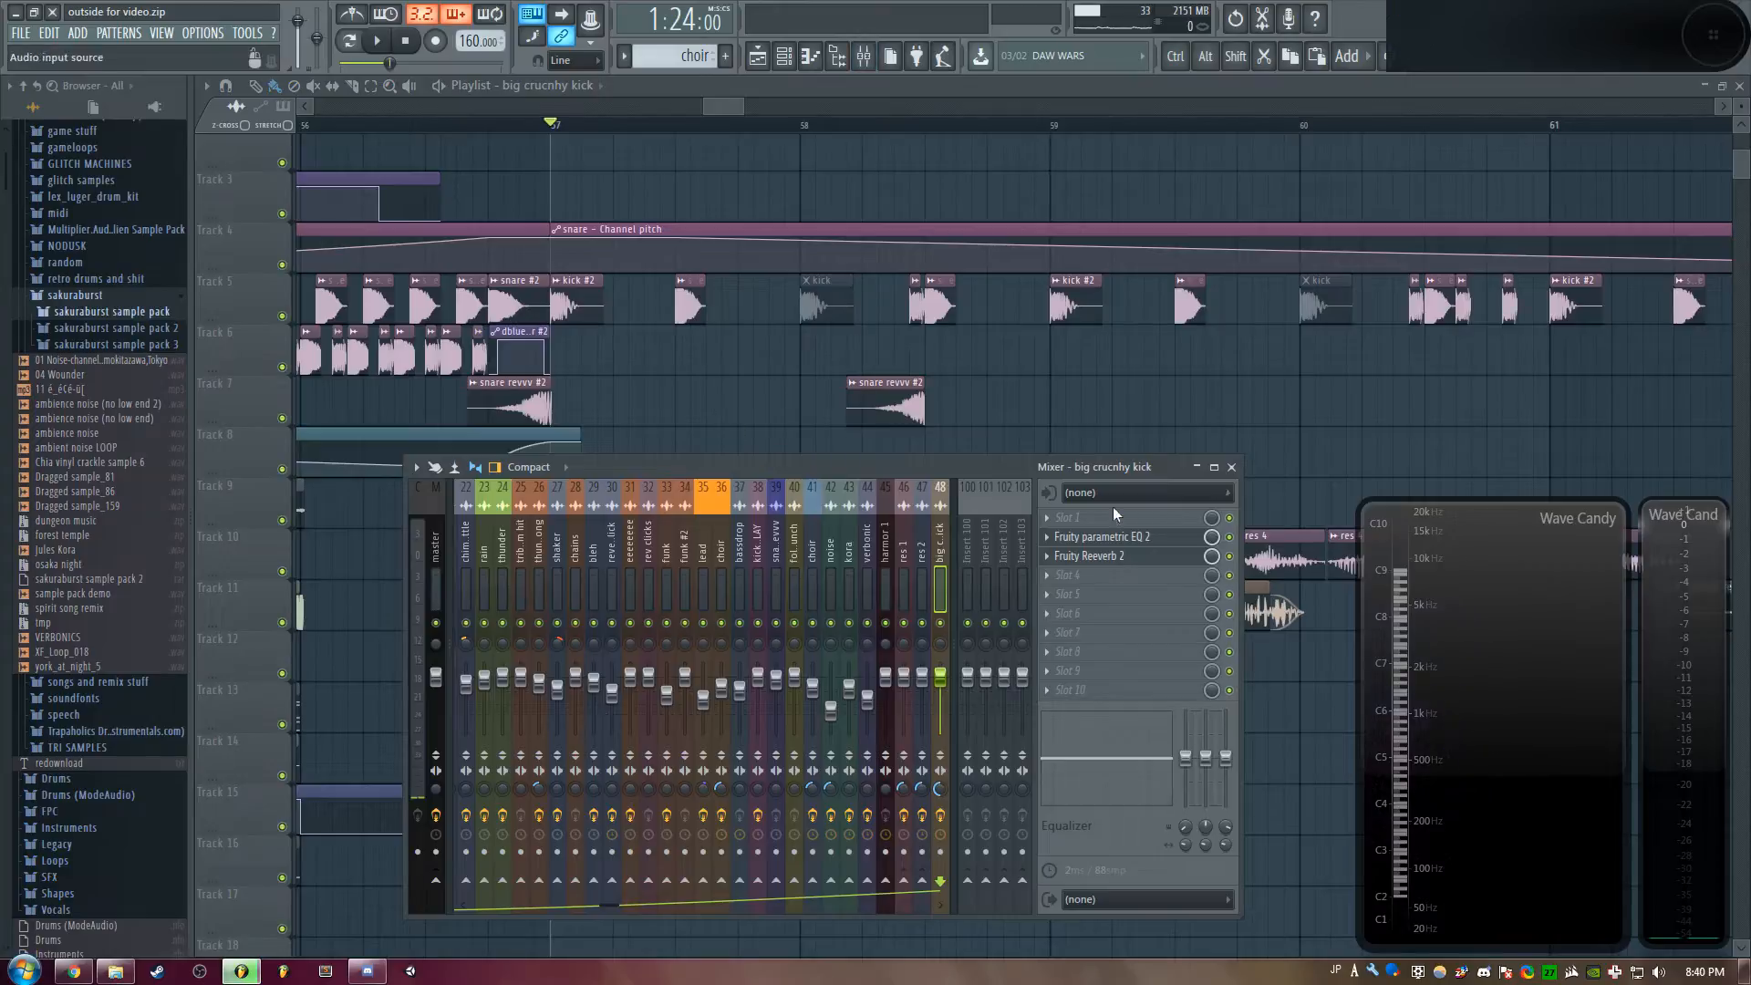
{"action": "key", "text": "F9"}
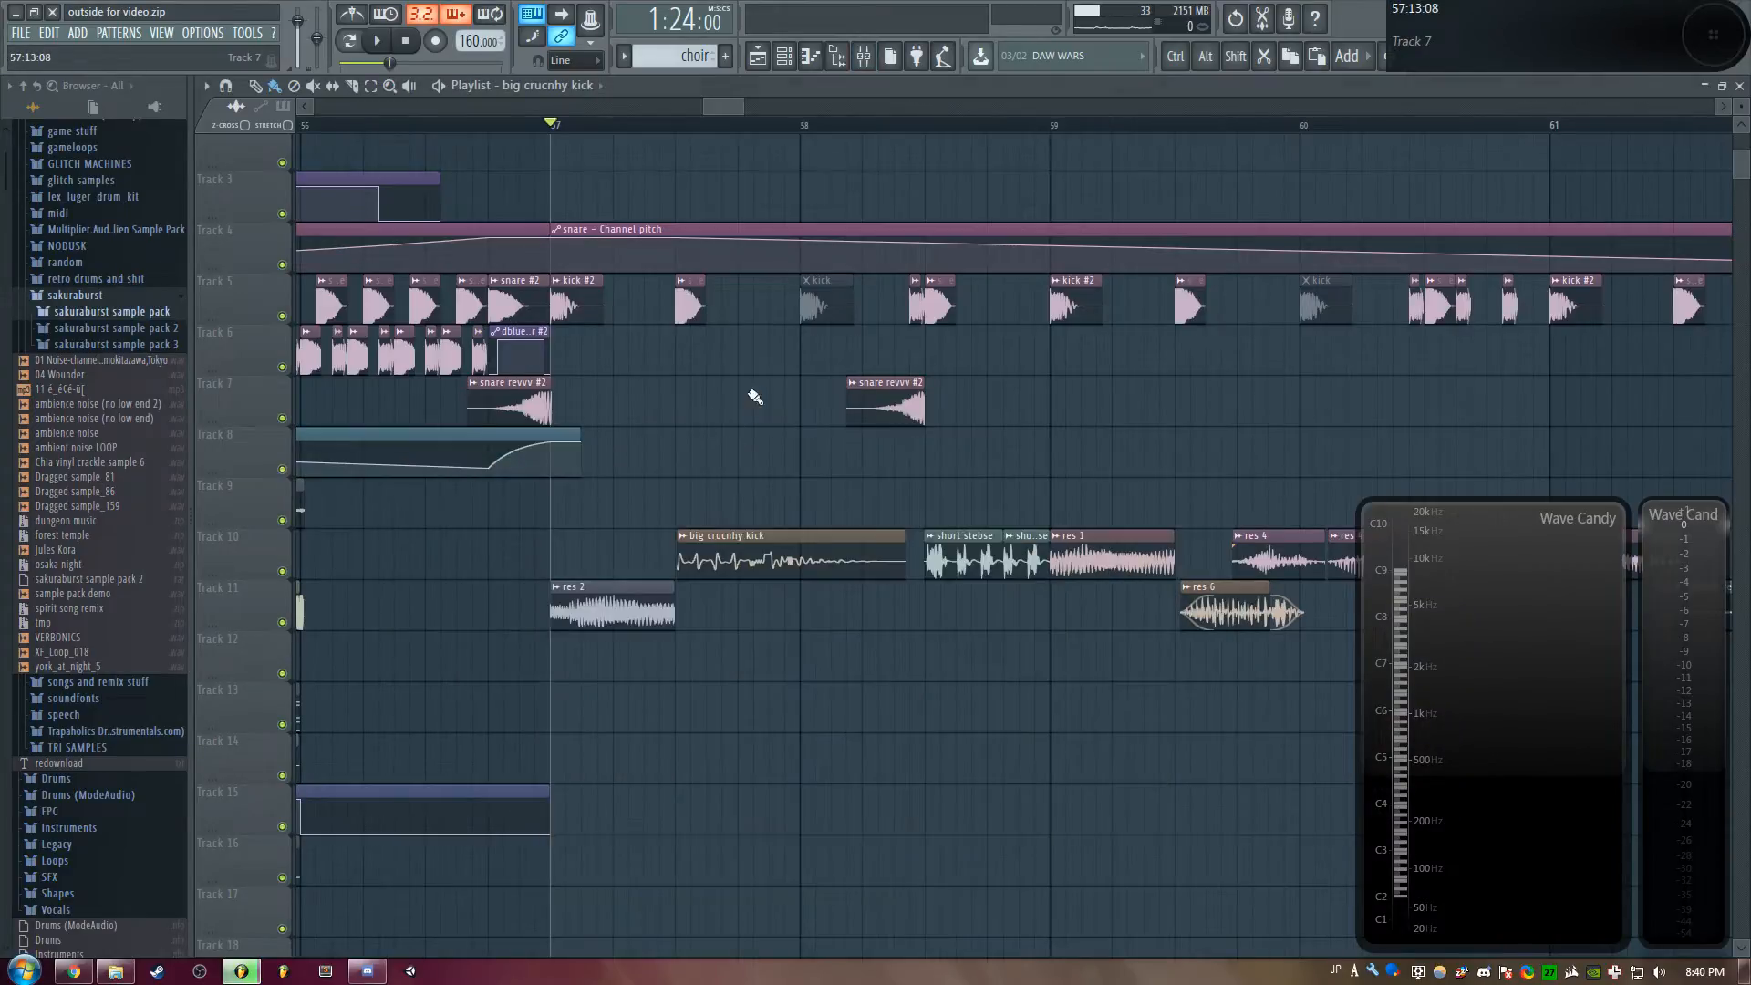
Check the big crucnhy kick channel settings on track 10, and play the song from bars 57 and 58 to hear the clip in context
{"action": "double_click", "coordinate": [744, 567]}
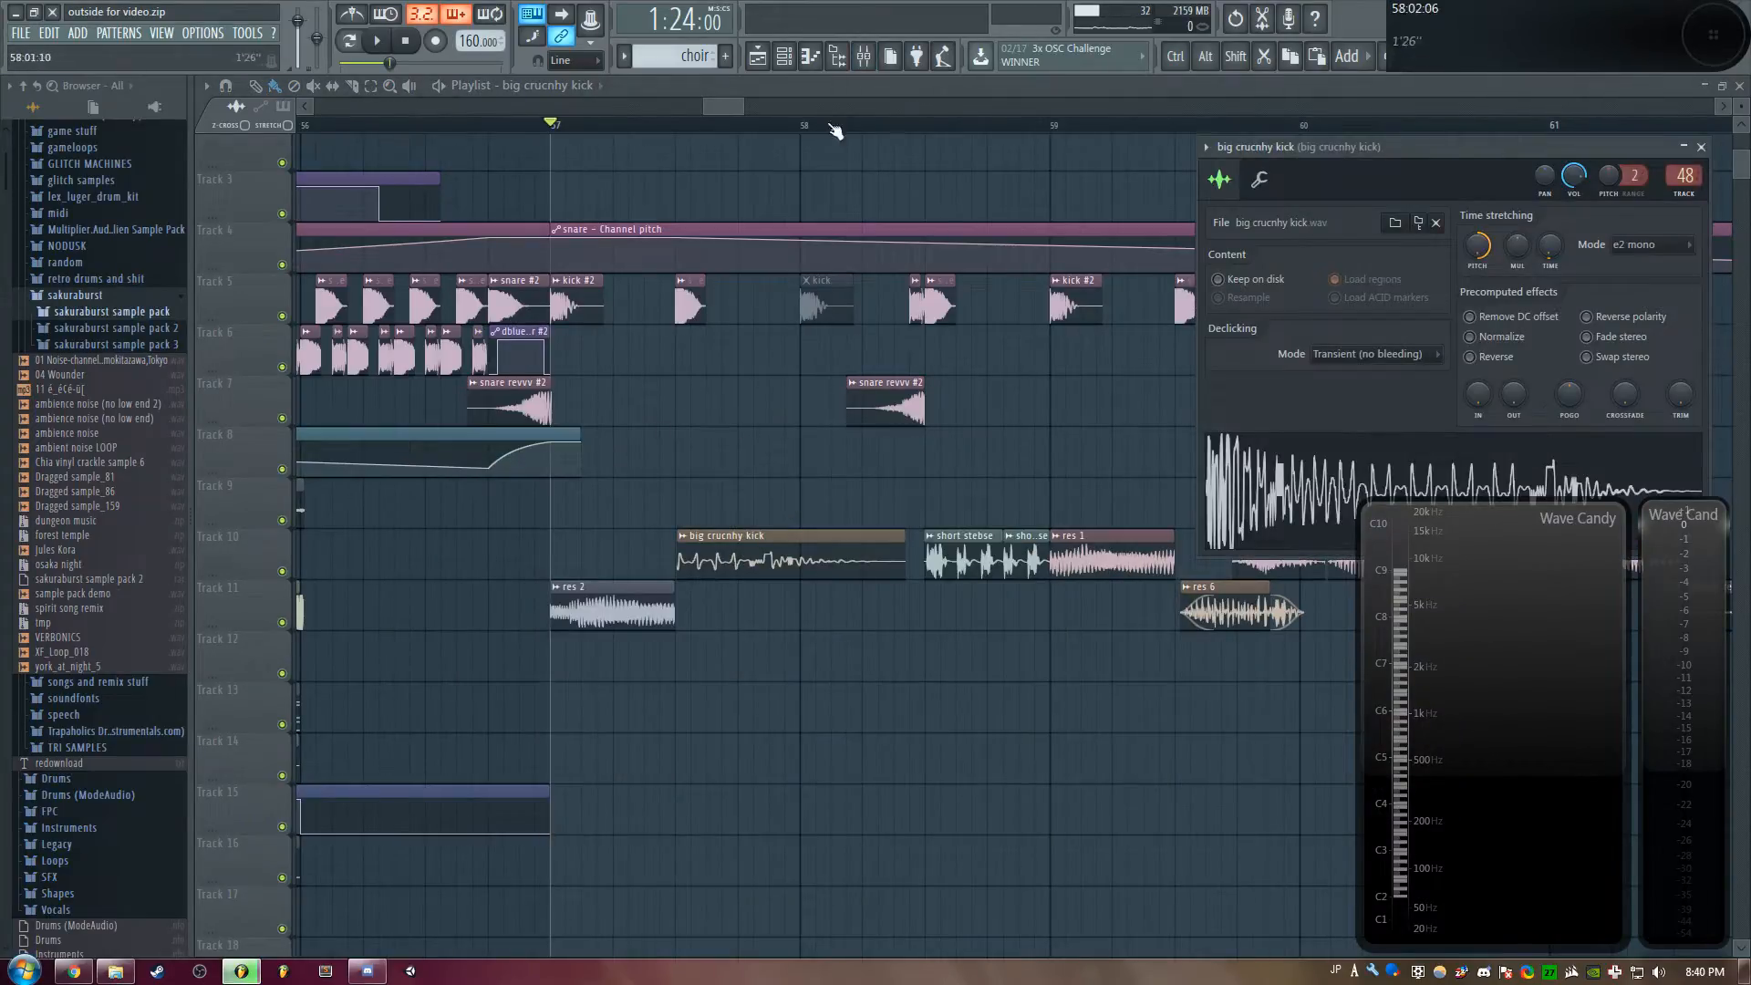
{"action": "left_click_drag", "start_coordinate": [743, 107], "coordinate": [748, 107]}
{"action": "key", "text": "space"}
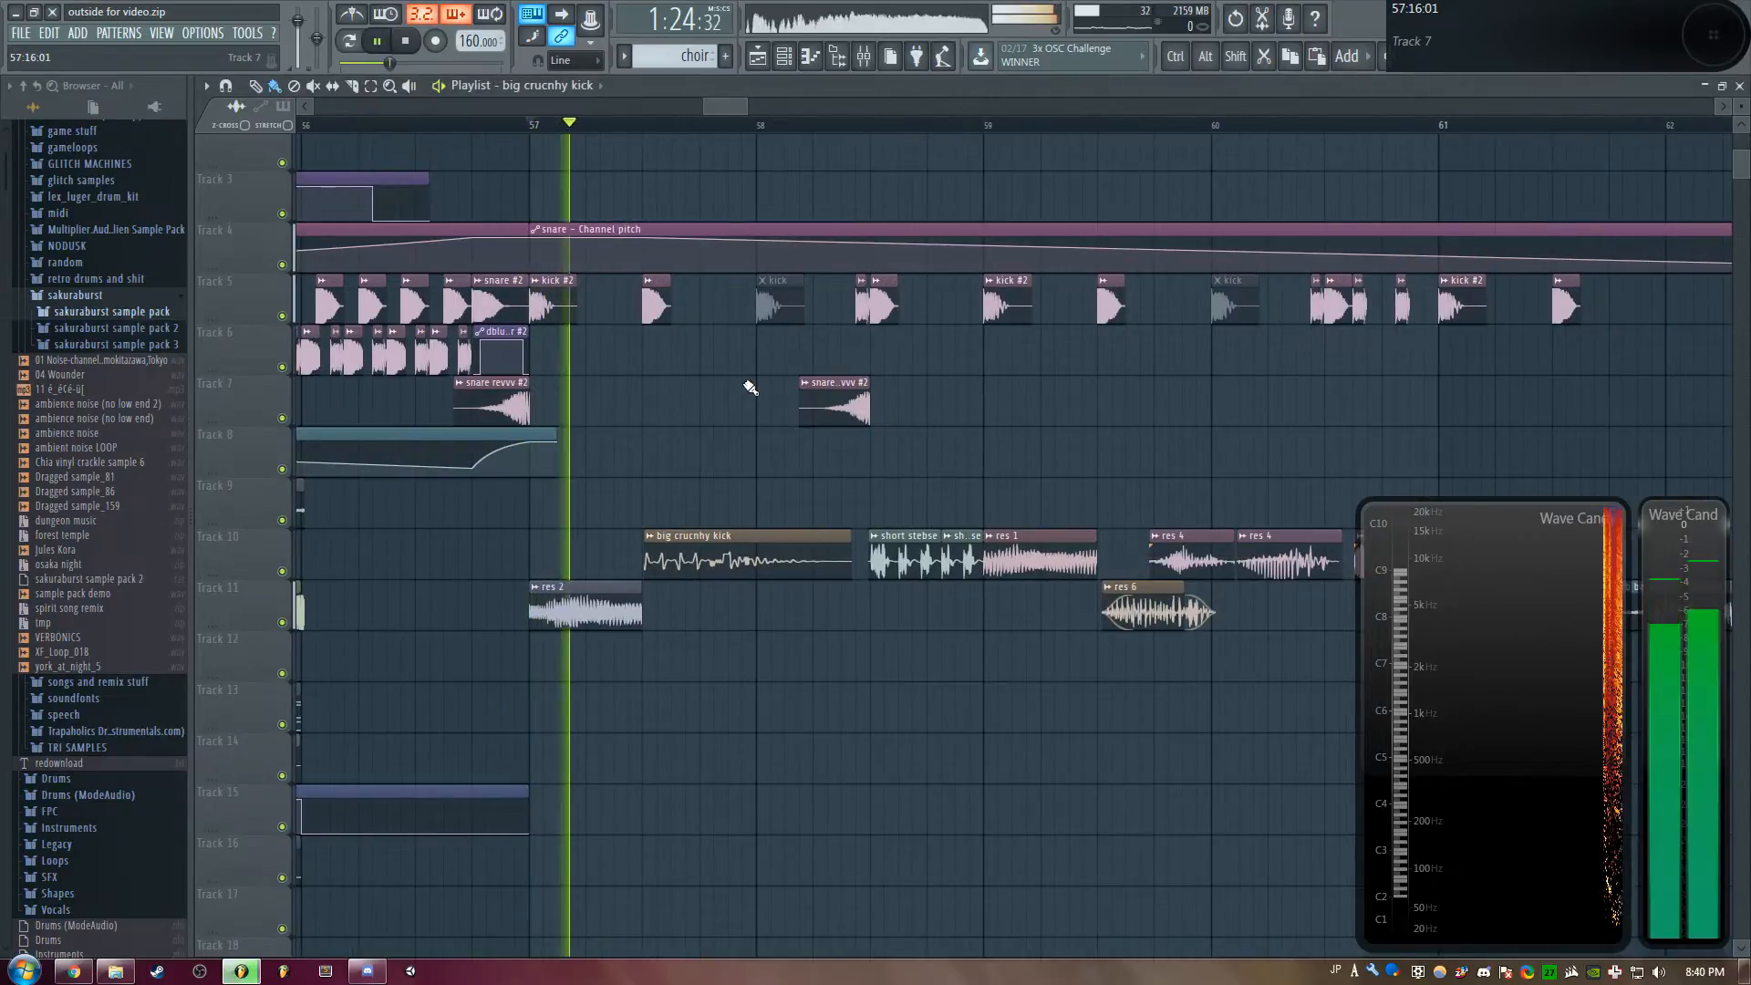
{"action": "key", "text": "space"}
{"action": "key", "text": "space"}
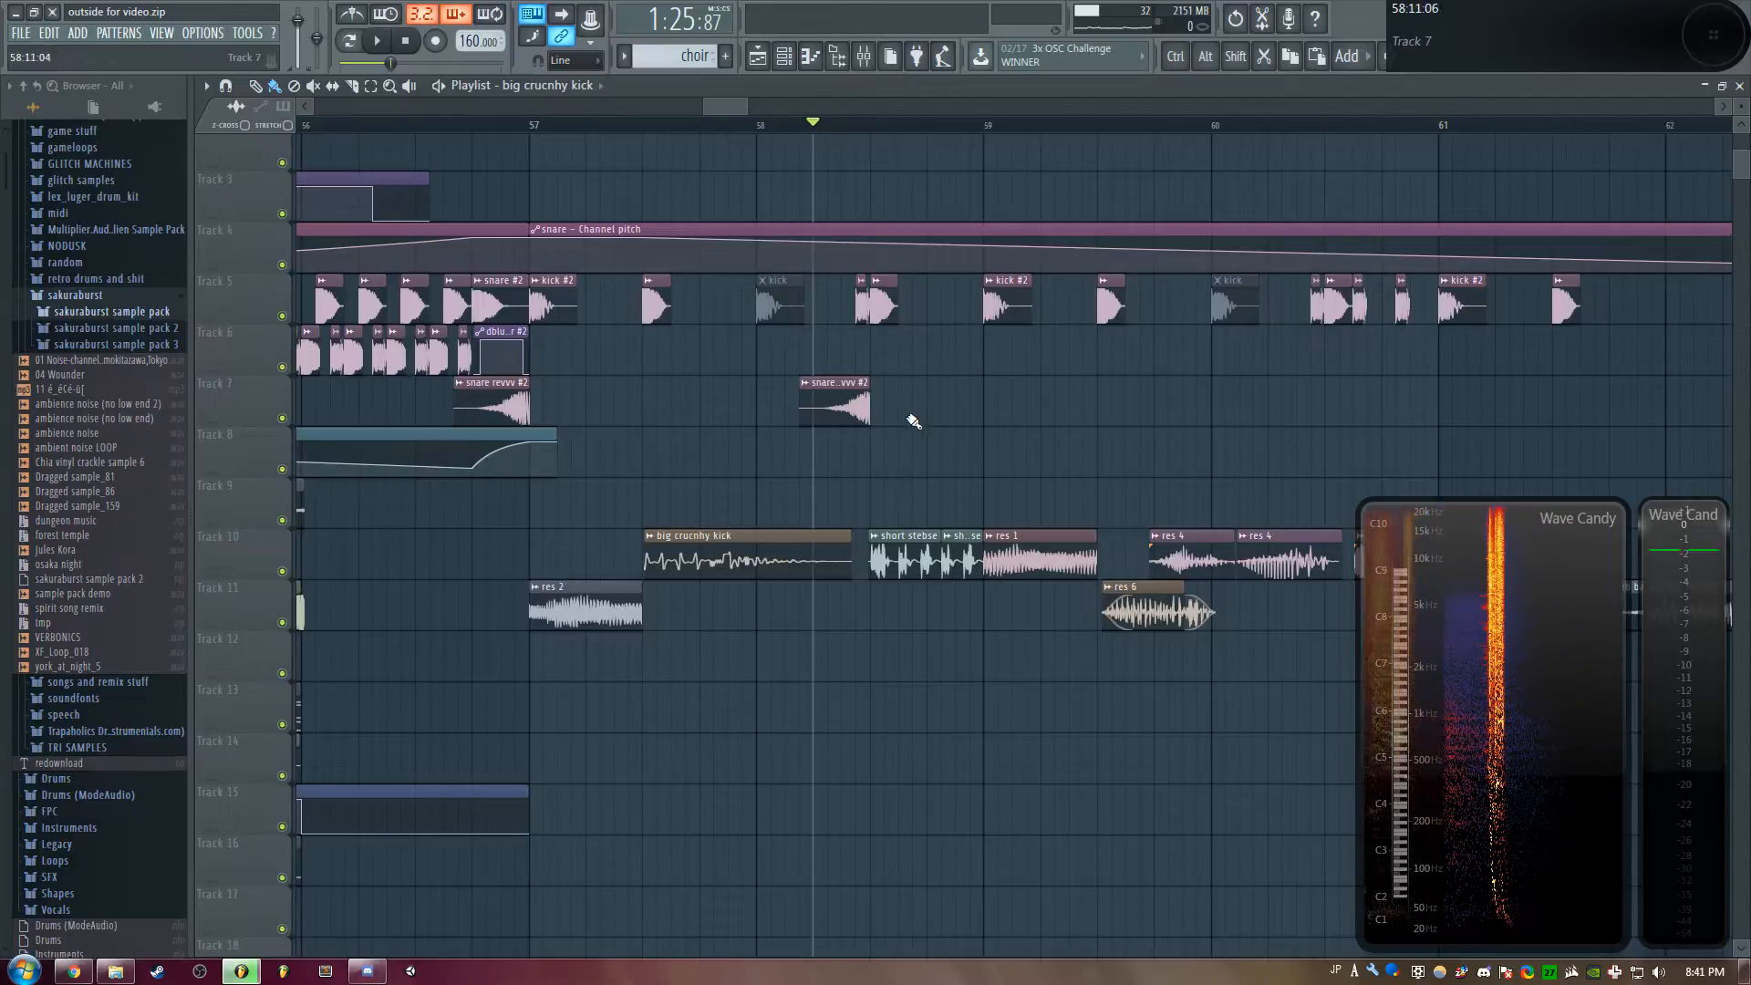
{"action": "key", "text": "space"}
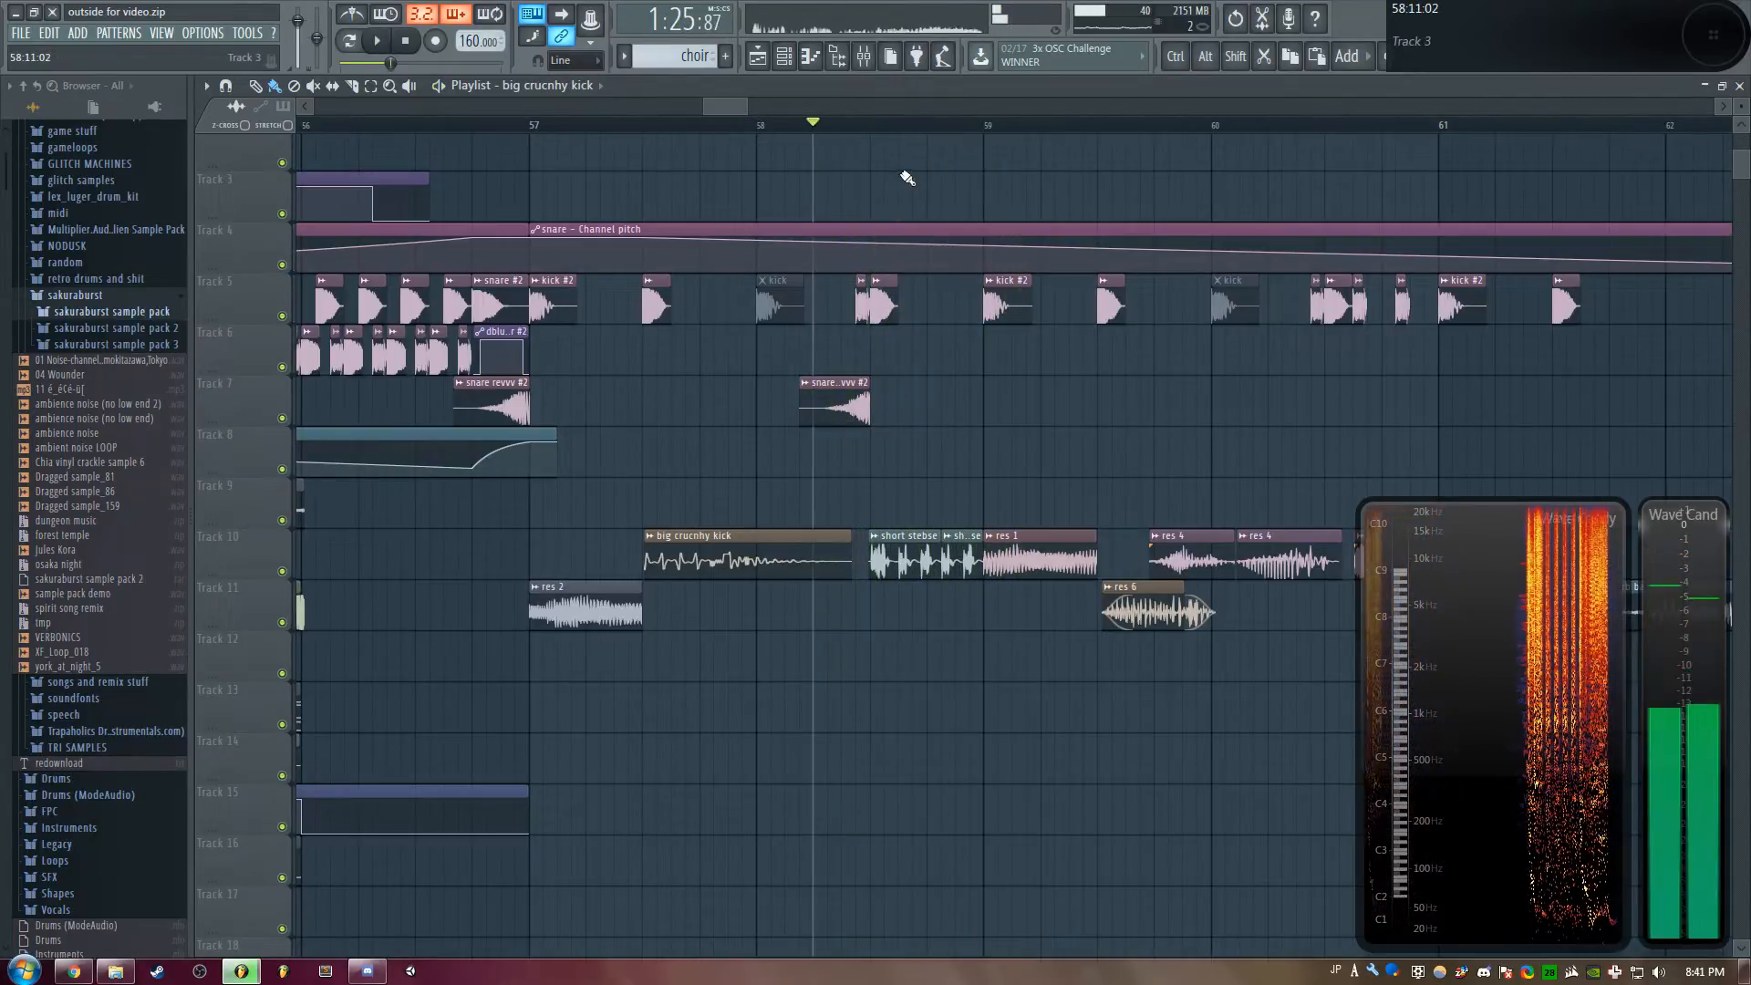
Open the short stebse clip's channel settings, audition its sample in Edison, and close Edison
{"action": "double_click", "coordinate": [878, 539]}
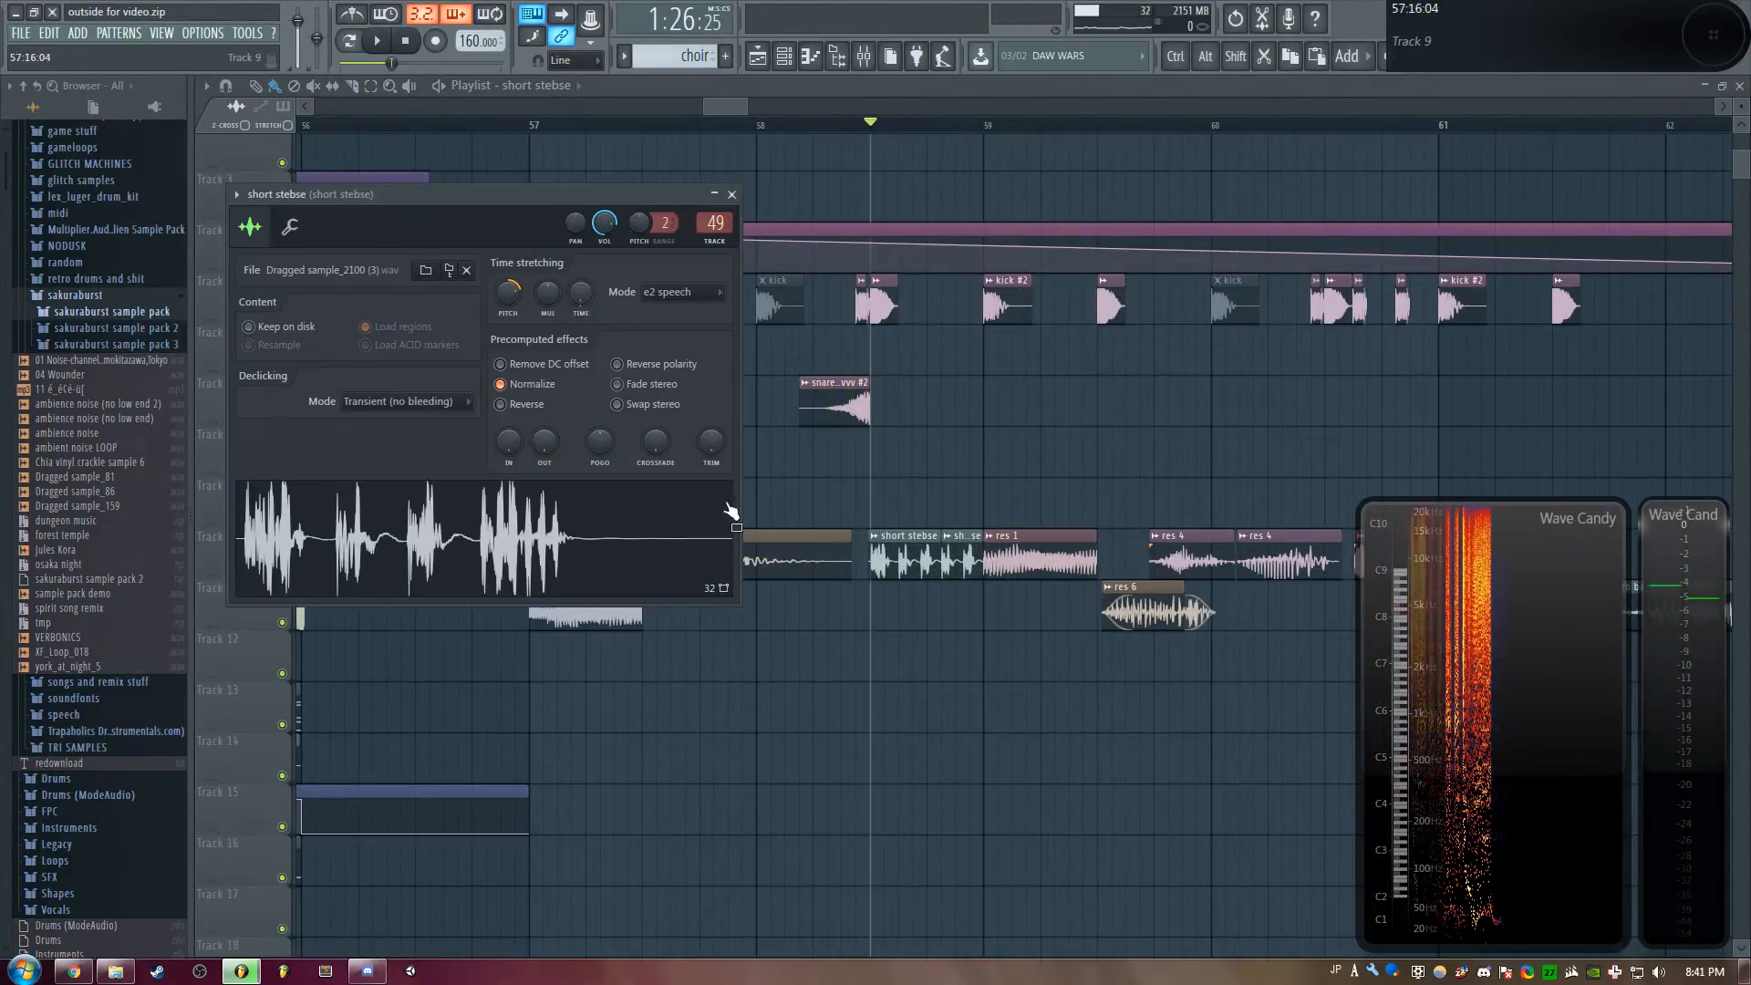
{"action": "right_click", "coordinate": [481, 539]}
{"action": "left_click", "coordinate": [542, 577]}
{"action": "left_click", "coordinate": [865, 281]}
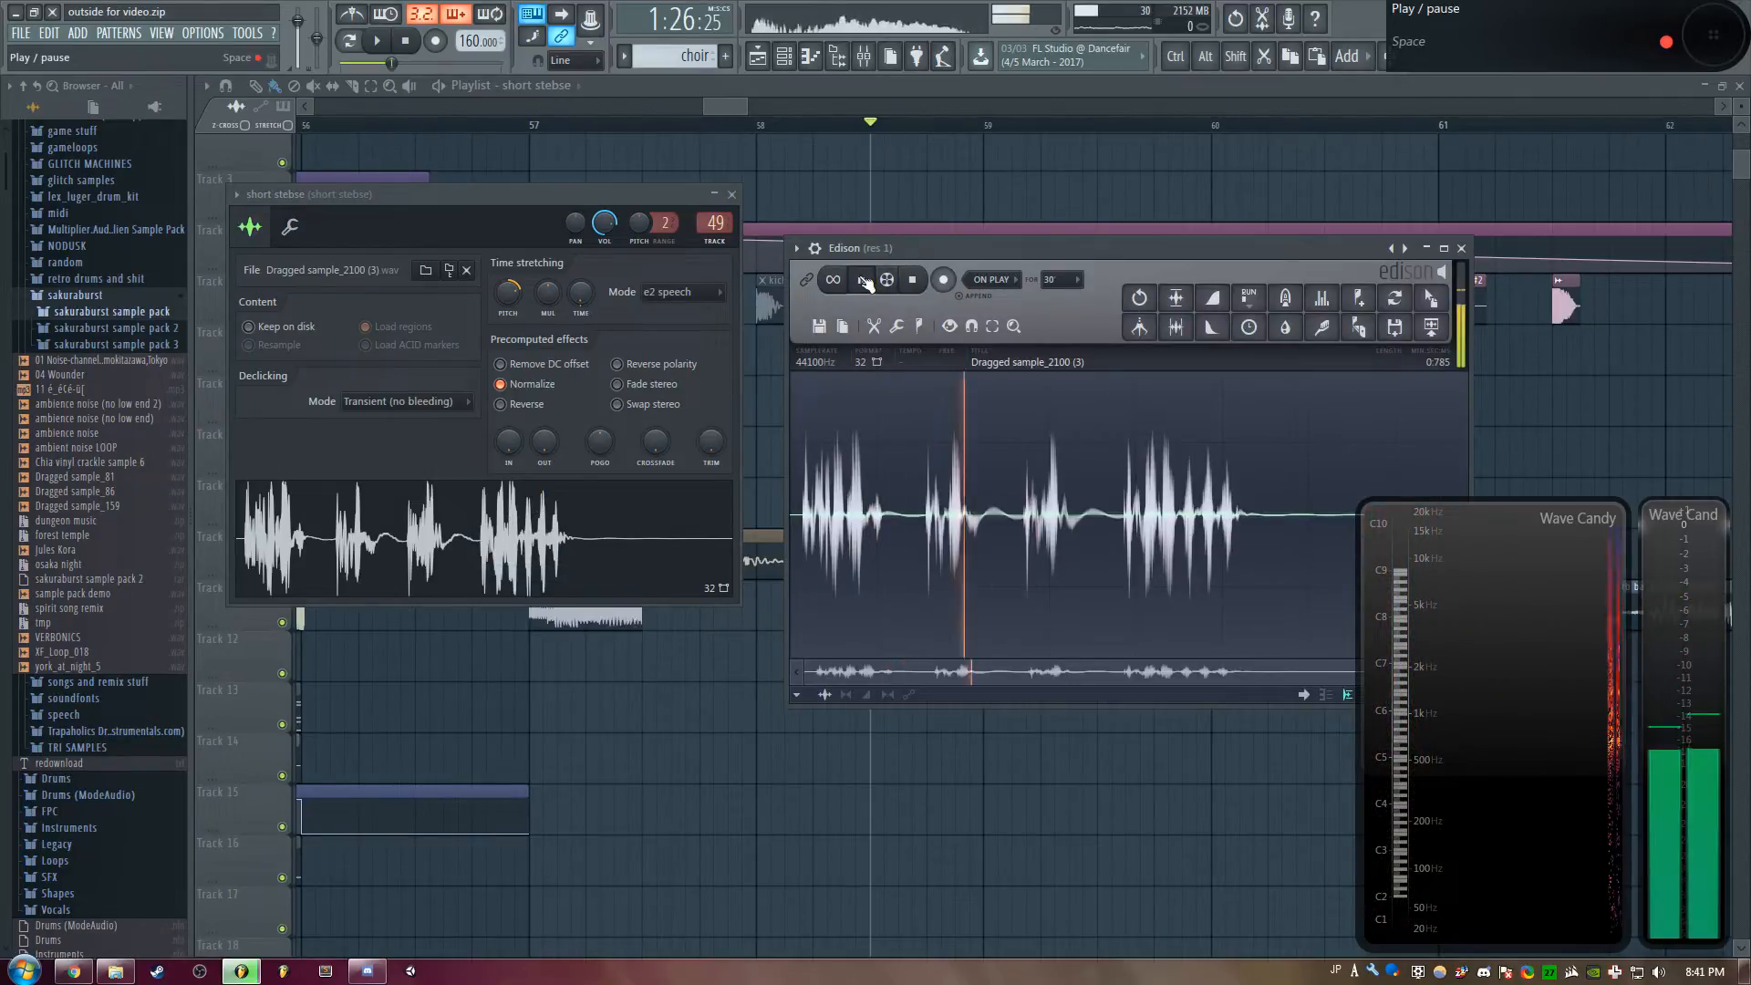
{"action": "left_click_drag", "start_coordinate": [958, 254], "coordinate": [1214, 126]}
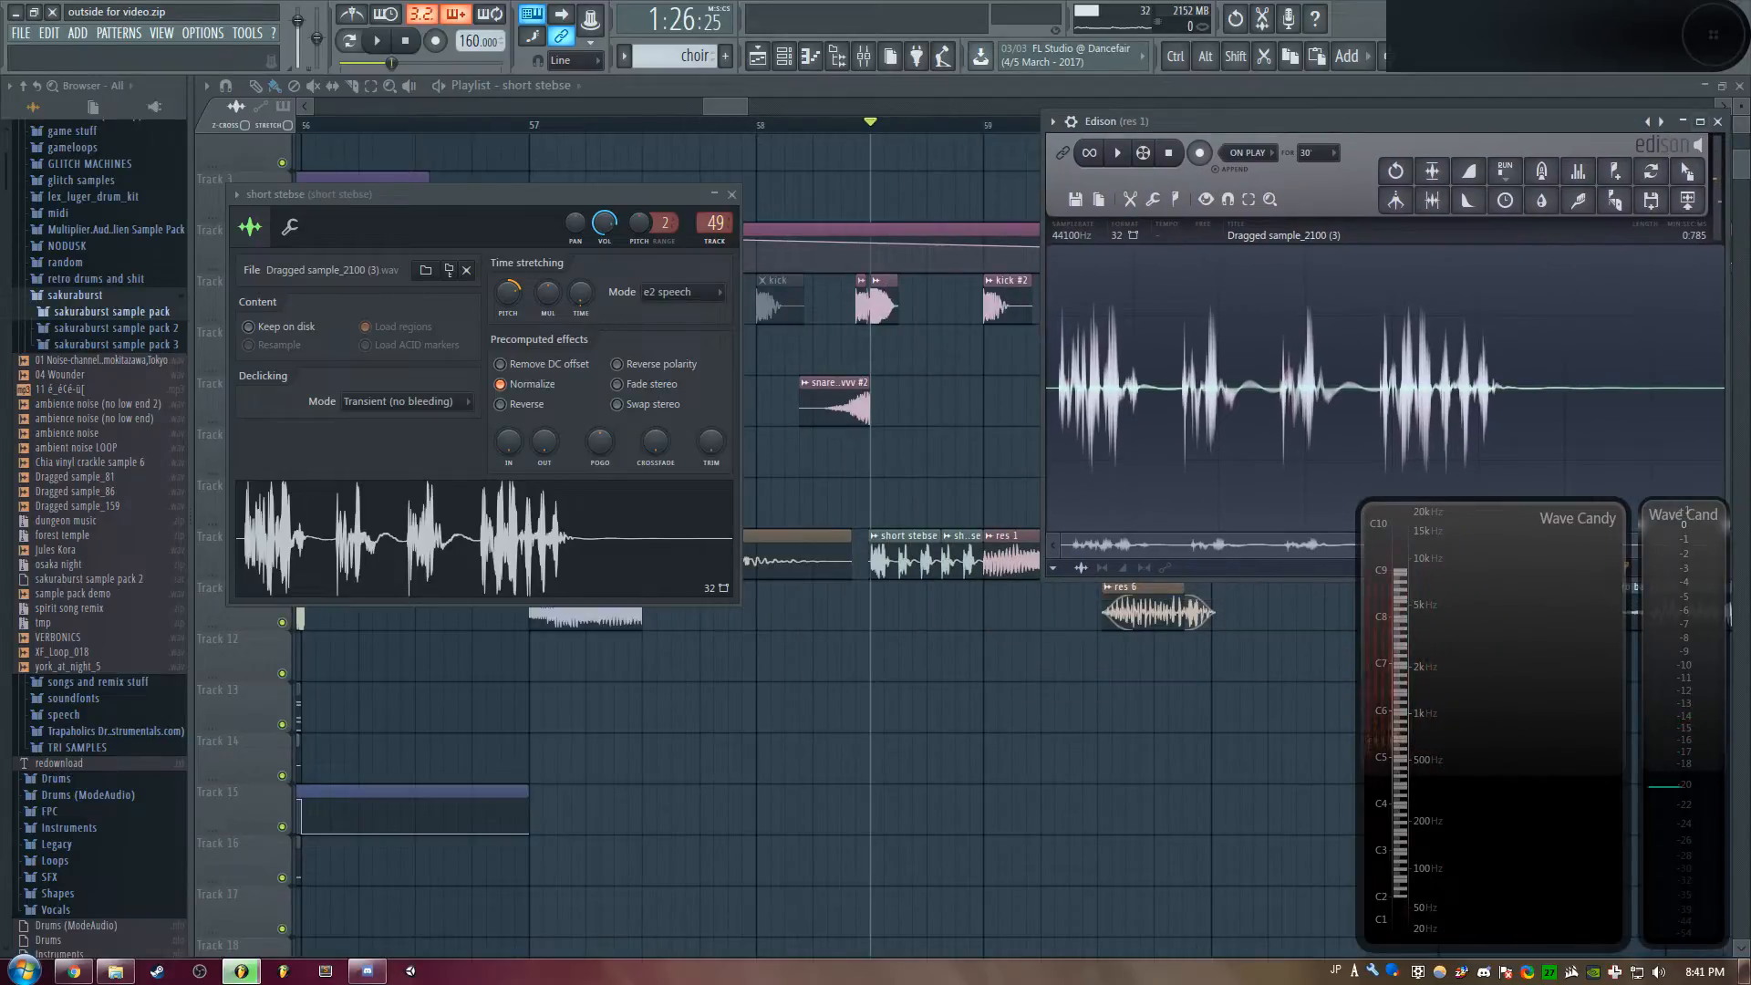
{"action": "left_click", "coordinate": [1718, 121]}
Review the time-stretching modes and precomputed effects of the short stebse channel, keeping e2 speech, and hide its window
{"action": "left_click_drag", "start_coordinate": [540, 194], "coordinate": [587, 183]}
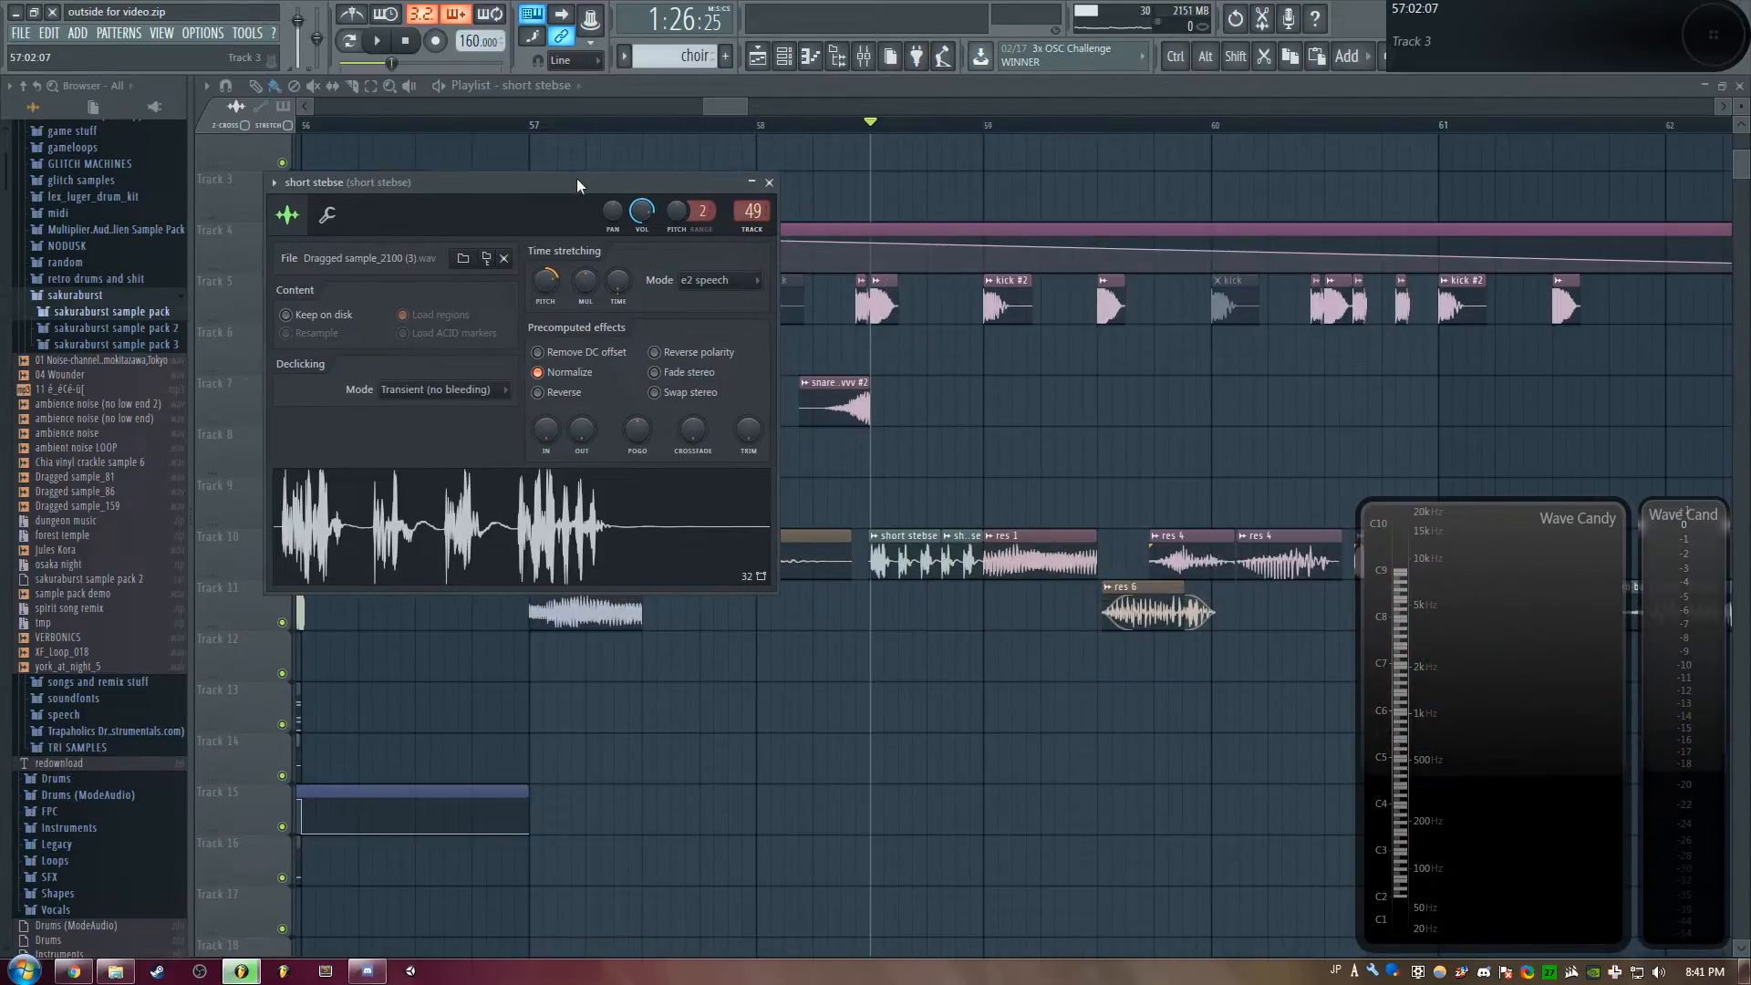
{"action": "left_click", "coordinate": [716, 283]}
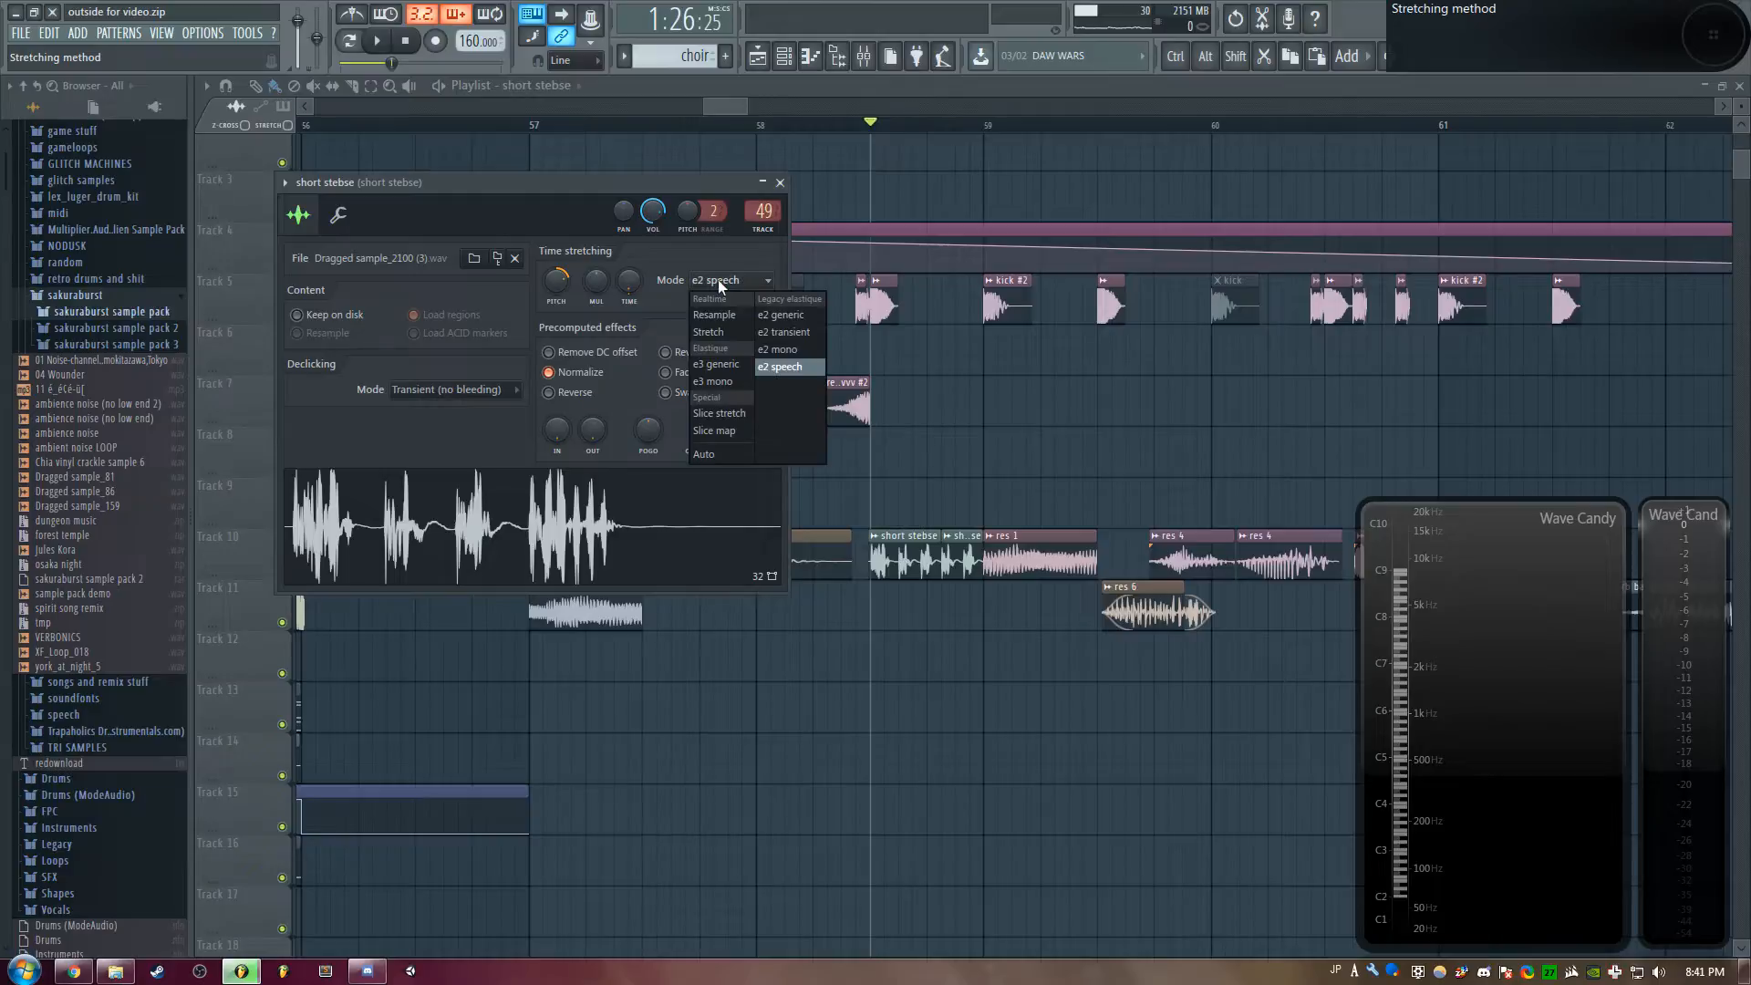
{"action": "left_click", "coordinate": [720, 281]}
{"action": "left_click_drag", "start_coordinate": [596, 176], "coordinate": [612, 190]}
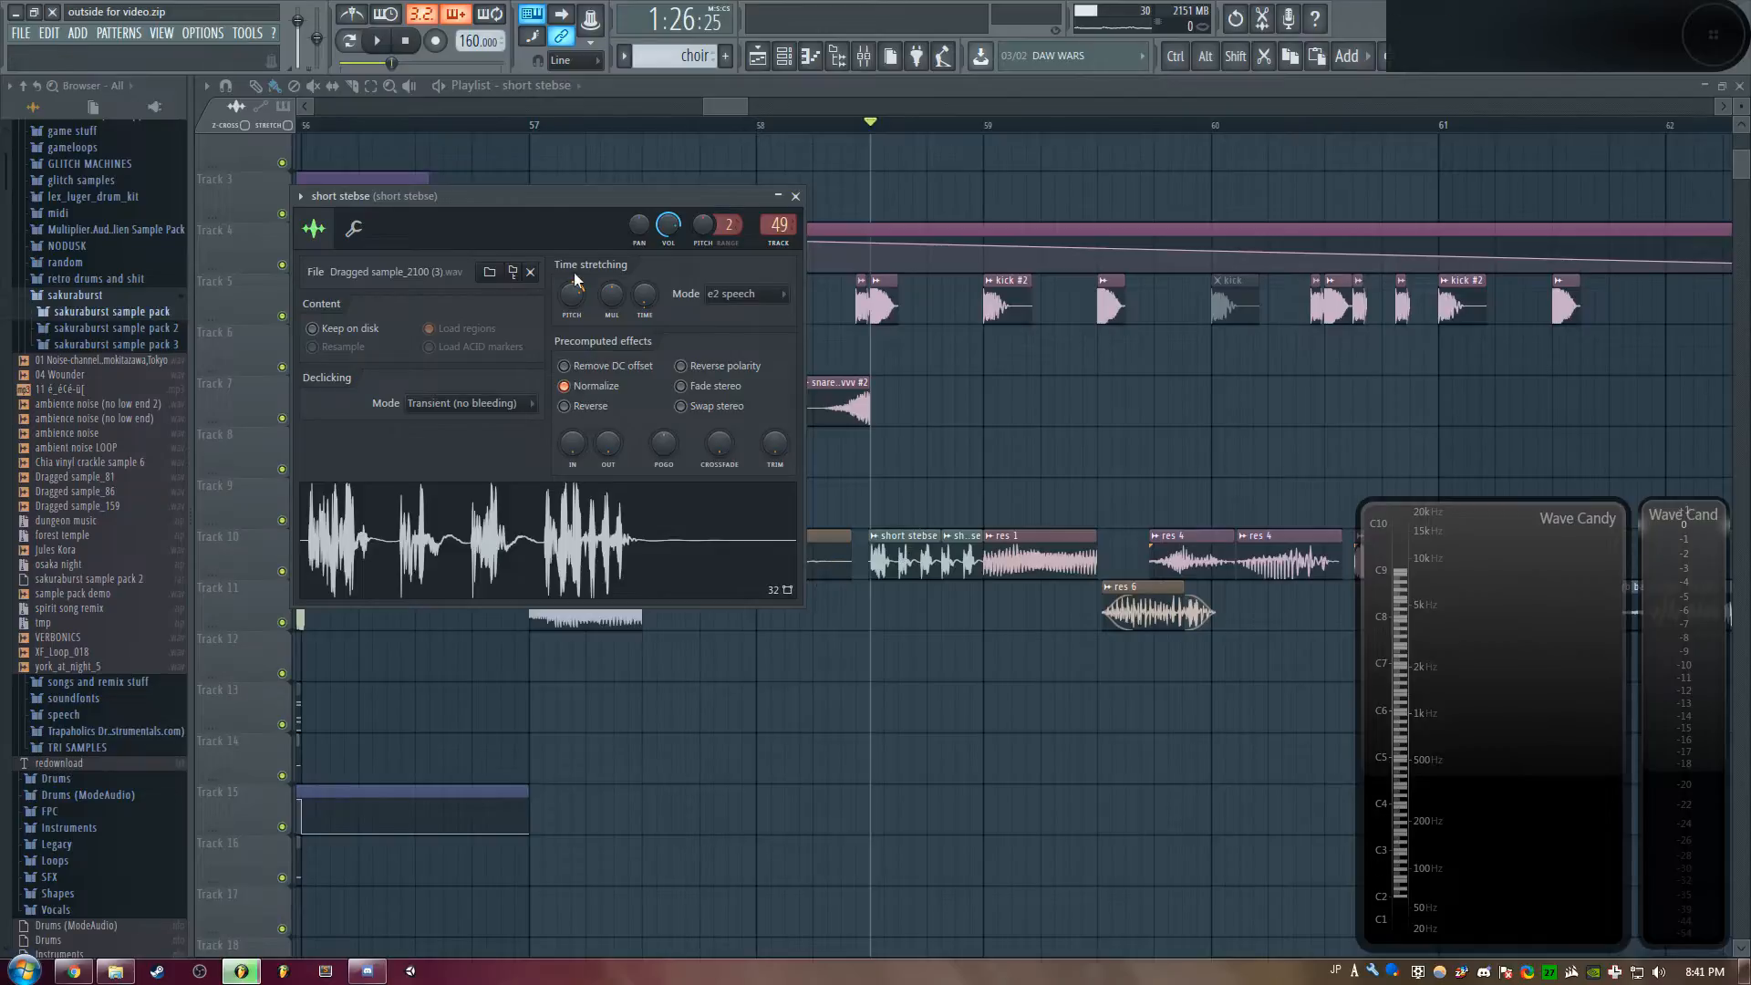
{"action": "left_click", "coordinate": [597, 389]}
{"action": "key", "text": "Escape"}
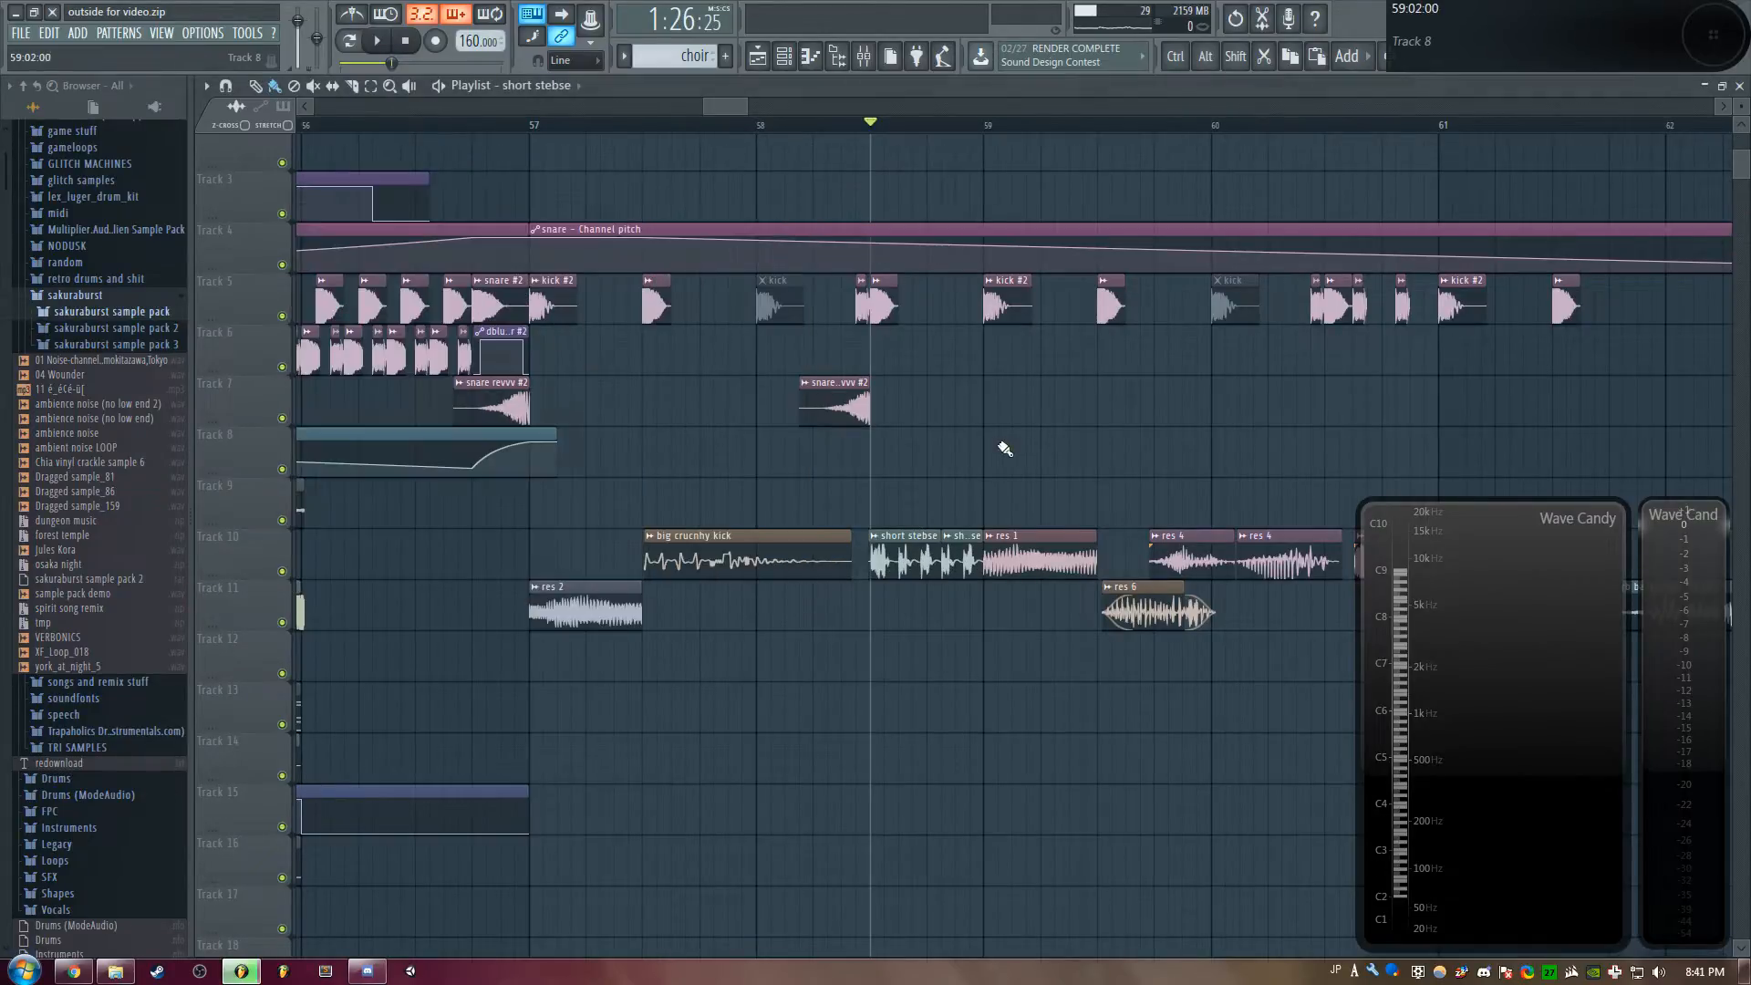
Inspect the Fruity WaveShaper on the short stebse clip's mixer track, and hide the windows
{"action": "left_click", "coordinate": [907, 553]}
{"action": "double_click", "coordinate": [778, 224]}
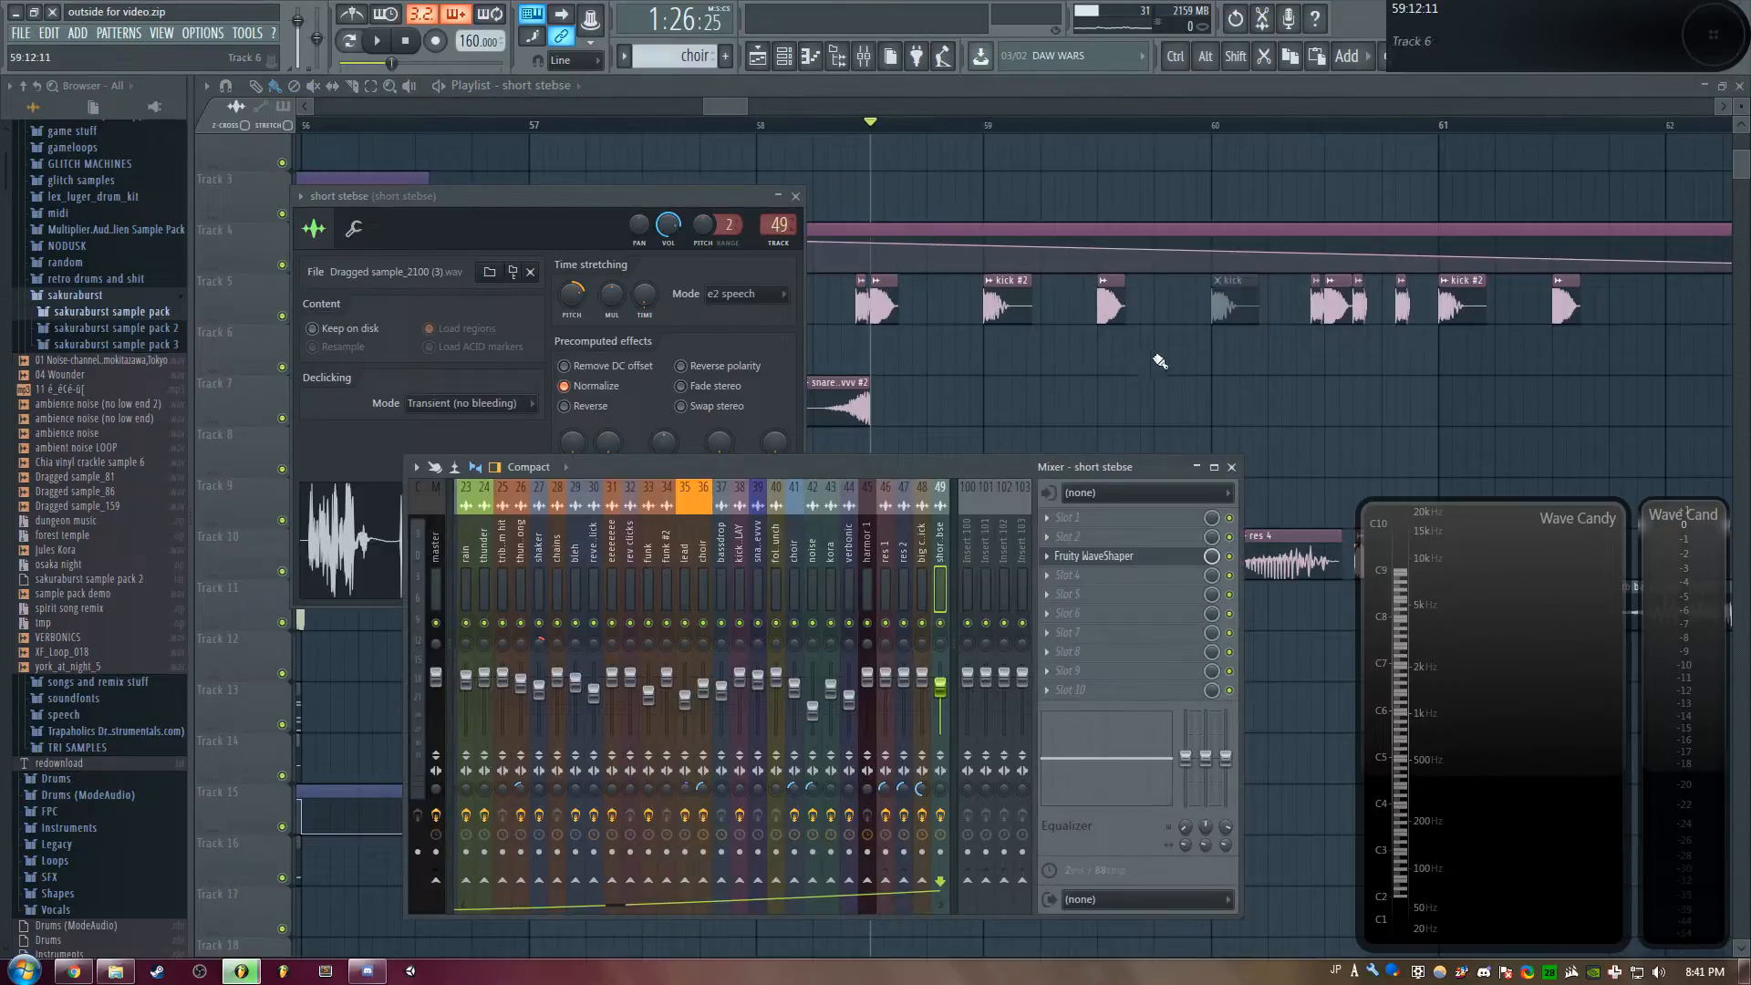
{"action": "left_click", "coordinate": [1124, 557]}
{"action": "left_click_drag", "start_coordinate": [429, 313], "coordinate": [624, 265]}
{"action": "key", "text": "F12"}
Play the short stebse passage, solo track 10, bring back tracks 5 and 7, restore all tracks, and replay the passage from bar 58
{"action": "key", "text": "space"}
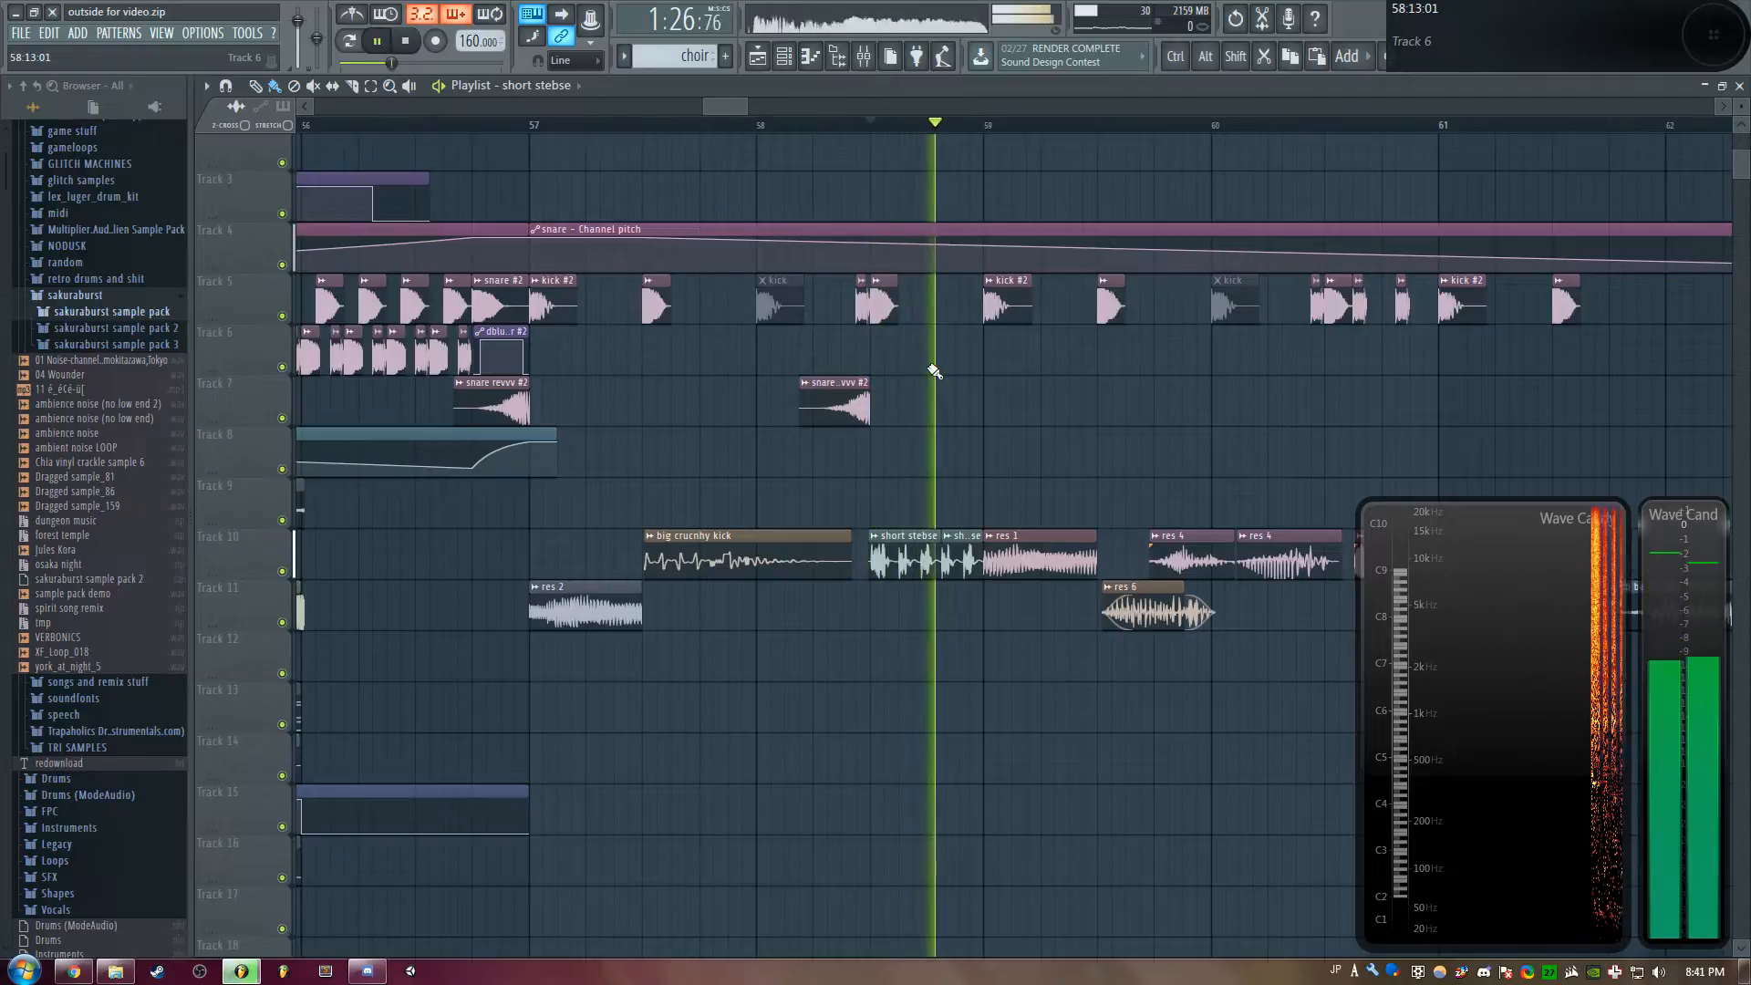
{"action": "key", "text": "space"}
{"action": "right_click", "coordinate": [278, 571]}
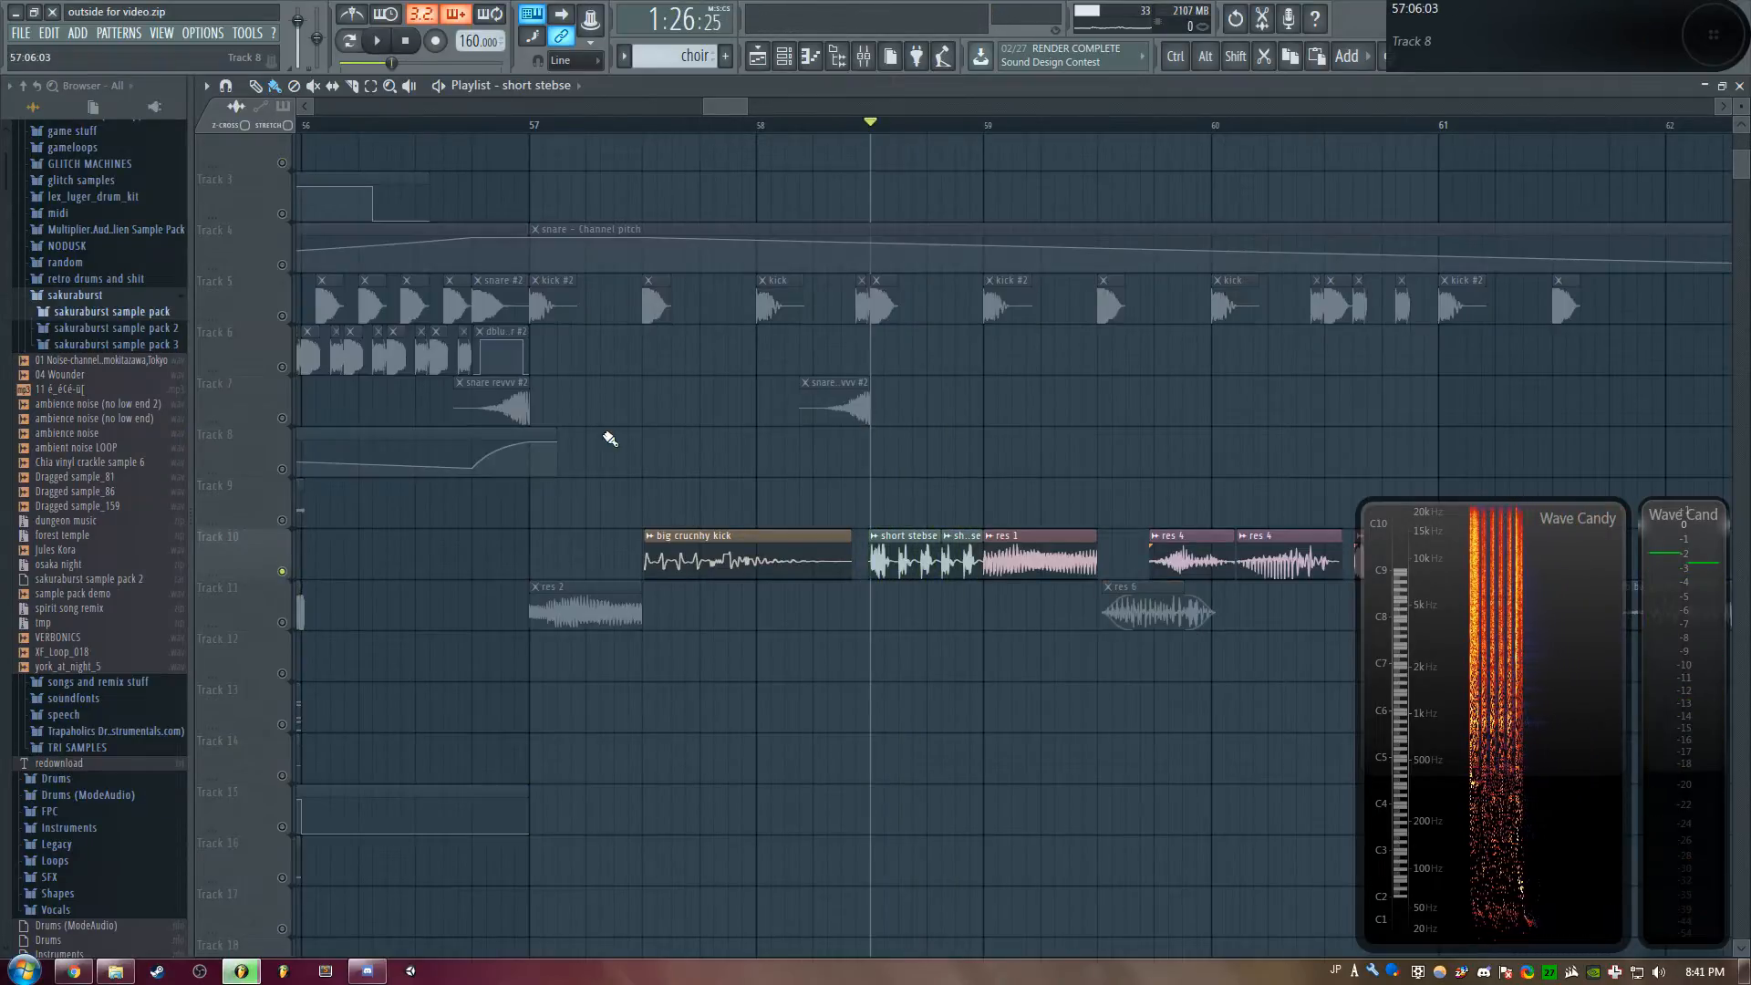
{"action": "left_click", "coordinate": [284, 415]}
{"action": "left_click", "coordinate": [284, 318]}
{"action": "right_click", "coordinate": [284, 317]}
{"action": "right_click", "coordinate": [284, 318]}
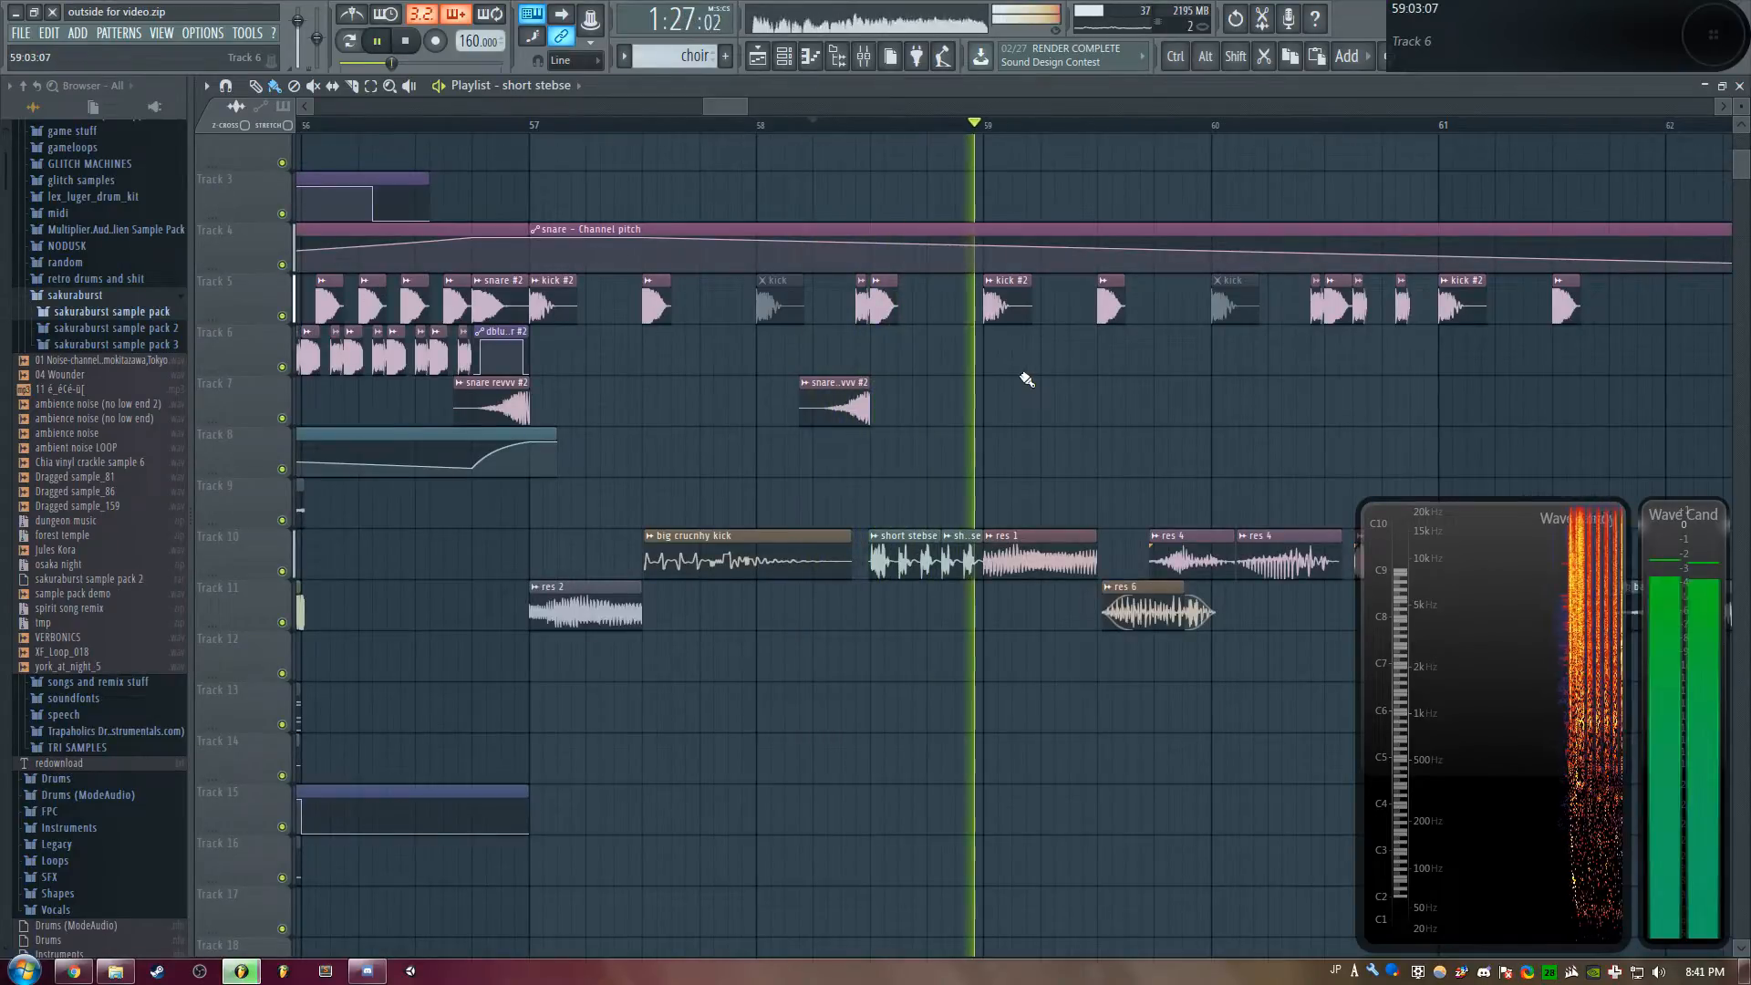
{"action": "key", "text": "space"}
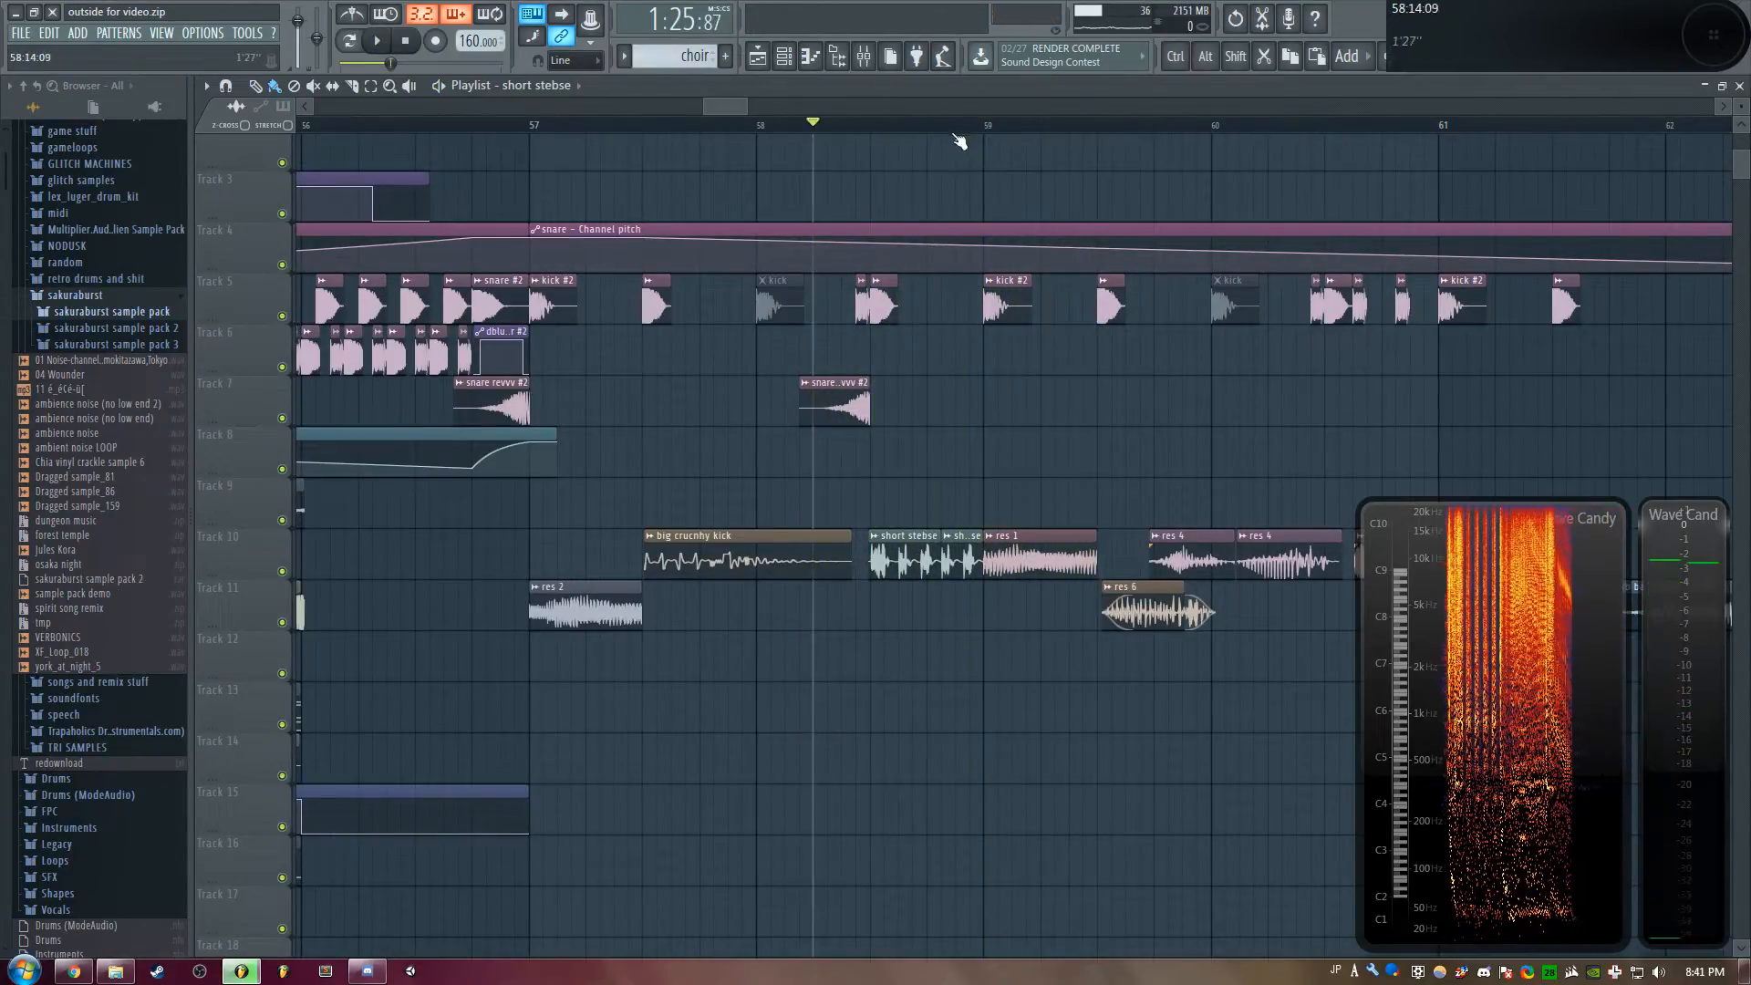
Place the playhead at bar 59, review the res 1 channel's time-stretching mode and pitch settings, and hide its window
{"action": "left_click", "coordinate": [955, 128]}
{"action": "scroll", "coordinate": [725, 102], "scroll_direction": "up", "scroll_amount": 4}
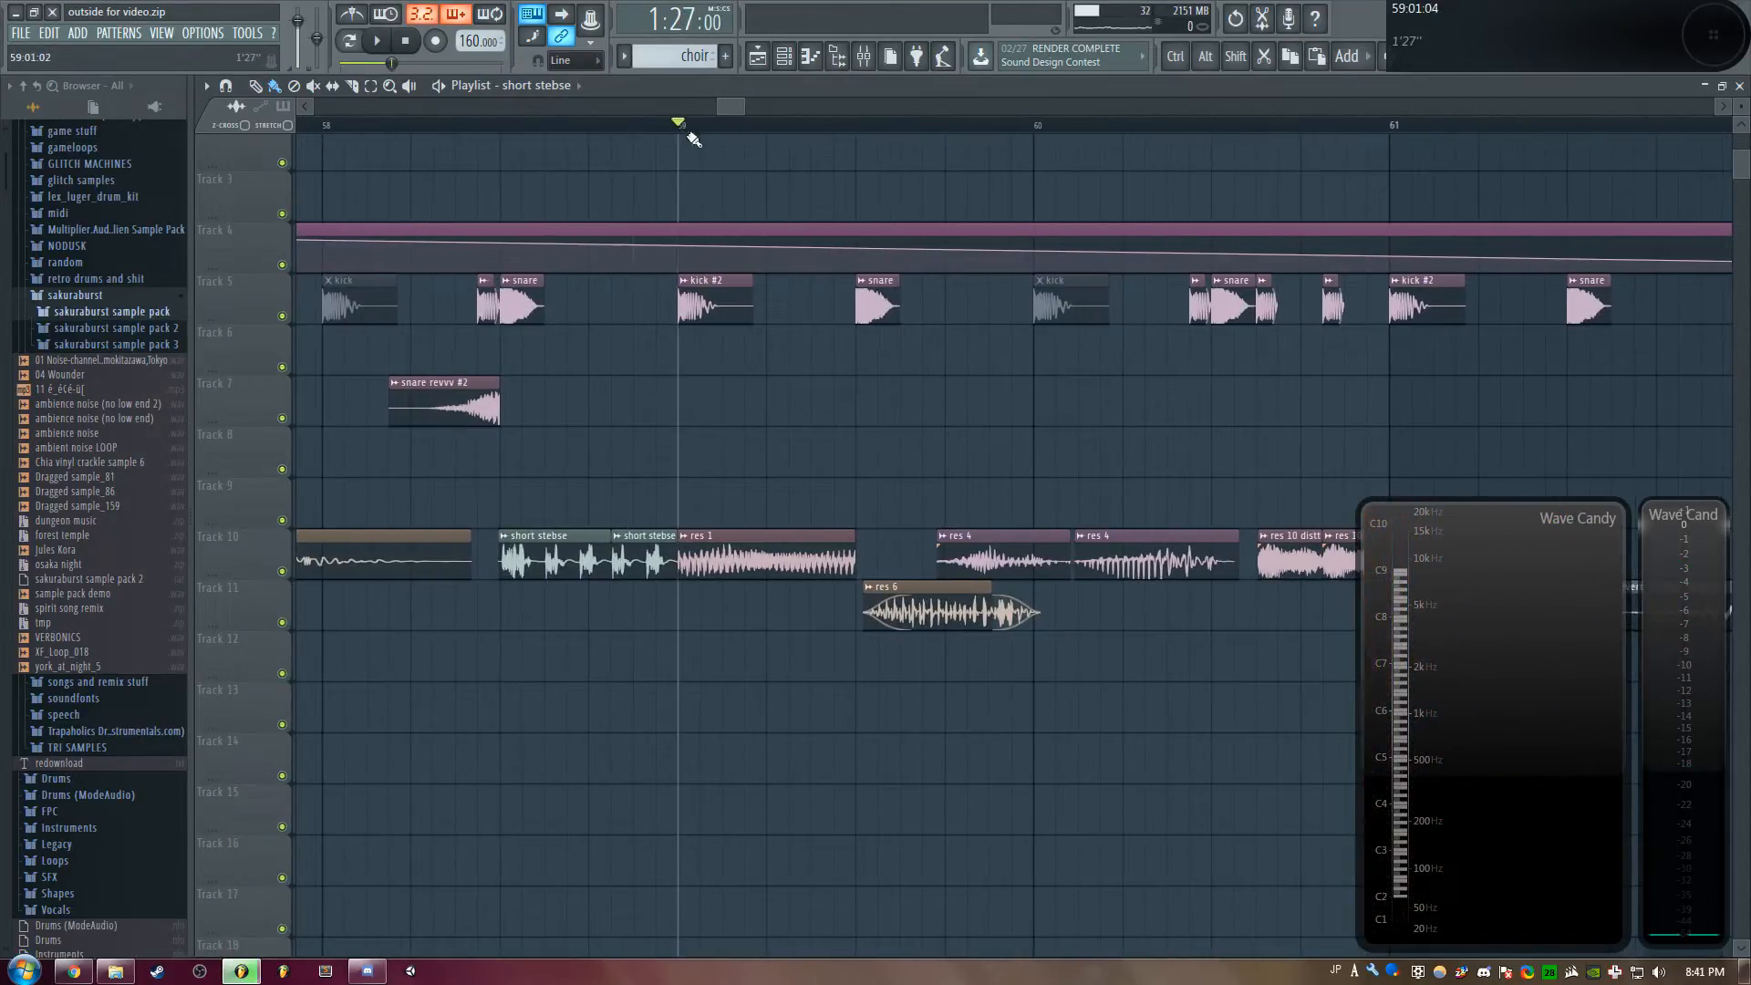
{"action": "double_click", "coordinate": [724, 553]}
{"action": "left_click_drag", "start_coordinate": [959, 490], "coordinate": [921, 377]}
{"action": "left_click_drag", "start_coordinate": [1064, 483], "coordinate": [1223, 458]}
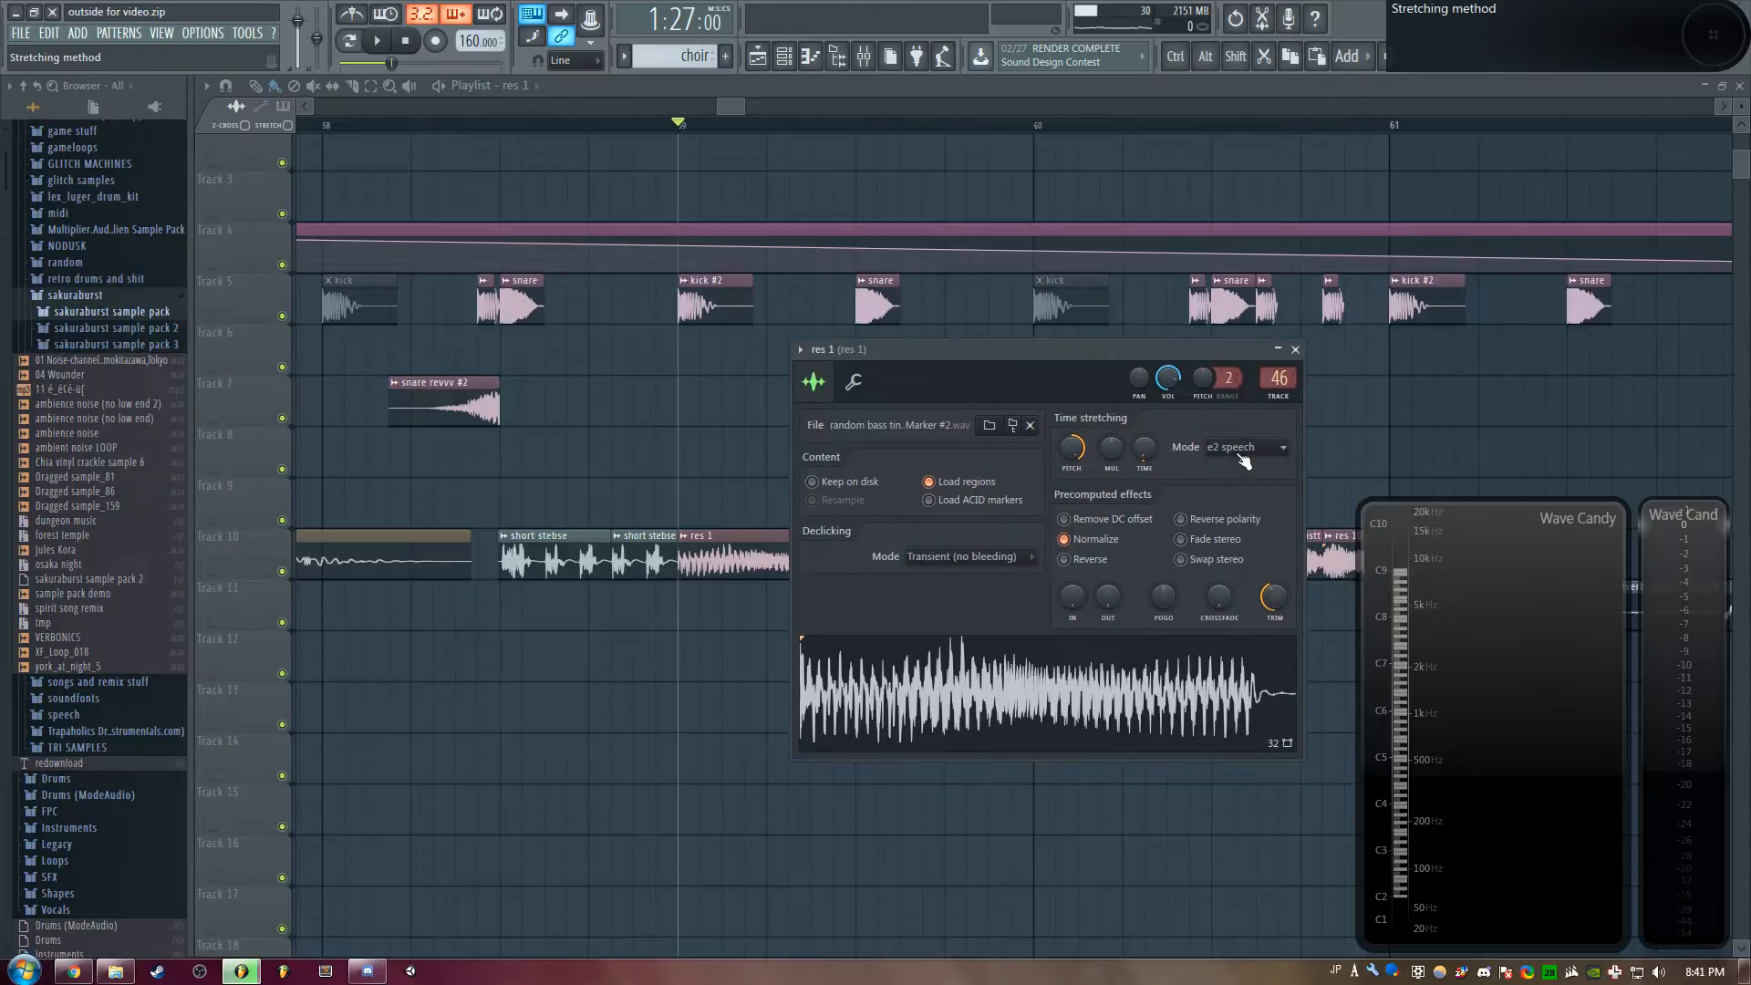
{"action": "left_click", "coordinate": [1246, 456]}
{"action": "left_click", "coordinate": [1239, 449]}
{"action": "left_click_drag", "start_coordinate": [1135, 361], "coordinate": [644, 305]}
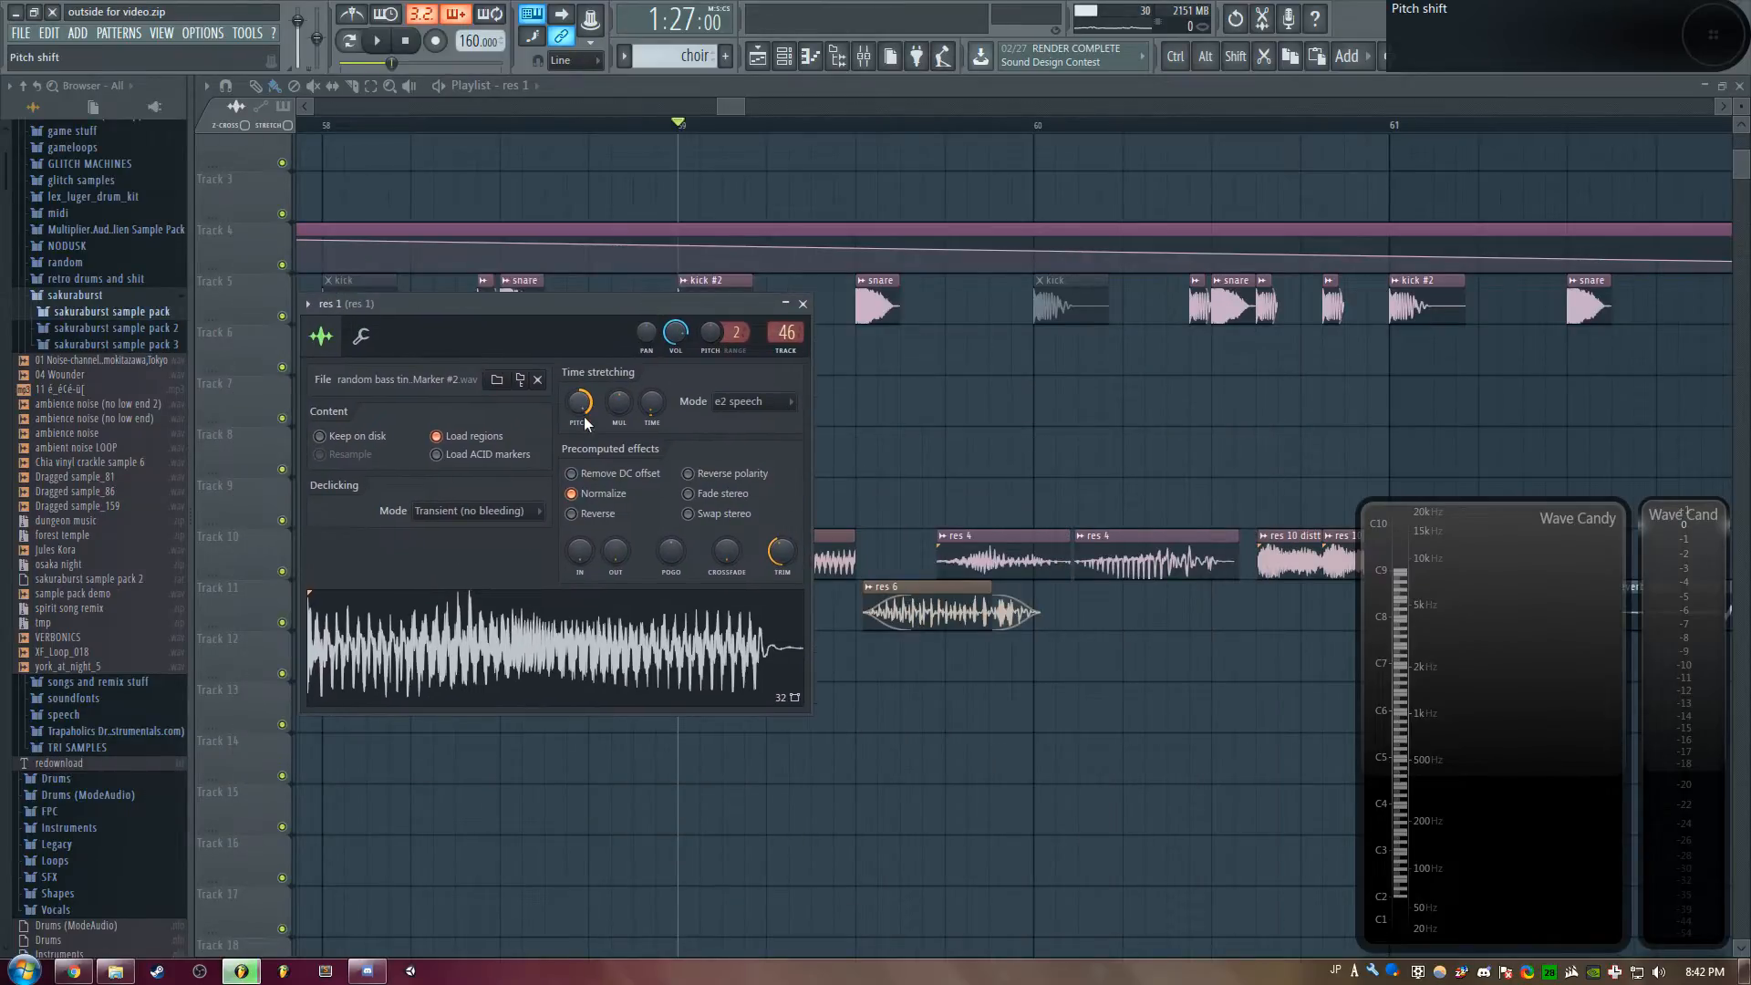
{"action": "key", "text": "Escape"}
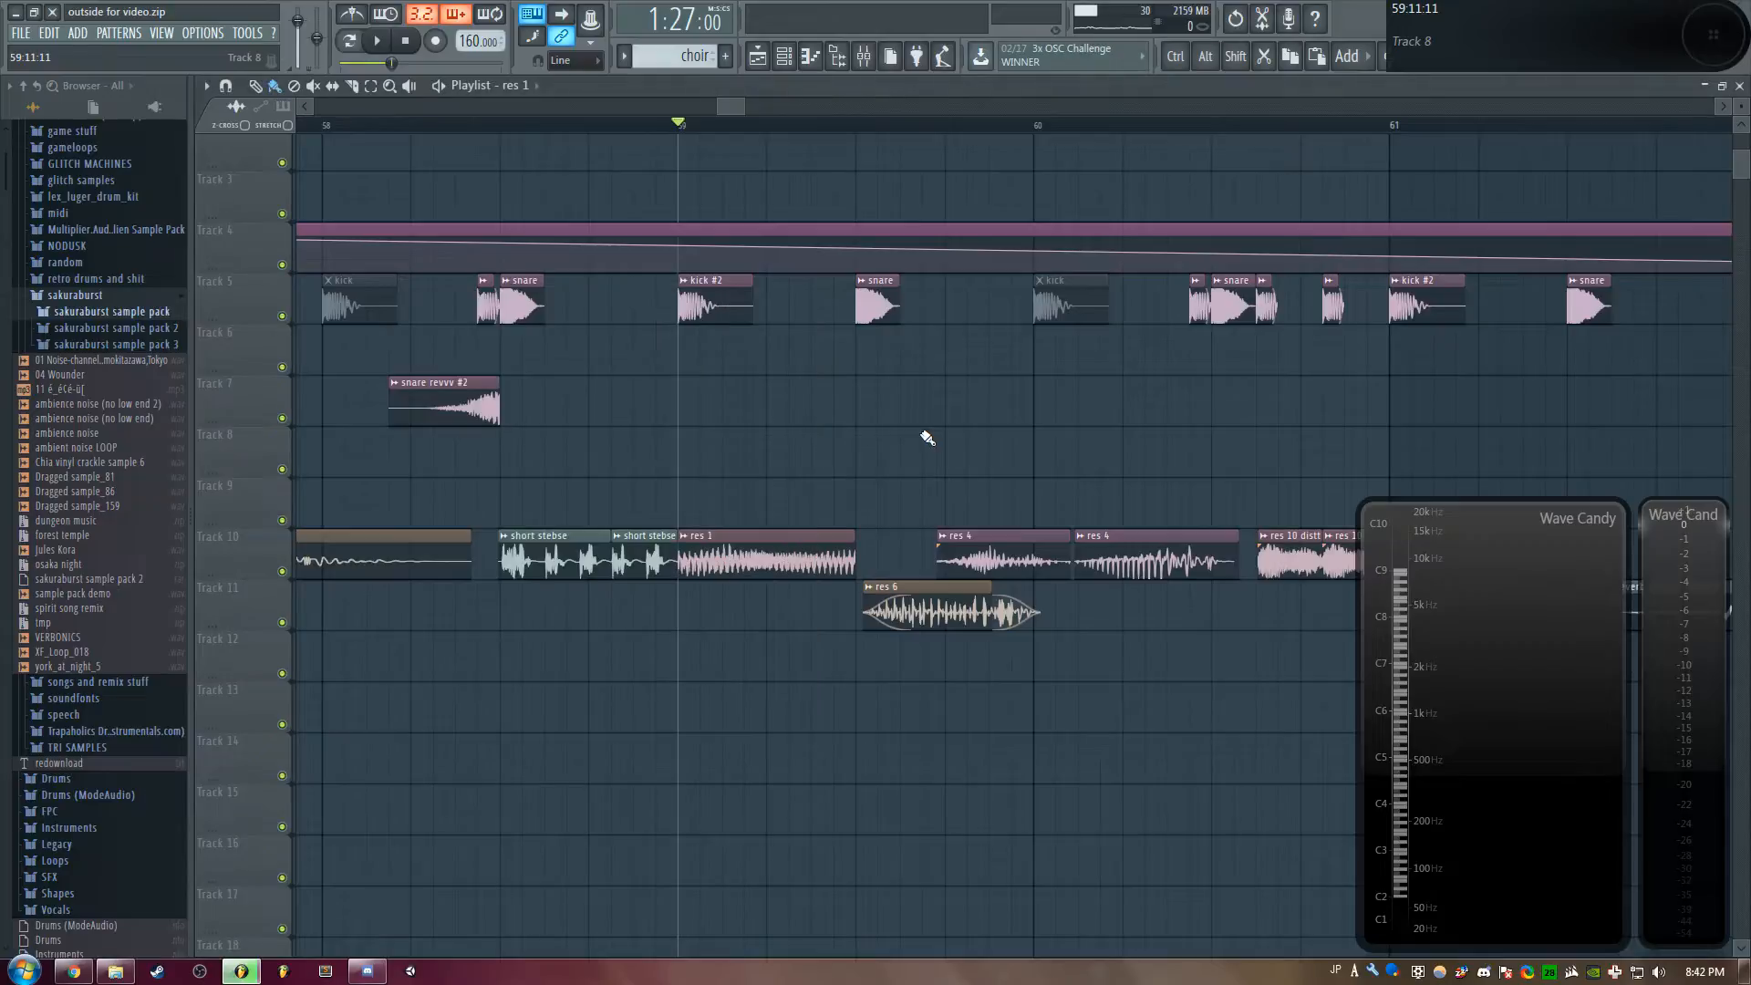
Open the res 1 clip's mixer track, and inspect its Fruity WaveShaper and Fruity Limiter side by side
{"action": "double_click", "coordinate": [797, 538]}
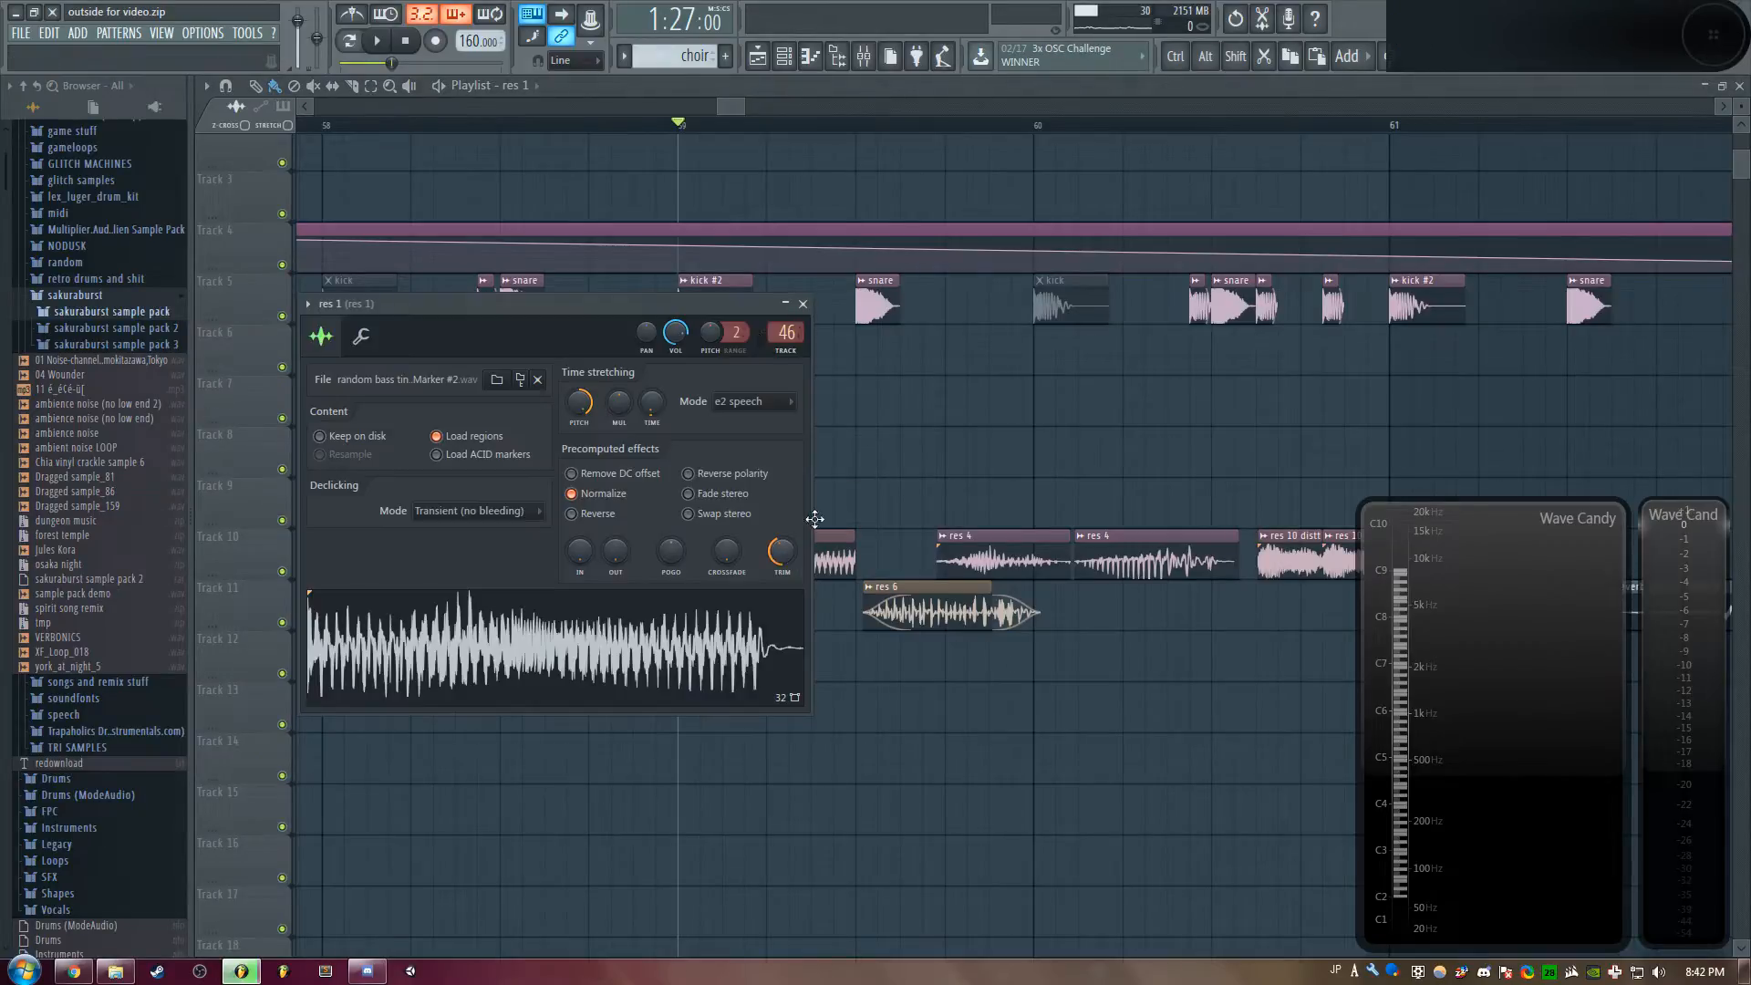
{"action": "double_click", "coordinate": [793, 329]}
{"action": "left_click", "coordinate": [1111, 538]}
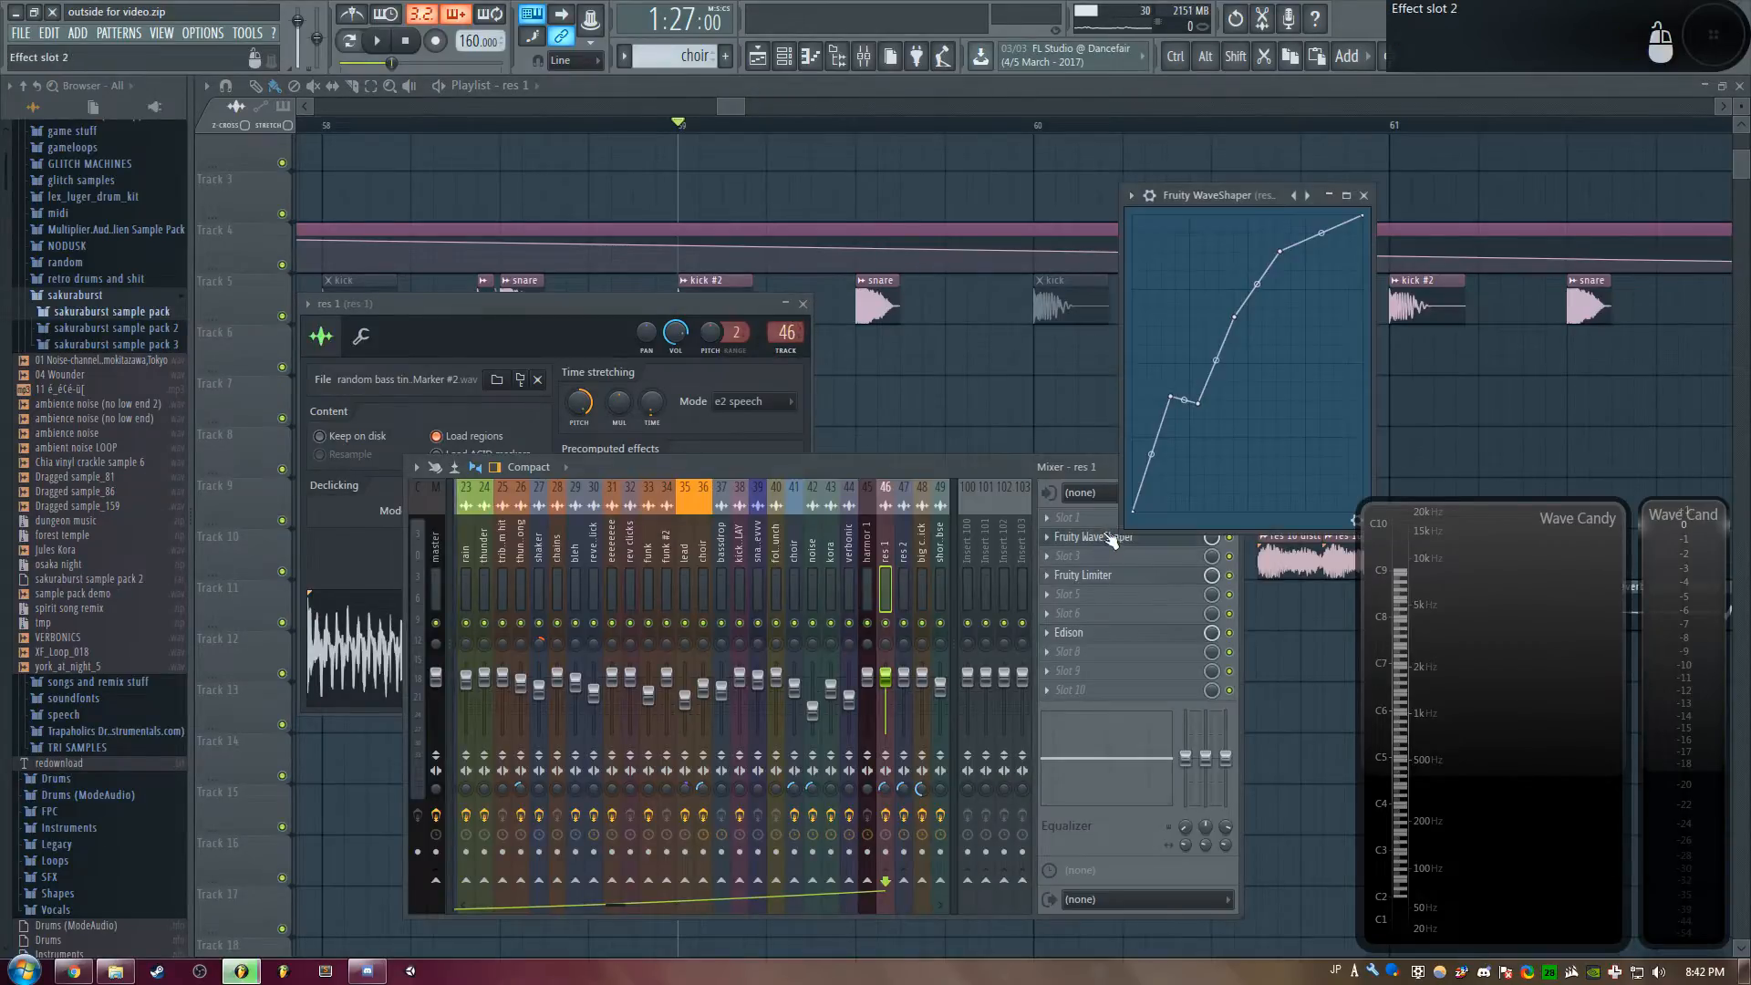
{"action": "left_click_drag", "start_coordinate": [1228, 196], "coordinate": [1356, 154]}
{"action": "left_click", "coordinate": [1129, 577]}
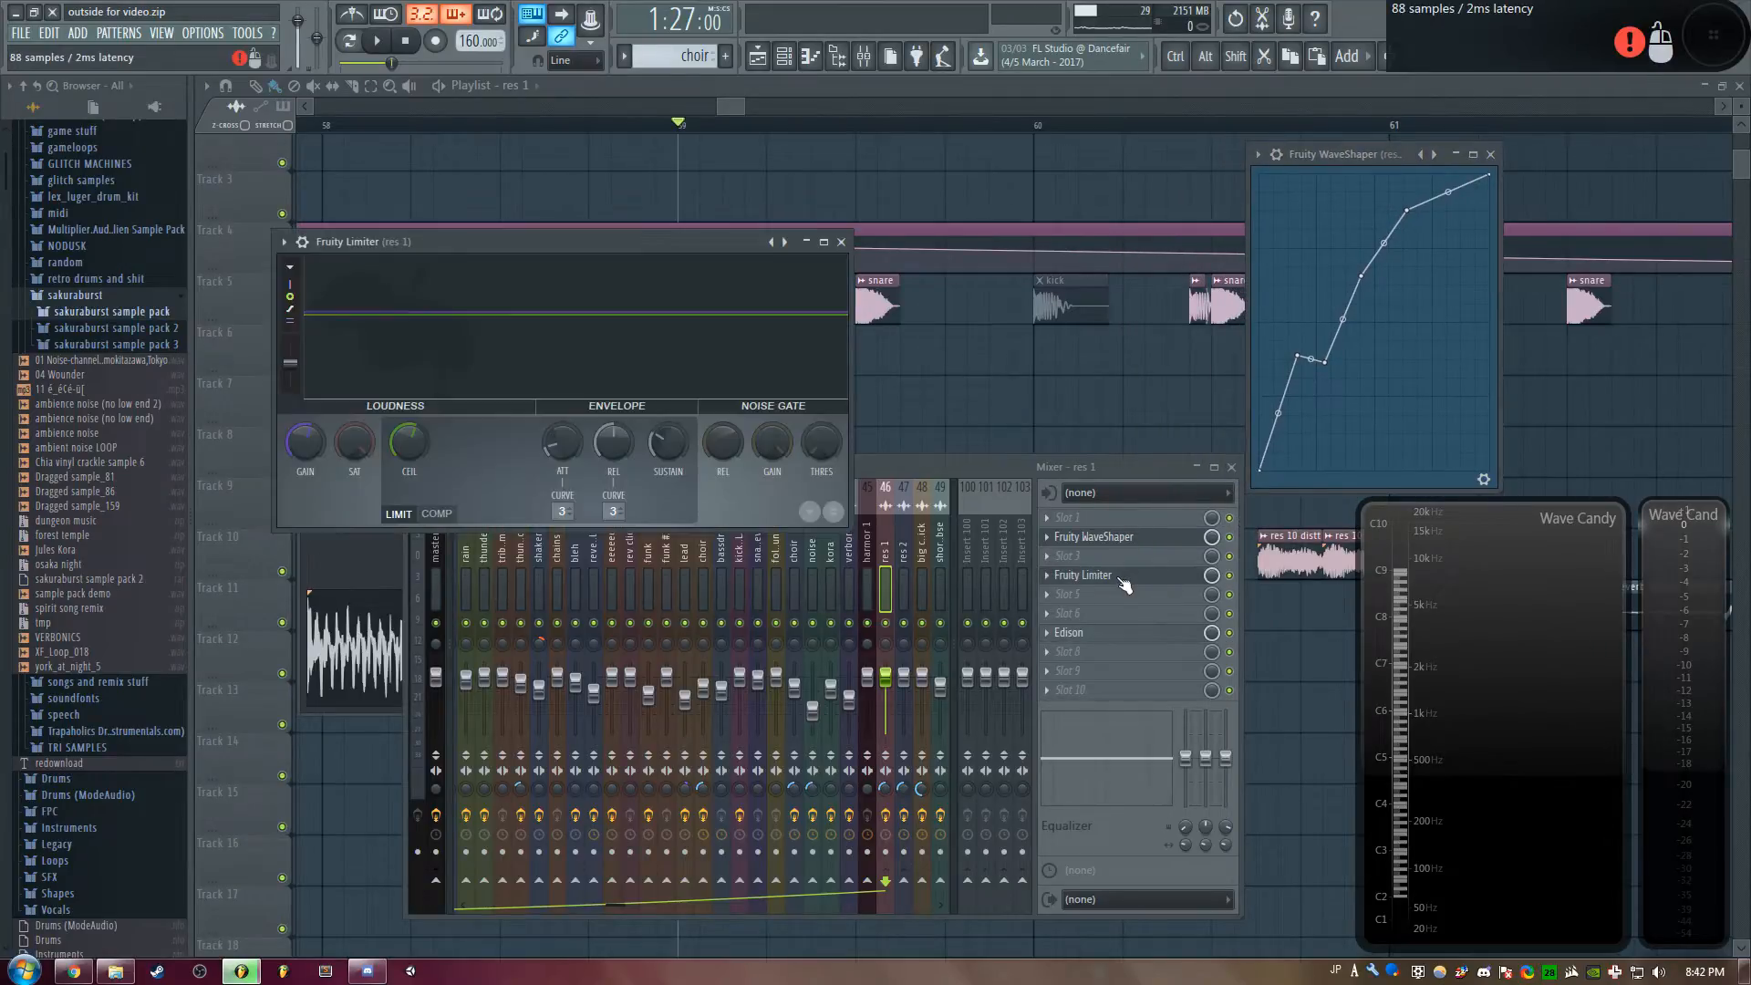
{"action": "left_click_drag", "start_coordinate": [486, 240], "coordinate": [728, 382]}
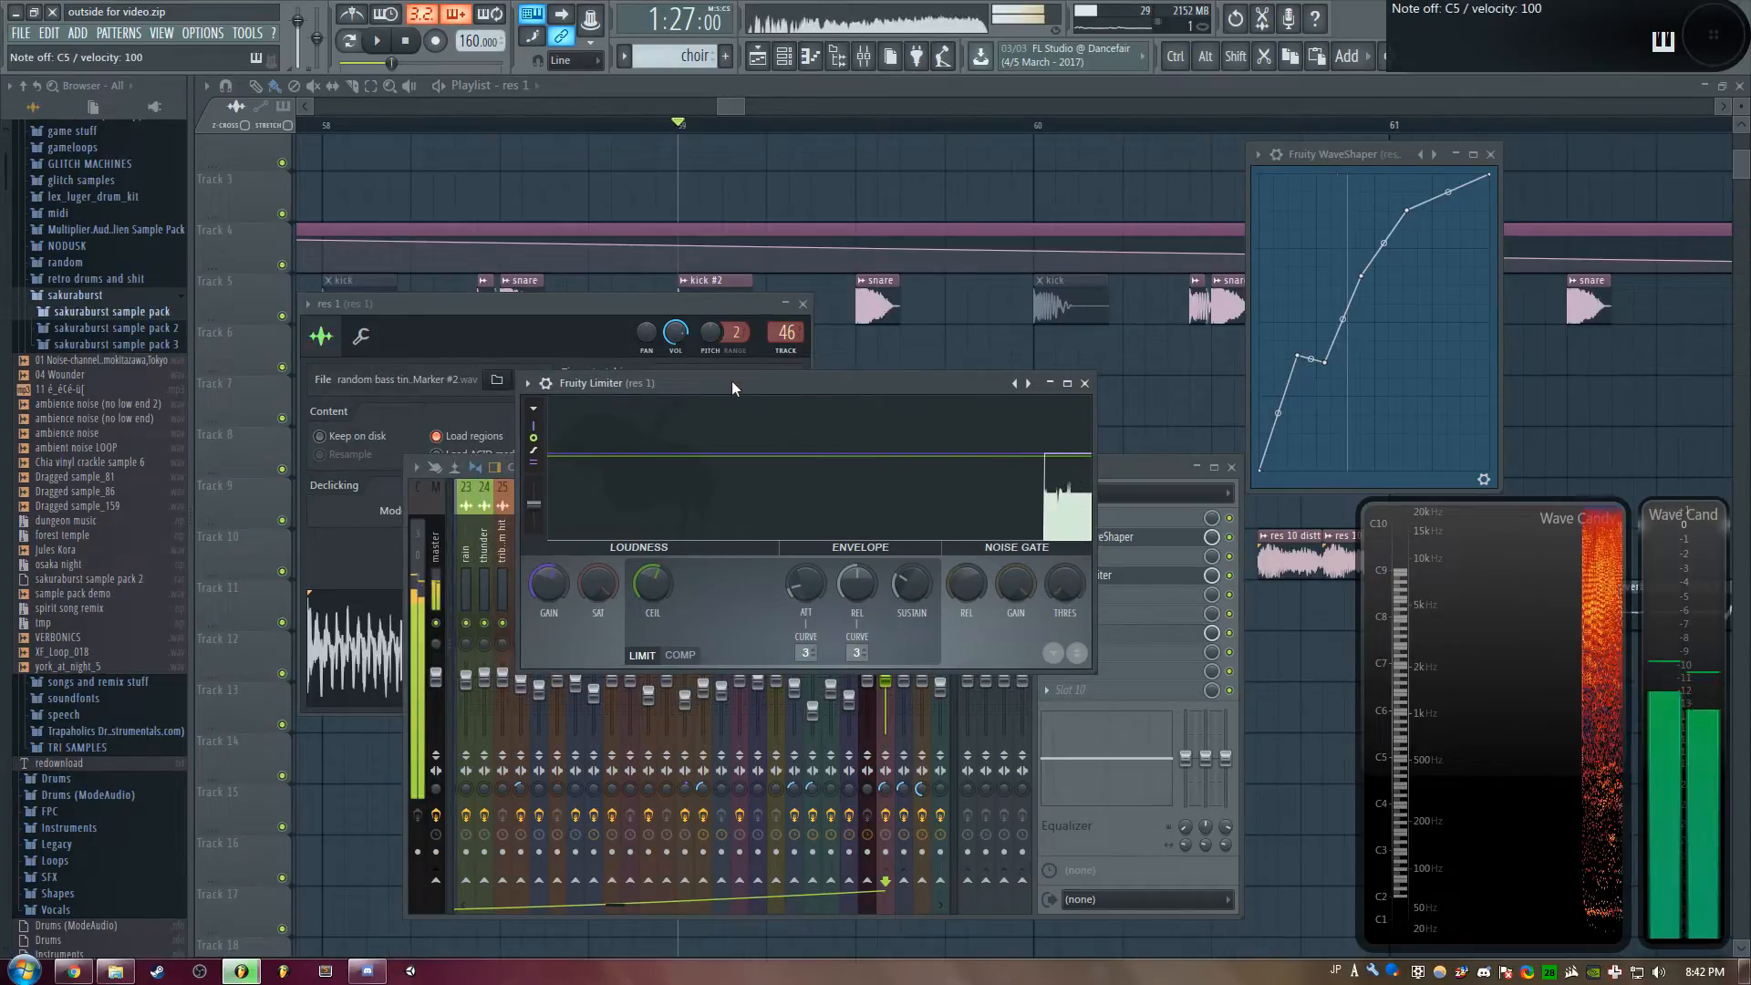
Play the song from bar 59 to hear the res 1, res 6 and res 4 clips in context, and stop playback
{"action": "left_click_drag", "start_coordinate": [731, 108], "coordinate": [736, 109]}
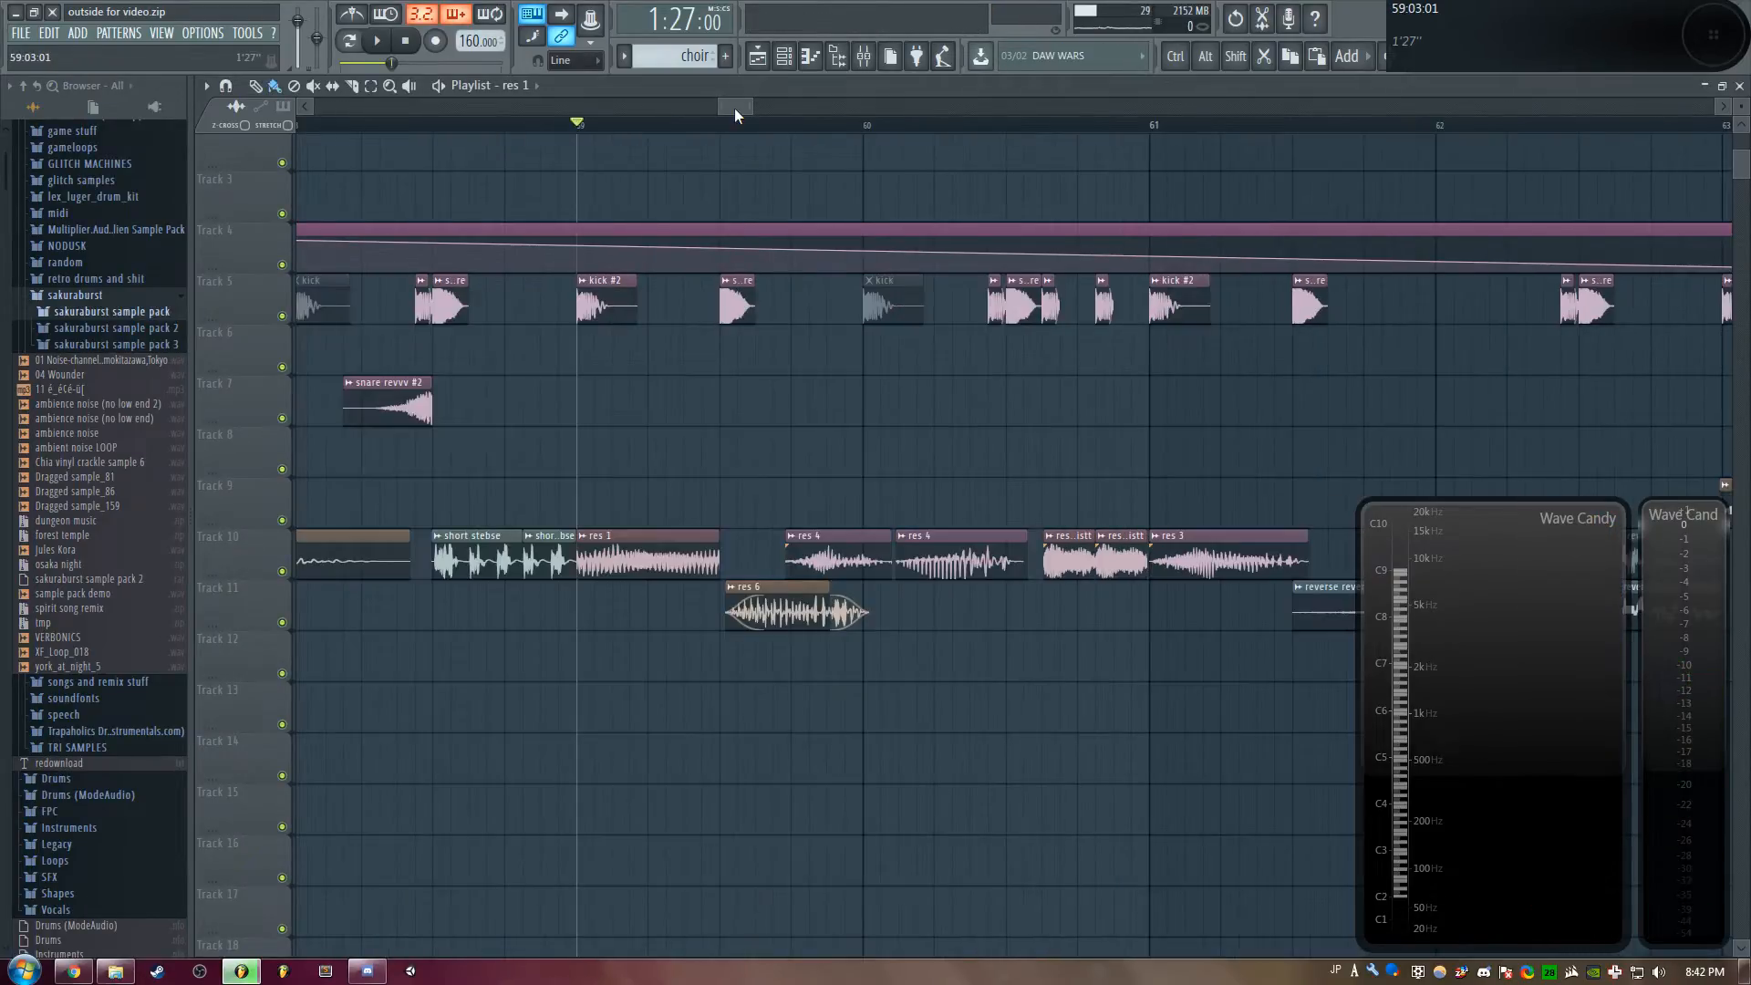
{"action": "key", "text": "space"}
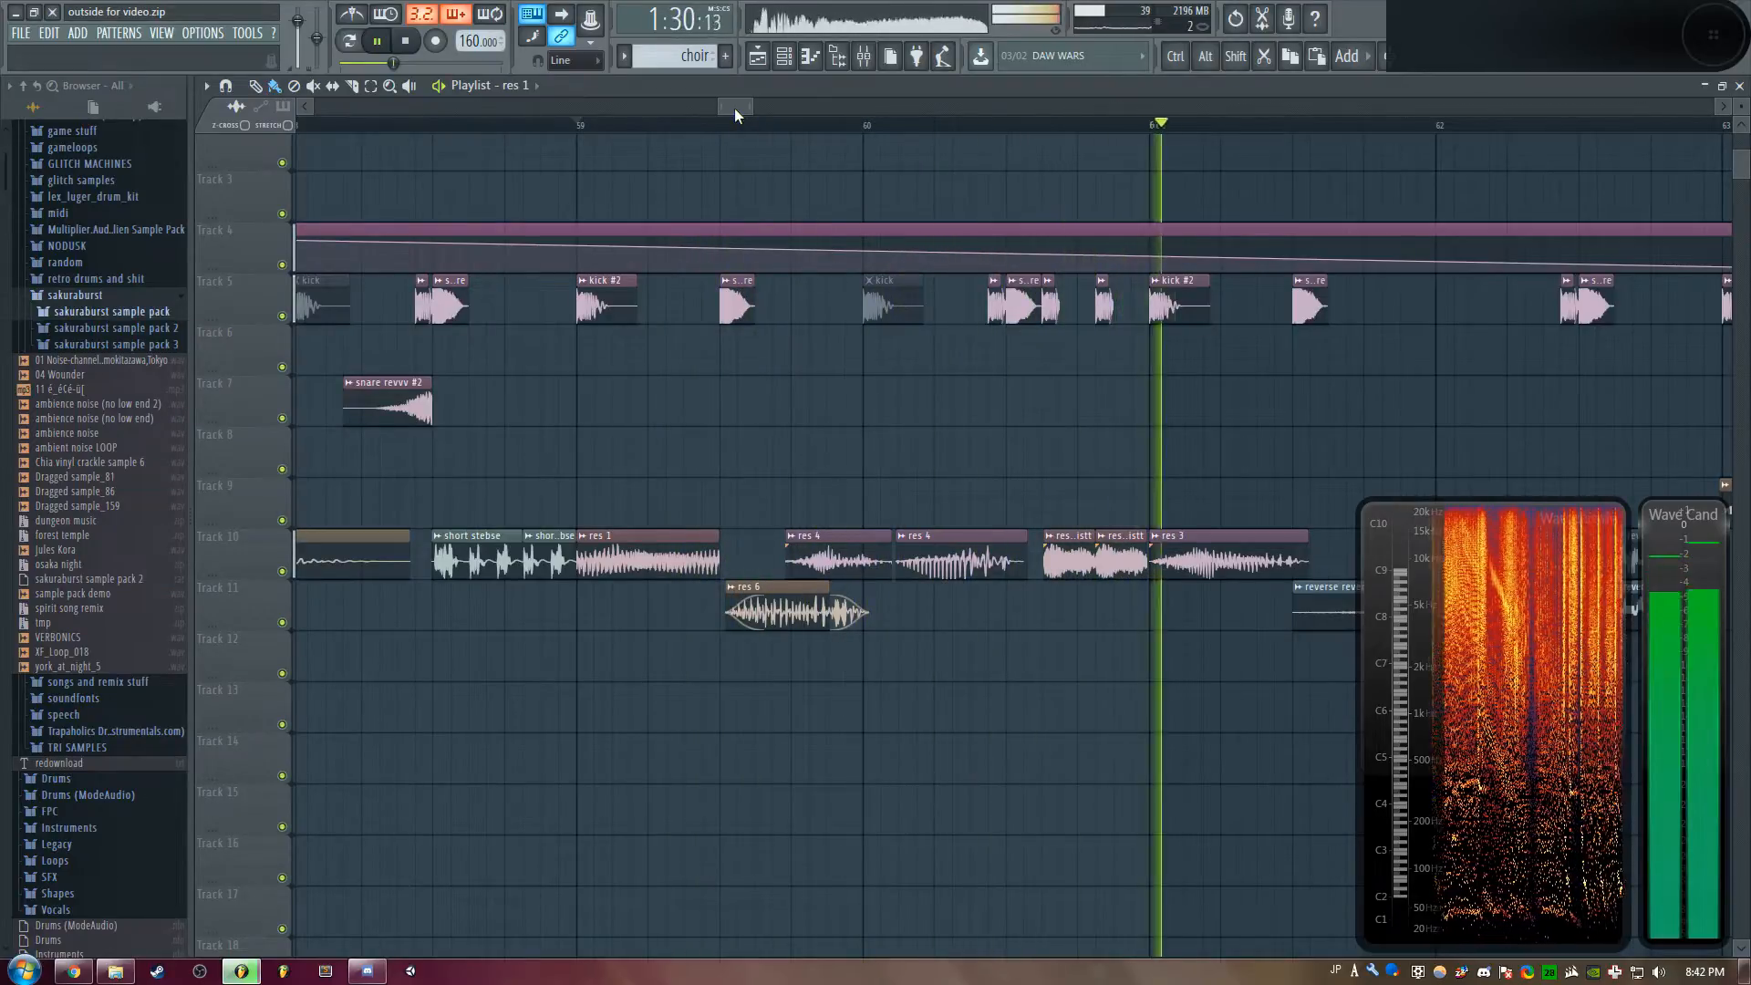
{"action": "key", "text": "space"}
{"action": "scroll", "coordinate": [726, 103], "scroll_direction": "down", "scroll_amount": 1}
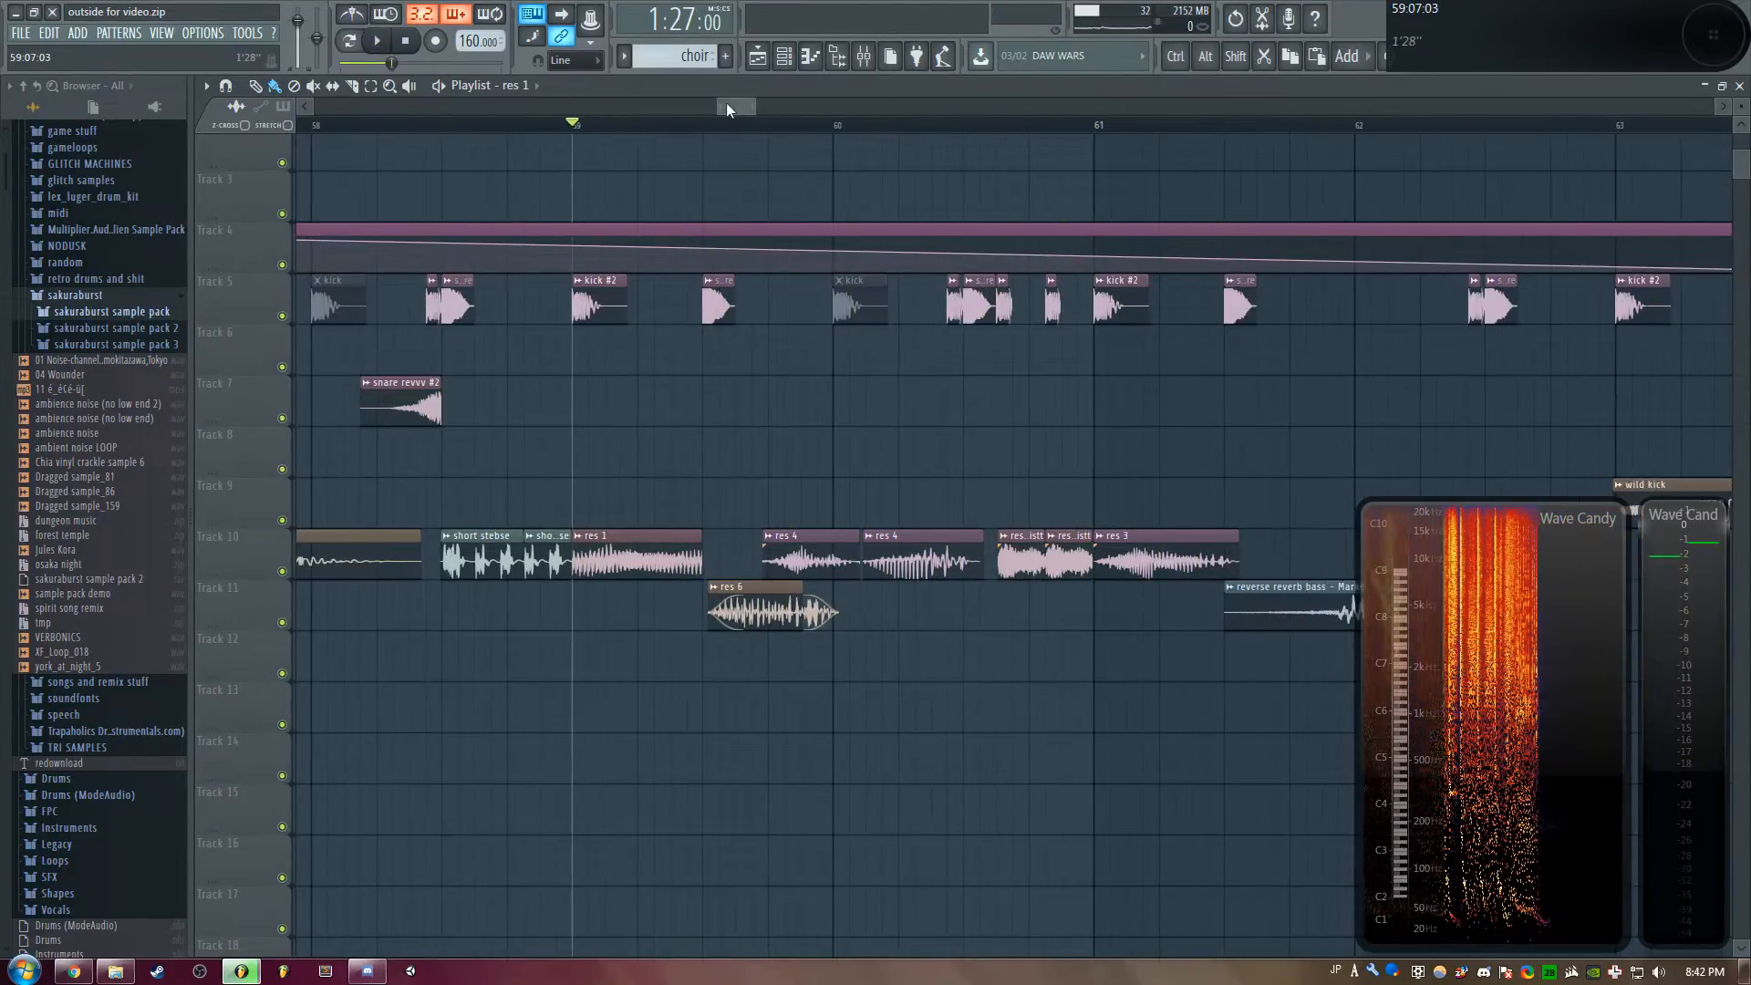
Open the res 6 channel settings, place the playhead at the res 6 clip, and solo track 11 to hear it alone
{"action": "double_click", "coordinate": [761, 607]}
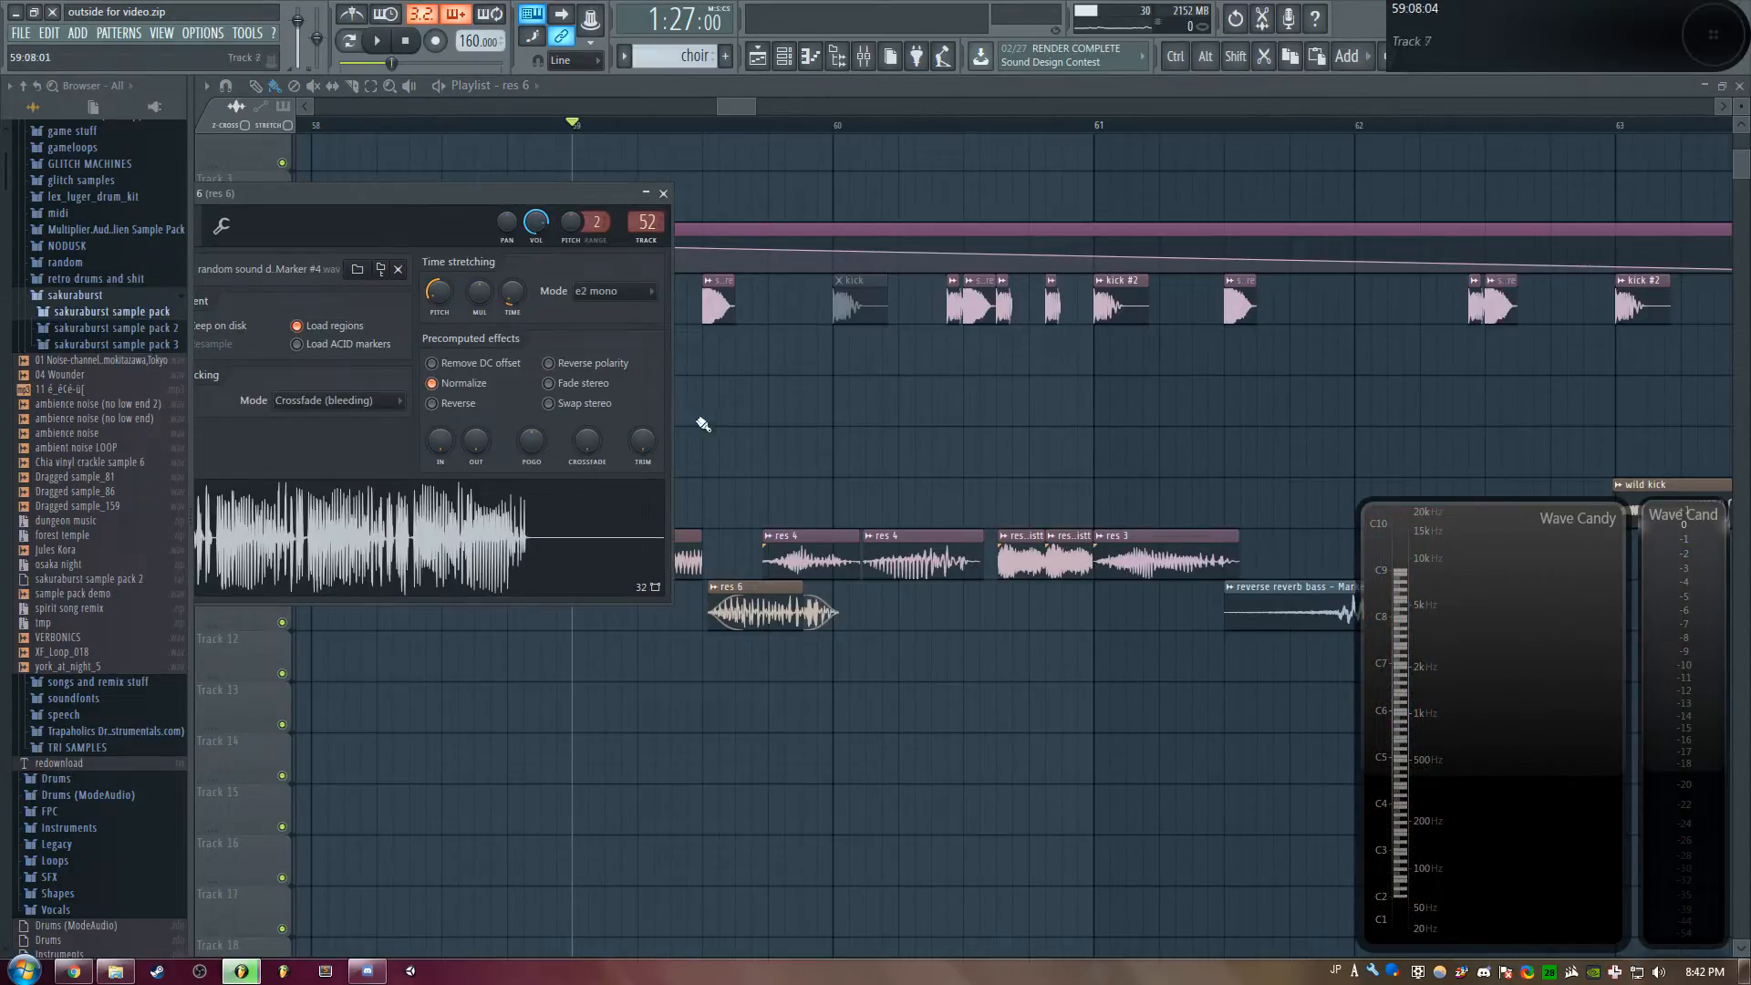
{"action": "left_click", "coordinate": [702, 128]}
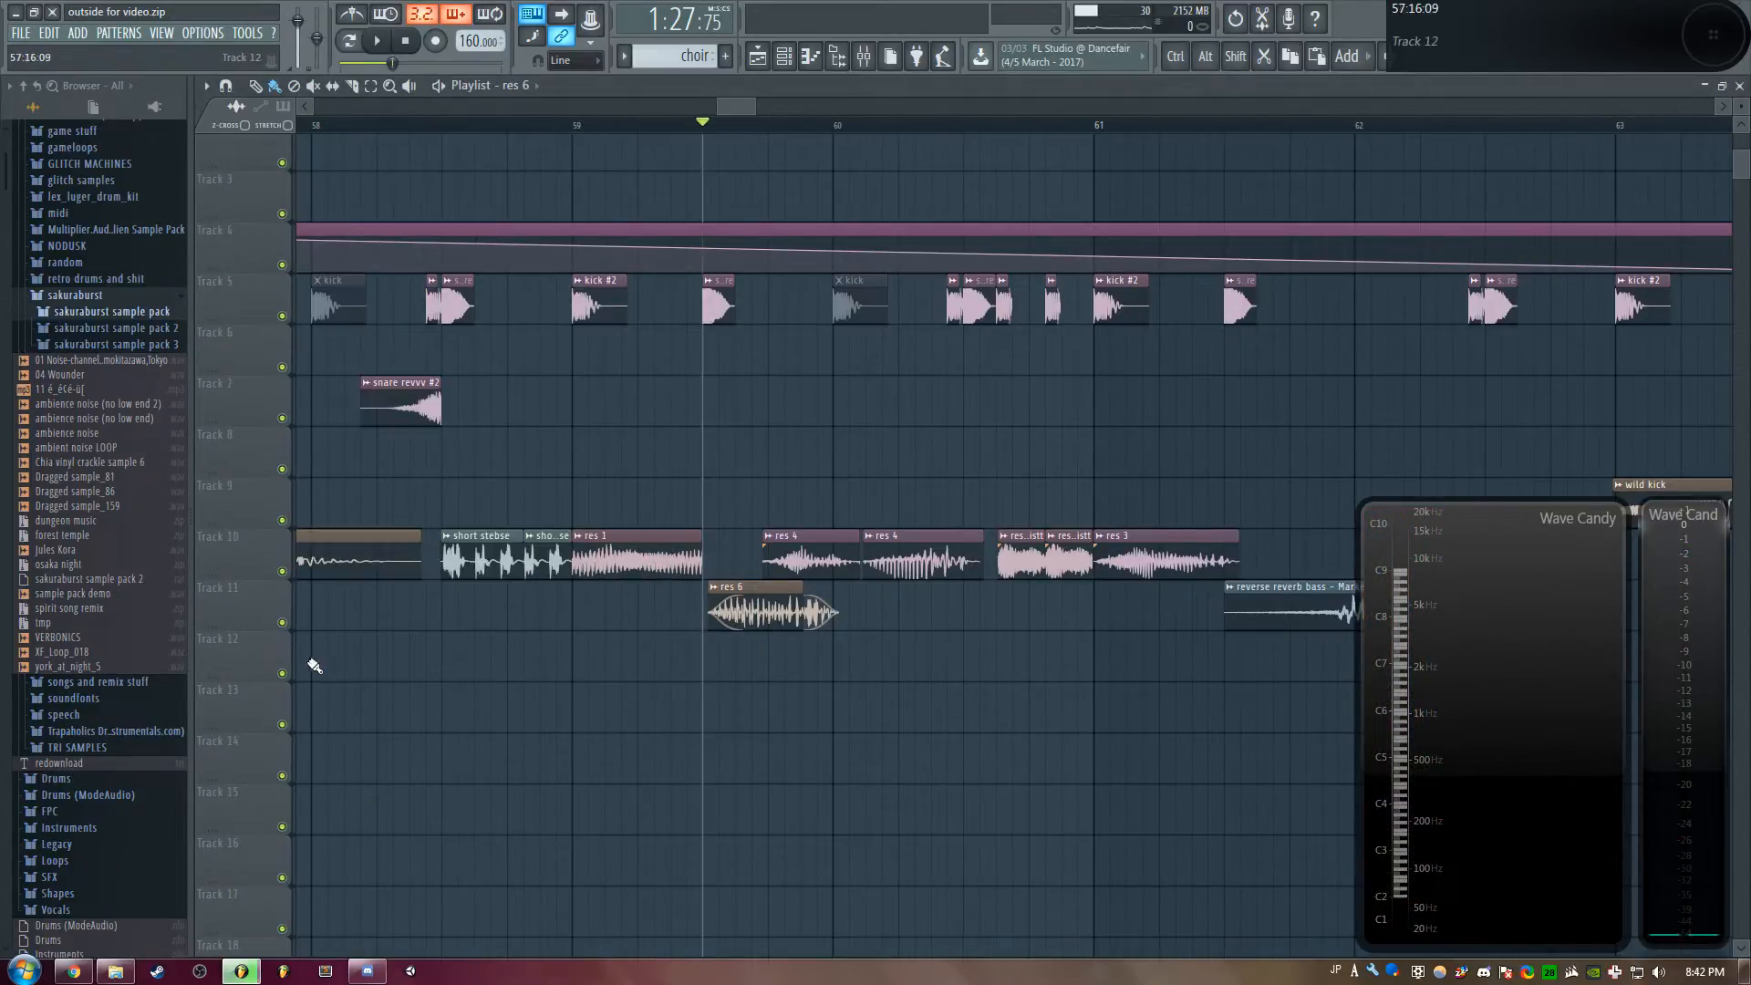
{"action": "right_click", "coordinate": [282, 623]}
{"action": "key", "text": "space"}
{"action": "key", "text": "space"}
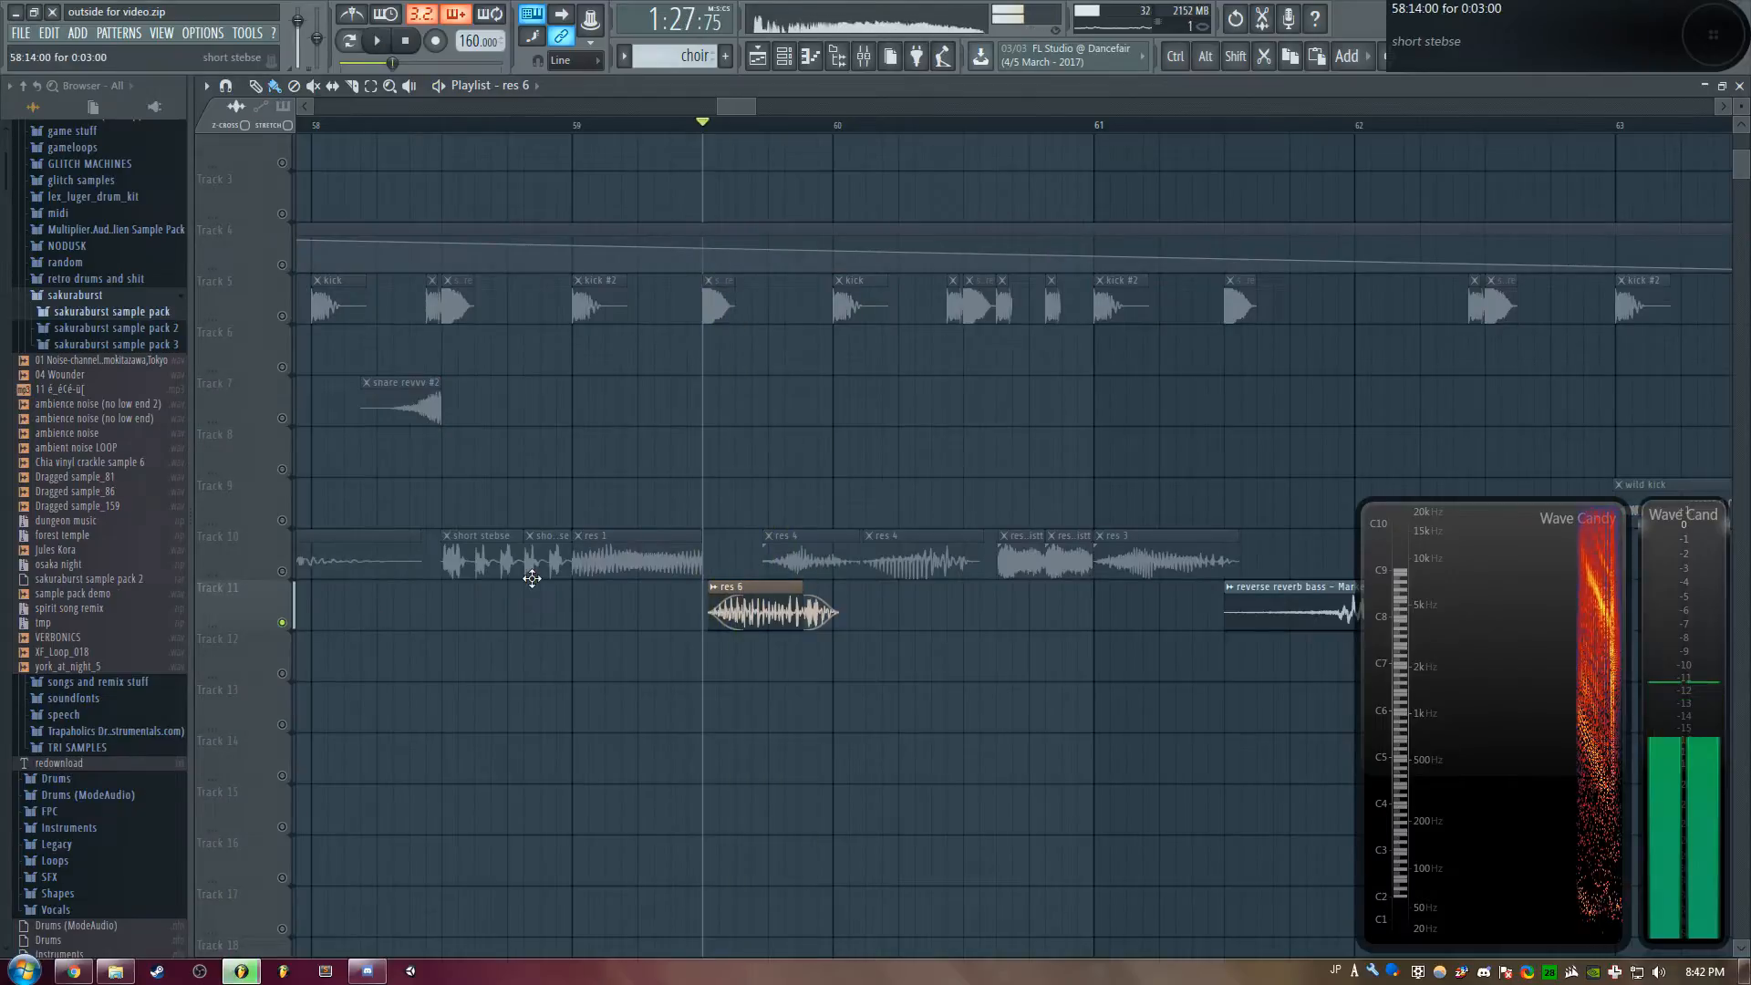
Reopen the res 6 channel settings, audition its source sample in Edison, and place the two windows side by side
{"action": "double_click", "coordinate": [762, 603]}
{"action": "left_click_drag", "start_coordinate": [511, 193], "coordinate": [838, 215]}
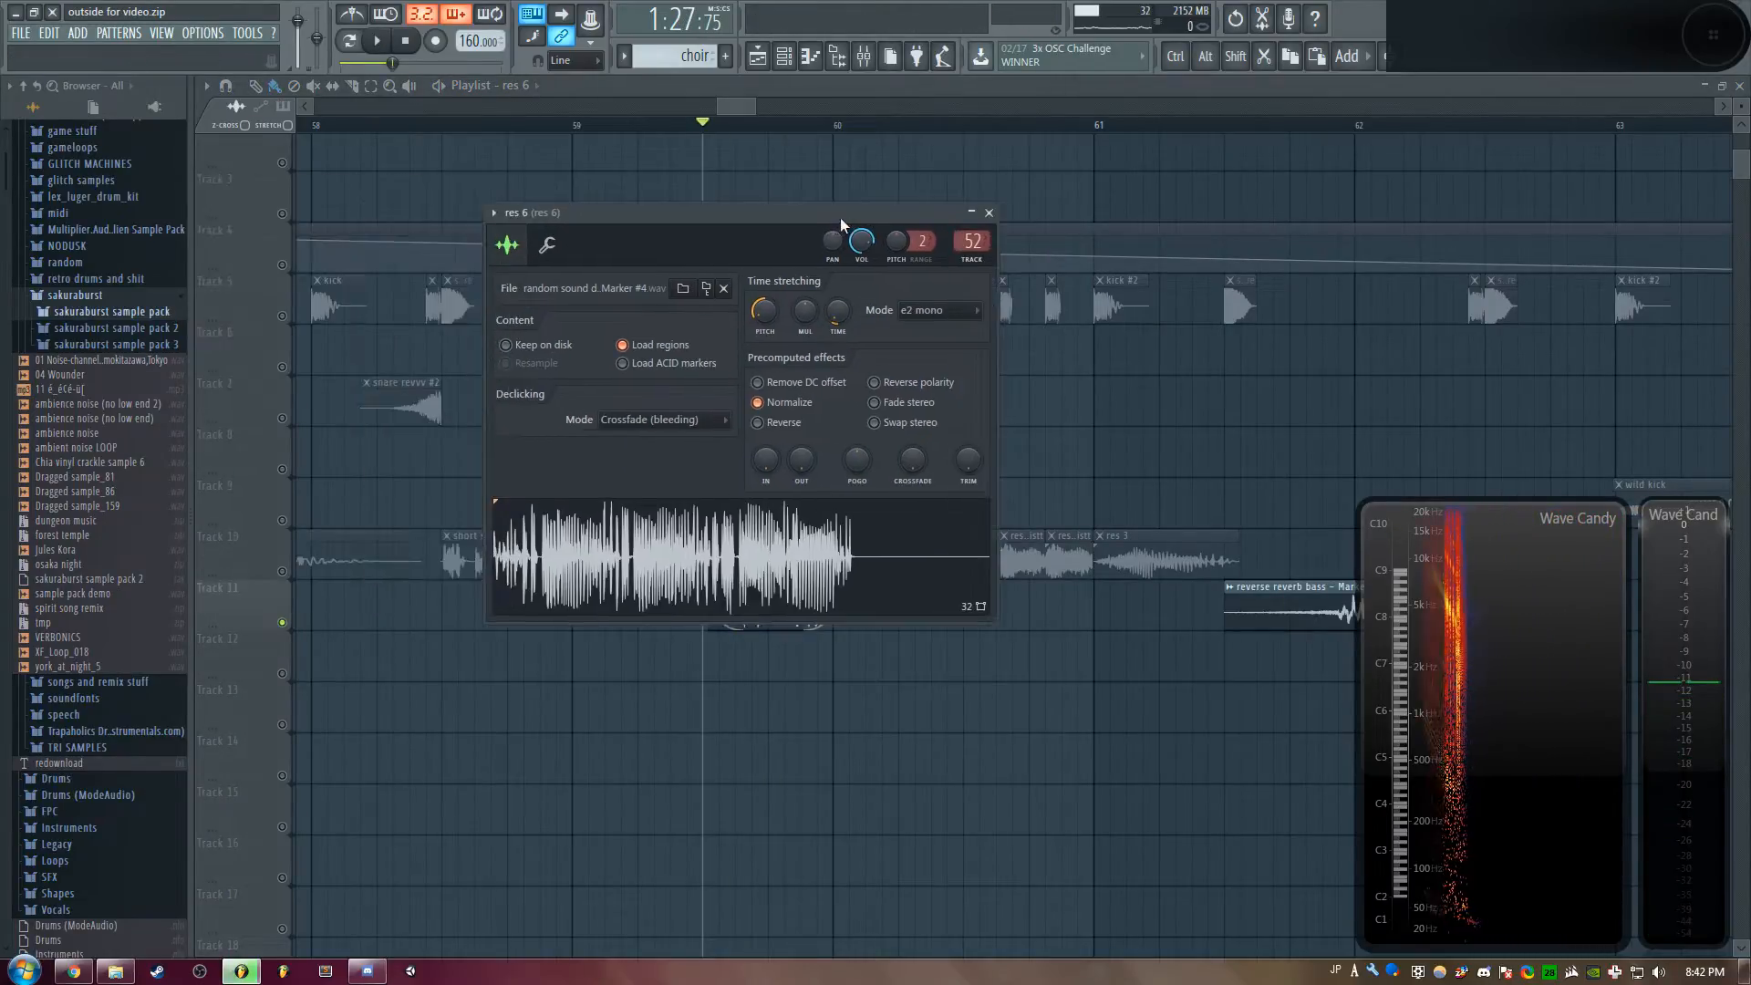
{"action": "right_click", "coordinate": [693, 532]}
{"action": "left_click", "coordinate": [750, 566]}
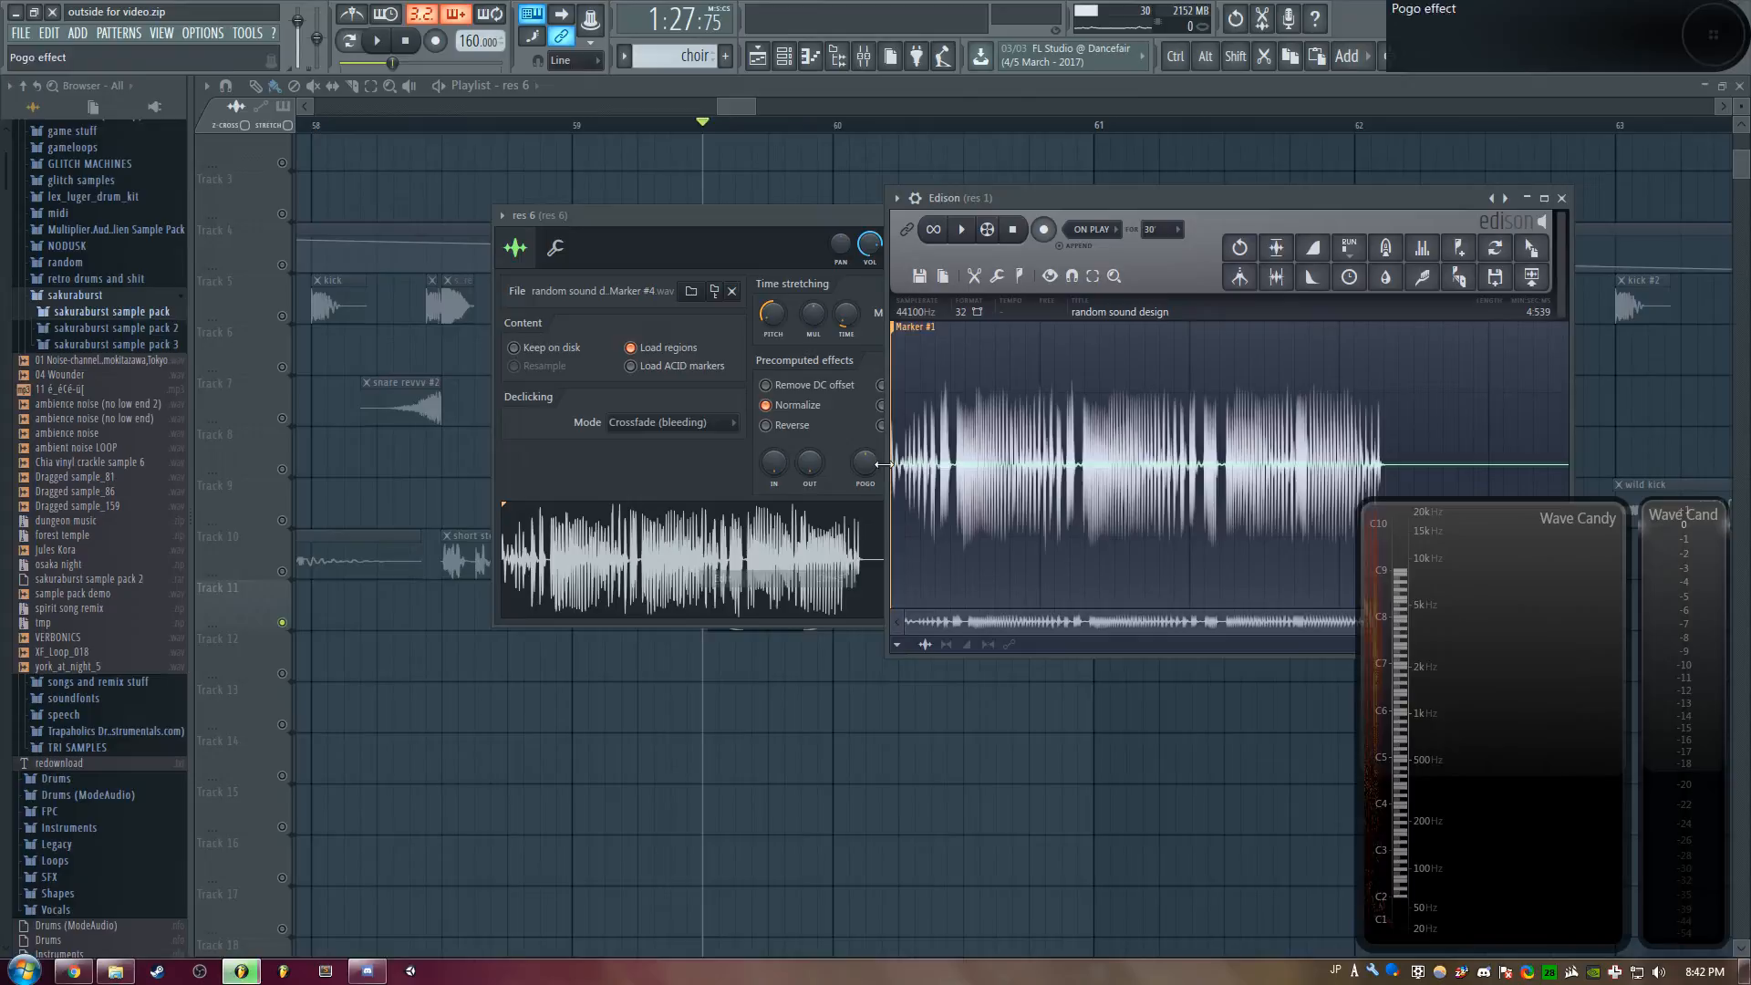
{"action": "left_click", "coordinate": [963, 232]}
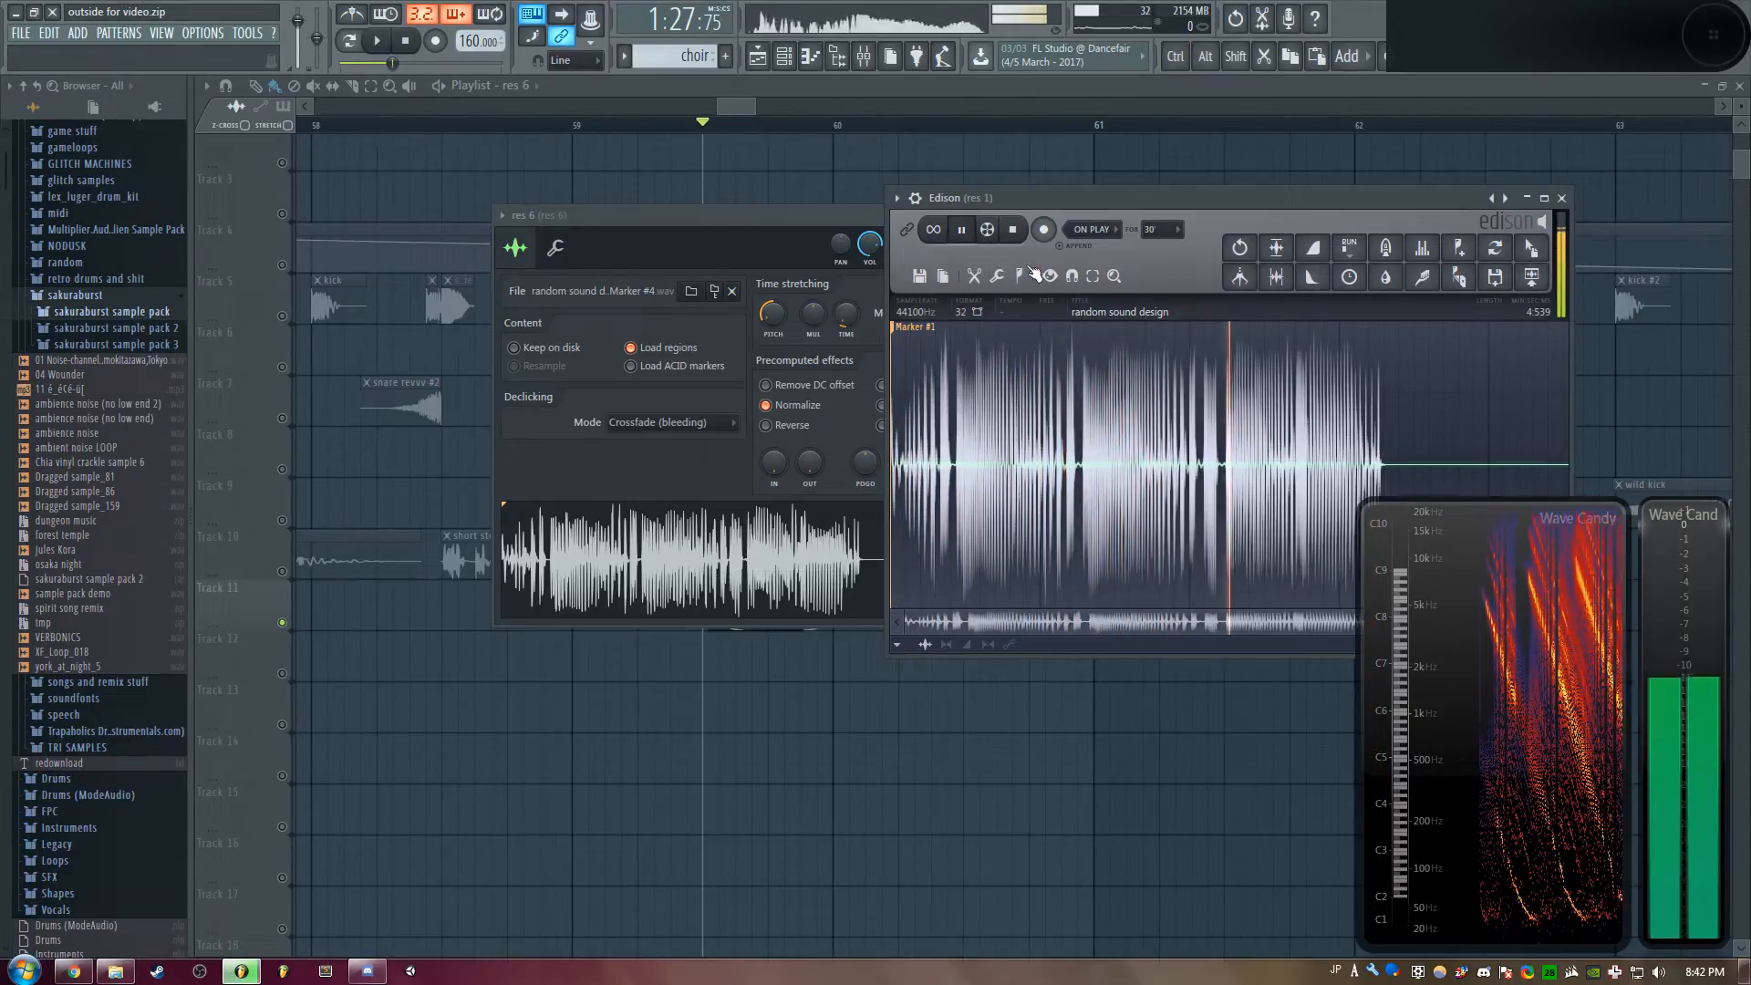
{"action": "left_click", "coordinate": [1012, 231]}
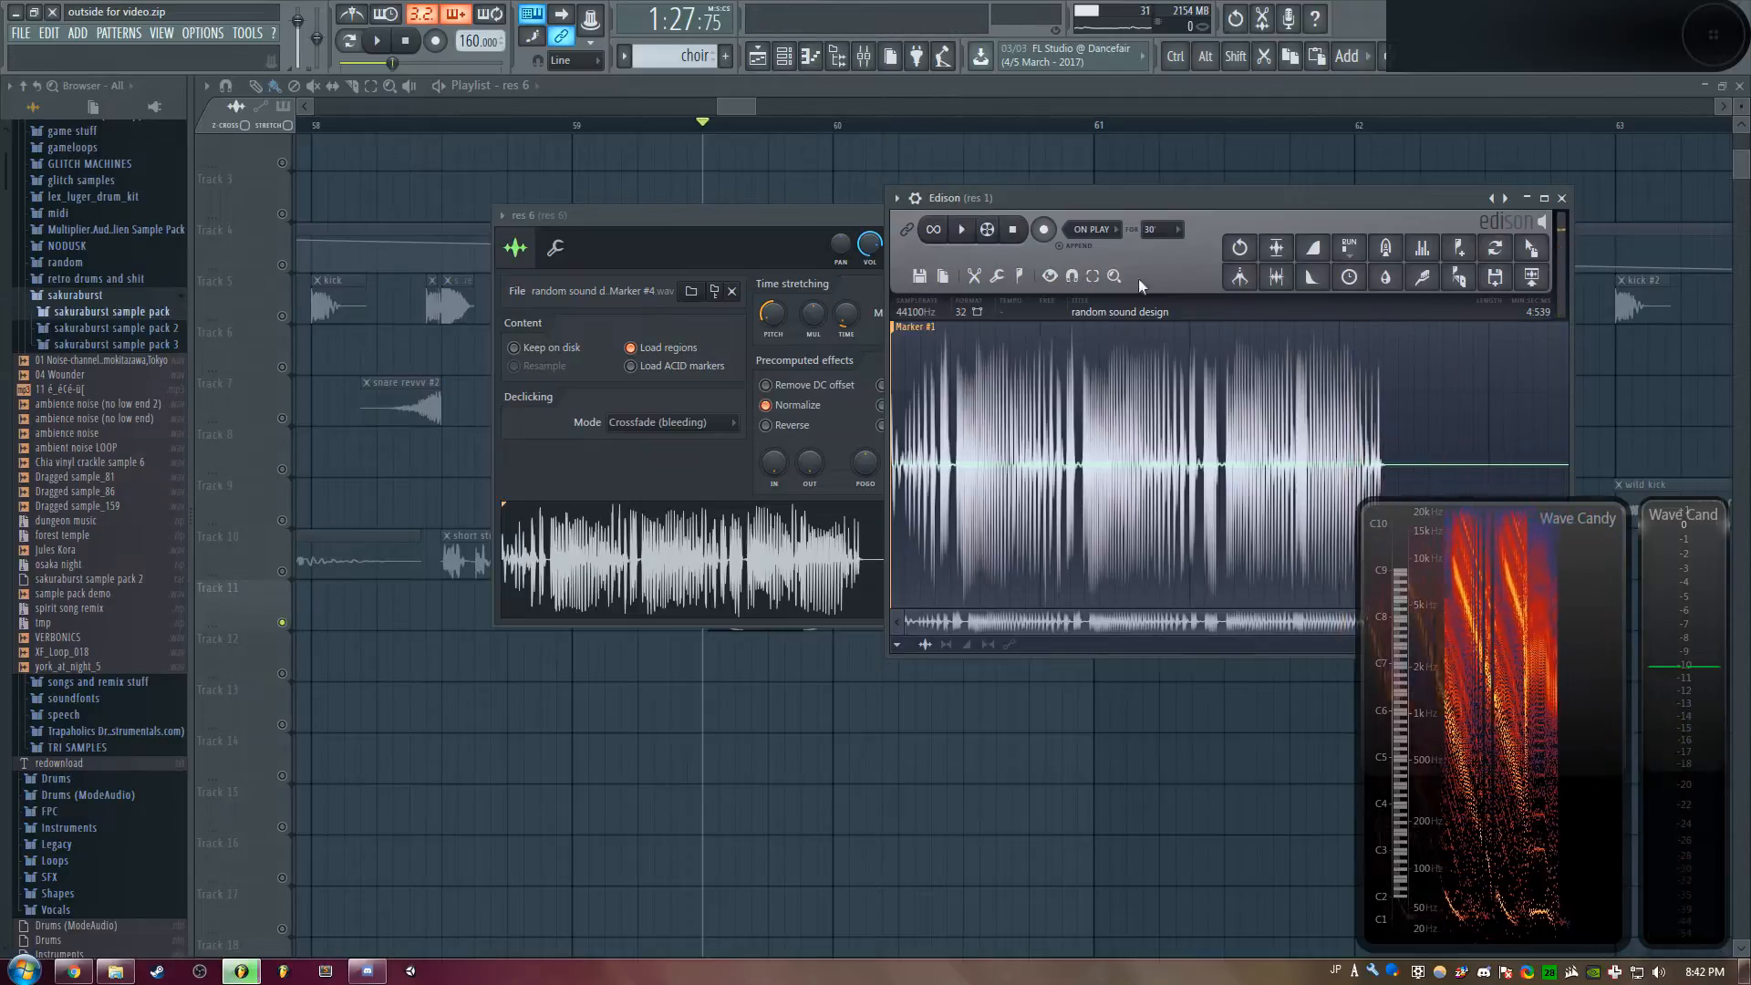
{"action": "left_click_drag", "start_coordinate": [692, 216], "coordinate": [538, 202]}
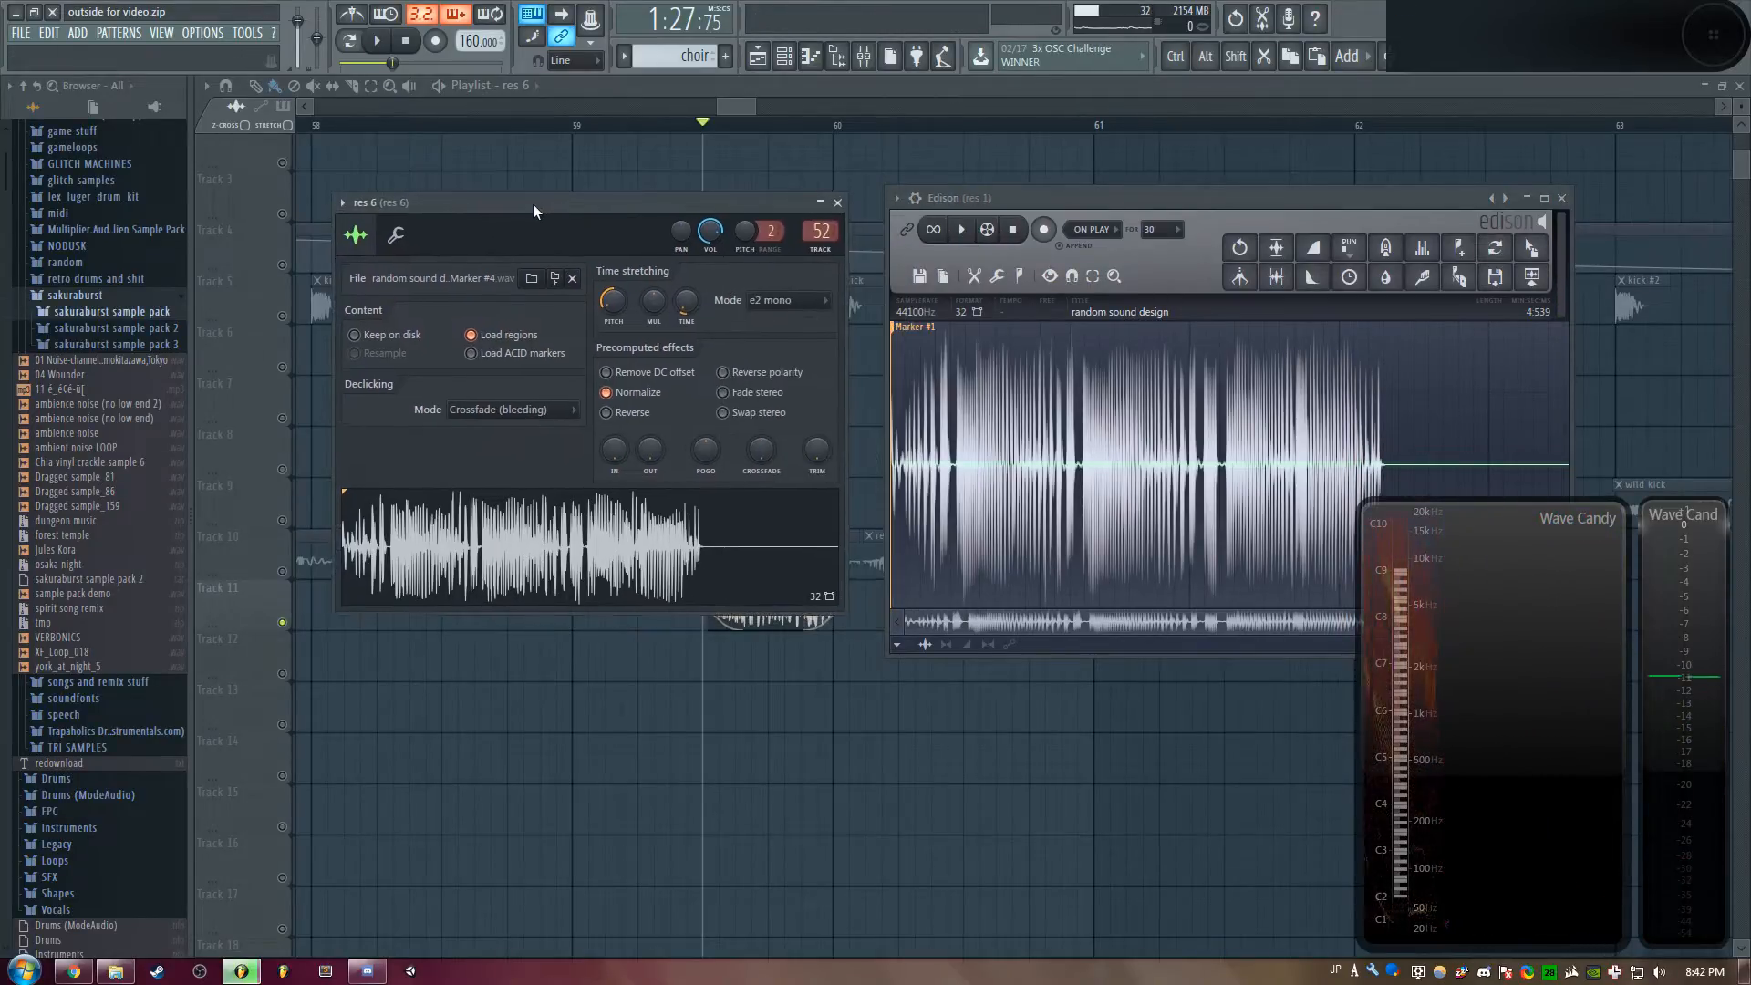
Close Edison, open the res 6 clip's mixer track, inspect its Fruity WaveShaper and Fruity parametric EQ 2, and close all windows
{"action": "left_click", "coordinate": [1561, 199]}
{"action": "left_click_drag", "start_coordinate": [669, 266], "coordinate": [990, 274]}
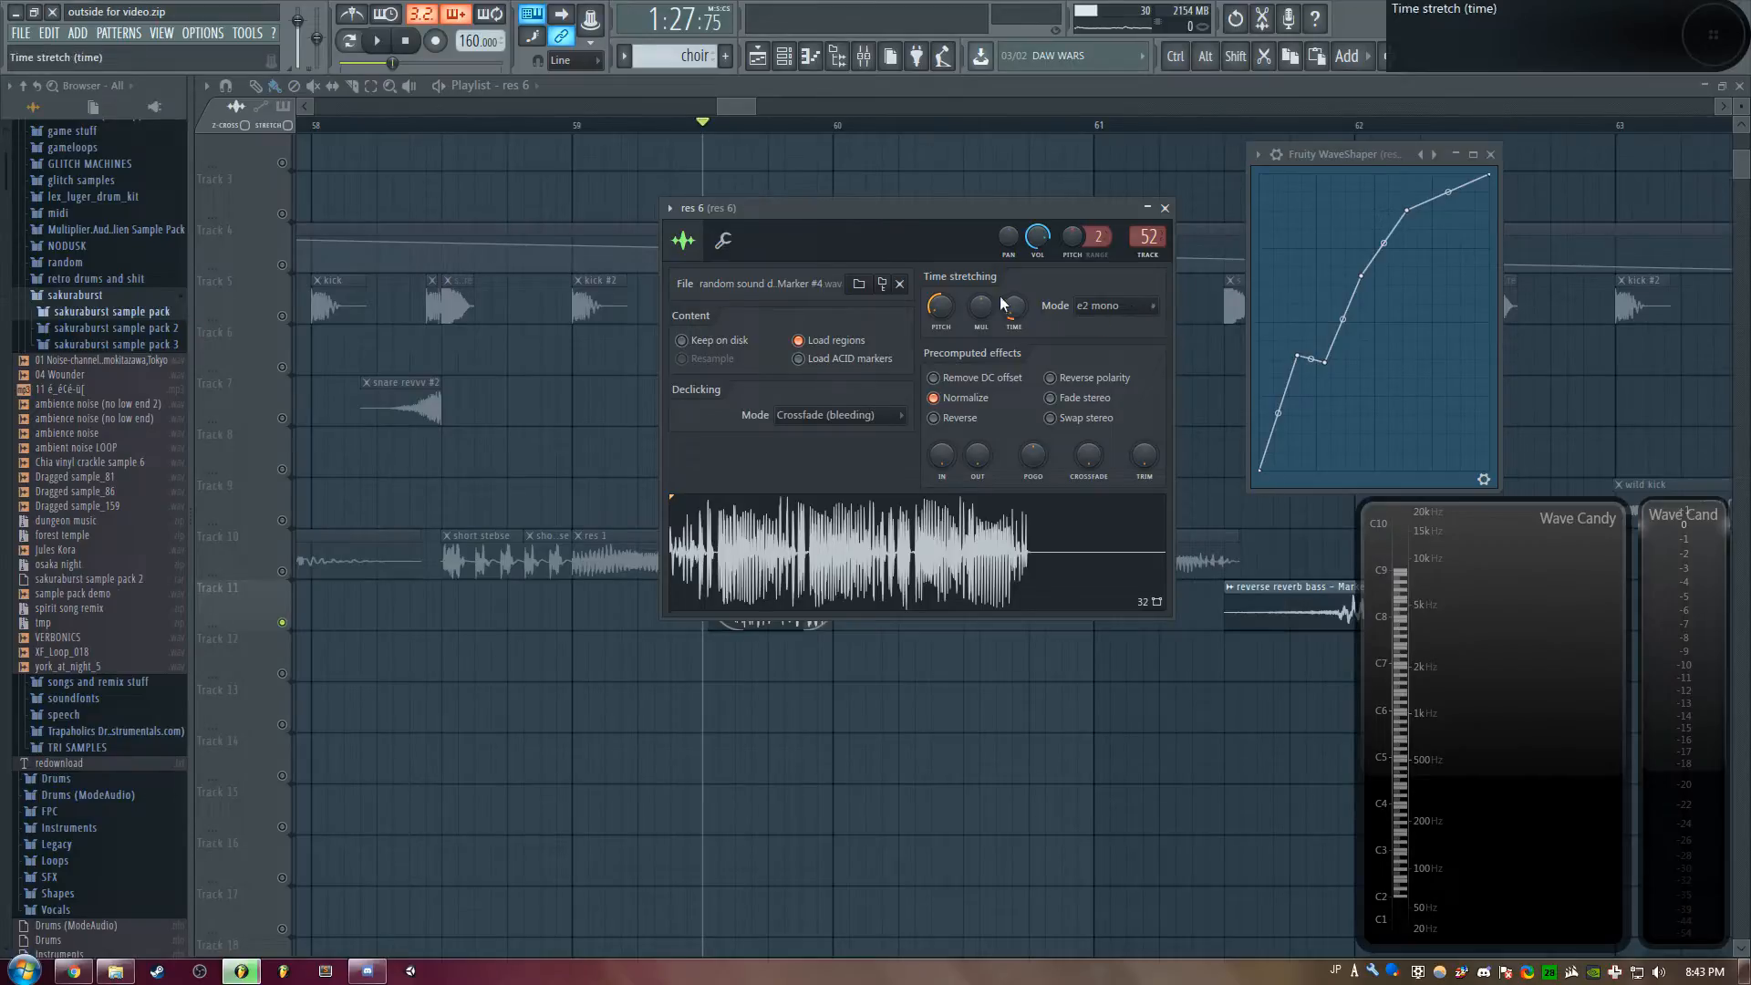
{"action": "double_click", "coordinate": [1151, 239]}
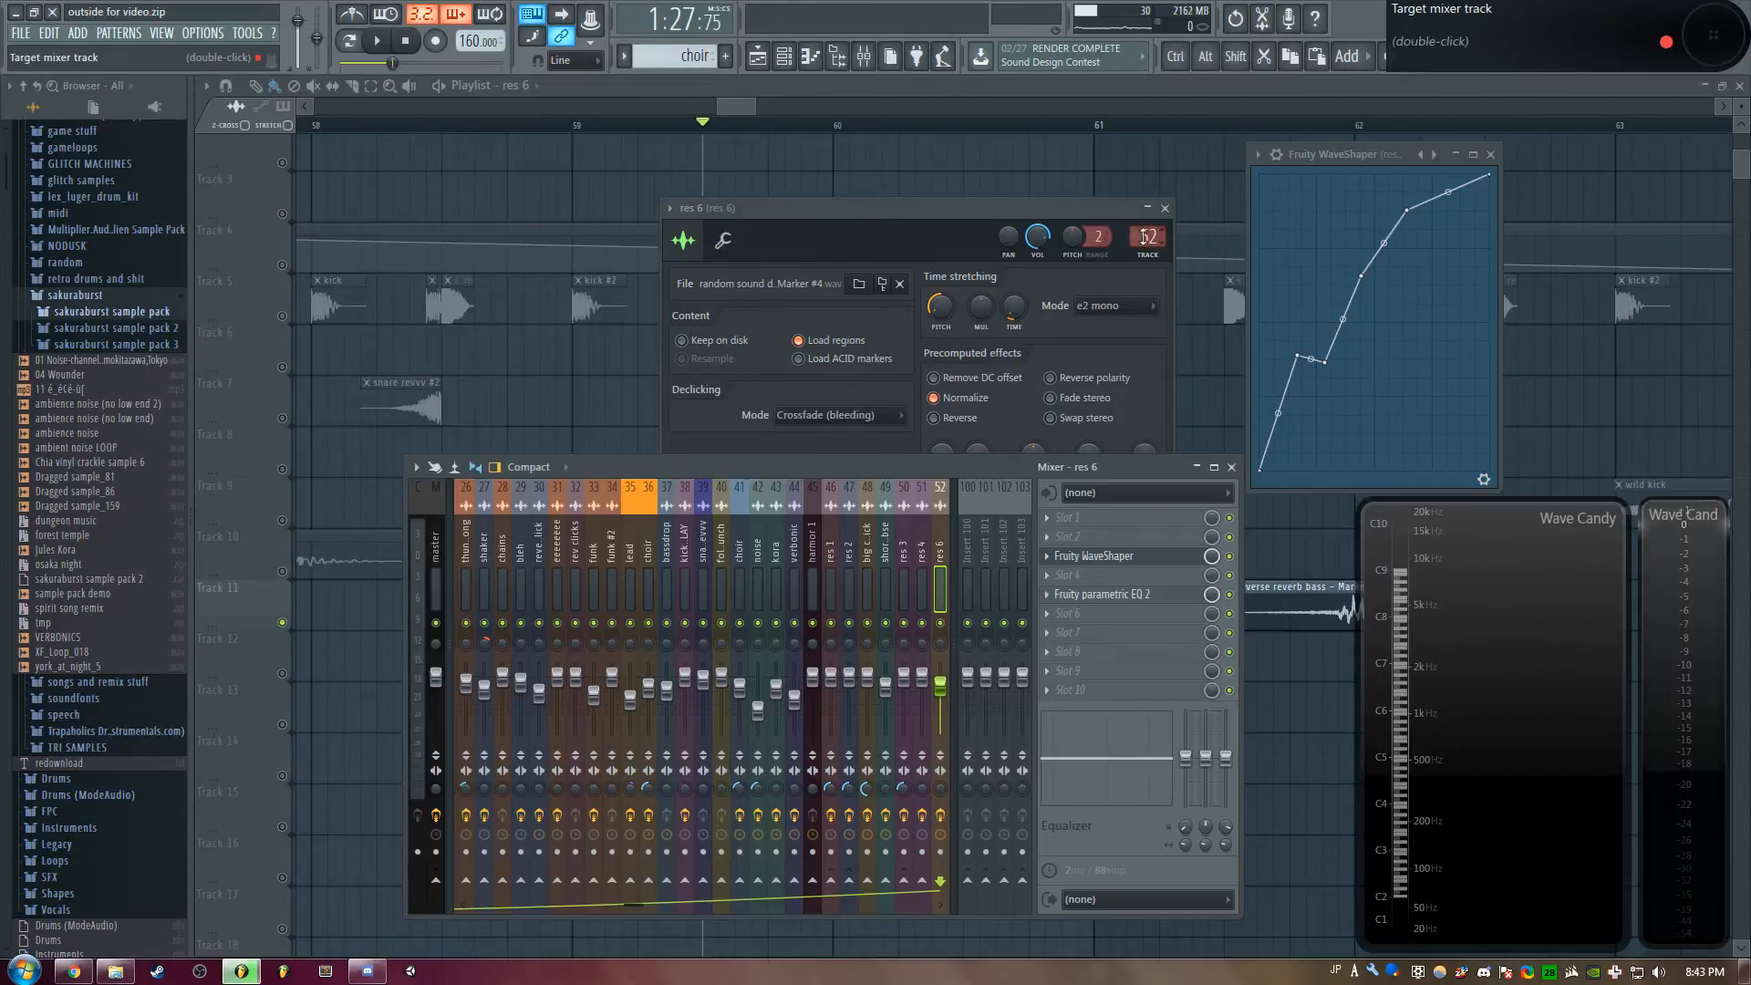
{"action": "left_click", "coordinate": [1136, 559]}
{"action": "left_click_drag", "start_coordinate": [463, 319], "coordinate": [836, 339]}
{"action": "left_click", "coordinate": [1138, 595]}
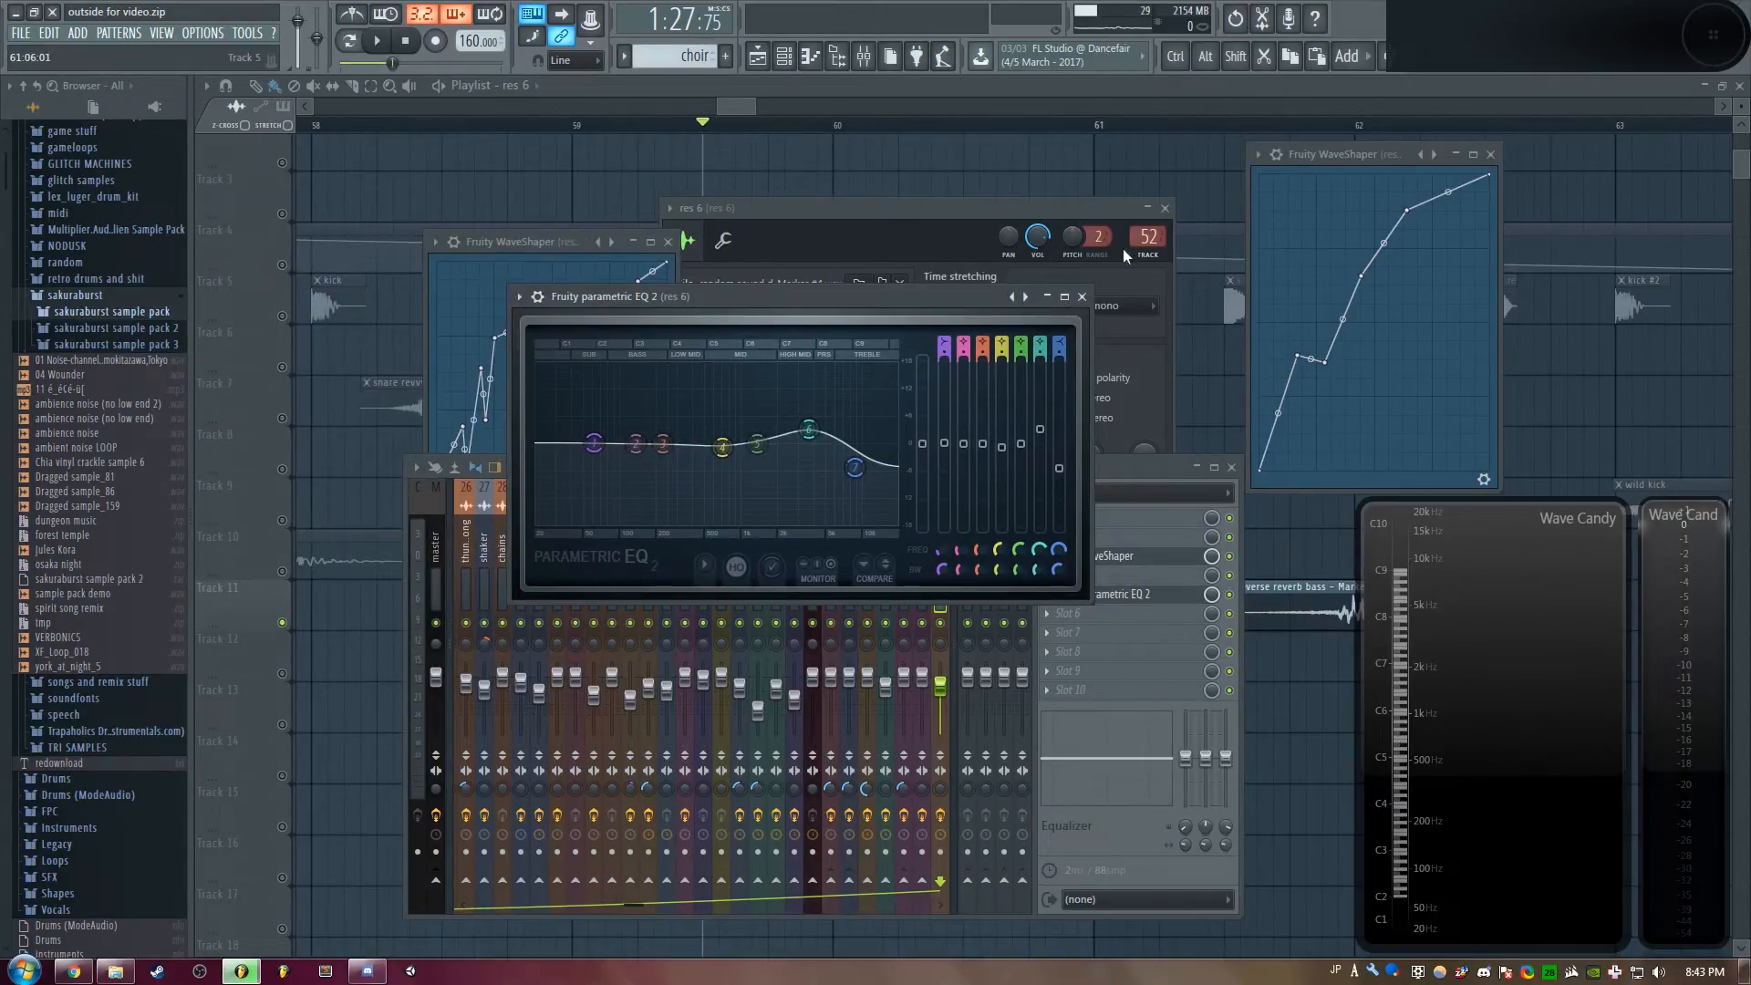
{"action": "key", "text": "F12"}
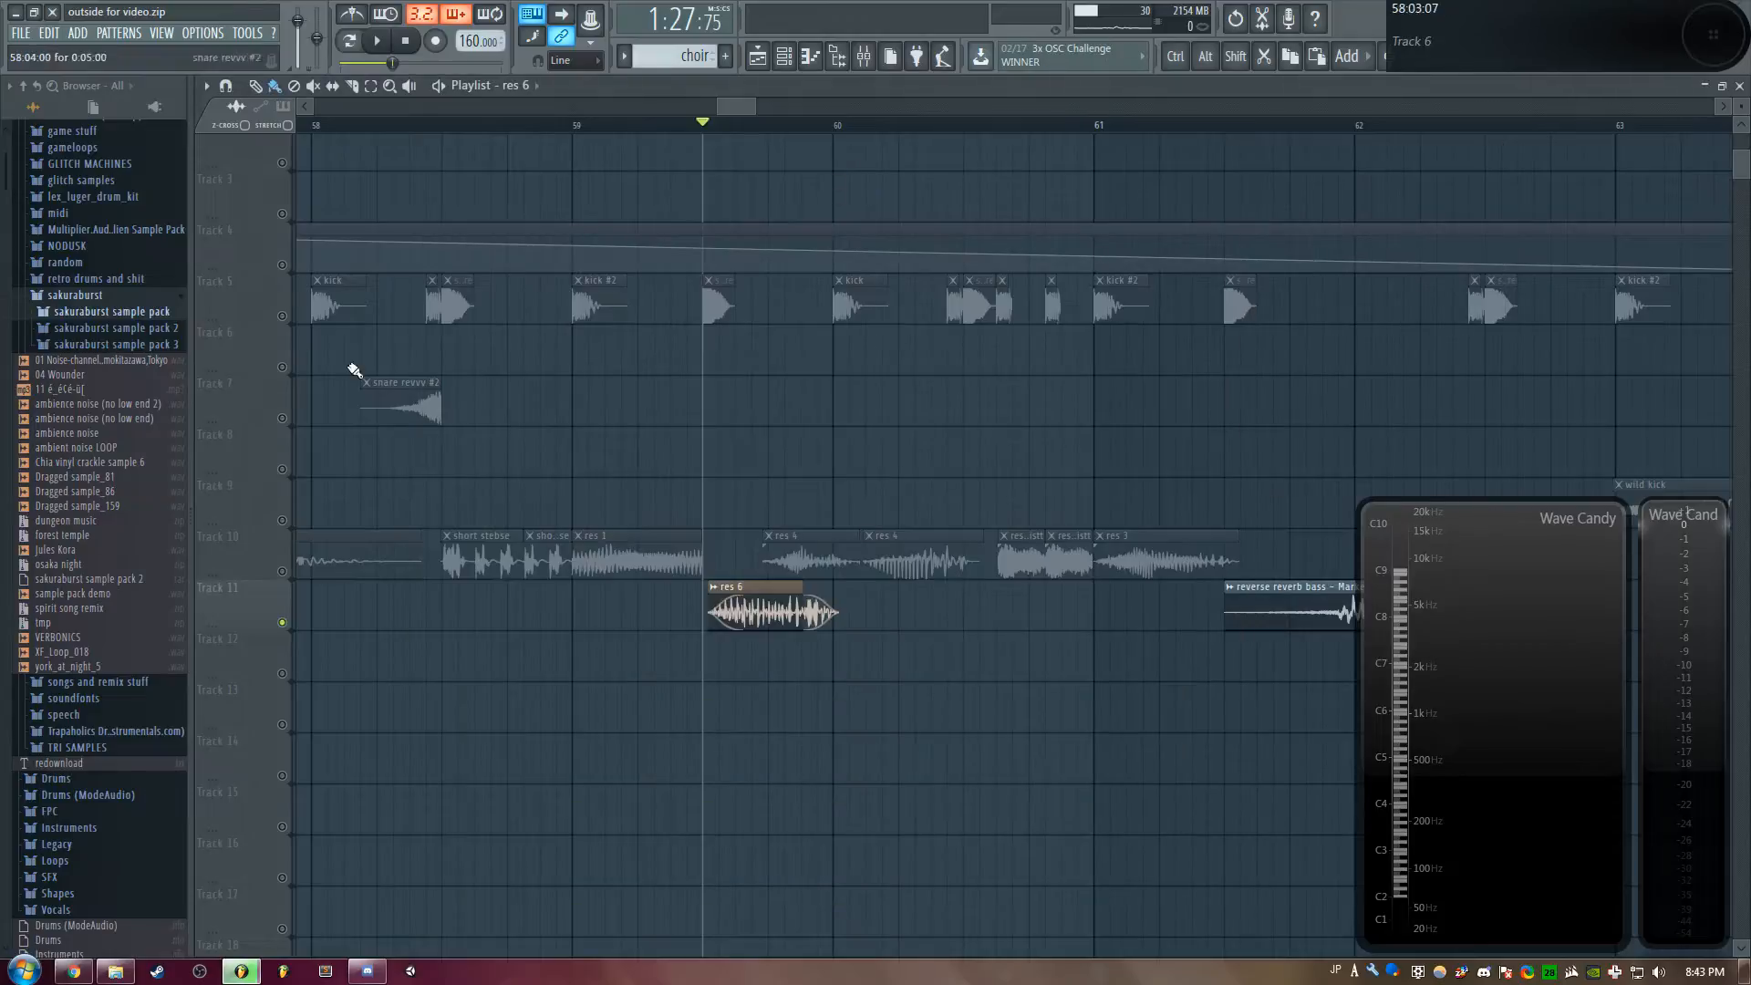
Unmute playlist tracks 5, 4 and 10 alongside track 11, playing short bursts in between to hear them together
{"action": "left_click", "coordinate": [285, 316]}
{"action": "key", "text": "space"}
{"action": "key", "text": "space"}
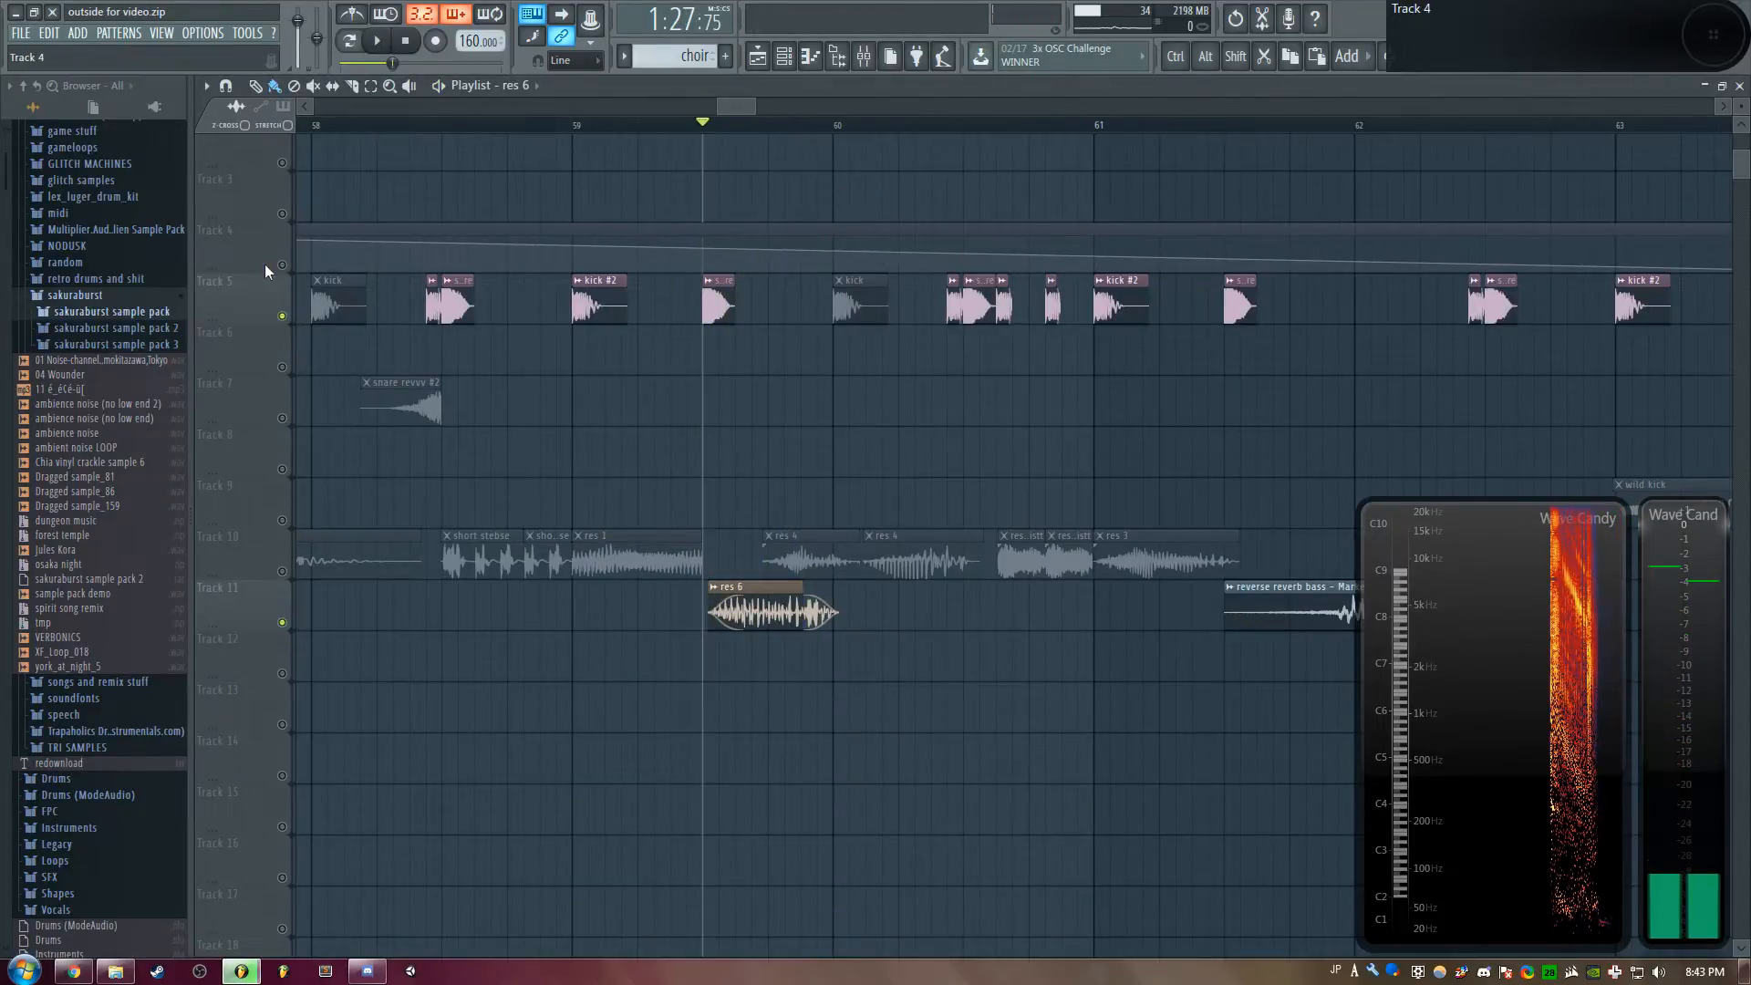
{"action": "left_click", "coordinate": [282, 265]}
{"action": "key", "text": "space"}
{"action": "key", "text": "space"}
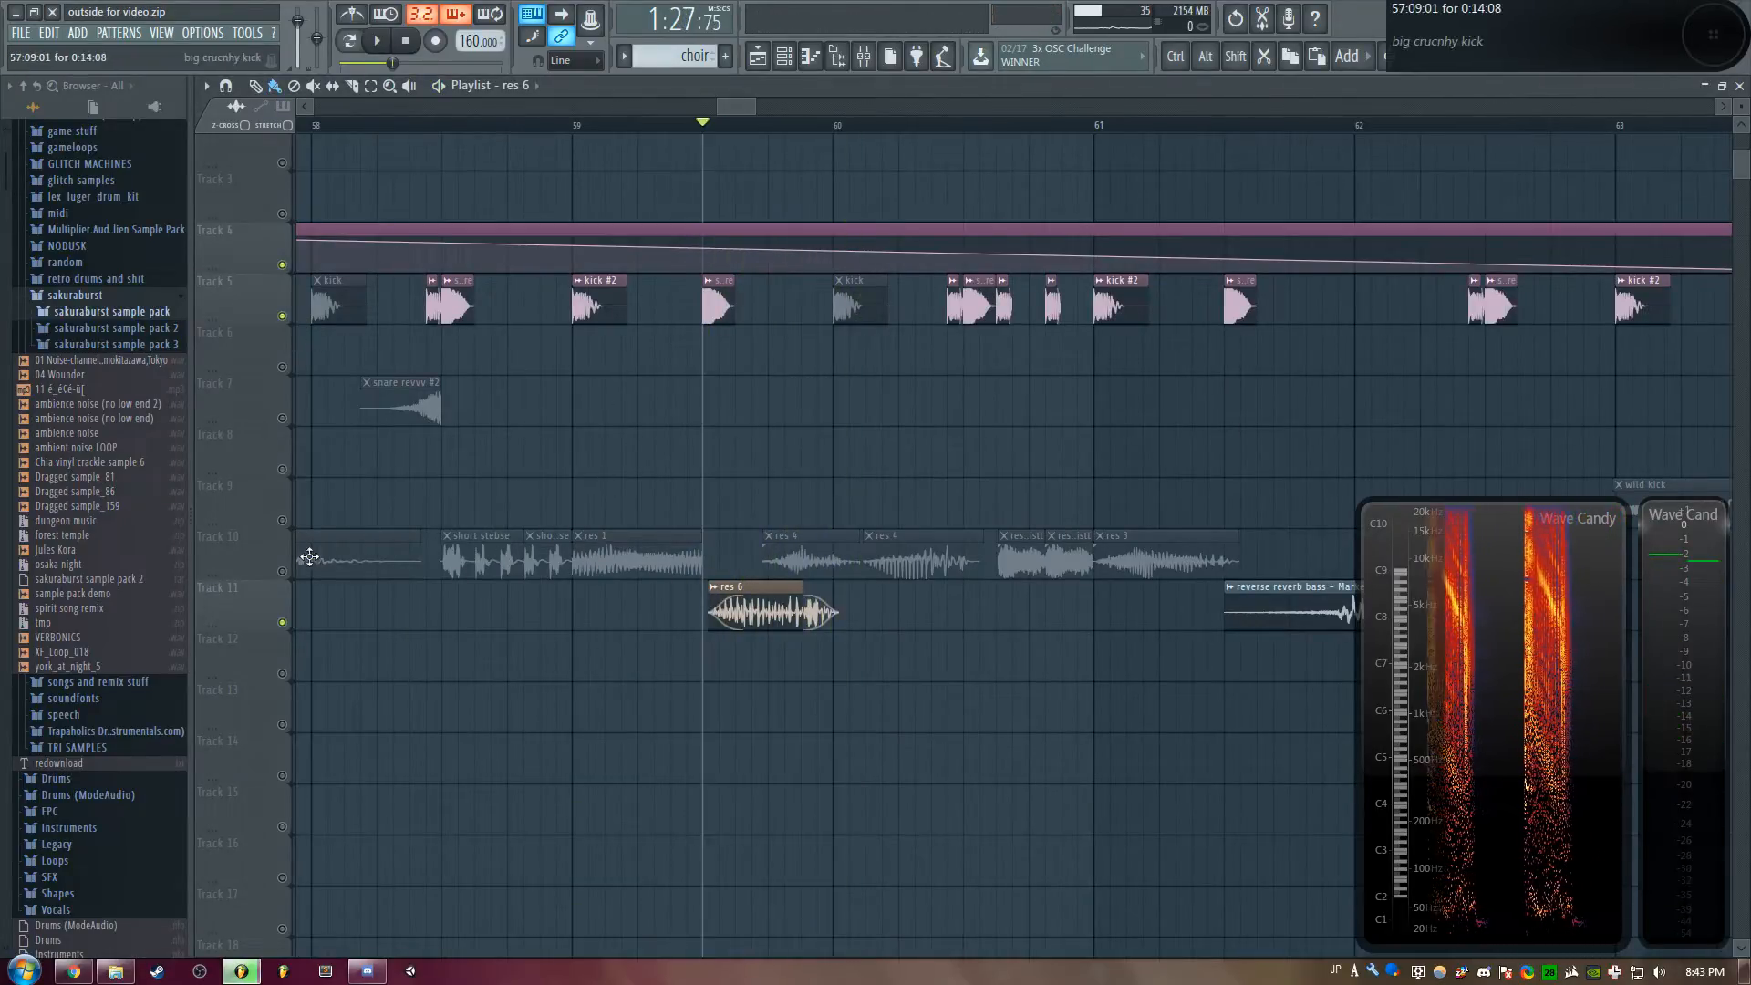
{"action": "left_click", "coordinate": [283, 572]}
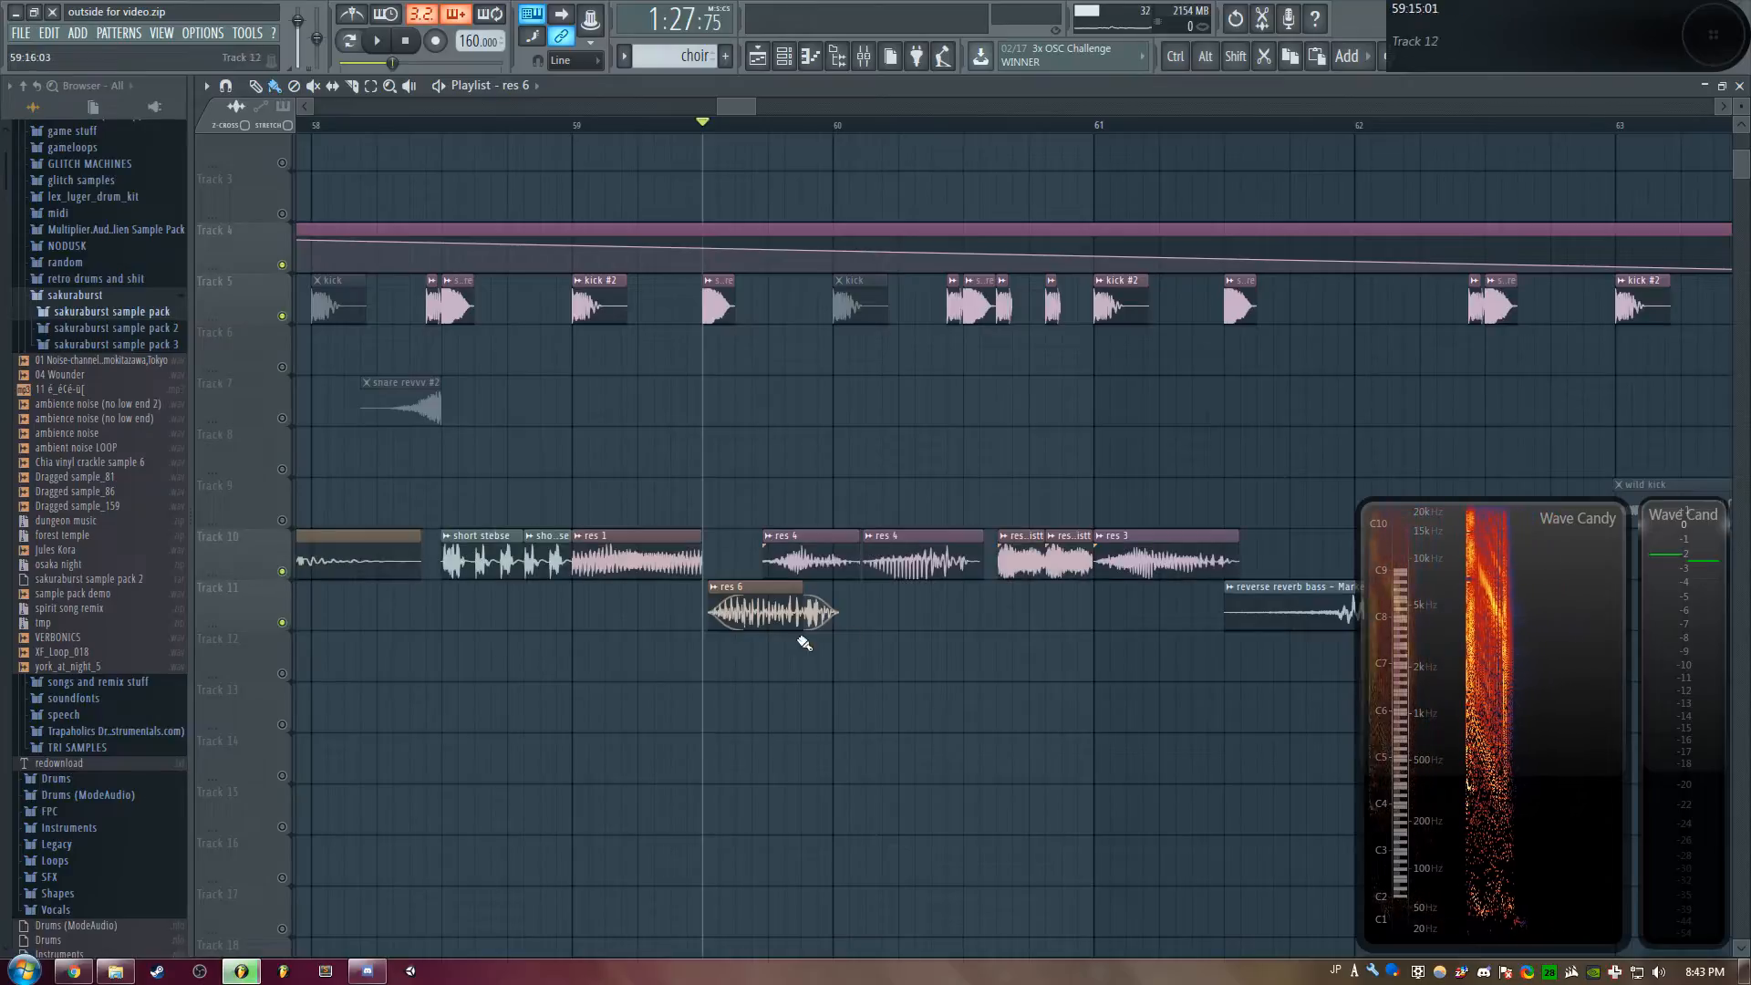
Open the res 4 channel settings, load its source sample into Edison, and audition it with the windows side by side
{"action": "double_click", "coordinate": [835, 566]}
{"action": "right_click", "coordinate": [649, 644]}
{"action": "left_click", "coordinate": [700, 692]}
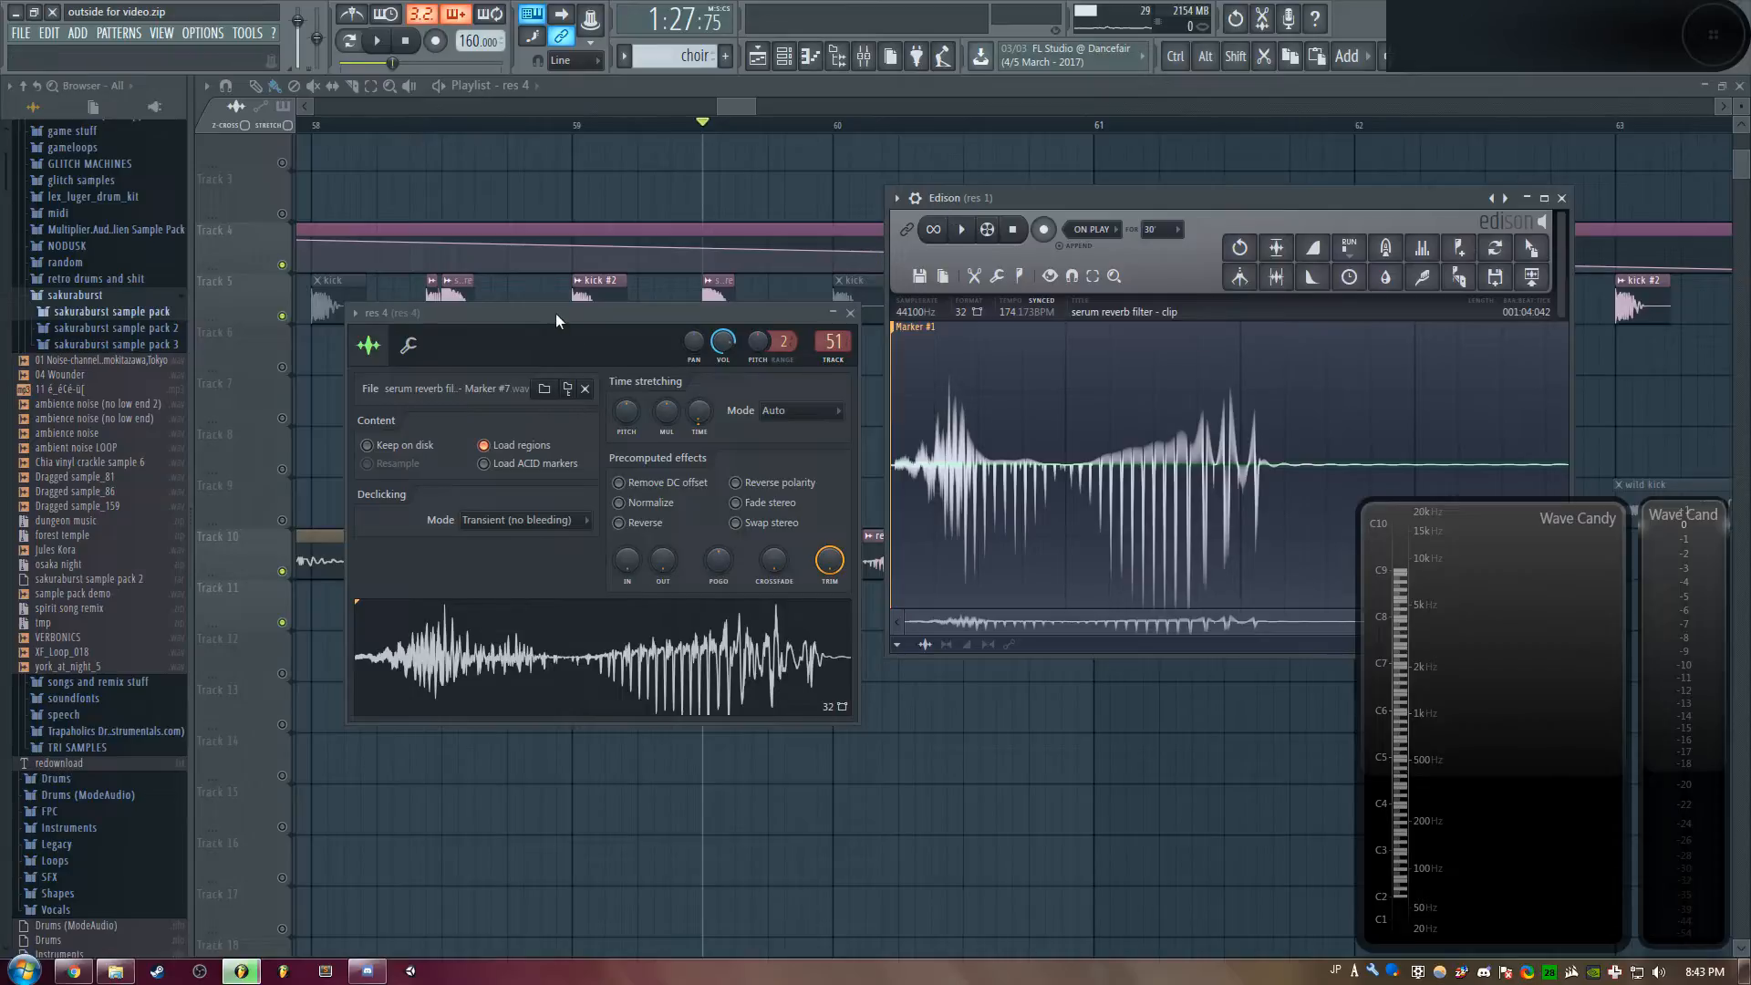
{"action": "left_click_drag", "start_coordinate": [555, 314], "coordinate": [576, 304]}
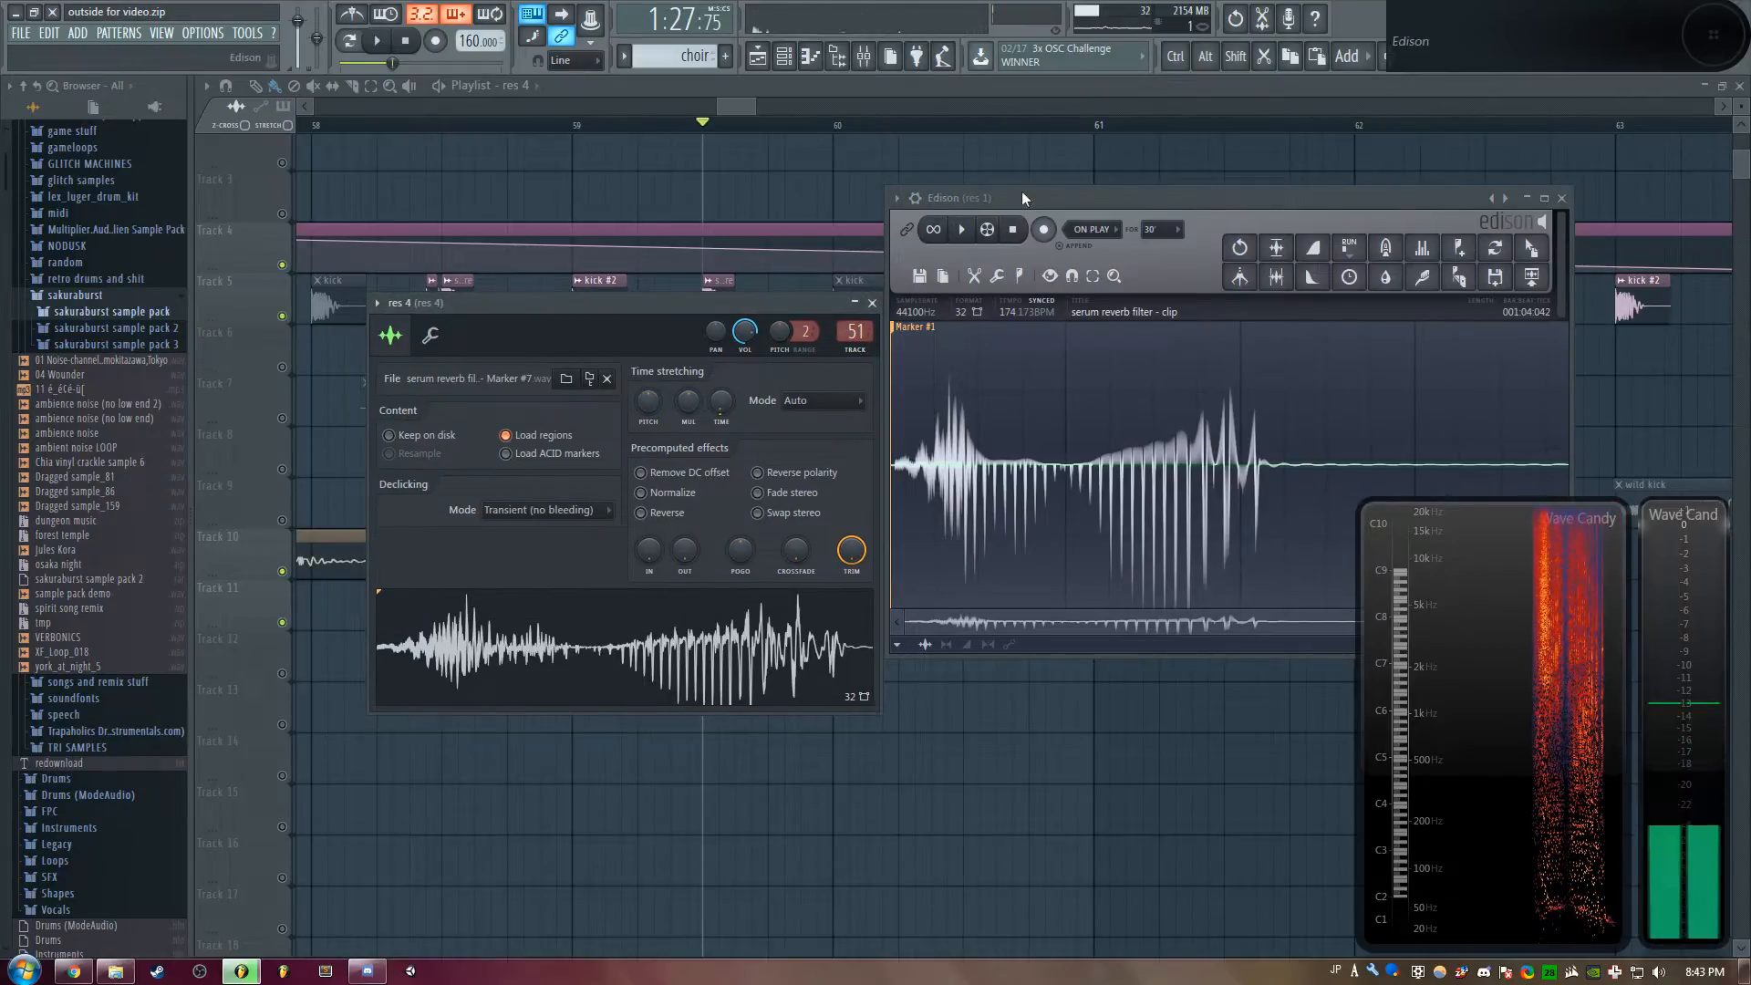
{"action": "left_click_drag", "start_coordinate": [1021, 195], "coordinate": [1023, 219]}
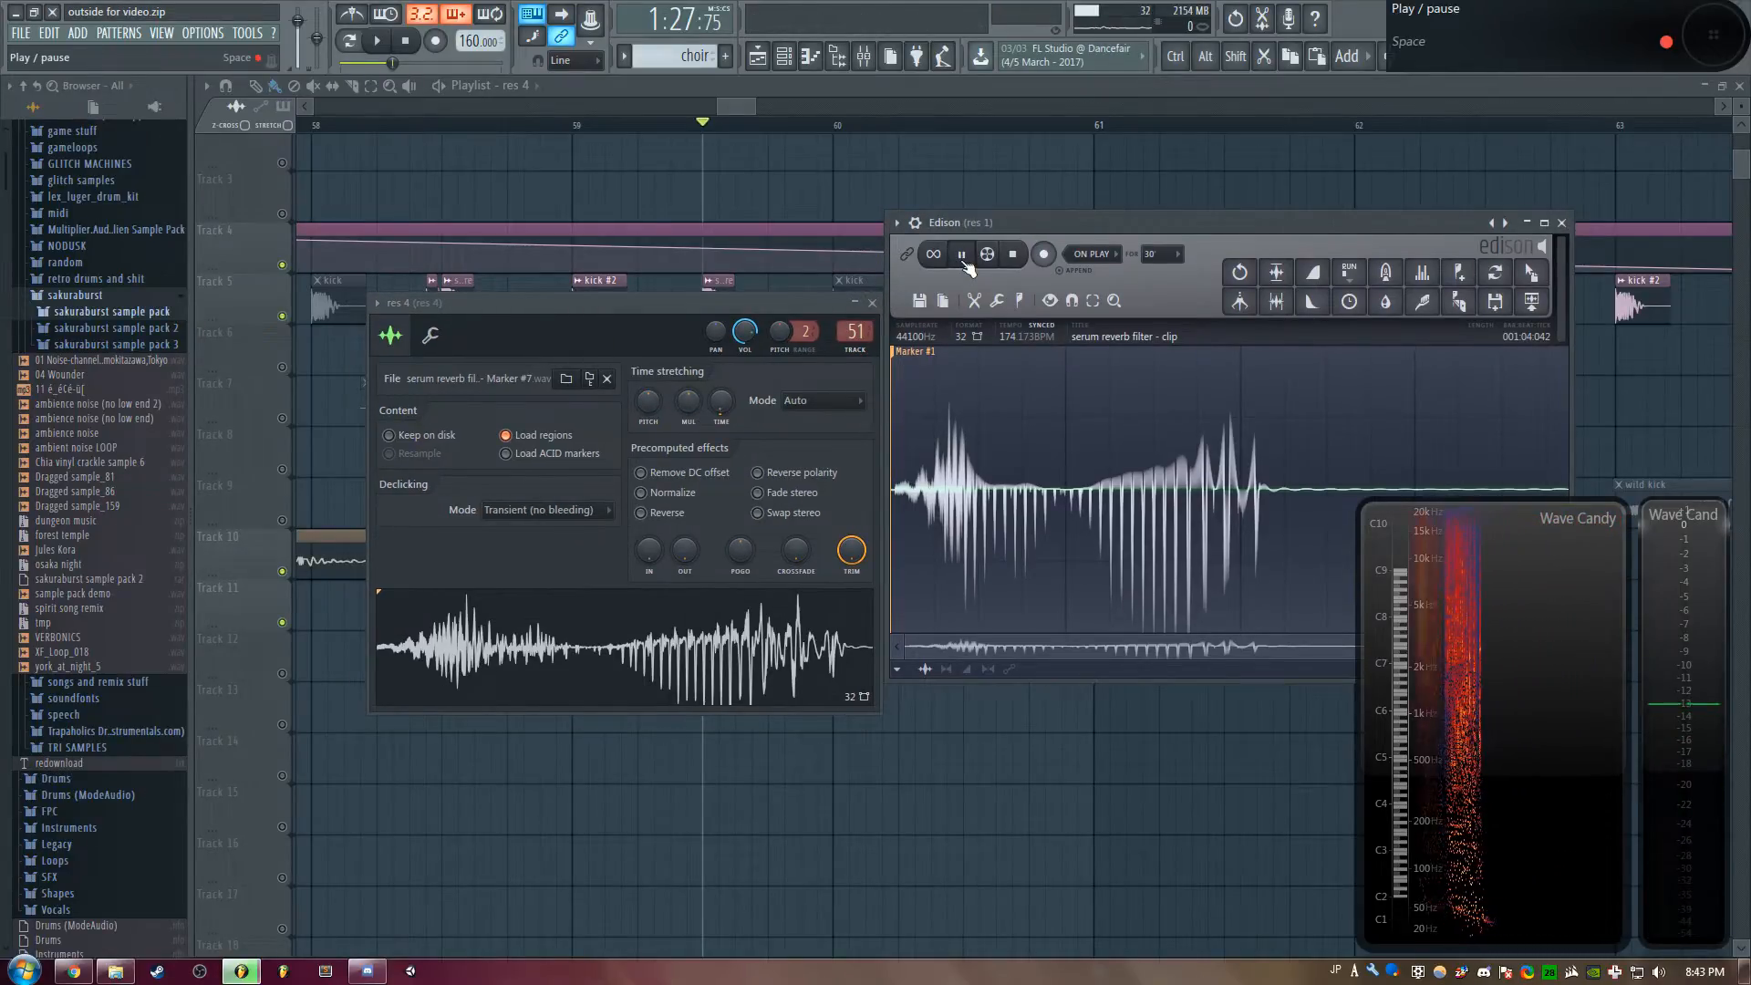
{"action": "left_click", "coordinate": [965, 259]}
Inspect the Fruity Limiter and Fruity WaveShaper on the res 4 mixer track, close the windows, and play the clips in context
{"action": "left_click_drag", "start_coordinate": [731, 299], "coordinate": [675, 265]}
{"action": "left_click", "coordinate": [799, 297]}
{"action": "left_click", "coordinate": [1090, 557]}
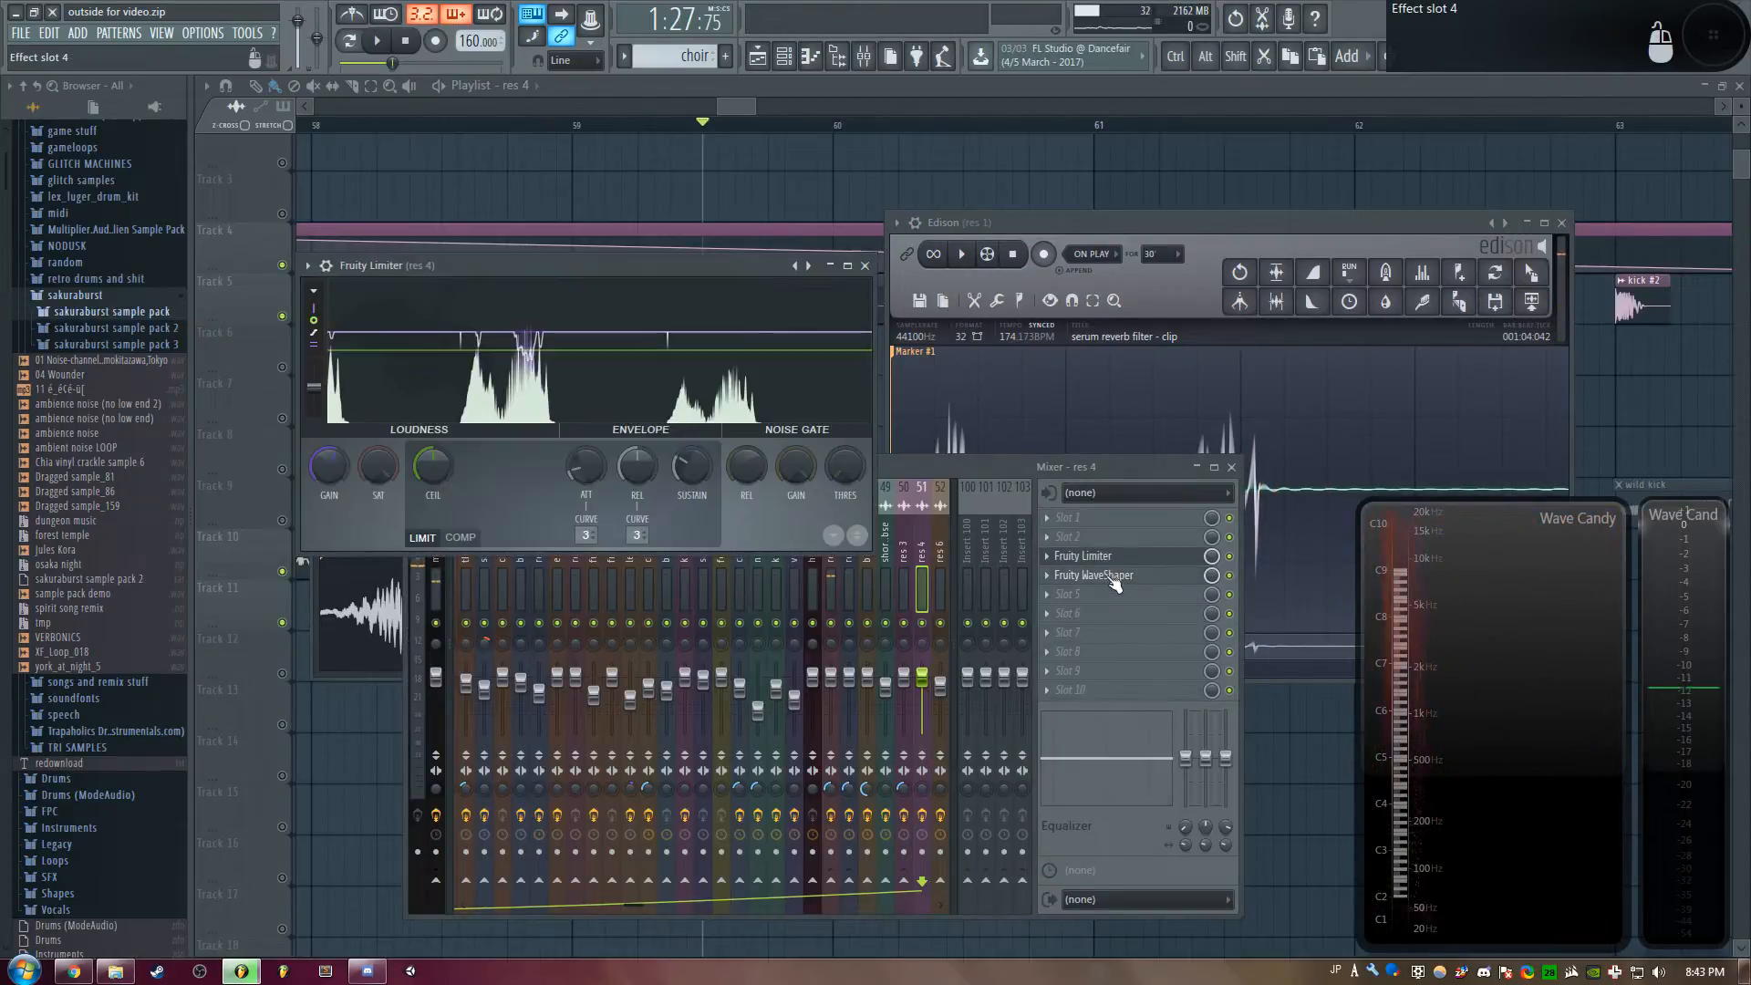
{"action": "left_click", "coordinate": [1105, 576]}
{"action": "left_click", "coordinate": [1129, 559]}
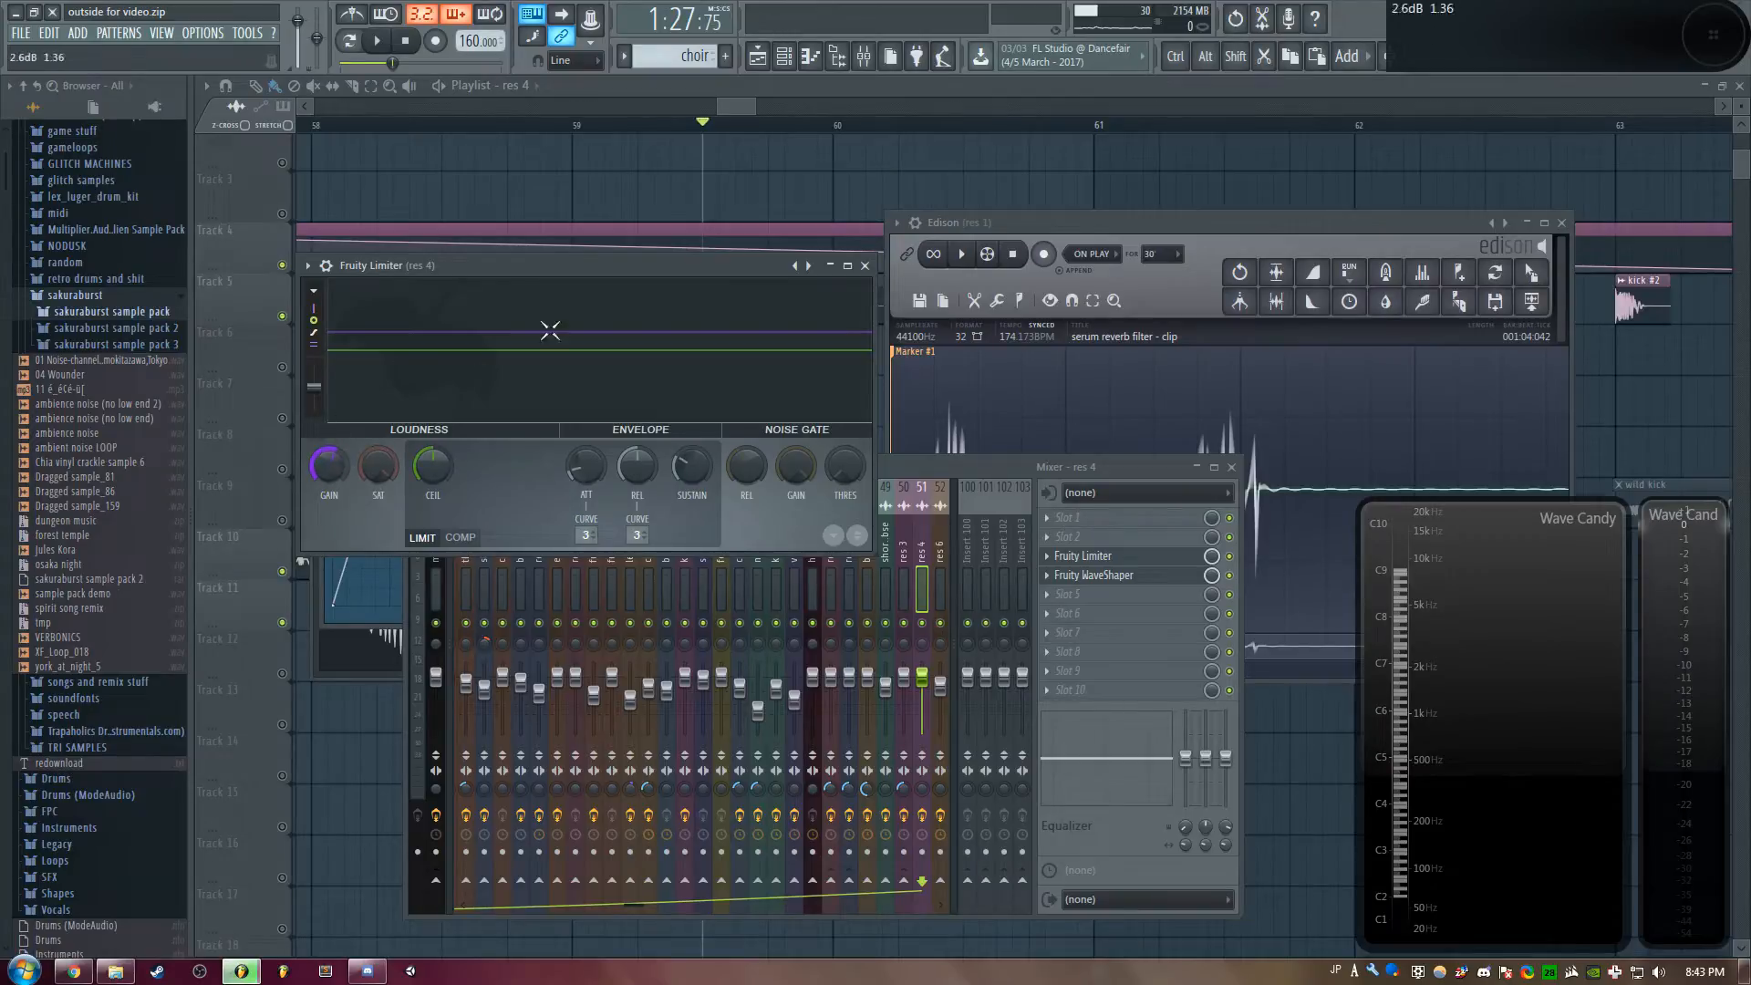
{"action": "key", "text": "F12"}
{"action": "key", "text": "space"}
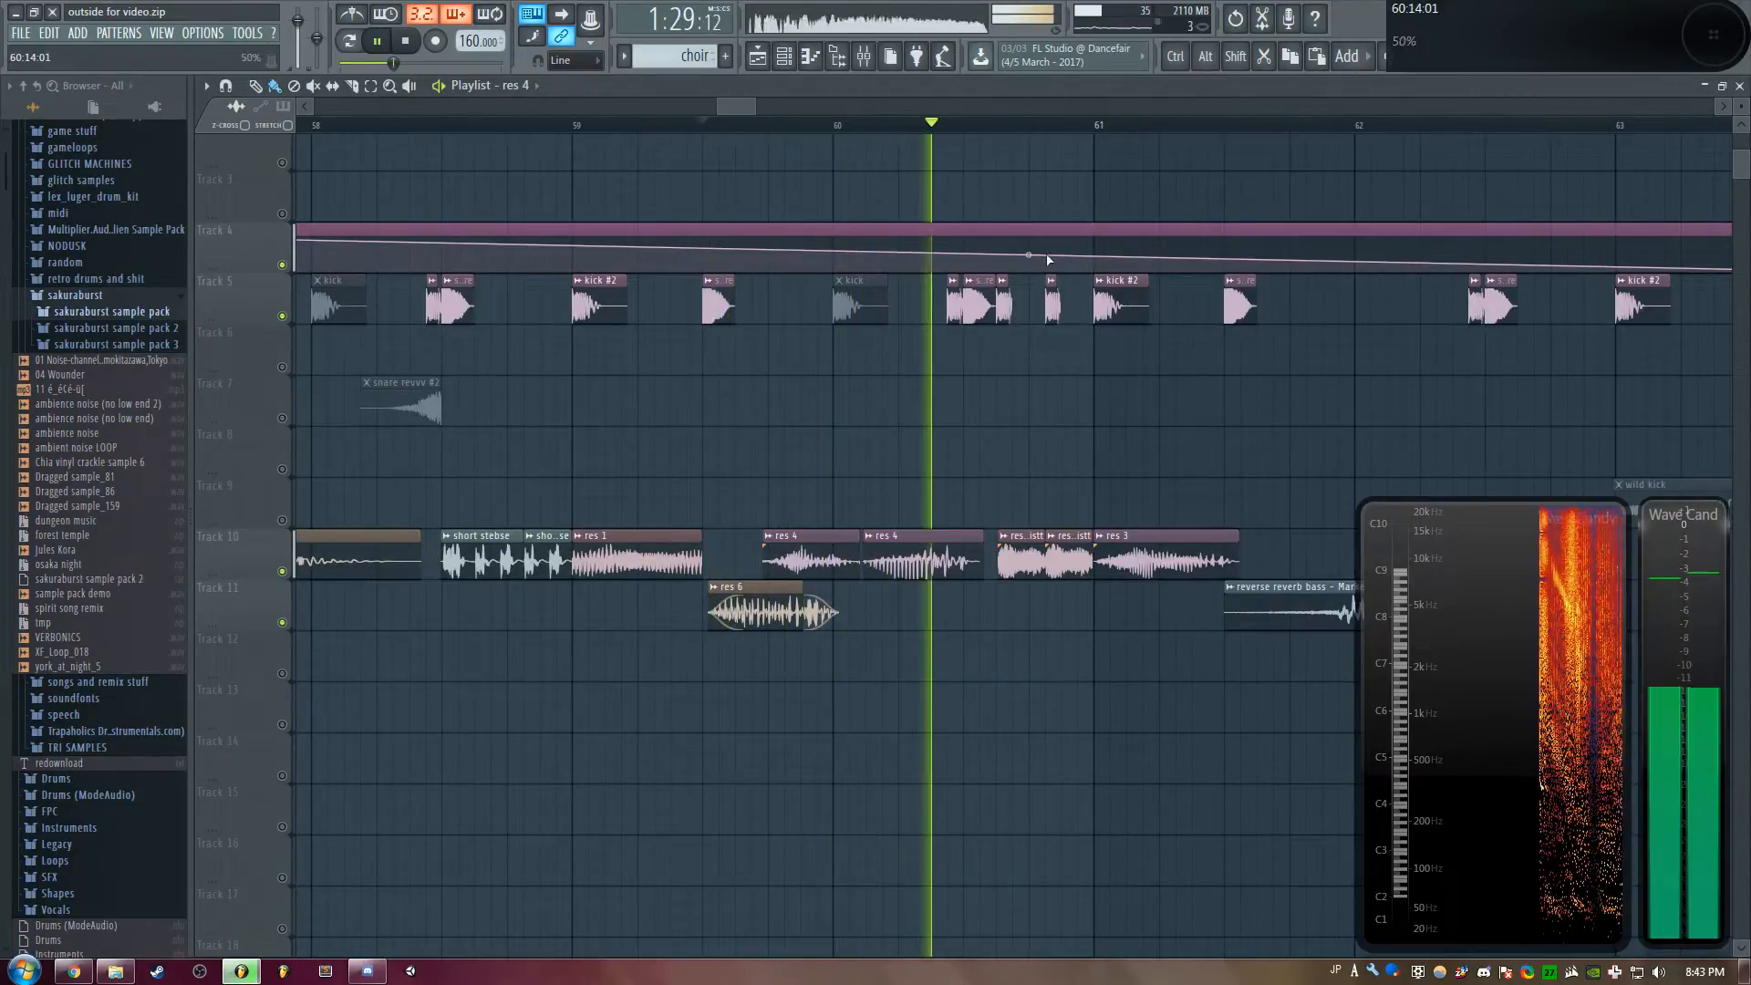
{"action": "key", "text": "space"}
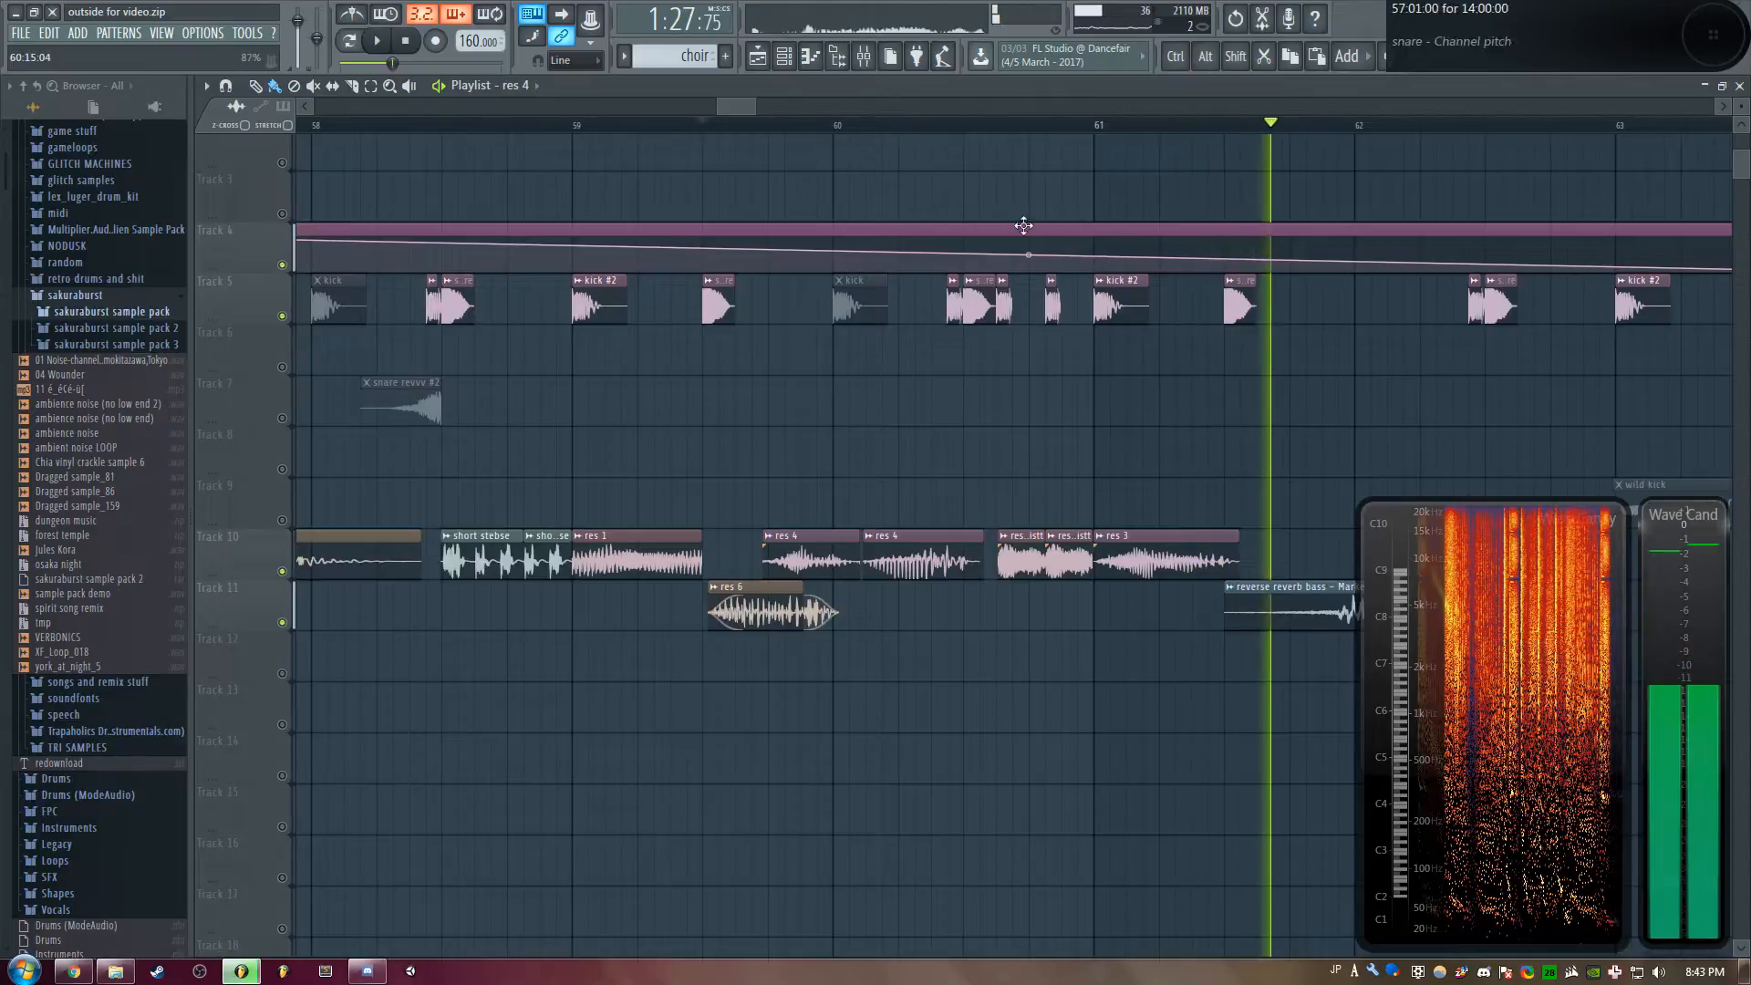
Open the res 10 distt channel settings, load its source sample into Edison, and audition it
{"action": "double_click", "coordinate": [1034, 537]}
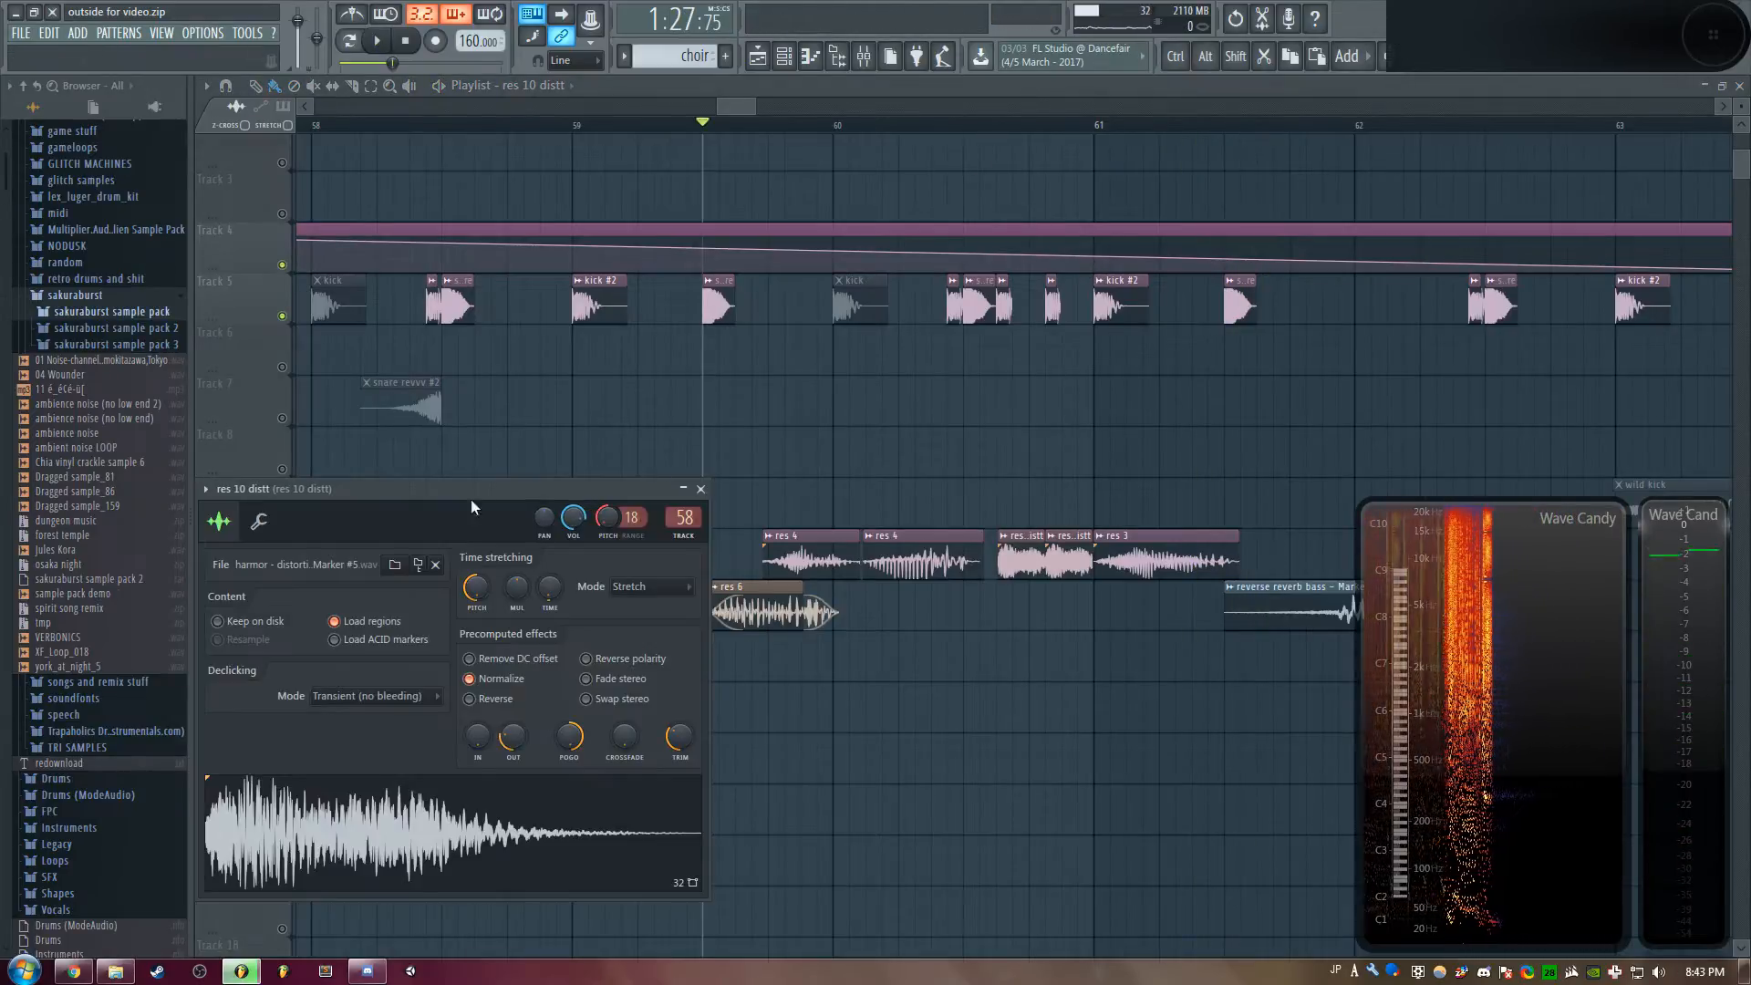
{"action": "left_click_drag", "start_coordinate": [470, 500], "coordinate": [607, 449]}
{"action": "right_click", "coordinate": [544, 763]}
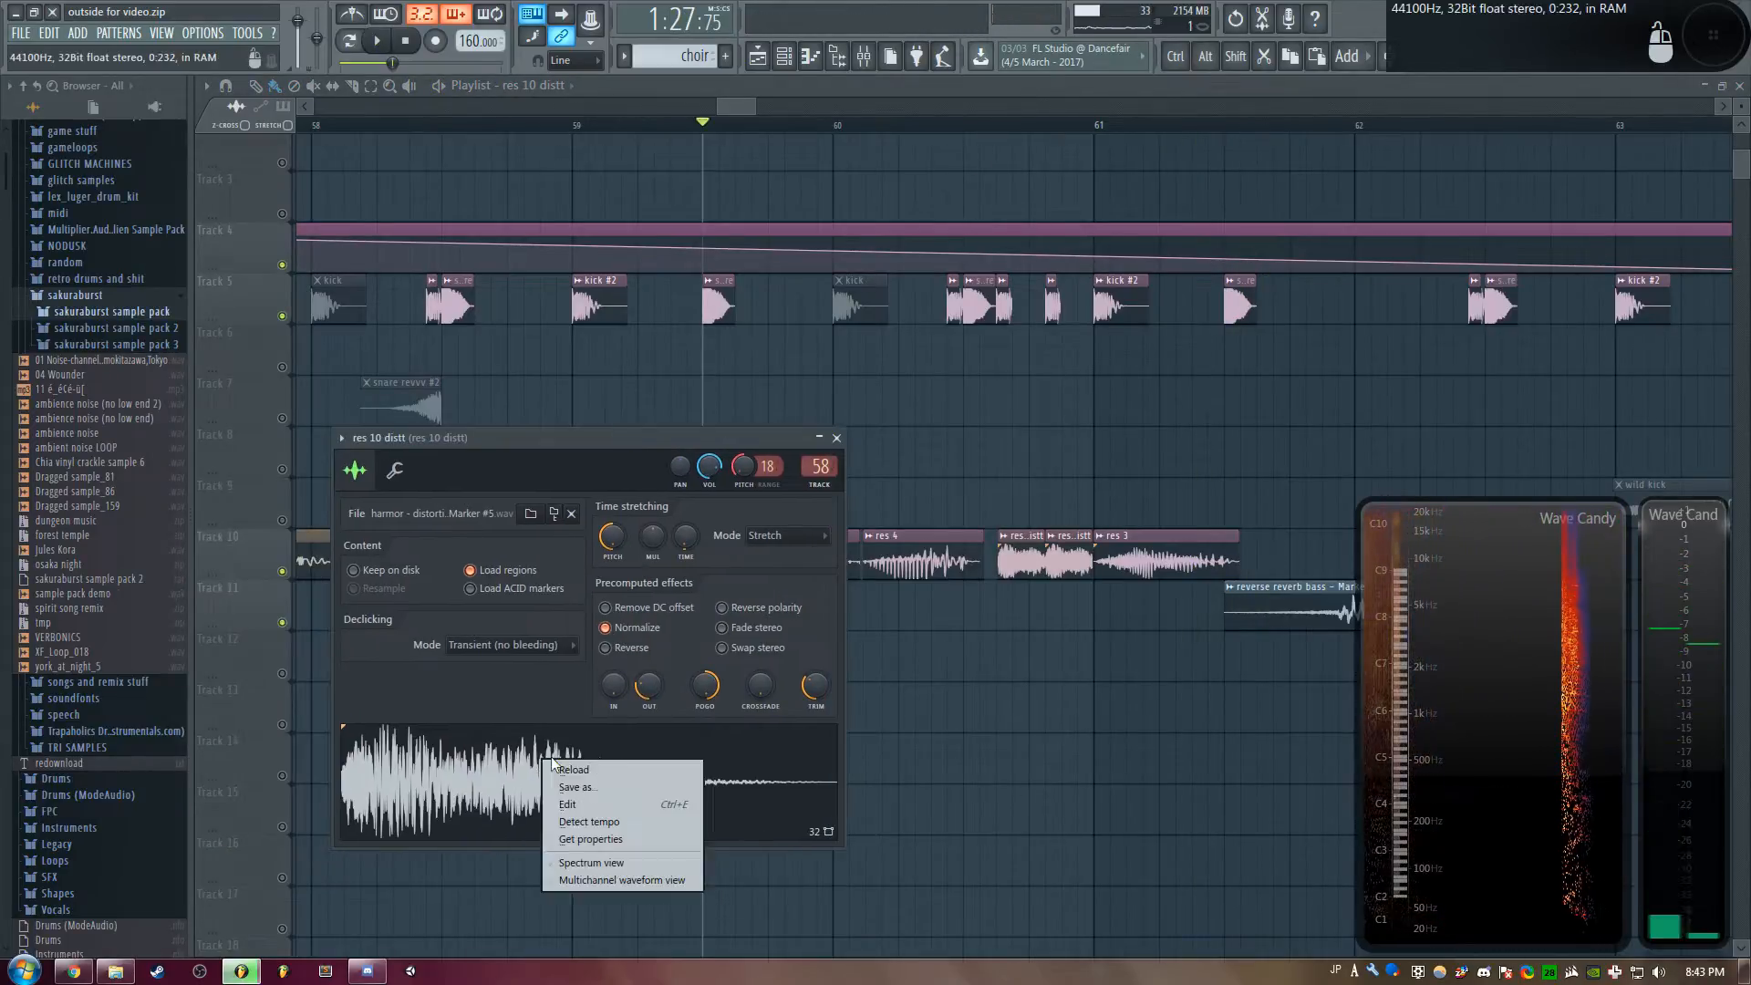
{"action": "left_click", "coordinate": [591, 806]}
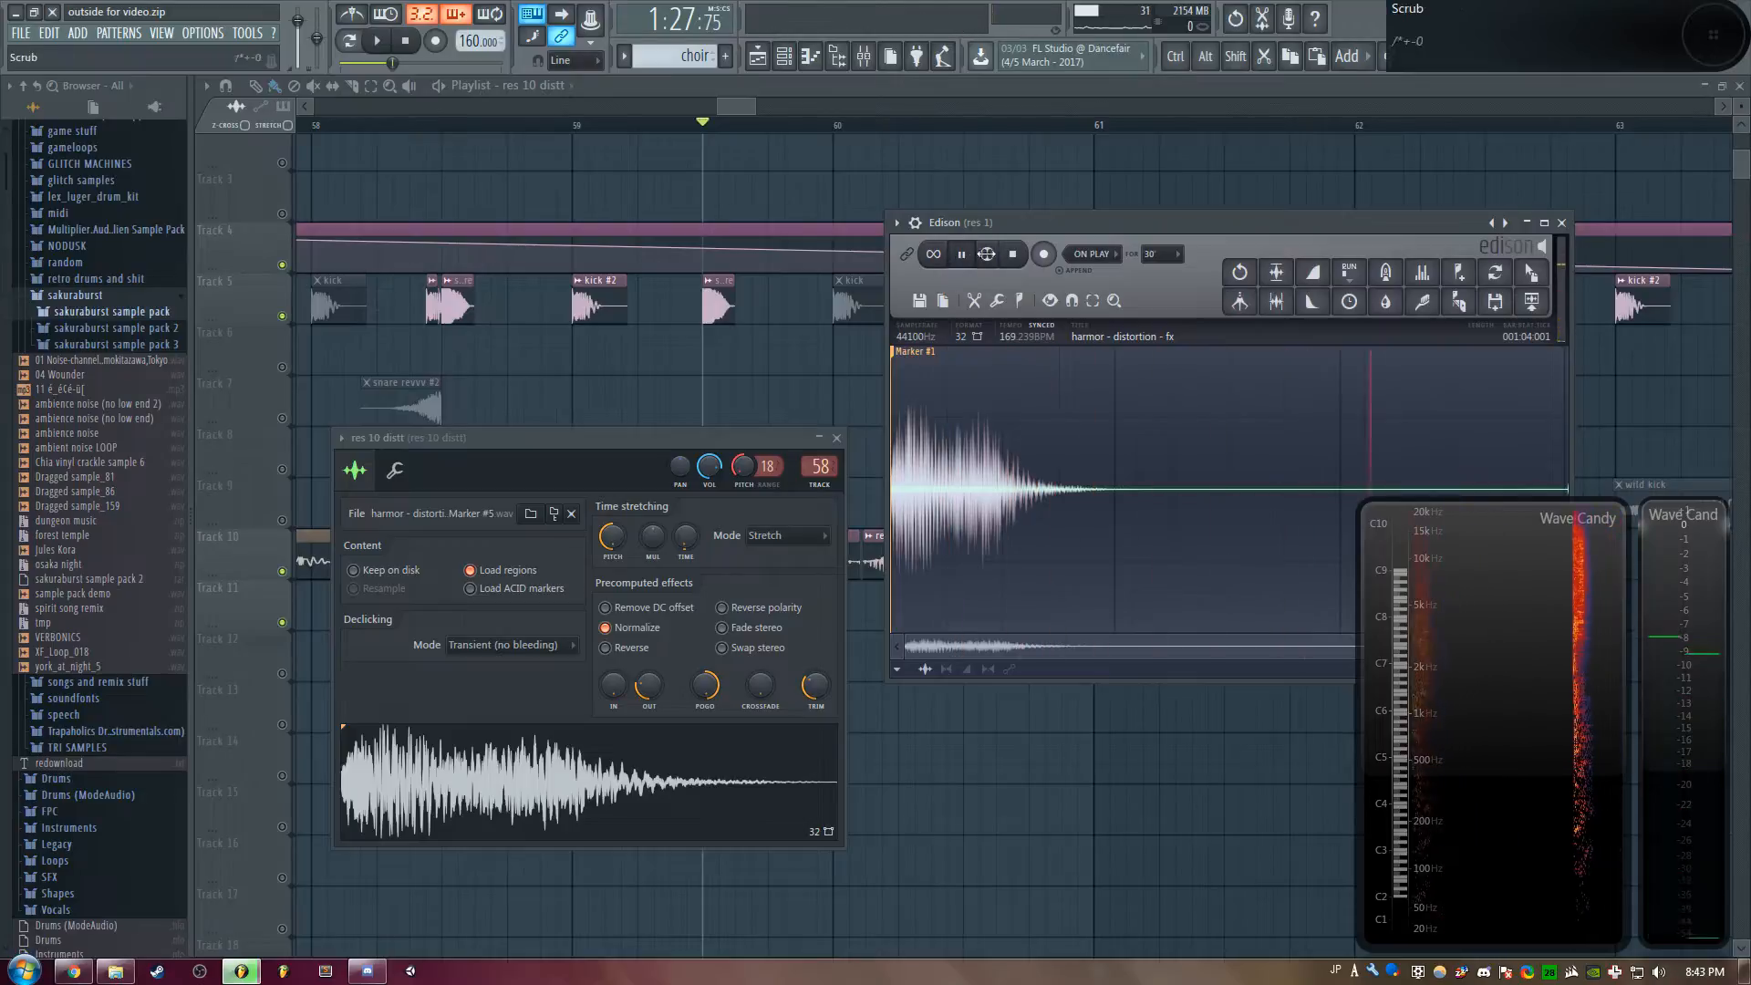
{"action": "left_click", "coordinate": [964, 256]}
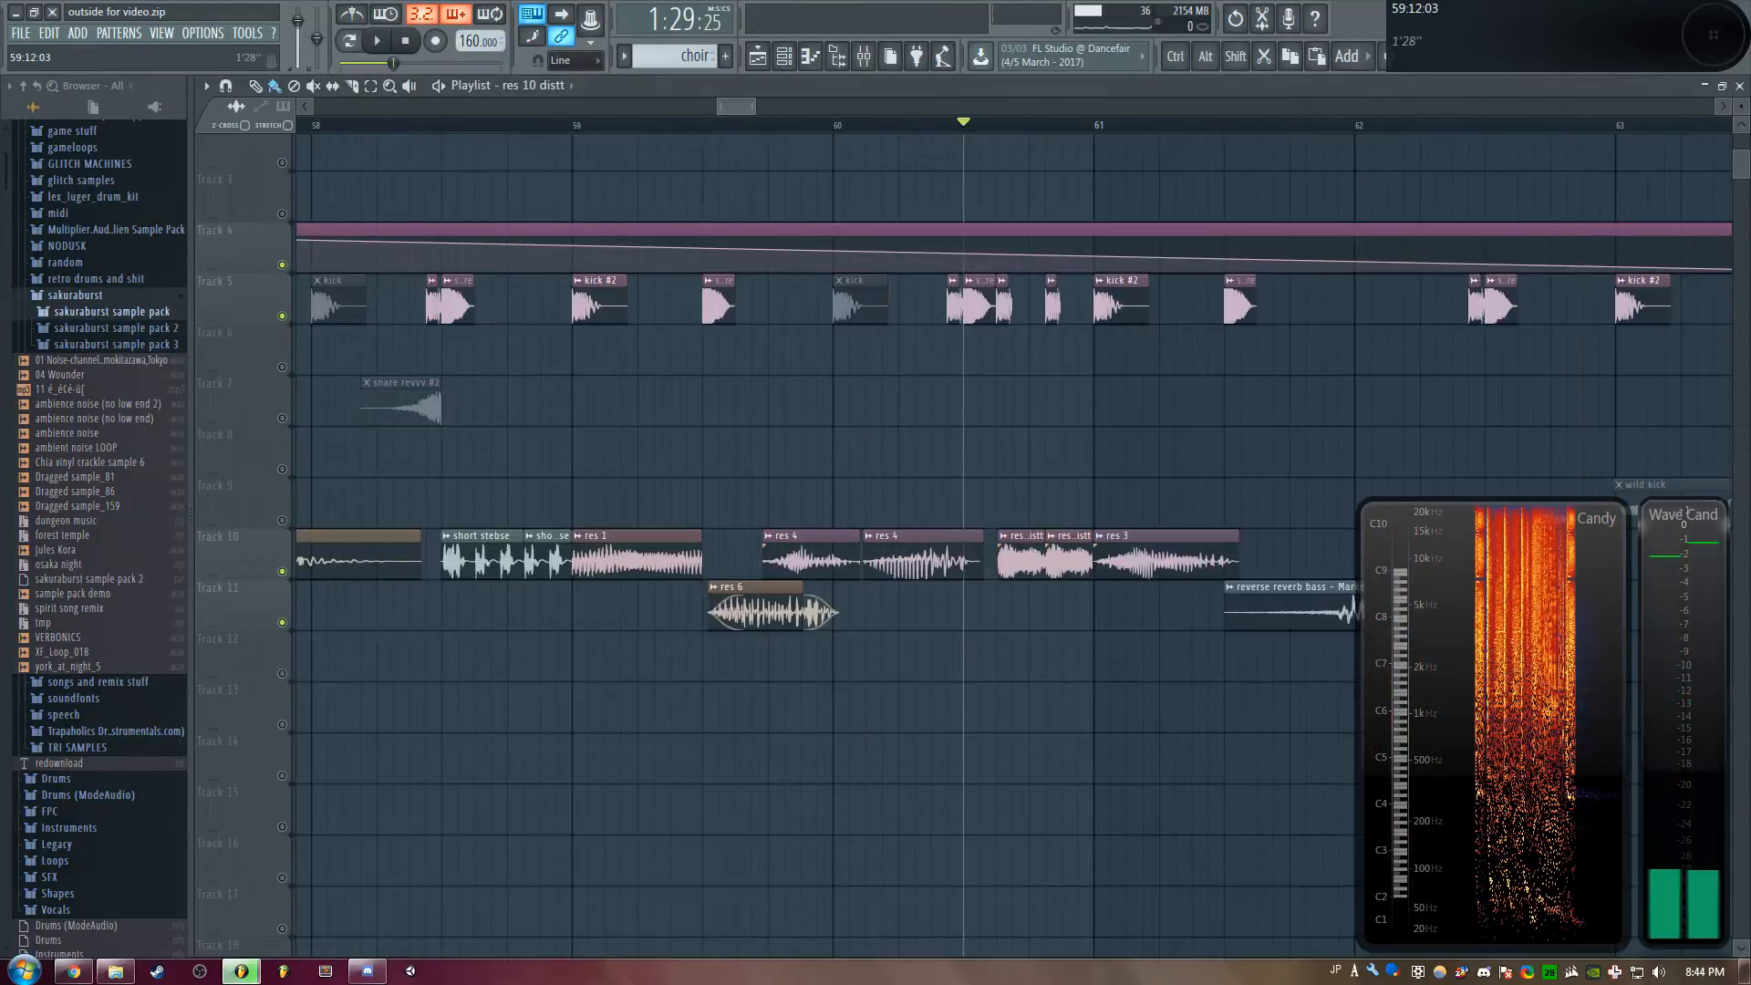
Place the playhead at bar 61, open the res 3 channel settings, and audition its source sample in Edison
{"action": "left_click_drag", "start_coordinate": [753, 107], "coordinate": [764, 106]}
{"action": "left_click", "coordinate": [670, 125]}
{"action": "double_click", "coordinate": [707, 549]}
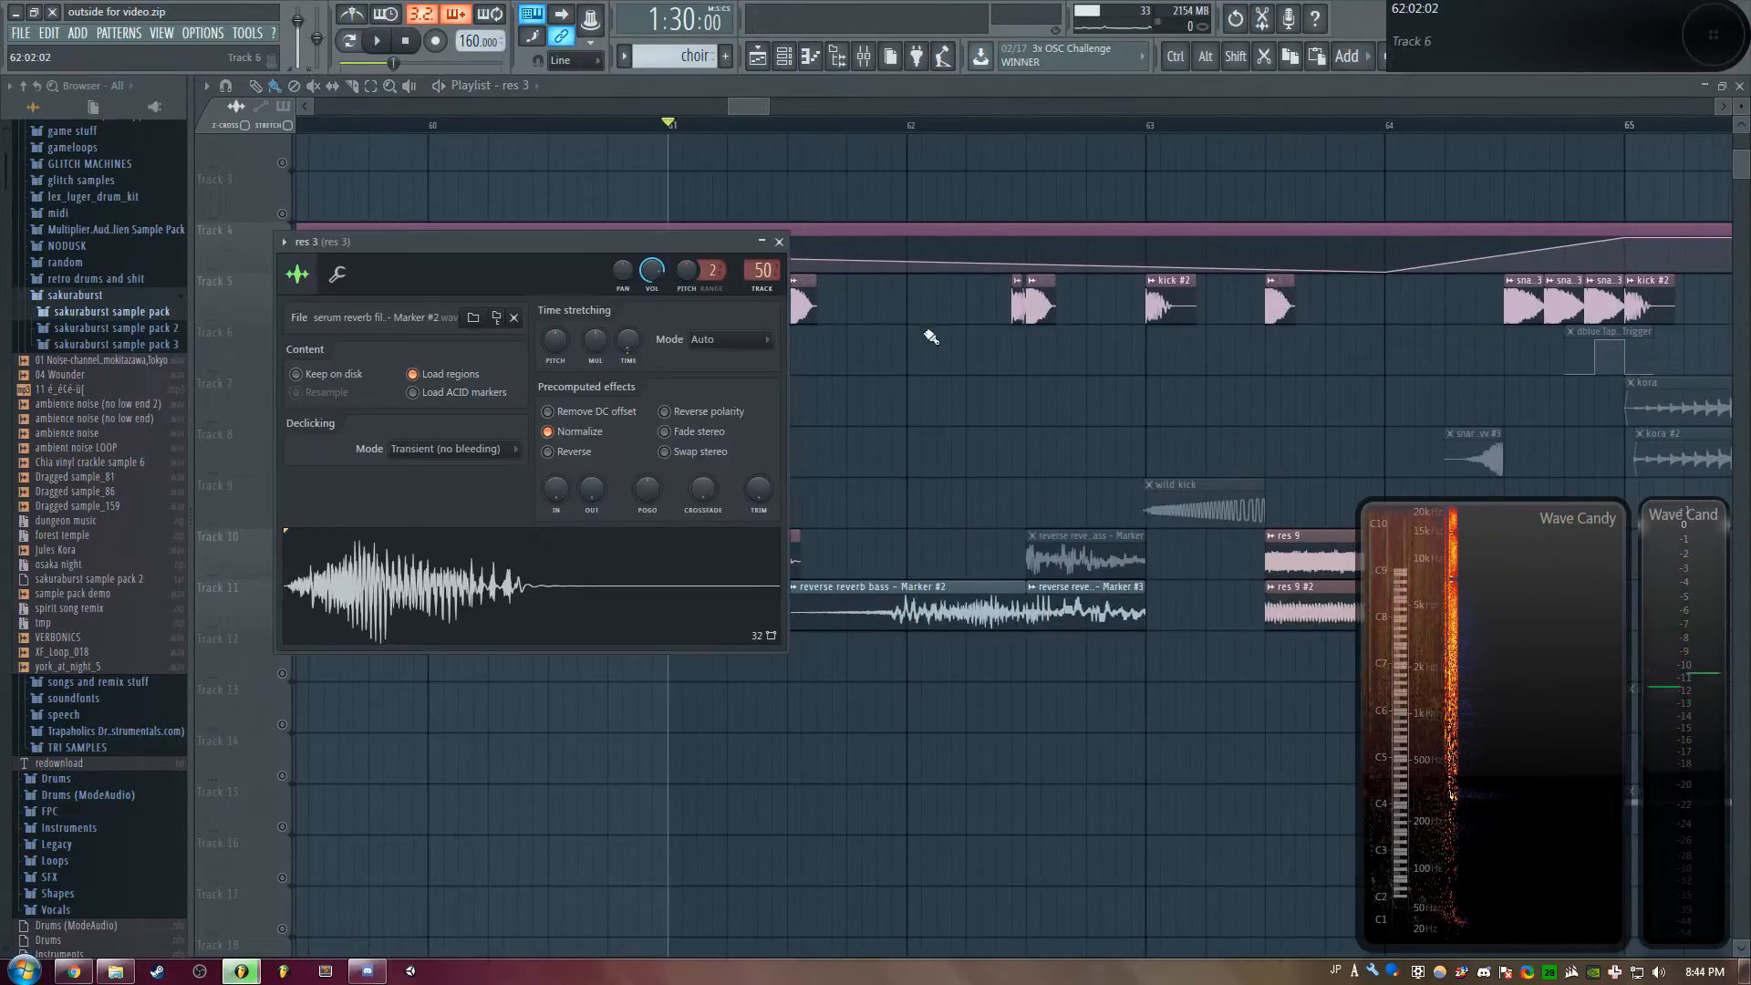
{"action": "right_click", "coordinate": [544, 613]}
{"action": "left_click", "coordinate": [571, 618]}
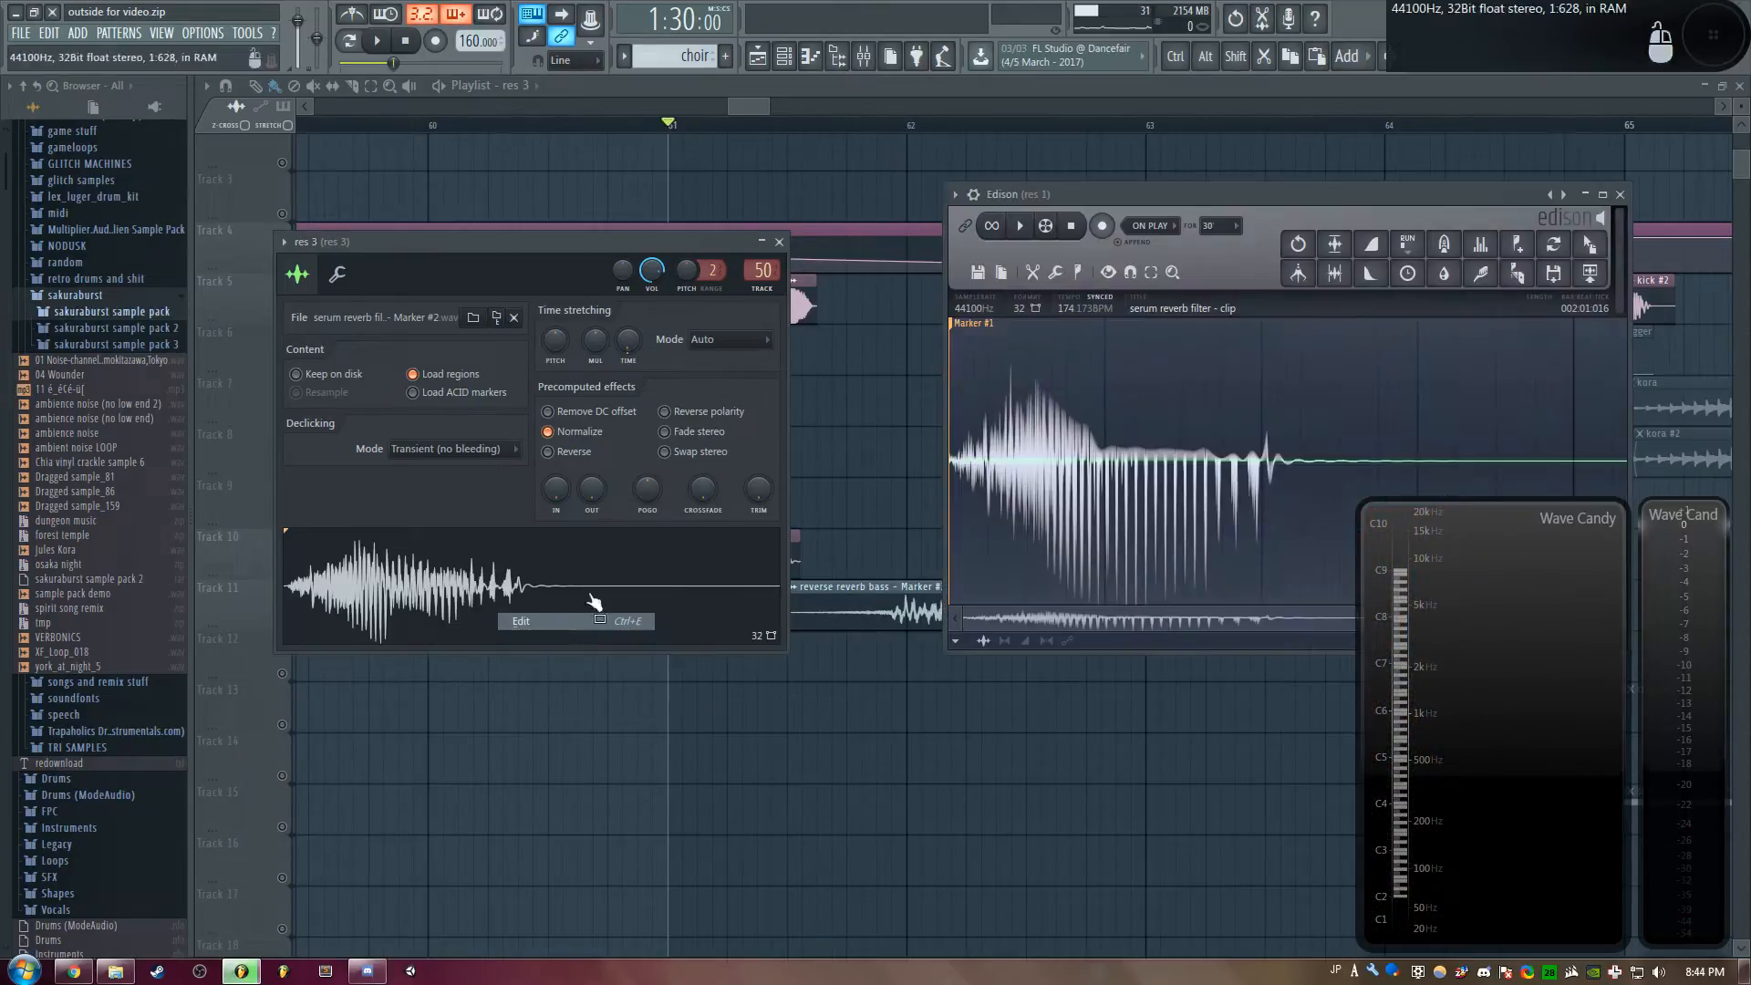
{"action": "left_click", "coordinate": [1019, 227]}
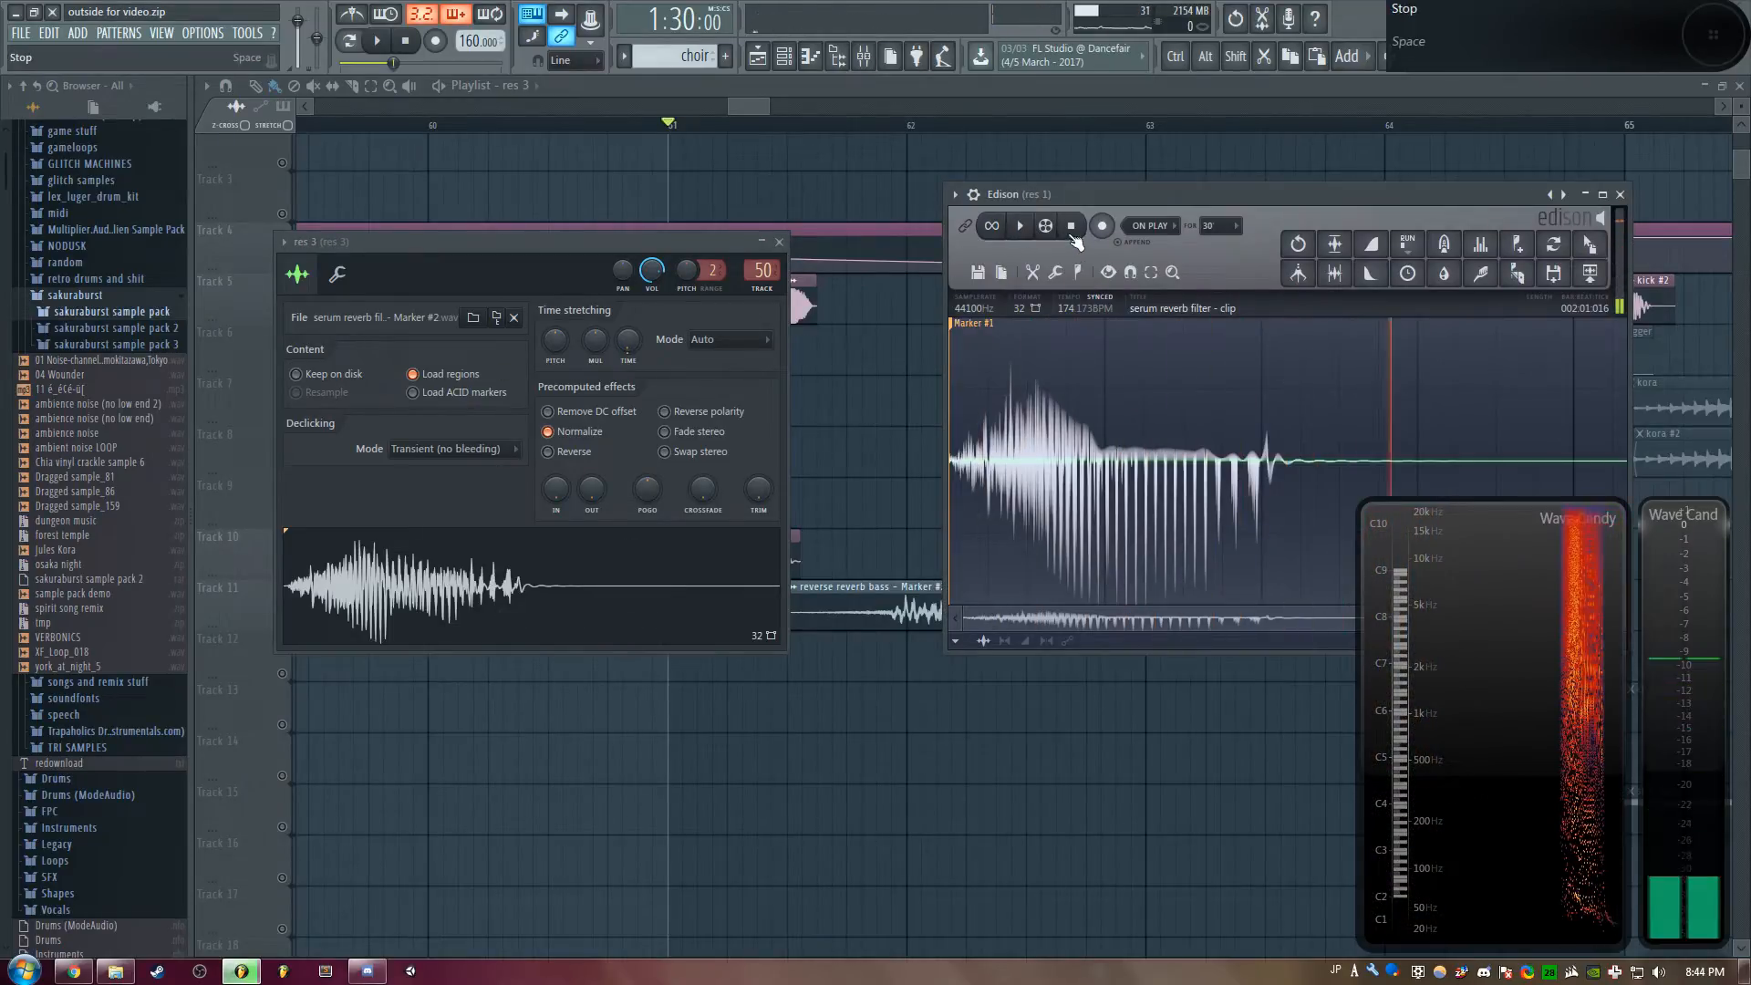
{"action": "left_click_drag", "start_coordinate": [500, 246], "coordinate": [545, 245]}
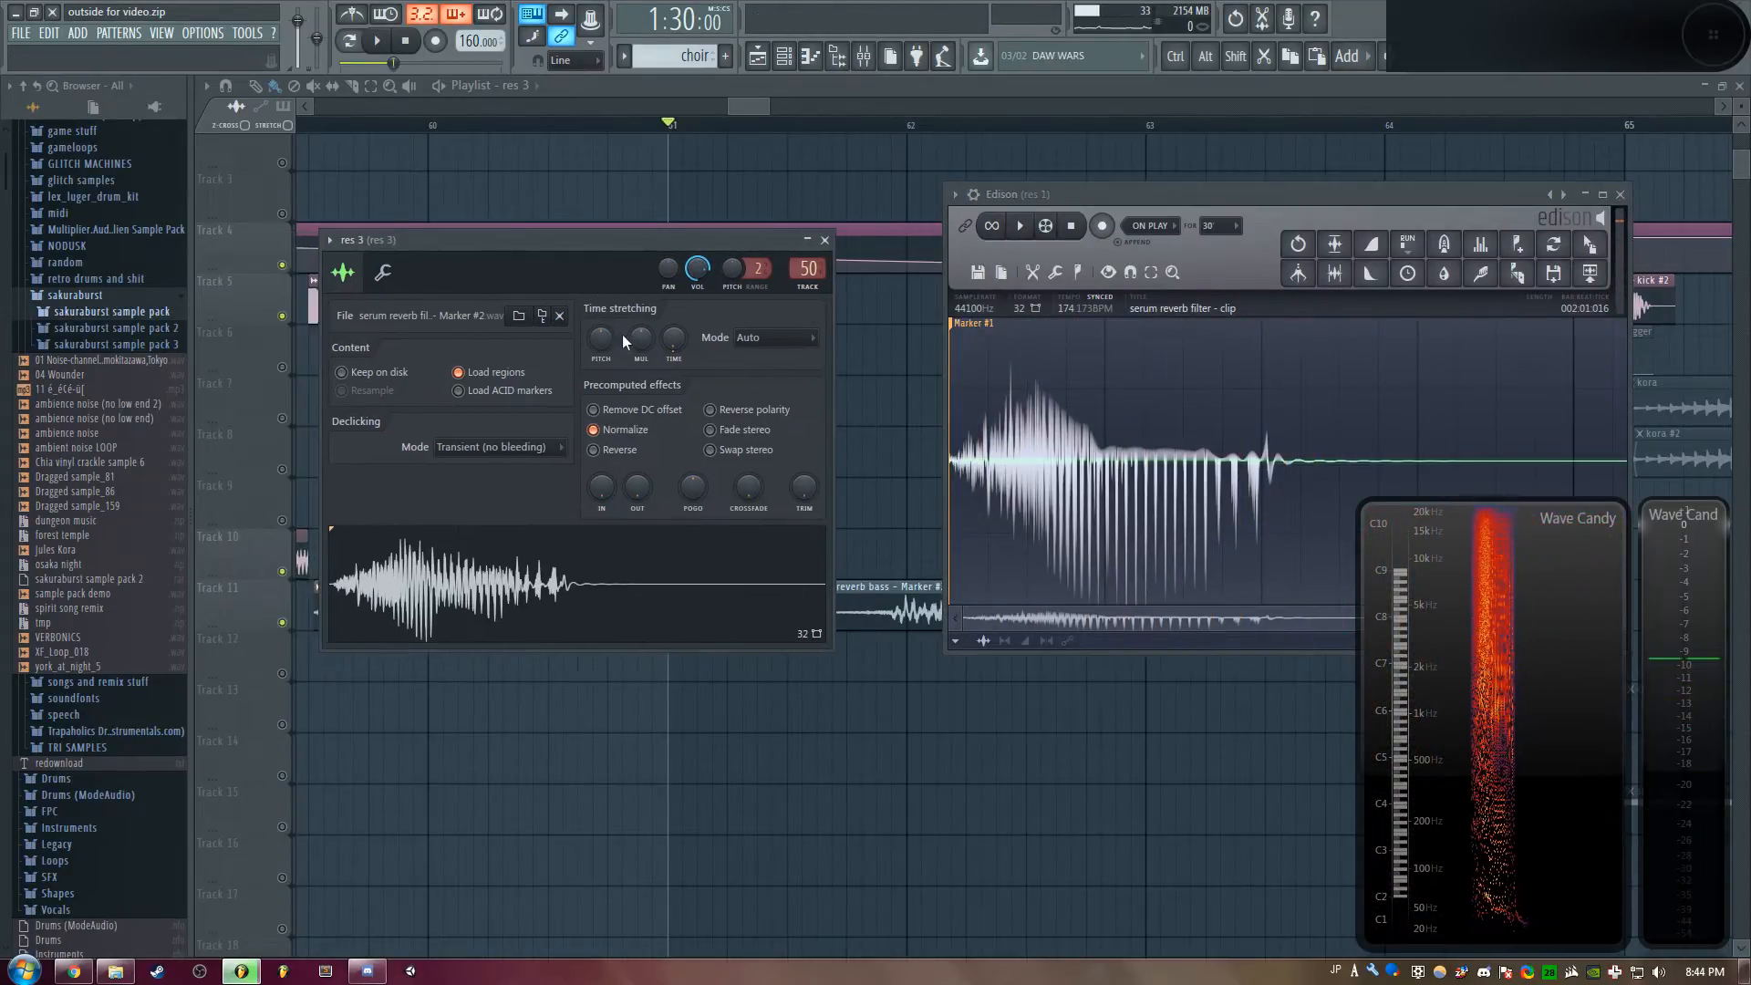
Open the res 3 clip's mixer track, inspect its Fruity WaveShaper and Fruity Limiter, and close all windows
{"action": "double_click", "coordinate": [808, 268]}
{"action": "left_click", "coordinate": [1094, 517]}
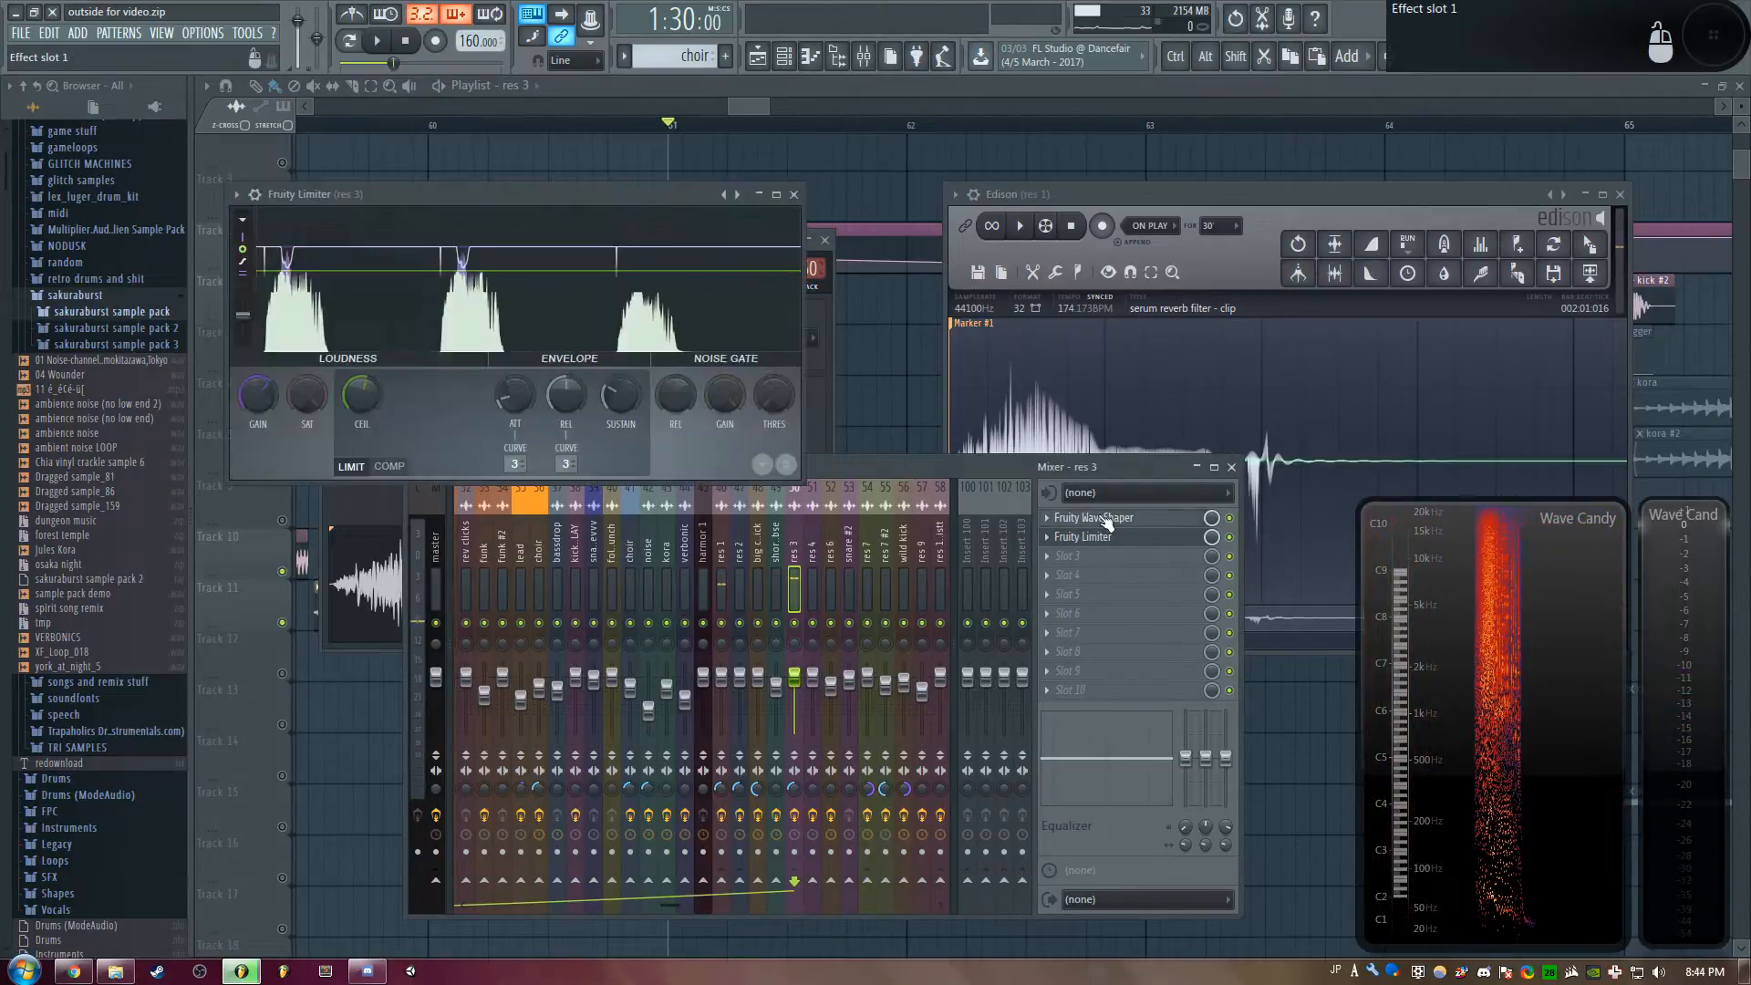
{"action": "left_click", "coordinate": [1147, 540]}
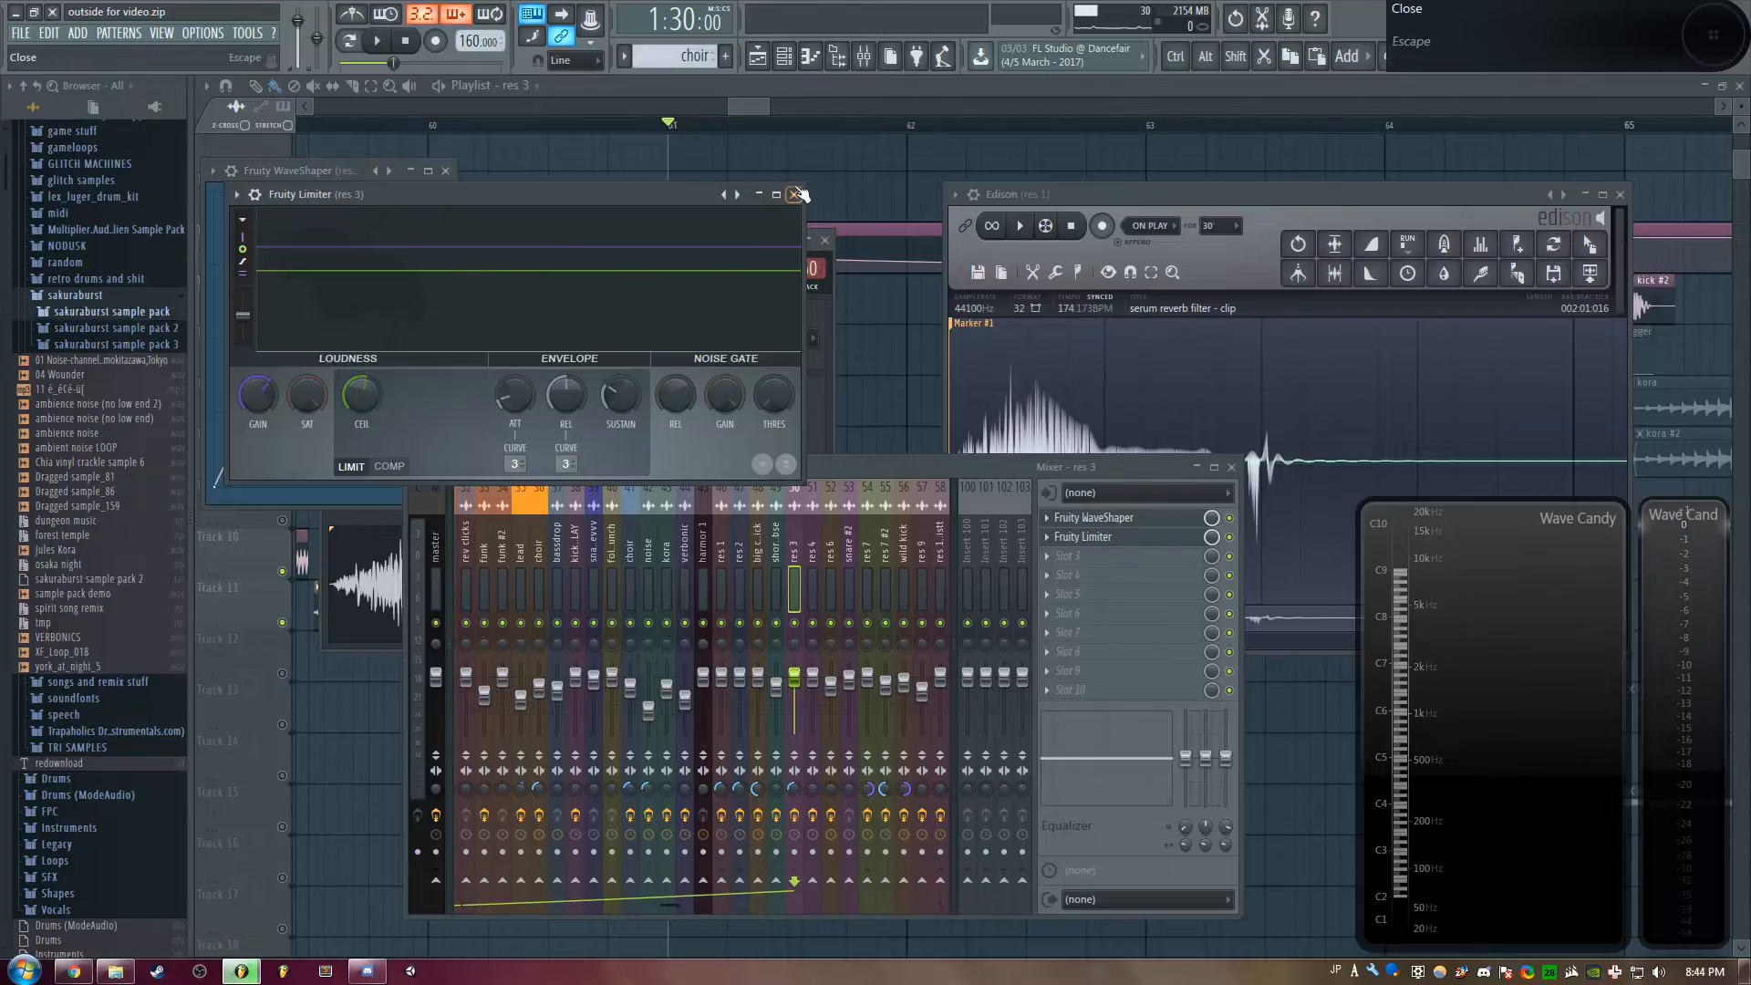
{"action": "left_click", "coordinate": [794, 195]}
{"action": "key", "text": "F12"}
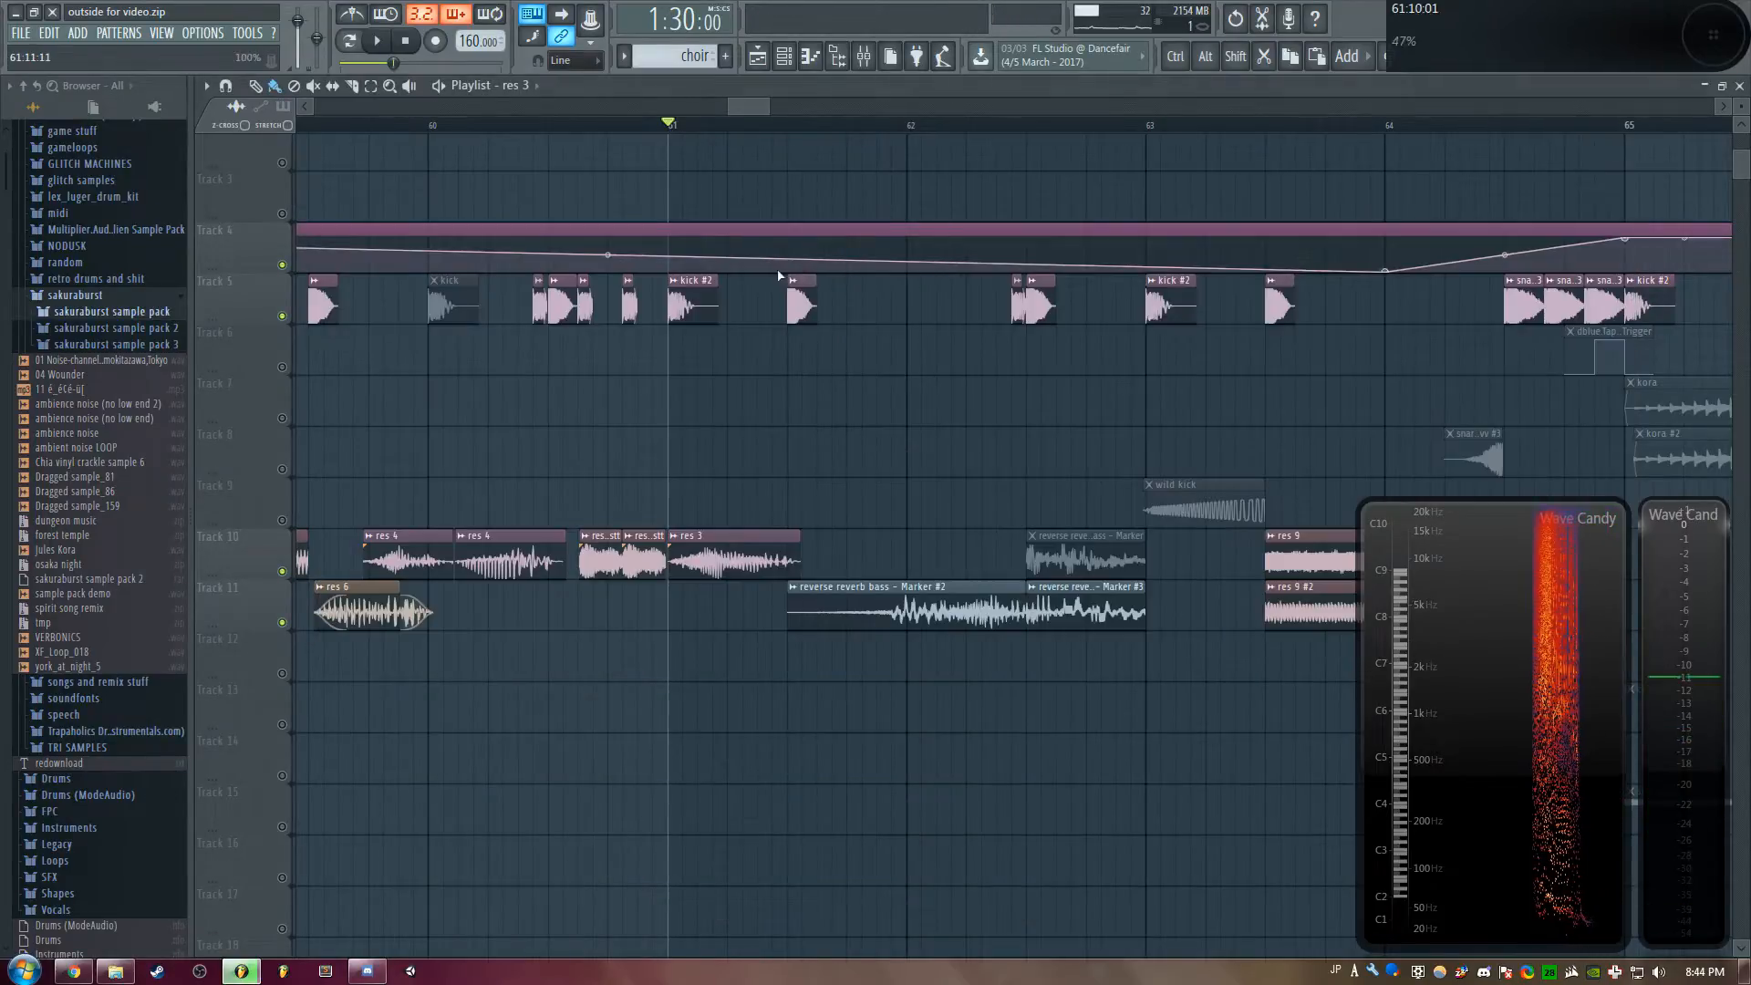
Play the song from bar 61 into bar 64 with all tracks unmuted, and stop playback
{"action": "key", "text": "space"}
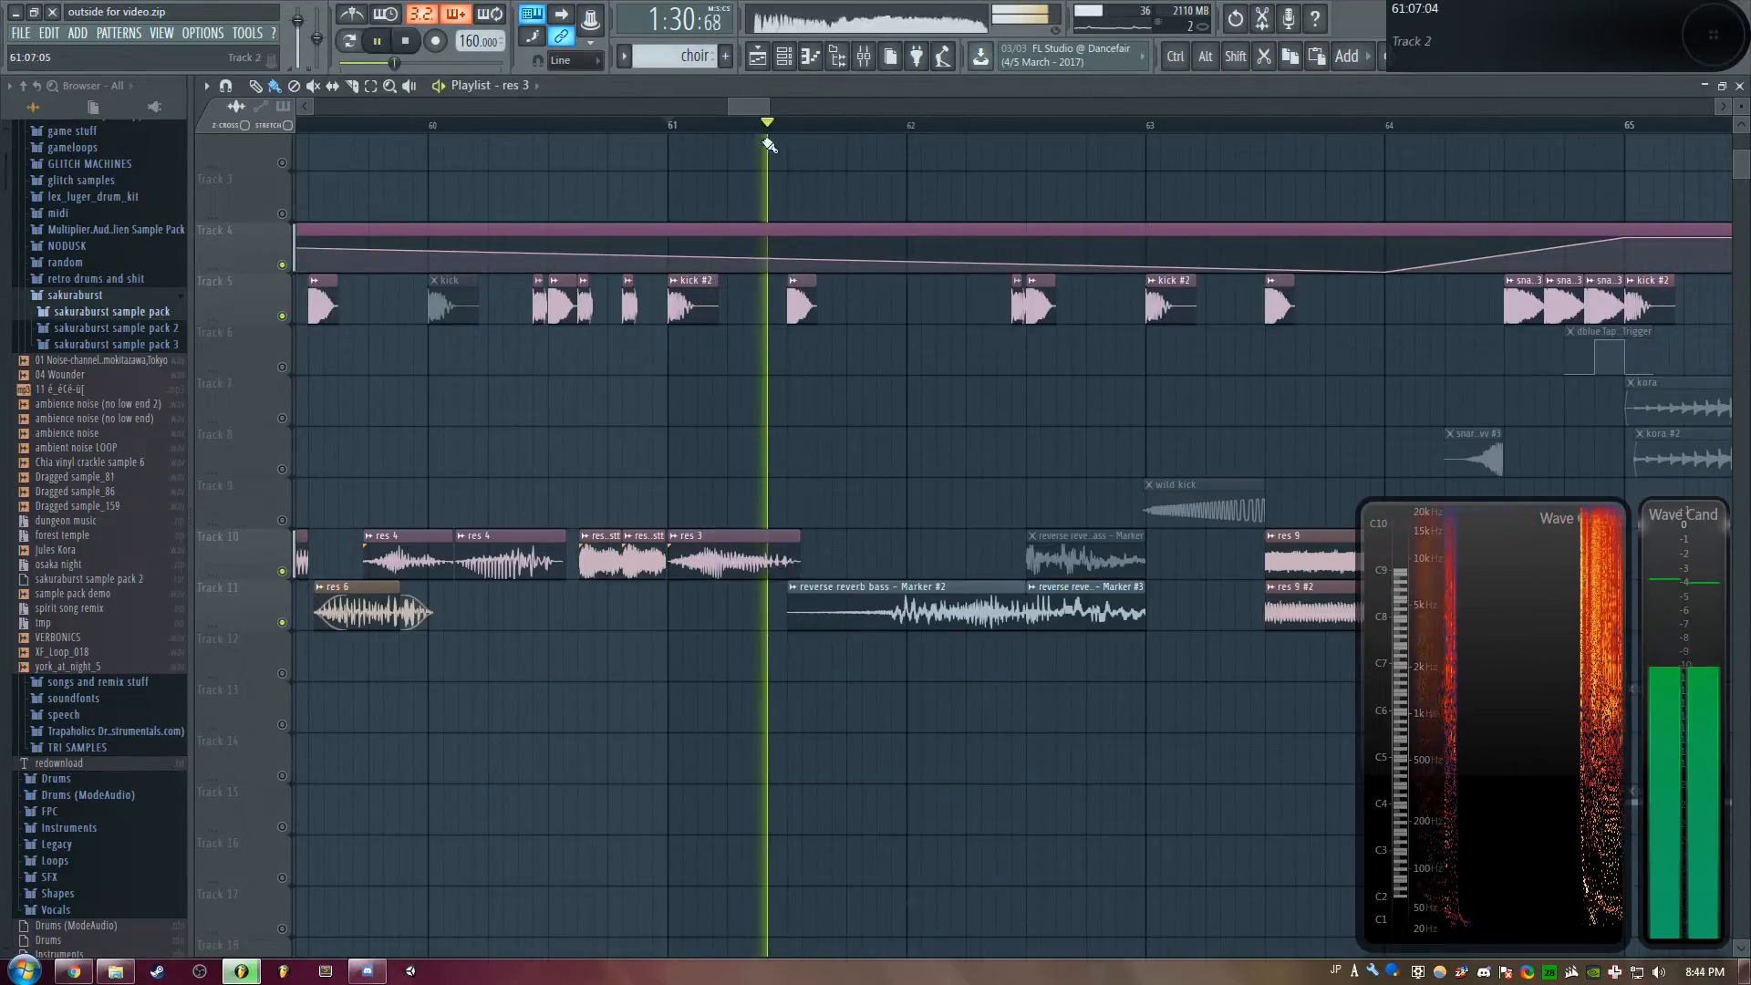
{"action": "scroll", "coordinate": [766, 144], "scroll_direction": "down", "scroll_amount": 2}
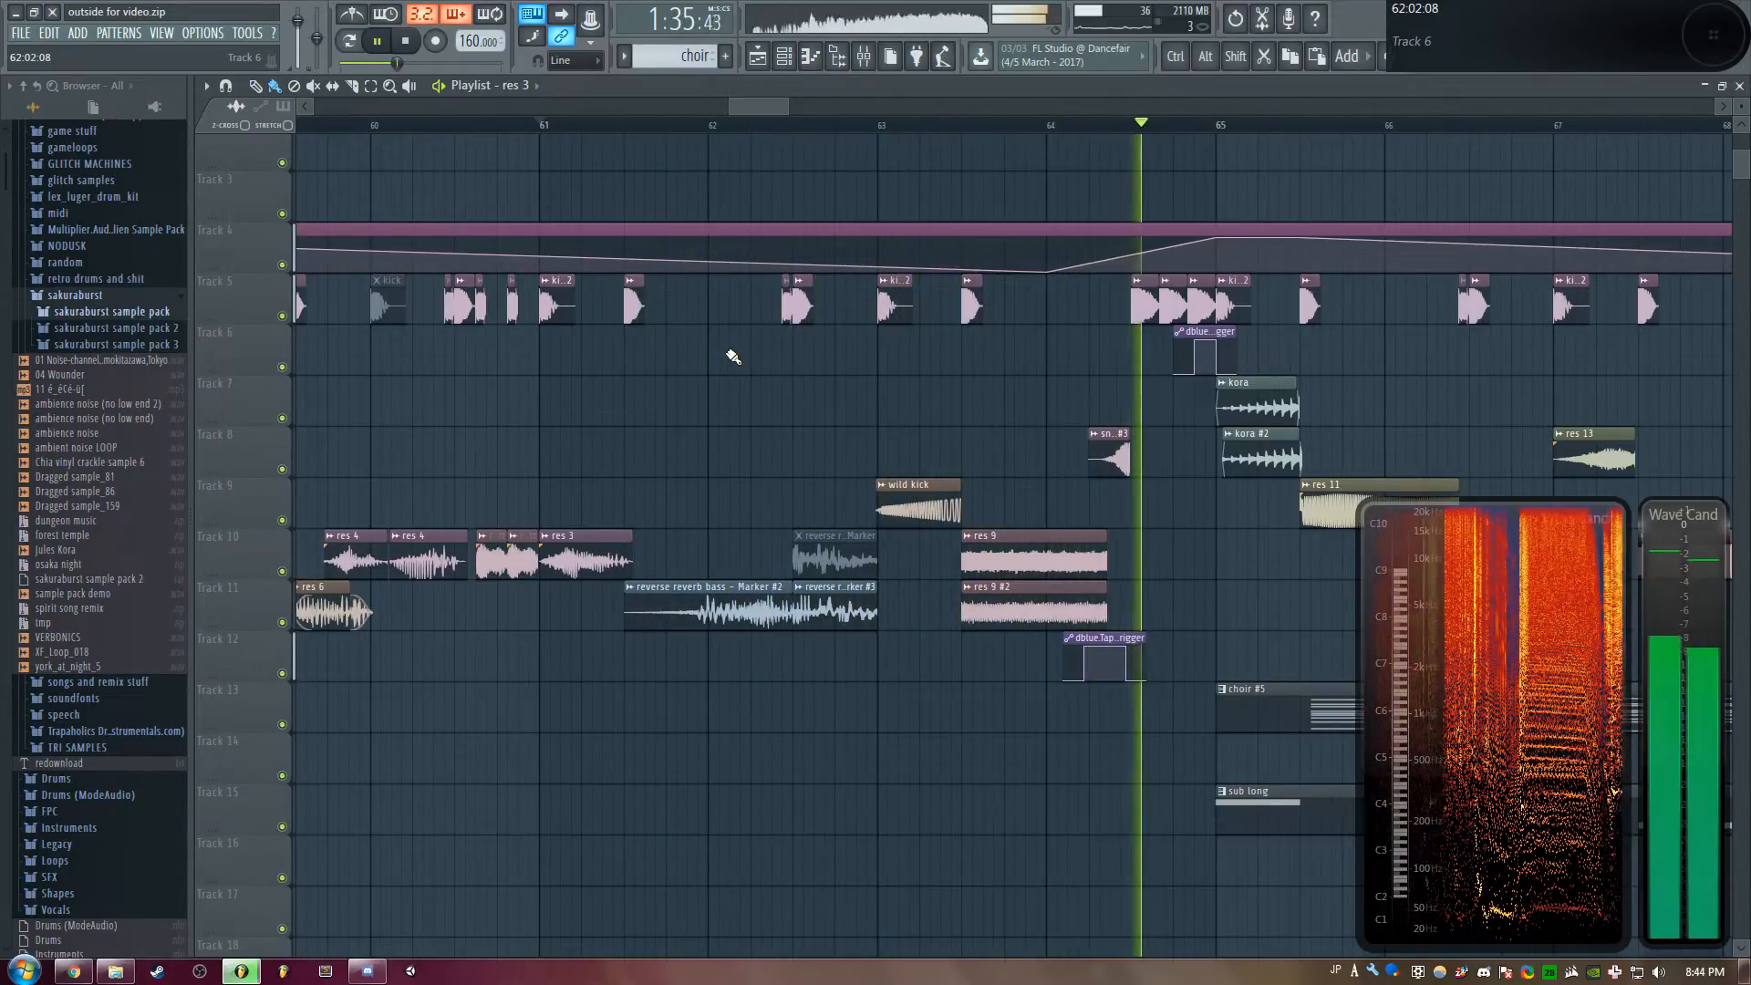
{"action": "key", "text": "space"}
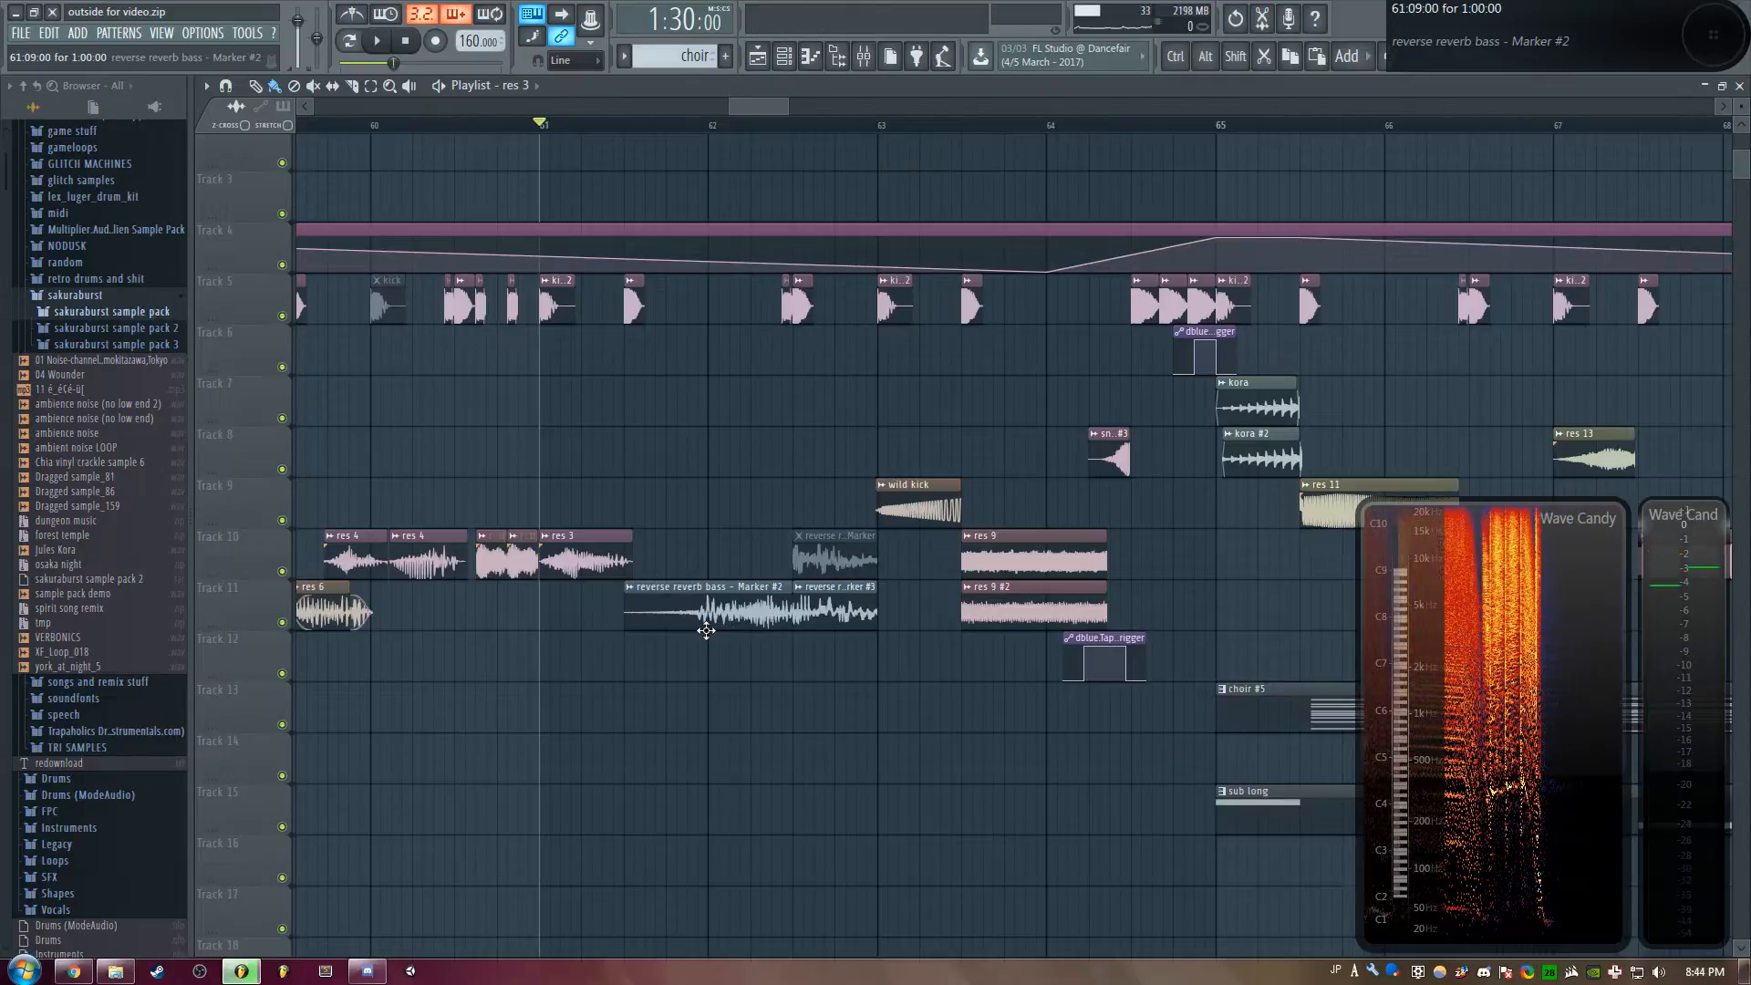
Open the reverse reverb bass - Marker #2 channel settings, audition its source sample in Edison, and arrange the two windows
{"action": "double_click", "coordinate": [706, 630]}
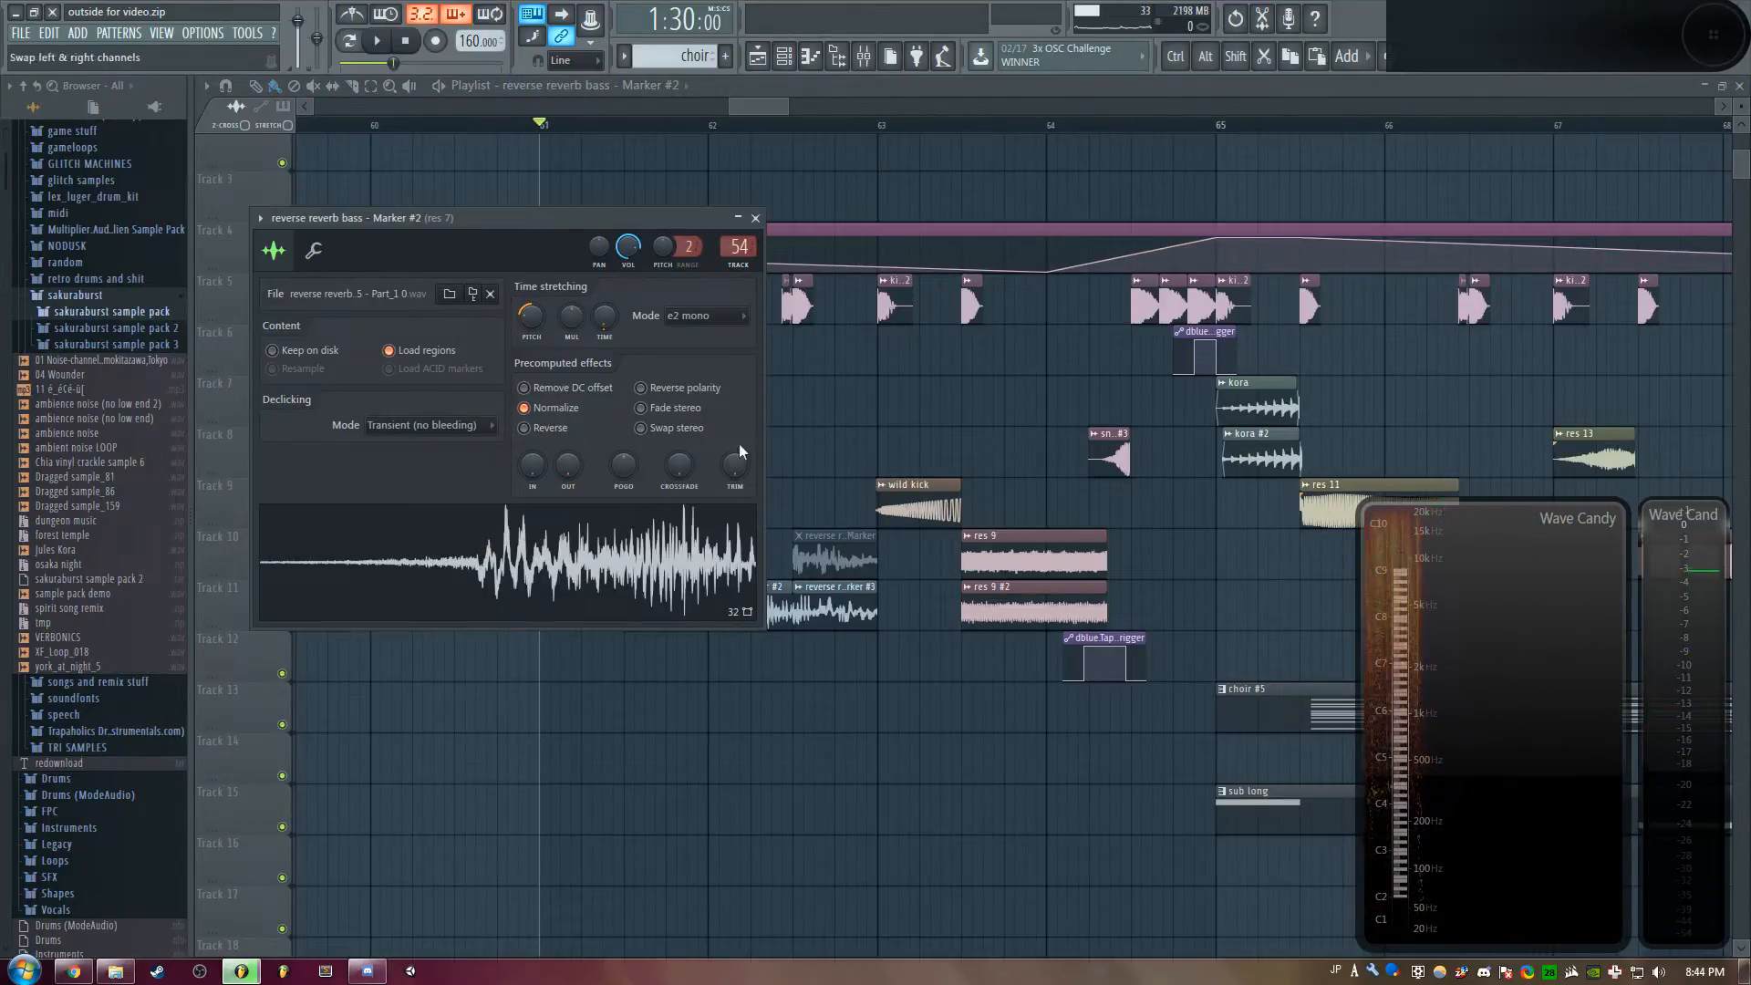
{"action": "right_click", "coordinate": [453, 575]}
{"action": "left_click", "coordinate": [540, 591]}
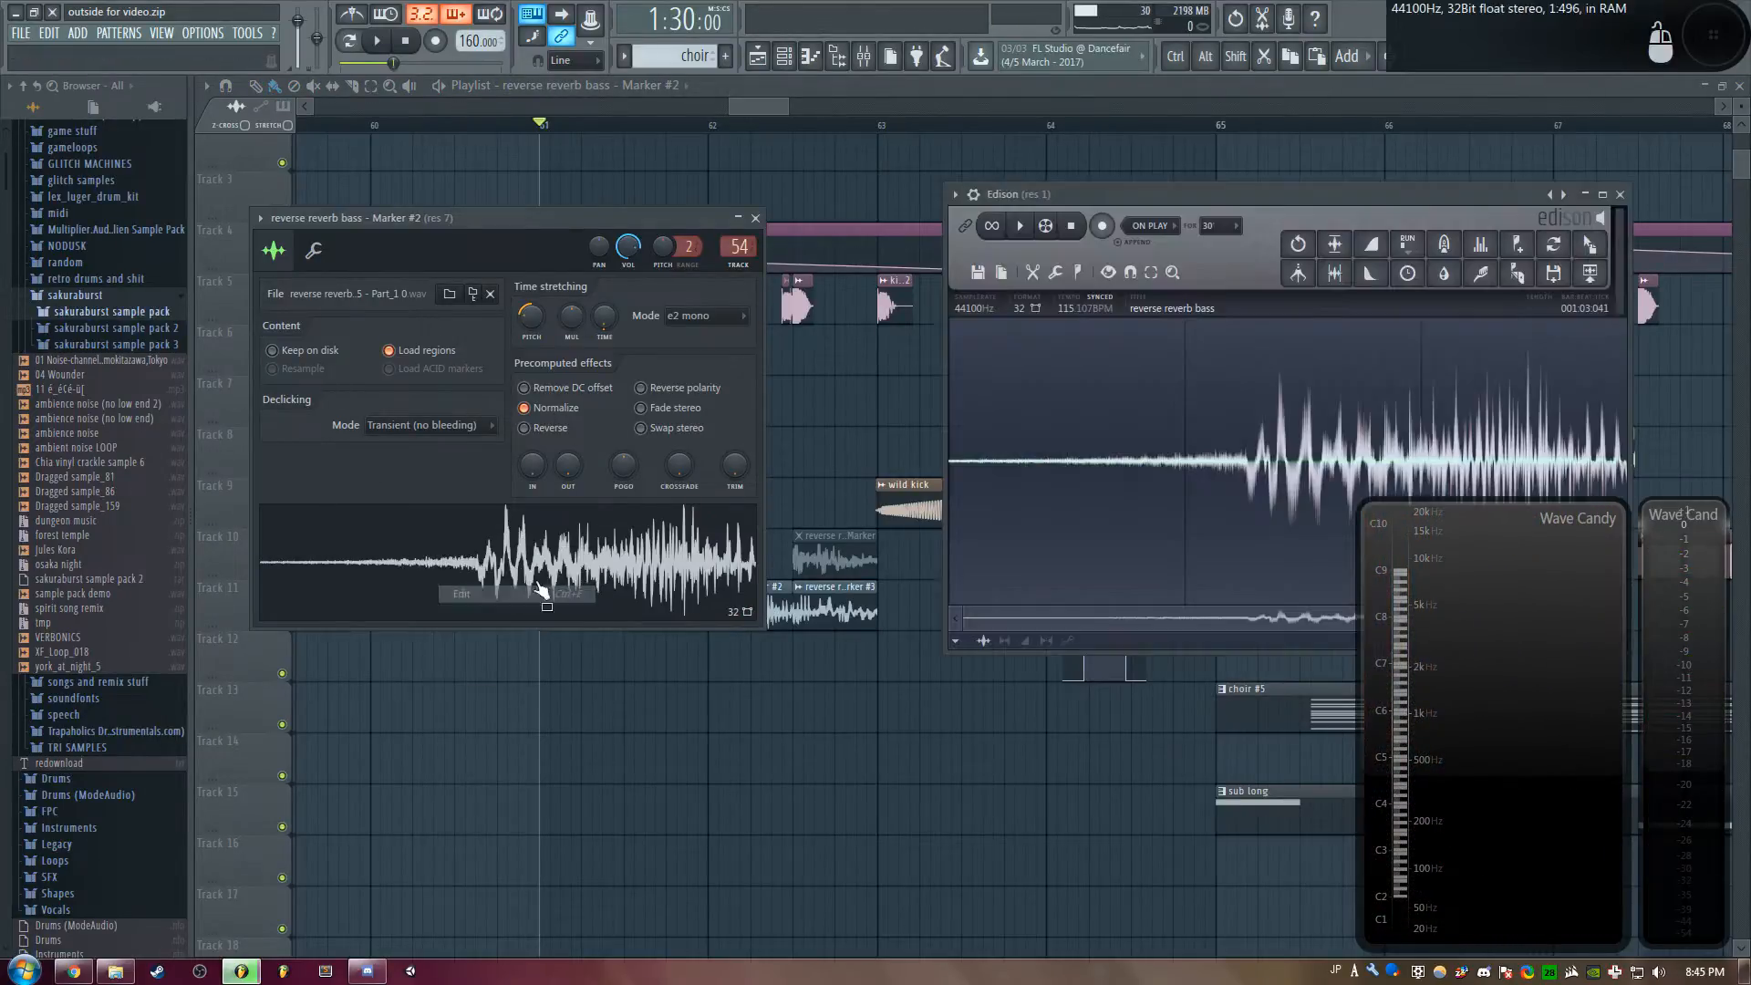
{"action": "left_click_drag", "start_coordinate": [1061, 194], "coordinate": [894, 211]}
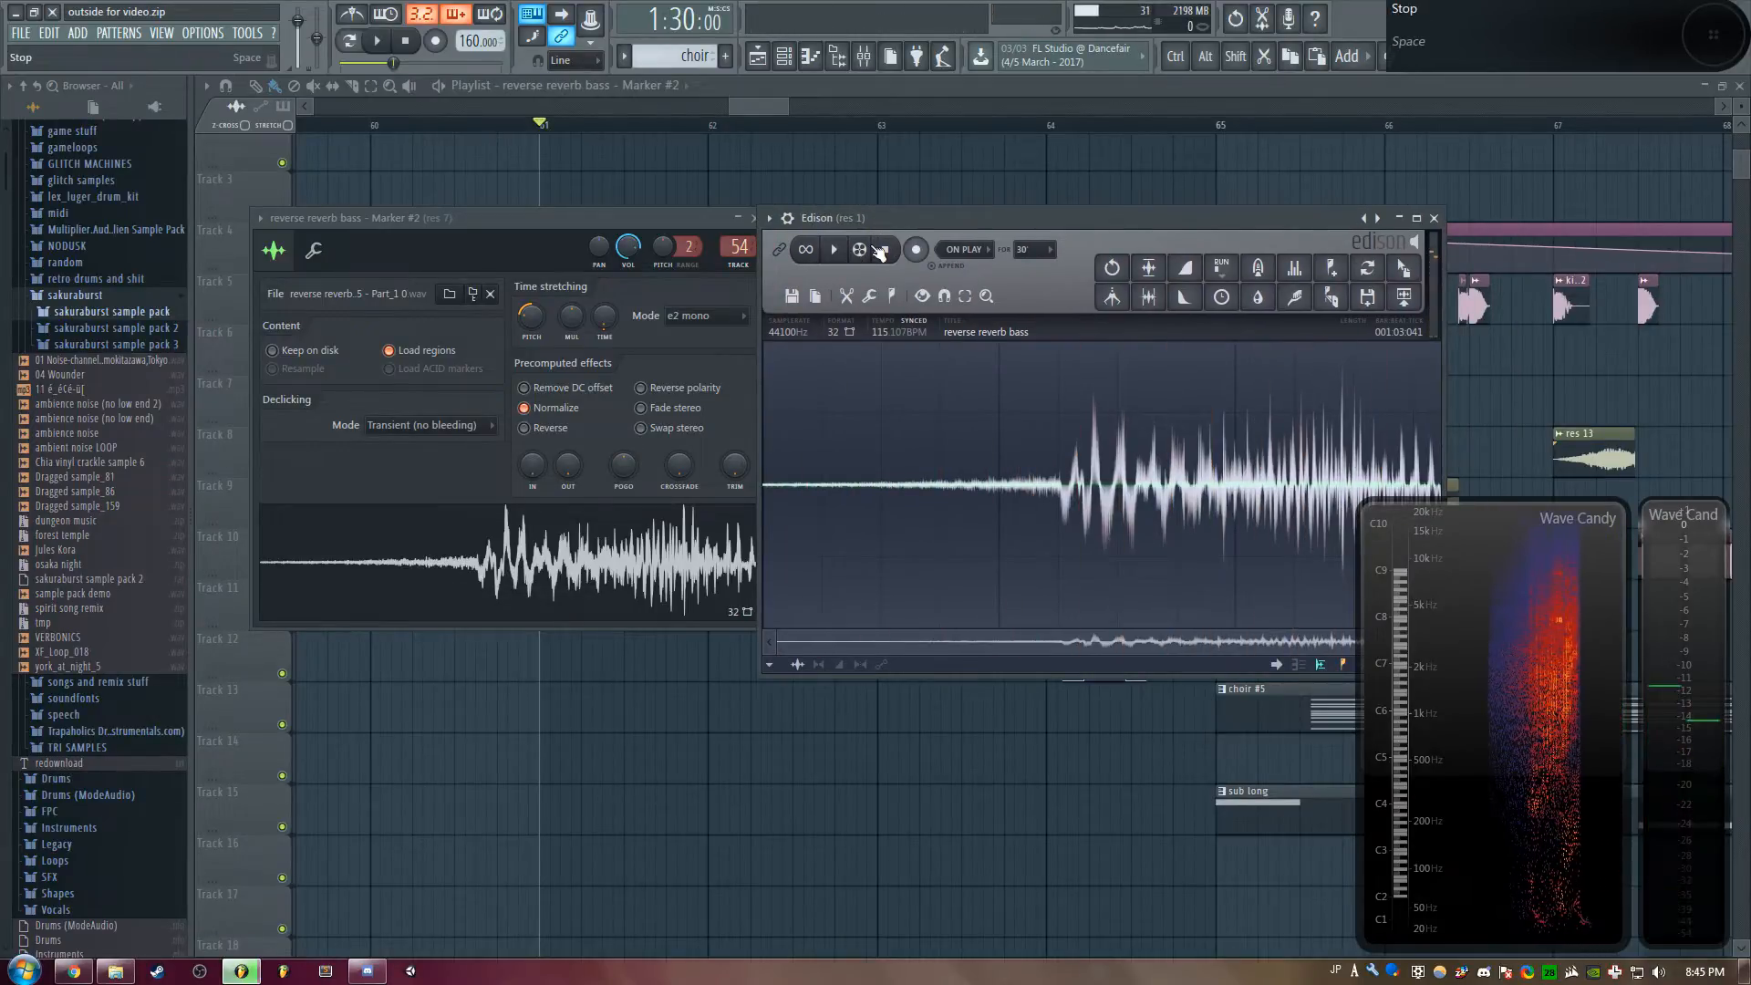
{"action": "left_click_drag", "start_coordinate": [610, 216], "coordinate": [648, 209]}
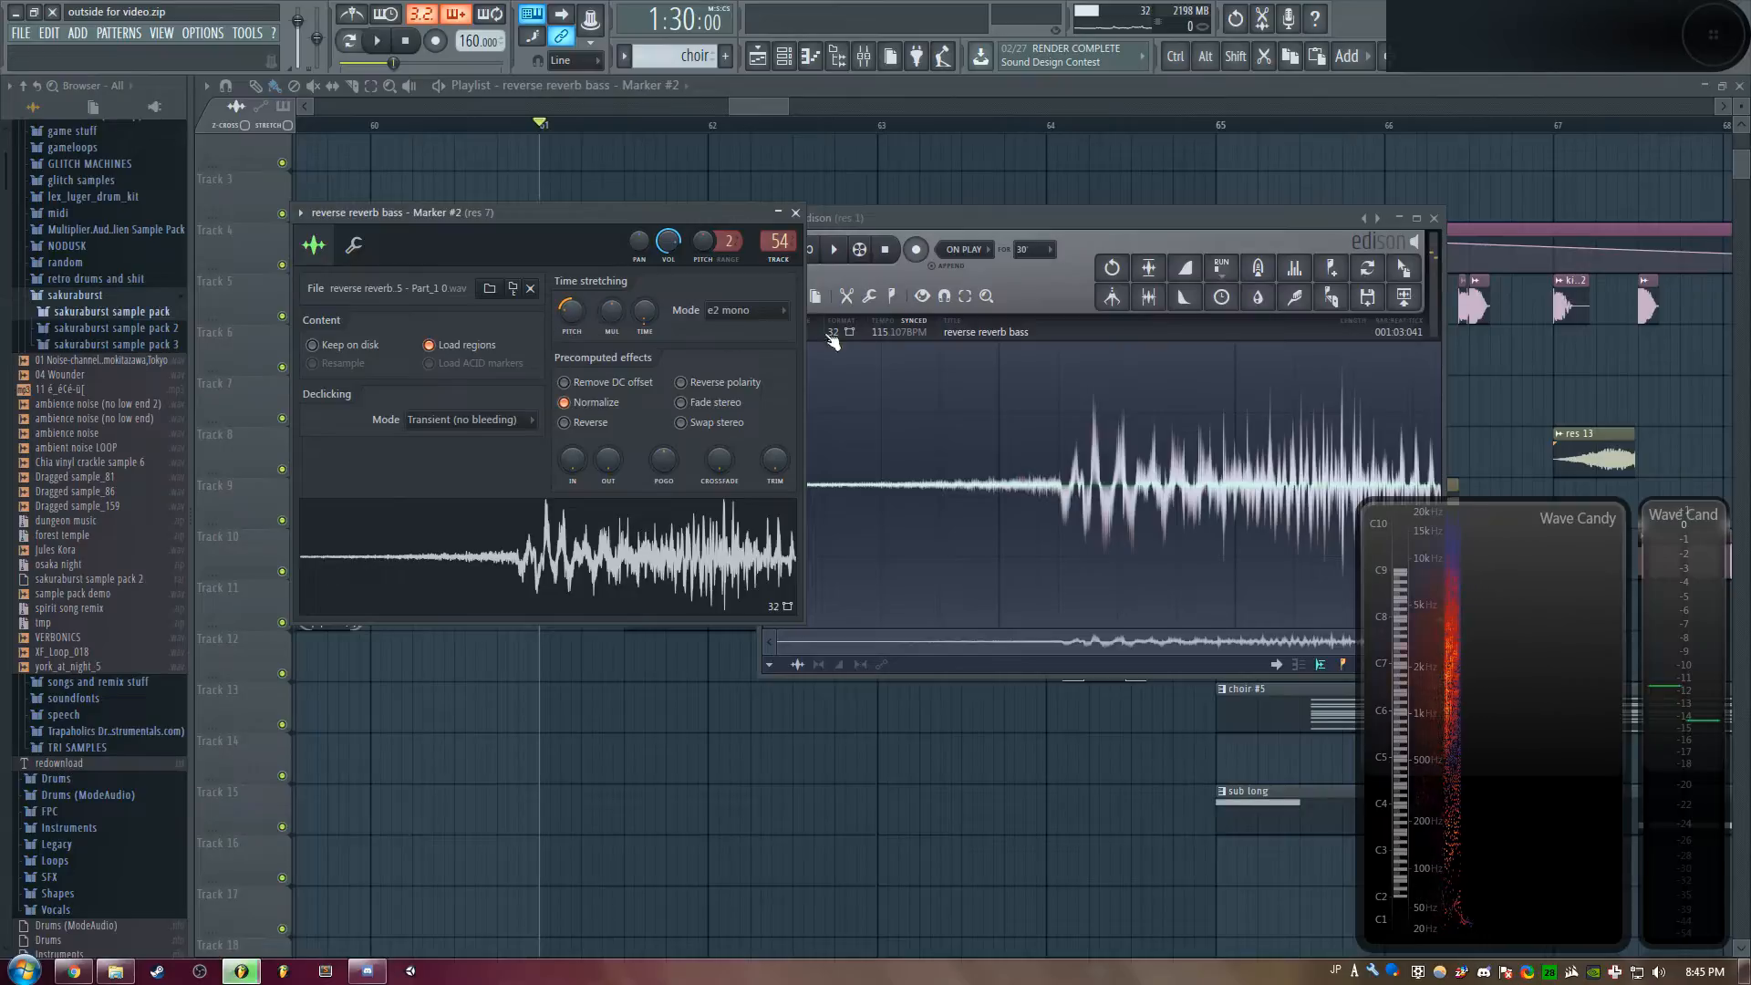
Inspect the Fruity WaveShaper on the reverse reverb bass mixer track, close all windows, and solo playlist track 11
{"action": "double_click", "coordinate": [764, 245]}
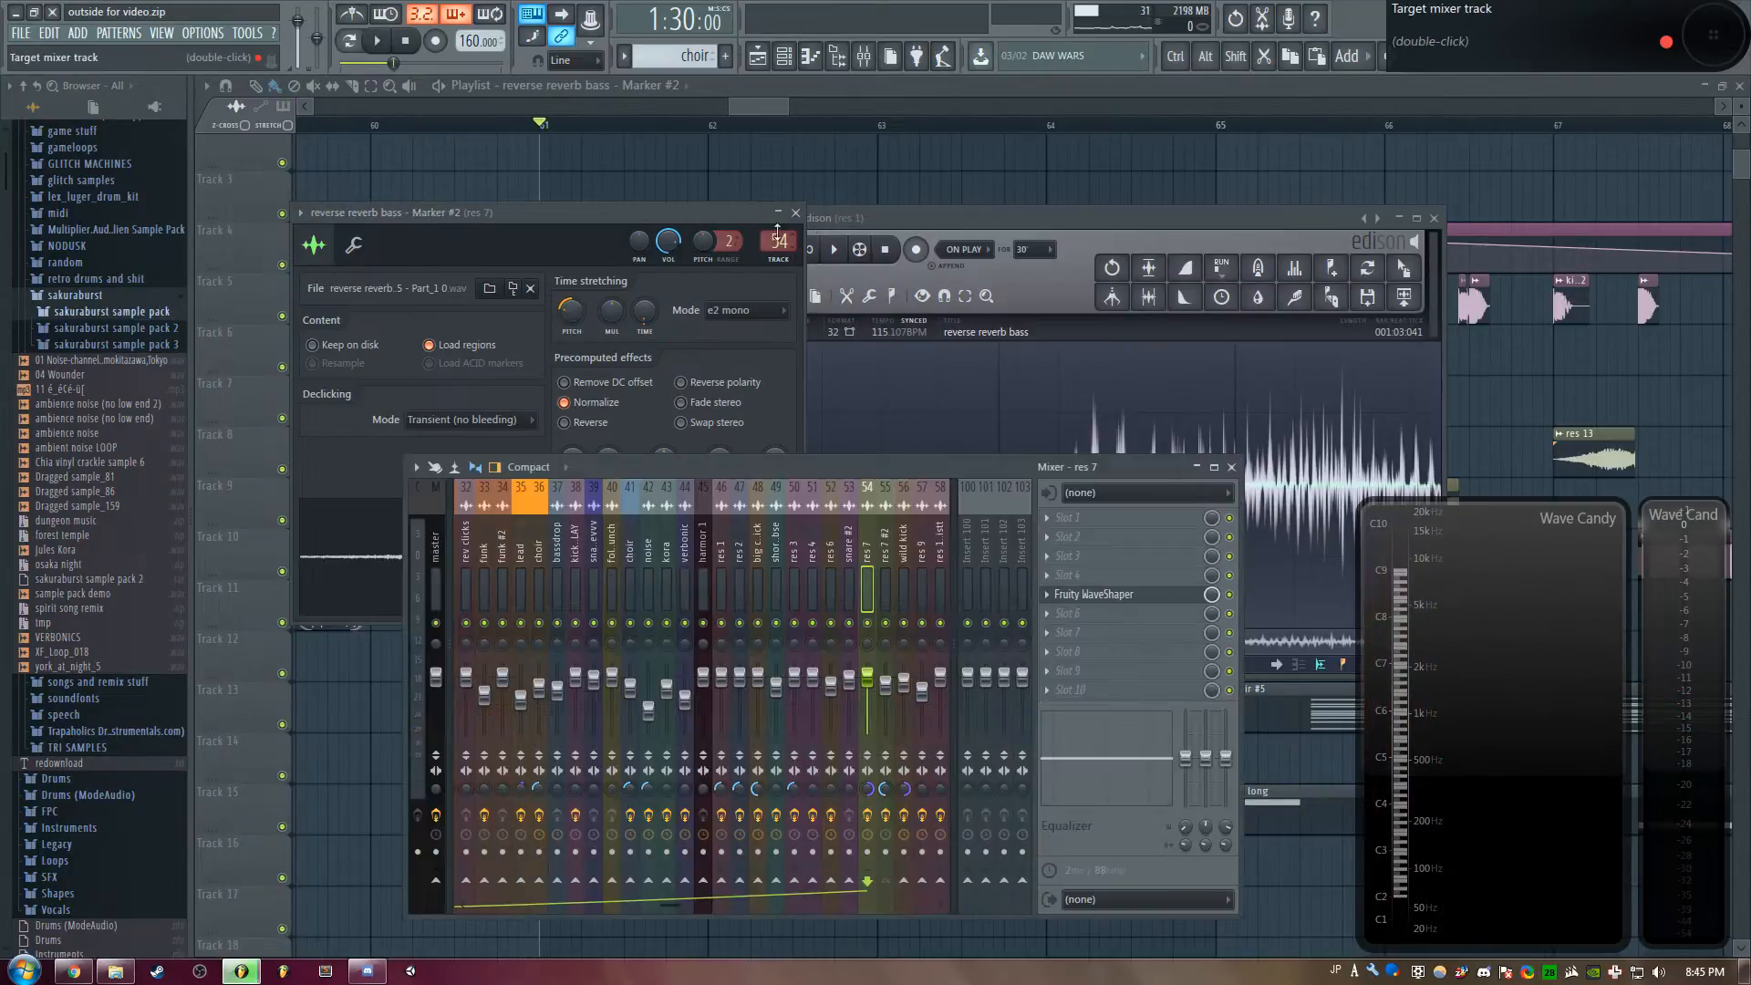
{"action": "left_click", "coordinate": [1108, 595]}
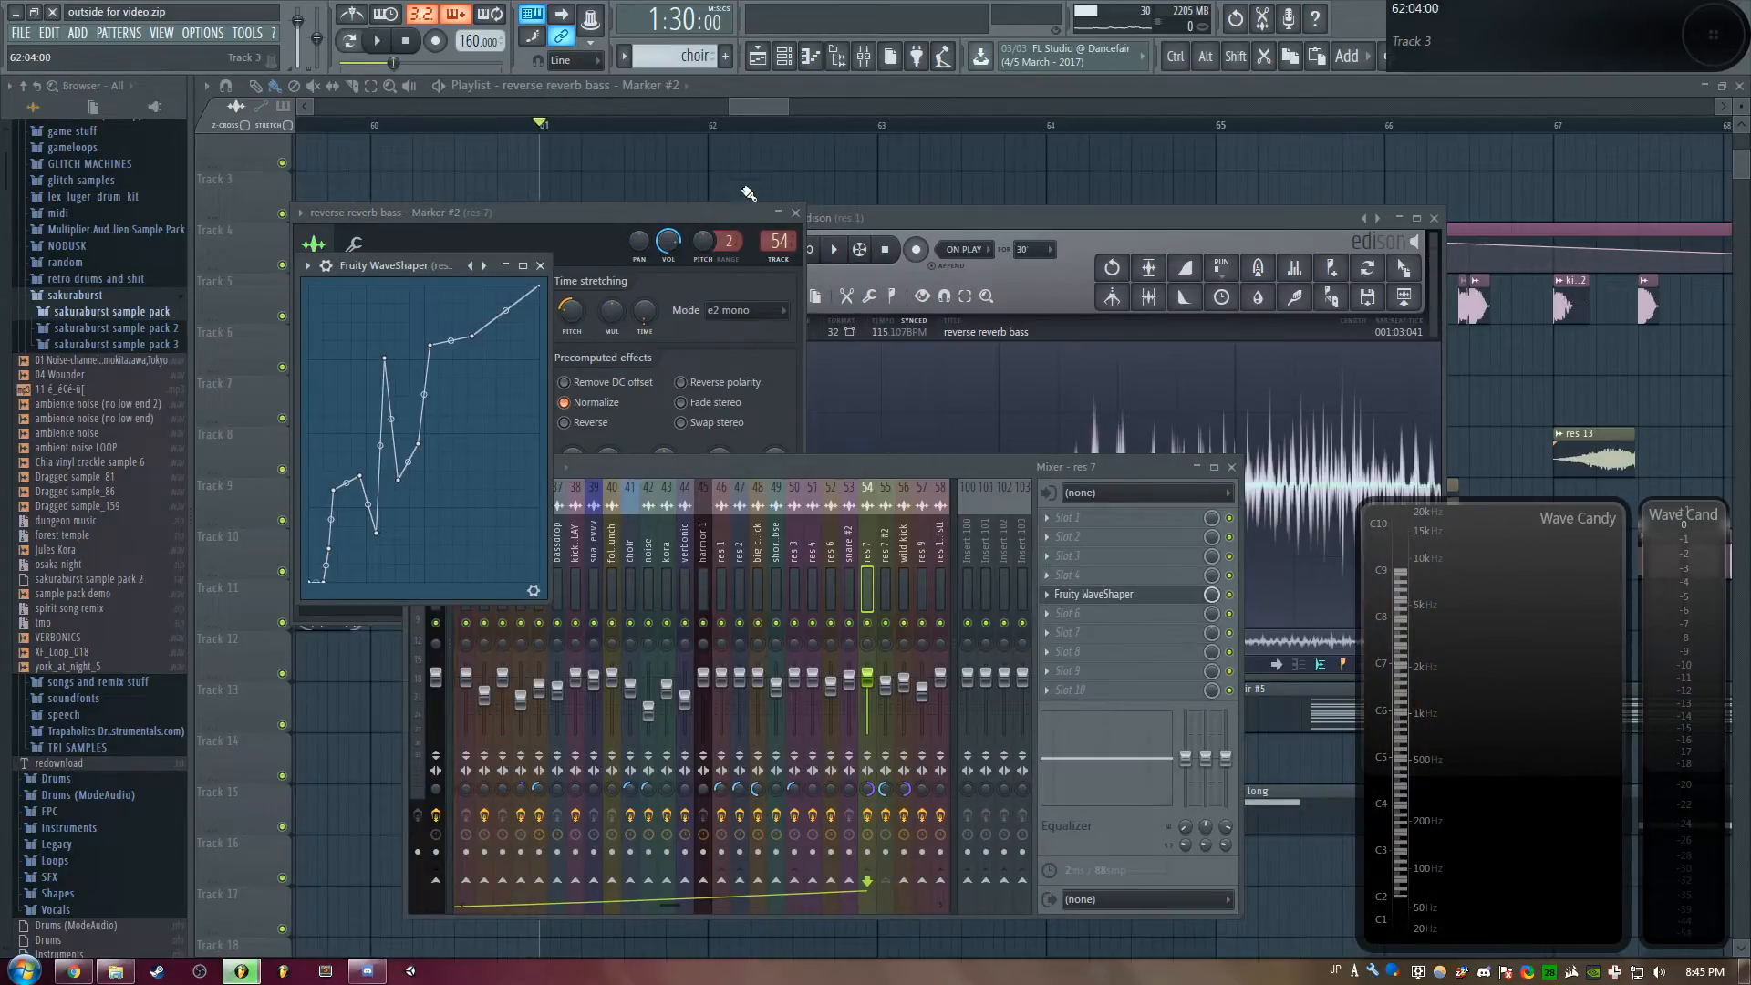
{"action": "key", "text": "F12"}
{"action": "right_click", "coordinate": [283, 624]}
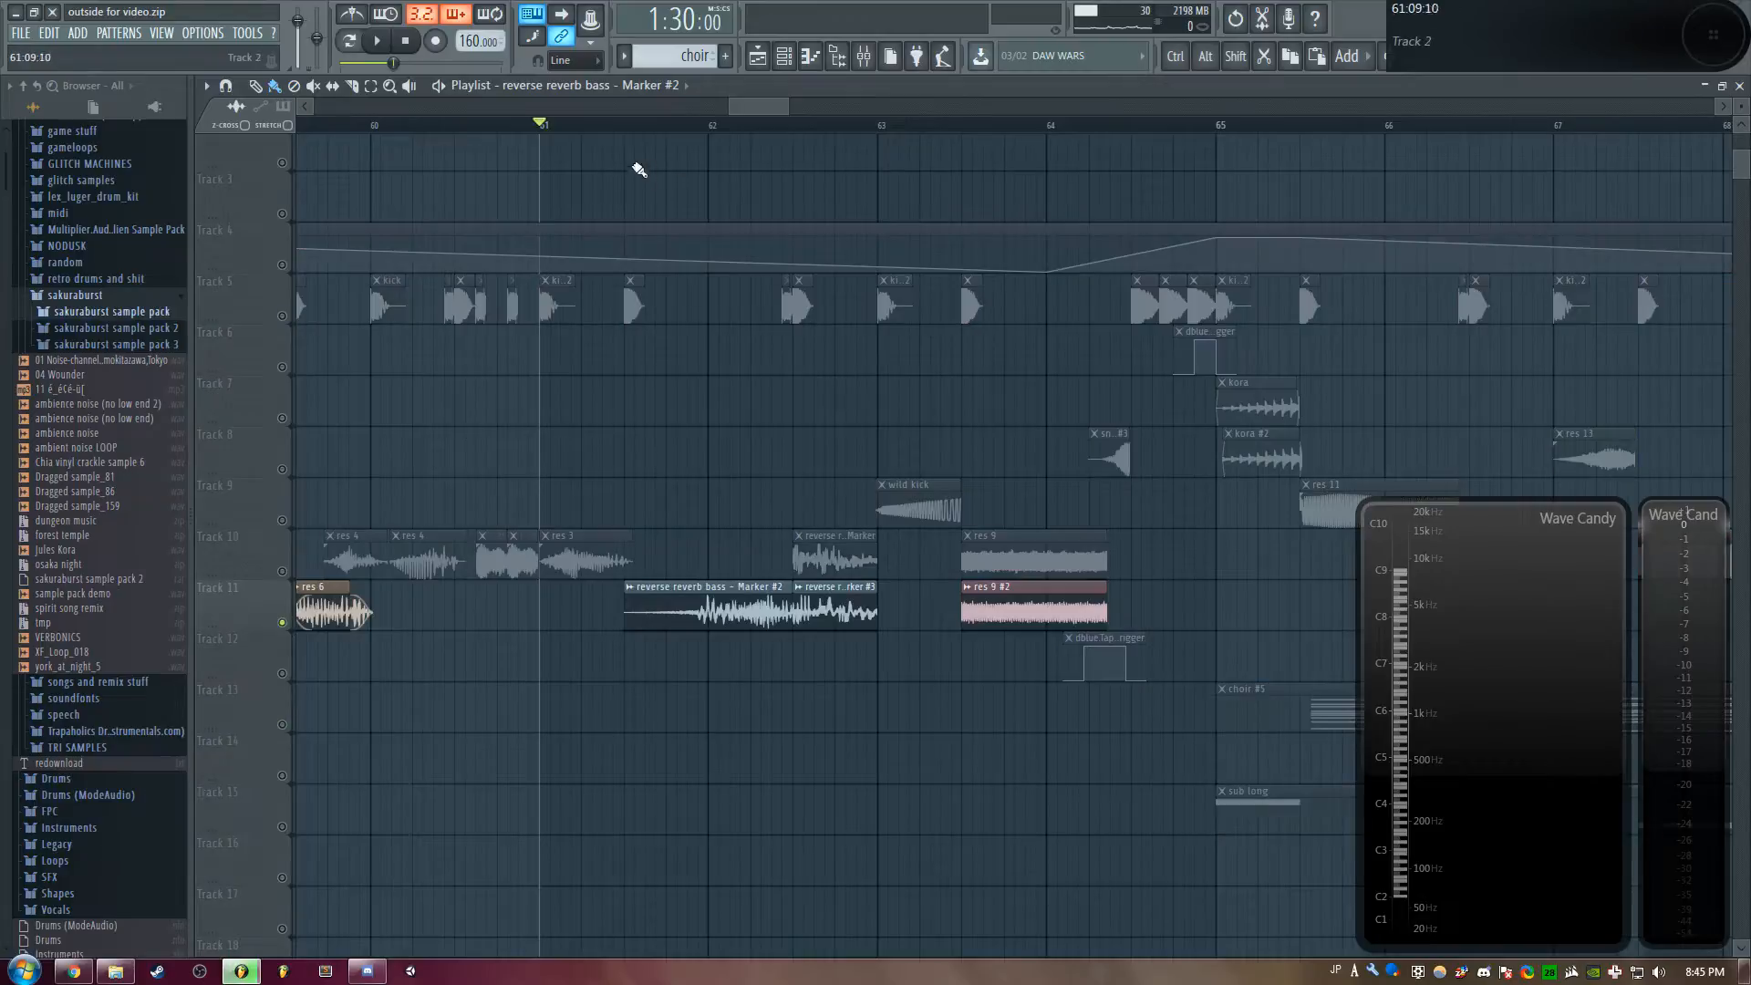
Play the soloed reverse reverb bass track from bar 61, stop playback, and unmute all playlist tracks
{"action": "key", "text": "space"}
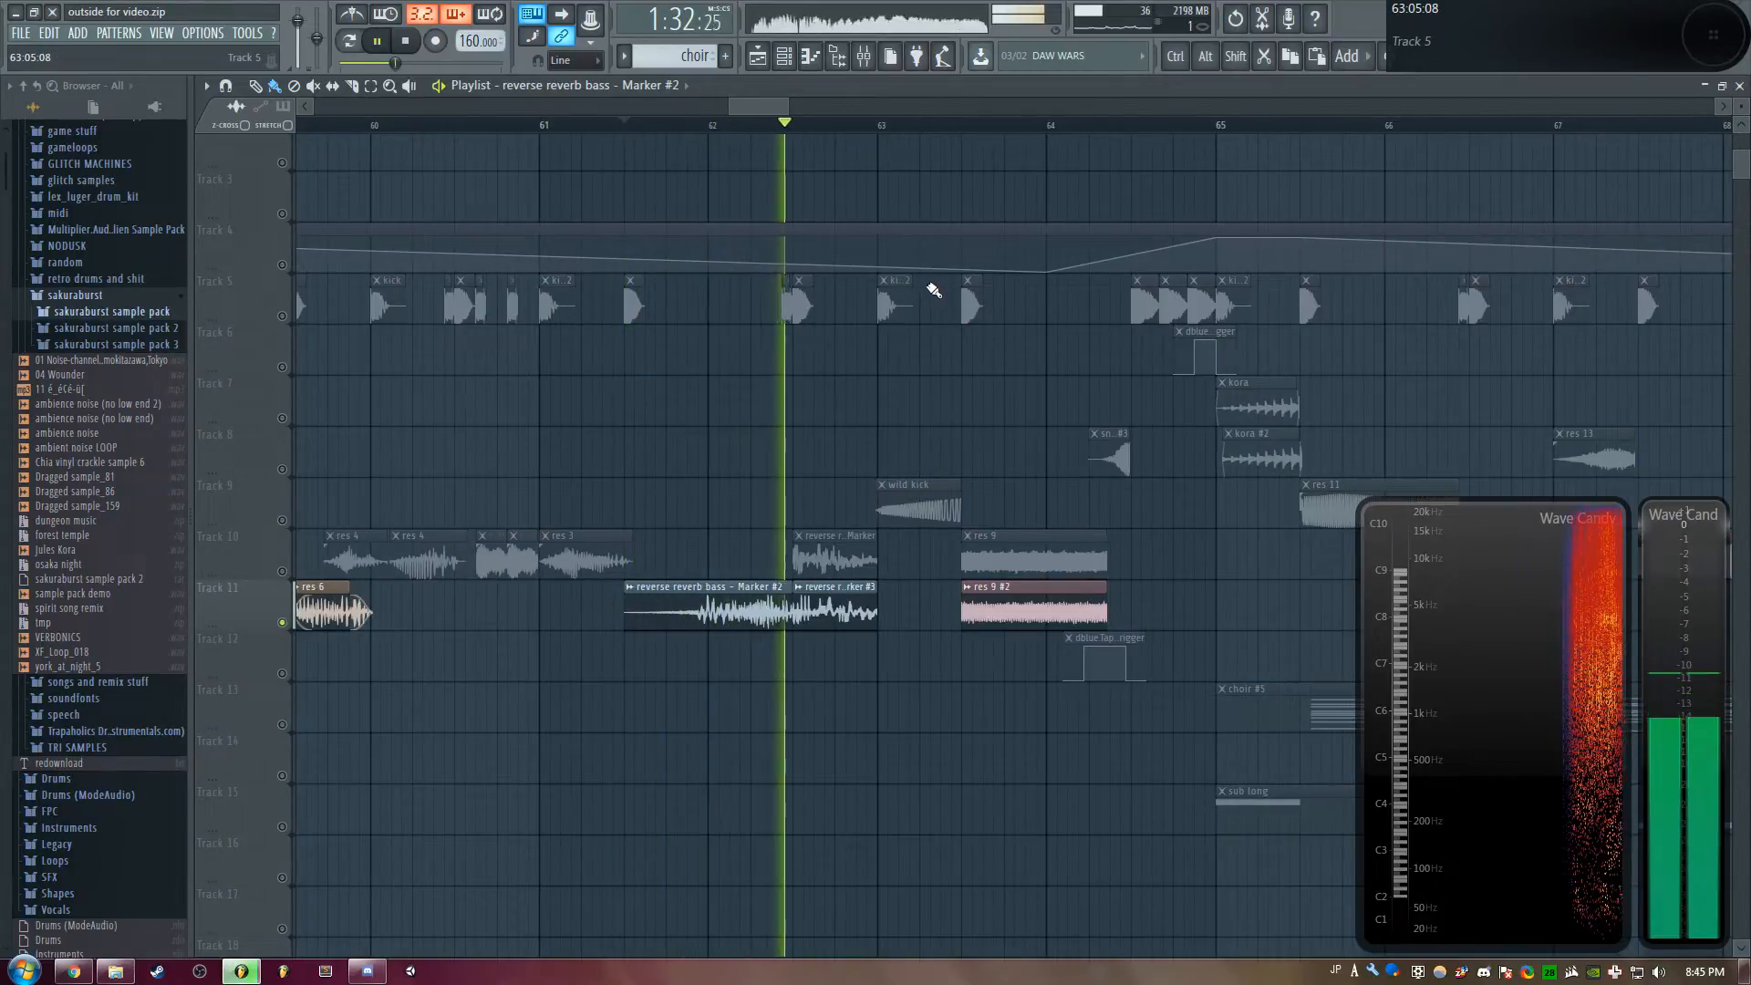
{"action": "key", "text": "space"}
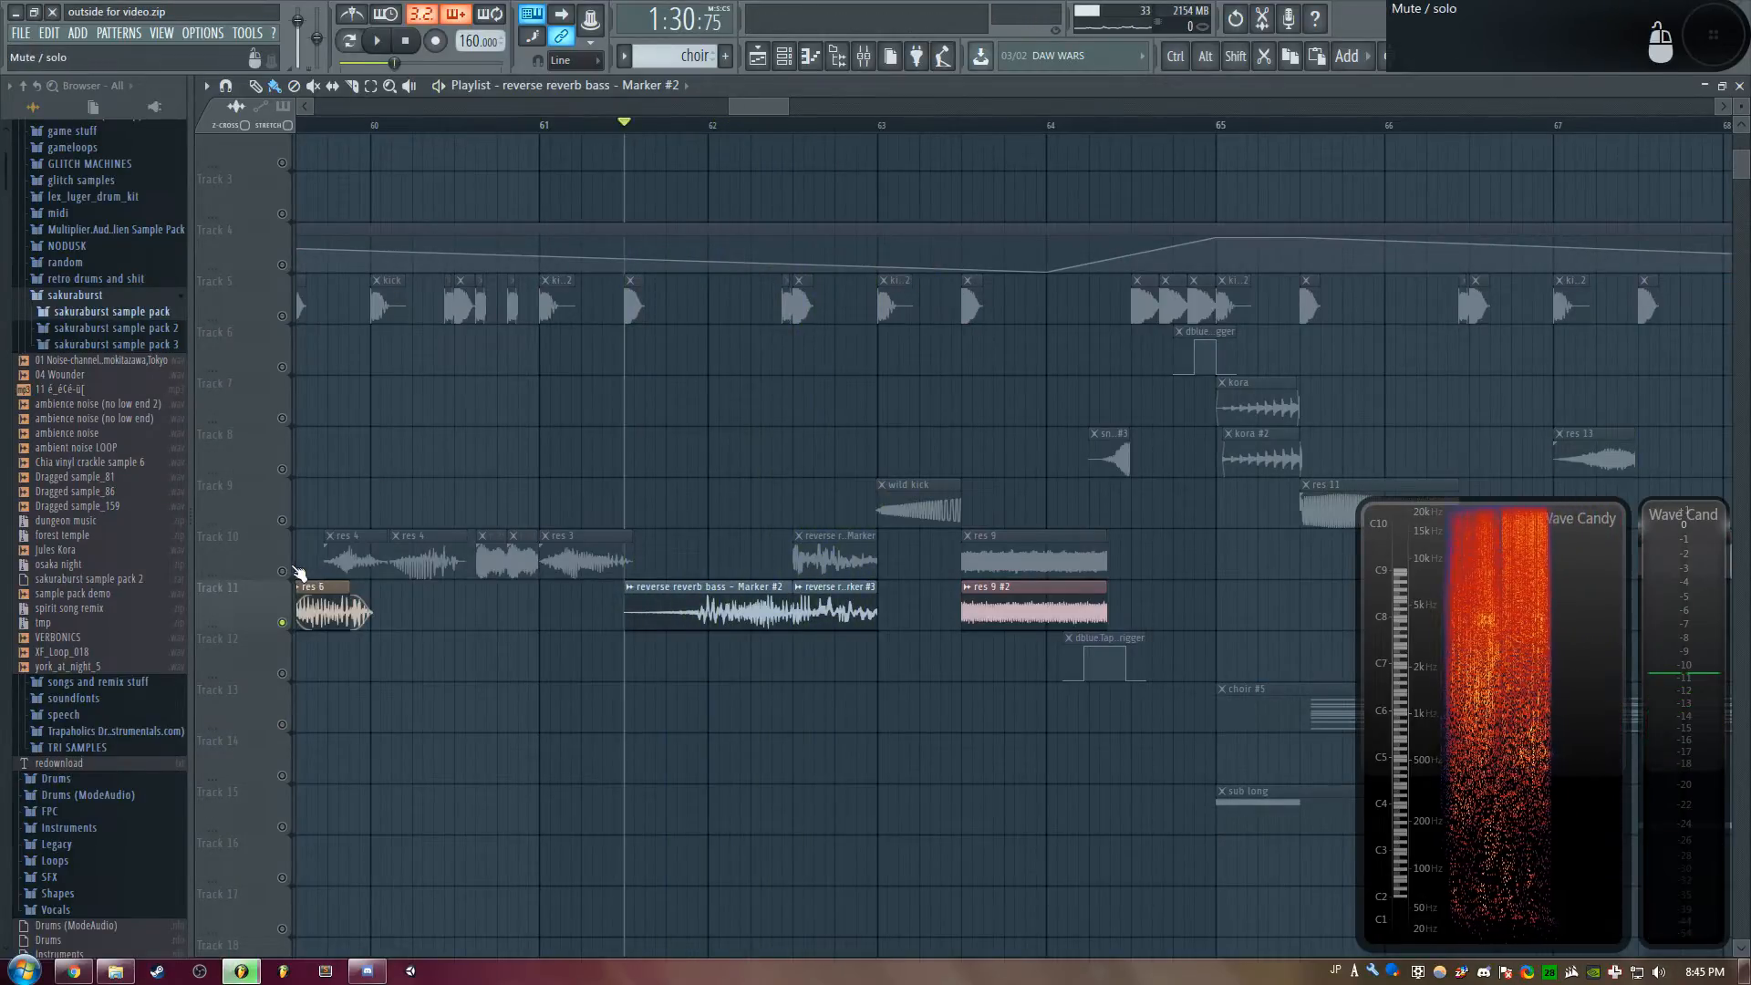
{"action": "right_click", "coordinate": [283, 572]}
{"action": "right_click", "coordinate": [284, 572]}
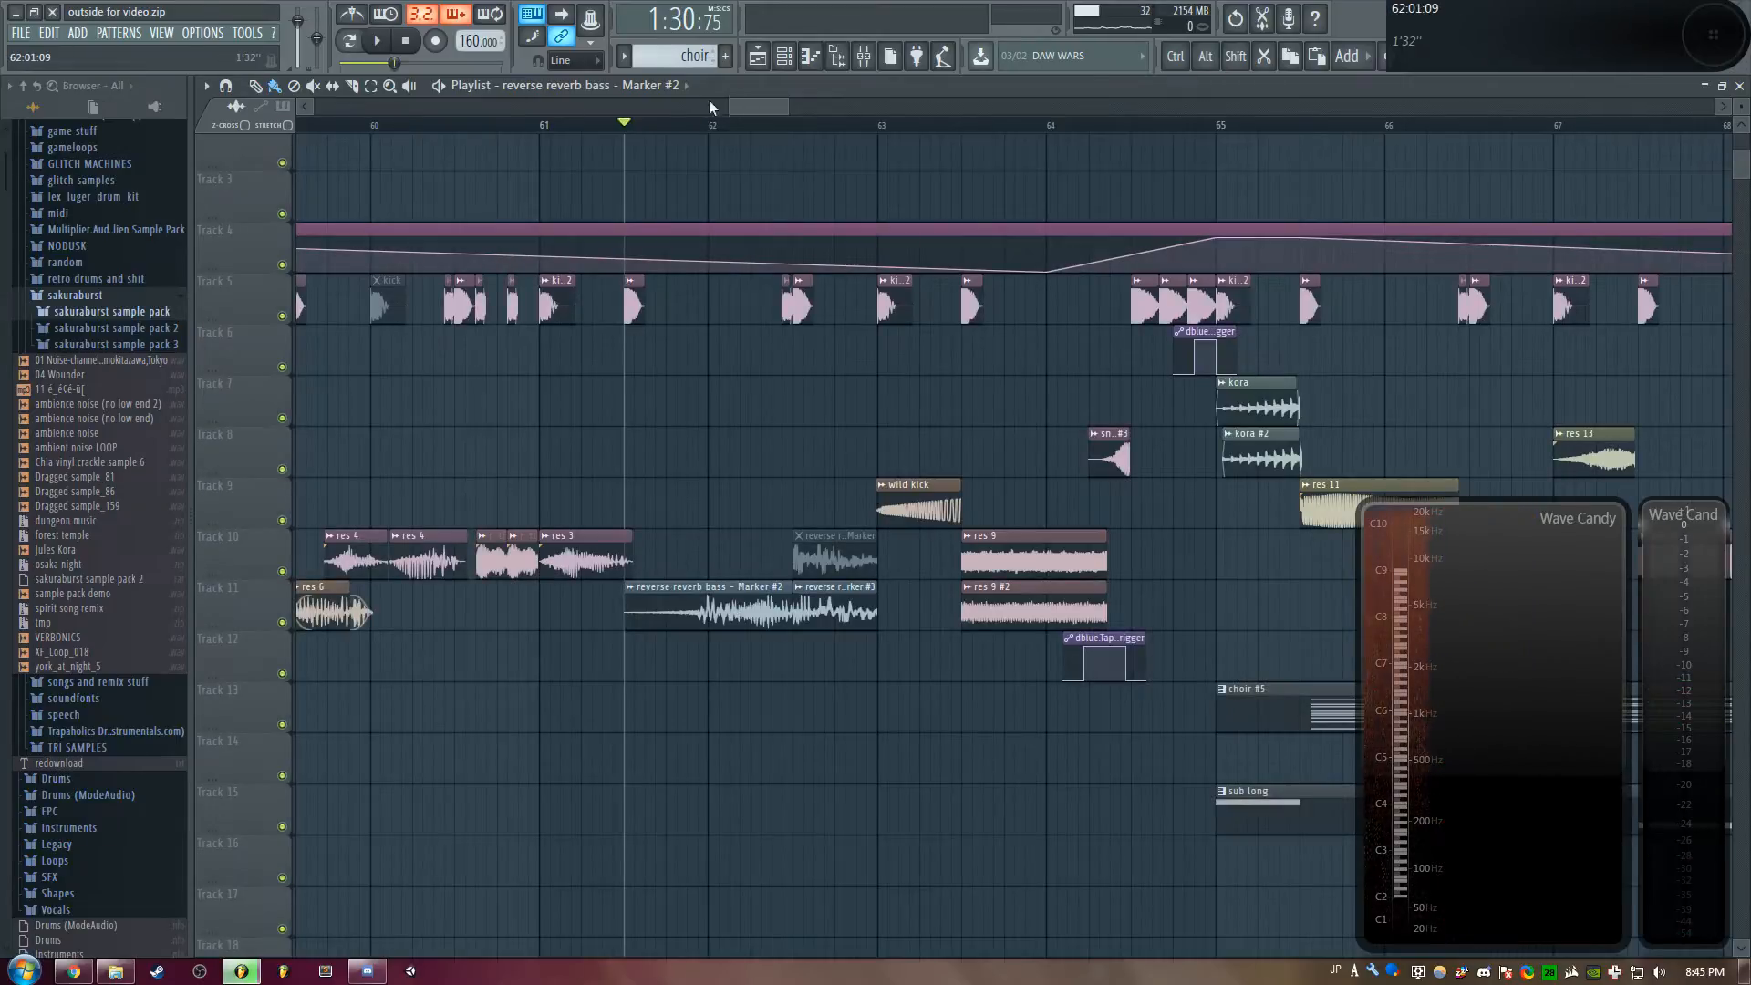
Play the full mix briefly from bar 57 and from bar 61, stopping playback each time
{"action": "scroll", "coordinate": [757, 172], "scroll_direction": "down", "scroll_amount": 4}
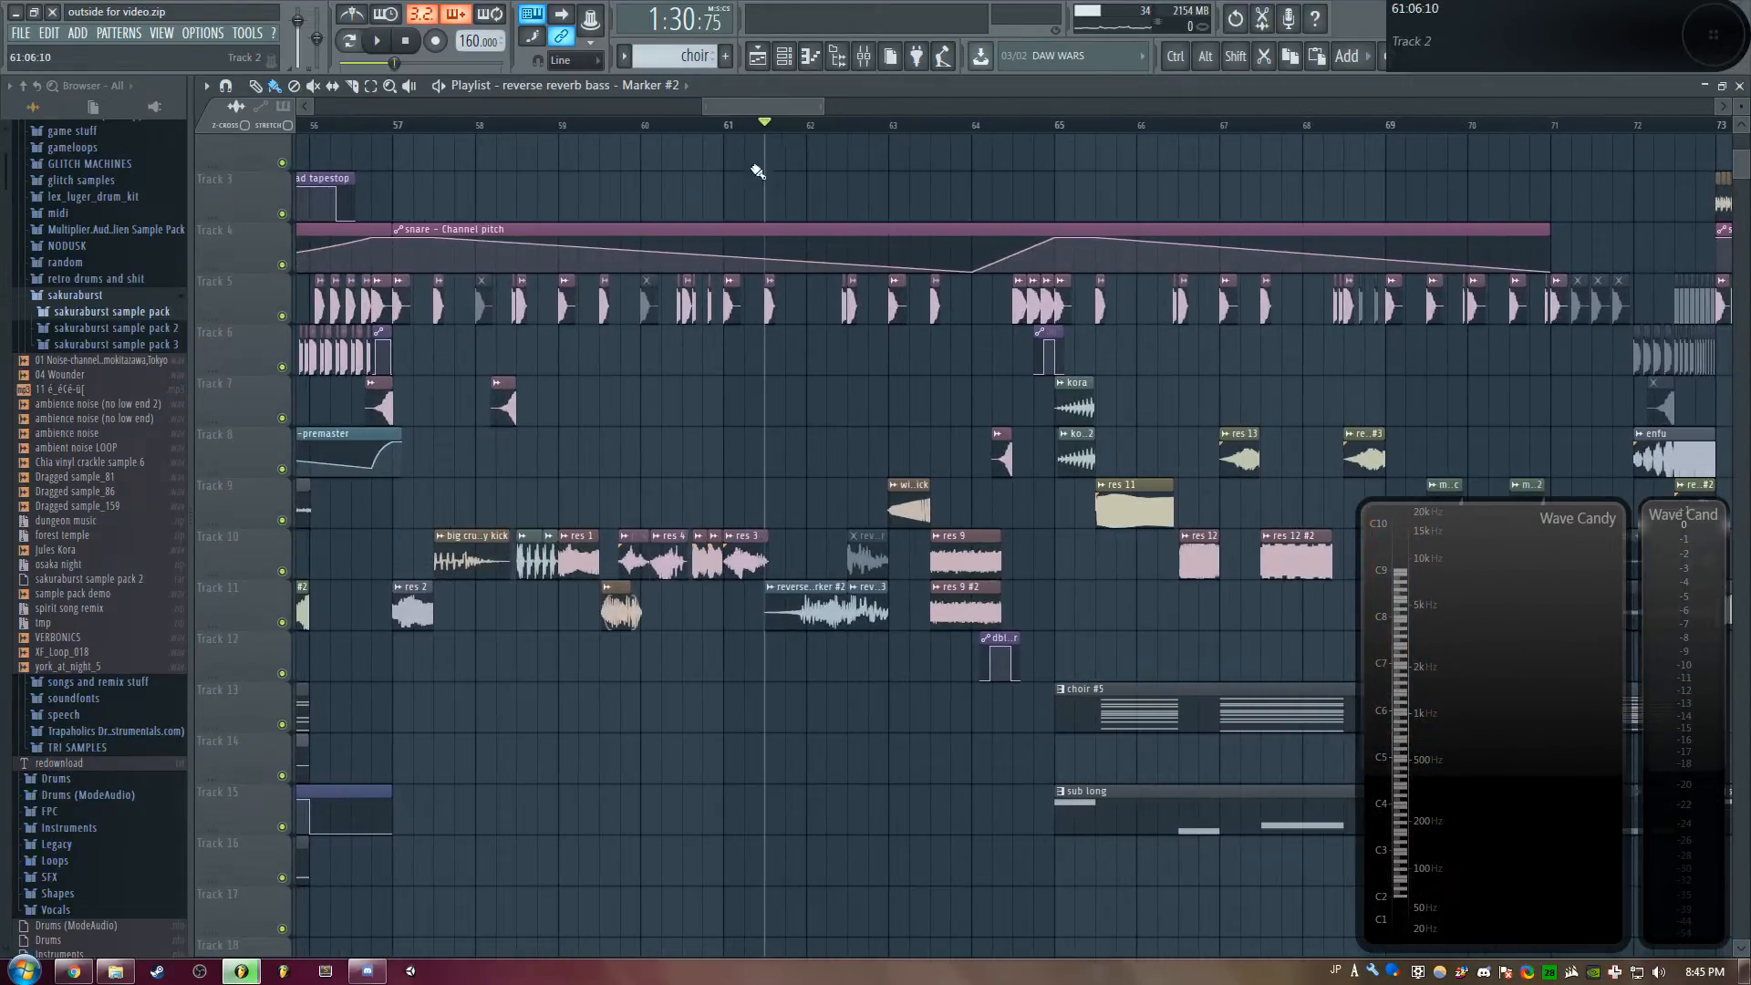
{"action": "scroll", "coordinate": [734, 135], "scroll_direction": "down", "scroll_amount": 1}
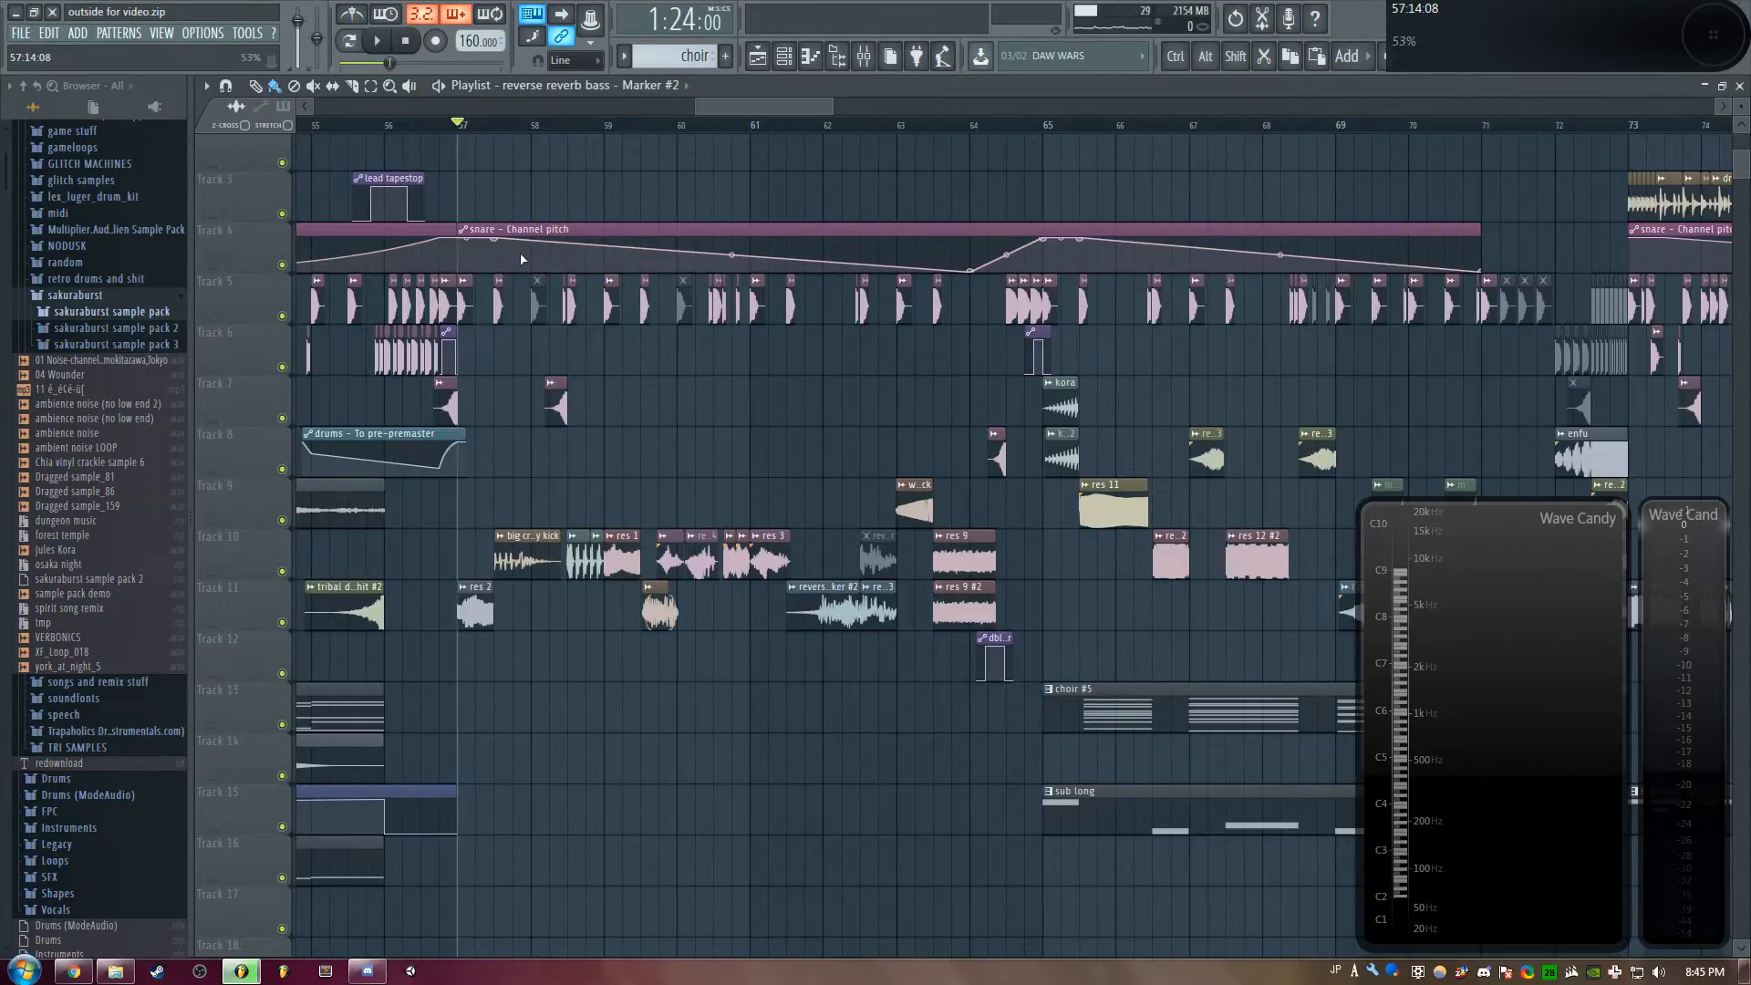
{"action": "key", "text": "space"}
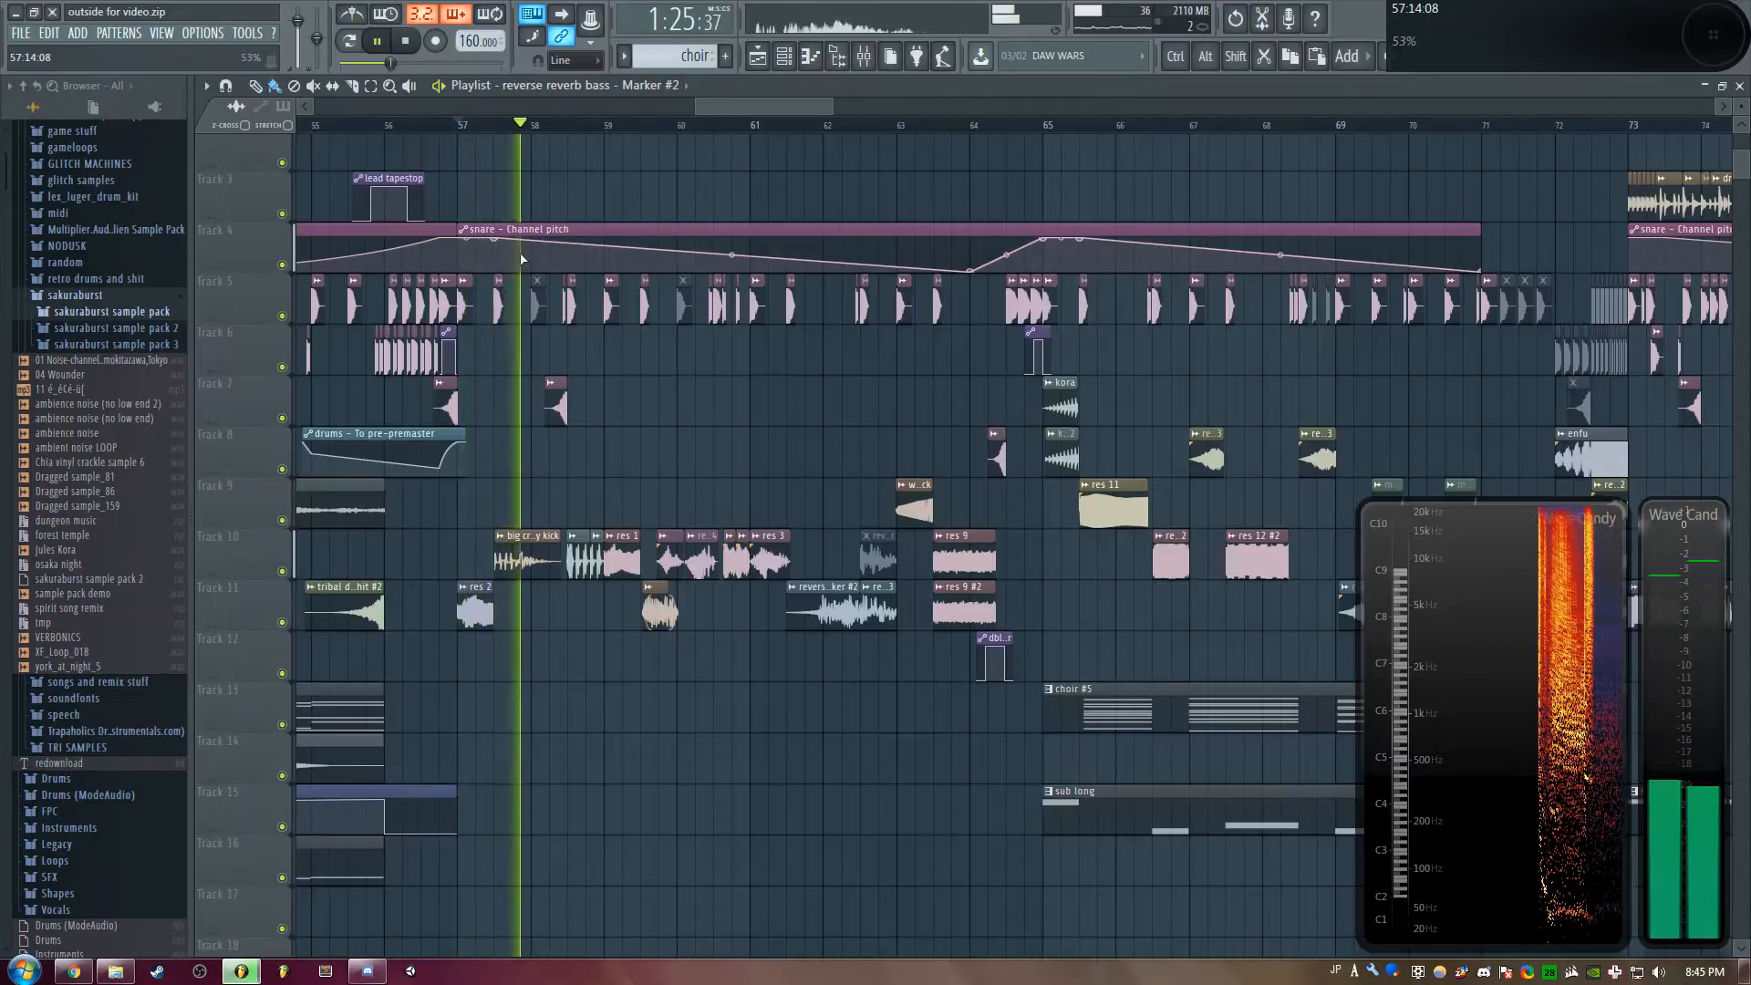
{"action": "key", "text": "space"}
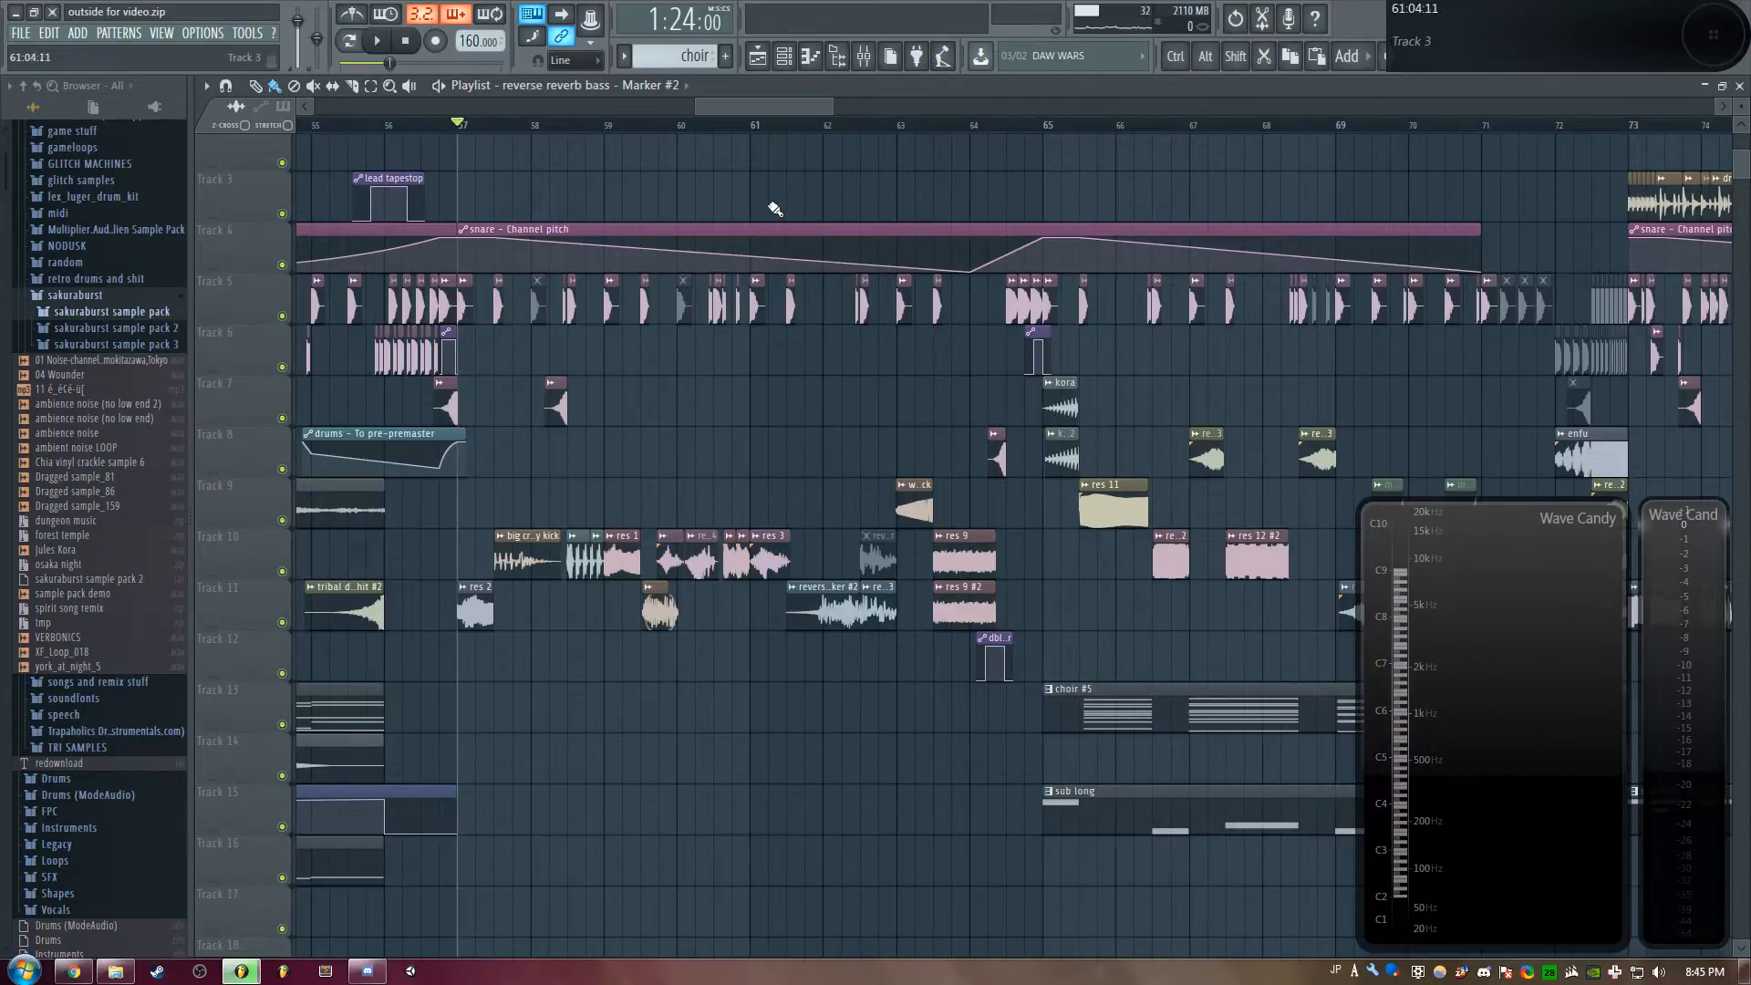
{"action": "scroll", "coordinate": [790, 191], "scroll_direction": "down", "scroll_amount": 1}
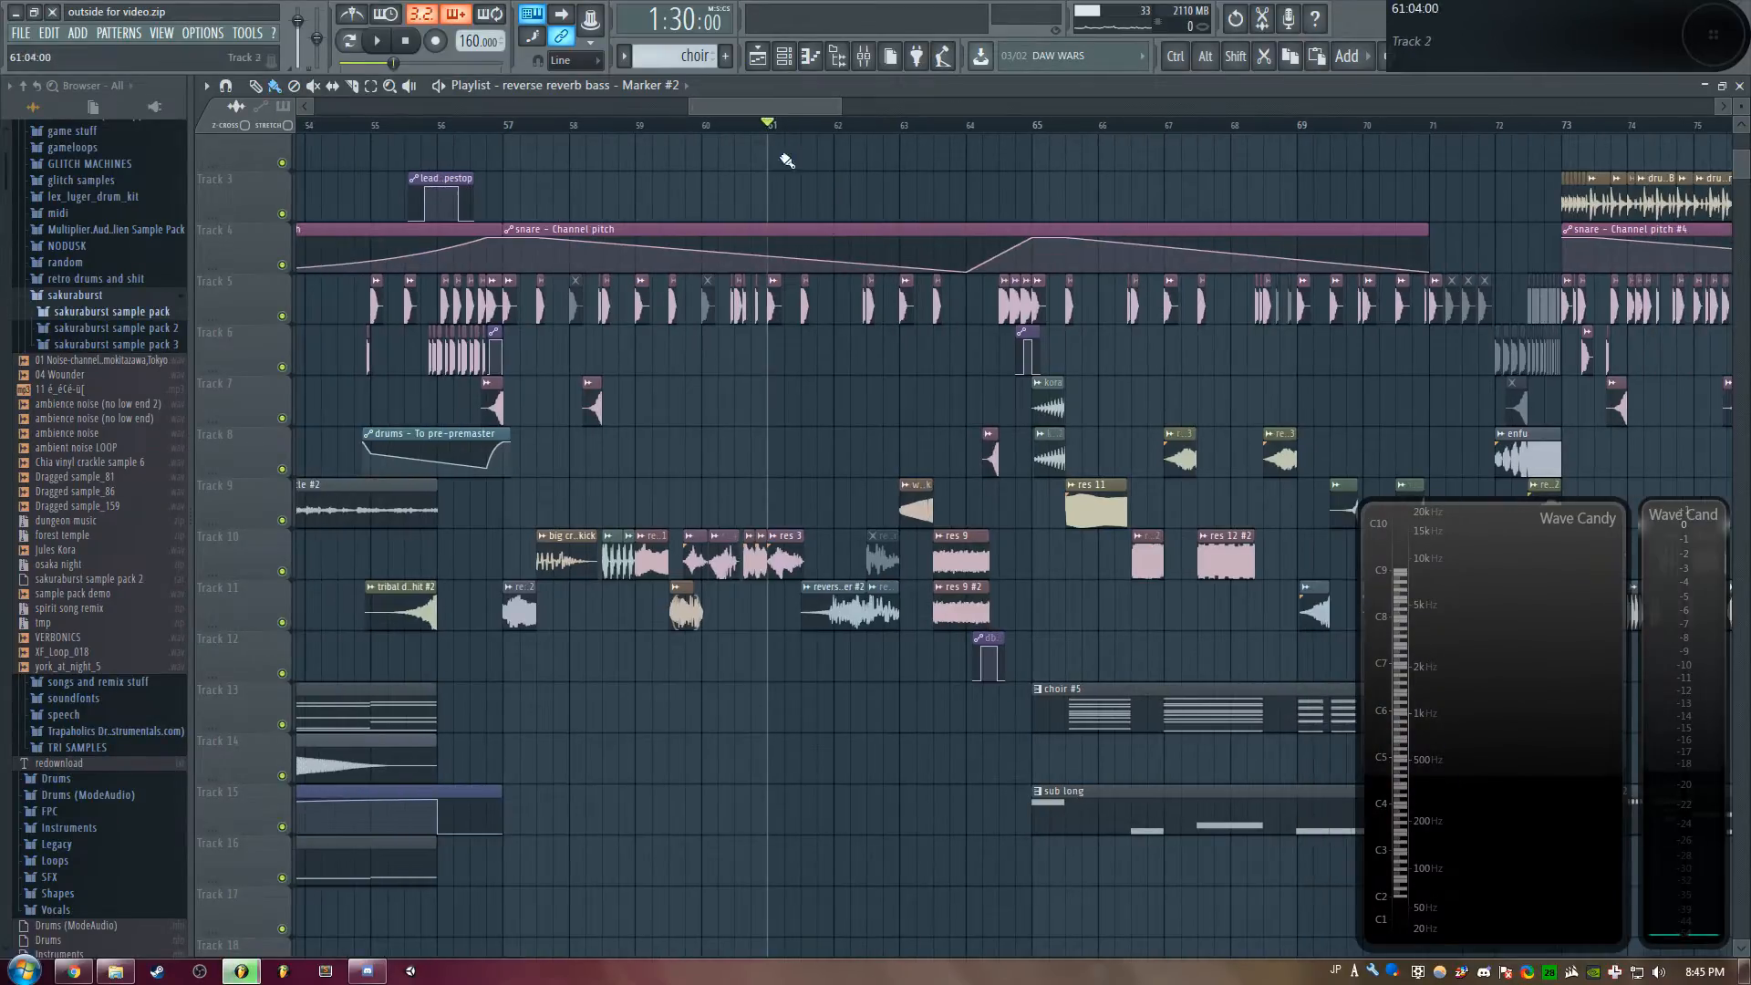
{"action": "scroll", "coordinate": [783, 175], "scroll_direction": "up", "scroll_amount": 3}
{"action": "key", "text": "space"}
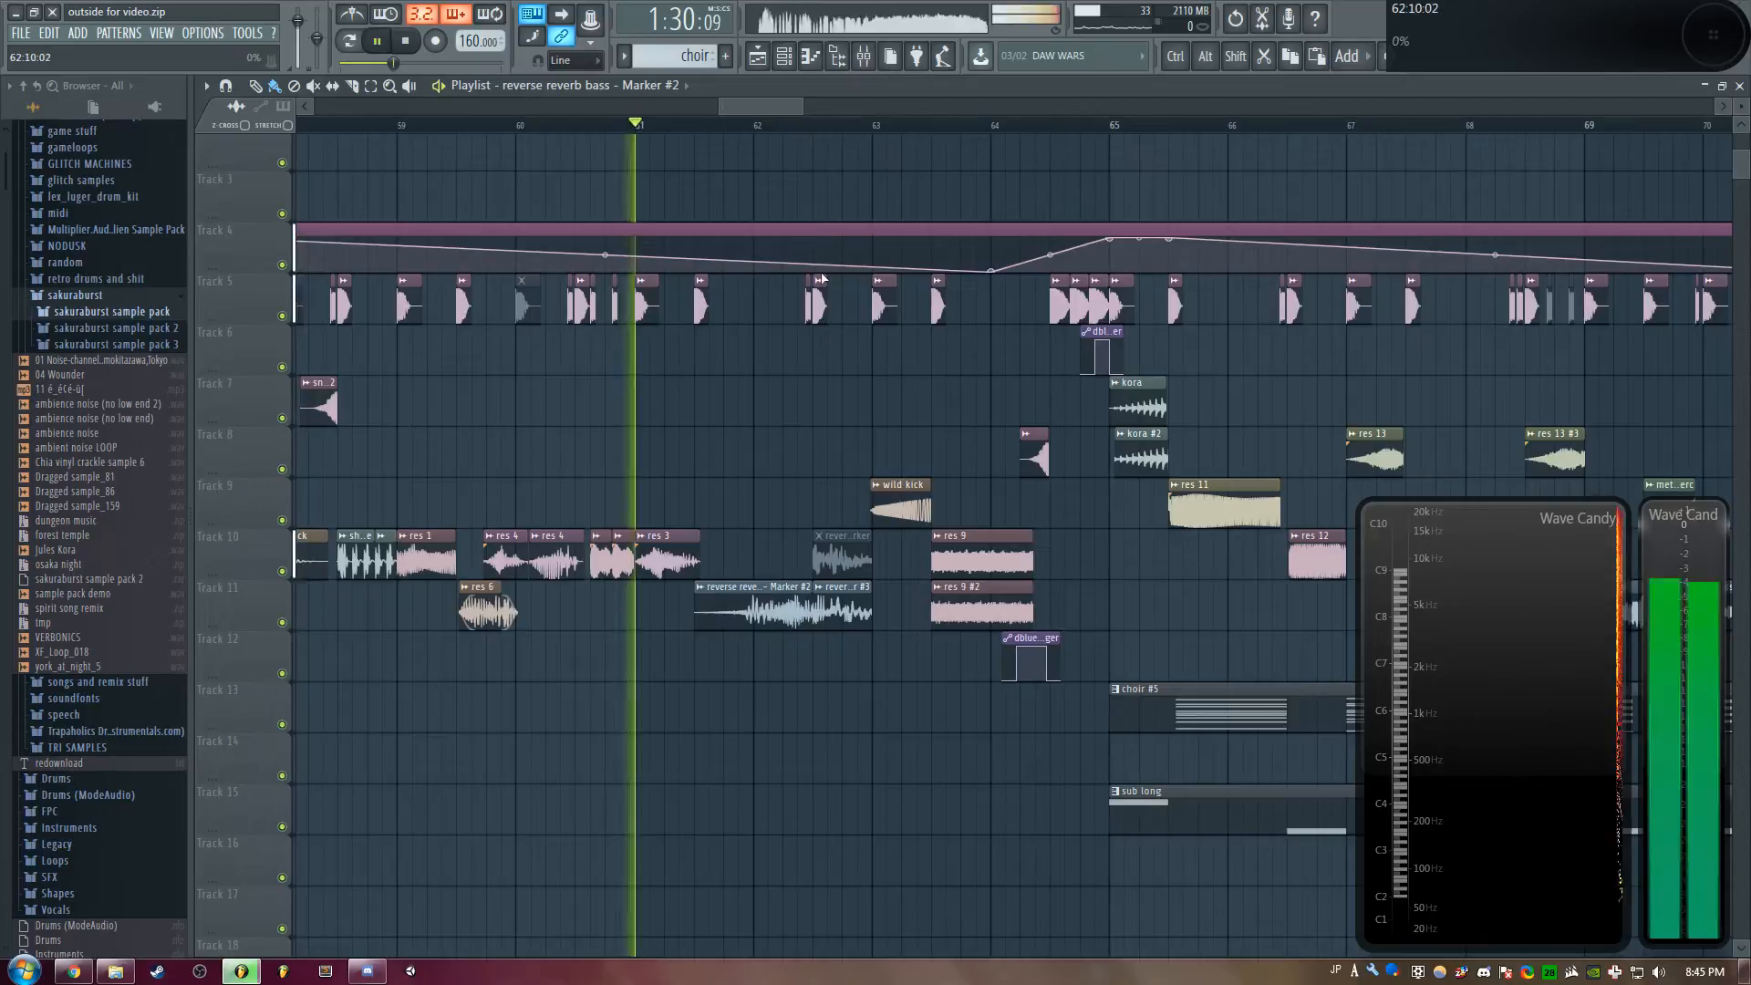
{"action": "key", "text": "space"}
Open the wild kick channel settings, audition its source sample in Edison, and close Edison
{"action": "scroll", "coordinate": [761, 128], "scroll_direction": "down", "scroll_amount": 1}
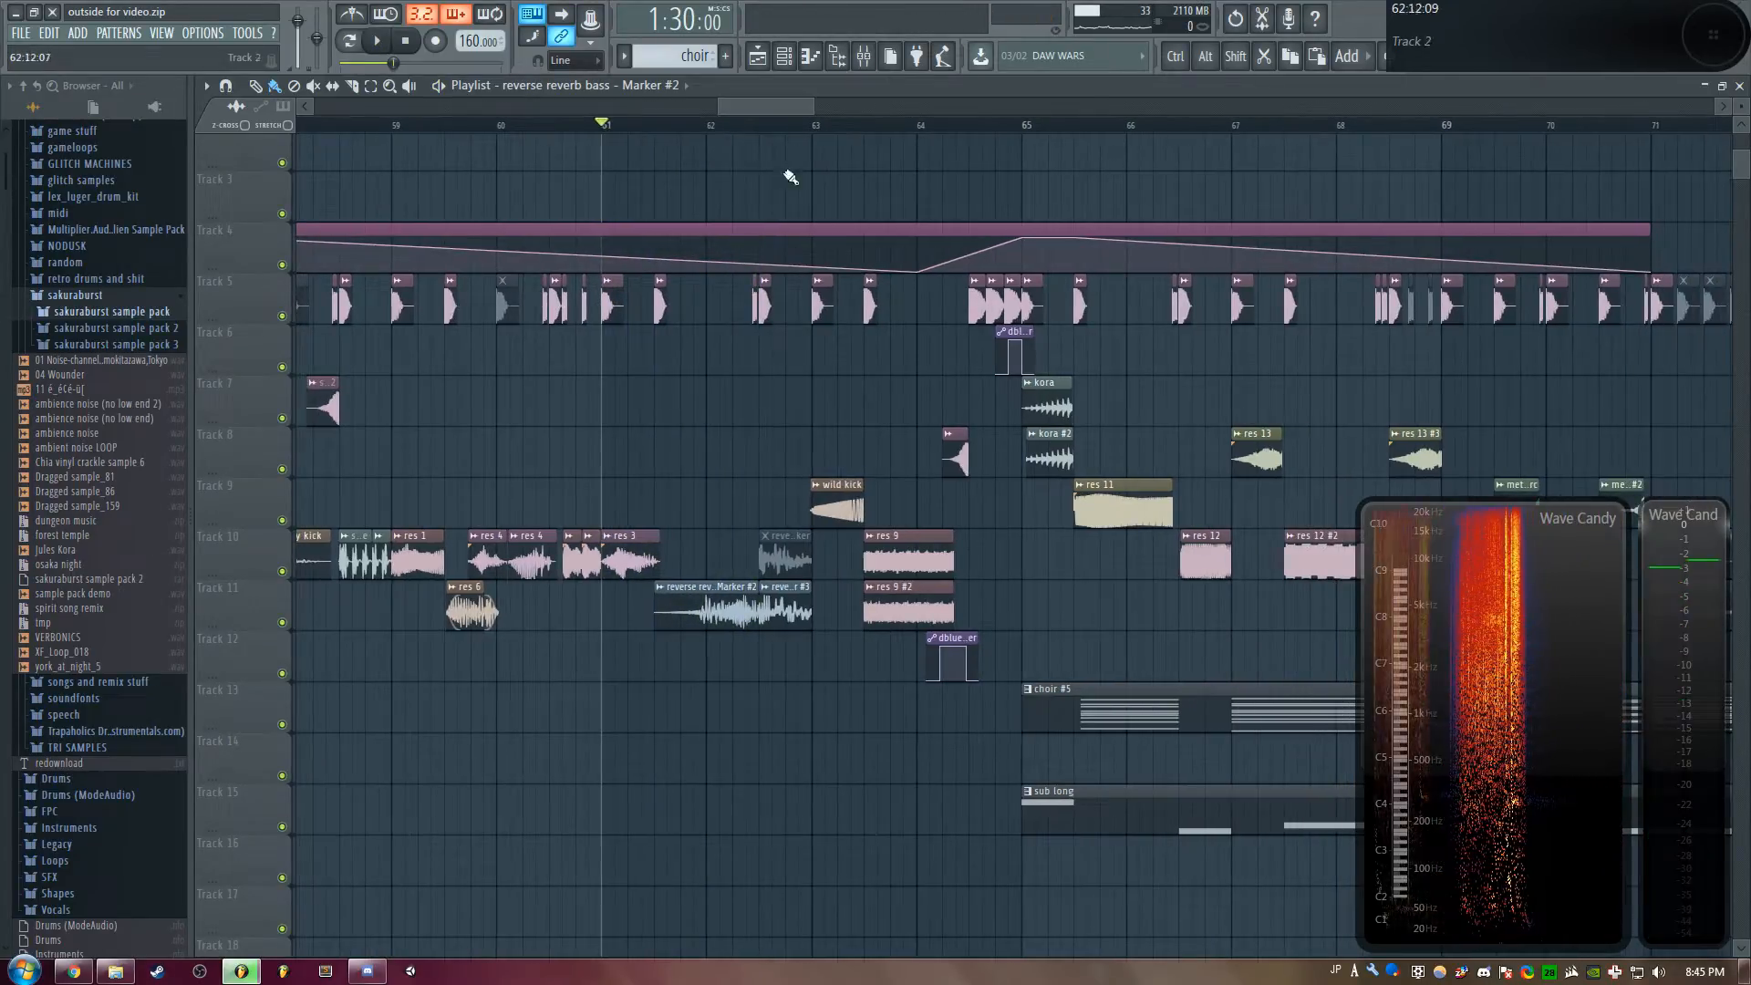
{"action": "left_click", "coordinate": [763, 128]}
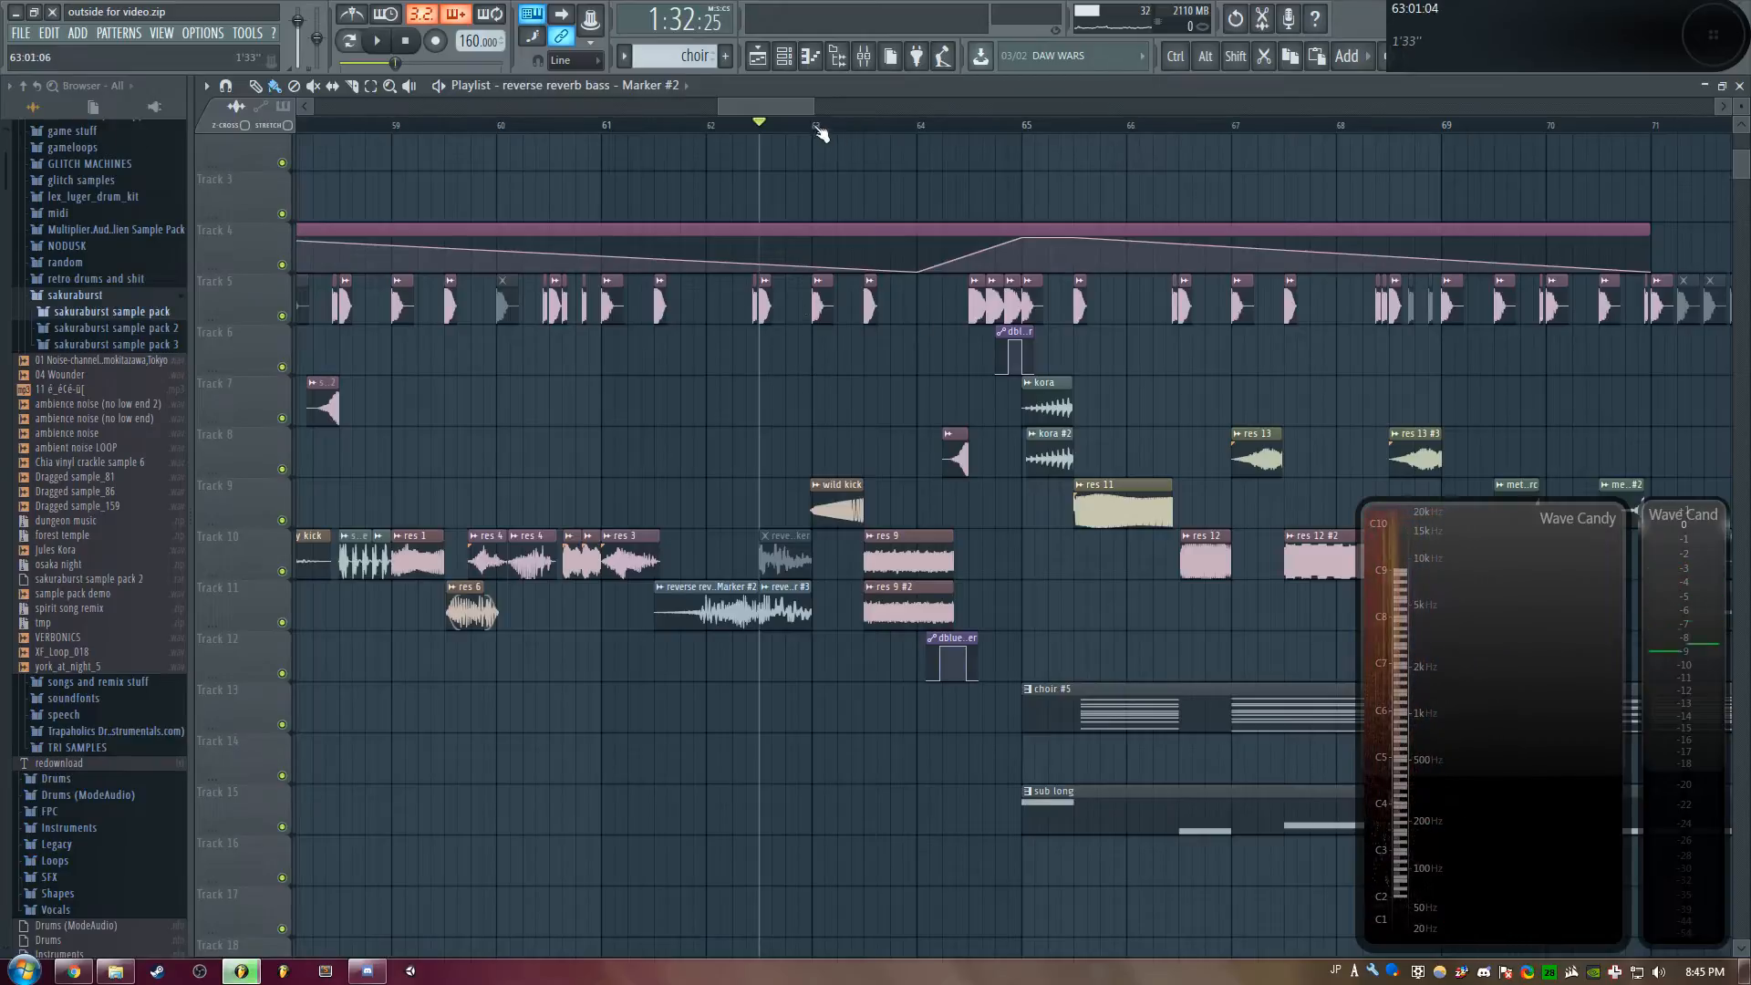
{"action": "double_click", "coordinate": [838, 489]}
{"action": "right_click", "coordinate": [424, 800]}
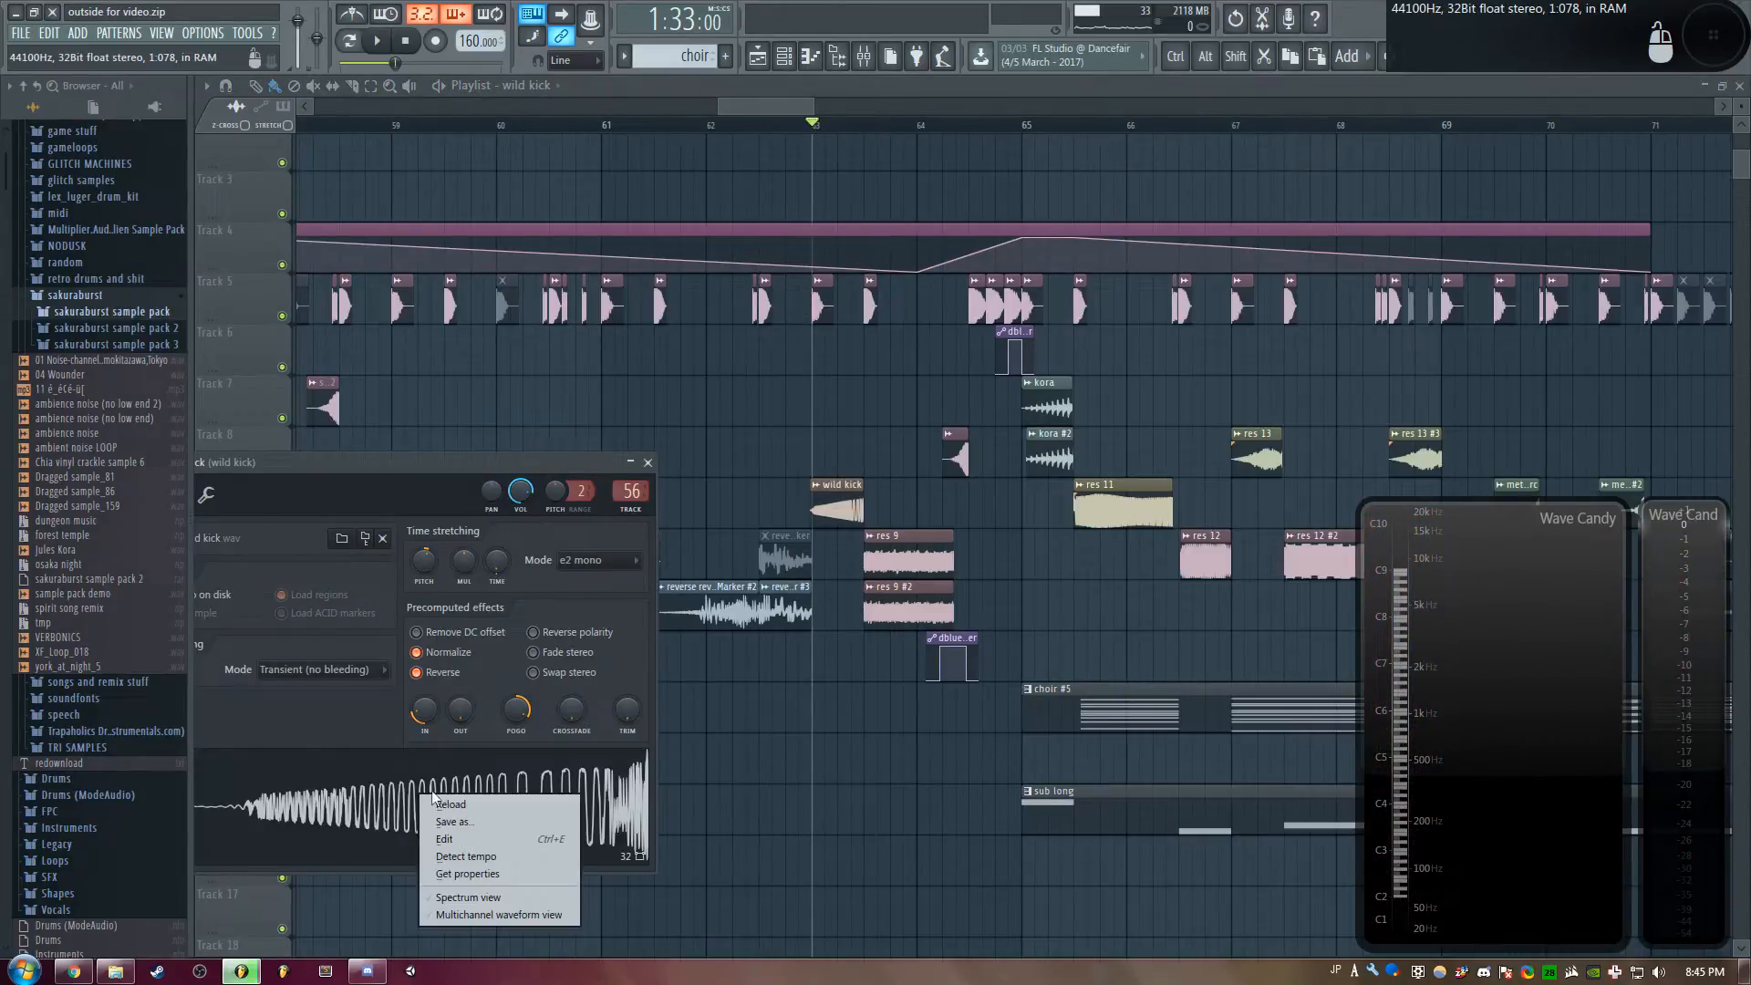
{"action": "left_click", "coordinate": [495, 841]}
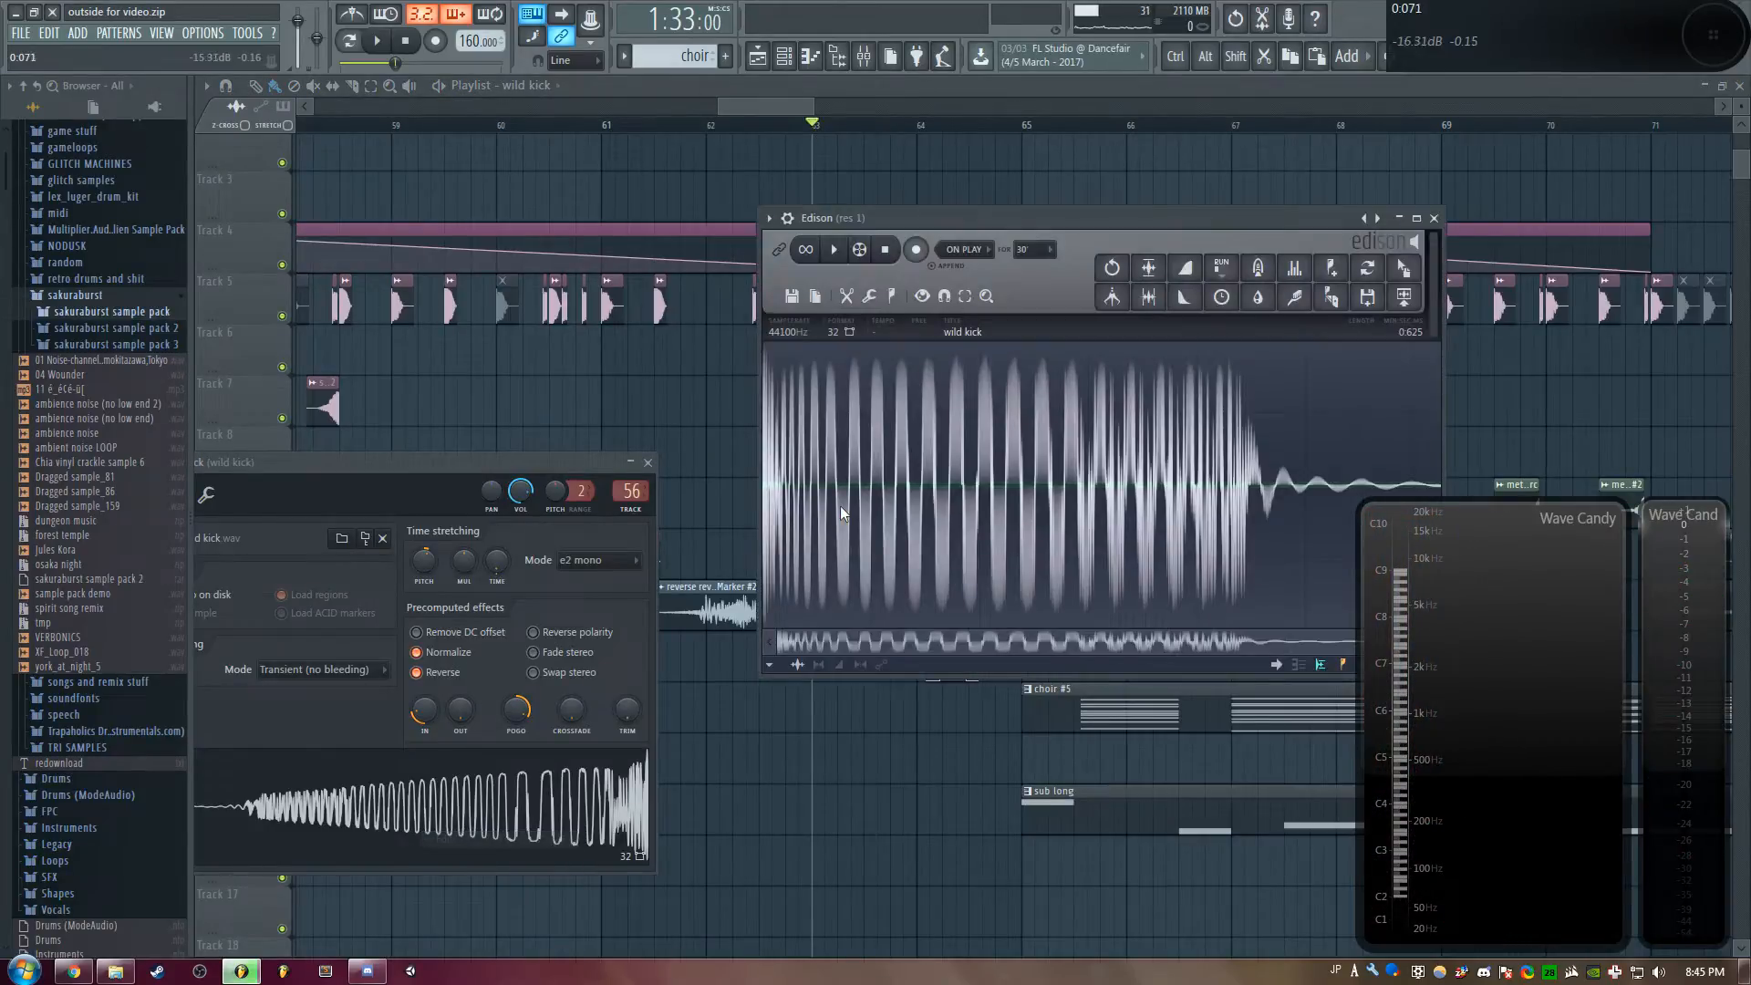
{"action": "left_click", "coordinate": [838, 254]}
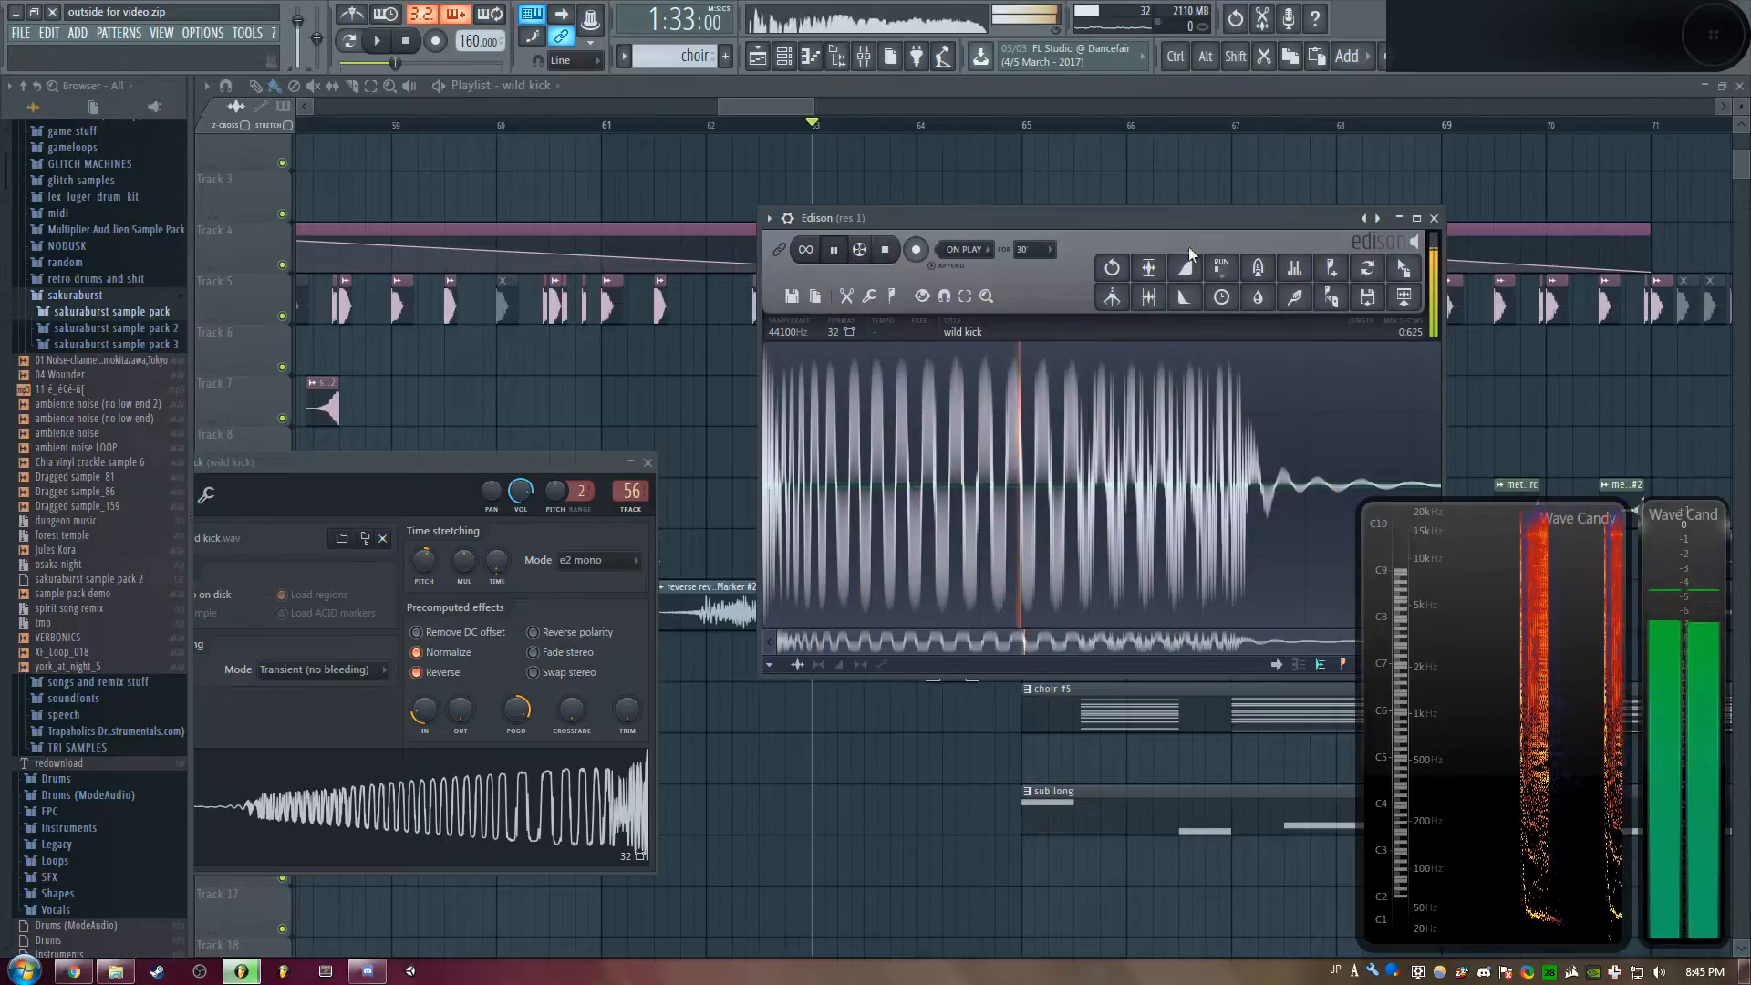
{"action": "left_click", "coordinate": [1434, 218]}
Audition the wild kick with its pogo effect at 0%, paste the copied 84% value back, and close the windows
{"action": "left_click_drag", "start_coordinate": [501, 461], "coordinate": [938, 358]}
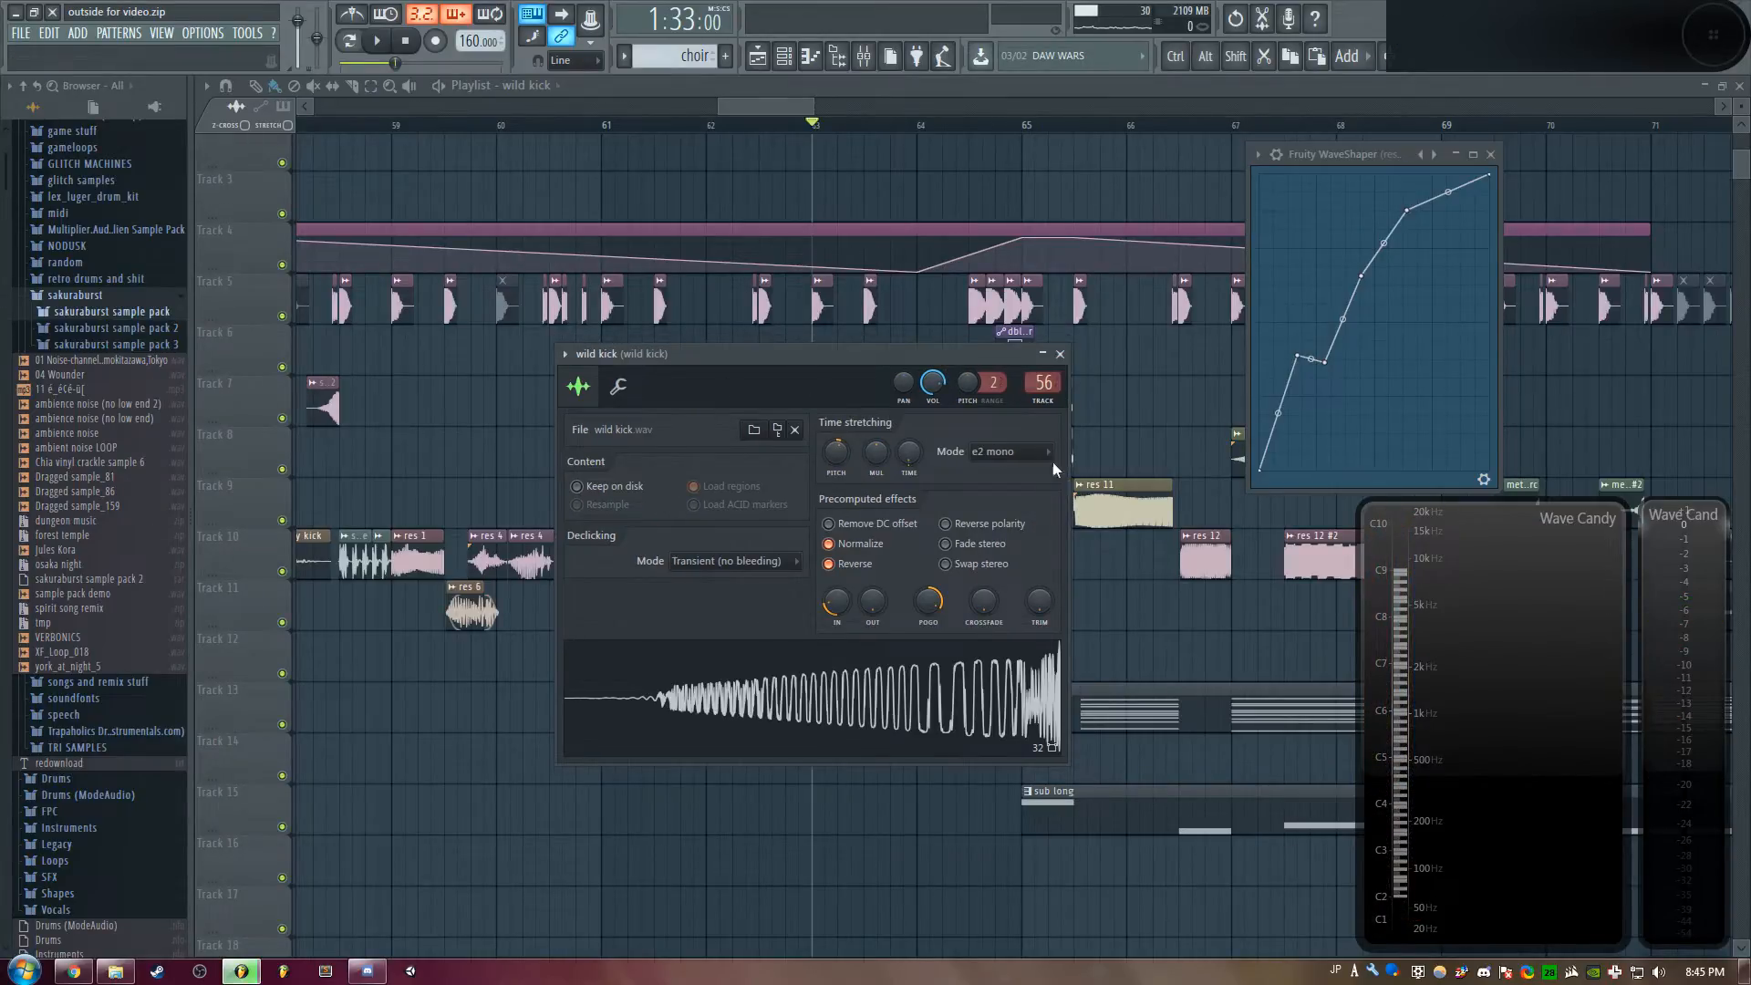
{"action": "left_click_drag", "start_coordinate": [877, 358], "coordinate": [697, 412]}
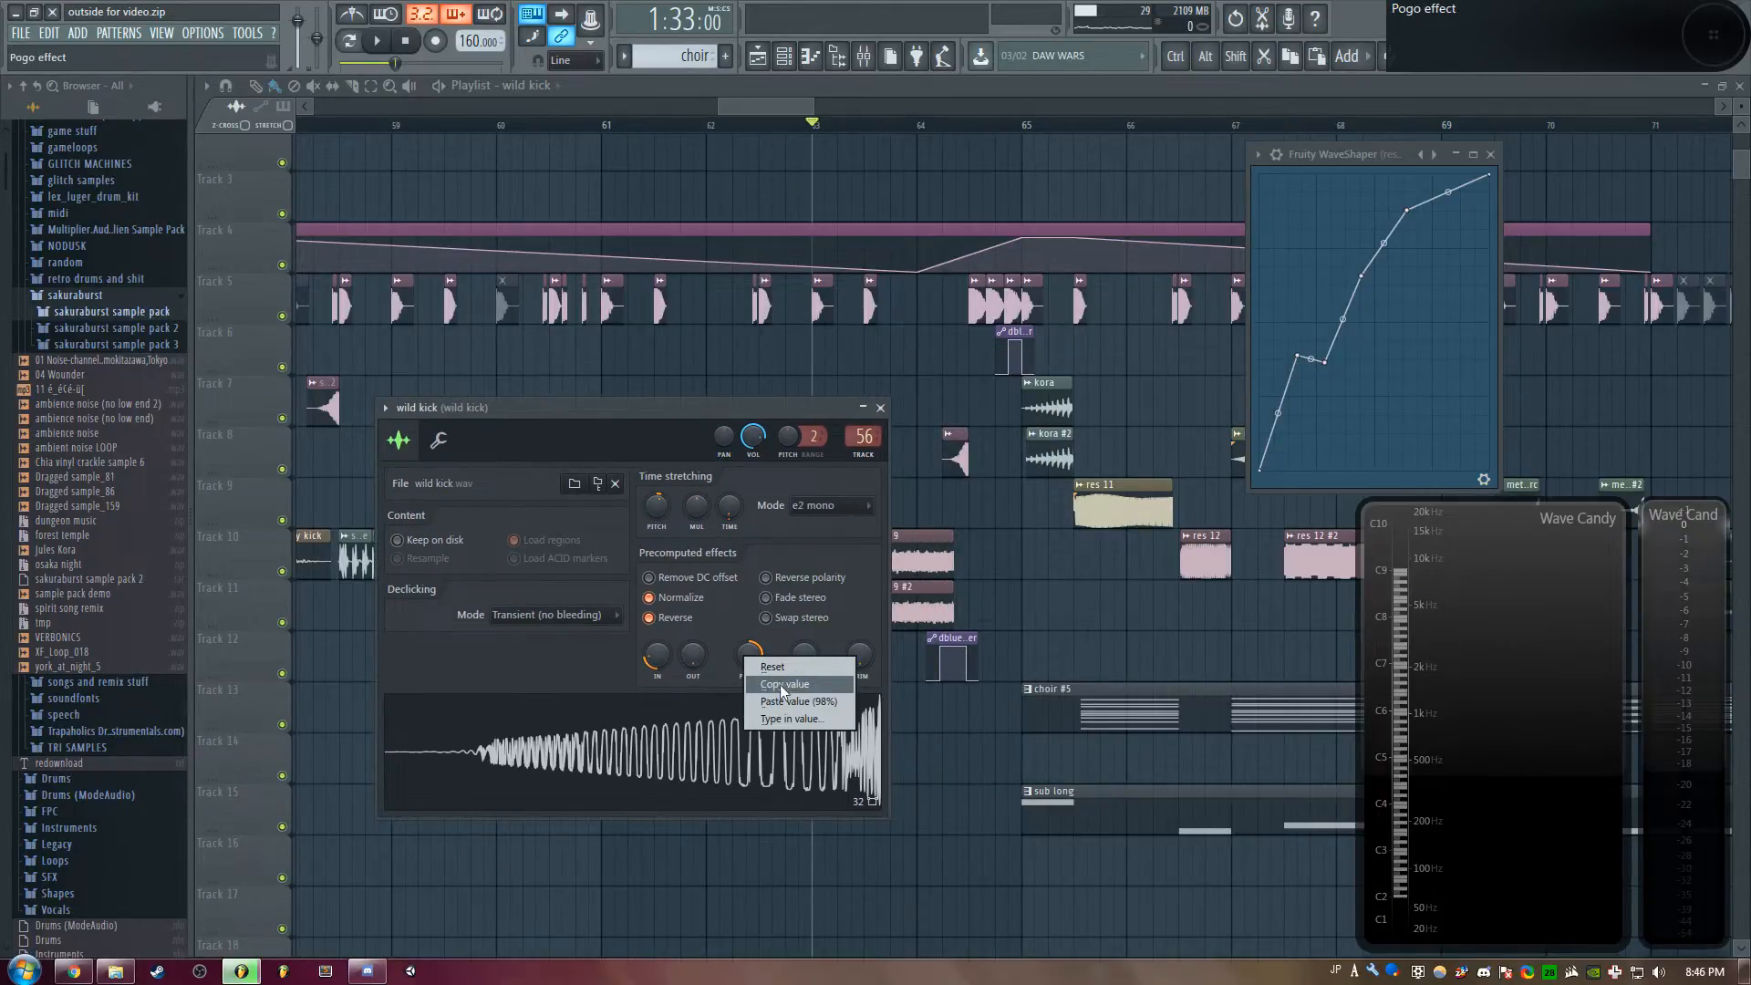
{"action": "left_click_drag", "start_coordinate": [750, 657], "coordinate": [749, 702]}
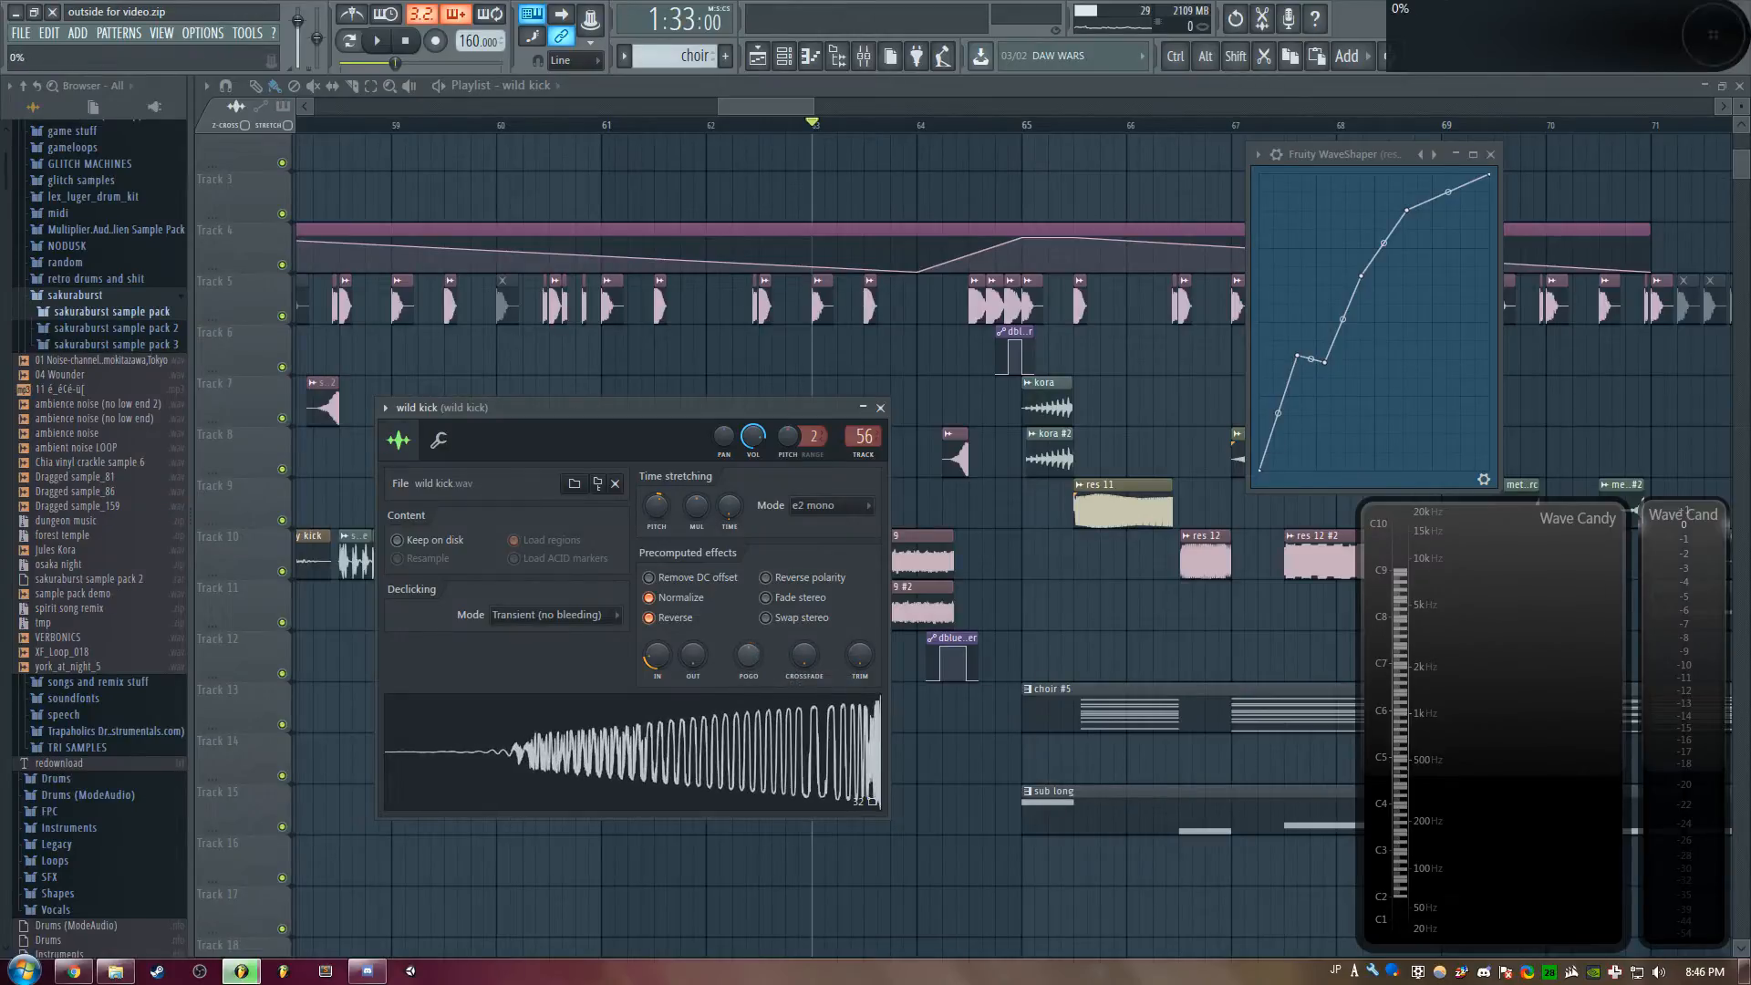
{"action": "right_click", "coordinate": [750, 656]}
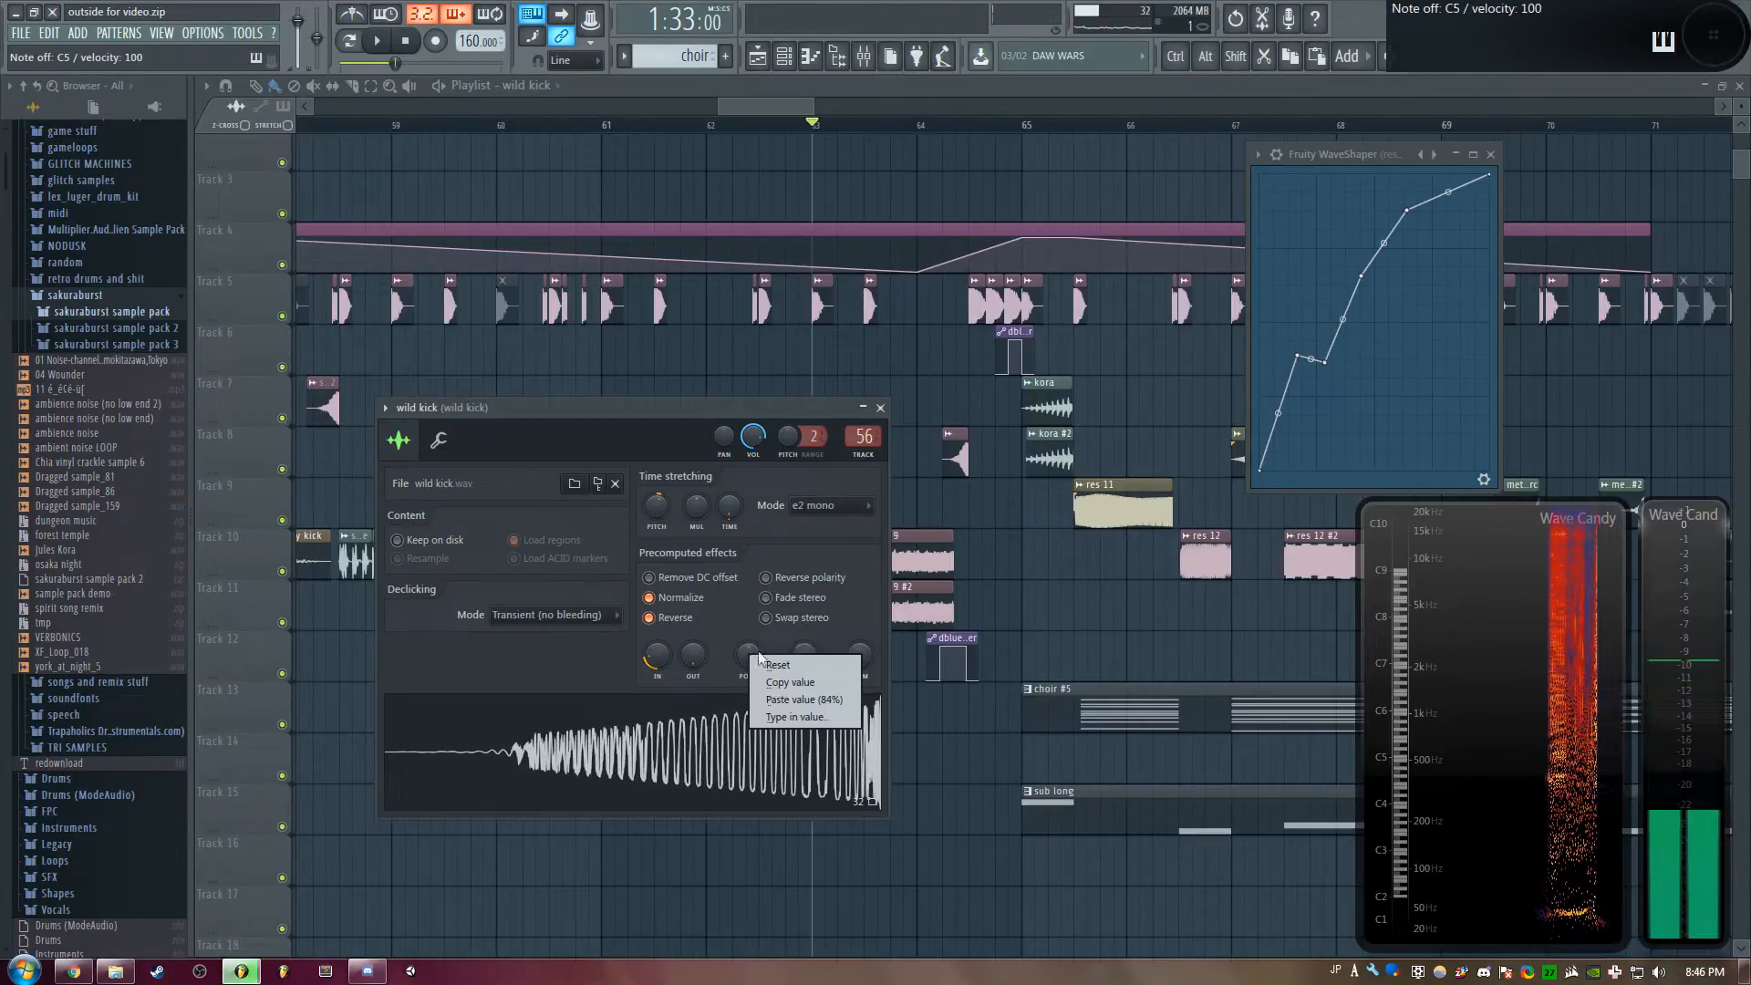
{"action": "left_click", "coordinate": [797, 700]}
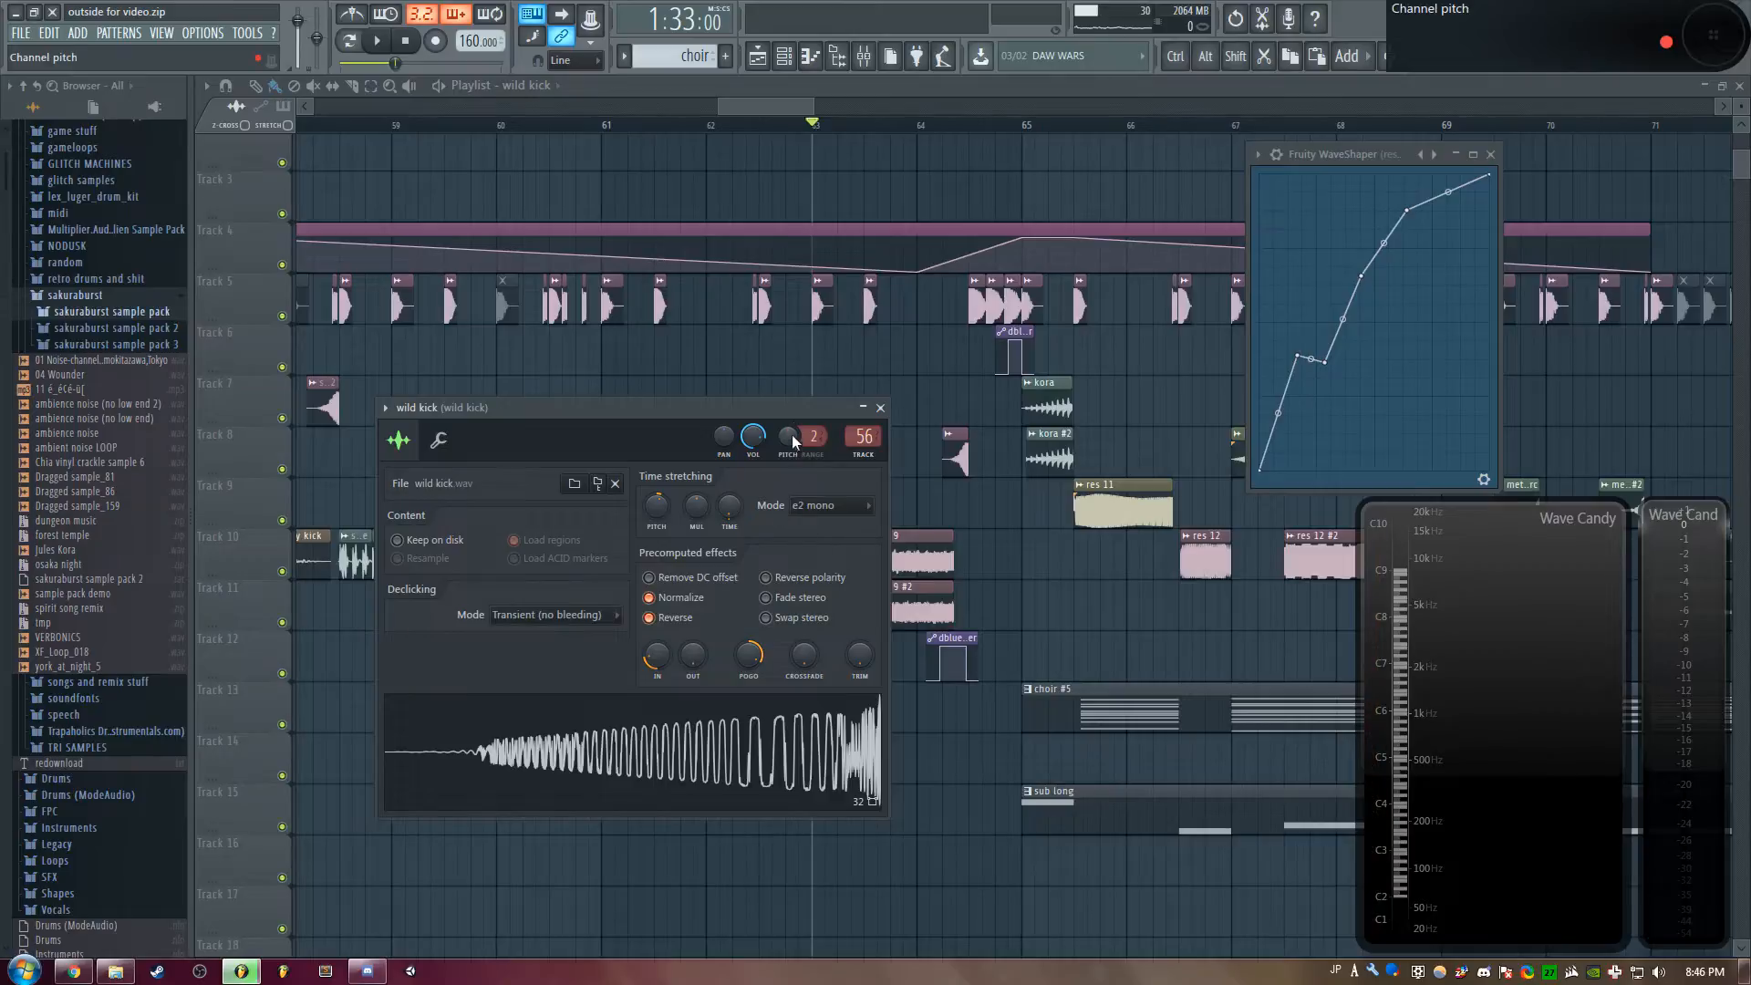
{"action": "right_click", "coordinate": [815, 372]}
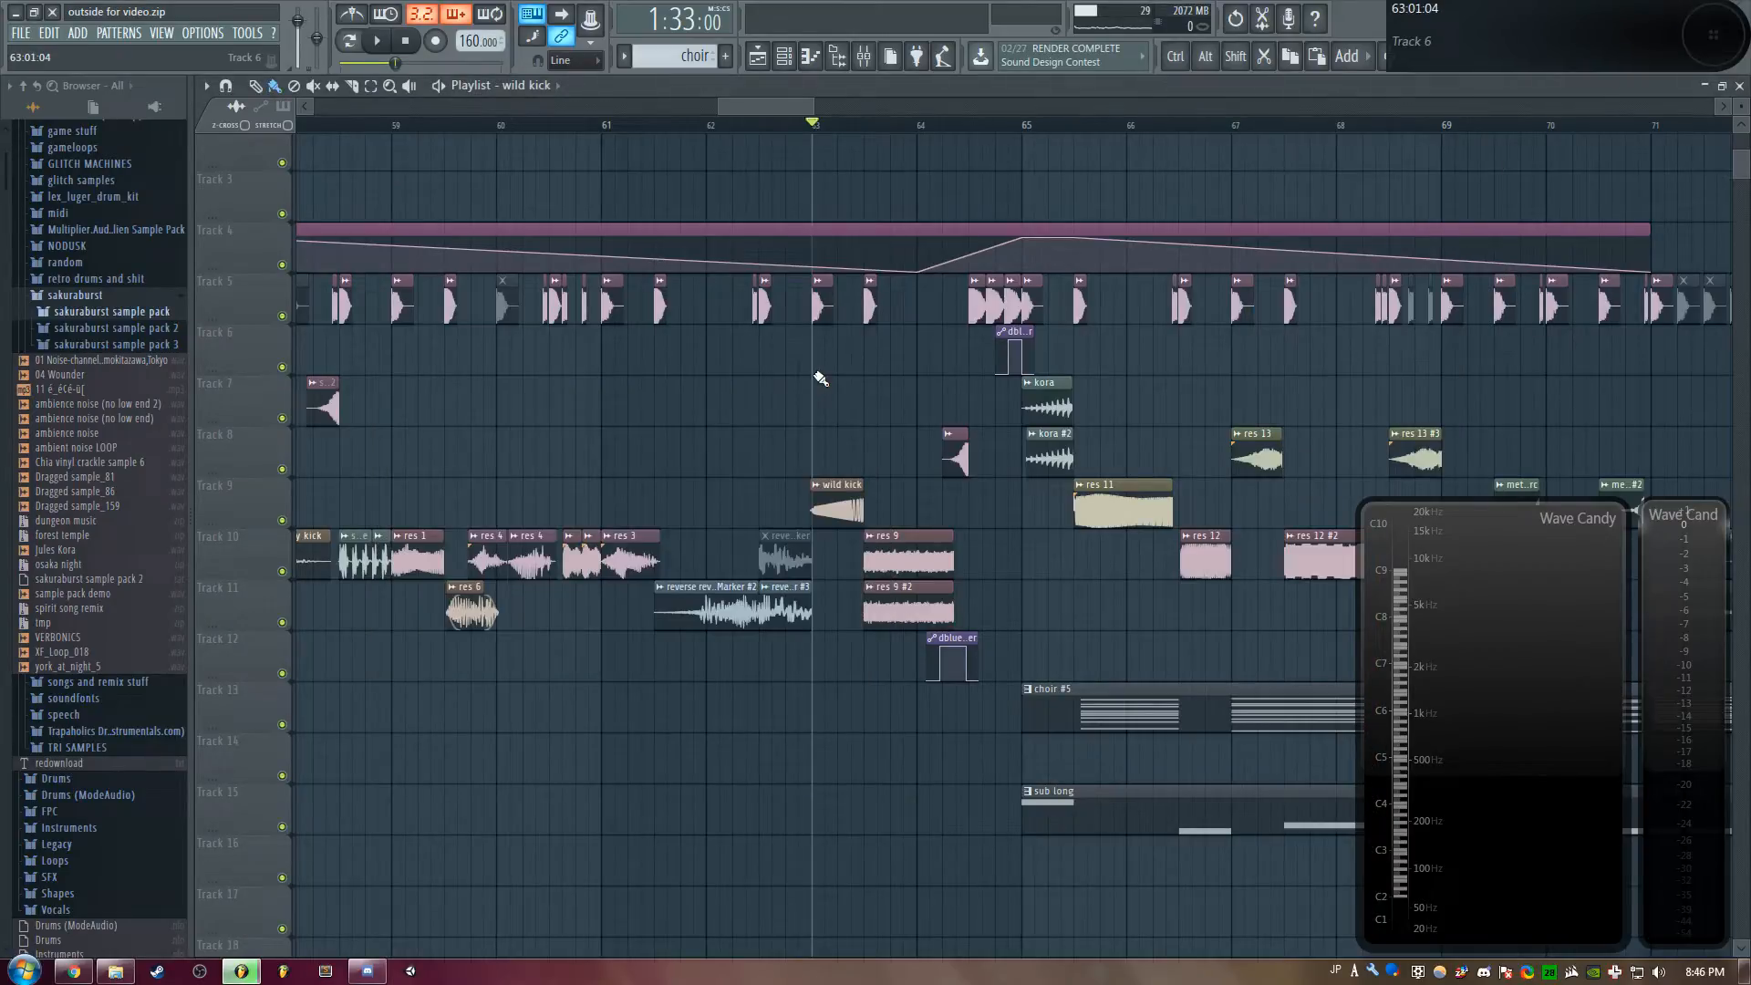
Open the res 9 channel settings, audition the processed clip, and play its source sample in Edison
{"action": "double_click", "coordinate": [913, 551]}
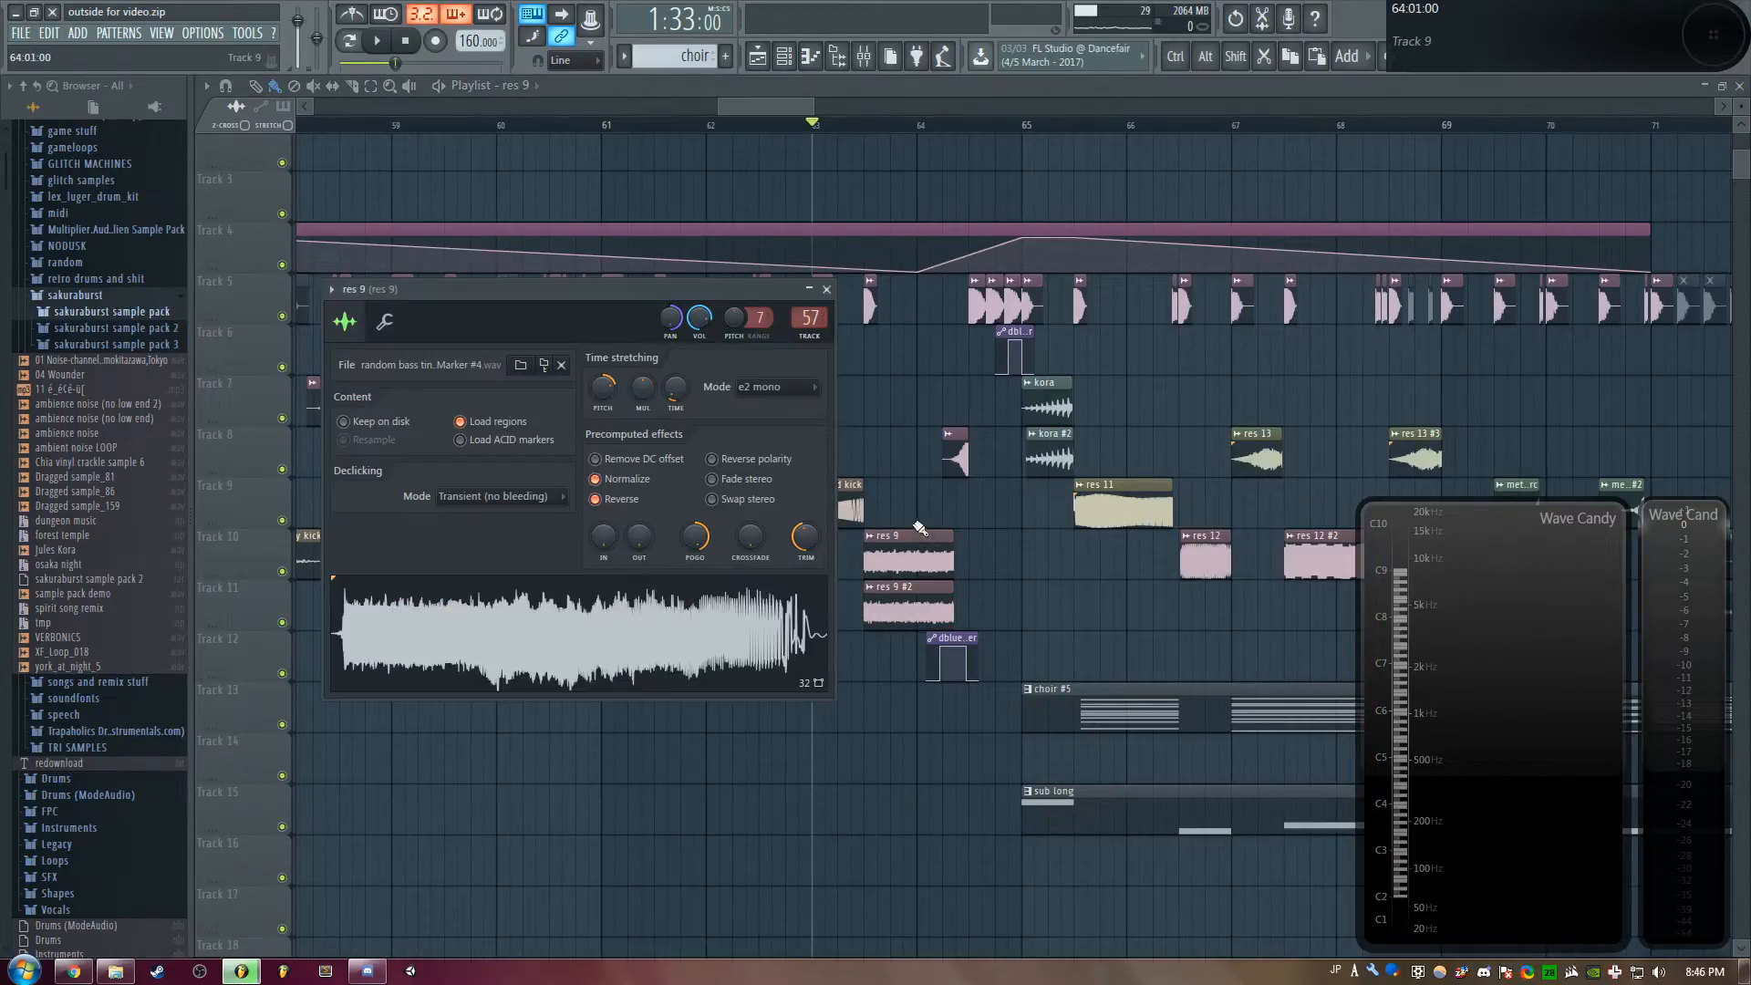
{"action": "key", "text": "q"}
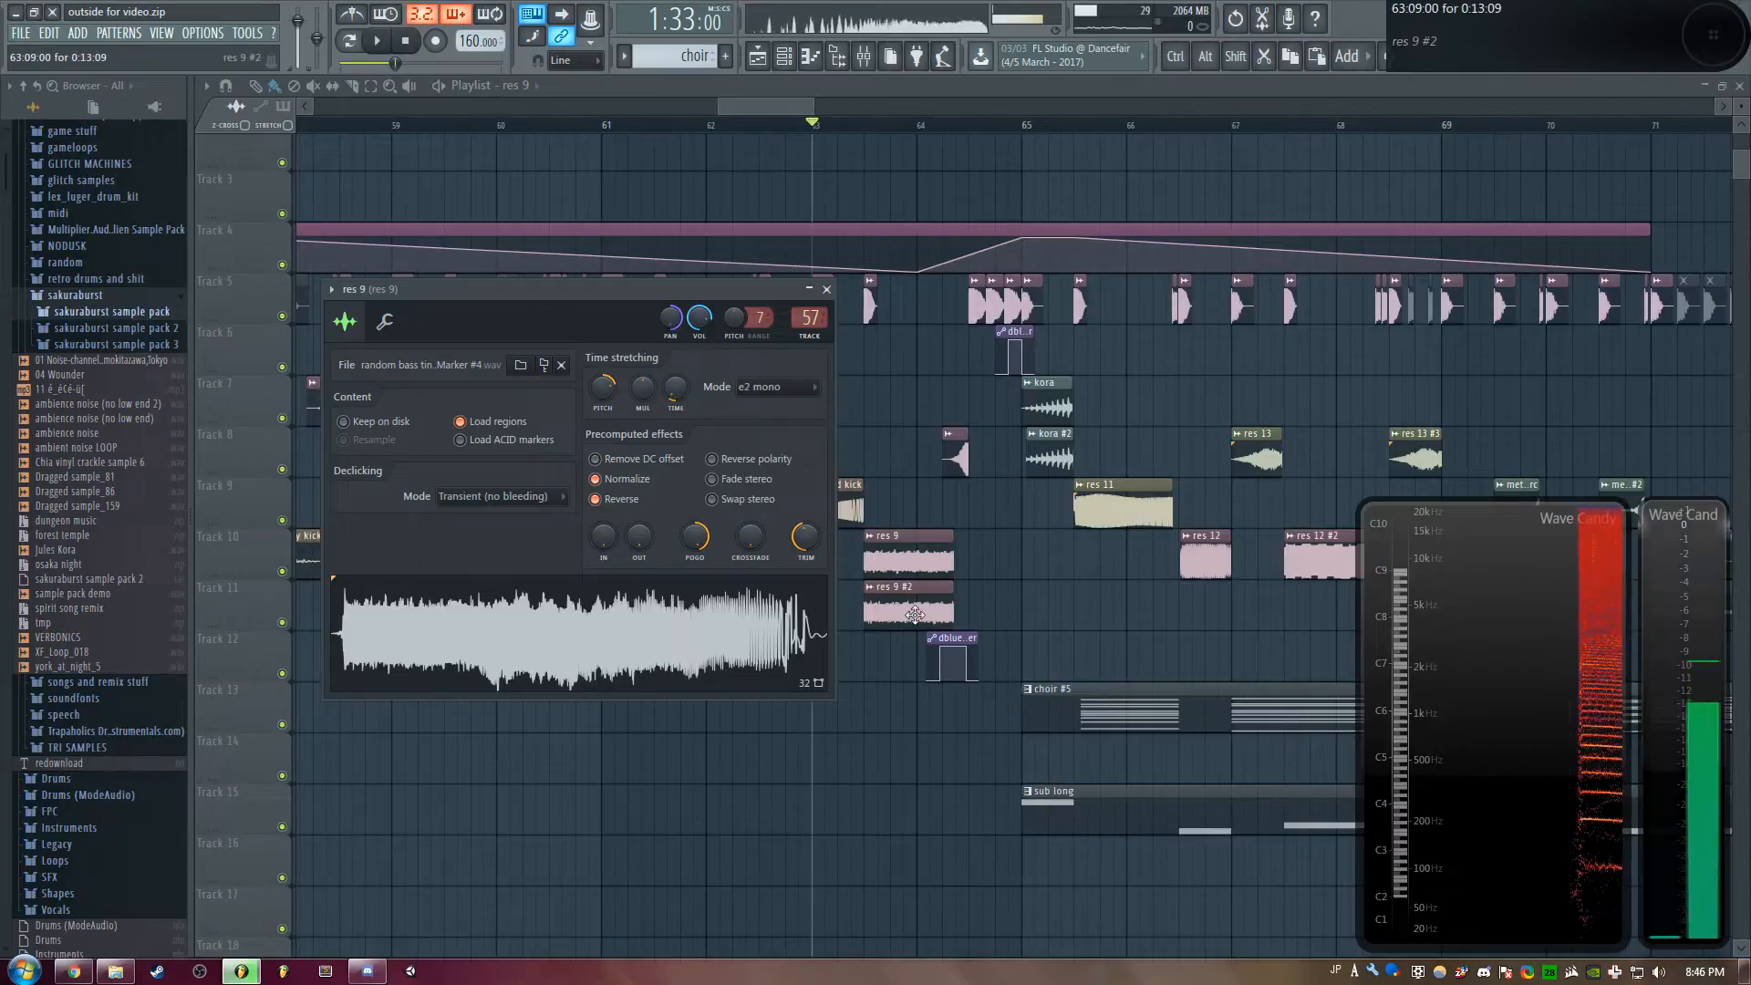
{"action": "right_click", "coordinate": [617, 622]}
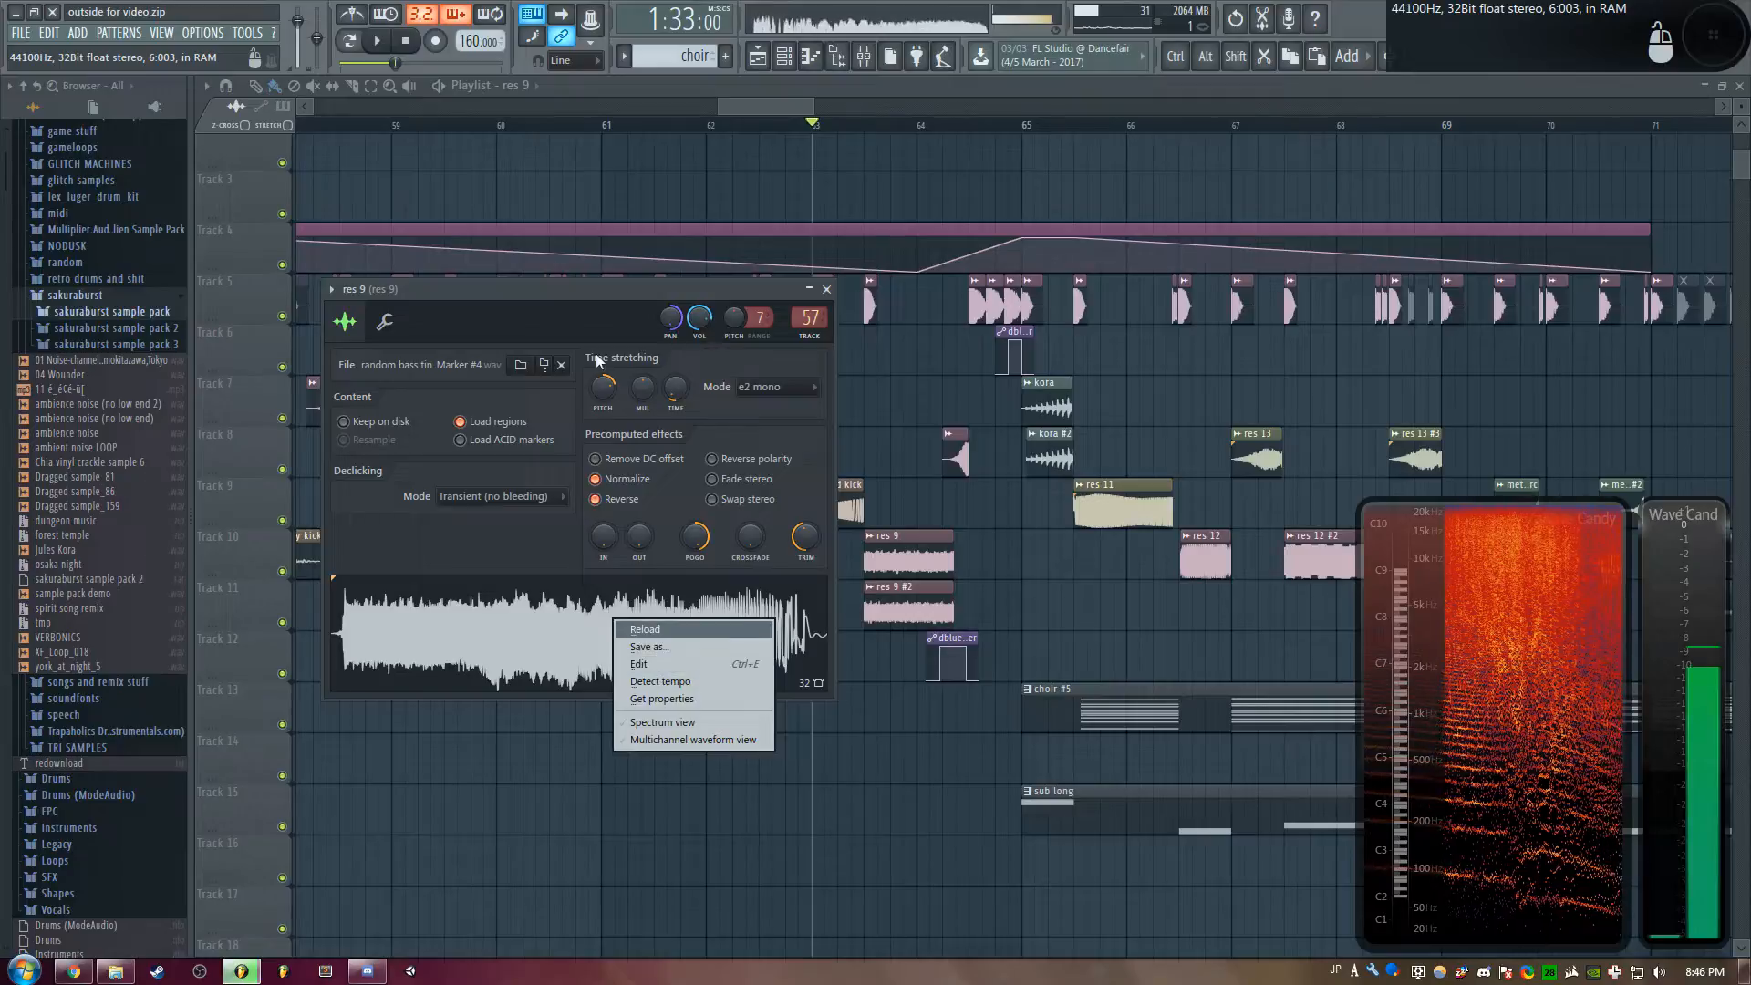
{"action": "right_click", "coordinate": [617, 624]}
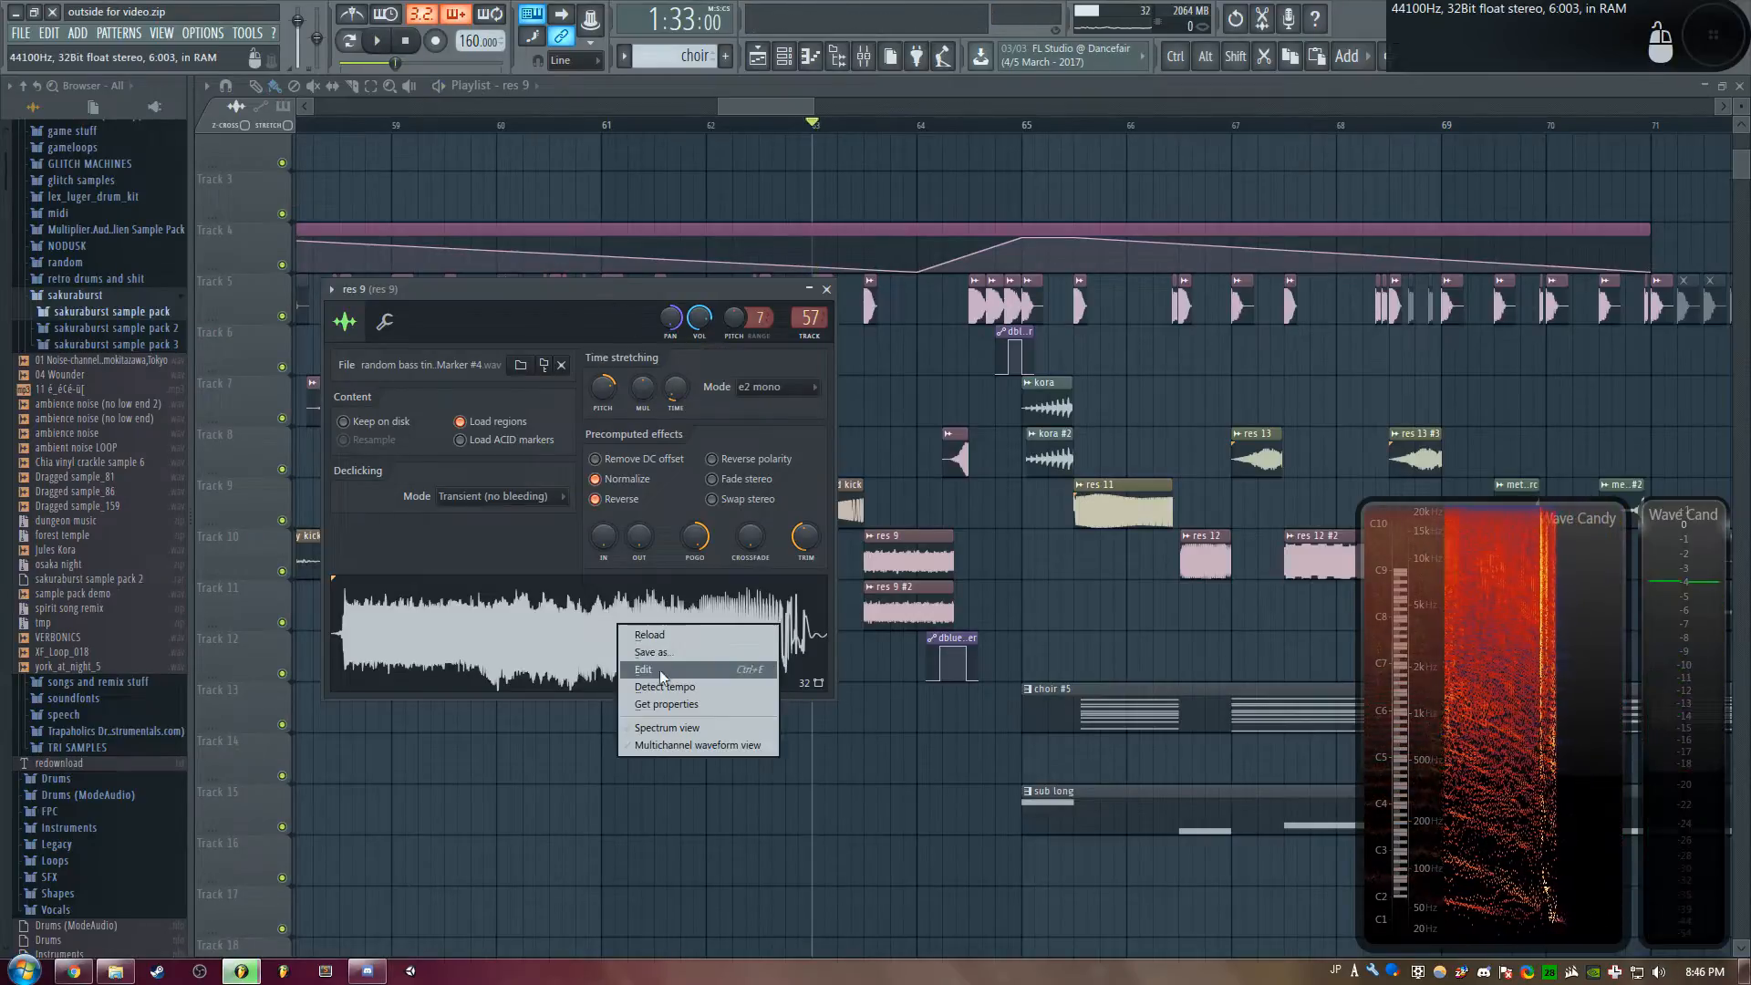
{"action": "left_click", "coordinate": [660, 670]}
{"action": "left_click", "coordinate": [834, 250]}
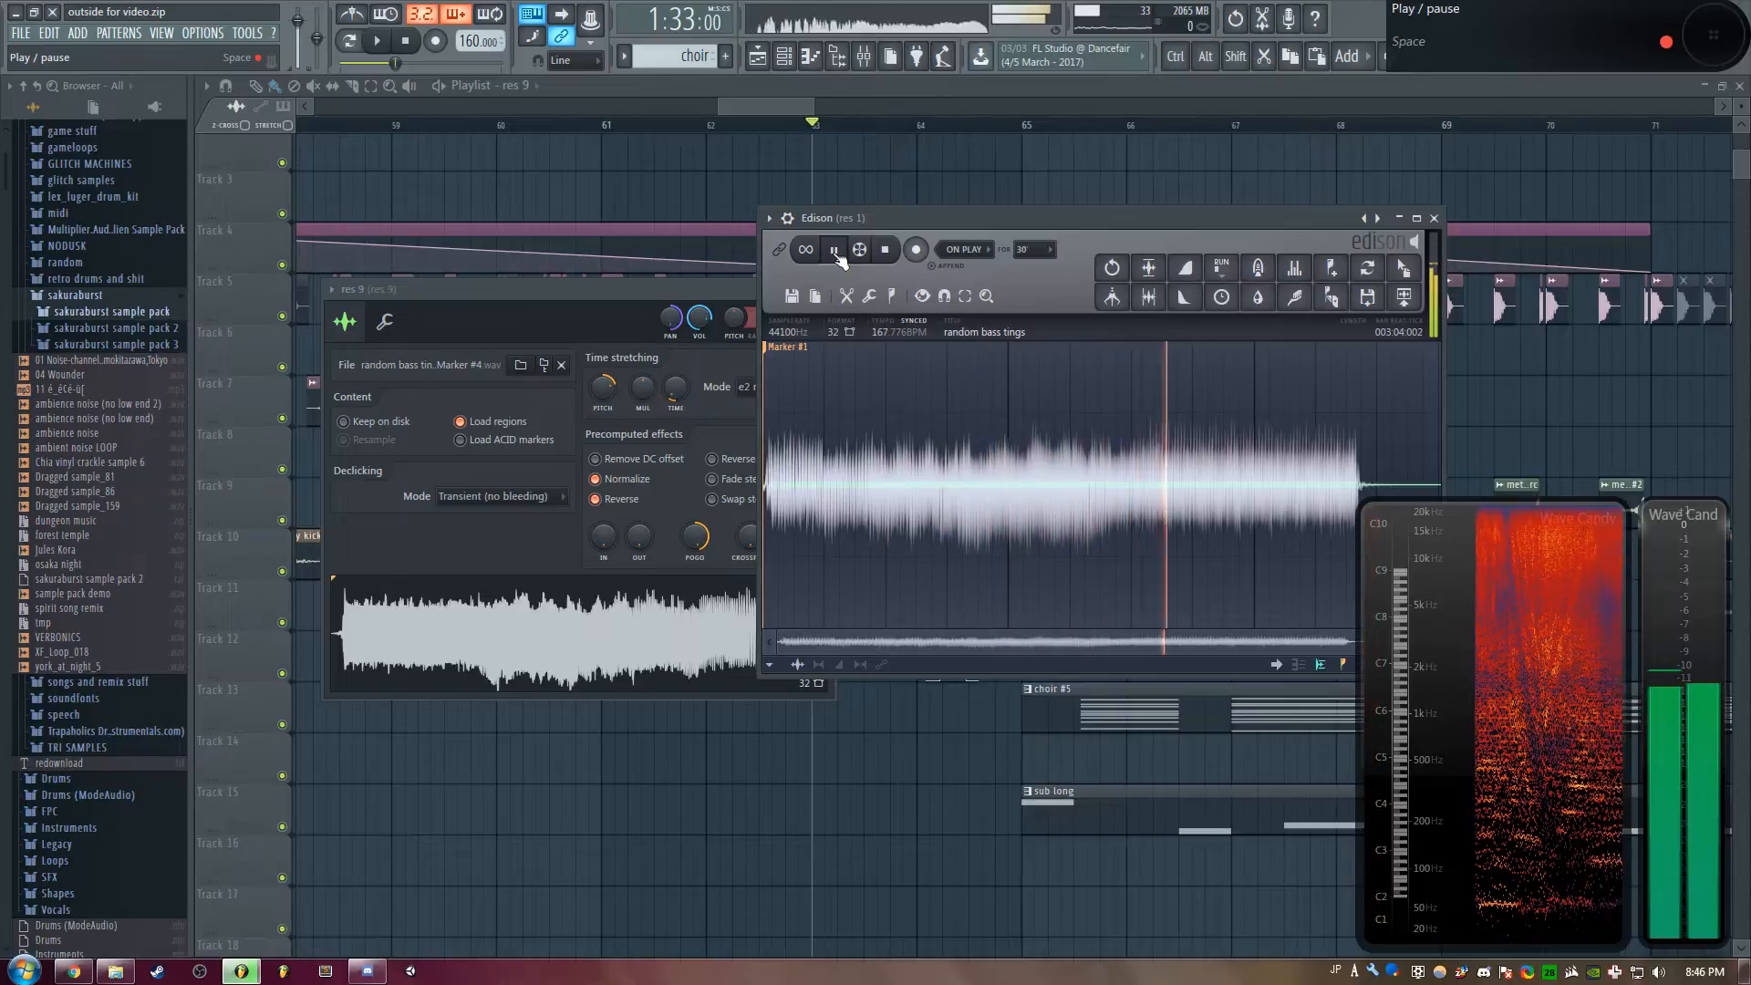
{"action": "left_click_drag", "start_coordinate": [666, 287], "coordinate": [635, 220]}
Set the pogo effect to 0% on the res 9 and res 9 #2 clips and play the song from bar 63
{"action": "right_click", "coordinate": [663, 469]}
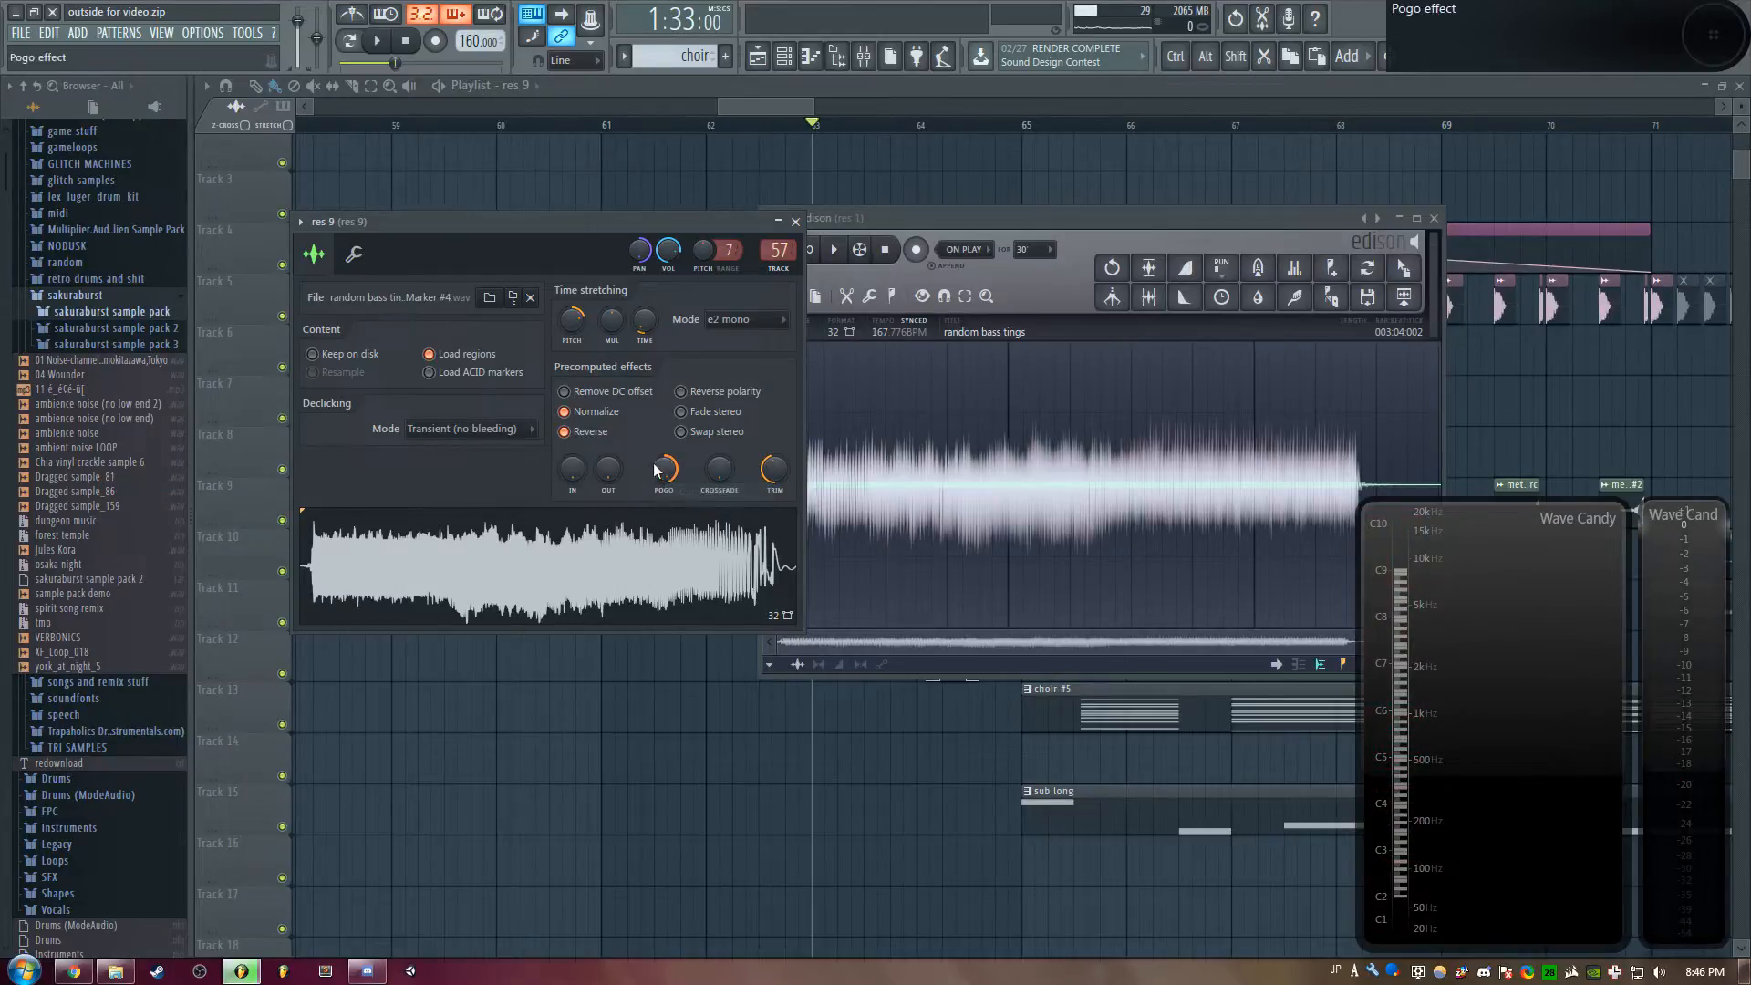
{"action": "right_click", "coordinate": [664, 735]}
{"action": "double_click", "coordinate": [899, 604]}
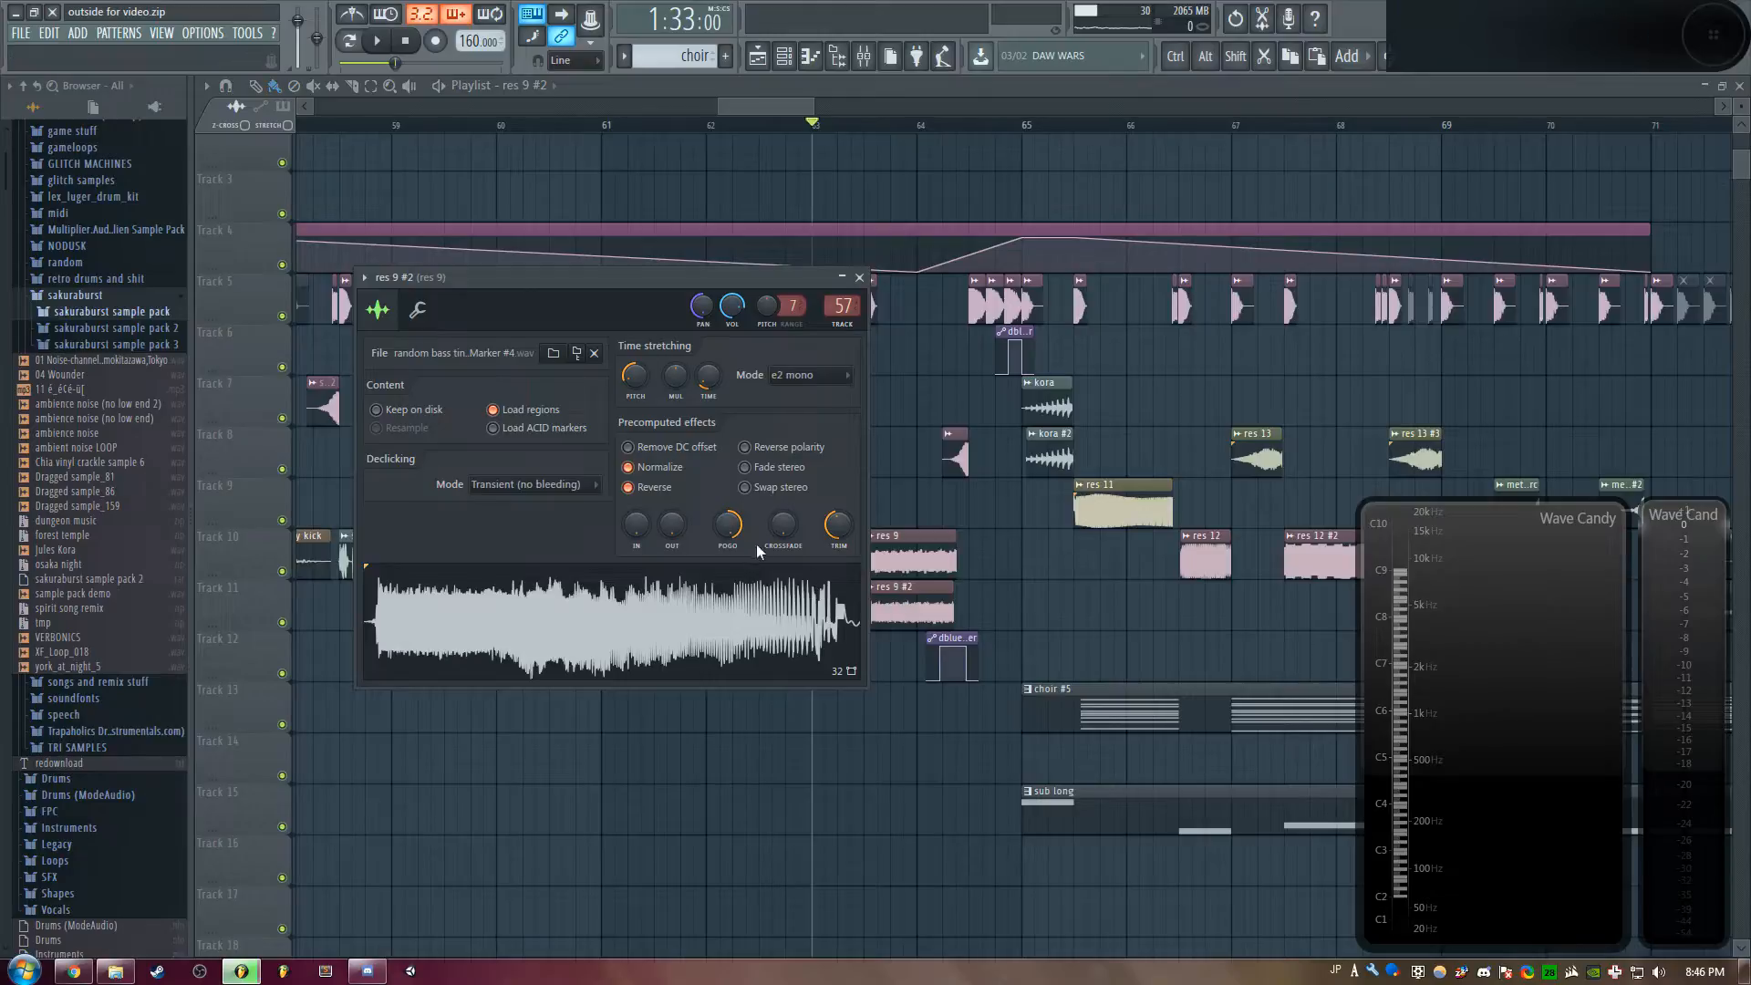
{"action": "left_click_drag", "start_coordinate": [728, 524], "coordinate": [728, 575]}
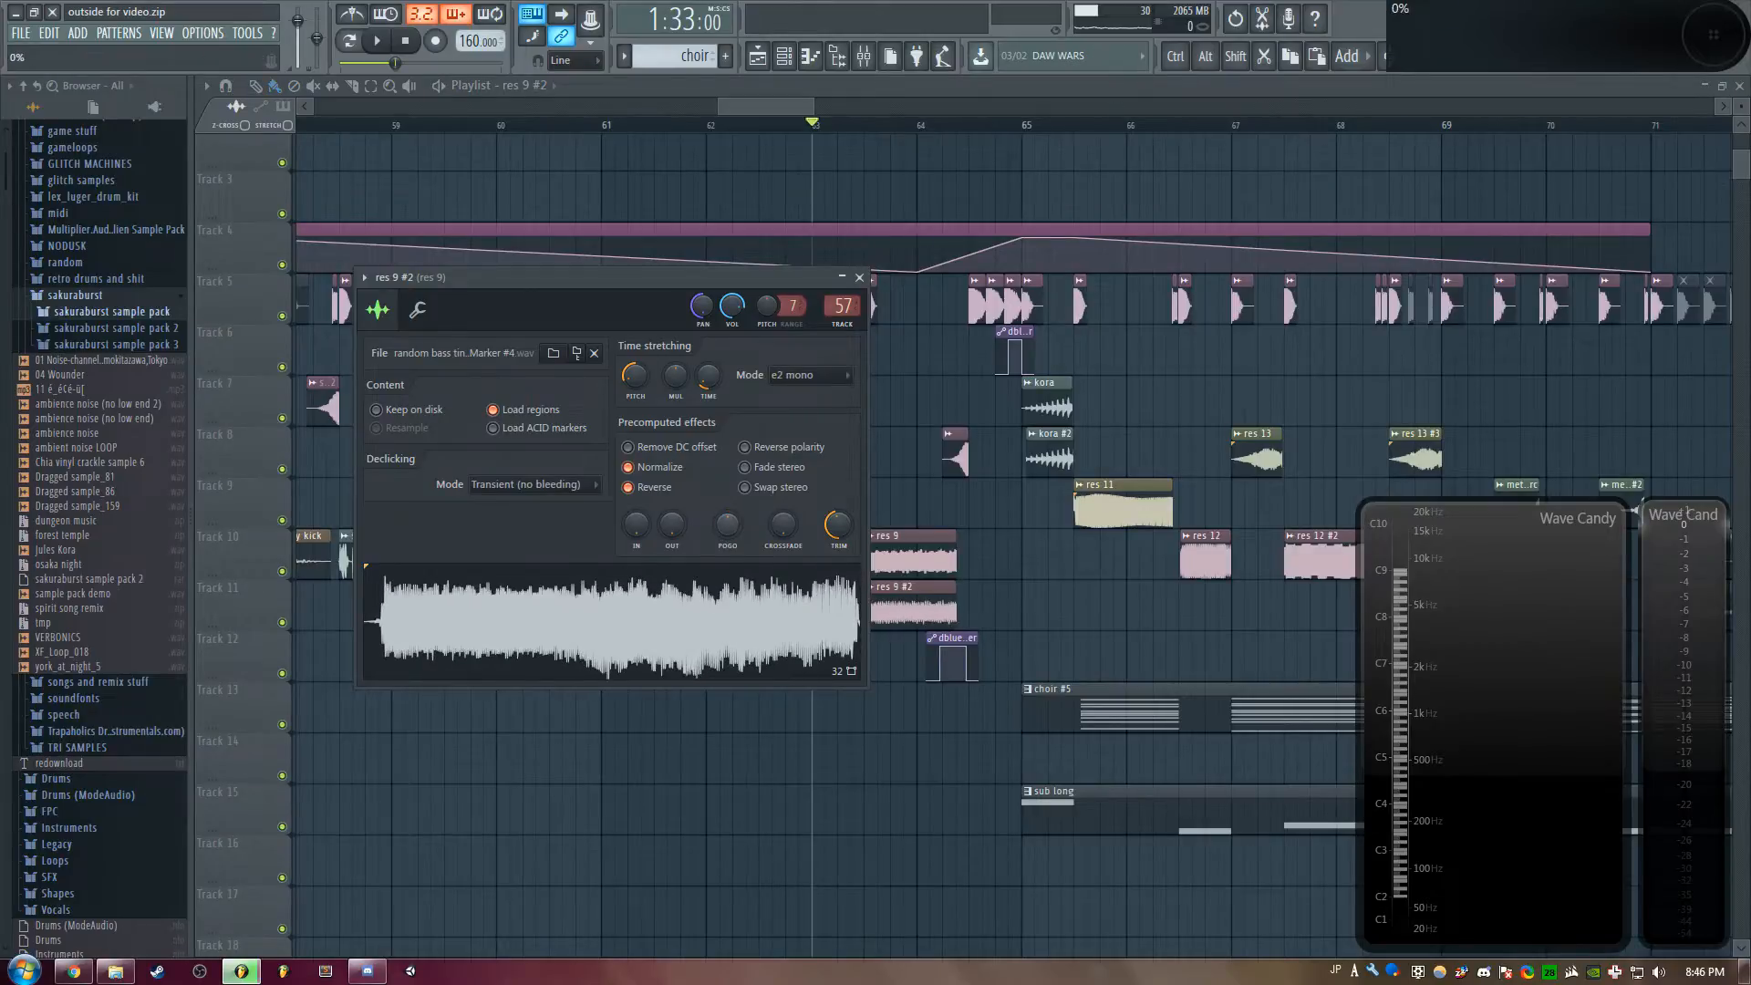
{"action": "key", "text": "space"}
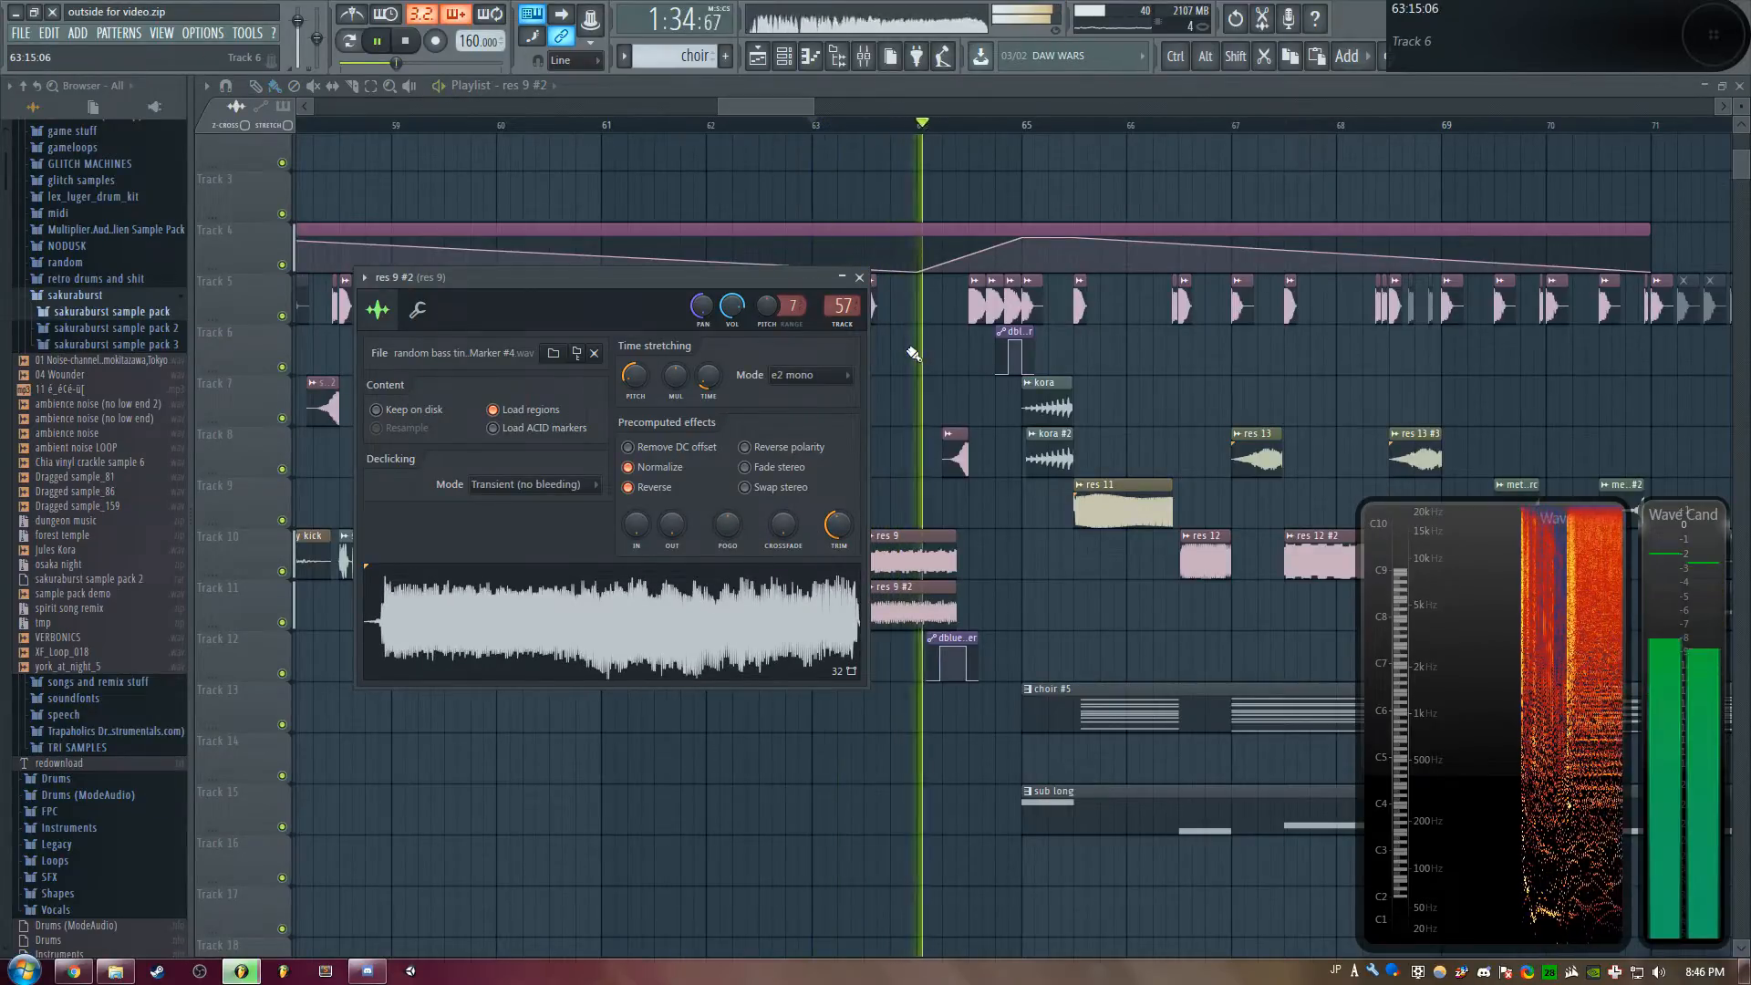
{"action": "key", "text": "space"}
Paste the copied 95% pogo value back into both res 9 clips and play the song from bar 63 again
{"action": "right_click", "coordinate": [721, 527]}
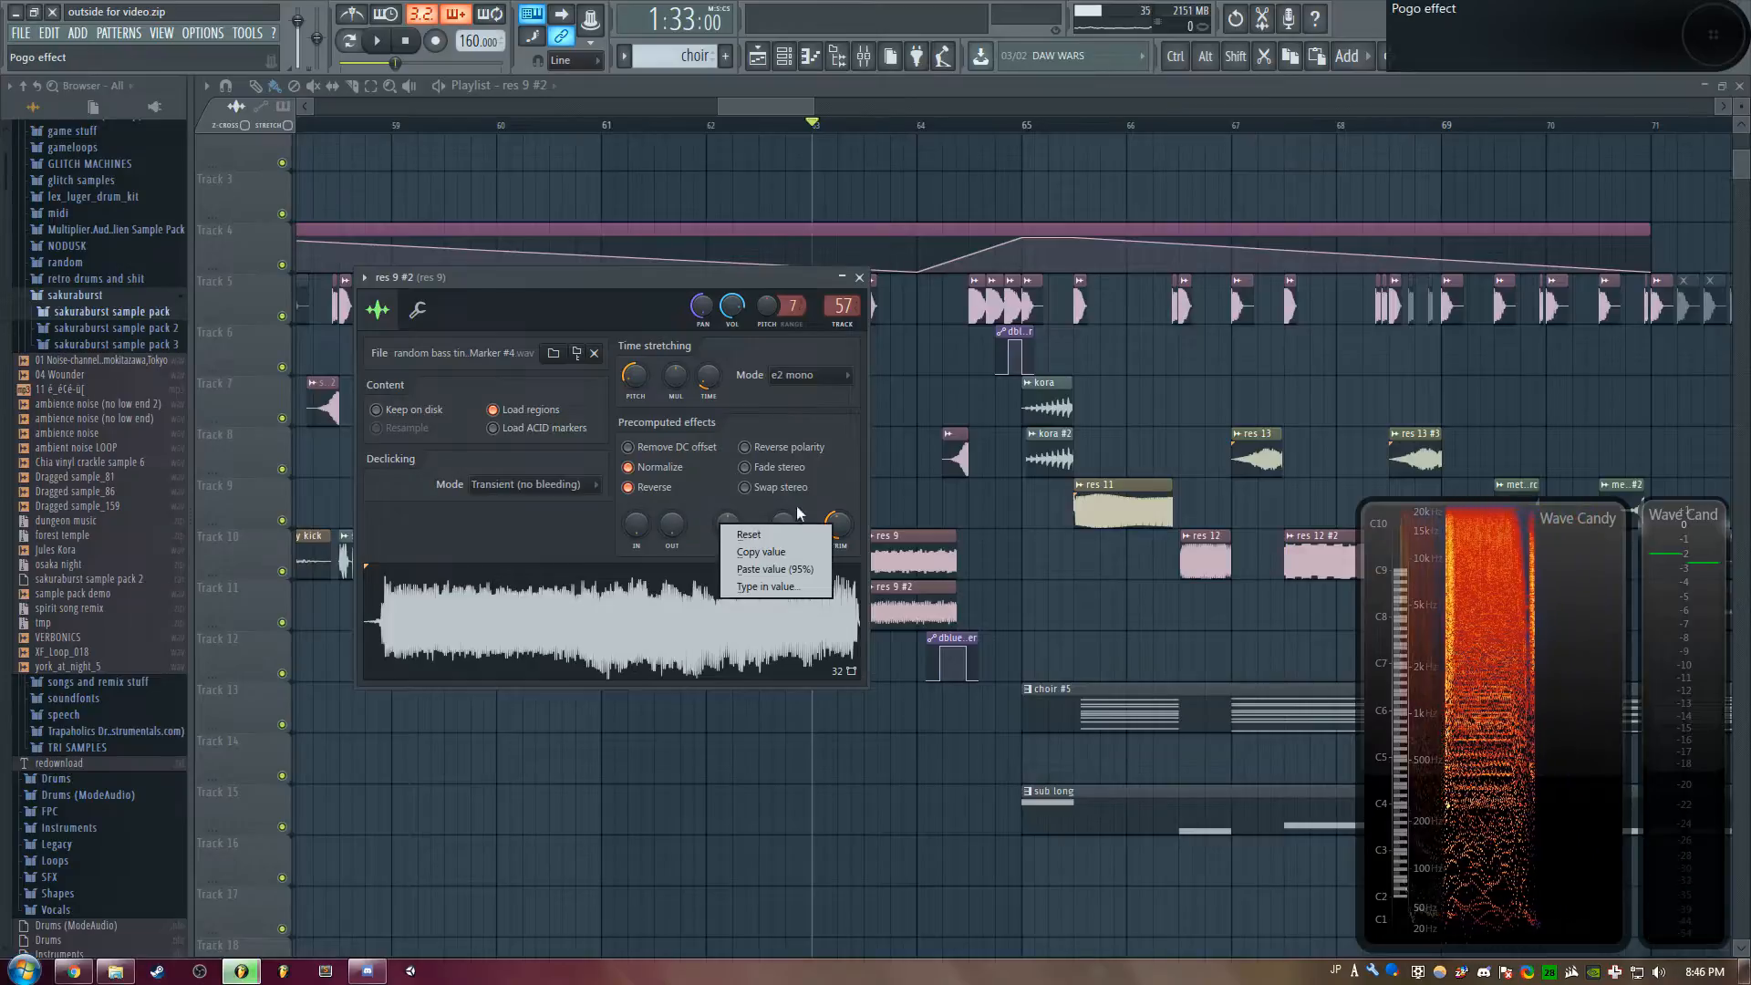
{"action": "left_click", "coordinate": [770, 567]}
{"action": "key", "text": "Escape"}
{"action": "double_click", "coordinate": [897, 538]}
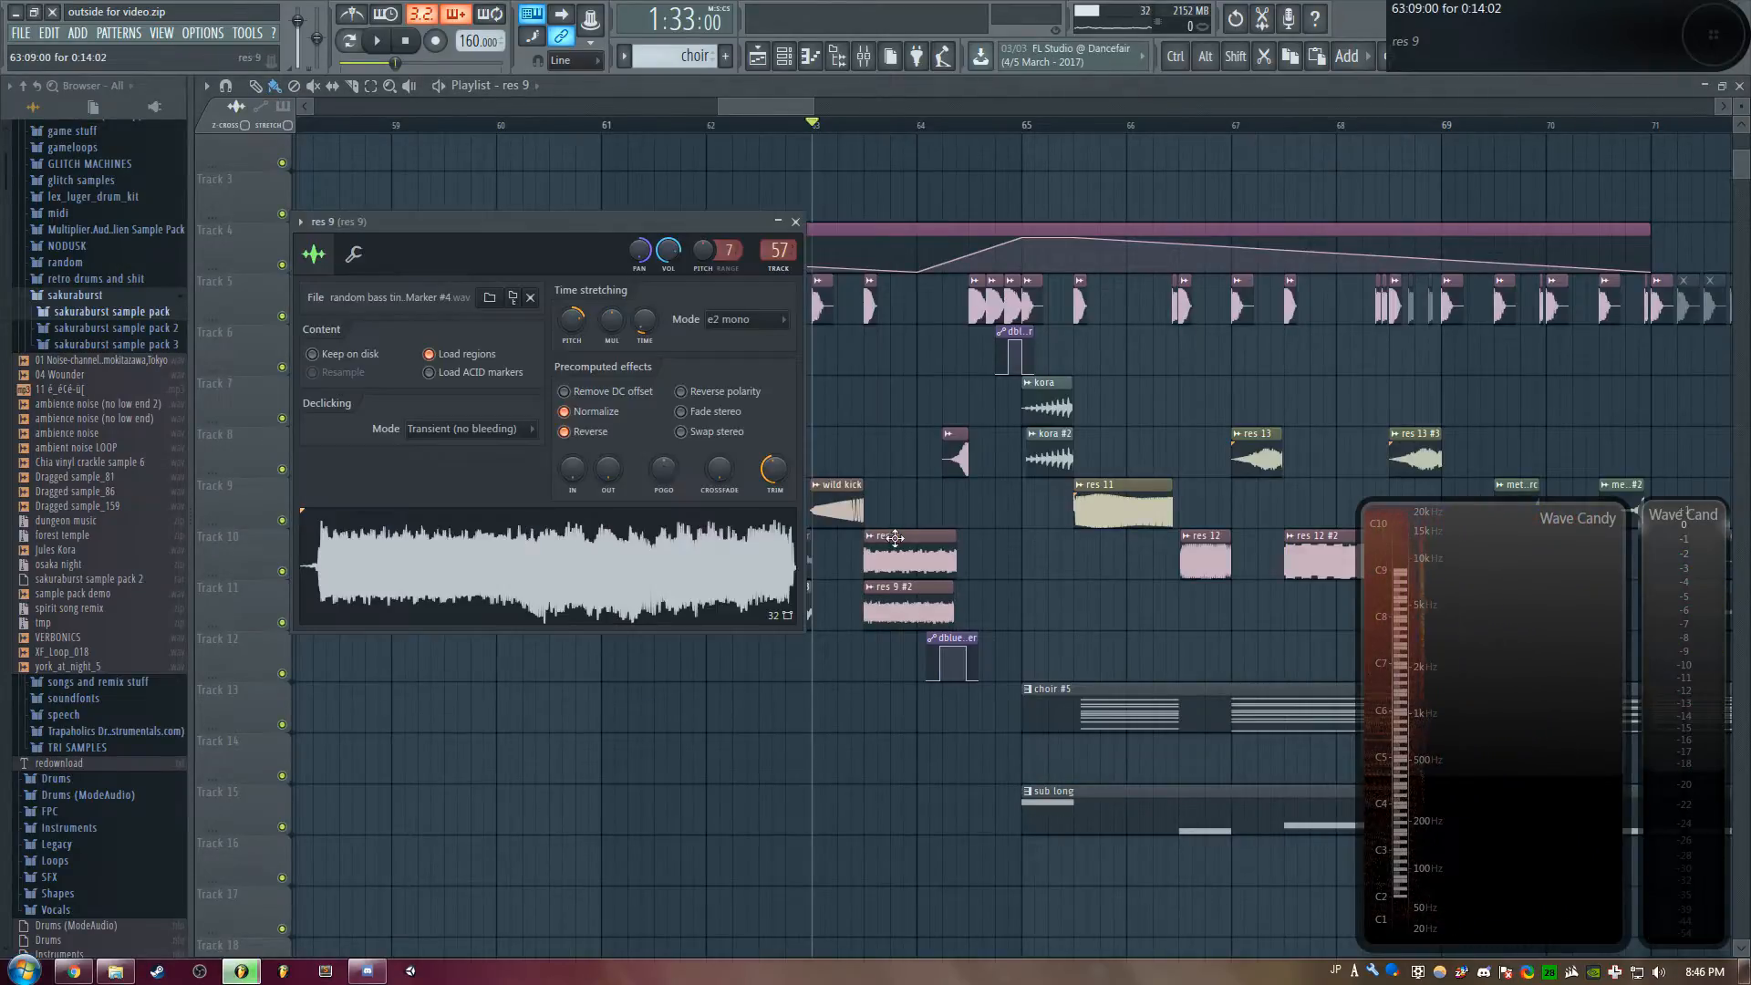
{"action": "left_click", "coordinate": [714, 520]}
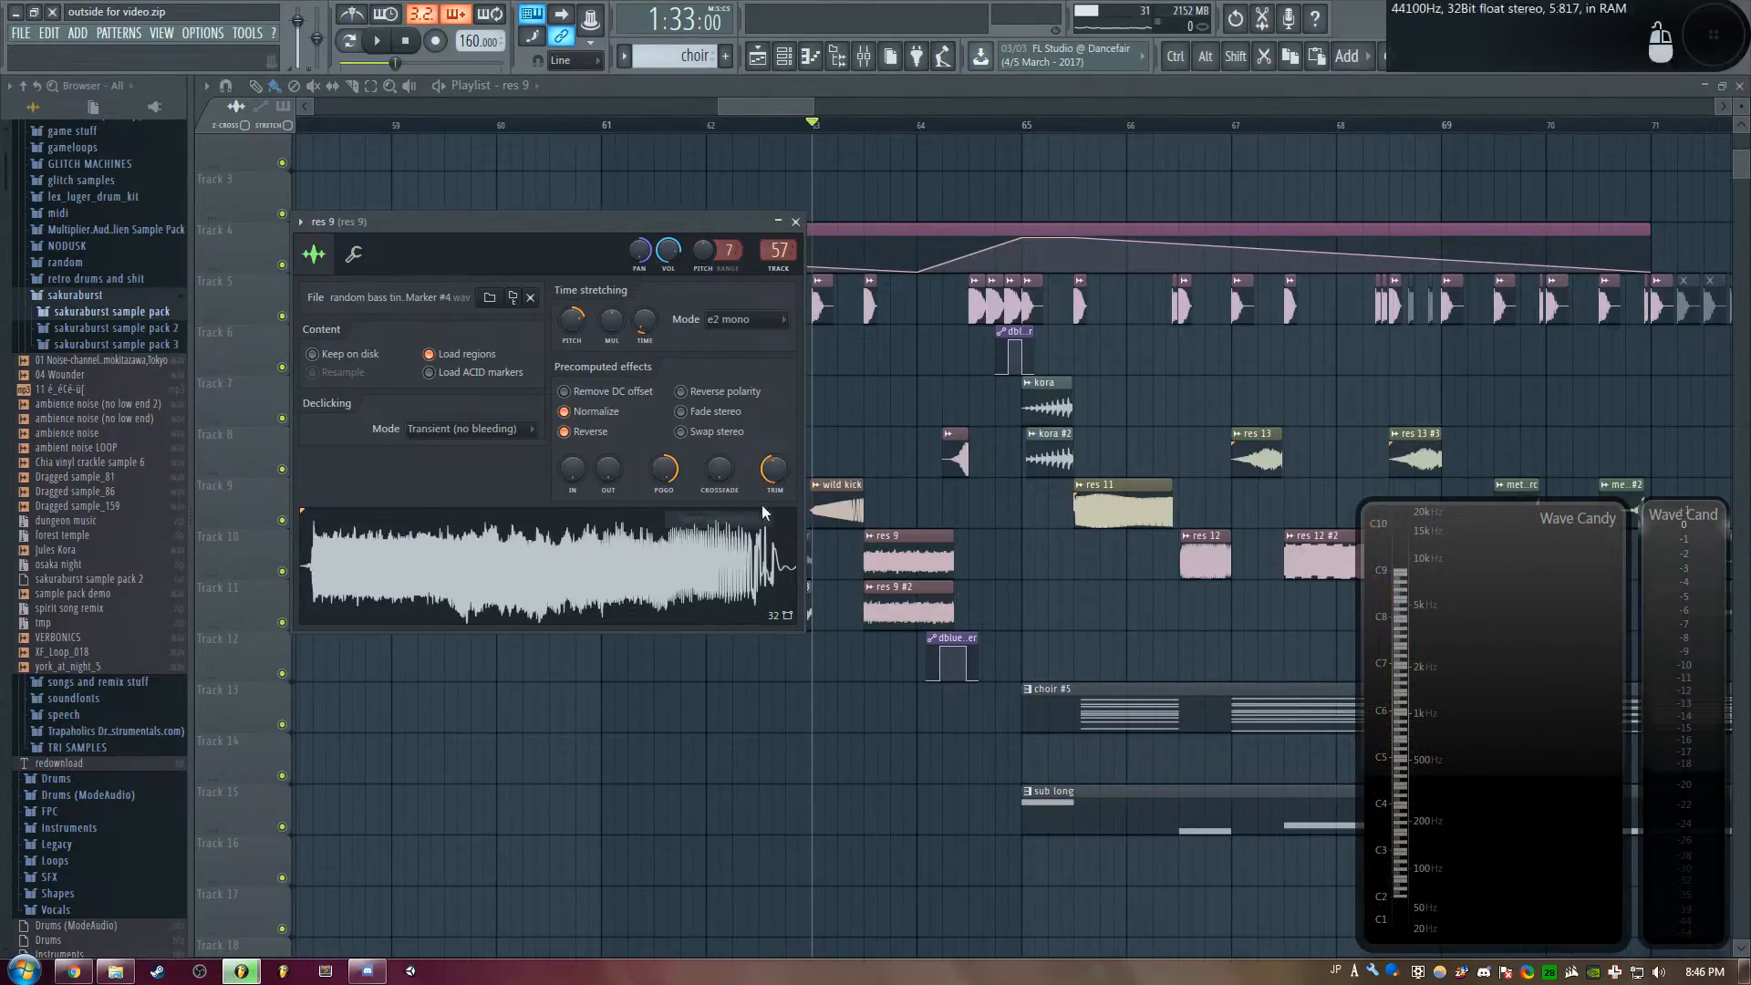
{"action": "key", "text": "Escape"}
{"action": "key", "text": "space"}
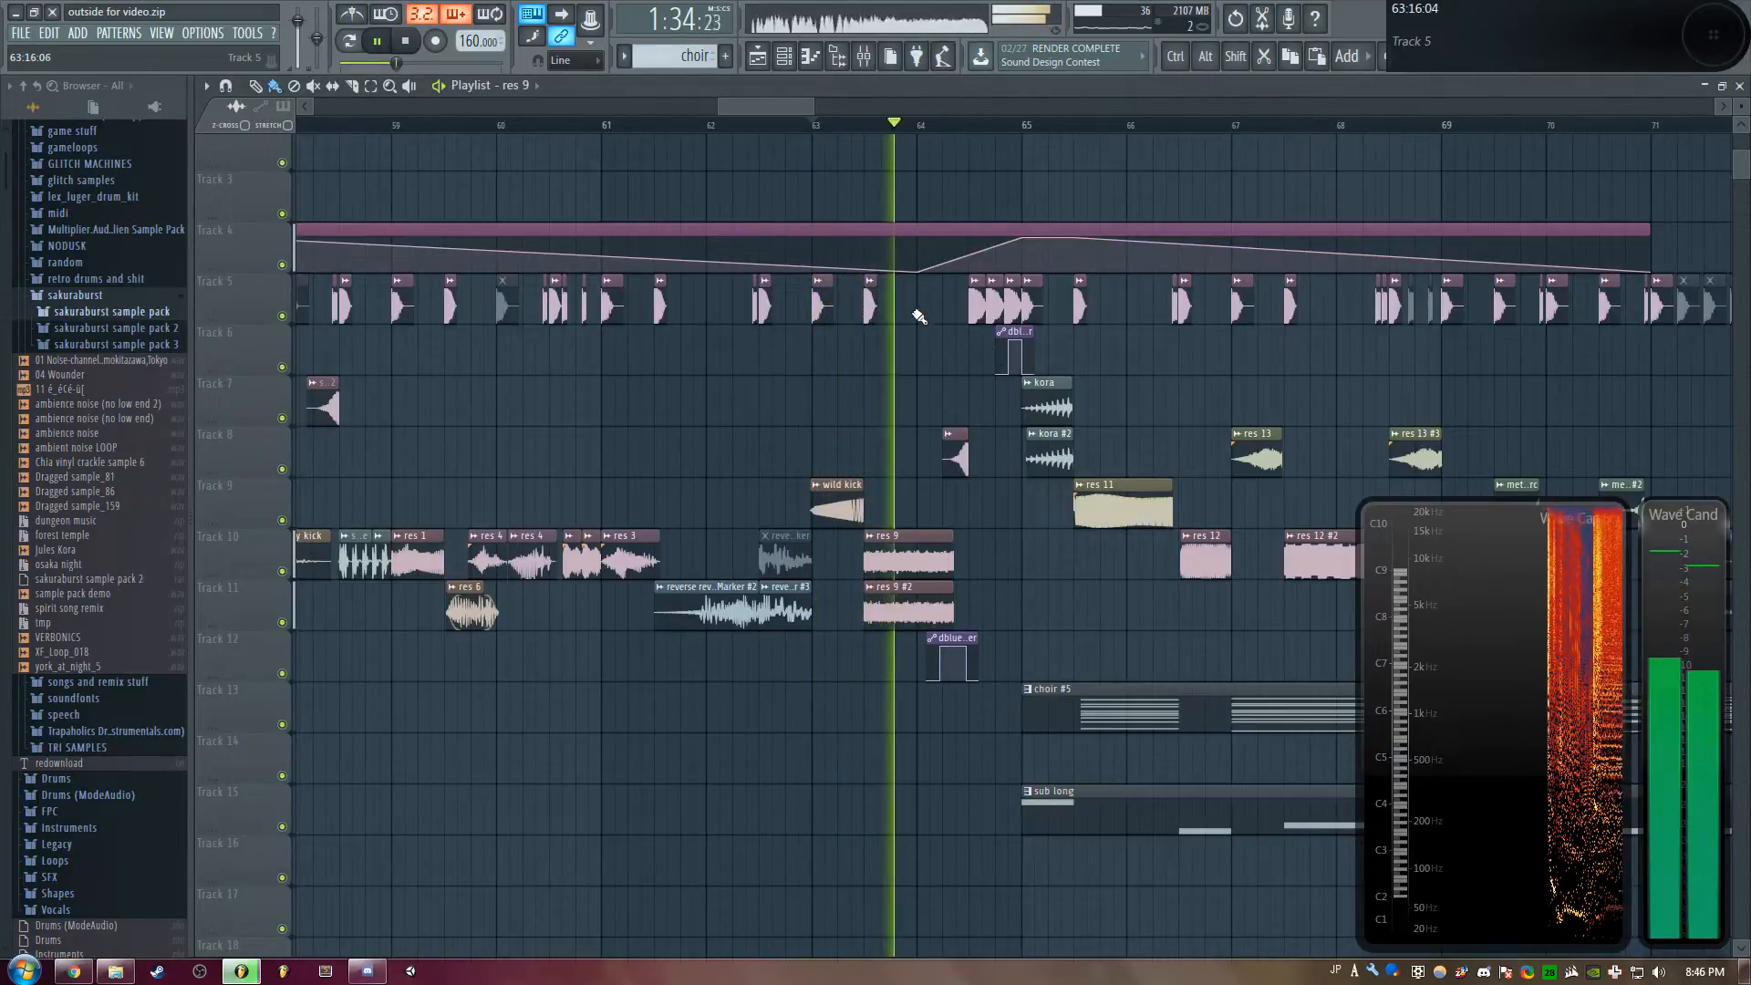
{"action": "key", "text": "space"}
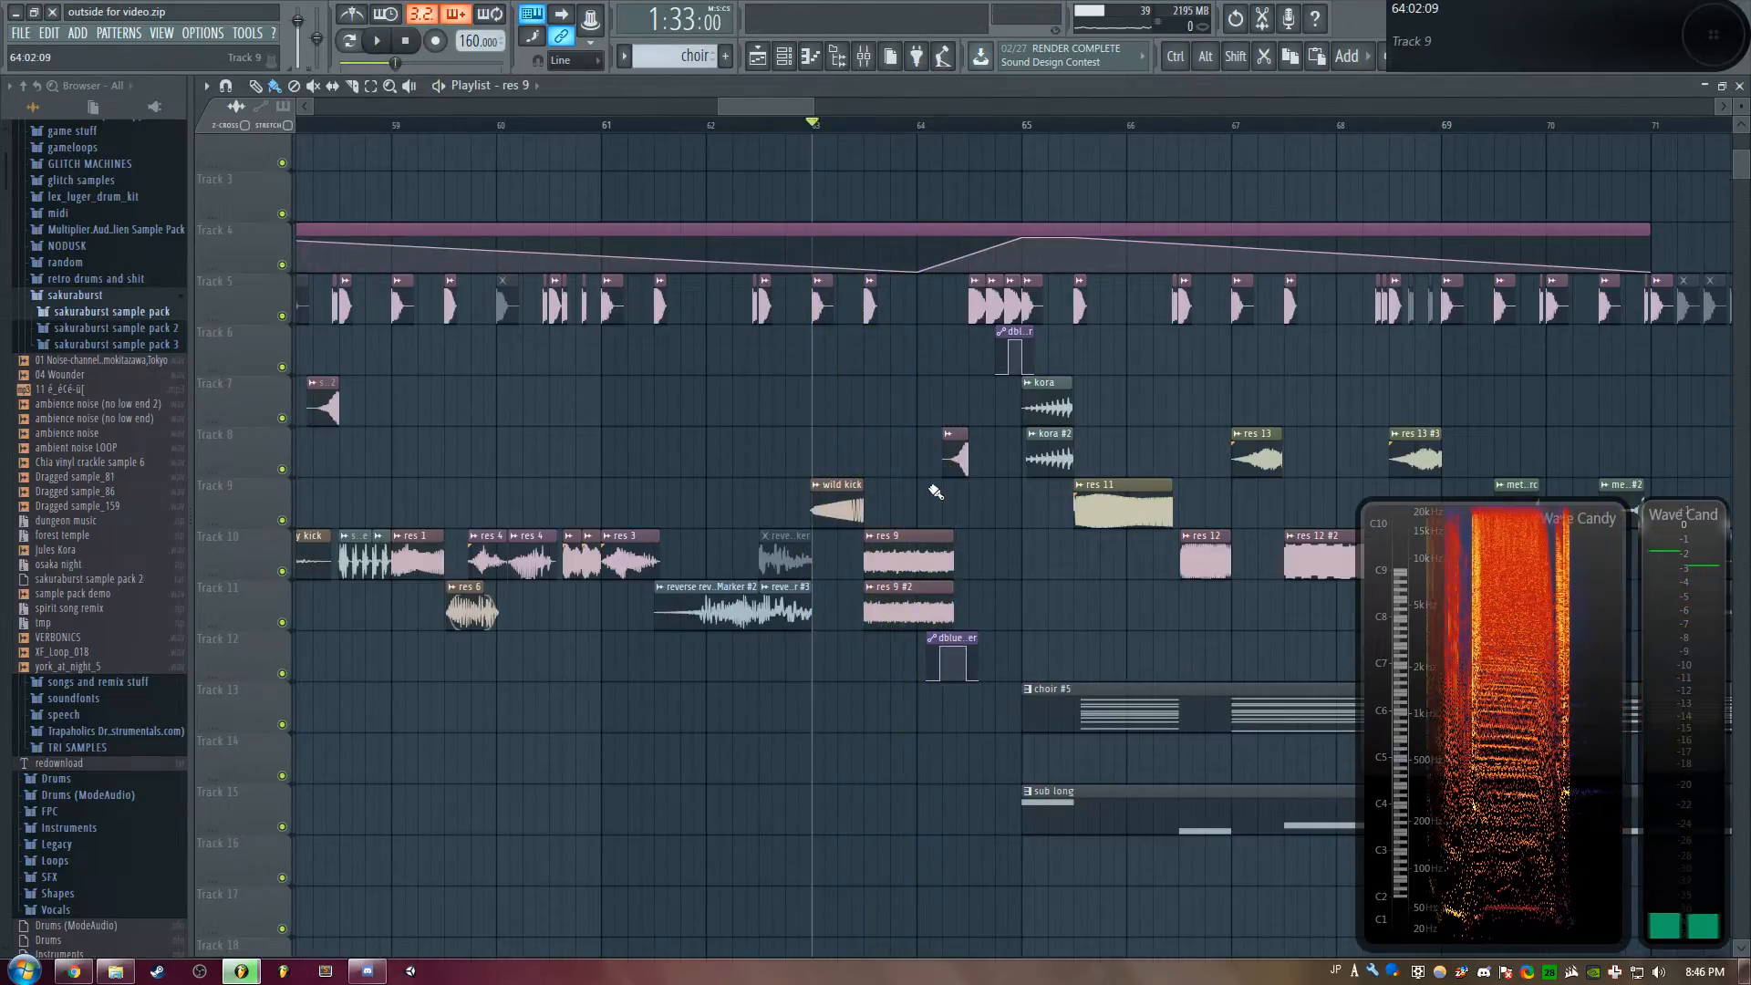
Open the res 9 mixer track and inspect its Fruity WaveShaper and dblue.TapeStop effects
{"action": "key", "text": "F9"}
{"action": "left_click", "coordinate": [1105, 558]}
{"action": "left_click", "coordinate": [1104, 595]}
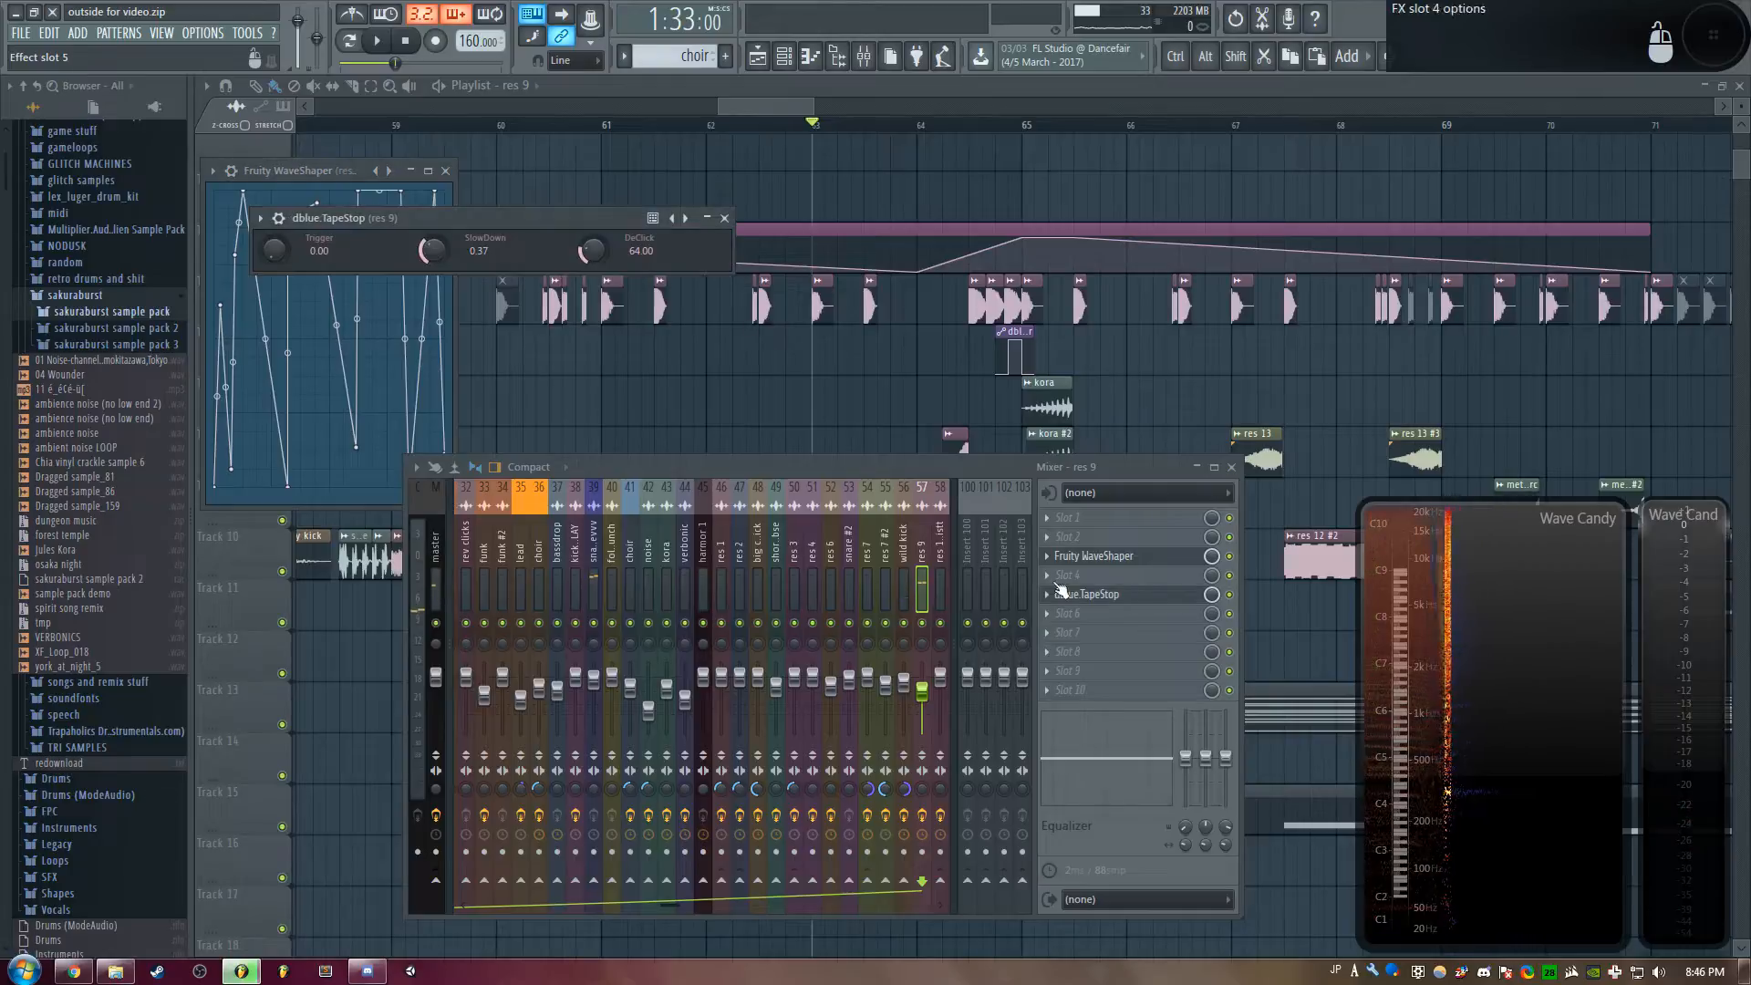
Play the song from bar 63 to hear the TapeStop effect on res 9, and close the open effect windows
{"action": "left_click_drag", "start_coordinate": [427, 212], "coordinate": [464, 243]}
{"action": "key", "text": "space"}
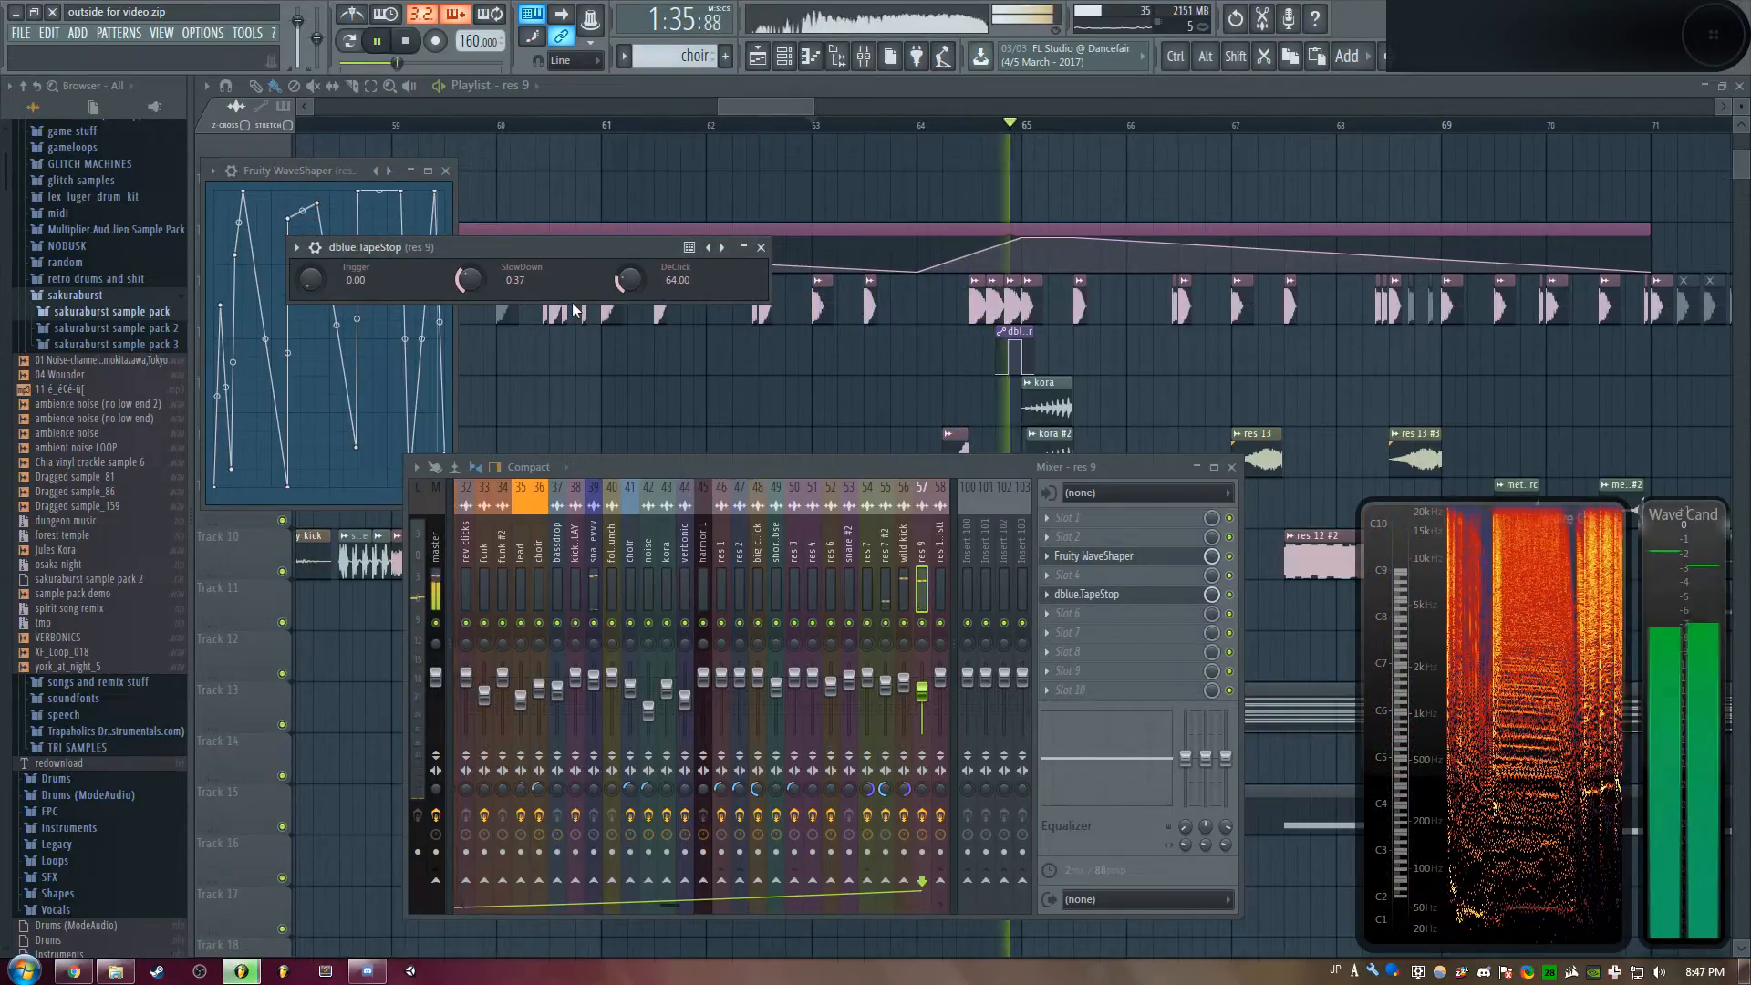
{"action": "key", "text": "space"}
{"action": "key", "text": "F12"}
{"action": "scroll", "coordinate": [862, 155], "scroll_direction": "up", "scroll_amount": 2}
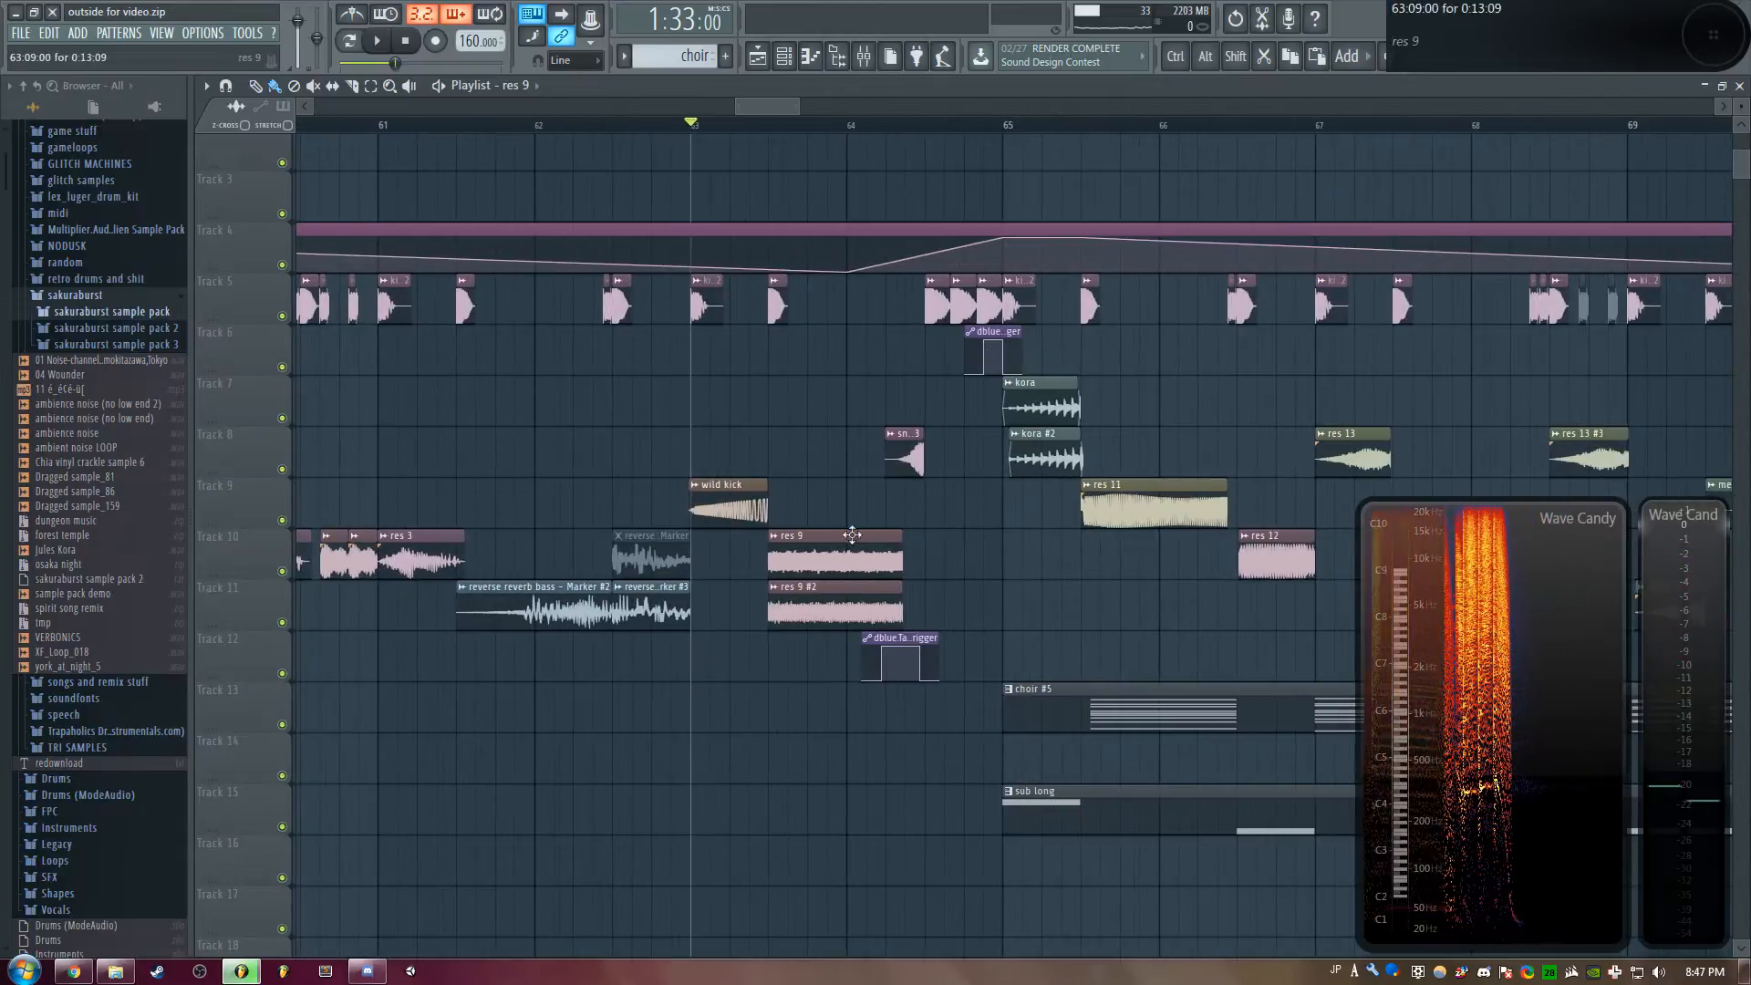
Play the song from bar 64 and inspect the channel settings of the reversed snare revvv #3 clip
{"action": "left_click", "coordinate": [866, 134]}
{"action": "key", "text": "space"}
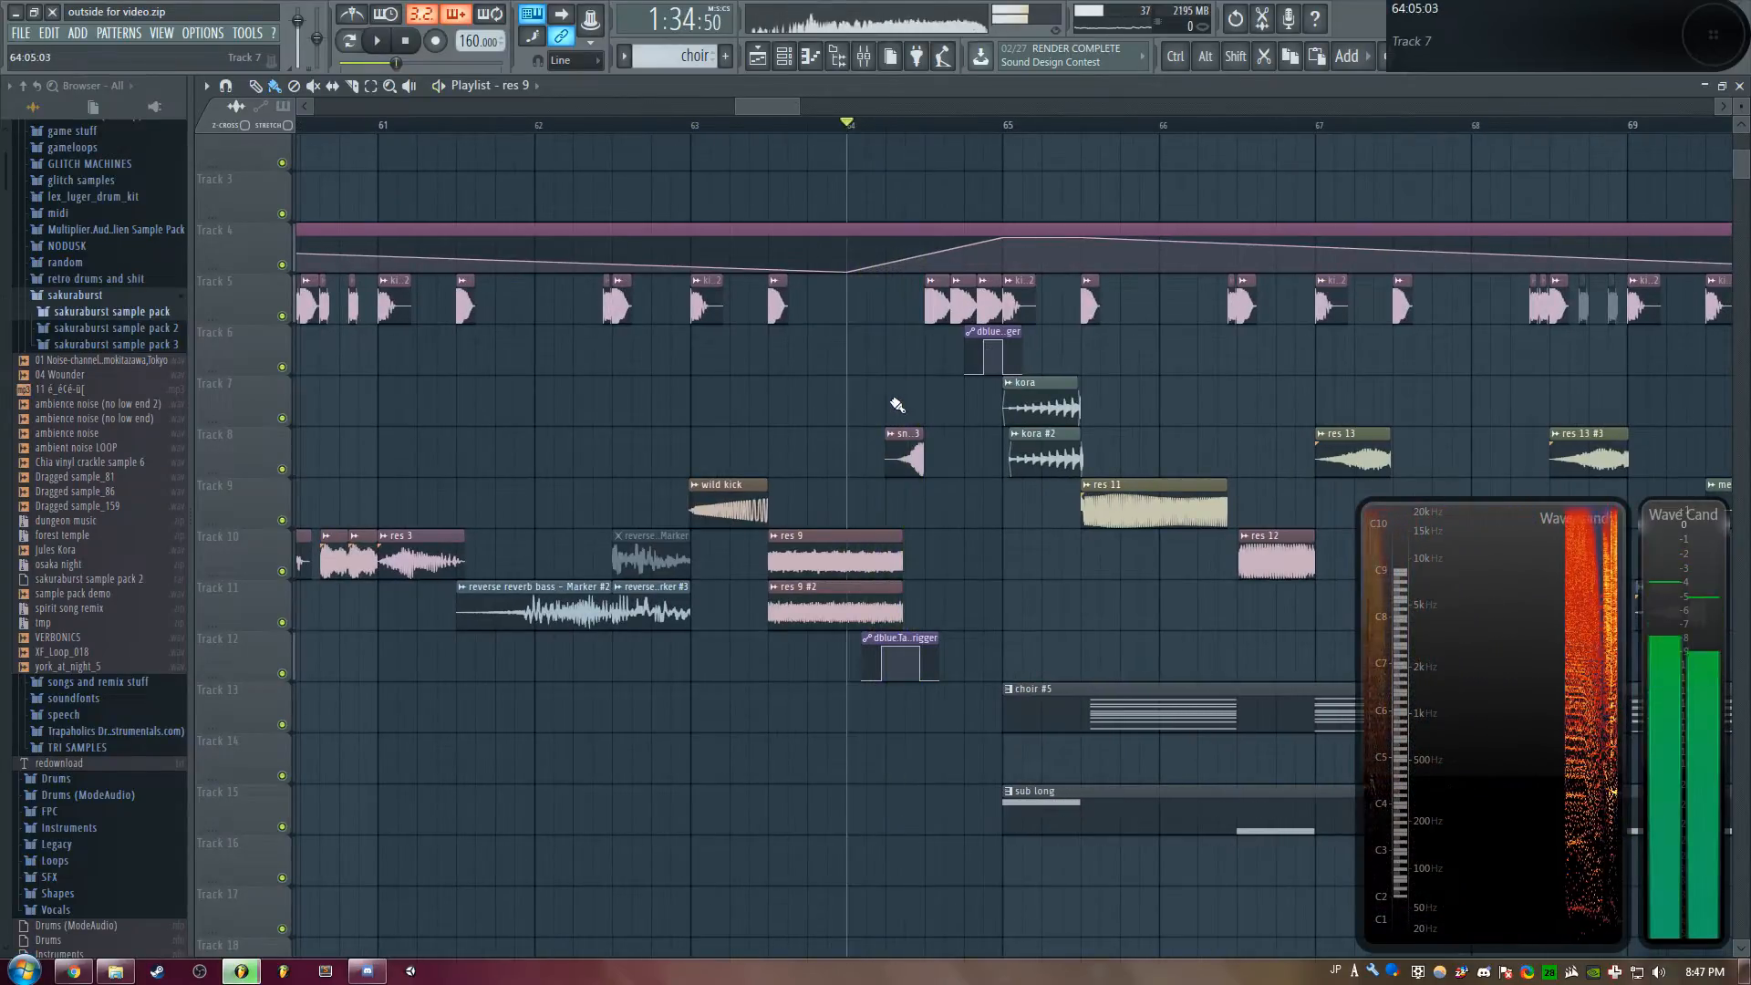
{"action": "key", "text": "space"}
{"action": "double_click", "coordinate": [906, 456]}
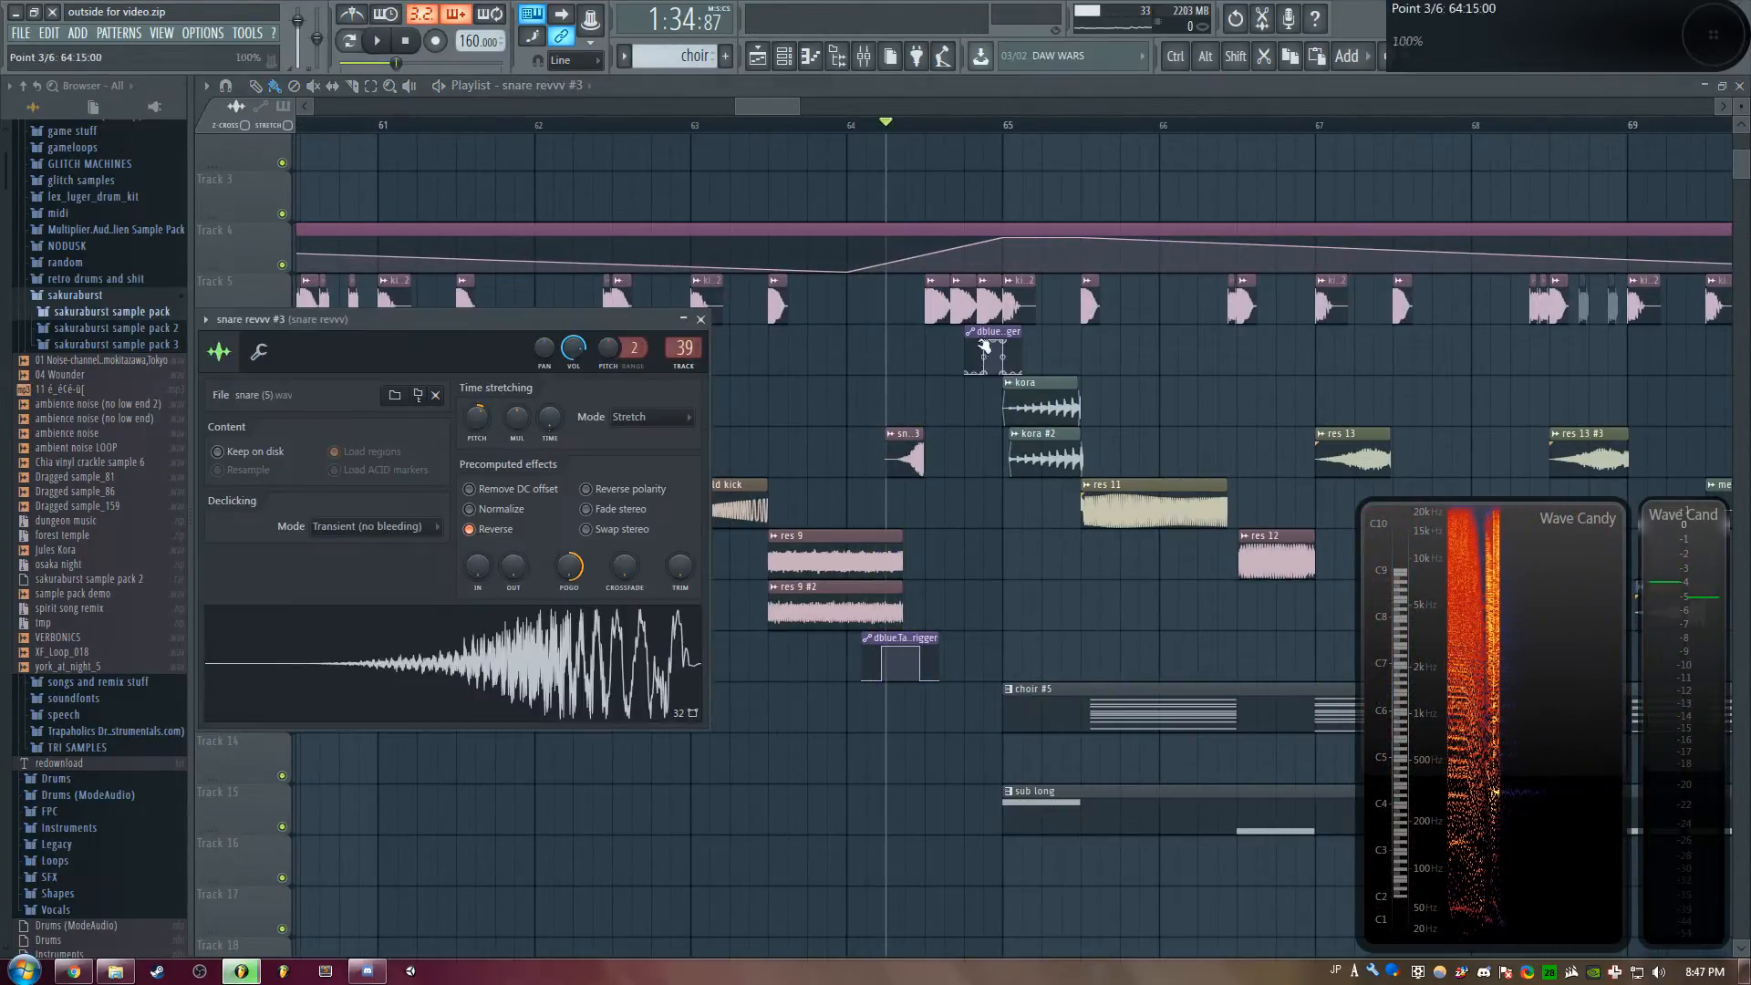
{"action": "left_click", "coordinate": [700, 320]}
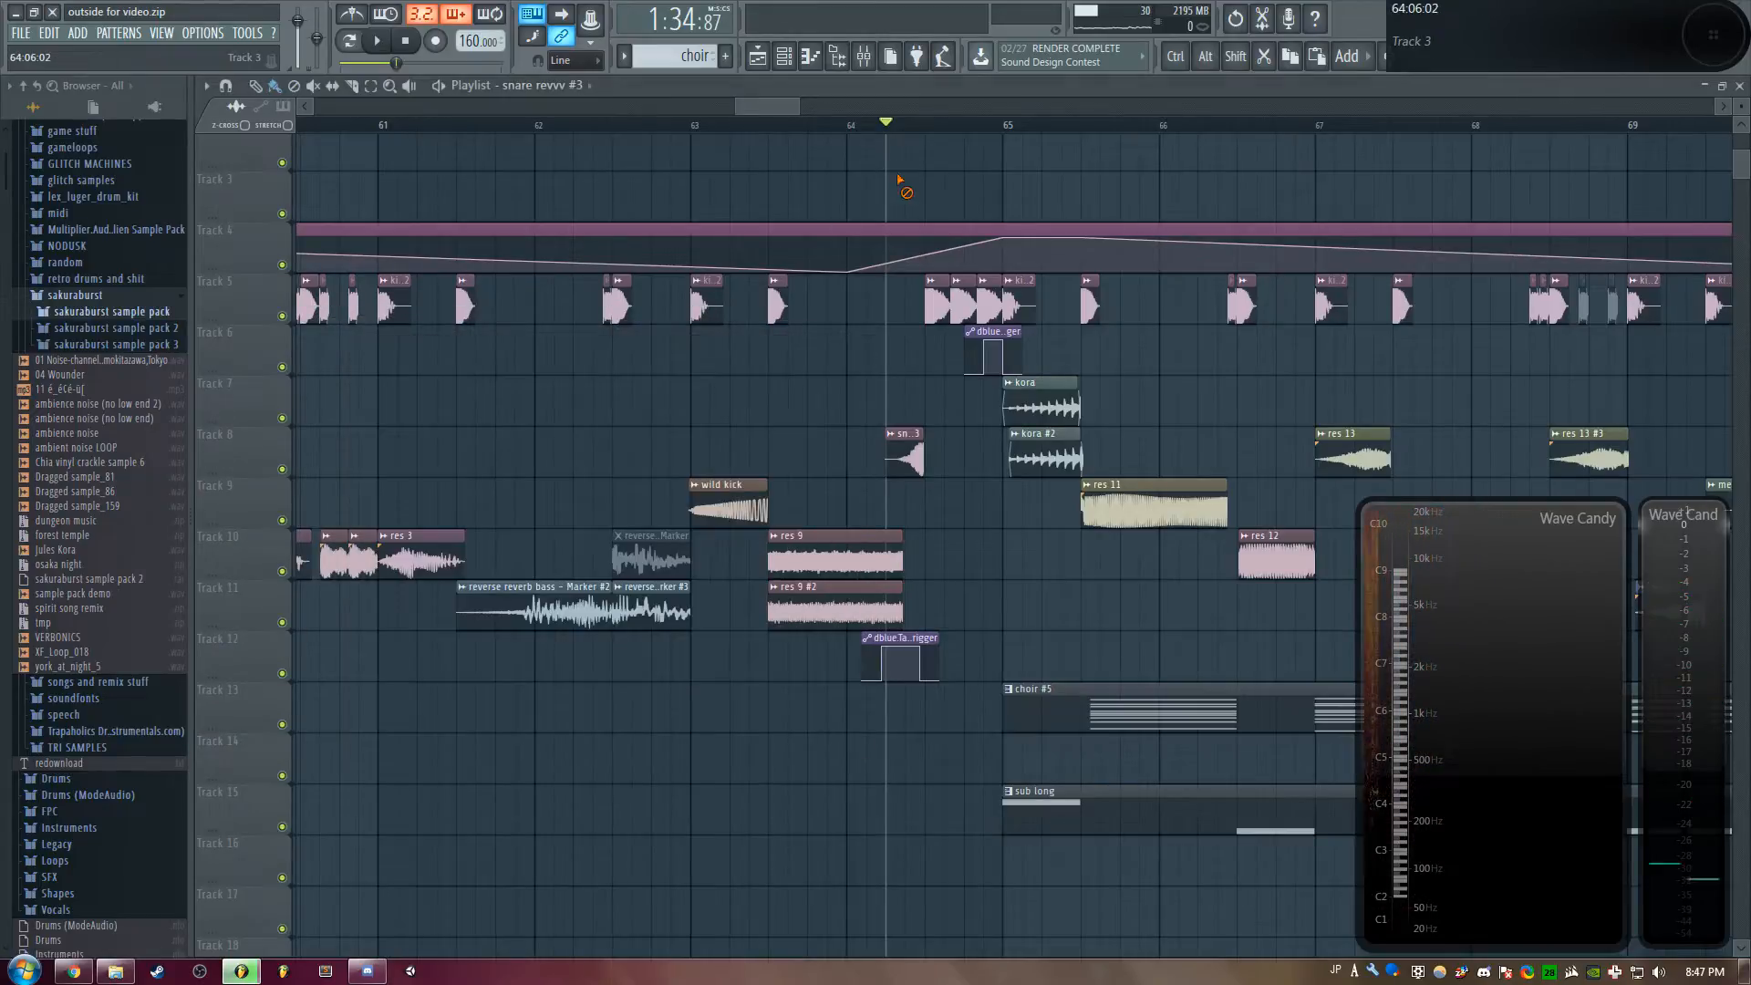
{"action": "key", "text": "space"}
{"action": "key", "text": "space"}
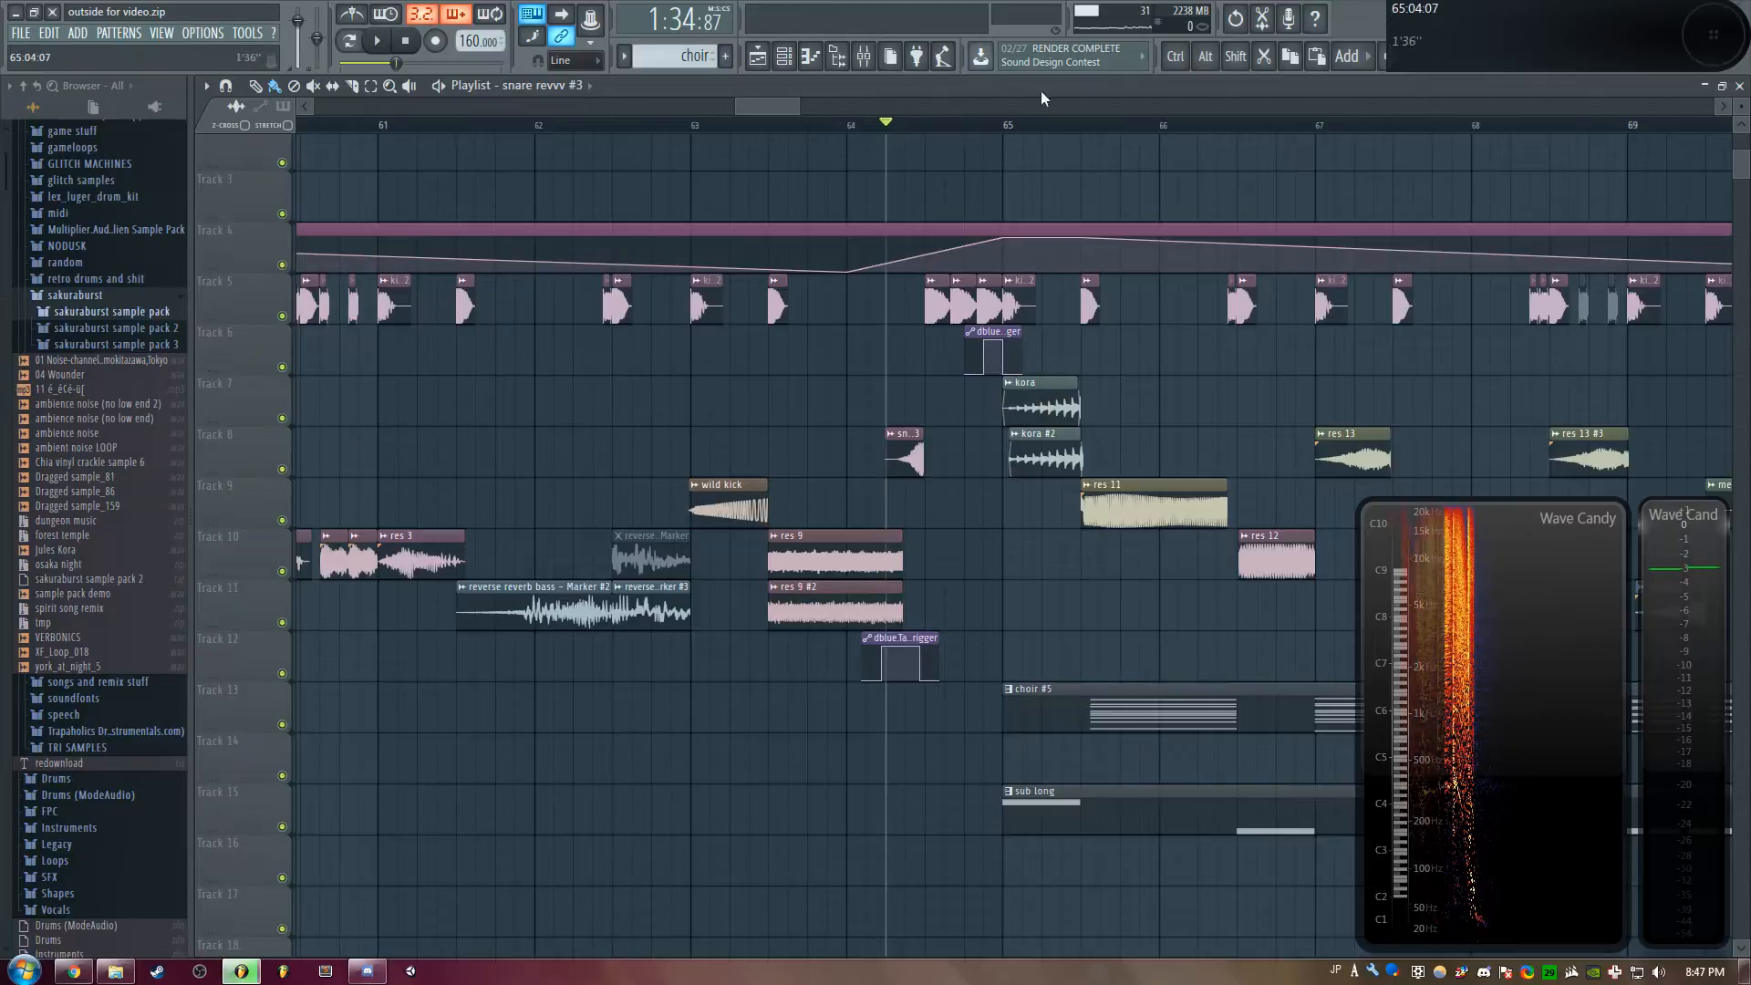
Open the kora clip's channel settings and audition its Jules Kora source sample in Edison
{"action": "left_click_drag", "start_coordinate": [758, 106], "coordinate": [769, 107]}
{"action": "scroll", "coordinate": [797, 267], "scroll_direction": "down", "scroll_amount": 1}
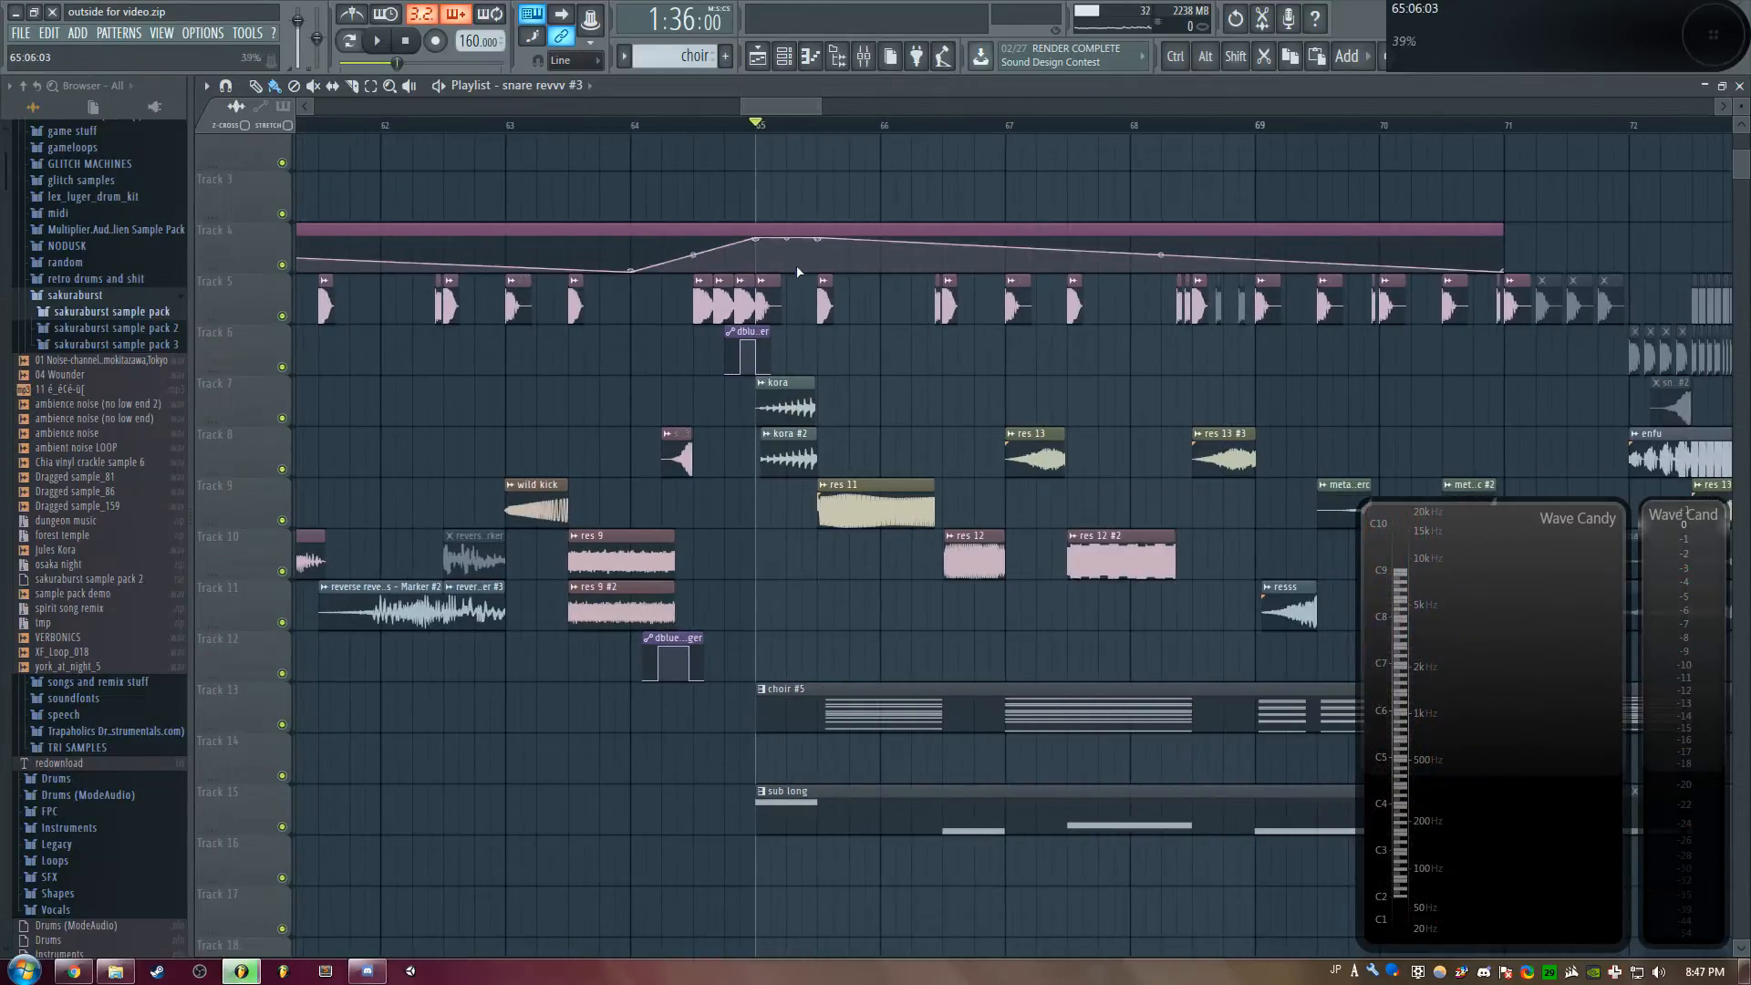
{"action": "double_click", "coordinate": [788, 415]}
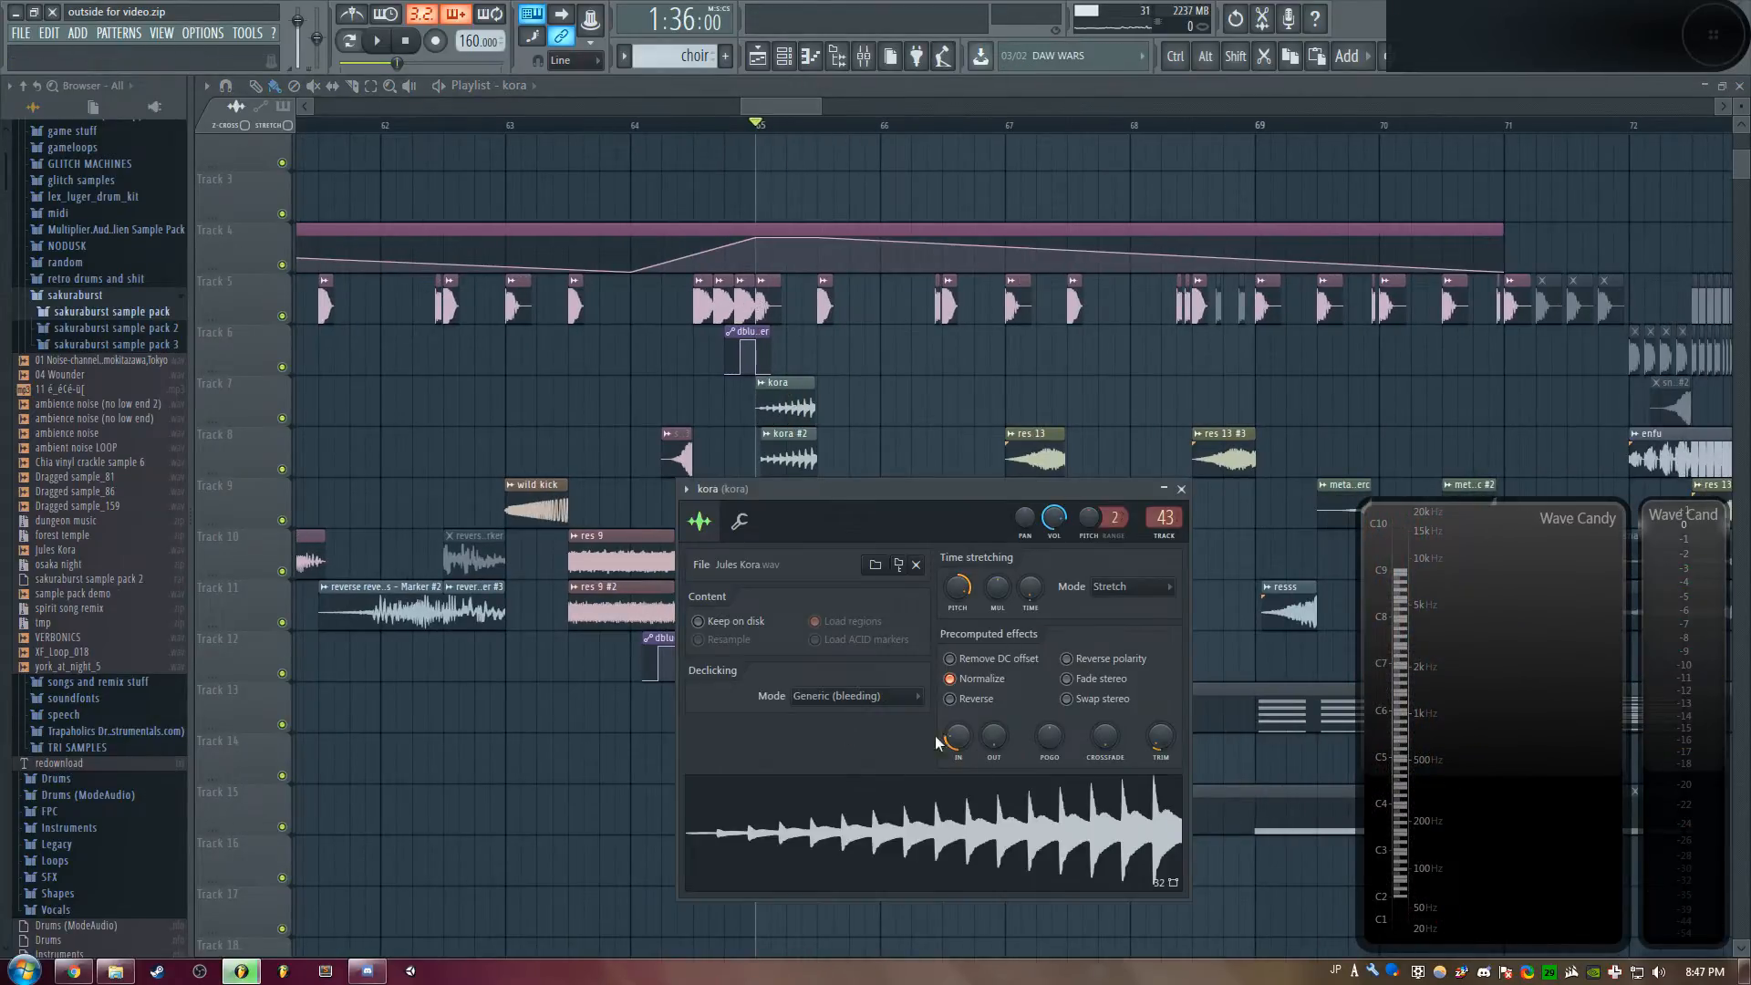
{"action": "right_click", "coordinate": [888, 817]}
{"action": "left_click", "coordinate": [969, 857]}
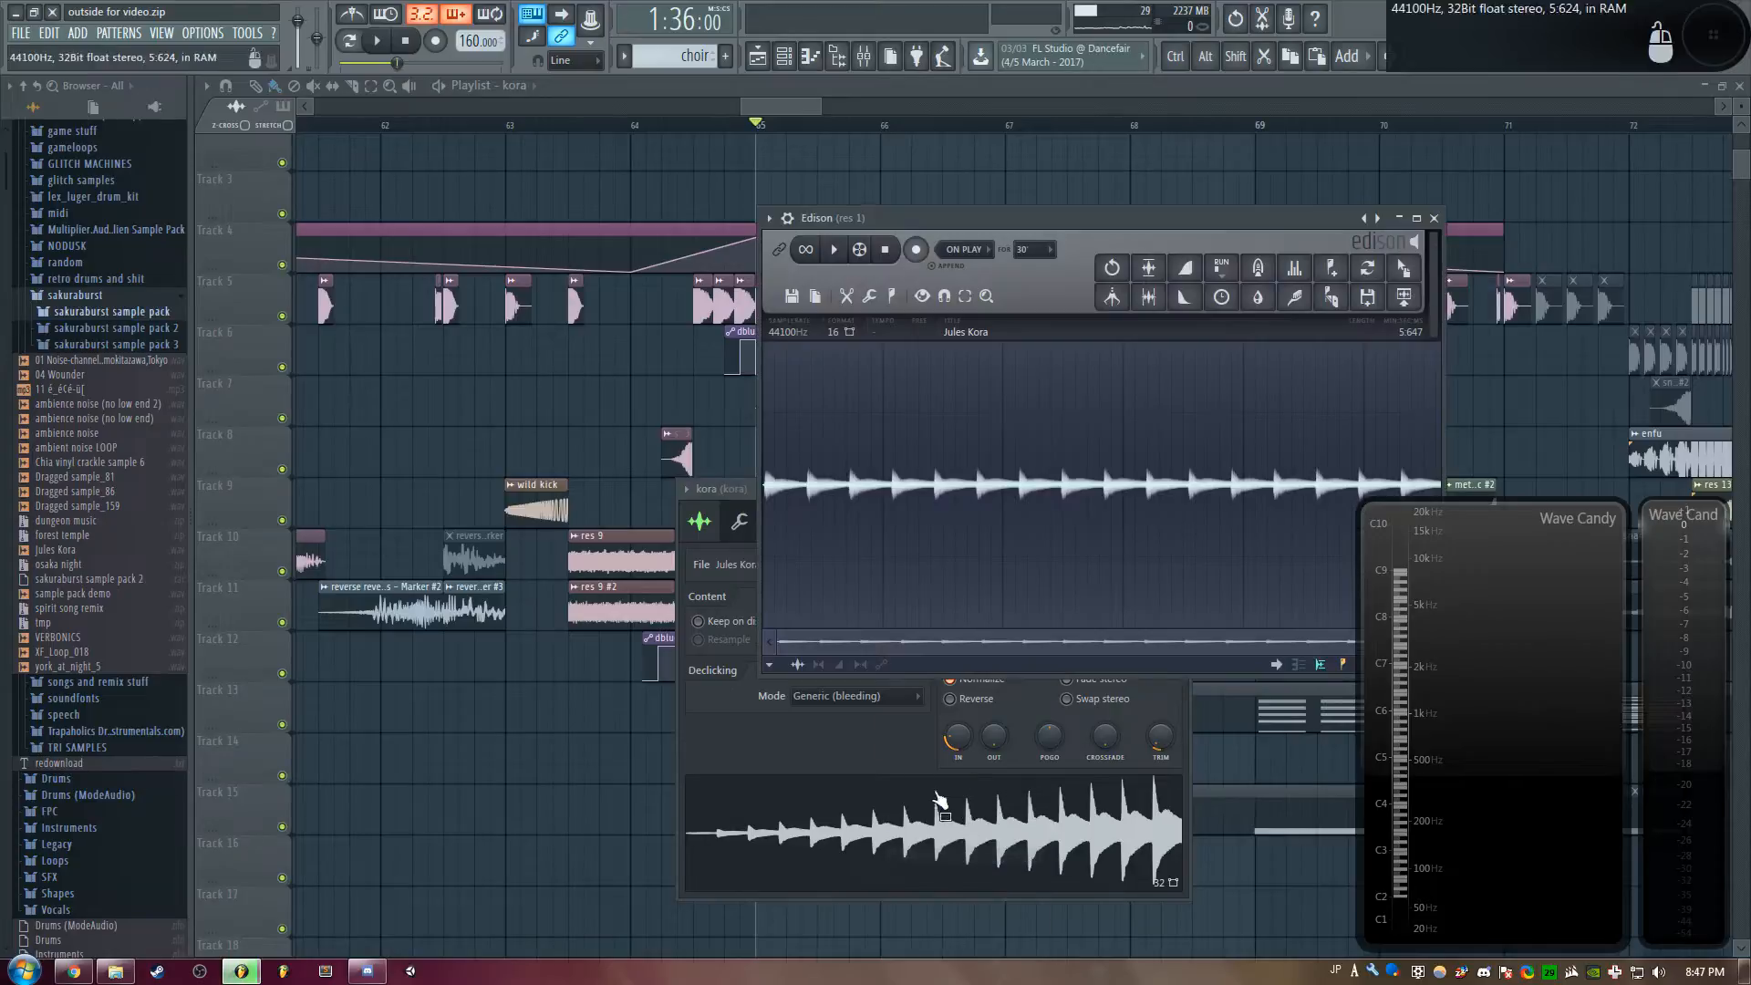
{"action": "left_click", "coordinate": [836, 252]}
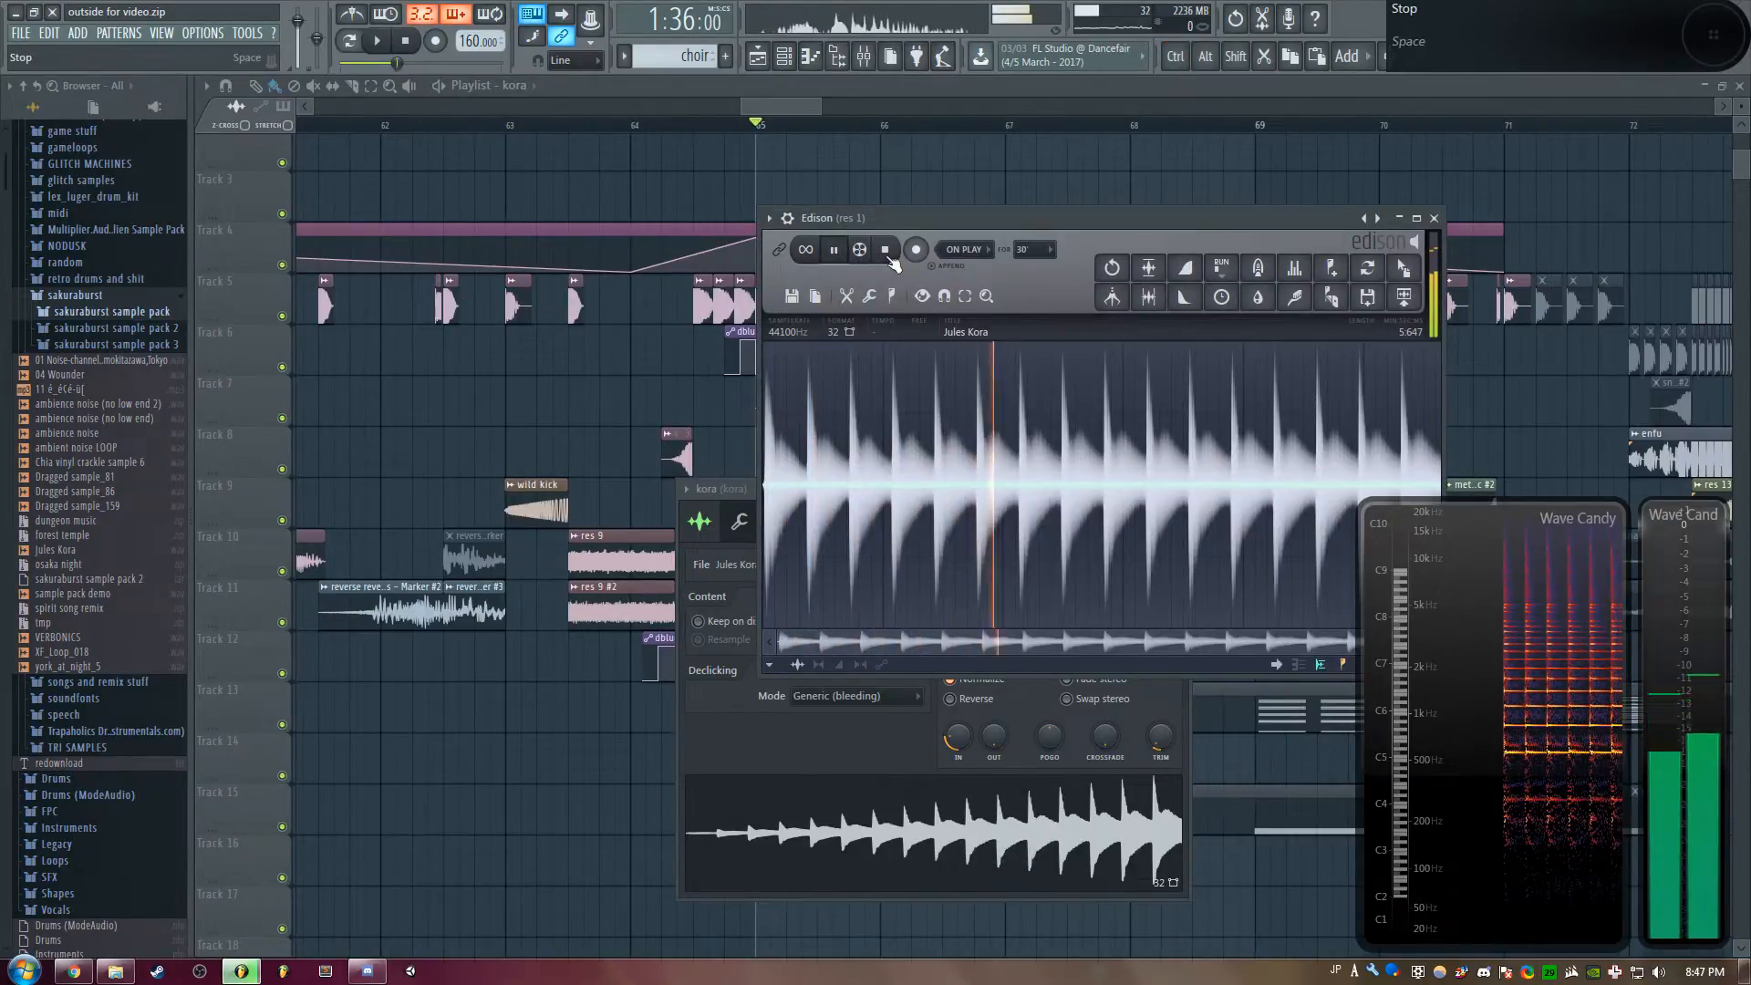
{"action": "left_click", "coordinate": [889, 251]}
{"action": "right_click", "coordinate": [903, 192]}
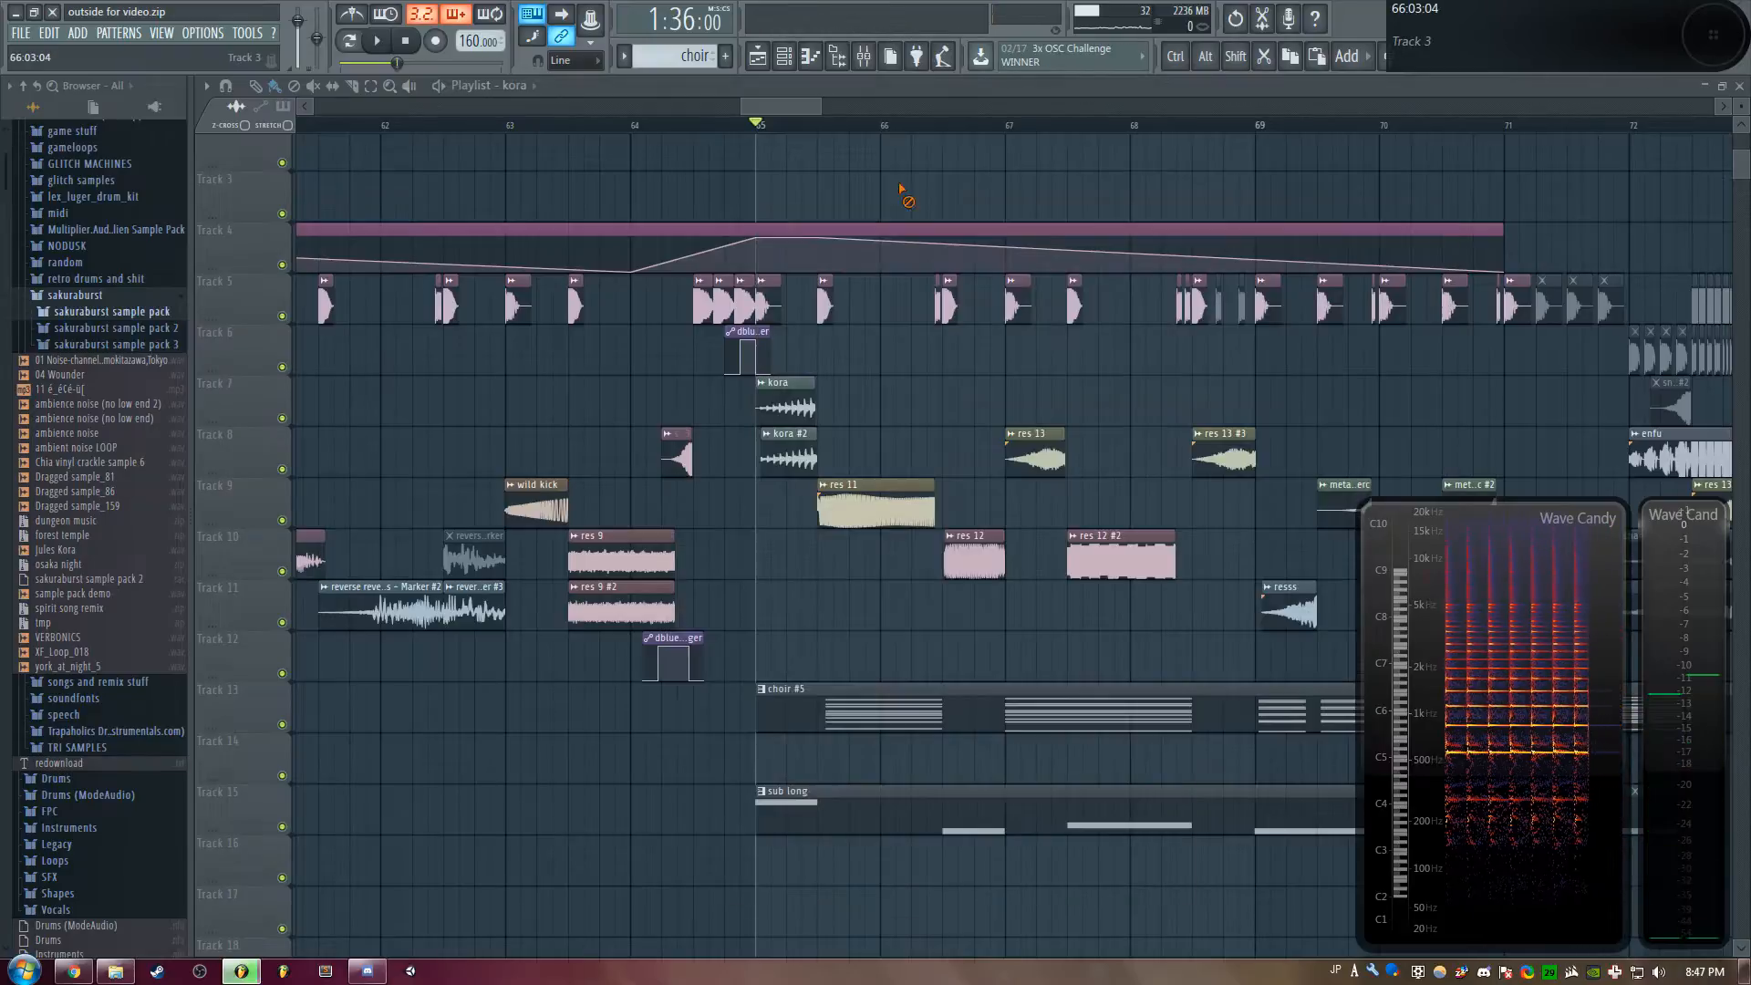
Compare the channel settings of the kora and kora #2 clips and audition the kora sound
{"action": "double_click", "coordinate": [786, 405]}
{"action": "left_click_drag", "start_coordinate": [942, 500], "coordinate": [1115, 249]}
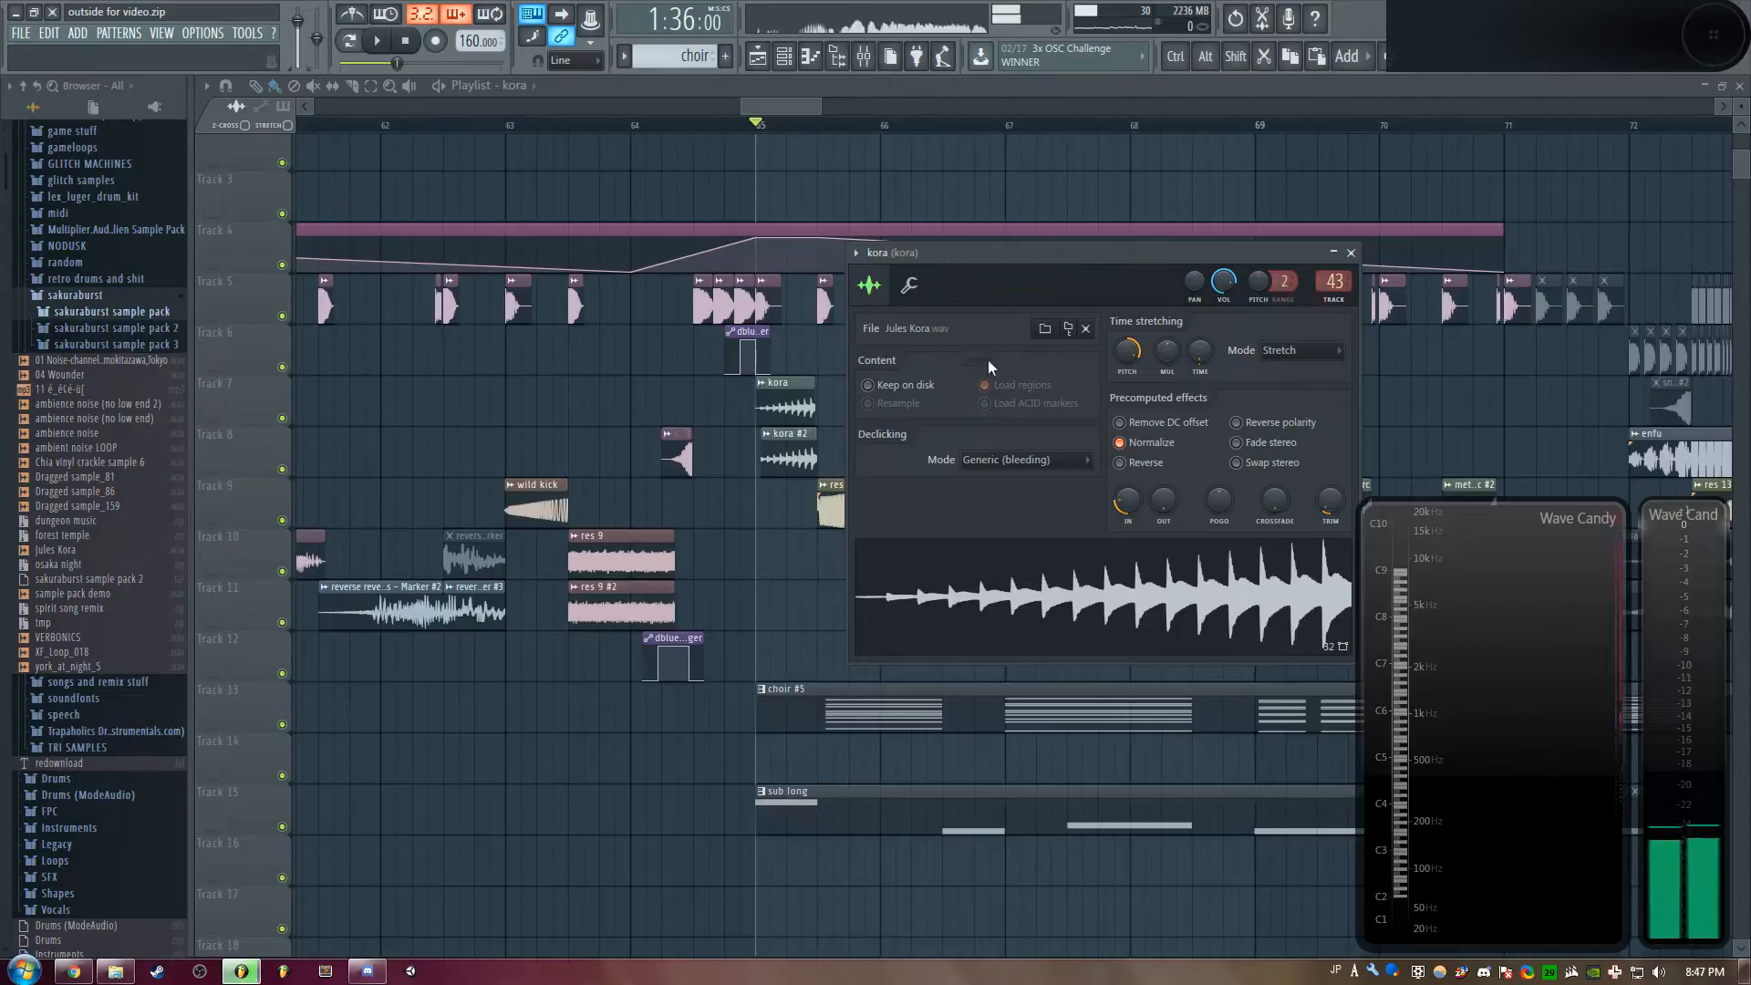
{"action": "double_click", "coordinate": [796, 463]}
{"action": "left_click_drag", "start_coordinate": [544, 192], "coordinate": [1223, 245]}
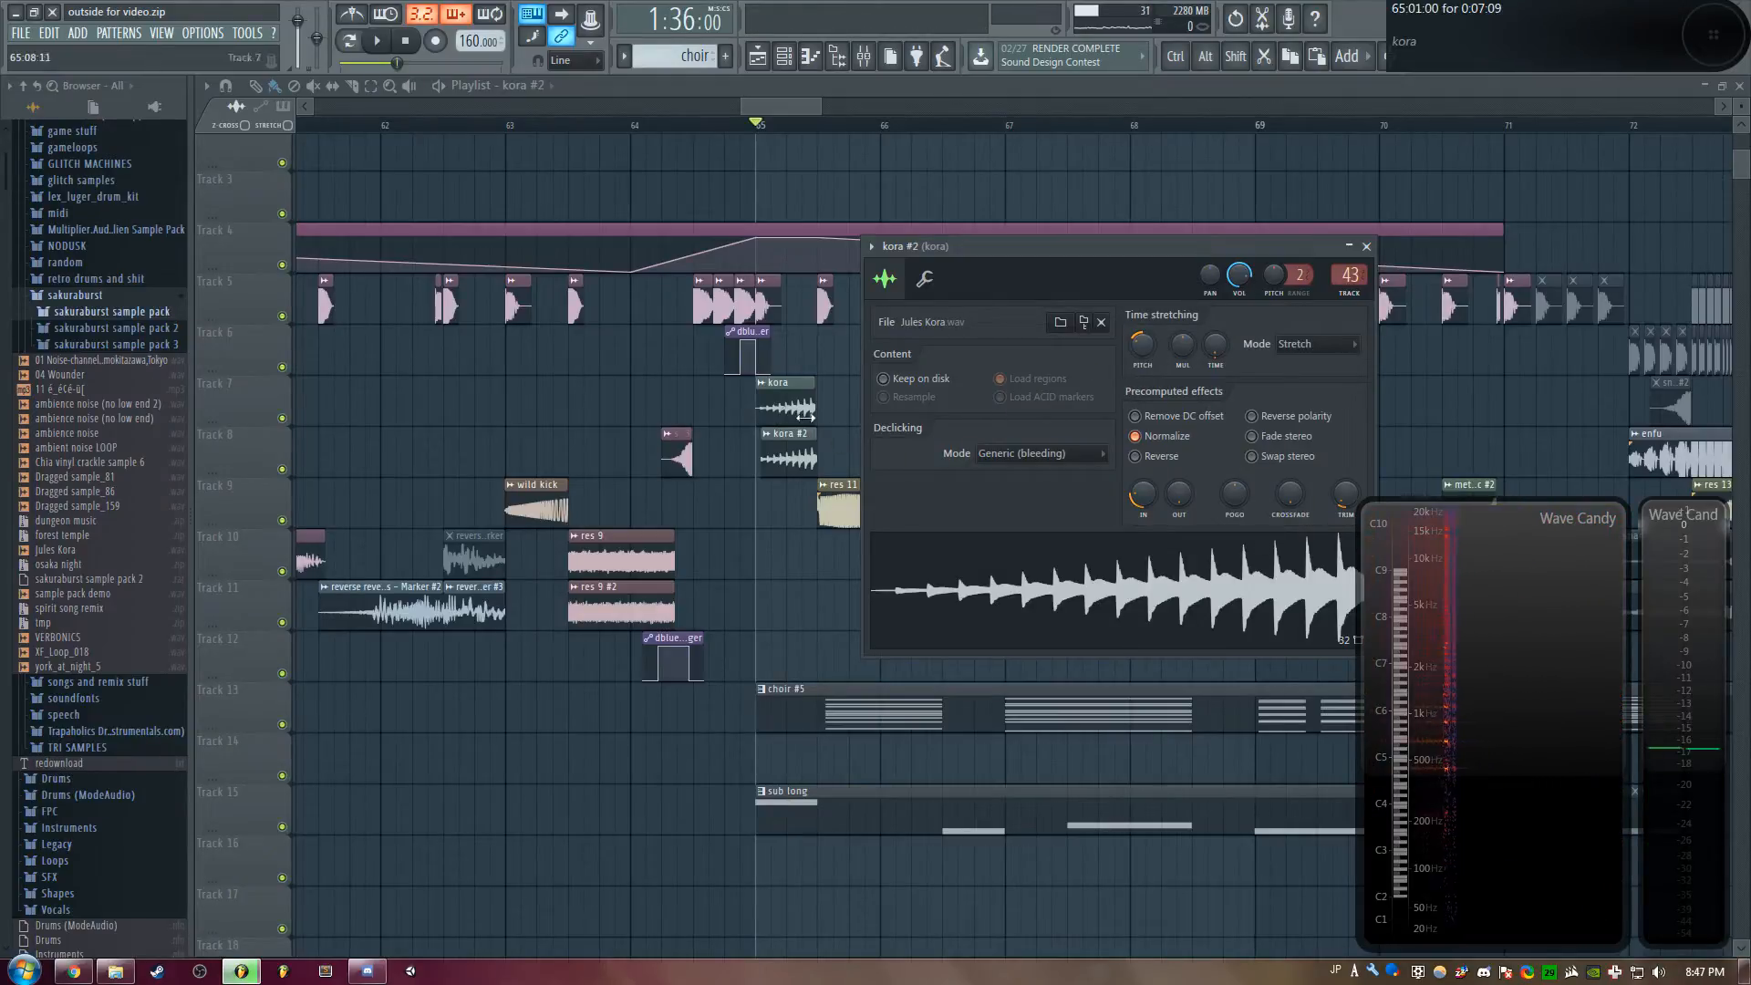
Open the kora mixer track and inspect its Fruity Reeverb 2, Fruity parametric EQ 2 and dblue Crusher effects
{"action": "double_click", "coordinate": [1349, 275]}
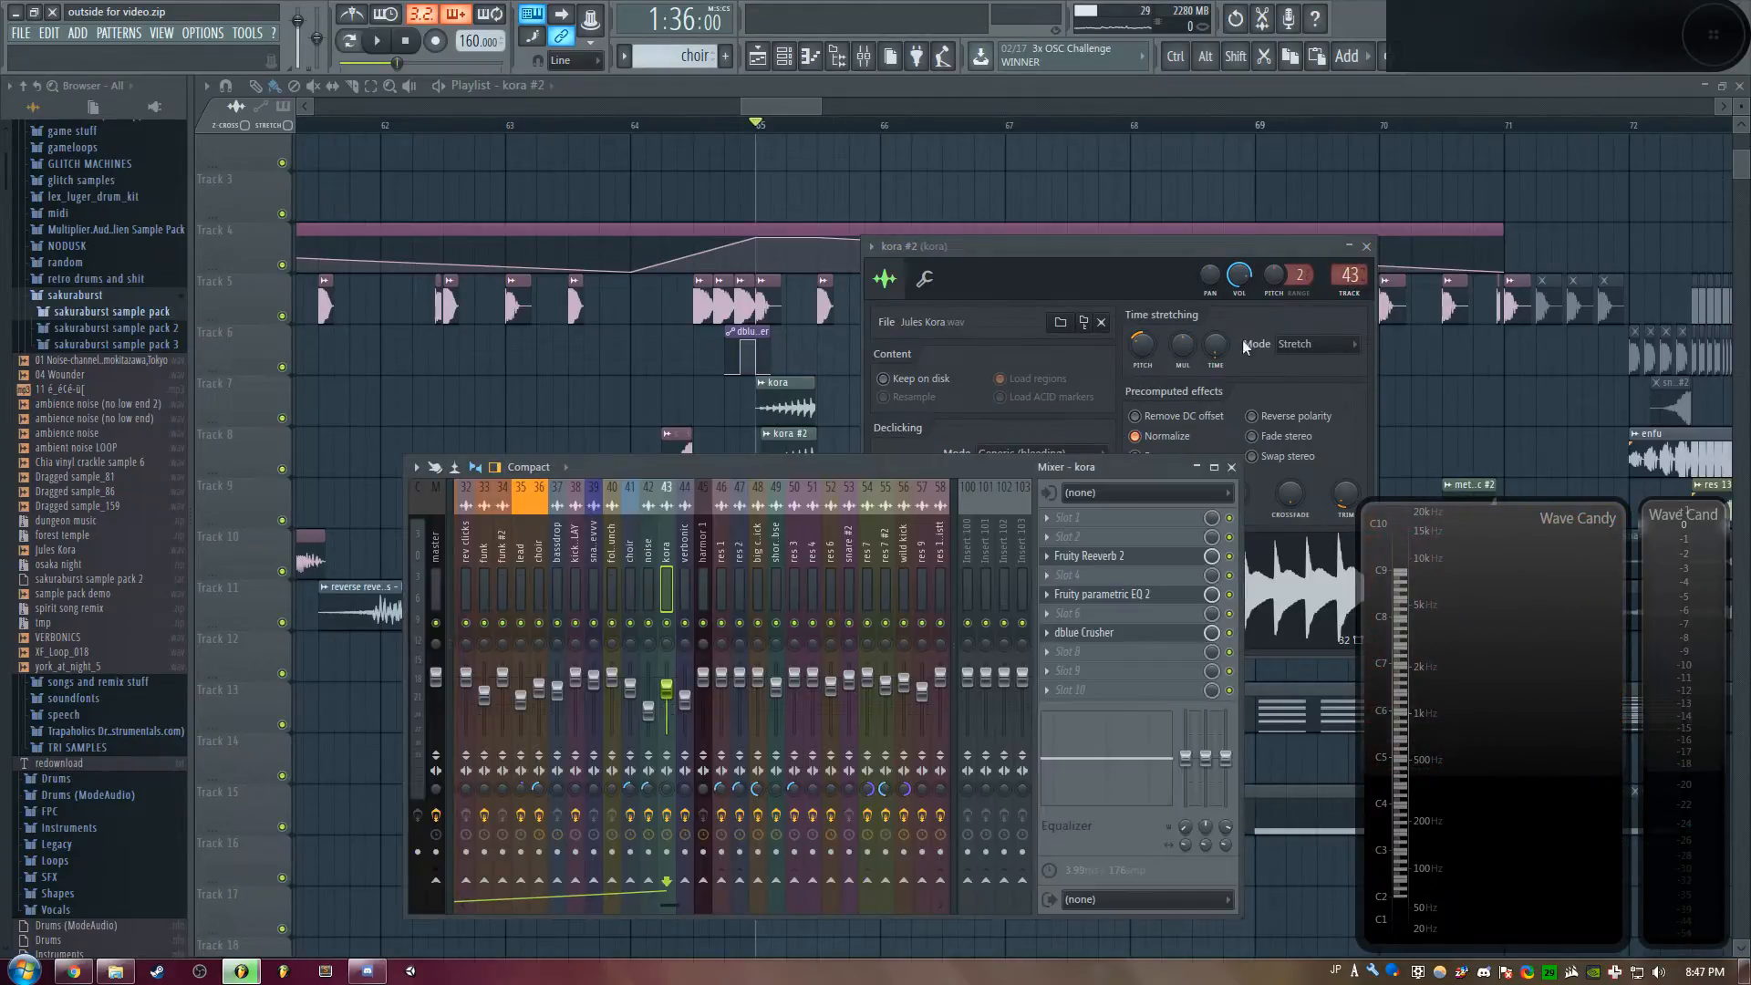
{"action": "left_click", "coordinate": [1137, 557]}
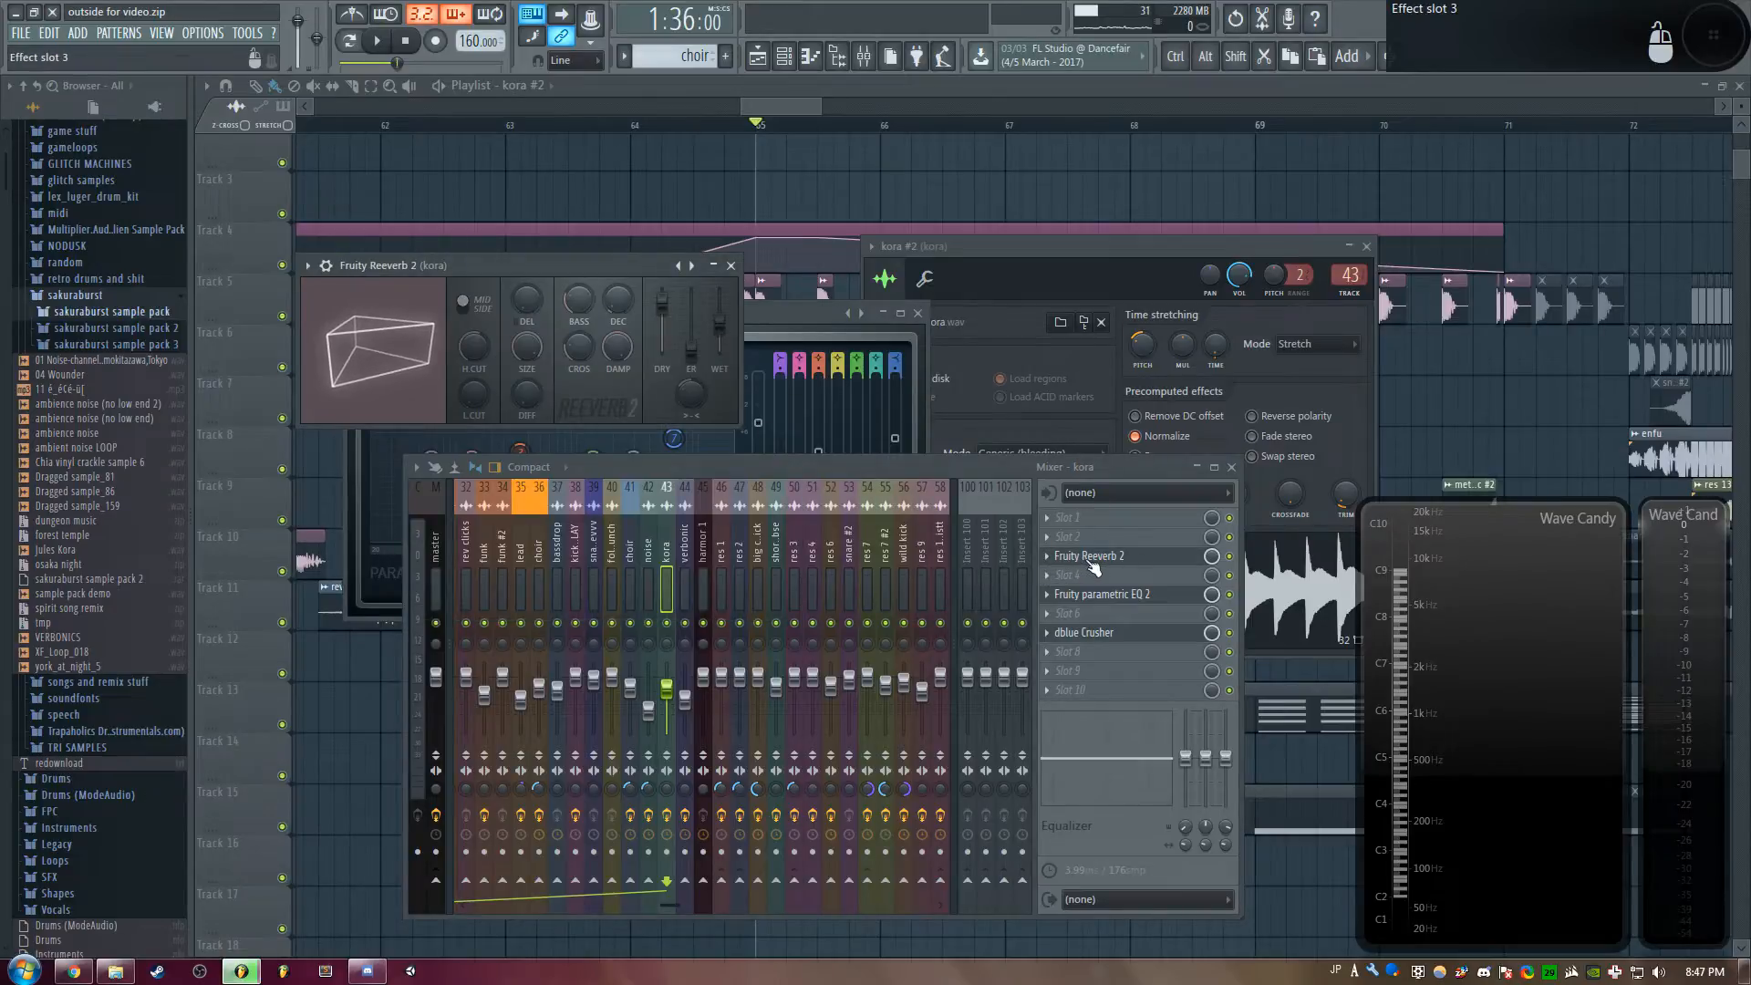
{"action": "left_click", "coordinate": [1086, 632]}
{"action": "left_click", "coordinate": [1140, 596]}
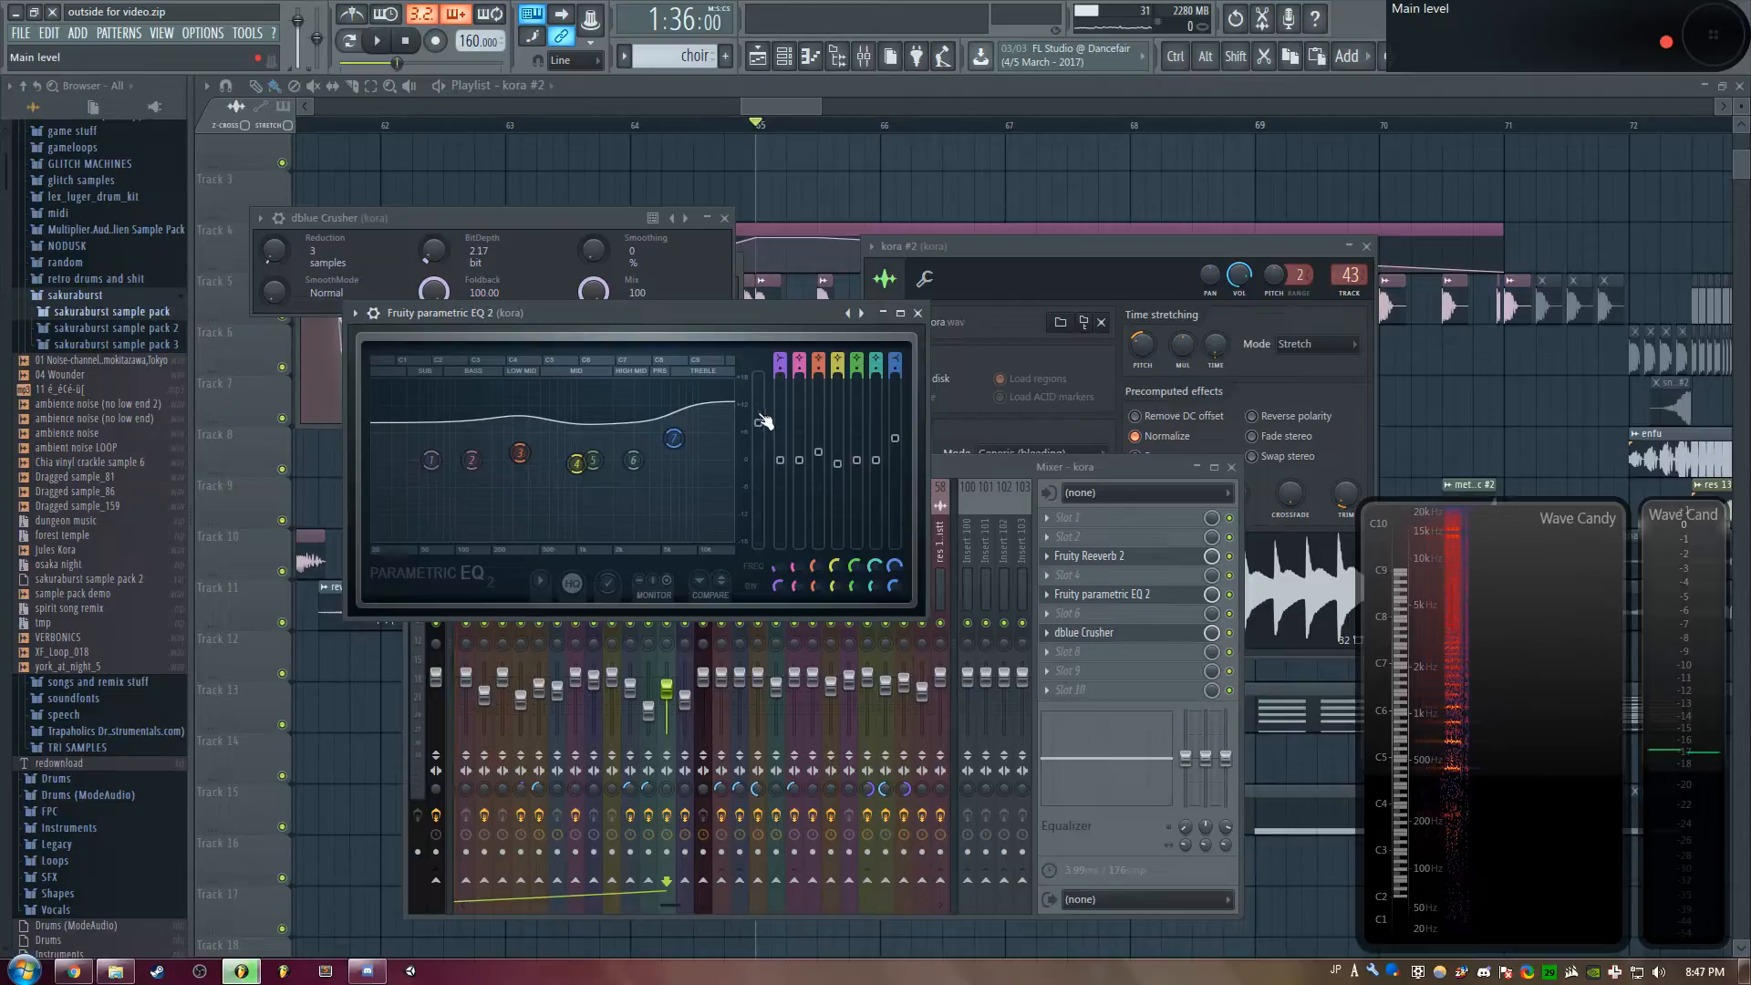
{"action": "left_click", "coordinate": [1129, 632]}
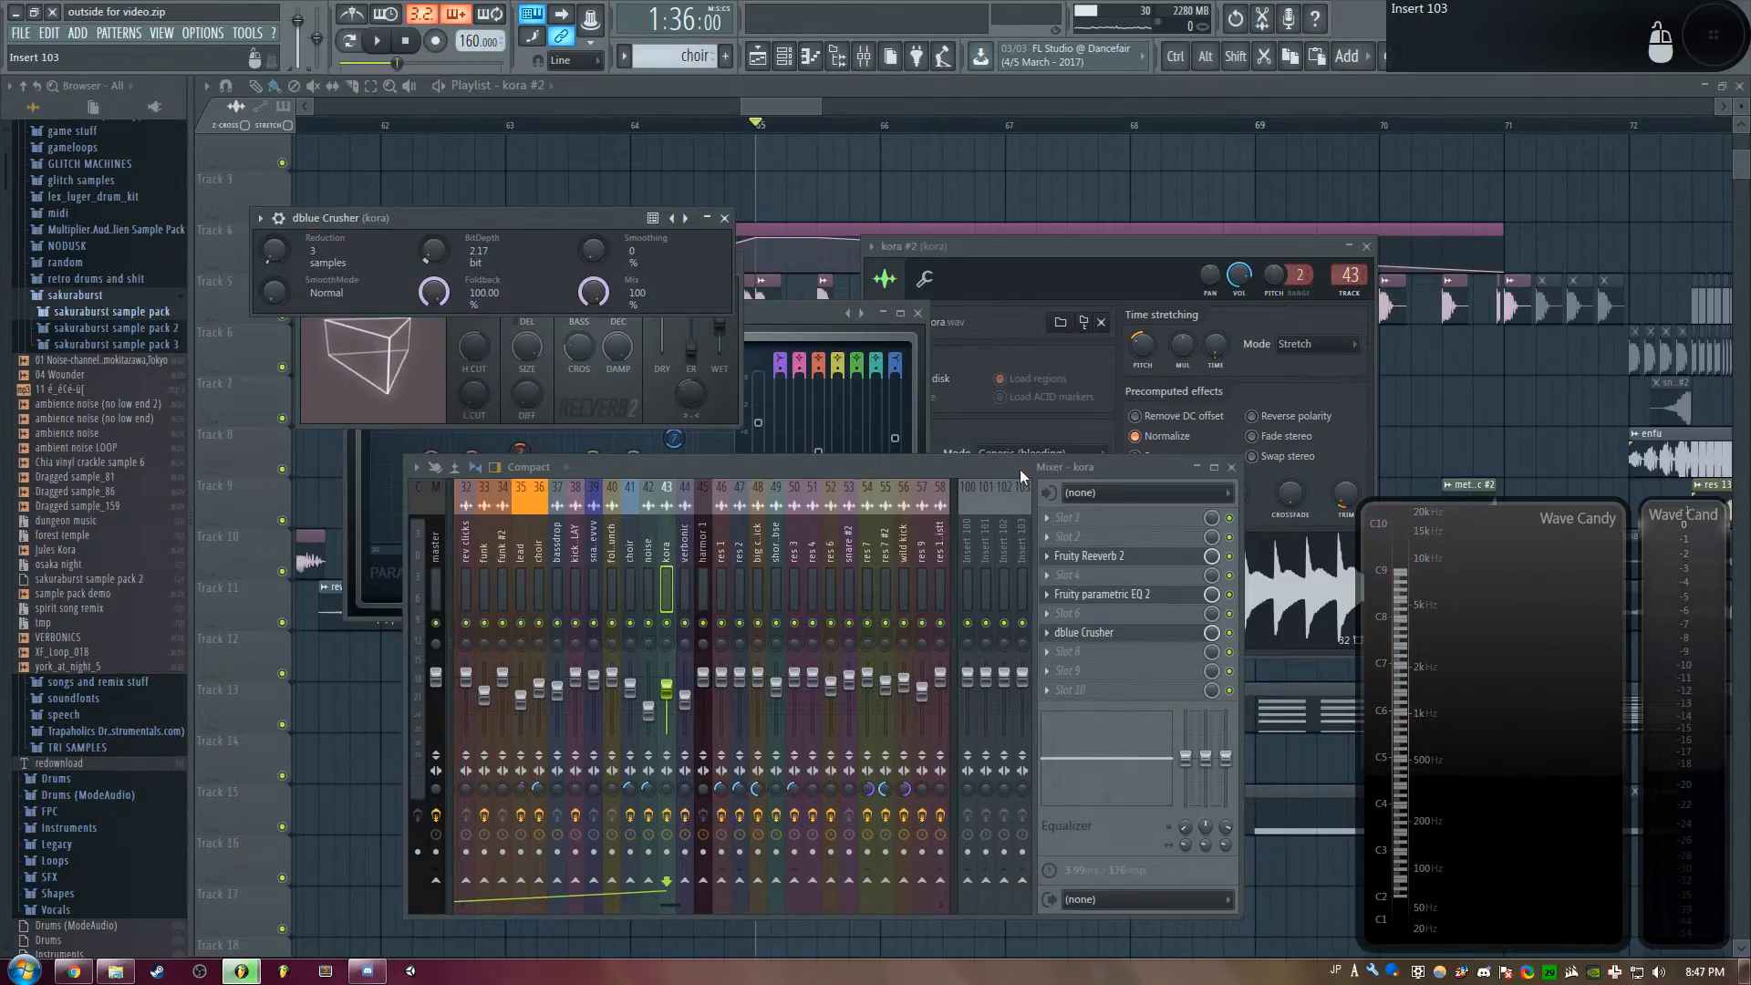
{"action": "left_click_drag", "start_coordinate": [487, 214], "coordinate": [591, 245]}
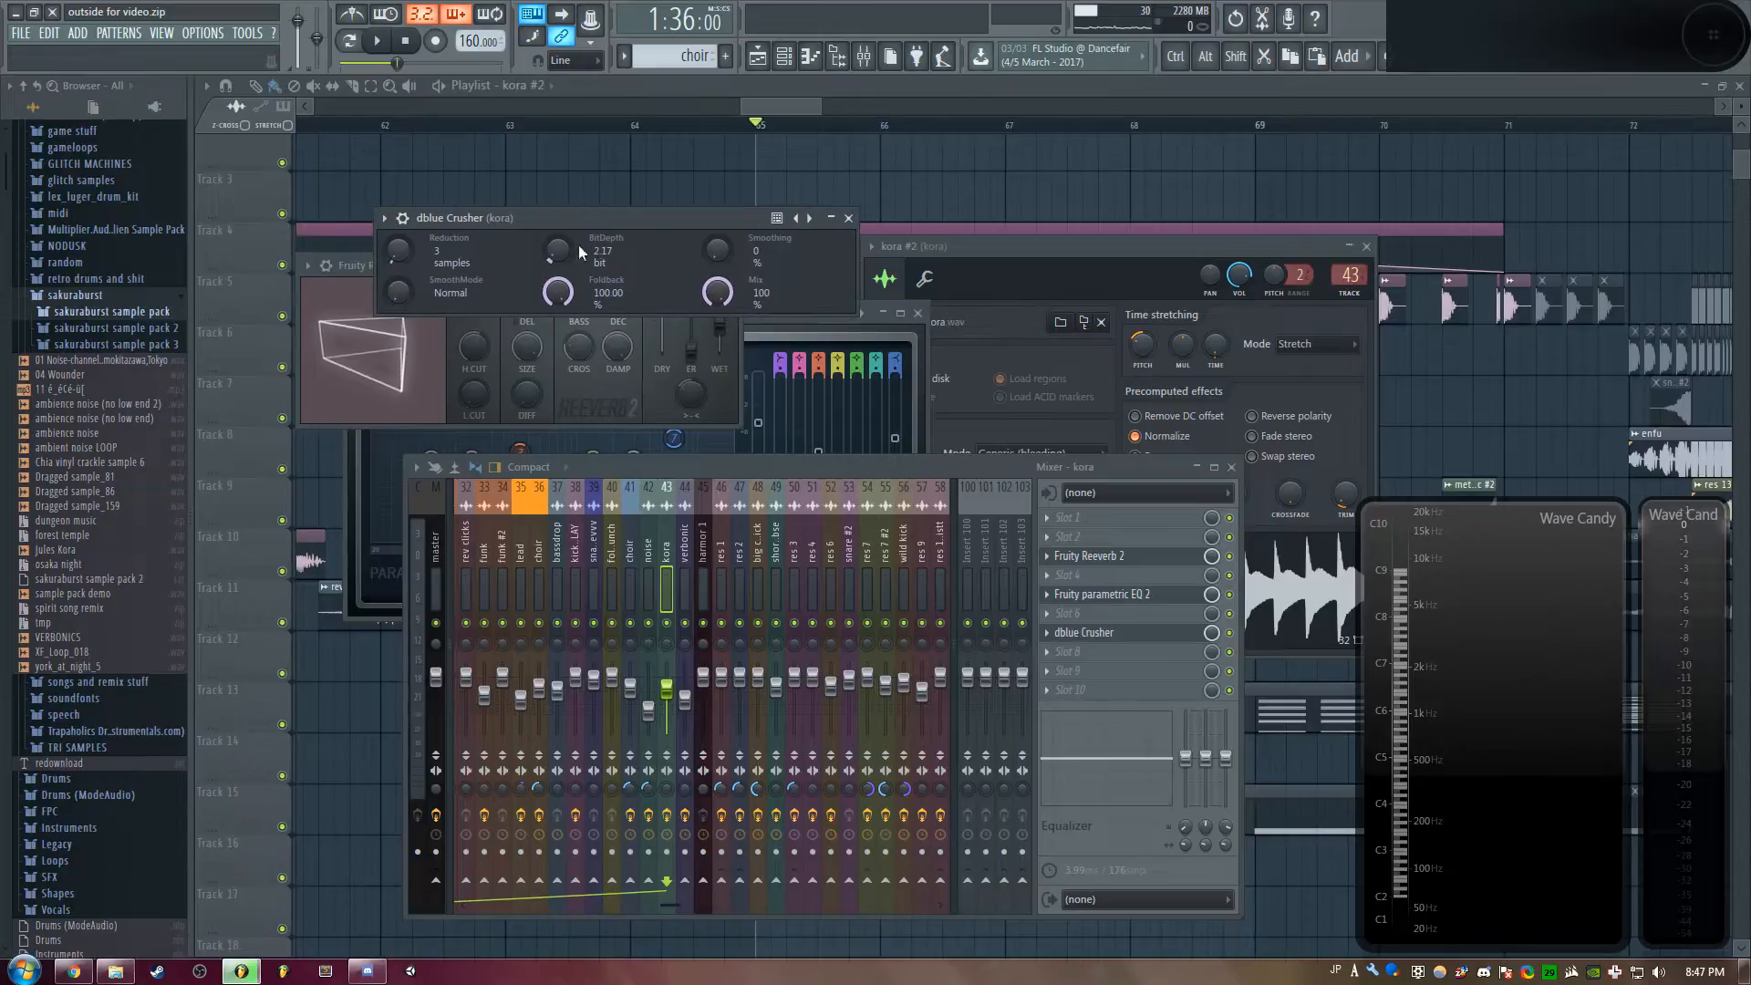
Copy the dblue Crusher's BitDepth value on kora, raise BitDepth to 16 bit, and play the song from bar 65
{"action": "right_click", "coordinate": [551, 254]}
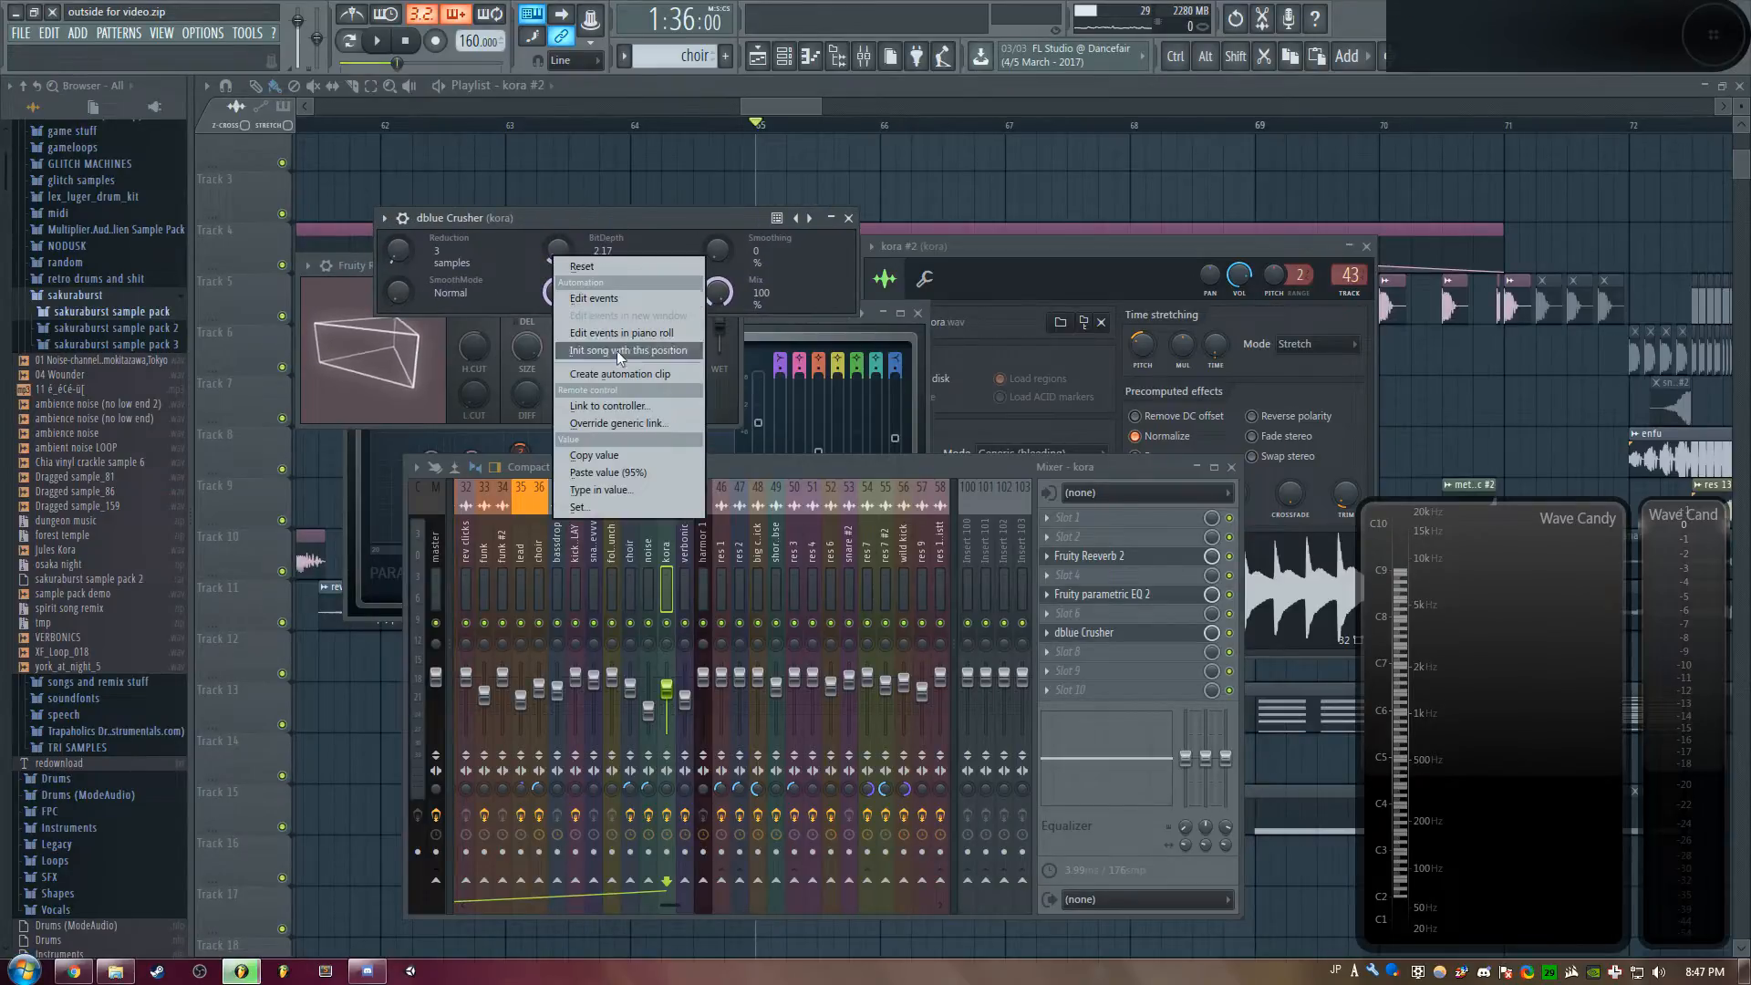
{"action": "left_click", "coordinate": [611, 462]}
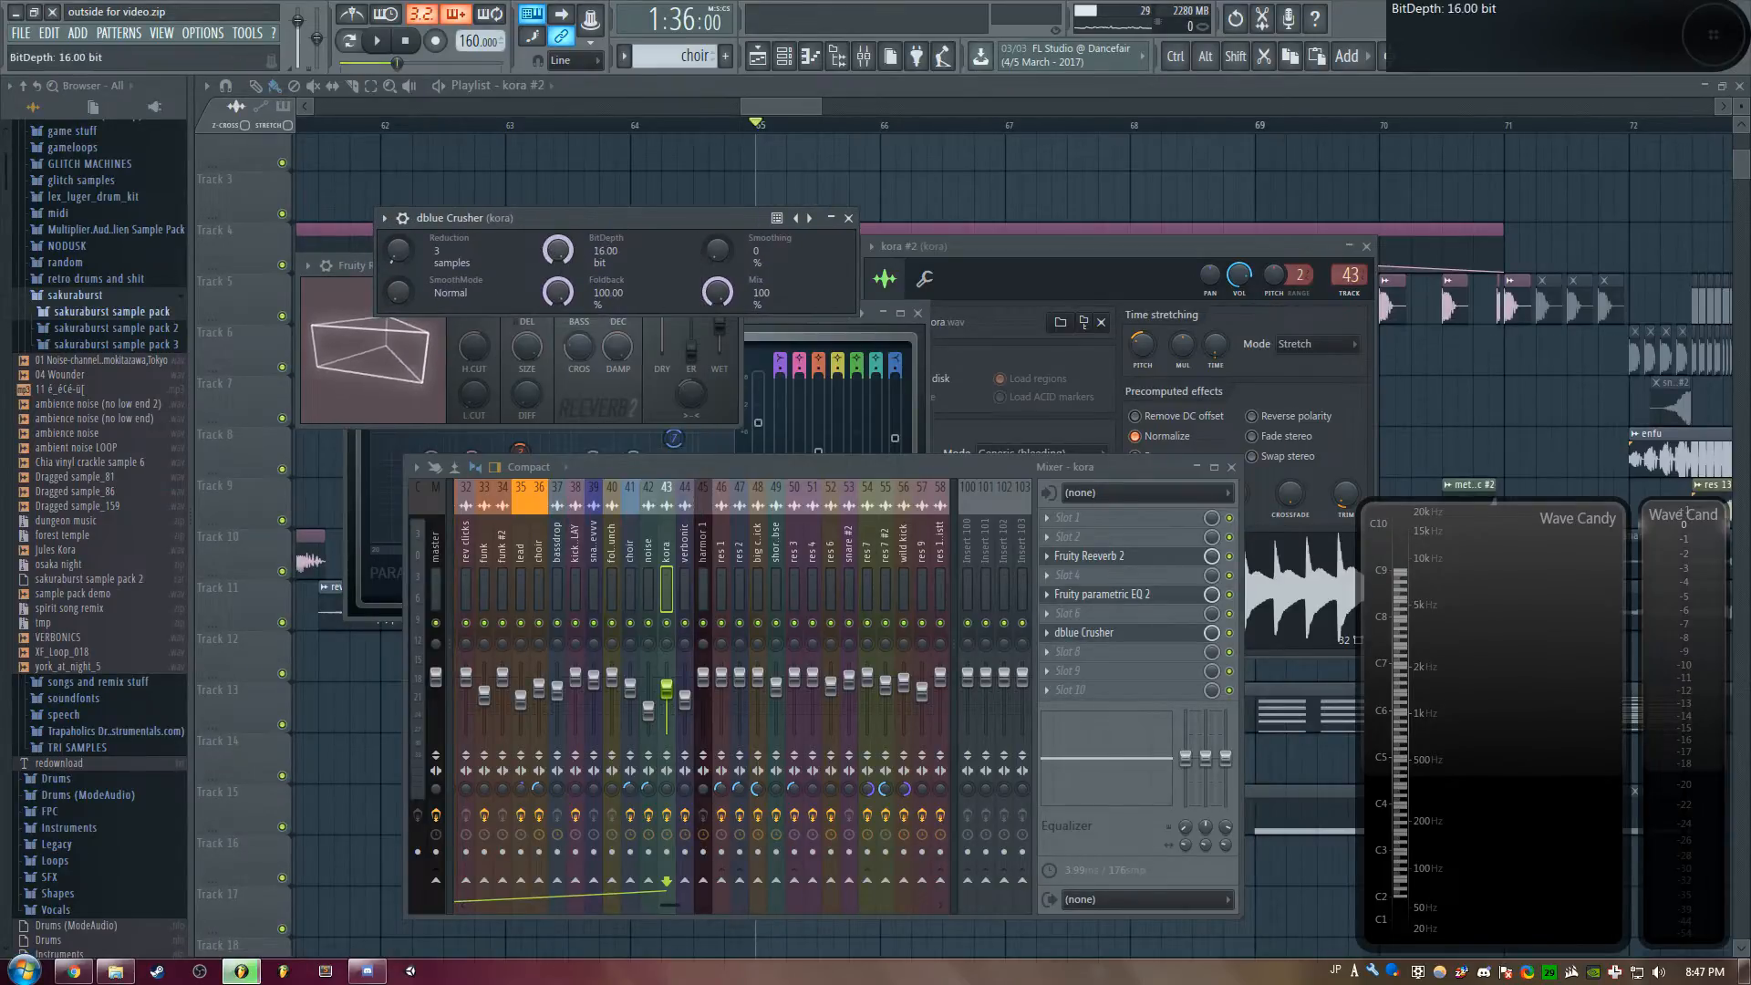
{"action": "key", "text": "space"}
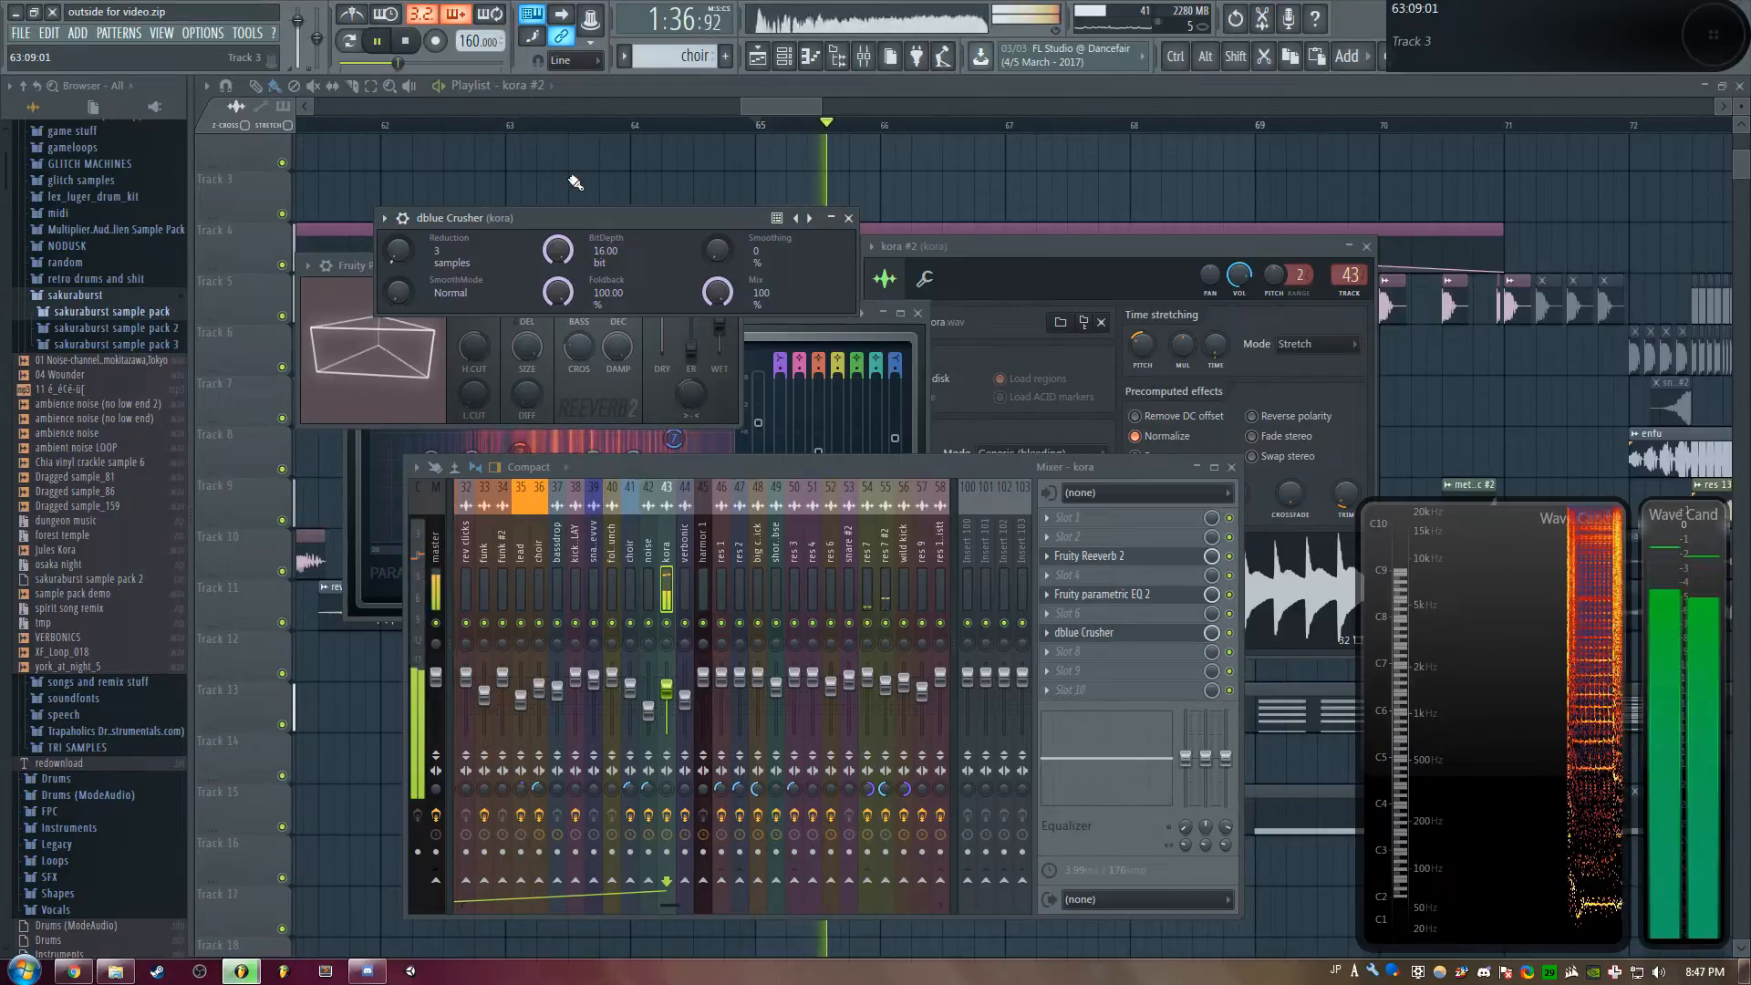
{"action": "key", "text": "space"}
Paste the copied 8% value back into the dblue Crusher's BitDepth, replay from bar 65, and close the open windows
{"action": "right_click", "coordinate": [557, 250]}
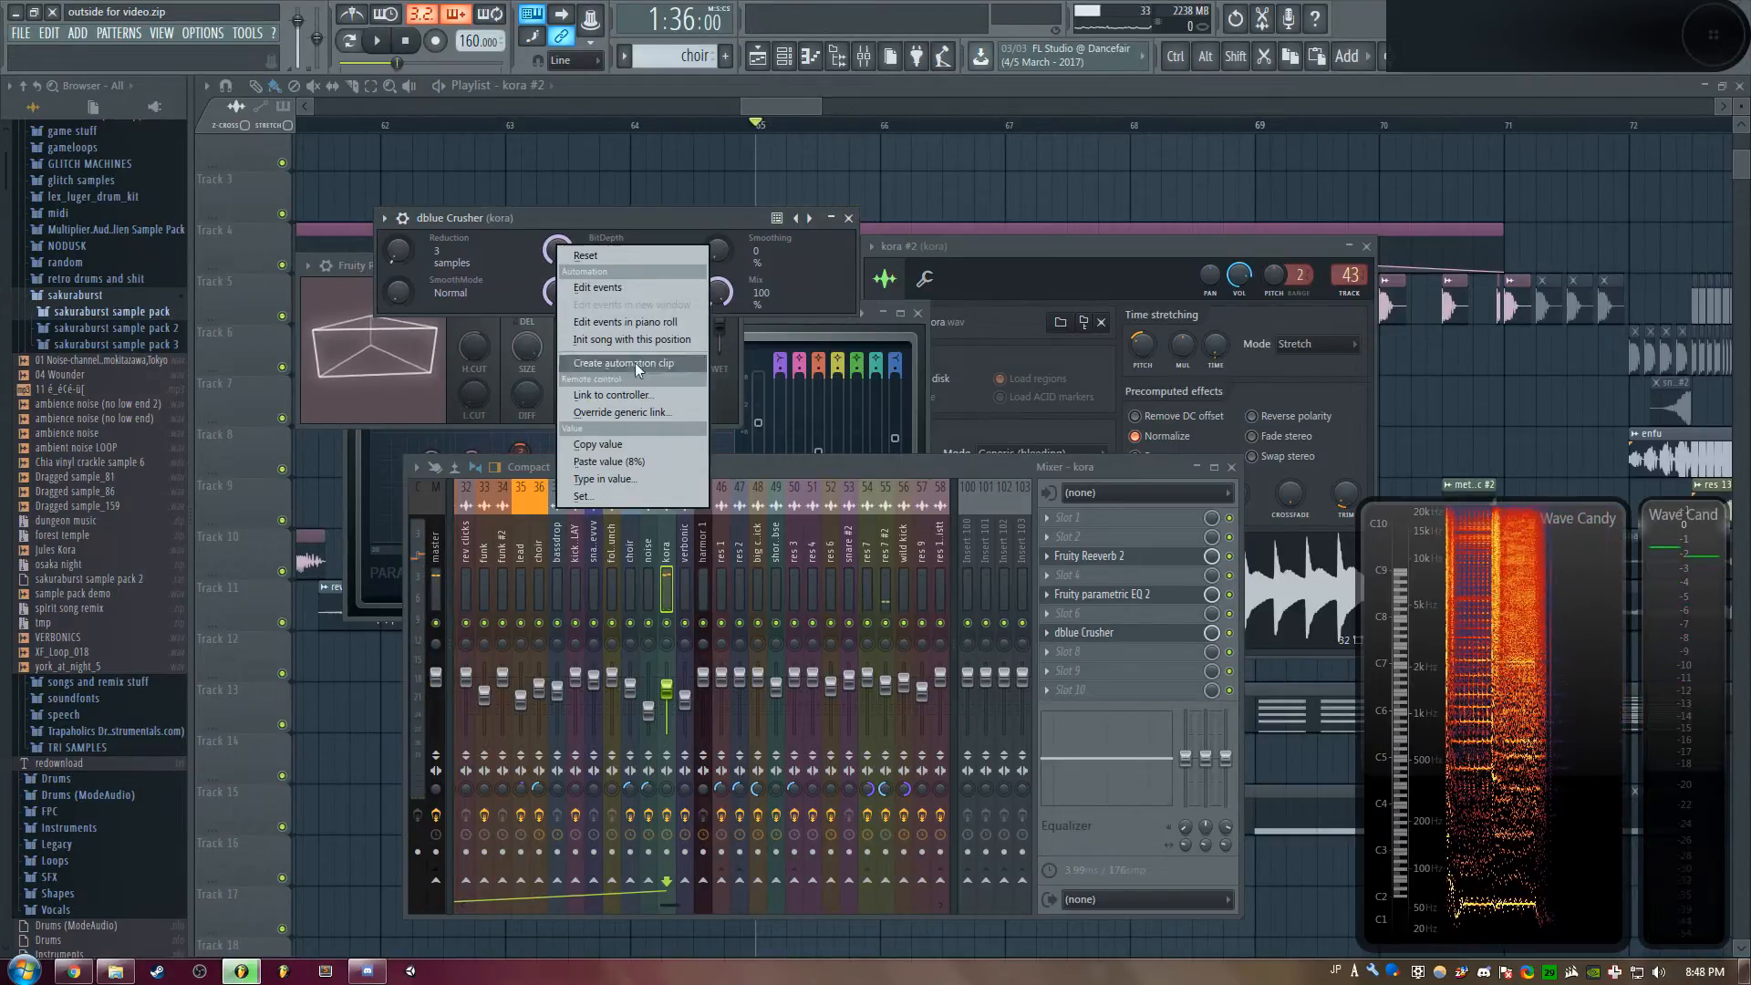
{"action": "left_click", "coordinate": [616, 461]}
{"action": "left_click_drag", "start_coordinate": [585, 218], "coordinate": [670, 234]}
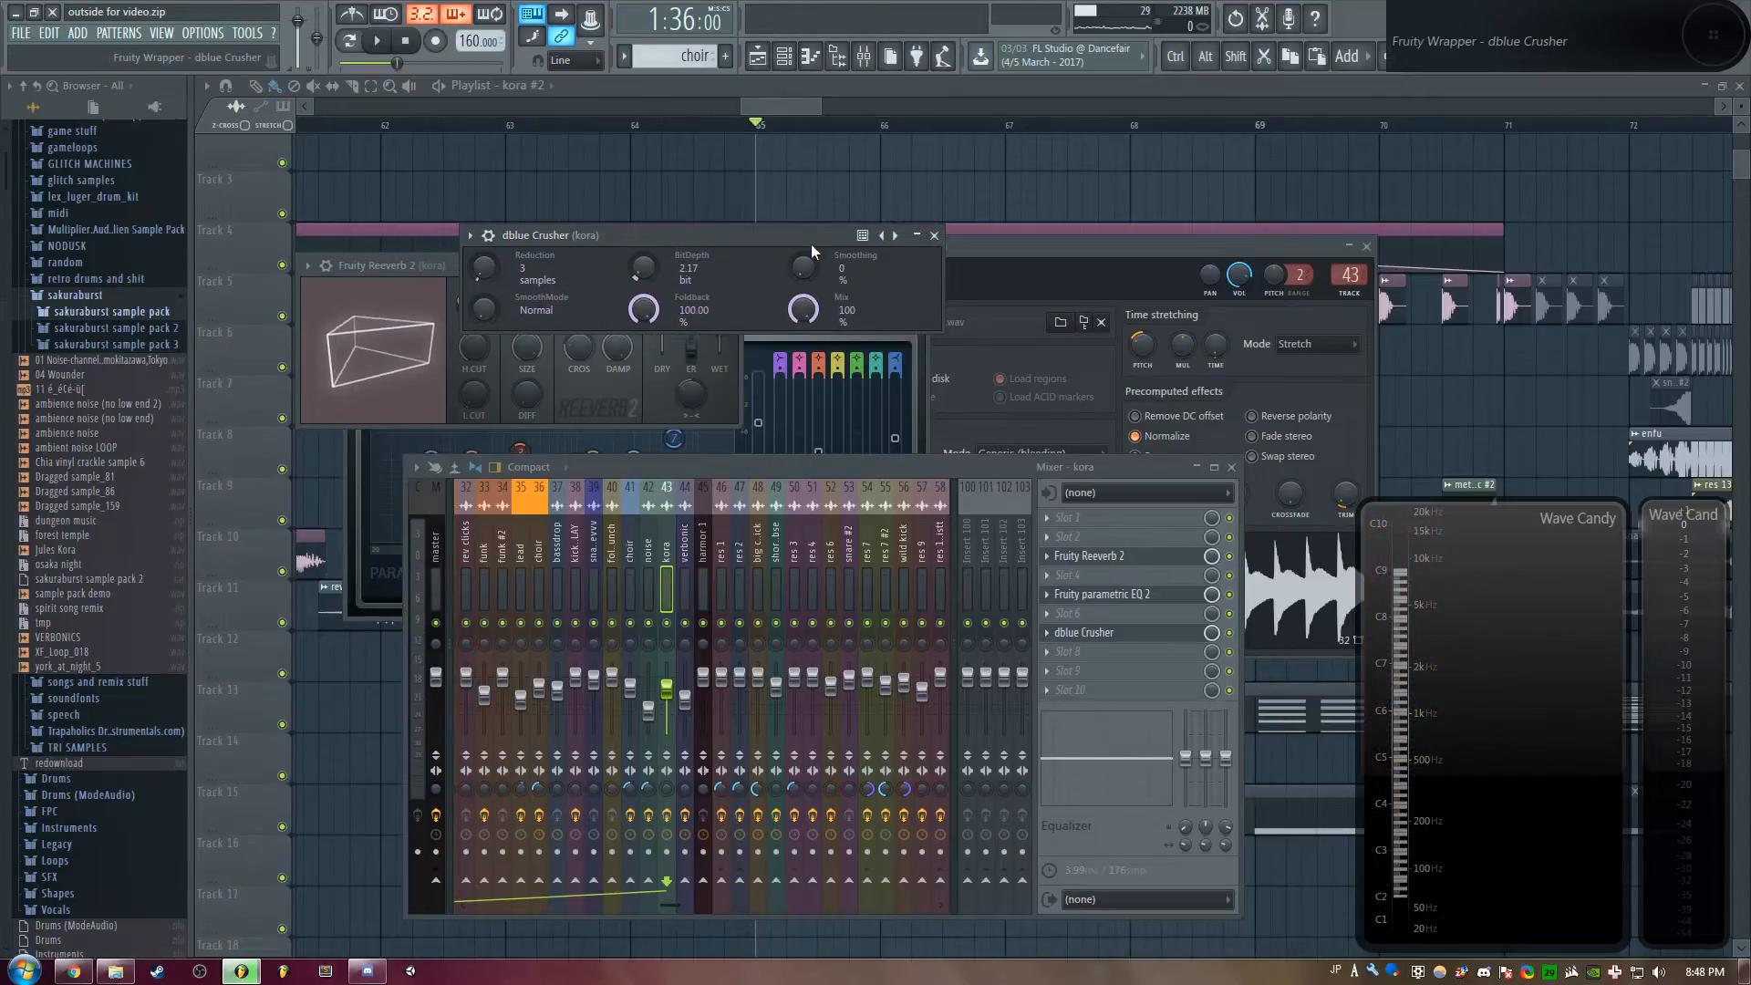
{"action": "key", "text": "space"}
{"action": "key", "text": "space"}
{"action": "key", "text": "F12"}
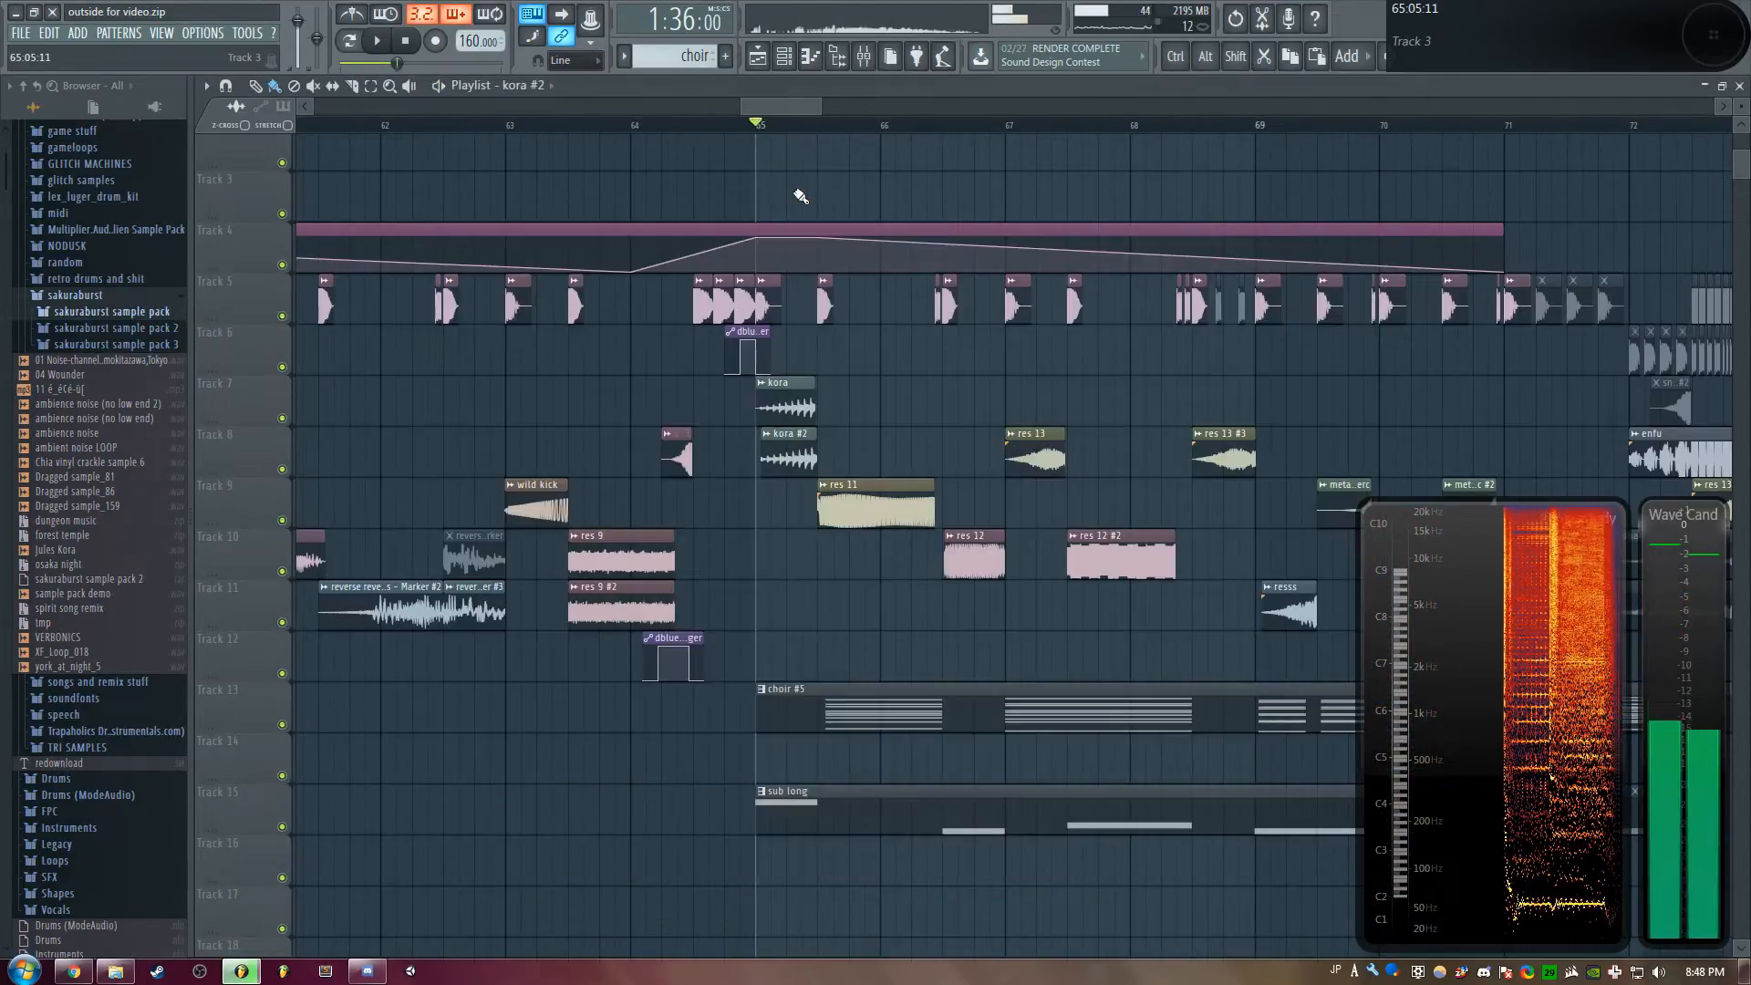
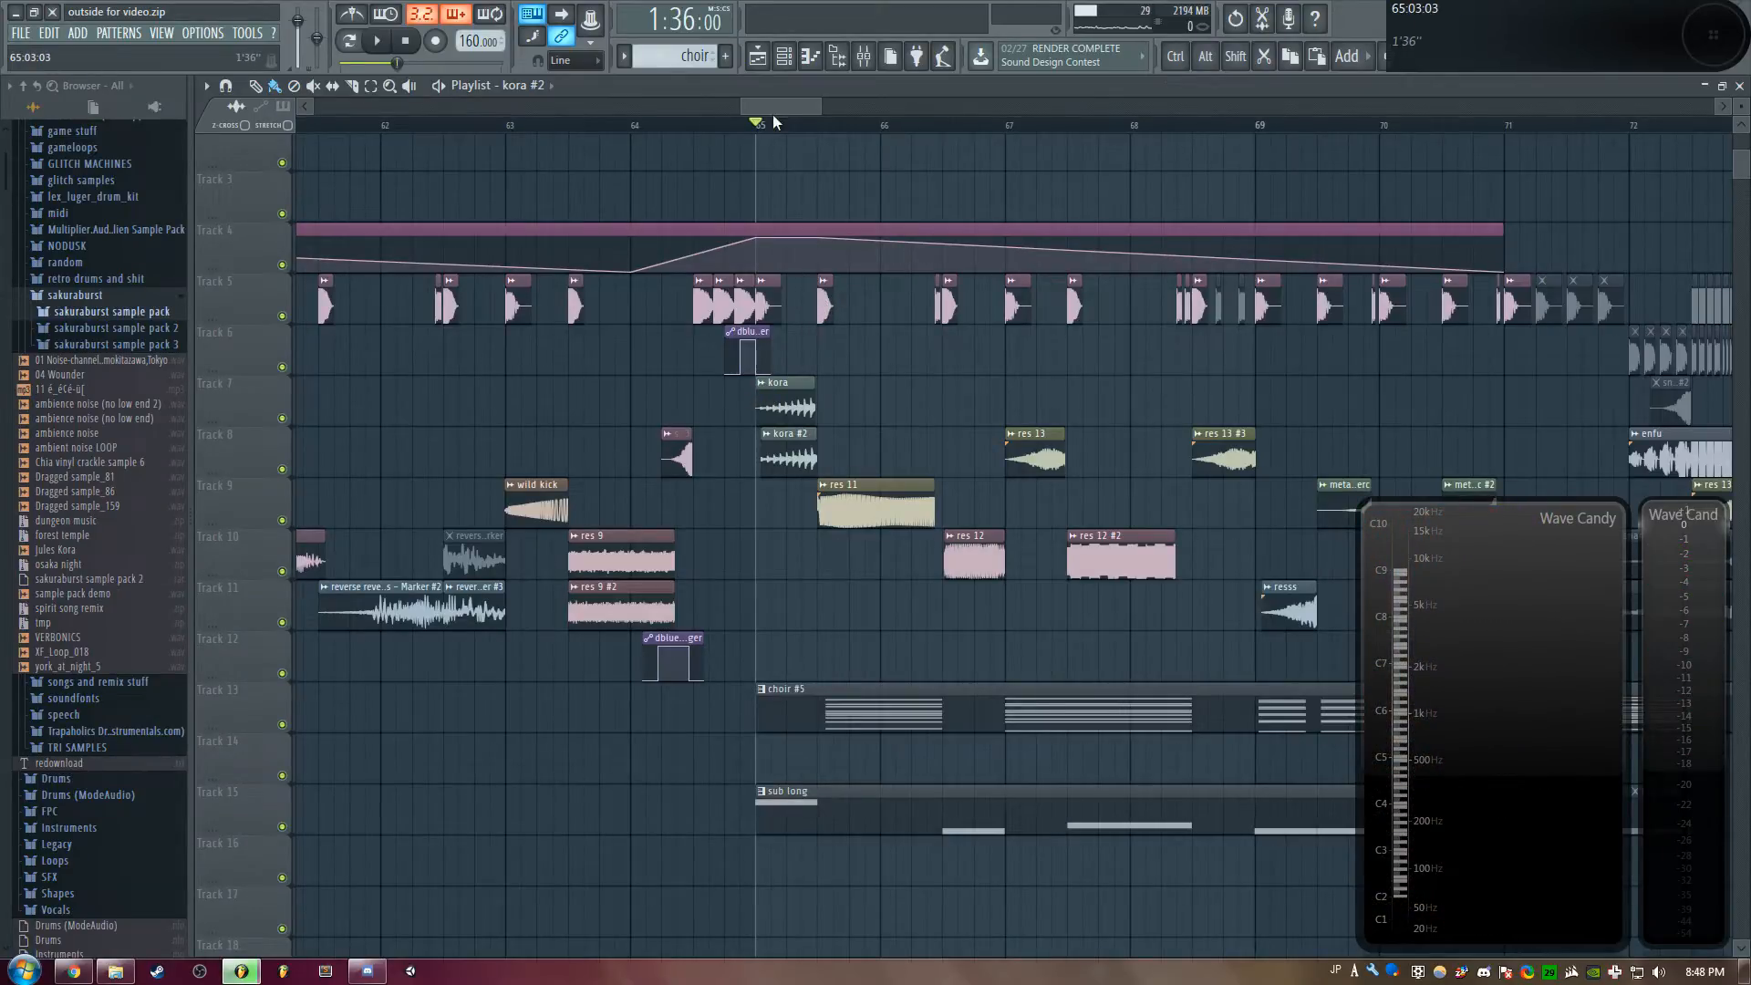
Play the song from bar 65 and open the res 11 clip's channel settings
{"action": "scroll", "coordinate": [773, 122], "scroll_direction": "down", "scroll_amount": 1}
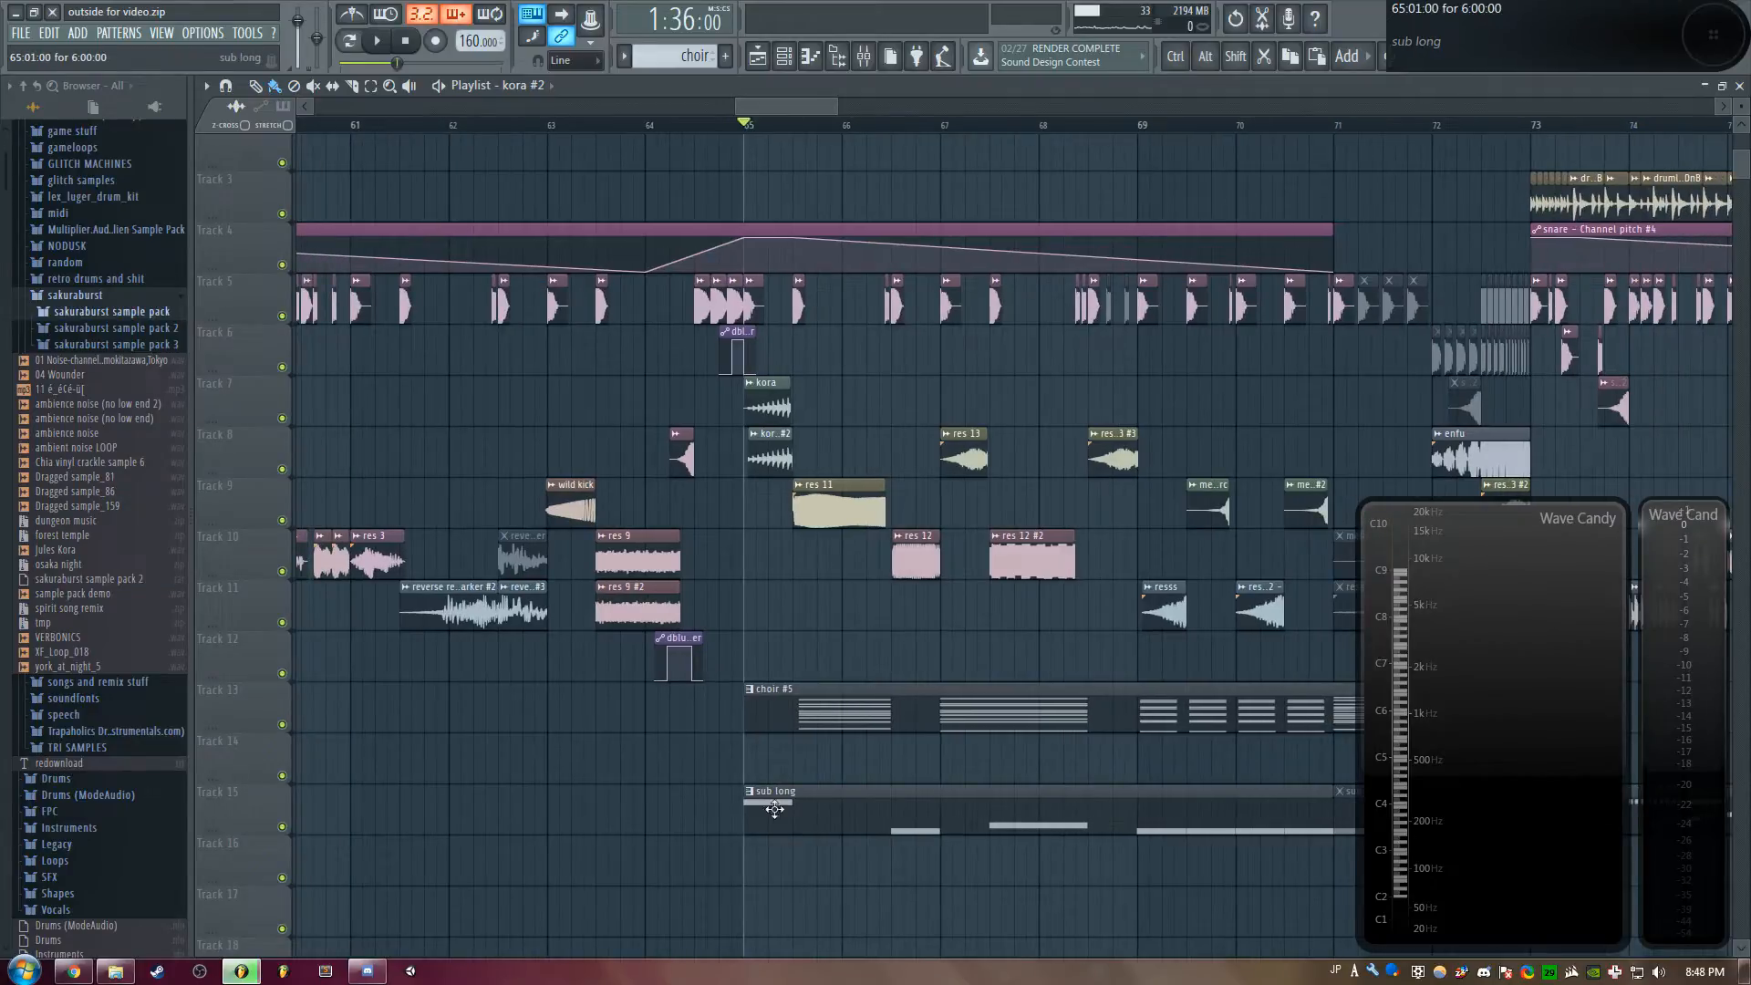
{"action": "key", "text": "space"}
{"action": "key", "text": "space"}
{"action": "scroll", "coordinate": [852, 101], "scroll_direction": "up", "scroll_amount": 2}
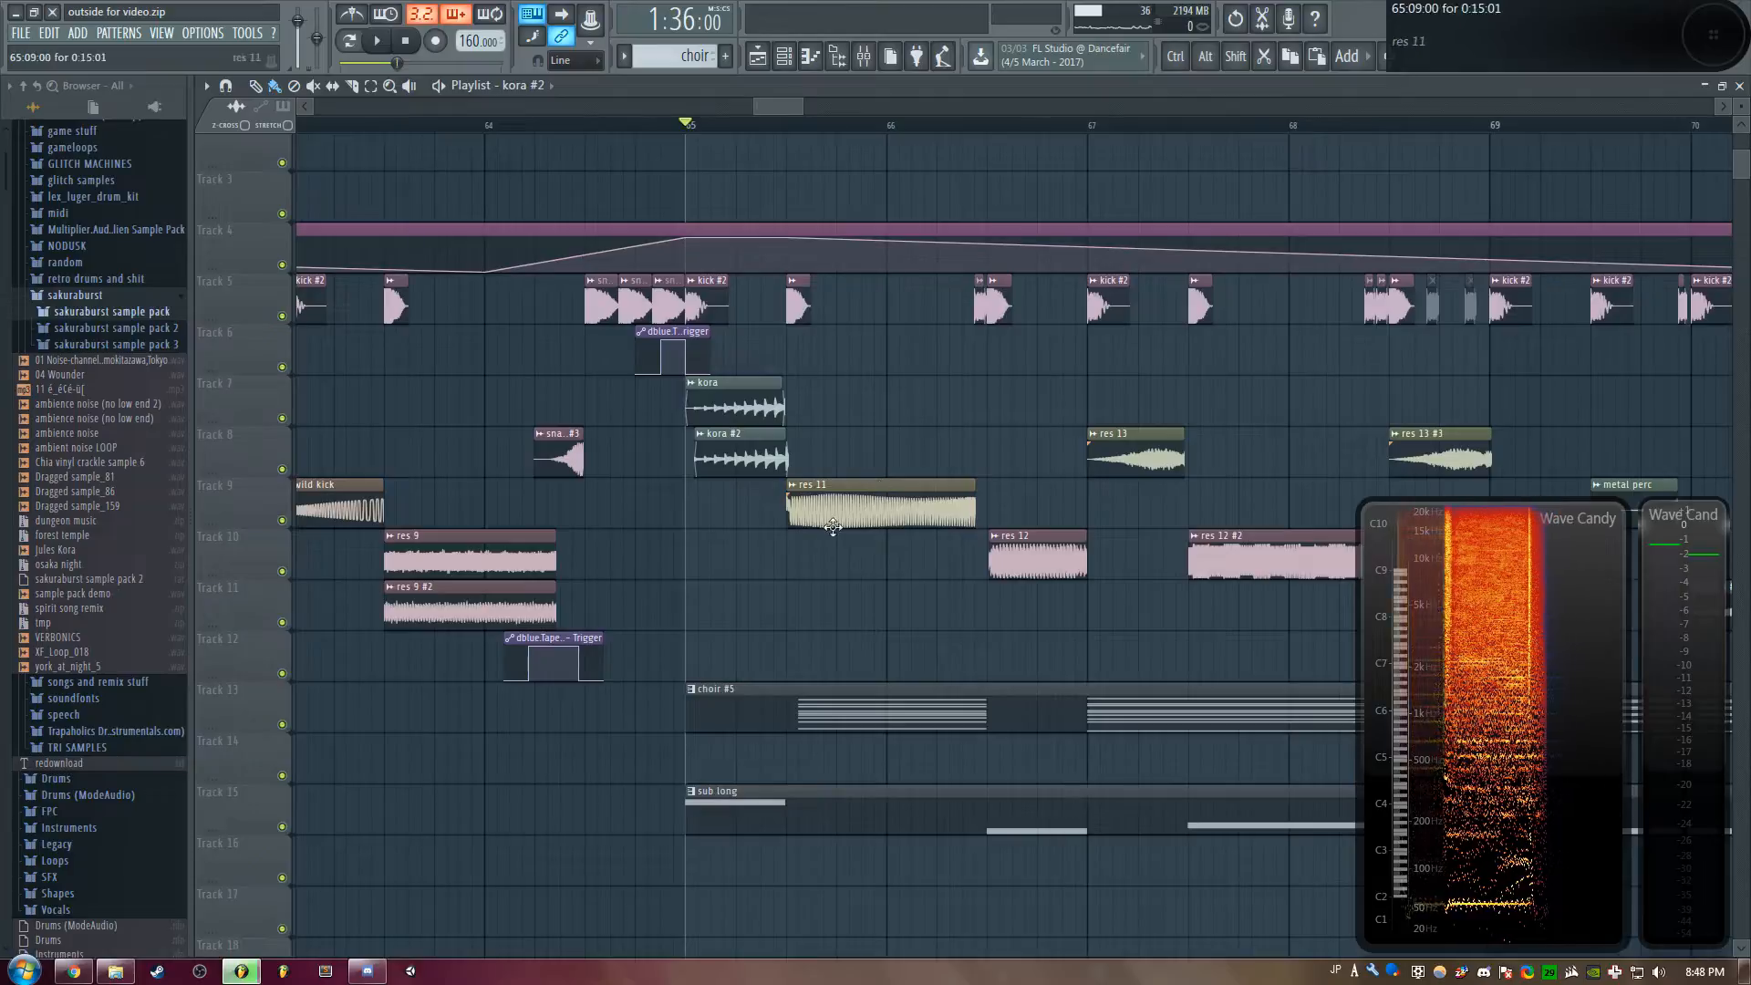
{"action": "double_click", "coordinate": [833, 527]}
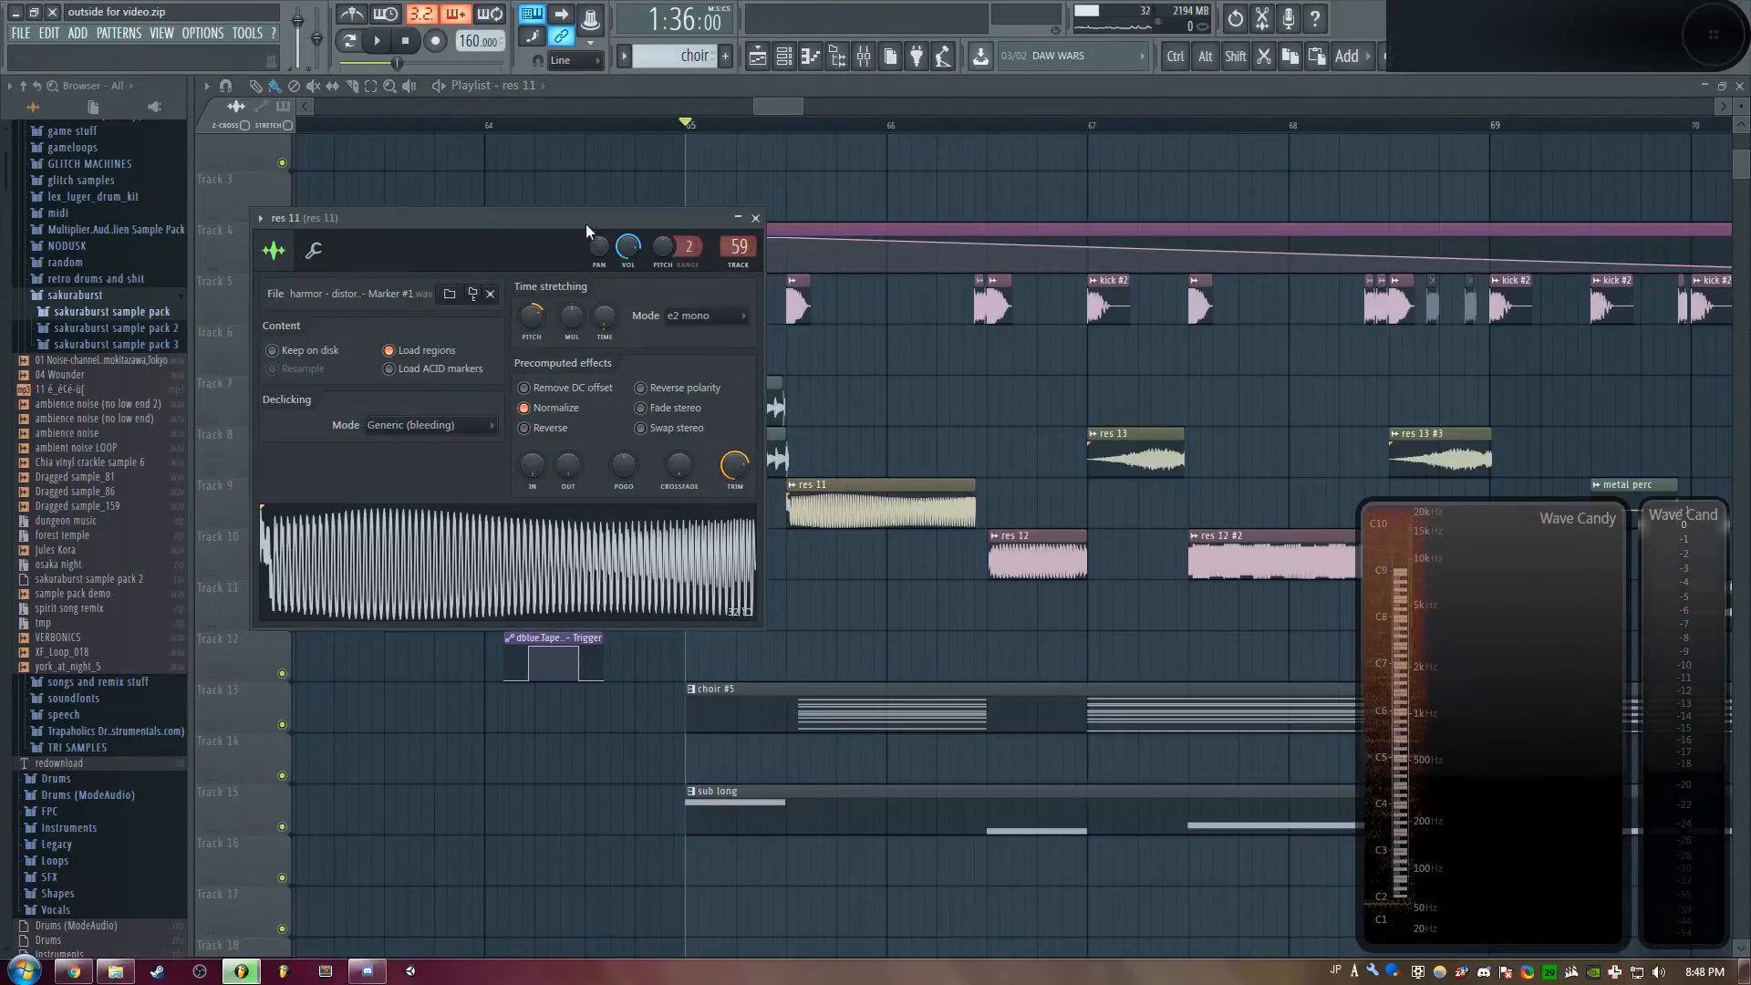
{"action": "key", "text": "q"}
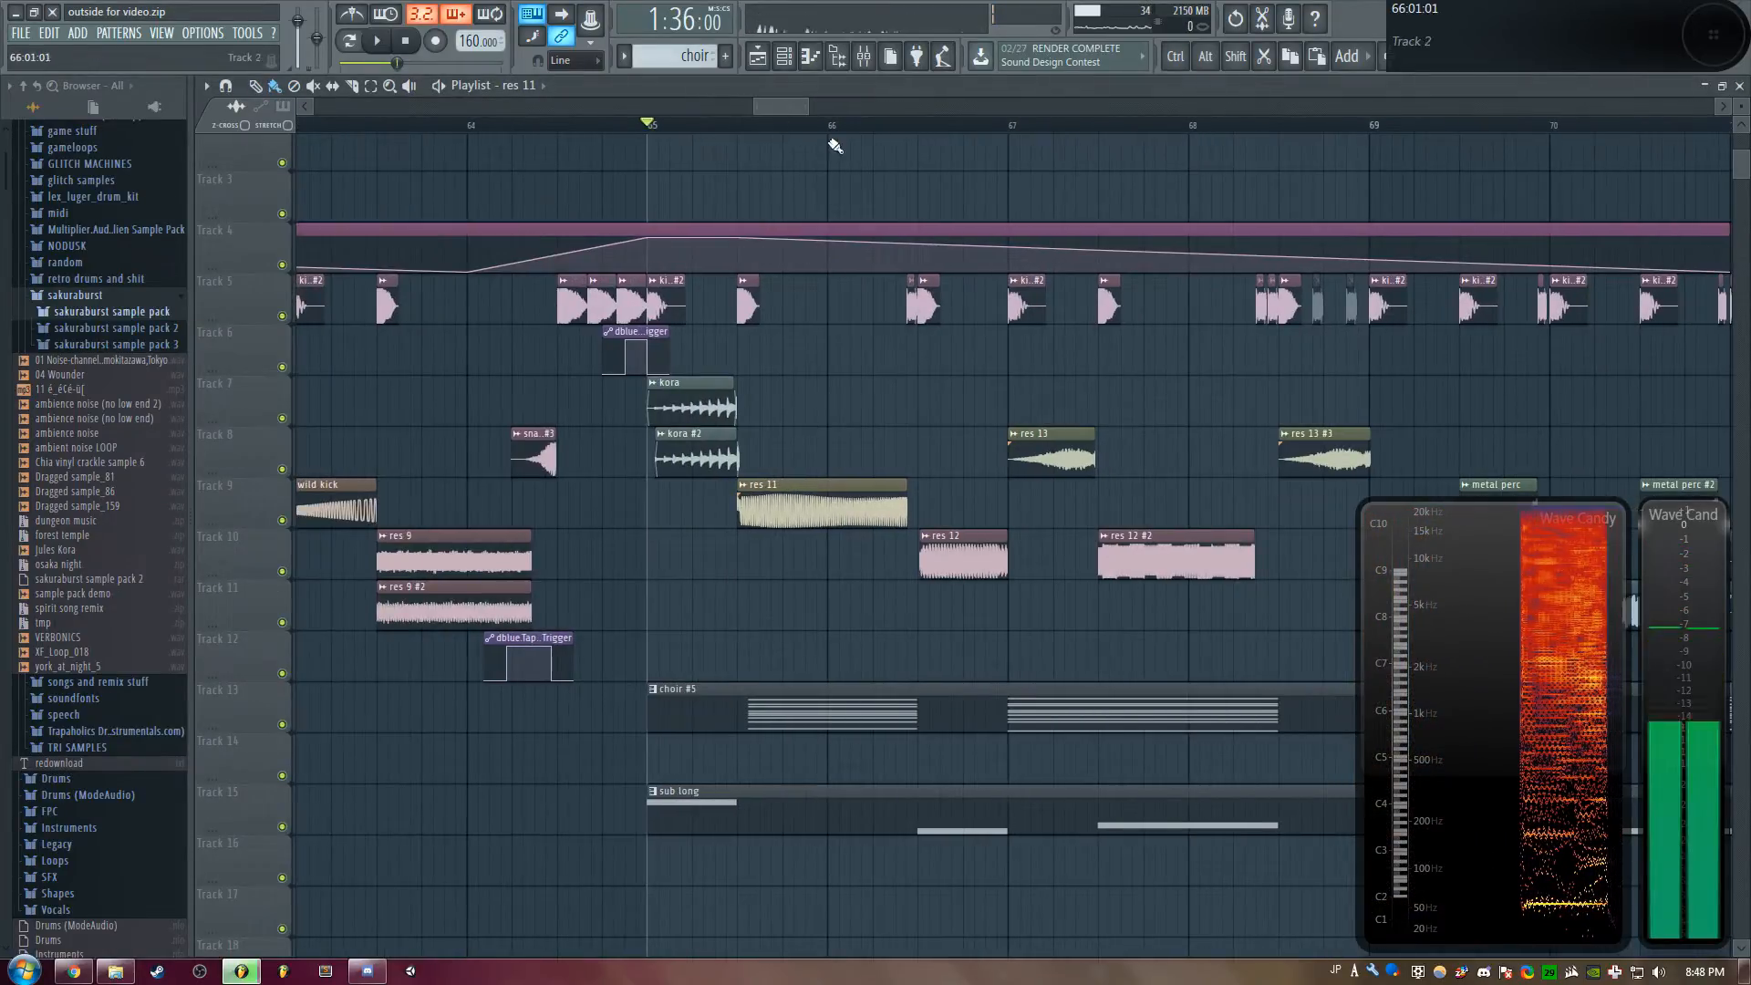
Open the choir #5 pattern in the piano roll and audition its first choir DIST chord
{"action": "double_click", "coordinate": [754, 705]}
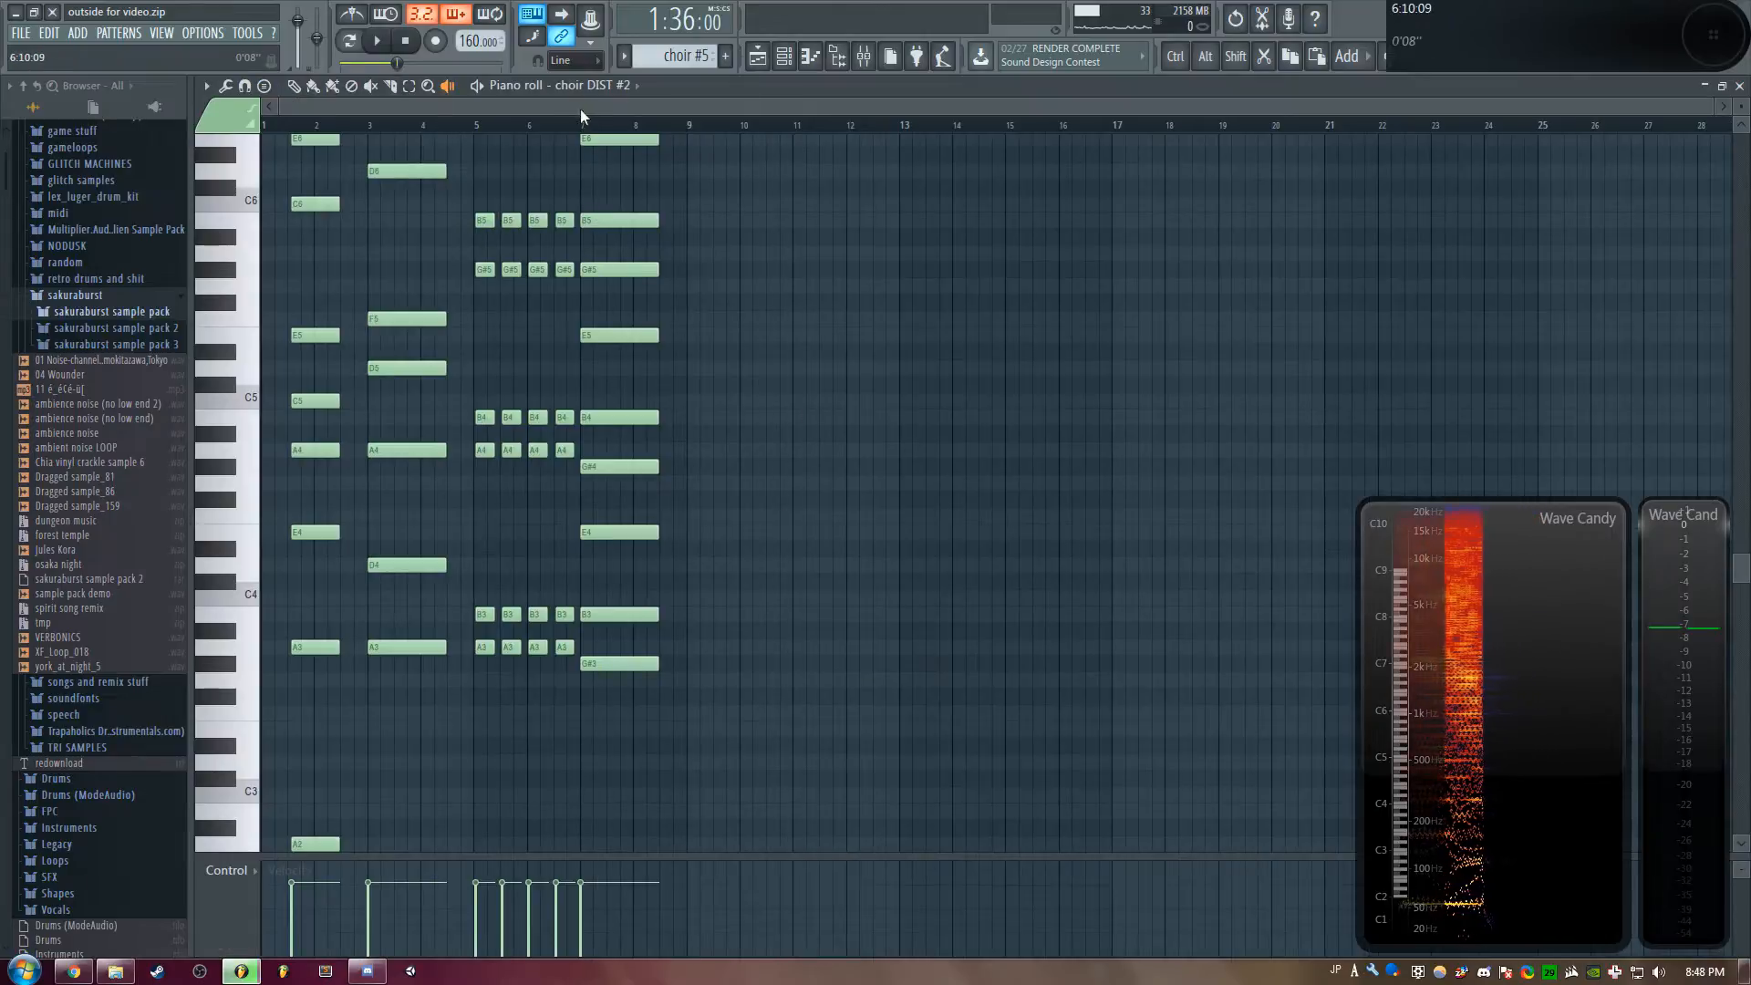
{"action": "scroll", "coordinate": [538, 107], "scroll_direction": "up", "scroll_amount": 2}
{"action": "left_click", "coordinate": [354, 229]}
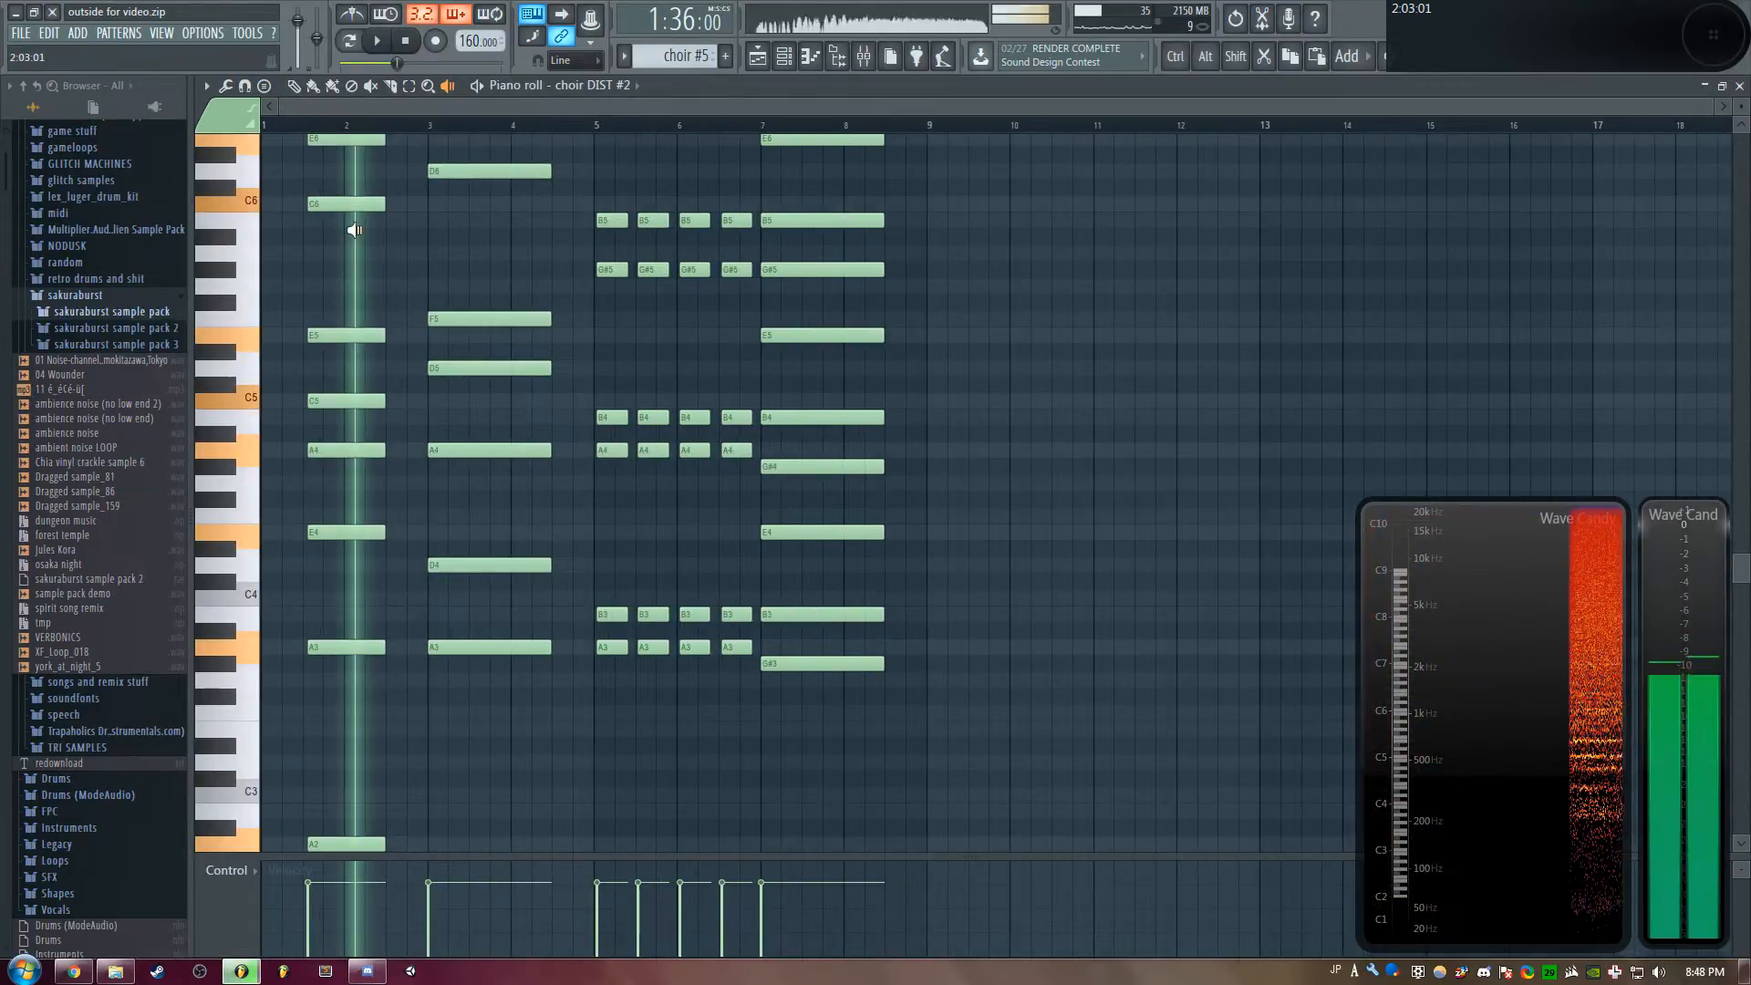
Find the choir DIST mixer track, inspect its Fruity WaveShaper curve, and audition the first chord again
{"action": "key", "text": "F9"}
{"action": "left_click_drag", "start_coordinate": [694, 345], "coordinate": [343, 269]}
{"action": "left_click", "coordinate": [343, 267]}
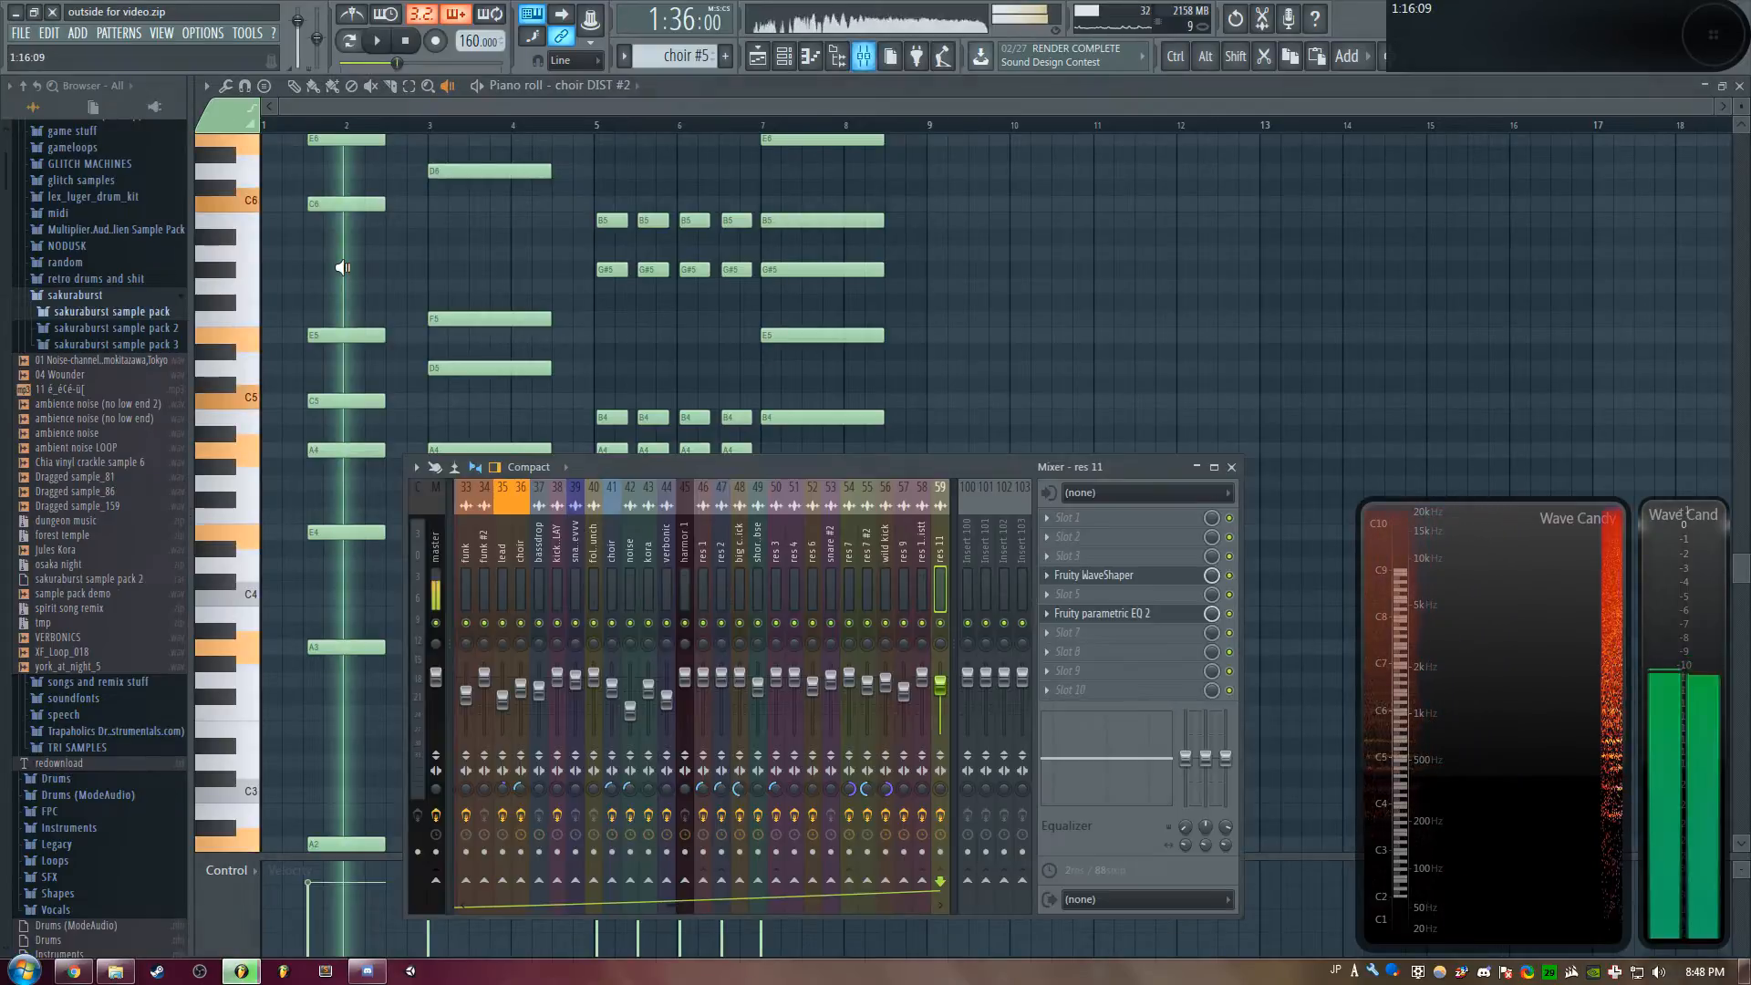
{"action": "left_click_drag", "start_coordinate": [692, 905], "coordinate": [753, 904]}
{"action": "left_click", "coordinate": [771, 548]}
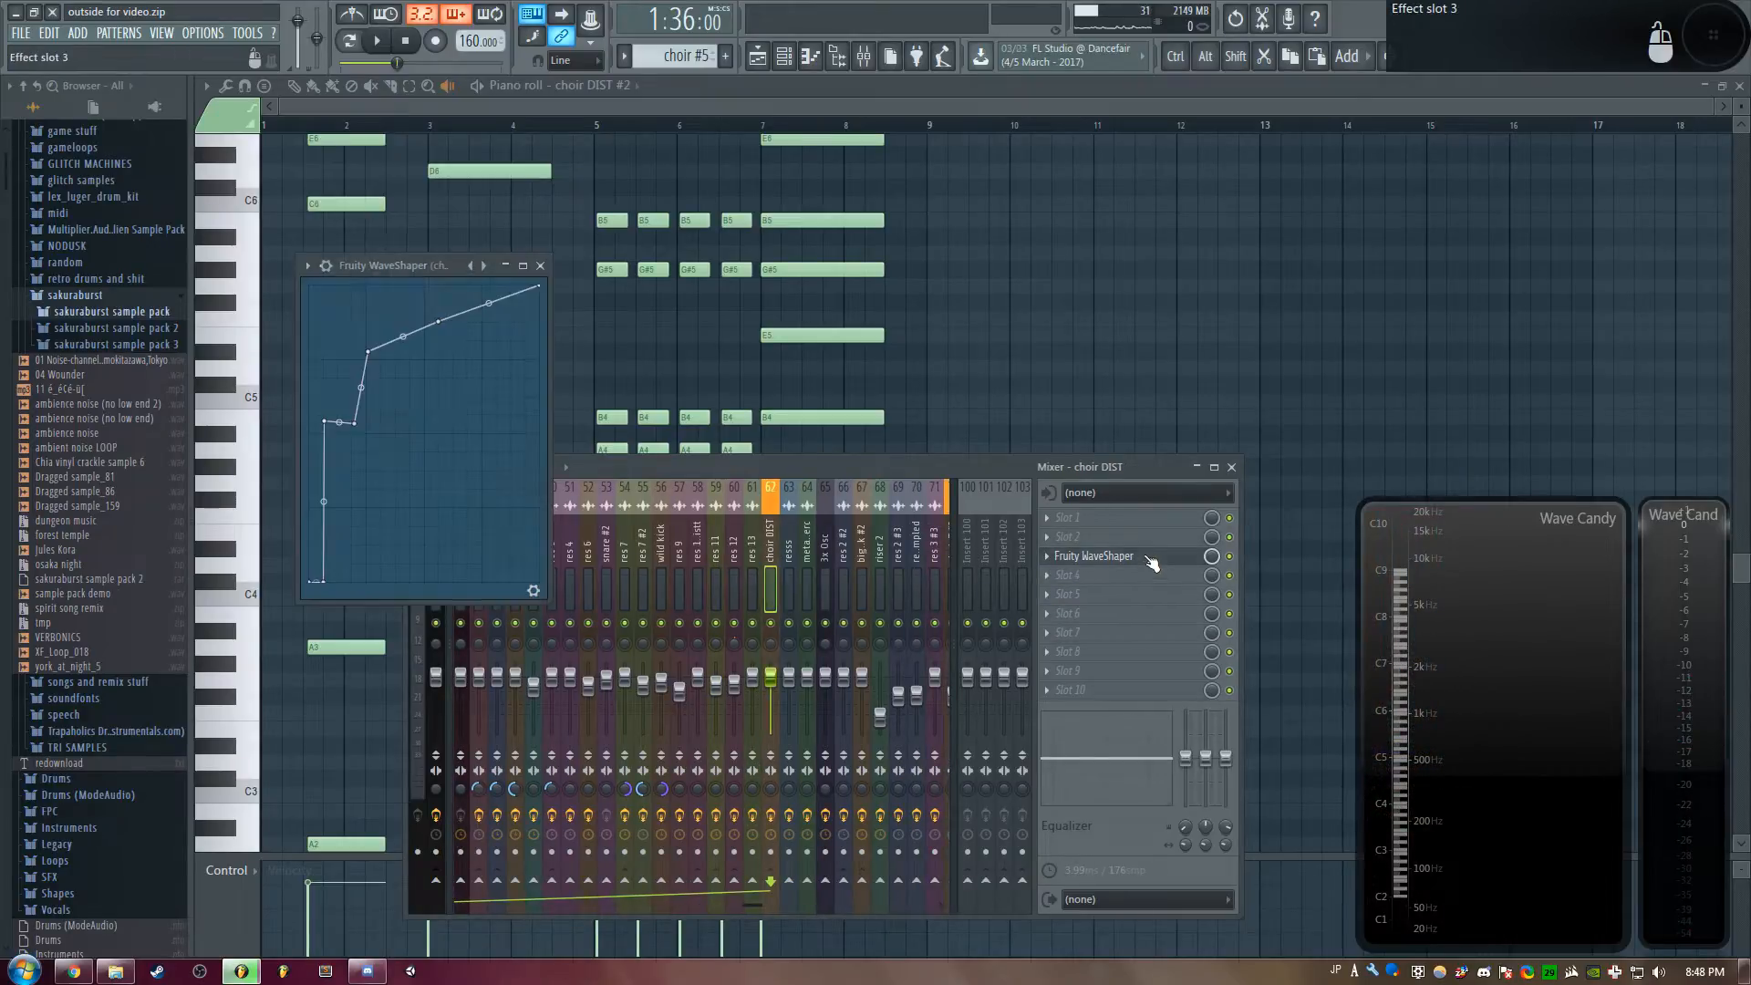
{"action": "left_click_drag", "start_coordinate": [412, 266], "coordinate": [921, 232]}
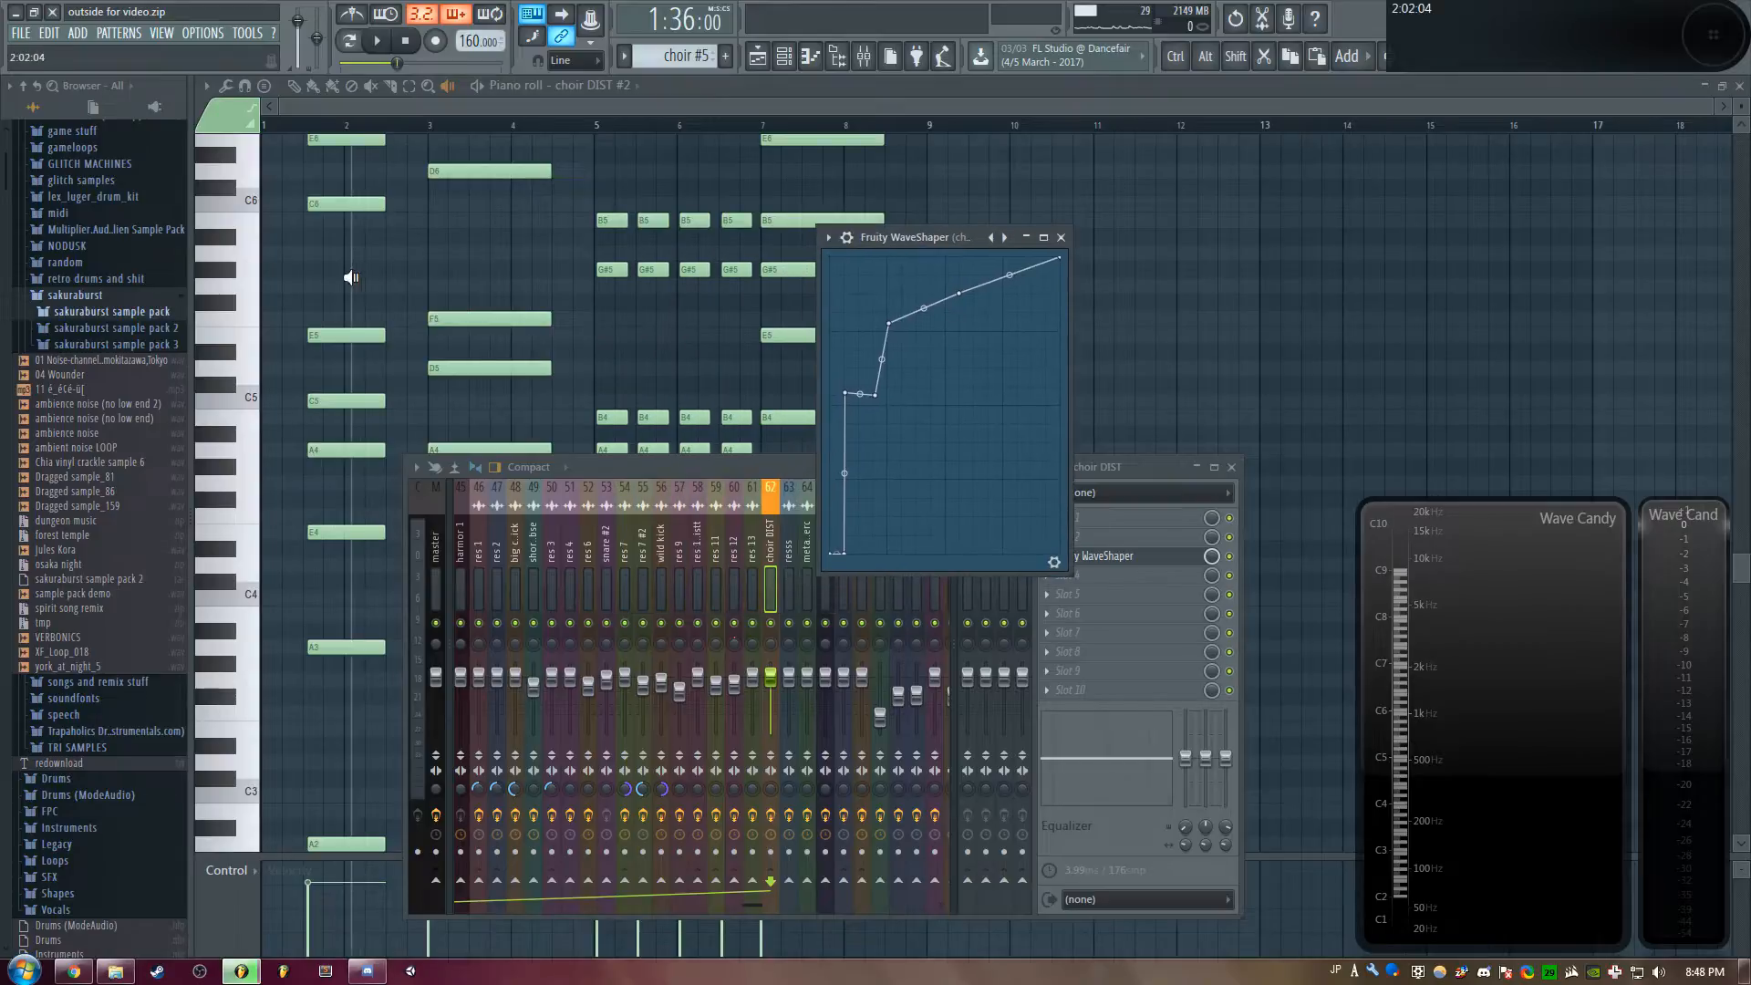
{"action": "left_click", "coordinate": [350, 278]}
Return to the playlist and play the song around bars 64 to 68
{"action": "key", "text": "F5"}
{"action": "left_click_drag", "start_coordinate": [766, 107], "coordinate": [724, 107]}
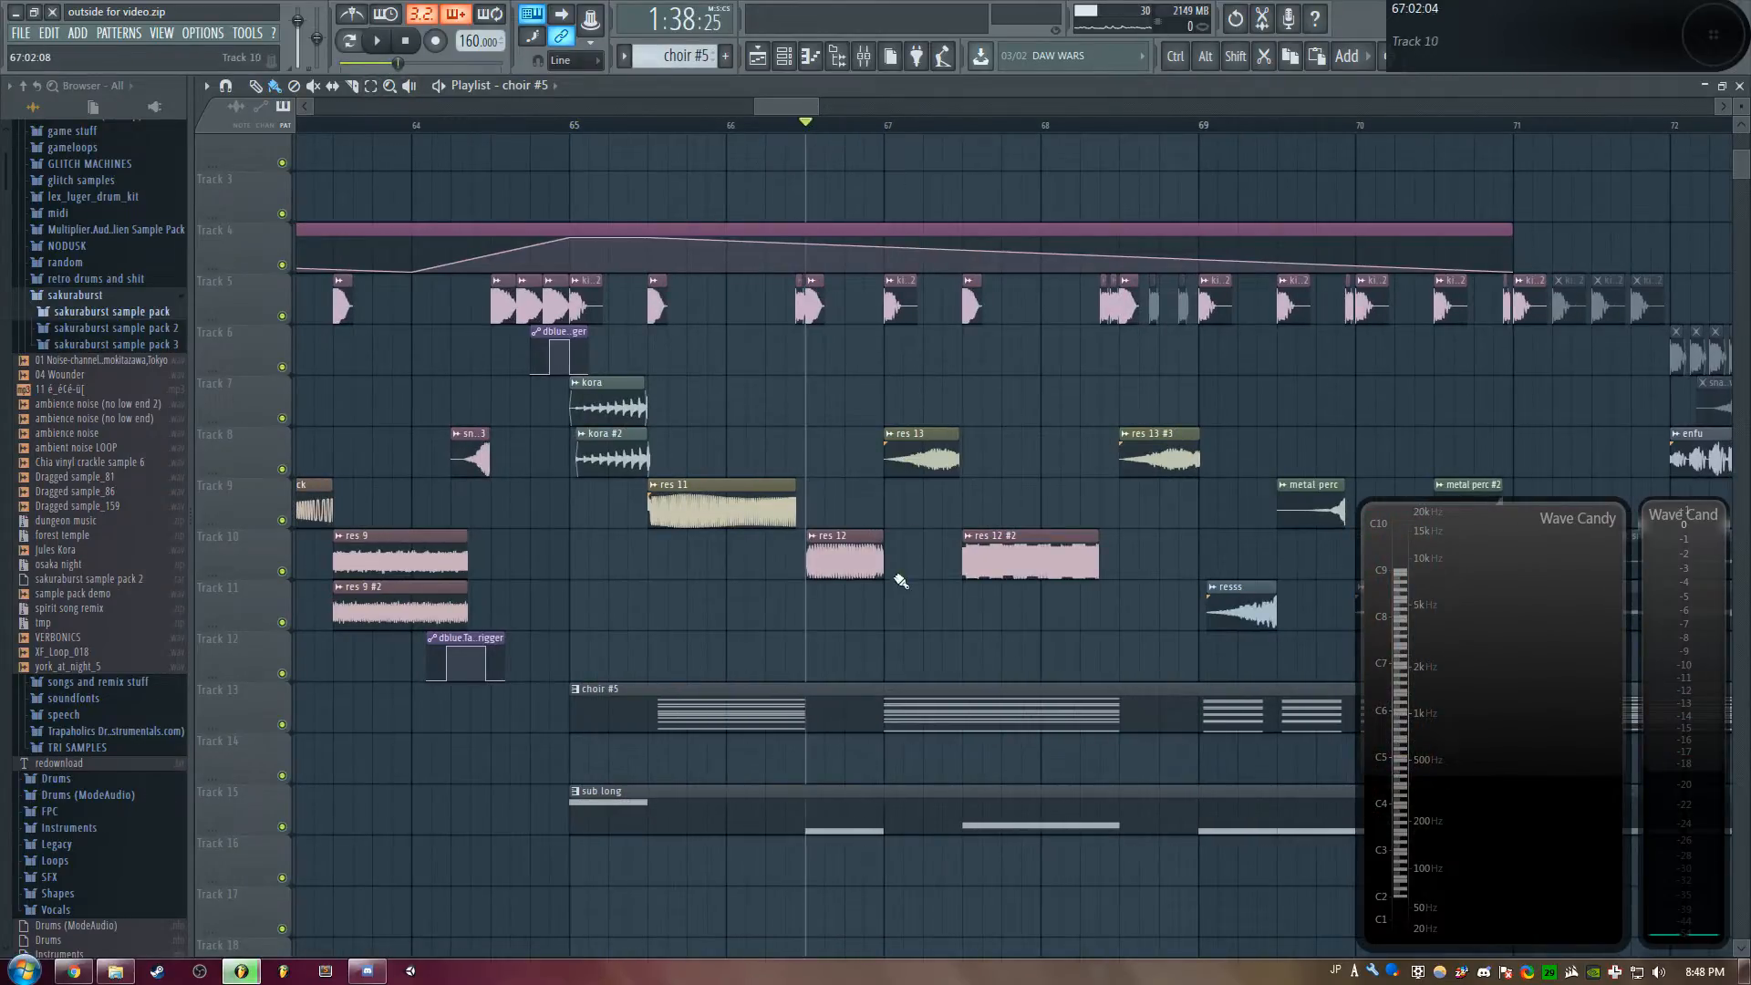
{"action": "key", "text": "space"}
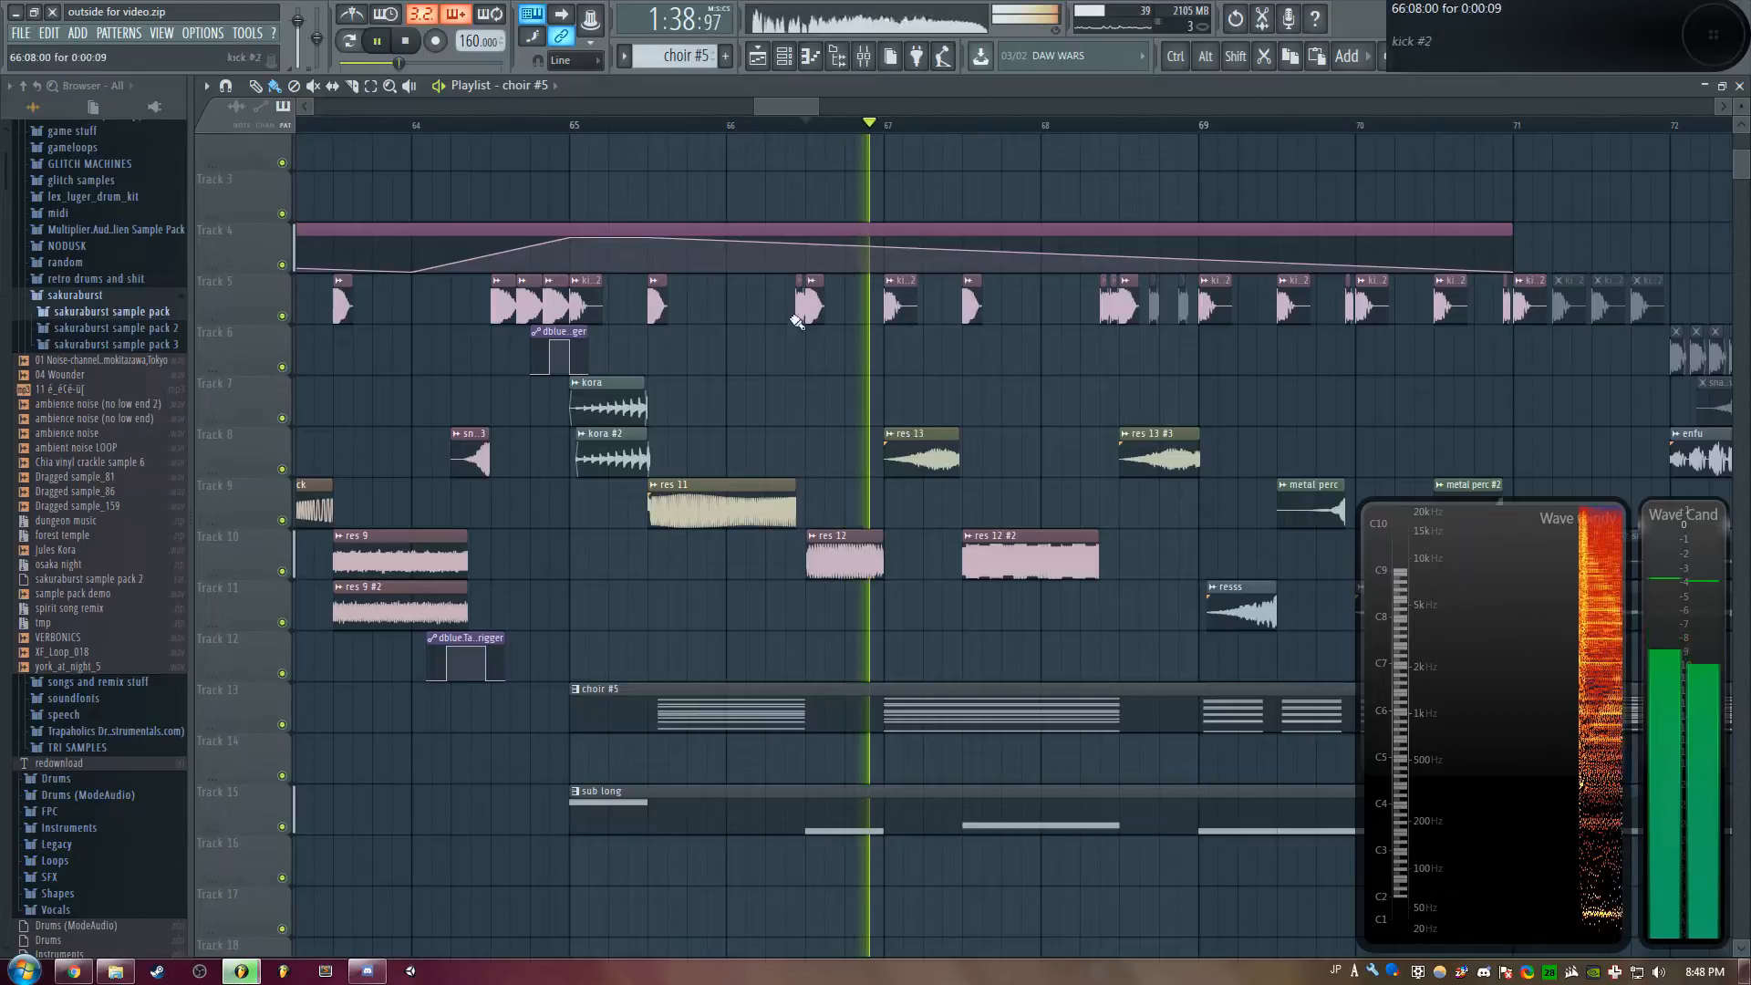
{"action": "key", "text": "space"}
{"action": "left_click", "coordinate": [571, 125]}
{"action": "left_click", "coordinate": [492, 125]}
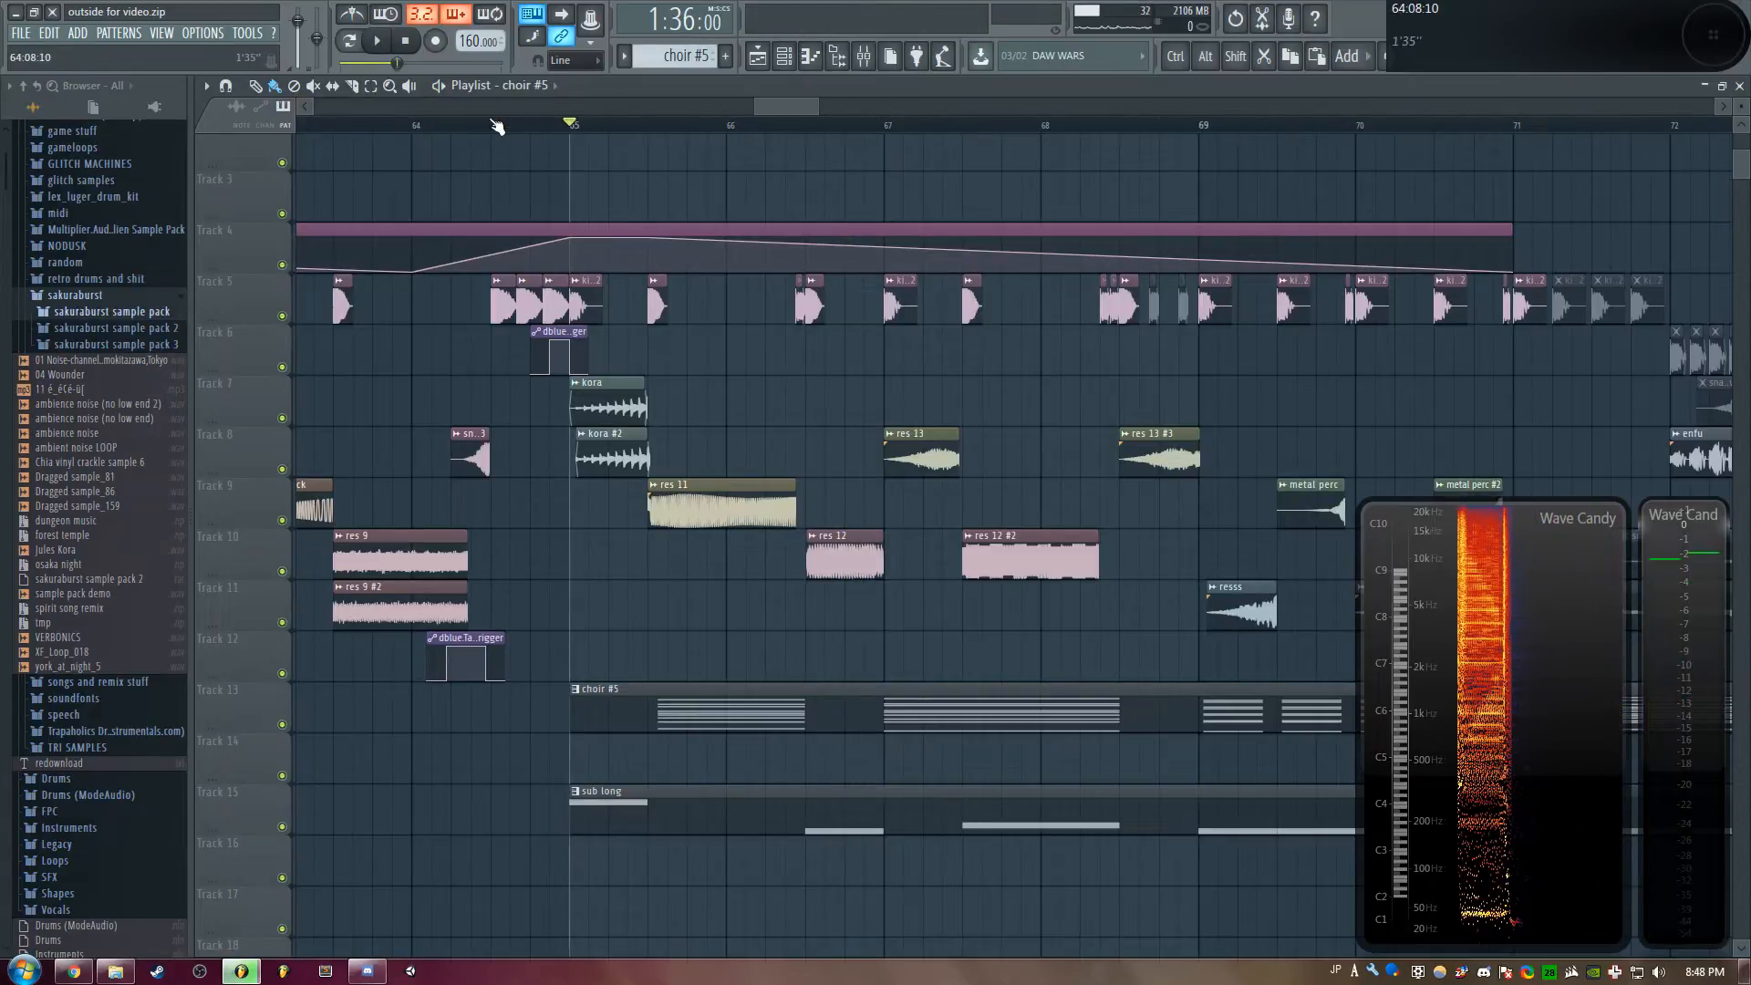
{"action": "key", "text": "space"}
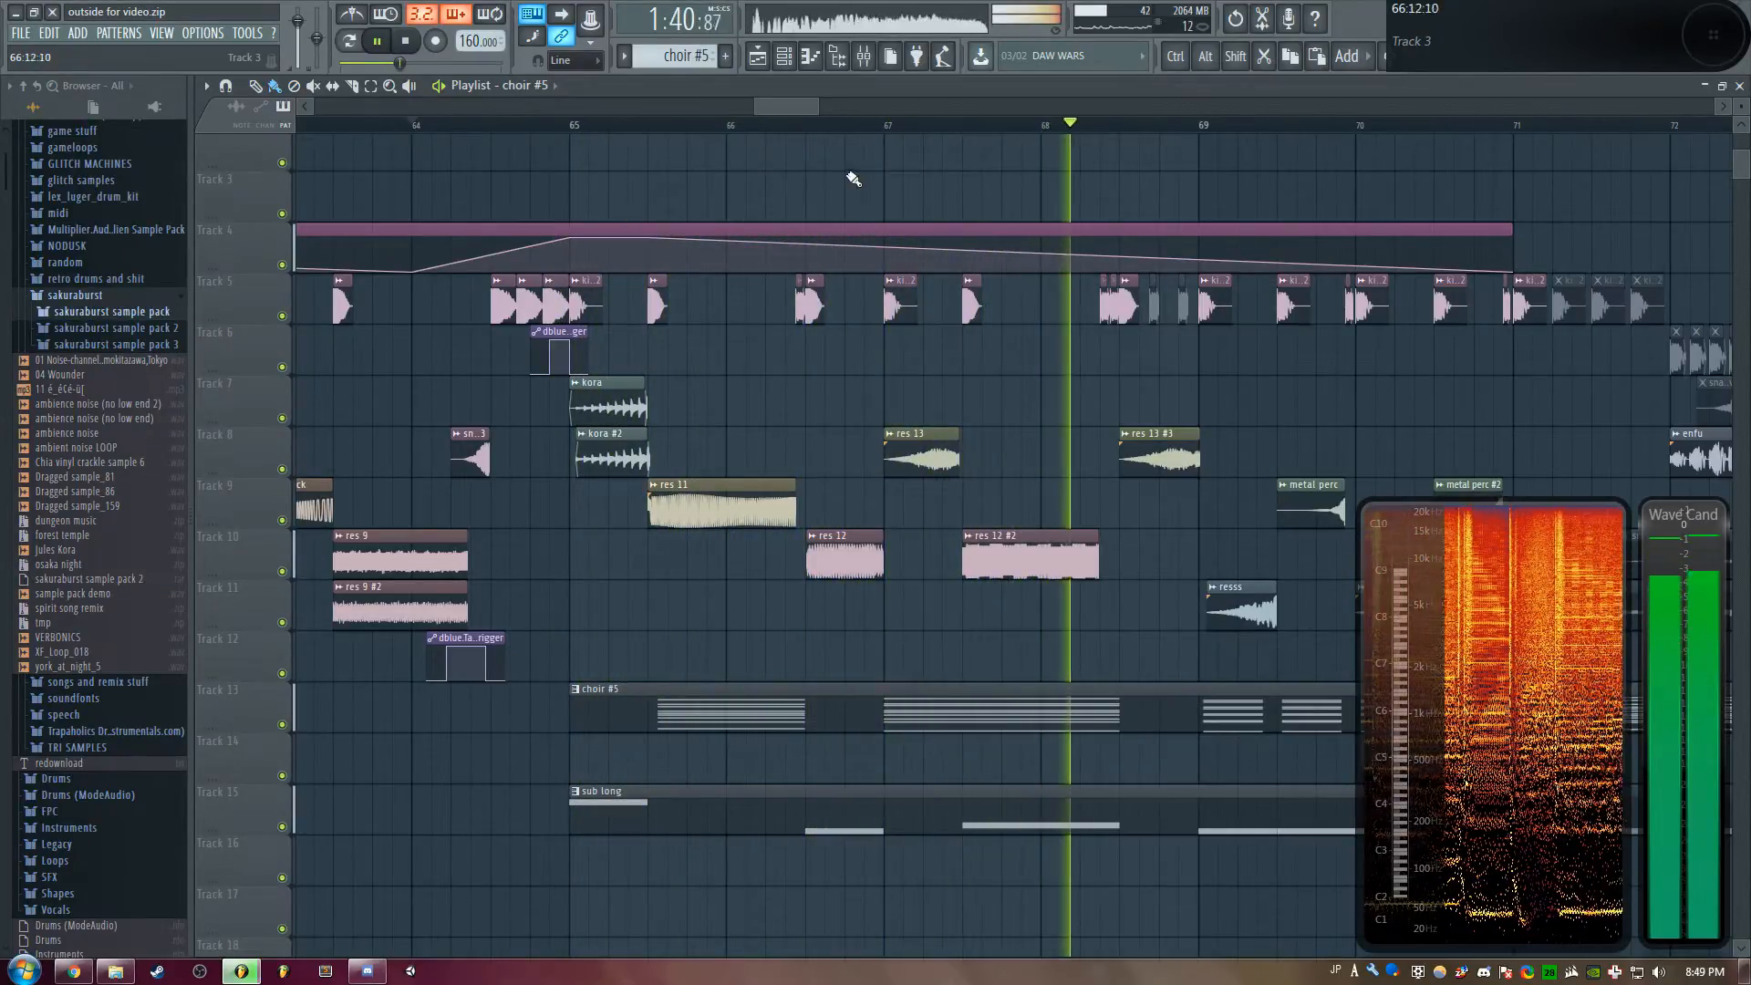
{"action": "key", "text": "space"}
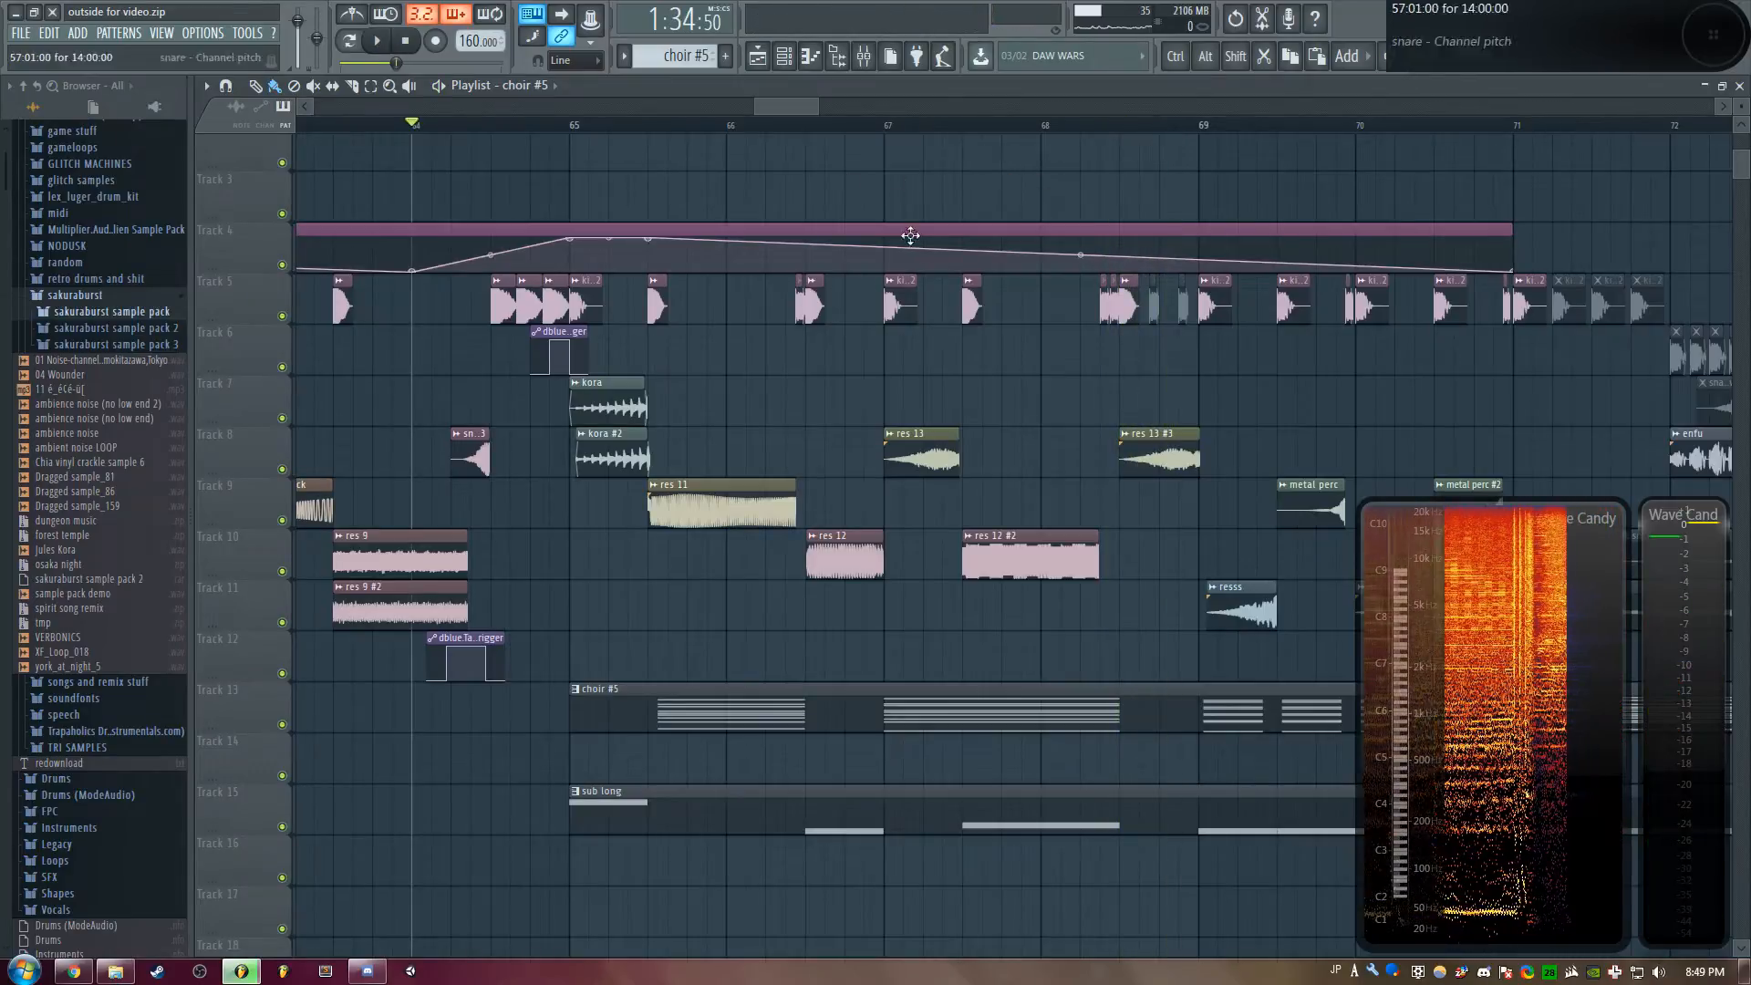
Open the res 13 clip's channel settings, audition its sample in Edison, and close both windows
{"action": "double_click", "coordinate": [928, 444]}
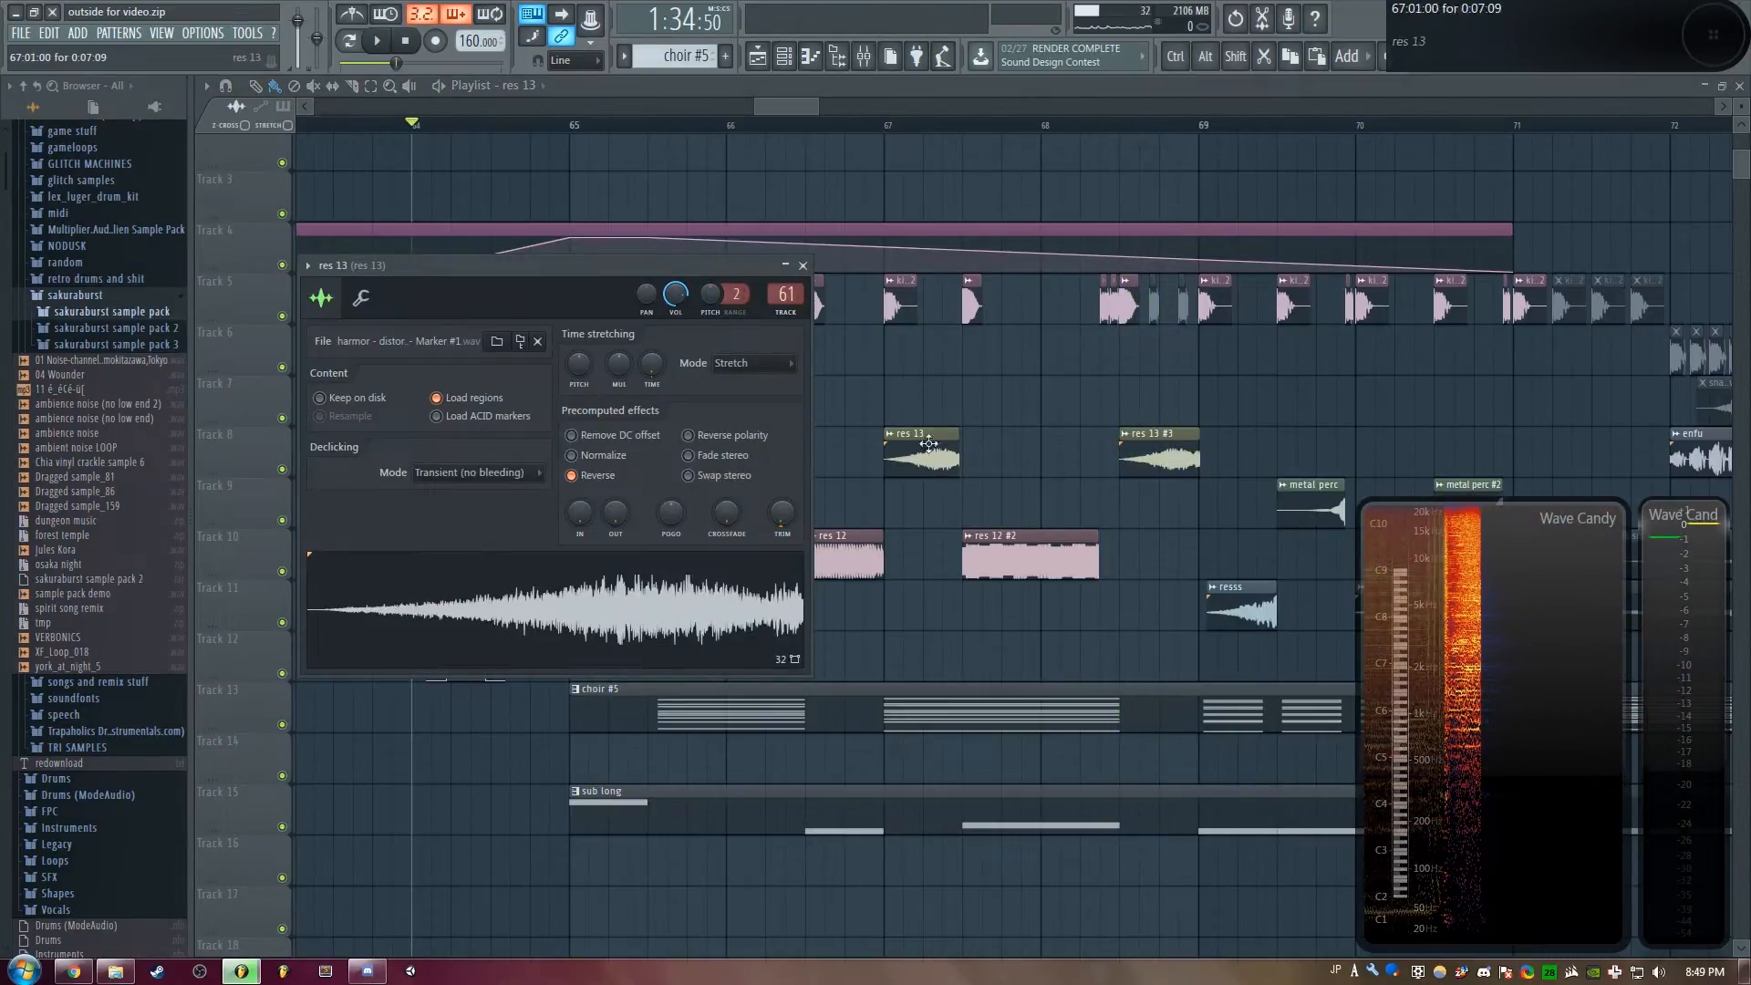
{"action": "right_click", "coordinate": [609, 592]}
{"action": "left_click", "coordinate": [638, 606]}
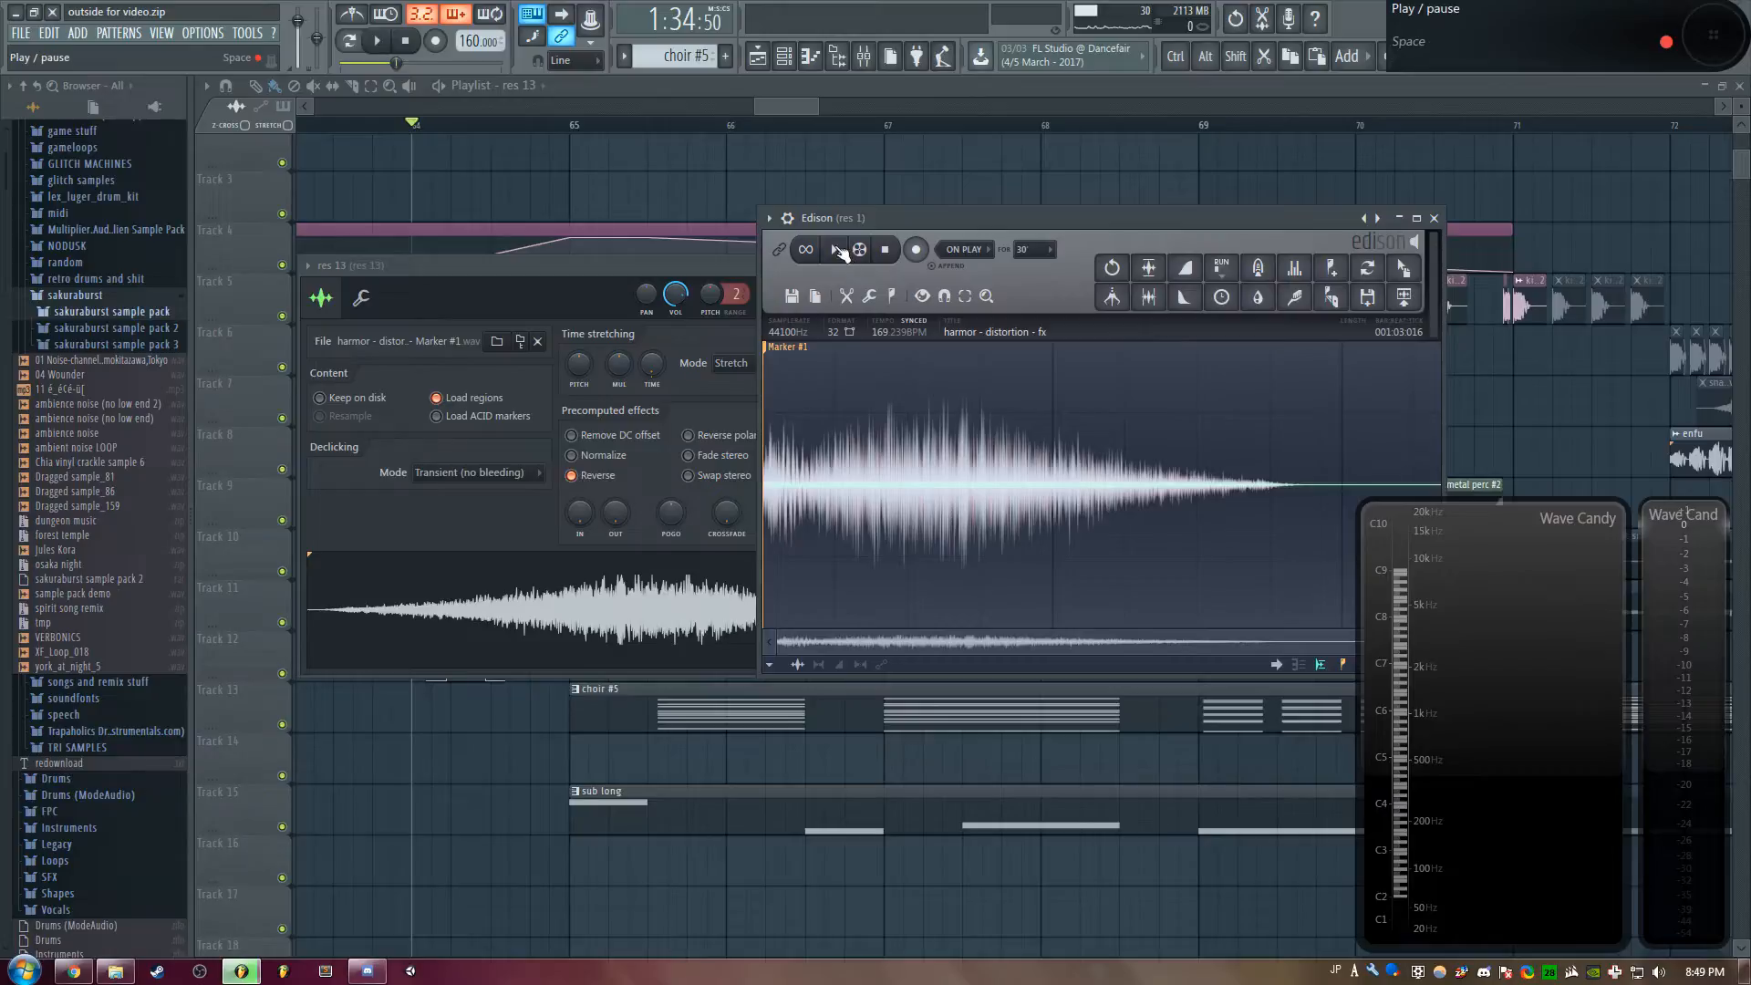
{"action": "left_click", "coordinate": [836, 249]}
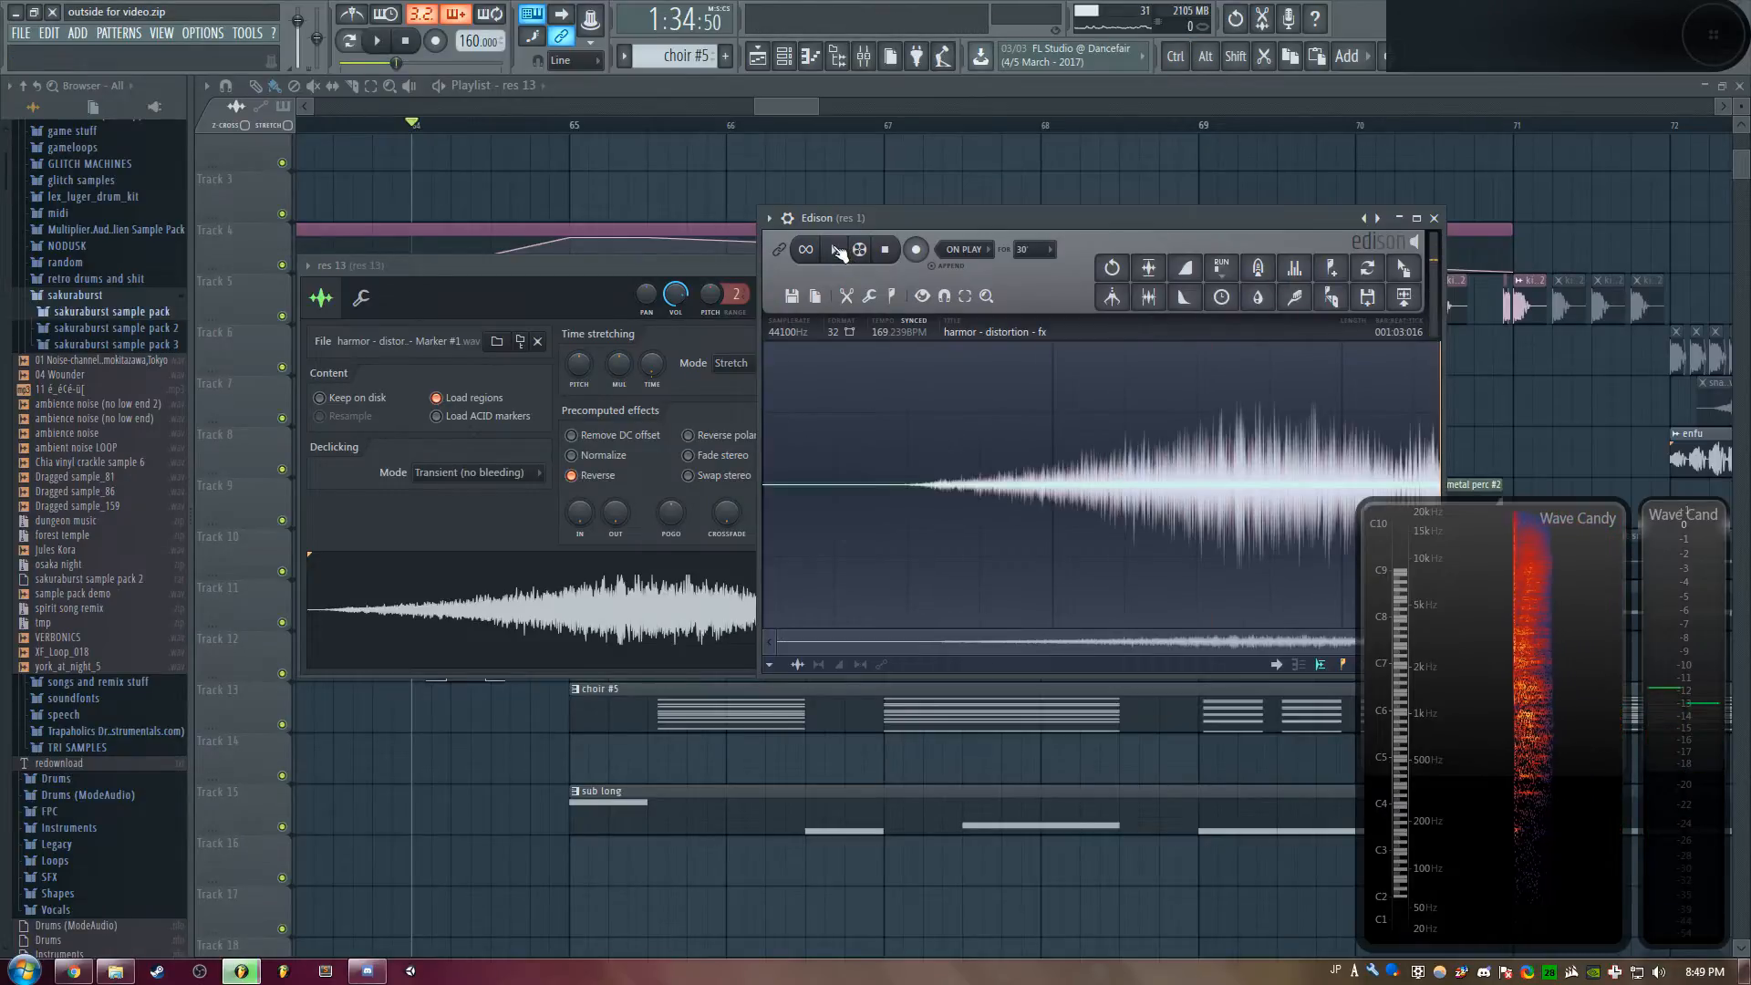
{"action": "left_click_drag", "start_coordinate": [572, 266], "coordinate": [604, 252]}
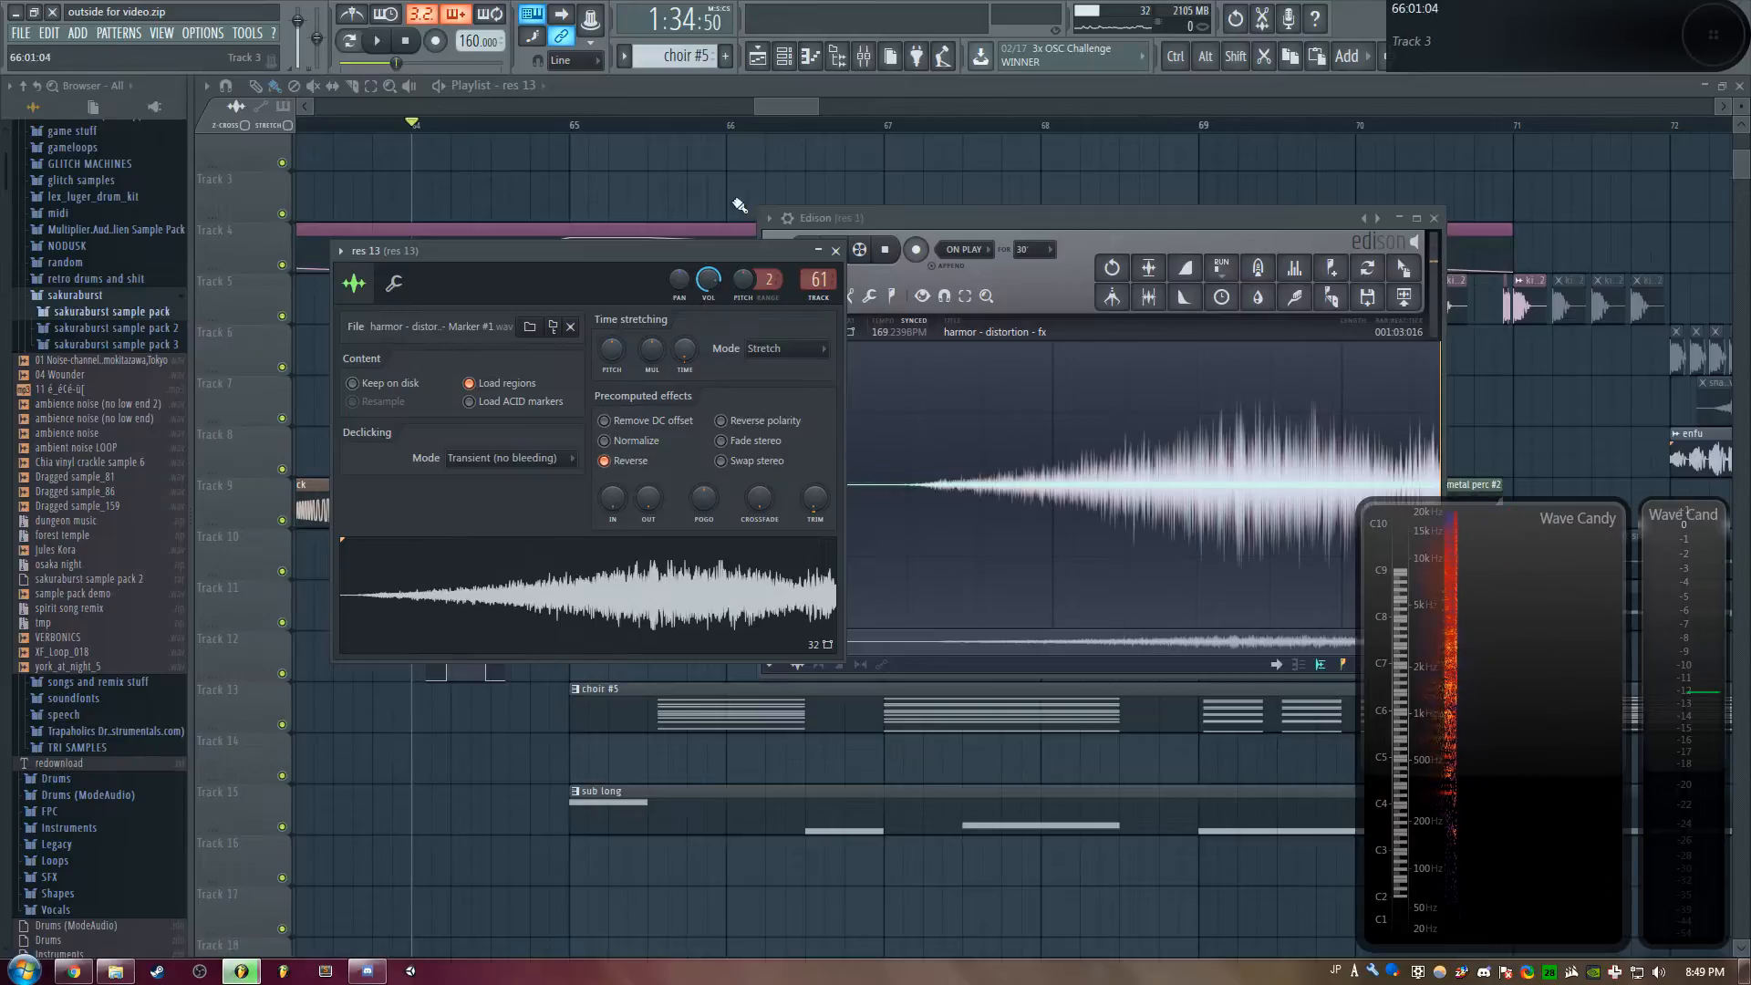
{"action": "key", "text": "Escape"}
{"action": "key", "text": "Escape"}
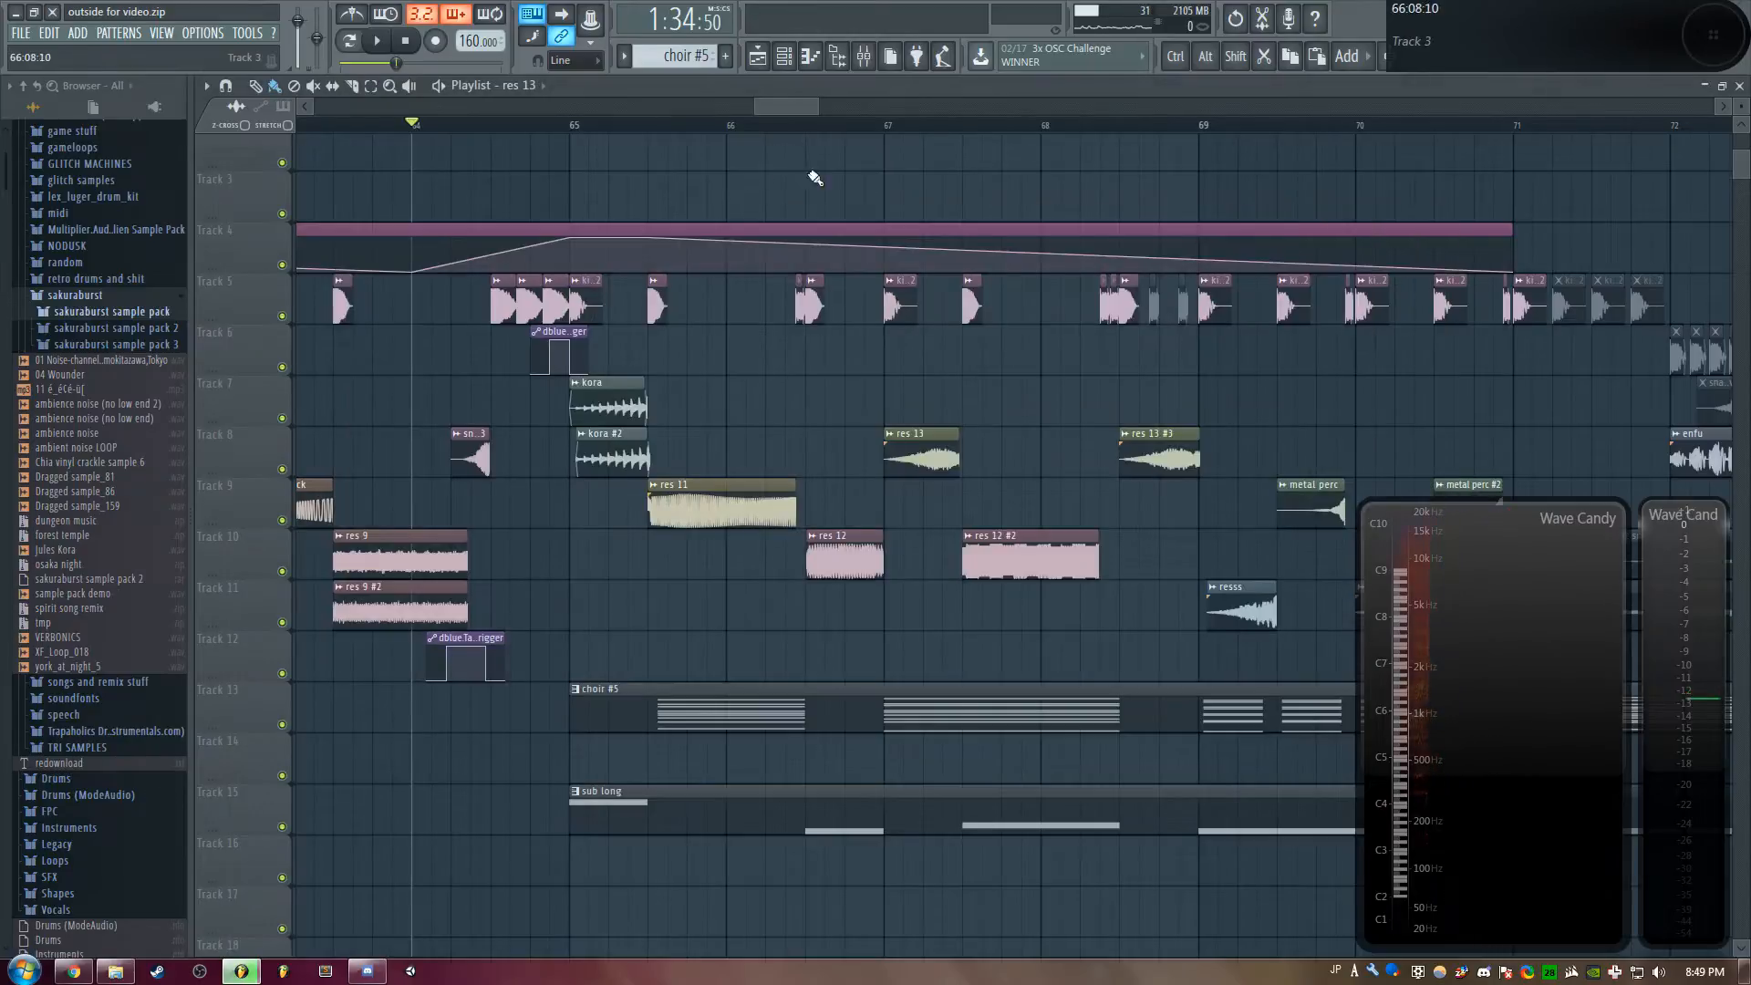
Solo track 8, audition the res 13 clip, and inspect the Fruity WaveShaper curve on its mixer track
{"action": "right_click", "coordinate": [282, 469]}
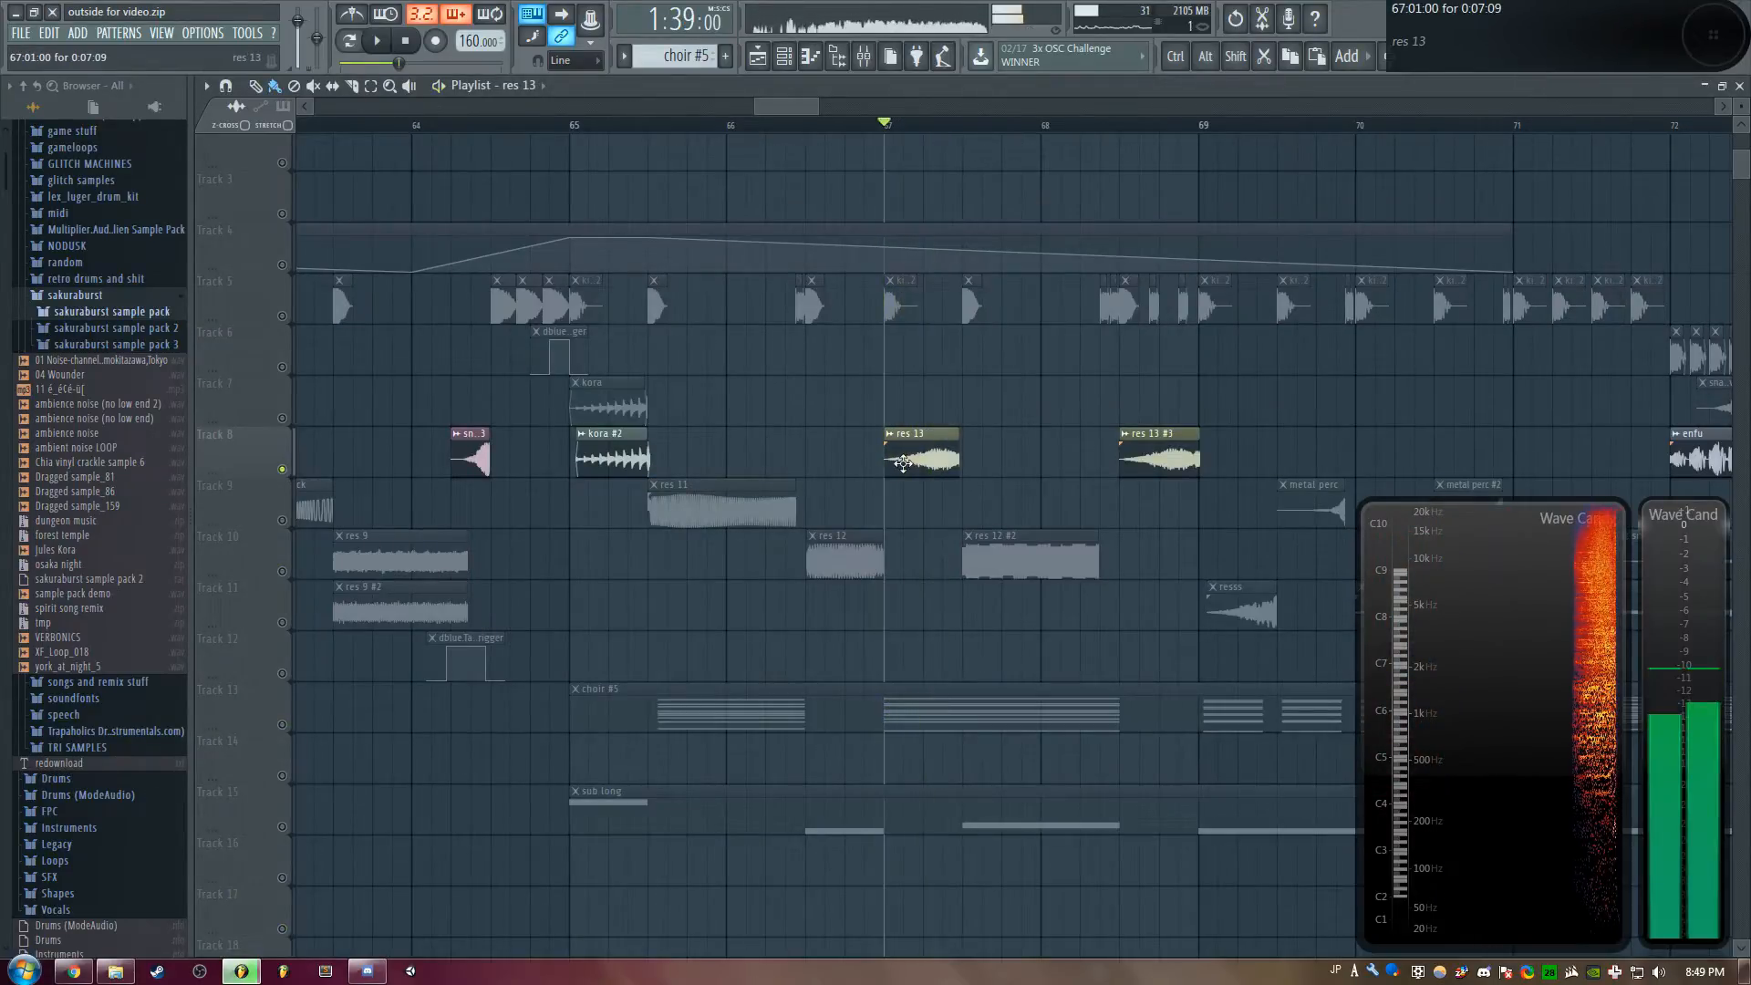
{"action": "double_click", "coordinate": [887, 470]}
{"action": "double_click", "coordinate": [818, 279]}
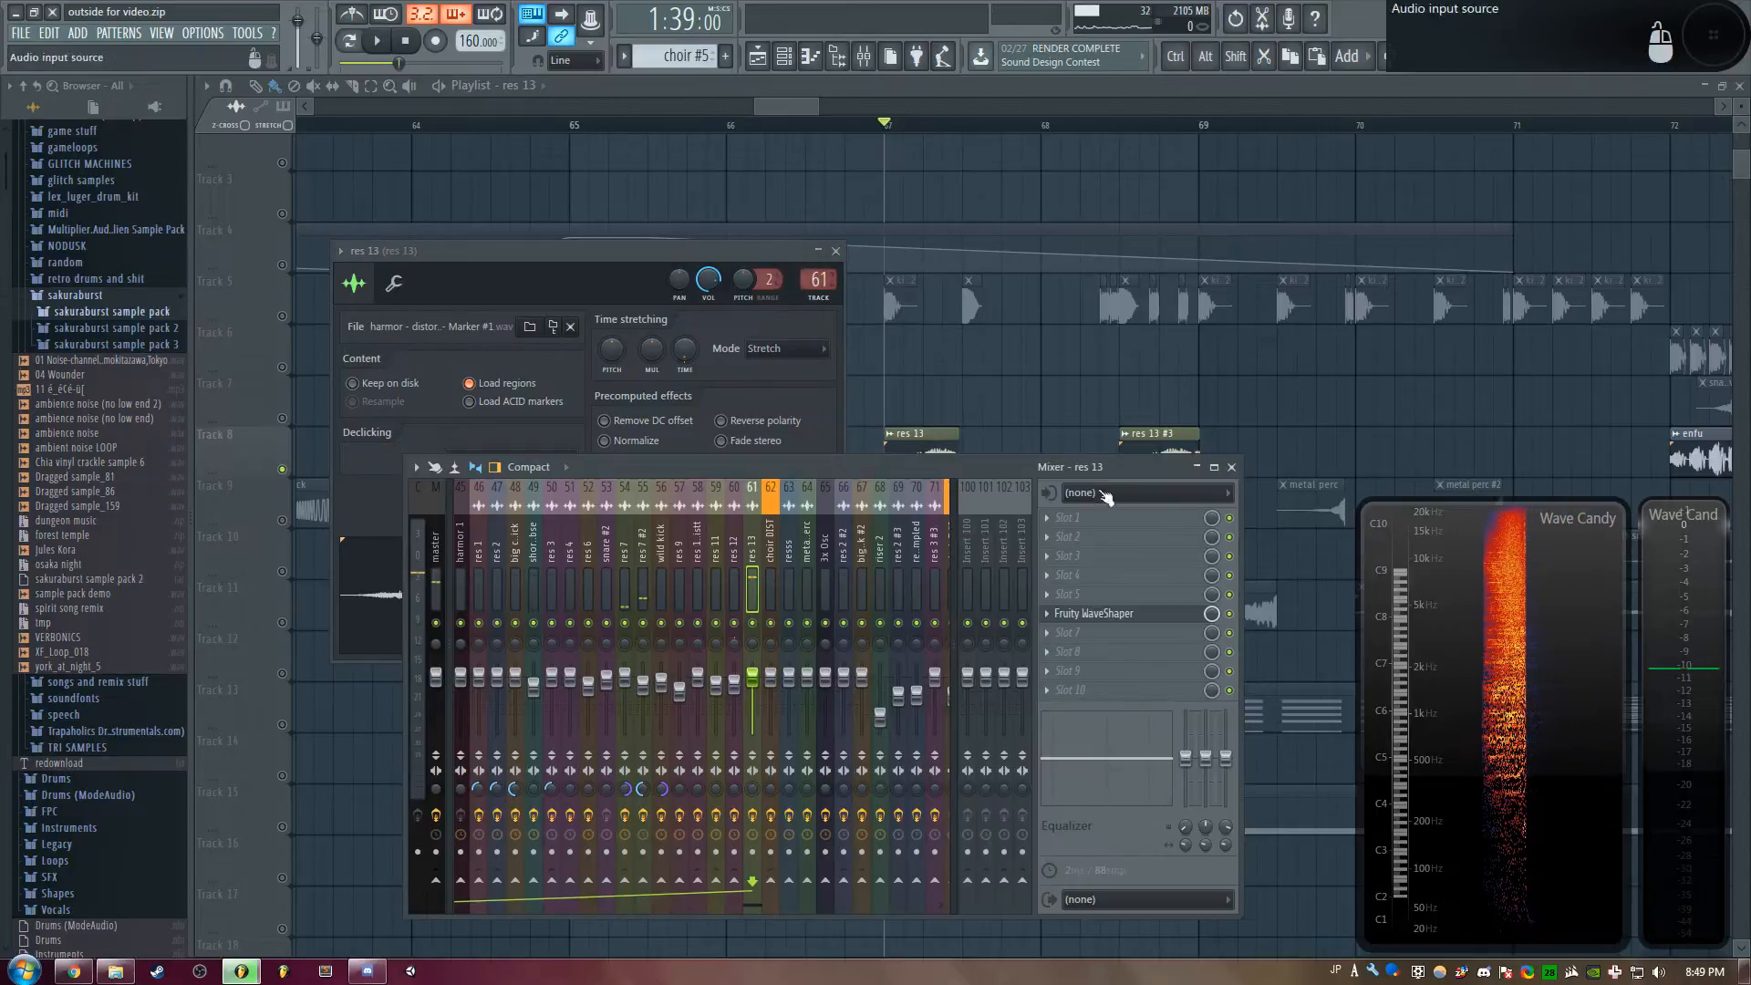
{"action": "left_click", "coordinate": [1104, 614]}
{"action": "left_click_drag", "start_coordinate": [484, 297], "coordinate": [545, 248]}
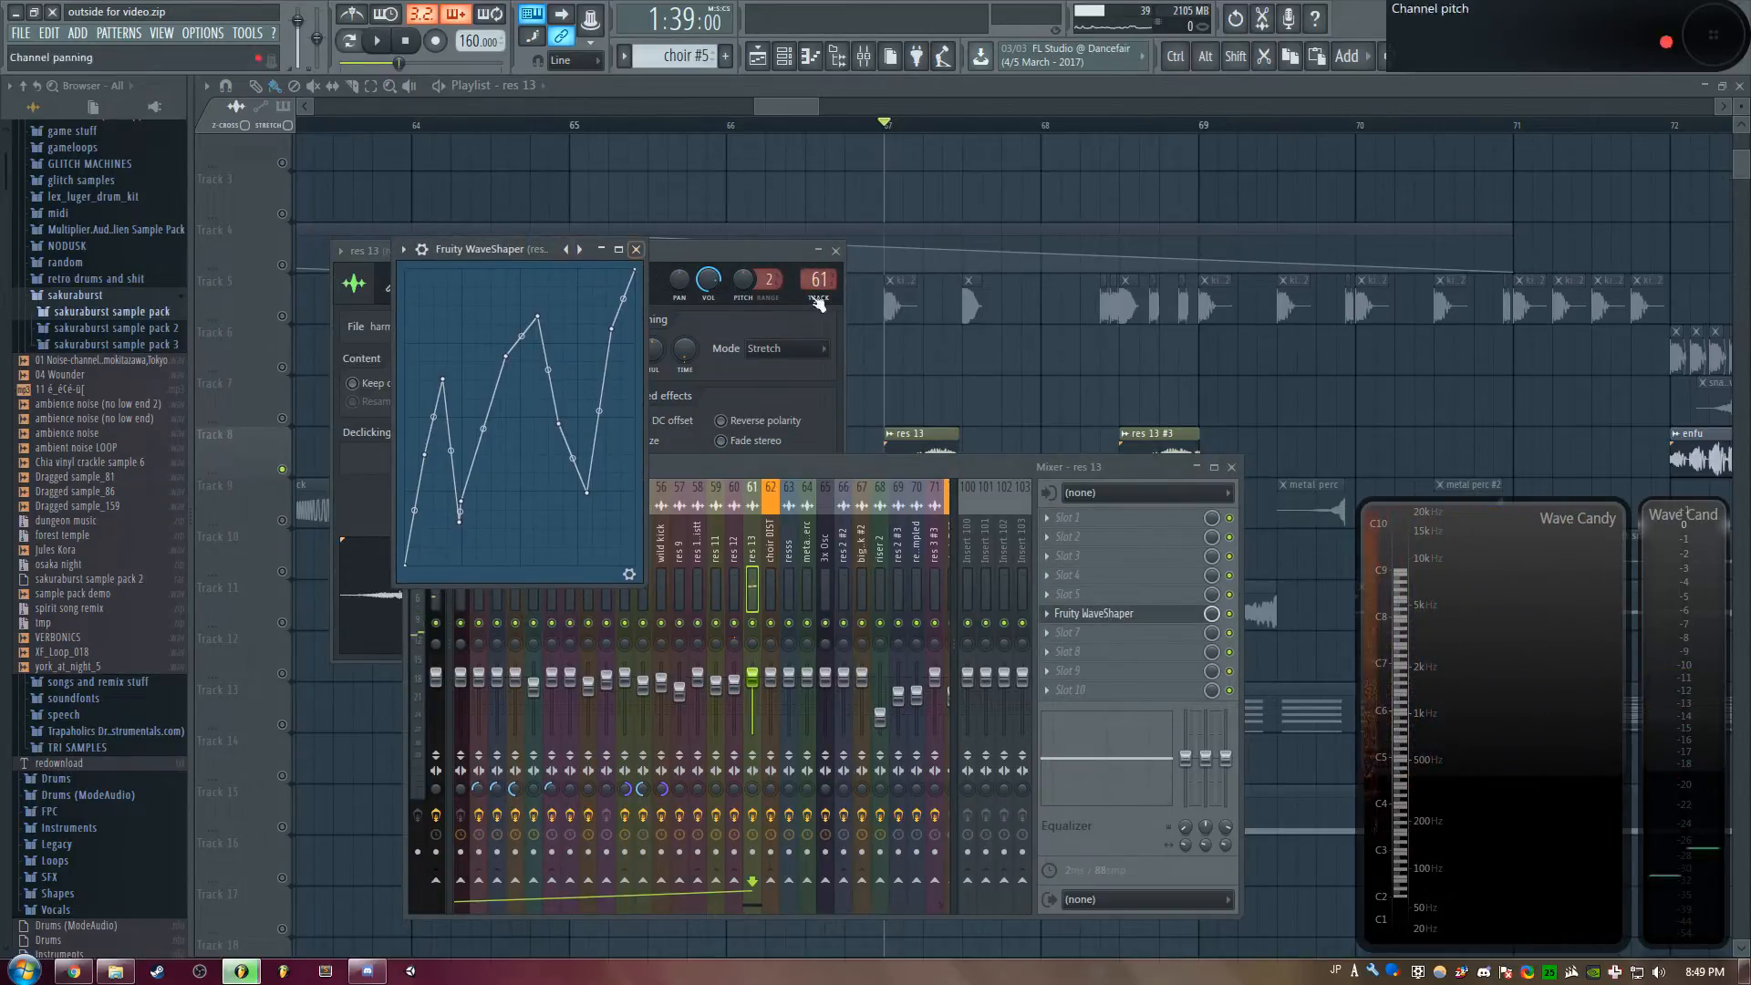
{"action": "key", "text": "F12"}
Solo track 10, open the res 12 #2 clip's channel settings, and audition its source sample in Edison
{"action": "left_click", "coordinate": [284, 572]}
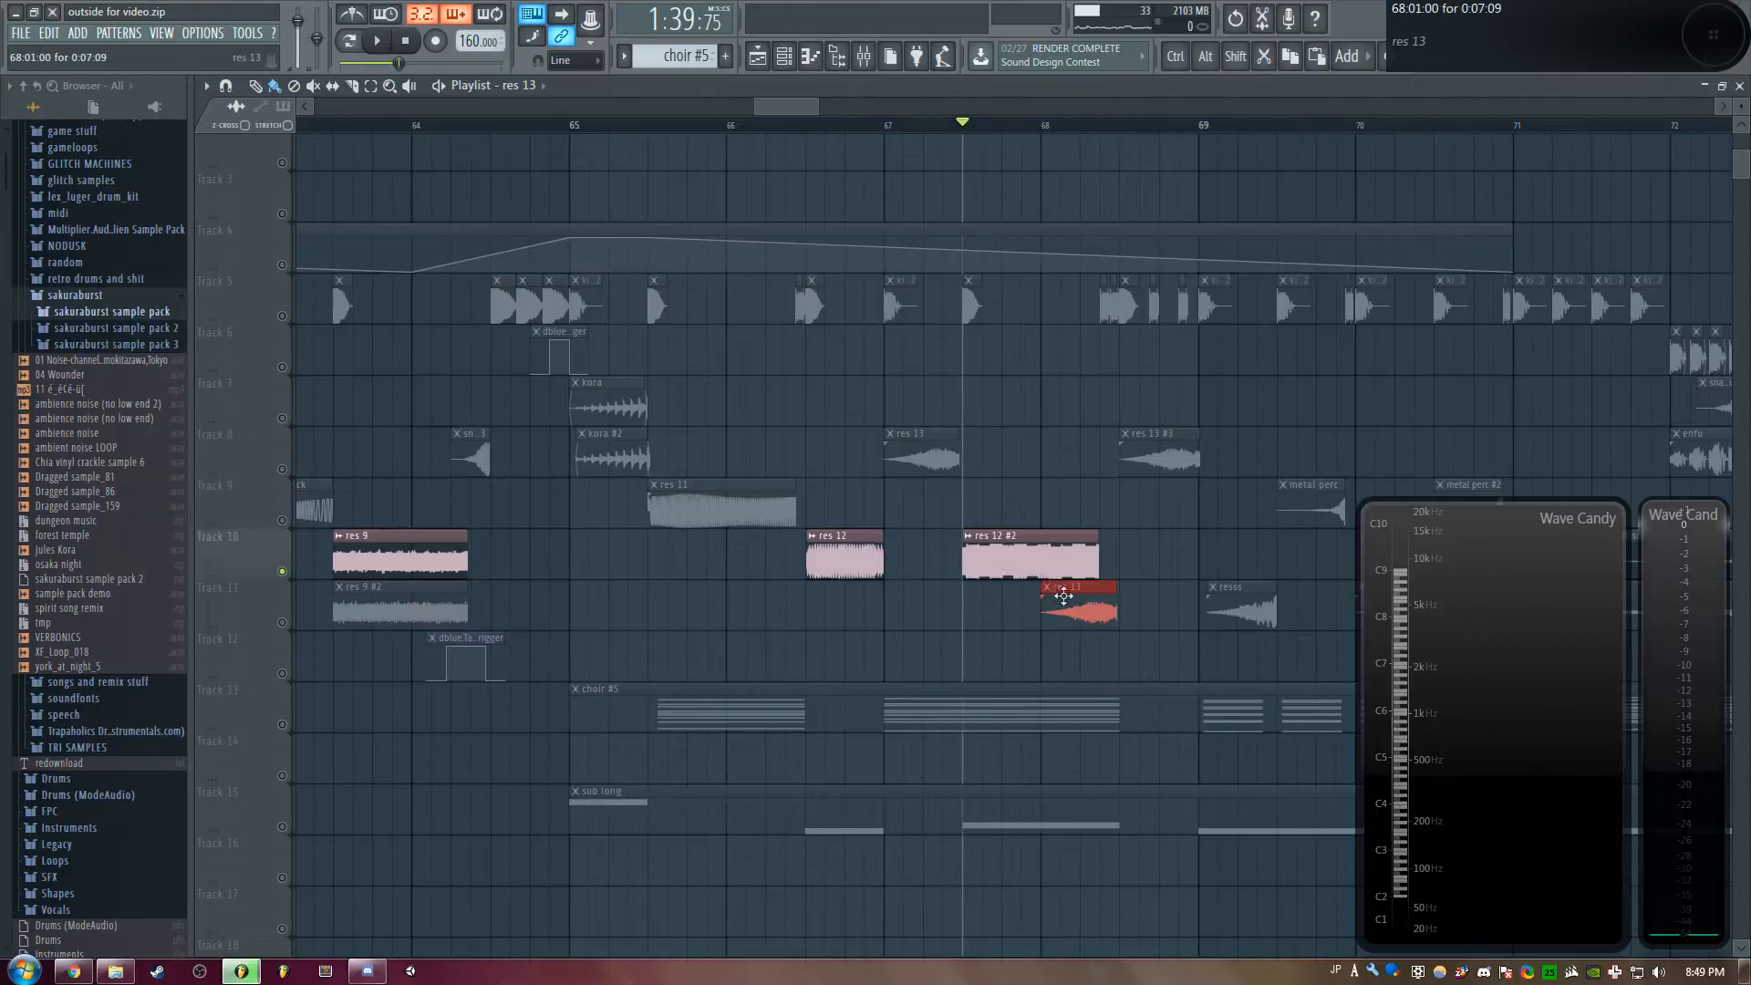
{"action": "double_click", "coordinate": [1040, 554]}
{"action": "left_click_drag", "start_coordinate": [568, 626], "coordinate": [550, 335]}
{"action": "right_click", "coordinate": [459, 664]}
{"action": "left_click", "coordinate": [516, 715]}
{"action": "left_click", "coordinate": [837, 255]}
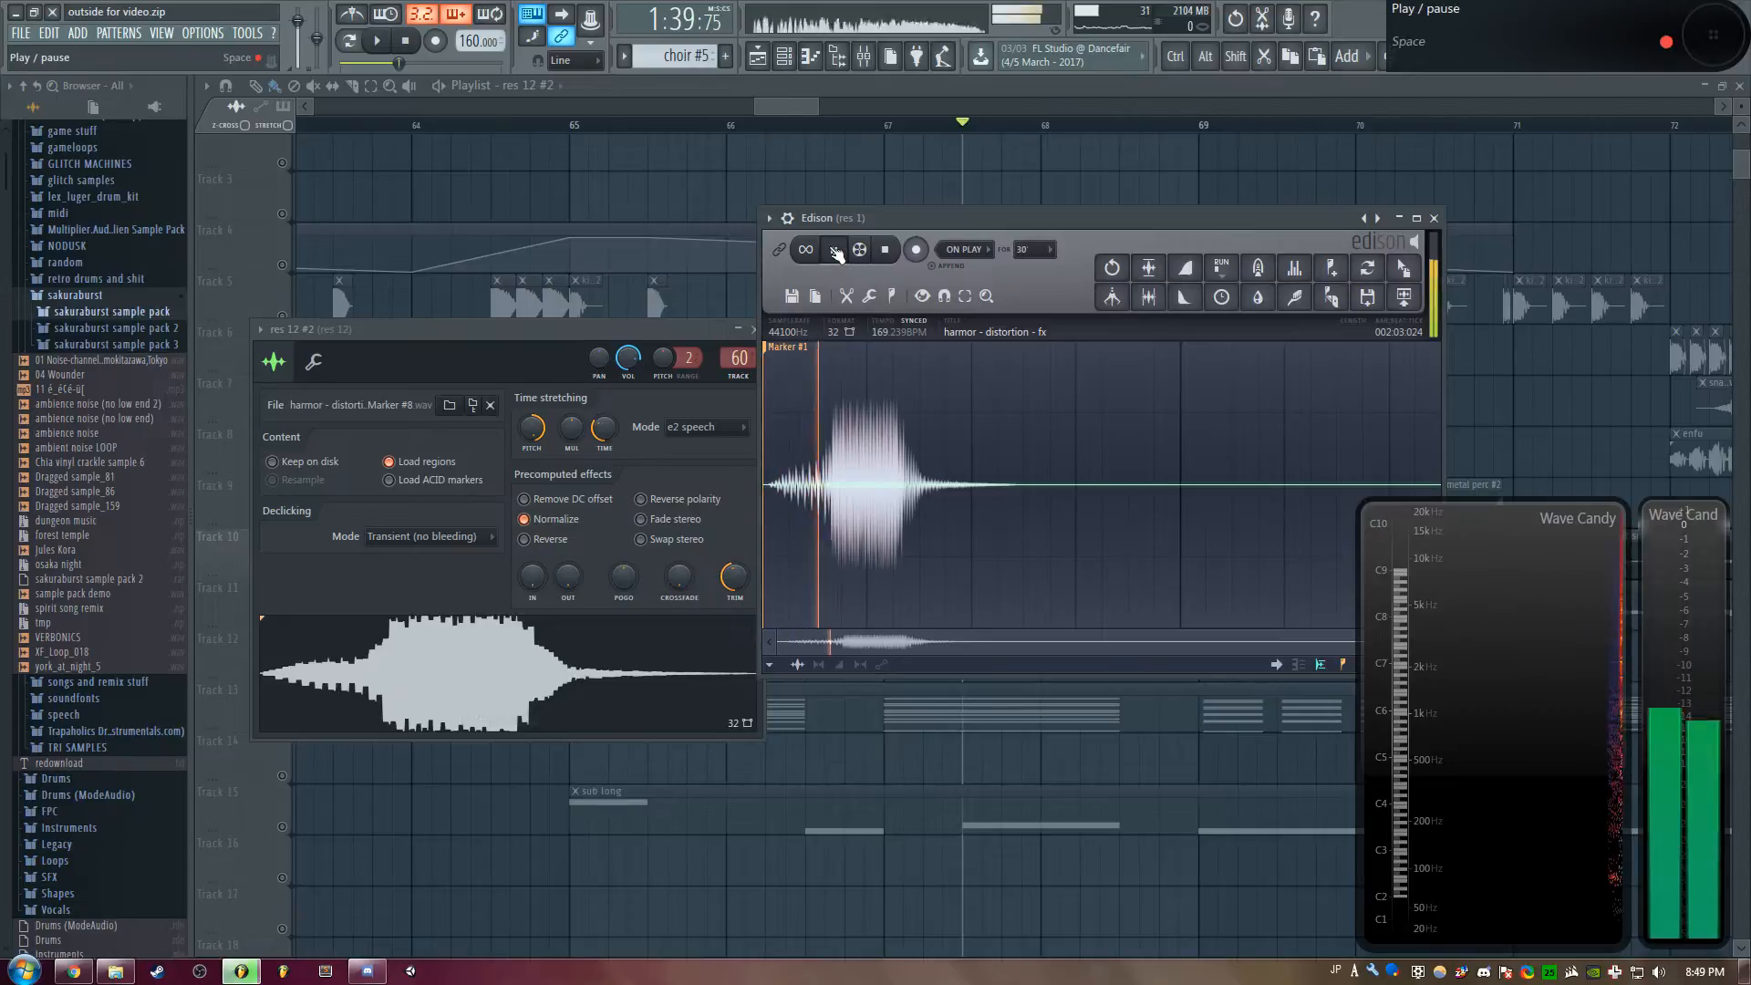
Examine the time stretching knobs and stretching mode of res 12 #2
{"action": "left_click_drag", "start_coordinate": [641, 331], "coordinate": [697, 305]}
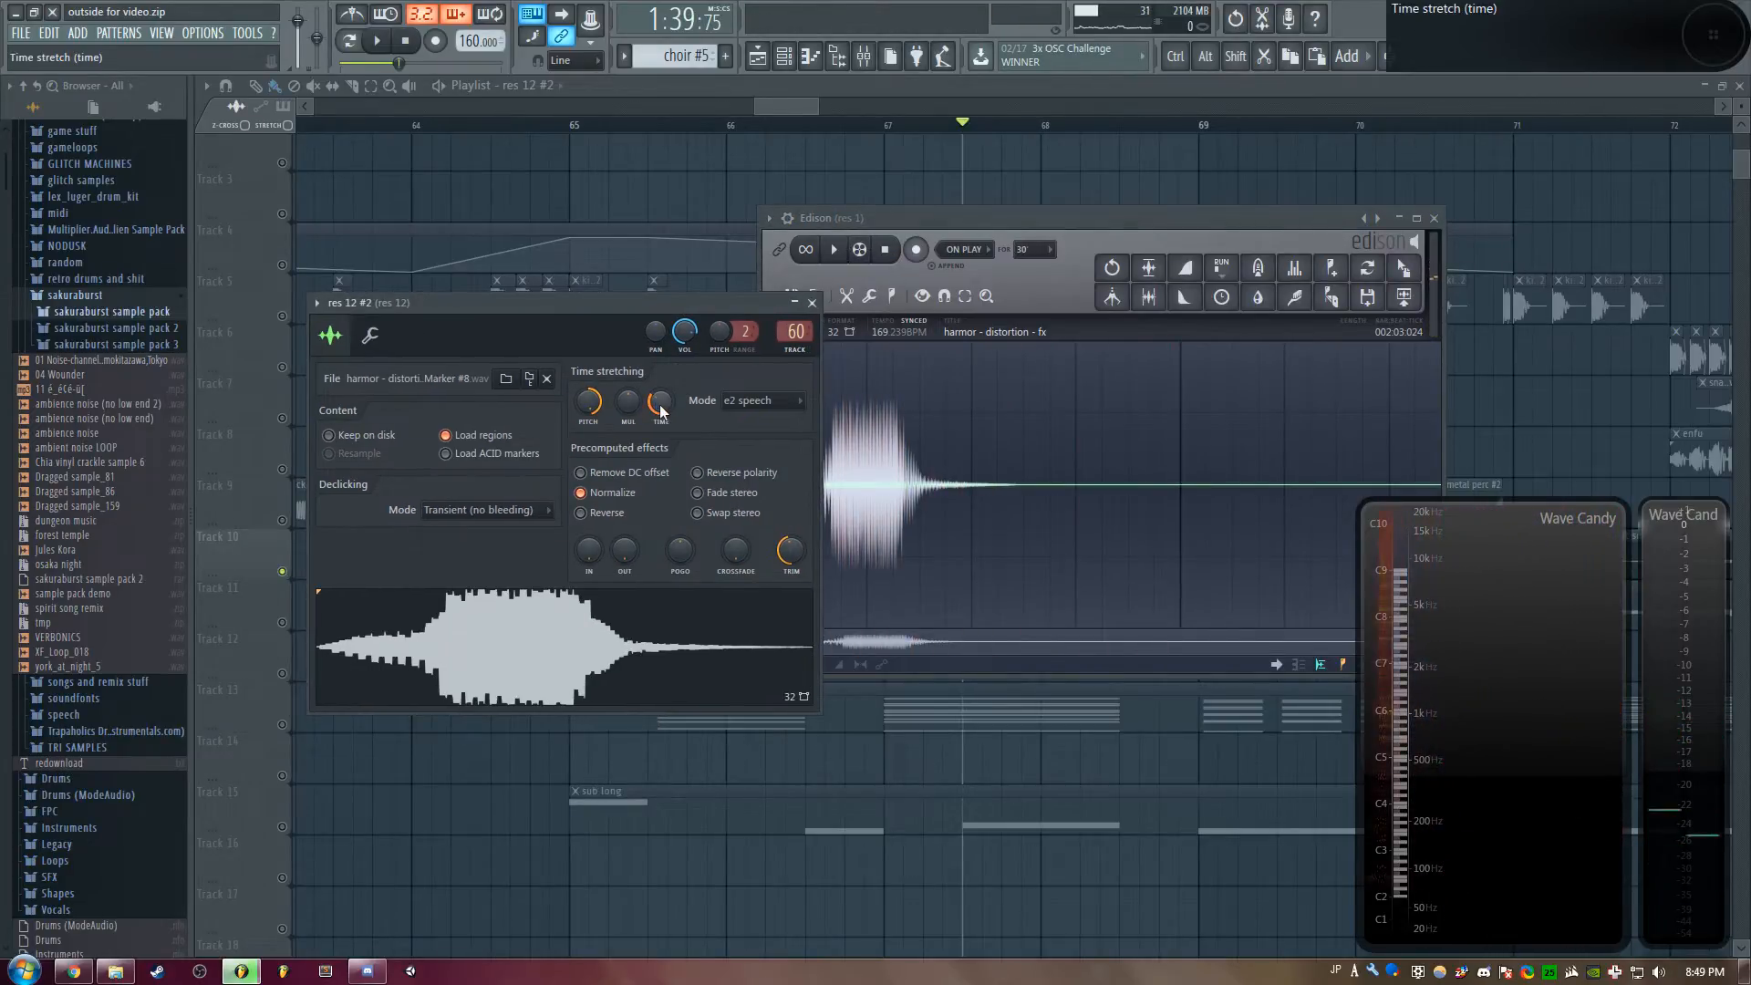
{"action": "left_click_drag", "start_coordinate": [599, 313], "coordinate": [644, 348]}
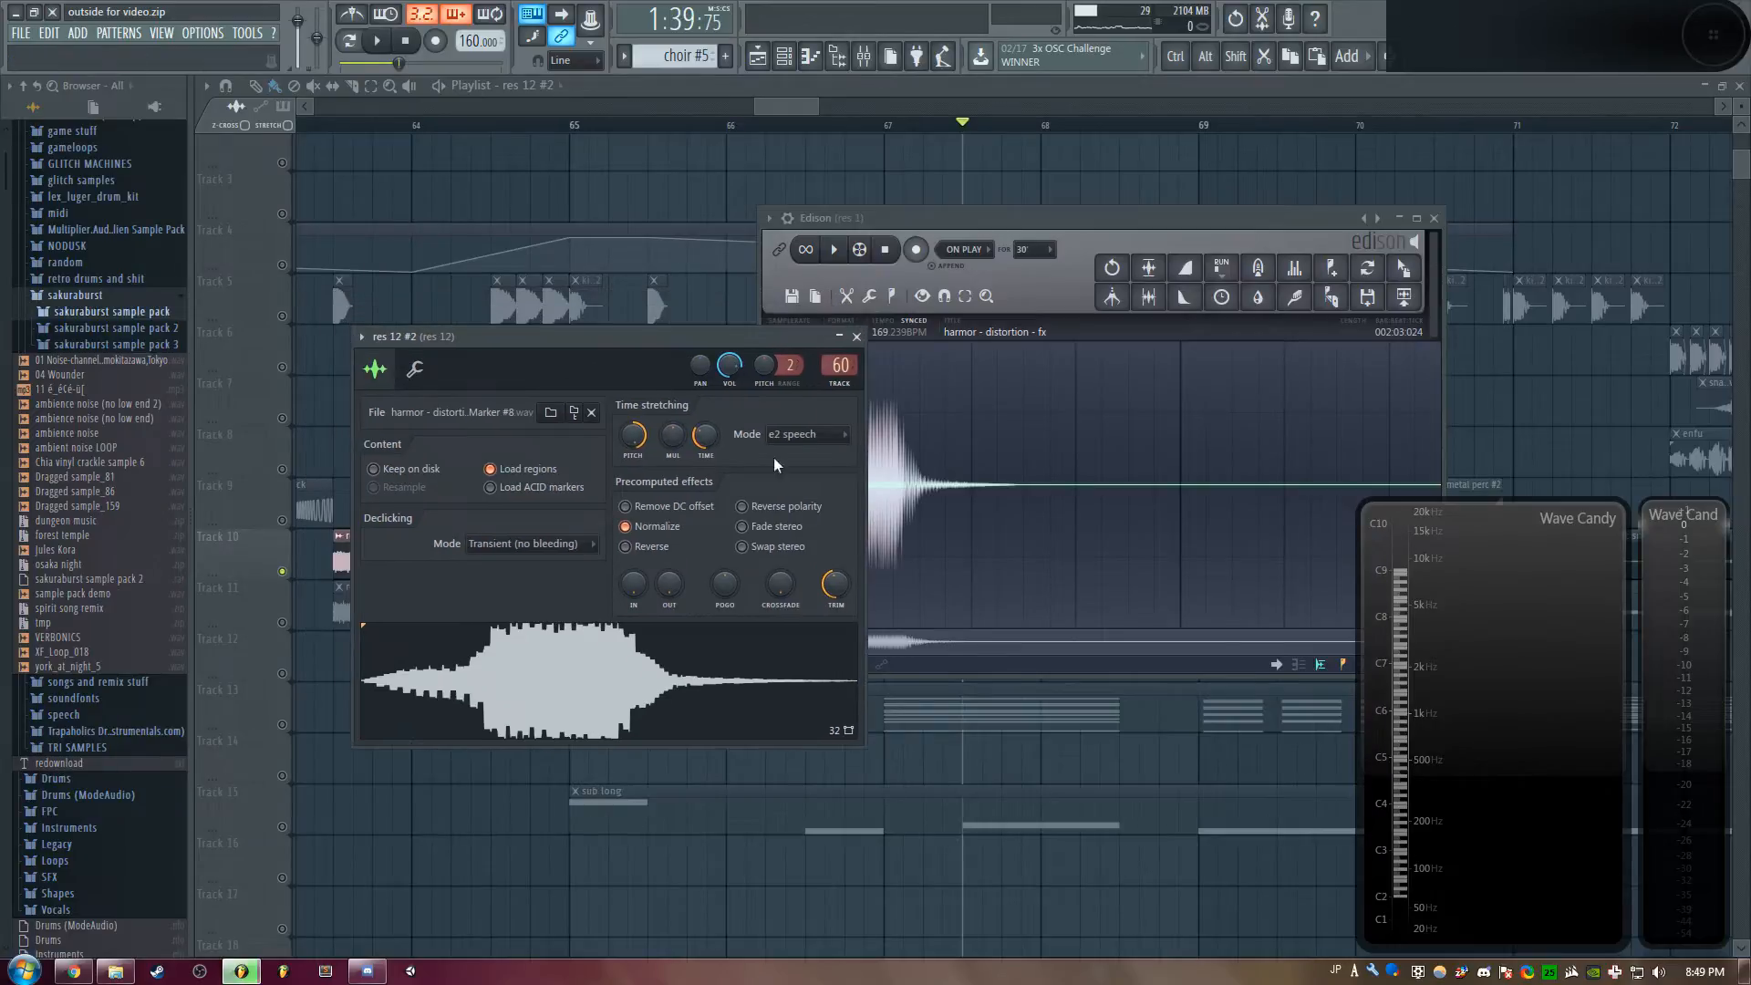
{"action": "left_click", "coordinate": [826, 444]}
{"action": "left_click", "coordinate": [819, 441]}
{"action": "left_click_drag", "start_coordinate": [741, 345], "coordinate": [803, 345]}
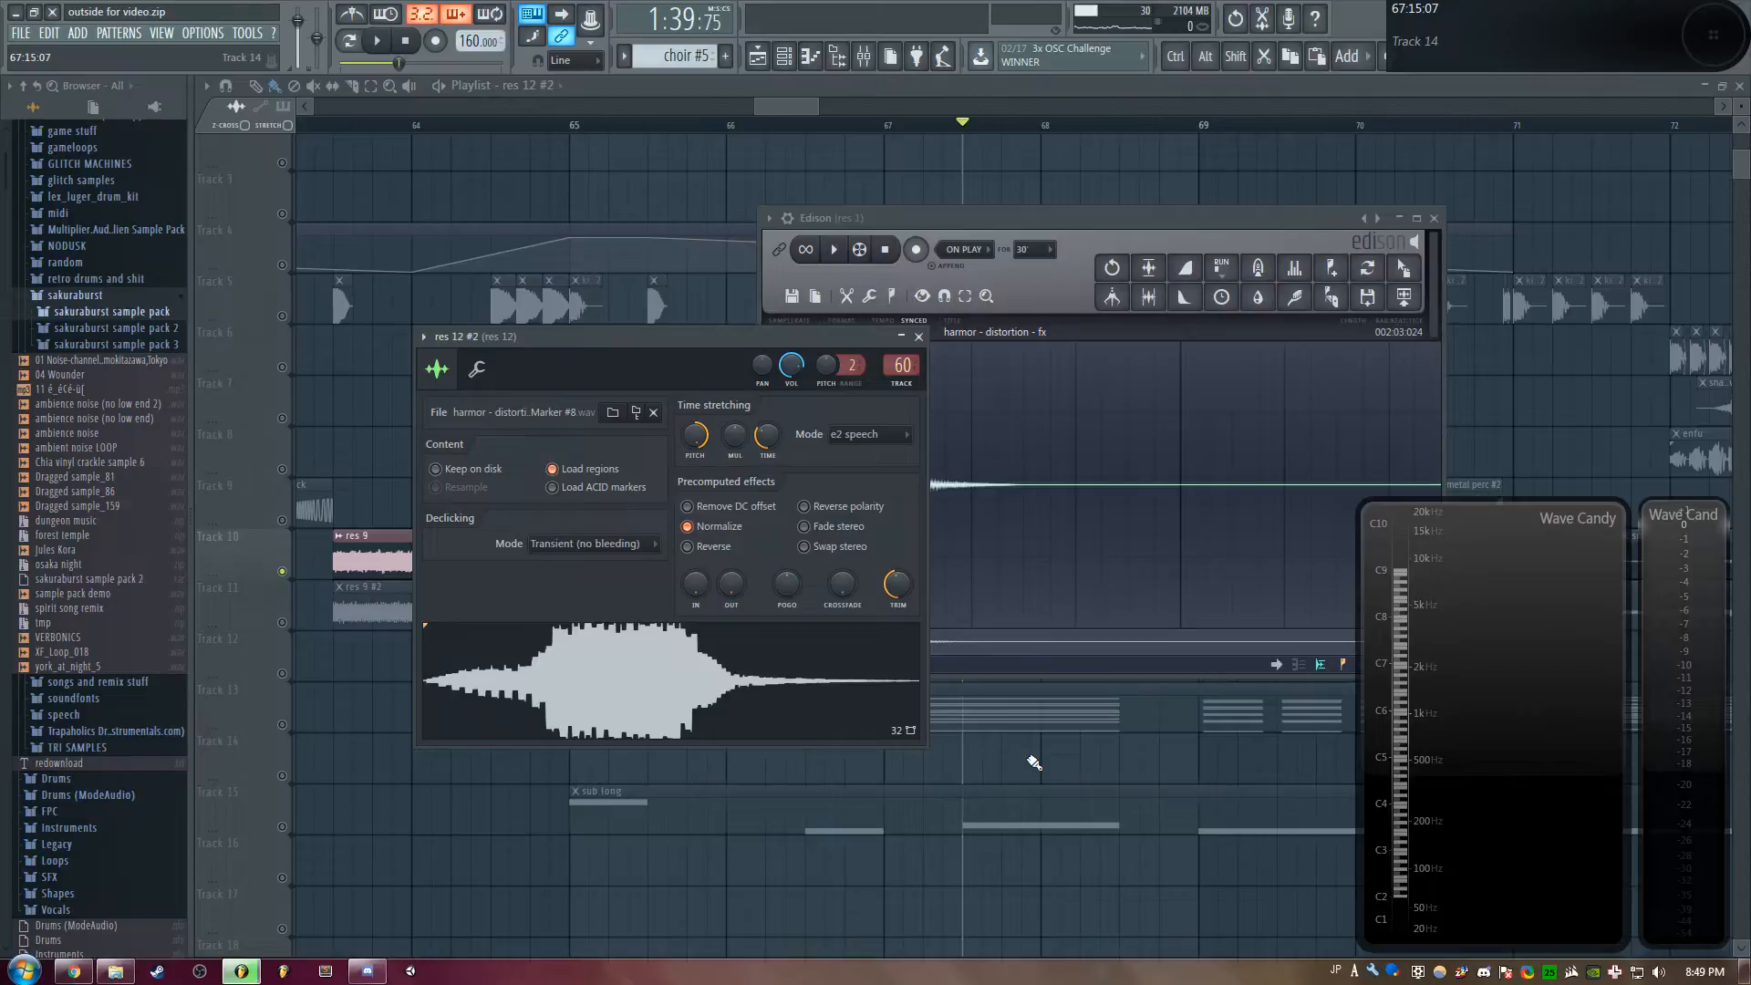
Close the open windows, play the soloed res 12 #2 clip, and recheck its channel settings
{"action": "key", "text": "F12"}
{"action": "key", "text": "space"}
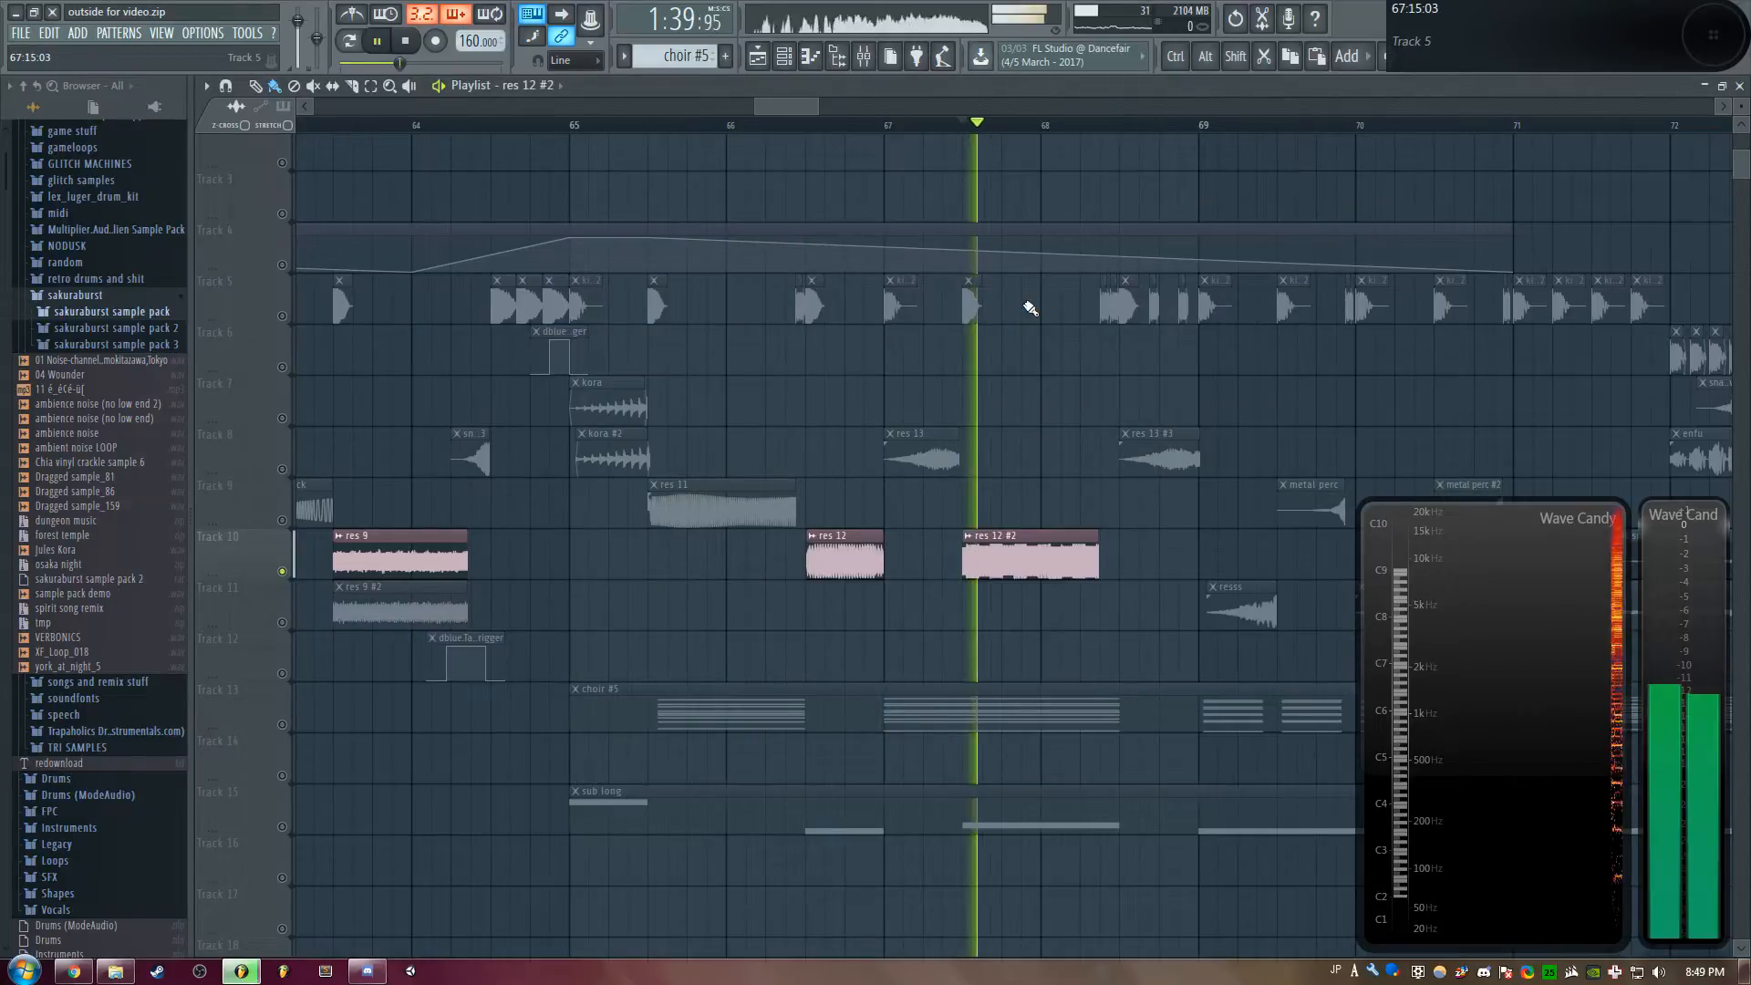
{"action": "key", "text": "space"}
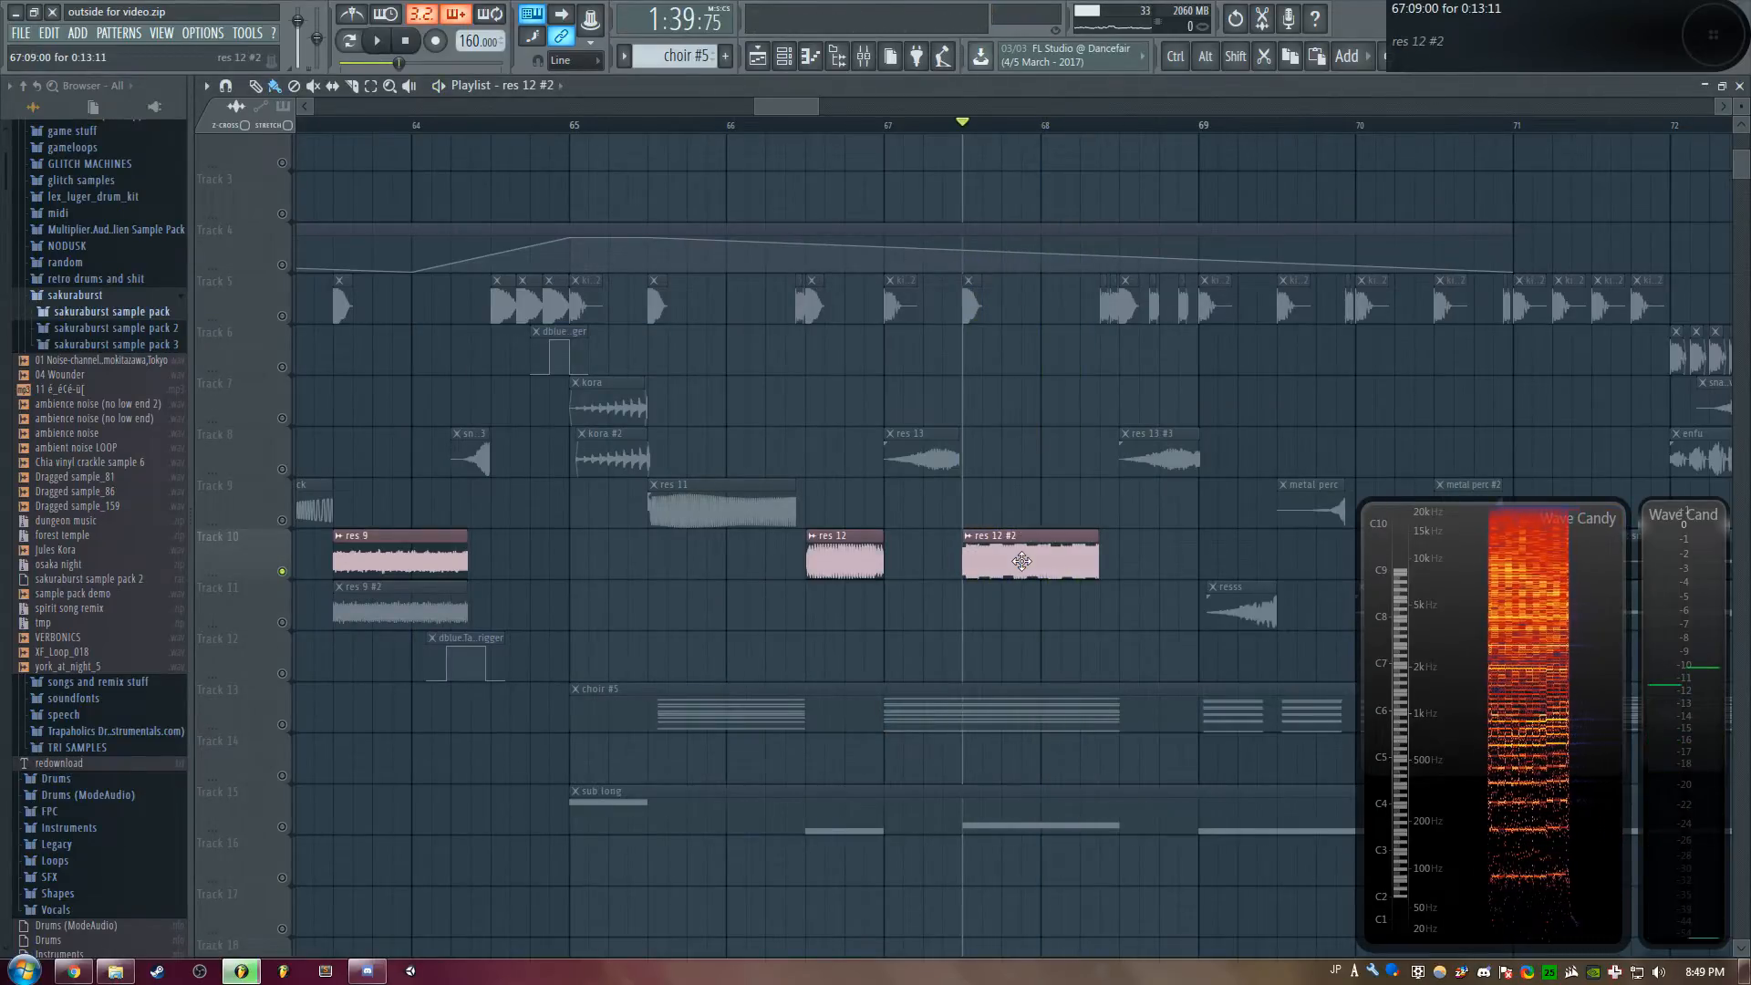
{"action": "double_click", "coordinate": [1023, 560]}
{"action": "right_click", "coordinate": [634, 676]}
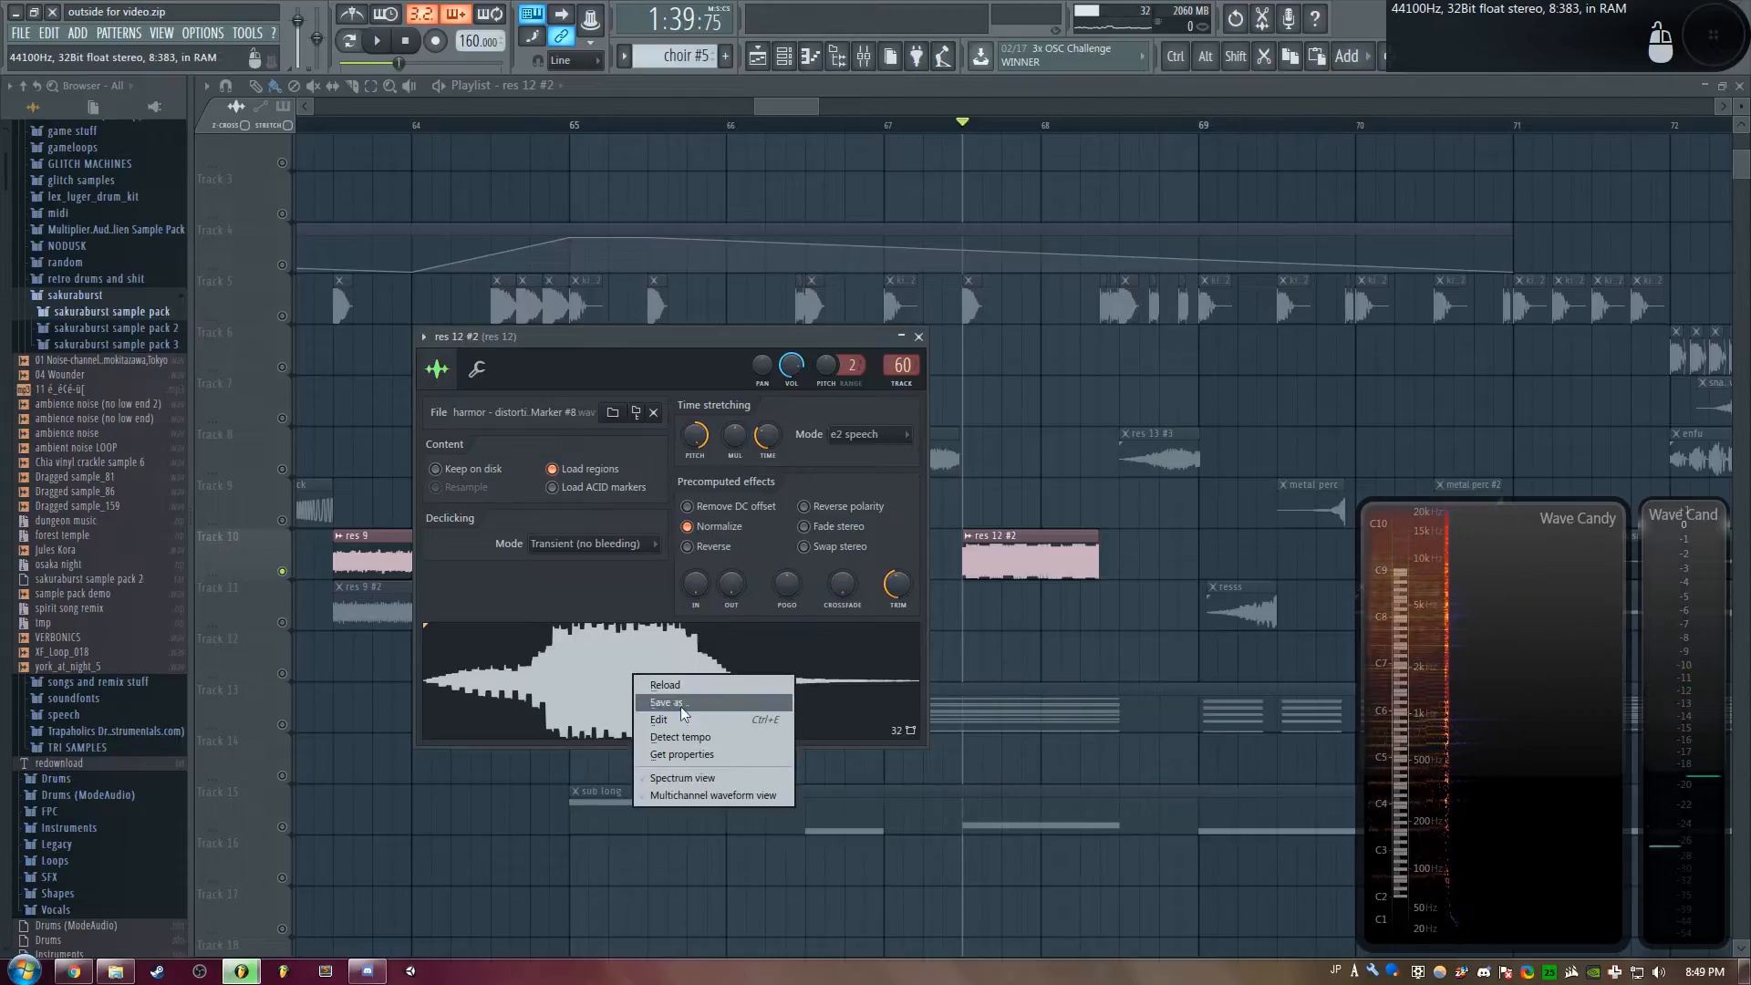
{"action": "left_click", "coordinate": [759, 341]}
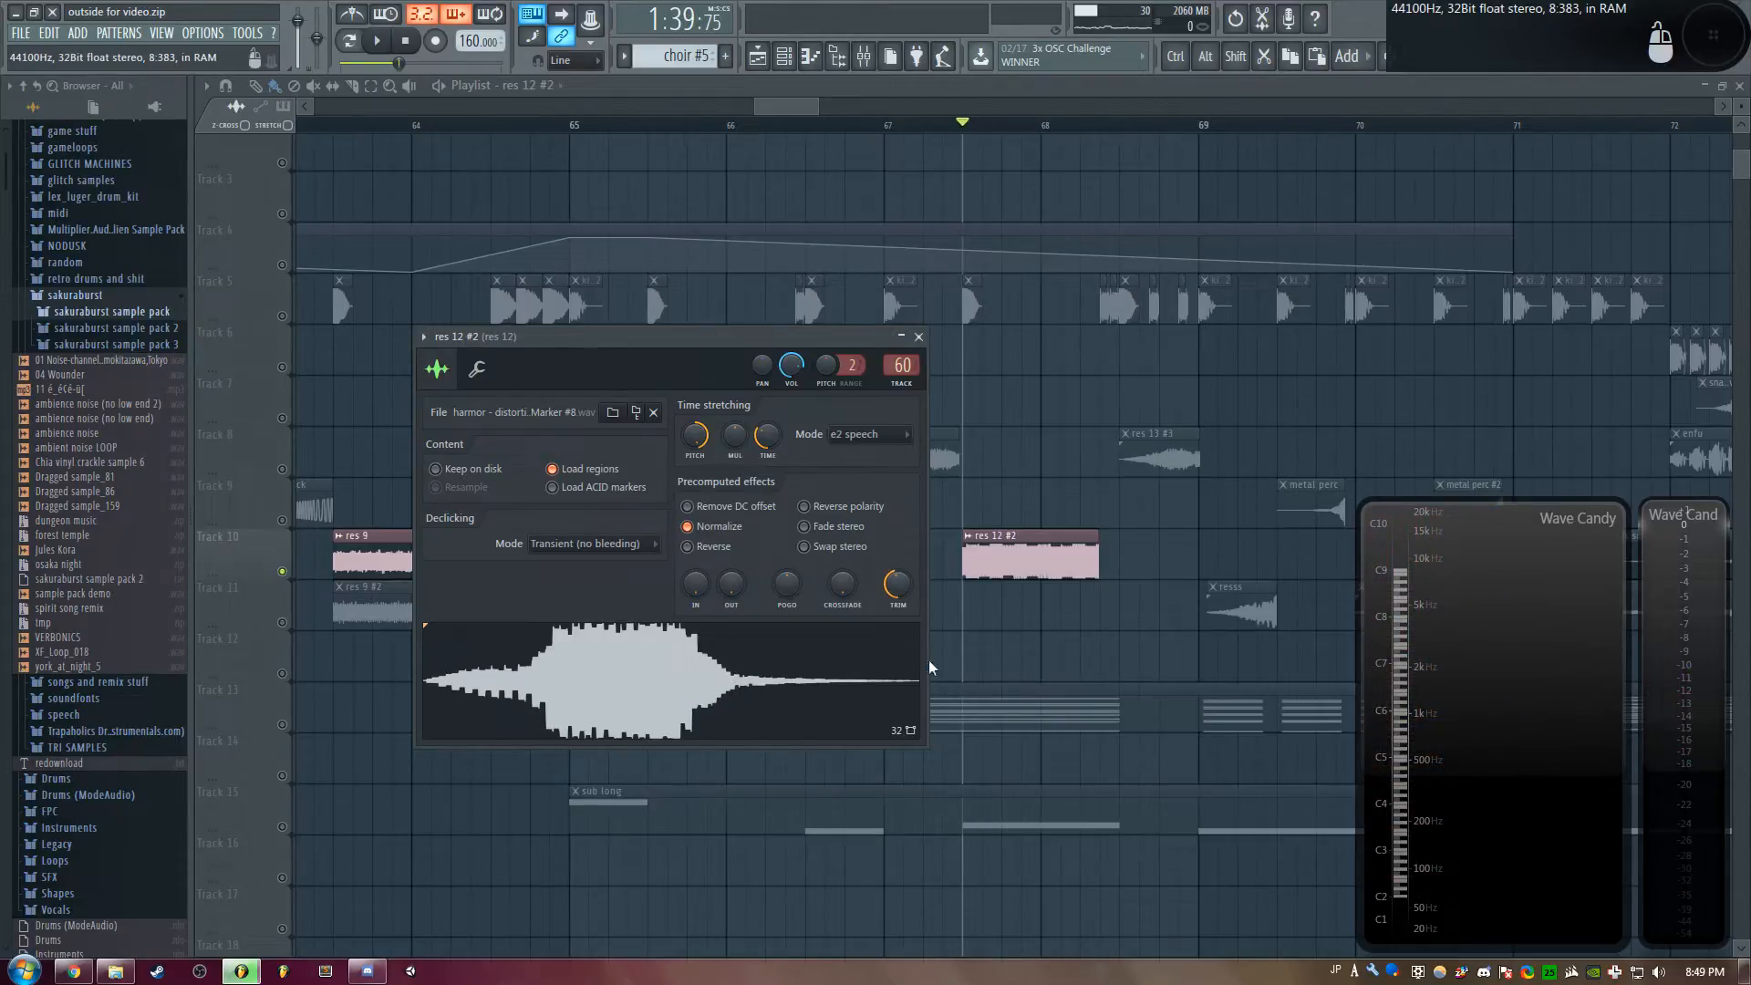
{"action": "key", "text": "Escape"}
Duplicate the res 12 #2 clip onto a soloed track 12, make the copy unique, and open its channel settings
{"action": "left_click", "coordinate": [421, 674]}
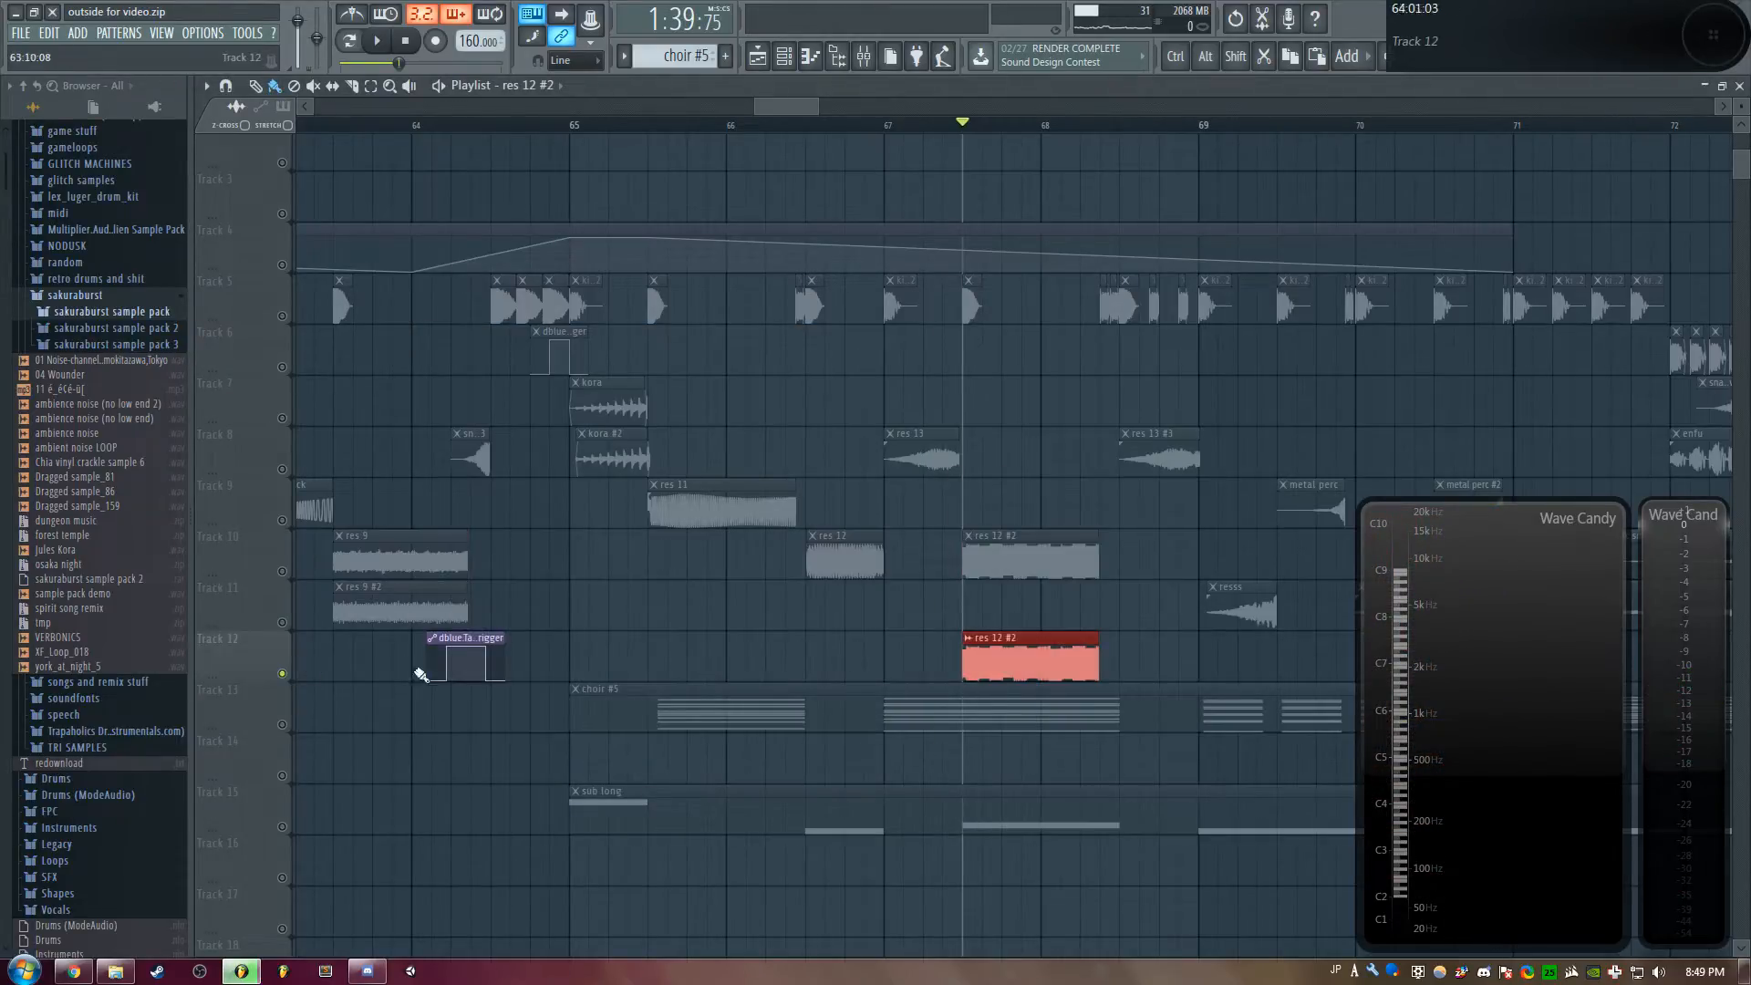
{"action": "right_click", "coordinate": [970, 647]}
{"action": "left_click", "coordinate": [1026, 780]}
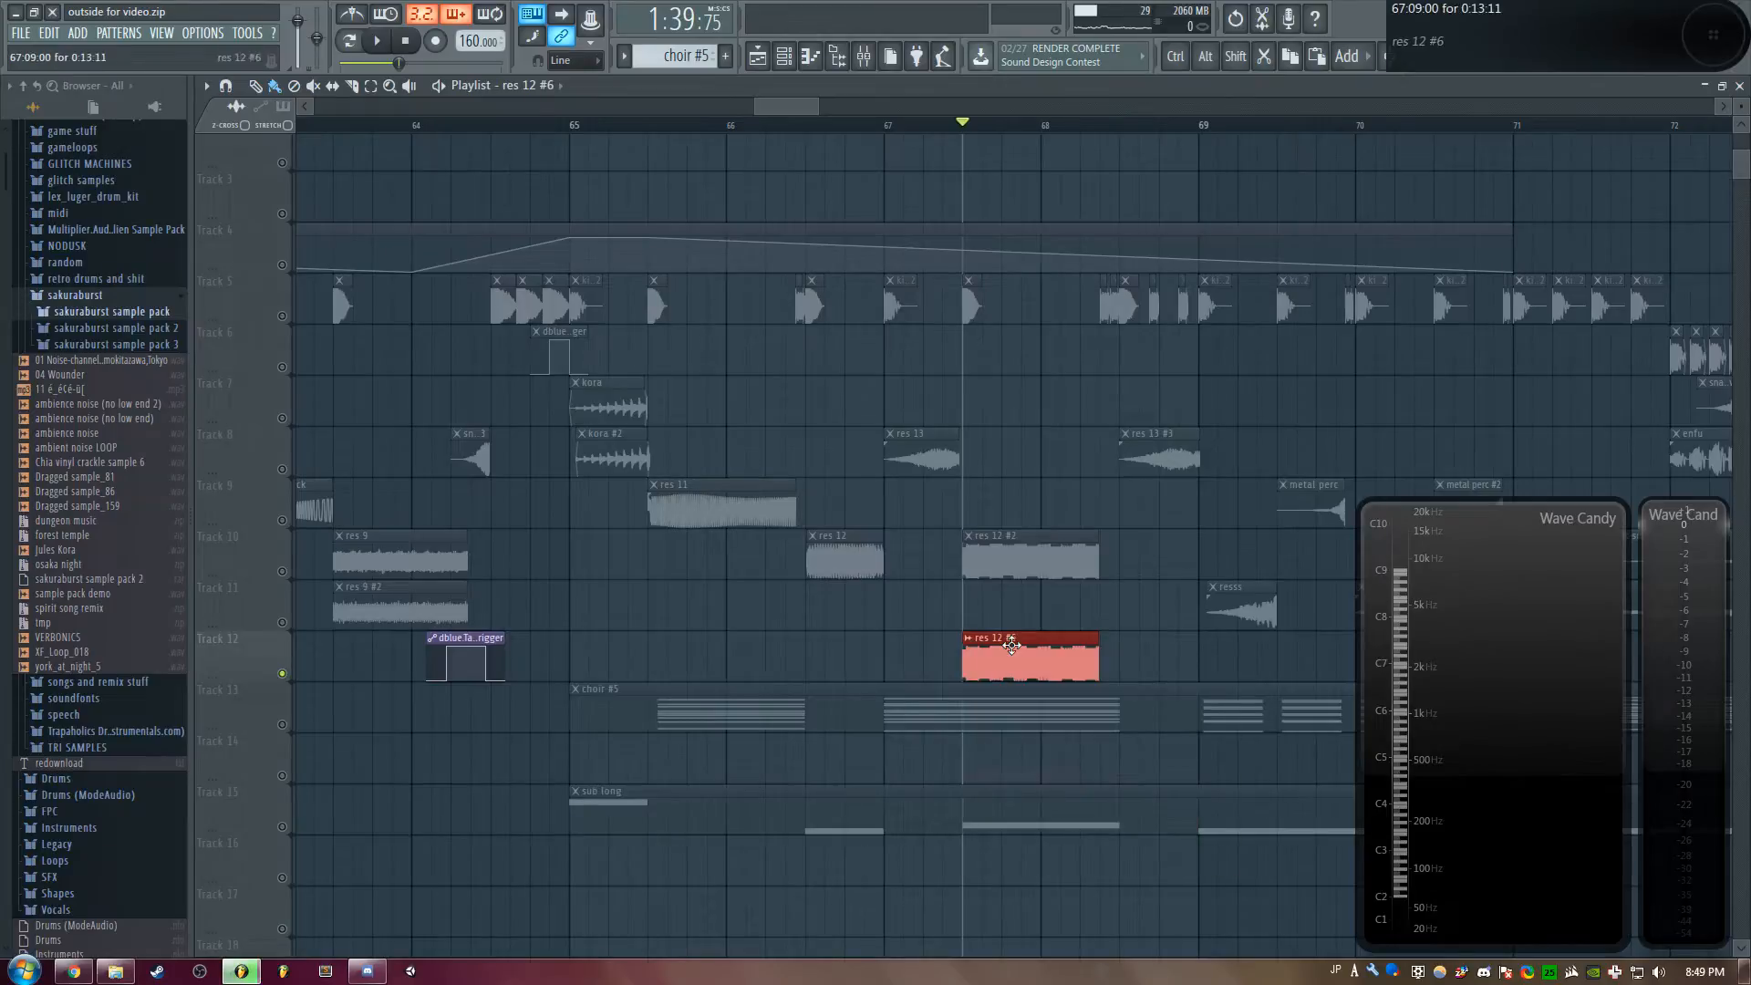
{"action": "double_click", "coordinate": [1012, 646]}
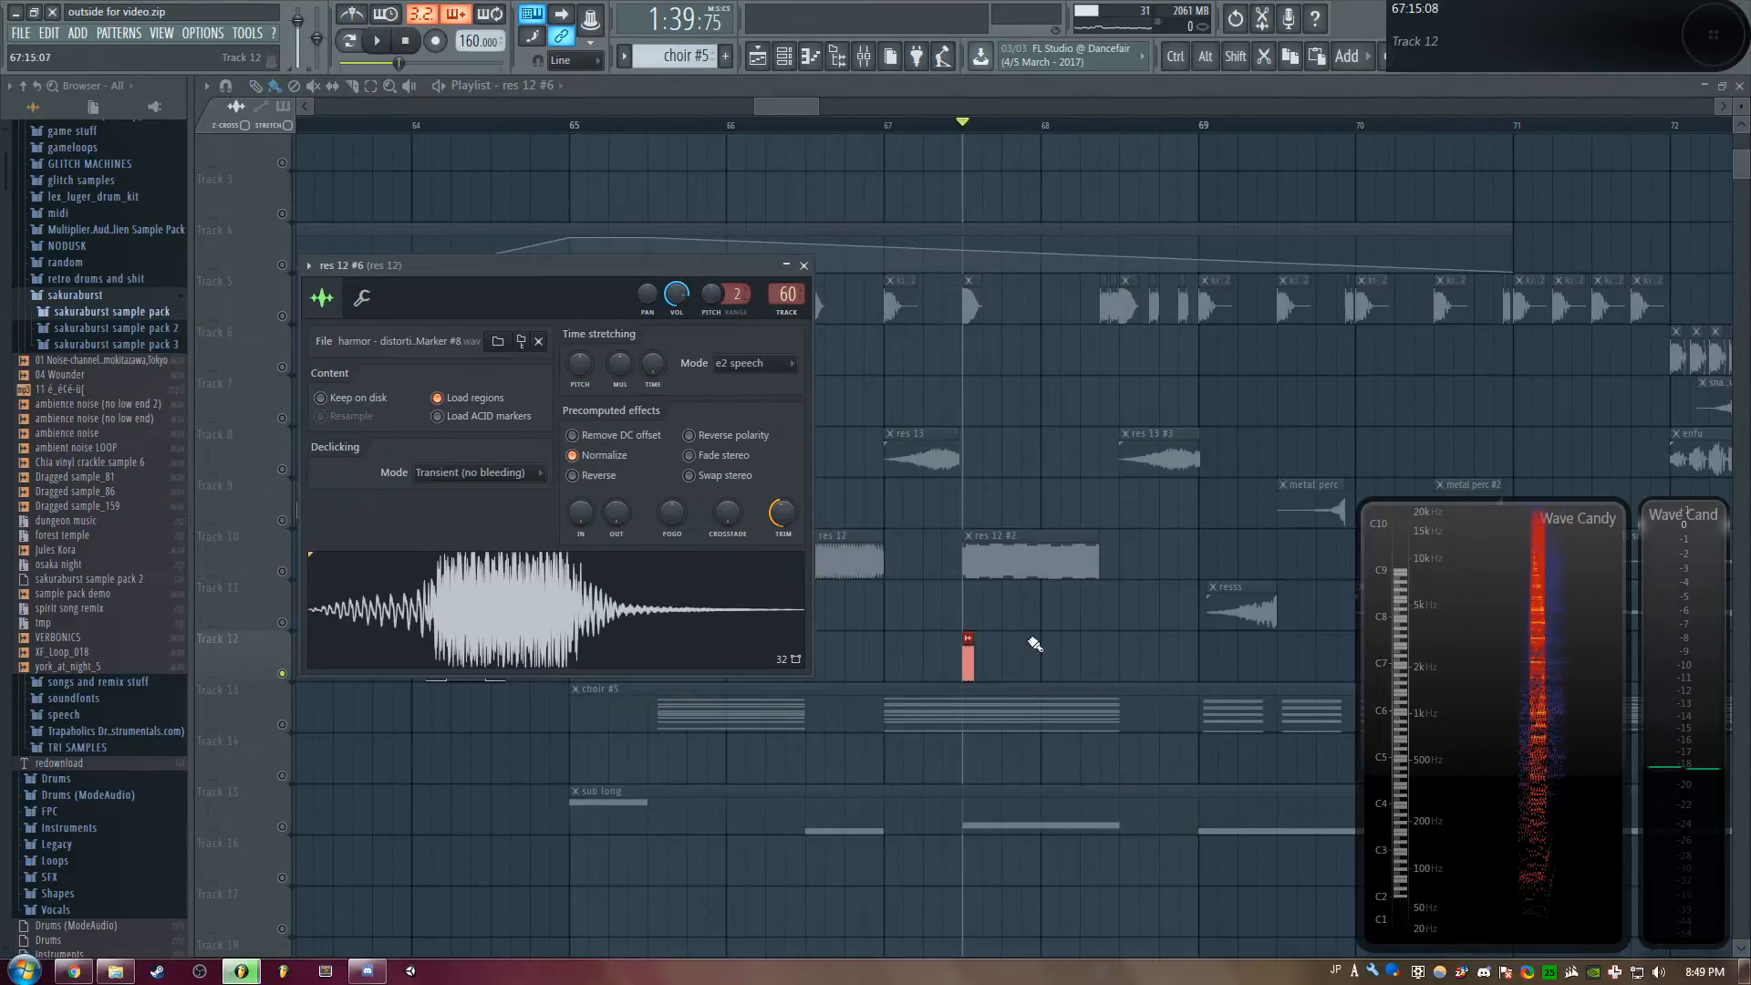
Adjust the stretch time of res 12 #6 until the clip is about as long as res 12 #2, auditioning different lengths
{"action": "left_click", "coordinate": [1012, 644], "text": "ctrl"}
{"action": "double_click", "coordinate": [970, 664]}
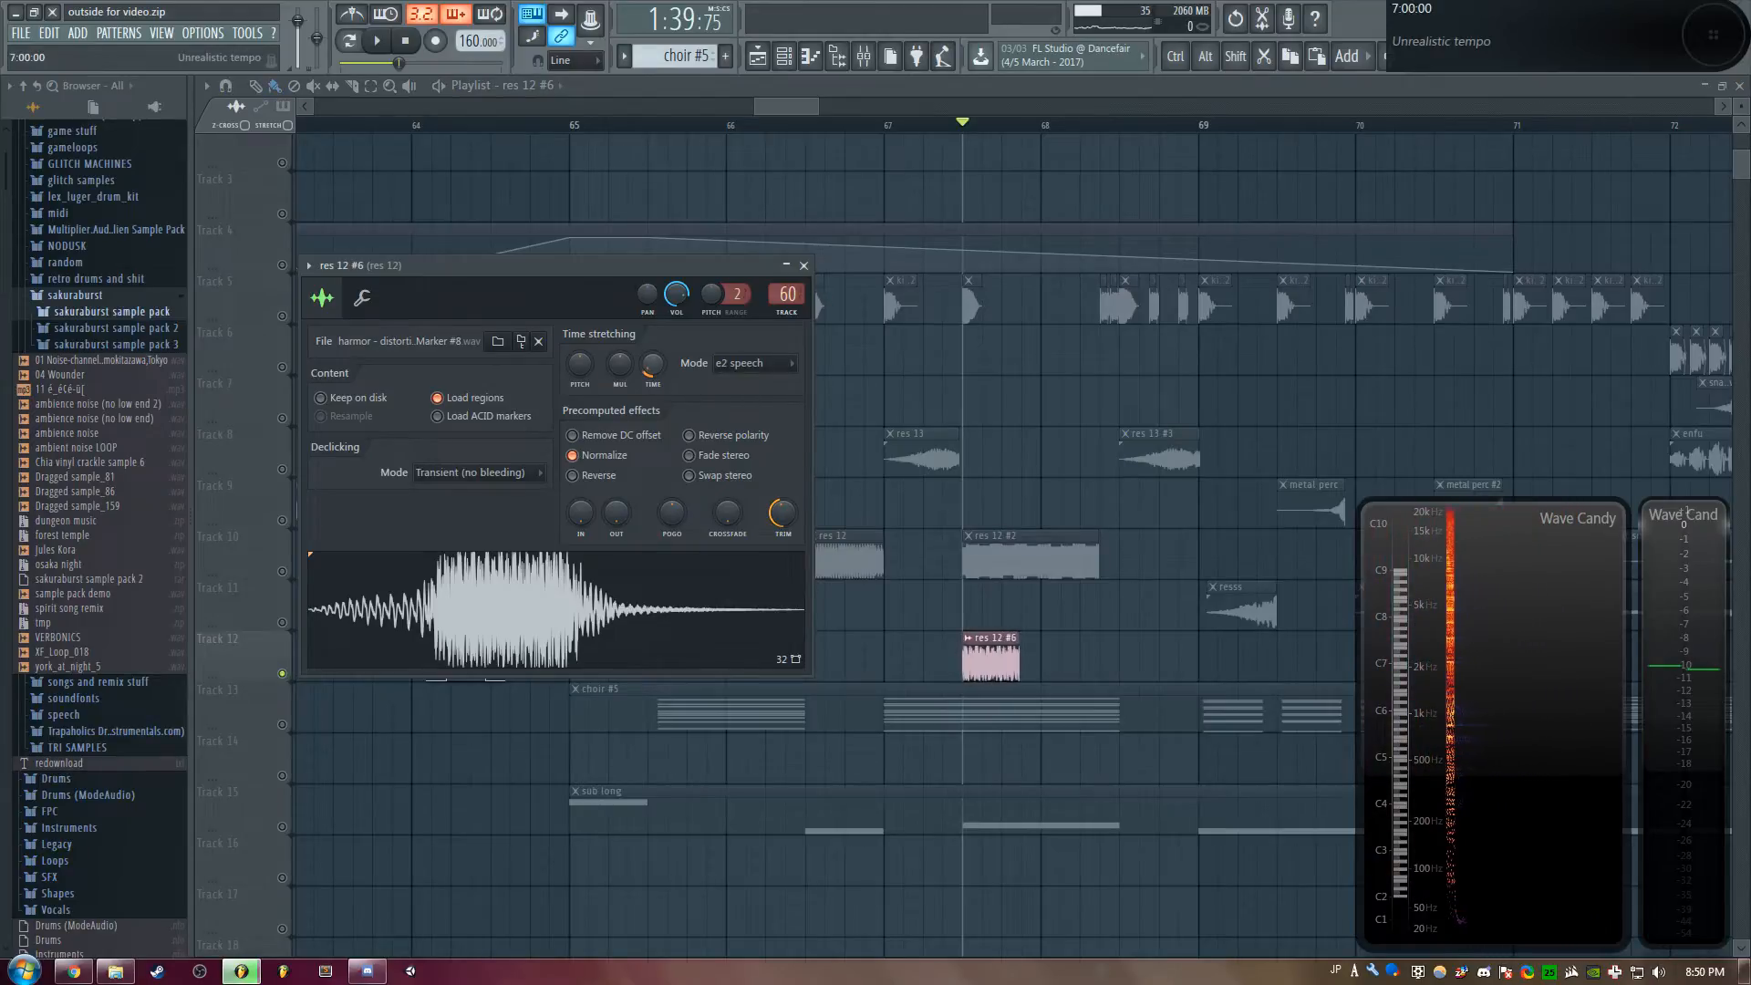
{"action": "left_click_drag", "start_coordinate": [657, 371], "coordinate": [657, 368]}
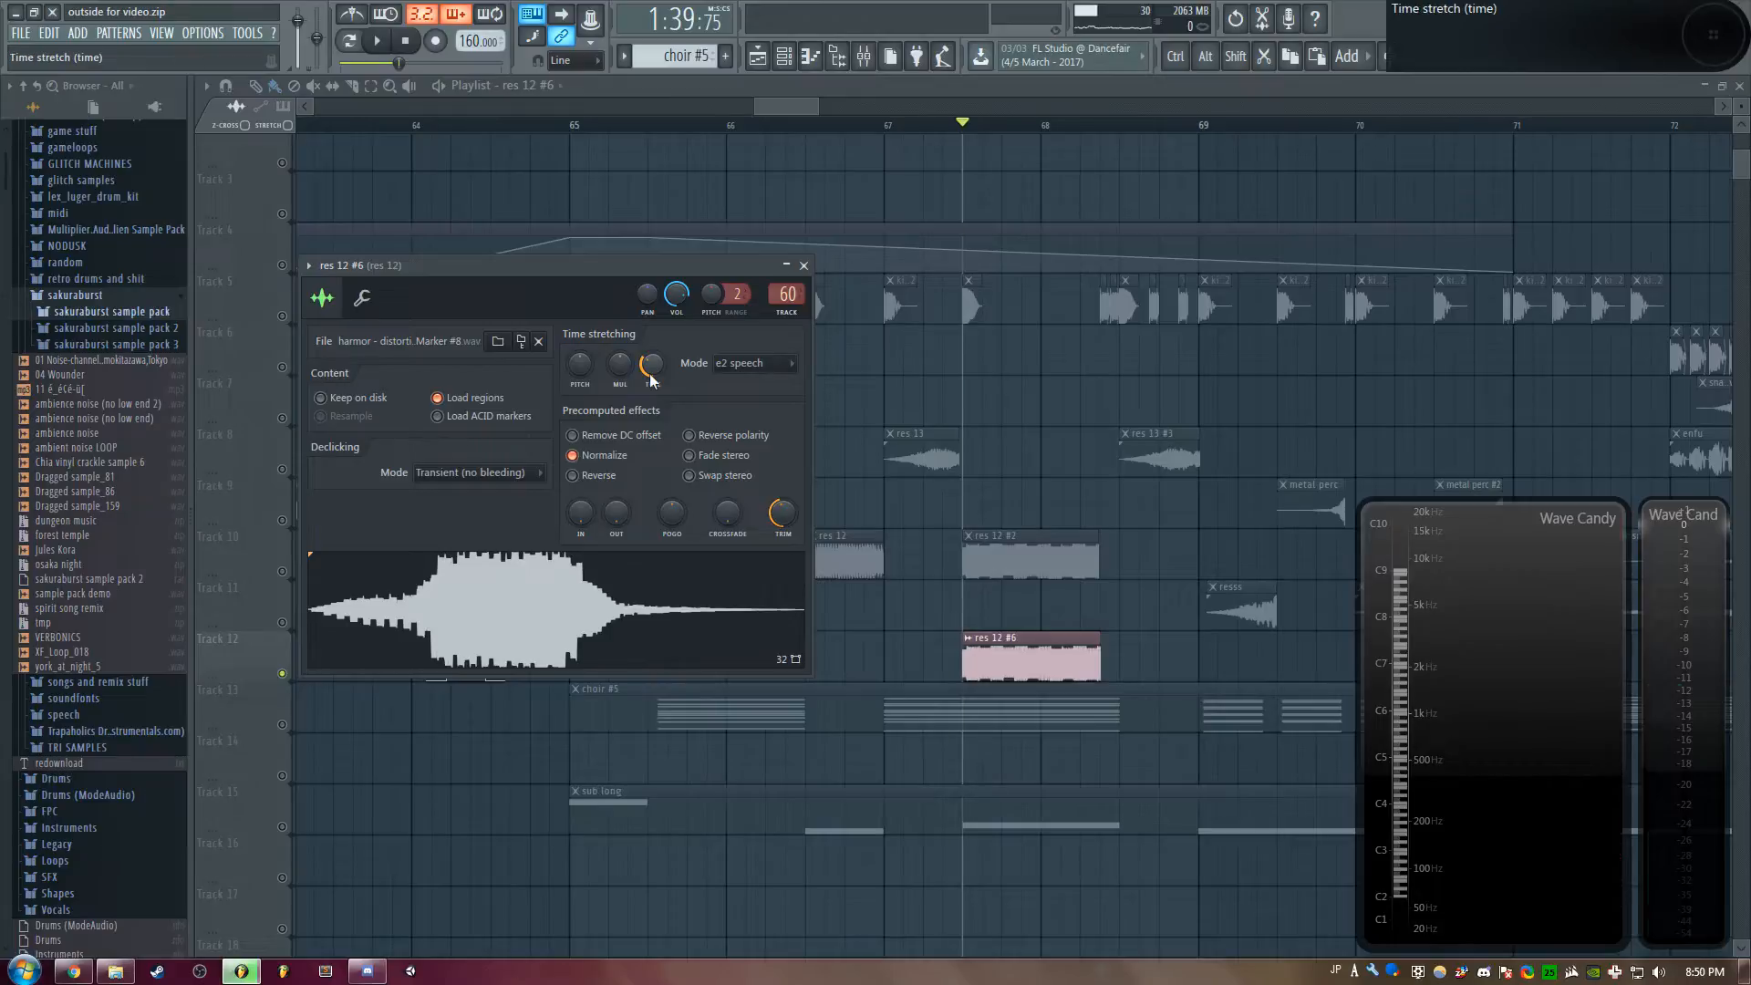
{"action": "key", "text": "space"}
{"action": "key", "text": "space"}
{"action": "key", "text": "space"}
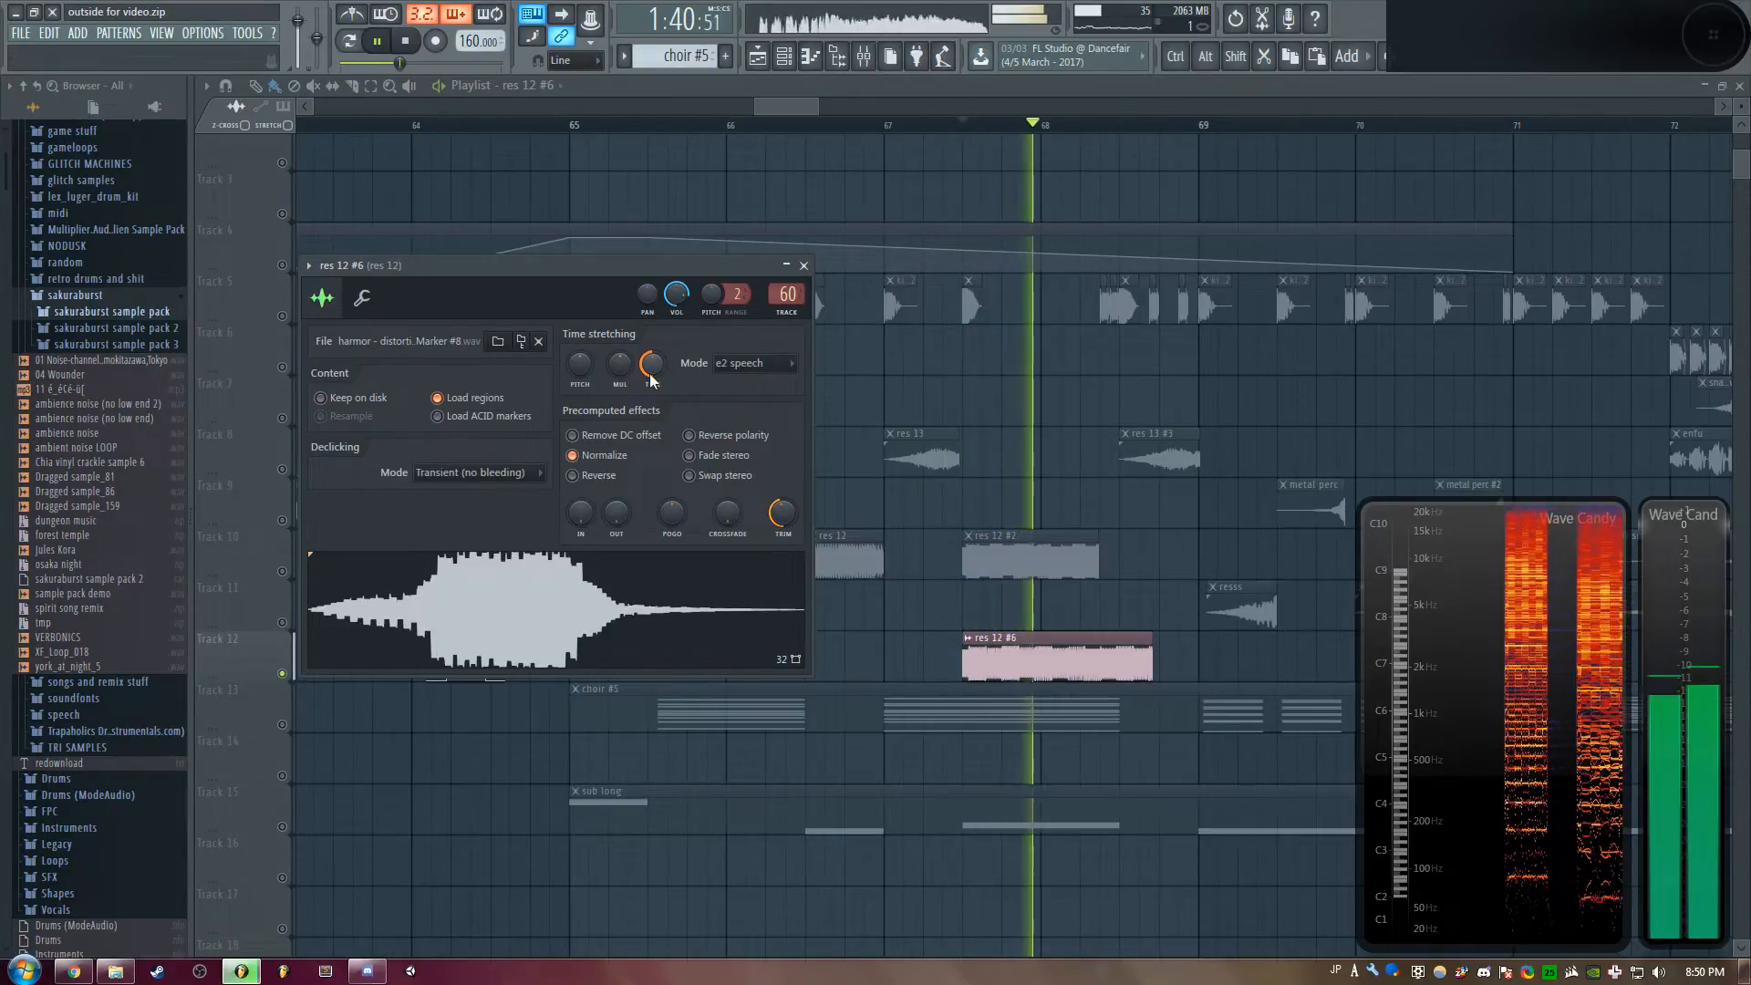
{"action": "key", "text": "space"}
{"action": "key", "text": "space"}
{"action": "mouse_move", "coordinate": [651, 375]}
{"action": "left_mouse_down"}
{"action": "mouse_move", "coordinate": [652, 394]}
{"action": "mouse_move", "coordinate": [653, 373]}
{"action": "left_mouse_up"}
{"action": "key", "text": "space"}
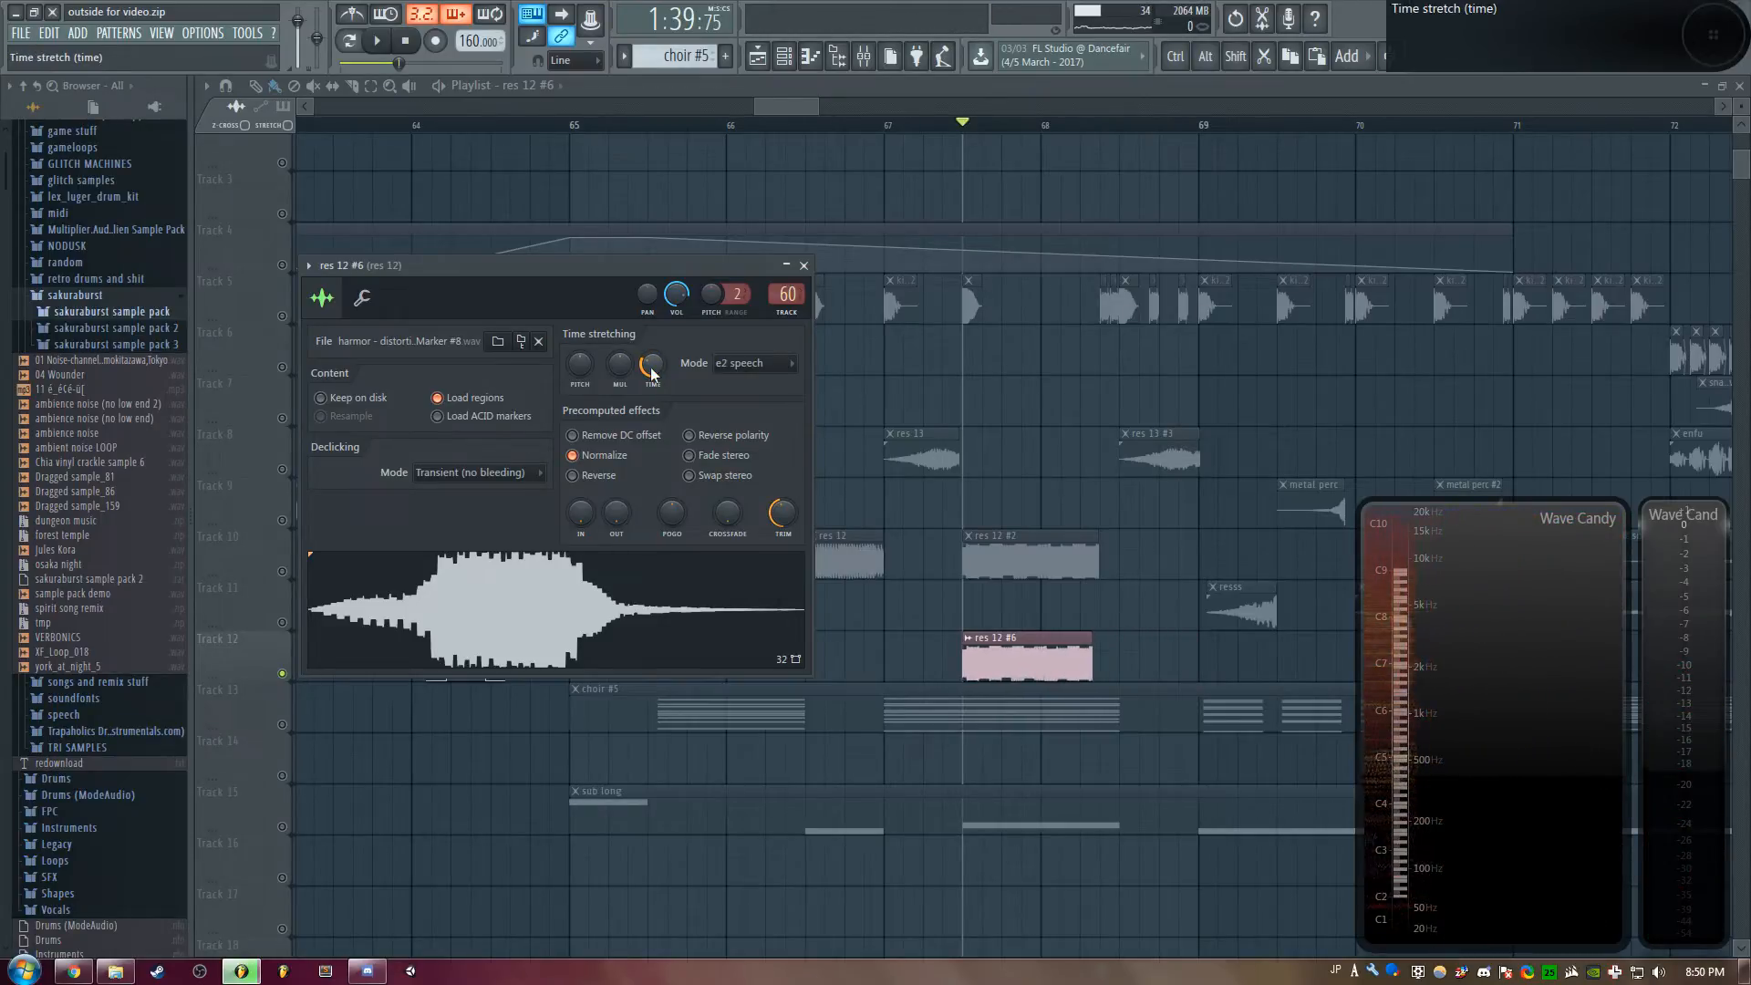
Raise the stretch pitch of res 12 #6 in stages, playing the clip to hear each change
{"action": "key", "text": "space"}
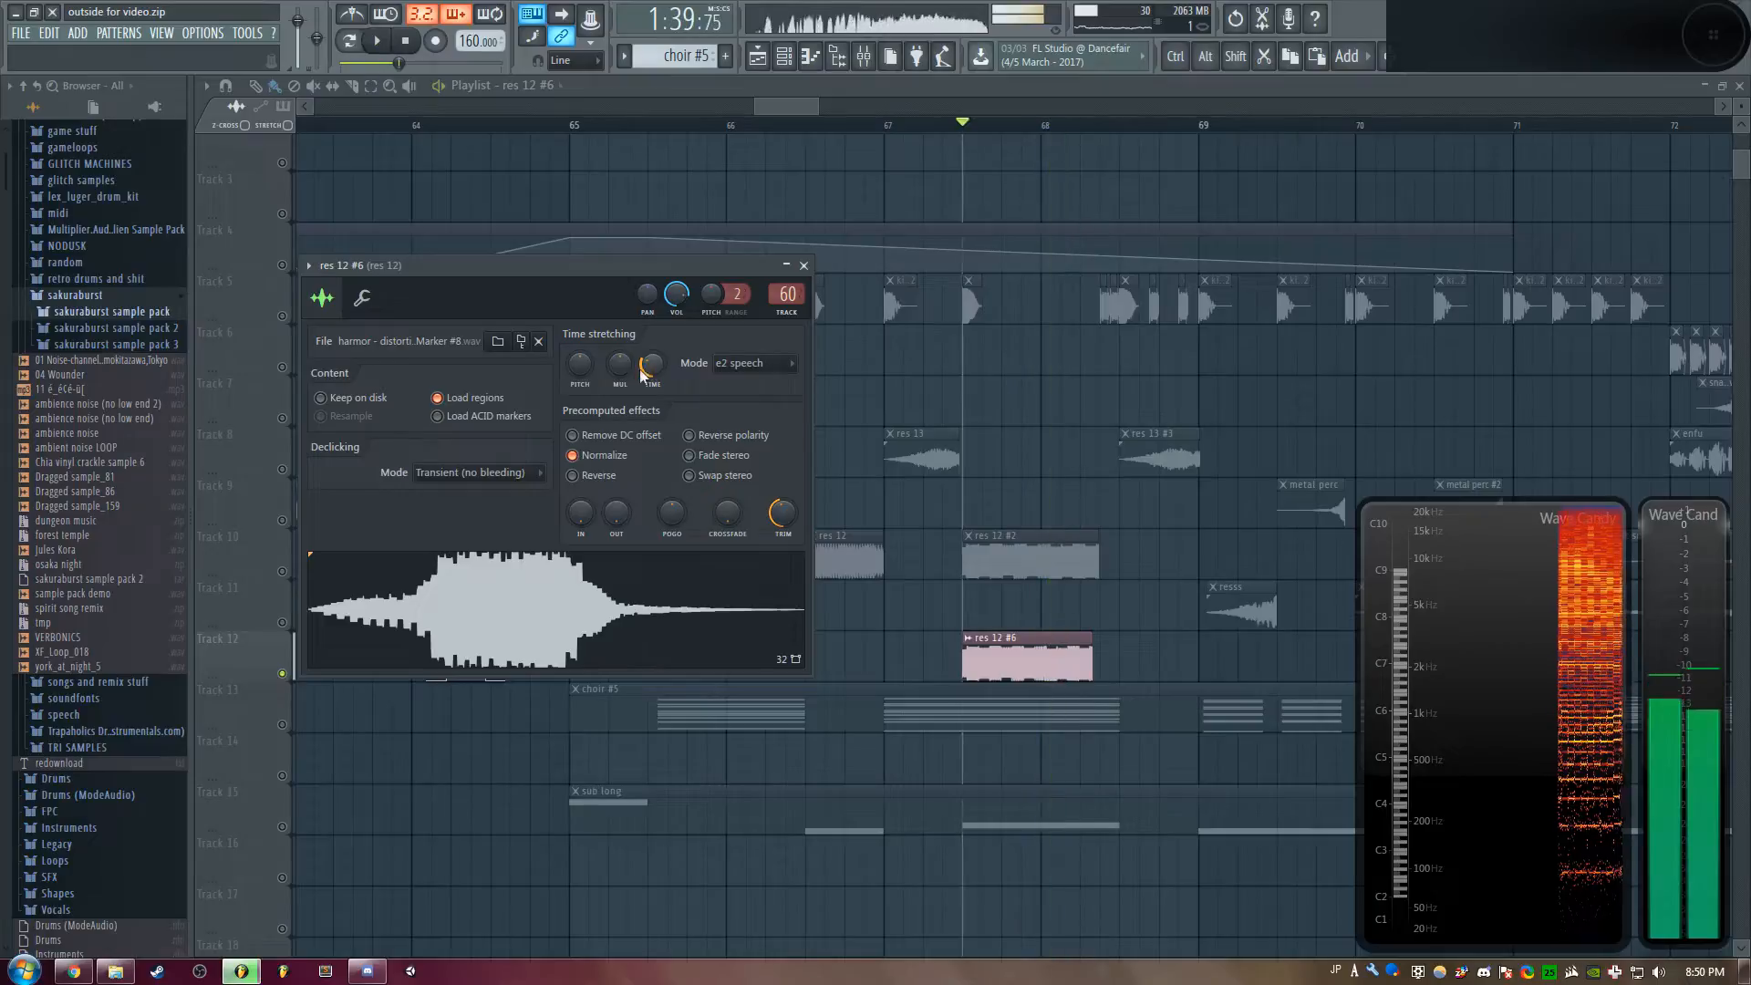
{"action": "key", "text": "space"}
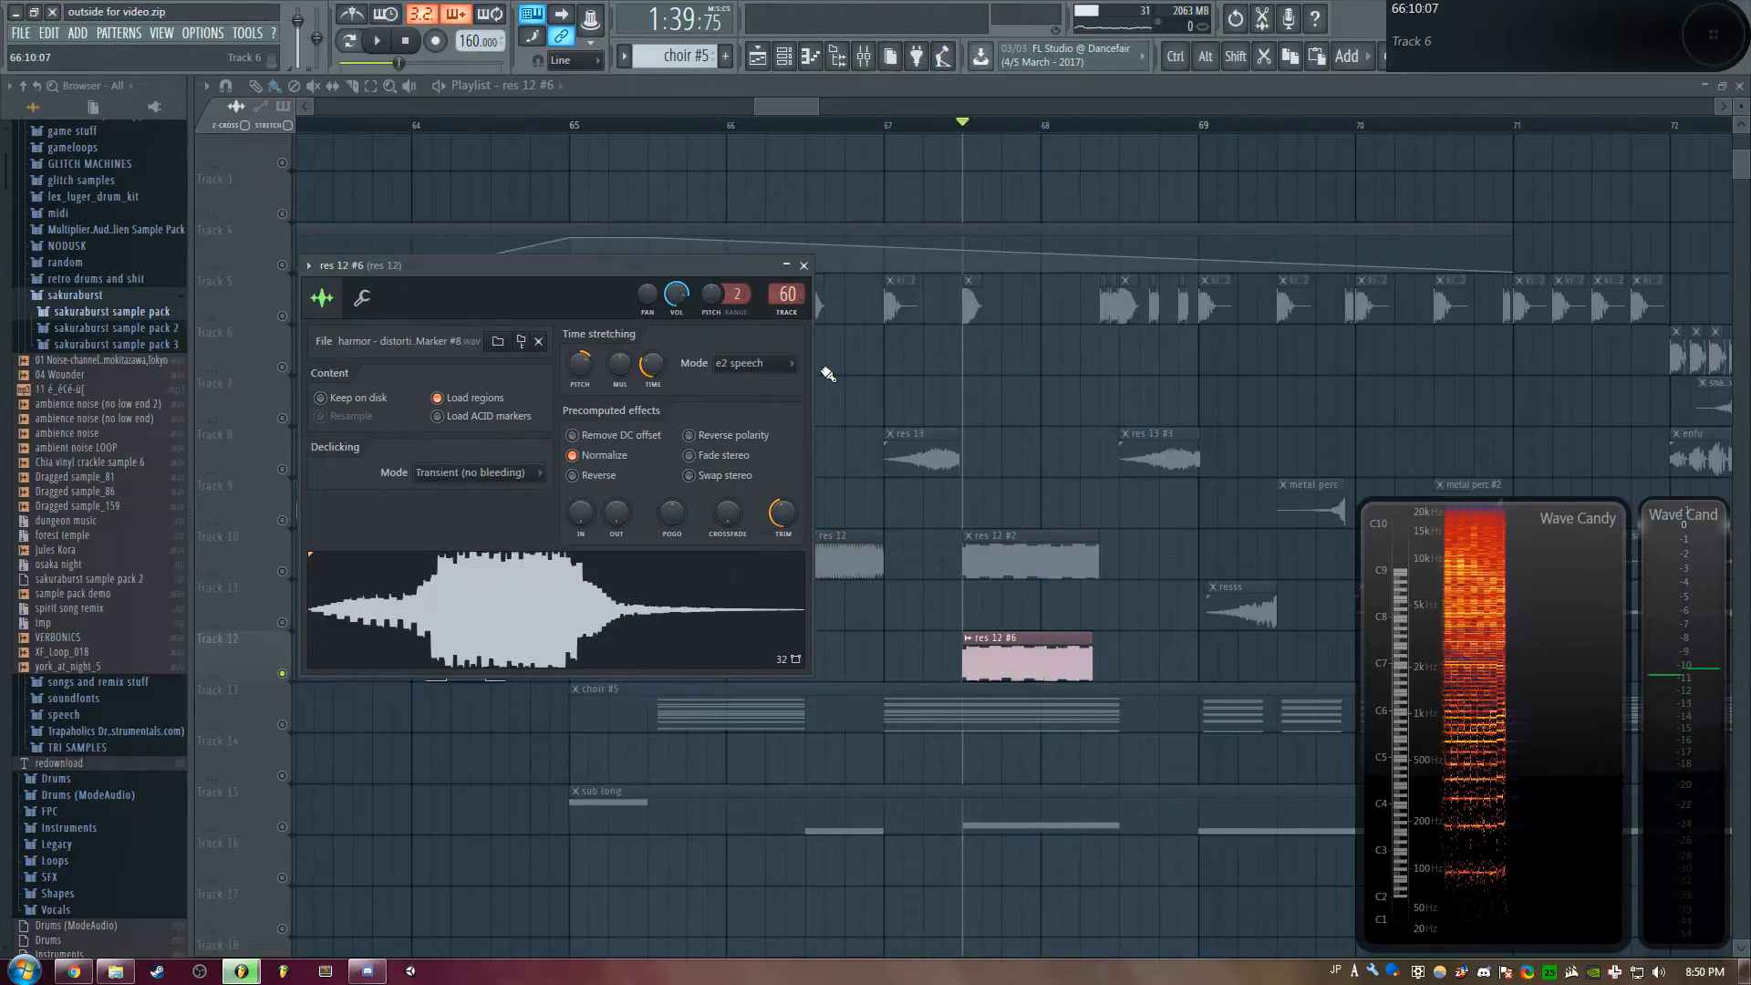
{"action": "key", "text": "space"}
{"action": "key", "text": "space"}
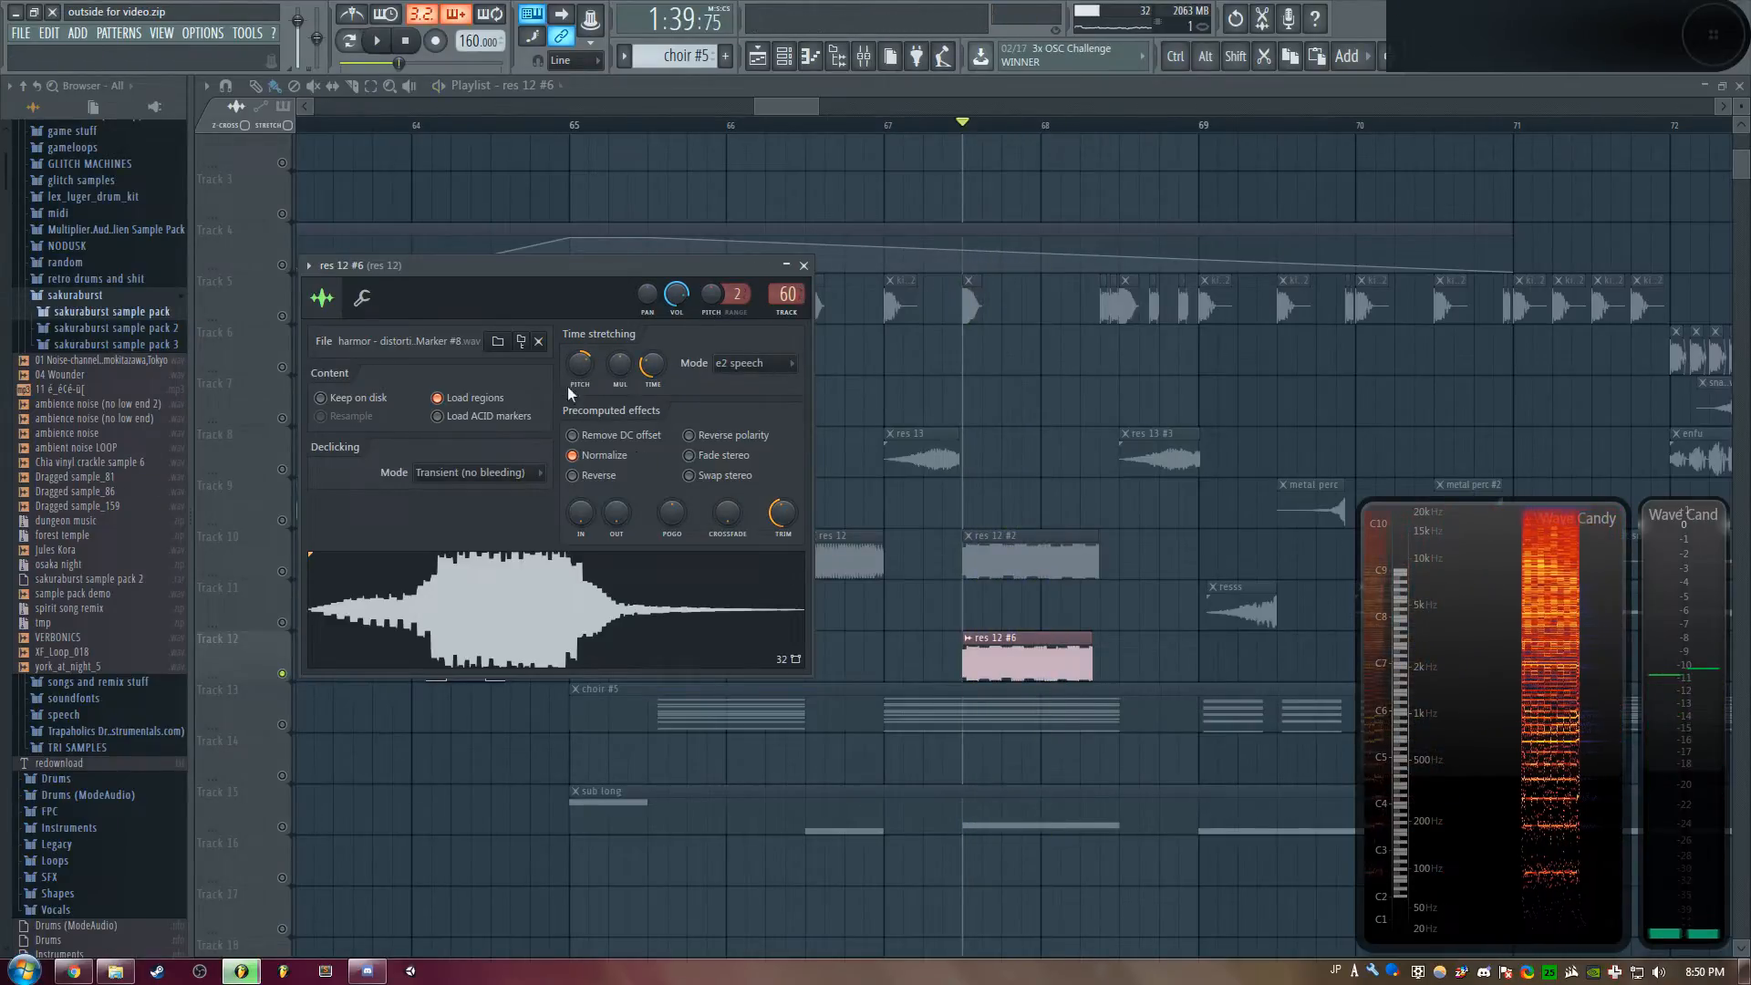
{"action": "key", "text": "space"}
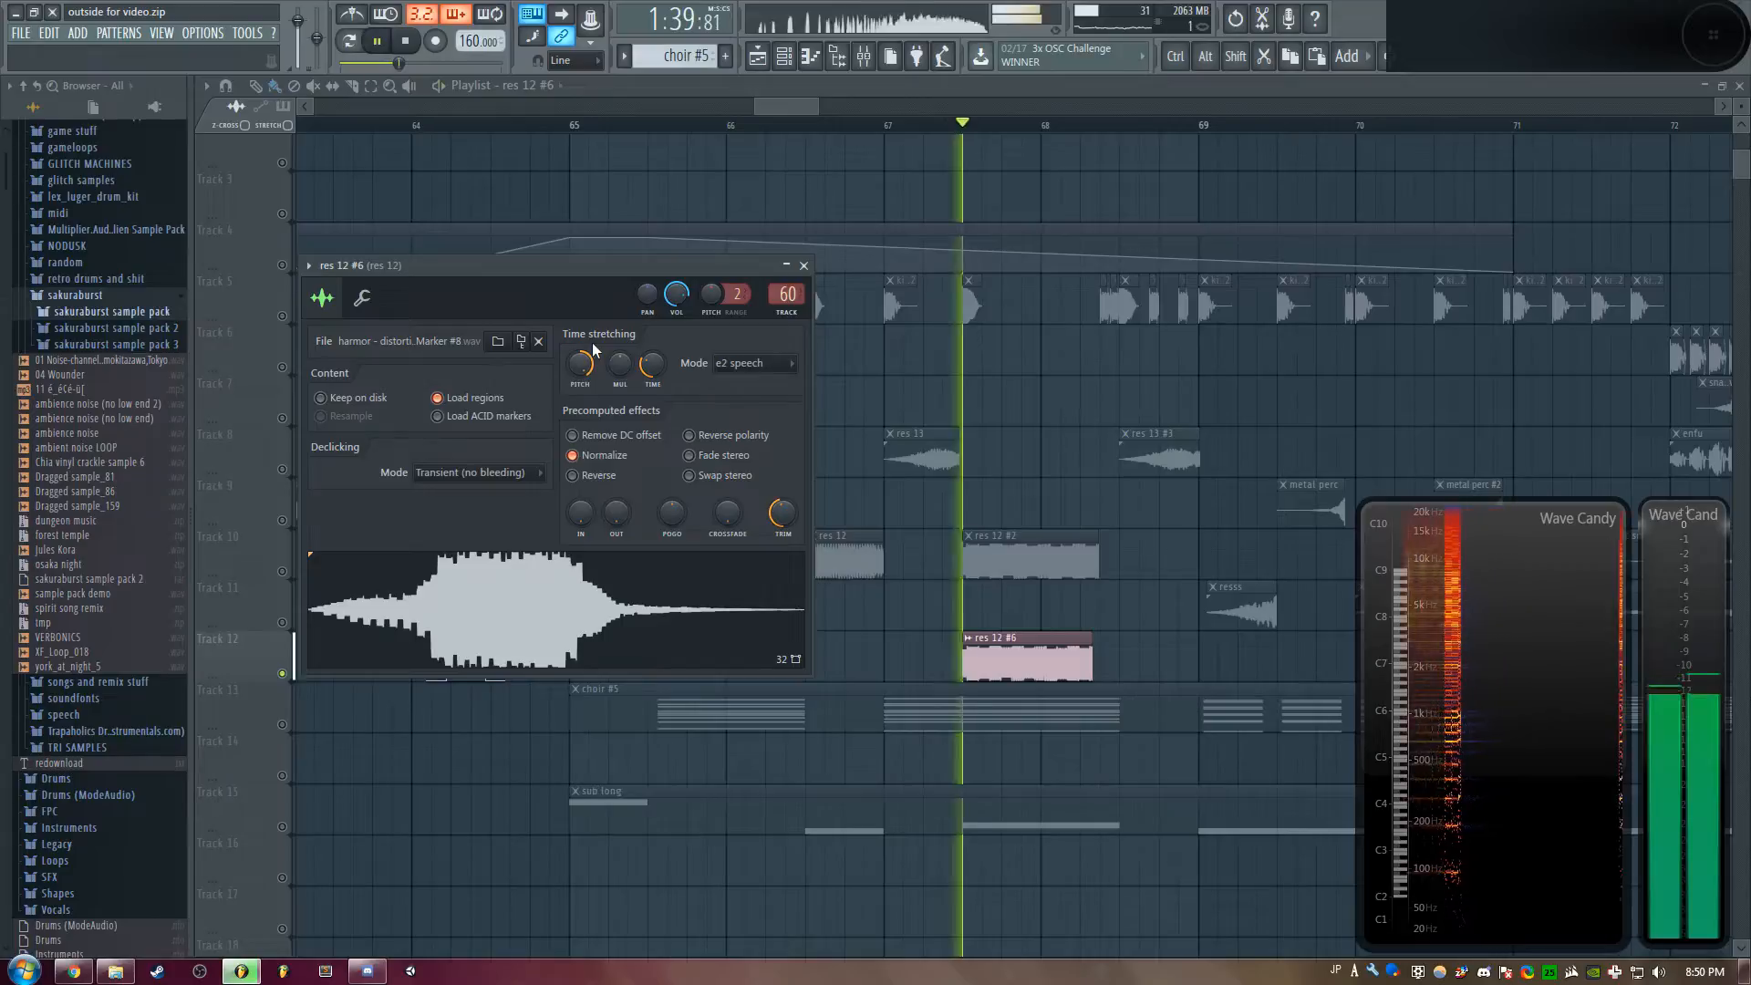
{"action": "key", "text": "space"}
Set the stretching mode of res 12 #6 to e2 mono
{"action": "left_click", "coordinate": [754, 363]}
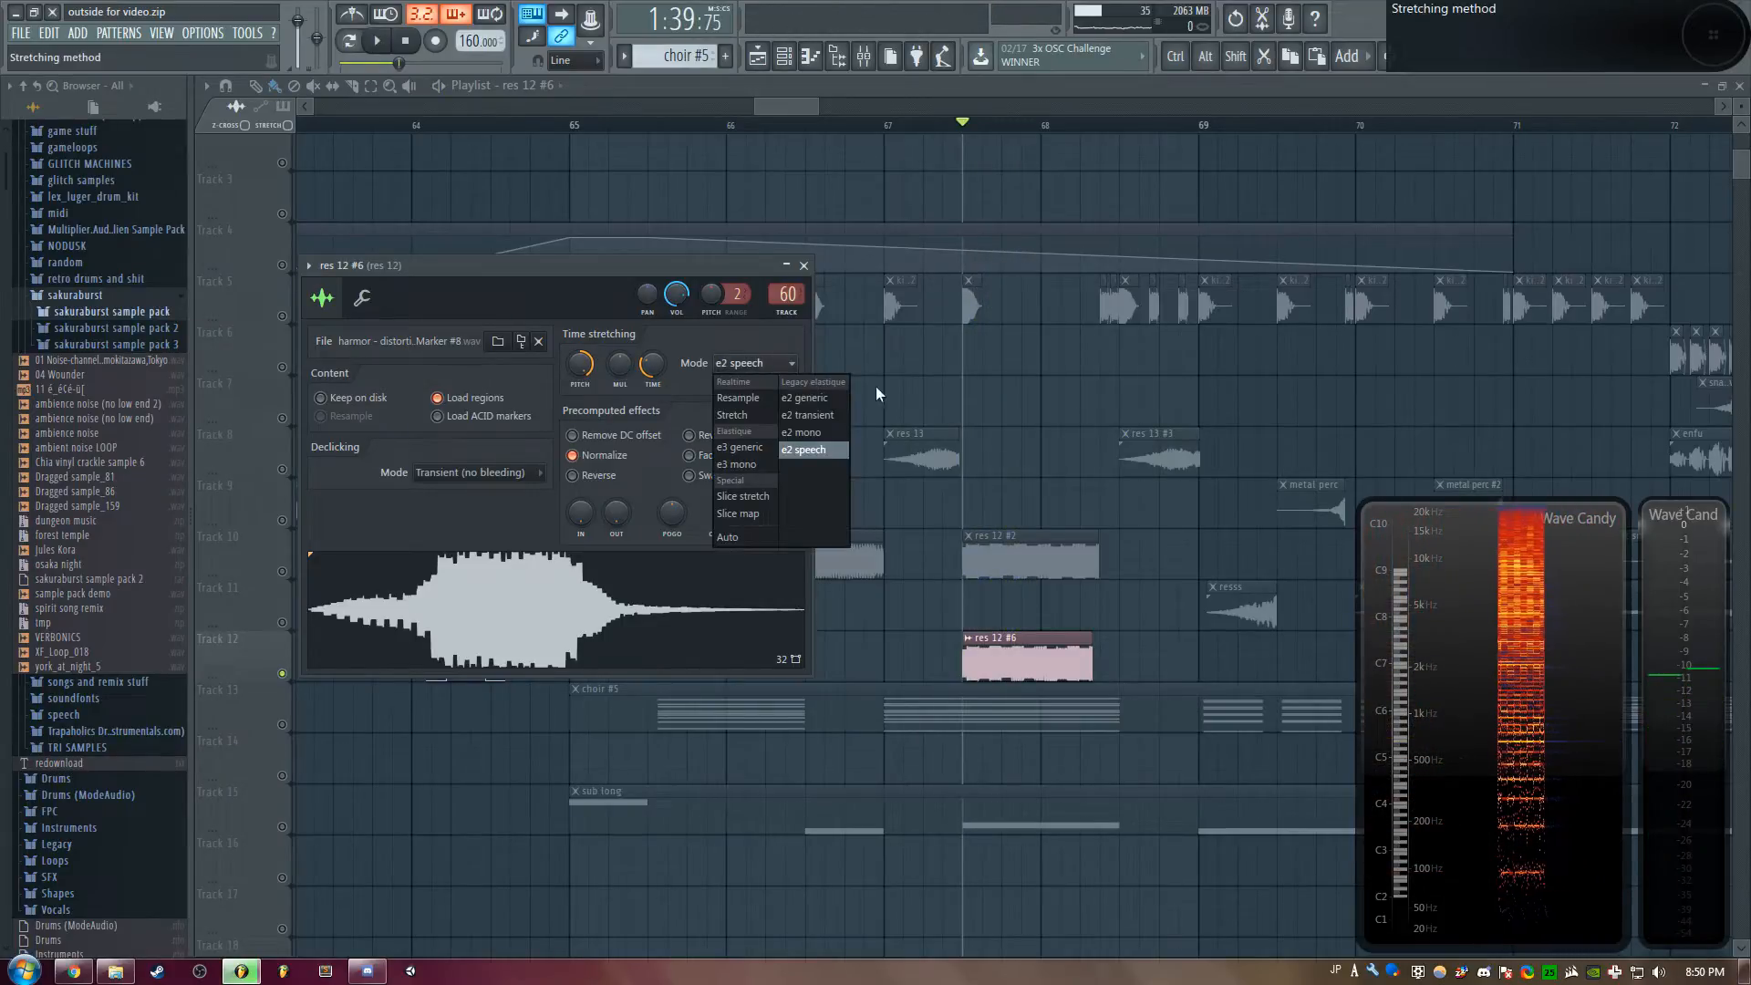
{"action": "left_click", "coordinate": [803, 430]}
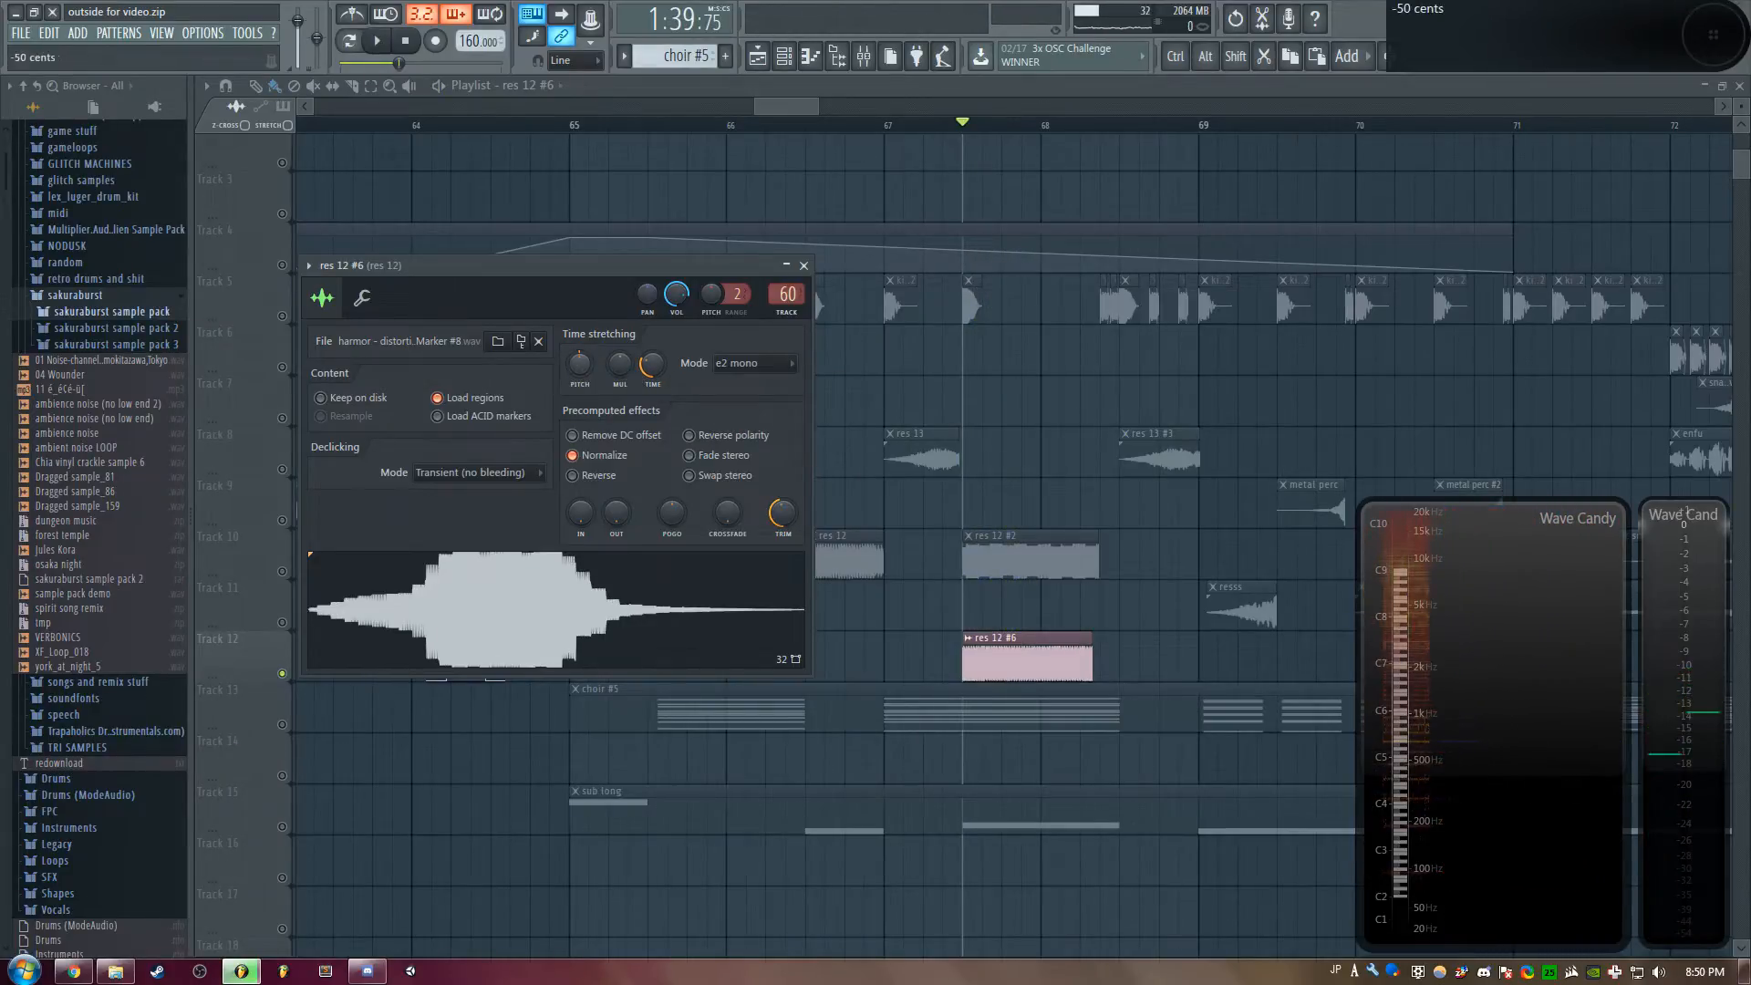
Play the res 12 #6 clip with its e2 mono stretching and reopen its channel settings
{"action": "key", "text": "space"}
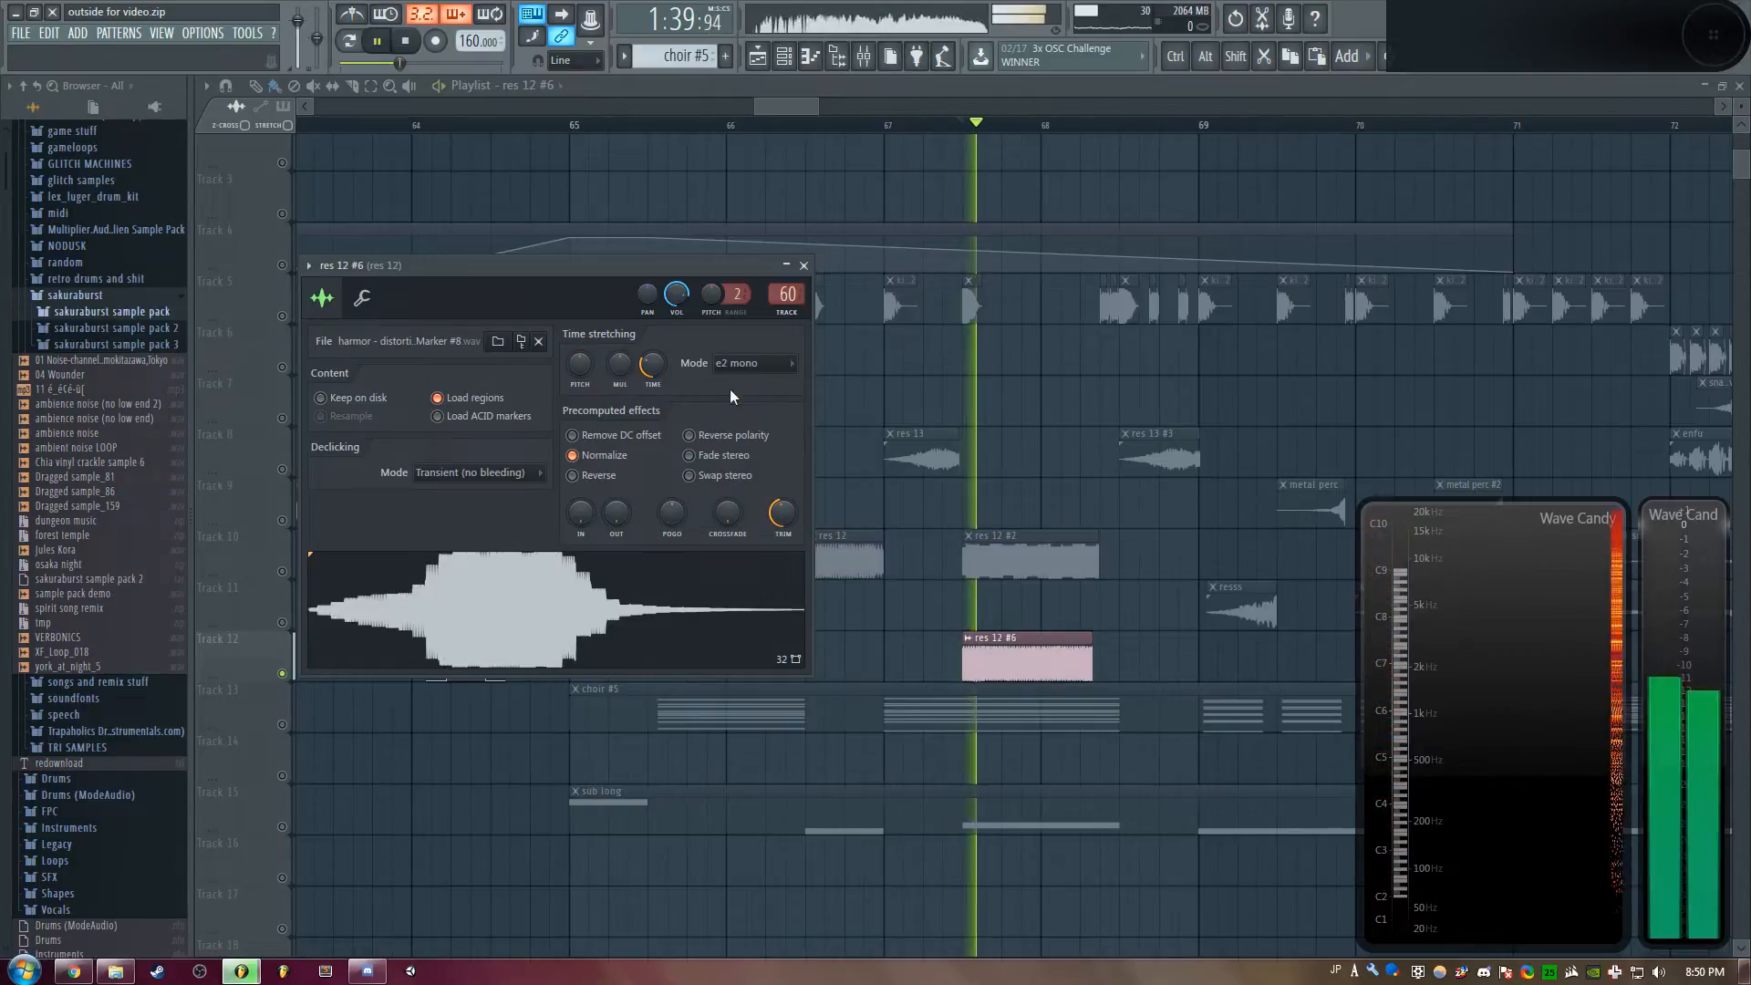
{"action": "key", "text": "space"}
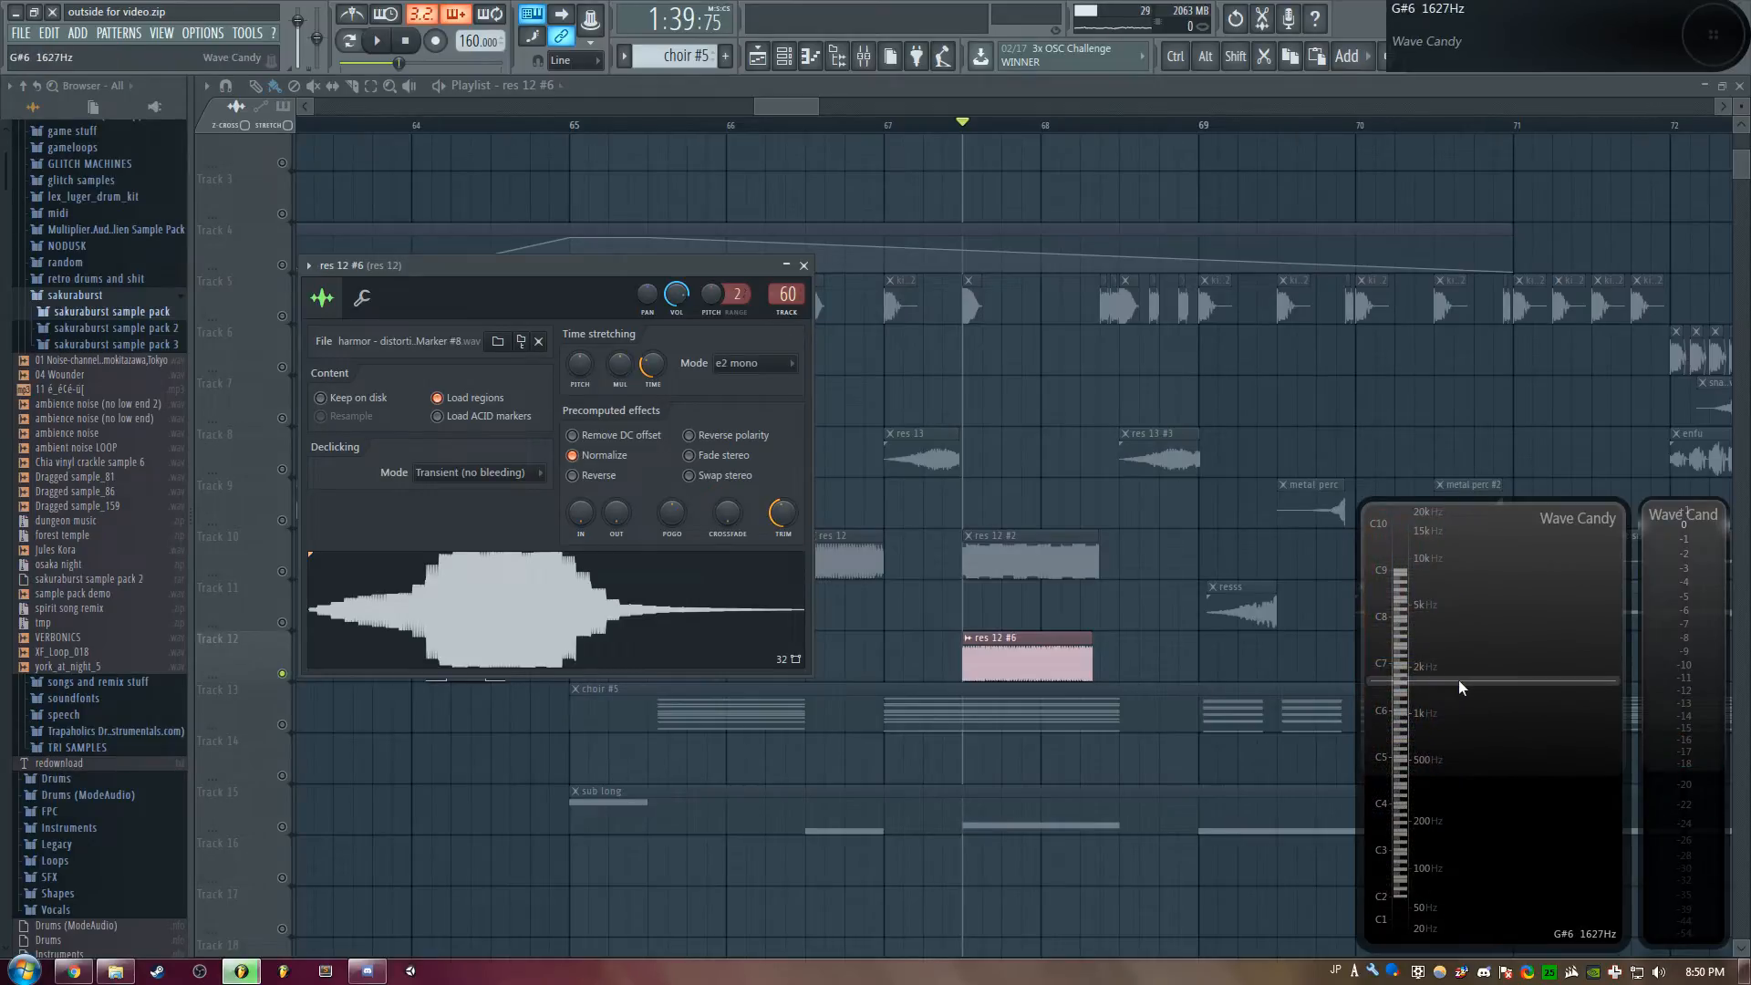
{"action": "left_click_drag", "start_coordinate": [795, 107], "coordinate": [796, 126]}
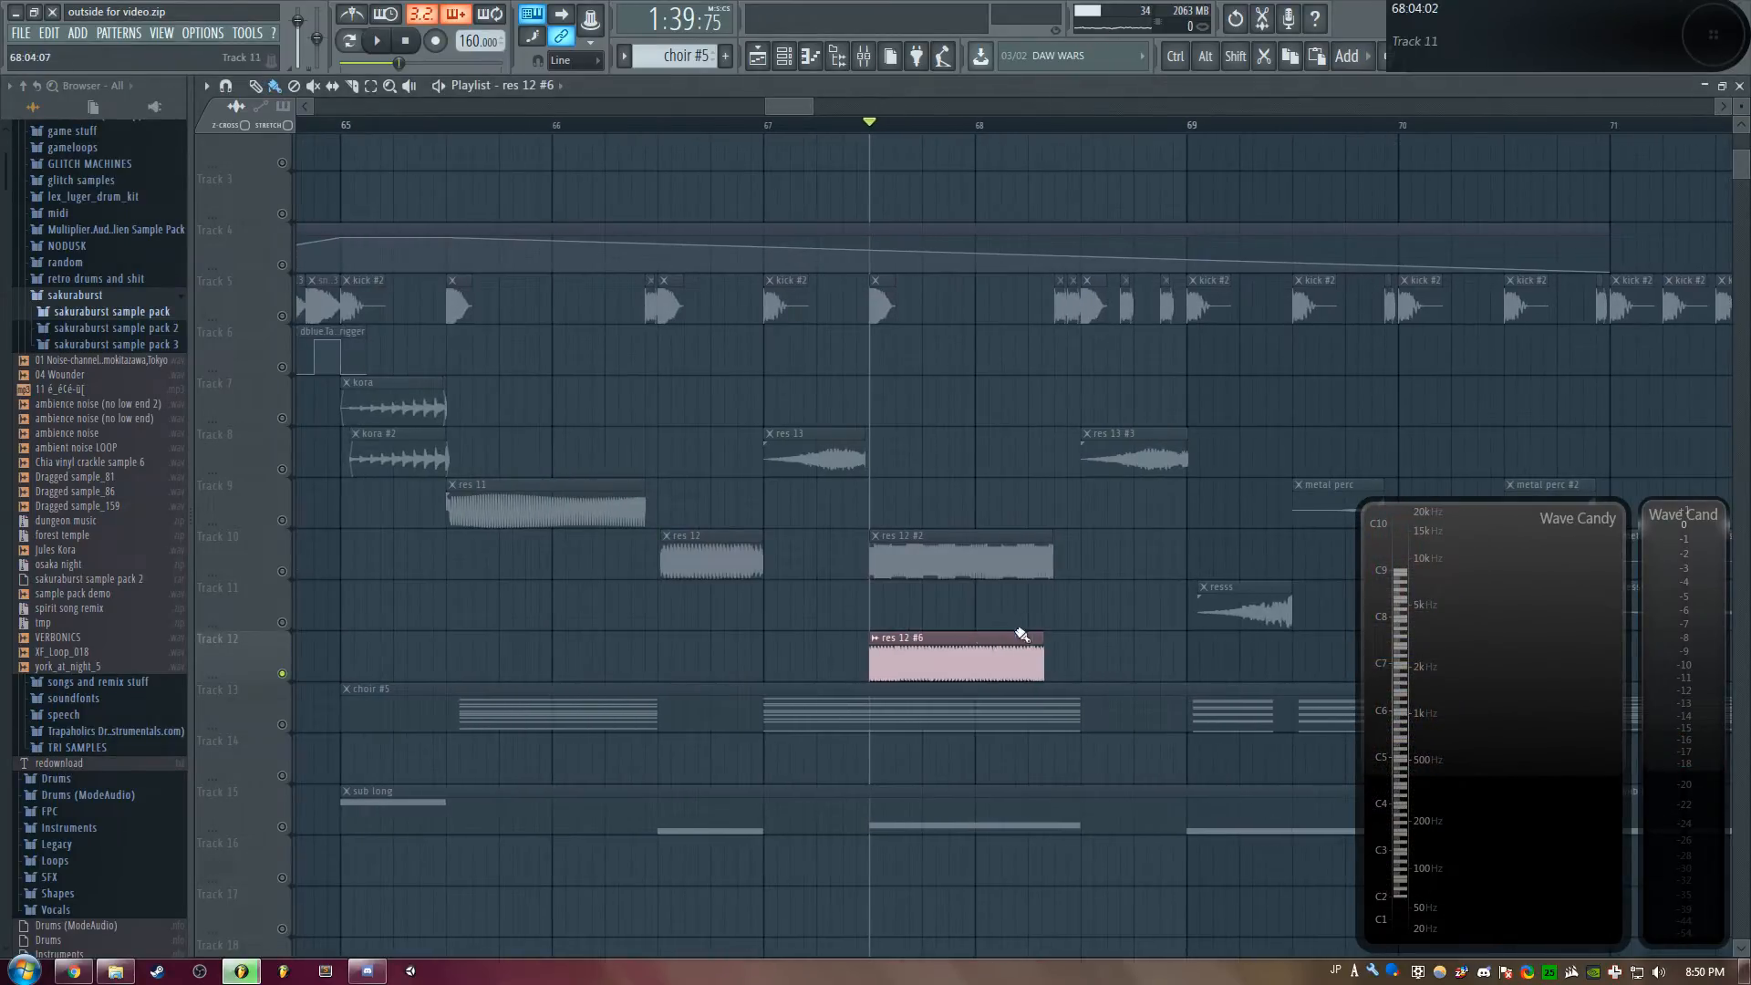
{"action": "double_click", "coordinate": [949, 649]}
{"action": "left_click_drag", "start_coordinate": [618, 281], "coordinate": [615, 247]}
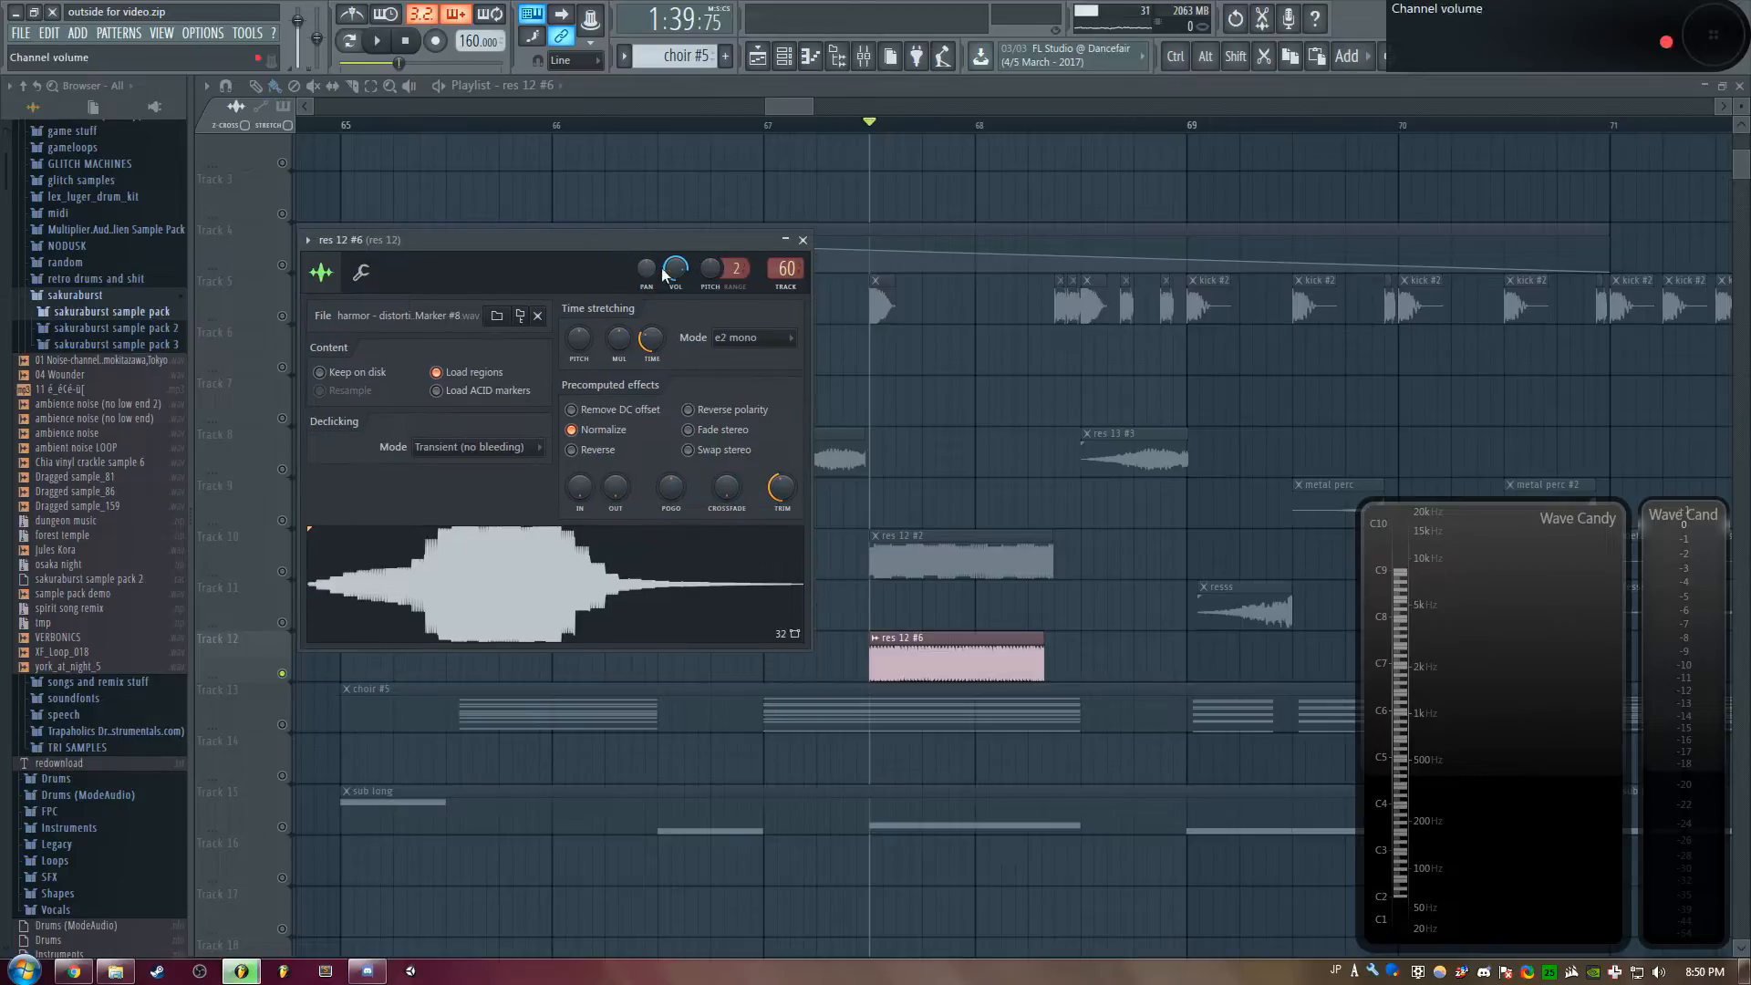
Increase the stretch time of res 12 #6 until the clip ends about midway through bar 68, playing it before and after
{"action": "key", "text": "space"}
{"action": "key", "text": "space"}
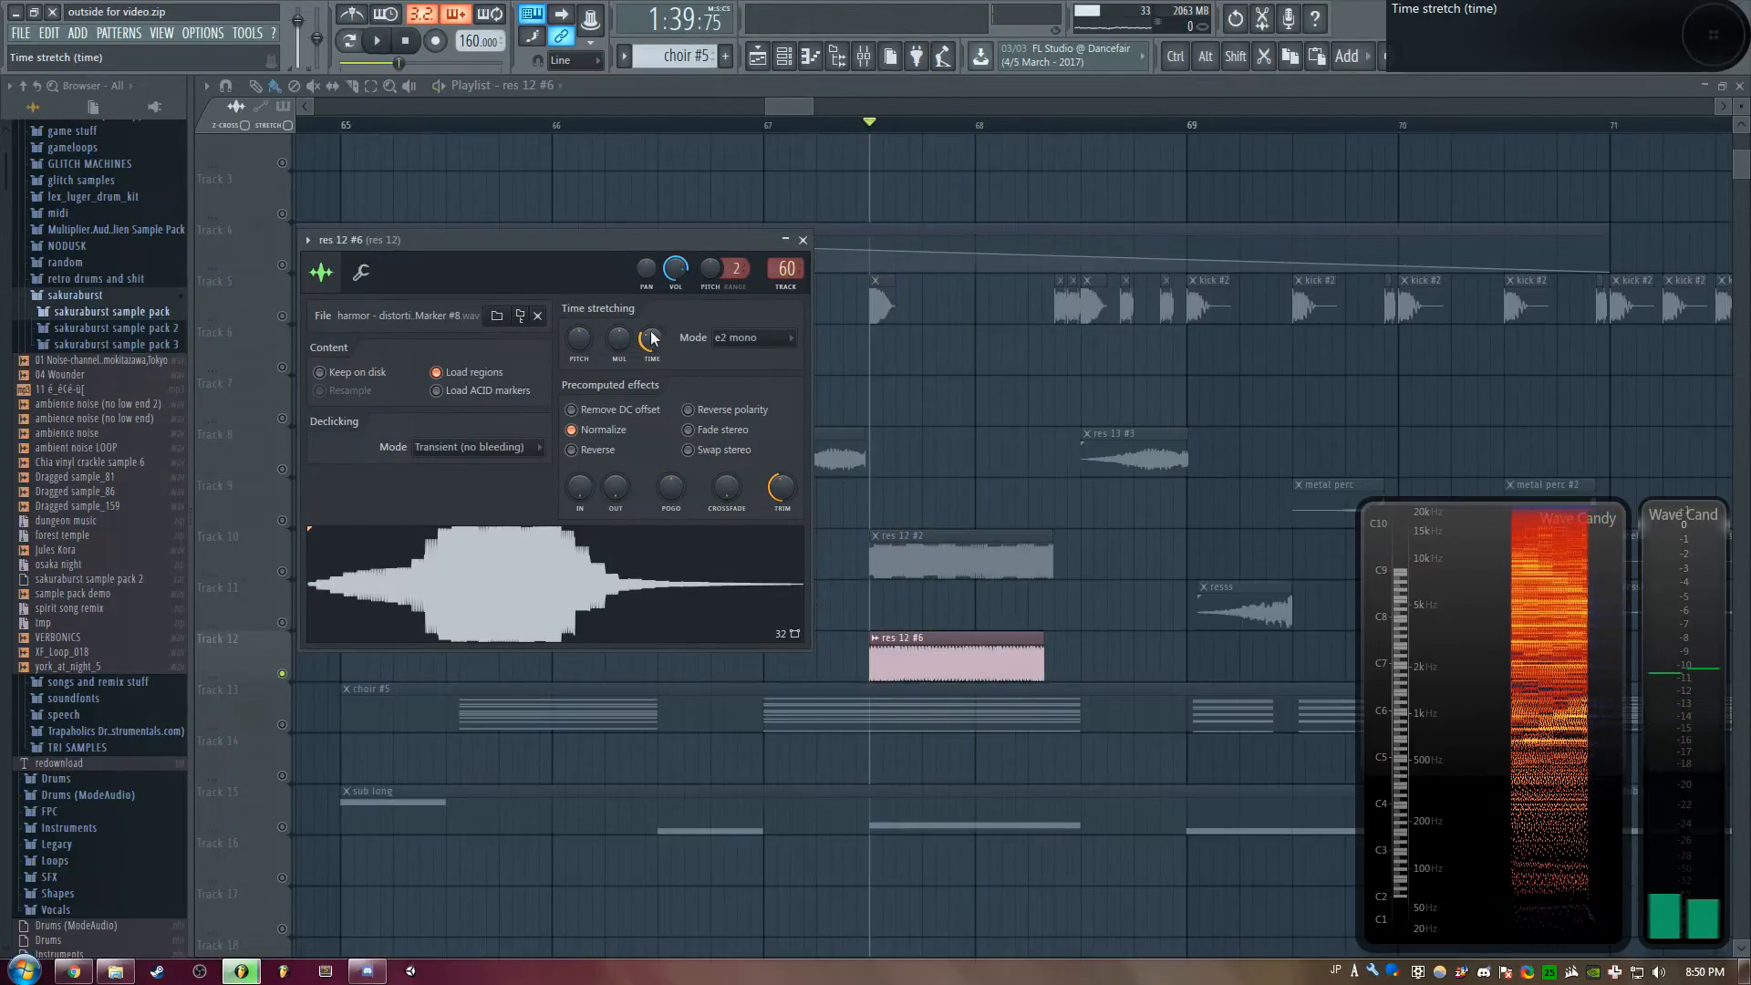
{"action": "scroll", "coordinate": [652, 338], "scroll_direction": "up", "scroll_amount": 3}
{"action": "key", "text": "space"}
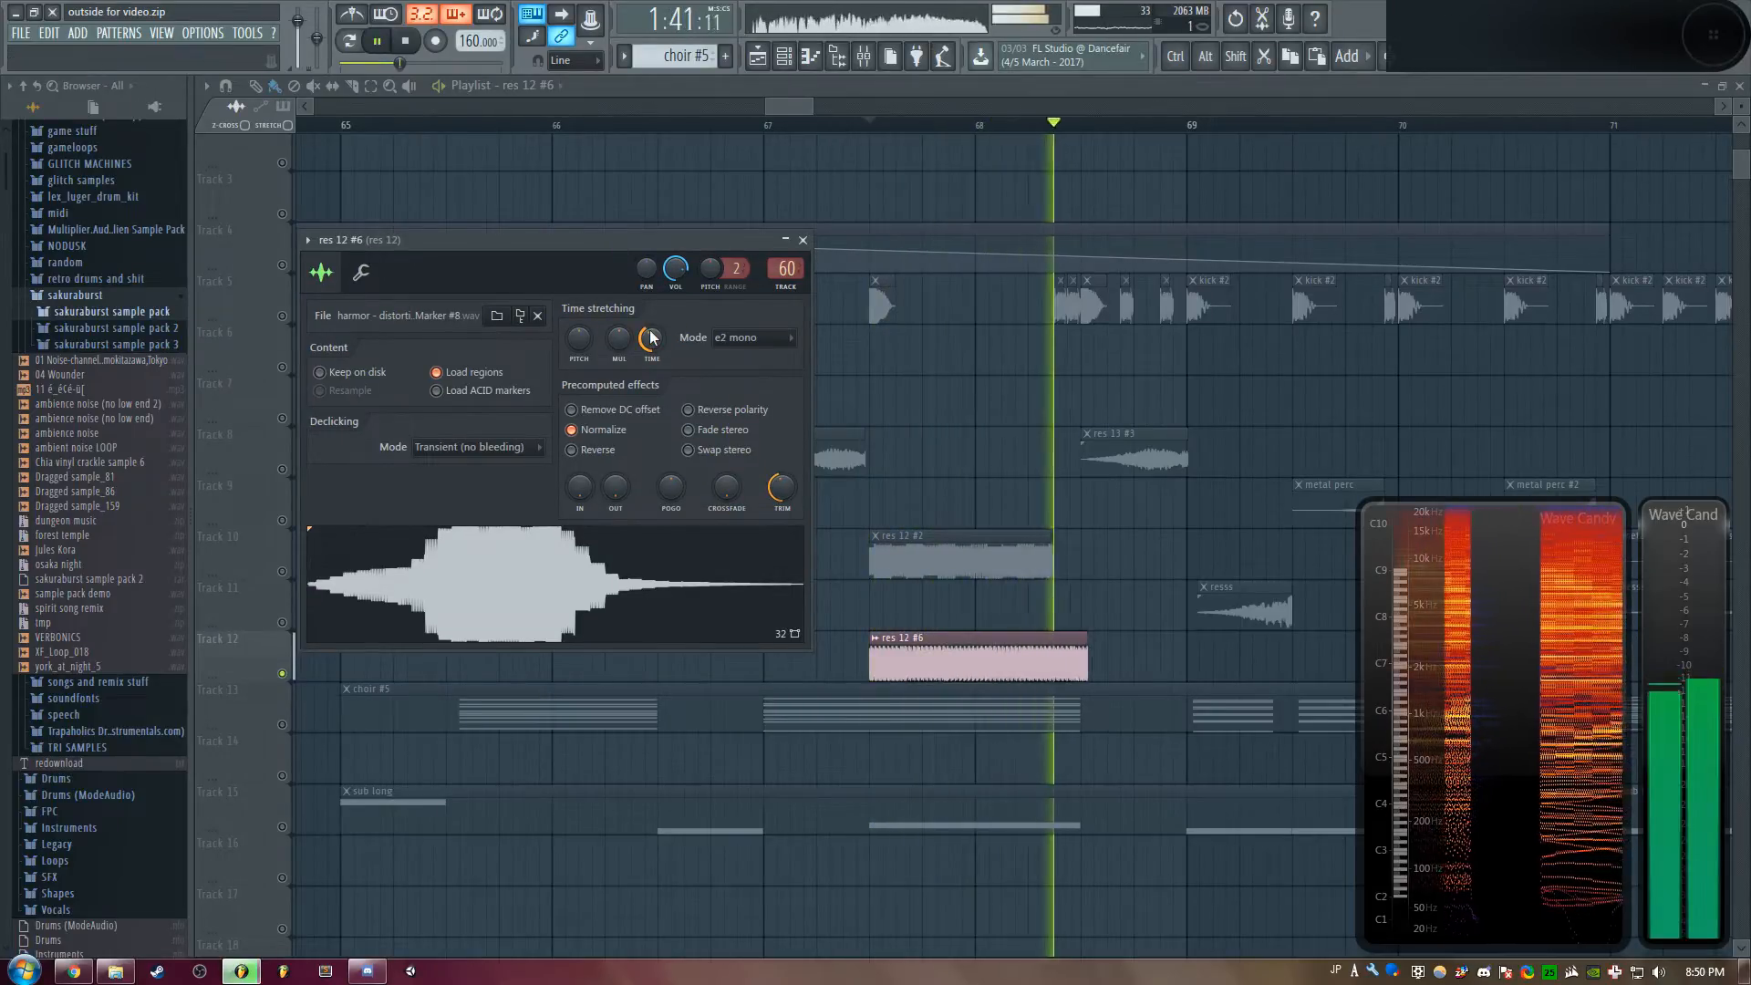
{"action": "key", "text": "space"}
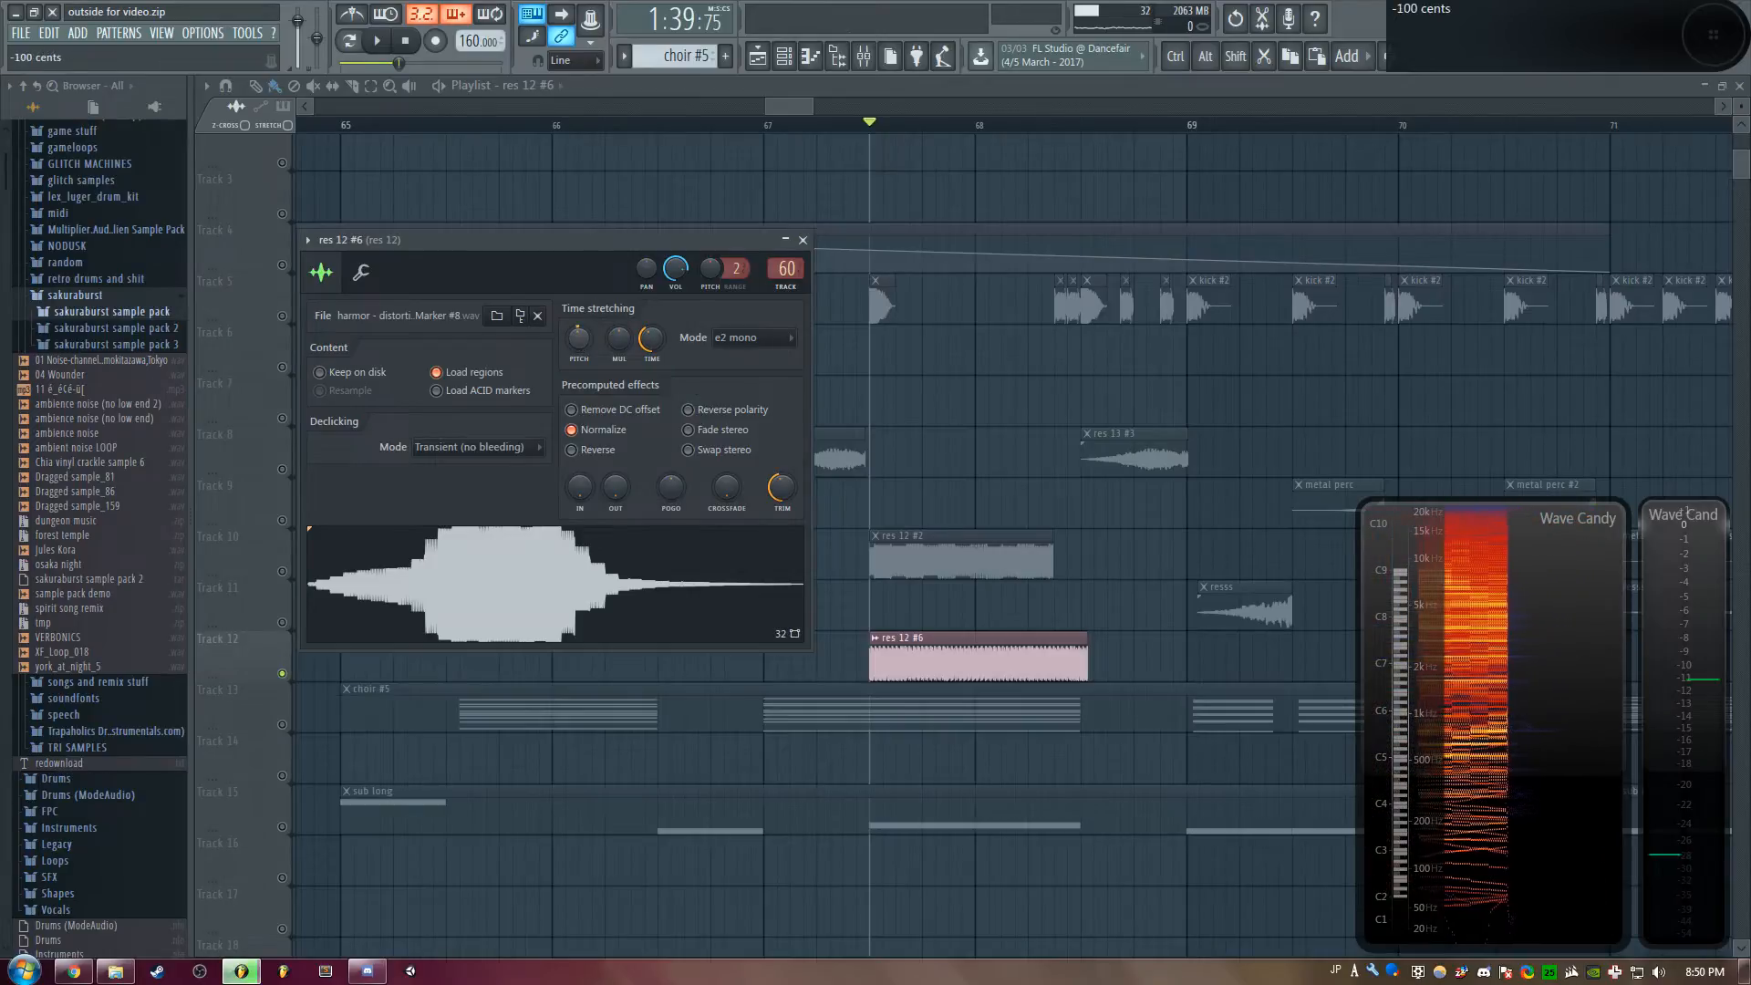
Lower the stretch pitch of res 12 #6 in stages to -400 cents, playing the clip at each setting
{"action": "left_click_drag", "start_coordinate": [578, 339], "coordinate": [579, 357]}
{"action": "left_click_drag", "start_coordinate": [607, 244], "coordinate": [612, 190]}
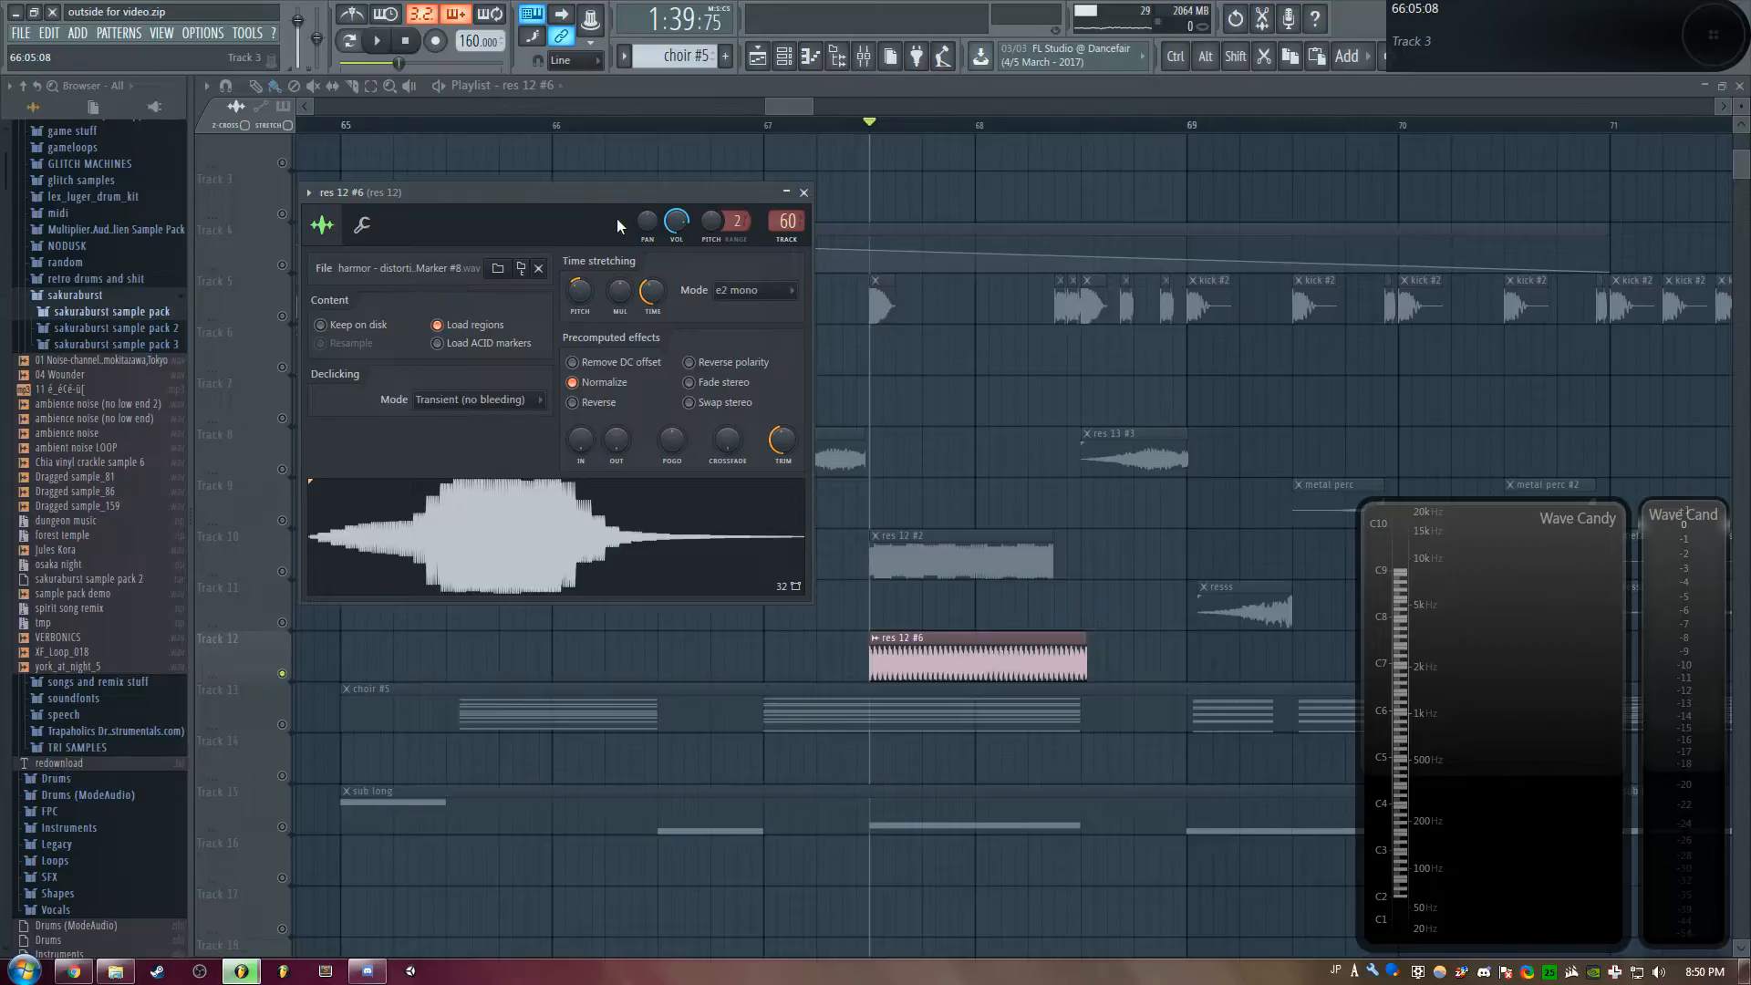
{"action": "key", "text": "space"}
{"action": "key", "text": "space"}
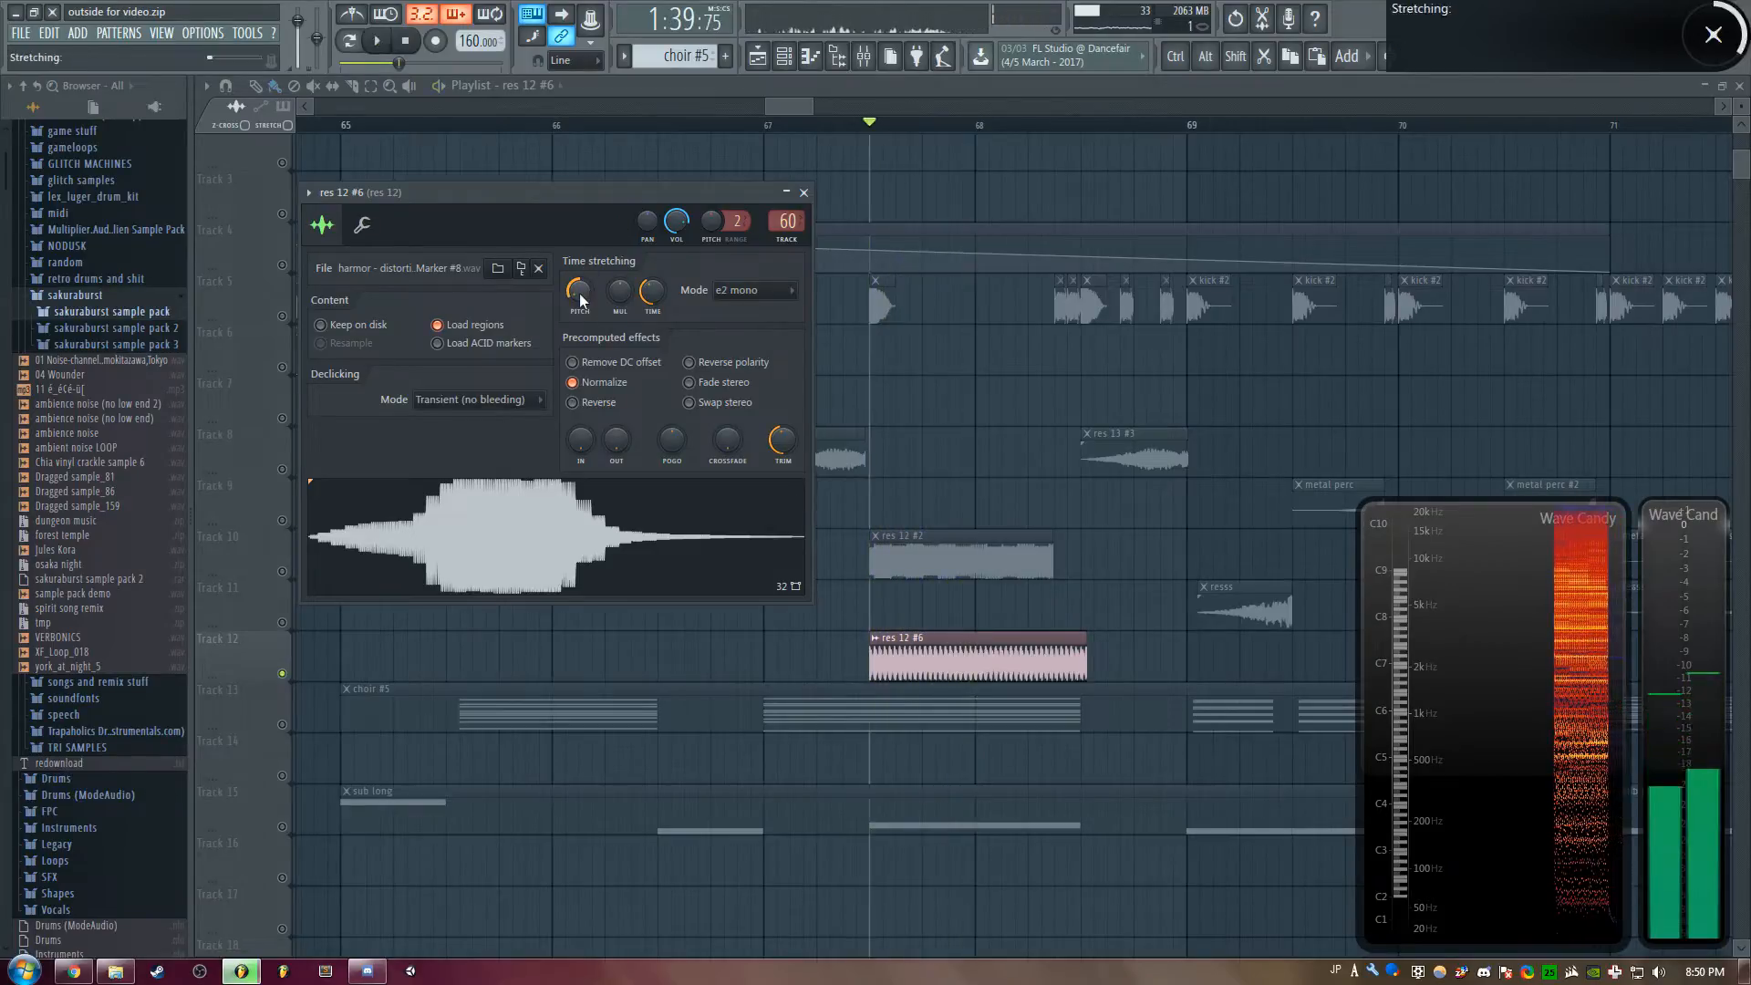
{"action": "key", "text": "space"}
{"action": "key", "text": "space"}
{"action": "left_click_drag", "start_coordinate": [580, 299], "coordinate": [580, 309]}
{"action": "key", "text": "space"}
{"action": "key", "text": "space"}
{"action": "key", "text": "space"}
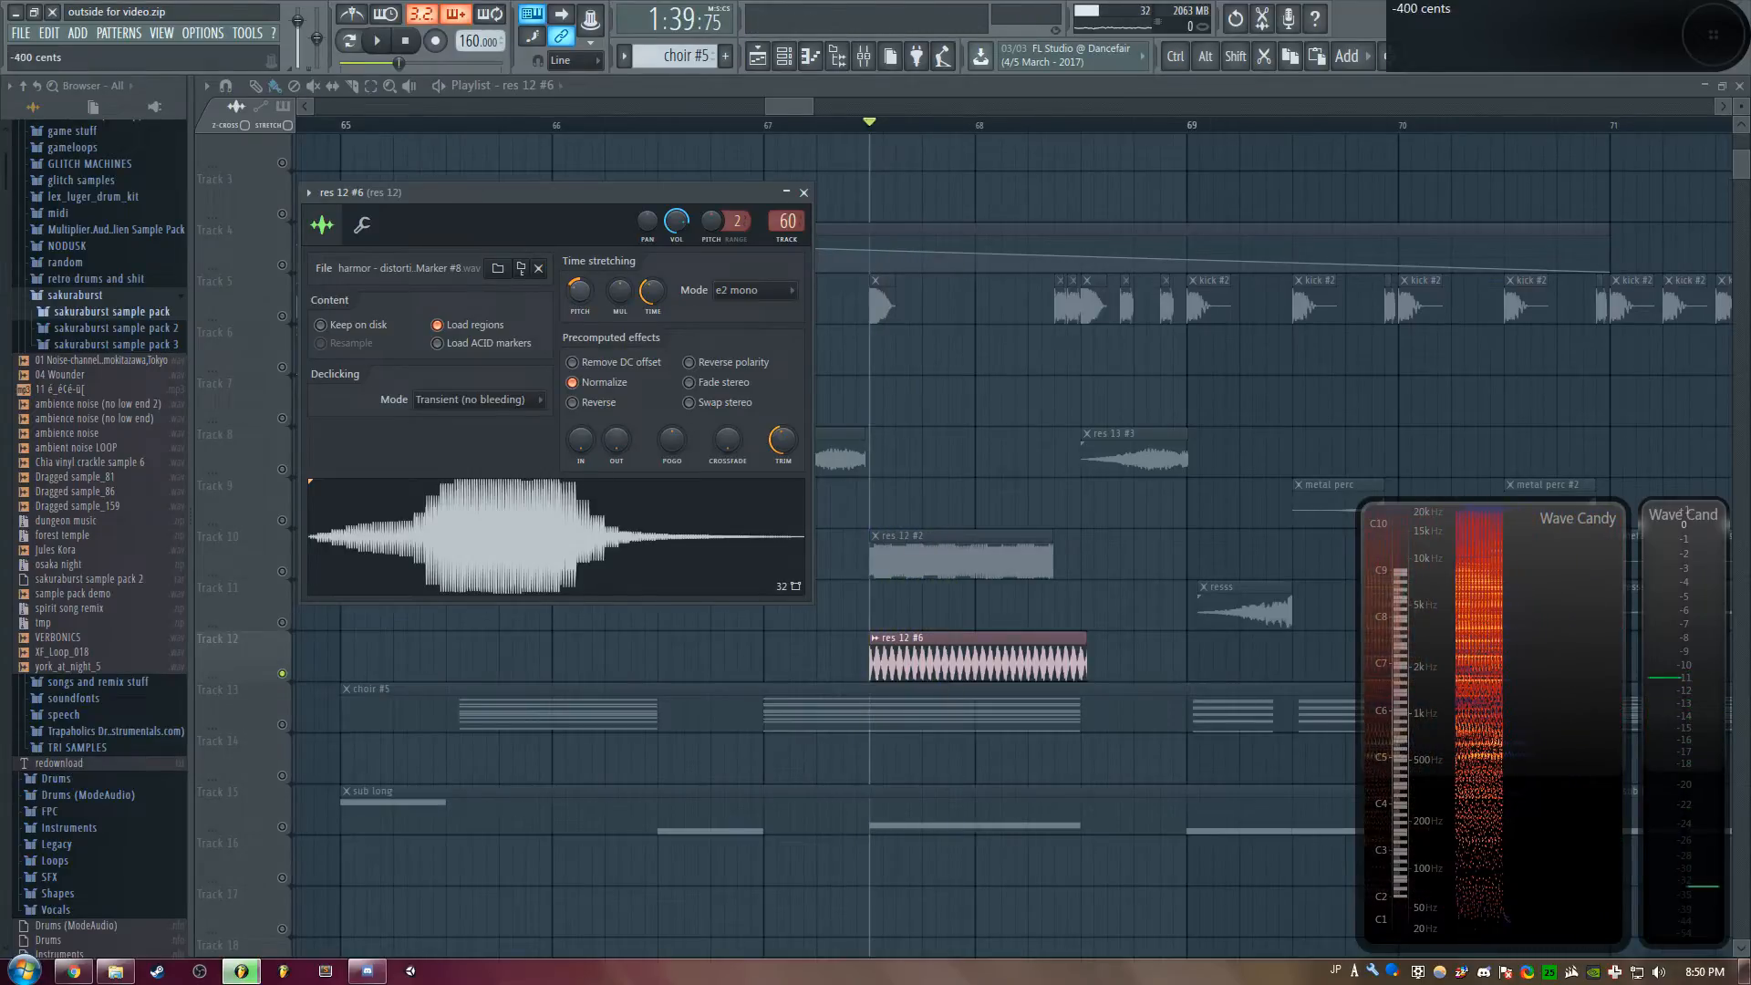
Raise the stretch pitch of res 12 #6 above its original pitch, playing the clip between adjustments
{"action": "key", "text": "space"}
{"action": "key", "text": "space"}
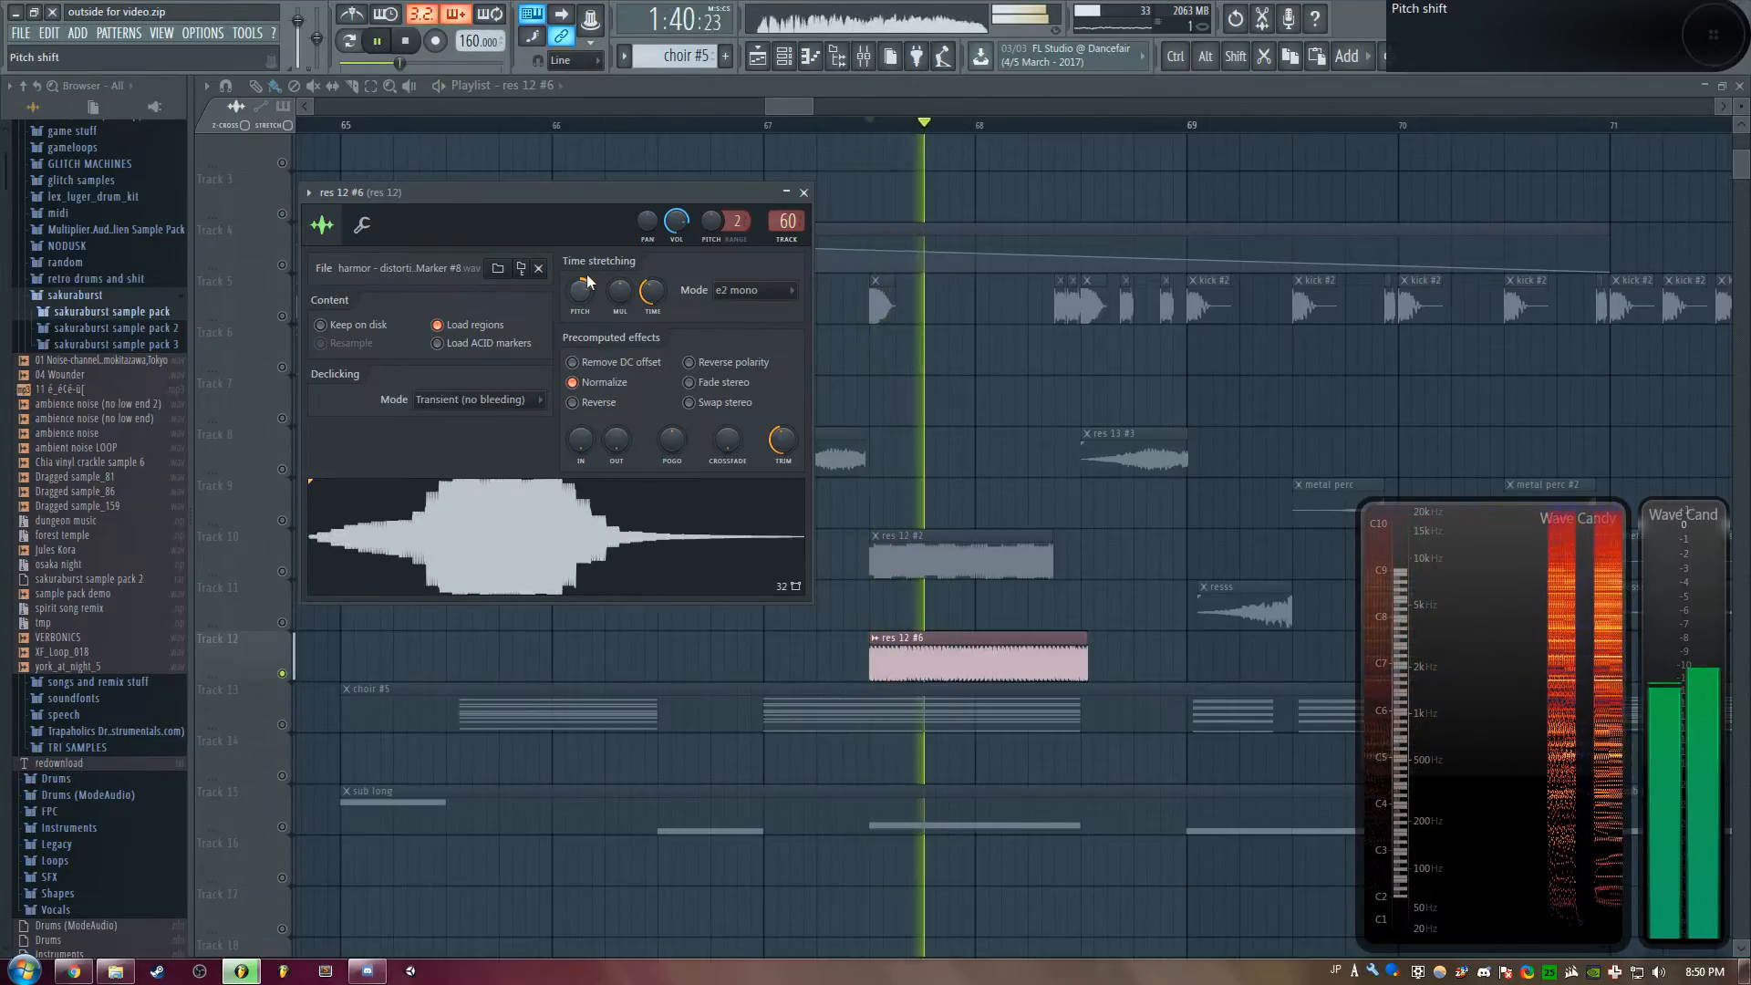
{"action": "key", "text": "space"}
{"action": "key", "text": "space"}
{"action": "left_click_drag", "start_coordinate": [581, 293], "coordinate": [581, 302]}
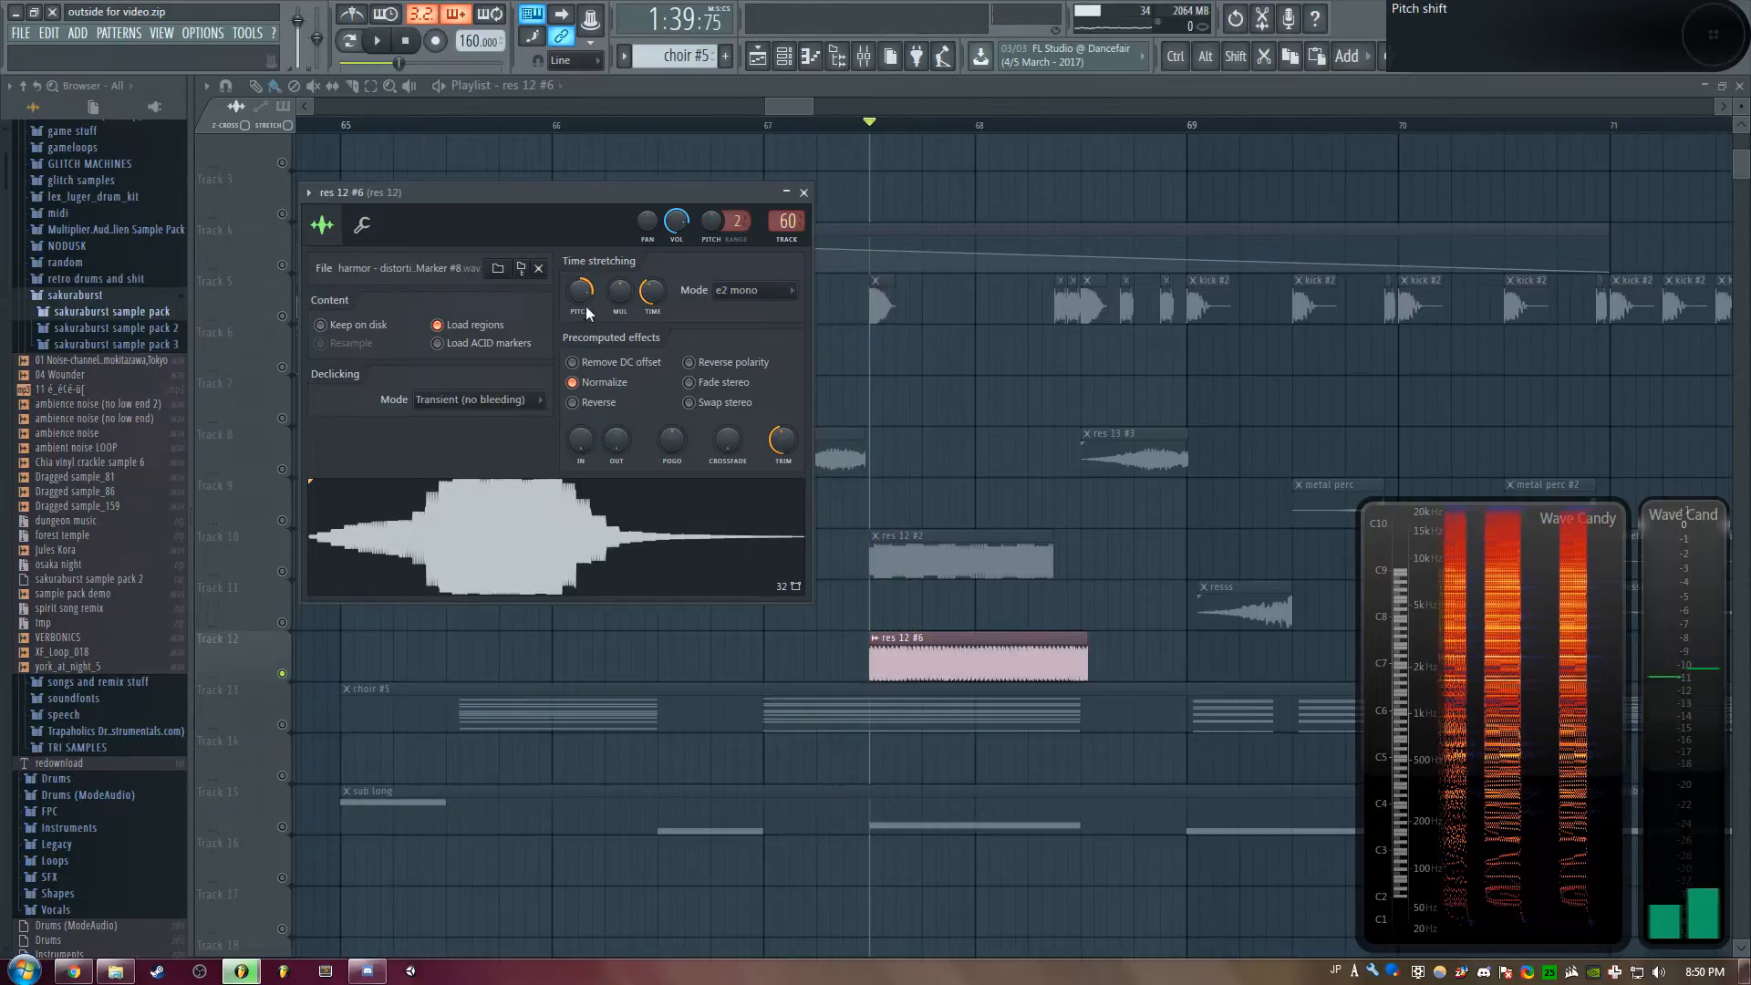
Delete the res 12 #6 test clip from track 12 and unmute all the other tracks
{"action": "key", "text": "Escape"}
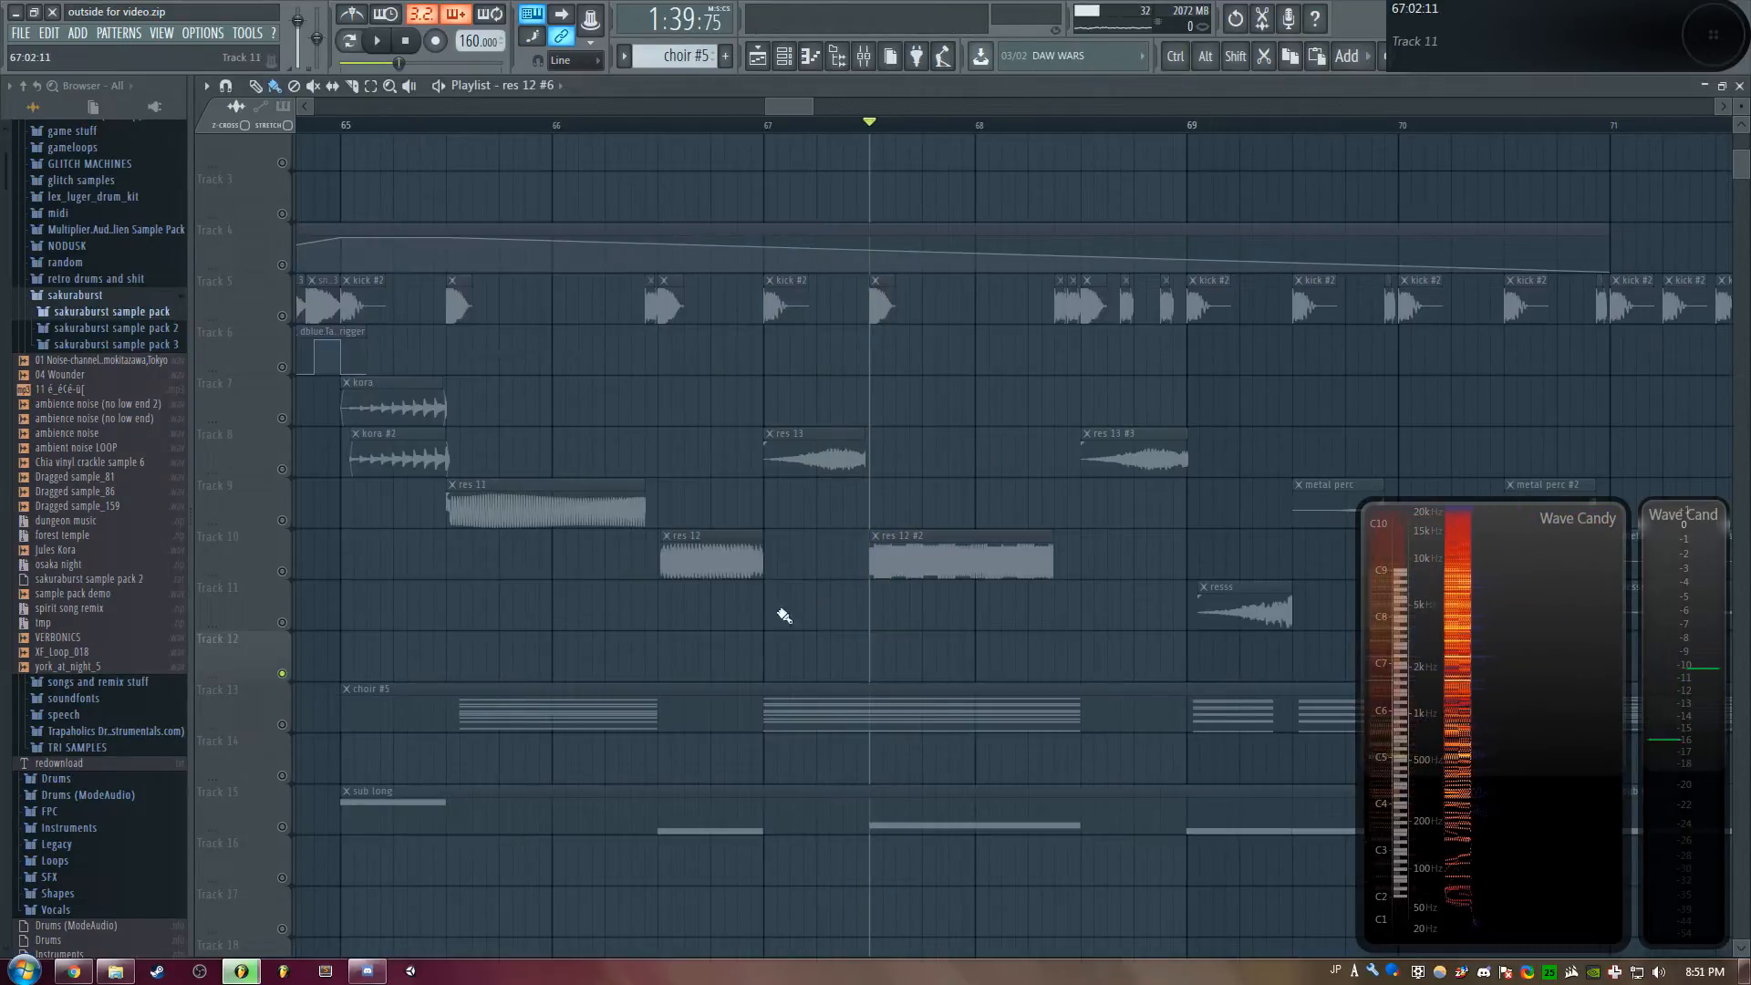
{"action": "right_click", "coordinate": [284, 574]}
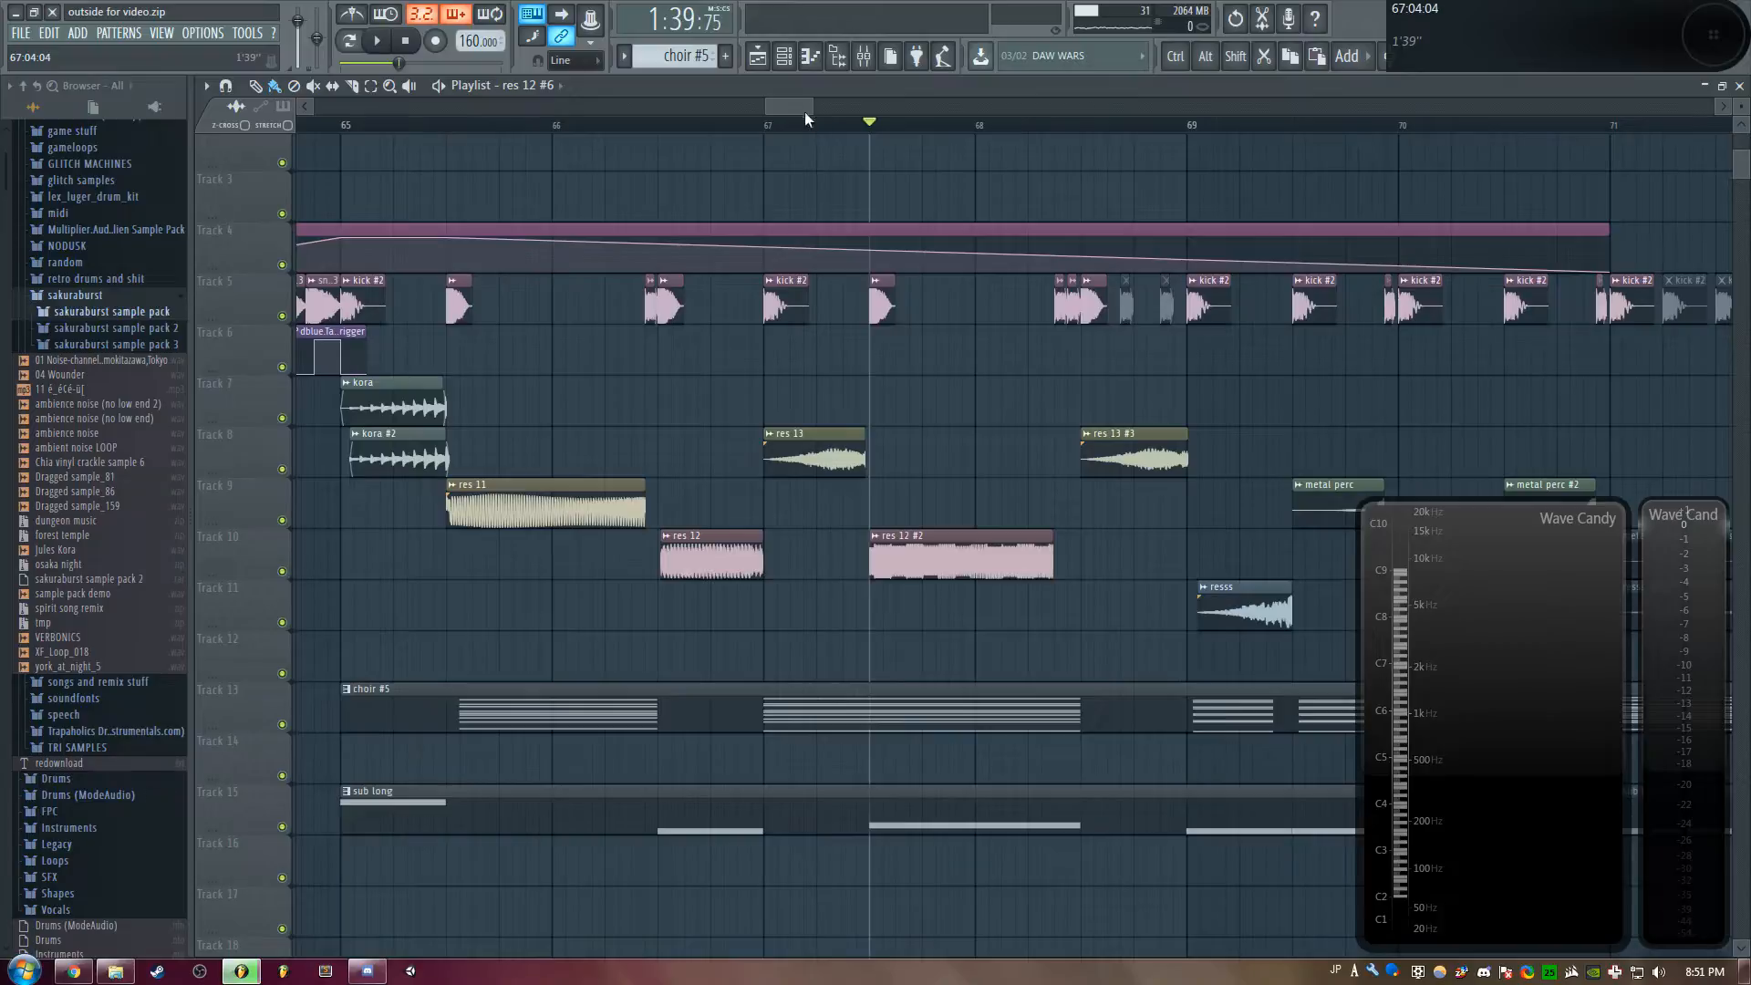
Play the full arrangement from the start of bar 67, where the res 13 clip begins
{"action": "scroll", "coordinate": [798, 119], "scroll_direction": "down", "scroll_amount": 2}
{"action": "left_click", "coordinate": [693, 128]}
{"action": "key", "text": "space"}
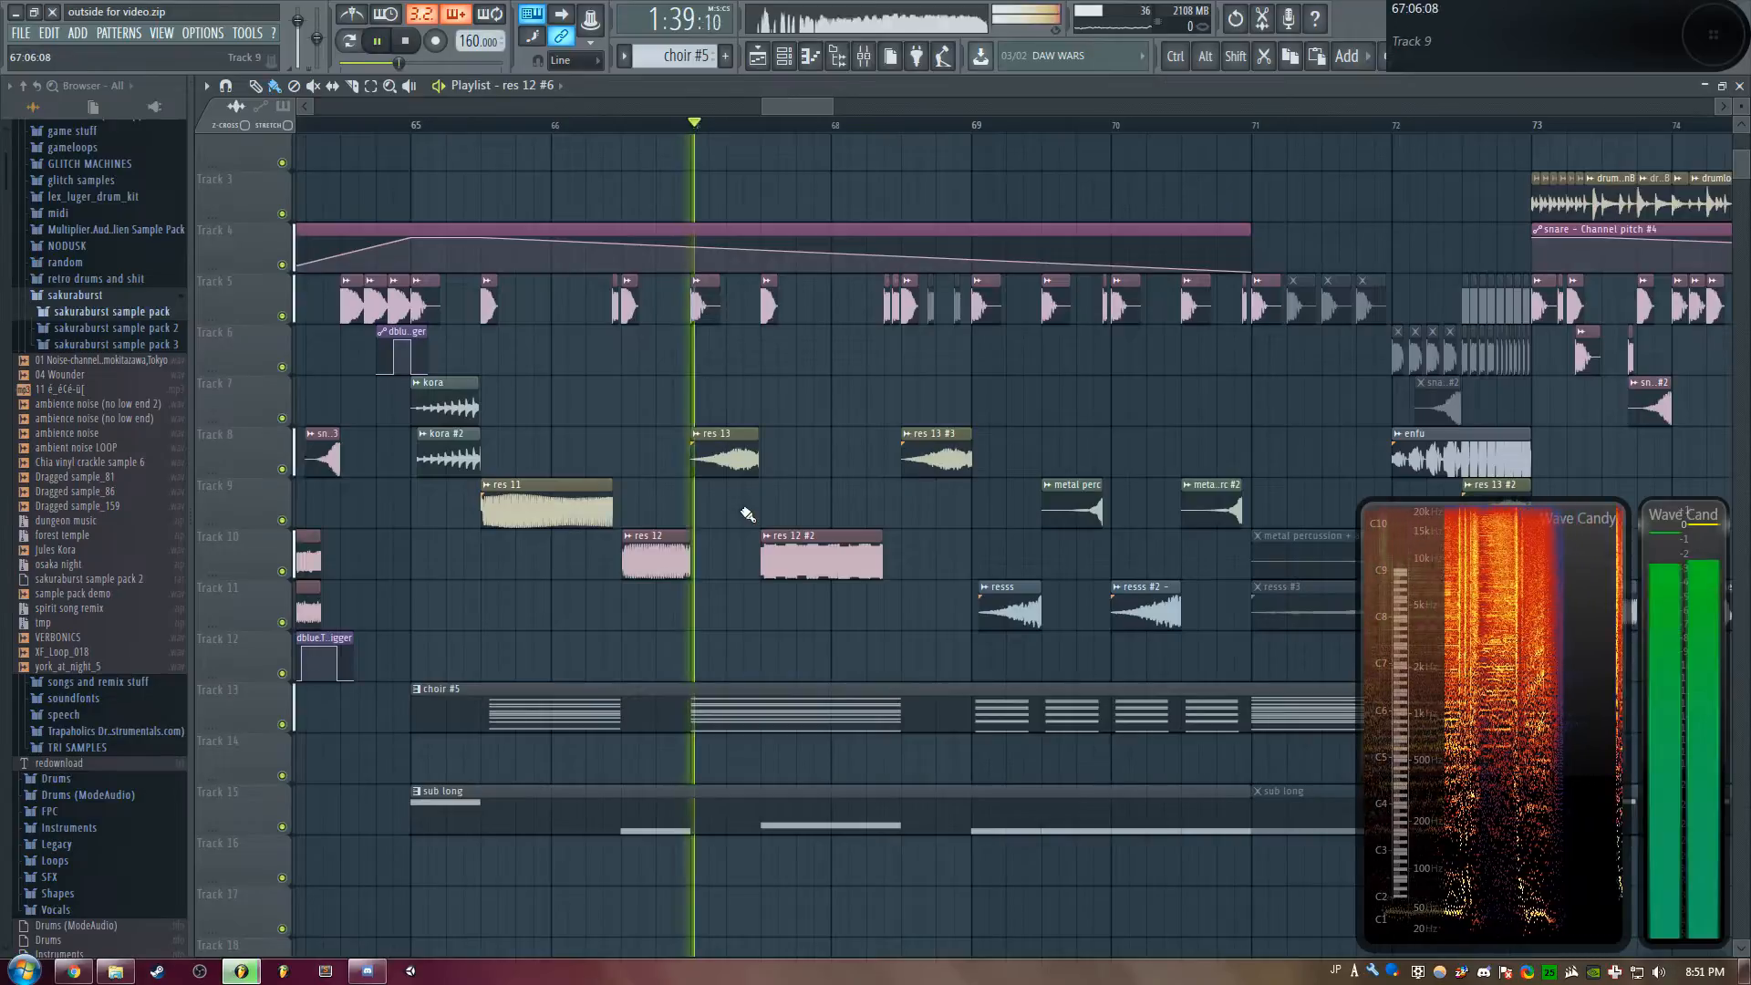
{"action": "key", "text": "space"}
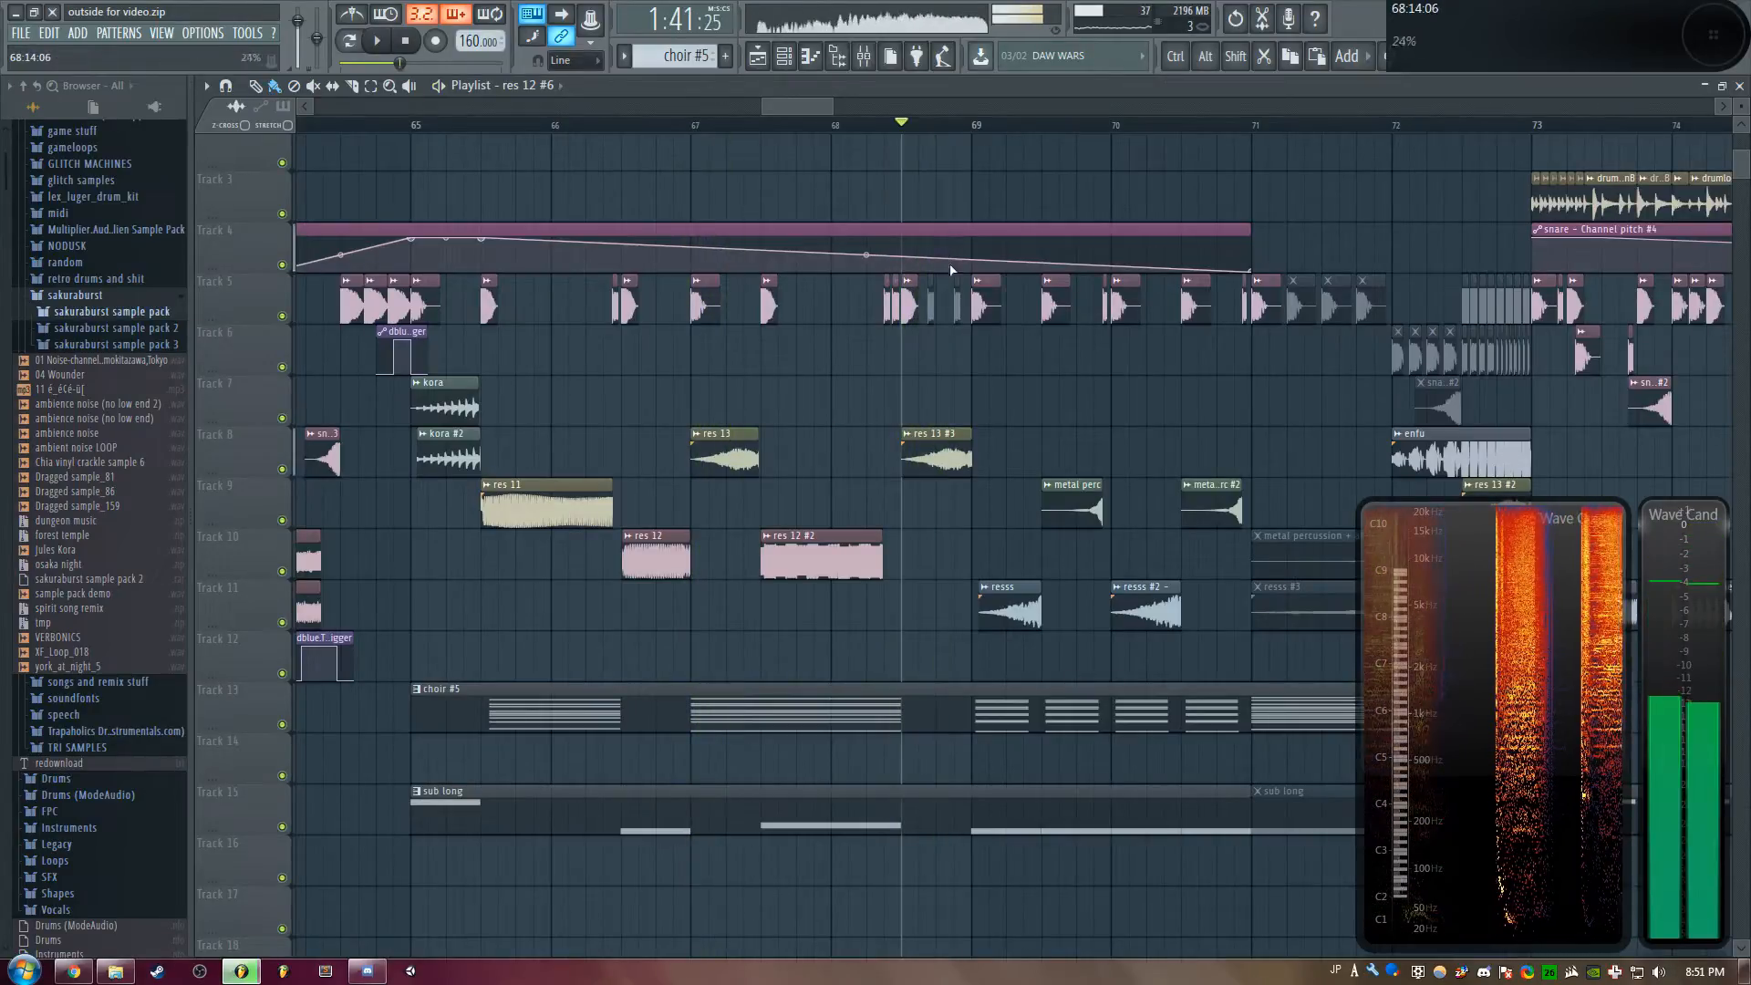
Compare the channel settings of res 13 and res 13 #3, playing the arrangement from res 13 #3
{"action": "double_click", "coordinate": [723, 458]}
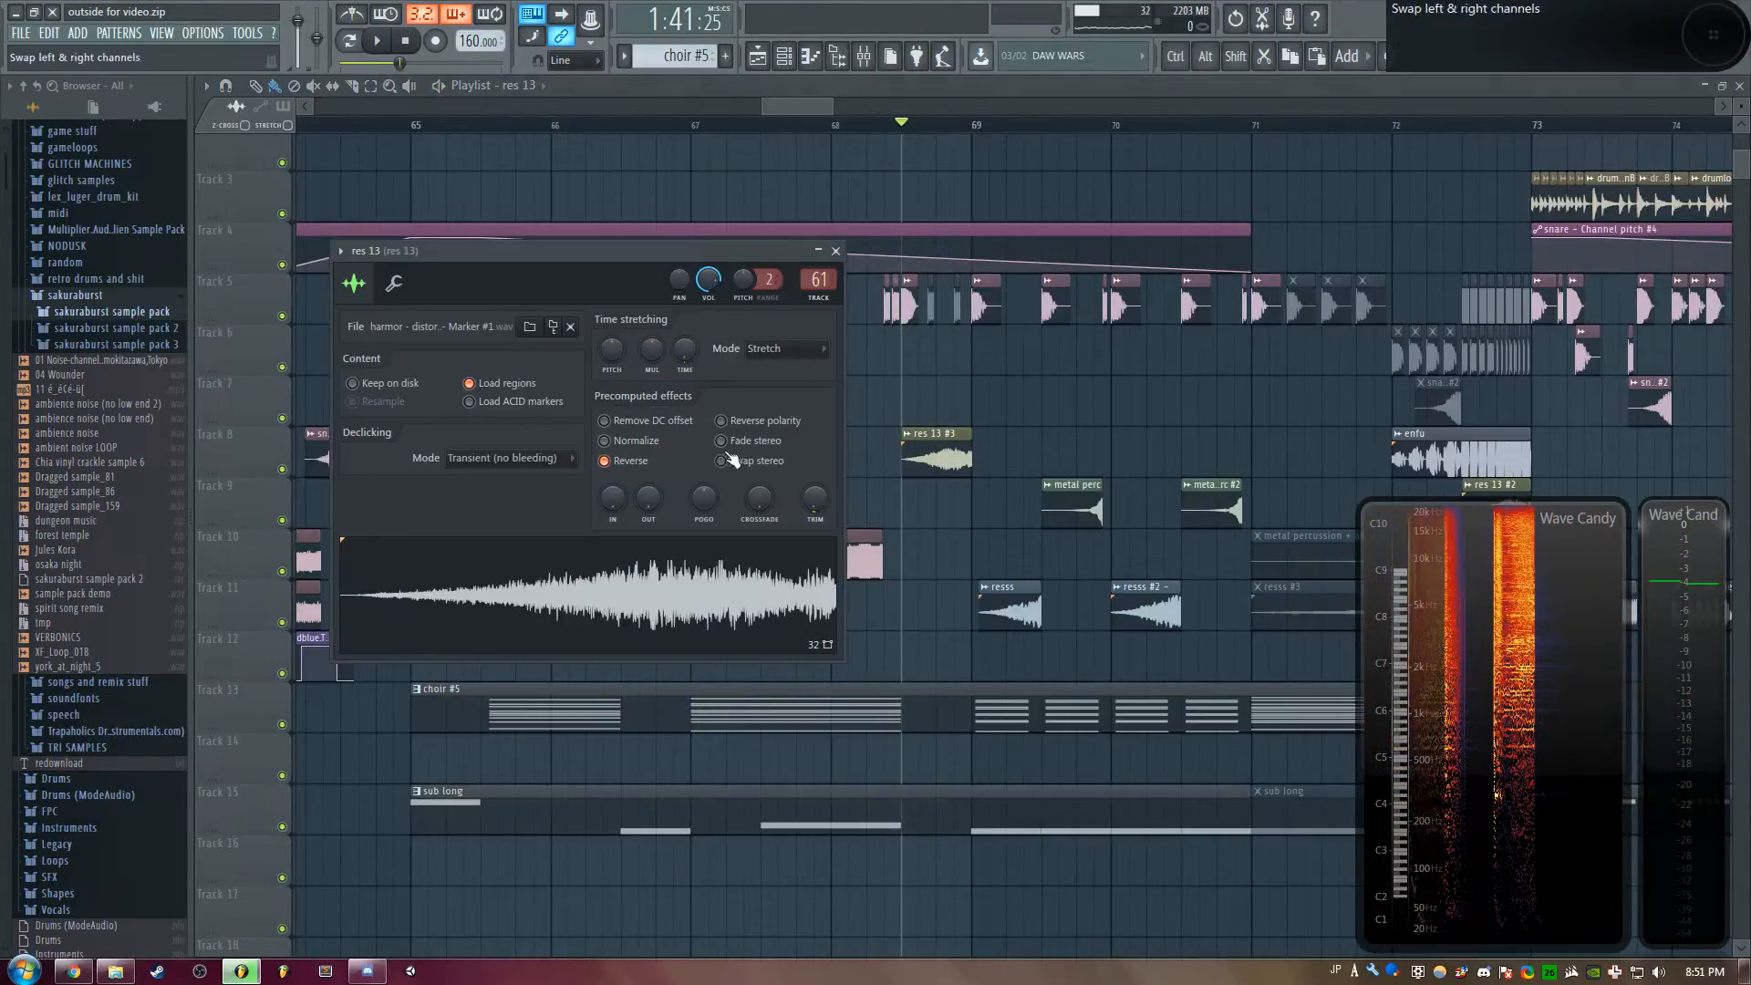
{"action": "double_click", "coordinate": [945, 465]}
{"action": "key", "text": "space"}
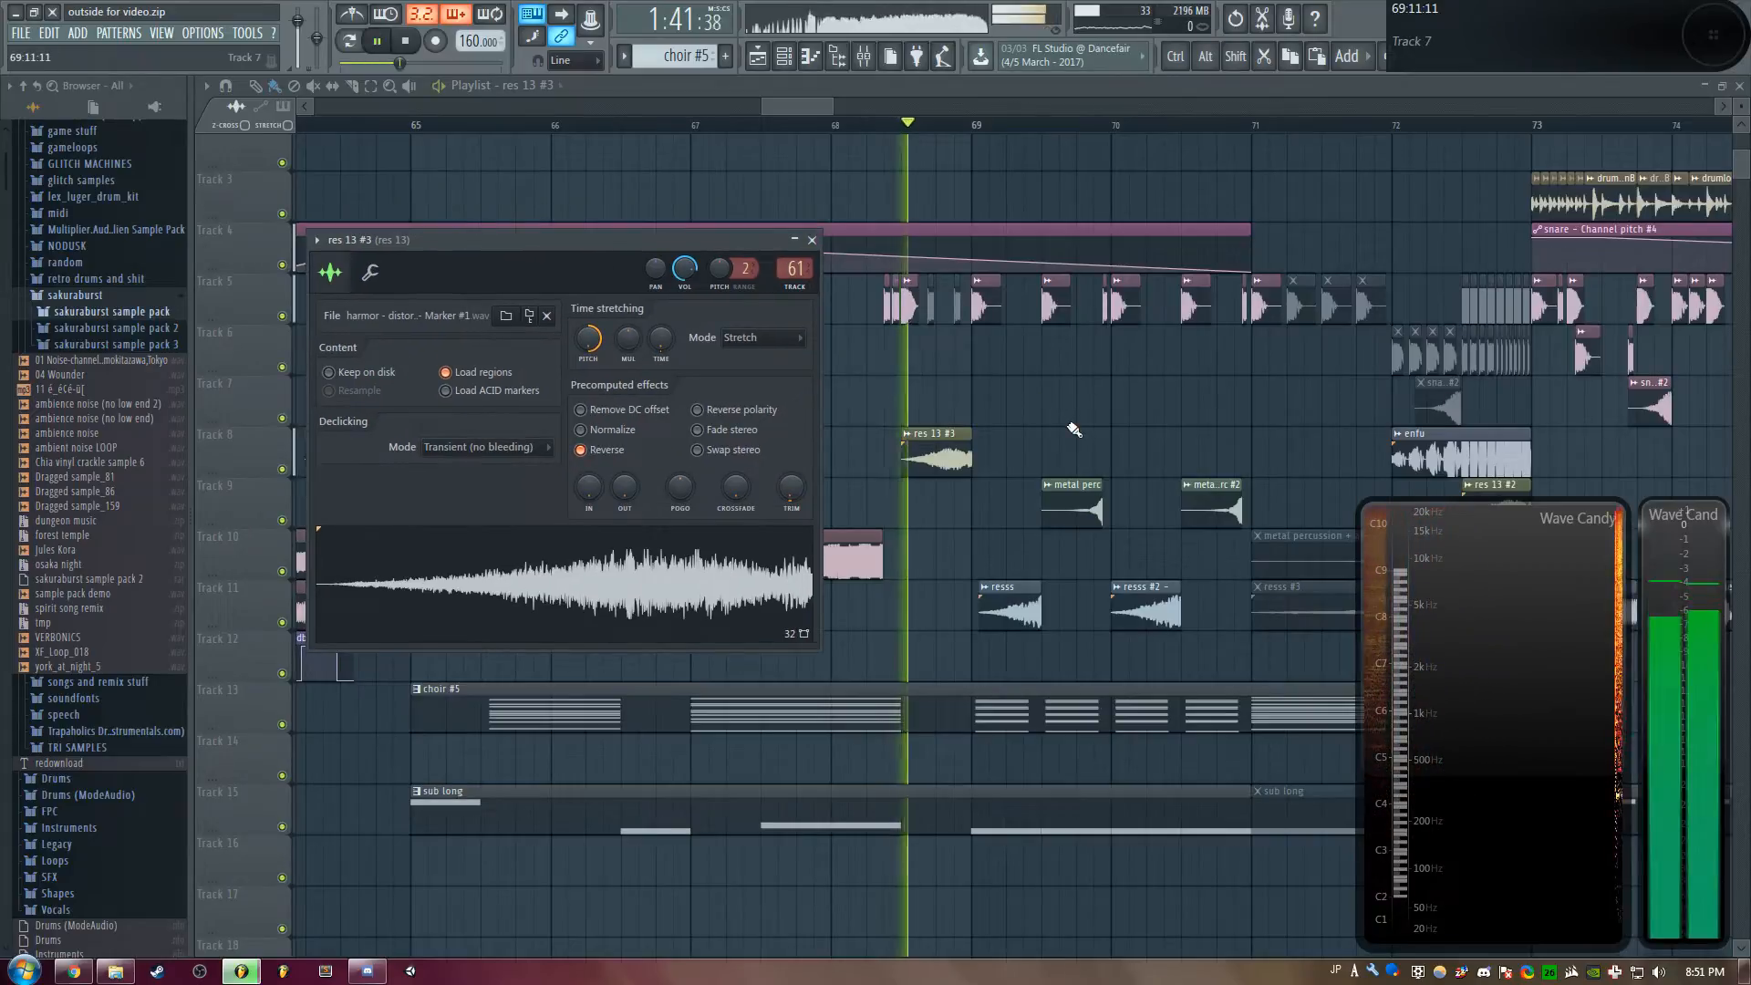
{"action": "key", "text": "Escape"}
Open the resss clip's reverse reverb bass sample in Edison, play it, and close the editor
{"action": "left_click_drag", "start_coordinate": [799, 107], "coordinate": [825, 110]}
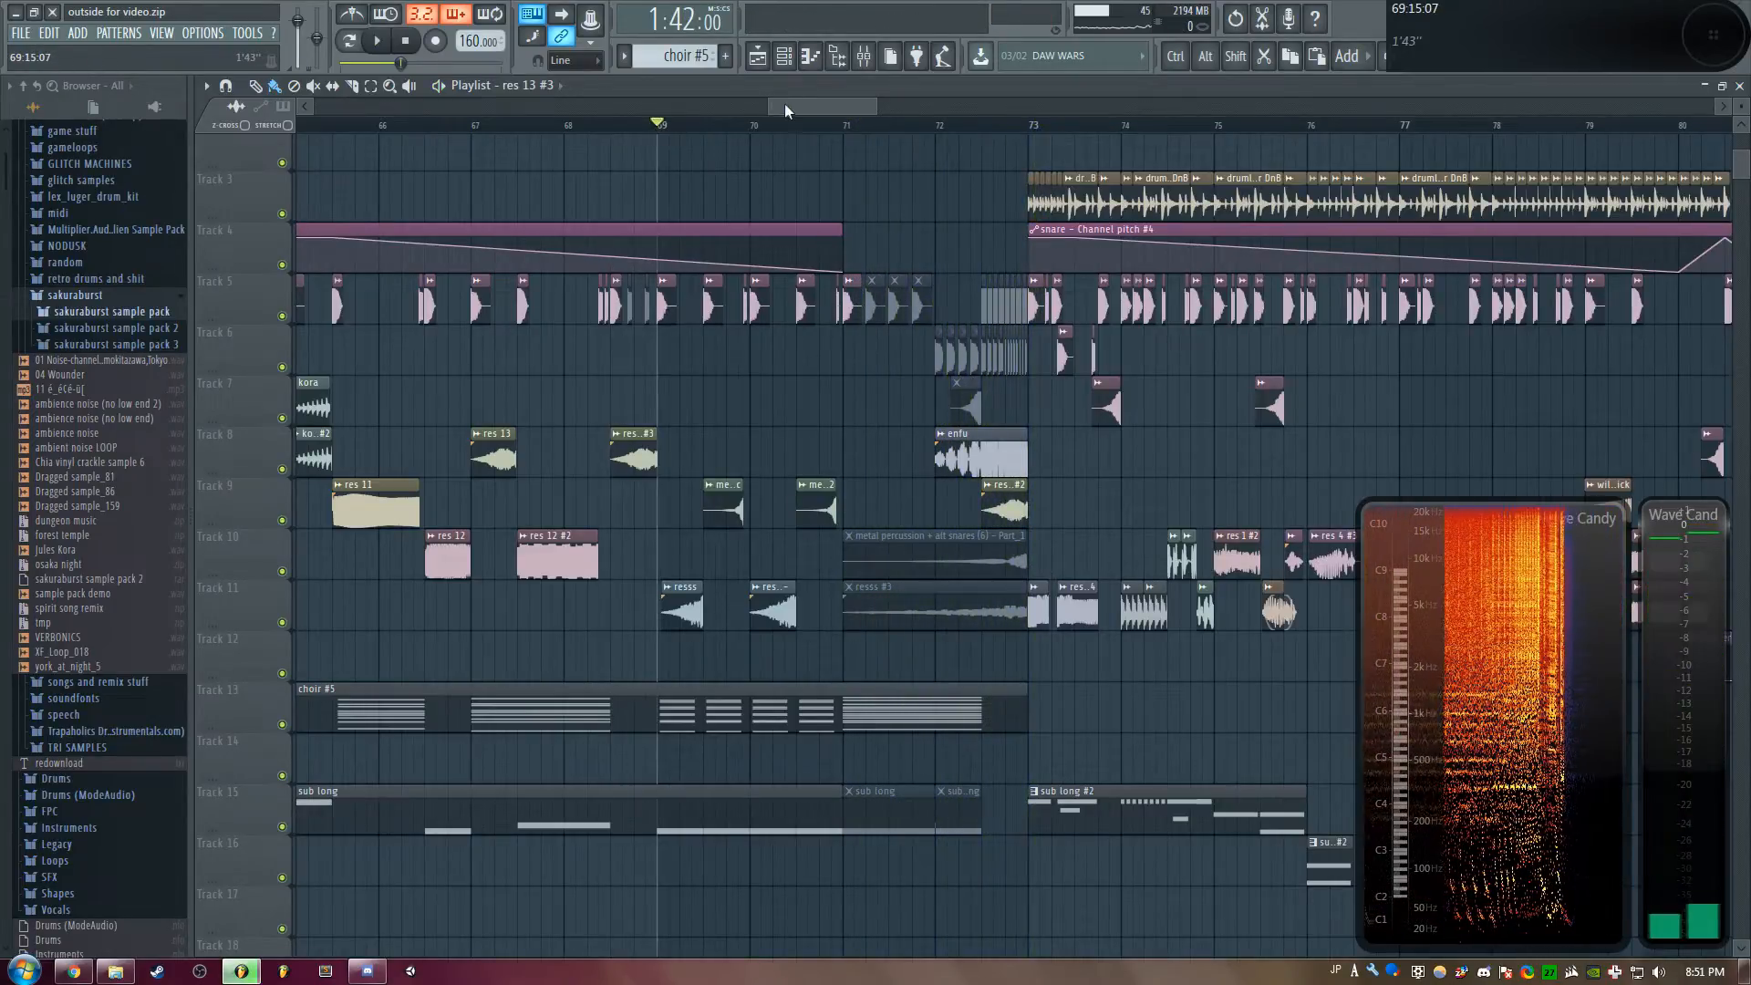
{"action": "left_click_drag", "start_coordinate": [773, 107], "coordinate": [816, 150]}
{"action": "double_click", "coordinate": [719, 597]}
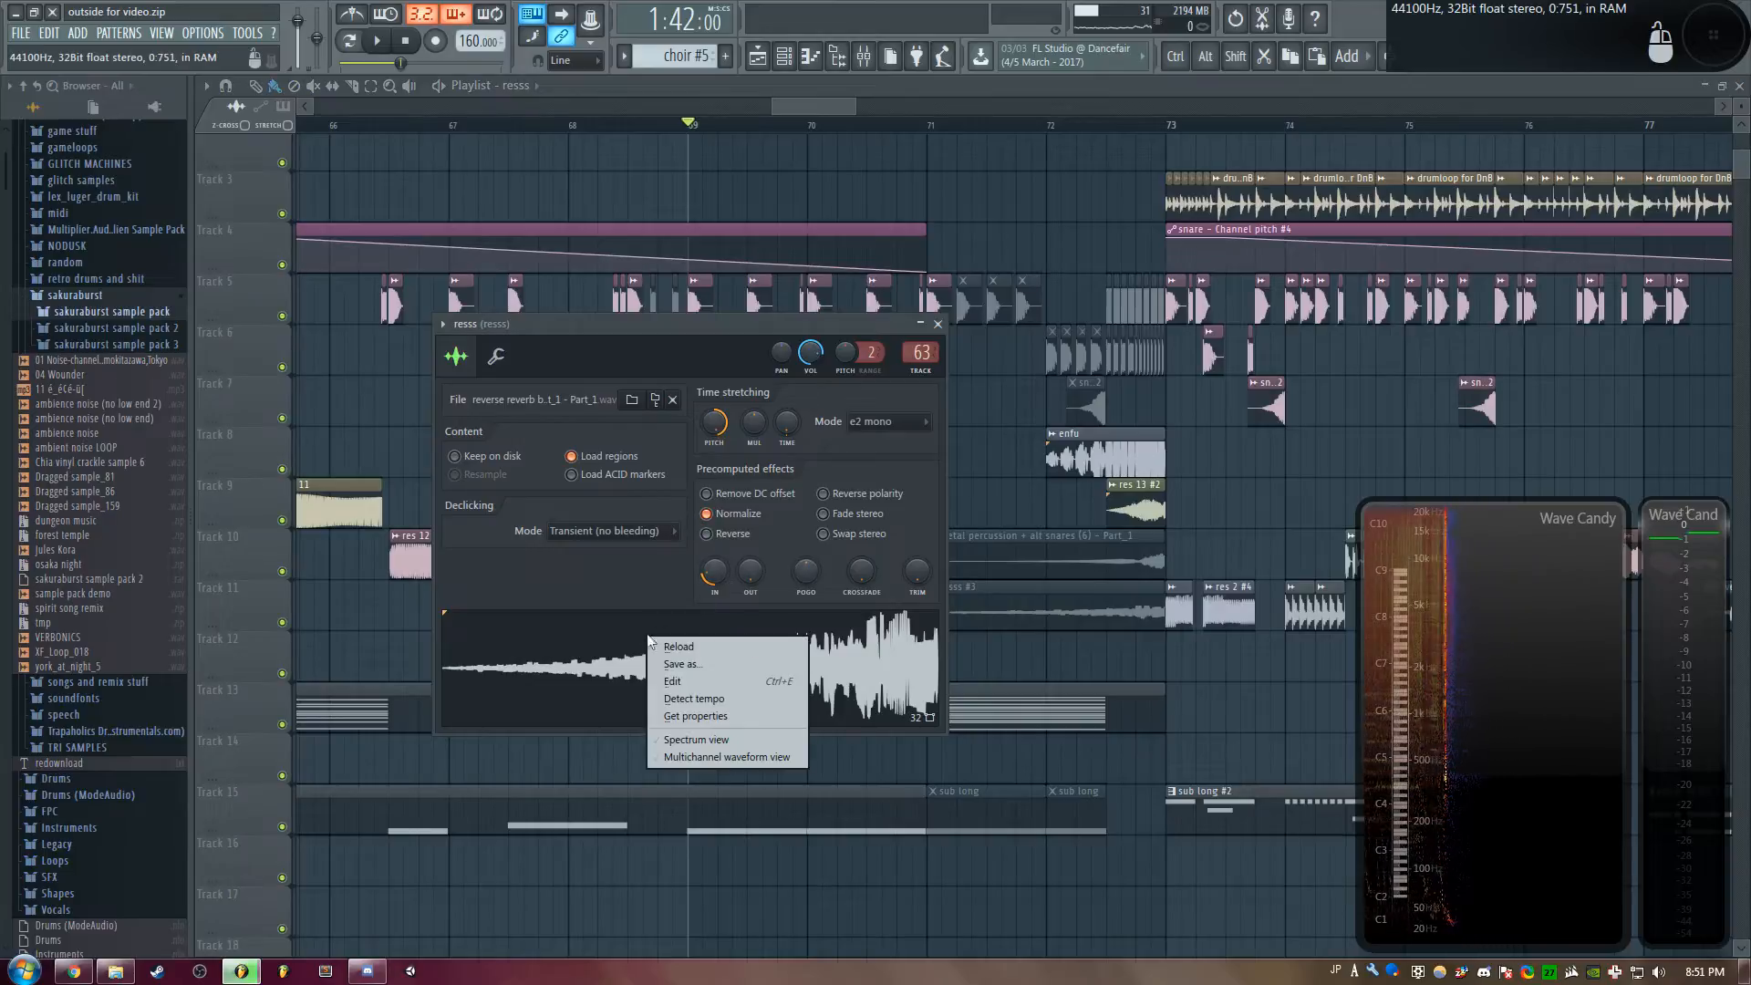
{"action": "right_click", "coordinate": [651, 646]}
{"action": "left_click", "coordinate": [695, 676]}
{"action": "left_click_drag", "start_coordinate": [895, 219], "coordinate": [765, 232]}
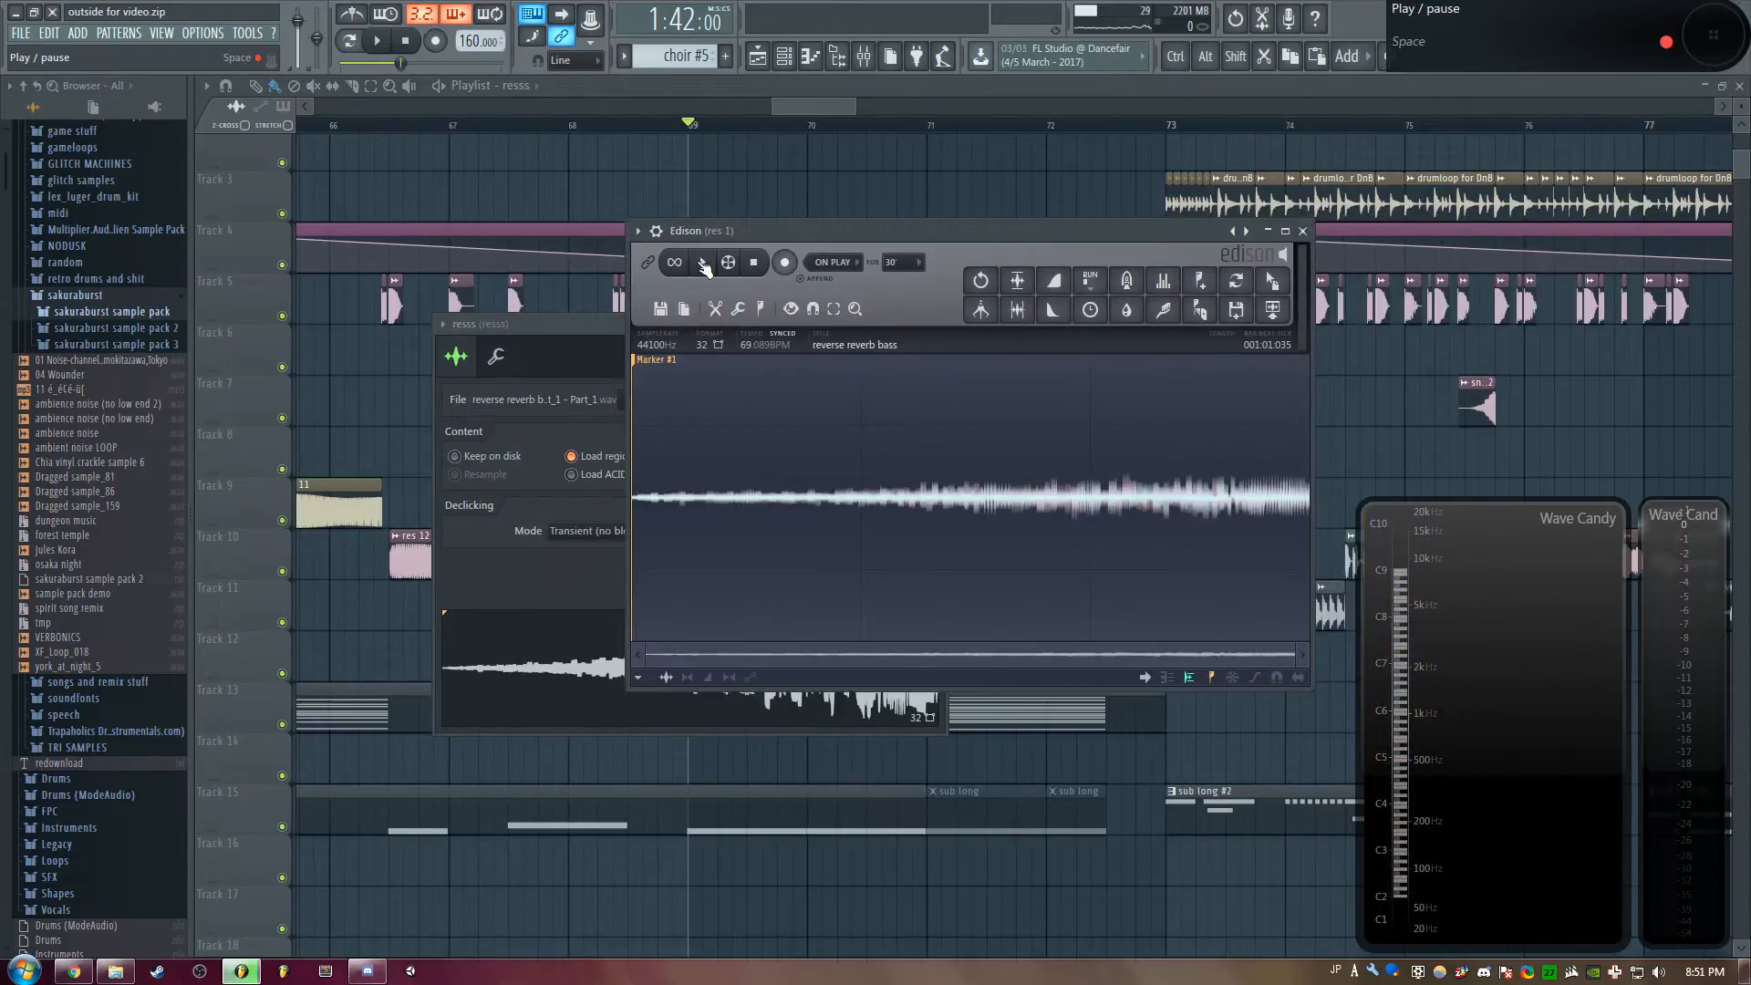
{"action": "left_click", "coordinate": [701, 263]}
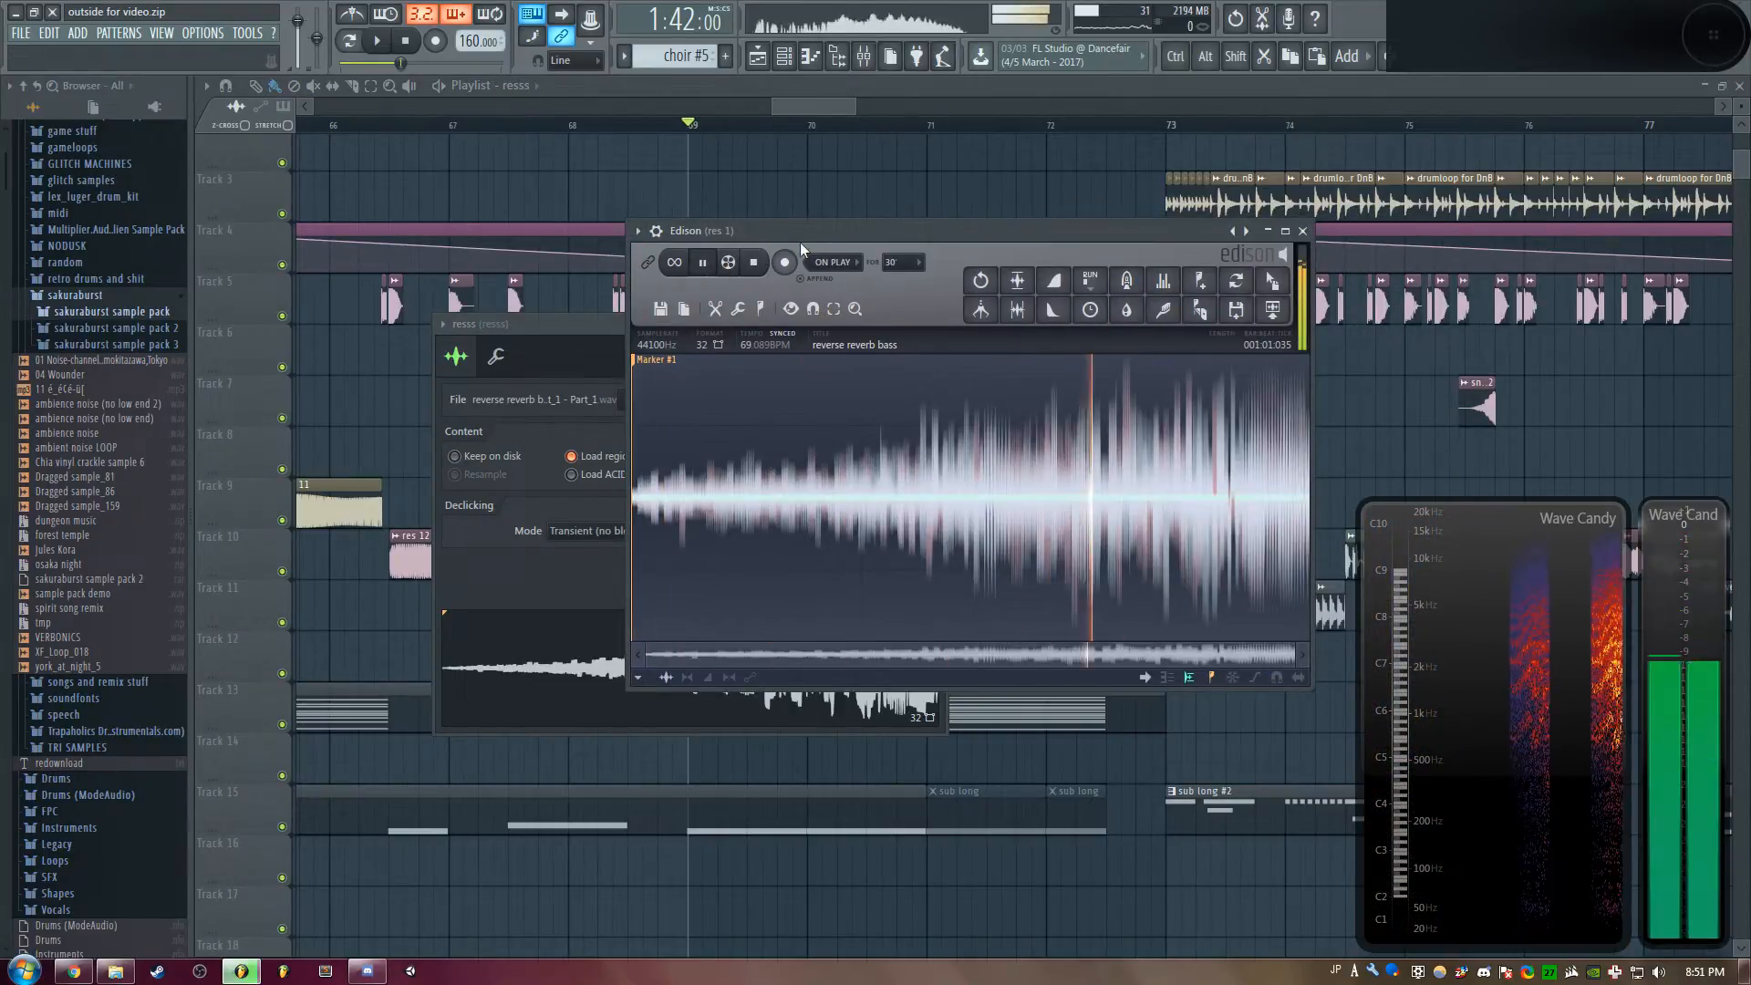
{"action": "right_click", "coordinate": [933, 174]}
Open the channel settings of resss #2 and view its sample in Edison
{"action": "double_click", "coordinate": [838, 625]}
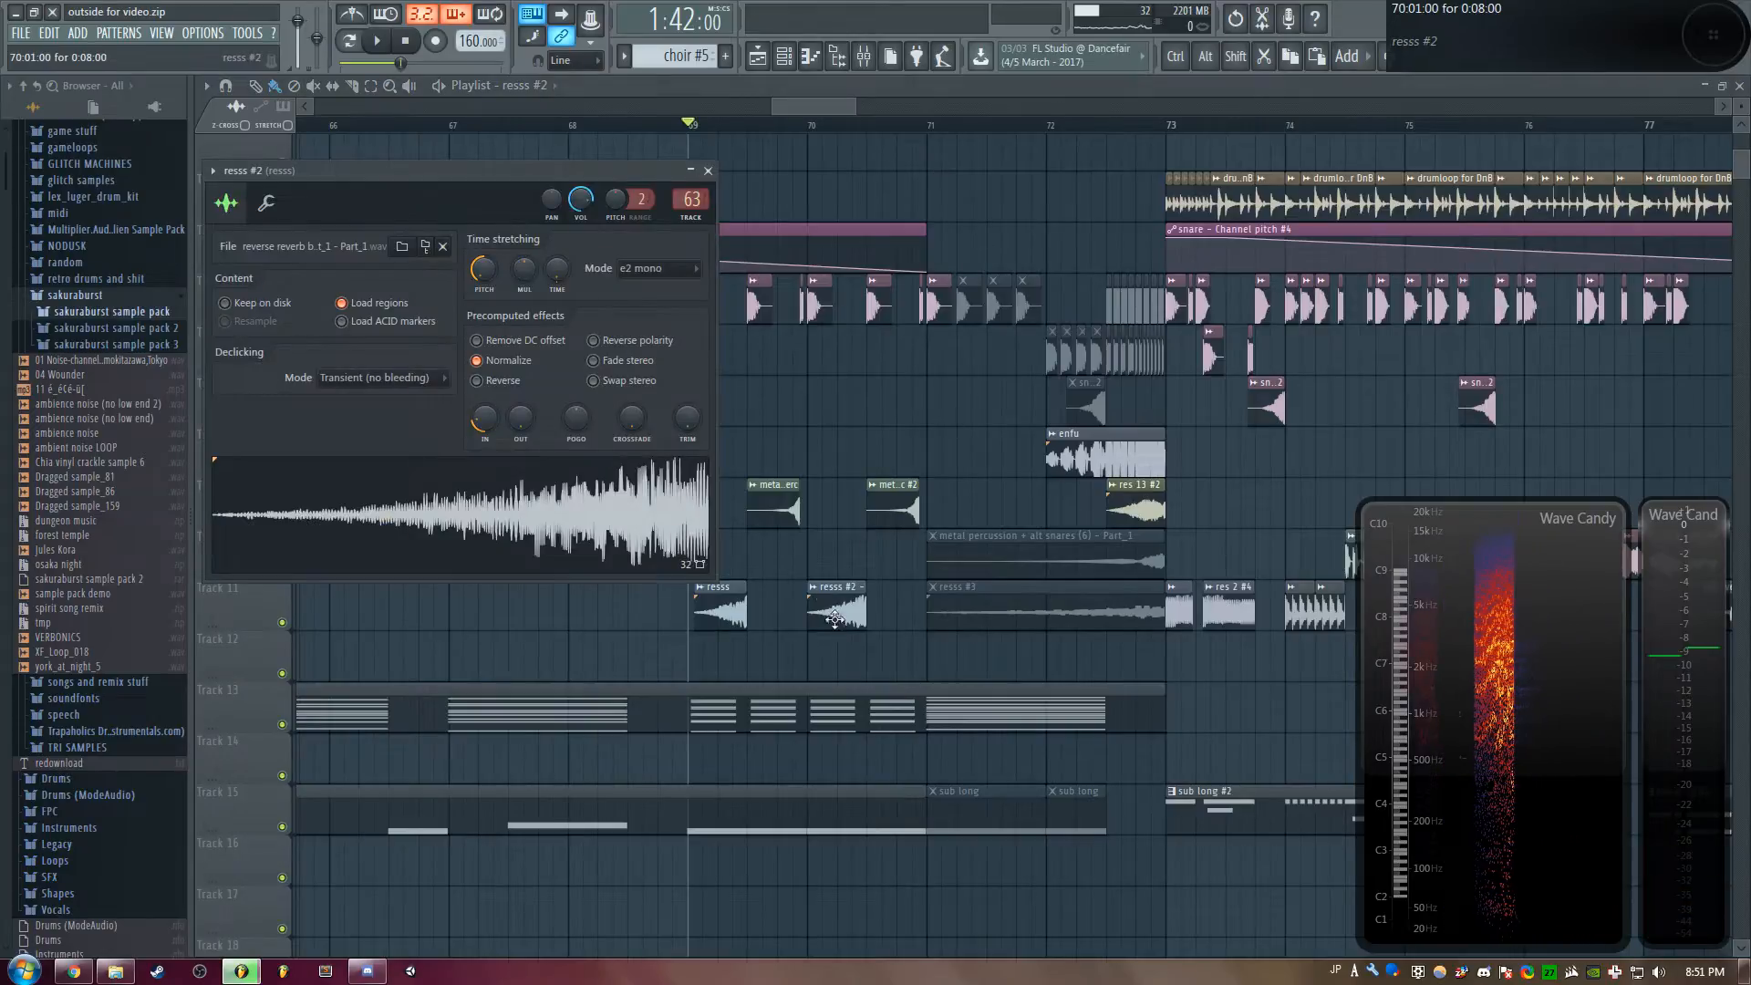
{"action": "left_click", "coordinate": [549, 563]}
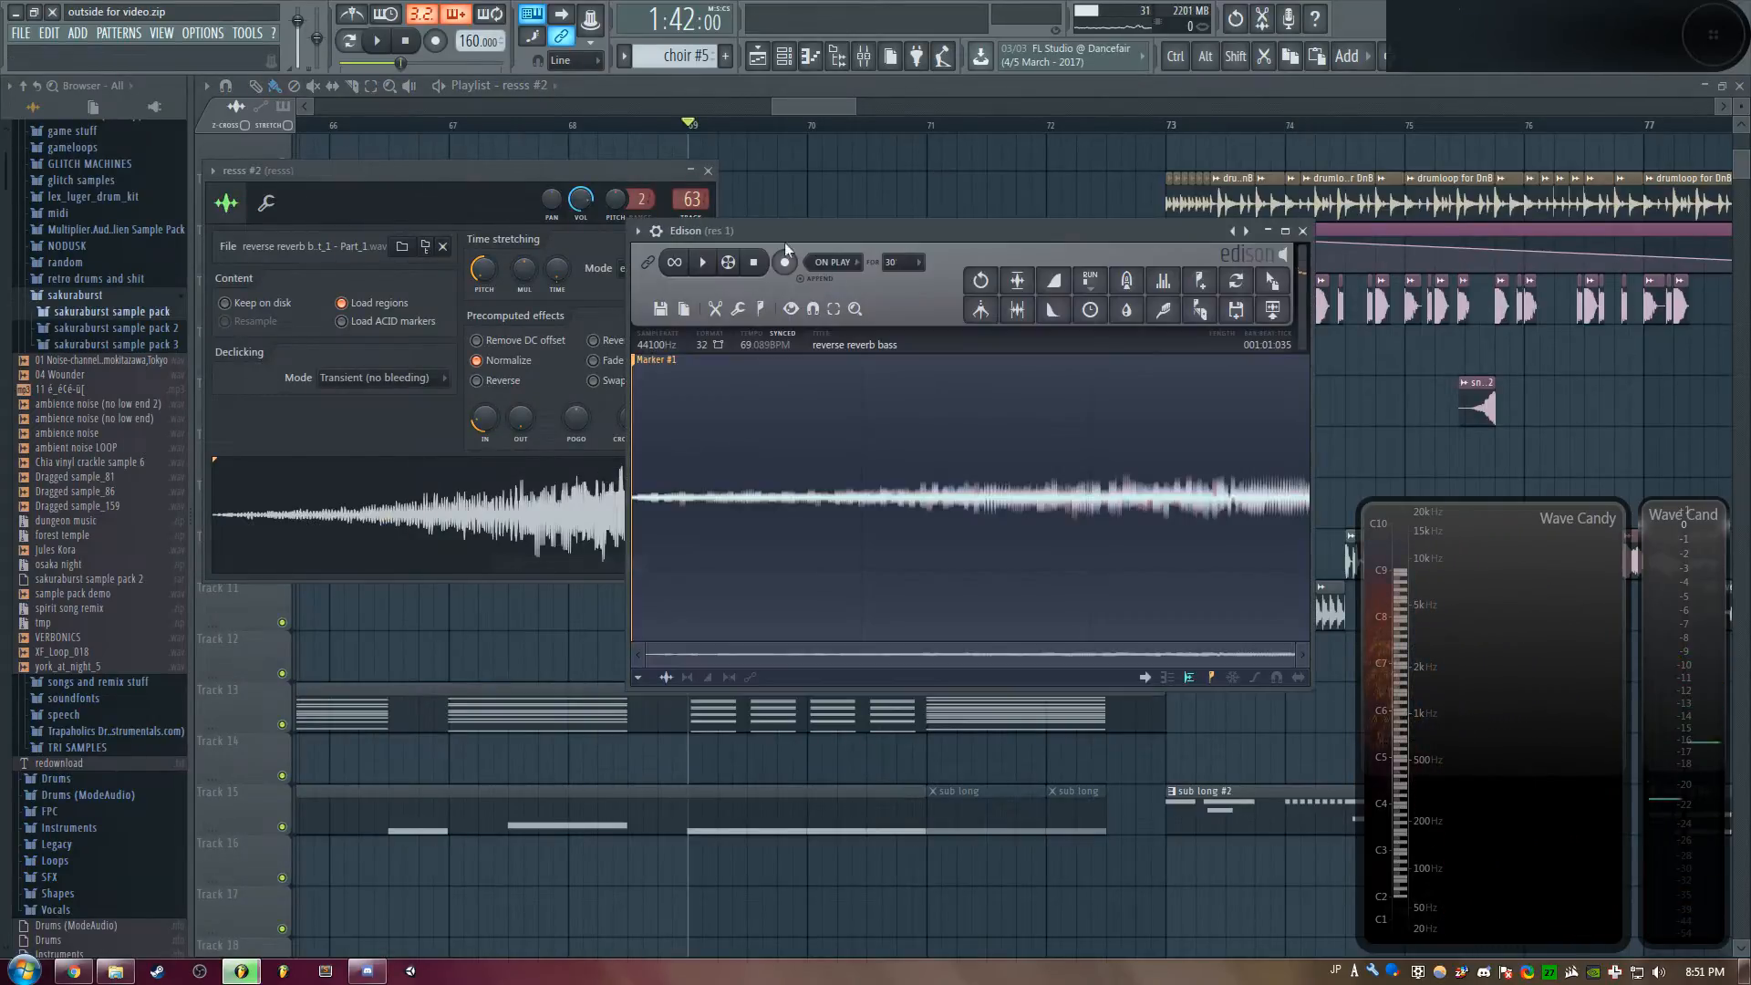
{"action": "left_click", "coordinate": [503, 163]}
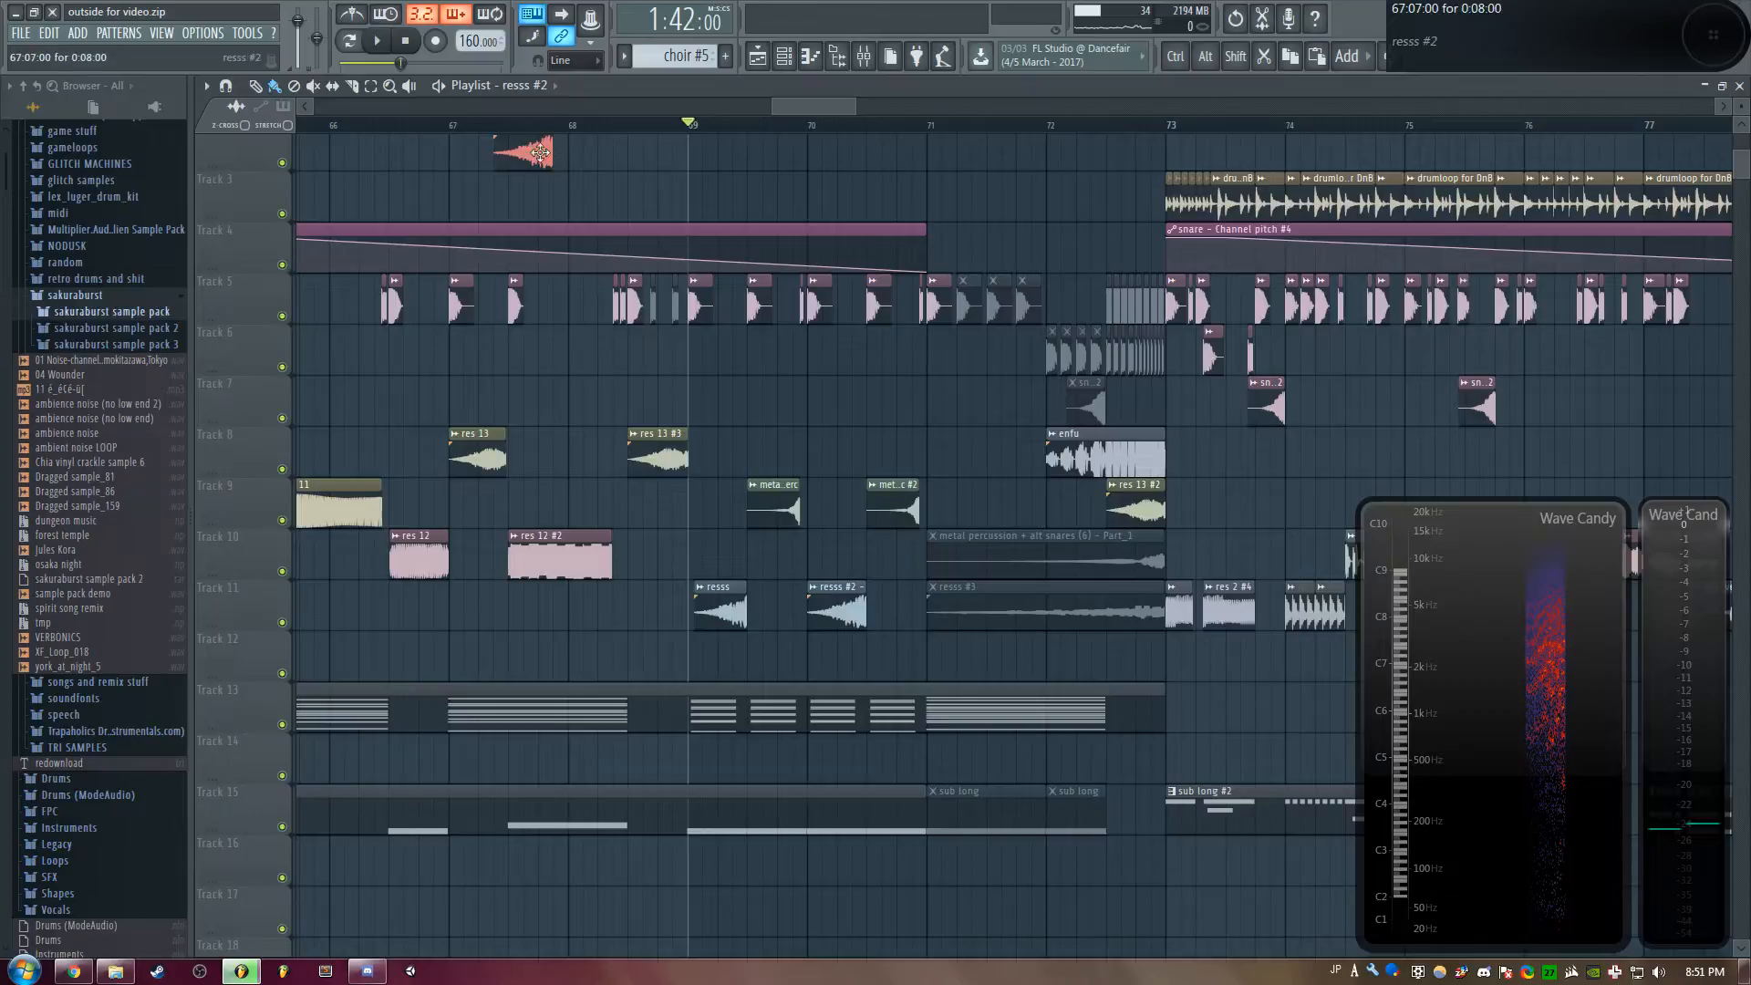
Audition the resss and resss #2 channels one after the other with a C5 note
{"action": "double_click", "coordinate": [696, 604]}
{"action": "key", "text": "q"}
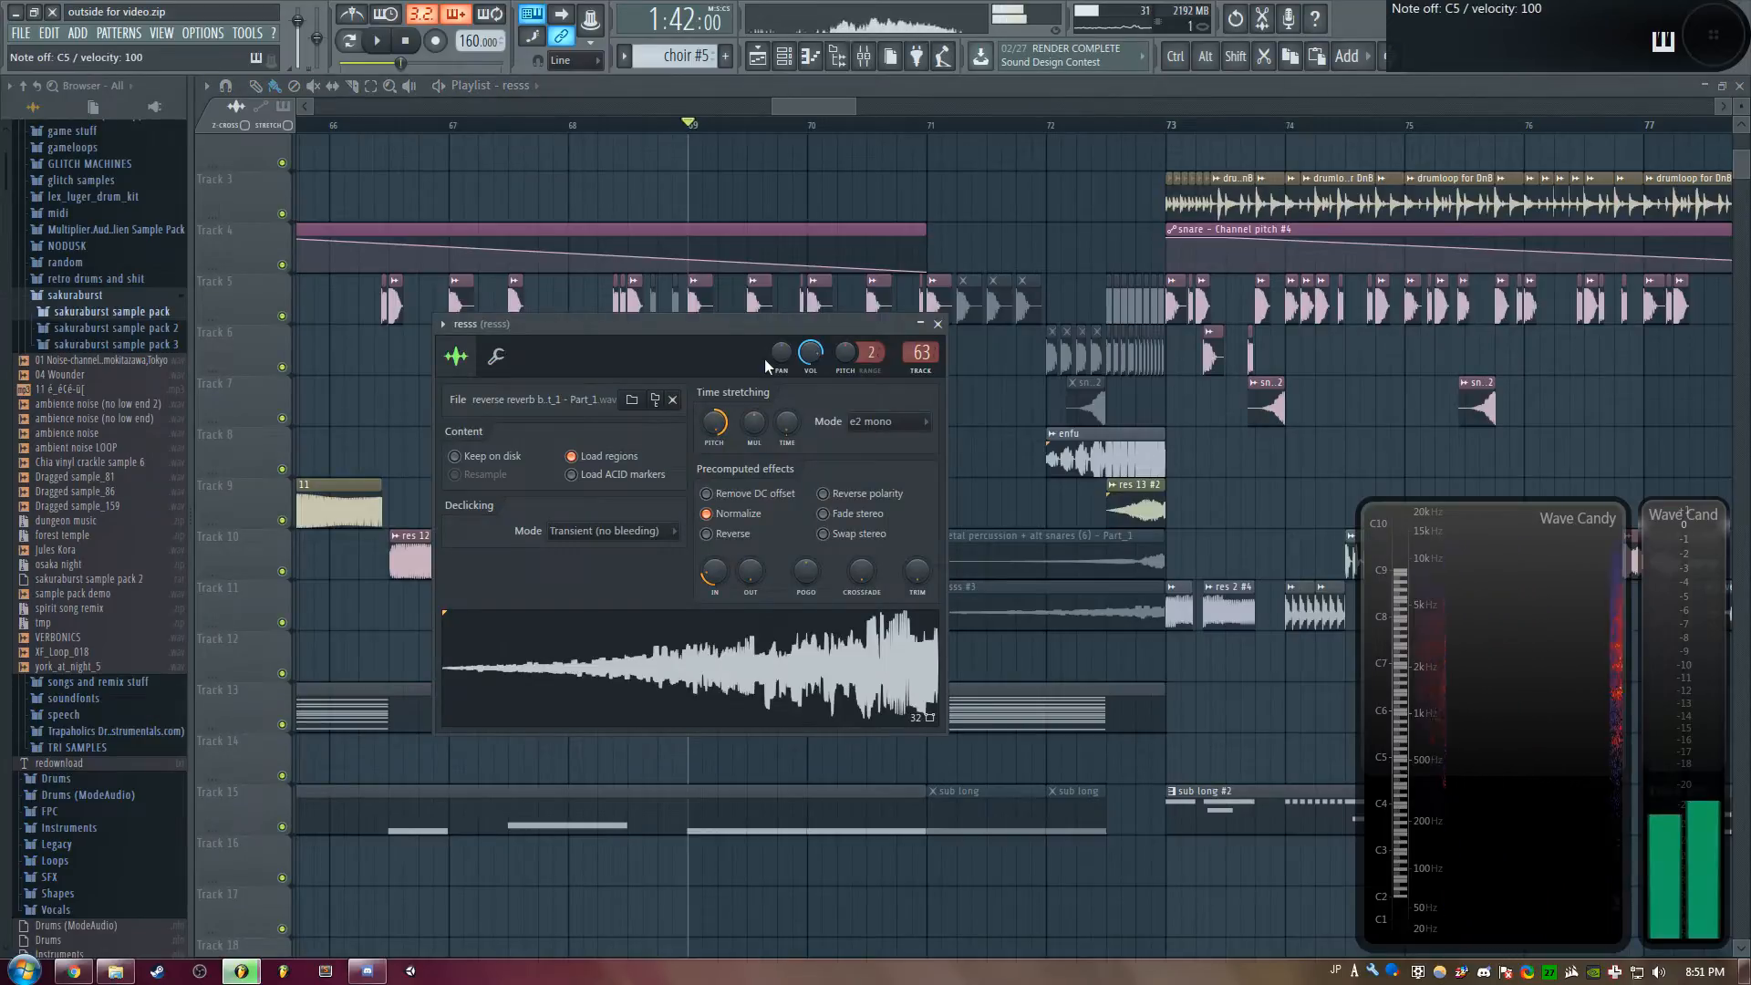
{"action": "right_click", "coordinate": [793, 202]}
{"action": "double_click", "coordinate": [846, 592]}
{"action": "key", "text": "q"}
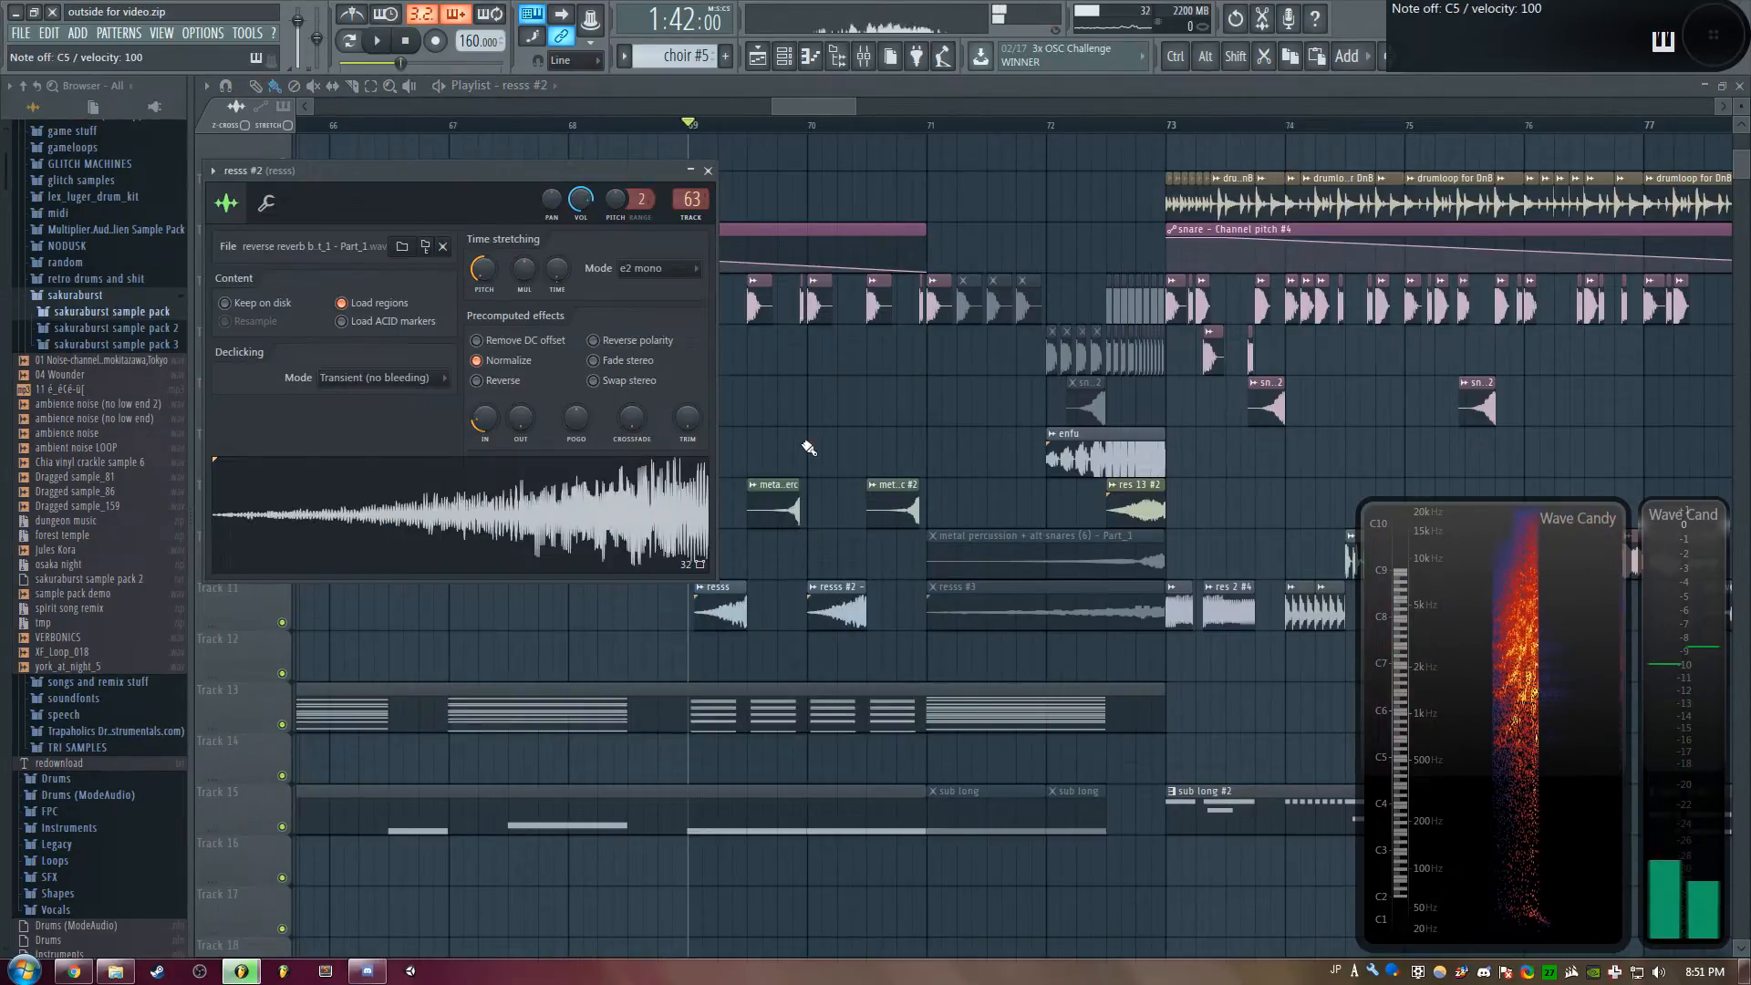
{"action": "right_click", "coordinate": [878, 420]}
Compare the channel settings of resss and resss #2, trying a 62% right pan on resss
{"action": "double_click", "coordinate": [833, 622]}
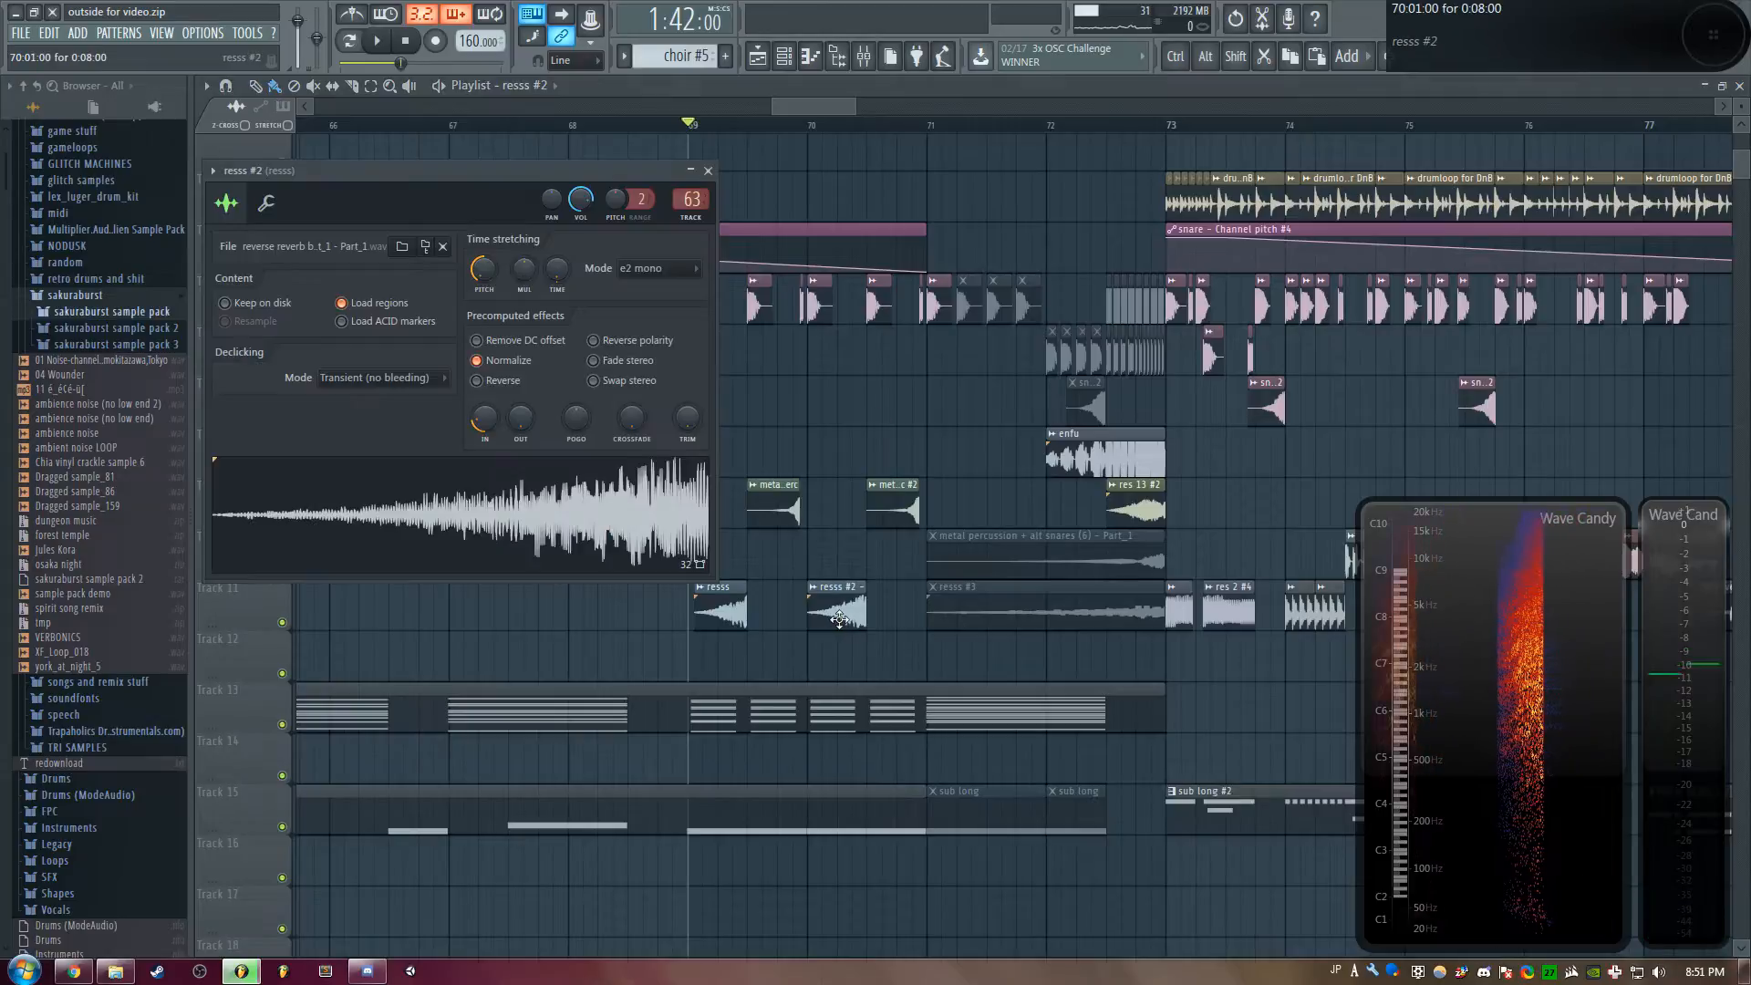
{"action": "double_click", "coordinate": [719, 606]}
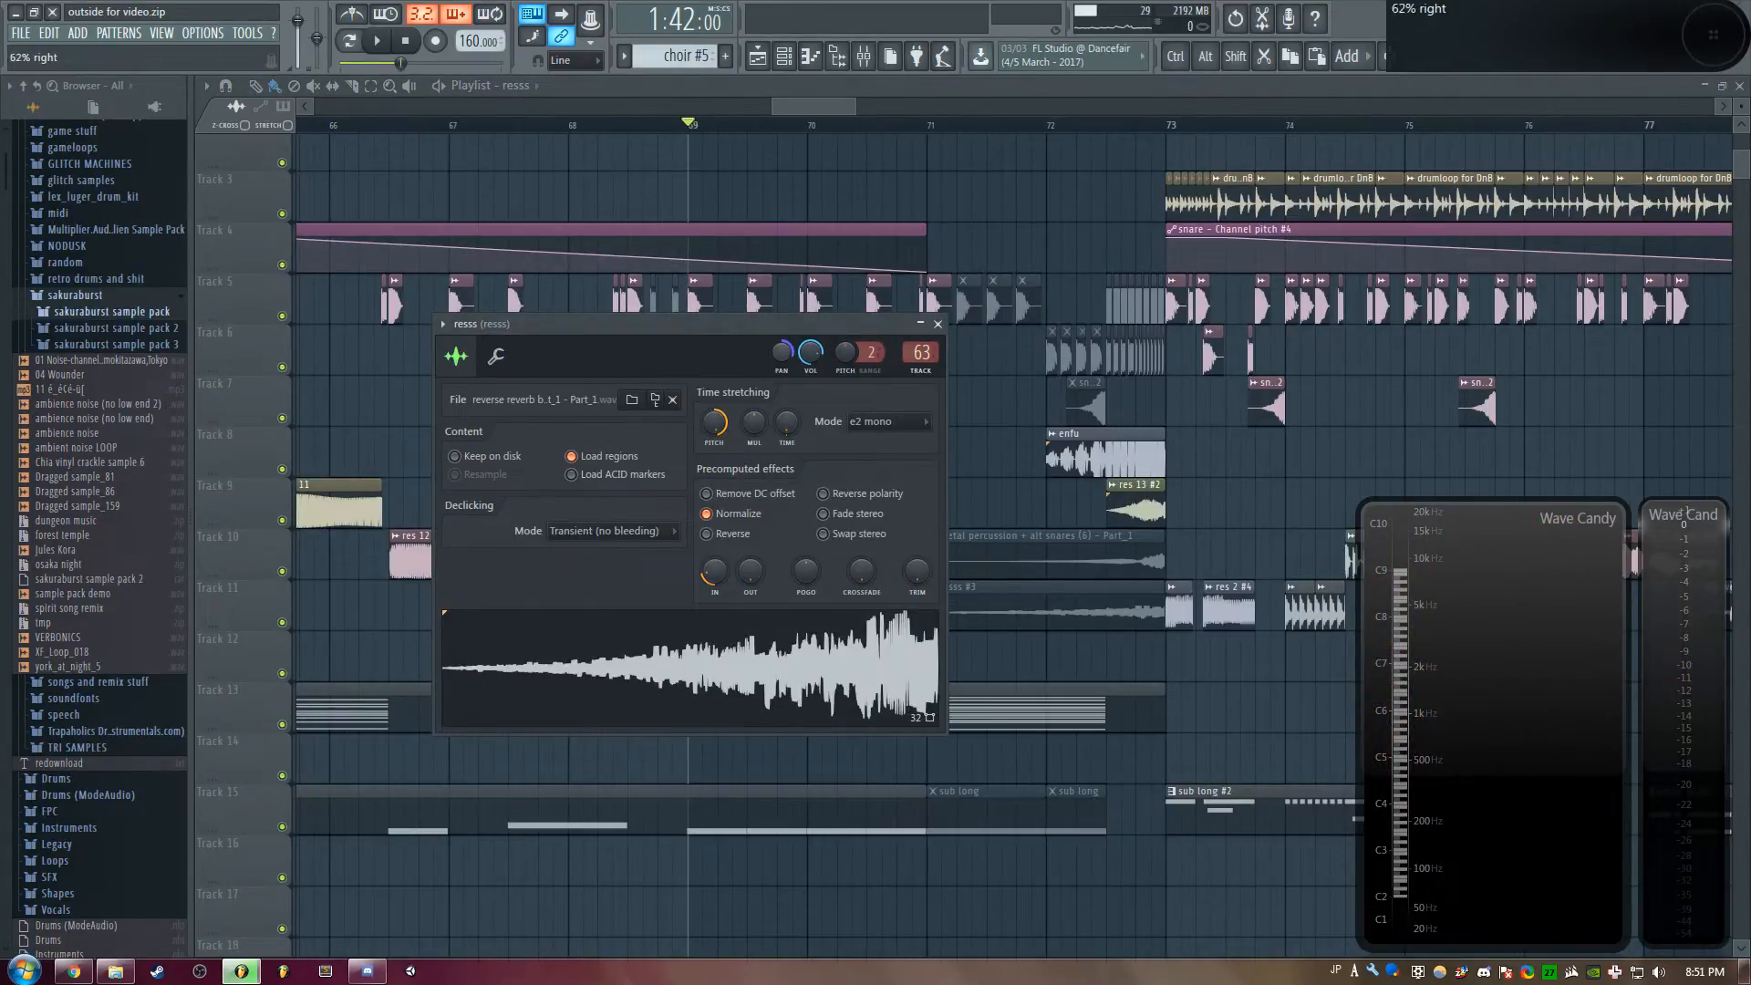
{"action": "left_click_drag", "start_coordinate": [1275, 188], "coordinate": [1292, 174]}
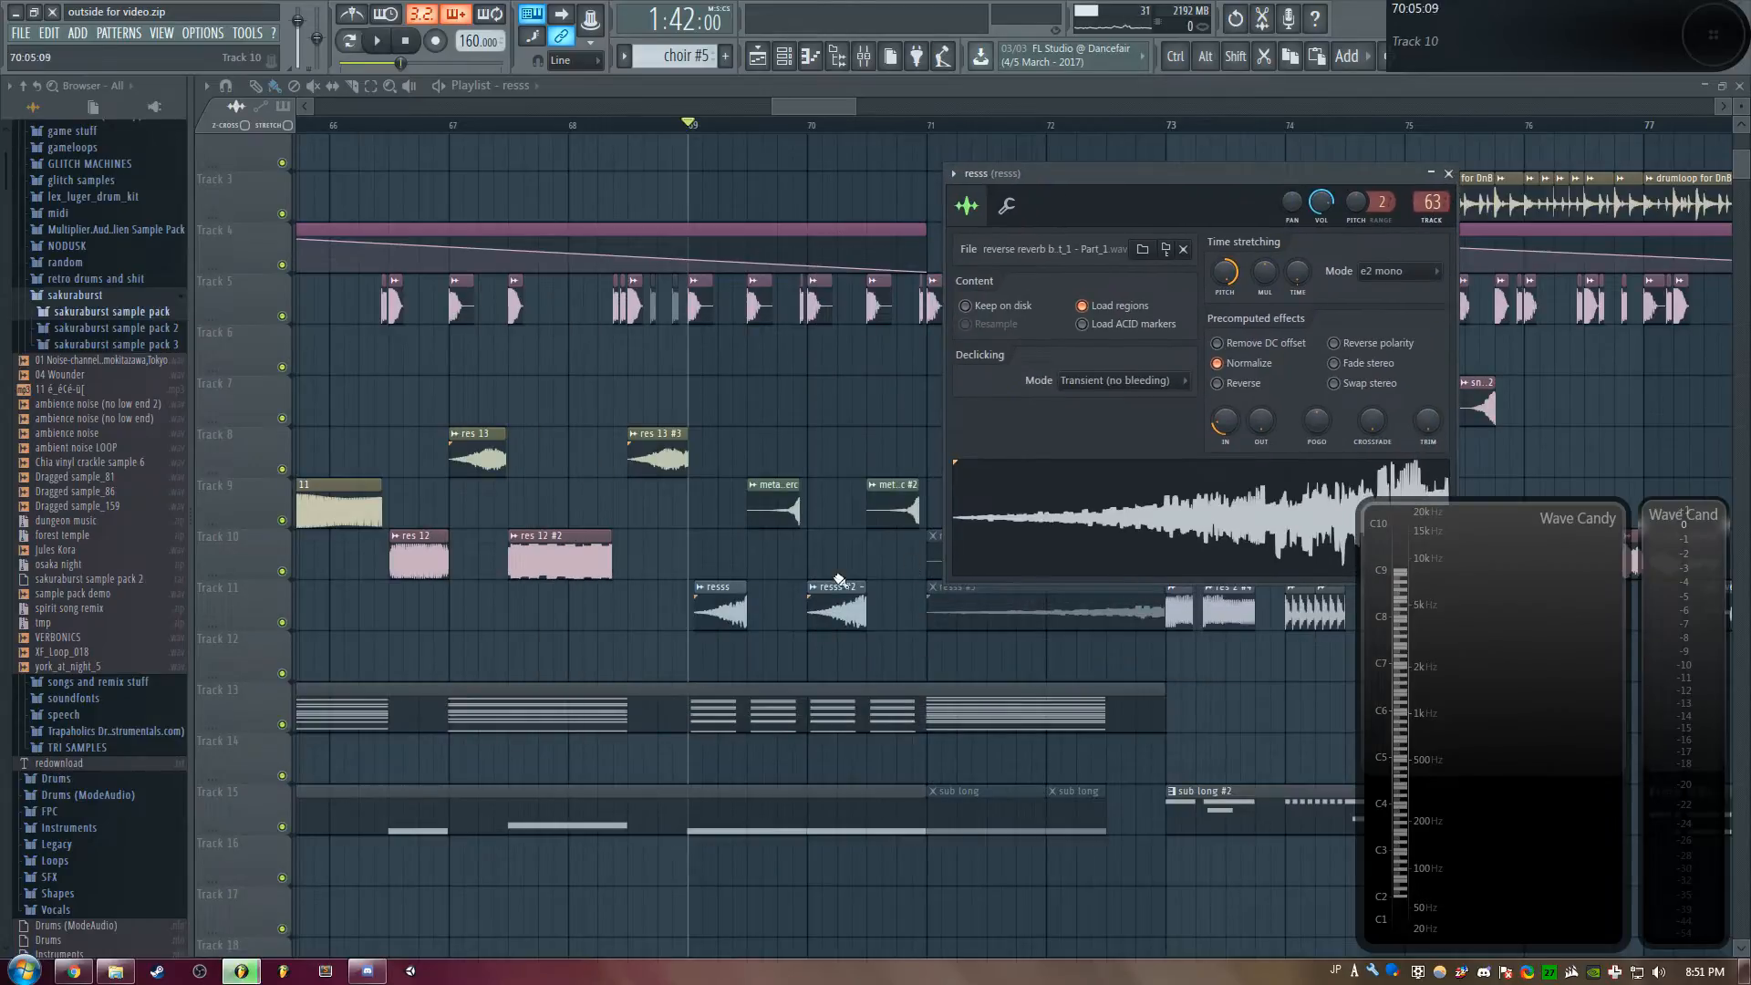
{"action": "left_click", "coordinate": [832, 587]}
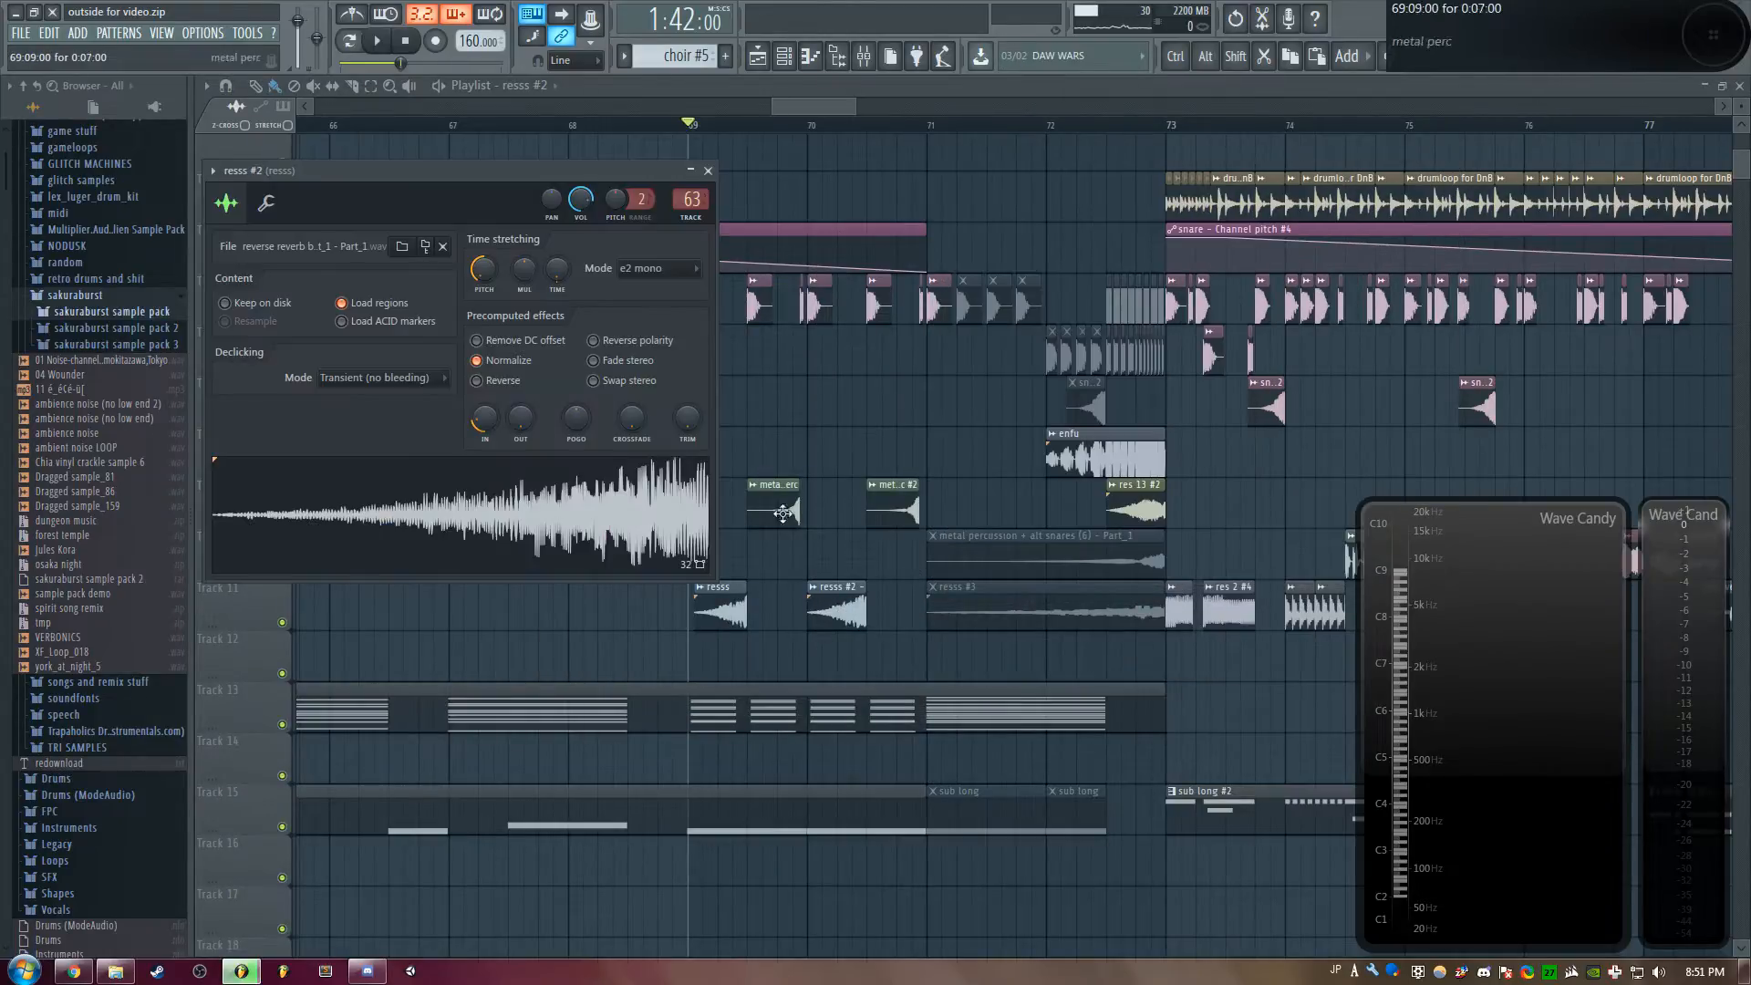
{"action": "key", "text": "Escape"}
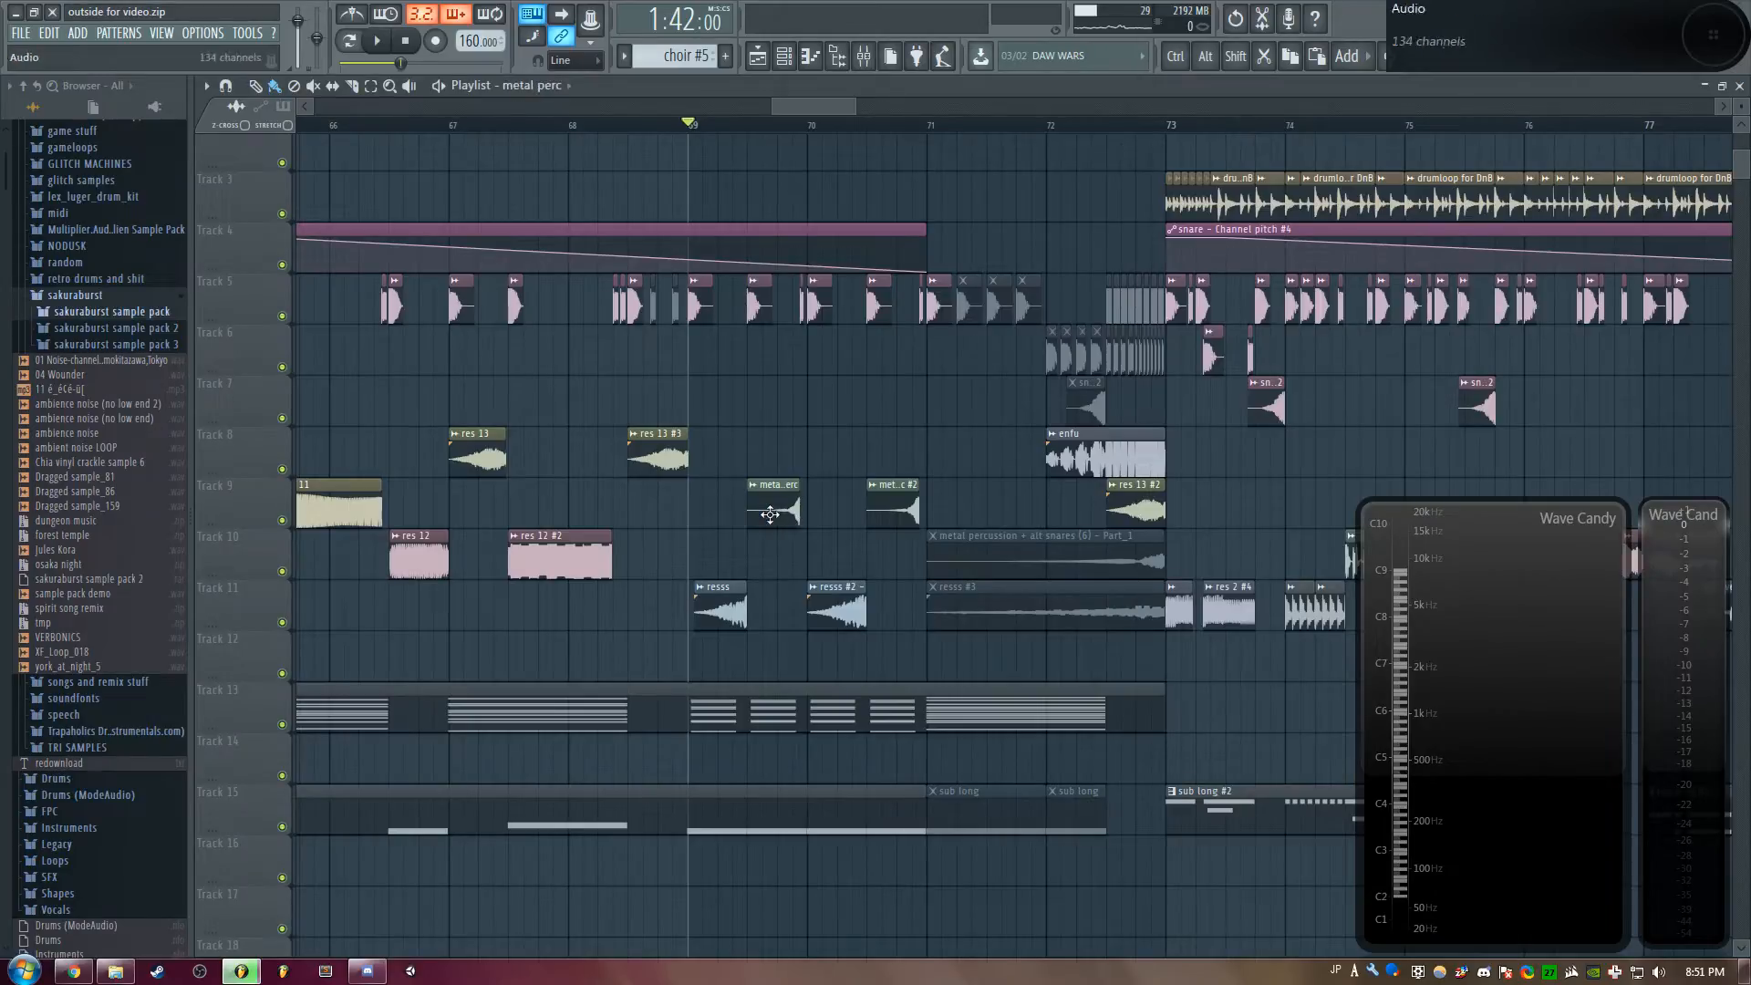
Audition the metal perc clip from its channel settings and inspect the clips in bars 69 to 72
{"action": "double_click", "coordinate": [770, 515]}
{"action": "key", "text": "Escape"}
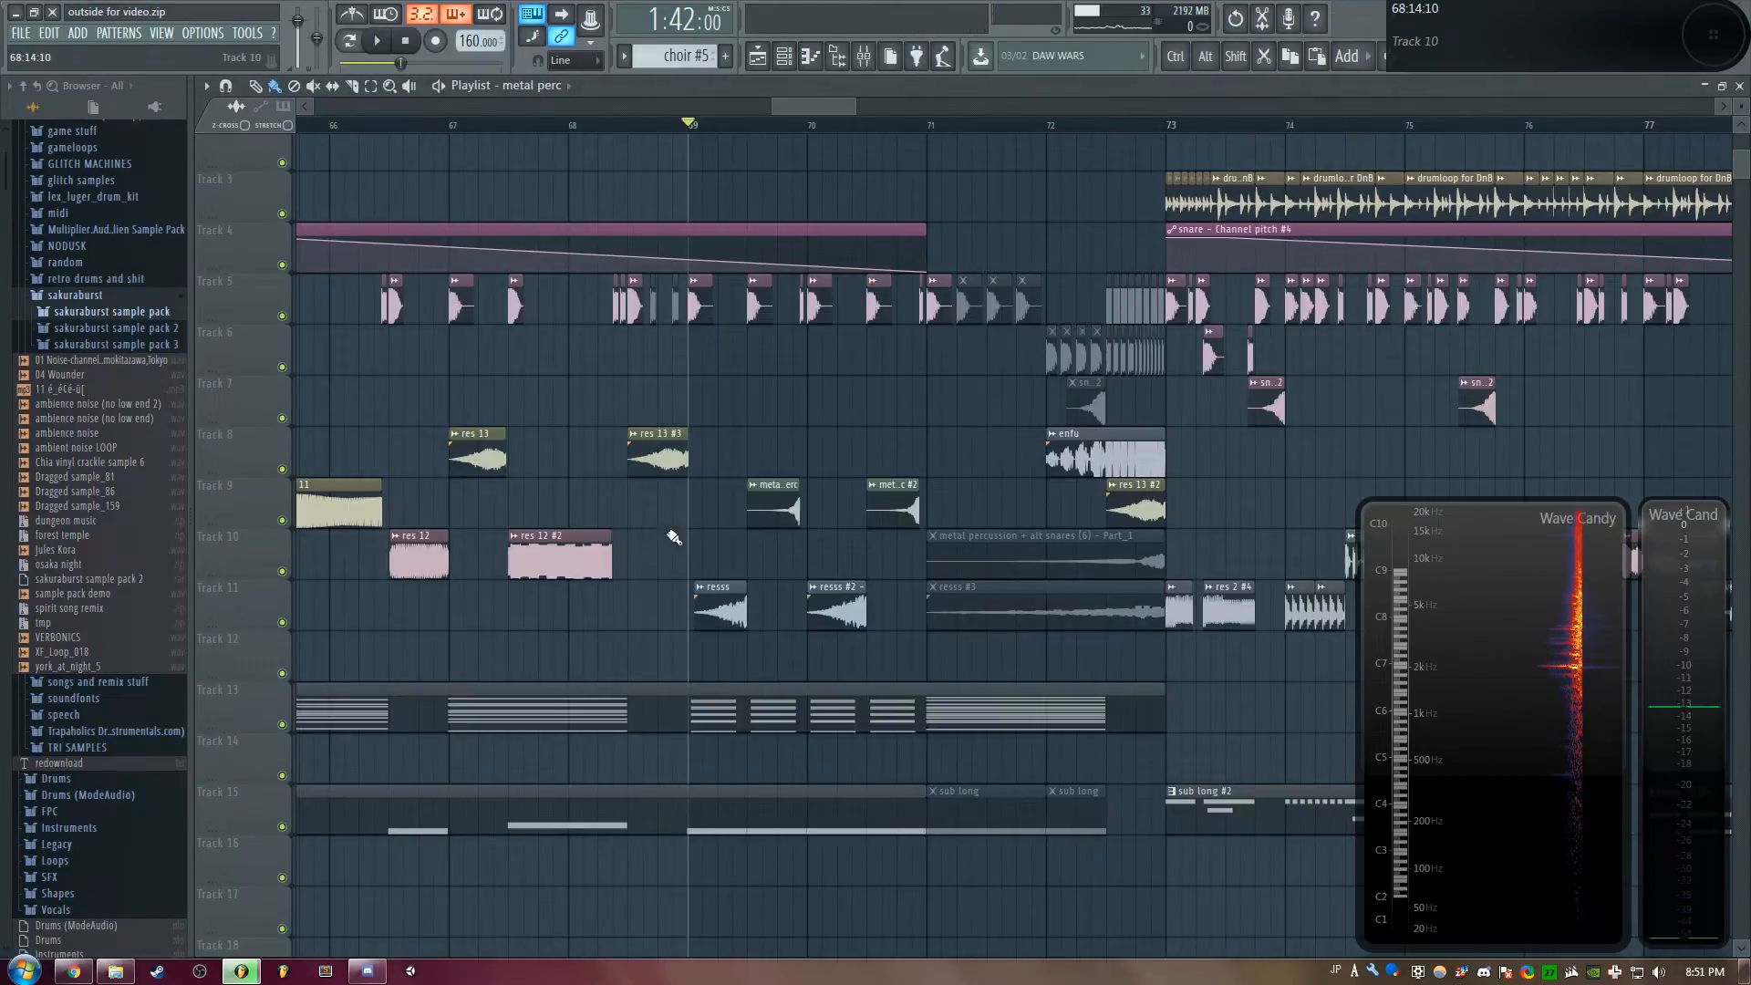
{"action": "scroll", "coordinate": [777, 137], "scroll_direction": "up", "scroll_amount": 4}
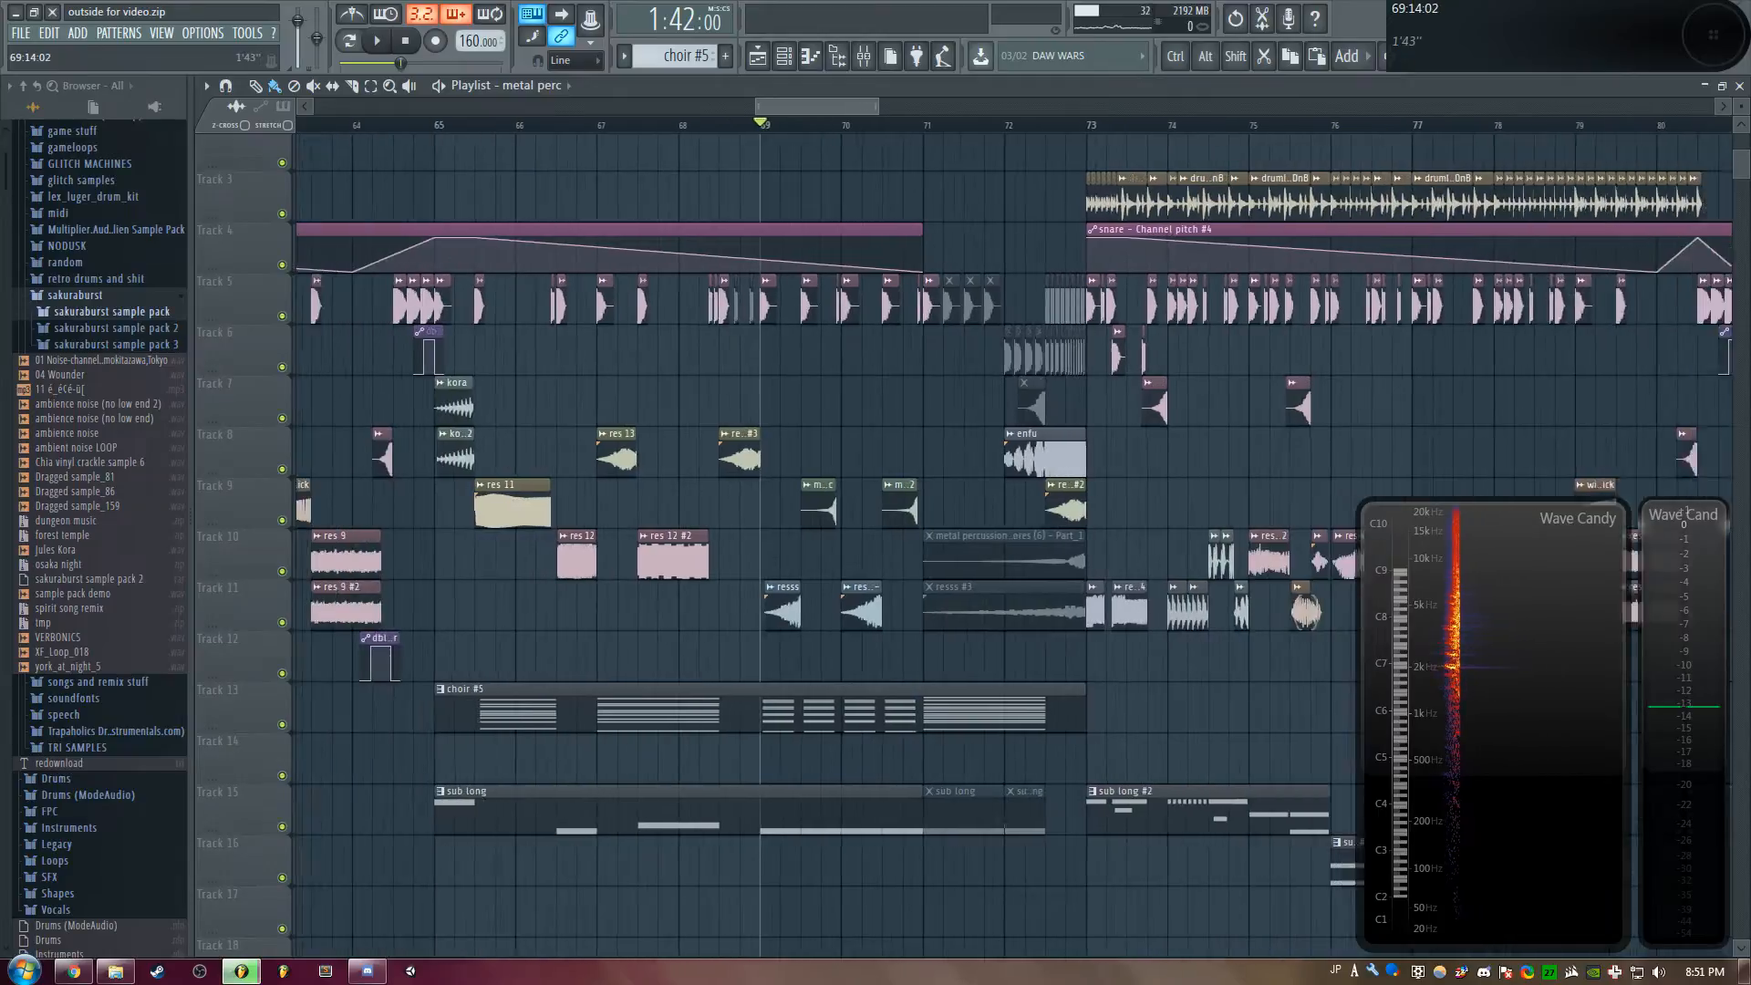
{"action": "scroll", "coordinate": [814, 310], "scroll_direction": "down", "scroll_amount": 3}
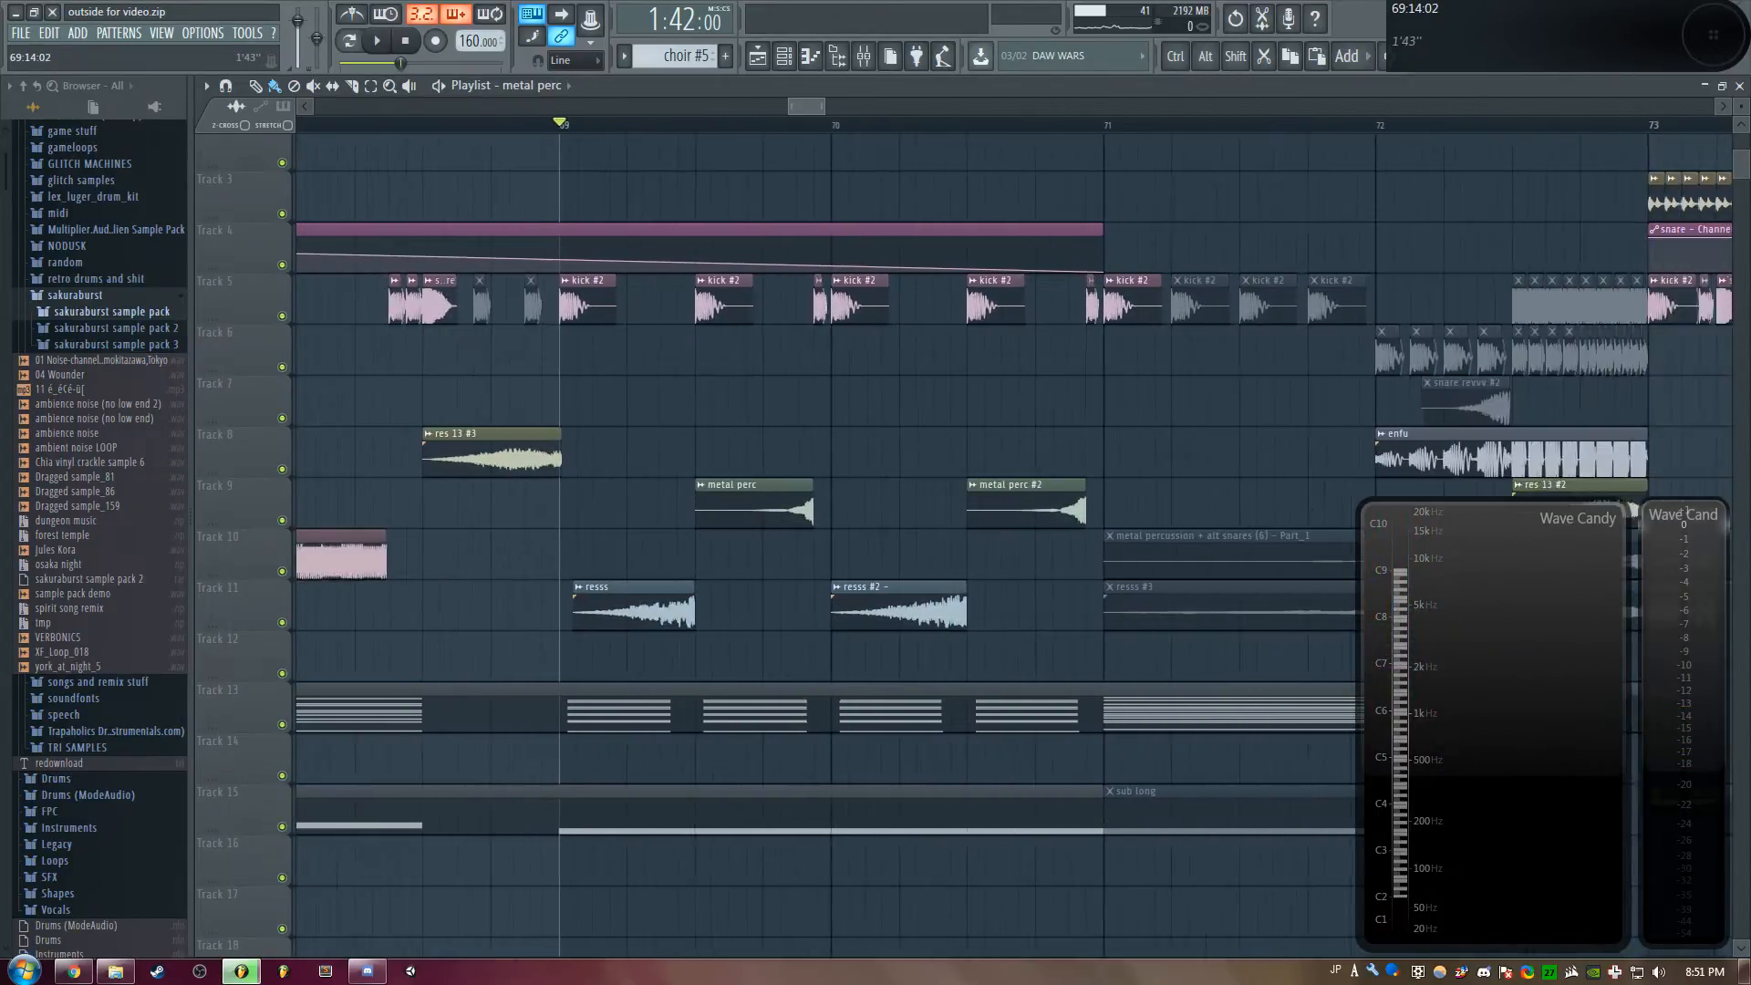
Play the playlist from bar 69 to the end of bar 71 to hear the resss and metal perc clips in context
{"action": "scroll", "coordinate": [821, 210], "scroll_direction": "up", "scroll_amount": 3}
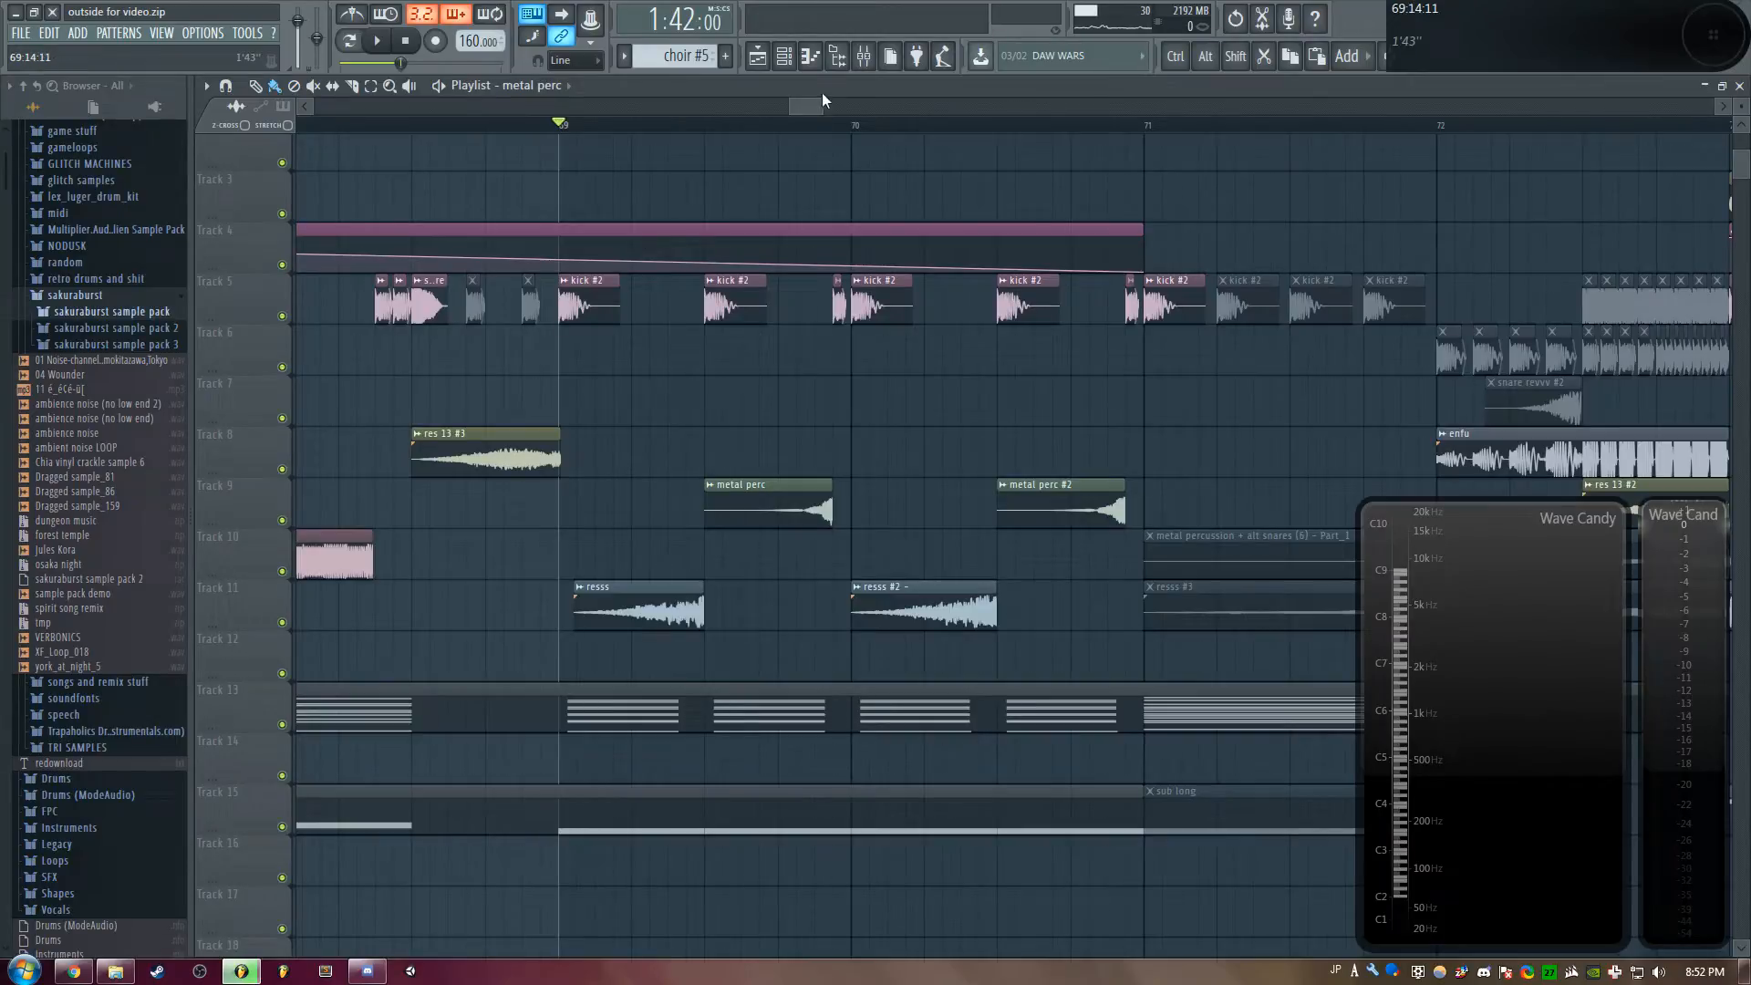
{"action": "scroll", "coordinate": [823, 98], "scroll_direction": "down", "scroll_amount": 2}
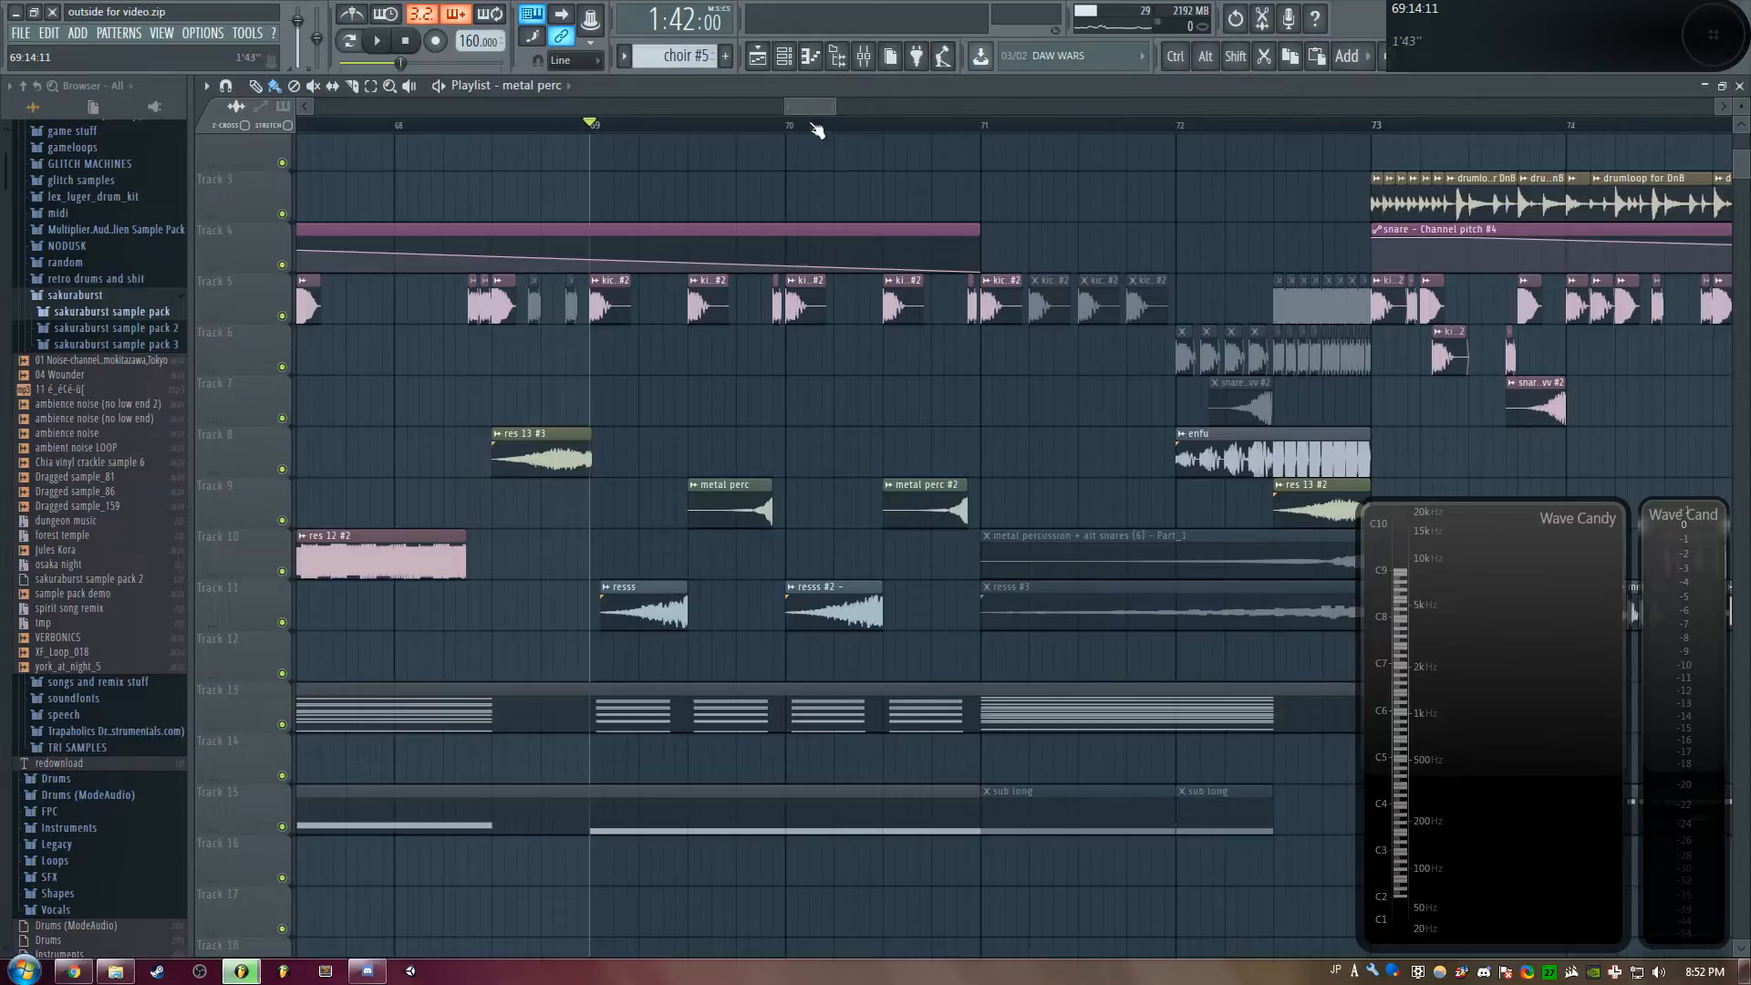
{"action": "scroll", "coordinate": [800, 110], "scroll_direction": "down", "scroll_amount": 1}
{"action": "key", "text": "space"}
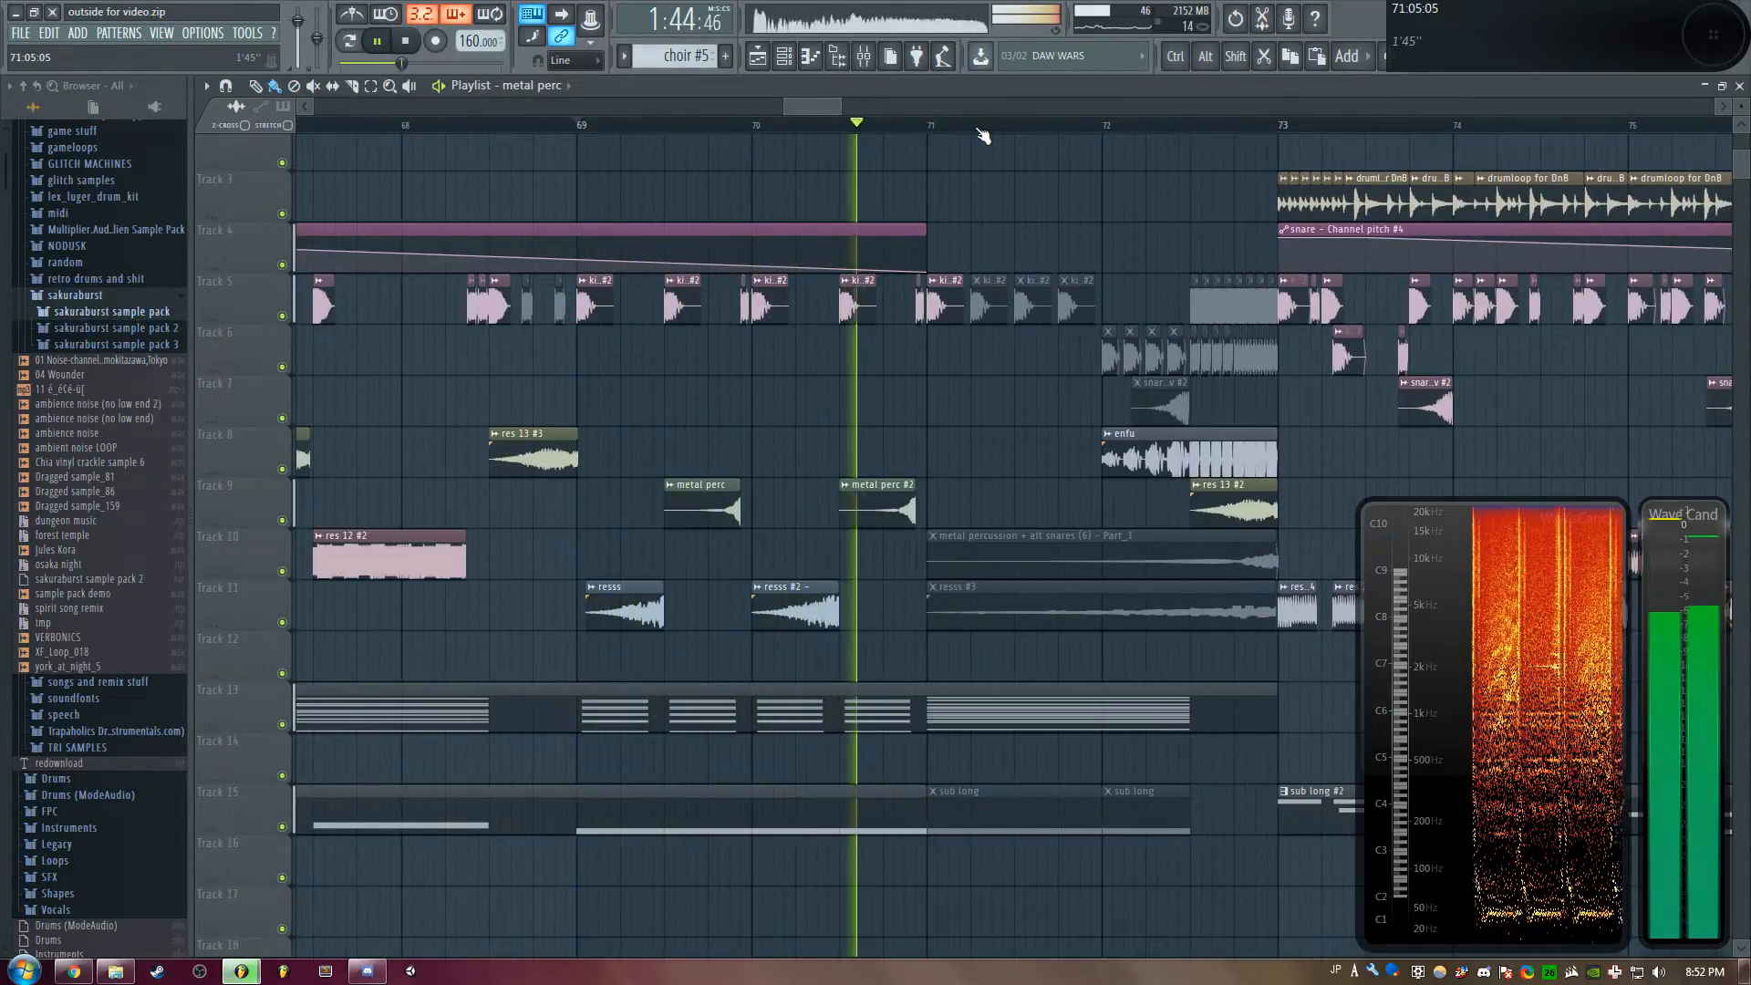
{"action": "scroll", "coordinate": [815, 107], "scroll_direction": "down", "scroll_amount": 2}
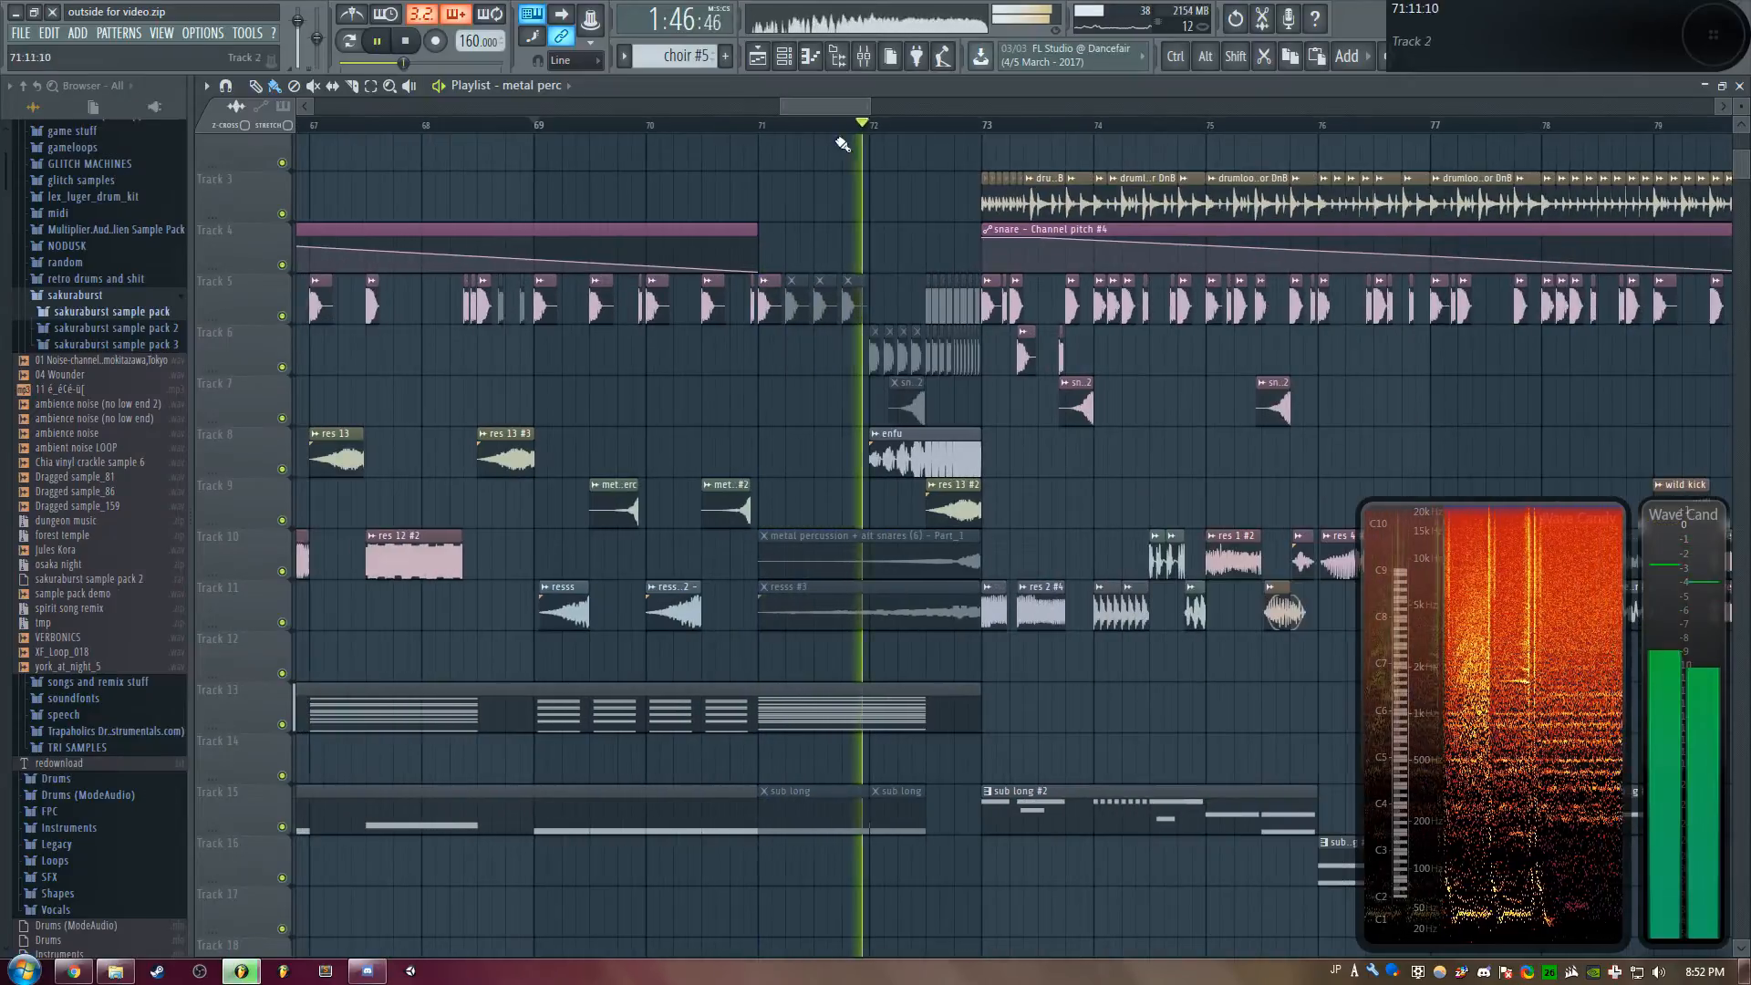
{"action": "key", "text": "space"}
View the notes of the choir DIST #2 channel in the piano roll and return to the playlist
{"action": "double_click", "coordinate": [794, 703]}
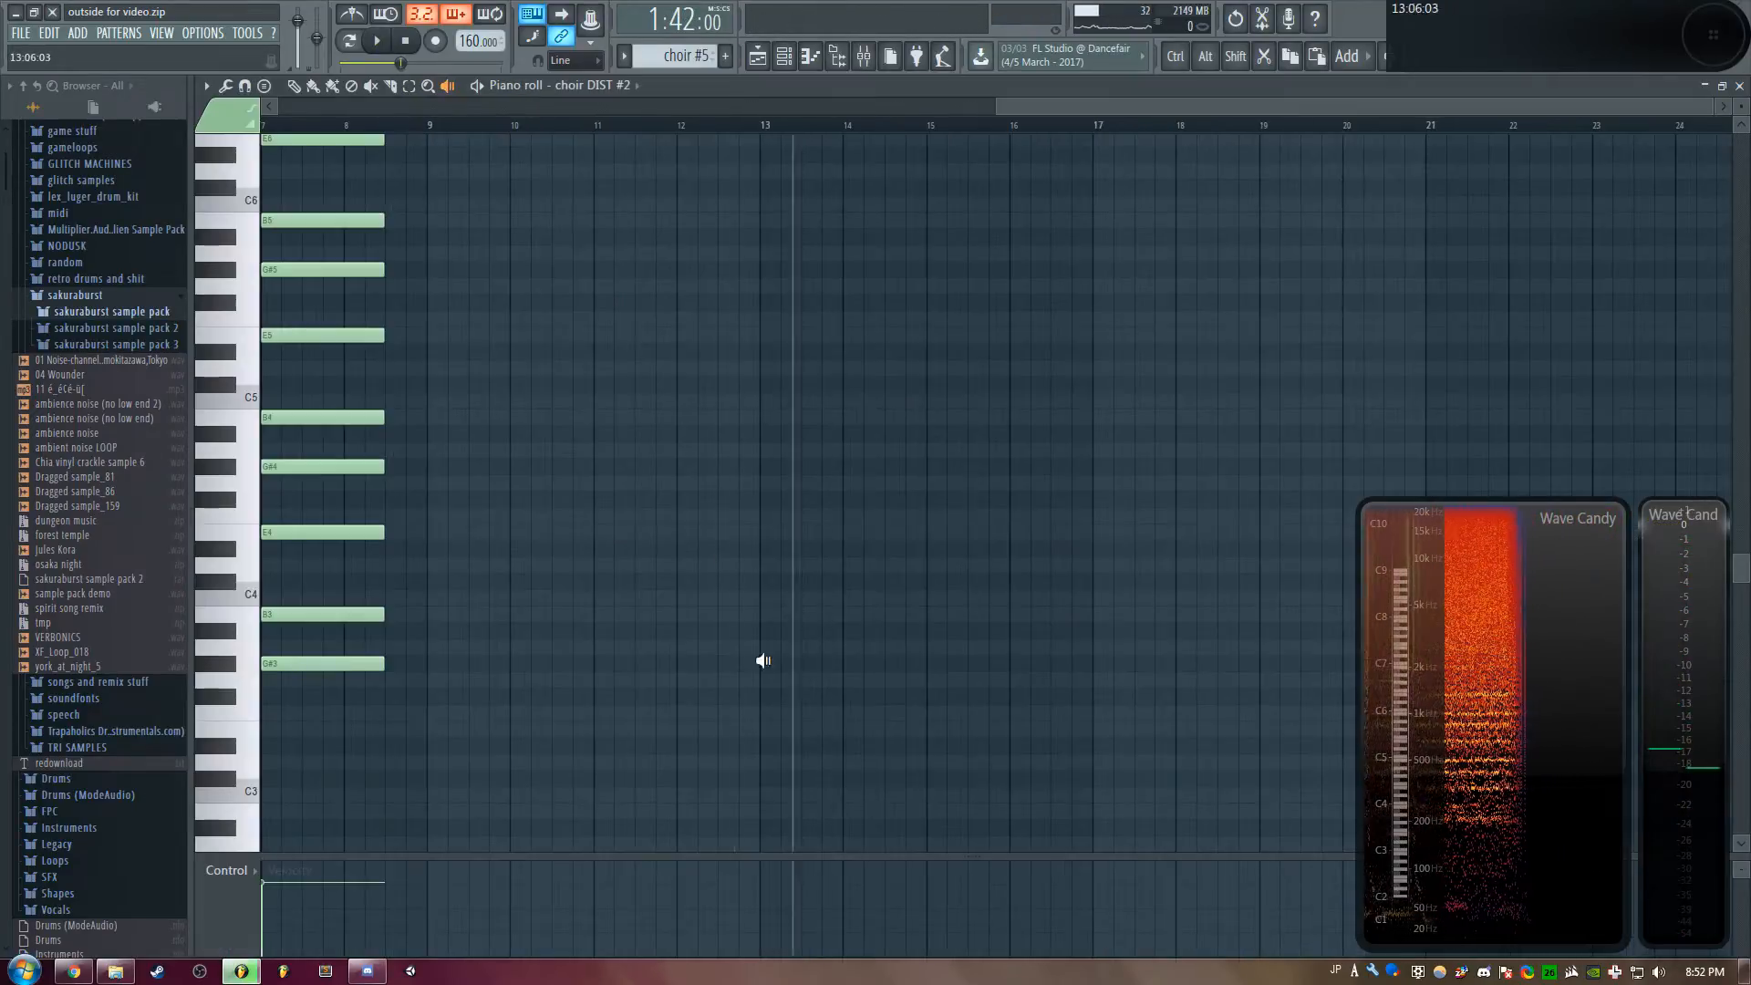
{"action": "left_click", "coordinate": [332, 258]}
{"action": "key", "text": "F5"}
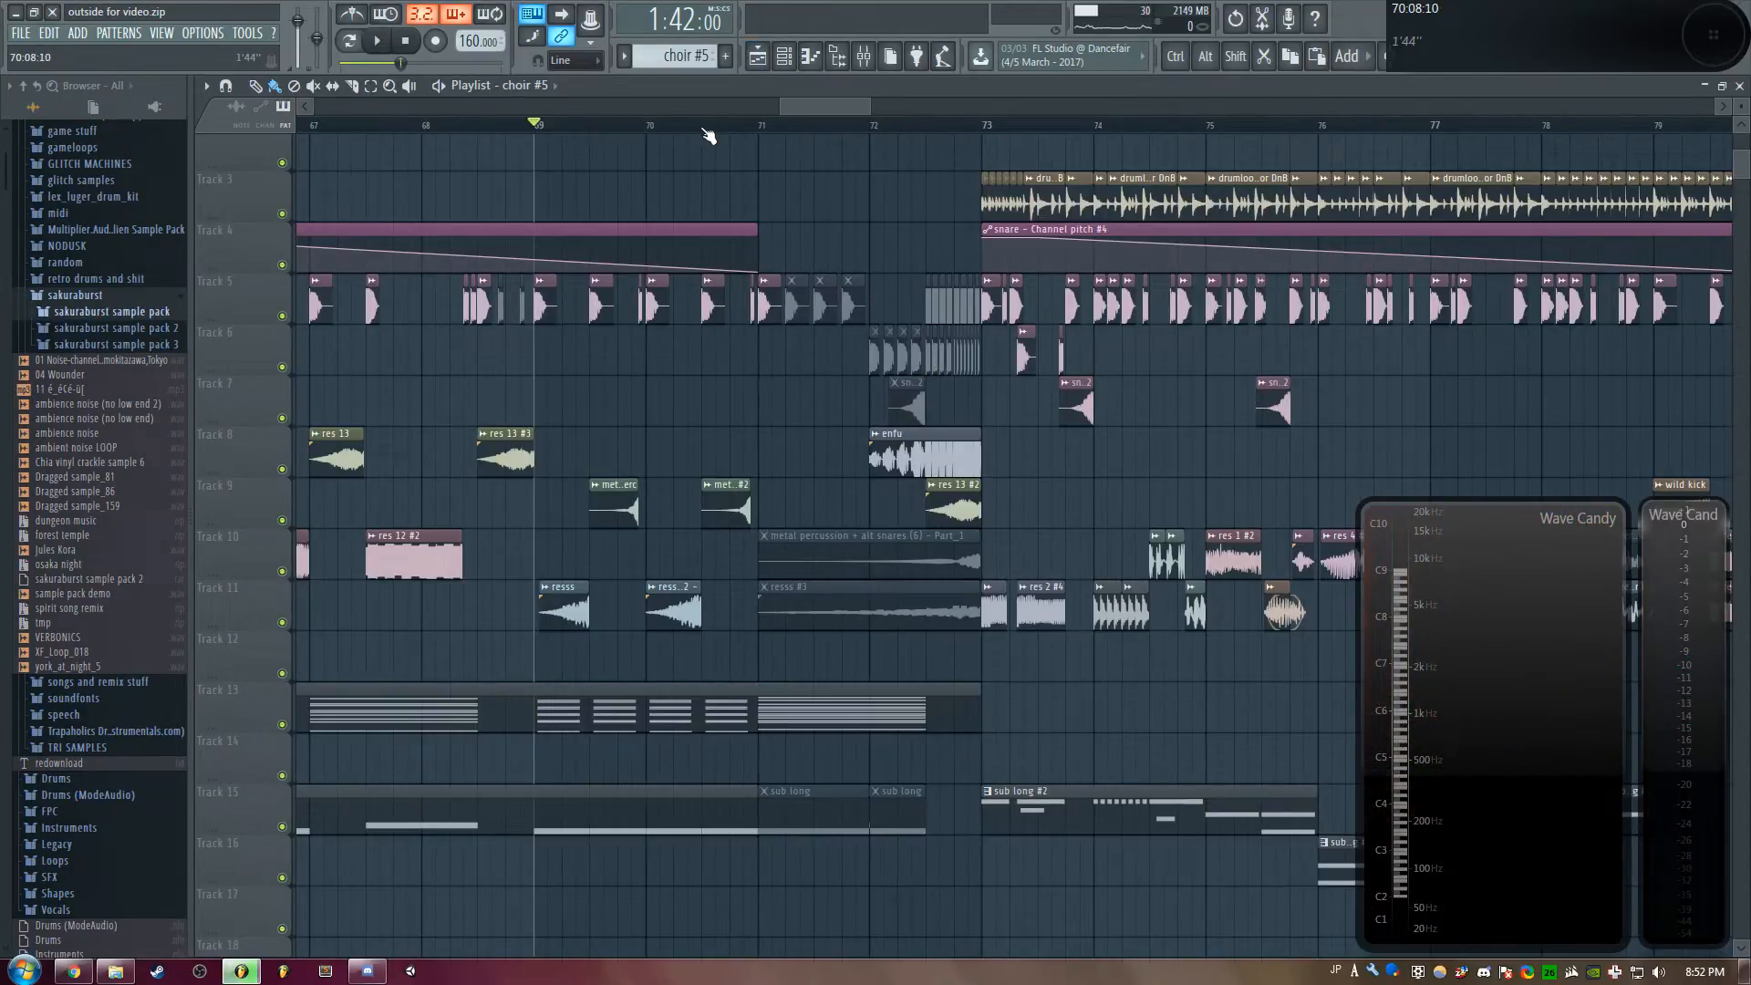
View the enfu clip's channel settings and compare playback of bar 72 using the original Track 5 and 6 clips against enfu, swapping their mutes
{"action": "double_click", "coordinate": [916, 462]}
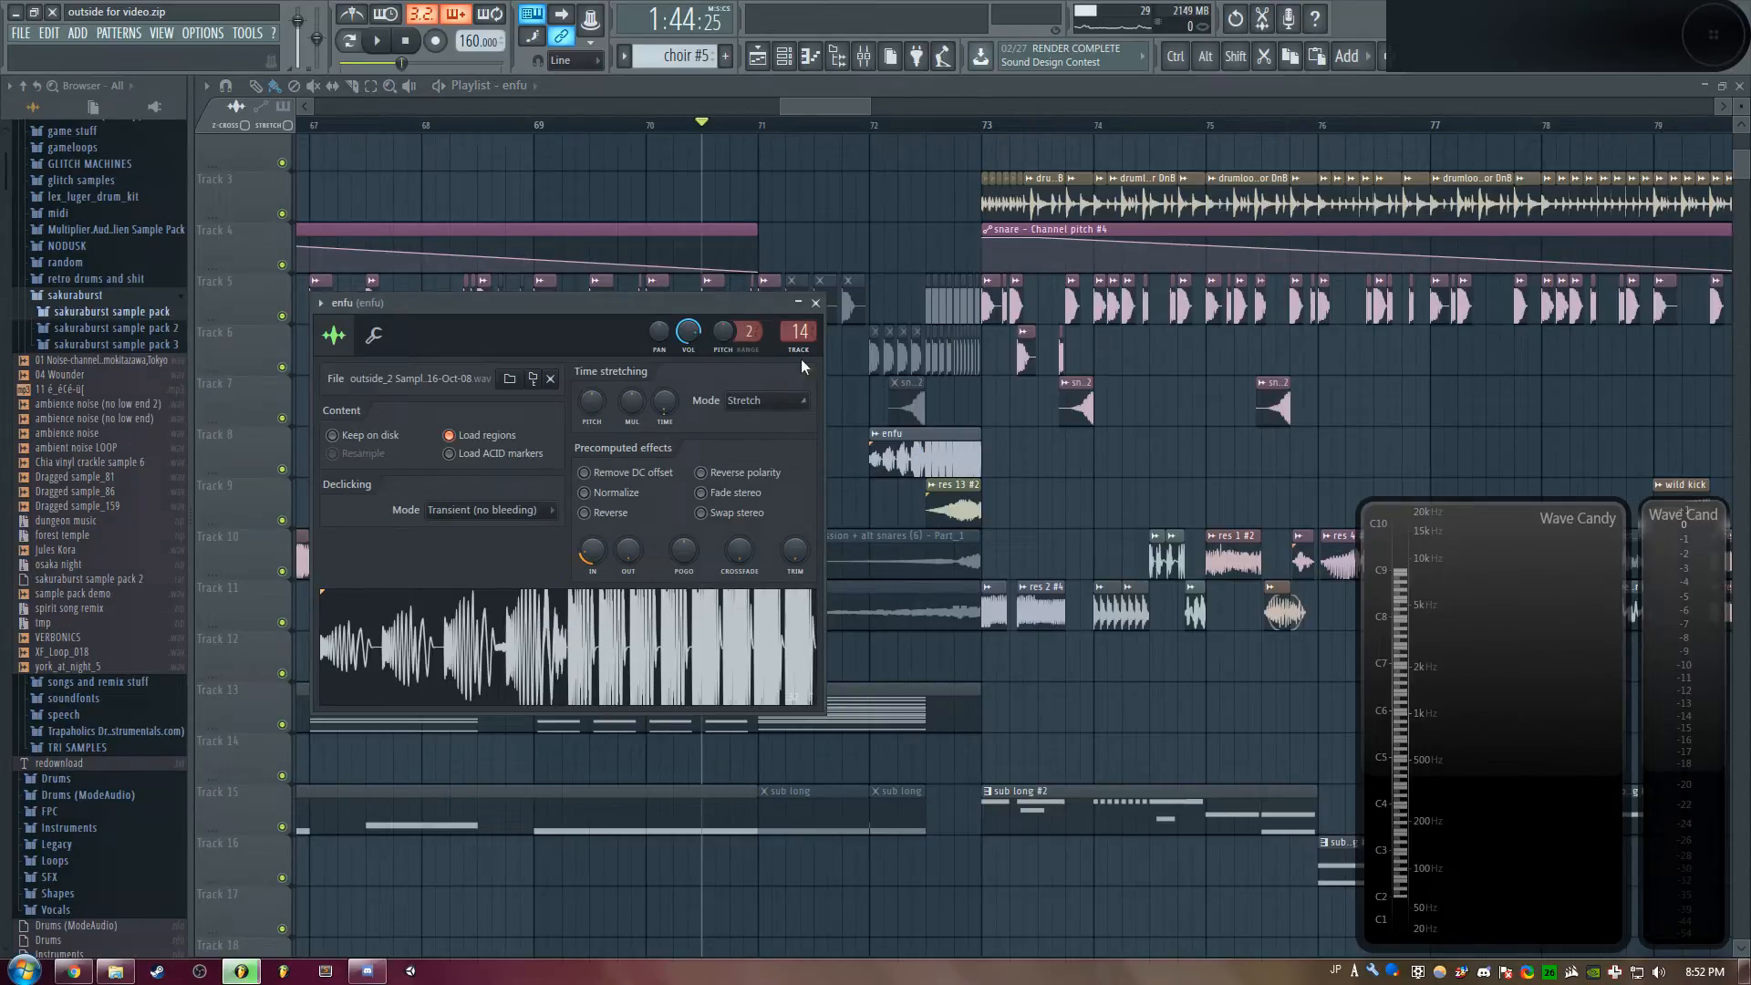
{"action": "left_click", "coordinate": [815, 302]}
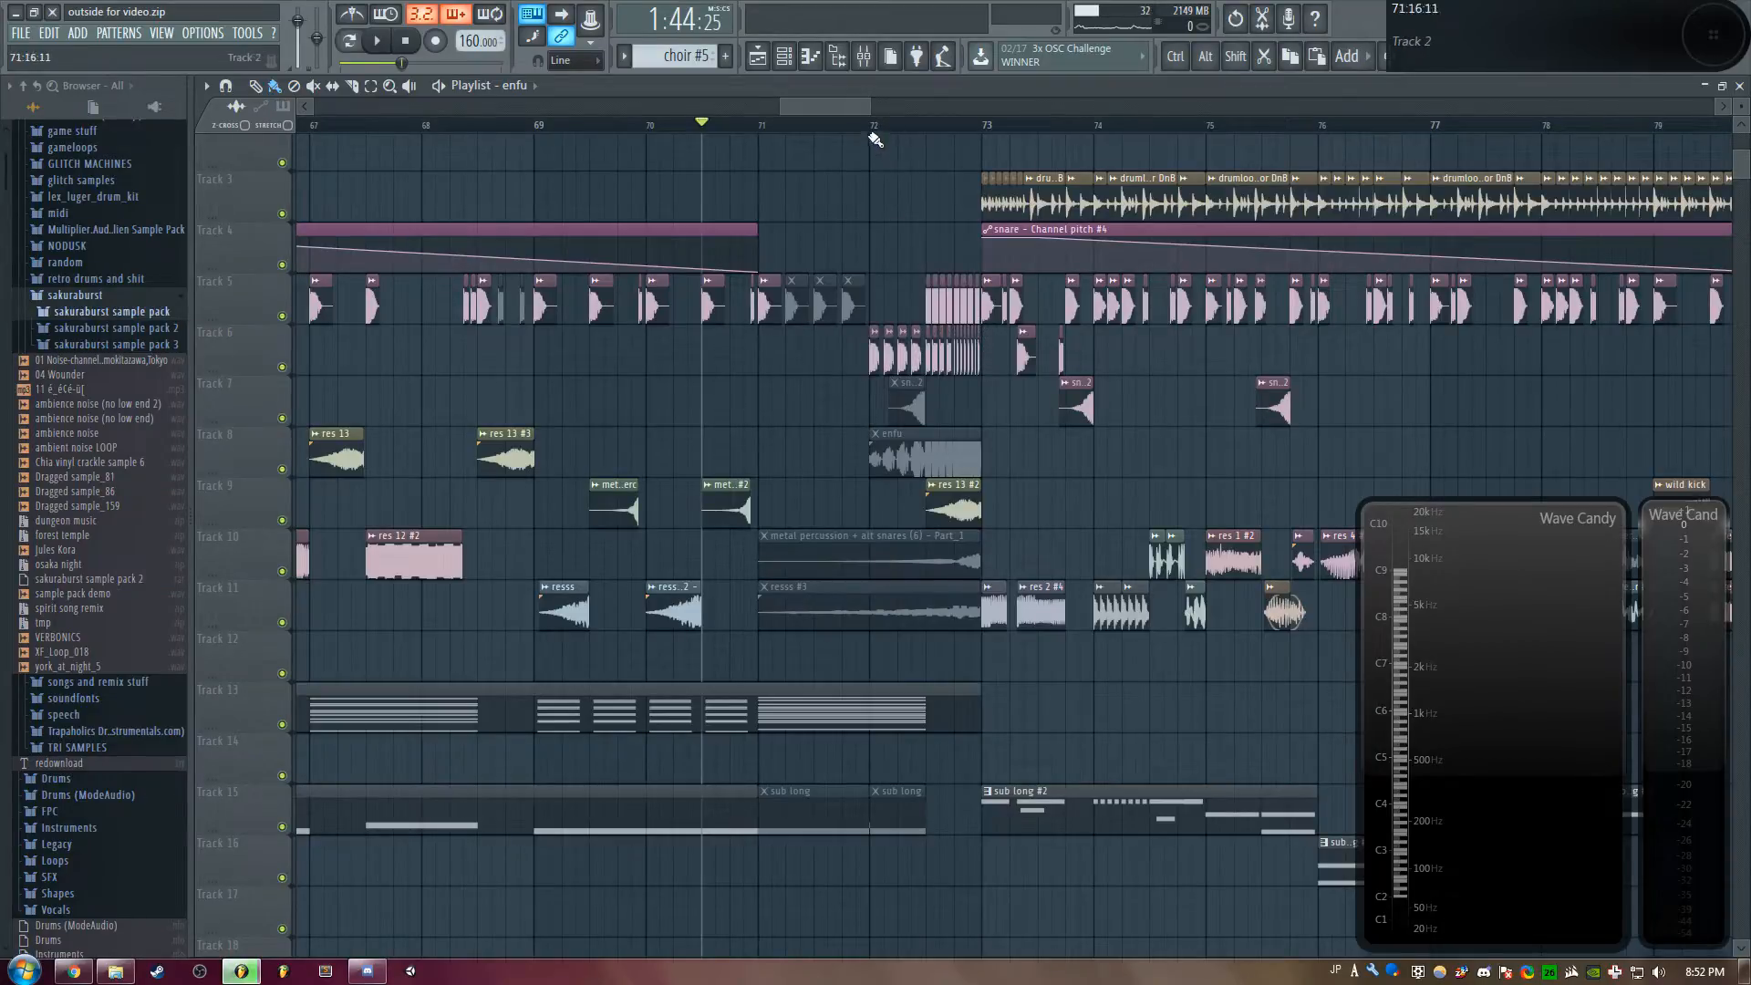
{"action": "scroll", "coordinate": [842, 120], "scroll_direction": "up", "scroll_amount": 2}
{"action": "key", "text": "space"}
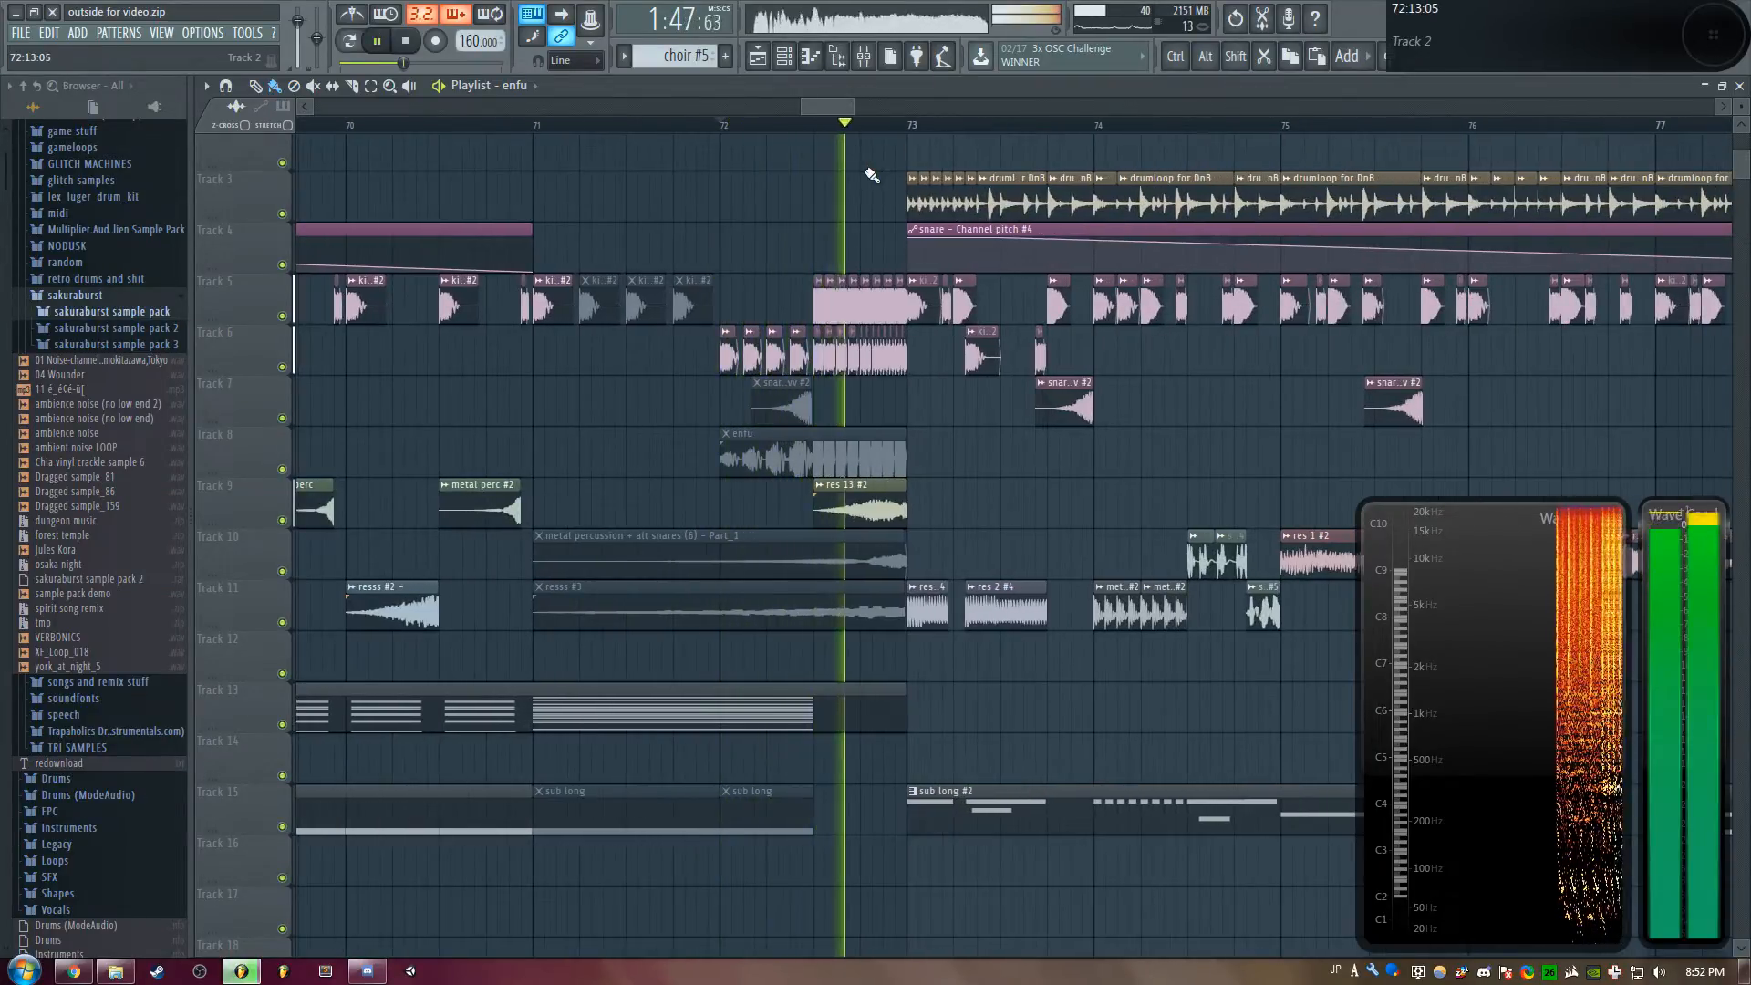
{"action": "key", "text": "space"}
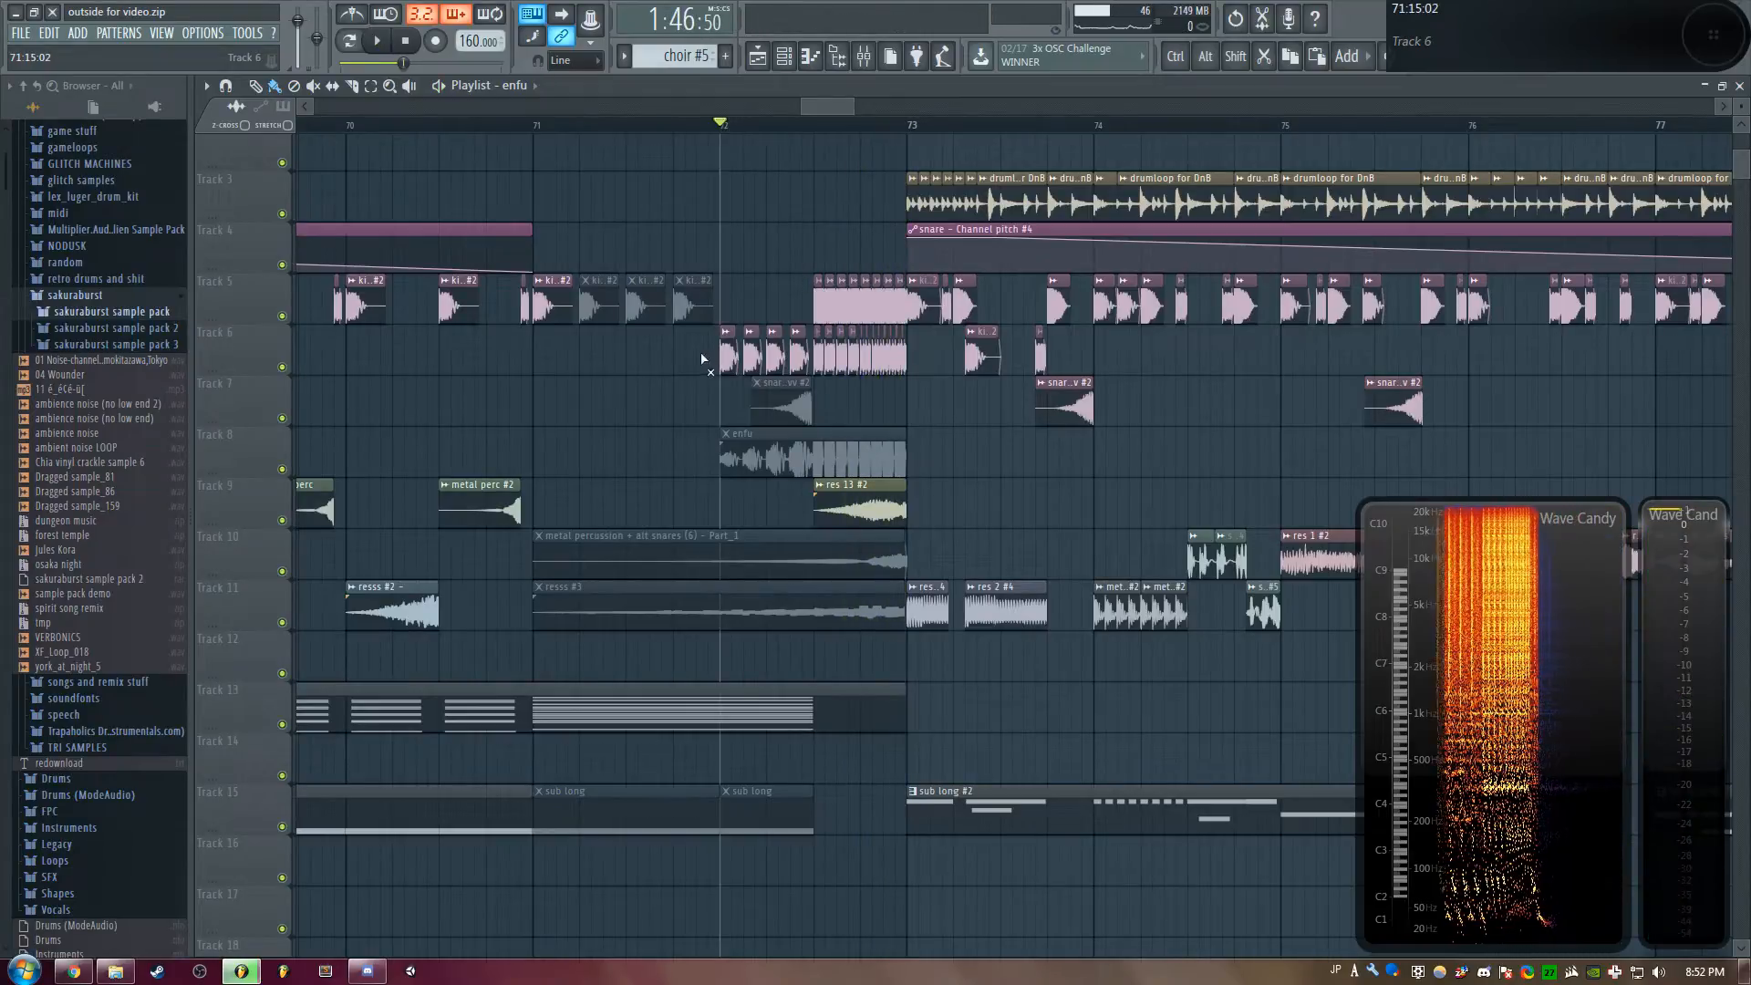
{"action": "mouse_move", "coordinate": [889, 356]}
{"action": "left_mouse_down"}
{"action": "mouse_move", "coordinate": [907, 345]}
{"action": "mouse_move", "coordinate": [870, 309]}
{"action": "mouse_move", "coordinate": [818, 314]}
{"action": "left_mouse_up"}
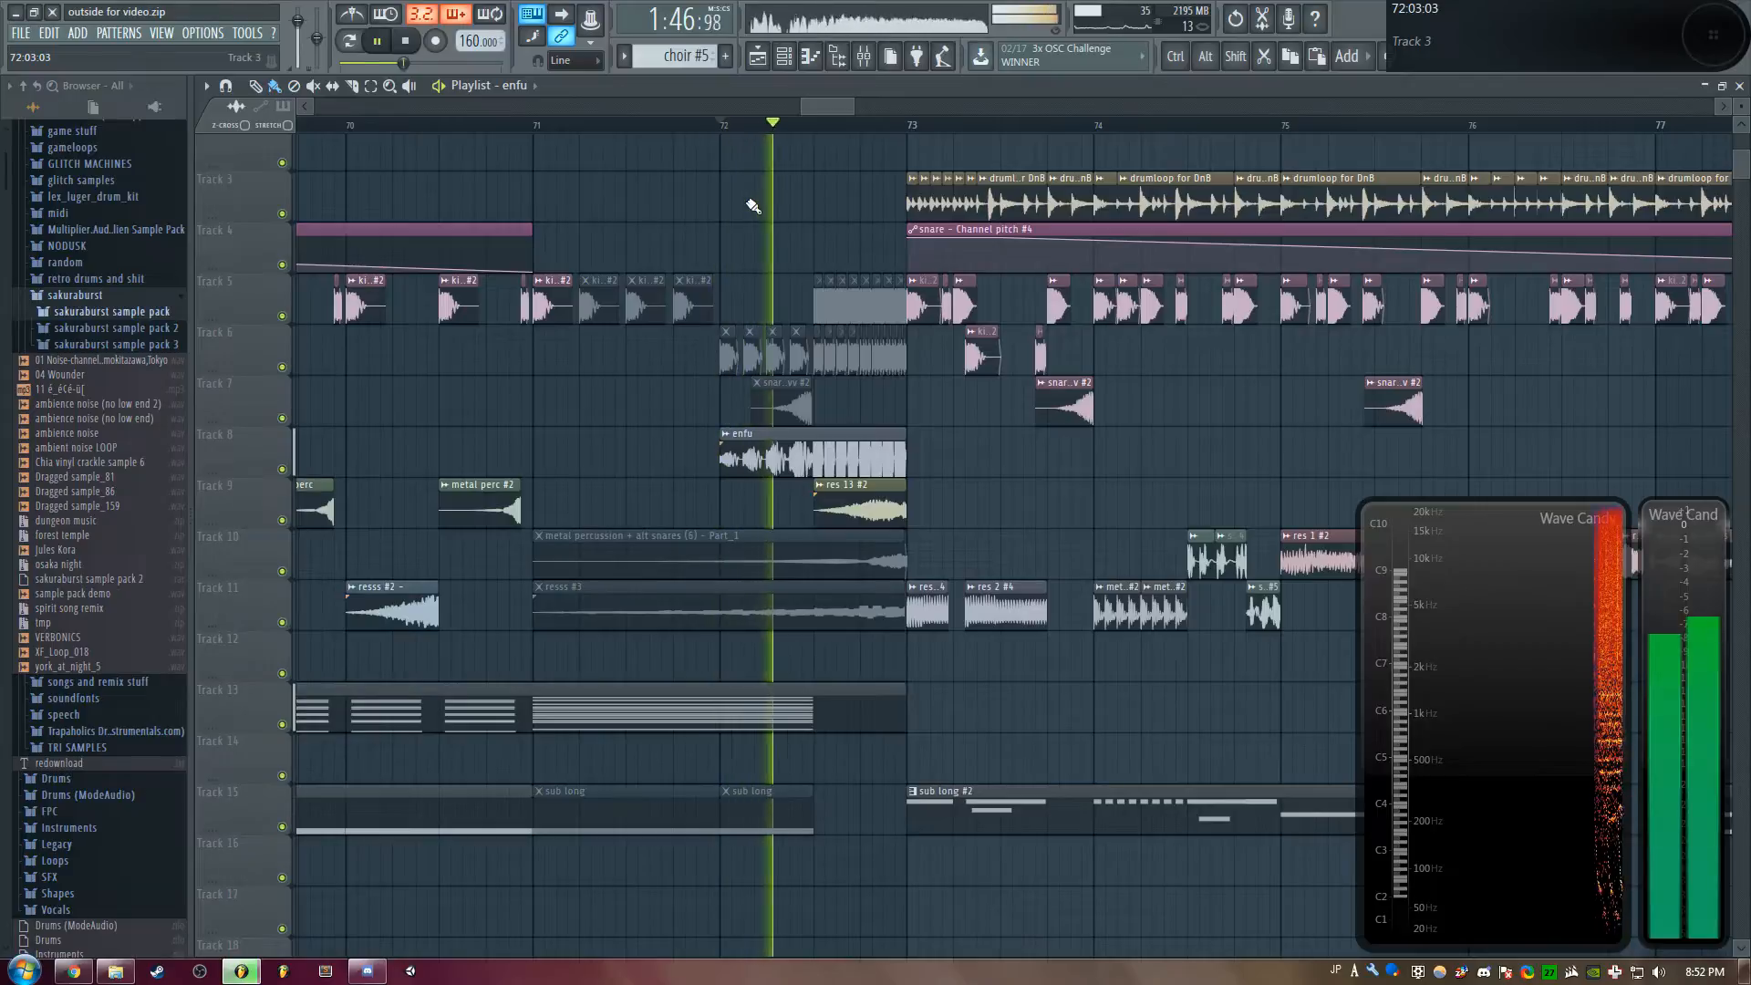
Stop playback, copy the enfu sample's quick fade-in value and reset that fade-in in its channel settings
{"action": "key", "text": "space"}
{"action": "double_click", "coordinate": [759, 457]}
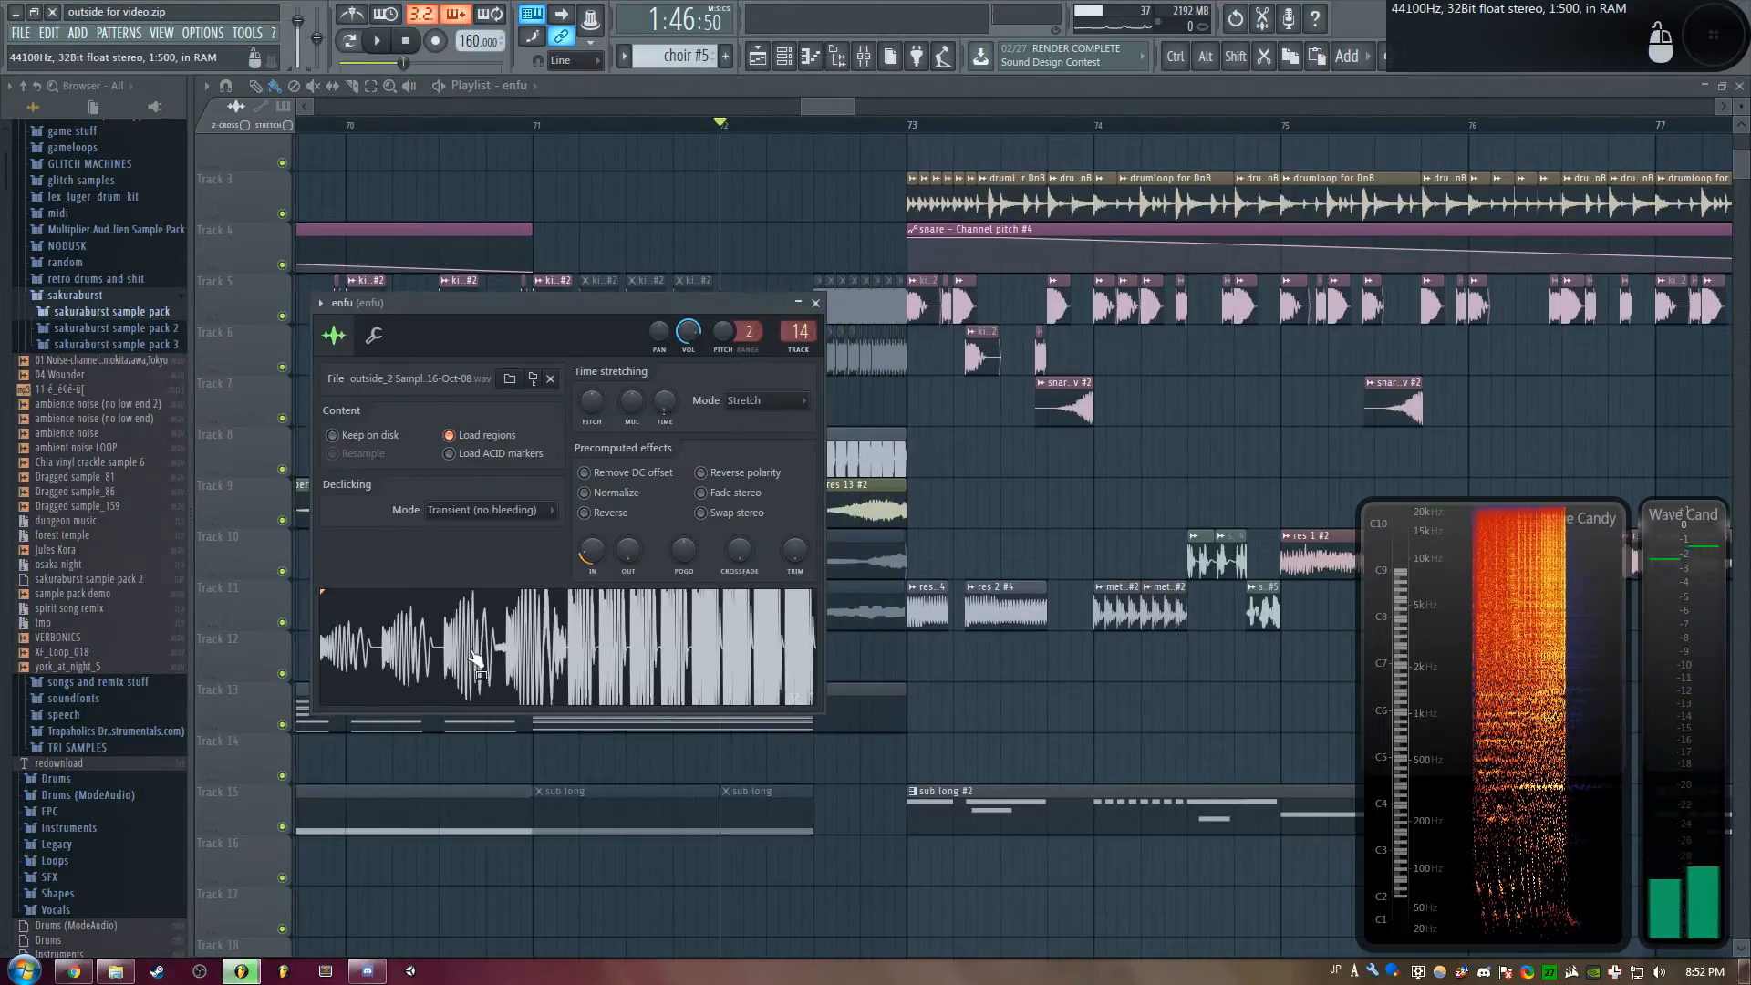
{"action": "right_click", "coordinate": [594, 553]}
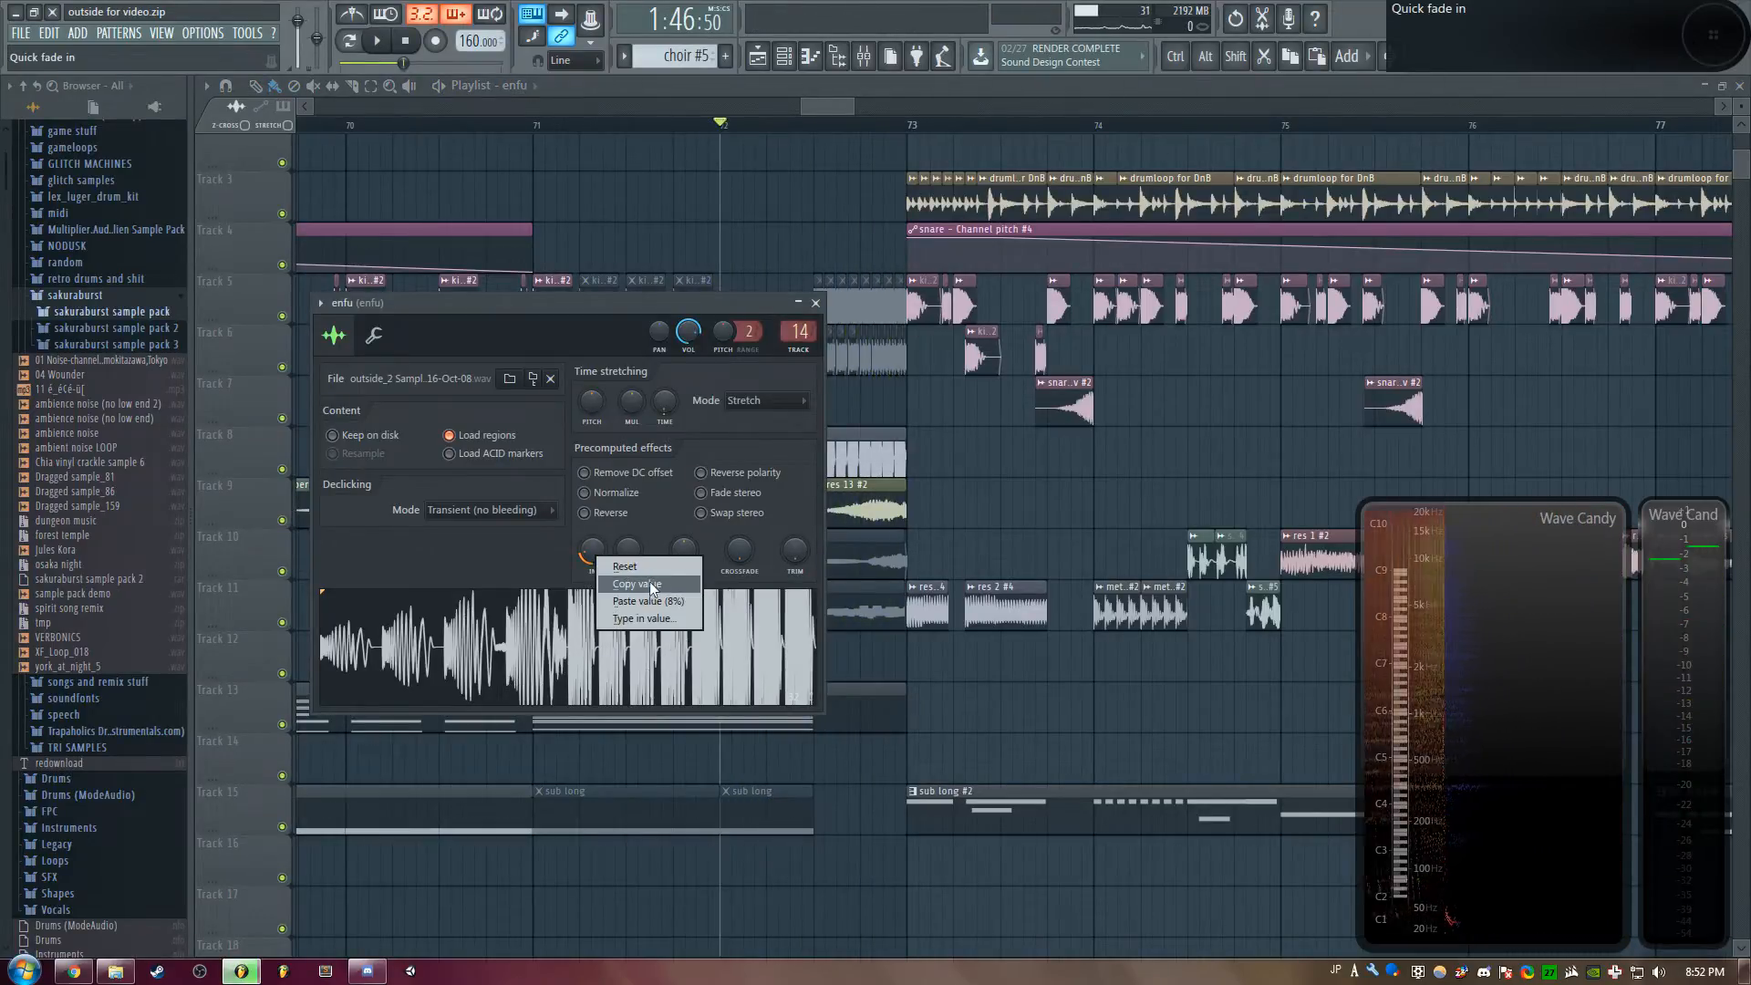
{"action": "left_click", "coordinate": [587, 547]}
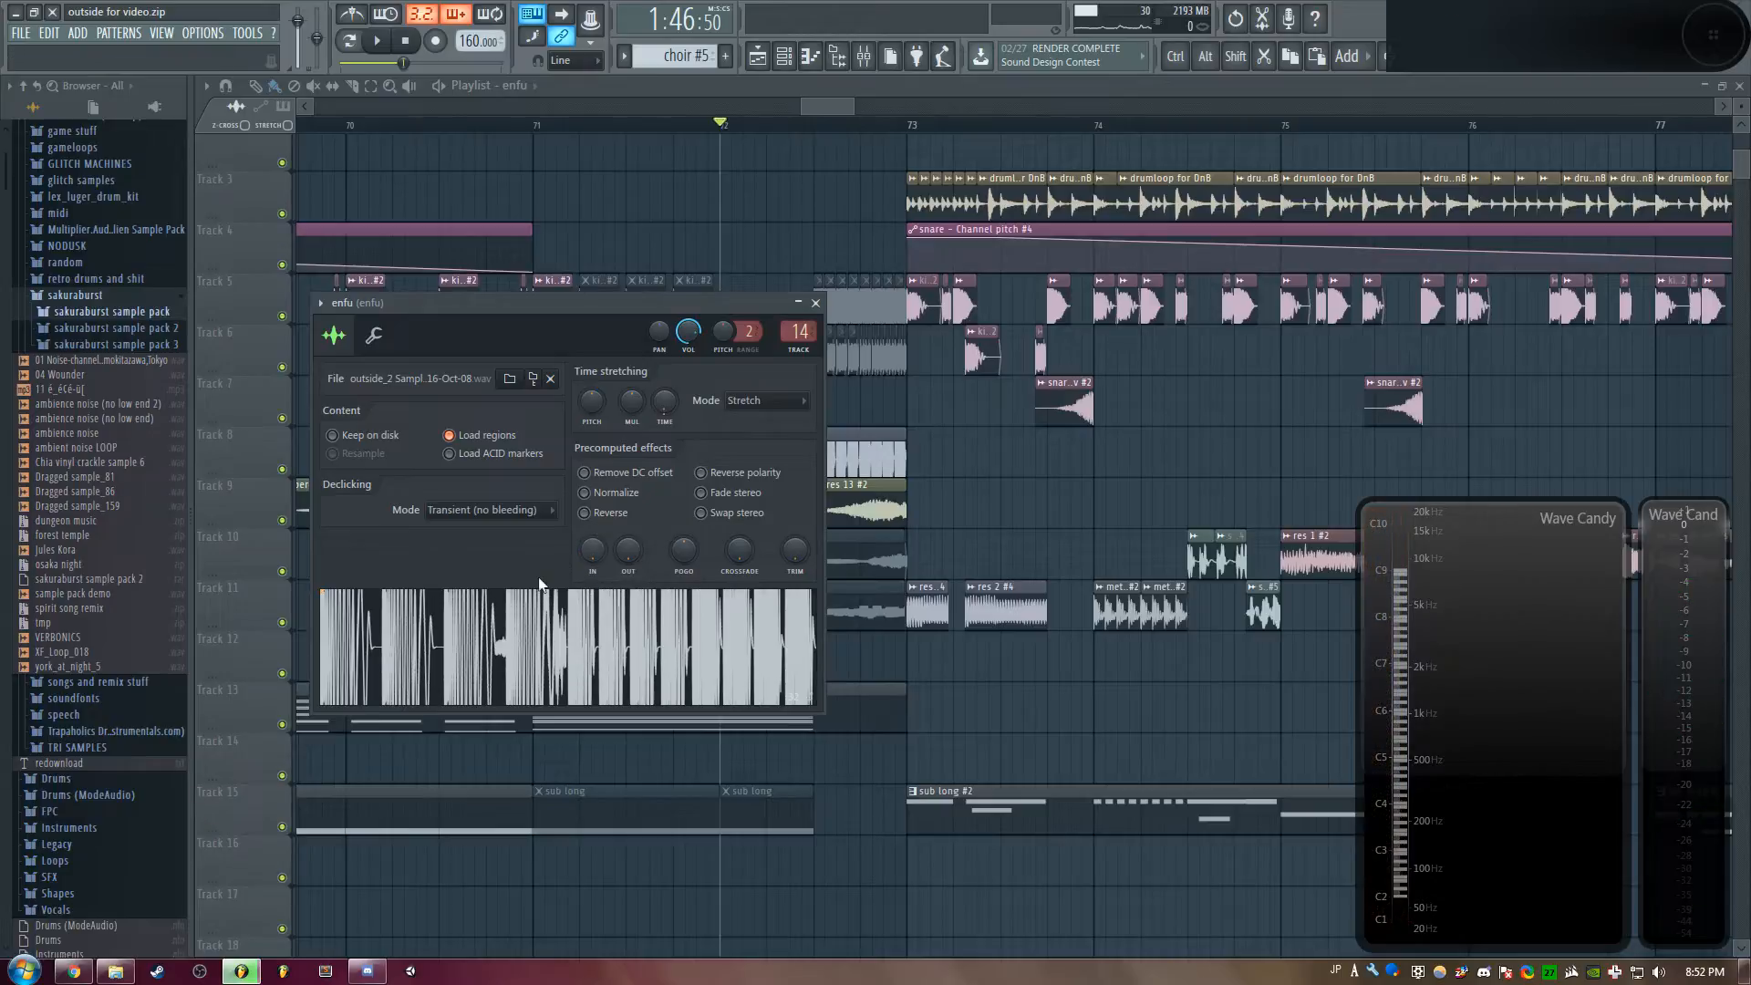
{"action": "left_click_drag", "start_coordinate": [655, 310], "coordinate": [732, 289]}
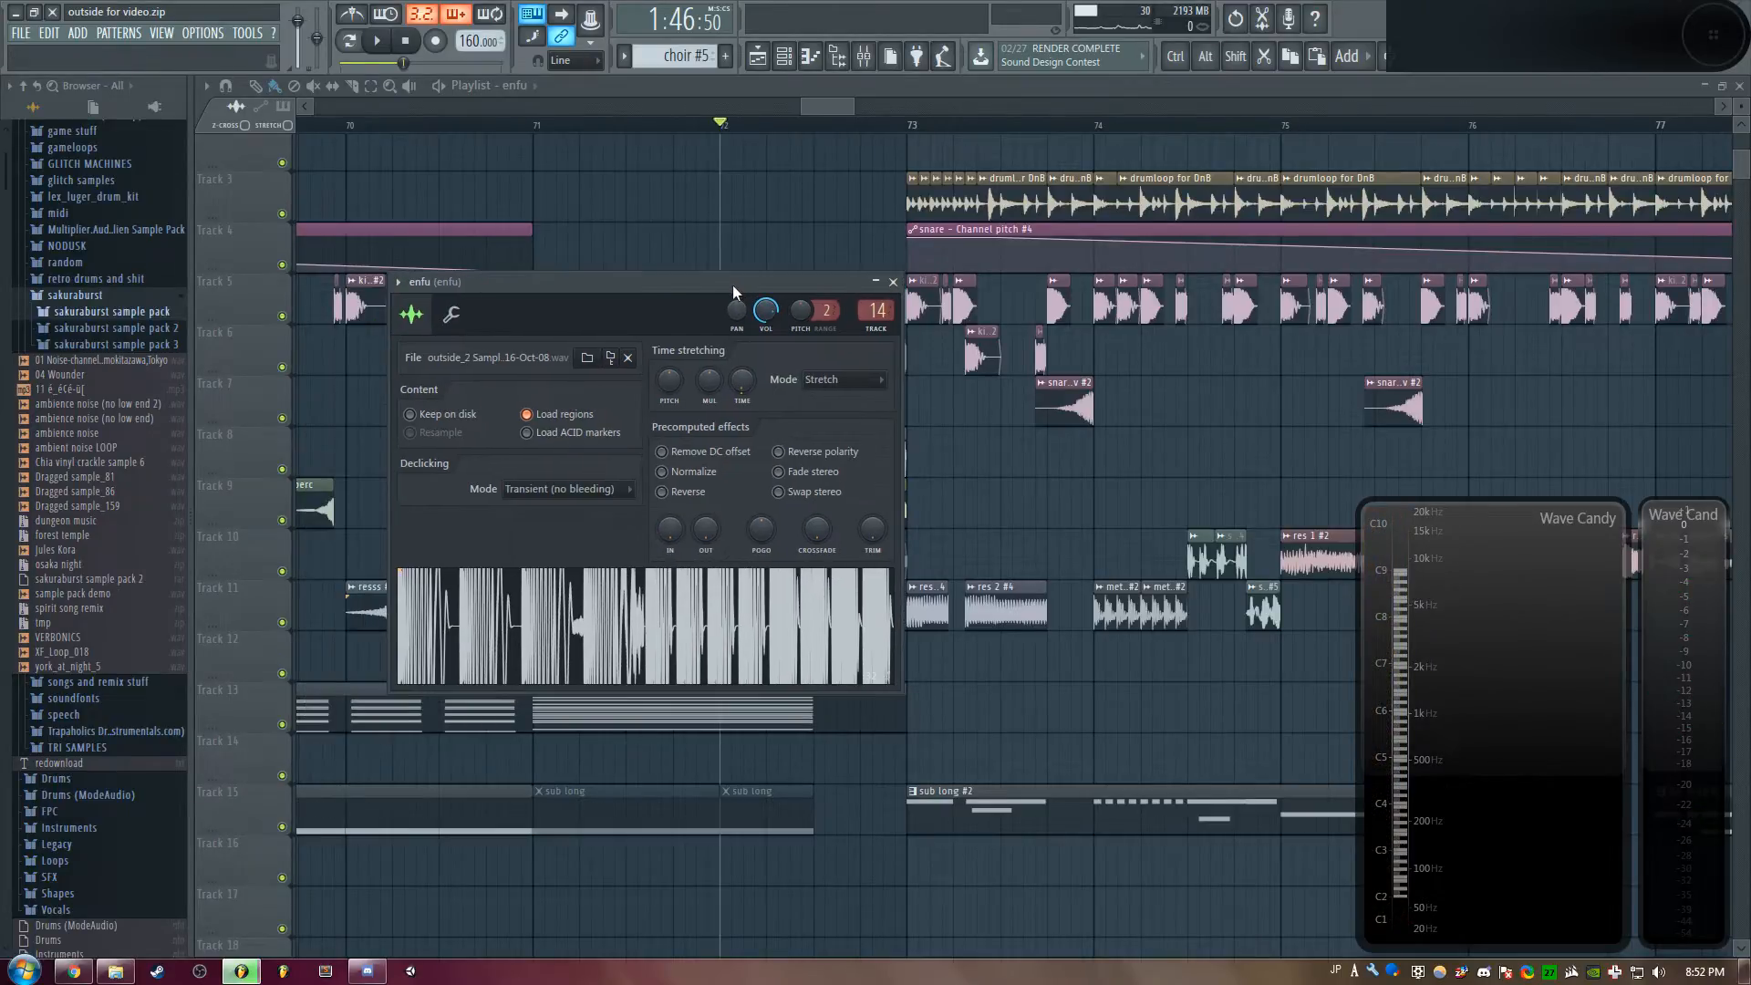
{"action": "key", "text": "Escape"}
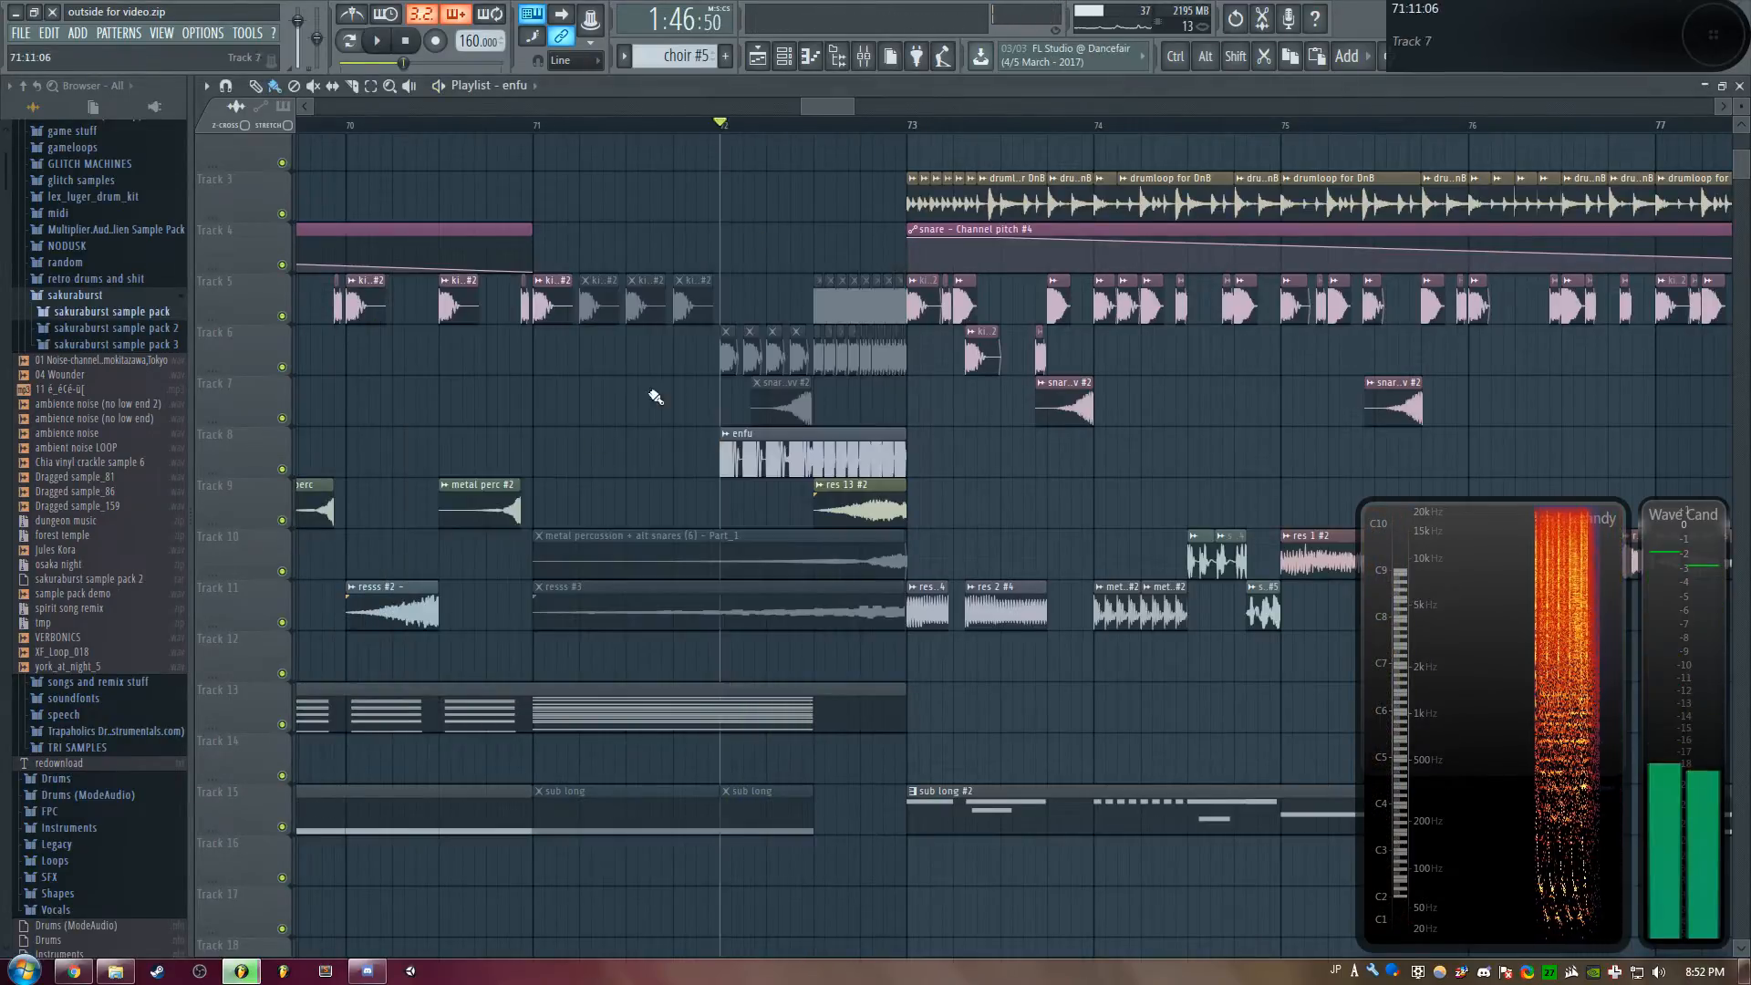
Solo Track 8, play the enfu clip without its fade-in and reopen its channel settings
{"action": "right_click", "coordinate": [284, 469]}
{"action": "key", "text": "space"}
{"action": "double_click", "coordinate": [732, 463]}
{"action": "left_click_drag", "start_coordinate": [711, 301], "coordinate": [754, 444]}
{"action": "key", "text": "space"}
Paste the copied 21% value into the enfu sample's quick fade-in, audition the clip and close its settings
{"action": "right_click", "coordinate": [707, 689]}
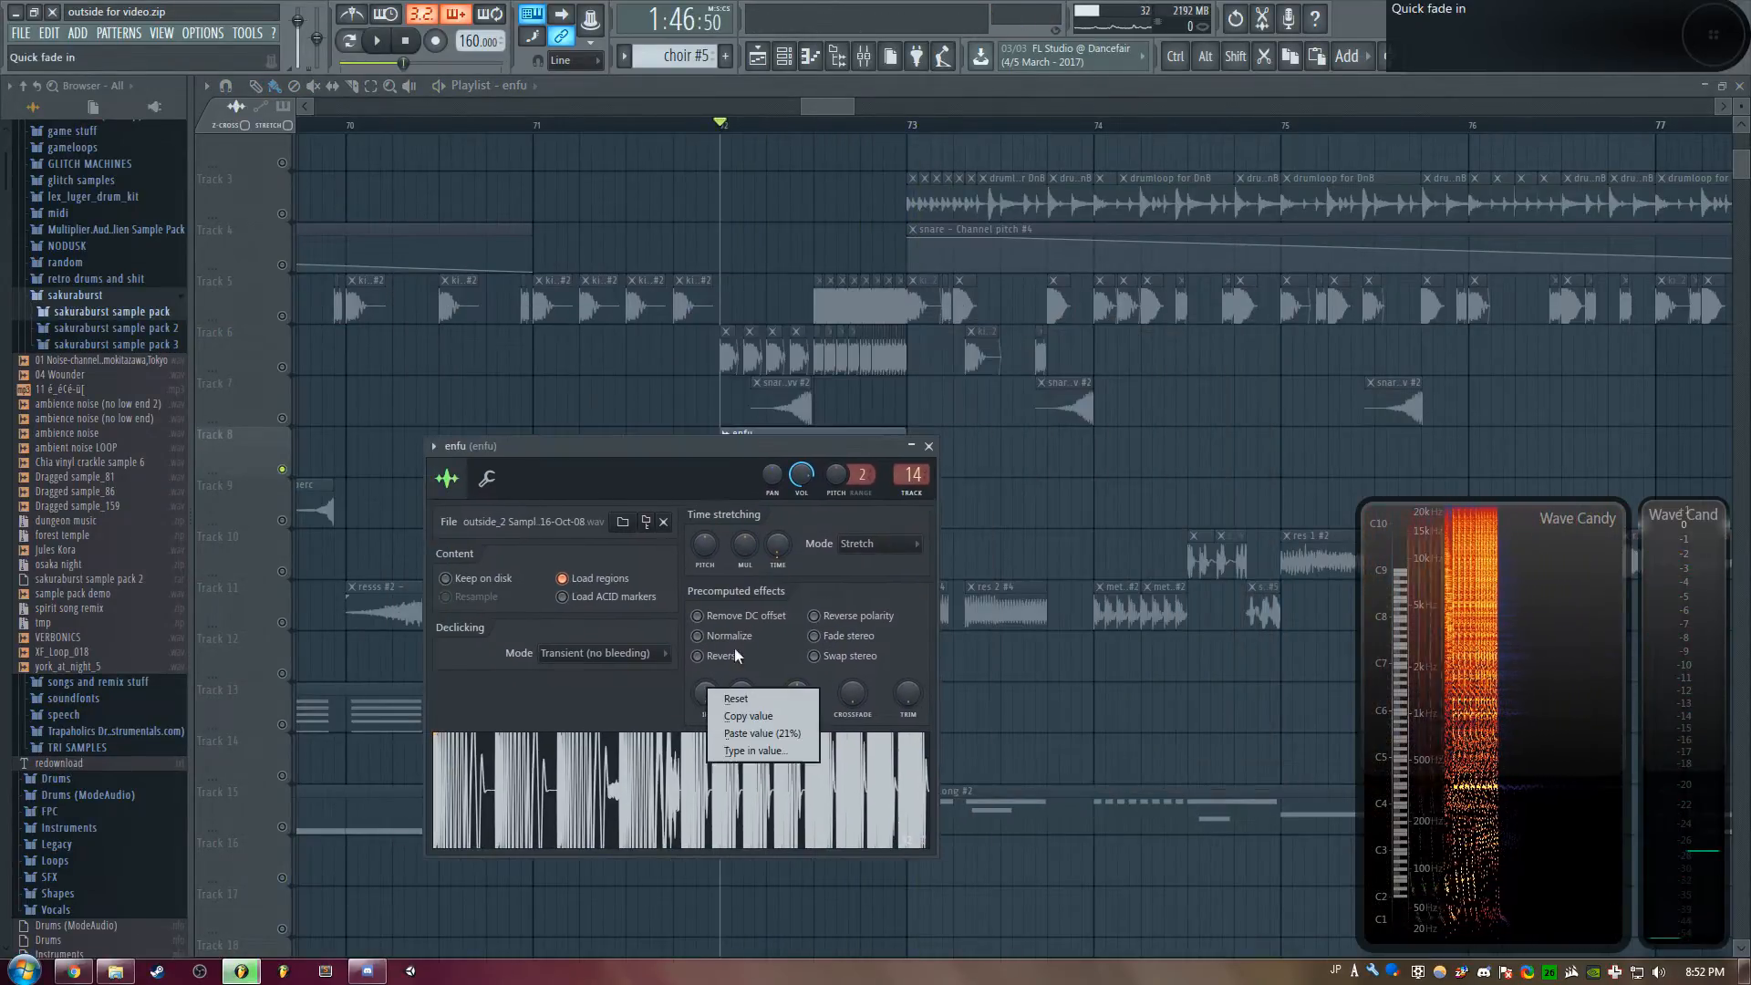
{"action": "left_click", "coordinate": [751, 752]}
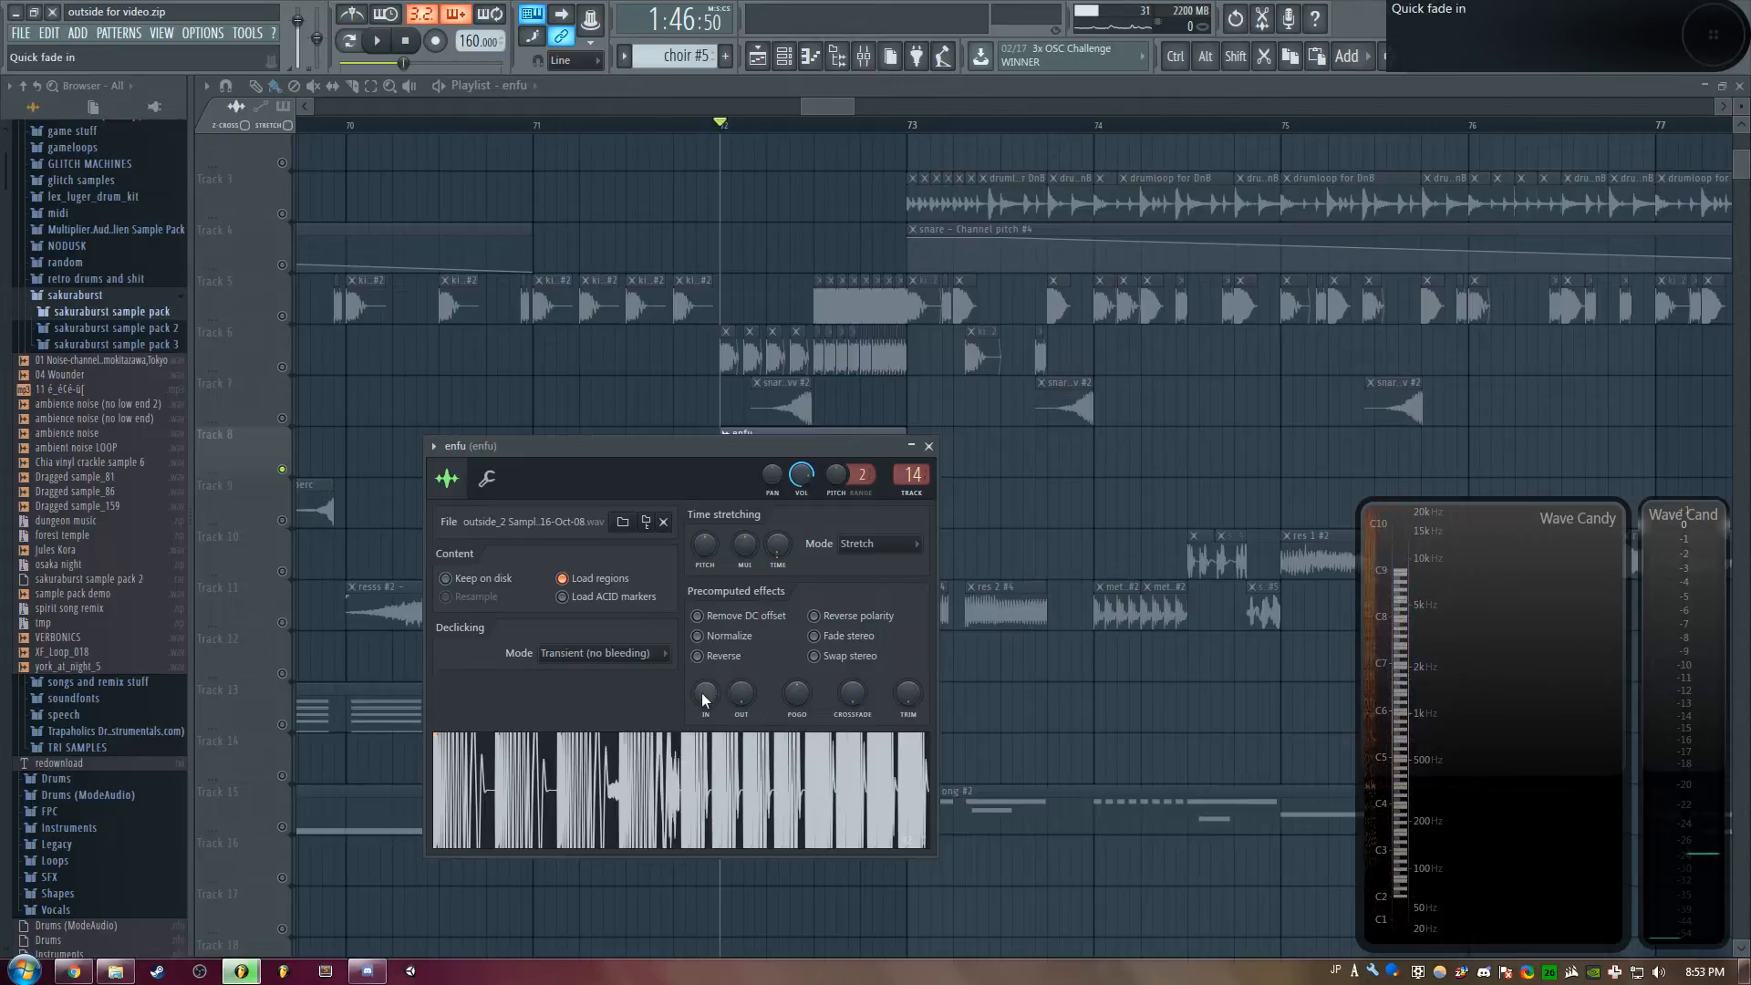
{"action": "left_click", "coordinate": [750, 738]}
{"action": "key", "text": "space"}
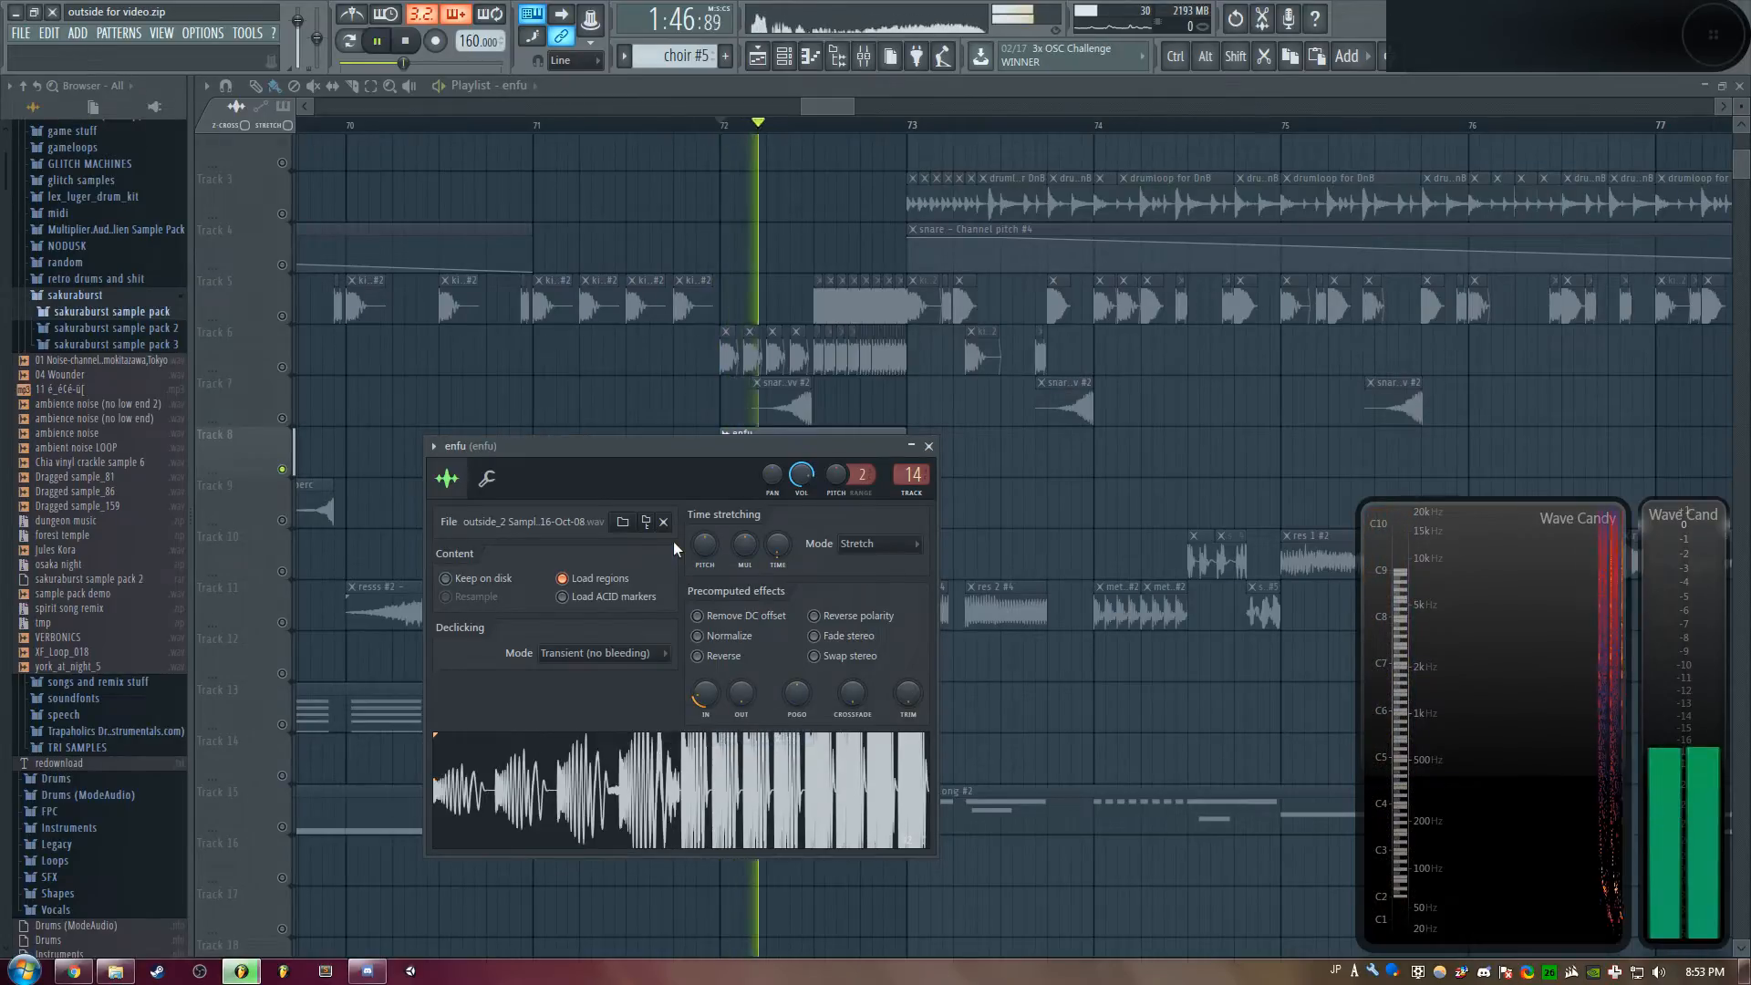
{"action": "key", "text": "space"}
{"action": "left_click", "coordinate": [928, 446]}
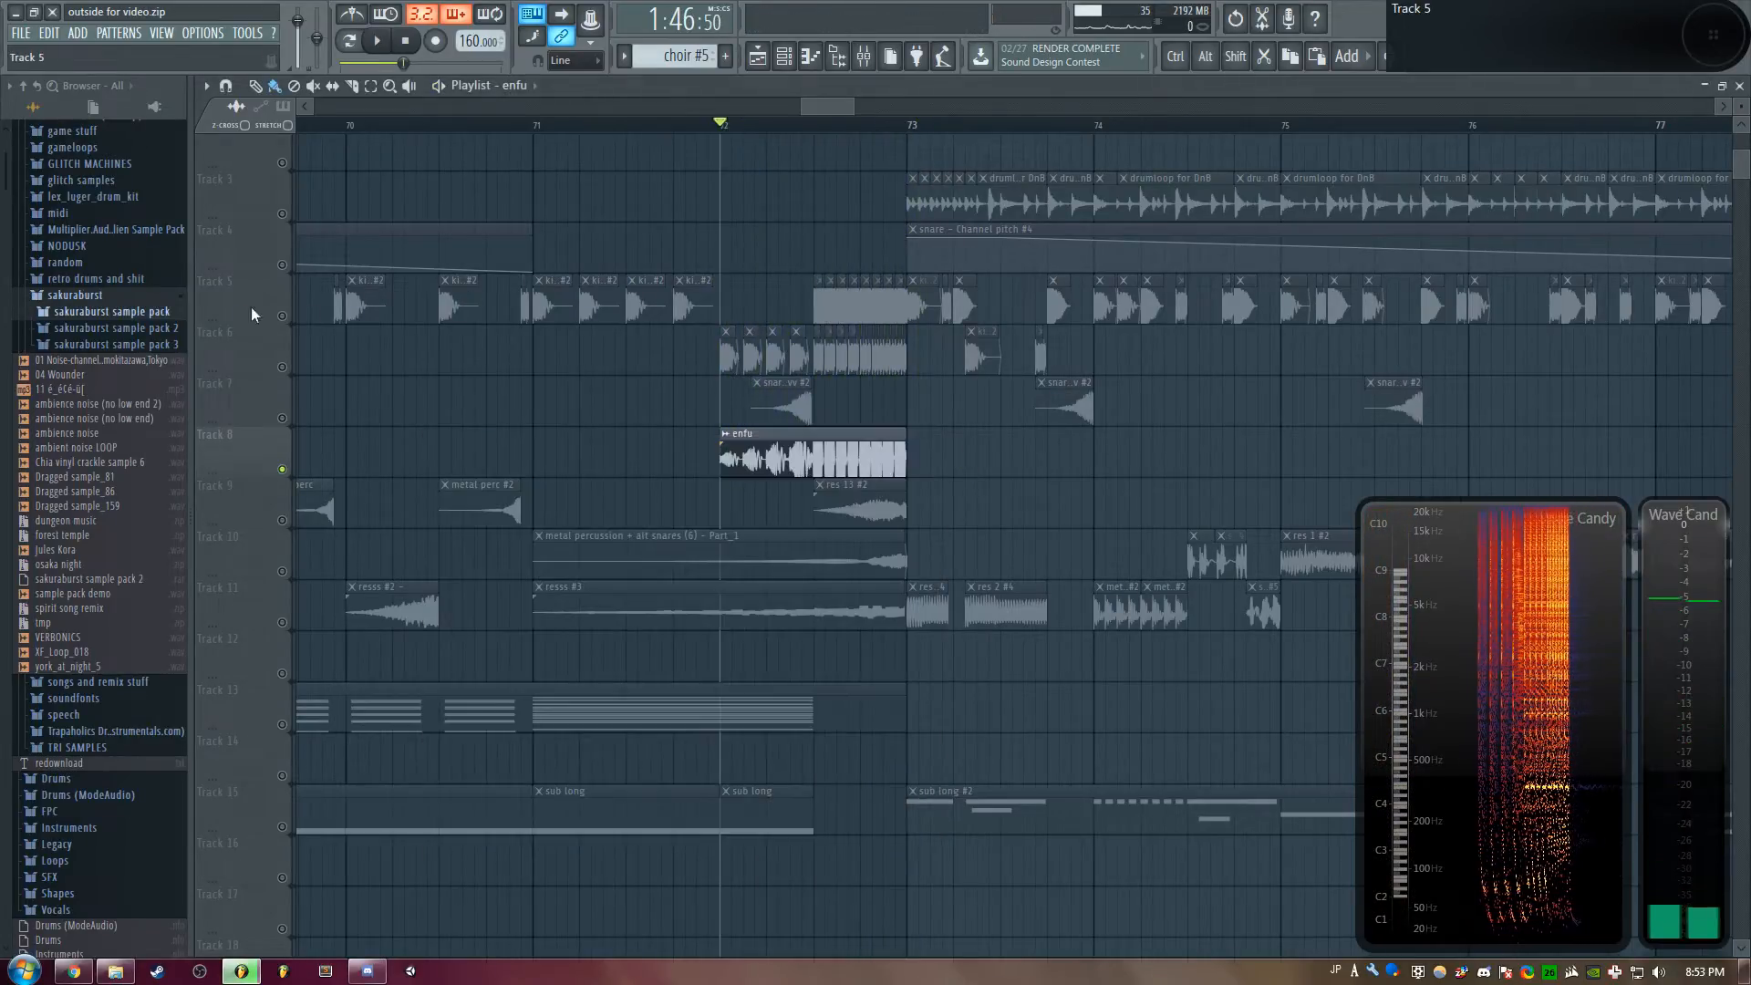
Play the full arrangement from about bar 68 through the section starting at bar 73, into bar 81
{"action": "scroll", "coordinate": [848, 365], "scroll_direction": "down", "scroll_amount": 5}
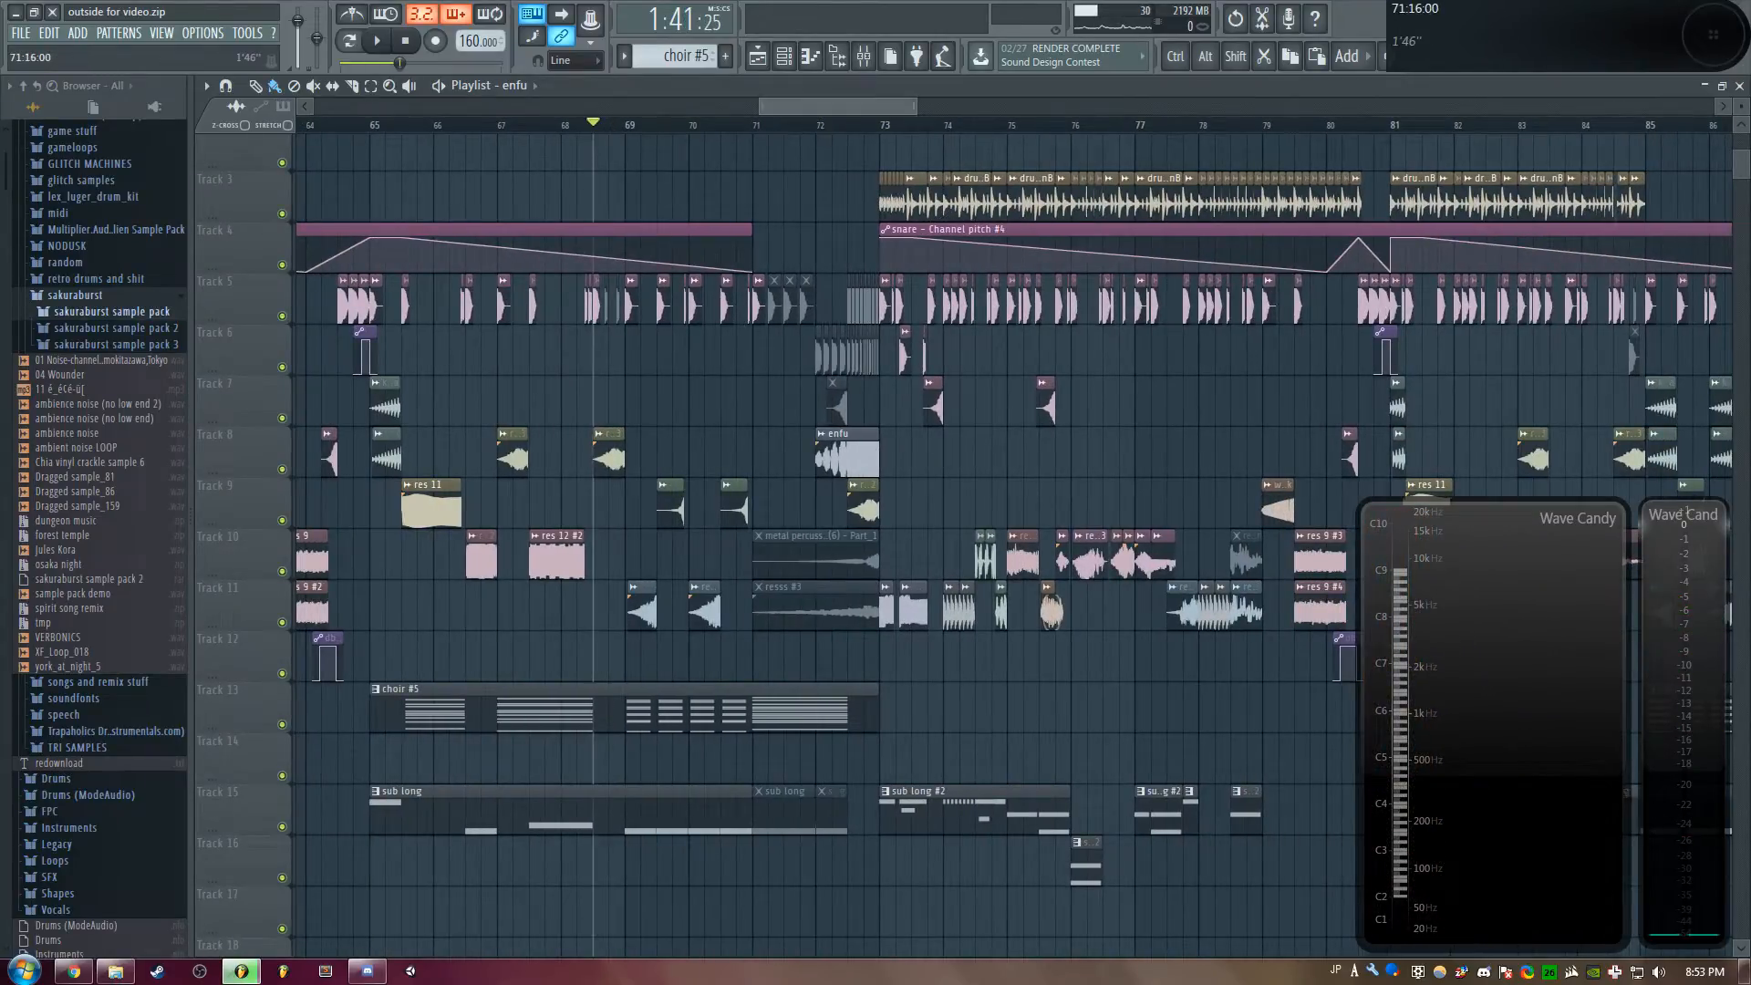
{"action": "left_click_drag", "start_coordinate": [815, 106], "coordinate": [815, 102]}
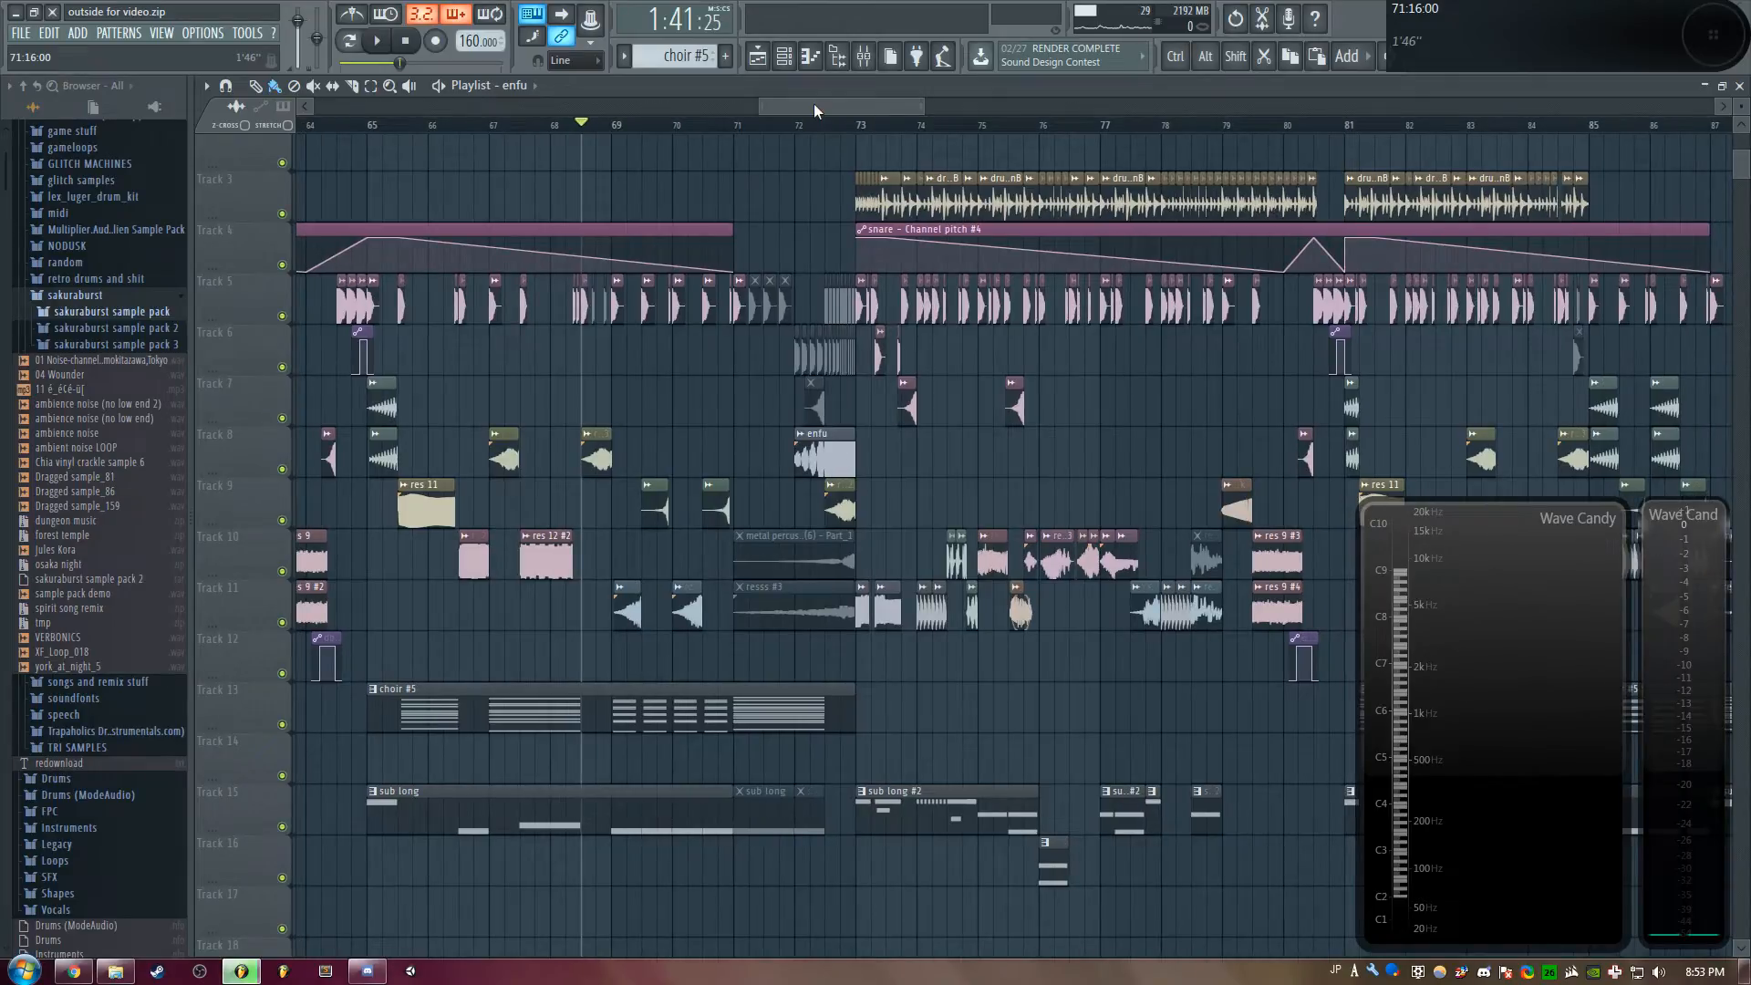
{"action": "key", "text": "space"}
{"action": "left_click_drag", "start_coordinate": [815, 104], "coordinate": [831, 104]}
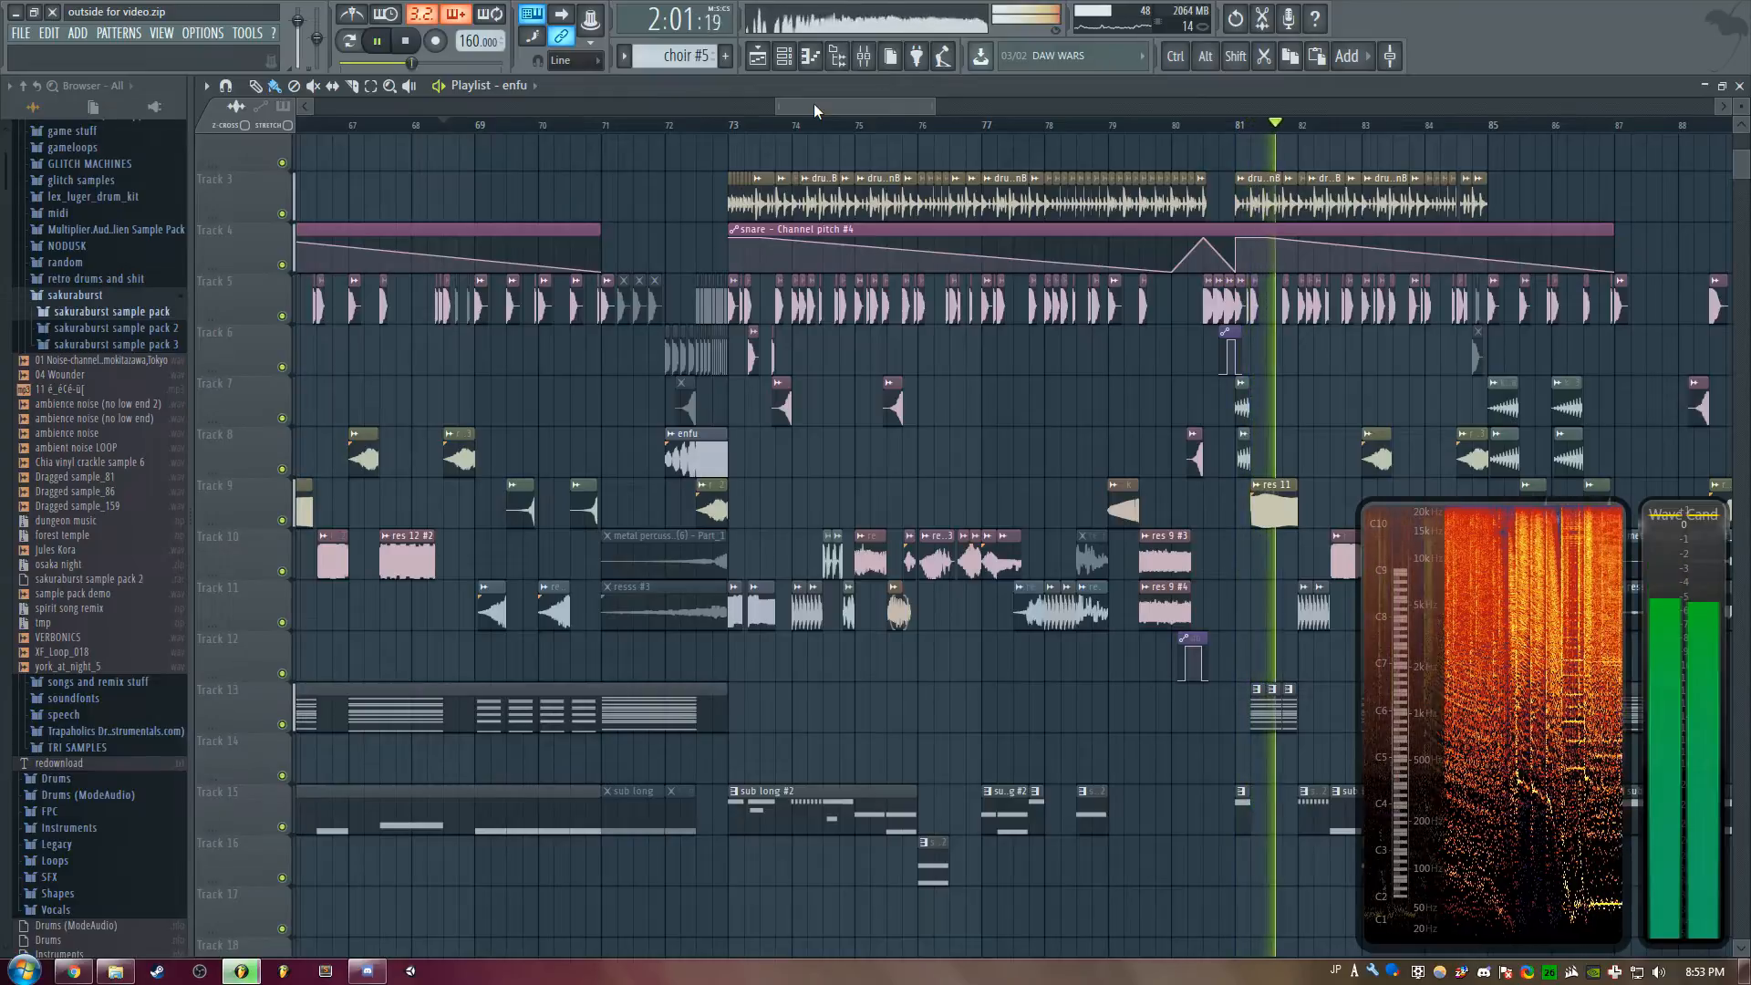
{"action": "key", "text": "space"}
Set the playback position to bar 73, solo Track 3 and play the DnB drum loop on its own
{"action": "left_click_drag", "start_coordinate": [931, 106], "coordinate": [896, 107]}
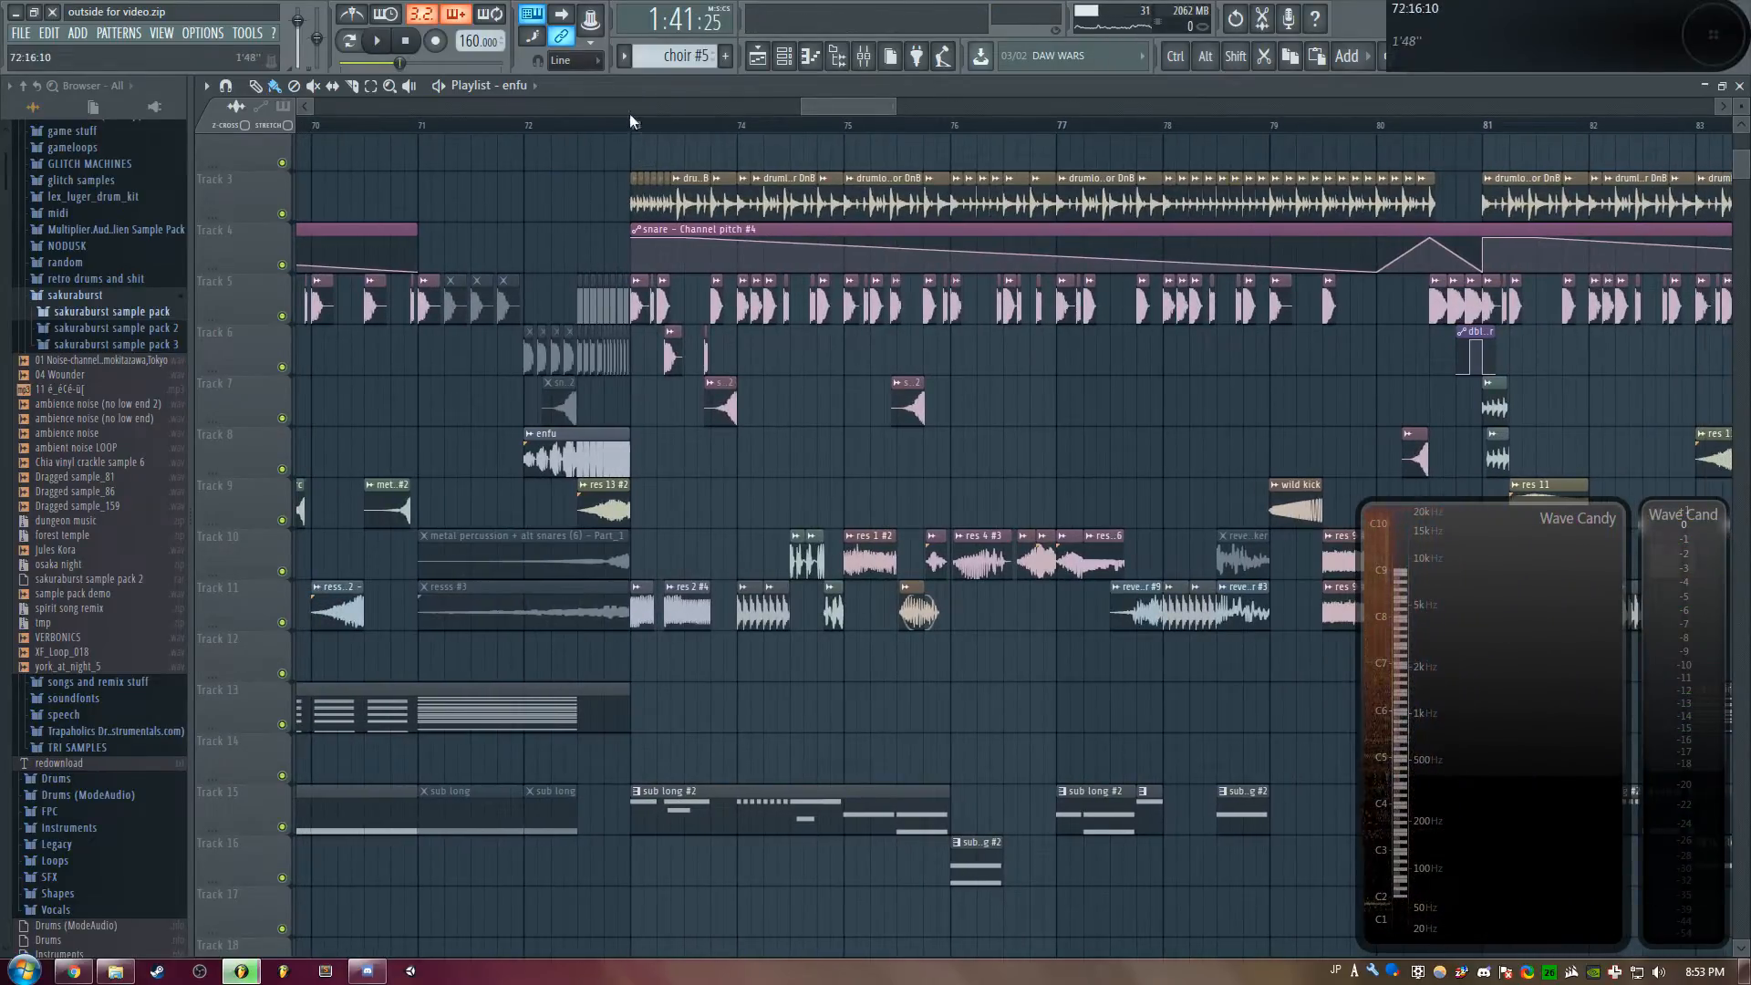
{"action": "left_click_drag", "start_coordinate": [638, 124], "coordinate": [662, 128]}
{"action": "right_click", "coordinate": [282, 214]}
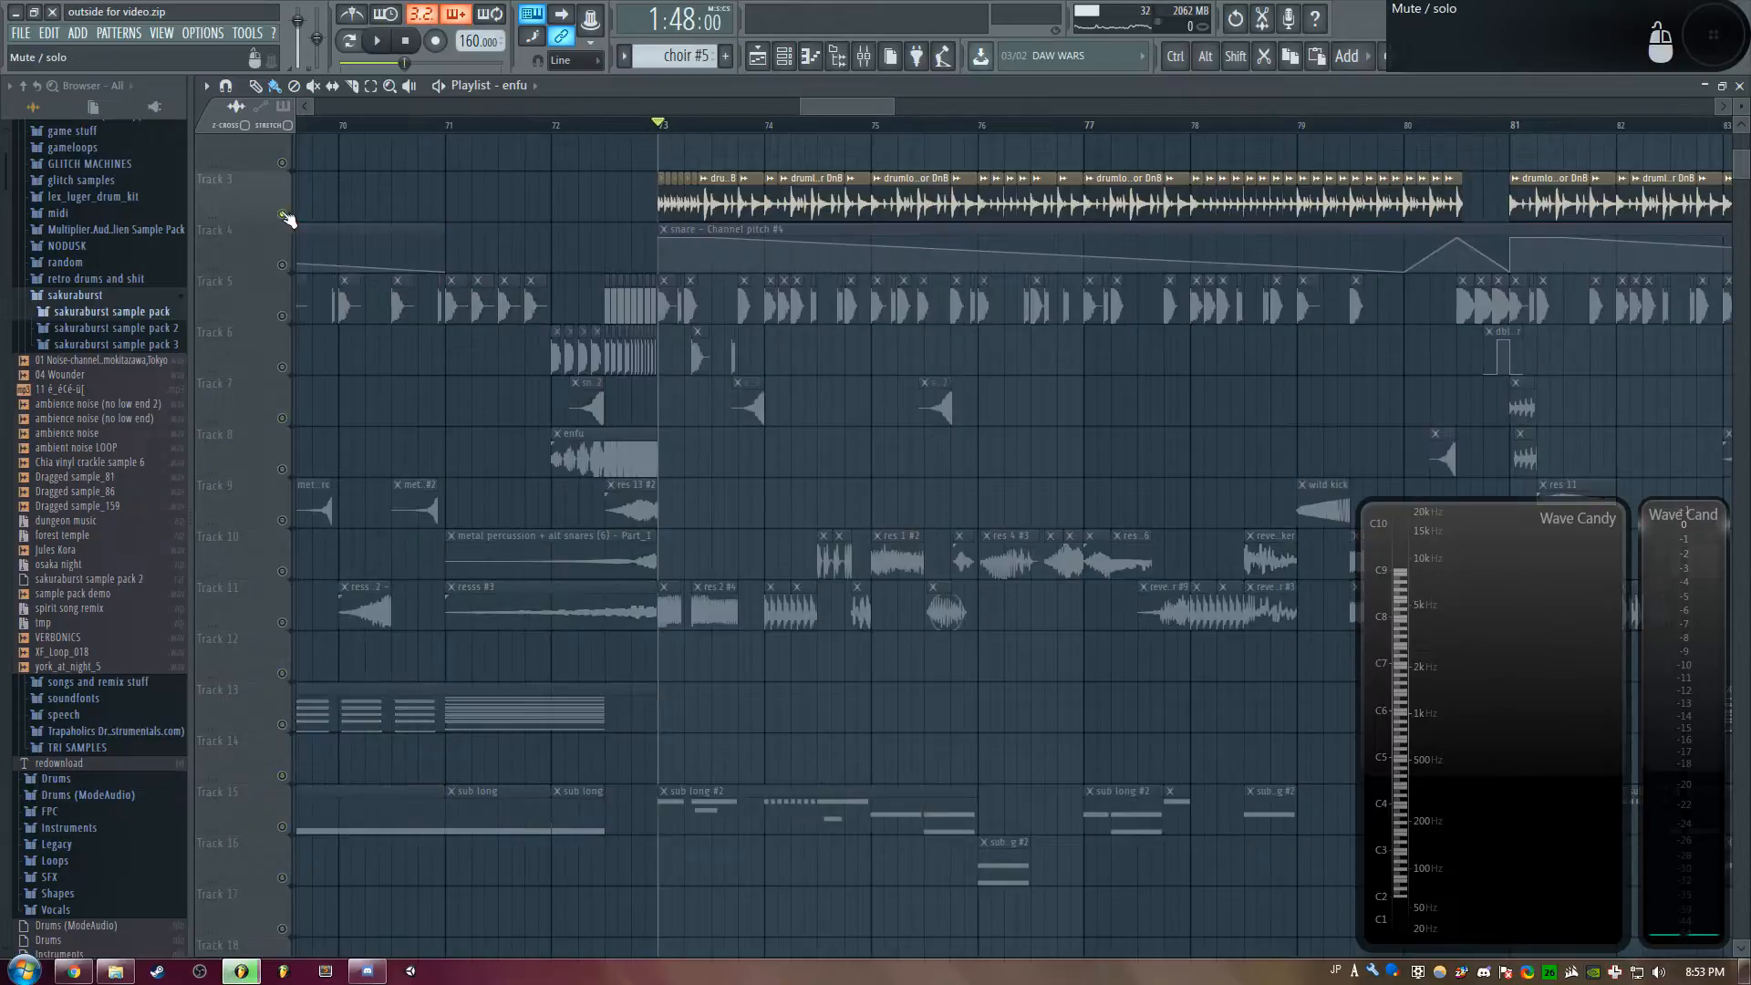
{"action": "key", "text": "space"}
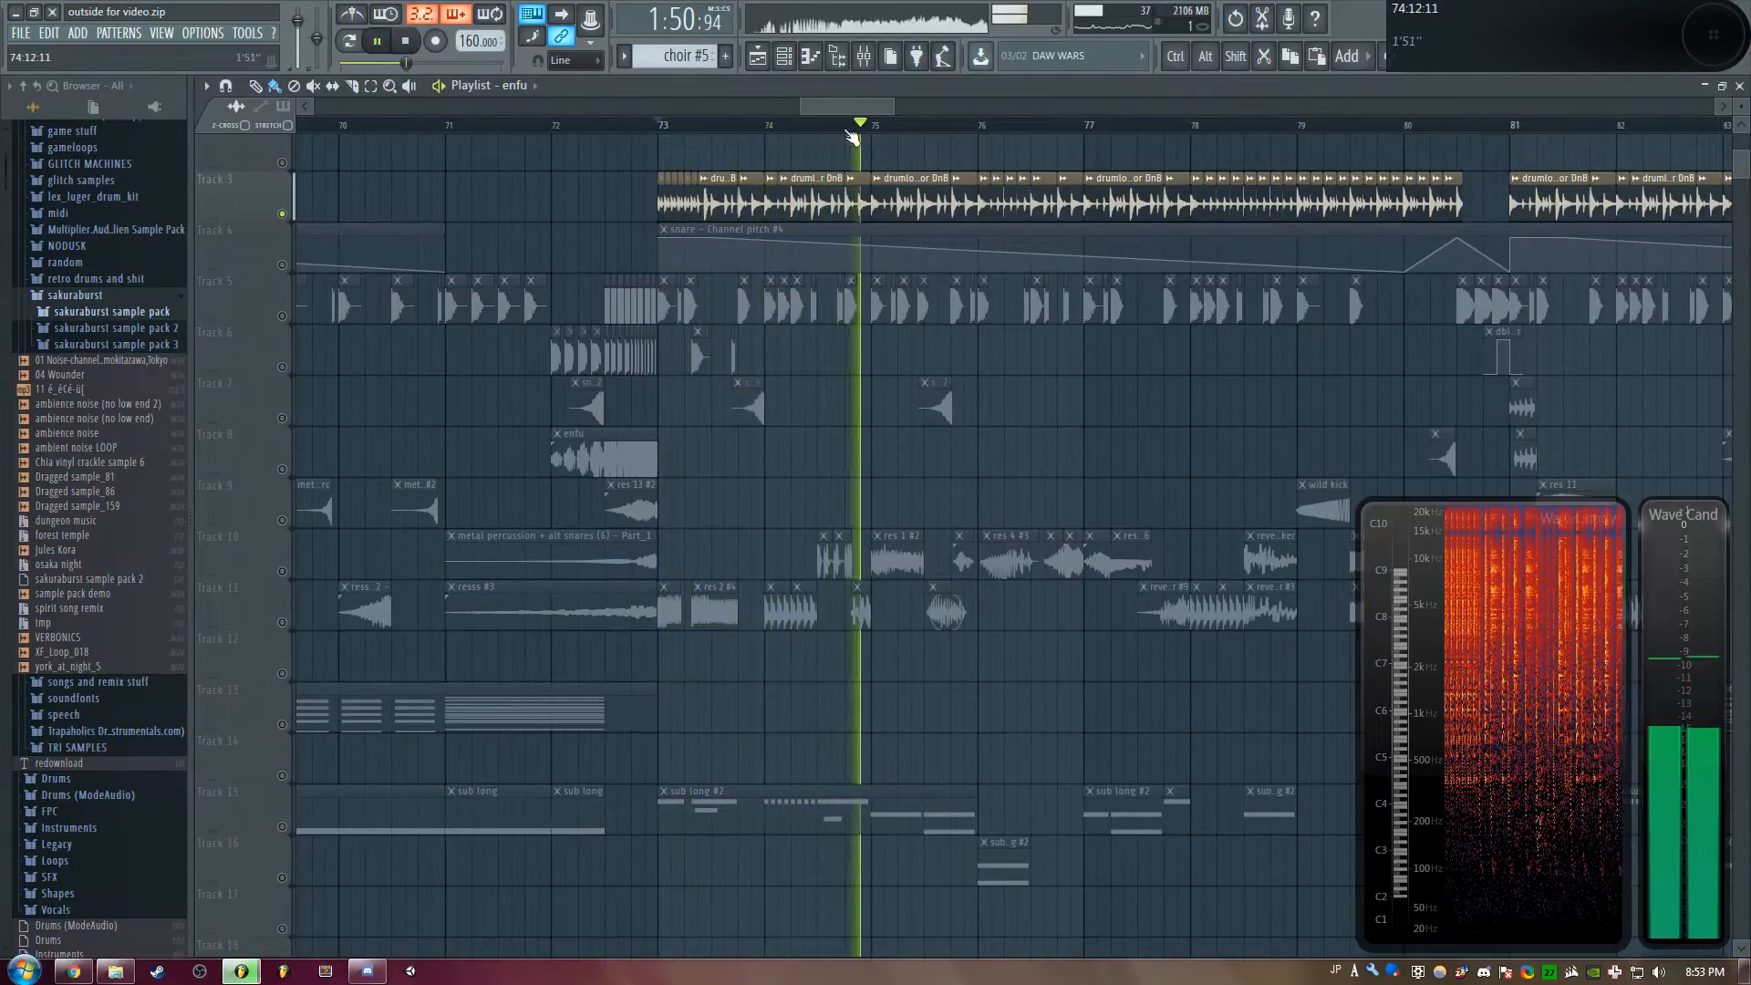
{"action": "key", "text": "space"}
Unmute Tracks 4 to 7 progressively and play the layered drums from bar 73
{"action": "left_click", "coordinate": [282, 265]}
{"action": "left_click", "coordinate": [284, 316]}
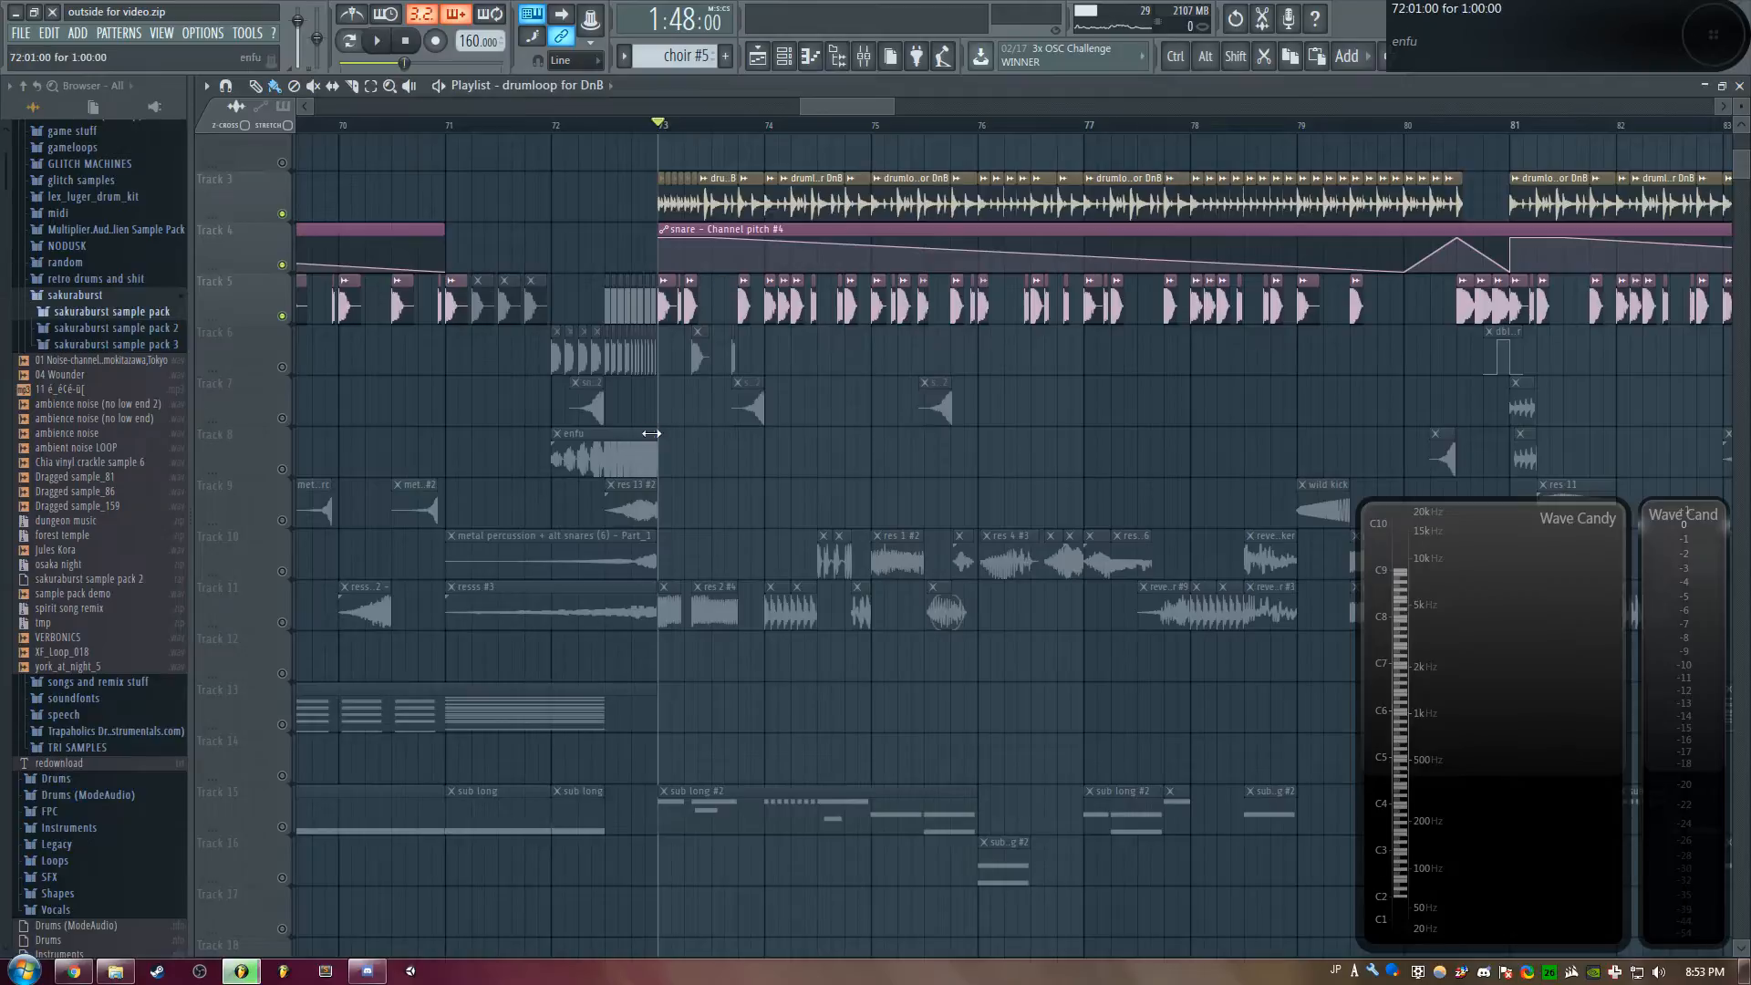
{"action": "key", "text": "space"}
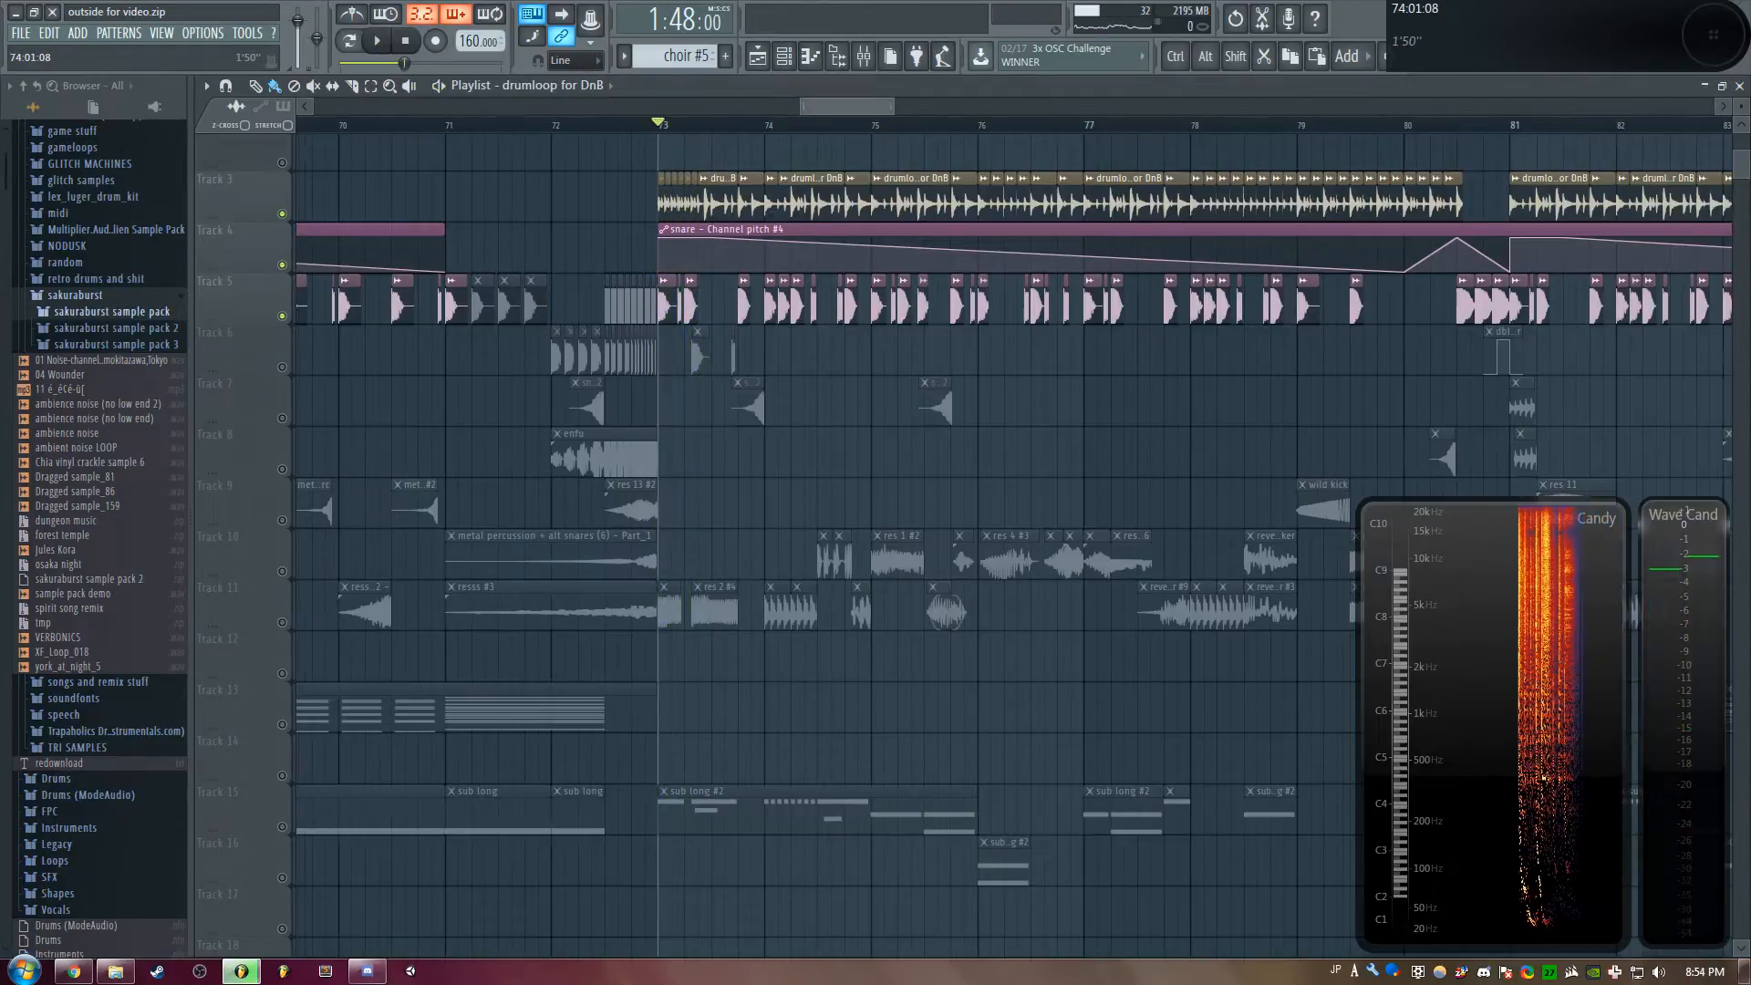
{"action": "scroll", "coordinate": [730, 365], "scroll_direction": "up", "scroll_amount": 1}
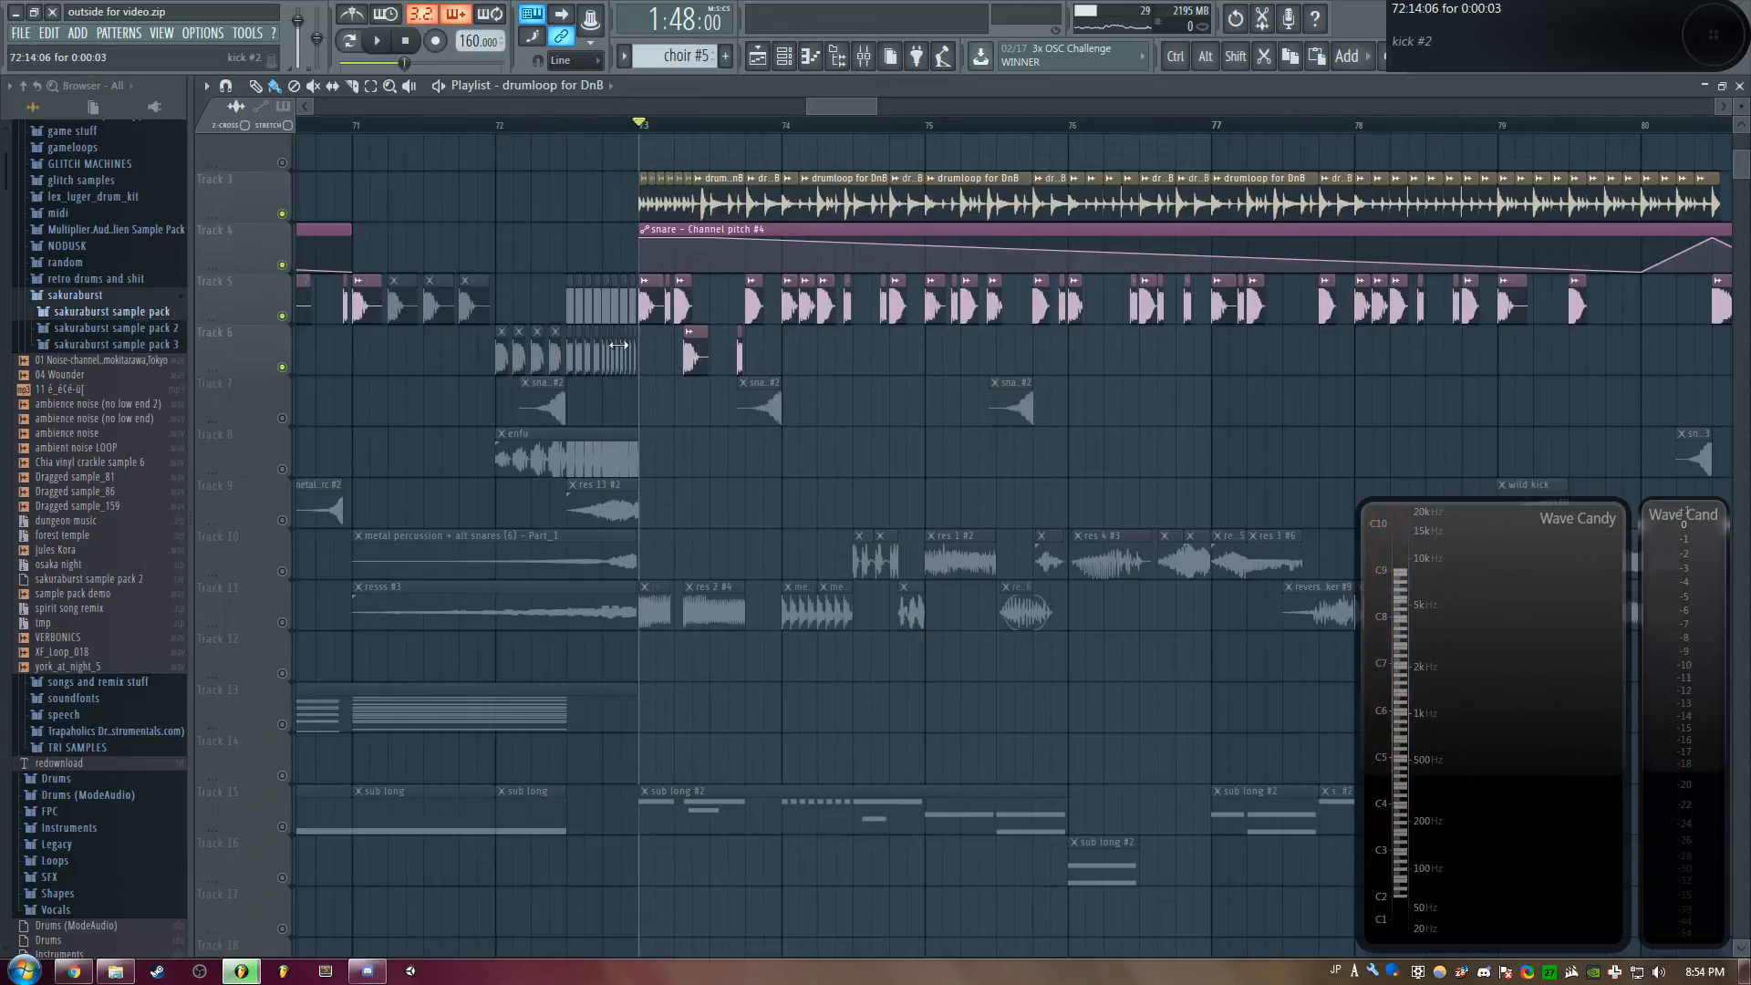
{"action": "key", "text": "space"}
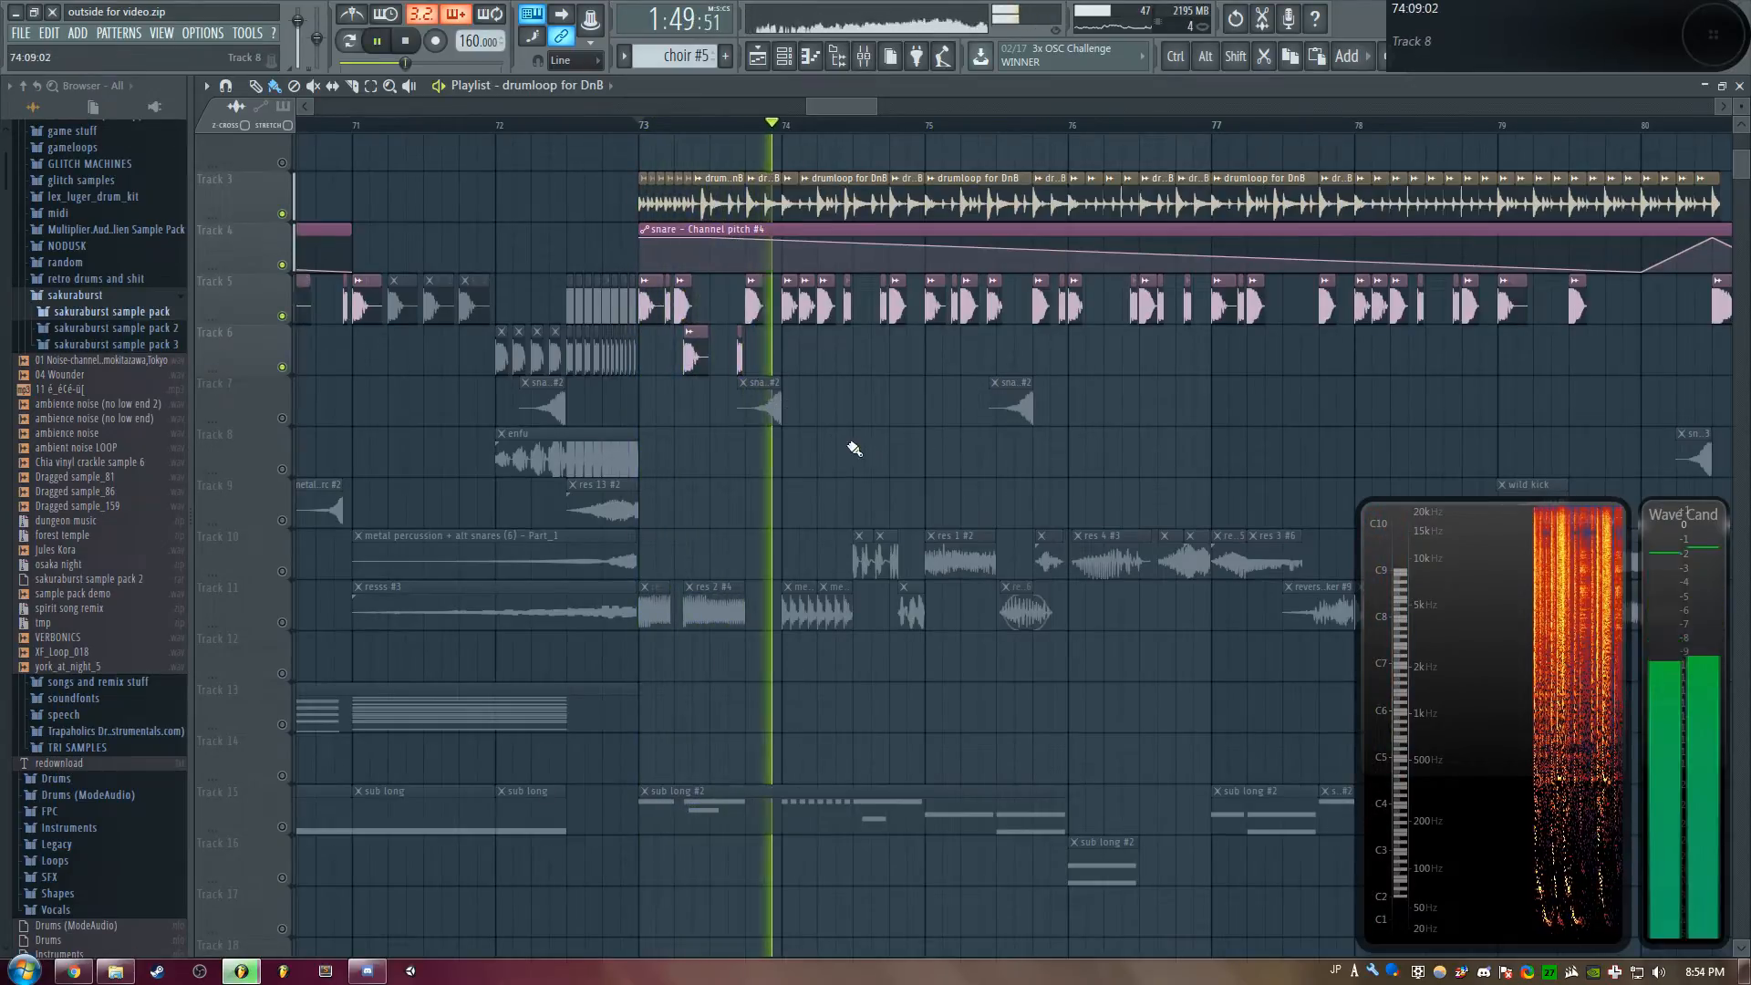
{"action": "left_click", "coordinate": [282, 417]}
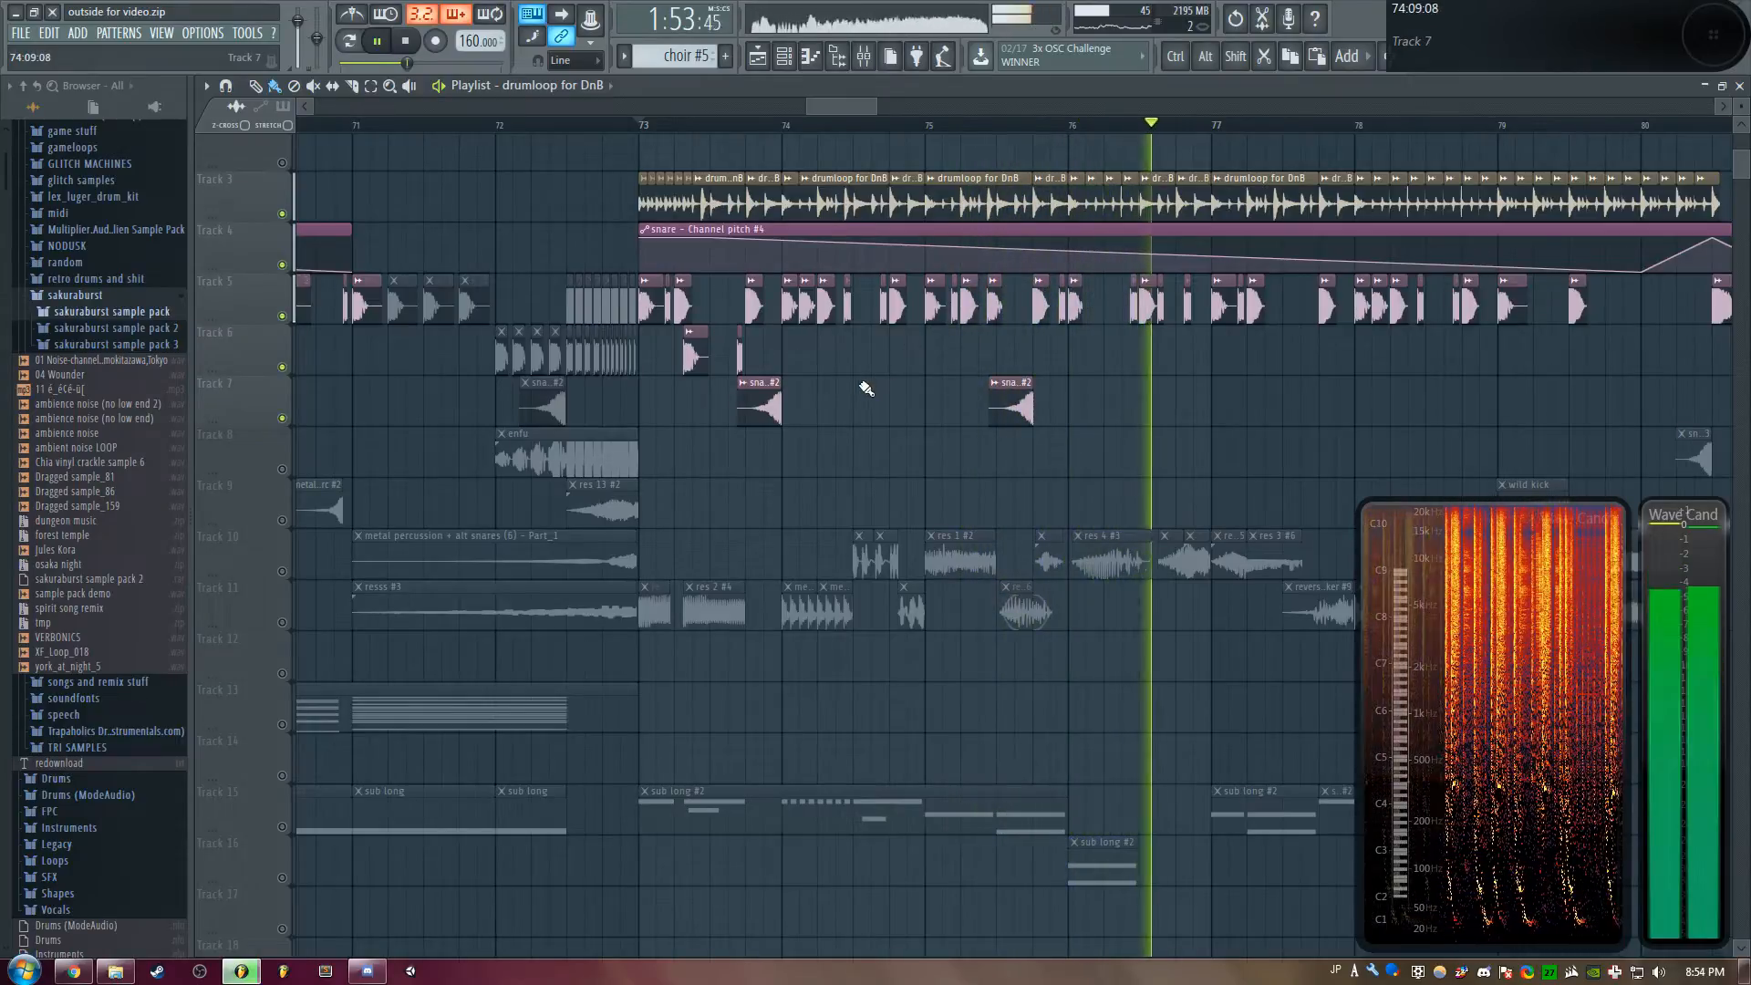
{"action": "key", "text": "space"}
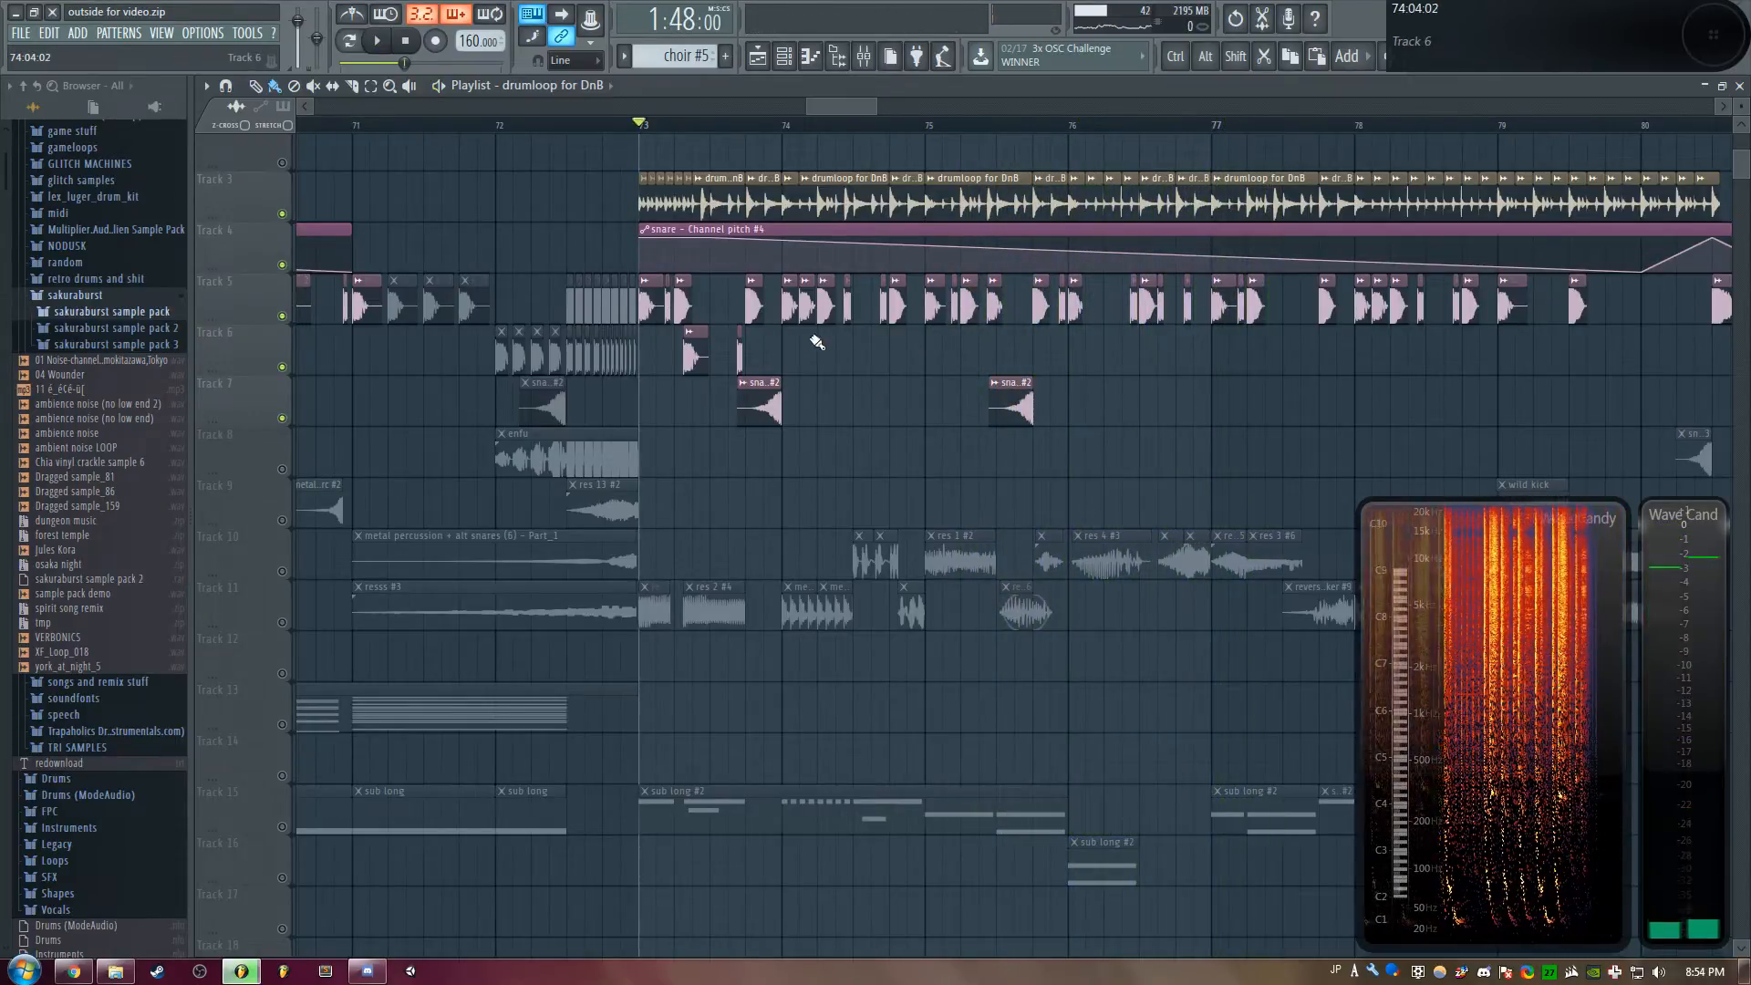
Re-enable all playlist tracks and audition the res 2 #4 sample on Track 11 from its channel settings
{"action": "scroll", "coordinate": [762, 347], "scroll_direction": "down", "scroll_amount": 3}
{"action": "scroll", "coordinate": [341, 588], "scroll_direction": "up", "scroll_amount": 3}
{"action": "left_click", "coordinate": [284, 626]}
{"action": "double_click", "coordinate": [655, 611]}
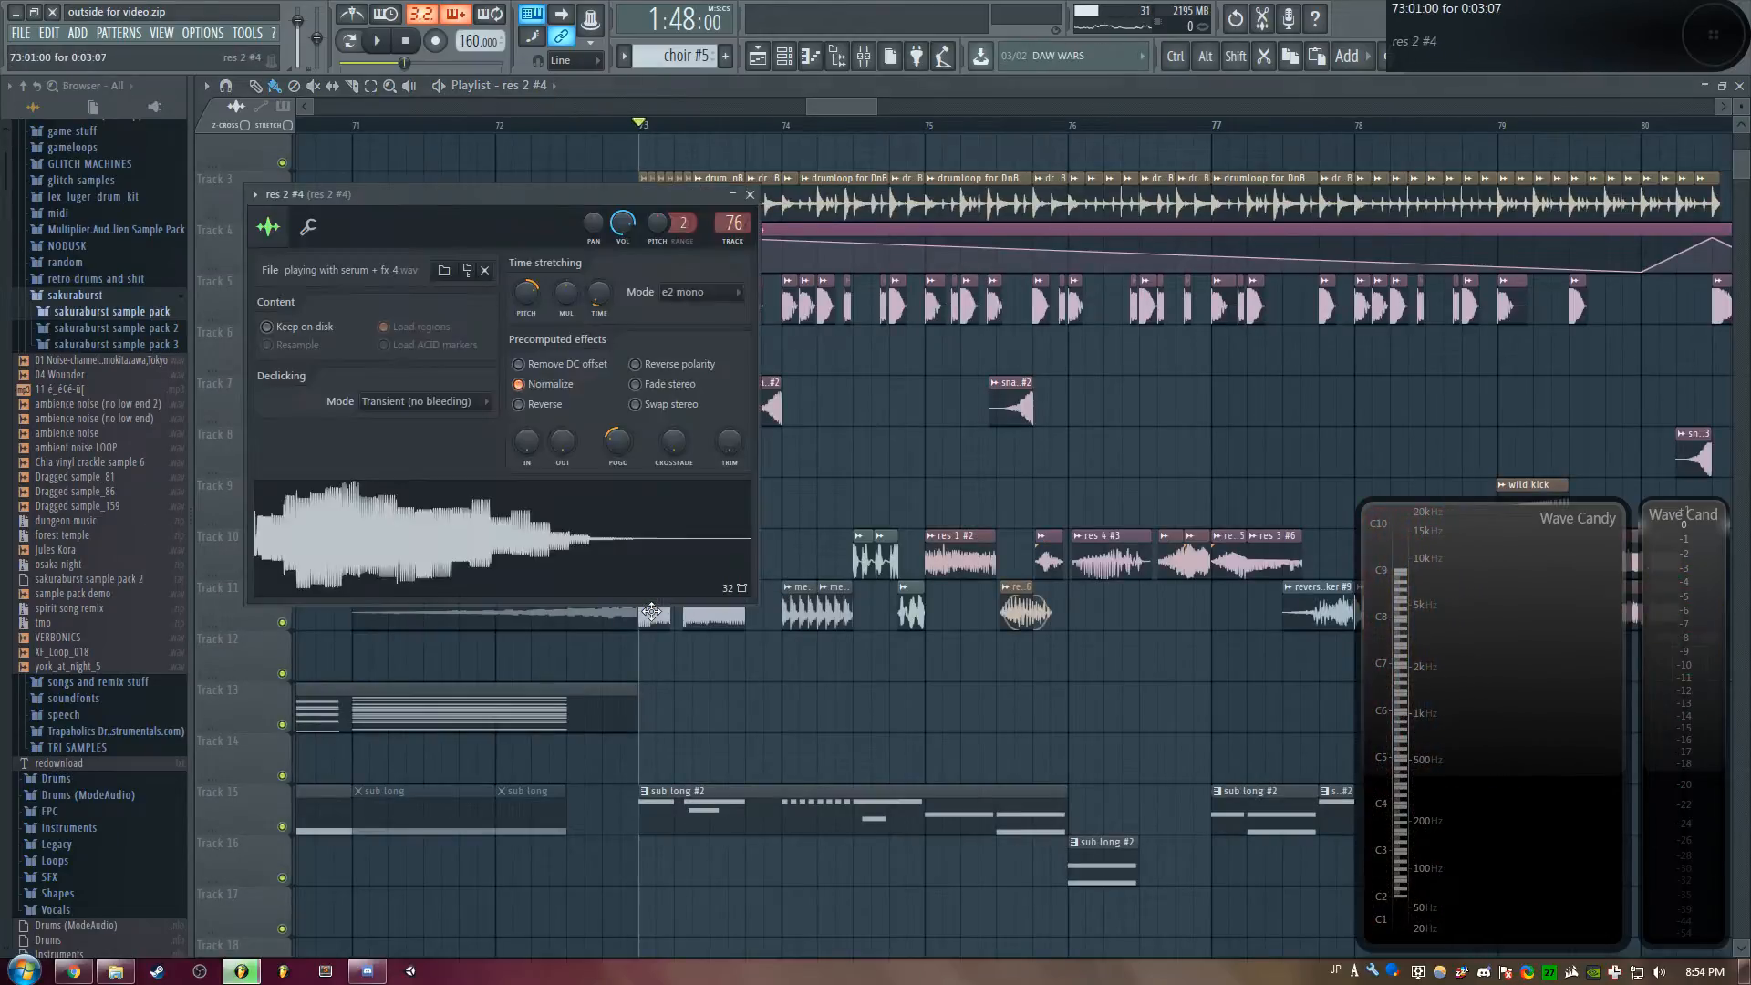
{"action": "left_click_drag", "start_coordinate": [484, 195], "coordinate": [954, 228]}
{"action": "key", "text": "z"}
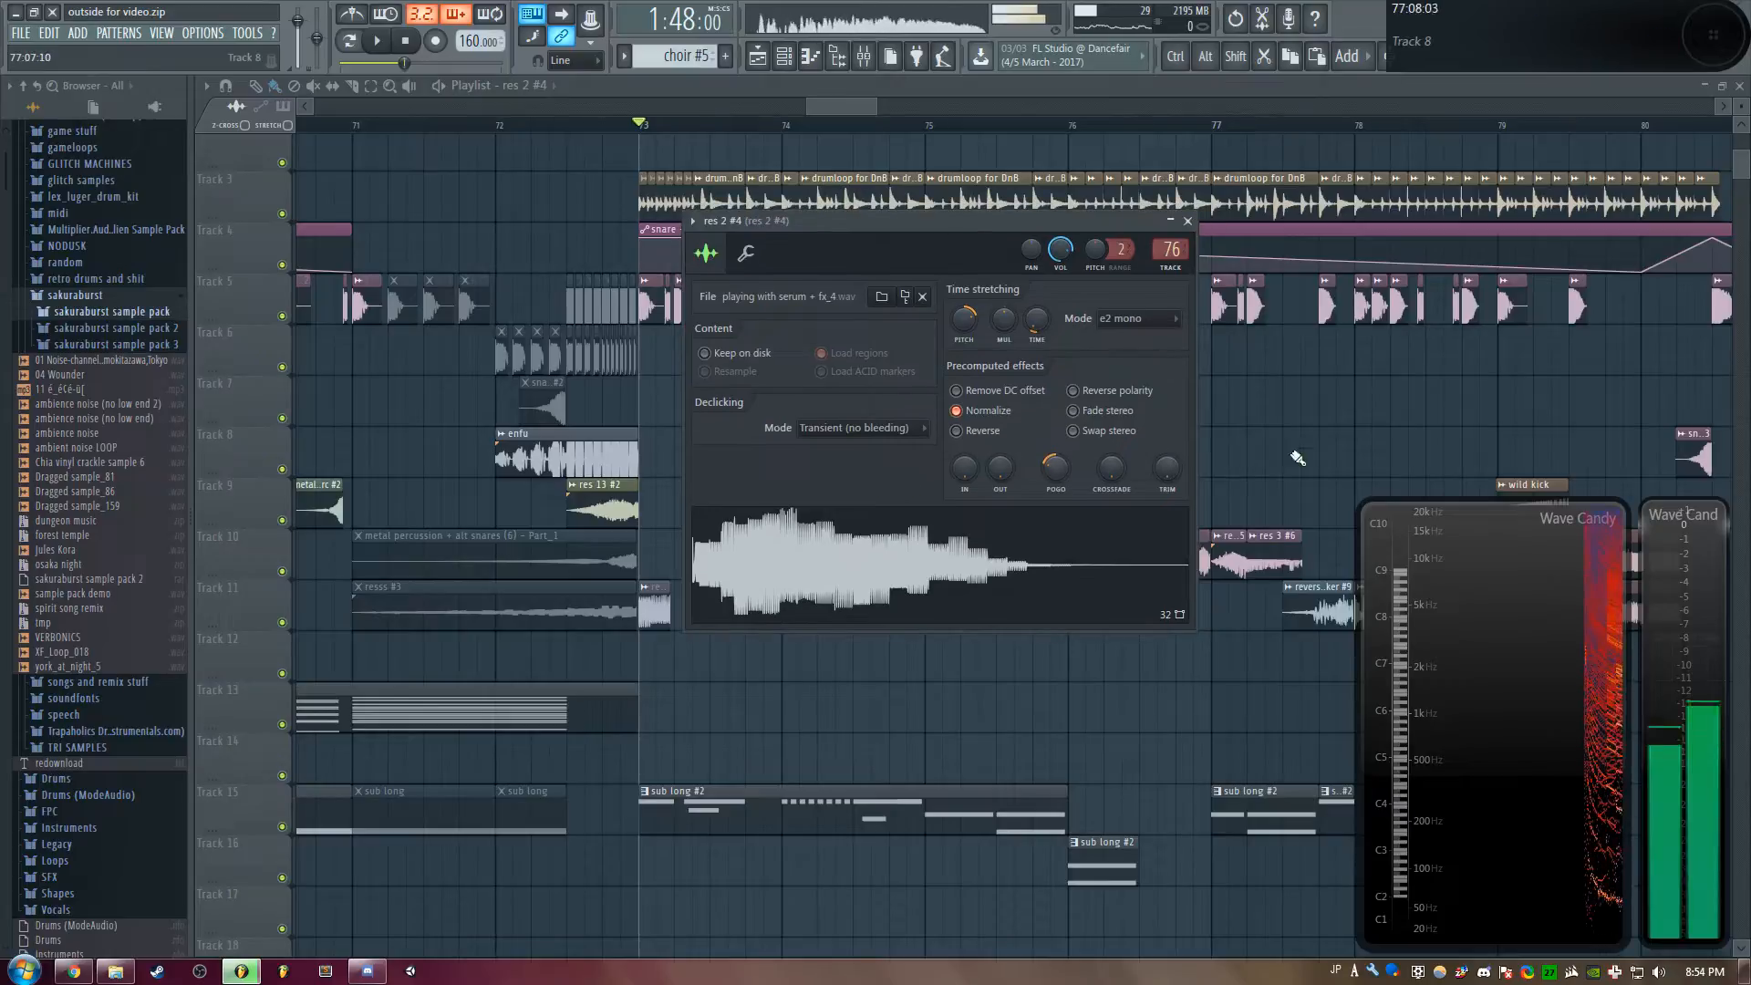
{"action": "key", "text": "Escape"}
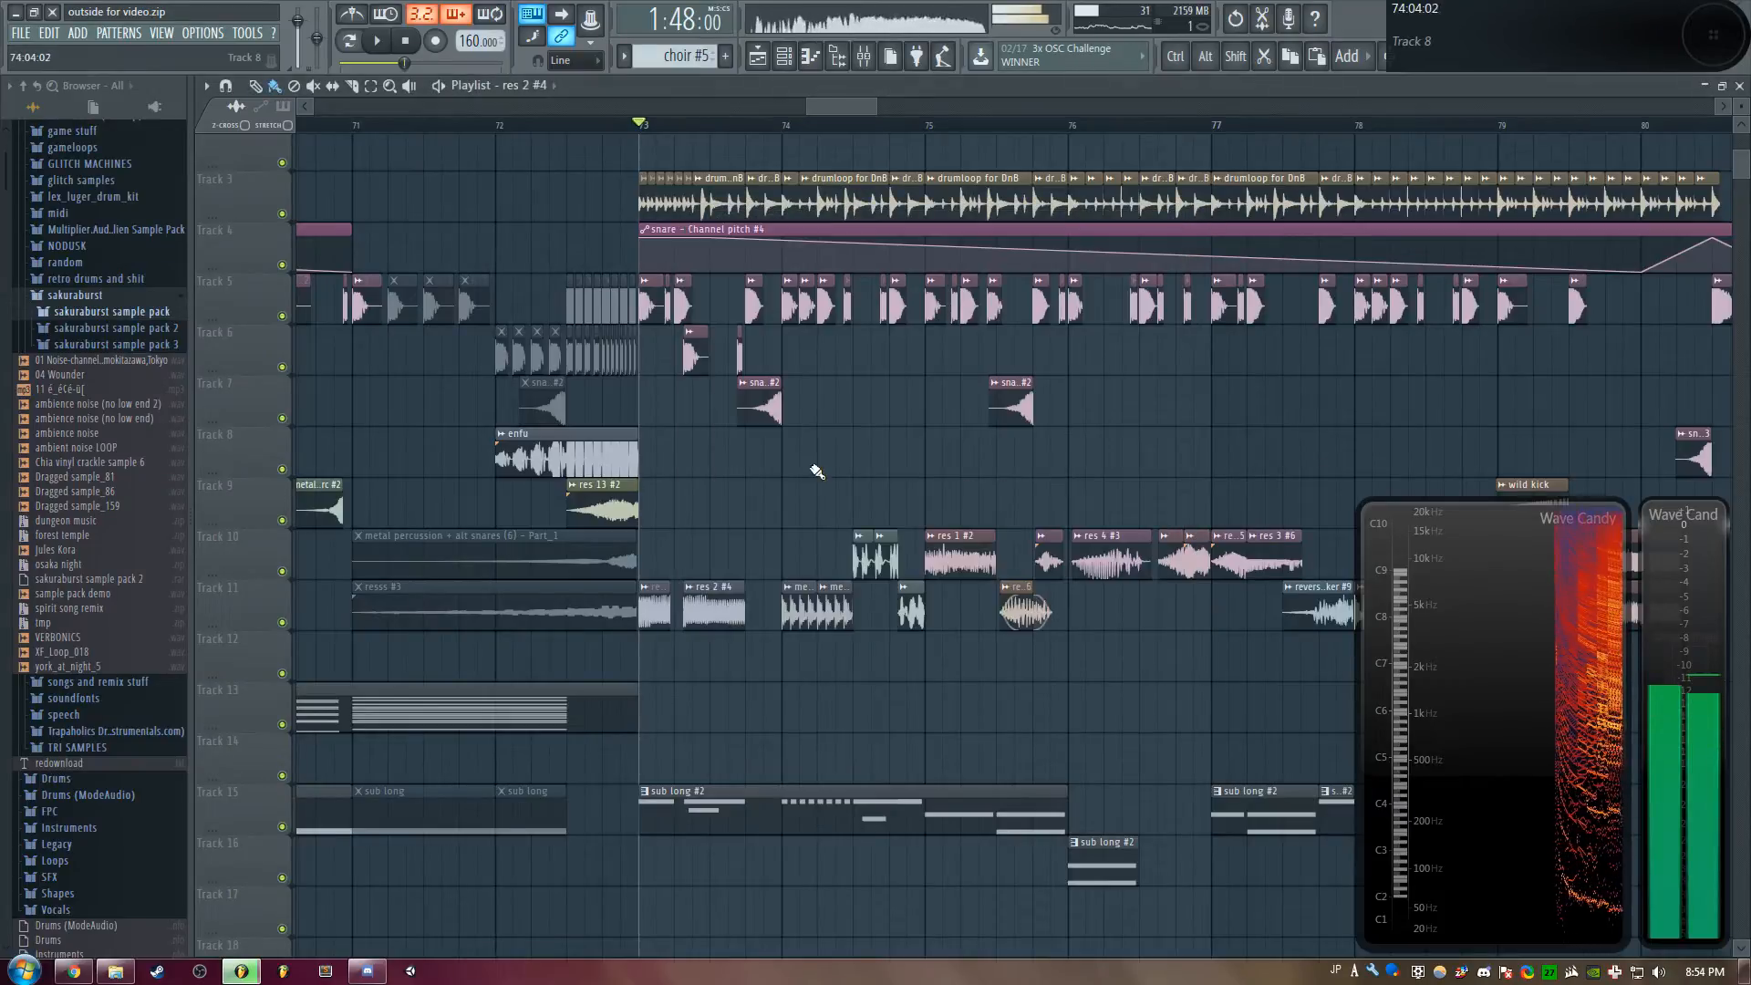
Audition the metal 1 #2 sample at bar 74 on Track 11 from its channel settings
{"action": "double_click", "coordinate": [741, 609]}
{"action": "left_click", "coordinate": [741, 609]}
{"action": "right_click", "coordinate": [1298, 418]}
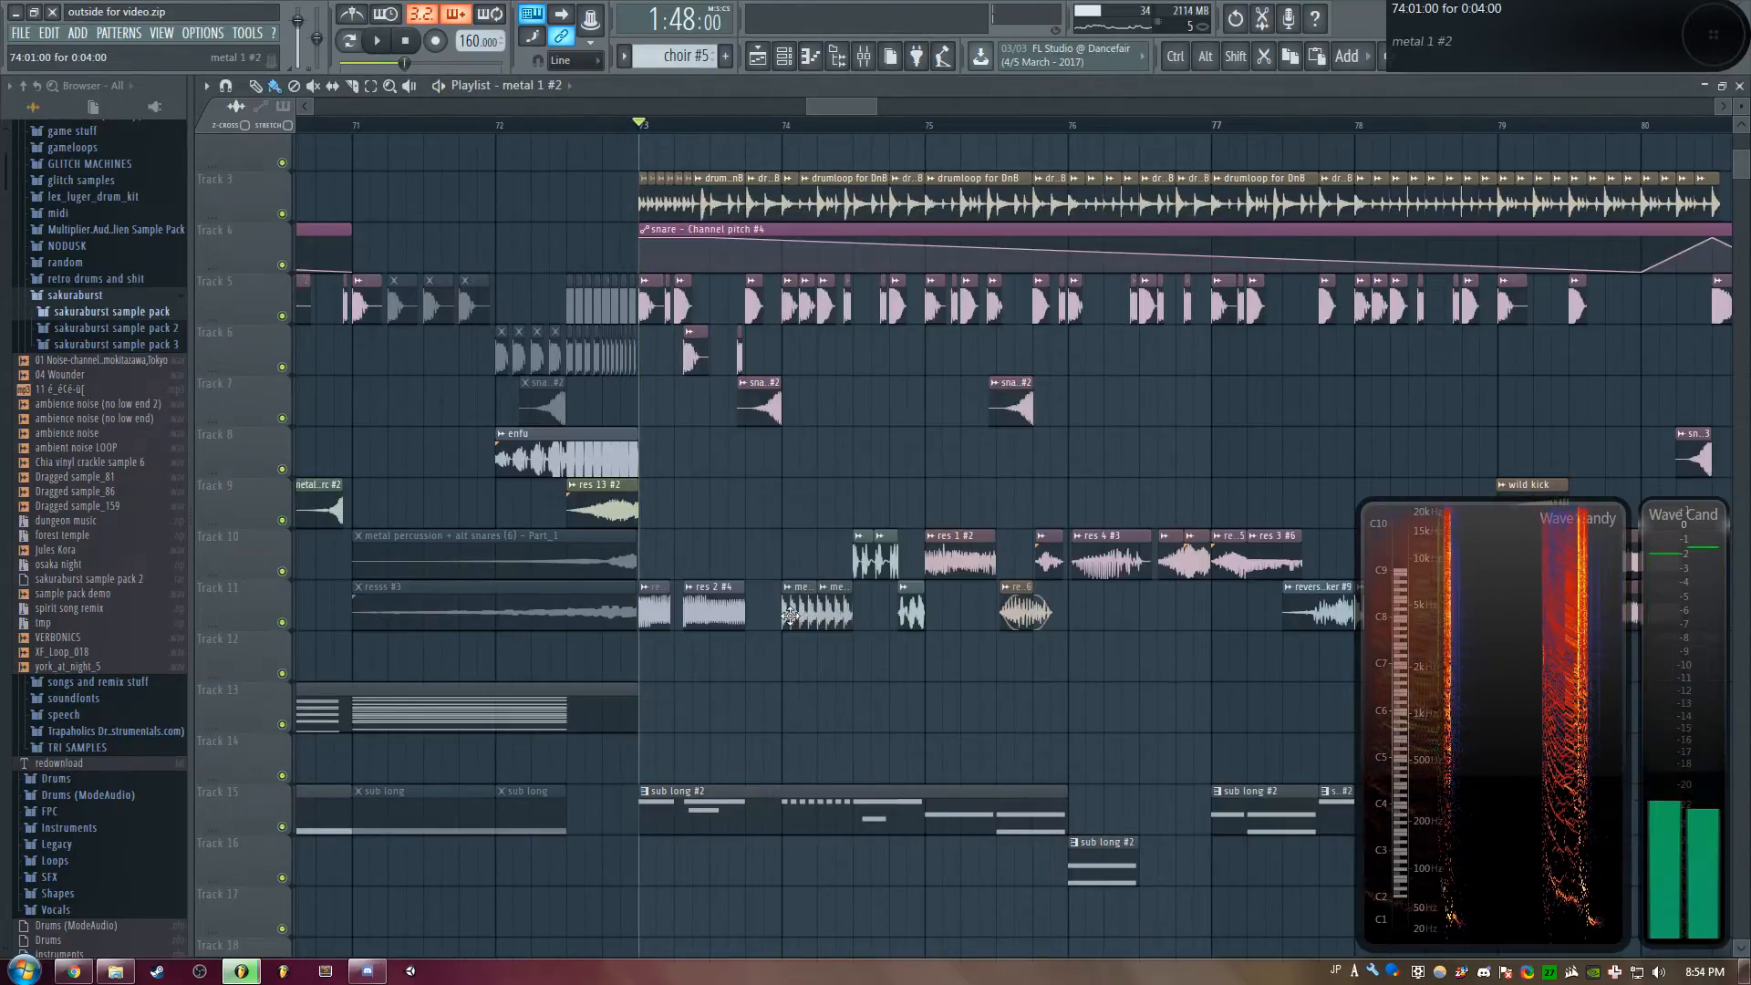
{"action": "double_click", "coordinate": [804, 605]}
{"action": "left_click_drag", "start_coordinate": [583, 337], "coordinate": [785, 347]}
{"action": "left_click", "coordinate": [812, 639]}
{"action": "right_click", "coordinate": [1192, 398]}
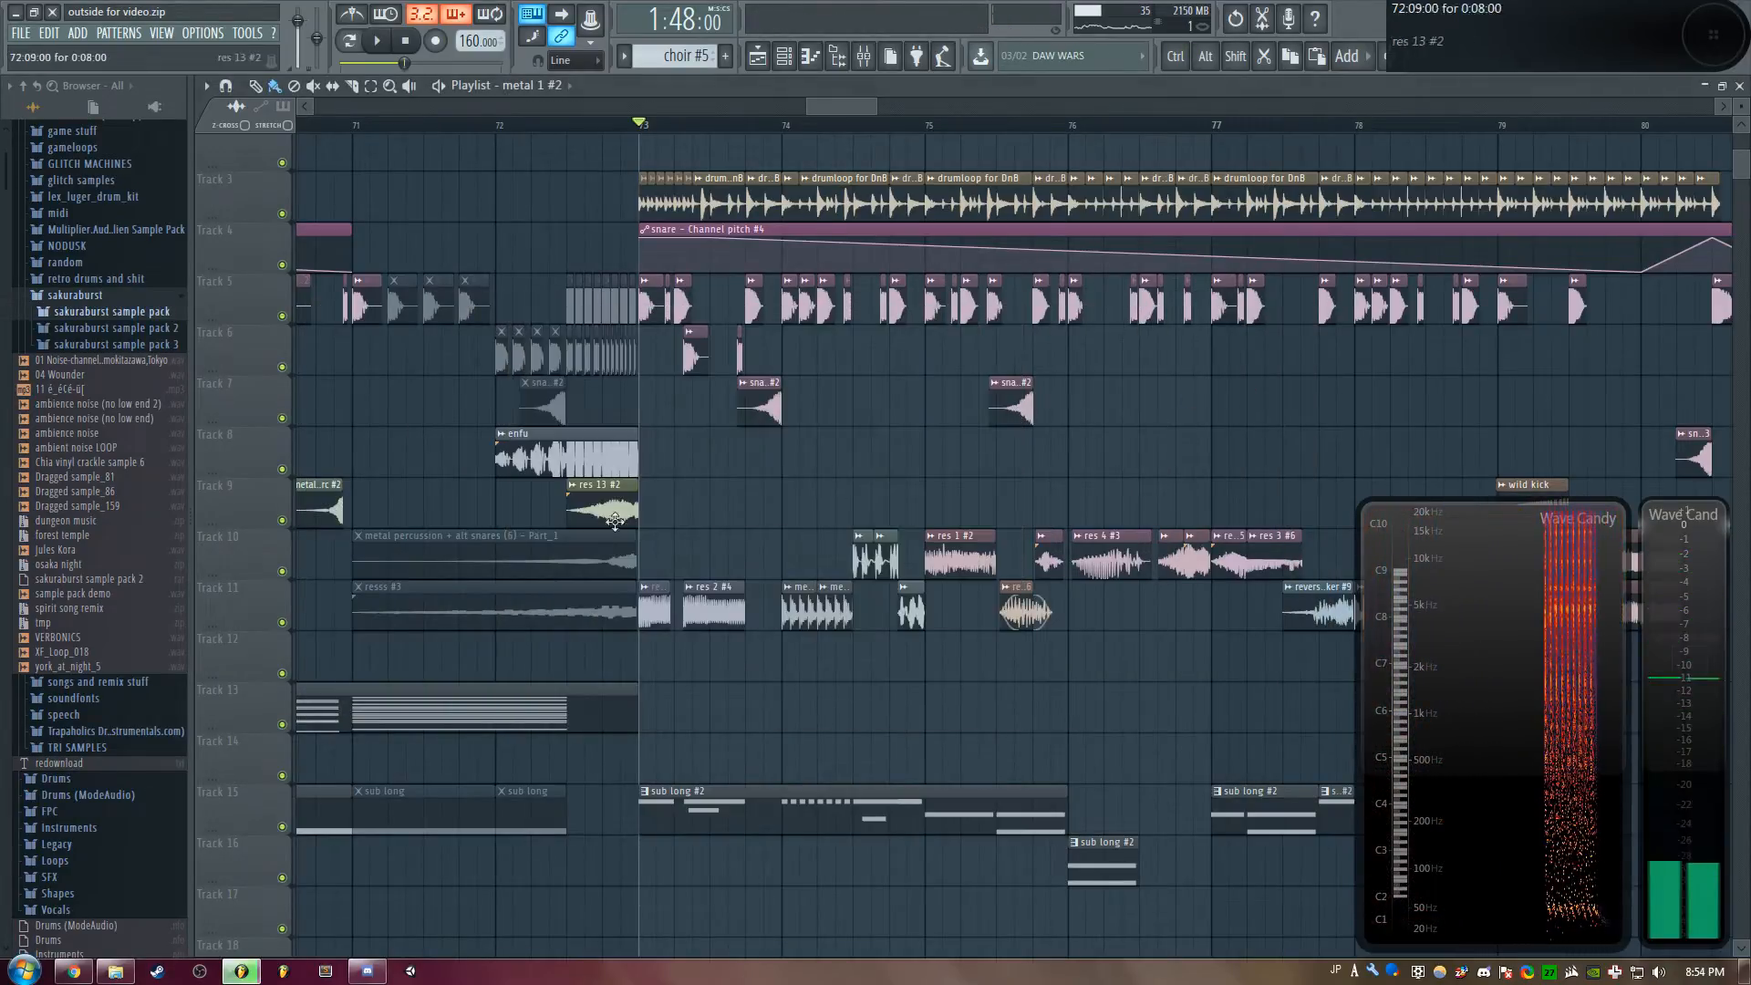
Audition the short stebse #4 sample on Track 10 from its channel settings, closing them when done
{"action": "double_click", "coordinate": [863, 557]}
{"action": "left_click_drag", "start_coordinate": [1064, 491], "coordinate": [704, 341]}
{"action": "key", "text": "q"}
{"action": "right_click", "coordinate": [1193, 398]}
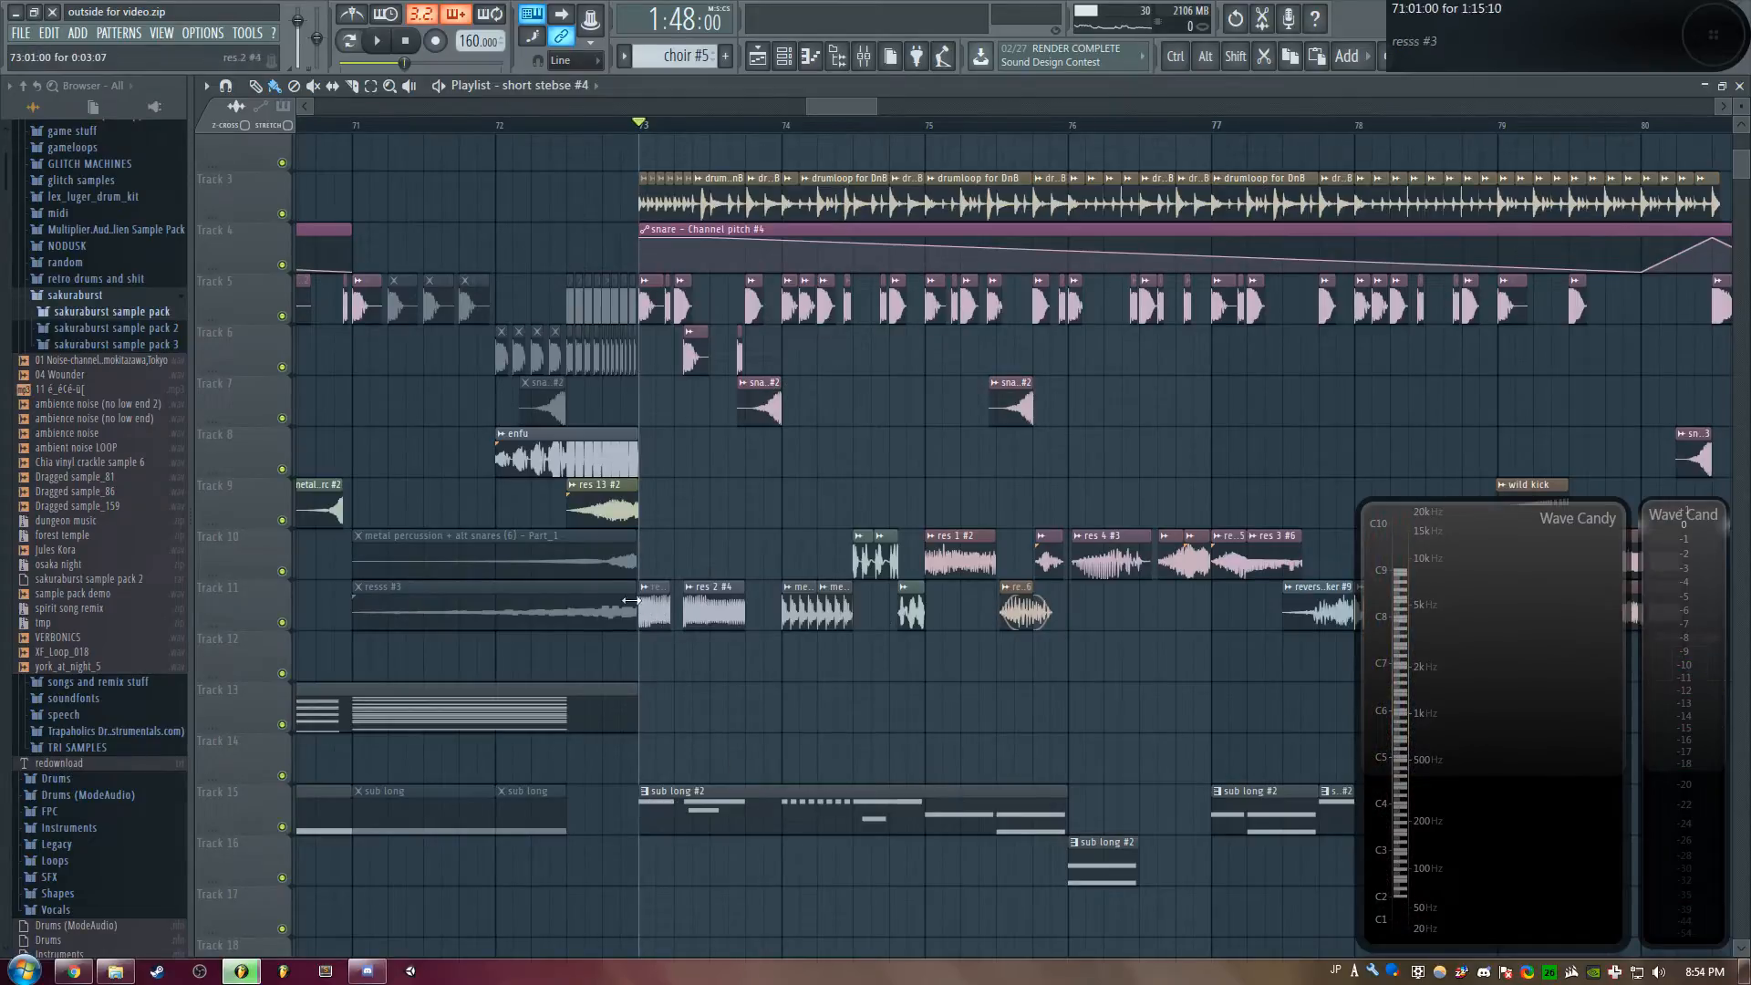
Open the sub long #2 pattern at bar 73 in the piano roll and examine its bass notes
{"action": "double_click", "coordinate": [737, 818]}
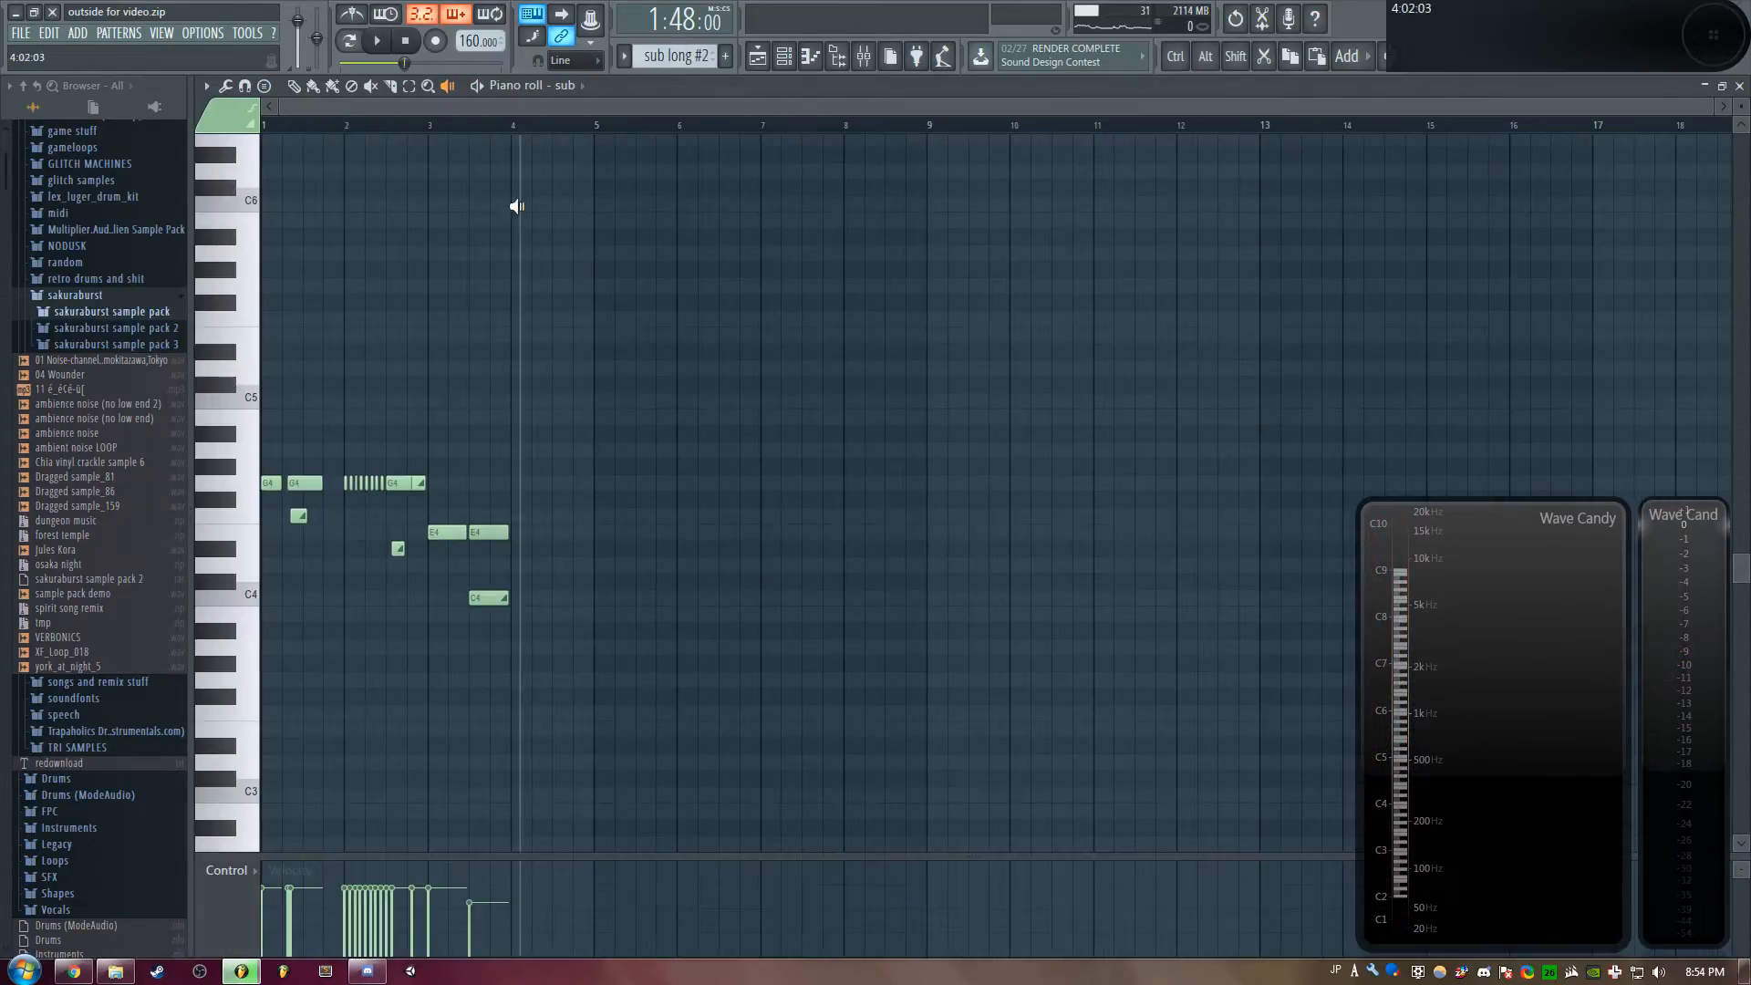
{"action": "scroll", "coordinate": [465, 112], "scroll_direction": "up", "scroll_amount": 3}
{"action": "left_click_drag", "start_coordinate": [278, 402], "coordinate": [407, 381]}
{"action": "left_click_drag", "start_coordinate": [530, 389], "coordinate": [1011, 359]}
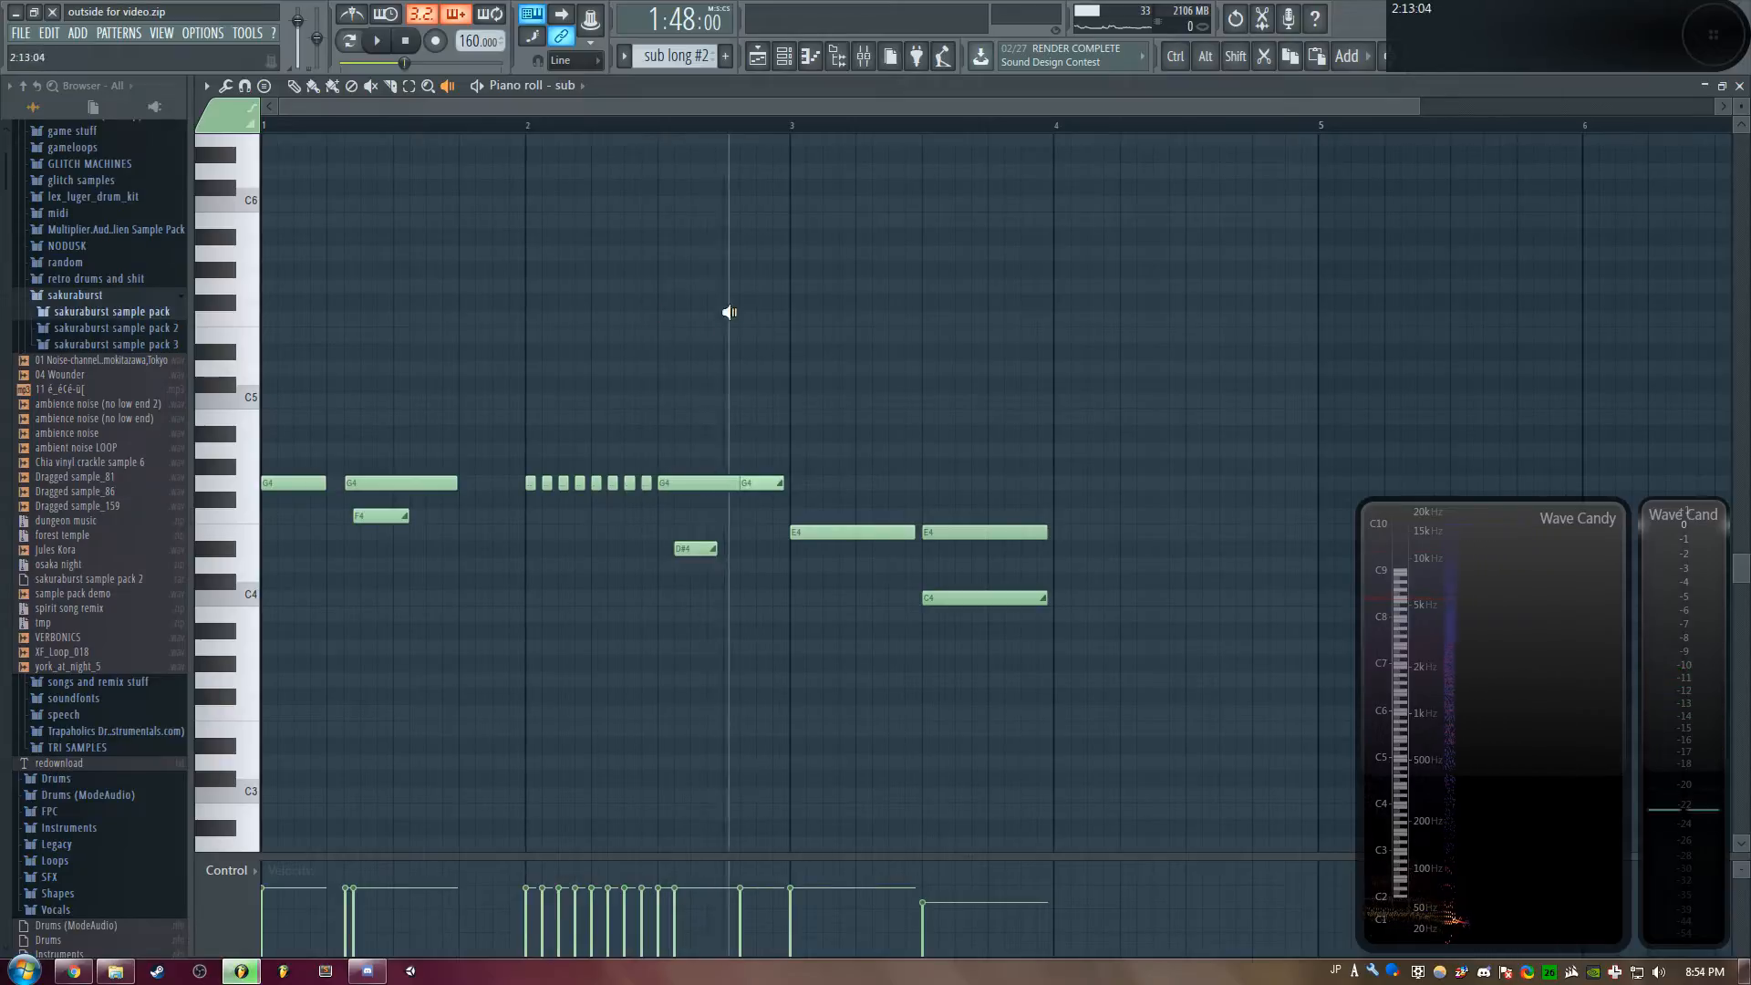
{"action": "left_click_drag", "start_coordinate": [661, 316], "coordinate": [813, 282]}
{"action": "key", "text": "F5"}
Open the sub channel's instrument from the channel rack and inspect its settings
{"action": "key", "text": "F6"}
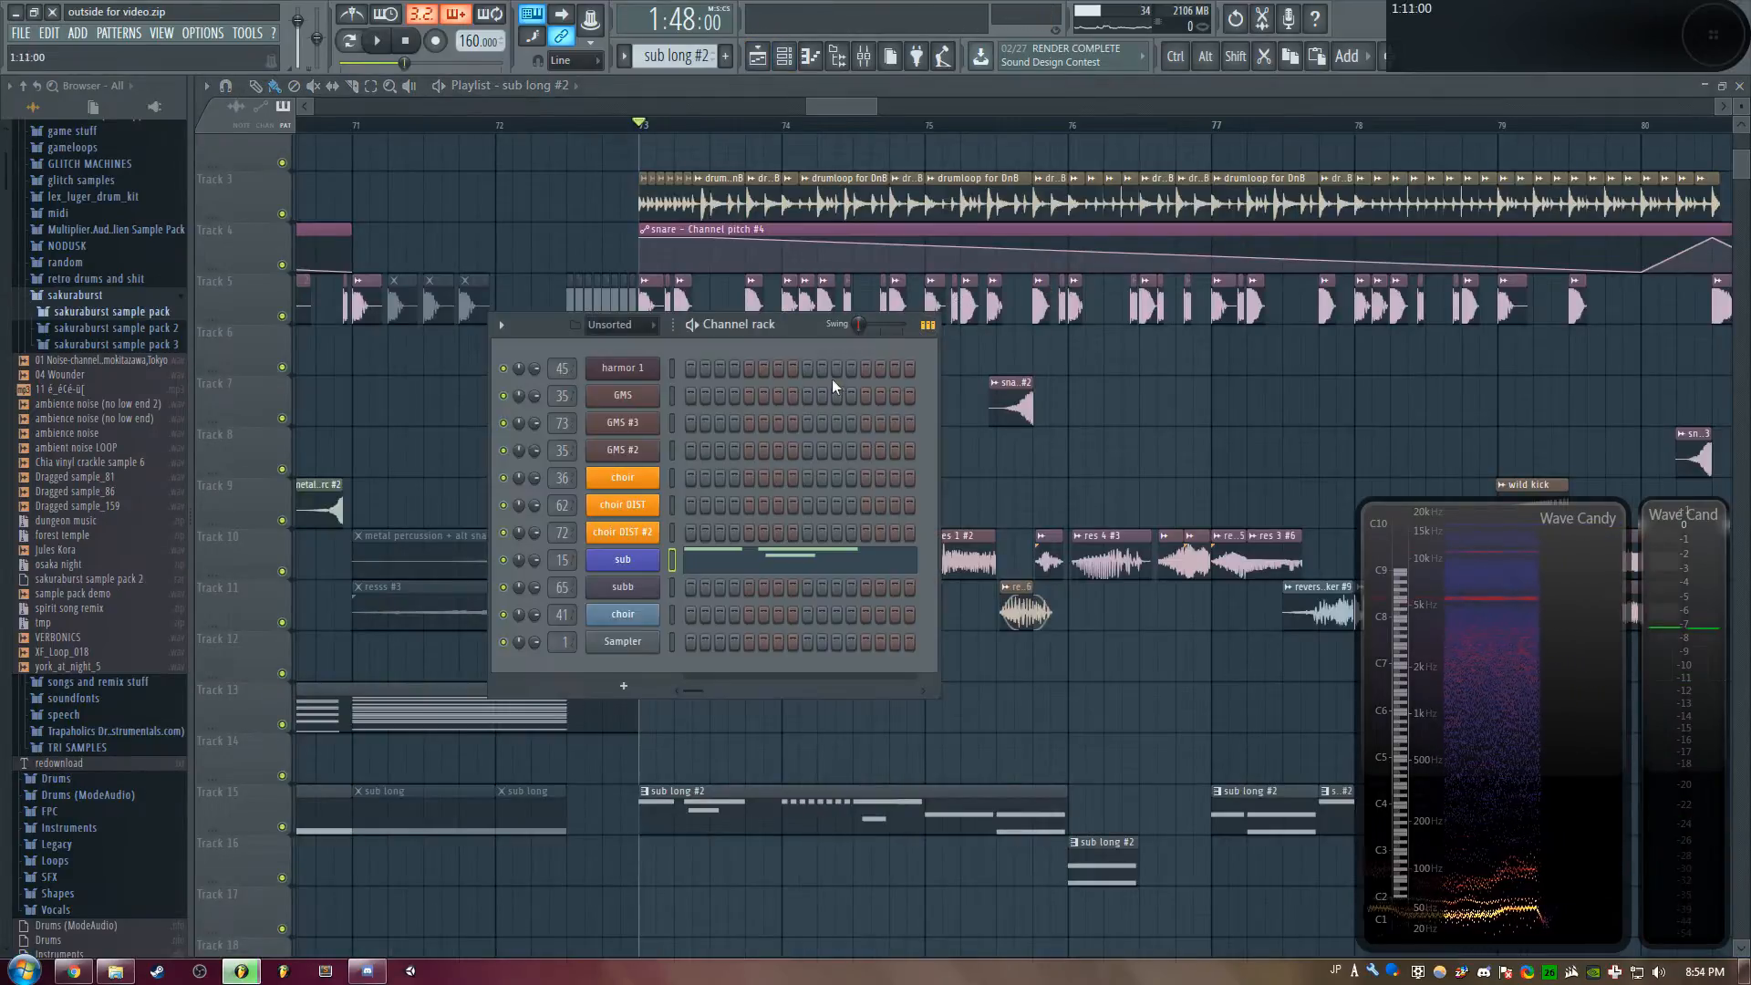
{"action": "left_click", "coordinate": [623, 560]}
{"action": "mouse_move", "coordinate": [759, 331]}
{"action": "left_mouse_down"}
{"action": "mouse_move", "coordinate": [824, 317]}
{"action": "mouse_move", "coordinate": [840, 334]}
{"action": "mouse_move", "coordinate": [770, 363]}
{"action": "left_mouse_up"}
{"action": "left_click", "coordinate": [610, 416]}
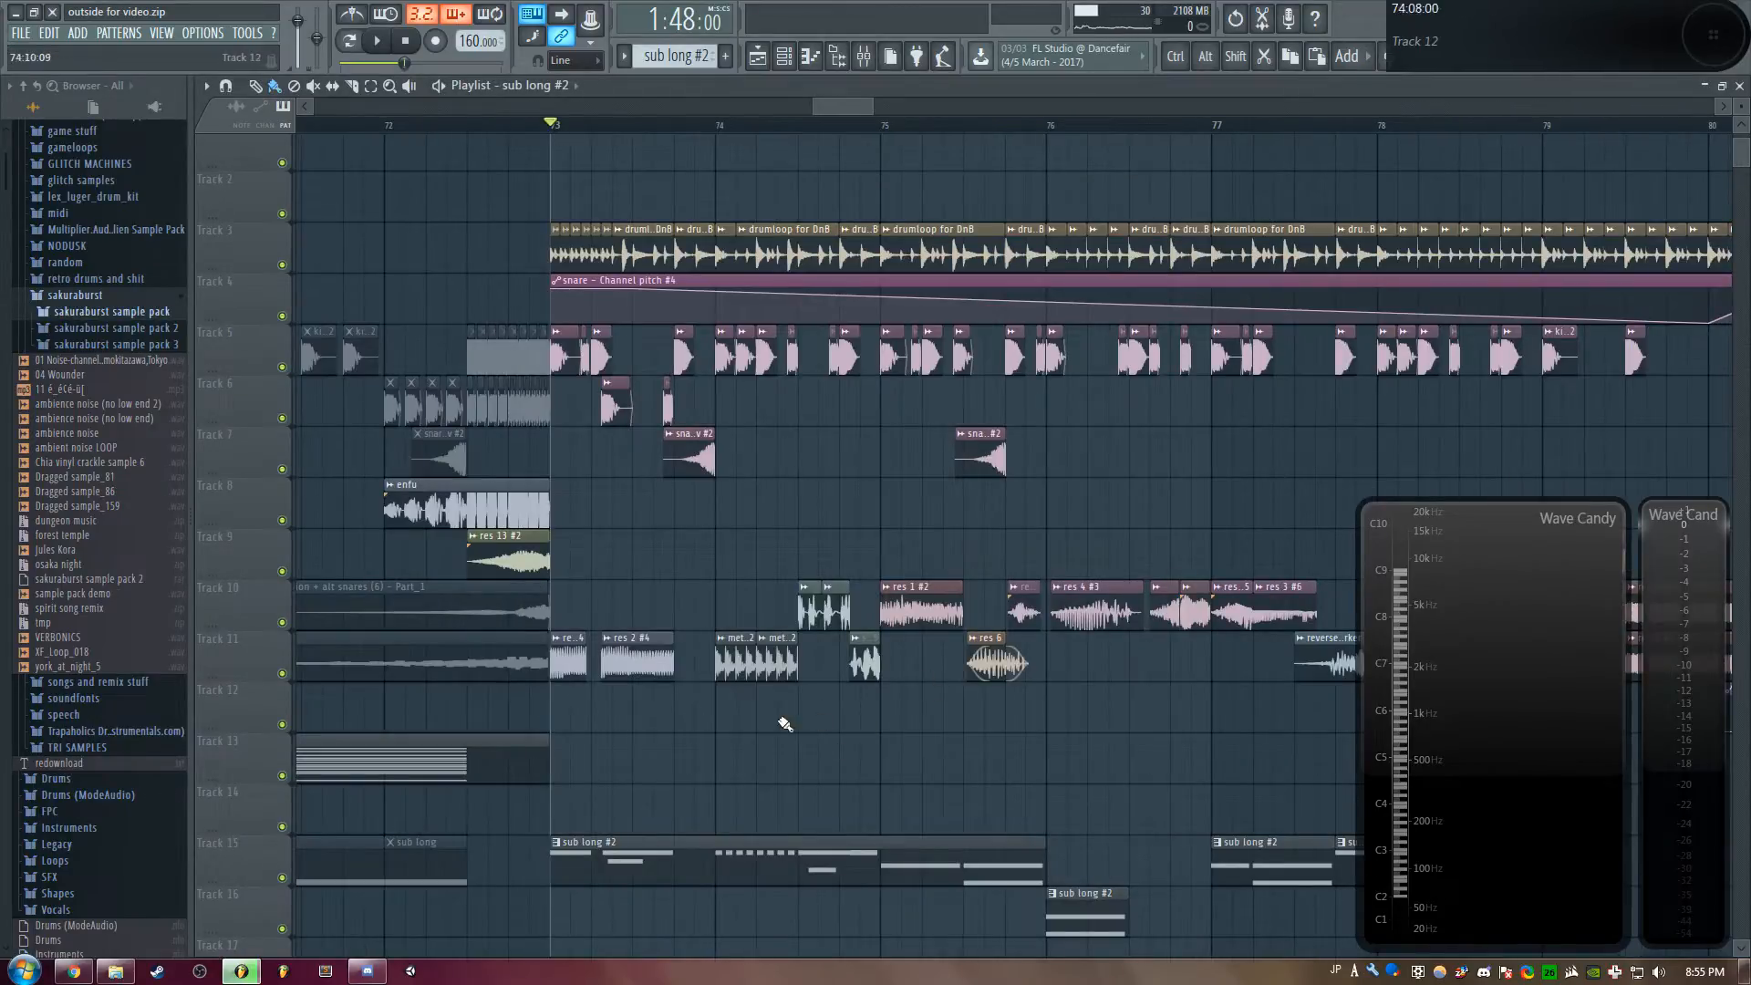
Inspect the res 6 sample's channel settings from its Track 11 clips near bars 75 and 60, and audition it
{"action": "double_click", "coordinate": [1000, 653]}
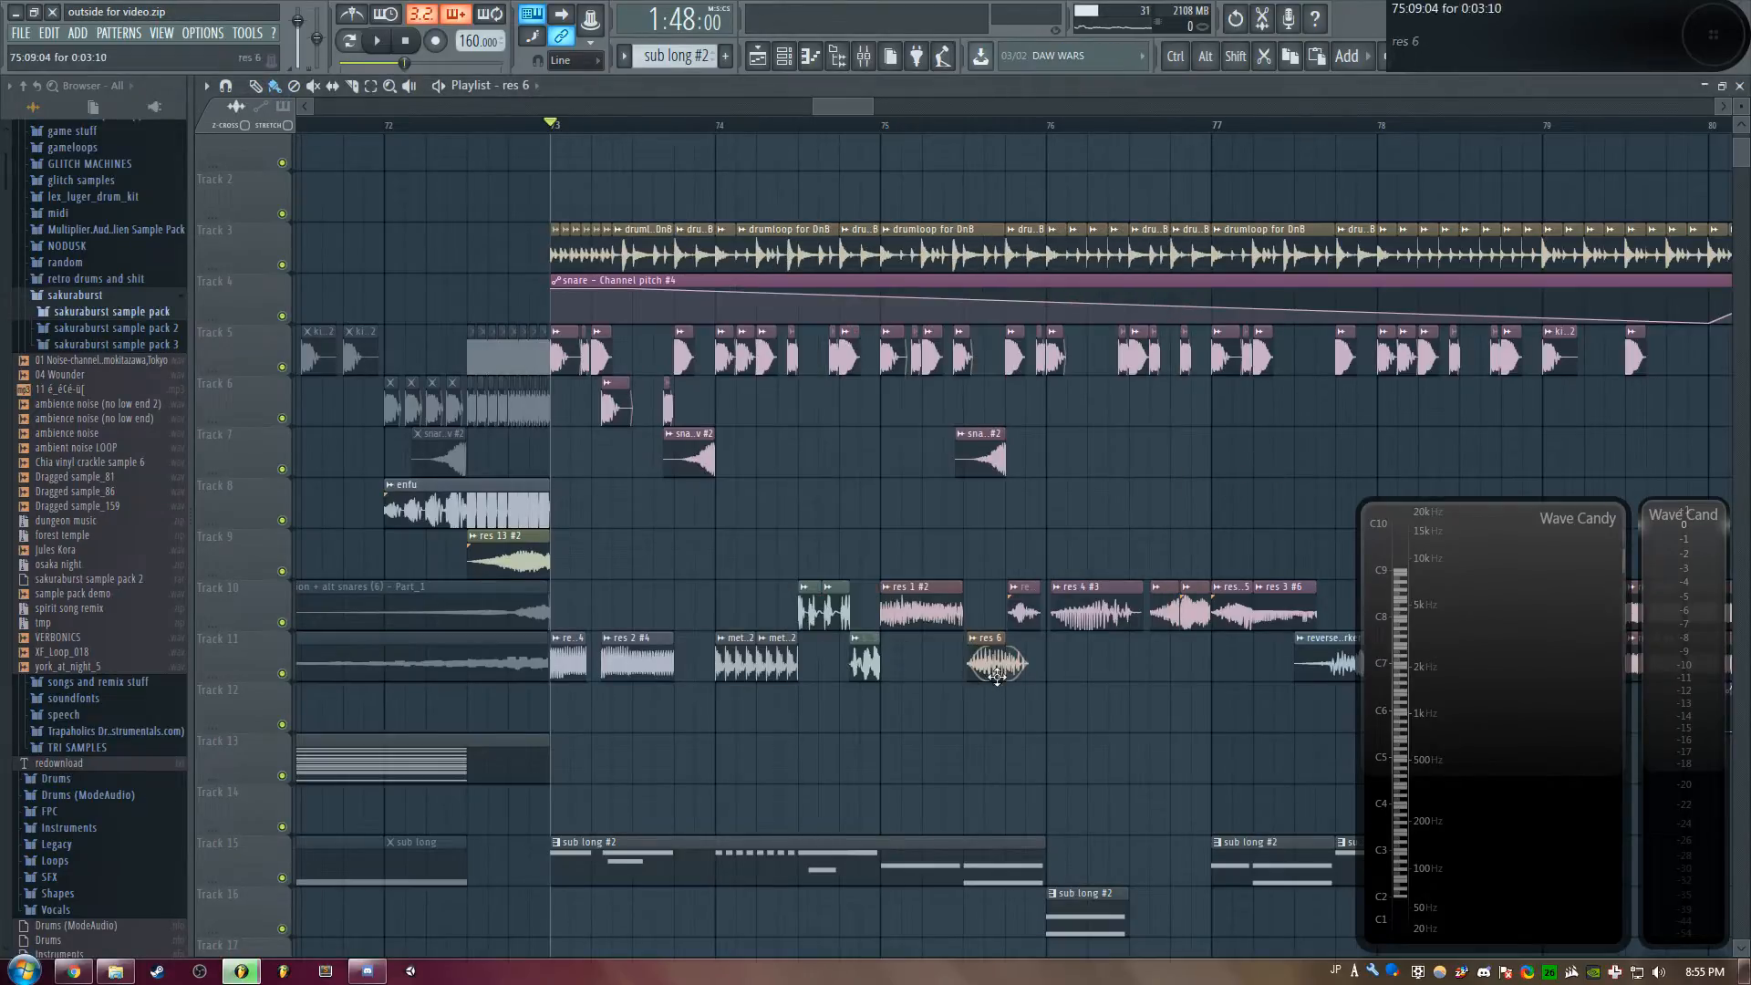
{"action": "left_click_drag", "start_coordinate": [826, 113], "coordinate": [642, 642]}
{"action": "double_click", "coordinate": [599, 666]}
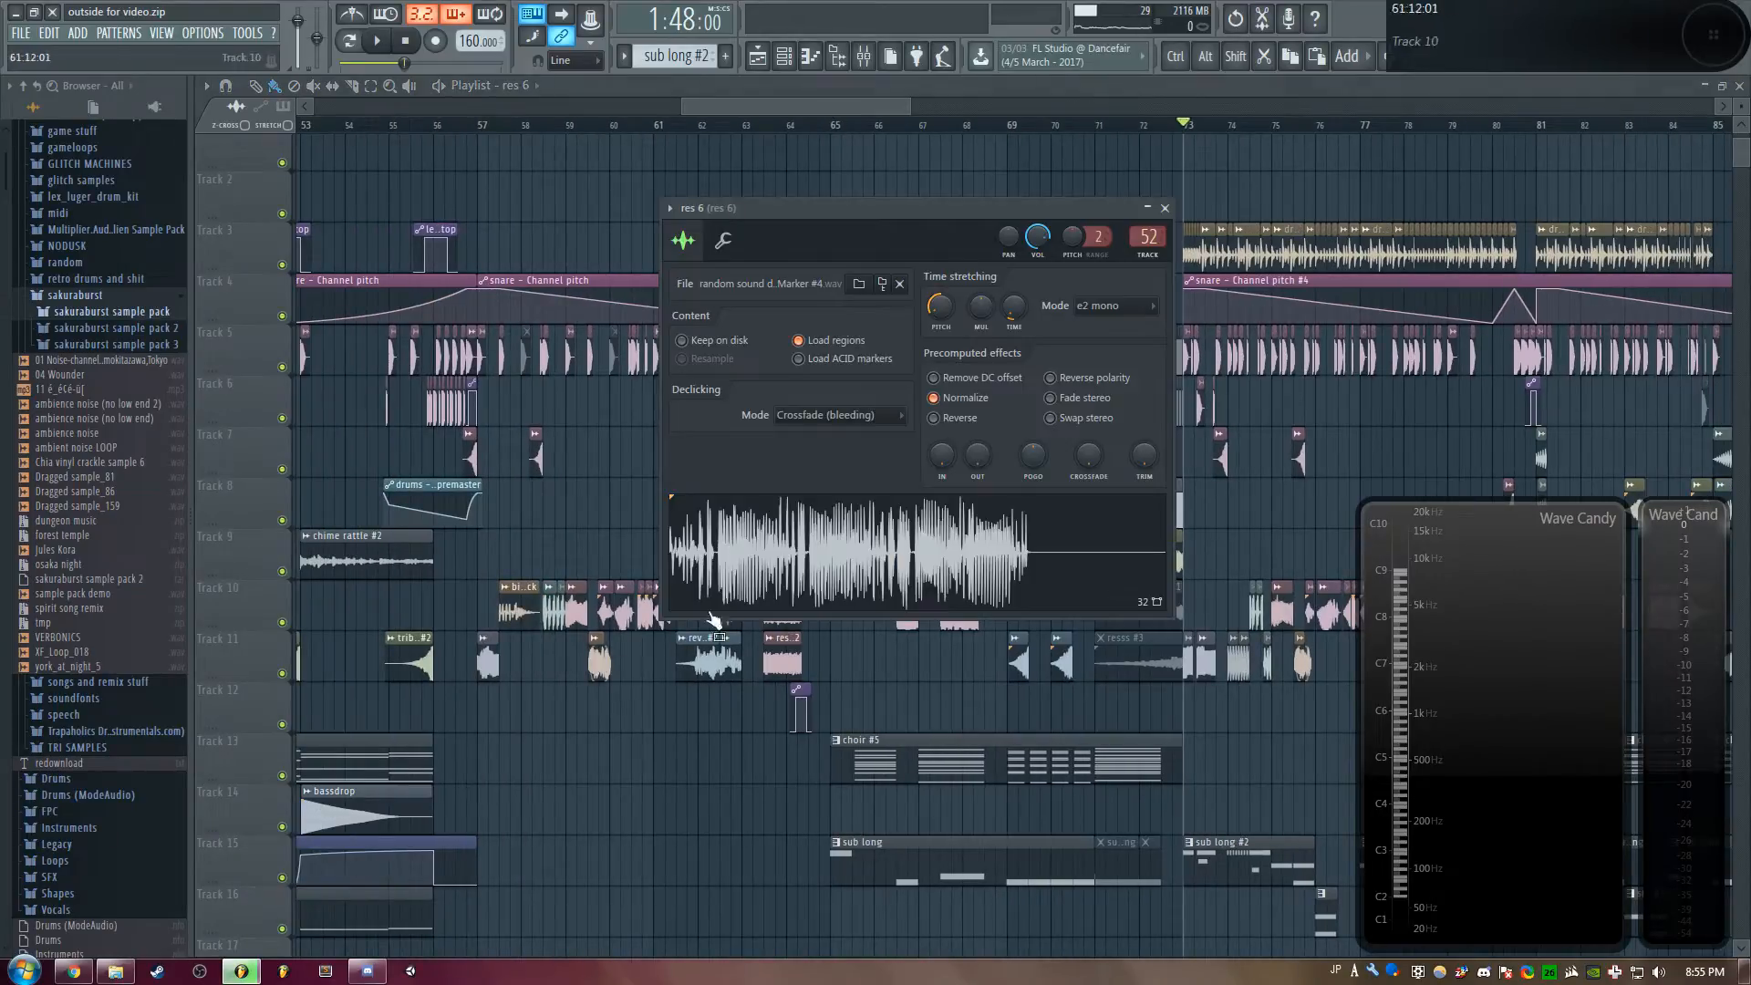
{"action": "key", "text": "space"}
{"action": "left_click_drag", "start_coordinate": [870, 108], "coordinate": [821, 188]}
{"action": "key", "text": "space"}
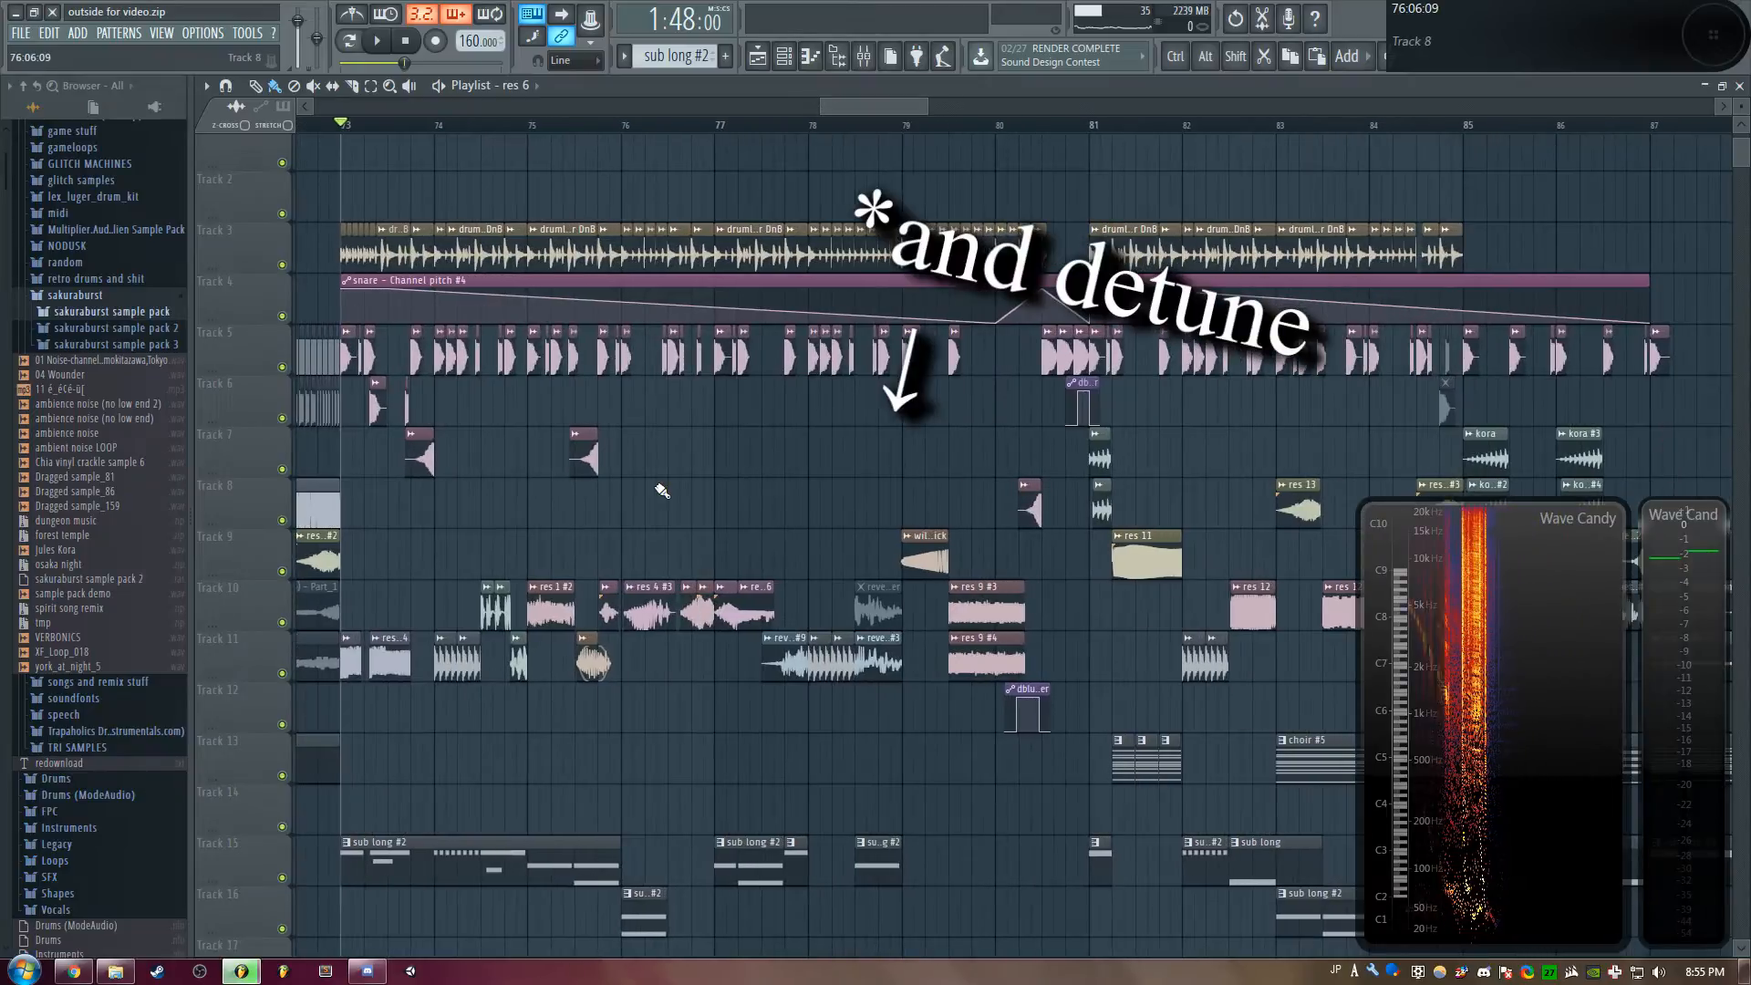
{"action": "scroll", "coordinate": [660, 450], "scroll_direction": "down", "scroll_amount": 2}
{"action": "scroll", "coordinate": [652, 444], "scroll_direction": "up", "scroll_amount": 1}
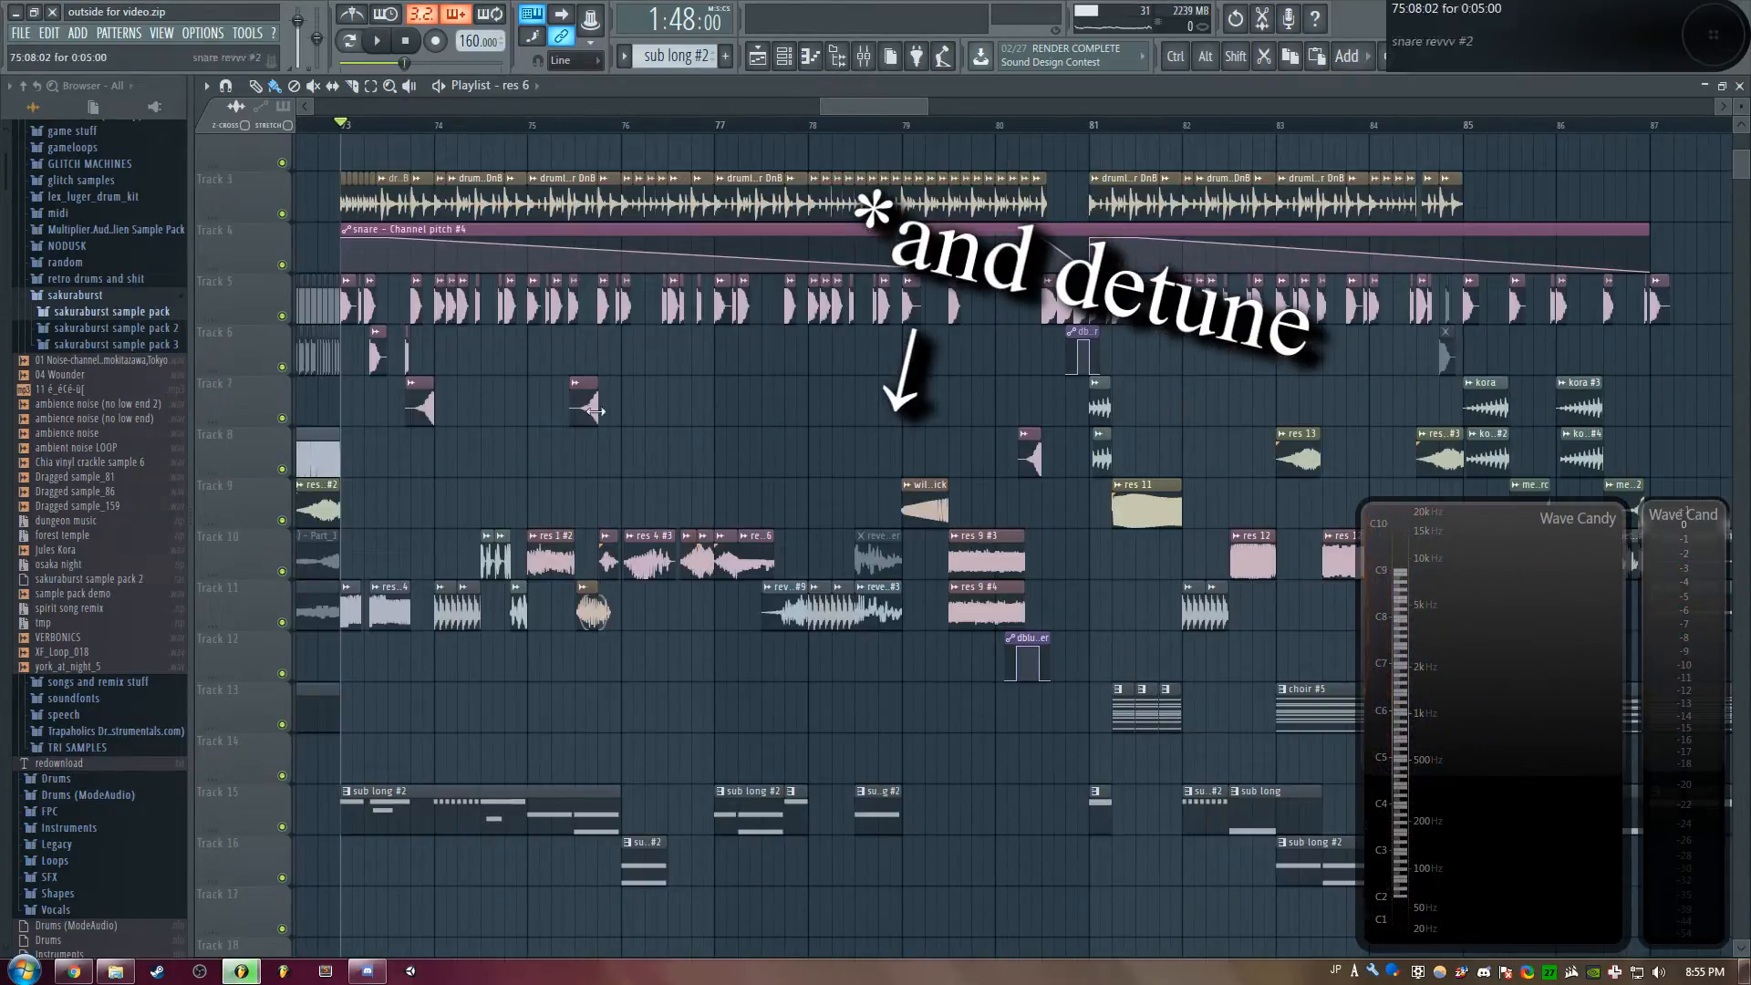
Play the arrangement from bar 76 and again from midway through that bar
{"action": "left_click", "coordinate": [621, 125]}
{"action": "key", "text": "space"}
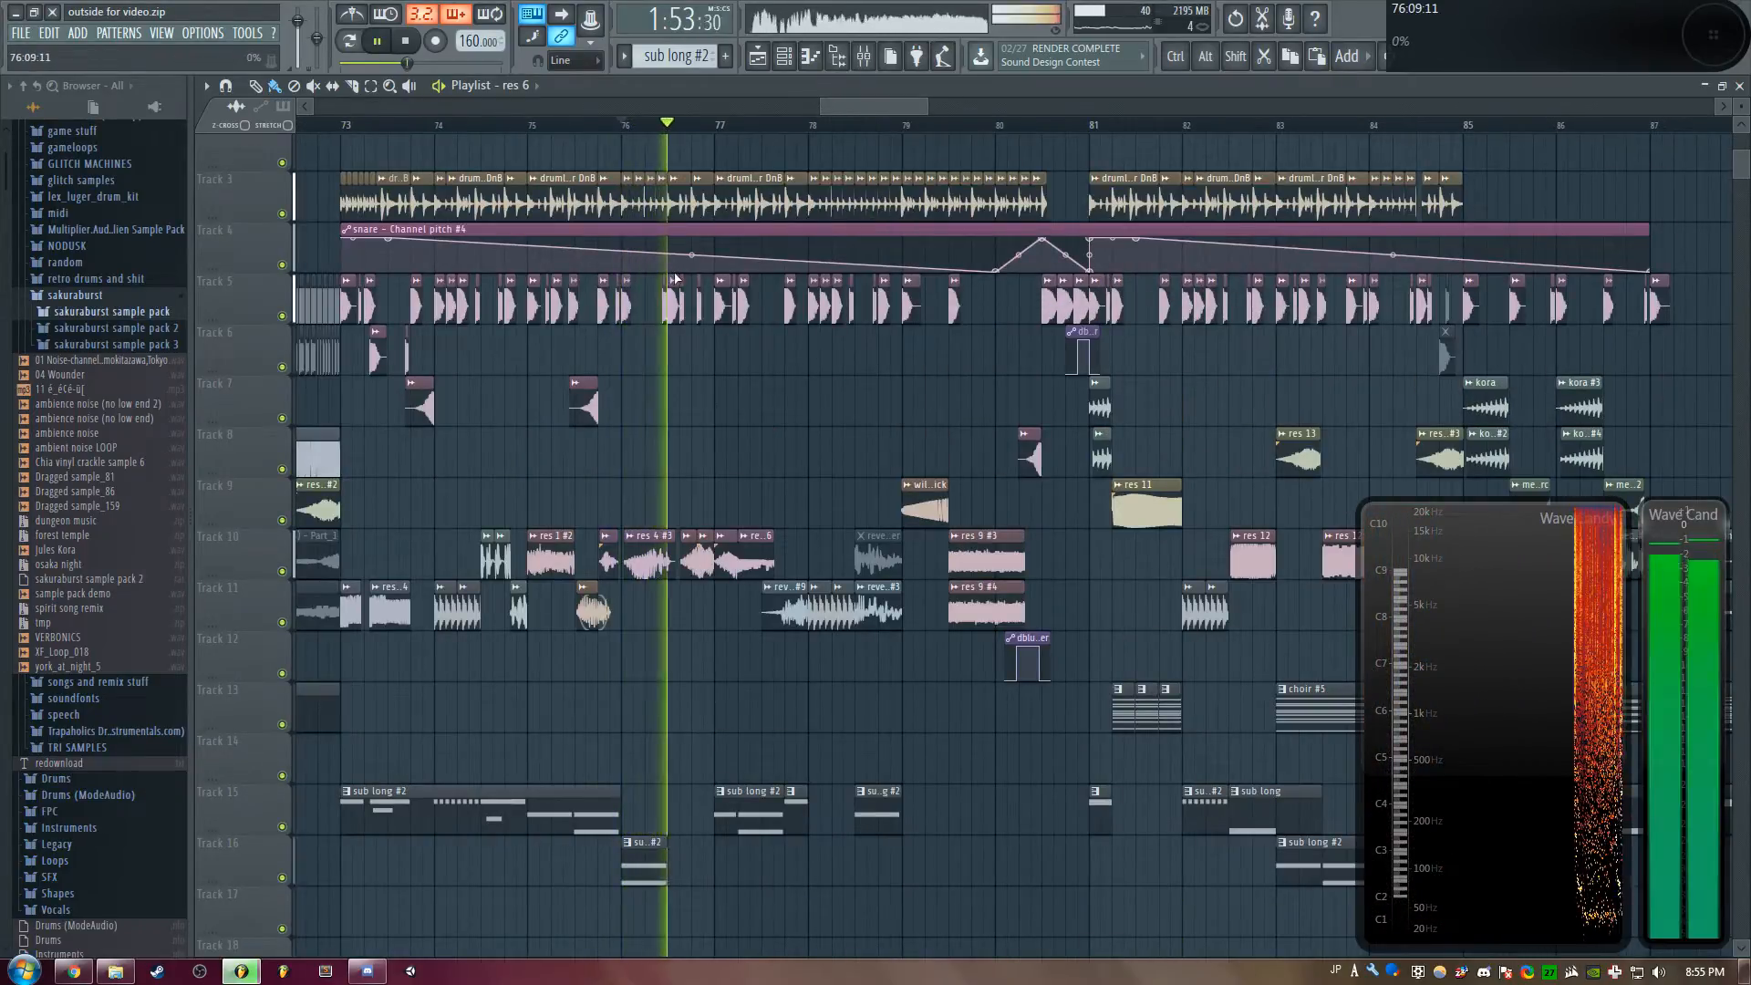
{"action": "key", "text": "space"}
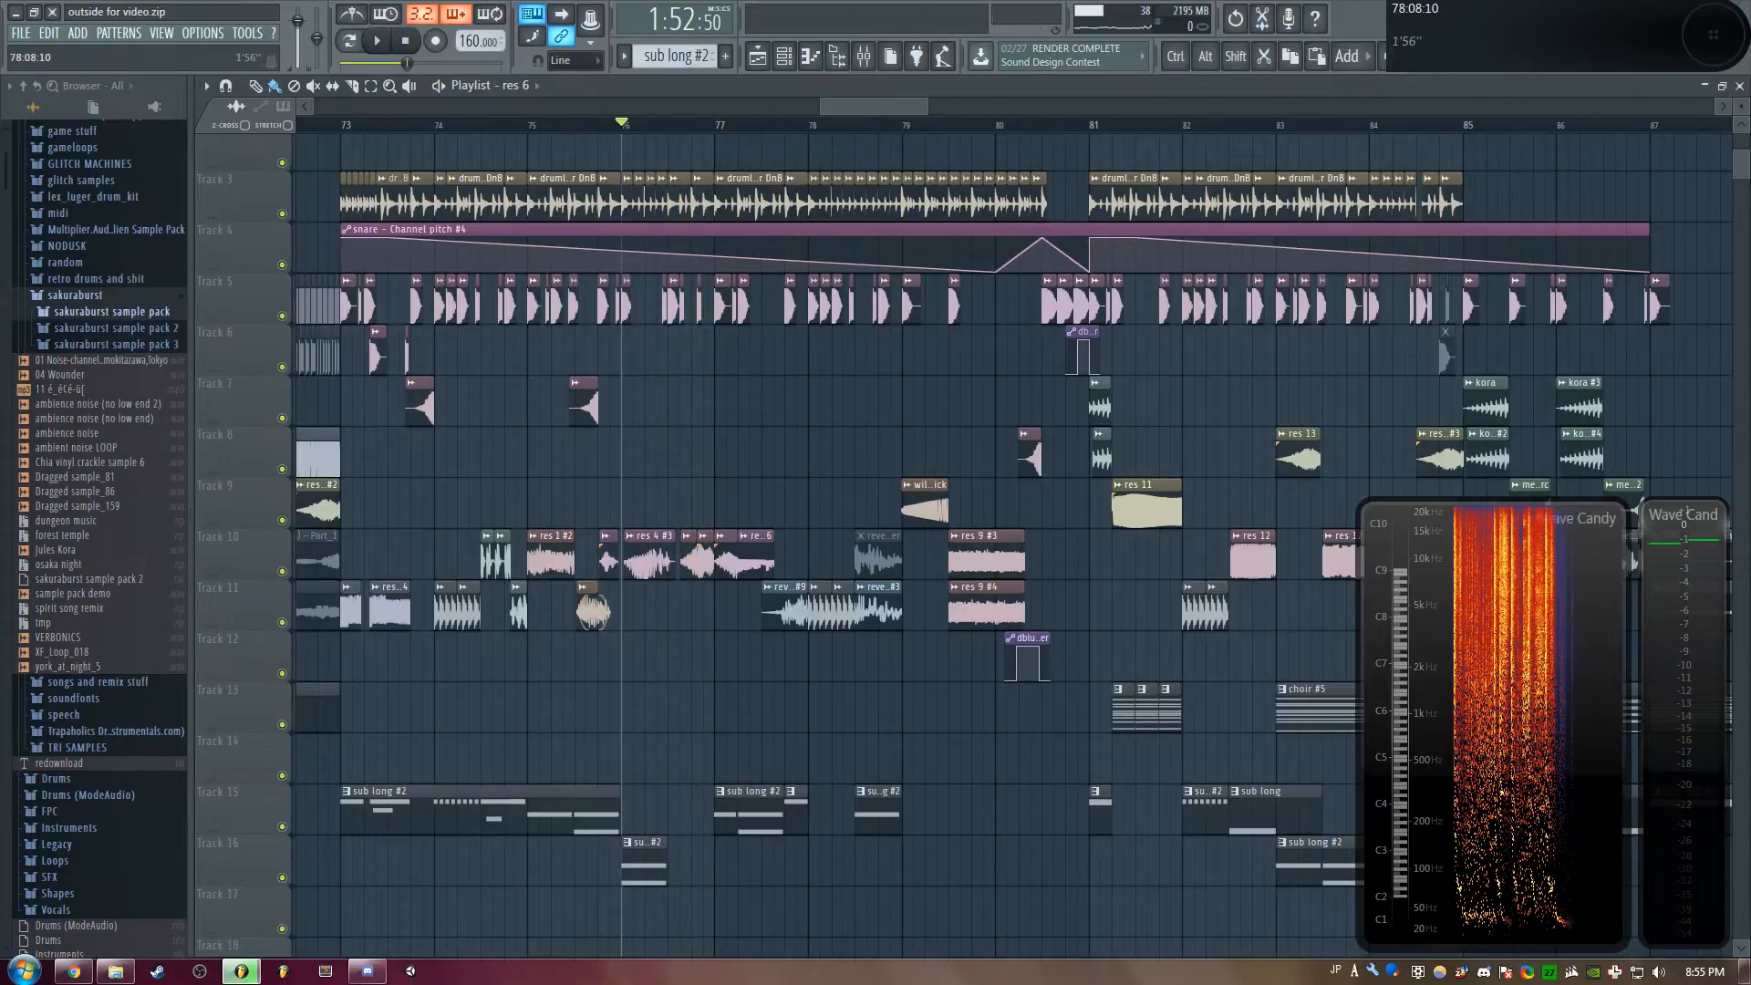
{"action": "left_click_drag", "start_coordinate": [856, 109], "coordinate": [846, 128]}
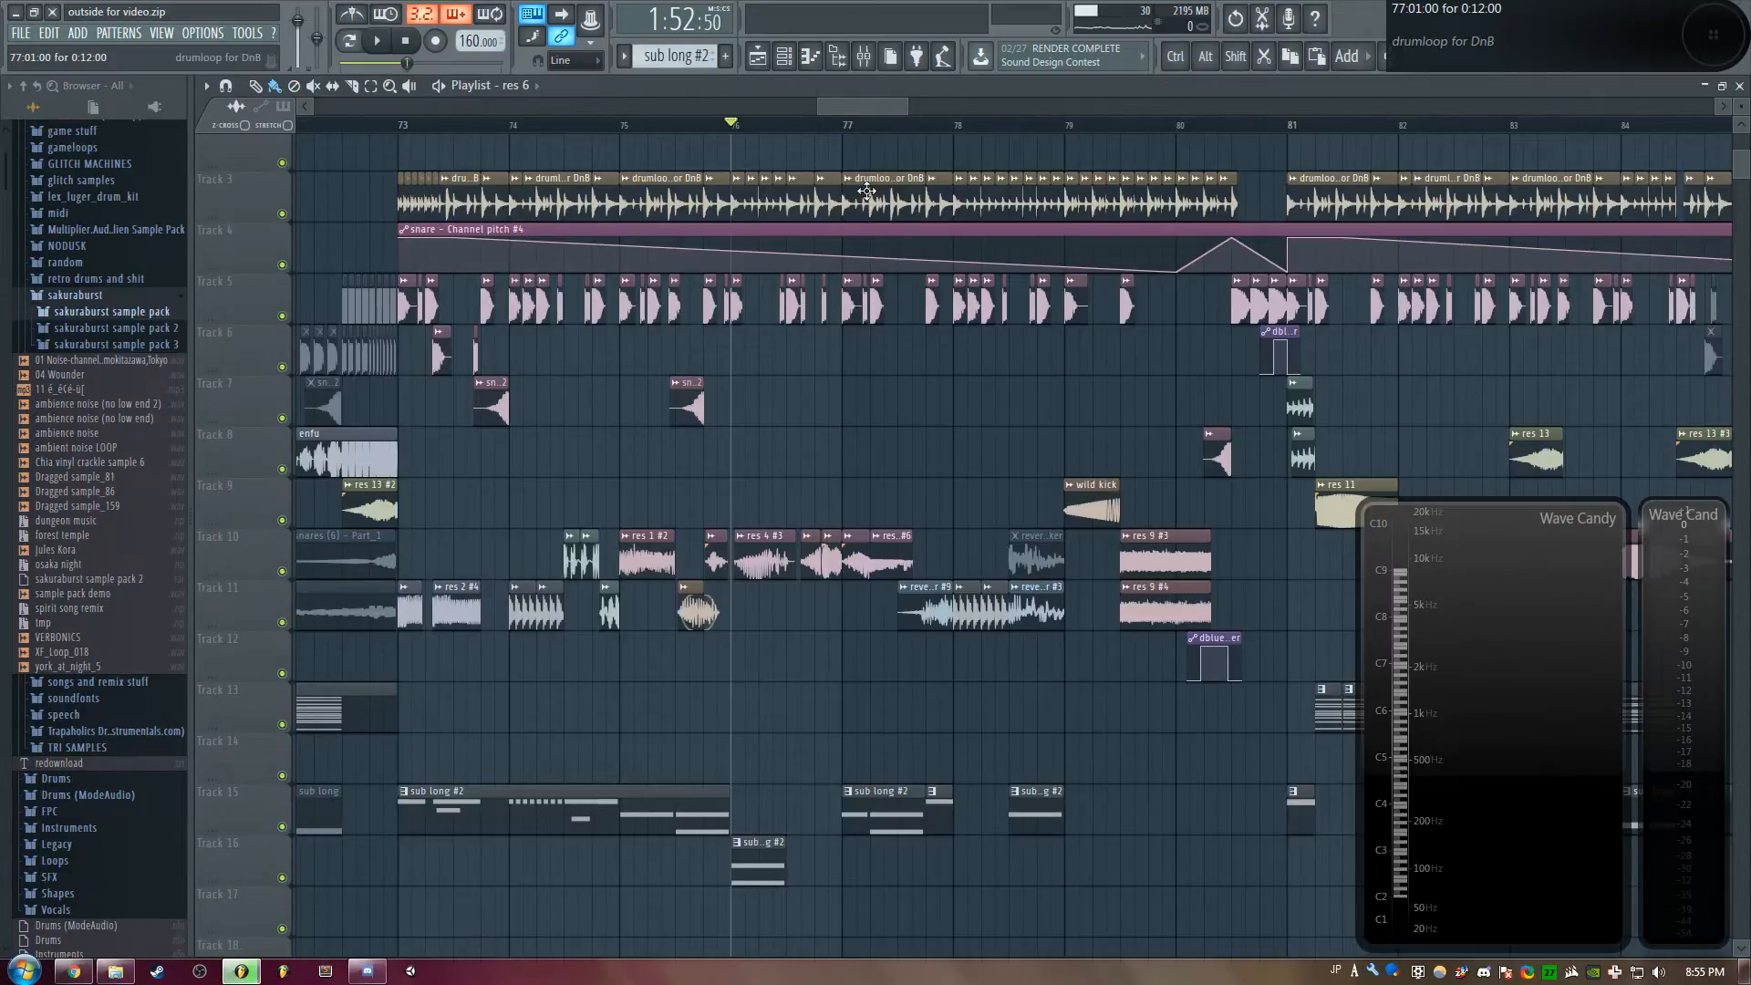
{"action": "left_click", "coordinate": [792, 129]}
{"action": "key", "text": "space"}
{"action": "key", "text": "space"}
{"action": "key", "text": "space"}
{"action": "scroll", "coordinate": [794, 563], "scroll_direction": "up", "scroll_amount": 3}
{"action": "key", "text": "space"}
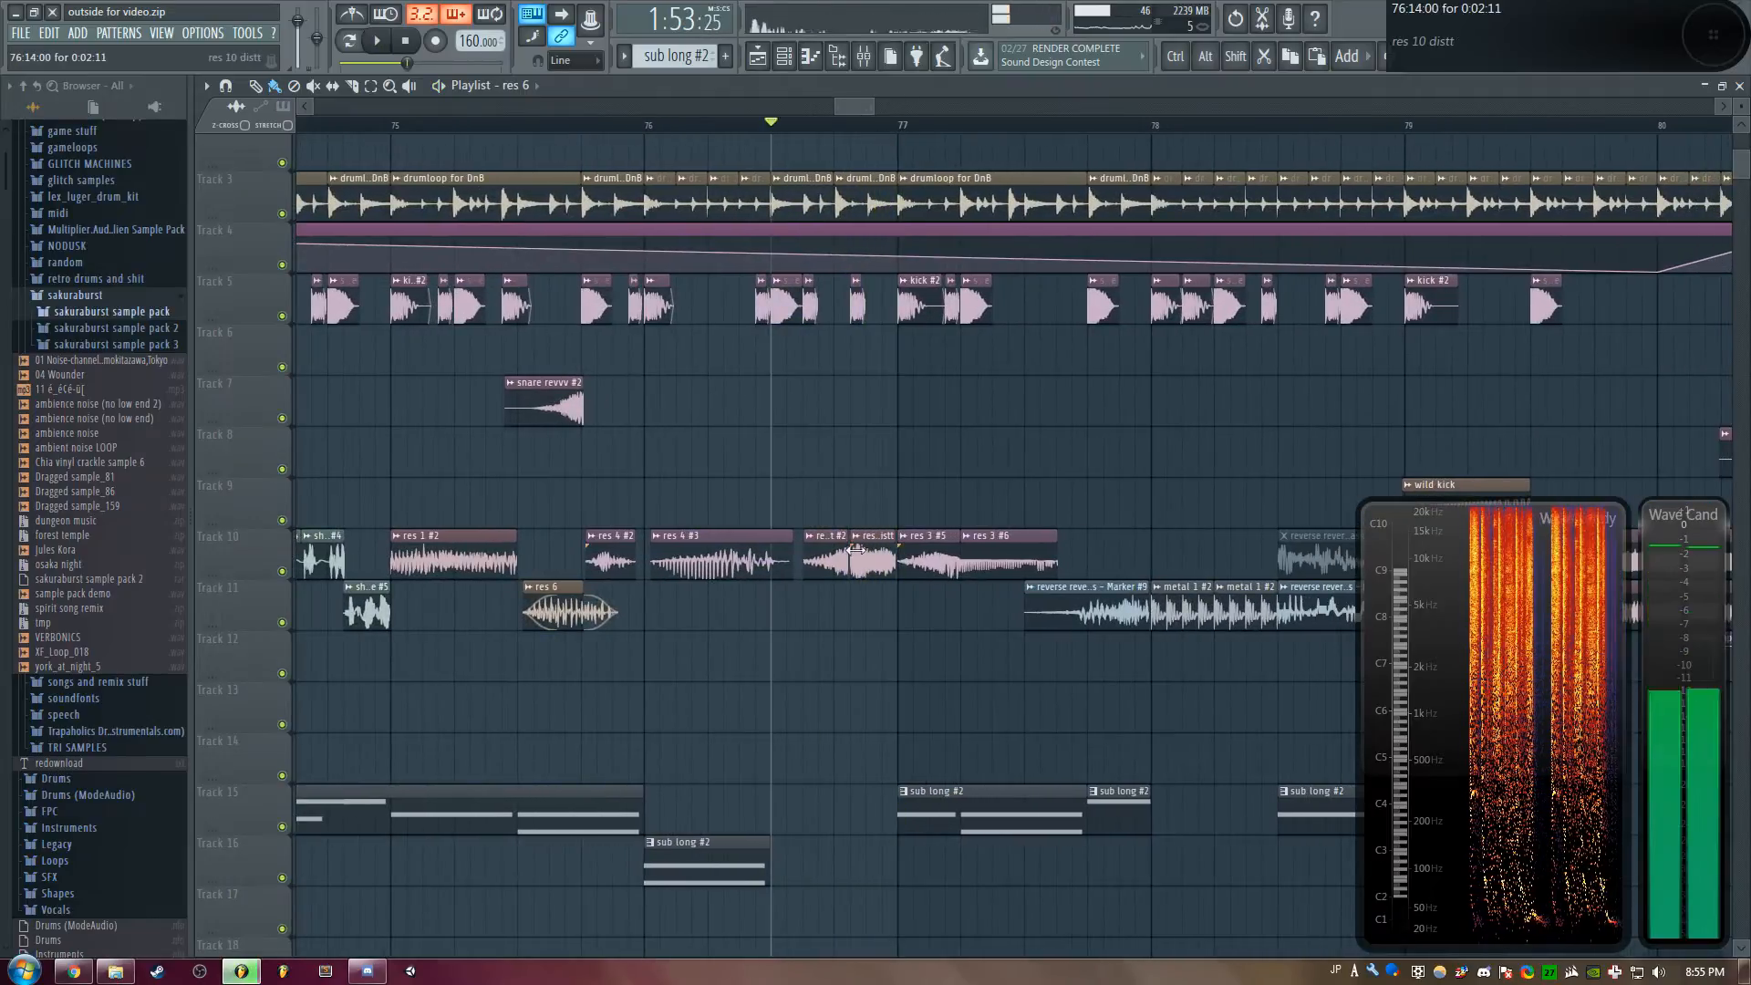
Inspect the res 10 distt #2 clip's channel settings on Track 10 and audition its source sample in Edison, closing both windows
{"action": "double_click", "coordinate": [815, 551]}
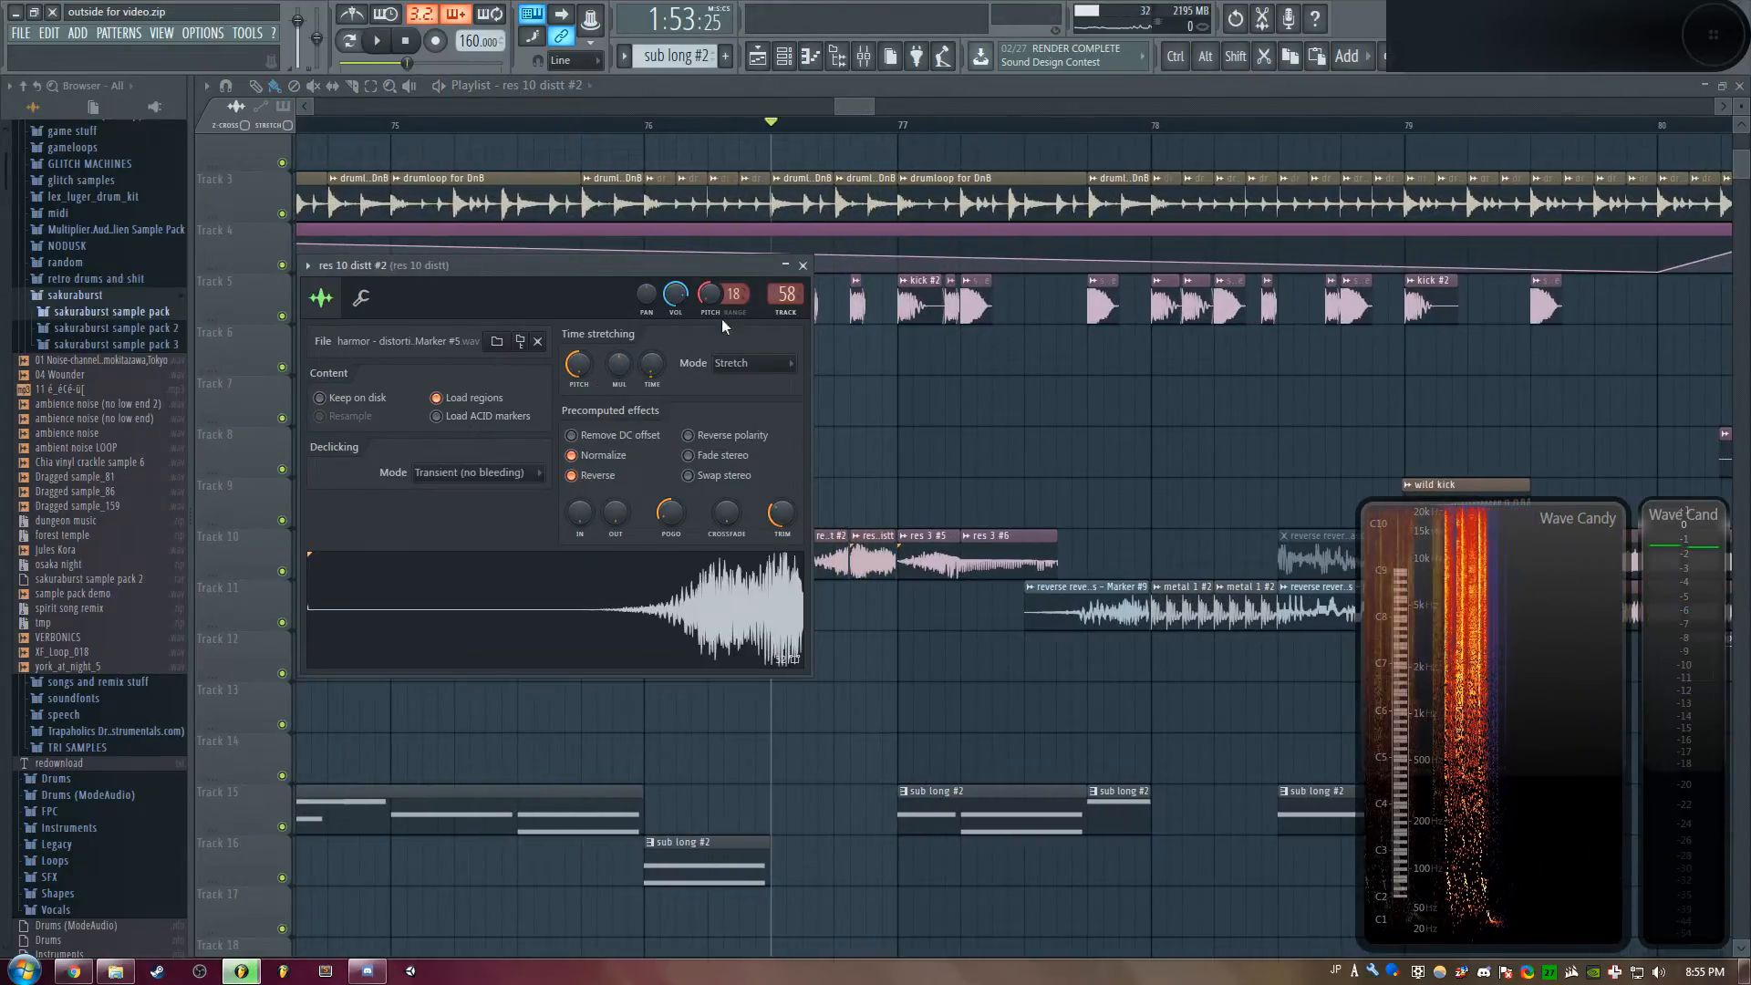
{"action": "left_click_drag", "start_coordinate": [513, 263], "coordinate": [582, 248]}
{"action": "right_click", "coordinate": [704, 611]}
{"action": "left_click", "coordinate": [752, 640]}
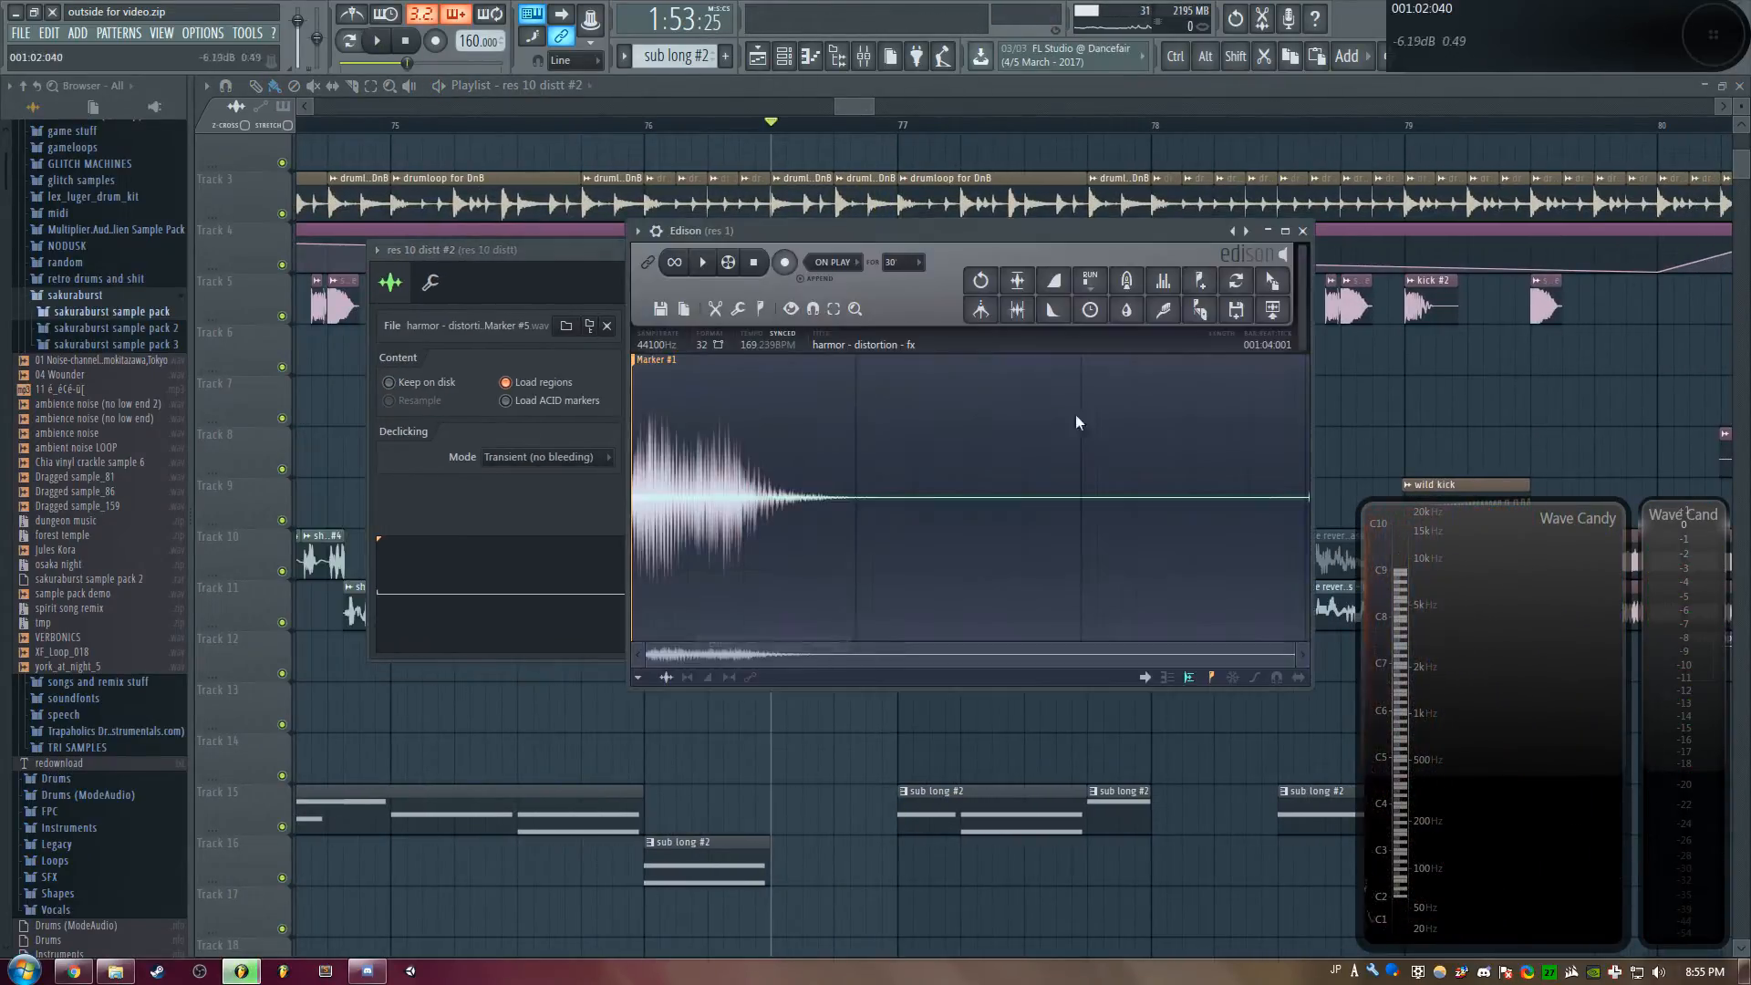
{"action": "left_click", "coordinate": [722, 263]}
{"action": "left_click_drag", "start_coordinate": [571, 249], "coordinate": [542, 213]}
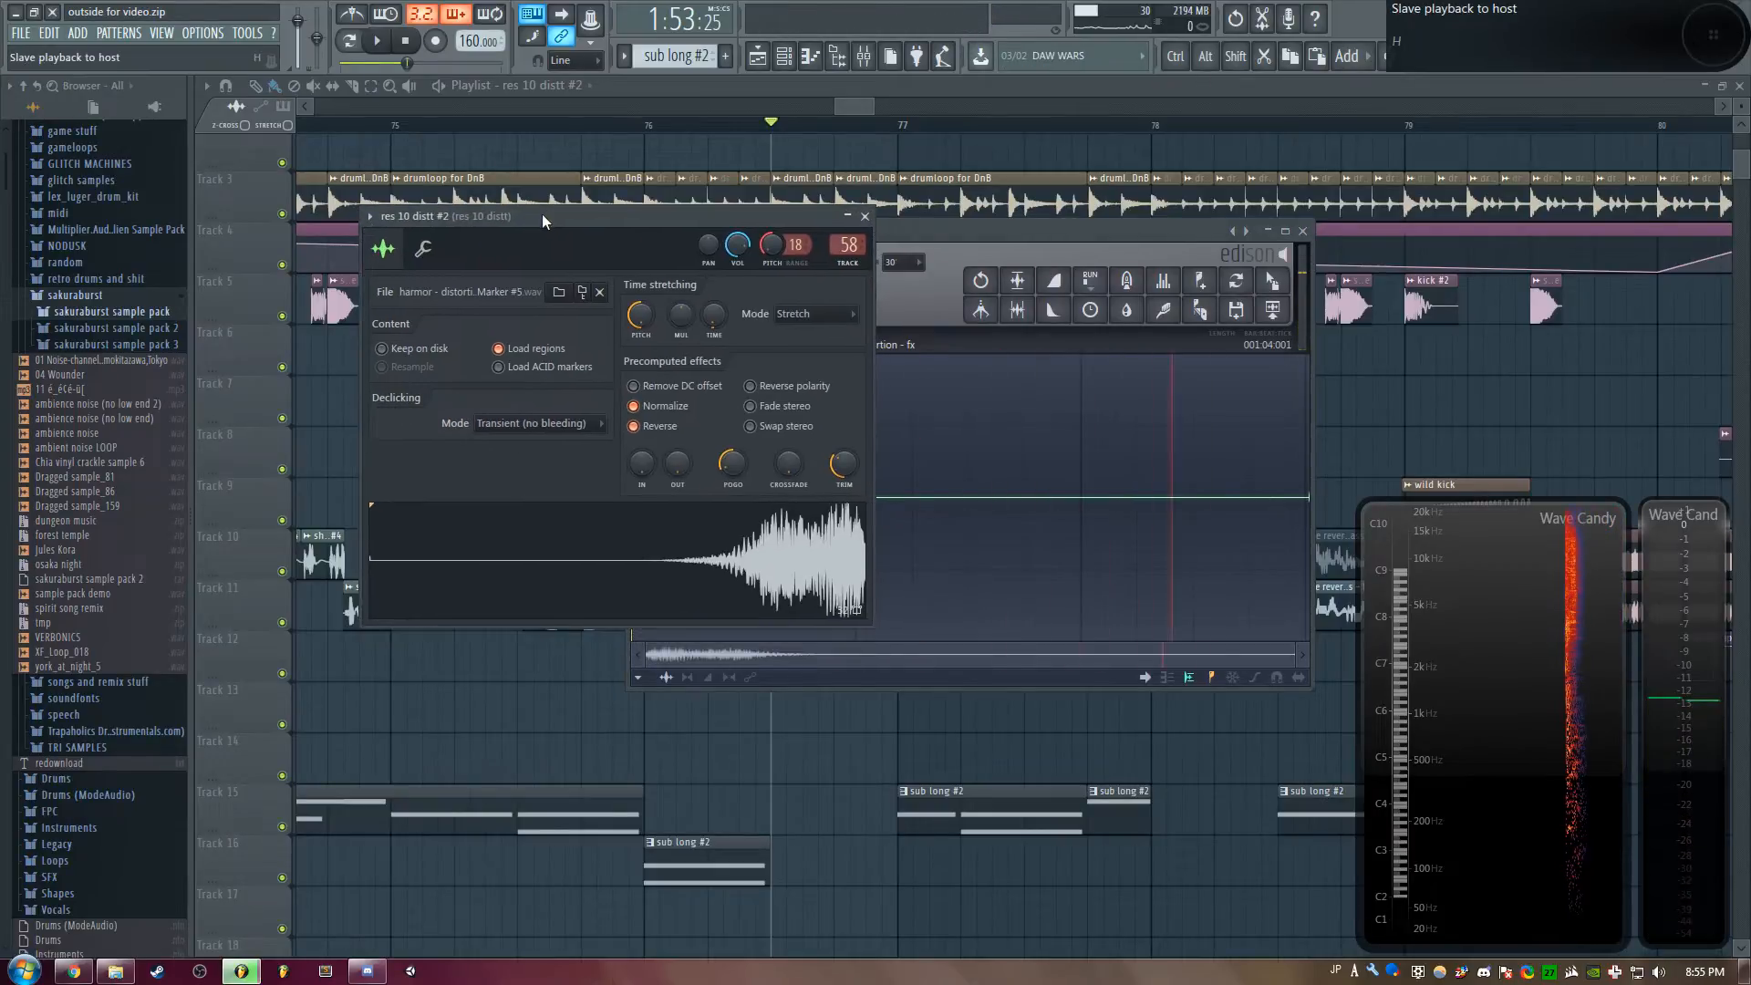
{"action": "key", "text": "q"}
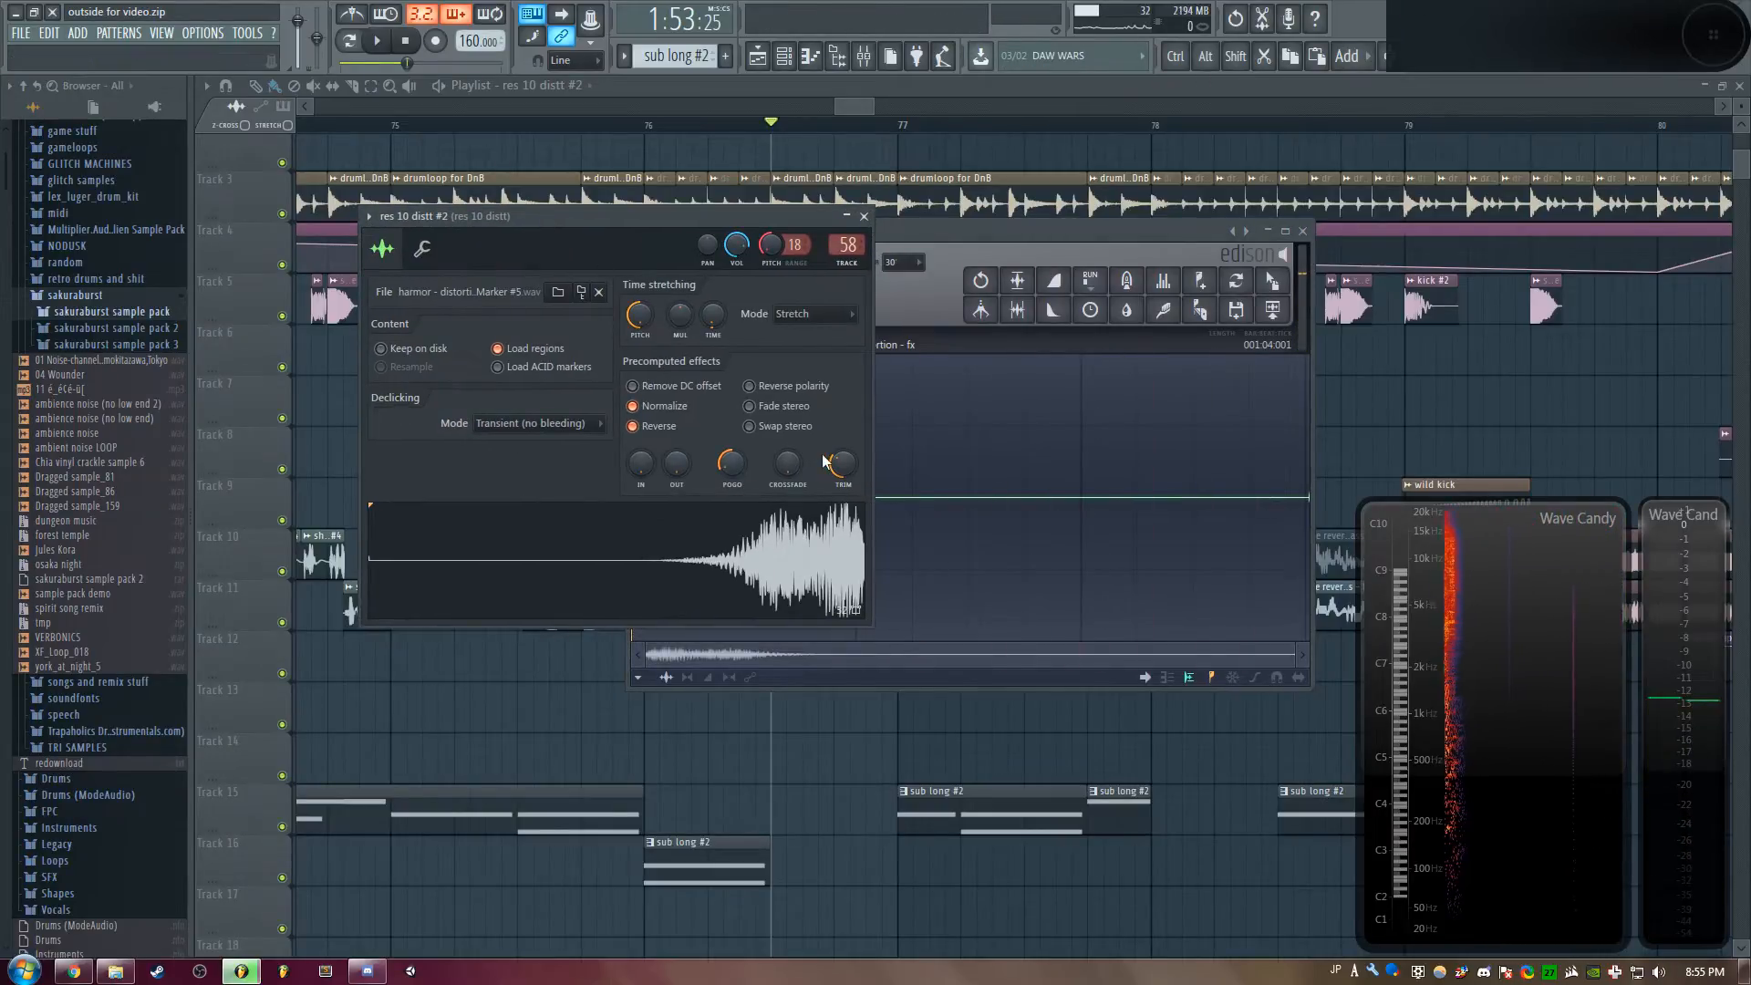
{"action": "right_click", "coordinate": [1430, 432]}
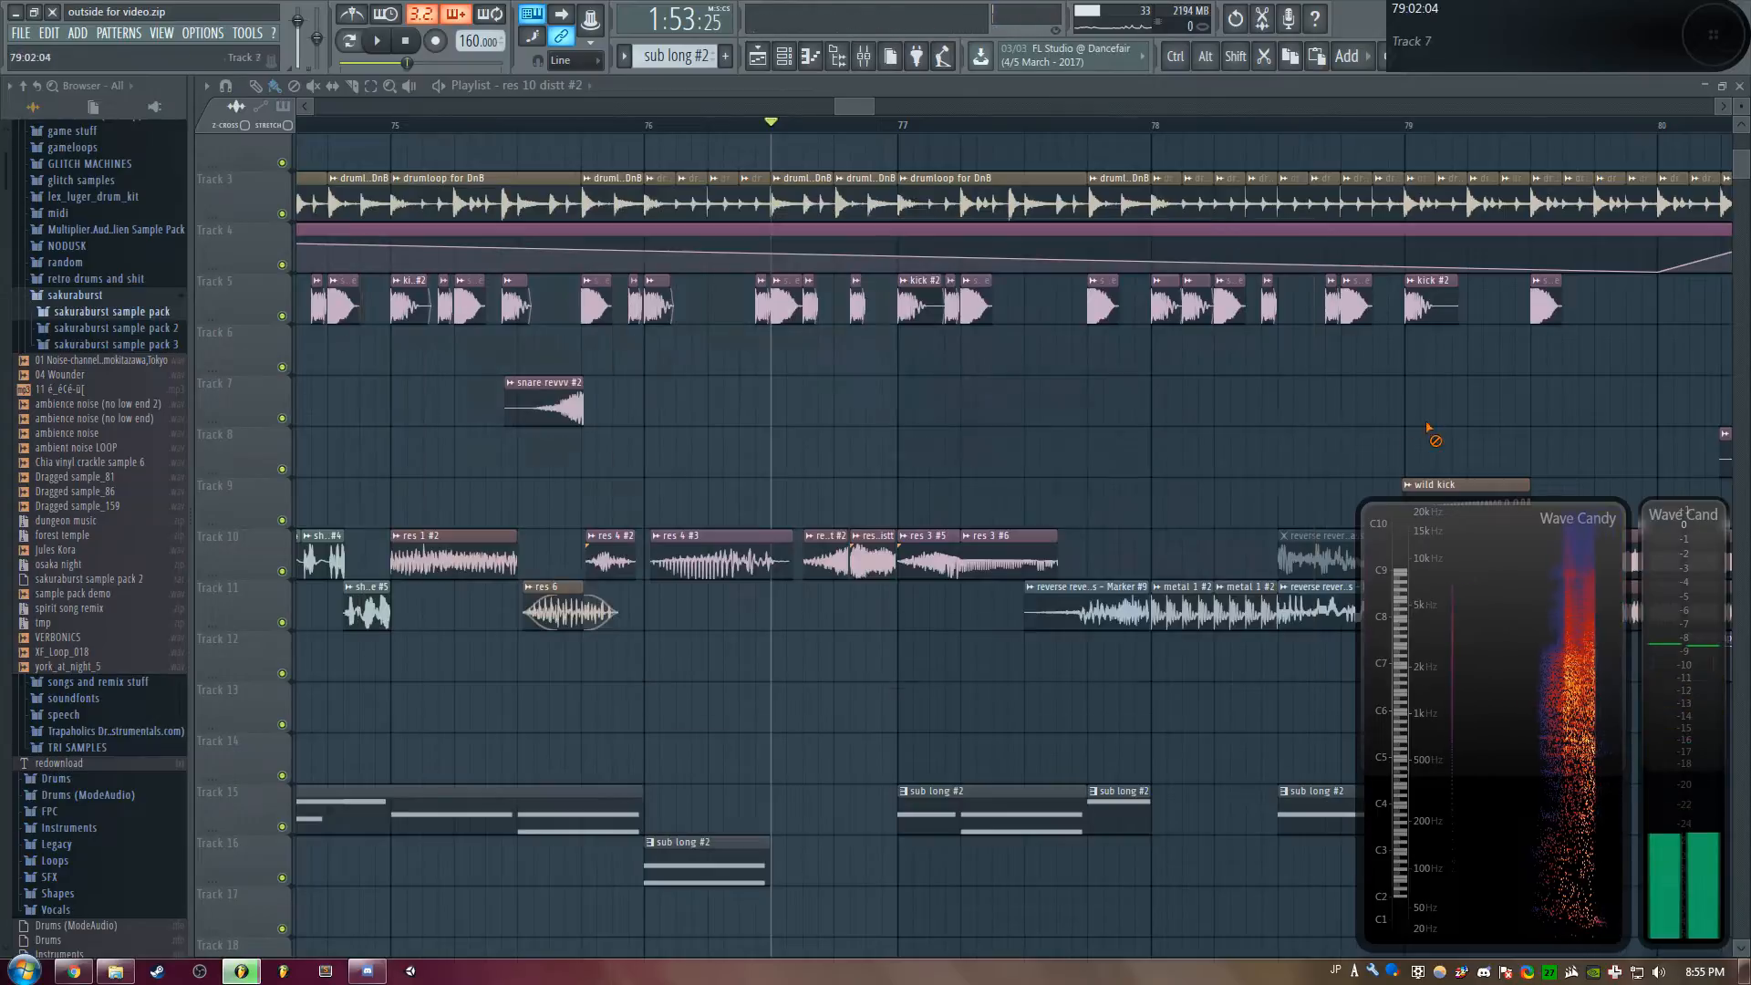
Compare the channel settings of the res 10 distt #2 and res 10 distt clips just before bar 77, auditioning the sound
{"action": "double_click", "coordinate": [826, 561]}
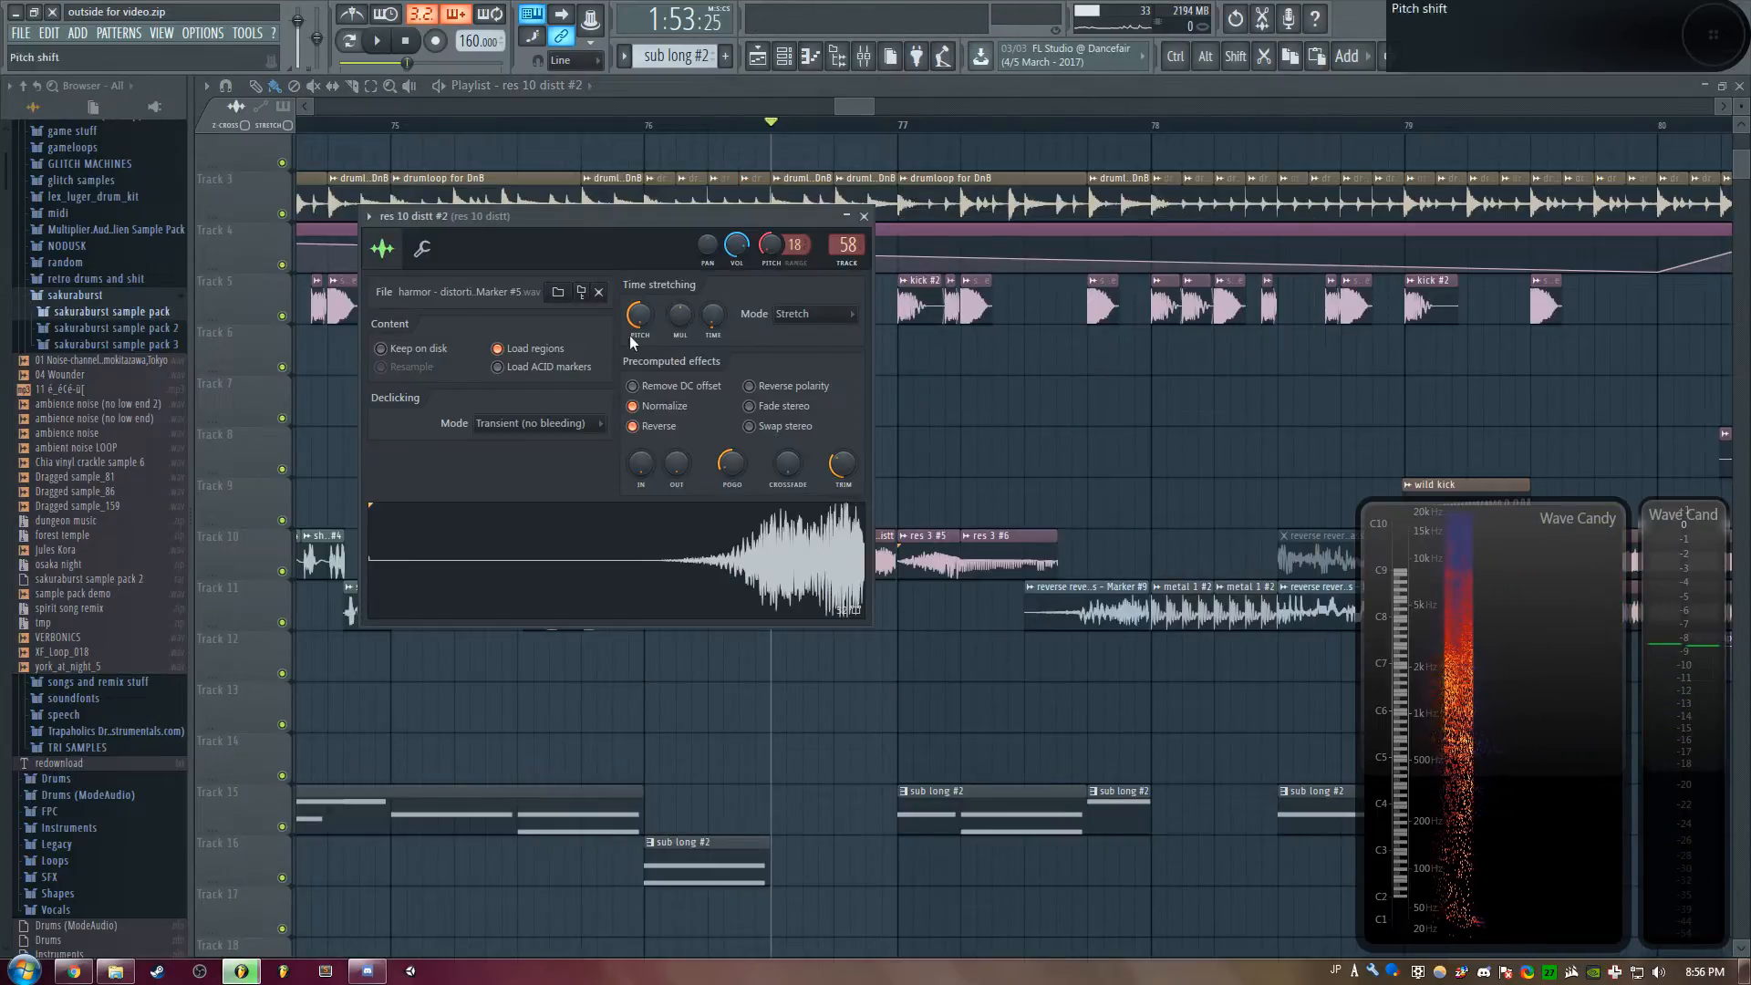
{"action": "left_click_drag", "start_coordinate": [681, 223], "coordinate": [676, 266]}
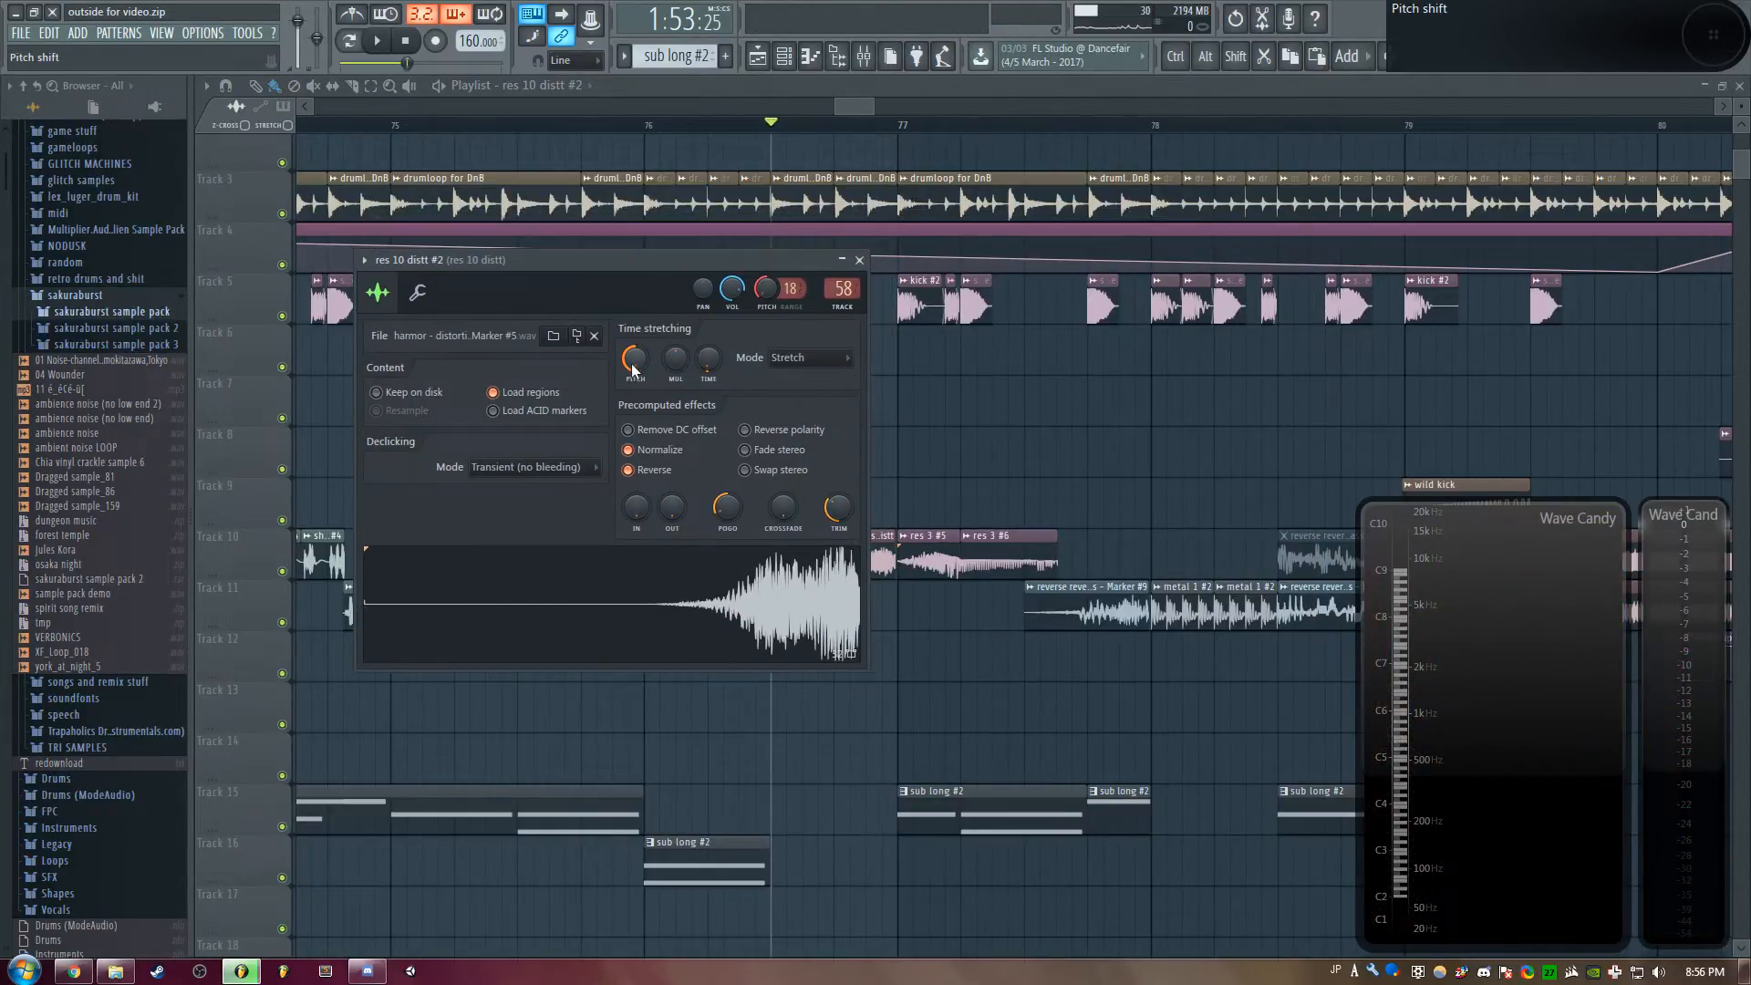
{"action": "right_click", "coordinate": [1040, 439]}
{"action": "double_click", "coordinate": [861, 566]}
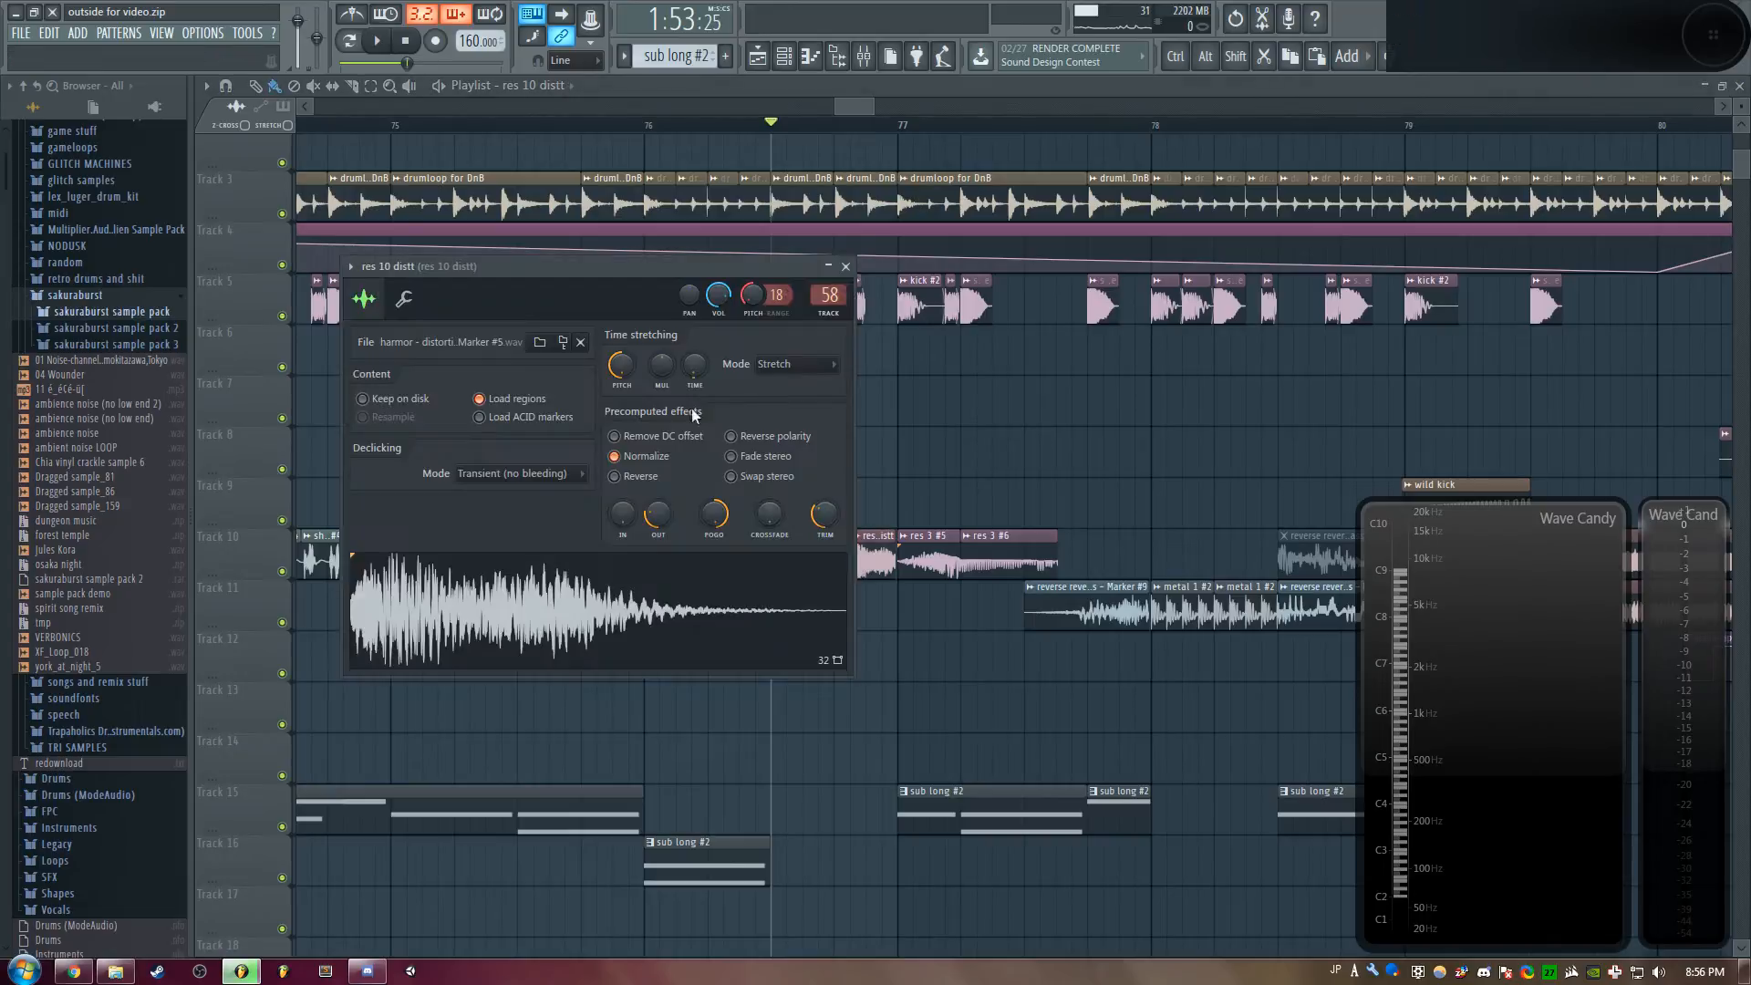
{"action": "key", "text": "q"}
{"action": "right_click", "coordinate": [1021, 451]}
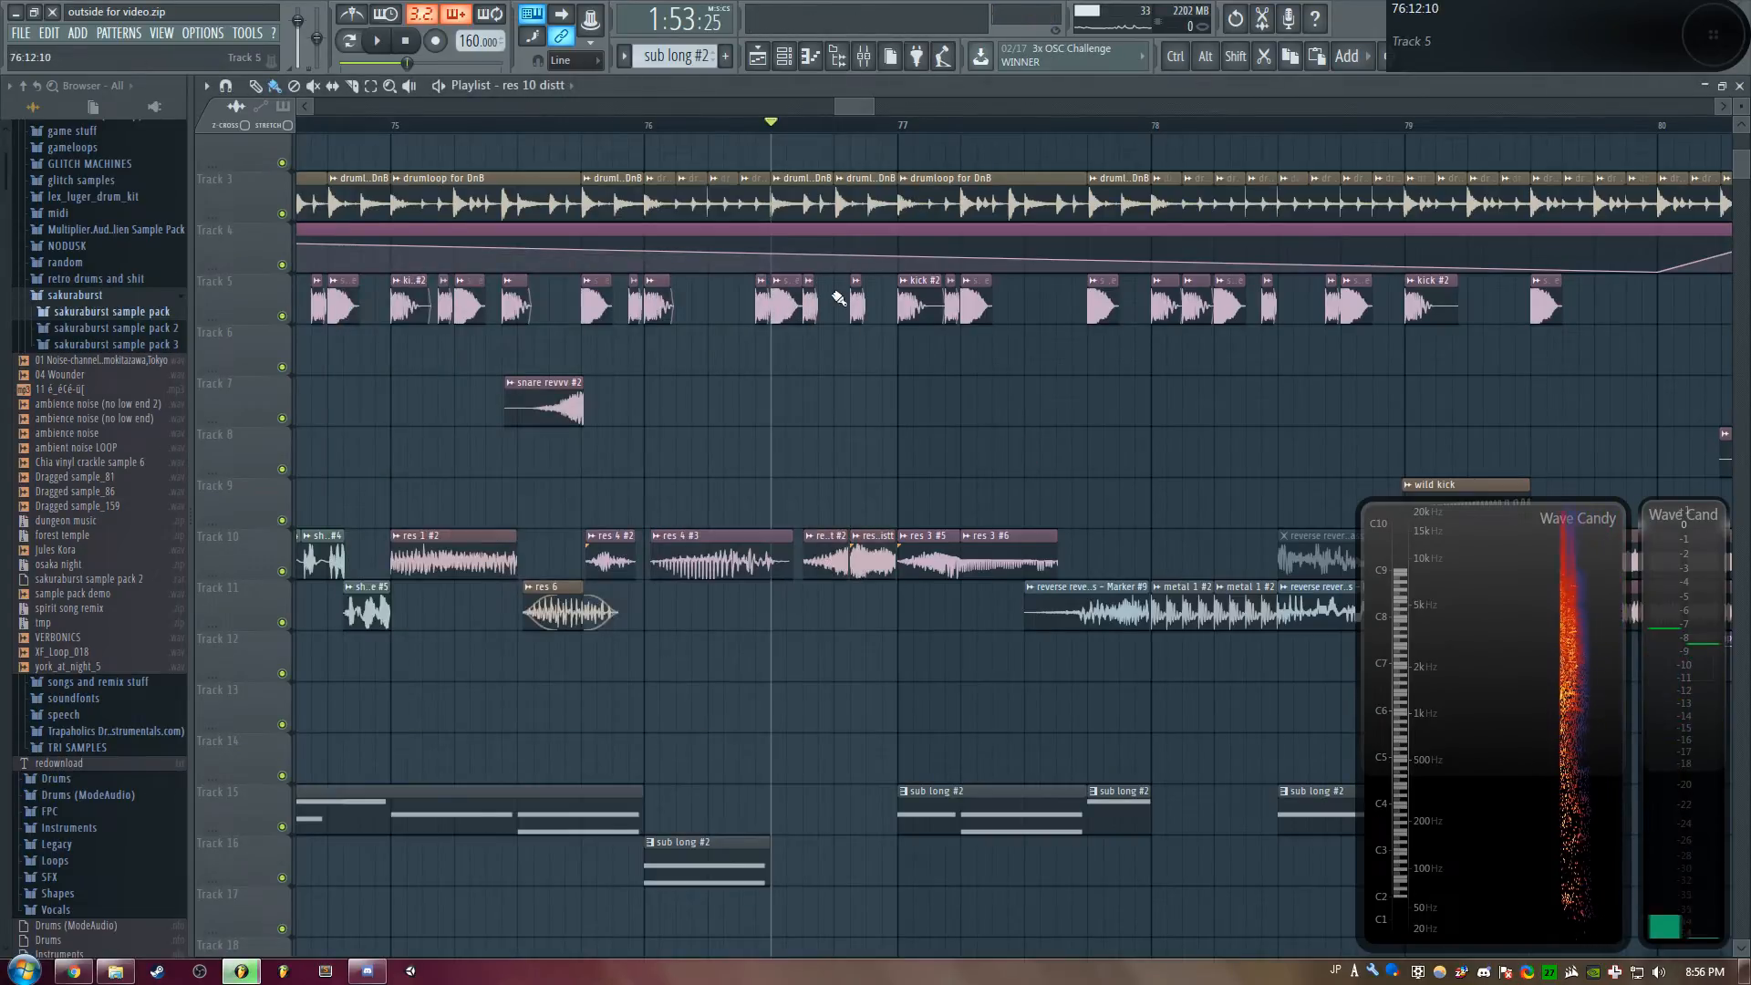
Play the passage leading into bar 77 and check the channel settings of the res 3 #6 clip on Track 10
{"action": "key", "text": "space"}
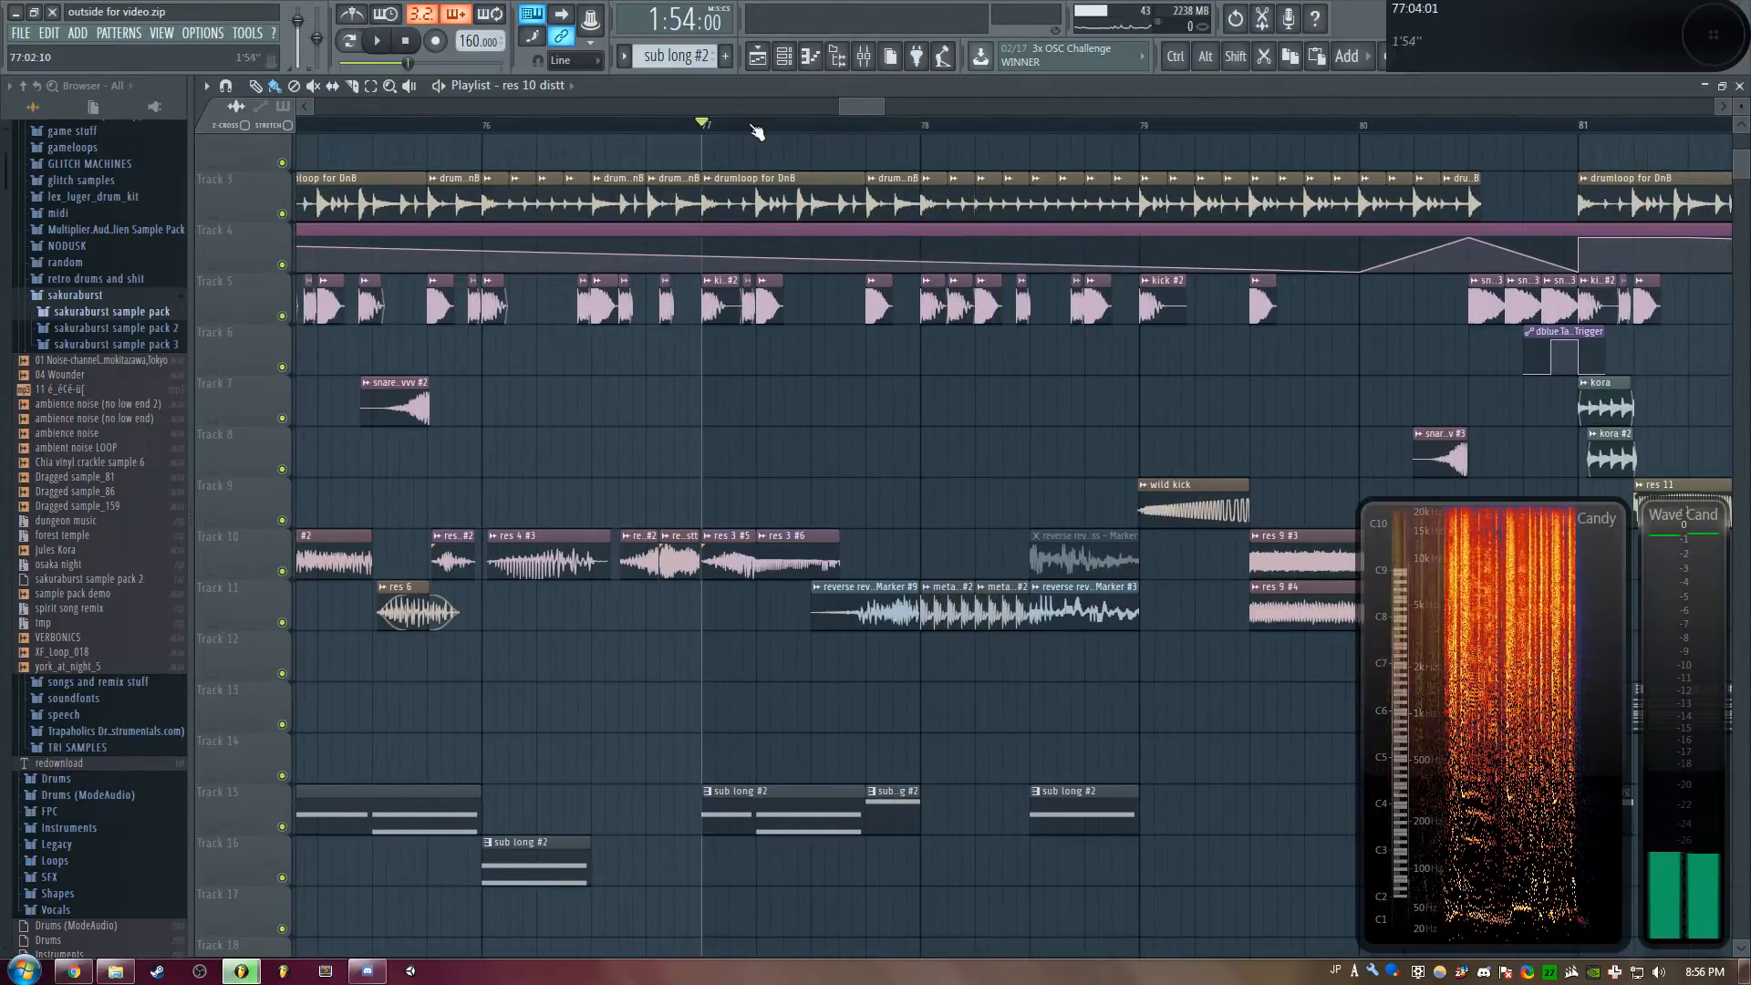
{"action": "key", "text": "space"}
{"action": "scroll", "coordinate": [821, 565], "scroll_direction": "right", "scroll_amount": 3}
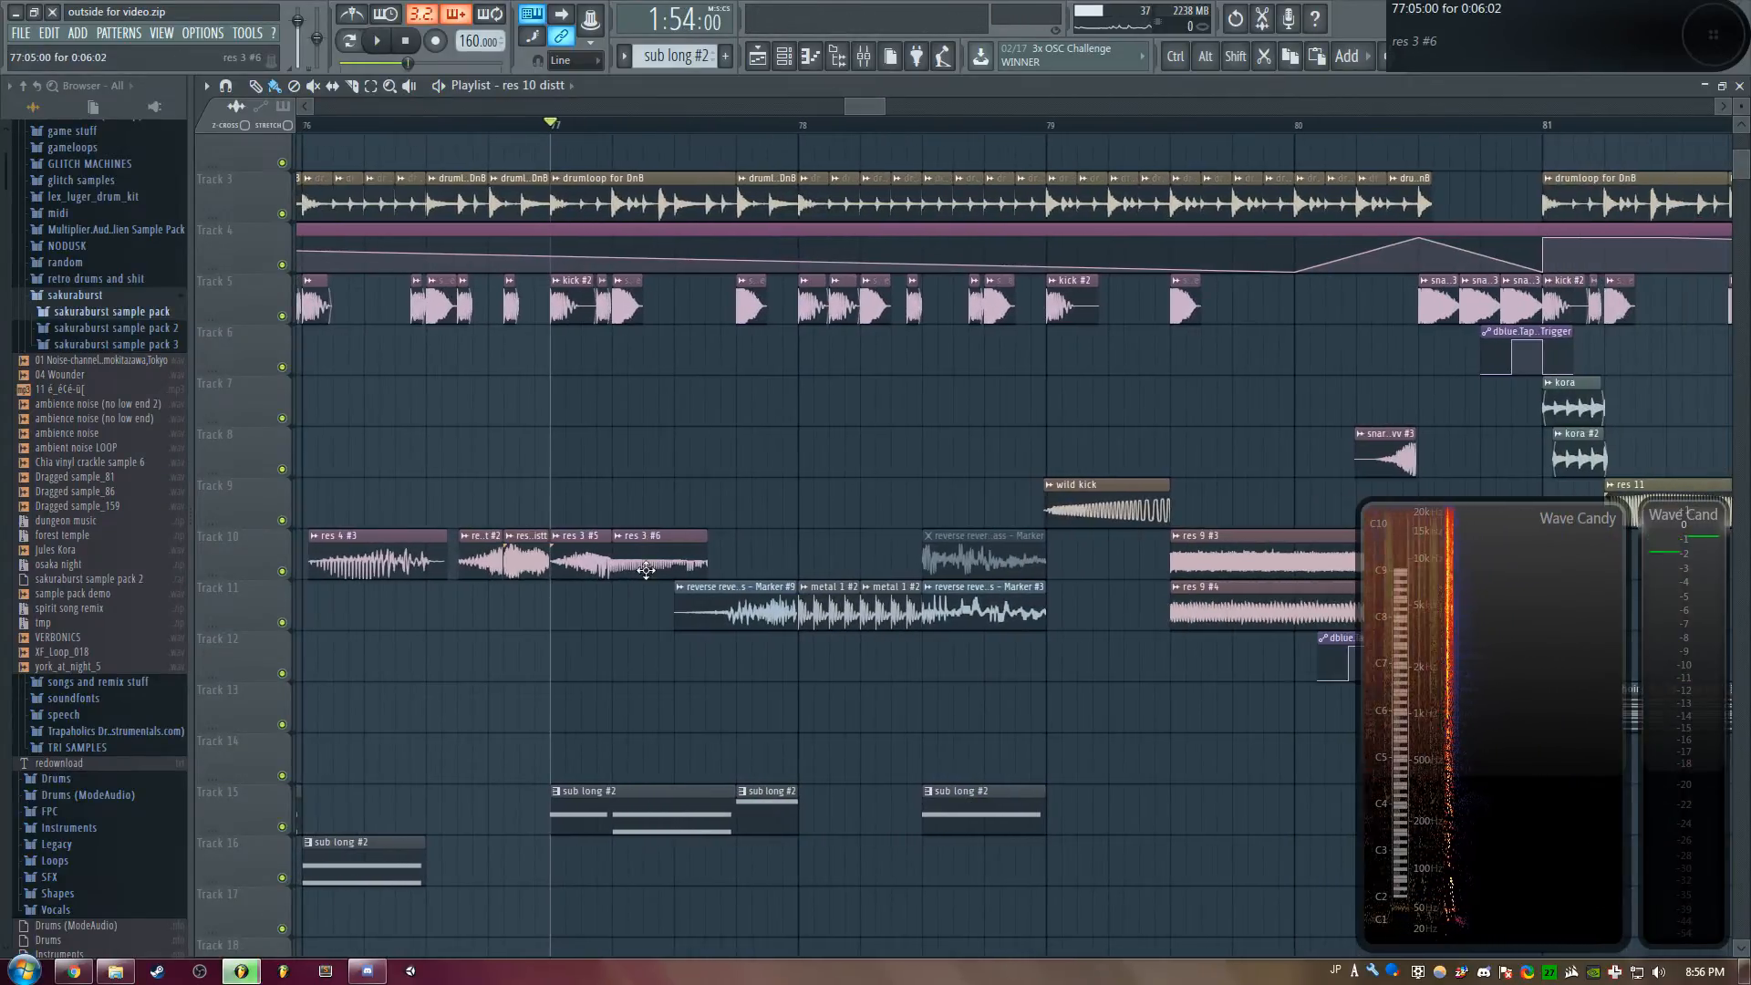
{"action": "double_click", "coordinate": [653, 573]}
{"action": "key", "text": "Escape"}
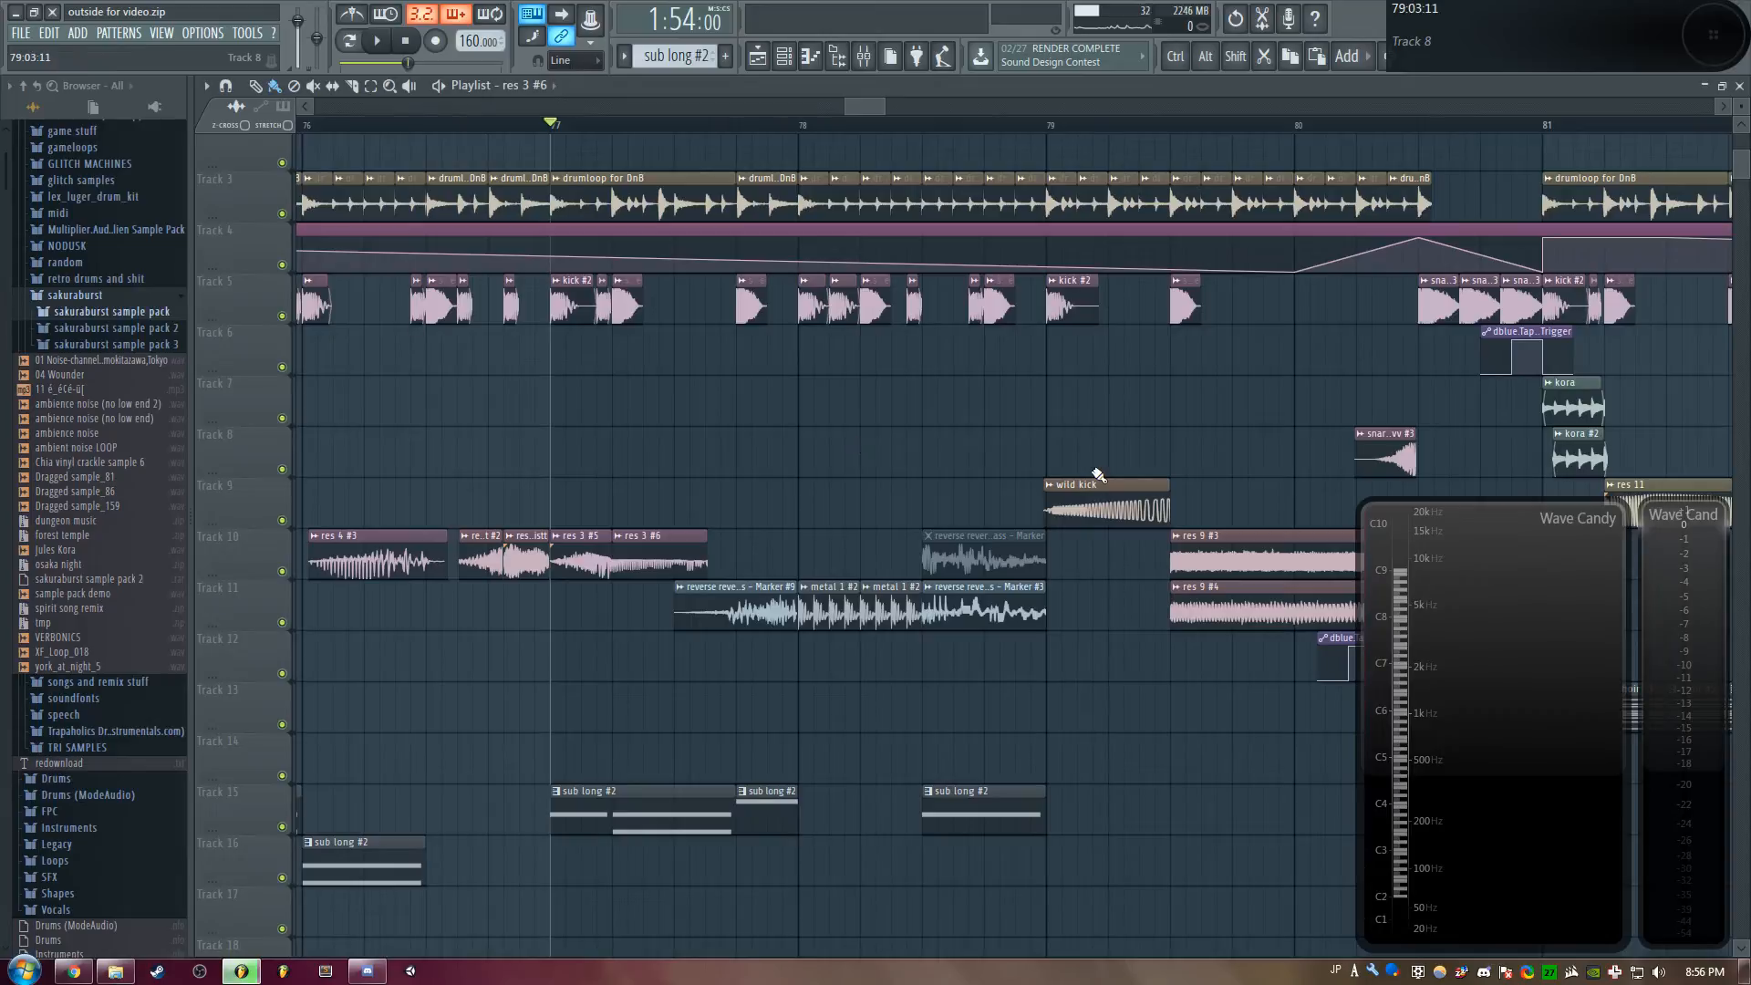
Play the arrangement from bar 77 to bar 80 and move the playback position to the middle of bar 79
{"action": "key", "text": "space"}
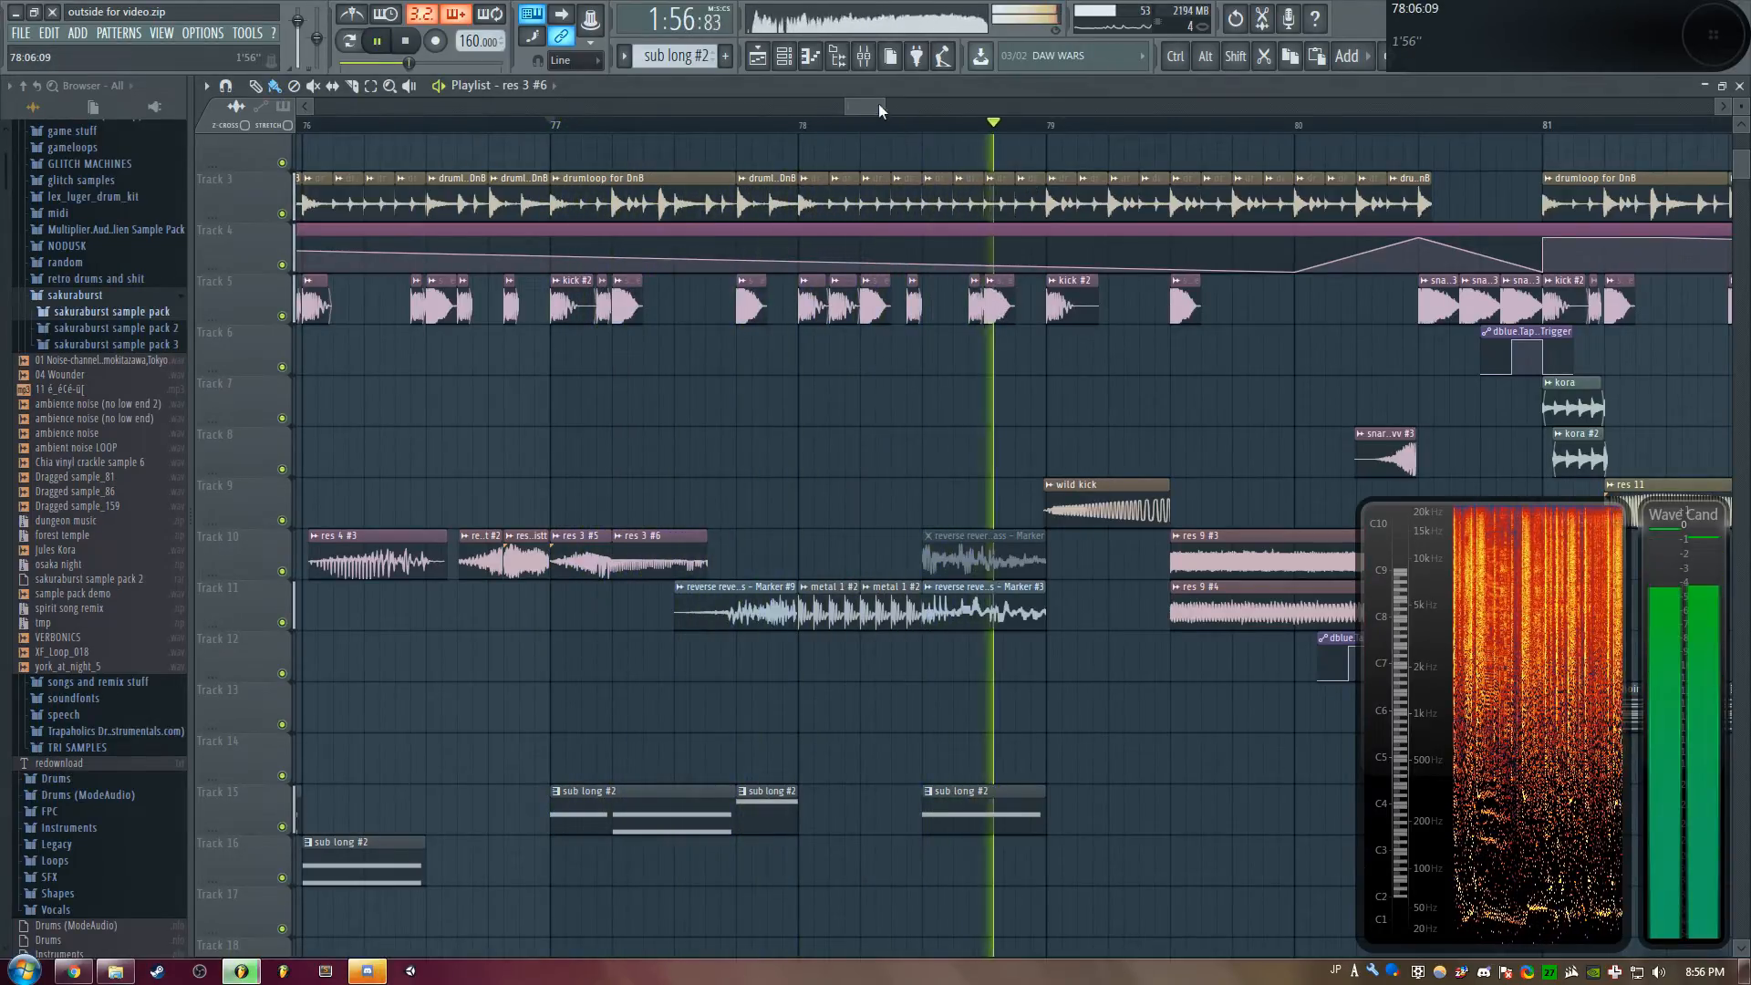
{"action": "scroll", "coordinate": [879, 102], "scroll_direction": "down", "scroll_amount": 3}
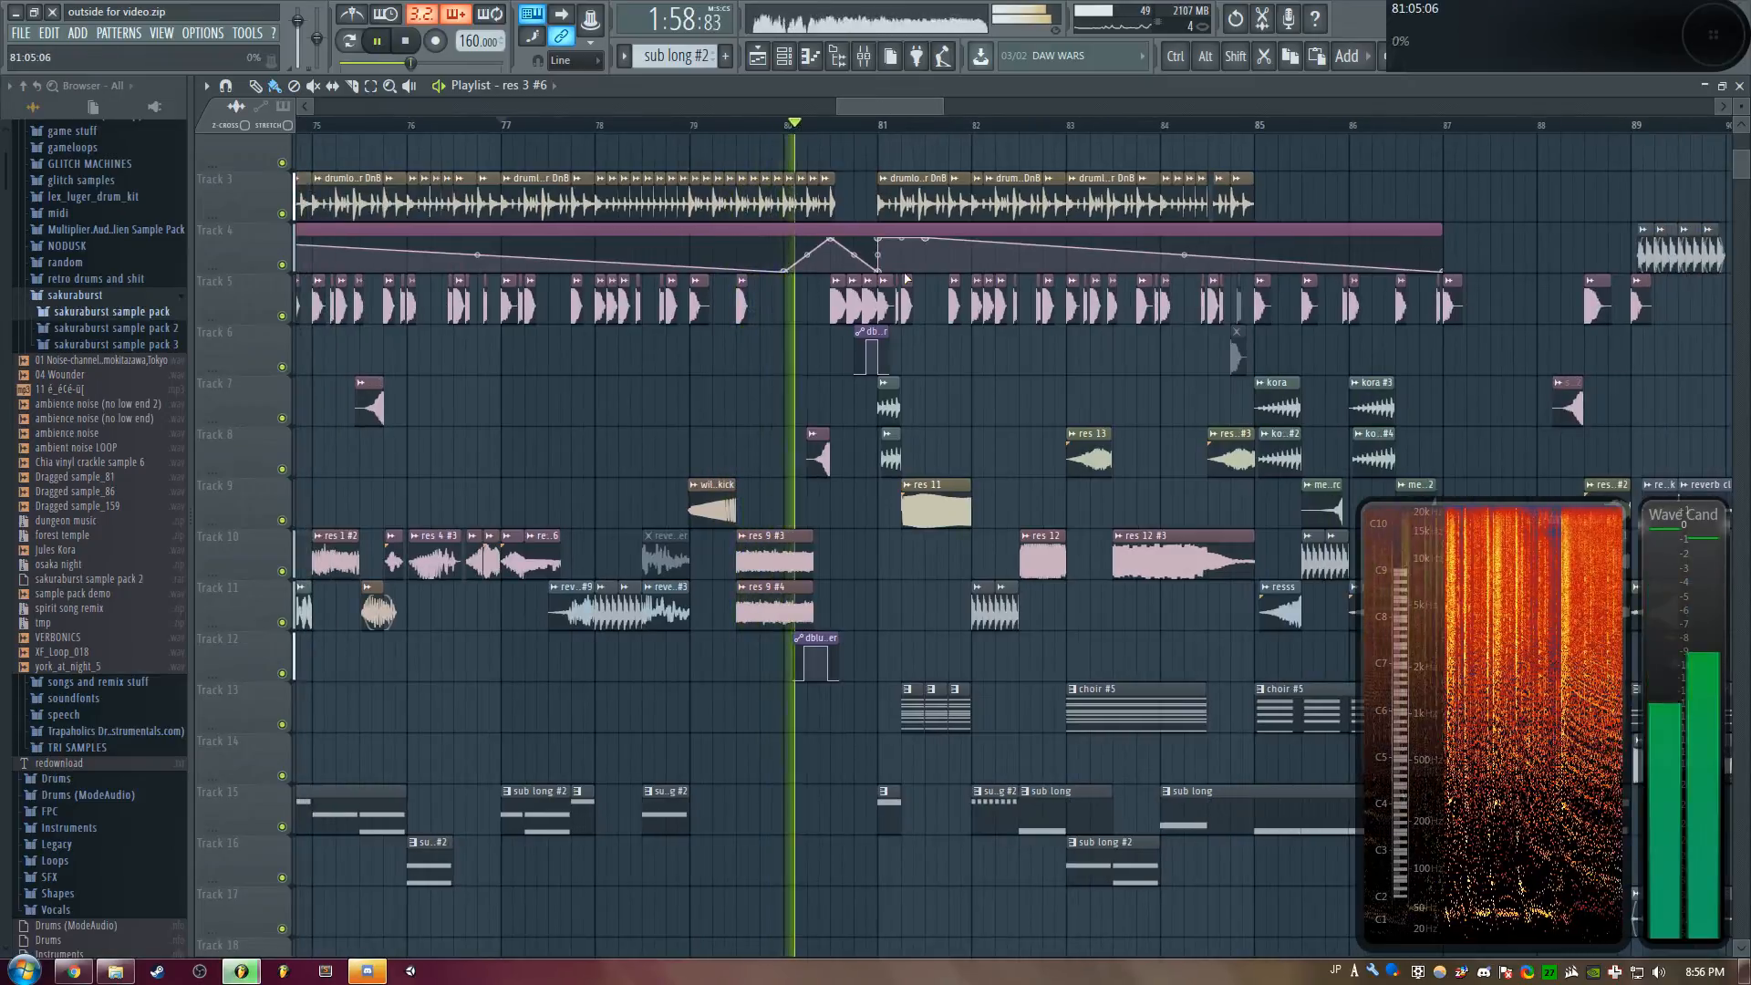
{"action": "key", "text": "space"}
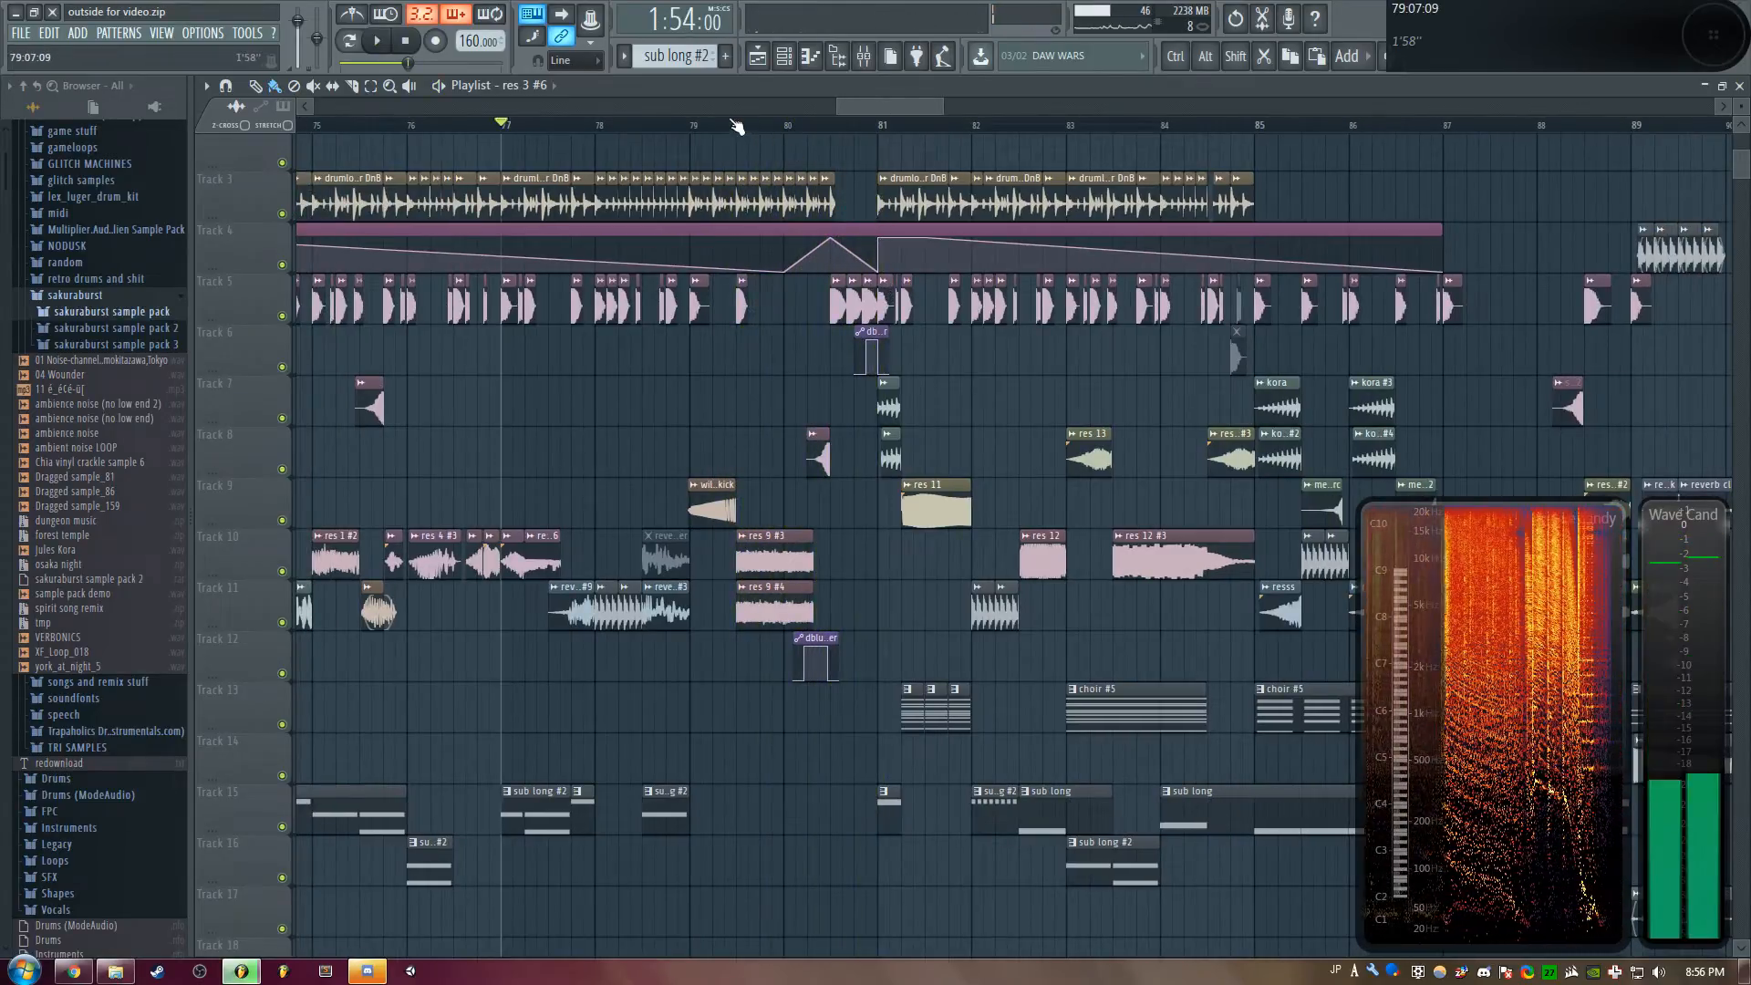
{"action": "scroll", "coordinate": [820, 119], "scroll_direction": "up", "scroll_amount": 2}
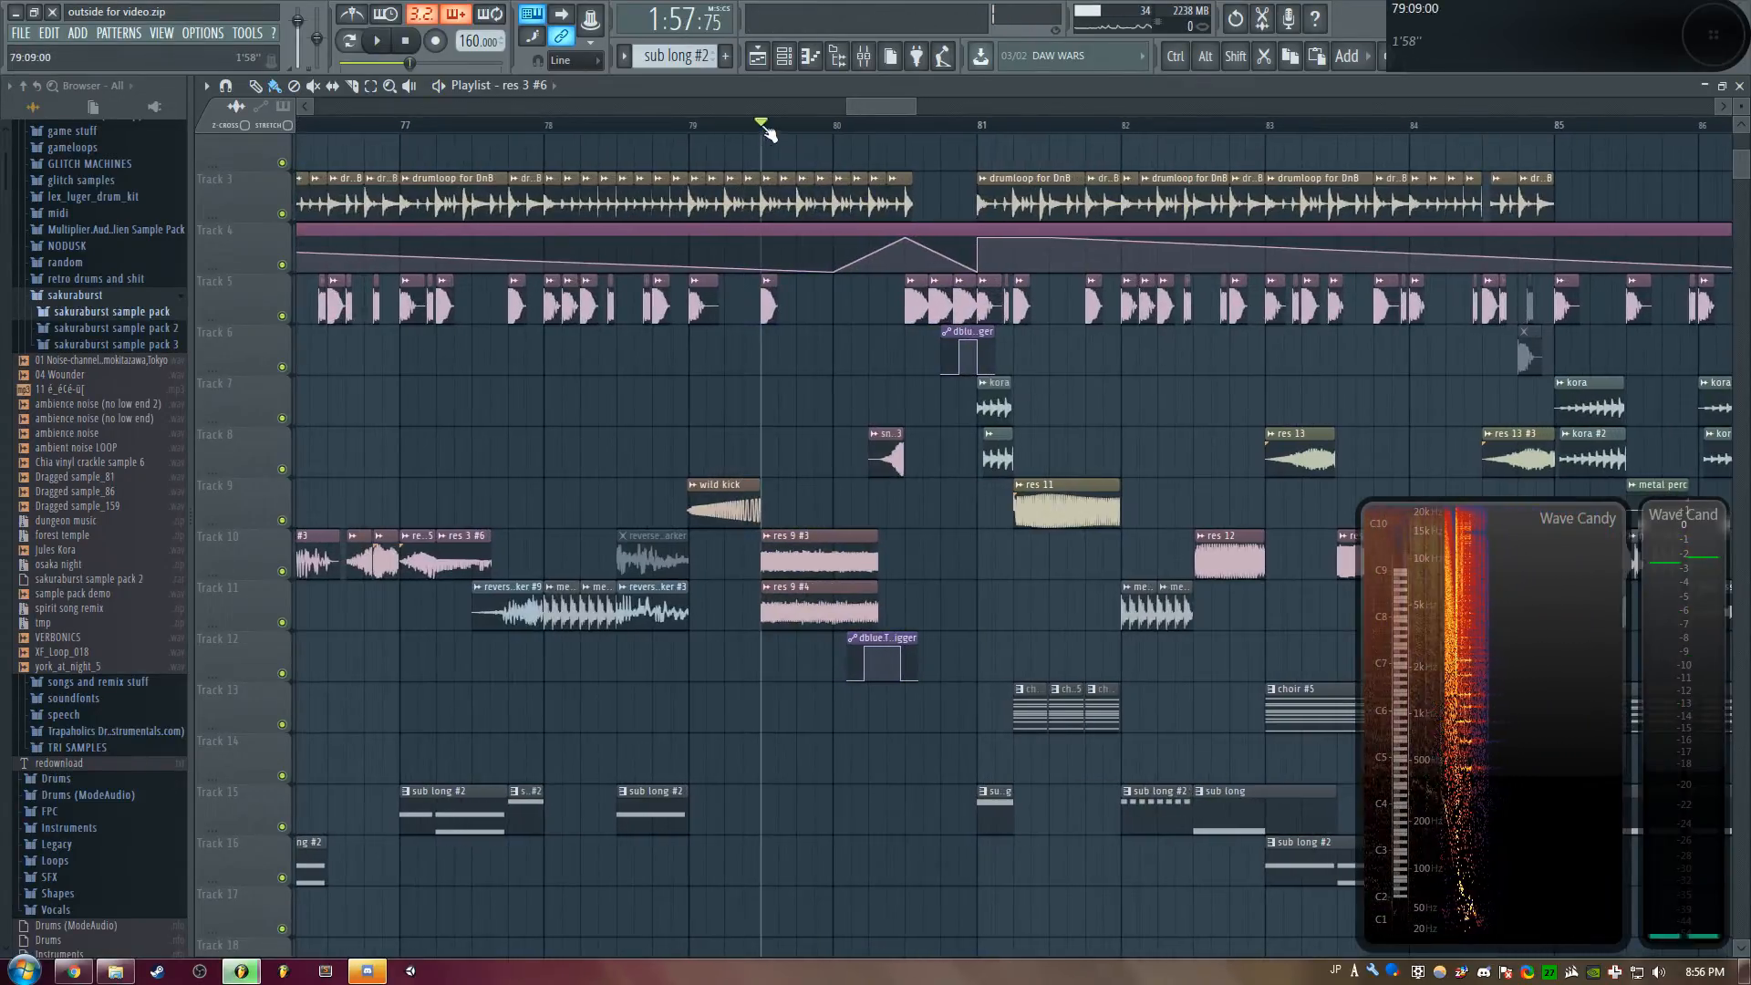
Inspect the channel settings of the two stacked res 9 clips on Tracks 10 and 11 near bar 79
{"action": "double_click", "coordinate": [816, 558]}
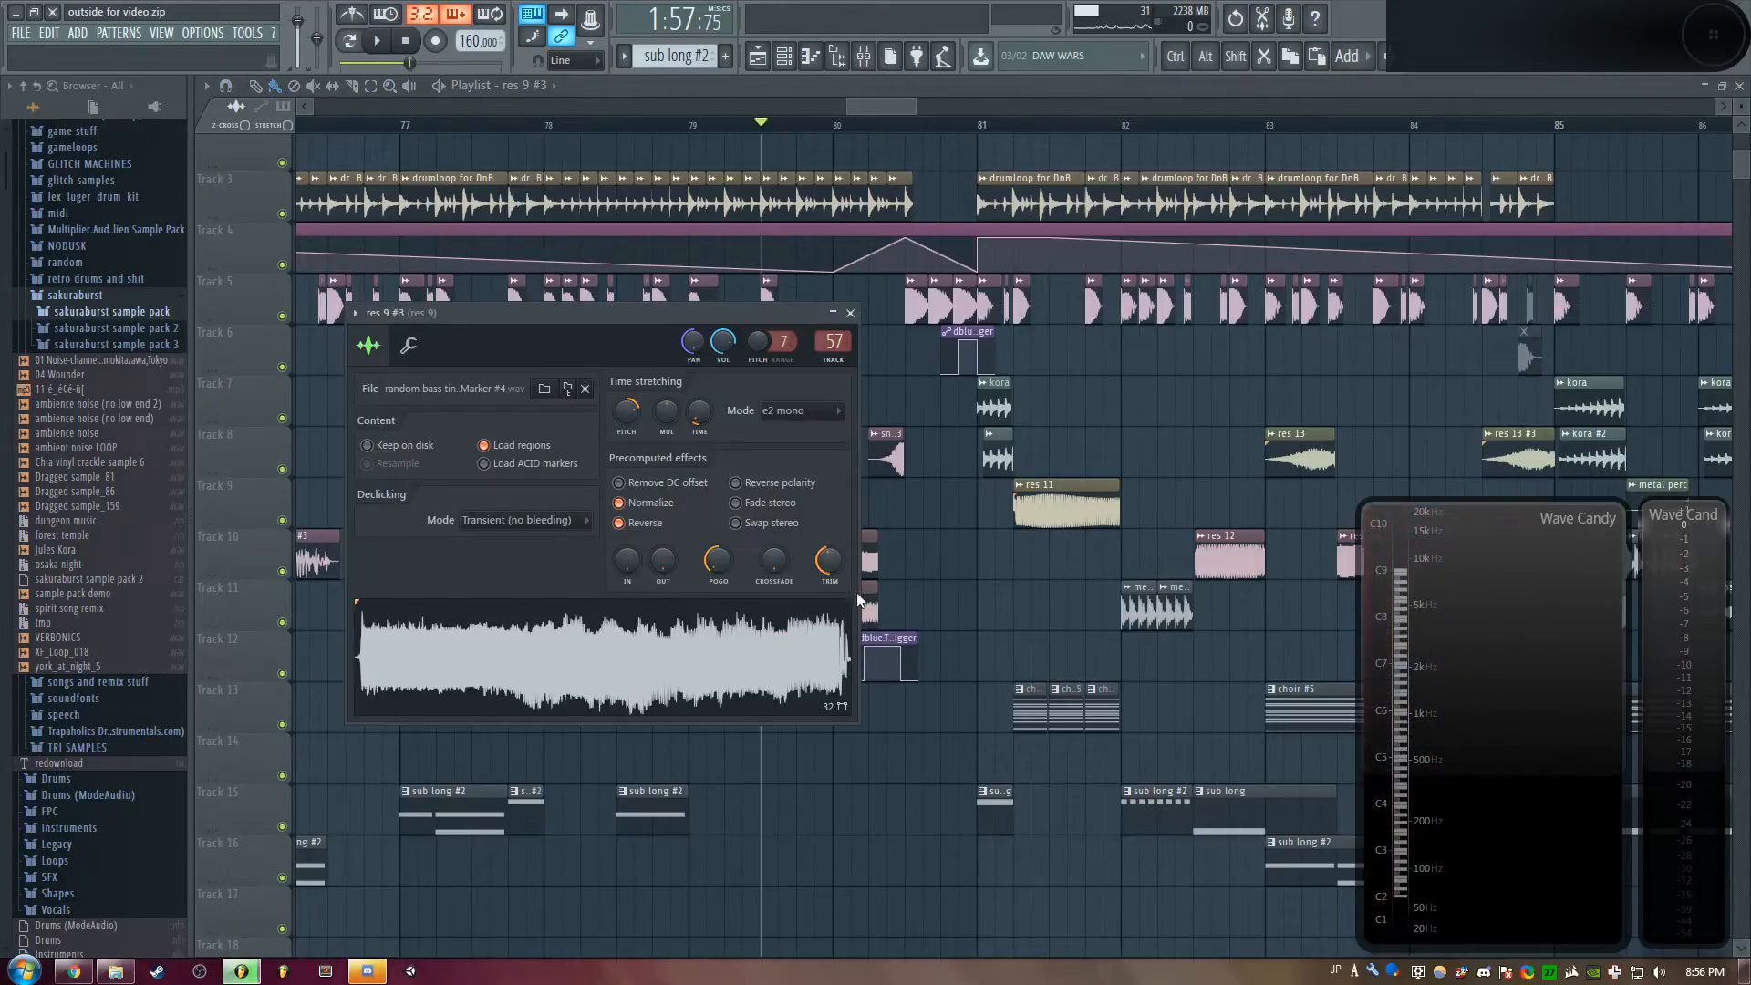
{"action": "double_click", "coordinate": [871, 613]}
{"action": "key", "text": "Escape"}
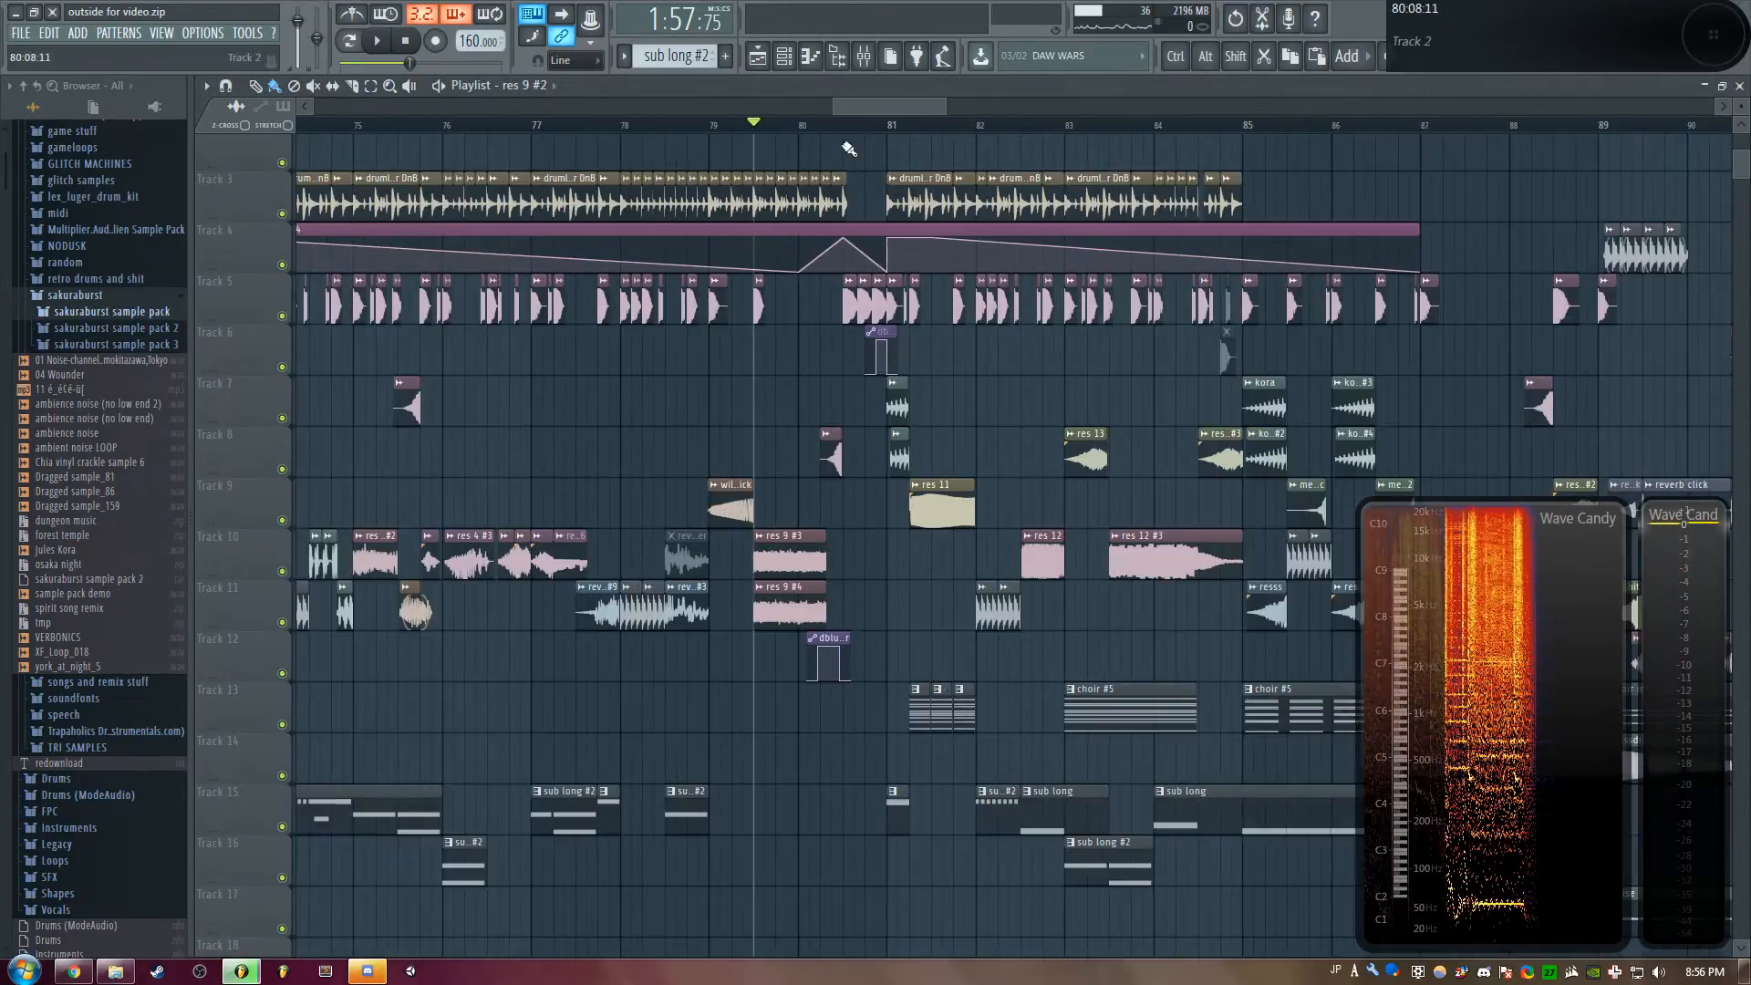
Play the earlier passage around bar 64 and compare it with the matching passage in bar 80
{"action": "scroll", "coordinate": [887, 287], "scroll_direction": "down", "scroll_amount": 3}
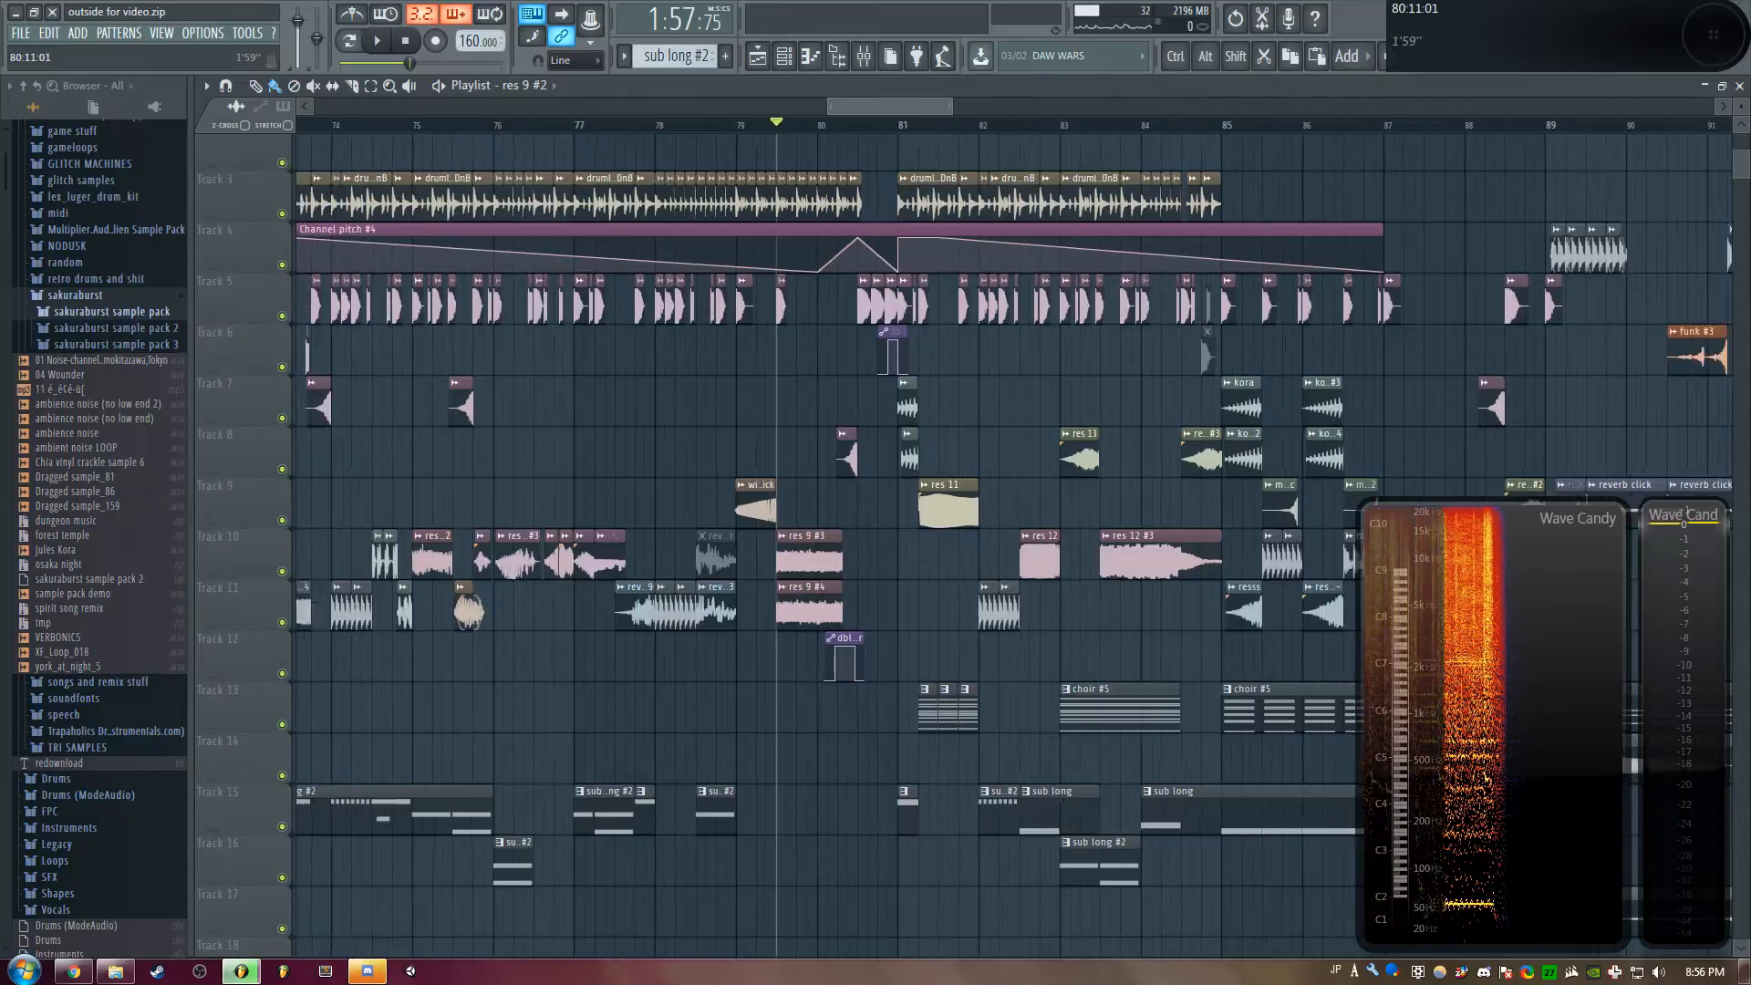
{"action": "scroll", "coordinate": [774, 139], "scroll_direction": "down", "scroll_amount": 3}
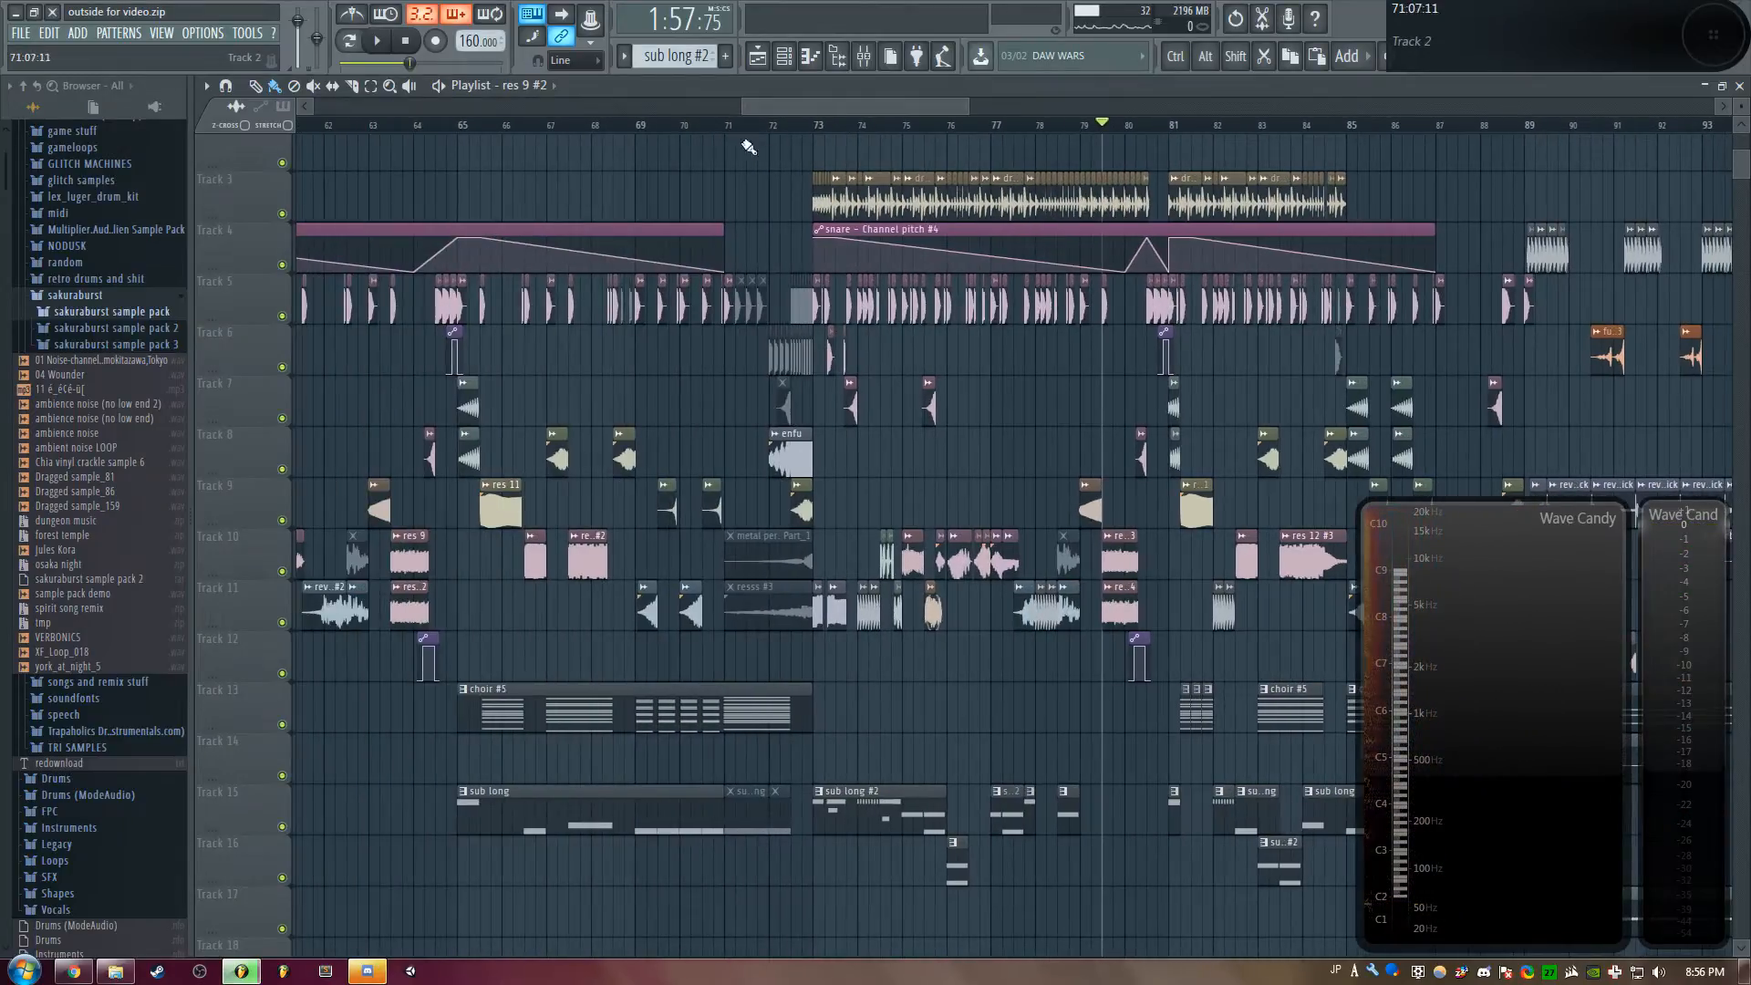
{"action": "key", "text": "space"}
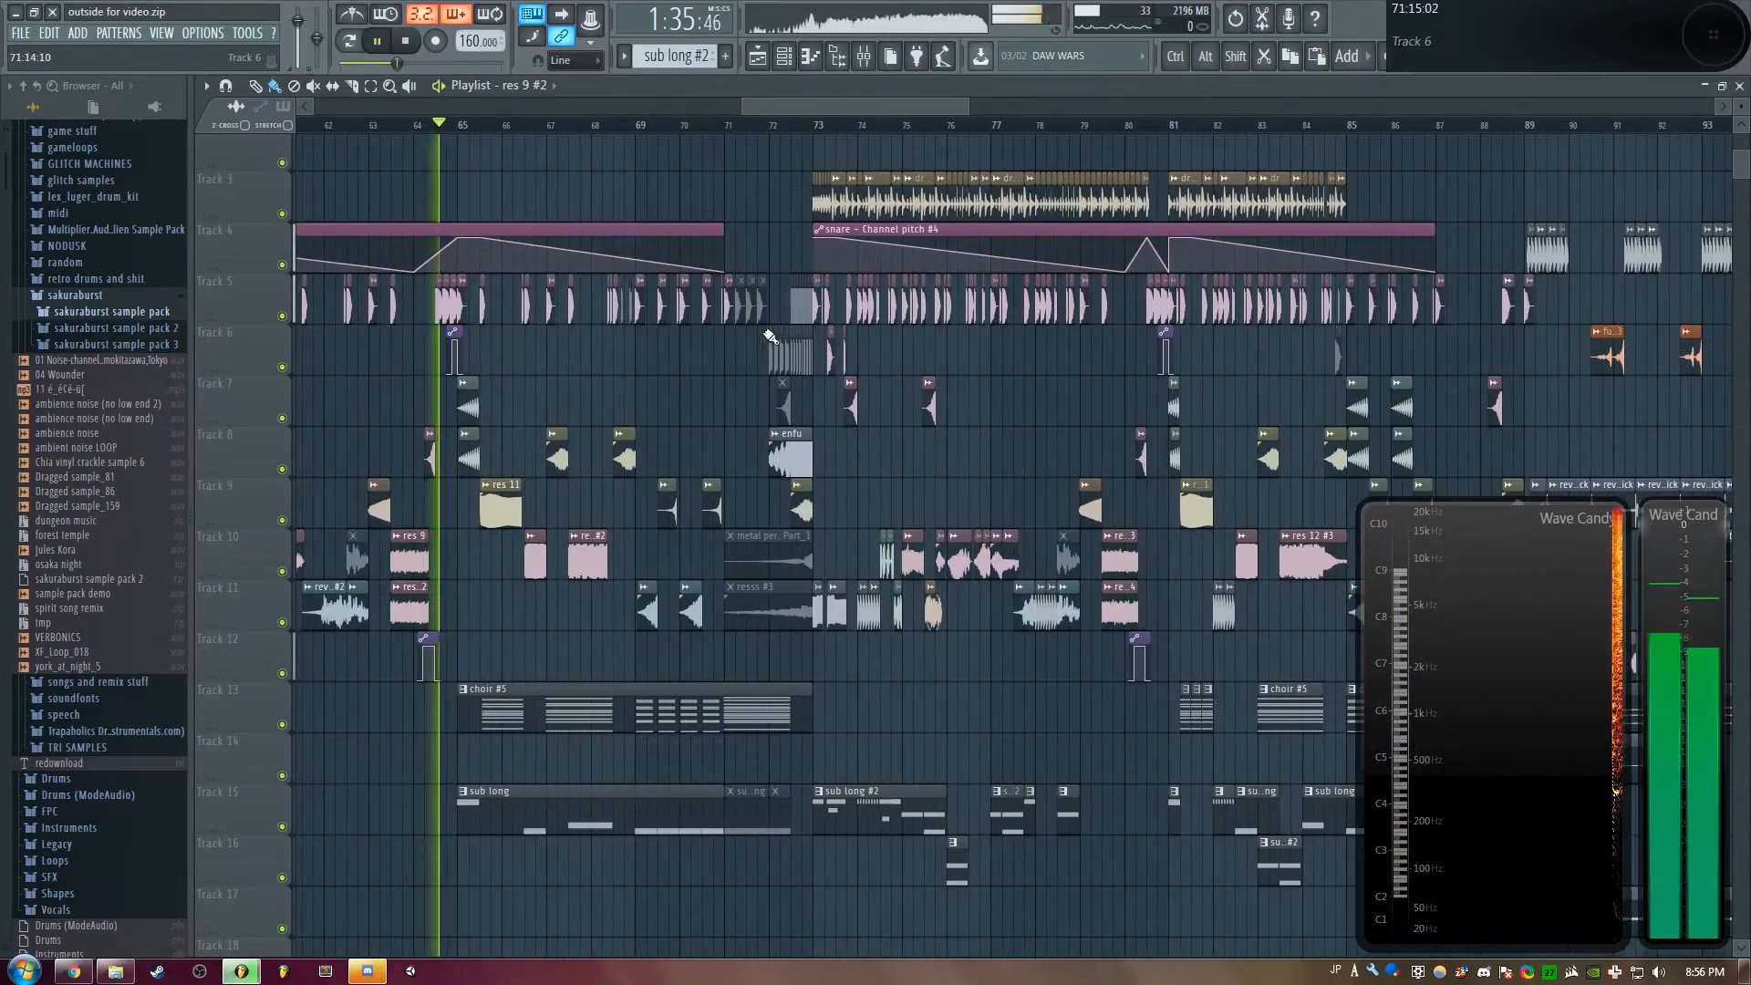
{"action": "left_click", "coordinate": [1150, 125]}
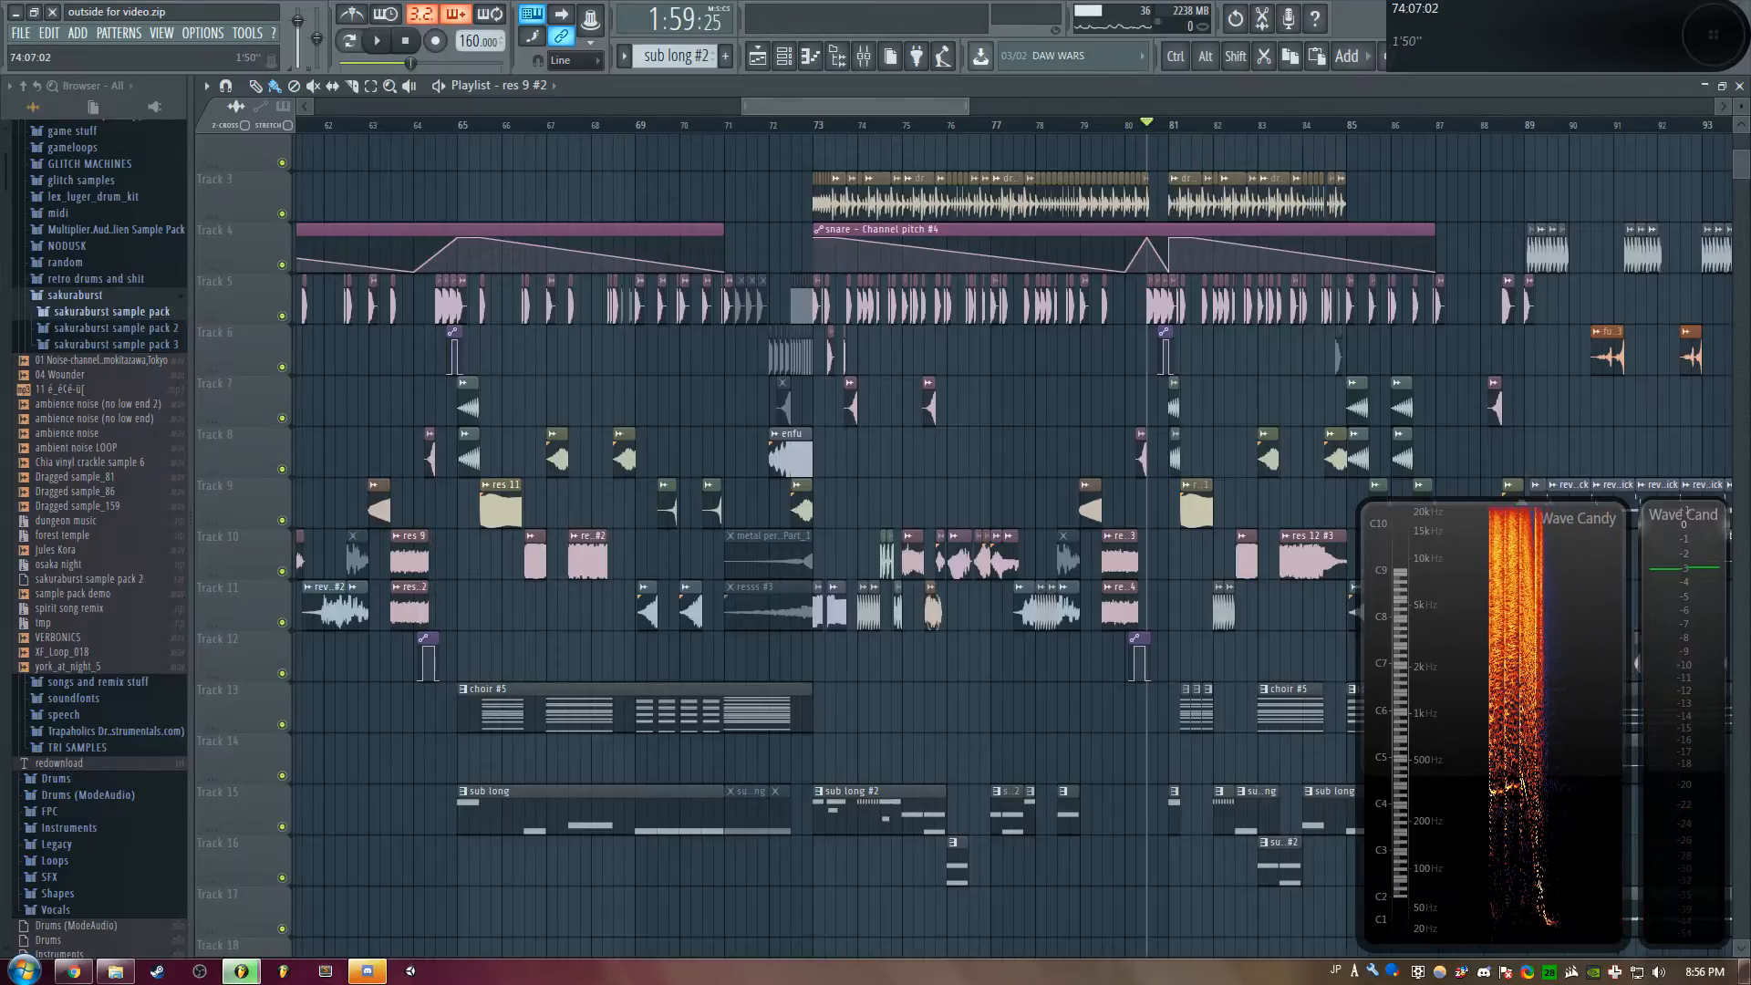
{"action": "scroll", "coordinate": [1151, 135], "scroll_direction": "up", "scroll_amount": 3}
{"action": "key", "text": "space"}
{"action": "scroll", "coordinate": [922, 183], "scroll_direction": "down", "scroll_amount": 1}
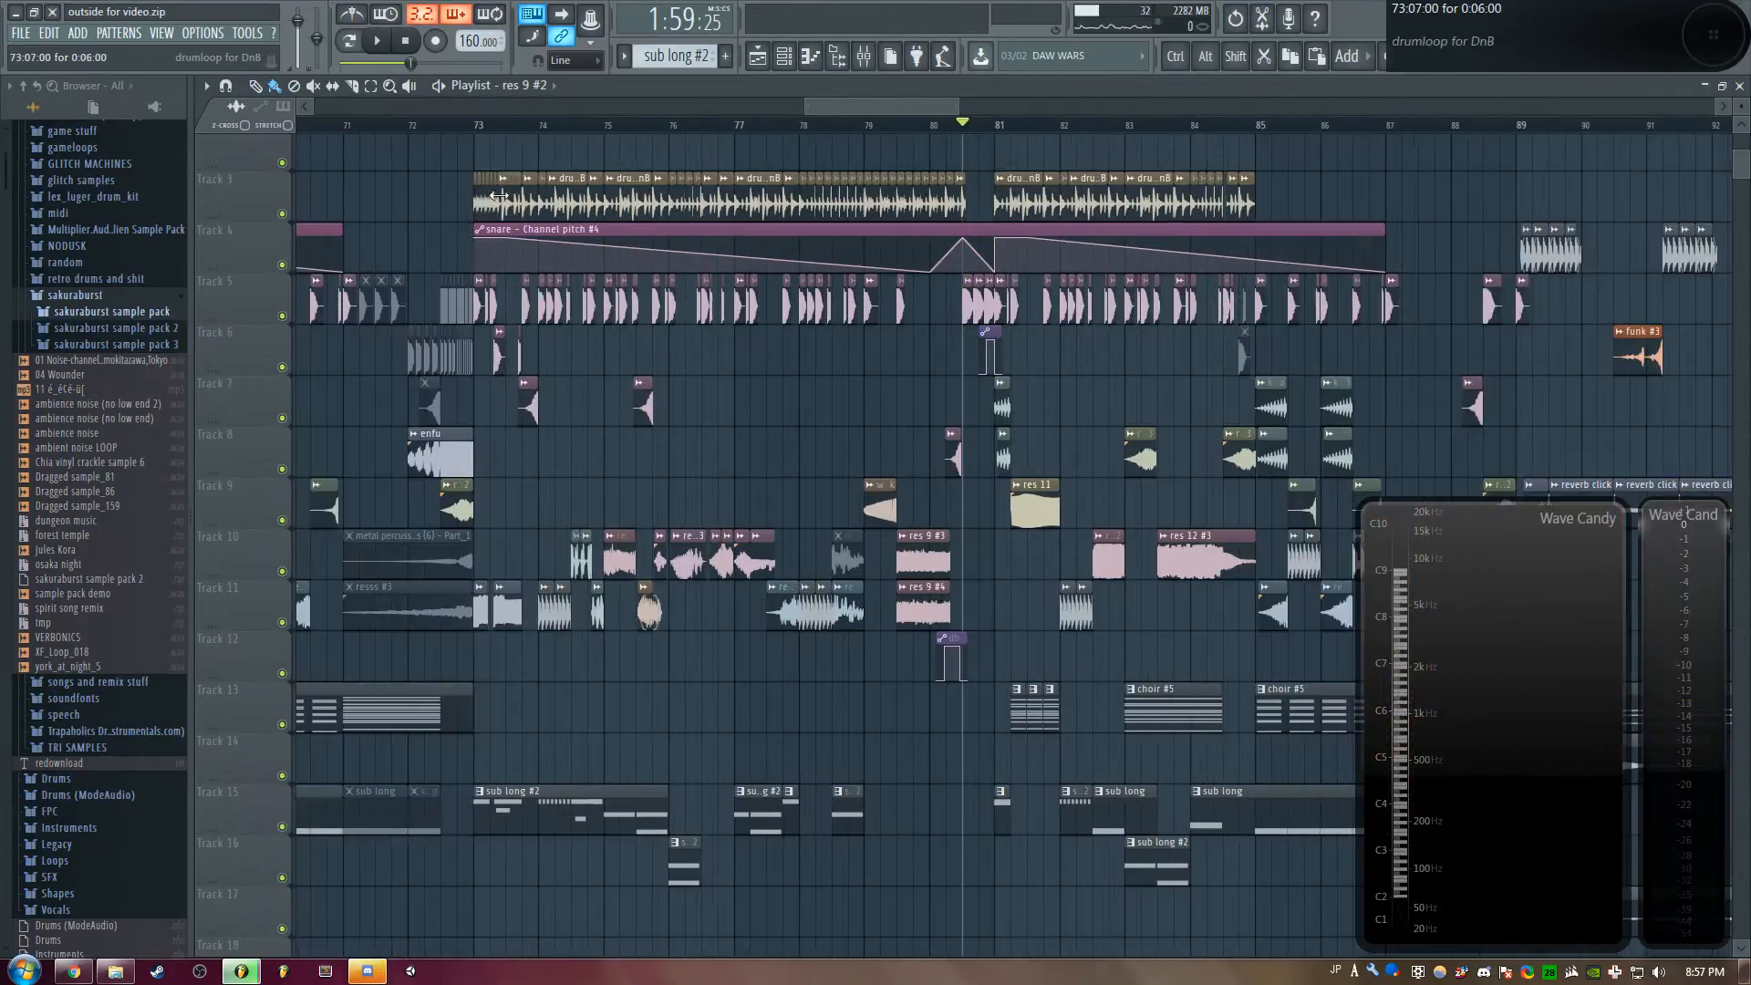
Check the drumloop for DnB channel on Track 3 and look over the clips leading into bar 81
{"action": "double_click", "coordinate": [621, 179]}
{"action": "left_click_drag", "start_coordinate": [837, 111], "coordinate": [840, 109]}
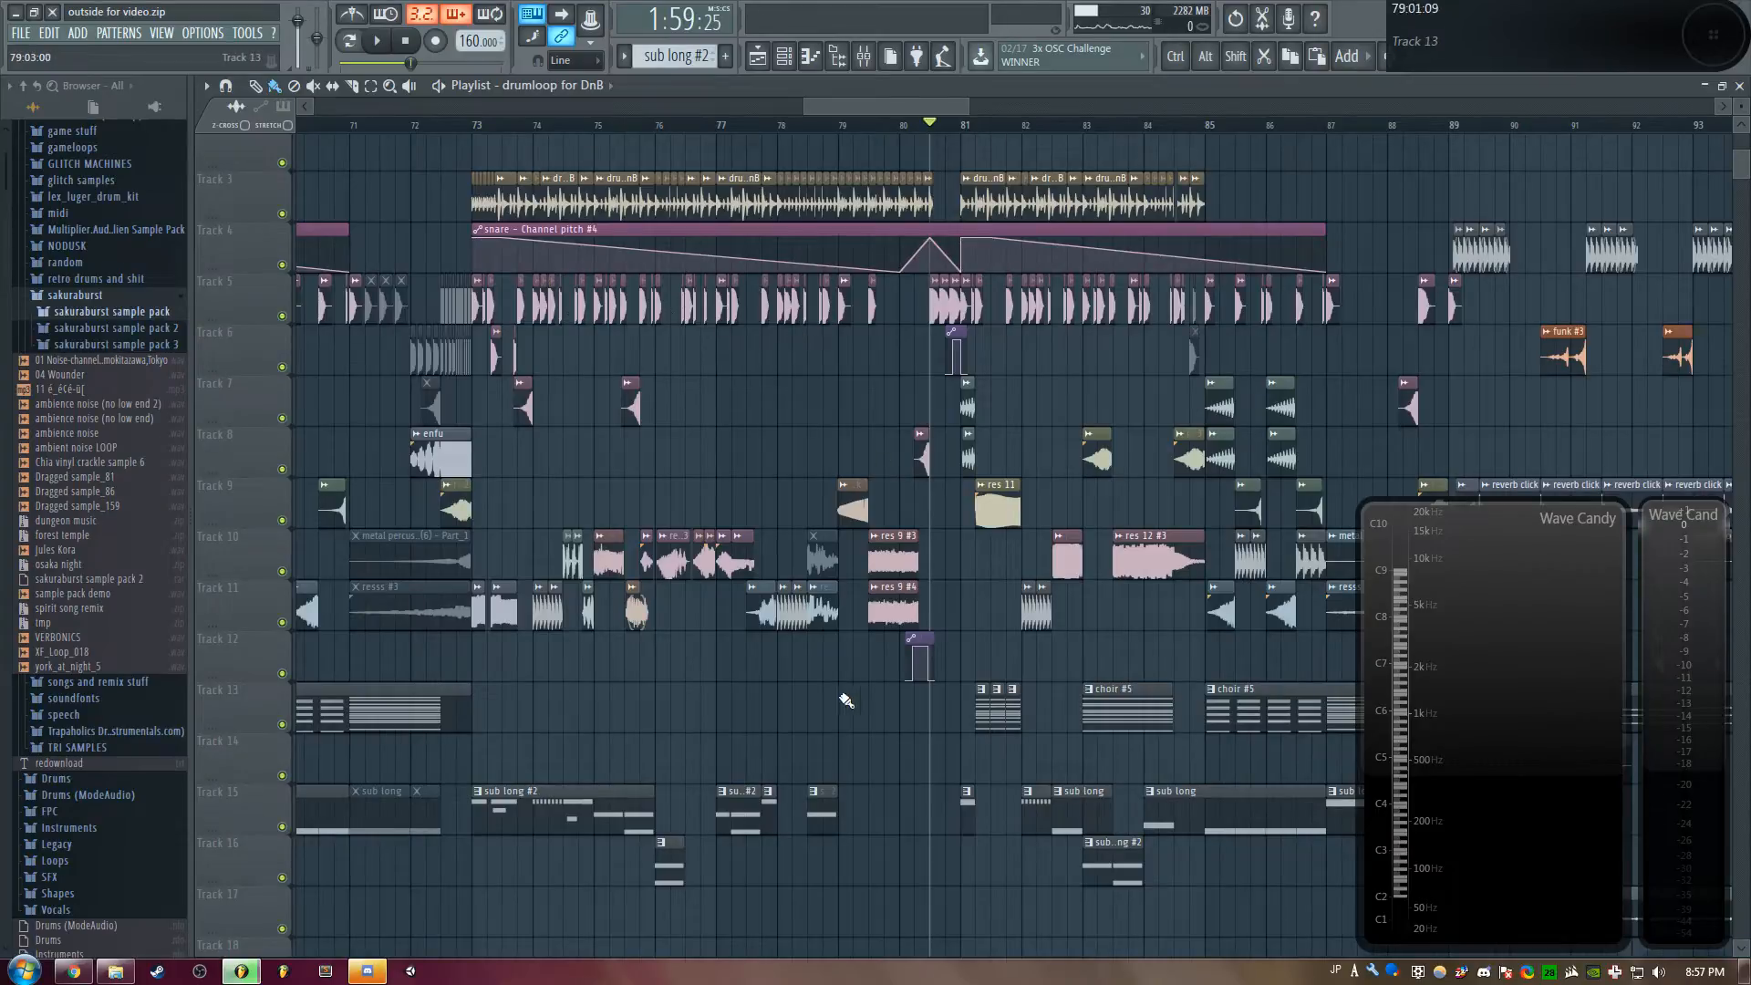
{"action": "left_click_drag", "start_coordinate": [925, 108], "coordinate": [934, 110]}
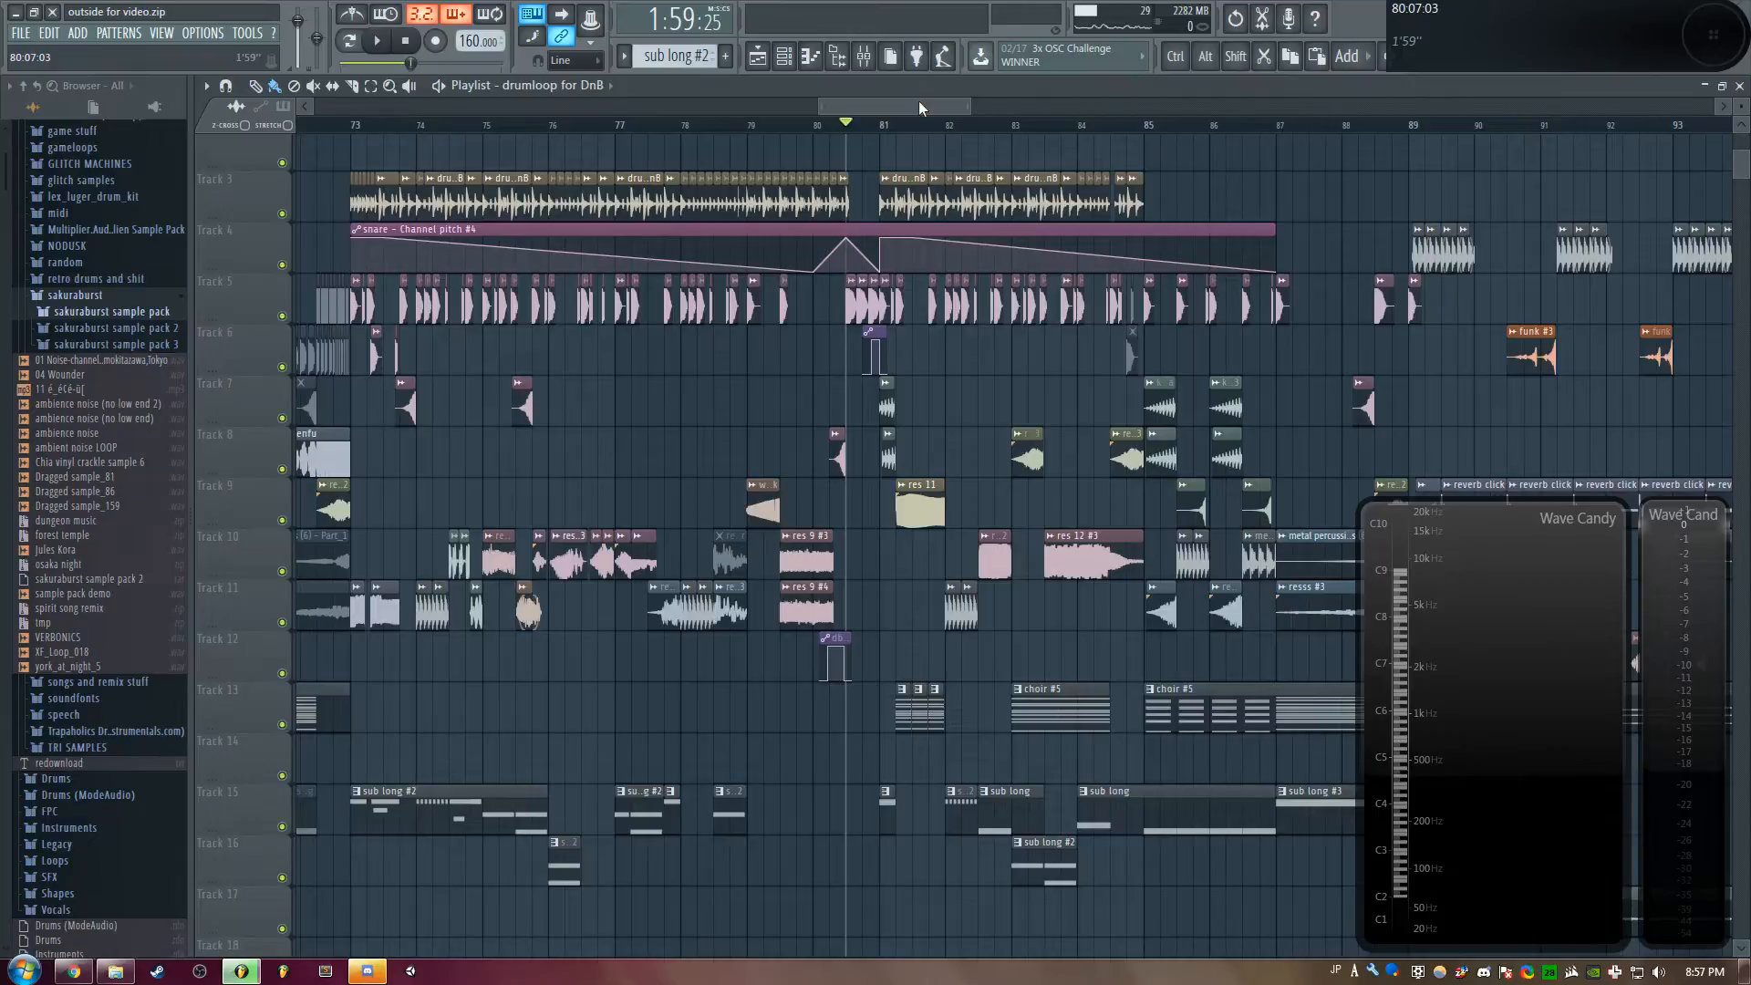
{"action": "left_click_drag", "start_coordinate": [918, 102], "coordinate": [925, 106]}
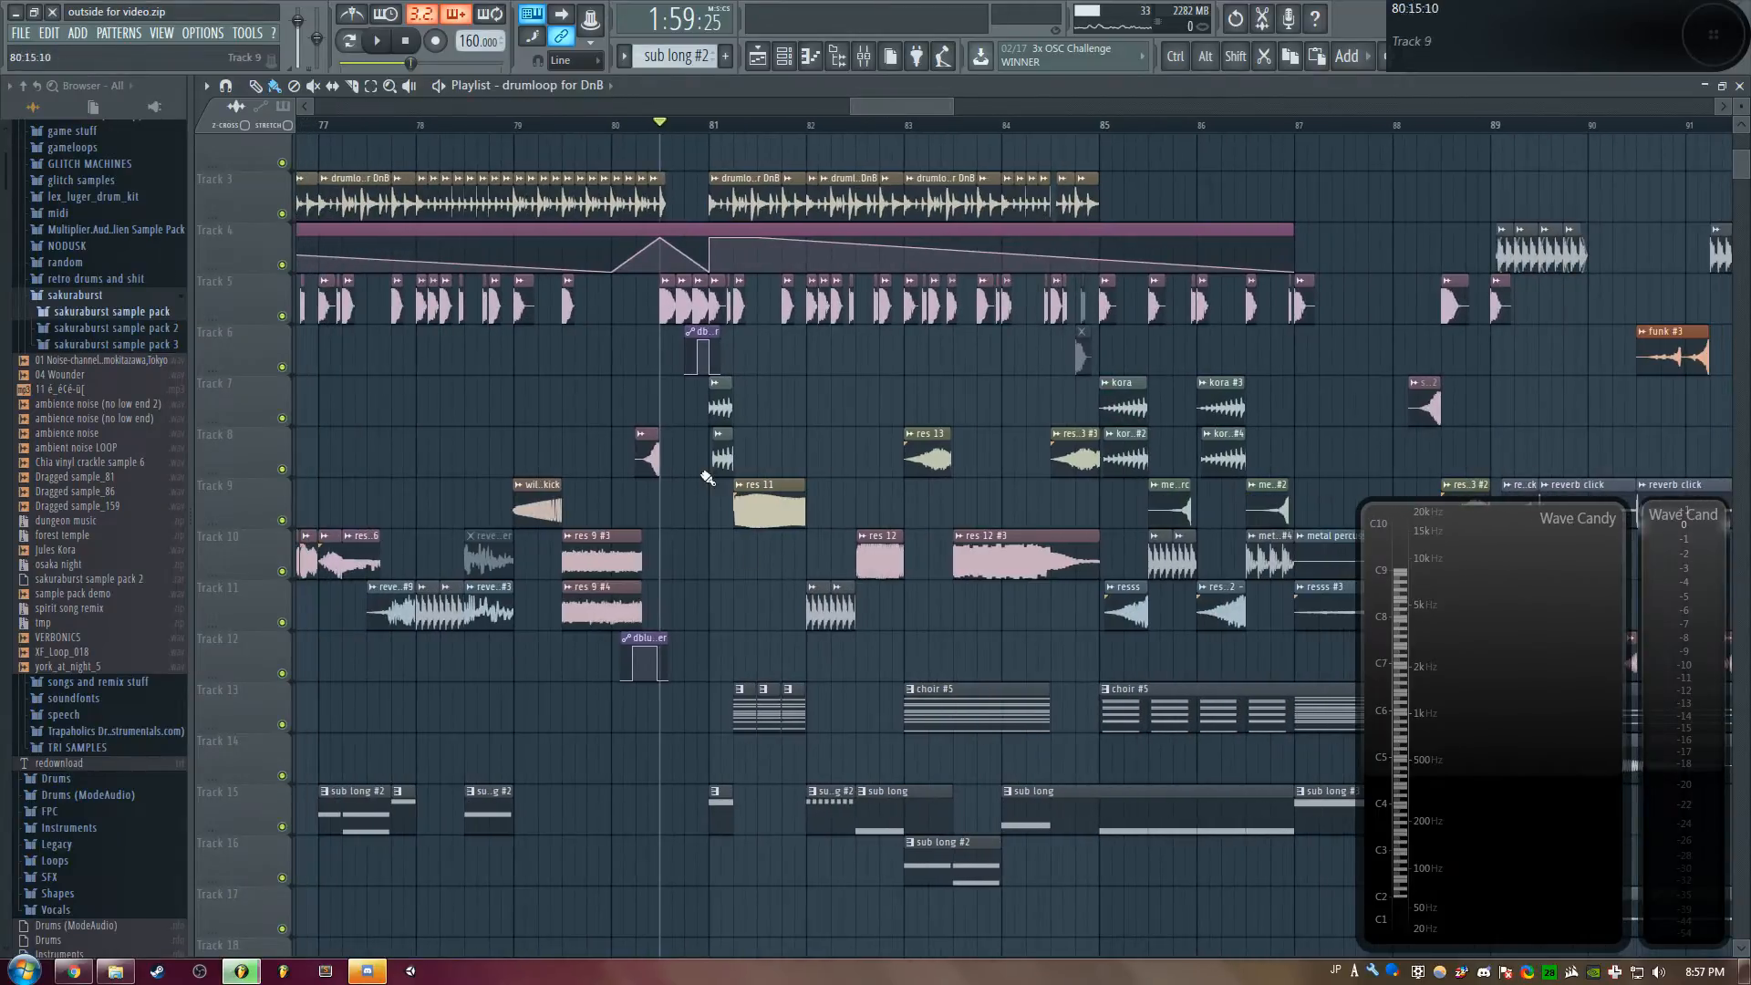
Inspect the kora sample's channel settings from its Track 7 clip at bar 81
{"action": "double_click", "coordinate": [722, 408]}
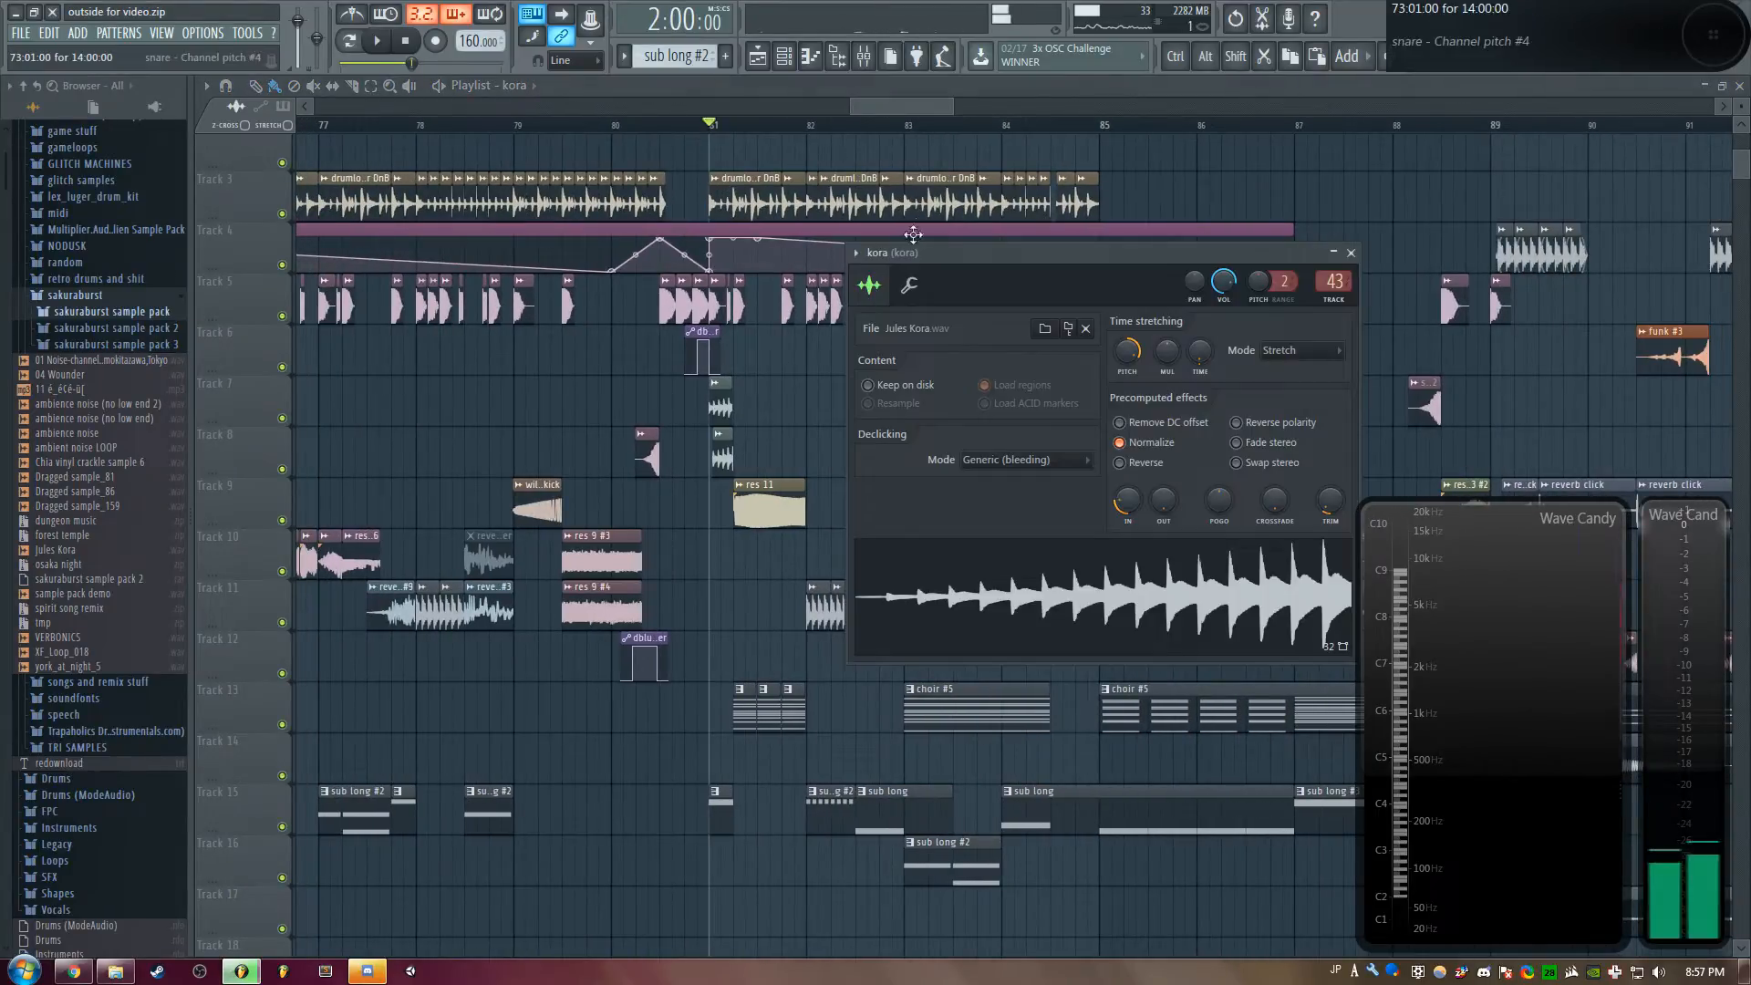
{"action": "mouse_move", "coordinate": [890, 104]}
{"action": "left_mouse_down"}
{"action": "mouse_move", "coordinate": [913, 108]}
{"action": "mouse_move", "coordinate": [866, 110]}
{"action": "mouse_move", "coordinate": [883, 99]}
{"action": "left_mouse_up"}
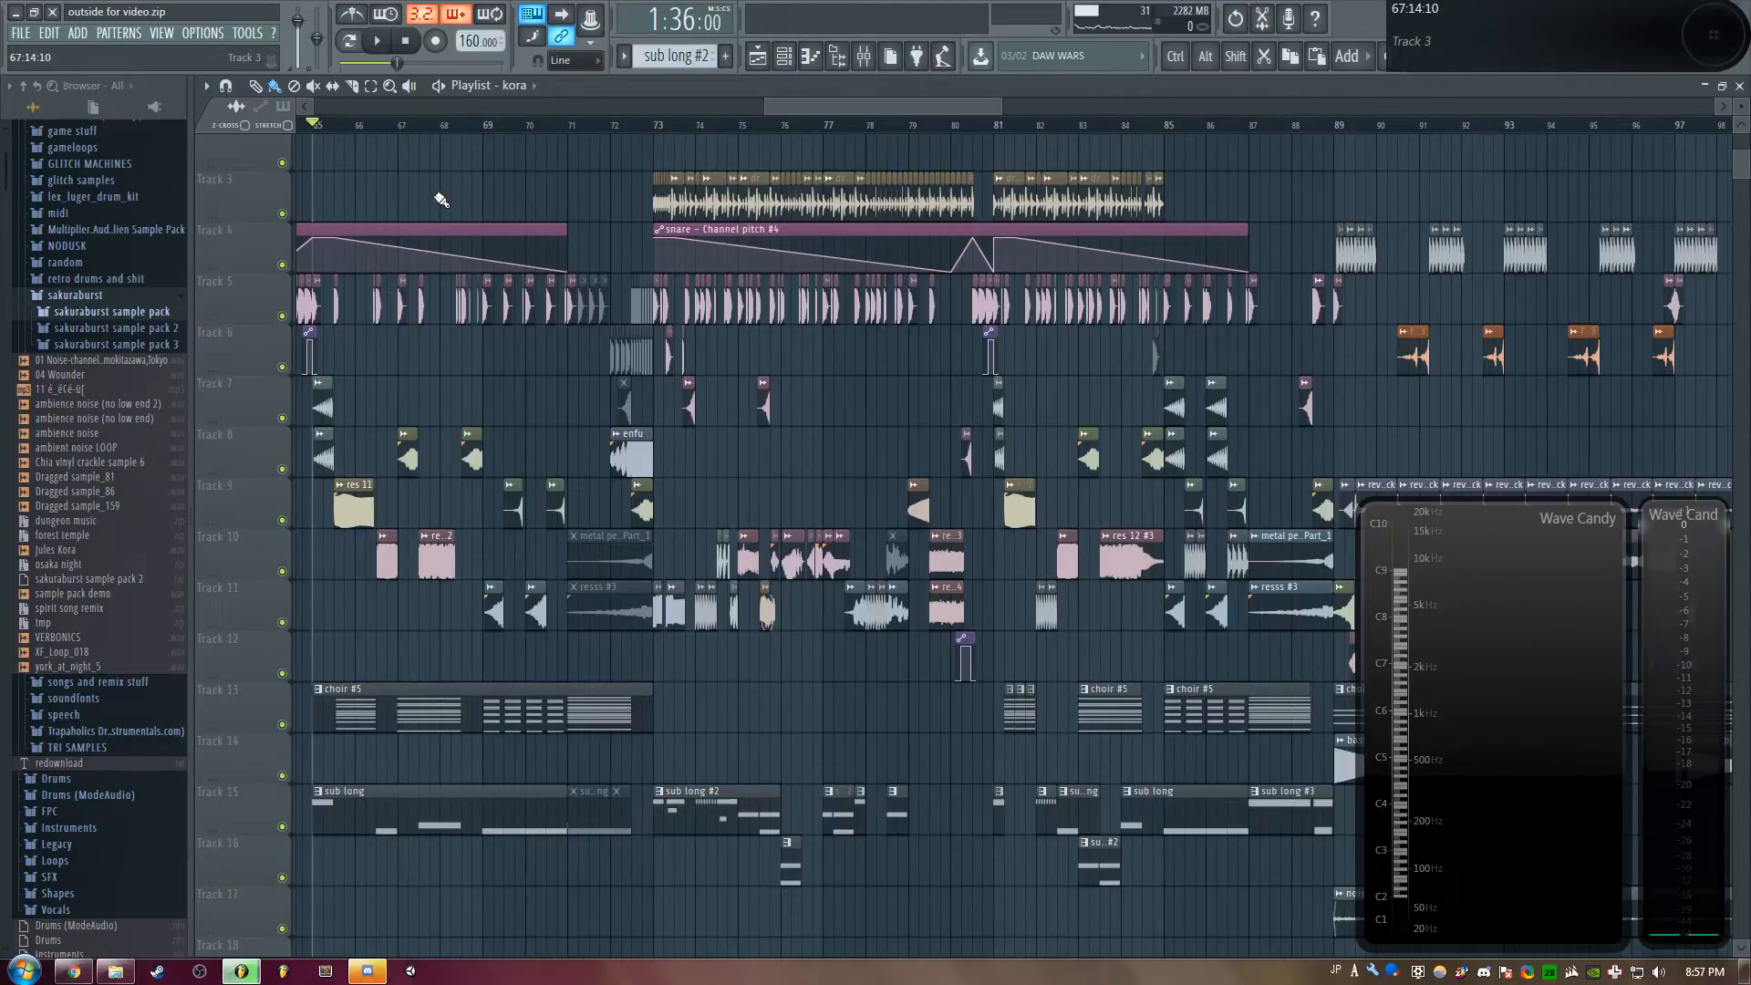
Play the arrangement from bar 65, and play the later section through to bar 89 for comparison
{"action": "key", "text": "space"}
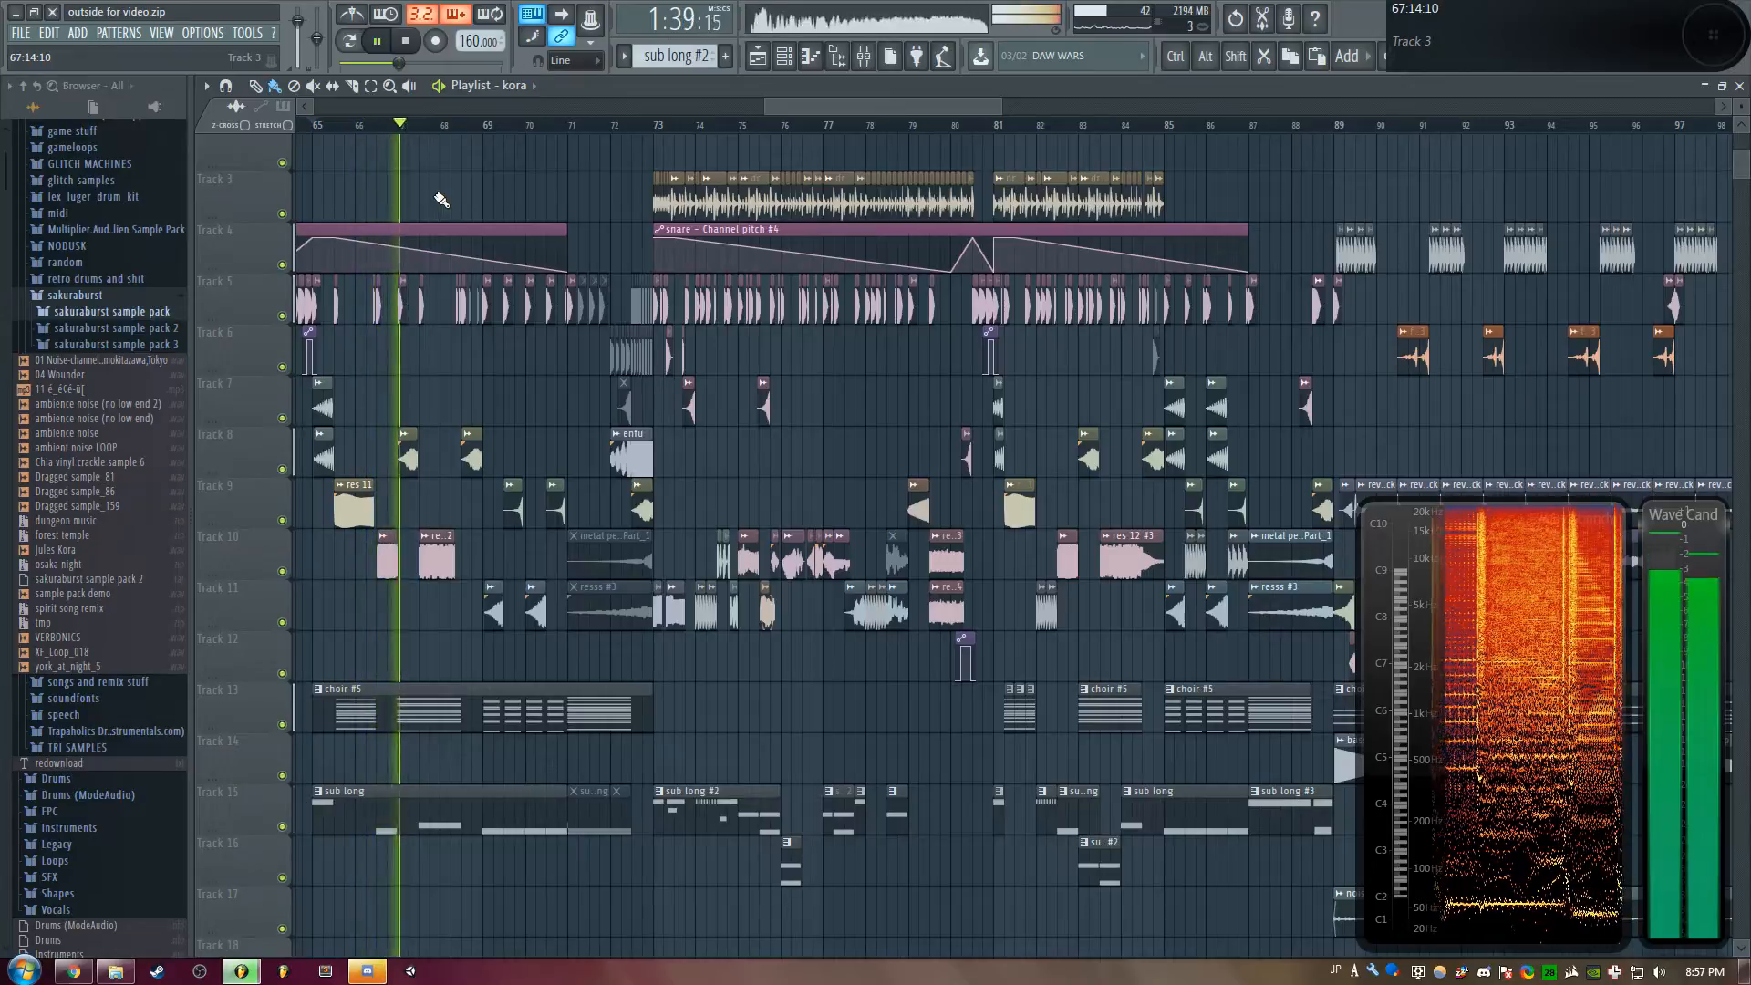
{"action": "key", "text": "space"}
{"action": "left_click_drag", "start_coordinate": [979, 109], "coordinate": [1000, 112]}
{"action": "key", "text": "space"}
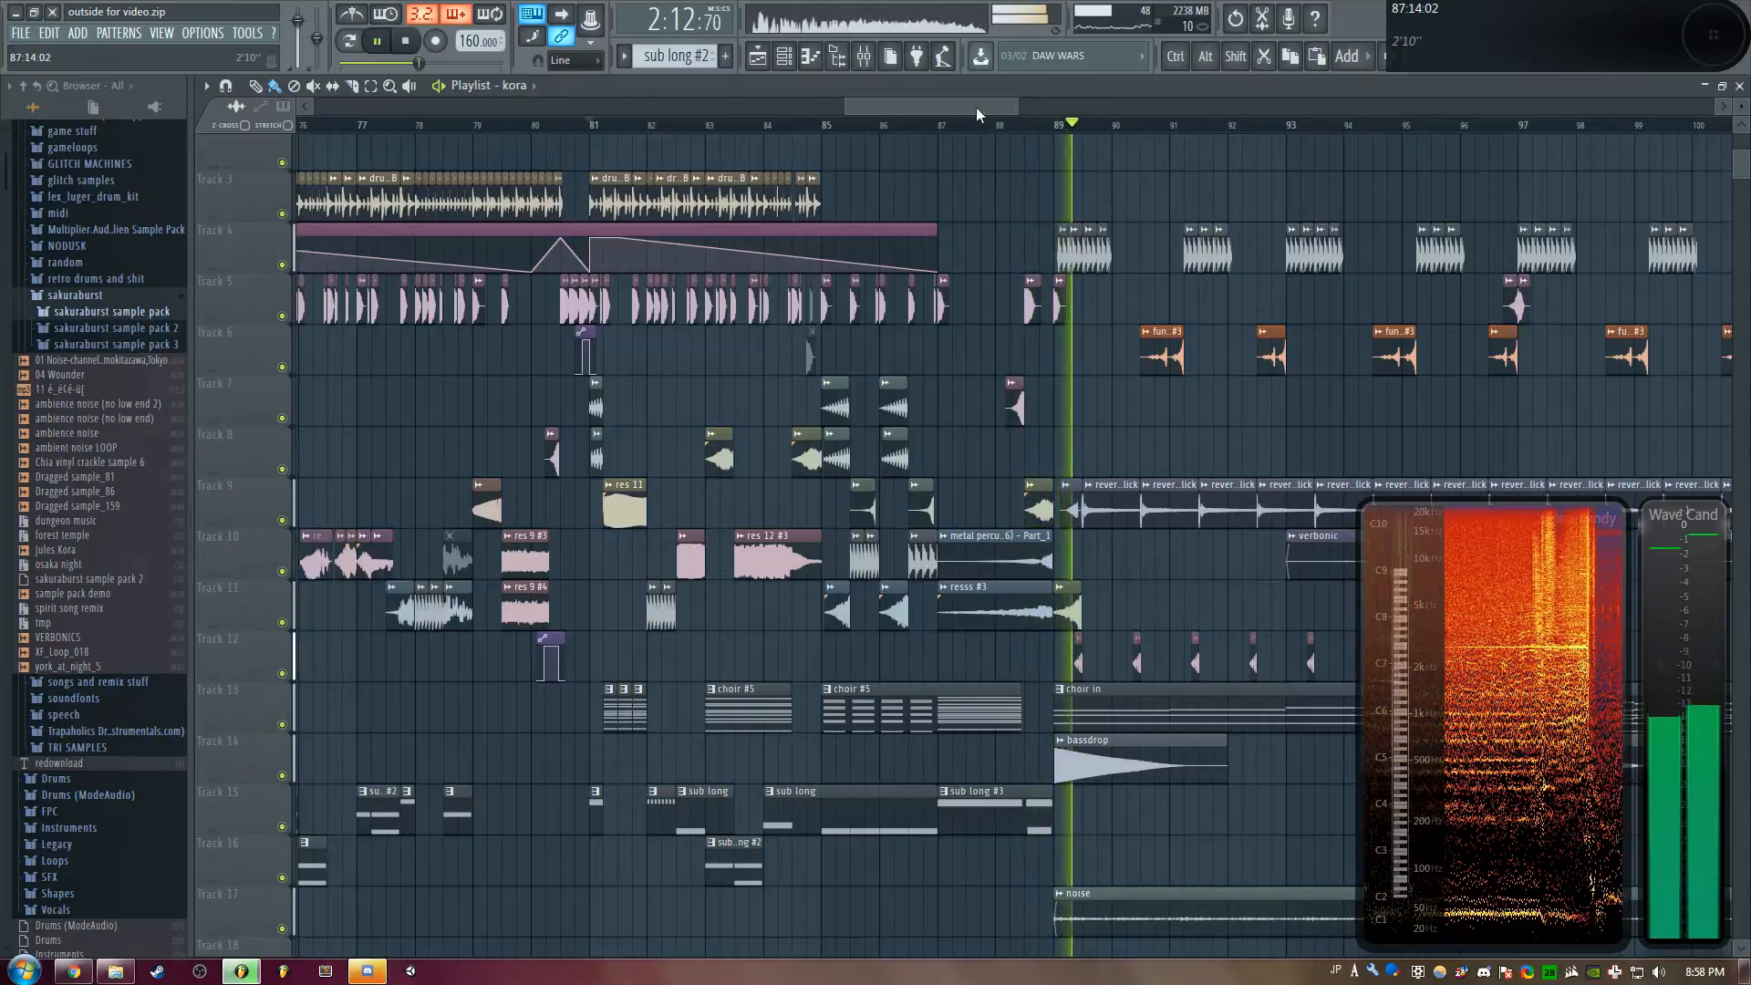
{"action": "key", "text": "space"}
{"action": "scroll", "coordinate": [957, 108], "scroll_direction": "up", "scroll_amount": 3}
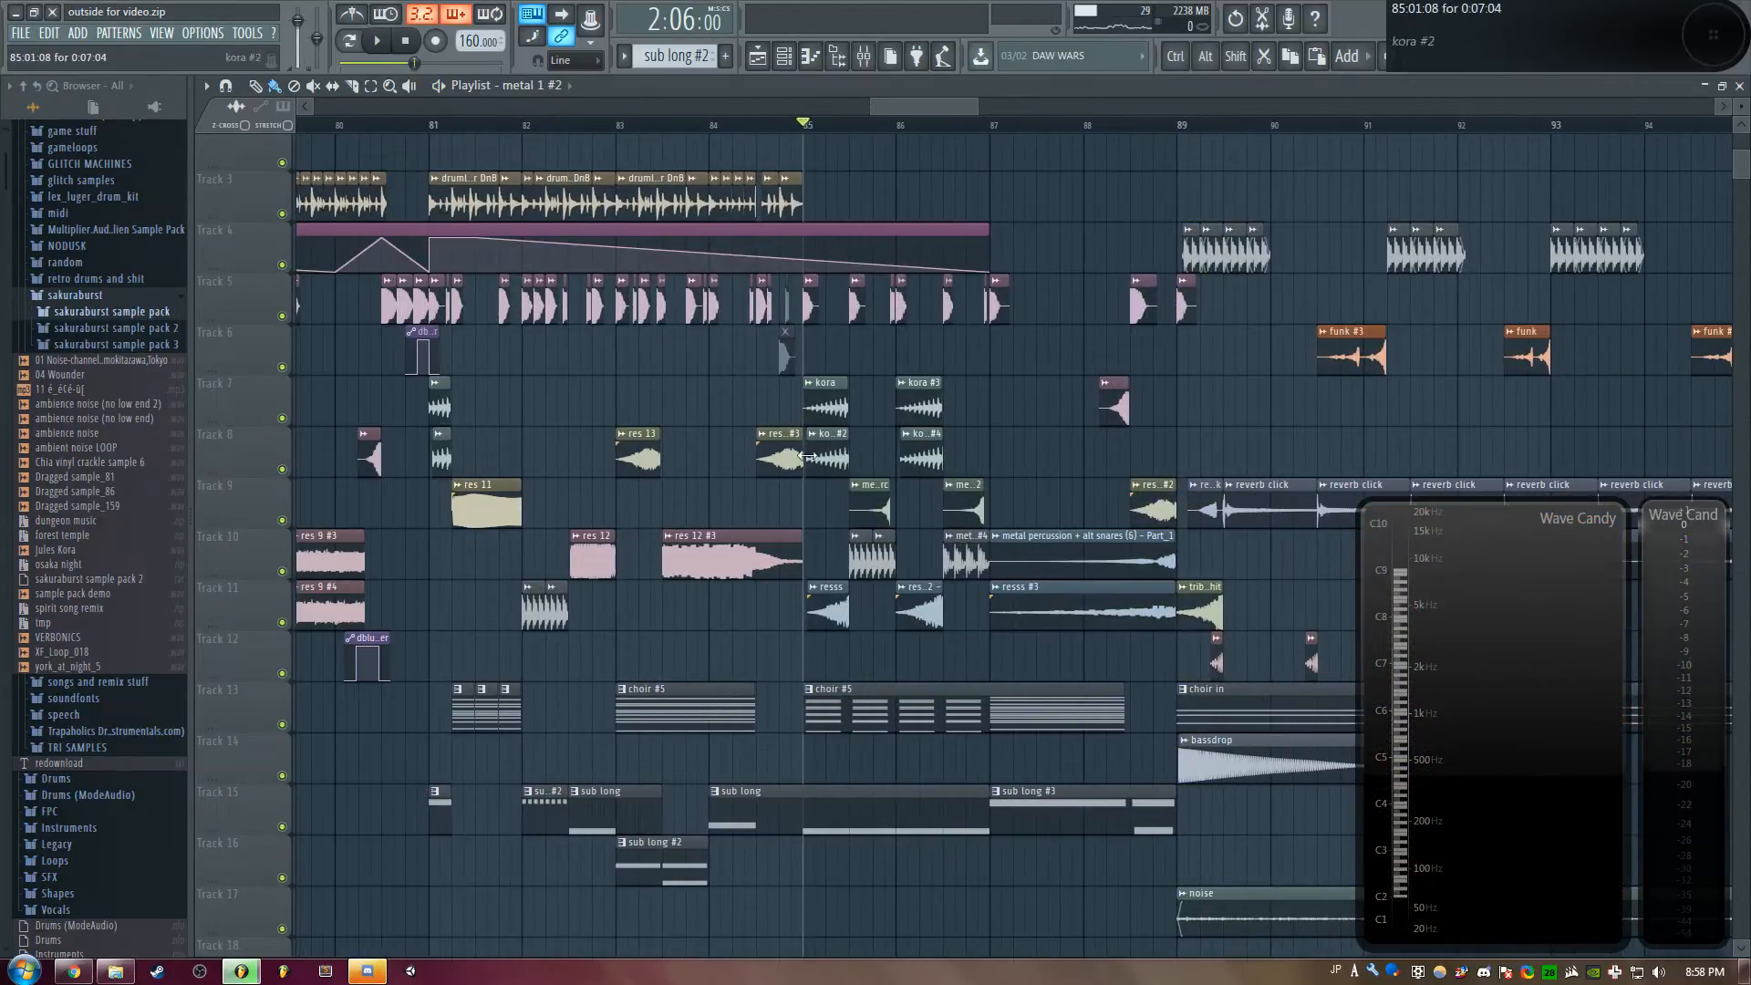
Play the full arrangement from bar 85 through to bar 89
{"action": "scroll", "coordinate": [916, 105], "scroll_direction": "down", "scroll_amount": 1}
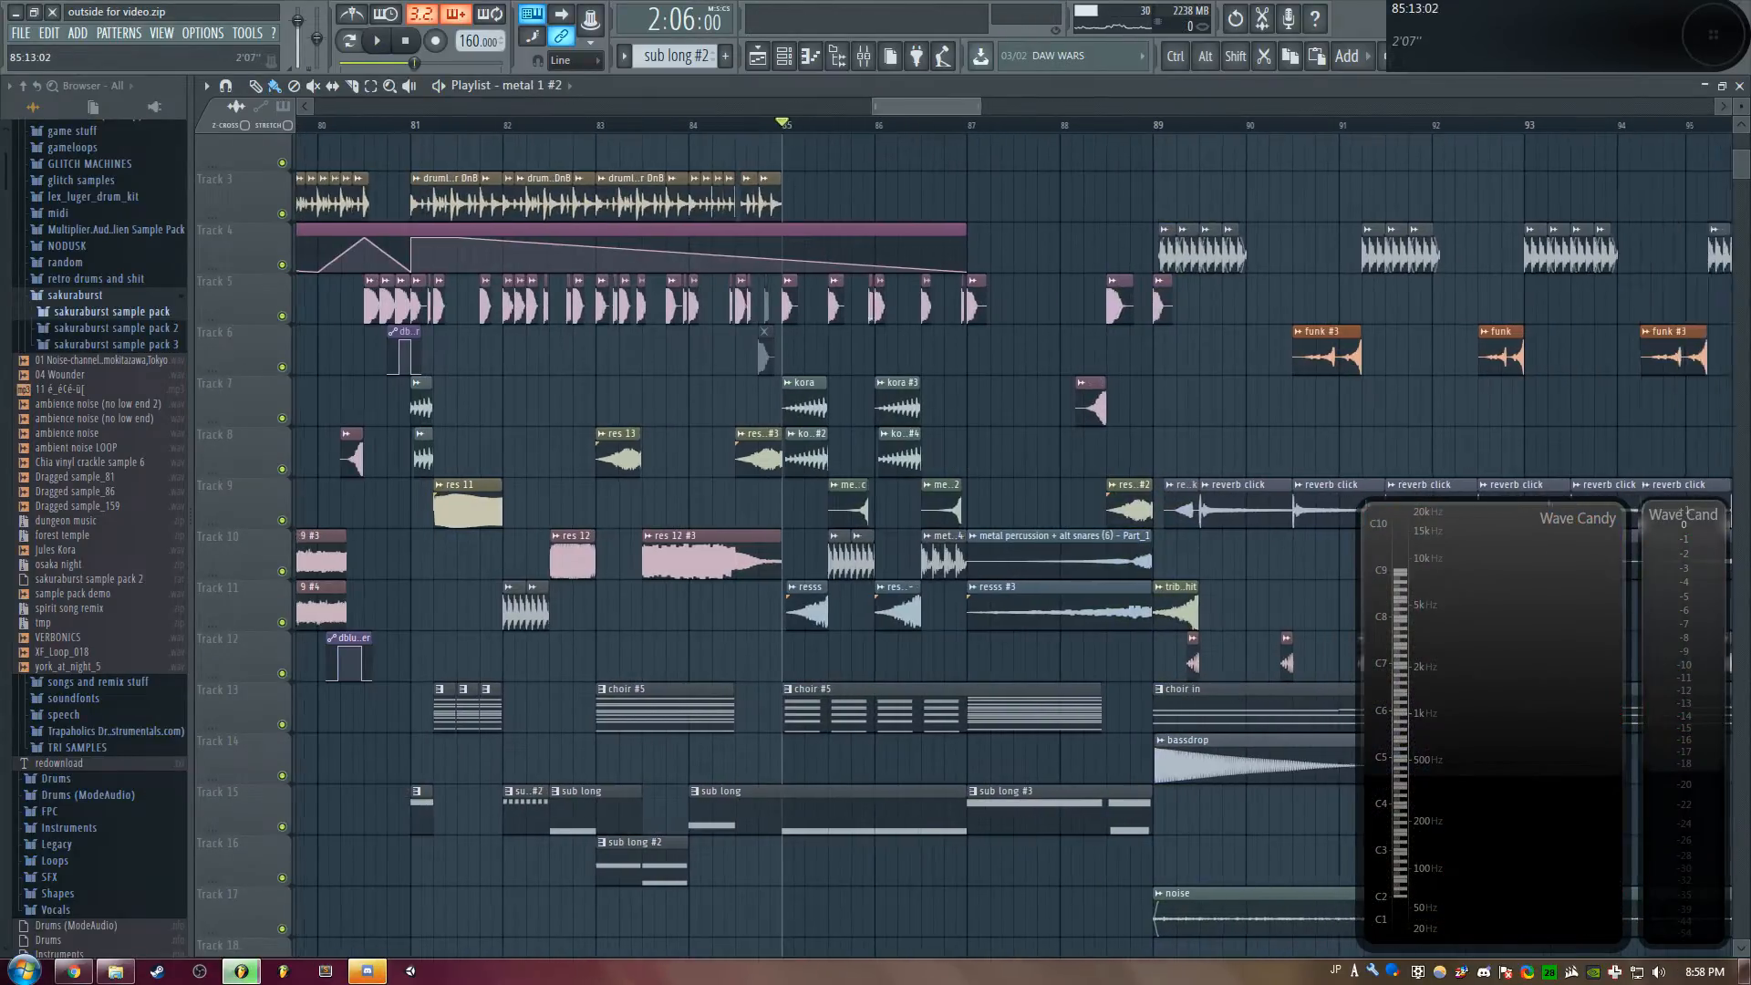
{"action": "key", "text": "space"}
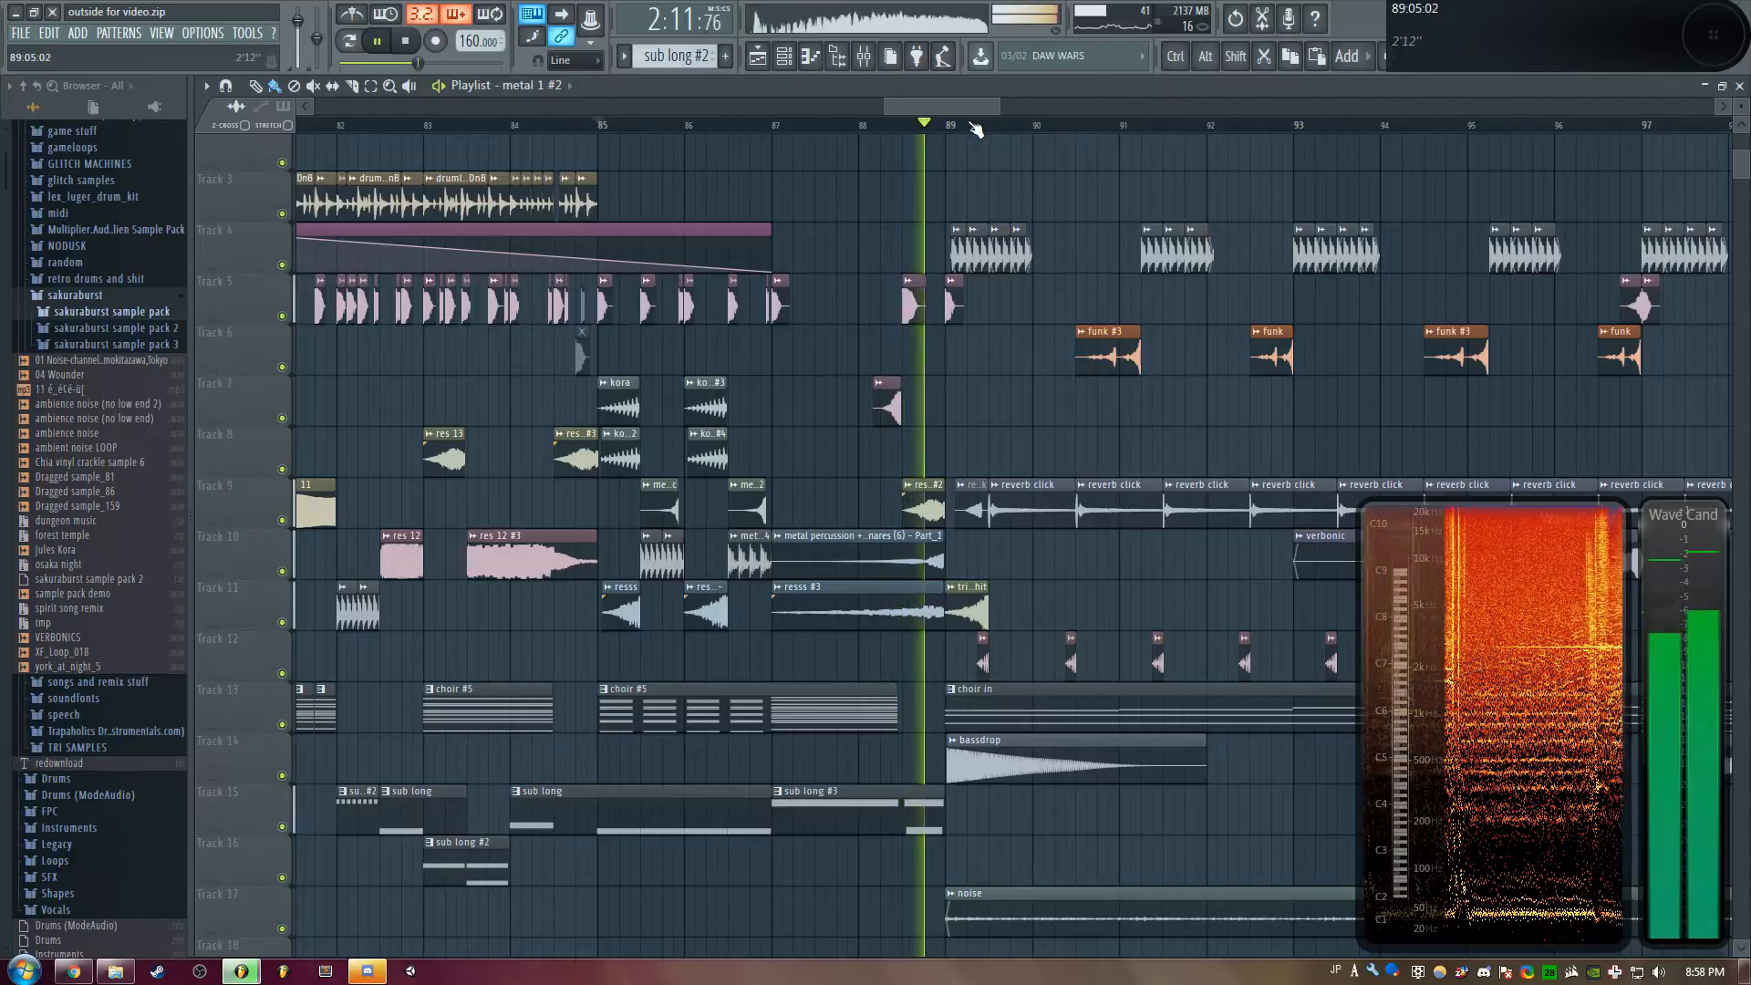
{"action": "key", "text": "space"}
Inspect the channel settings of the metal percussion + alt snares clip, and play Track 10 soloed from bar 87
{"action": "double_click", "coordinate": [911, 554]}
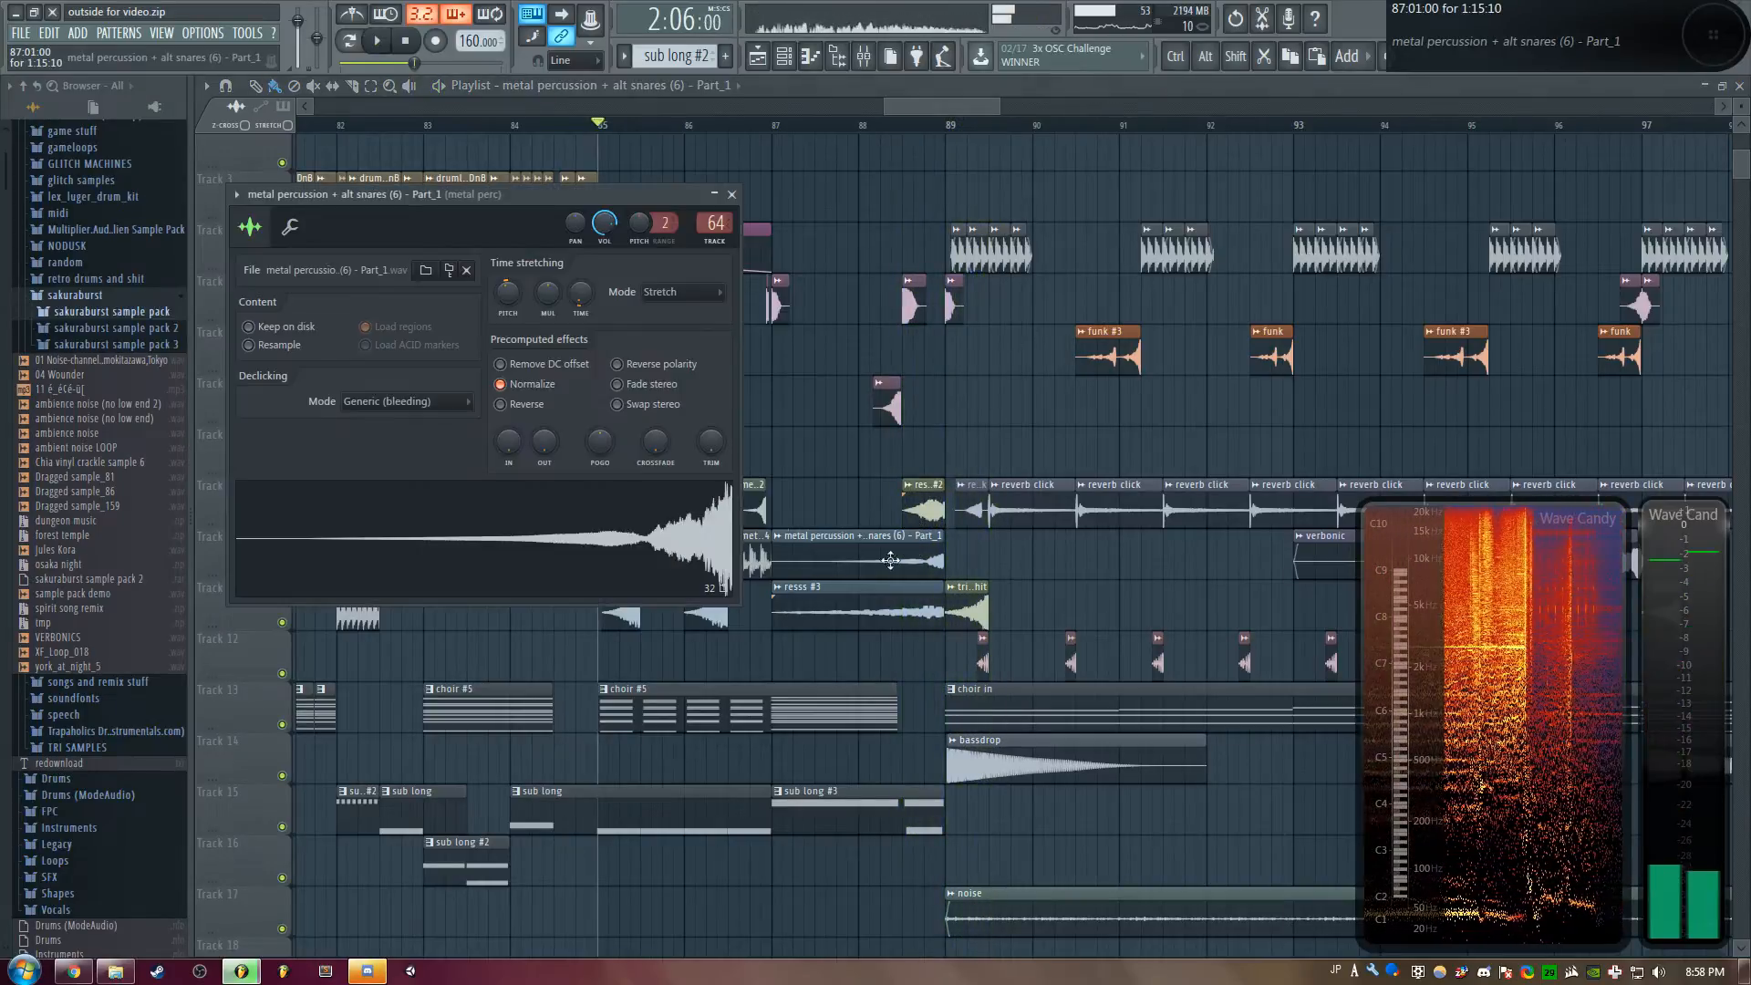
{"action": "left_click", "coordinate": [847, 125]}
{"action": "right_click", "coordinate": [283, 572]}
{"action": "left_click", "coordinate": [776, 125]}
{"action": "key", "text": "space"}
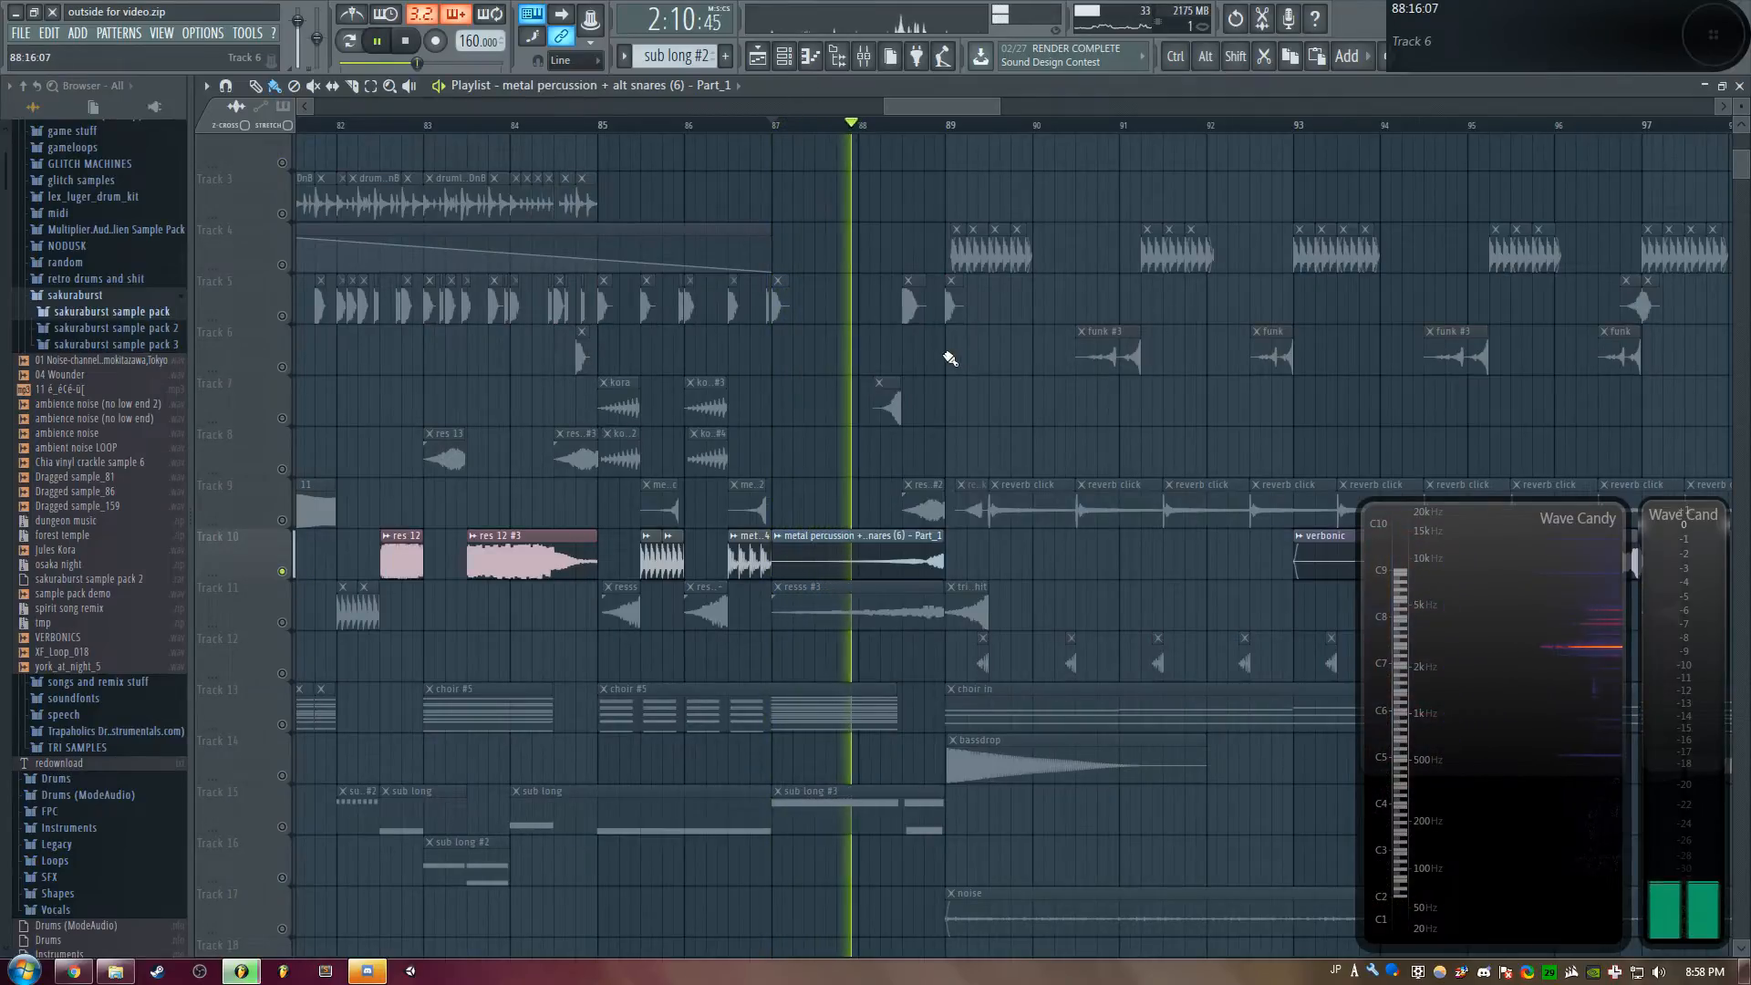
{"action": "key", "text": "space"}
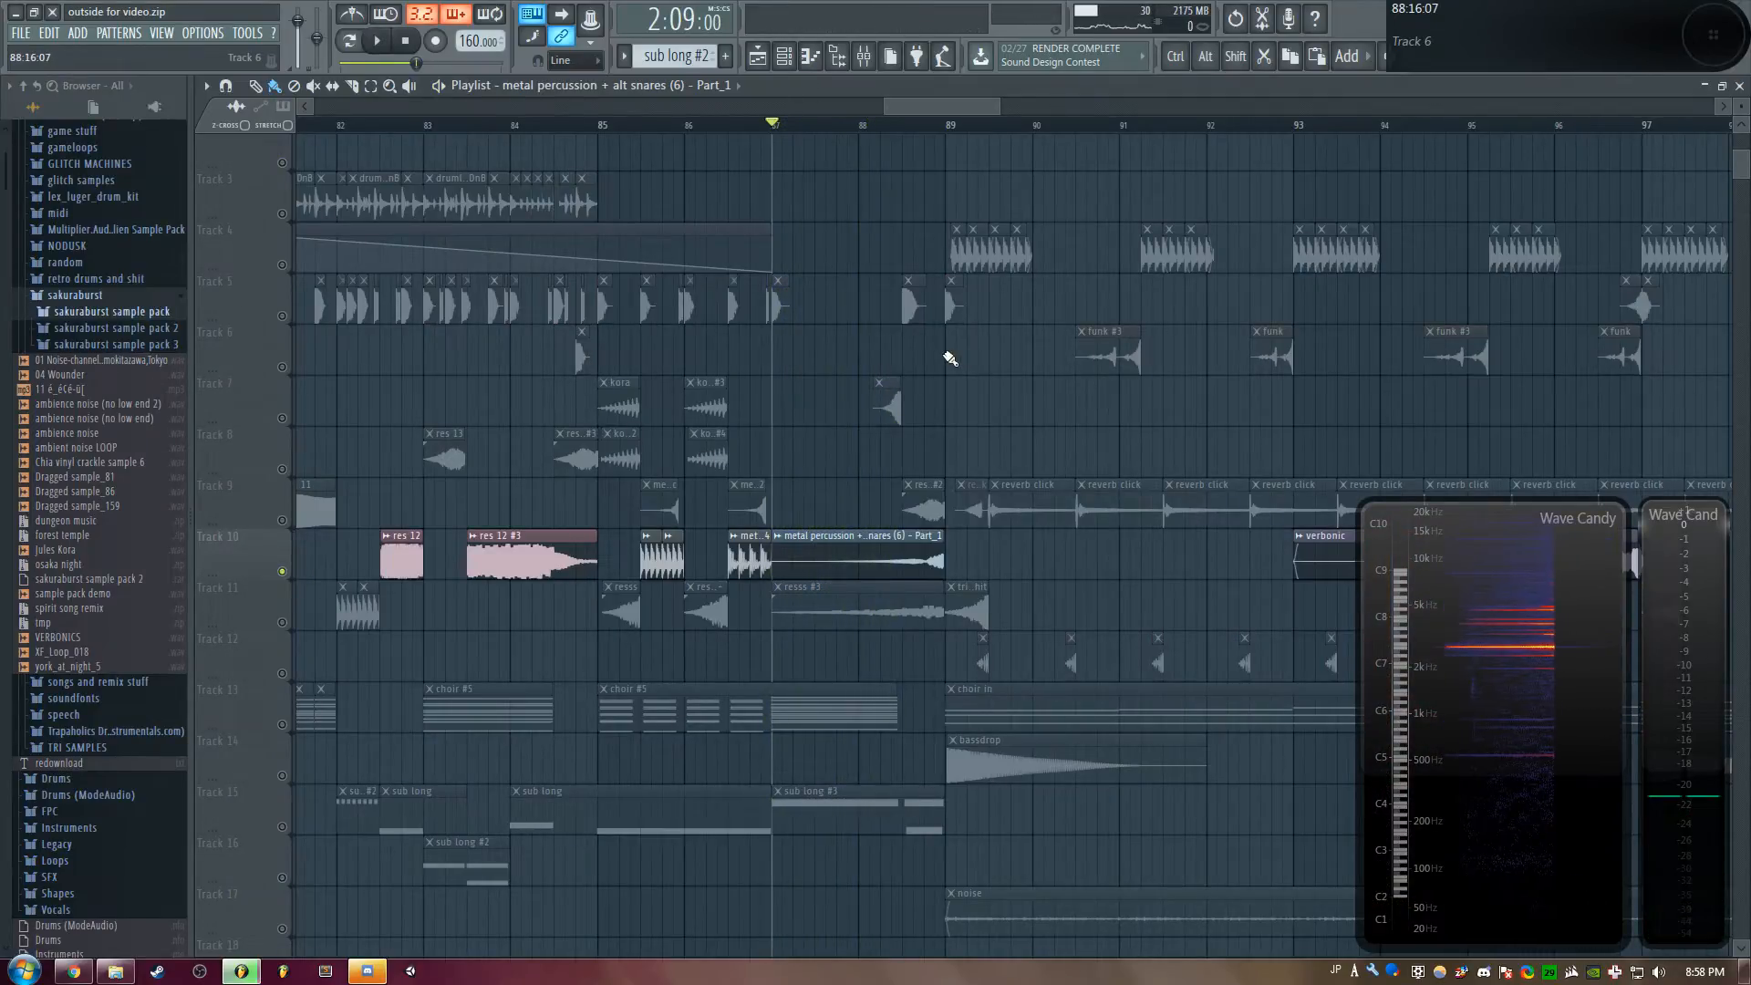
Solo Track 11, then inspect the resss #3 clip's channel settings and preview its reversed reverb sample
{"action": "right_click", "coordinate": [282, 623]}
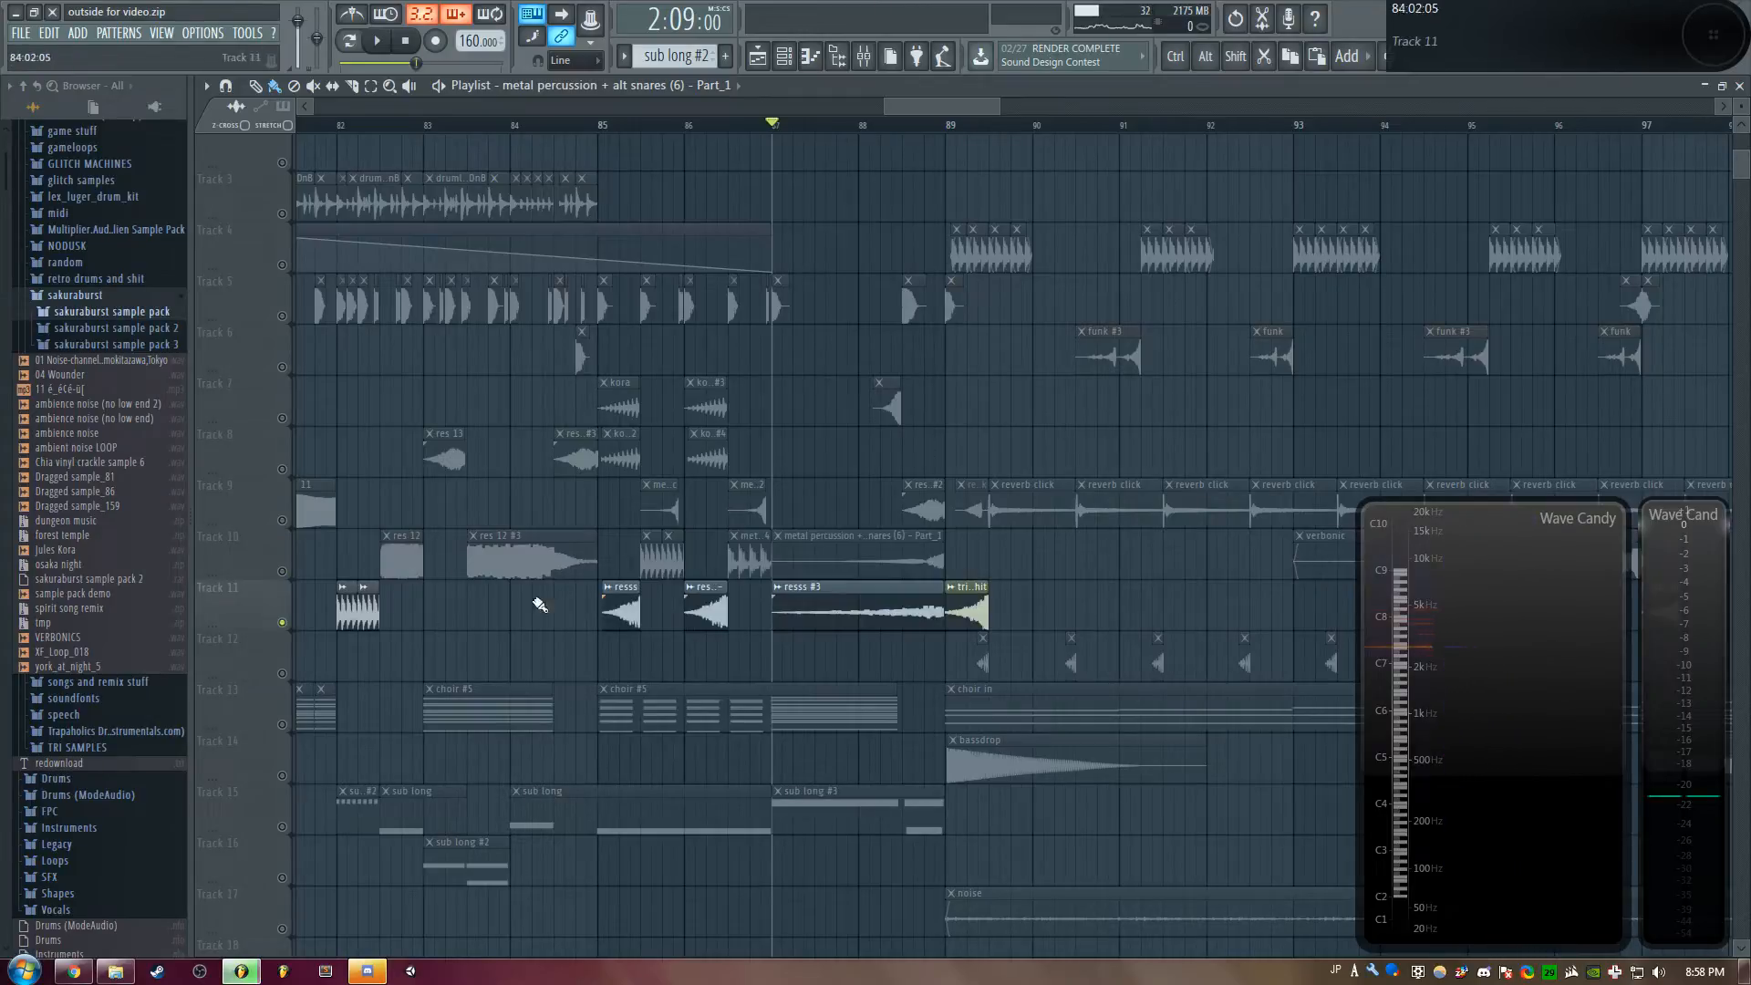
{"action": "double_click", "coordinate": [829, 620]}
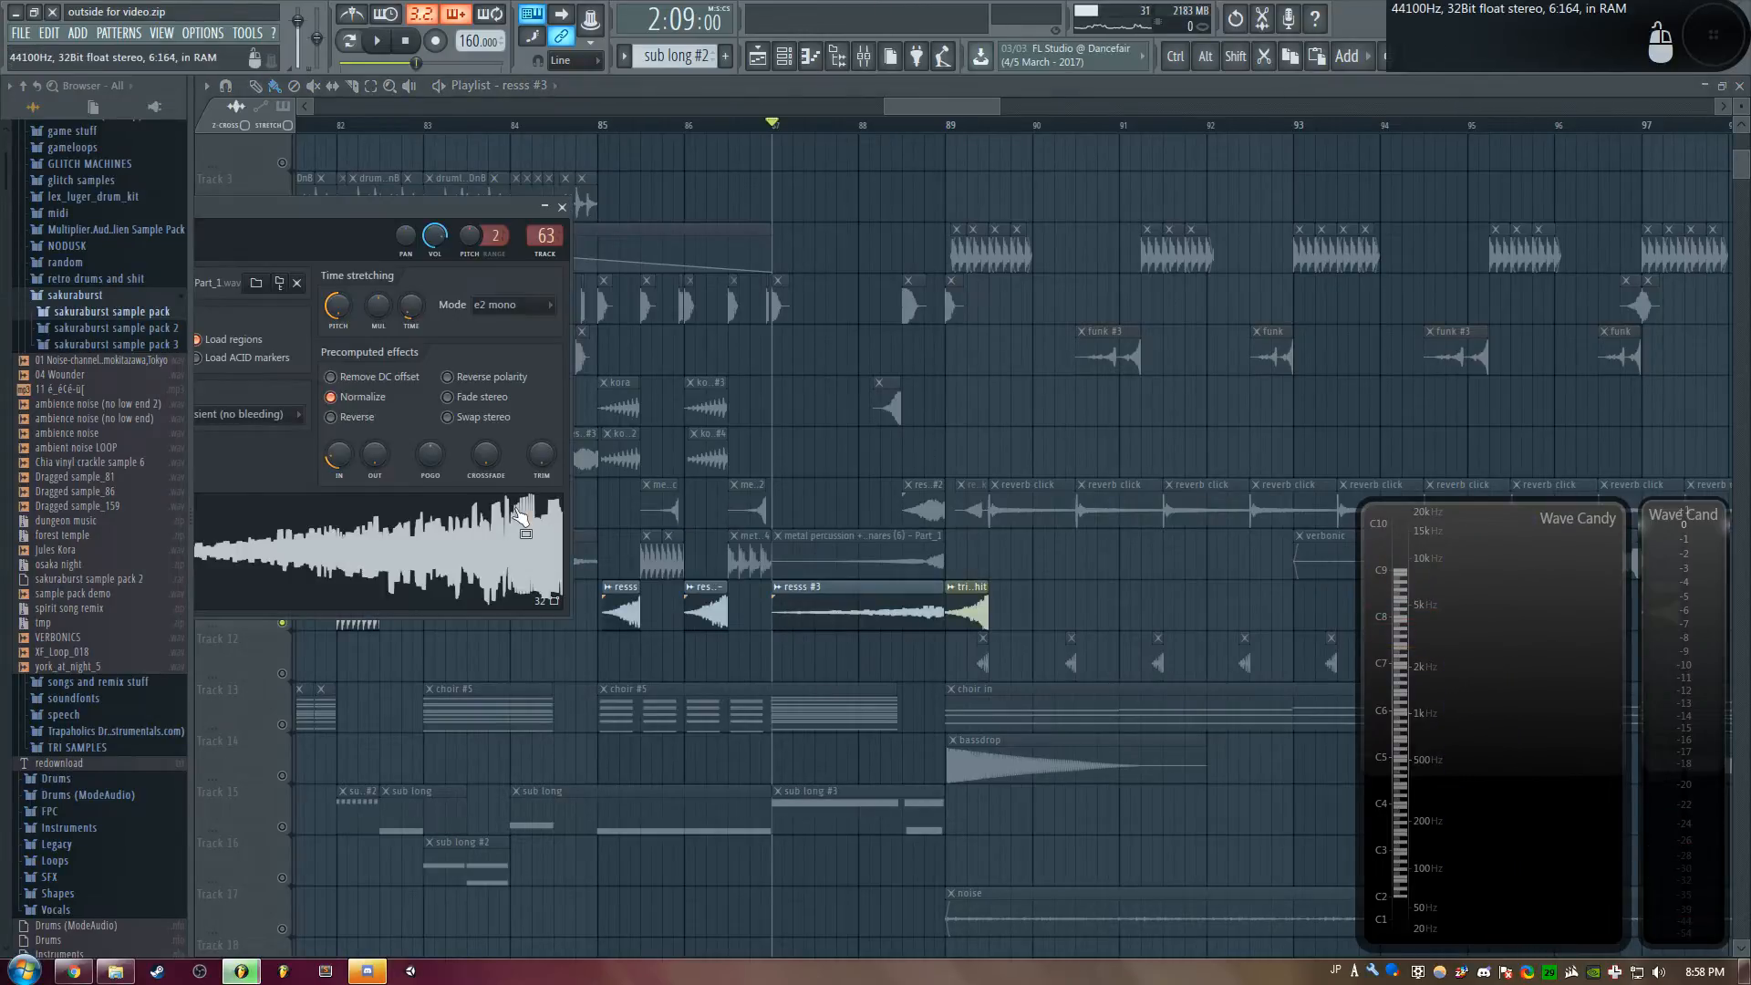
{"action": "left_click_drag", "start_coordinate": [399, 206], "coordinate": [594, 211]}
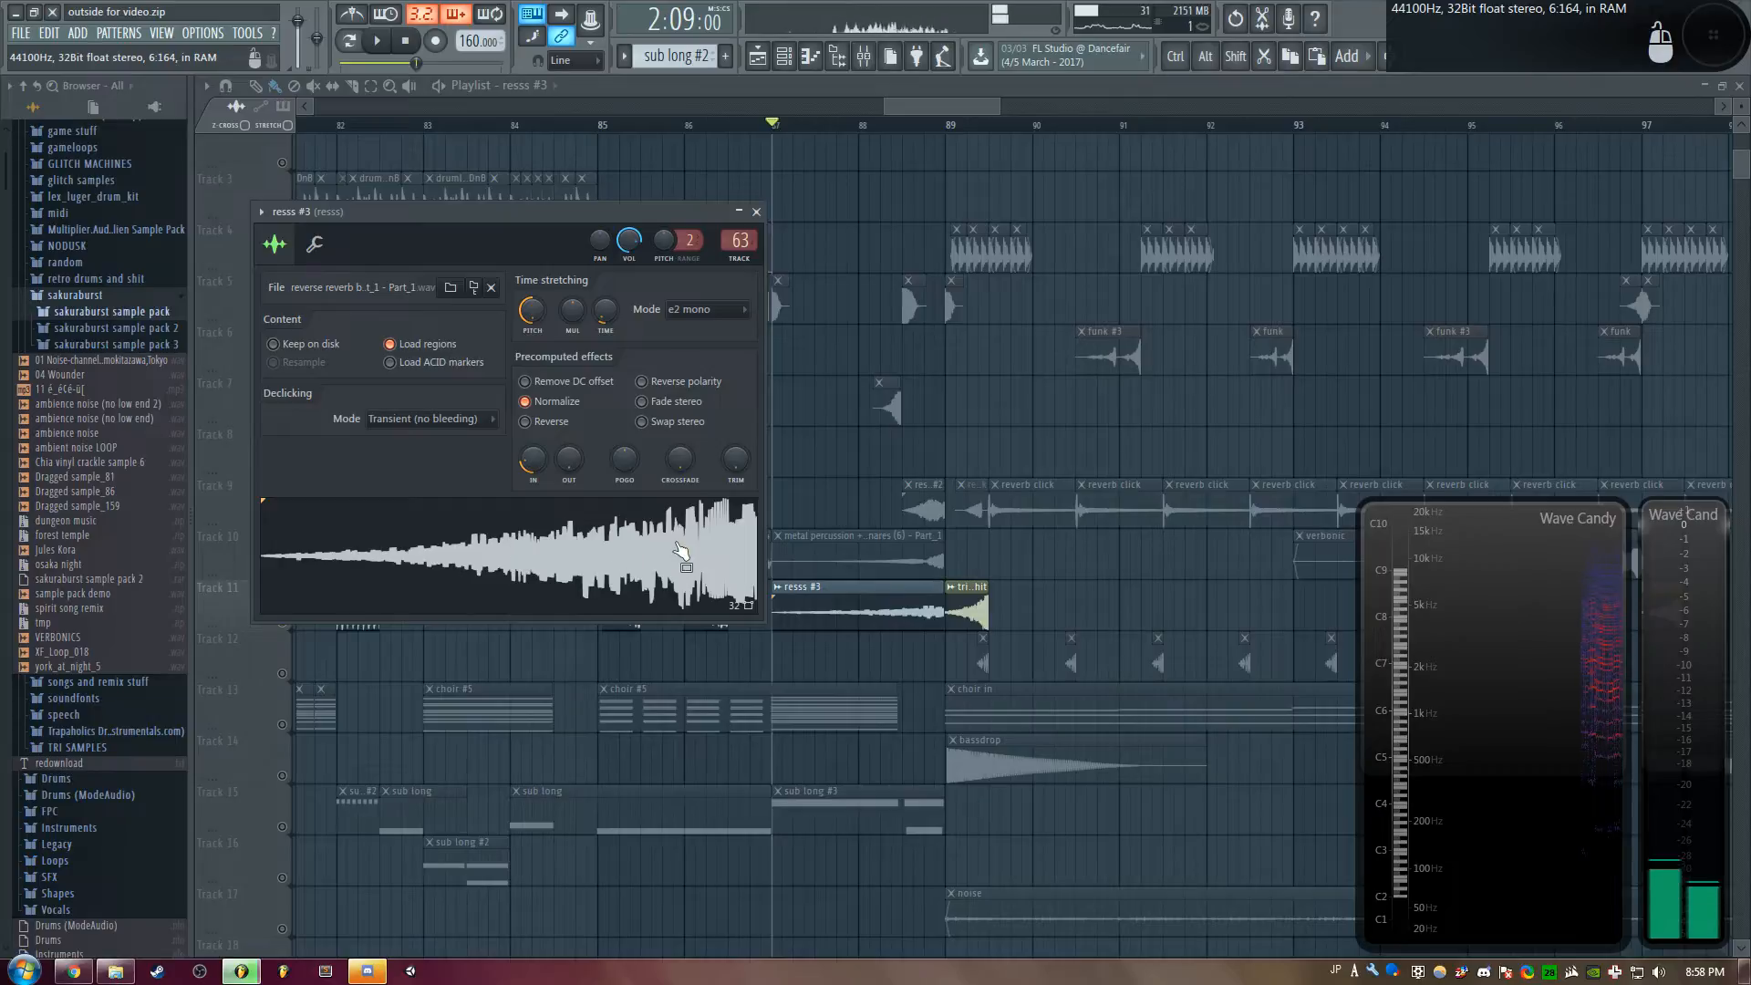
{"action": "left_click_drag", "start_coordinate": [627, 218], "coordinate": [647, 201]}
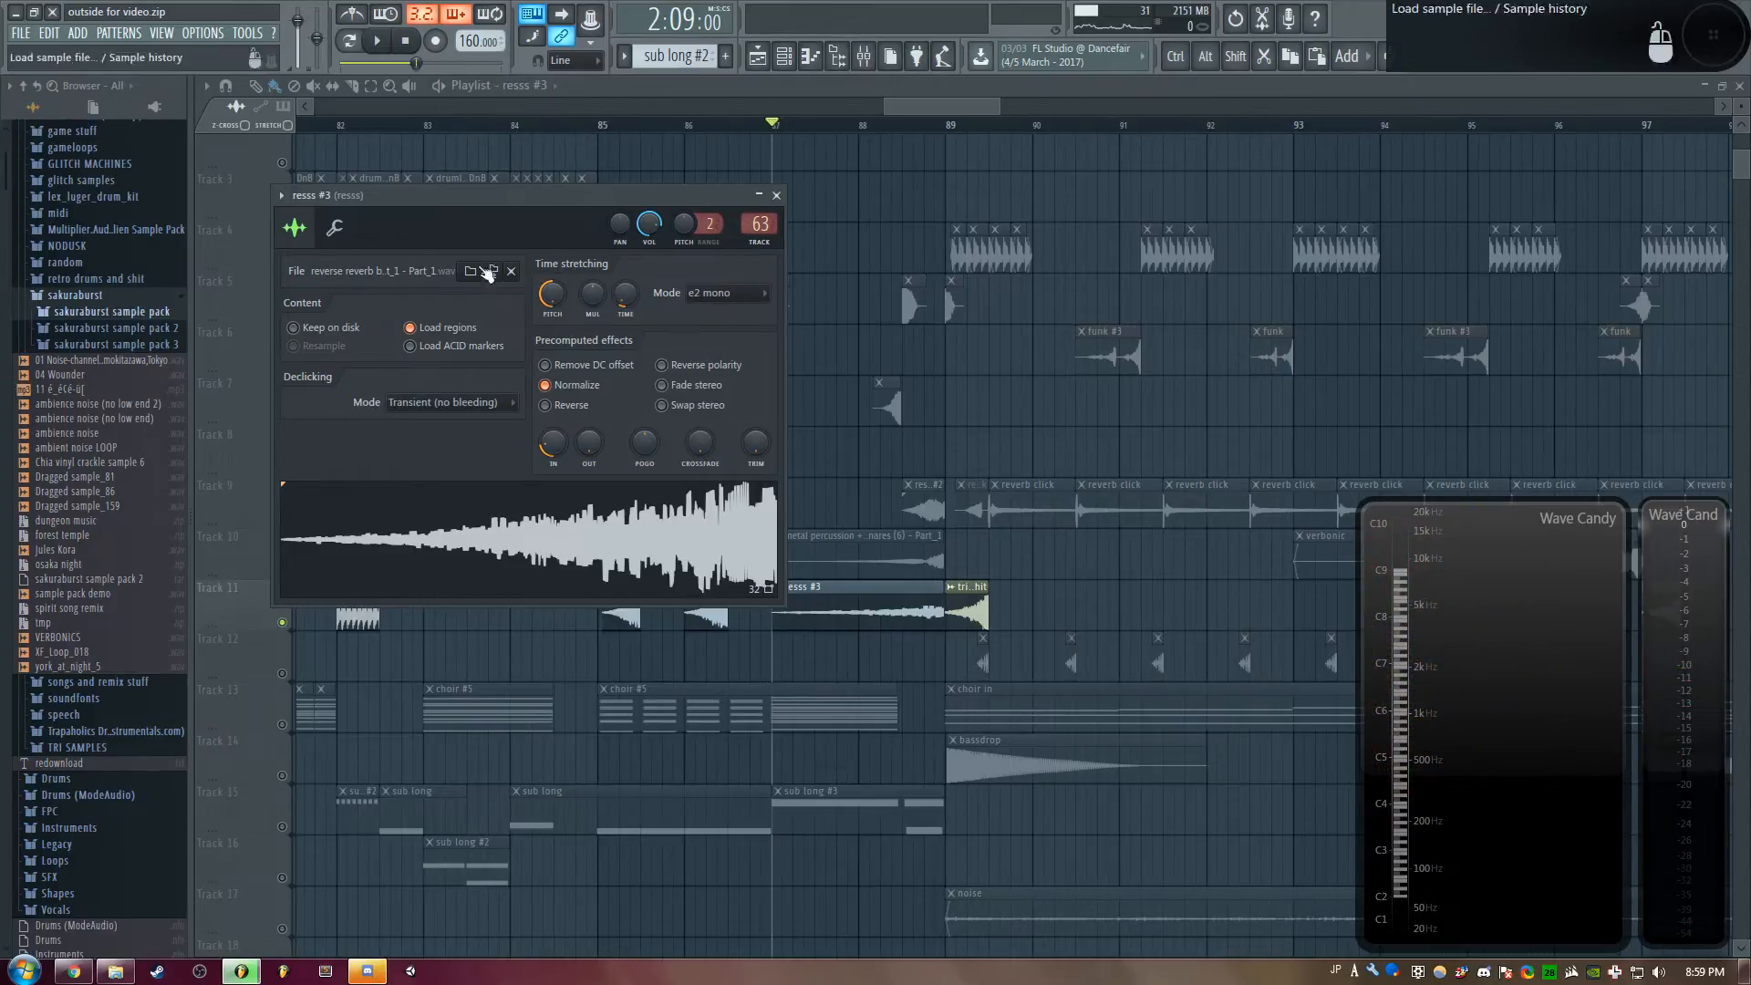
{"action": "key", "text": "Escape"}
Bring all tracks back from the Track 11 solo and play the full arrangement from bar 88 past bar 89
{"action": "scroll", "coordinate": [944, 593], "scroll_direction": "up", "scroll_amount": 3}
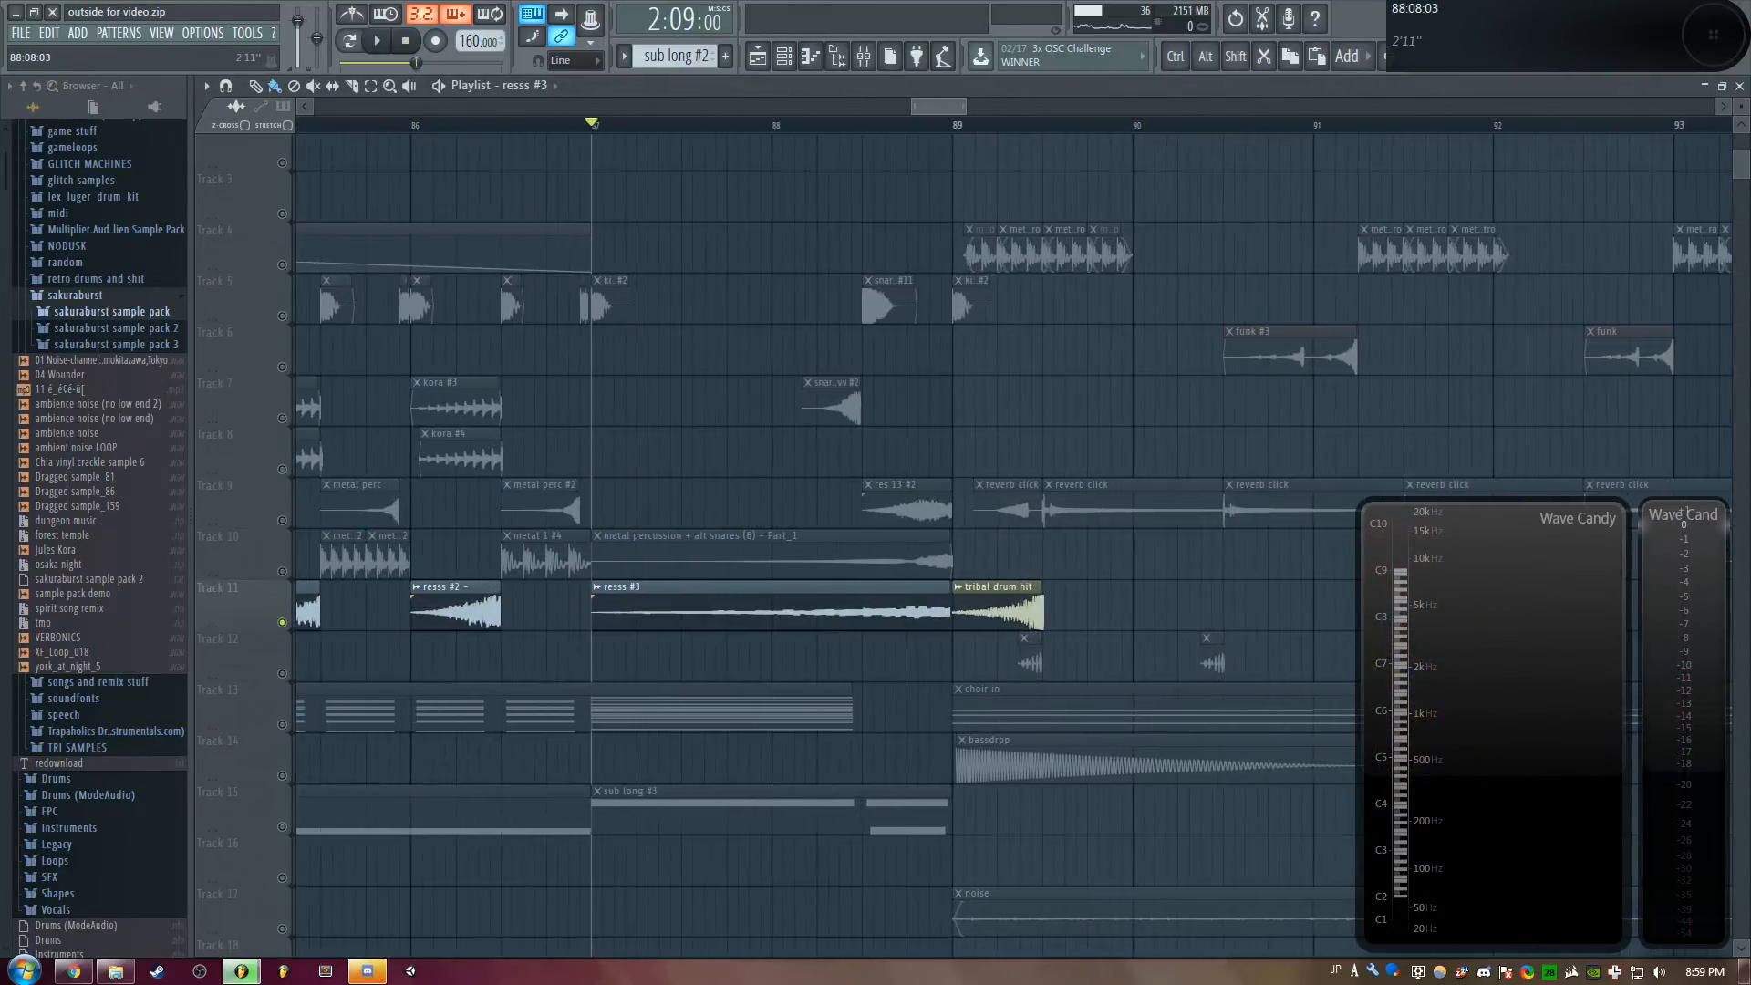
{"action": "left_click", "coordinate": [282, 623], "text": "ctrl"}
{"action": "scroll", "coordinate": [889, 547], "scroll_direction": "down", "scroll_amount": 1}
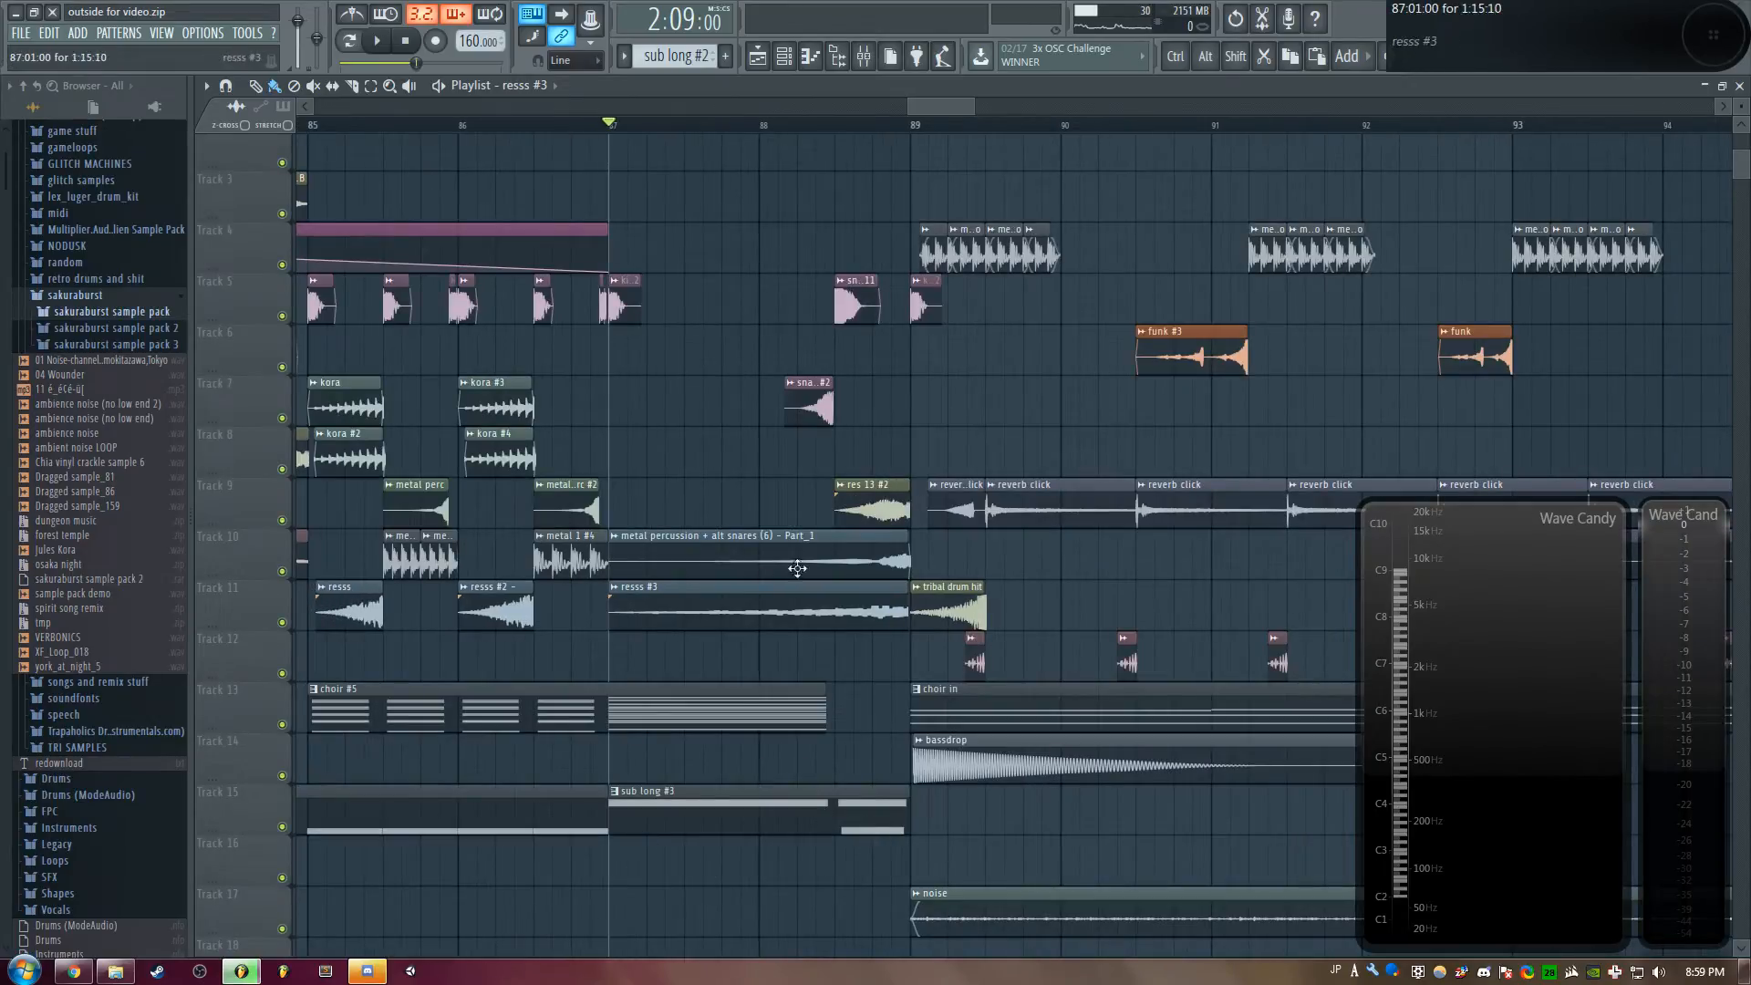
{"action": "left_click", "coordinate": [760, 127]}
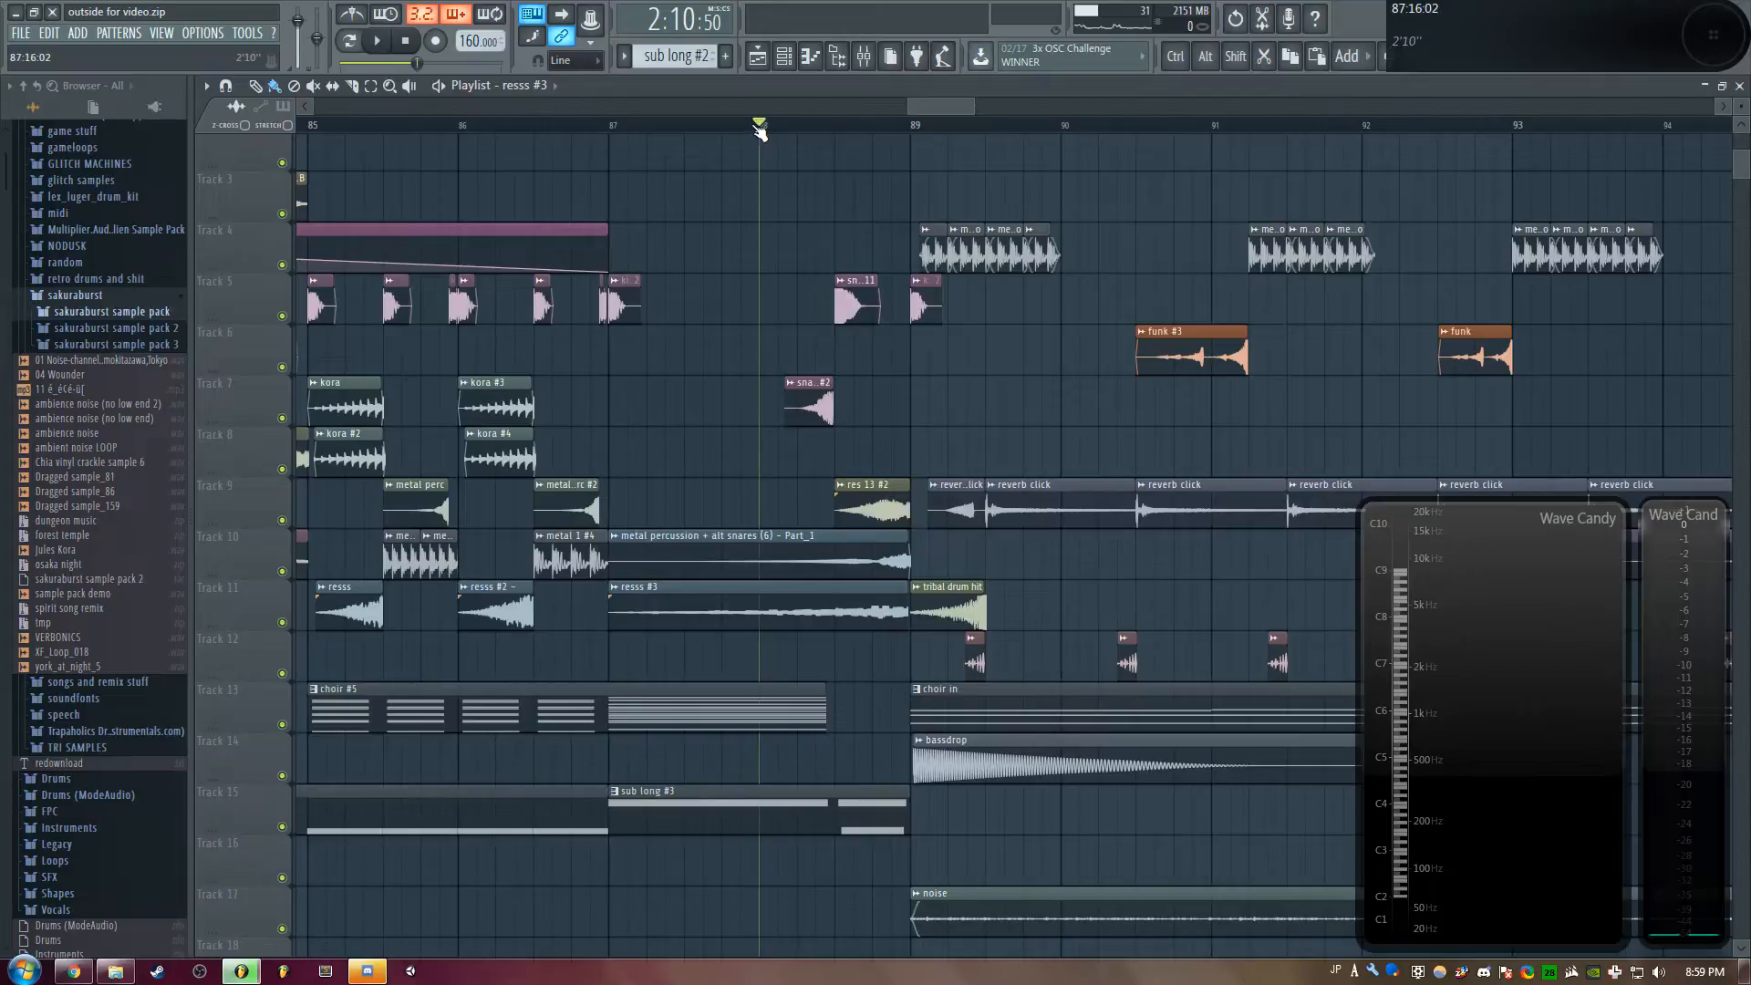
{"action": "key", "text": "space"}
{"action": "left_click_drag", "start_coordinate": [971, 107], "coordinate": [1238, 107]}
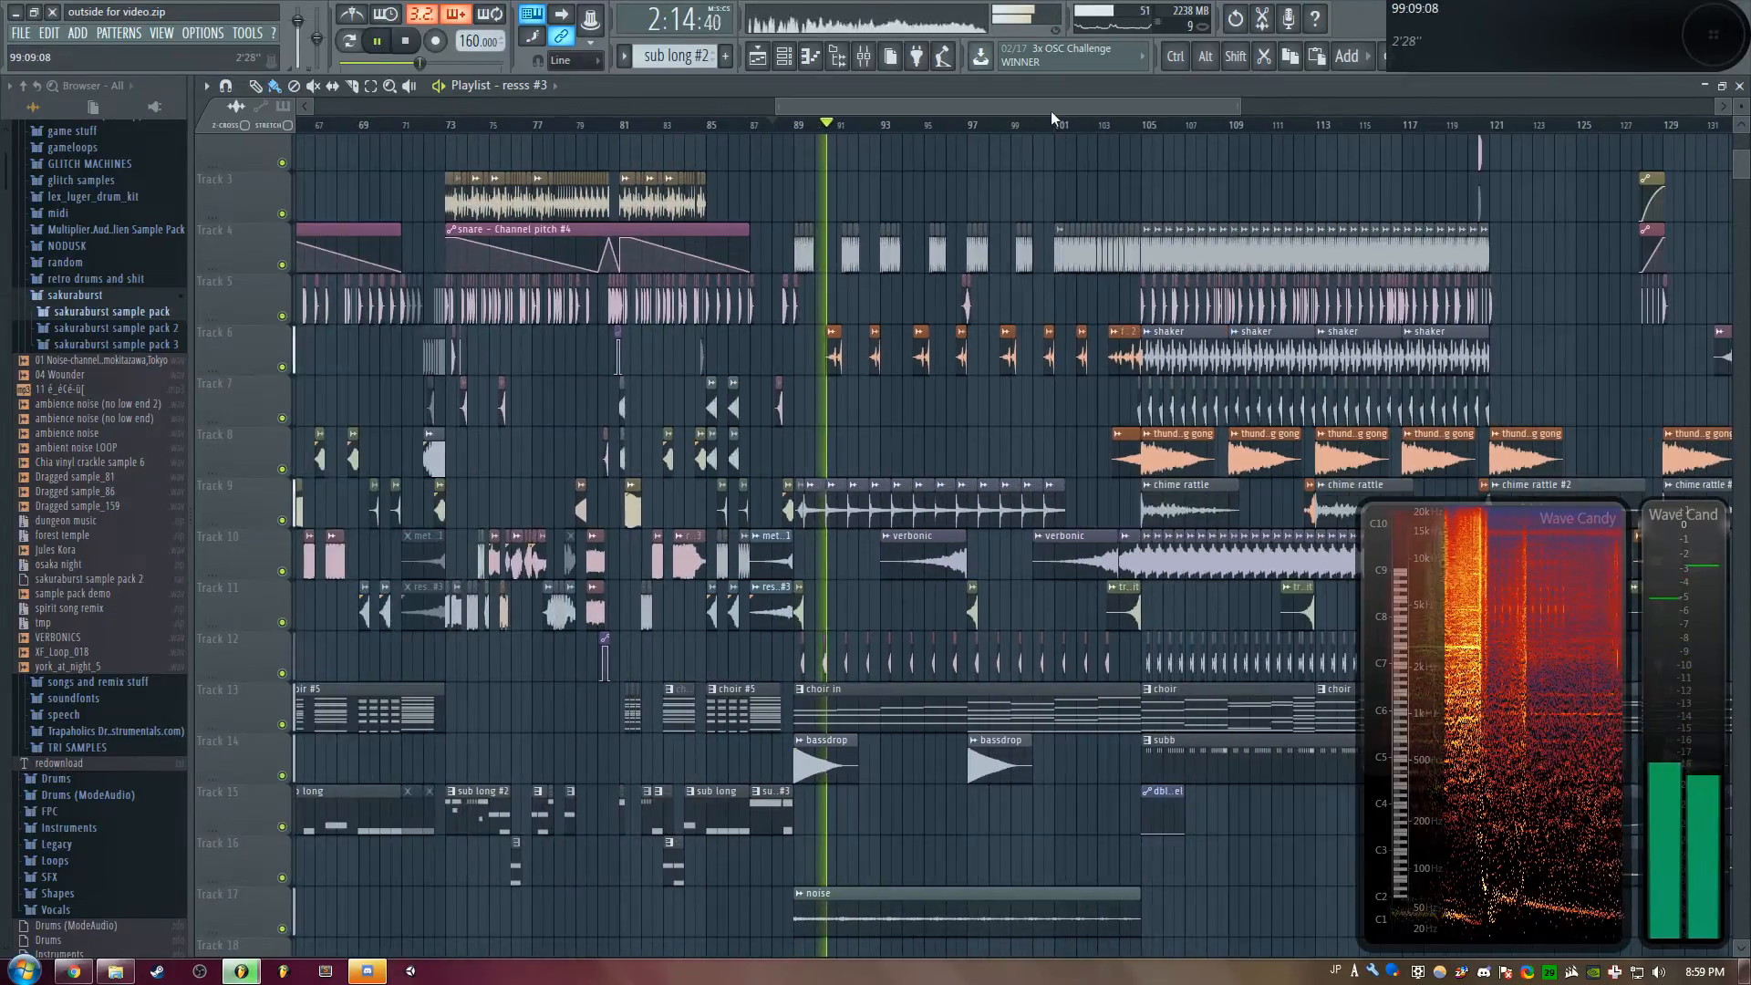
{"action": "key", "text": "space"}
Return the playhead to bar 89 and inspect the channel settings of the sakuraburst risers (4) clip on Track 21
{"action": "mouse_move", "coordinate": [819, 108]}
{"action": "left_mouse_down"}
{"action": "mouse_move", "coordinate": [420, 107]}
{"action": "mouse_move", "coordinate": [878, 108]}
{"action": "left_mouse_up"}
{"action": "left_click", "coordinate": [664, 125]}
{"action": "scroll", "coordinate": [779, 430], "scroll_direction": "down", "scroll_amount": 2}
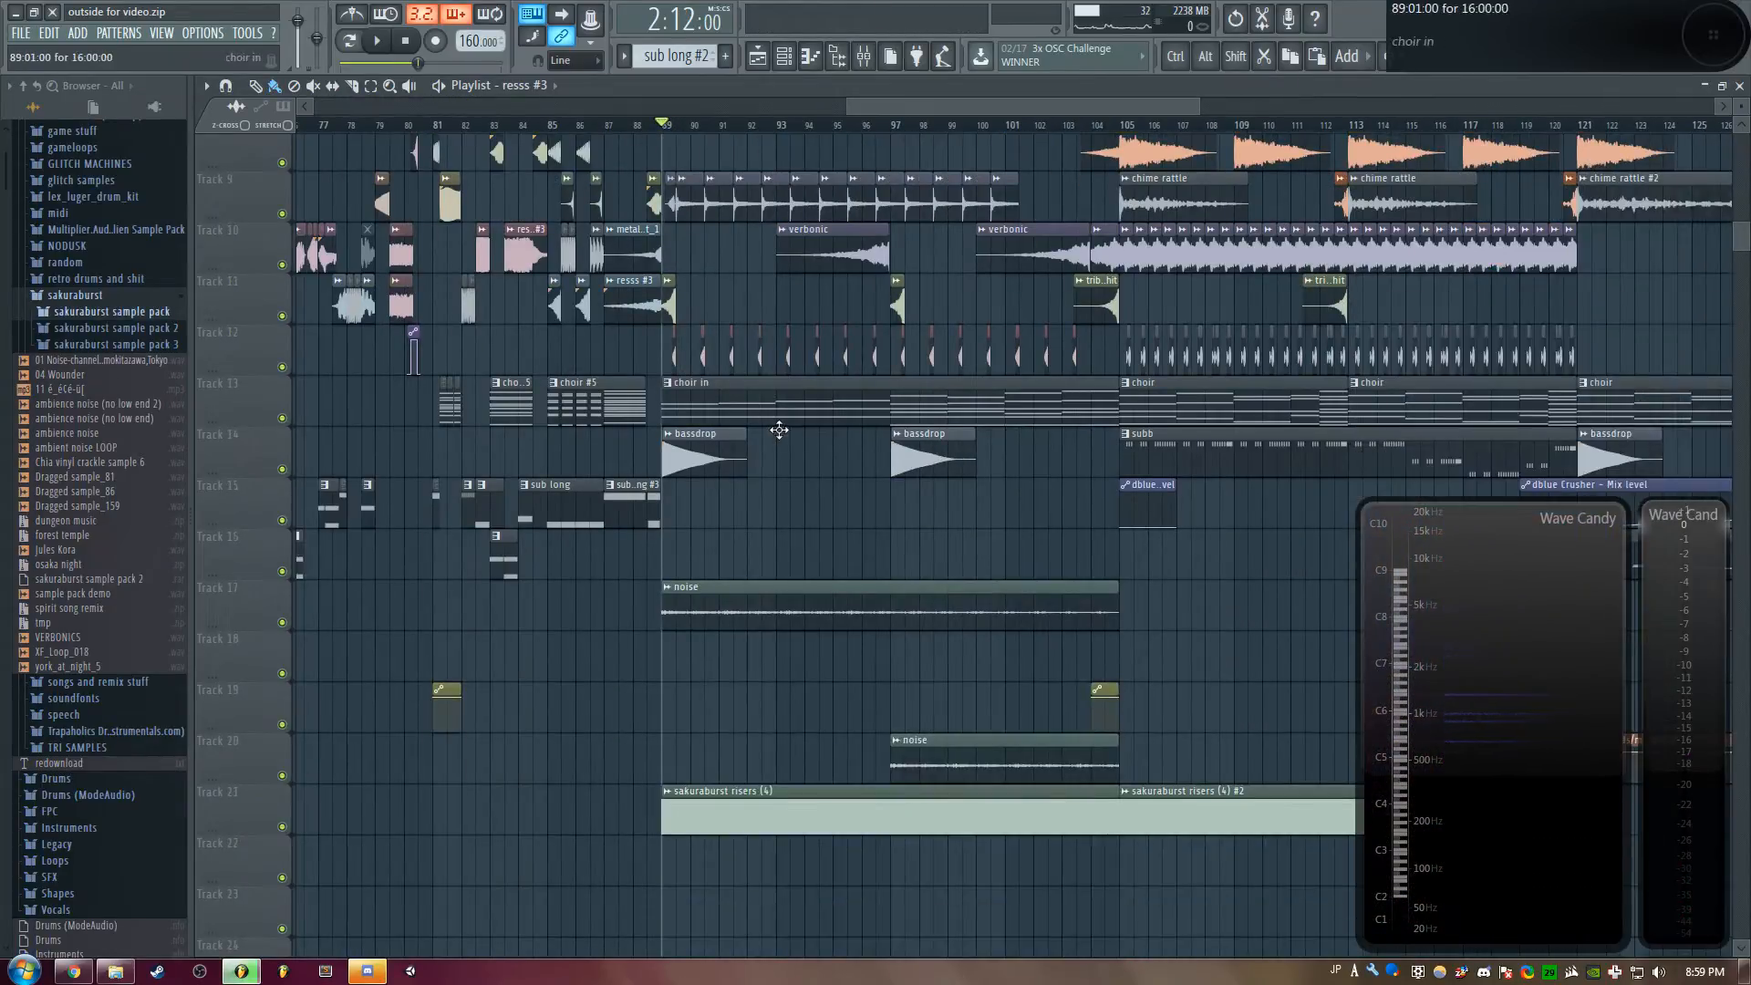
{"action": "scroll", "coordinate": [889, 608], "scroll_direction": "down", "scroll_amount": 1}
{"action": "double_click", "coordinate": [770, 657]}
{"action": "left_click_drag", "start_coordinate": [1108, 509], "coordinate": [571, 446]}
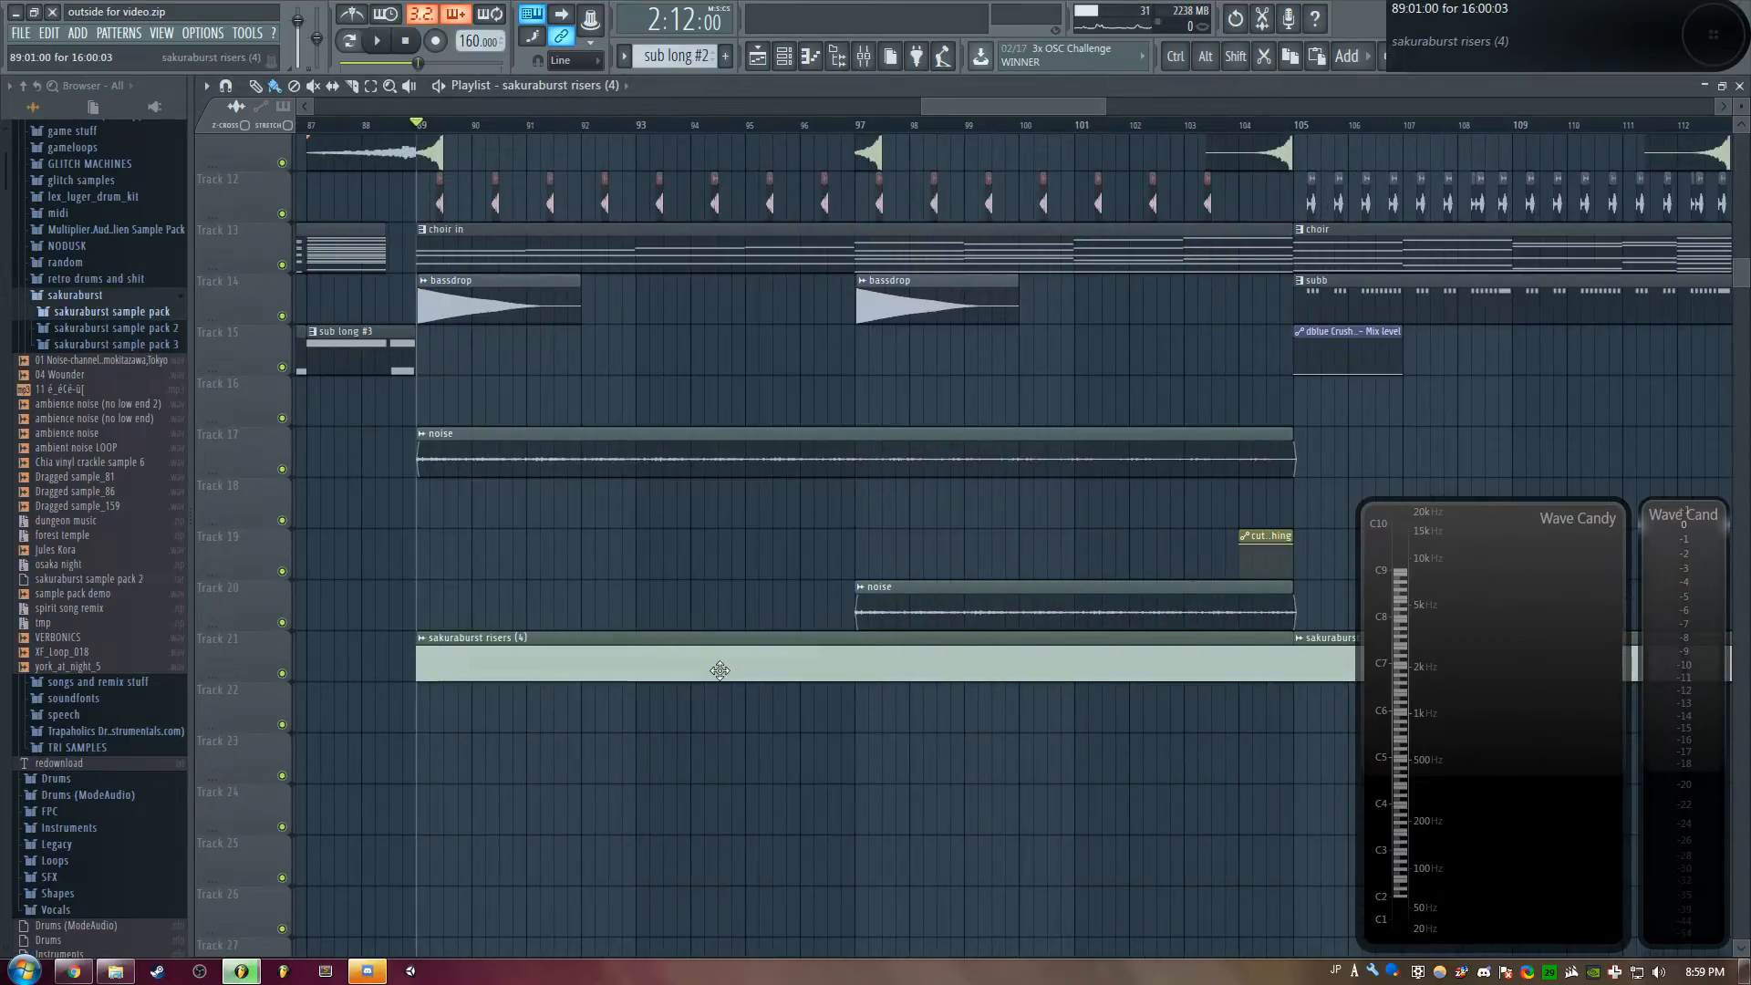
{"action": "double_click", "coordinate": [718, 669]}
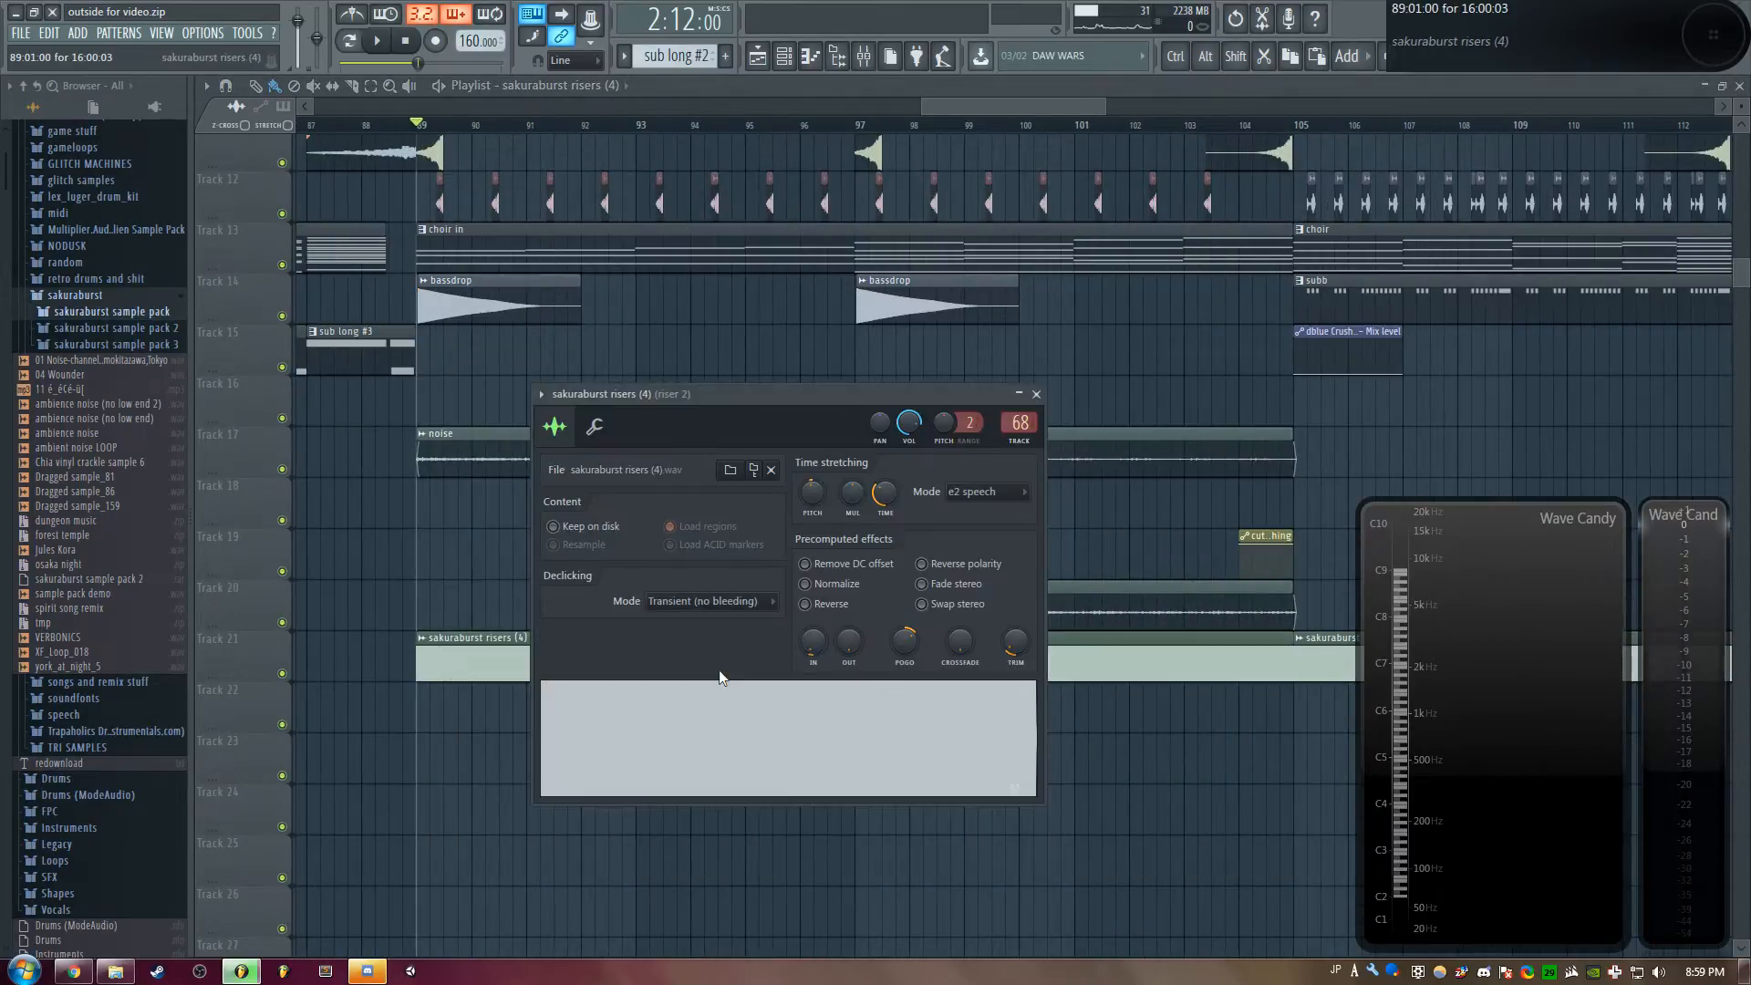
{"action": "left_click_drag", "start_coordinate": [789, 385], "coordinate": [837, 436]}
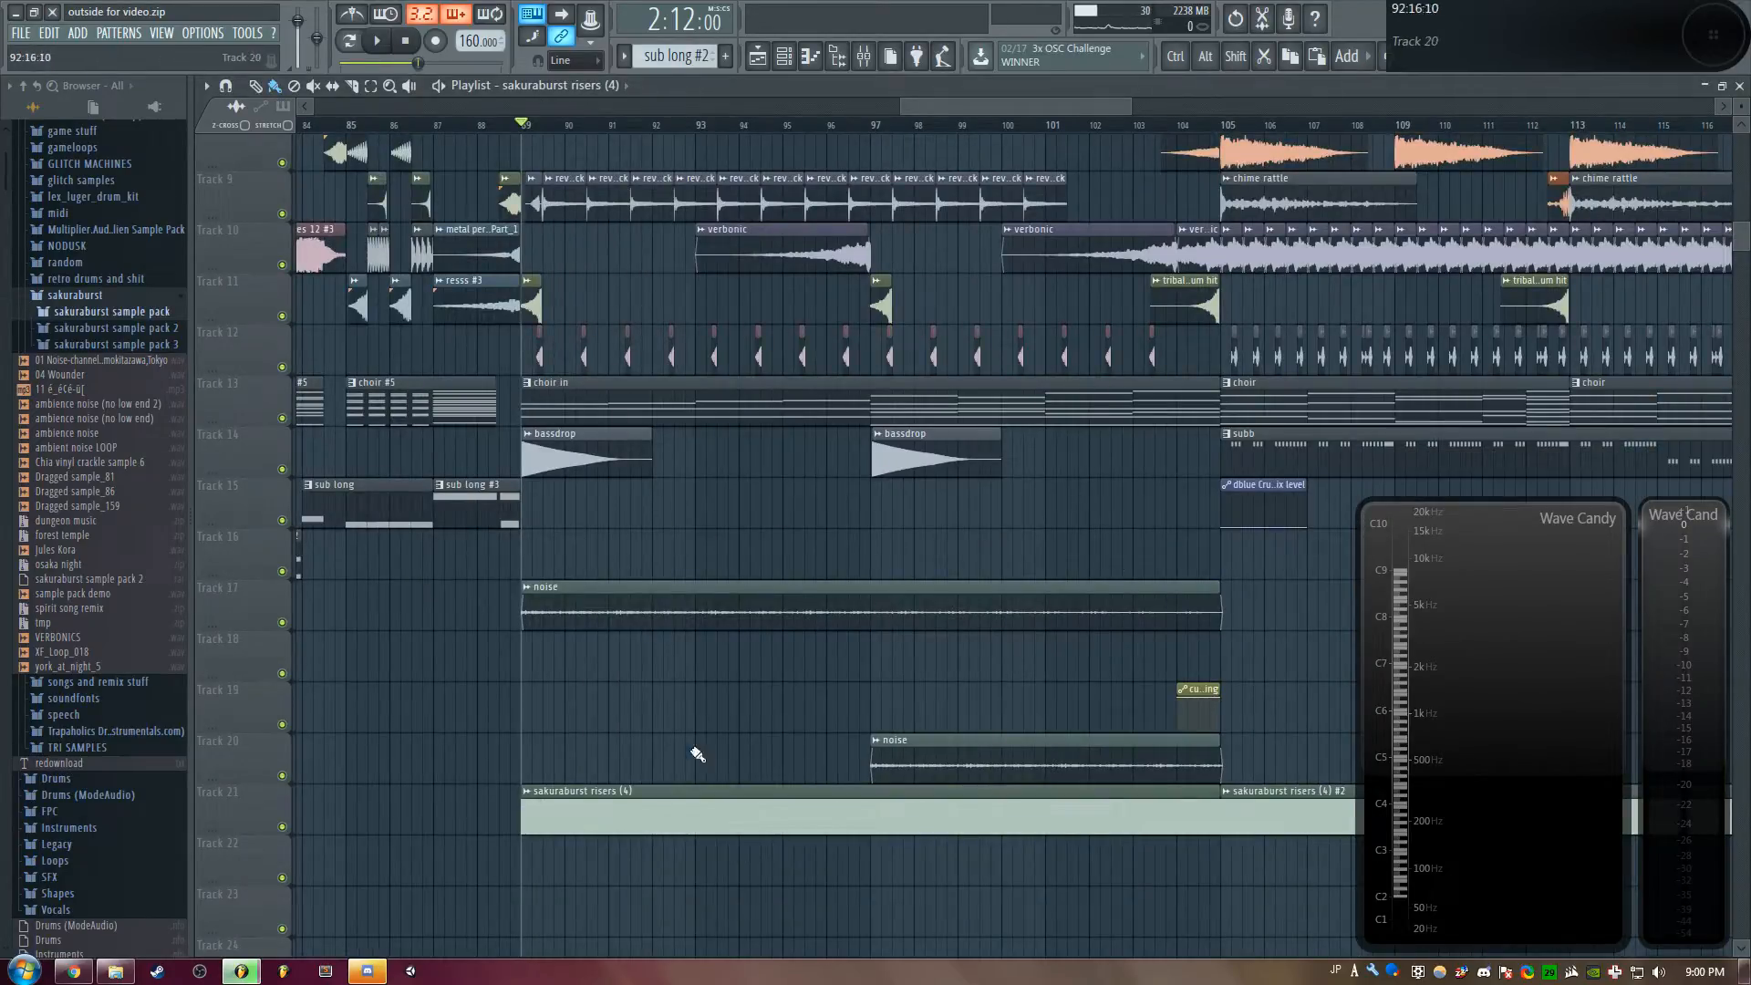
Inspect the channel settings of the noise clip on Track 17 at bar 89
{"action": "double_click", "coordinate": [618, 603]}
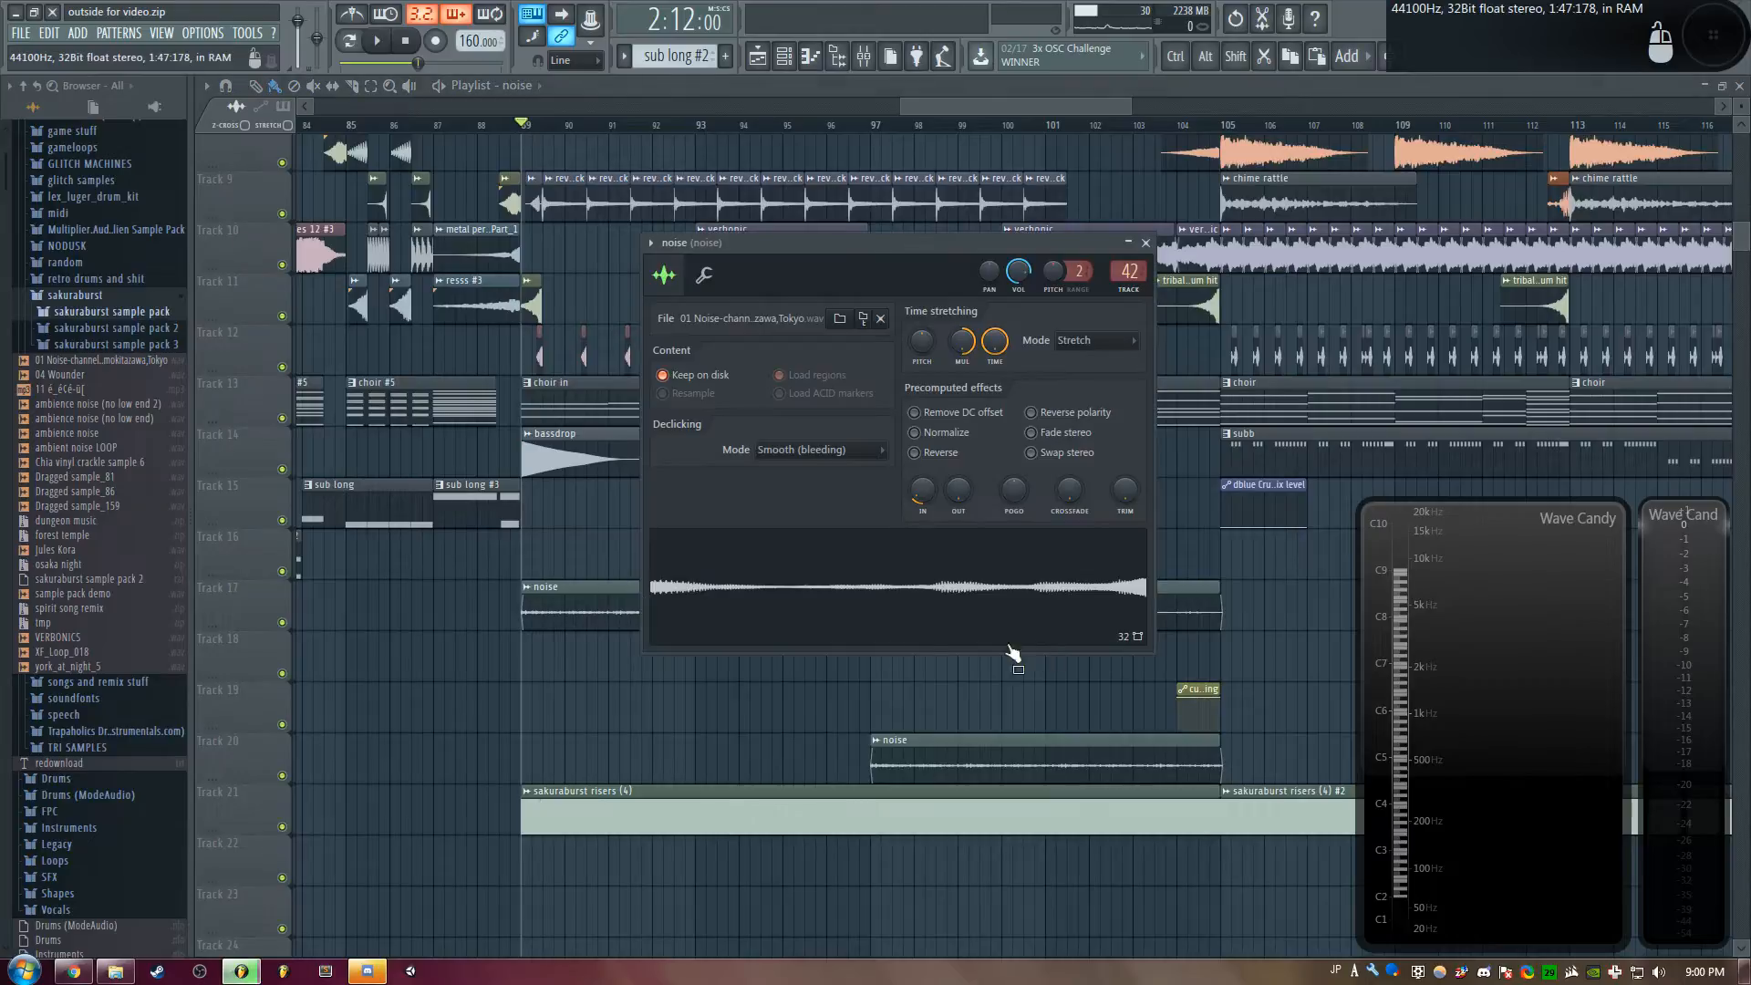
{"action": "right_click", "coordinate": [788, 579]}
{"action": "left_click", "coordinate": [467, 659]}
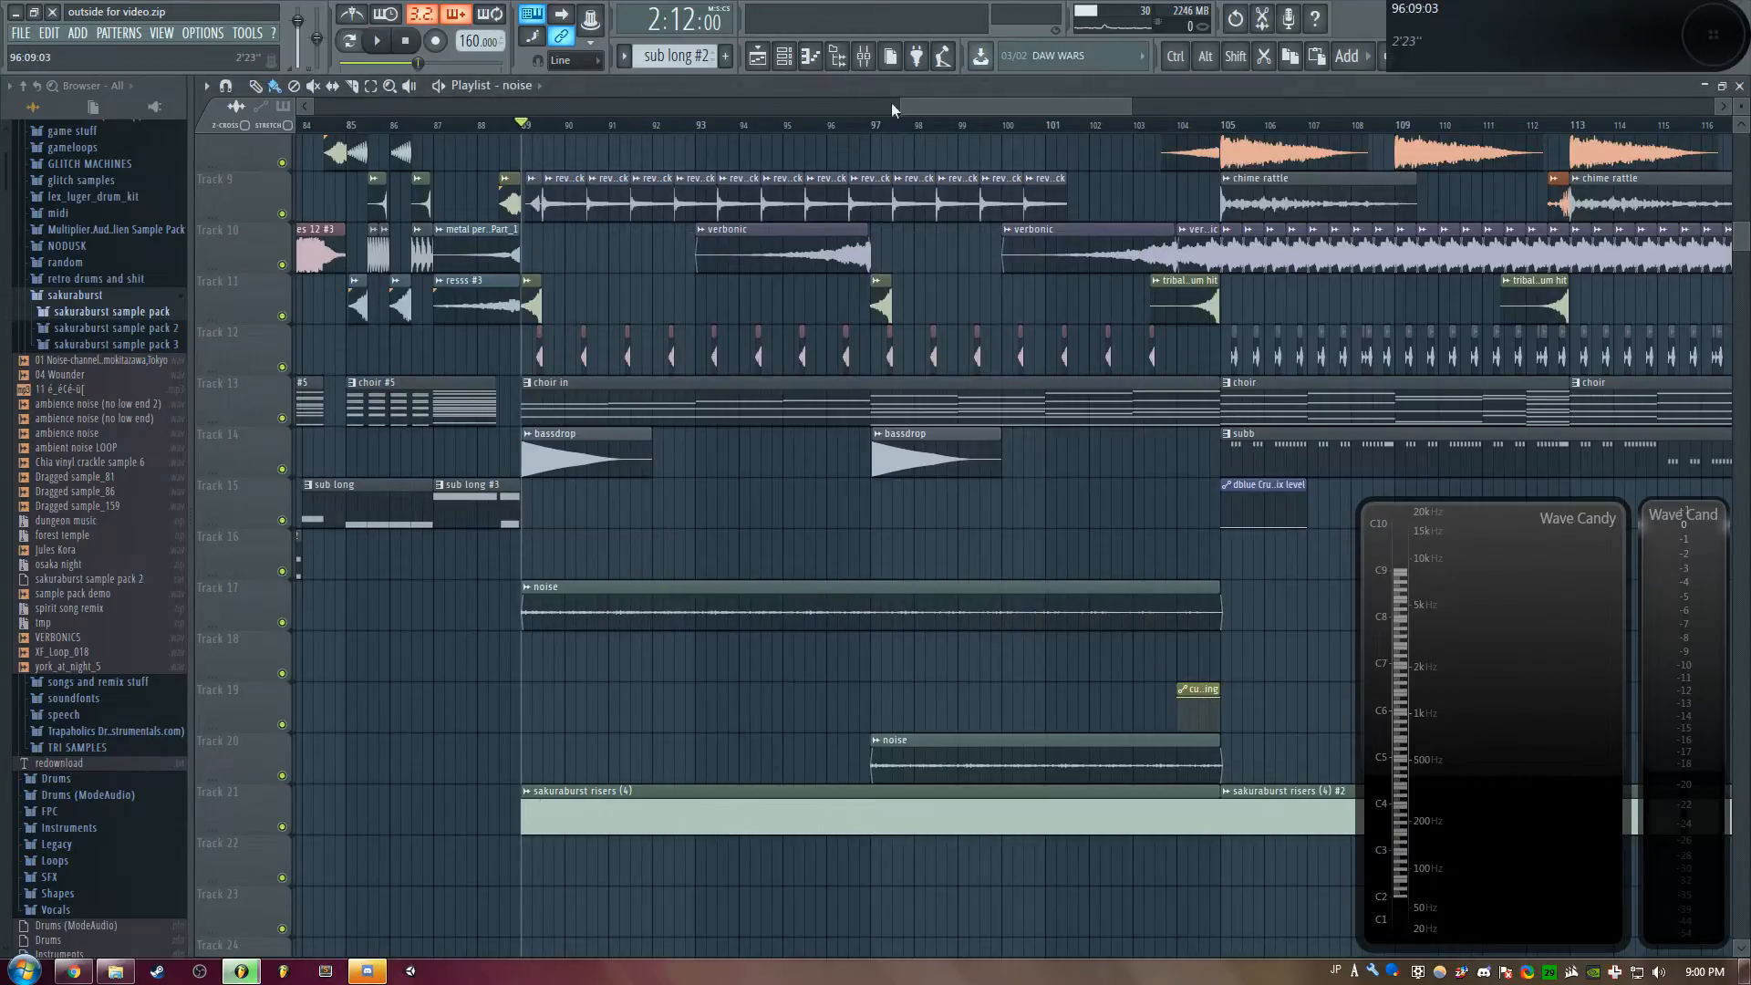
Examine the sakuraburst risers (4) sample's waveform in Edison from its channel settings
{"action": "scroll", "coordinate": [890, 108], "scroll_direction": "down", "scroll_amount": 1}
{"action": "double_click", "coordinate": [578, 813]}
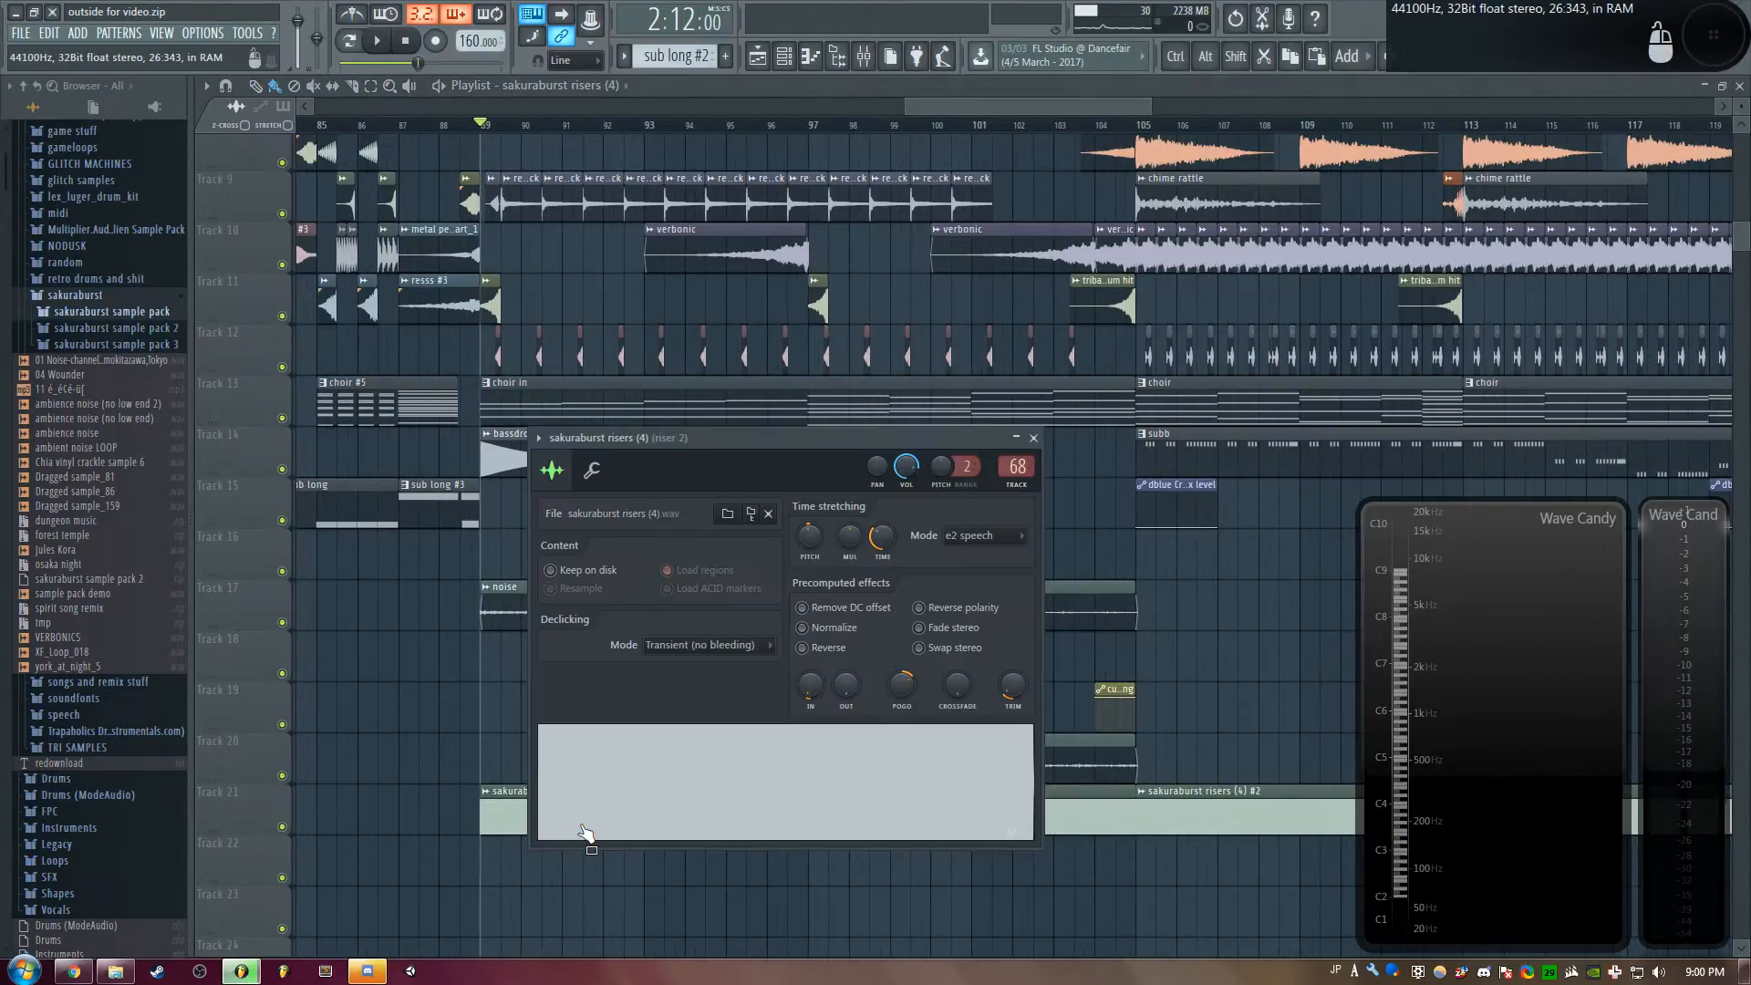
{"action": "left_click_drag", "start_coordinate": [776, 440], "coordinate": [841, 383]}
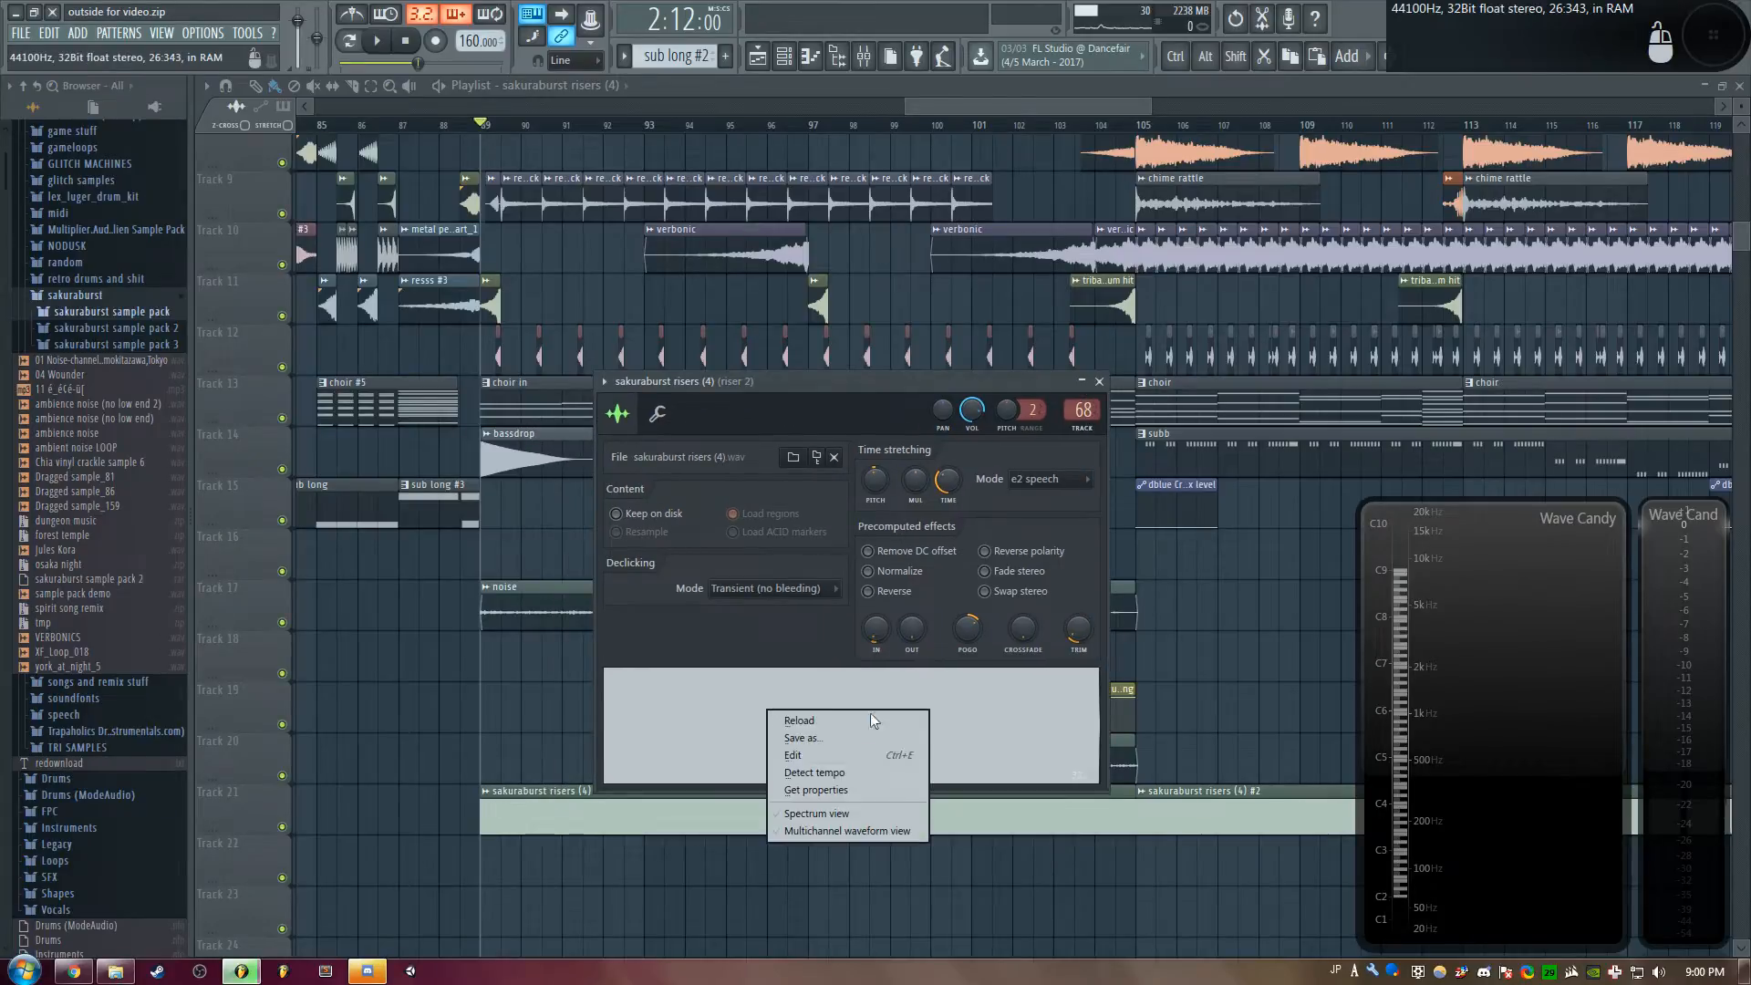
{"action": "left_click", "coordinate": [851, 753]}
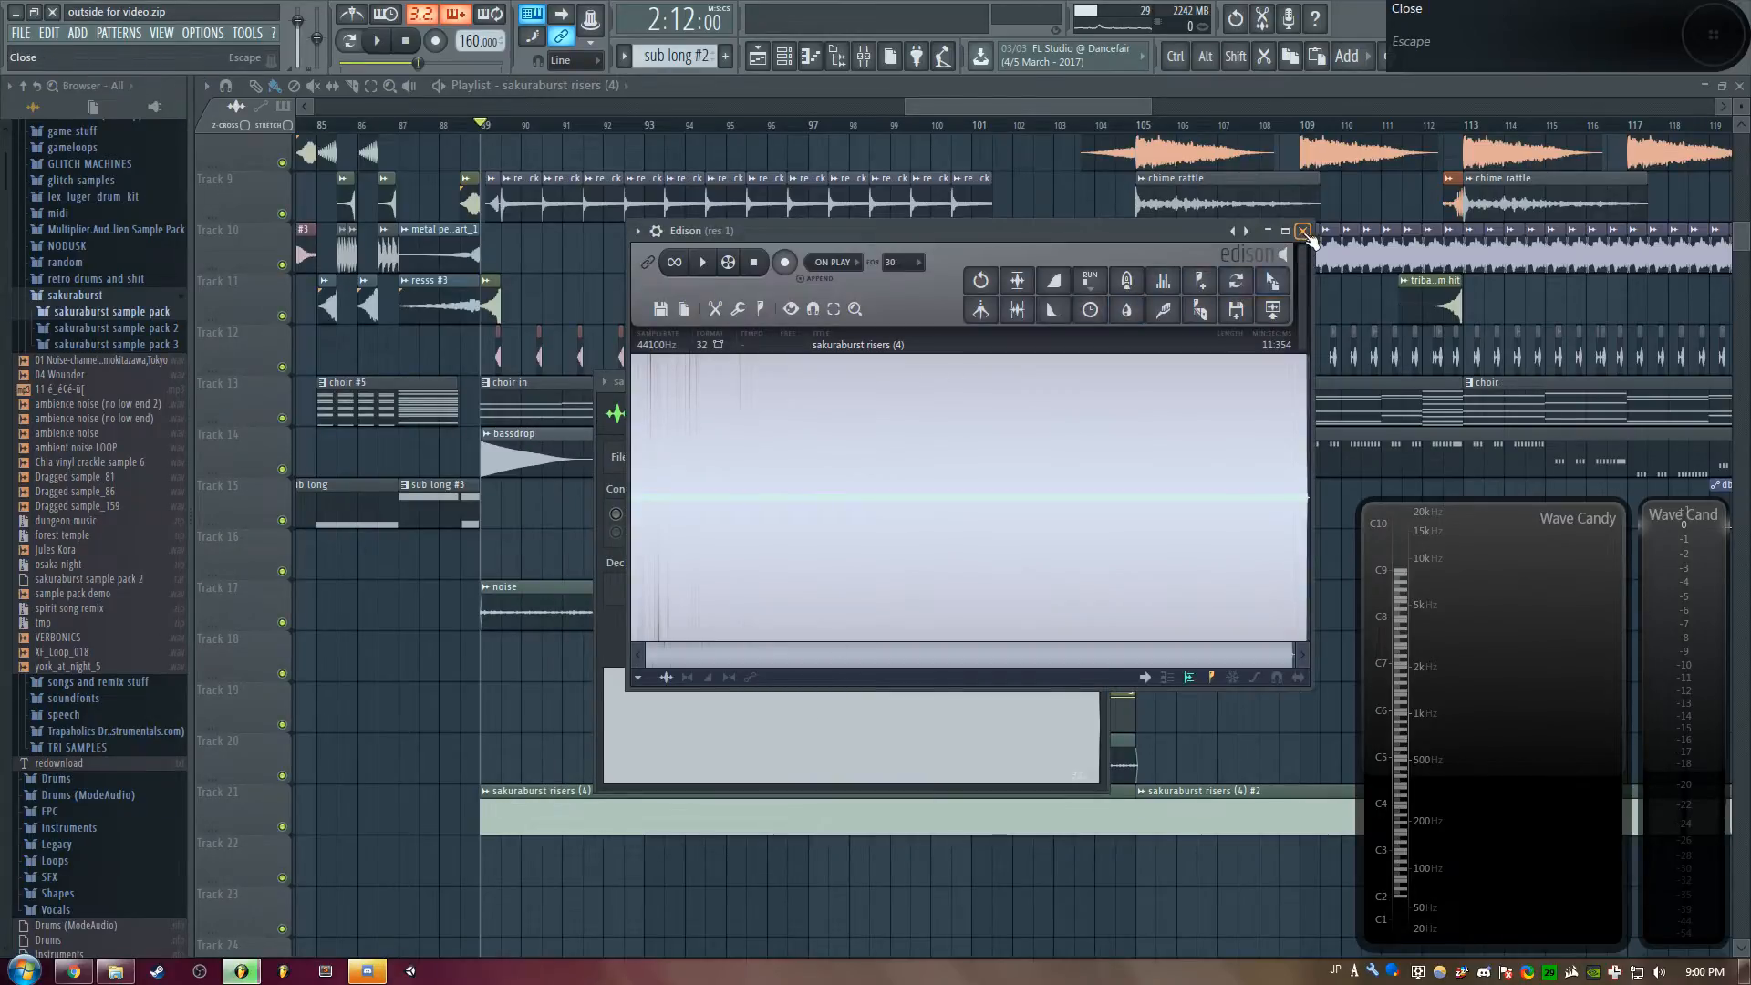
{"action": "left_click", "coordinate": [1303, 231]}
{"action": "left_click_drag", "start_coordinate": [818, 378], "coordinate": [797, 260]}
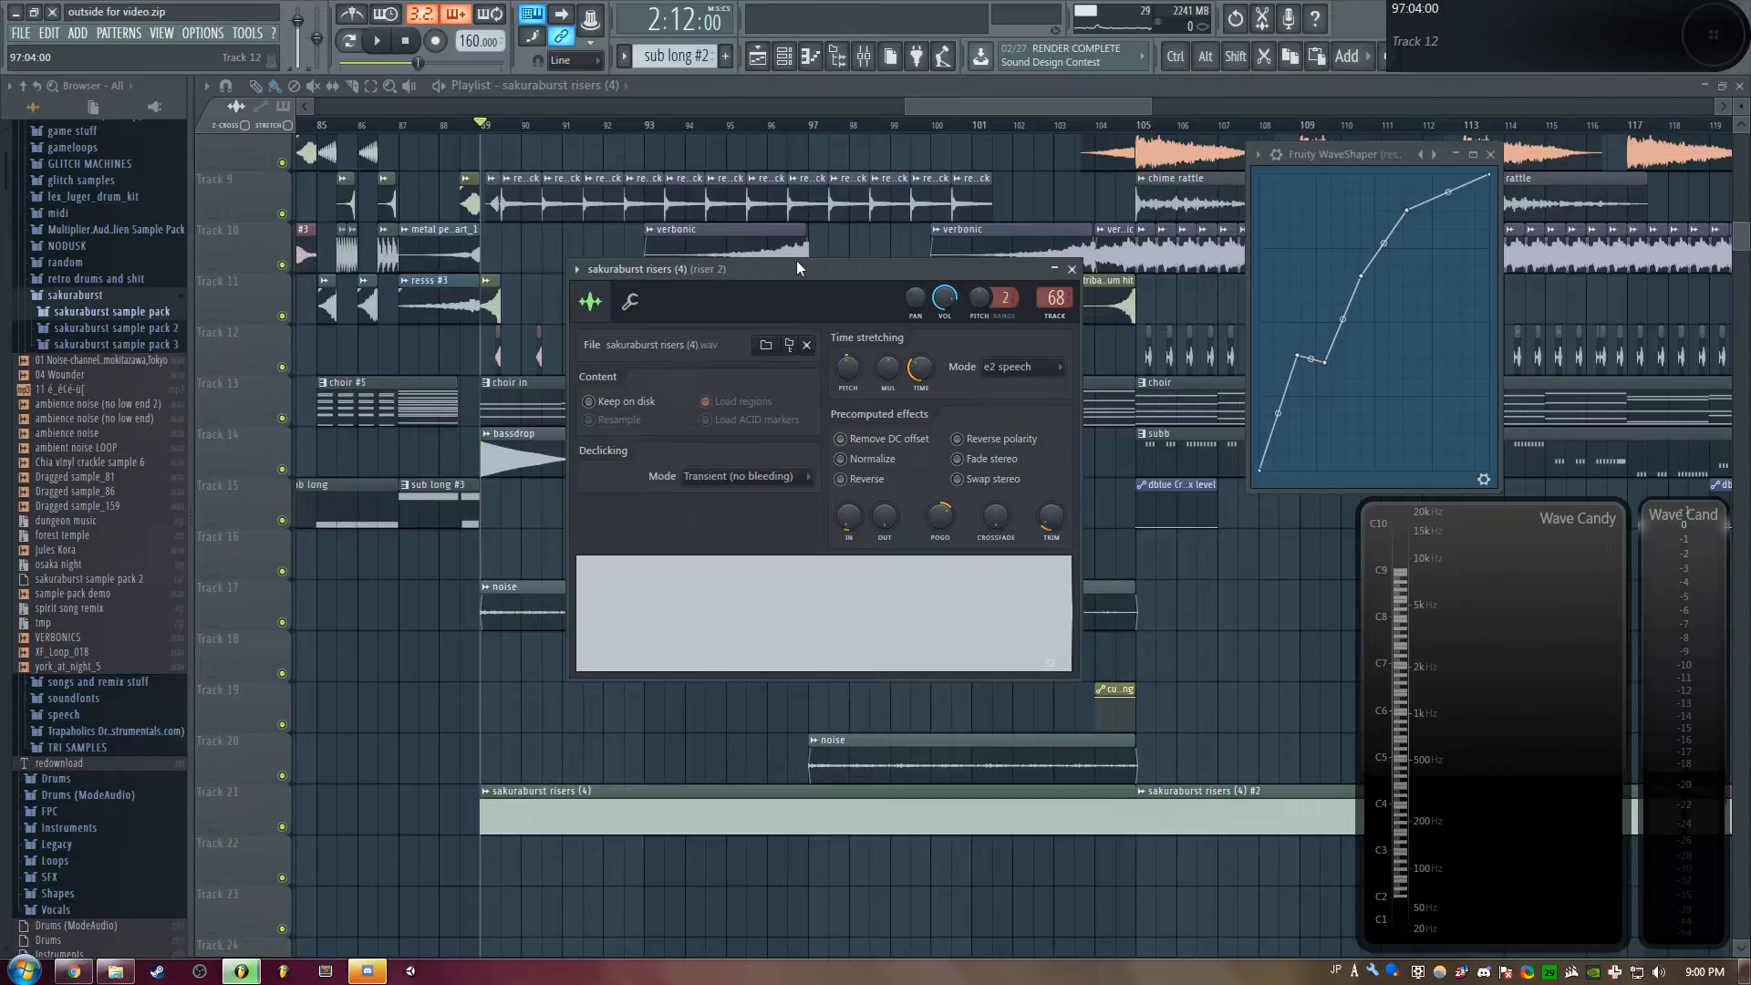
Solo Track 21 and audition the riser from bar 89, skipping ahead in stages to bar 105
{"action": "right_click", "coordinate": [283, 826]}
{"action": "key", "text": "space"}
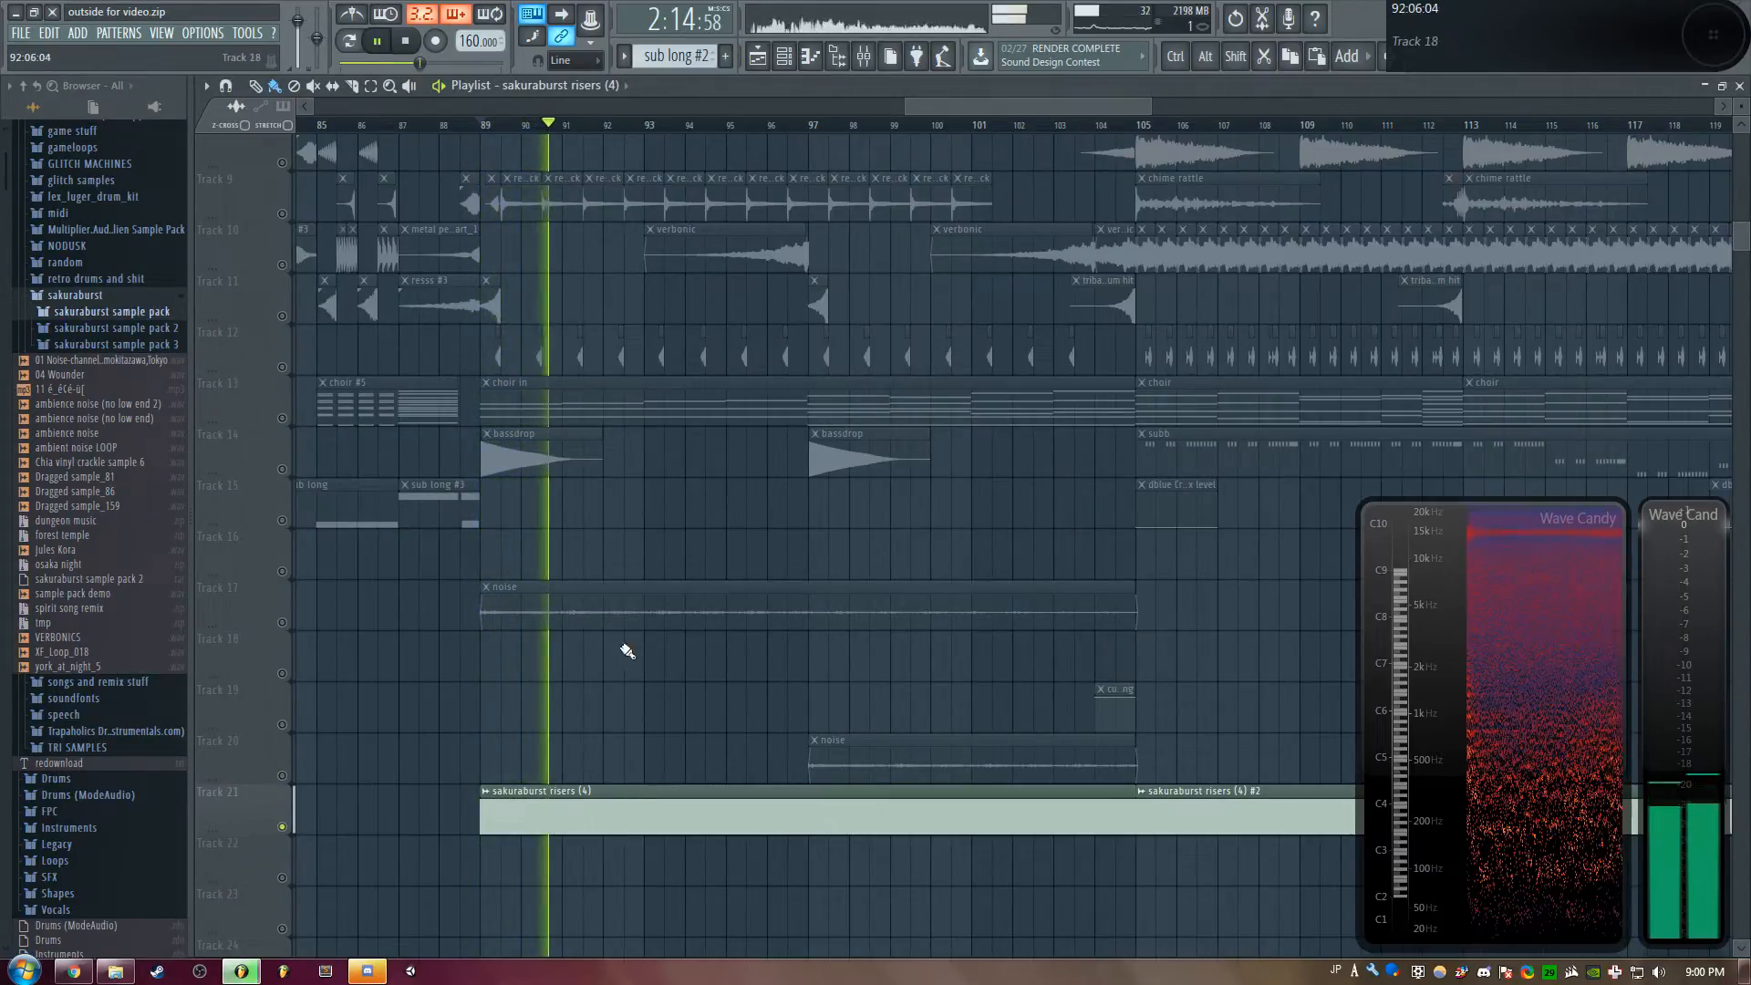
{"action": "left_click", "coordinate": [751, 126]}
{"action": "left_click", "coordinate": [840, 129]}
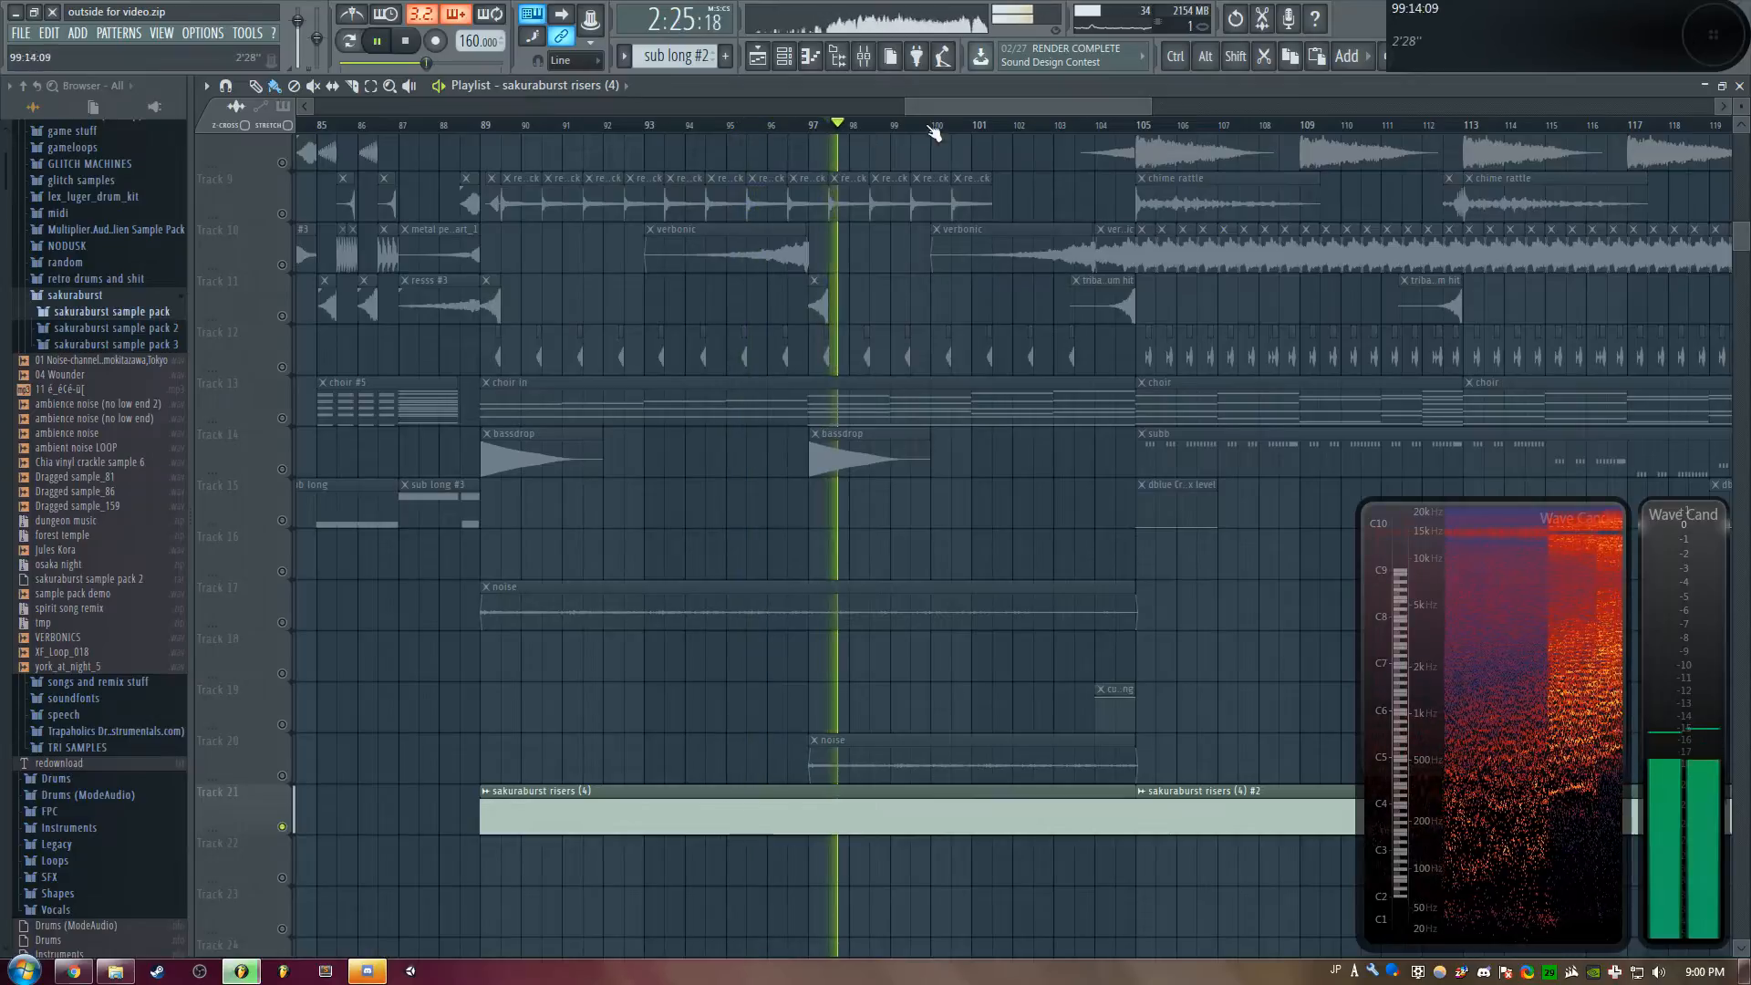
{"action": "left_click", "coordinate": [930, 130]}
{"action": "left_click", "coordinate": [1012, 130]}
{"action": "left_click", "coordinate": [1093, 129]}
{"action": "left_click", "coordinate": [1144, 129]}
{"action": "key", "text": "space"}
Inspect the channel settings of the reversed sakuraburst risers (4) #2 clip at bar 105
{"action": "scroll", "coordinate": [1049, 120], "scroll_direction": "down", "scroll_amount": 1}
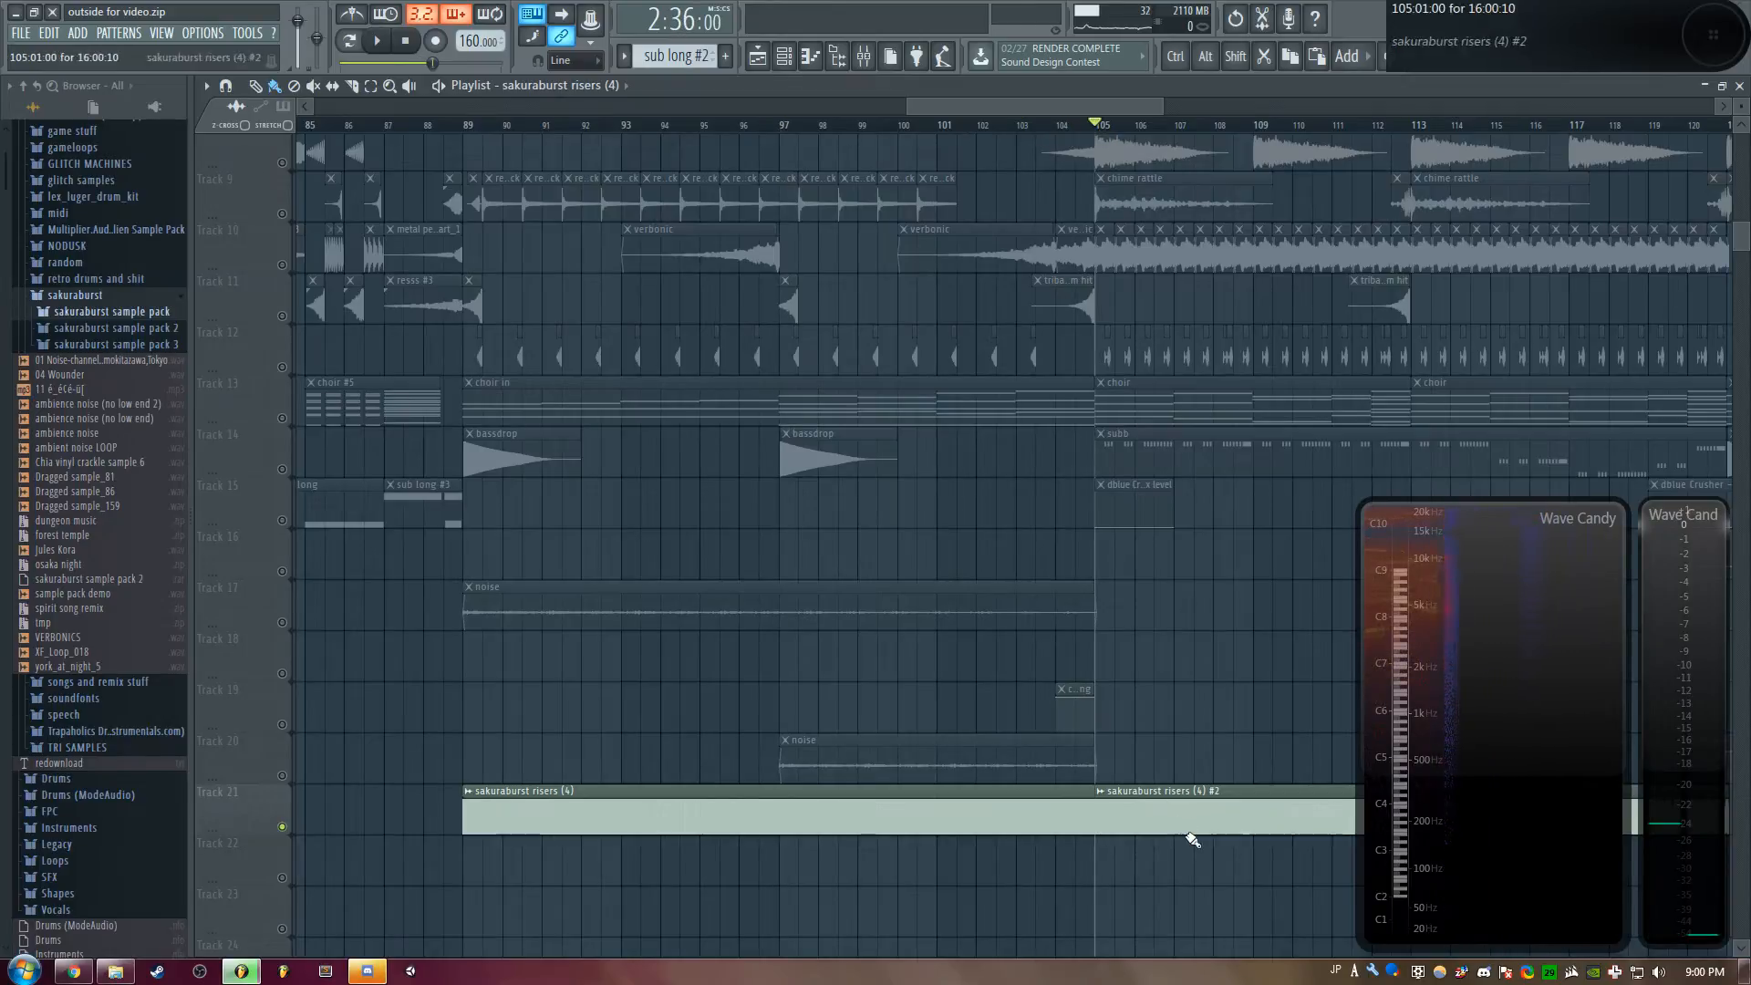
{"action": "double_click", "coordinate": [1213, 804]}
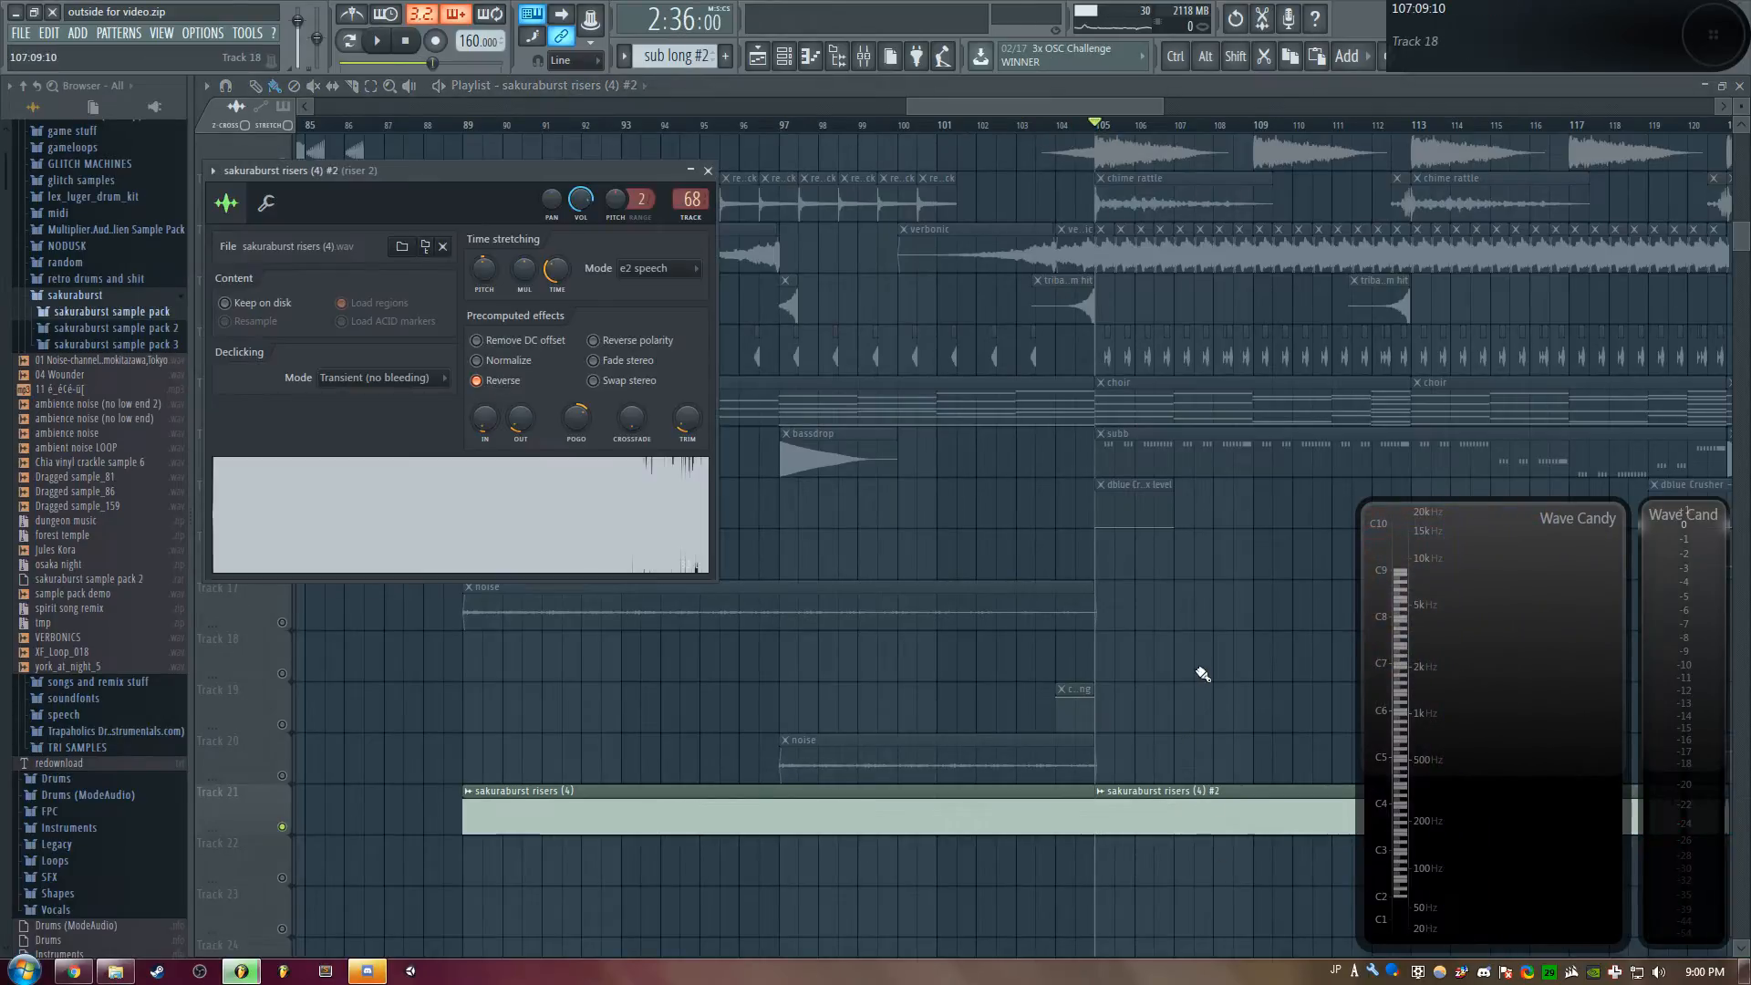
{"action": "key", "text": "Escape"}
Audition the reversed riser on soloed Track 21, skipping ahead towards its end at bar 121
{"action": "left_click_drag", "start_coordinate": [1064, 121], "coordinate": [614, 121]}
{"action": "key", "text": "space"}
{"action": "left_click", "coordinate": [802, 125]}
{"action": "left_click_drag", "start_coordinate": [802, 127], "coordinate": [1217, 130]}
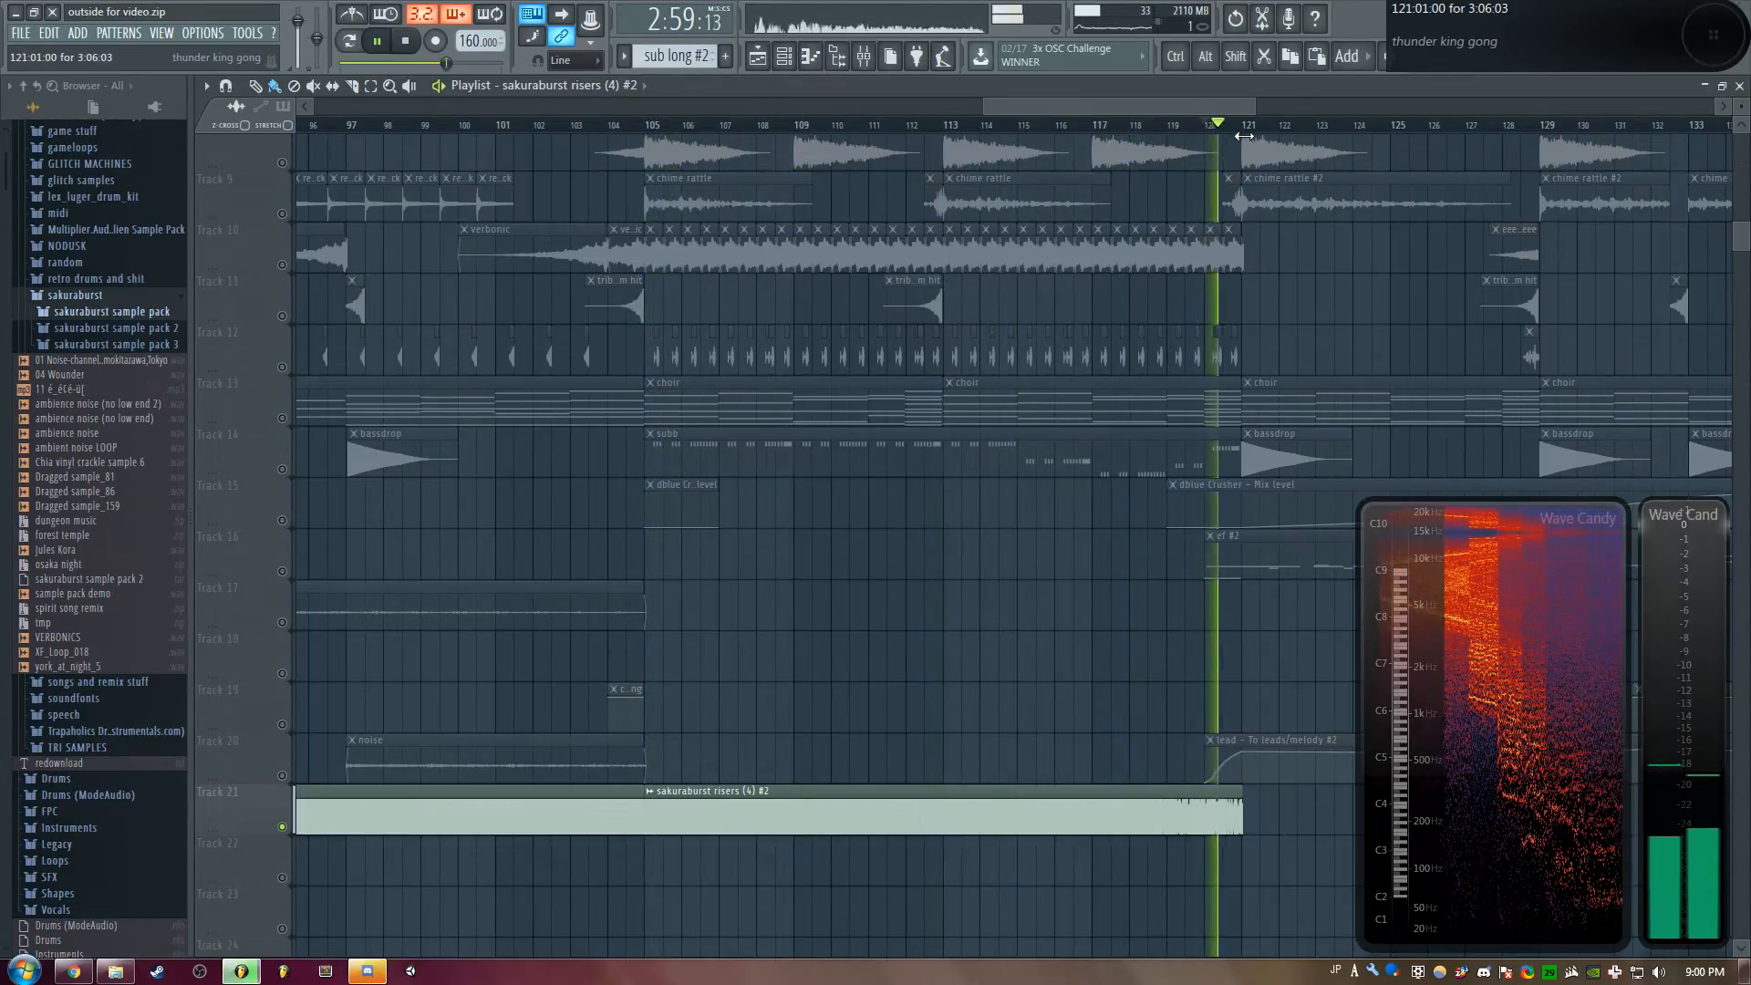
{"action": "key", "text": "space"}
Open the riser 2 mixer track from the sakuraburst risers (4) clip and inspect its dblue Crusher settings
{"action": "scroll", "coordinate": [1179, 126], "scroll_direction": "down", "scroll_amount": 3}
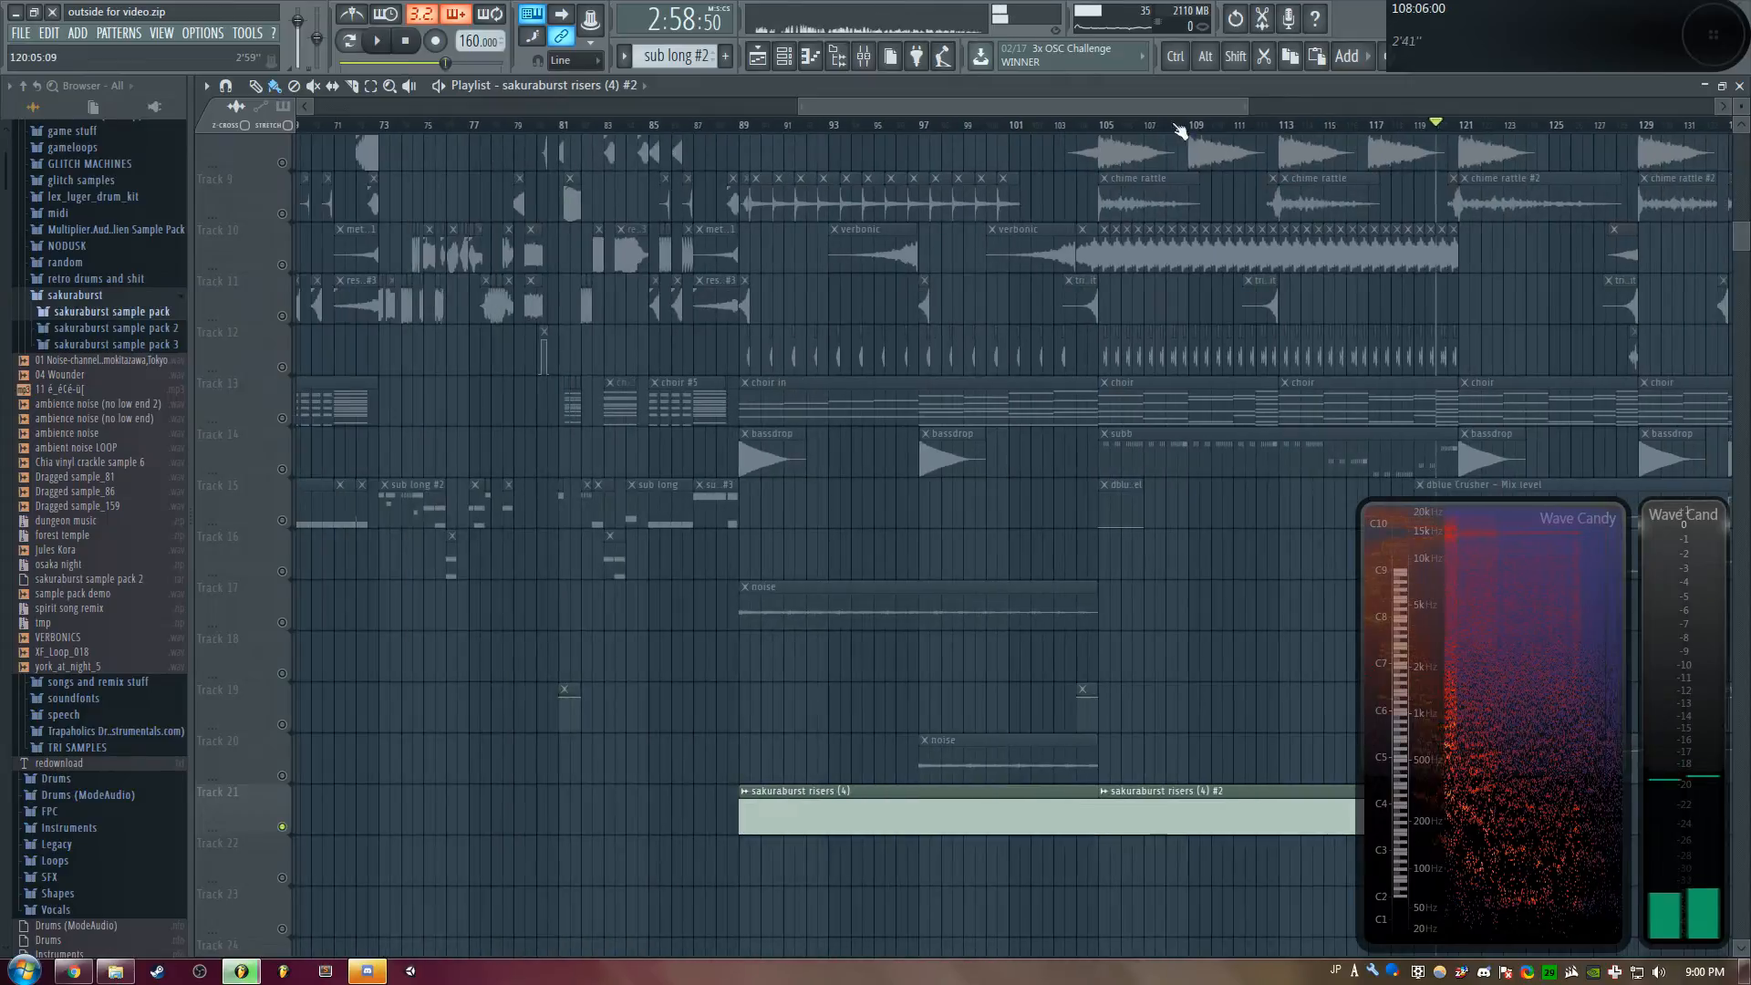
{"action": "double_click", "coordinate": [906, 813]}
{"action": "left_click", "coordinate": [1055, 298]}
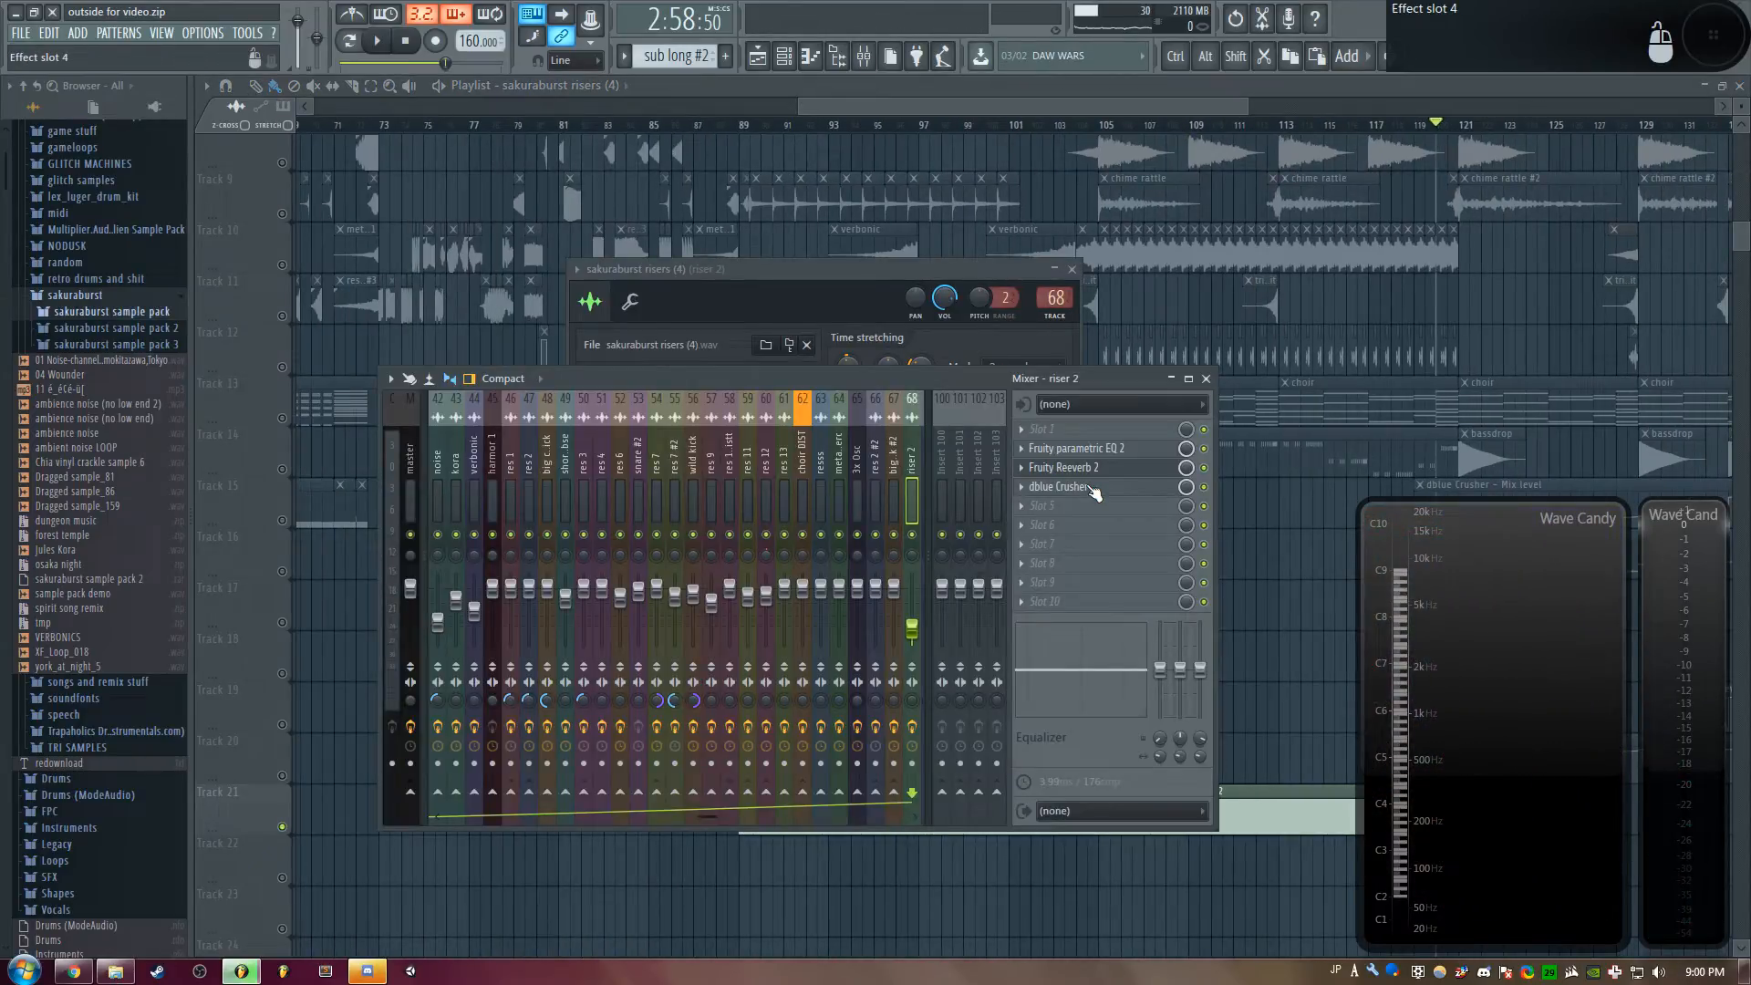
{"action": "left_click", "coordinate": [1092, 487]}
{"action": "left_click_drag", "start_coordinate": [460, 241], "coordinate": [553, 235]}
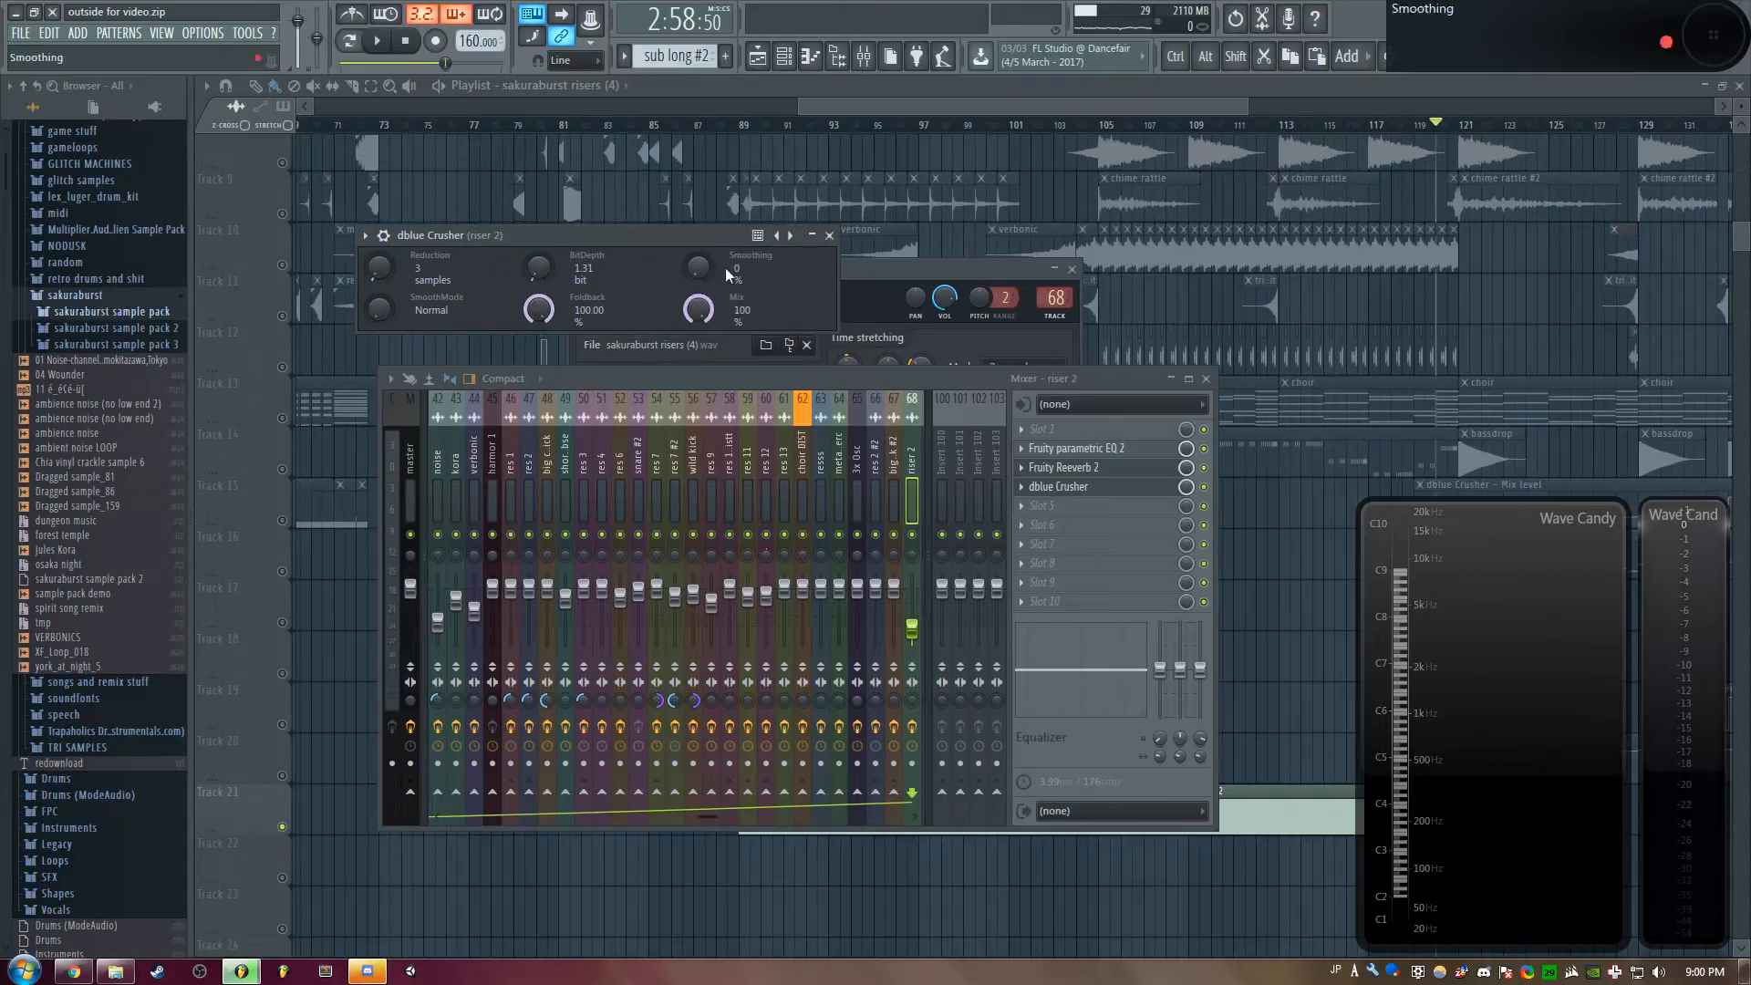
{"action": "left_click", "coordinate": [829, 235]}
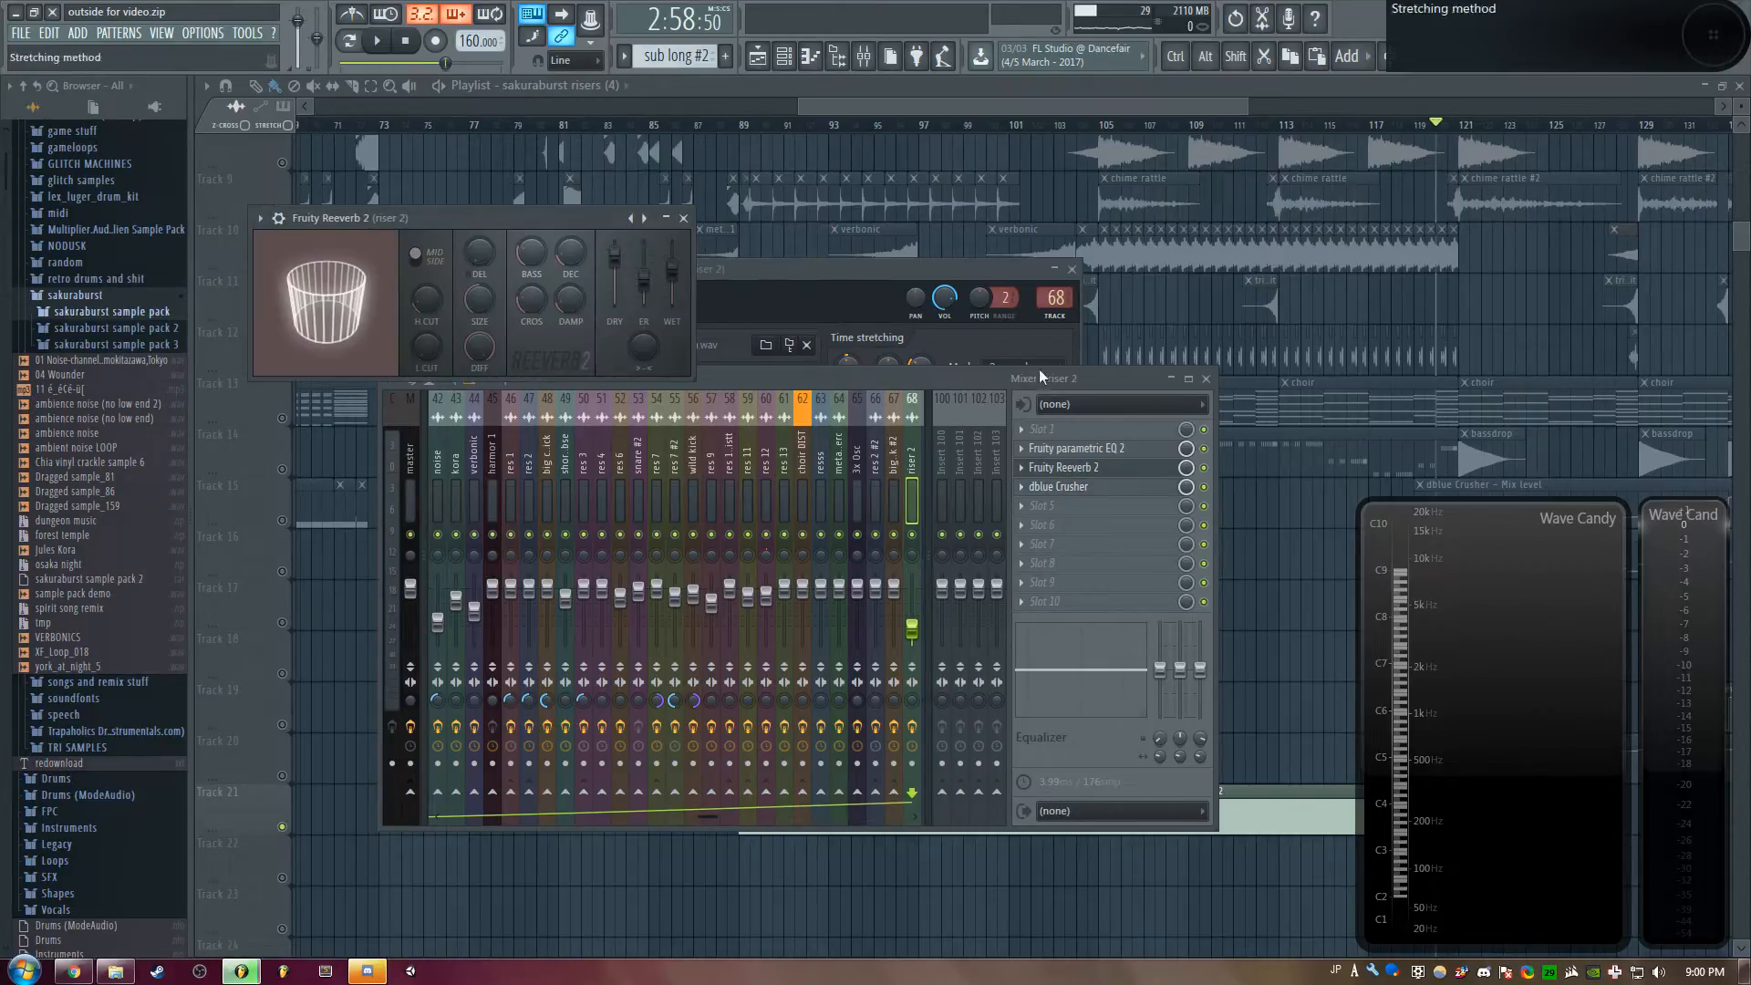
Inspect the Fruity parametric EQ 2 and Fruity Reeverb 2 settings on riser 2, and return to the playlist
{"action": "left_click", "coordinate": [1128, 450]}
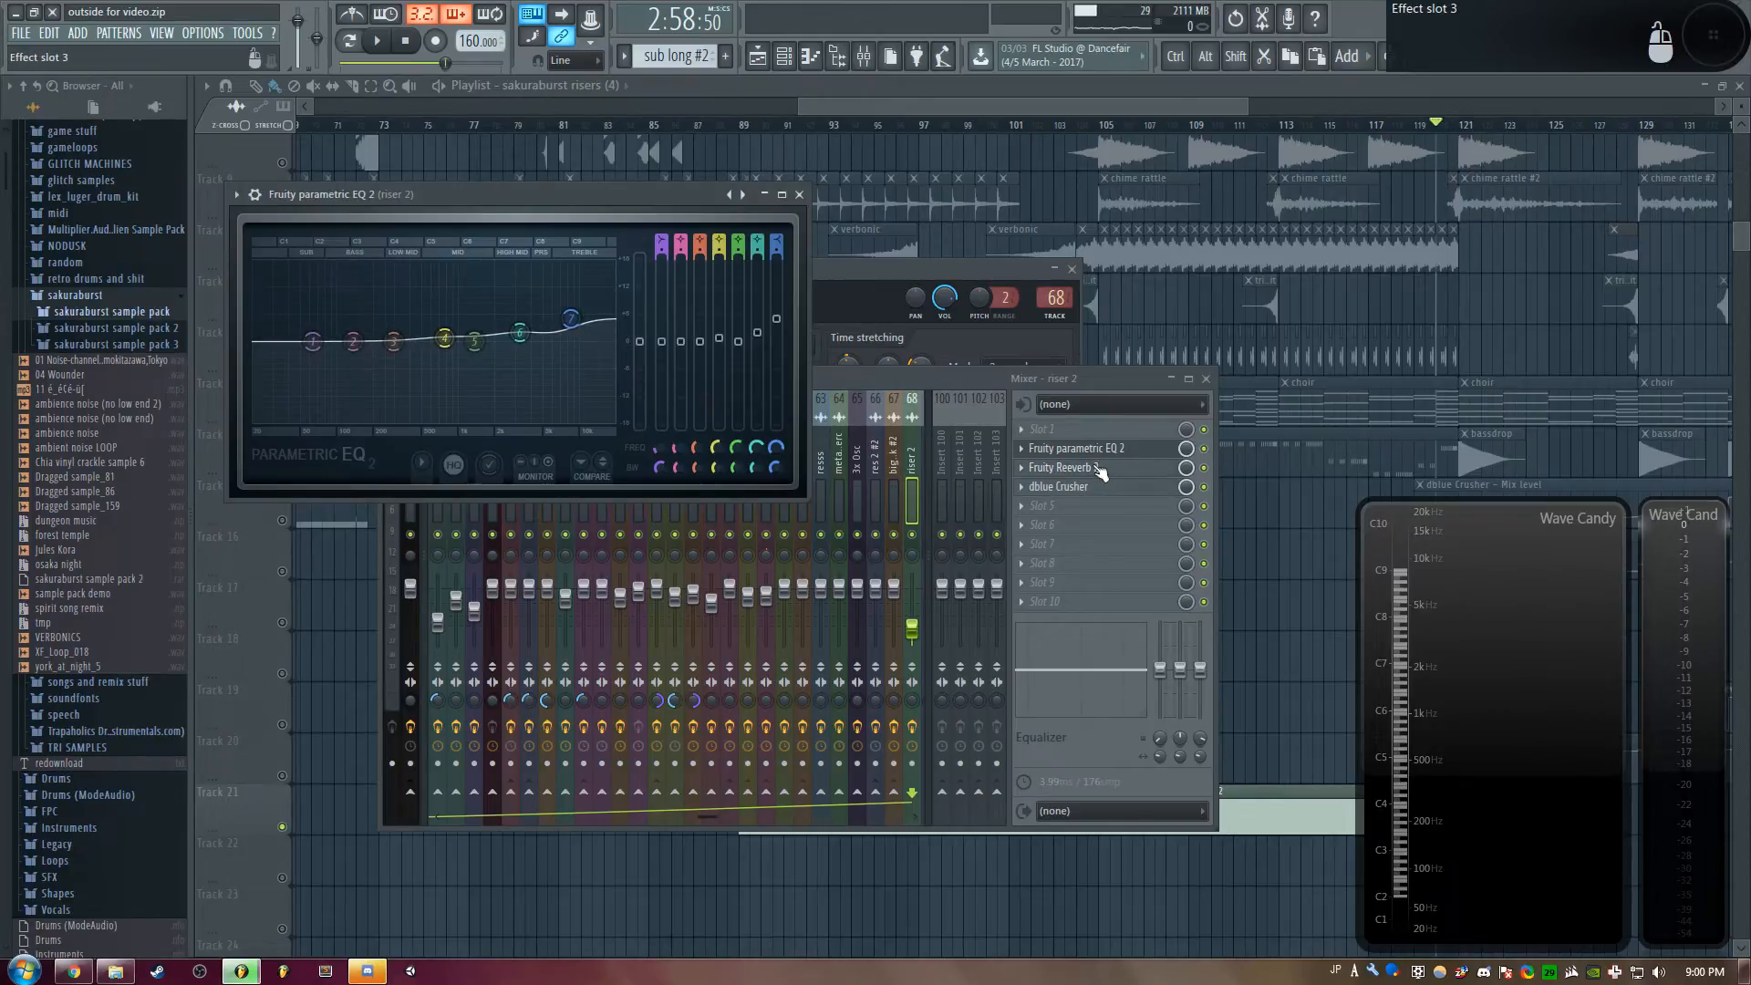
{"action": "left_click", "coordinate": [1094, 468]}
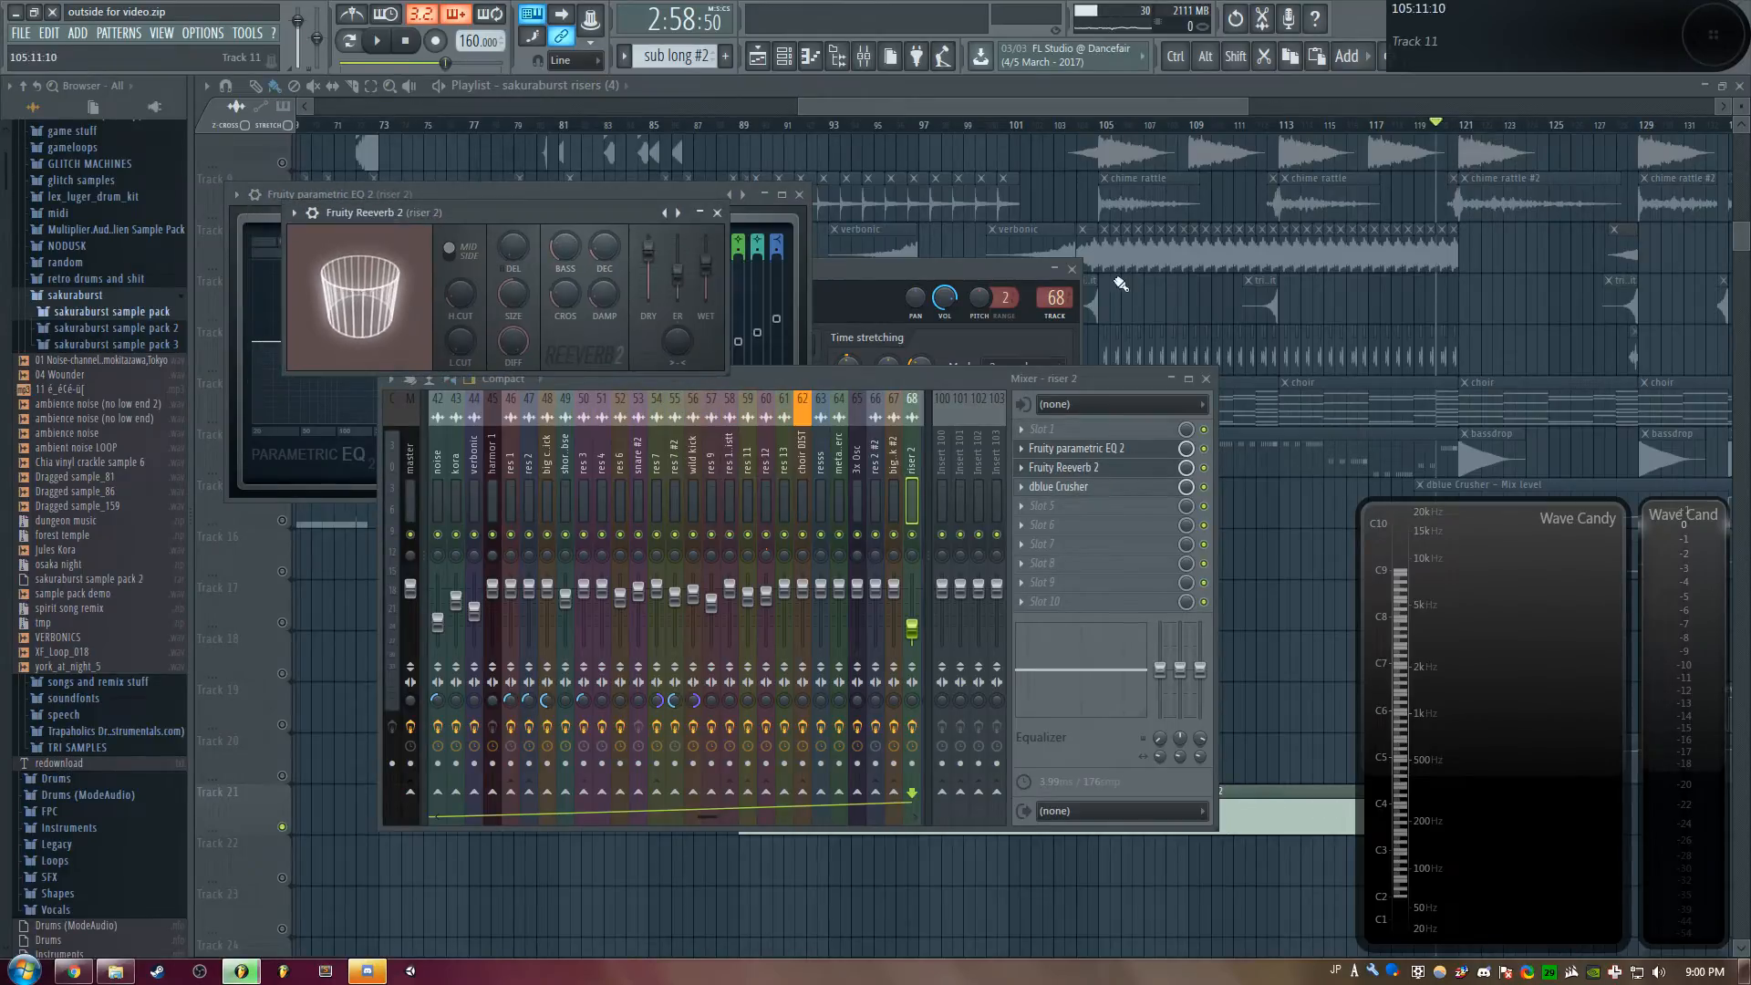
{"action": "key", "text": "F12"}
{"action": "scroll", "coordinate": [923, 168], "scroll_direction": "right", "scroll_amount": 2}
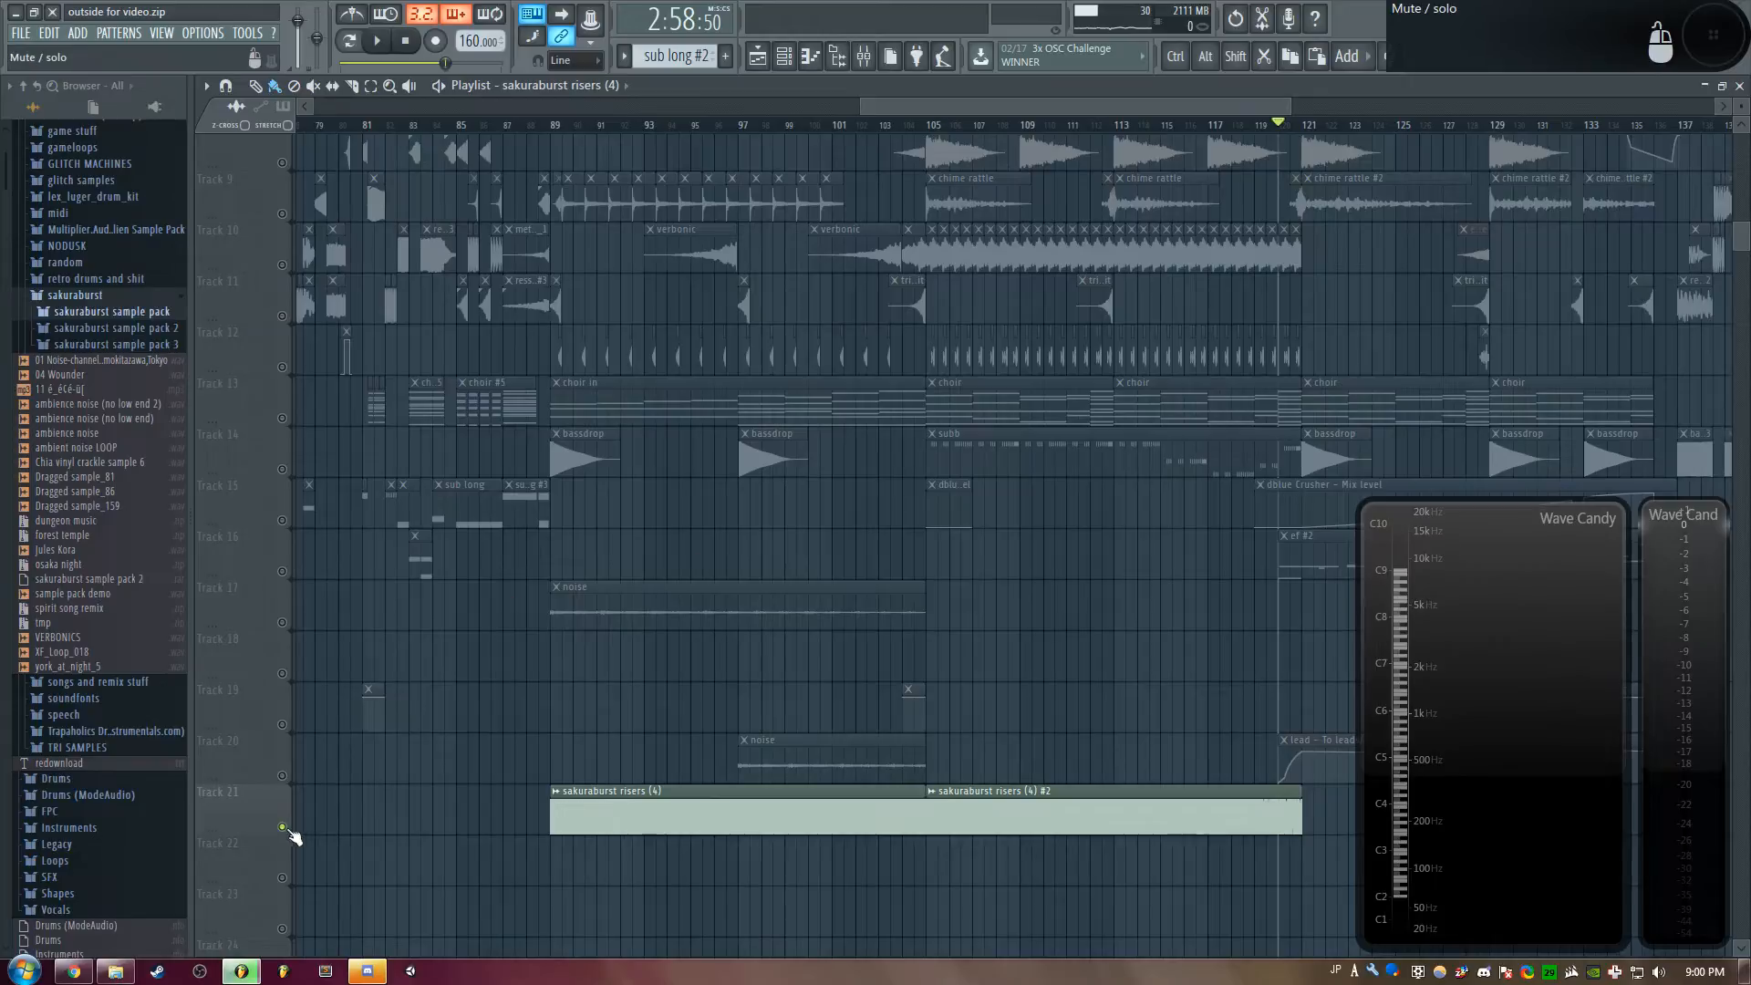
Turn off the Track 21 solo to restore all tracks, and play the full mix from about bar 103
{"action": "right_click", "coordinate": [283, 827]}
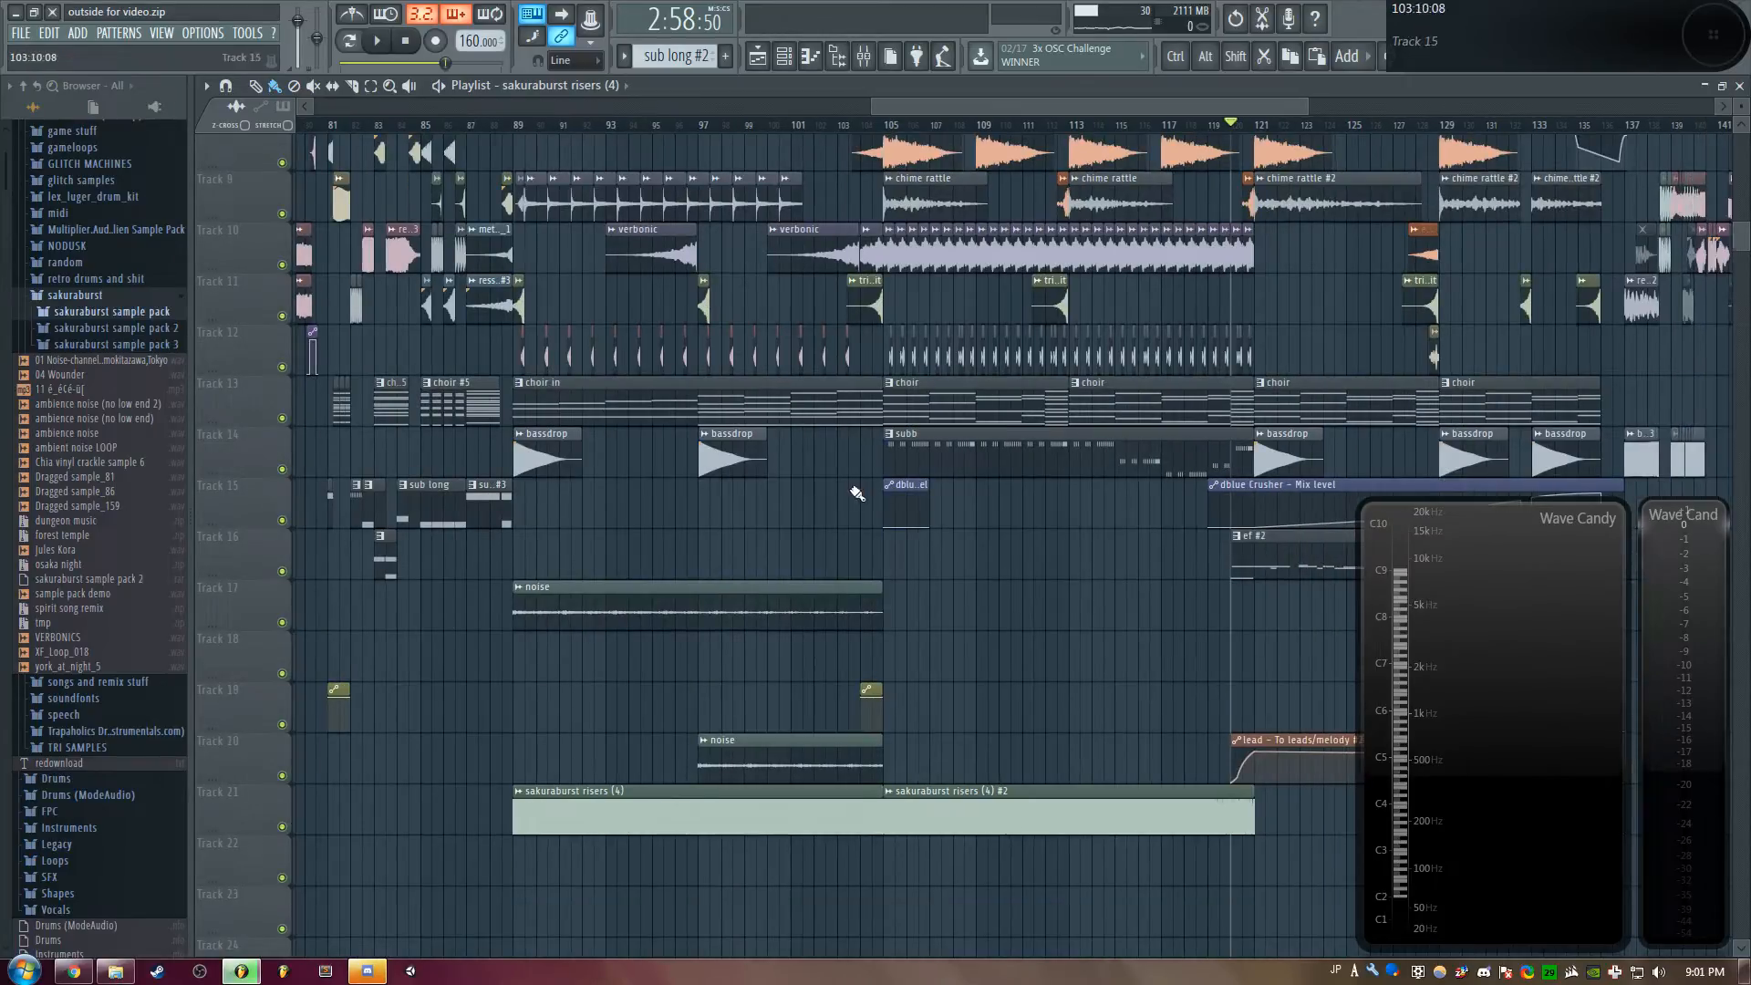
{"action": "scroll", "coordinate": [856, 498], "scroll_direction": "up", "scroll_amount": 4}
{"action": "scroll", "coordinate": [849, 499], "scroll_direction": "up", "scroll_amount": 2}
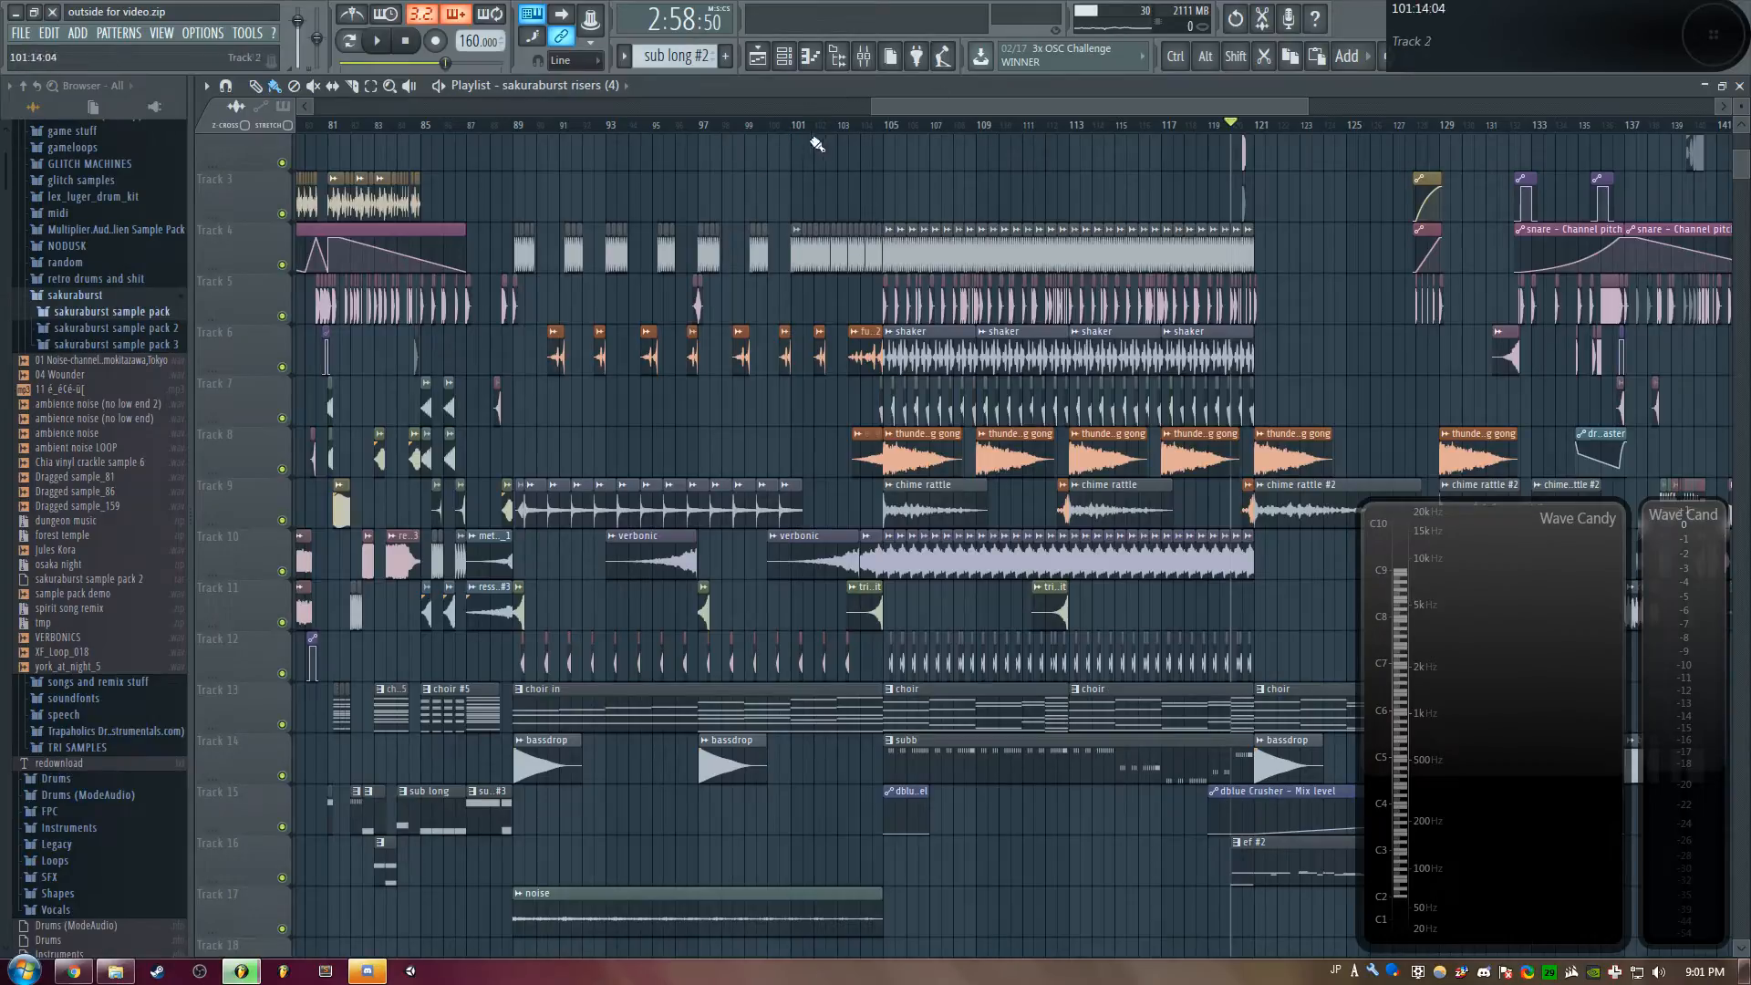
{"action": "left_click", "coordinate": [840, 126]}
{"action": "key", "text": "space"}
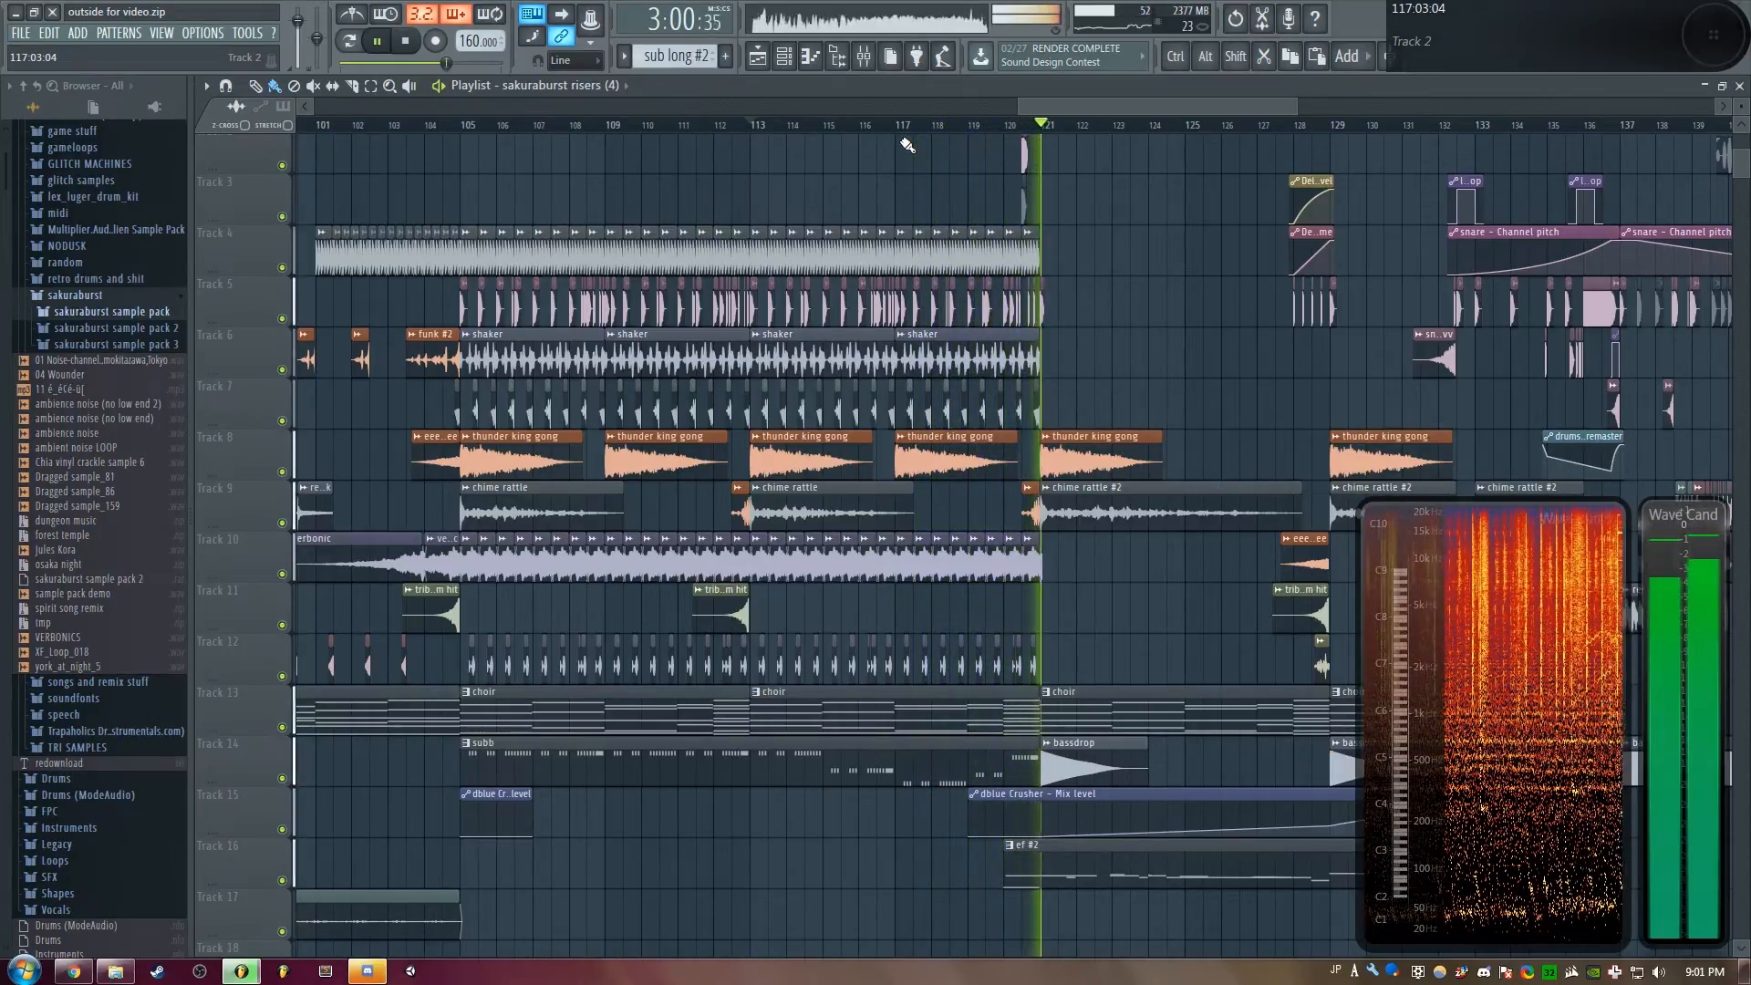
Follow the full mix as it plays from bar 121 through to bar 137, and stop playback
{"action": "left_click_drag", "start_coordinate": [1082, 110], "coordinate": [1164, 114]}
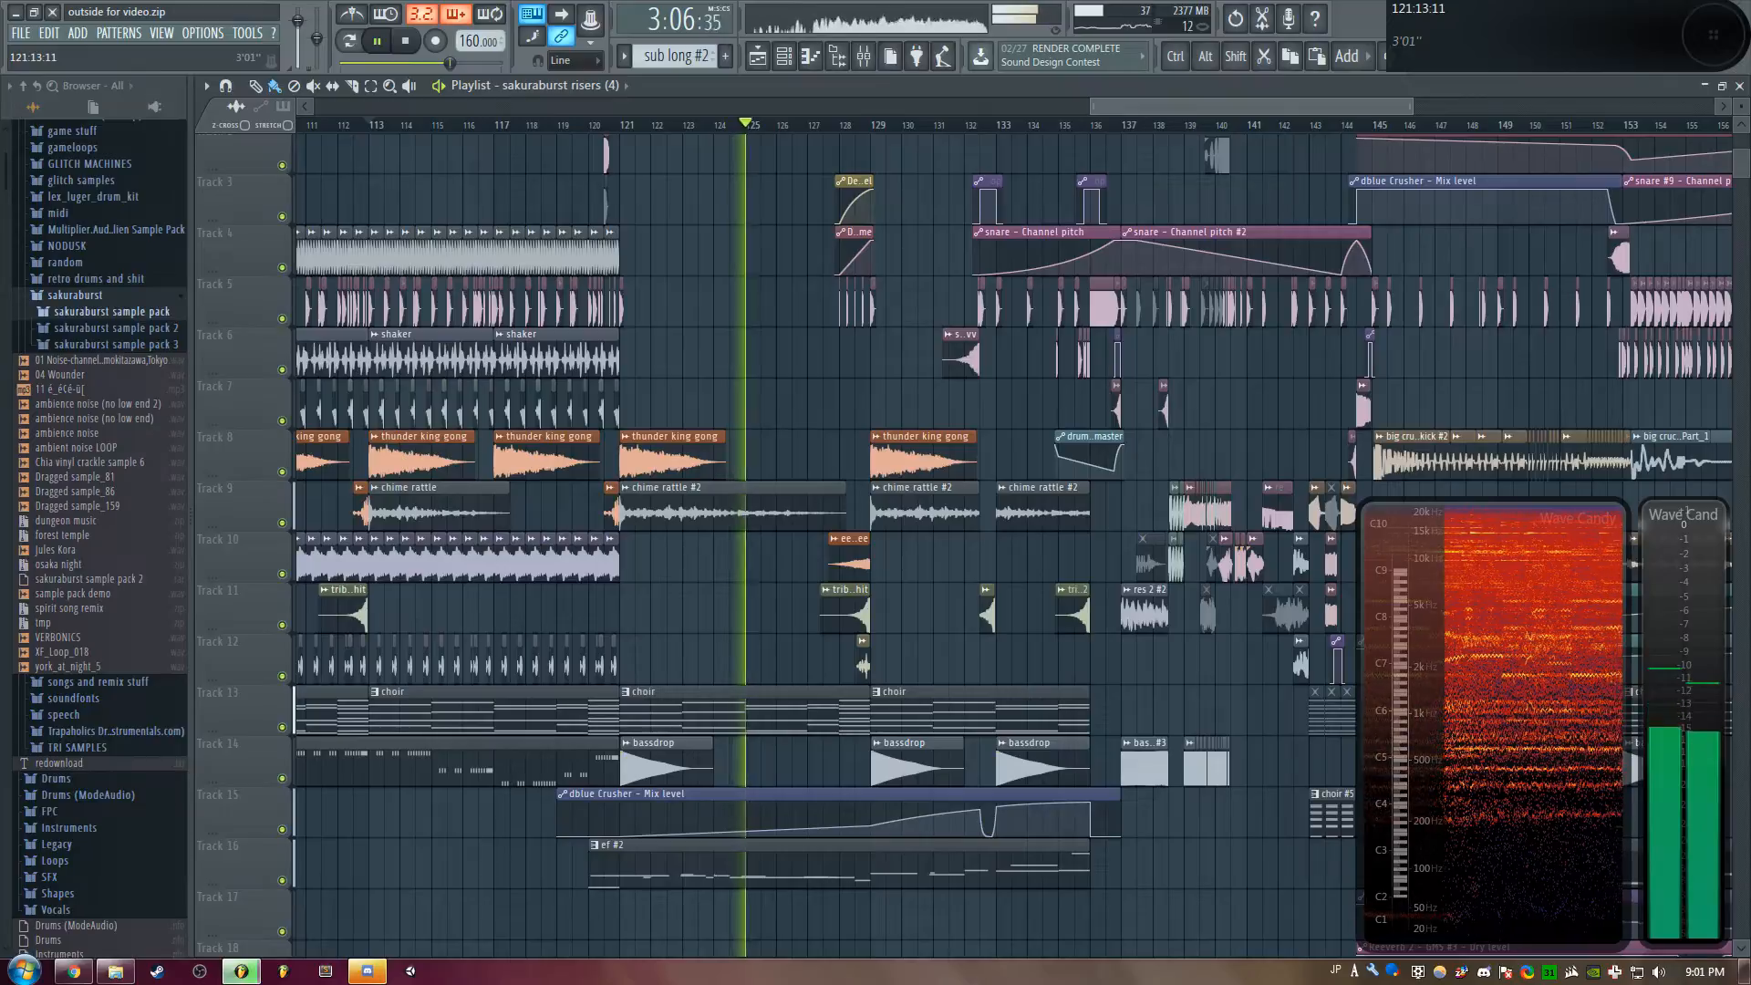
{"action": "left_click_drag", "start_coordinate": [1164, 114], "coordinate": [1190, 121]}
{"action": "scroll", "coordinate": [989, 340], "scroll_direction": "up", "scroll_amount": 1}
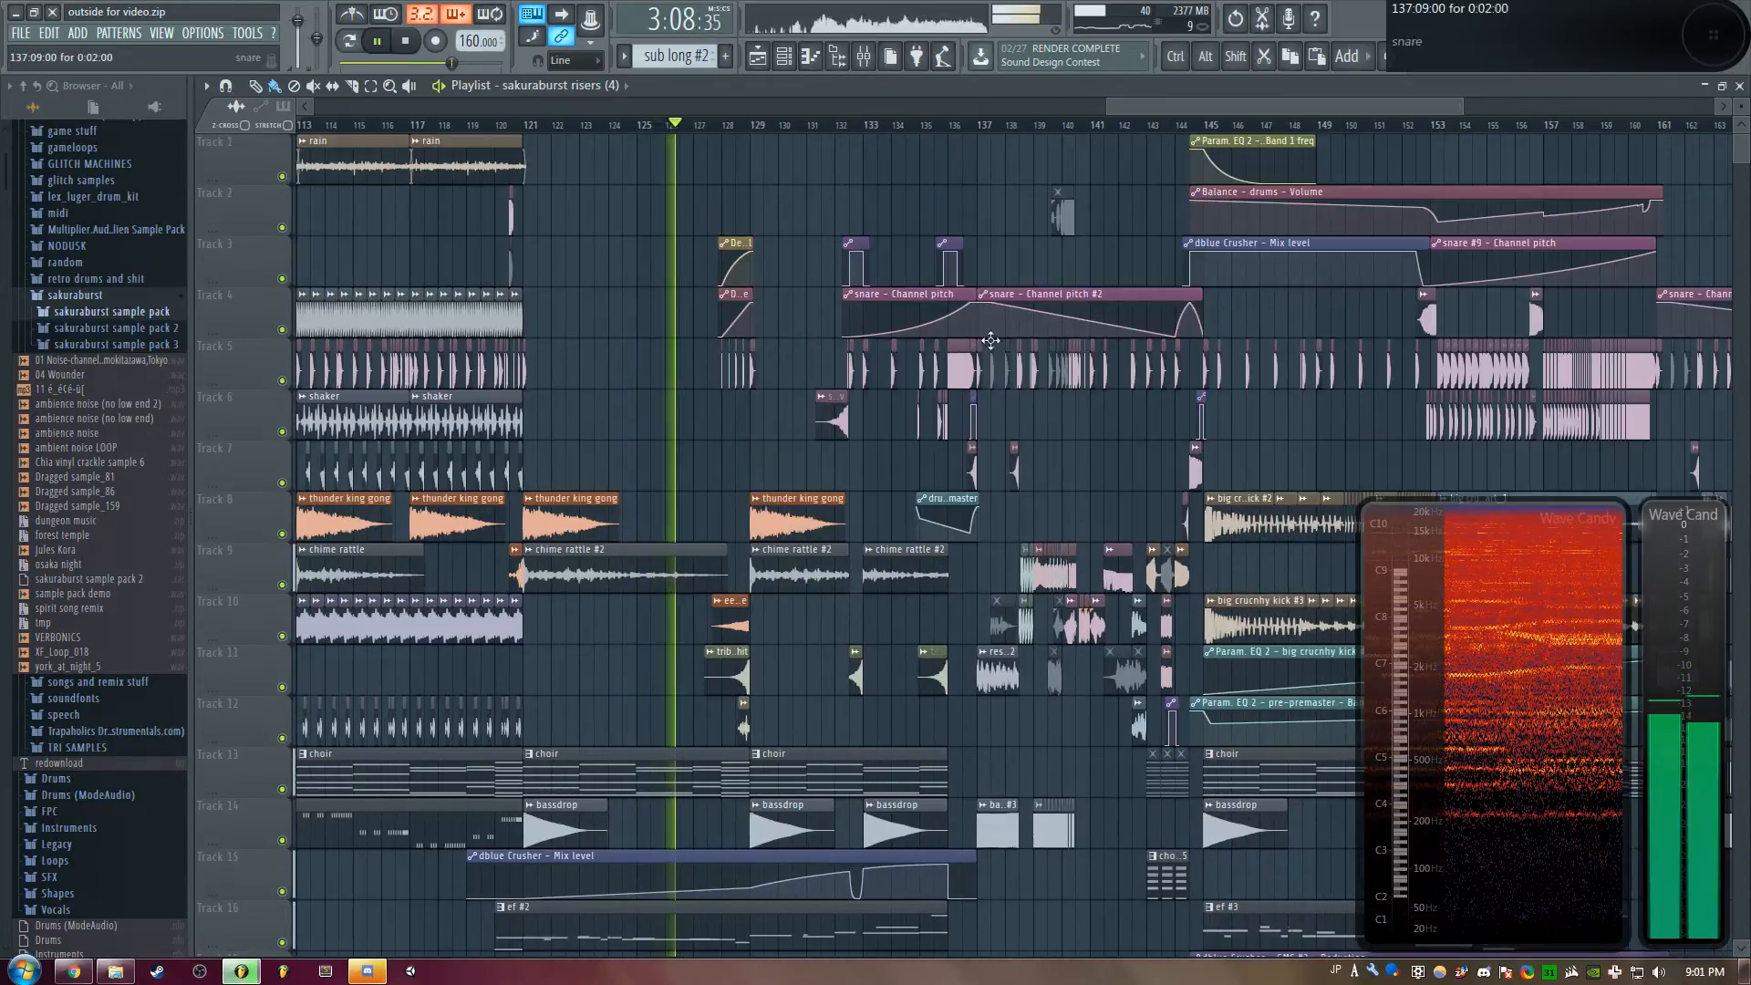
{"action": "scroll", "coordinate": [971, 323], "scroll_direction": "down", "scroll_amount": 1}
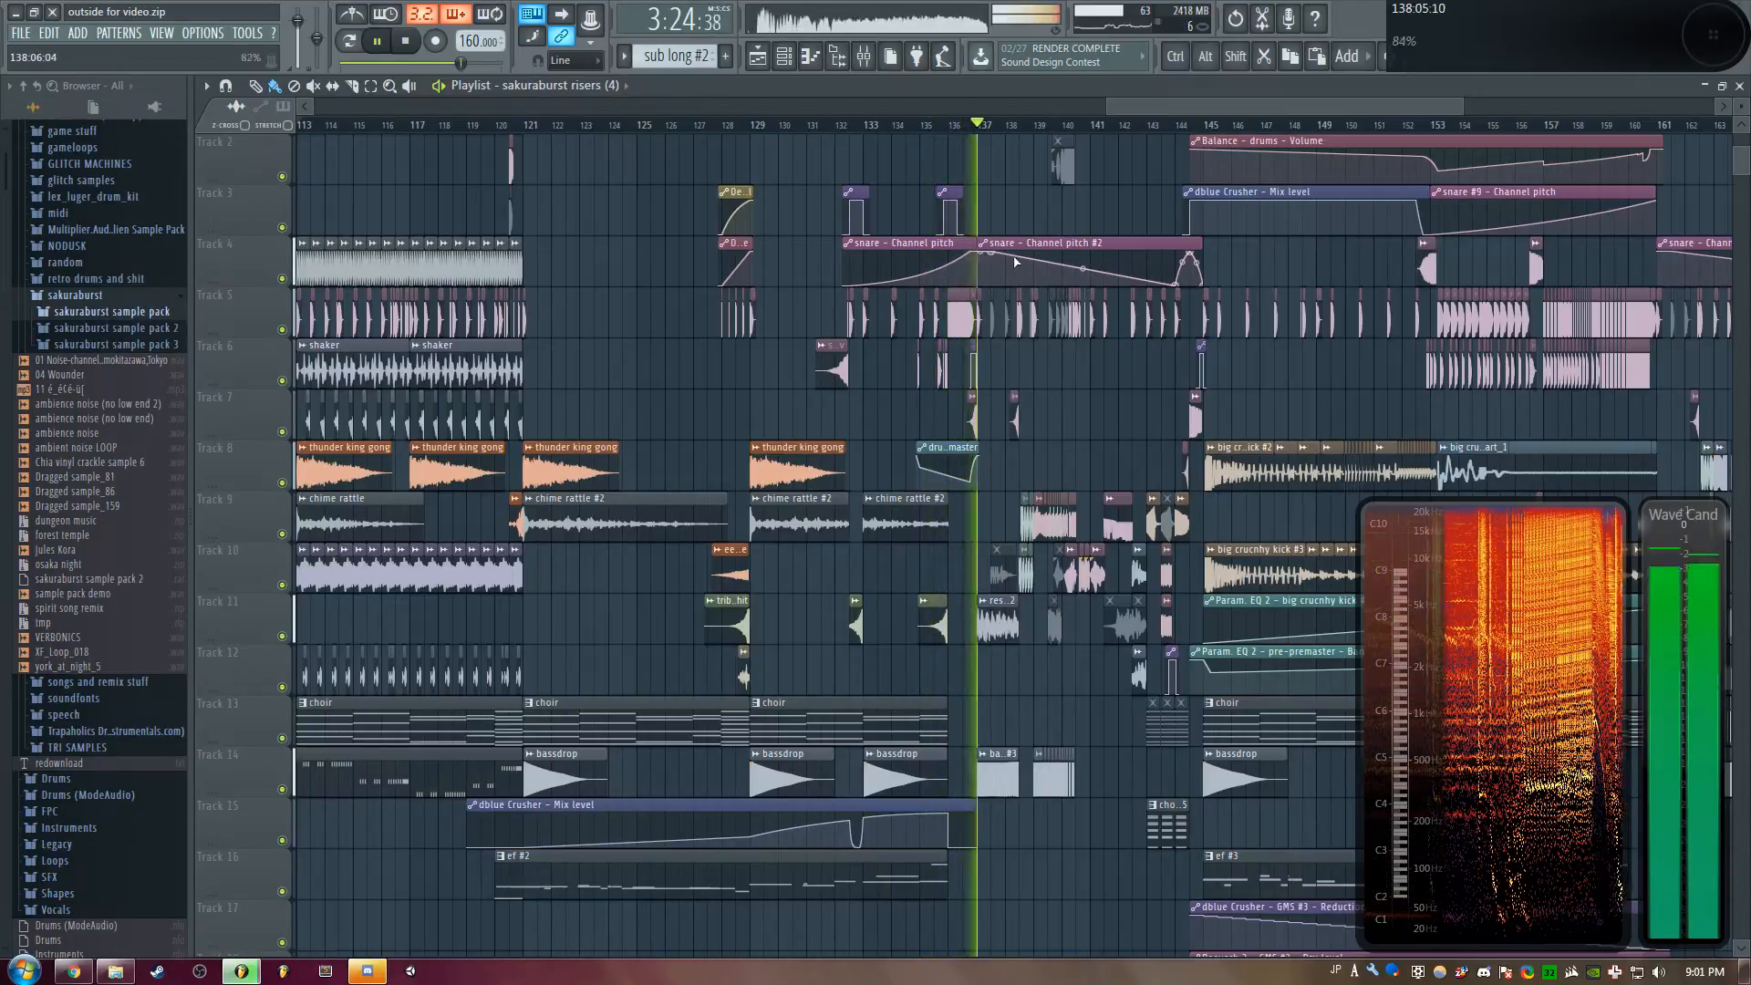
{"action": "key", "text": "space"}
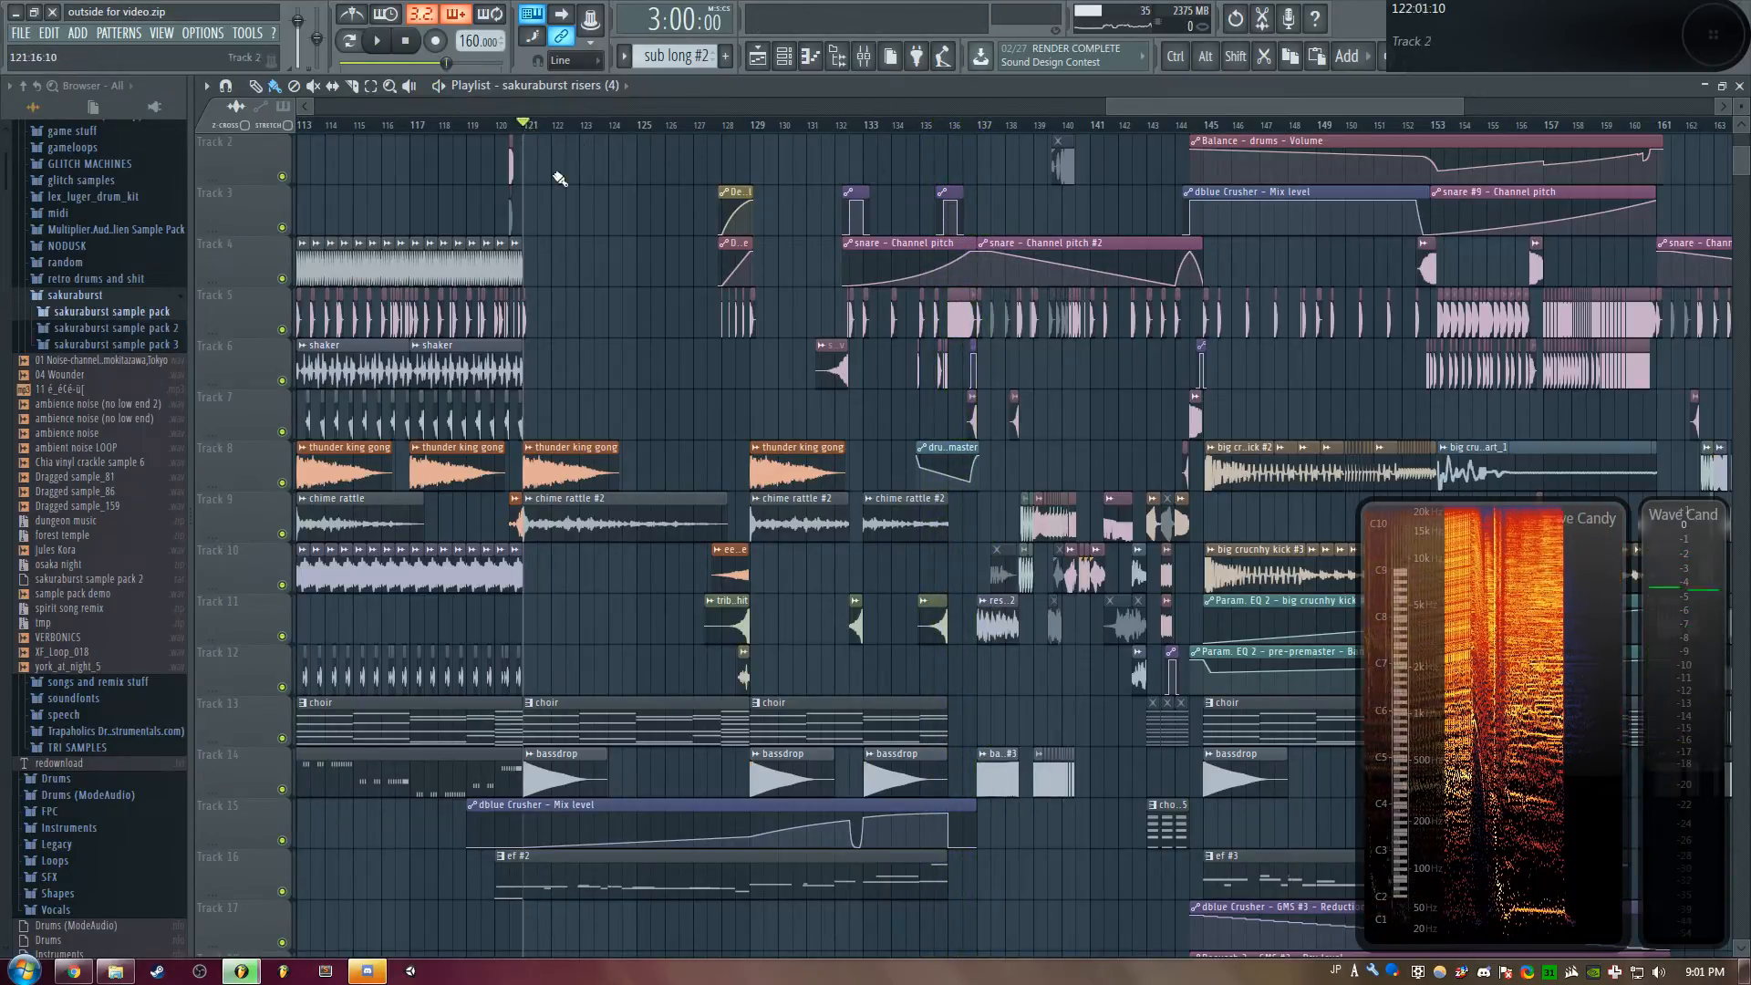
Open the ef #2 pattern's GMS #2 notes in the piano roll, audition keys such as C4 and C7, and return to the playlist
{"action": "double_click", "coordinate": [647, 881]}
{"action": "scroll", "coordinate": [743, 110], "scroll_direction": "down", "scroll_amount": 4}
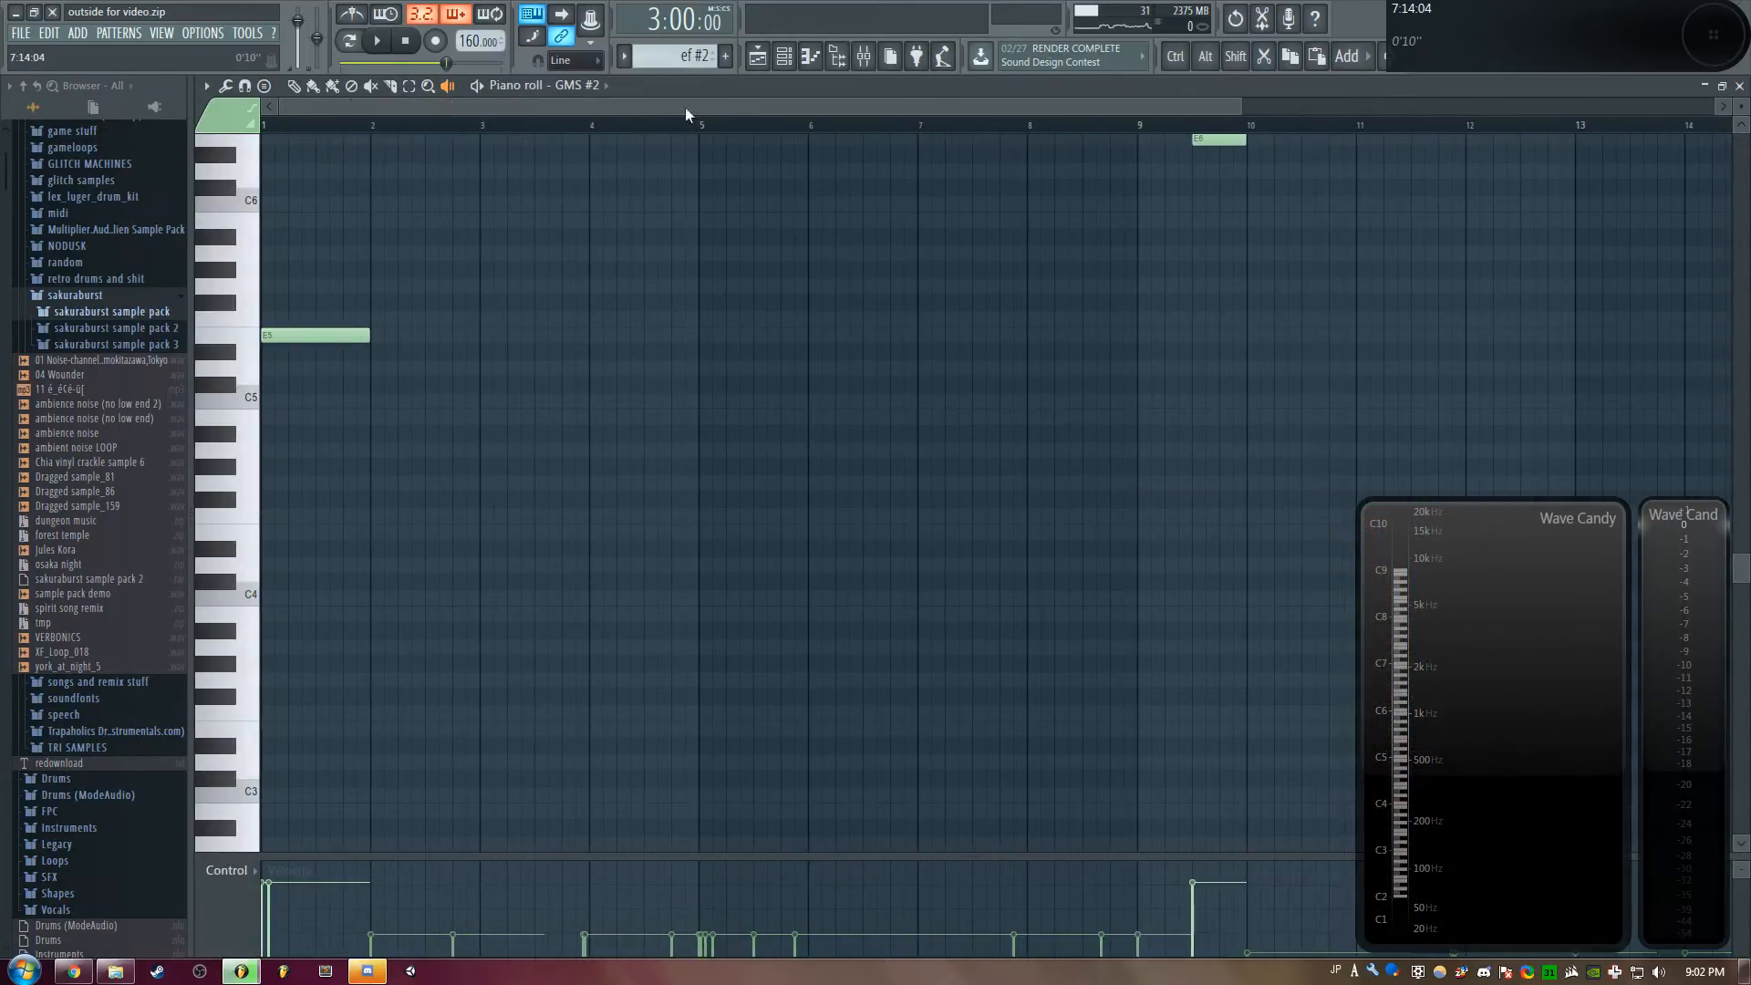
{"action": "scroll", "coordinate": [631, 456], "scroll_direction": "up", "scroll_amount": 6}
{"action": "scroll", "coordinate": [547, 492], "scroll_direction": "down", "scroll_amount": 12}
{"action": "scroll", "coordinate": [263, 602], "scroll_direction": "up", "scroll_amount": 7}
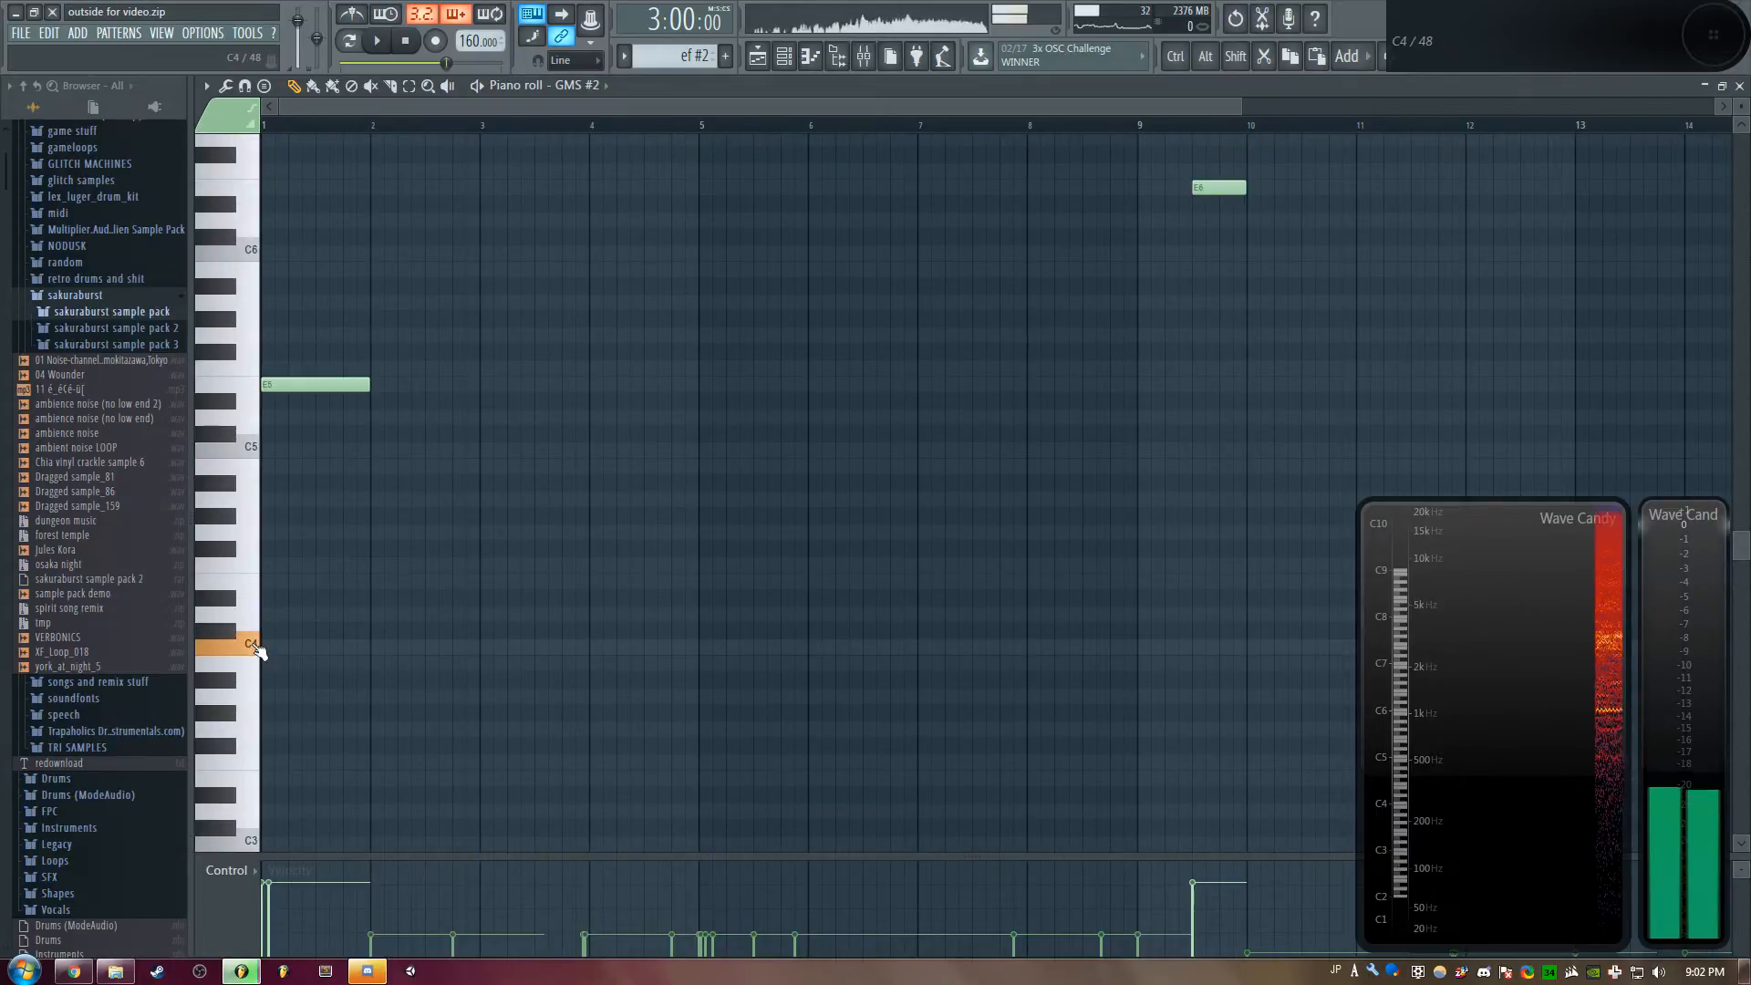
{"action": "scroll", "coordinate": [356, 530], "scroll_direction": "up", "scroll_amount": 6}
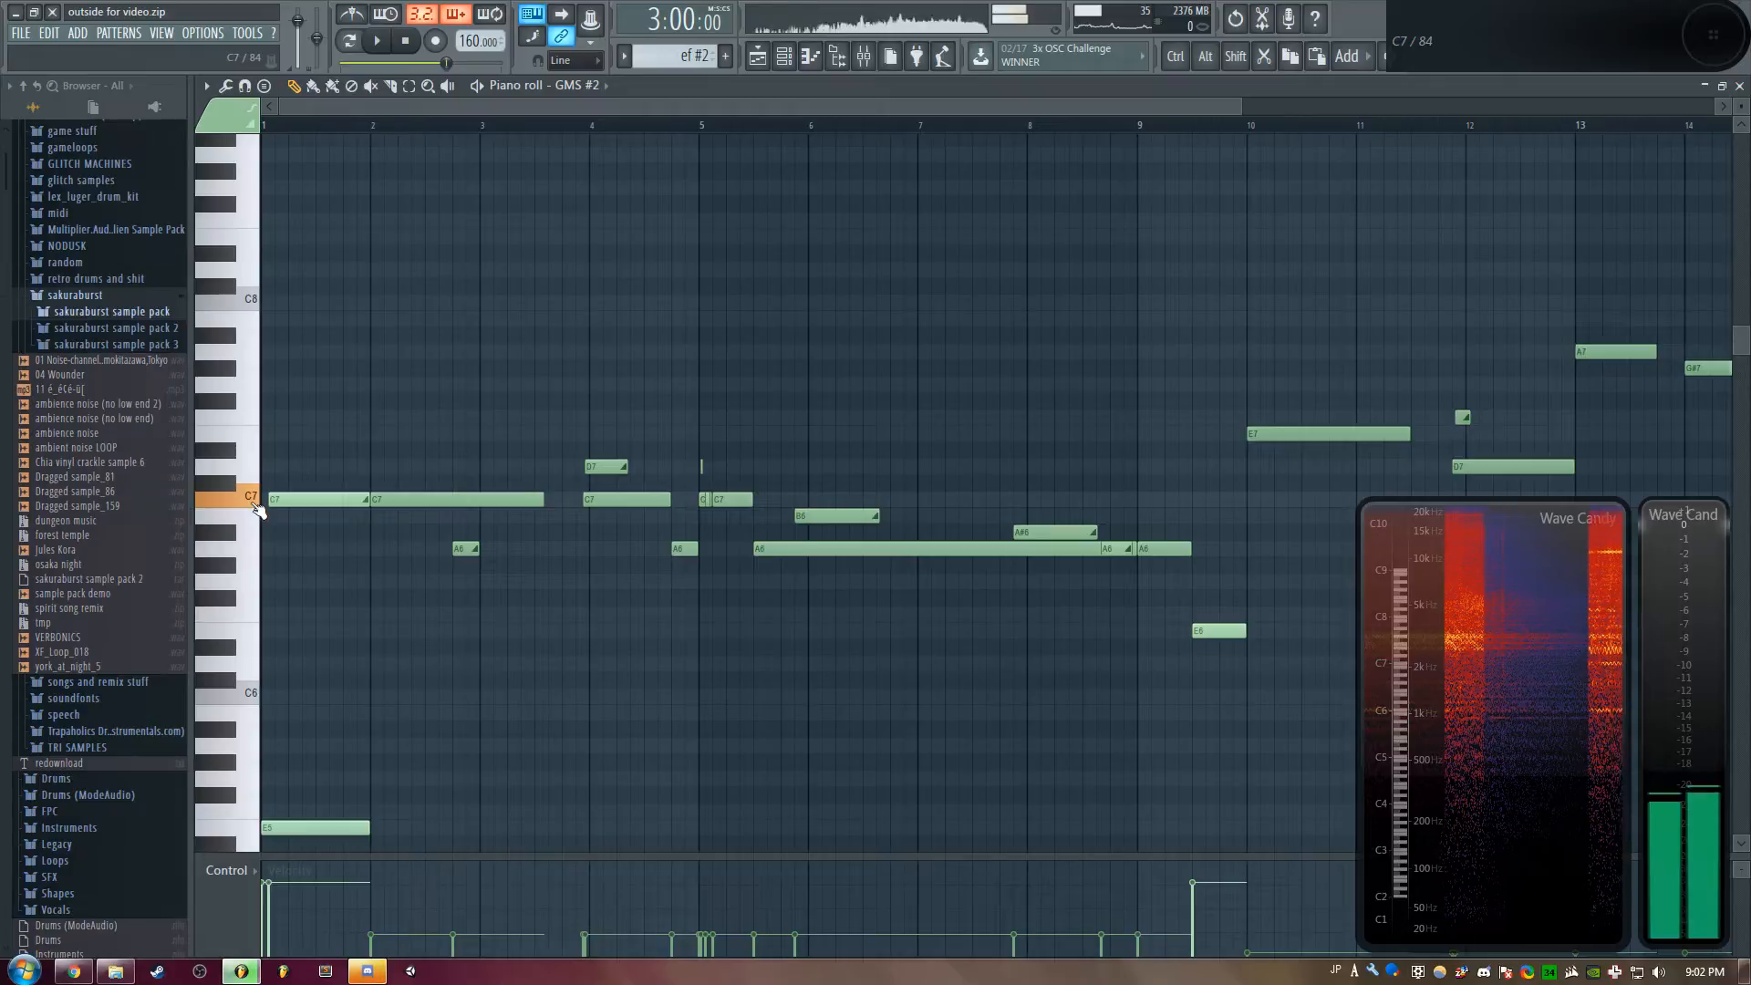
{"action": "scroll", "coordinate": [258, 310], "scroll_direction": "up", "scroll_amount": 3}
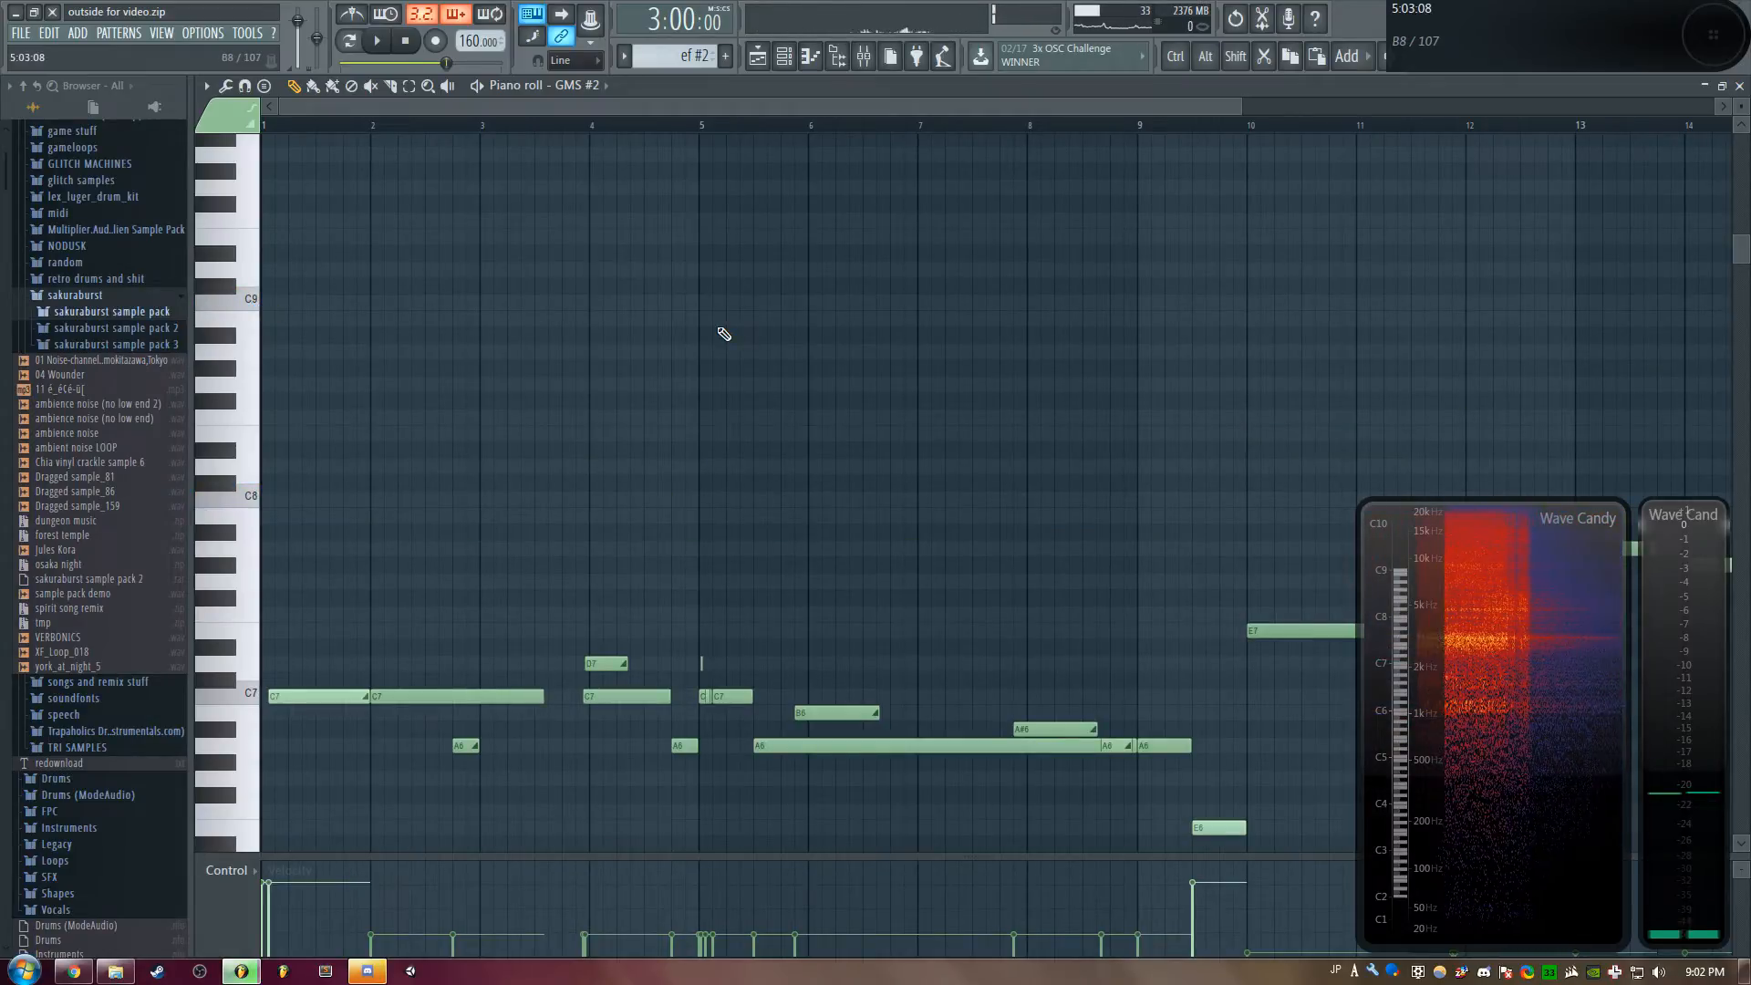
{"action": "key", "text": "F5"}
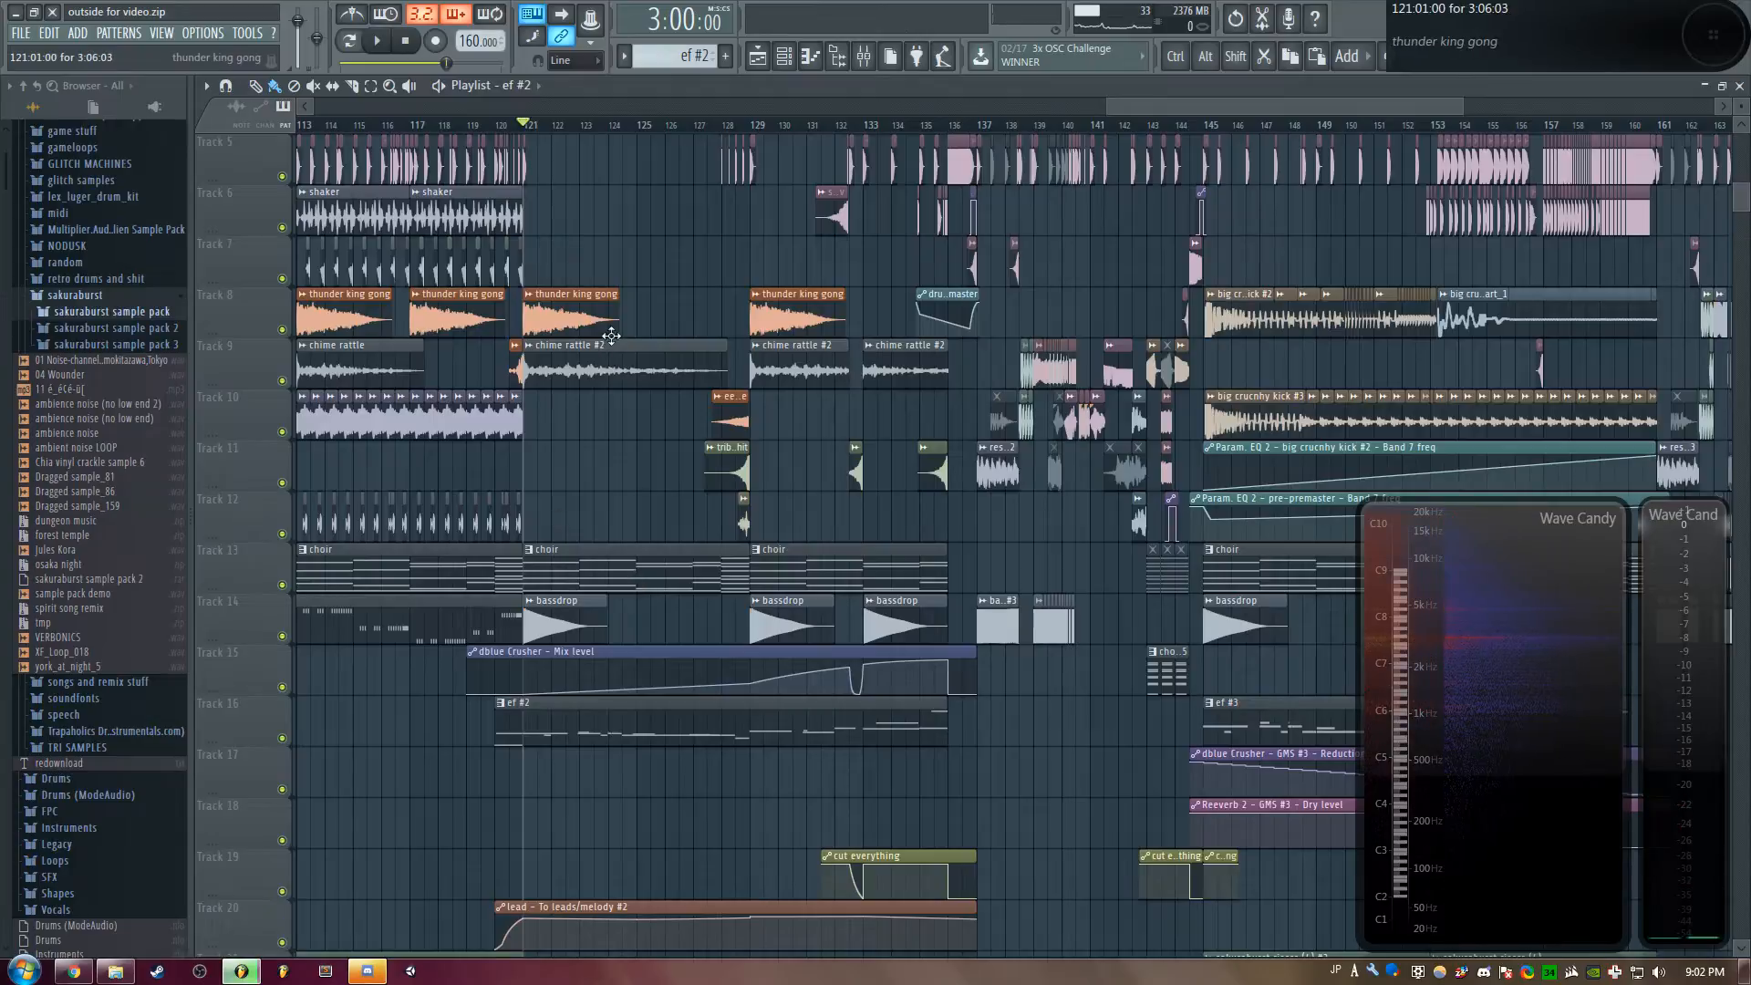
Isolate the ef #2 lead on Track 16 together with its automation on Tracks 20 and 15
{"action": "scroll", "coordinate": [686, 106], "scroll_direction": "up", "scroll_amount": 5}
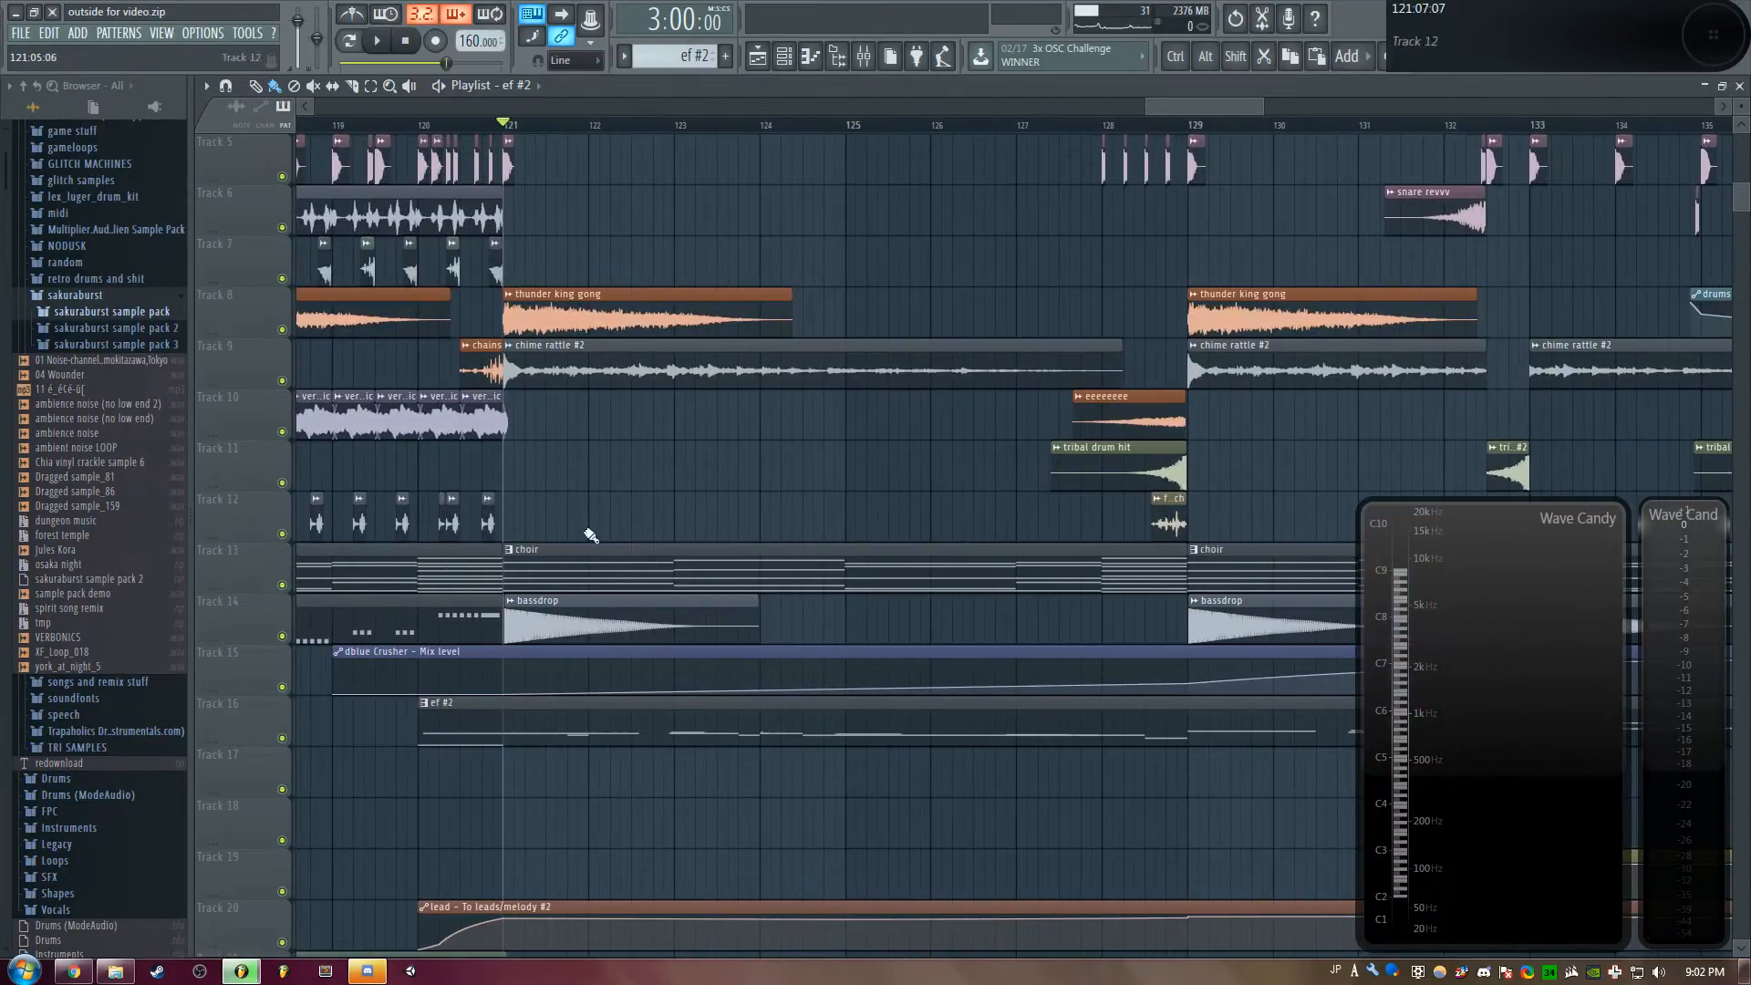
{"action": "scroll", "coordinate": [285, 745], "scroll_direction": "down", "scroll_amount": 3}
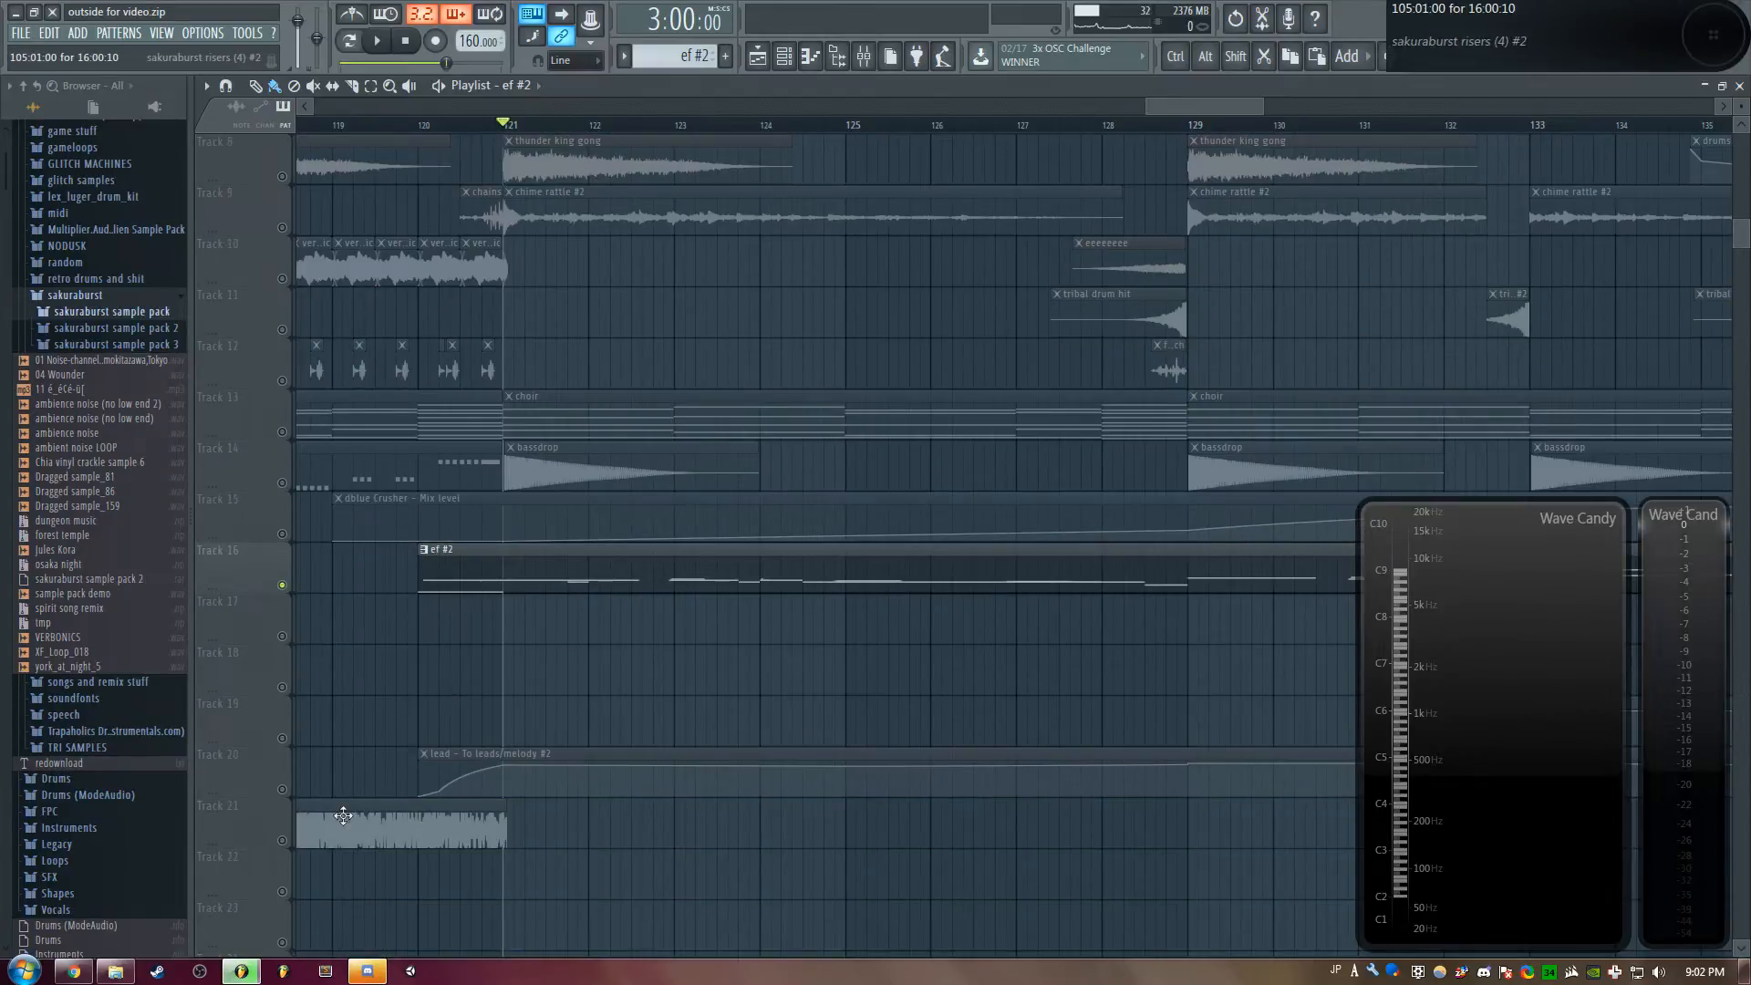
{"action": "left_click", "coordinate": [282, 790]}
{"action": "left_click", "coordinate": [281, 534]}
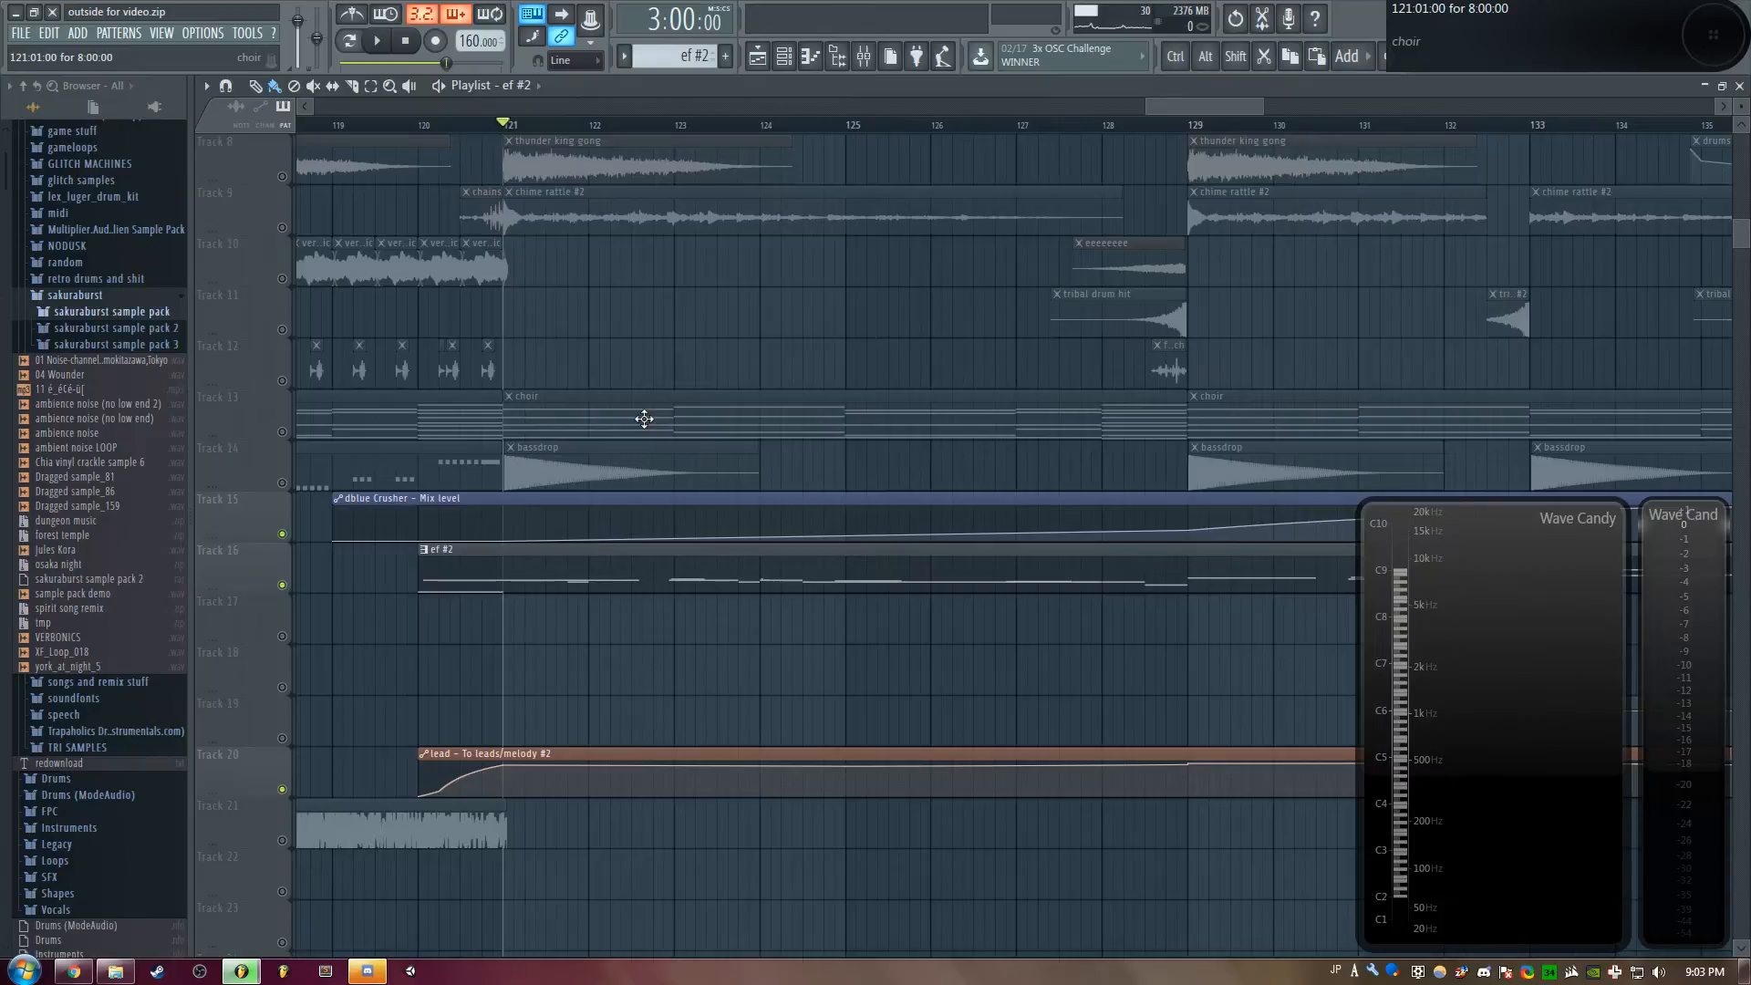
Go back to the first ef lead section and audition it from bar 25 with its automation
{"action": "left_click_drag", "start_coordinate": [1149, 107], "coordinate": [329, 107]}
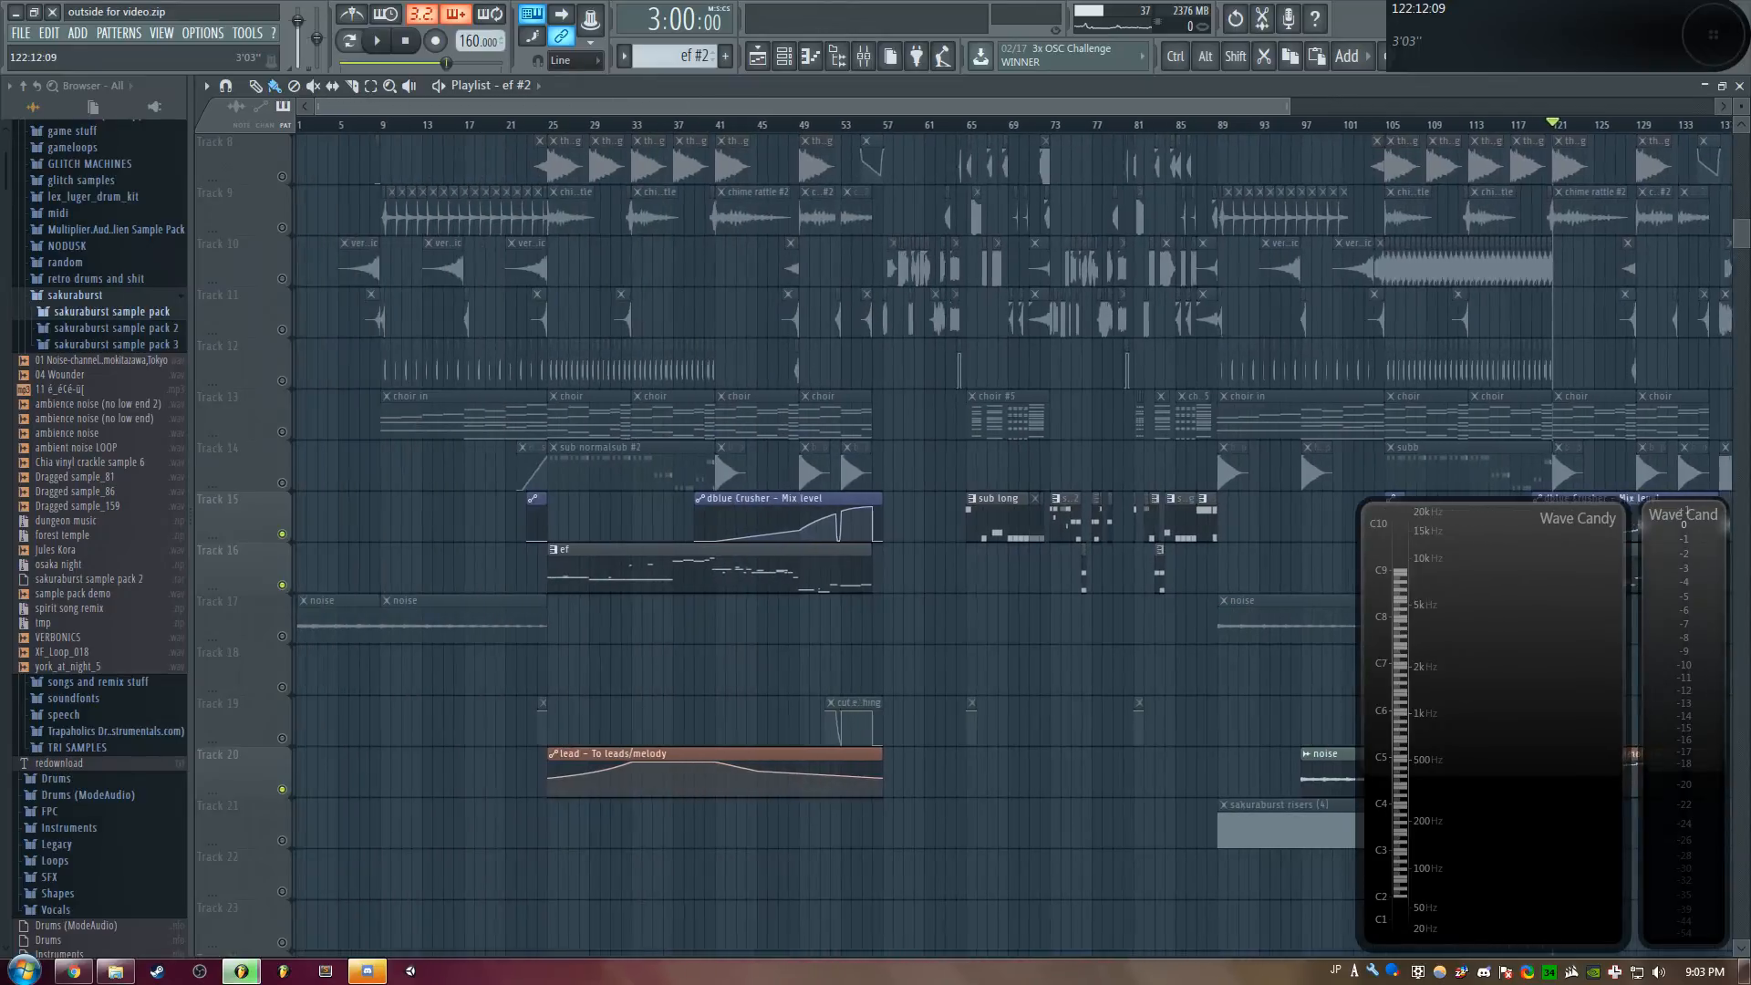
{"action": "left_click_drag", "start_coordinate": [1288, 107], "coordinate": [906, 107]}
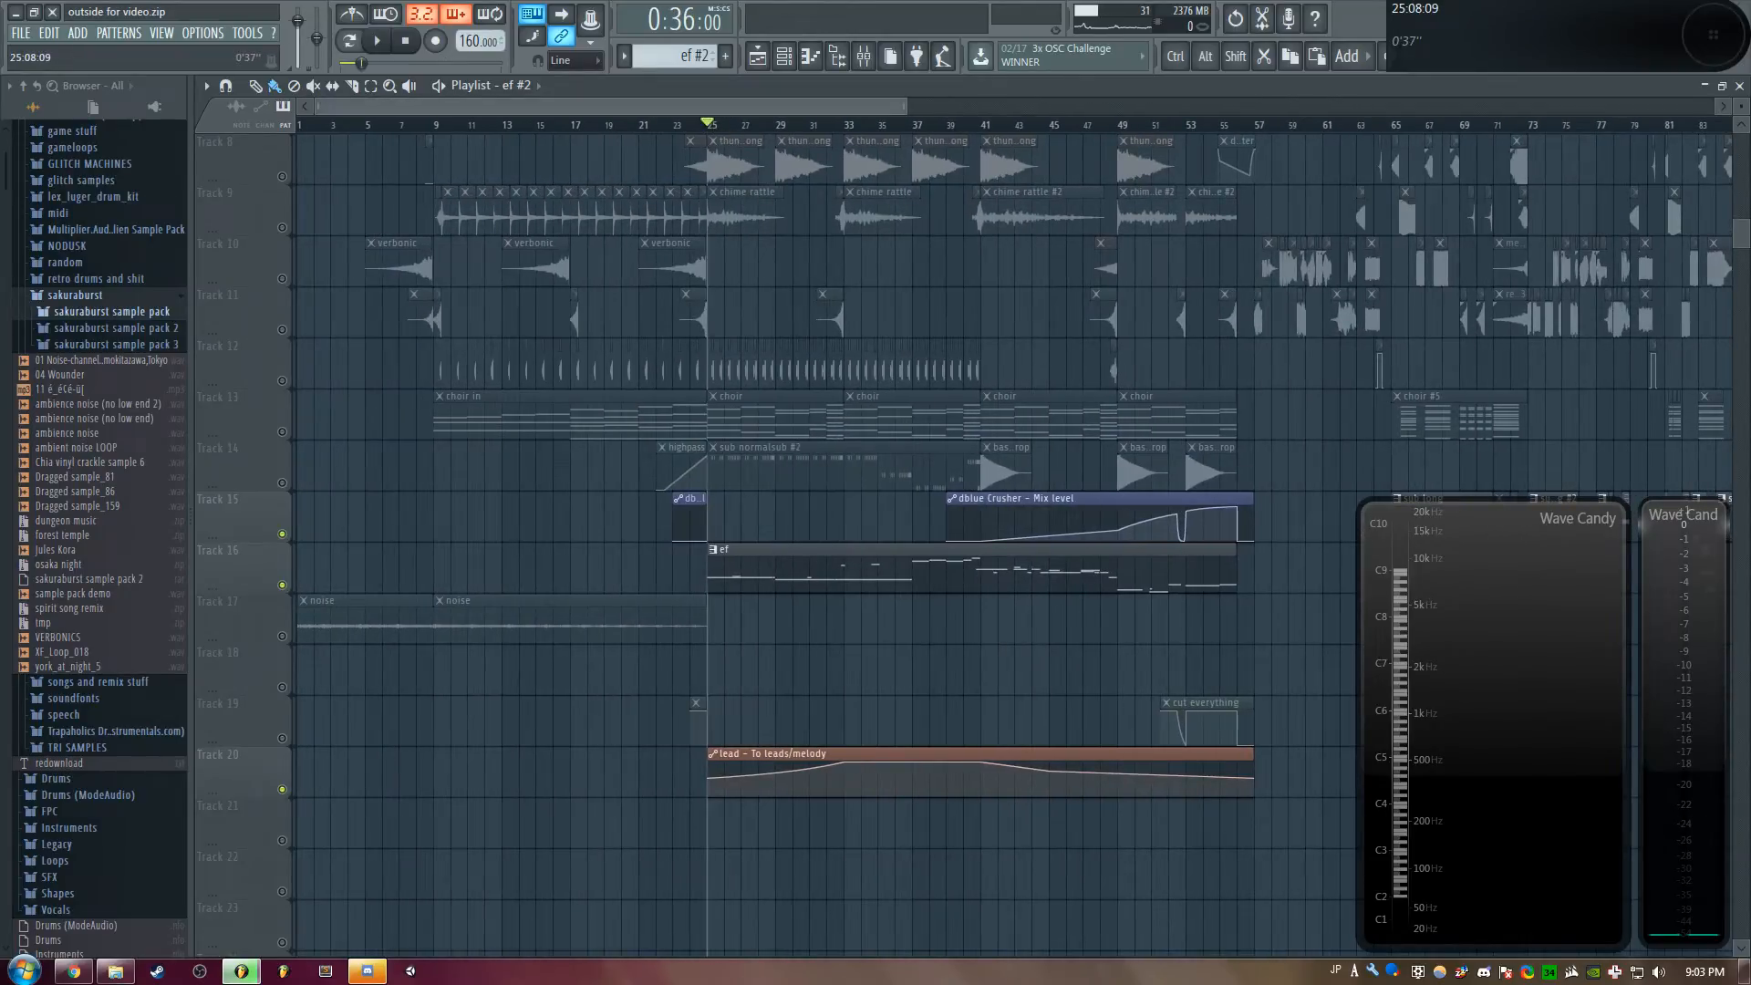
{"action": "scroll", "coordinate": [727, 110], "scroll_direction": "up", "scroll_amount": 2}
{"action": "key", "text": "space"}
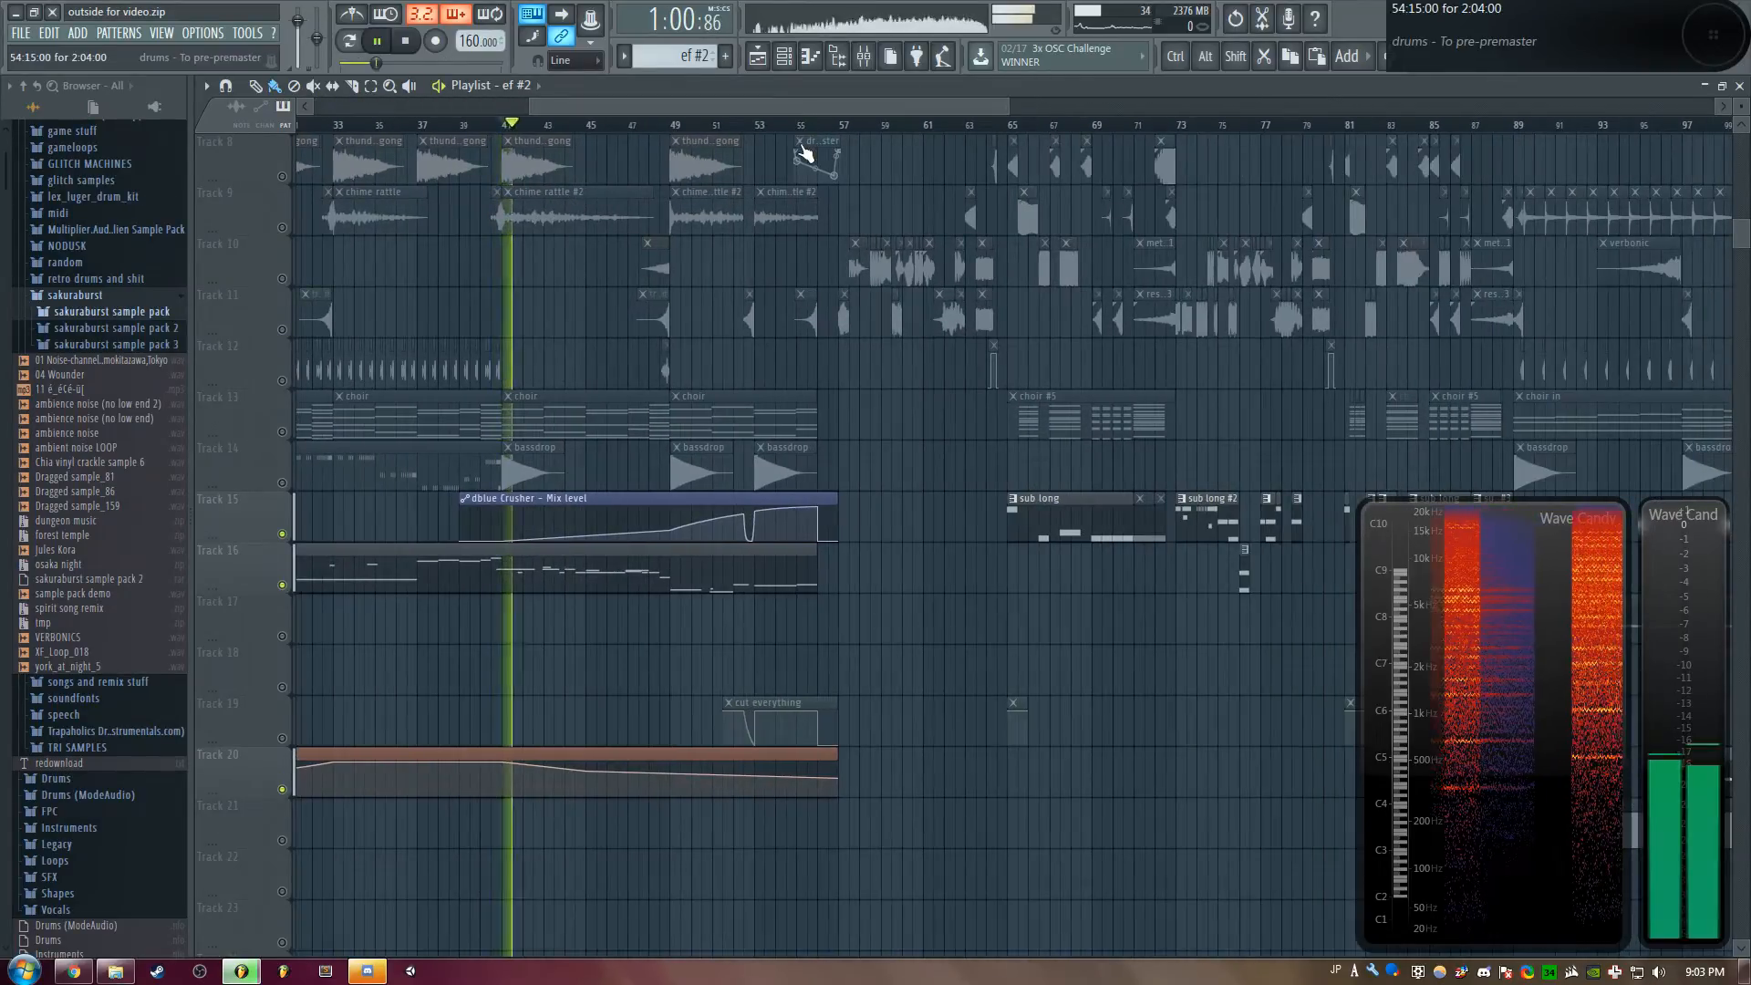
Stop the first lead section, return to bar 121 and audition the ef #2 lead for comparison
{"action": "left_click_drag", "start_coordinate": [796, 109], "coordinate": [1216, 109]}
{"action": "key", "text": "space"}
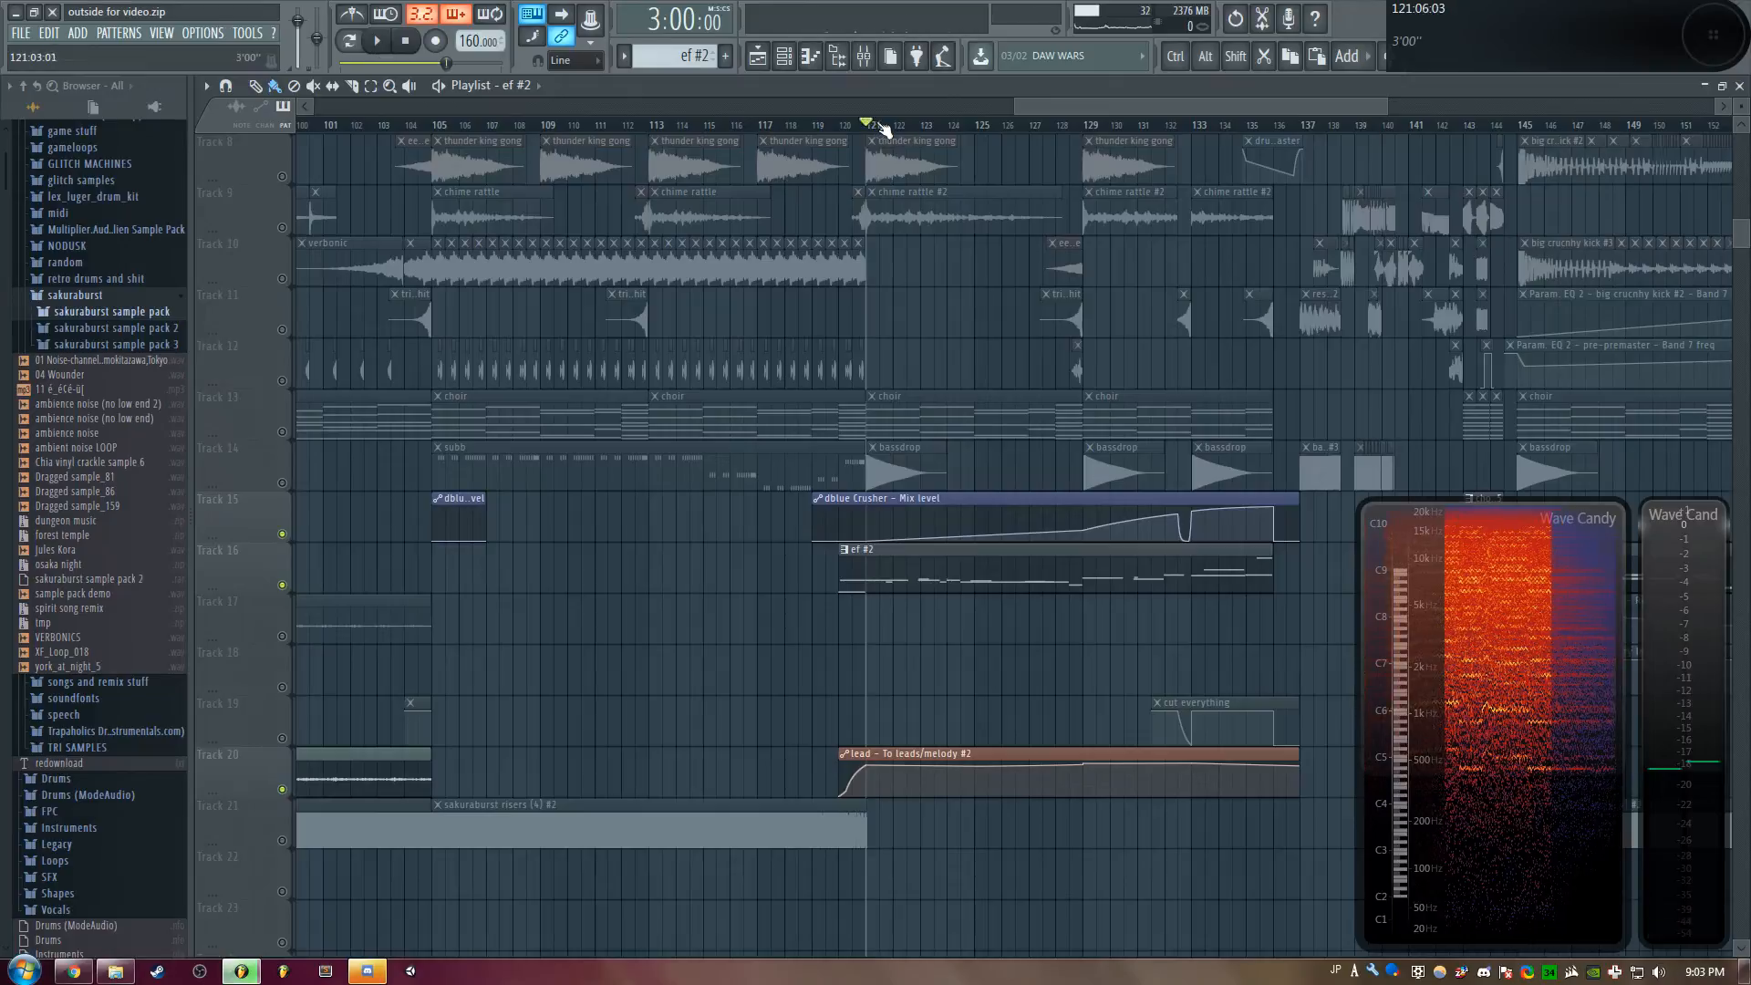
{"action": "scroll", "coordinate": [1034, 116], "scroll_direction": "up", "scroll_amount": 2}
{"action": "key", "text": "space"}
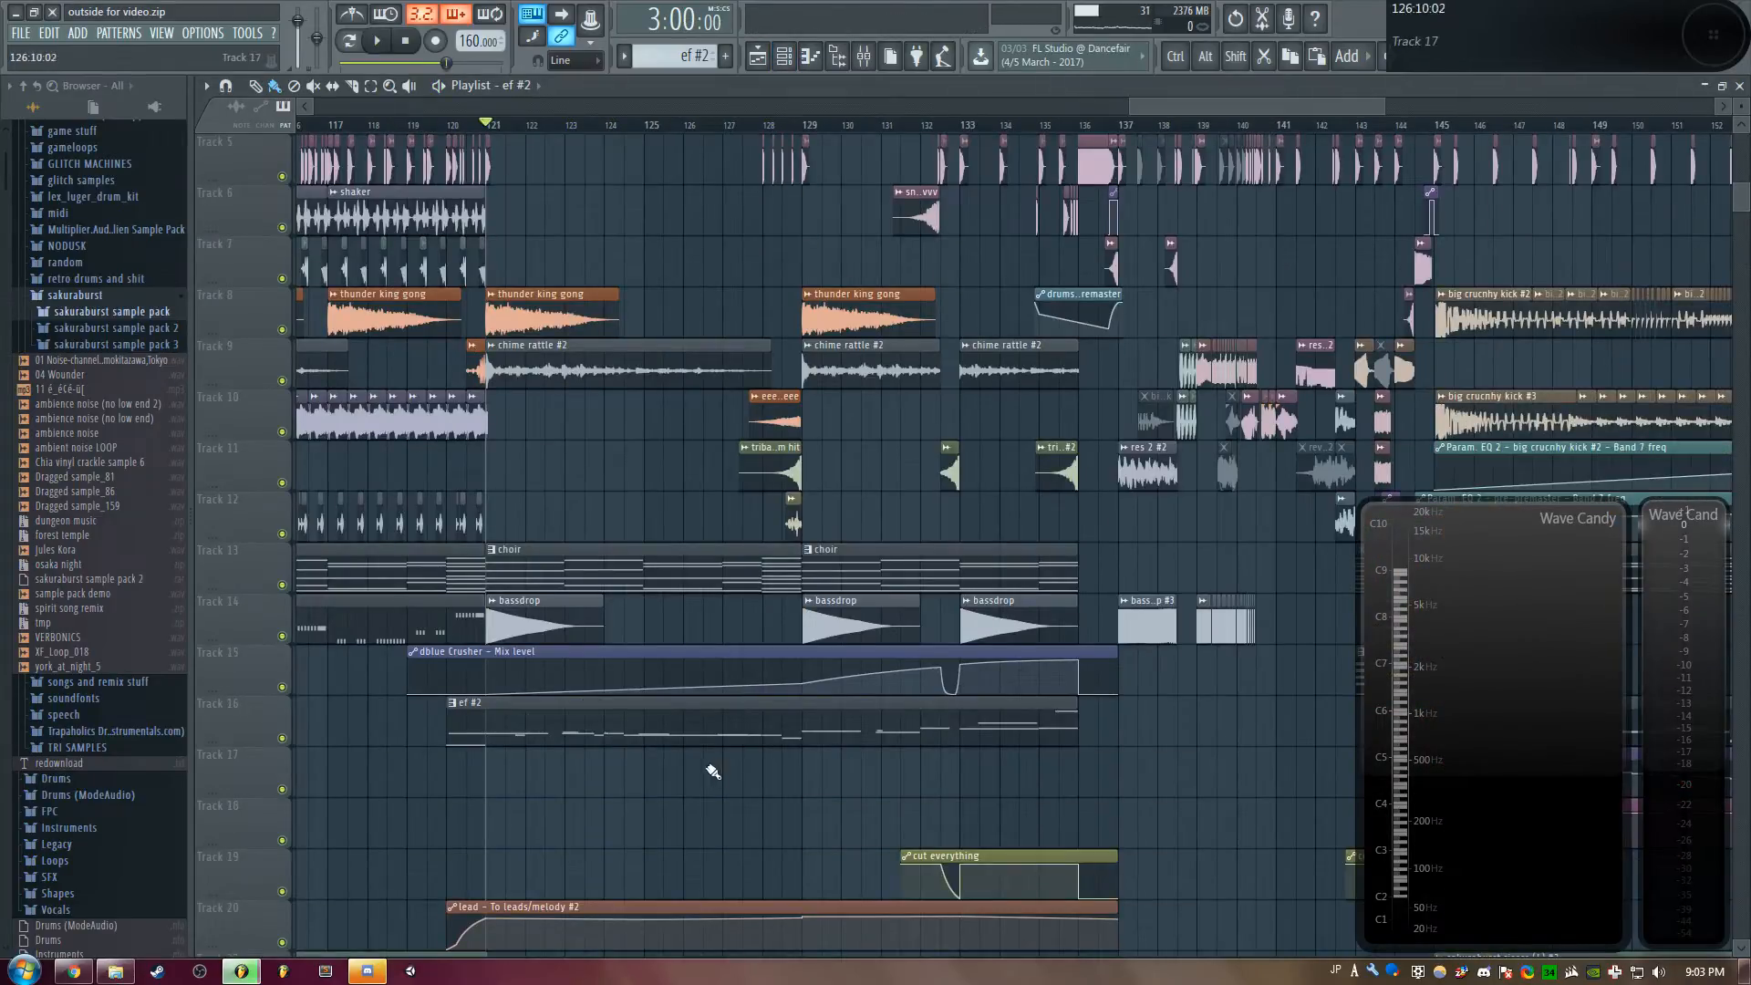
Play the full mix up to the snare roll before bar 137, and inspect the snare clip's channel settings
{"action": "scroll", "coordinate": [796, 727], "scroll_direction": "up", "scroll_amount": 4}
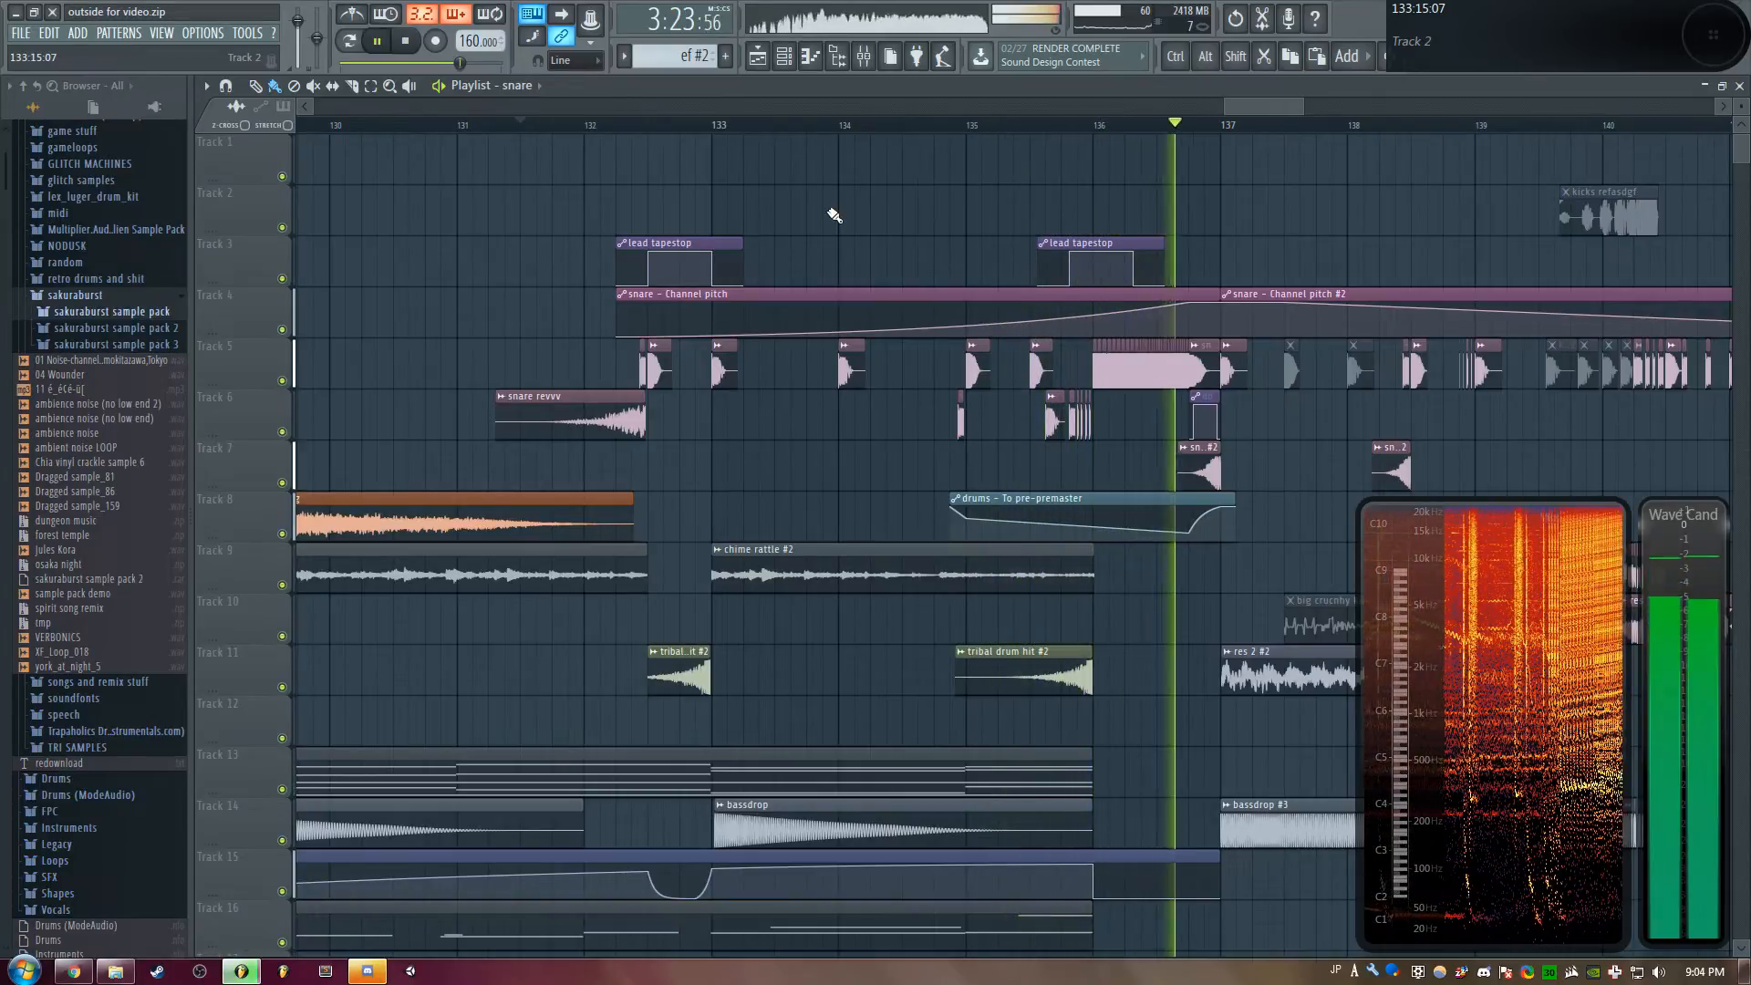
{"action": "key", "text": "space"}
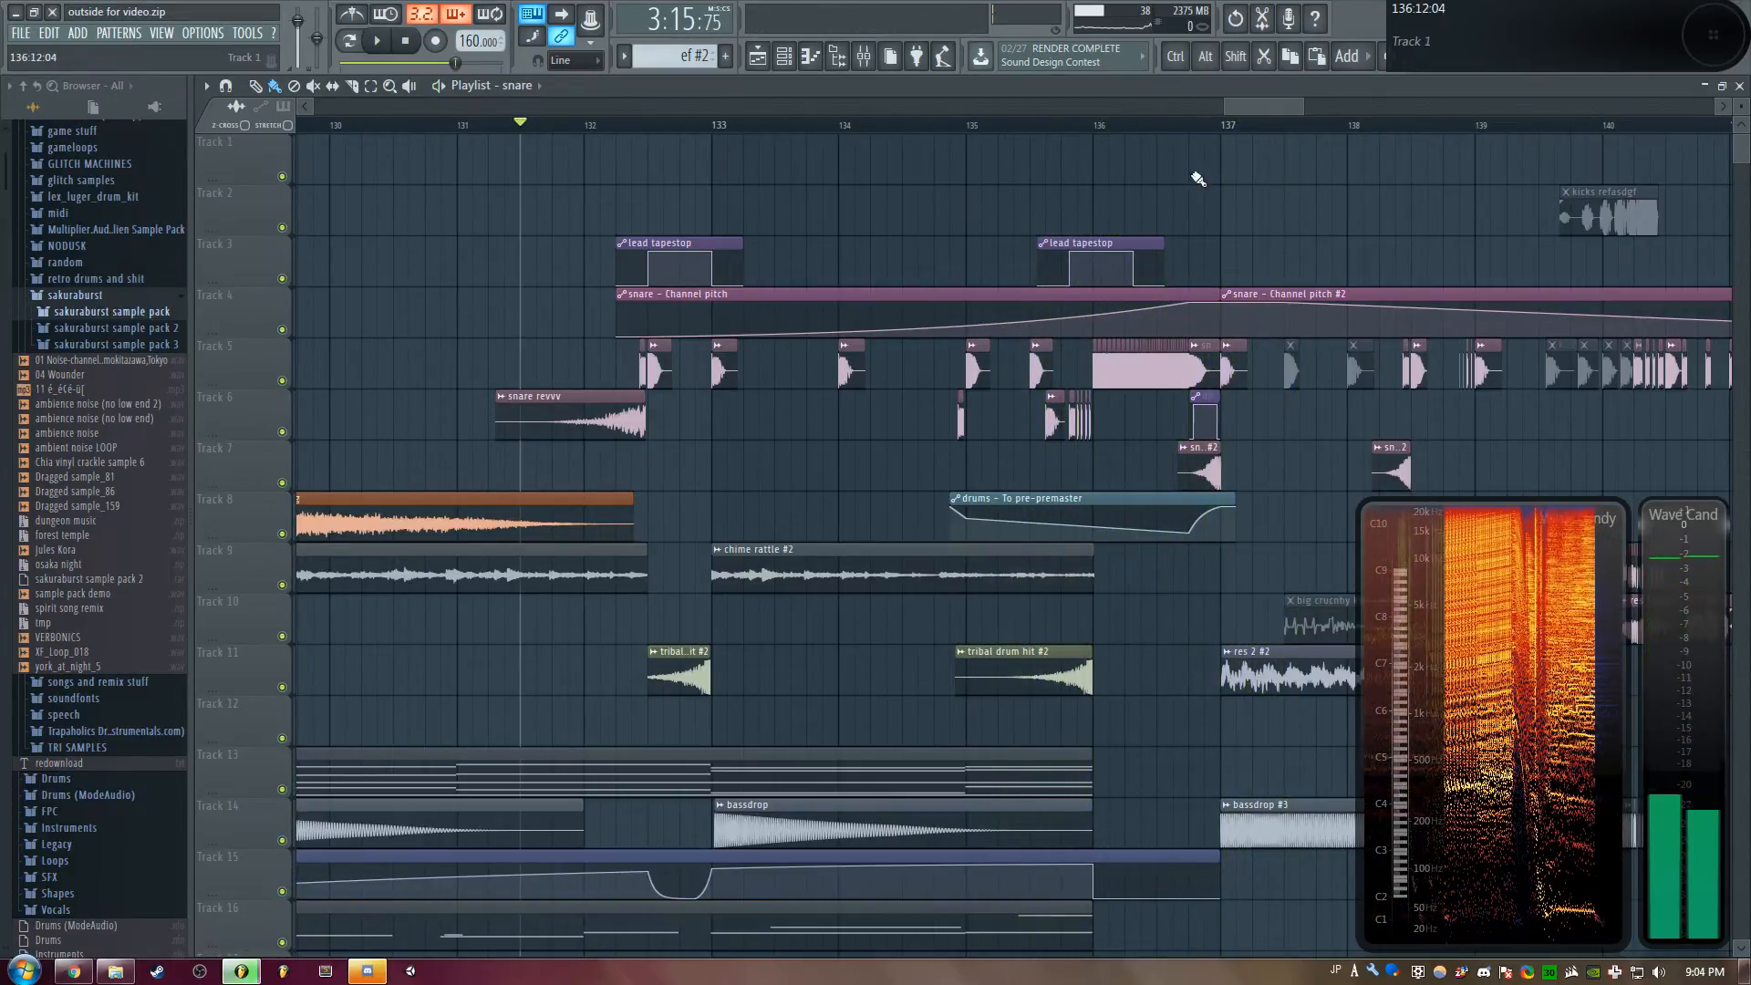
{"action": "scroll", "coordinate": [1259, 321], "scroll_direction": "up", "scroll_amount": 2}
{"action": "double_click", "coordinate": [1355, 367]}
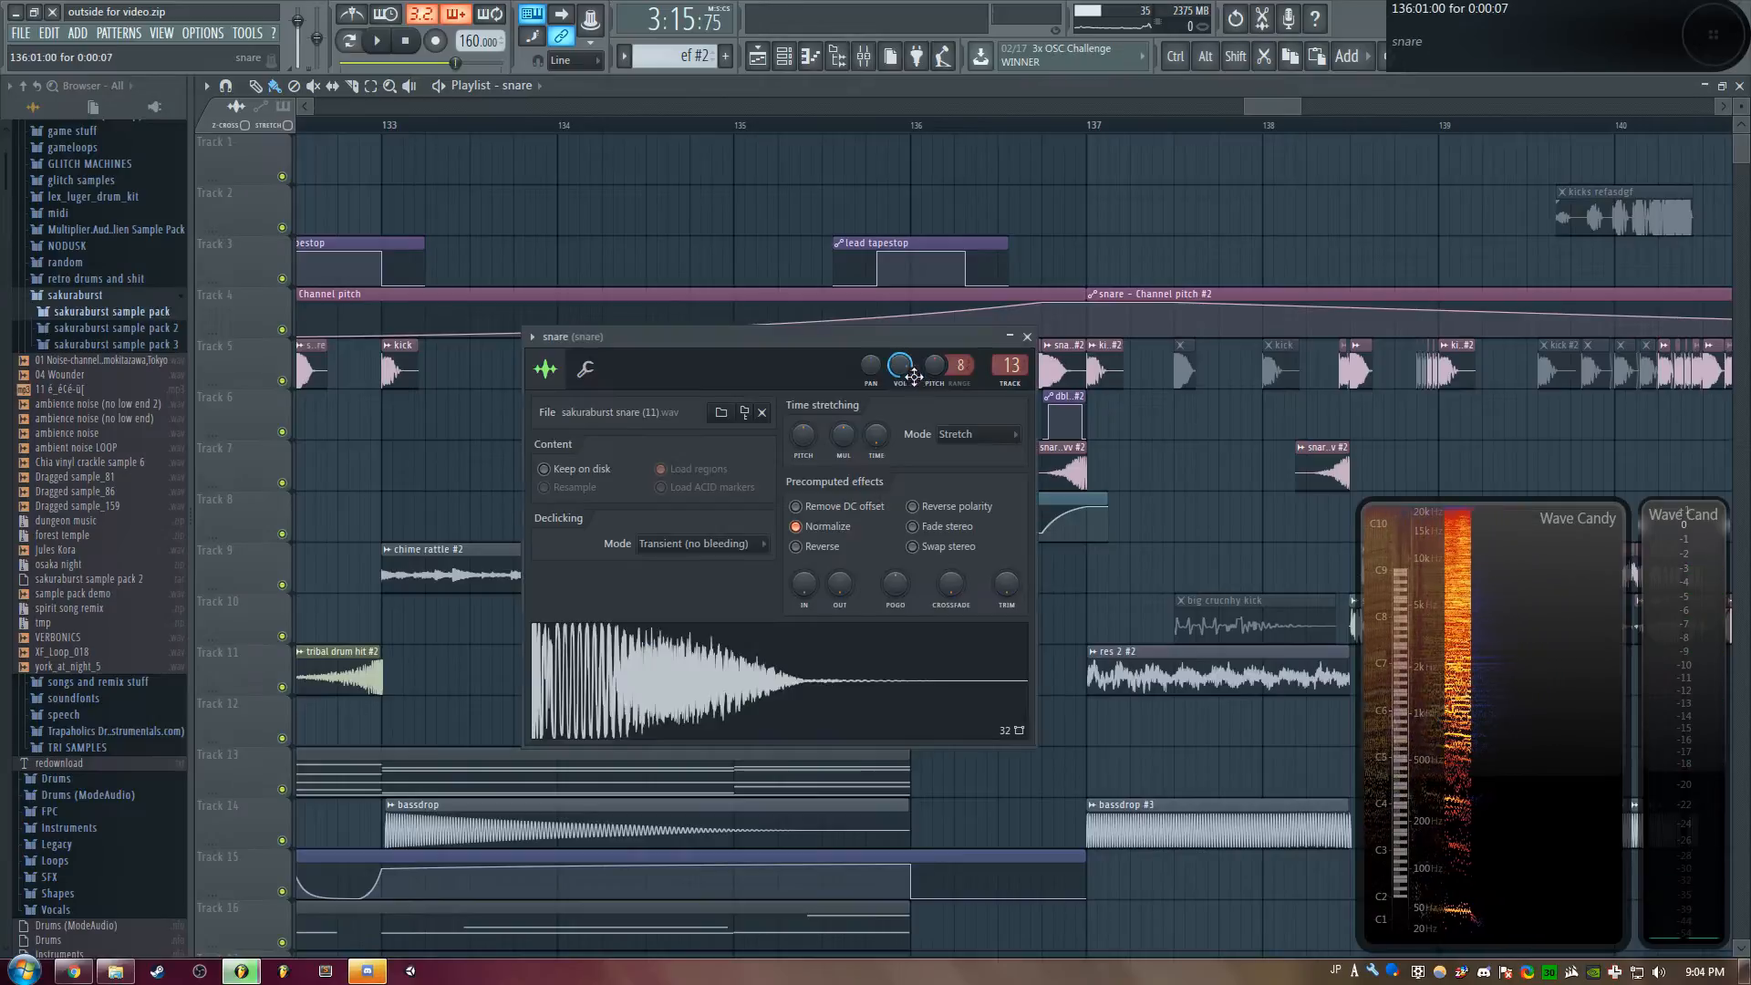
{"action": "left_click_drag", "start_coordinate": [829, 341], "coordinate": [843, 424]}
{"action": "key", "text": "Escape"}
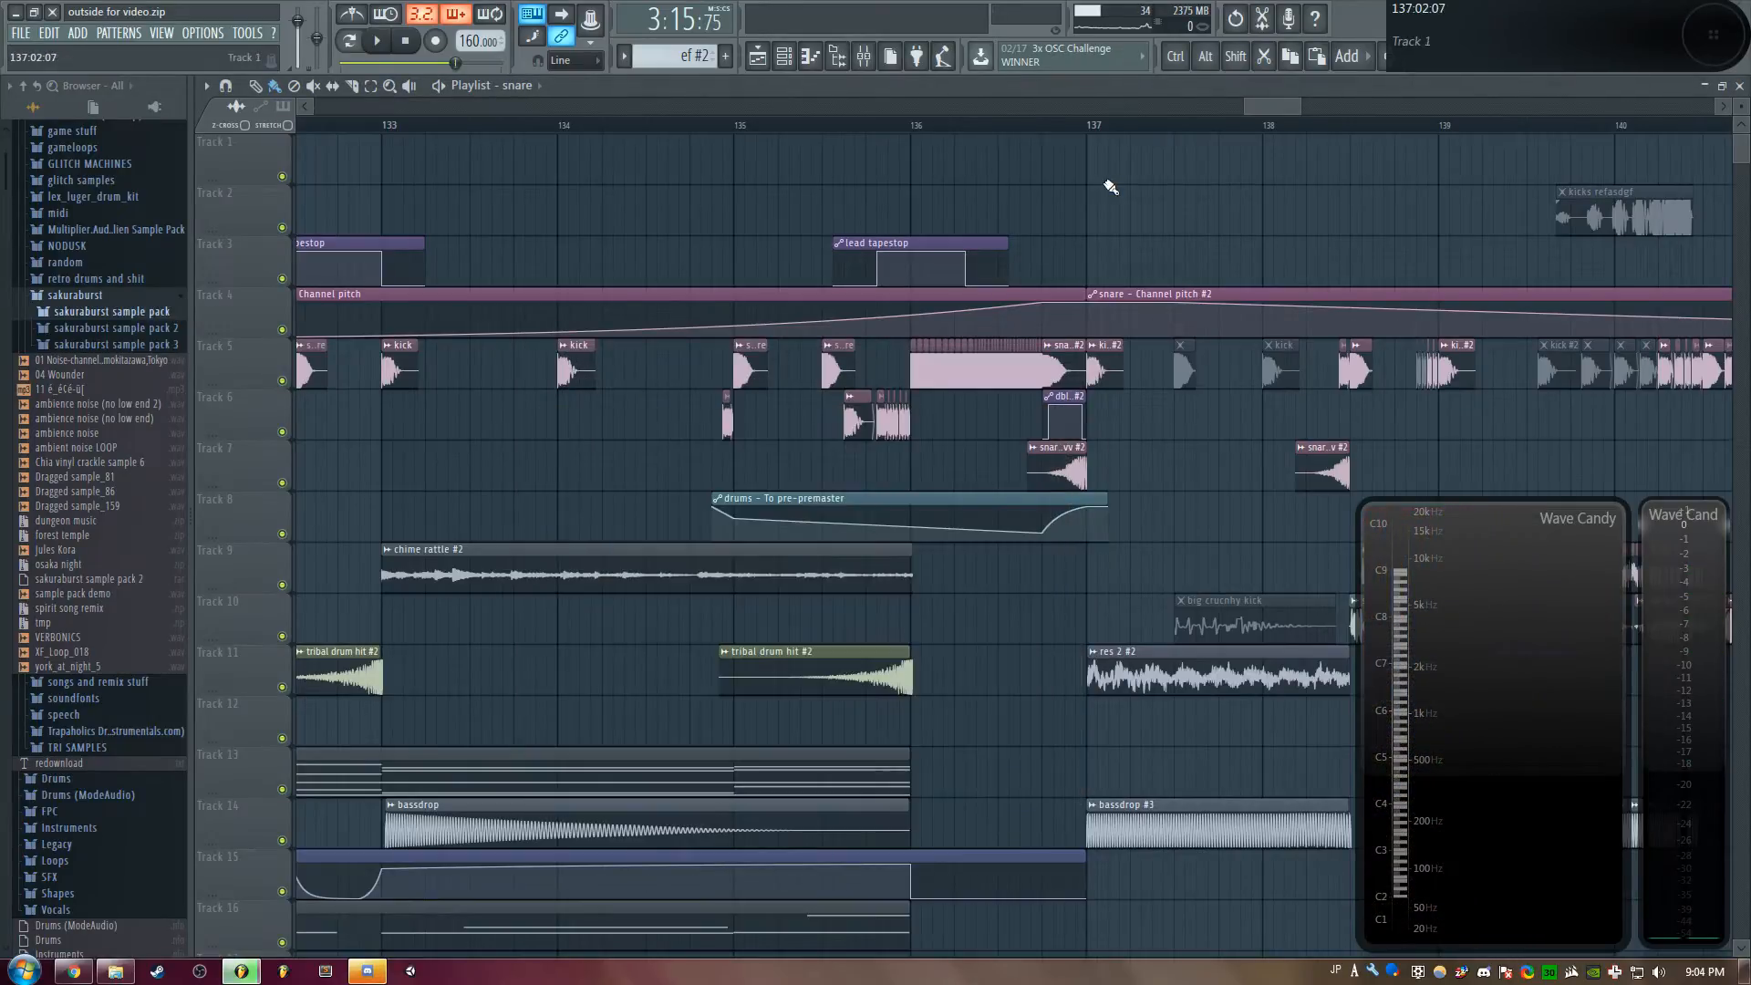
Solo the Track 5 drums with the Track 4 snare pitch automation and audition the snare roll from bar 136
{"action": "scroll", "coordinate": [1043, 125], "scroll_direction": "up", "scroll_amount": 2}
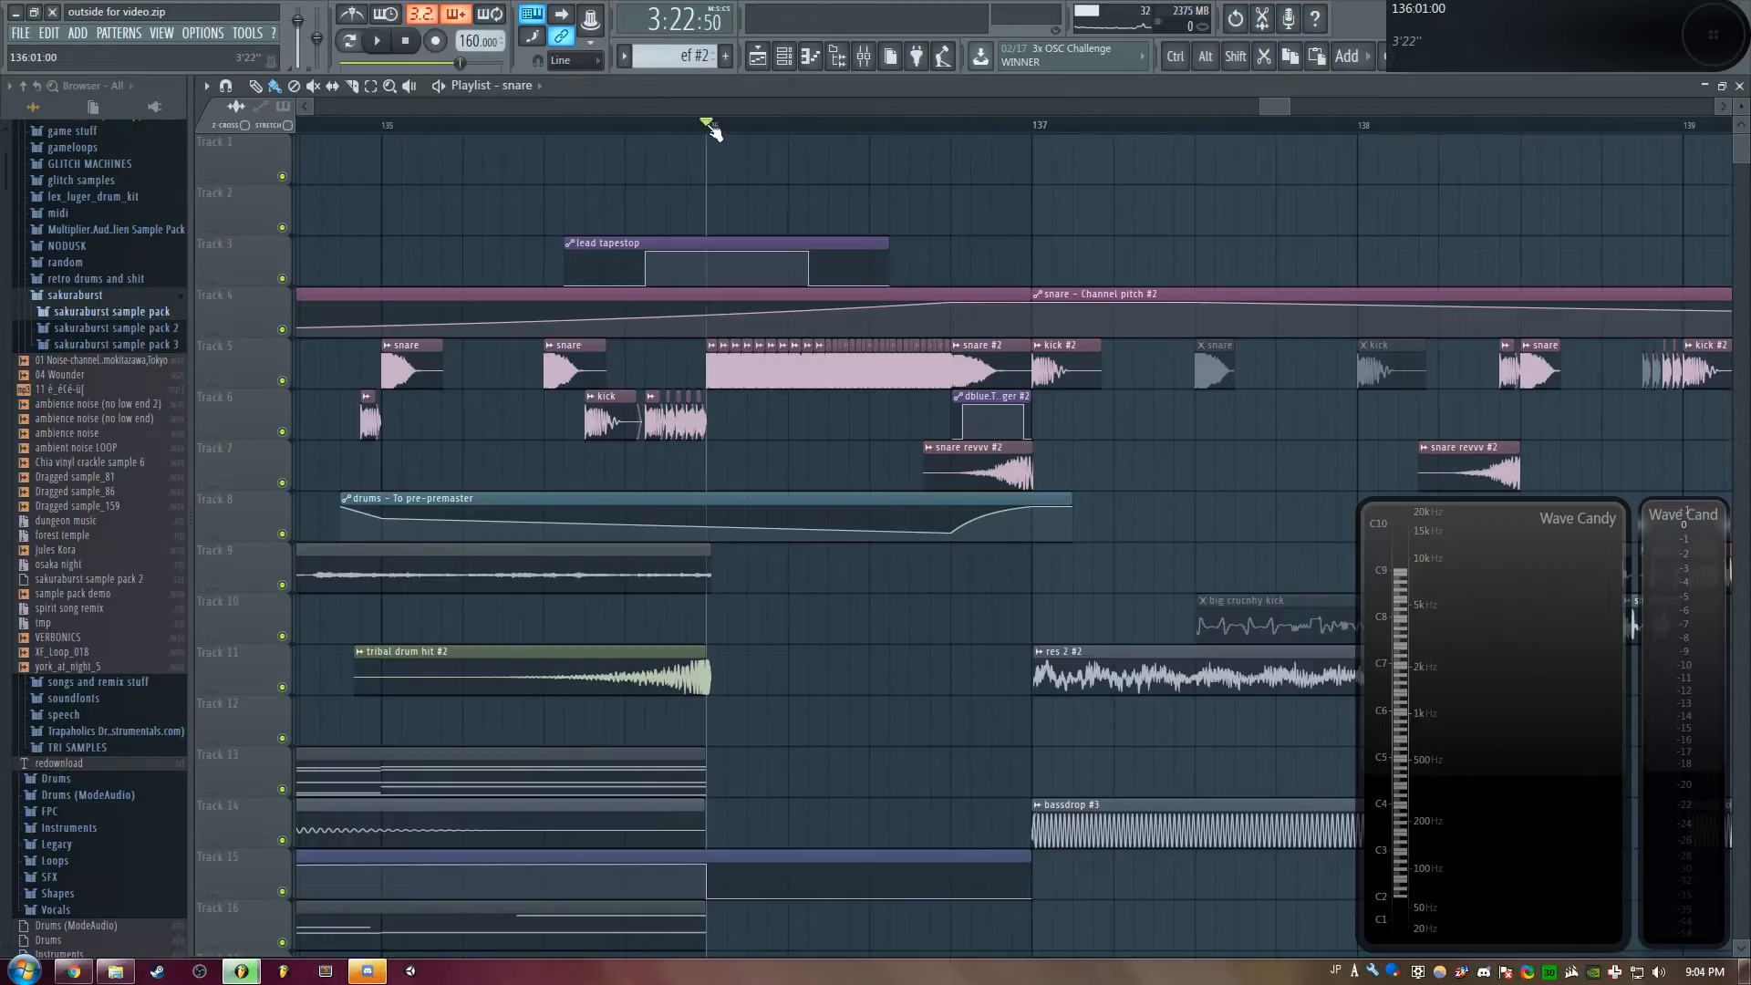
{"action": "right_click", "coordinate": [283, 382]}
{"action": "left_click", "coordinate": [283, 331]}
{"action": "key", "text": "space"}
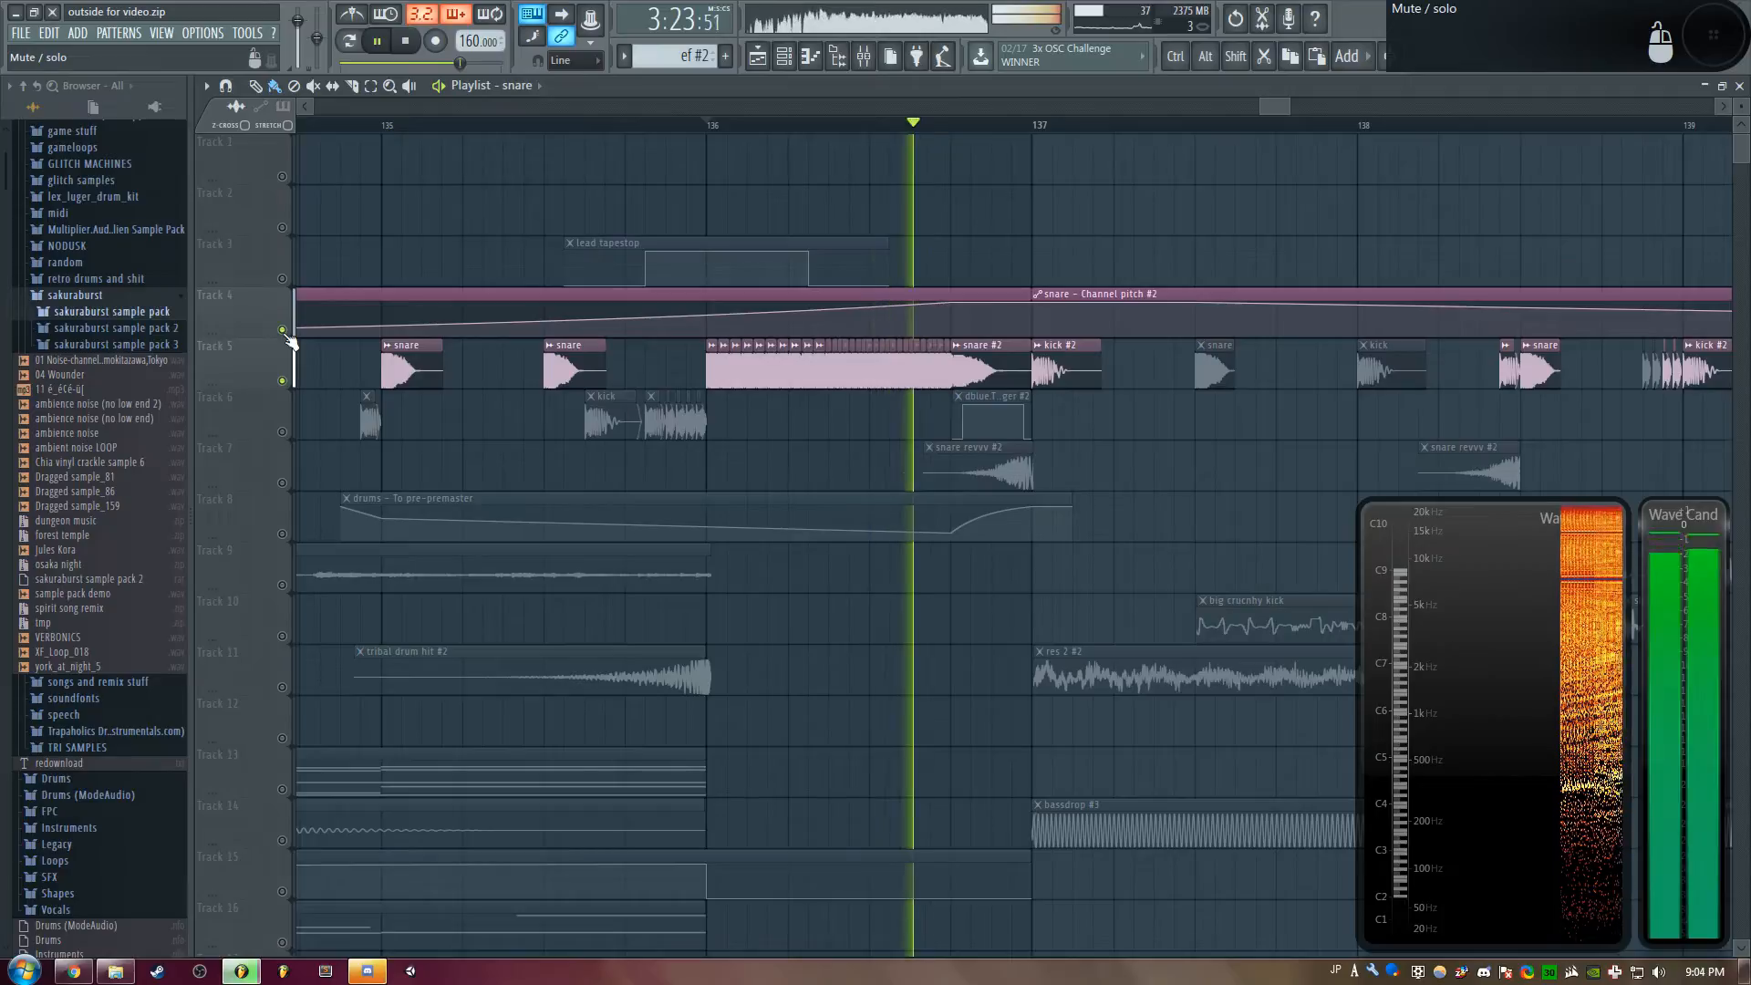
{"action": "key", "text": "space"}
Bring in Track 6 and the drums - To pre-premaster automation on Track 8, auditioning the snare roll from bar 136
{"action": "left_click", "coordinate": [283, 433]}
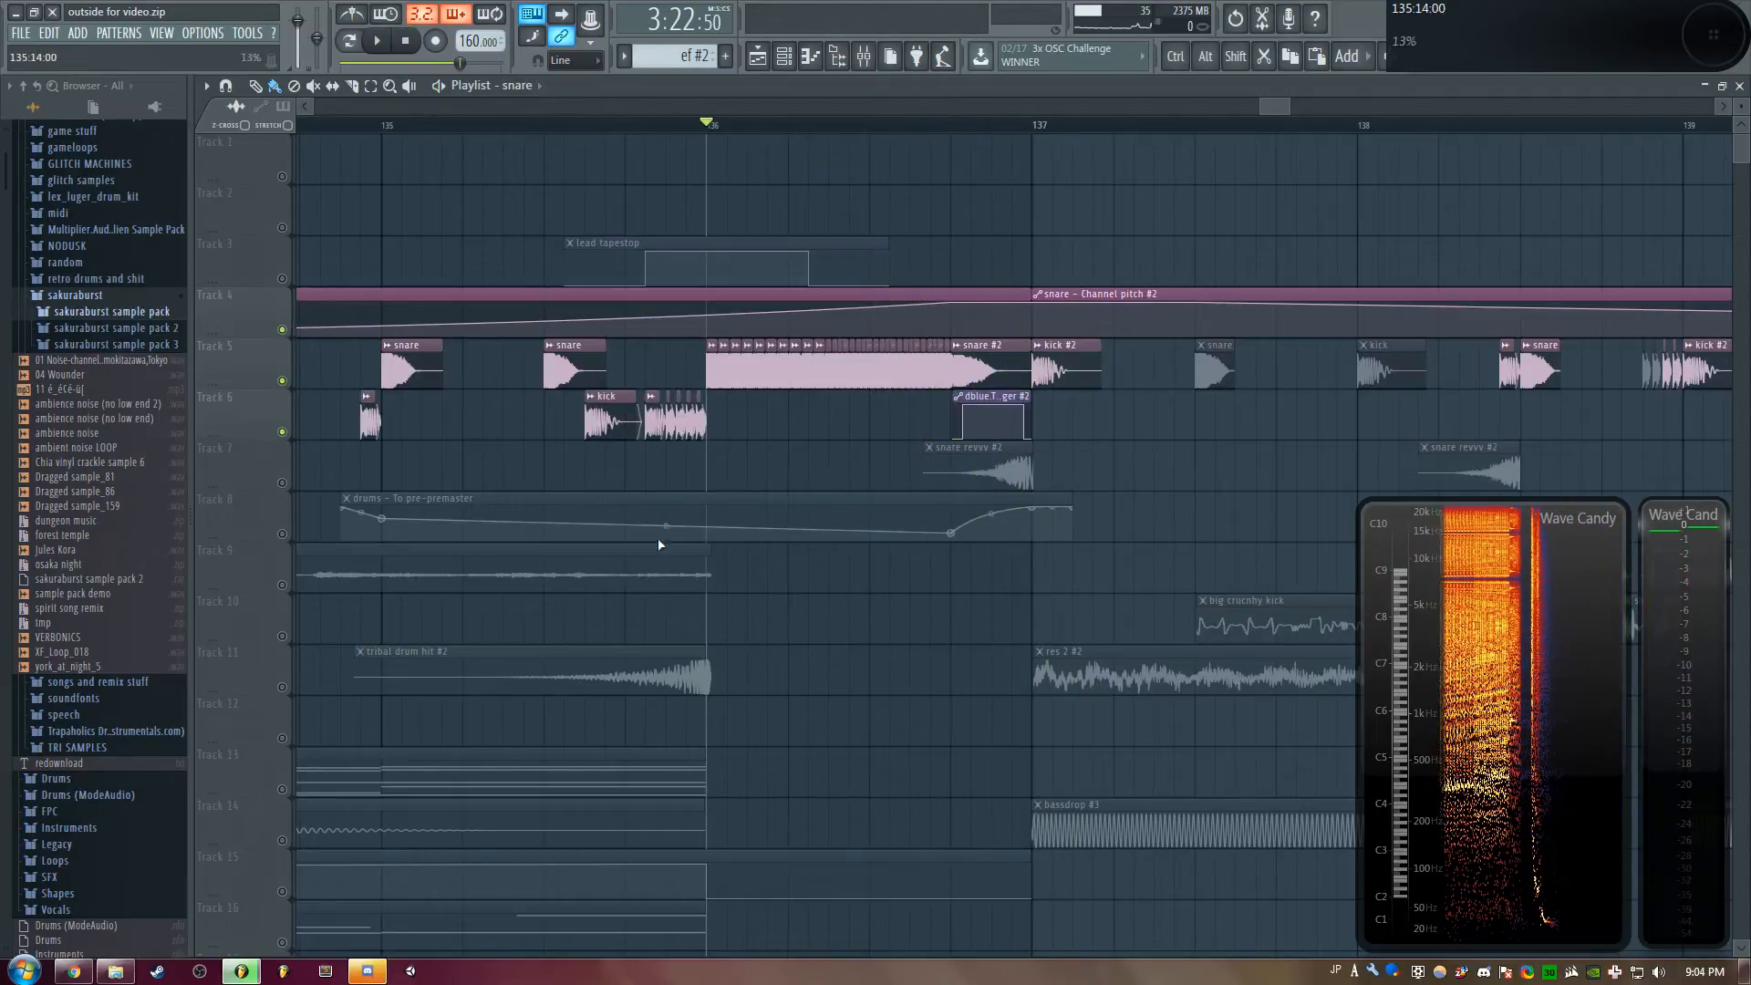
{"action": "key", "text": "space"}
{"action": "left_click", "coordinate": [283, 535]}
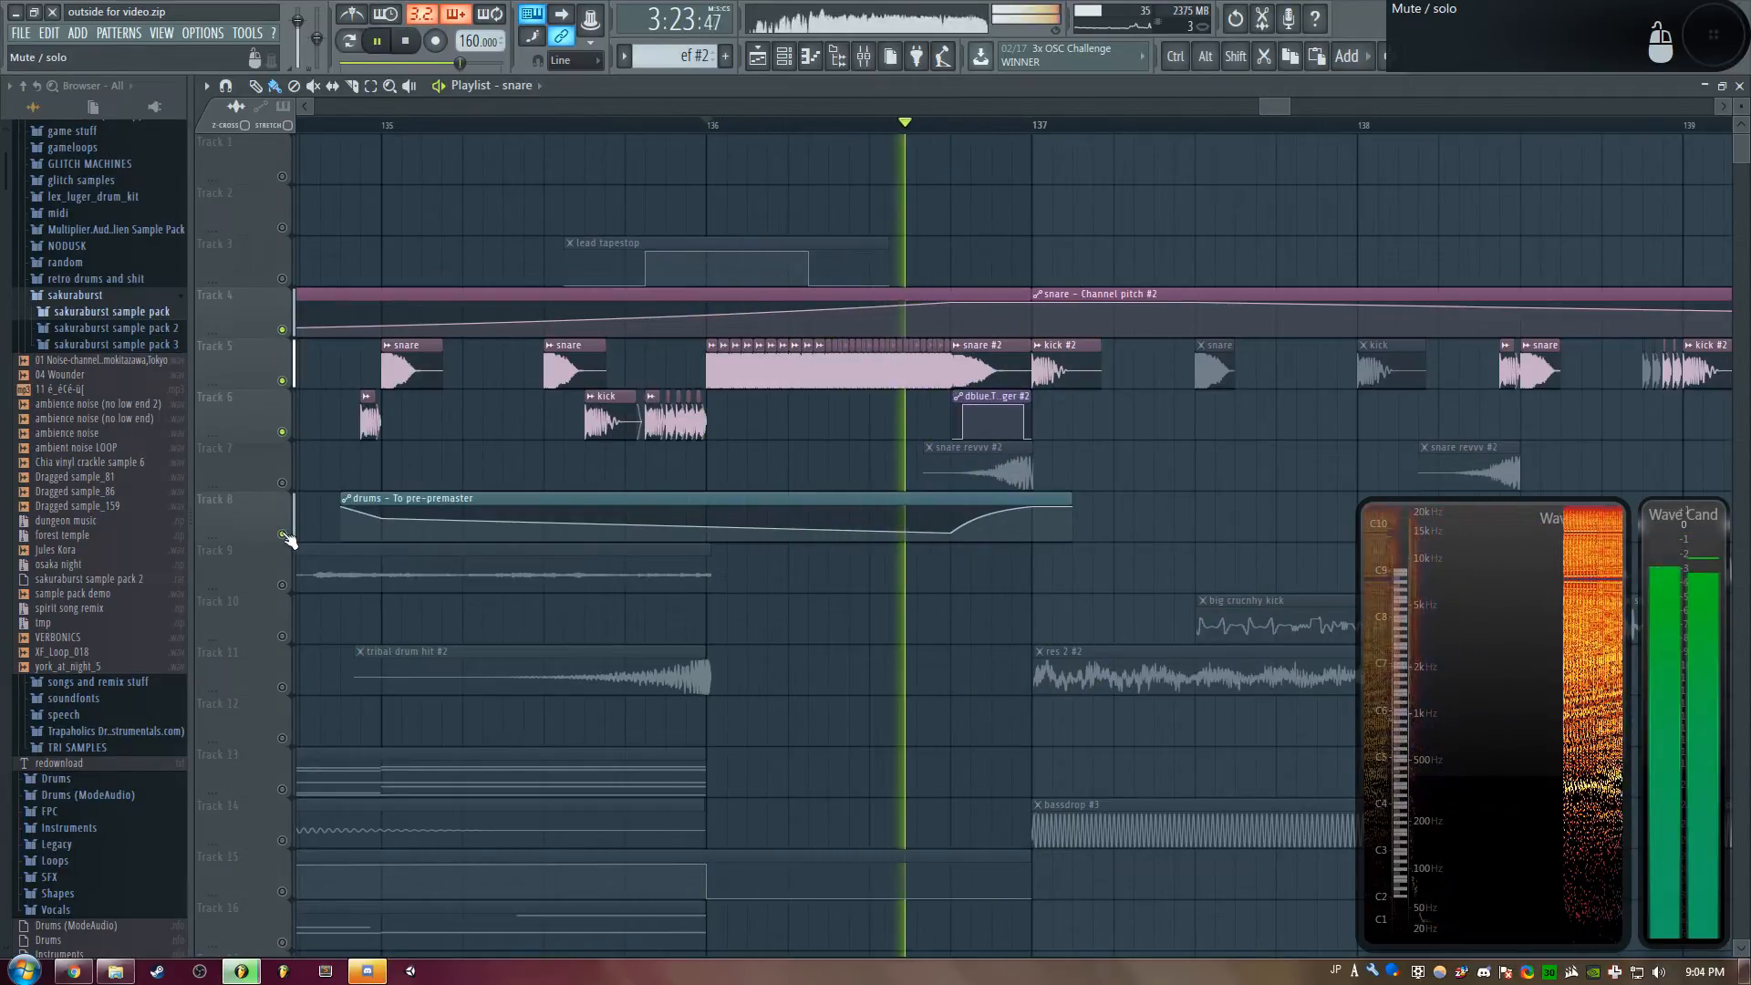
{"action": "key", "text": "space"}
Bring in the snare revvv #2 clip on Track 7 and audition the end of the snare roll into bar 137
{"action": "left_click", "coordinate": [283, 484]}
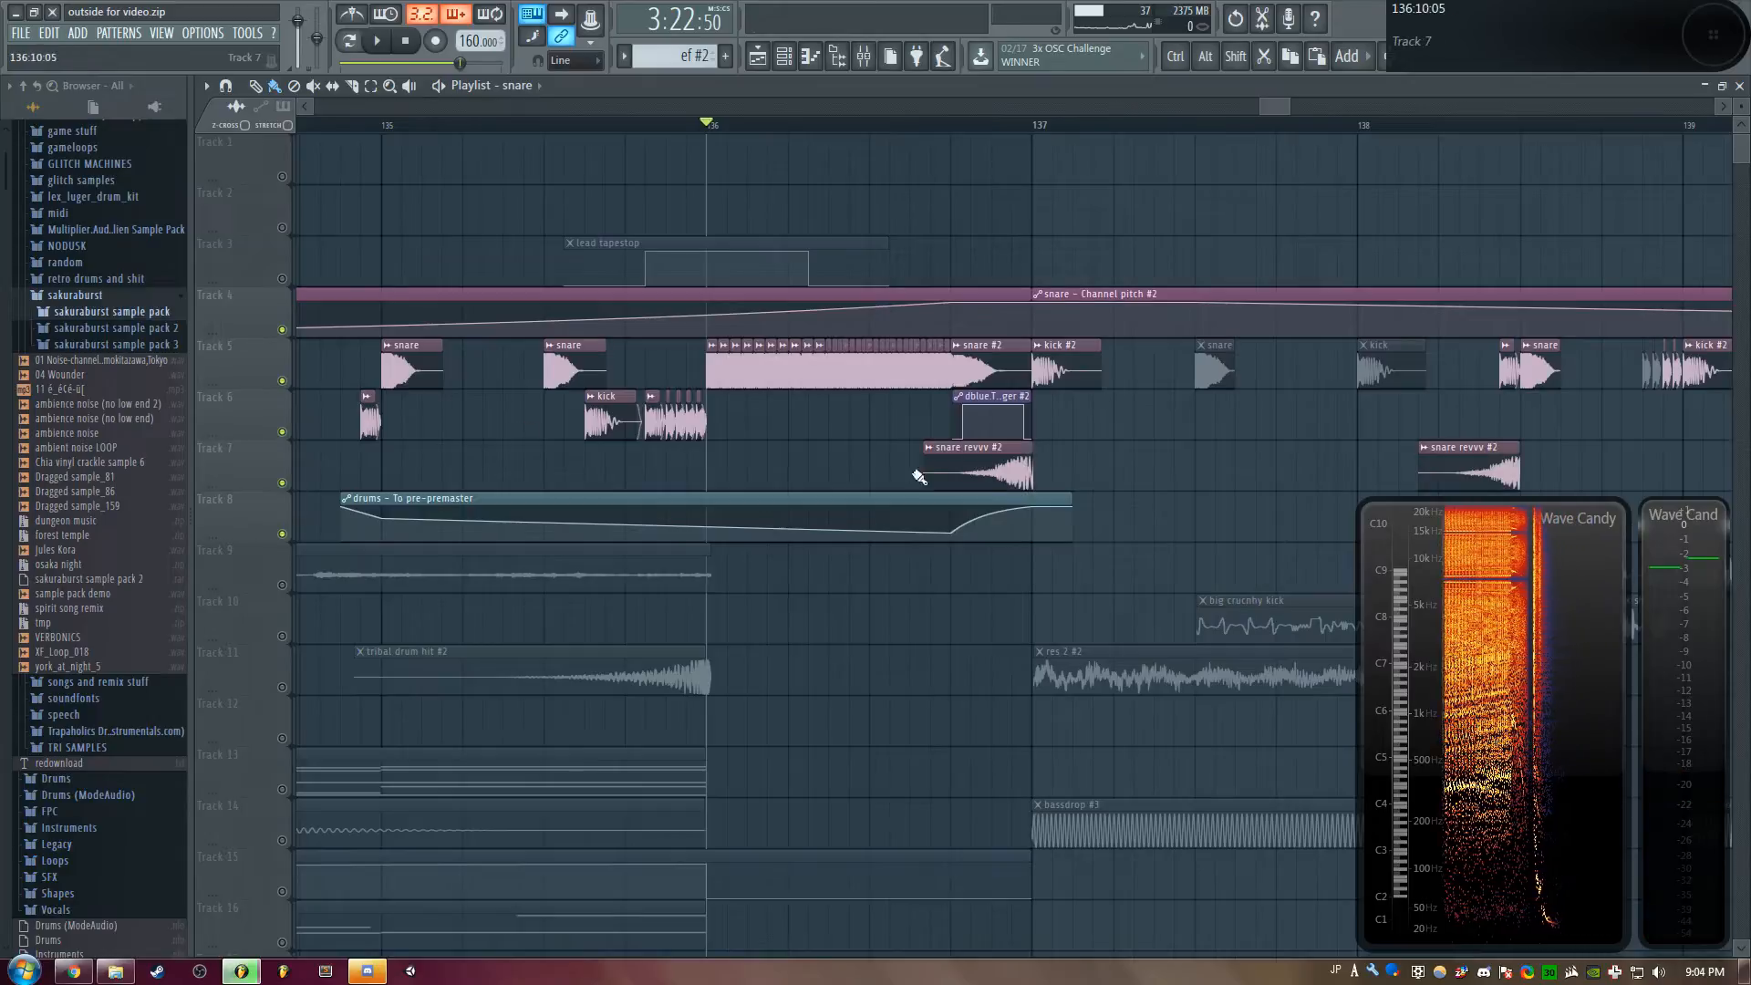
{"action": "left_click", "coordinate": [950, 123]}
{"action": "key", "text": "space"}
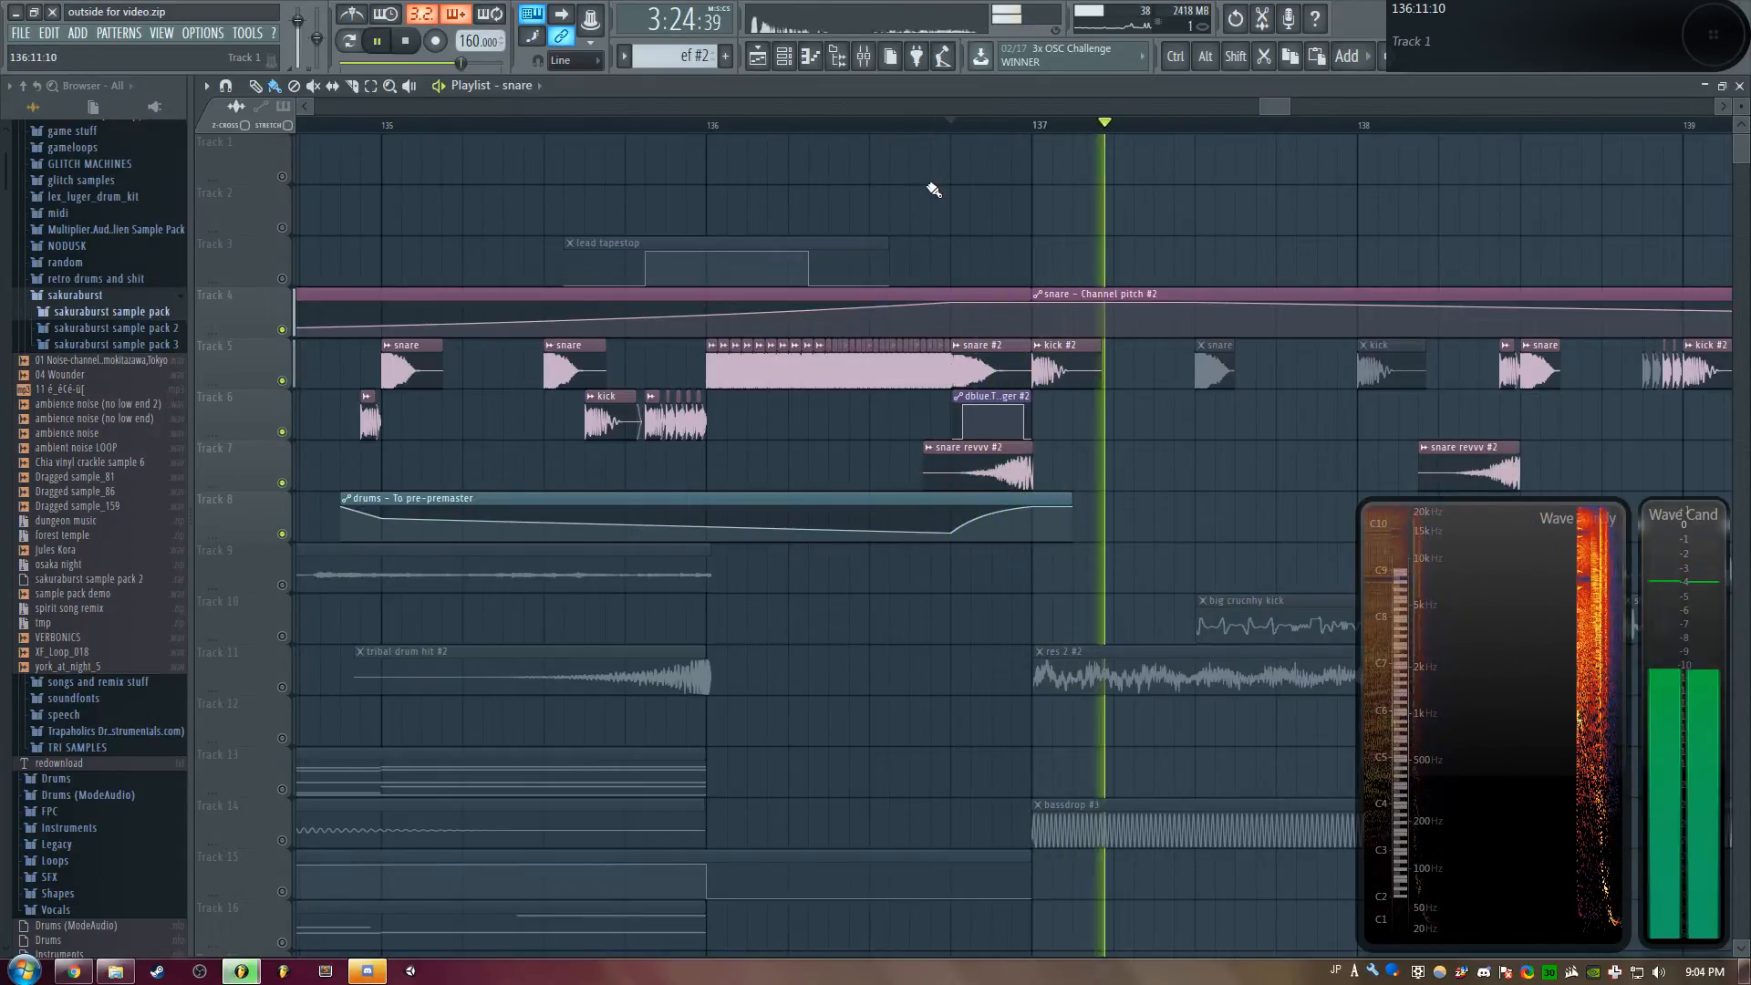
{"action": "key", "text": "space"}
Turn off the drum track solo to restore all playlist tracks
{"action": "scroll", "coordinate": [1248, 111], "scroll_direction": "down", "scroll_amount": 3}
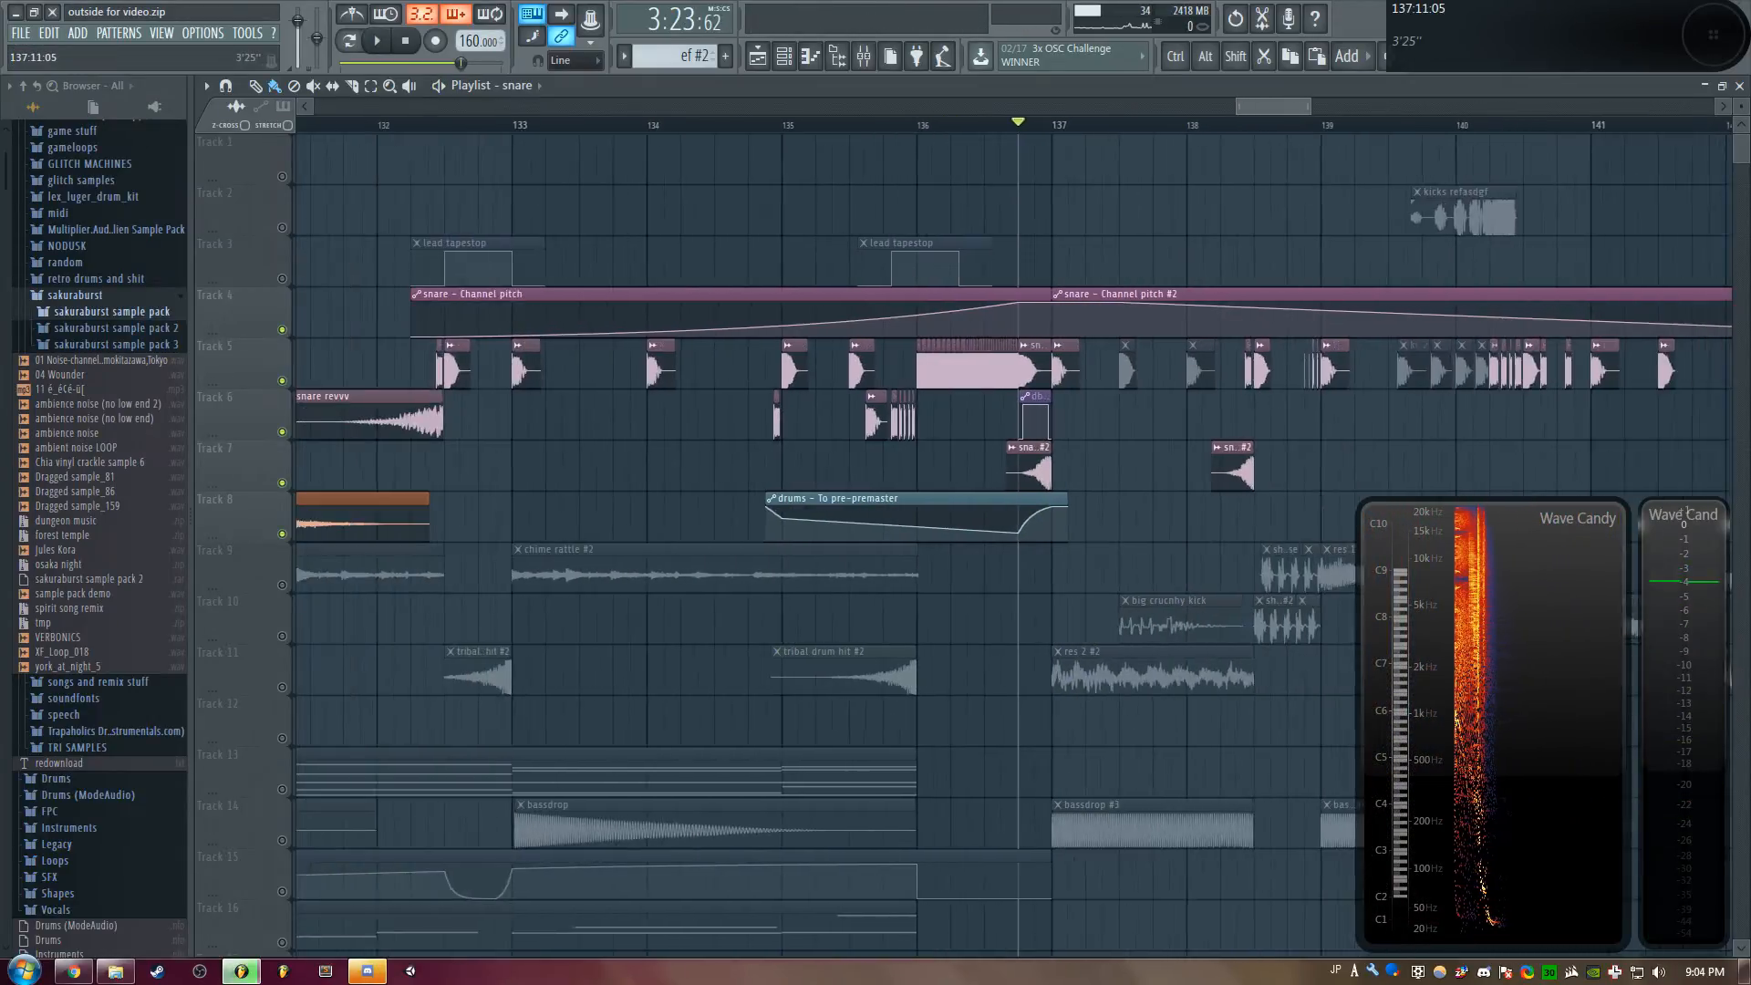
{"action": "scroll", "coordinate": [1136, 124], "scroll_direction": "down", "scroll_amount": 1}
{"action": "right_click", "coordinate": [282, 330]}
Inspect the channel settings of the res 2 #2 clip at bar 137, moving its window clear of the clips
{"action": "left_click_drag", "start_coordinate": [1263, 107], "coordinate": [1307, 128]}
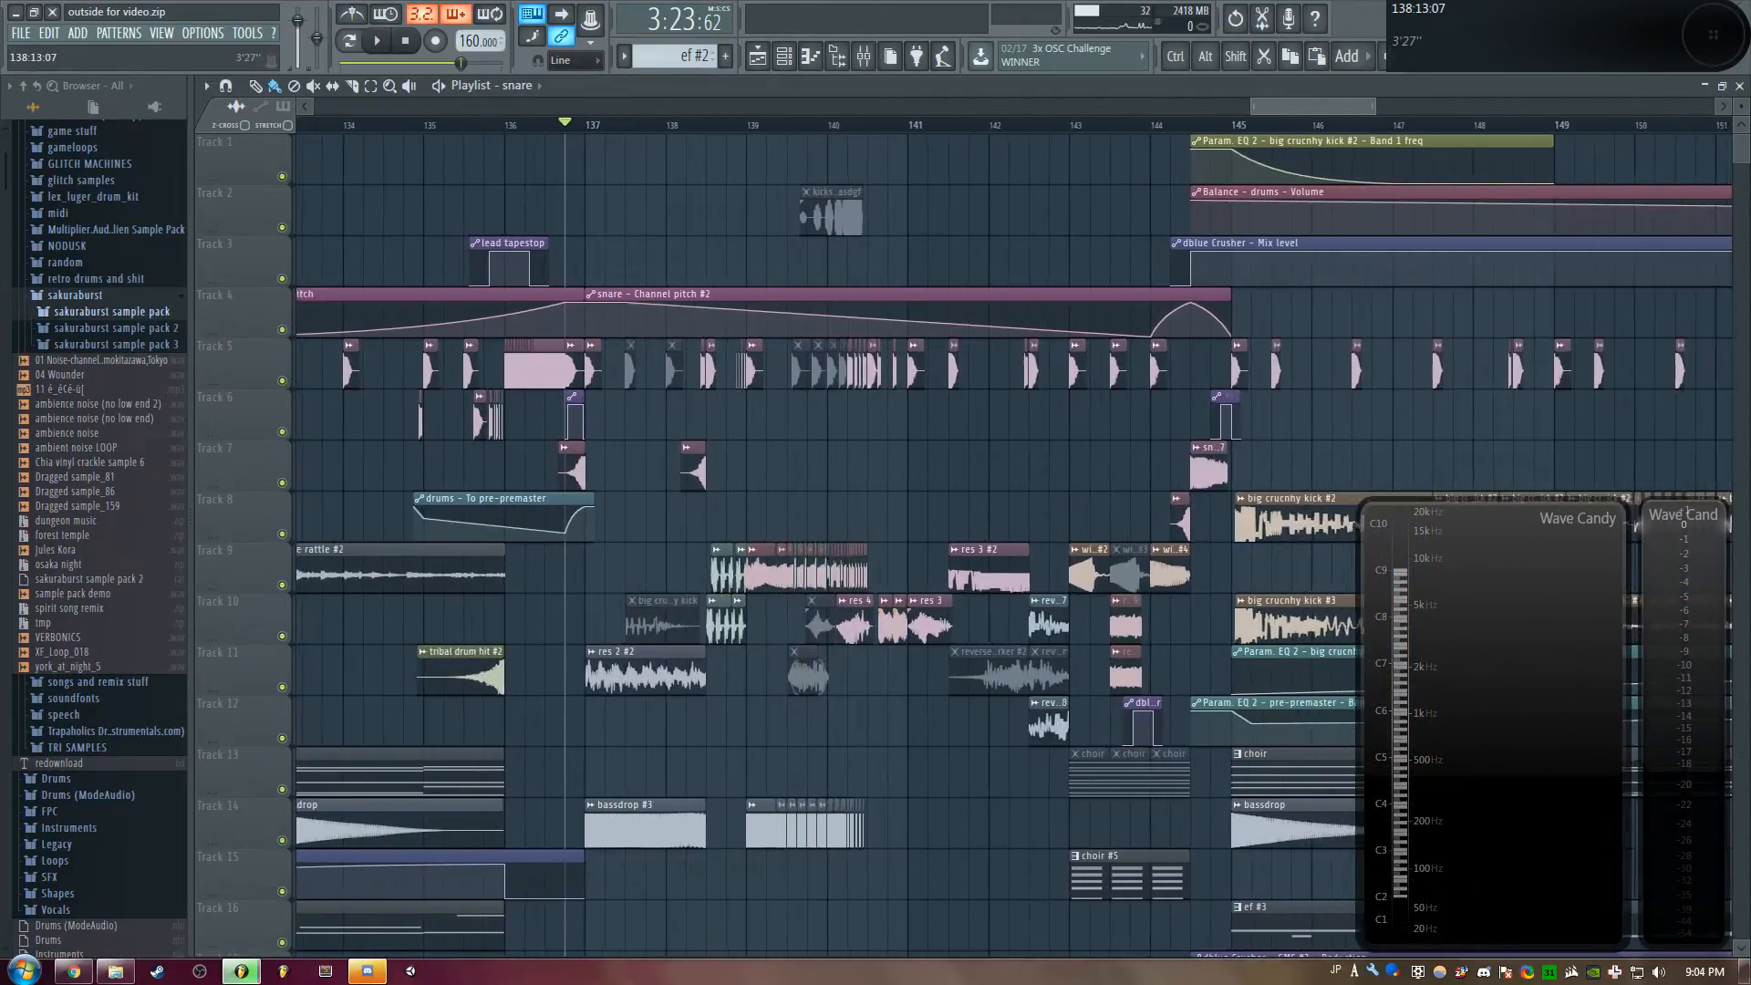
{"action": "scroll", "coordinate": [729, 125], "scroll_direction": "up", "scroll_amount": 1}
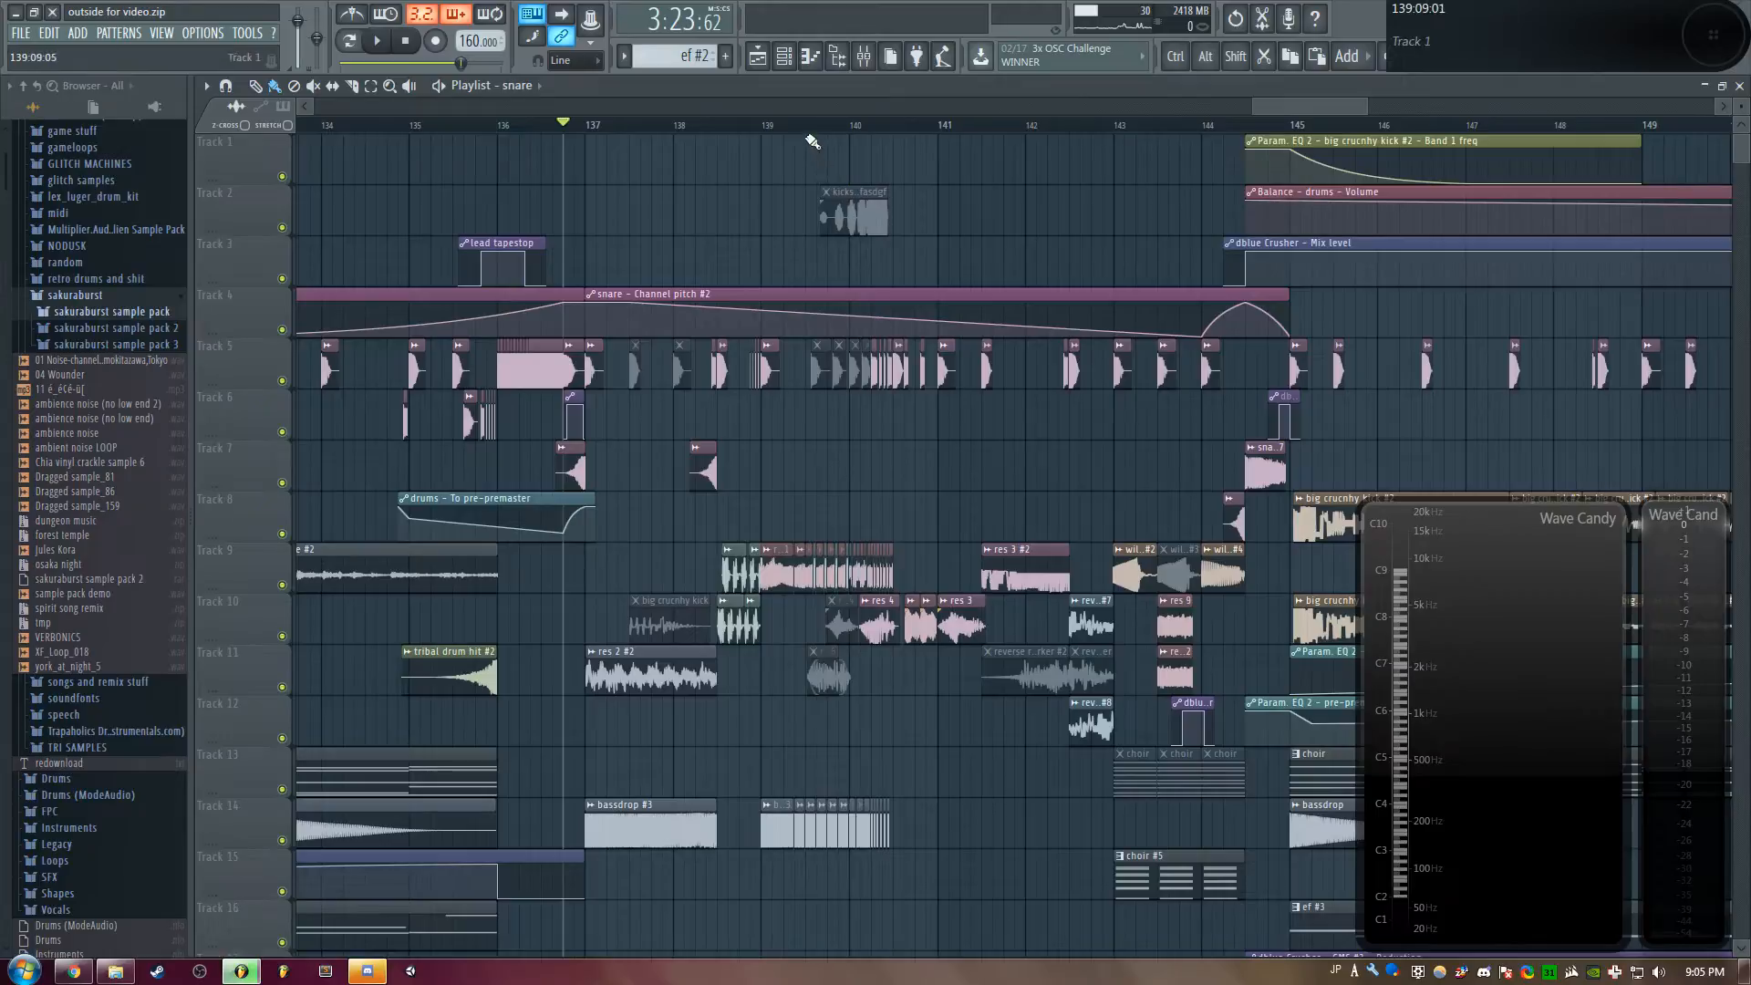
{"action": "scroll", "coordinate": [815, 148], "scroll_direction": "up", "scroll_amount": 2}
{"action": "double_click", "coordinate": [617, 676]}
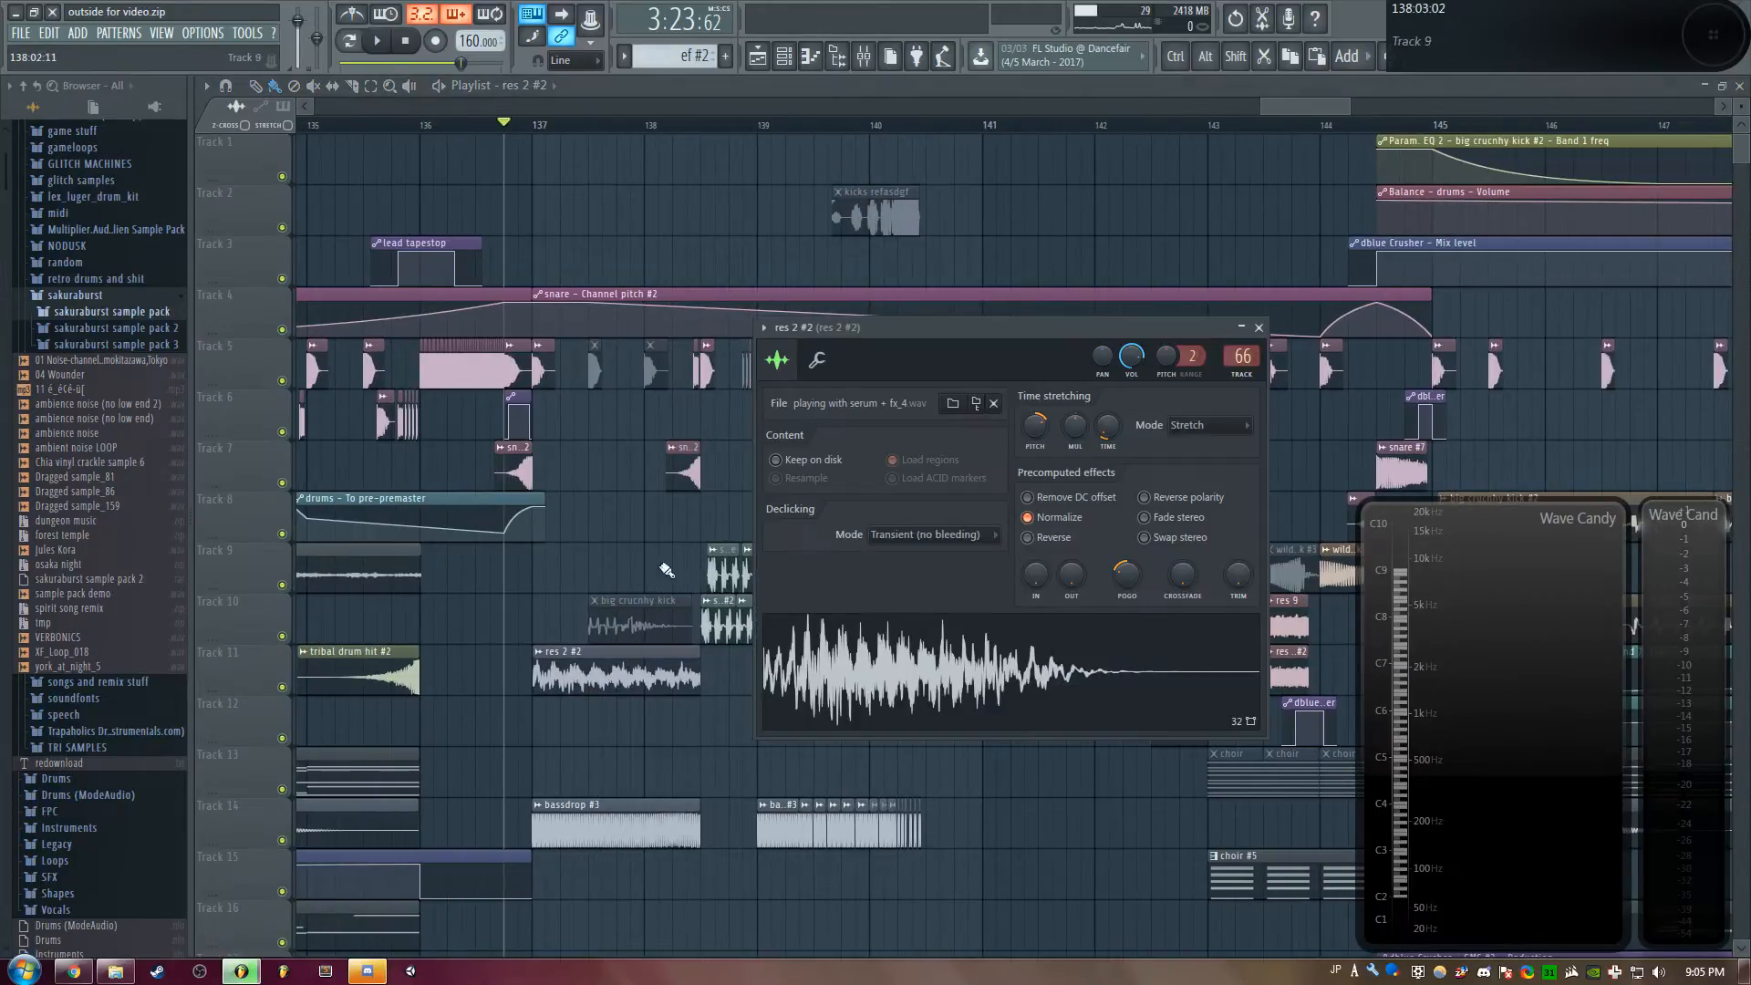
{"action": "left_click_drag", "start_coordinate": [934, 332], "coordinate": [995, 245]}
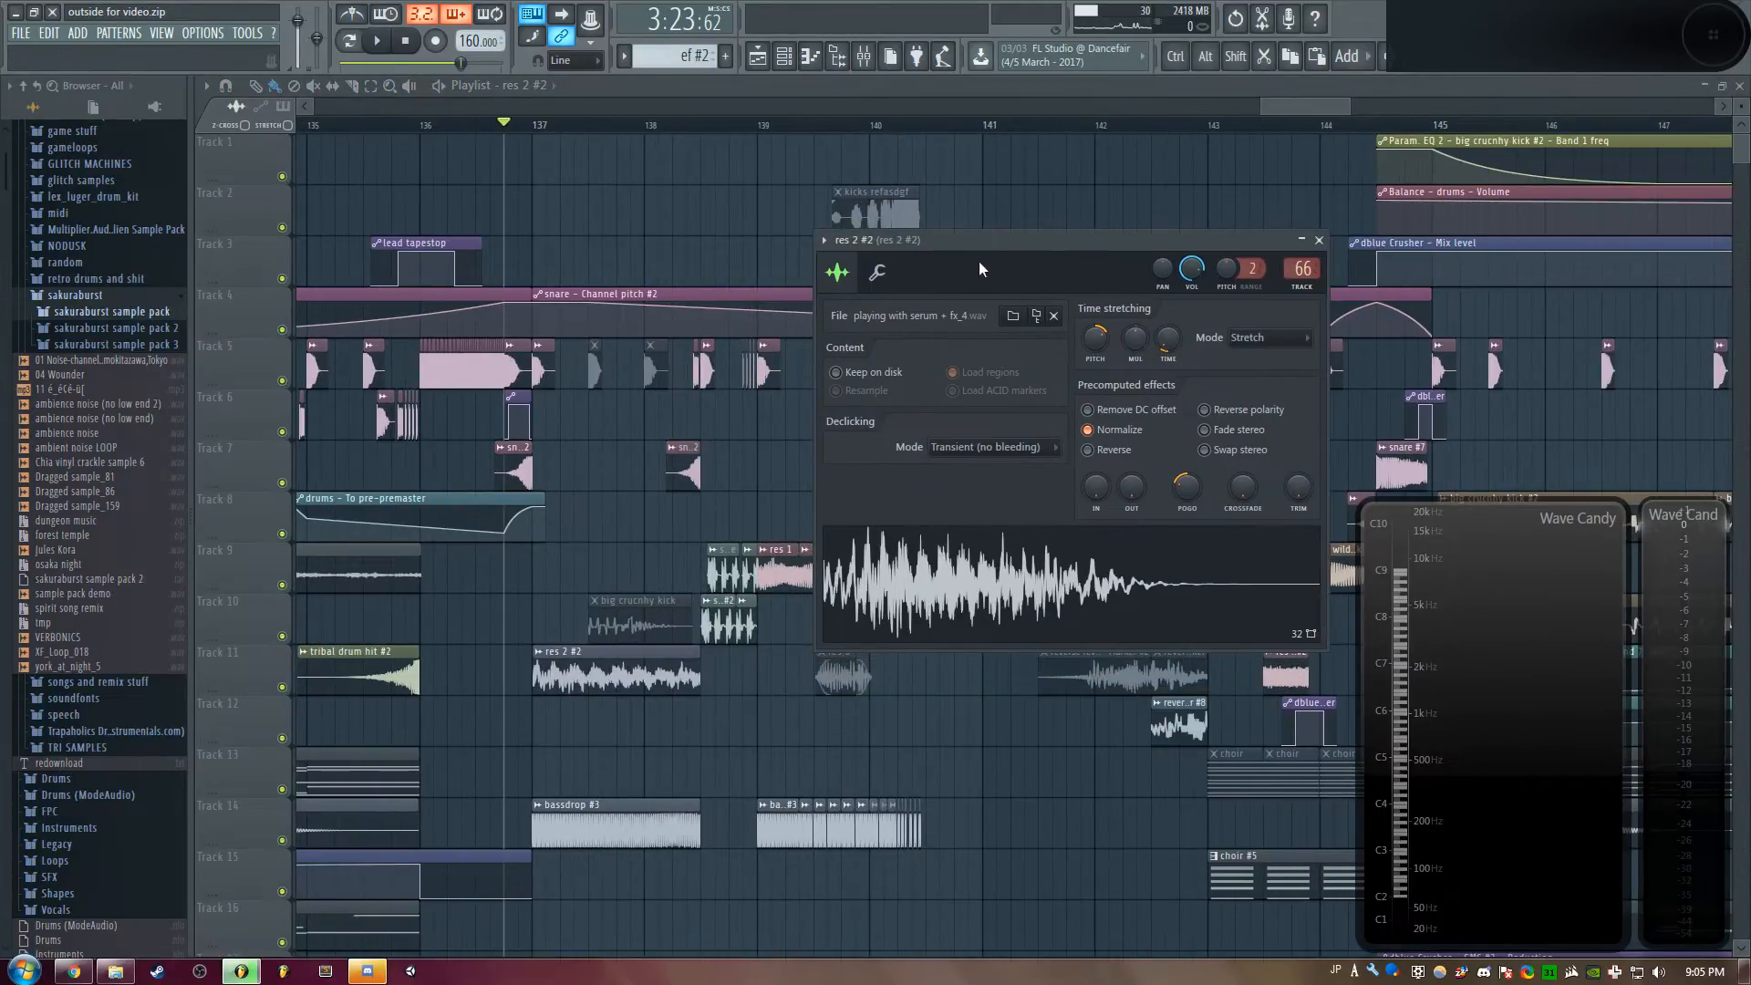
Preview the res 2 #2 sample, open it in Edison to play it back, and close the editor
{"action": "key", "text": "q"}
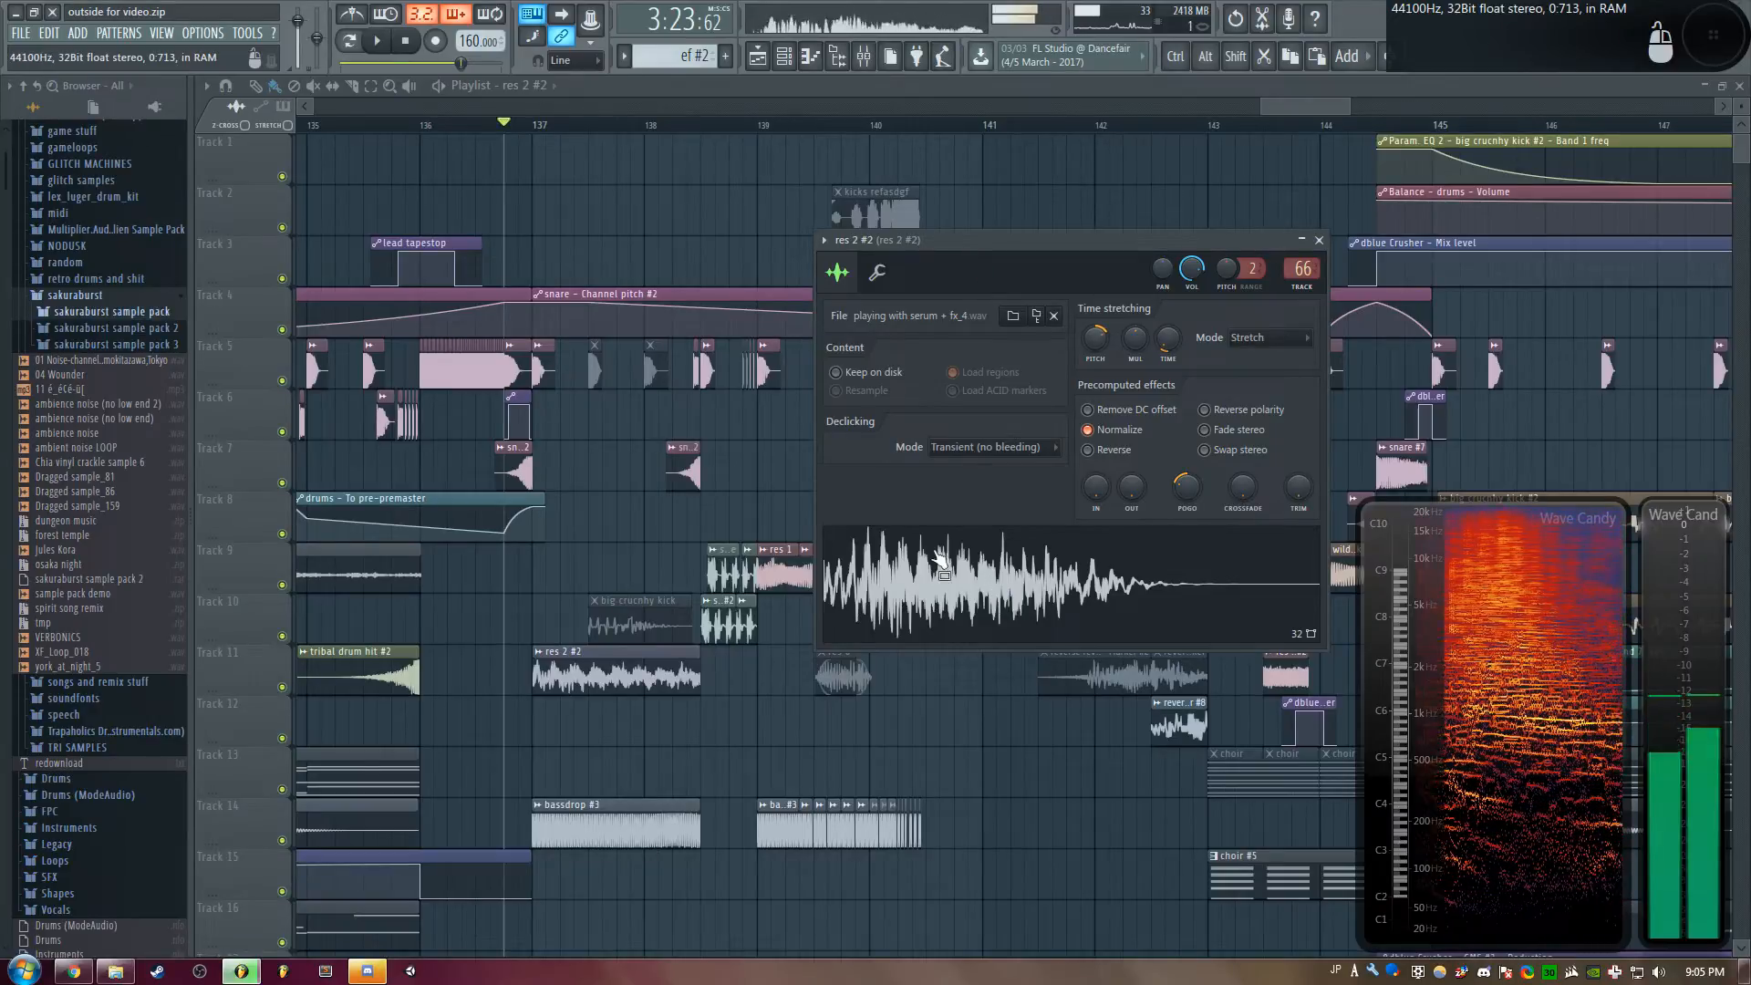
{"action": "right_click", "coordinate": [1020, 586]}
{"action": "left_click", "coordinate": [1087, 627]}
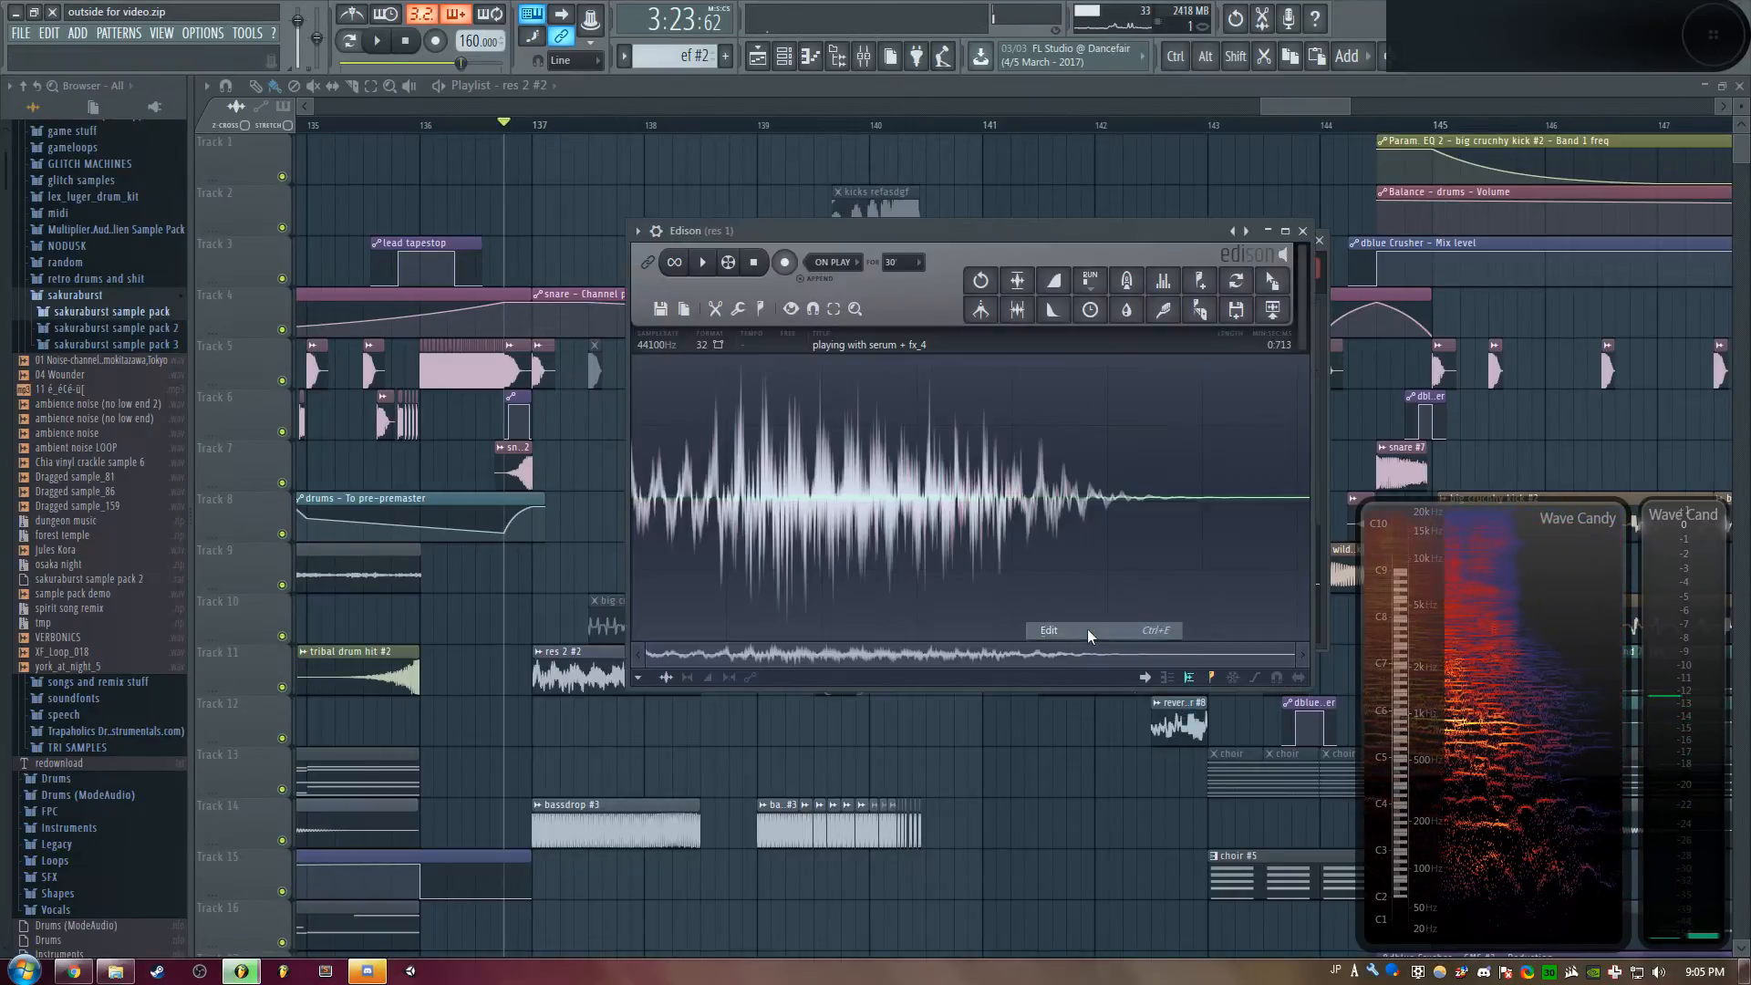
{"action": "left_click", "coordinate": [708, 266]}
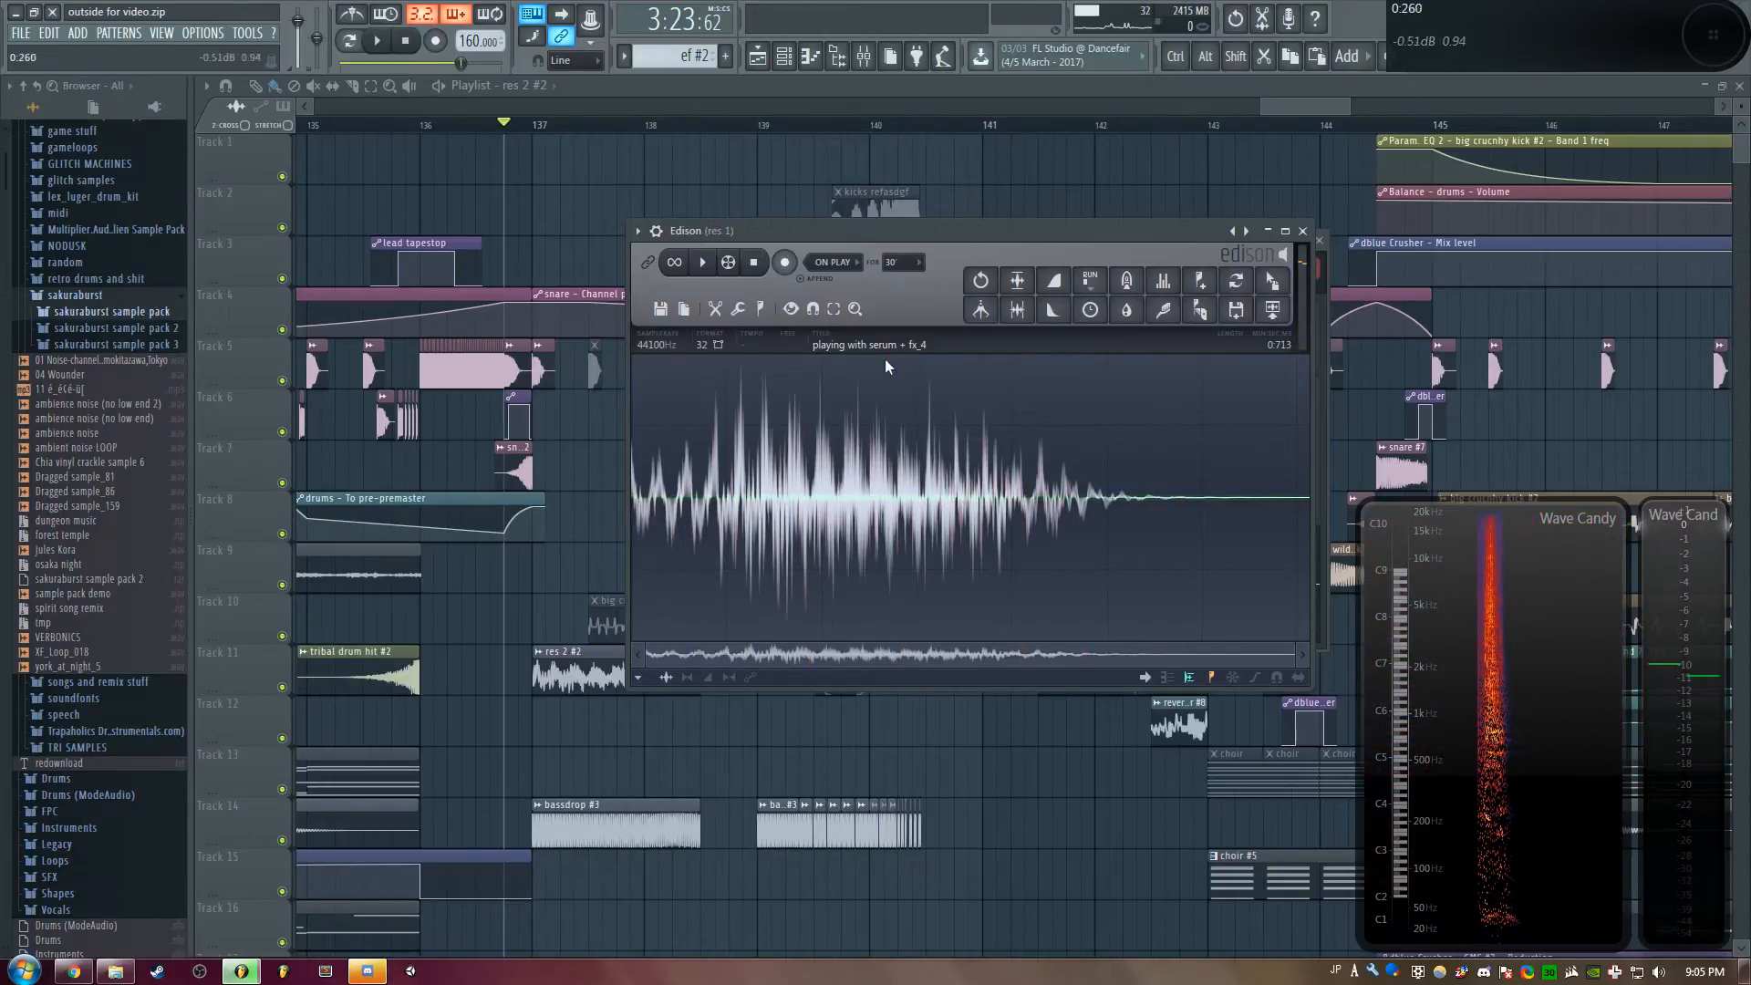
{"action": "left_click", "coordinate": [1303, 231]}
Move the res 2 #2 channel window aside, view the mixer, and close all open windows over the playlist
{"action": "left_click_drag", "start_coordinate": [1133, 244], "coordinate": [854, 174]}
{"action": "key", "text": "F9"}
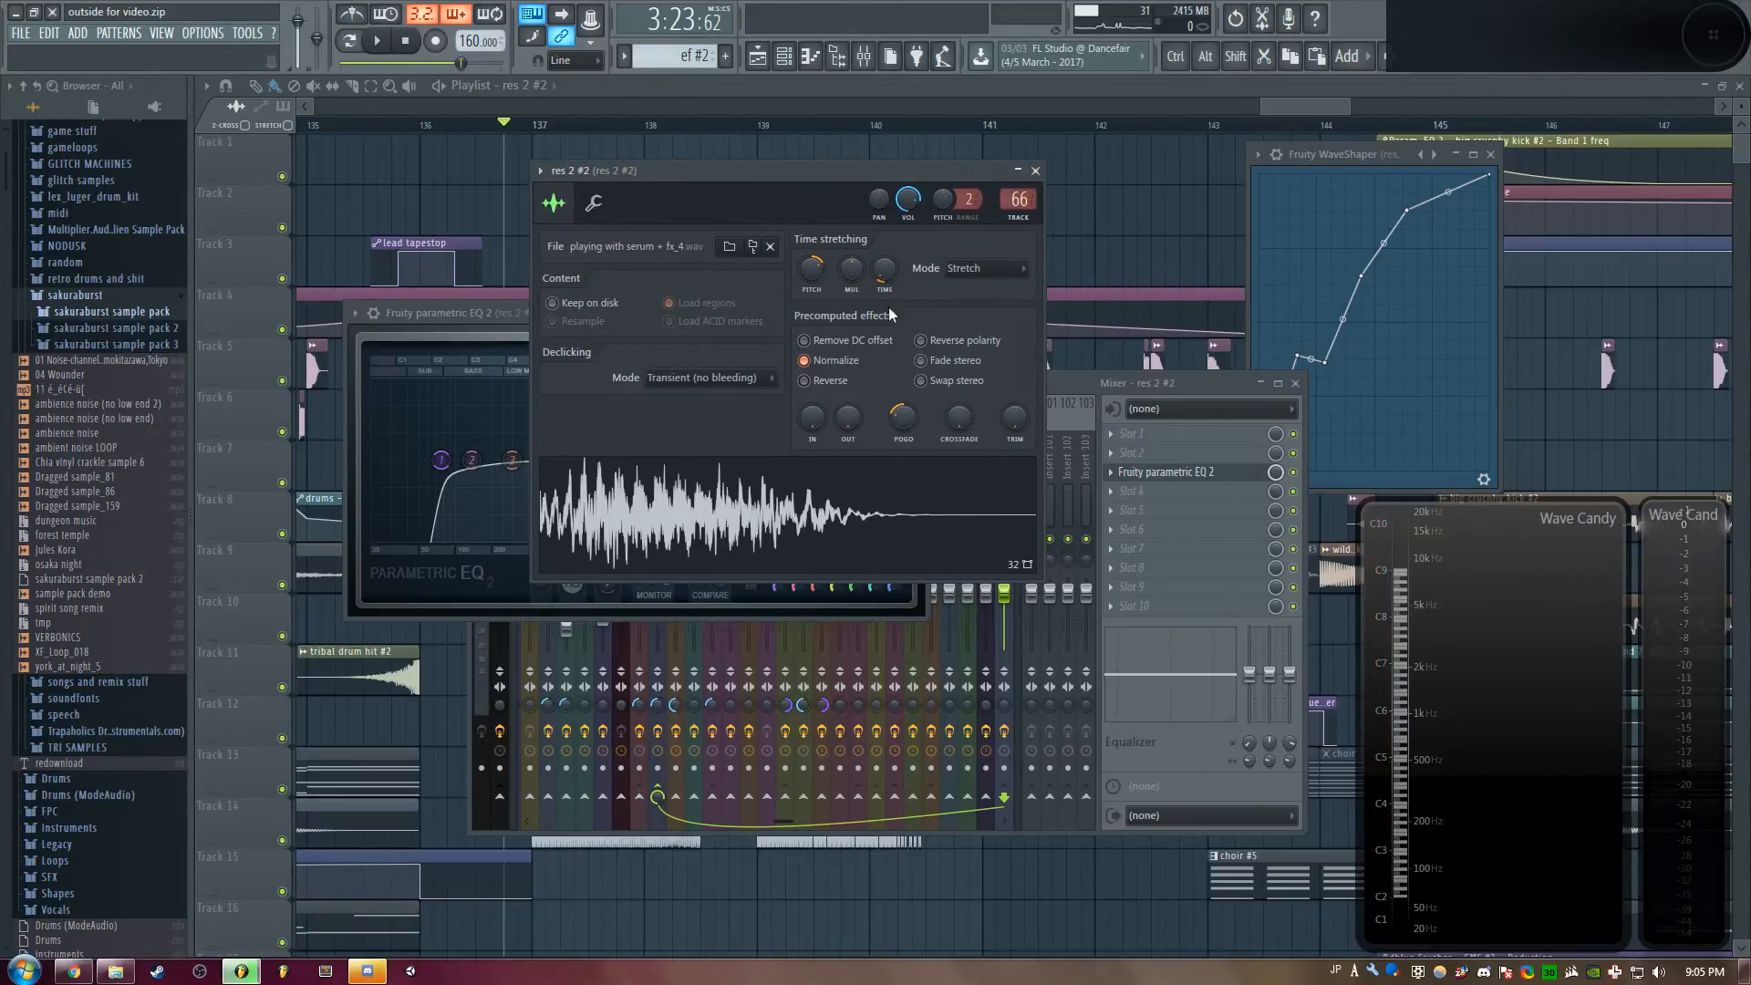
{"action": "key", "text": "F12"}
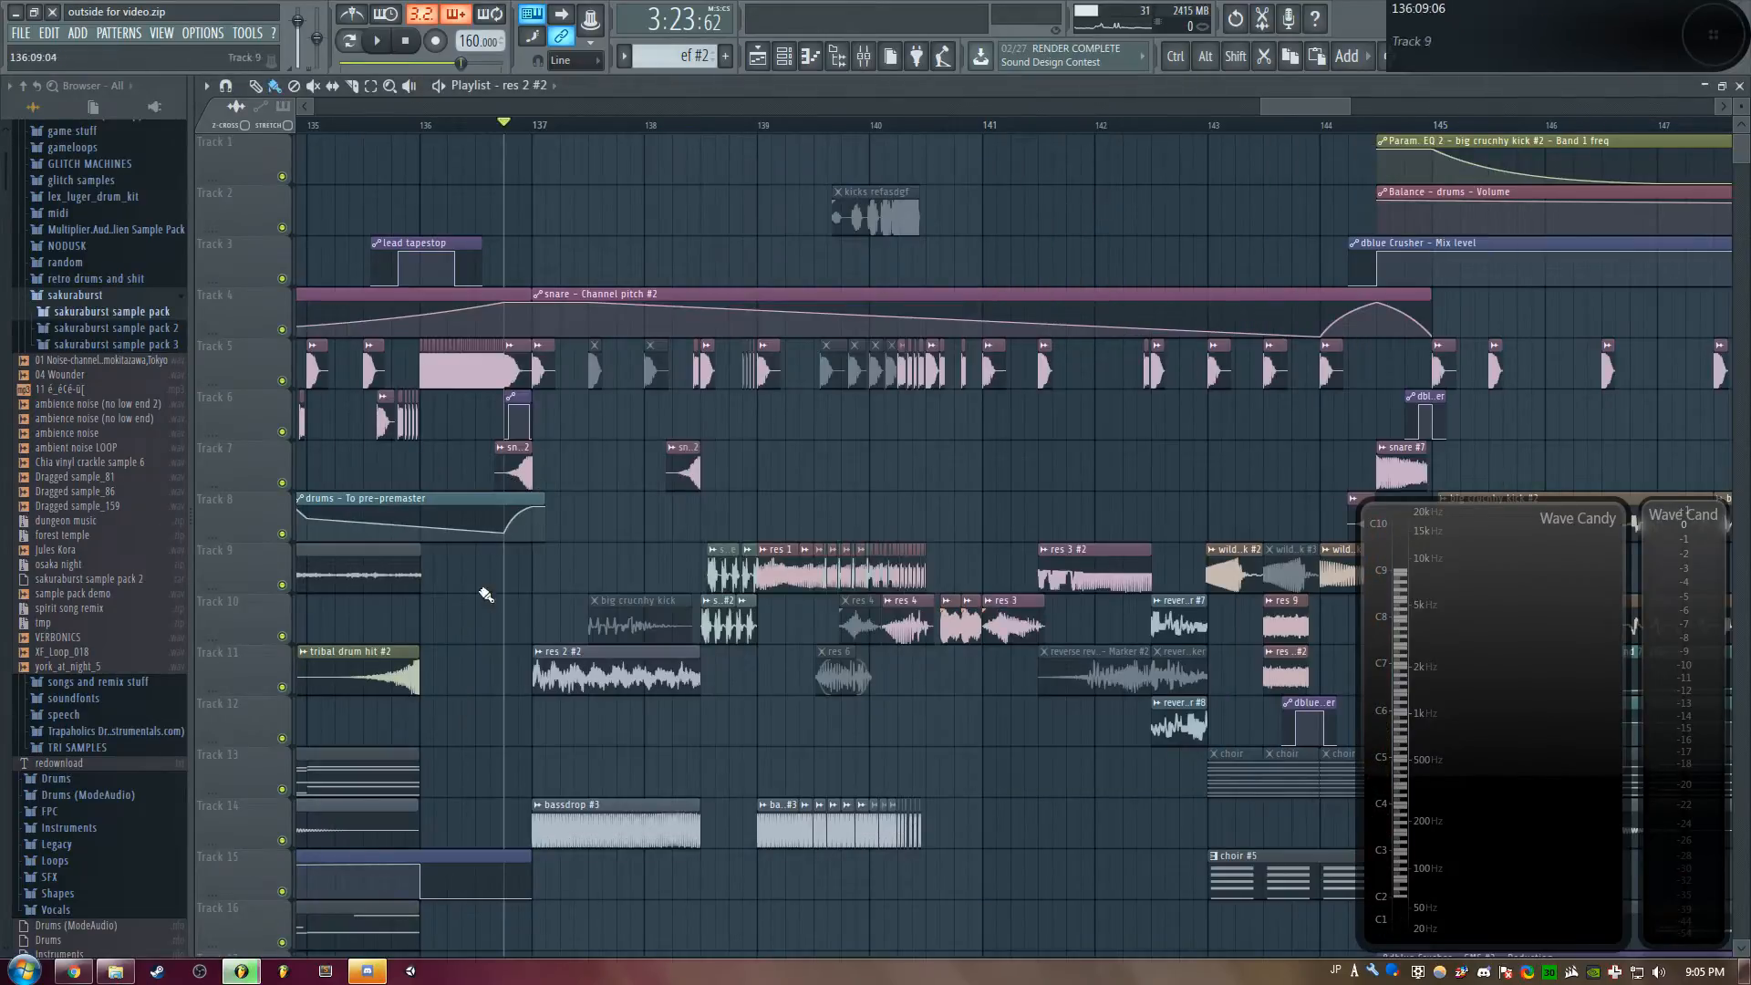
Solo Track 11 and audition the res 2 #2 clip from bar 137
{"action": "right_click", "coordinate": [291, 684]}
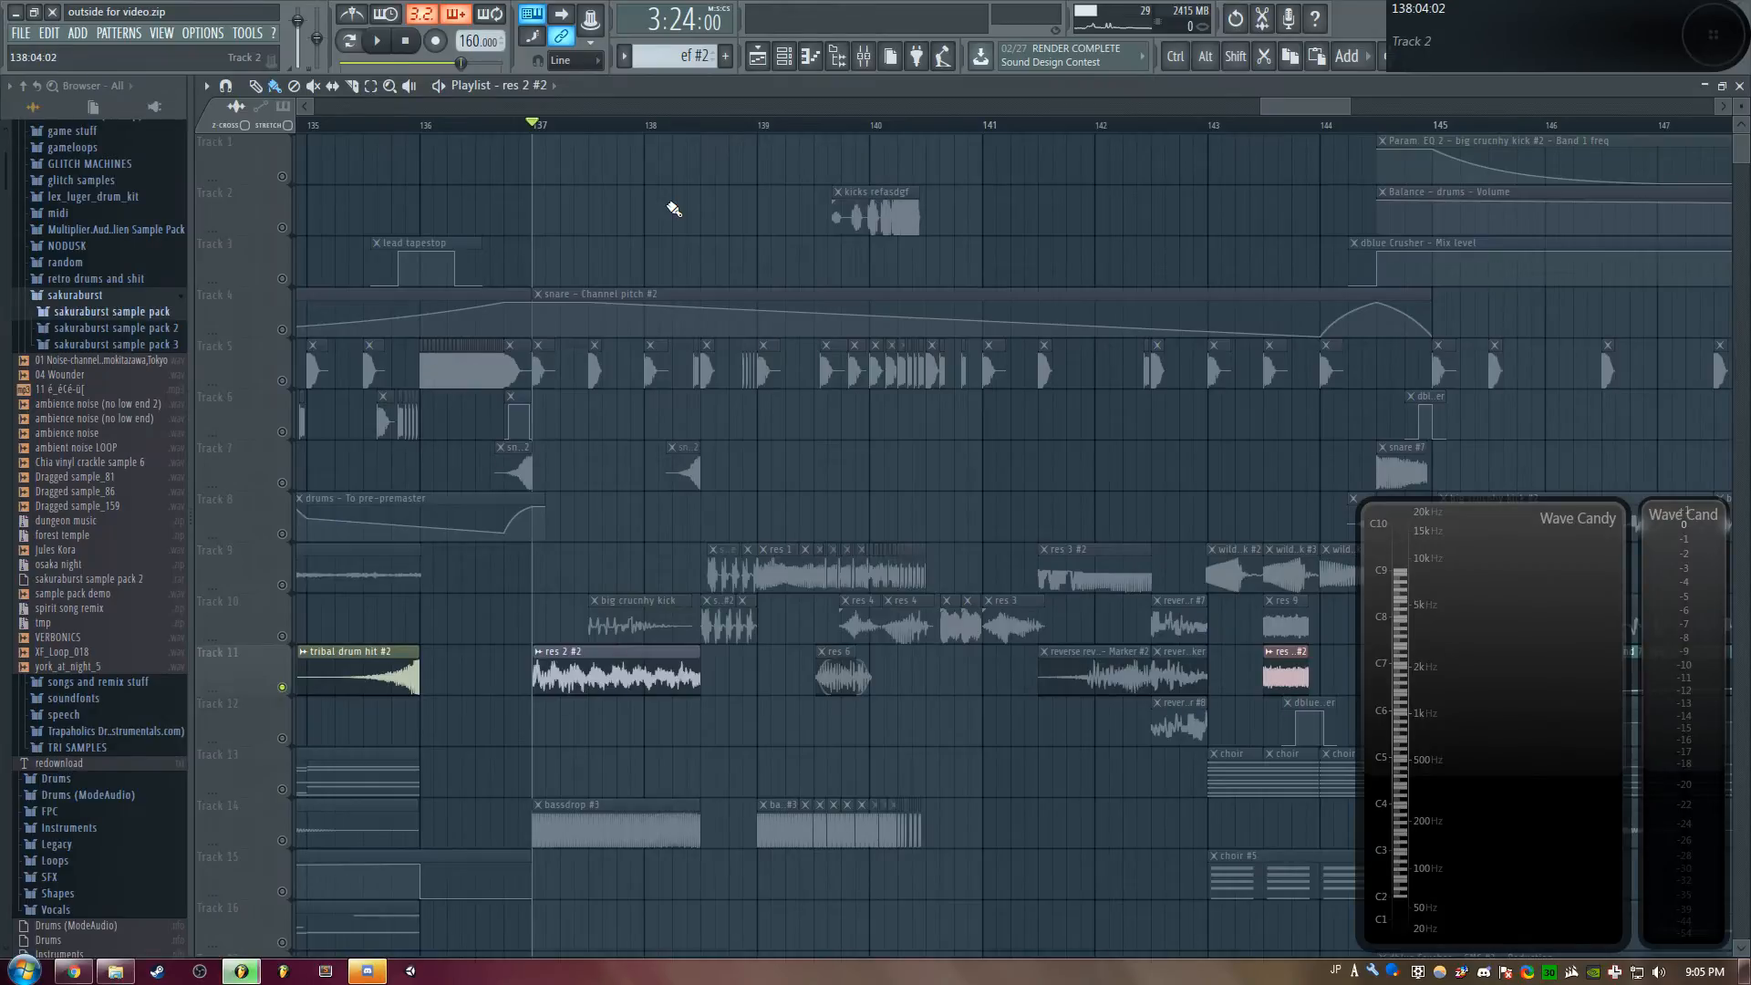
{"action": "key", "text": "space"}
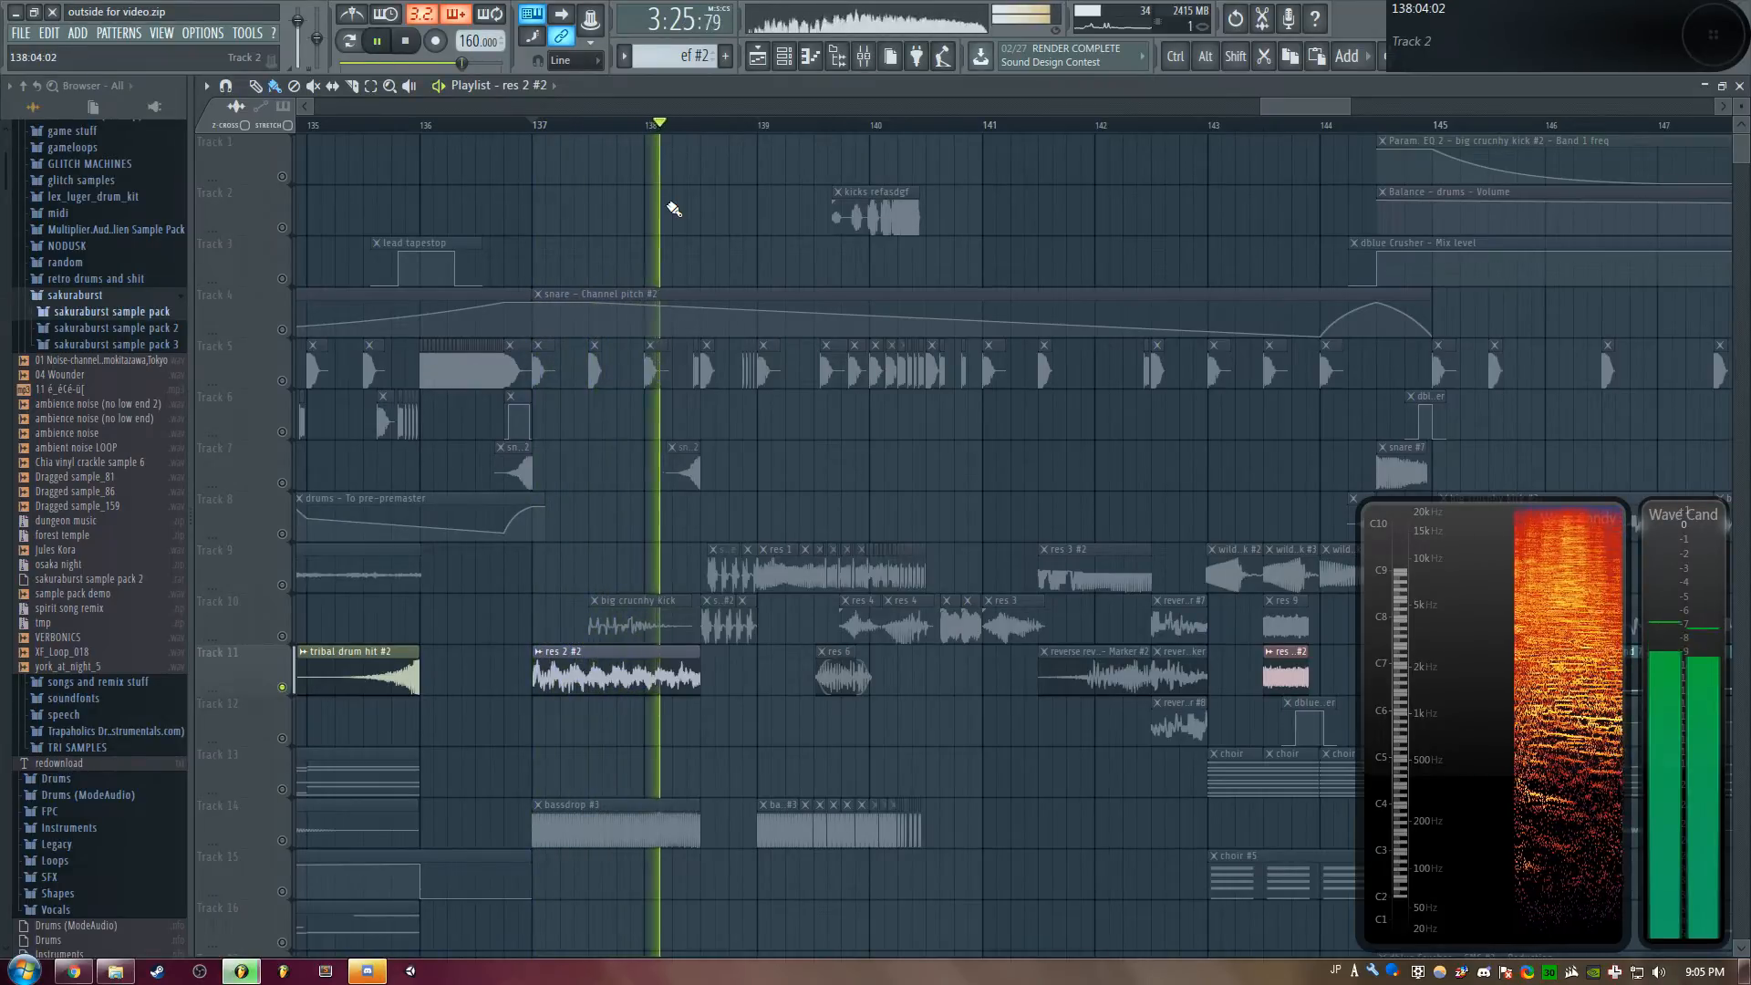
{"action": "key", "text": "space"}
Bring in Track 14 to audition bassdrop #3 together with res 2 #2 from bar 137, and listen to the bassdrop alone
{"action": "left_click", "coordinate": [351, 799]}
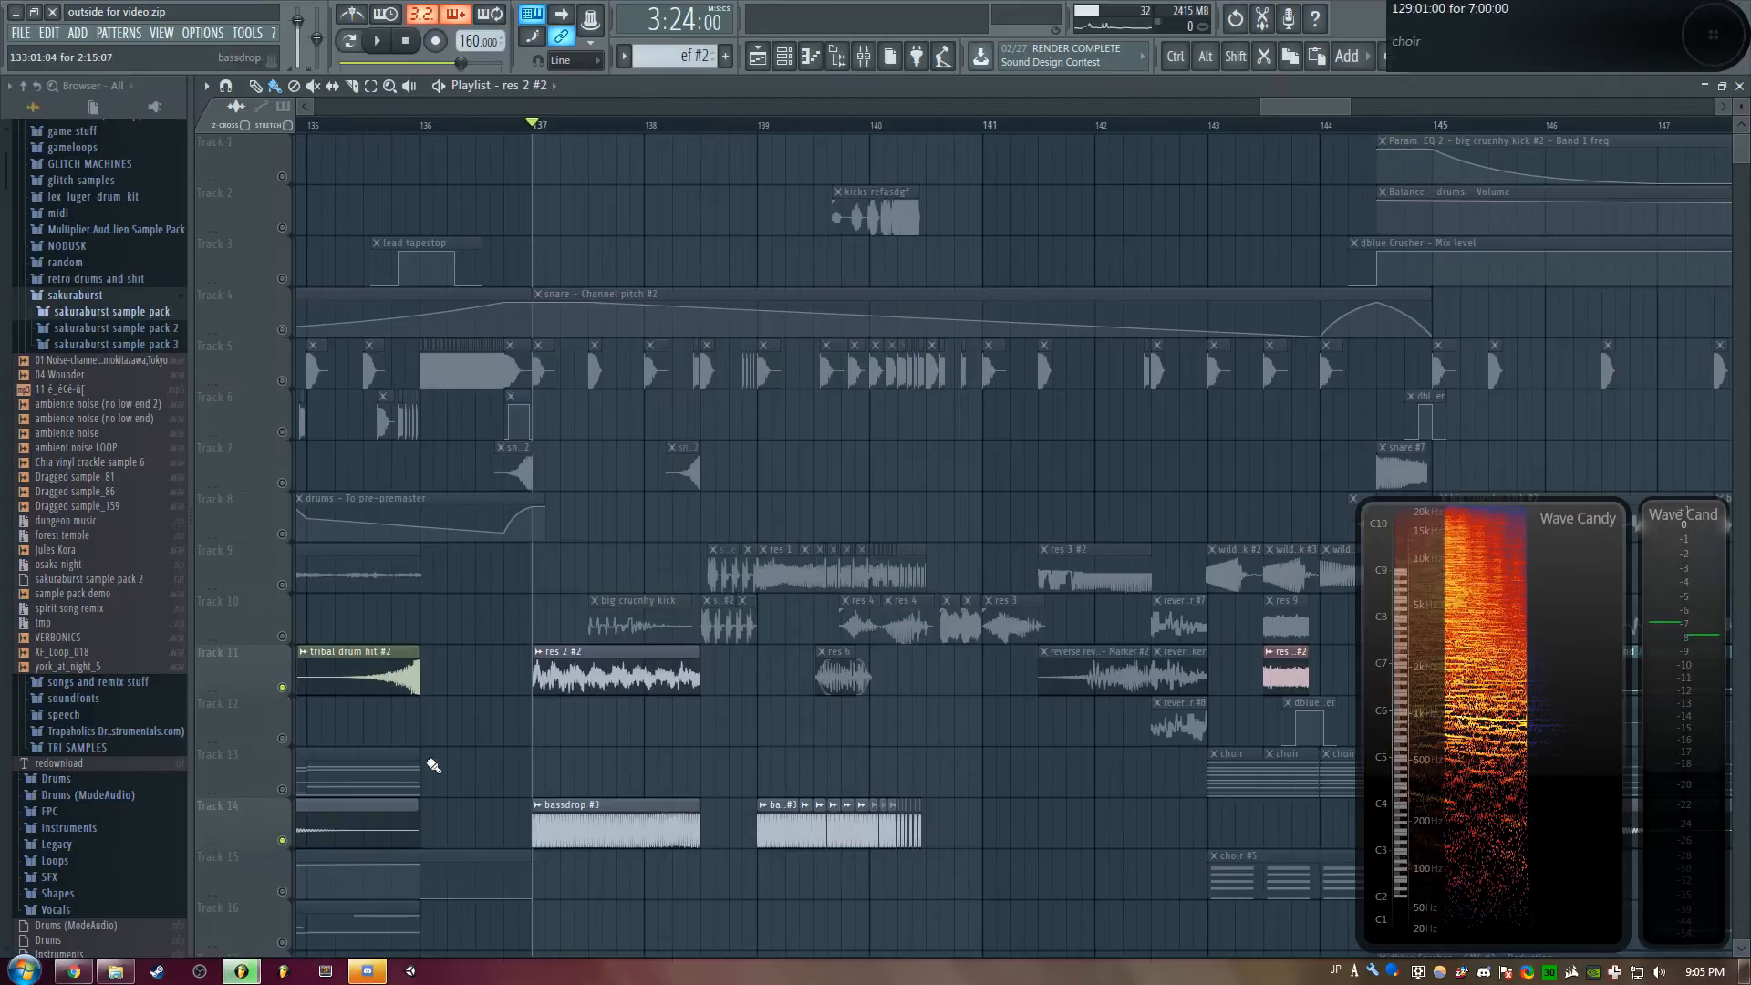
{"action": "key", "text": "space"}
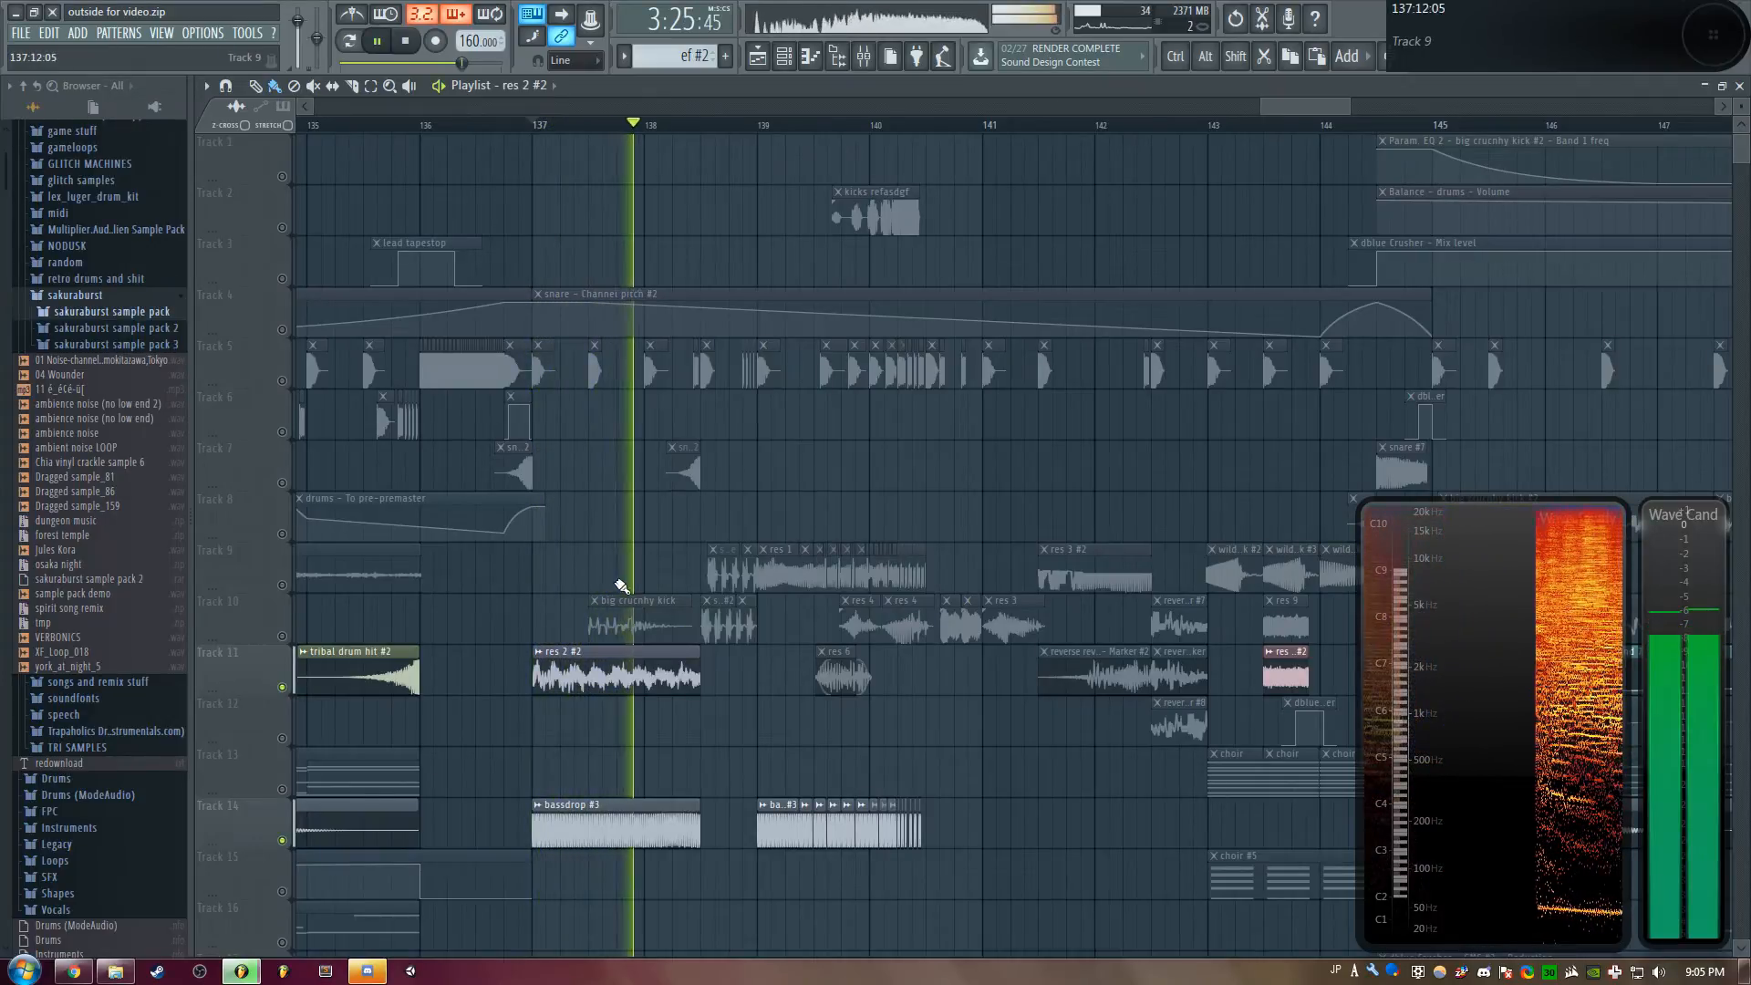
{"action": "key", "text": "space"}
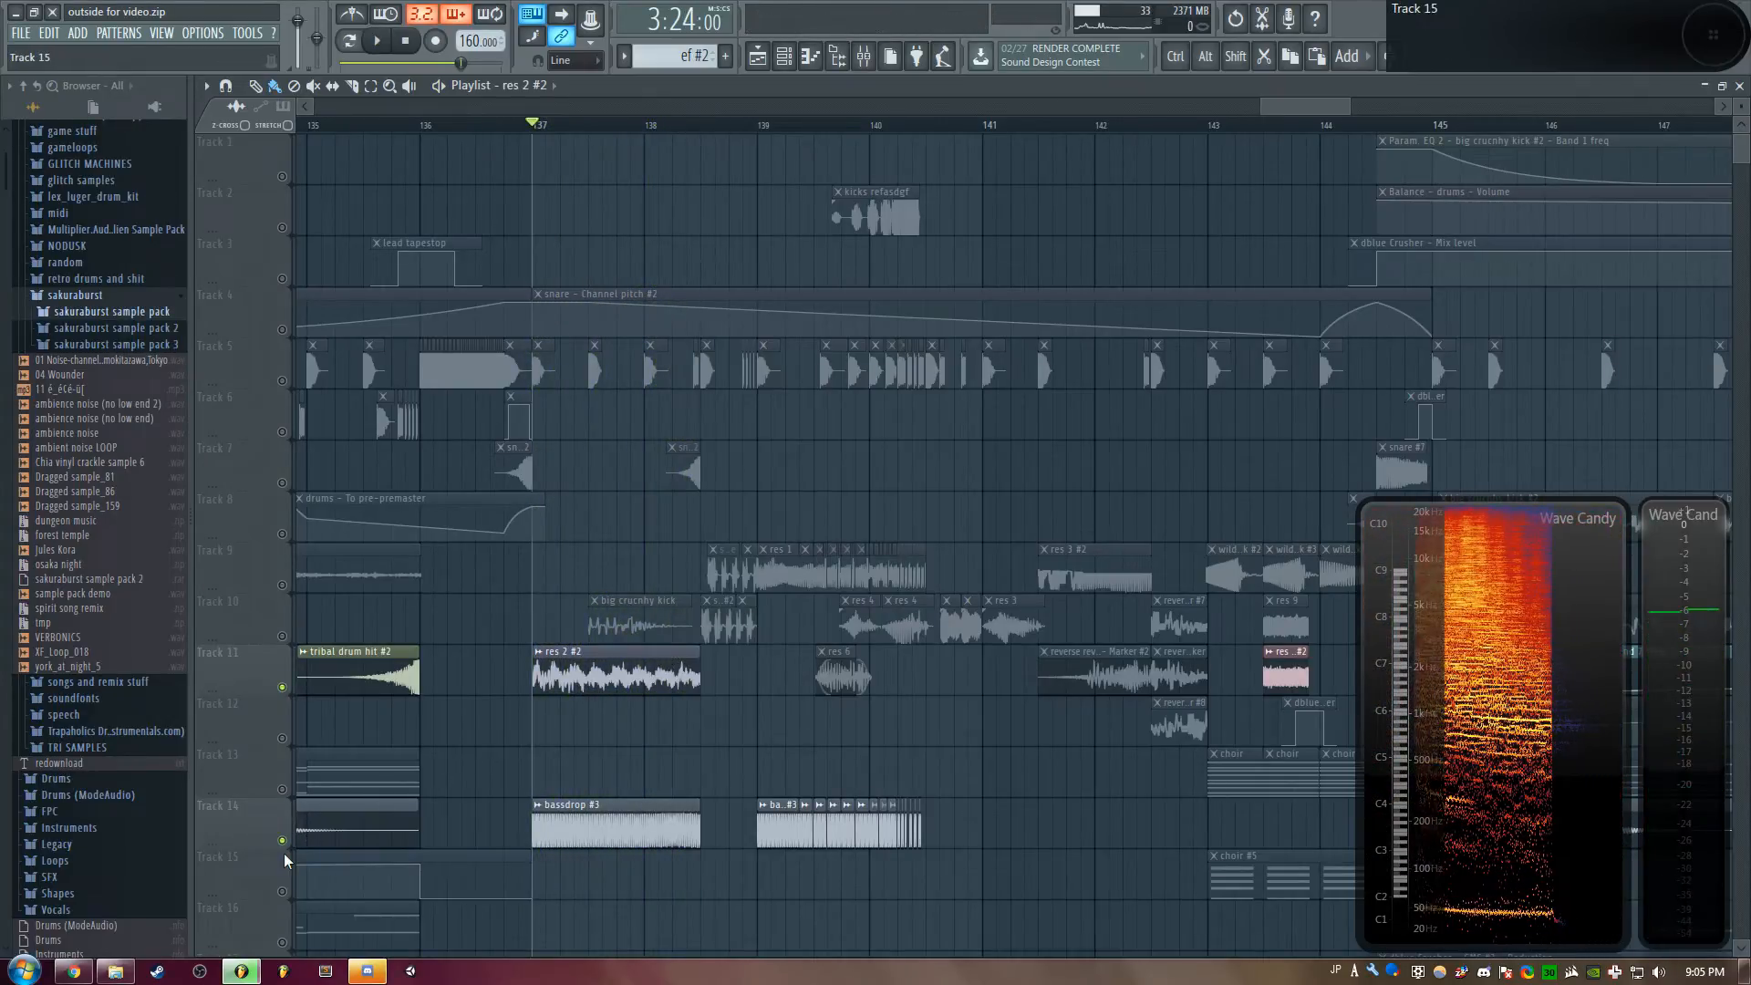
{"action": "key", "text": "space"}
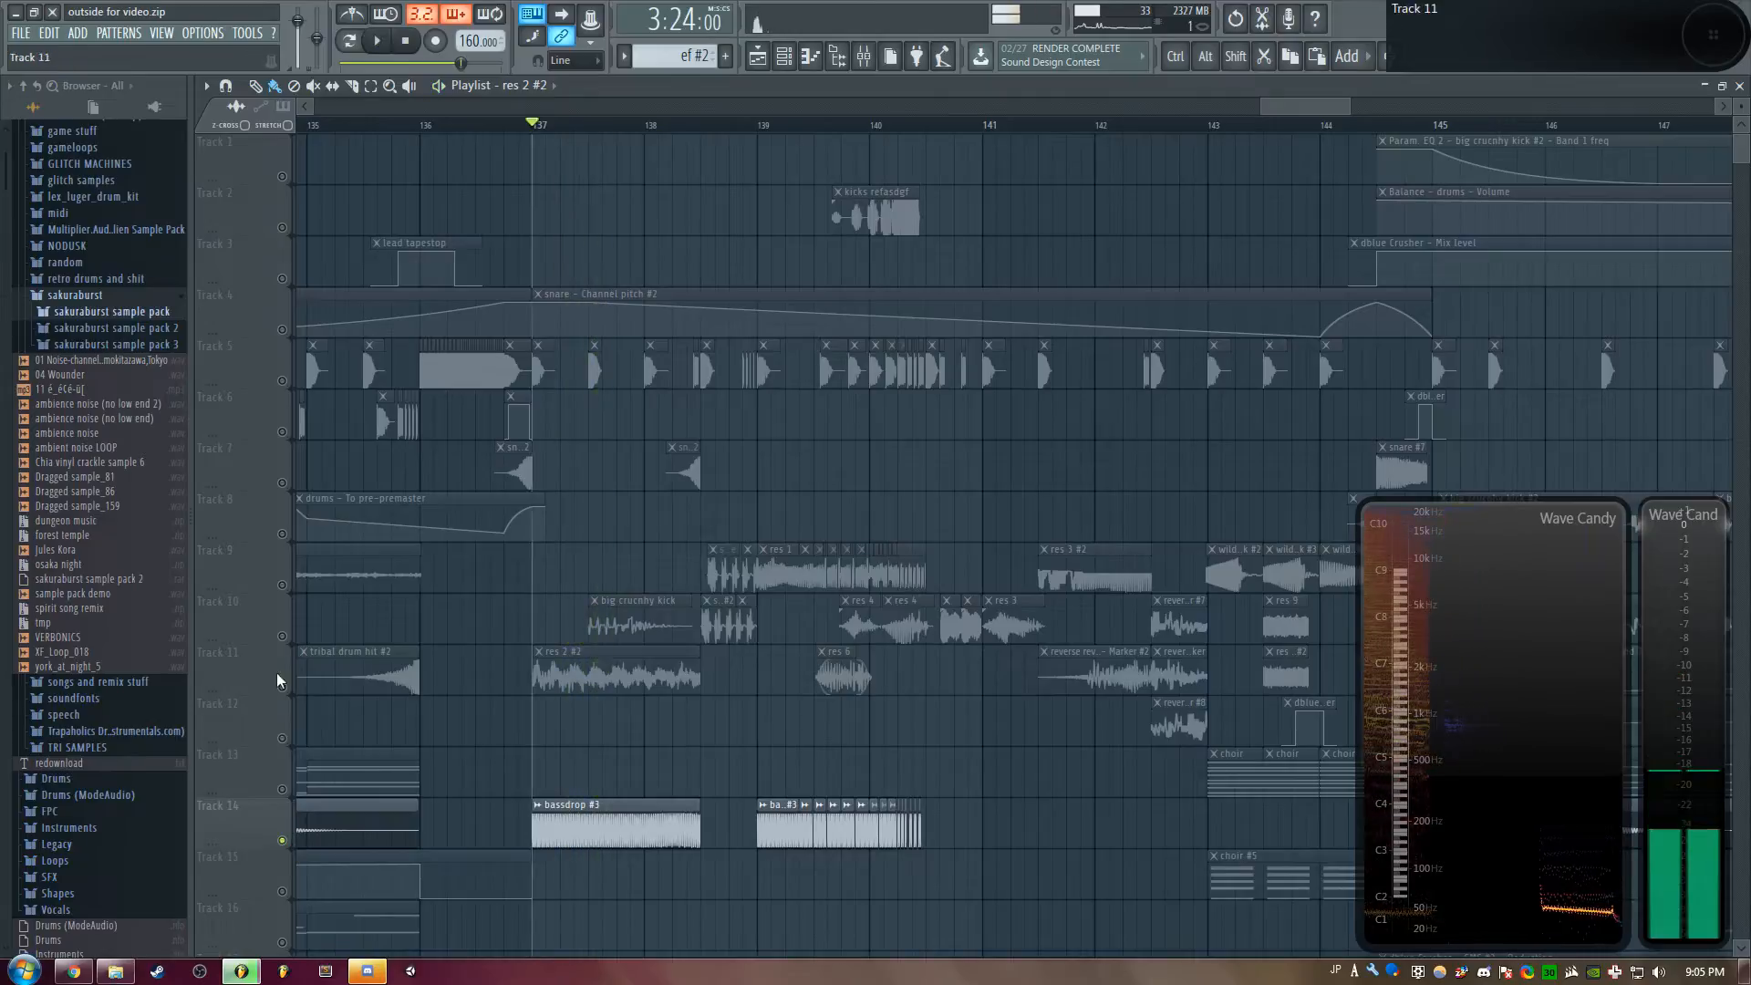
Restore all playlist tracks and audition the full arrangement from bar 137 through bar 140
{"action": "left_click", "coordinate": [283, 688], "text": "ctrl"}
{"action": "key", "text": "space"}
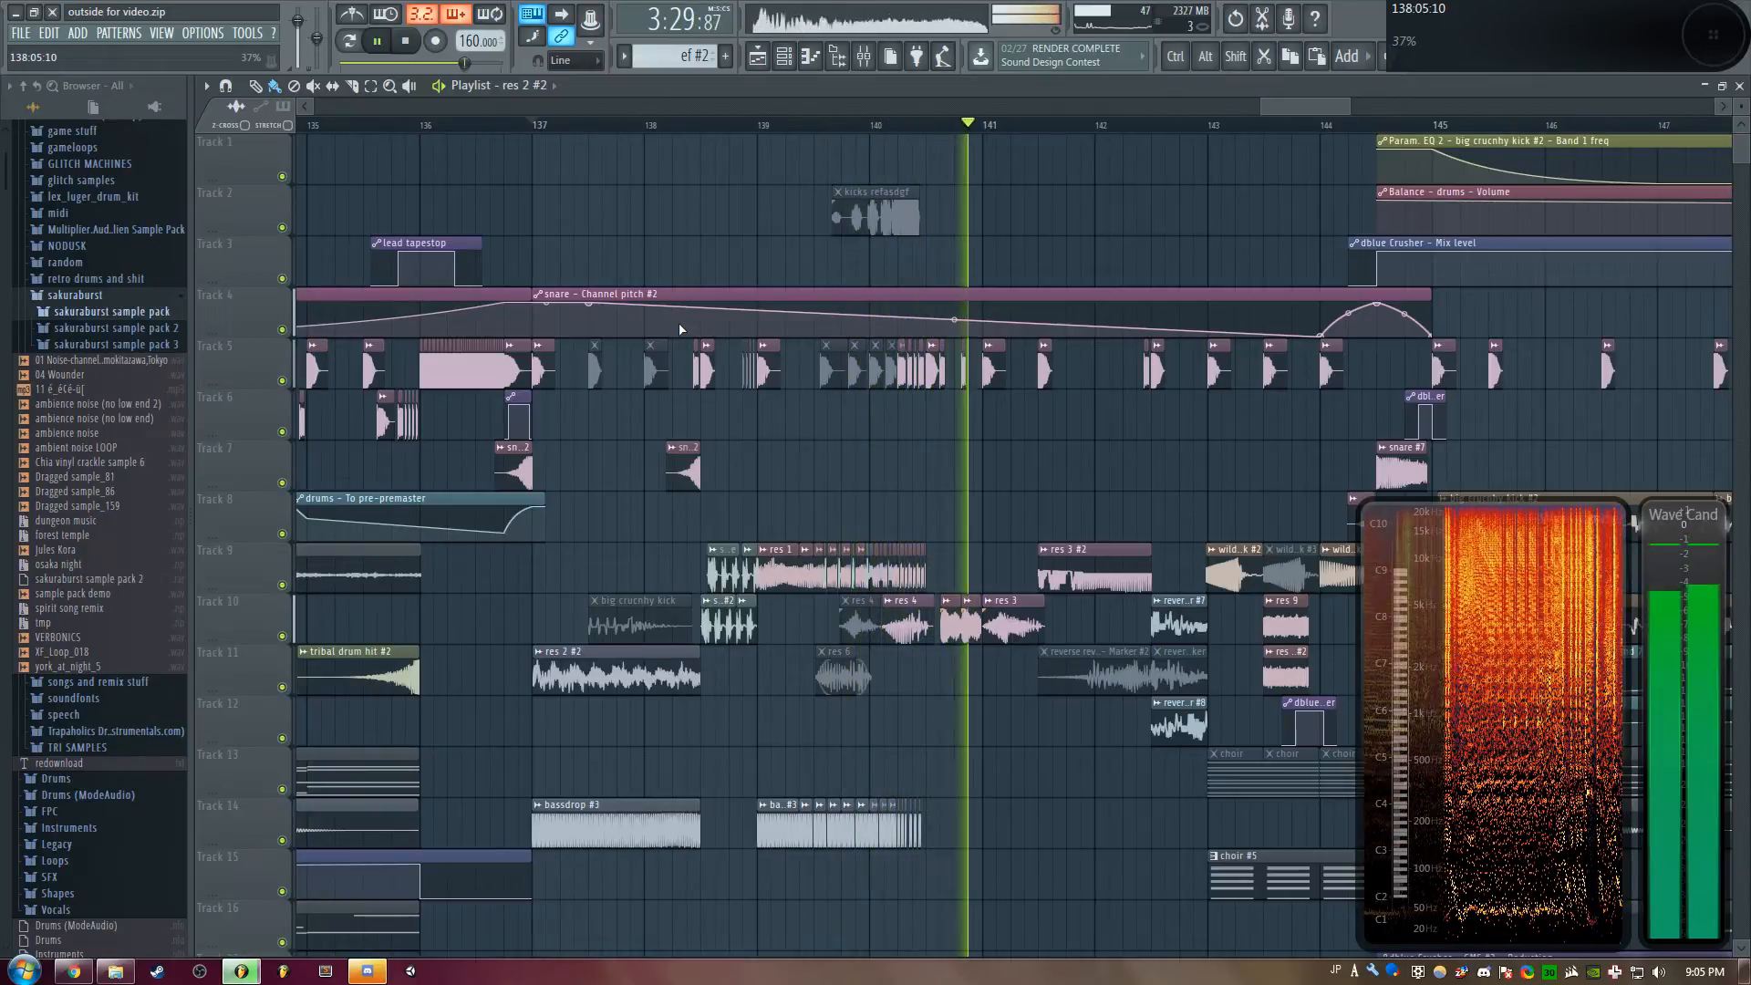
{"action": "key", "text": "space"}
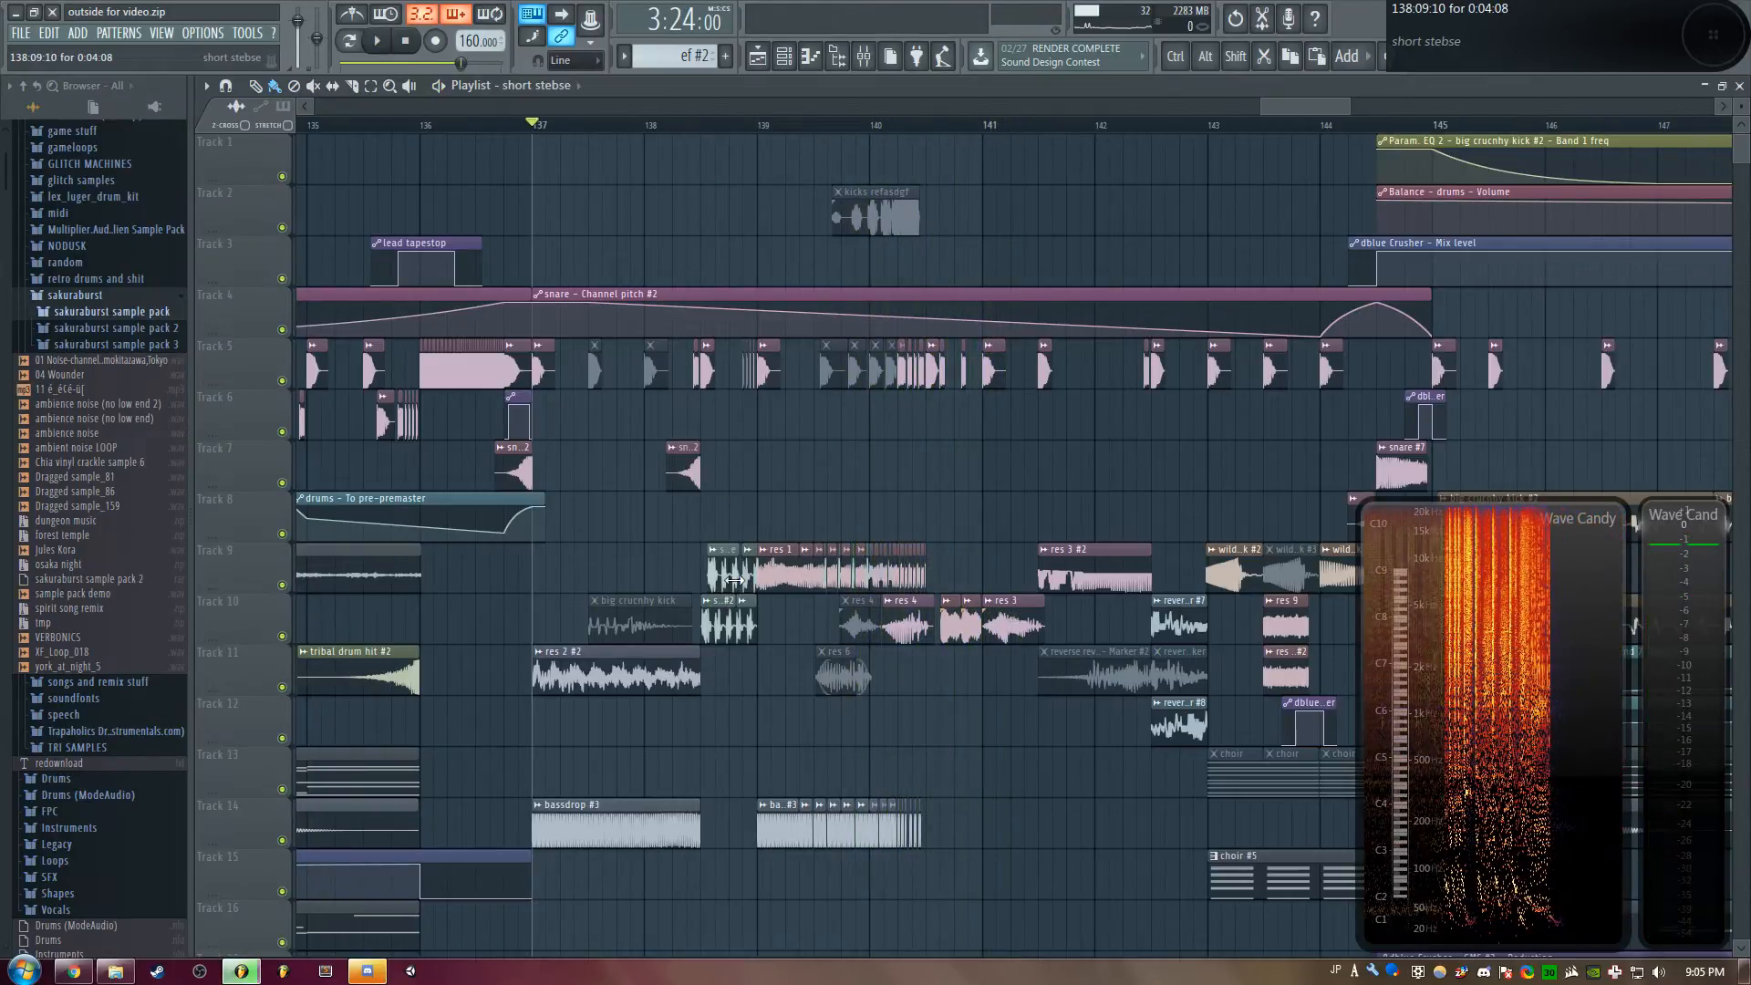
Check the short stebse clip on Track 9 and audition the section running into bar 140
{"action": "double_click", "coordinate": [734, 581]}
{"action": "key", "text": "Escape"}
{"action": "scroll", "coordinate": [810, 138], "scroll_direction": "up", "scroll_amount": 3}
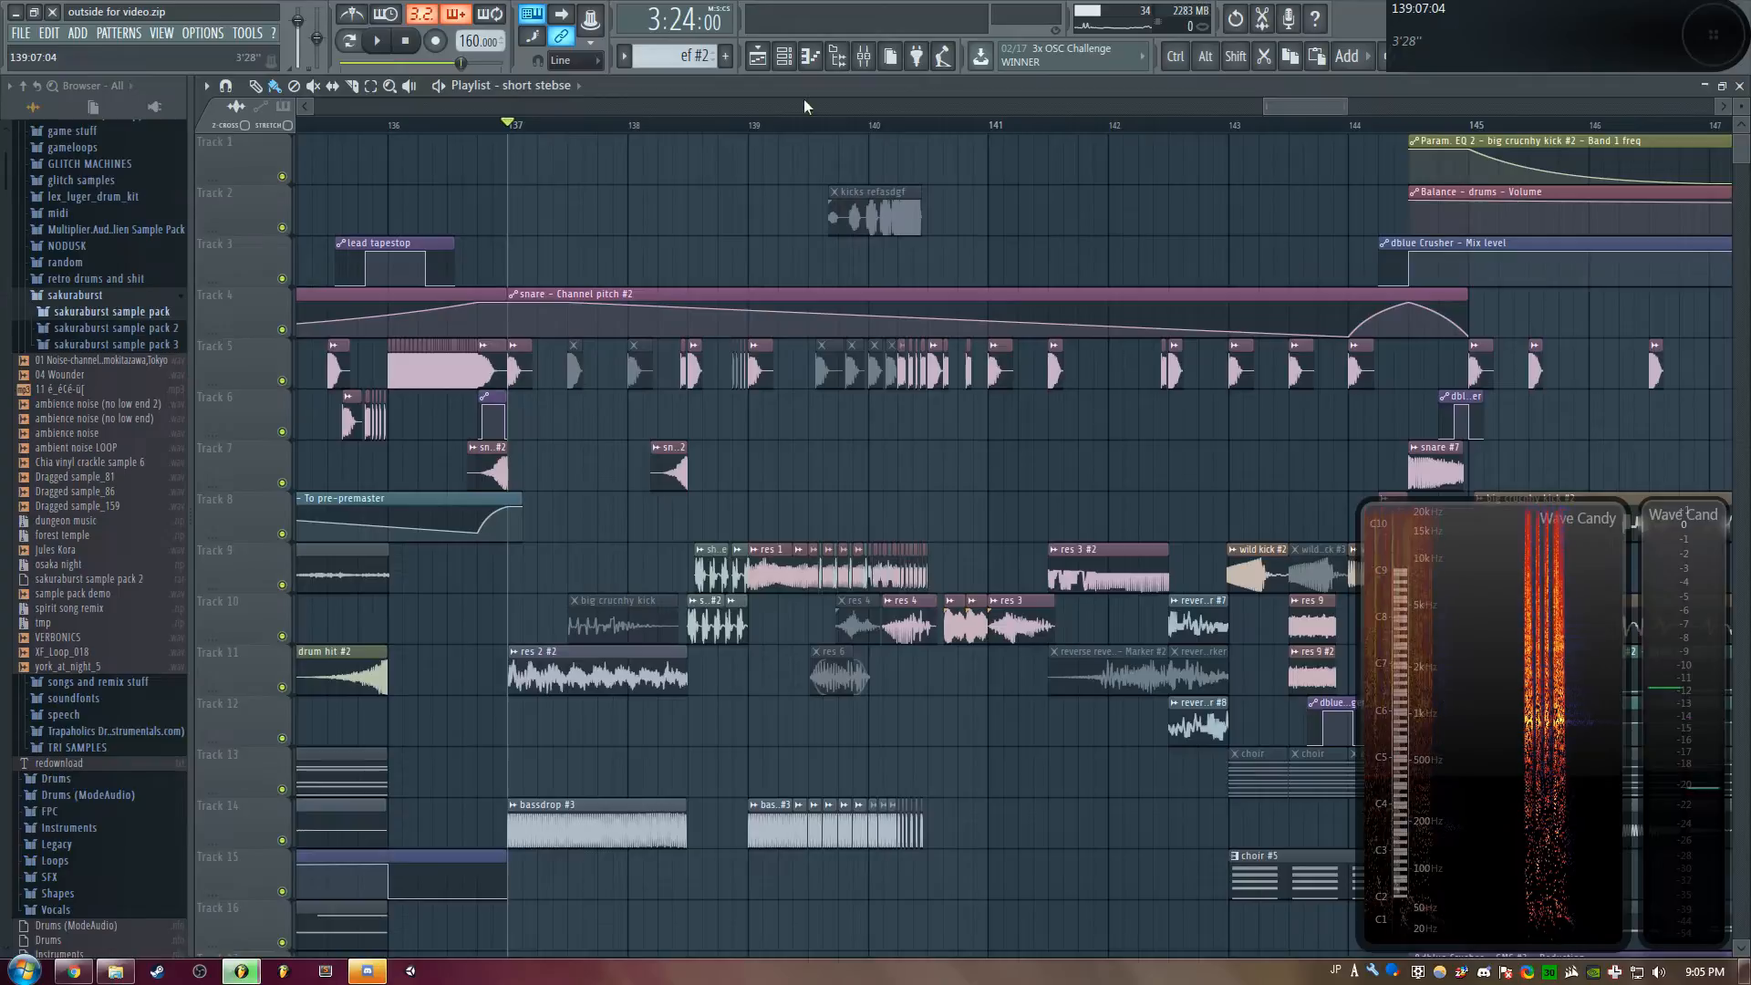
{"action": "key", "text": "space"}
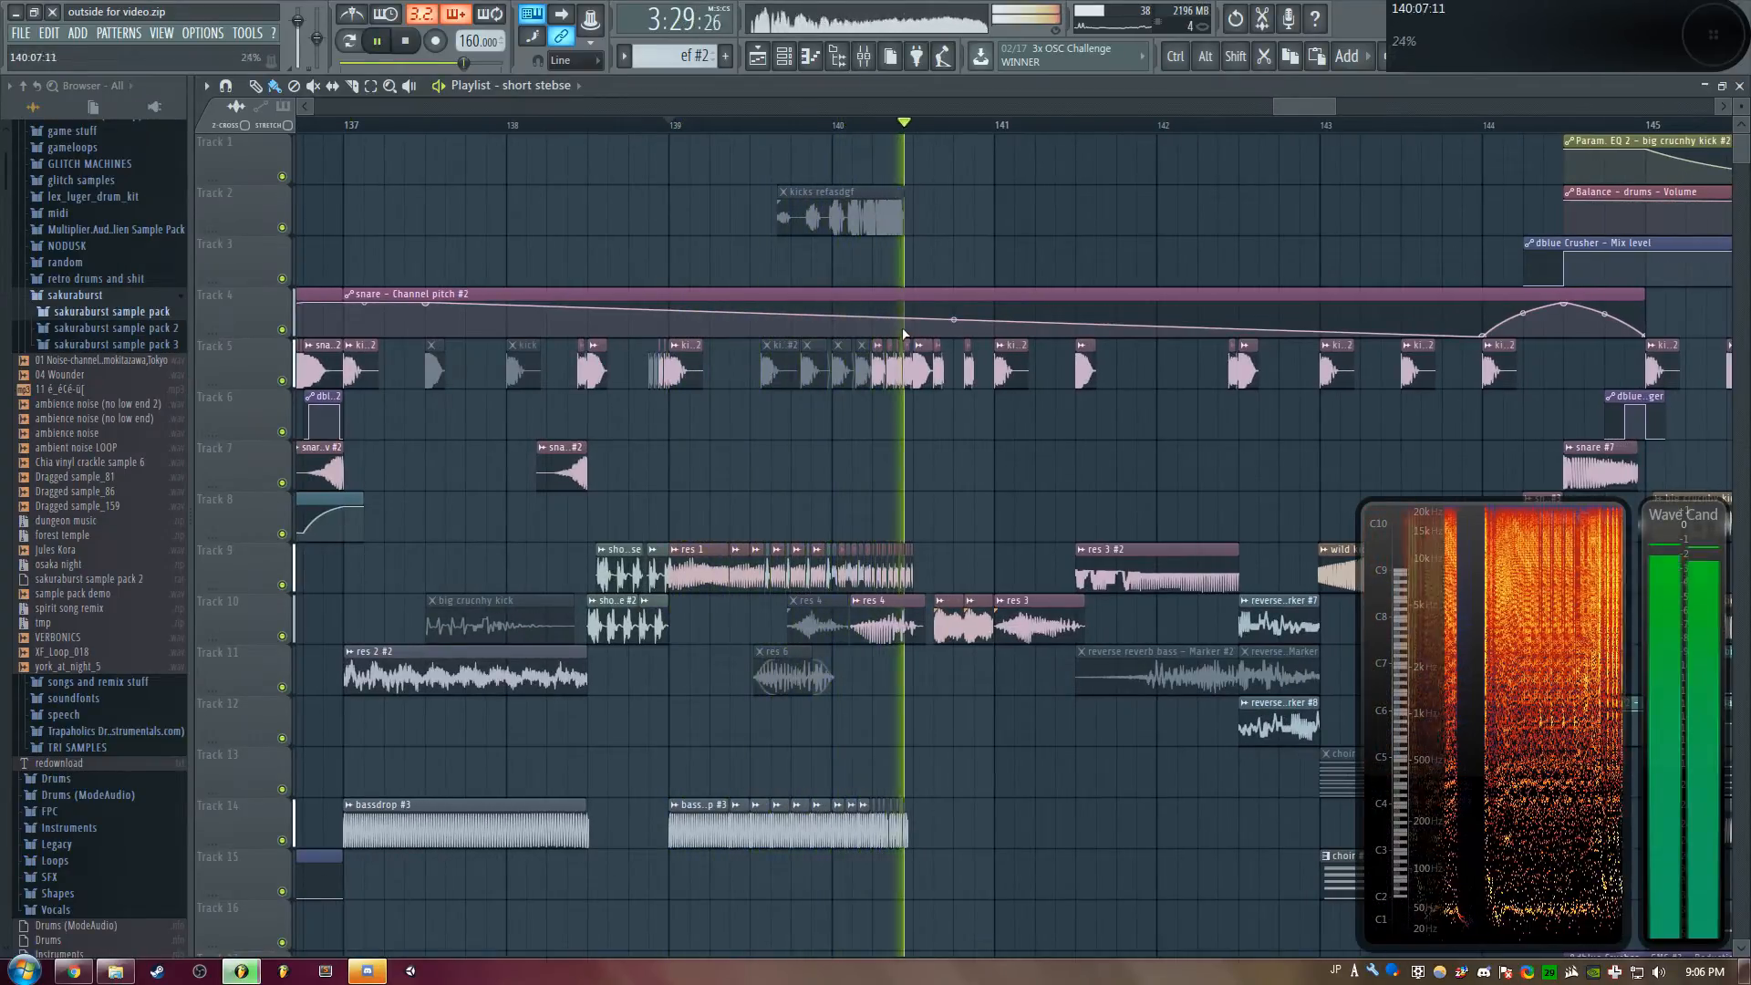
{"action": "key", "text": "space"}
Audition the chopped res clips from bar 140, first in the full mix and with Track 9 soloed
{"action": "scroll", "coordinate": [891, 111], "scroll_direction": "up", "scroll_amount": 2}
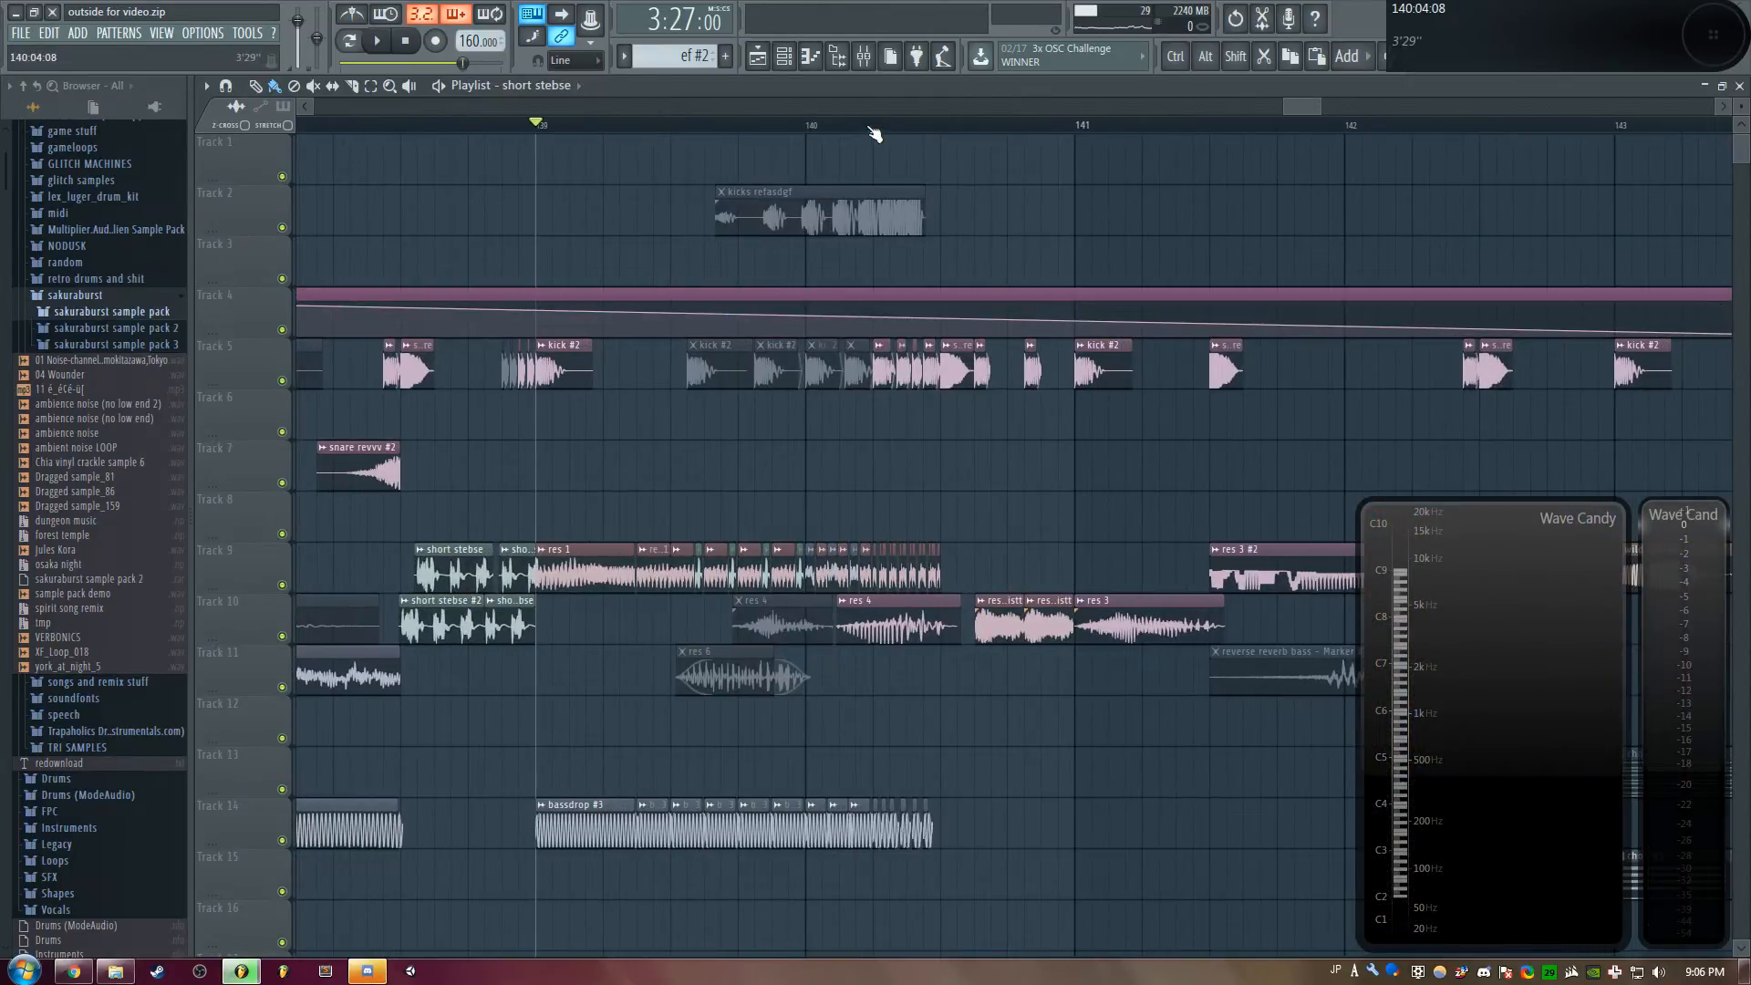
{"action": "scroll", "coordinate": [870, 106], "scroll_direction": "up", "scroll_amount": 3}
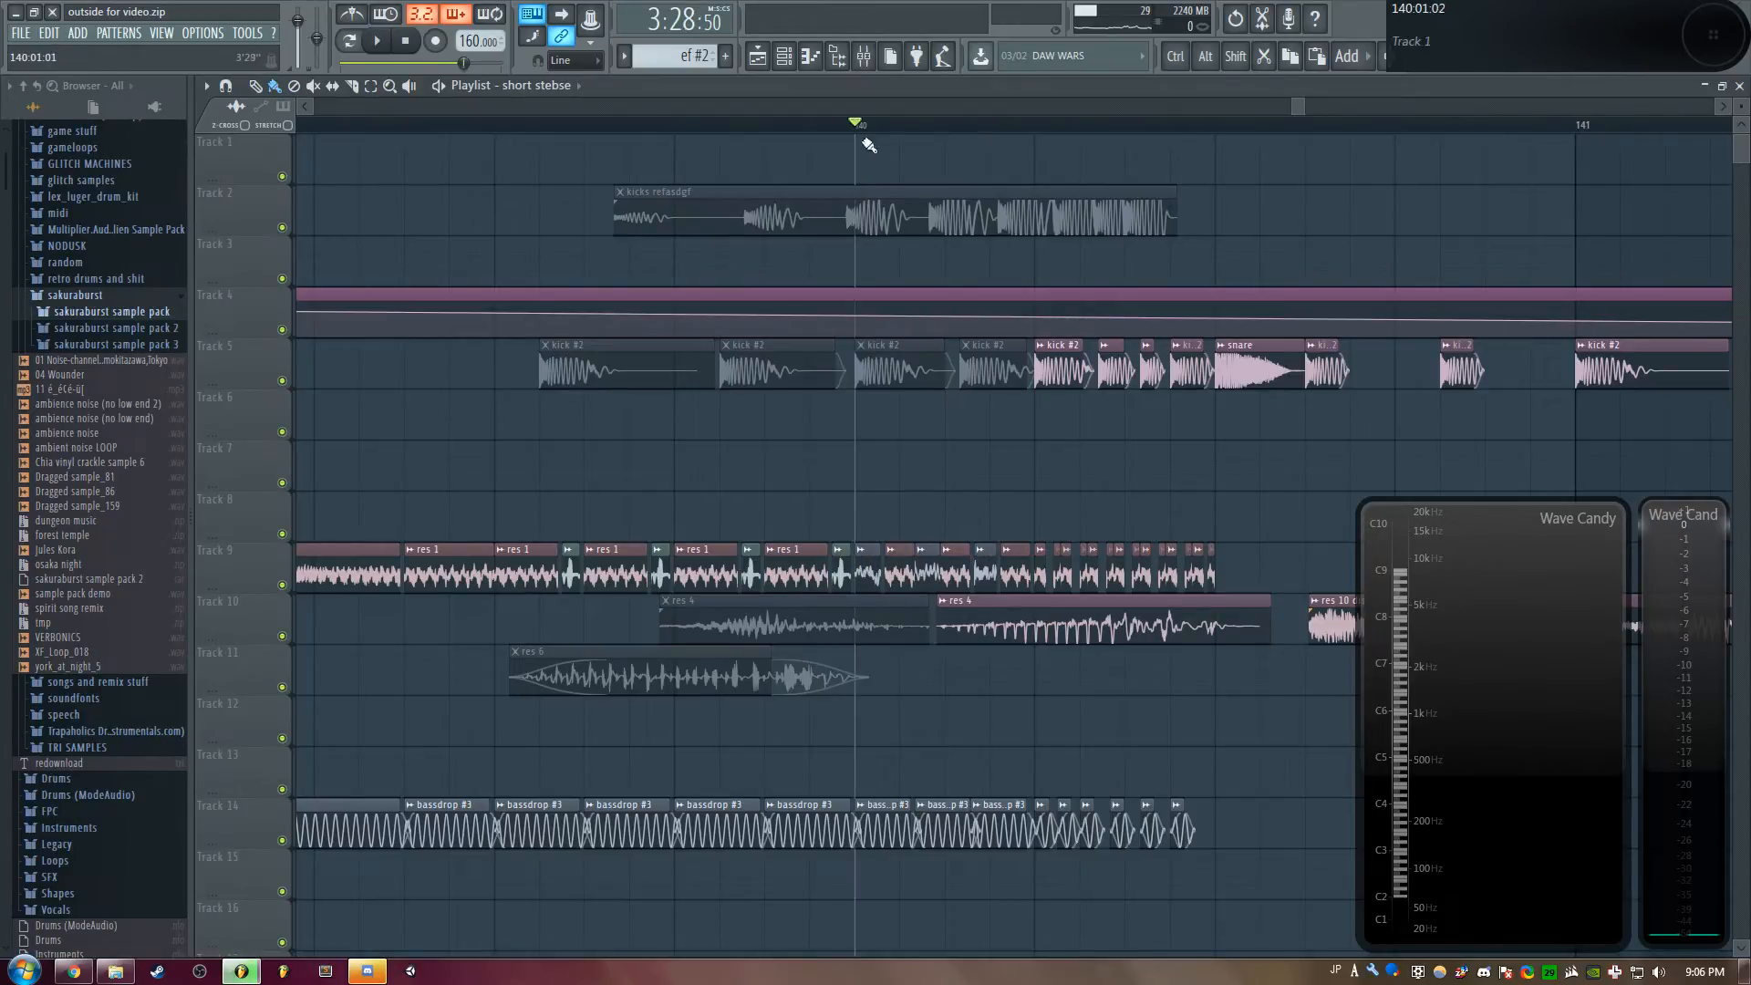
{"action": "key", "text": "space"}
{"action": "key", "text": "space"}
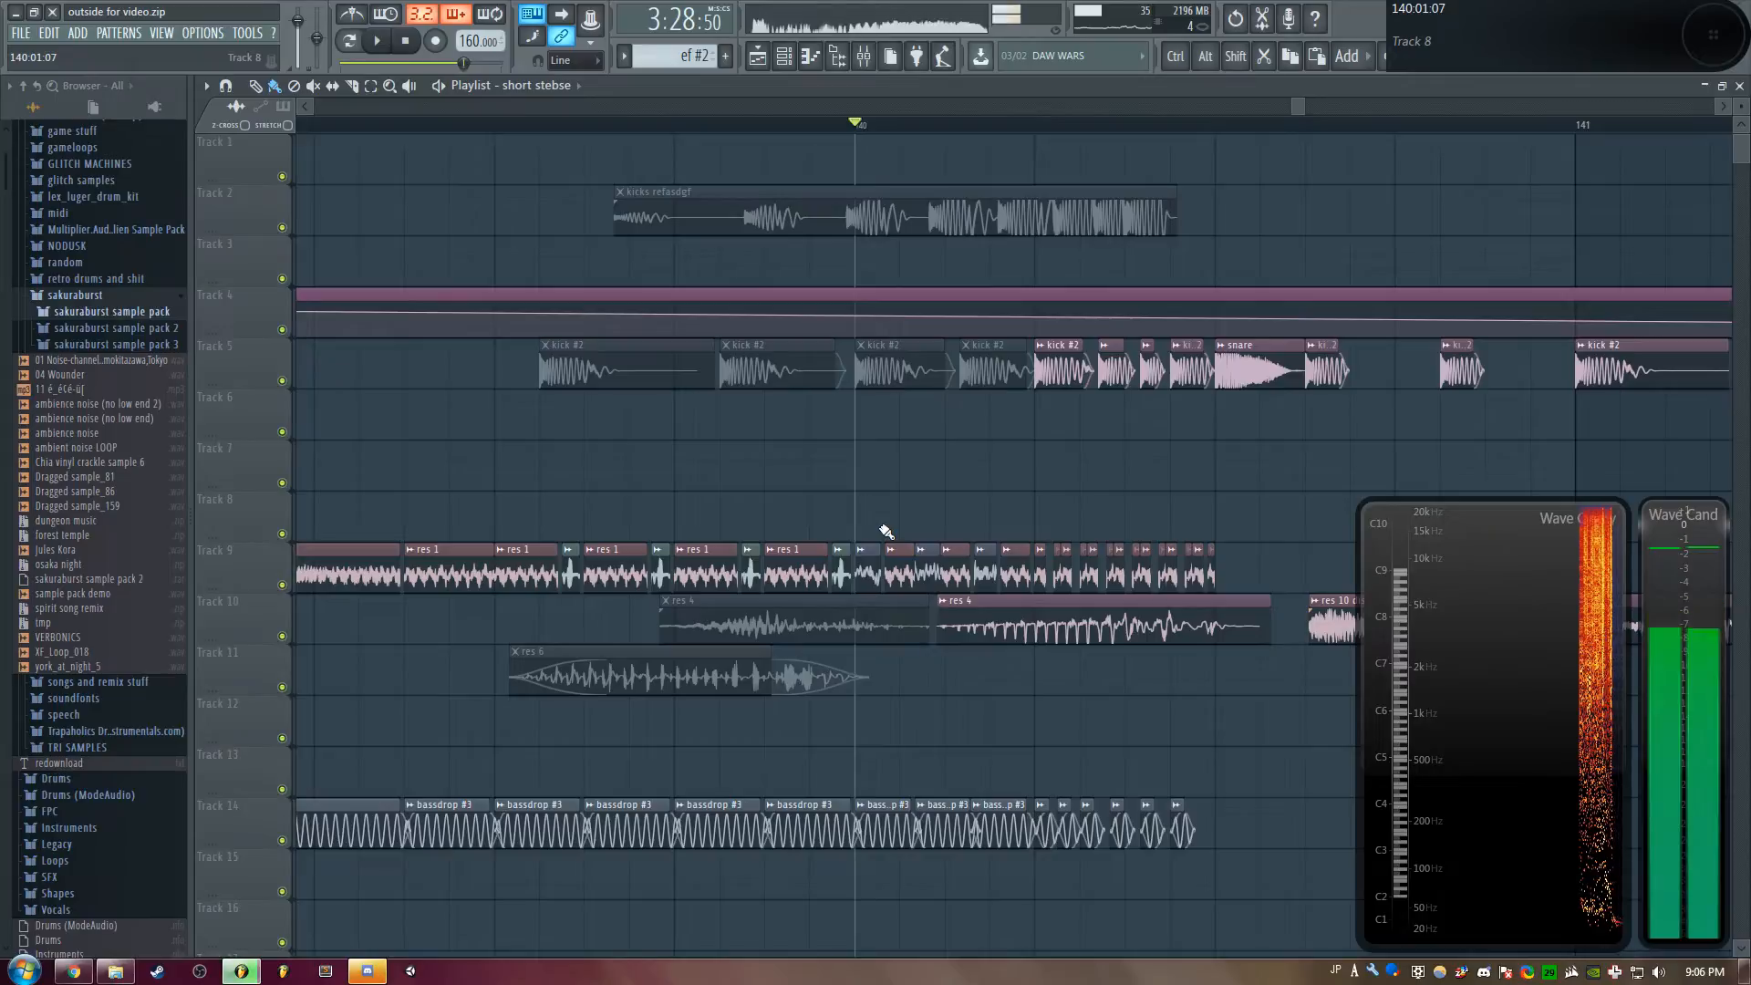
{"action": "key", "text": "space"}
{"action": "key", "text": "space"}
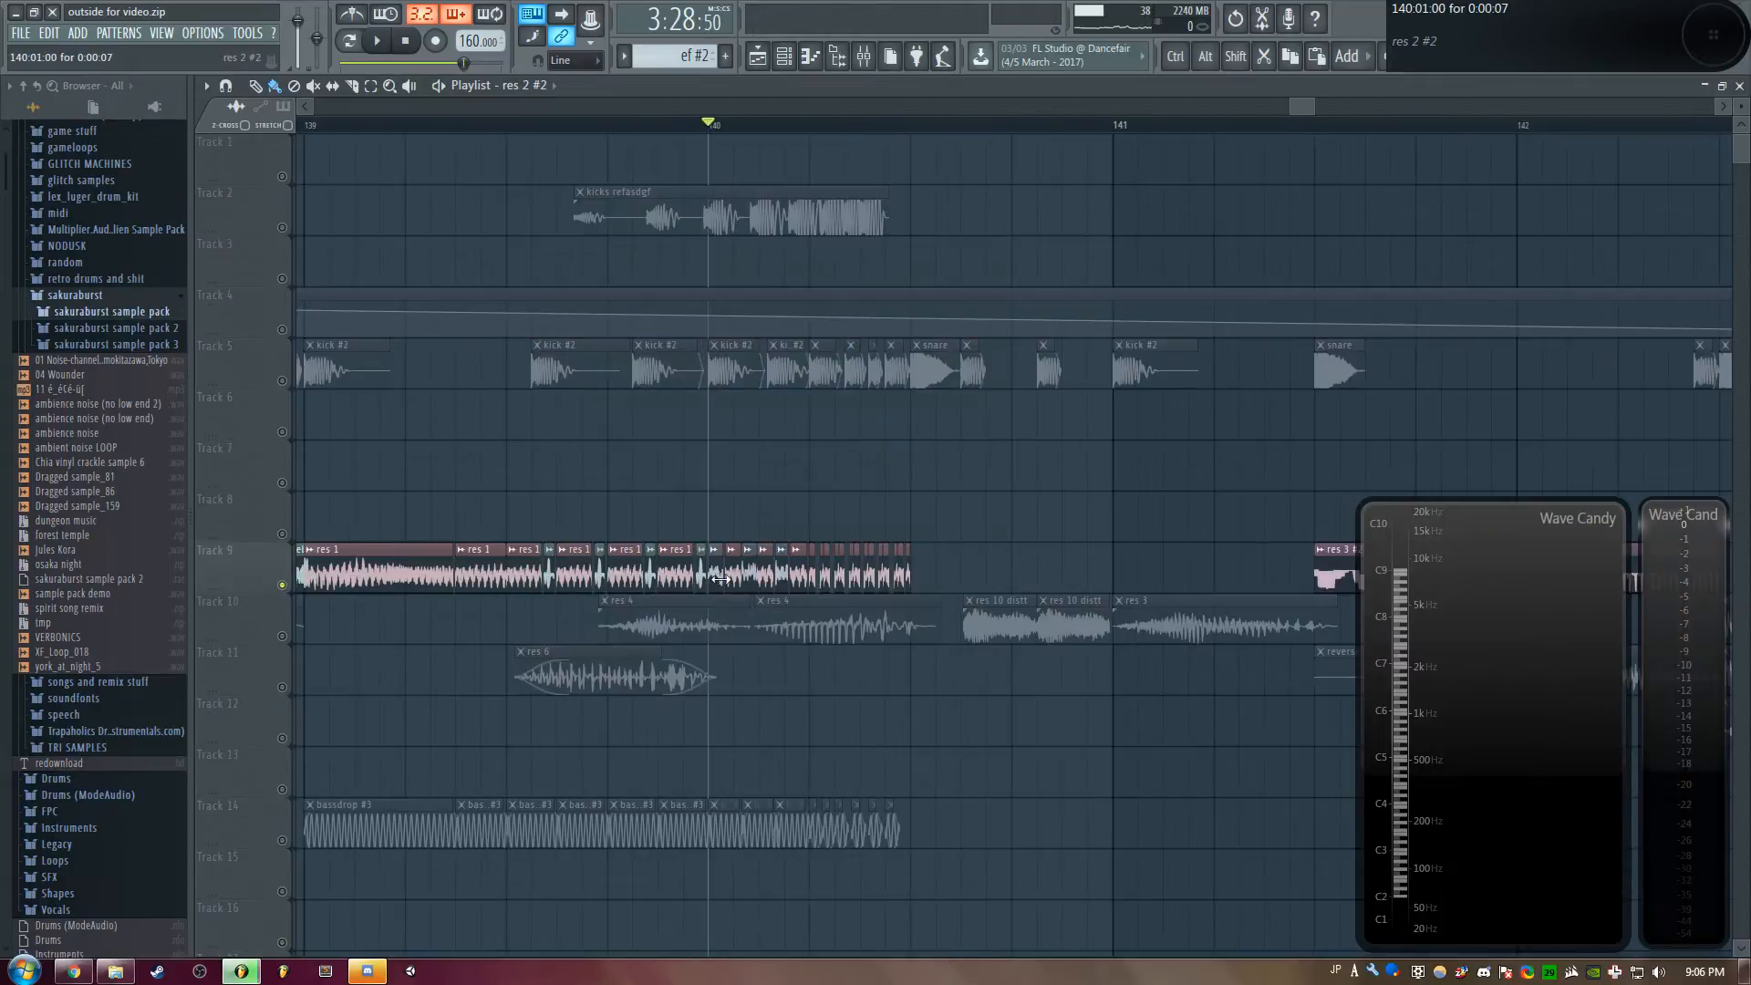
Inspect the res 2 #2 slice at bar 140 on Track 9, preview its sample, and close its channel settings
{"action": "double_click", "coordinate": [721, 579]}
{"action": "left_click_drag", "start_coordinate": [770, 217], "coordinate": [940, 224]}
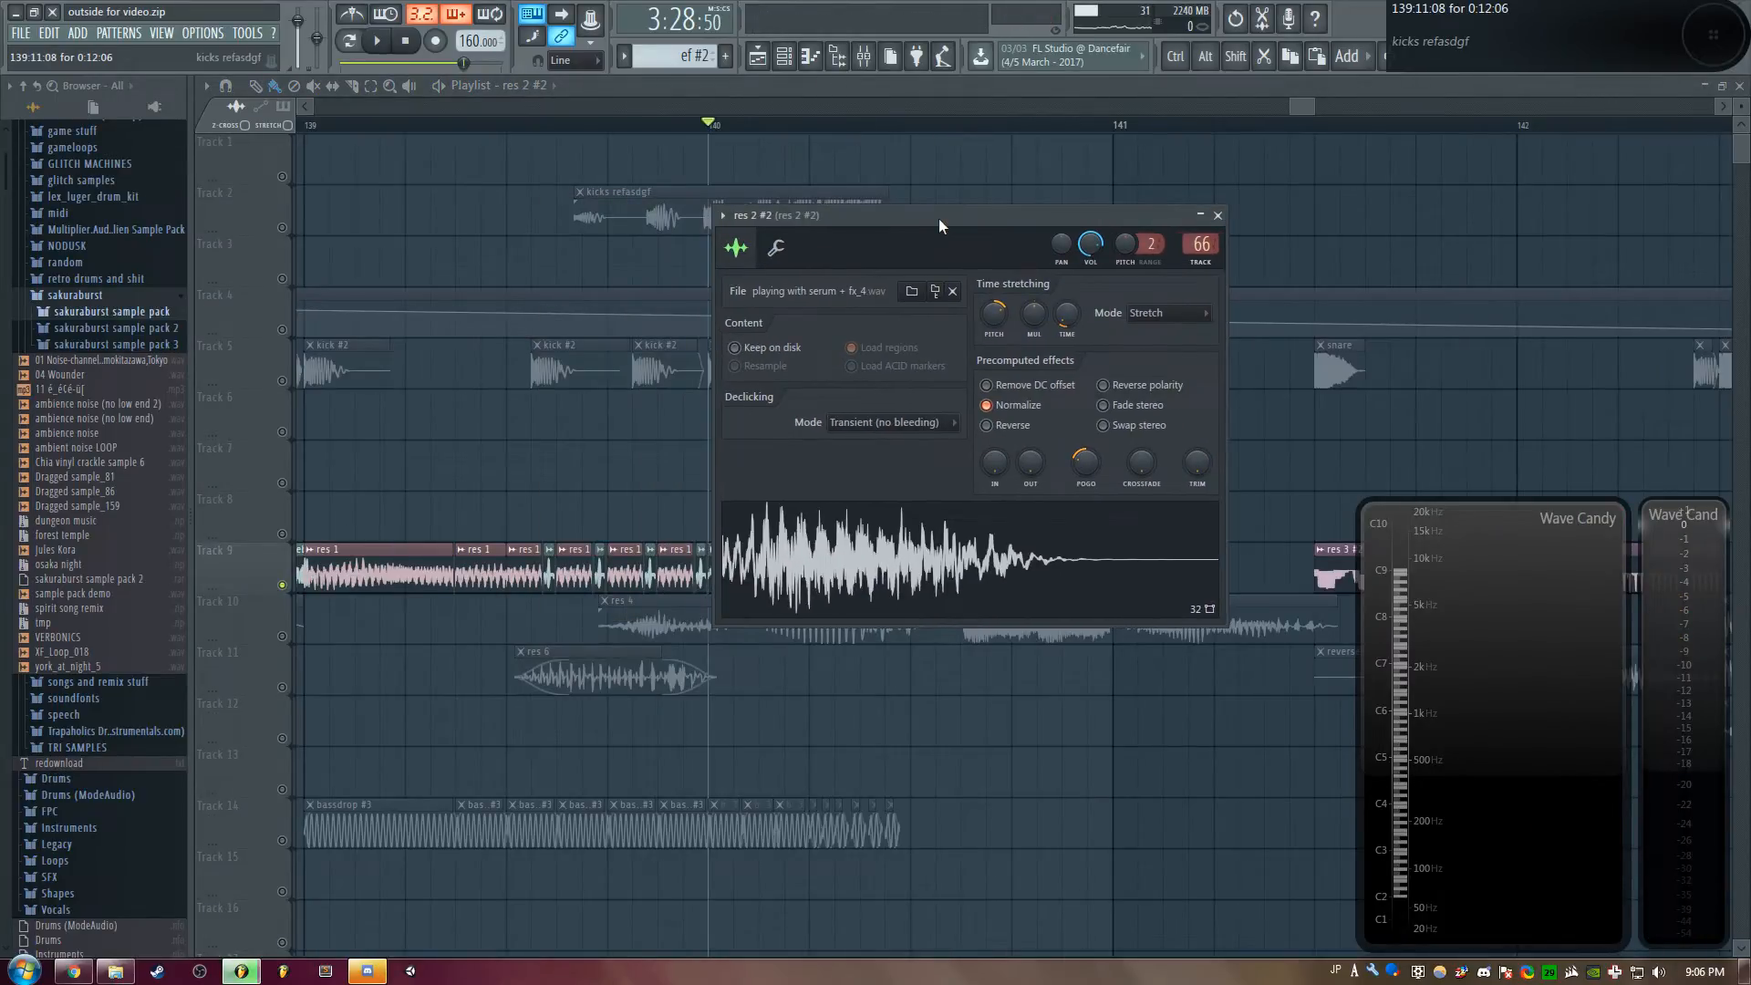
{"action": "key", "text": "q"}
{"action": "key", "text": "Escape"}
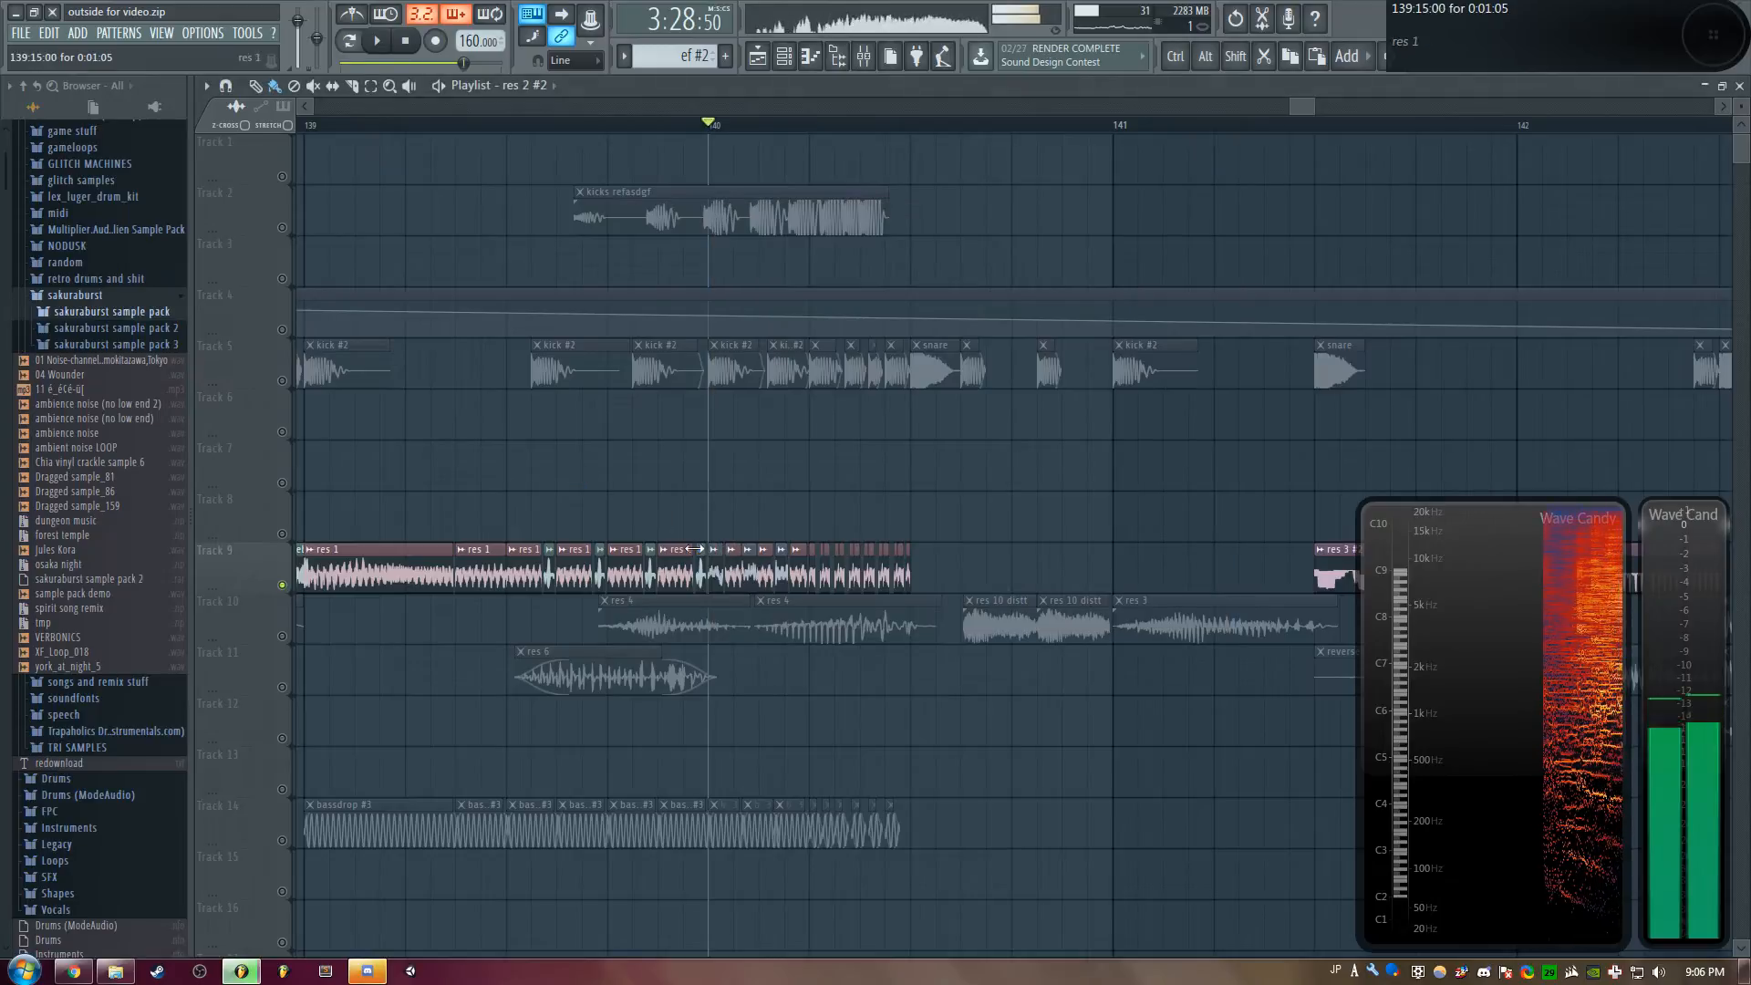
Inspect the channel settings of the neighbouring res 1 slice on Track 9, close them, and audition from bar 140
{"action": "double_click", "coordinate": [735, 578]}
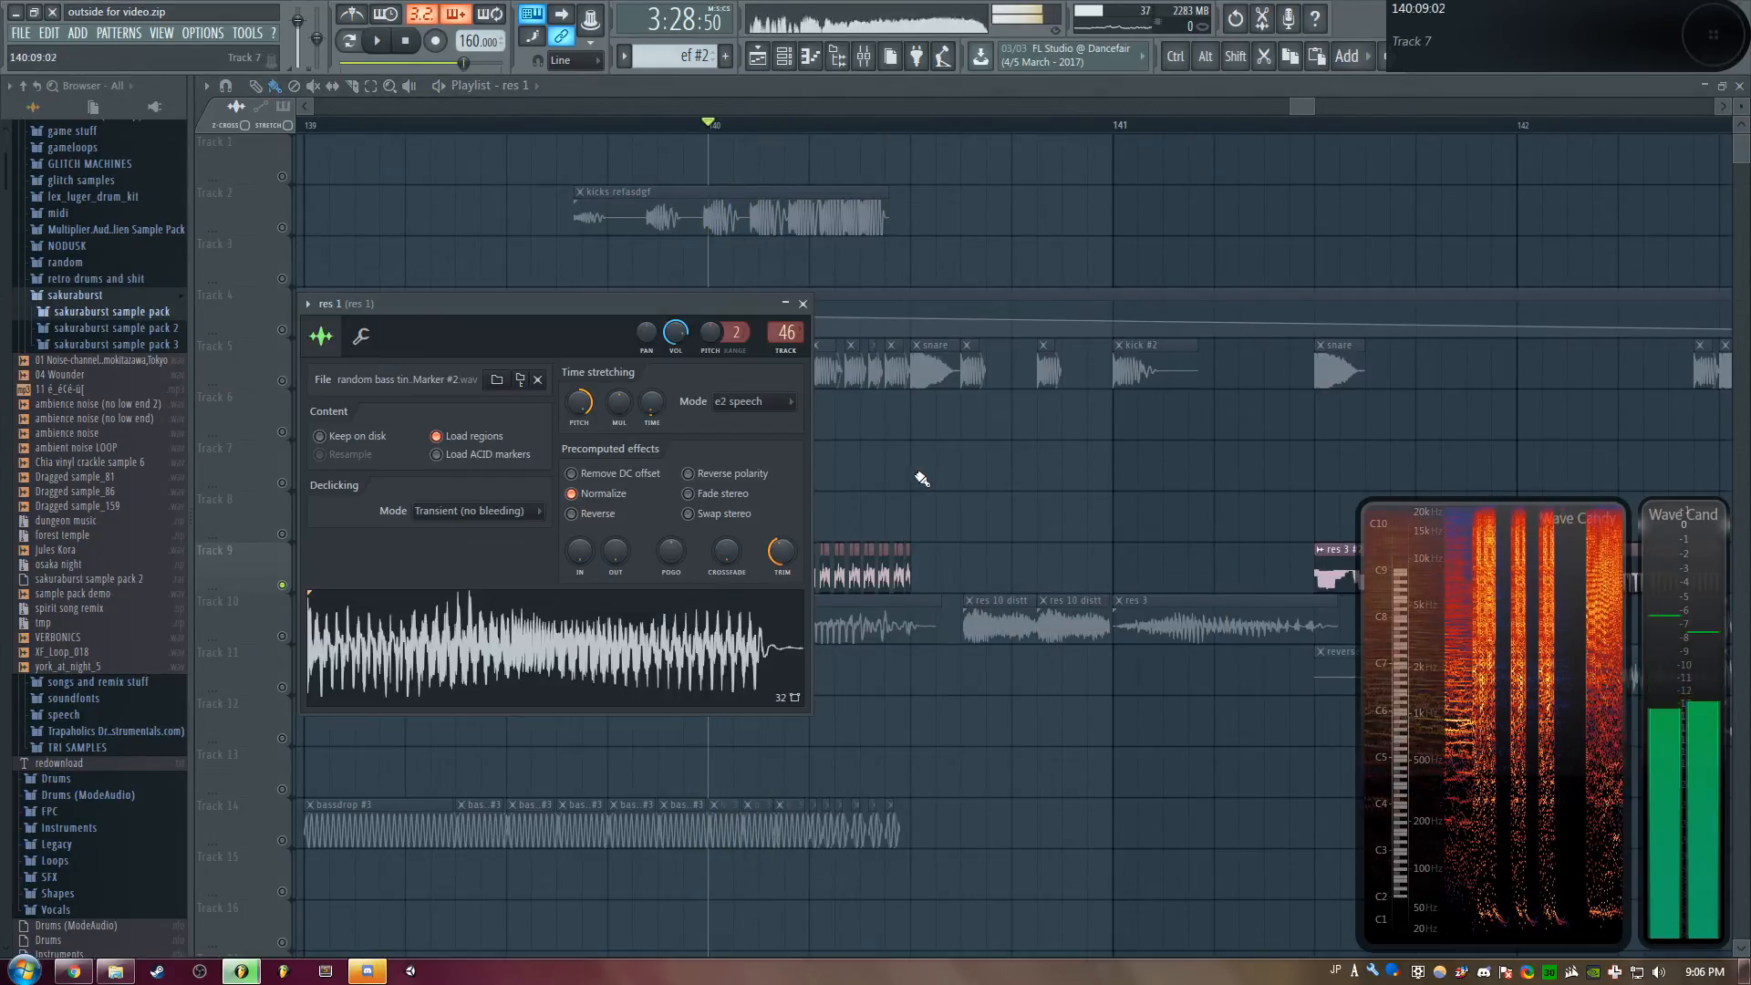
{"action": "key", "text": "Escape"}
{"action": "key", "text": "space"}
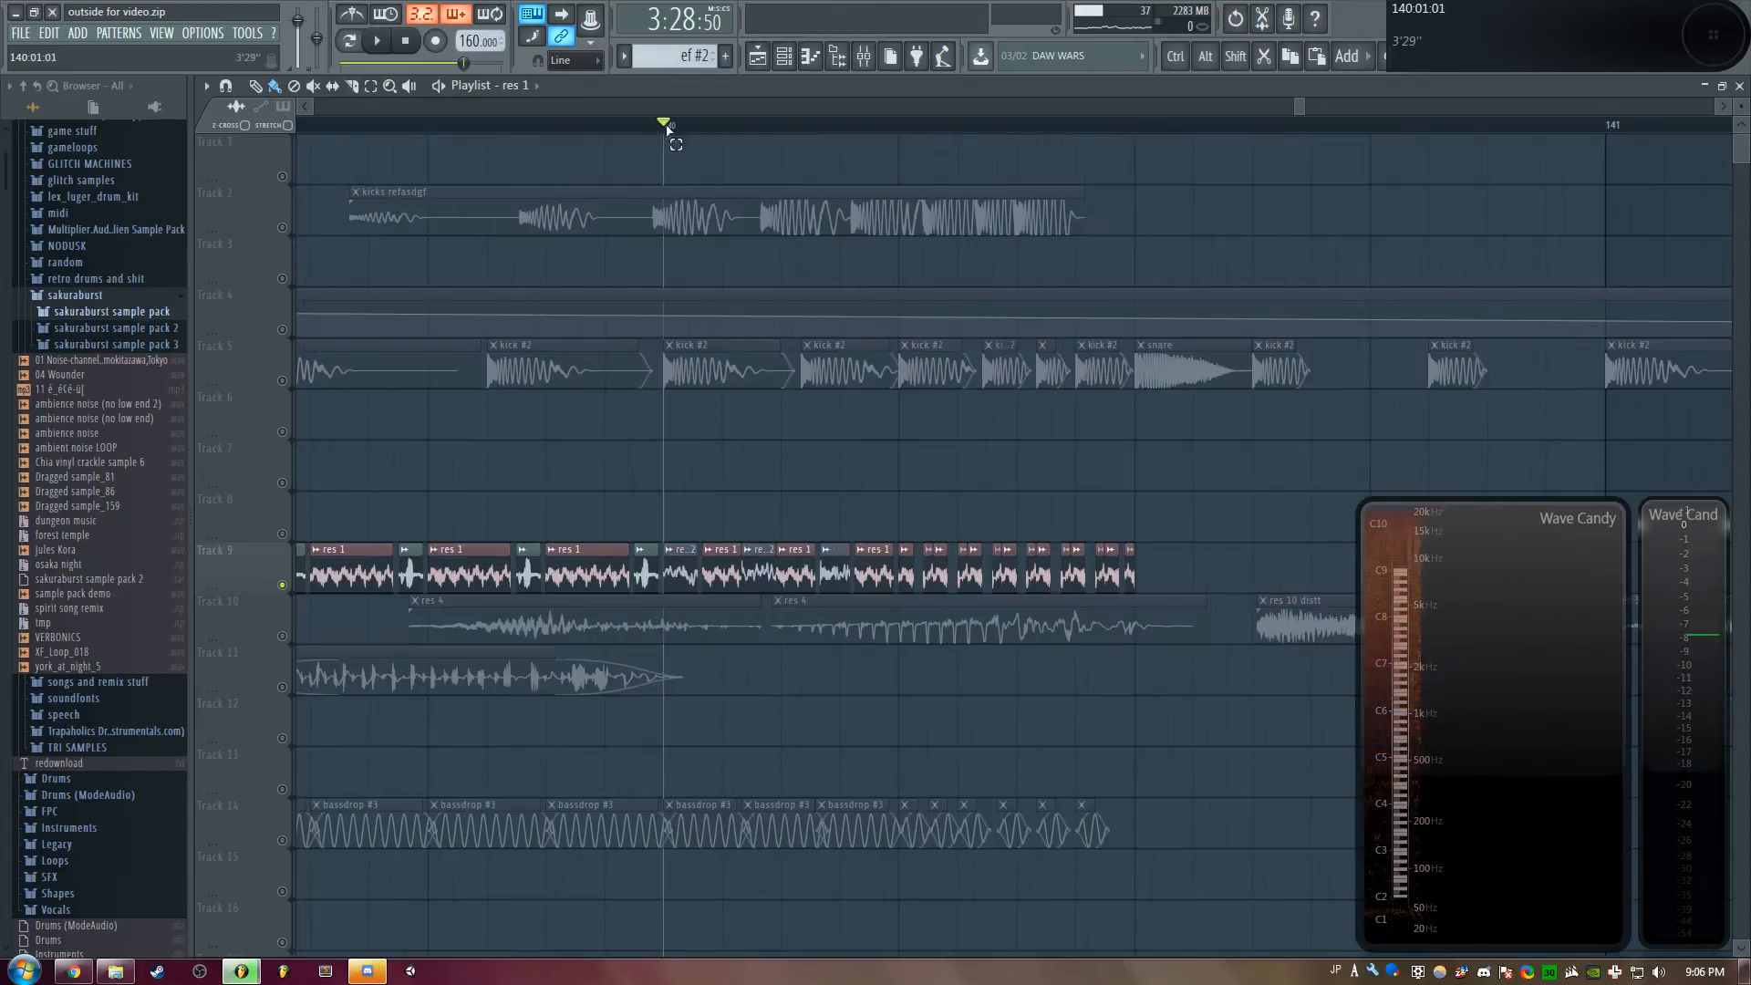
Loop the first beat of bar 140 to hear the alternating res 1 and res 2 slices, and clear the selection
{"action": "left_click_drag", "start_coordinate": [667, 128], "coordinate": [883, 130]}
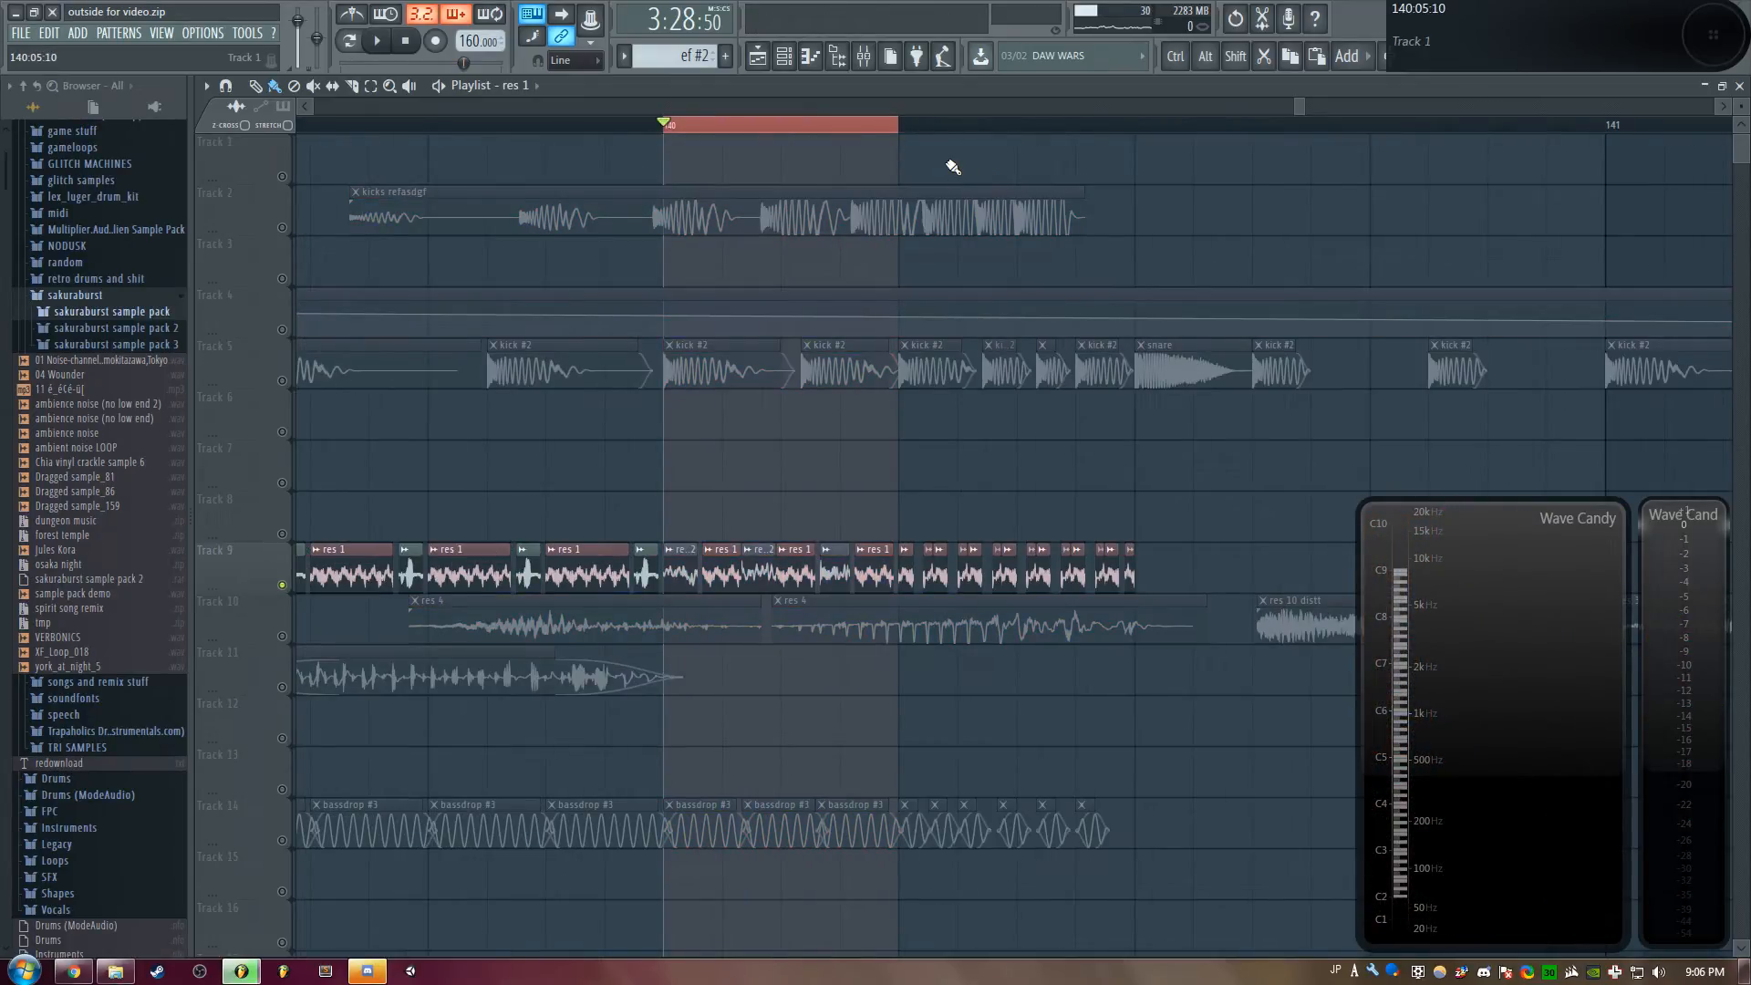
{"action": "key", "text": "space"}
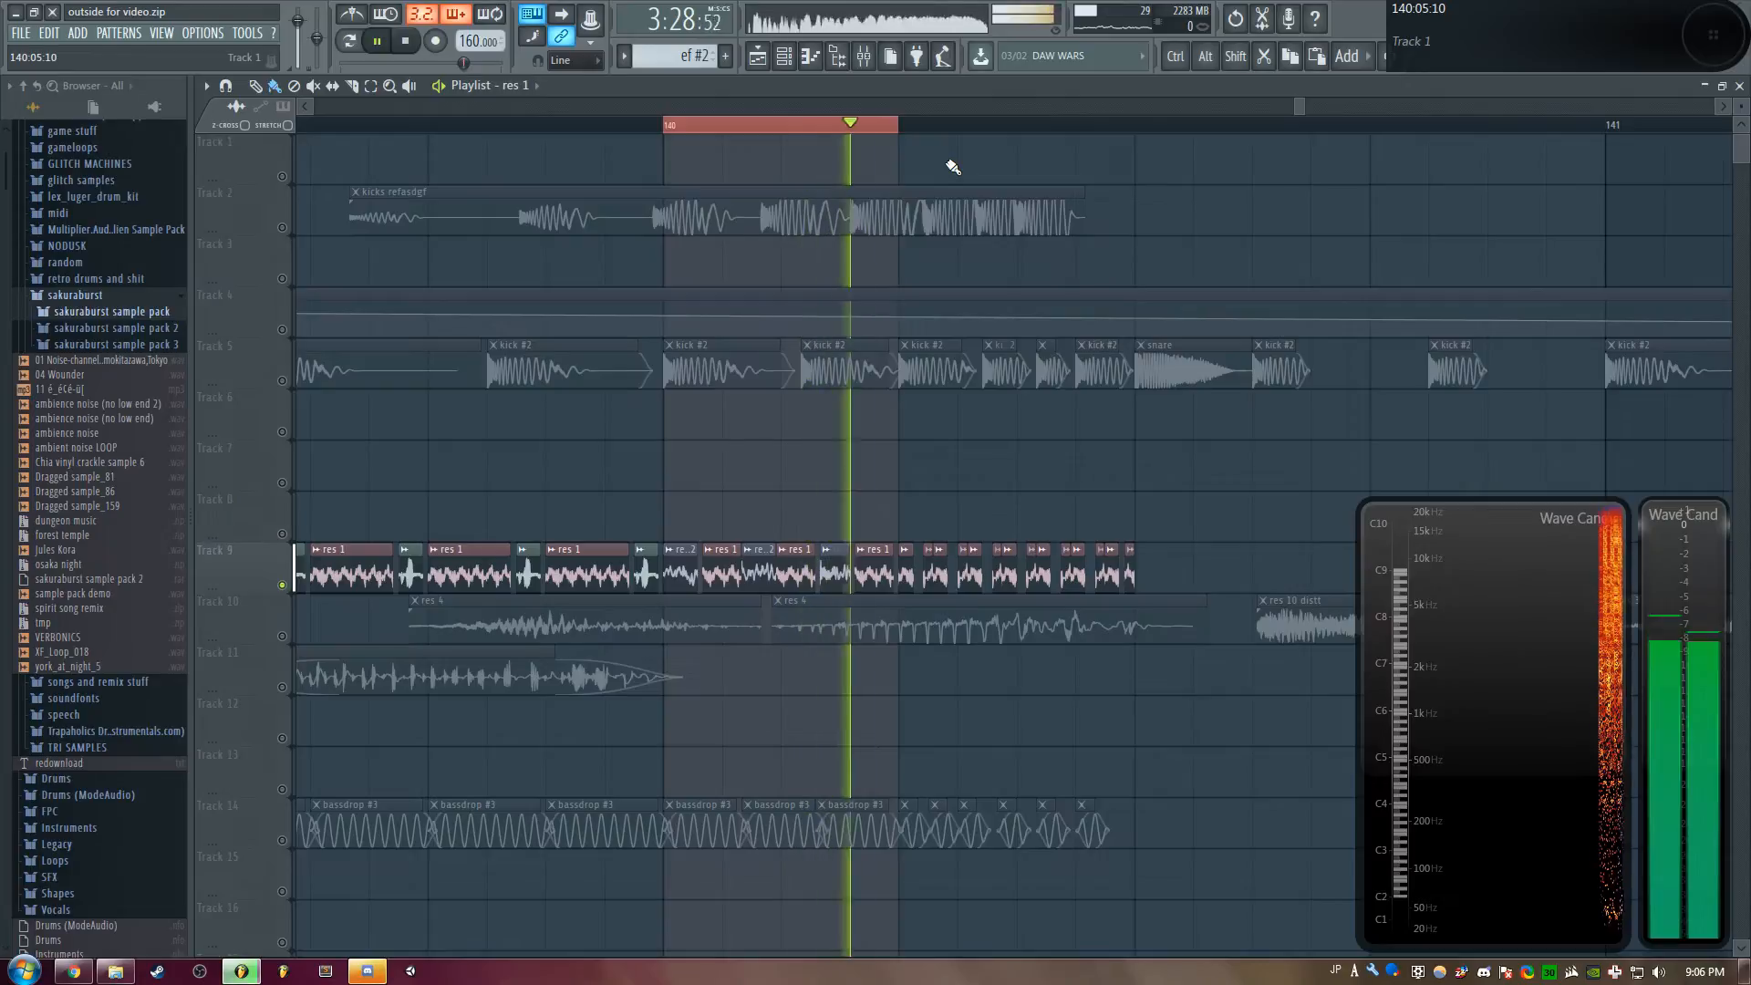
{"action": "left_click", "coordinate": [665, 126]}
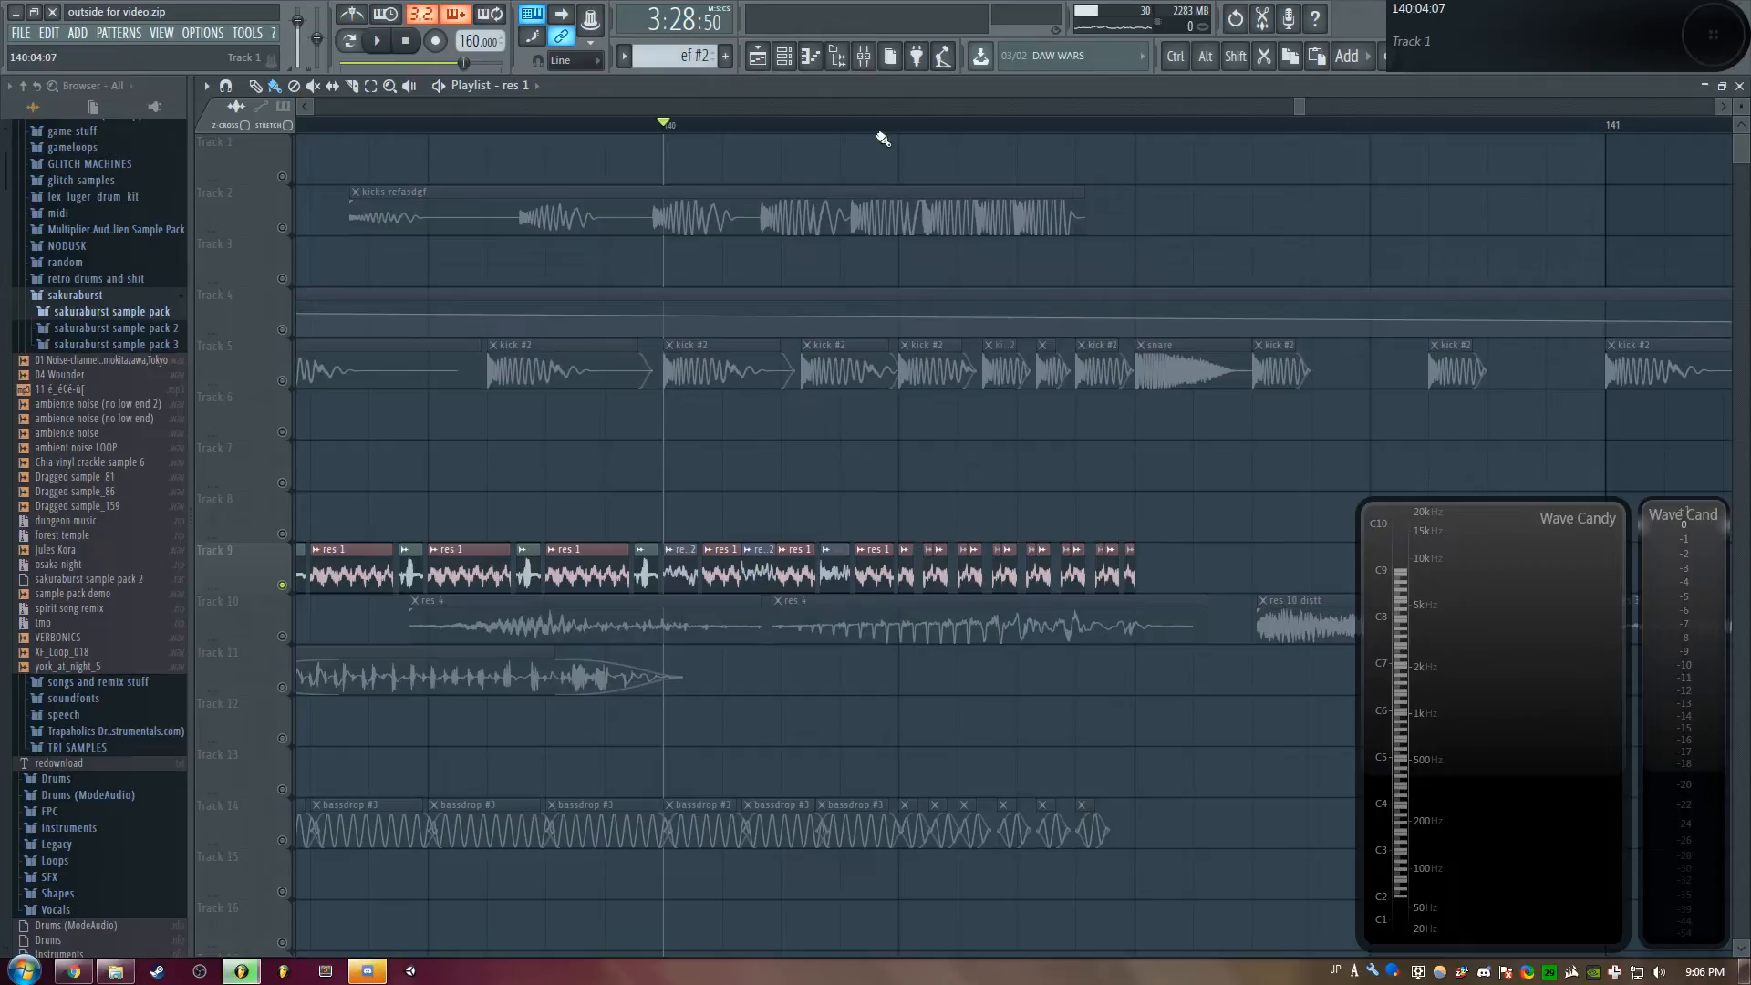
Audition the soloed Track 9 slices from bar 140 without the loop selection
{"action": "scroll", "coordinate": [680, 128], "scroll_direction": "down", "scroll_amount": 3}
{"action": "key", "text": "space"}
{"action": "key", "text": "space"}
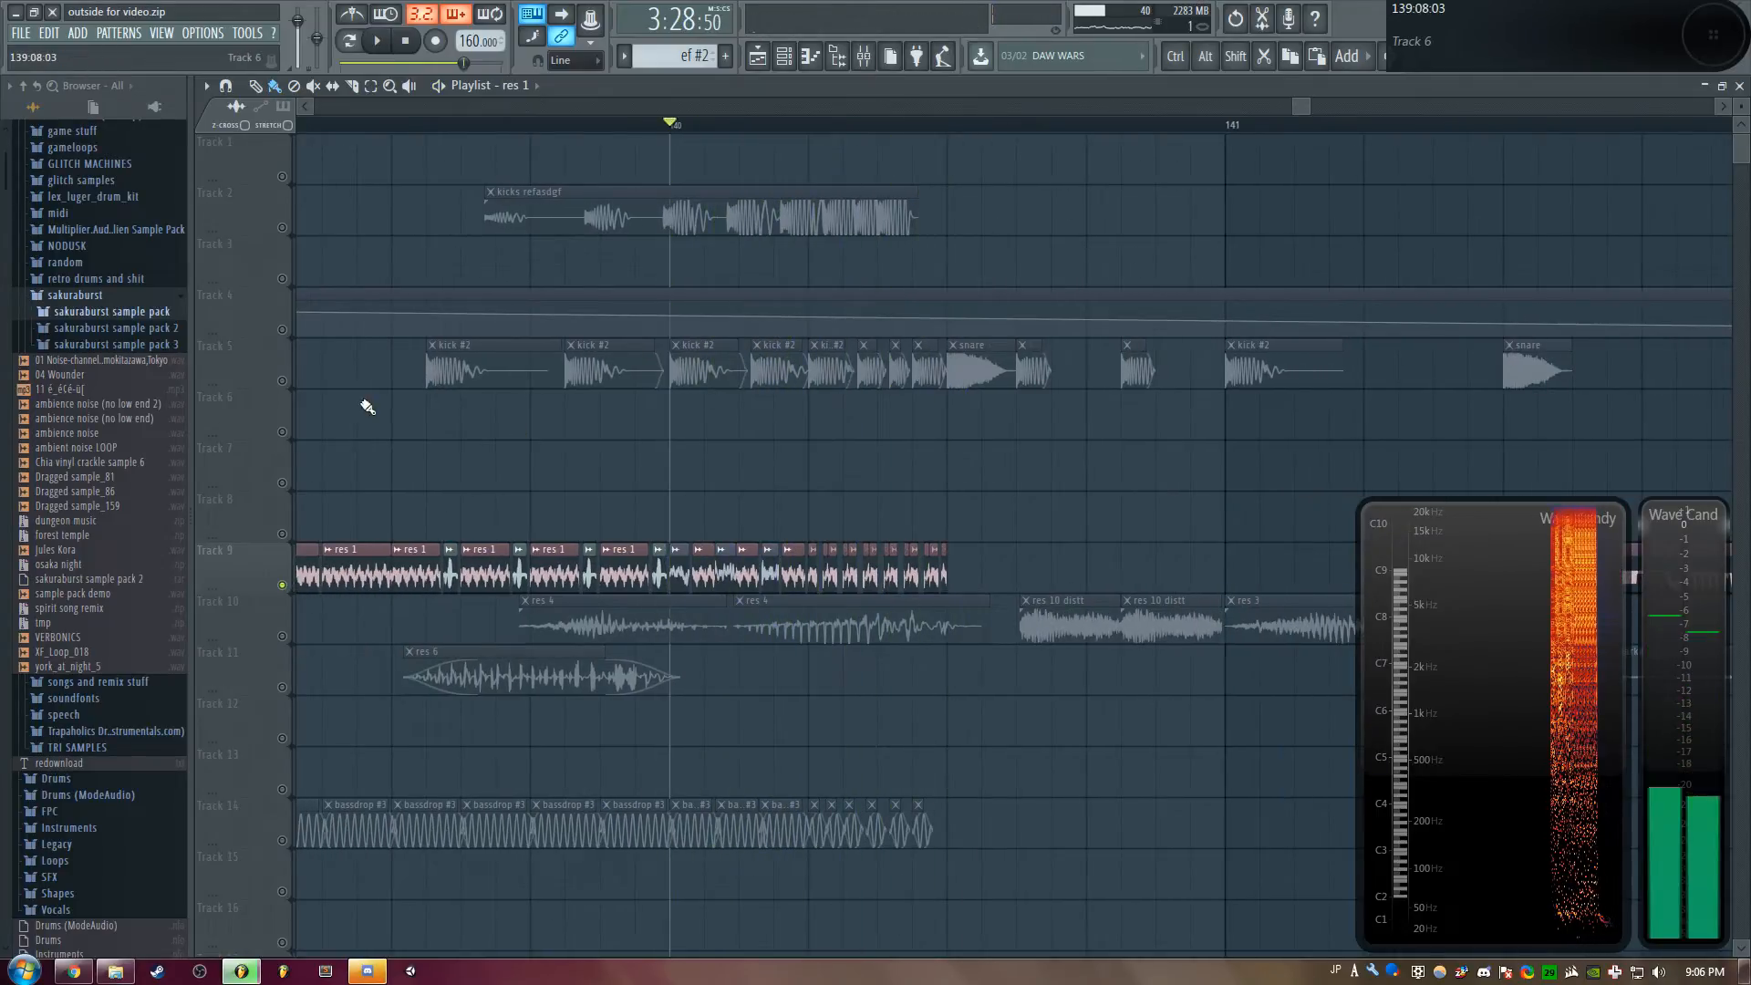
Turn off the Track 9 solo and audition all tracks from bar 140
{"action": "right_click", "coordinate": [284, 331]}
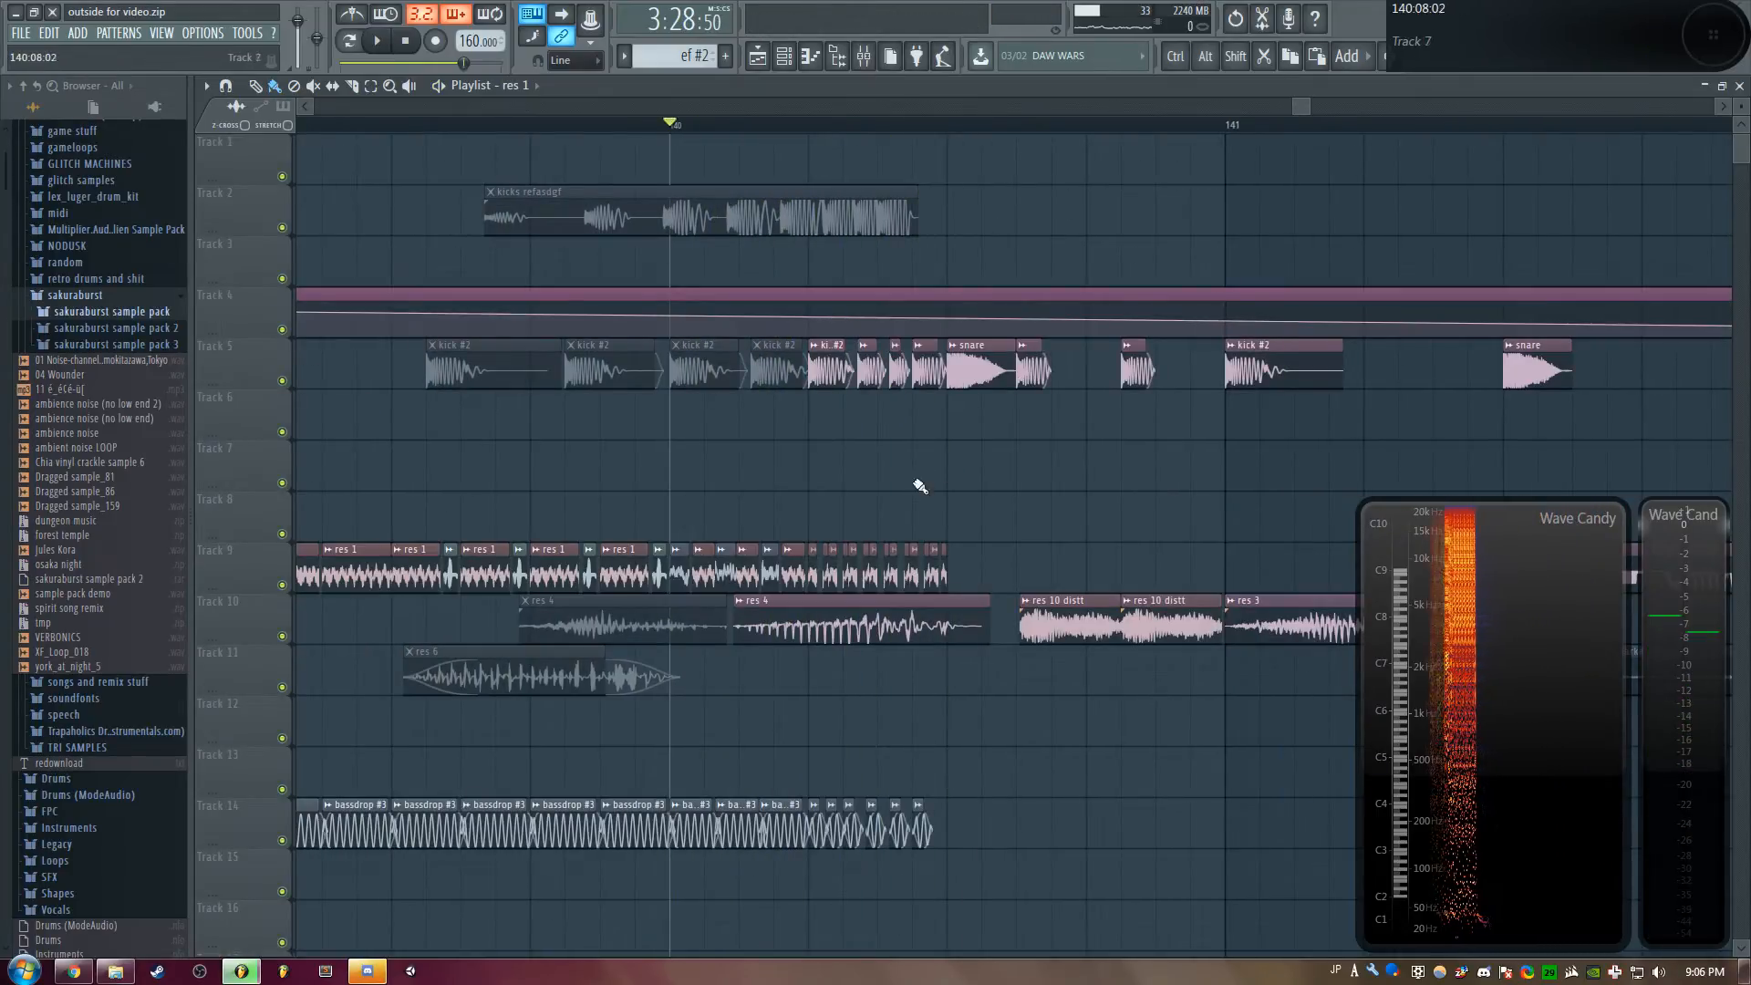
{"action": "key", "text": "space"}
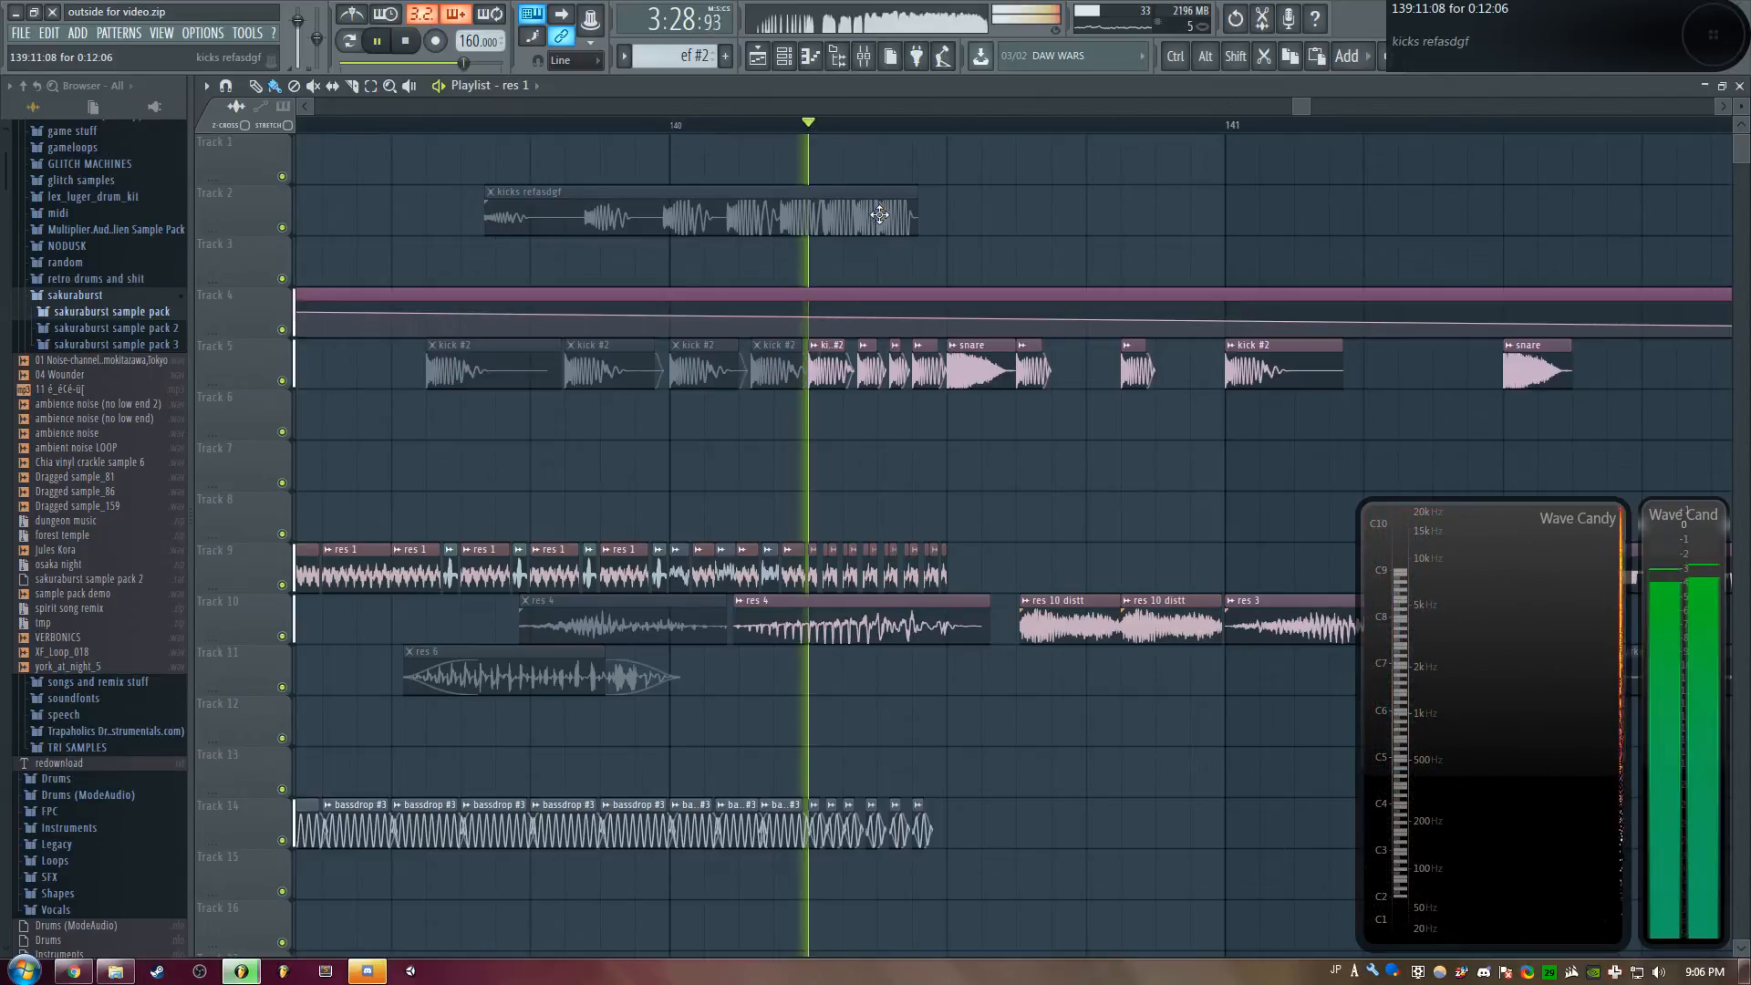
{"action": "key", "text": "space"}
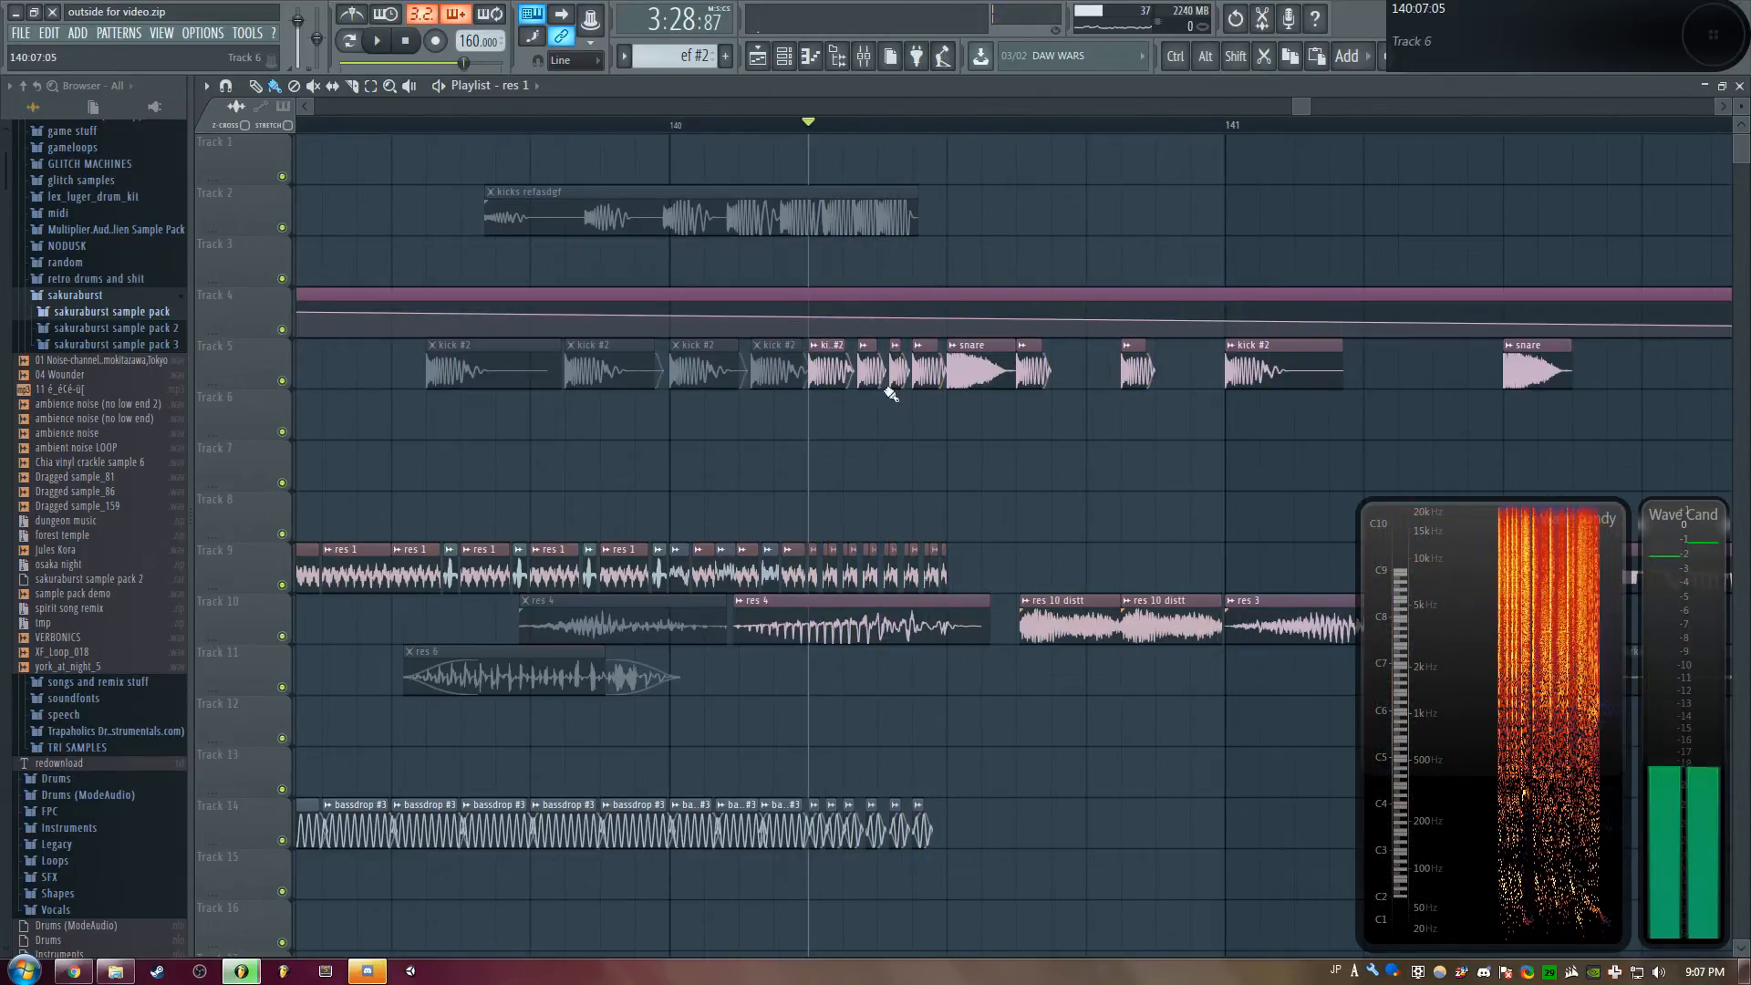
Examine the accelerating kick #2, res 1 and bassdrop slices in bar 140 and audition from the second beat towards bar 141
{"action": "scroll", "coordinate": [893, 102], "scroll_direction": "up", "scroll_amount": 3}
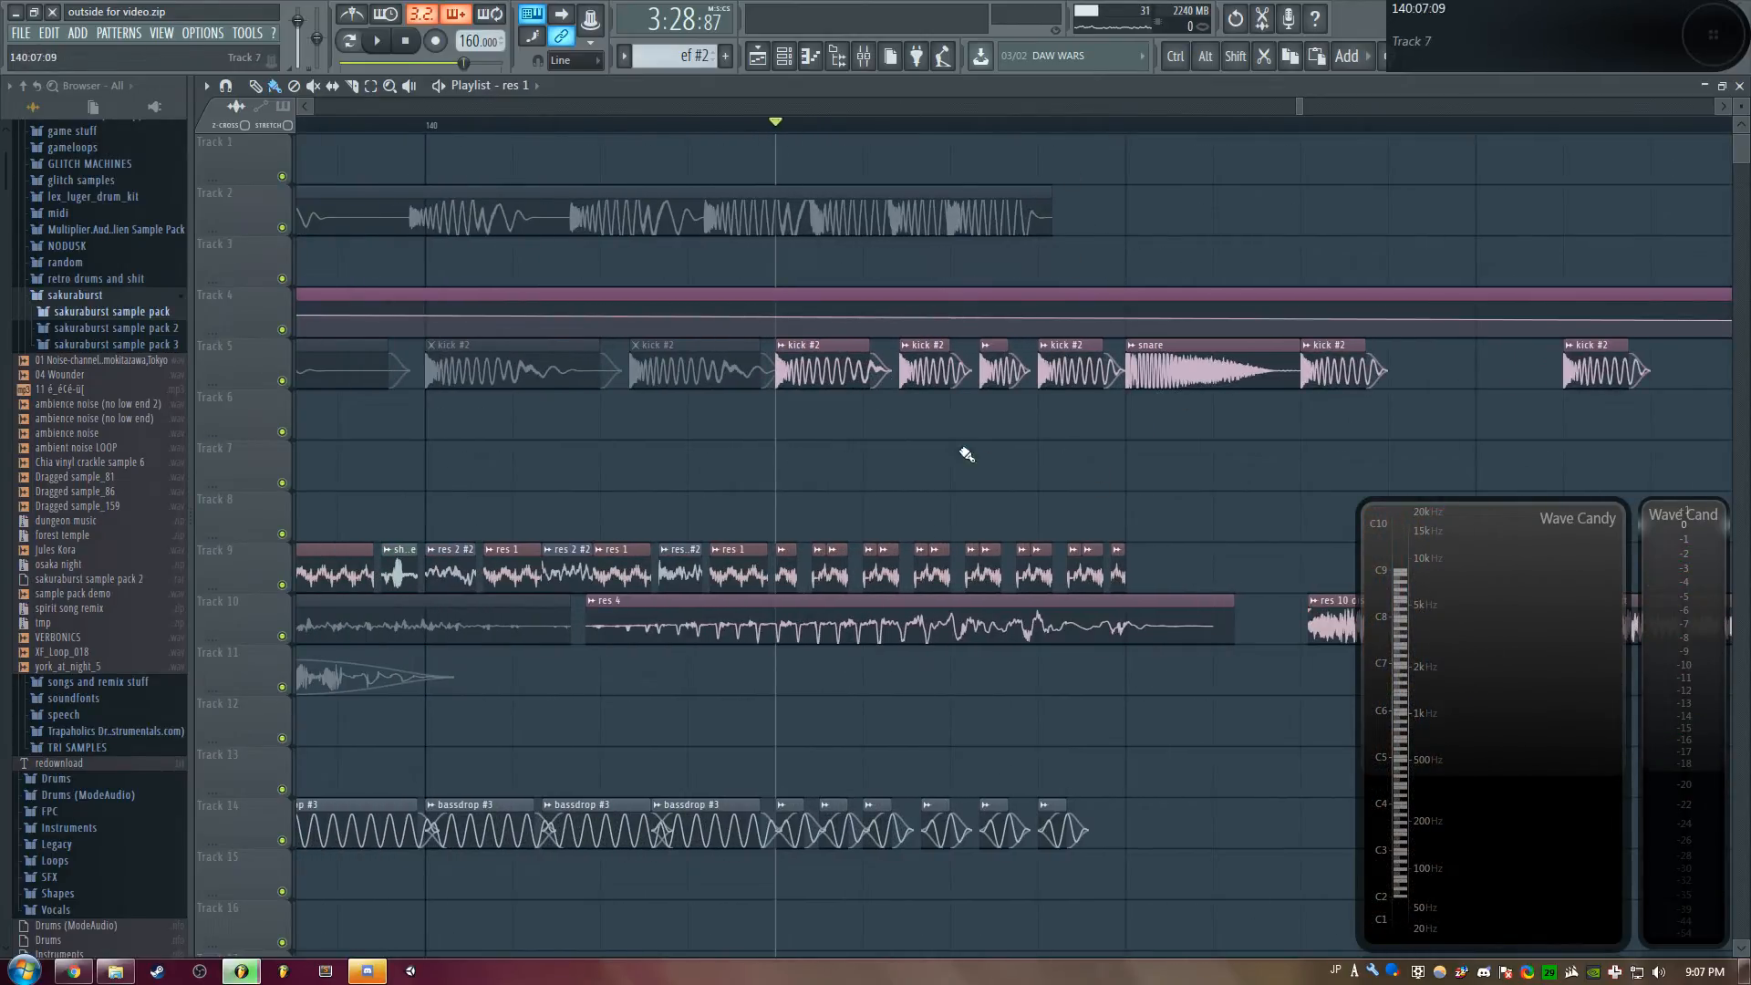
{"action": "scroll", "coordinate": [1299, 101], "scroll_direction": "down", "scroll_amount": 3}
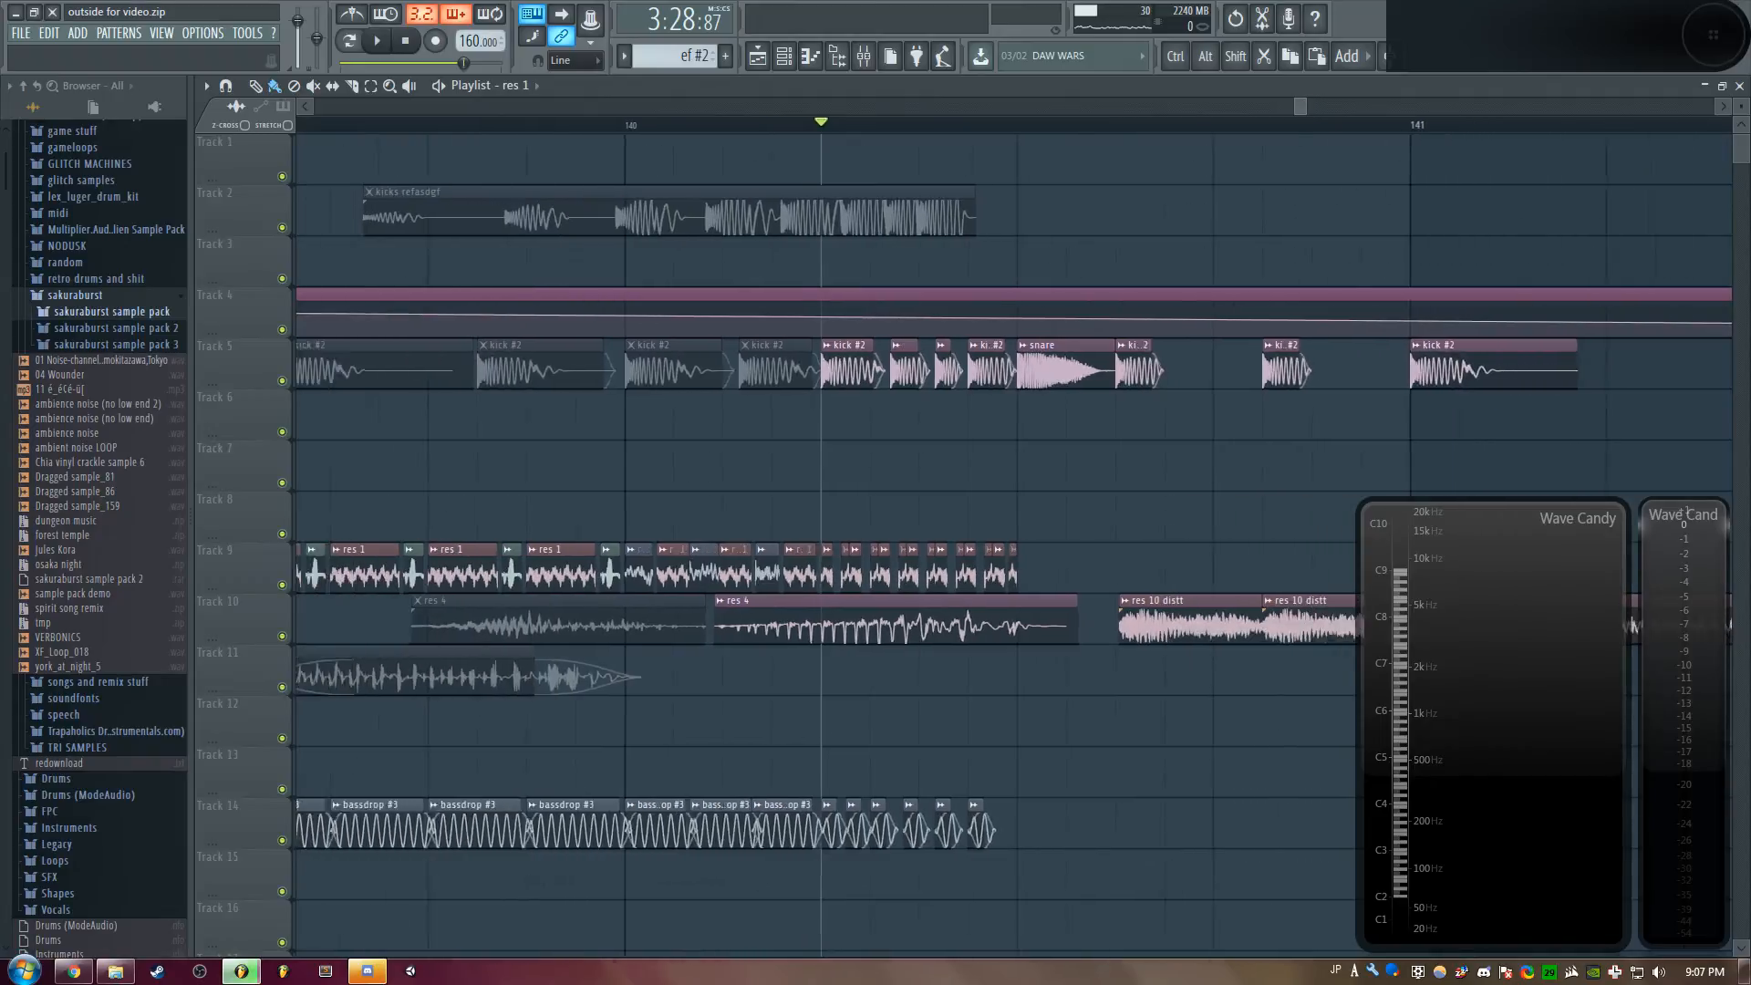
{"action": "scroll", "coordinate": [1299, 101], "scroll_direction": "down", "scroll_amount": 4}
{"action": "key", "text": "space"}
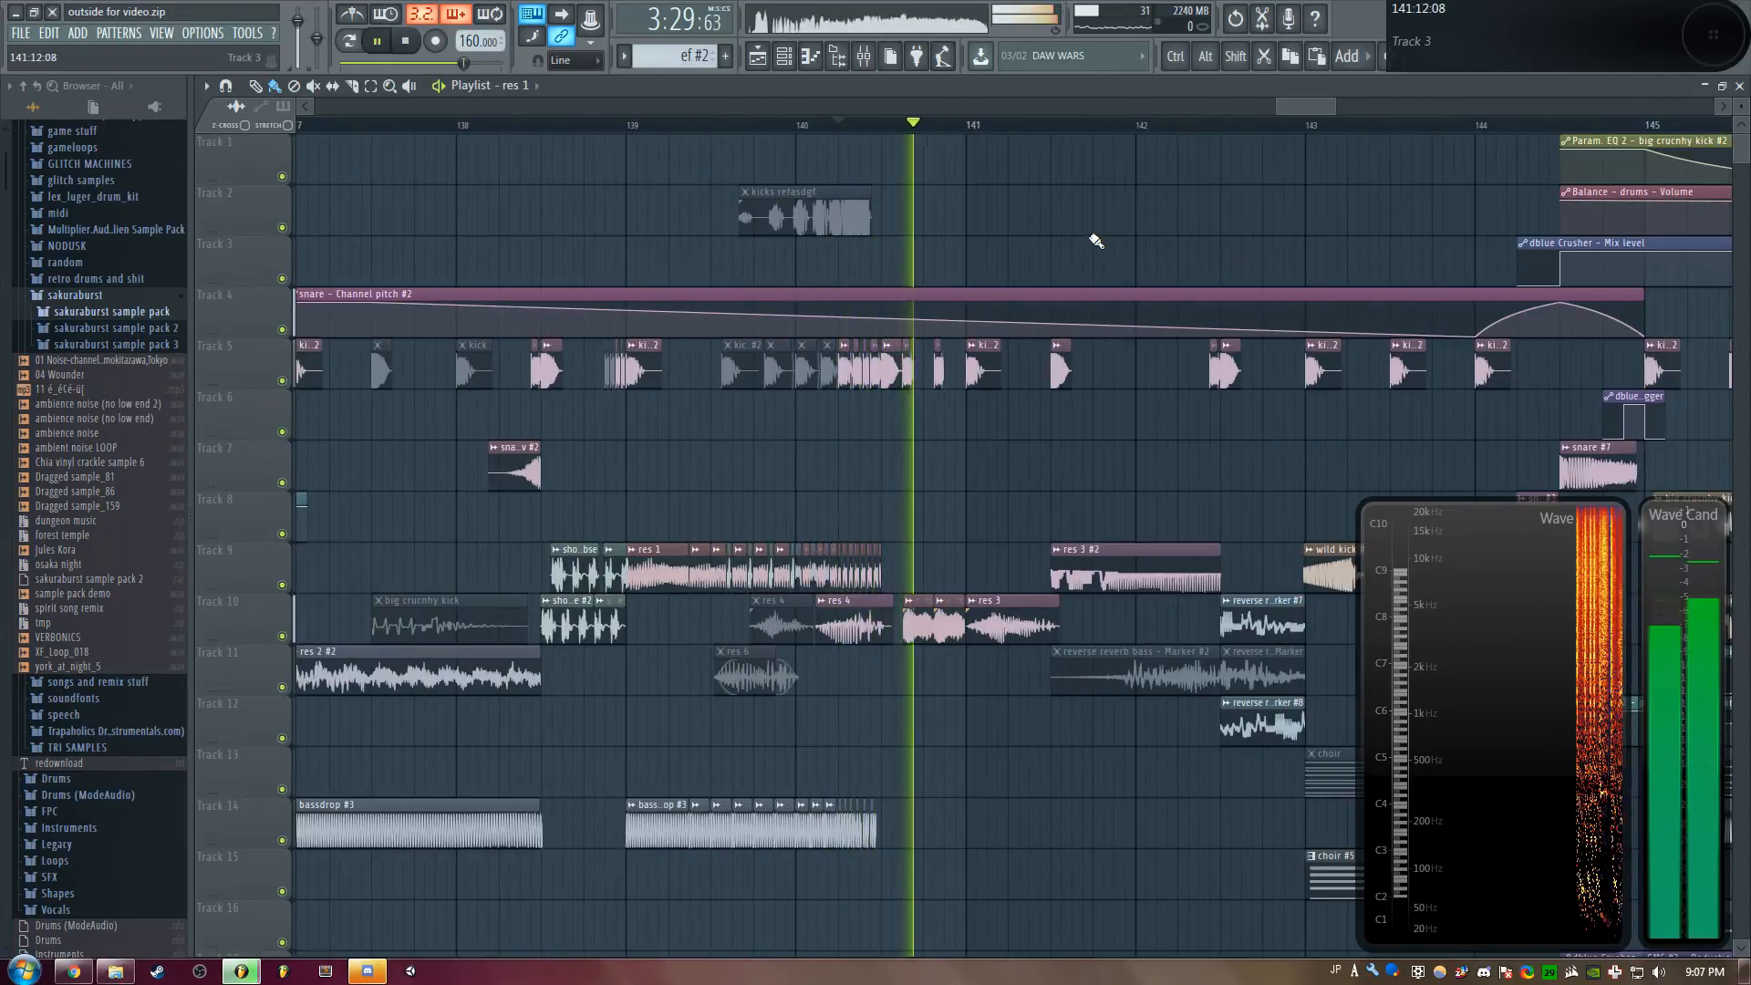
{"action": "key", "text": "space"}
Audition the full arrangement from bar 139
{"action": "scroll", "coordinate": [745, 162], "scroll_direction": "up", "scroll_amount": 2}
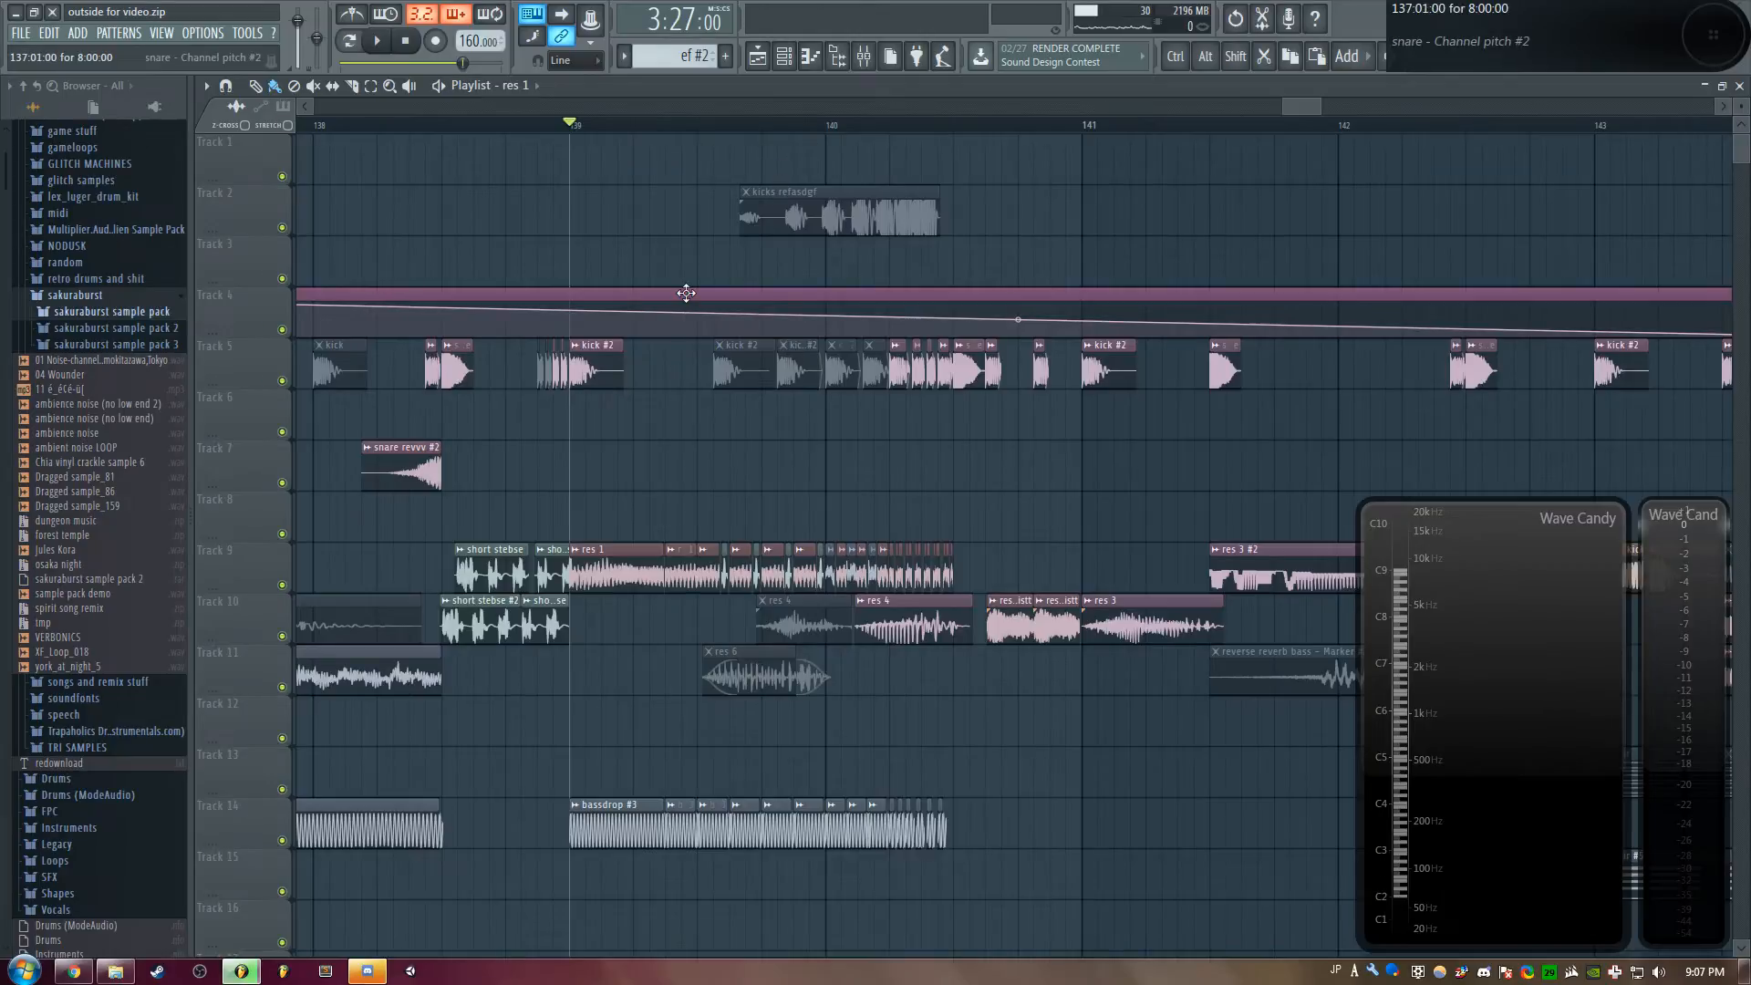
{"action": "key", "text": "space"}
{"action": "key", "text": "space"}
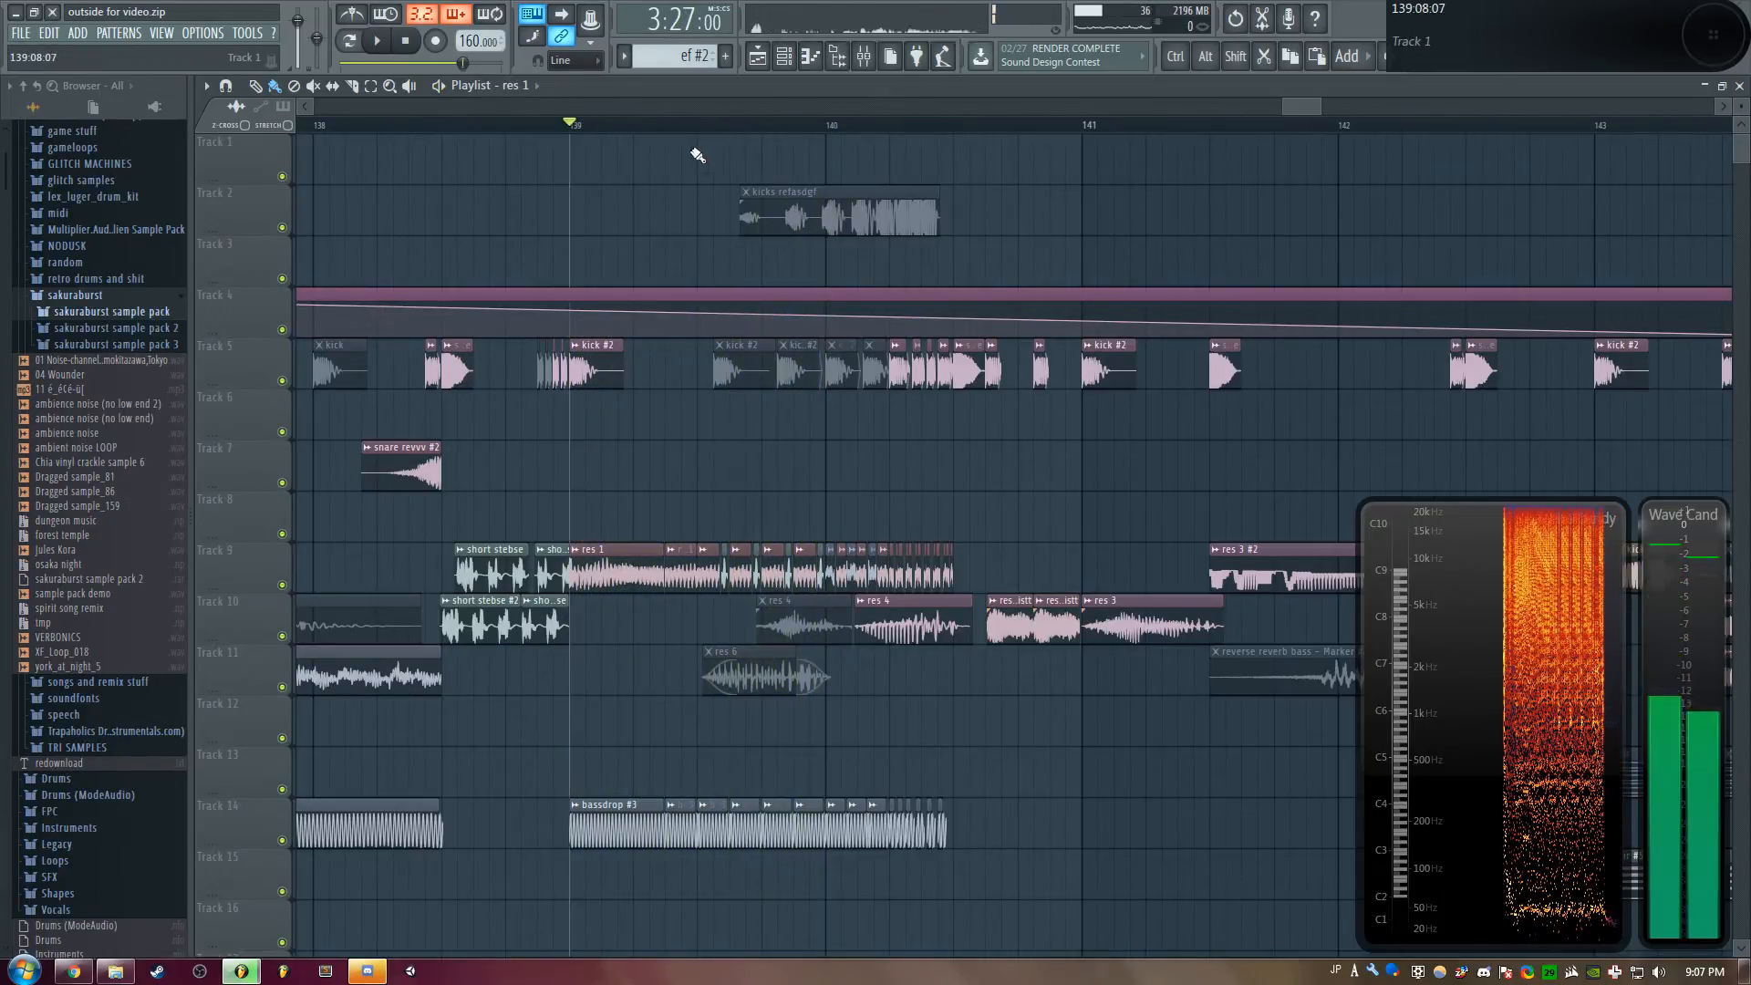
Audition the full arrangement from bar 139, followed by a replay from bar 140
{"action": "key", "text": "space"}
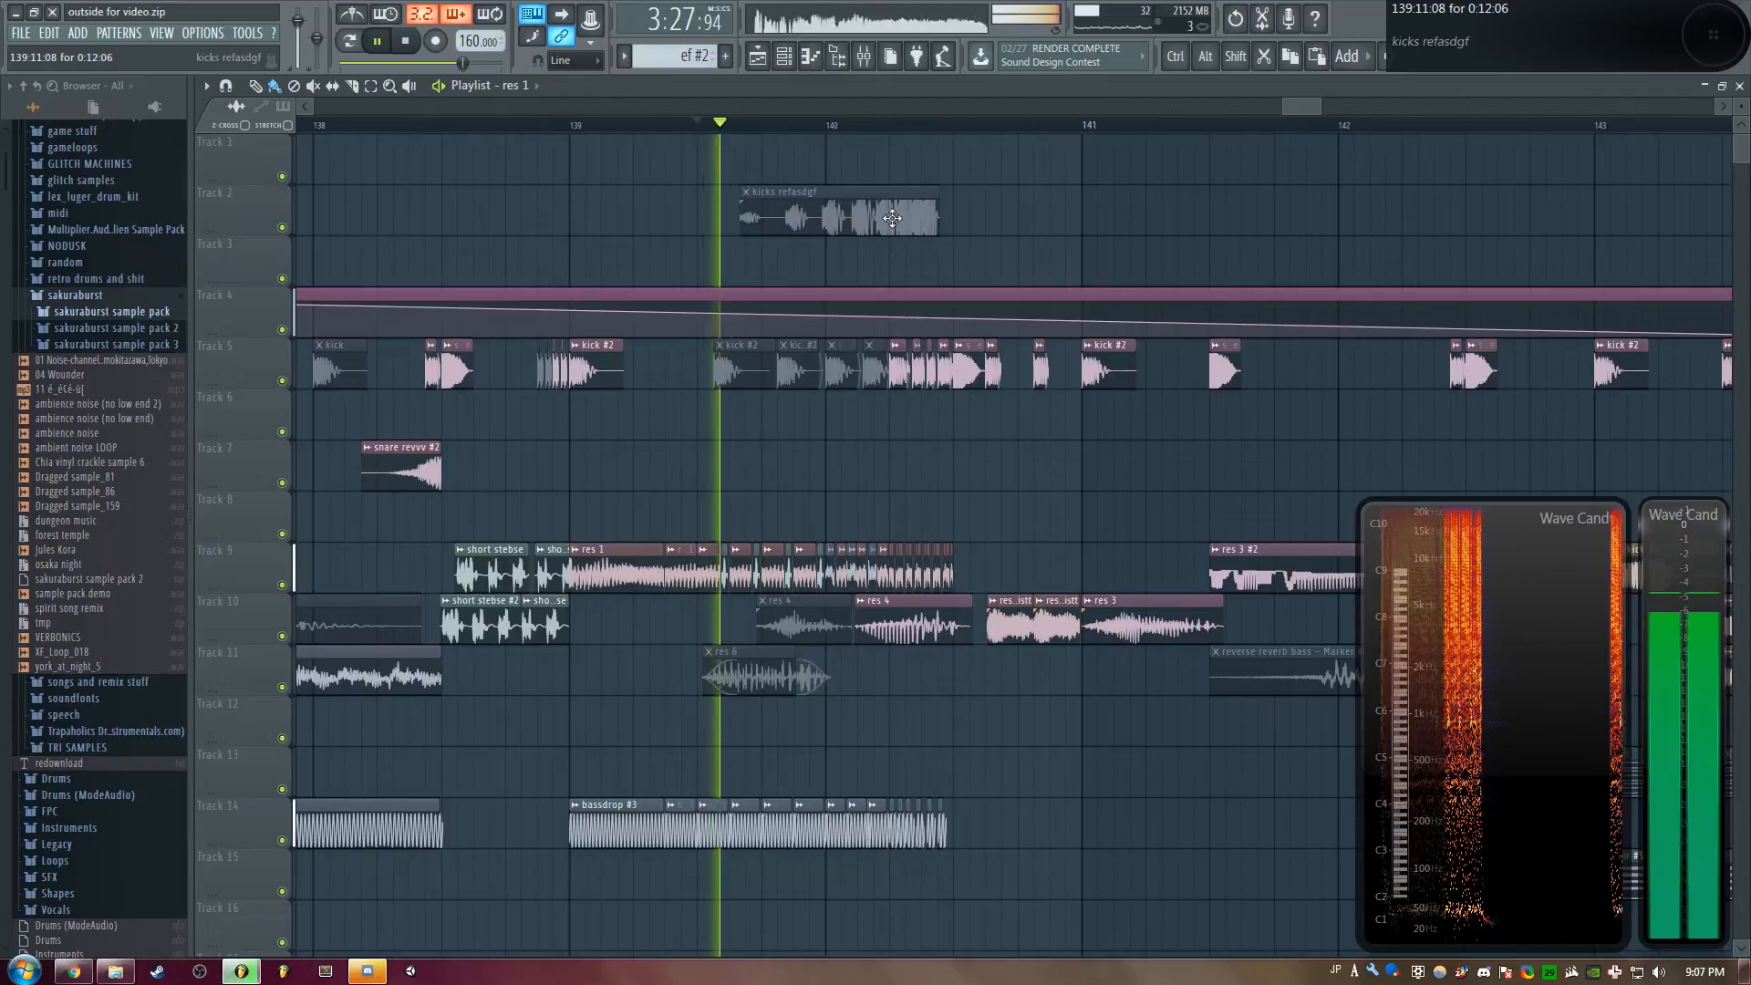
{"action": "key", "text": "space"}
{"action": "left_click", "coordinate": [827, 125]}
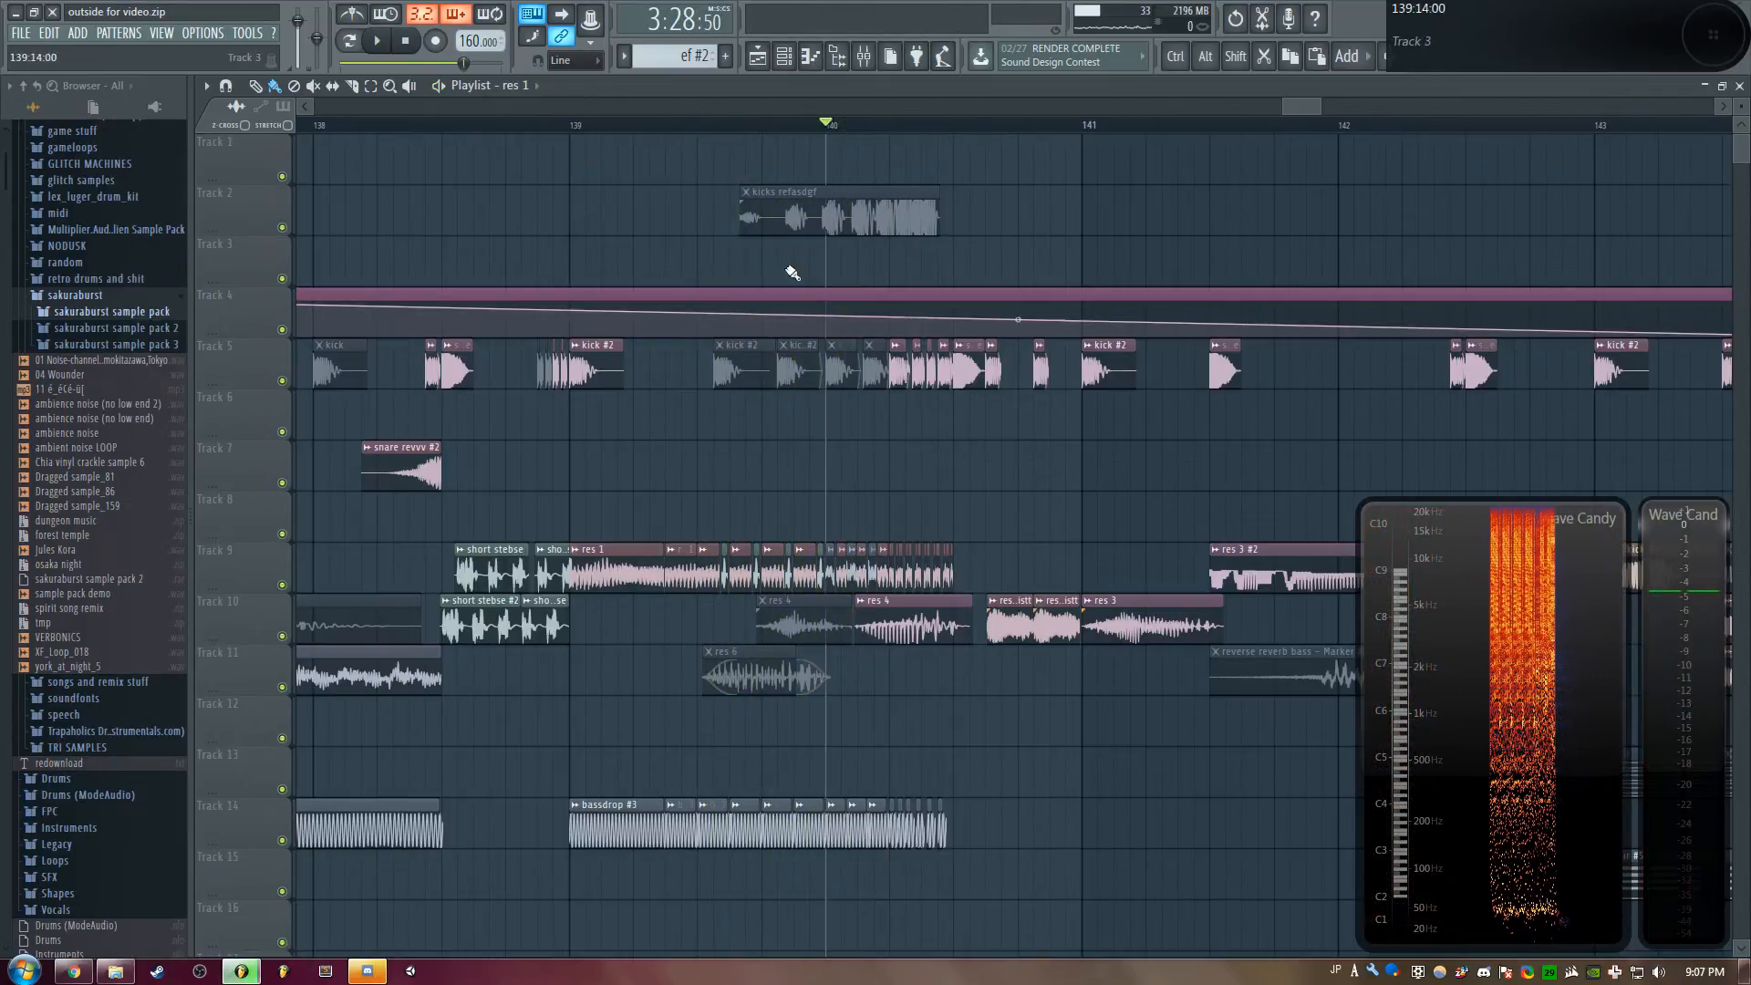
{"action": "key", "text": "space"}
{"action": "key", "text": "space"}
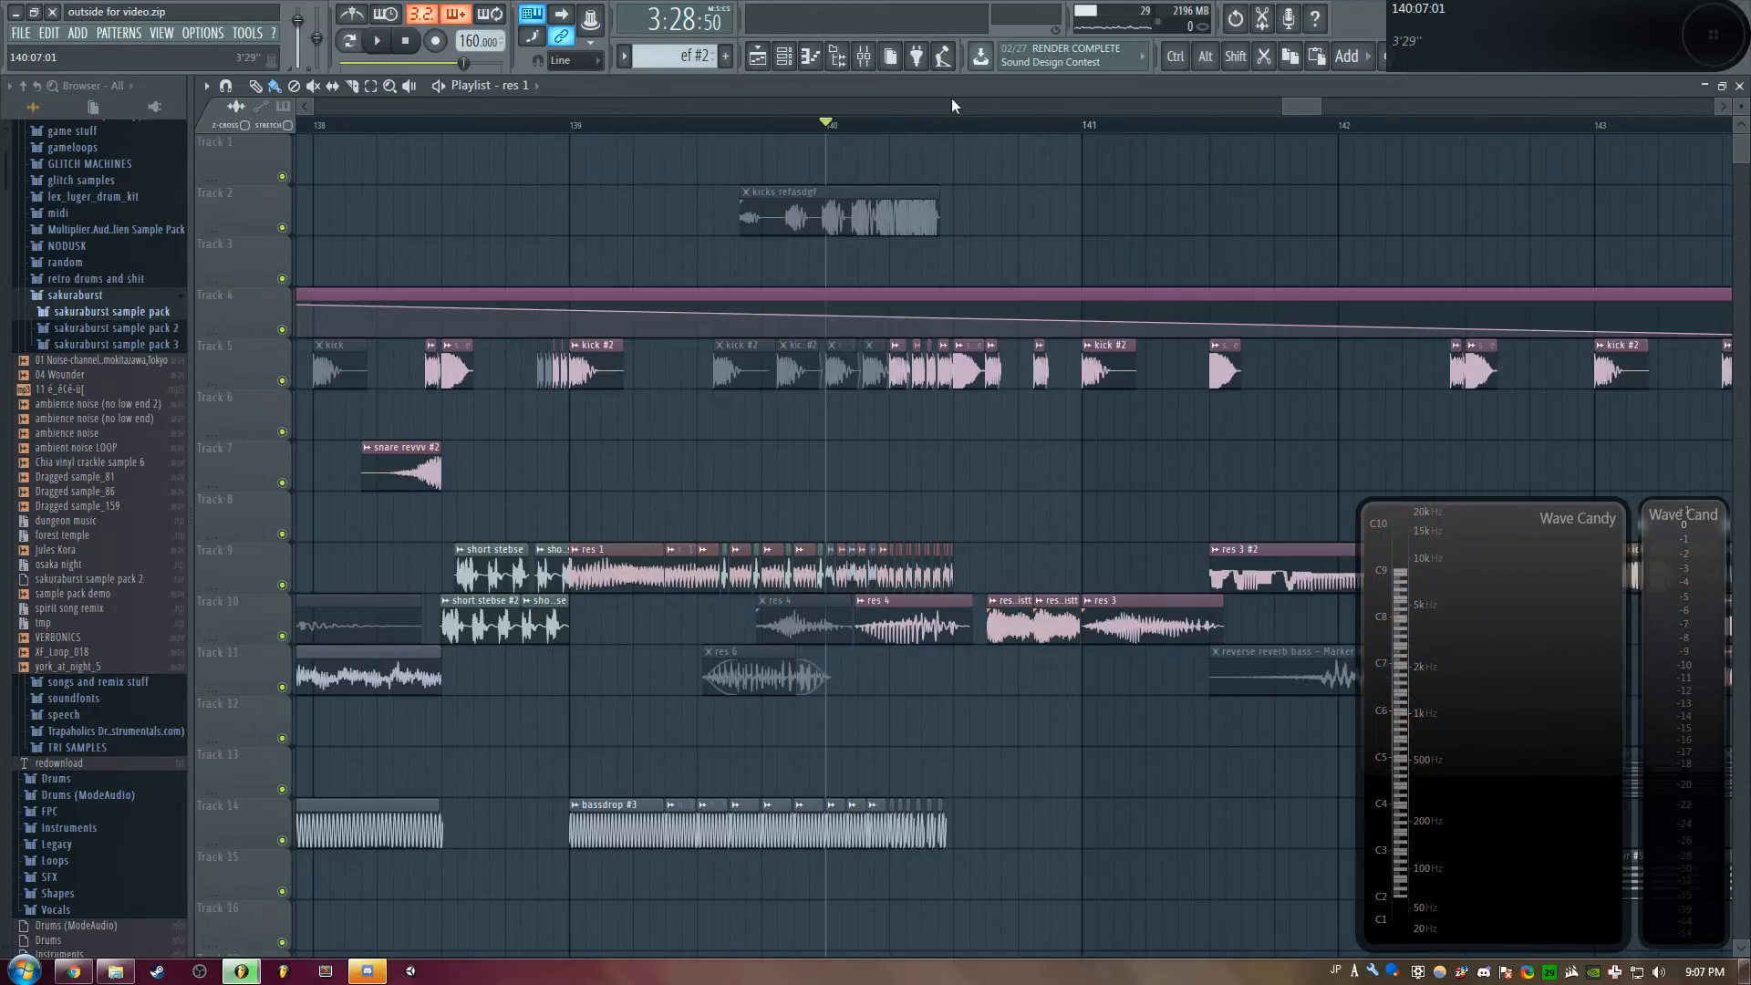
Audition the end of the accelerating slices from the middle of bar 140
{"action": "key", "text": "space"}
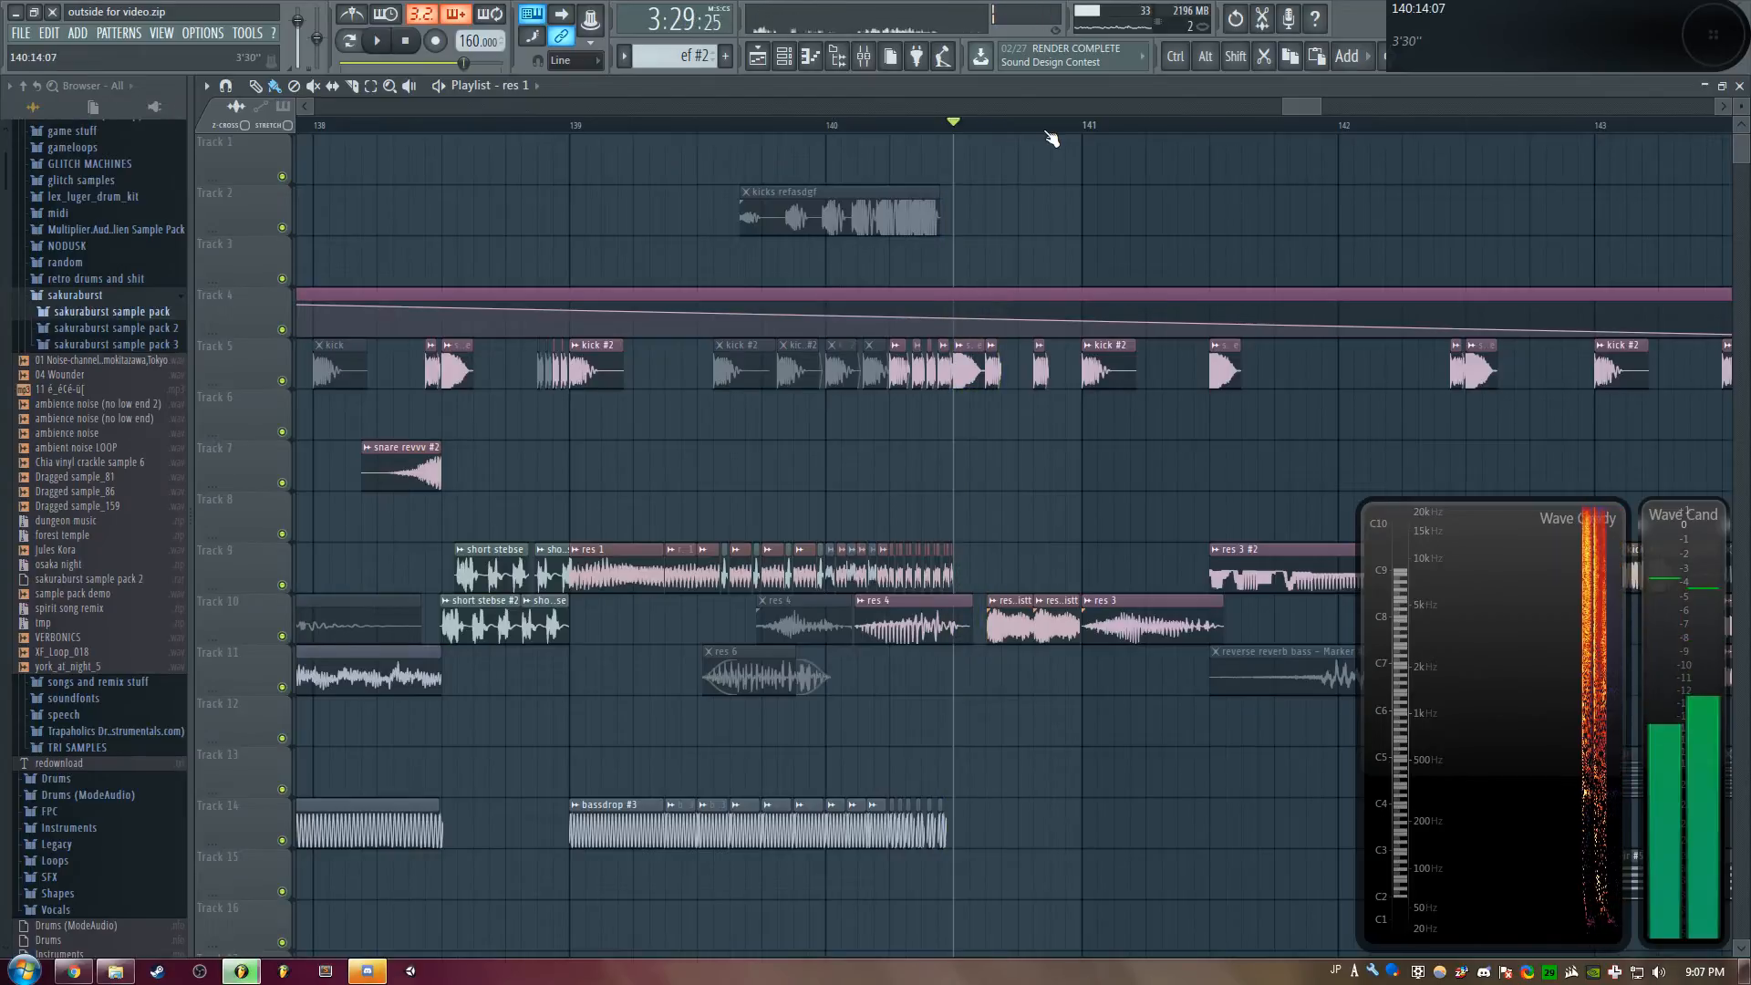
{"action": "scroll", "coordinate": [1054, 116], "scroll_direction": "down", "scroll_amount": 3}
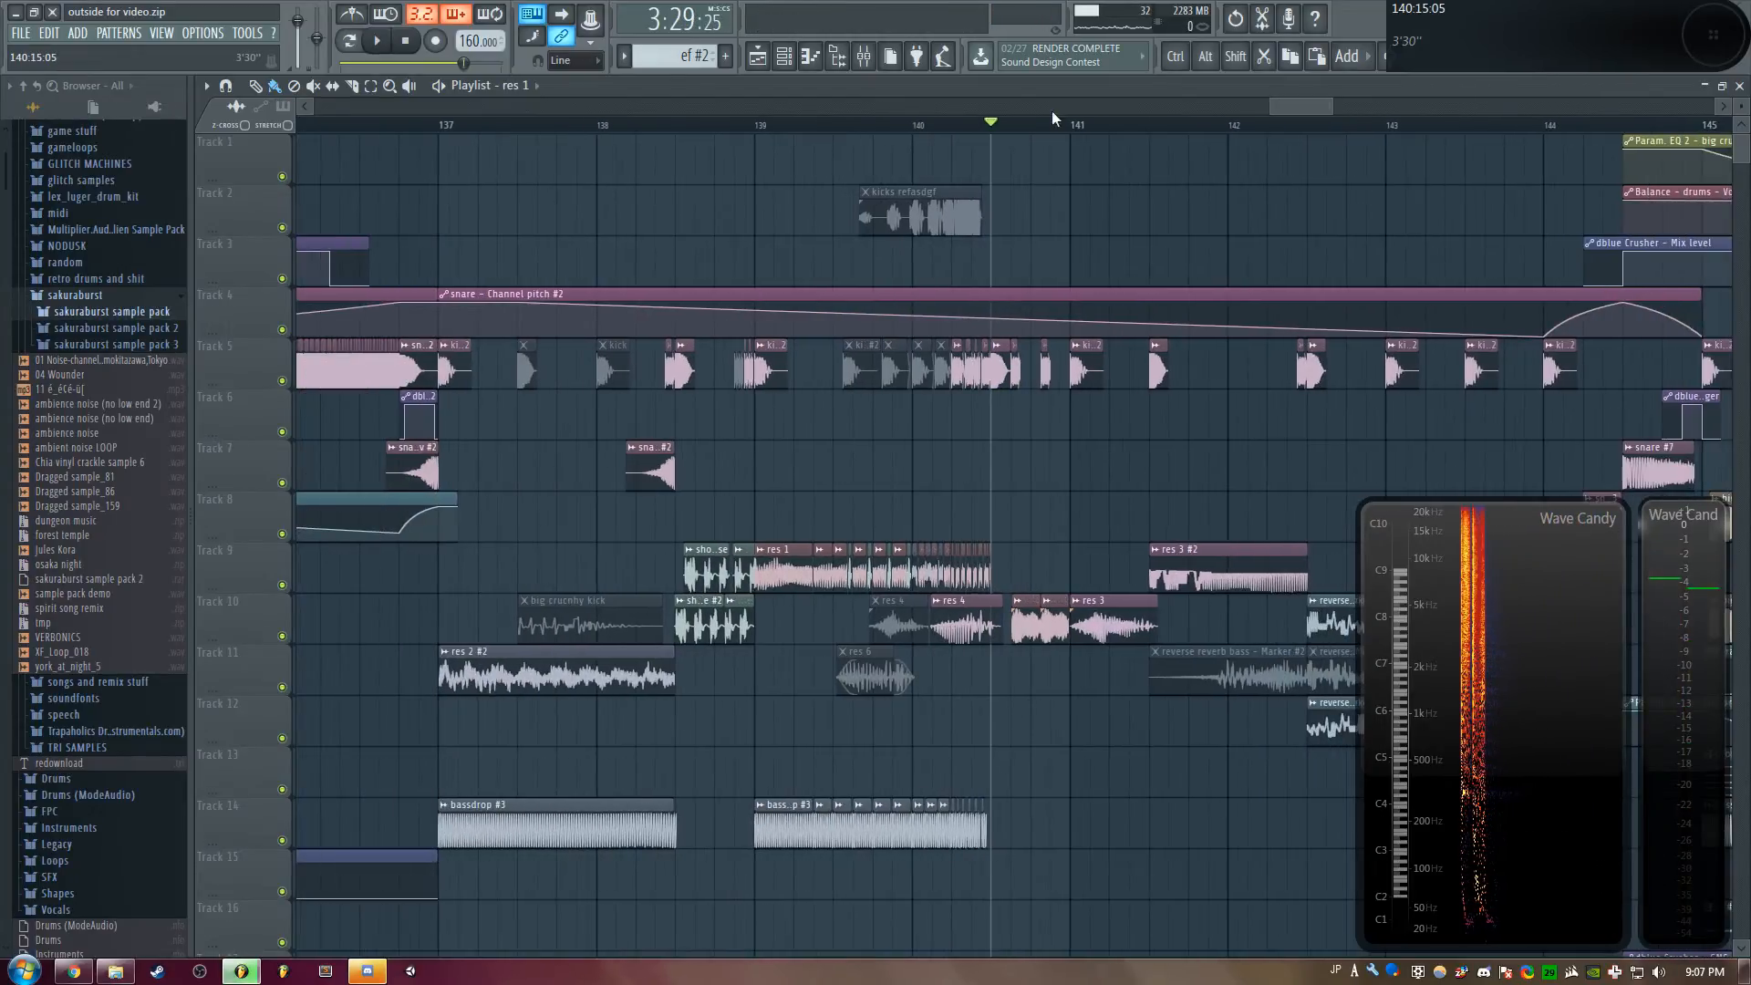
{"action": "key", "text": "space"}
{"action": "key", "text": "space"}
{"action": "scroll", "coordinate": [1058, 105], "scroll_direction": "down", "scroll_amount": 5}
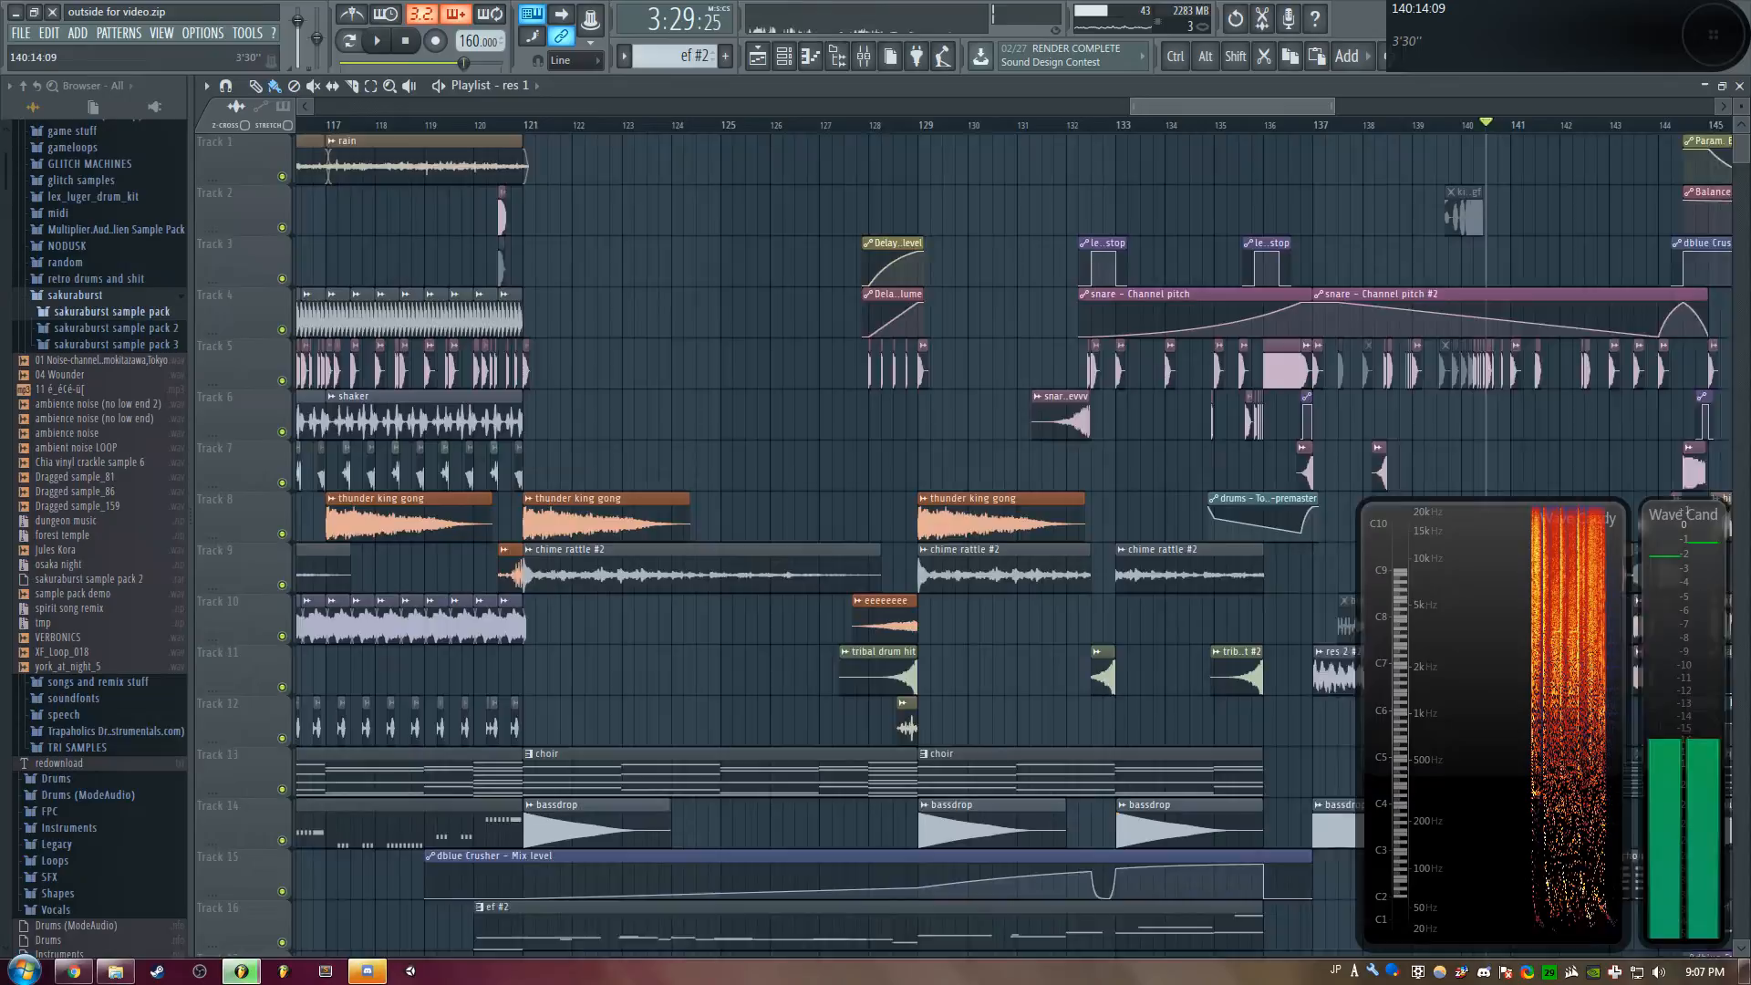
Audition the arrangement from bar 139 through the res 3 #2 clip into bar 142
{"action": "left_click", "coordinate": [393, 63]}
{"action": "scroll", "coordinate": [1060, 106], "scroll_direction": "down", "scroll_amount": 5}
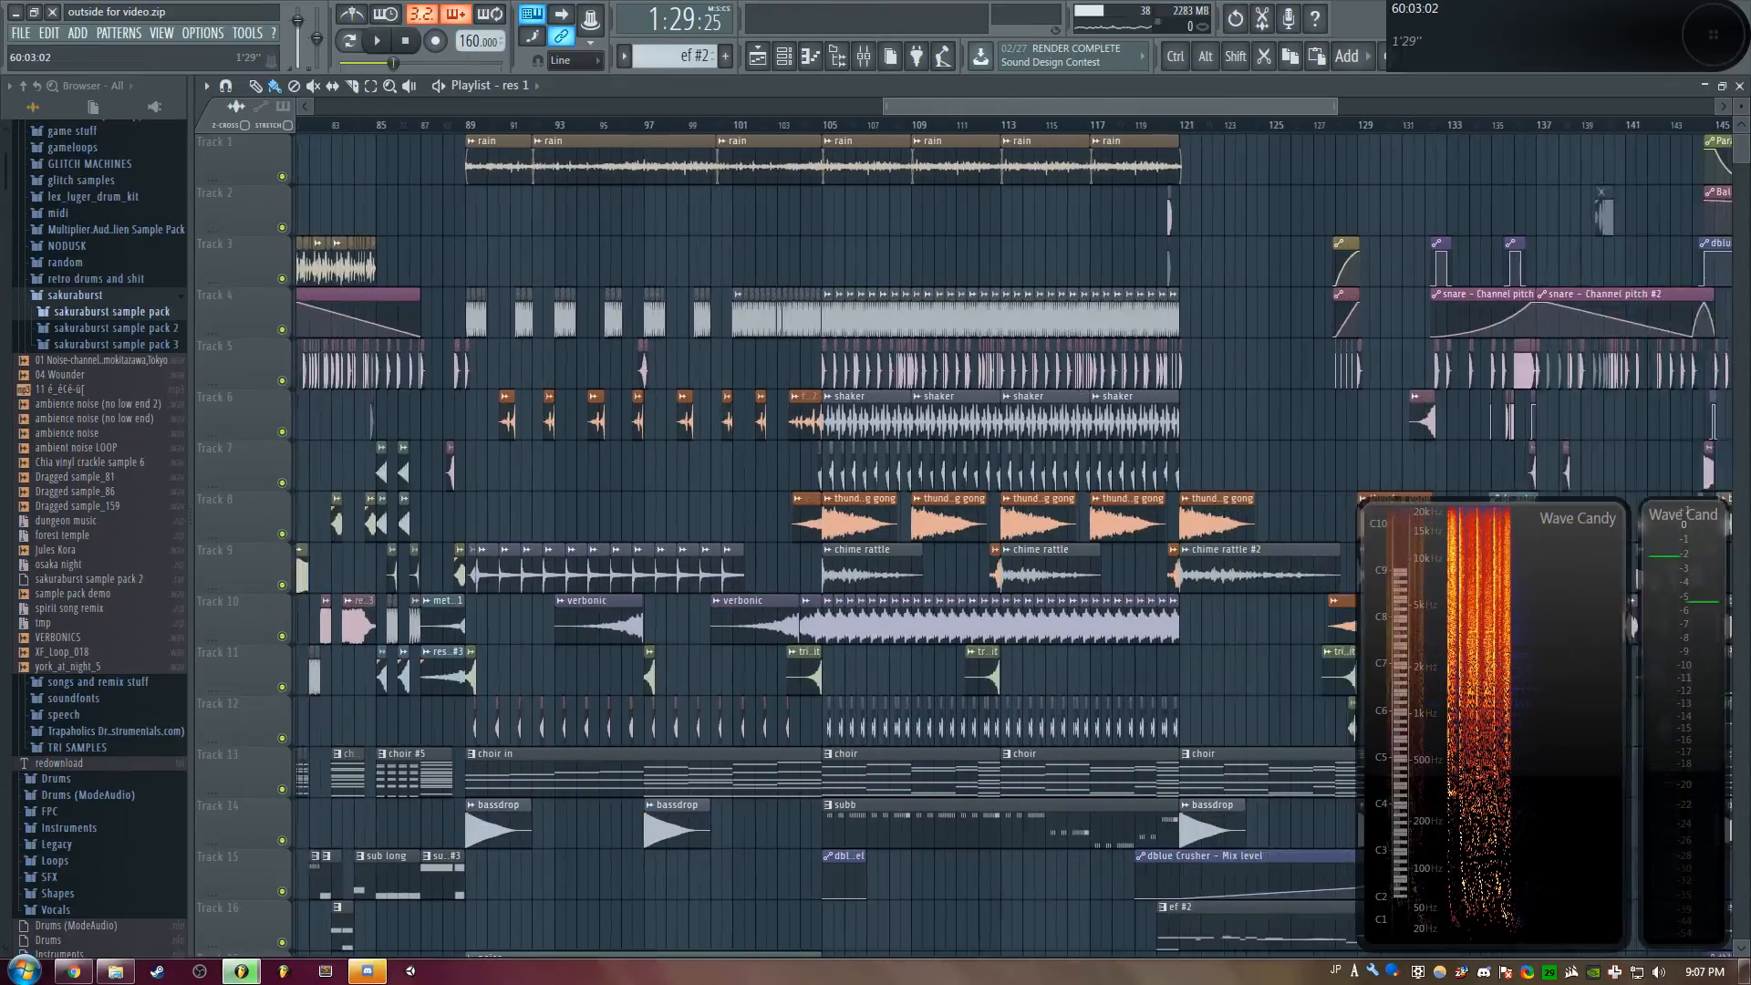
{"action": "mouse_move", "coordinate": [1317, 106]}
{"action": "left_mouse_down"}
{"action": "mouse_move", "coordinate": [960, 106]}
{"action": "mouse_move", "coordinate": [1288, 106]}
{"action": "left_mouse_up"}
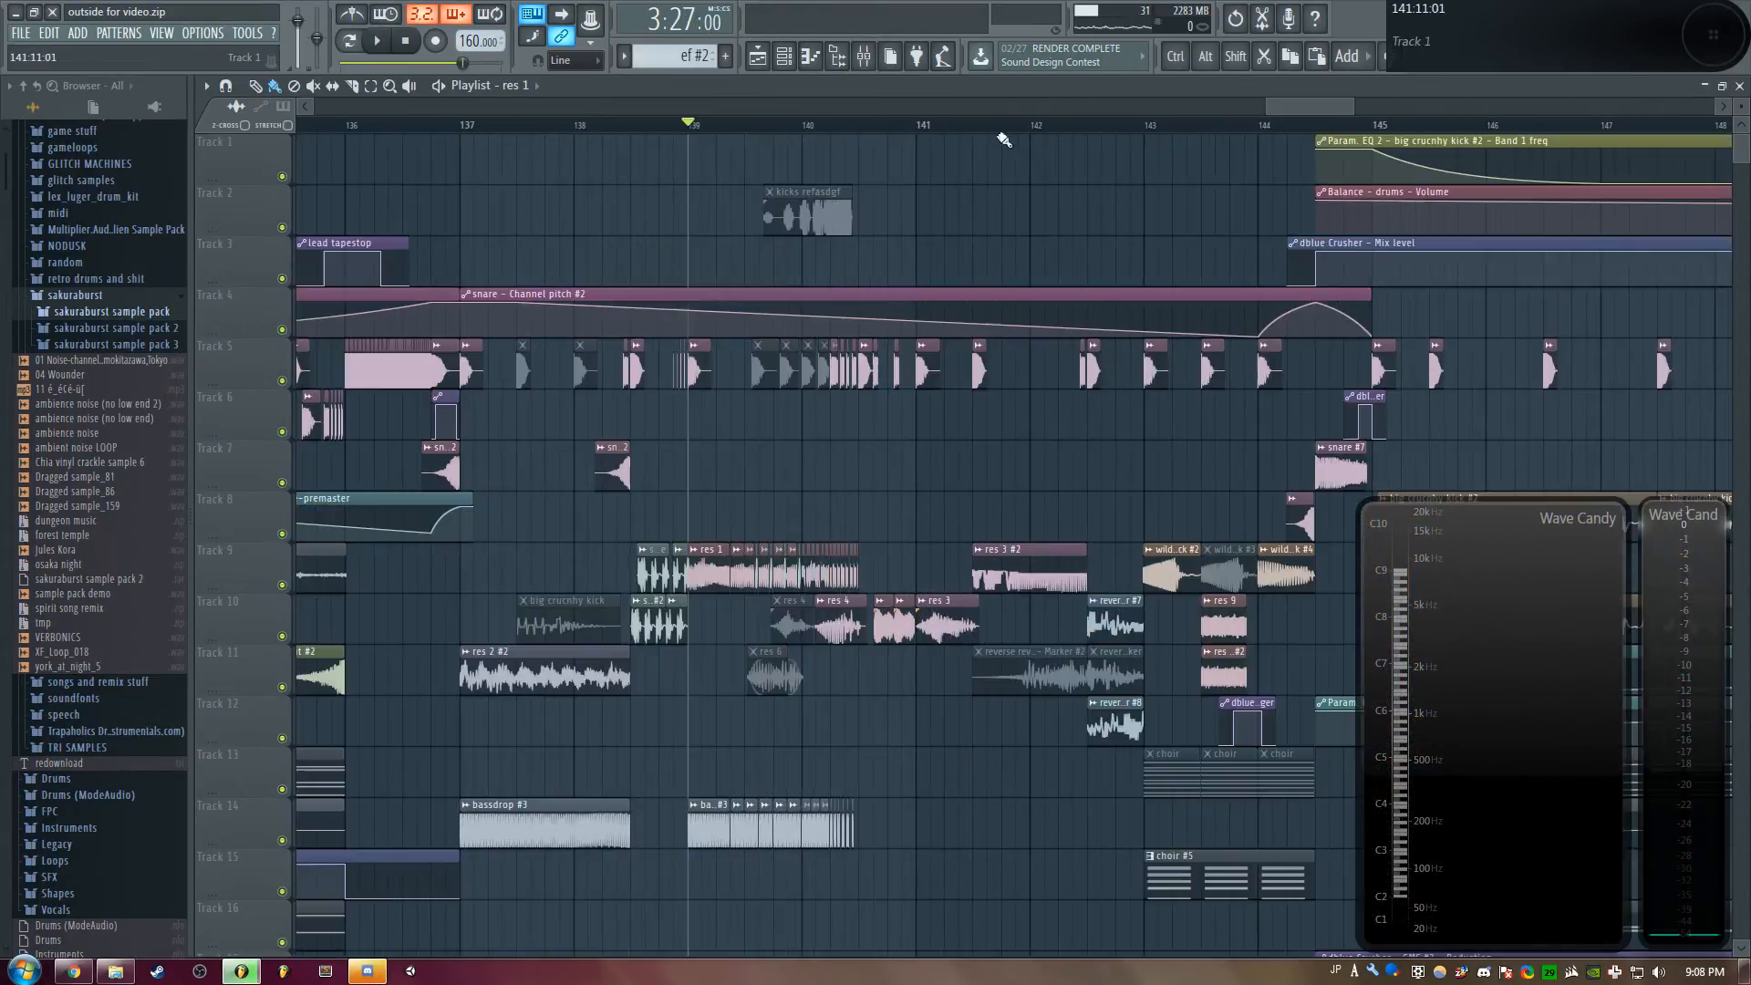
{"action": "key", "text": "space"}
{"action": "scroll", "coordinate": [978, 107], "scroll_direction": "up", "scroll_amount": 2}
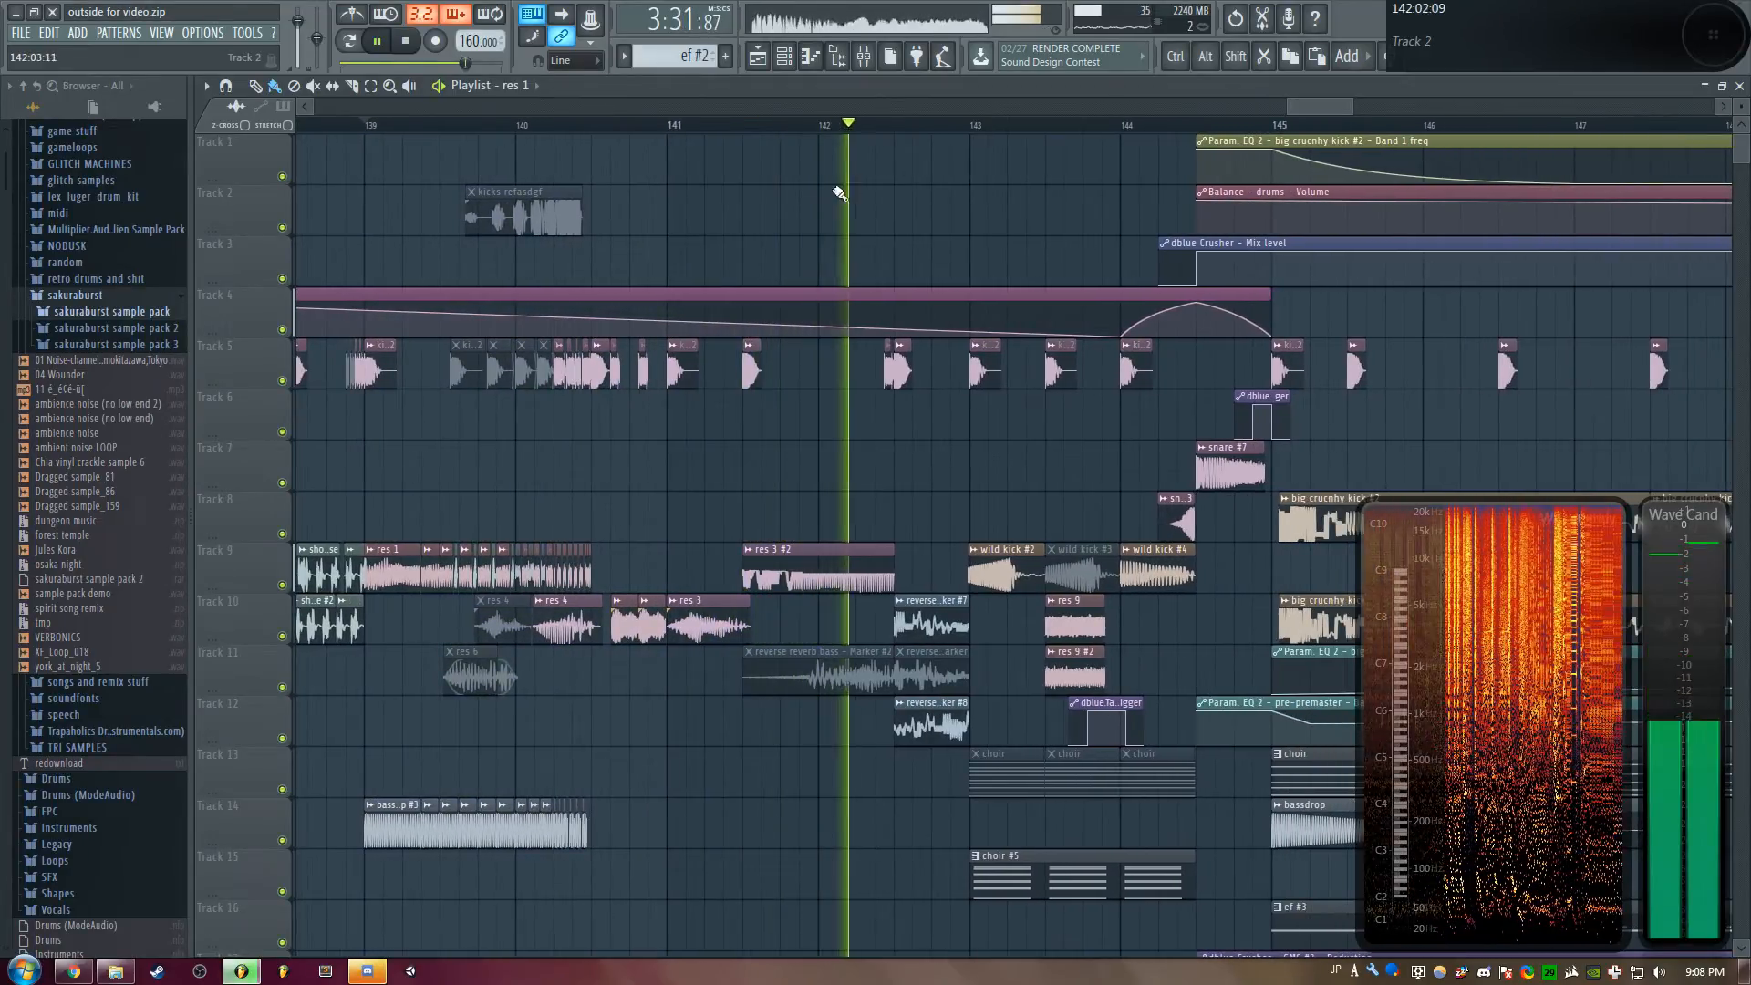
Open the channel settings of the res 3 #2 clip on Track 9 and preview its source sample in Edison
{"action": "key", "text": "space"}
{"action": "left_click", "coordinate": [812, 568]}
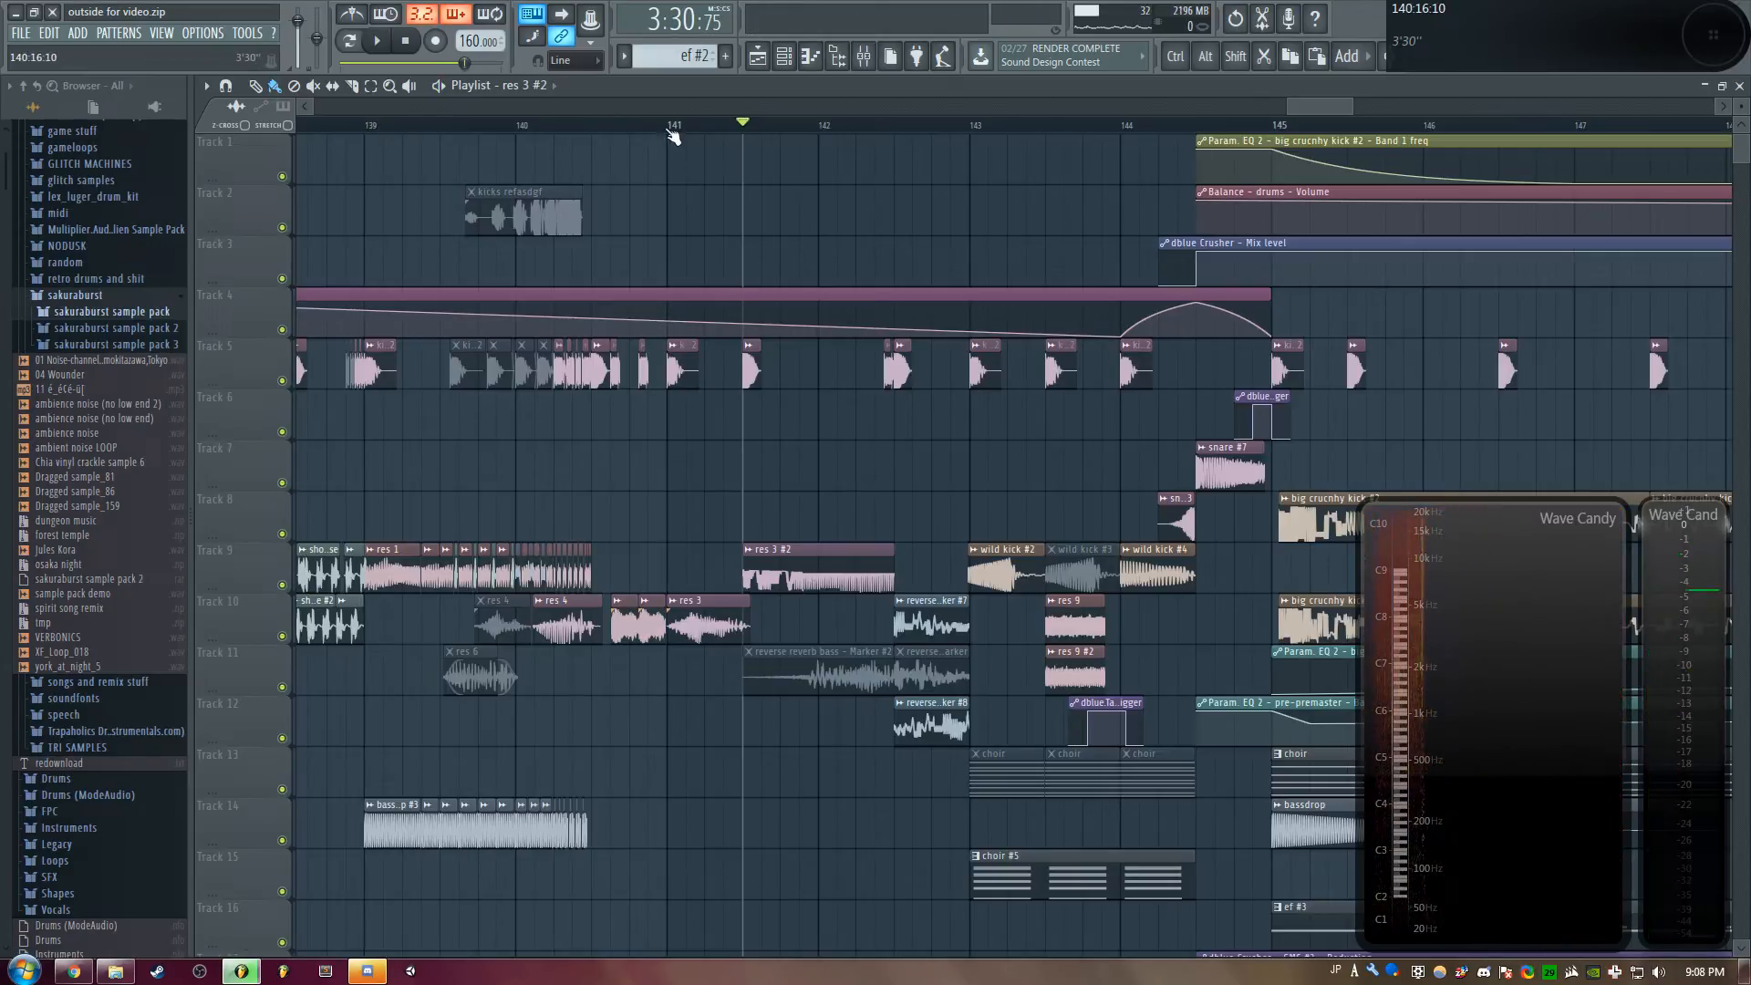
{"action": "scroll", "coordinate": [750, 117], "scroll_direction": "up", "scroll_amount": 2}
{"action": "double_click", "coordinate": [794, 548]}
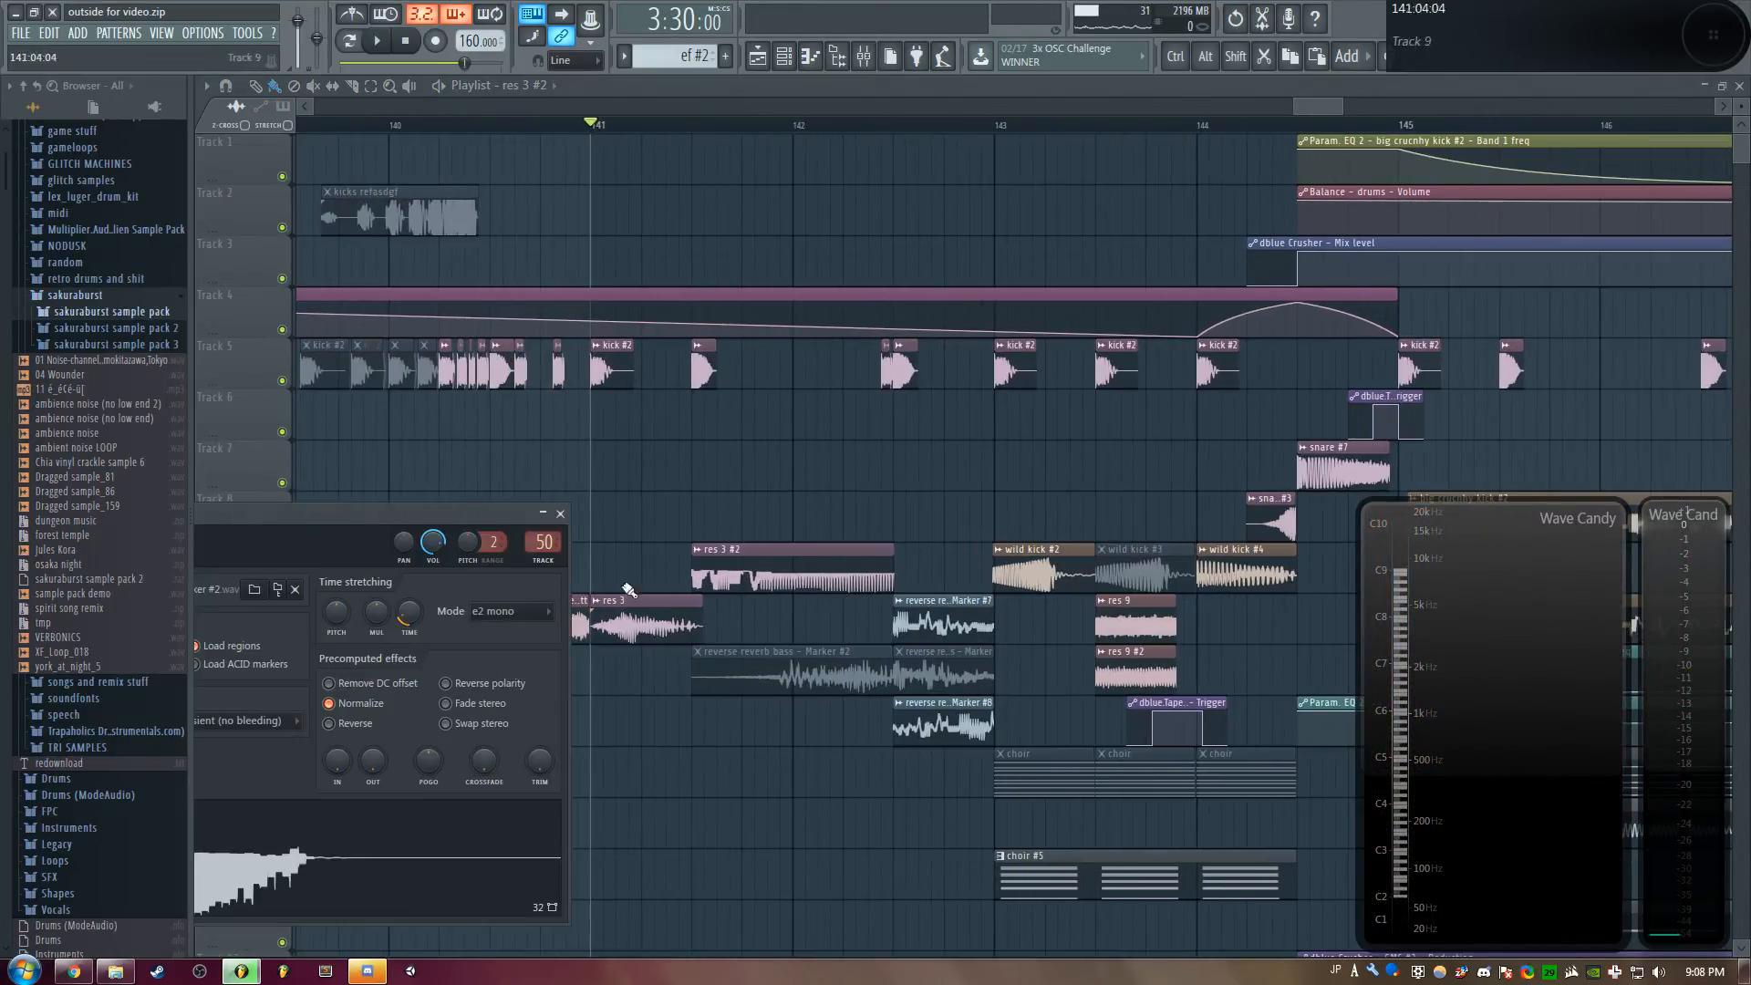
{"action": "left_click_drag", "start_coordinate": [460, 522], "coordinate": [808, 494]}
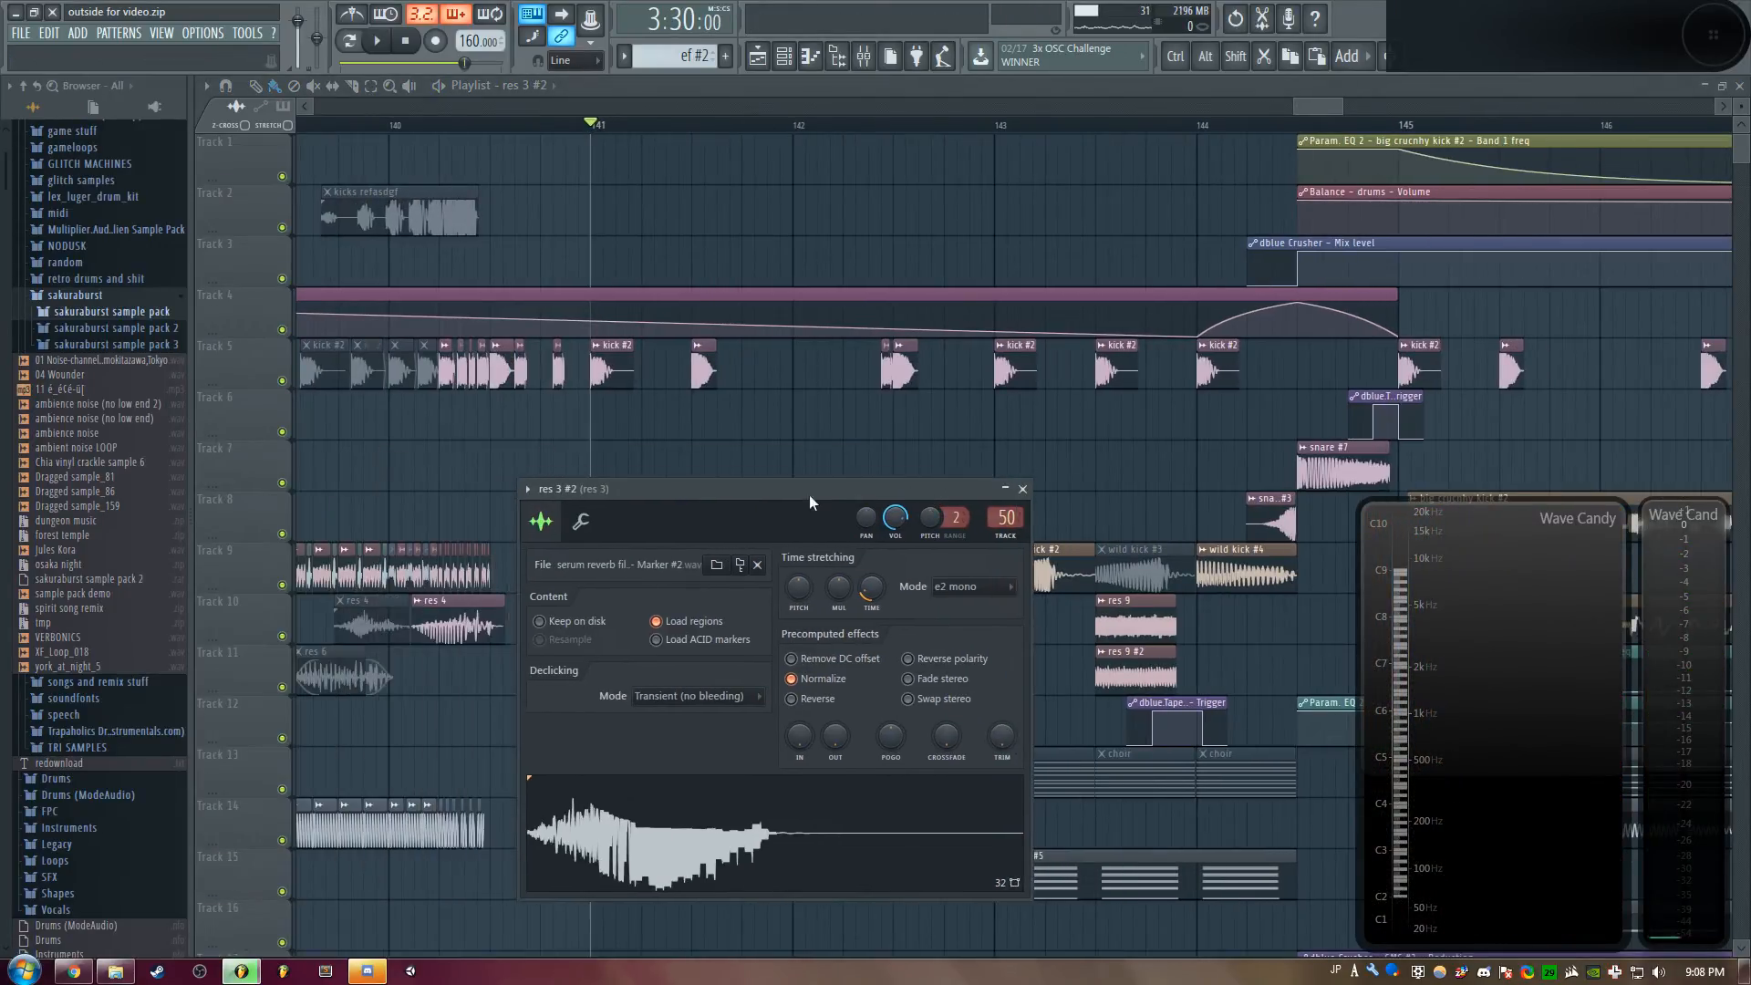
{"action": "left_click", "coordinate": [731, 849]}
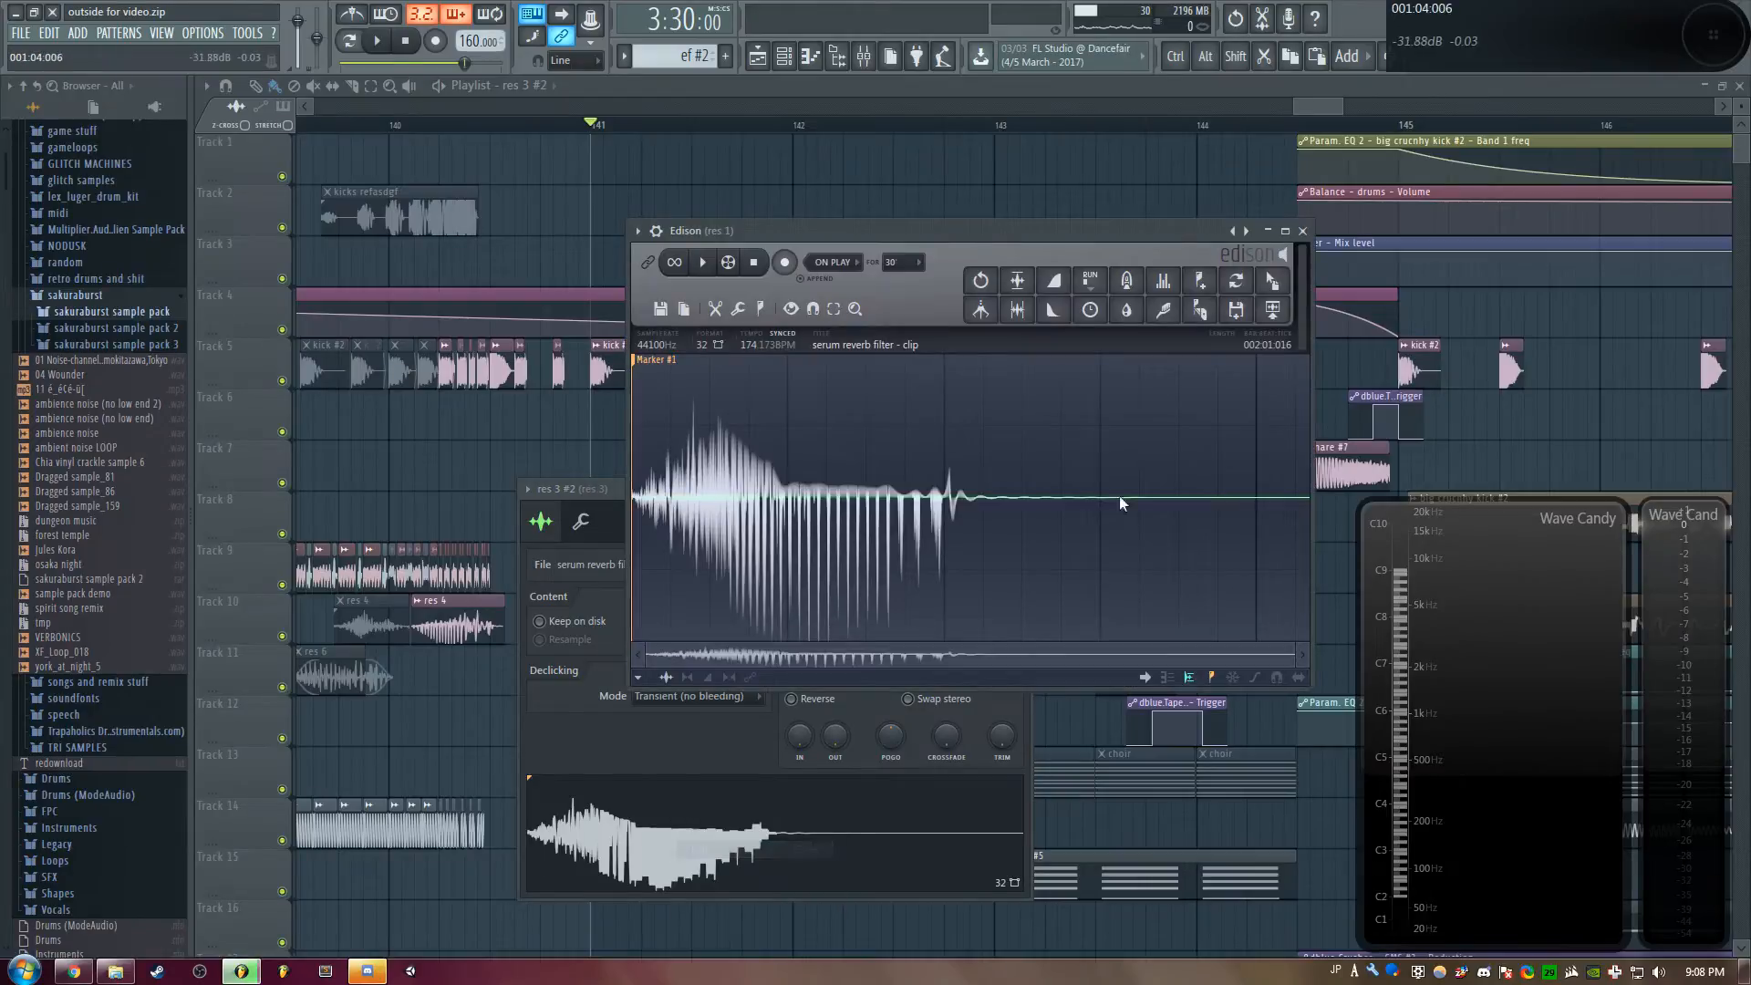
{"action": "left_click", "coordinate": [711, 264]}
{"action": "left_click", "coordinate": [1303, 231]}
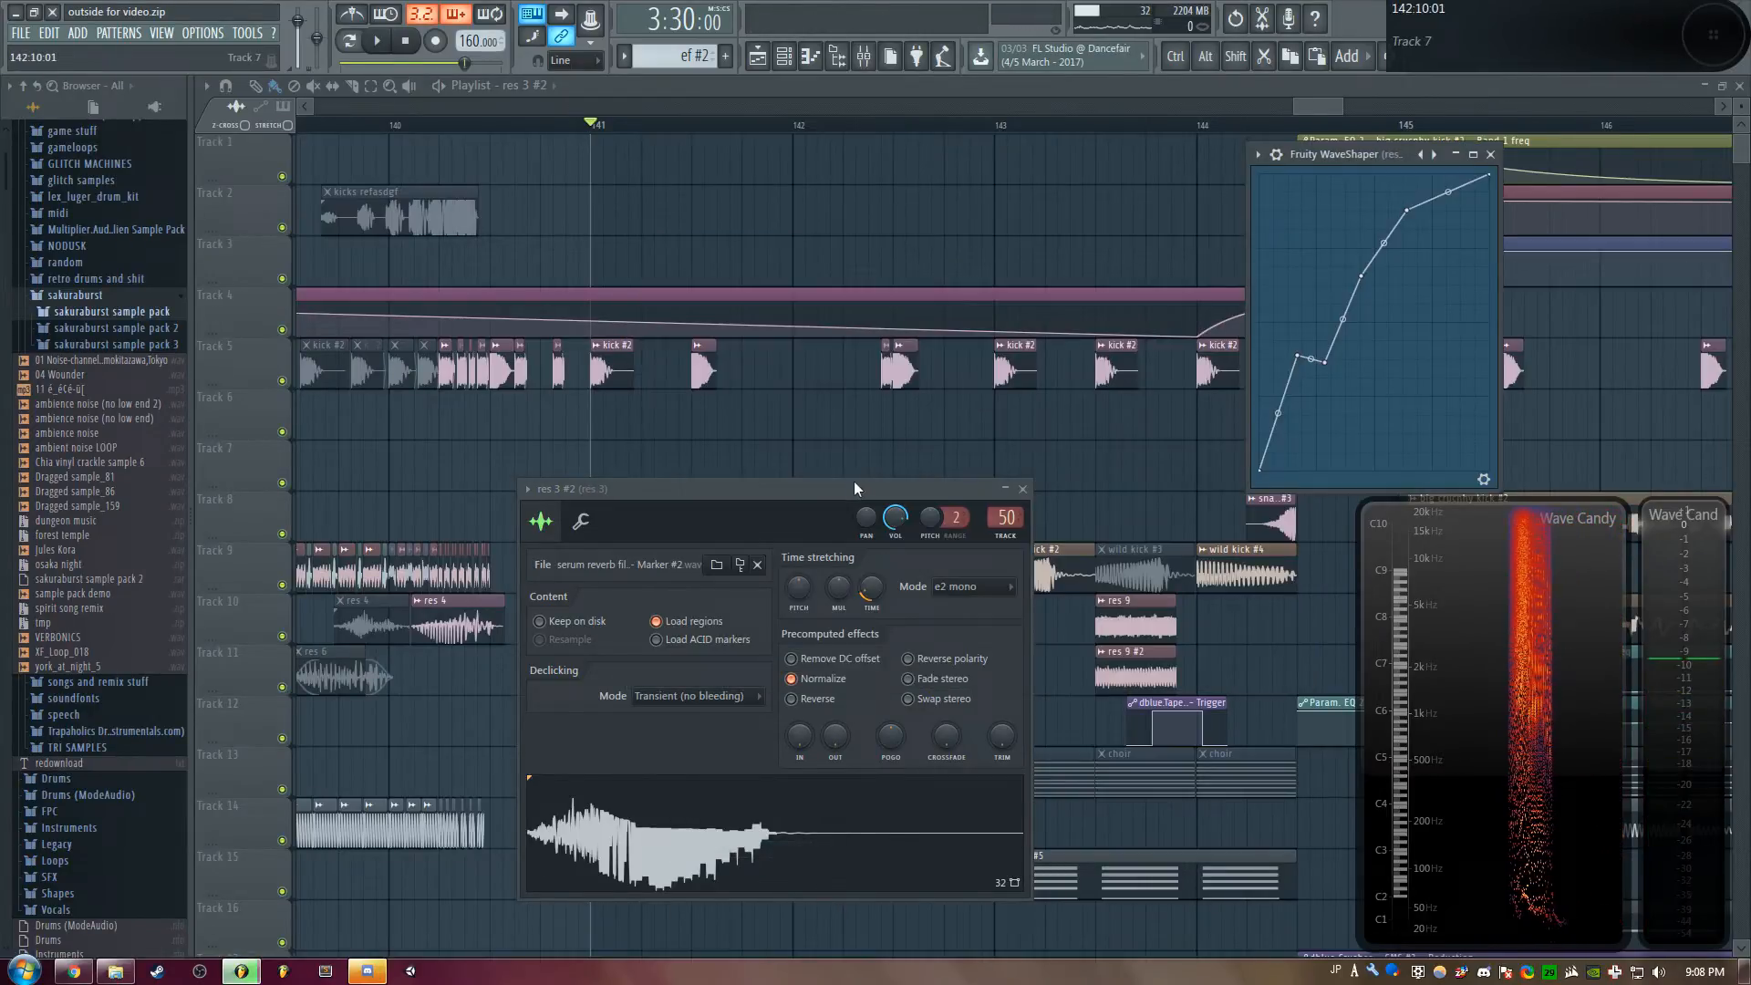
Preview the res 3 #2 sample with its Fruity WaveShaper curve in view and close its channel windows
{"action": "left_click_drag", "start_coordinate": [854, 484], "coordinate": [822, 460]}
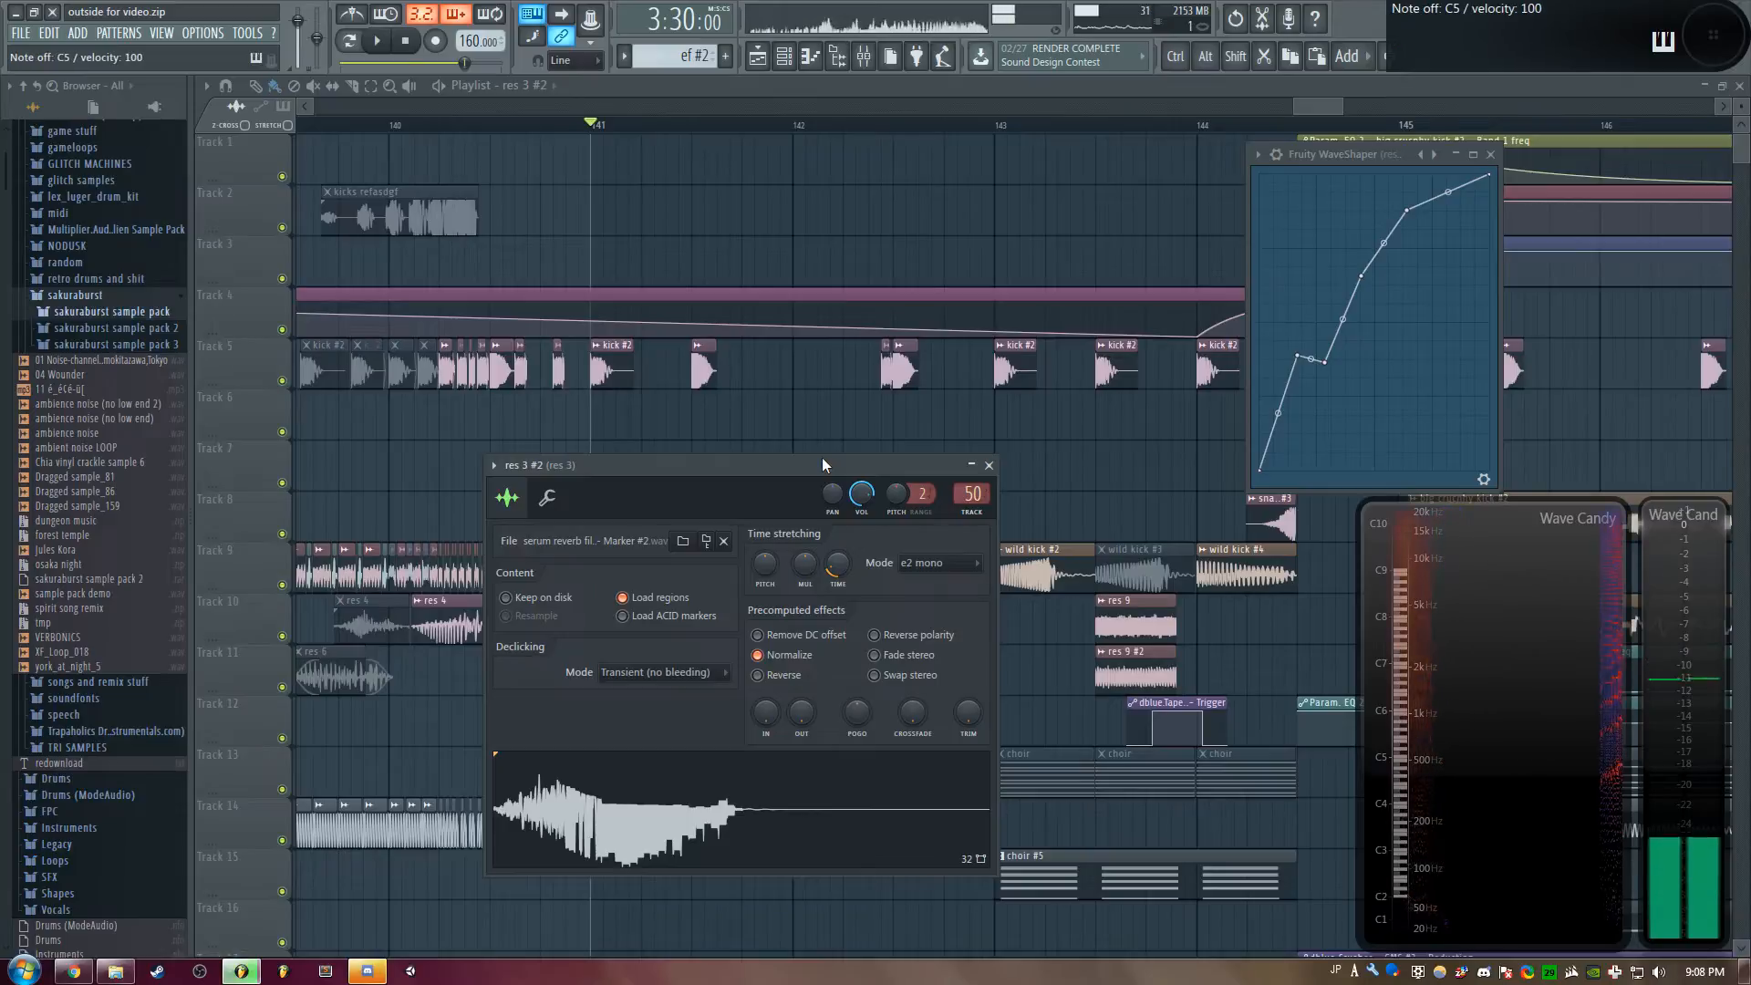
{"action": "left_click_drag", "start_coordinate": [823, 461], "coordinate": [817, 433]}
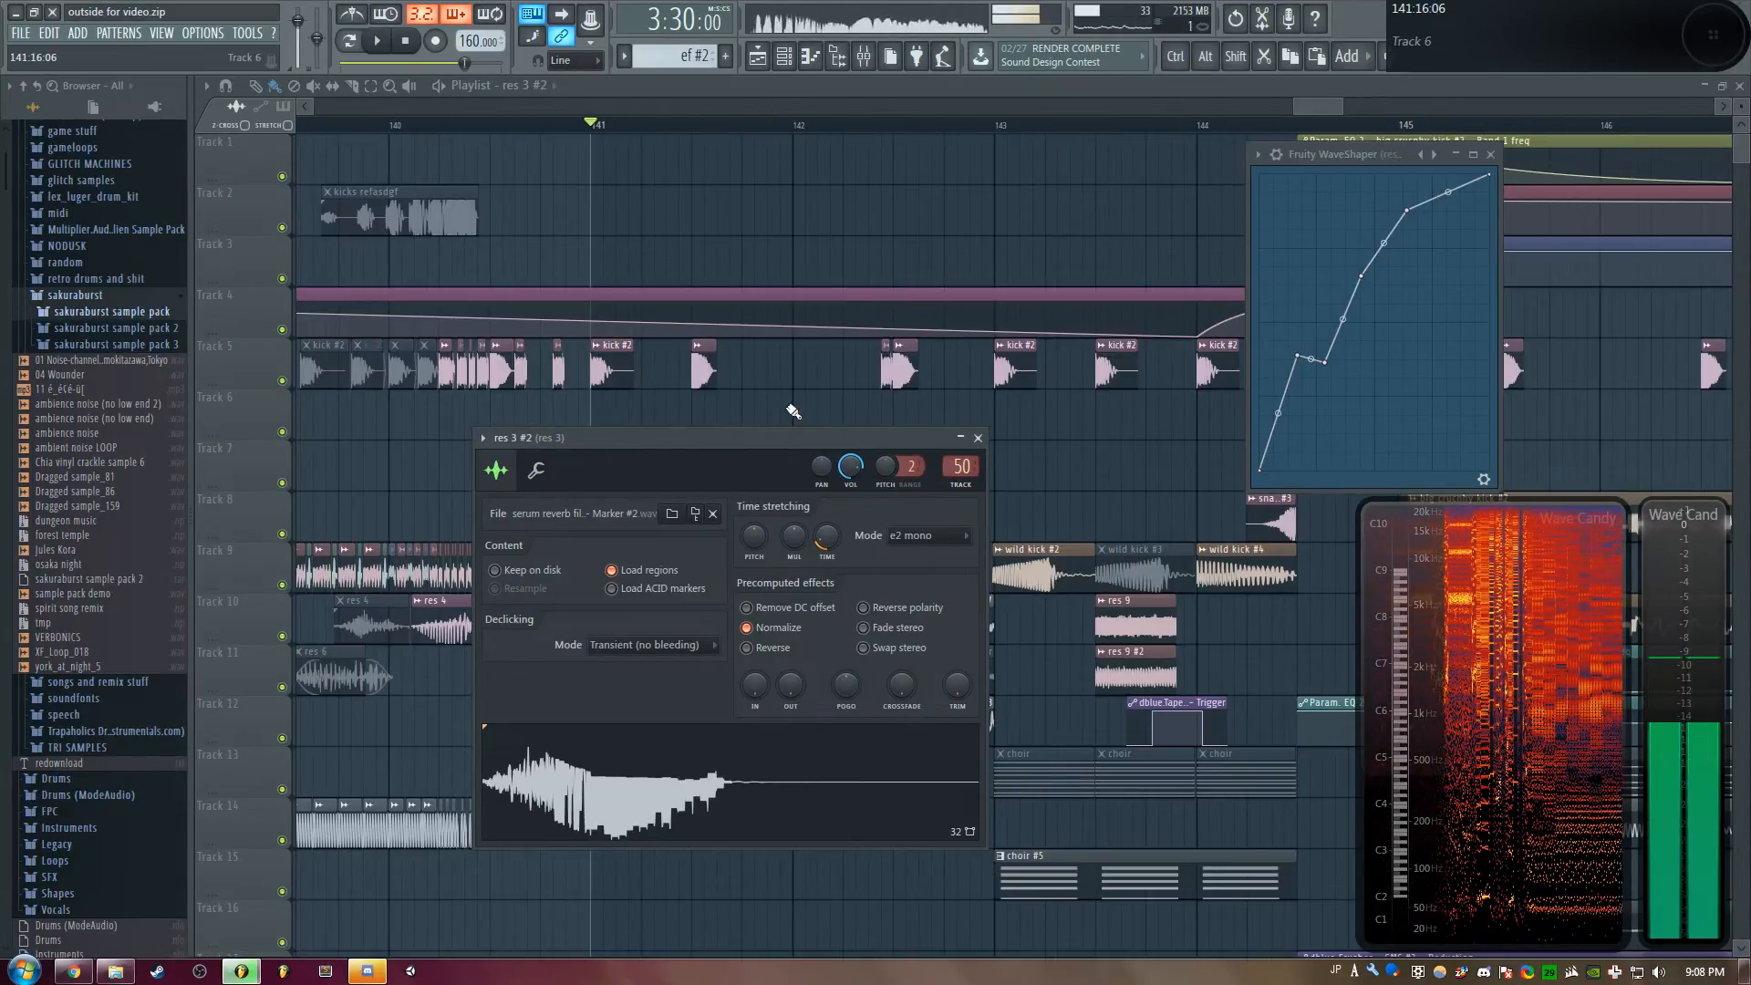
{"action": "left_click_drag", "start_coordinate": [725, 432], "coordinate": [768, 451]}
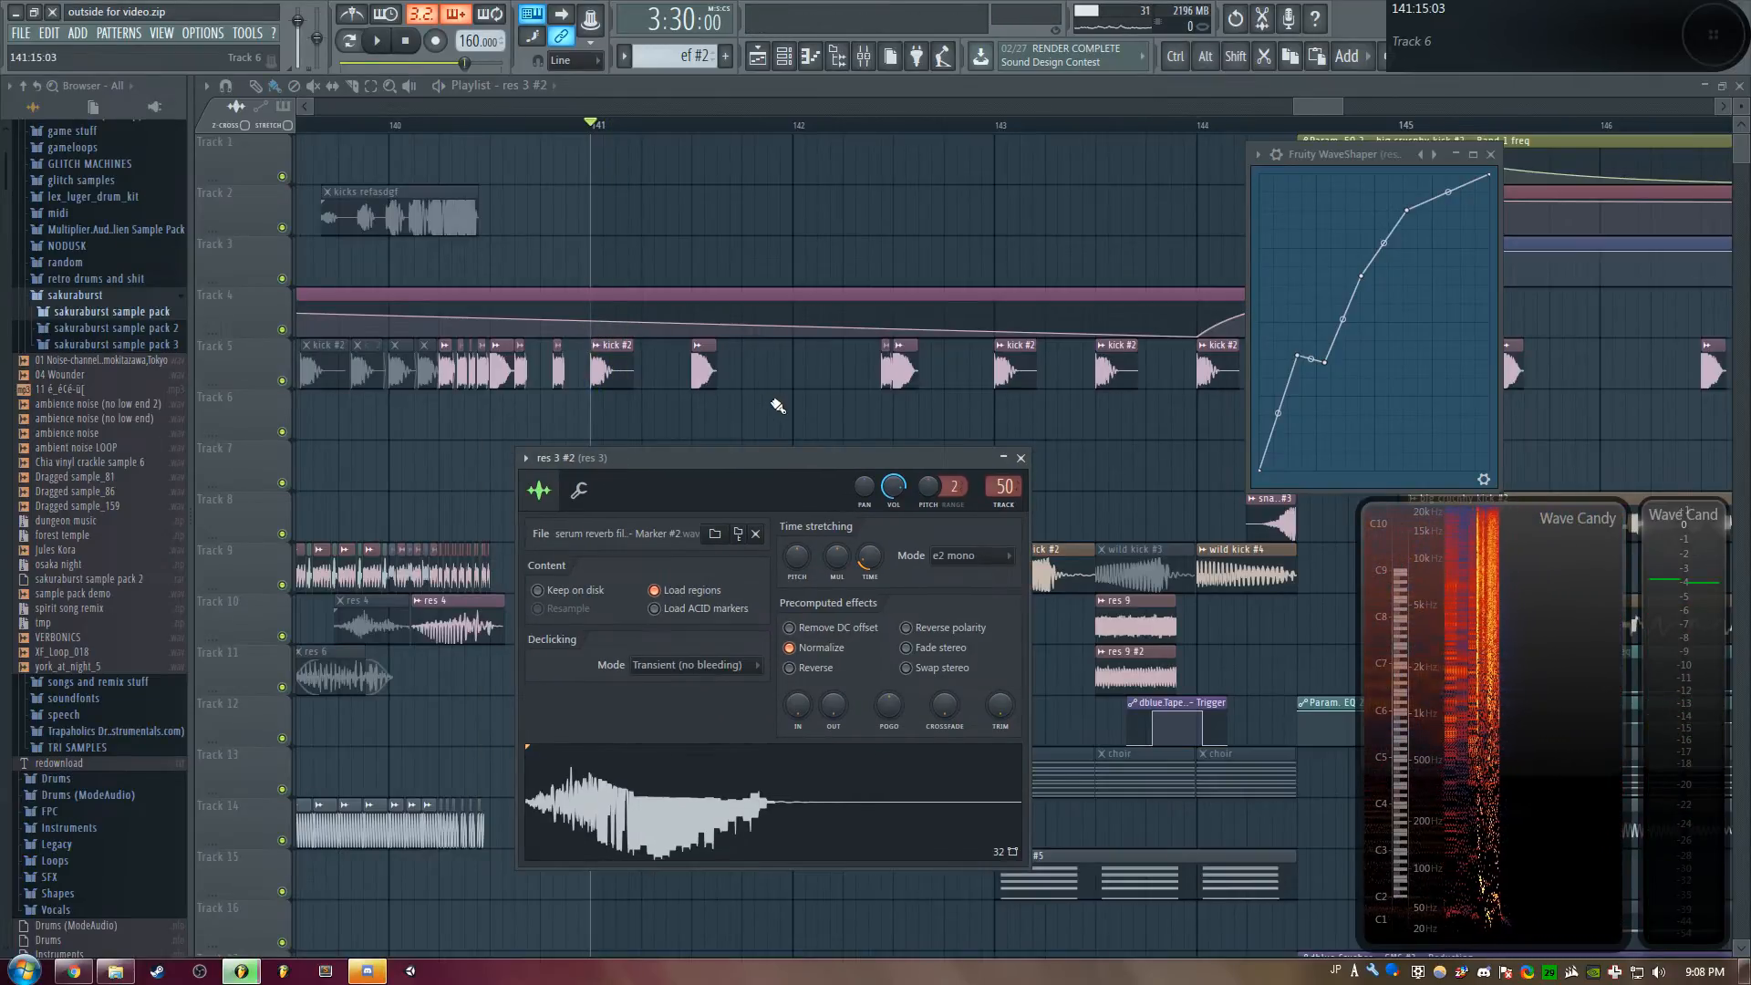
{"action": "right_click", "coordinate": [777, 405]}
{"action": "double_click", "coordinate": [740, 565]}
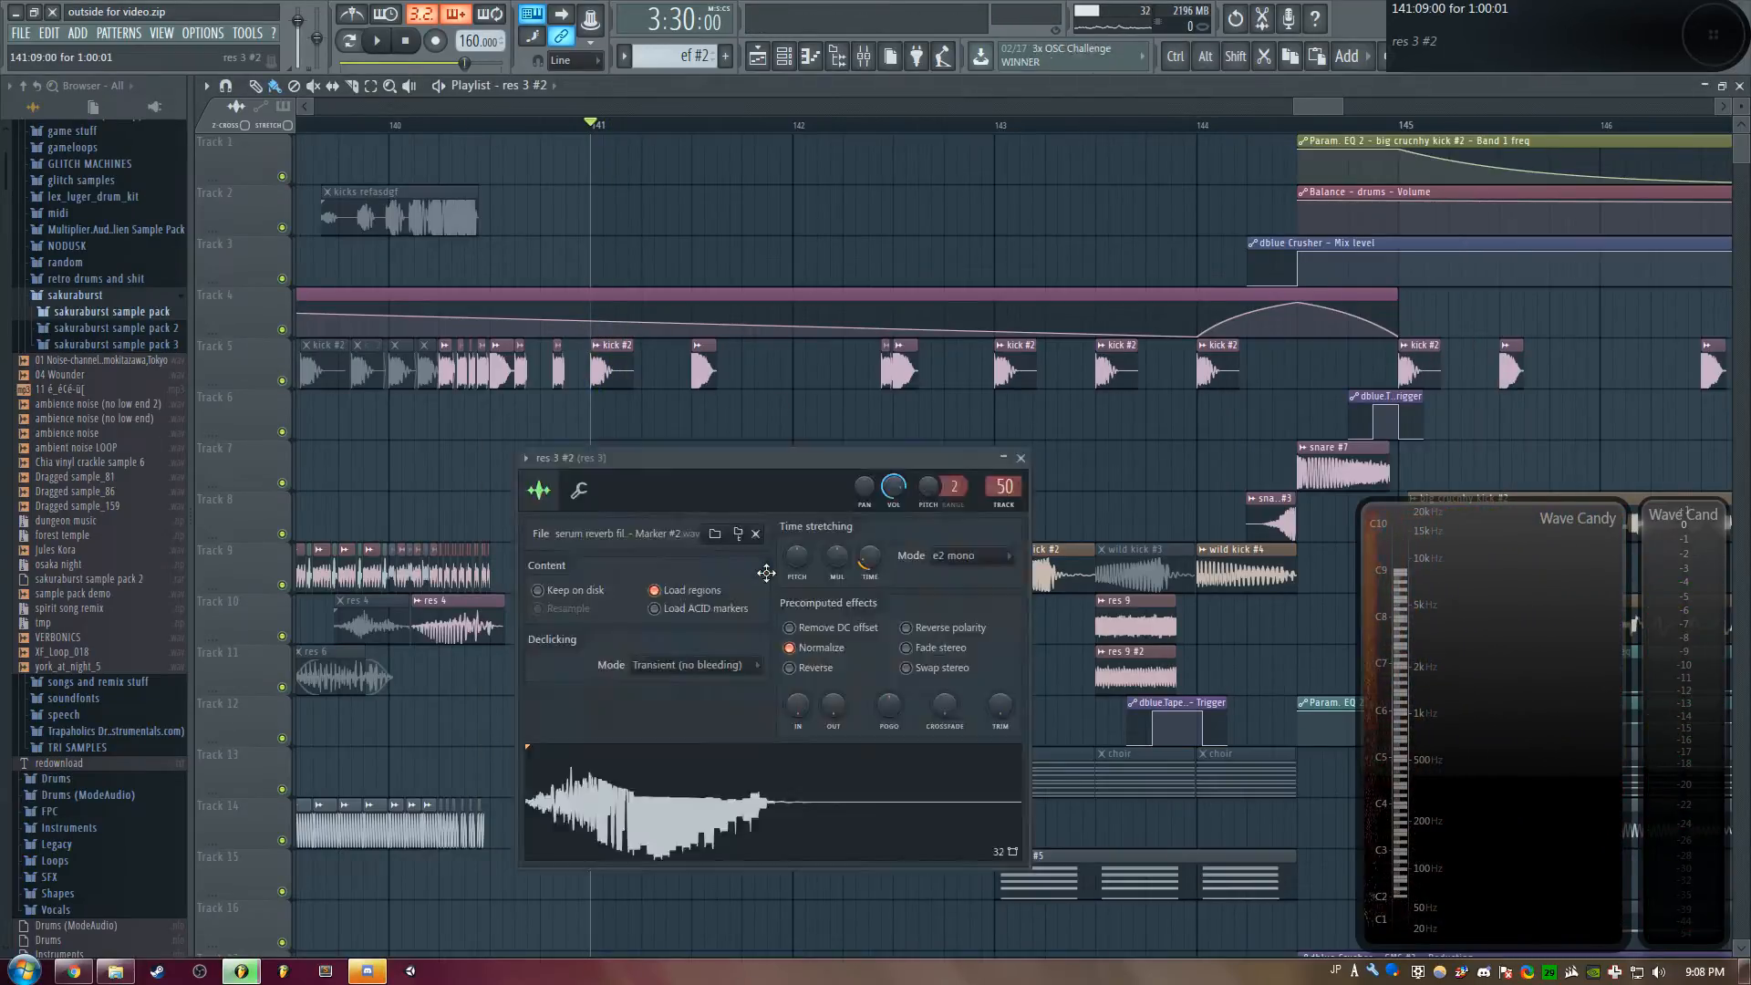
{"action": "right_click", "coordinate": [812, 267]}
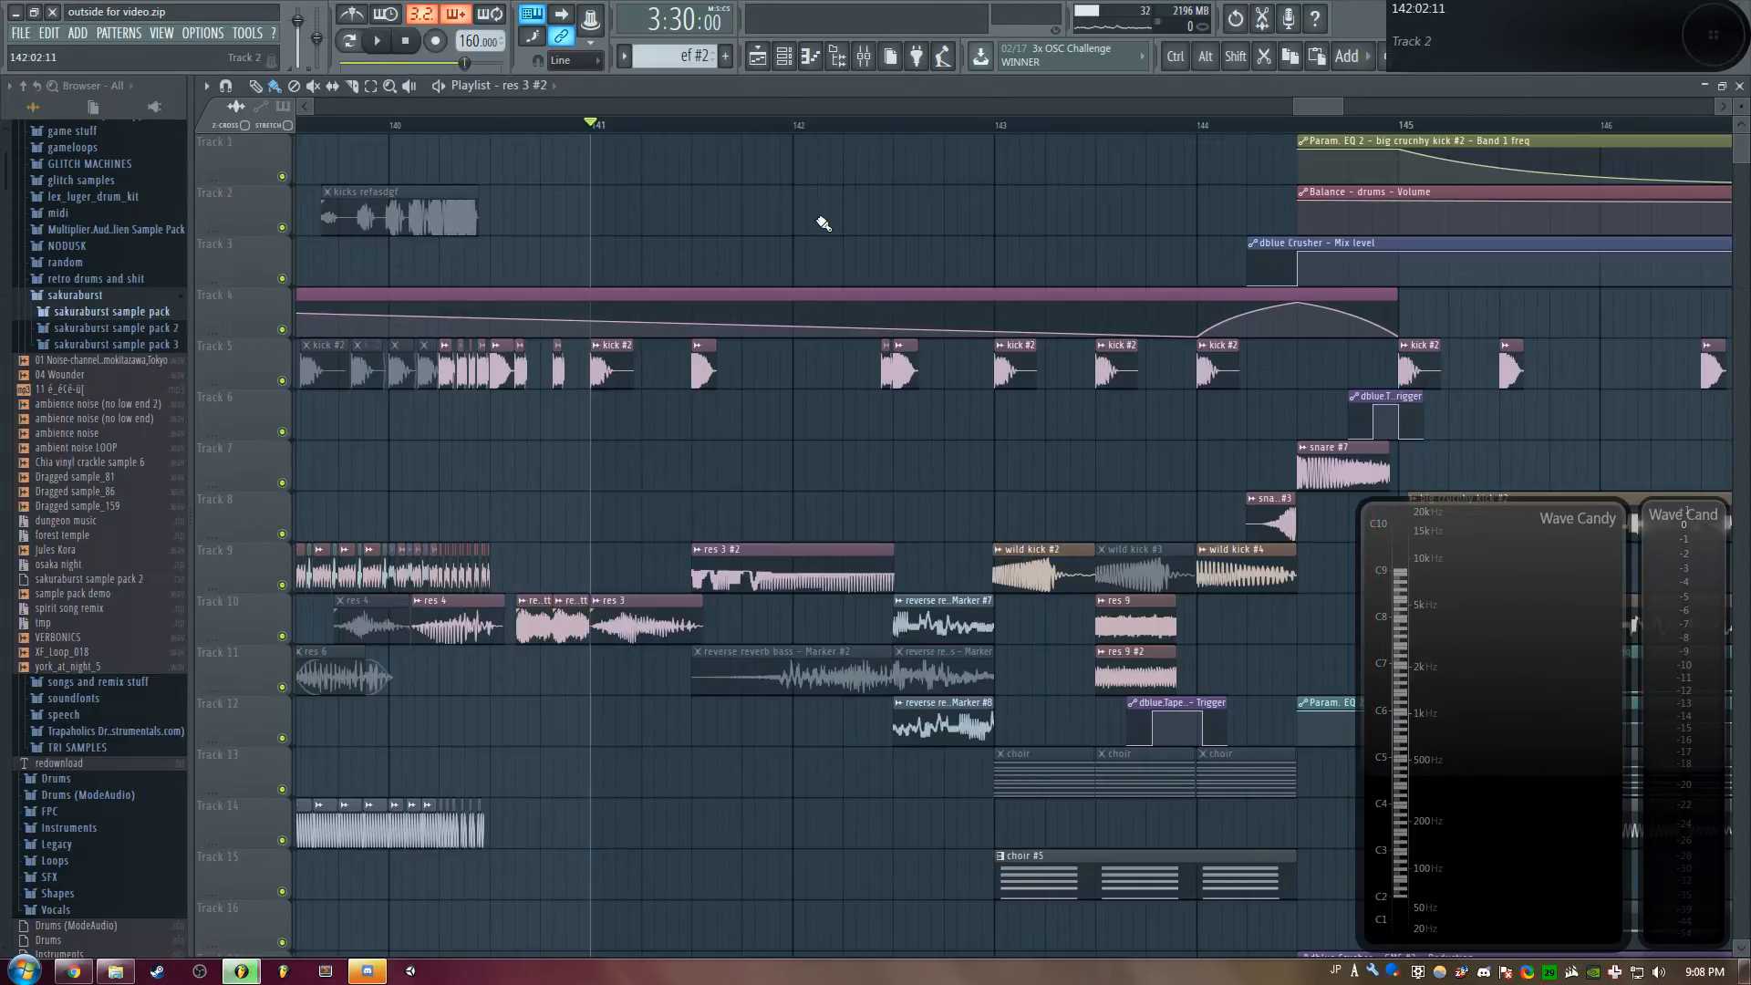
Audition the full arrangement from bar 141 towards the drop at bar 145
{"action": "key", "text": "space"}
{"action": "left_click_drag", "start_coordinate": [1342, 106], "coordinate": [1383, 107]}
{"action": "scroll", "coordinate": [866, 510], "scroll_direction": "up", "scroll_amount": 2}
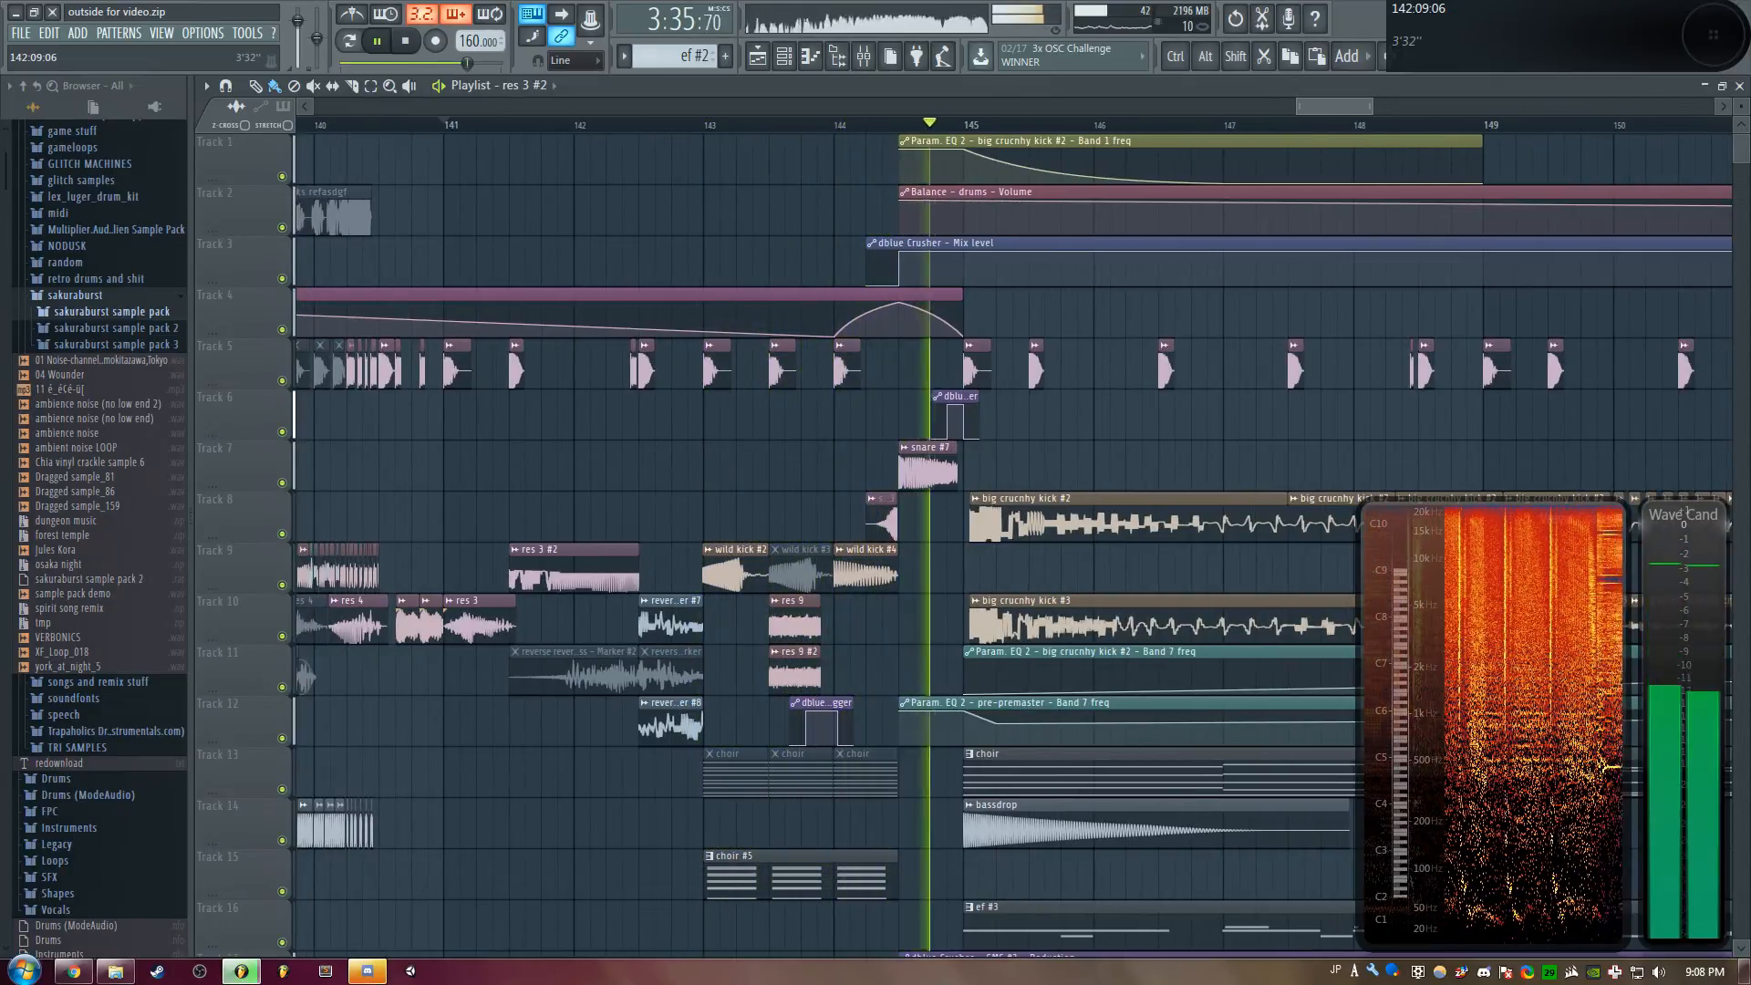
{"action": "scroll", "coordinate": [782, 131], "scroll_direction": "down", "scroll_amount": 2}
{"action": "key", "text": "space"}
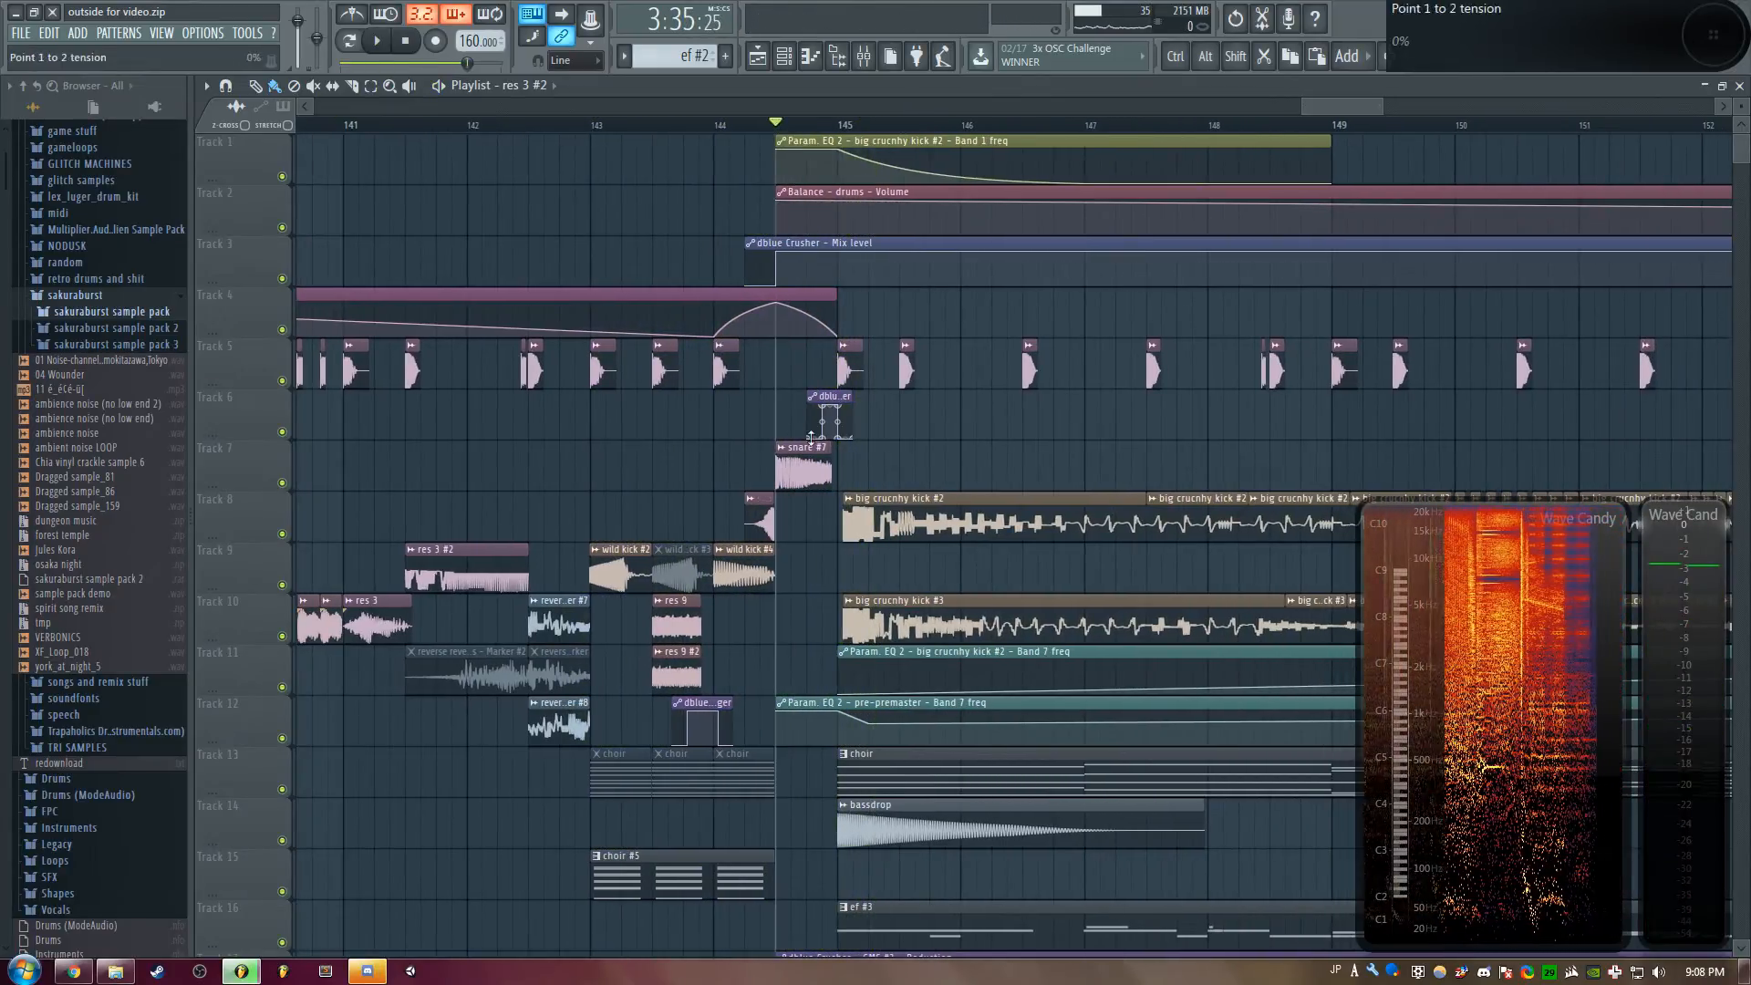
Inspect the channel settings of the snare #7 clip on Track 7 and close them
{"action": "double_click", "coordinate": [809, 475]}
{"action": "left_click_drag", "start_coordinate": [387, 294], "coordinate": [414, 308]}
{"action": "key", "text": "Escape"}
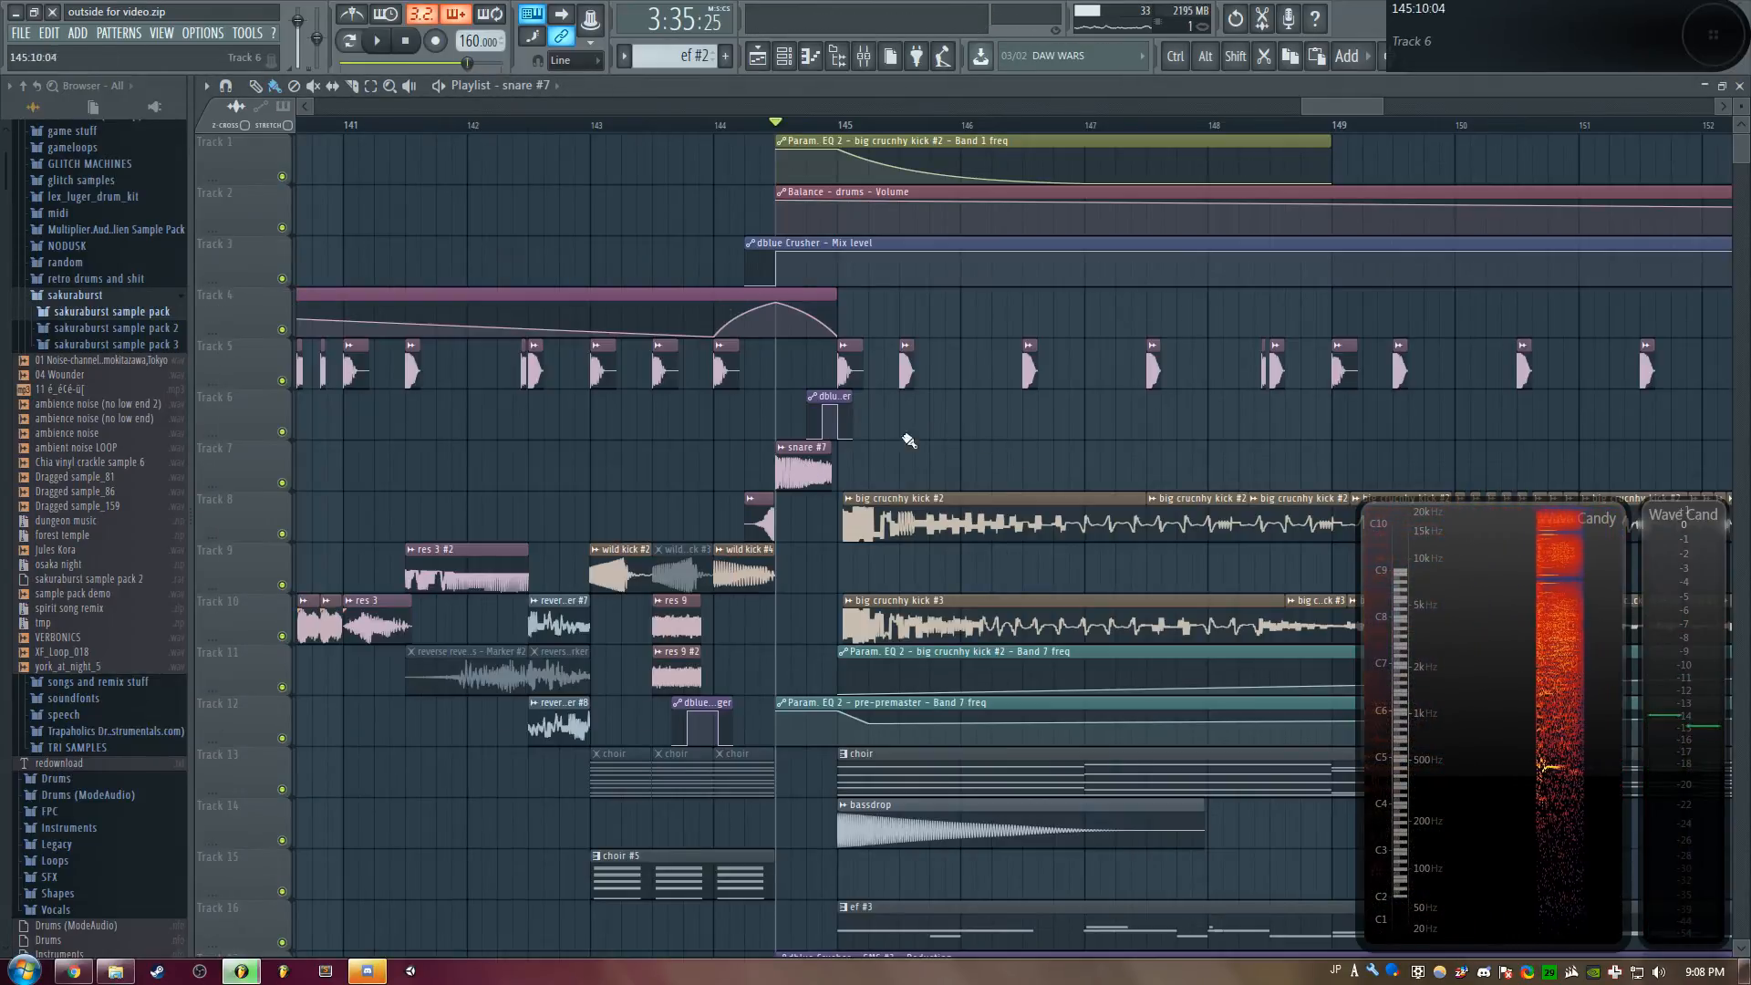
Audition snare #7 soloed with its dblue trigger automation, include the Track 4 pitch automation, and restore all tracks
{"action": "right_click", "coordinate": [282, 483]}
{"action": "key", "text": "space"}
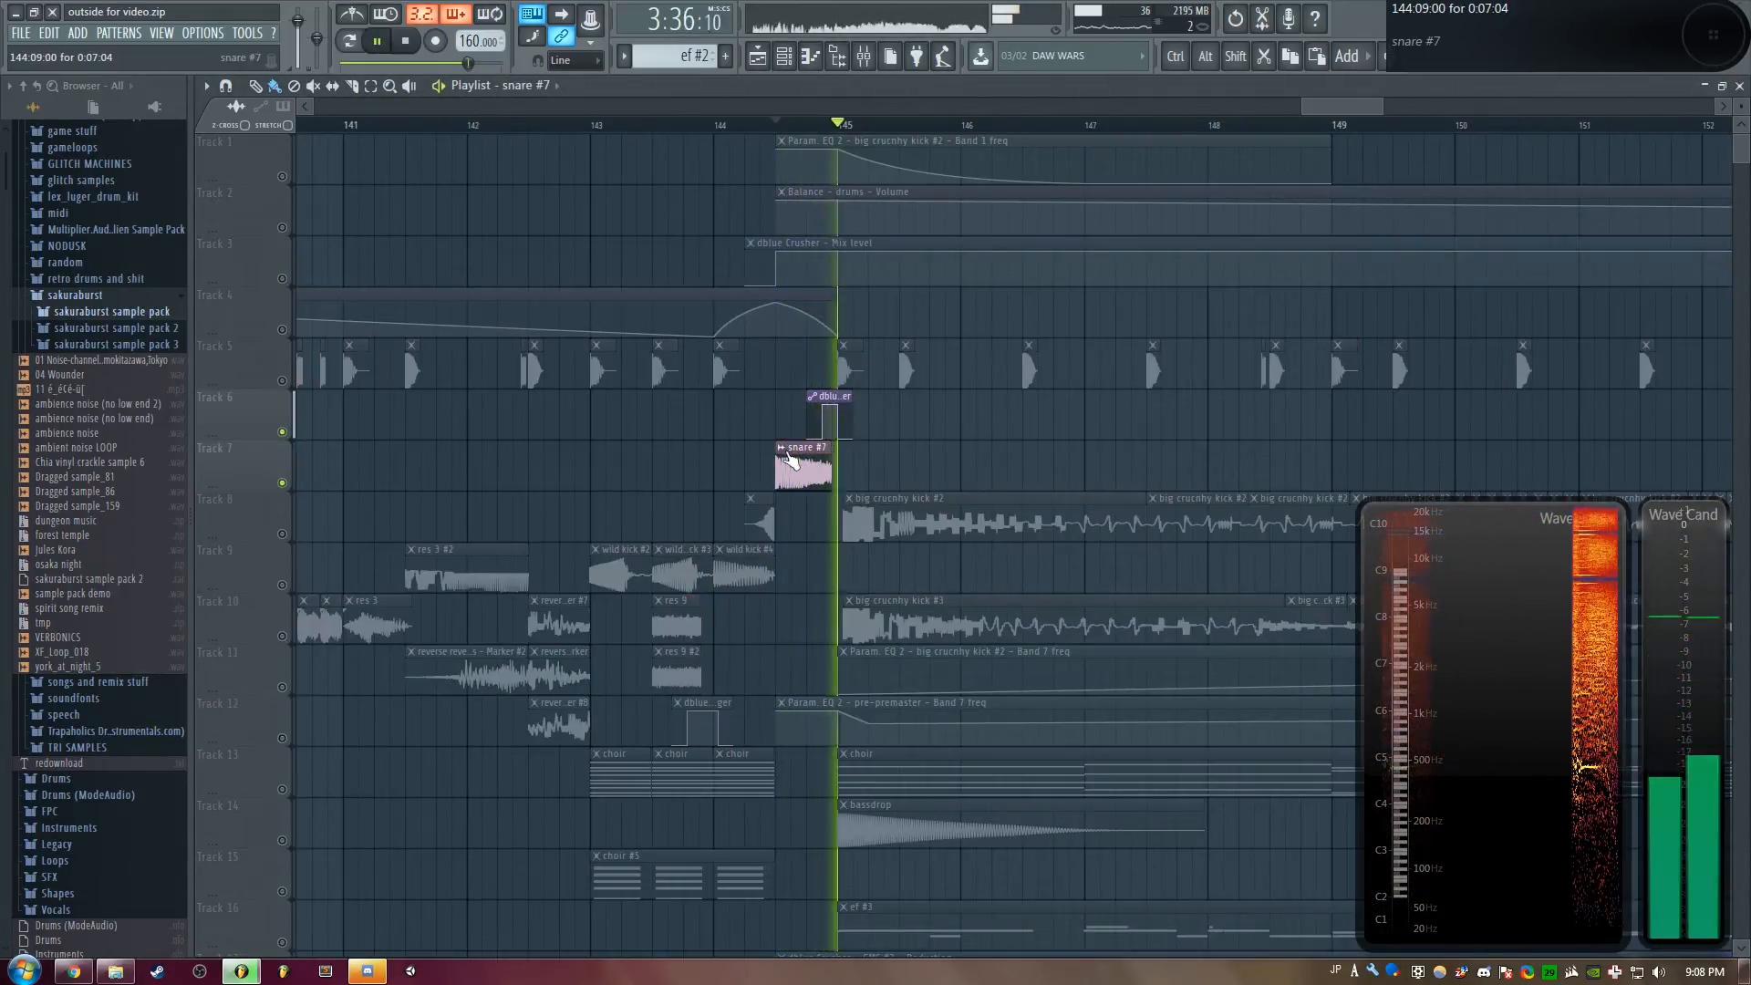
{"action": "left_click", "coordinate": [282, 329]}
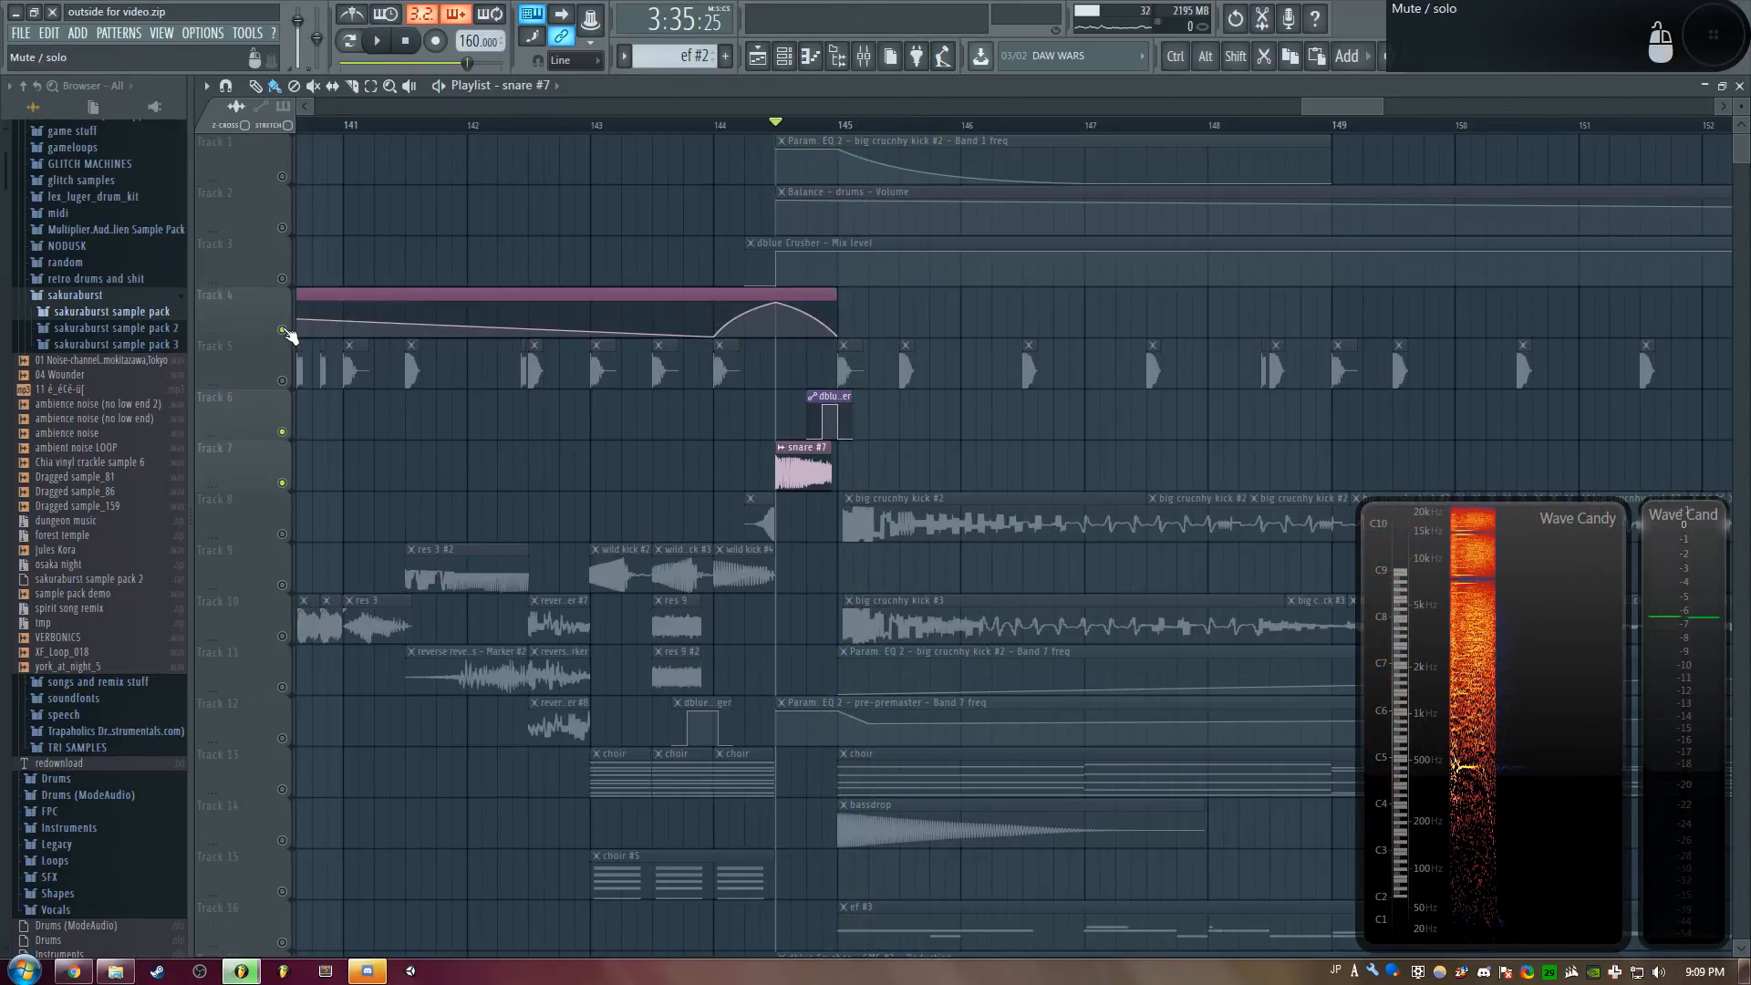
{"action": "right_click", "coordinate": [282, 329]}
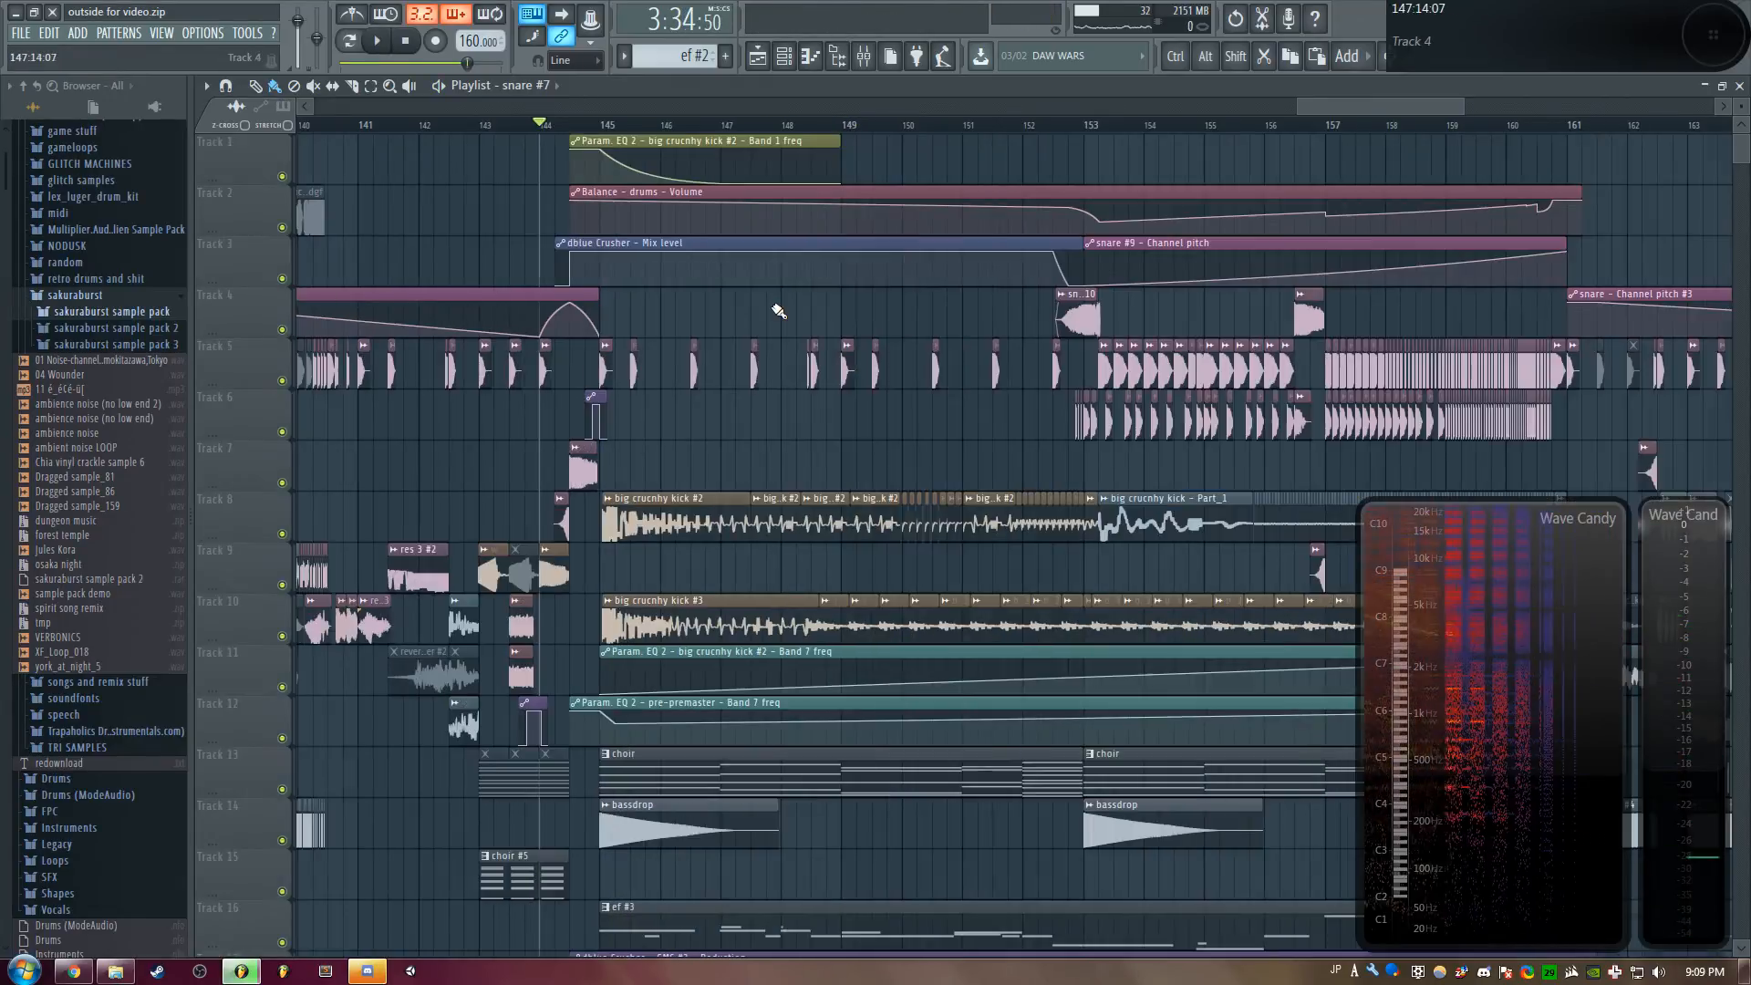
Audition all tracks from bar 144 into the drop and inspect the channel settings of big crucnhy kick #2
{"action": "key", "text": "space"}
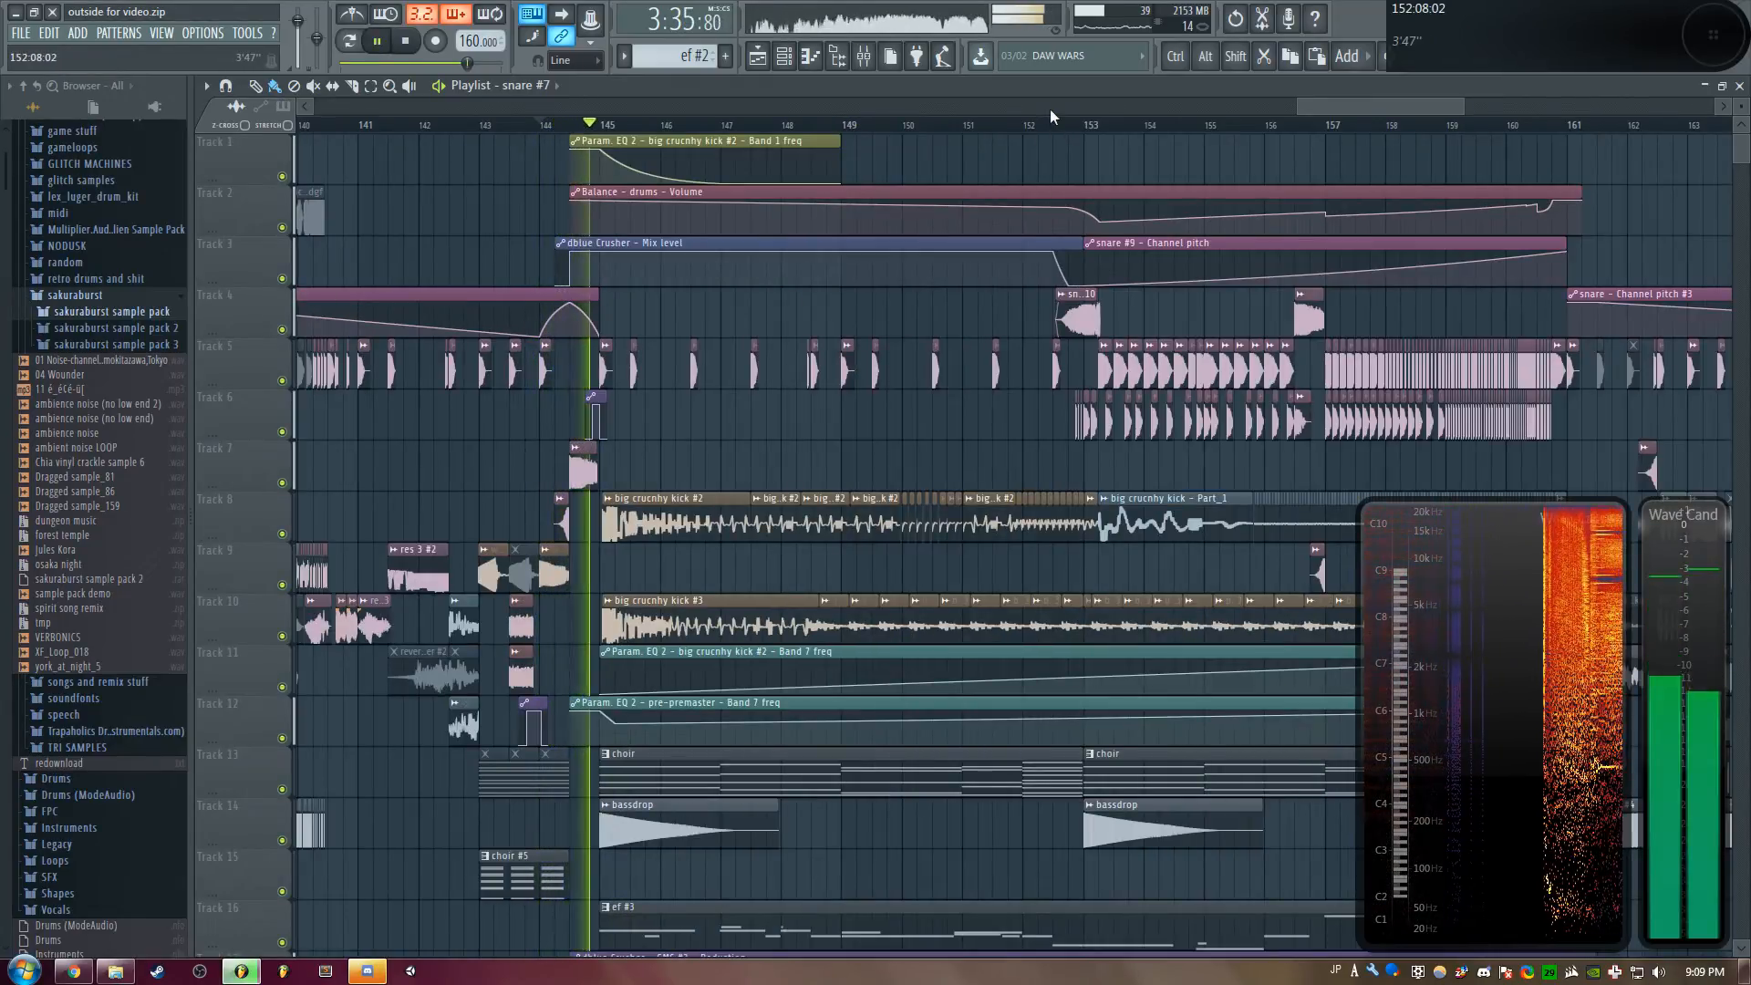
{"action": "scroll", "coordinate": [1051, 114], "scroll_direction": "down", "scroll_amount": 2}
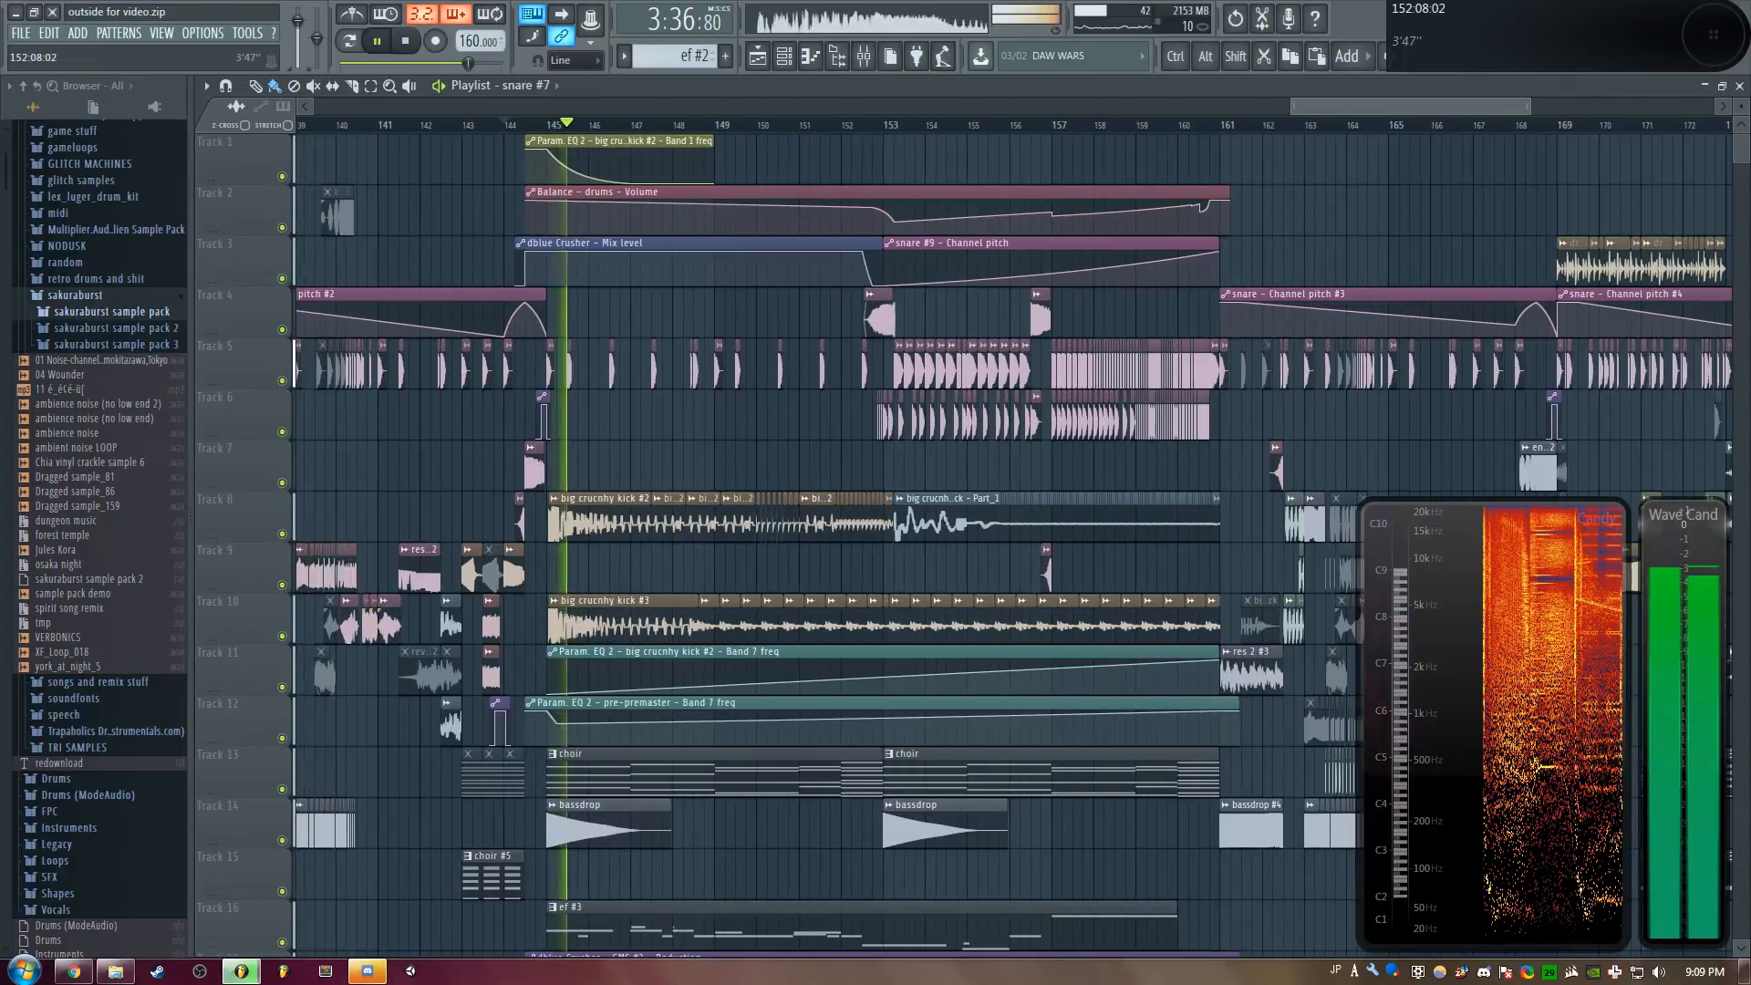
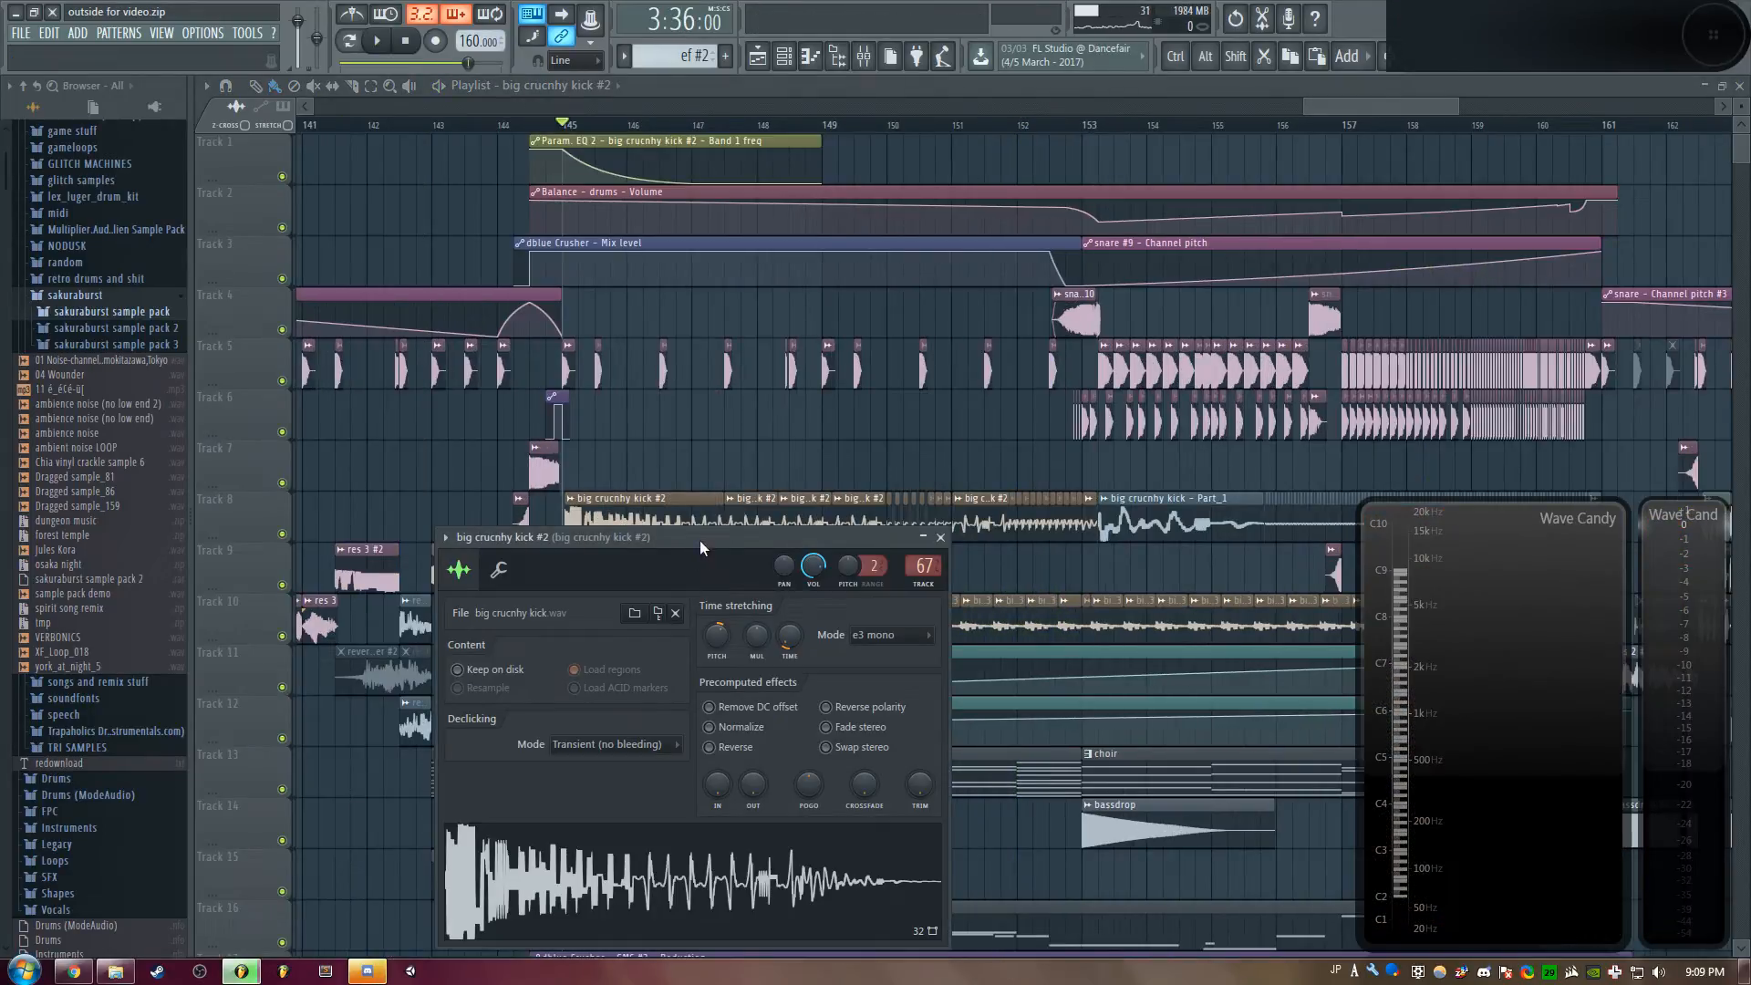
{"action": "left_click_drag", "start_coordinate": [701, 548], "coordinate": [930, 224]}
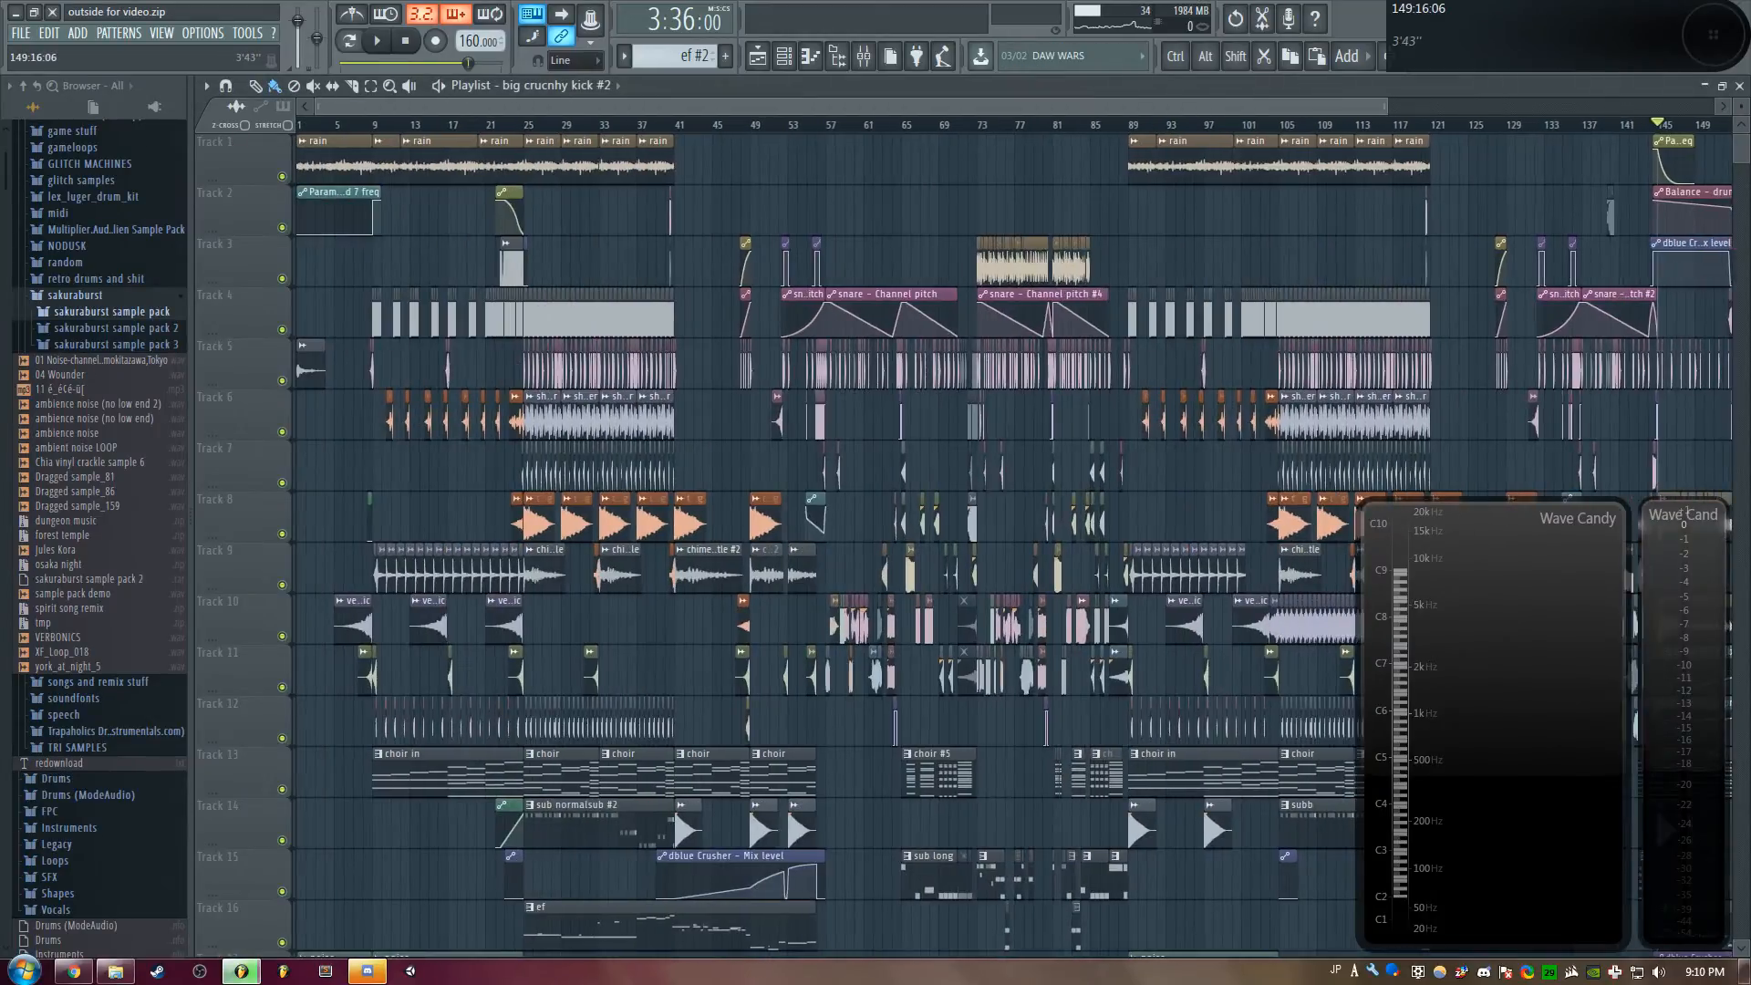
Audition the original big crucnhy kick clip in bar 57 and return to the section at bar 145
{"action": "scroll", "coordinate": [946, 138], "scroll_direction": "up", "scroll_amount": 5}
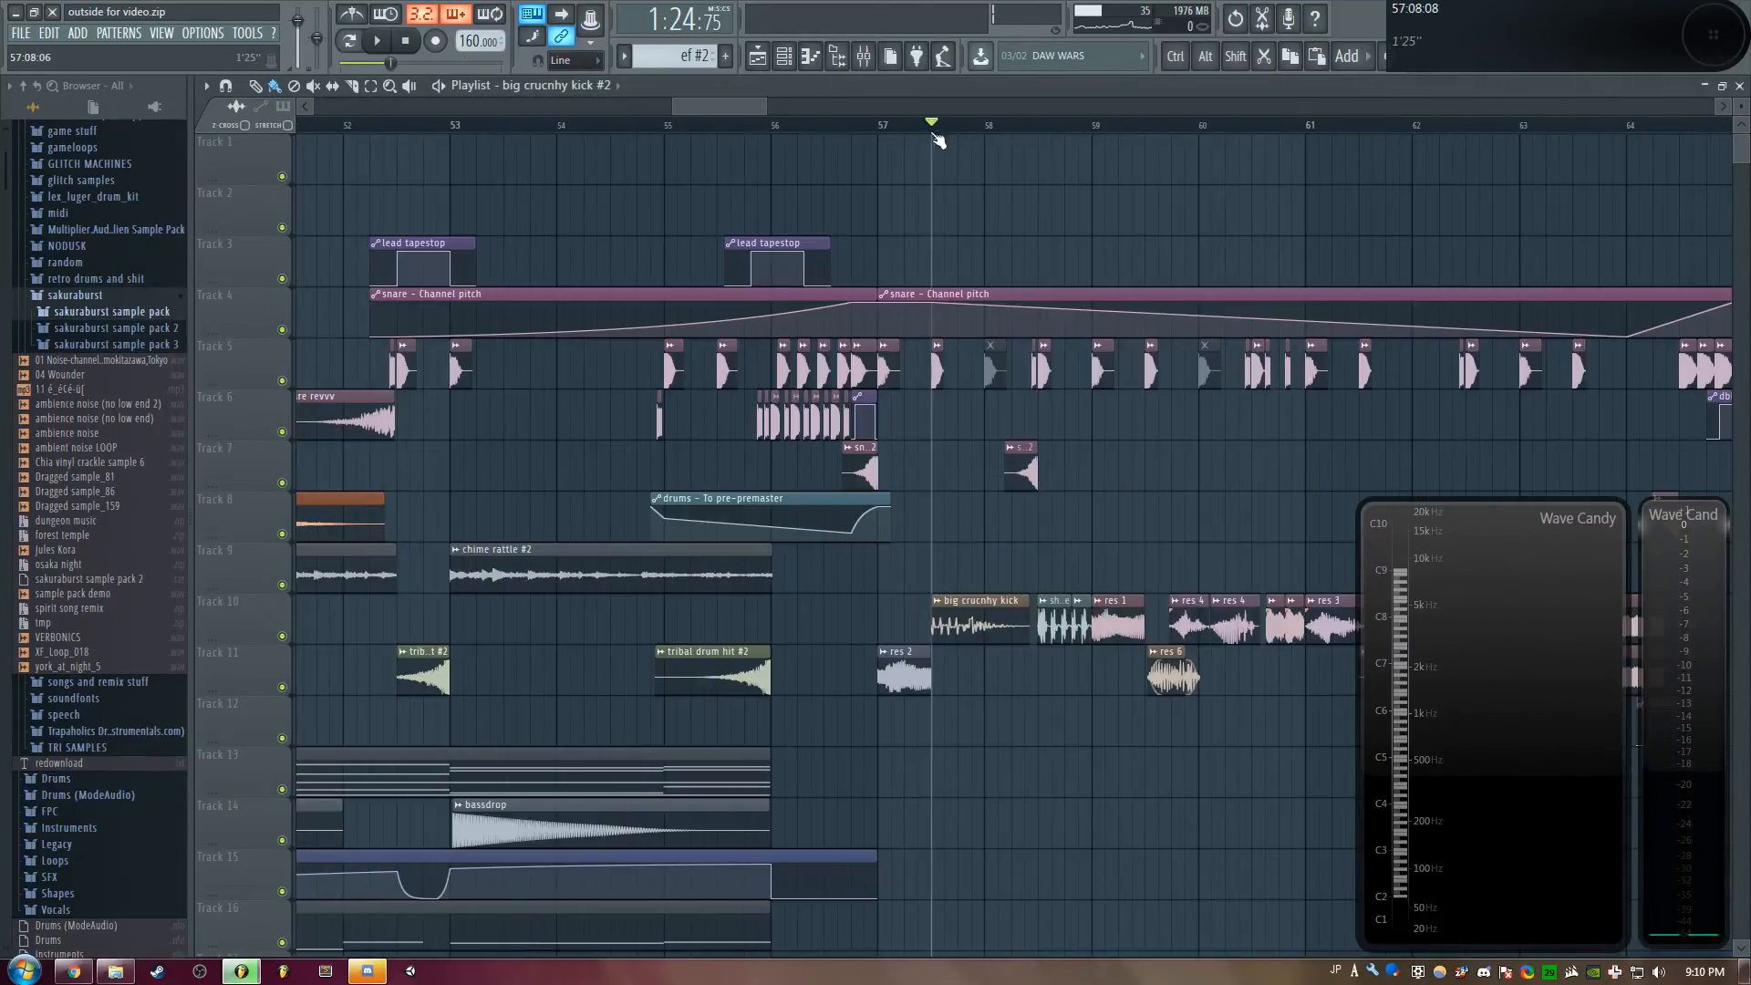
{"action": "key", "text": "space"}
{"action": "left_click_drag", "start_coordinate": [708, 107], "coordinate": [1373, 107]}
{"action": "key", "text": "space"}
{"action": "scroll", "coordinate": [1135, 107], "scroll_direction": "down", "scroll_amount": 3}
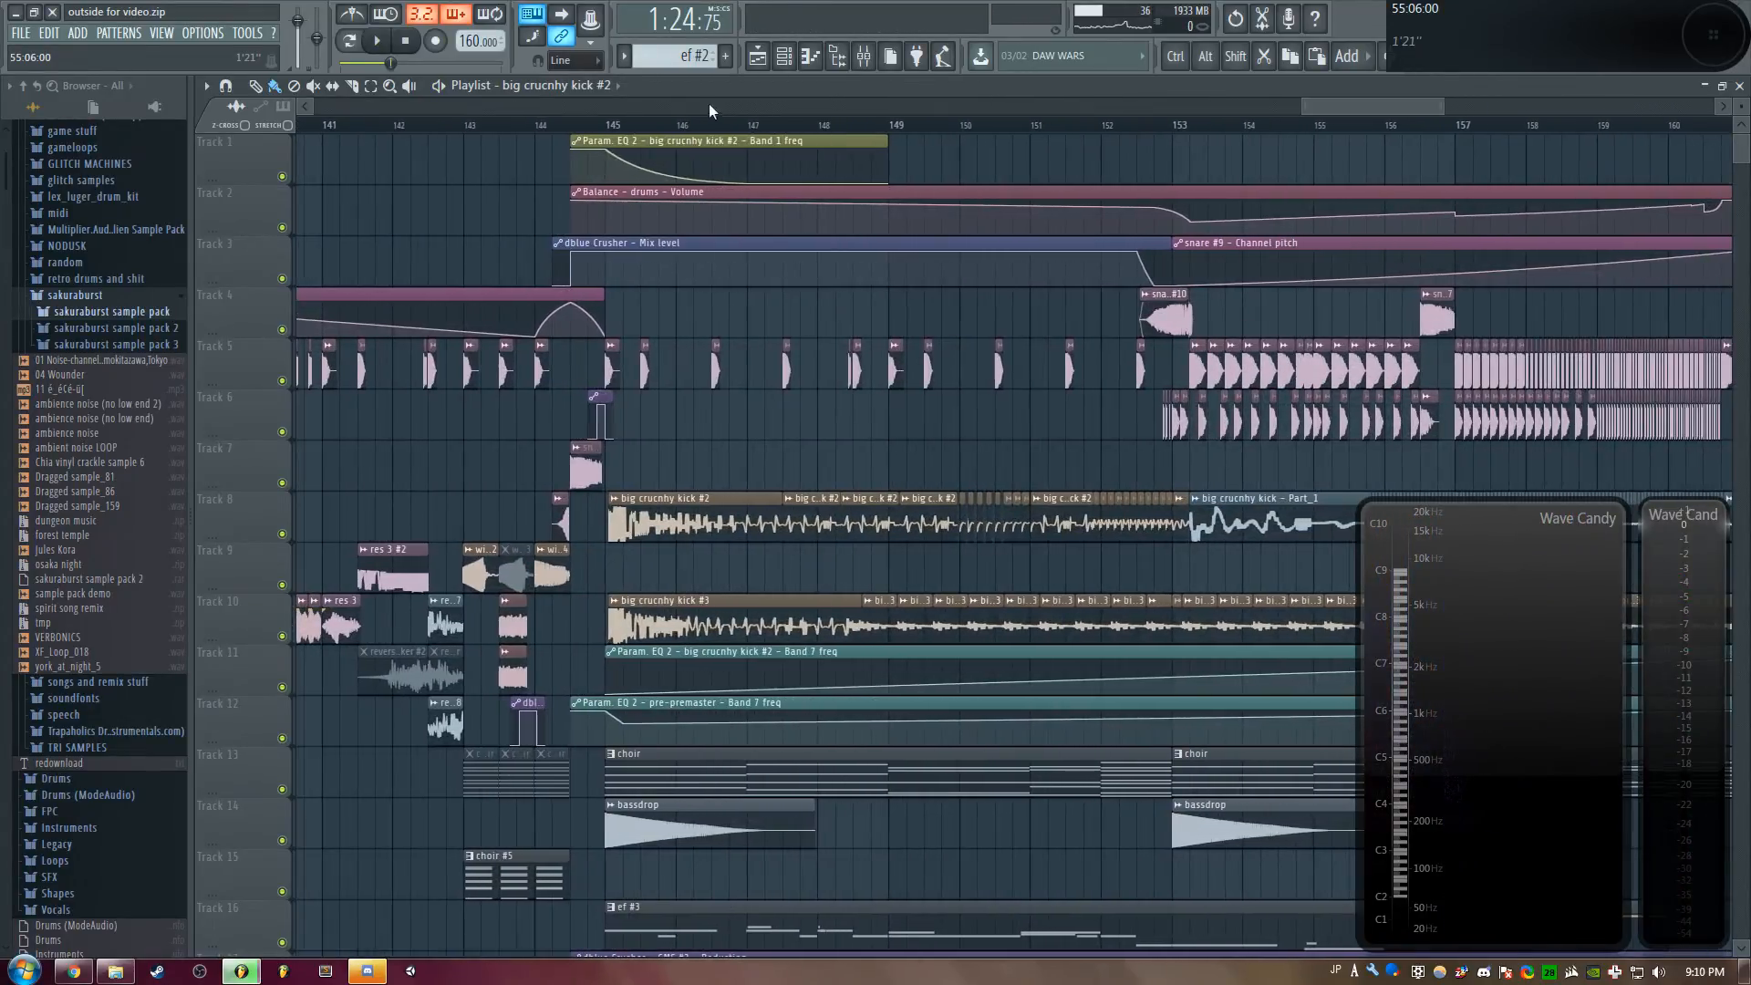
Solo Track 8 with its linked clips and audition the layered big crucnhy kick clips from bar 145
{"action": "key", "text": "space"}
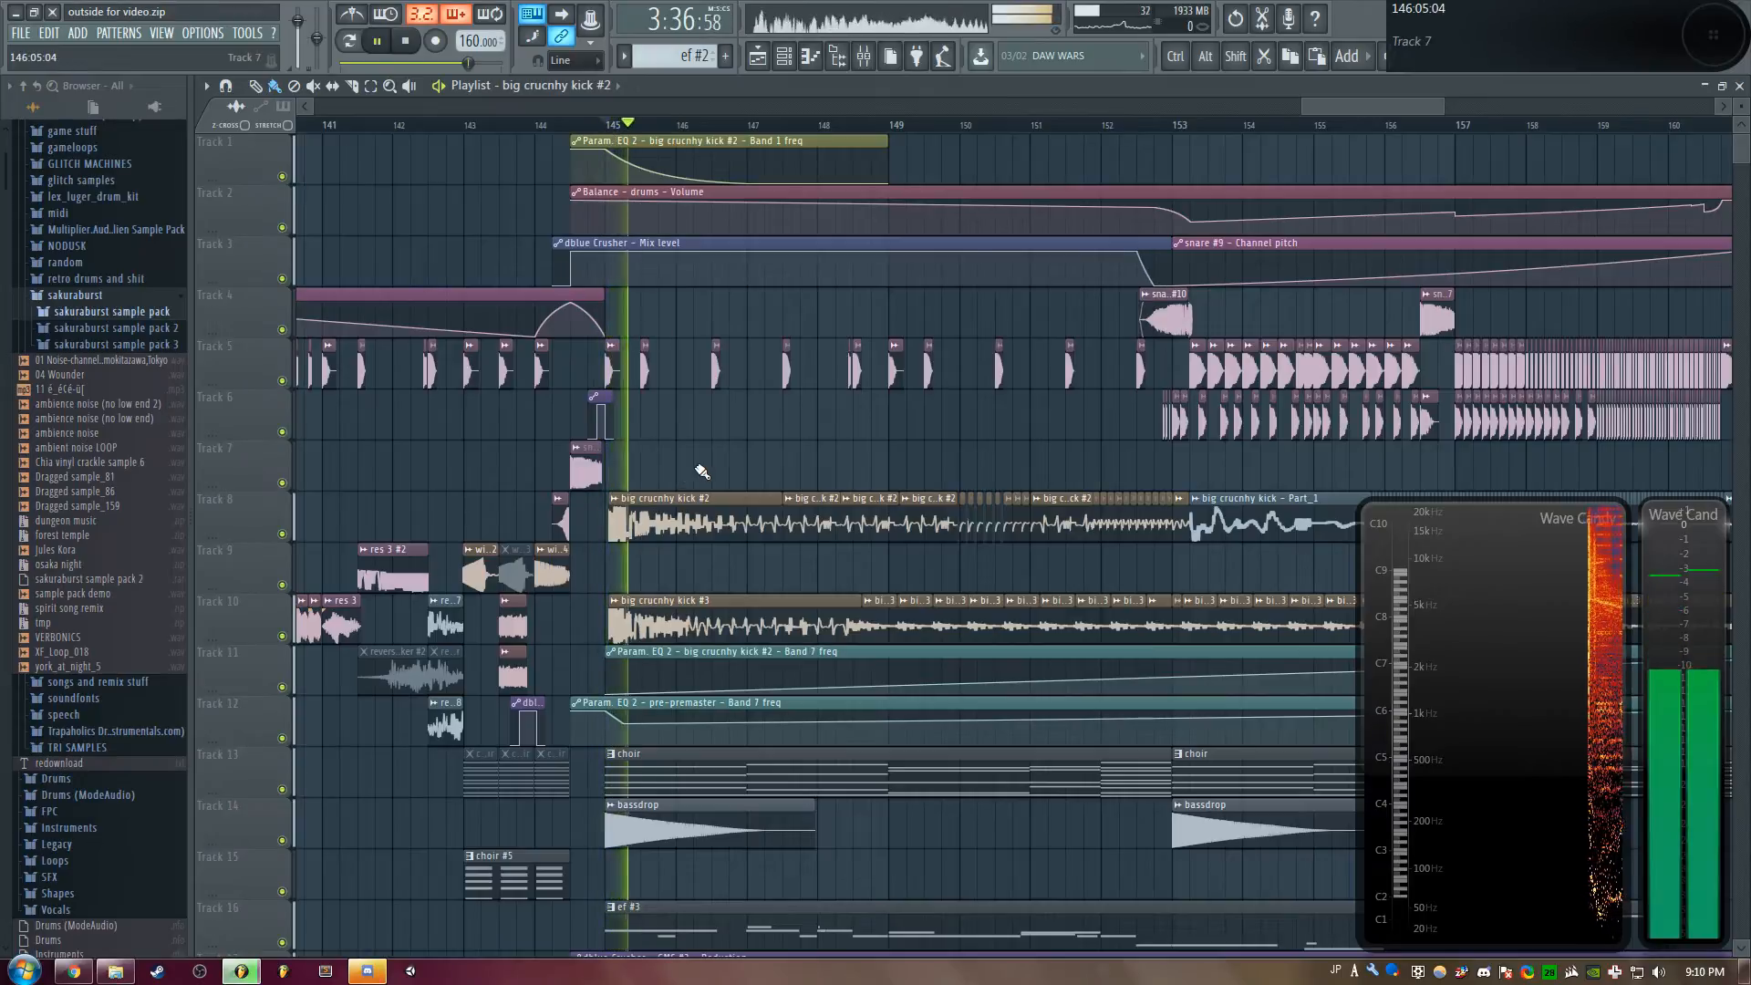
{"action": "right_click", "coordinate": [283, 535]}
{"action": "key", "text": "space"}
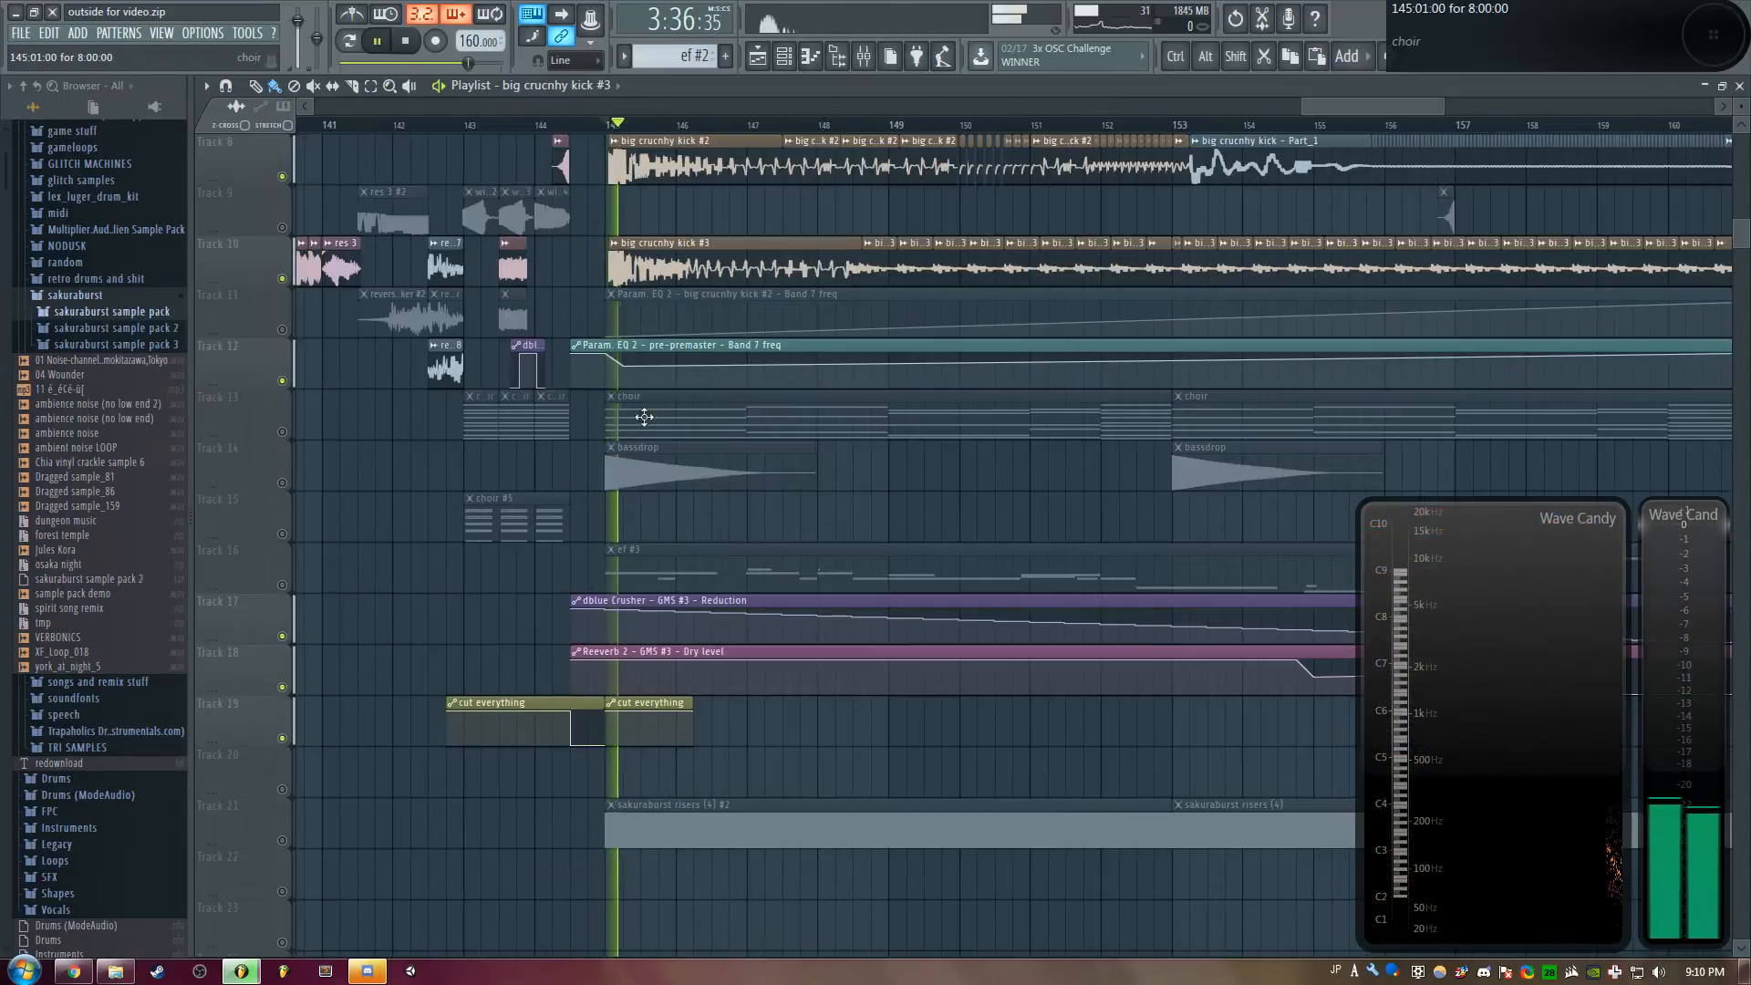
{"action": "scroll", "coordinate": [644, 417], "scroll_direction": "up", "scroll_amount": 4}
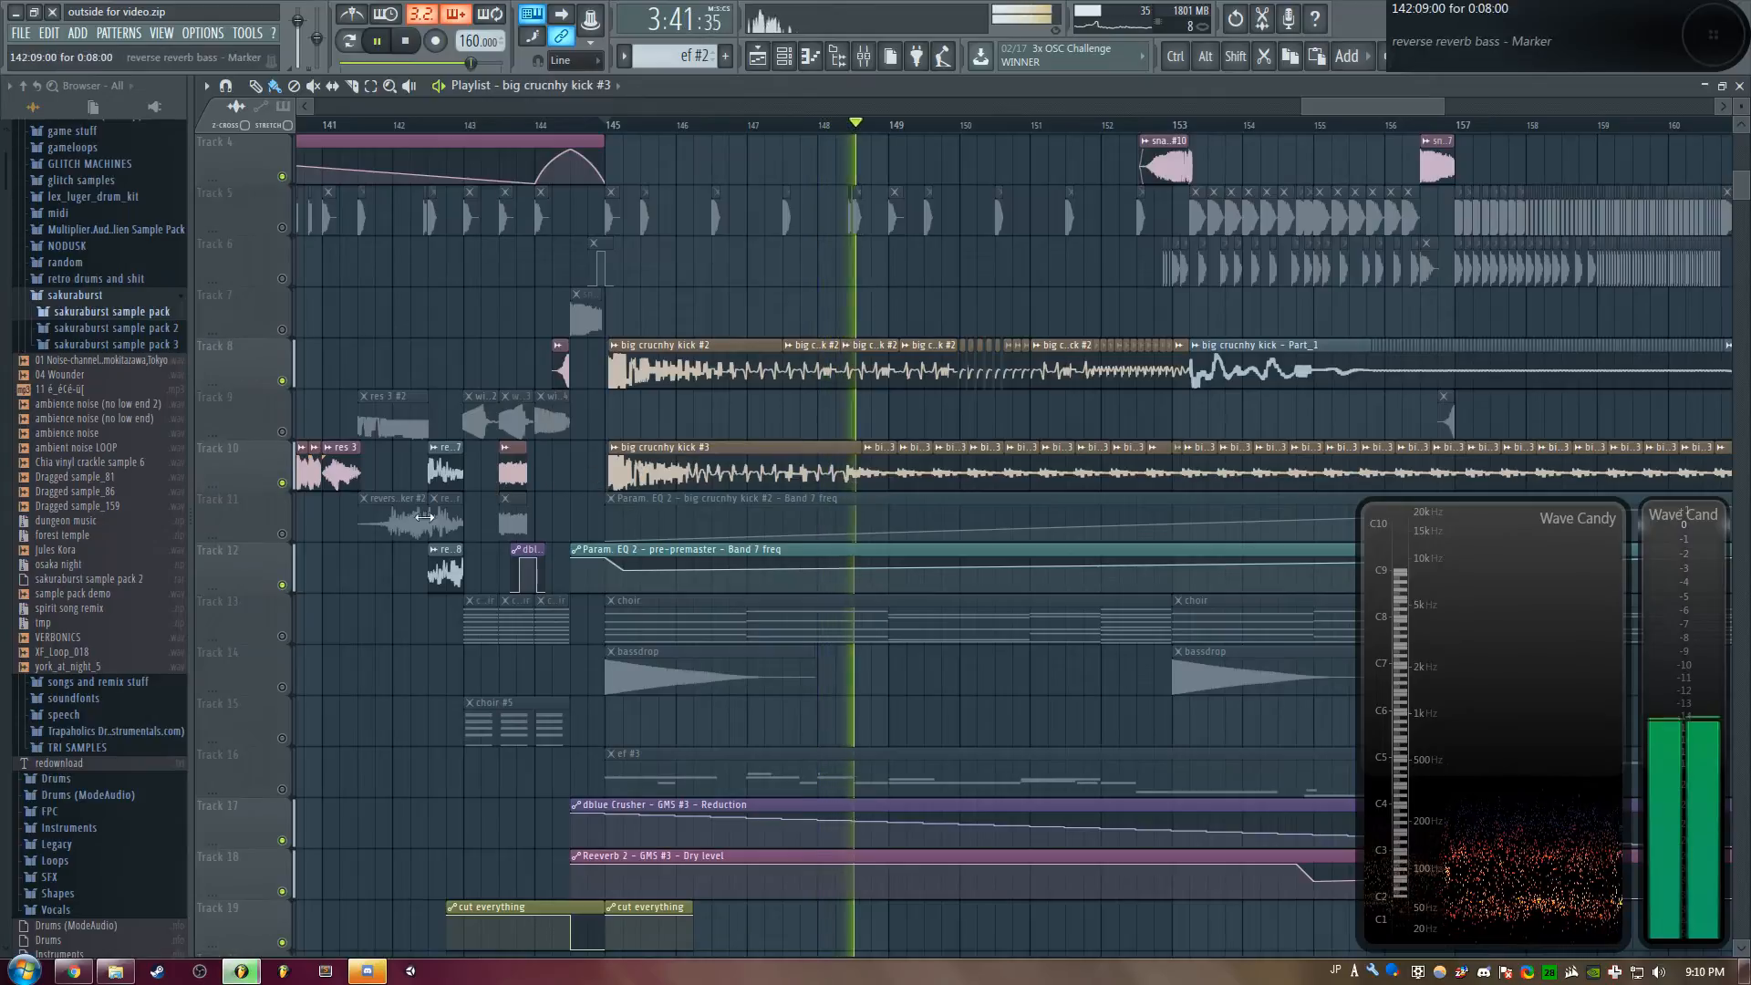
{"action": "key", "text": "space"}
Unmute Track 11's Param. EQ 2 Band 7 freq automation and audition the soloed kick layers from bar 145
{"action": "left_click", "coordinate": [283, 534]}
{"action": "key", "text": "space"}
{"action": "key", "text": "space"}
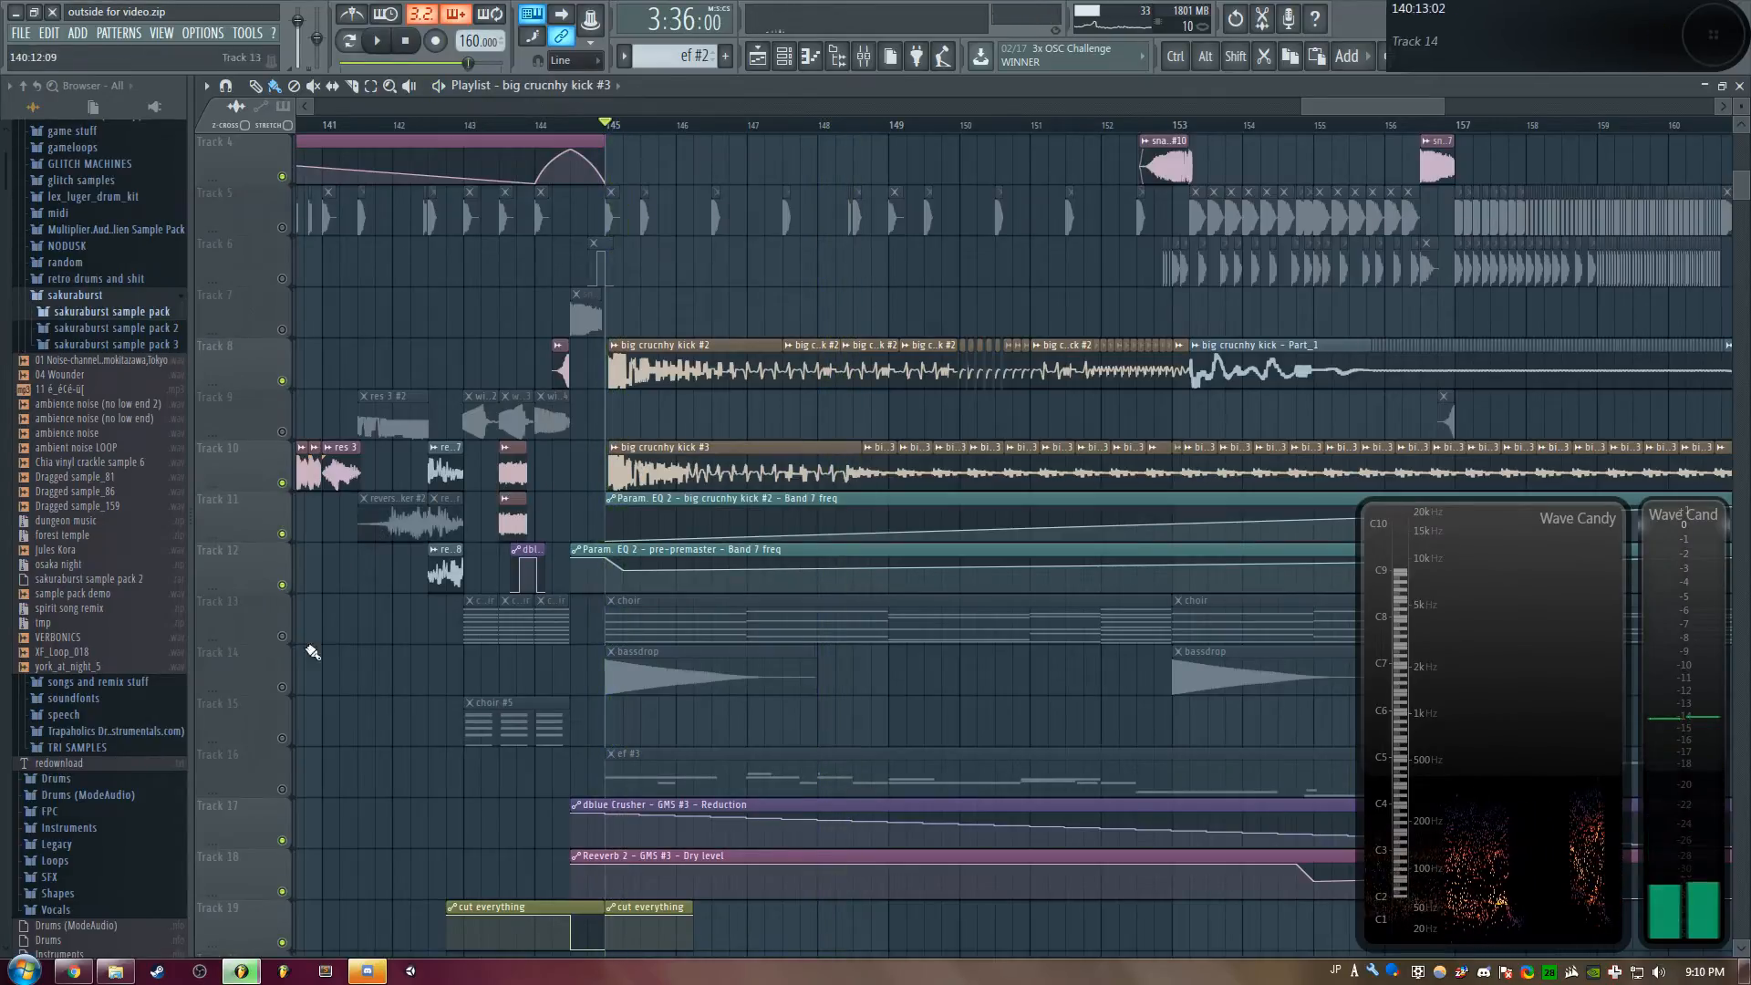
Unmute Track 14's bassdrop clips and audition them with the soloed kick layers from bar 145
{"action": "left_click", "coordinate": [625, 688]}
{"action": "key", "text": "space"}
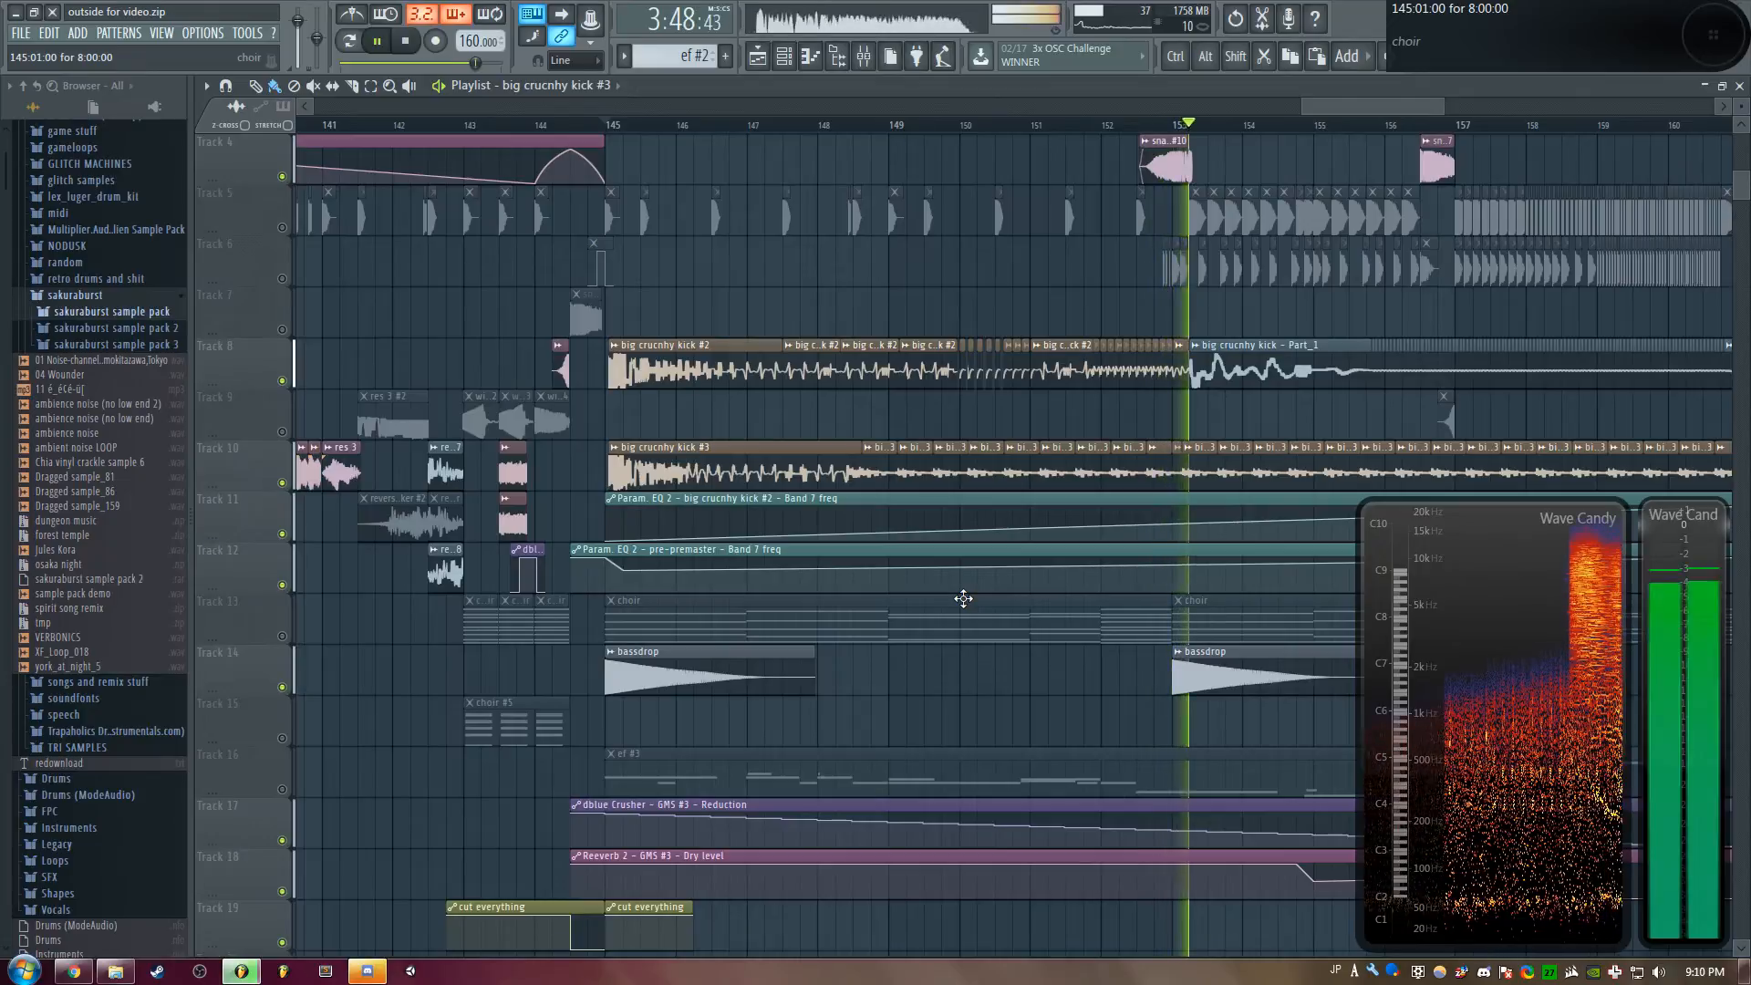
{"action": "key", "text": "space"}
{"action": "scroll", "coordinate": [1350, 495], "scroll_direction": "up", "scroll_amount": 3}
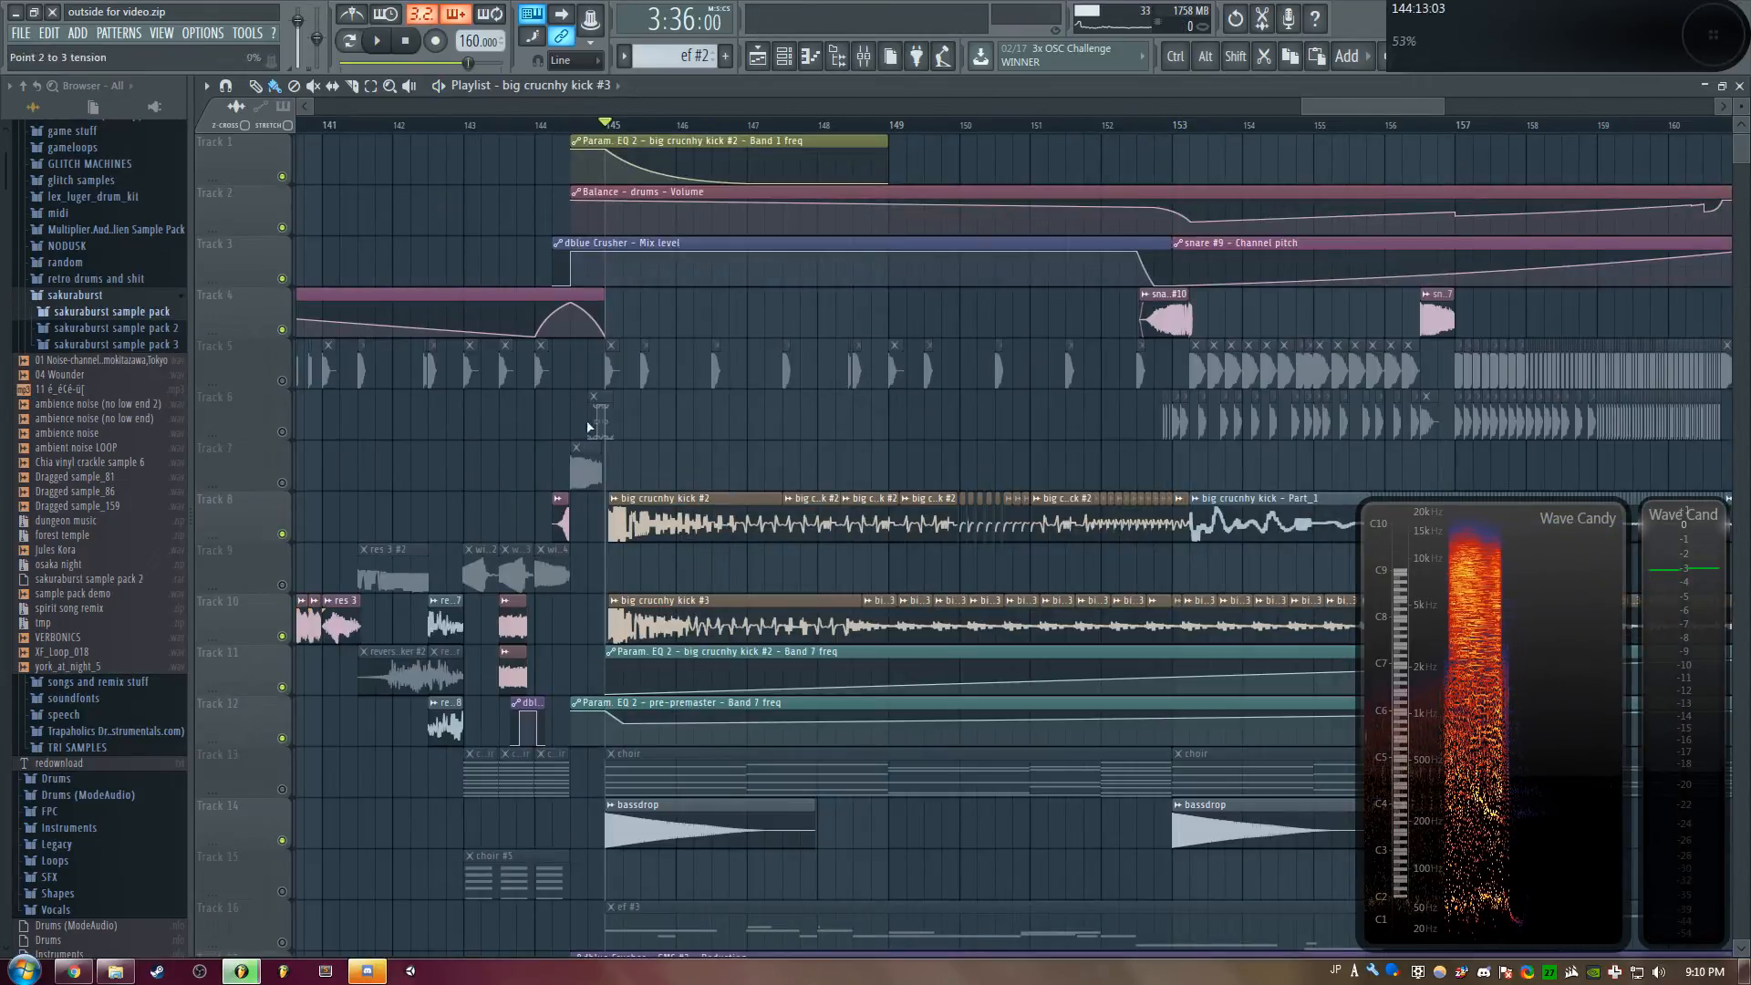
Inspect the channels used by the Track 13 choir pattern at bar 145, then close the channel rack
{"action": "scroll", "coordinate": [849, 503], "scroll_direction": "down", "scroll_amount": 5}
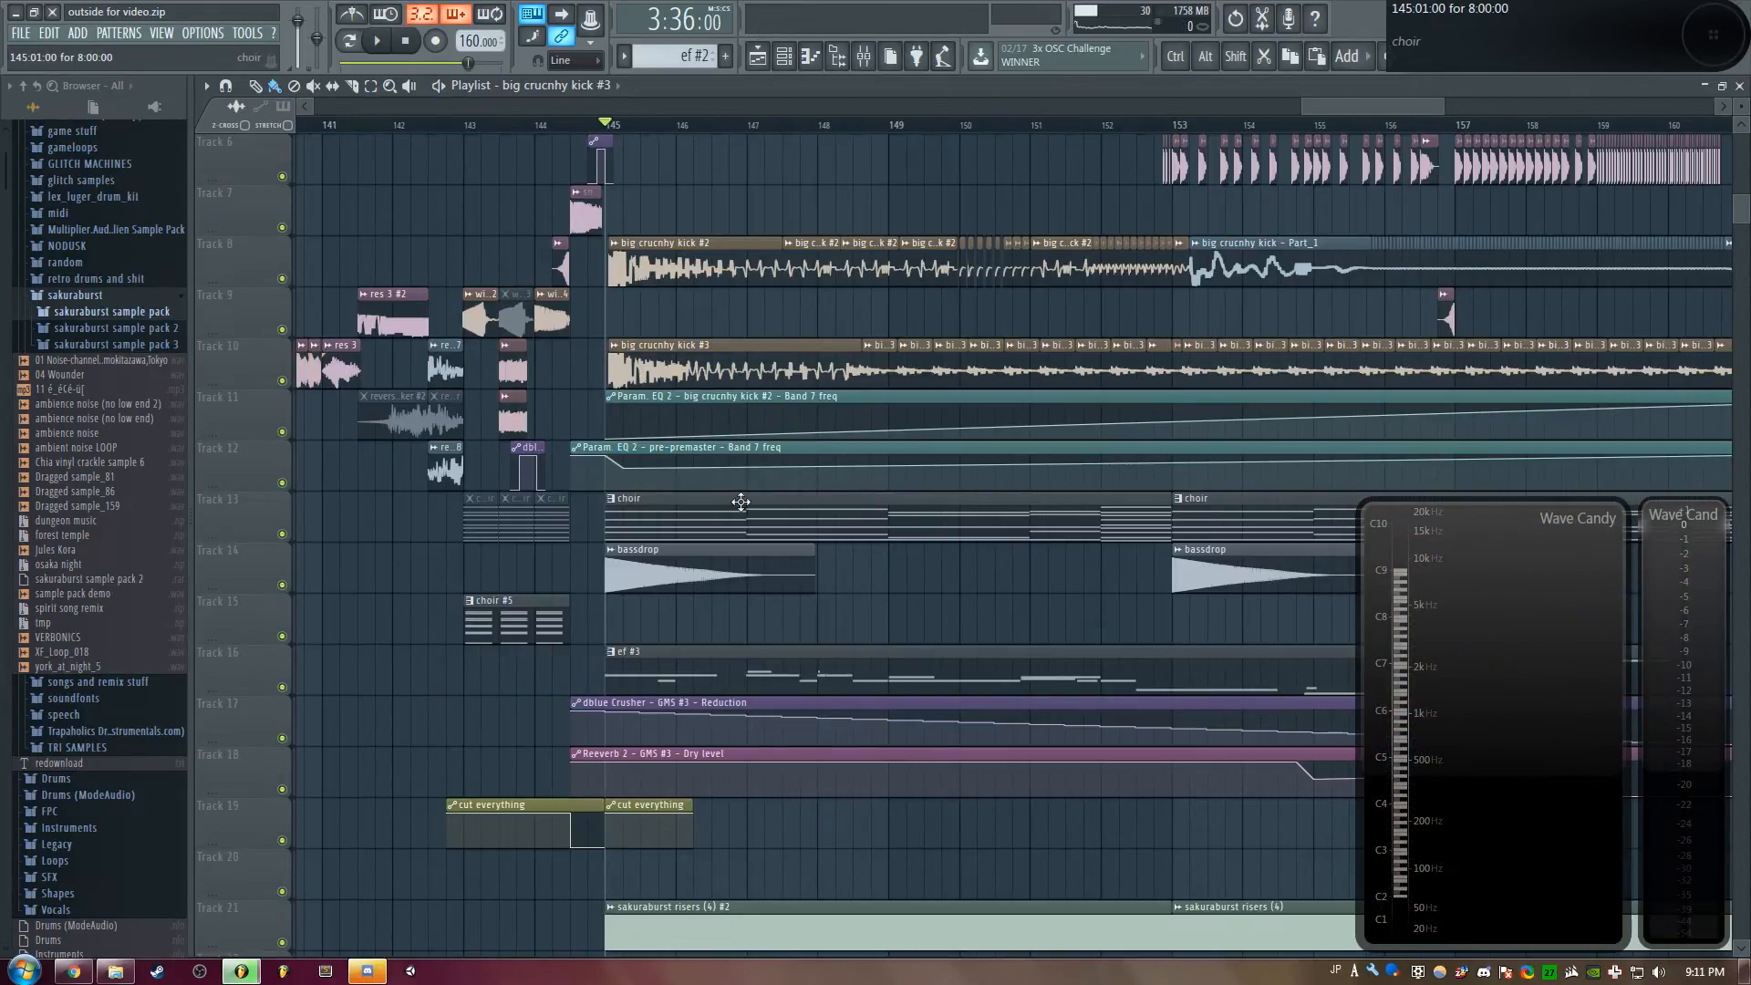
{"action": "double_click", "coordinate": [741, 503]}
{"action": "key", "text": "Escape"}
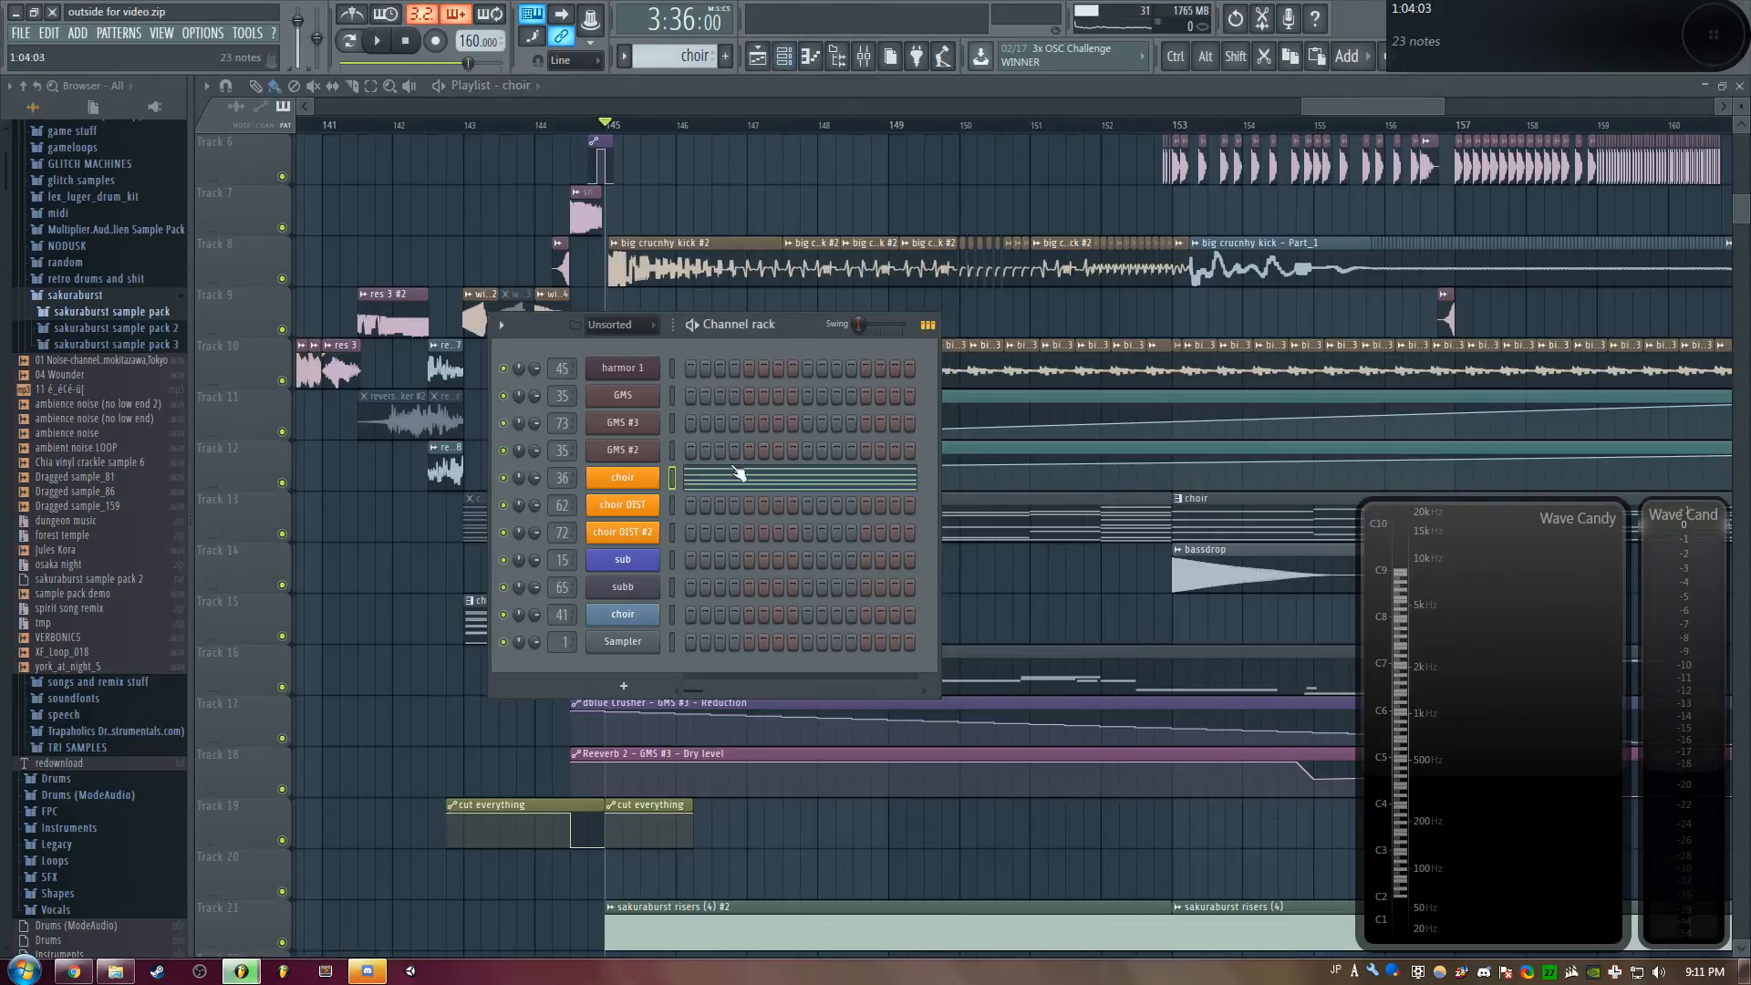
{"action": "key", "text": "F6"}
Audition soloed Track 16's ef #3 clip with its linked automation from bar 145 and locate the GMS #3 channel in the mixer
{"action": "key", "text": "space"}
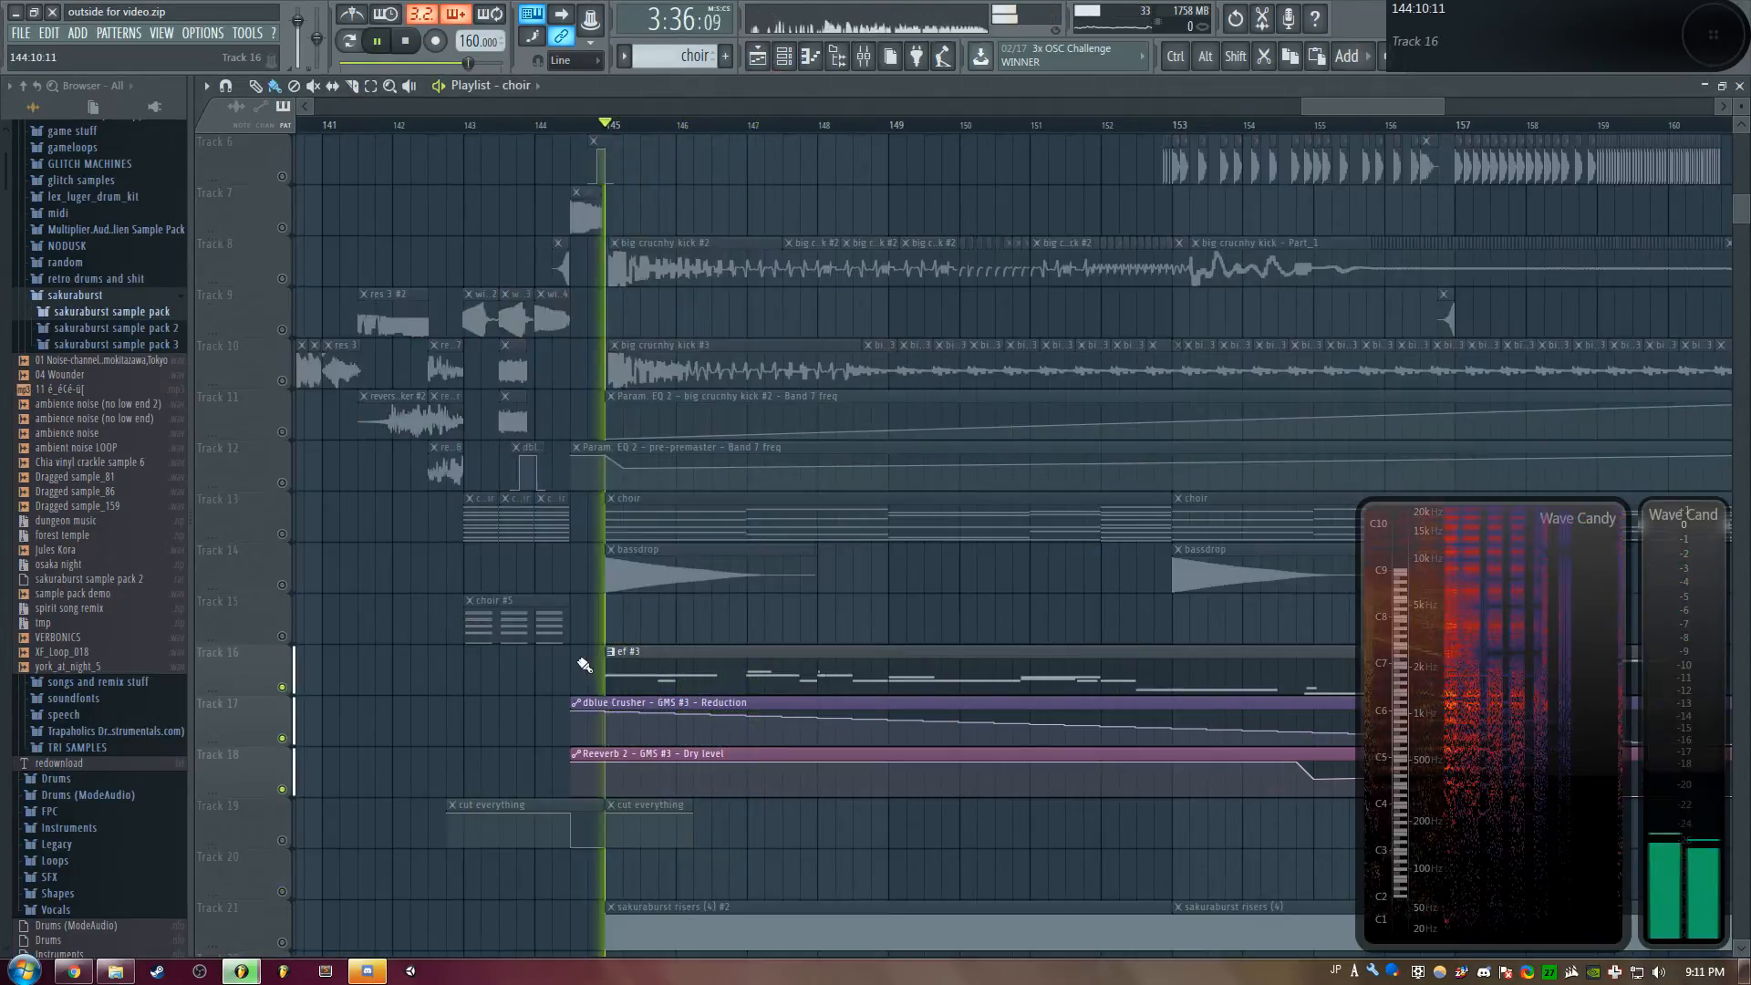
{"action": "key", "text": "F9"}
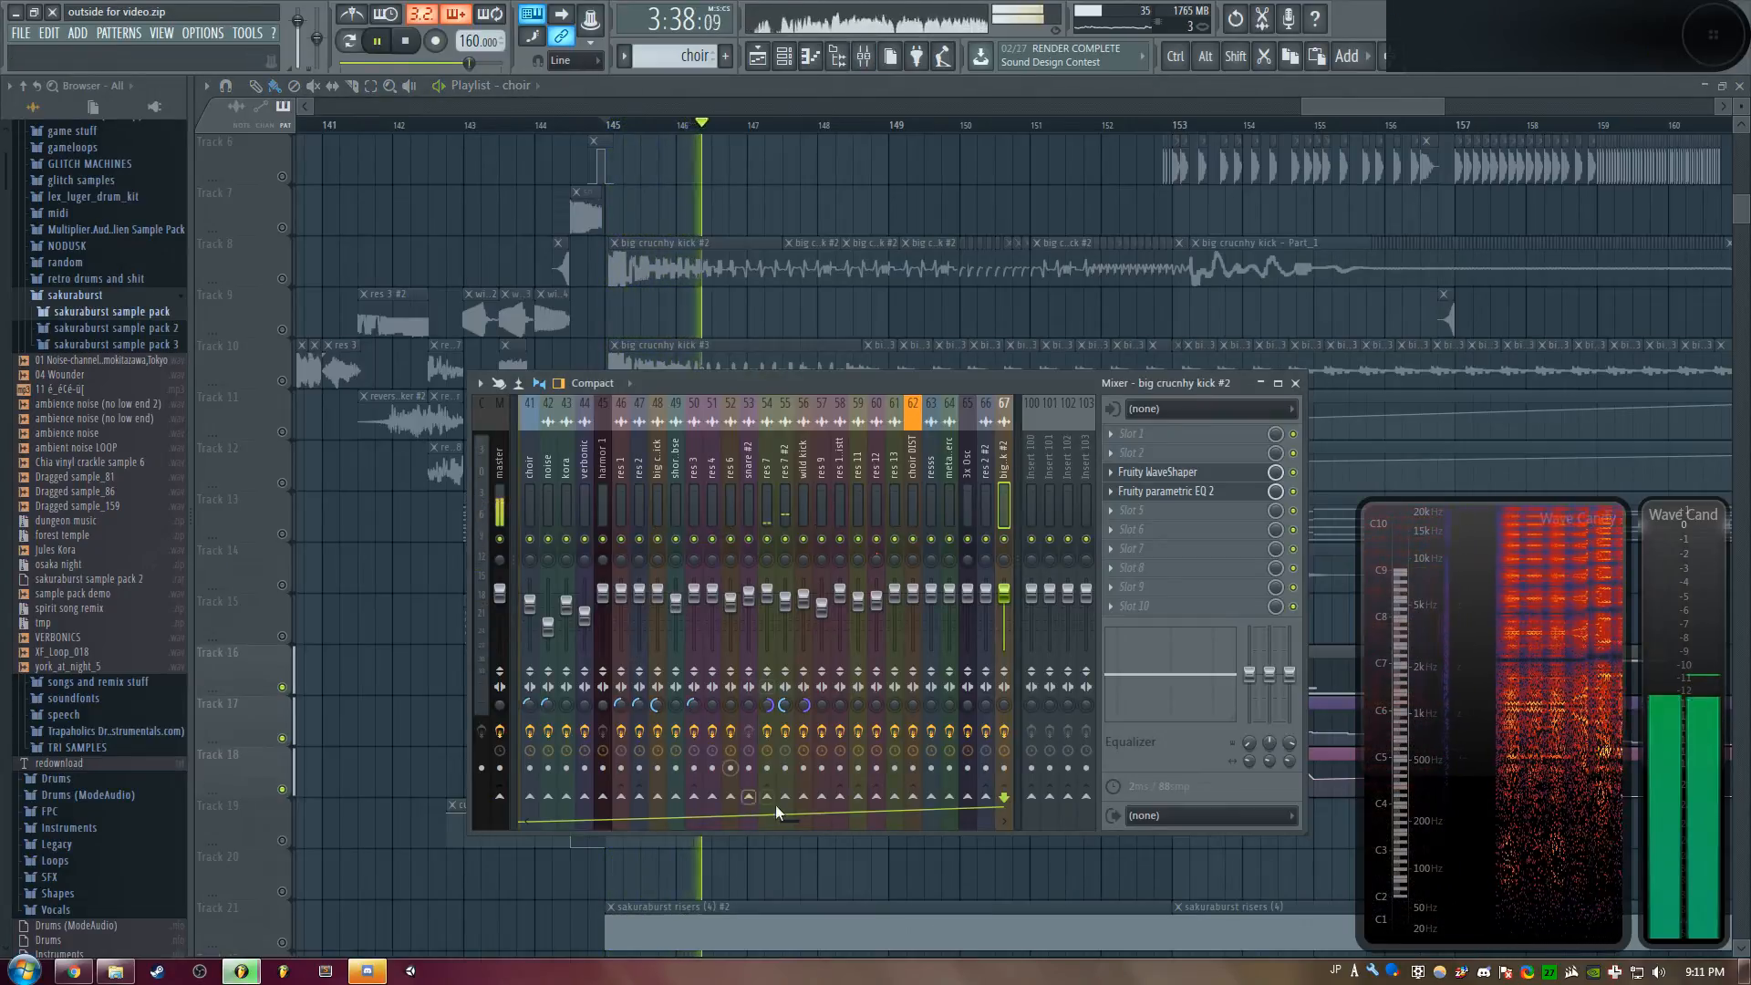
{"action": "scroll", "coordinate": [802, 818], "scroll_direction": "right", "scroll_amount": 5}
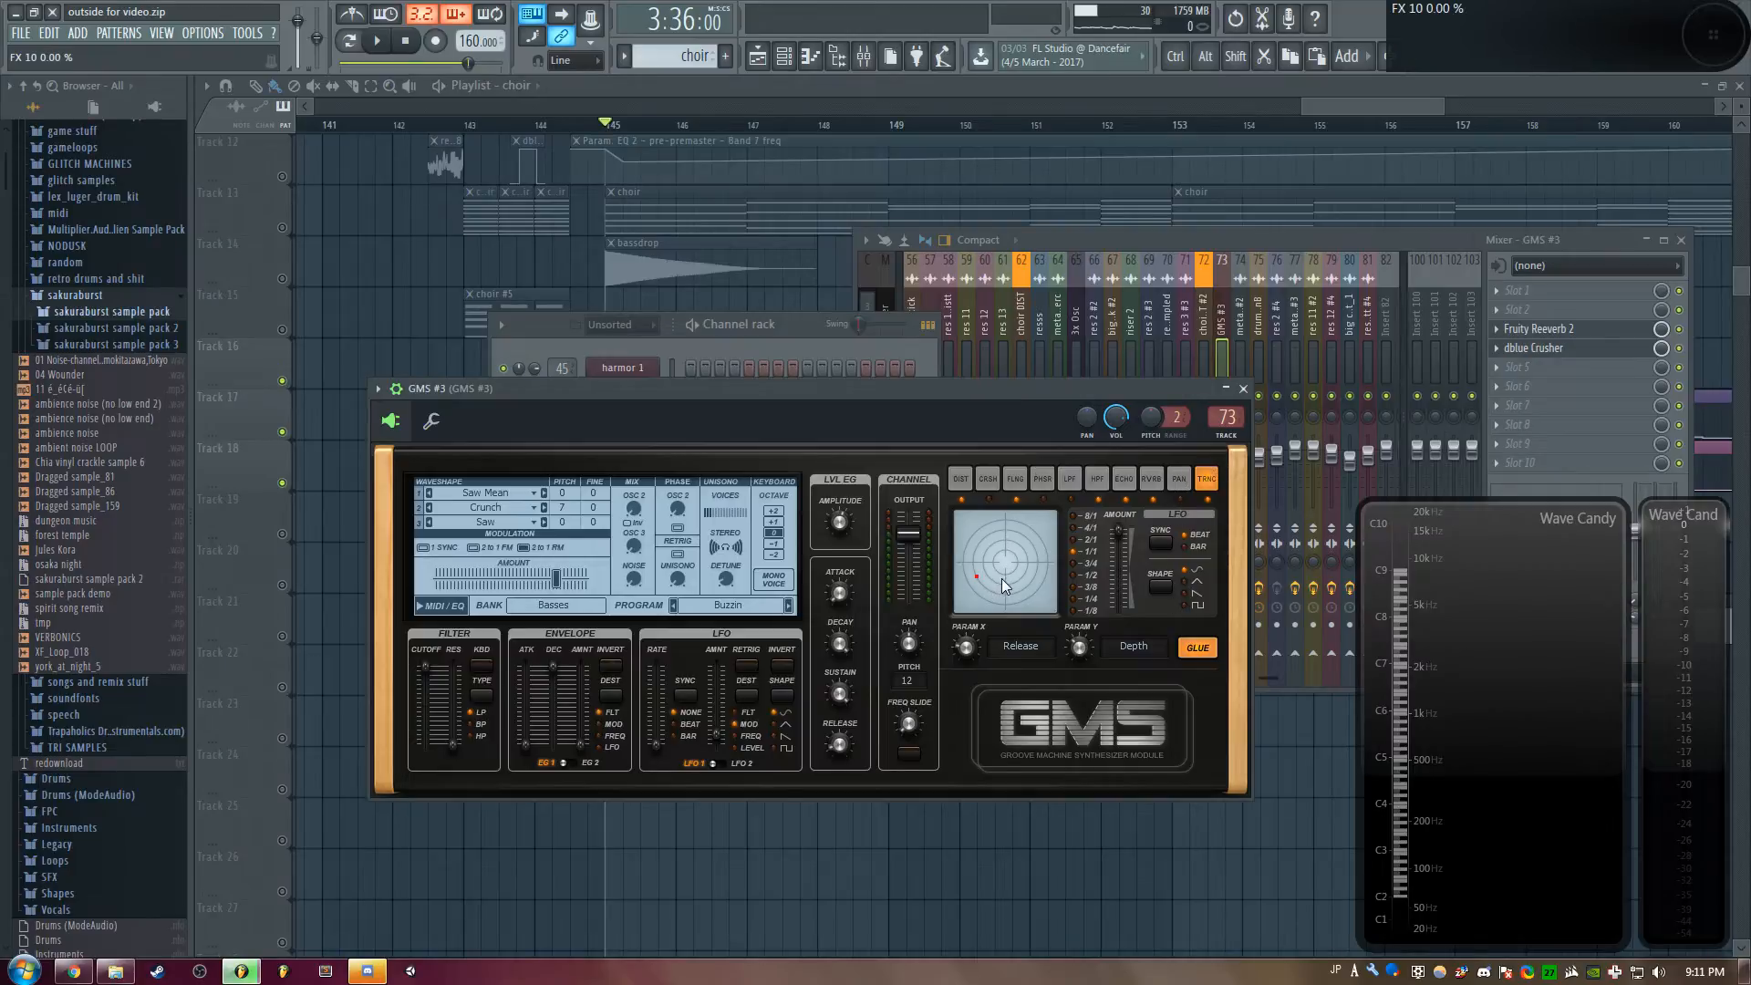
Play a C5 note on the GMS #3 synth and compare its sound with Glue switched off and on
{"action": "key", "text": "z"}
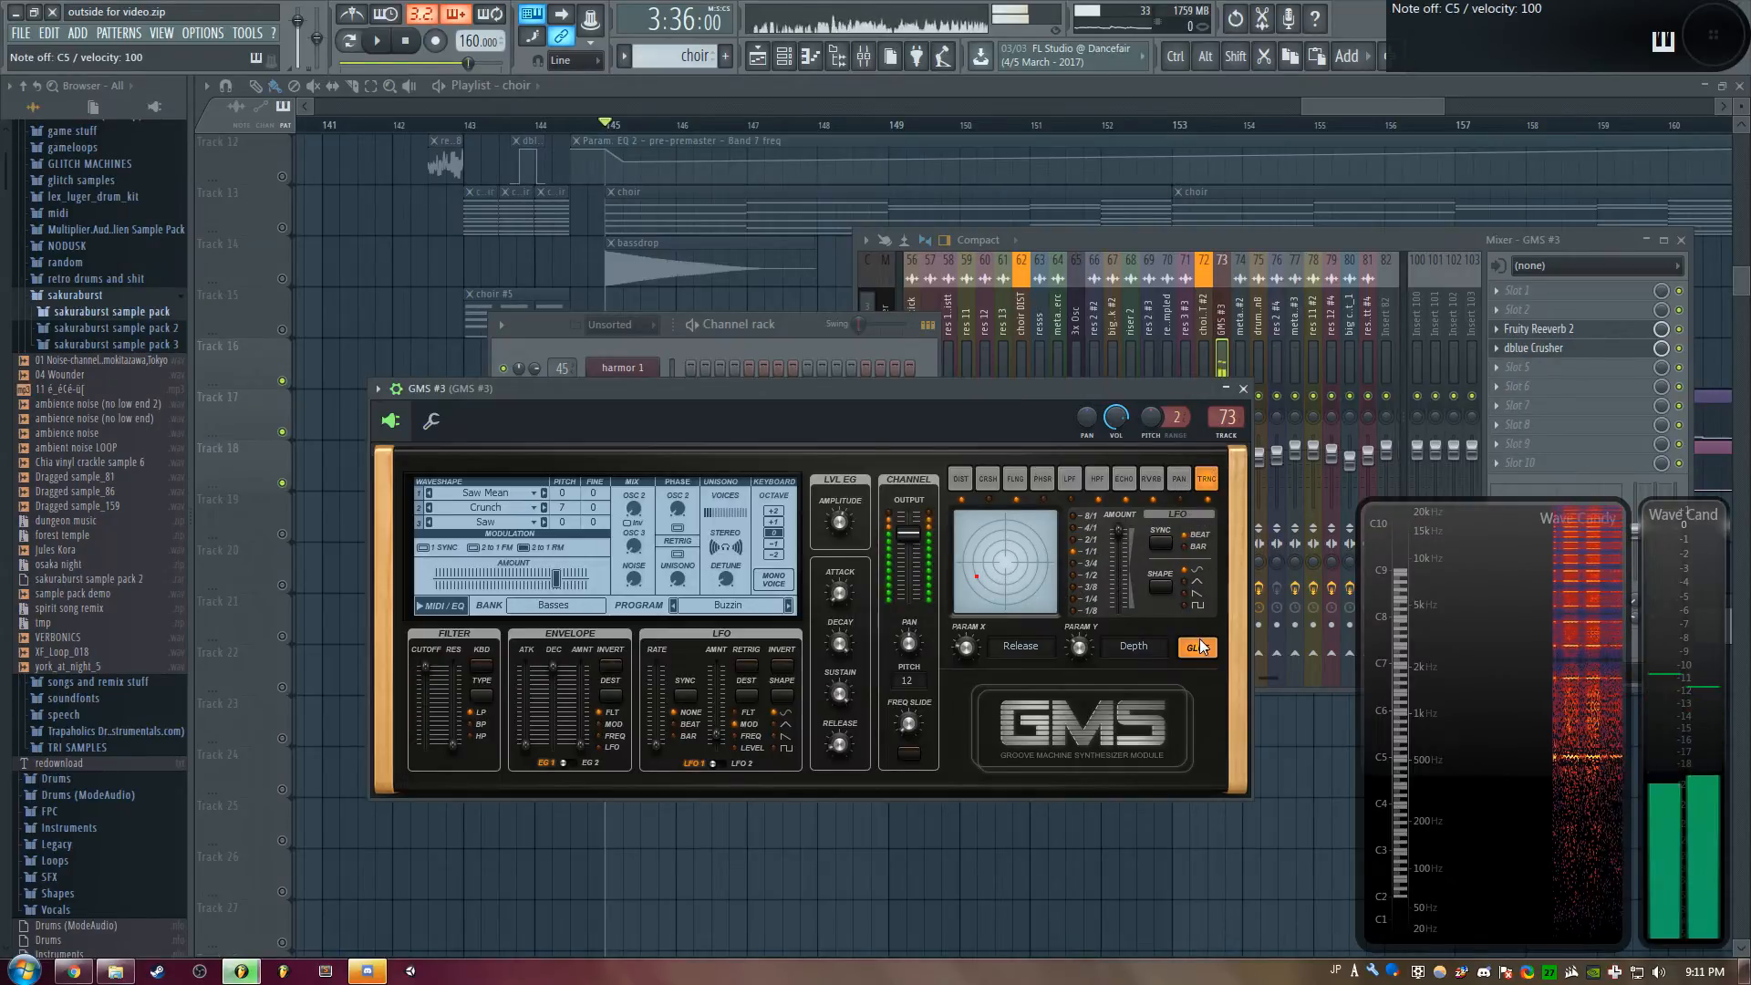
{"action": "left_click", "coordinate": [1198, 648]}
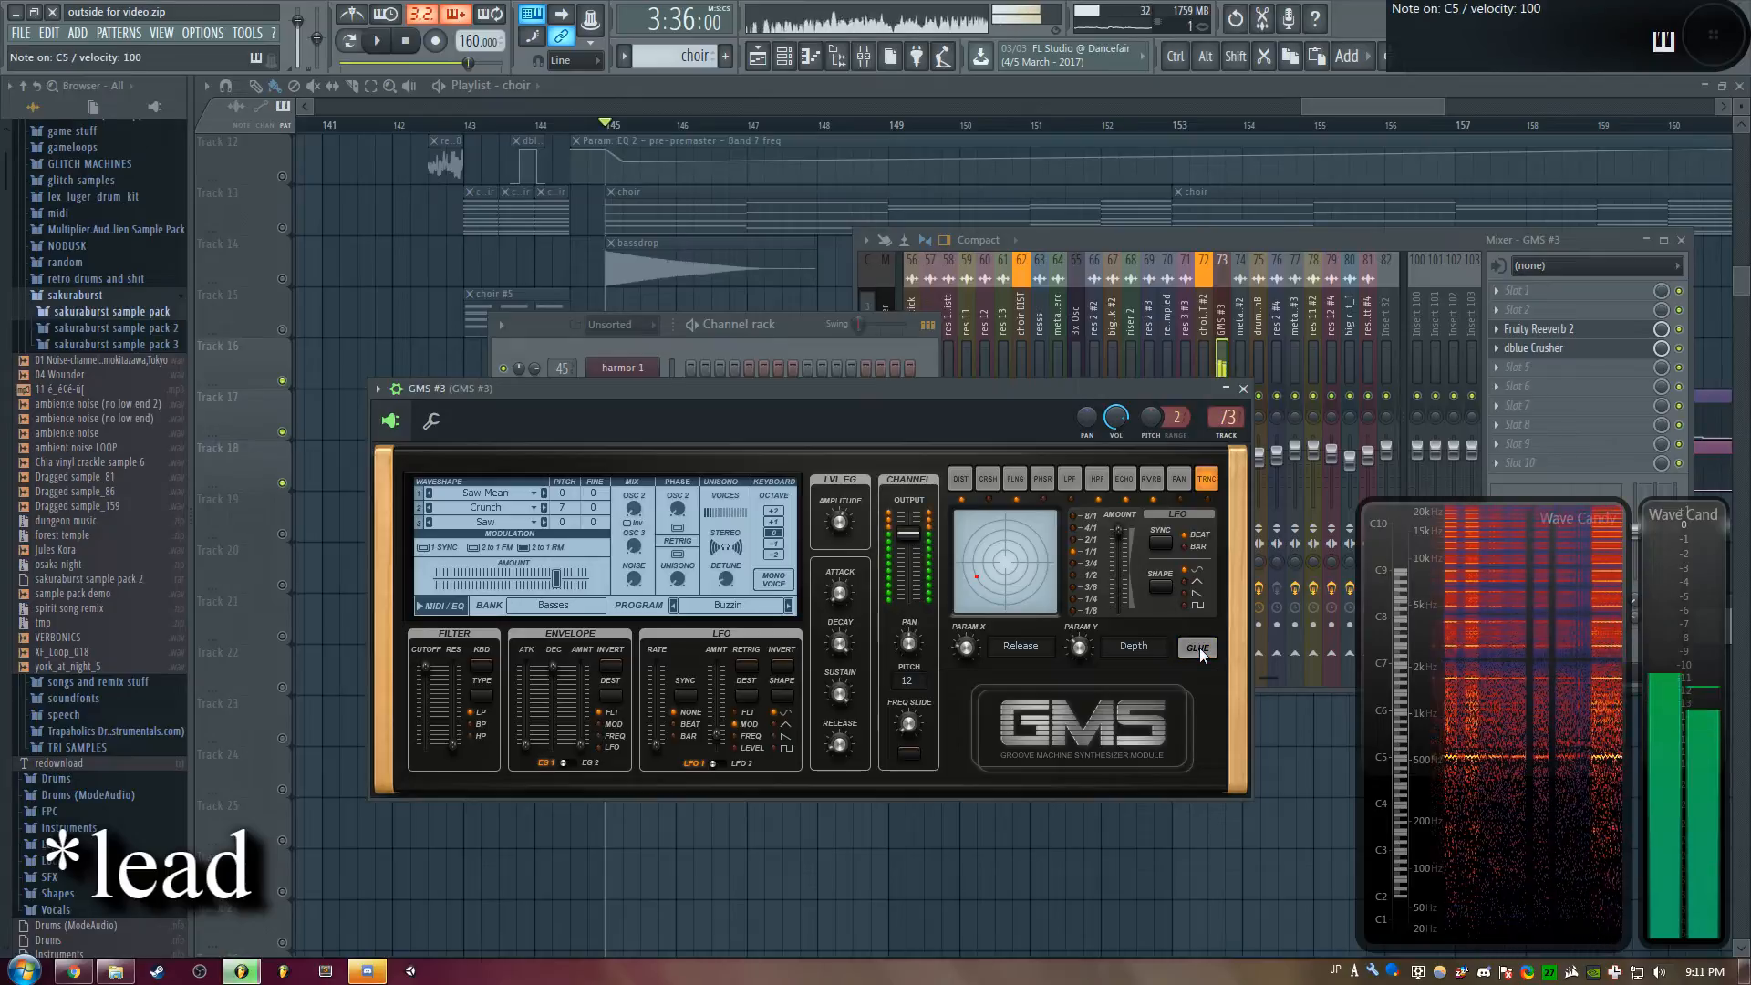
{"action": "left_click", "coordinate": [1198, 649]}
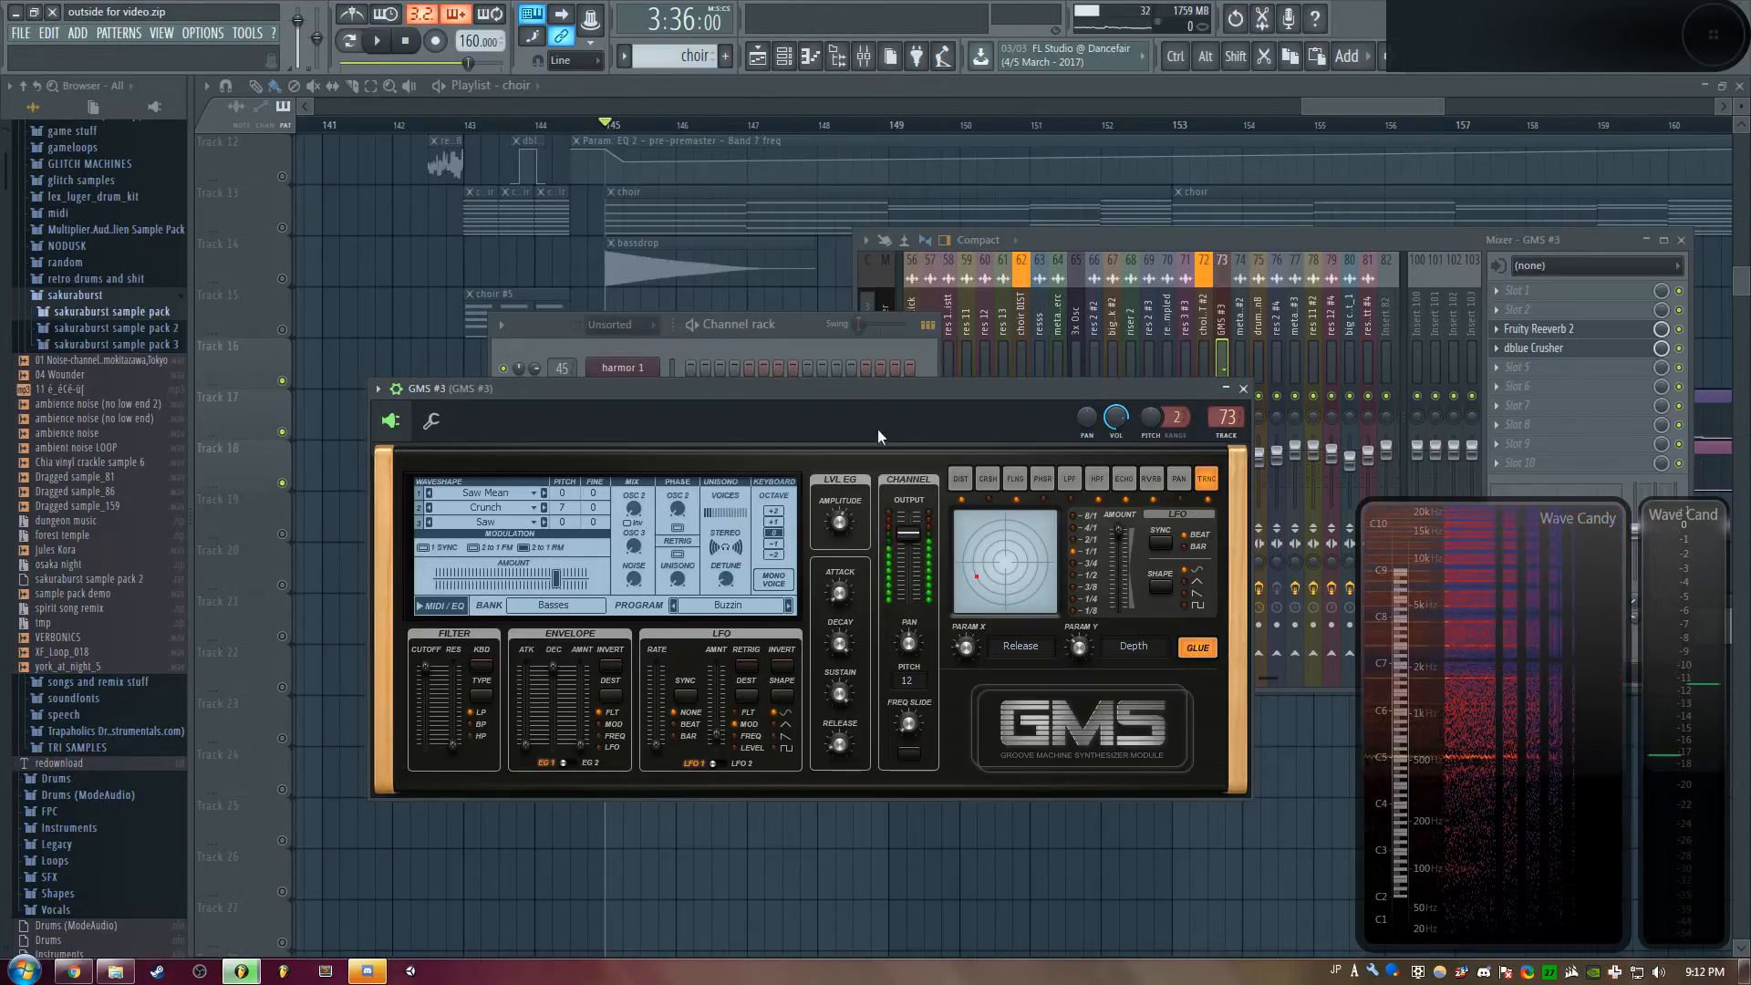
Take Track 16 out of solo to restore all tracks and audition the full mix from bar 145
{"action": "middle_click", "coordinate": [711, 858]}
{"action": "scroll", "coordinate": [711, 858], "scroll_direction": "down", "scroll_amount": 2}
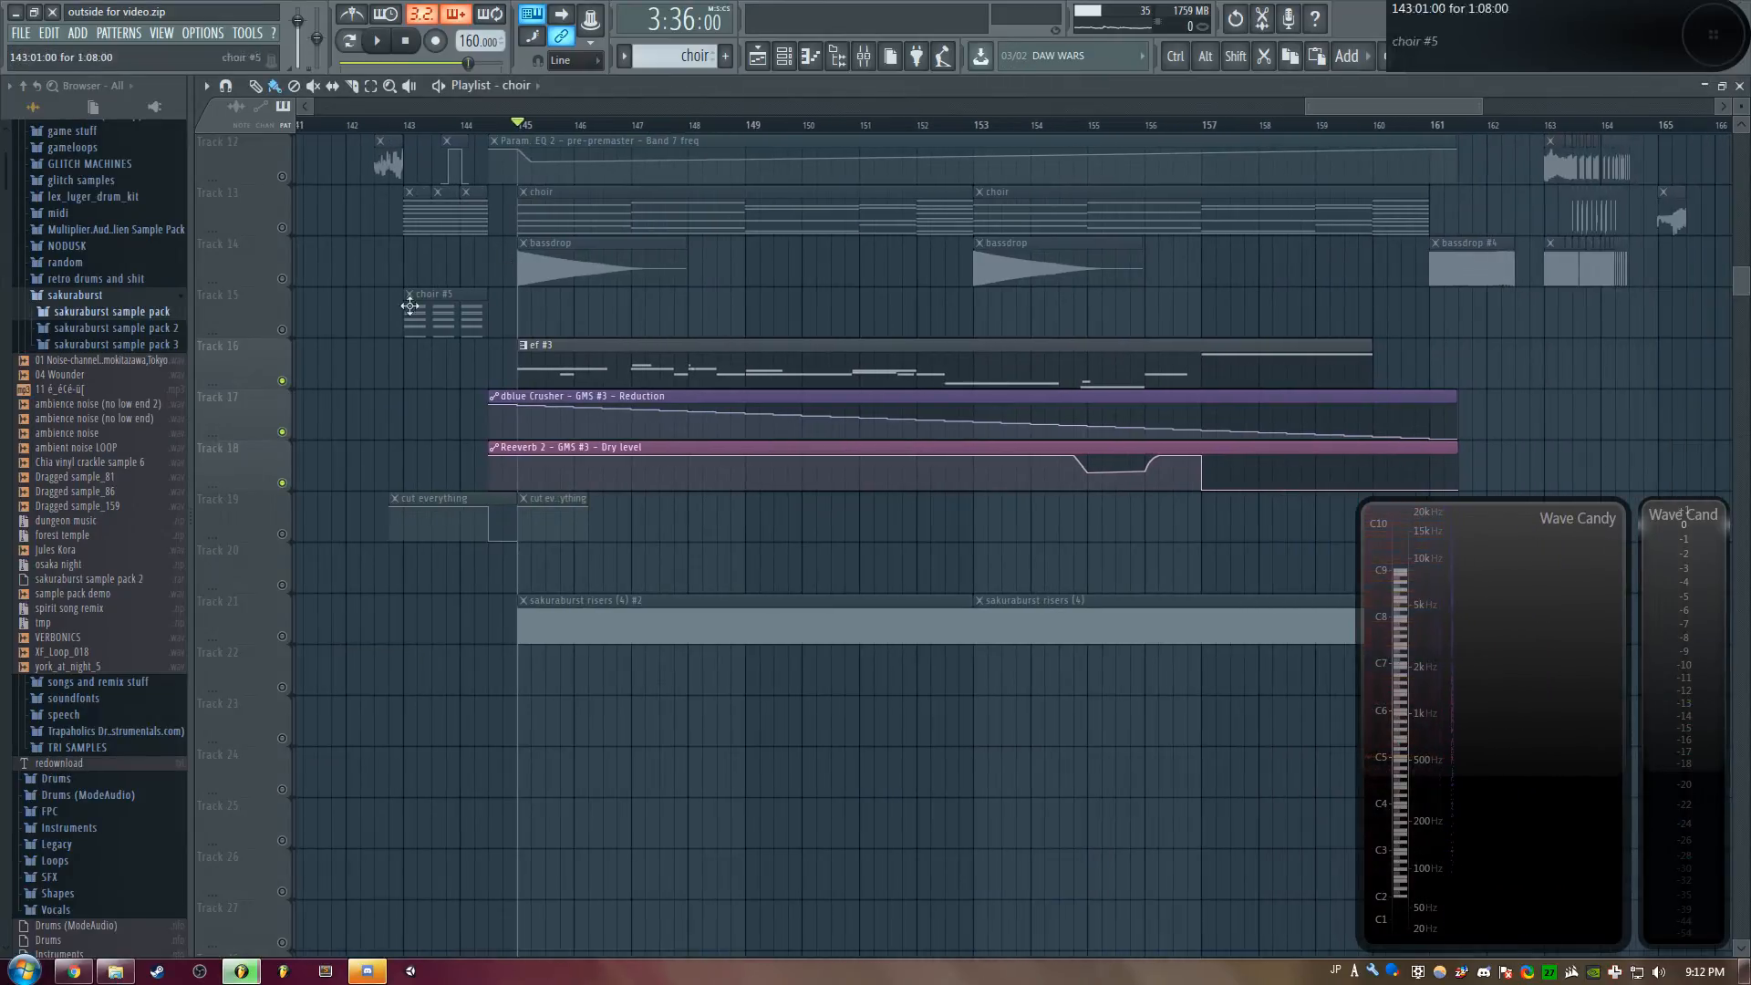
{"action": "right_click", "coordinate": [284, 382]}
{"action": "right_click", "coordinate": [284, 381]}
{"action": "scroll", "coordinate": [593, 393], "scroll_direction": "up", "scroll_amount": 6}
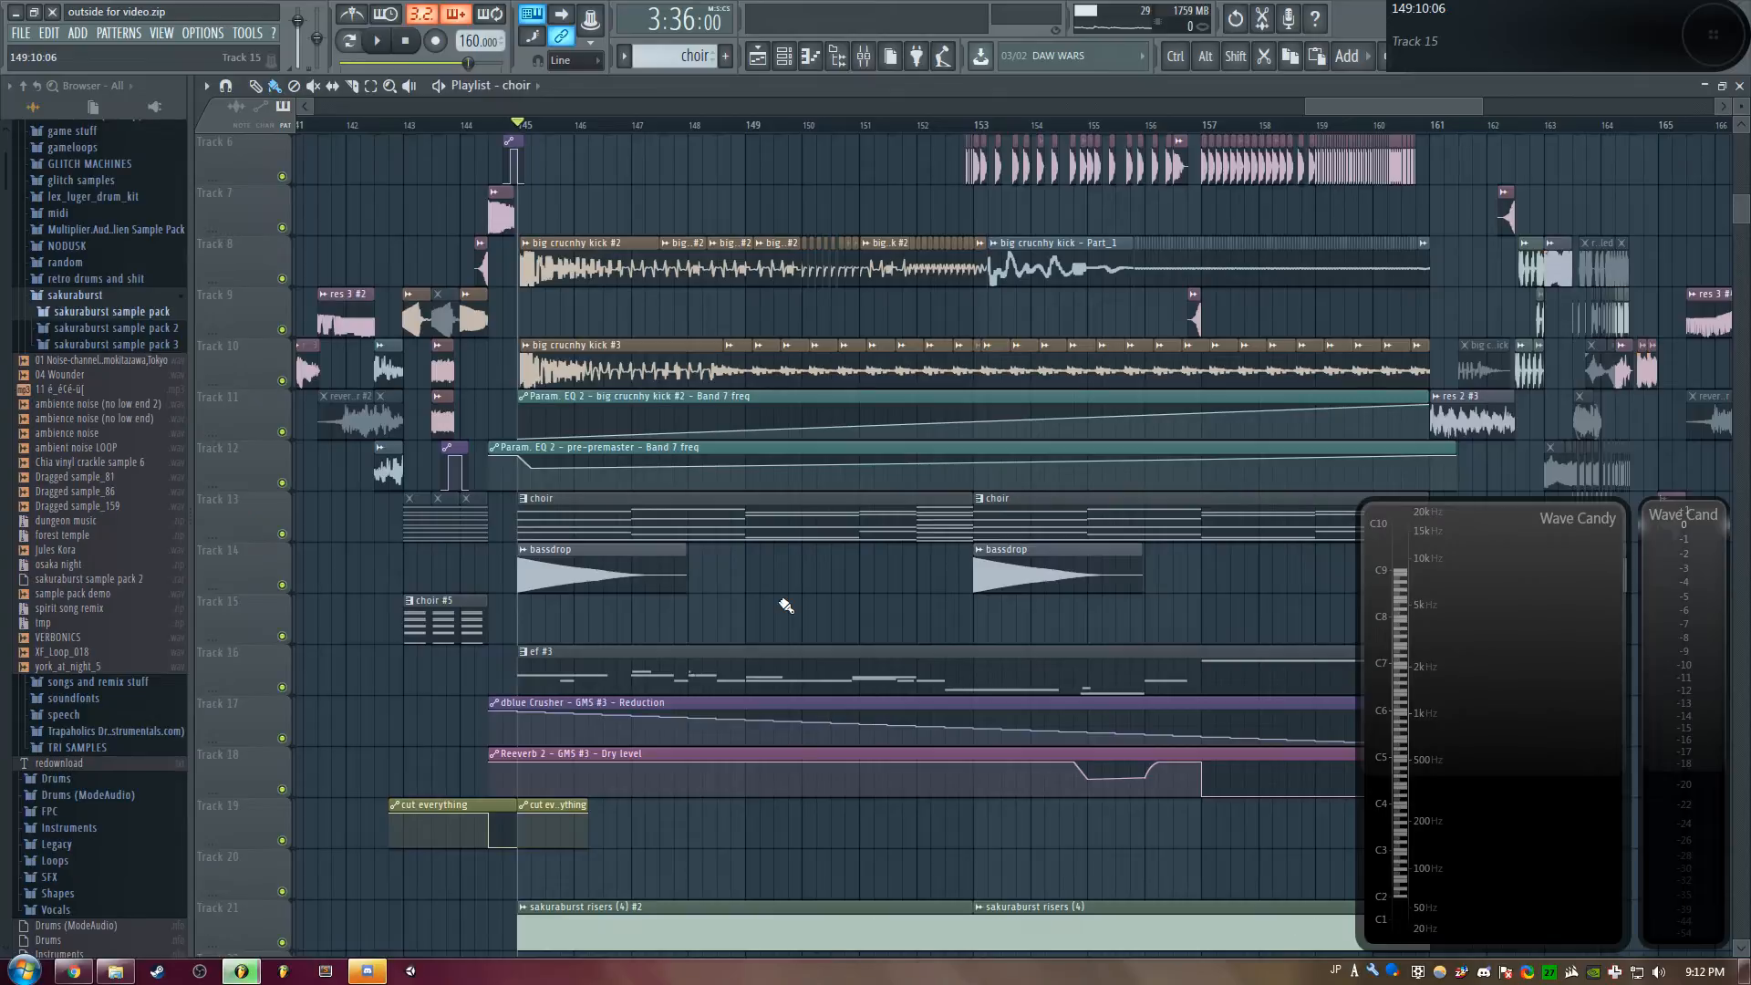
{"action": "key", "text": "space"}
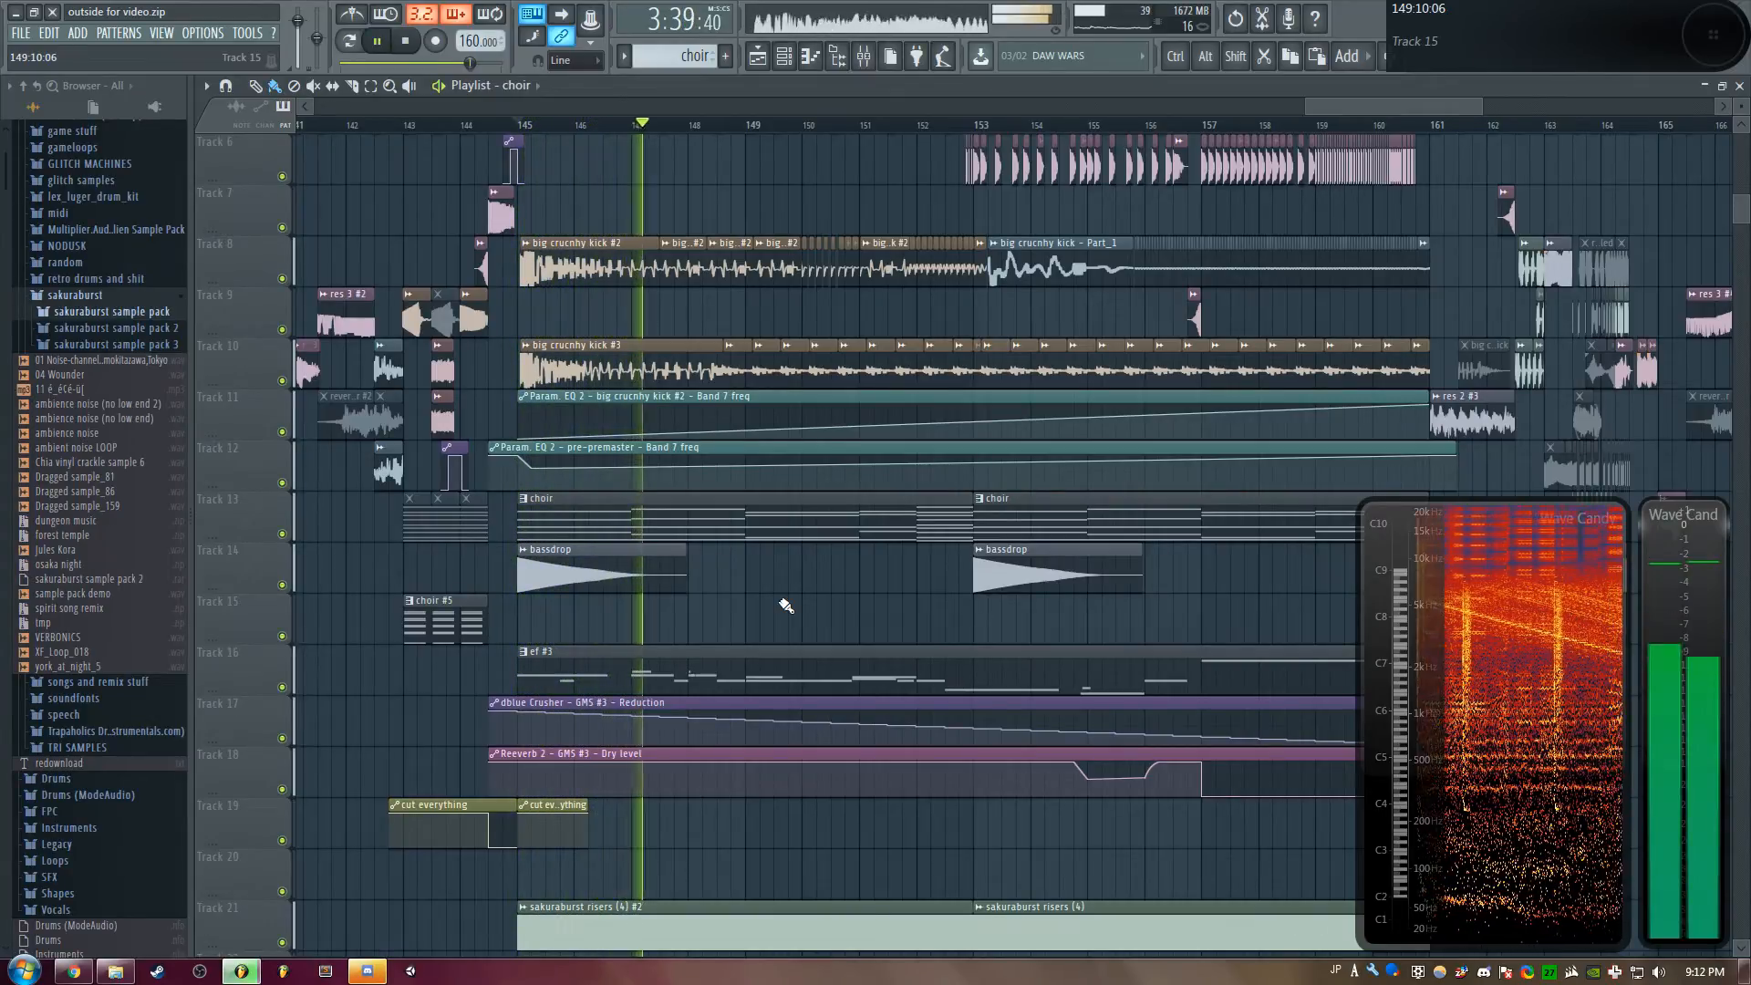
{"action": "key", "text": "space"}
Place the playhead near the end of bar 151 and inspect the channel settings of the reversed snare #10 clip
{"action": "scroll", "coordinate": [828, 333], "scroll_direction": "up", "scroll_amount": 4}
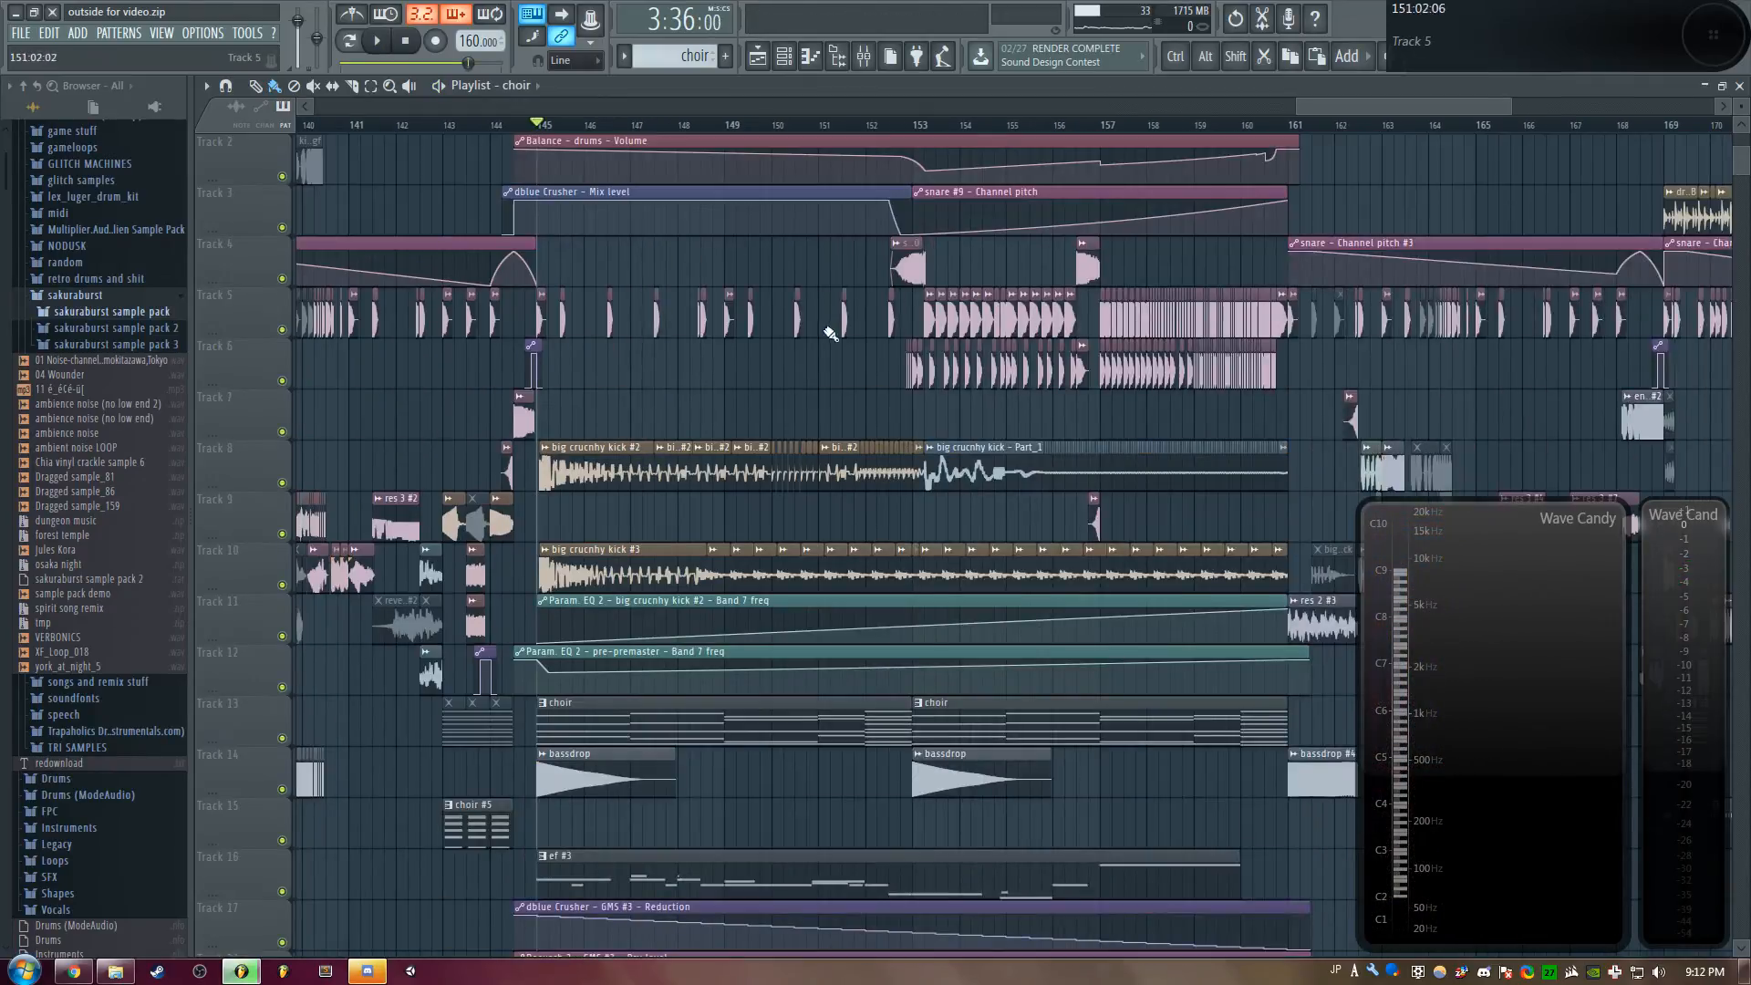
{"action": "left_click", "coordinate": [869, 127]}
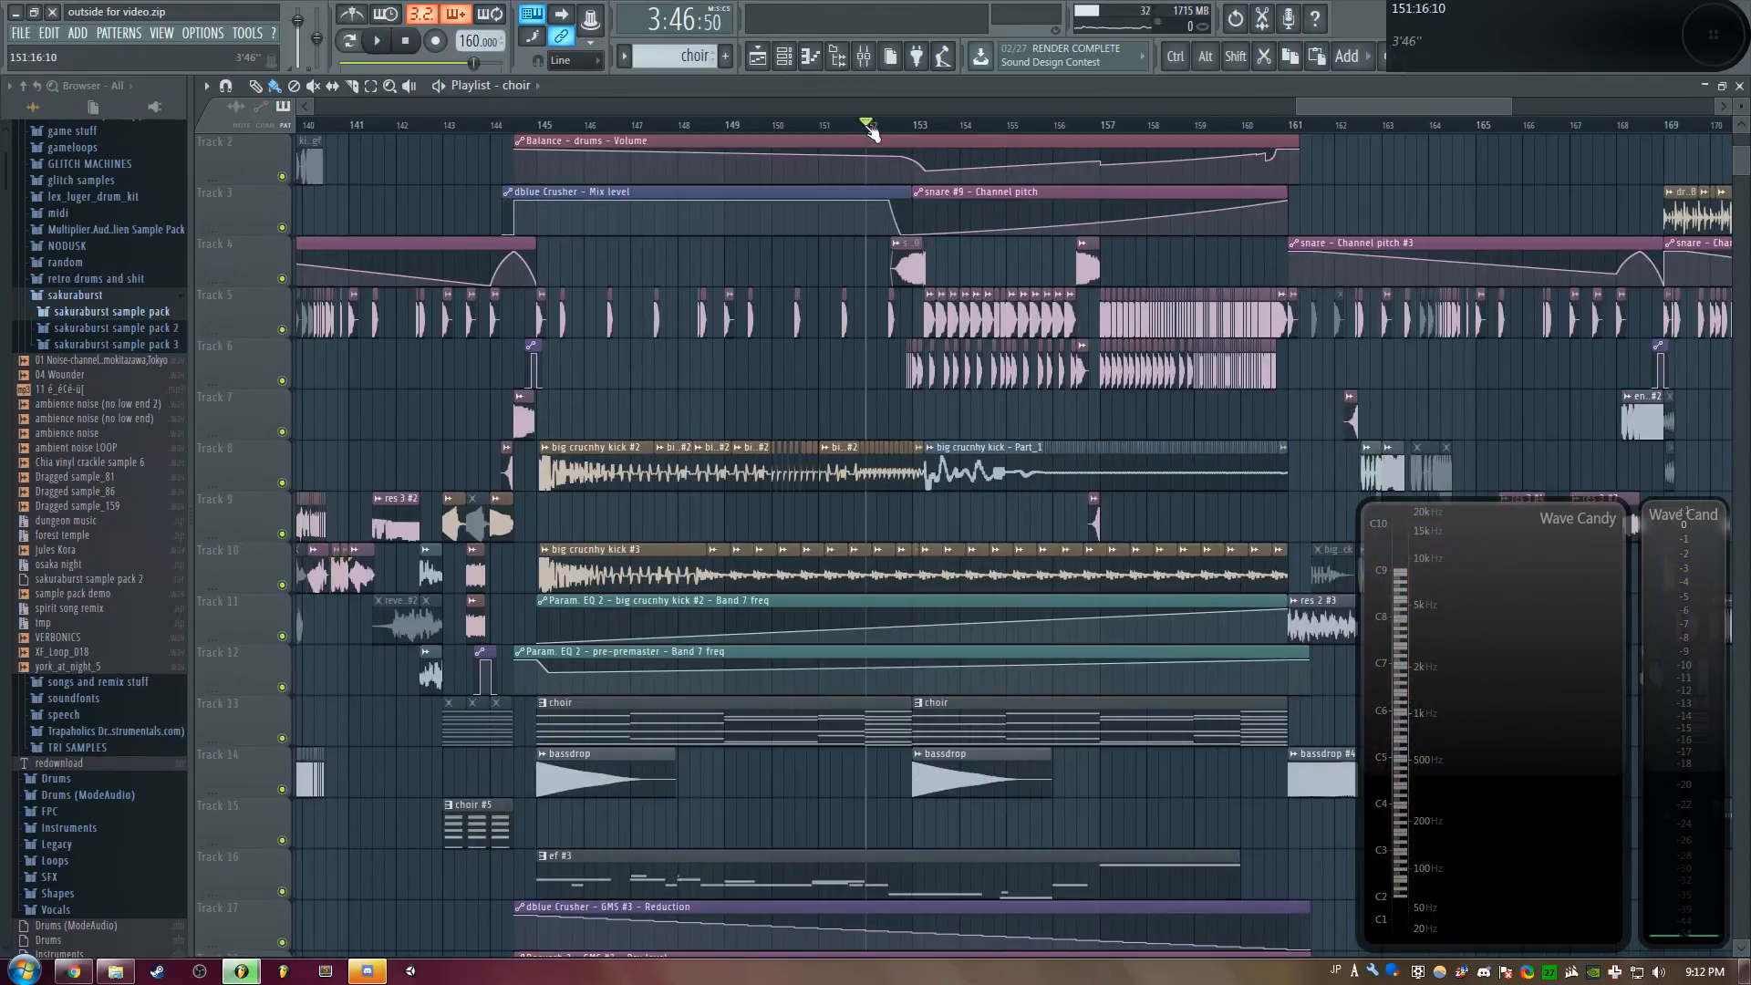
{"action": "double_click", "coordinate": [910, 262]}
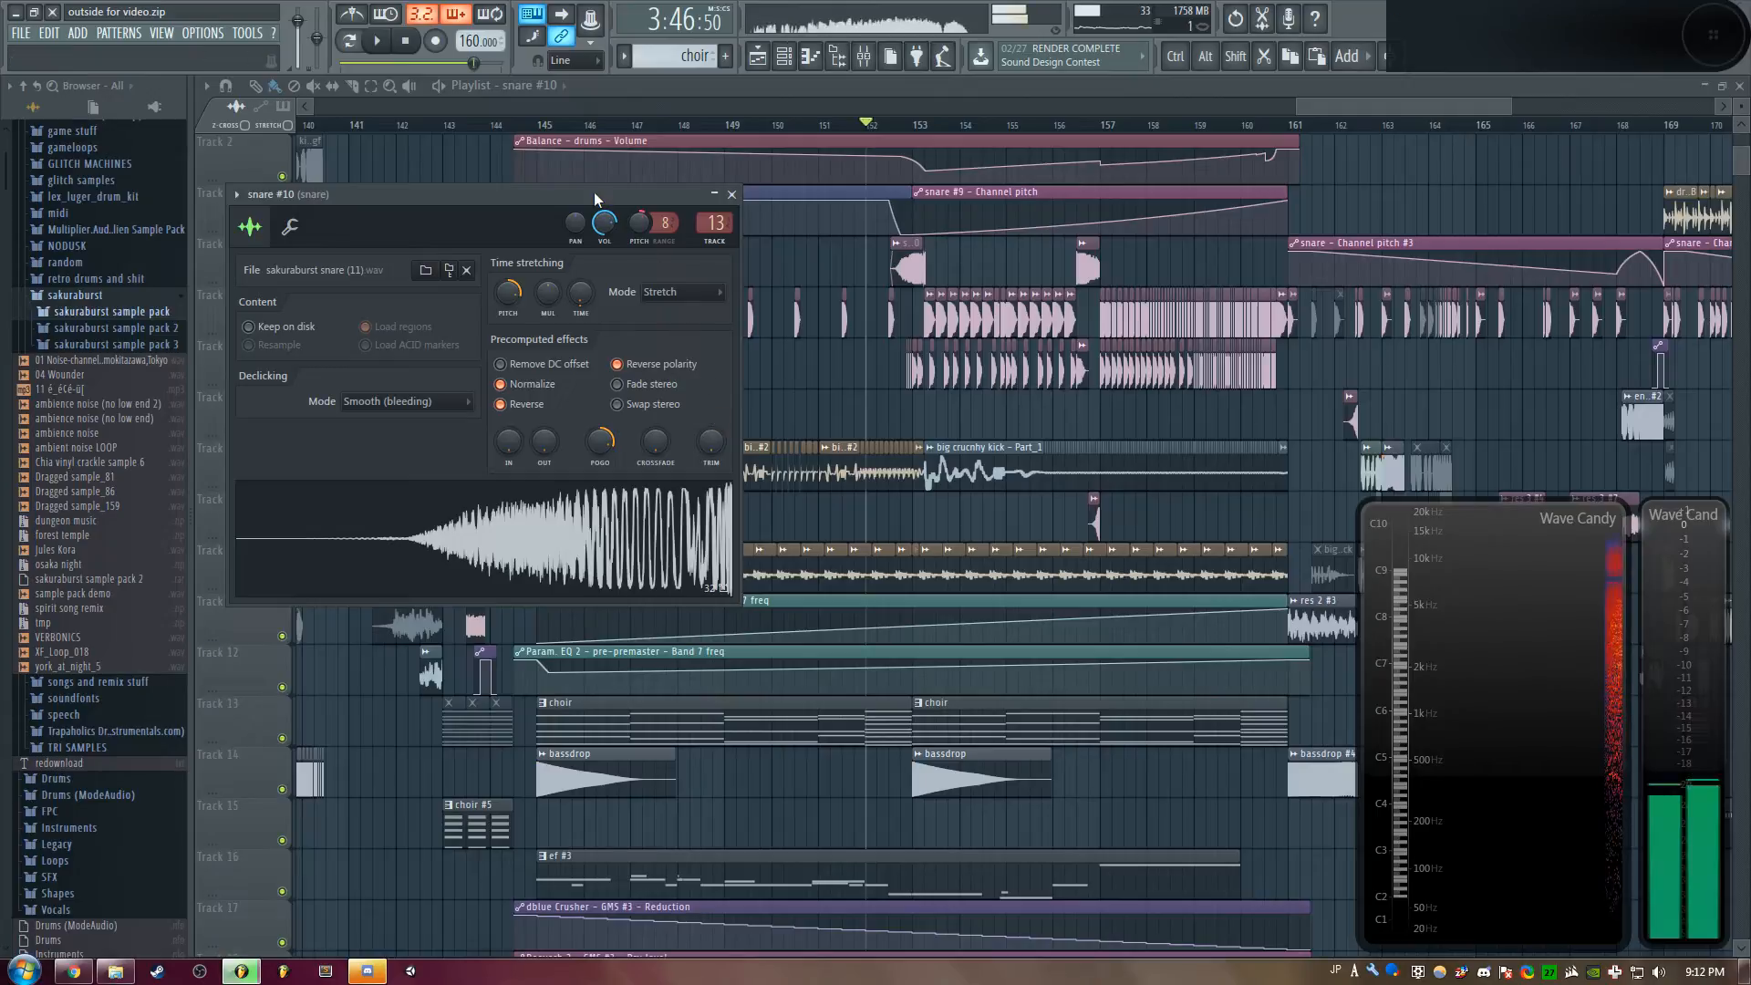
{"action": "left_click", "coordinate": [732, 195]}
{"action": "scroll", "coordinate": [928, 104], "scroll_direction": "up", "scroll_amount": 3}
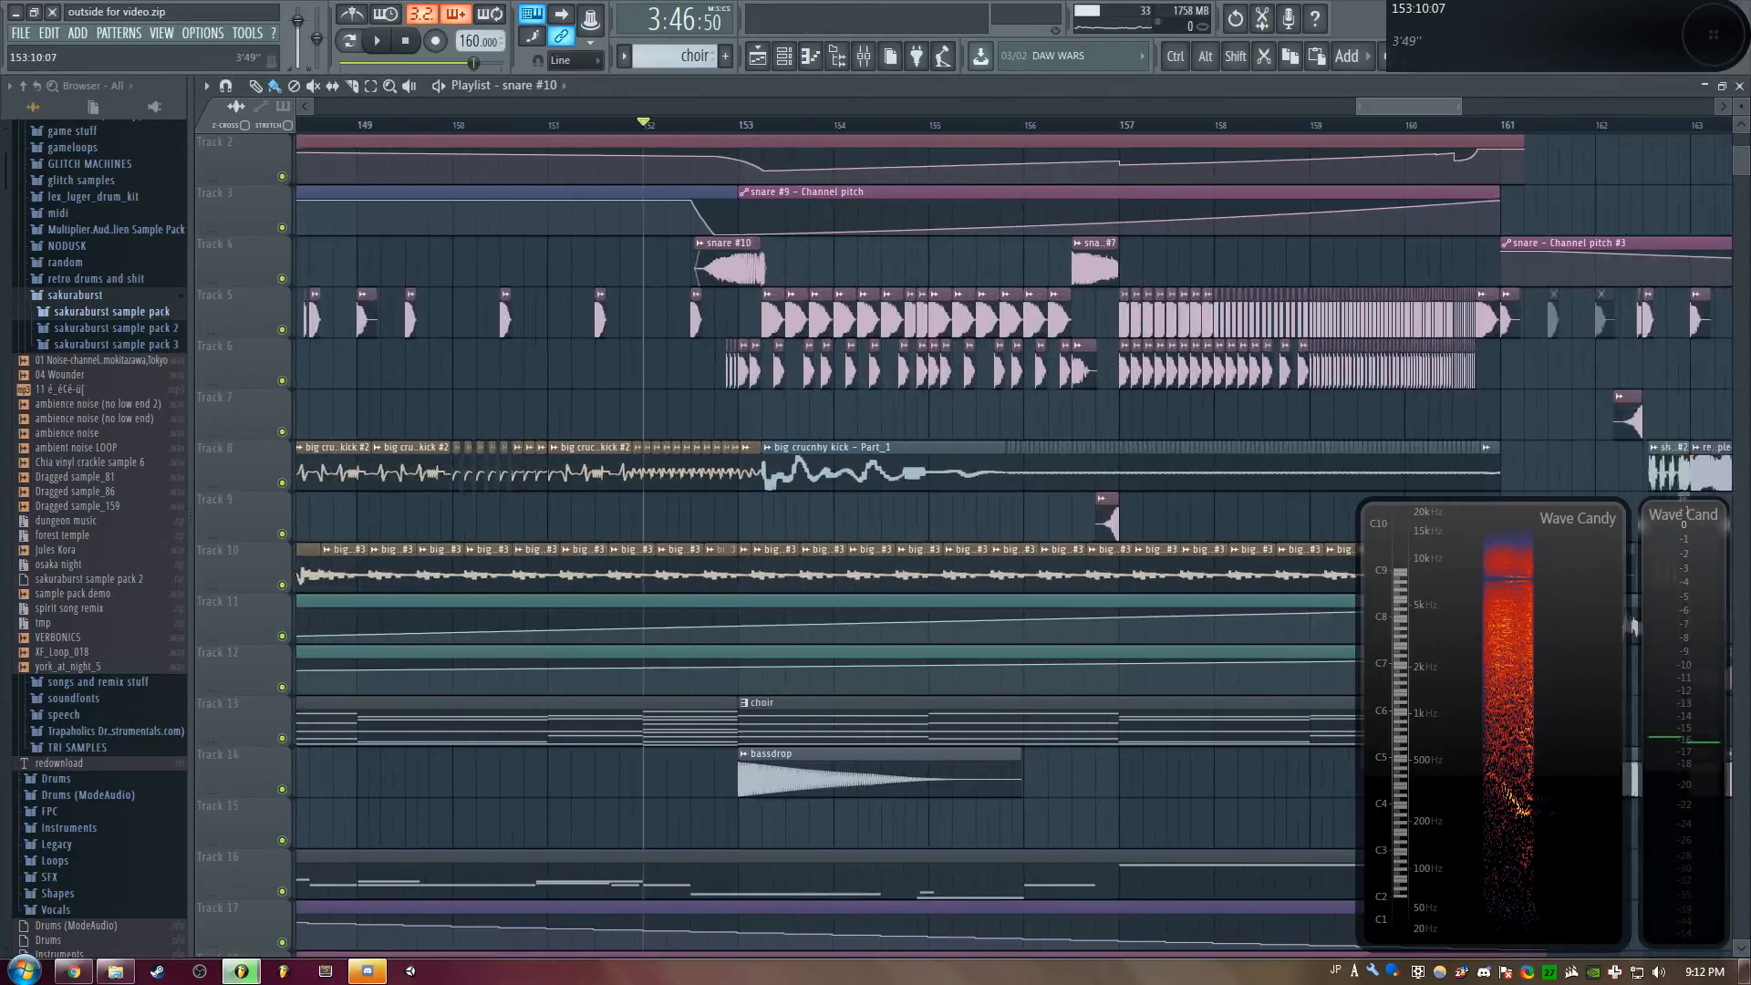
Audition all tracks from just before bar 152 through the snare and kick rolls into bar 158
{"action": "key", "text": "space"}
{"action": "scroll", "coordinate": [775, 219], "scroll_direction": "up", "scroll_amount": 2}
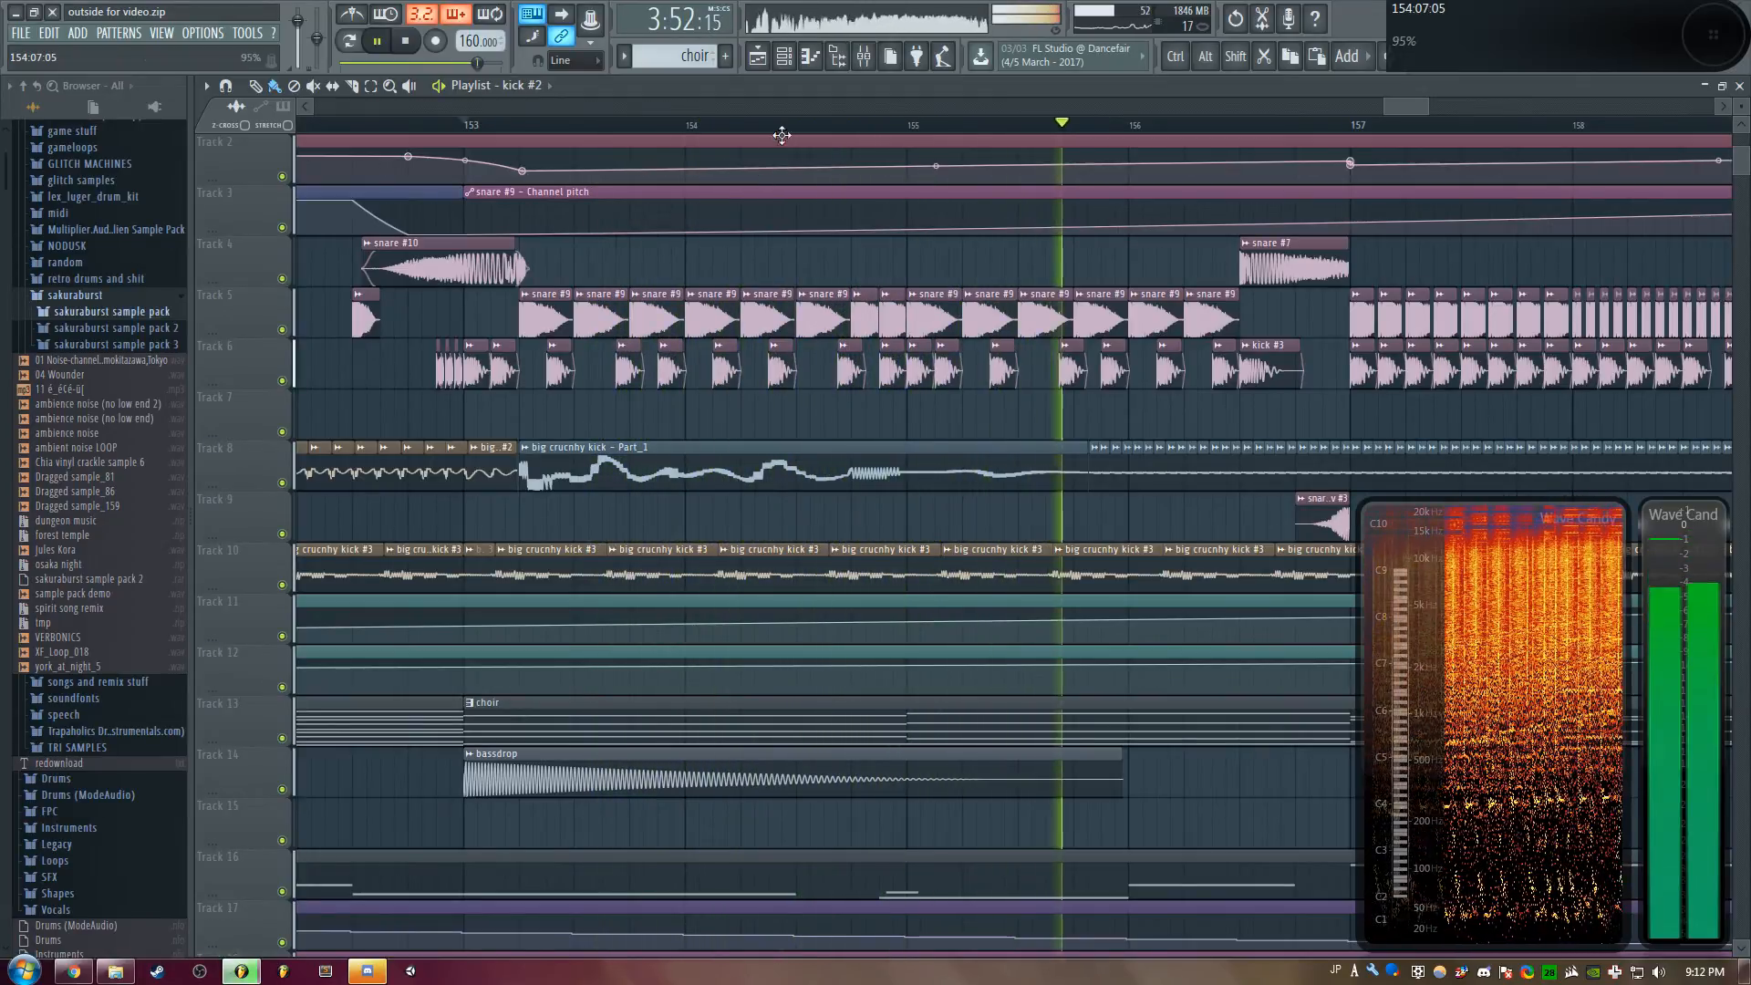
{"action": "scroll", "coordinate": [818, 102], "scroll_direction": "down", "scroll_amount": 2}
{"action": "scroll", "coordinate": [817, 102], "scroll_direction": "down", "scroll_amount": 1}
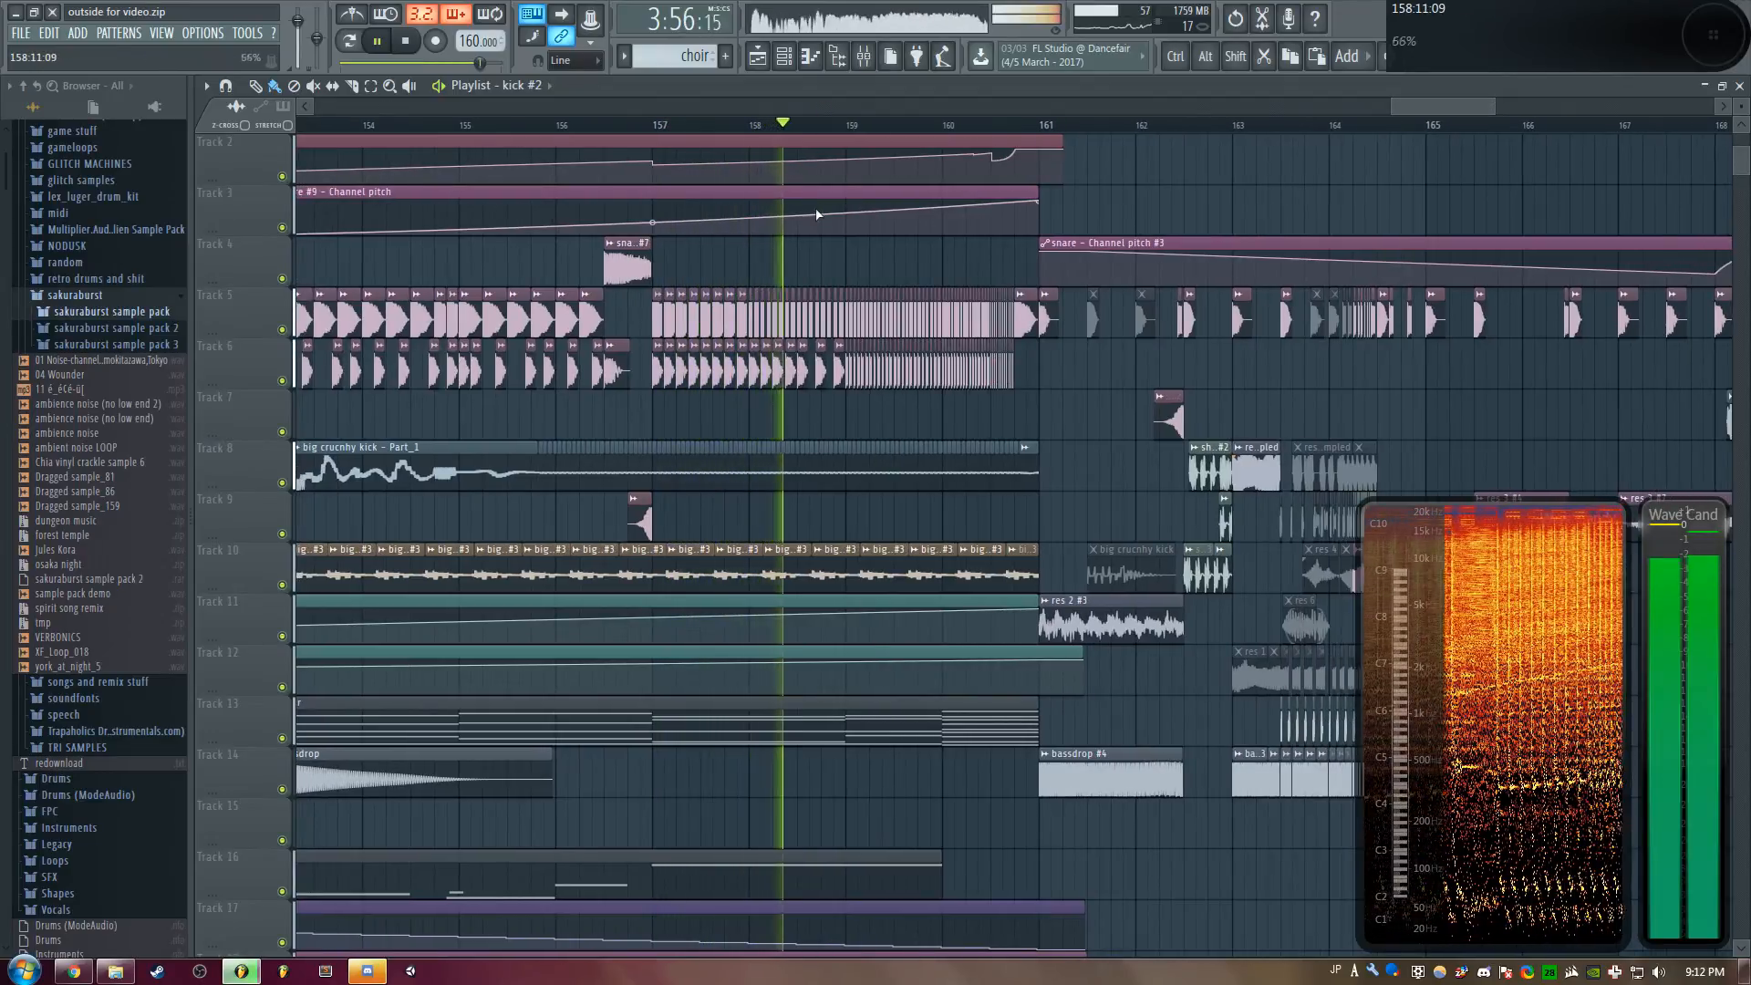
{"action": "key", "text": "space"}
Examine and audition the accelerating snare and kick roll on Tracks 5 and 6 from bar 159
{"action": "scroll", "coordinate": [1092, 403], "scroll_direction": "down", "scroll_amount": 3}
{"action": "scroll", "coordinate": [890, 467], "scroll_direction": "up", "scroll_amount": 4}
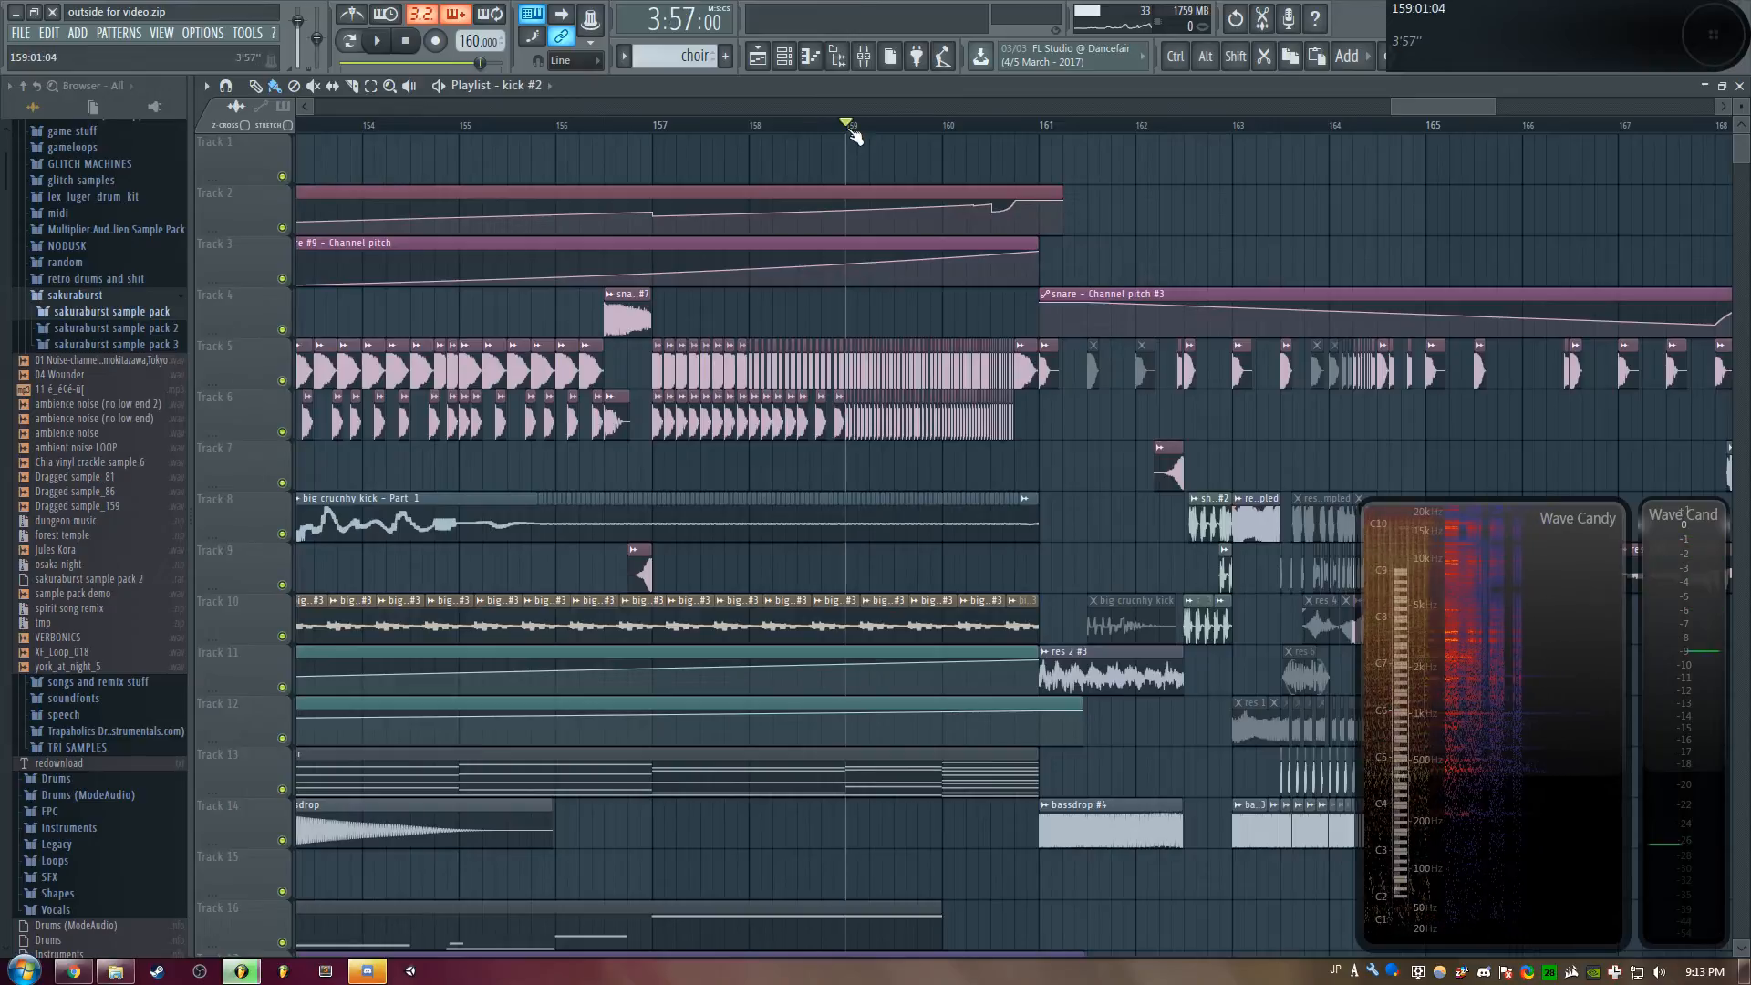
{"action": "scroll", "coordinate": [881, 102], "scroll_direction": "up", "scroll_amount": 4}
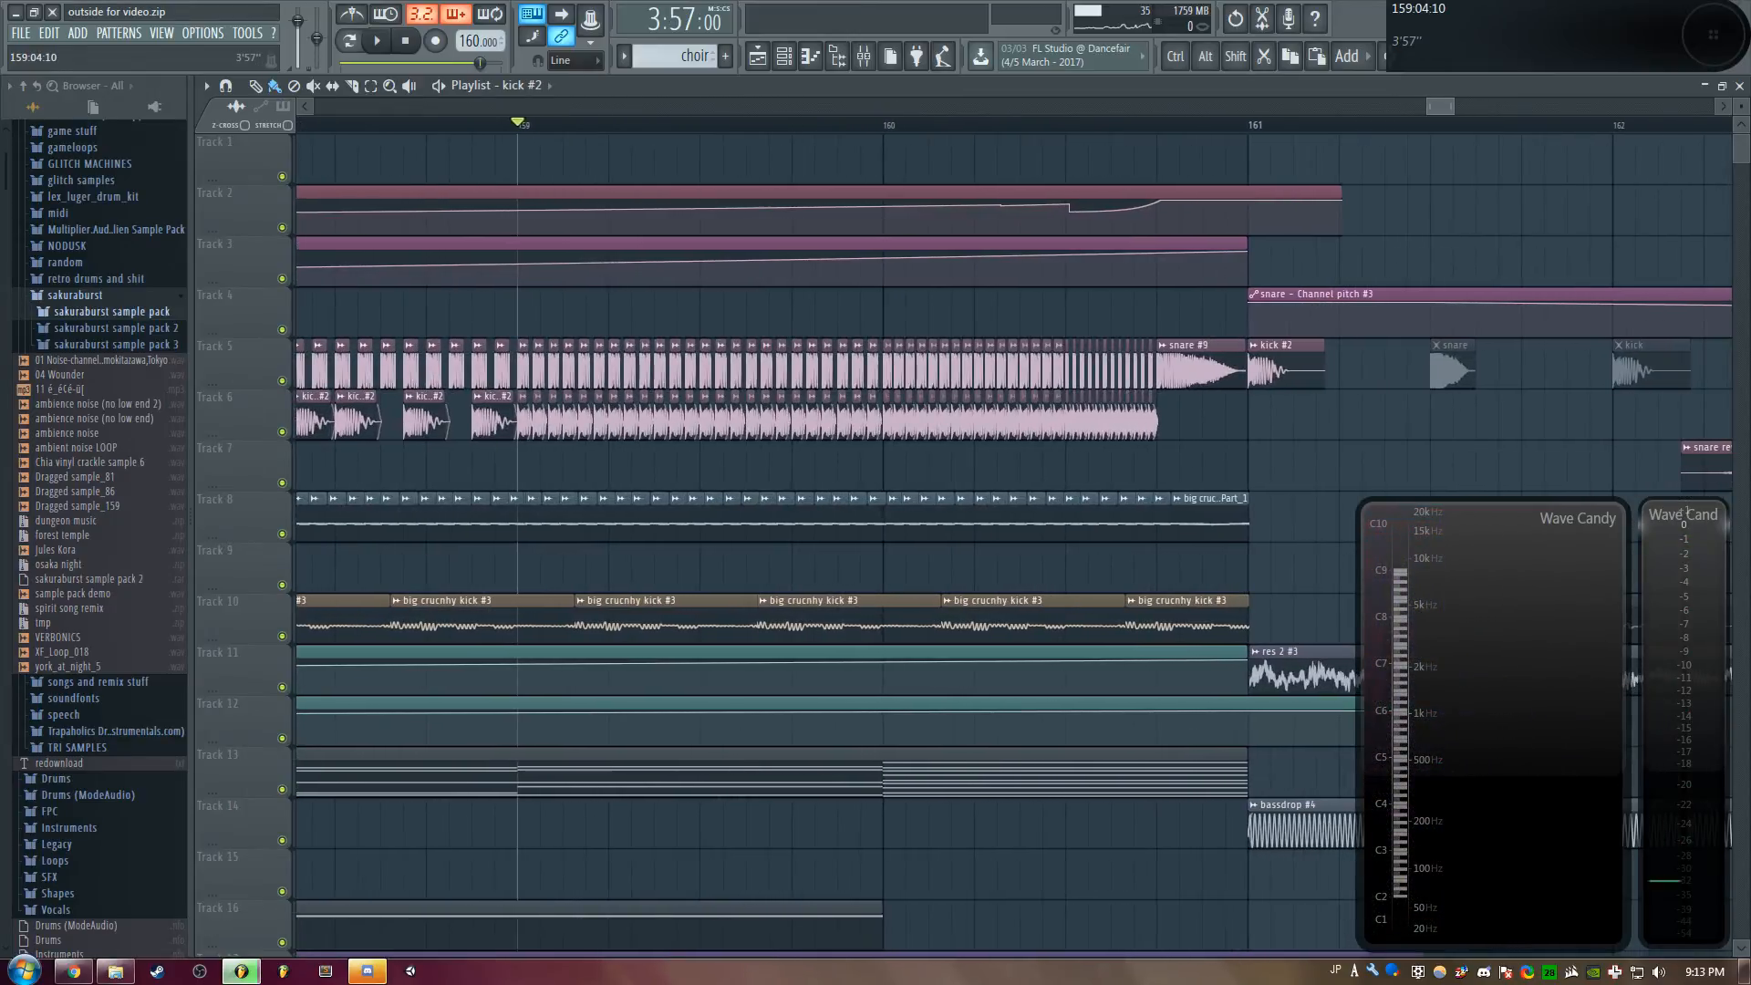
{"action": "scroll", "coordinate": [699, 125], "scroll_direction": "up", "scroll_amount": 2}
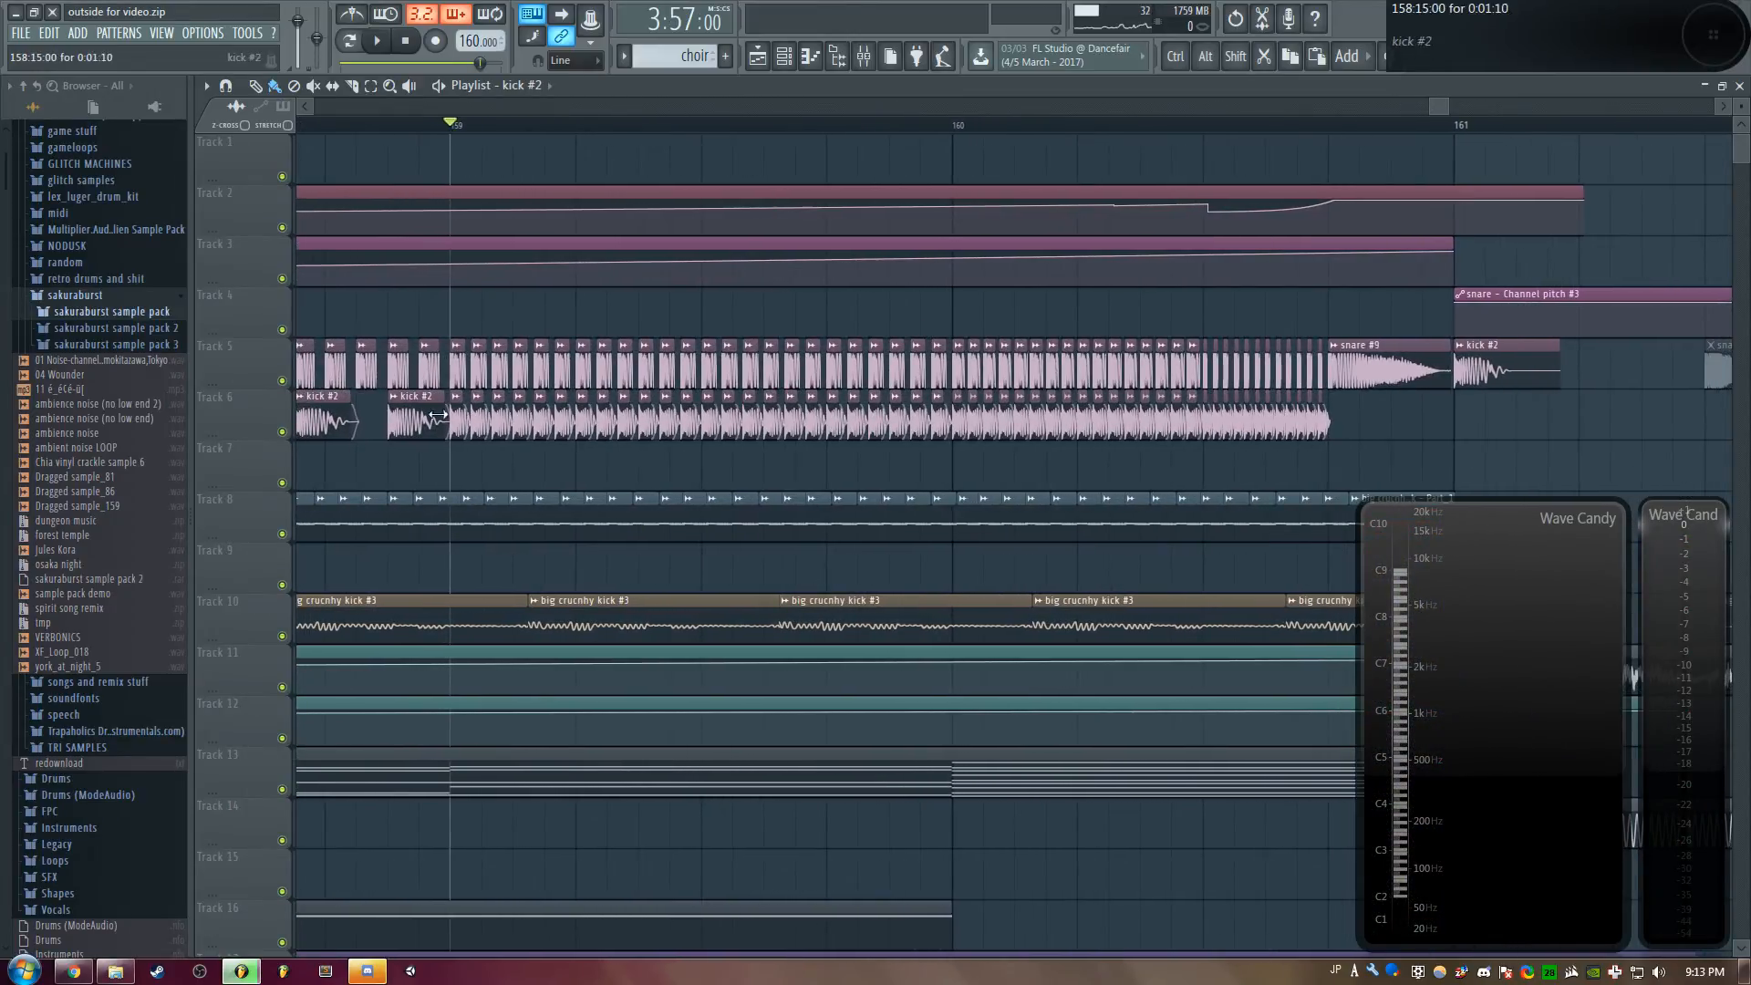
{"action": "key", "text": "space"}
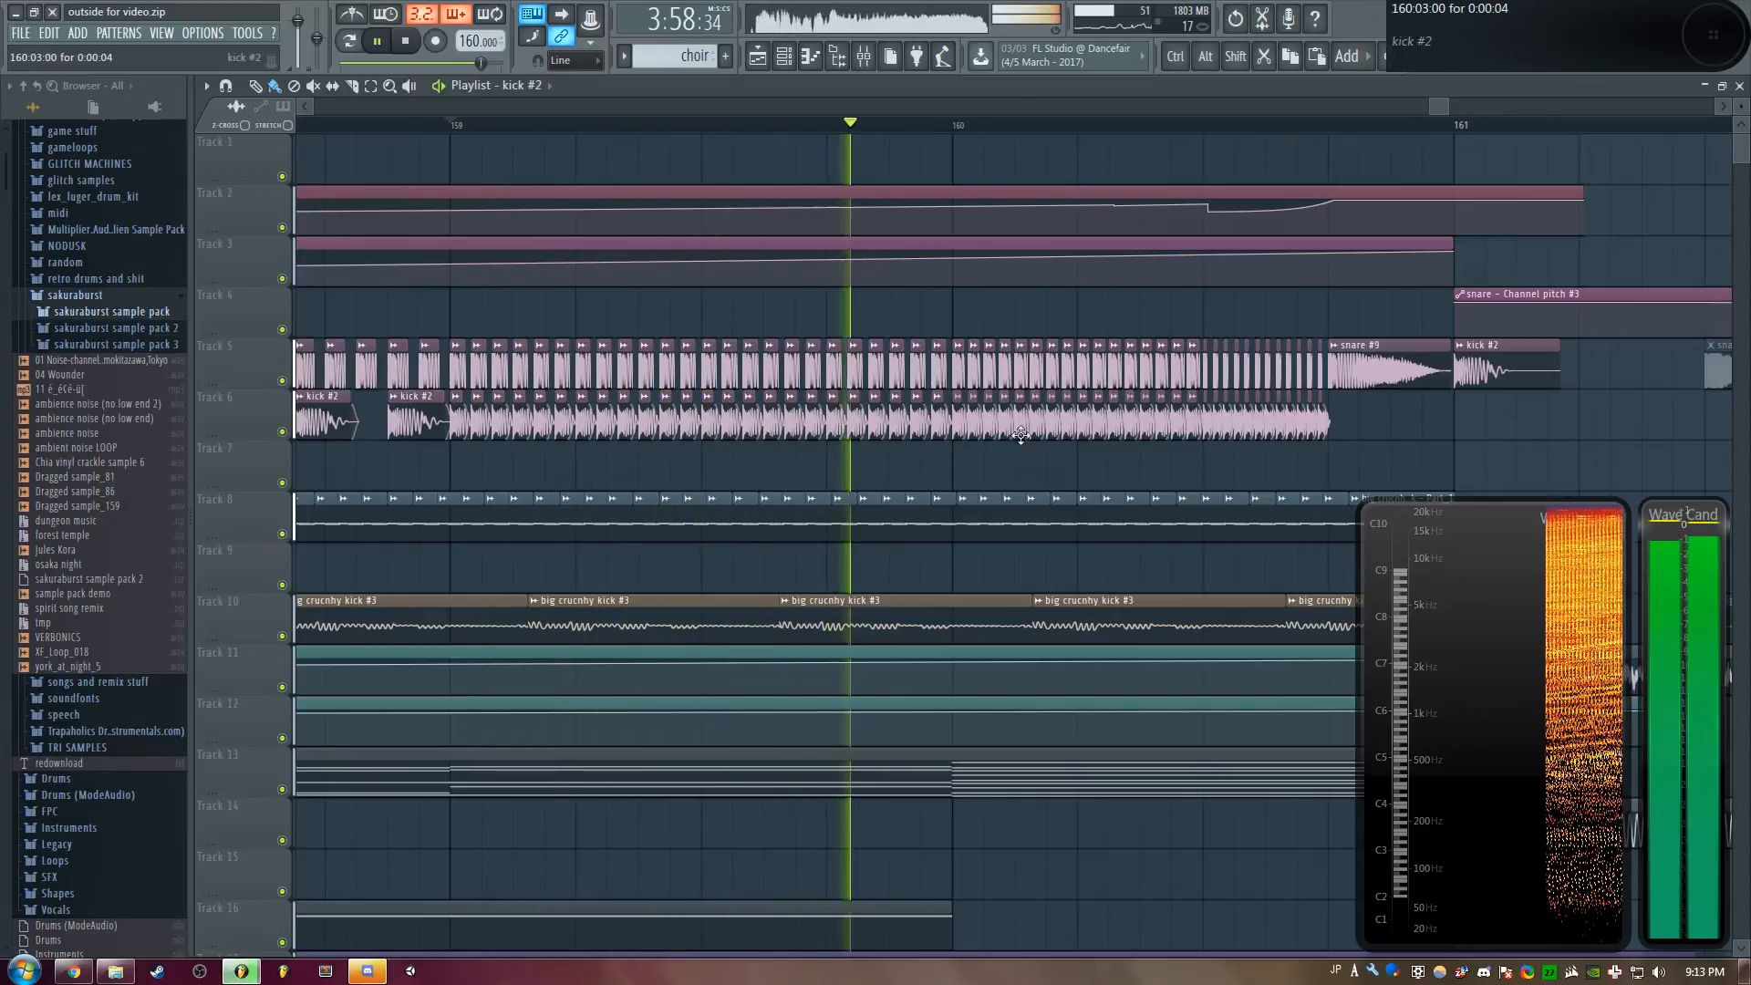
{"action": "key", "text": "space"}
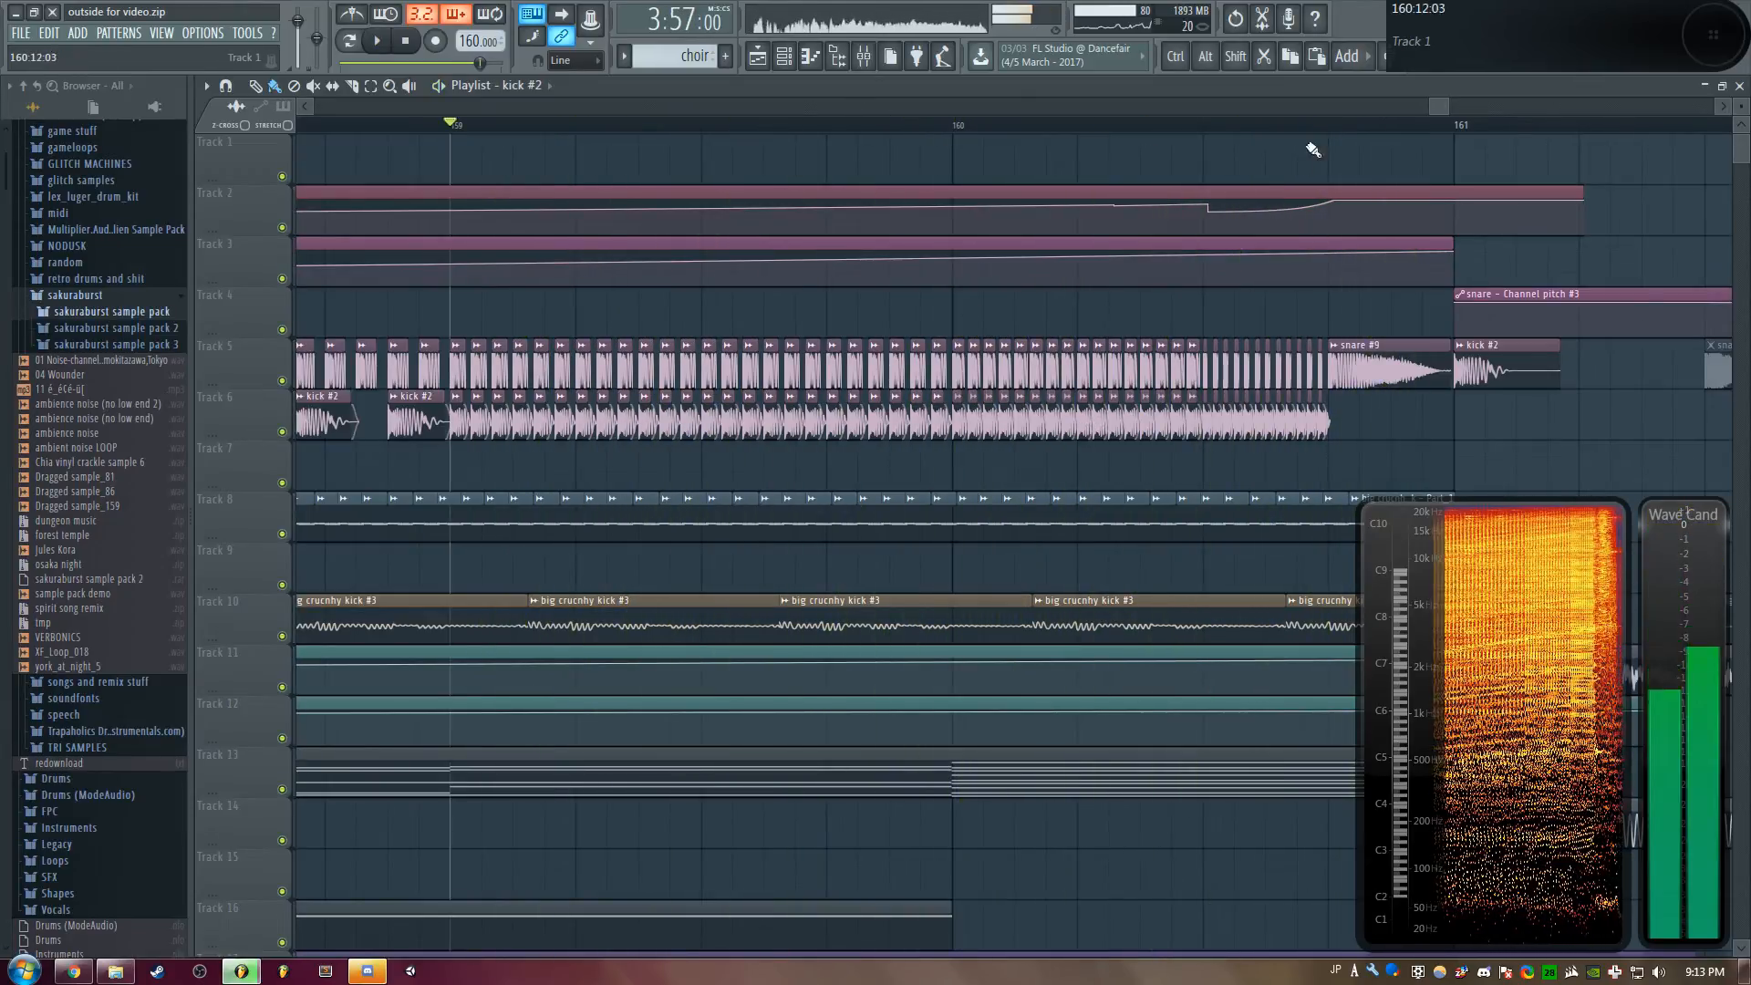
Place the playhead at the snare #9 clip near the end of bar 160 and audition the transition into bar 161
{"action": "left_click", "coordinate": [1390, 125]}
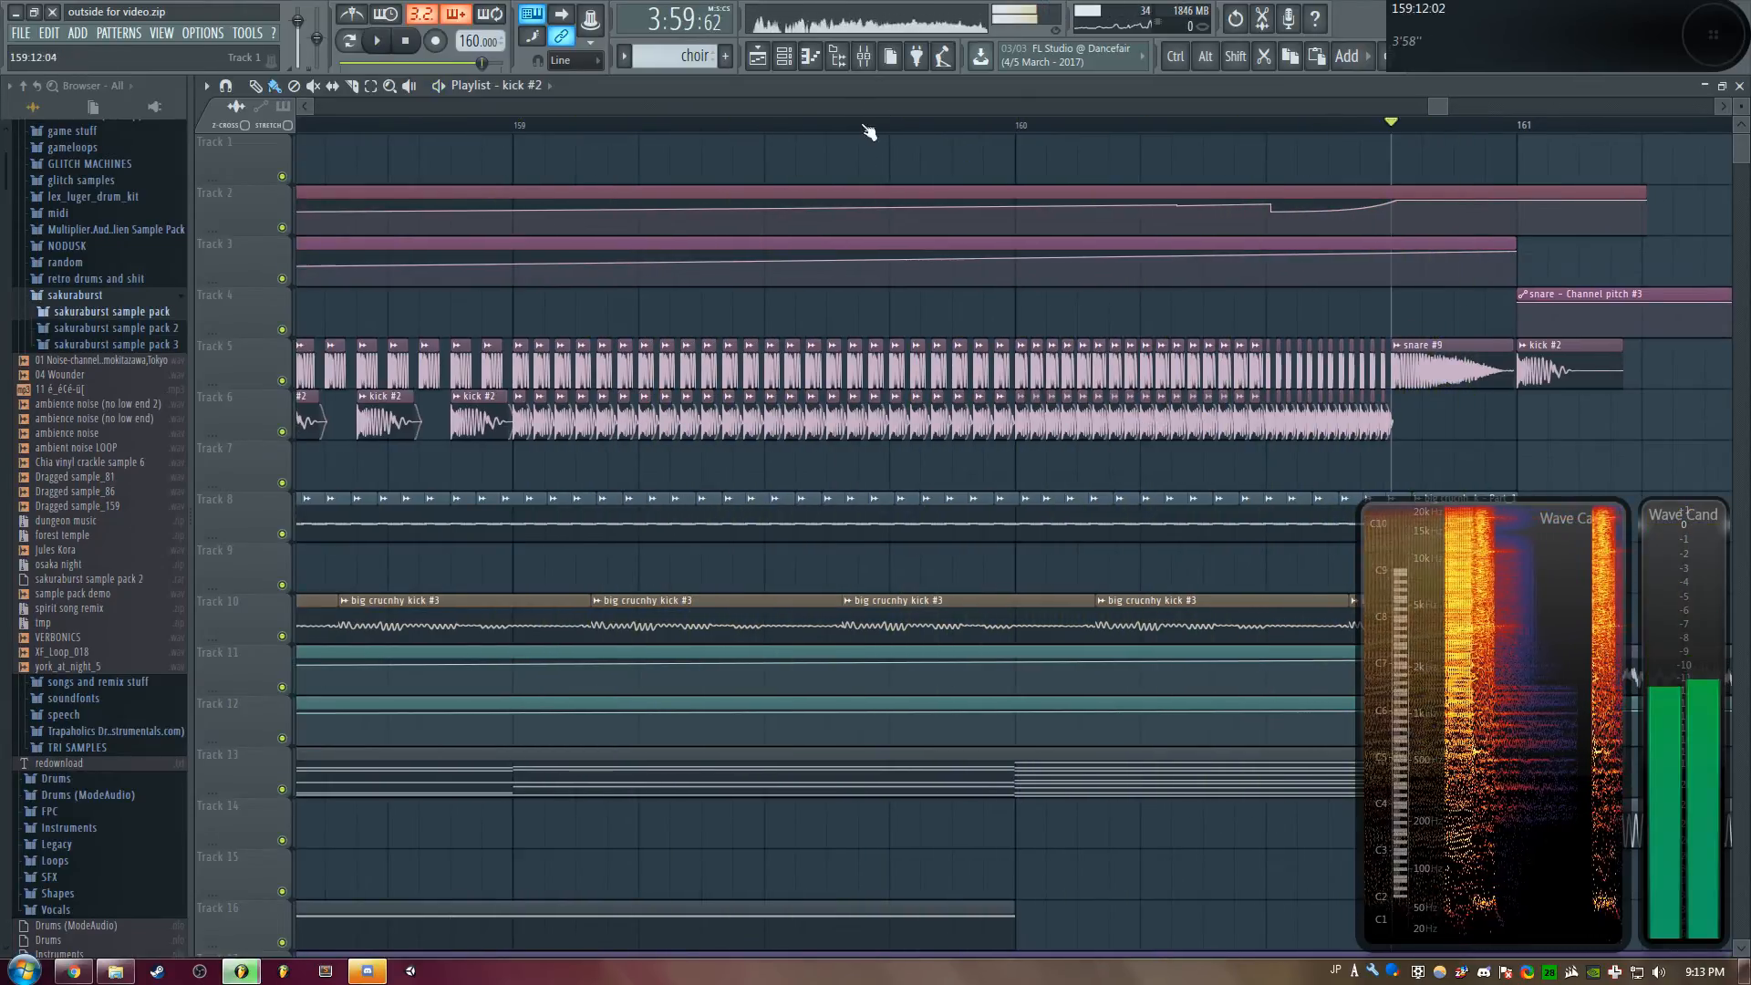
{"action": "scroll", "coordinate": [599, 111], "scroll_direction": "down", "scroll_amount": 3}
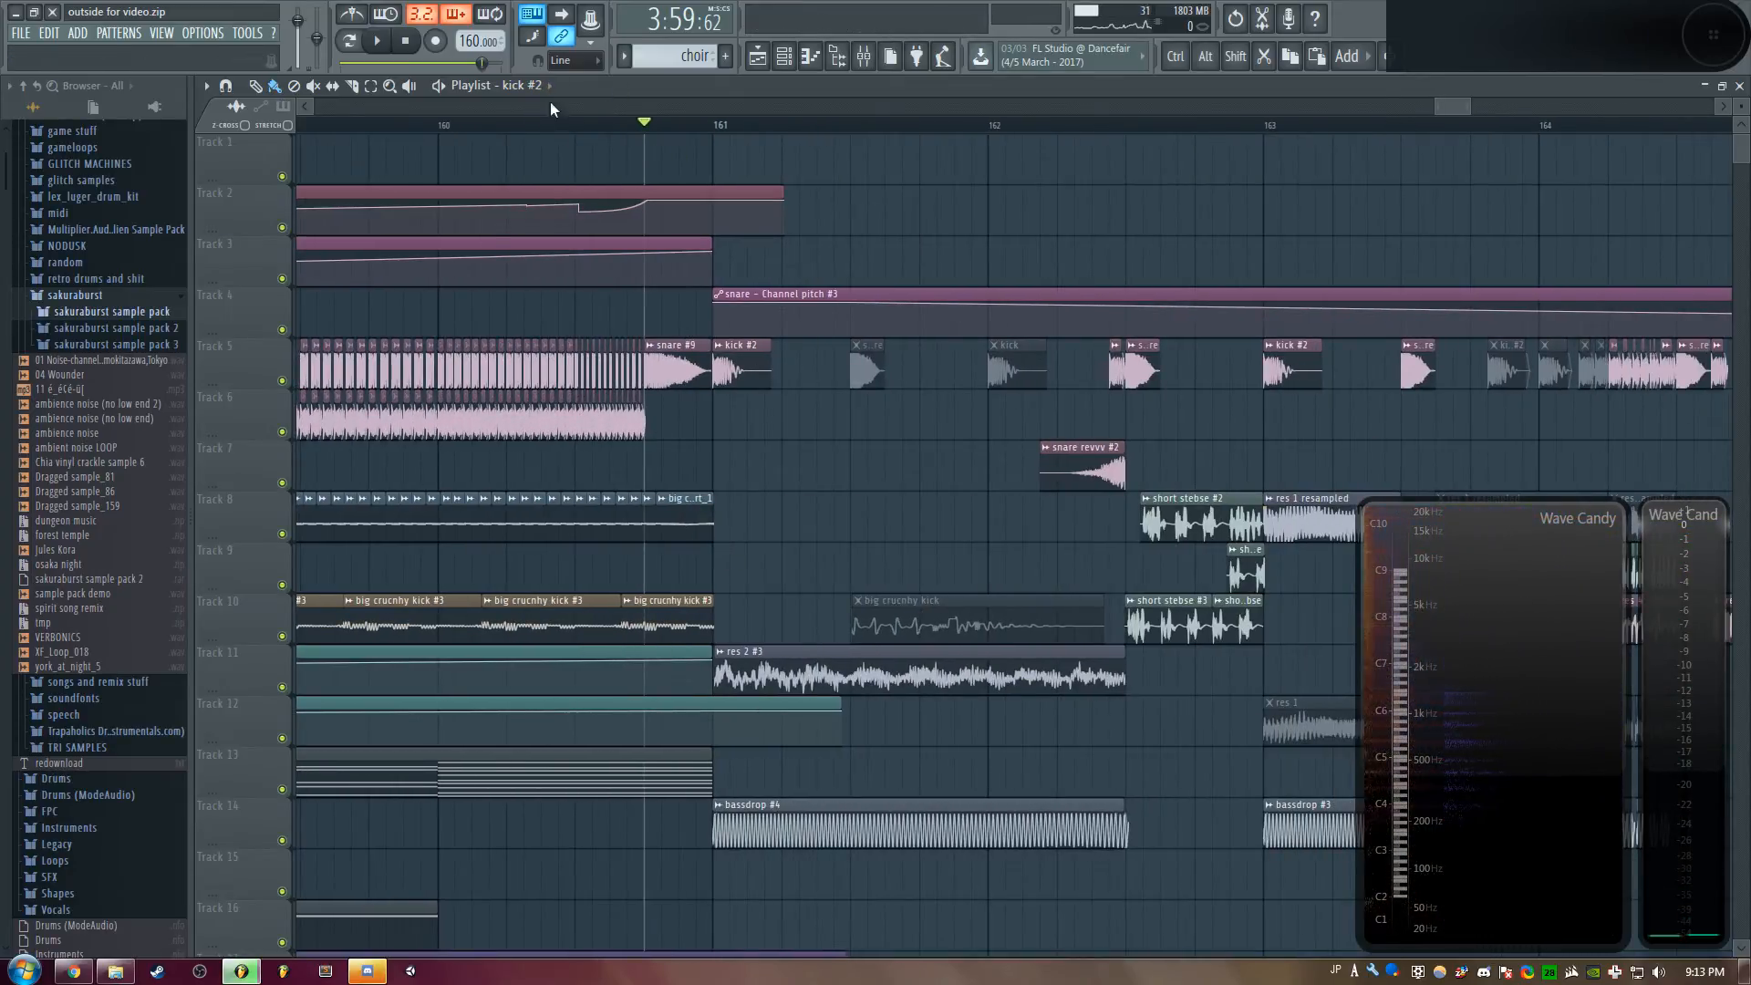
{"action": "scroll", "coordinate": [550, 106], "scroll_direction": "down", "scroll_amount": 3}
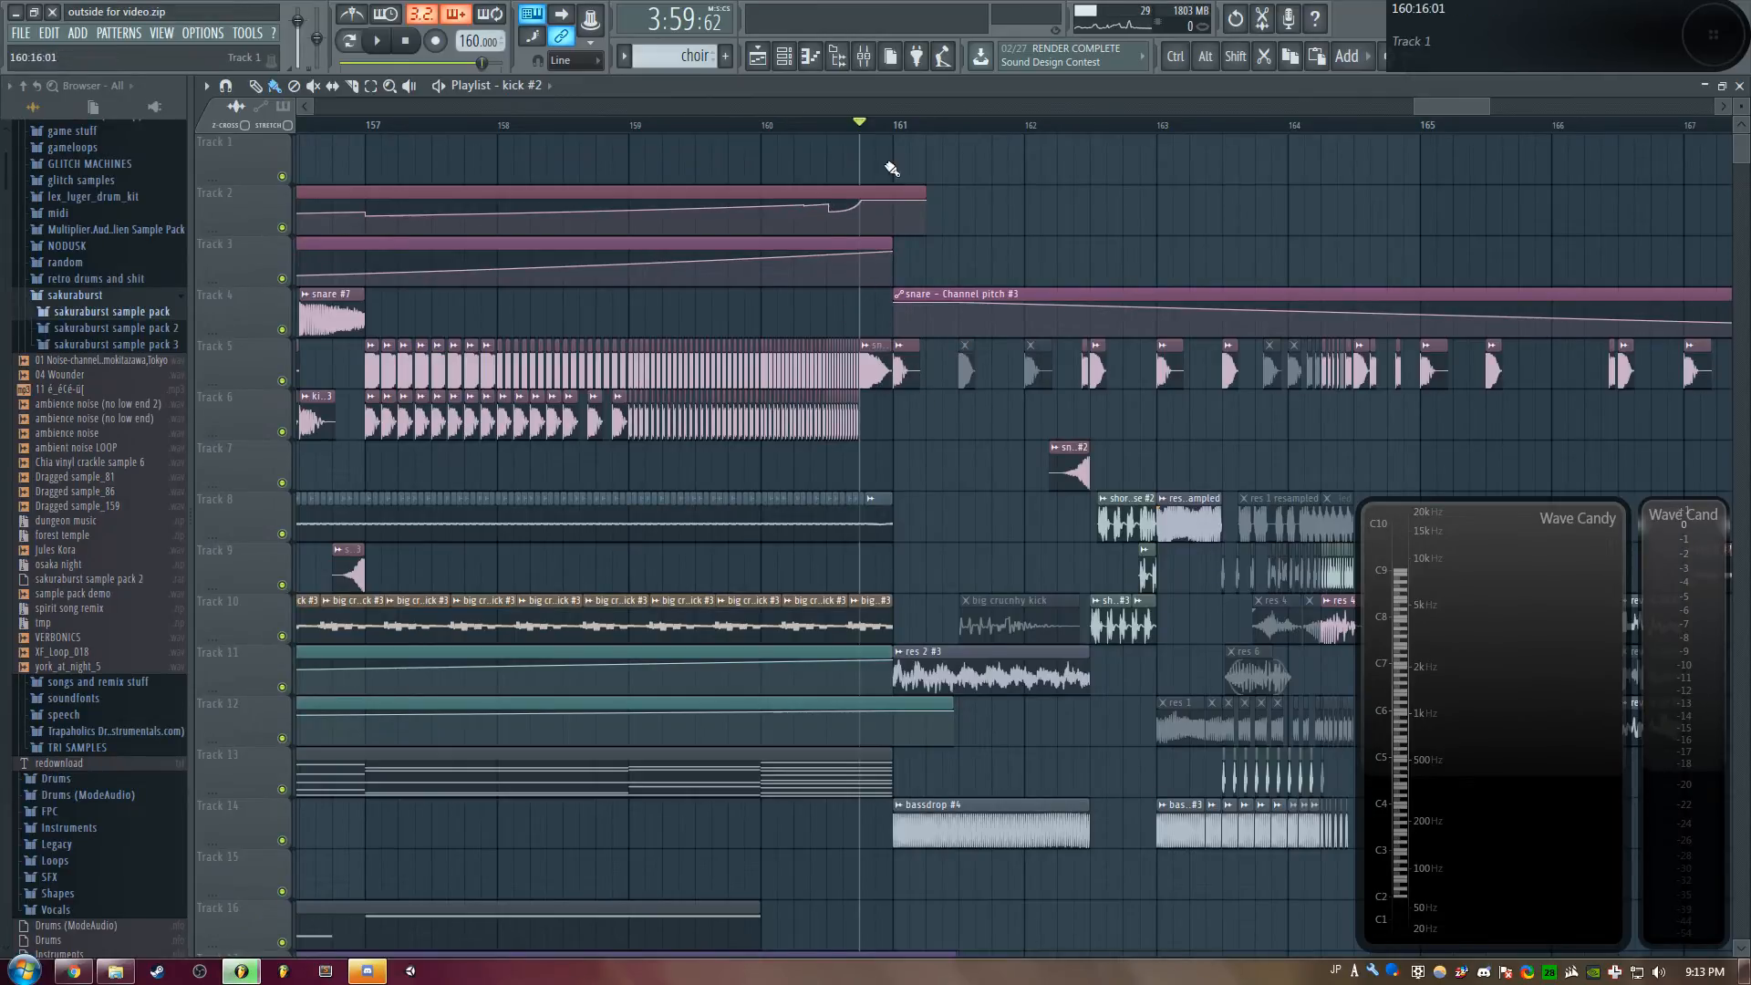
{"action": "left_click_drag", "start_coordinate": [1416, 107], "coordinate": [1431, 106]}
{"action": "key", "text": "space"}
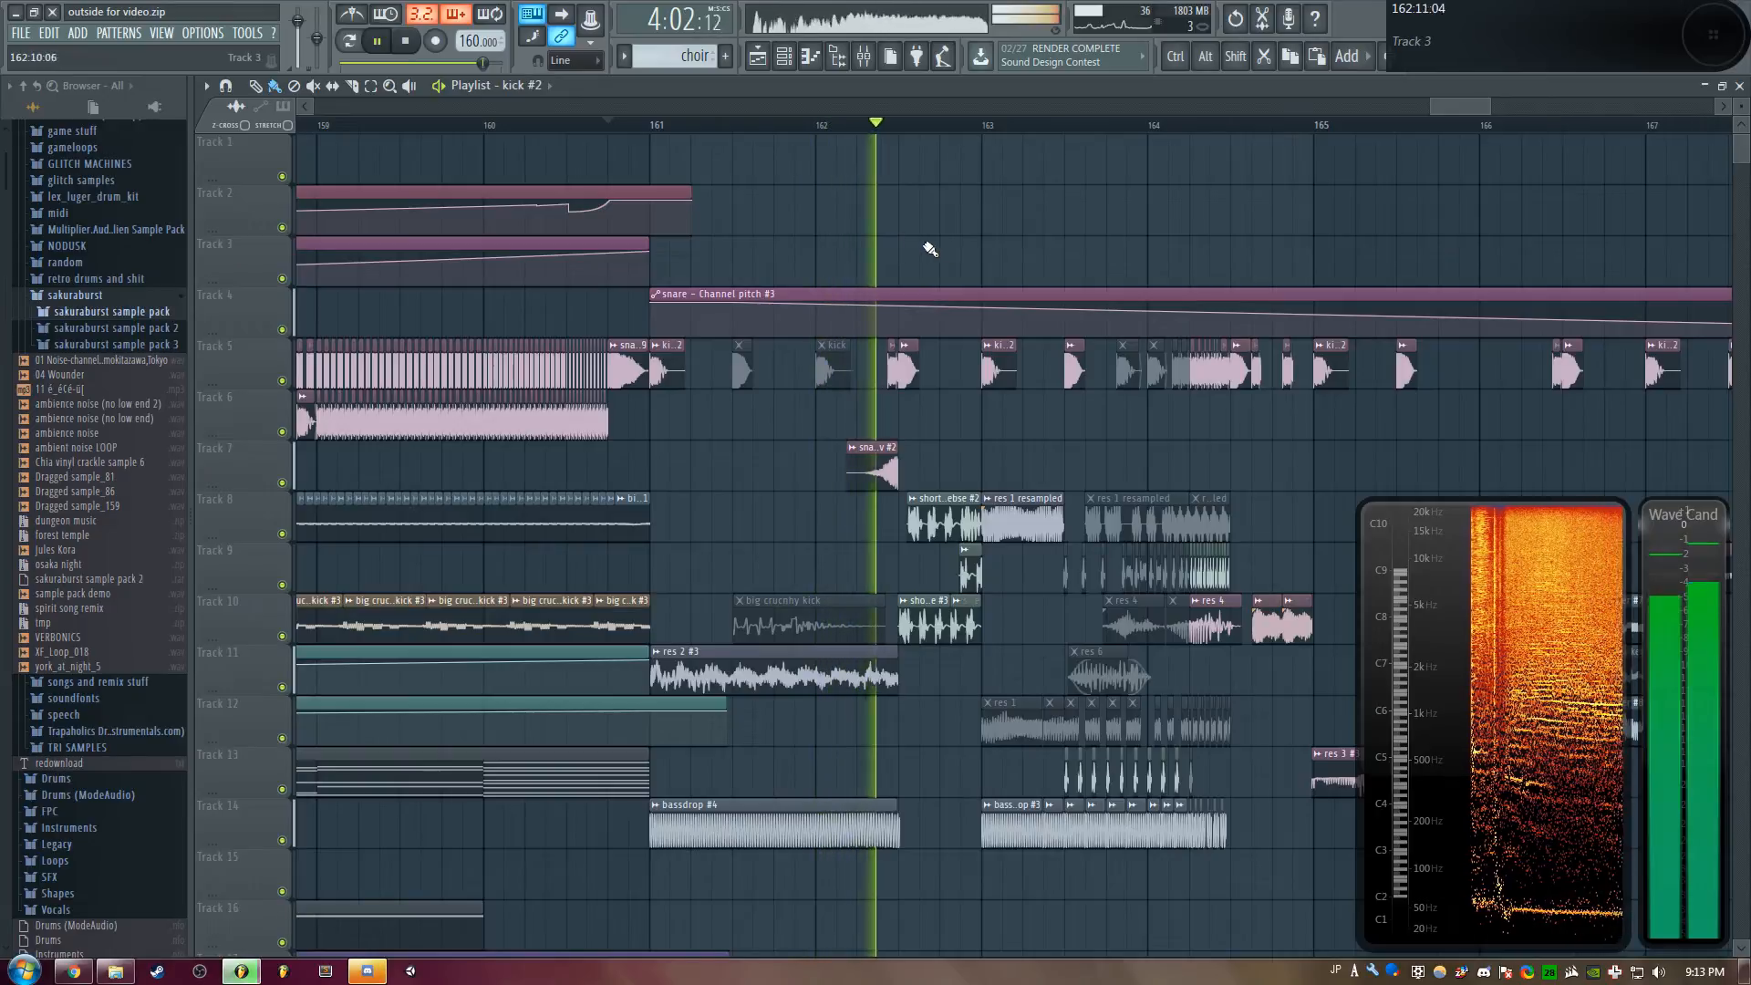
{"action": "key", "text": "space"}
Inspect the res 2 #3 clip's channel settings and its Fruity WaveShaper curve on mixer track 69, then close the windows
{"action": "double_click", "coordinate": [716, 666]}
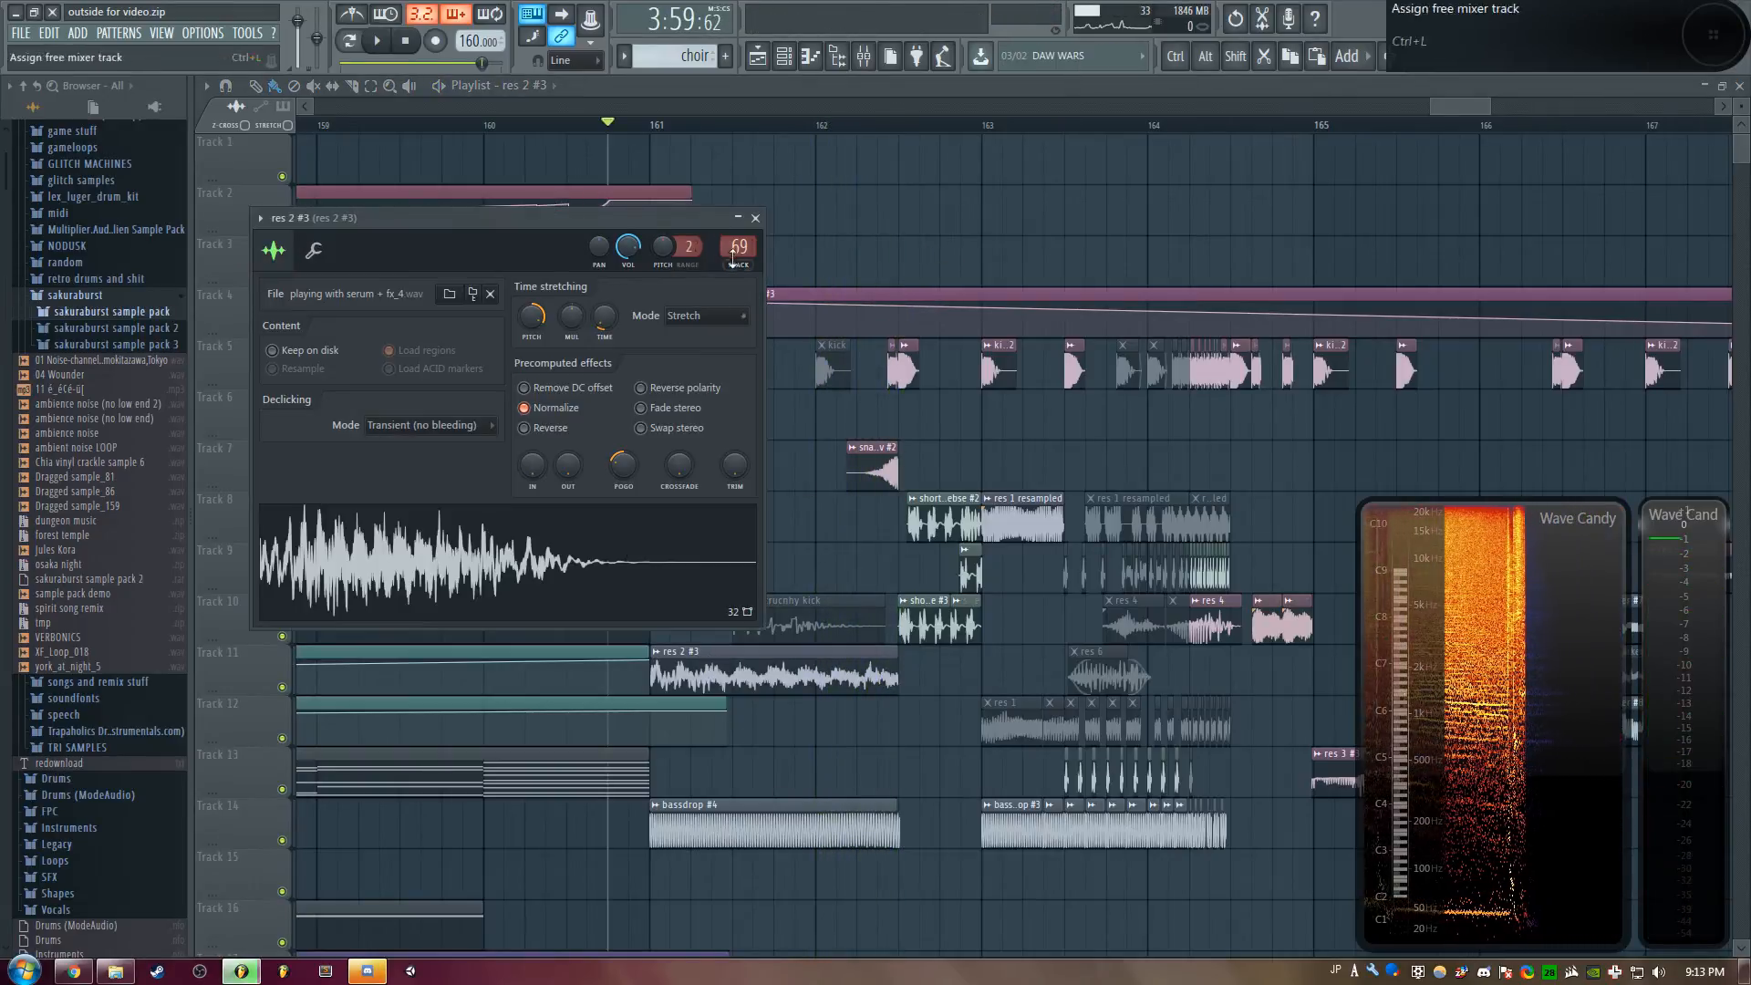
{"action": "double_click", "coordinate": [738, 247]}
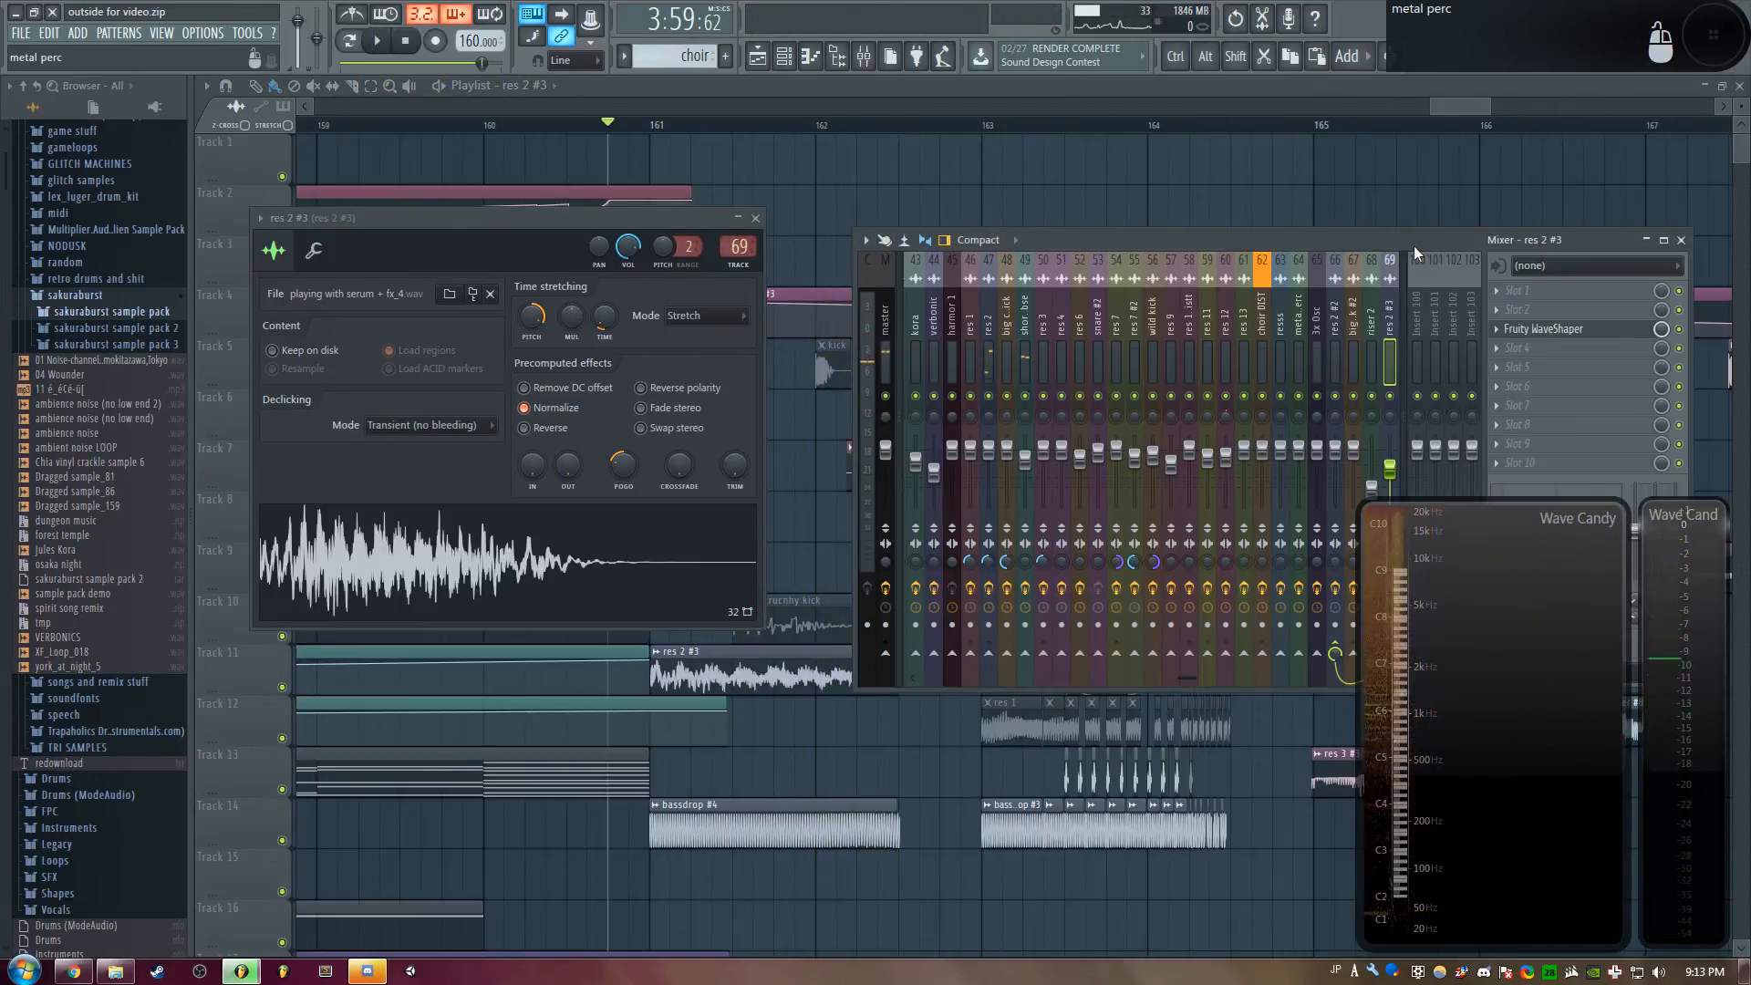
{"action": "left_click", "coordinate": [1573, 330]}
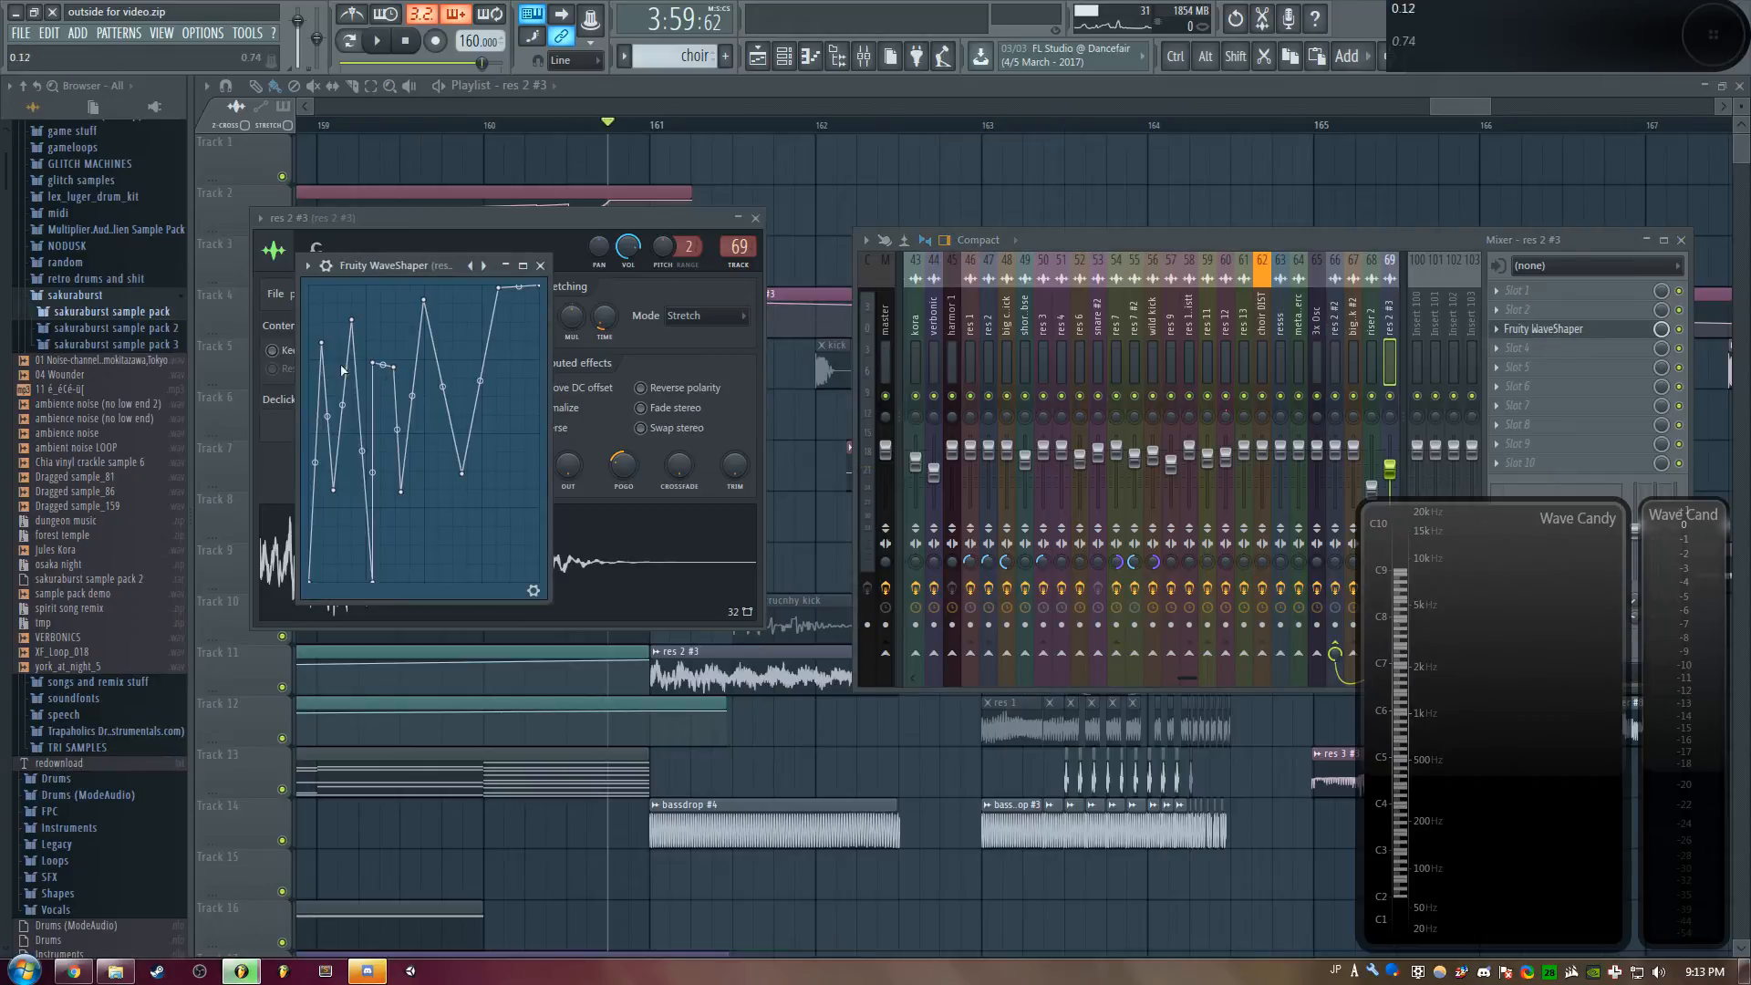
{"action": "key", "text": "F12"}
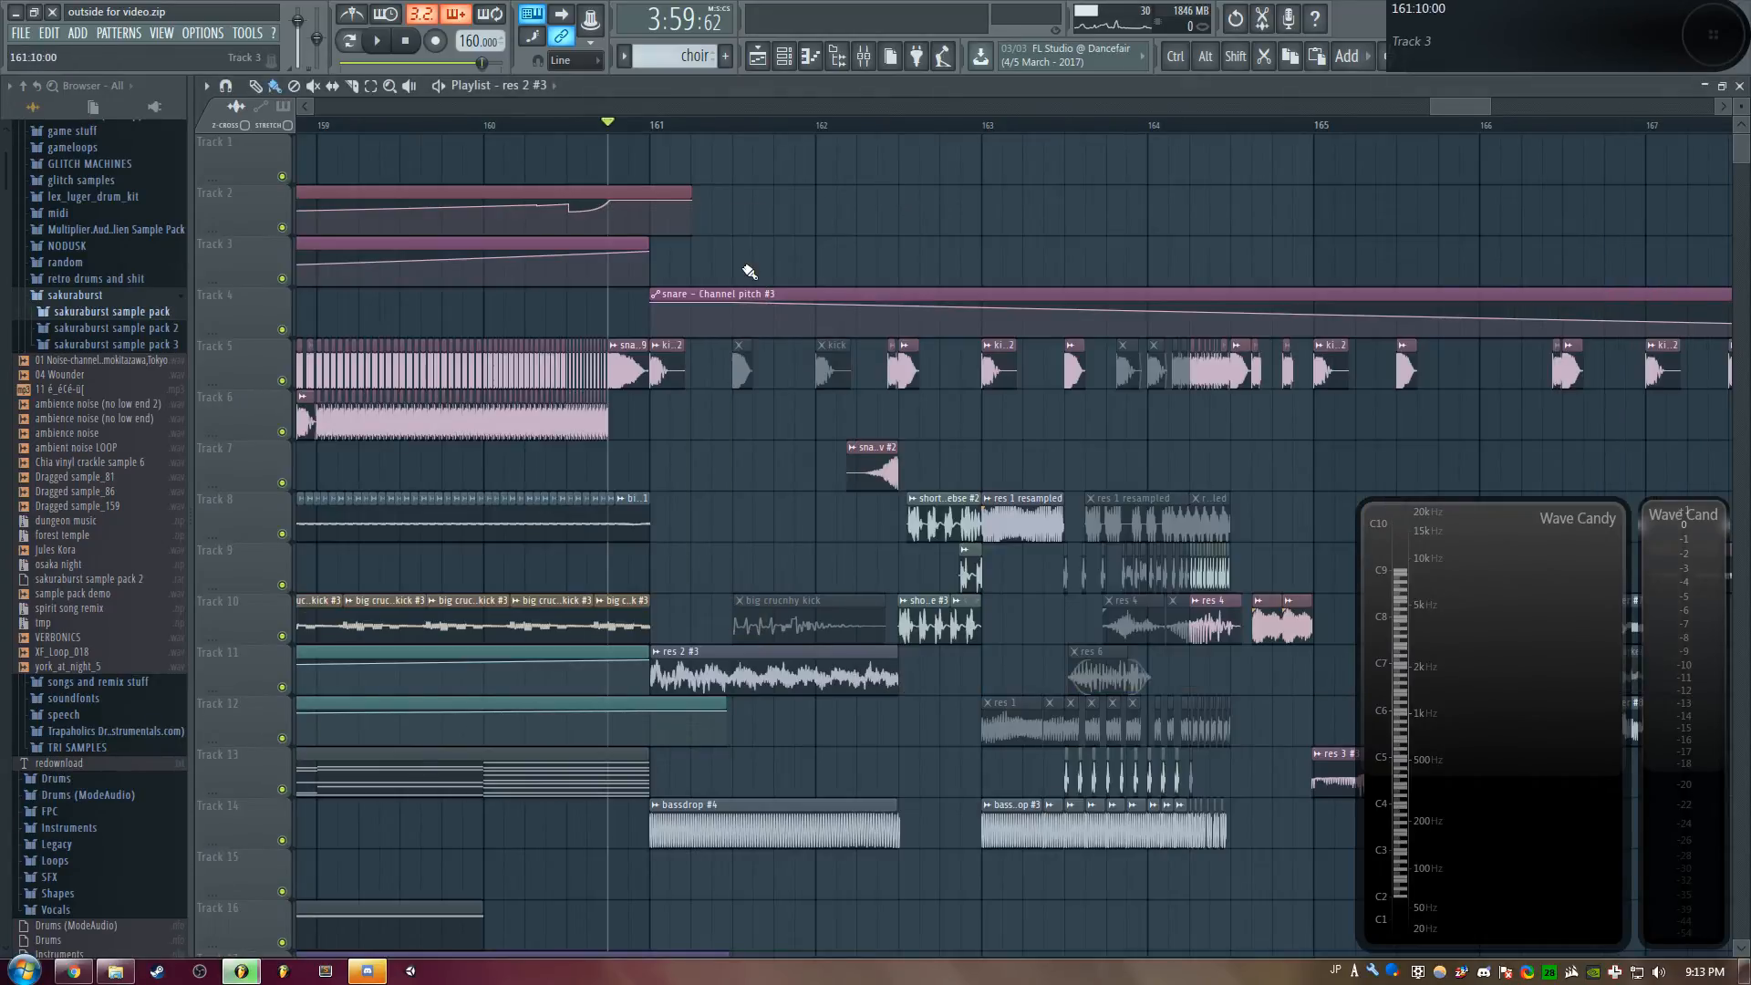
Audition the chopped resampled clips and bassdrops from the end of bar 160 through bar 164
{"action": "scroll", "coordinate": [826, 493], "scroll_direction": "down", "scroll_amount": 6}
{"action": "scroll", "coordinate": [826, 493], "scroll_direction": "up", "scroll_amount": 6}
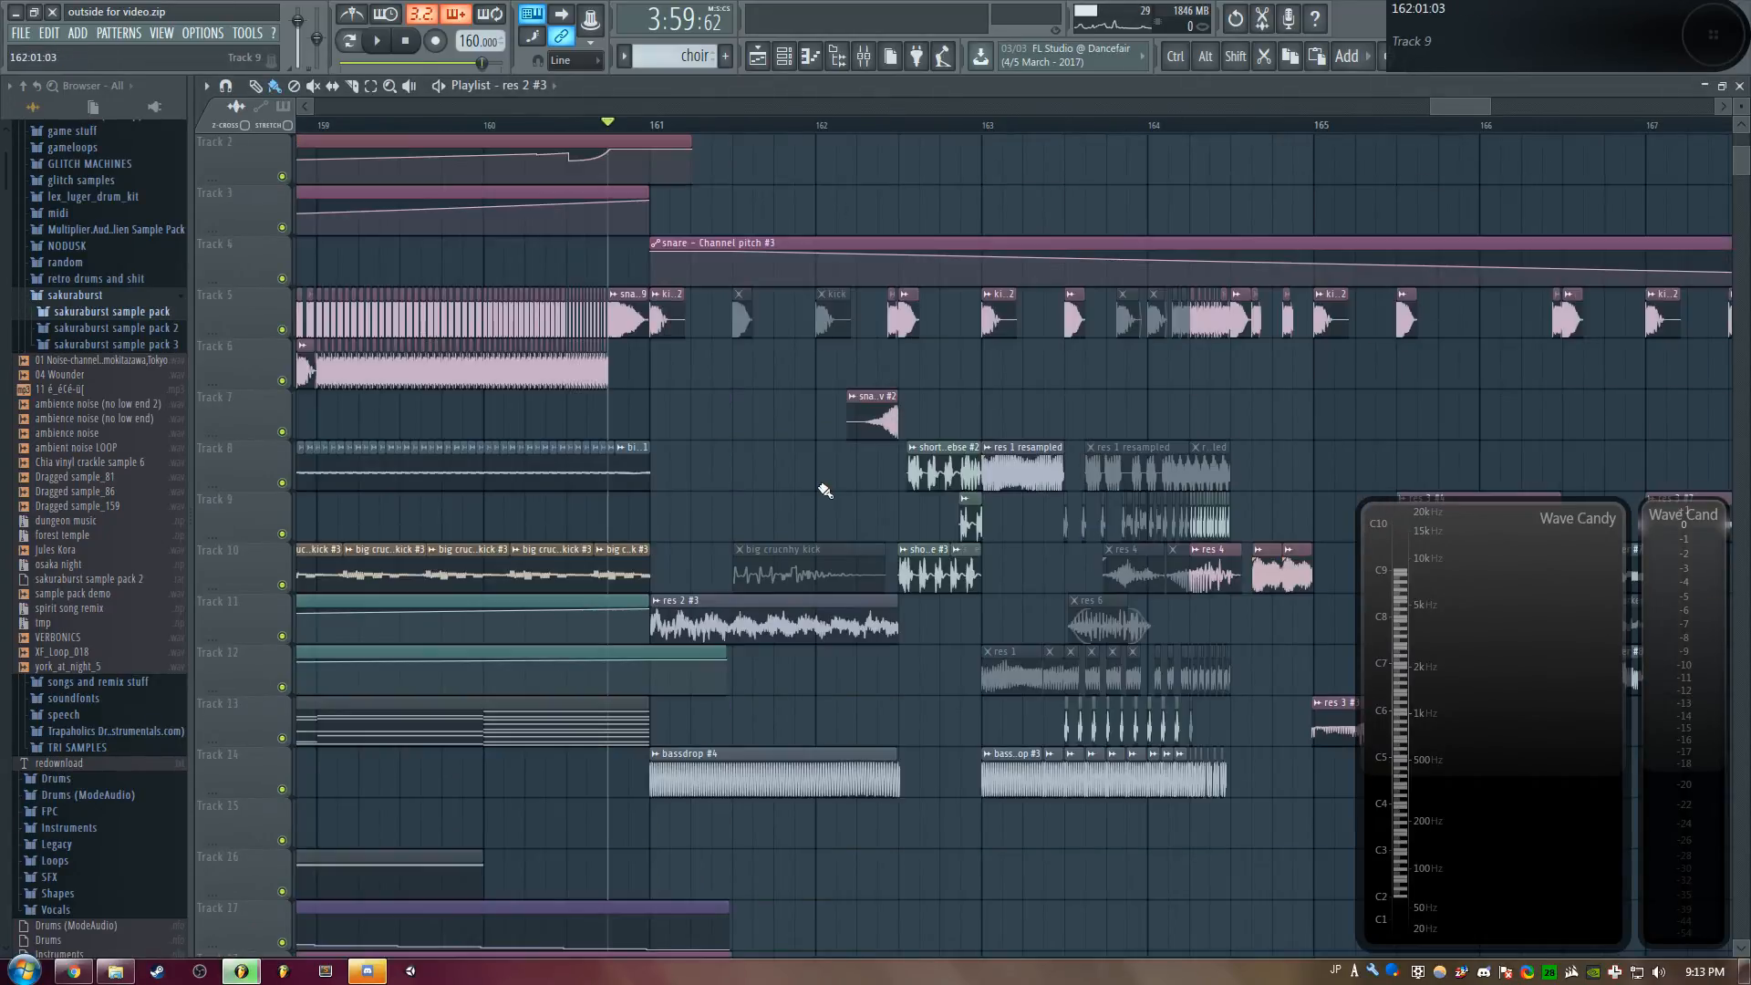
{"action": "scroll", "coordinate": [848, 111], "scroll_direction": "down", "scroll_amount": 2}
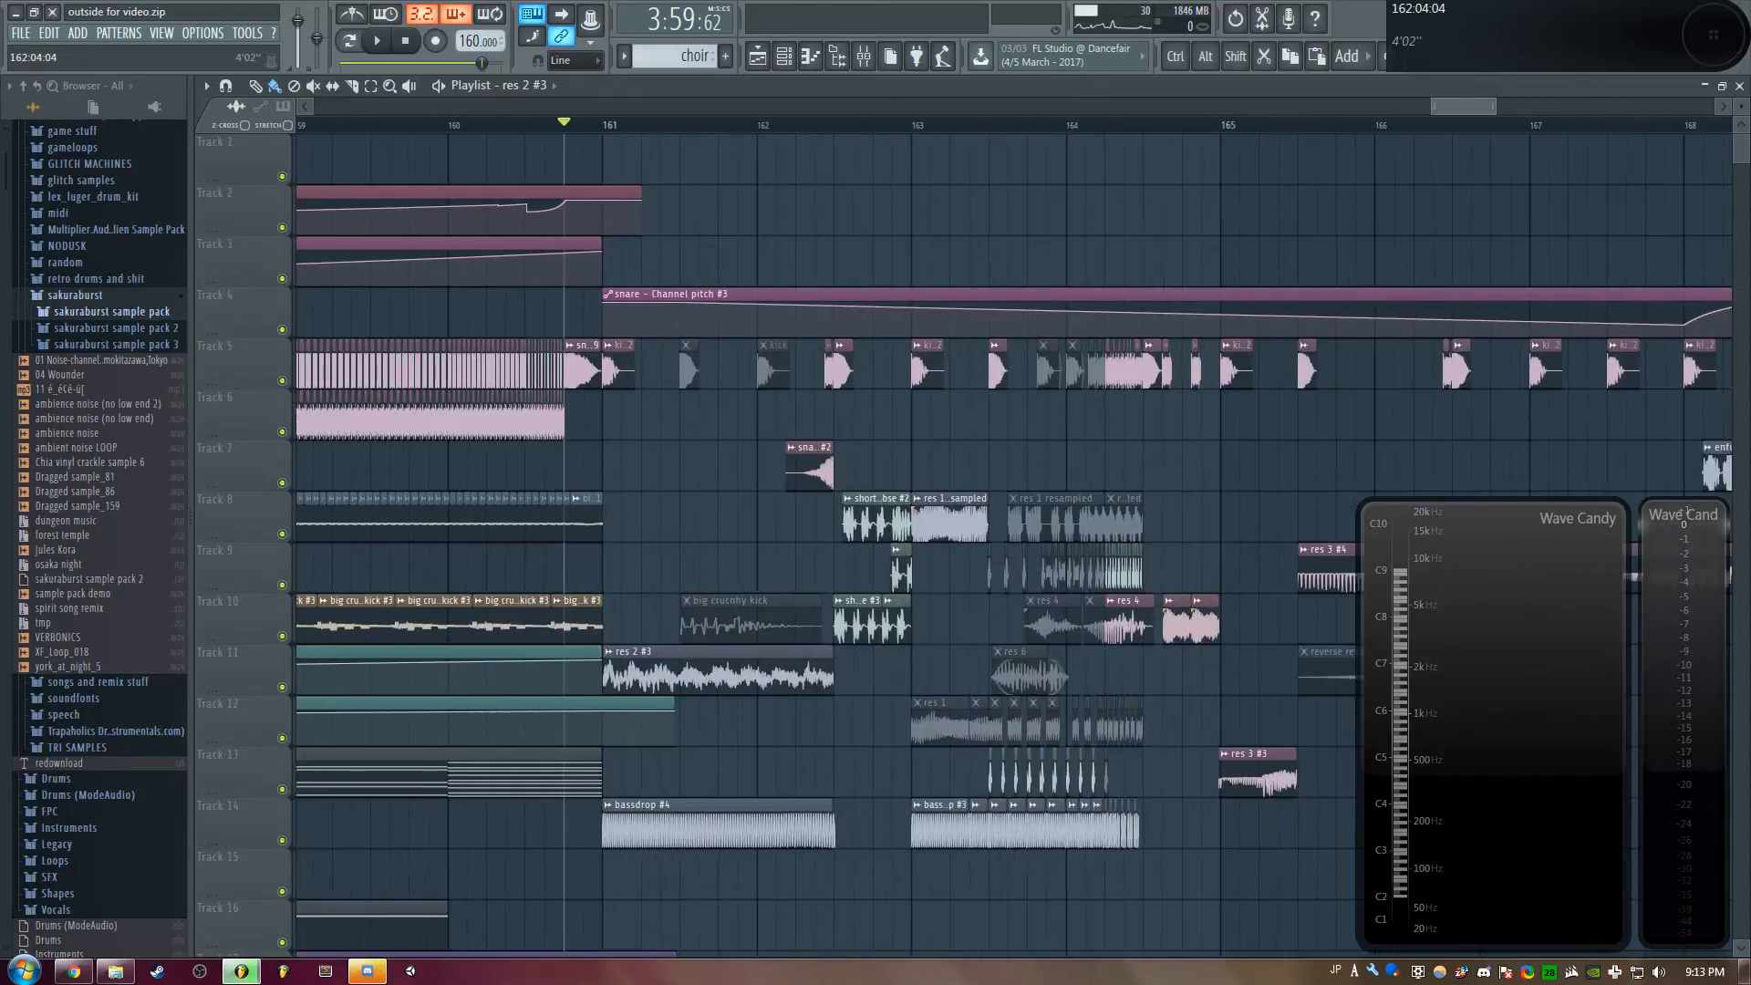
{"action": "key", "text": "space"}
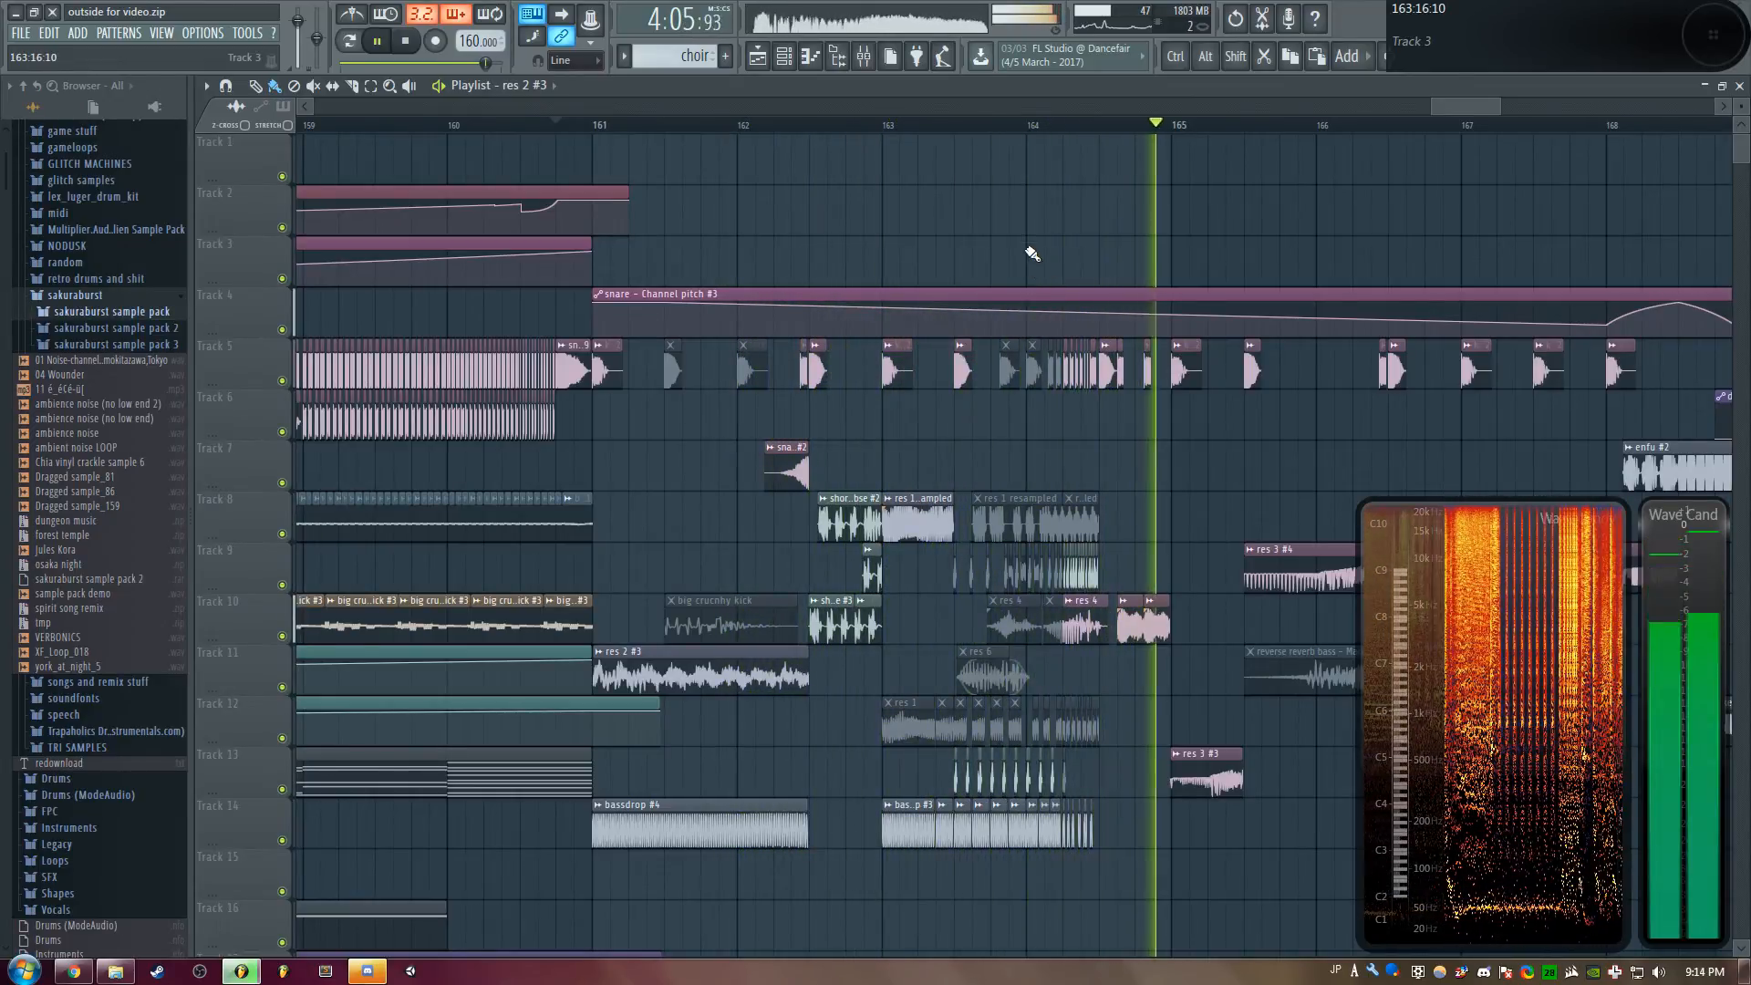
Return the playhead to bar 161 and audition the res 2 #3 clip and bassdrop up to the middle of bar 162
{"action": "left_click_drag", "start_coordinate": [842, 125], "coordinate": [589, 125]}
{"action": "left_click_drag", "start_coordinate": [1515, 106], "coordinate": [1568, 107]}
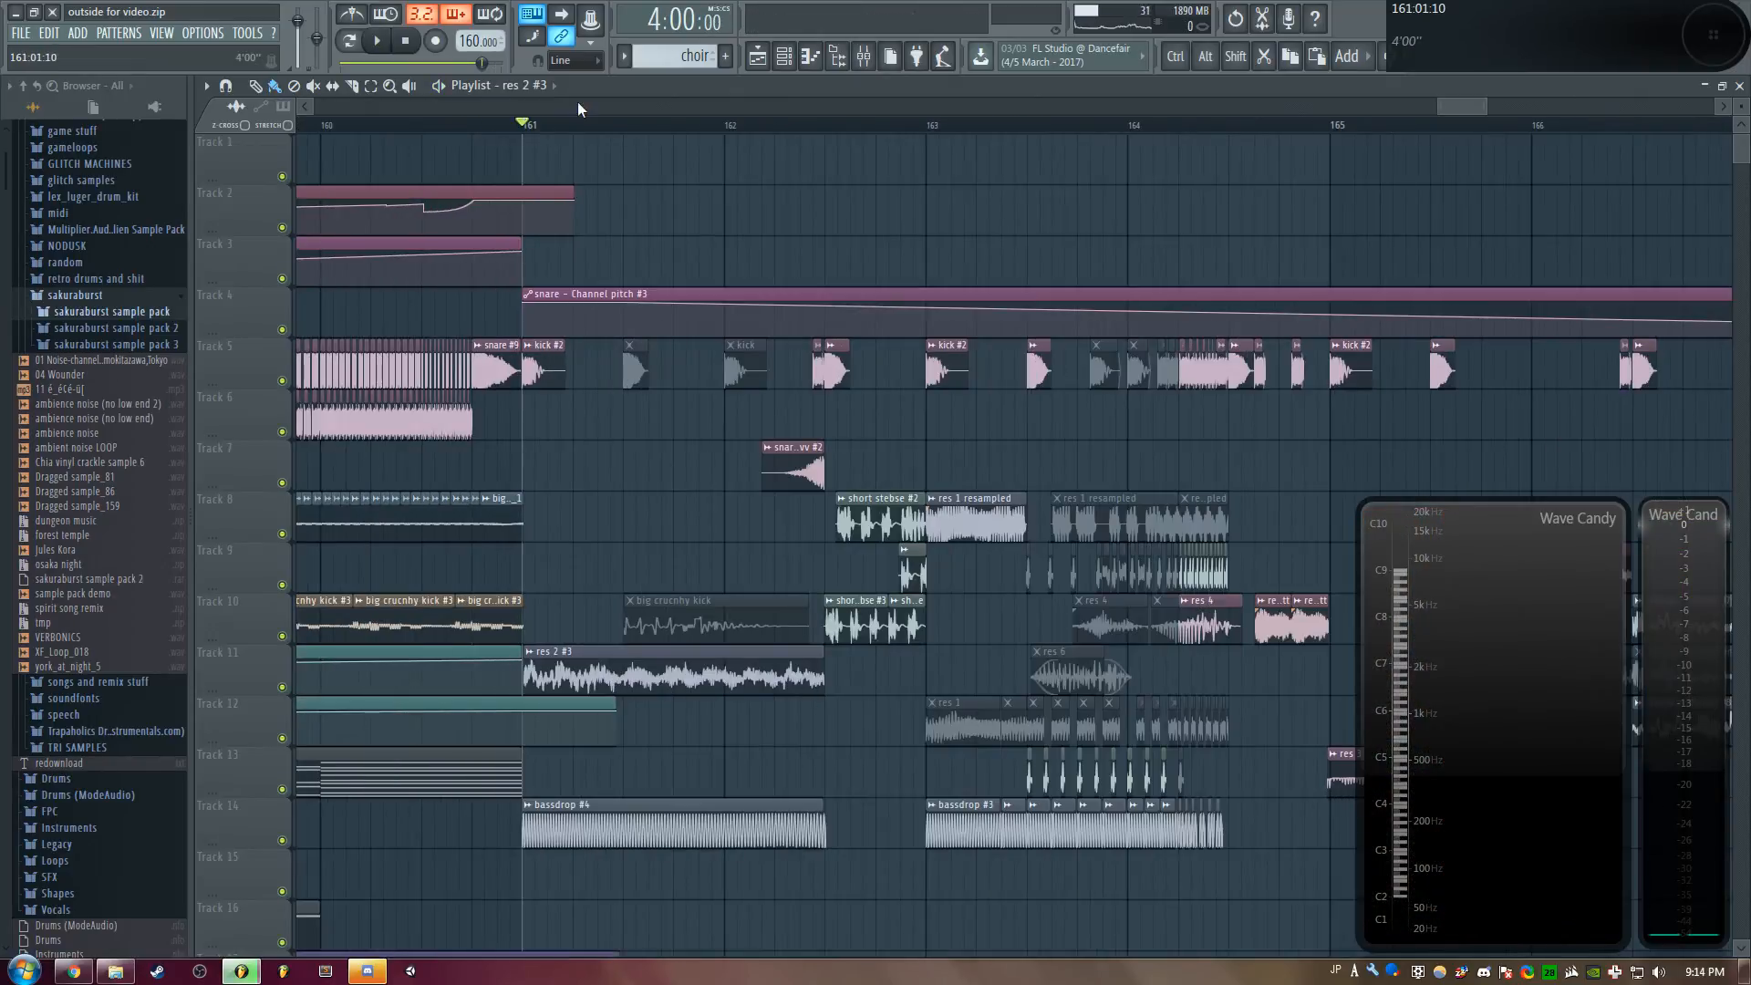
{"action": "scroll", "coordinate": [577, 107], "scroll_direction": "down", "scroll_amount": 3}
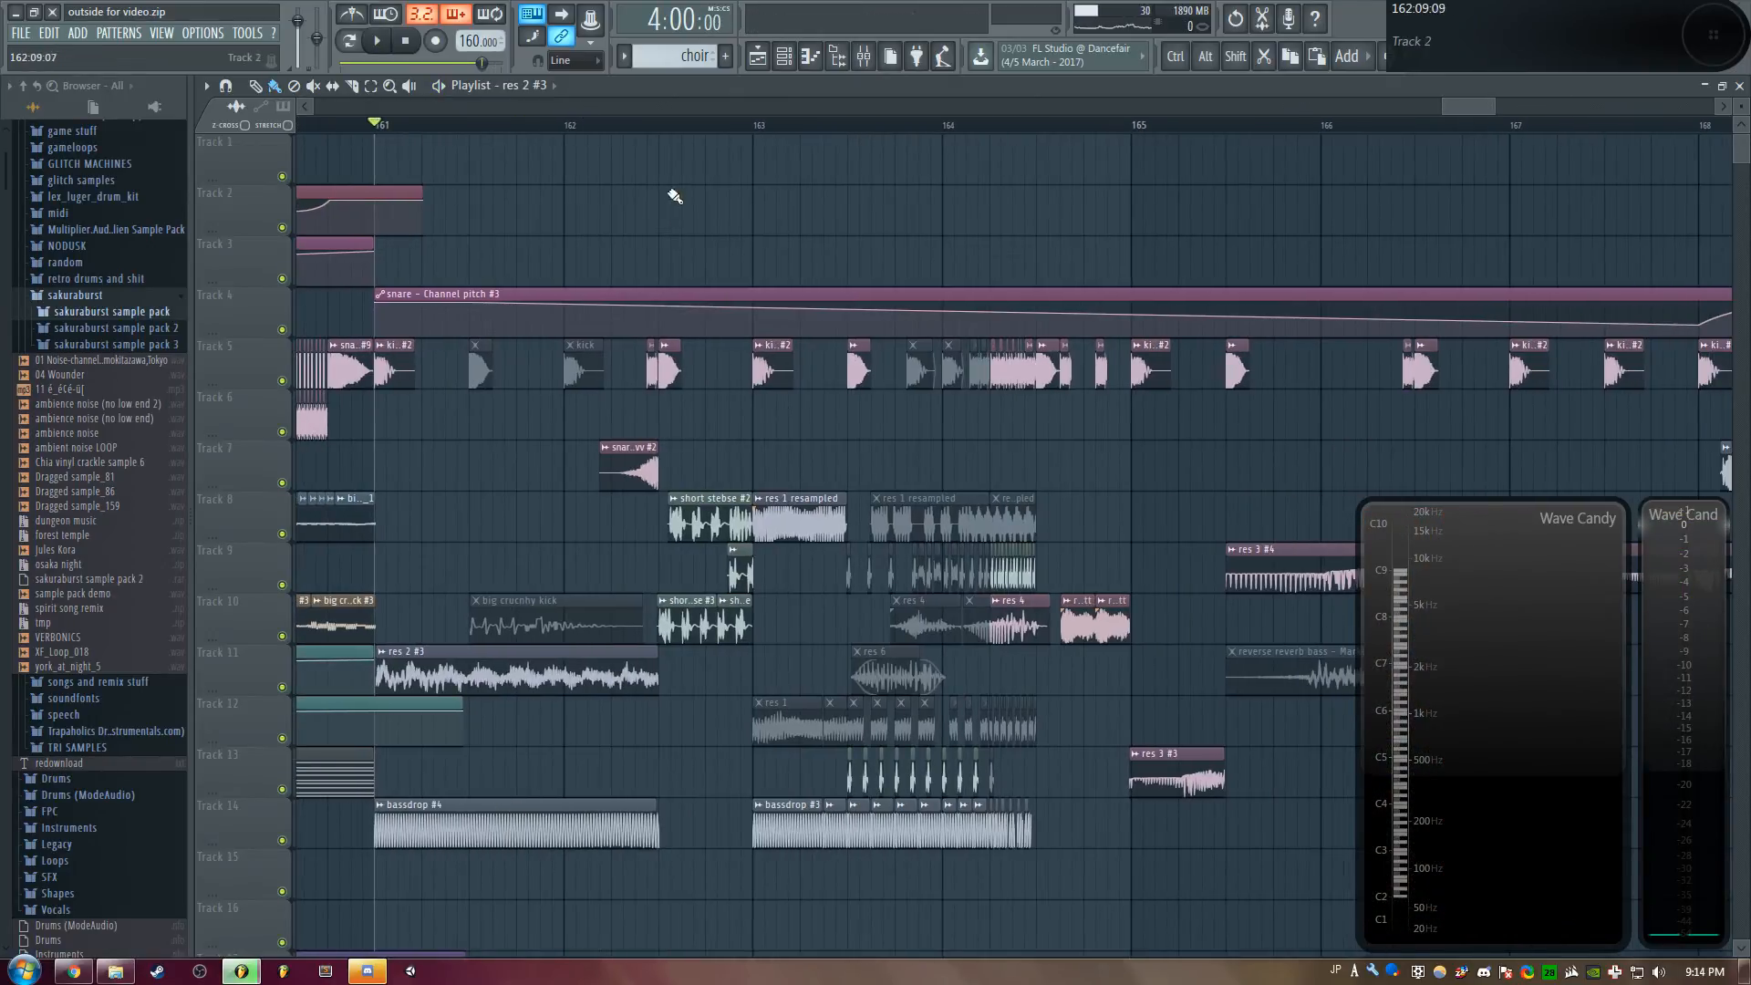
{"action": "key", "text": "space"}
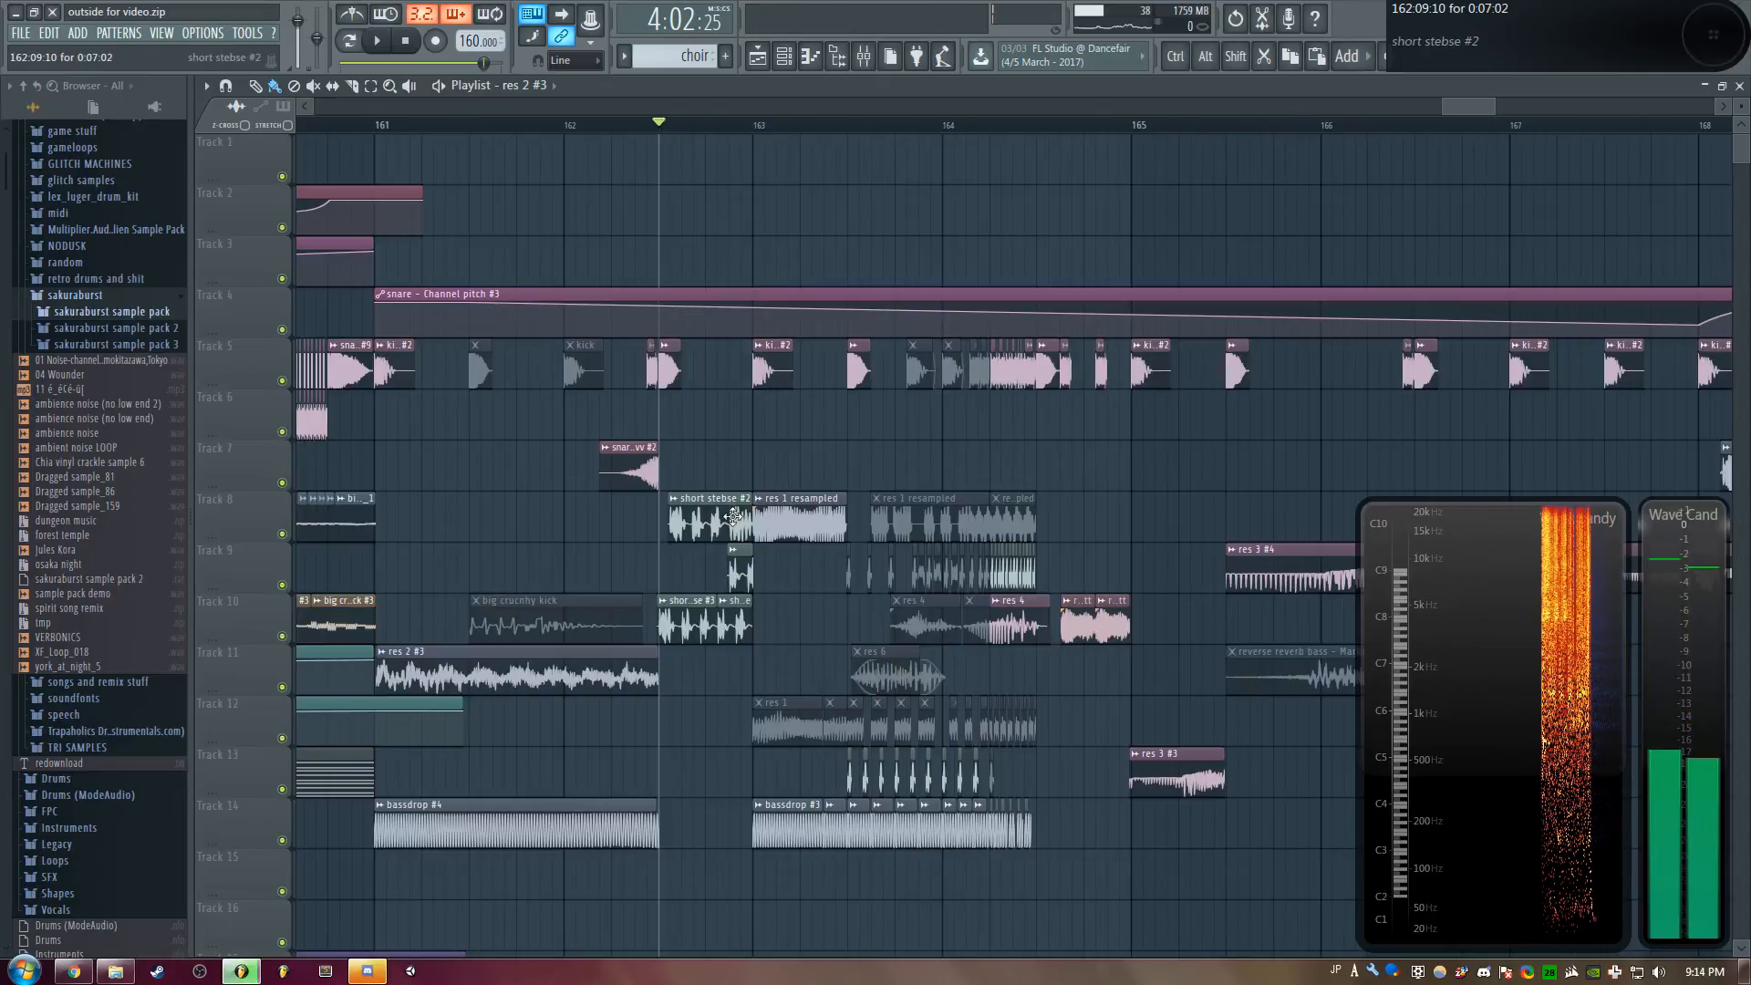
Check the short stebse #2 clip and audition the short stebse and res 1 resampled clips from mid-bar 162 through bar 163
{"action": "double_click", "coordinate": [733, 516]}
{"action": "left_click", "coordinate": [705, 170]}
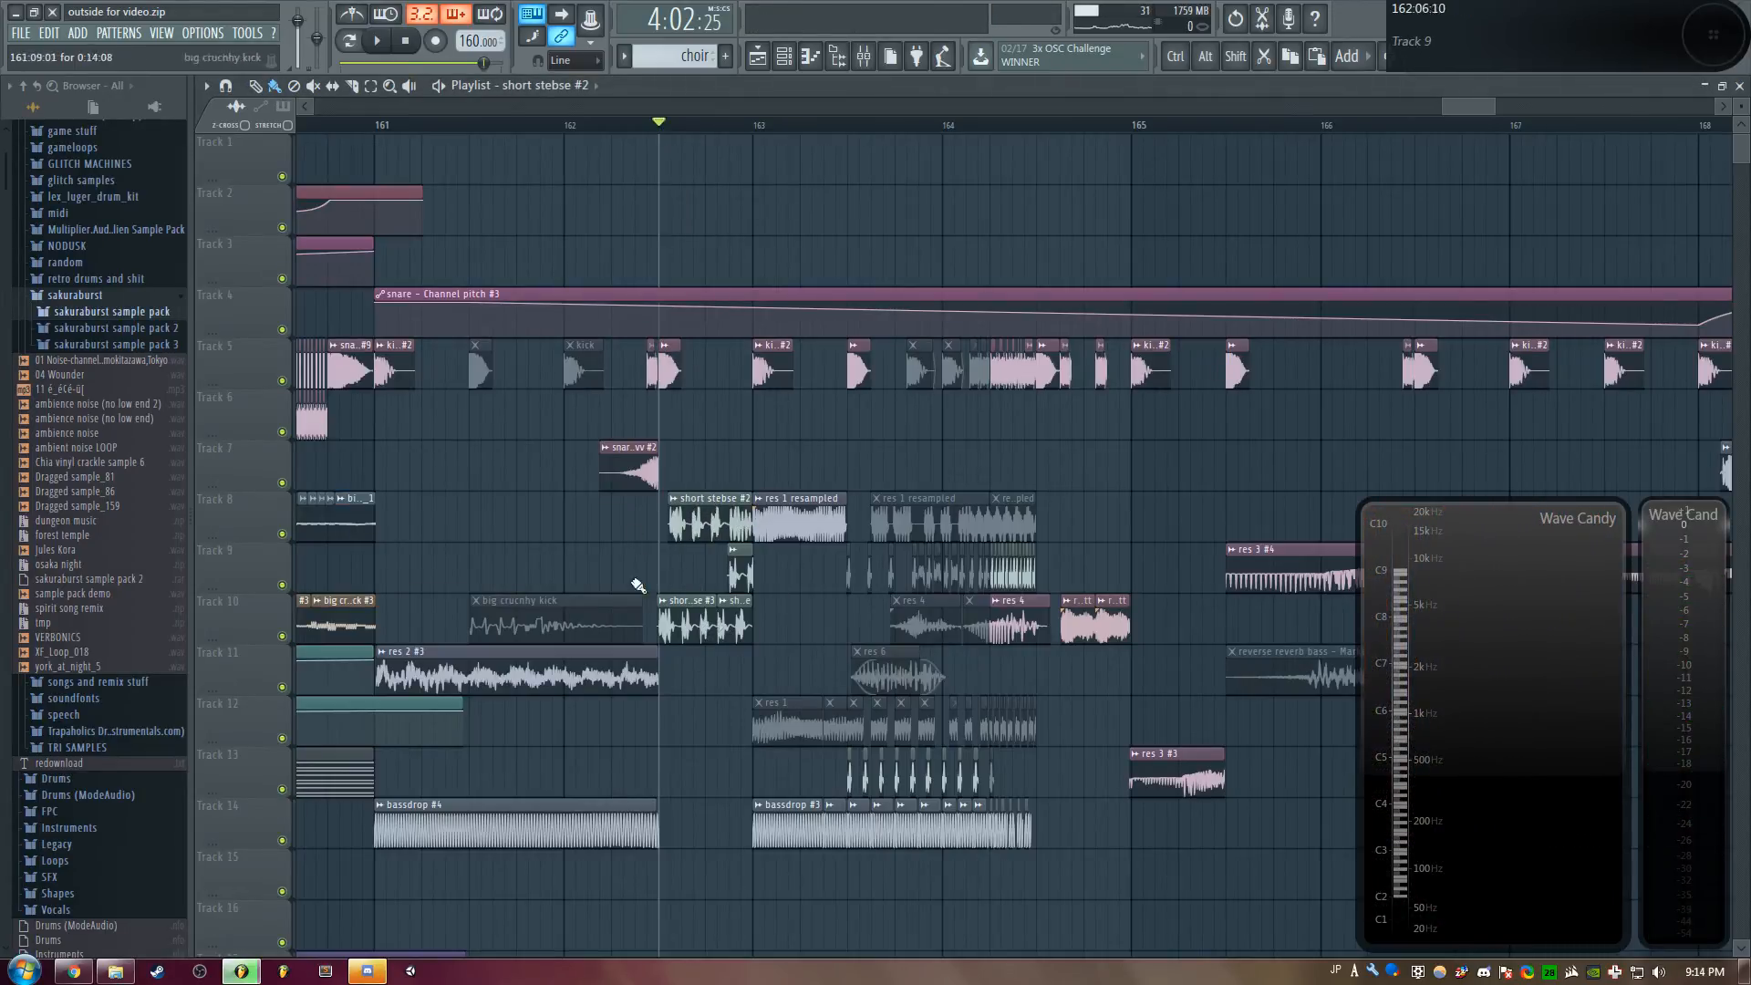
{"action": "key", "text": "space"}
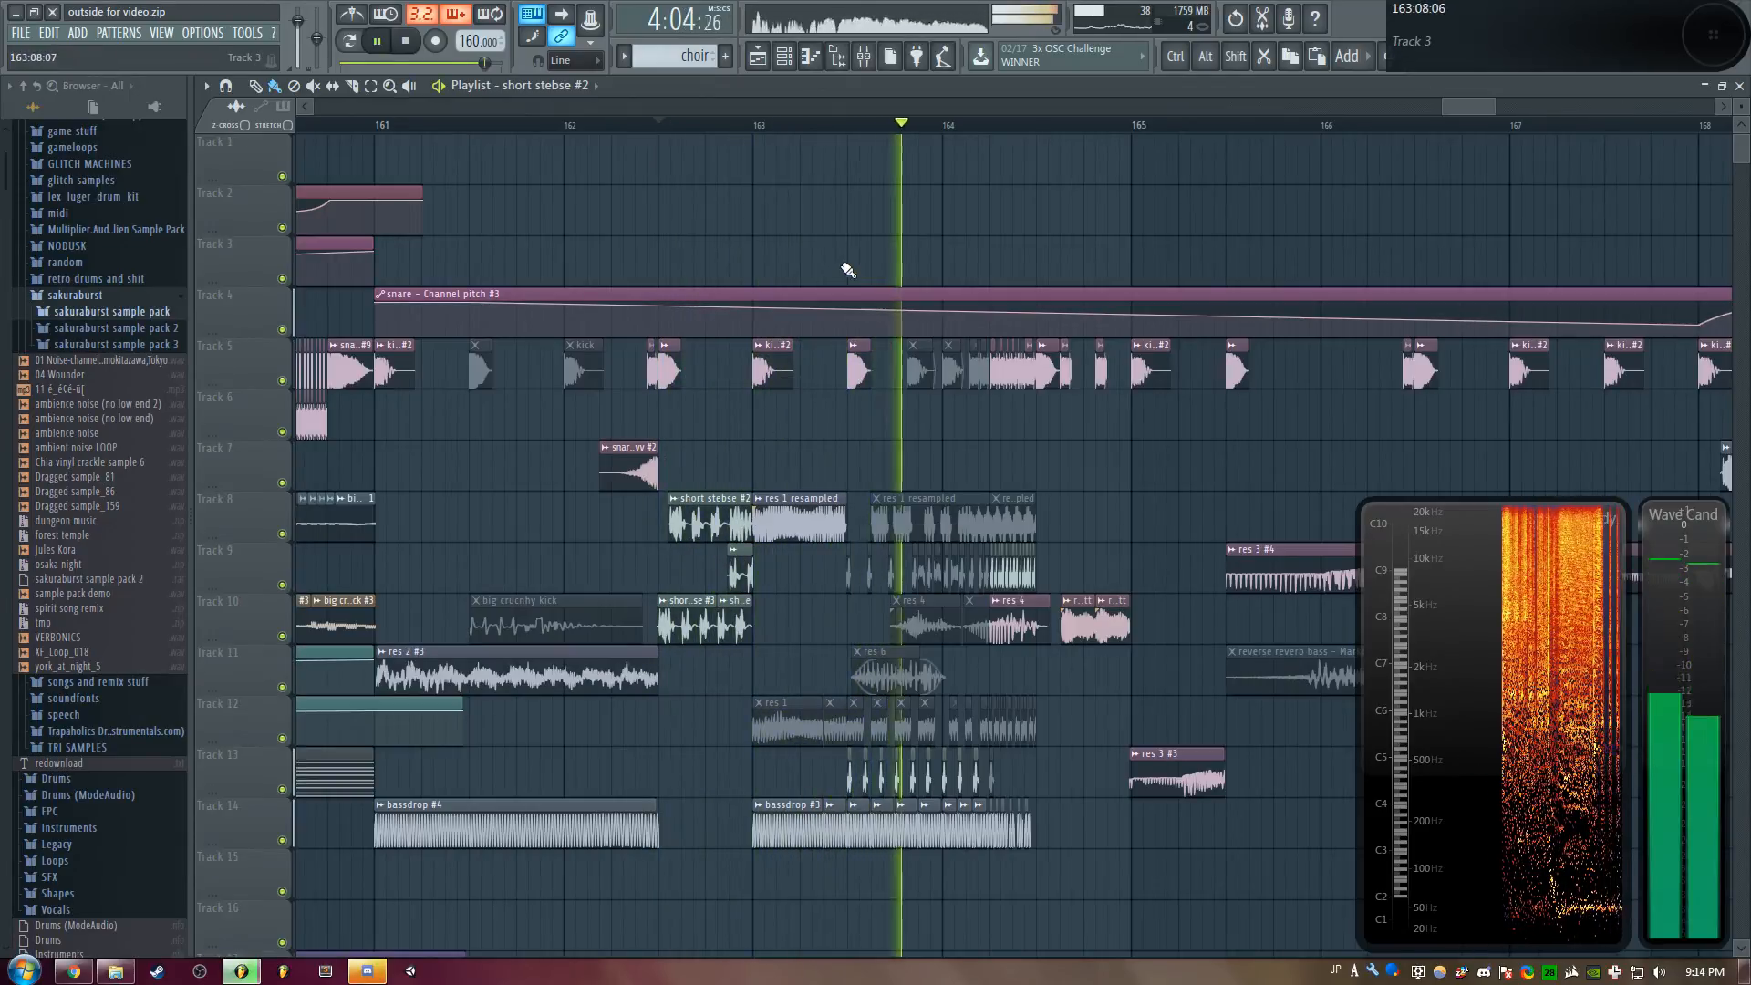
{"action": "key", "text": "space"}
{"action": "left_click", "coordinate": [849, 127]}
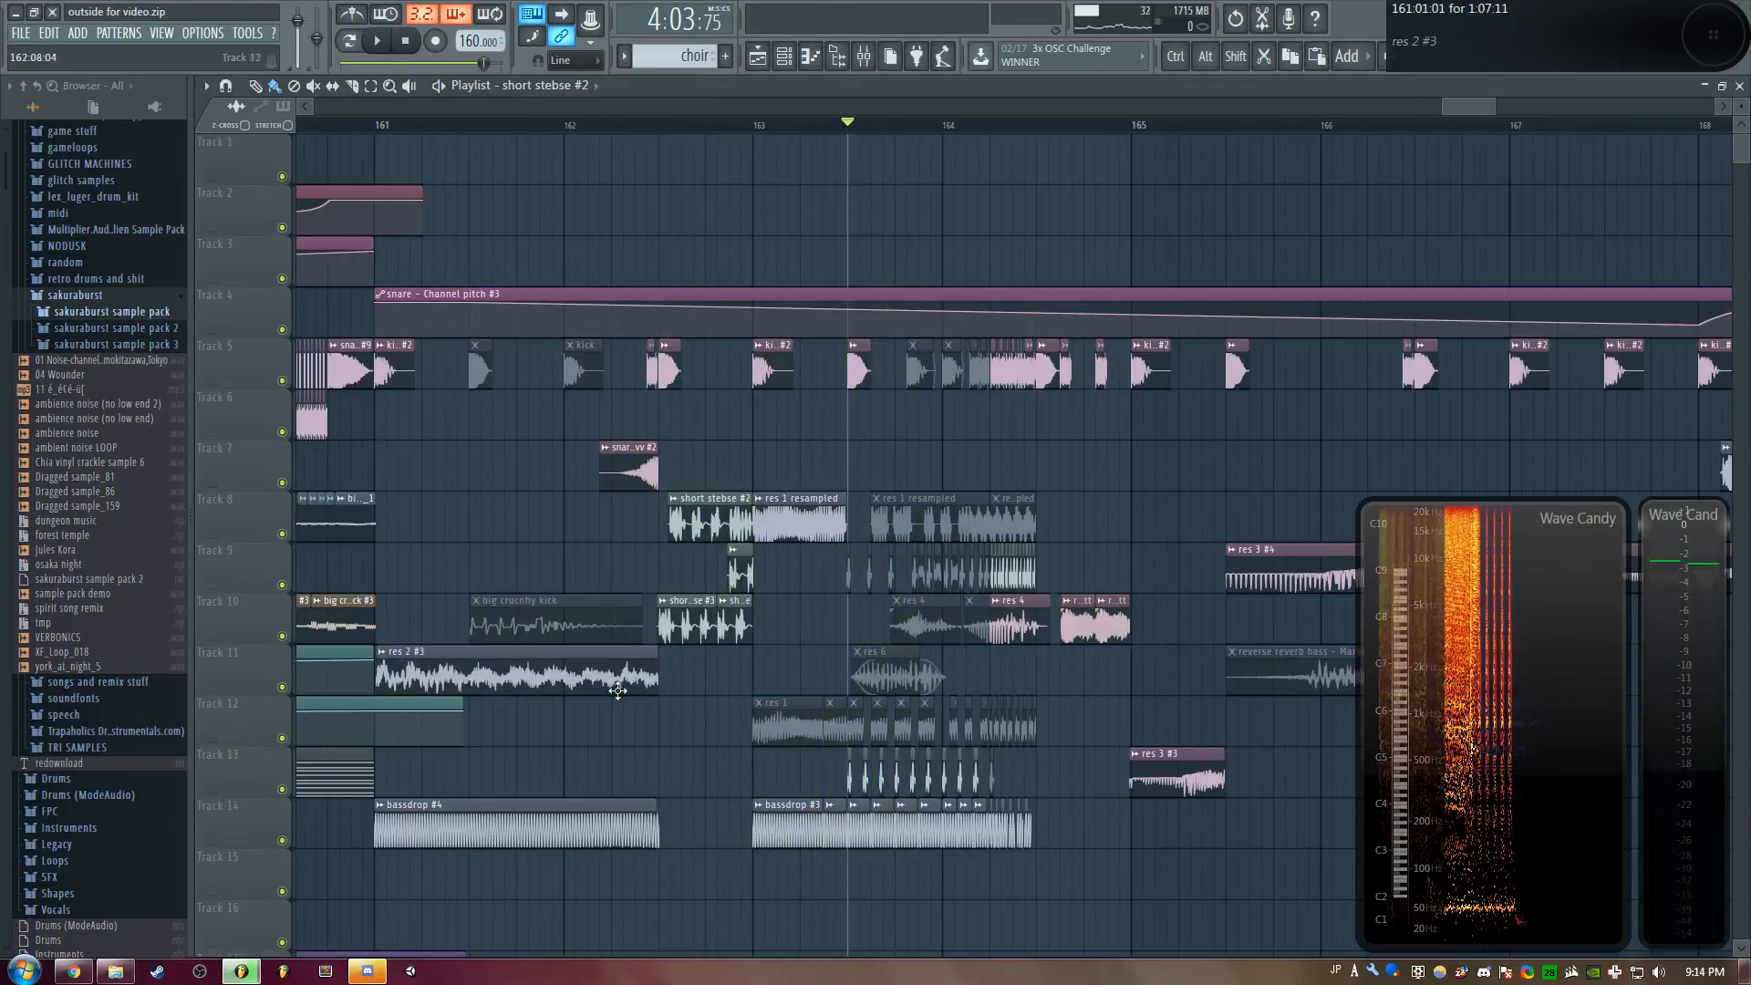
Inspect the channel settings of the short stebse chops on Track 13 and audition them against the bassdrop chops through bar 164
{"action": "double_click", "coordinate": [849, 776]}
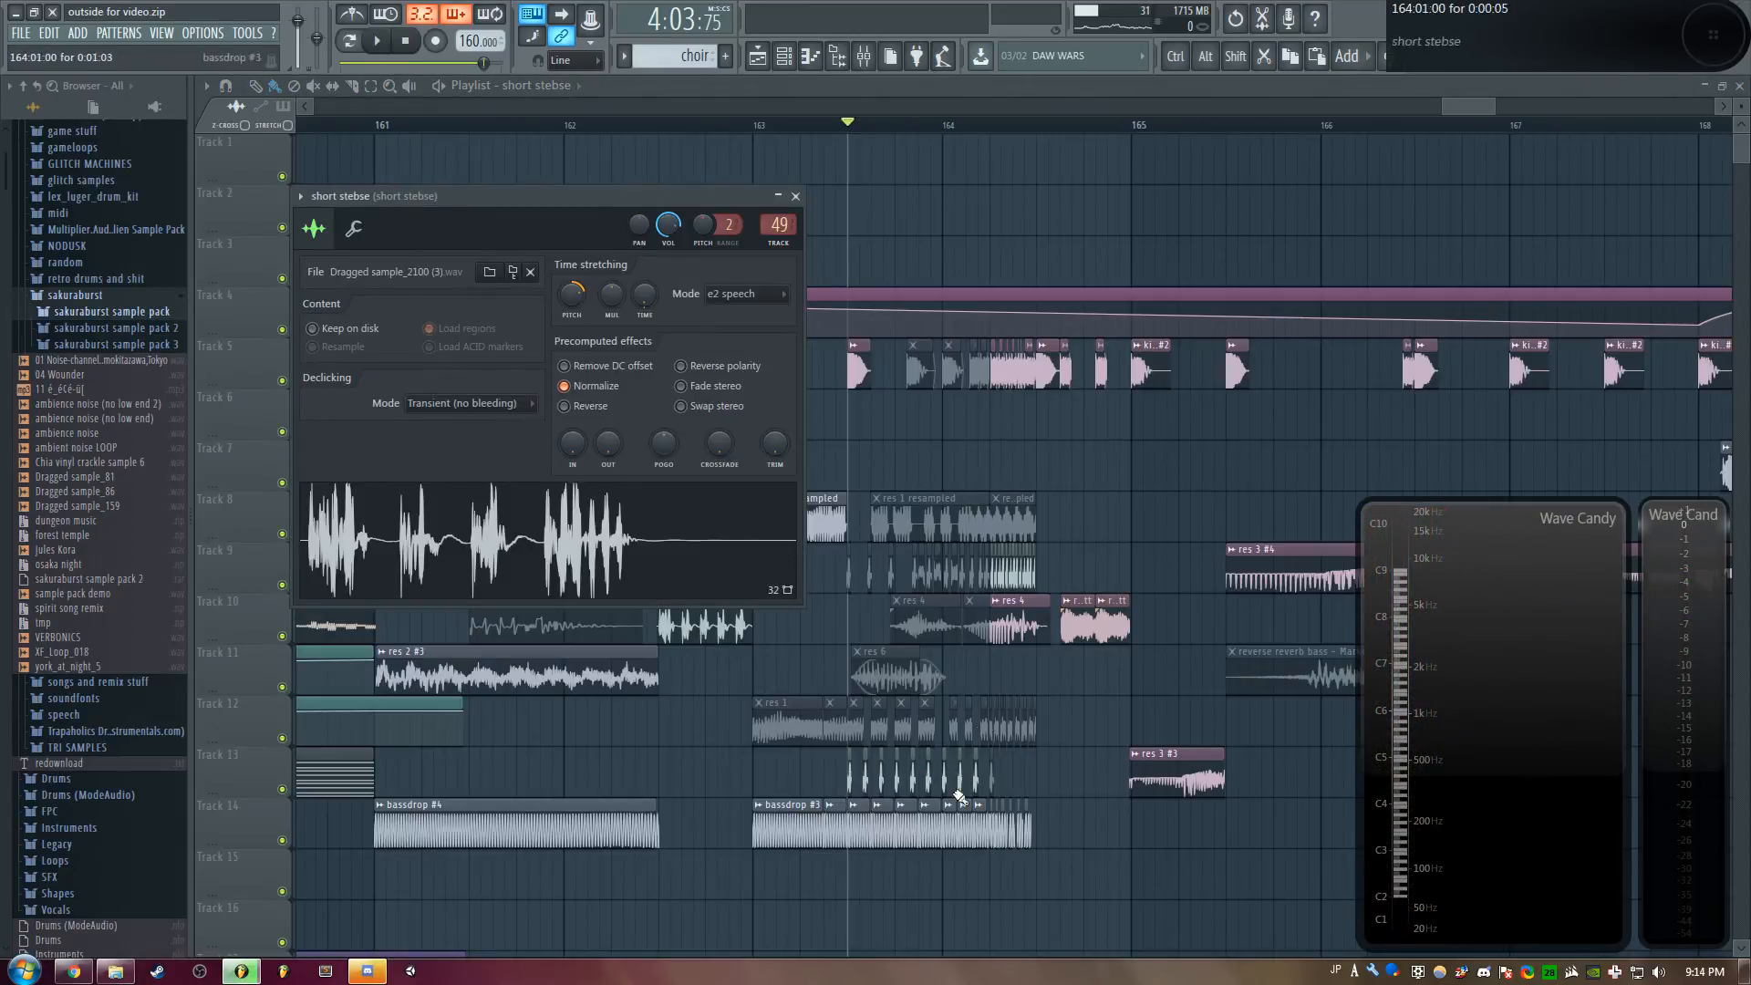
{"action": "left_click", "coordinate": [796, 196]}
{"action": "scroll", "coordinate": [759, 383], "scroll_direction": "up", "scroll_amount": 4}
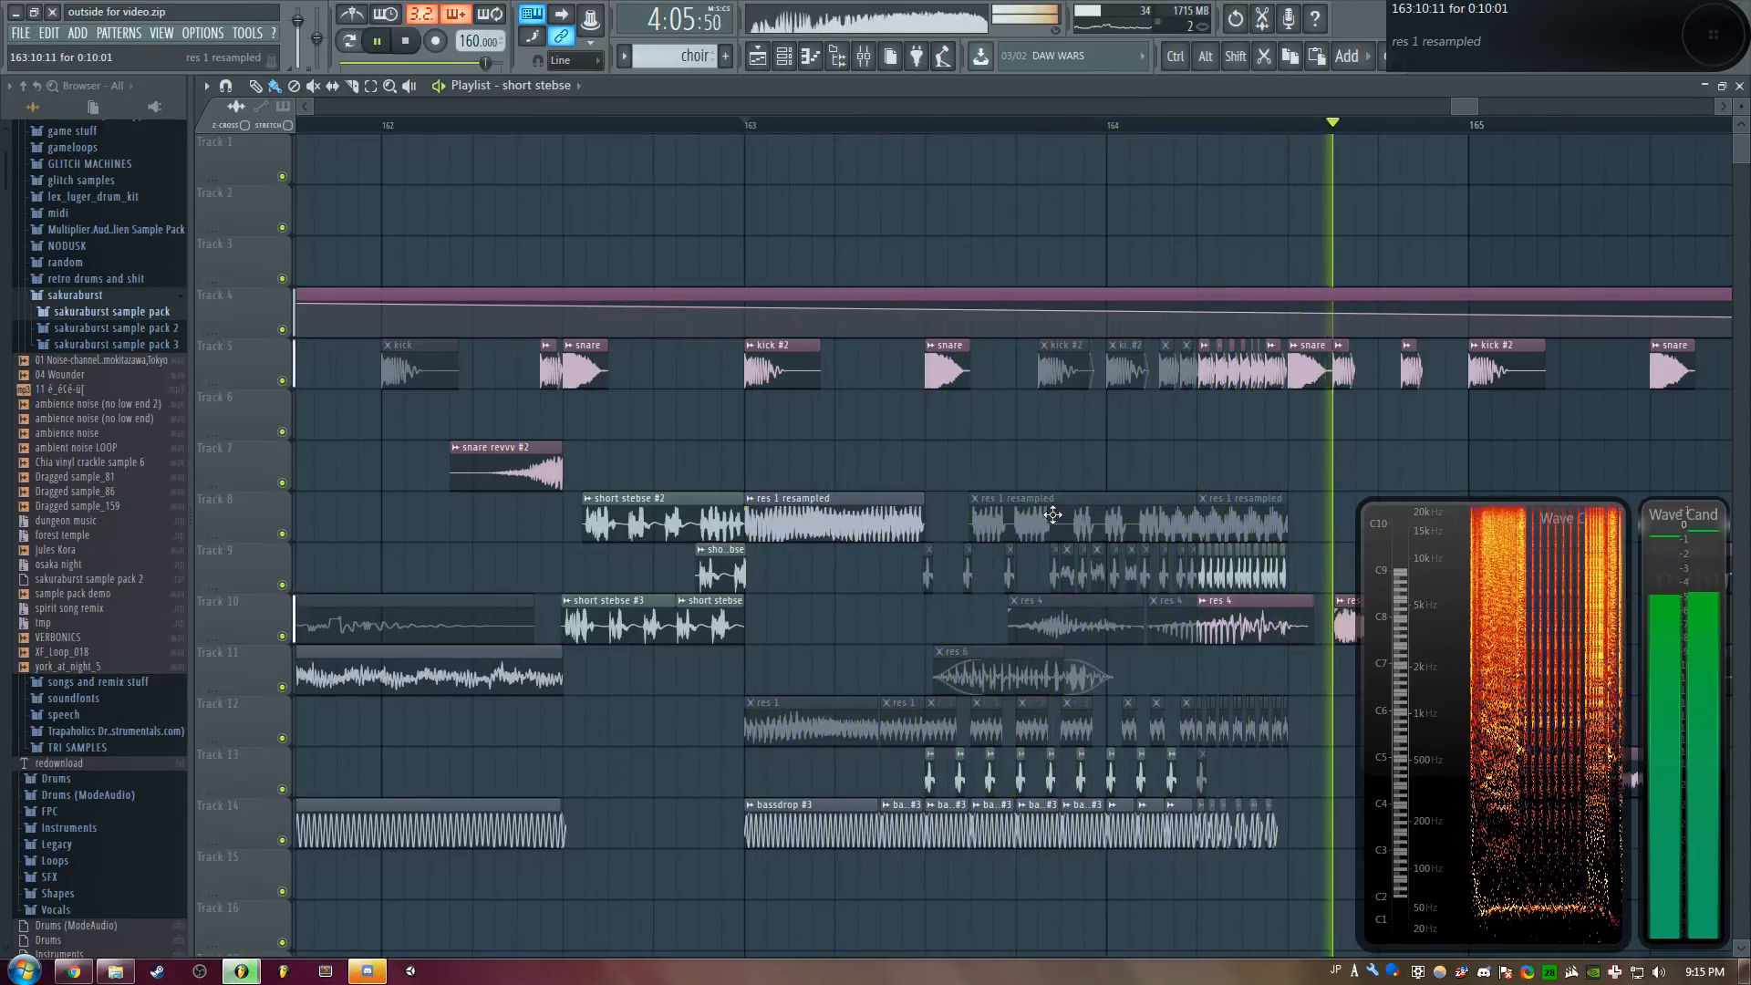
{"action": "scroll", "coordinate": [887, 120], "scroll_direction": "down", "scroll_amount": 2}
{"action": "key", "text": "space"}
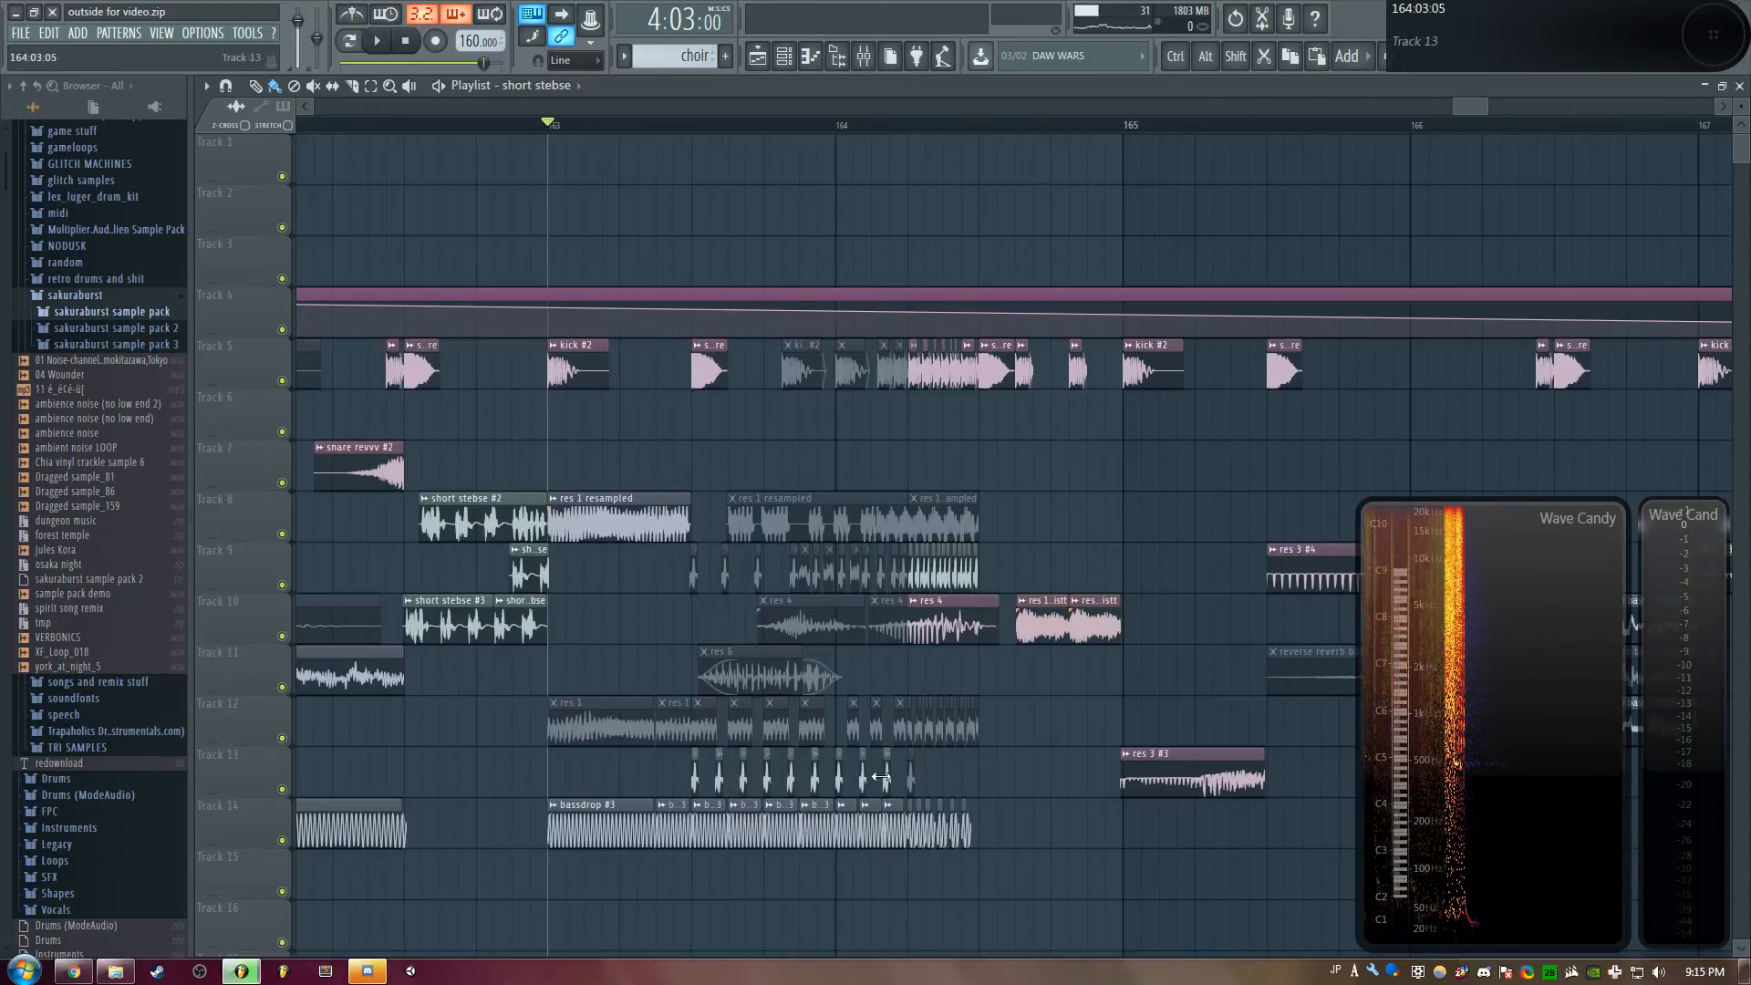
Audition the kick and snare fill from bar 164 and set the playhead to bar 165
{"action": "left_click", "coordinate": [837, 122]}
{"action": "scroll", "coordinate": [838, 123], "scroll_direction": "up", "scroll_amount": 2}
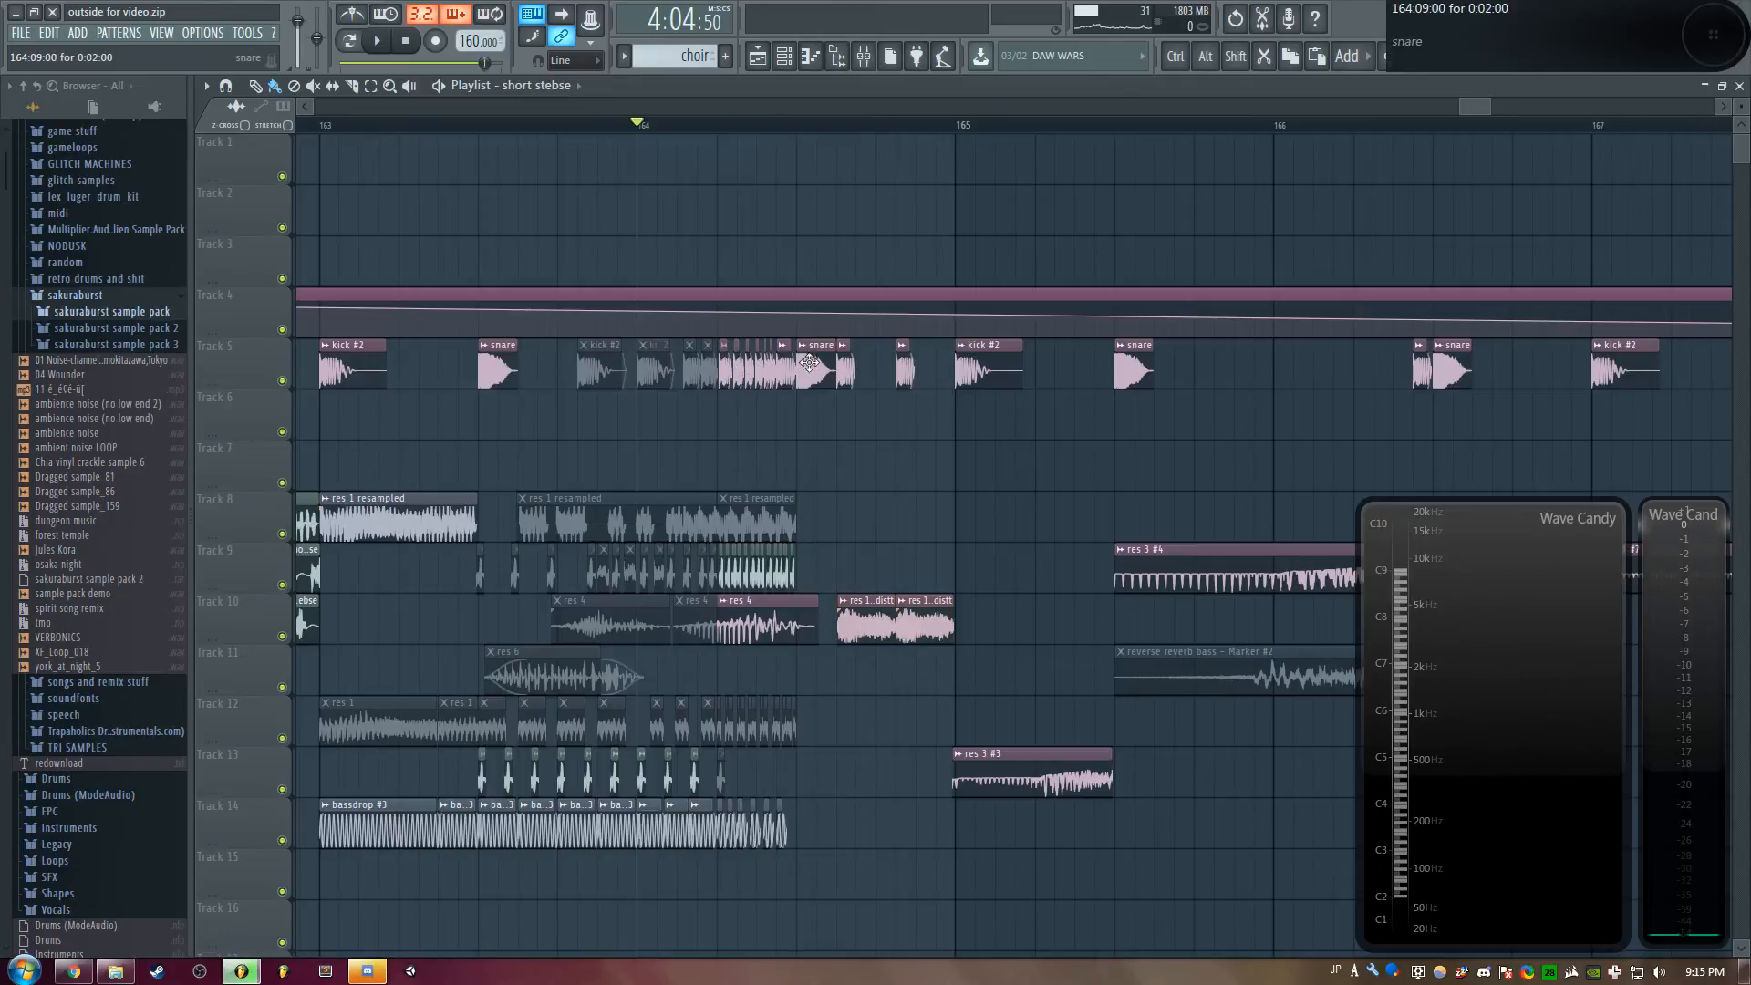
{"action": "key", "text": "space"}
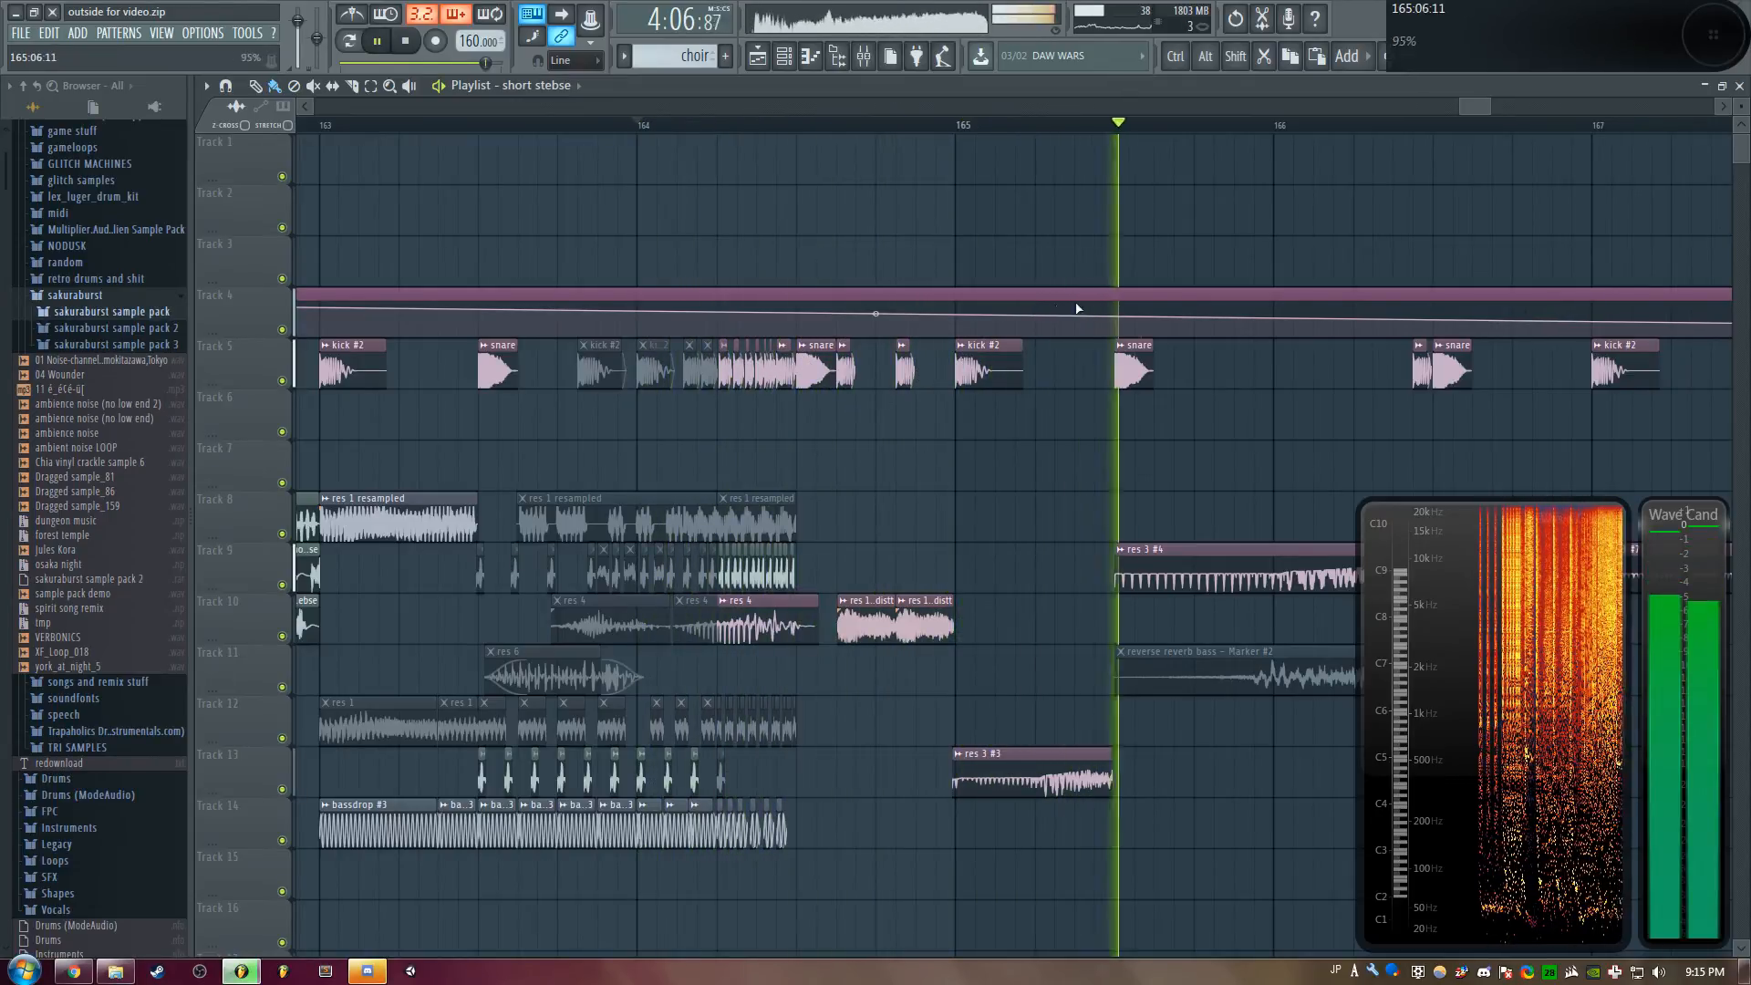
{"action": "left_click", "coordinate": [958, 125]}
{"action": "key", "text": "space"}
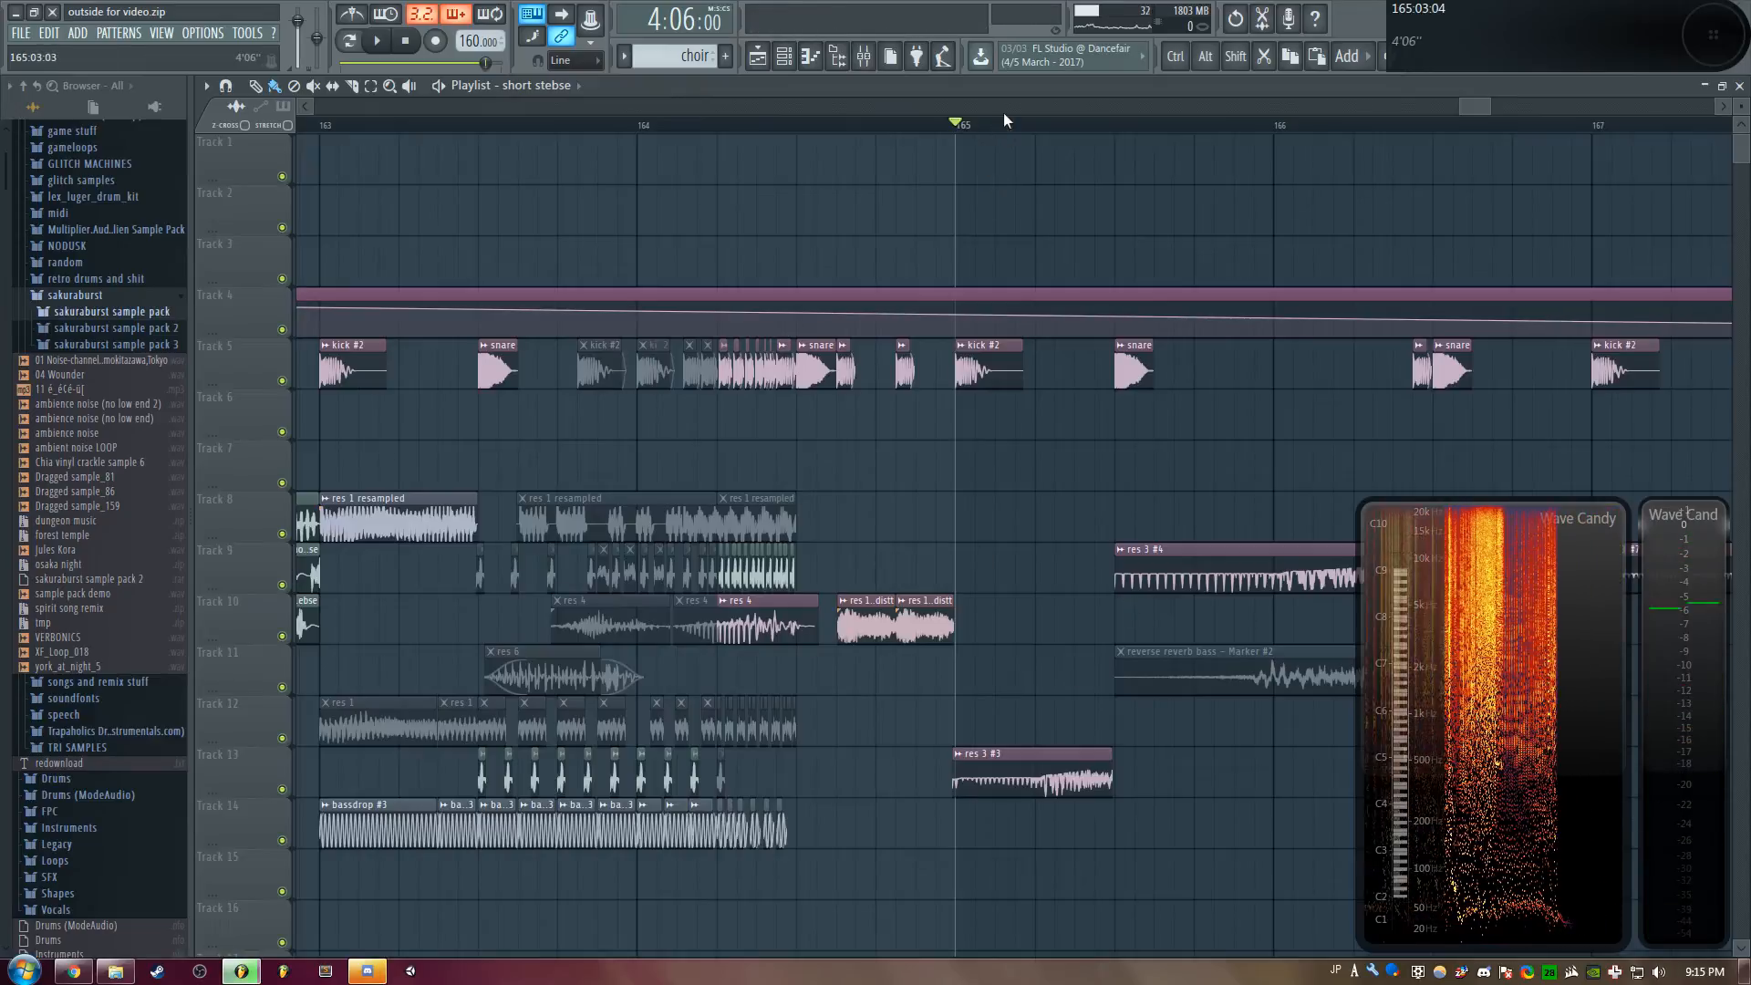
Inspect the res 3 #3 clip's channel settings and its Fruity WaveShaper curve on mixer track 71, and close the windows
{"action": "left_click_drag", "start_coordinate": [1140, 420], "coordinate": [661, 492]}
{"action": "scroll", "coordinate": [664, 548], "scroll_direction": "down", "scroll_amount": 2}
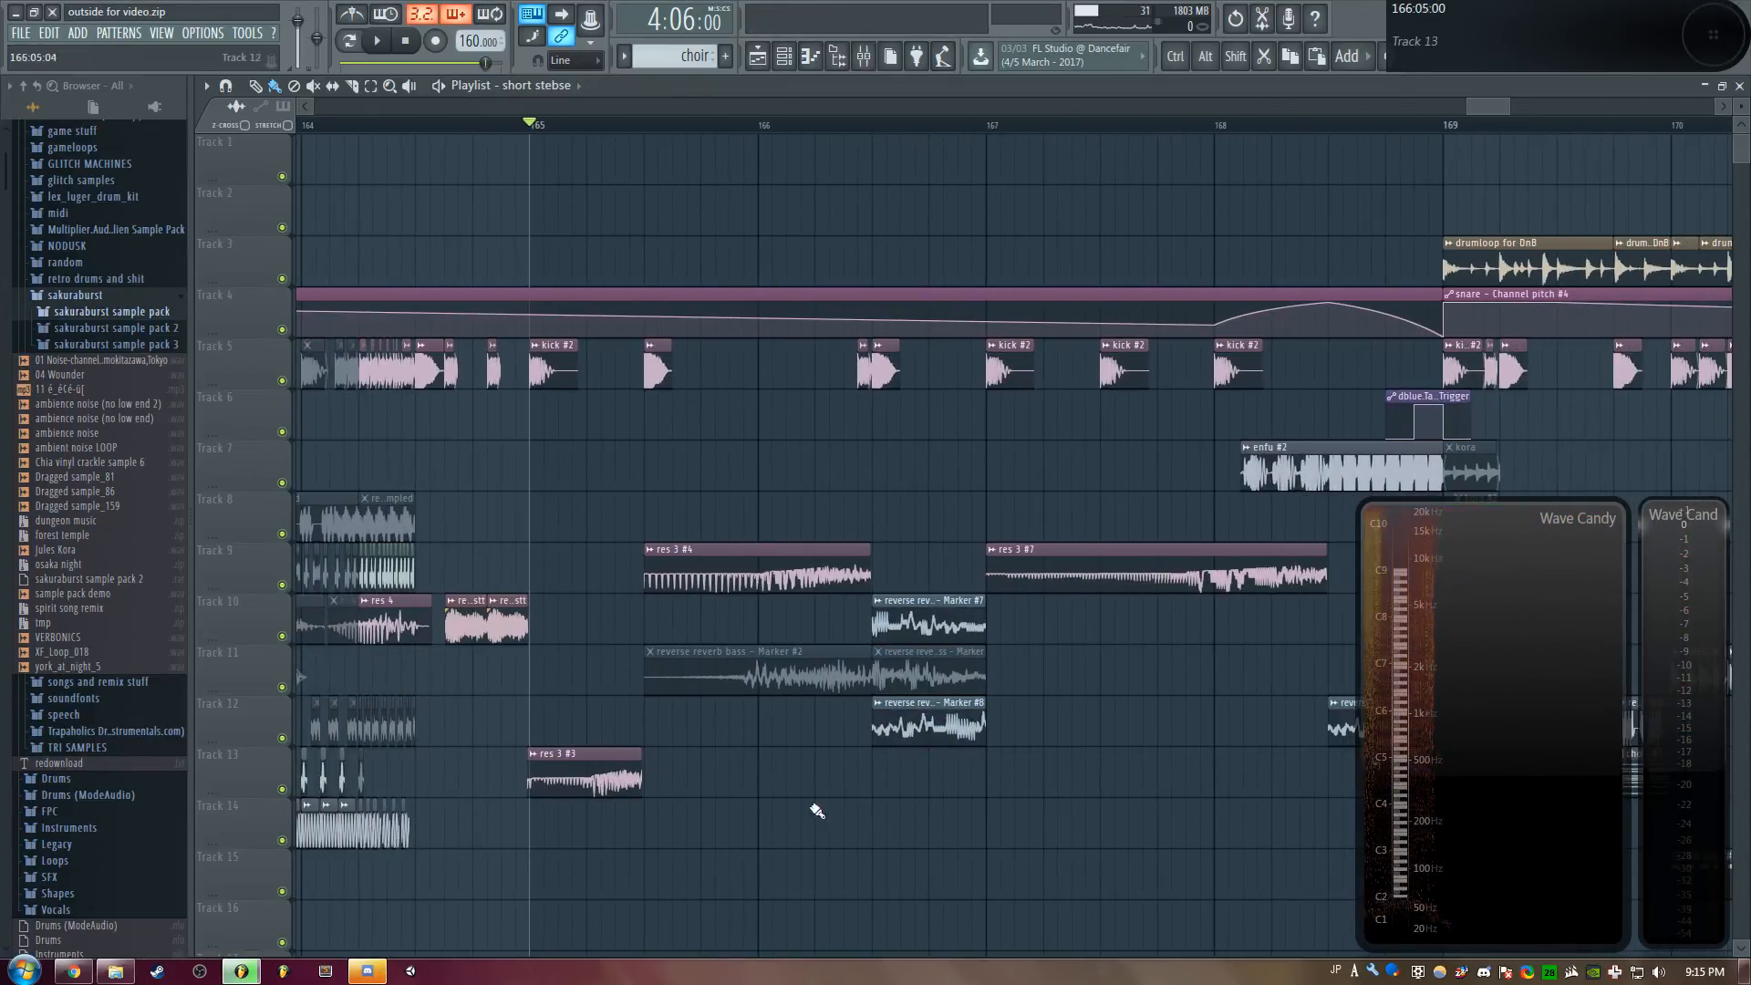
{"action": "double_click", "coordinate": [592, 778]}
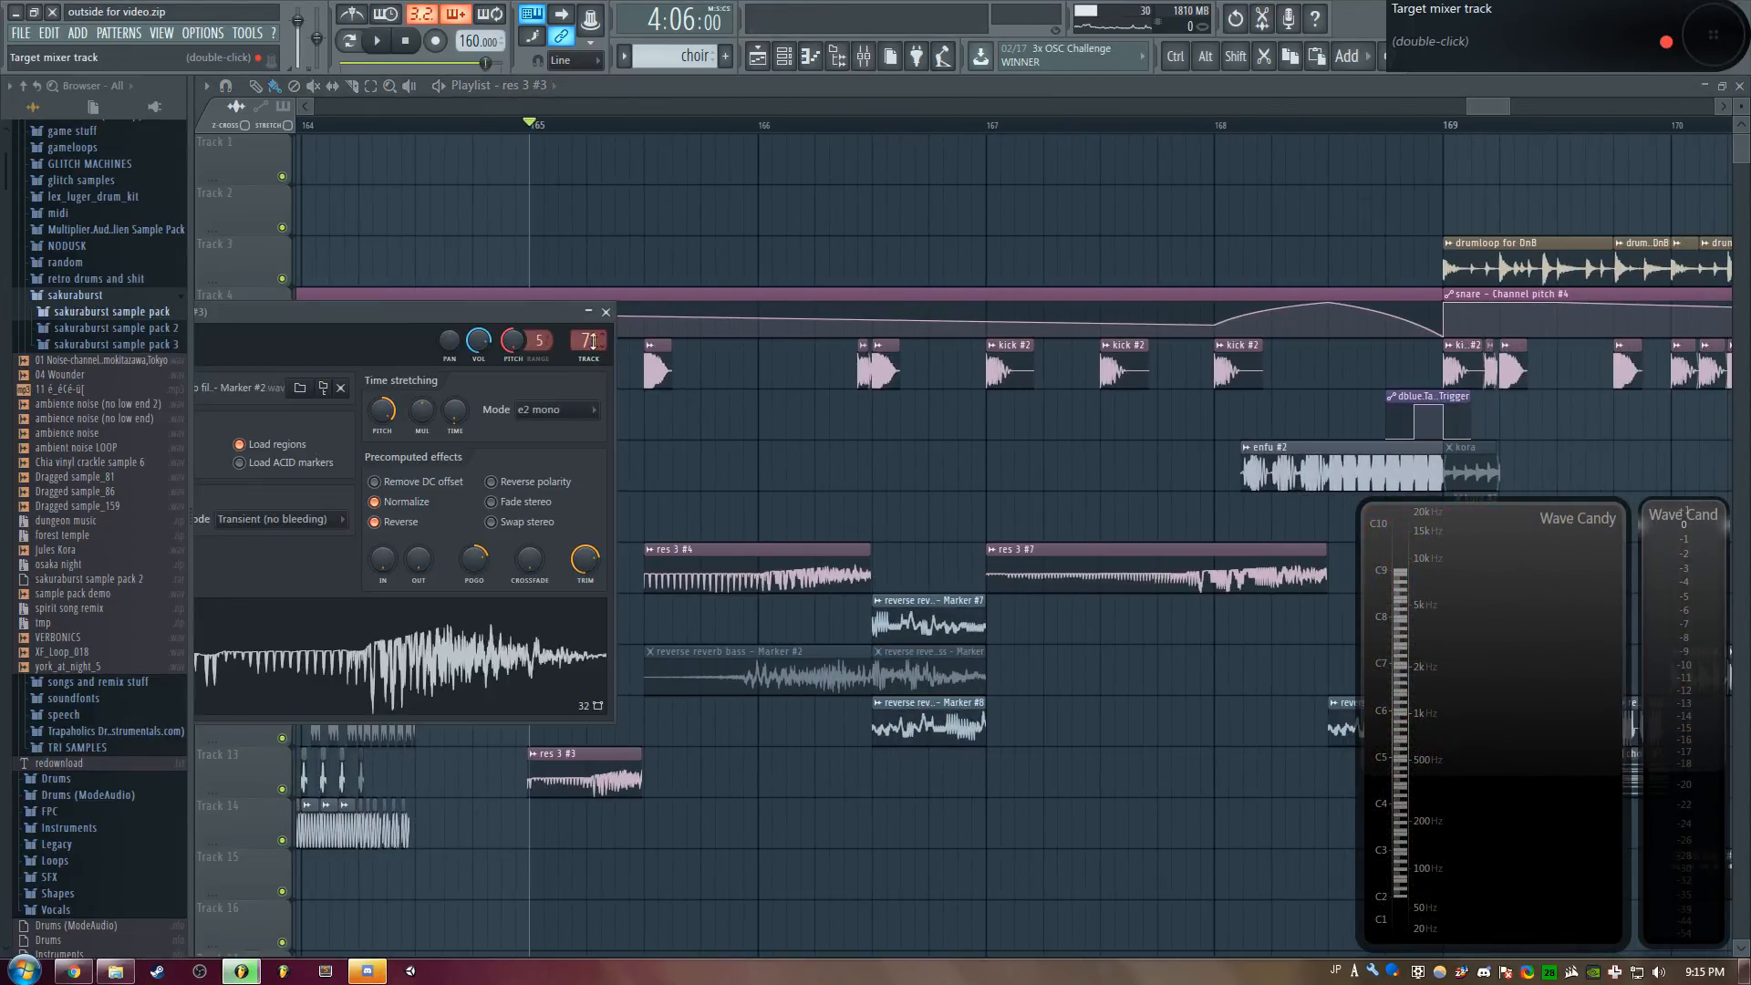
{"action": "double_click", "coordinate": [590, 341]}
{"action": "left_click", "coordinate": [1576, 334]}
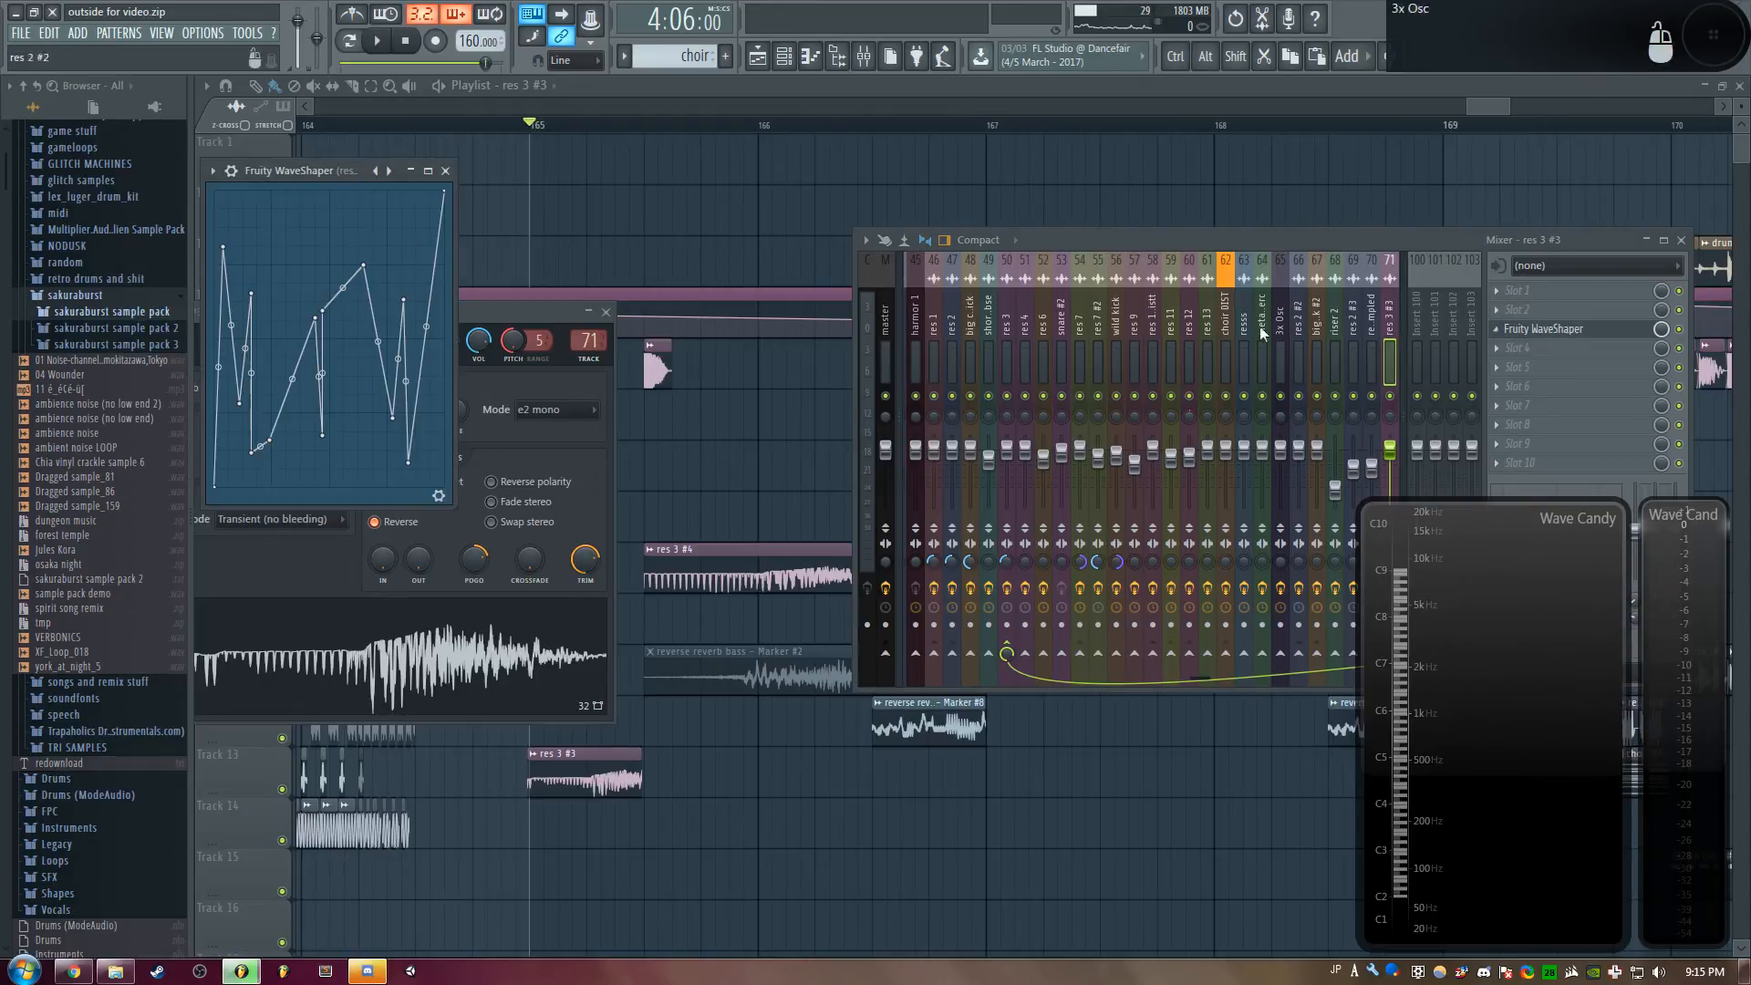
{"action": "key", "text": "F12"}
Audition the res 3 and reverse reverb clips from bar 165 through bar 168
{"action": "key", "text": "space"}
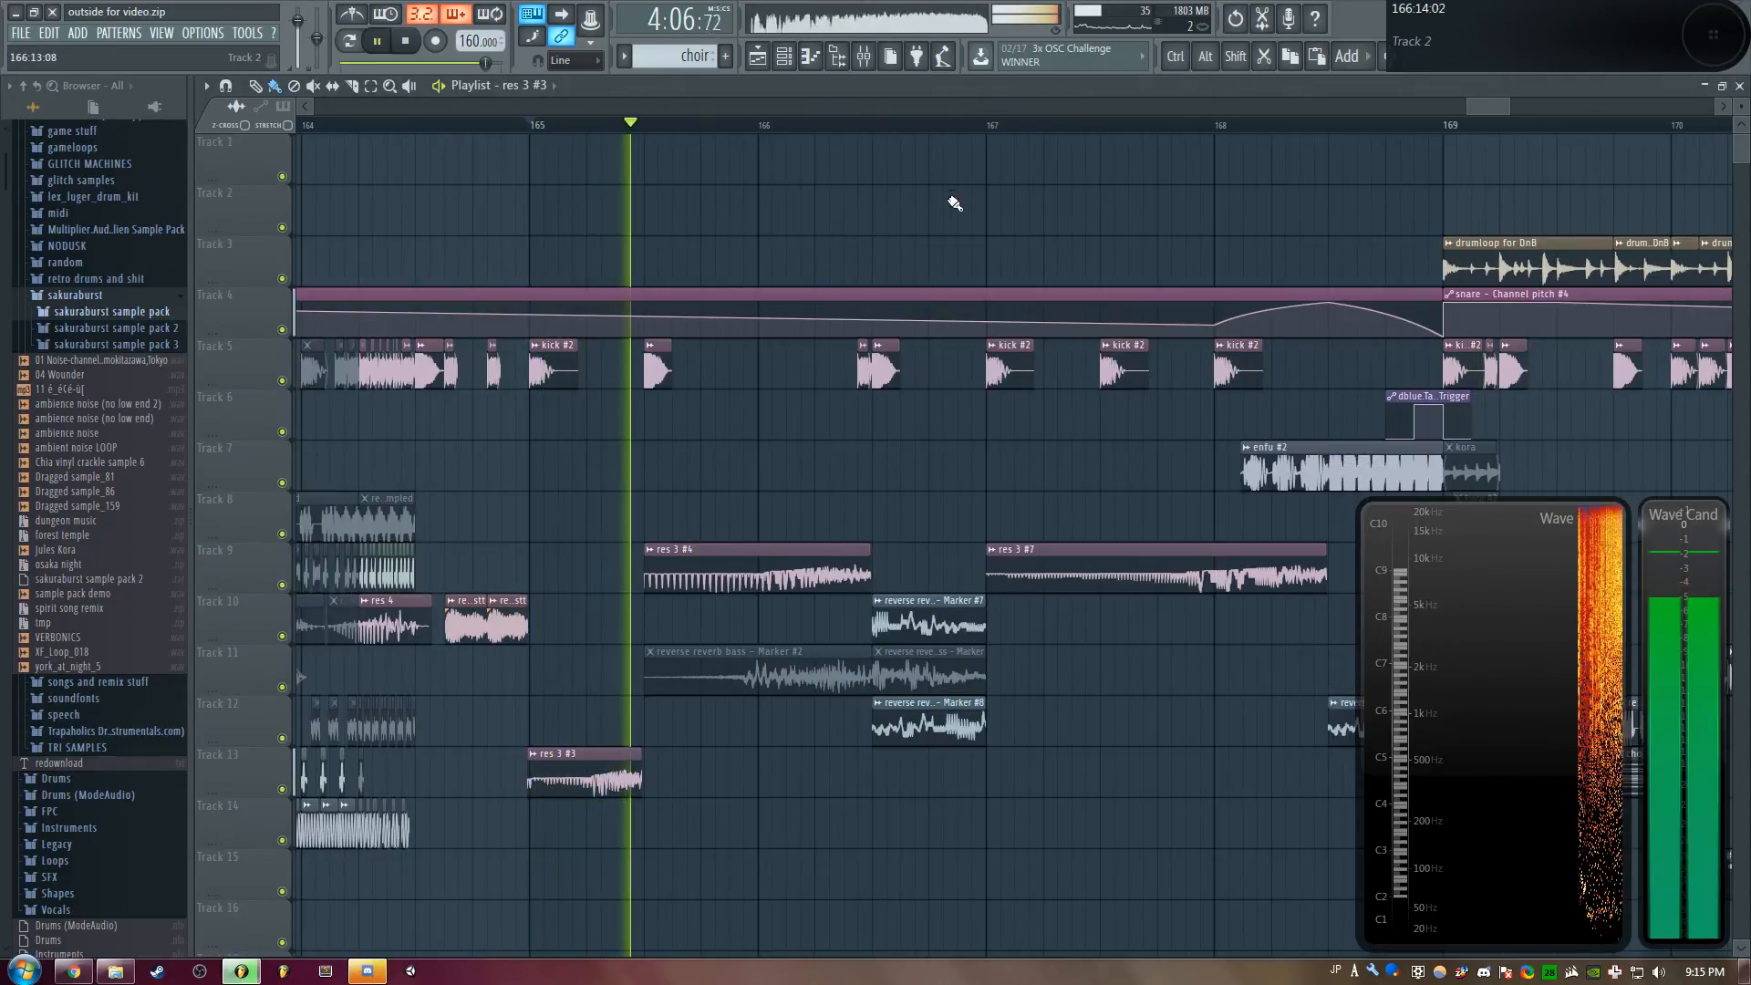
{"action": "key", "text": "space"}
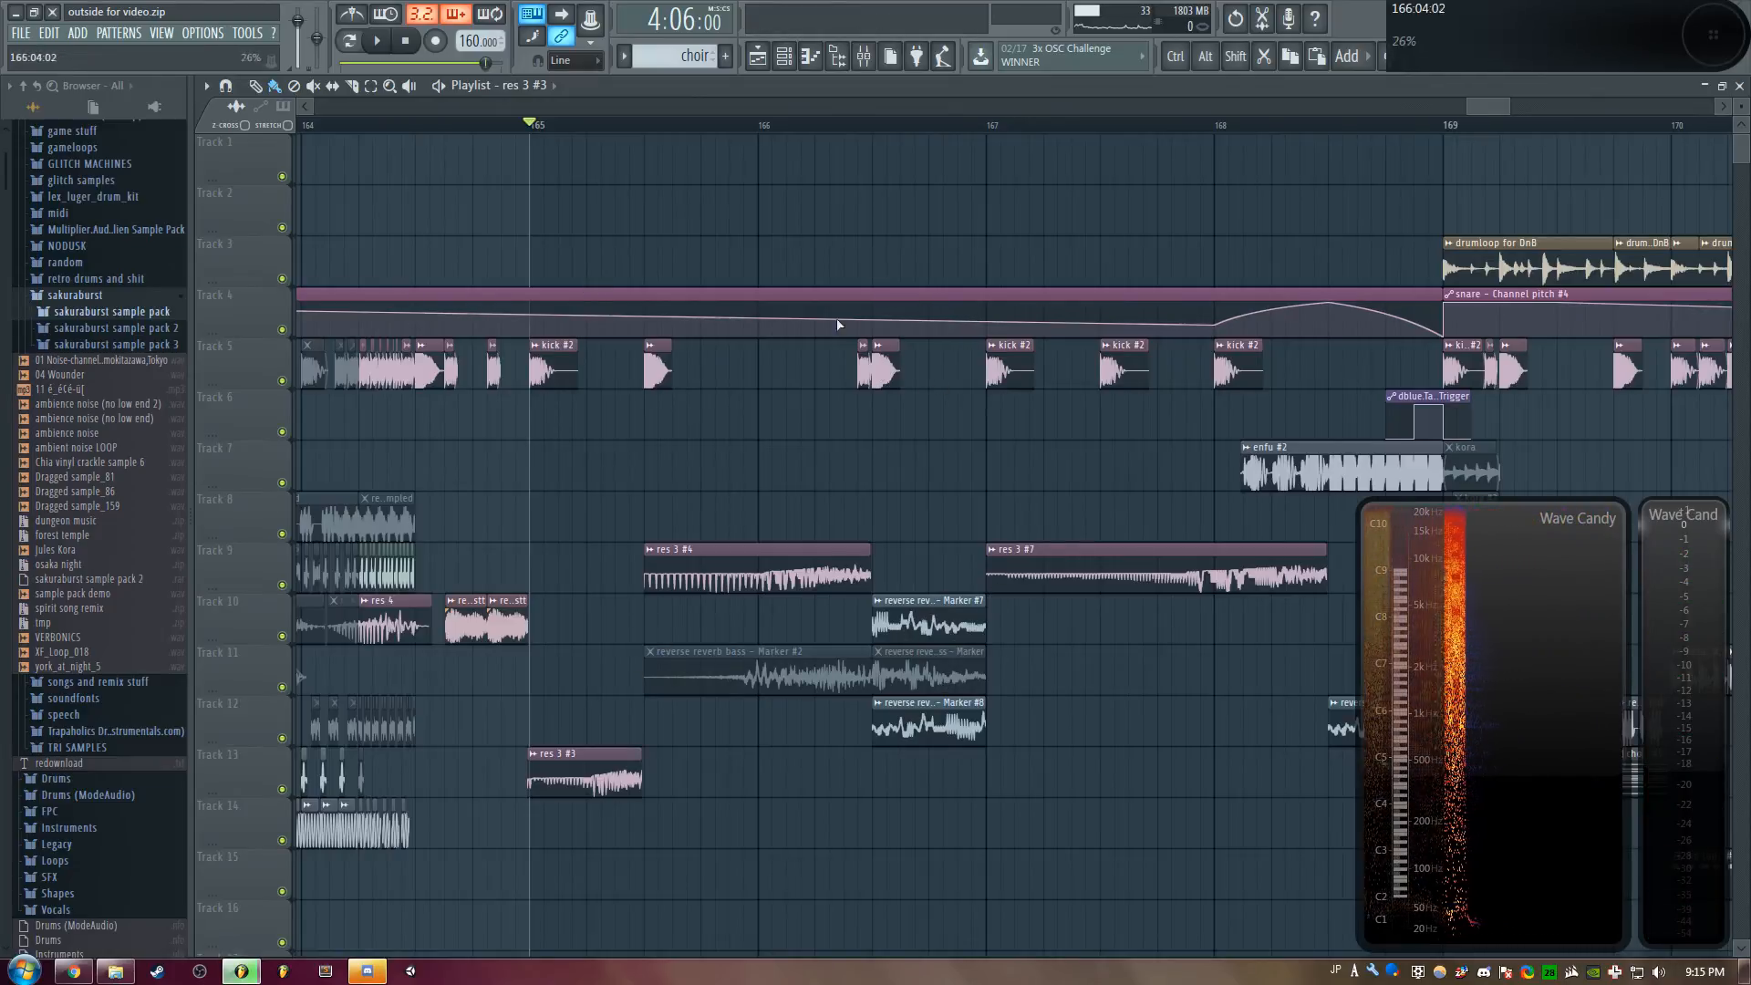
{"action": "key", "text": "space"}
{"action": "left_click_drag", "start_coordinate": [871, 107], "coordinate": [880, 112]}
{"action": "scroll", "coordinate": [912, 303], "scroll_direction": "down", "scroll_amount": 2}
{"action": "scroll", "coordinate": [912, 303], "scroll_direction": "up", "scroll_amount": 3}
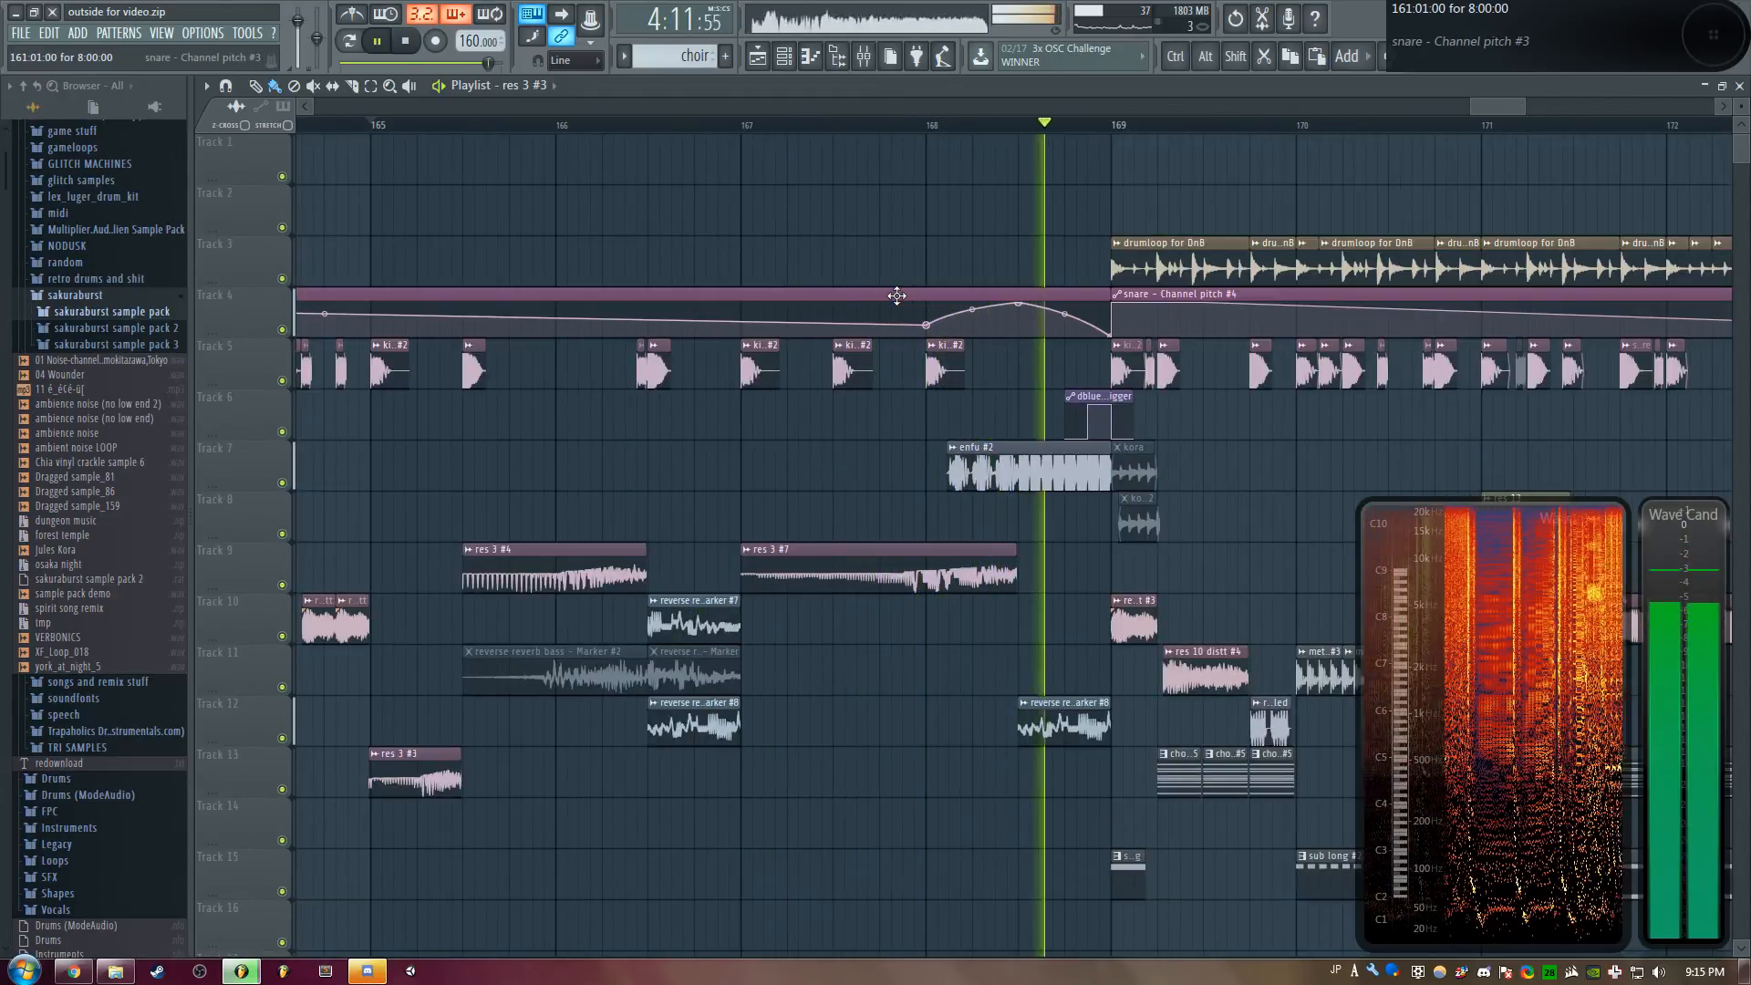
Audition the drumloop for DnB, choir and resampled clips from bar 169 past bar 173, and stop playback
{"action": "scroll", "coordinate": [1135, 117], "scroll_direction": "down", "scroll_amount": 3}
{"action": "scroll", "coordinate": [1135, 119], "scroll_direction": "down", "scroll_amount": 1}
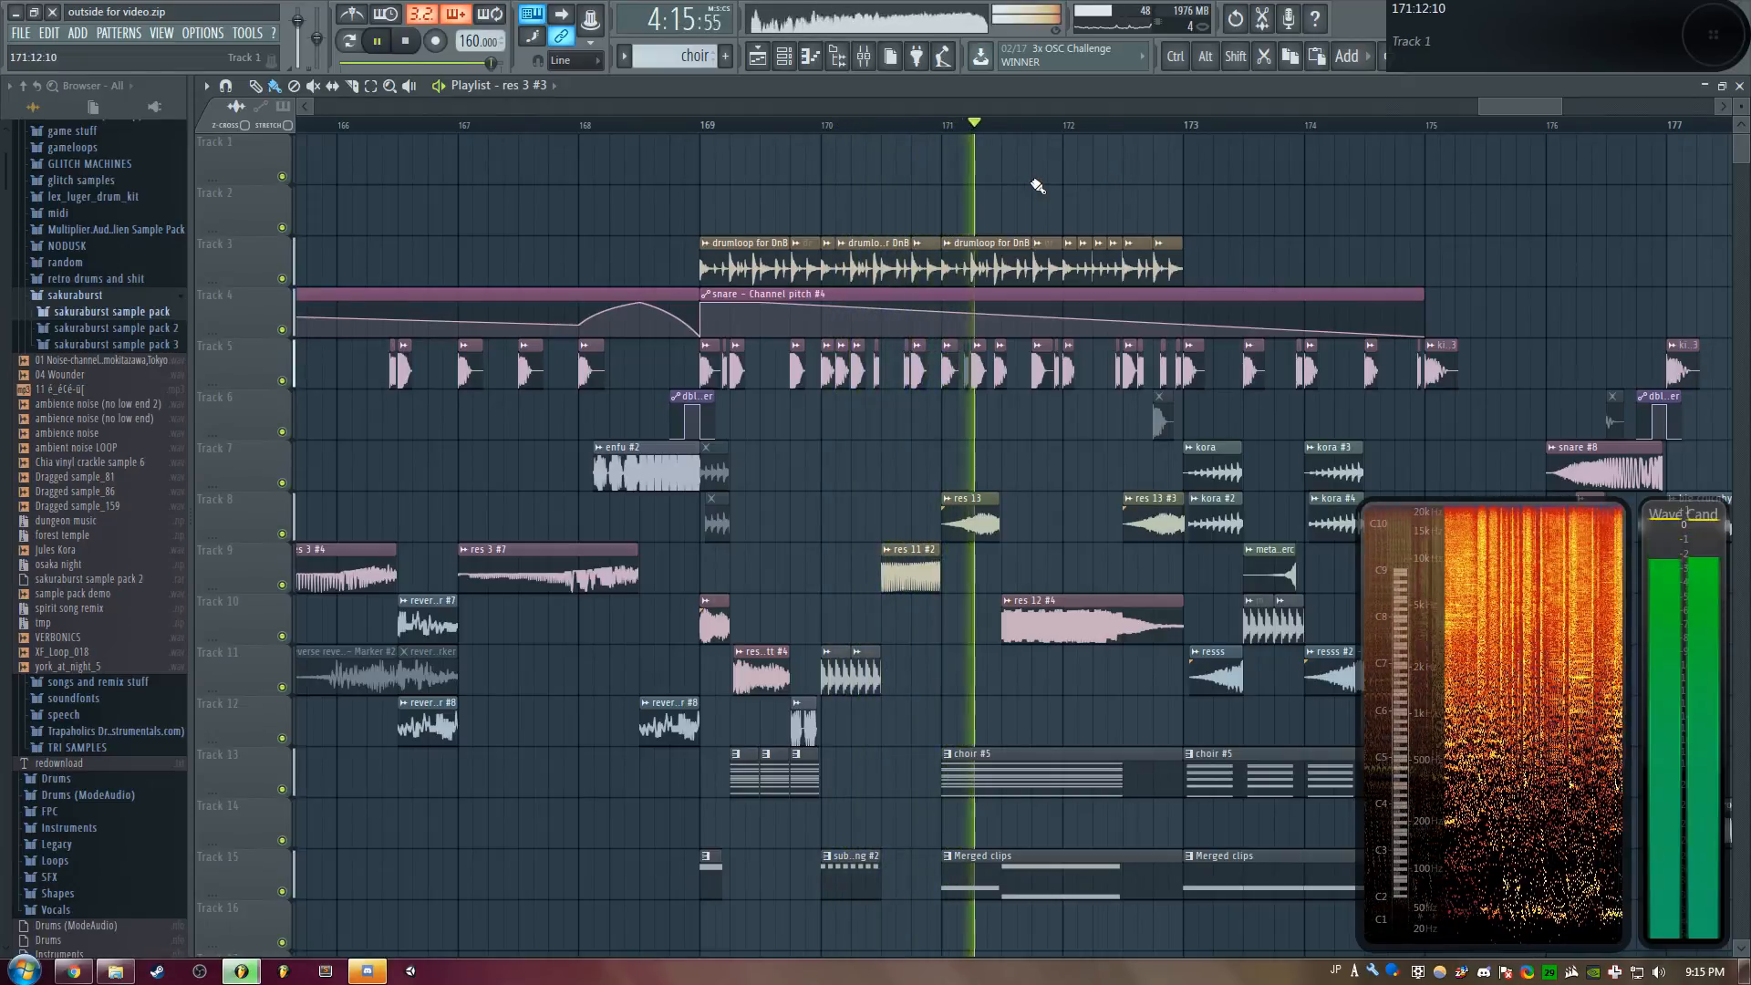
{"action": "scroll", "coordinate": [1085, 189], "scroll_direction": "down", "scroll_amount": 1}
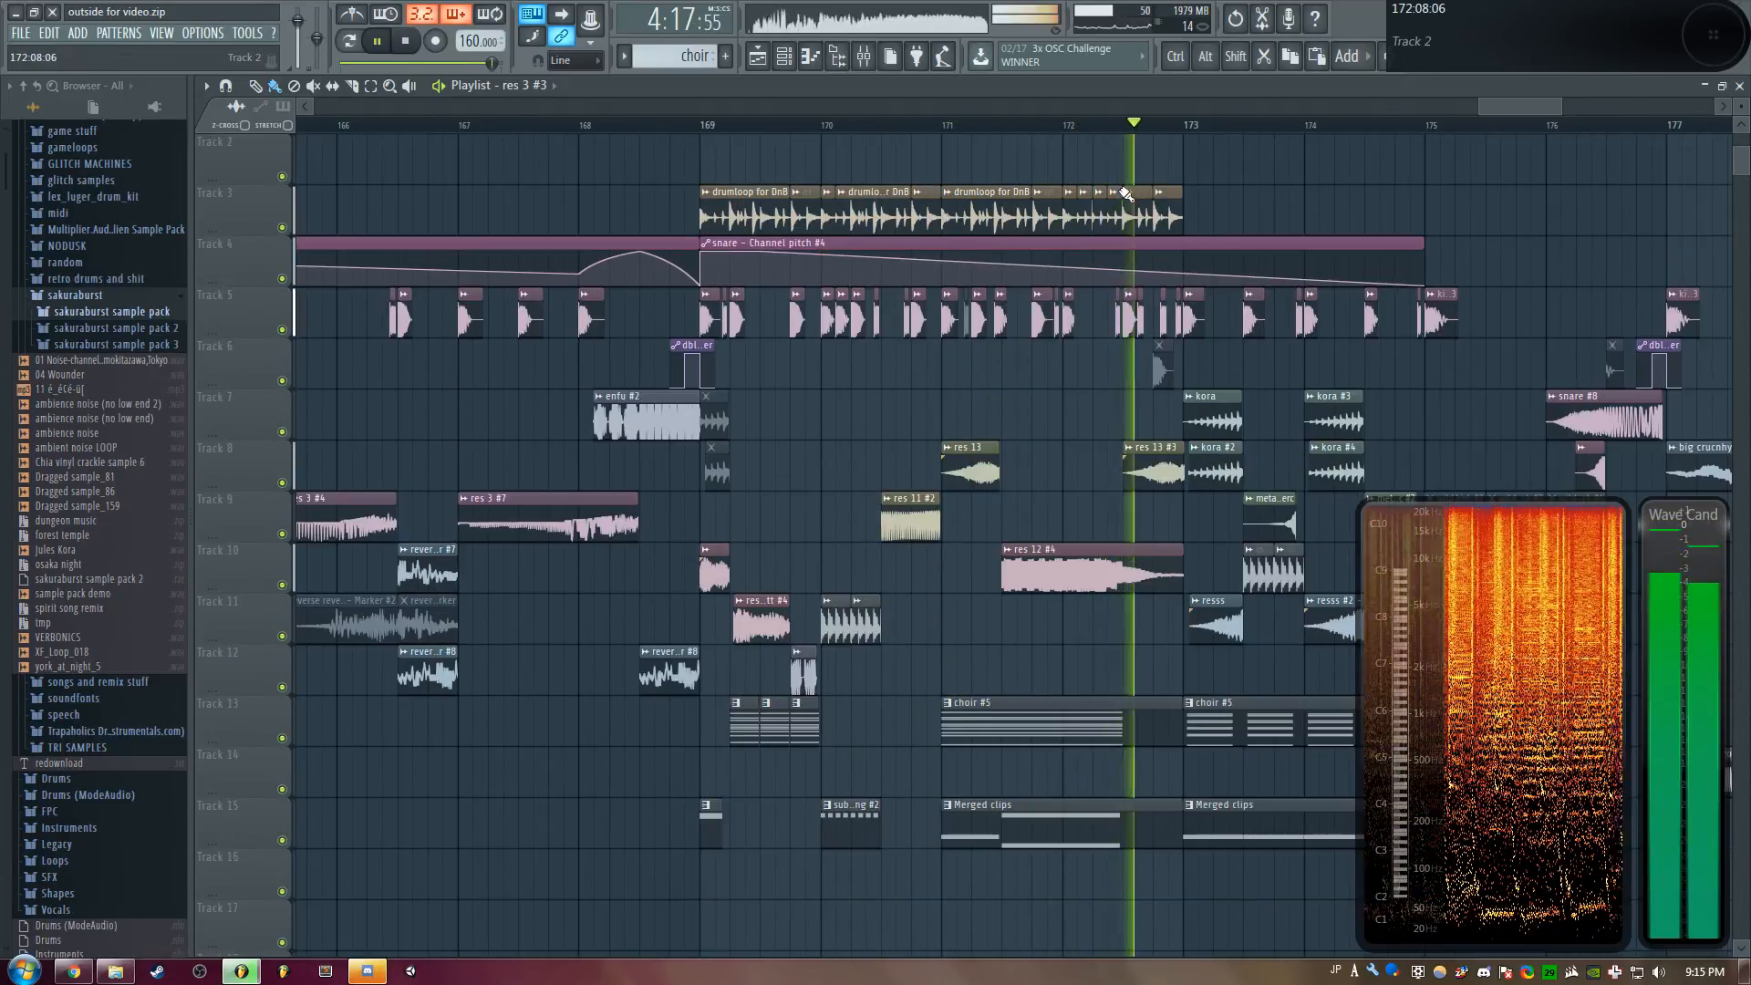
{"action": "scroll", "coordinate": [1088, 106], "scroll_direction": "down", "scroll_amount": 4}
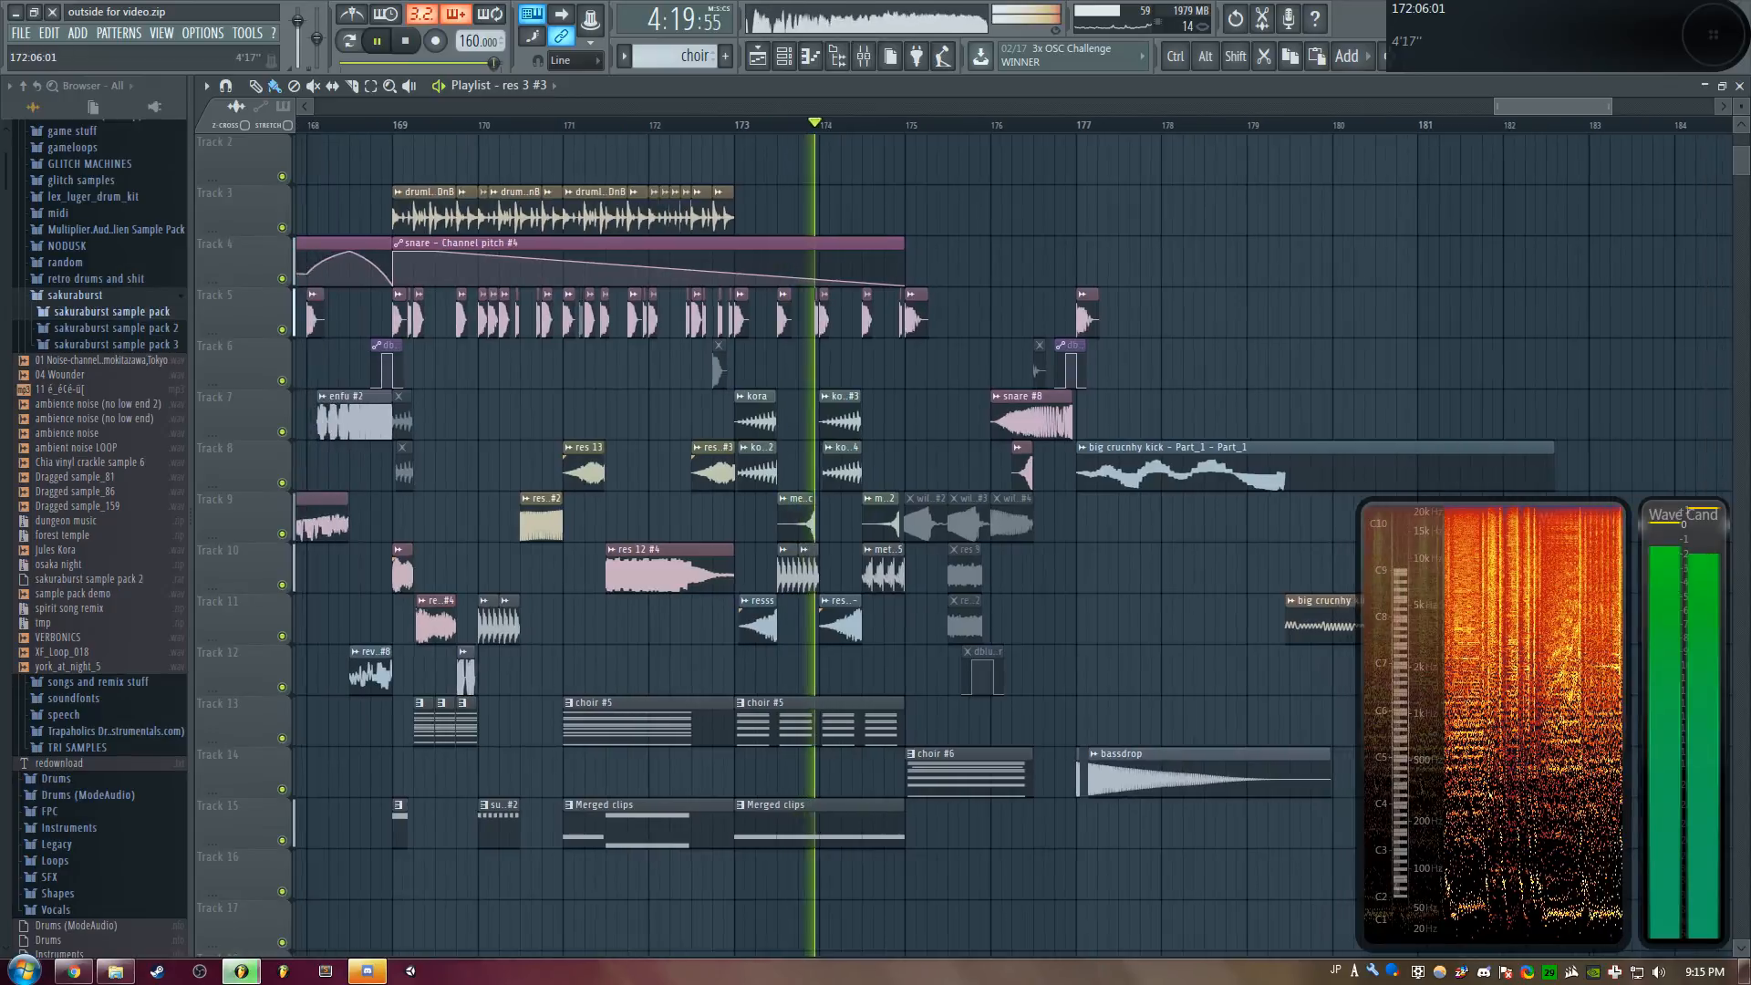
{"action": "scroll", "coordinate": [663, 345], "scroll_direction": "up", "scroll_amount": 3}
{"action": "key", "text": "space"}
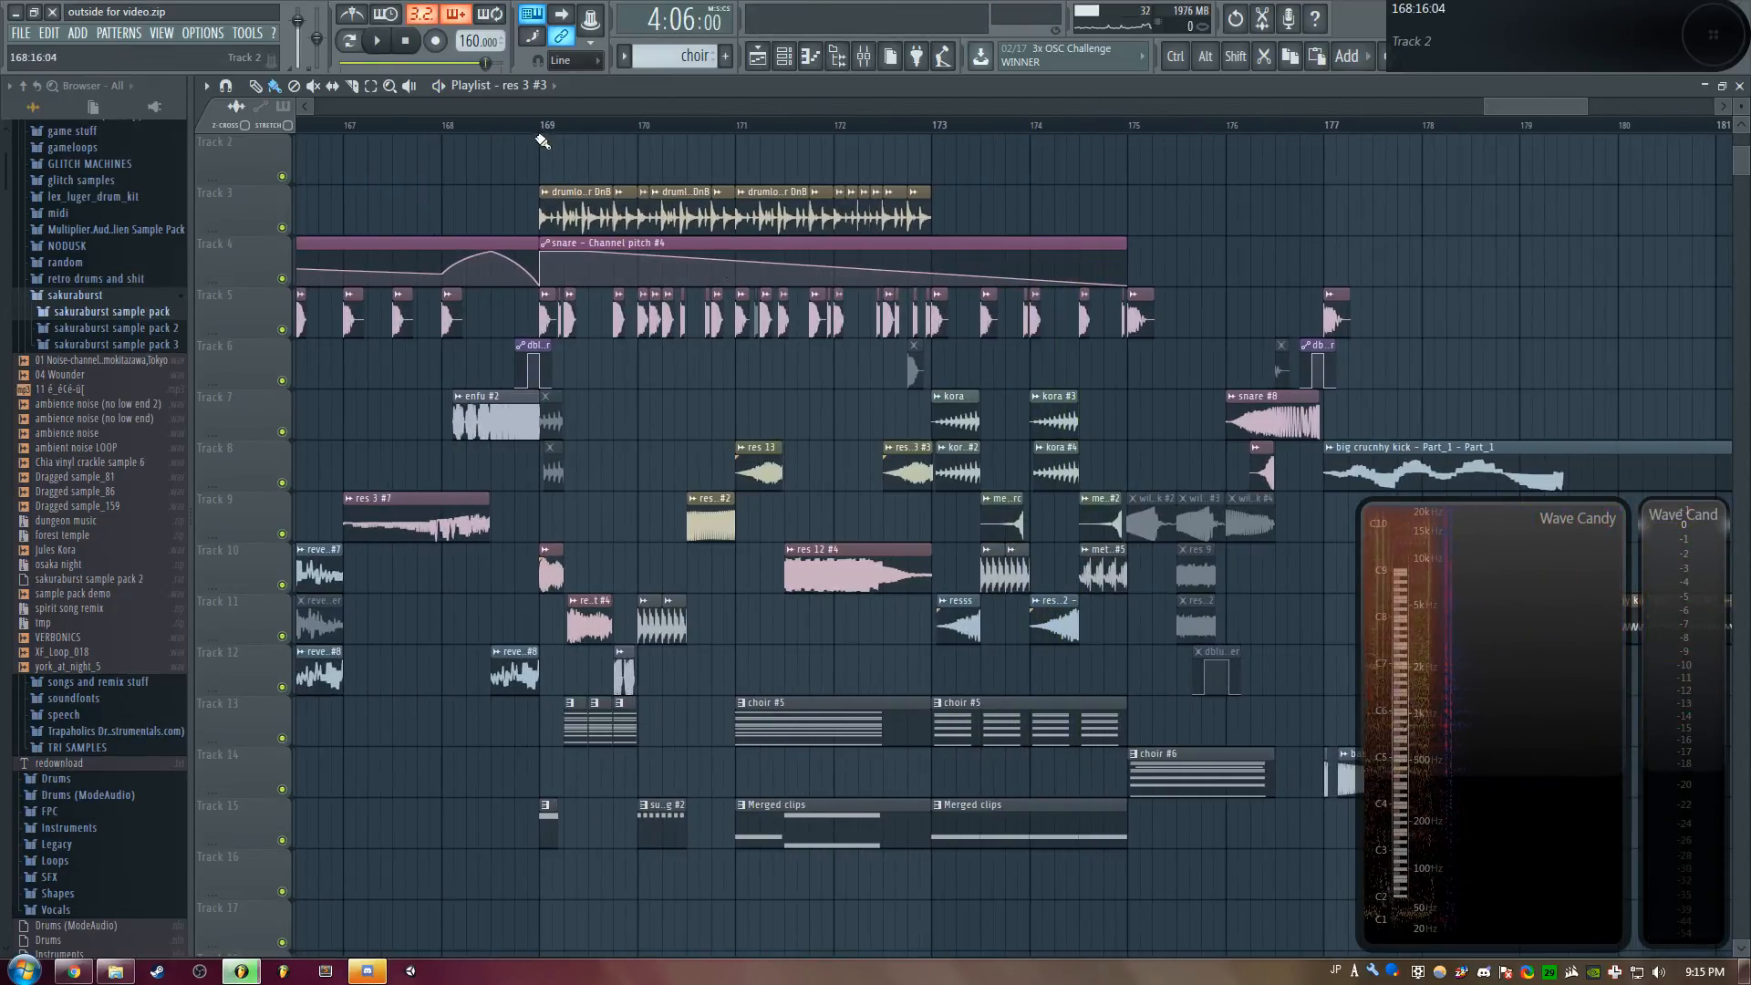
Place the playhead at bar 169 and audition the drumloop section again, following the arrangement toward bar 177
{"action": "scroll", "coordinate": [547, 133], "scroll_direction": "up", "scroll_amount": 2}
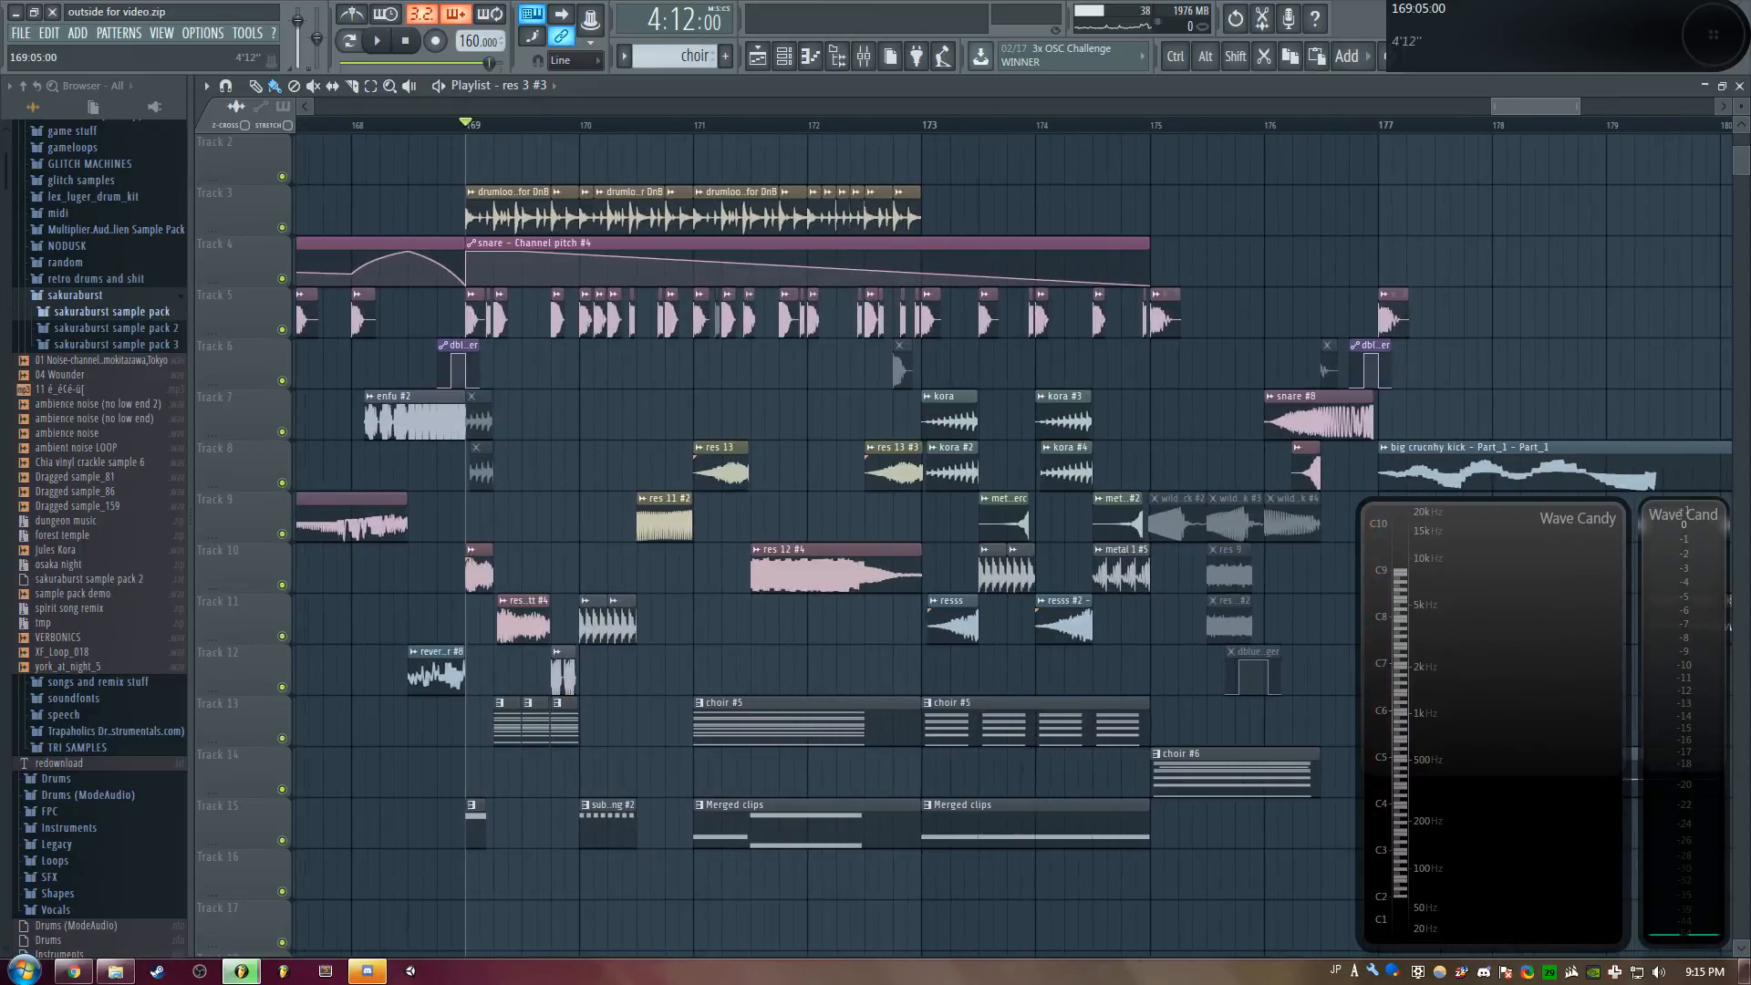
{"action": "key", "text": "space"}
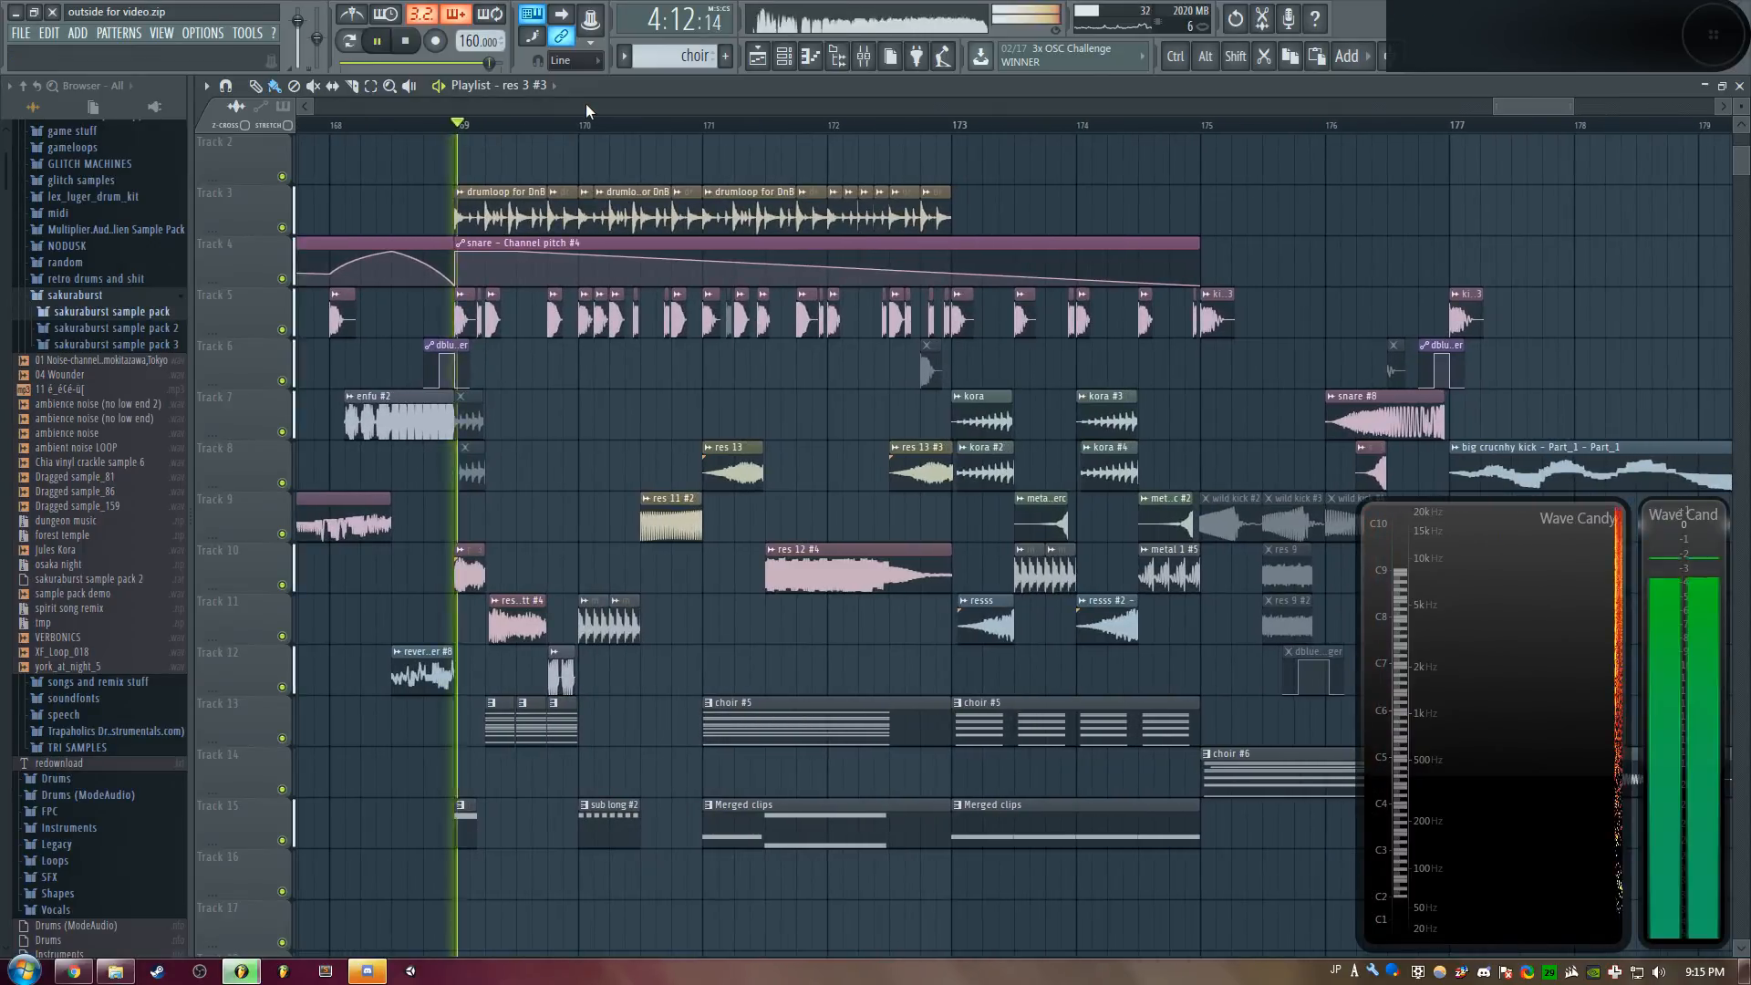
{"action": "key", "text": "space"}
{"action": "scroll", "coordinate": [653, 494], "scroll_direction": "up", "scroll_amount": 2}
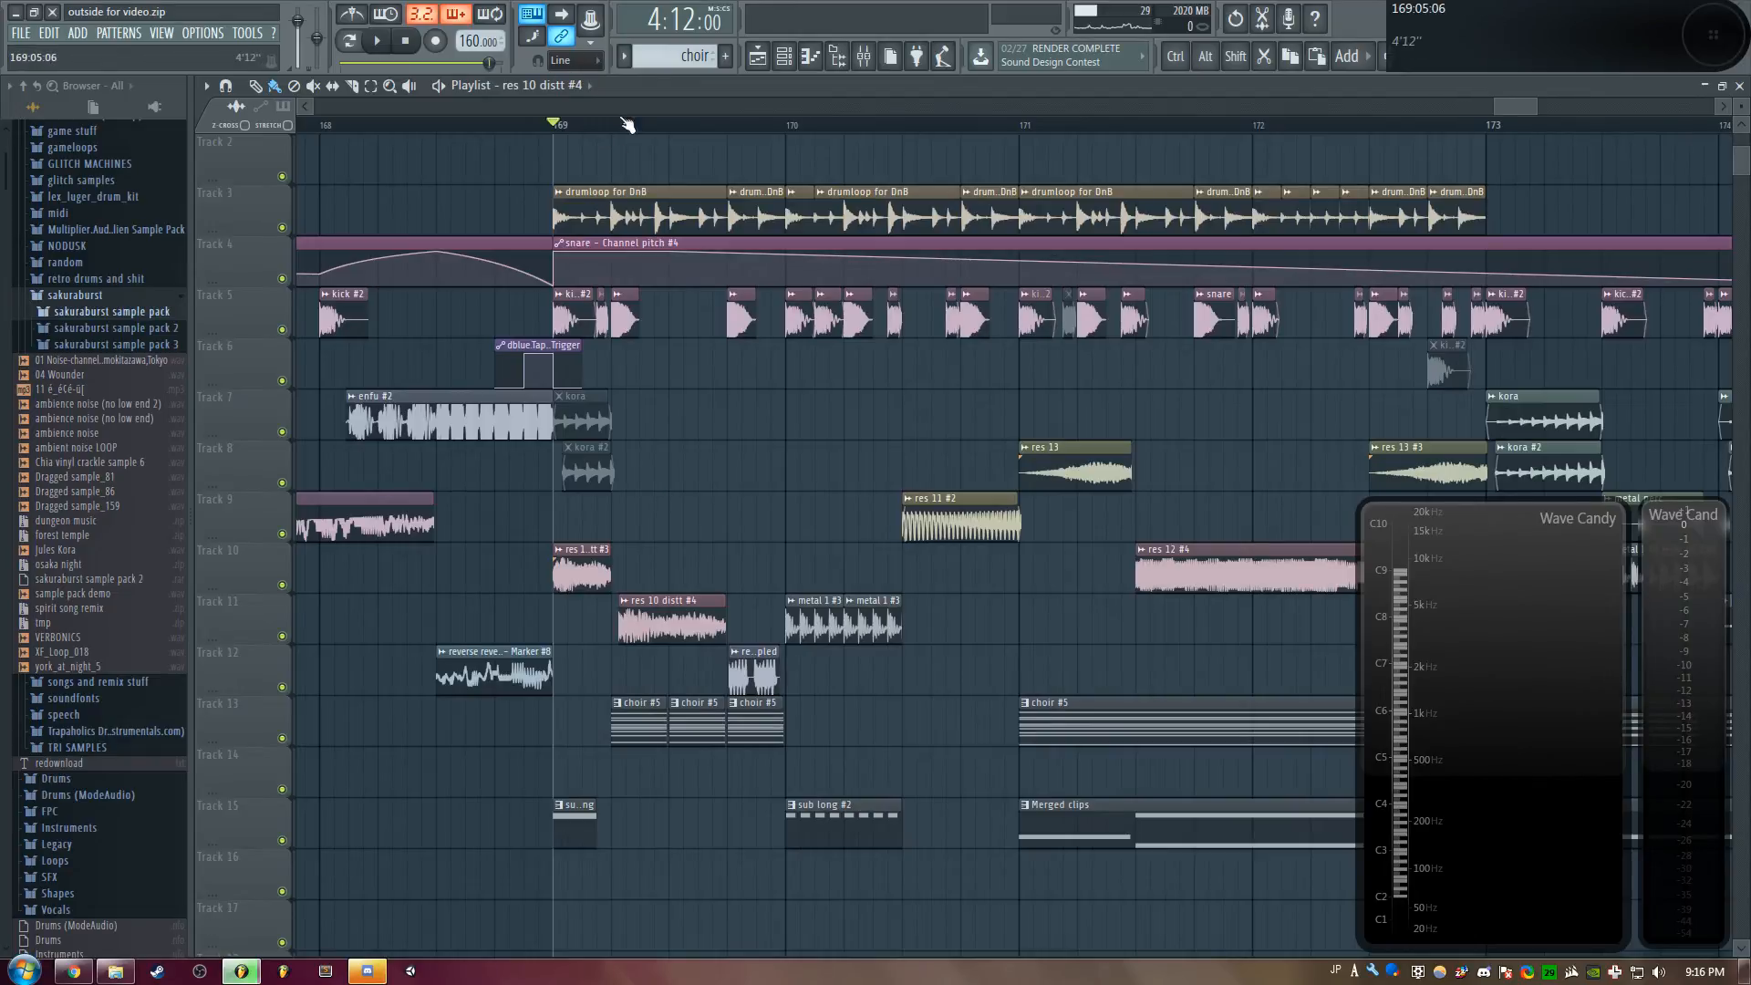
{"action": "scroll", "coordinate": [628, 125], "scroll_direction": "down", "scroll_amount": 1}
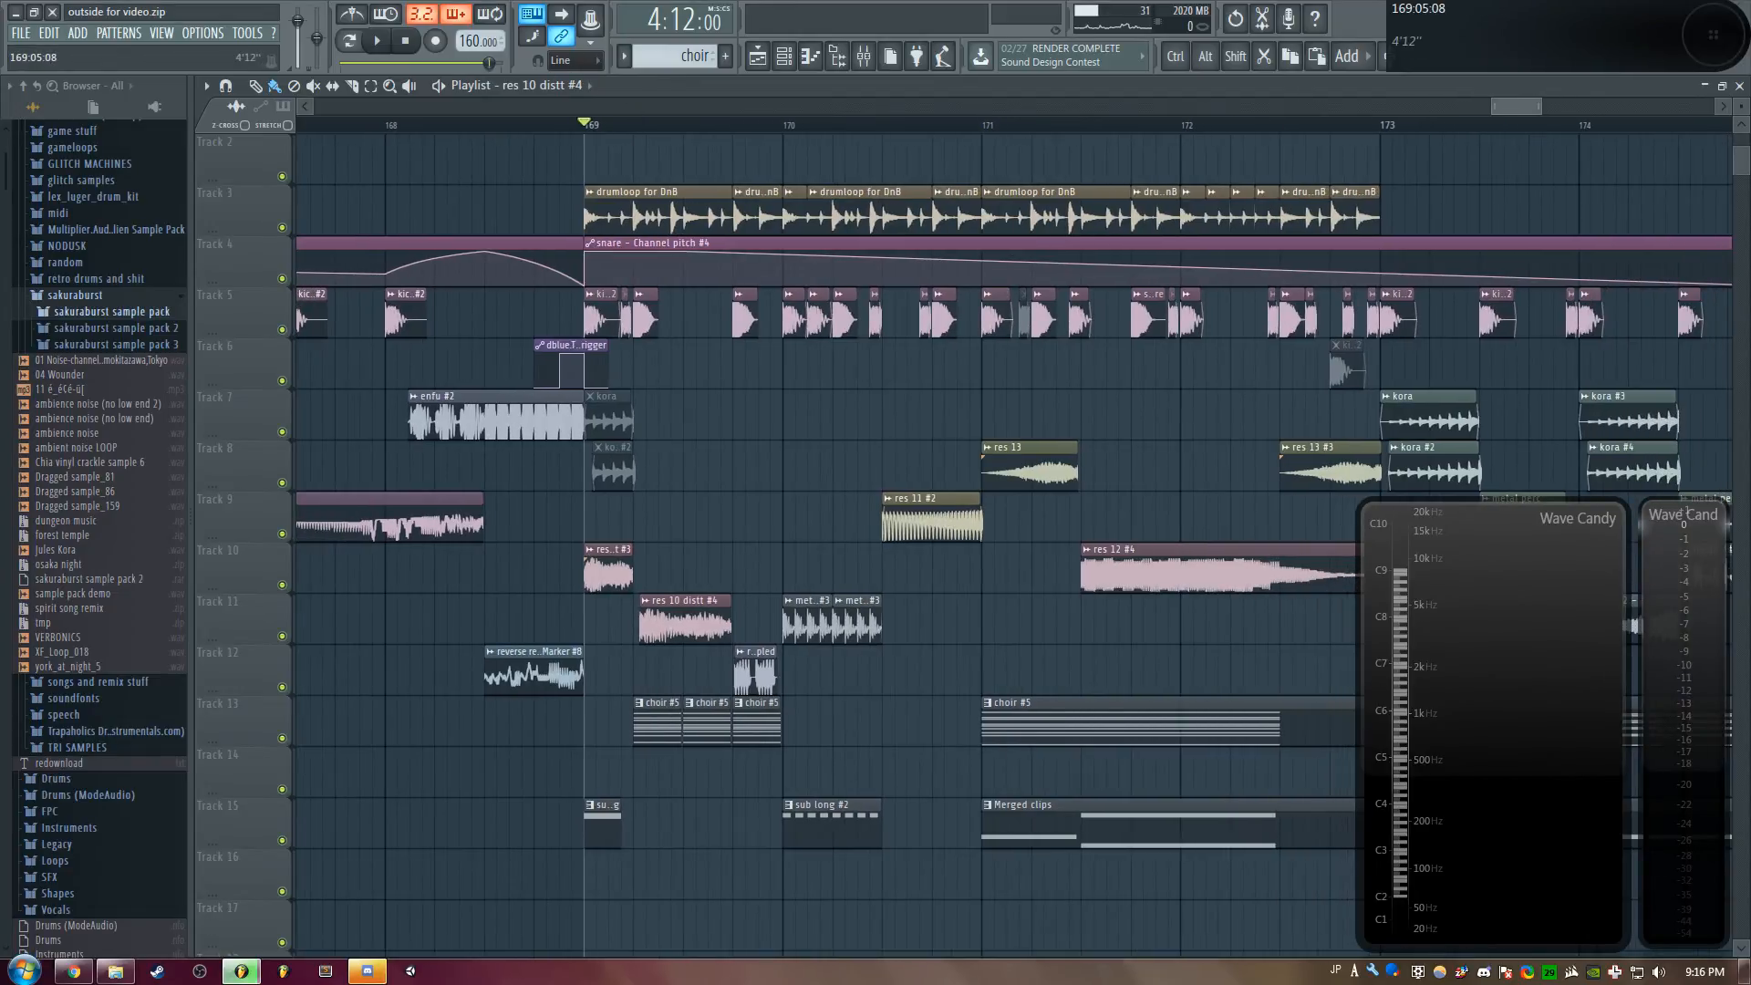
{"action": "scroll", "coordinate": [693, 494], "scroll_direction": "down", "scroll_amount": 2}
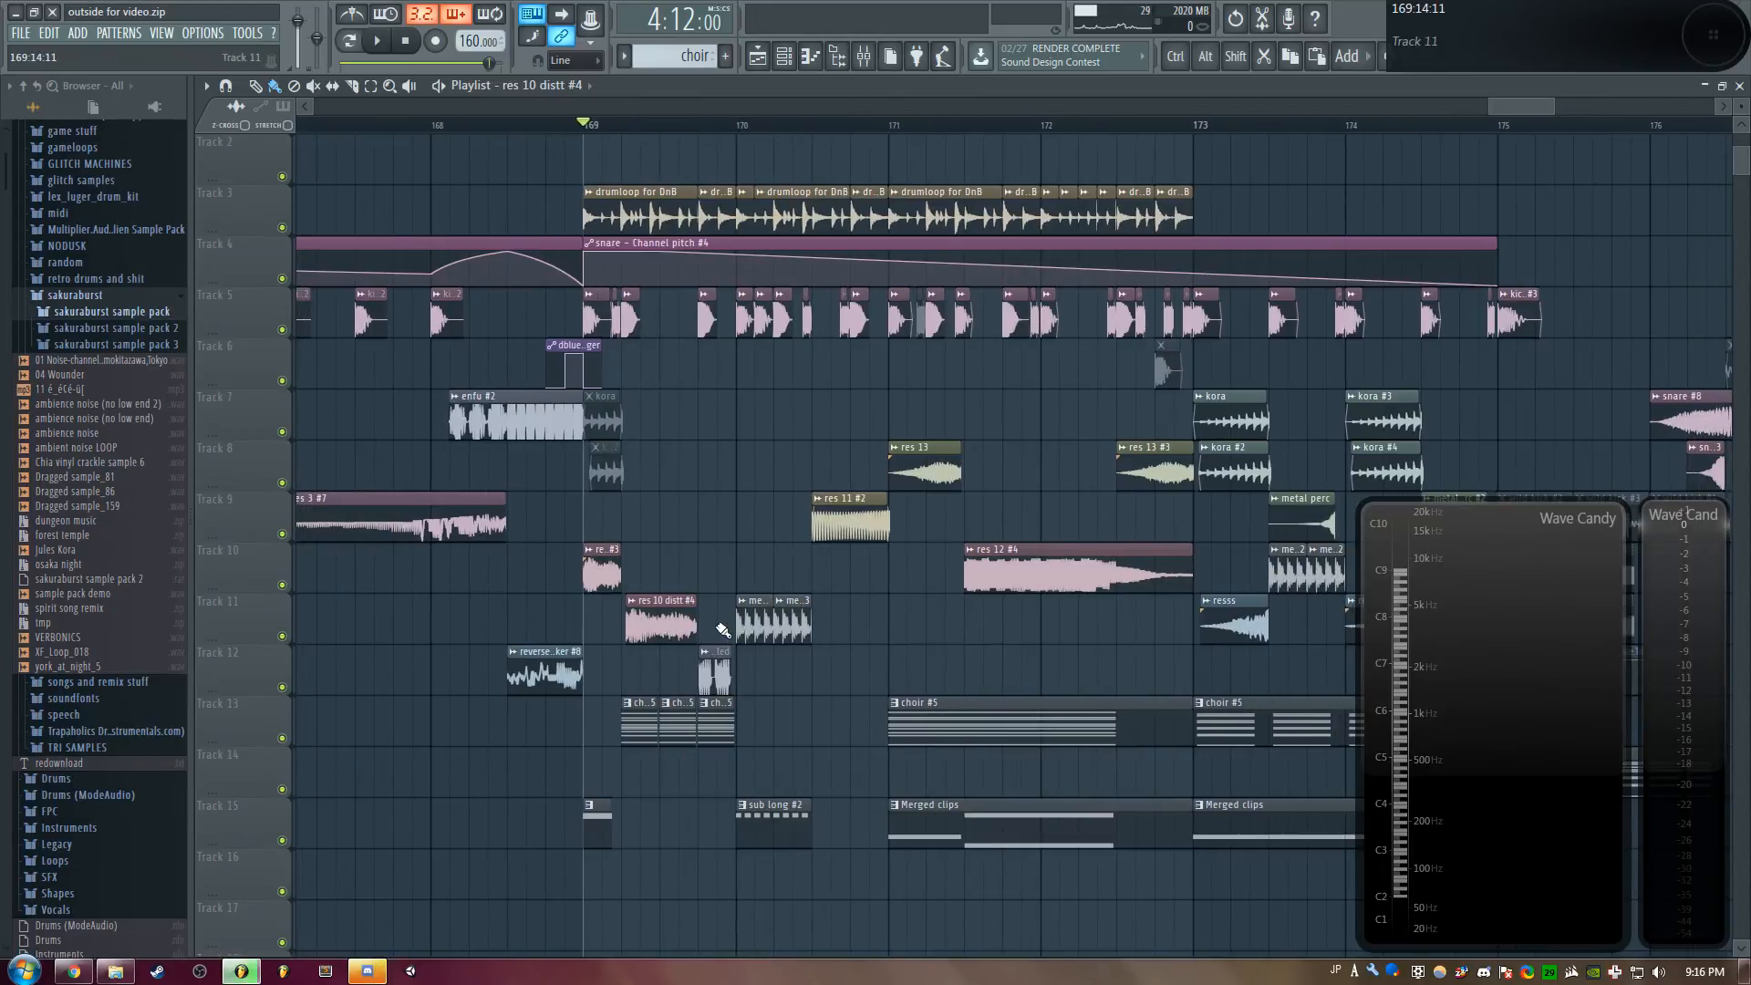
{"action": "key", "text": "space"}
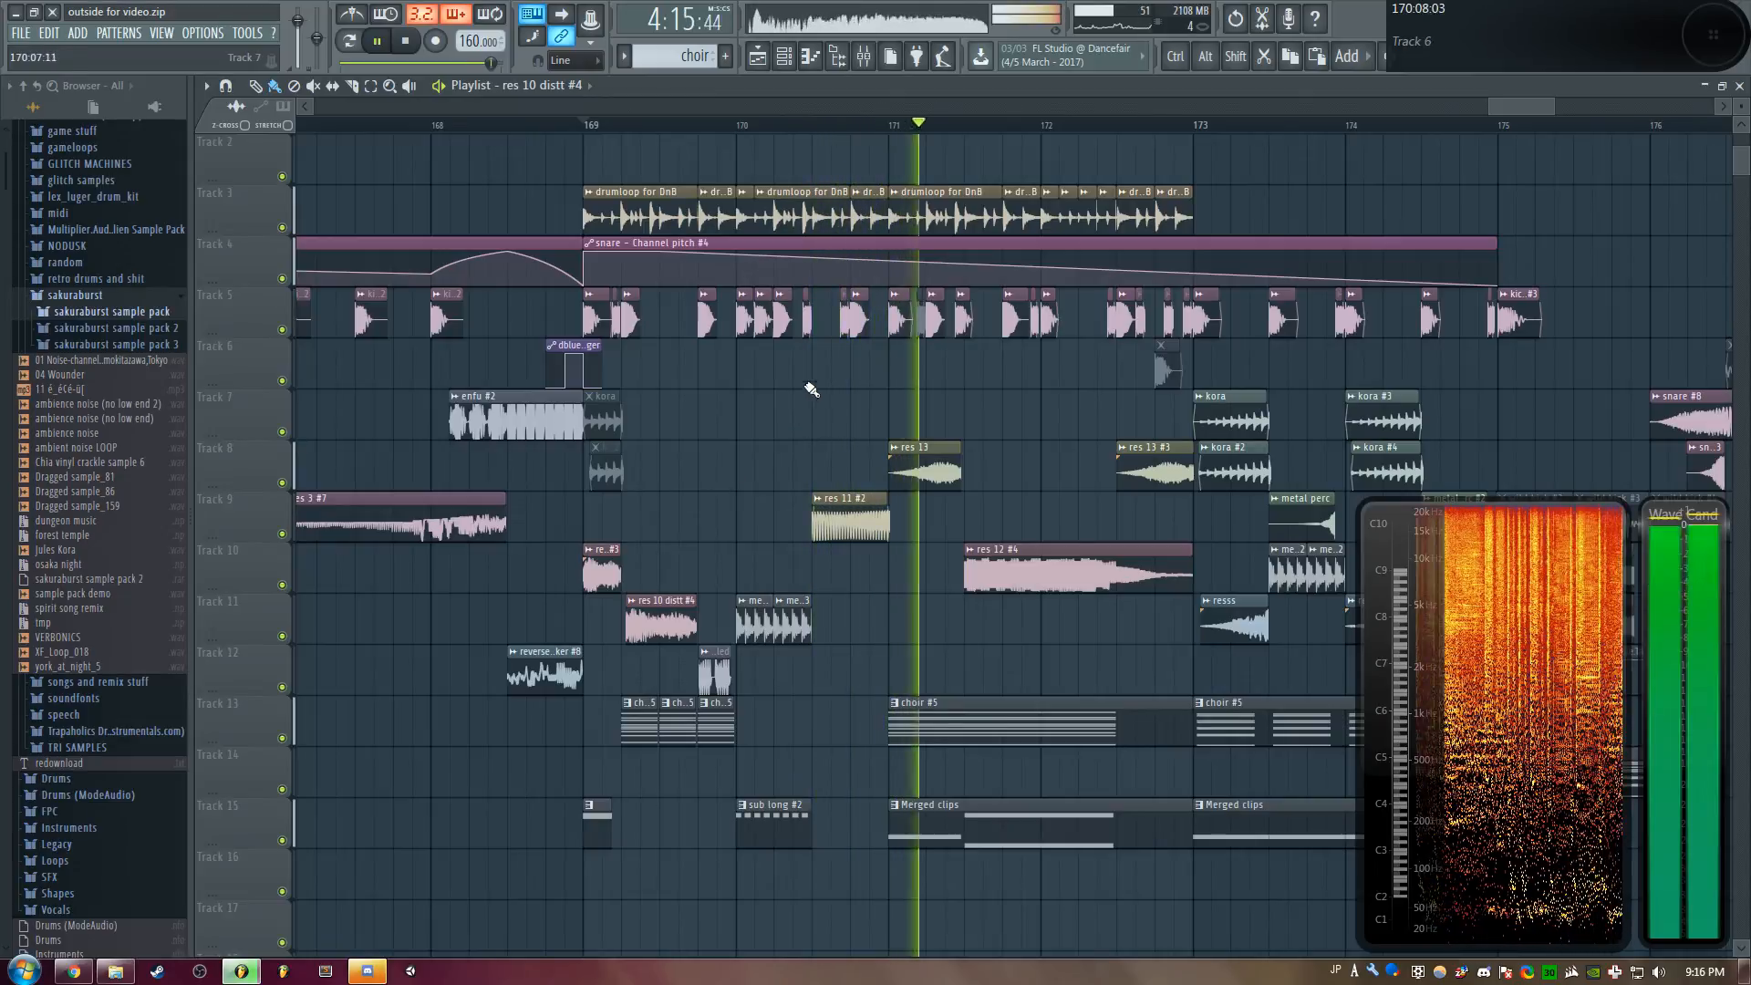
{"action": "left_click_drag", "start_coordinate": [1521, 107], "coordinate": [1577, 107]}
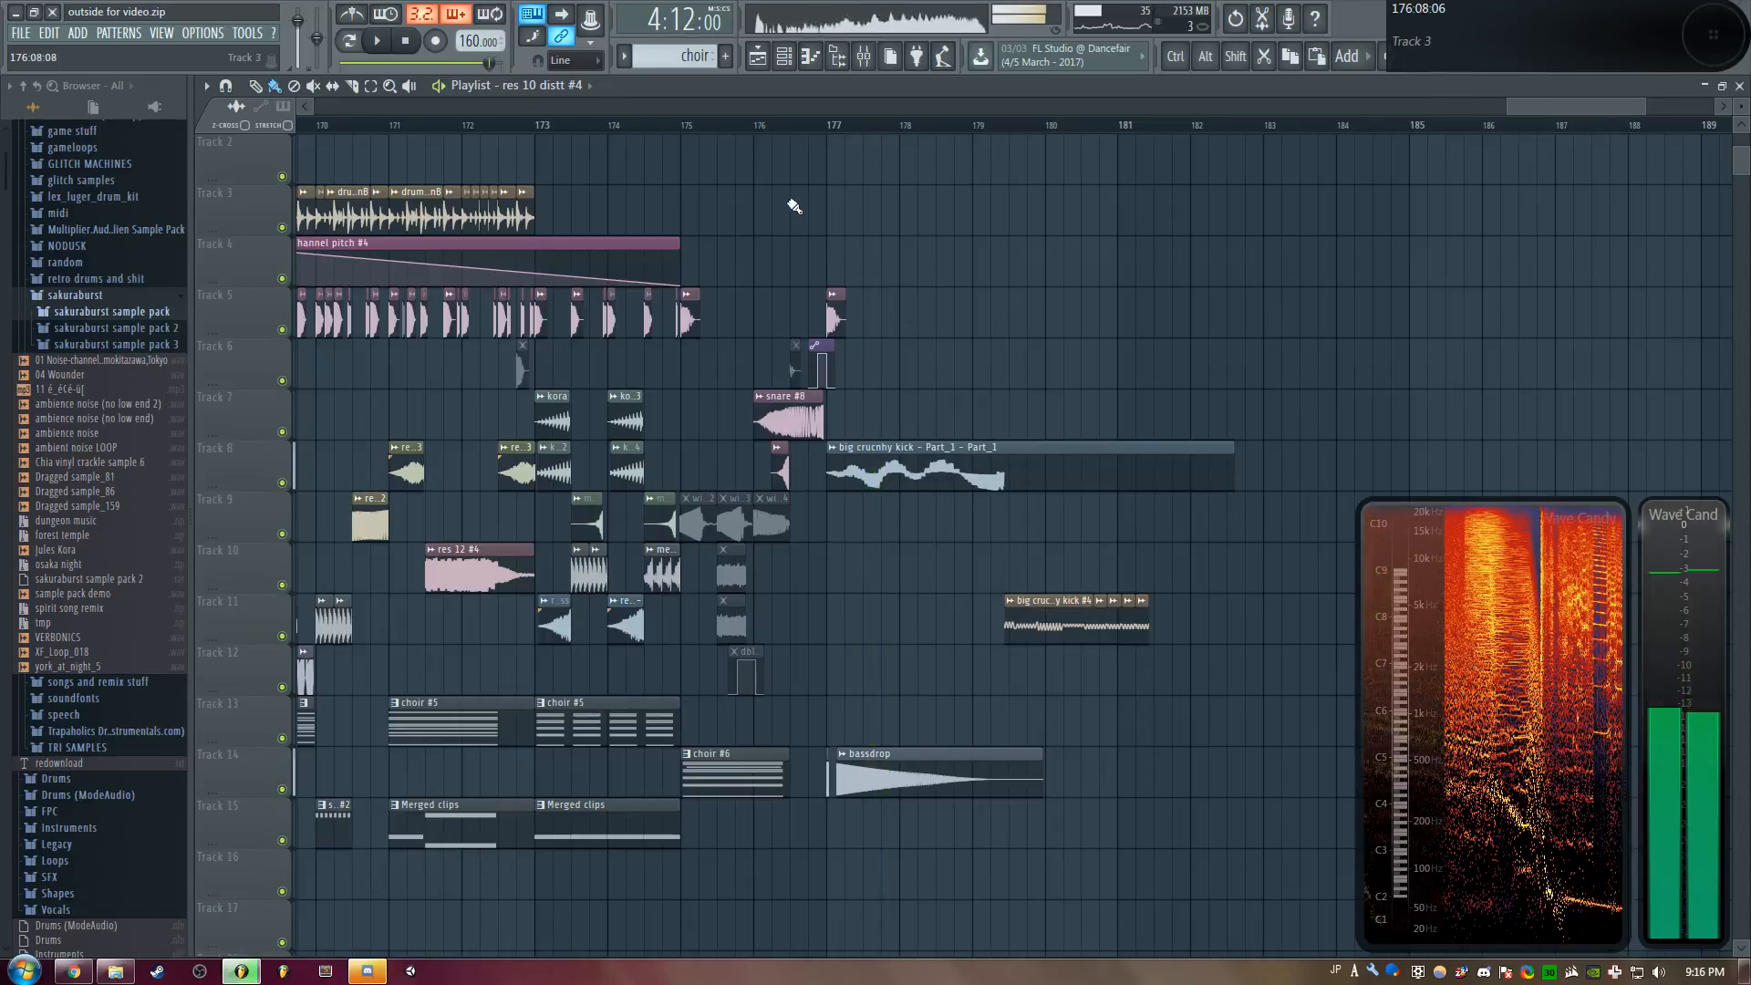
Inspect the reversed snare #8 clip's channel settings on Track 7 and audition its end leading into bar 177
{"action": "double_click", "coordinate": [786, 421]}
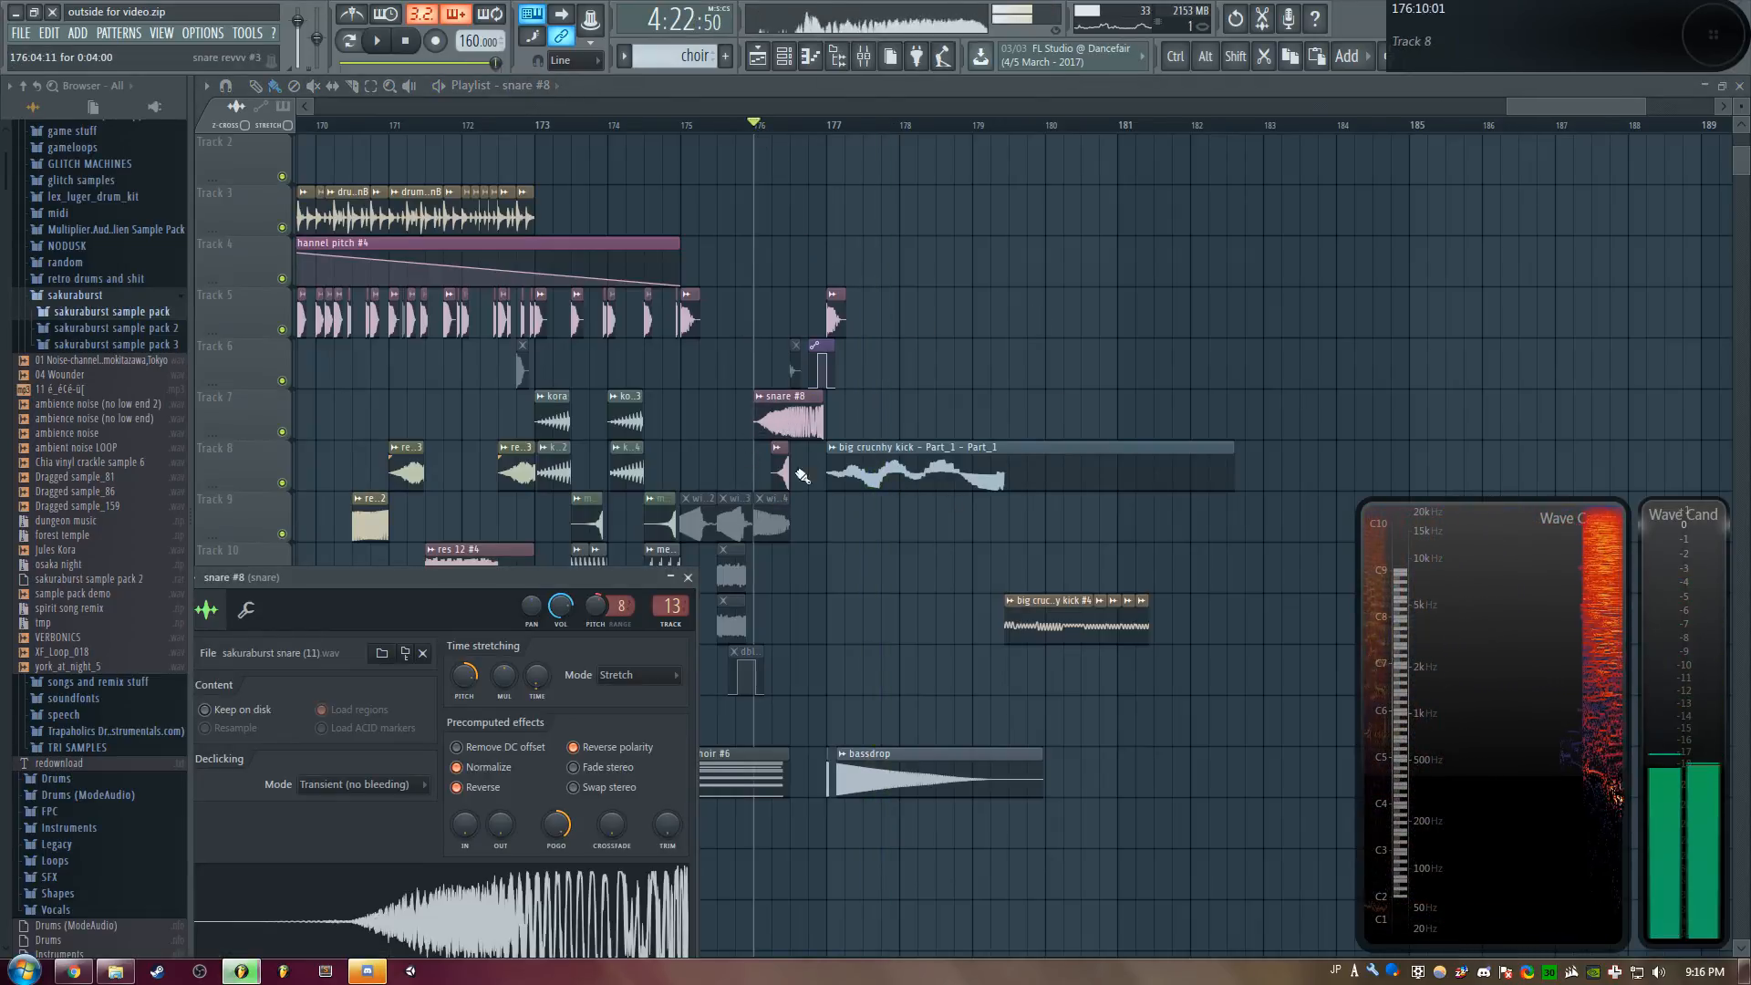
{"action": "right_click", "coordinate": [958, 261]}
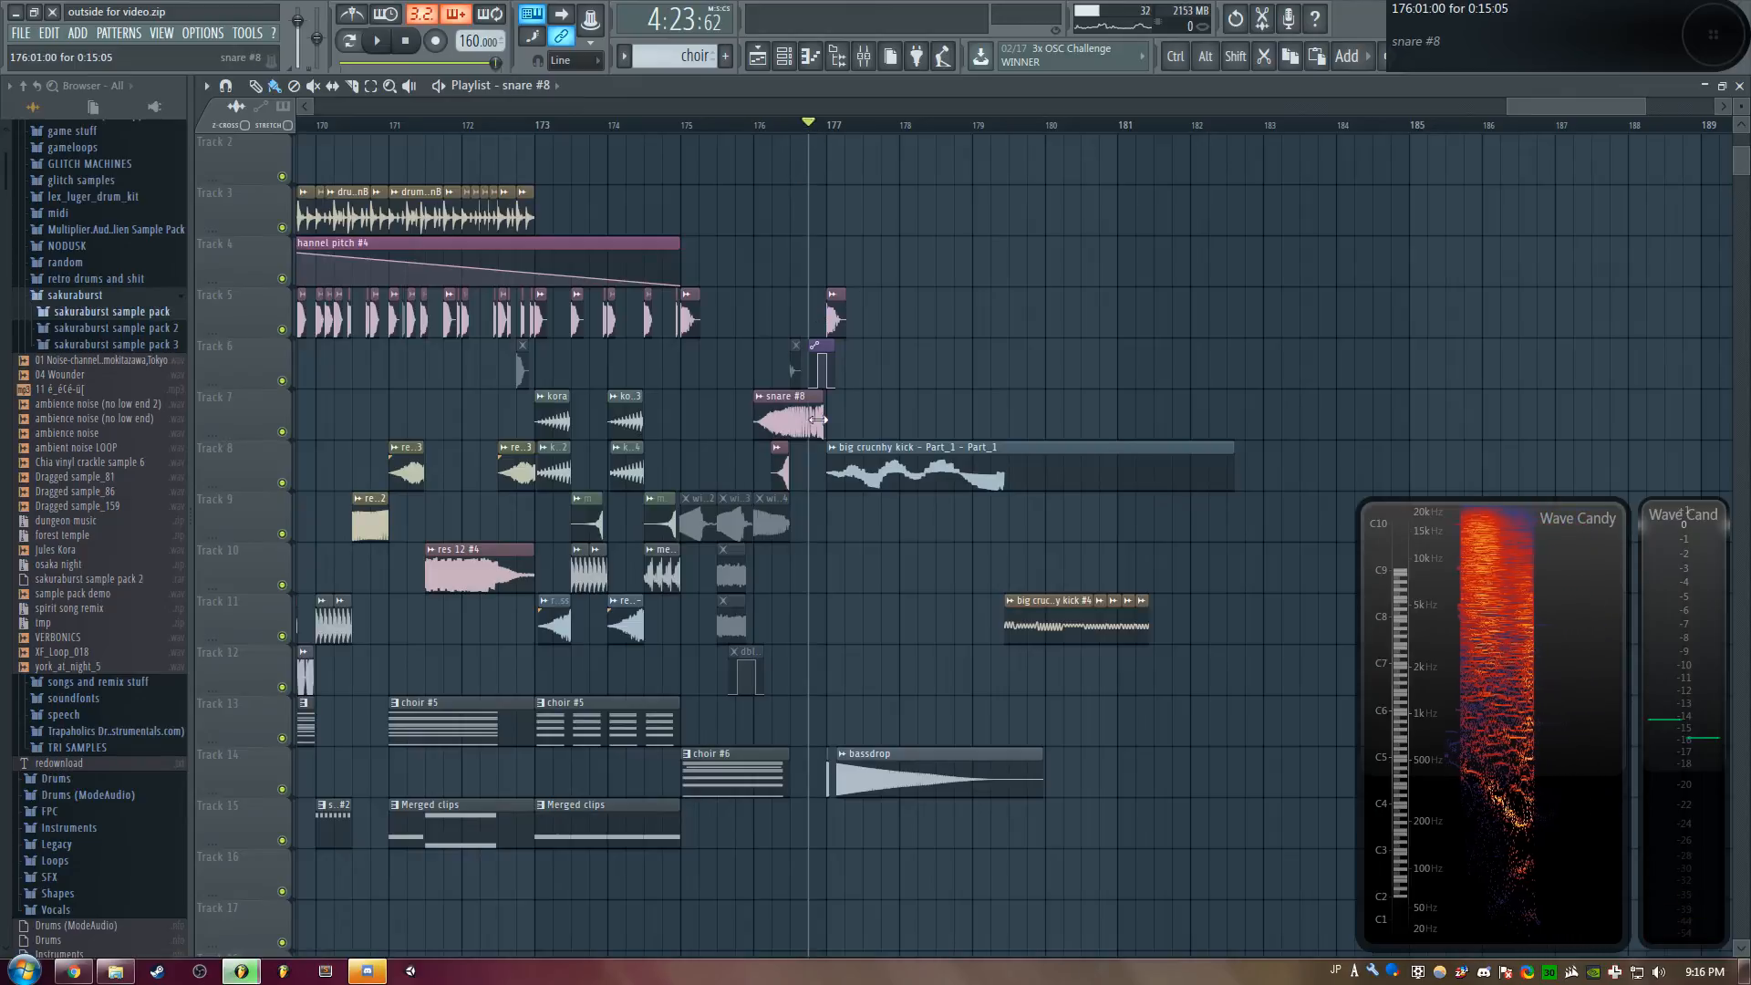
{"action": "key", "text": "space"}
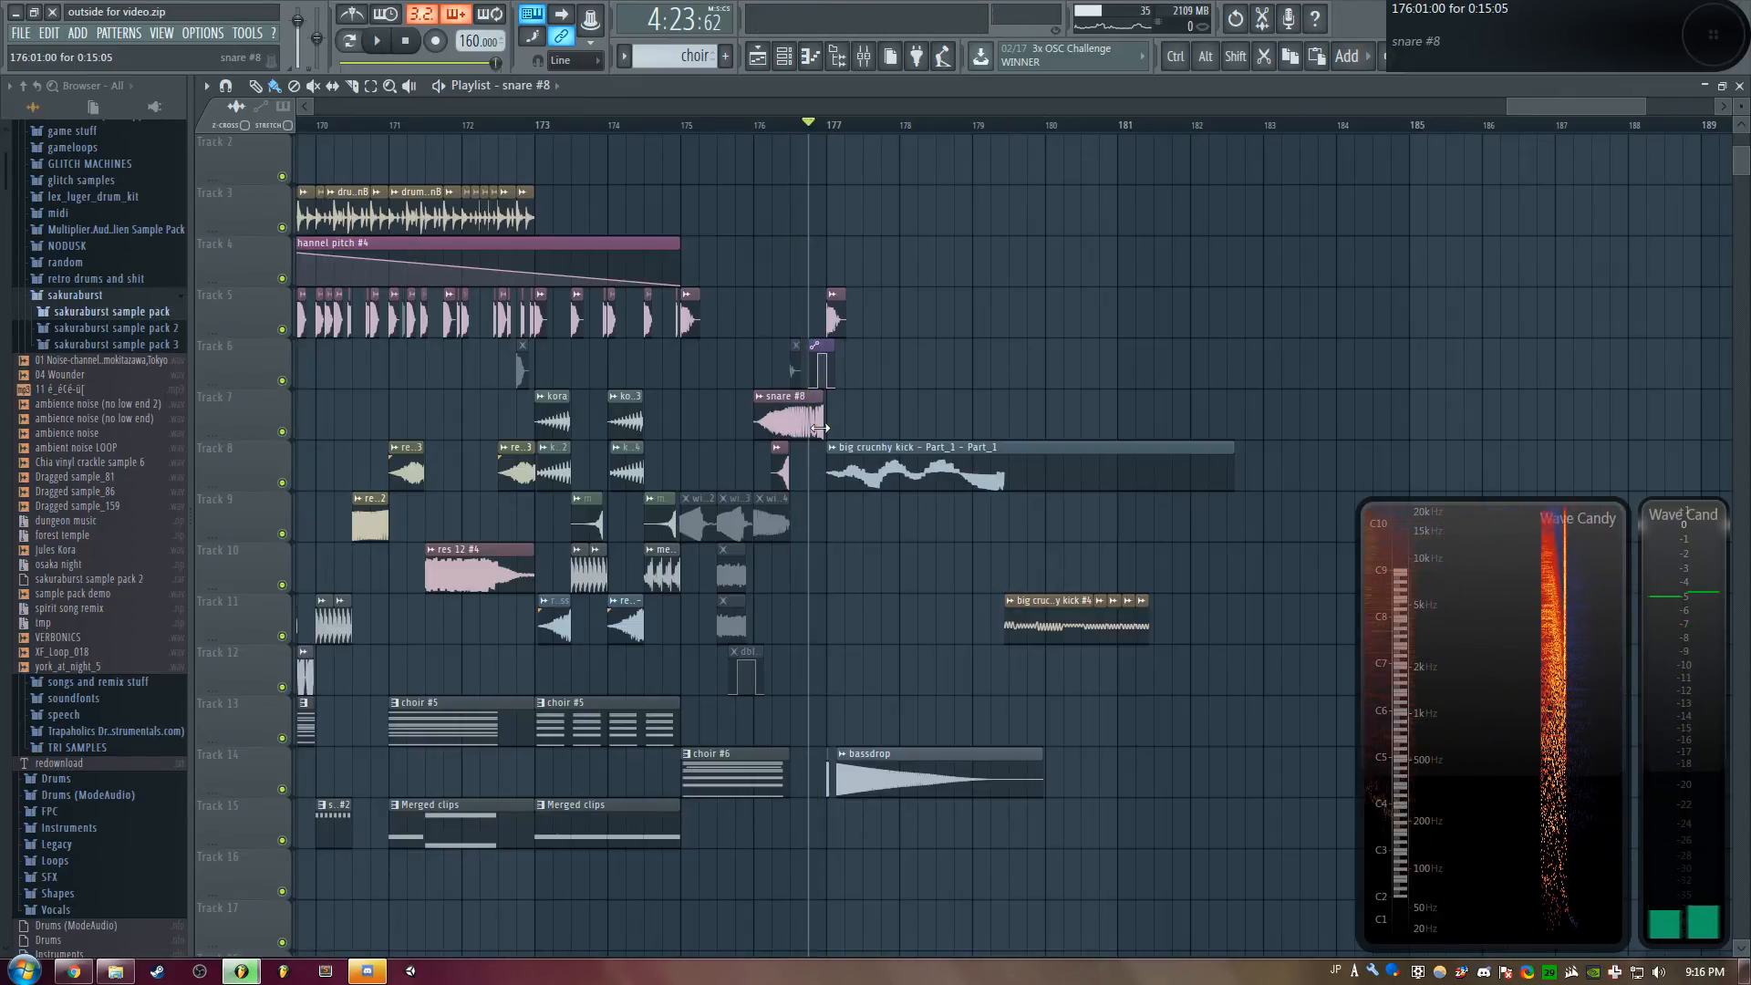
Open the big crucnhy kick - Part_1 - Part_1 clip's sample in Edison, normalize it and play it back
{"action": "double_click", "coordinate": [914, 463]}
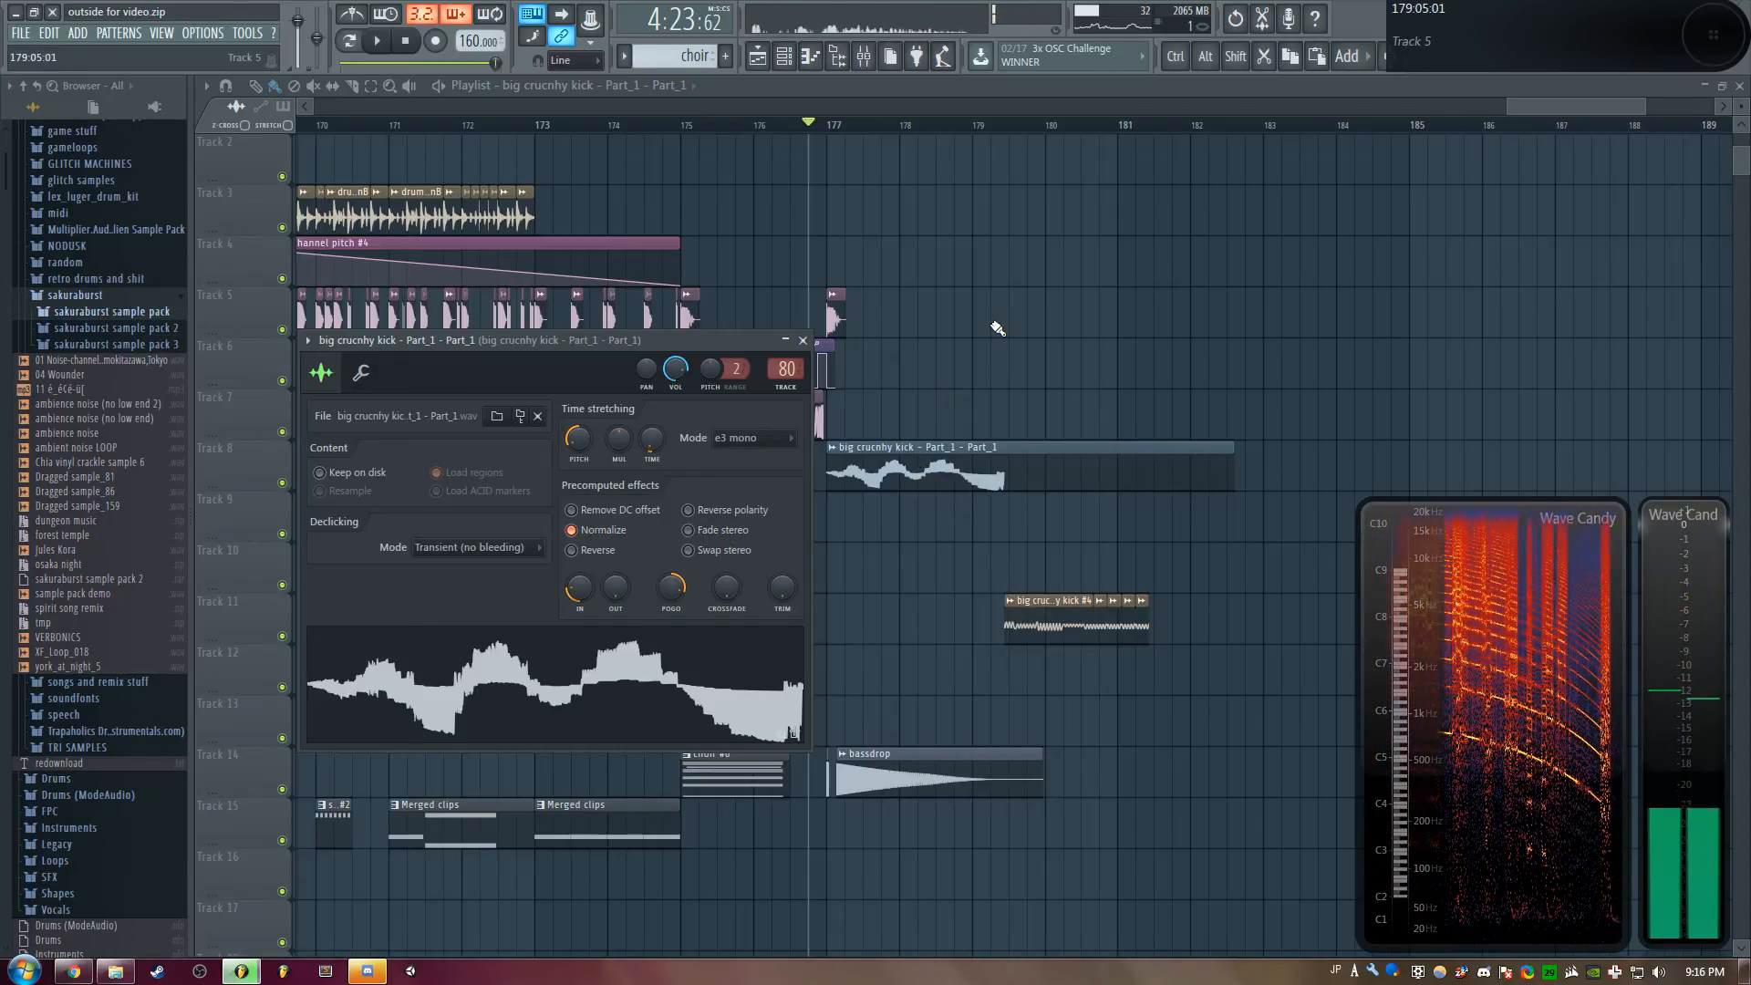
{"action": "right_click", "coordinate": [540, 706]}
{"action": "left_click", "coordinate": [606, 735]}
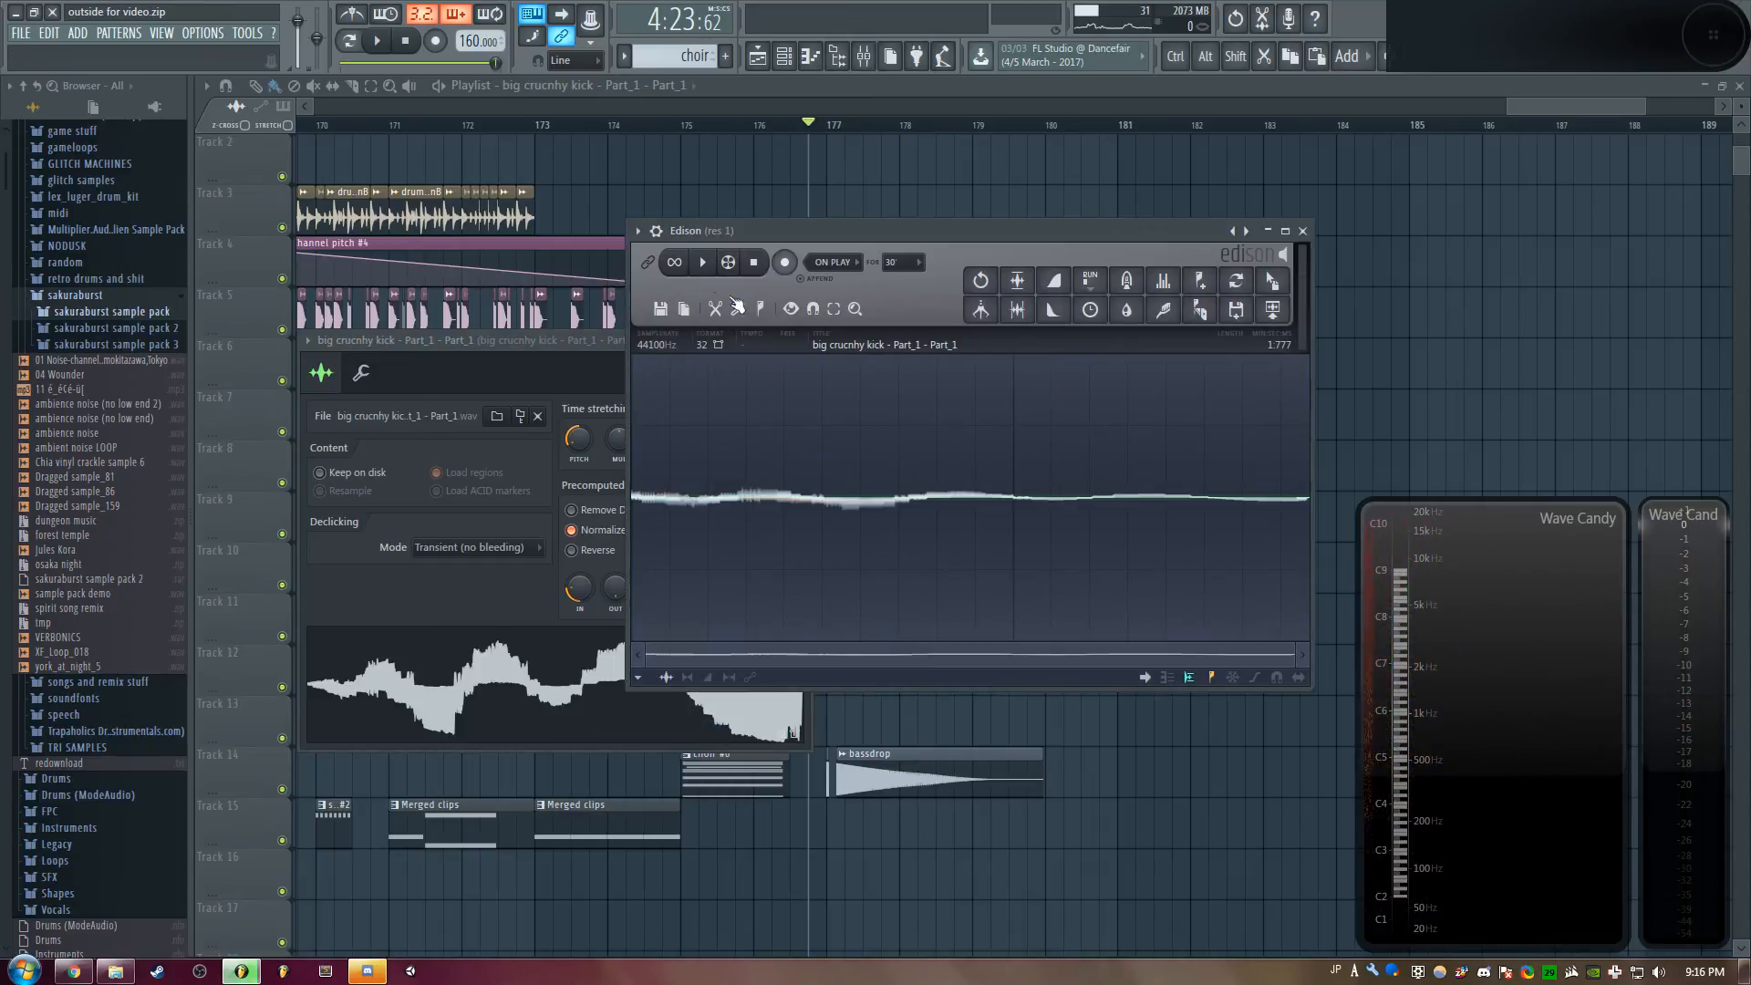
{"action": "key", "text": "ctrl+n"}
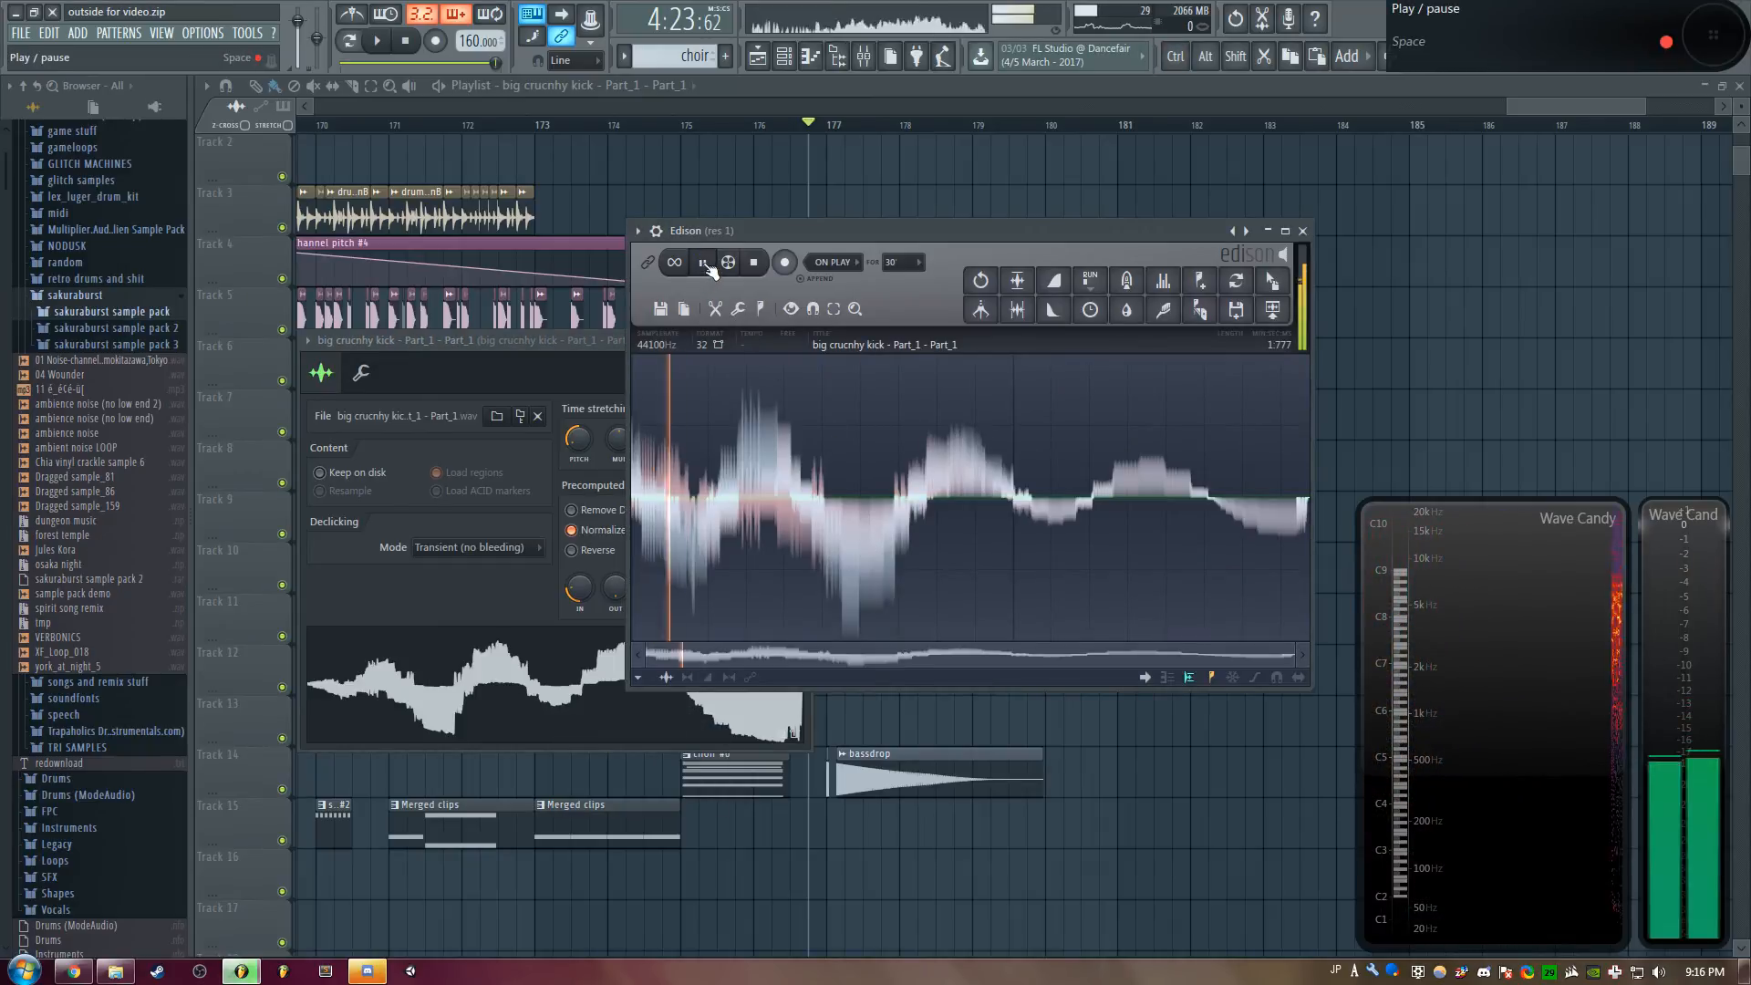
Close Edison and the clip's open windows, and audition the arrangement from just before bar 177 past bar 181
{"action": "left_click", "coordinate": [1303, 231]}
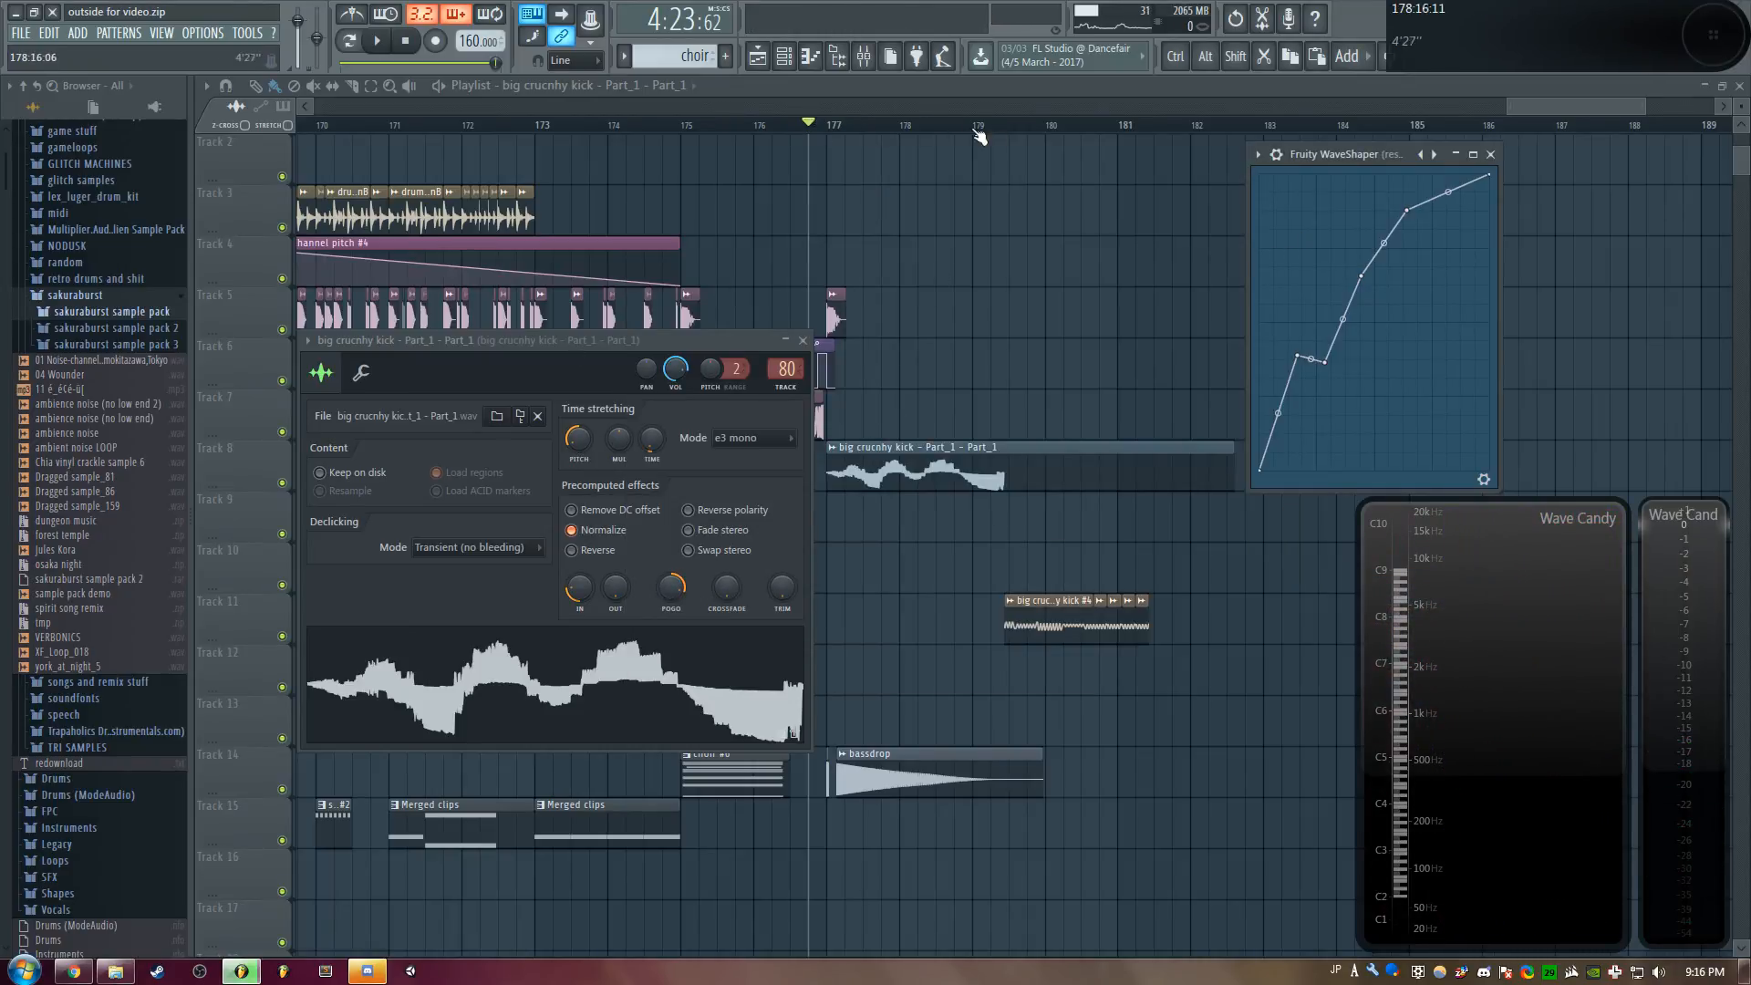
{"action": "left_click_drag", "start_coordinate": [645, 347], "coordinate": [665, 314]}
{"action": "right_click", "coordinate": [992, 235]}
{"action": "key", "text": "space"}
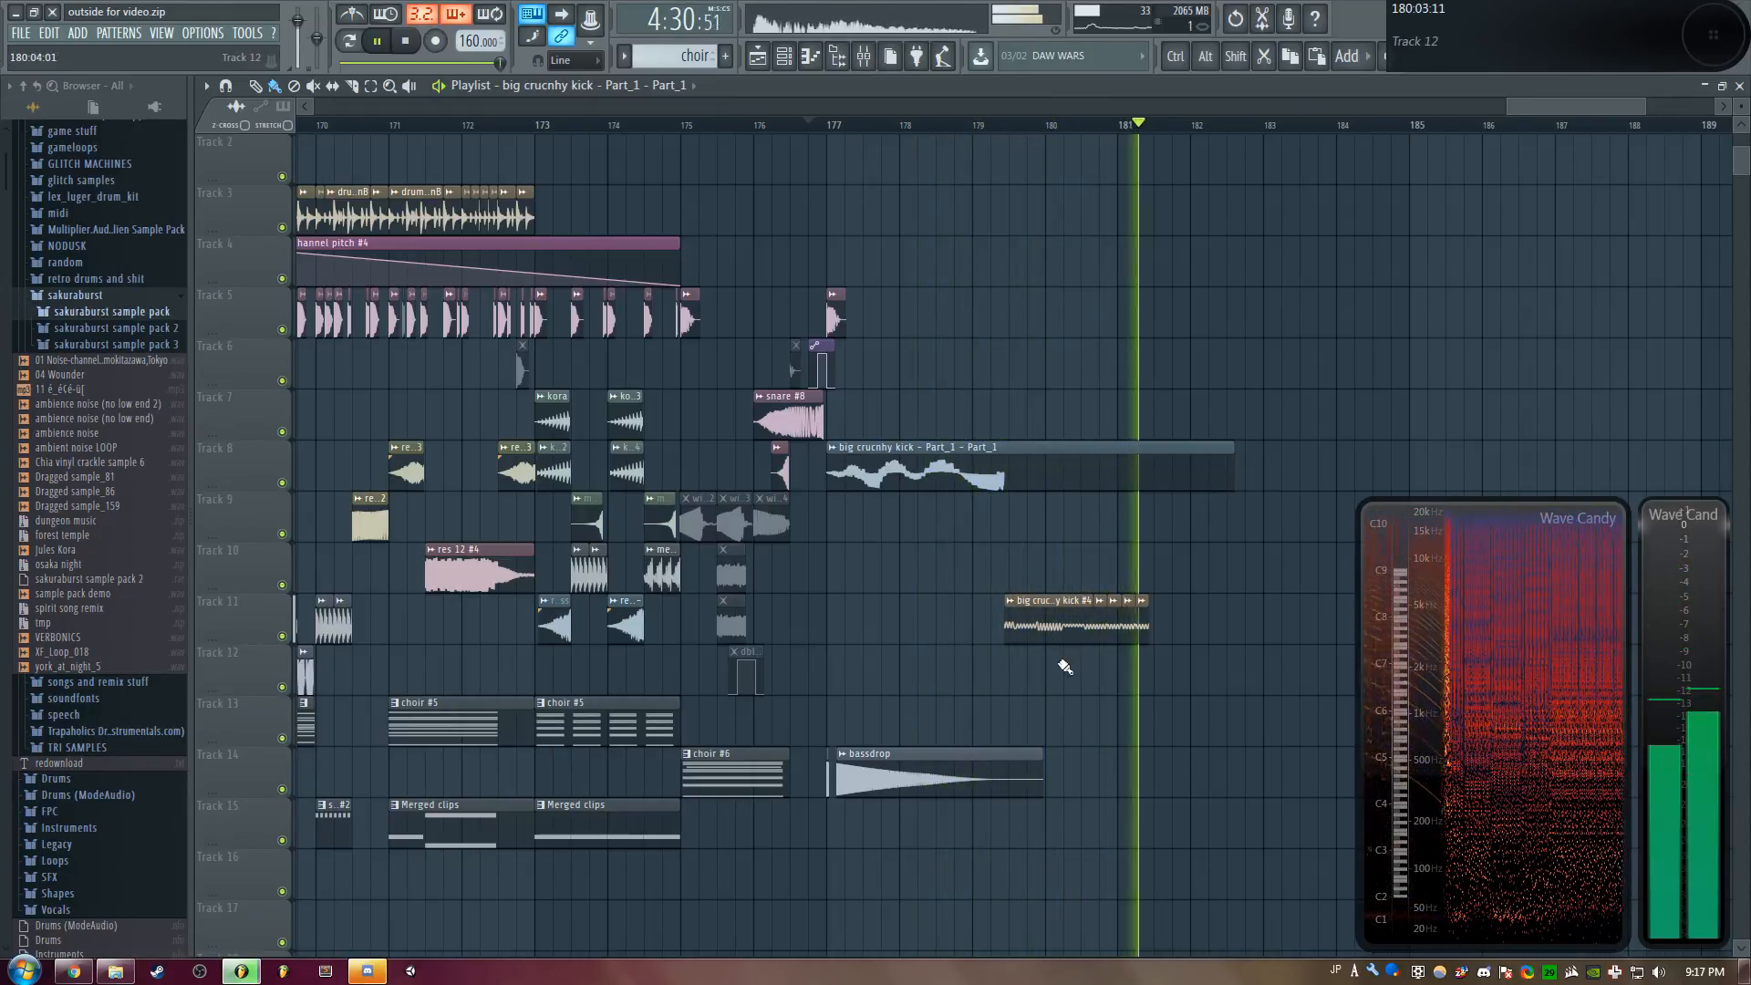
{"action": "key", "text": "space"}
Open the big crucnhy kick #4 clip's channel settings on Track 11, preview its sample and close the settings
{"action": "double_click", "coordinate": [1059, 627]}
{"action": "left_click_drag", "start_coordinate": [330, 428], "coordinate": [588, 270]}
{"action": "left_click", "coordinate": [650, 615]}
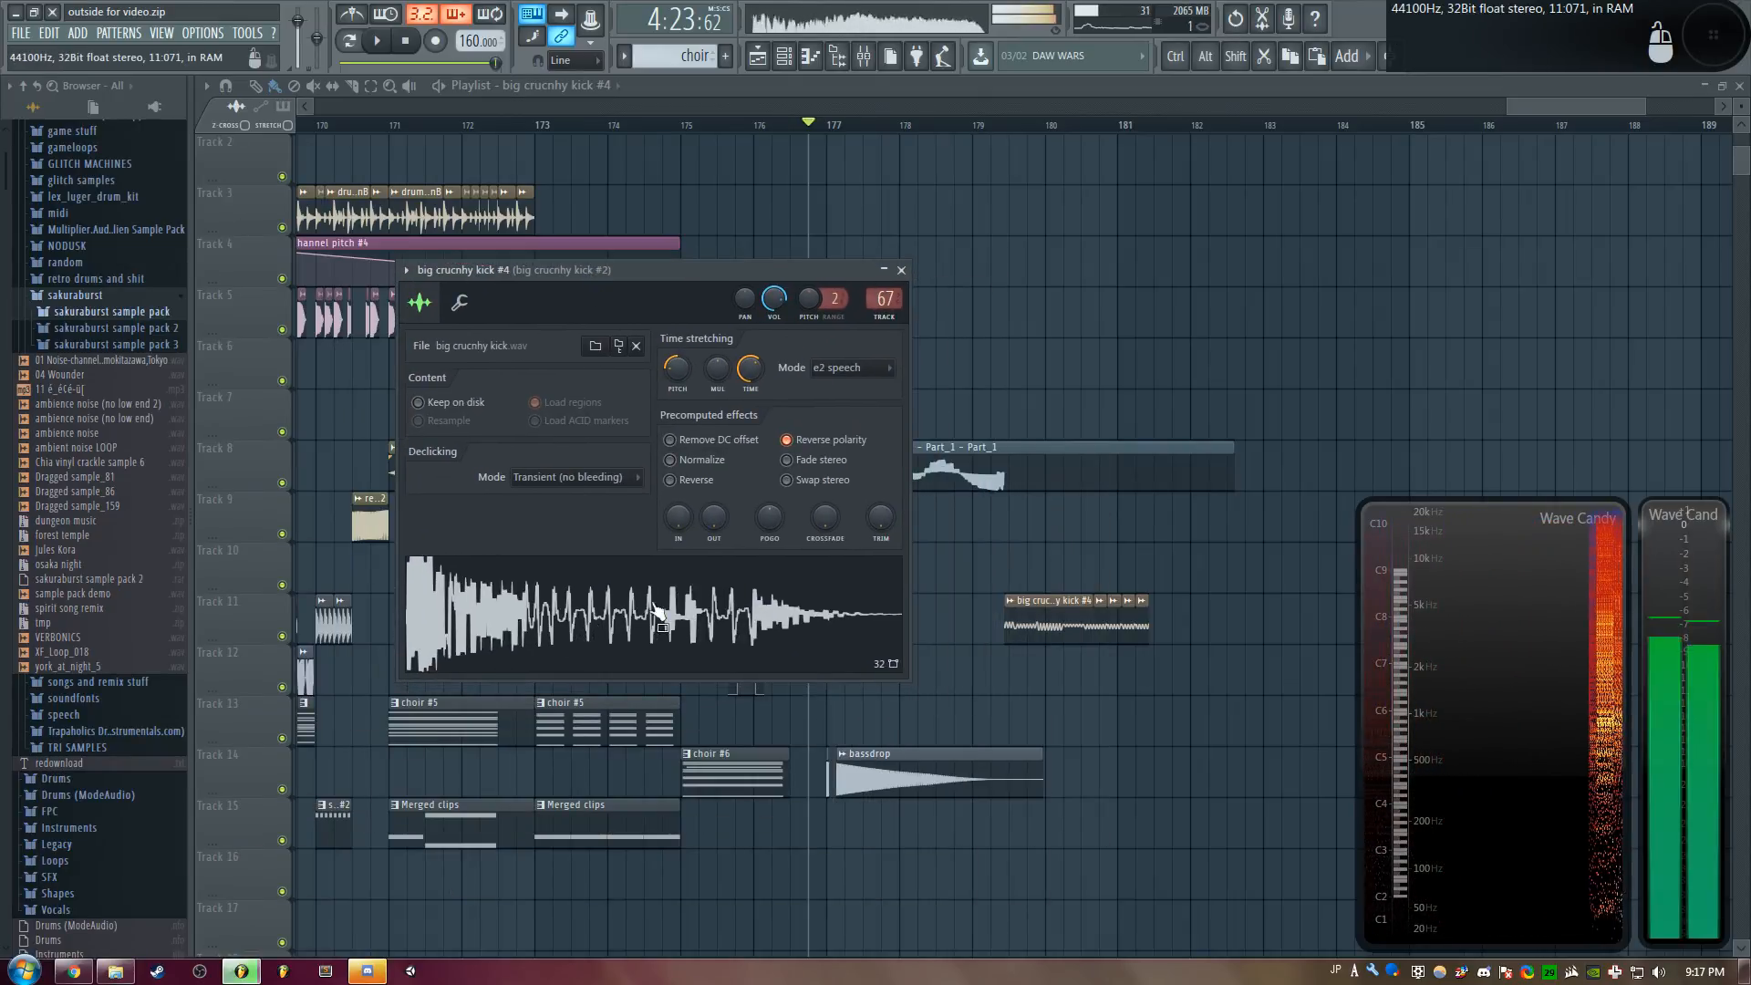
{"action": "key", "text": "Escape"}
Place the playhead at the start of big crucnhy kick #4 and inspect Fruity WaveShaper and Parametric EQ 2 on its mixer track
{"action": "left_click", "coordinate": [1012, 124]}
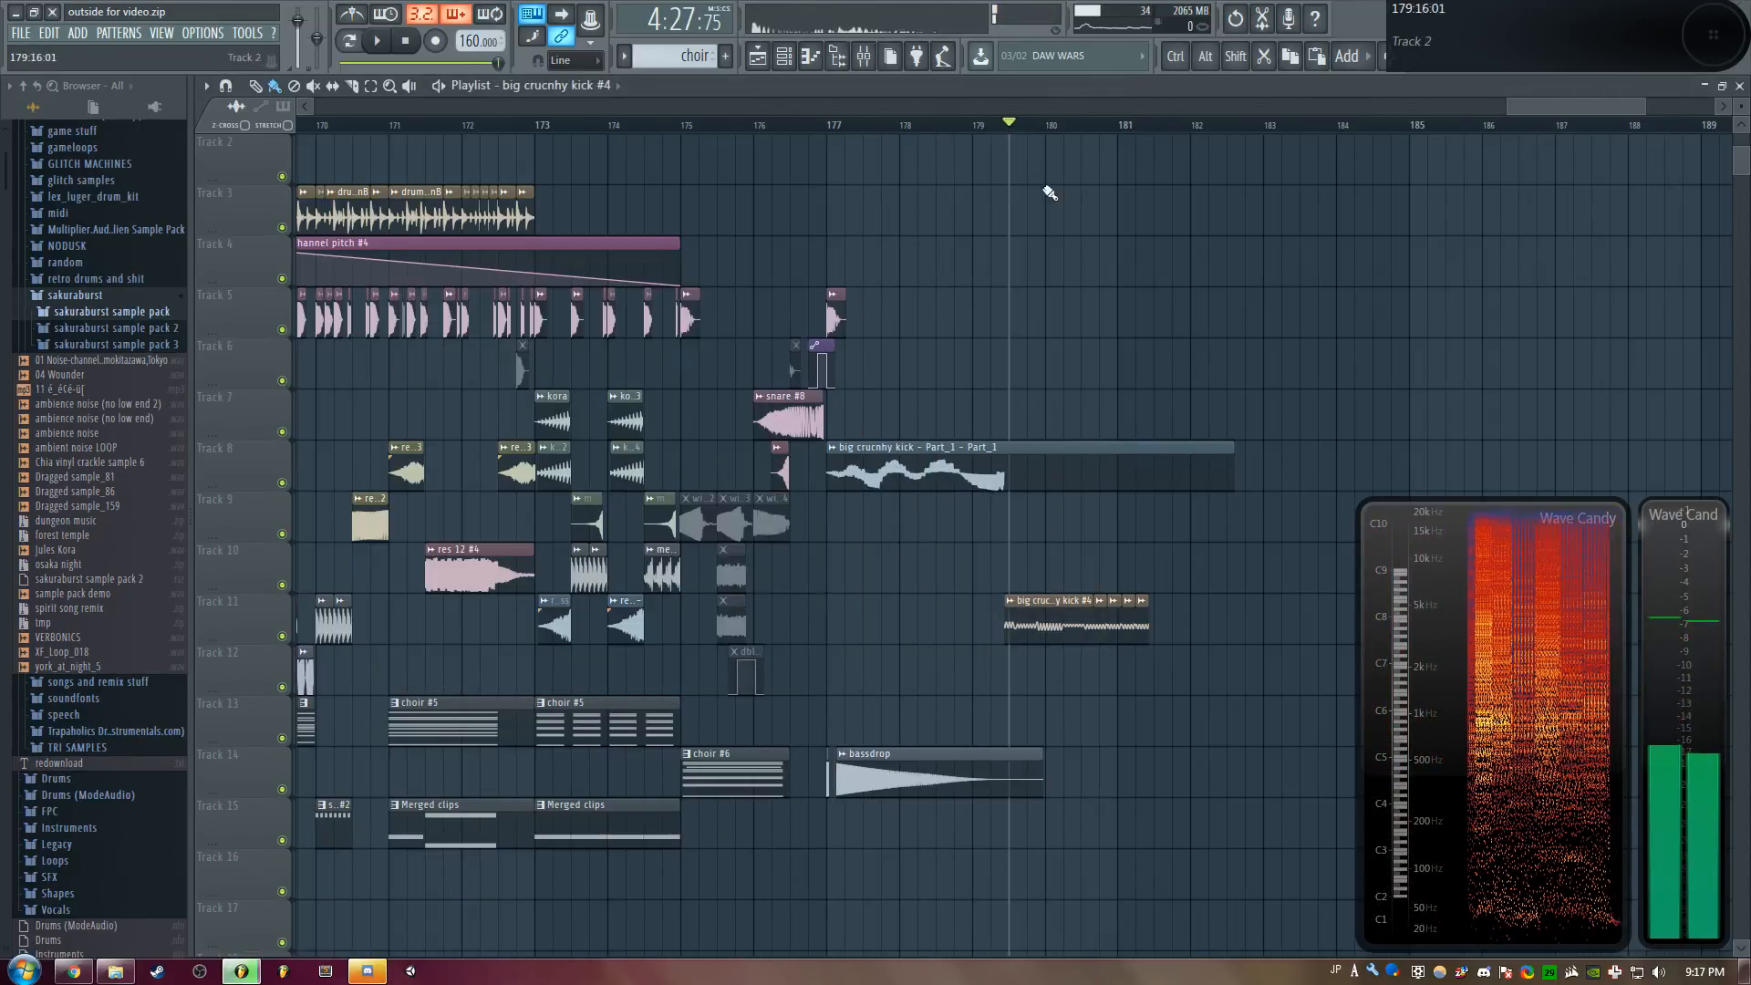
{"action": "double_click", "coordinate": [1044, 615]}
{"action": "double_click", "coordinate": [881, 301]}
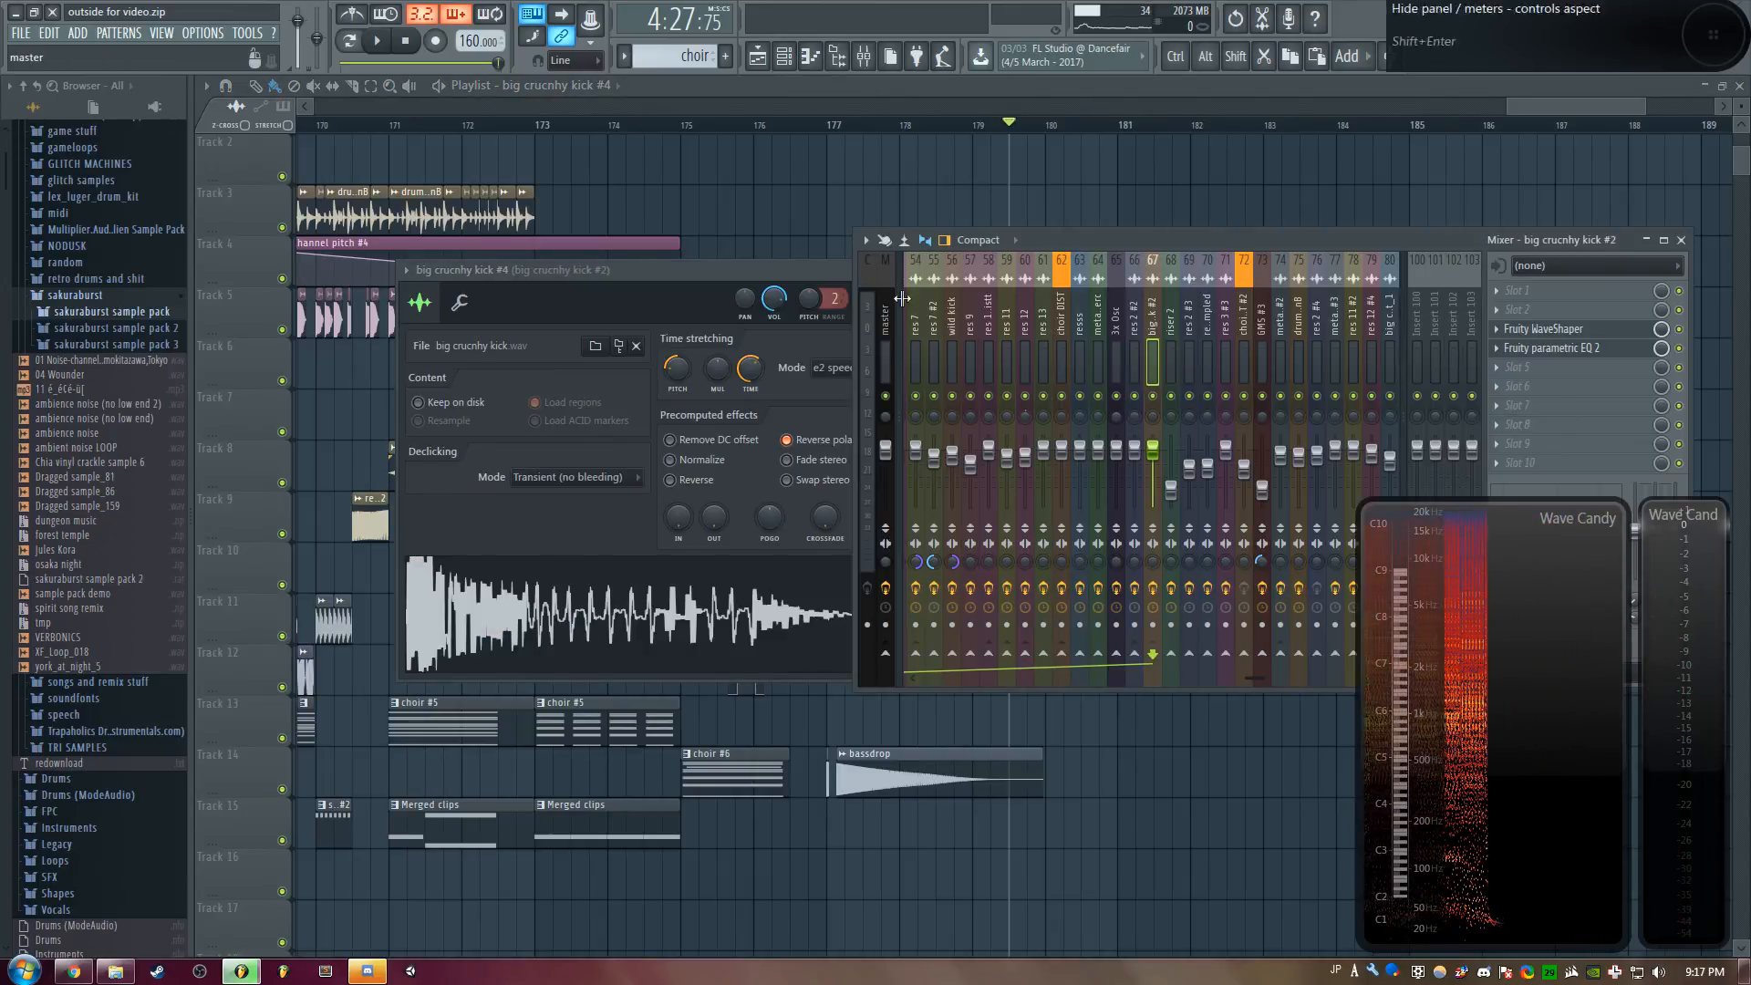
{"action": "left_click", "coordinate": [1567, 327]}
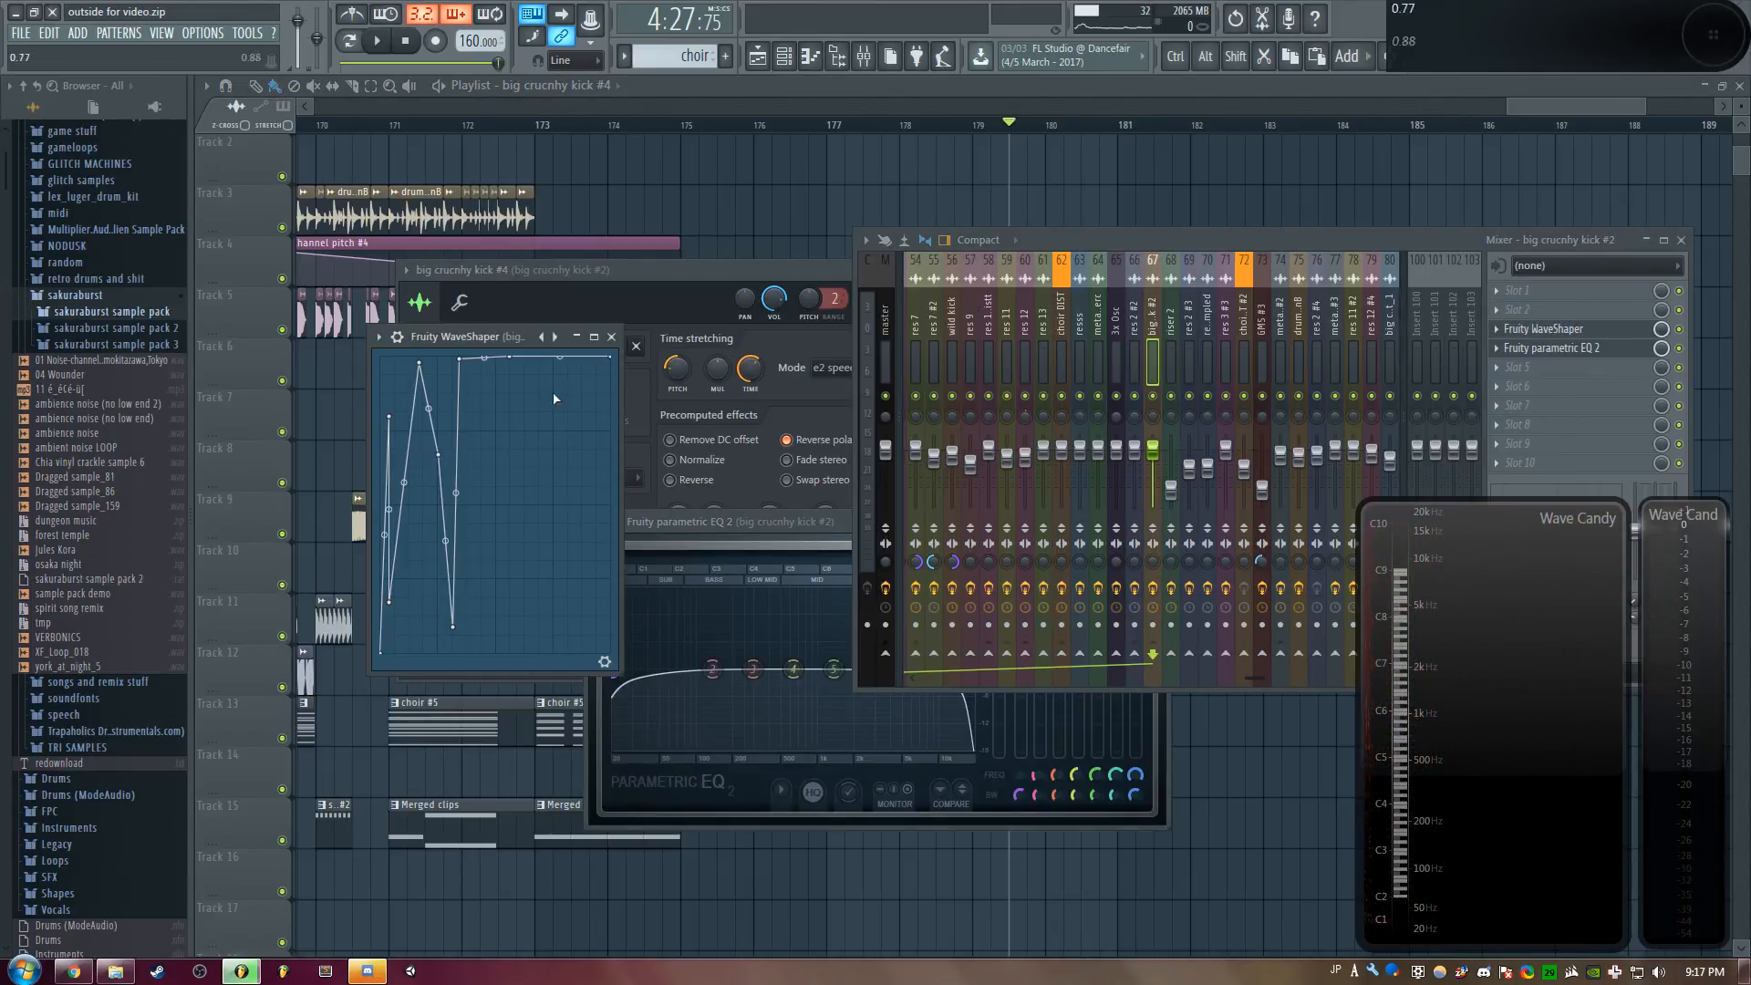
{"action": "left_click_drag", "start_coordinate": [484, 341], "coordinate": [538, 322]}
{"action": "right_click", "coordinate": [943, 178]}
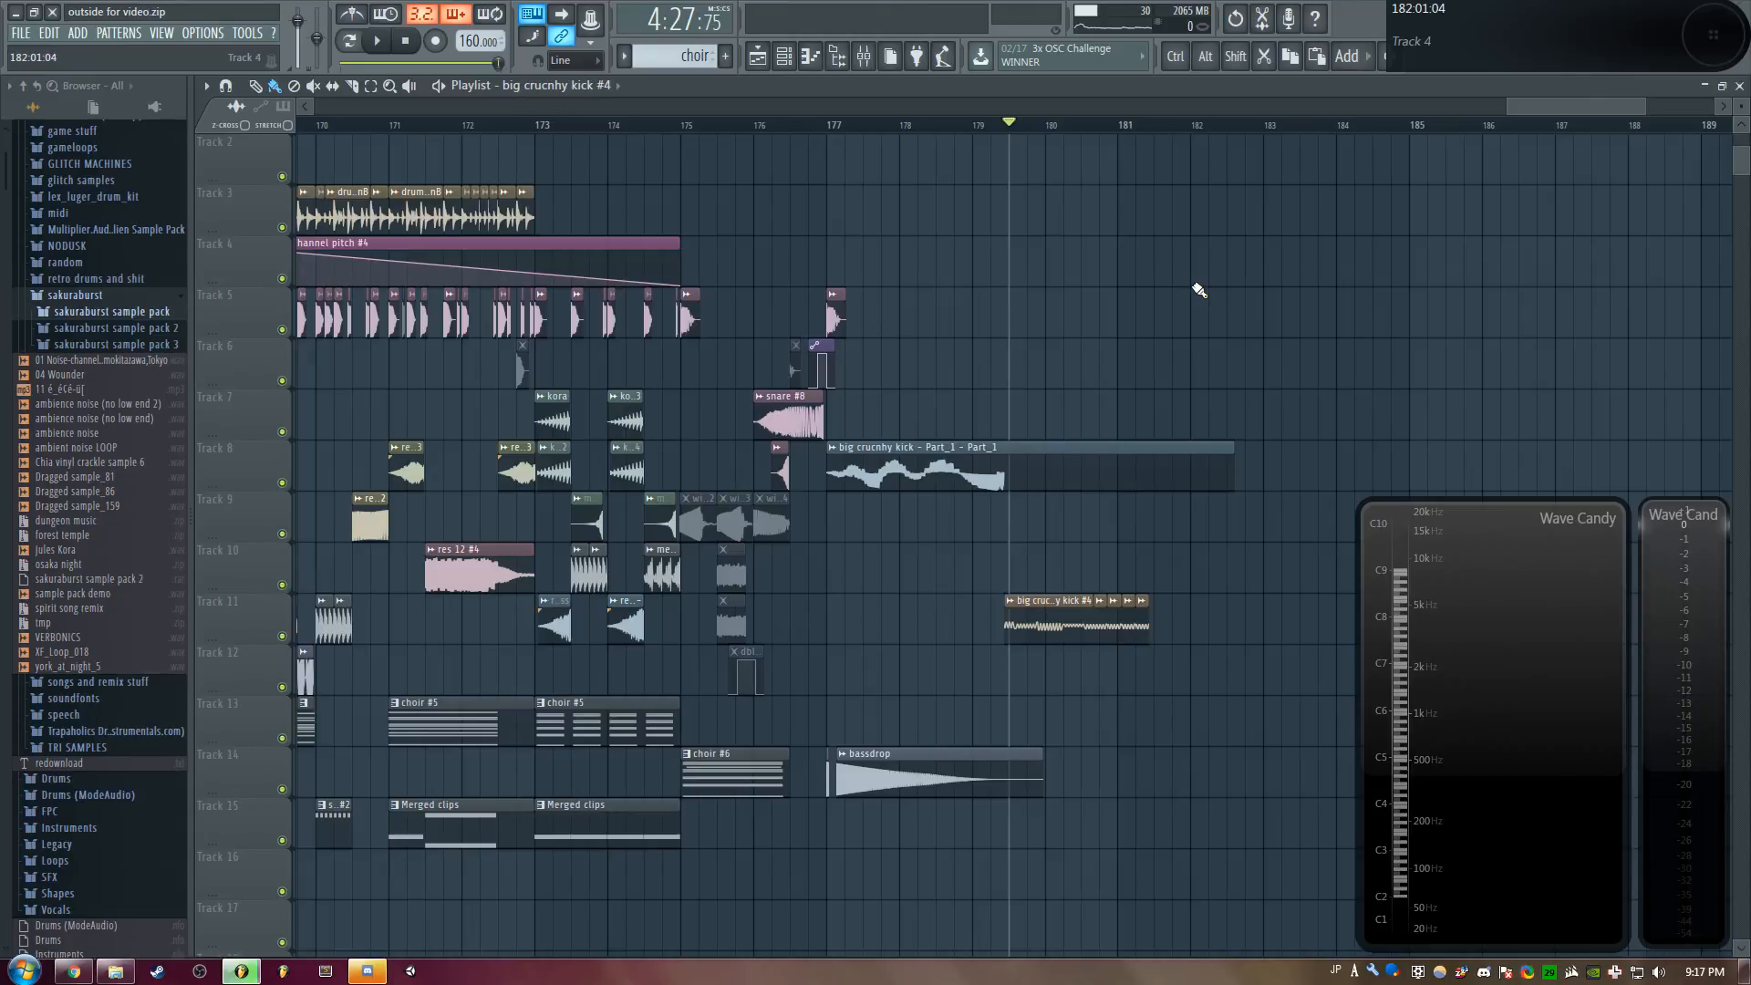
Audition the big crucnhy kick #4 clips on Track 11, stop playback and return the playlist view to the song's start
{"action": "key", "text": "space"}
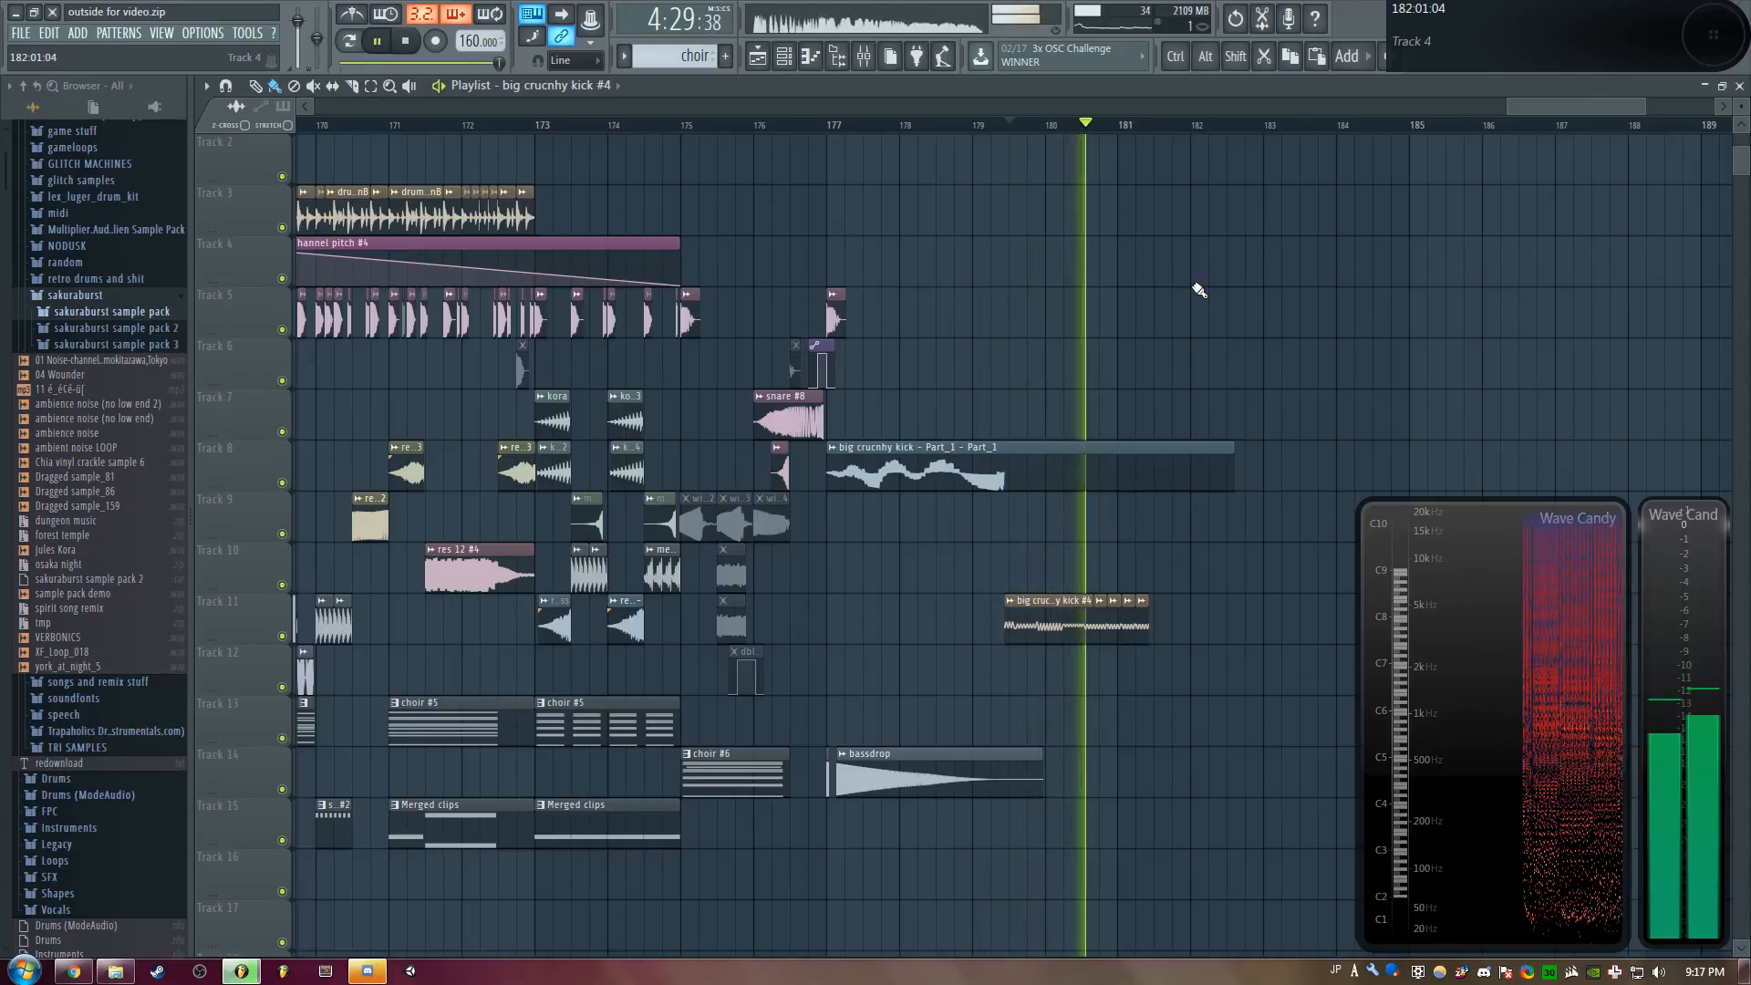
{"action": "key", "text": "space"}
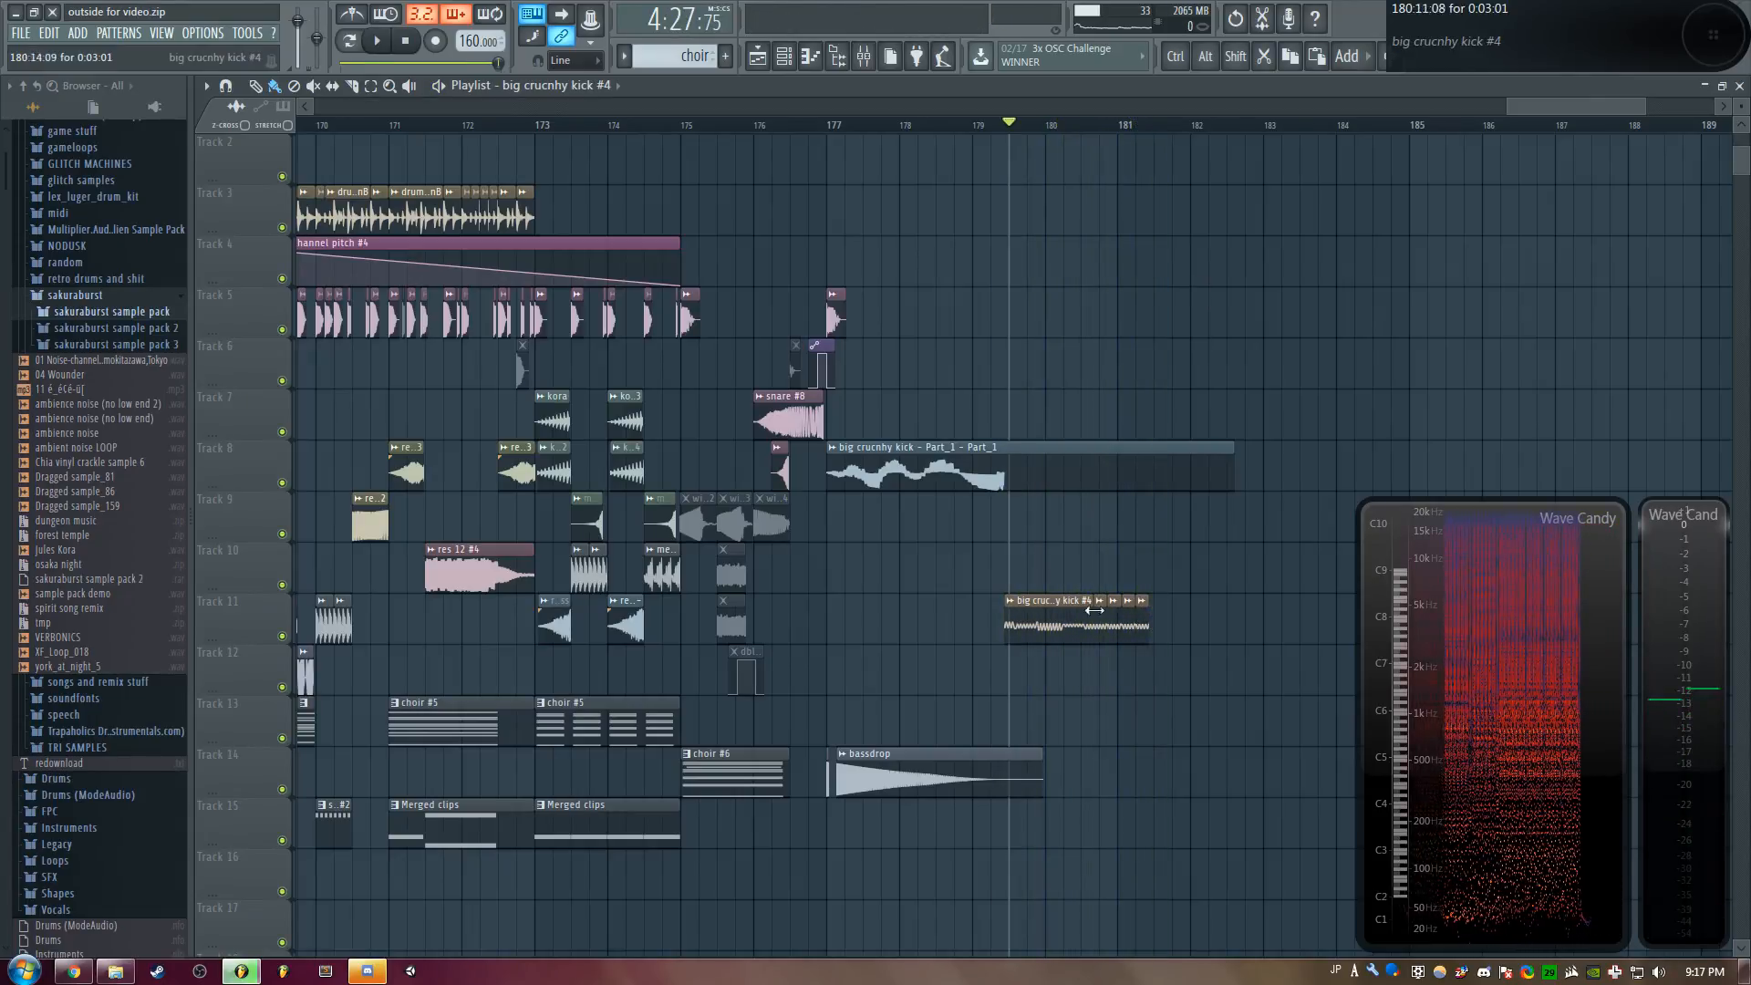
{"action": "left_click_drag", "start_coordinate": [1509, 107], "coordinate": [317, 107]}
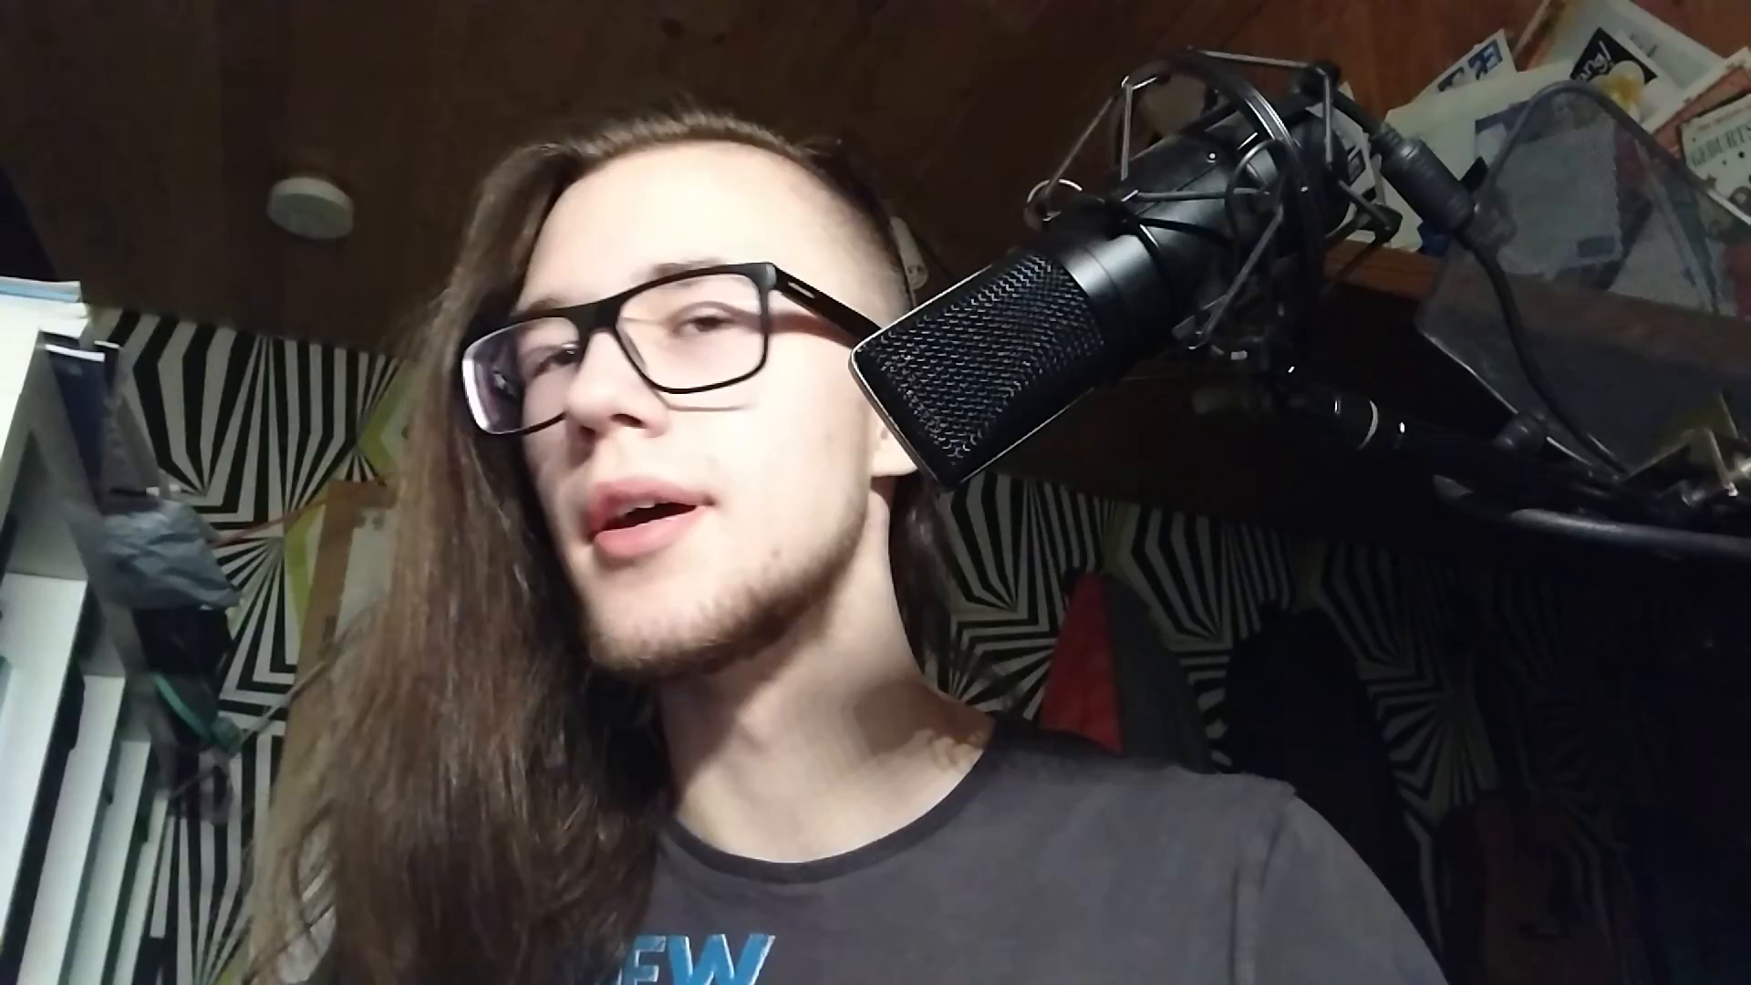